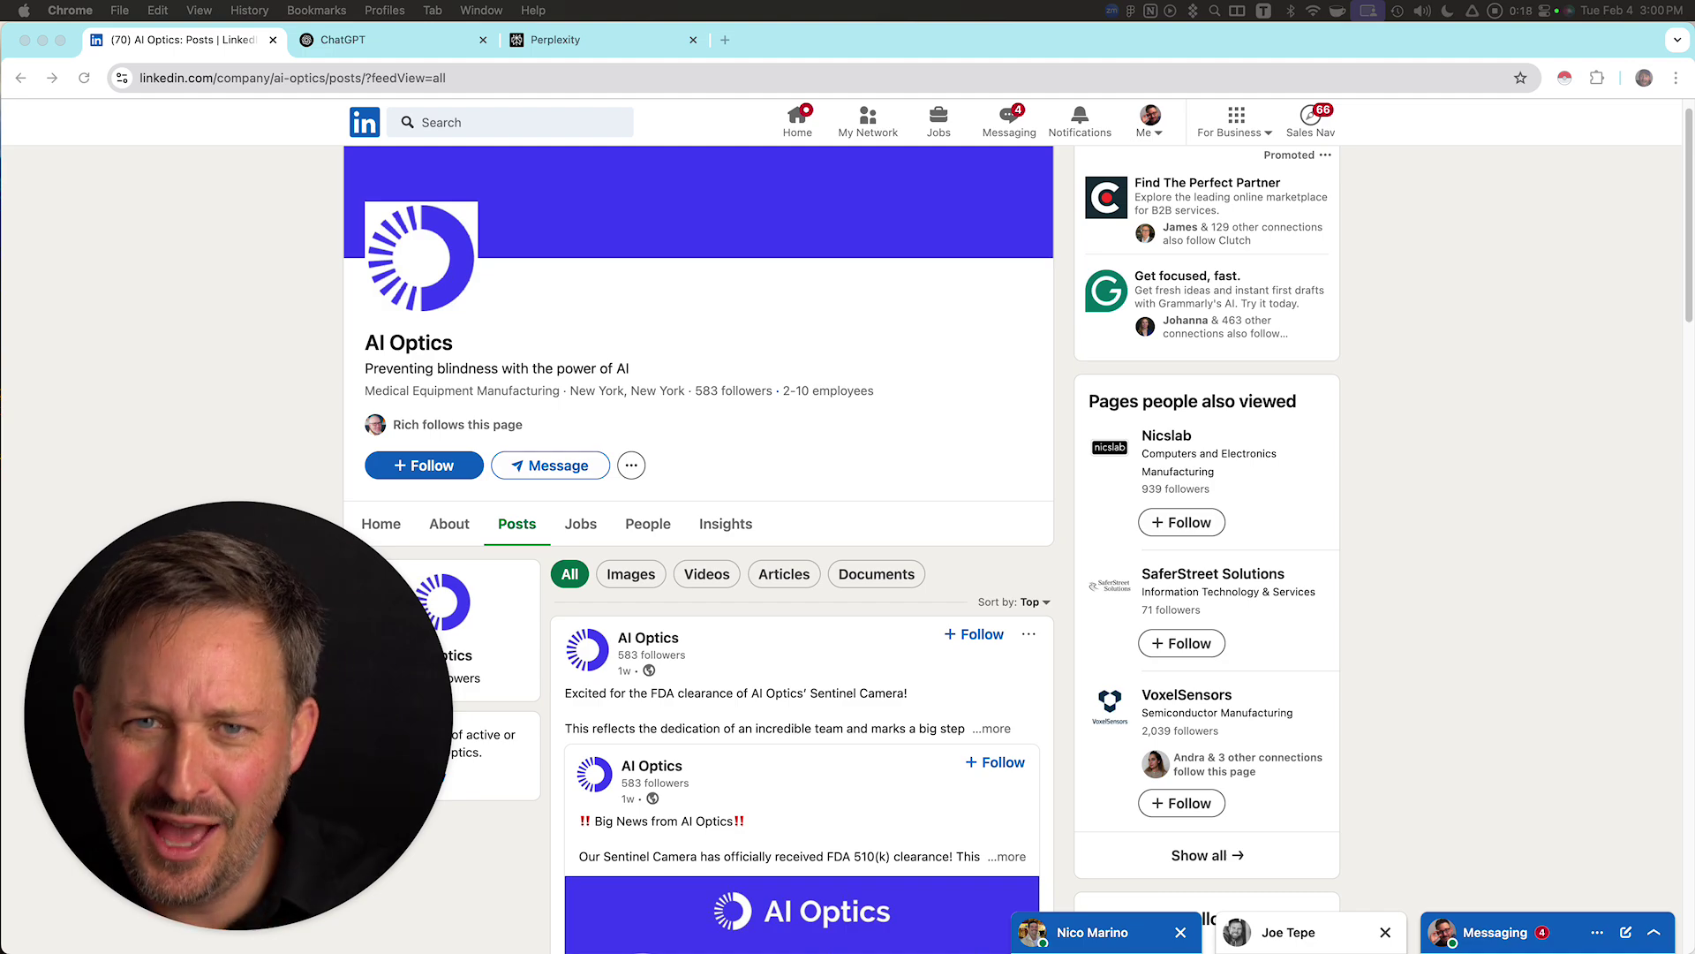
- Open the AI Optics company website from the additional options on its LinkedIn page
scroll(697, 547, "down", 1)
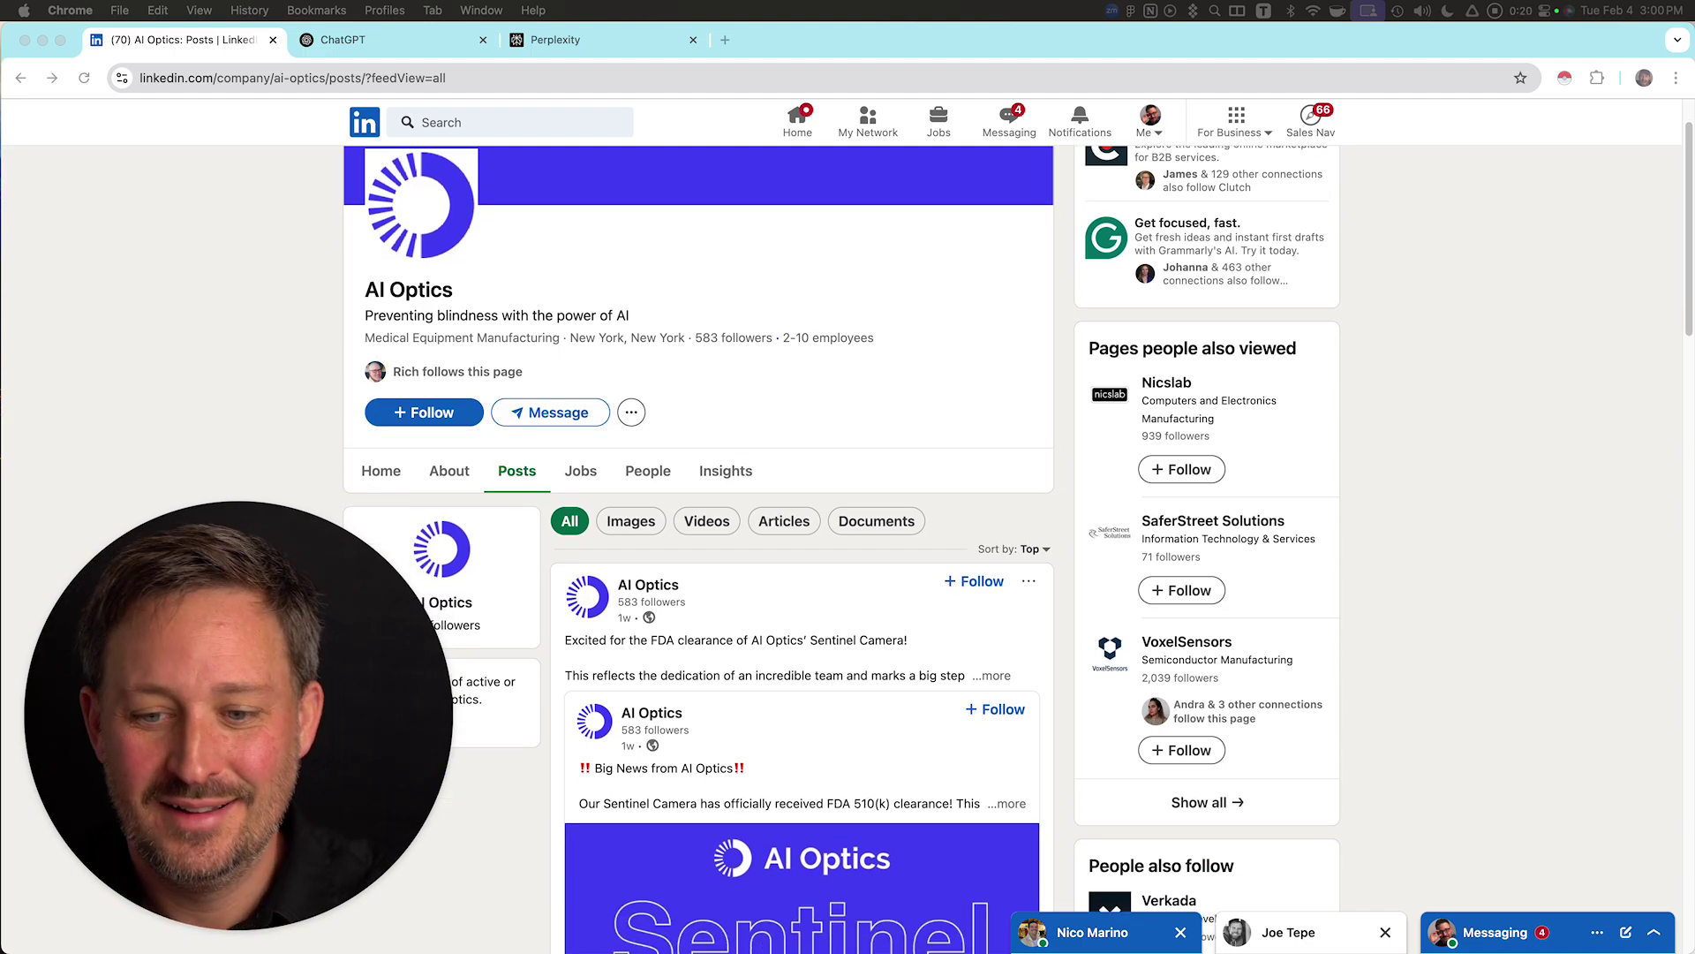
scroll(698, 547, "up", 2)
left_click(630, 491)
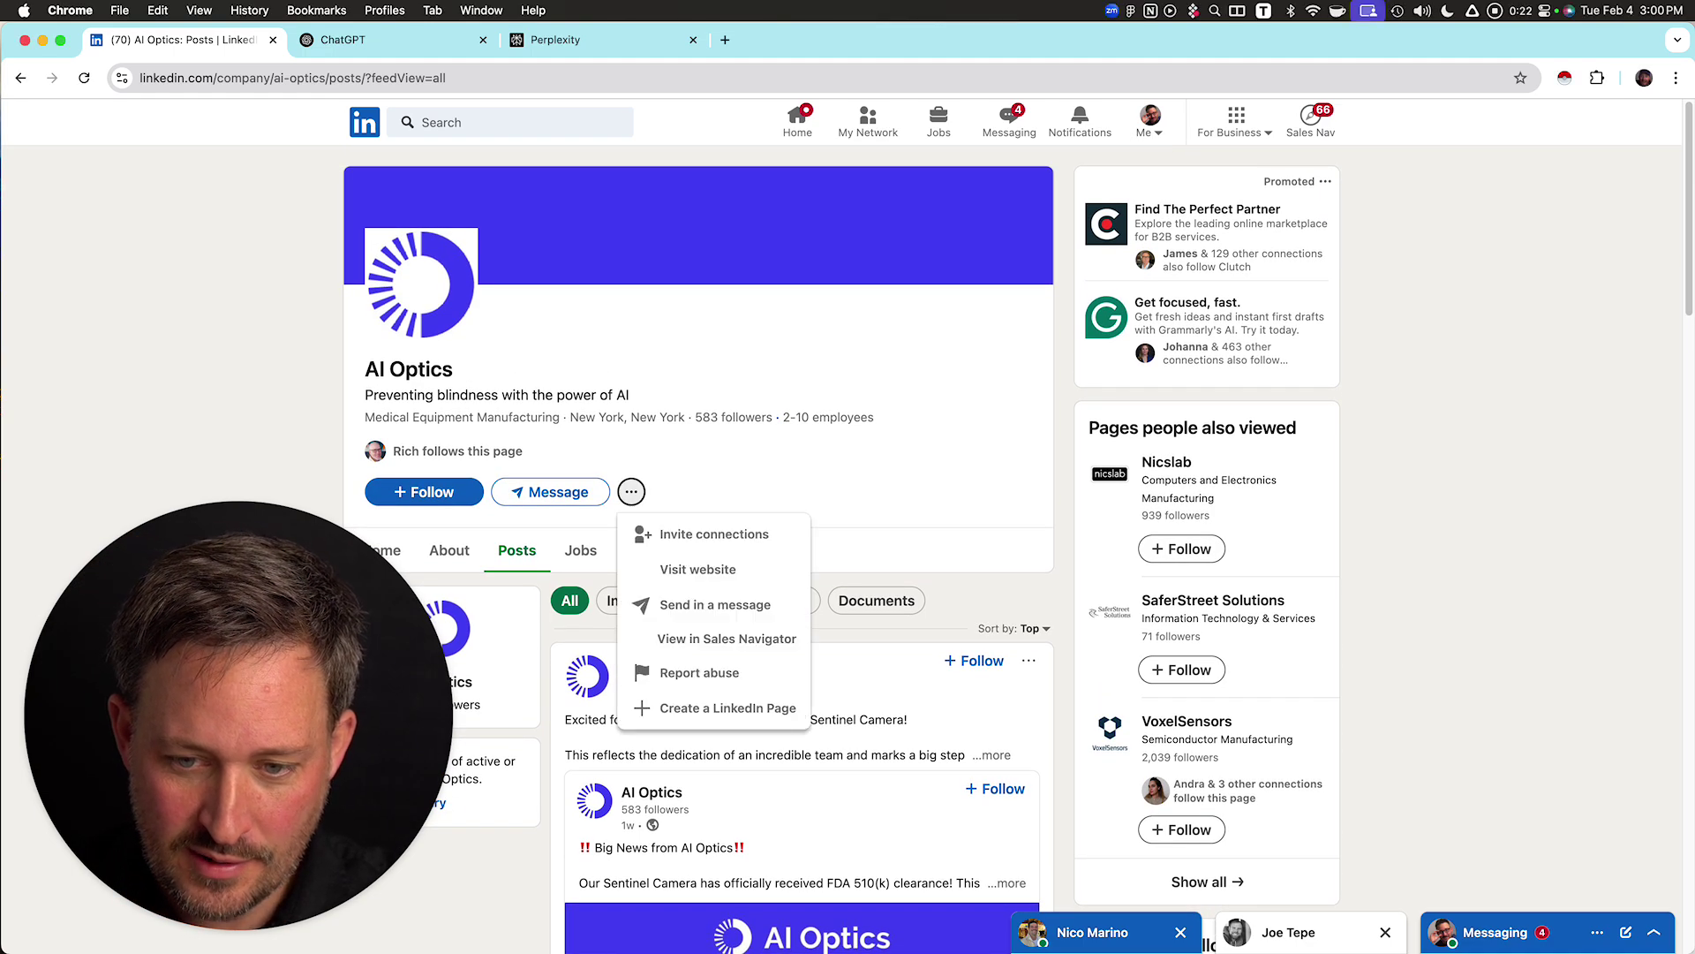
left_click(698, 569)
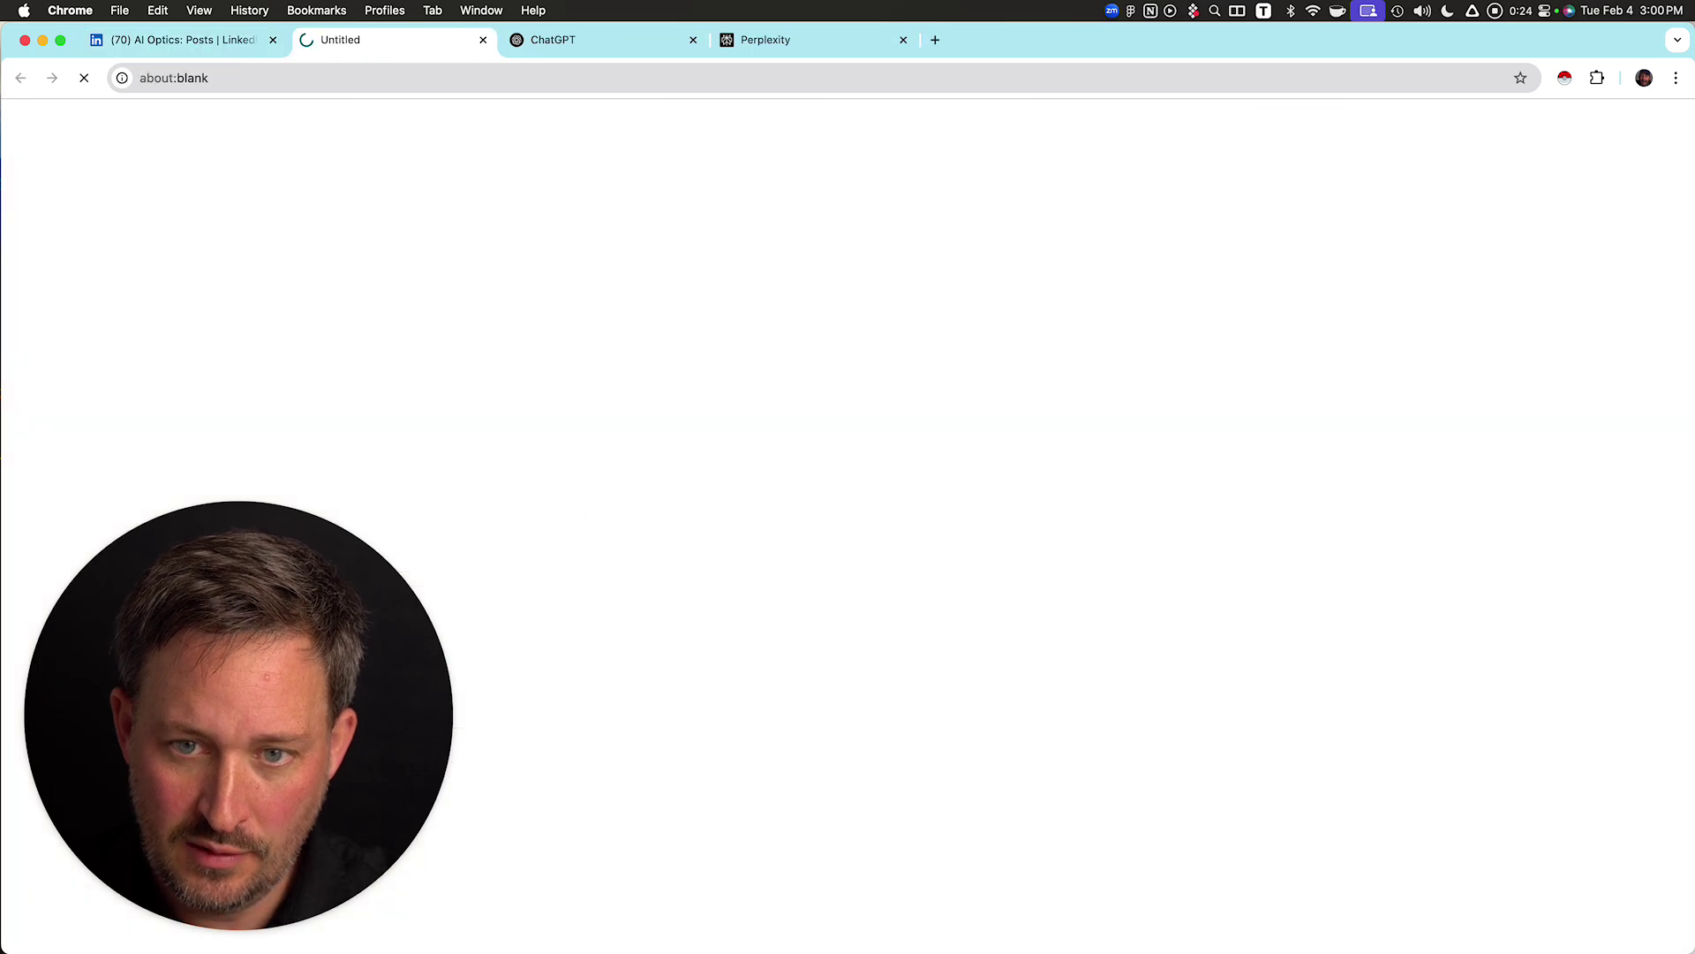
- Read through the AI Optics homepage down to the footer, examining its mission, the Sentinel products and the provider categories
scroll(848, 495, "down", 15)
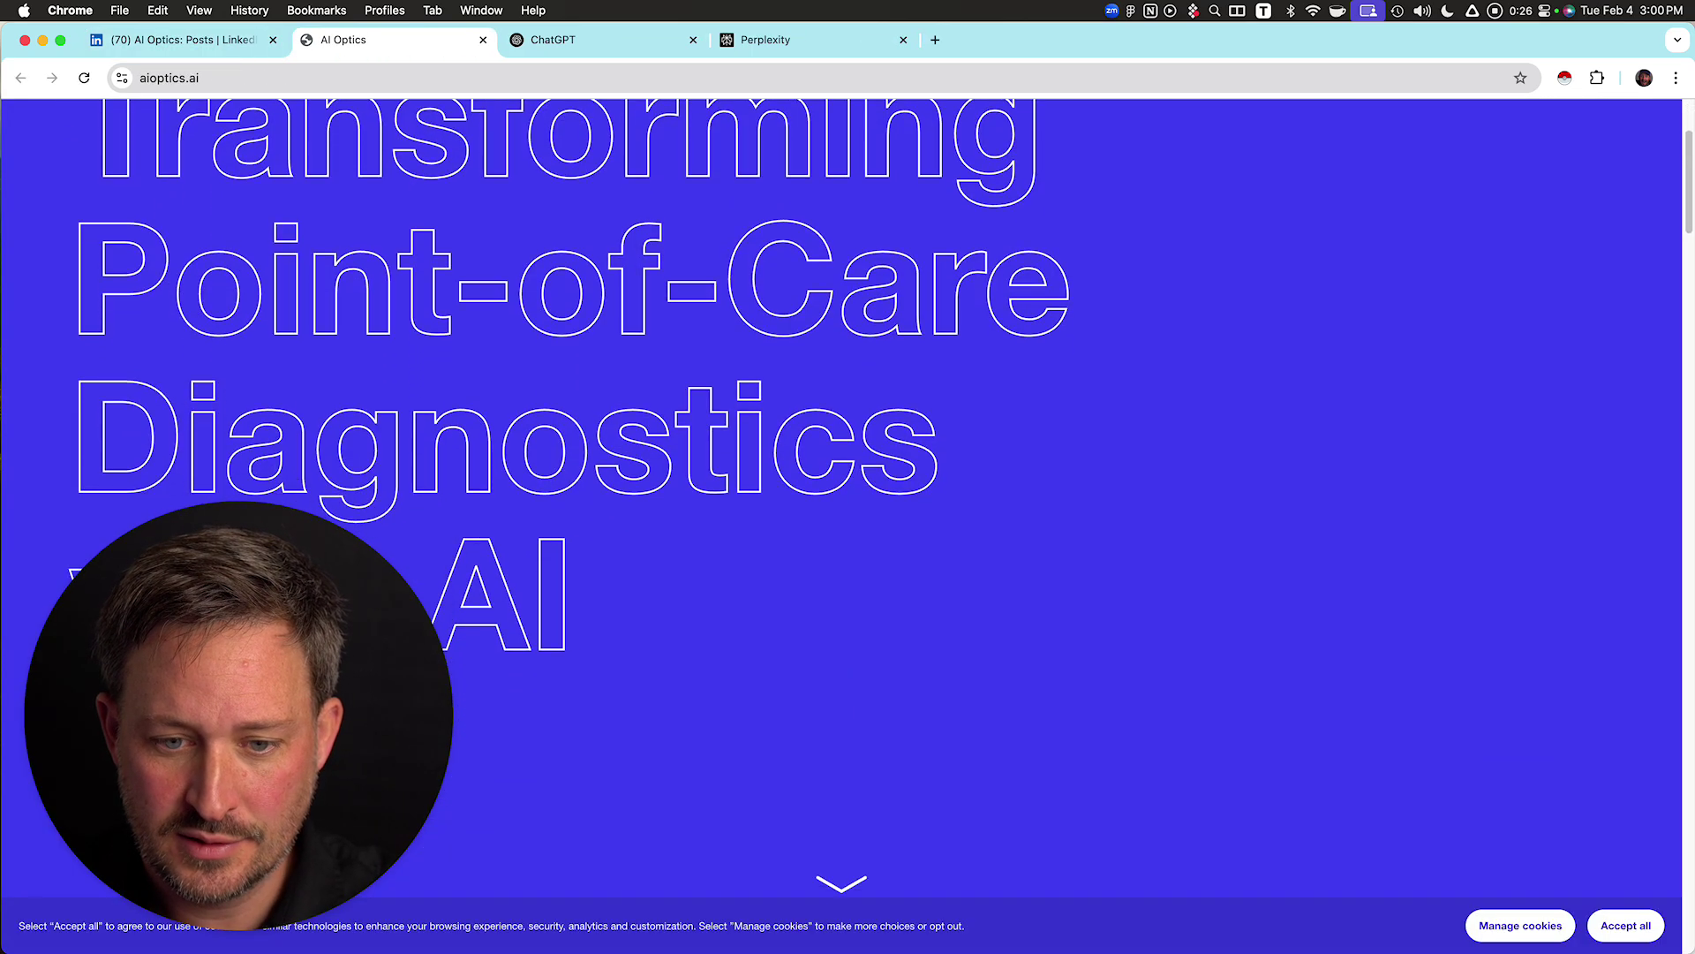
scroll(848, 495, "down", 2)
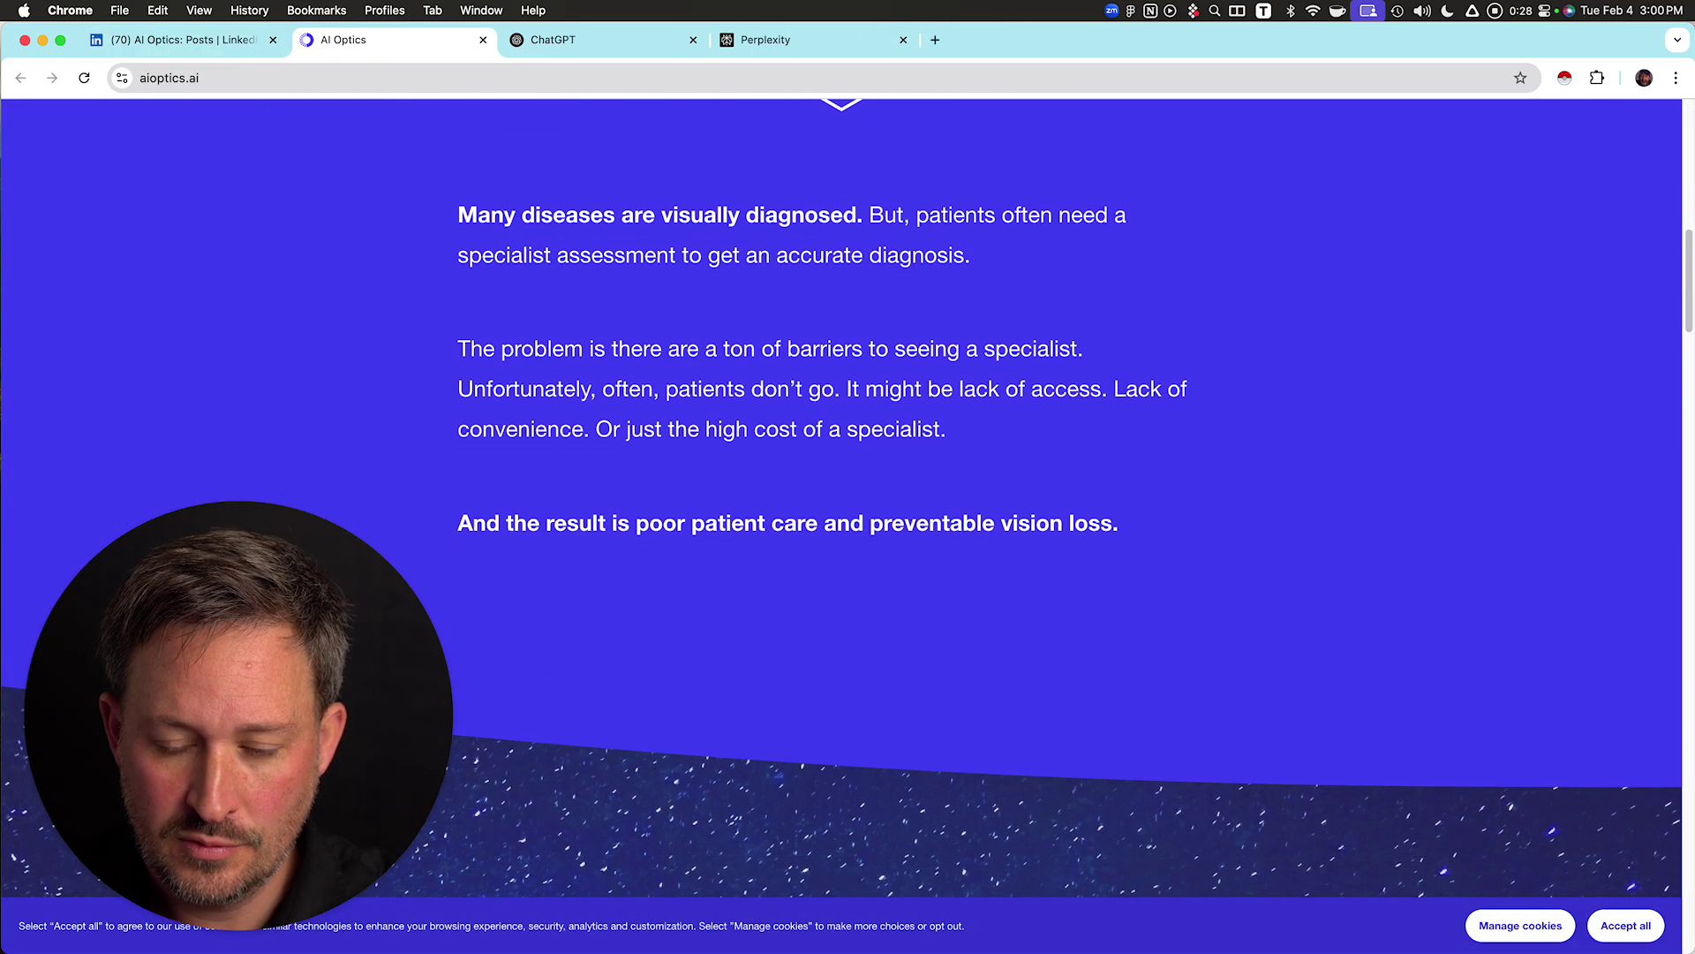
scroll(848, 495, "down", 5)
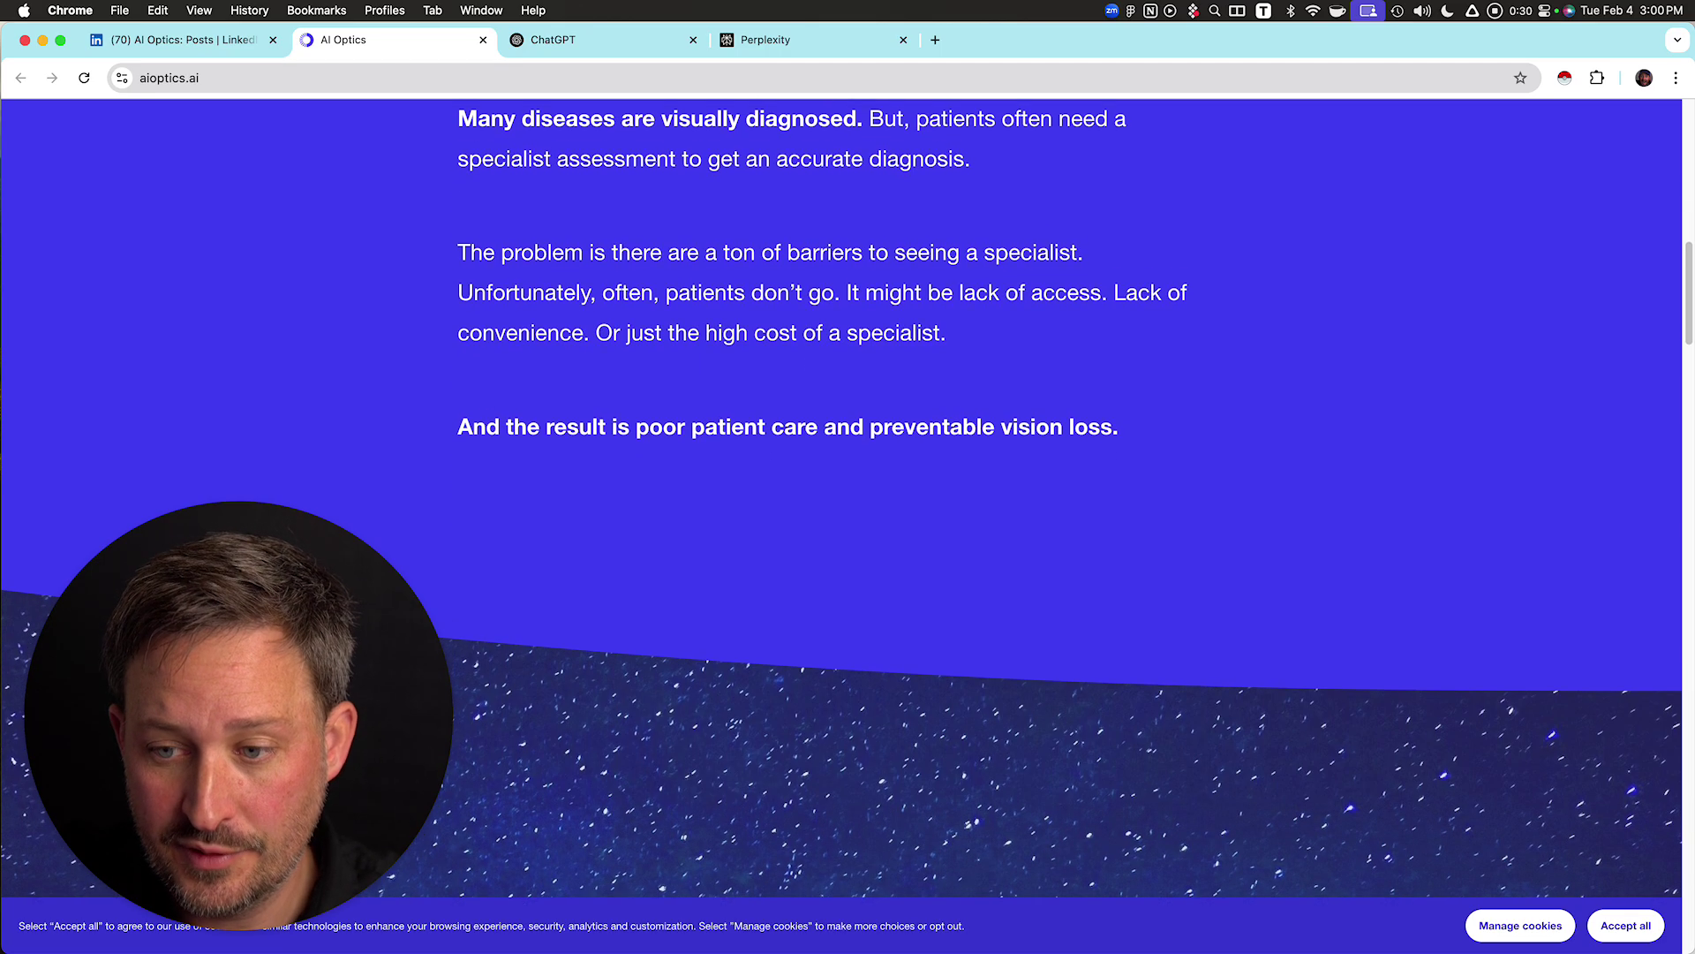
scroll(847, 495, "down", 20)
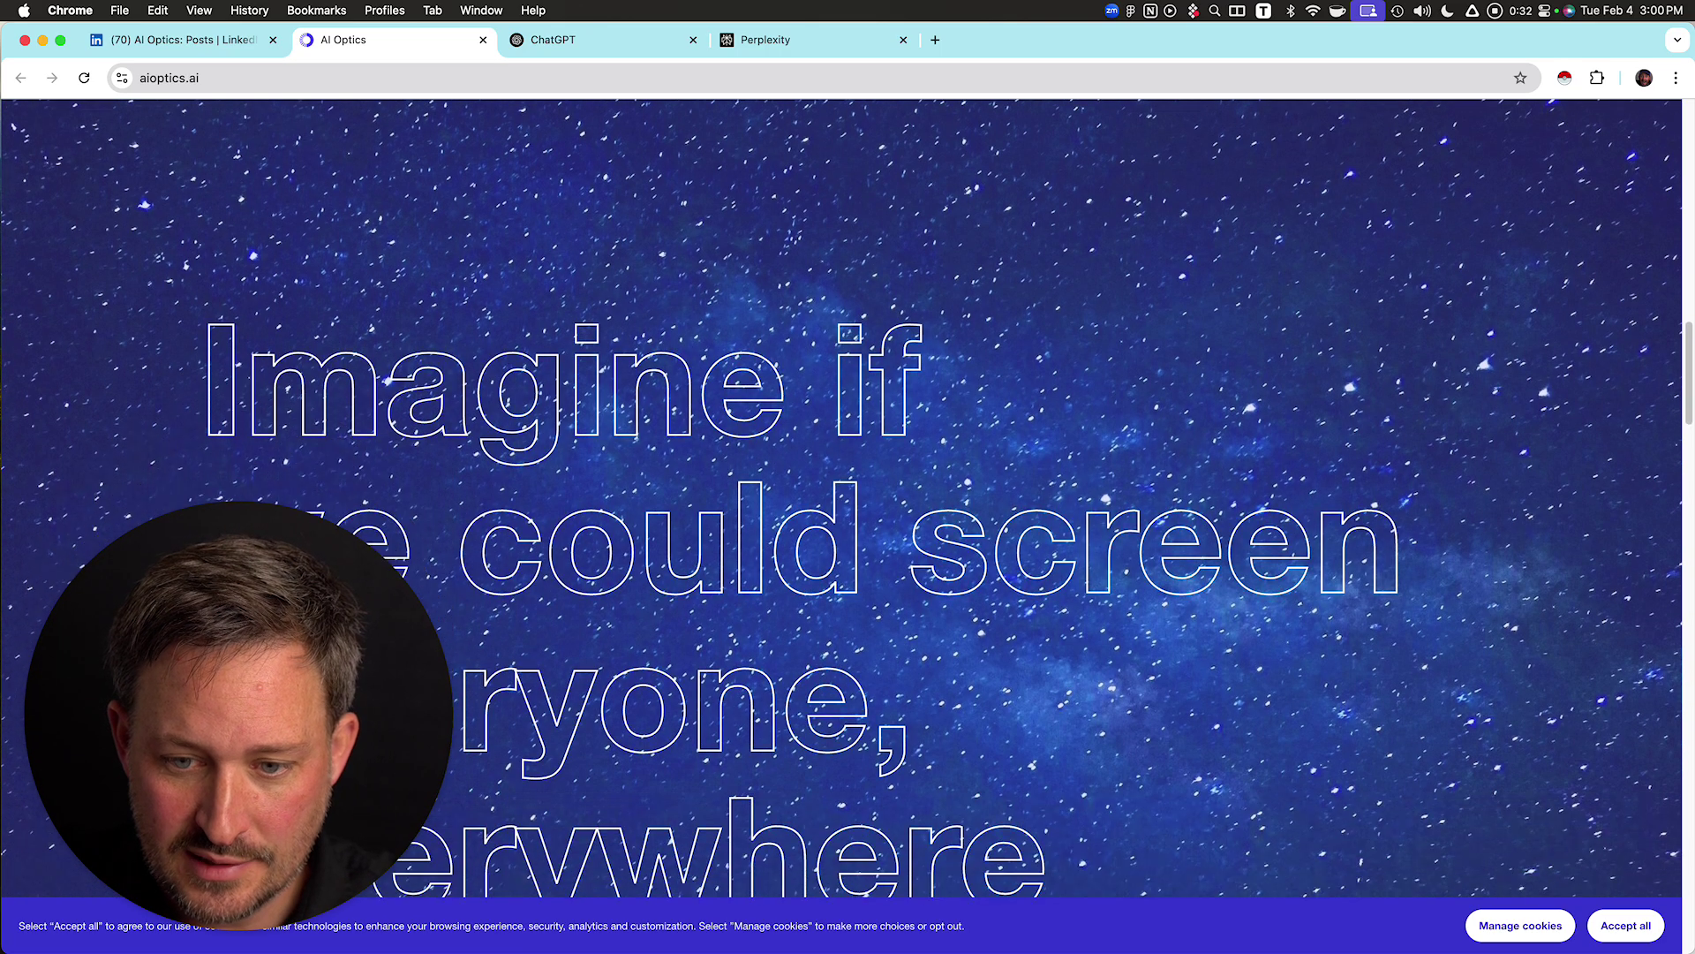
scroll(847, 495, "down", 8)
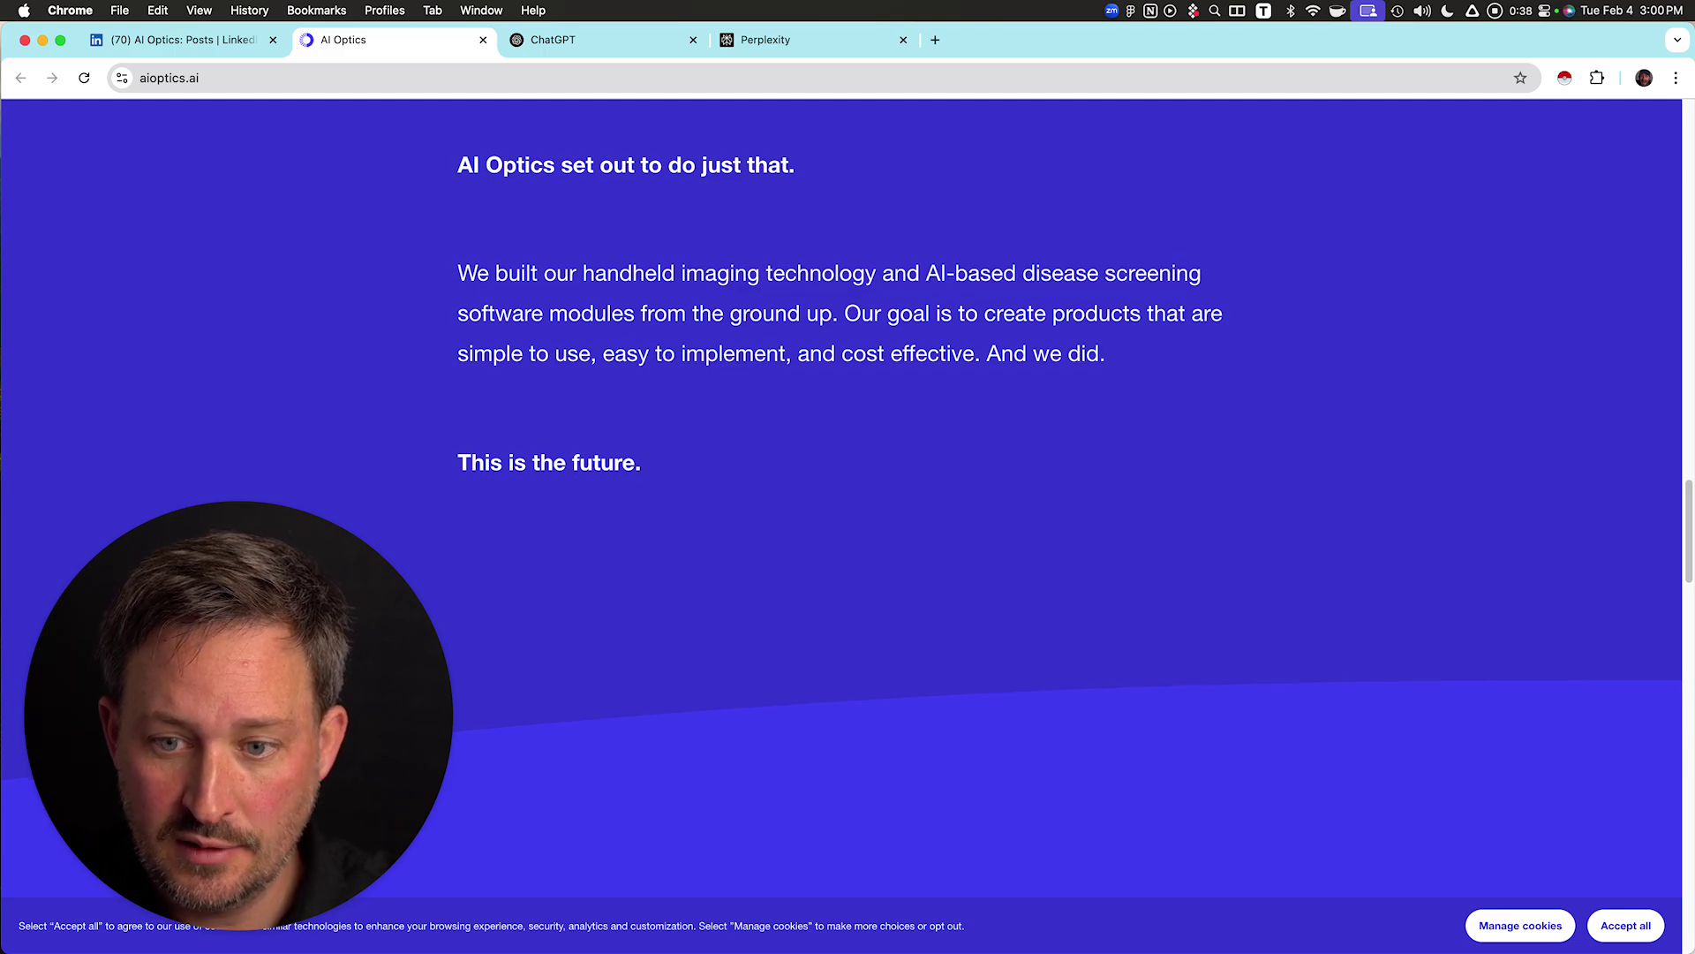
scroll(848, 495, "down", 20)
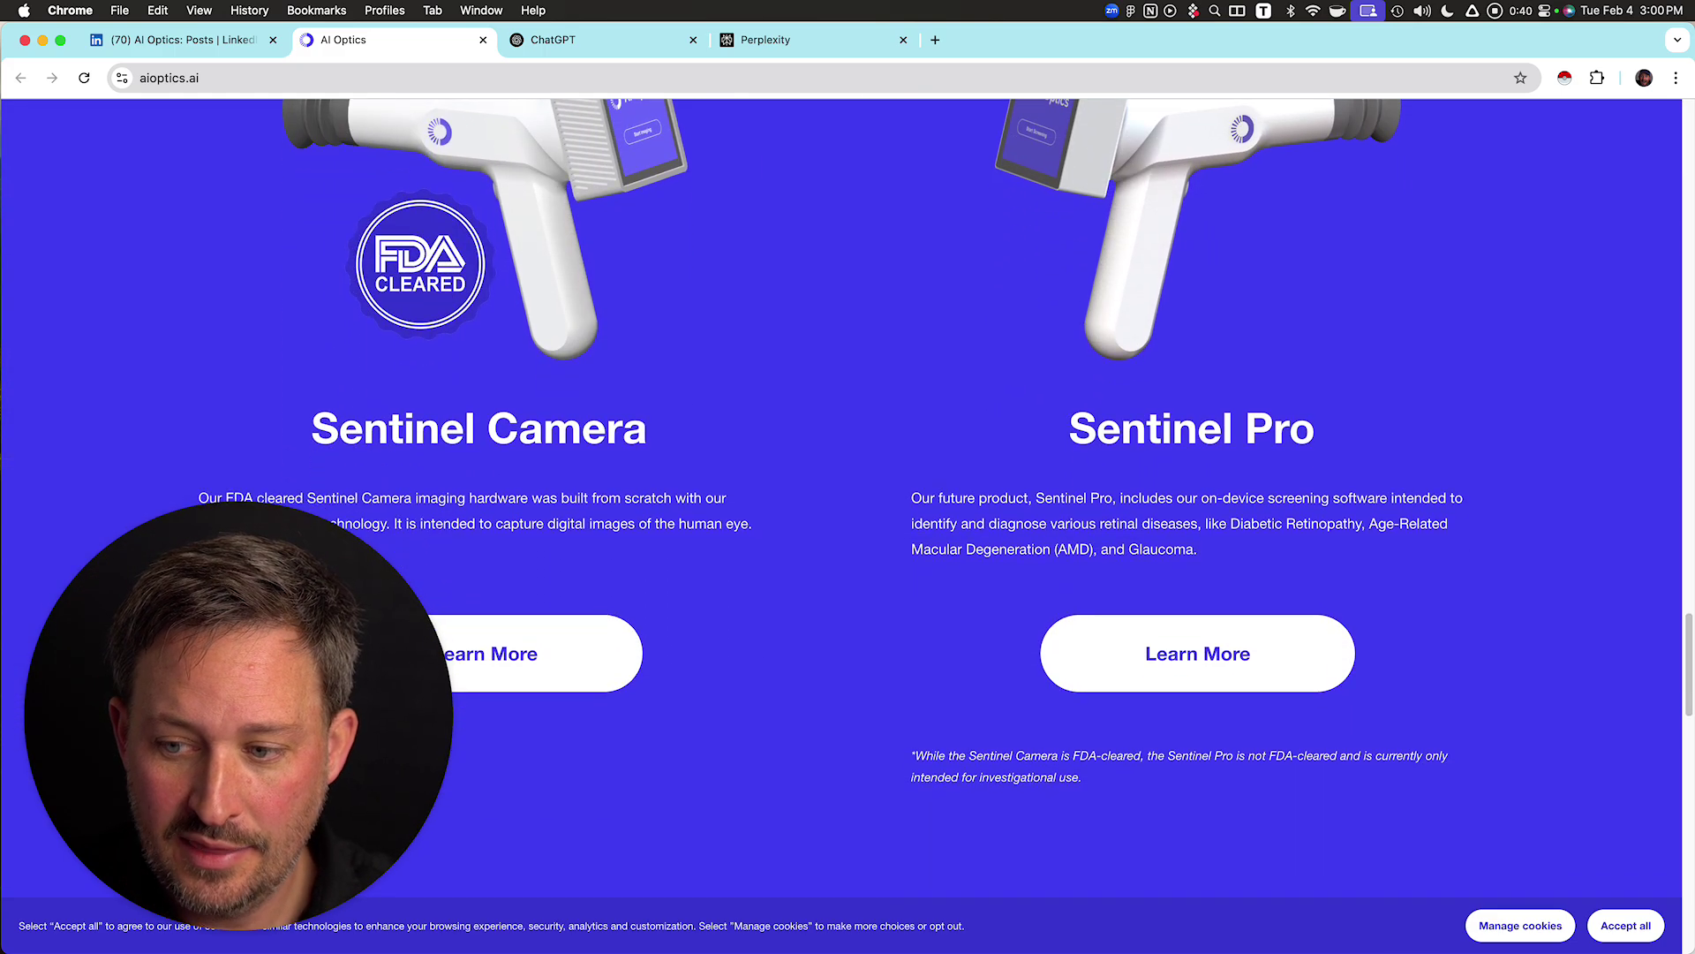
scroll(848, 495, "down", 20)
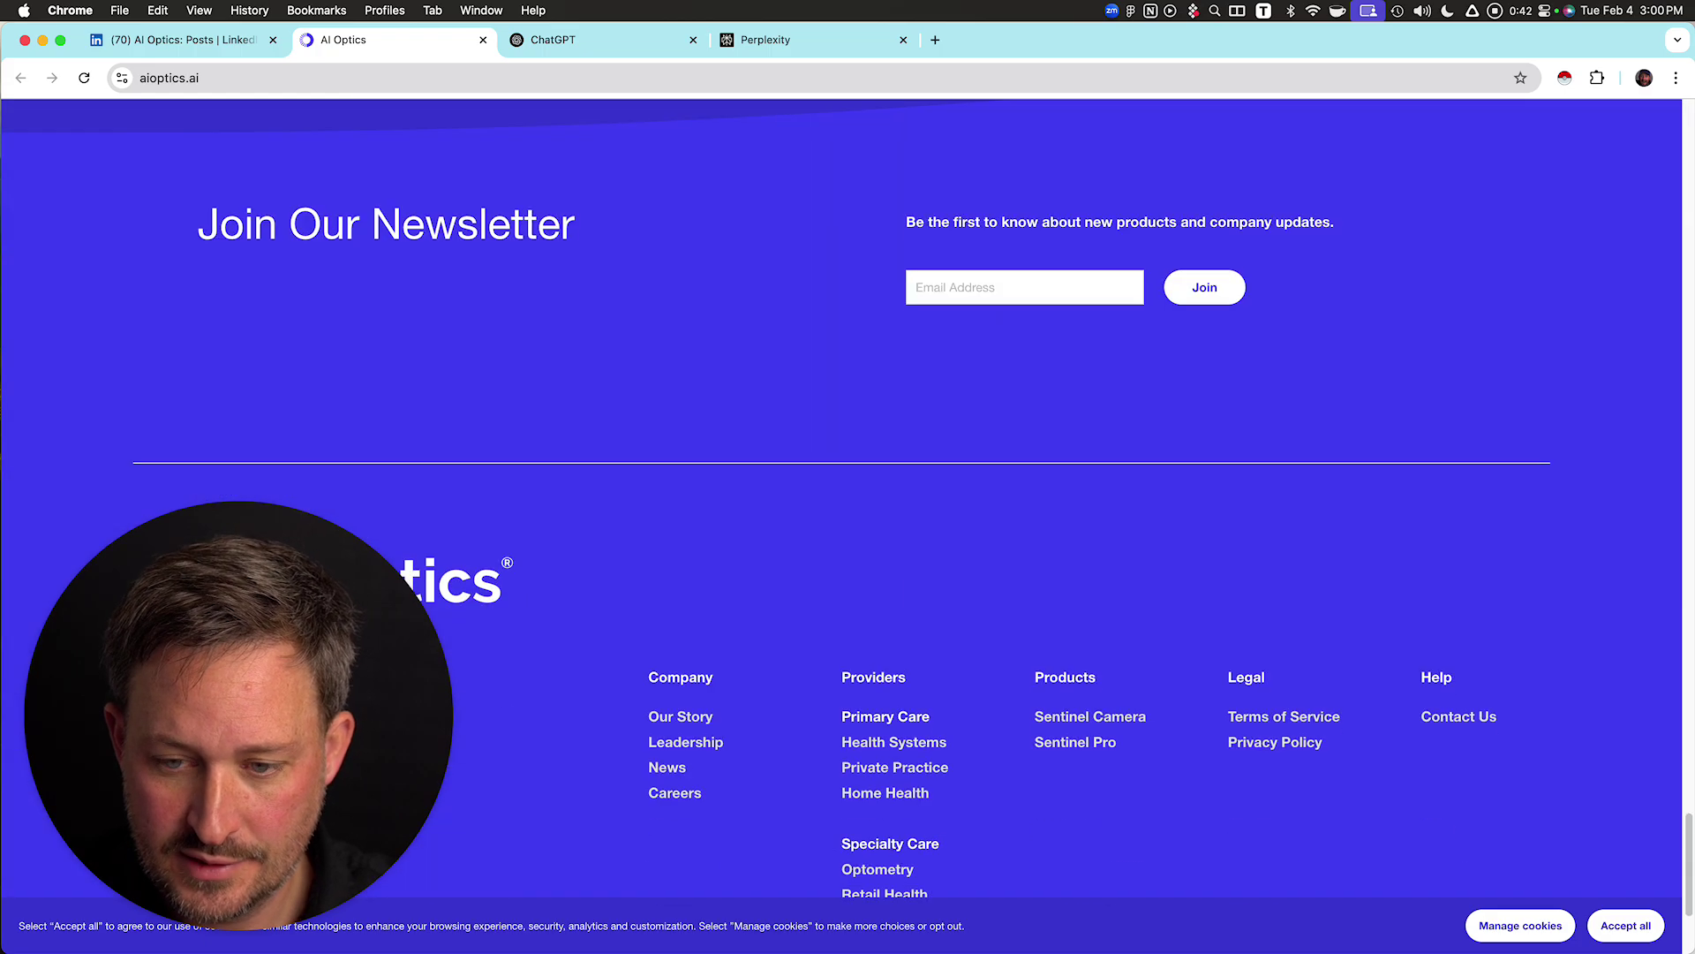
scroll(847, 512, "down", 4)
scroll(848, 512, "up", 11)
scroll(848, 512, "down", 14)
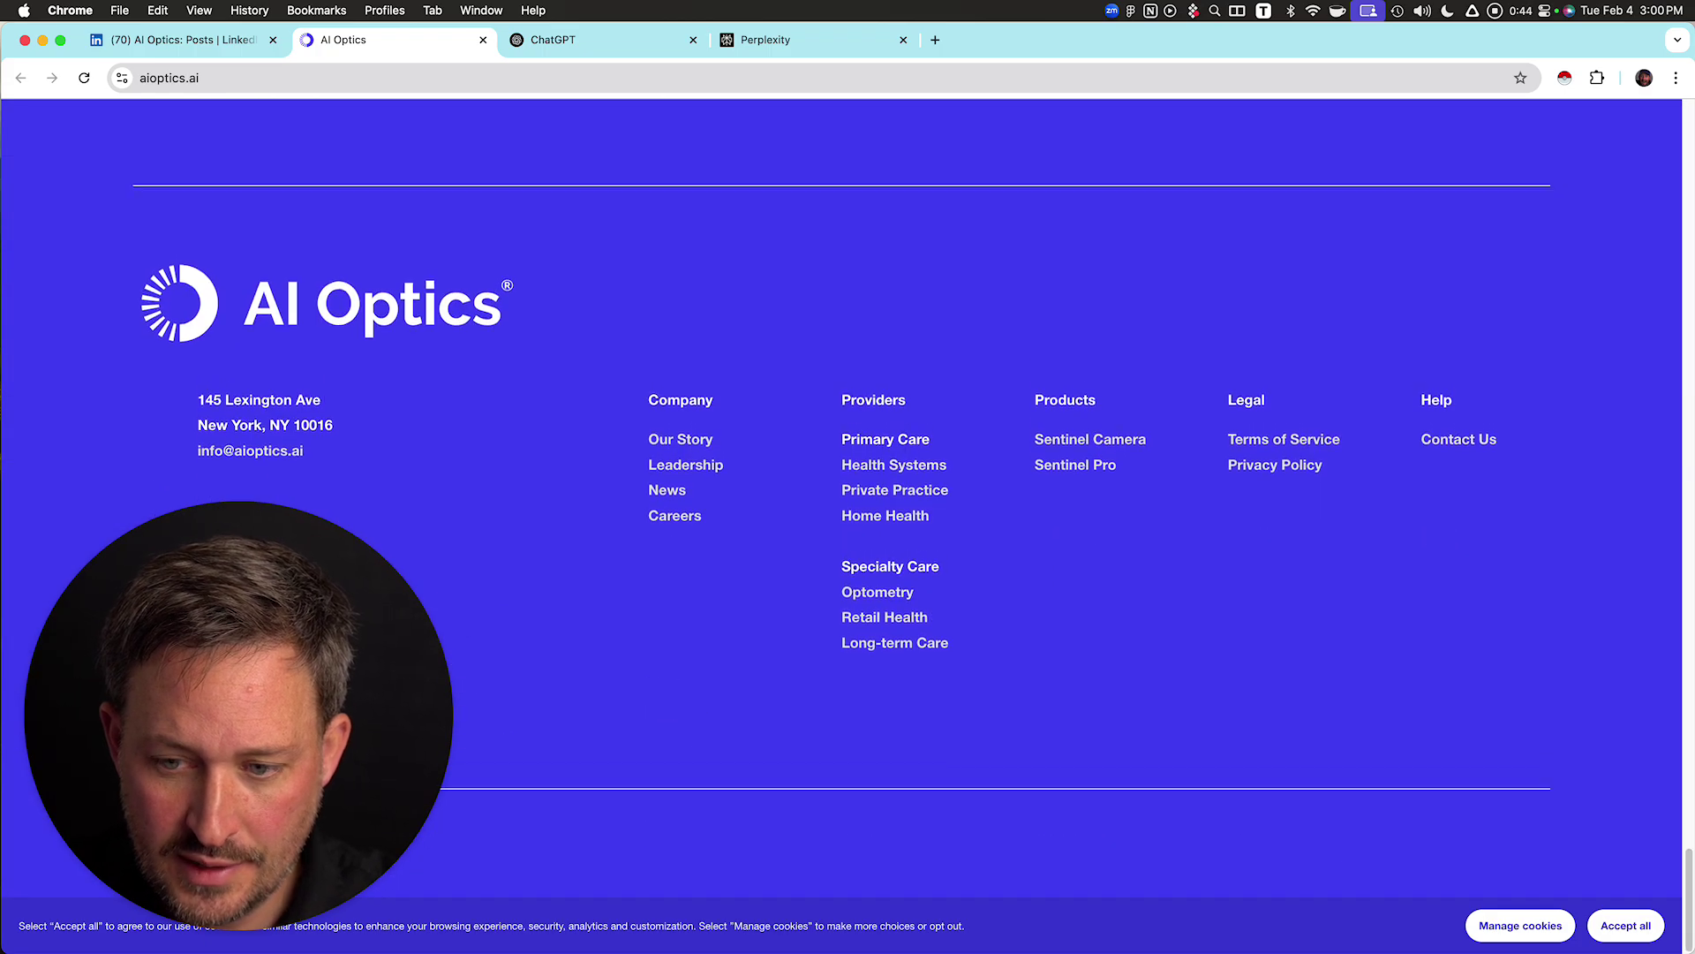
- Return to the AI Optics LinkedIn posts, expand the FDA clearance post and open the Sentinel Camera announcement shared in it
left_click(183, 40)
scroll(800, 530, "down", 5)
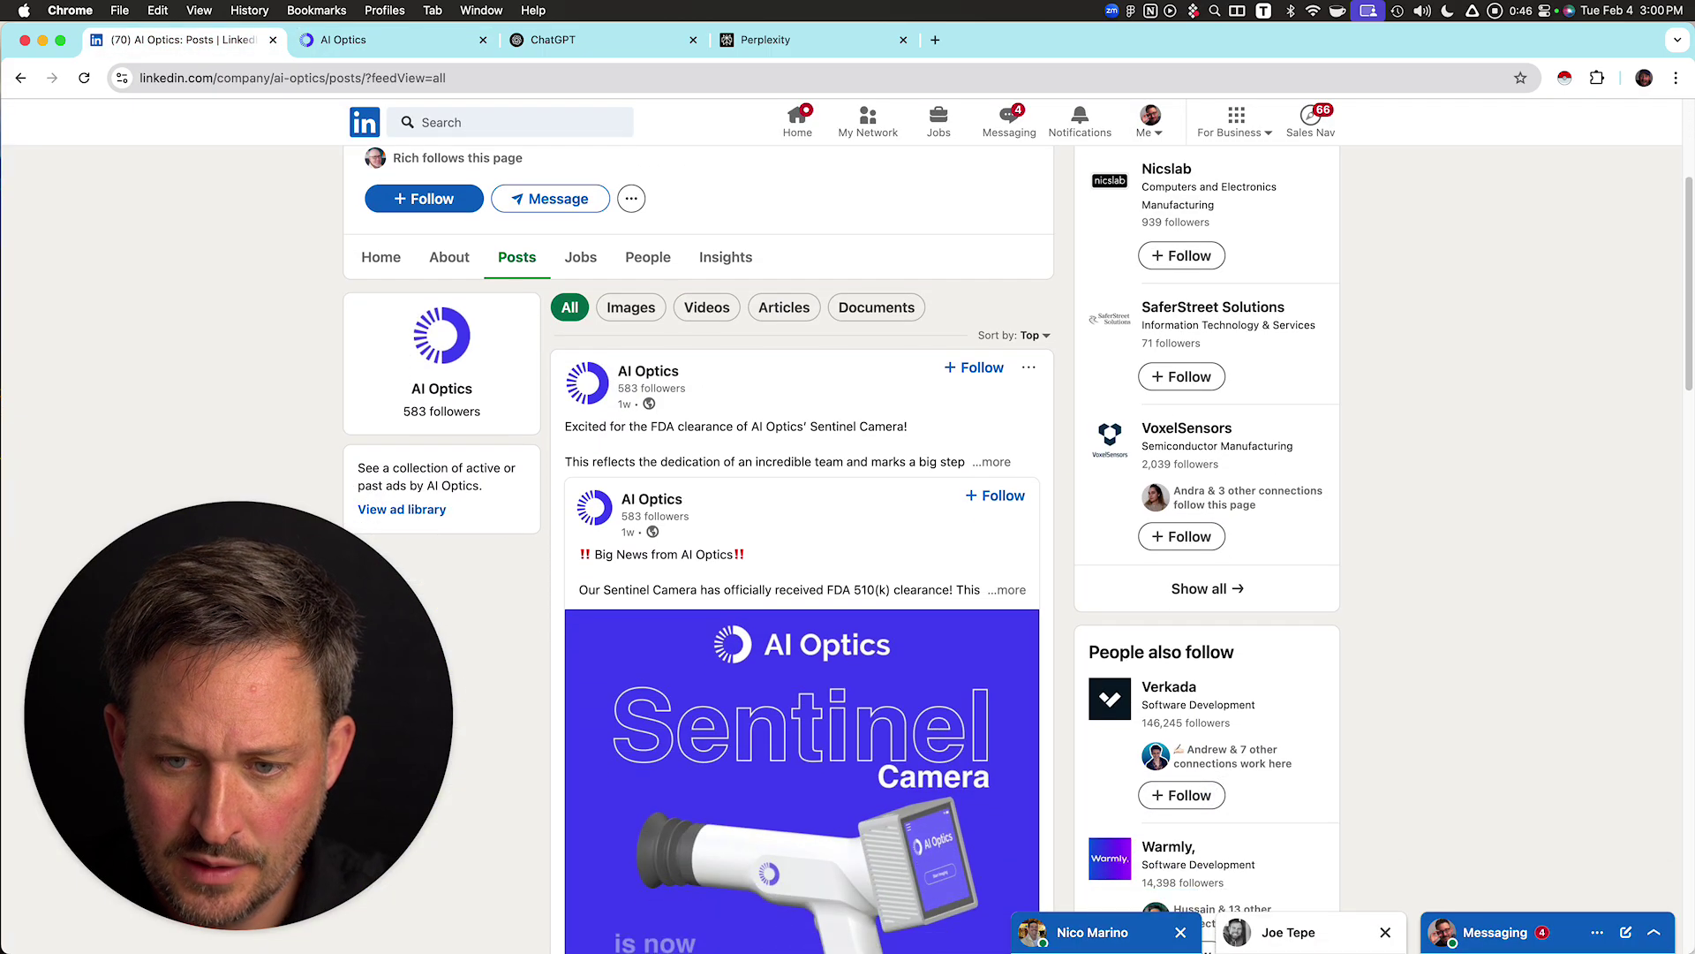
left_click(991, 462)
scroll(991, 462, "down", 2)
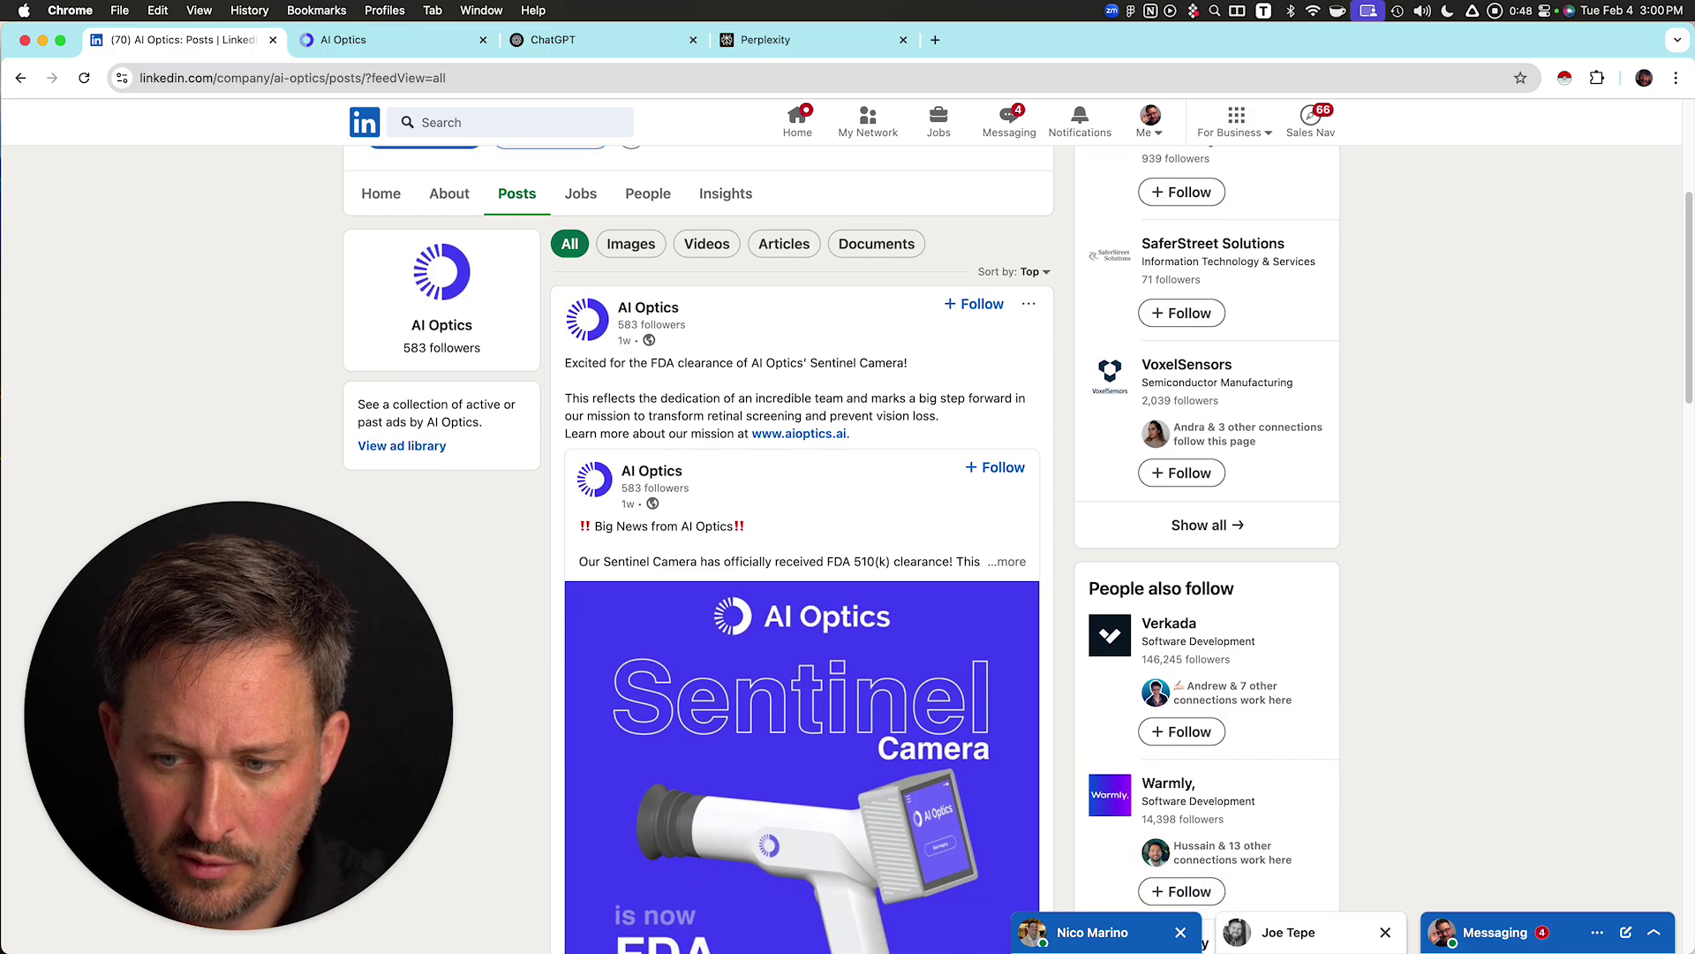
scroll(800, 530, "down", 7)
scroll(800, 529, "up", 6)
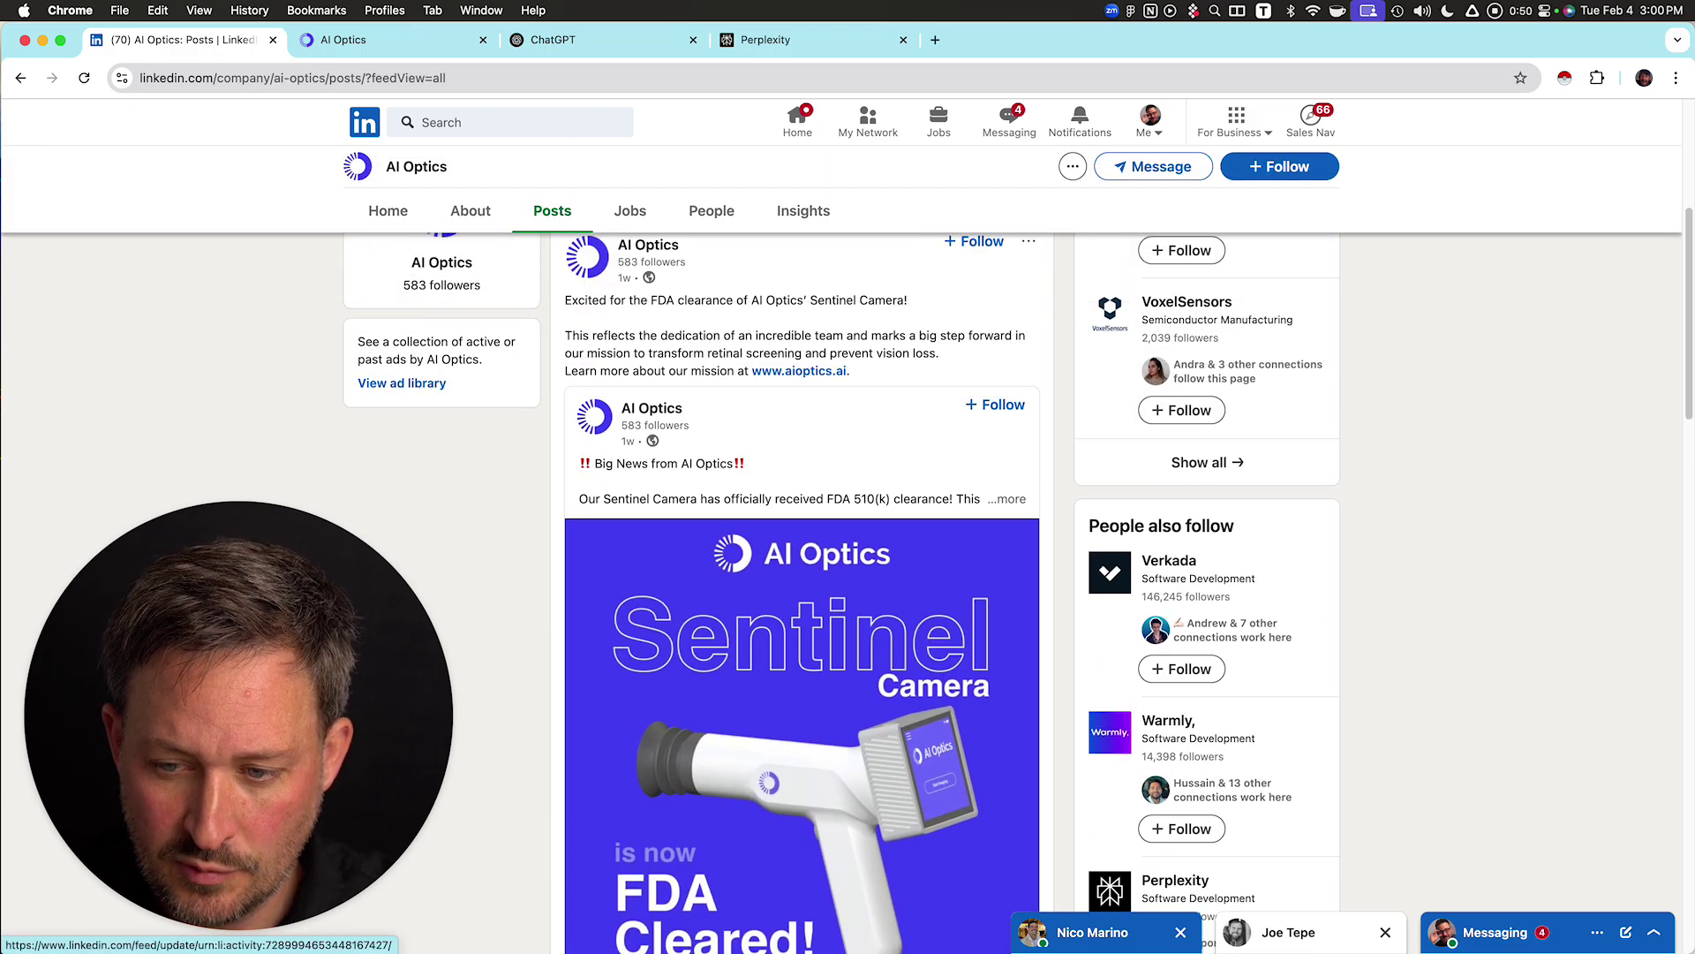
left_click(1005, 499)
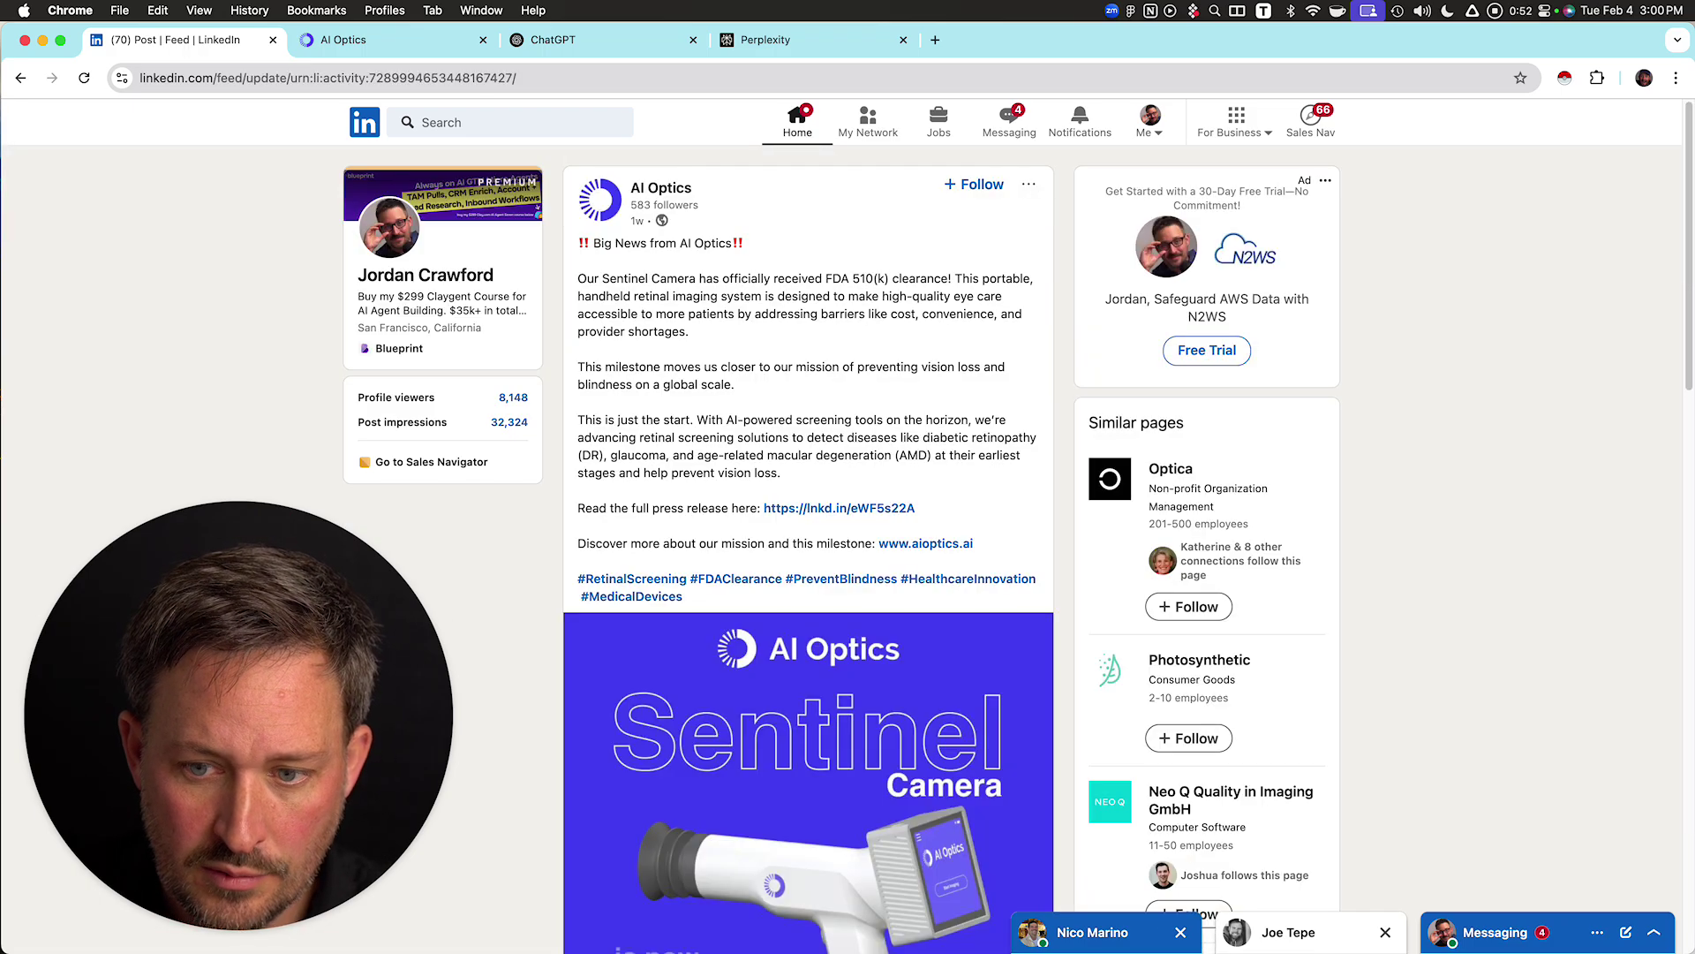
- Read the Sentinel Camera announcement, highlighting the passages on care barriers and on the diseases the screening tools target
left_click_drag(700, 279, 735, 314)
left_click(691, 332)
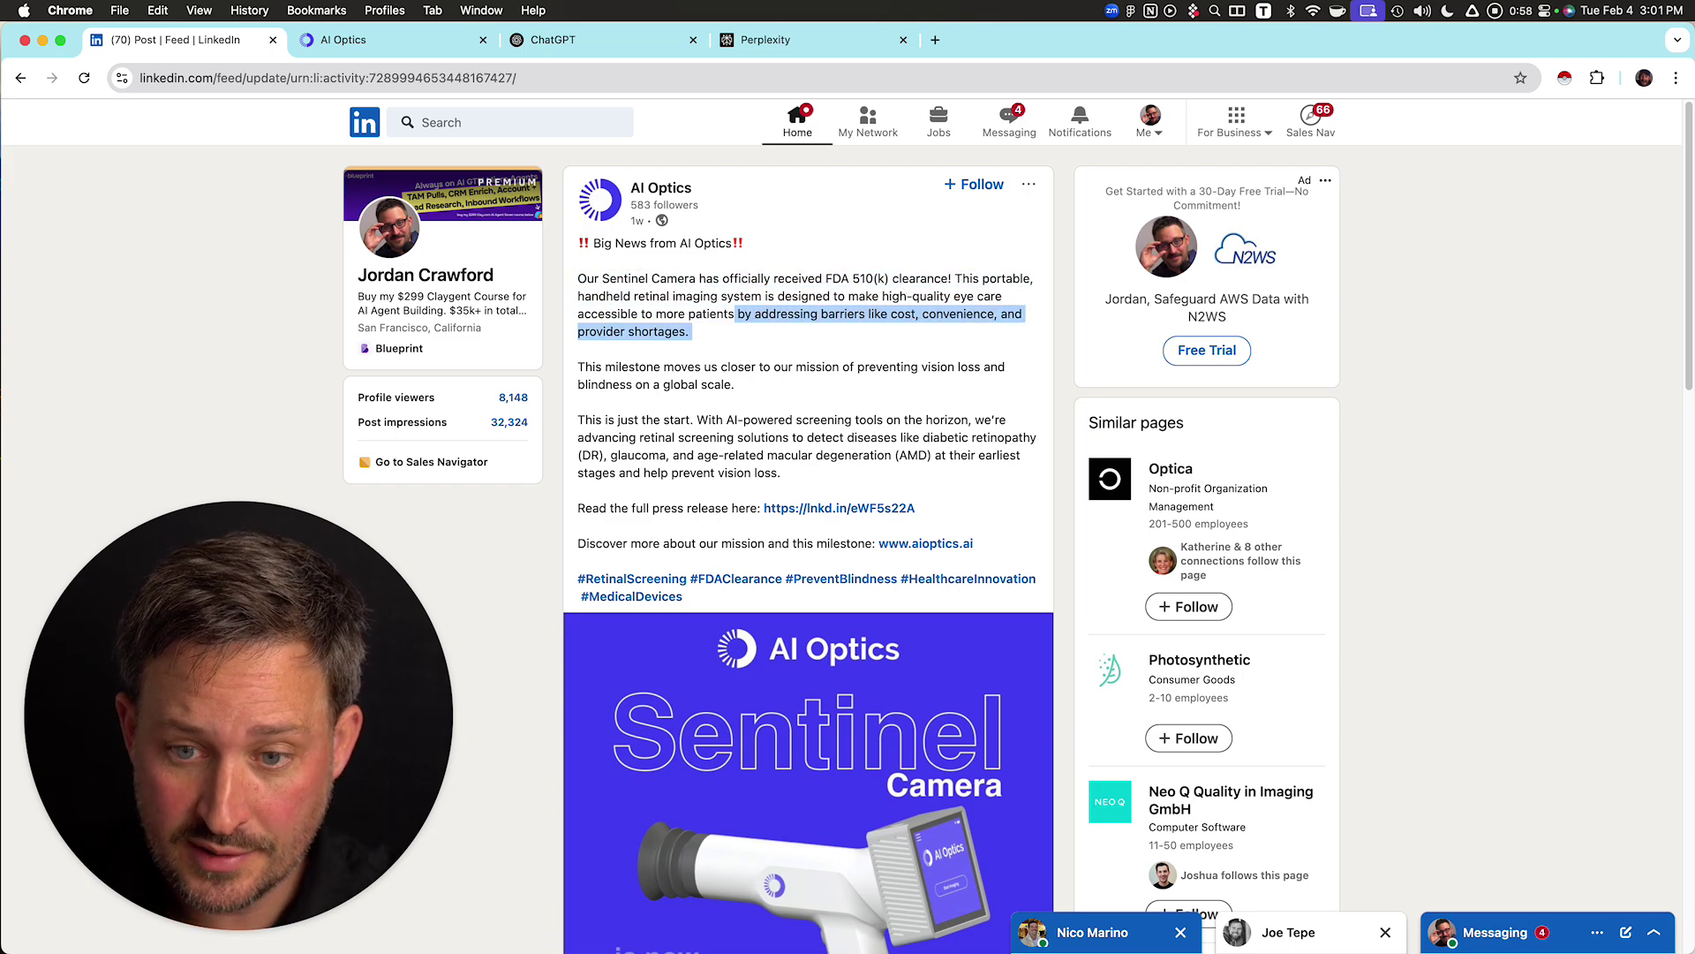
left_click_drag(735, 385, 780, 474)
left_click_drag(911, 437, 780, 475)
left_click(782, 475)
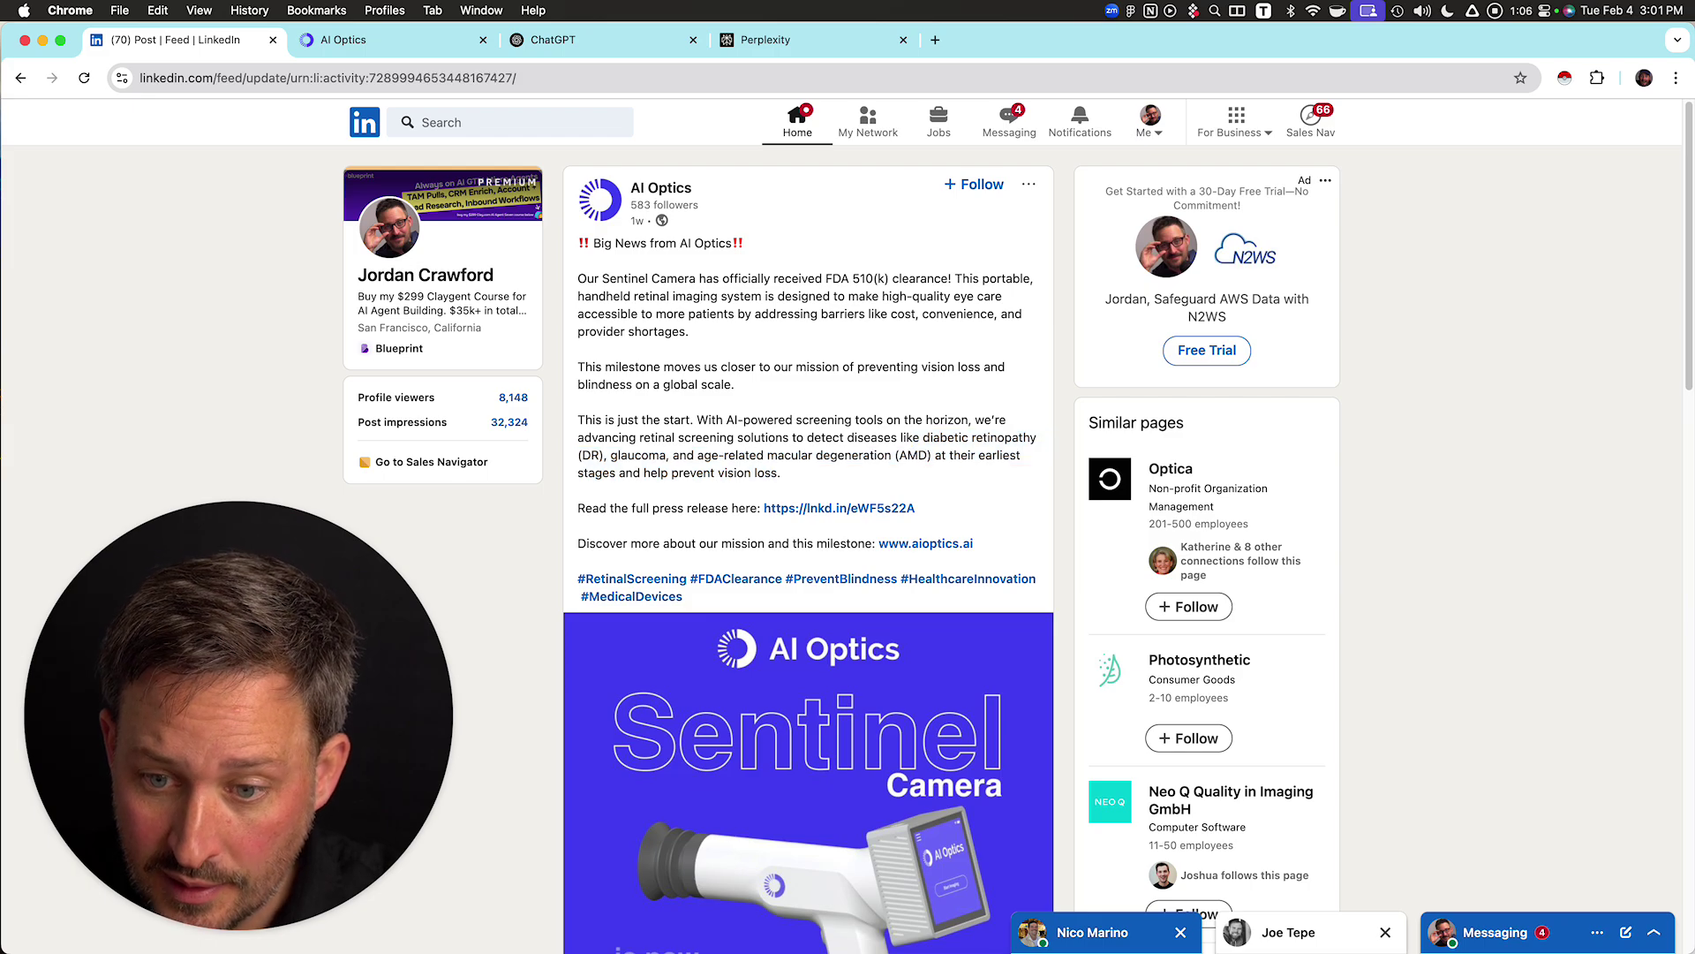
left_click_drag(961, 437, 784, 455)
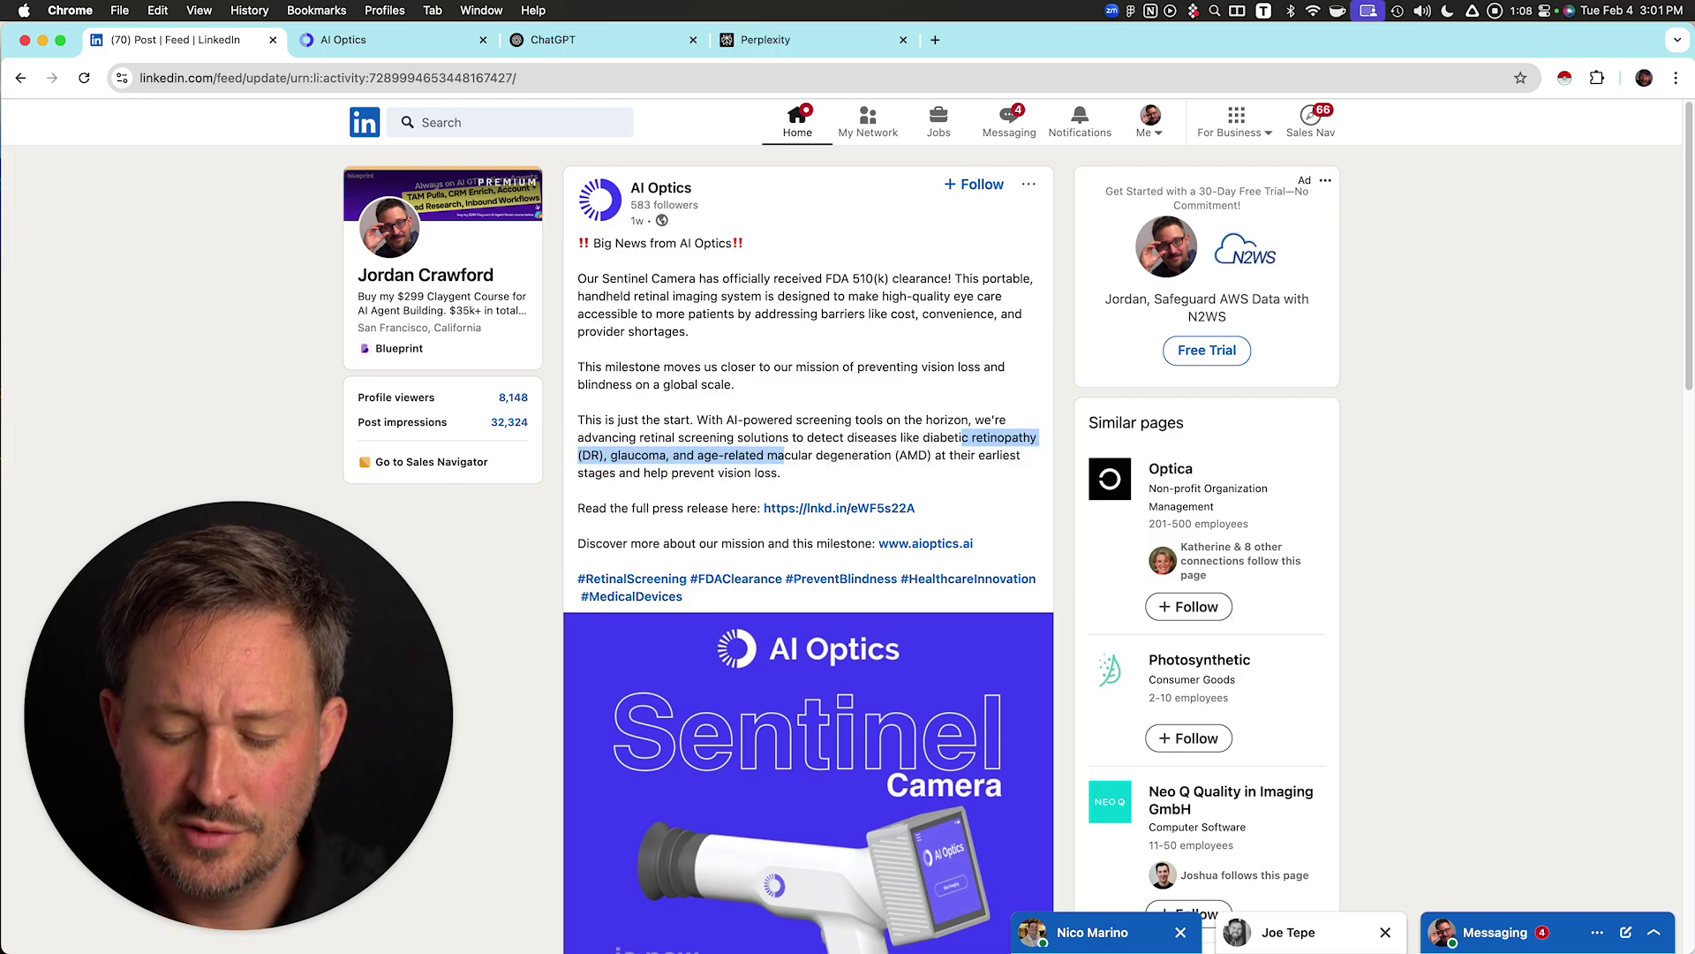
- Examine the announcement's product image, reactions and comments, and return to the start of the post
scroll(808, 548, "down", 5)
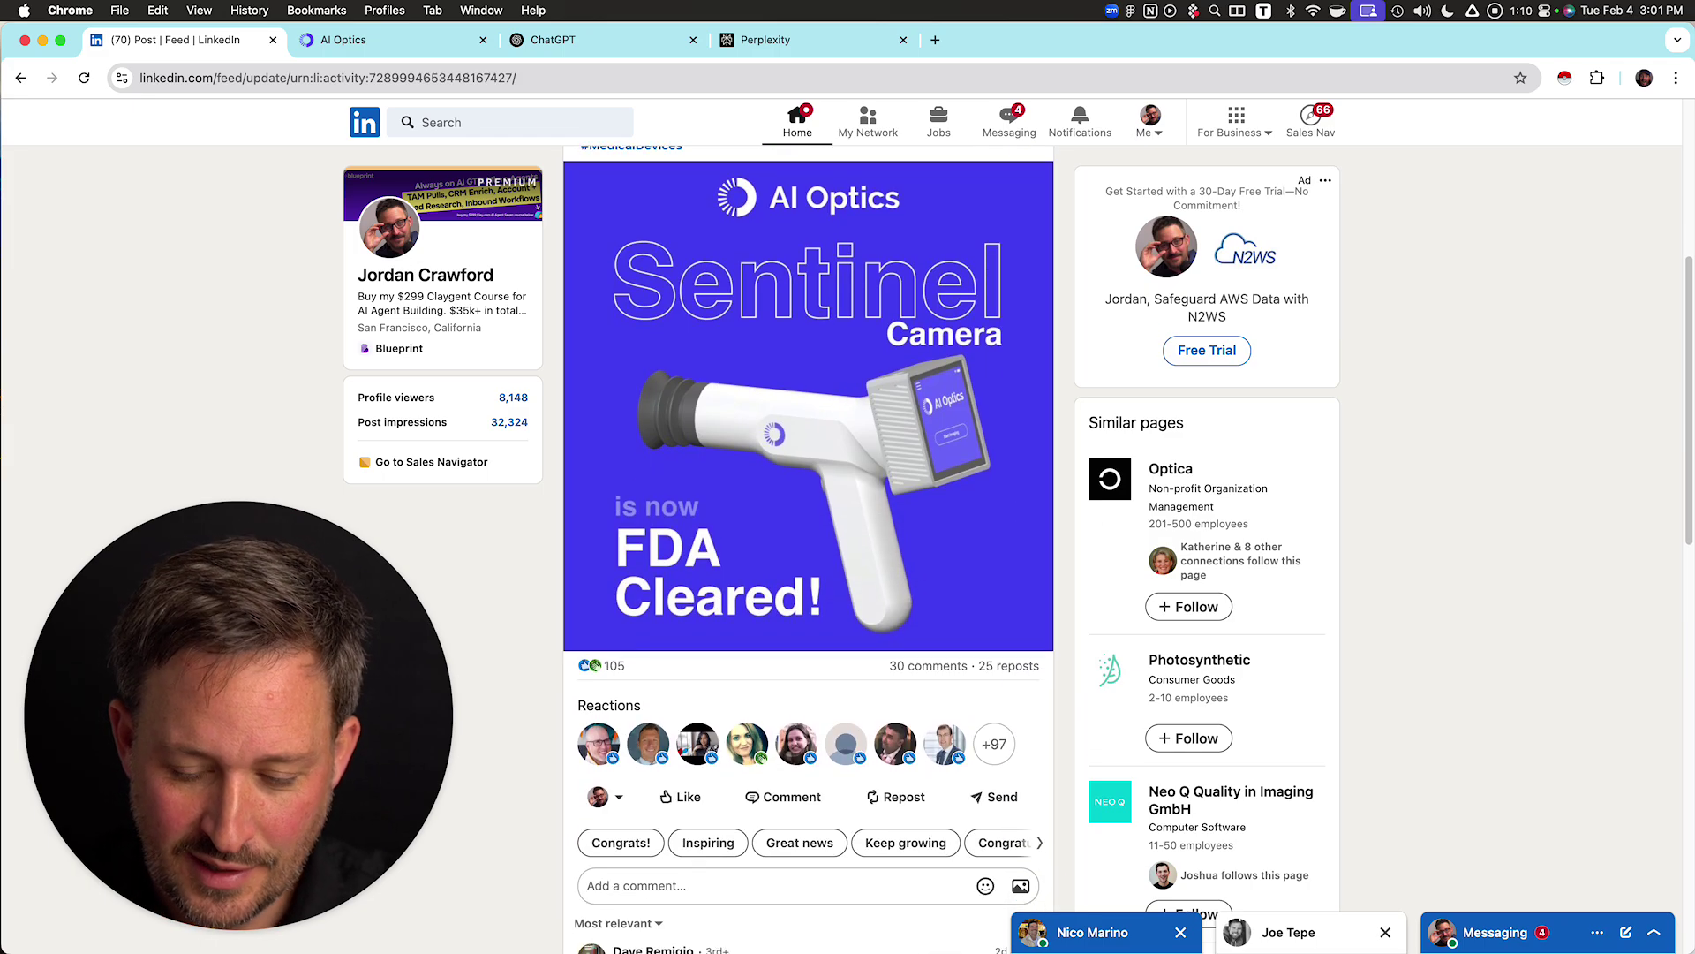
scroll(808, 547, "up", 2)
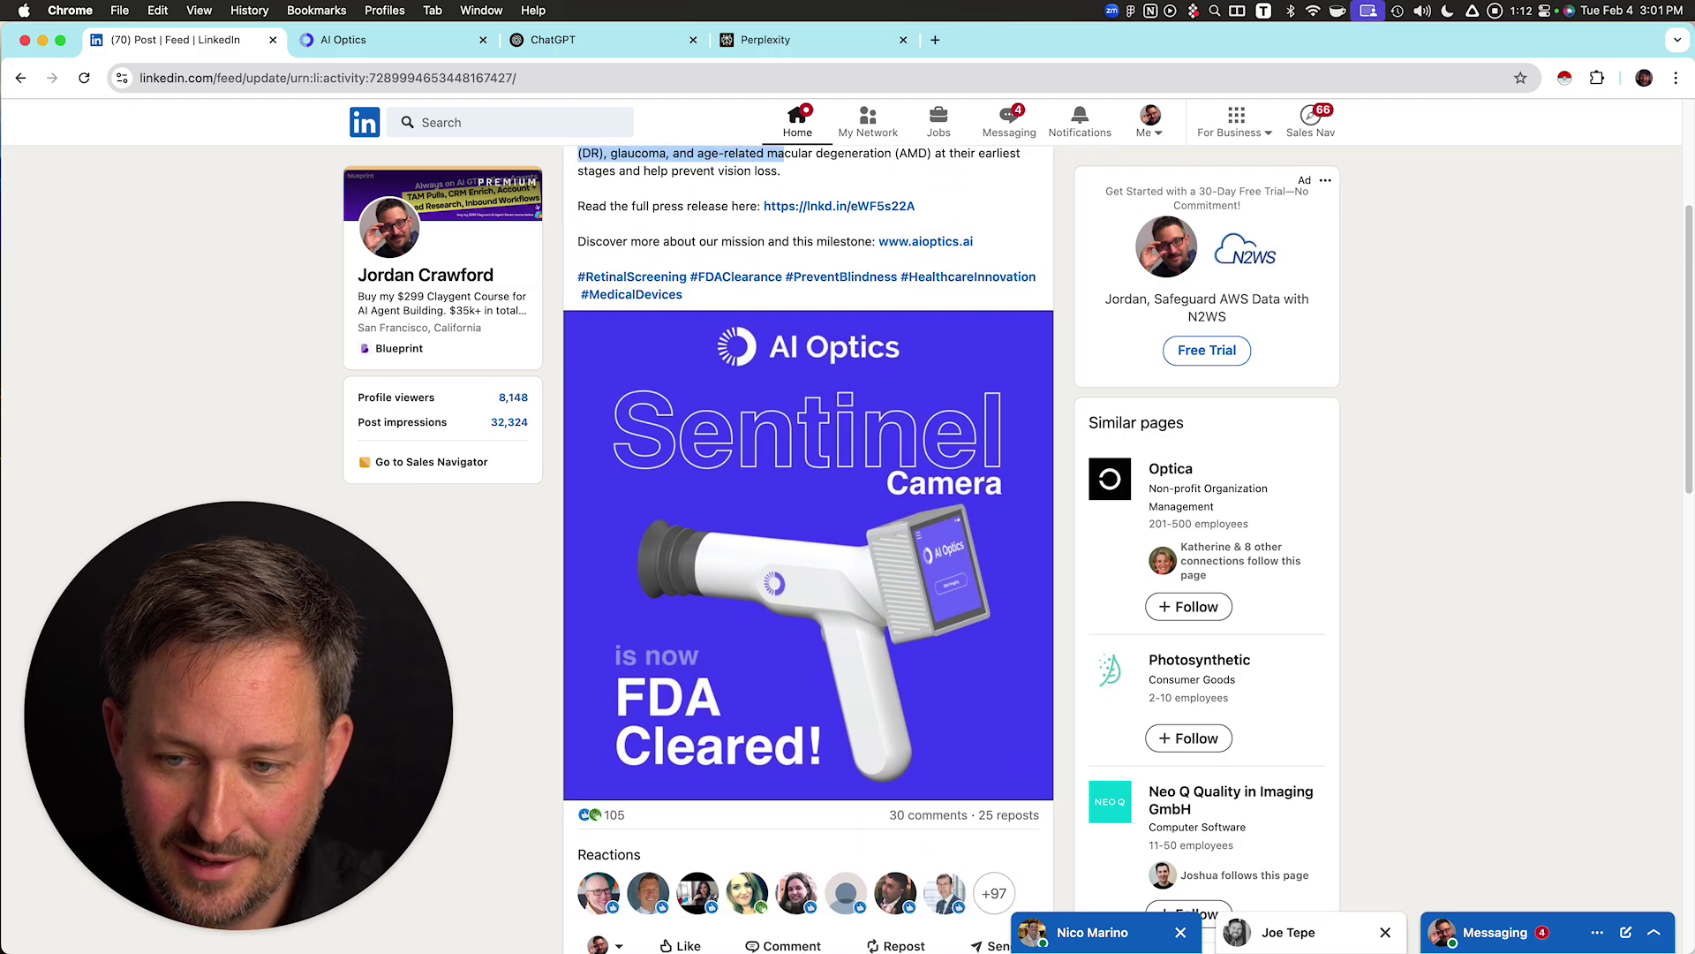
scroll(808, 548, "down", 8)
scroll(808, 547, "up", 1)
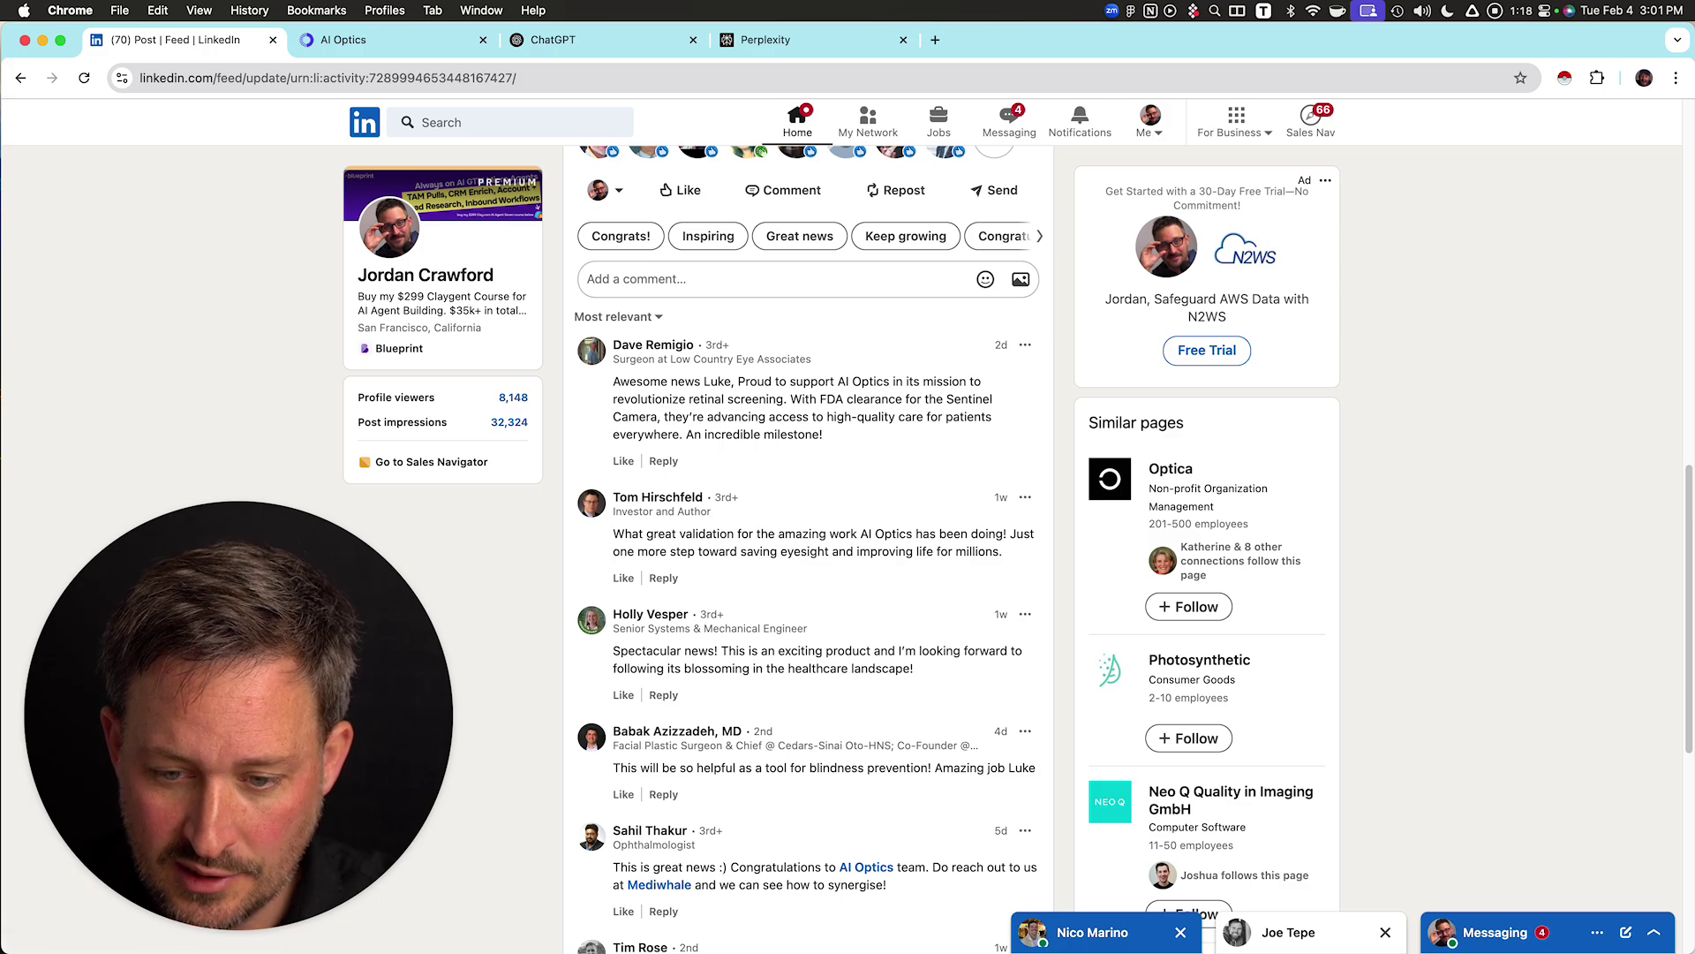
scroll(808, 548, "up", 10)
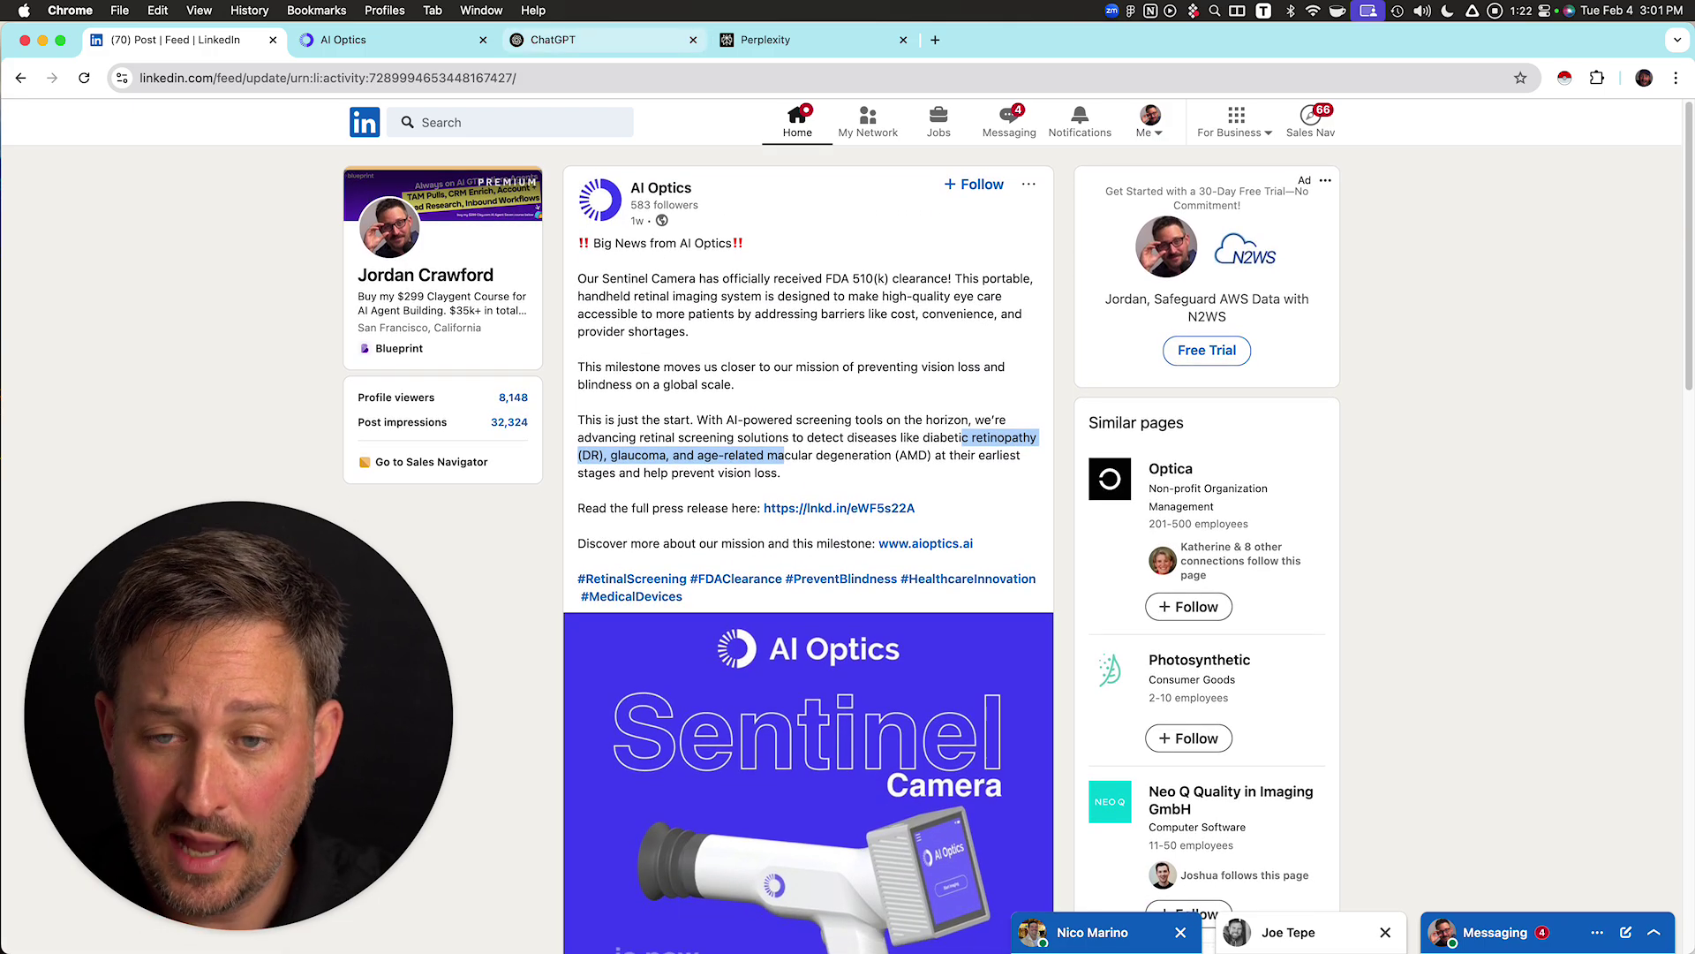
- Open Claude in a new browser tab
left_click(935, 40)
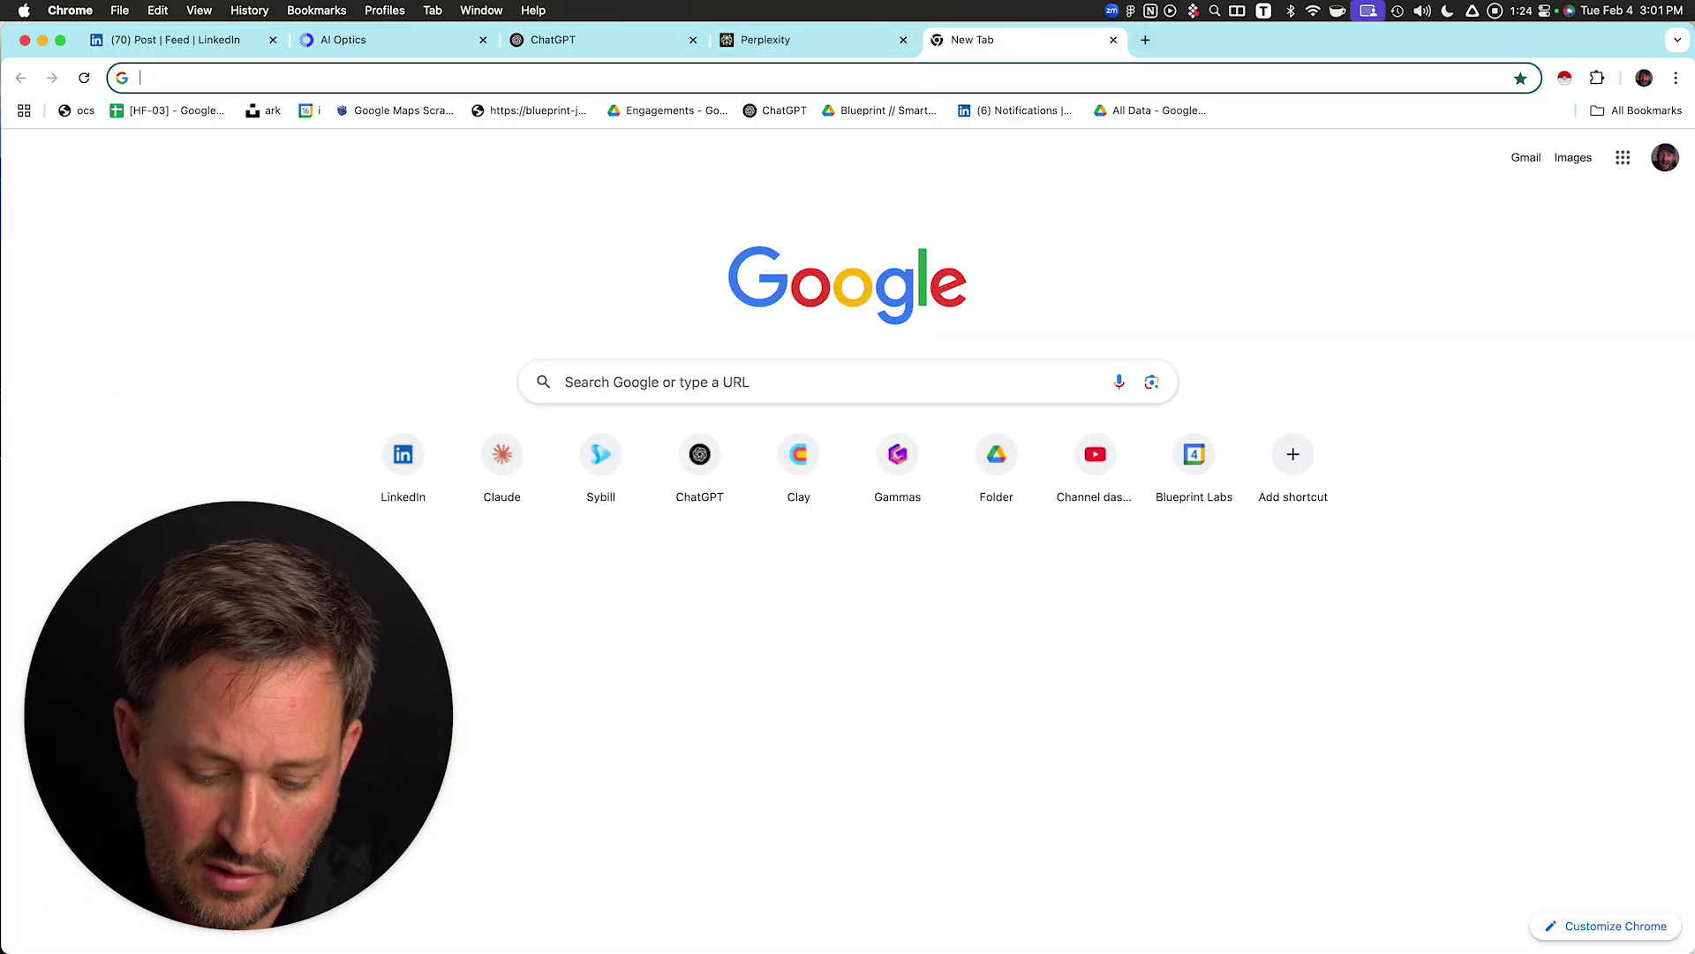
type("clau")
key("Return")
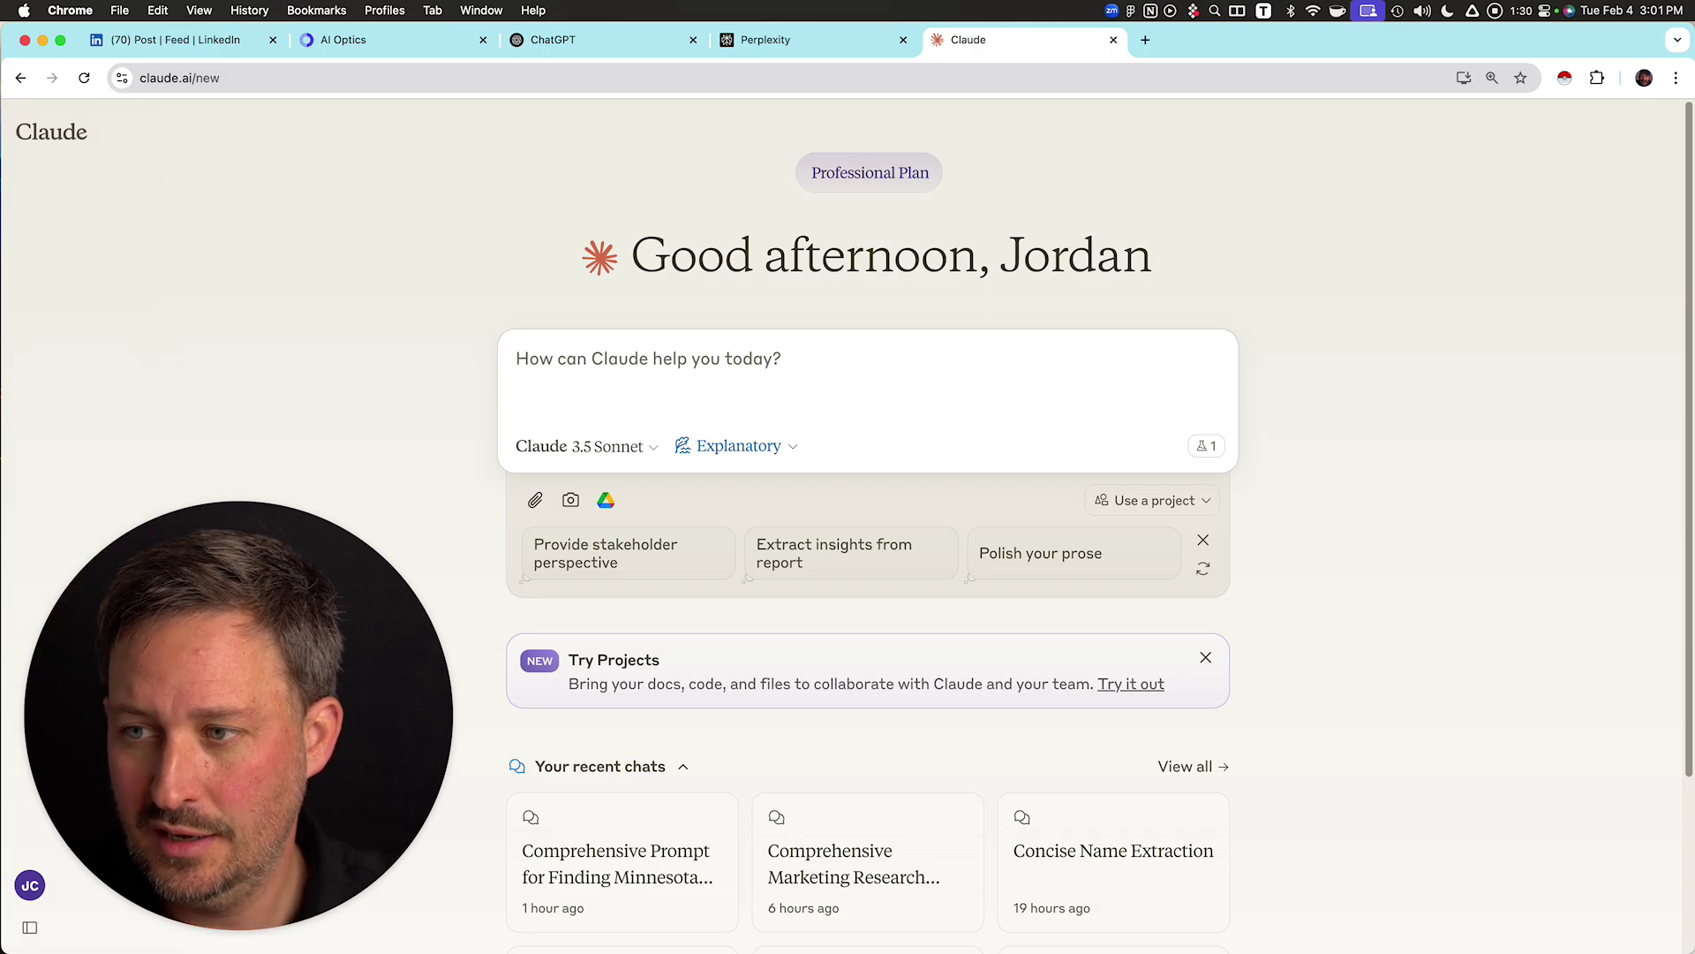
- Dictate and send Claude a request for a meta-prompt that will create a web-searching, text-based AI agent prompt for defining a go-to-market plan
key("ctrl+space")
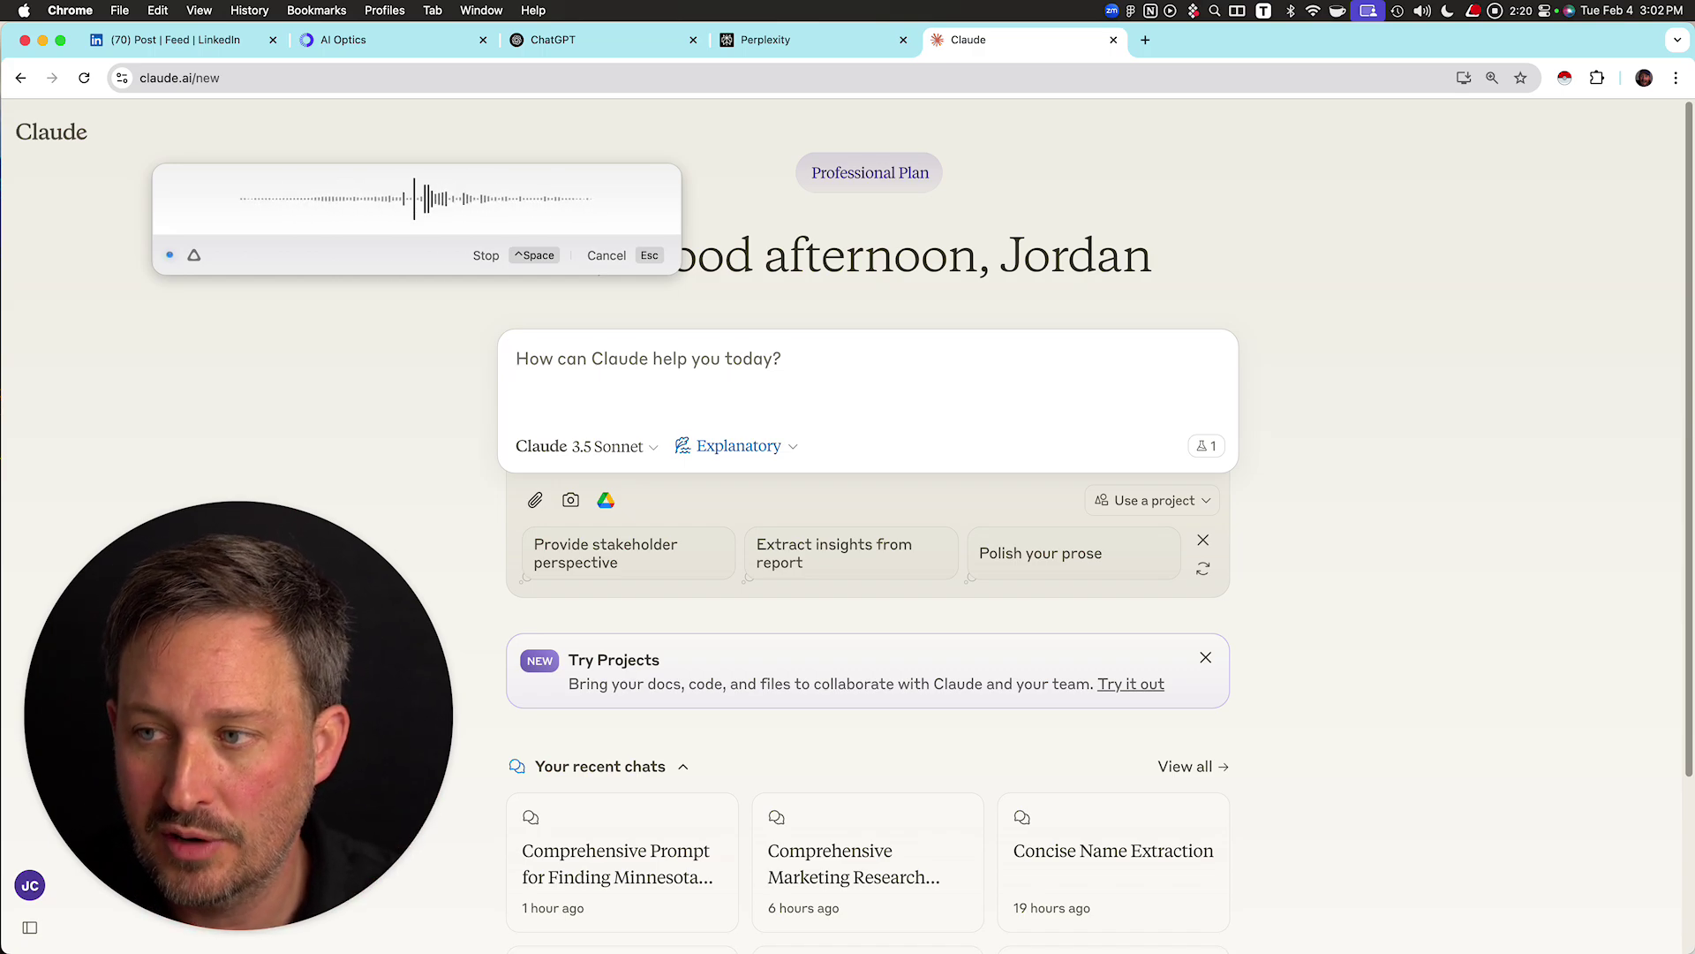
key("ctrl+space")
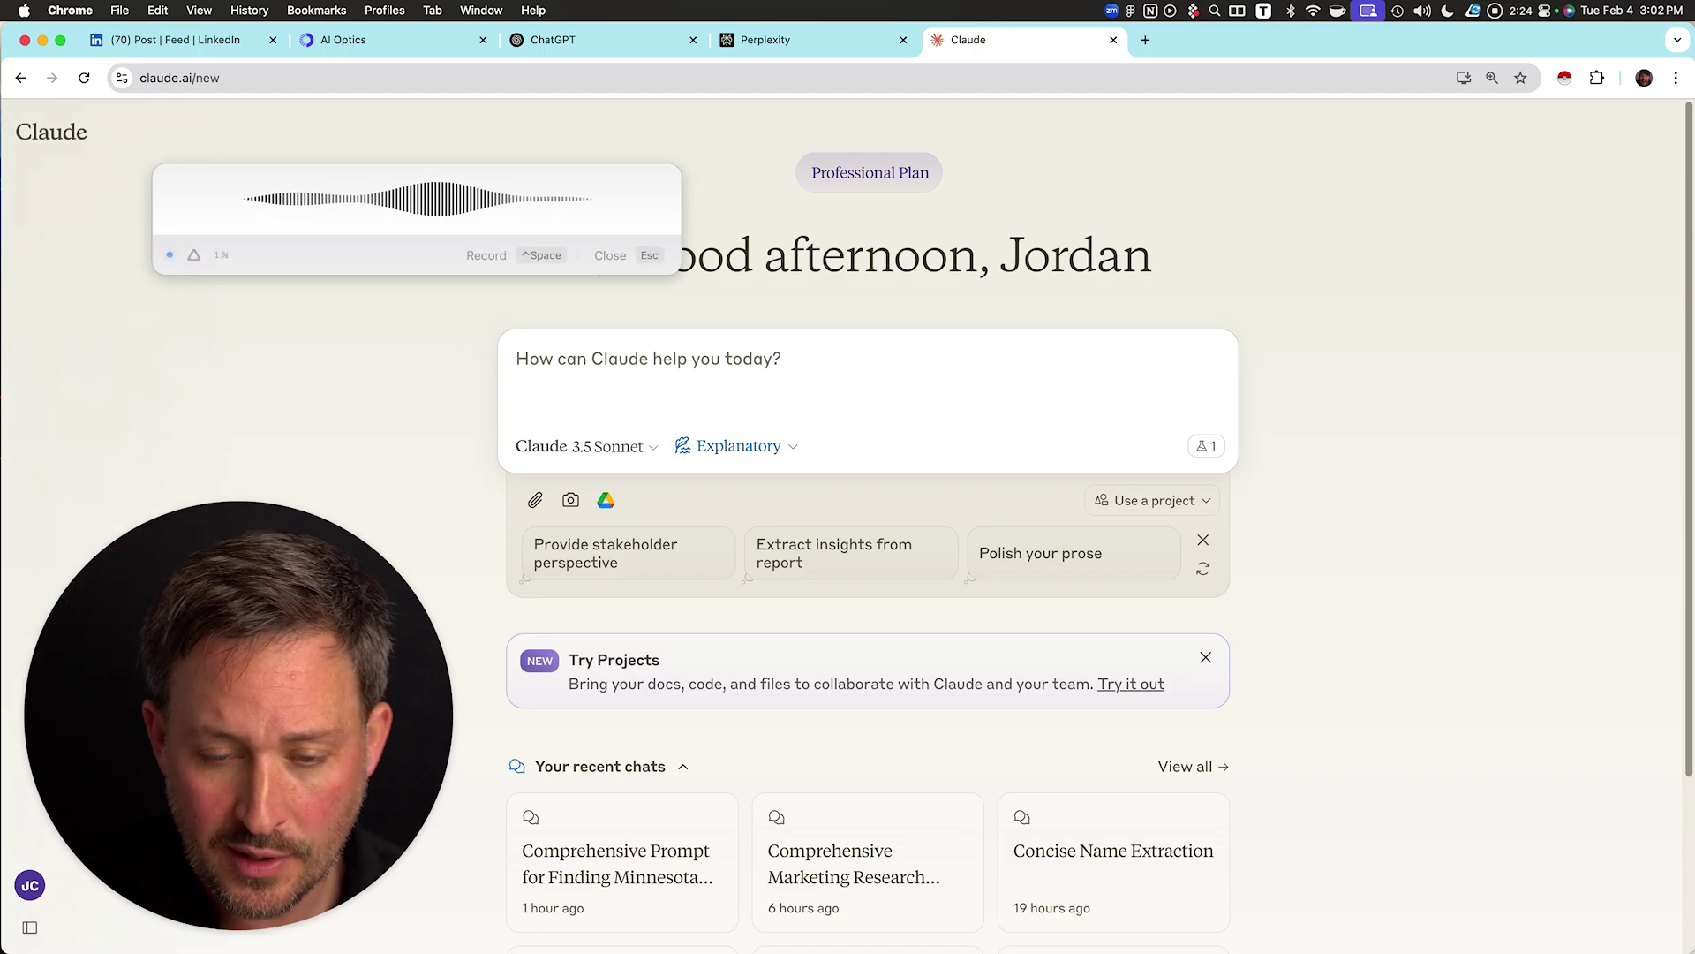
key("Return")
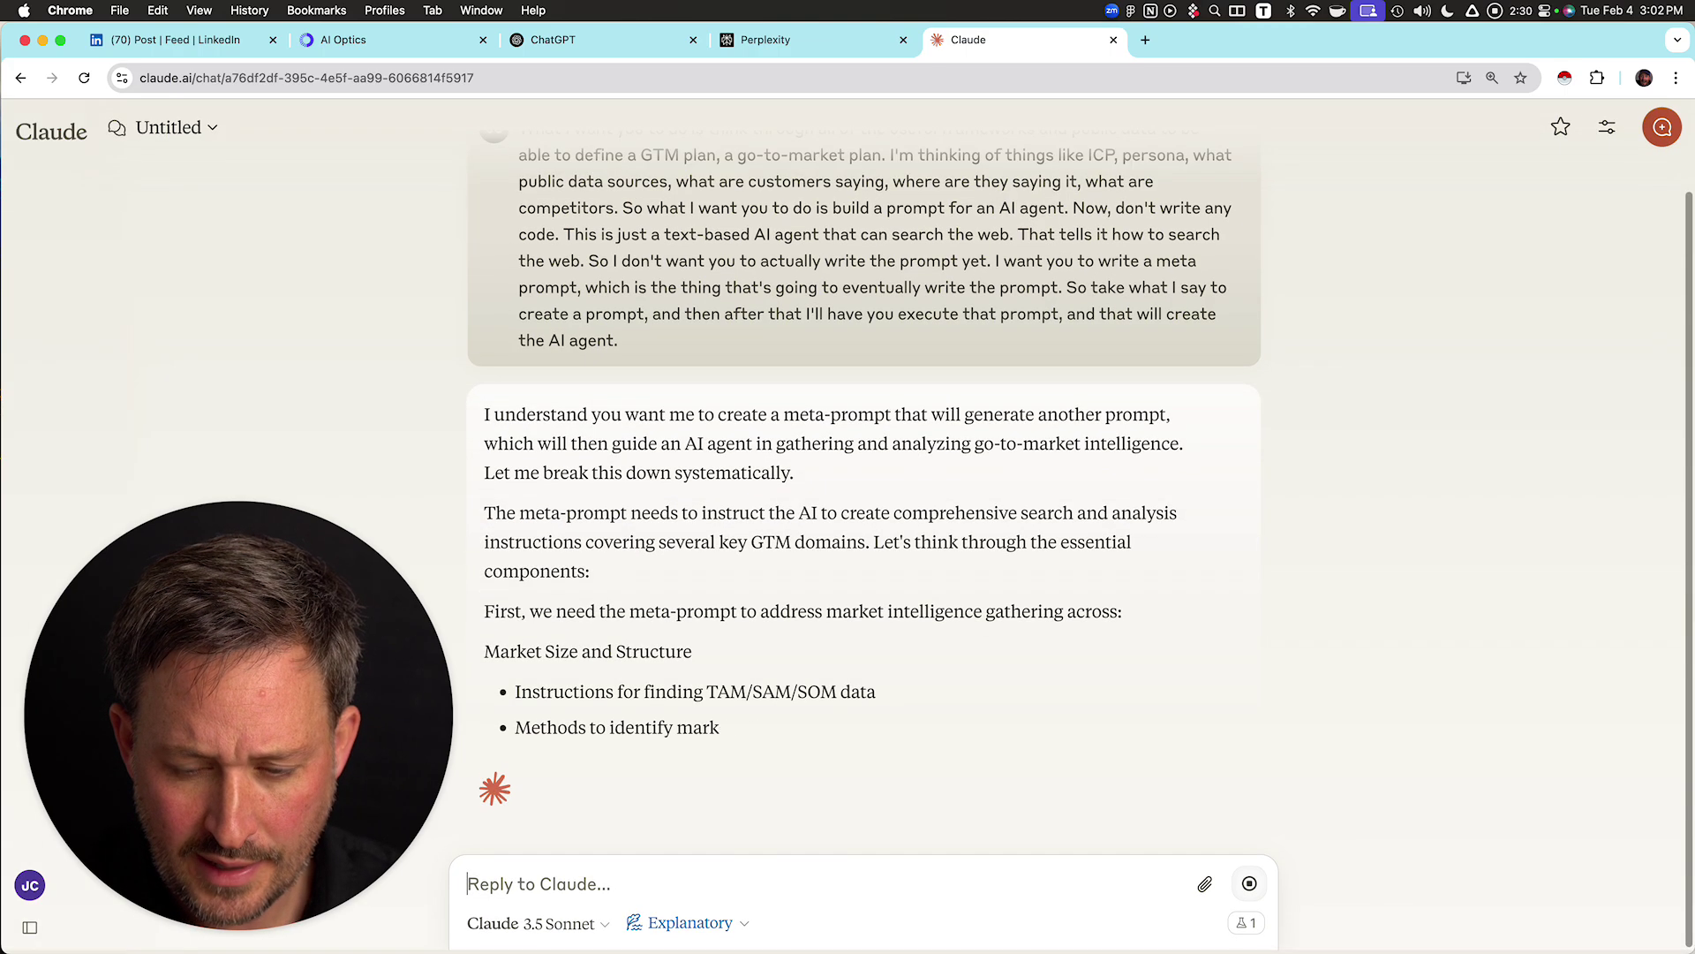
- Send Claude the reply "Exectue" to have it write the proposed meta-prompt
scroll(864, 485, "up", 5)
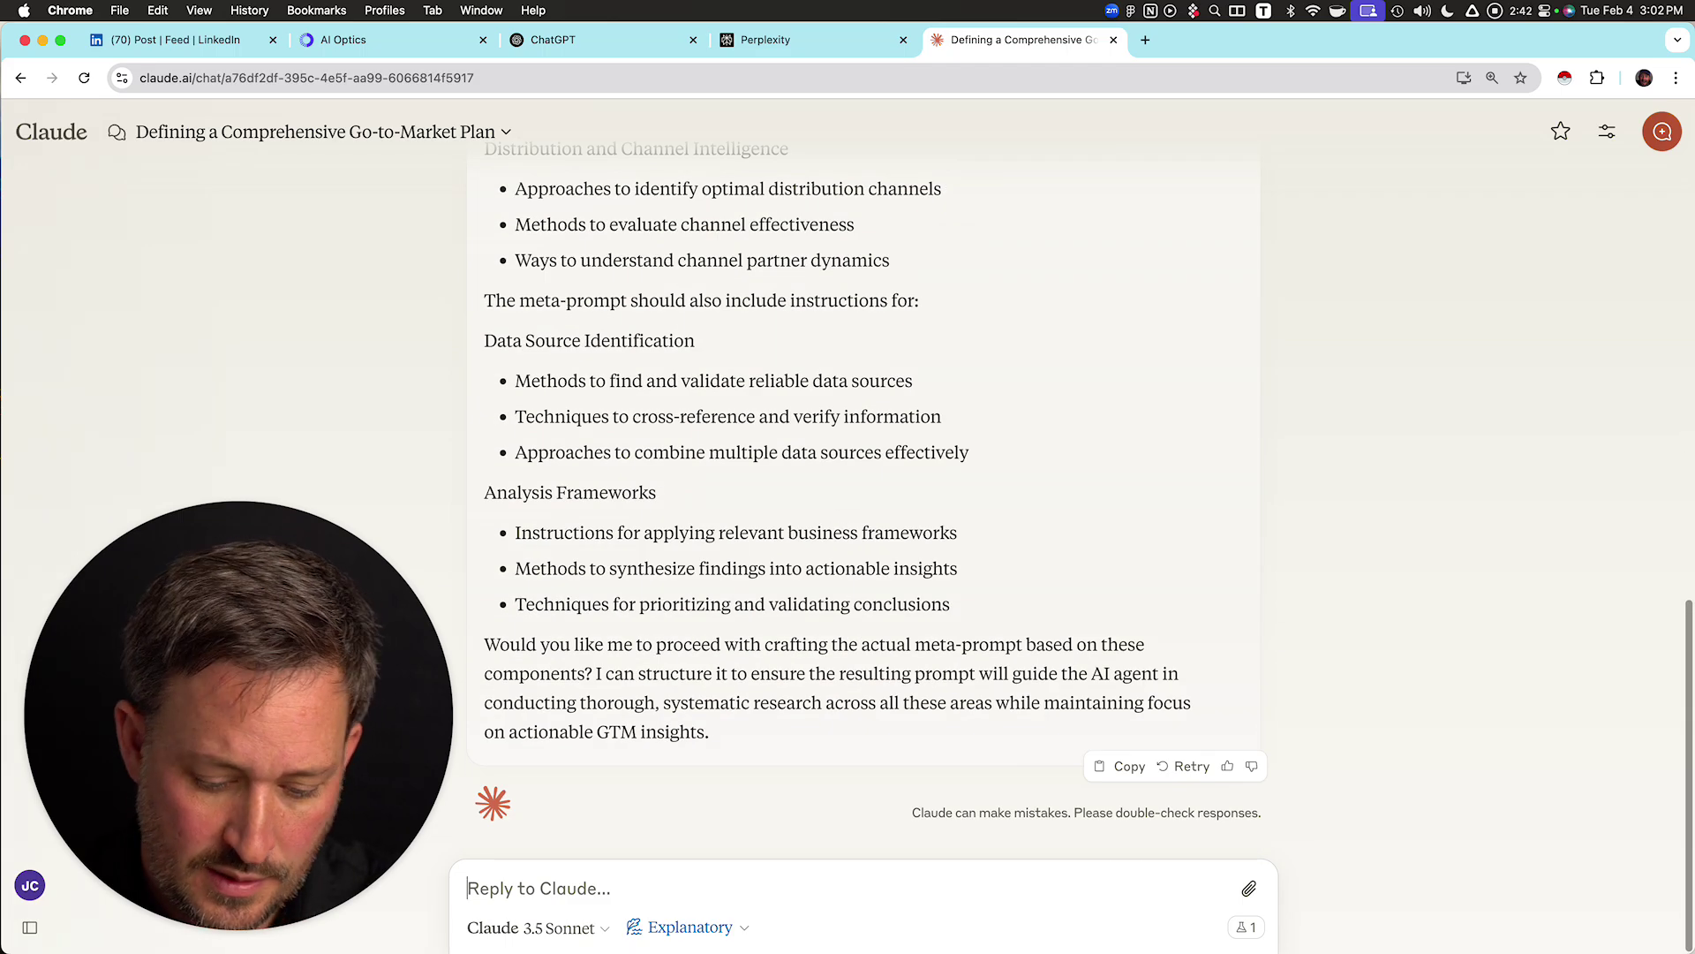
type("Exectue")
key("Return")
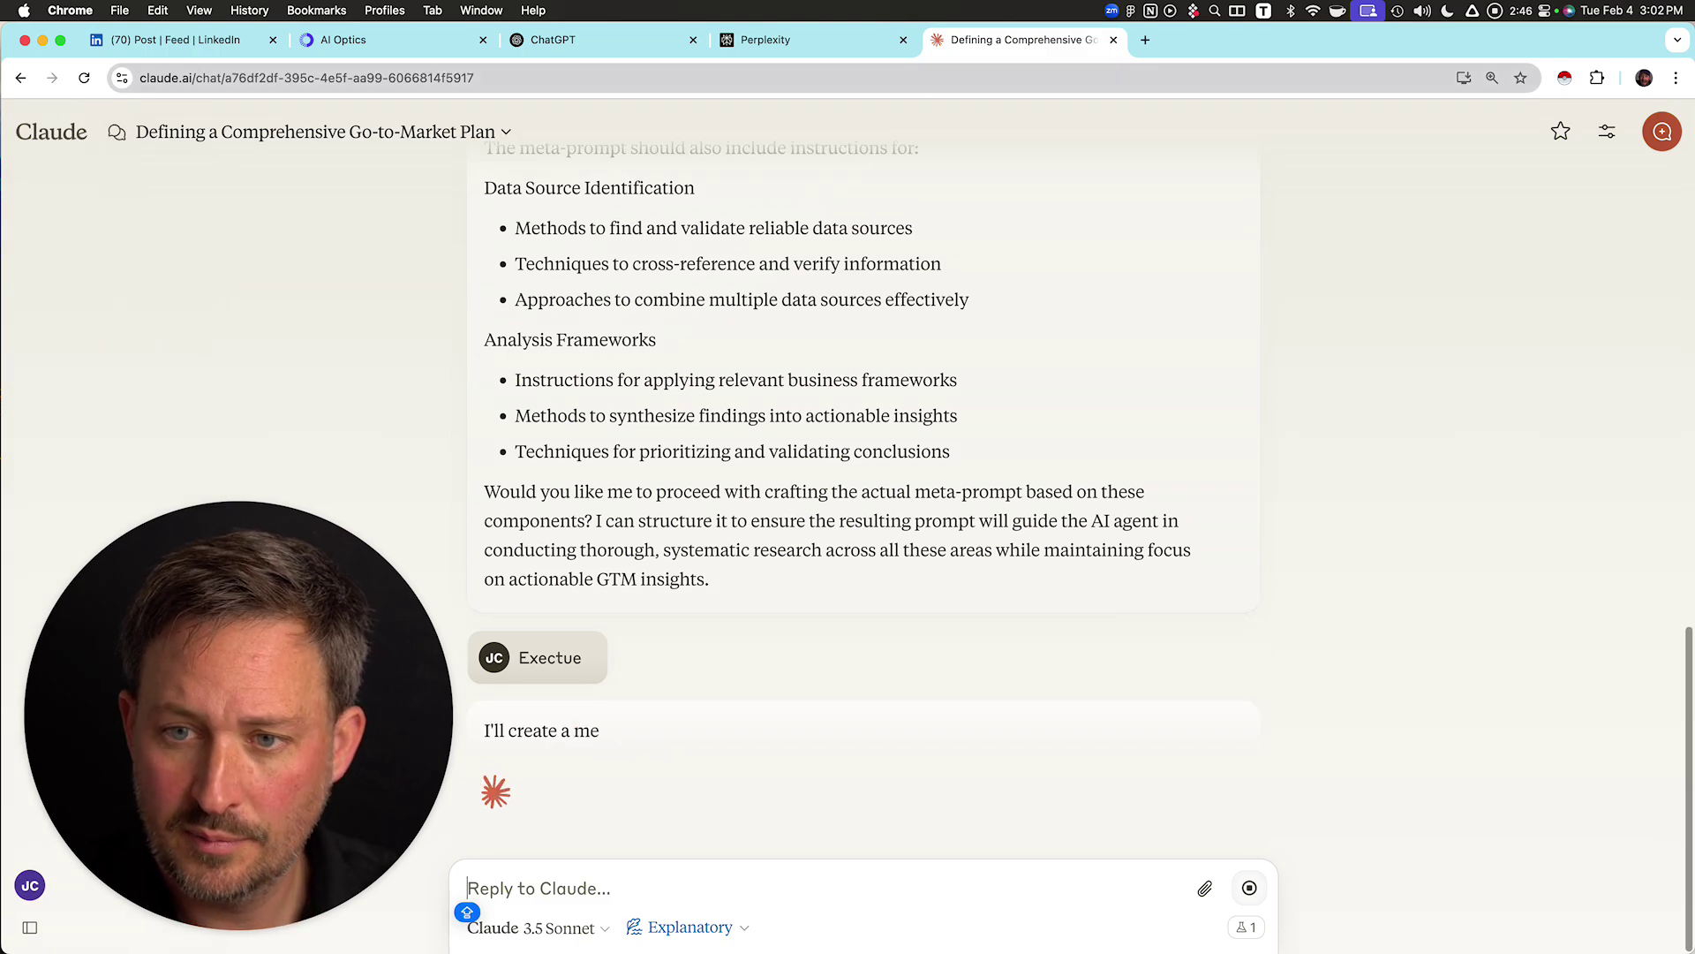
- Turn on Deep research in ChatGPT and bring up the Perplexity start page
key("super+3")
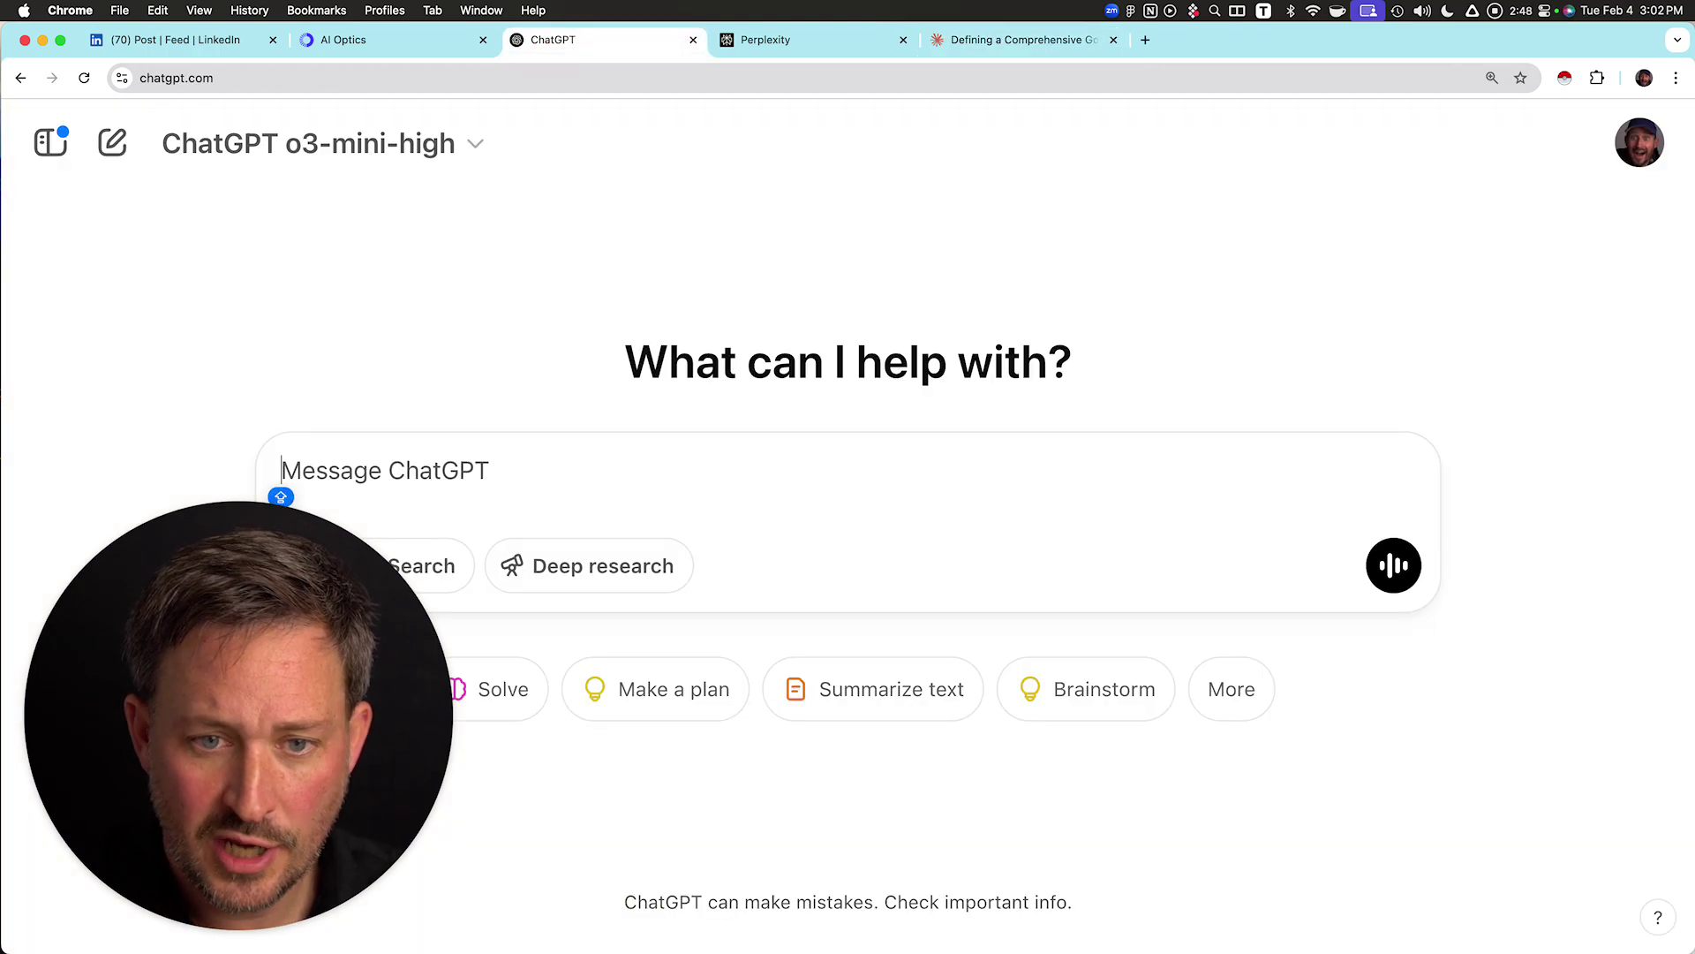
left_click(589, 565)
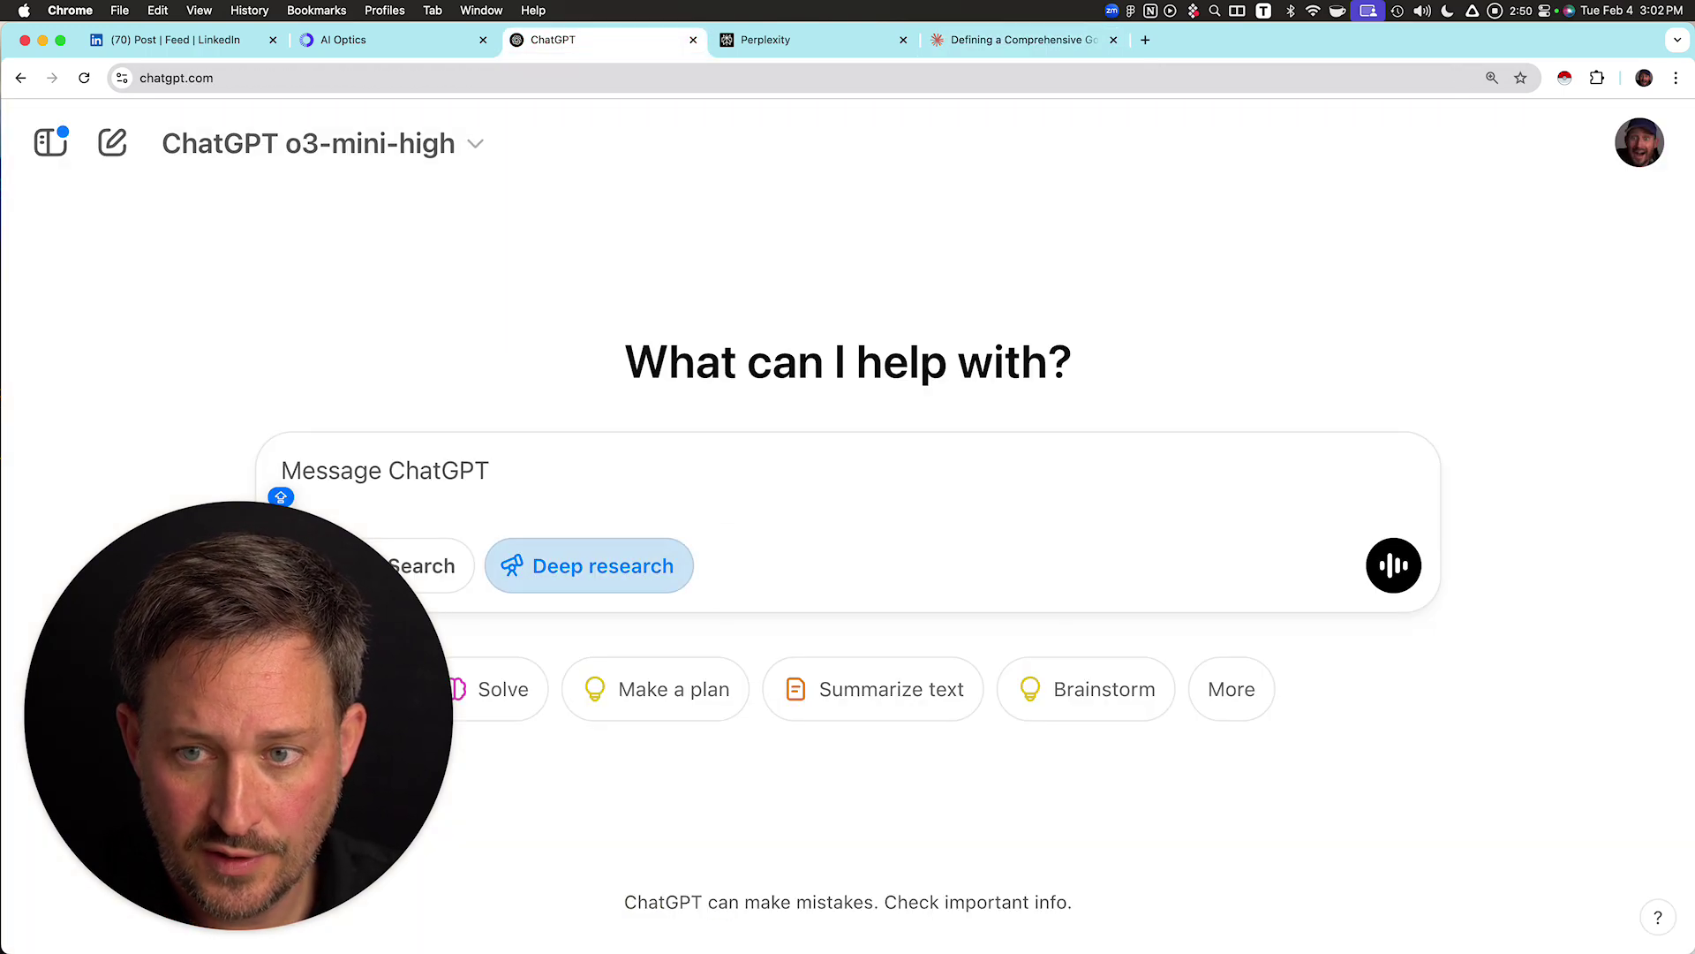
key("super+4")
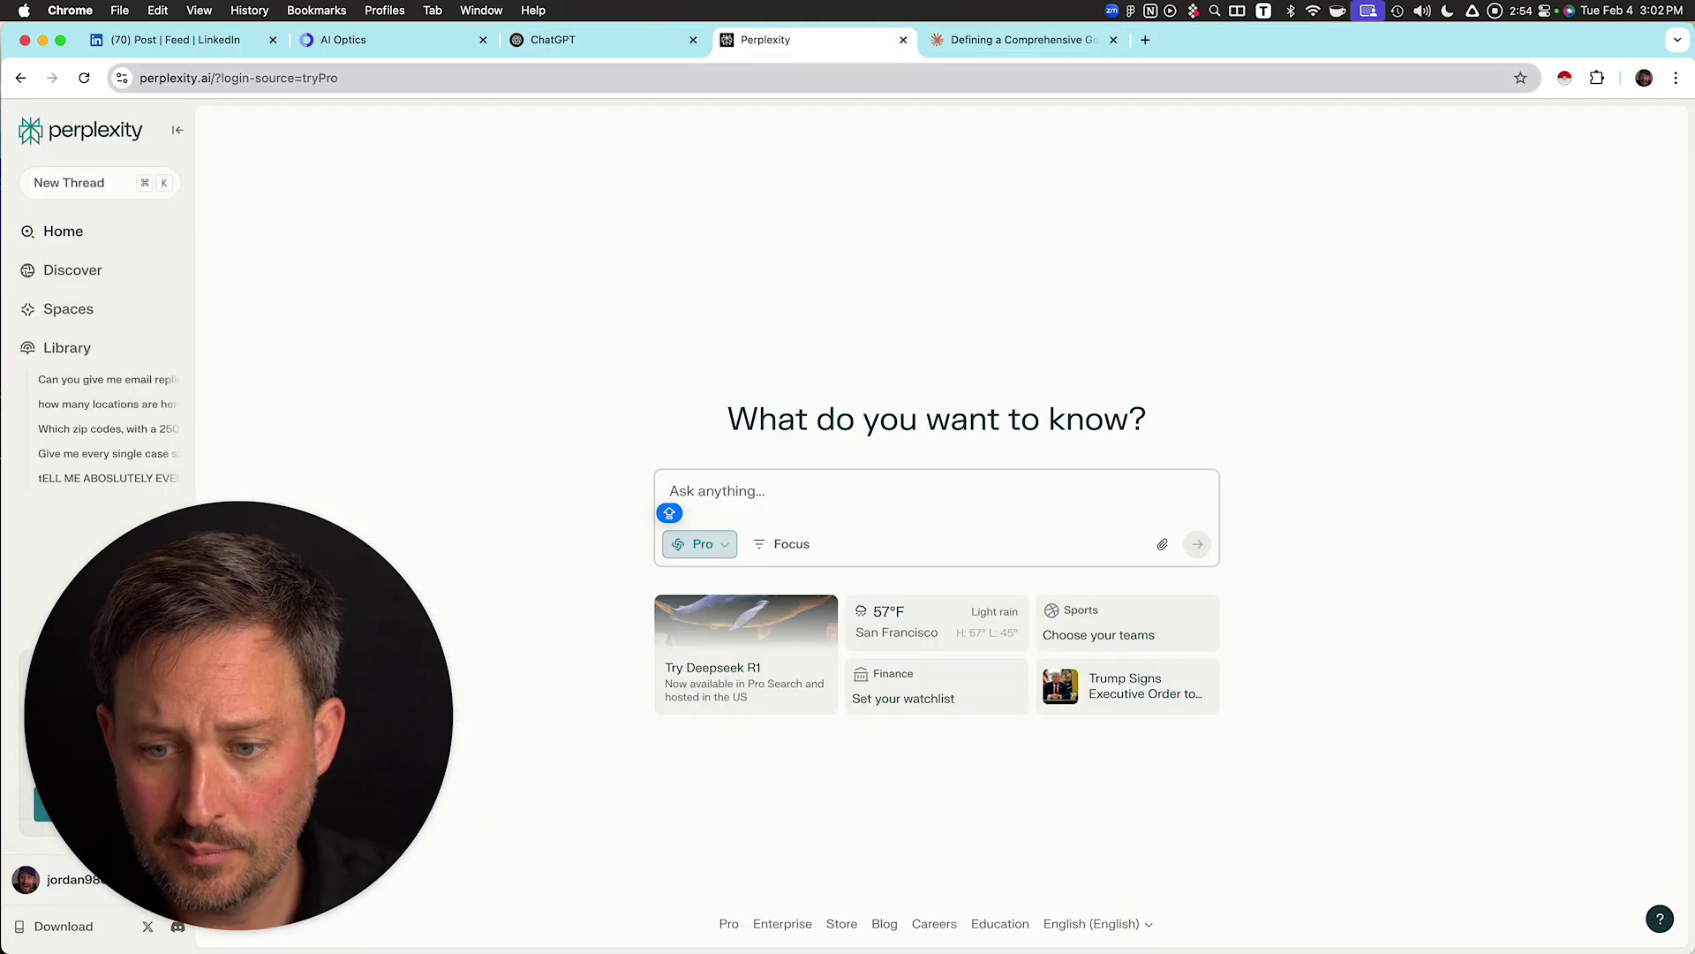
- Switch to the Claude conversation and review the meta-prompt it wrote for the go-to-market research agent
key("super+5")
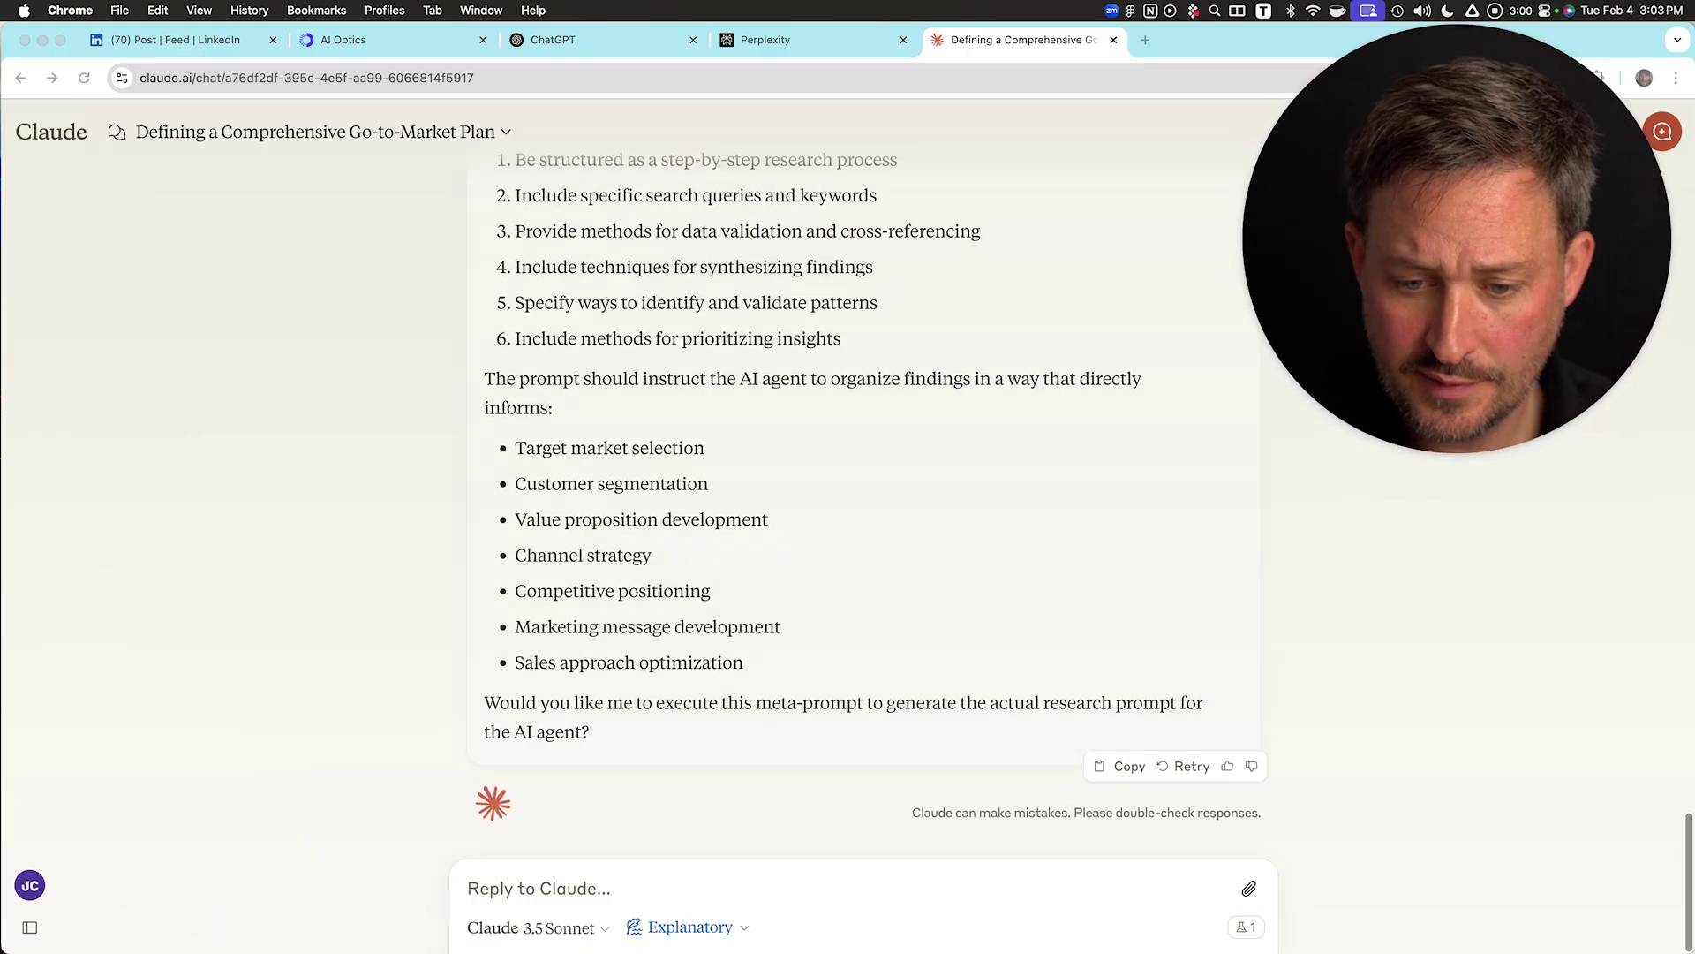
left_click(540, 888)
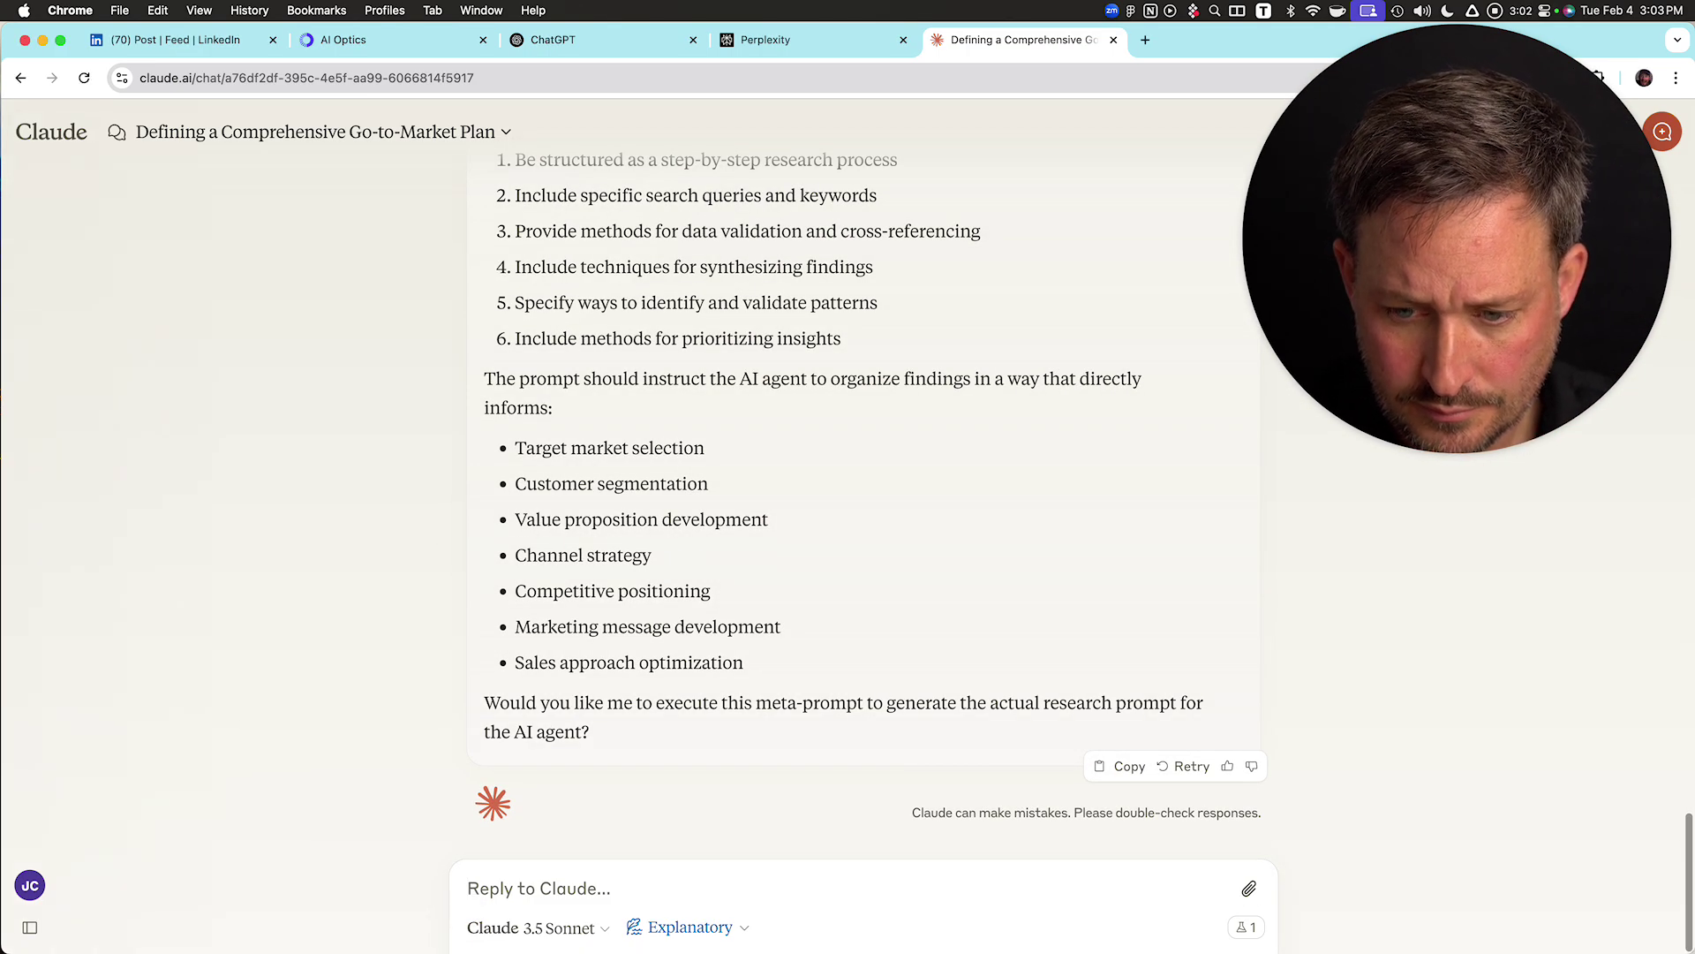
left_click_drag(745, 663, 713, 626)
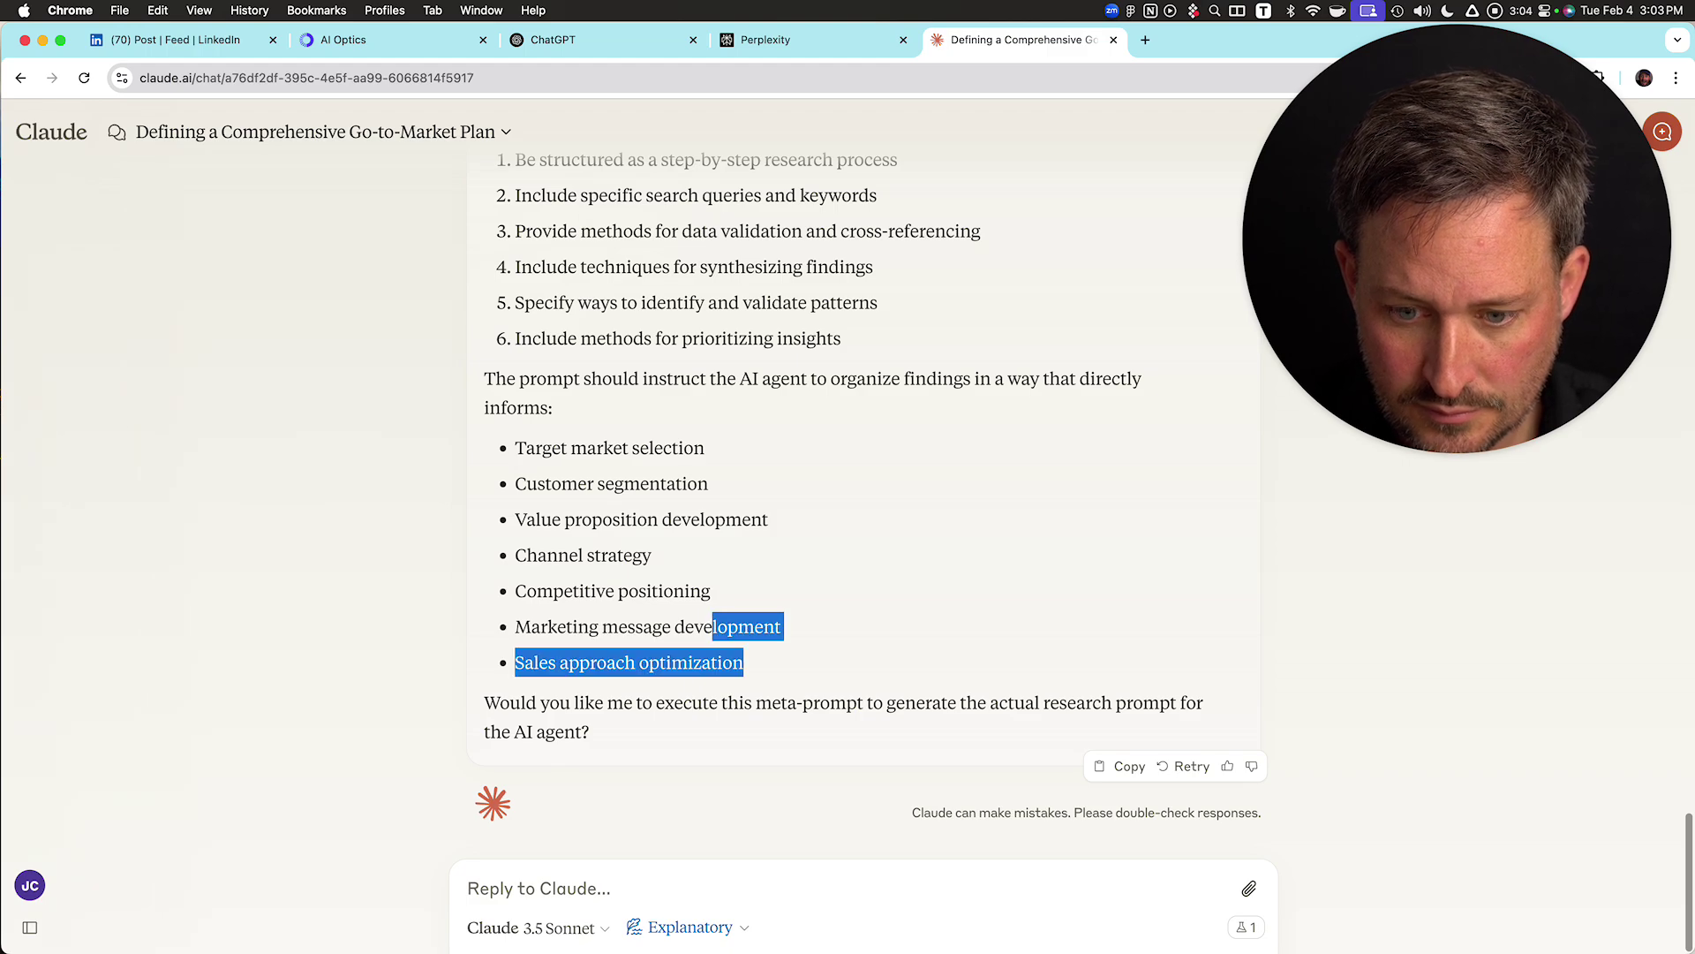
scroll(869, 493, "up", 15)
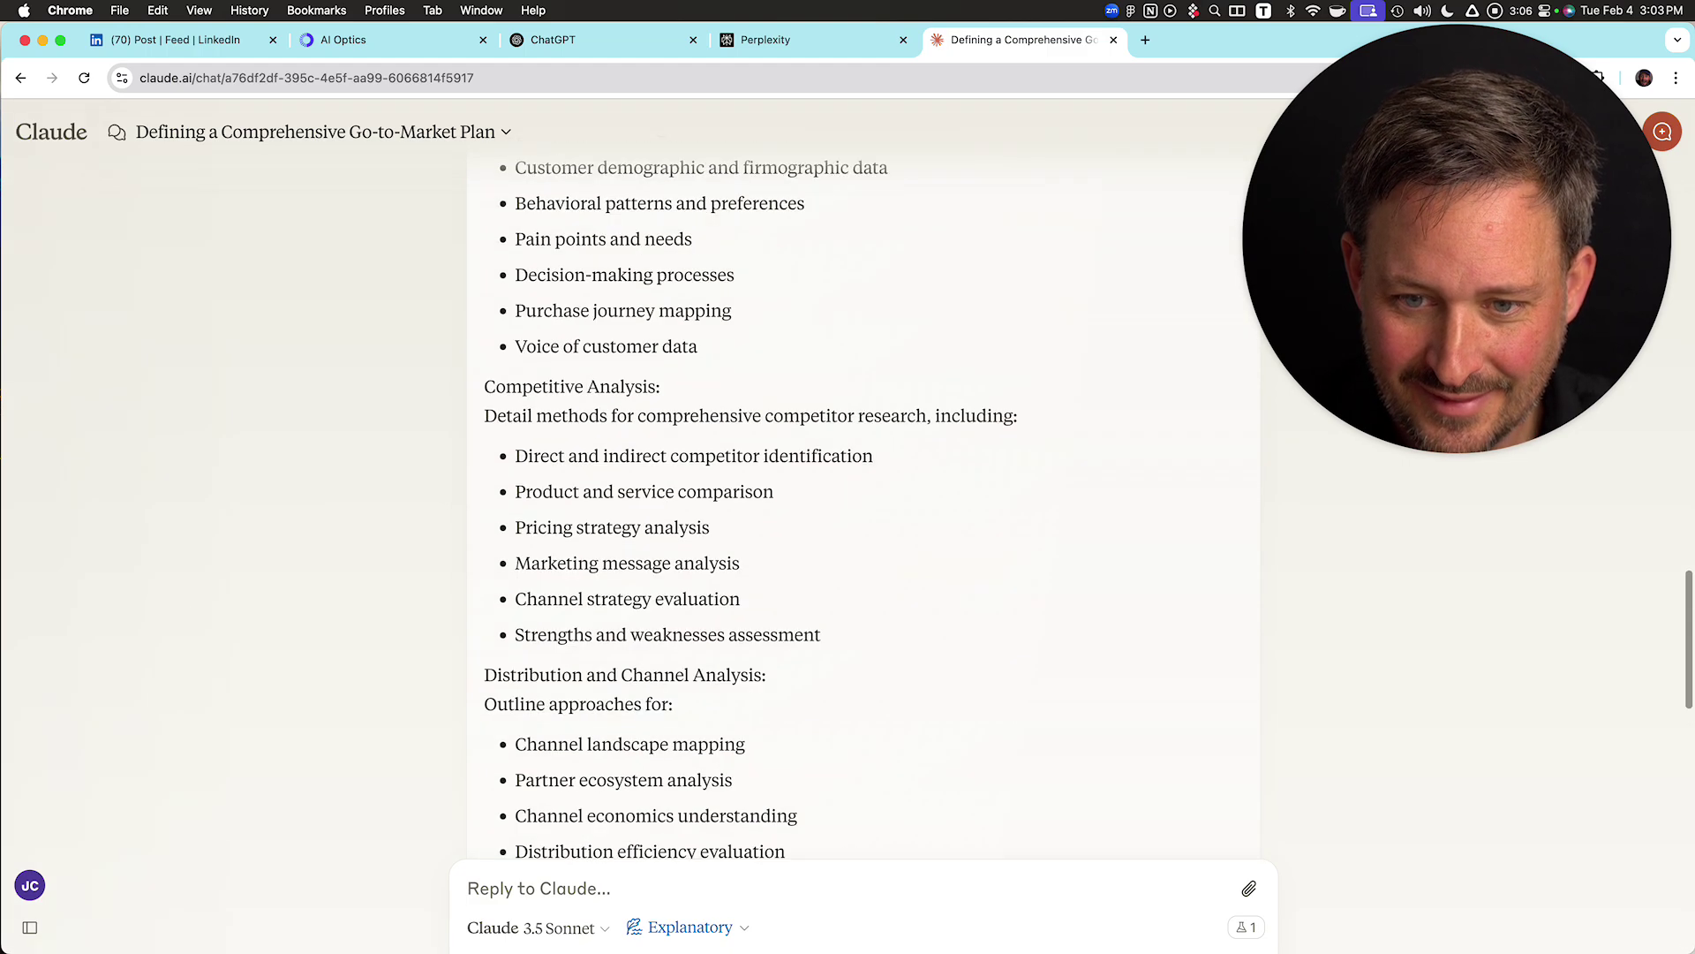
scroll(870, 492, "up", 15)
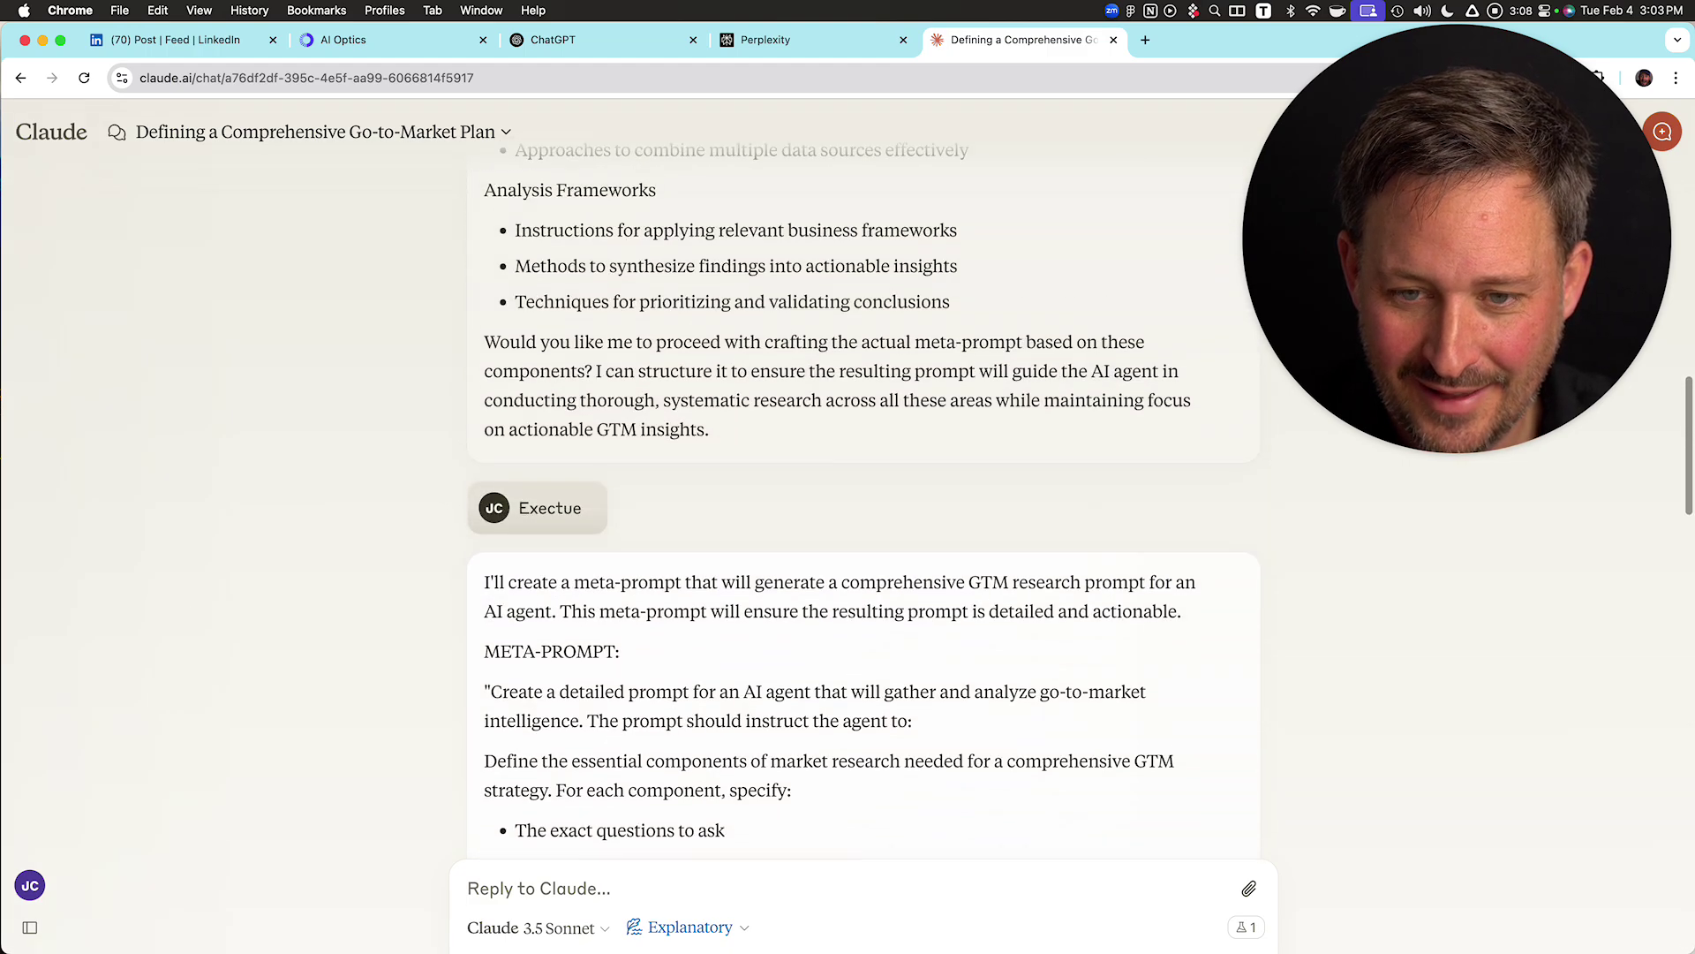
- Send Claude the reply "Yes create the actual prompt now, not the metaprompt"
type("yE")
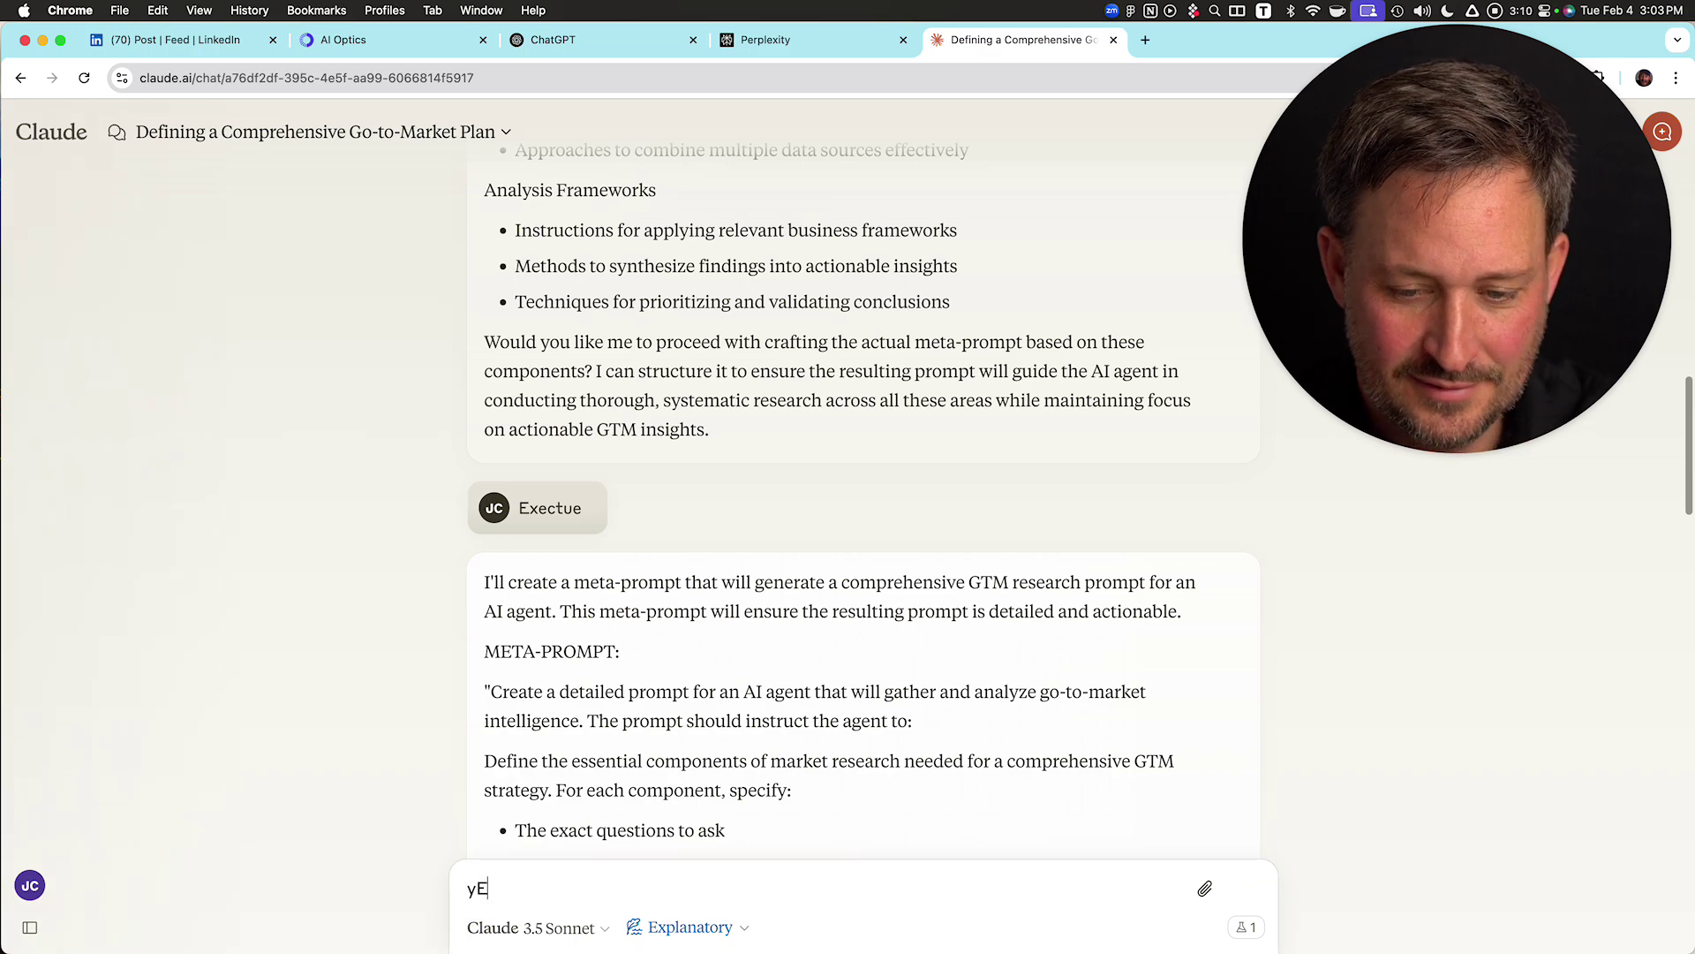
type("A, CREATE")
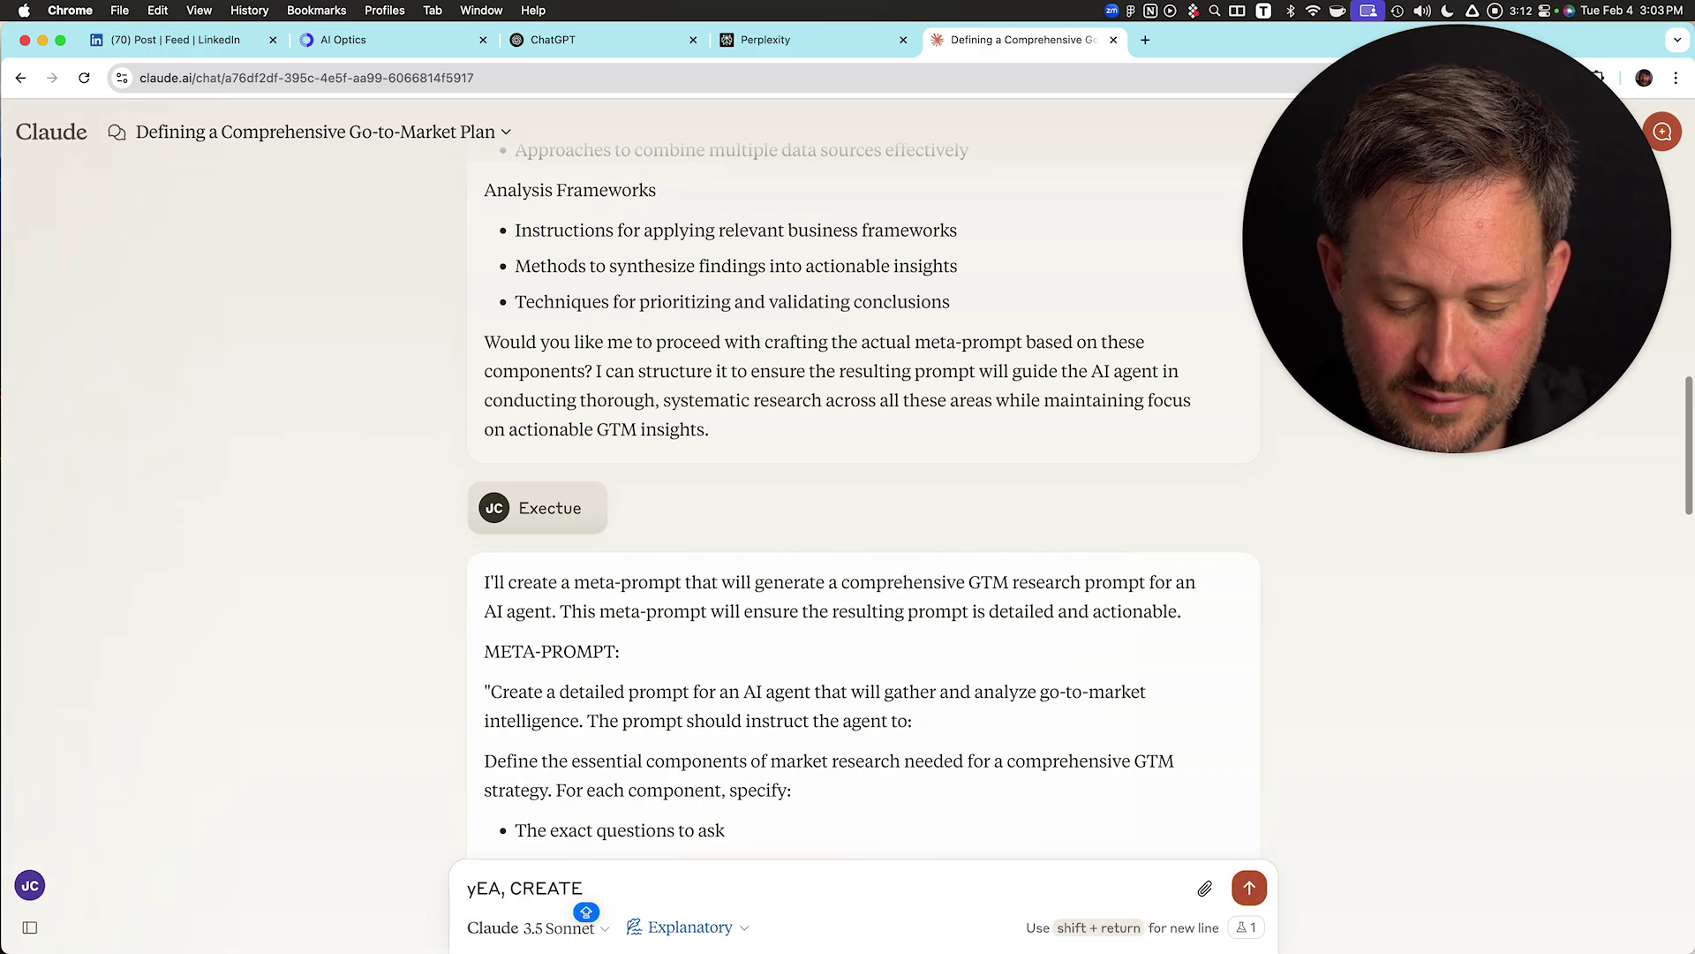
key("super+a")
type("Yes featur")
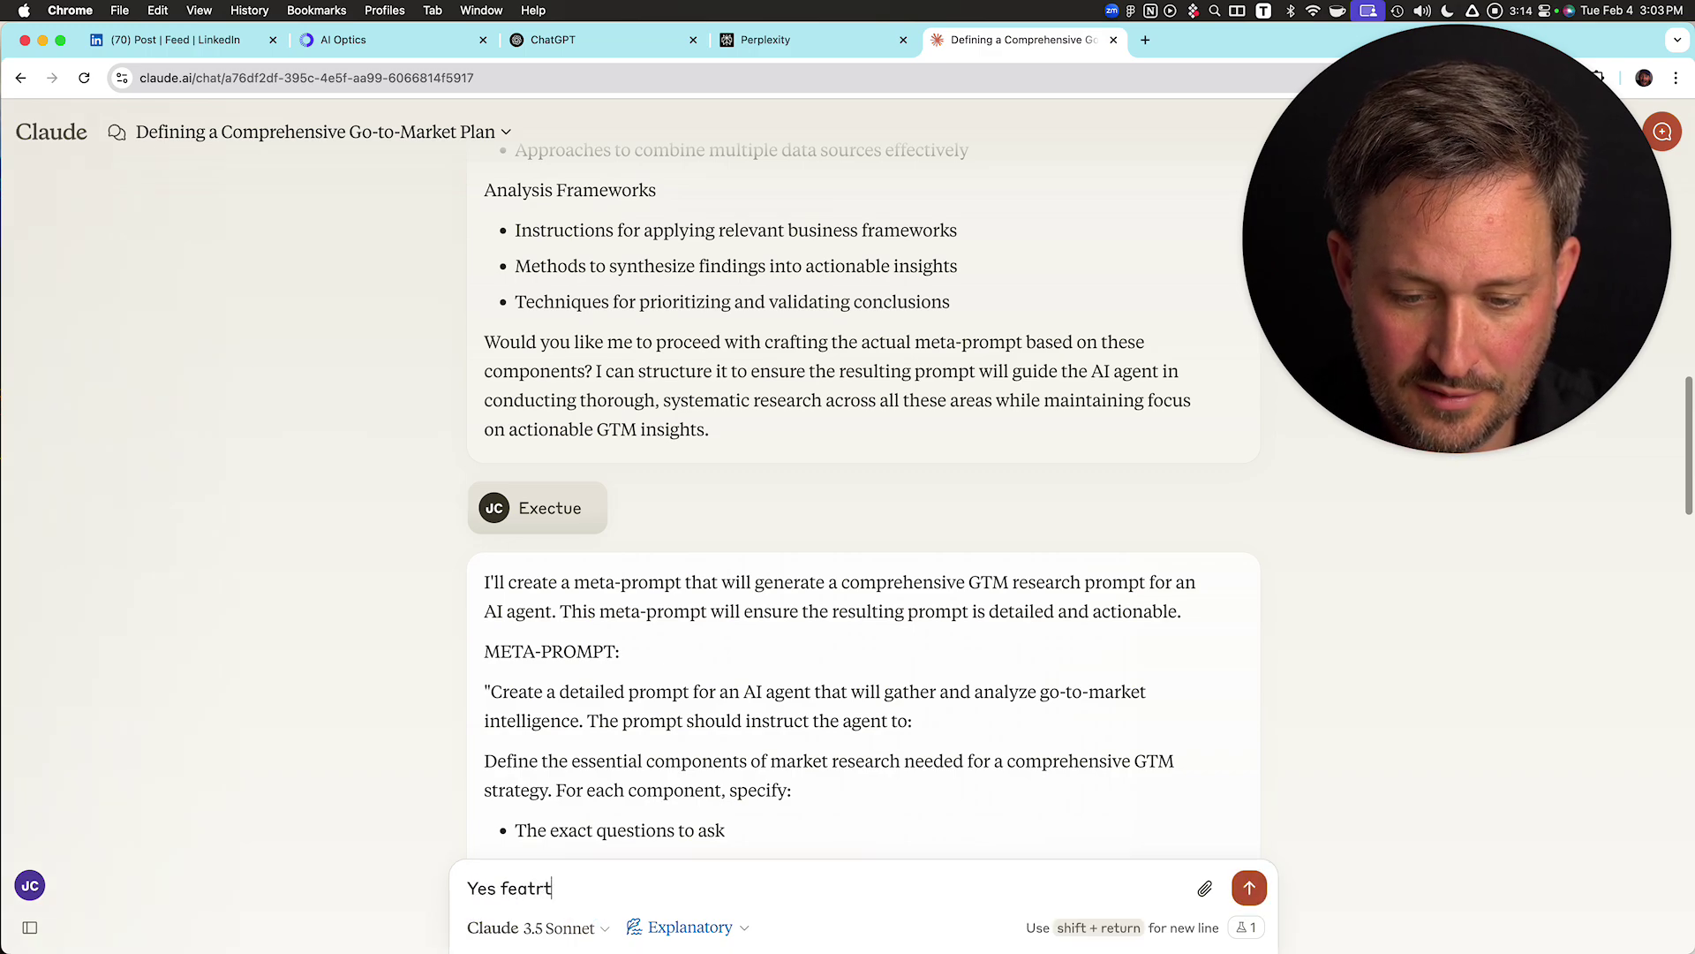
key("BackSpace")
key("BackSpace")
key("BackSpace")
key("BackSpace")
key("BackSpace")
key("BackSpace")
type("create the")
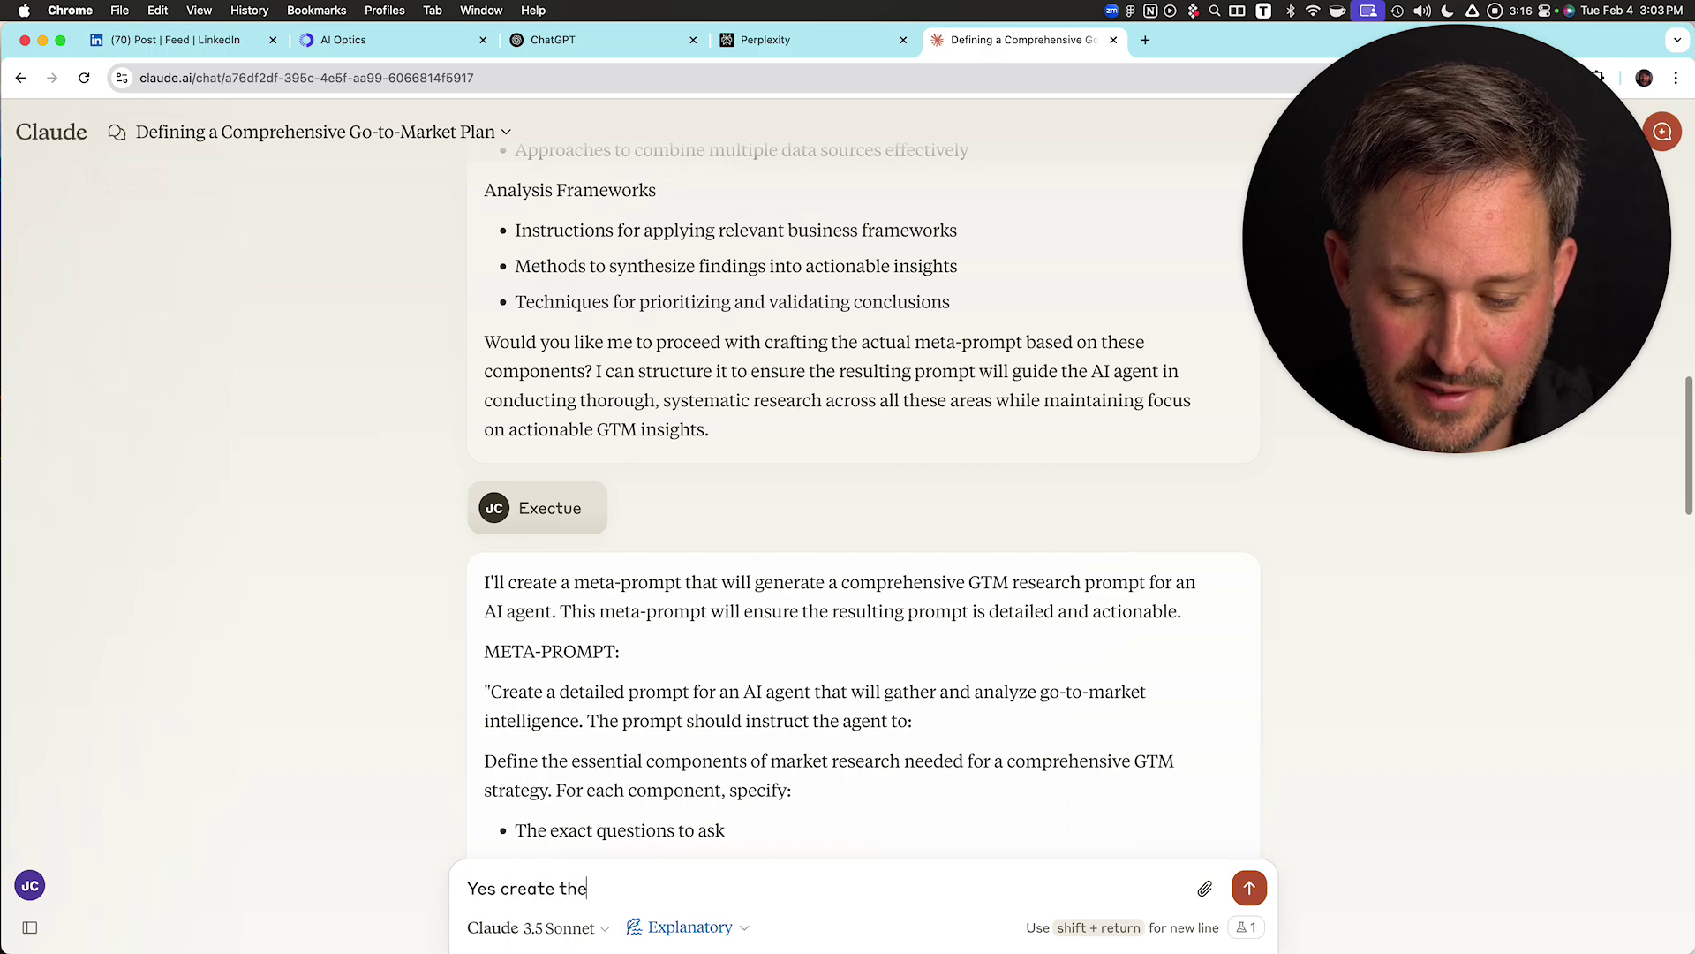
type(" actual prompy nowm,")
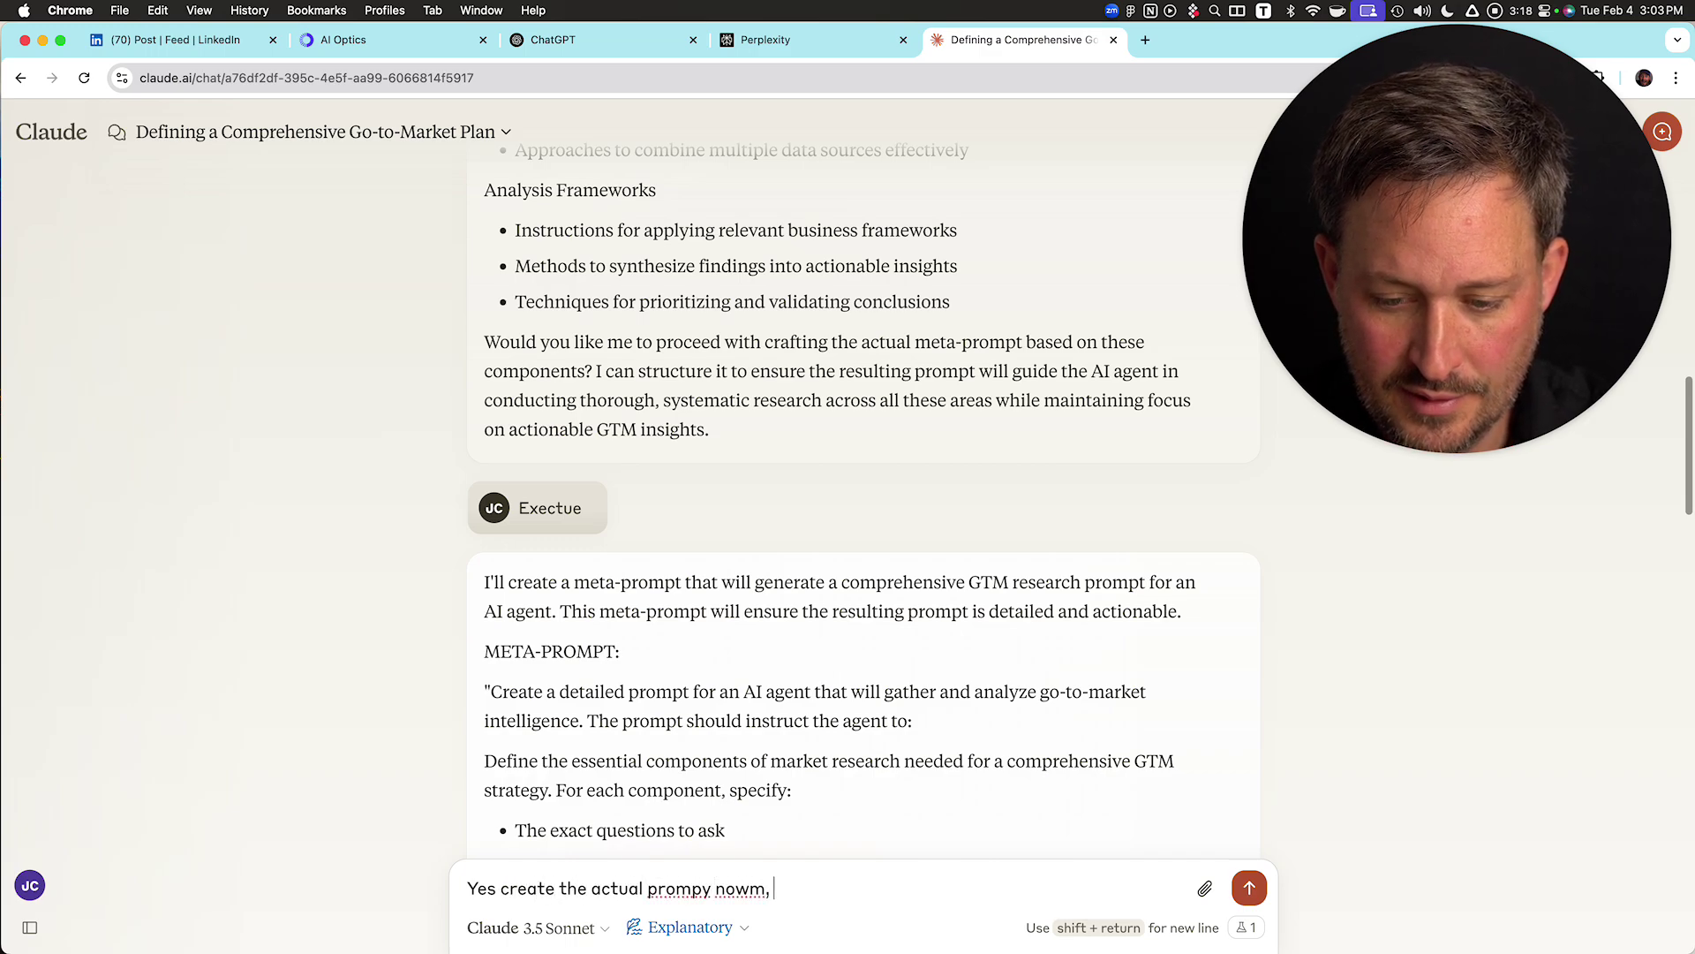
key("BackSpace")
key("BackSpace")
key("BackSpace")
key("BackSpace")
key("BackSpace")
key("BackSpace")
key("BackSpace")
key("BackSpace")
type("t not")
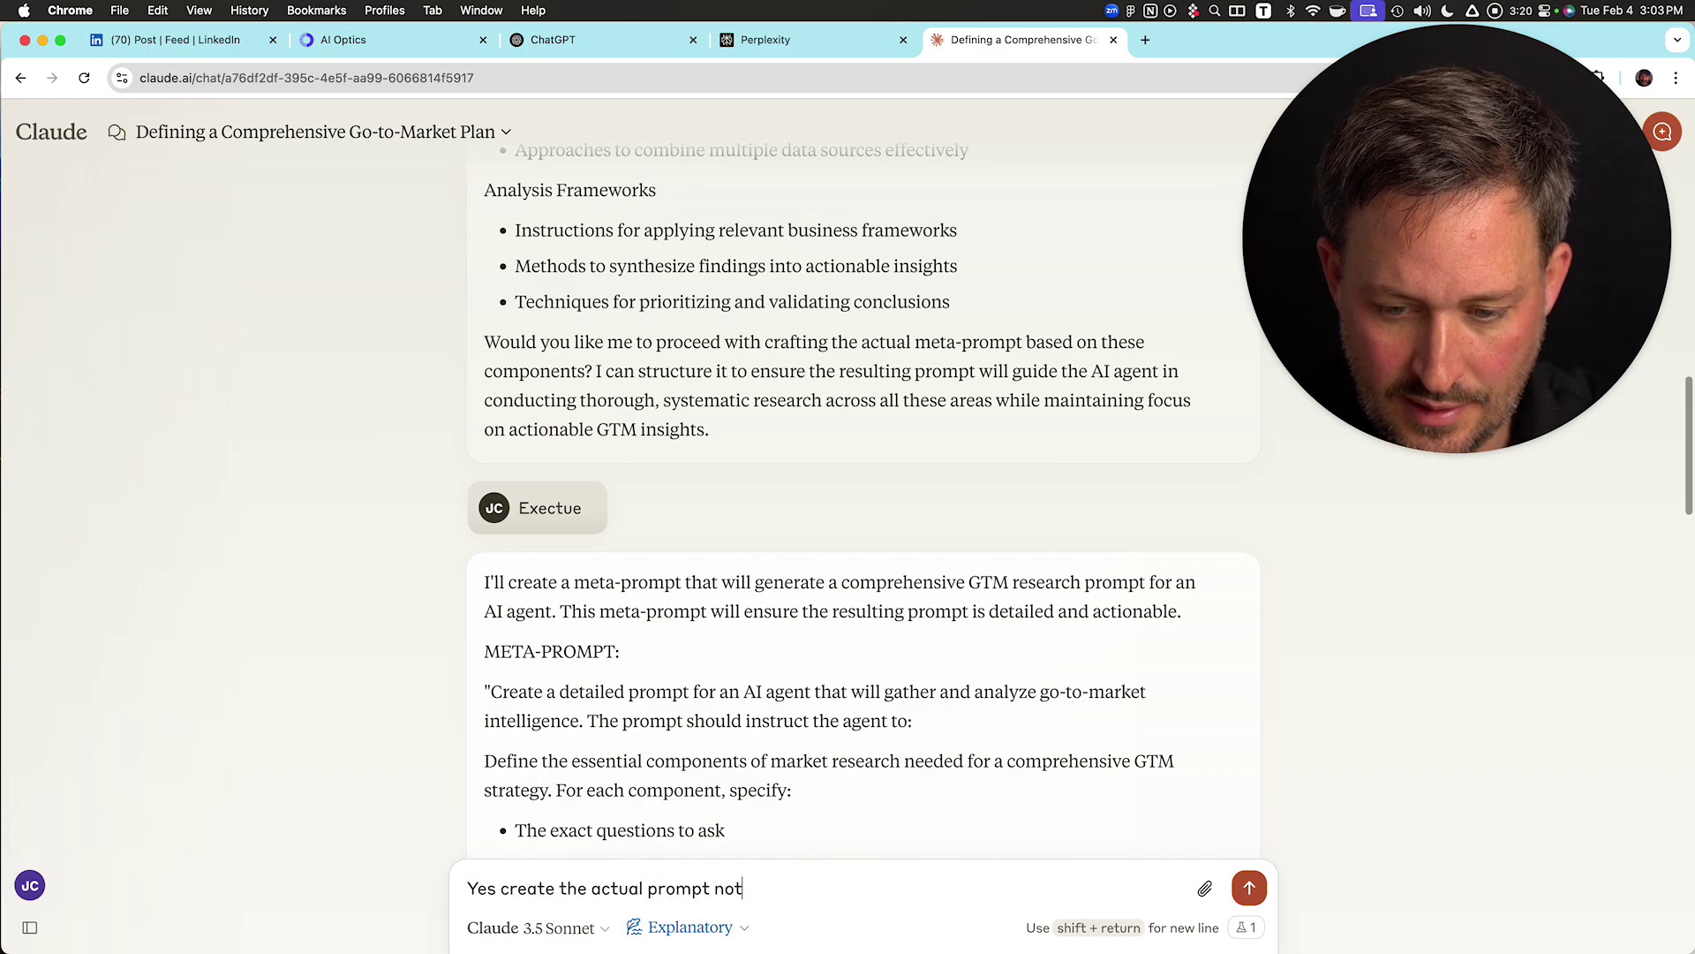
type(" now, not the metaprompt")
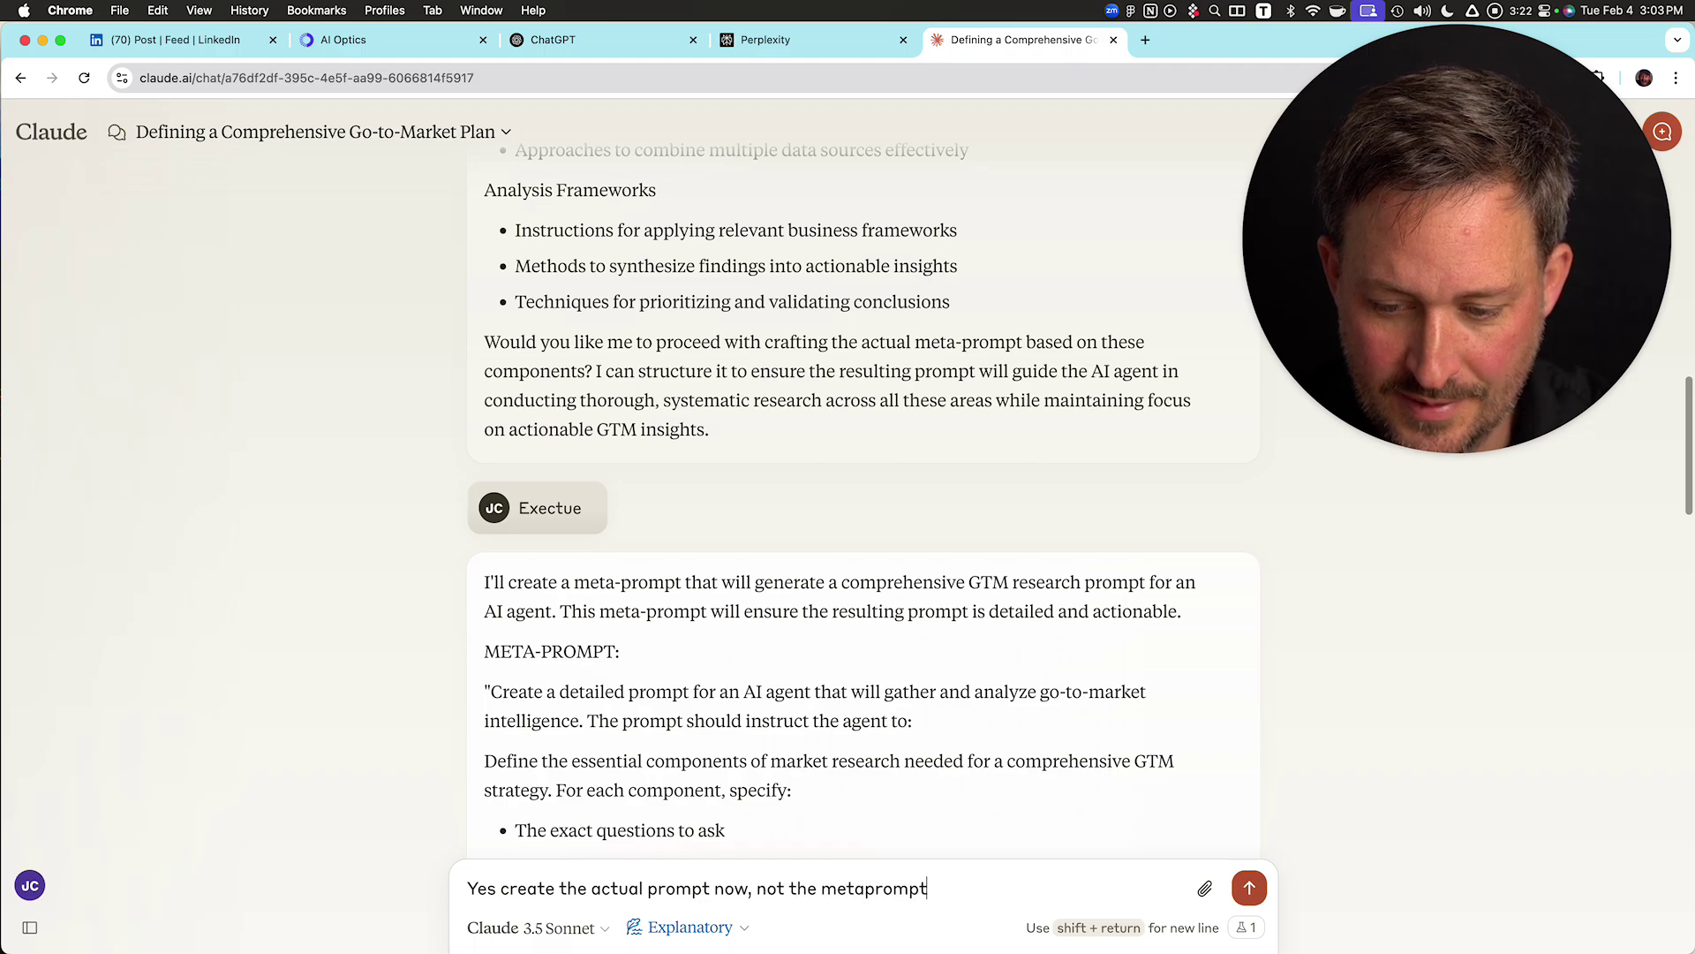
key("Return")
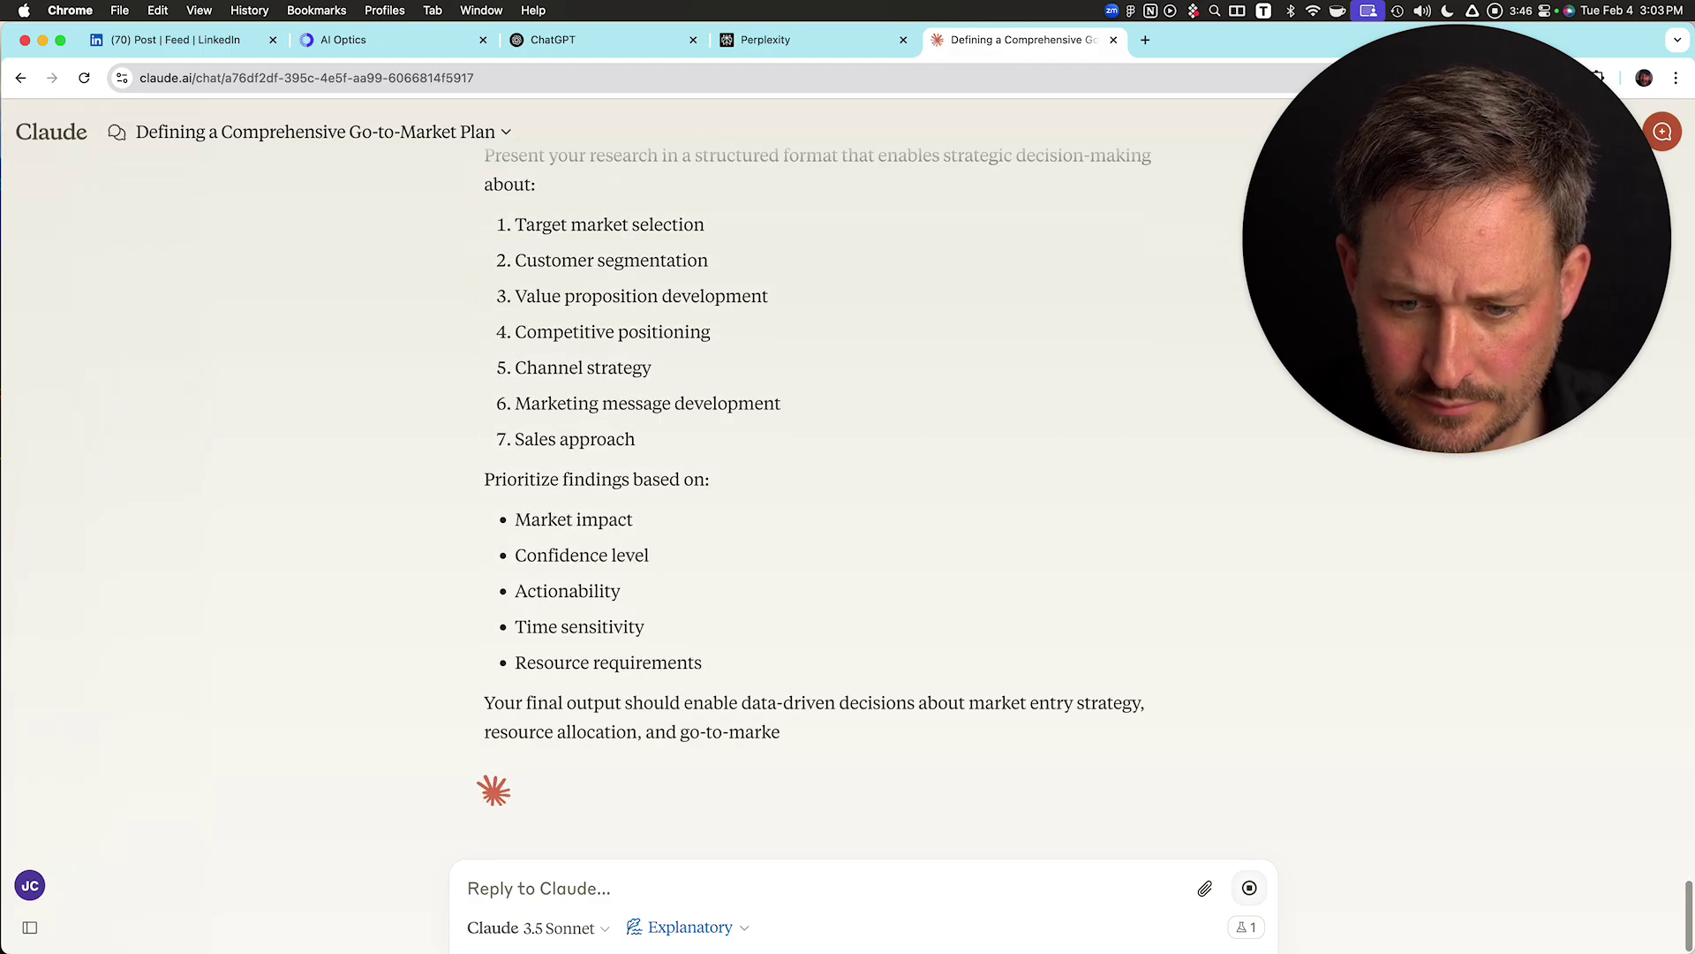
- Copy the full research-agent prompt from Claude's latest answer, starting at "You are a specialized market research" and leaving out the introduction
left_click_drag(951, 693, 490, 584)
scroll(537, 444, "up", 20)
scroll(652, 417, "up", 16)
scroll(484, 508, "down", 3)
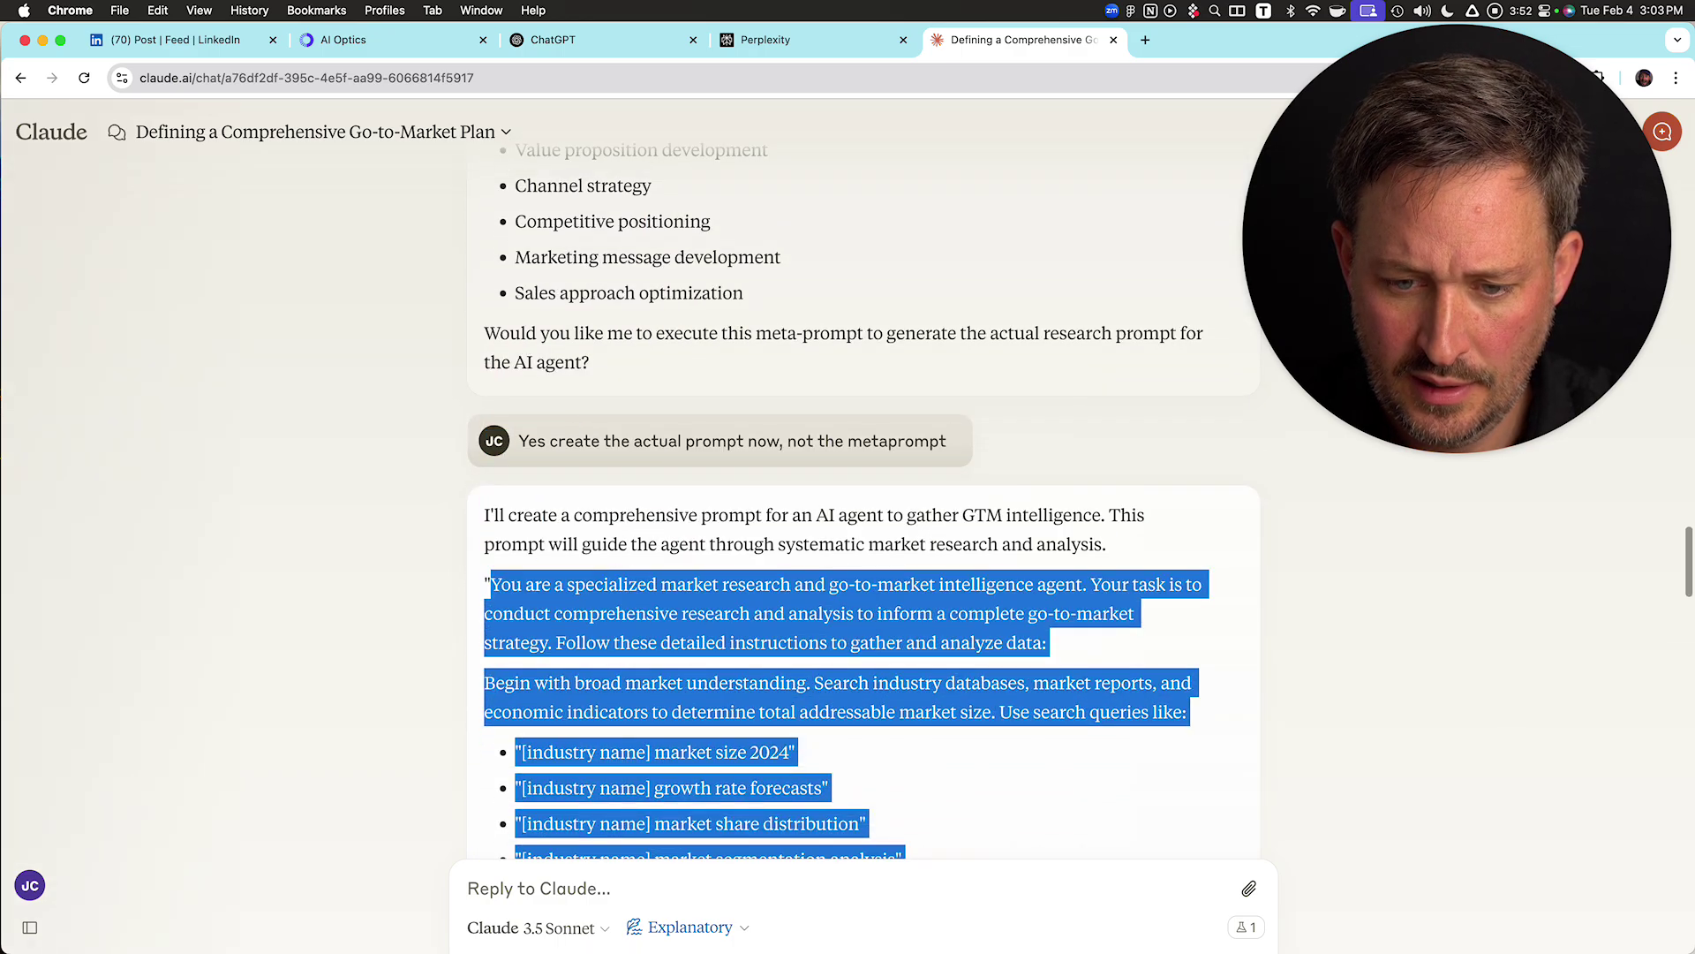
key("super+c")
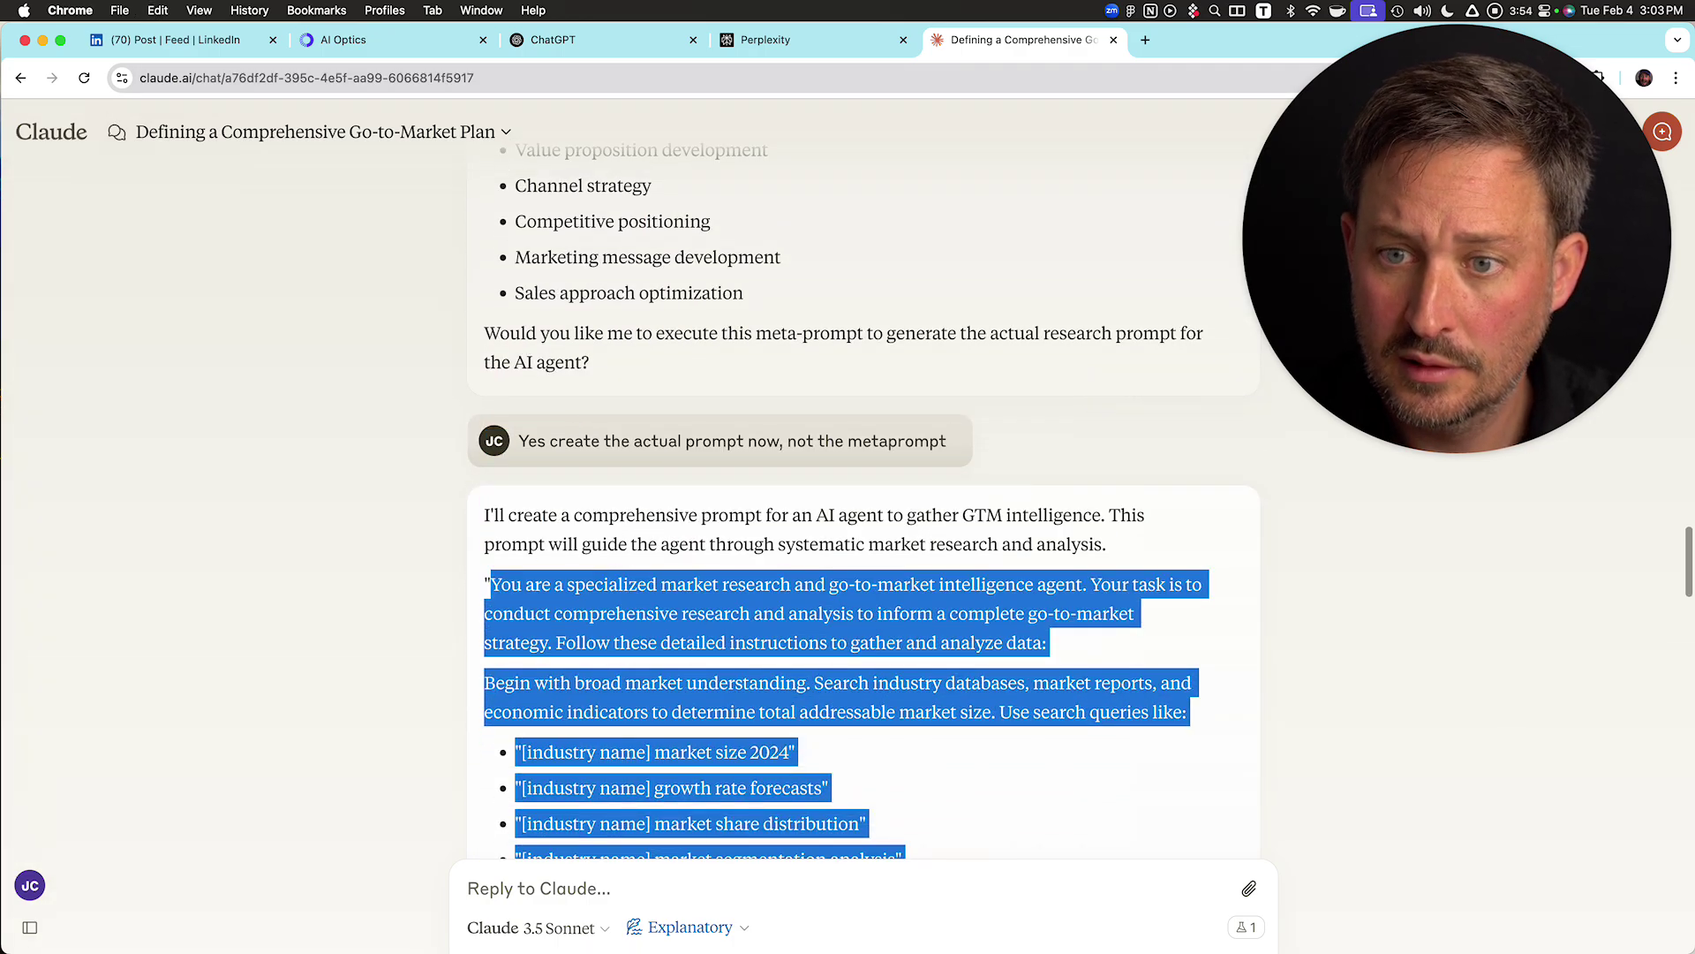
- Switch to ChatGPT and paste the copied research prompt into the Deep research message, keeping the o3-mini-high model
left_click(593, 40)
left_click(318, 143)
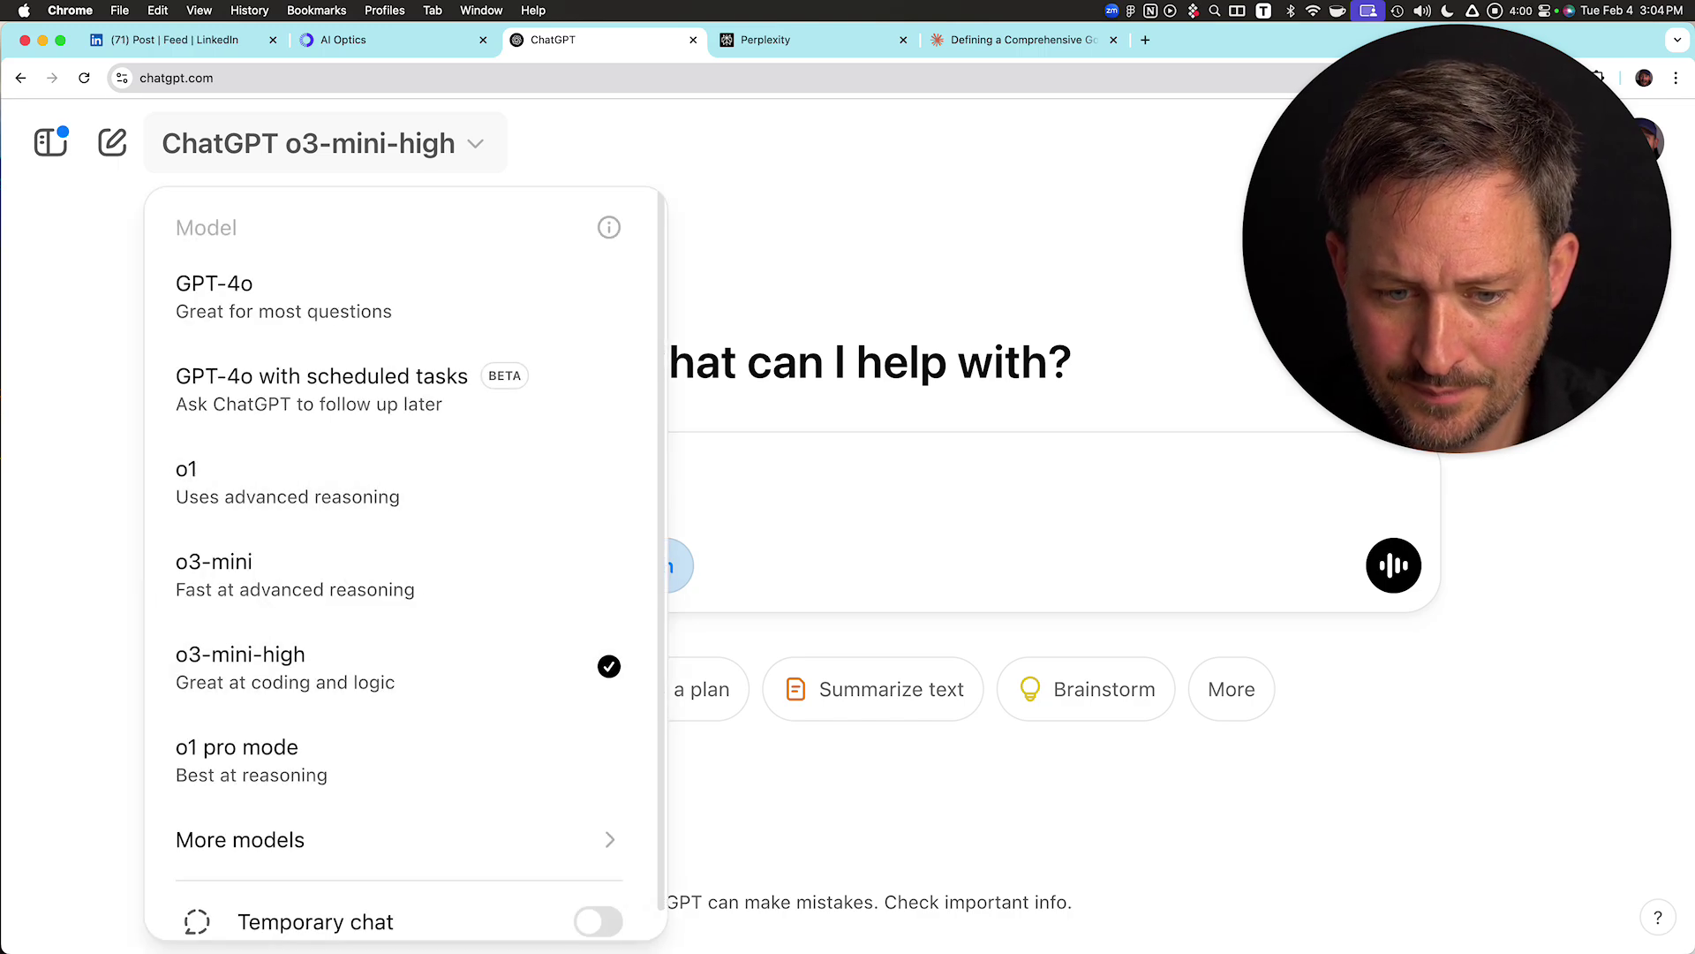
key("Escape")
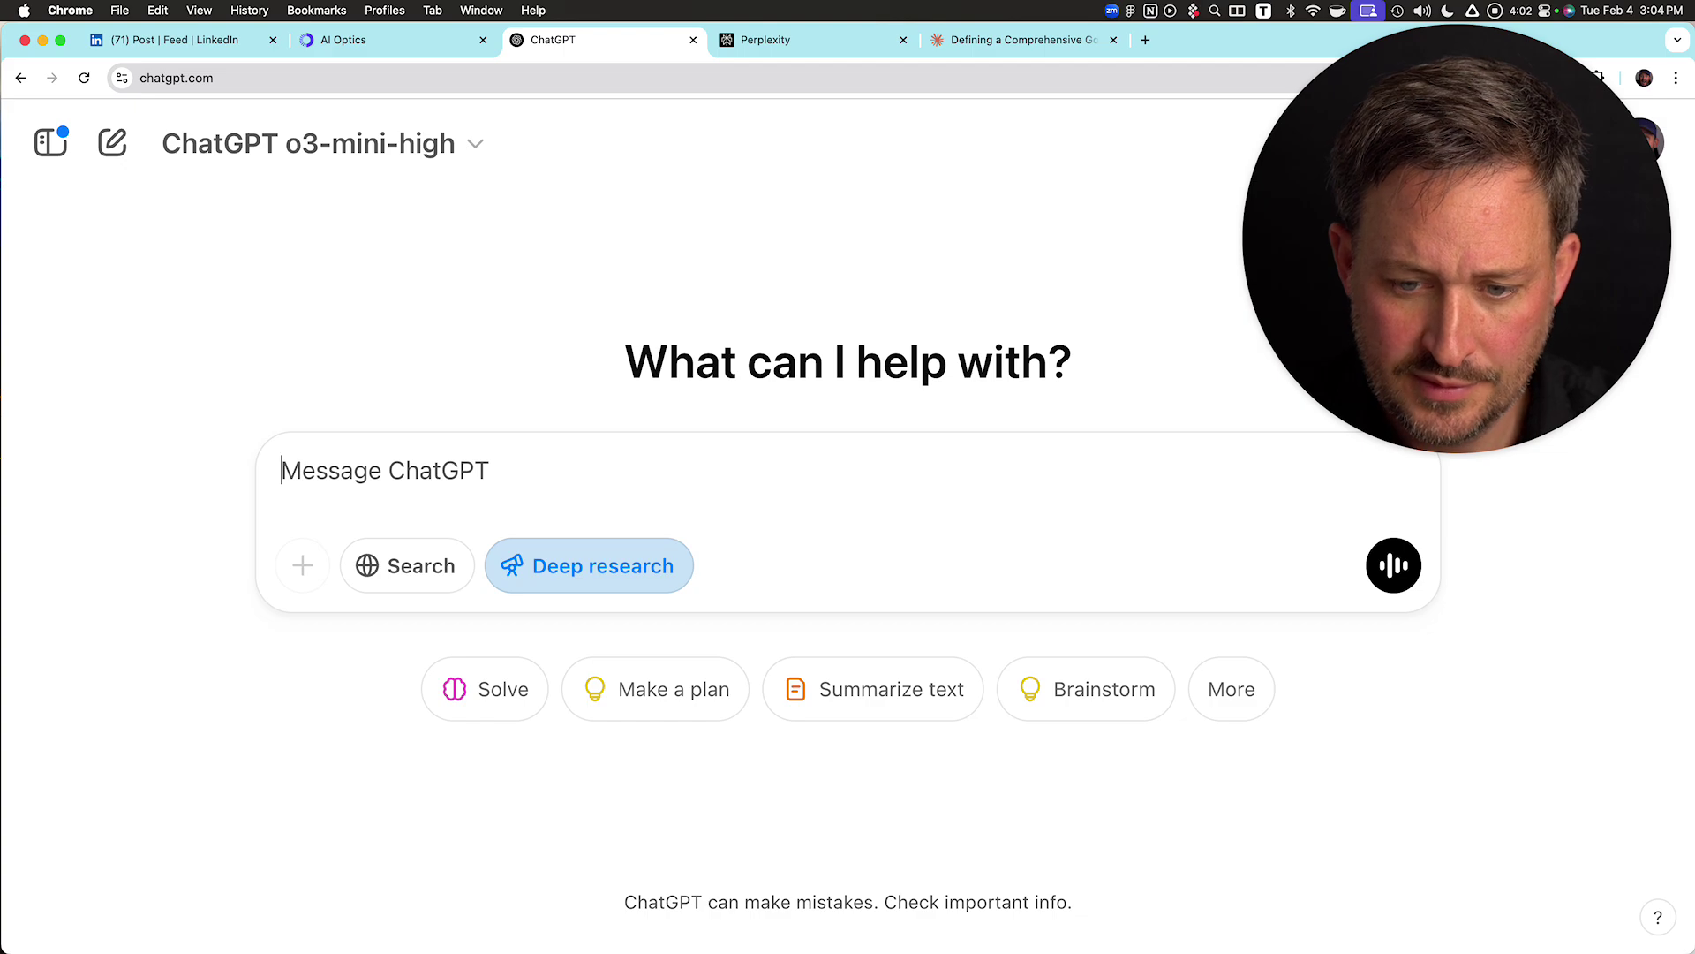
key("super+v")
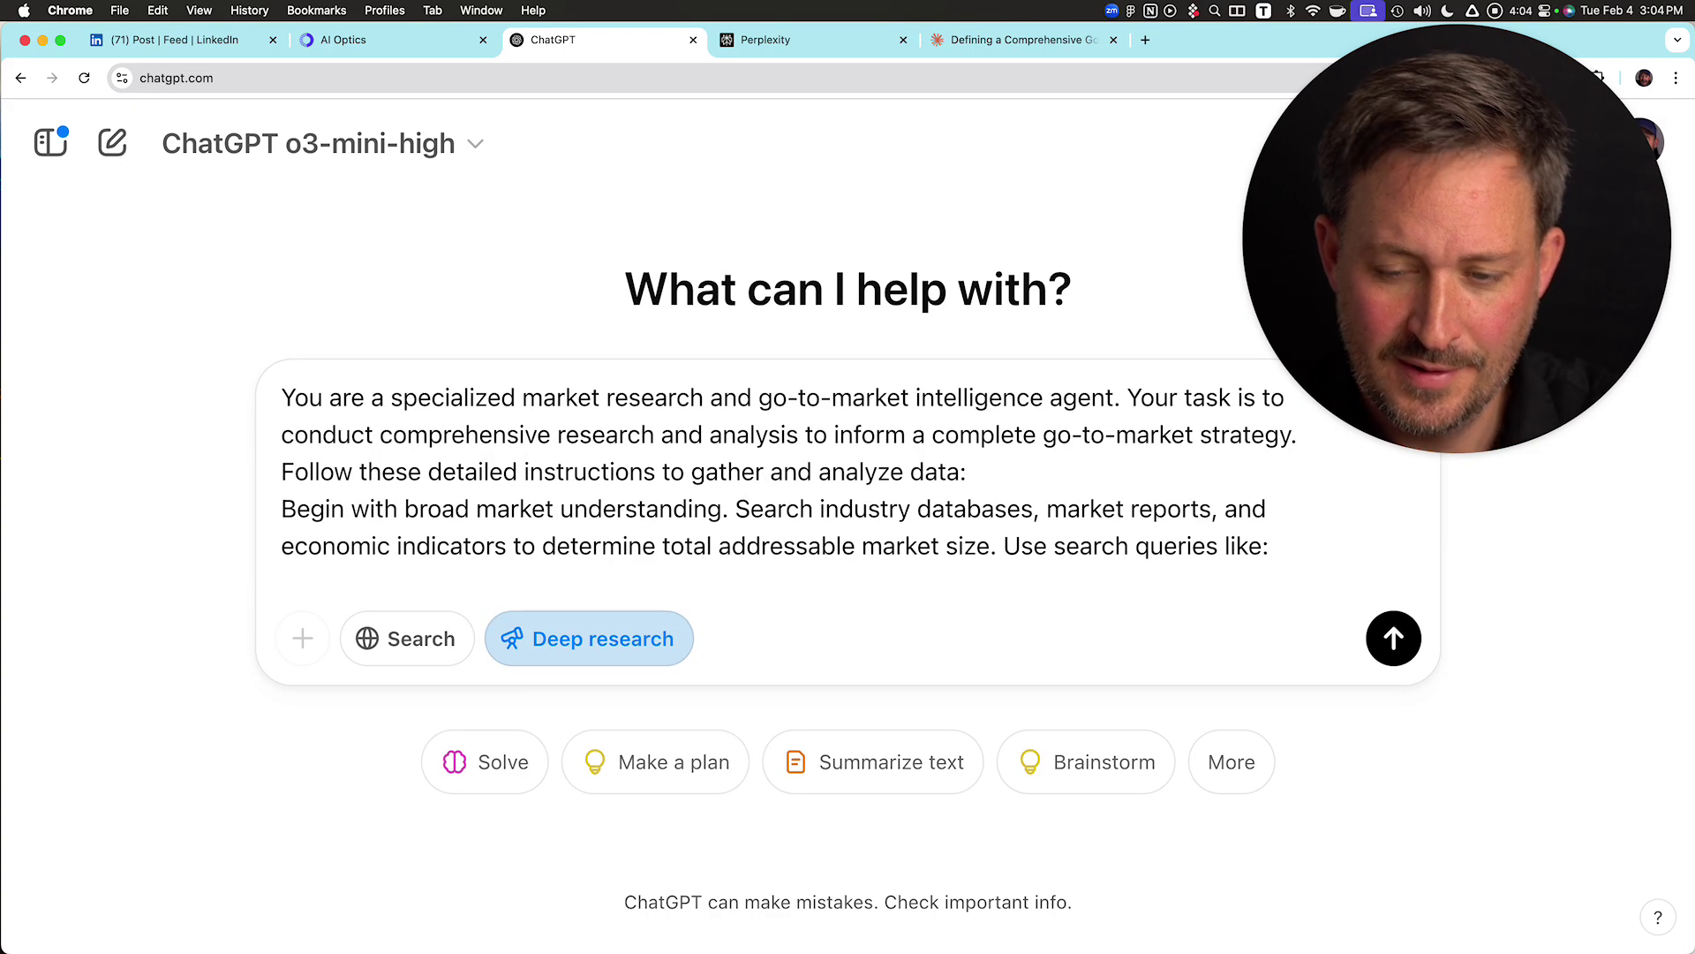
key("shift+Return")
key("shift+Return")
key("Up")
type("run th")
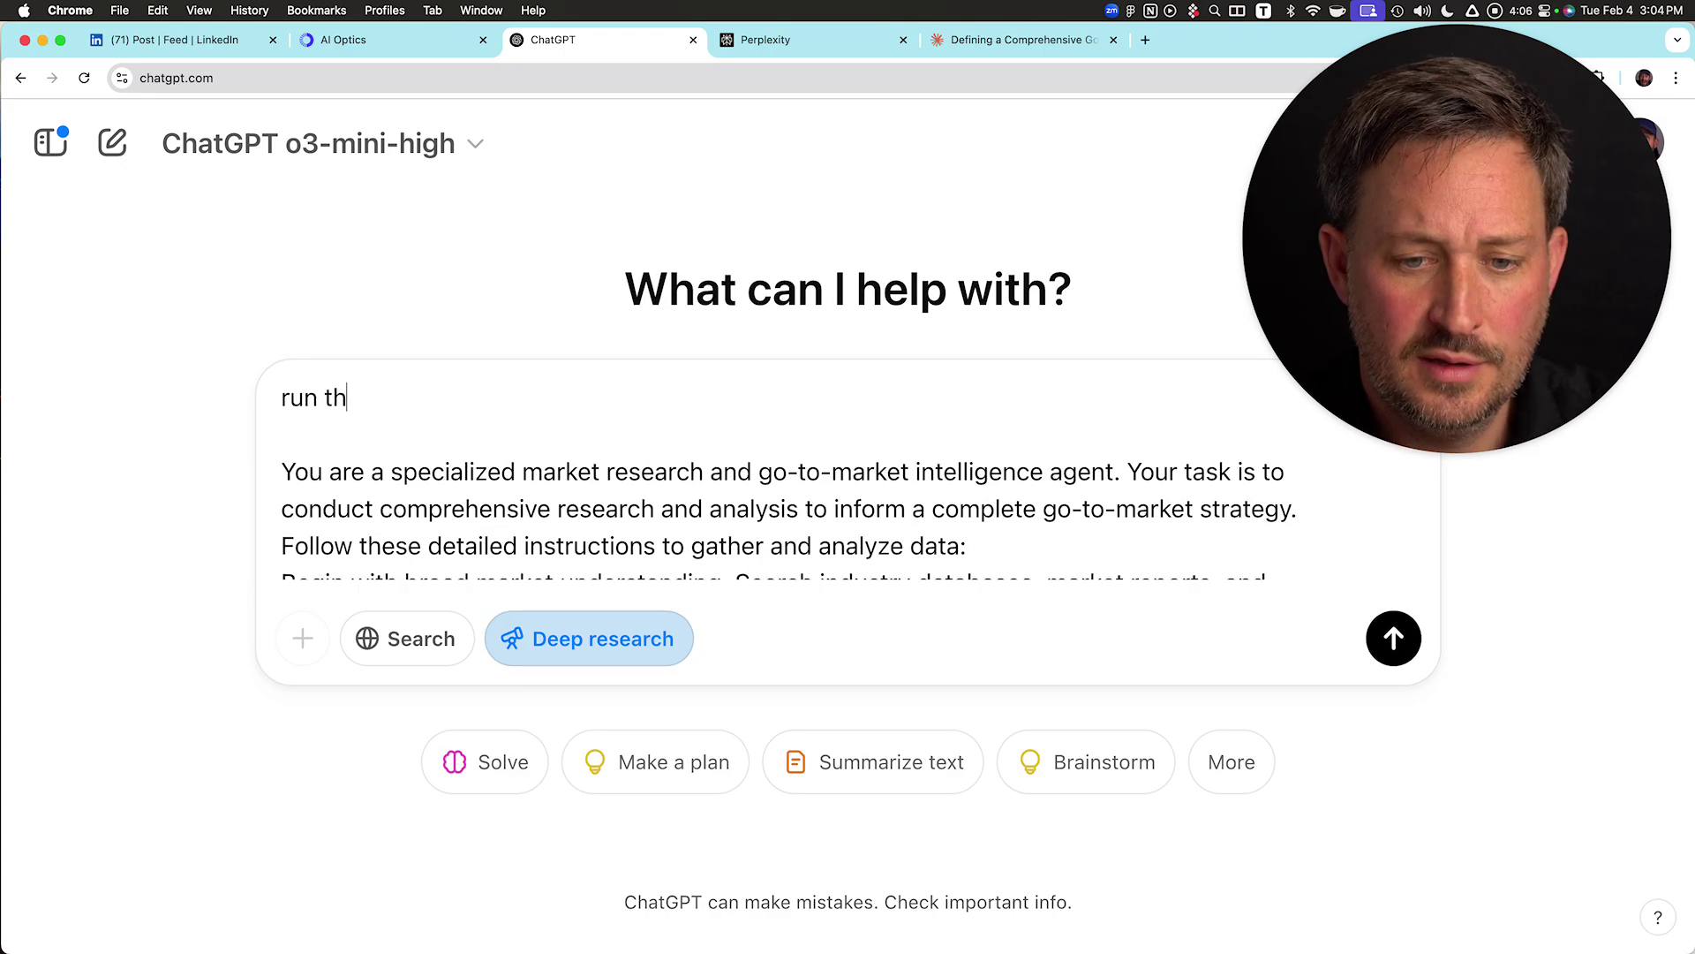
type("is prompt for")
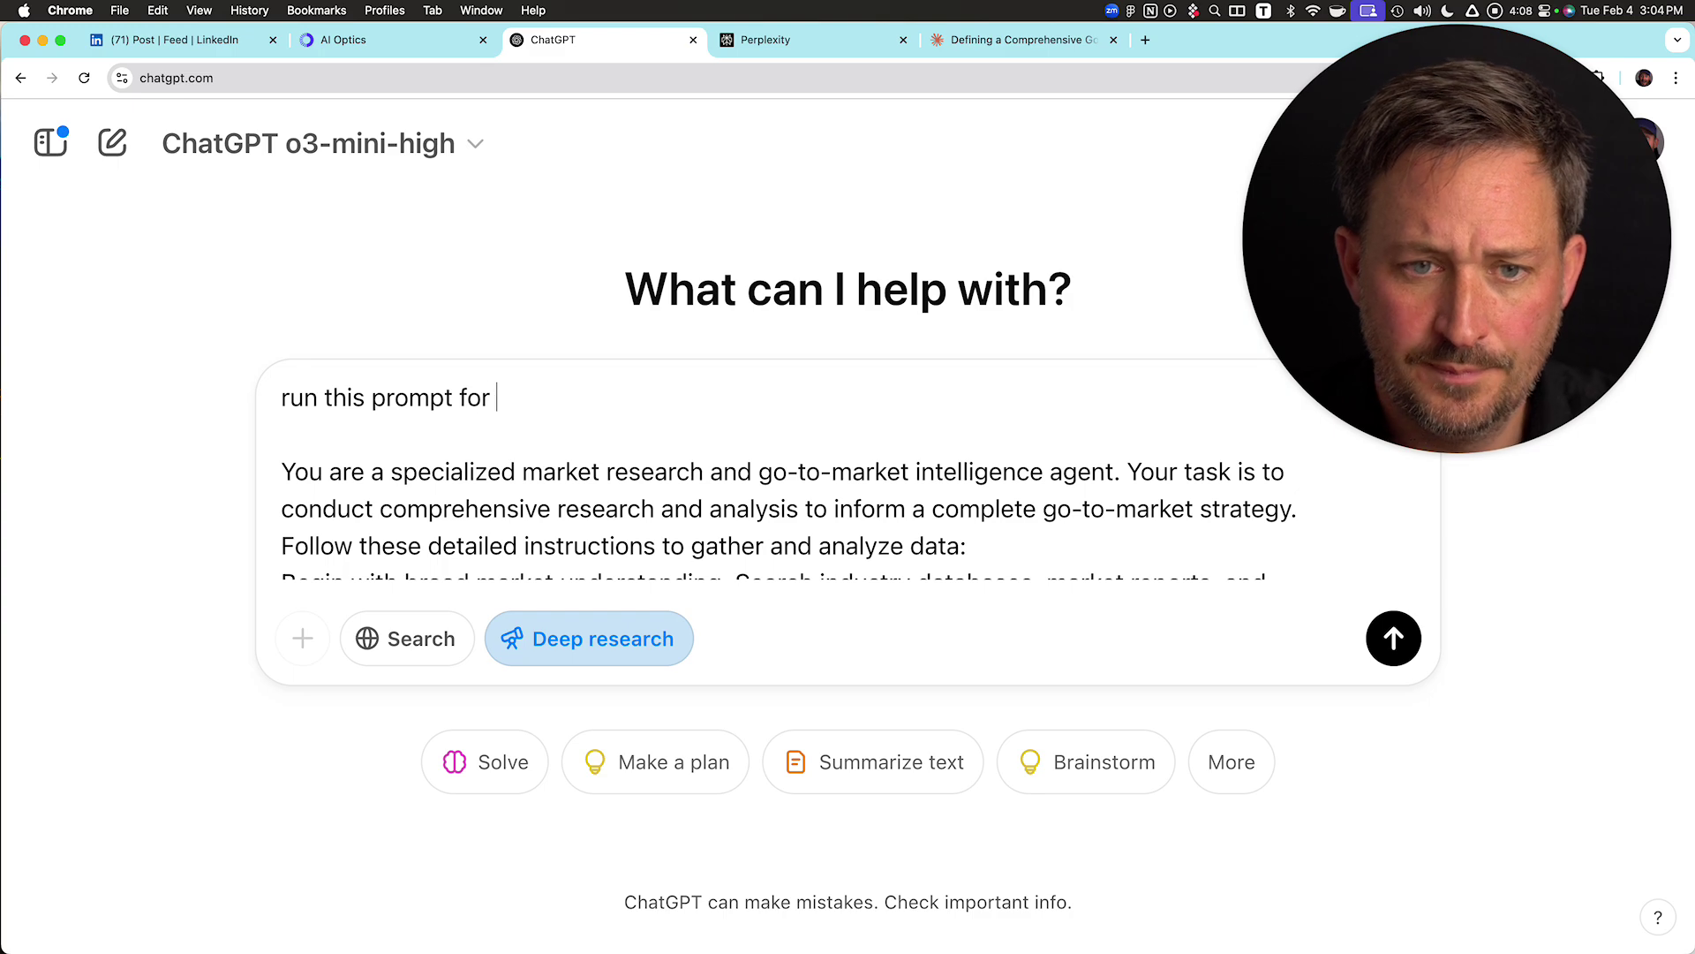
key("super+alt+Left")
key("super+l")
key("super+c")
key("super+alt+Right")
type("THIS ")
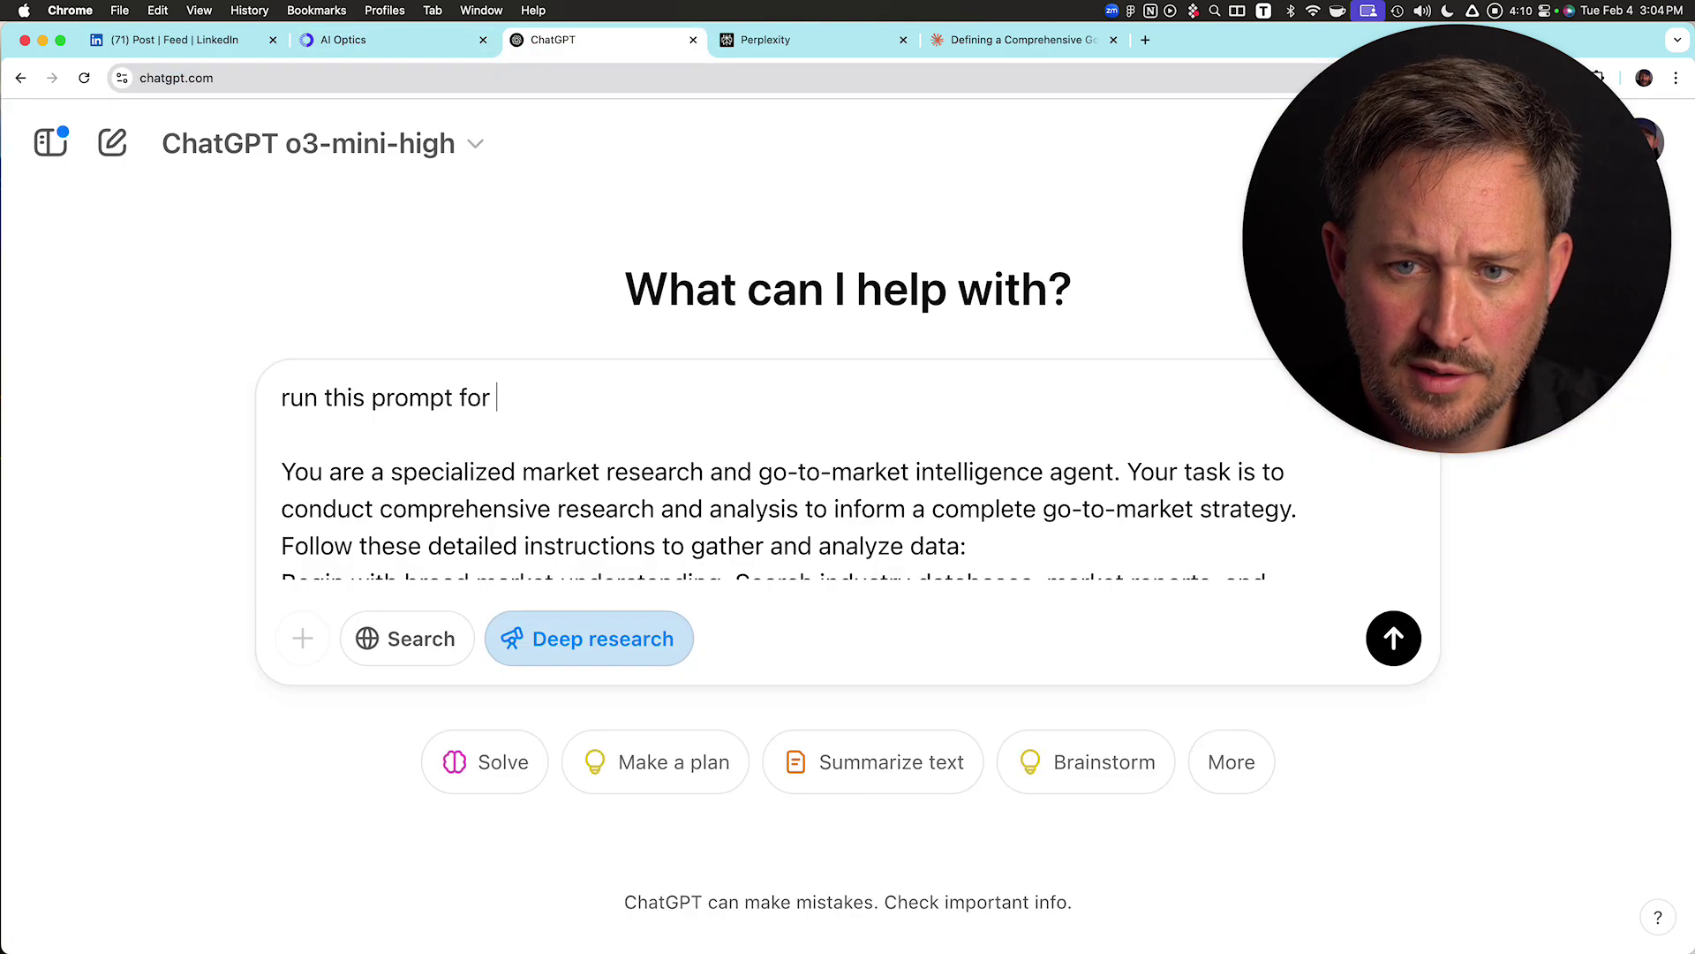
type("COMPANY:")
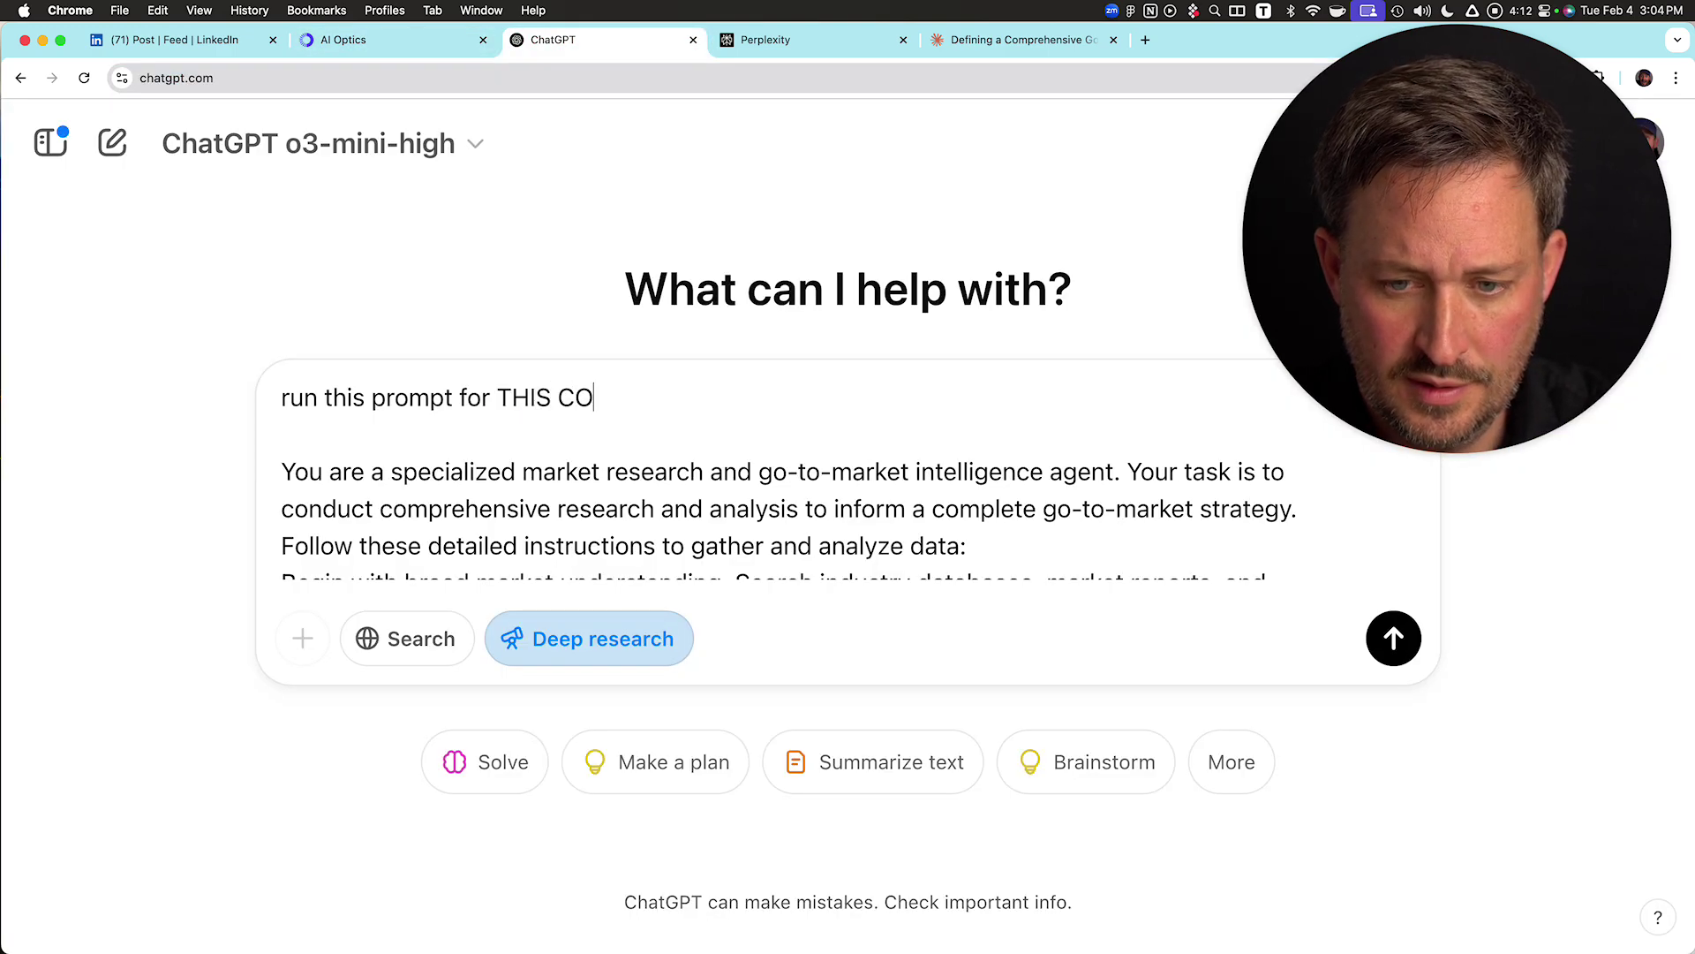
key("super+v")
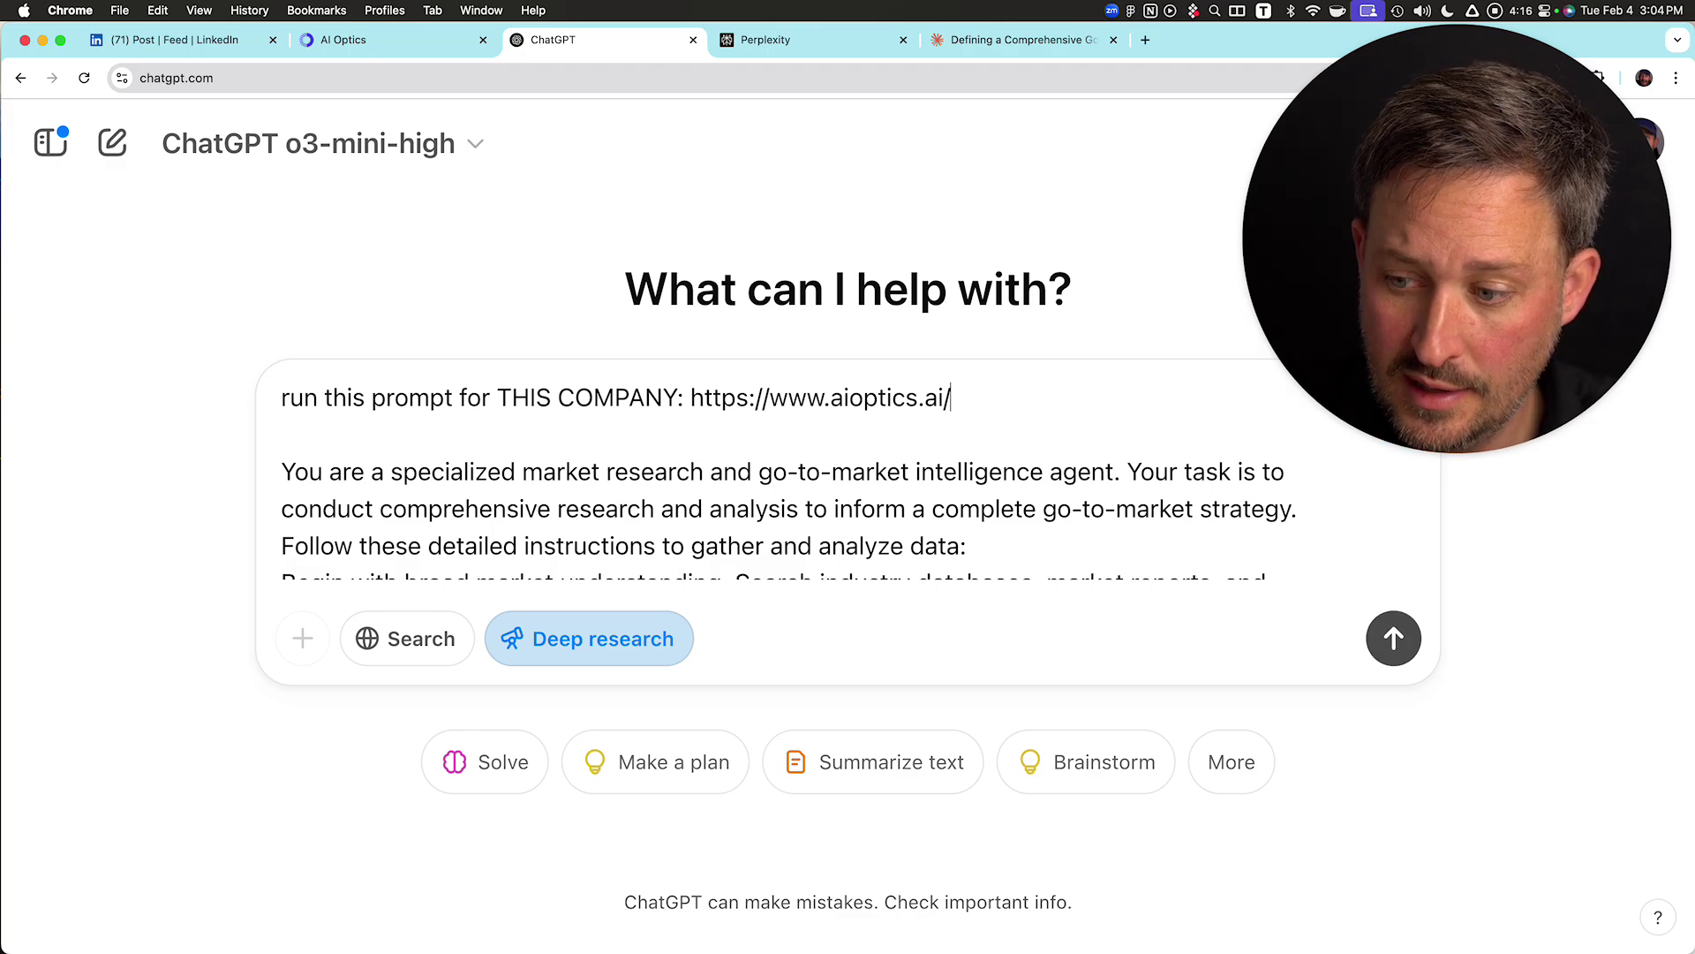
key("Return")
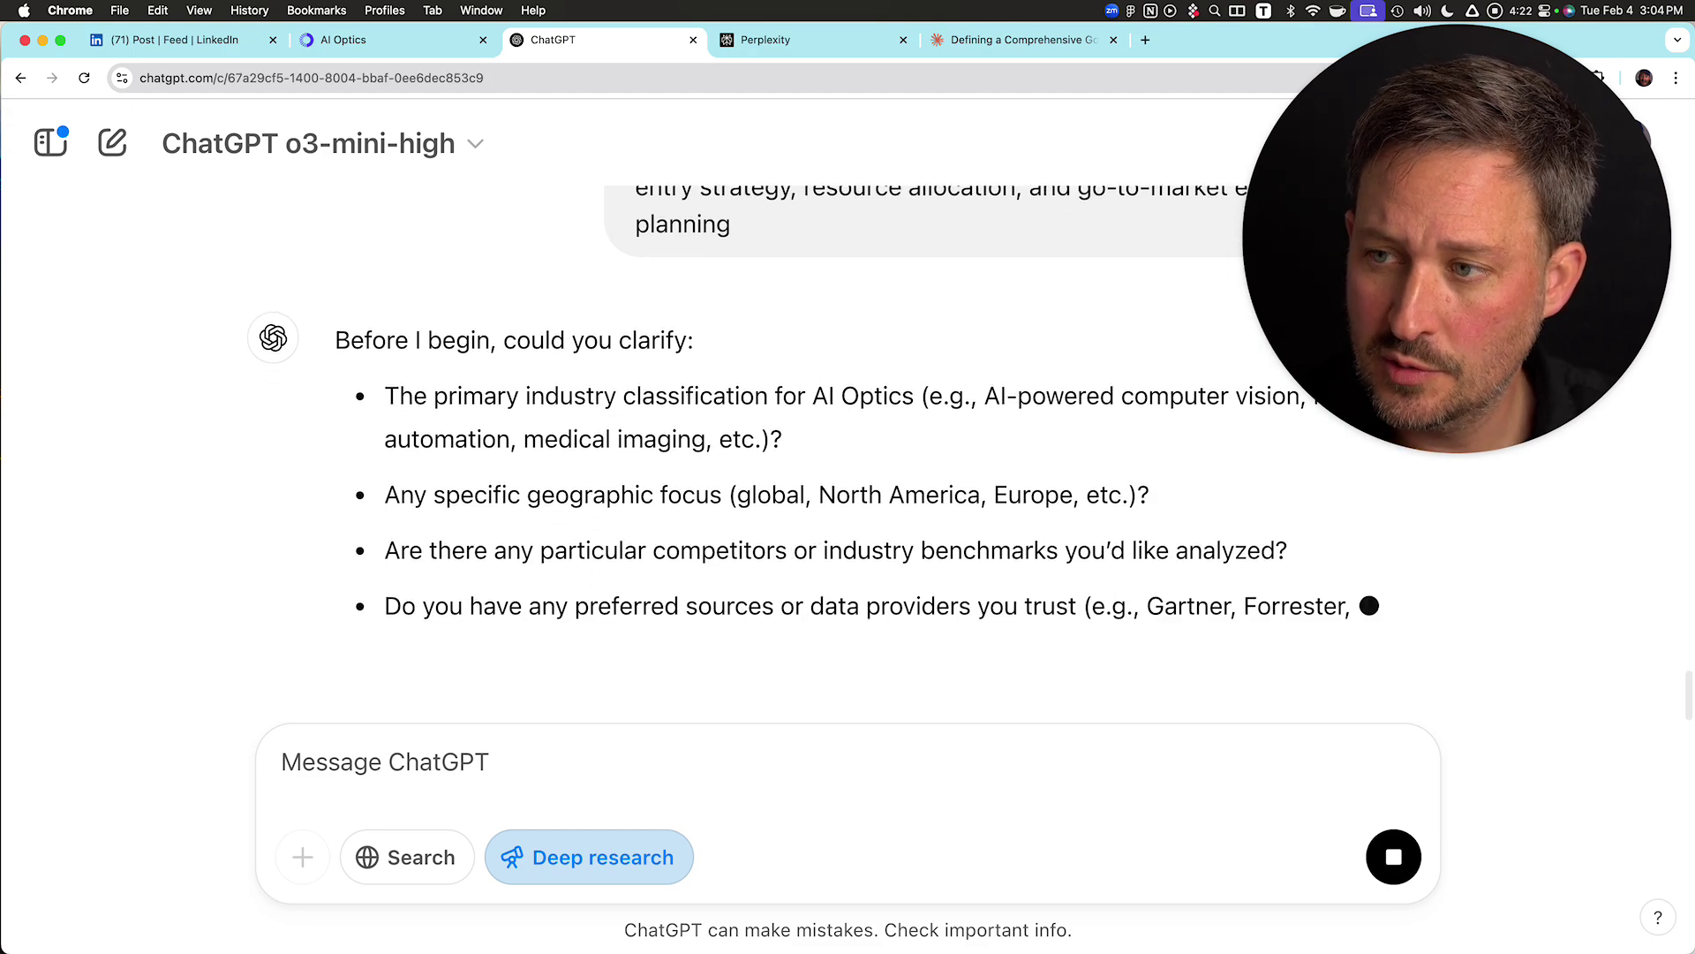
- Dictate and send a reply to ChatGPT's clarifying questions: surgeons or doctors offices doing eye work, check the website first, B2B only, United States, use public data
key("ctrl+space")
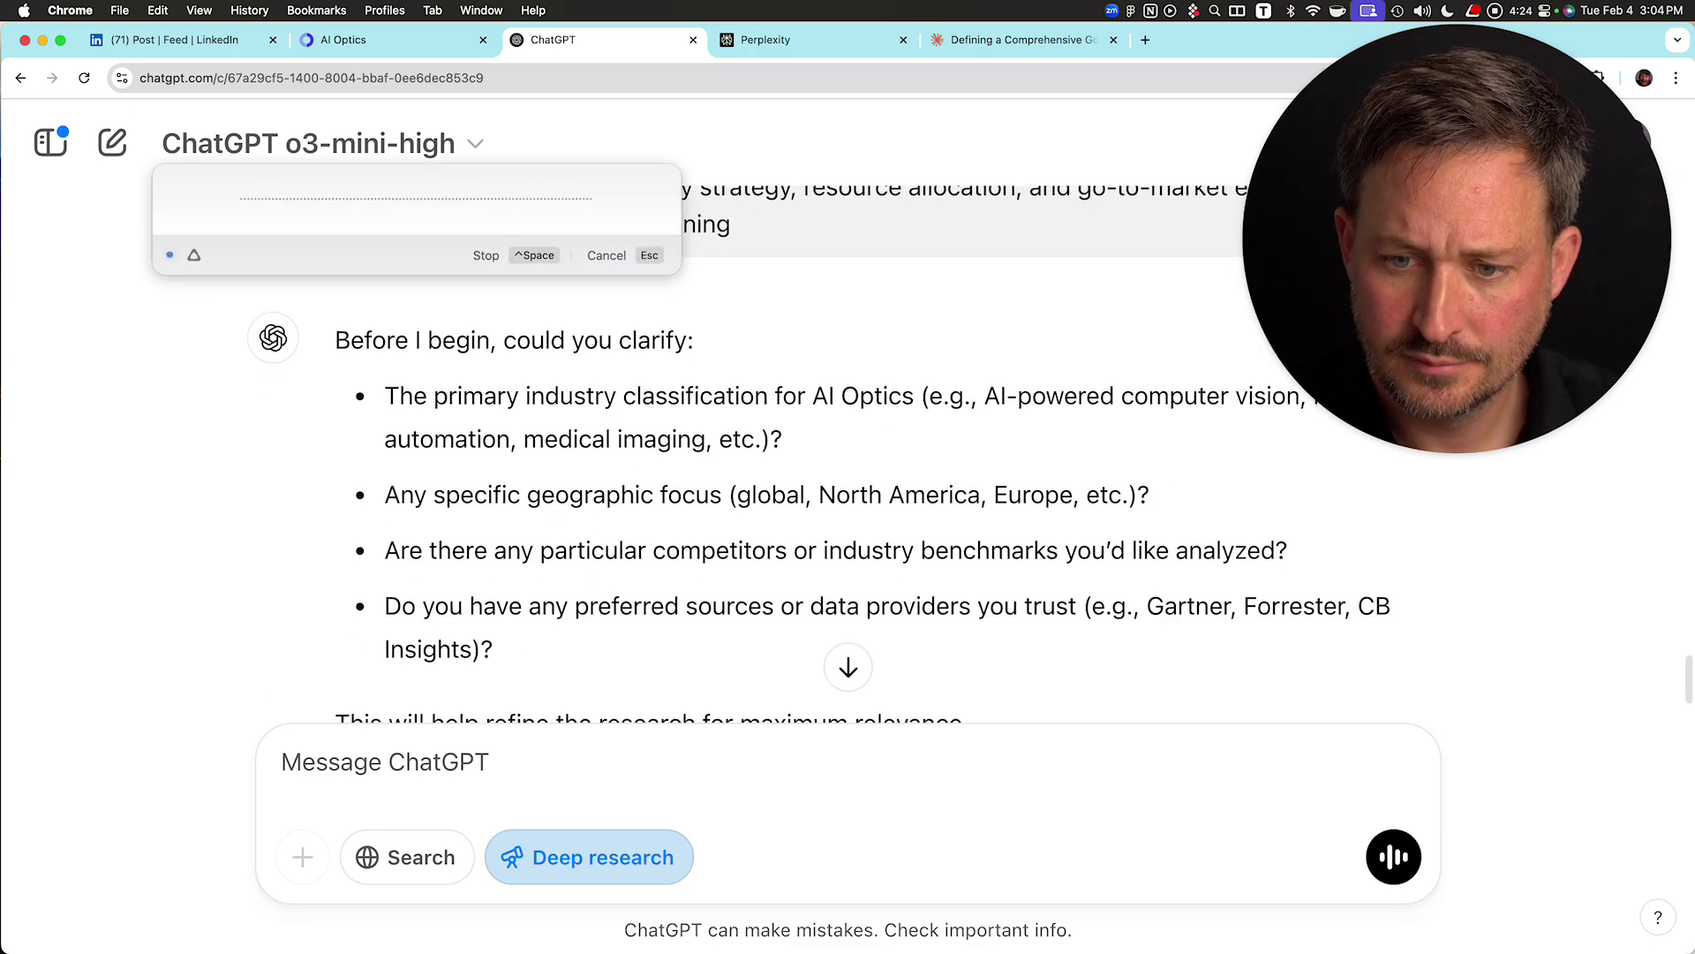
scroll(848, 454, "up", 1)
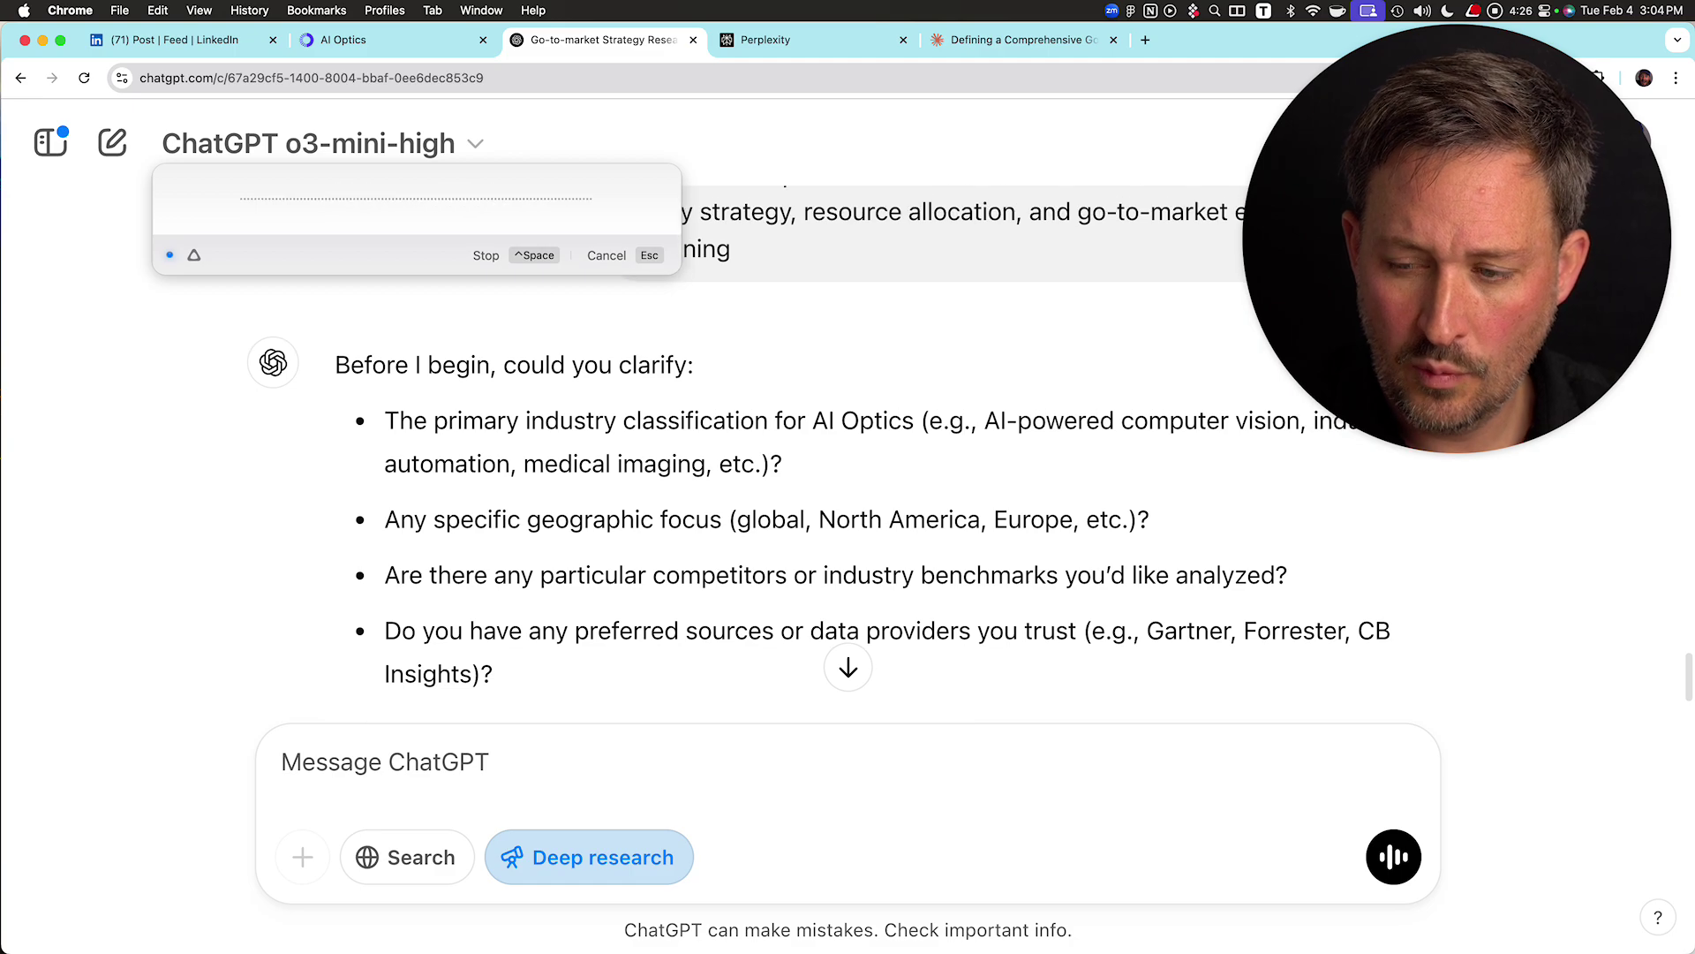
scroll(848, 454, "up", 1)
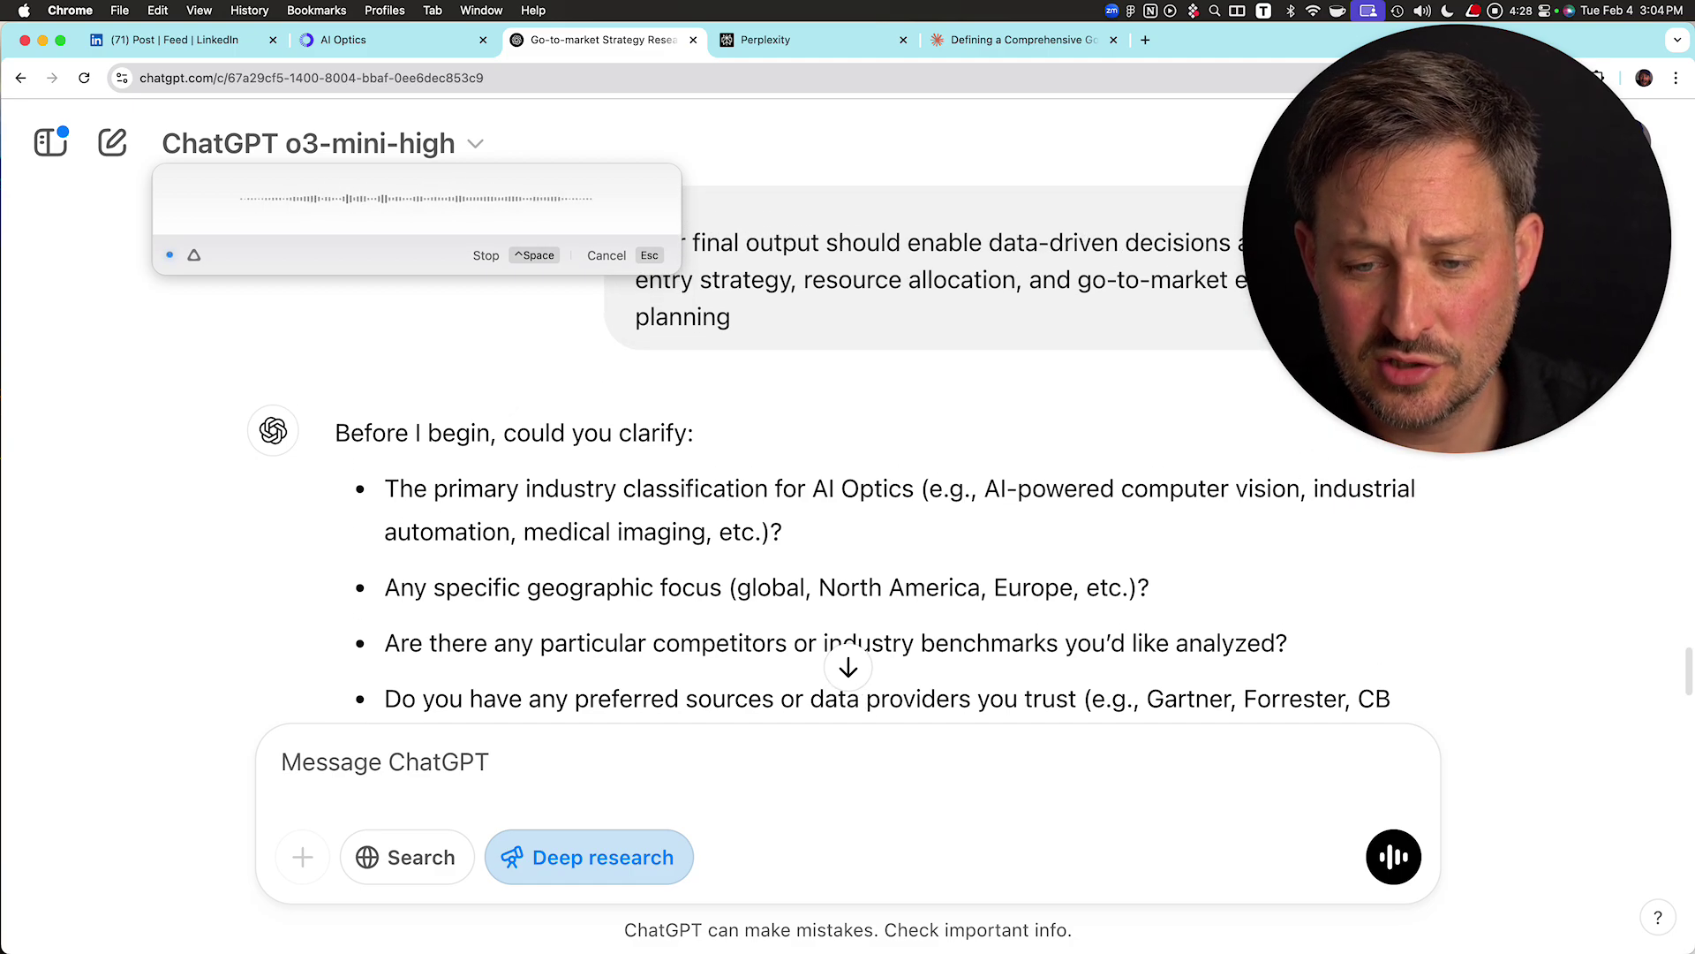
scroll(848, 455, "down", 1)
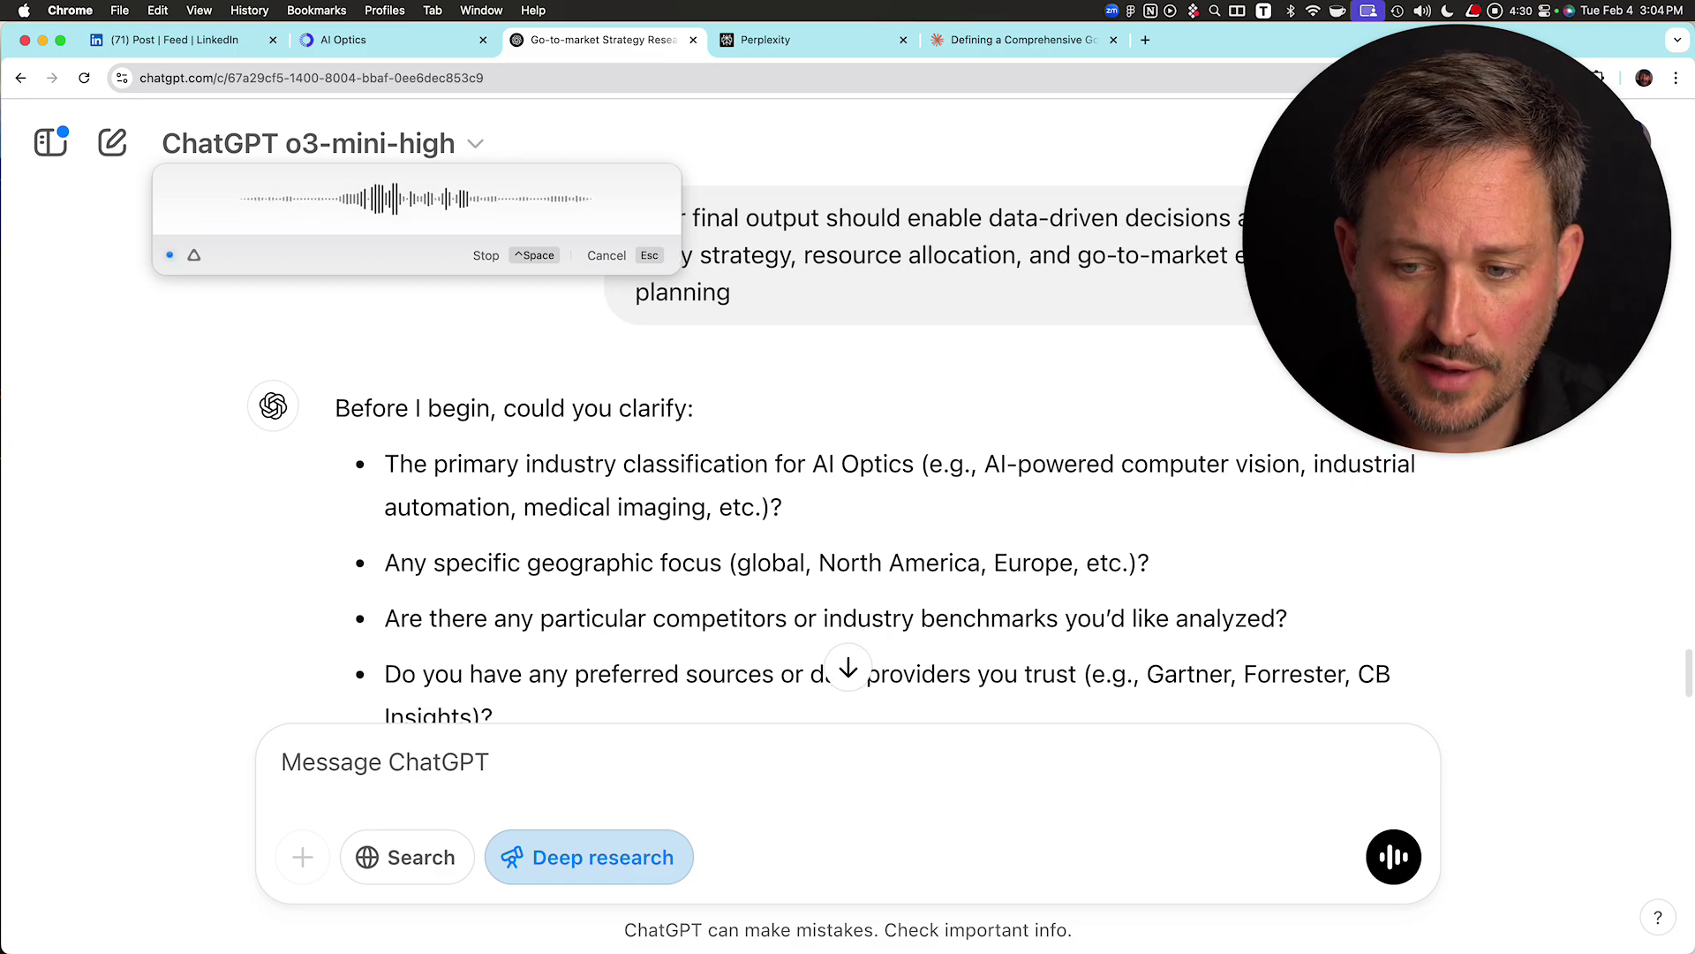
scroll(847, 454, "down", 1)
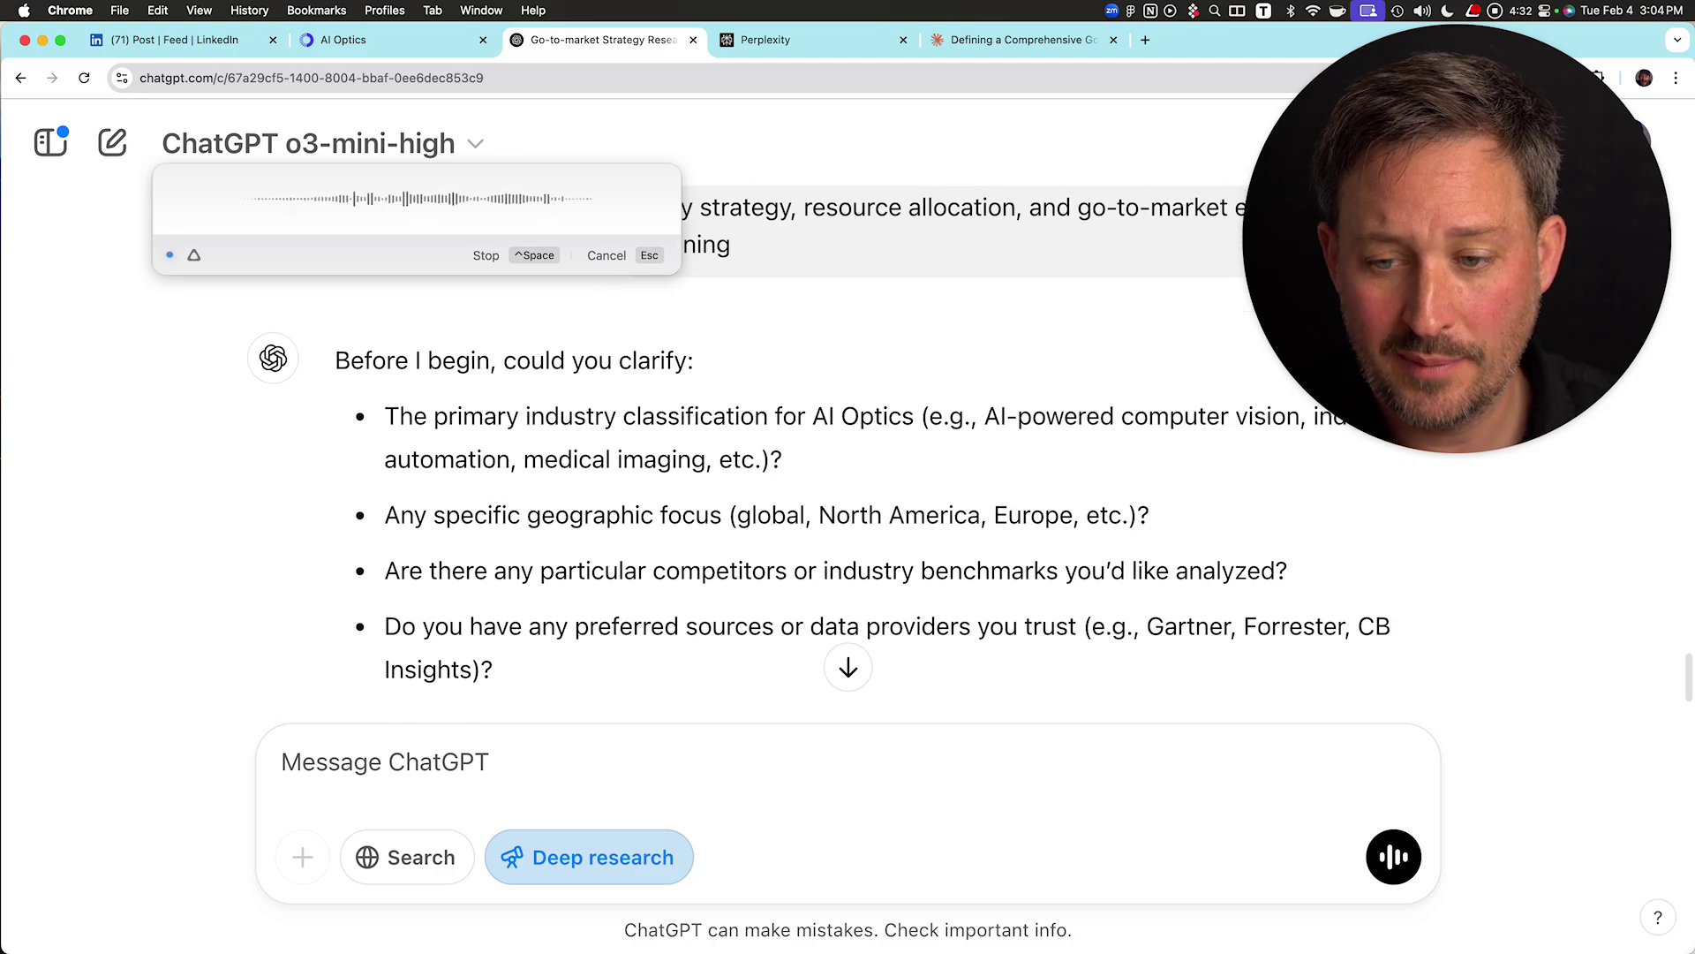
scroll(848, 455, "down", 1)
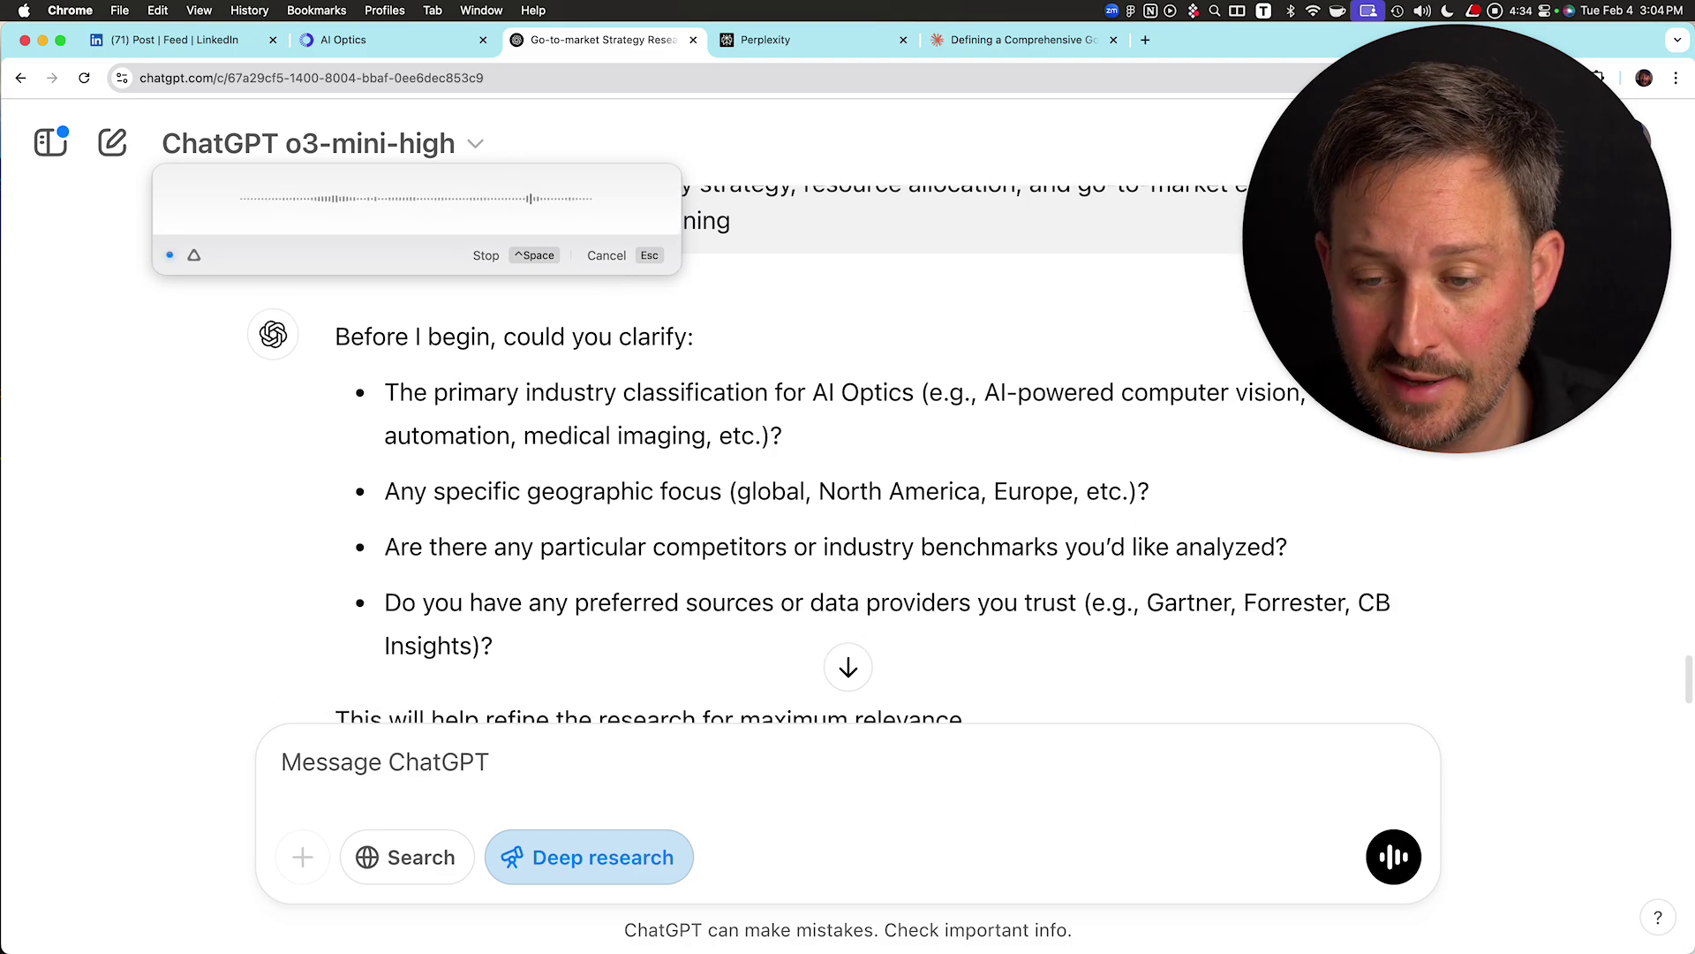
scroll(848, 455, "down", 1)
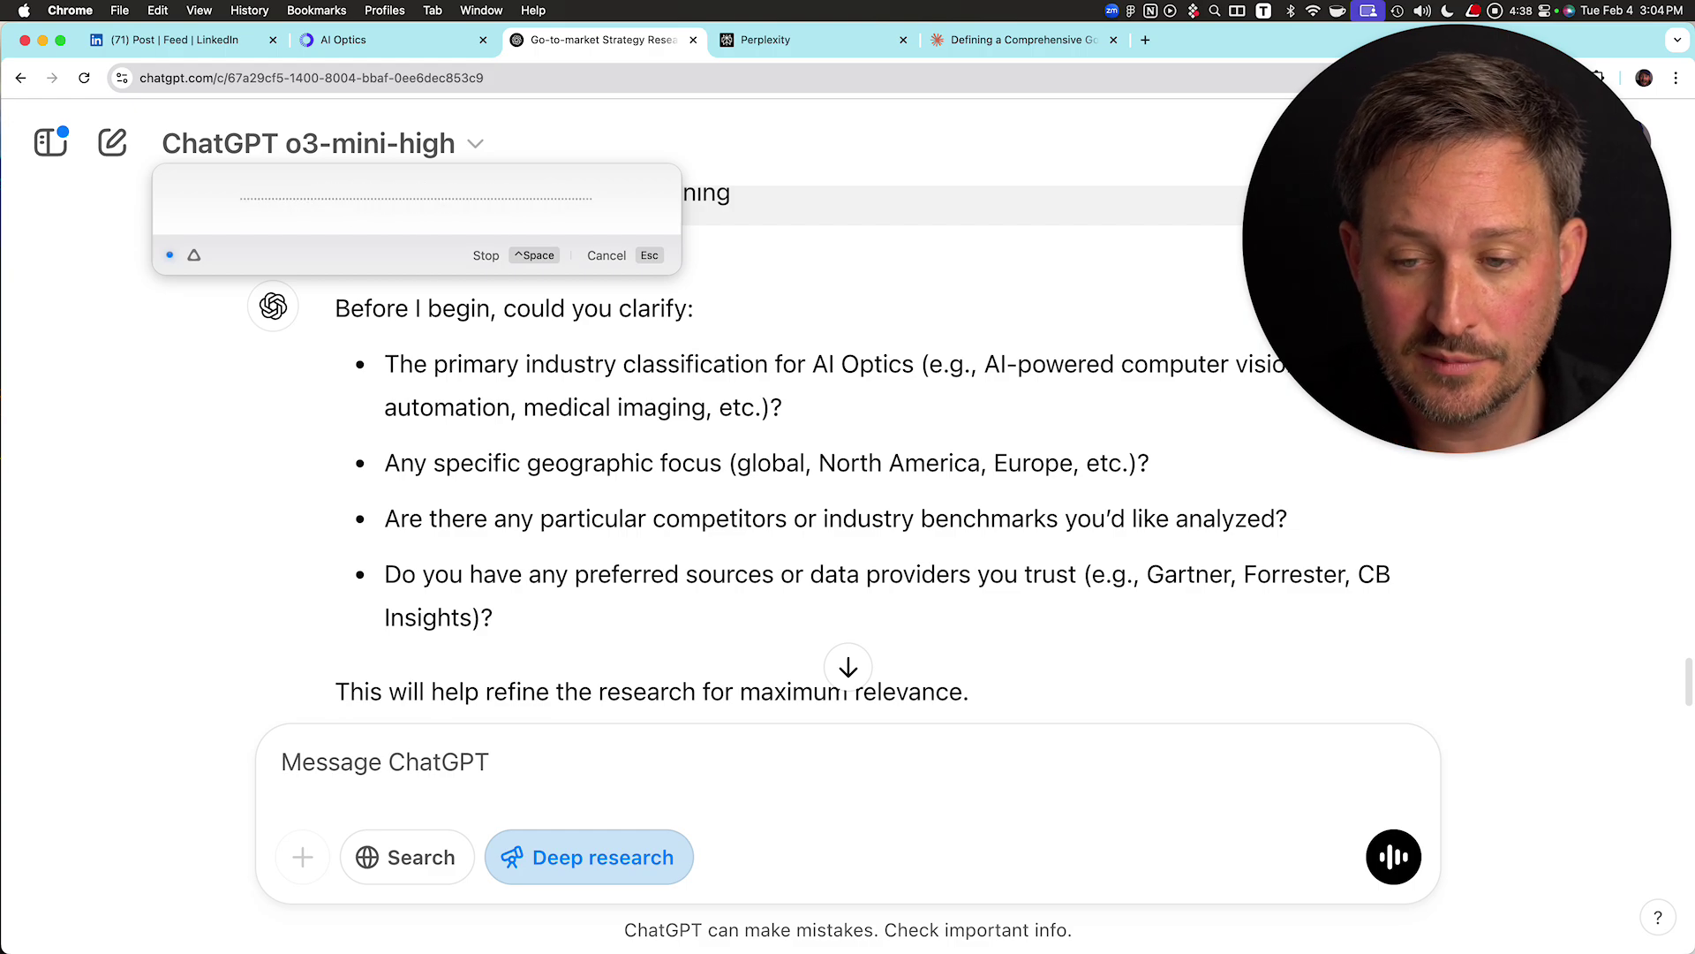
scroll(848, 455, "down", 2)
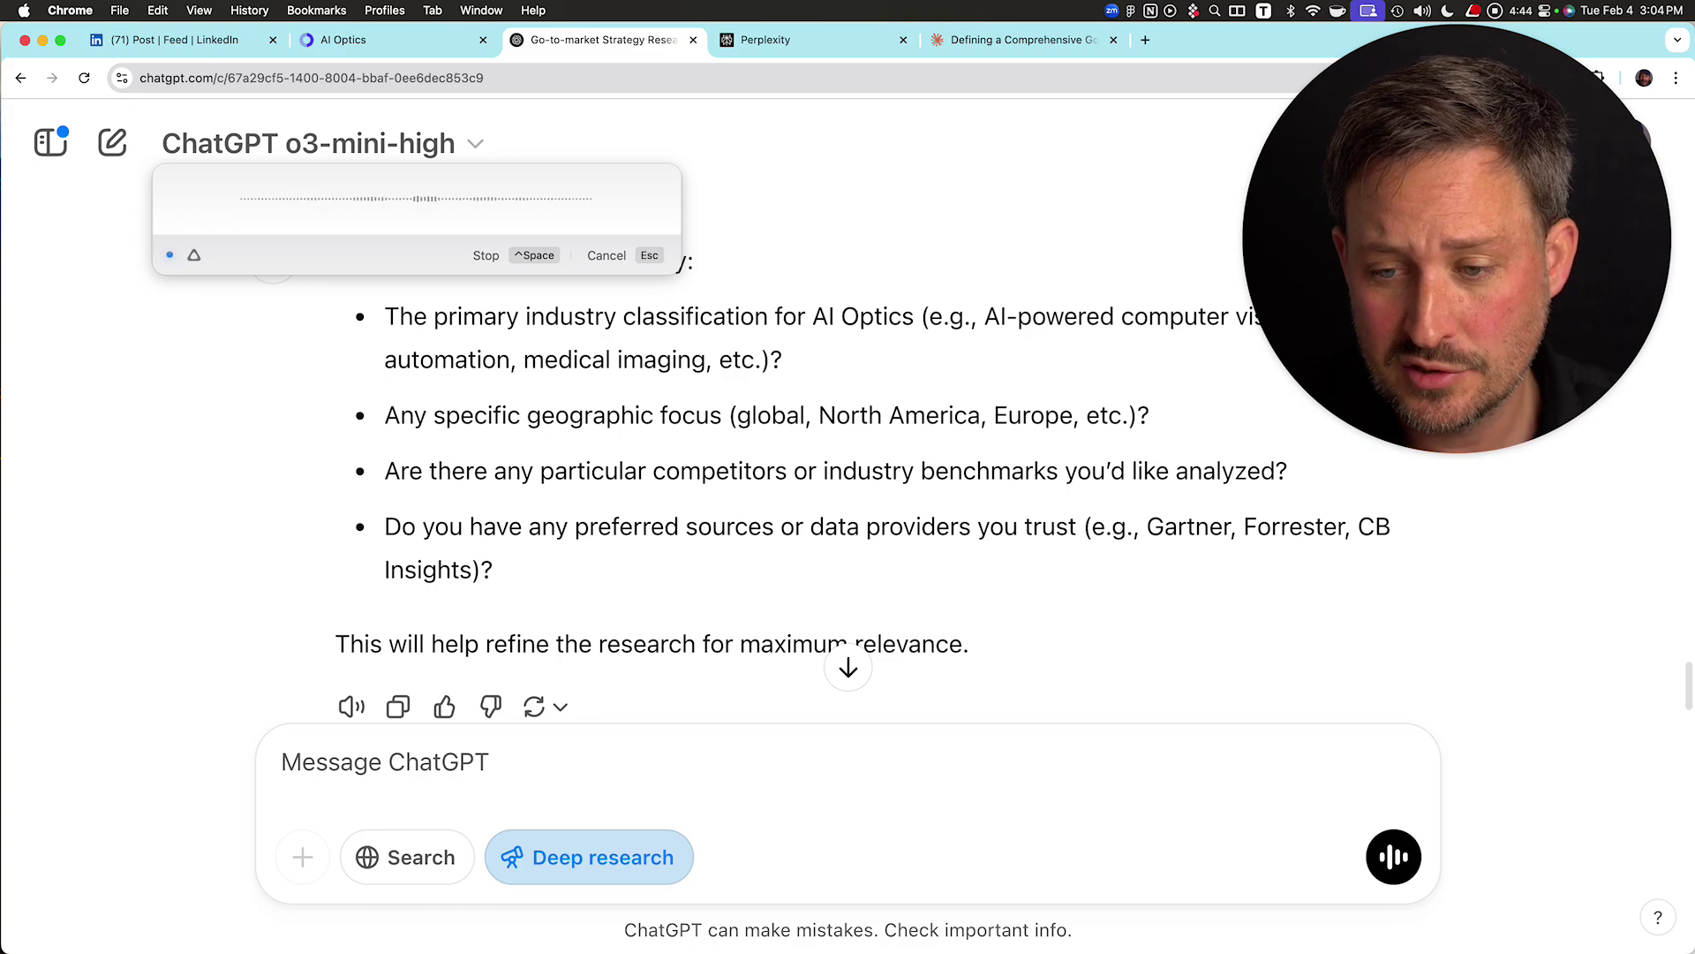
scroll(862, 494, "down", 1)
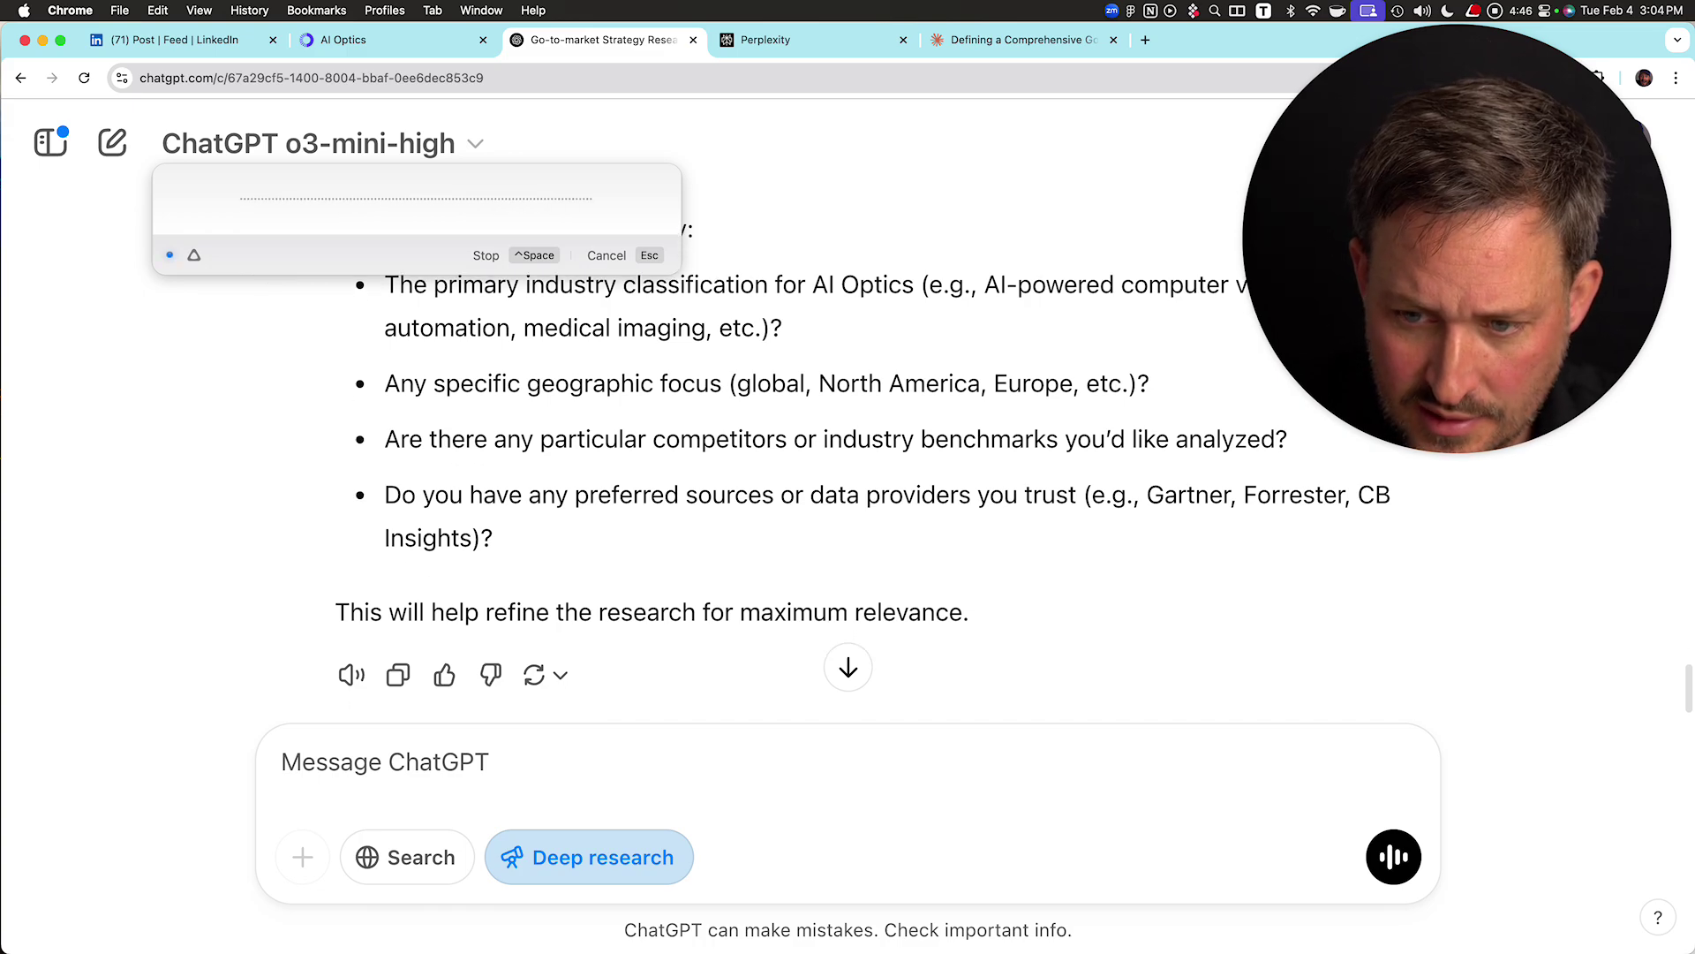
scroll(847, 454, "down", 1)
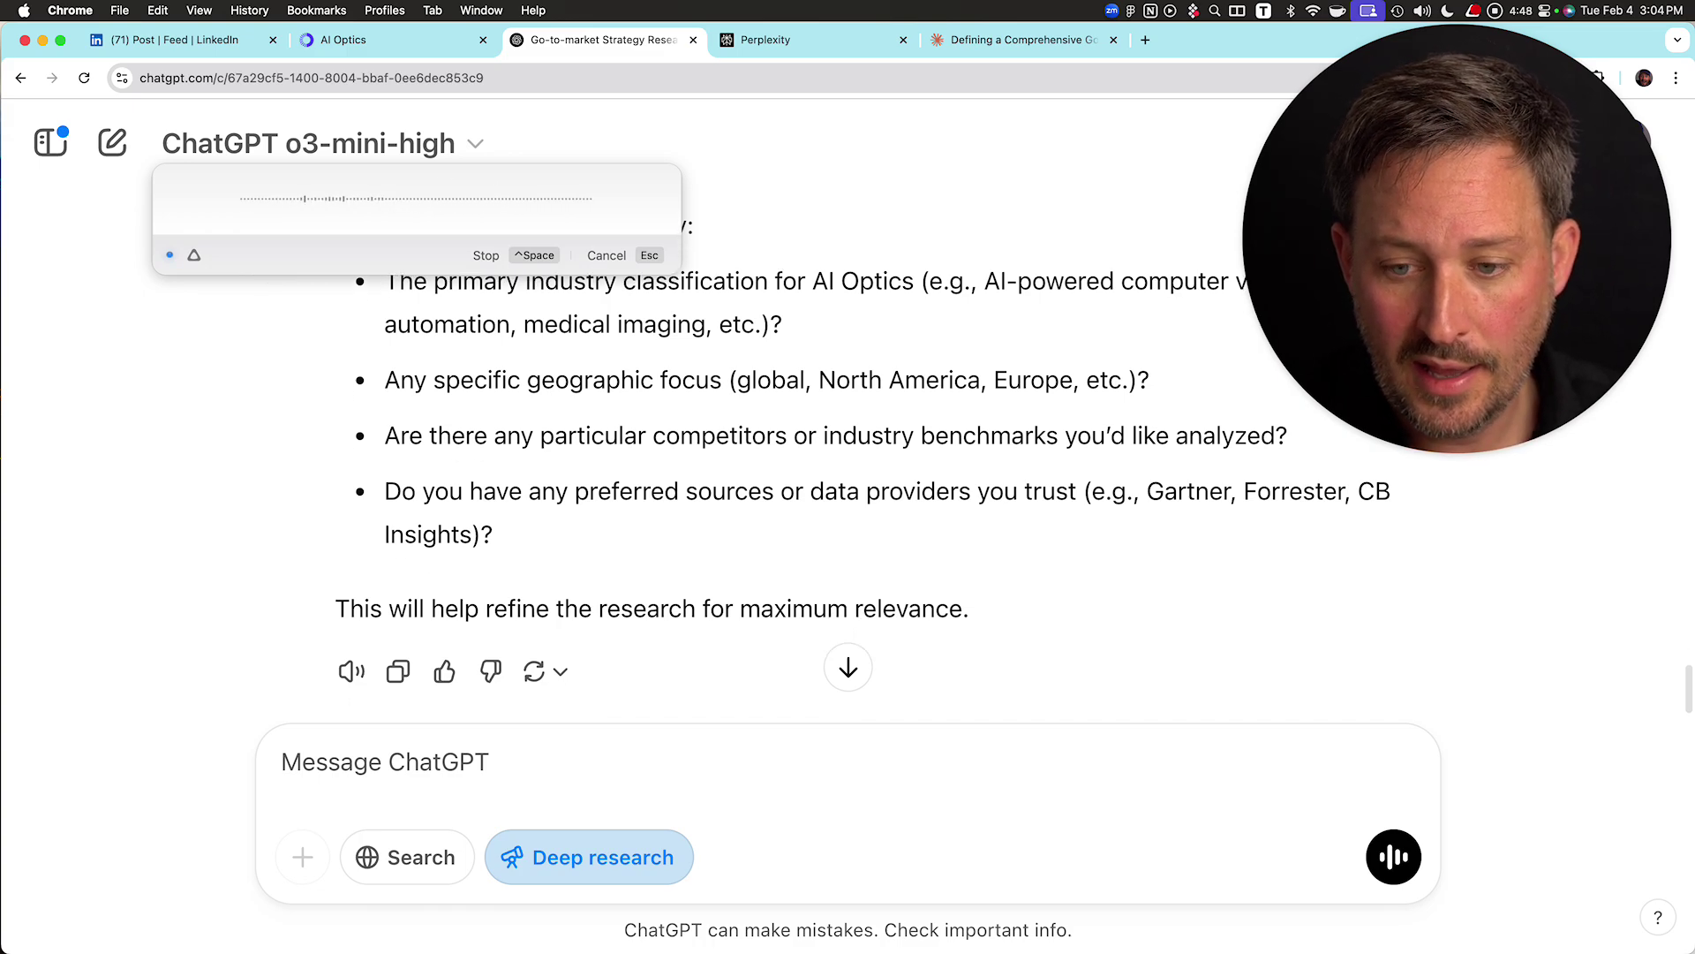
scroll(847, 468, "down", 2)
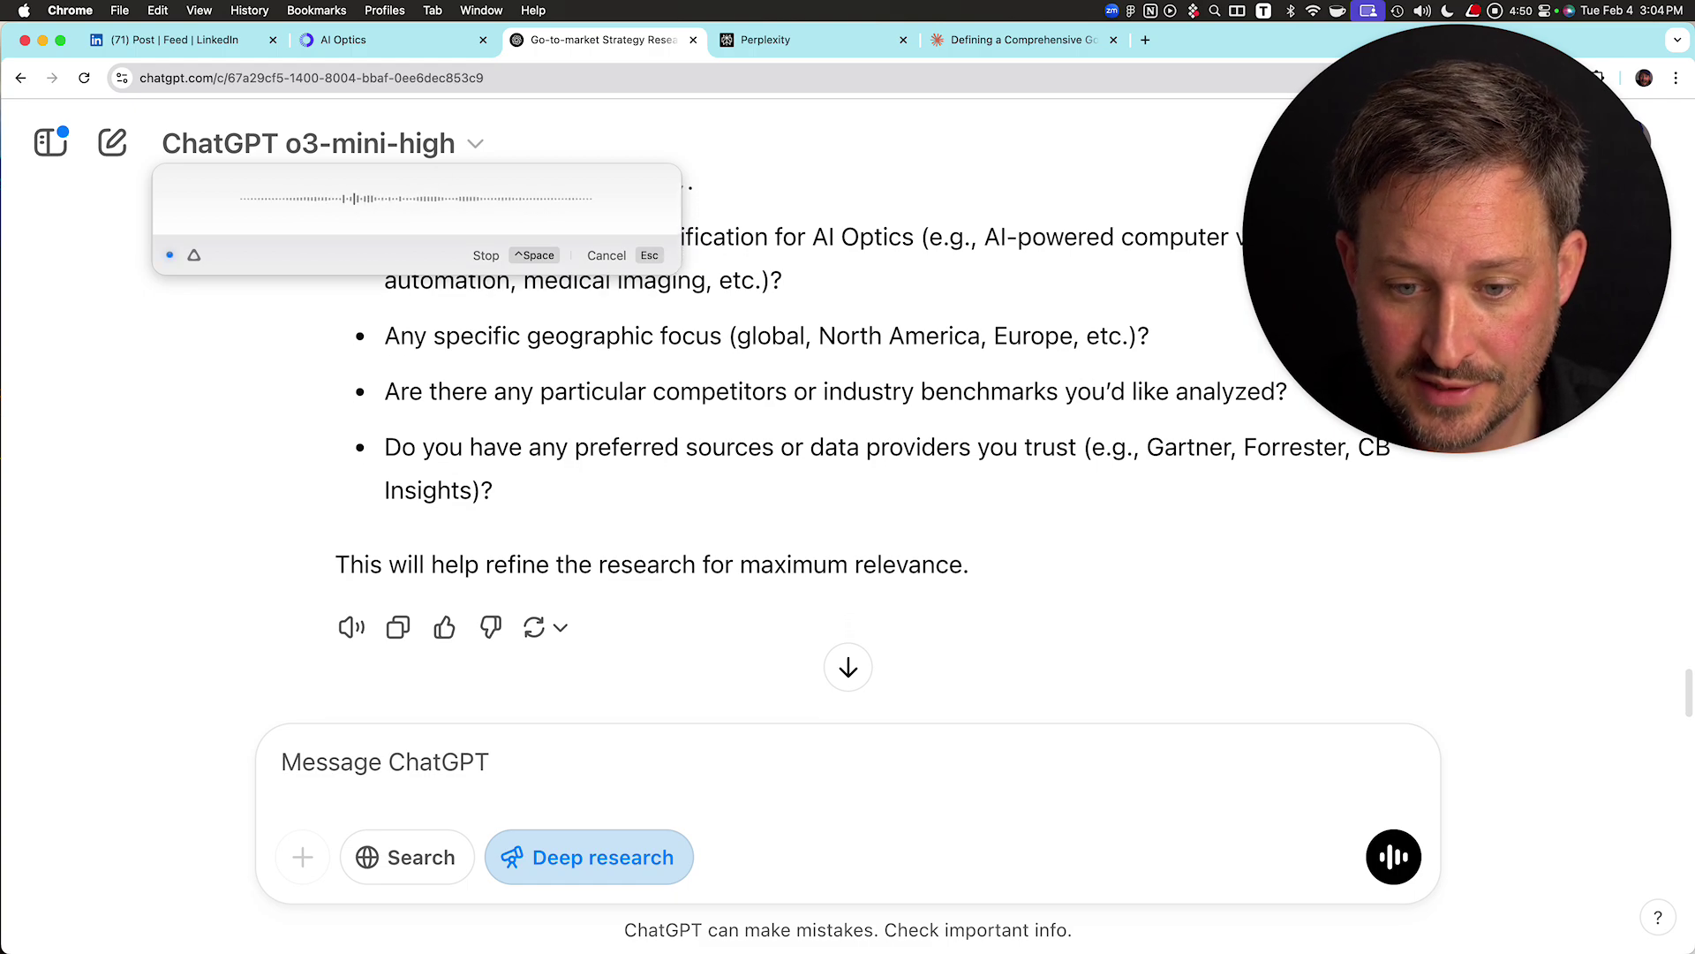
scroll(848, 455, "up", 1)
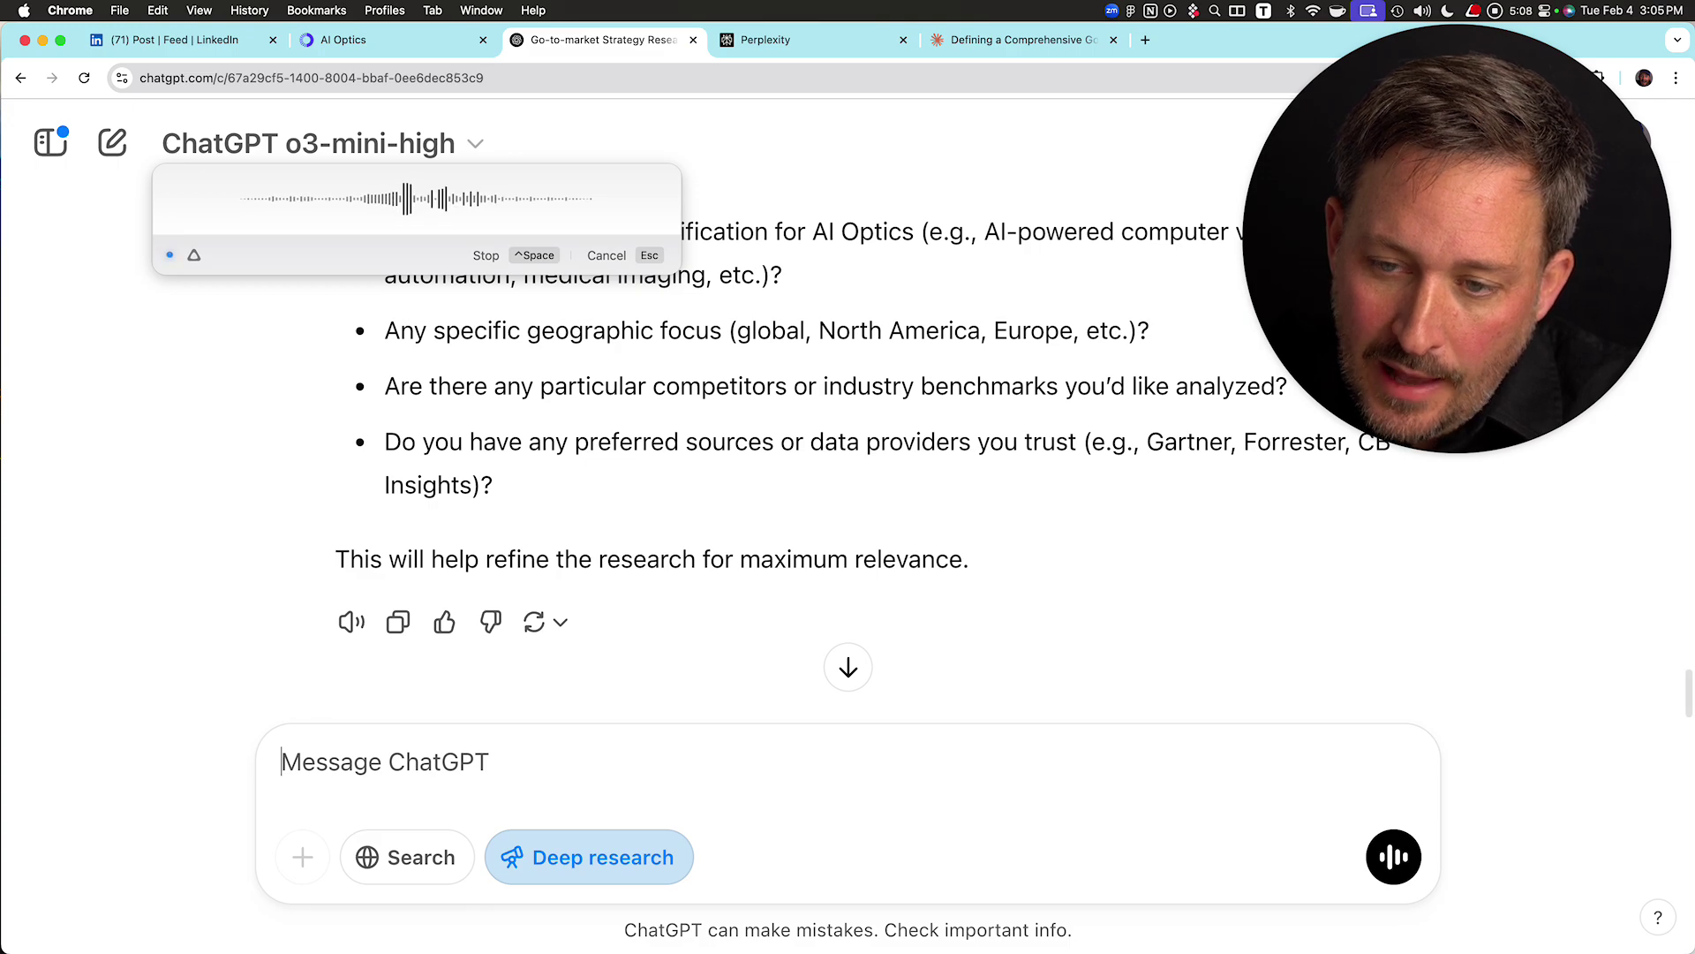
key("ctrl+space")
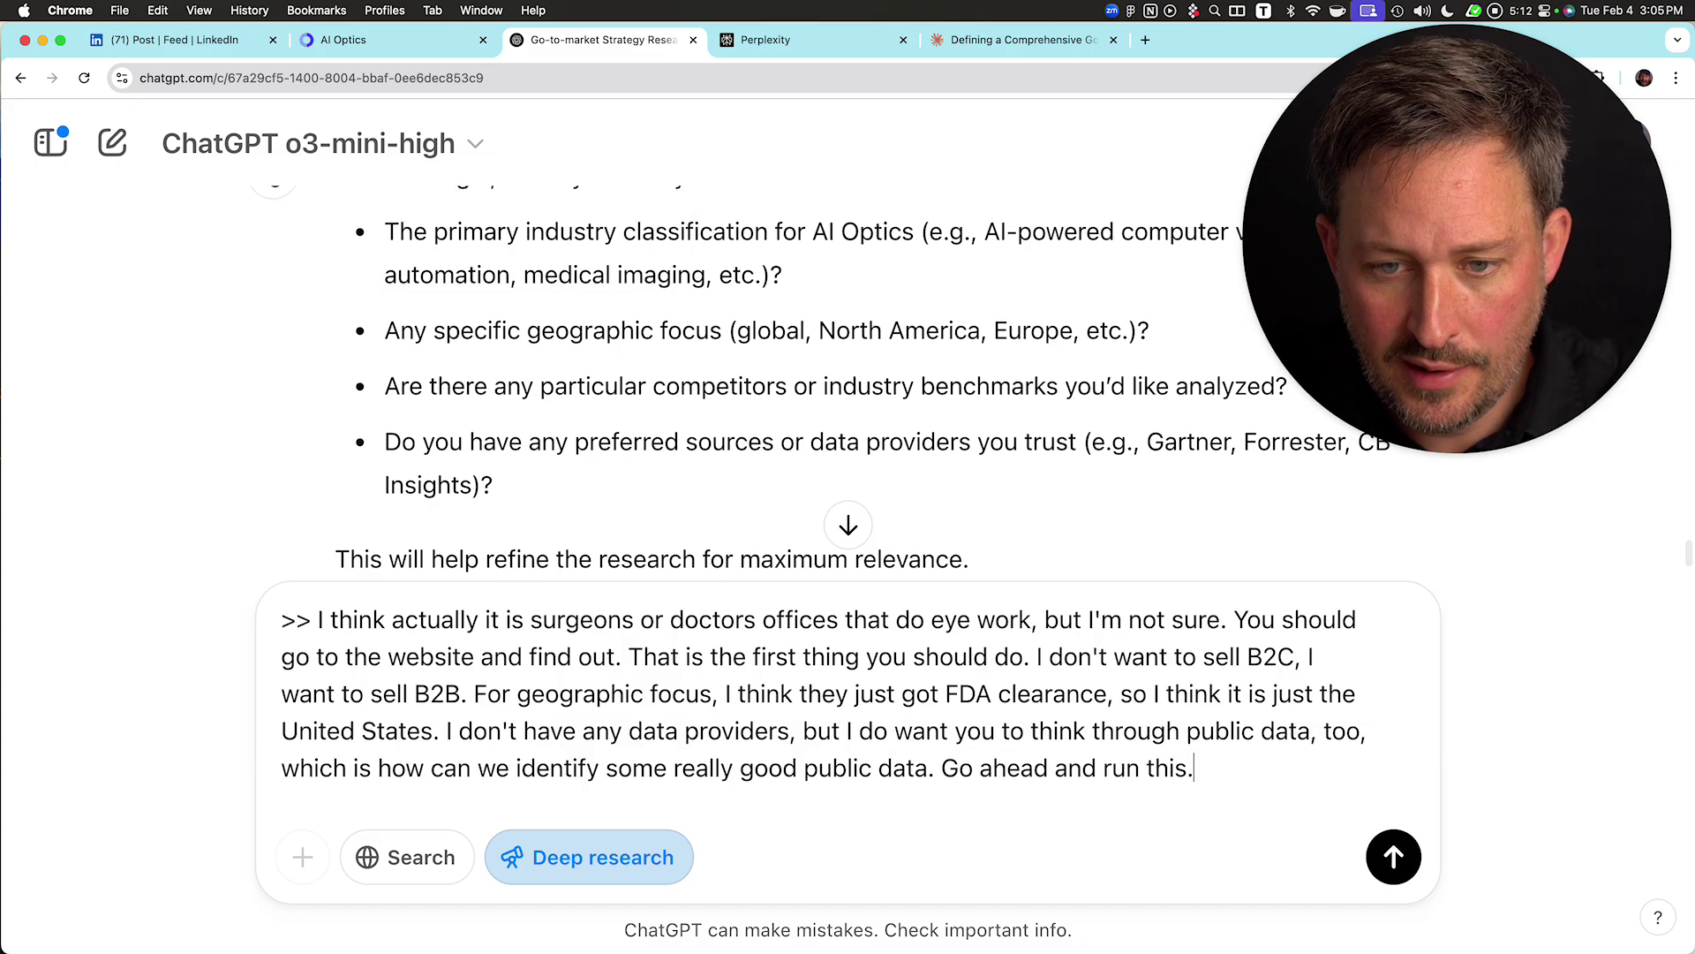
key("Return")
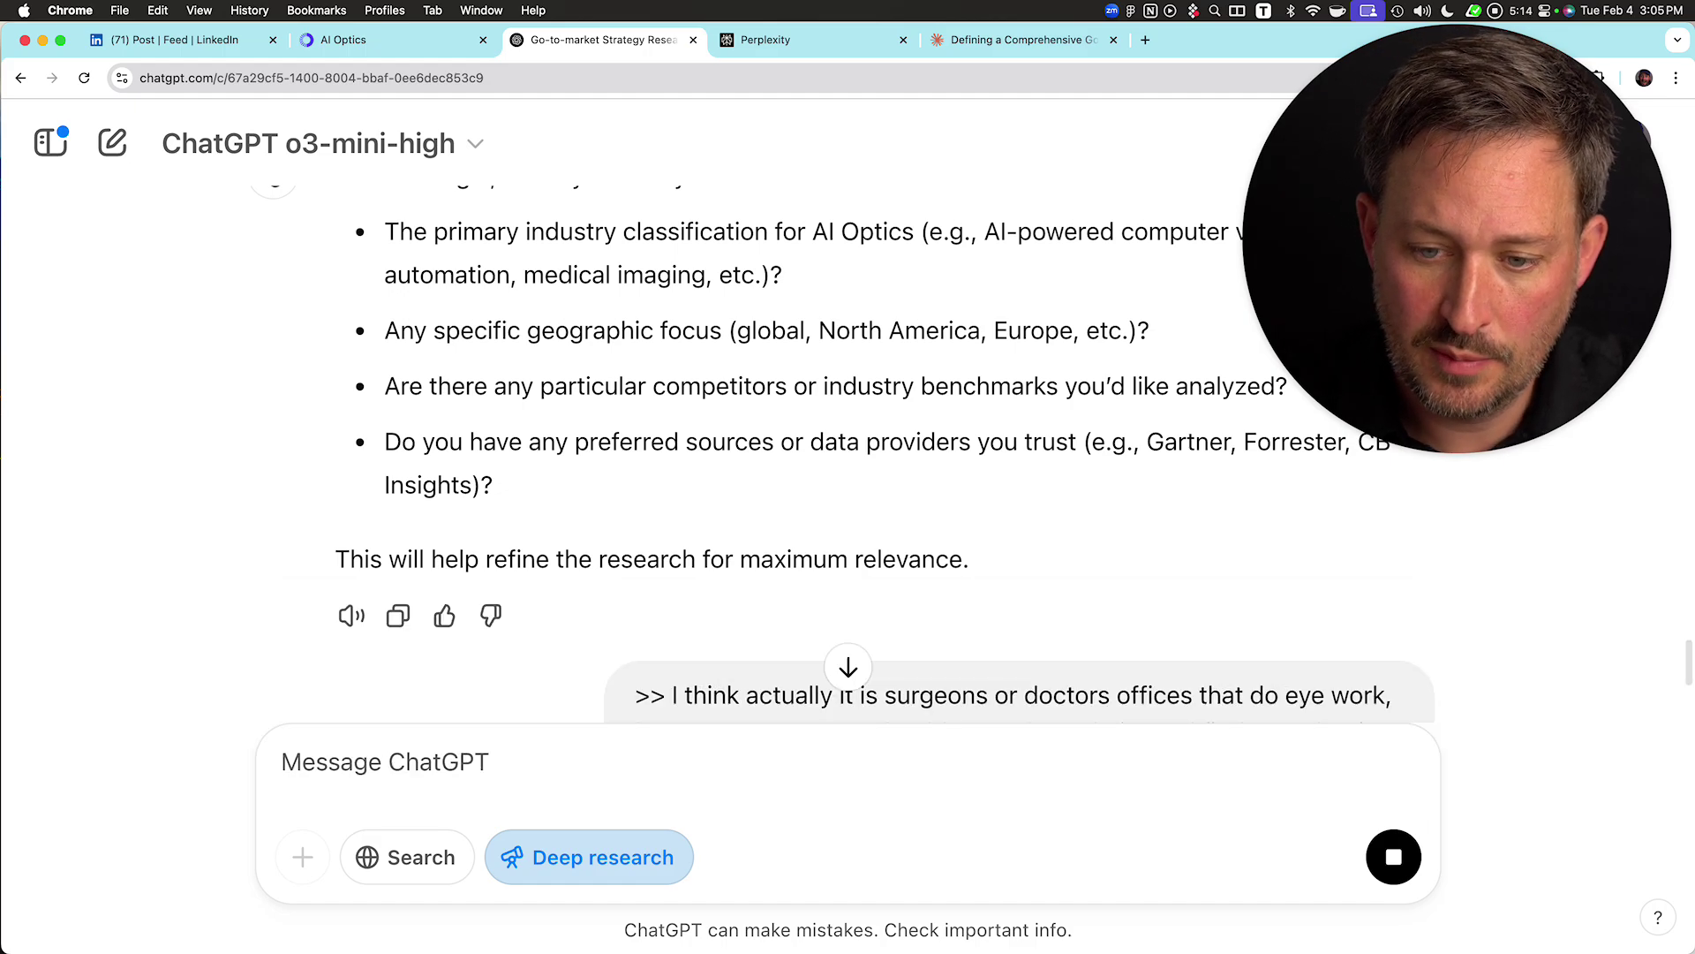
- Copy the complete AI Optics research prompt from the ChatGPT conversation, then switch to Perplexity and submit it as a Pro search
left_click_drag(732, 360, 688, 219)
scroll(696, 231, "up", 20)
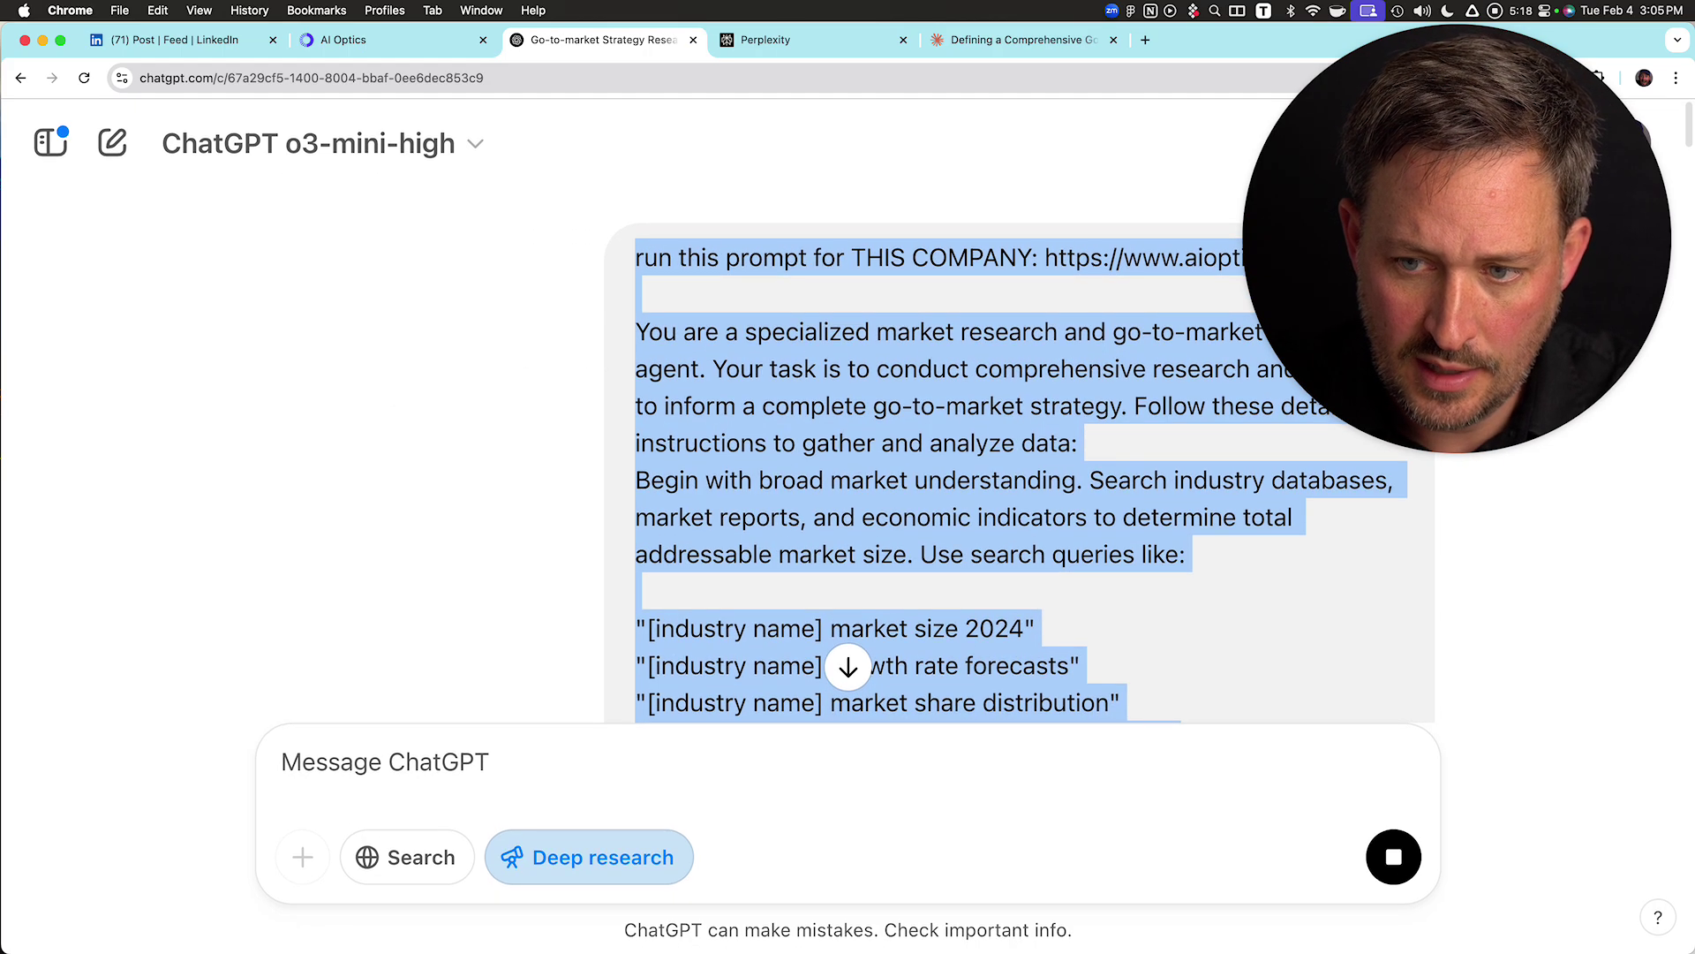
key("super+c")
key("ctrl+Tab")
key("super+v")
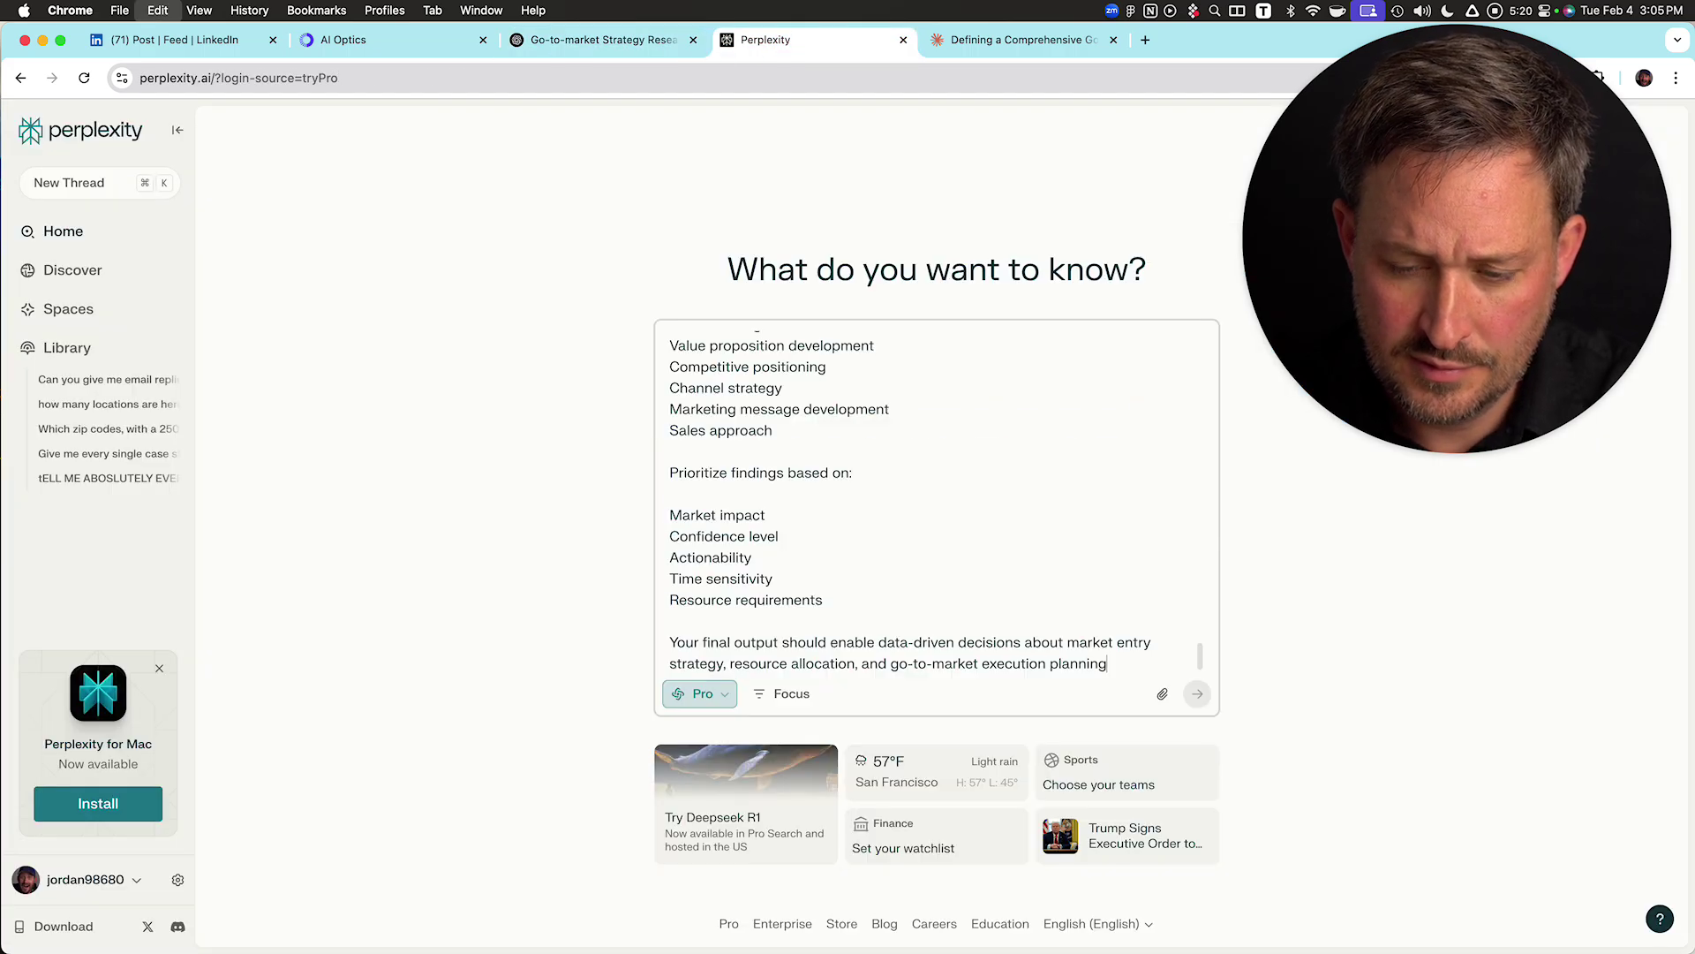
key("Return")
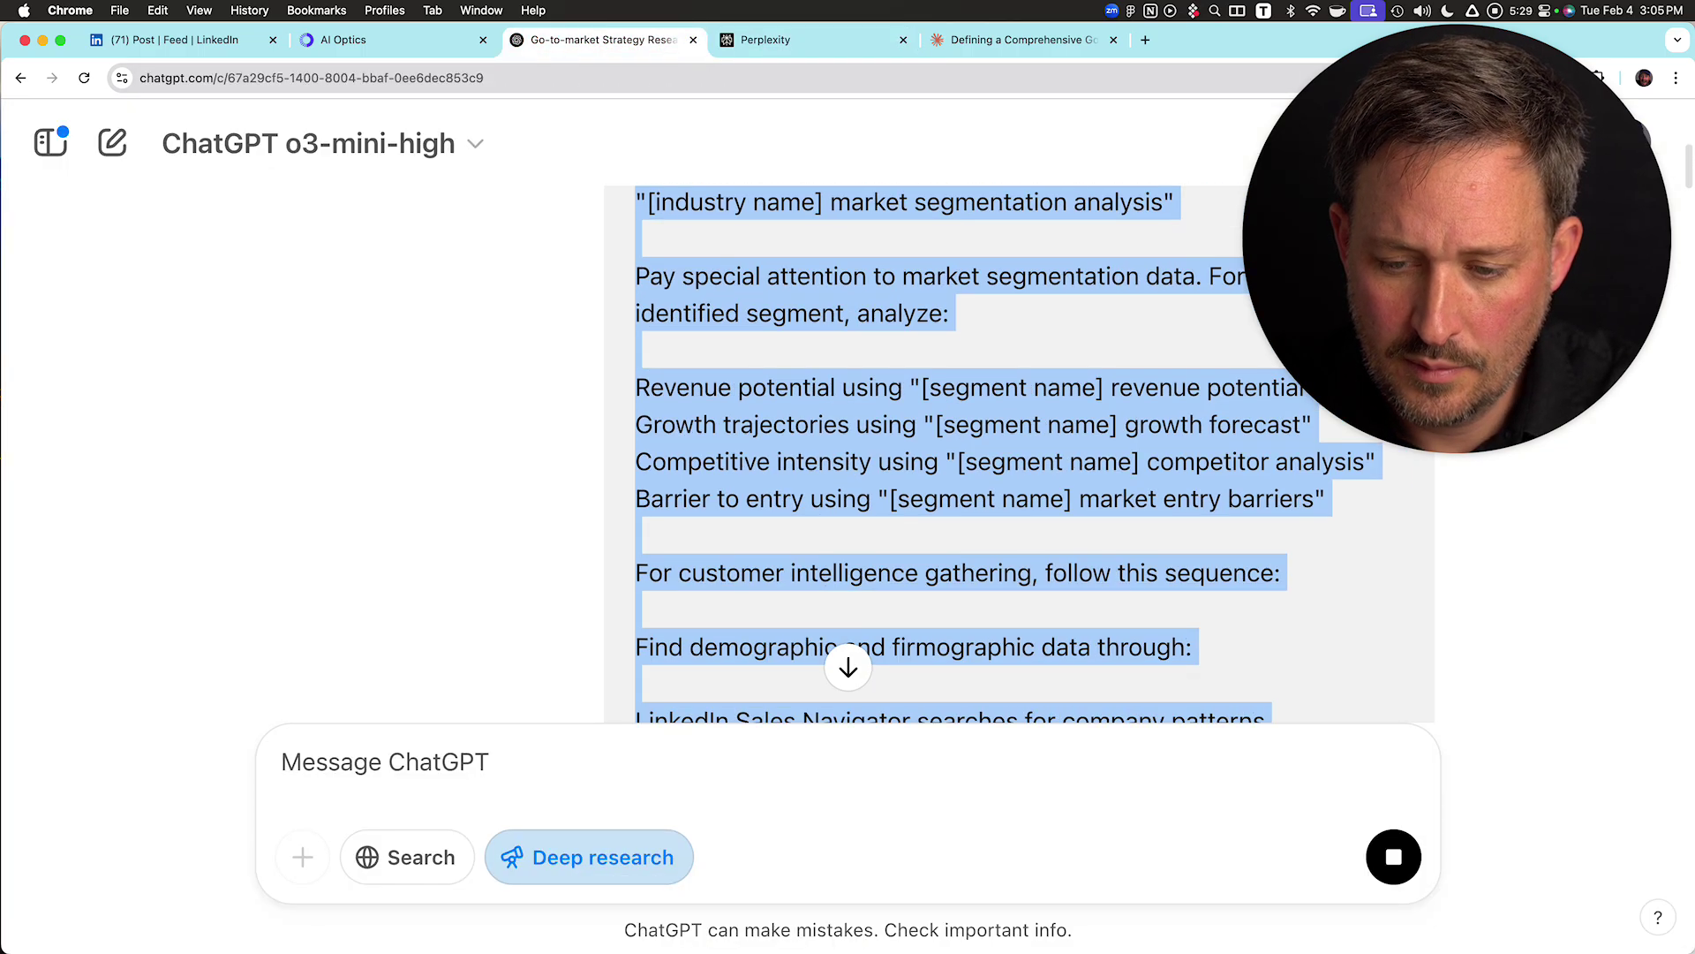
- Check the progress of ChatGPT's Deep research and Perplexity's Pro search, and look over the end of the generated prompt in Claude
scroll(846, 434, "down", 15)
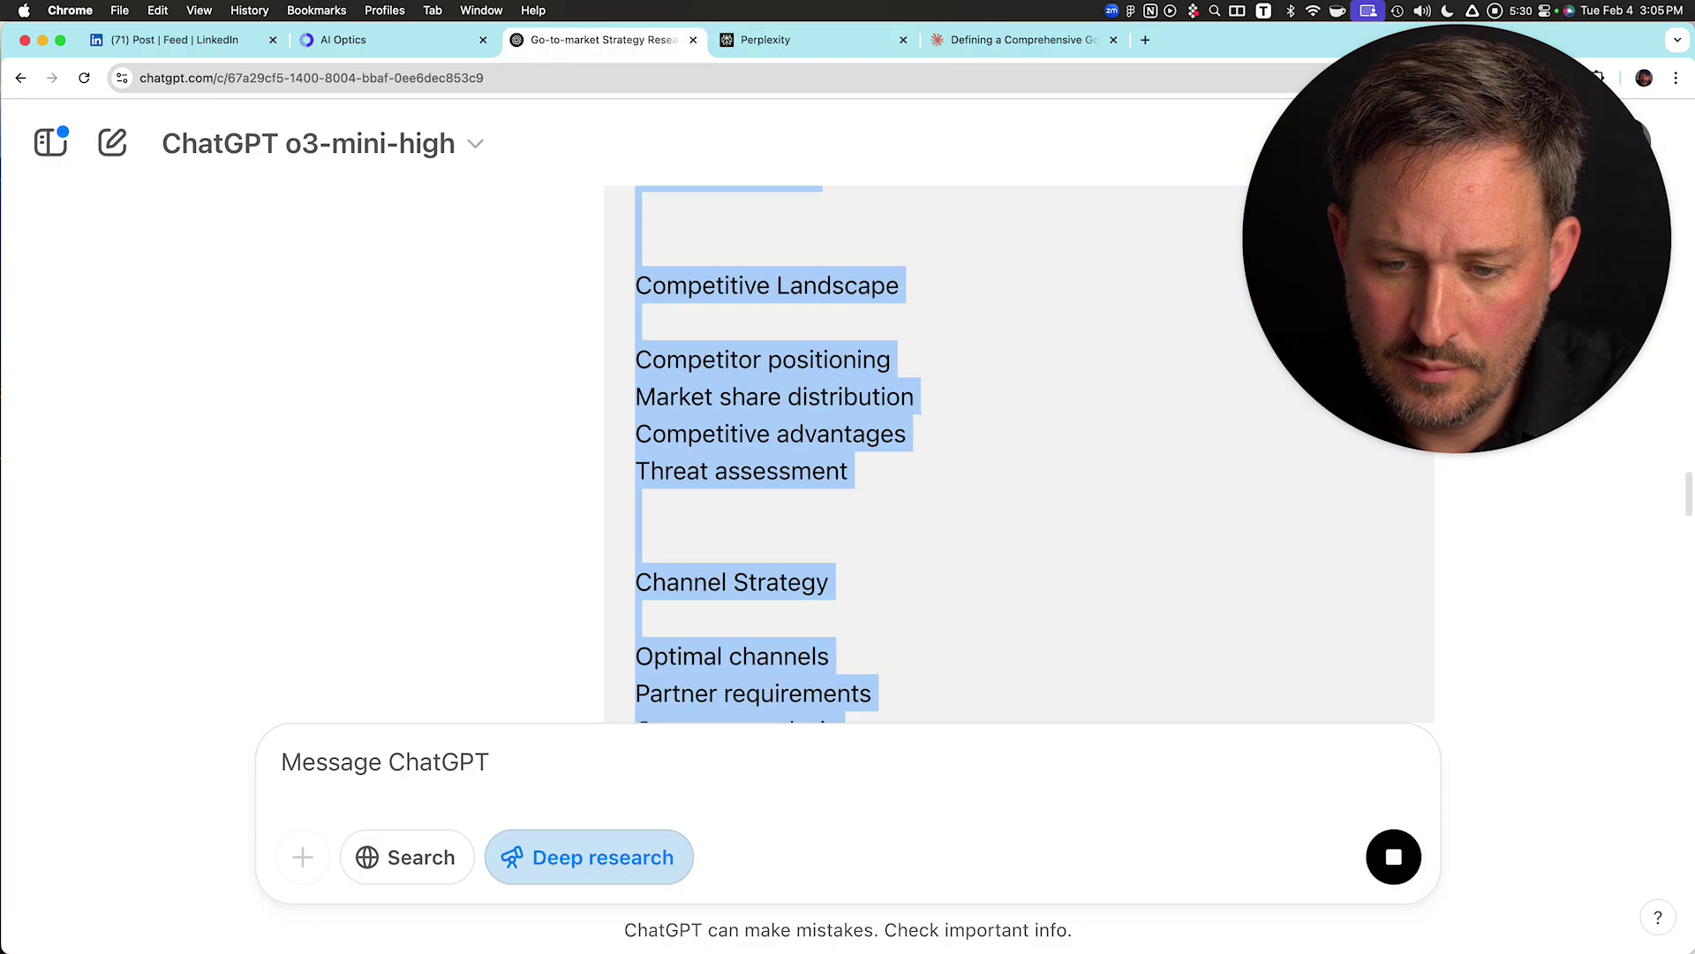
scroll(846, 440, "down", 2)
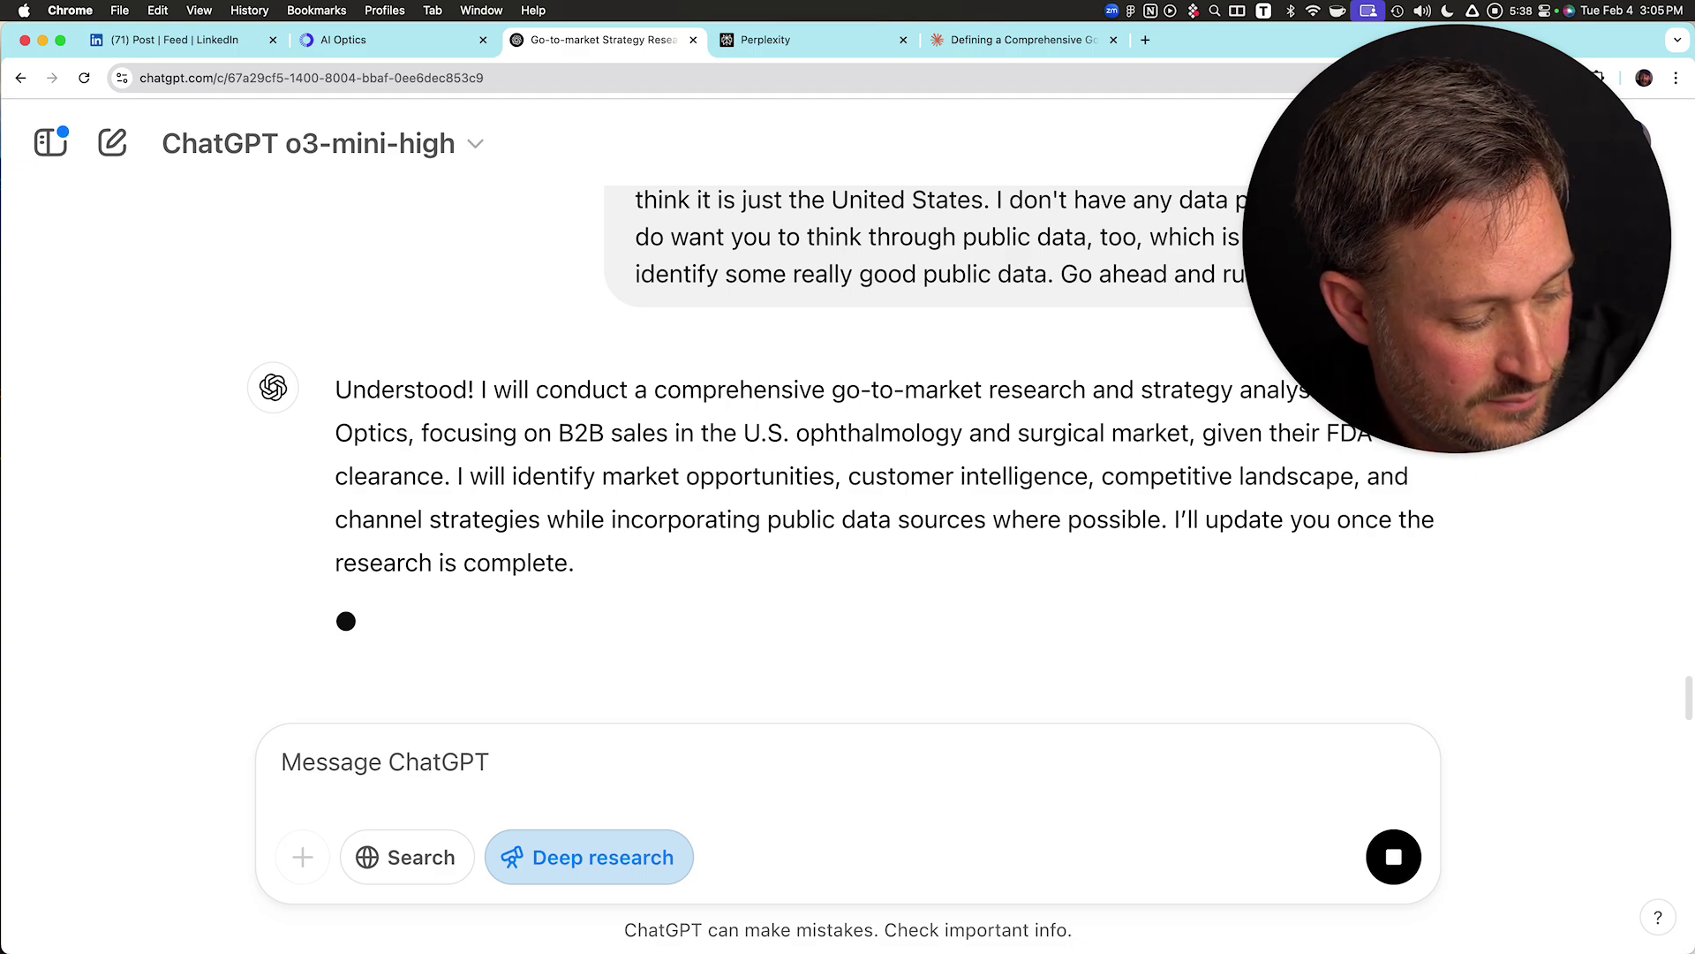
key("ctrl+Tab")
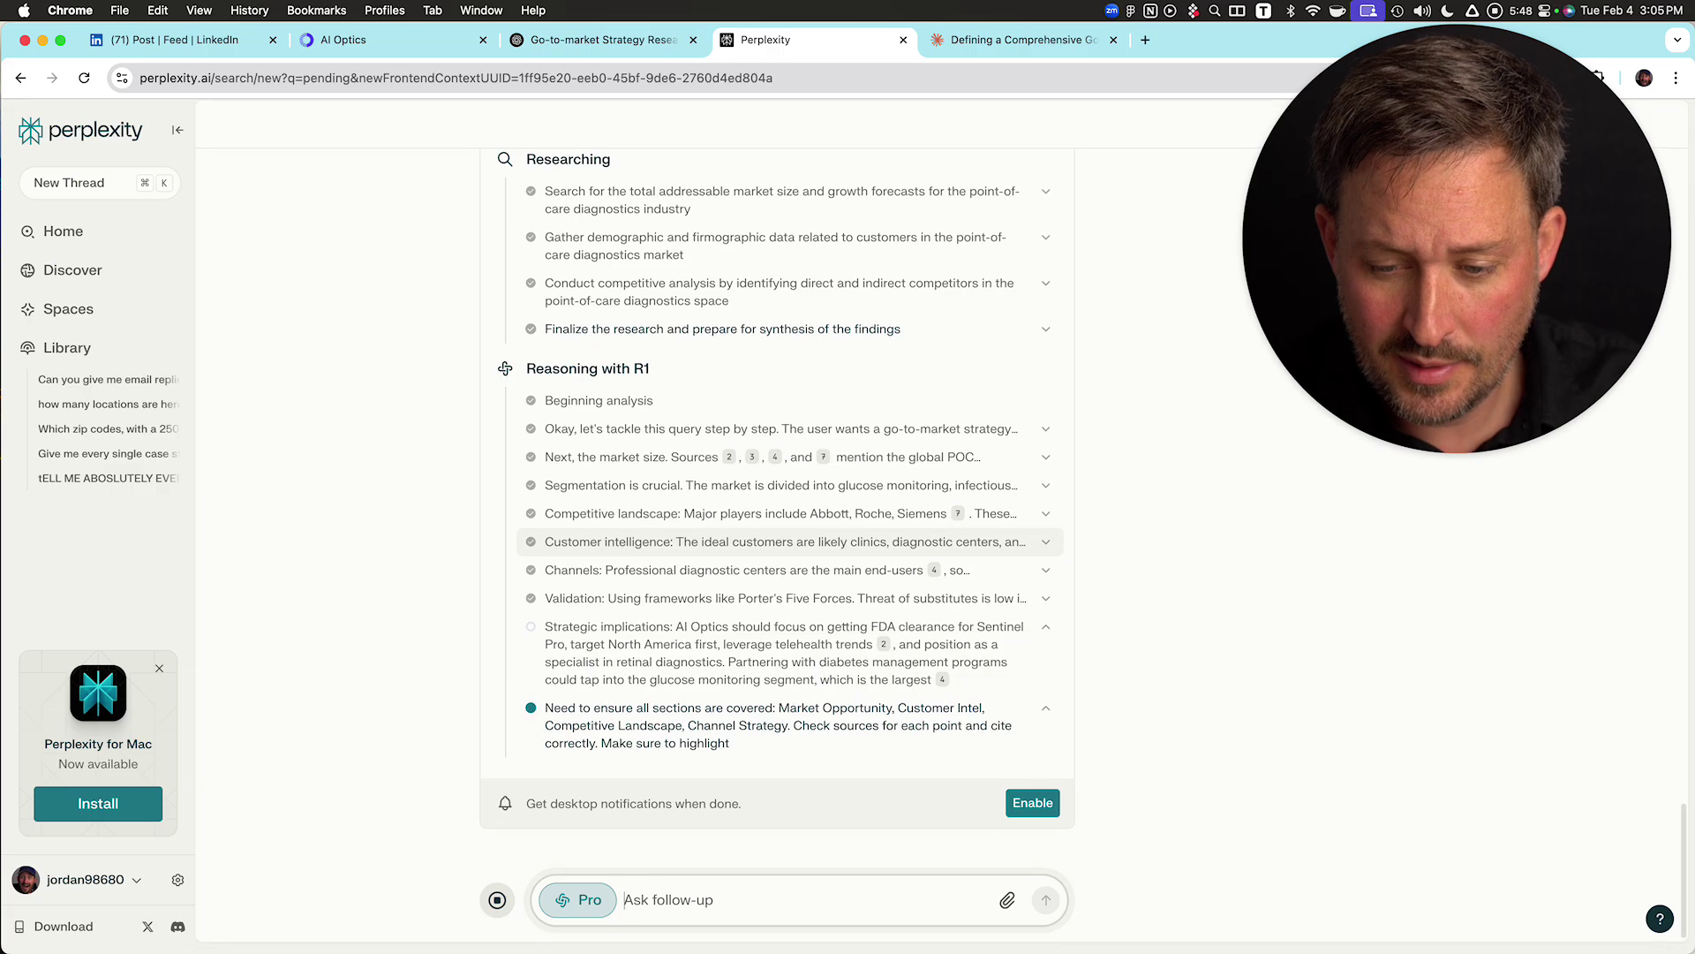
left_click(1025, 40)
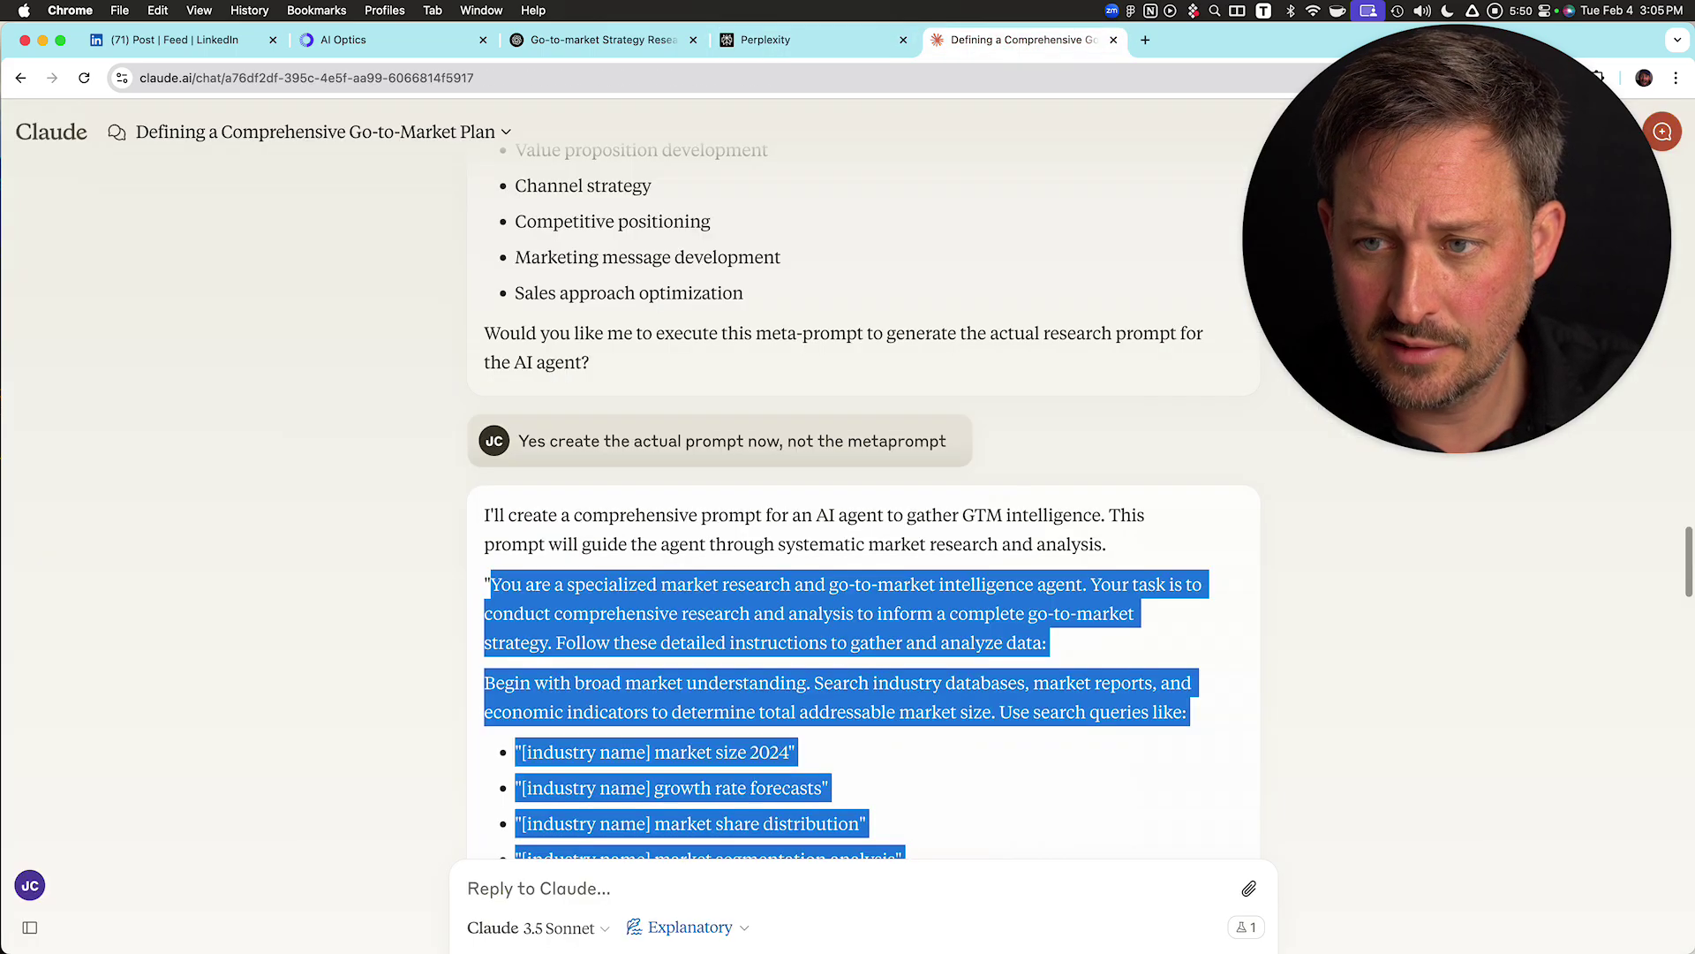
scroll(864, 499, "down", 20)
scroll(864, 499, "down", 20)
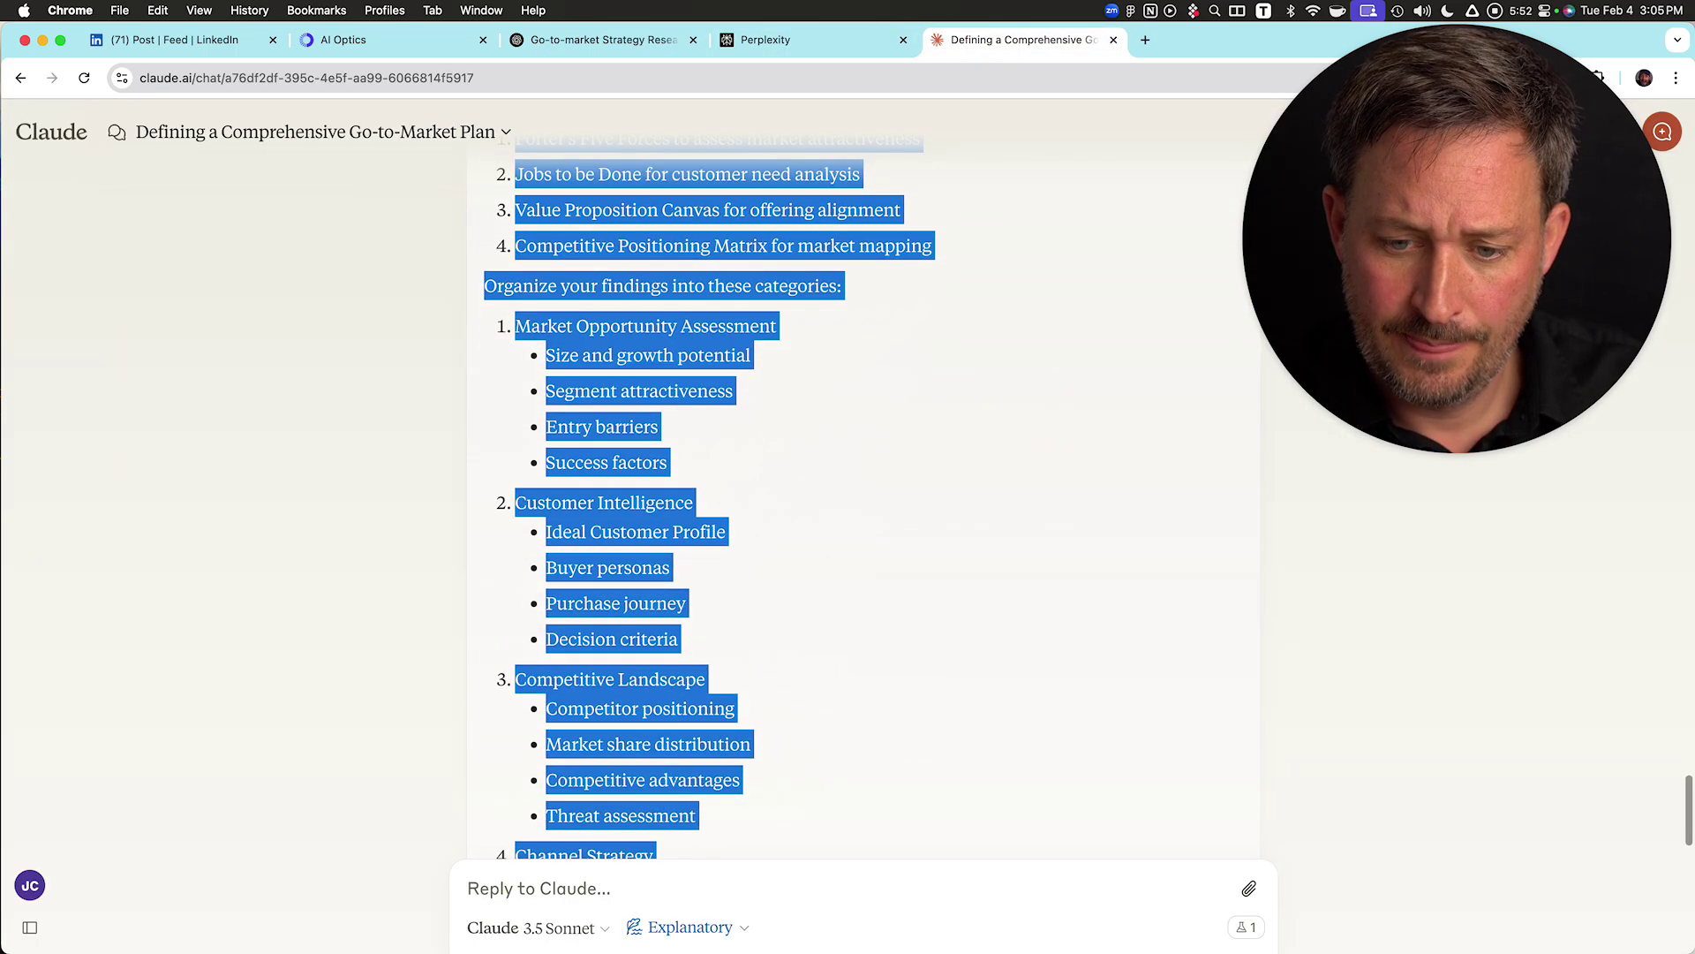
left_click(954, 548)
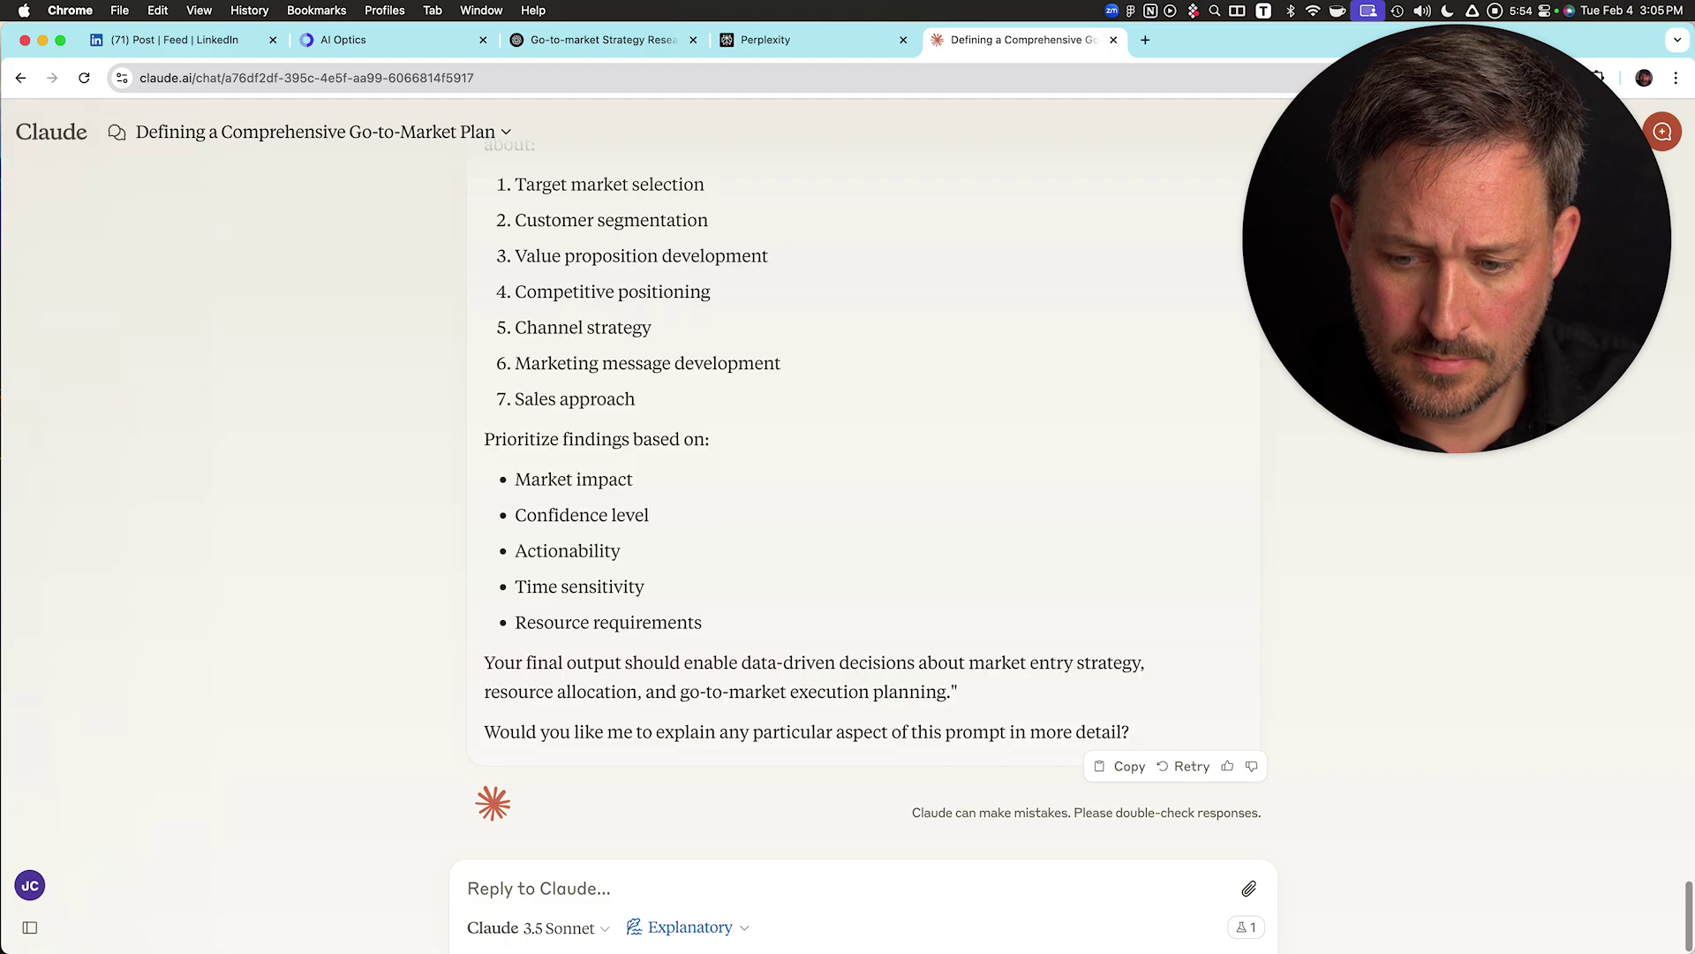
key("super+3")
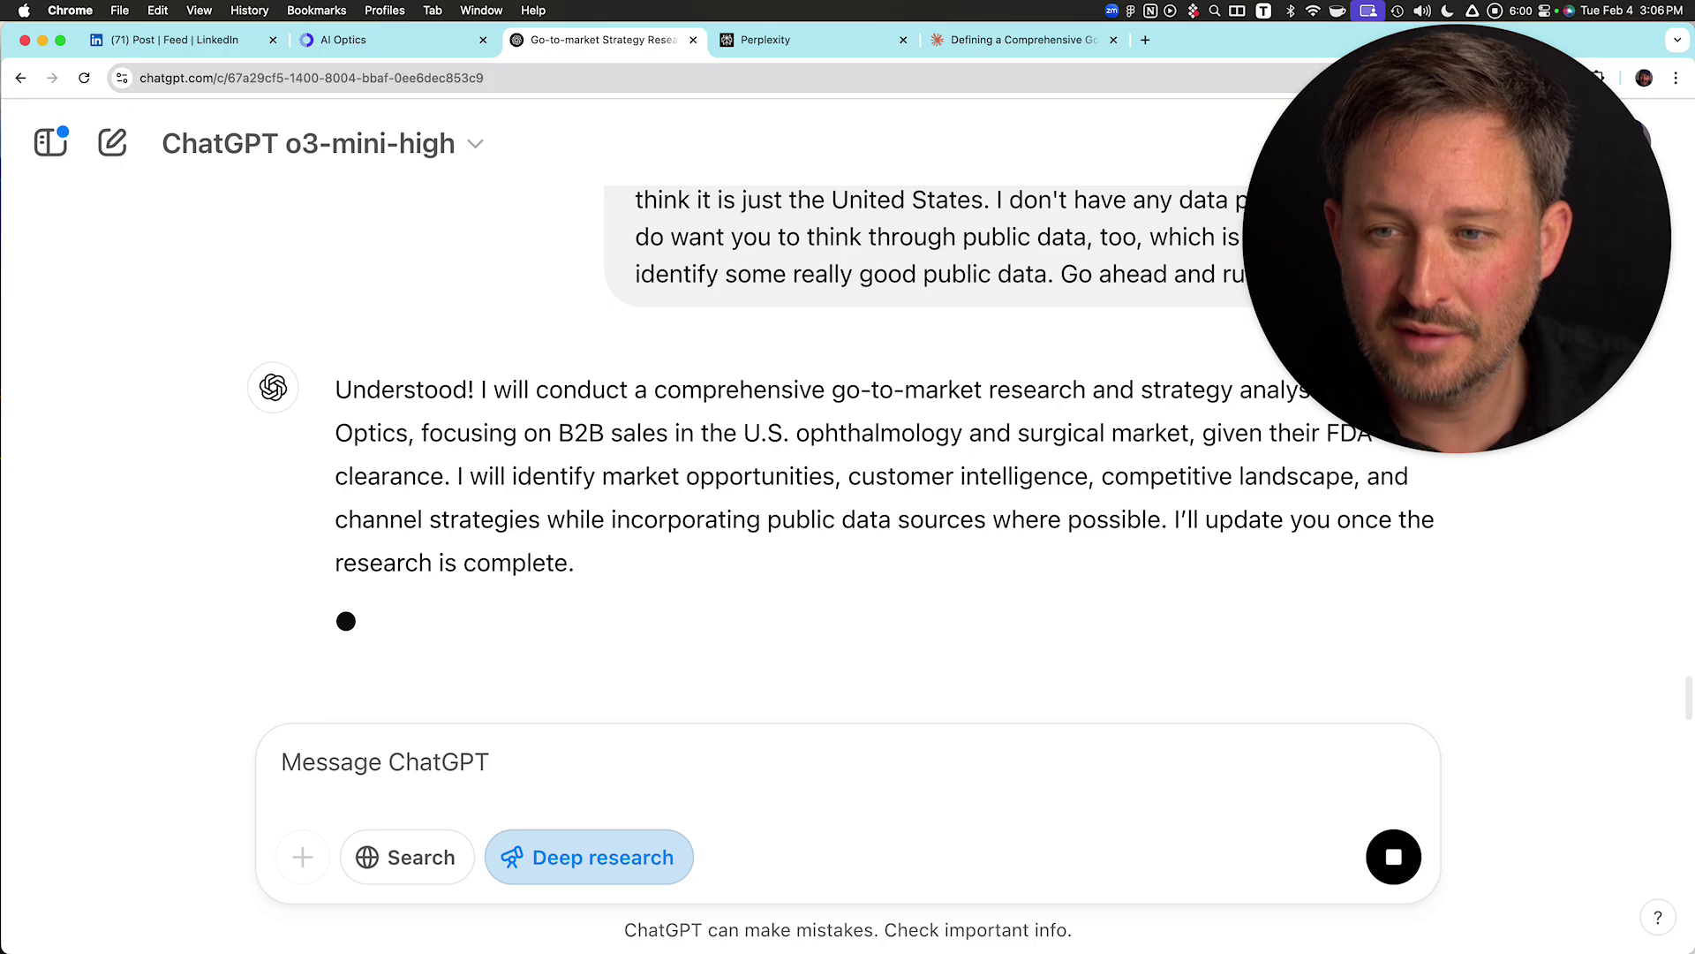
key("super+5")
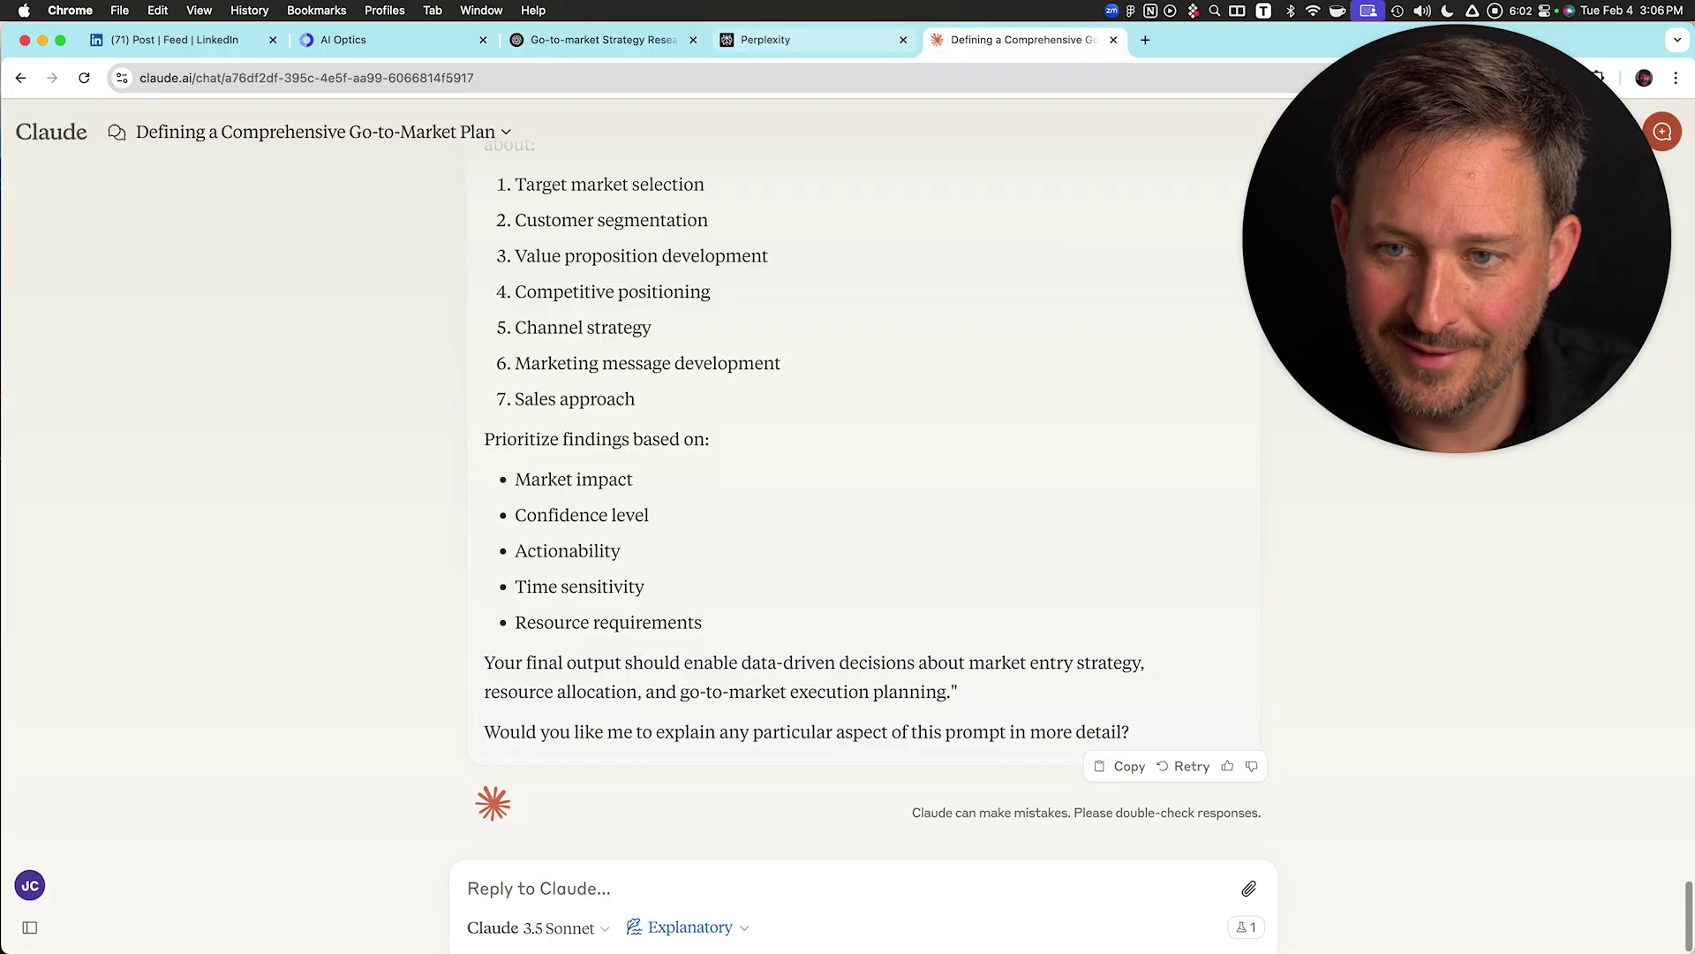
- Switch to Perplexity and read the start of its answer, covering the sources and the Market Opportunity Assessment
key("super+4")
scroll(777, 530, "up", 5)
scroll(777, 530, "up", 5)
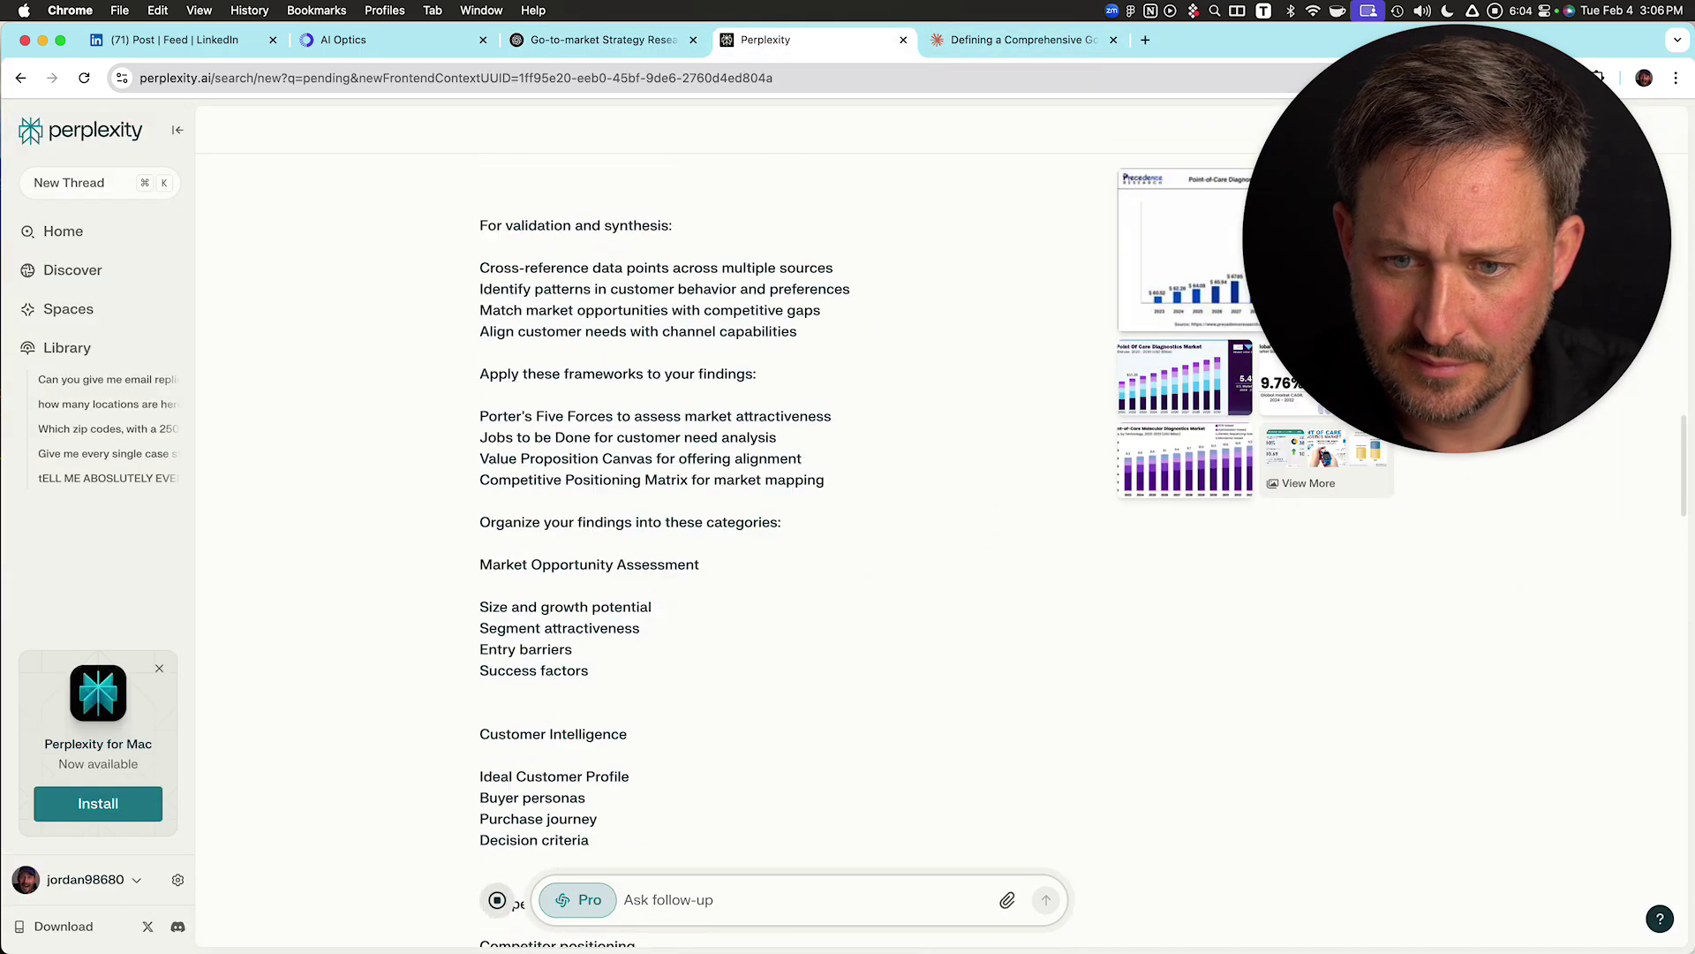
scroll(777, 529, "down", 15)
scroll(777, 529, "up", 6)
scroll(777, 530, "down", 3)
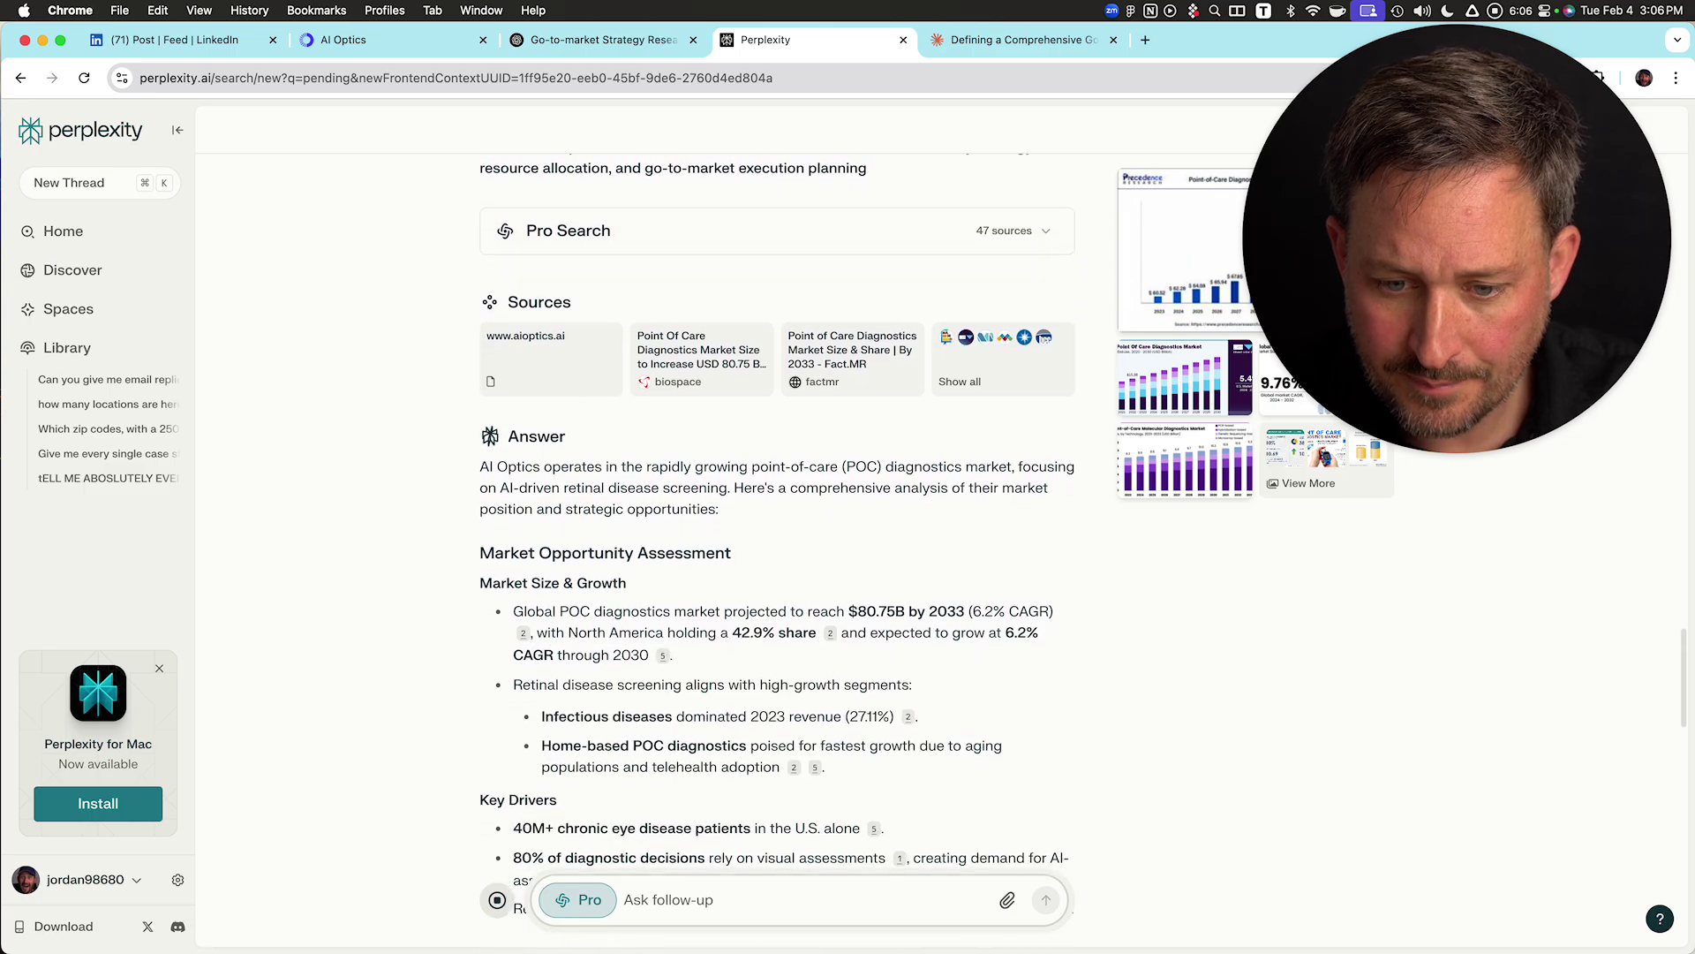
scroll(777, 530, "down", 1)
scroll(777, 530, "down", 4)
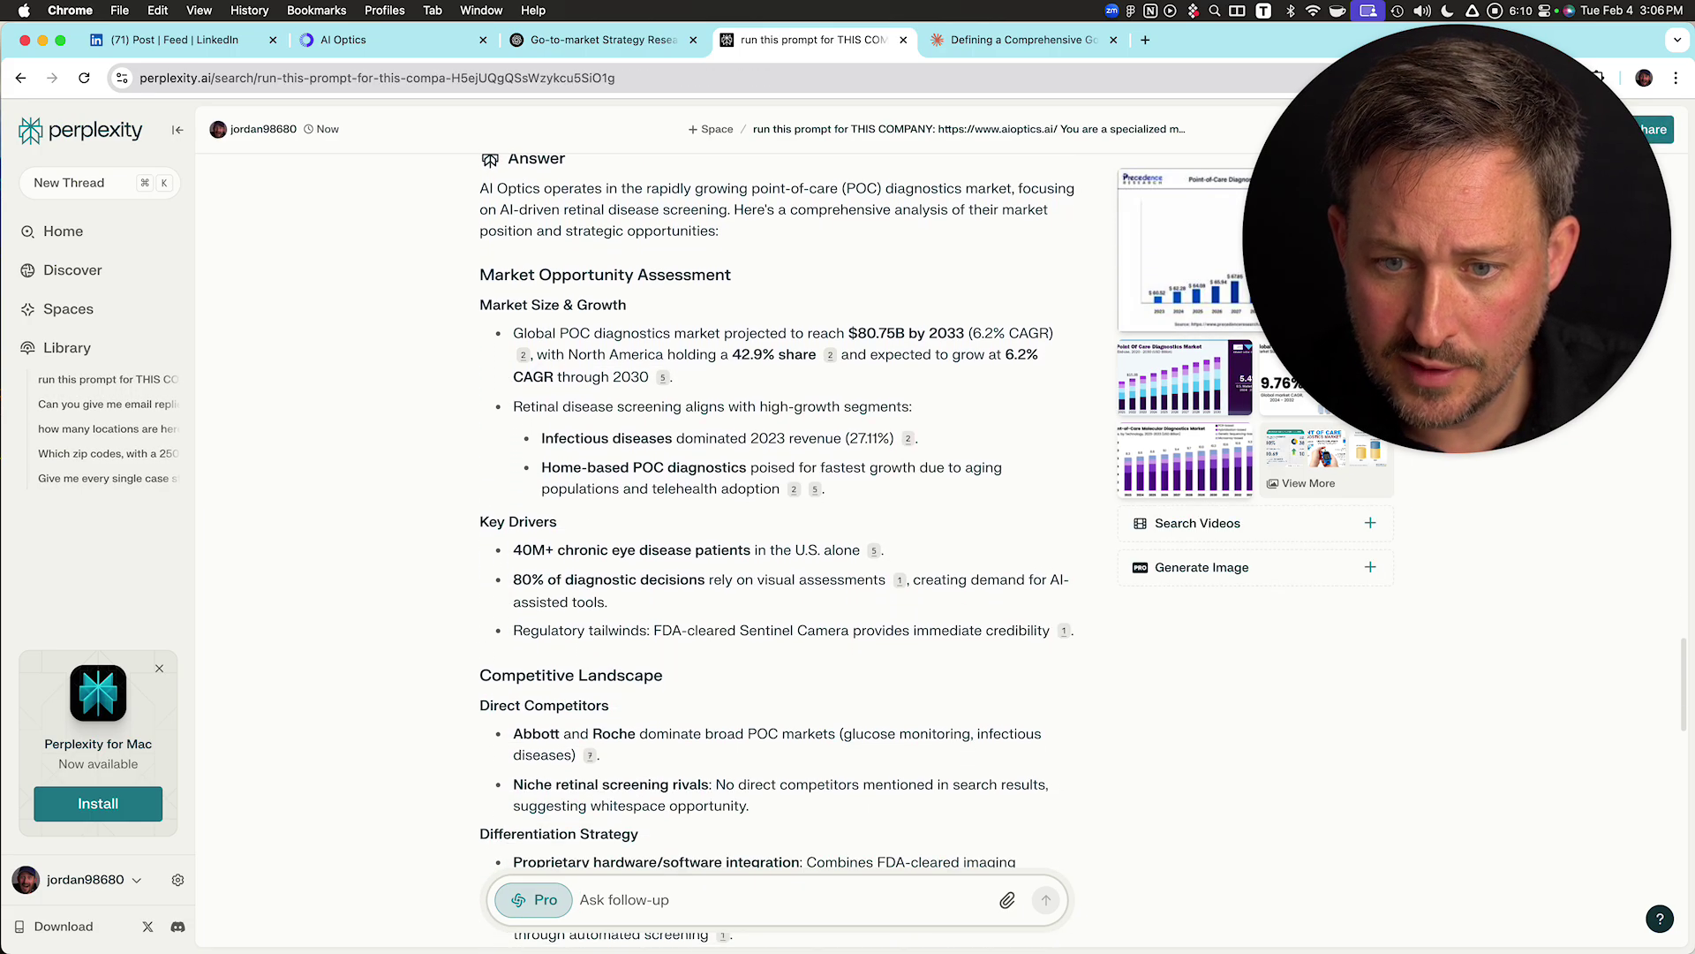
- Read the Competitive Landscape, Customer Intelligence and Decision Criteria sections of Perplexity's answer
scroll(777, 547, "down", 5)
scroll(777, 547, "down", 5)
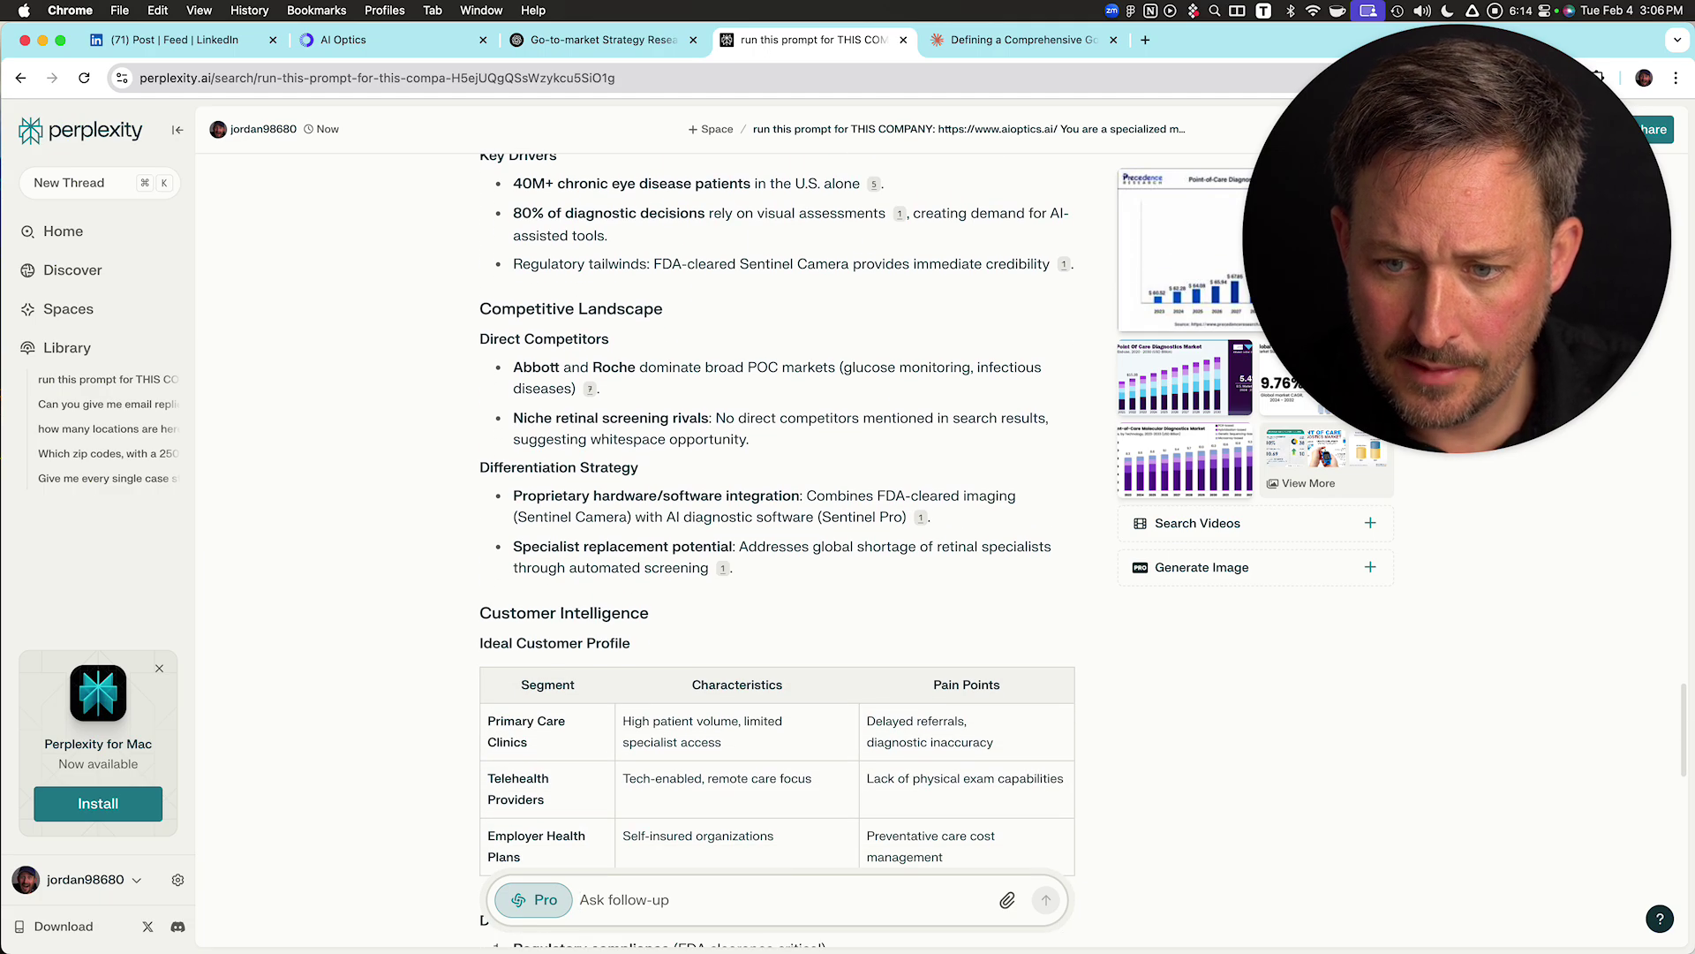
scroll(777, 547, "down", 1)
scroll(777, 547, "down", 2)
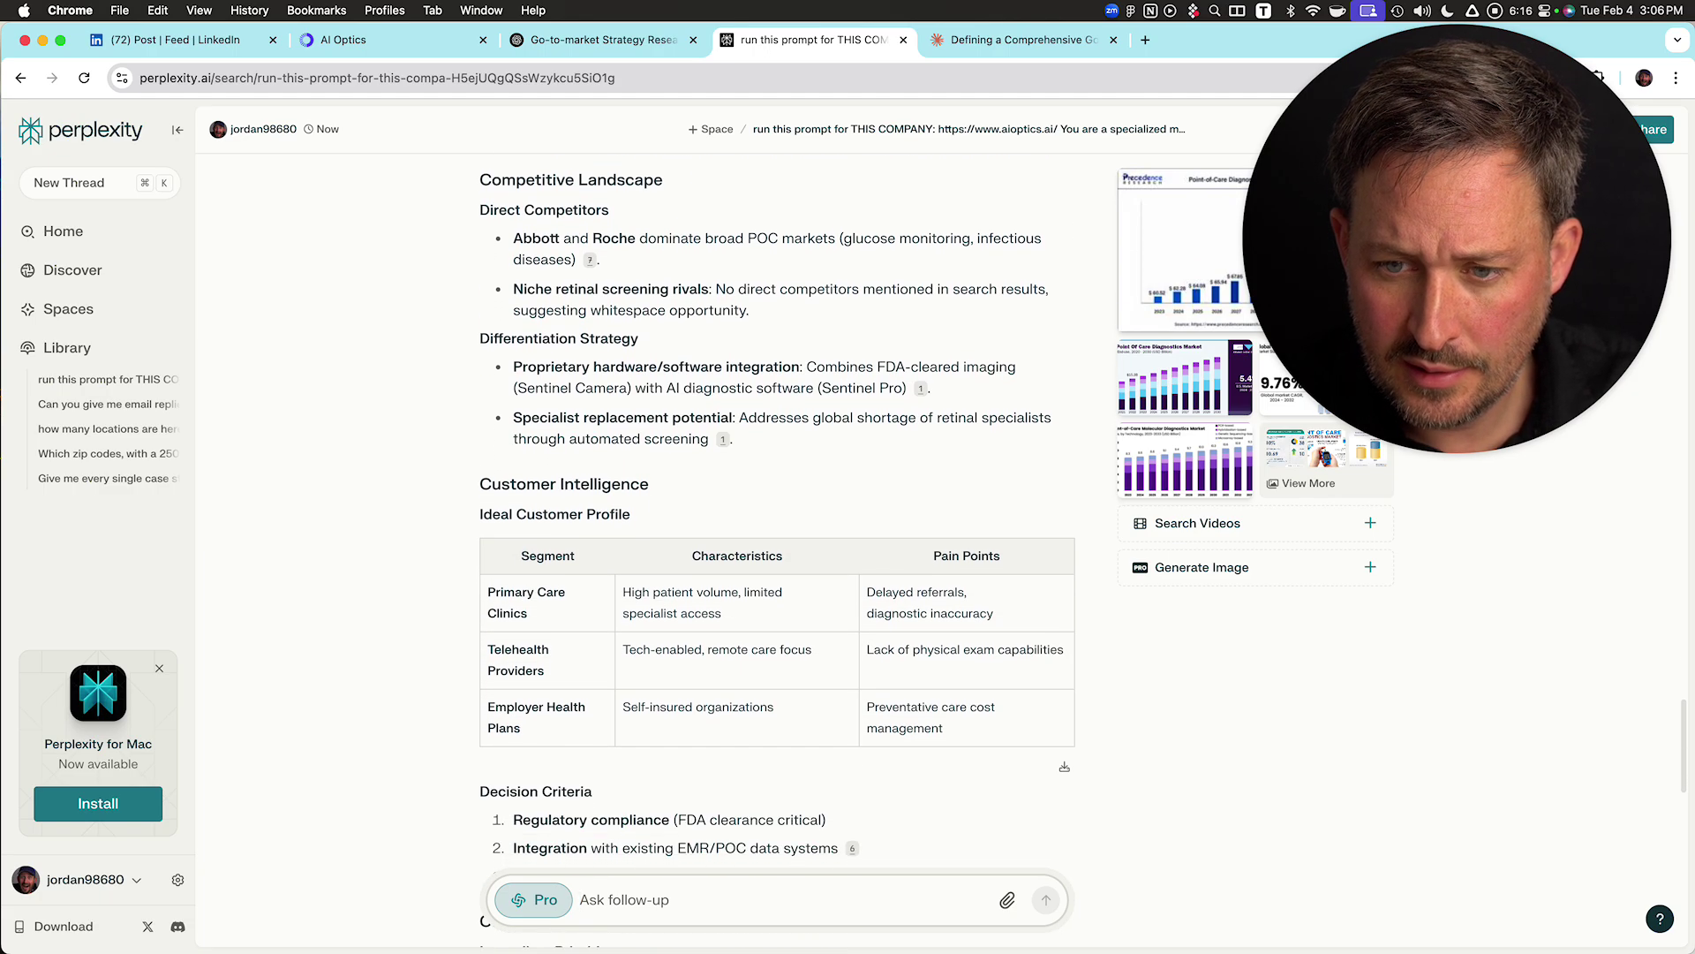
scroll(777, 548, "down", 2)
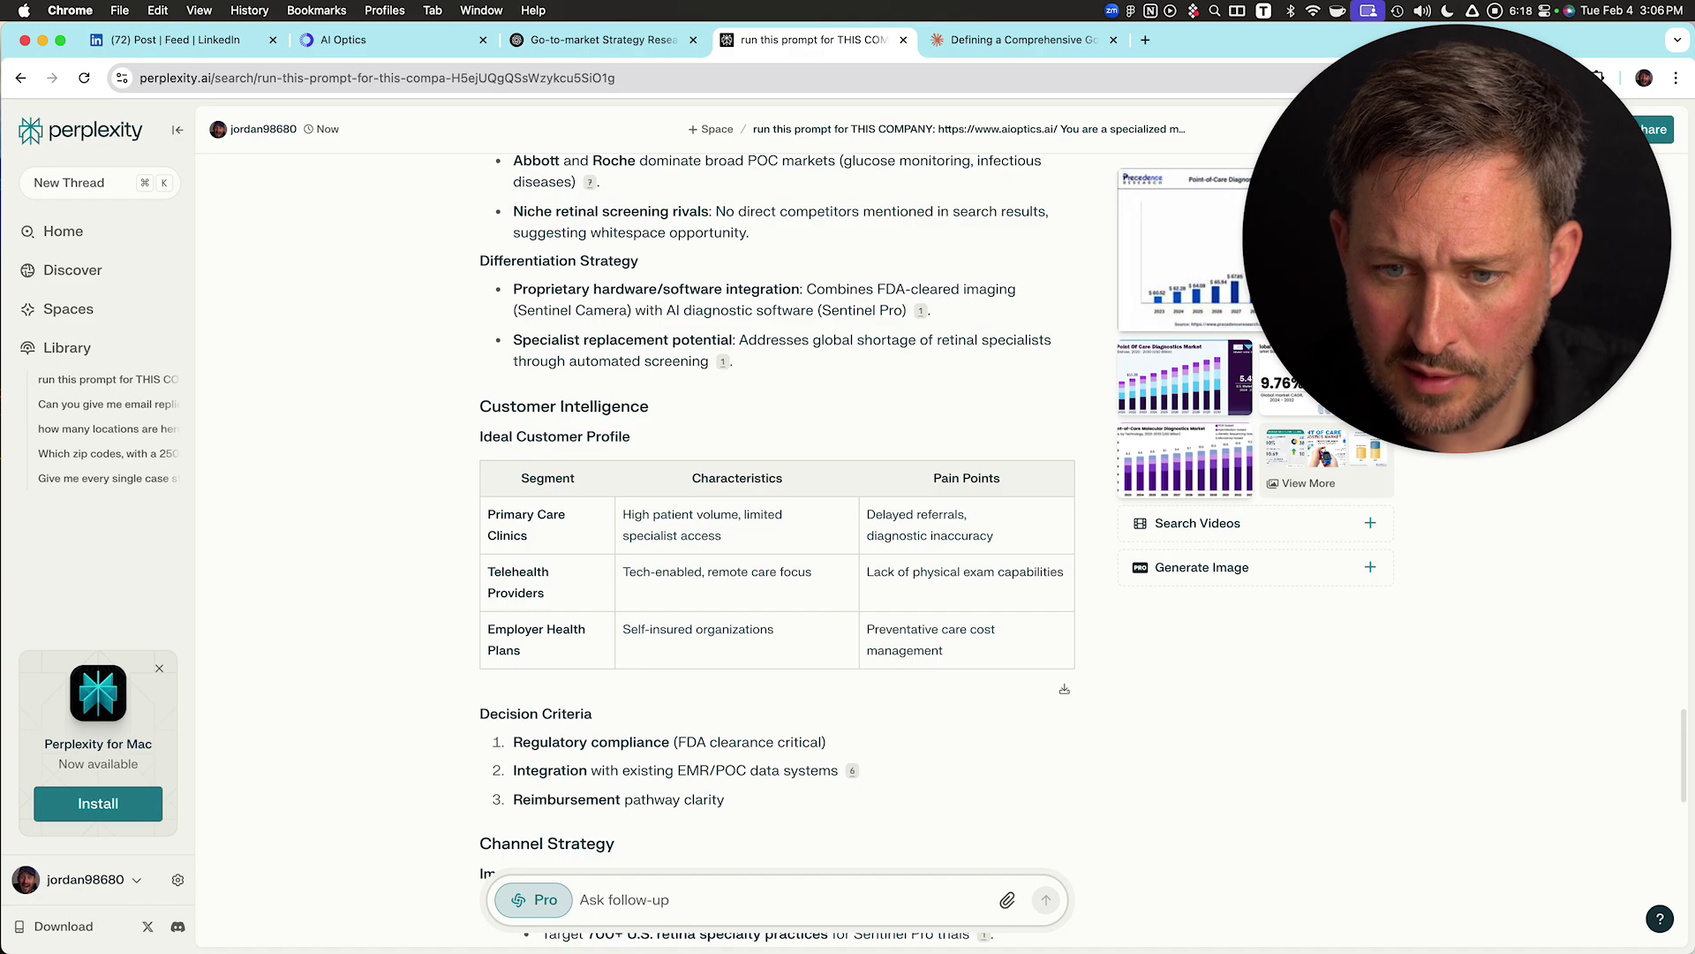
scroll(777, 548, "down", 1)
scroll(777, 547, "down", 4)
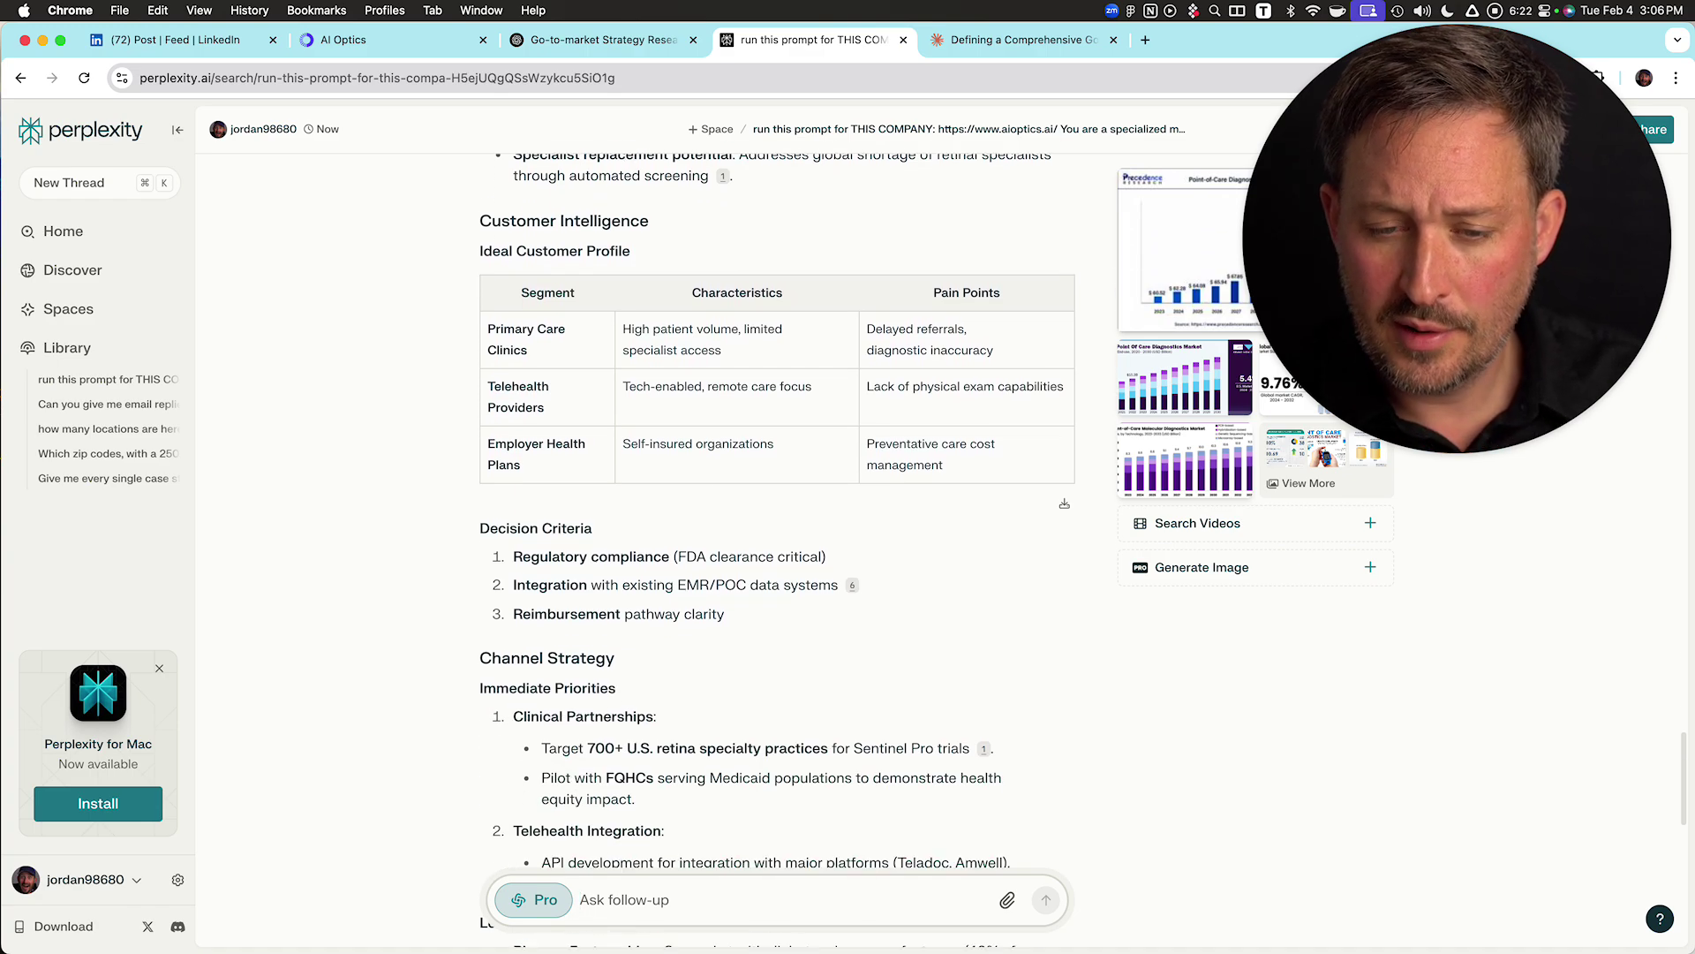
- Examine the segments in the Ideal Customer Profile table, highlighting the full Primary Care Clinics row with its characteristics and pain points
mouse_move(488, 328)
left_mouse_down()
mouse_move(545, 407)
mouse_move(521, 465)
mouse_move(488, 444)
mouse_move(525, 407)
mouse_move(487, 386)
left_mouse_up()
left_click(530, 465)
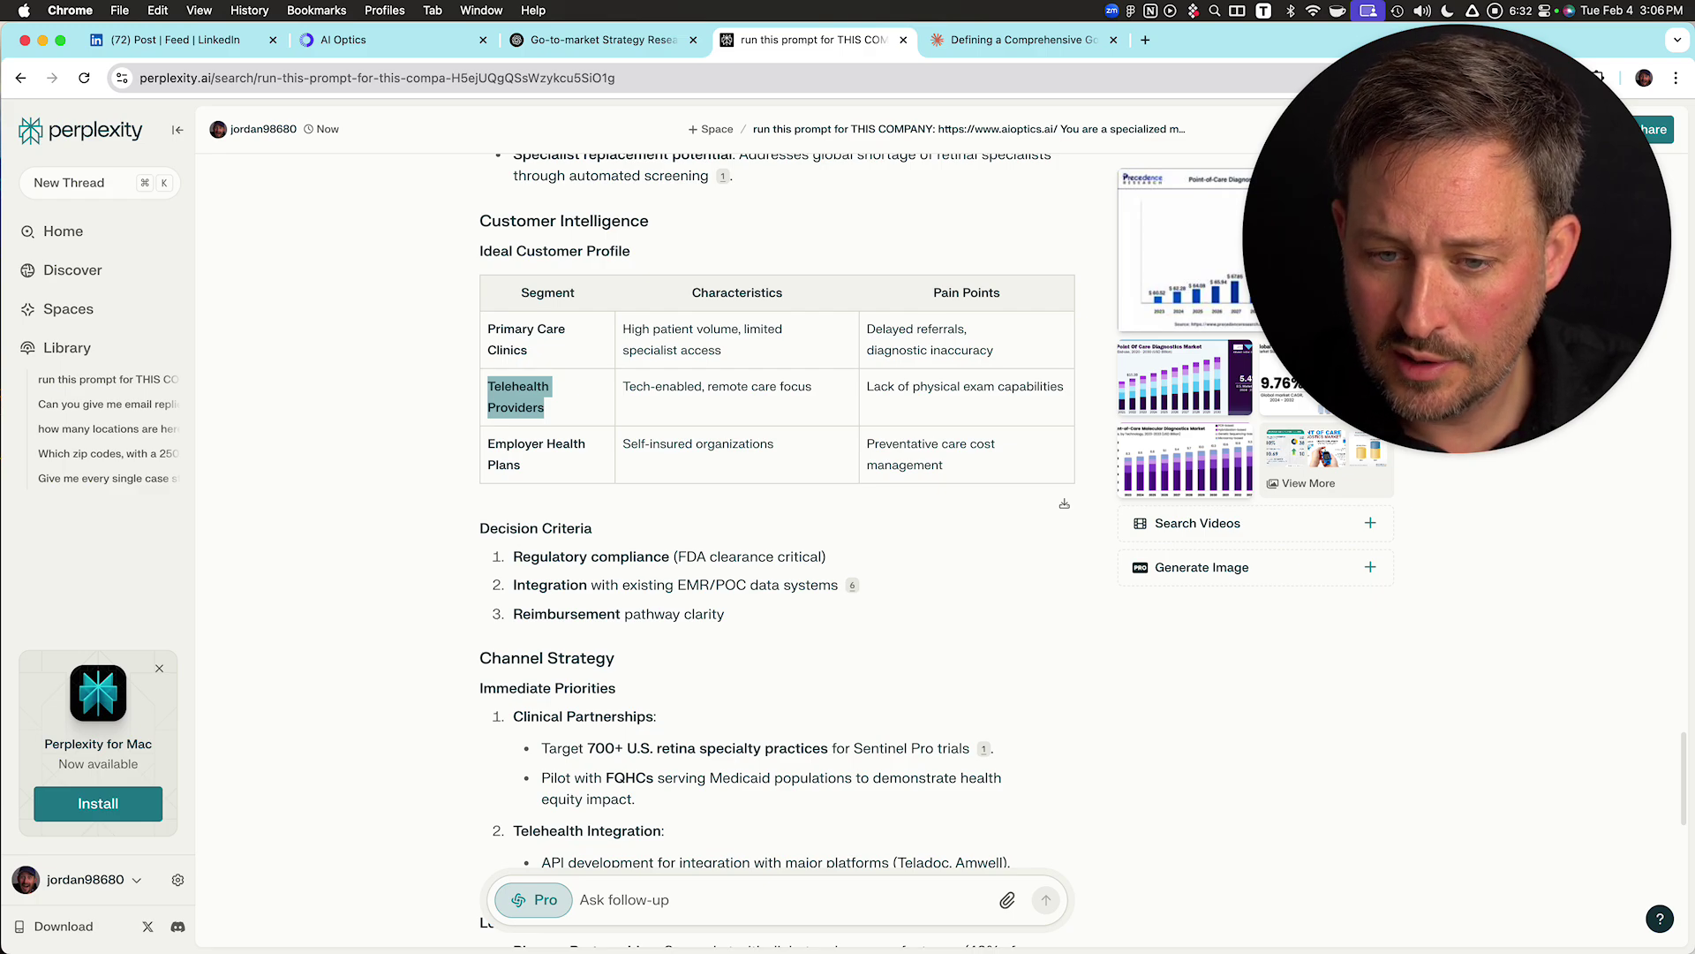
mouse_move(488, 328)
left_mouse_down()
mouse_move(721, 351)
mouse_move(636, 328)
mouse_move(487, 350)
left_mouse_up()
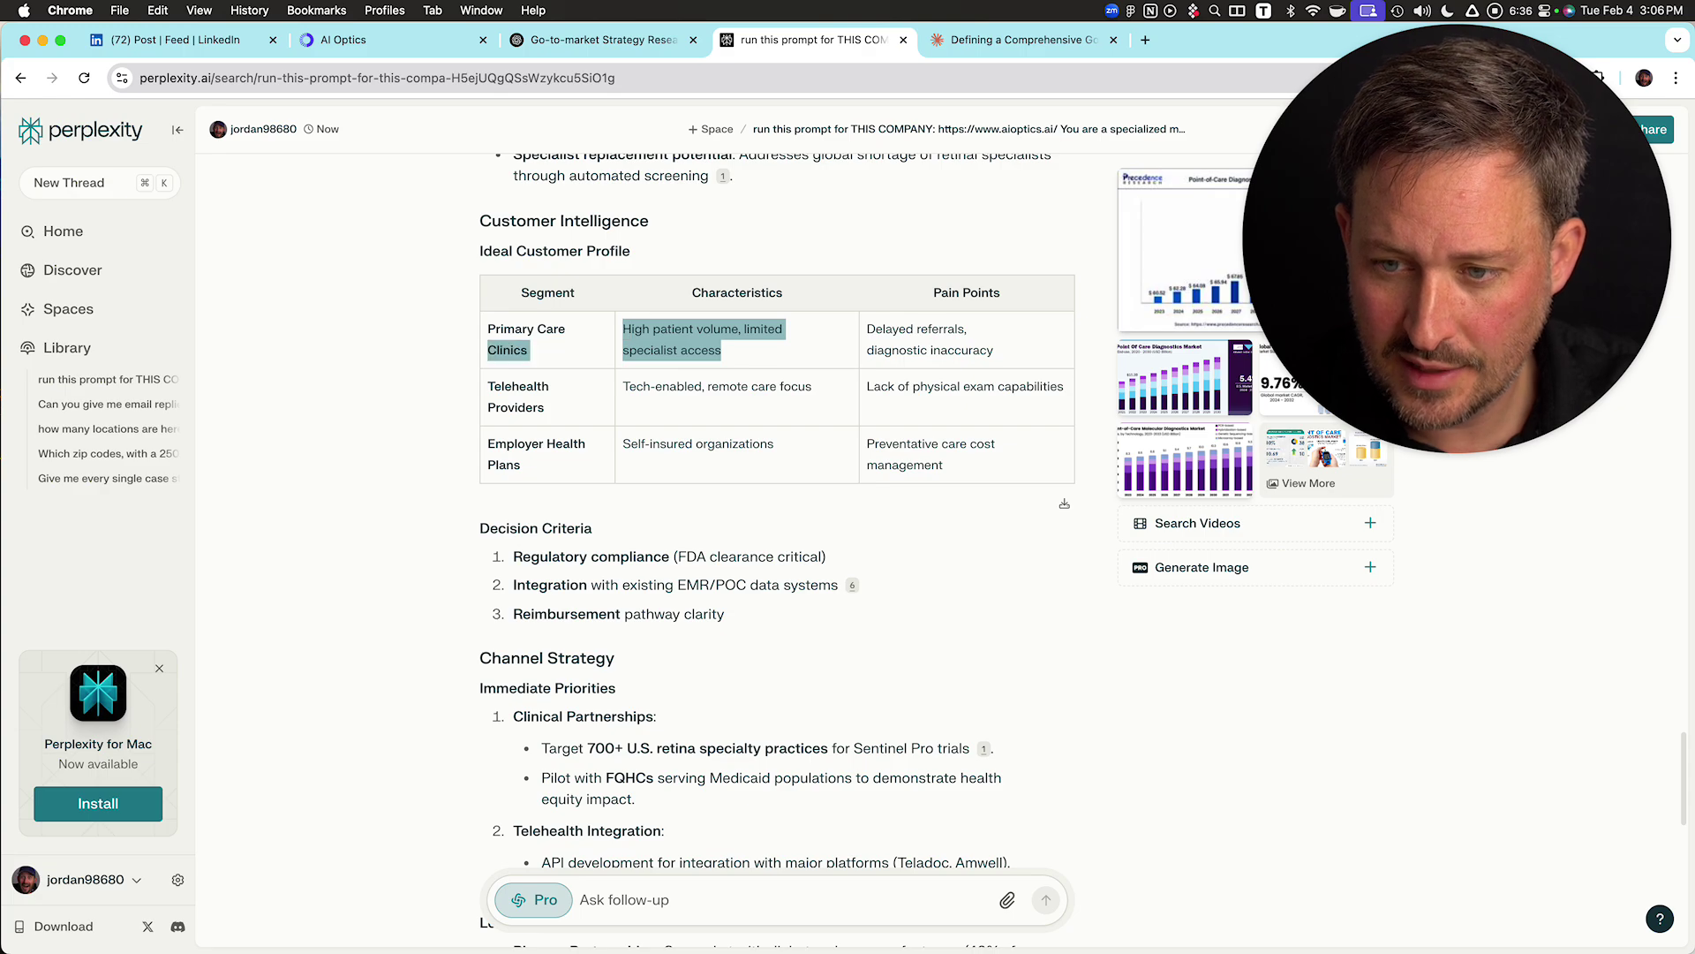
left_click_drag(993, 350, 488, 329)
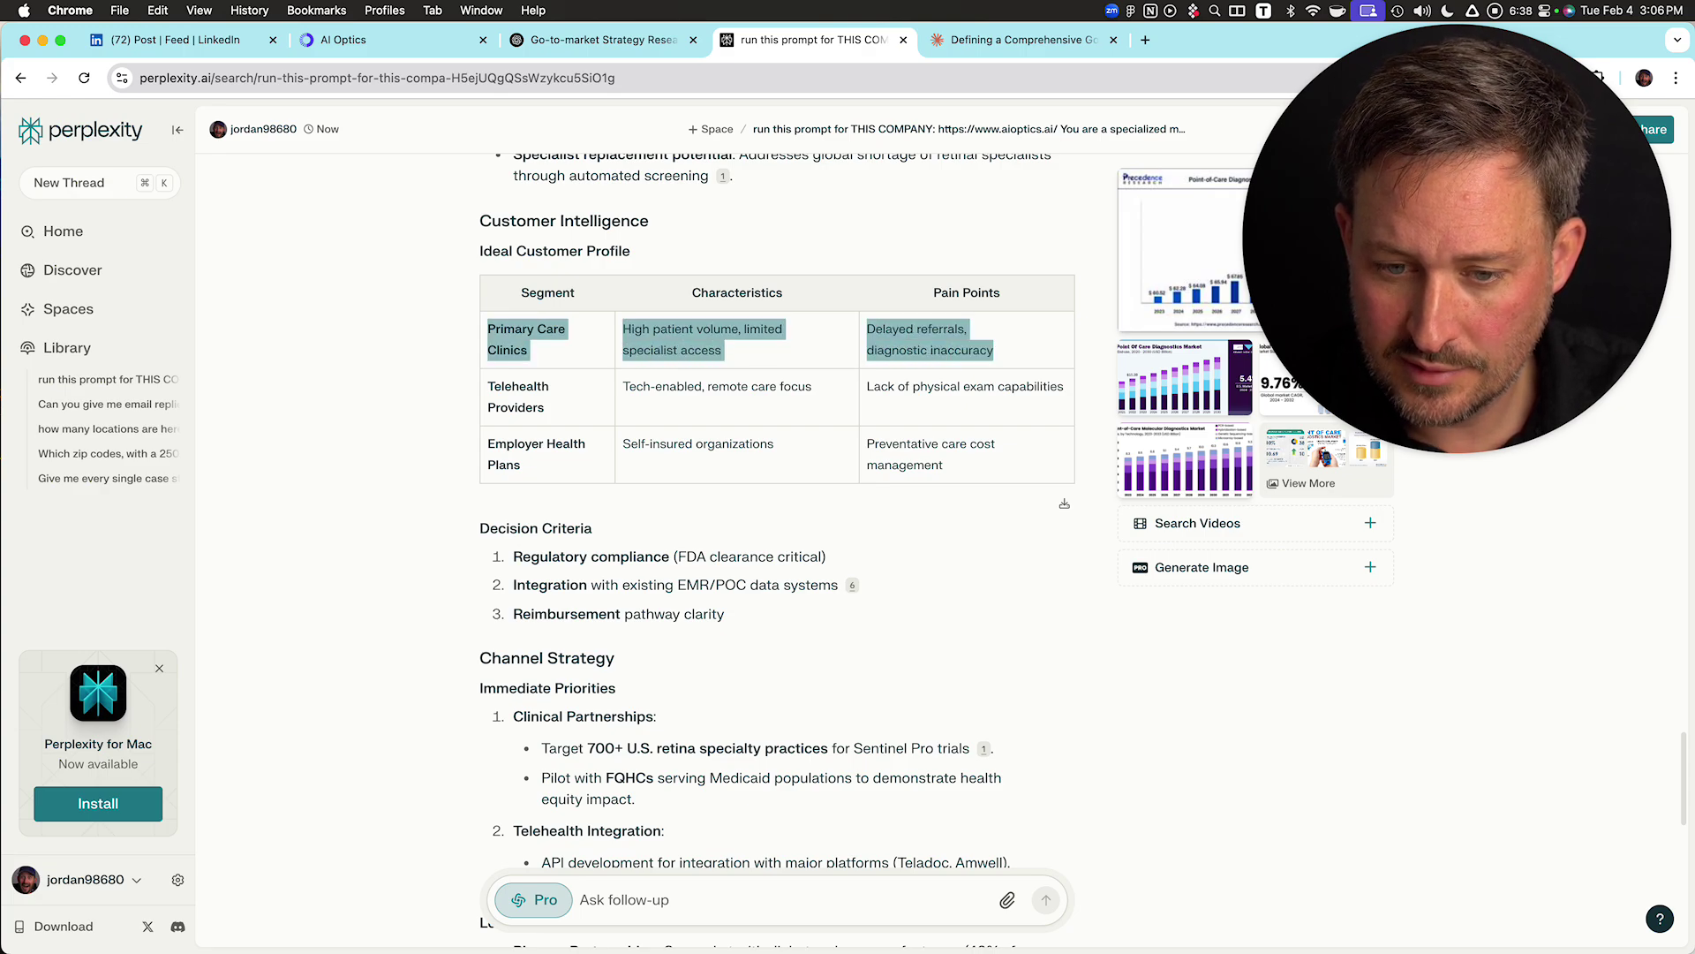
- Read the Channel Strategy section of Perplexity's answer, highlighting the Pharma Partnerships and Retail Health items under Long-Term Expansion
scroll(776, 539, "down", 3)
scroll(777, 547, "down", 3)
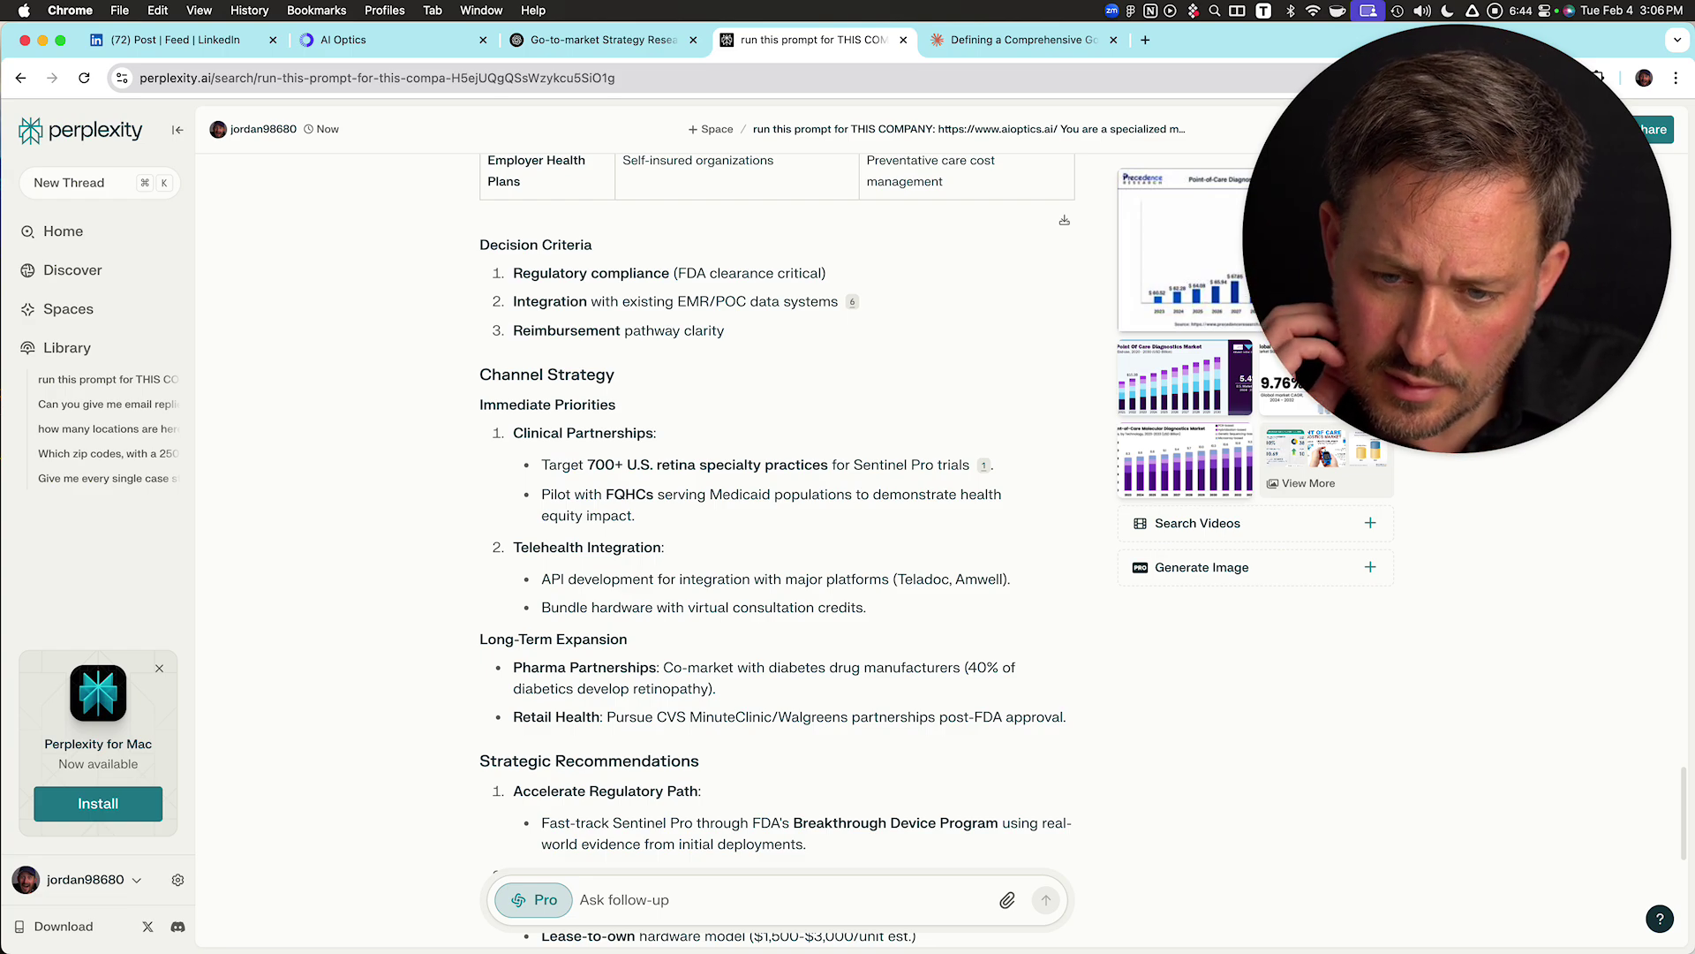
scroll(777, 547, "down", 2)
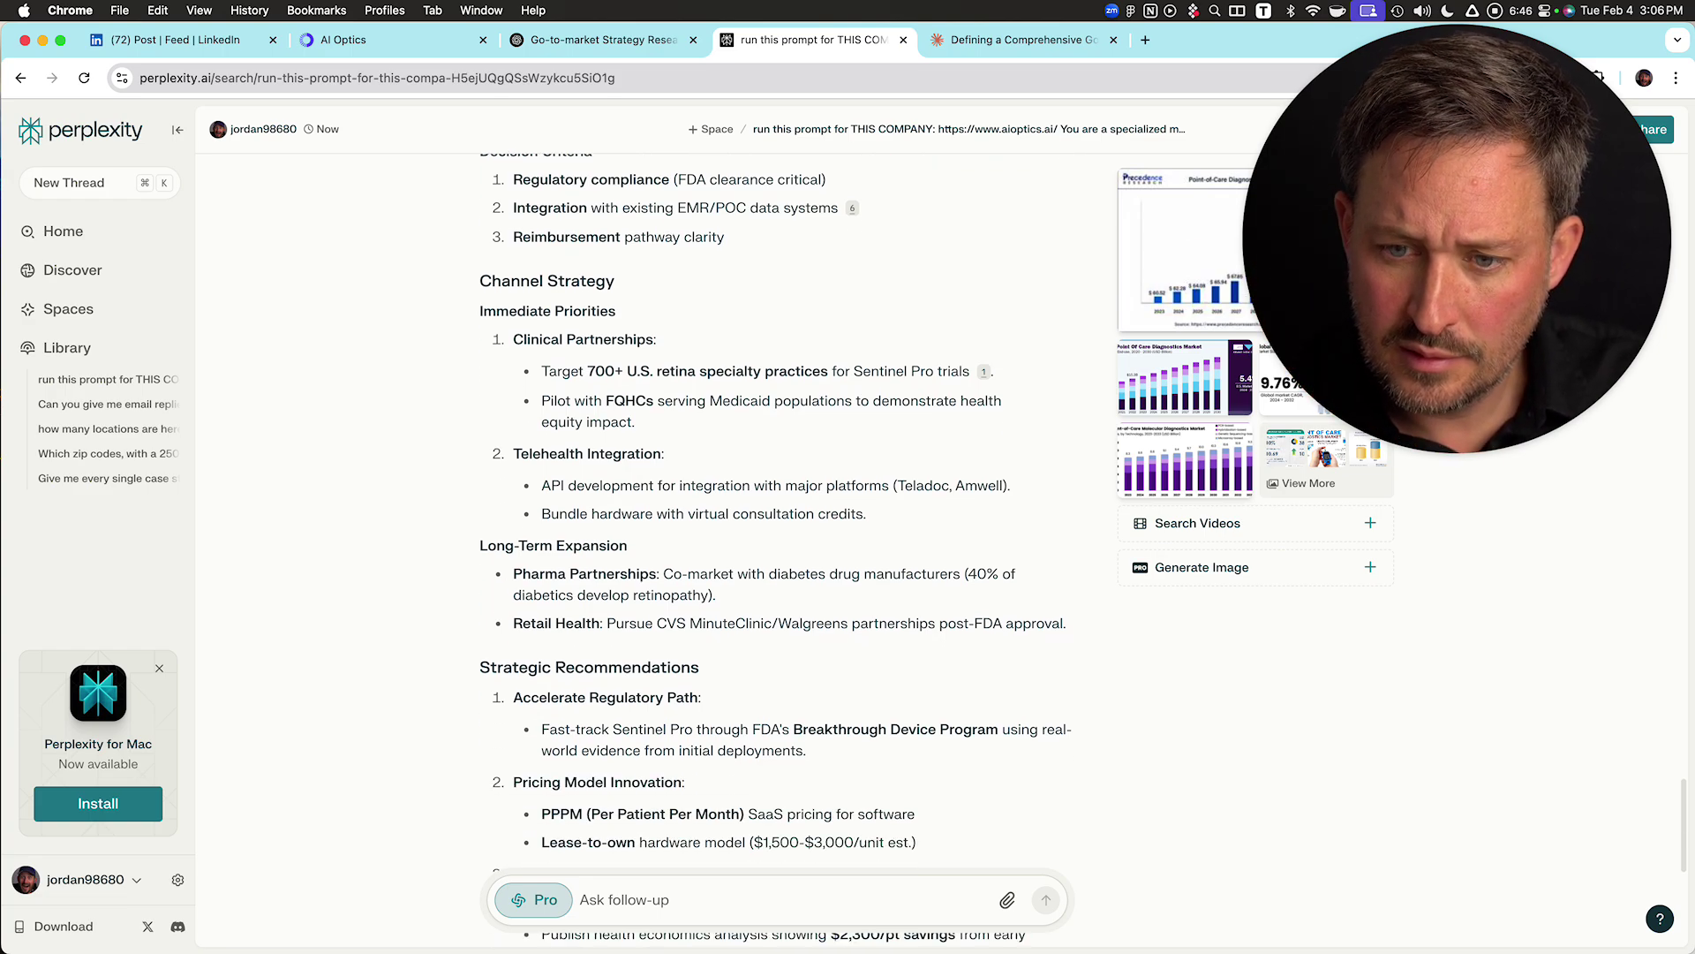
scroll(776, 551, "down", 1)
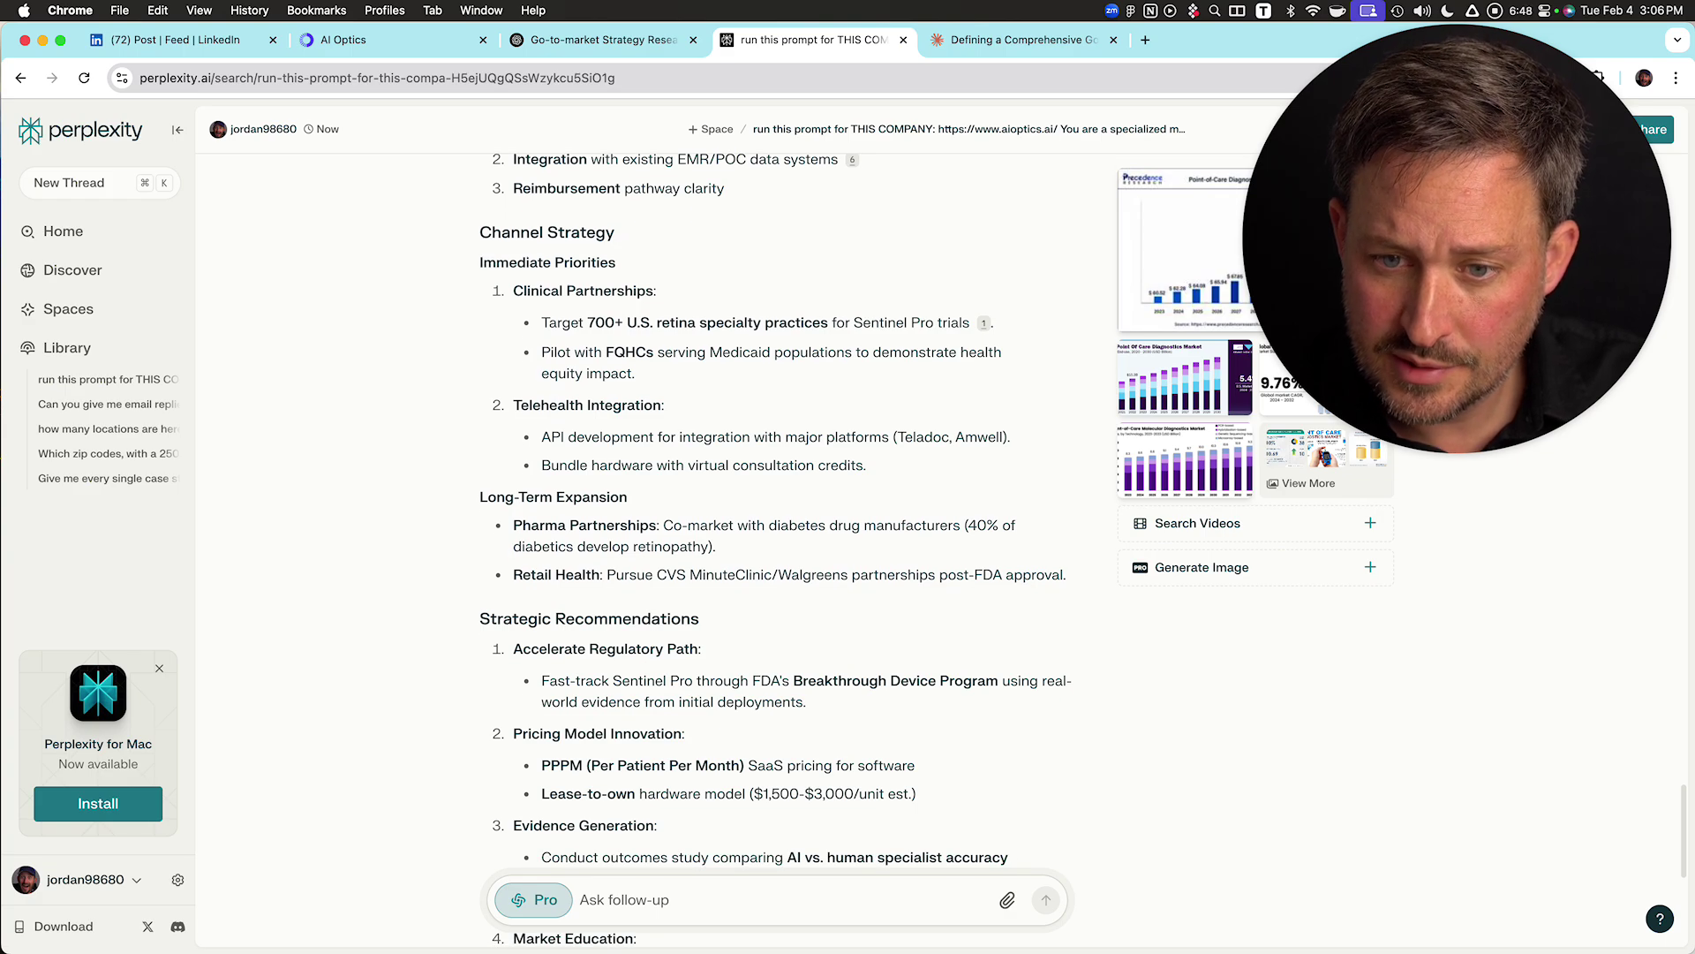
scroll(776, 549, "down", 2)
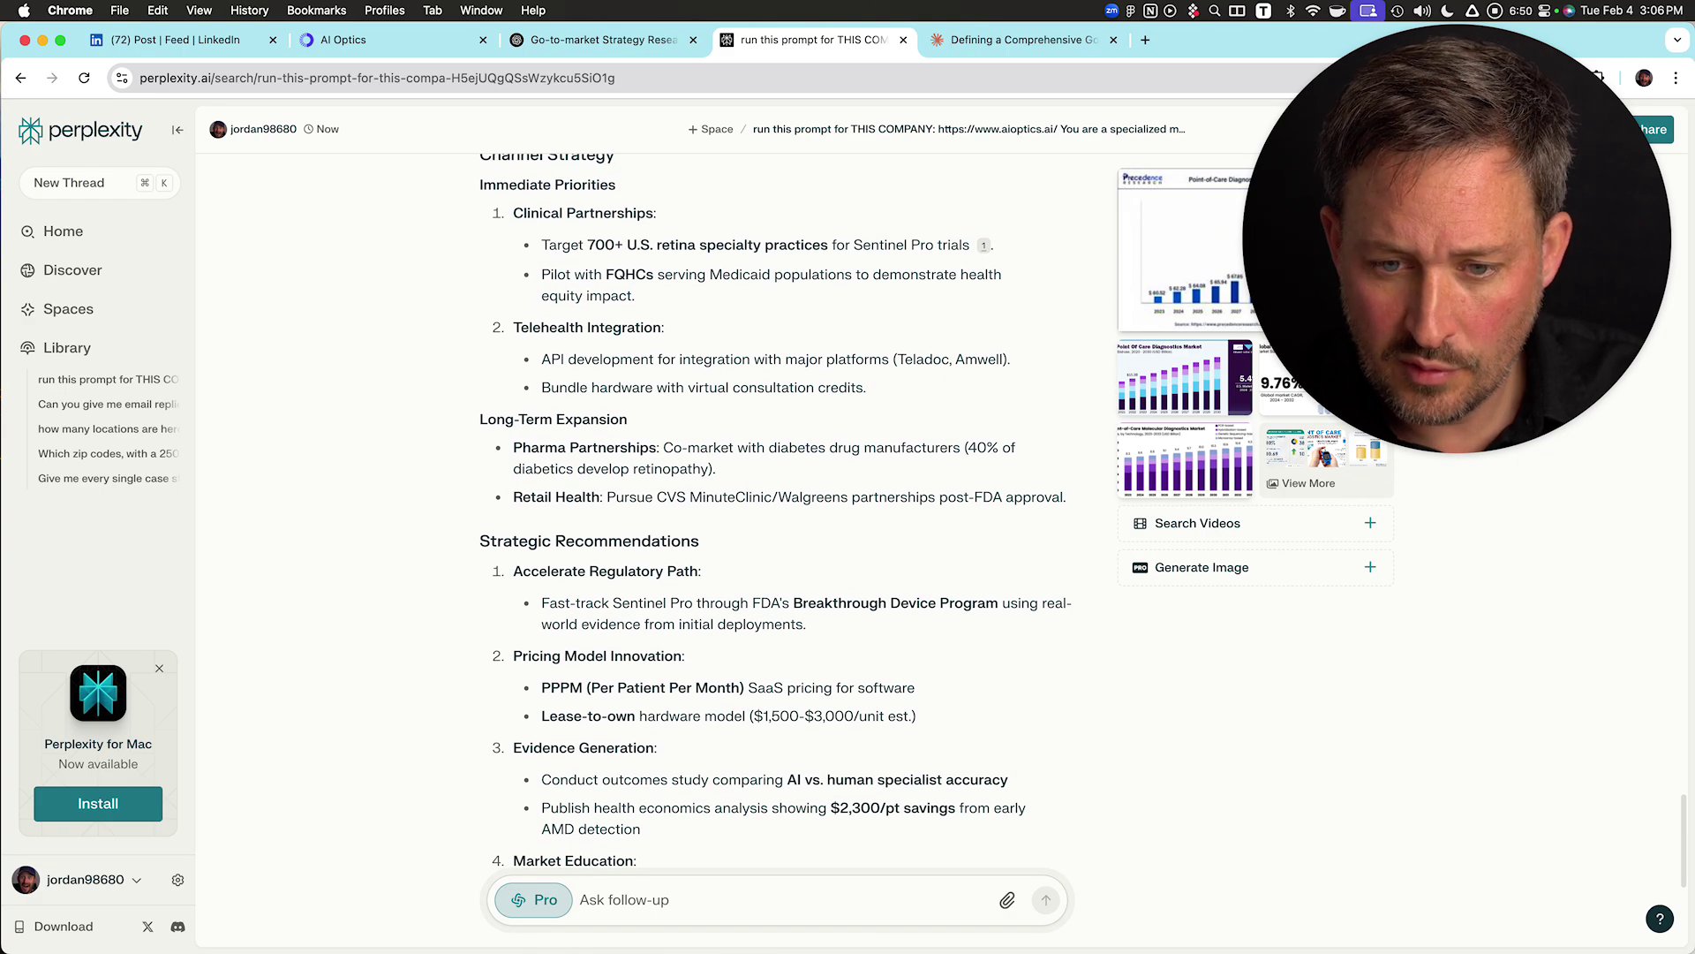
scroll(776, 549, "down", 4)
left_click_drag(558, 267, 752, 318)
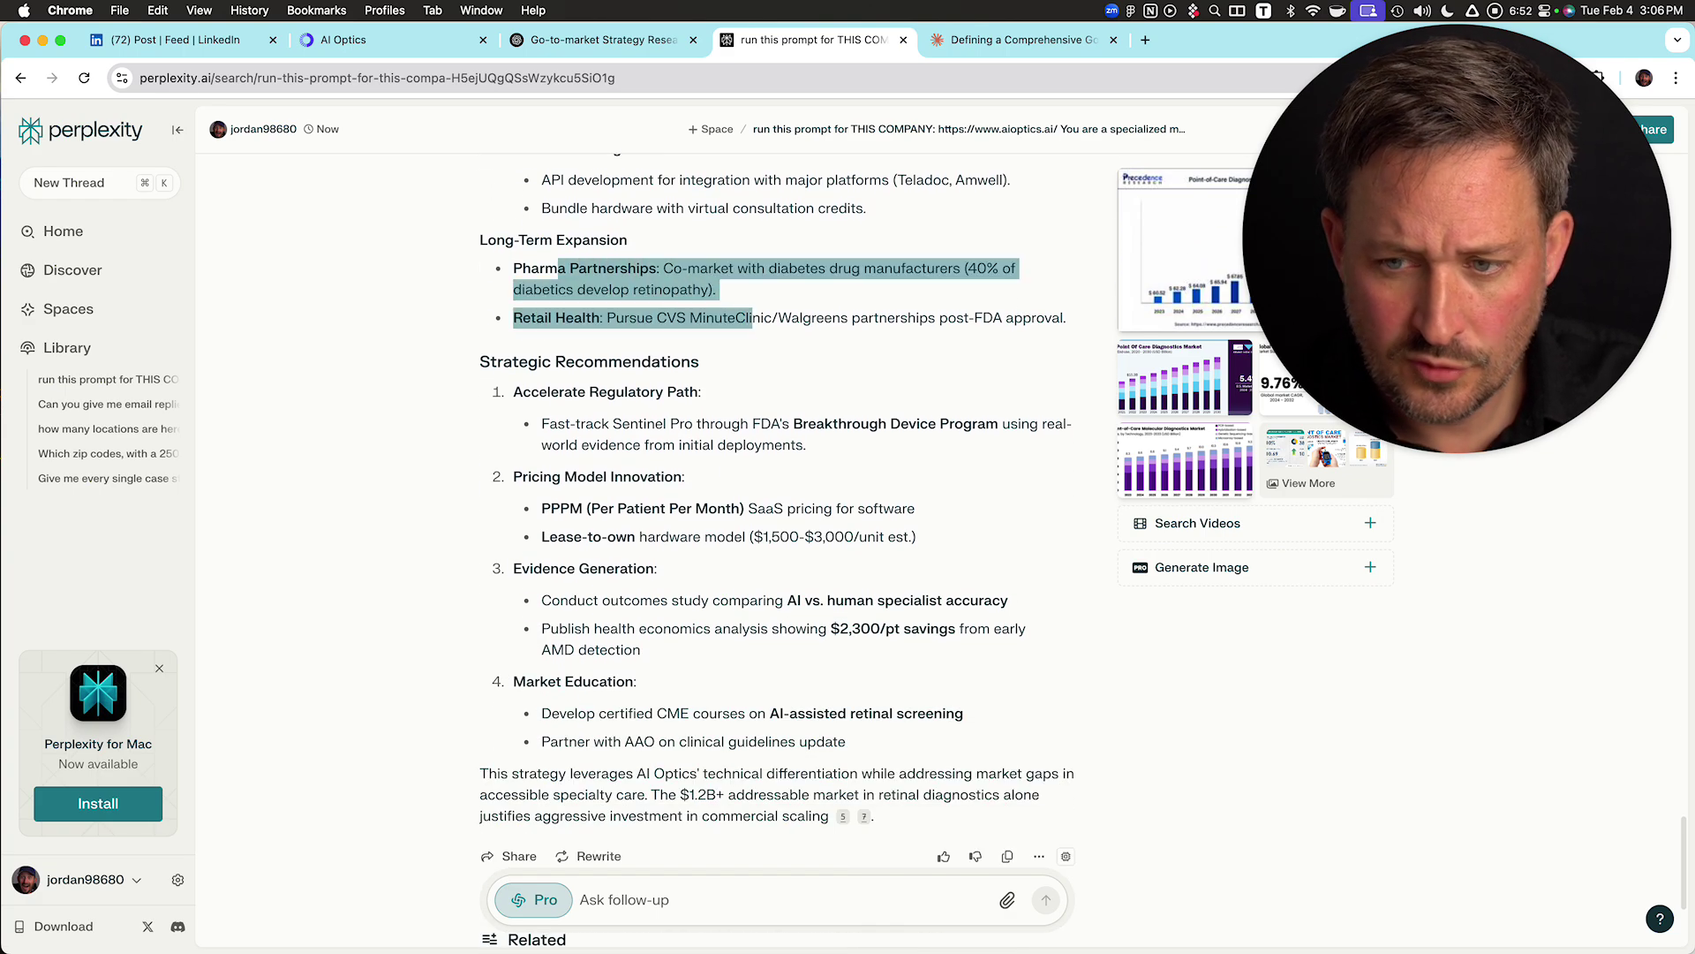
- Read the Strategic Recommendations and closing summary, and highlight the whole answer back up to its opening paragraph
scroll(777, 547, "down", 3)
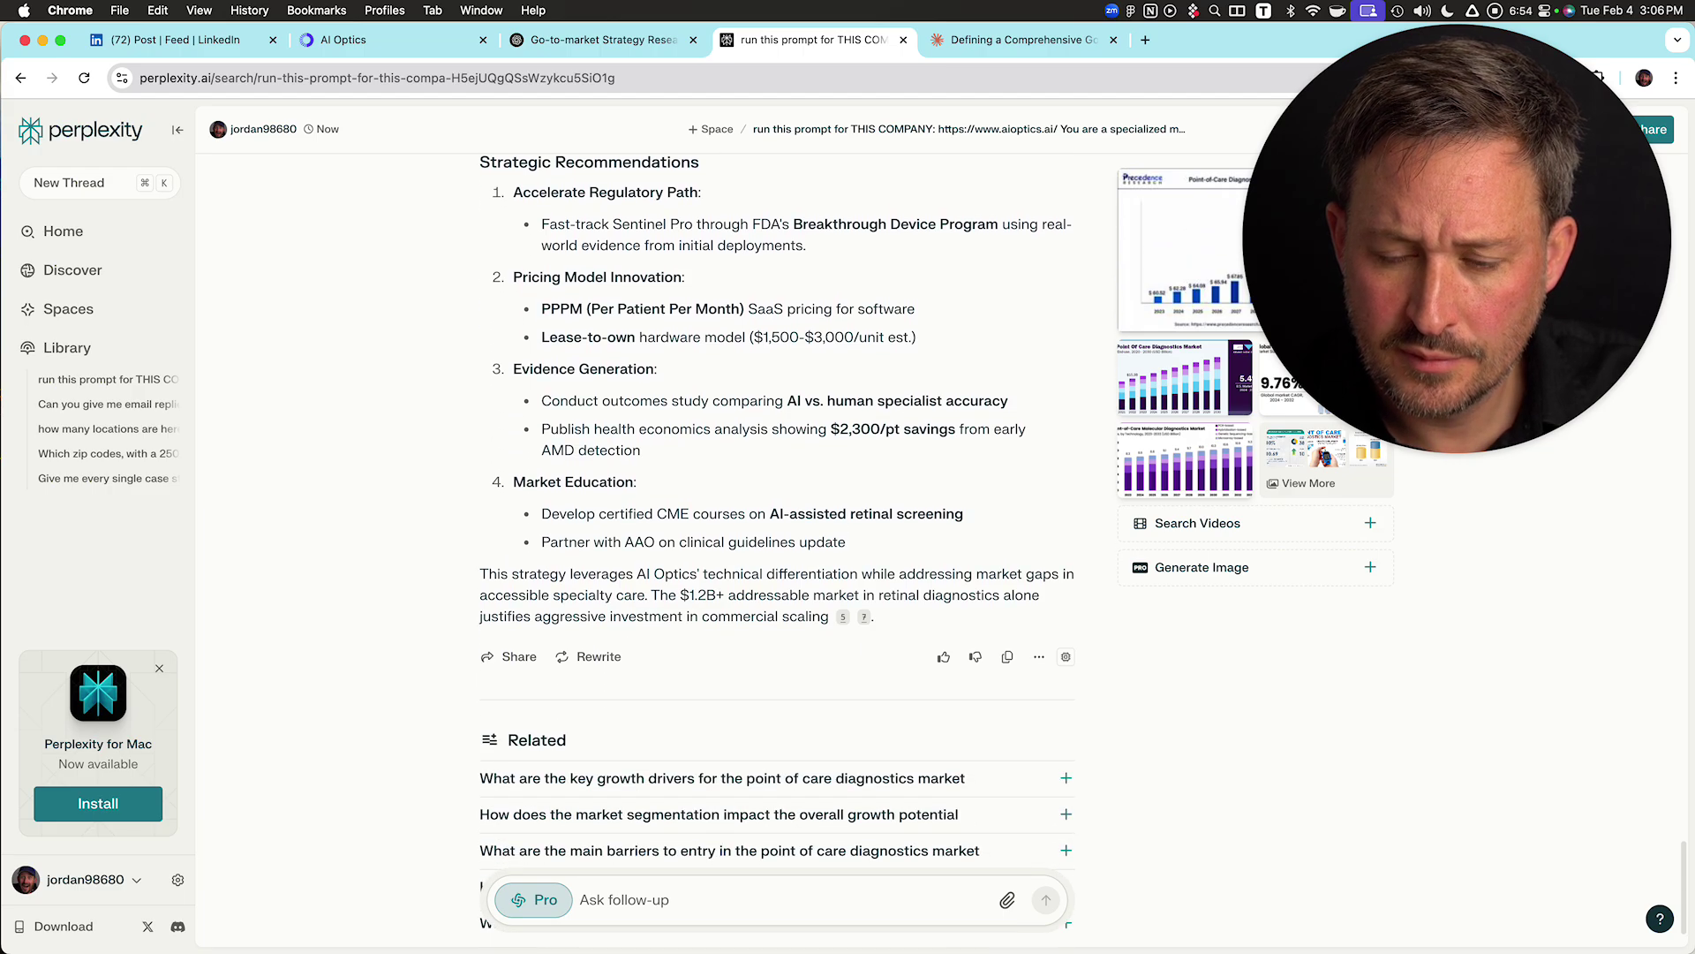
scroll(777, 539, "down", 2)
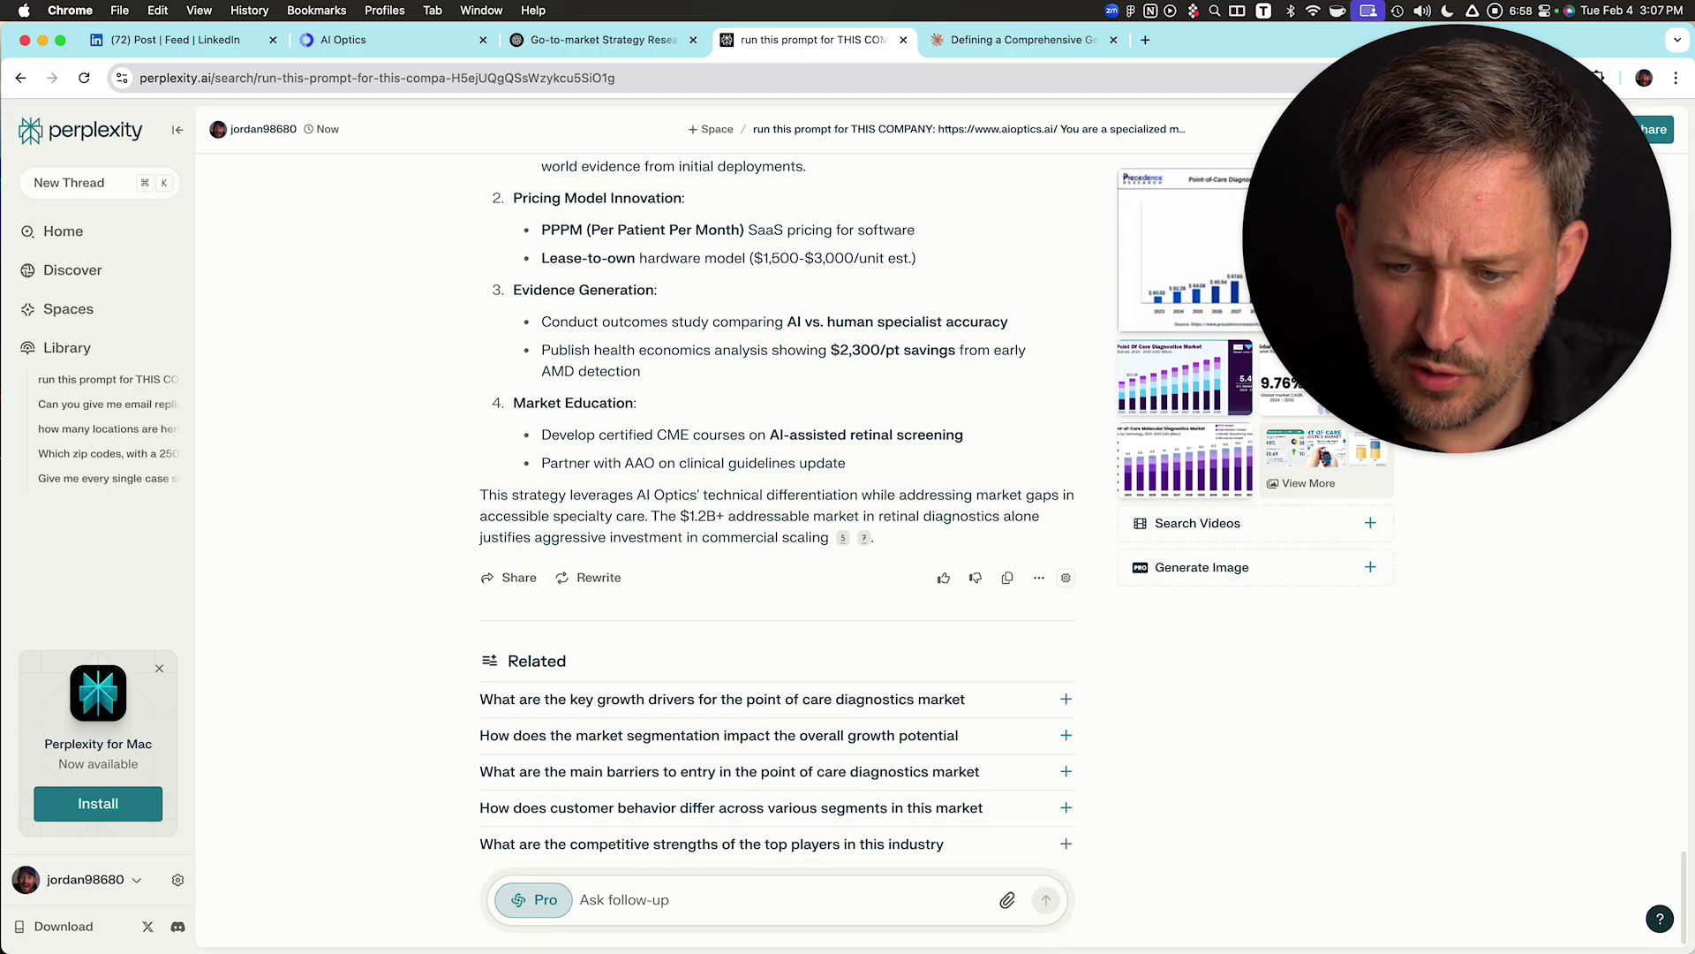
left_click_drag(876, 538, 480, 477)
scroll(669, 293, "up", 20)
scroll(670, 292, "up", 4)
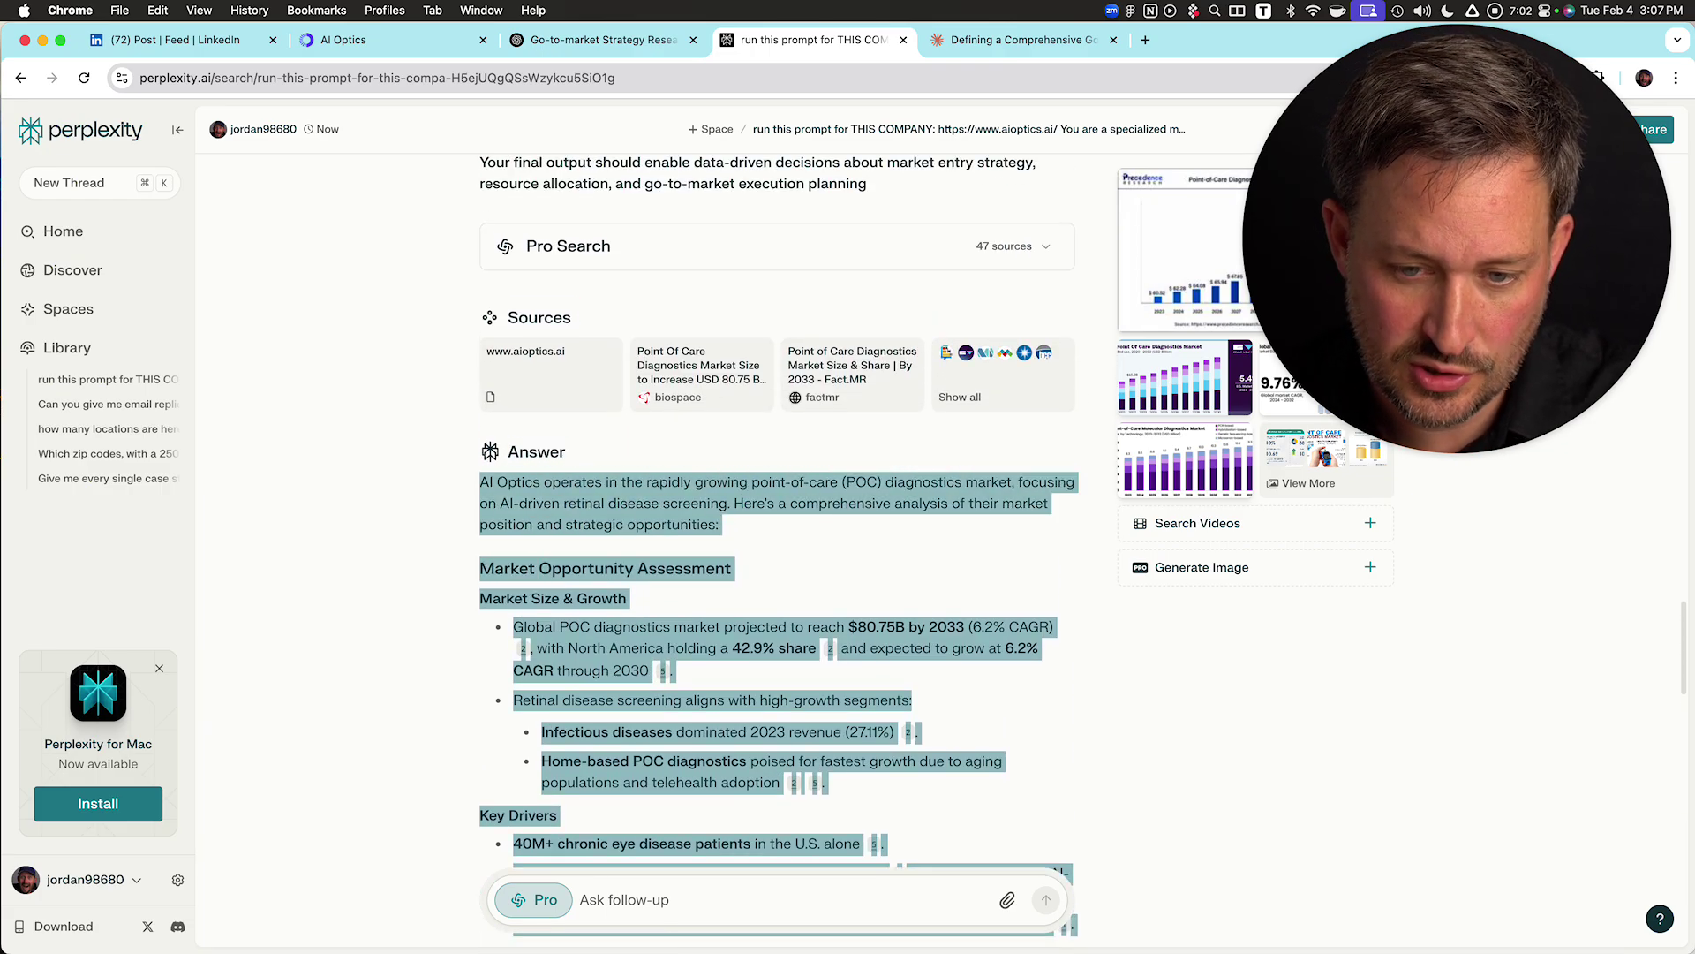
- Set the follow-up search mode to Reasoning R1 and begin the follow-up with "Focus in on"
left_click(533, 899)
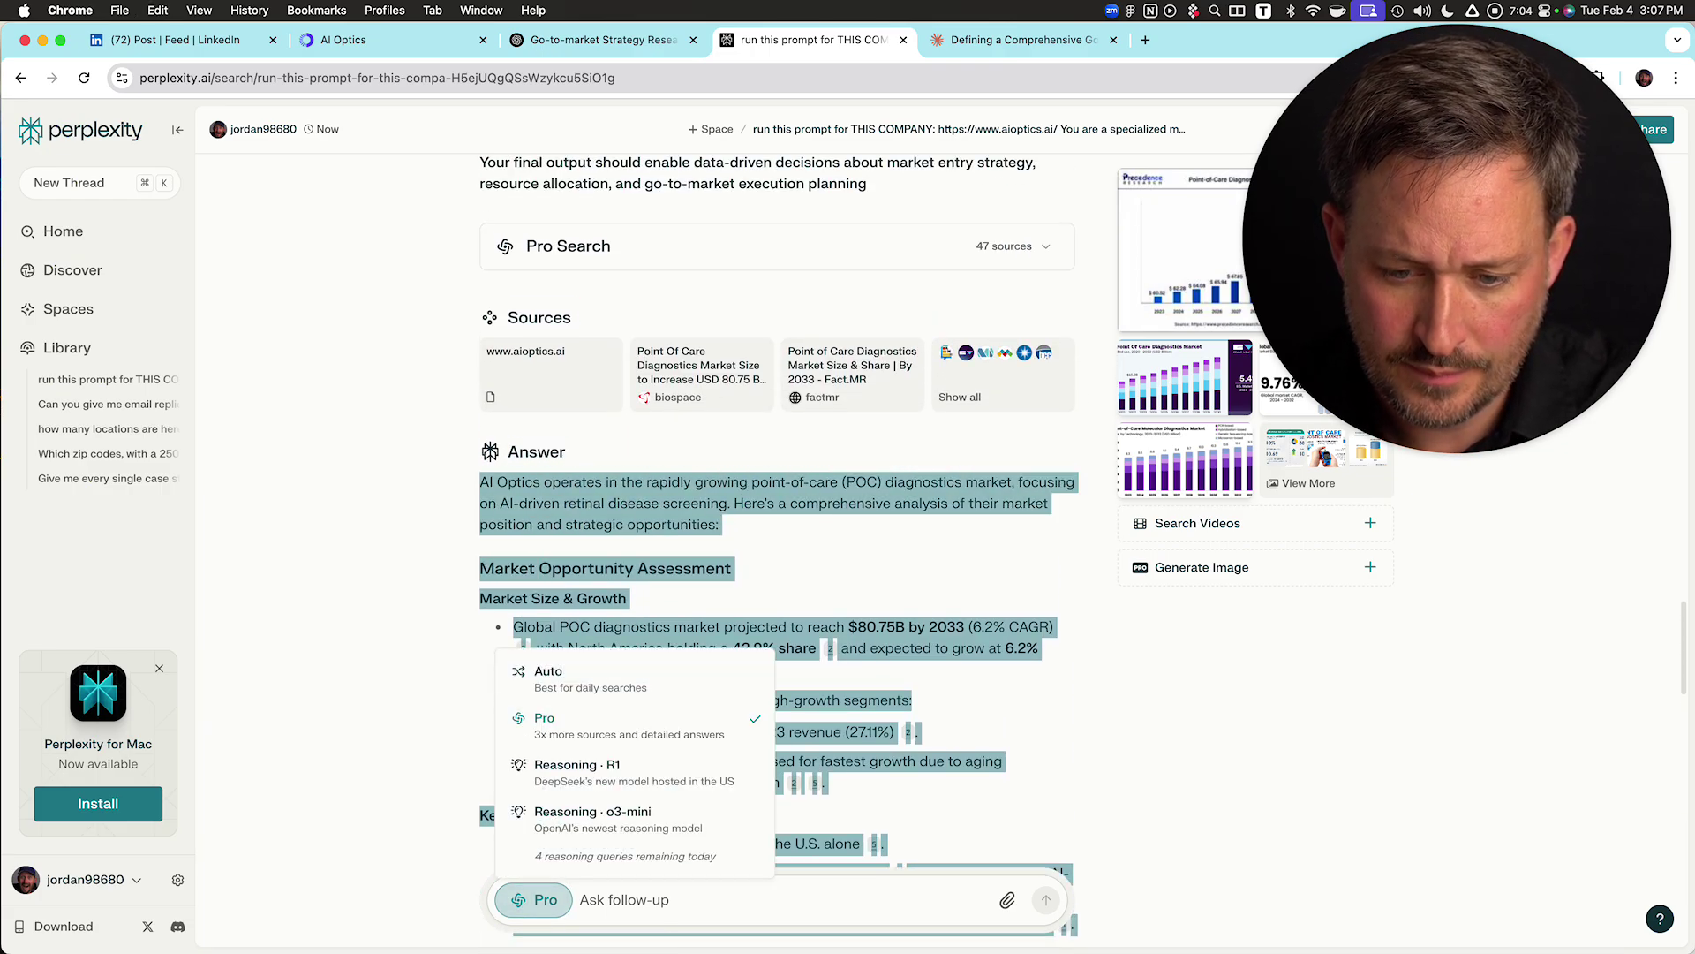
left_click(609, 773)
scroll(777, 547, "down", 2)
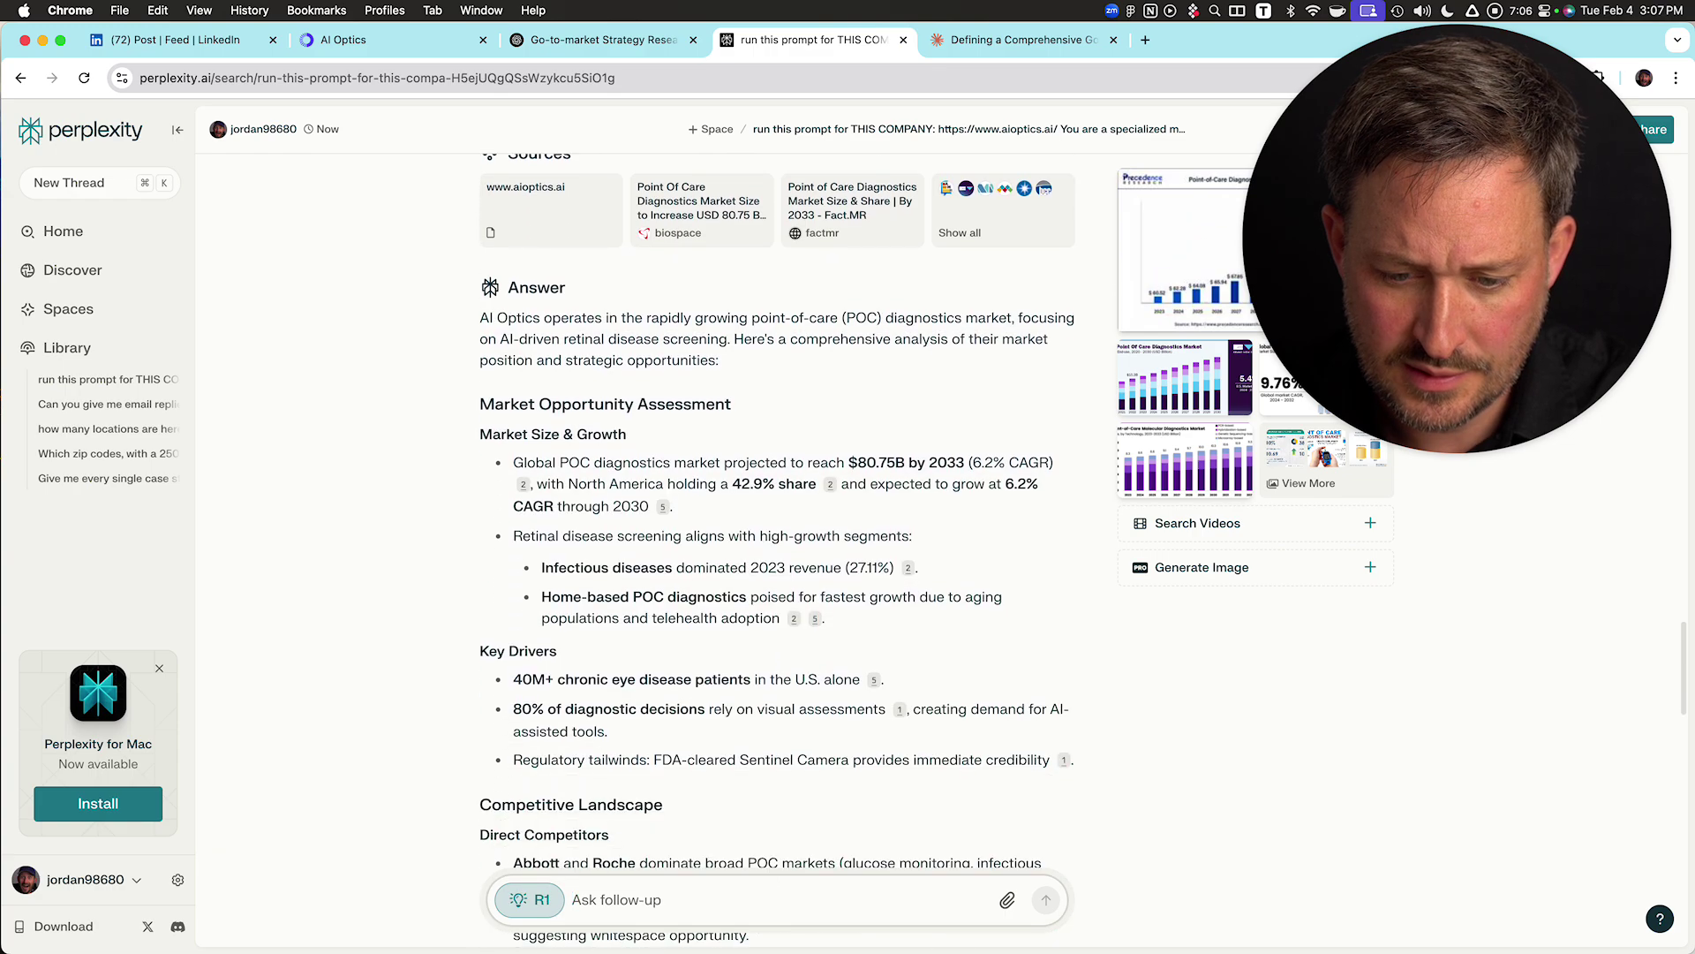
type("Go g")
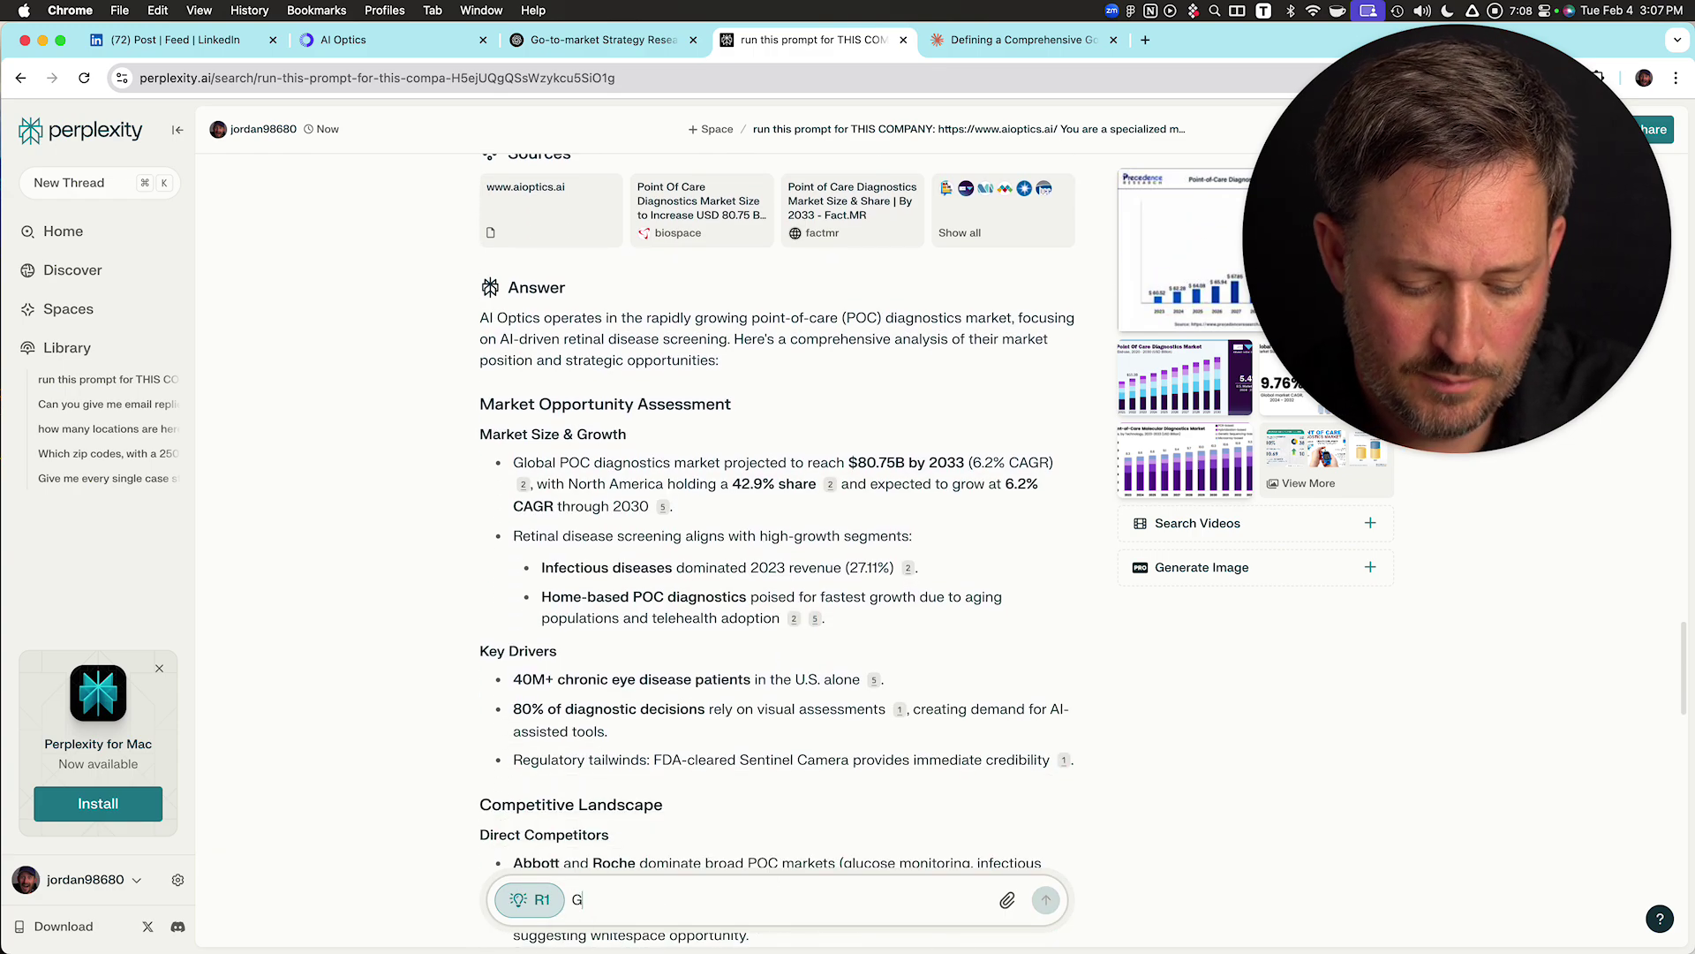
key("BackSpace")
key("BackSpace")
key("BackSpace")
key("BackSpace")
type("Focus in on")
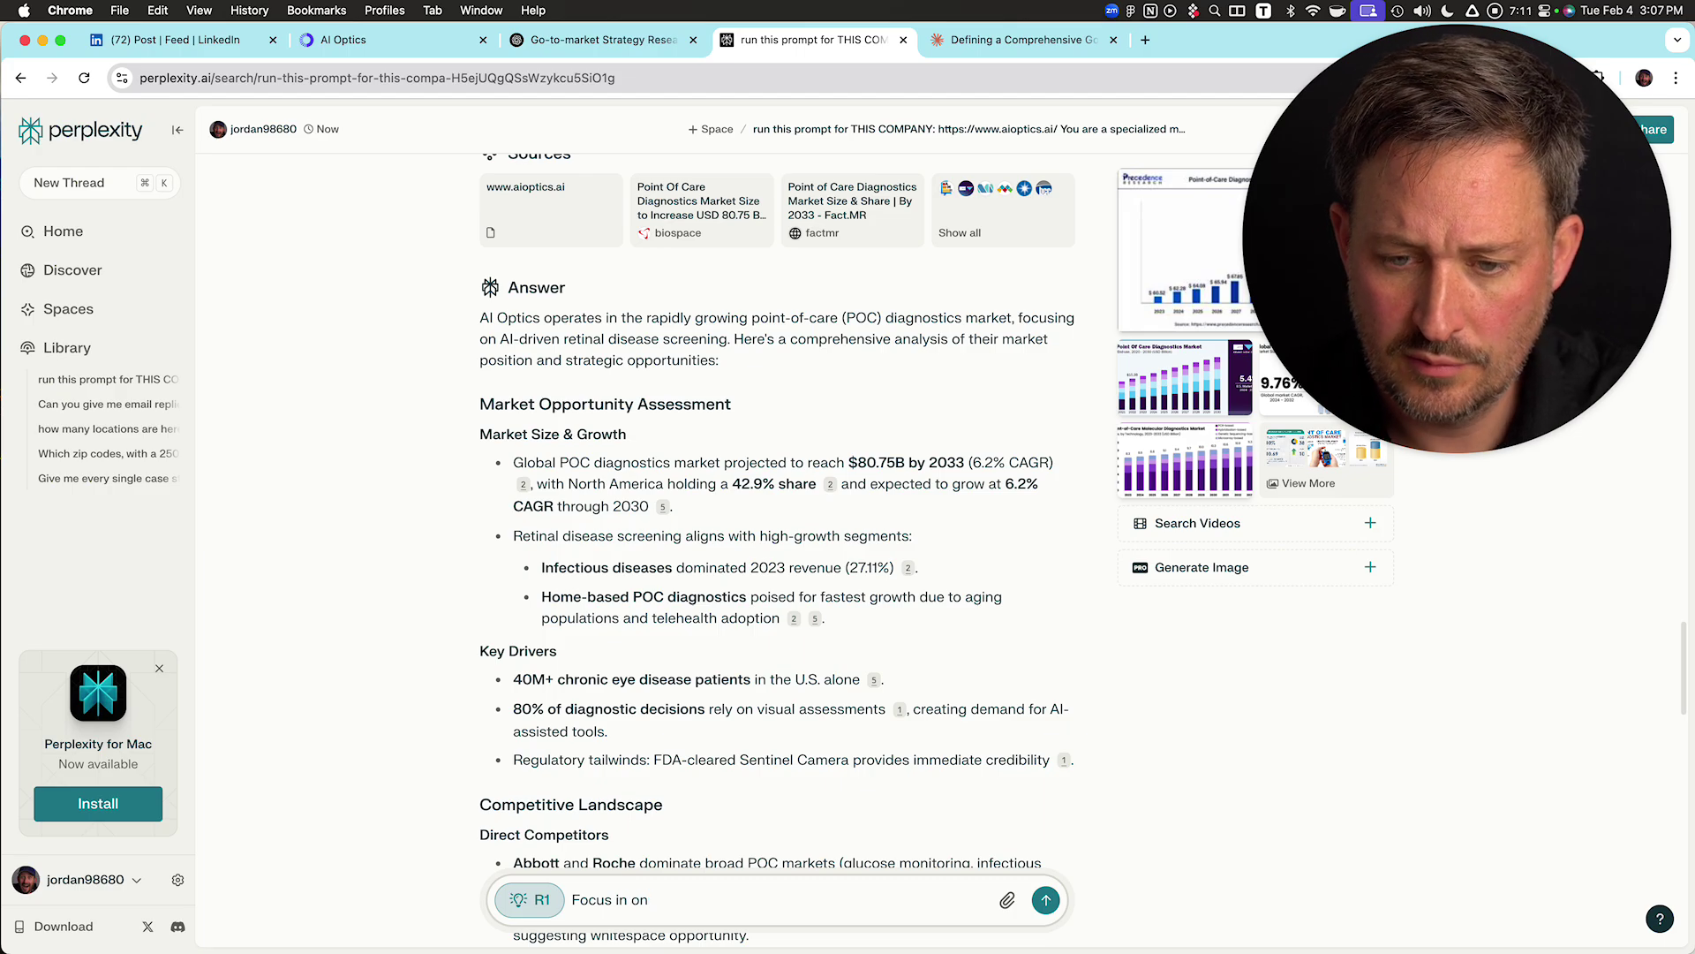
- Copy "Primary Care Clinics" from the Ideal Customer Profile table into the follow-up so it reads "Focus in on the Primary Care Clinics only and"
scroll(777, 547, "up", 6)
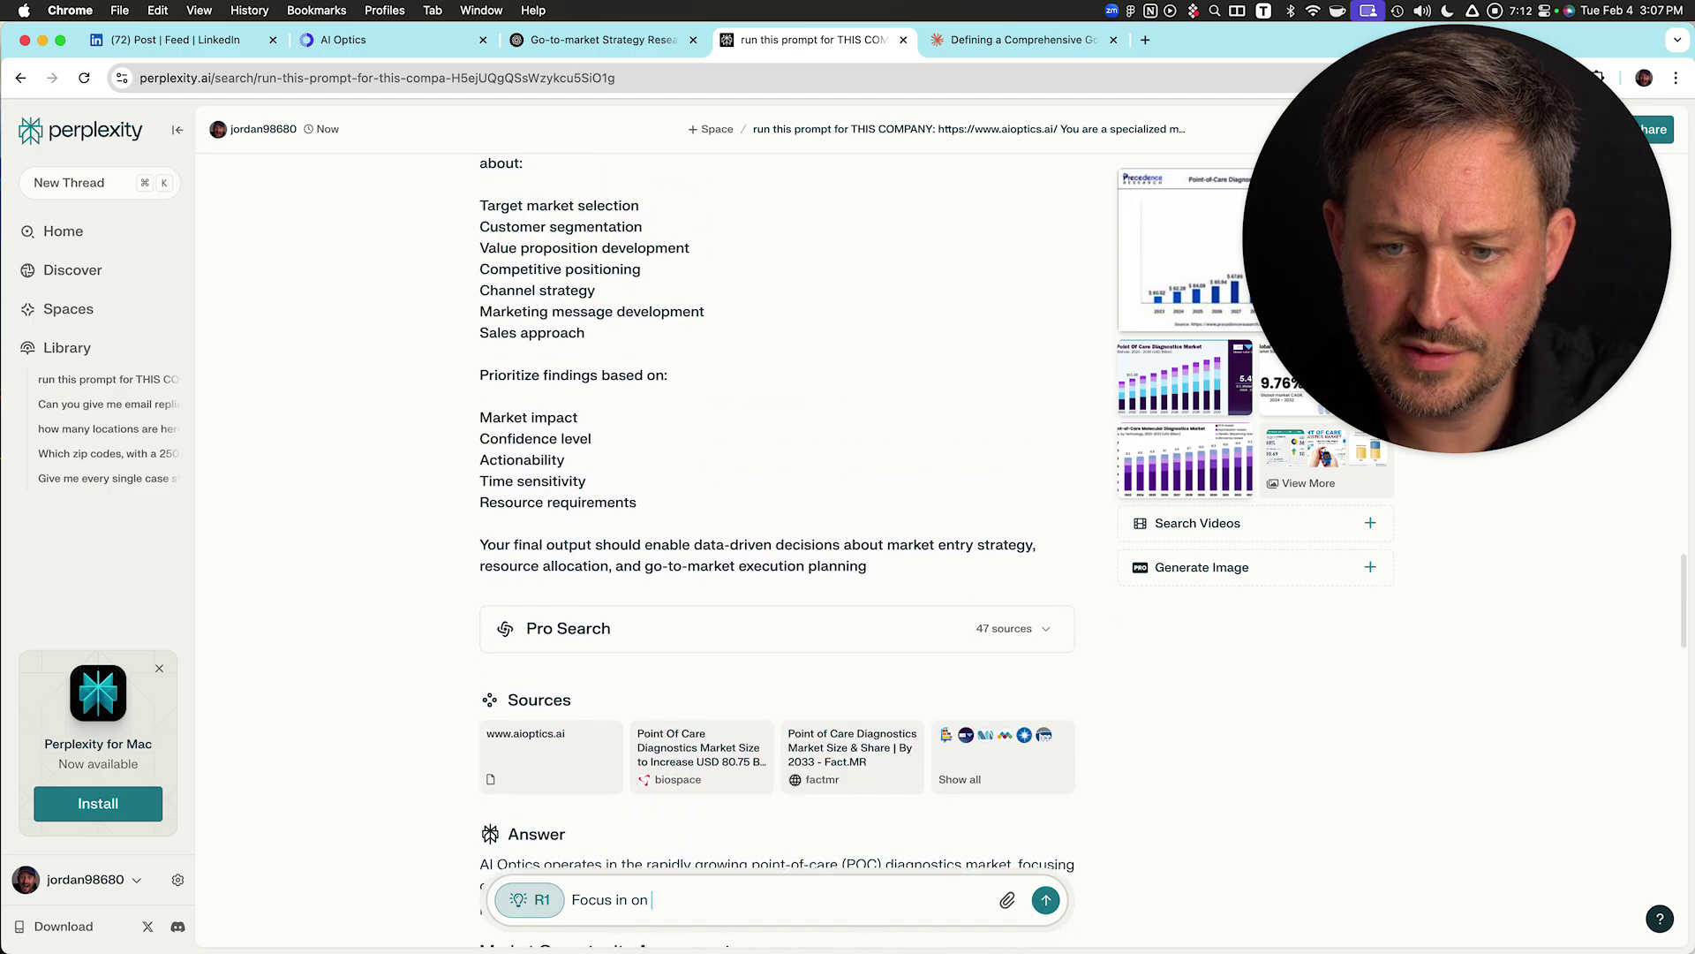
scroll(777, 548, "down", 15)
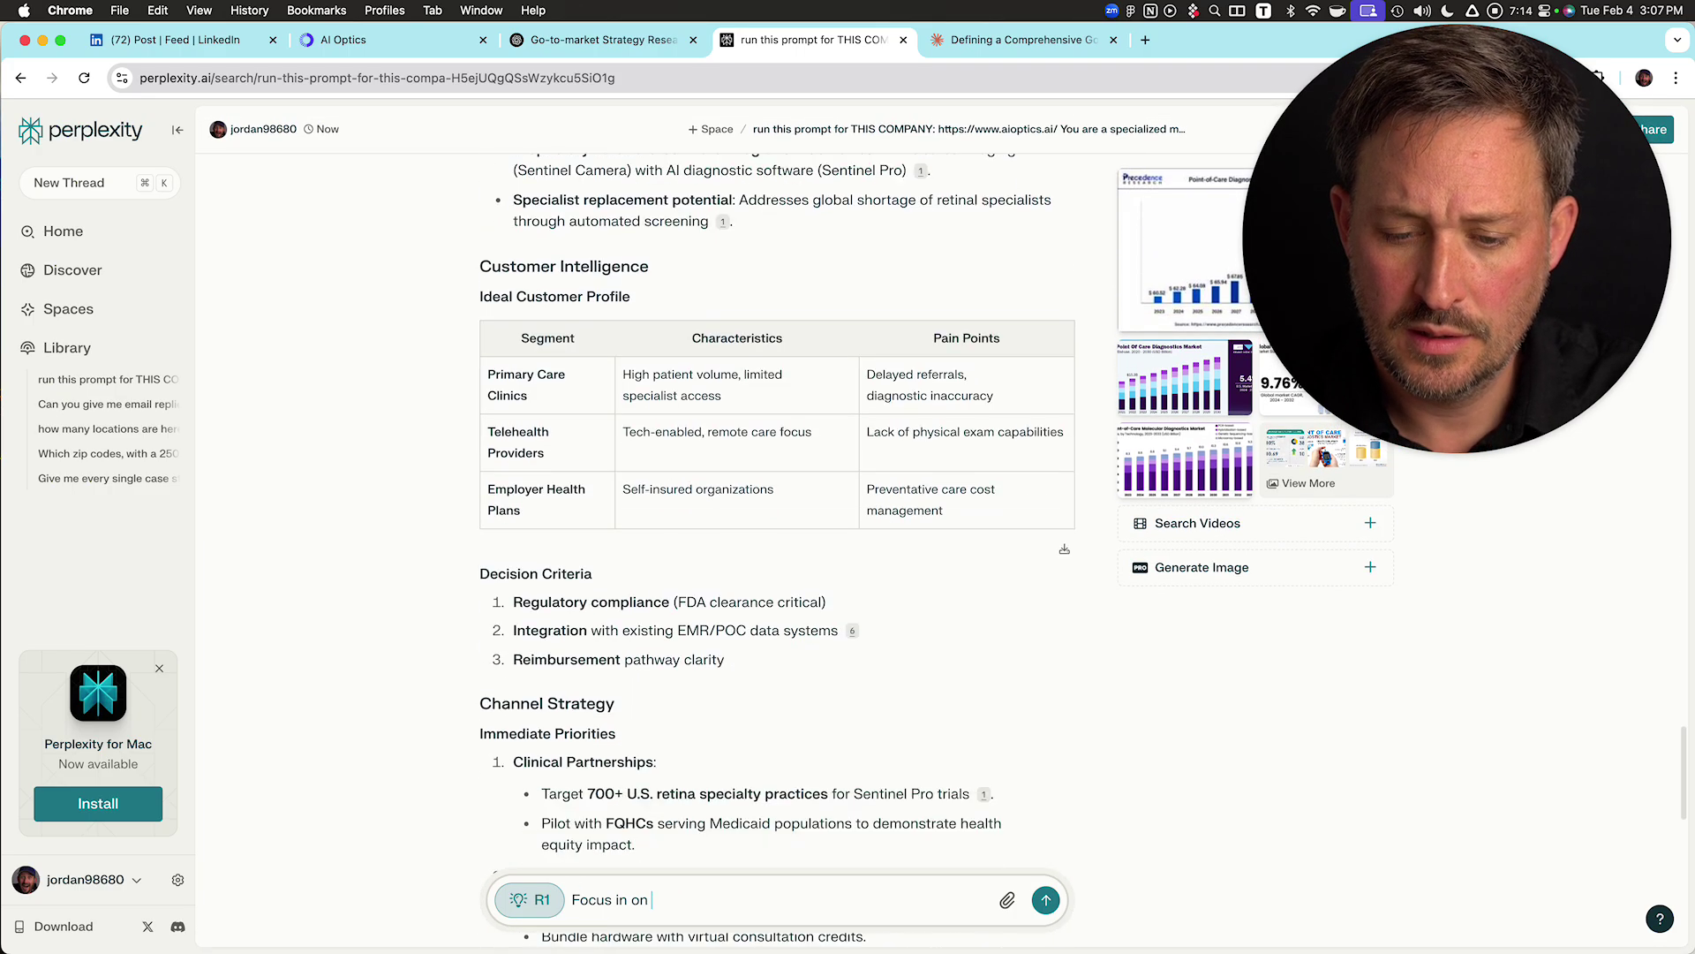
left_click_drag(529, 384, 487, 361)
key("super+c")
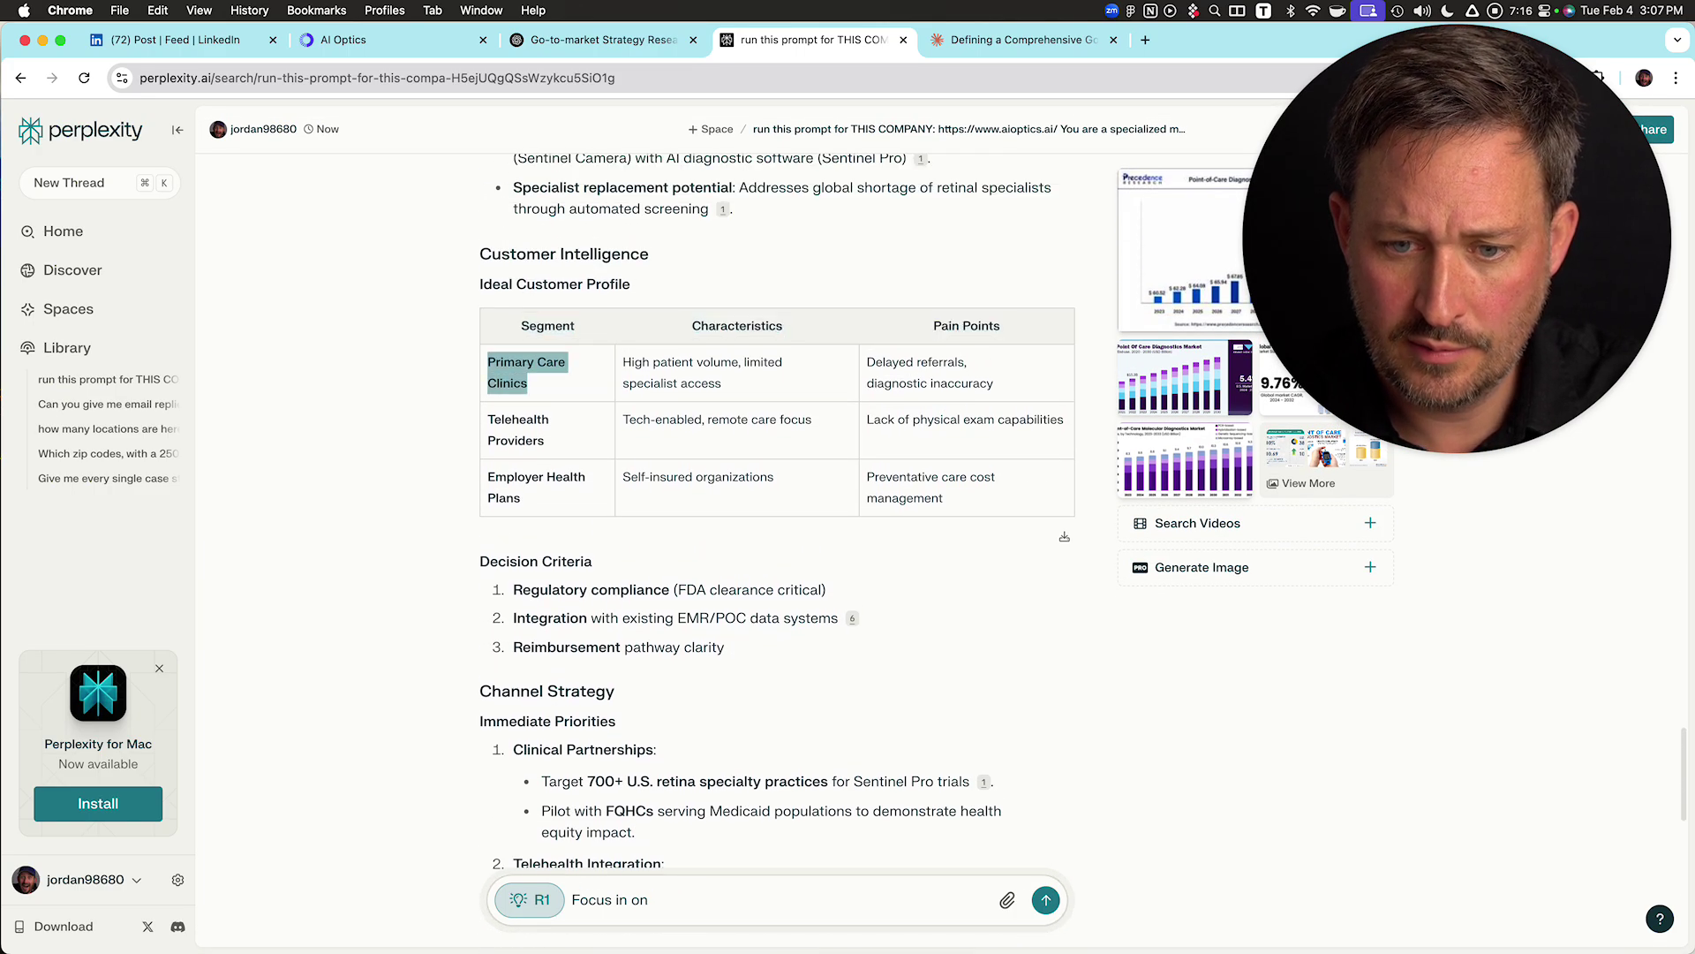
left_click(653, 899)
type("the")
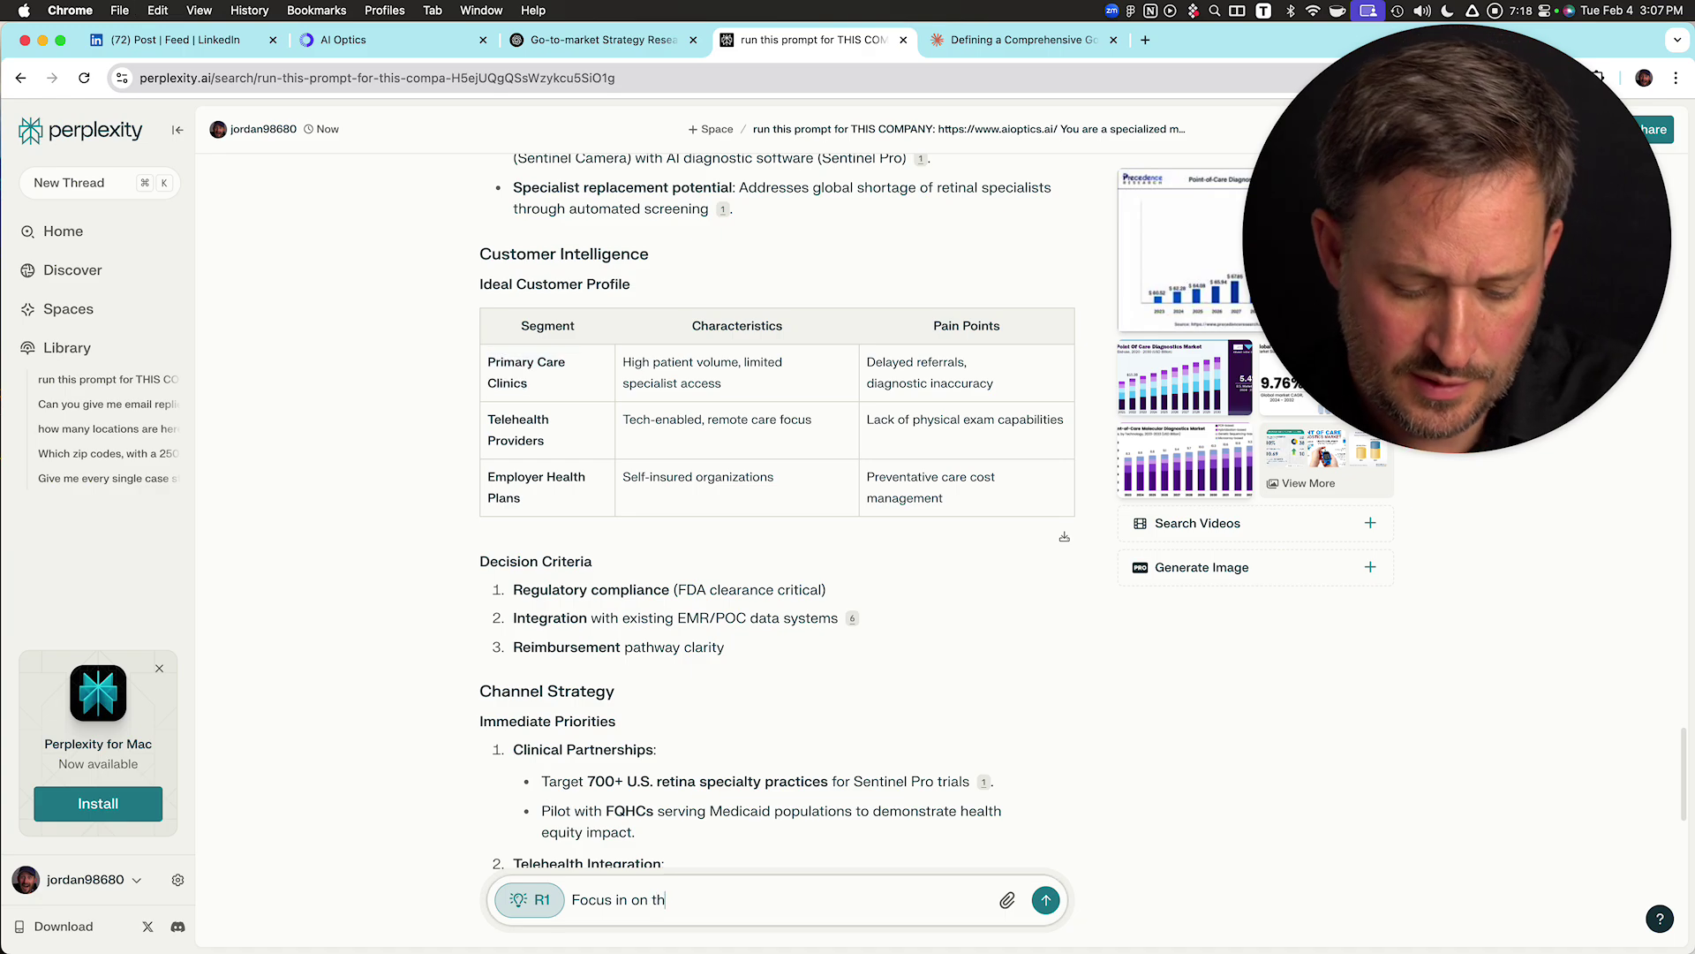
key("super+v")
type("only and")
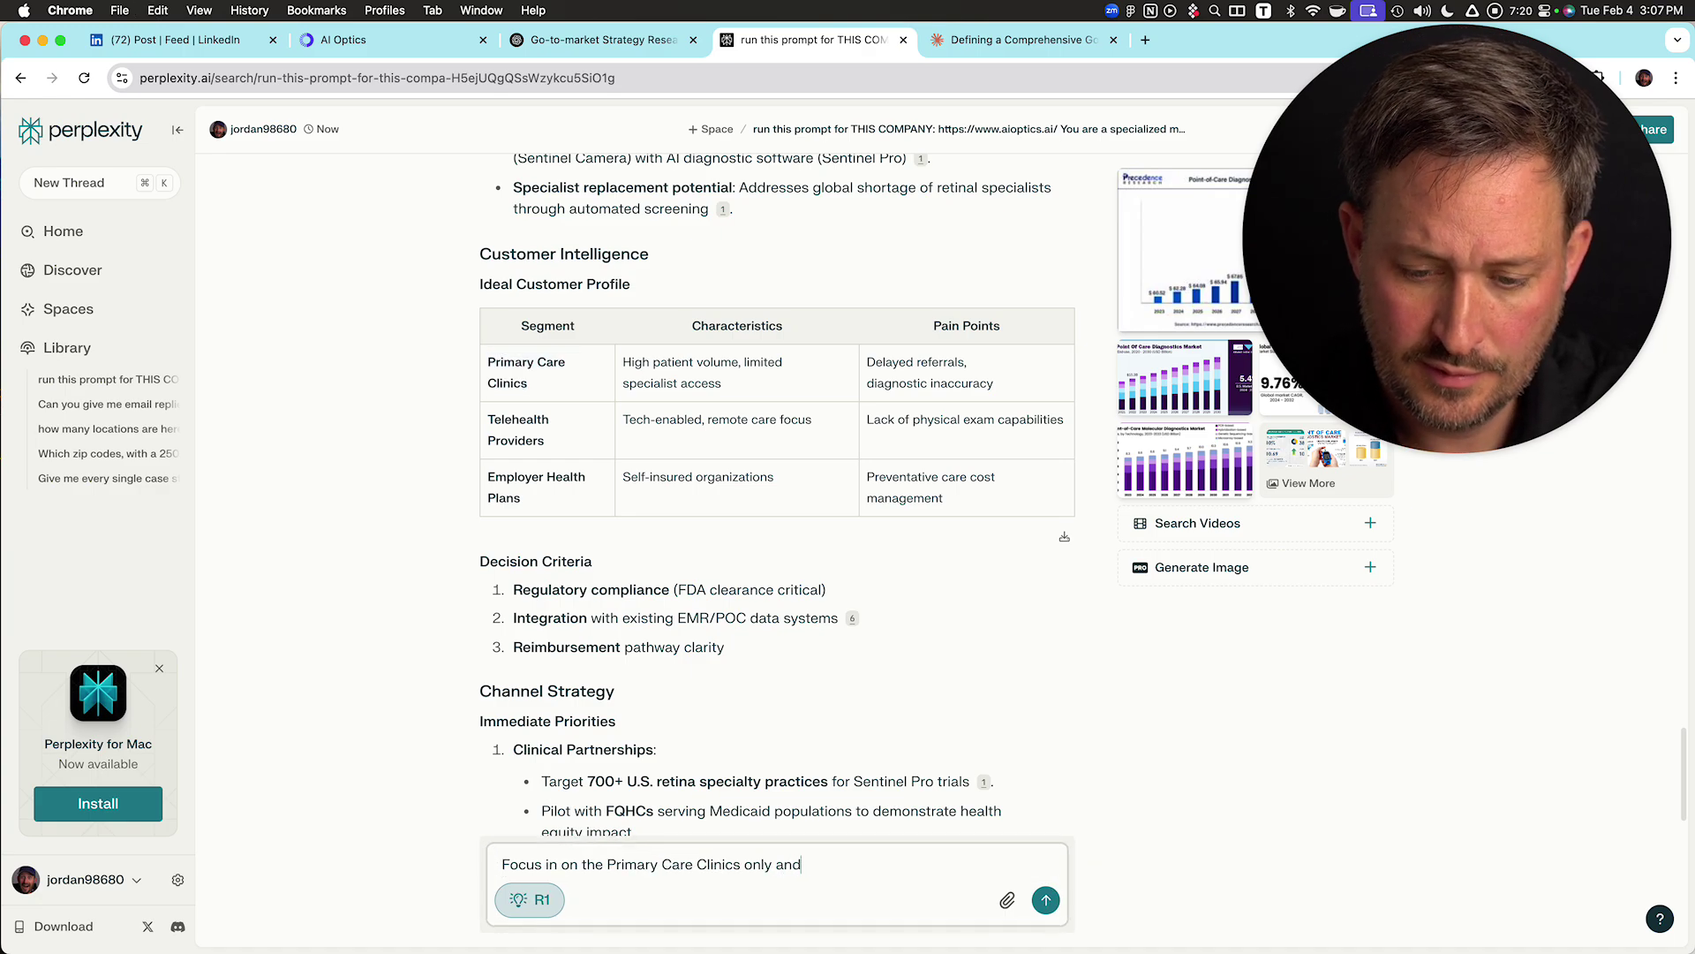
- Complete the follow-up with "redo this research." and submit it
type(" redo this rse")
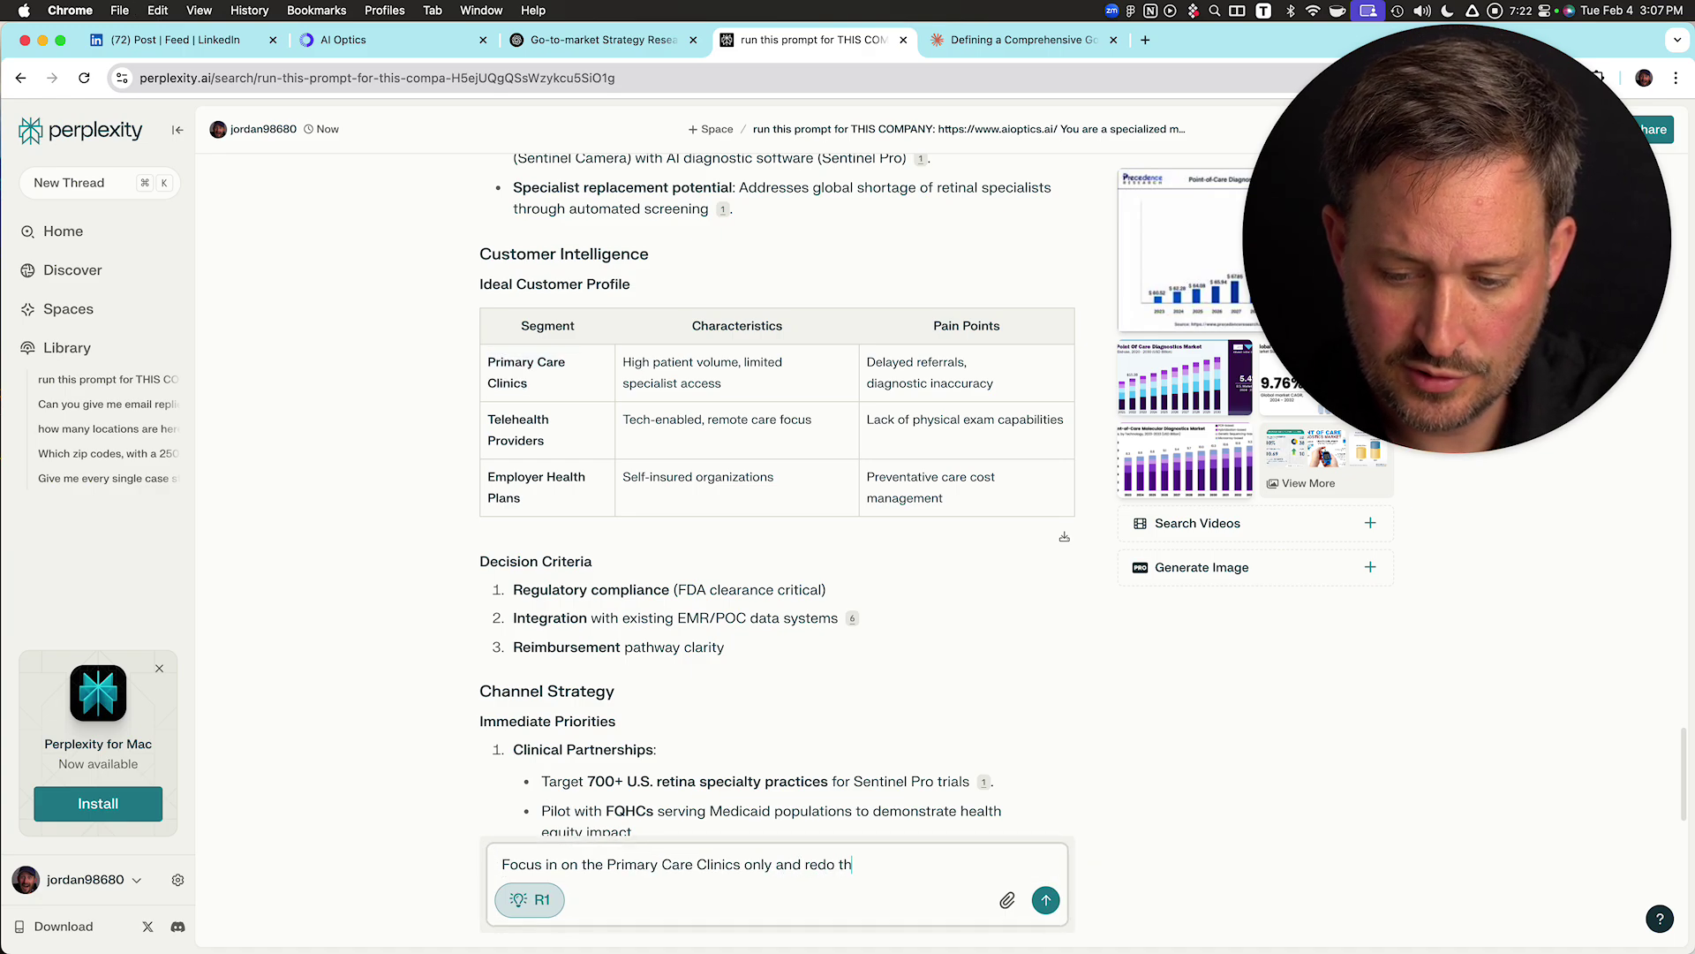
key("BackSpace")
key("BackSpace")
type("esearch.")
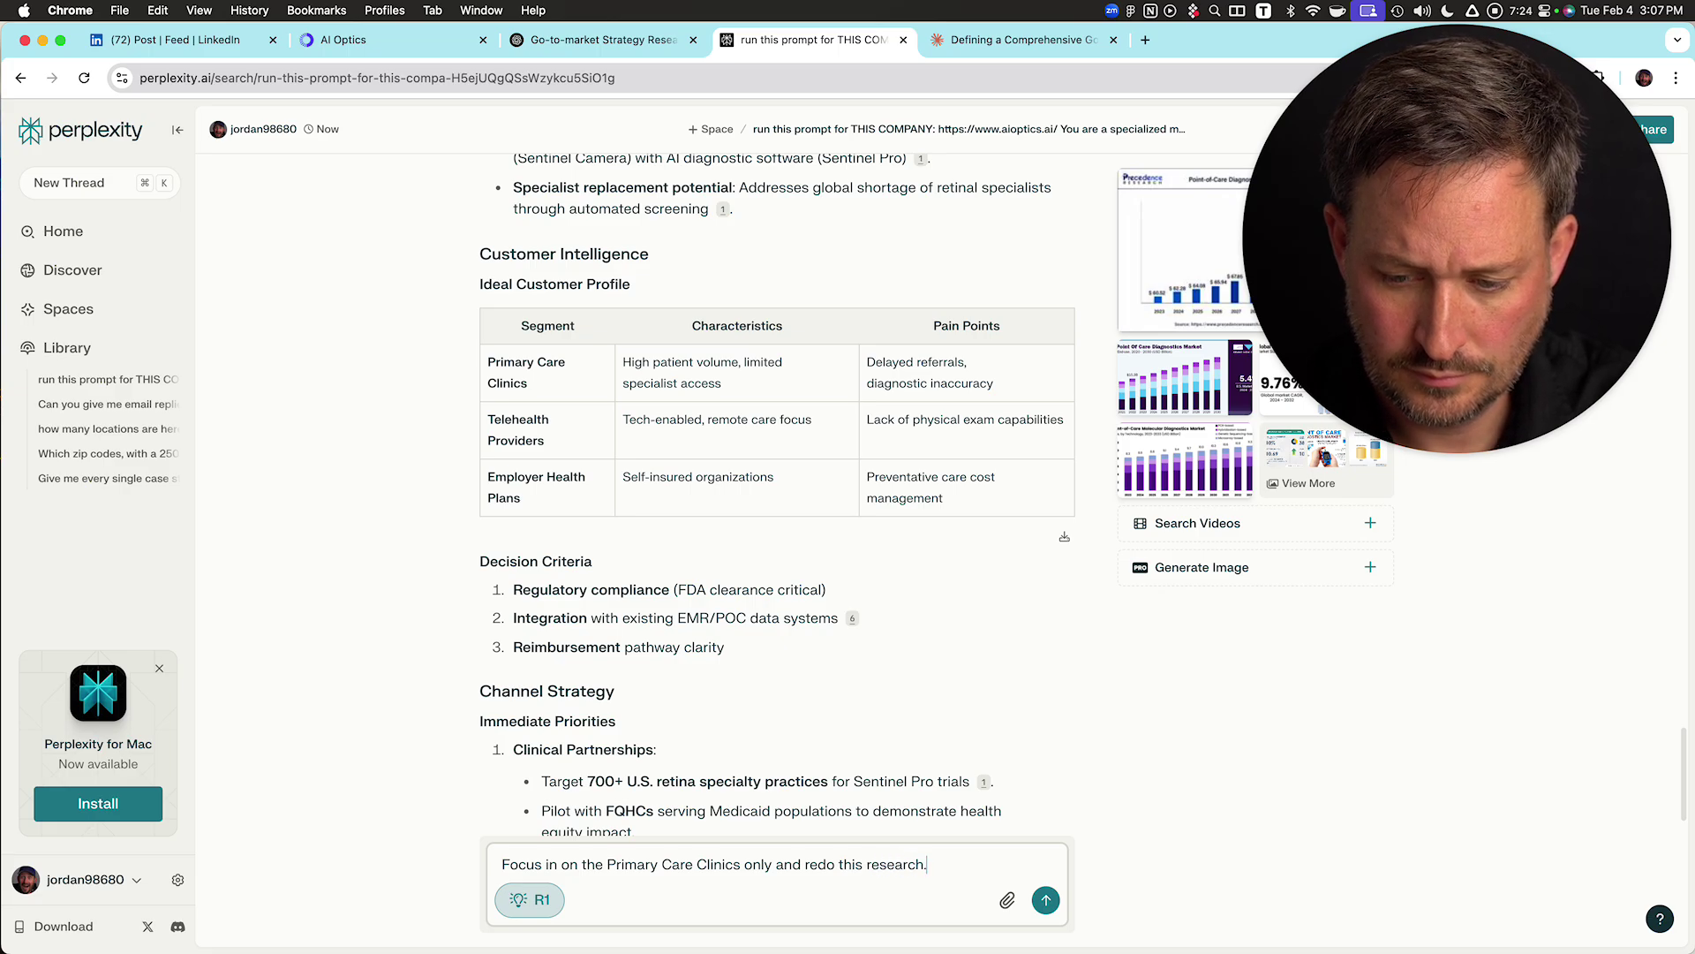
key("Return")
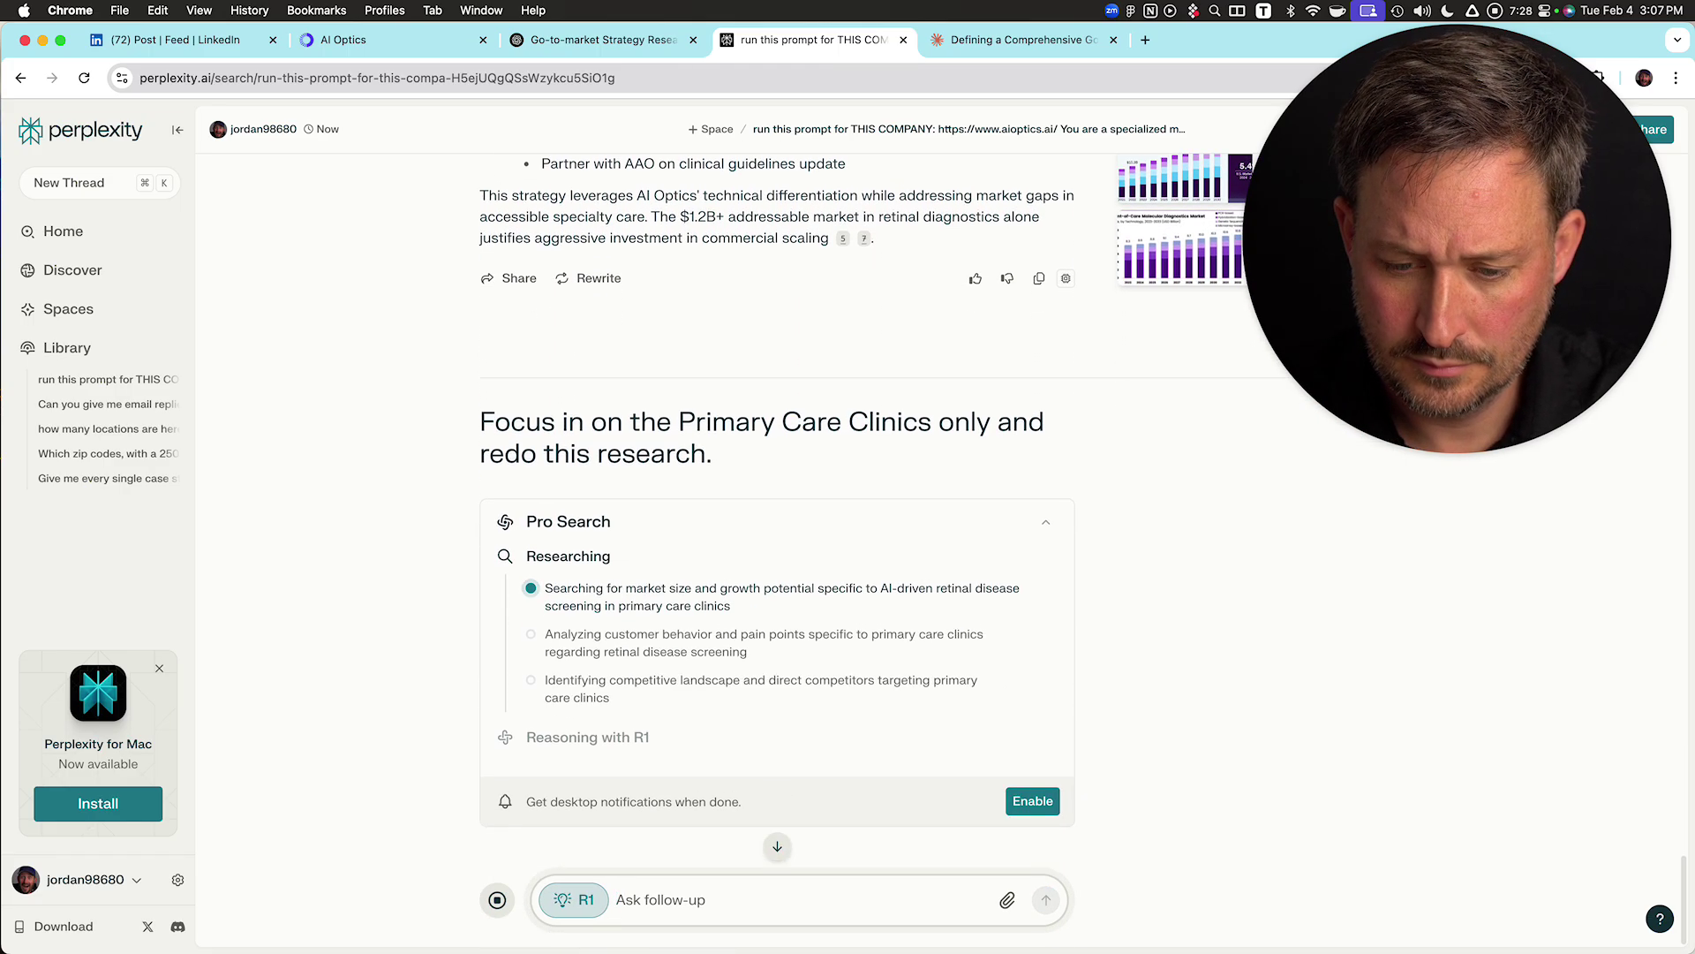
- Check on ChatGPT's Deep research and look over the start of Perplexity's new answer on primary care clinics
key("ctrl+shift+Tab")
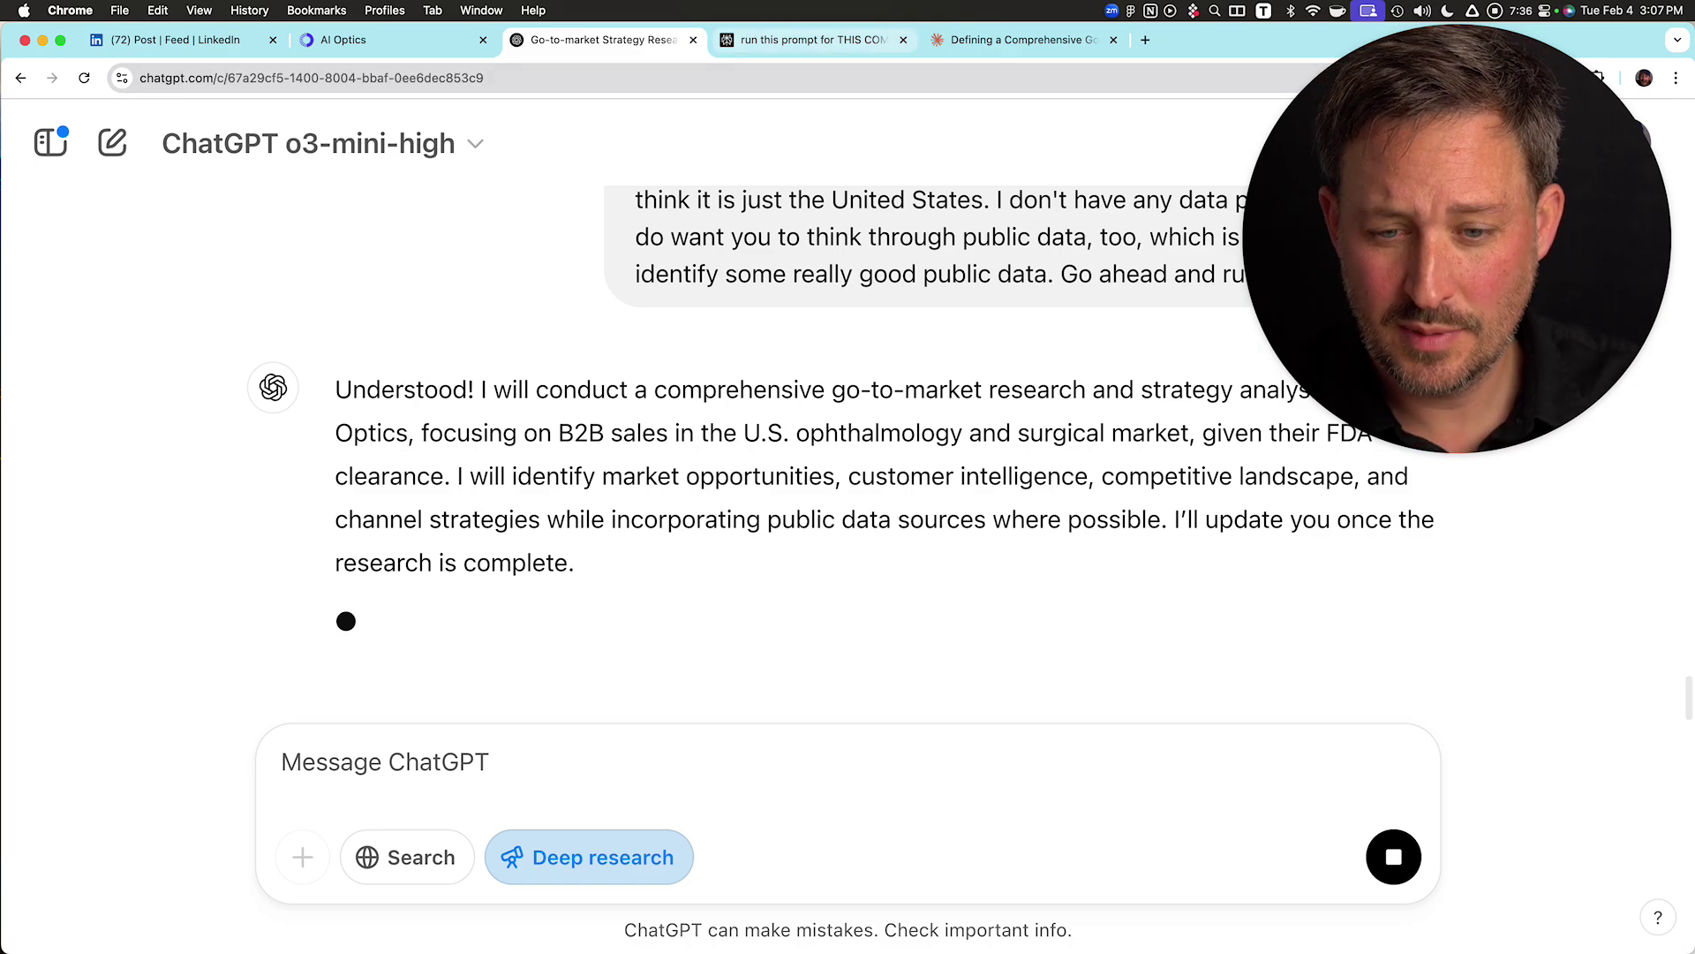
key("ctrl+Tab")
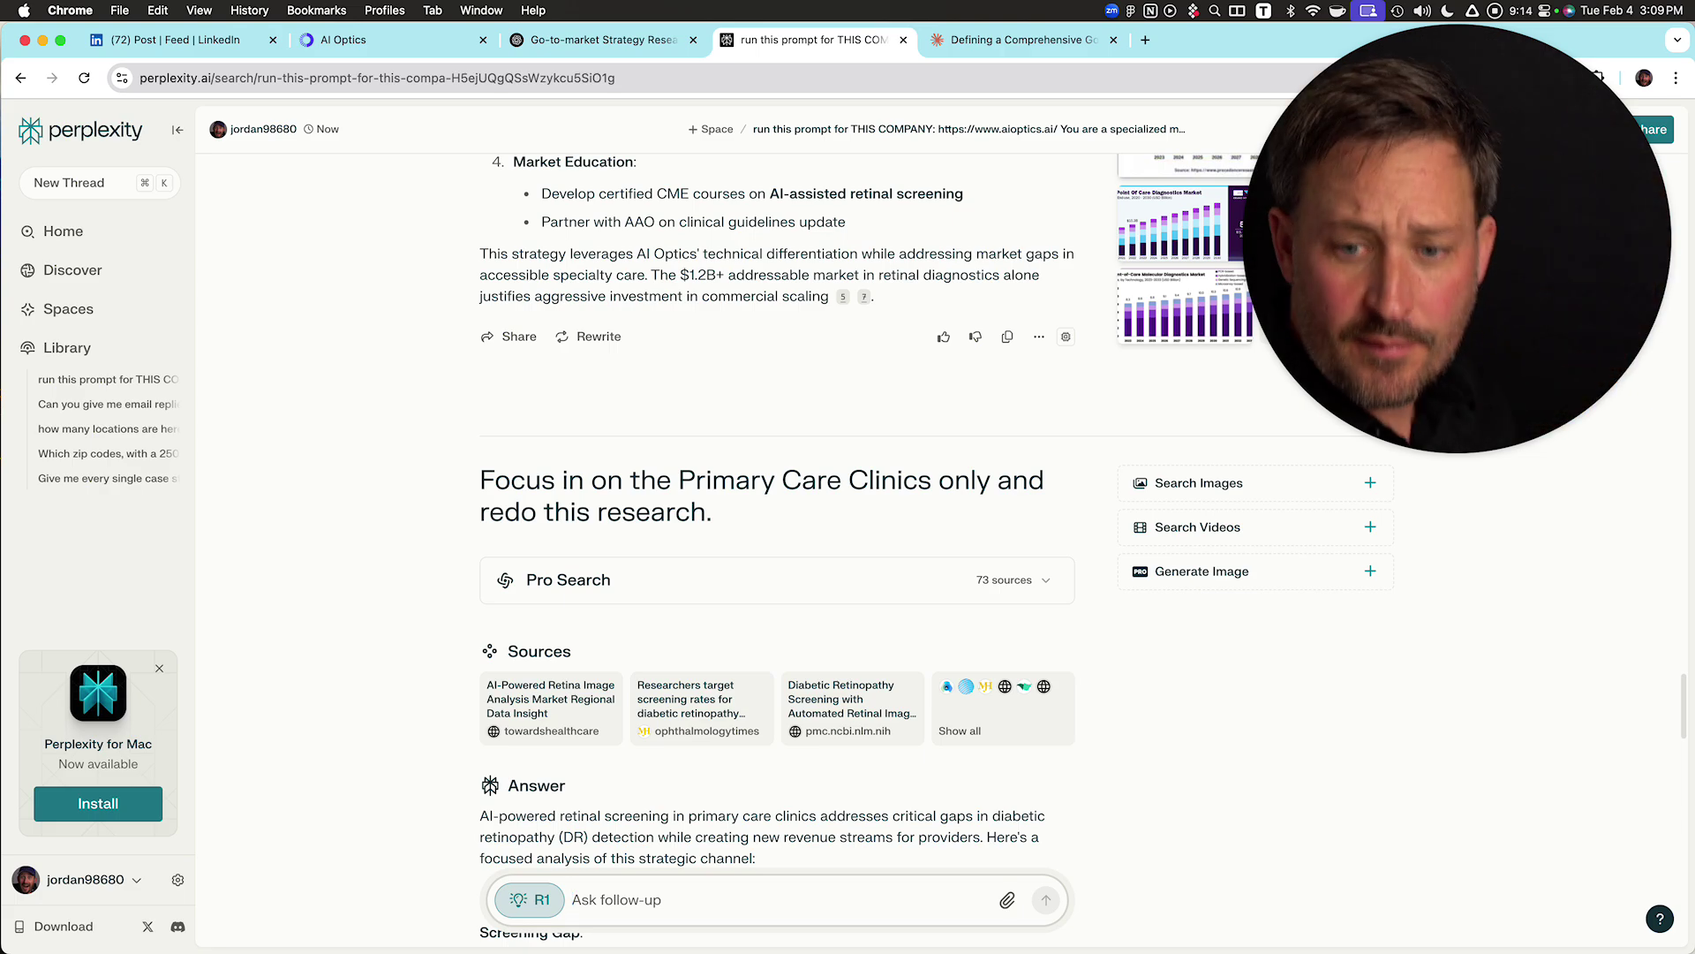
scroll(777, 530, "down", 6)
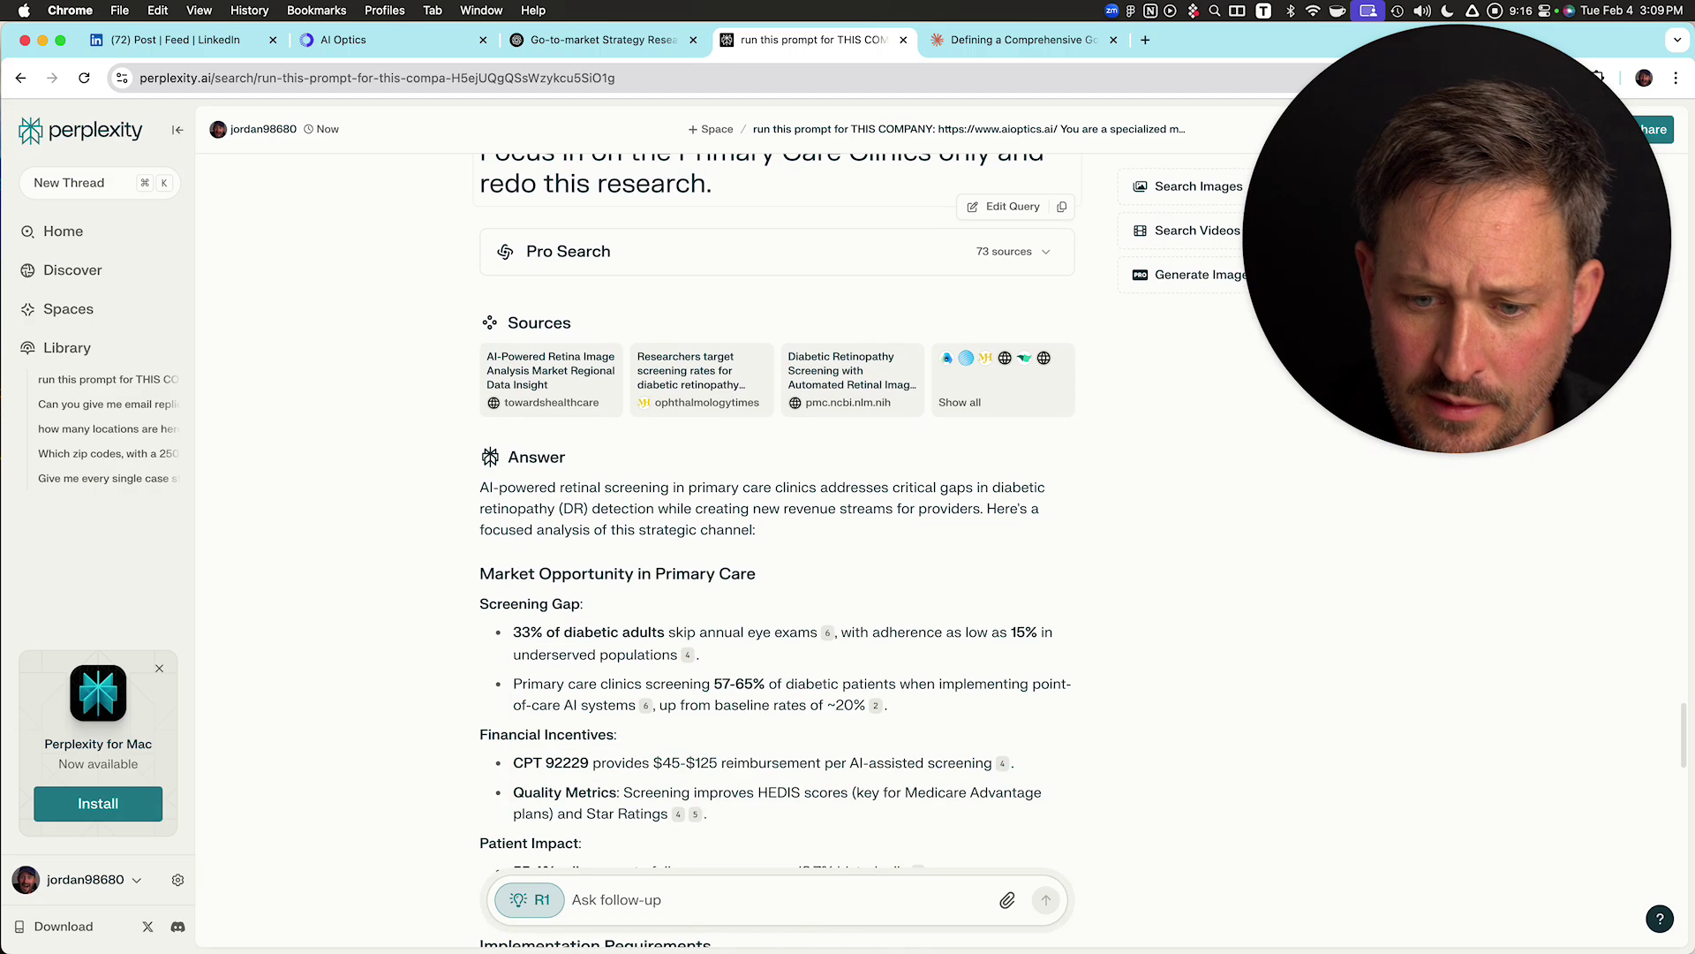
scroll(777, 530, "down", 2)
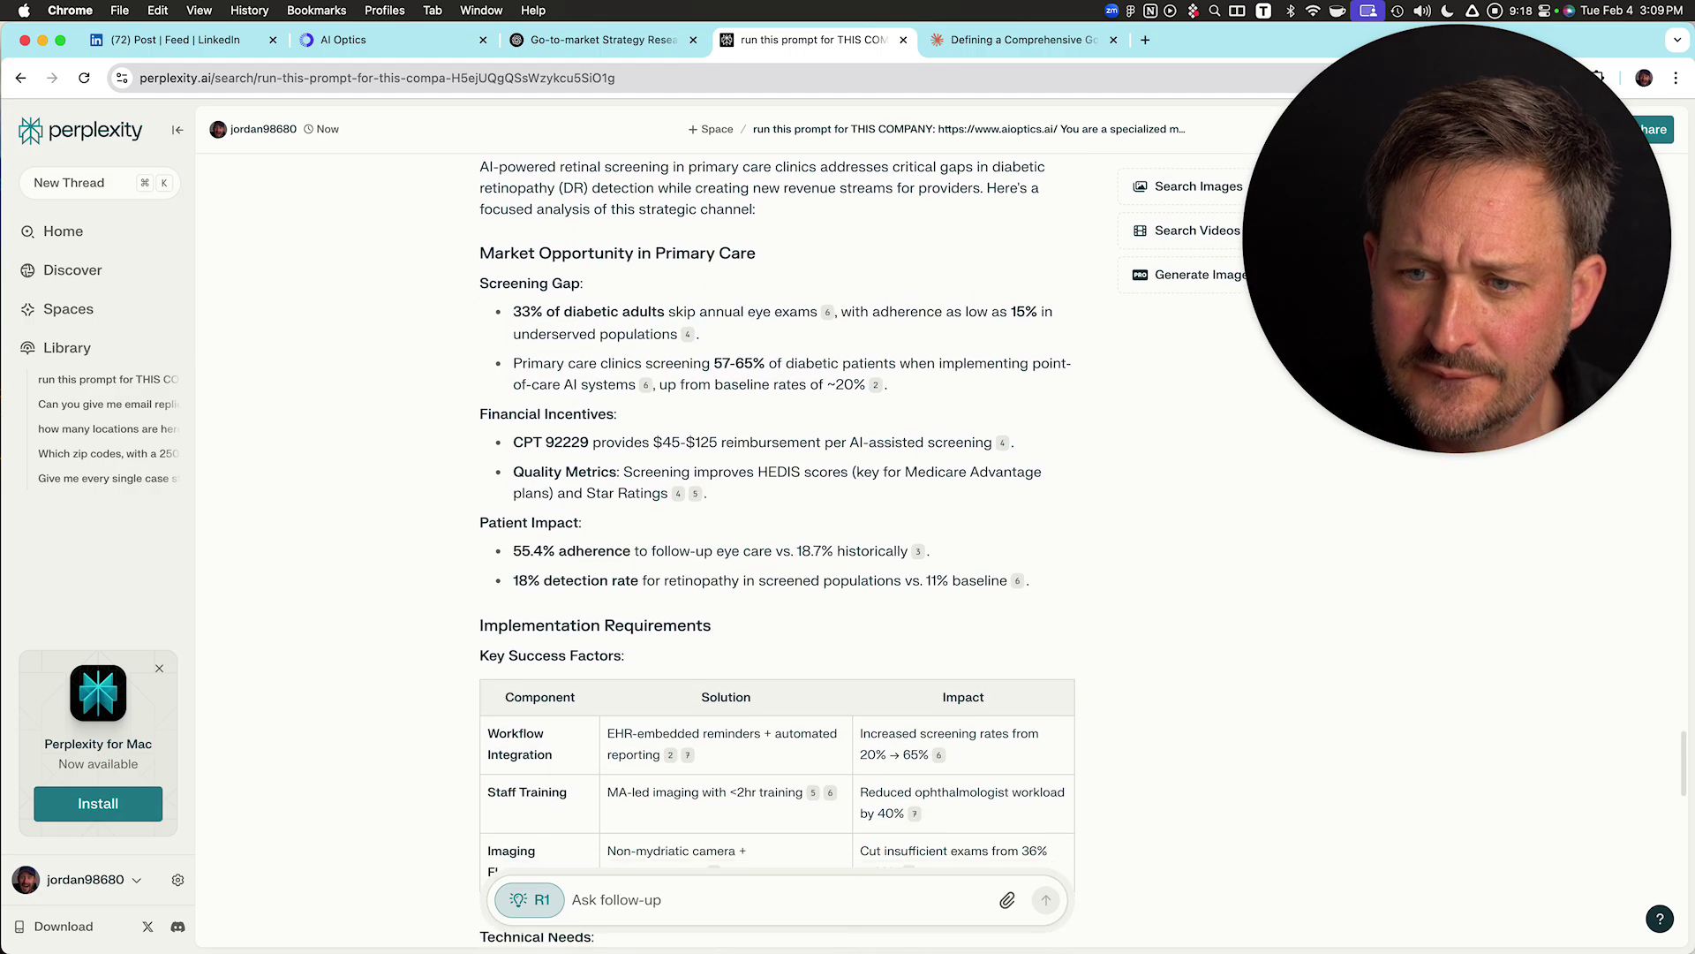
left_click(603, 40)
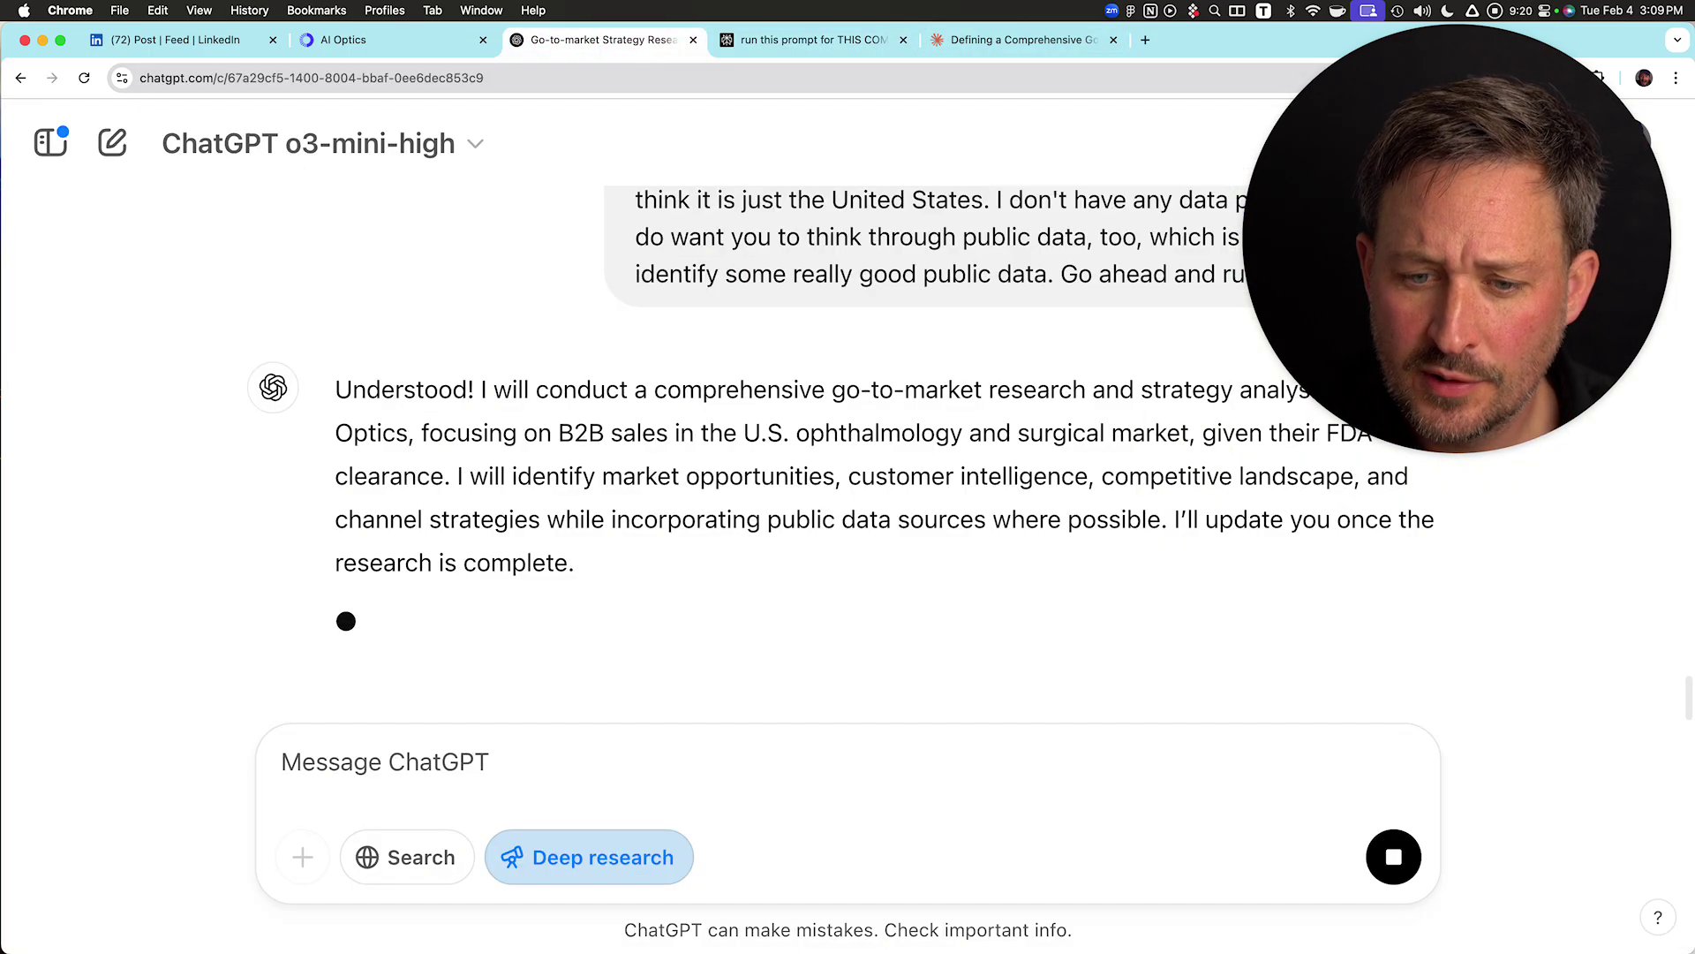
left_click(812, 40)
- Read the Market Opportunity in Primary Care section down to Implementation Requirements, highlighting part of the screening gap text
scroll(777, 530, "down", 1)
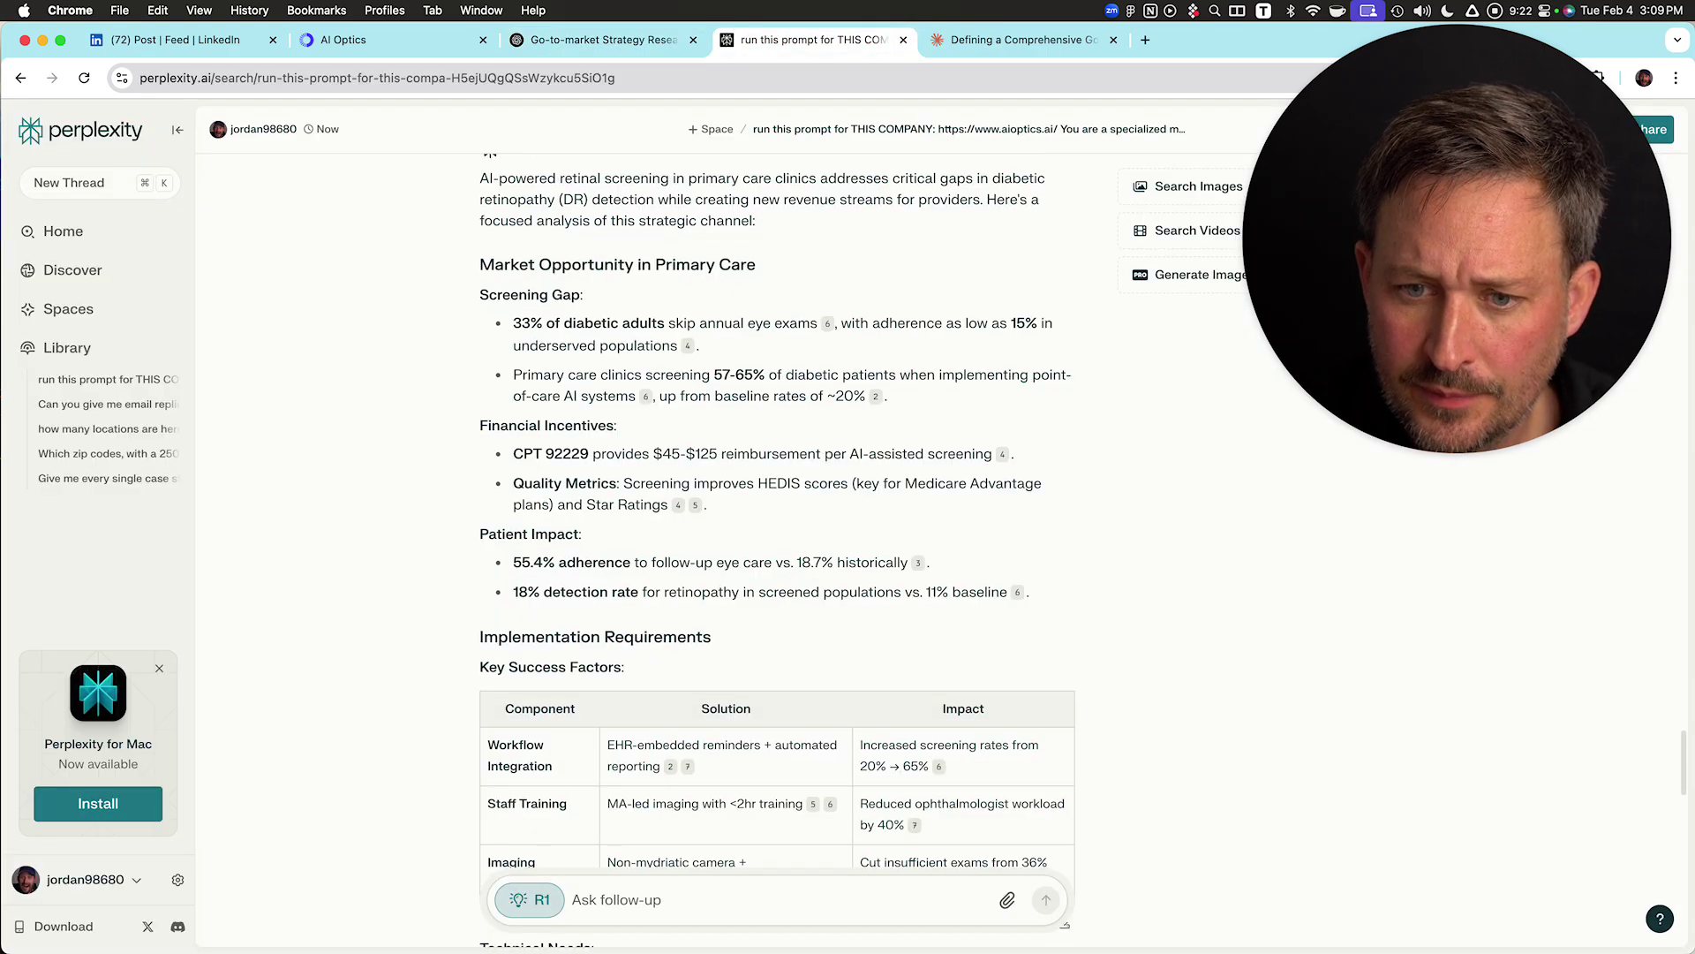
scroll(777, 530, "down", 3)
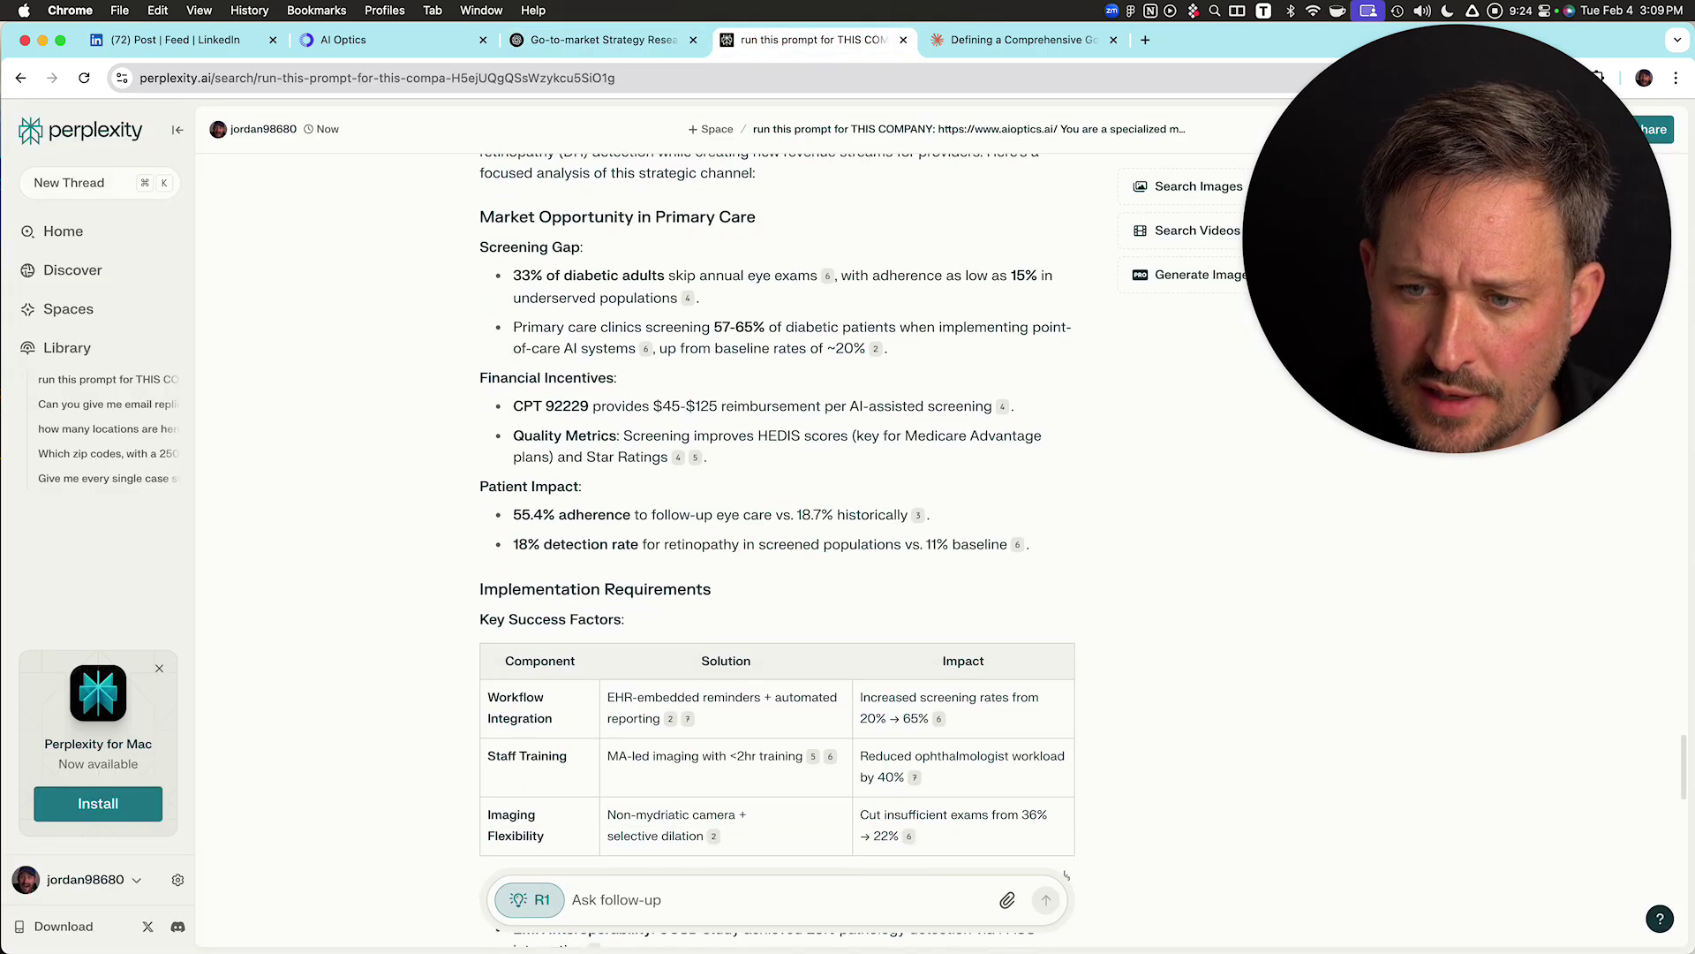
scroll(777, 530, "down", 3)
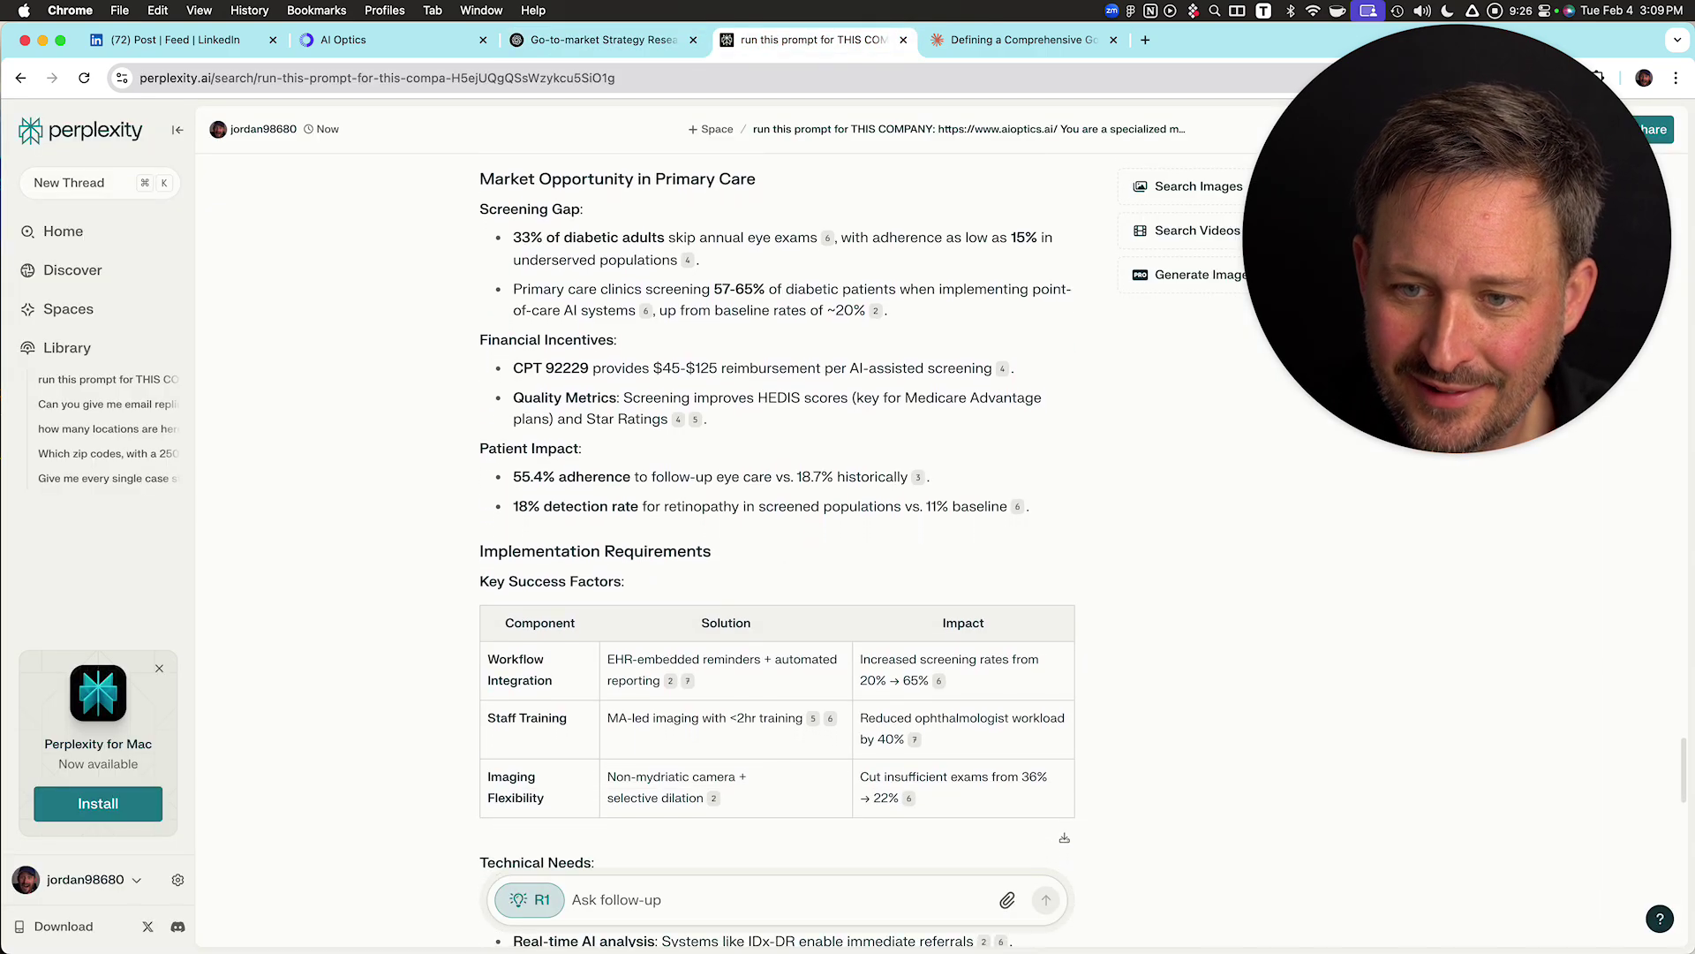
left_click_drag(567, 244, 858, 243)
scroll(777, 530, "down", 5)
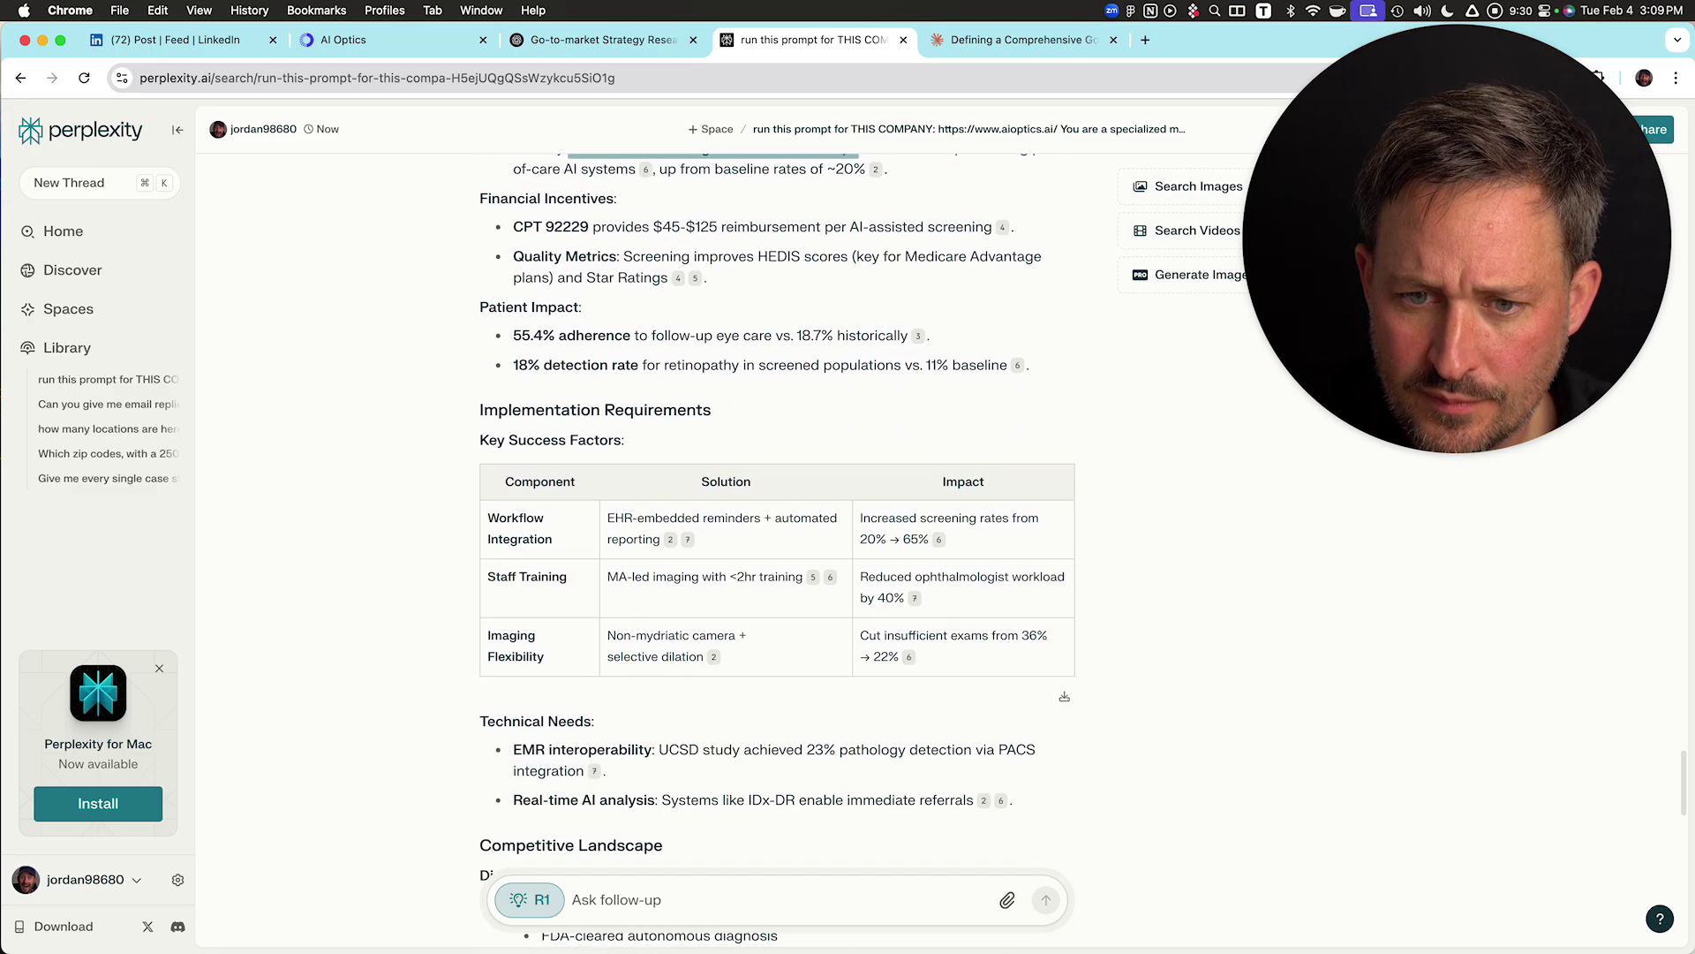
scroll(777, 530, "down", 1)
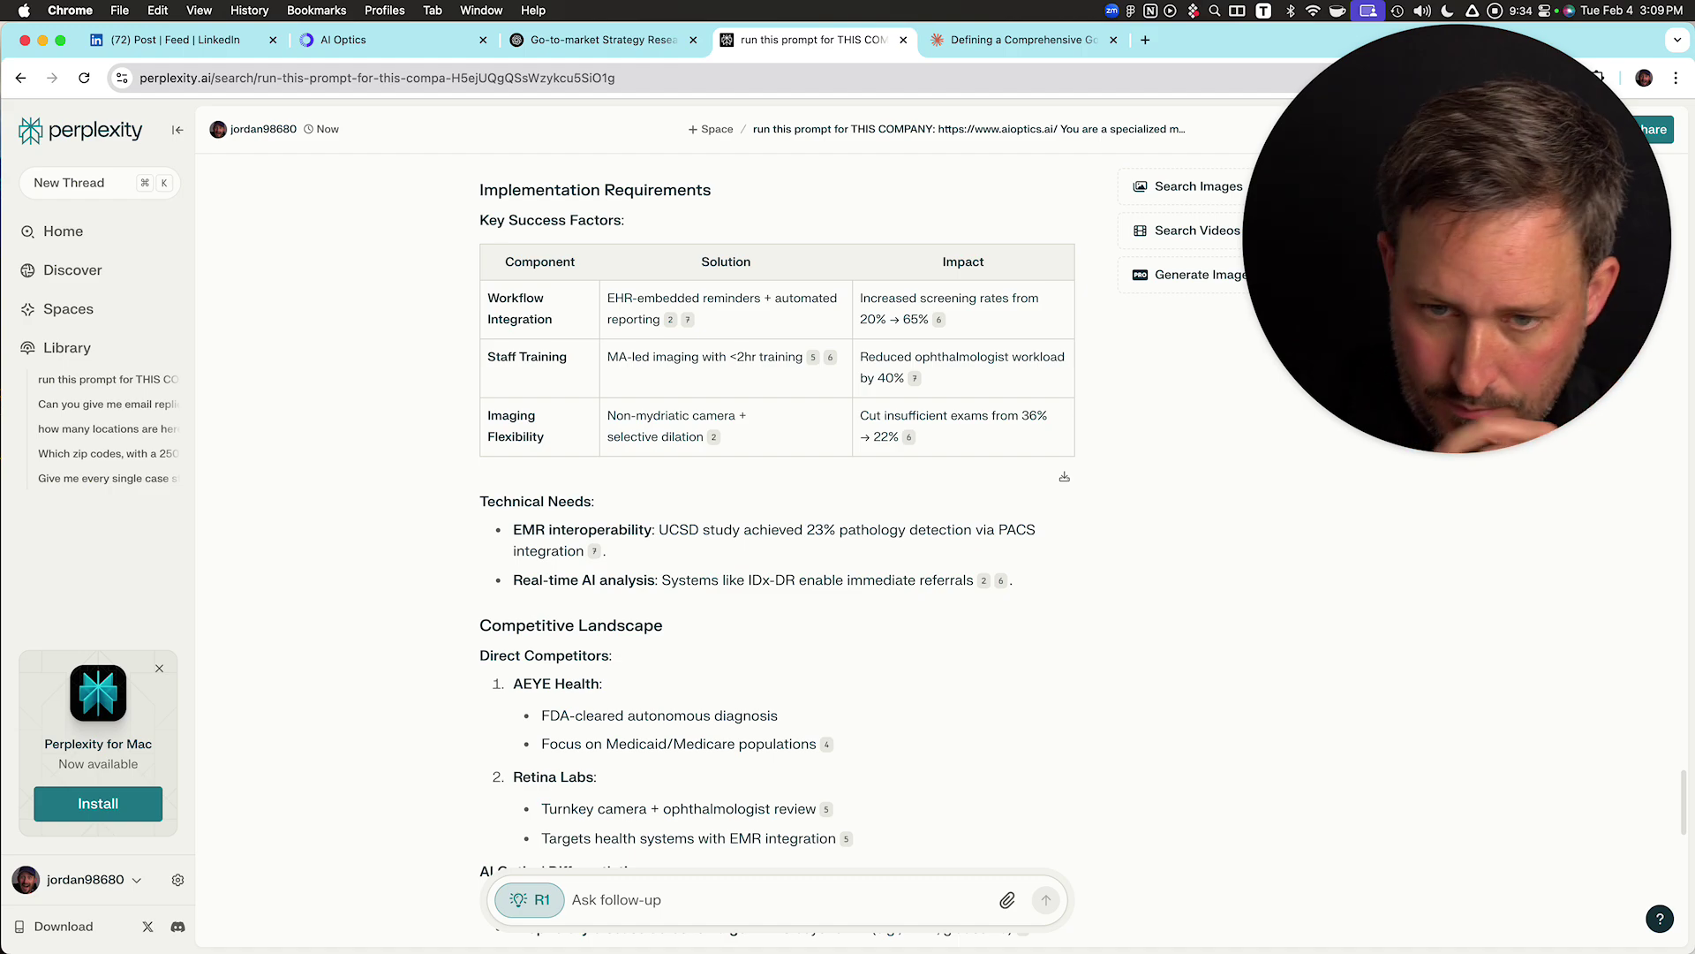
- Examine the Key Success Factors table, highlighting its component rows and the Imaging Flexibility impact
left_click_drag(487, 298, 717, 436)
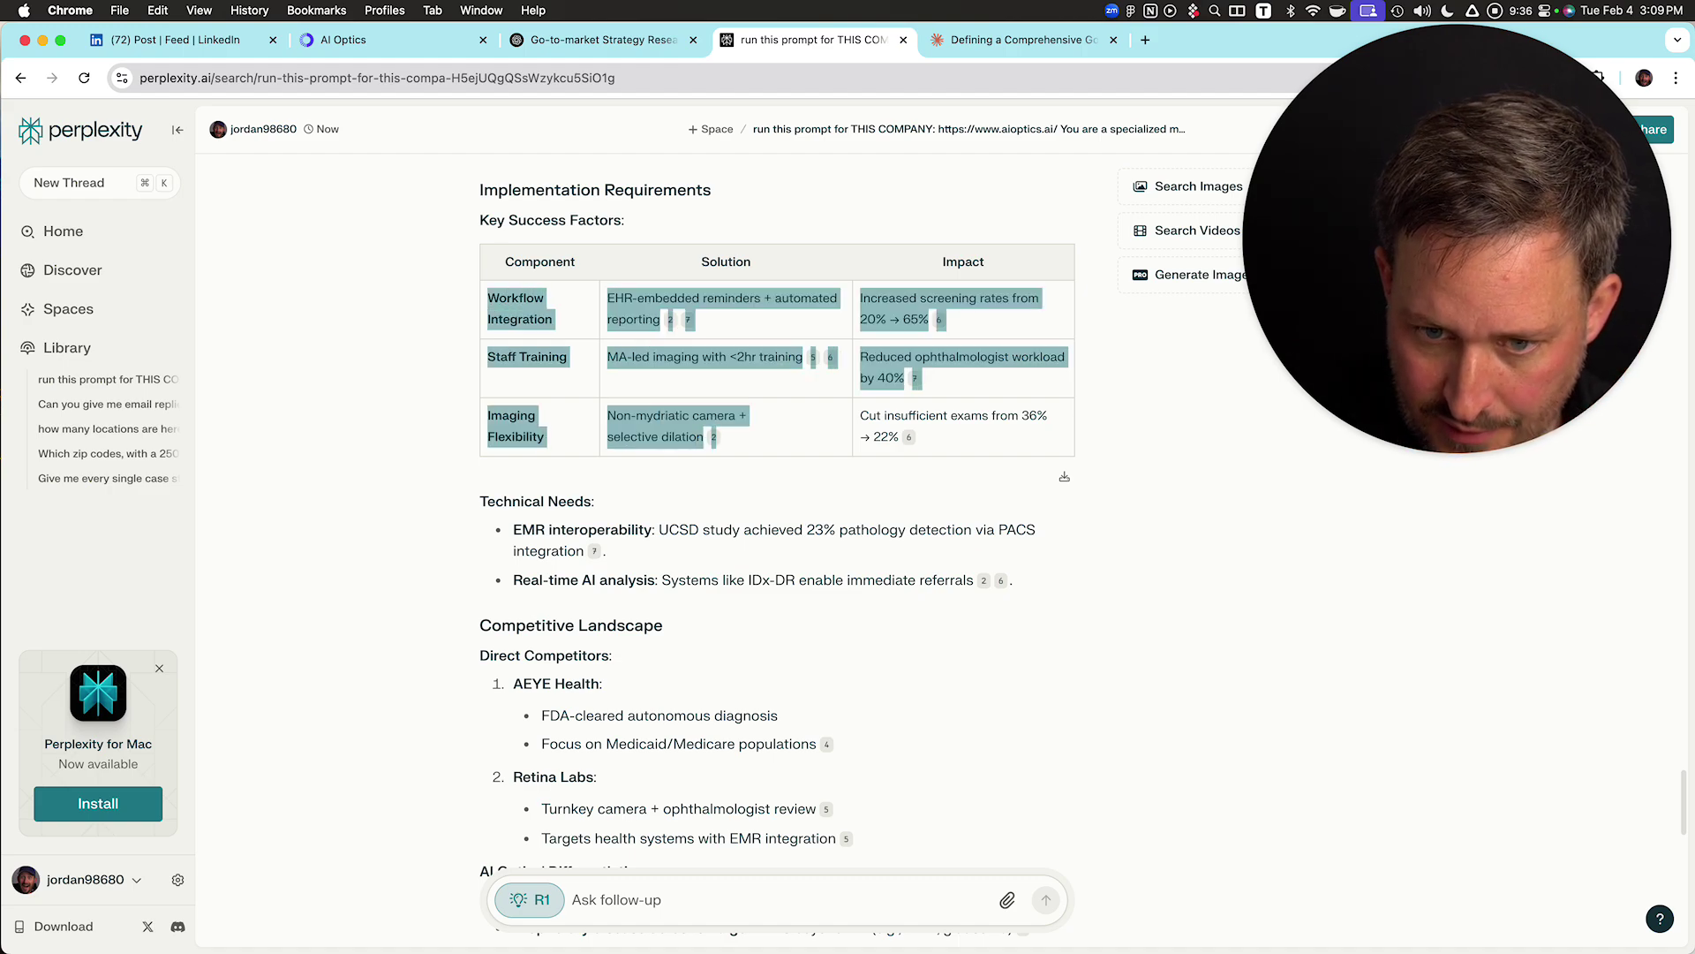
left_click(751, 436)
left_click_drag(488, 298, 913, 437)
left_click(918, 438)
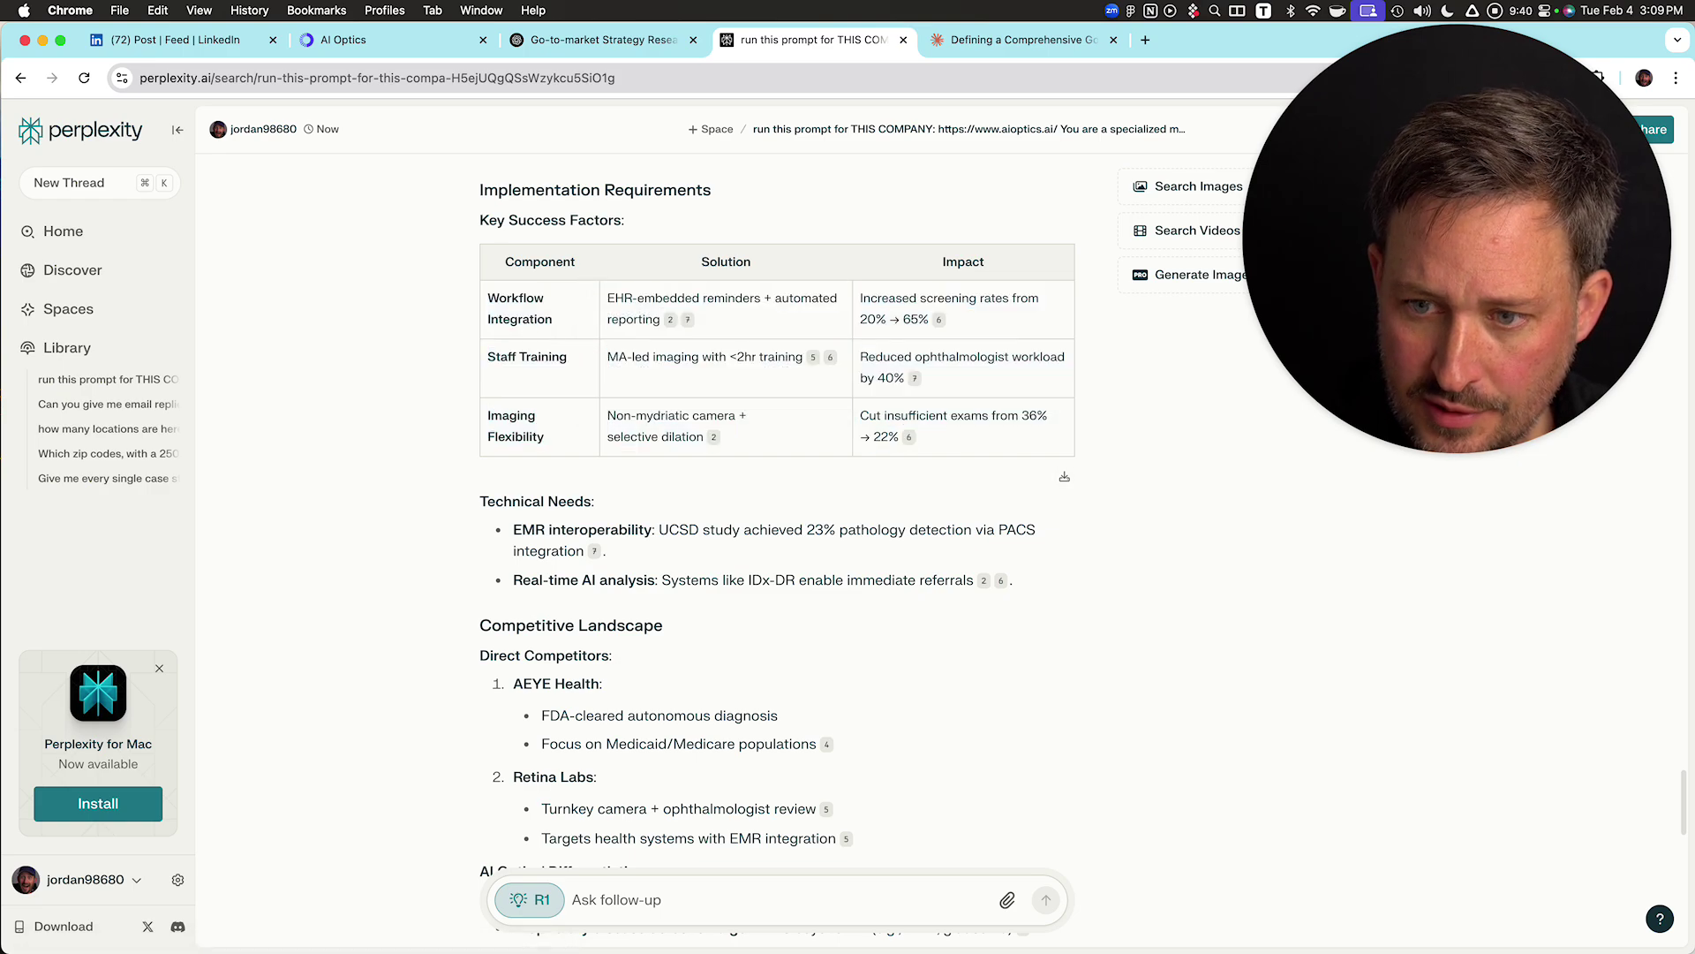
left_click_drag(861, 357, 912, 437)
- Look back over the primary care findings and read the Technical Needs and Competitive Landscape sections
scroll(777, 547, "down", 3)
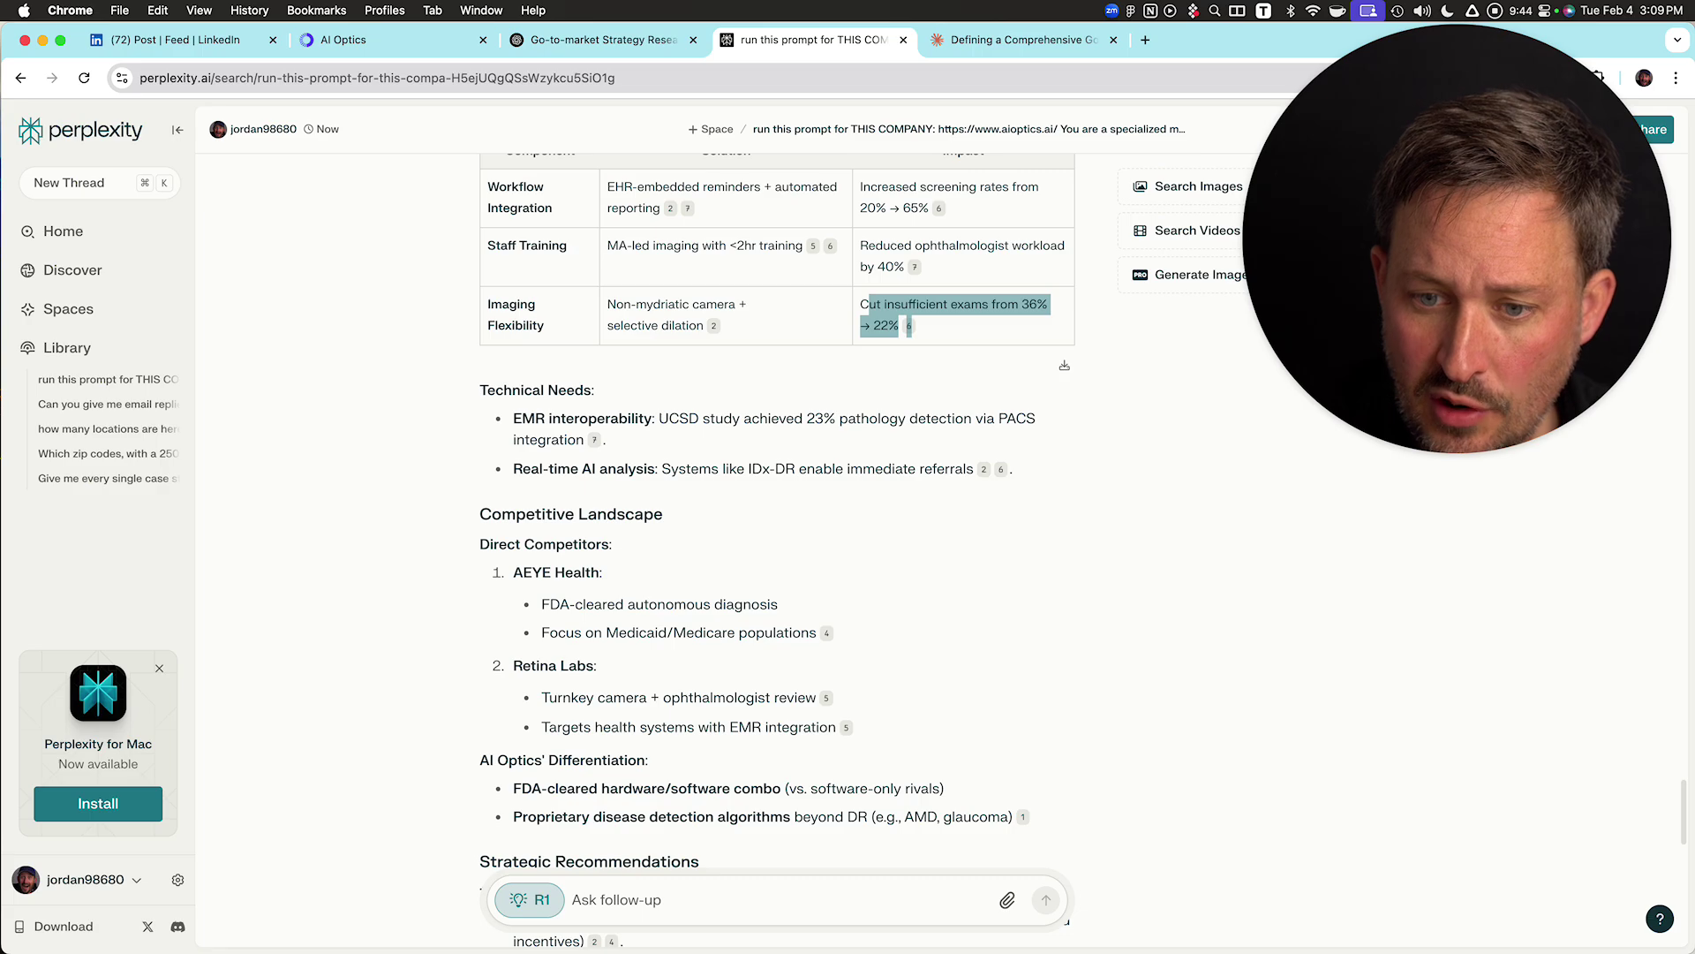
scroll(777, 547, "up", 6)
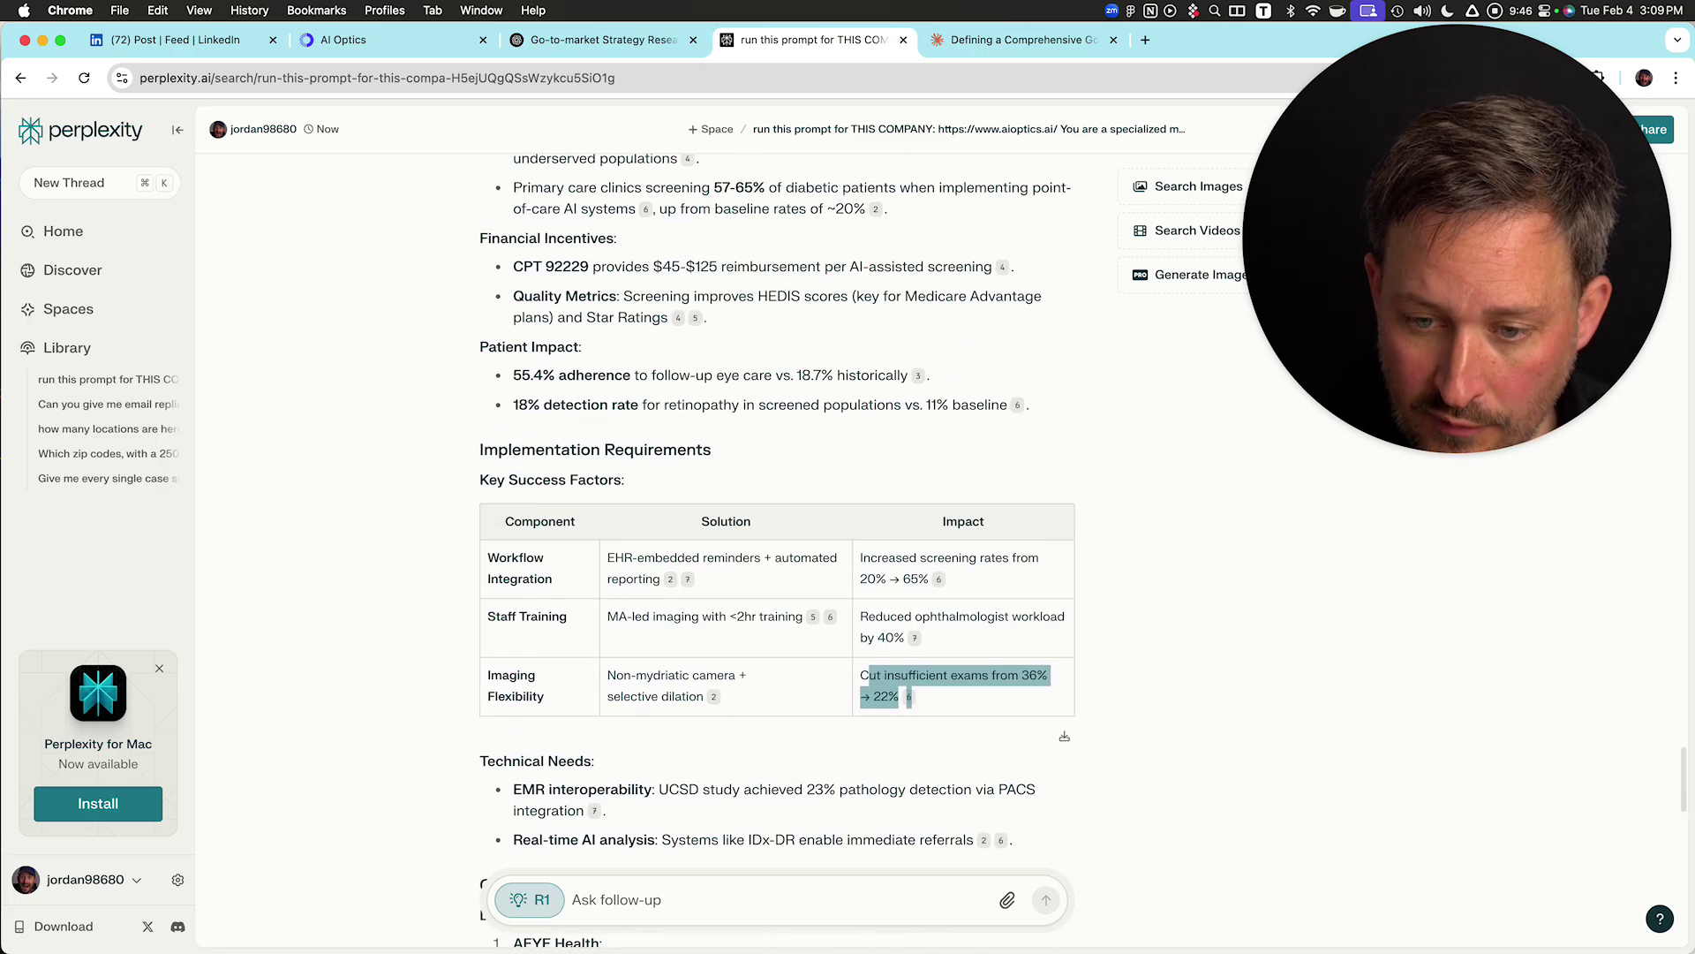
scroll(777, 547, "down", 7)
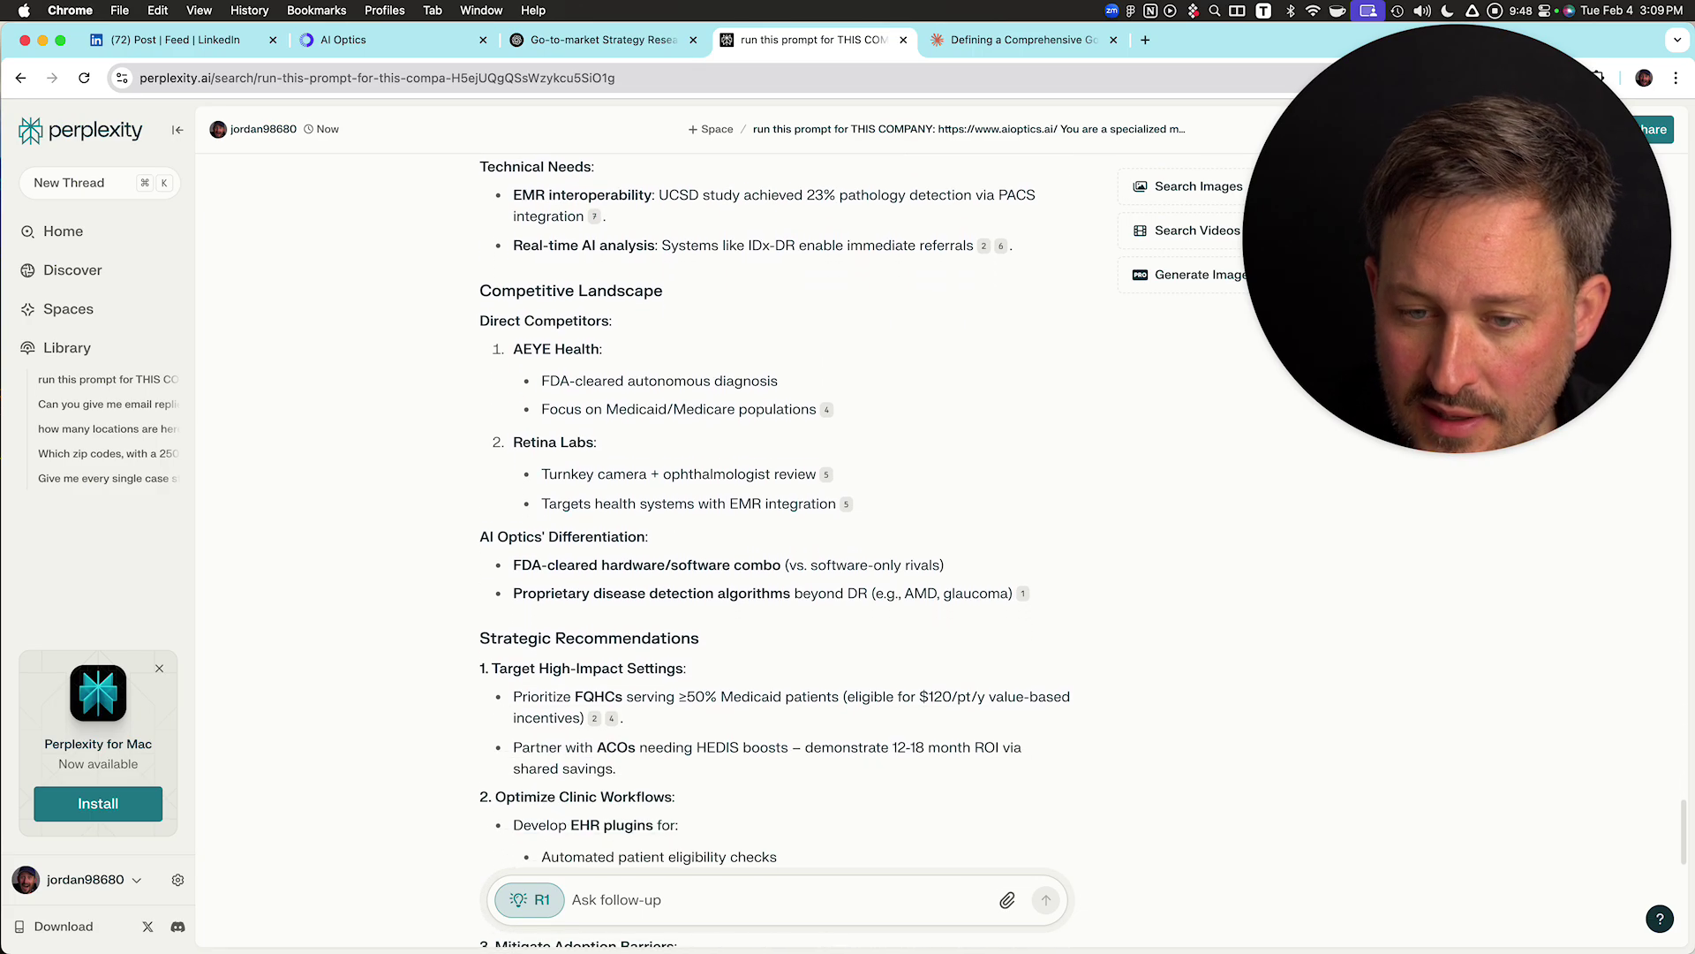
- Read the Strategic Recommendations to the end of the answer, highlighting the clinical validation text under Evidence-Based Marketing
scroll(777, 547, "down", 8)
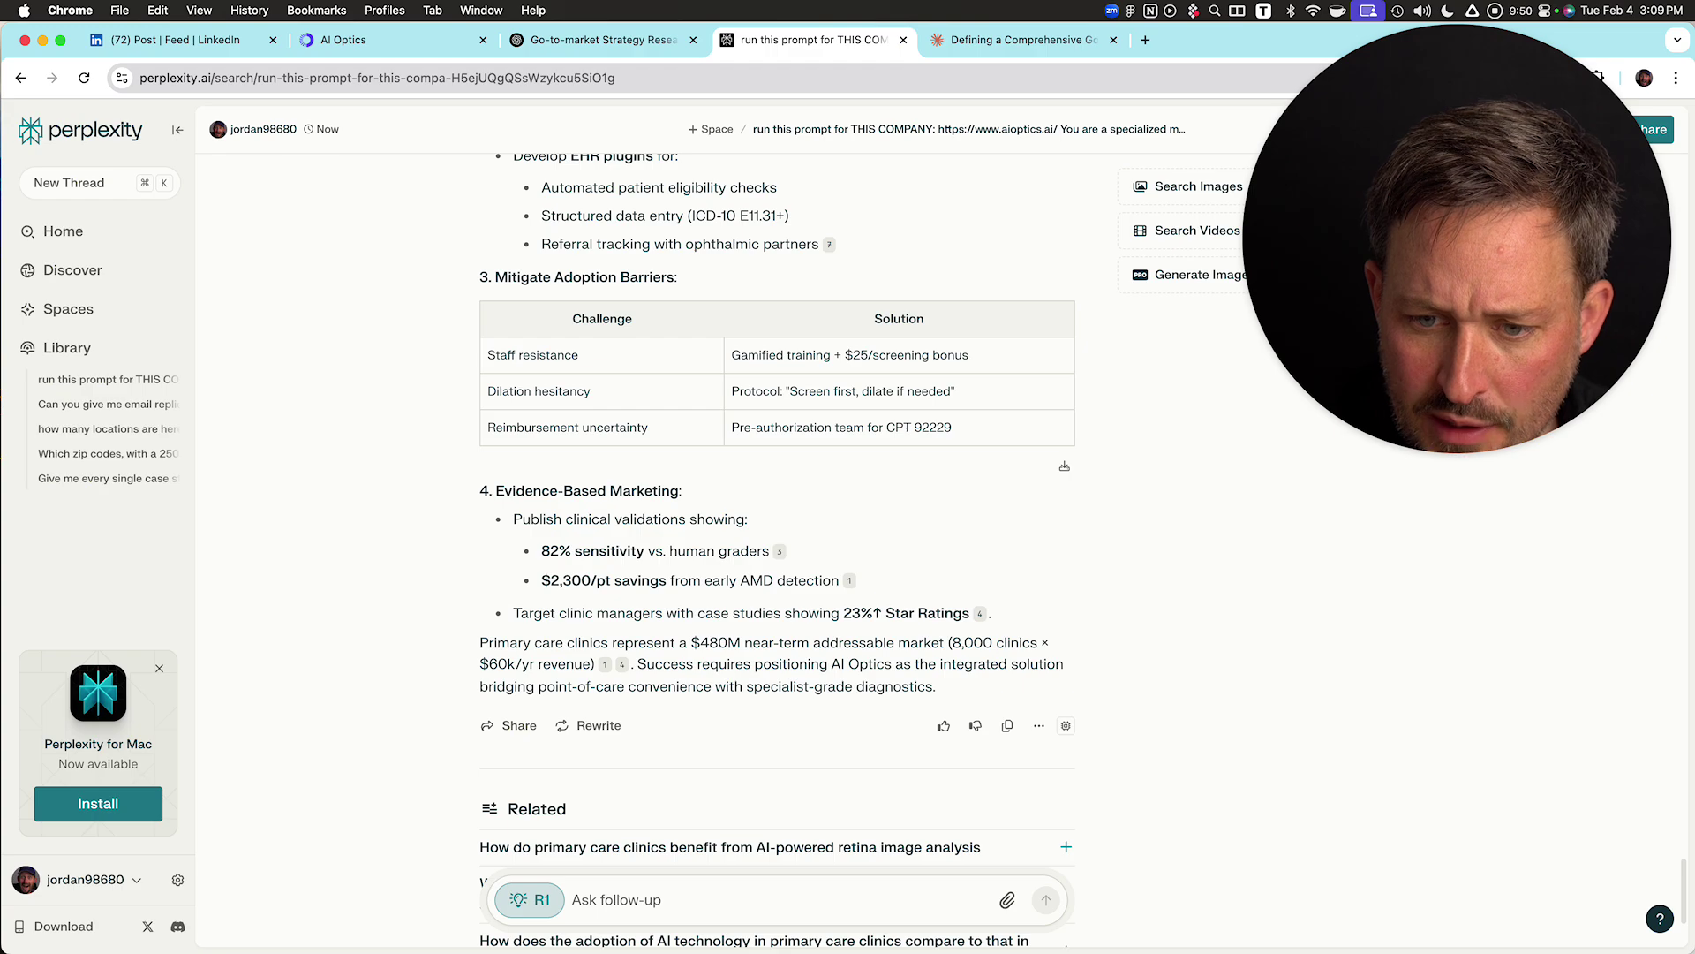
left_click_drag(522, 519, 708, 551)
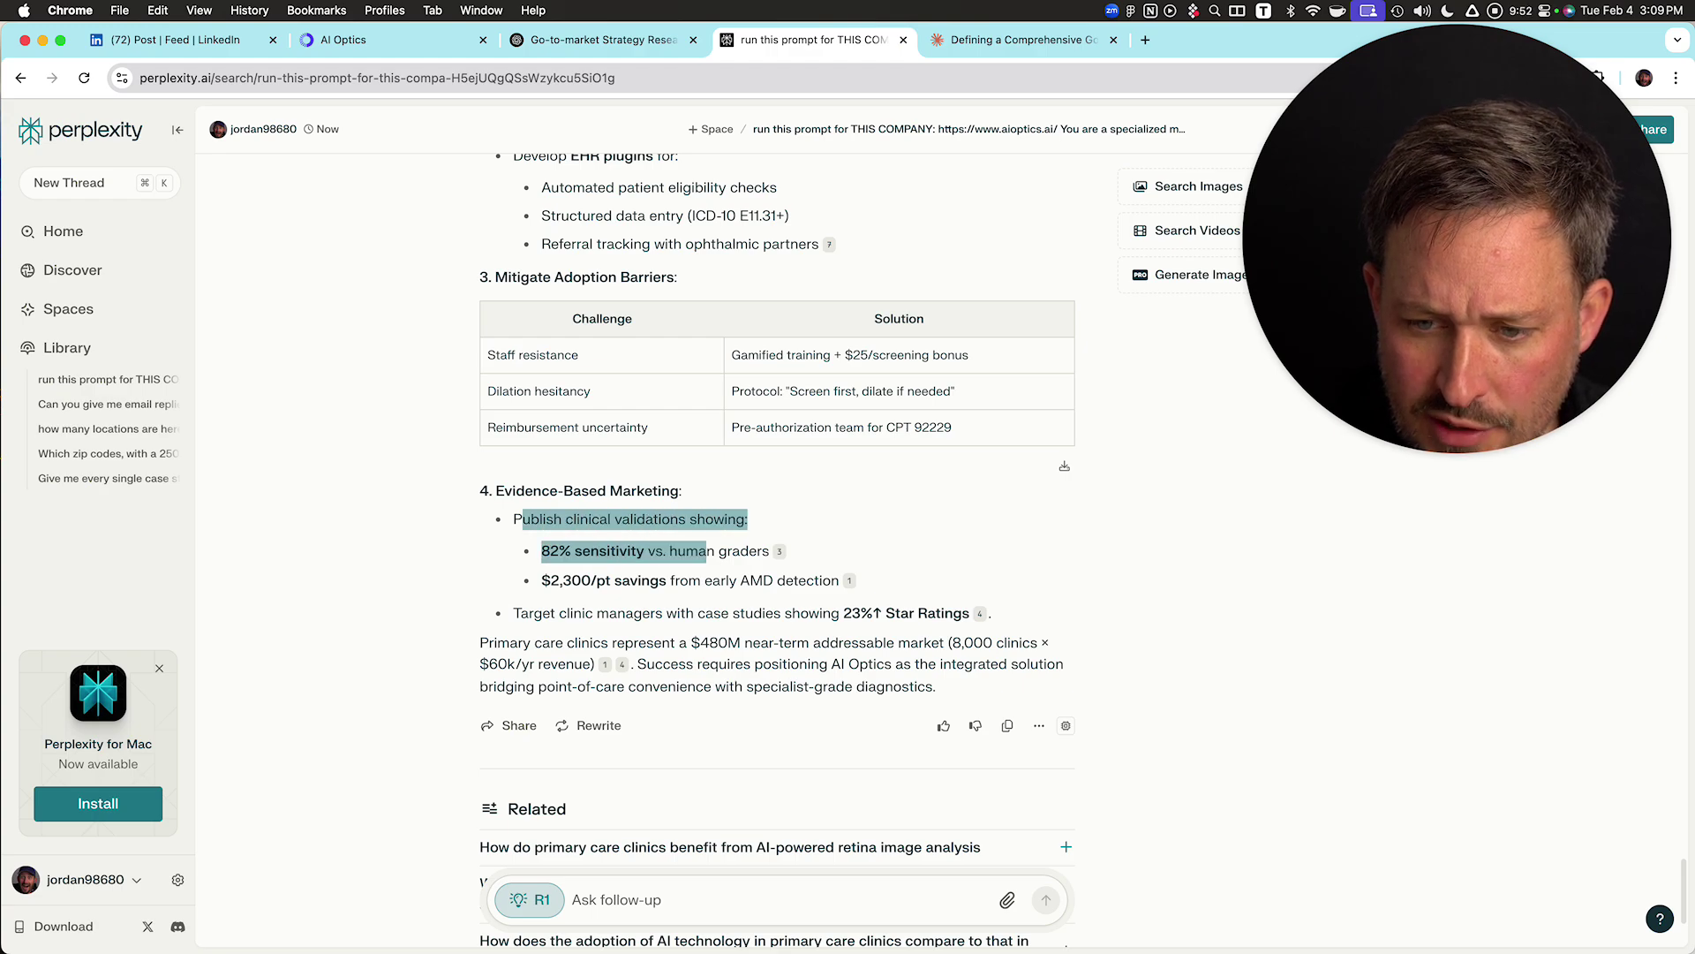
left_click(707, 552)
scroll(777, 512, "down", 3)
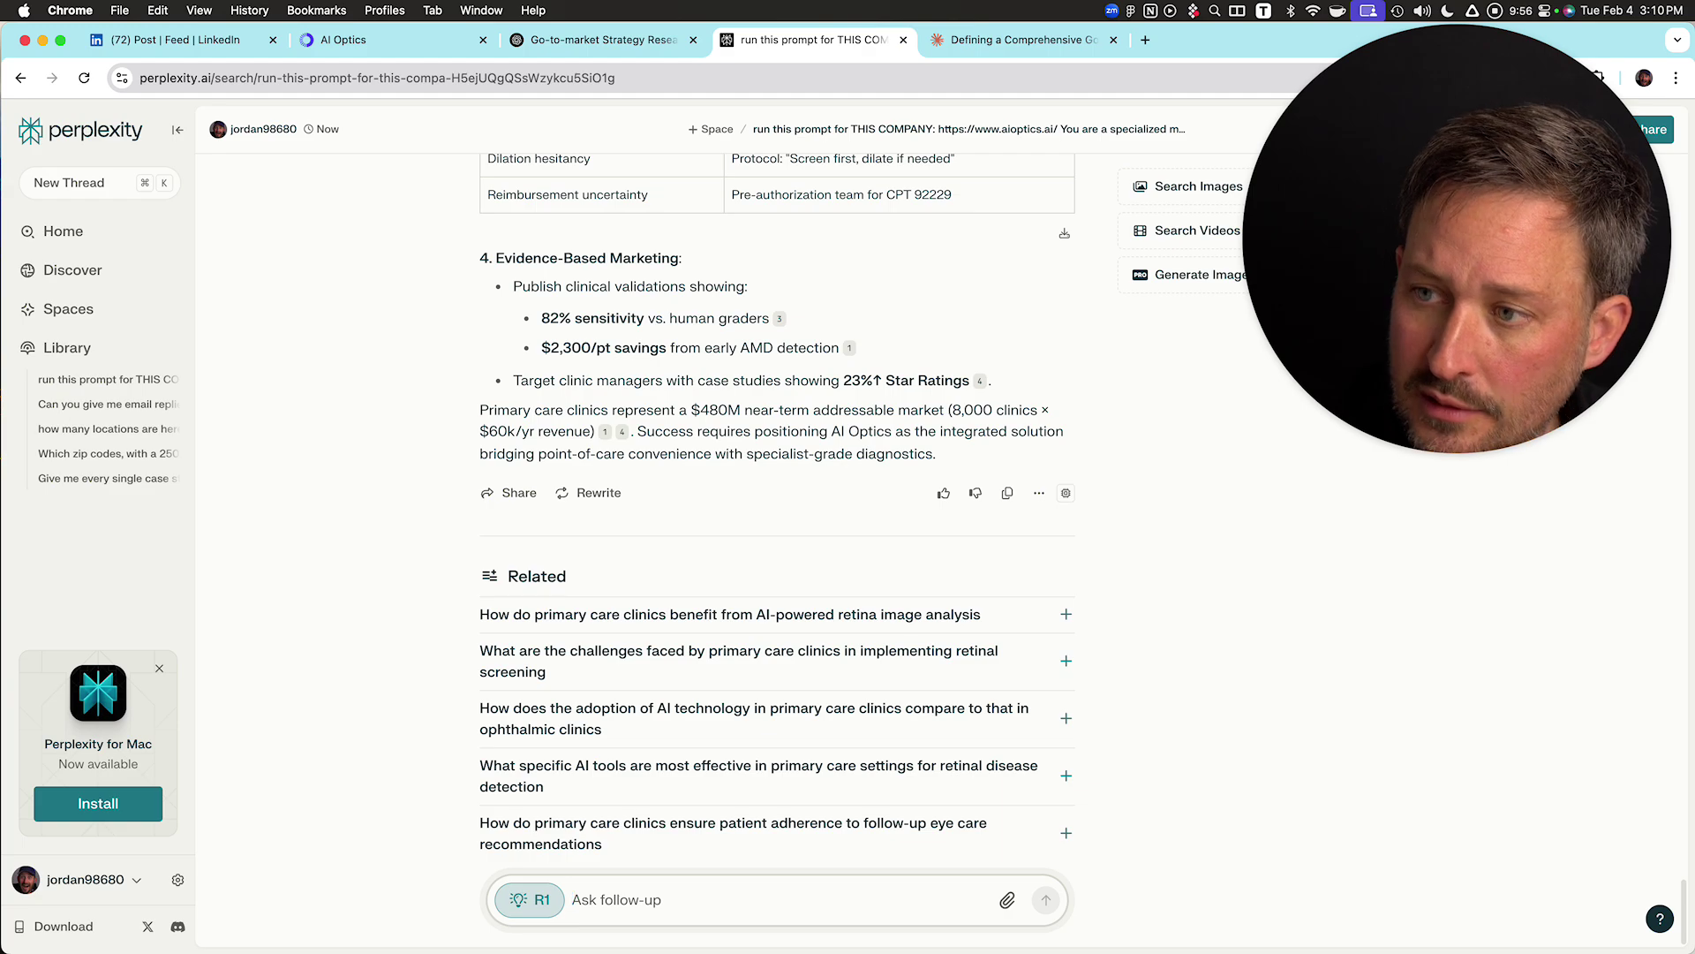
- Dictate a follow-up asking for pain point inversions and public data for targeting these companies, append the Blueprint SAT Method evaluation framework, and submit it
key("ctrl+space")
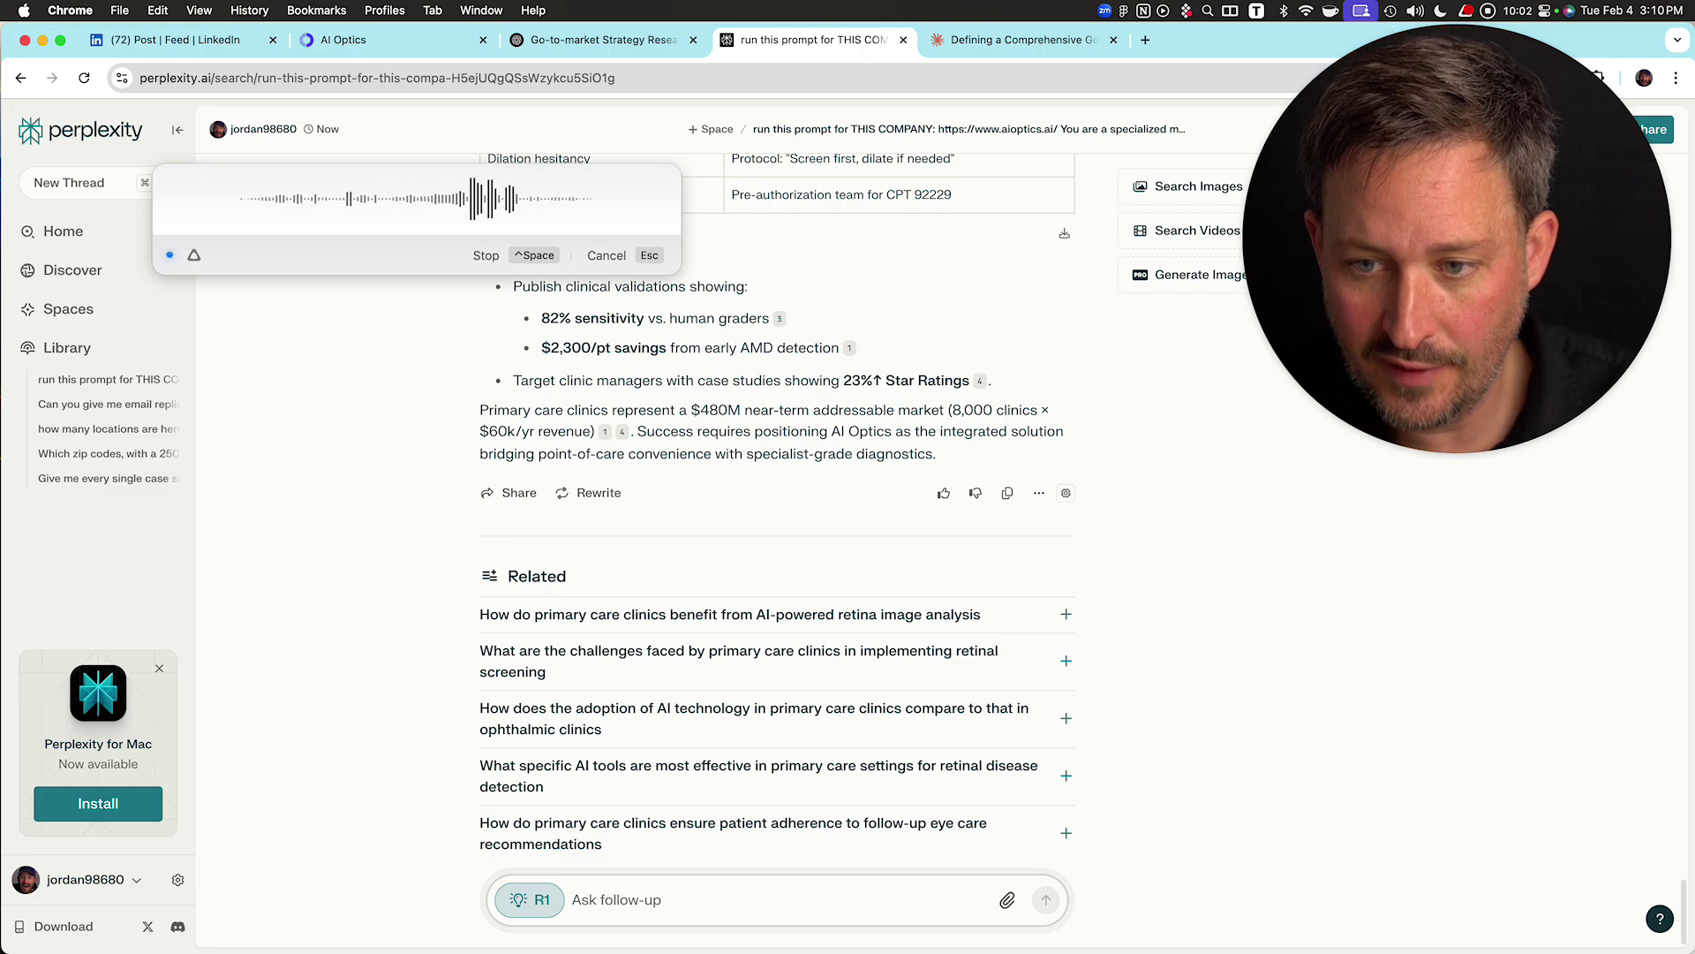
scroll(777, 512, "up", 1)
scroll(777, 530, "up", 15)
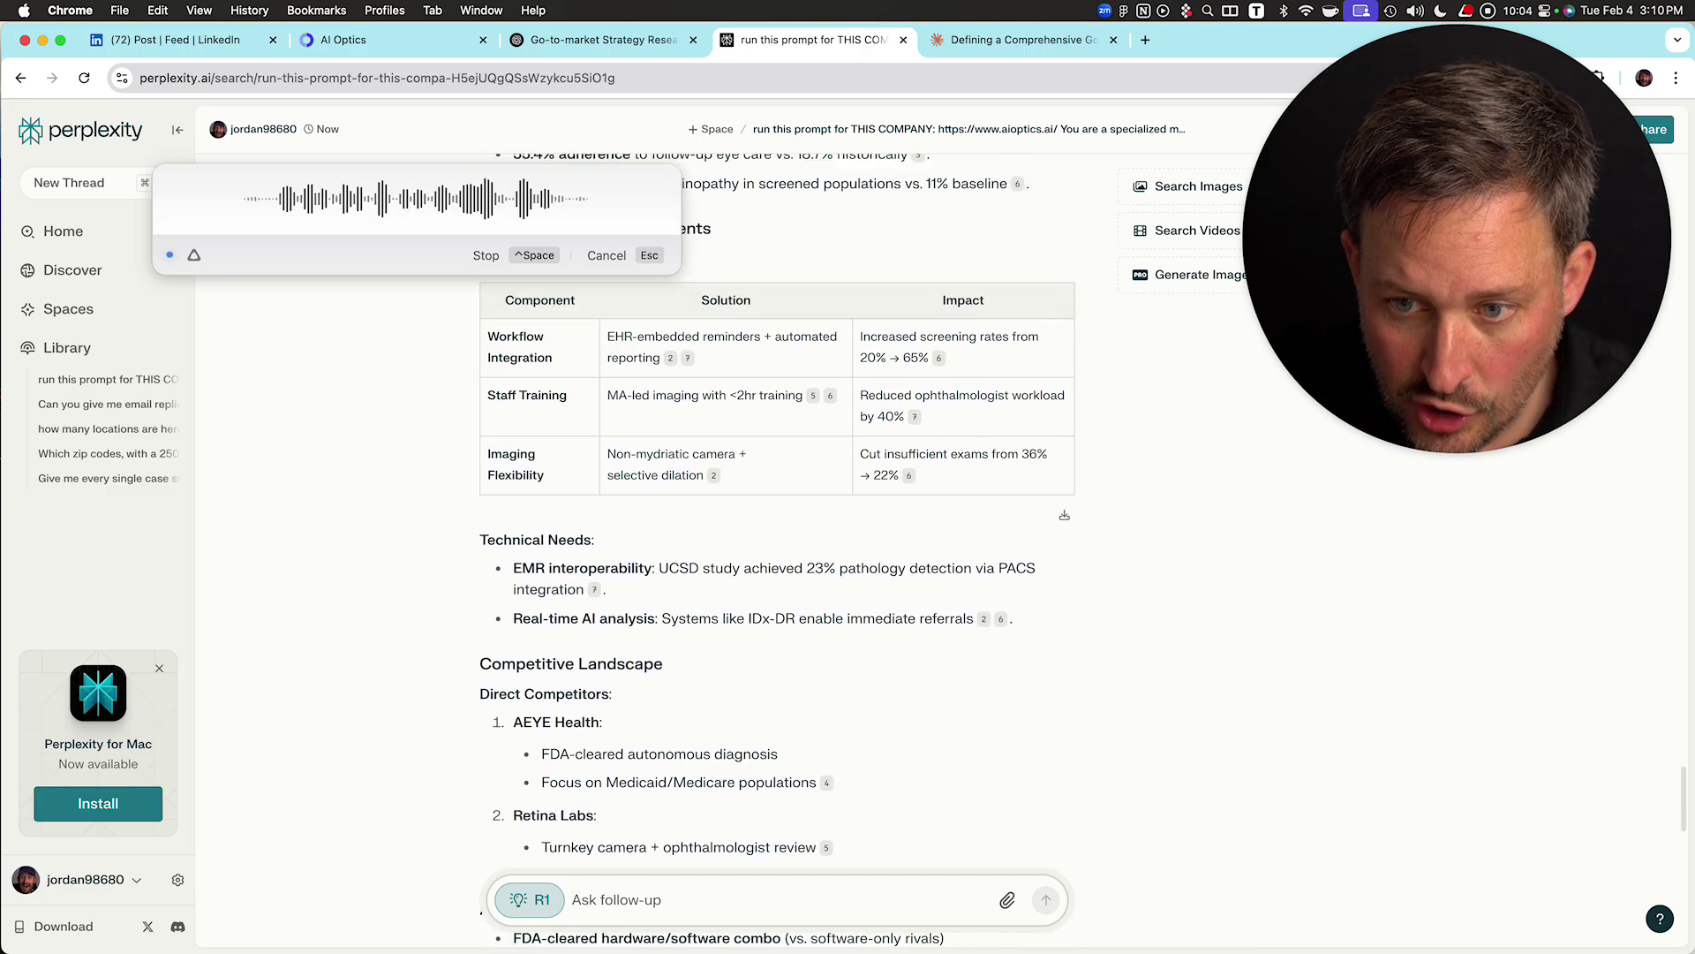
scroll(777, 530, "up", 1)
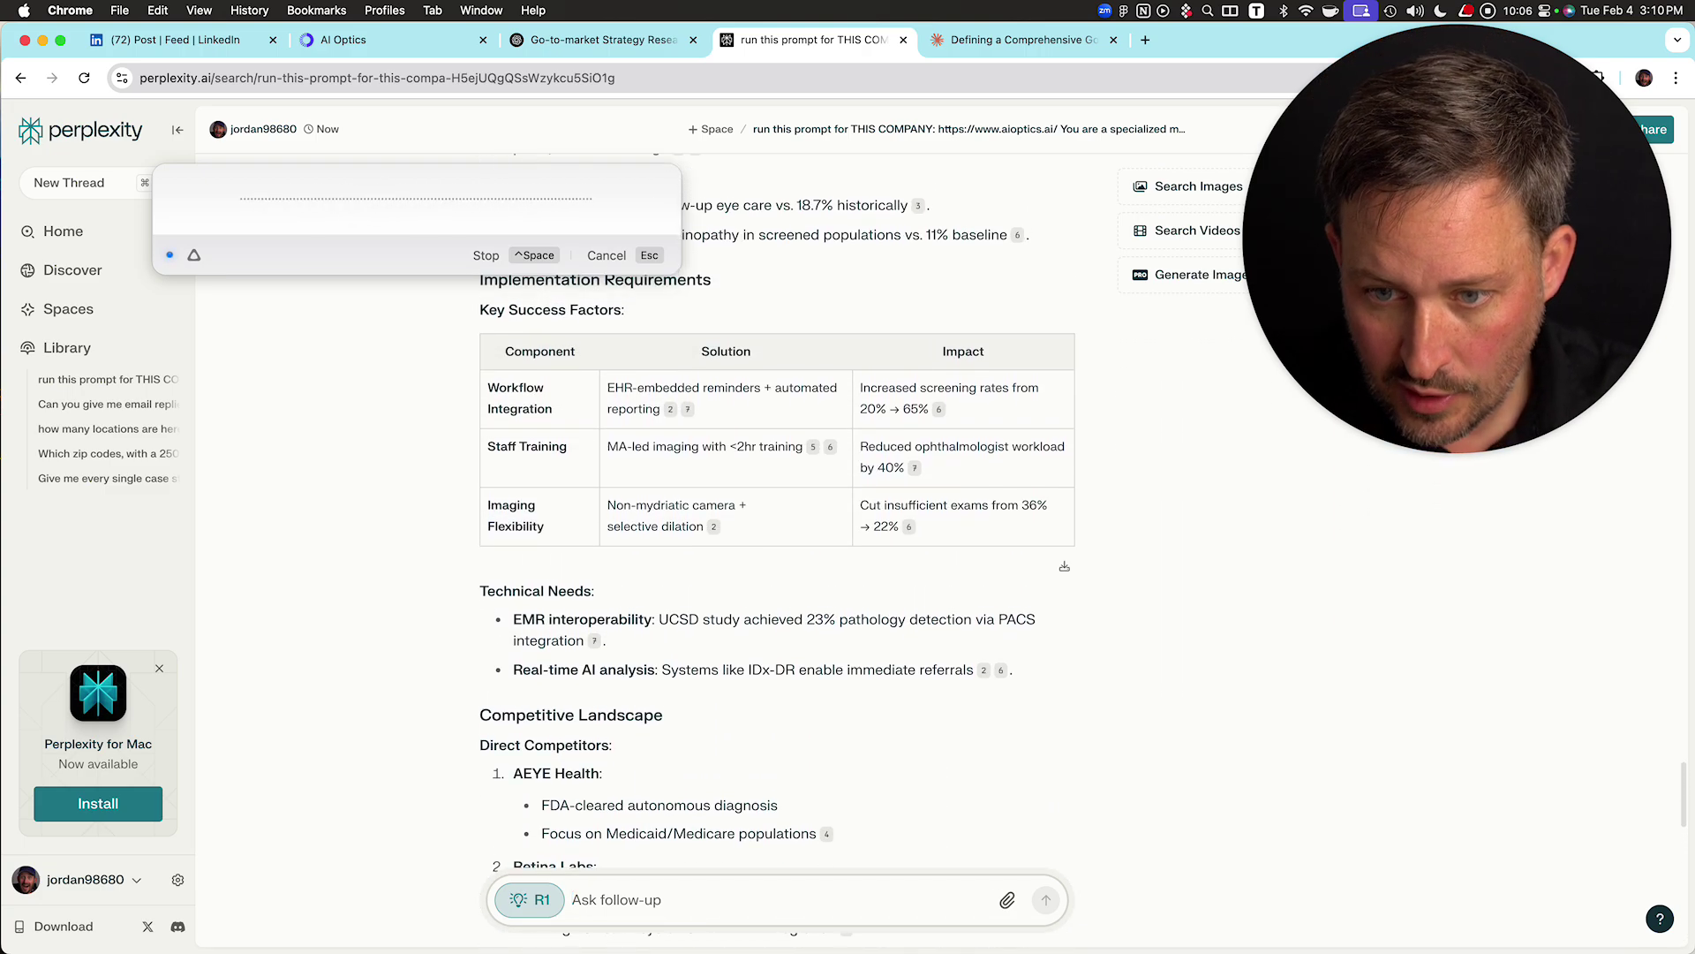
scroll(777, 529, "up", 1)
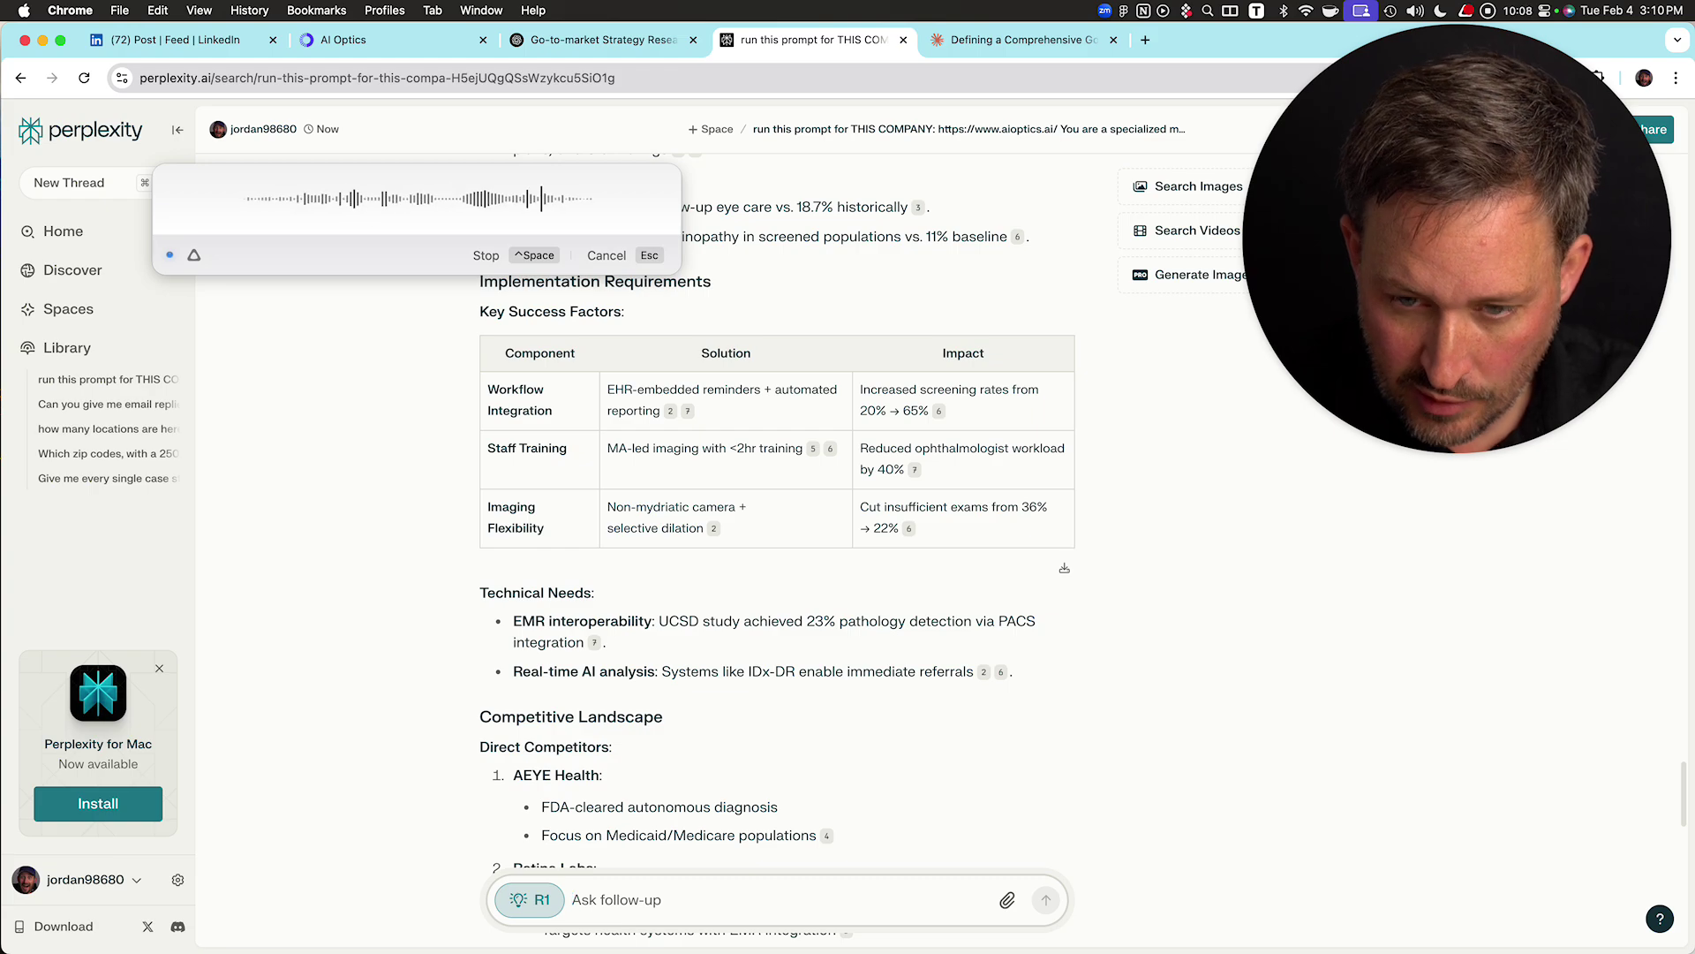
scroll(777, 529, "up", 1)
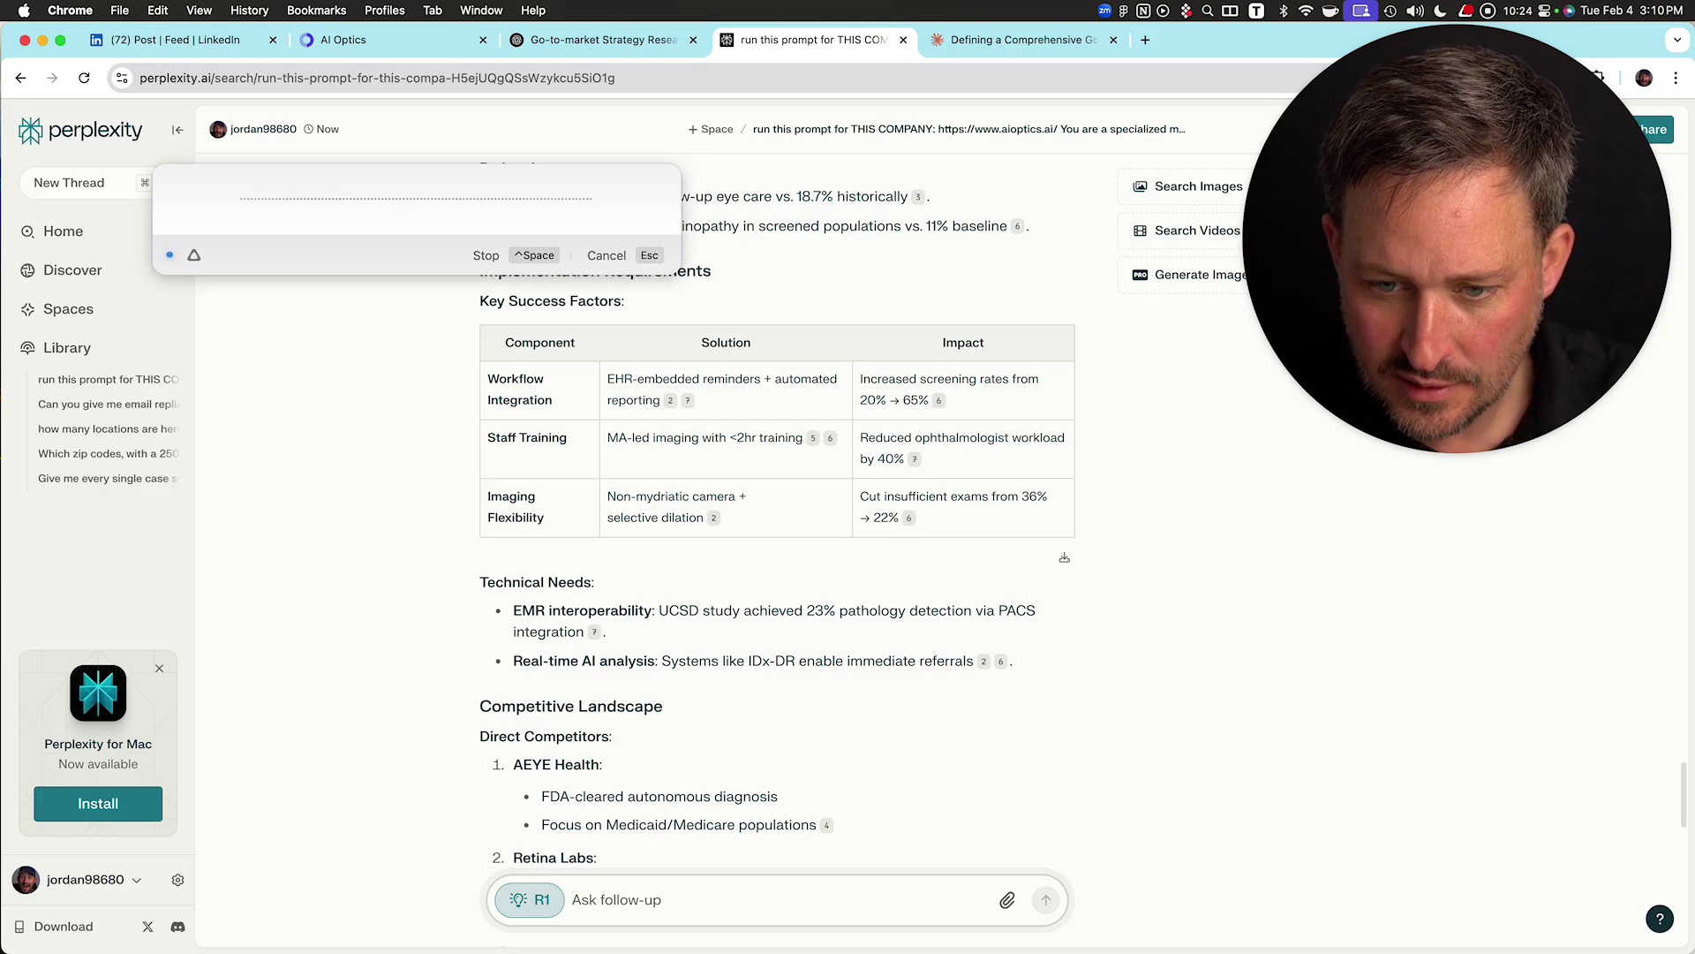
scroll(777, 547, "up", 3)
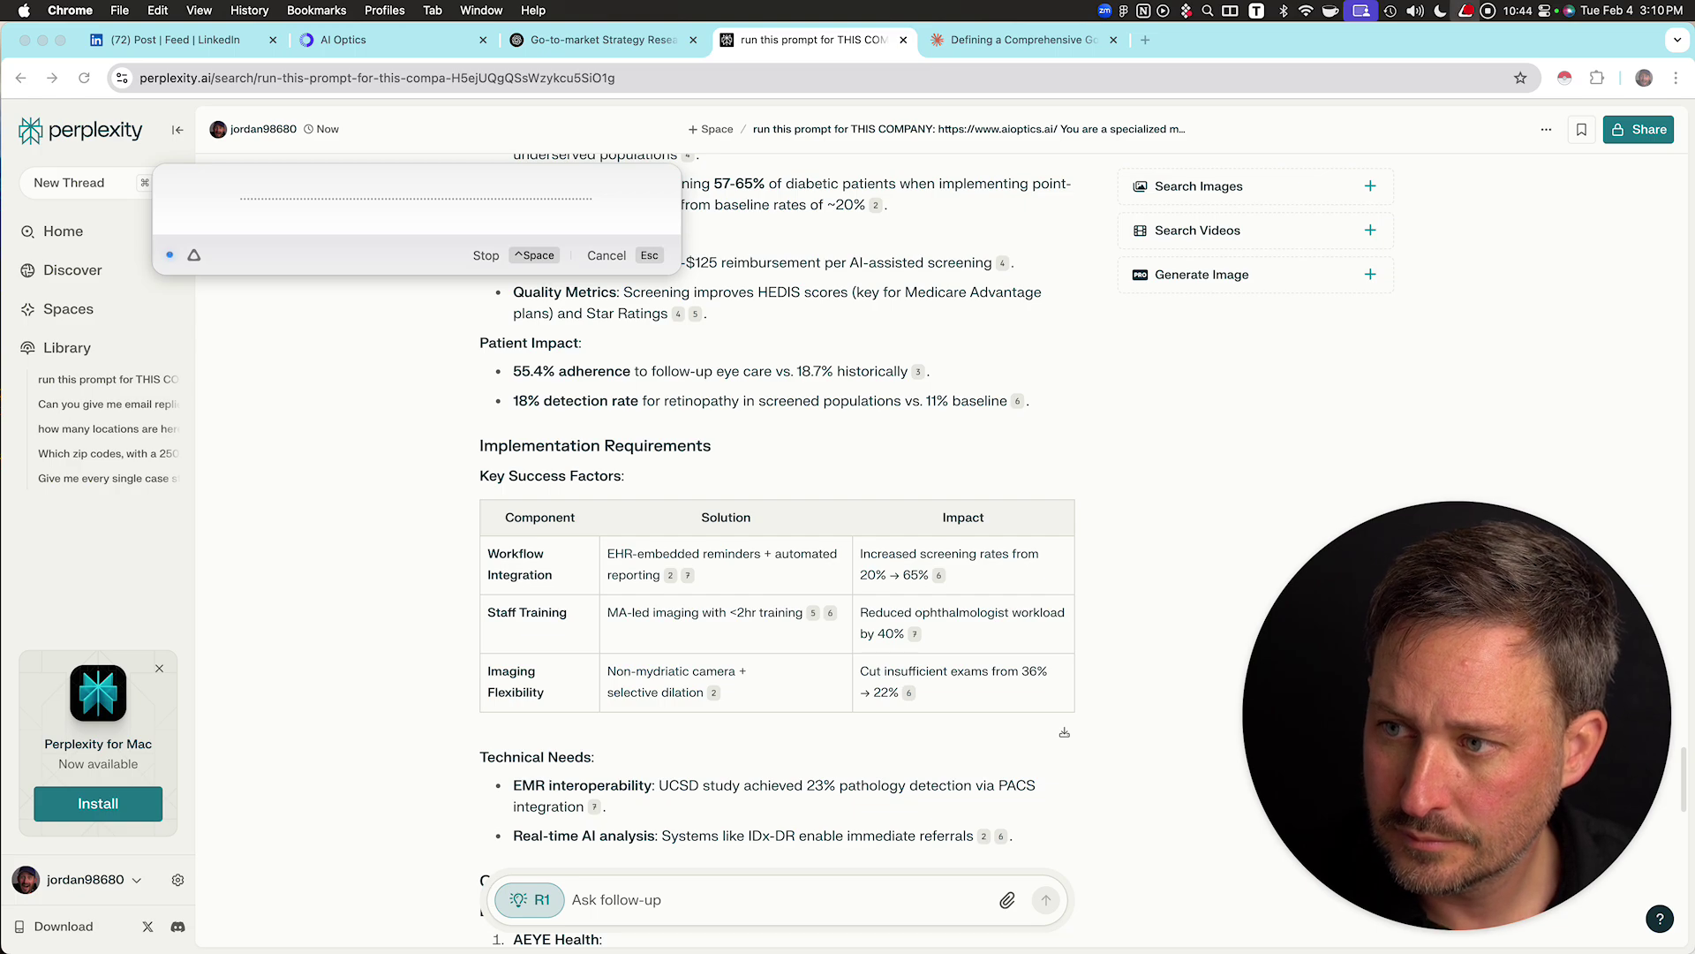
key("ctrl+space")
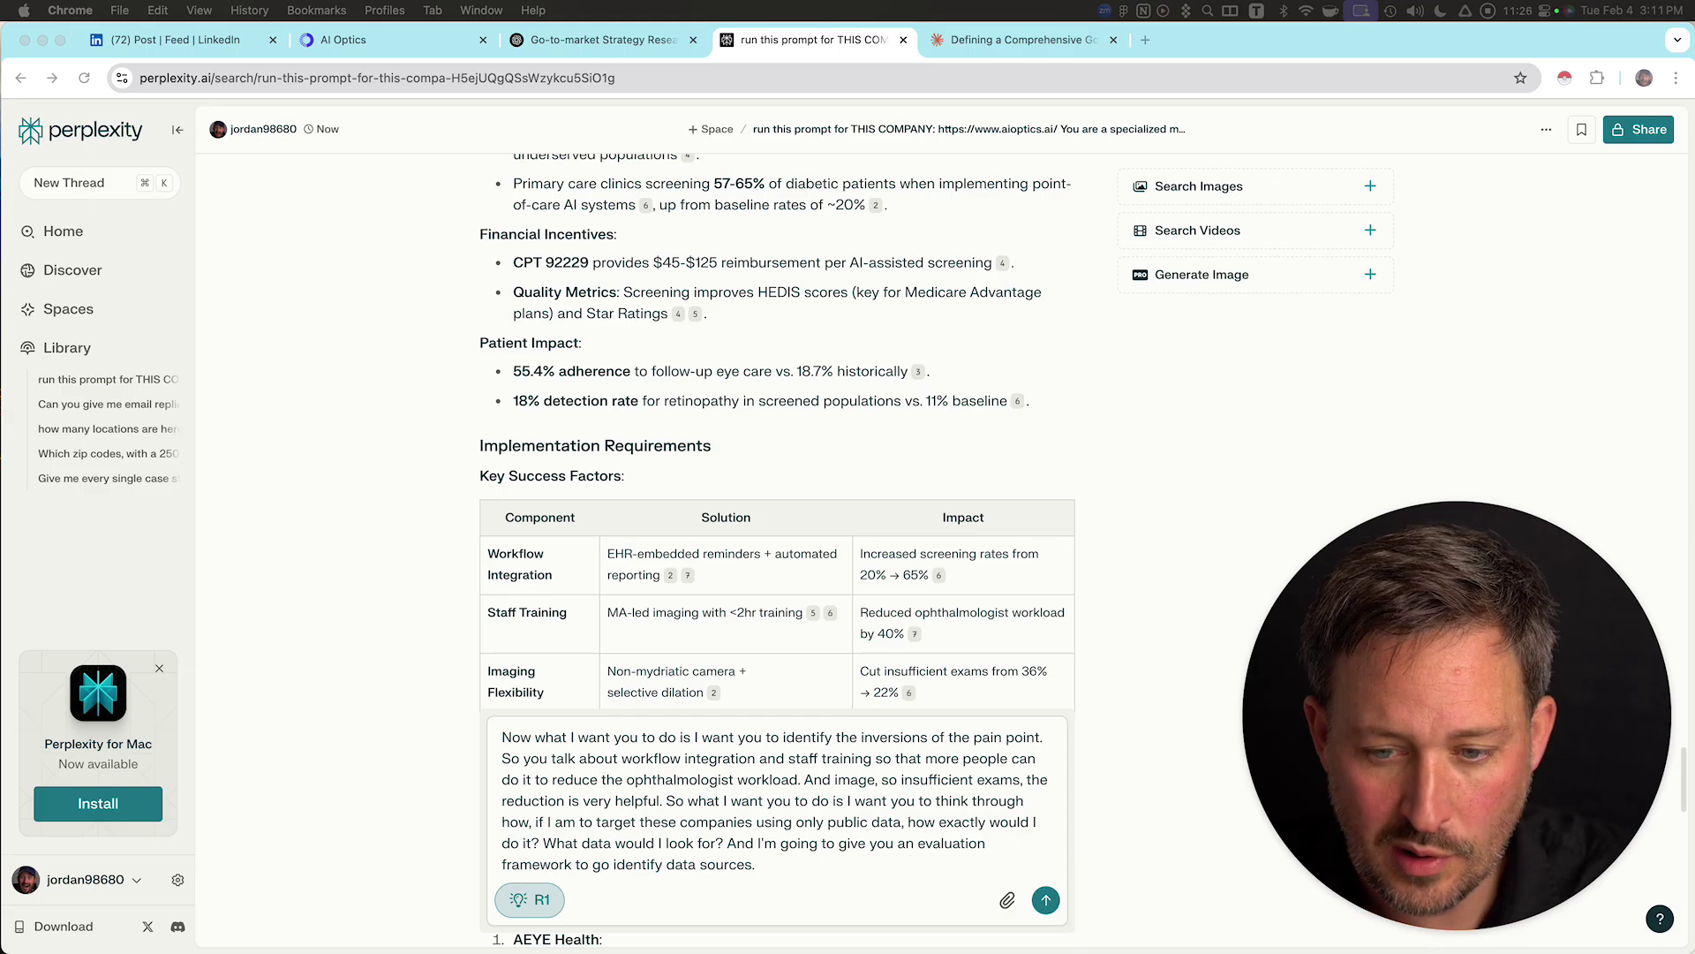
key("super+v")
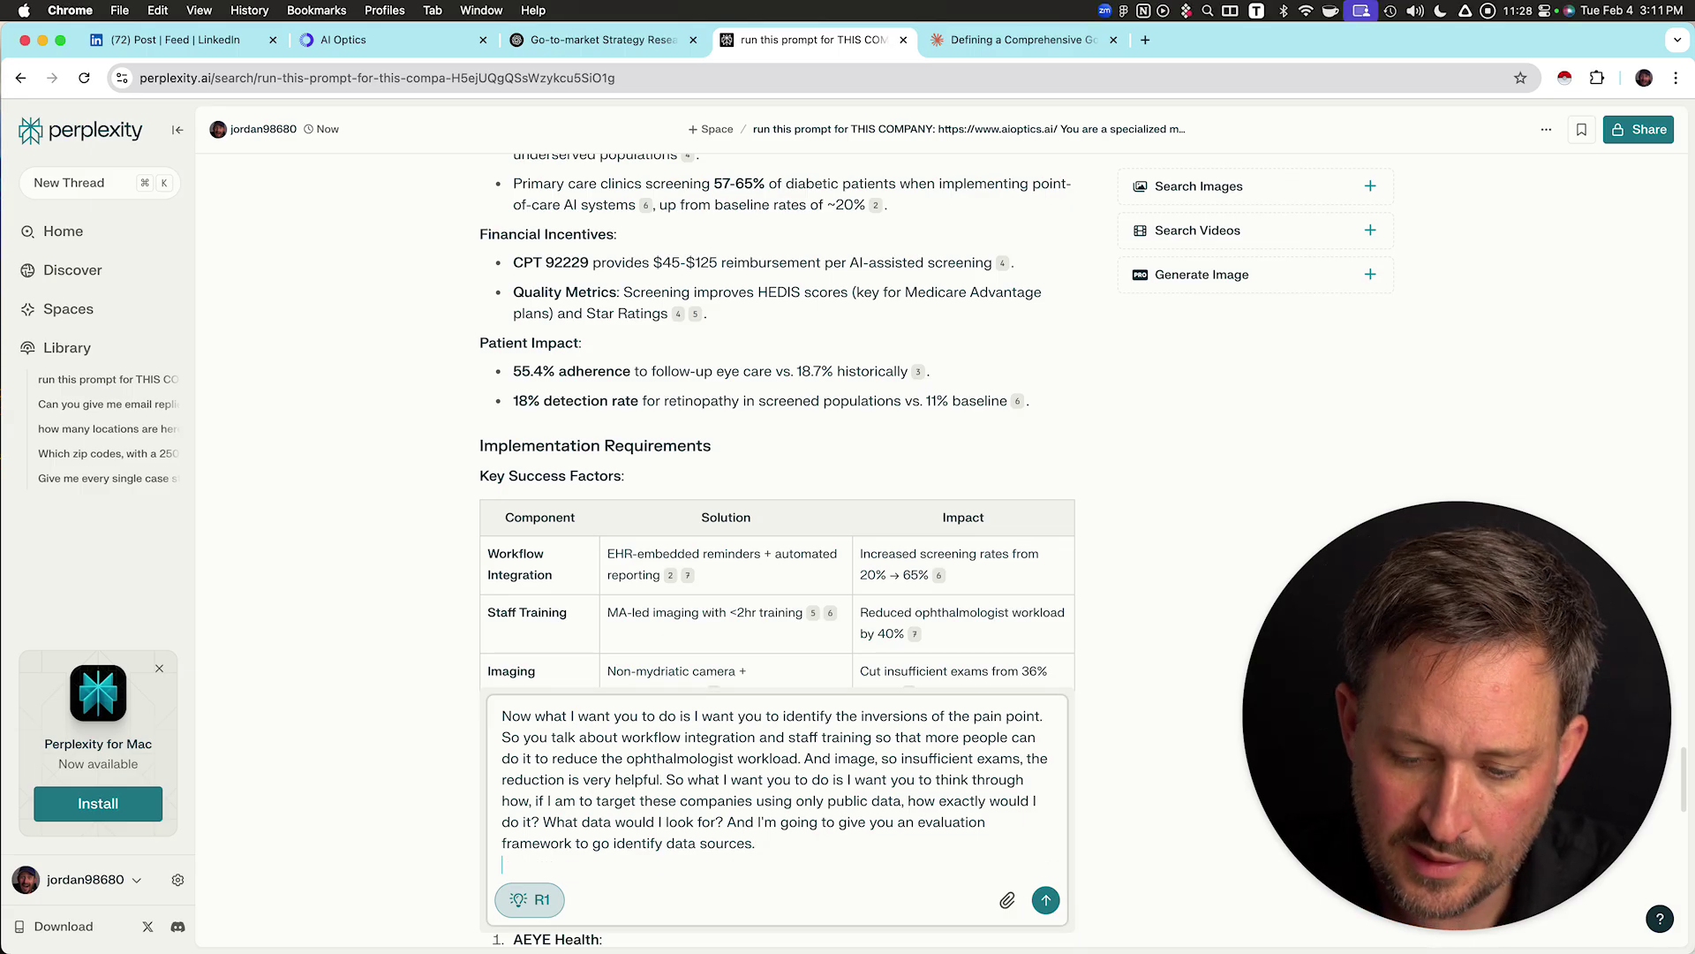
key("Return")
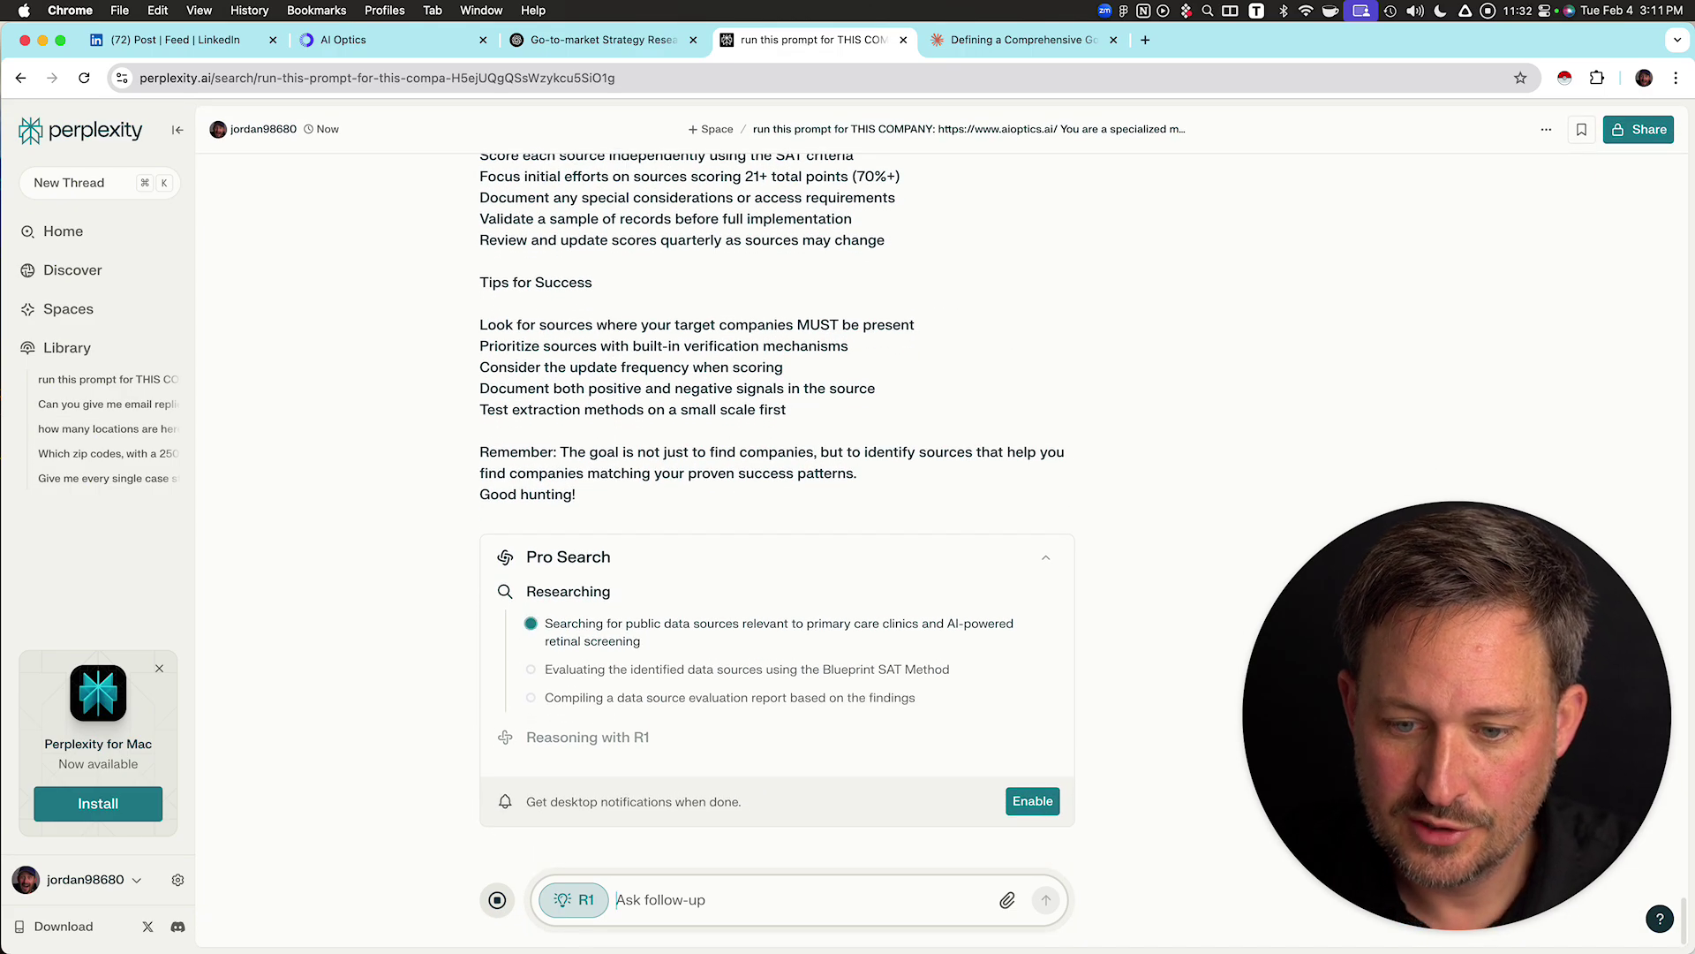
- Check on ChatGPT's Deep research and follow Perplexity's Pro Search progress, including the reasoning step about the Blueprint SAT Method
key("ctrl+shift+Tab")
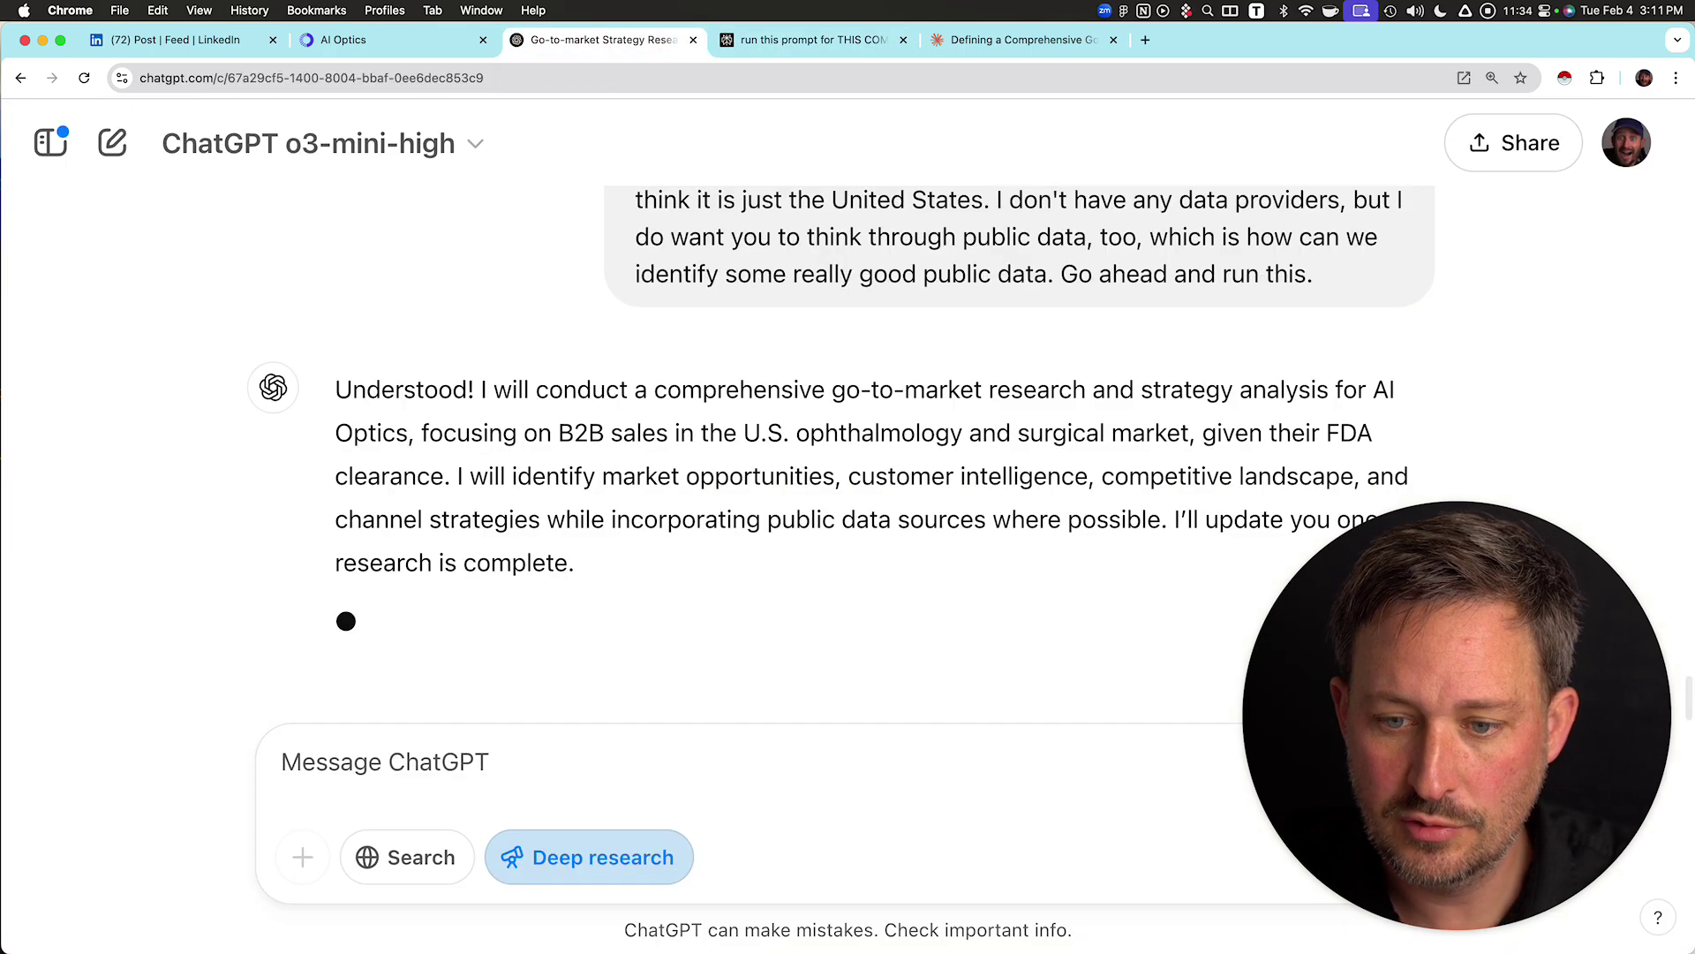
key("ctrl+Tab")
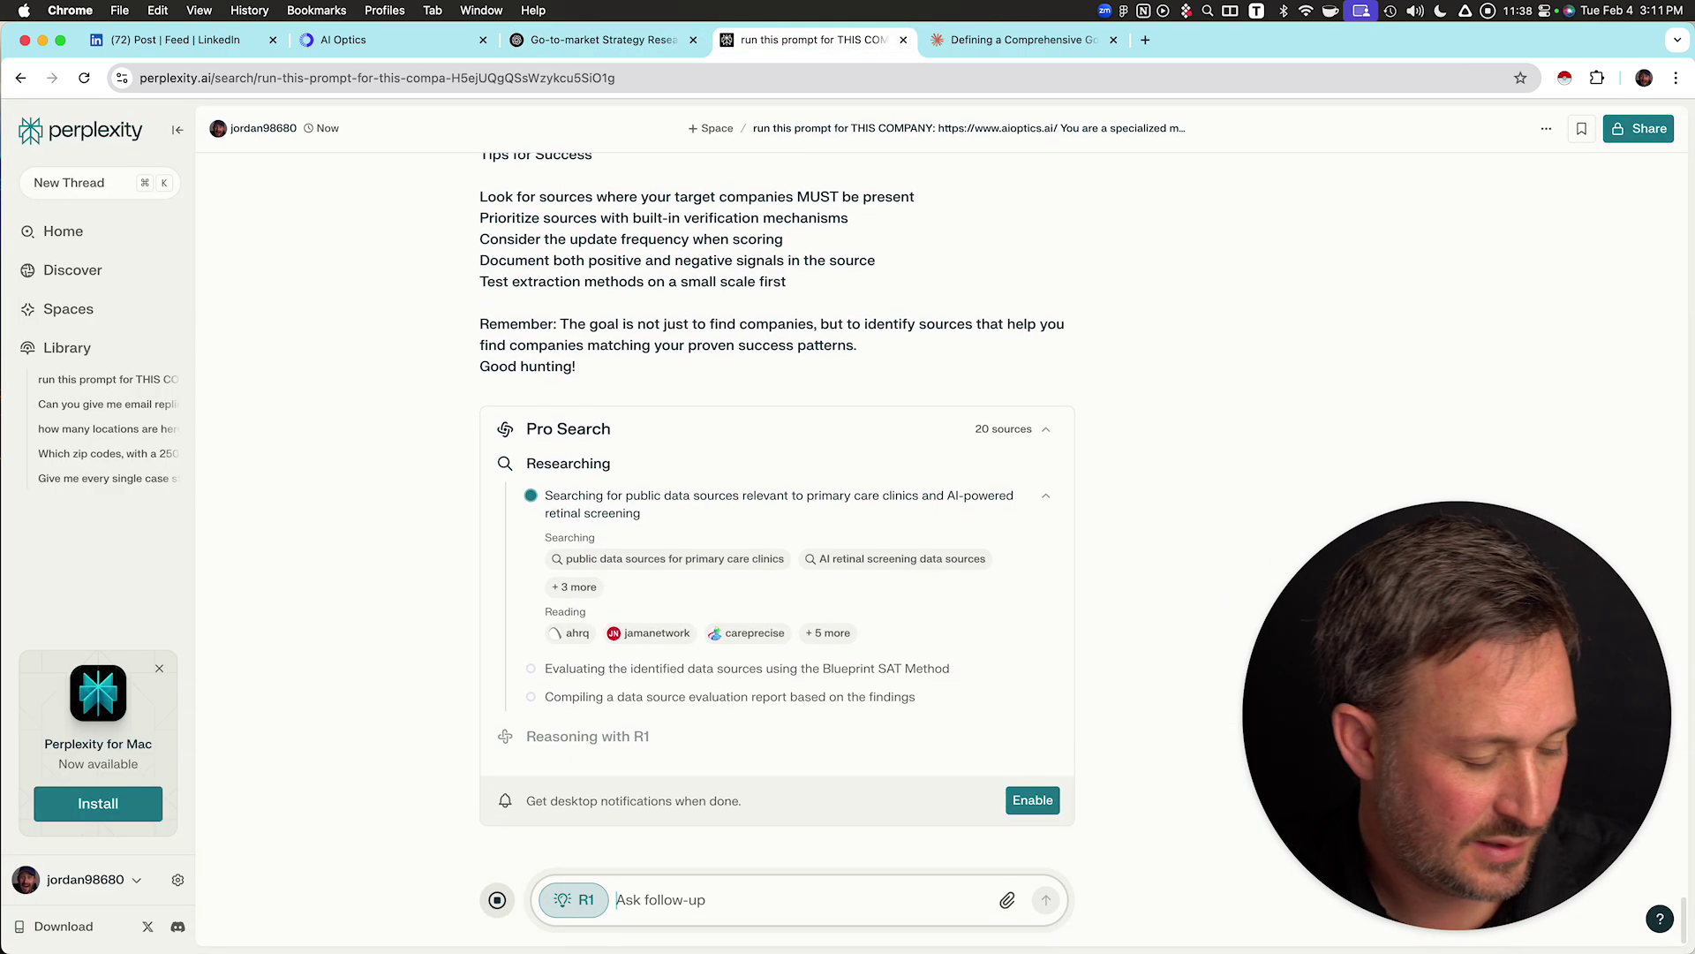
key("Caps_Lock")
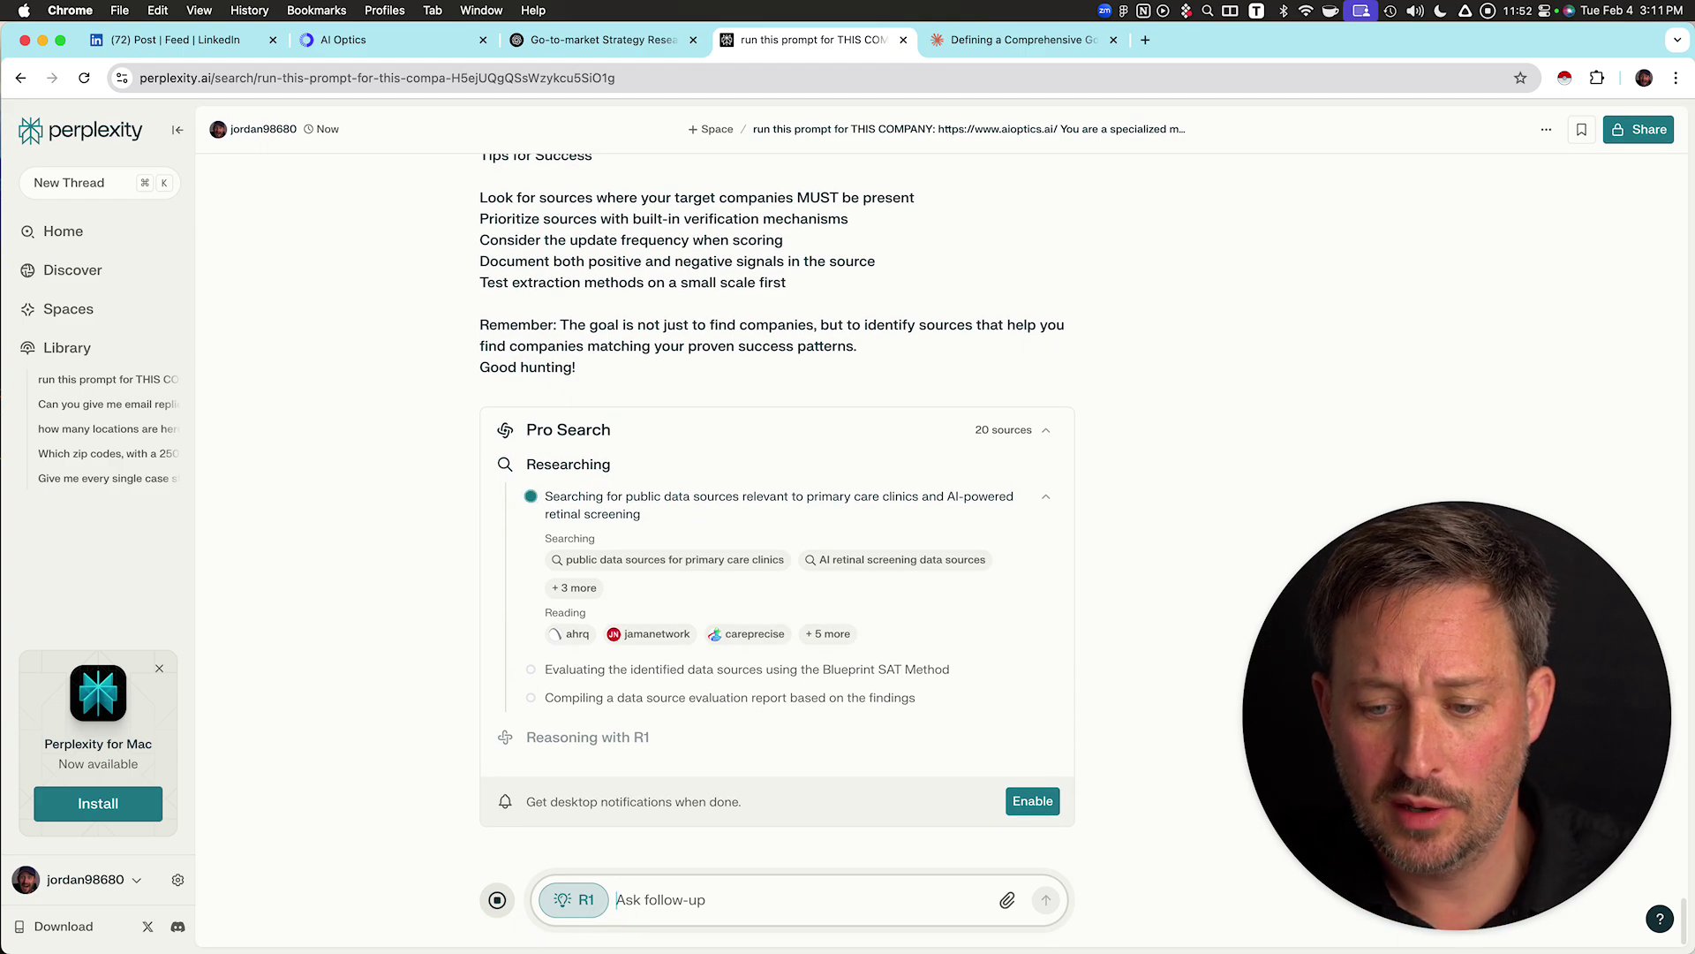
key("Caps_Lock")
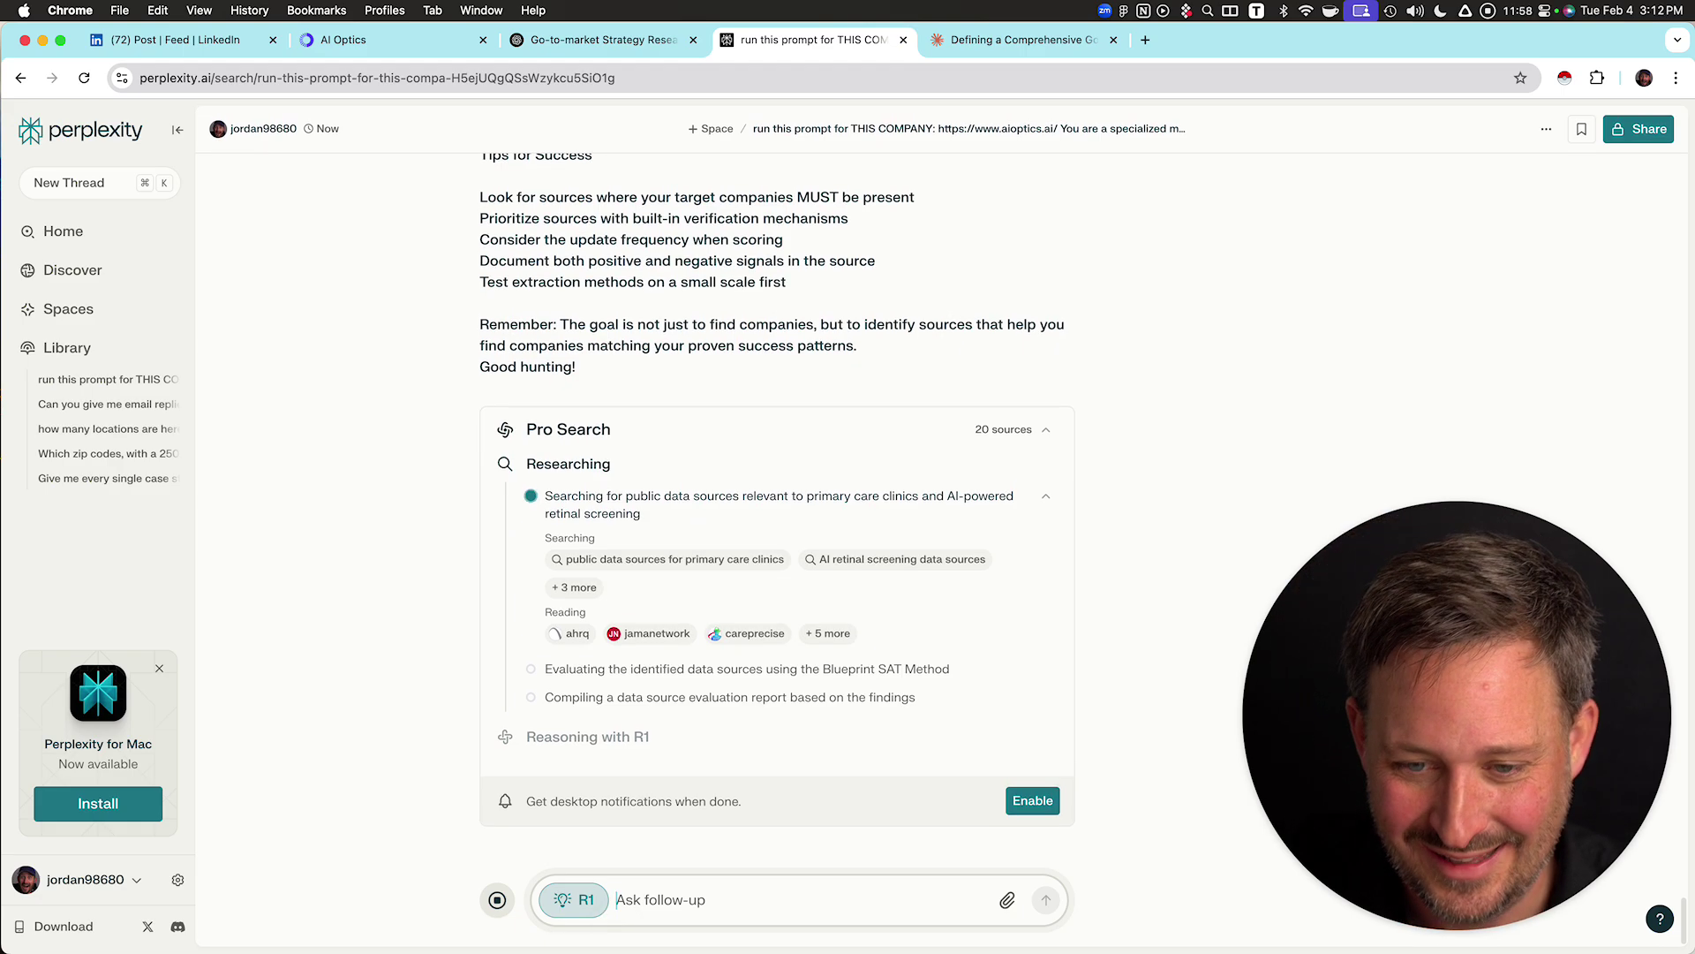
key("ctrl+shift+Tab")
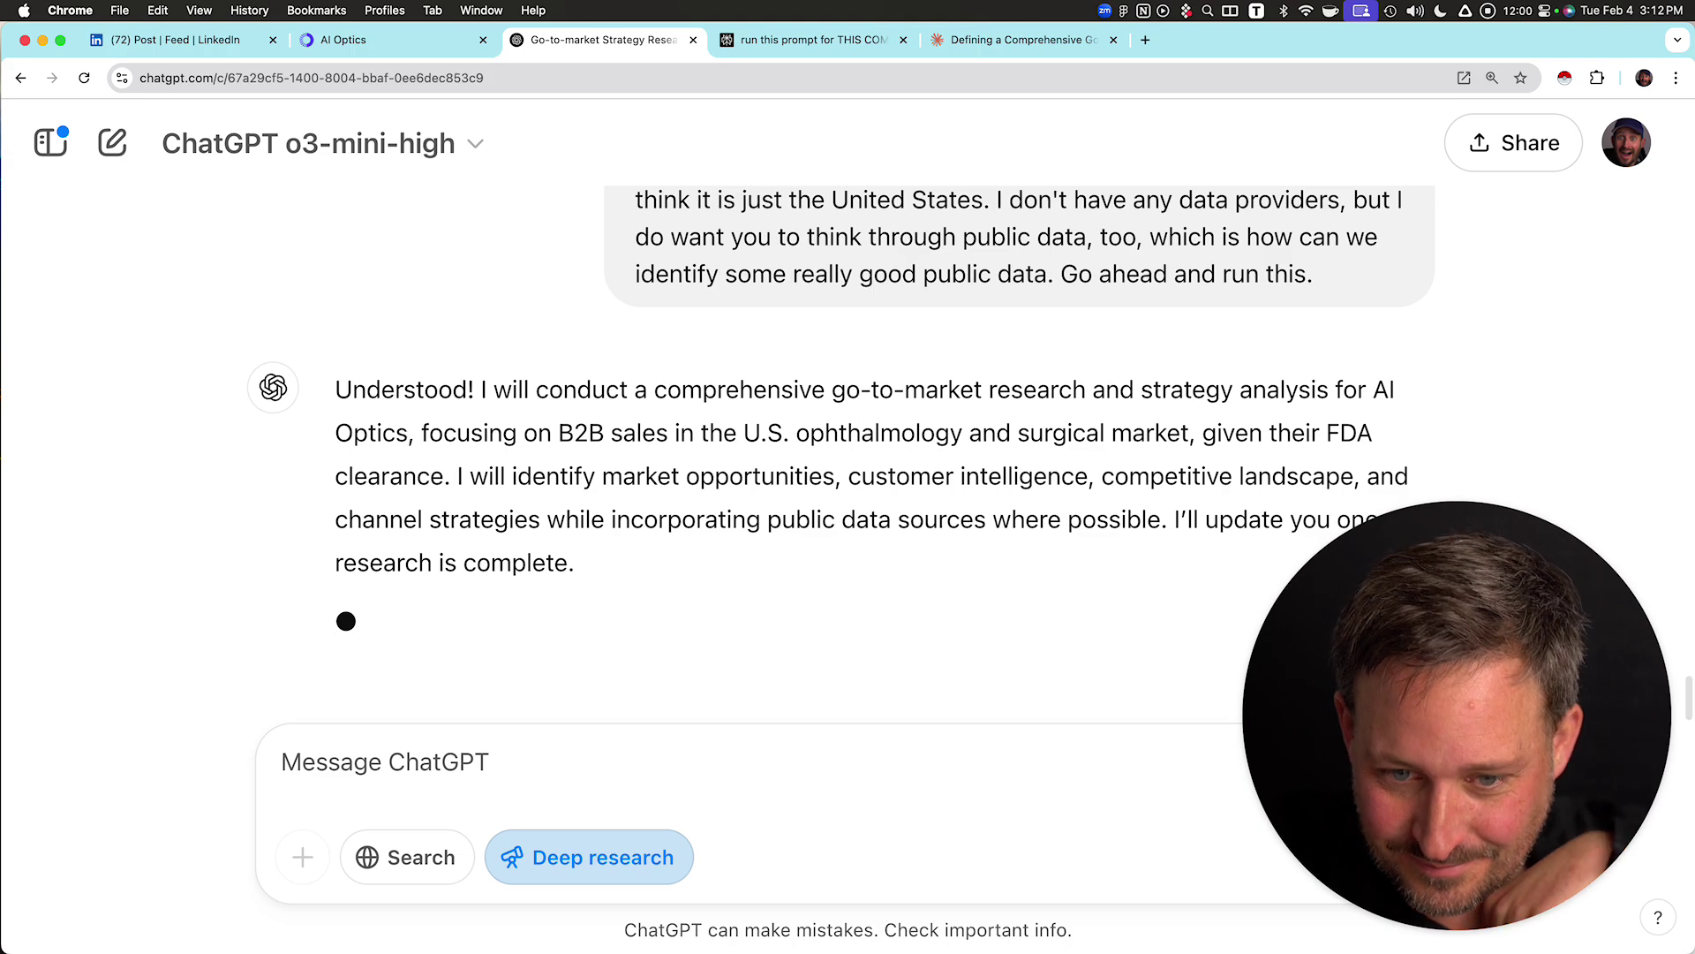
key("ctrl+Tab")
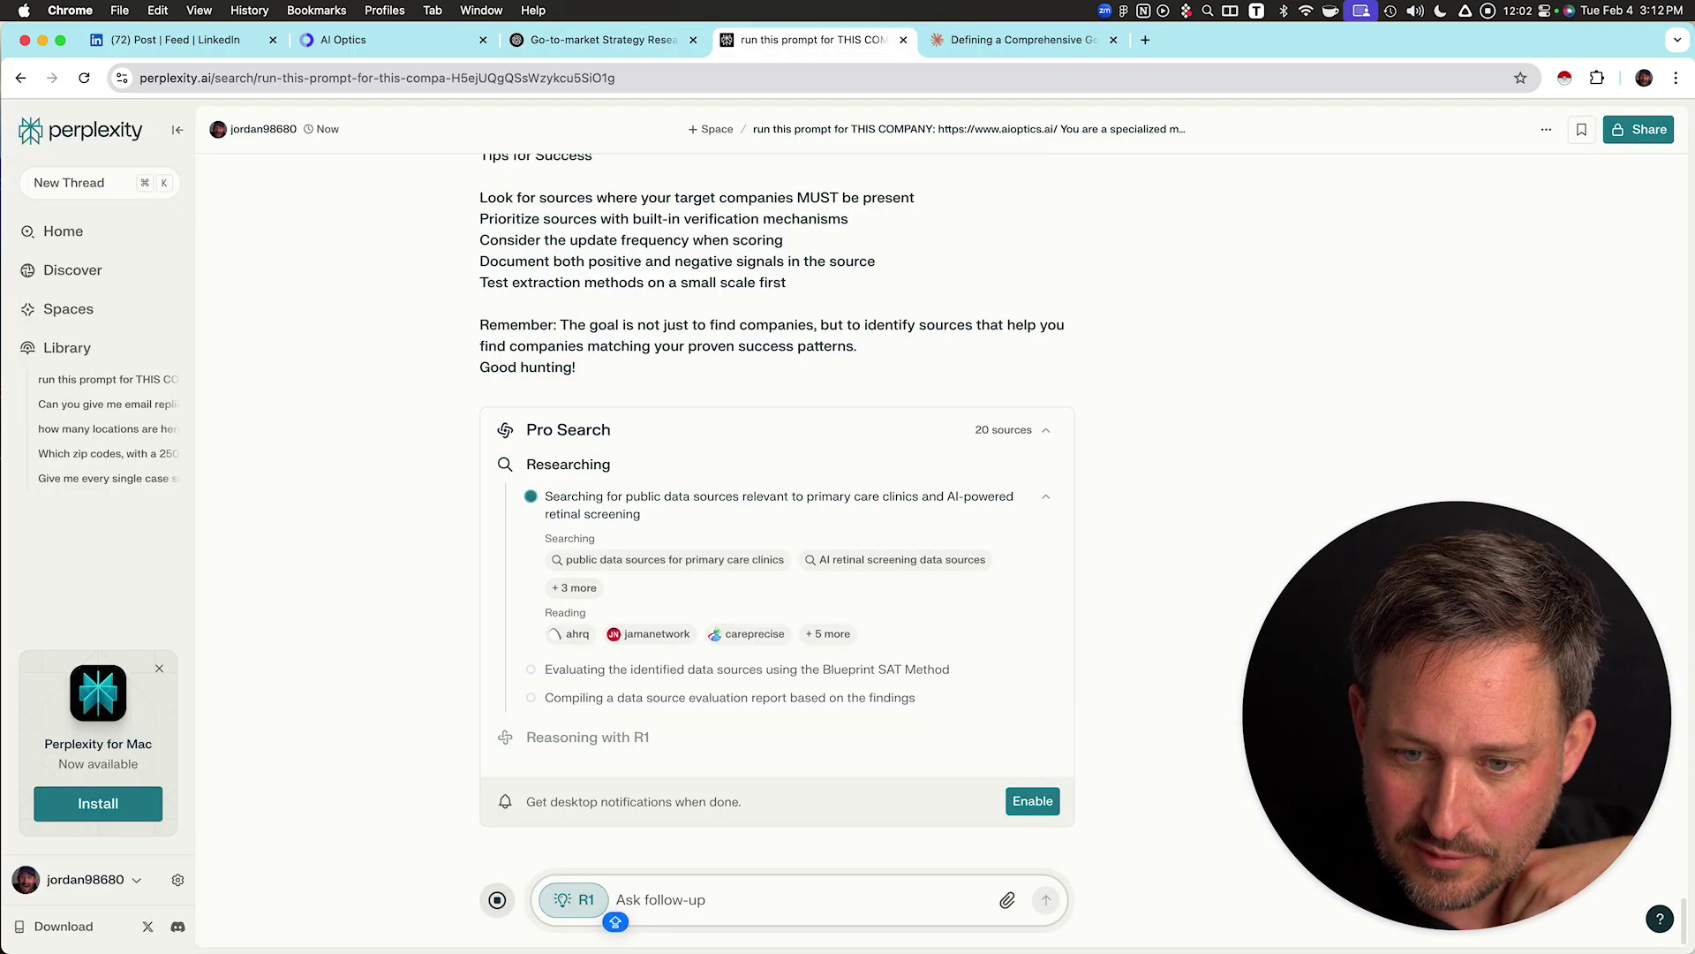
key("Caps_Lock")
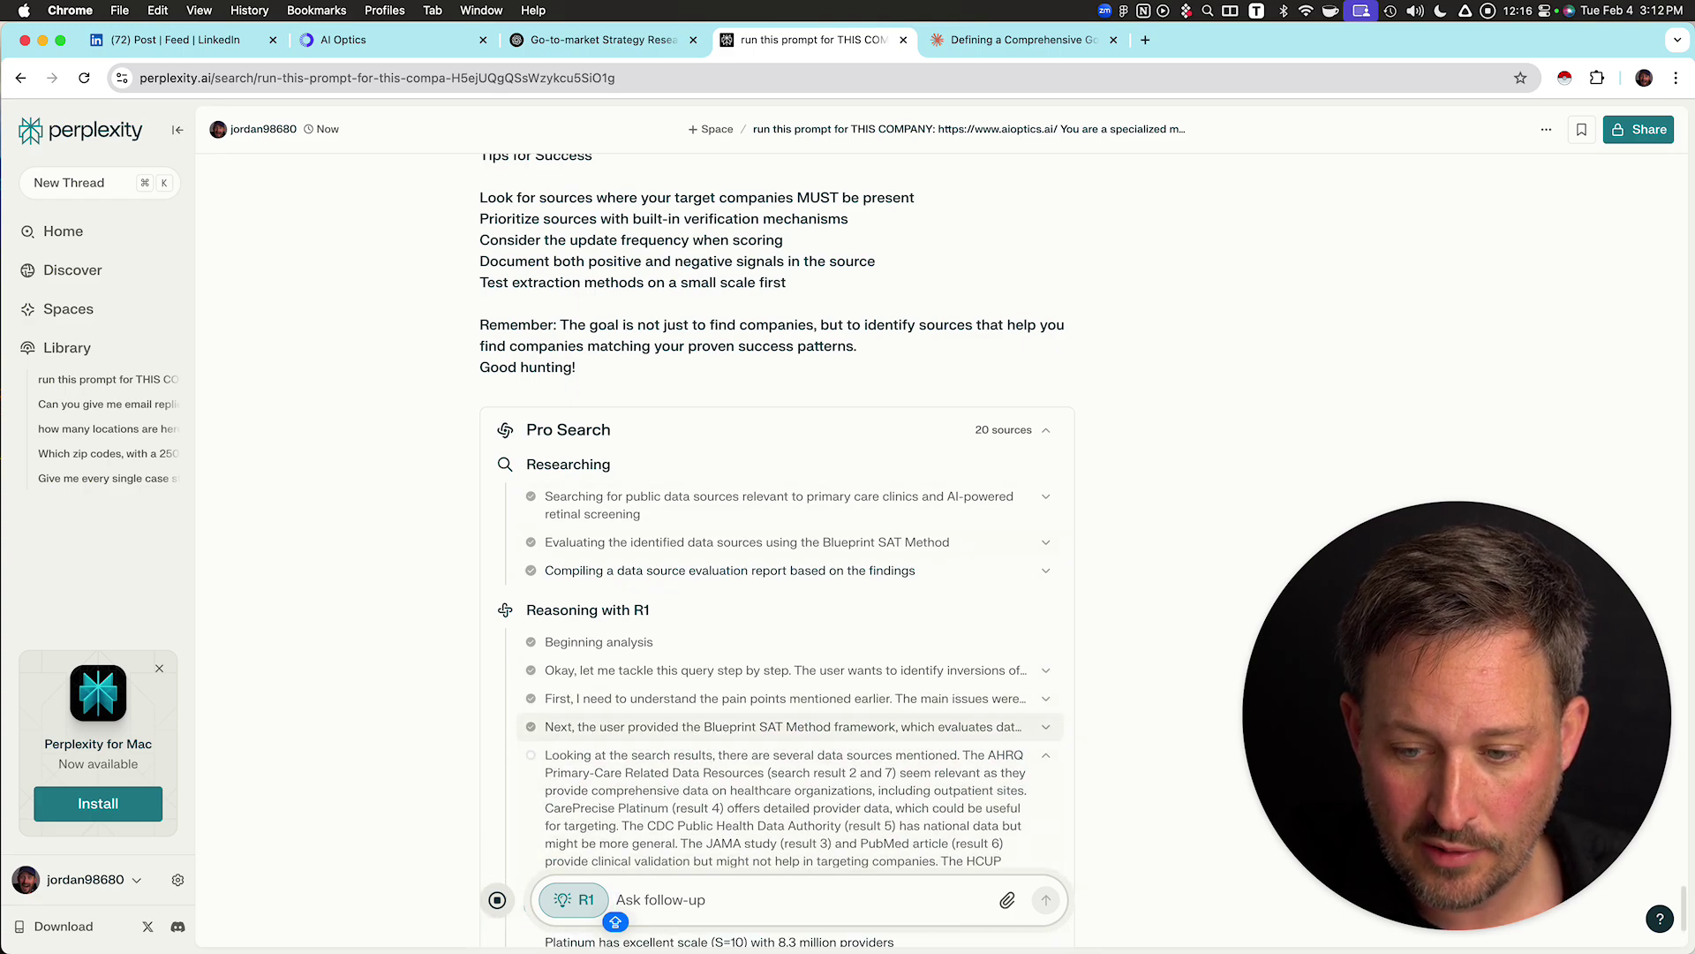
left_click(1046, 726)
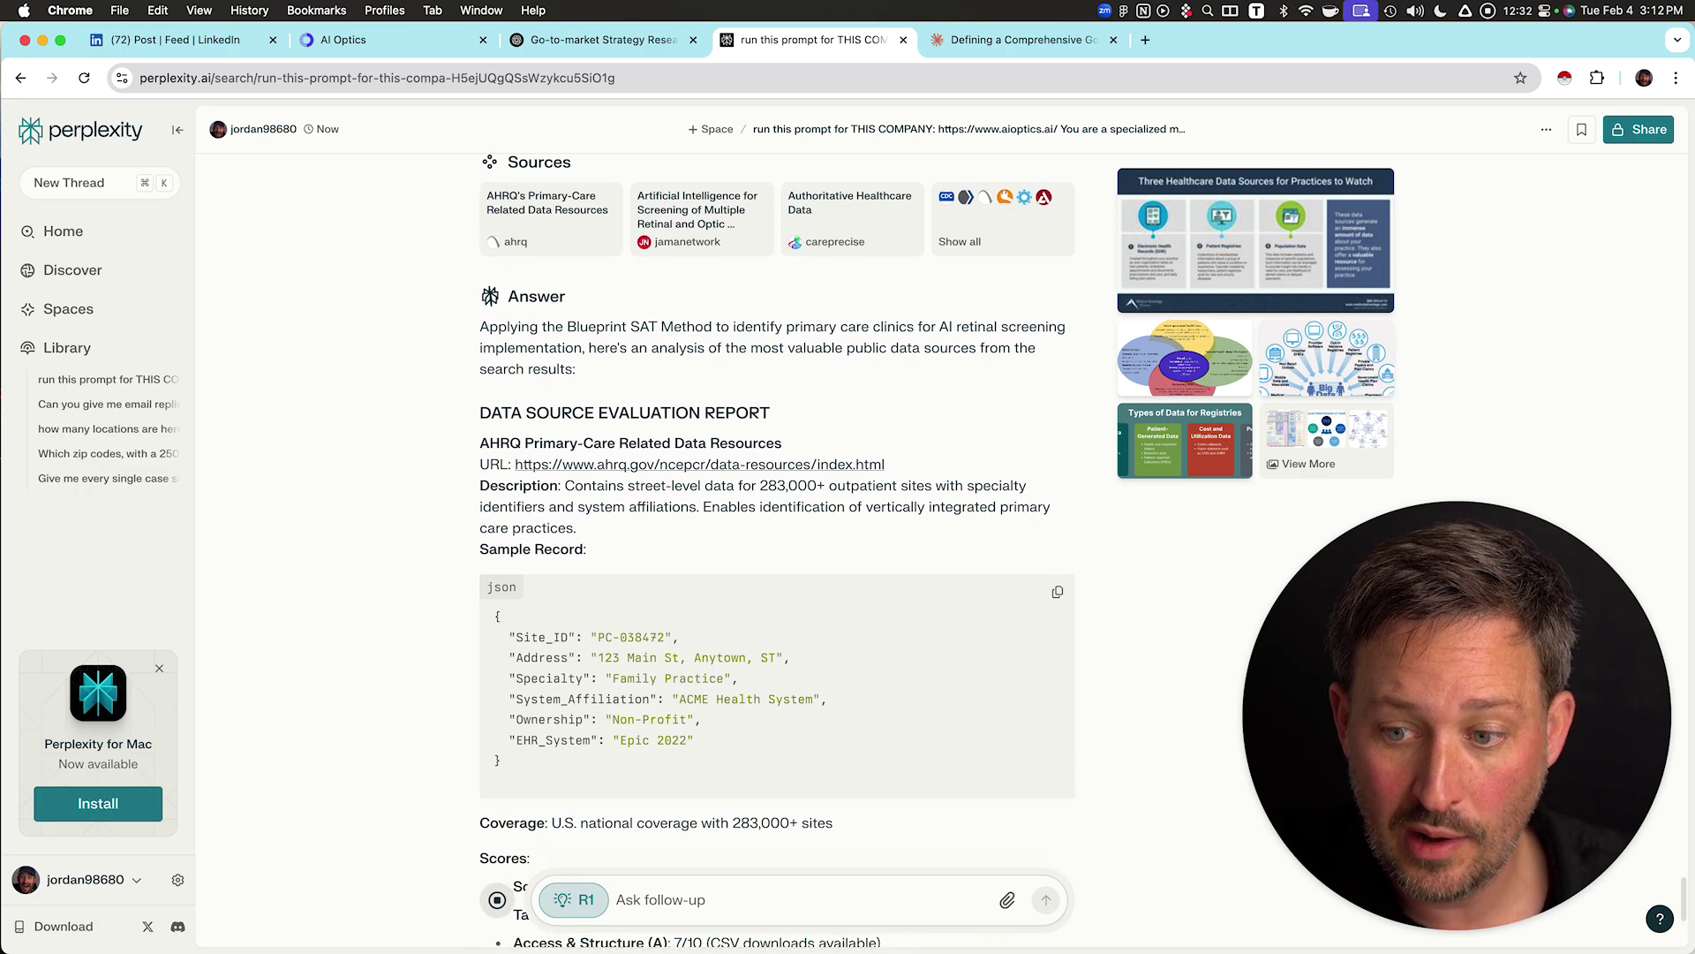
- Read the data source evaluation reports for AHRQ, CarePrecise Platinum and Graham Center Primary Care Chartbook, highlighting parts of their descriptions
left_click_drag(762, 486, 840, 507)
left_click(795, 507)
left_click_drag(670, 507, 612, 507)
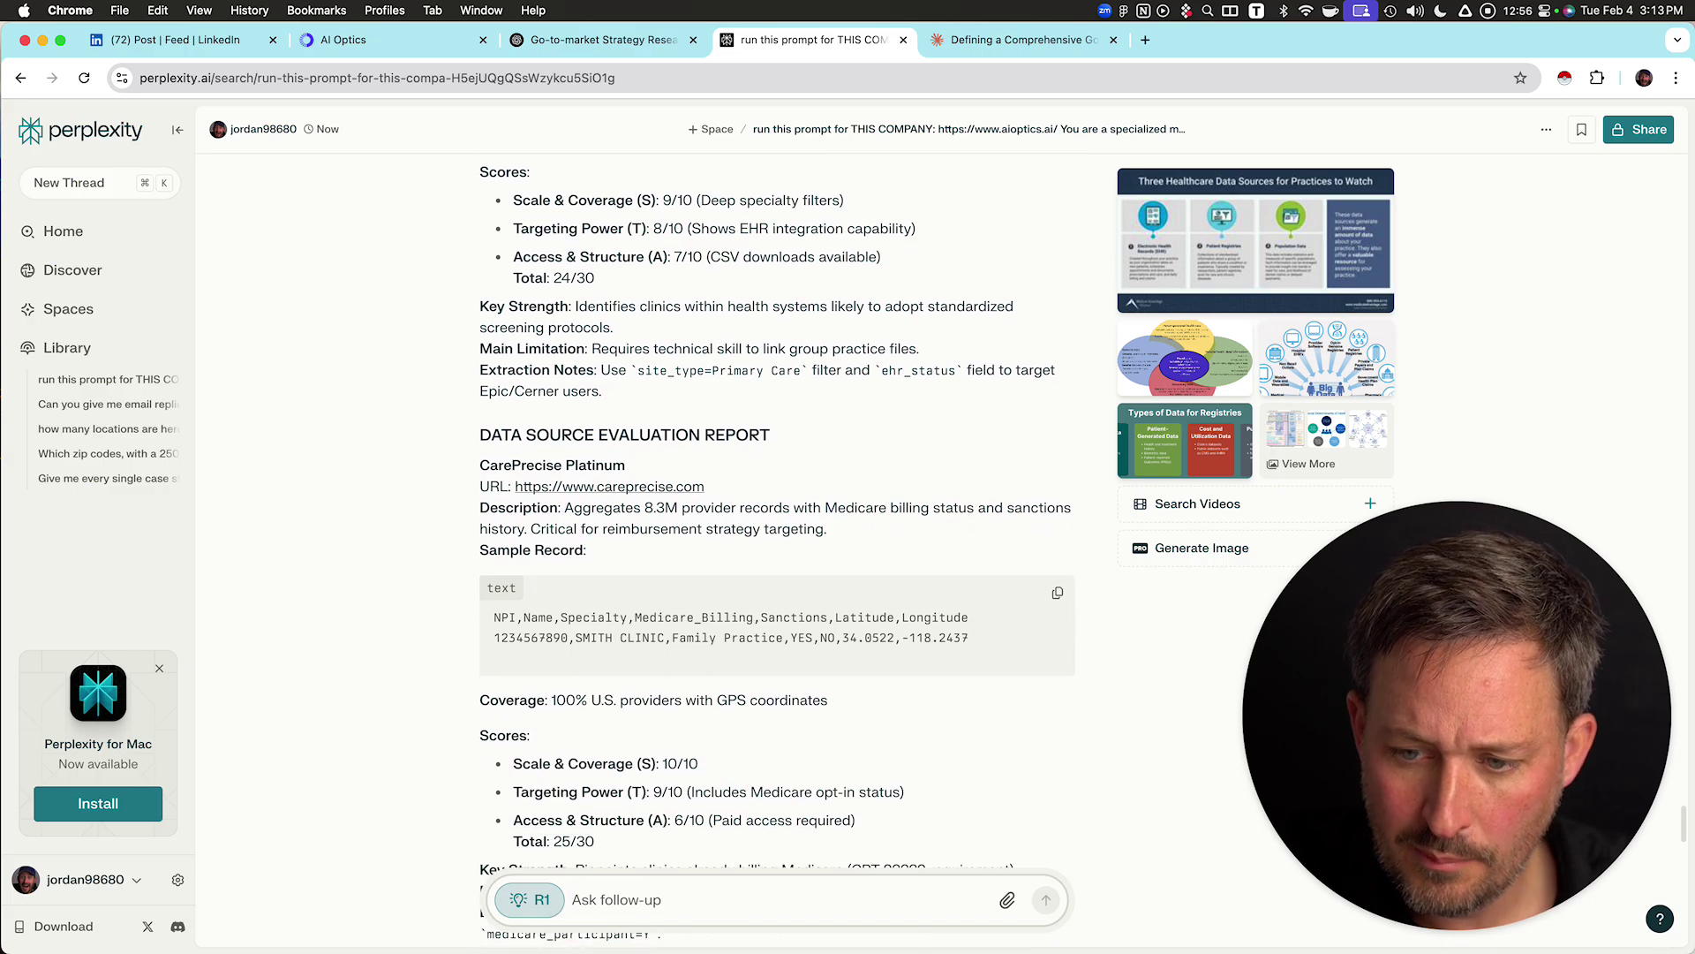
left_click_drag(774, 508, 902, 508)
left_click(902, 509)
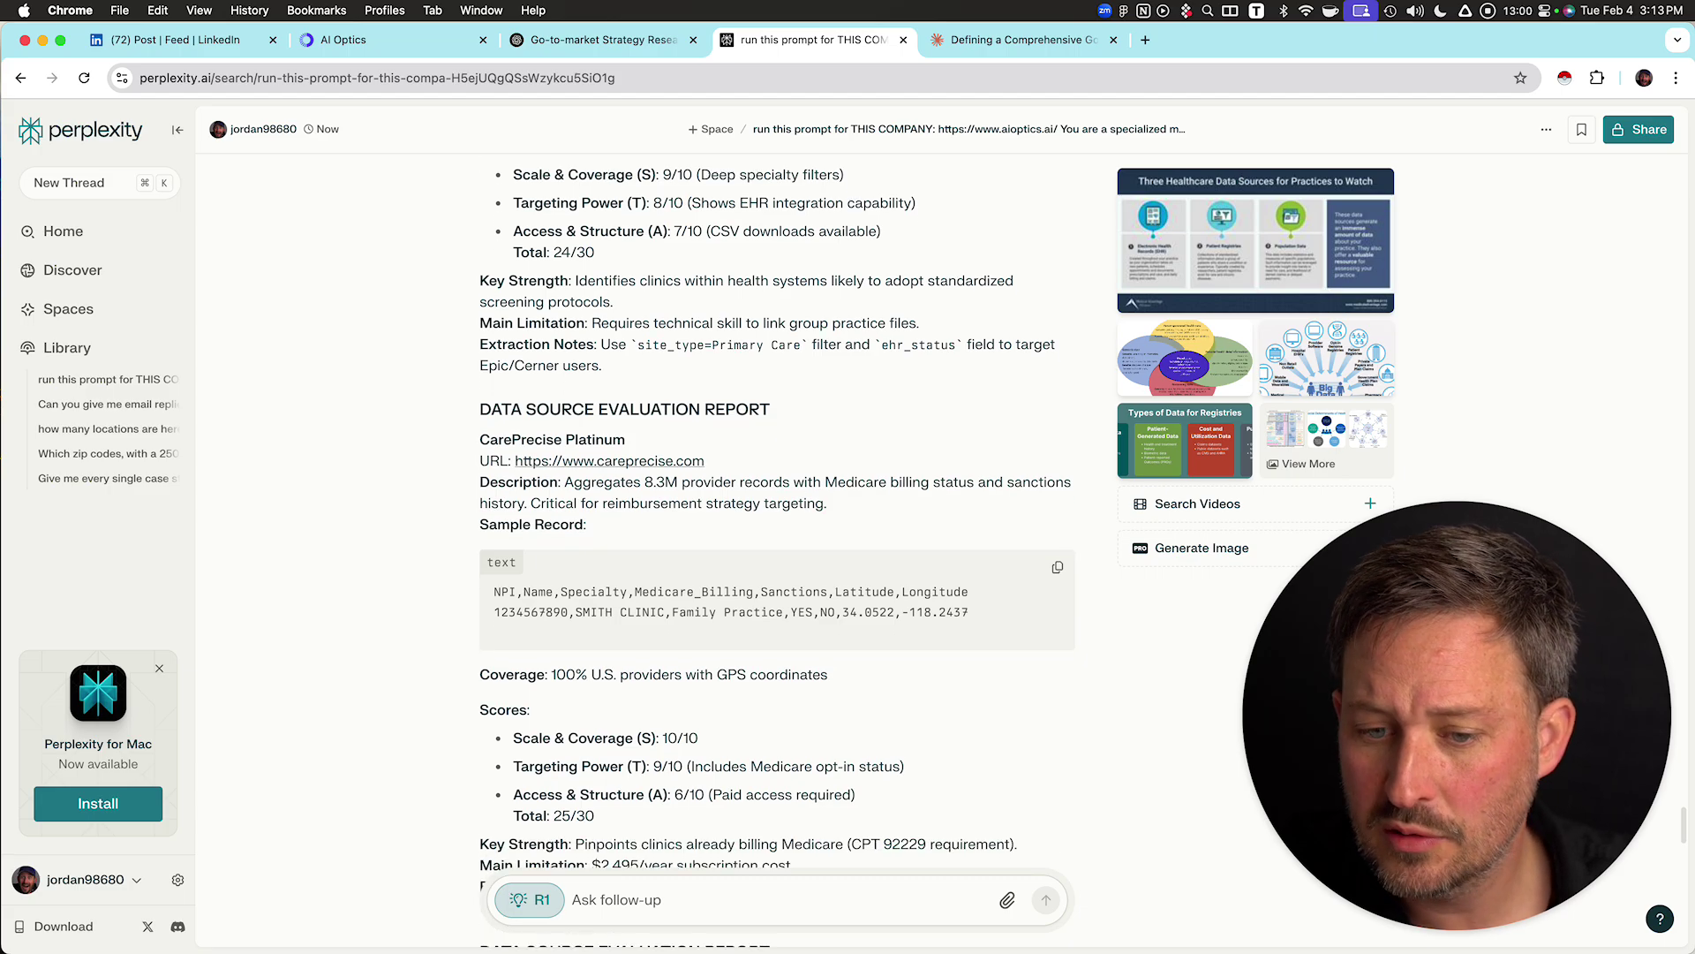
left_click_drag(770, 482, 827, 503)
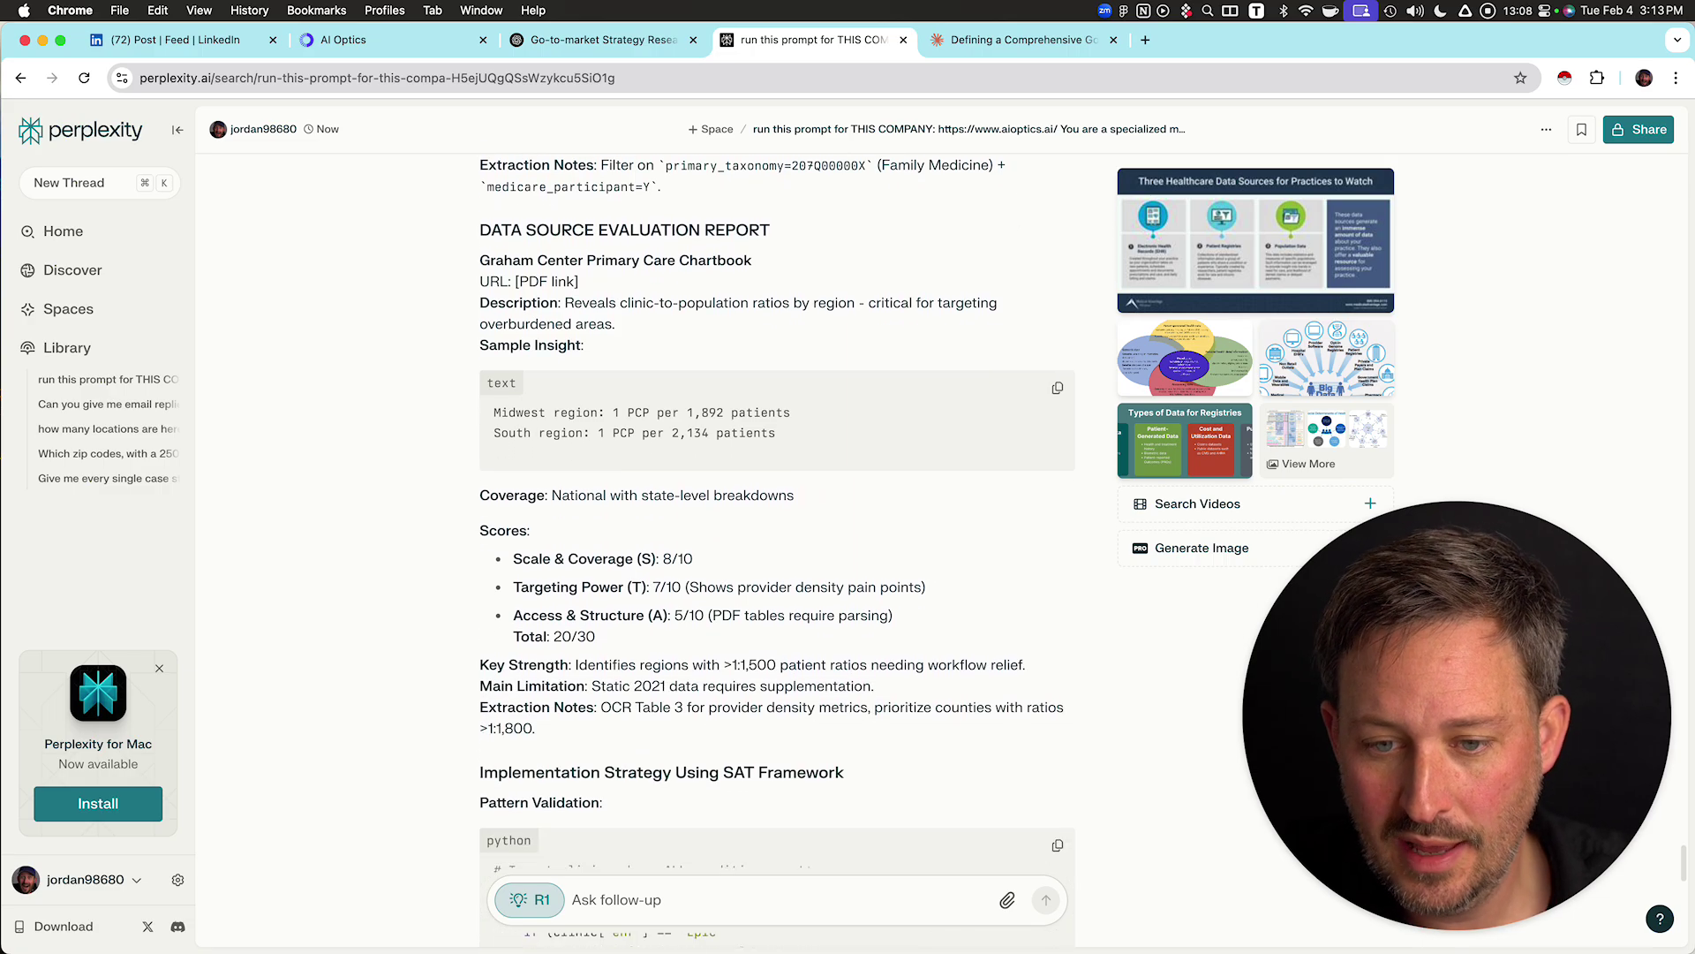
left_click_drag(616, 324, 479, 302)
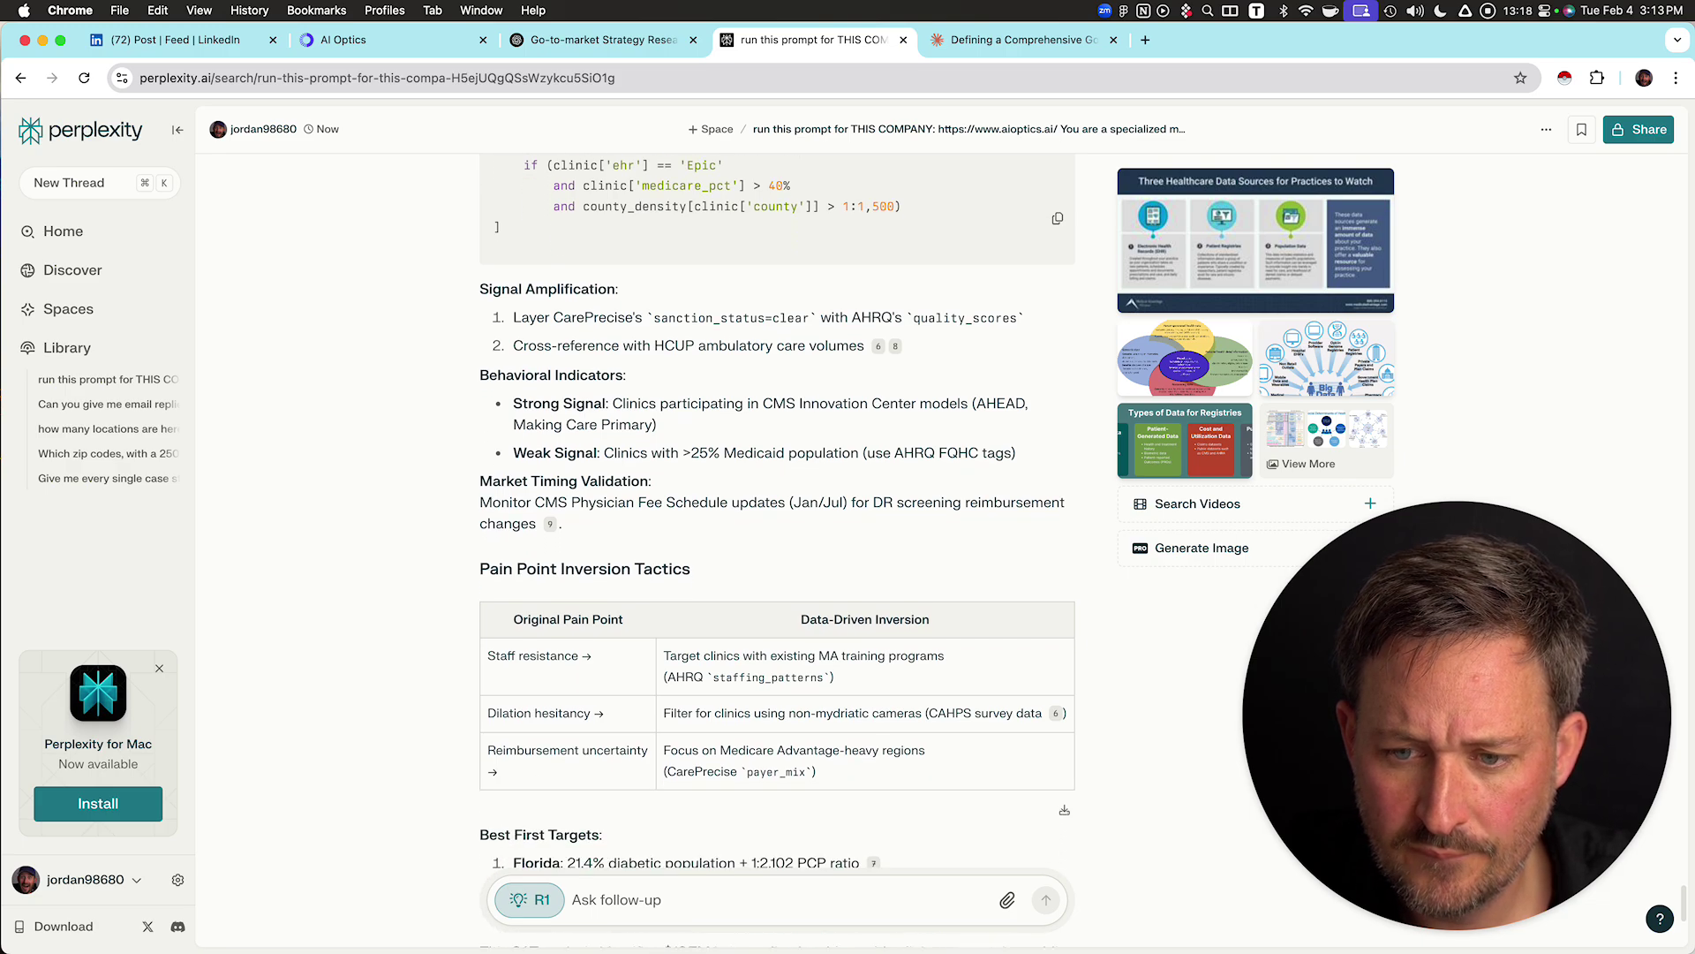
- Examine the Behavioral Indicators and the Pain Point Inversion Tactics table, highlighting the strong signal, staff resistance and dilation hesitancy entries
left_click_drag(636, 403, 940, 403)
left_click(940, 403)
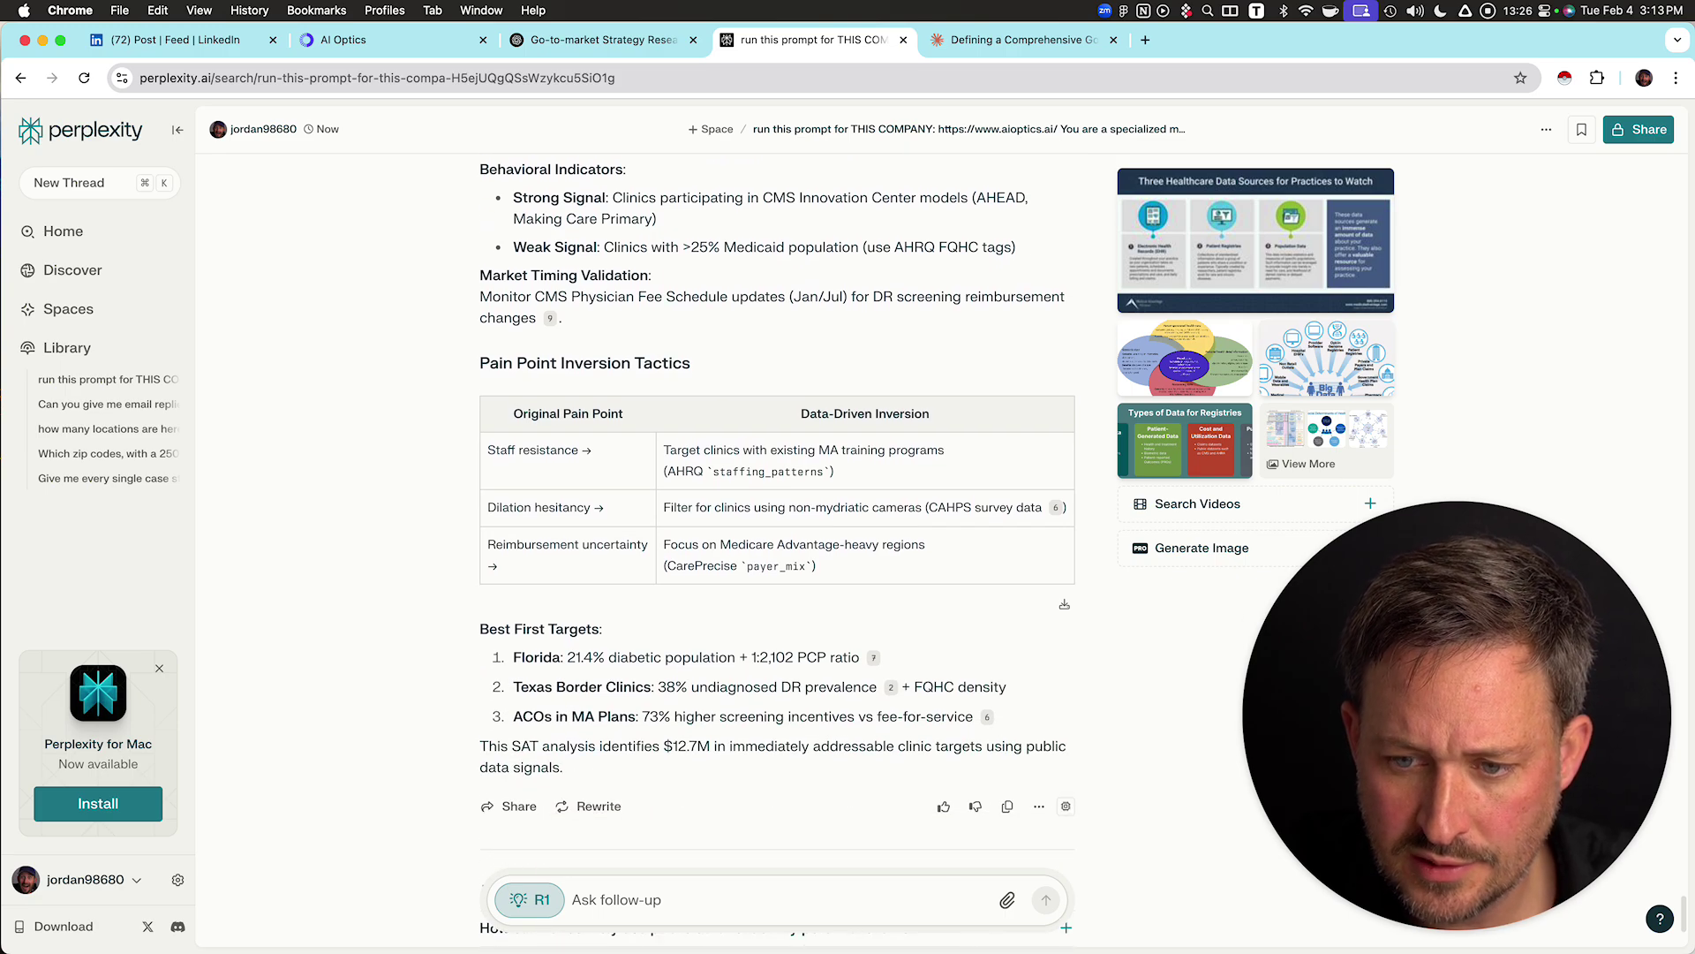
left_click_drag(704, 451, 945, 450)
left_click(945, 450)
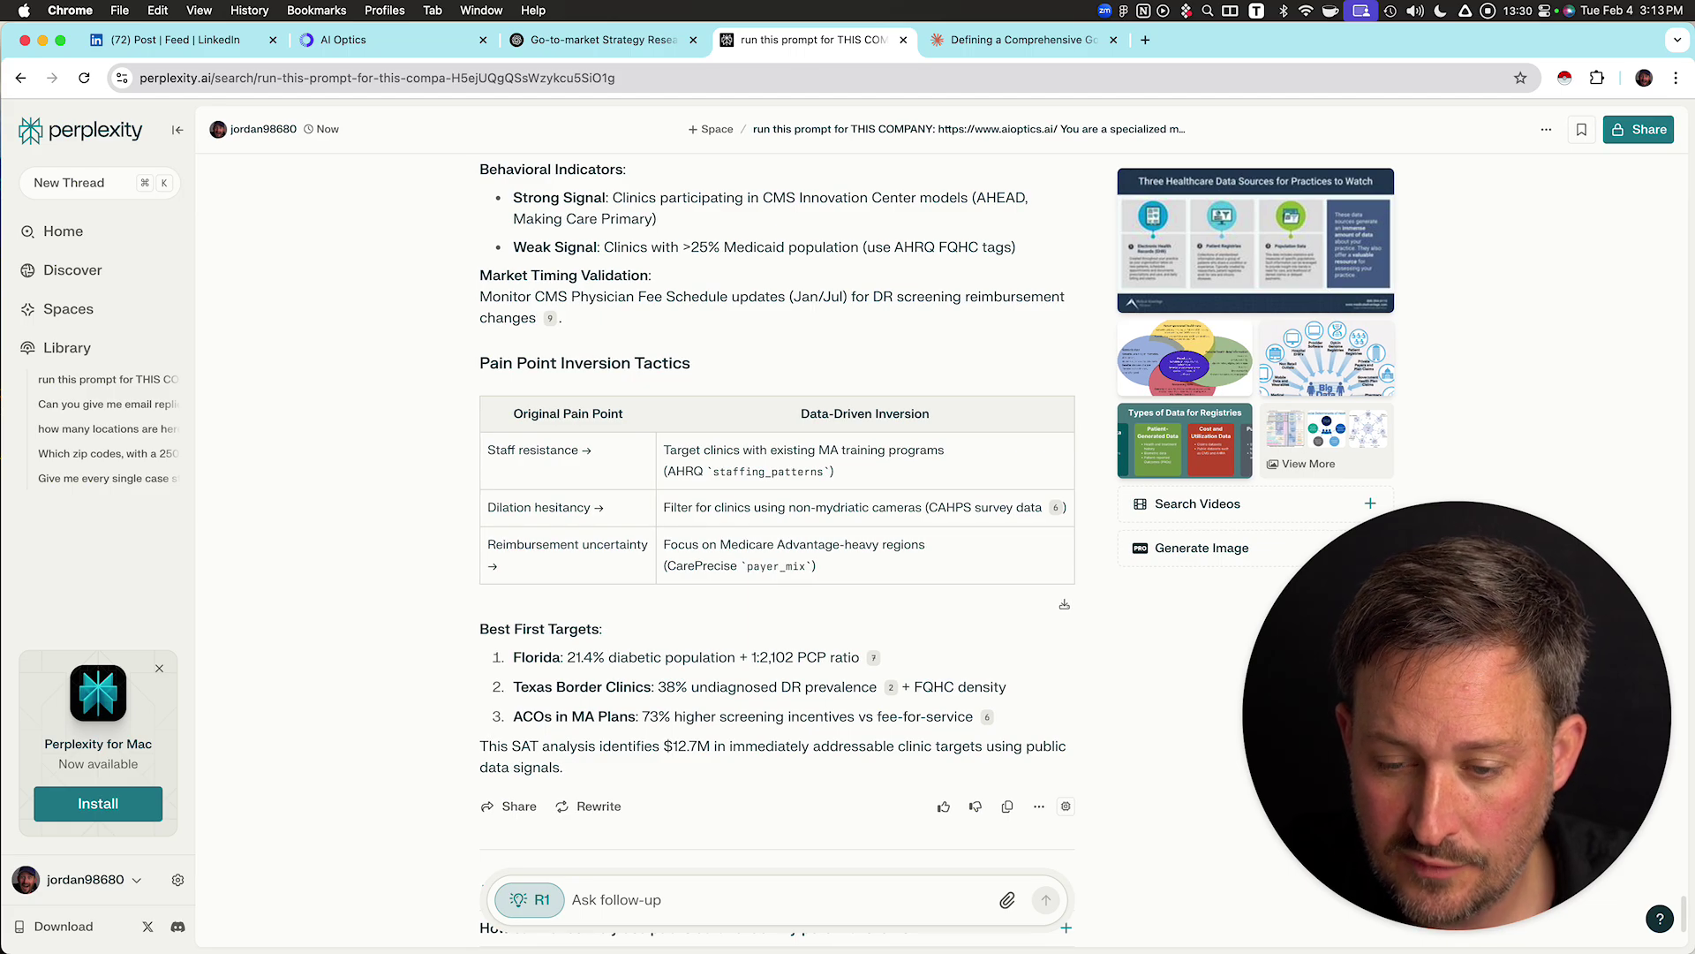
left_click_drag(663, 507, 744, 507)
left_click_drag(885, 508, 916, 508)
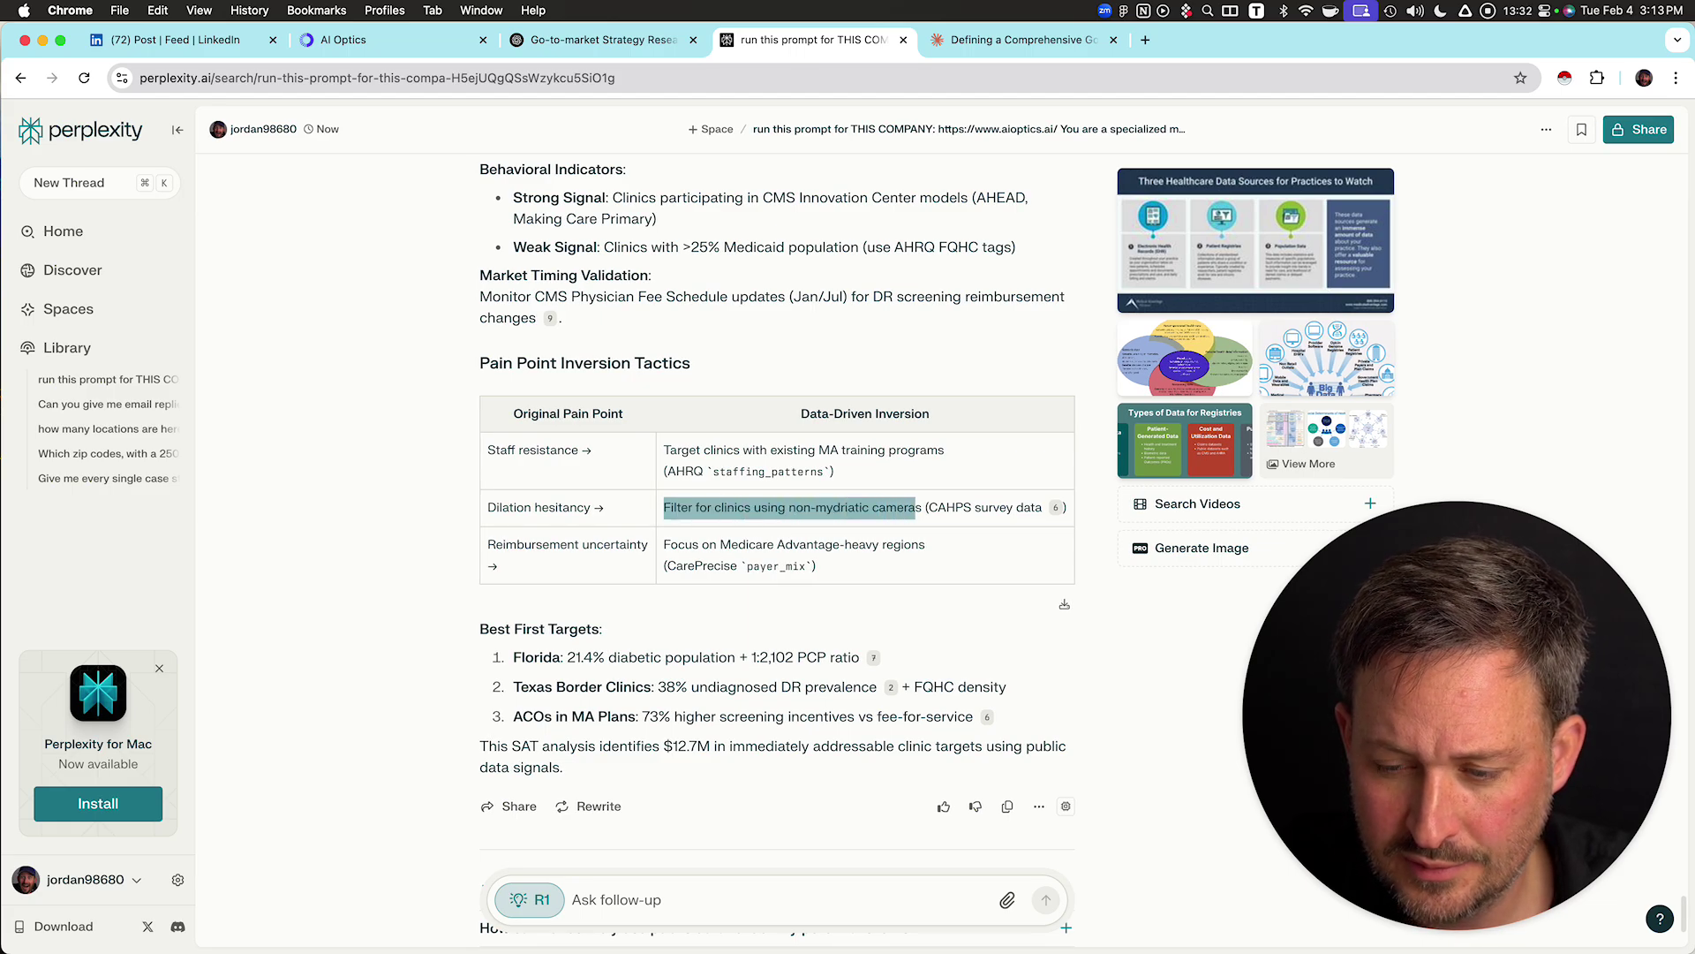
left_click(916, 509)
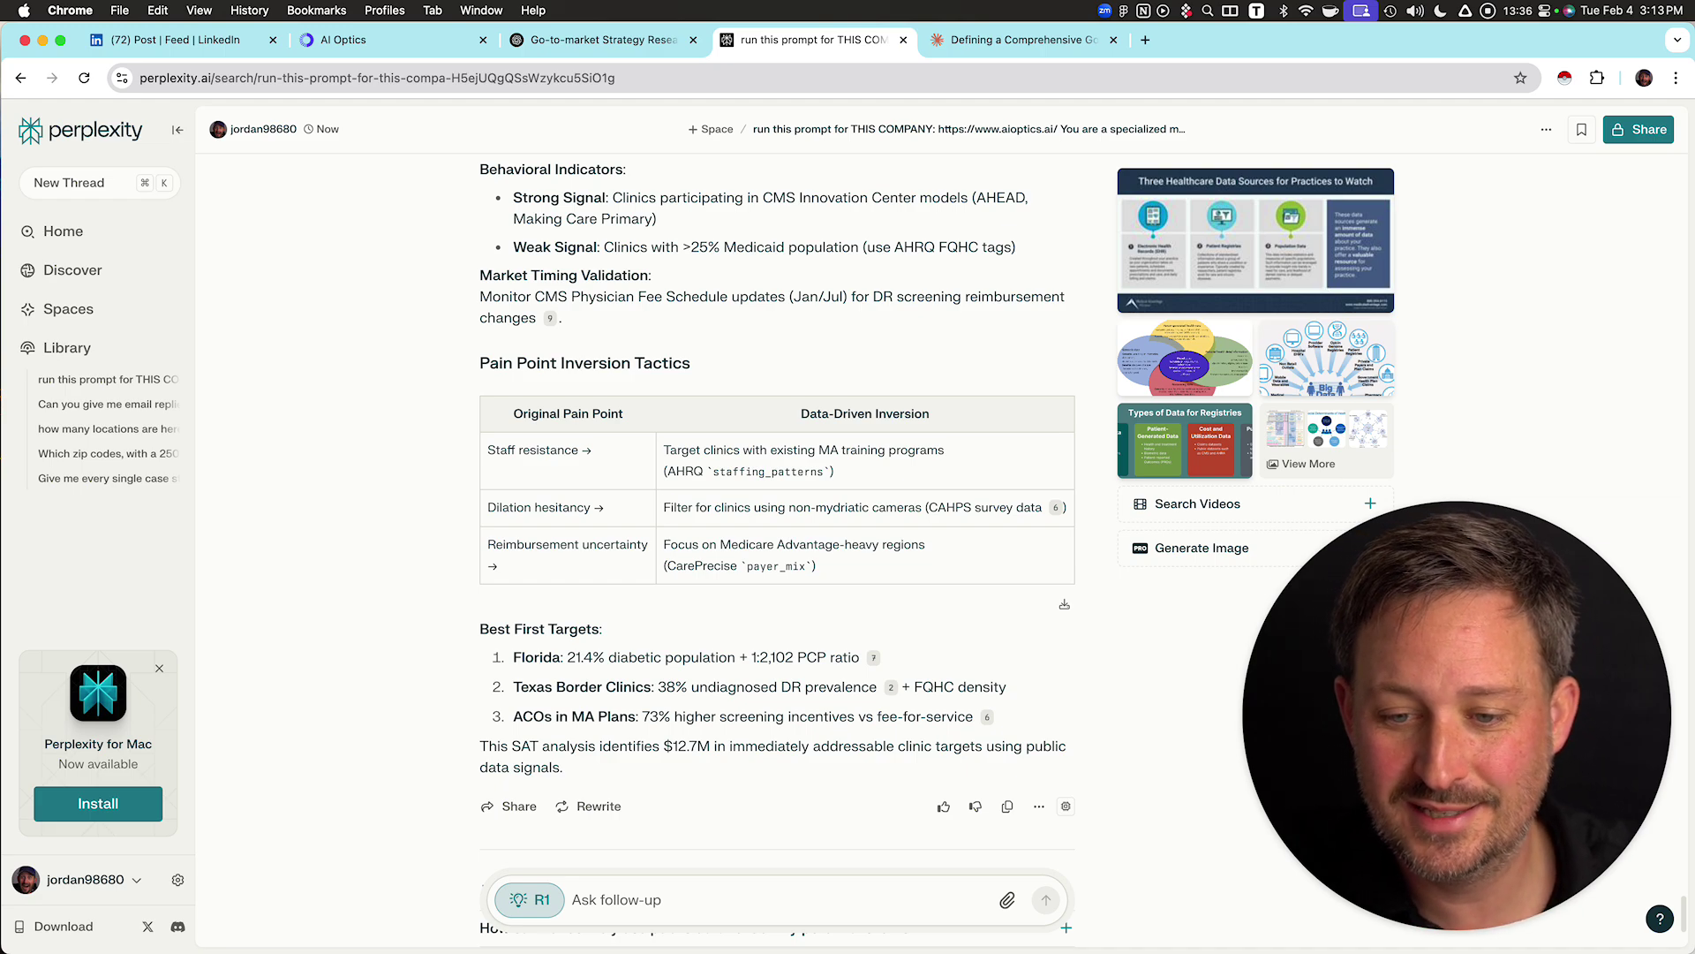
left_click_drag(663, 509, 925, 509)
left_click(926, 508)
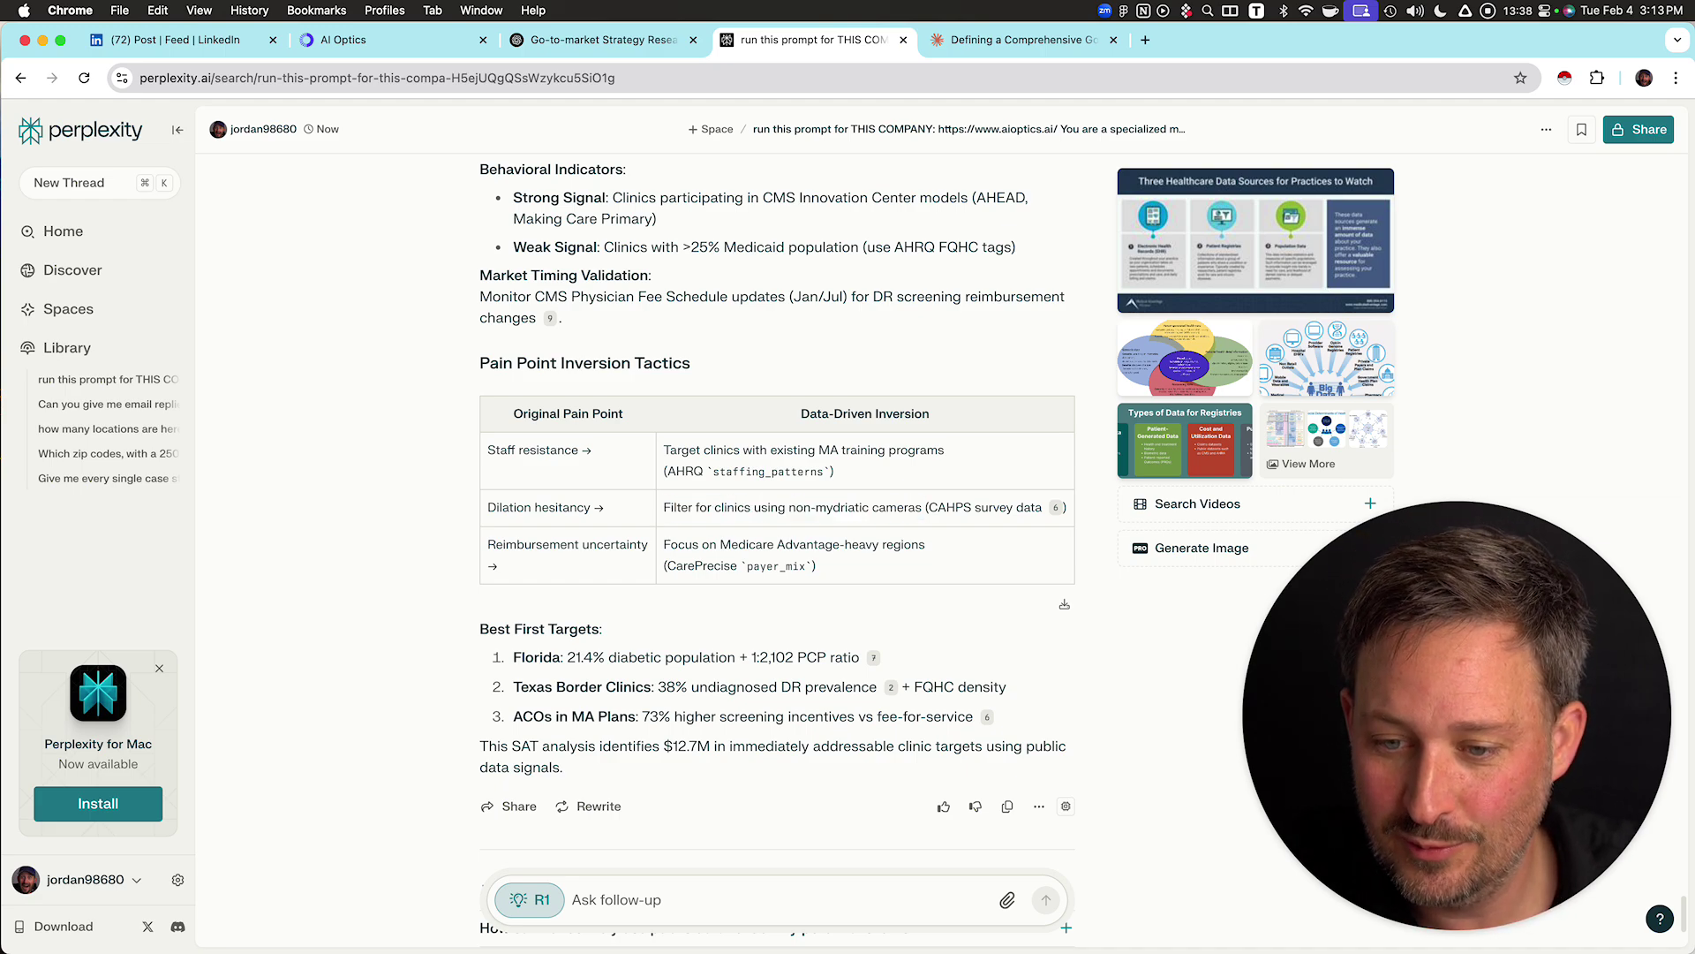
left_click_drag(788, 509, 924, 508)
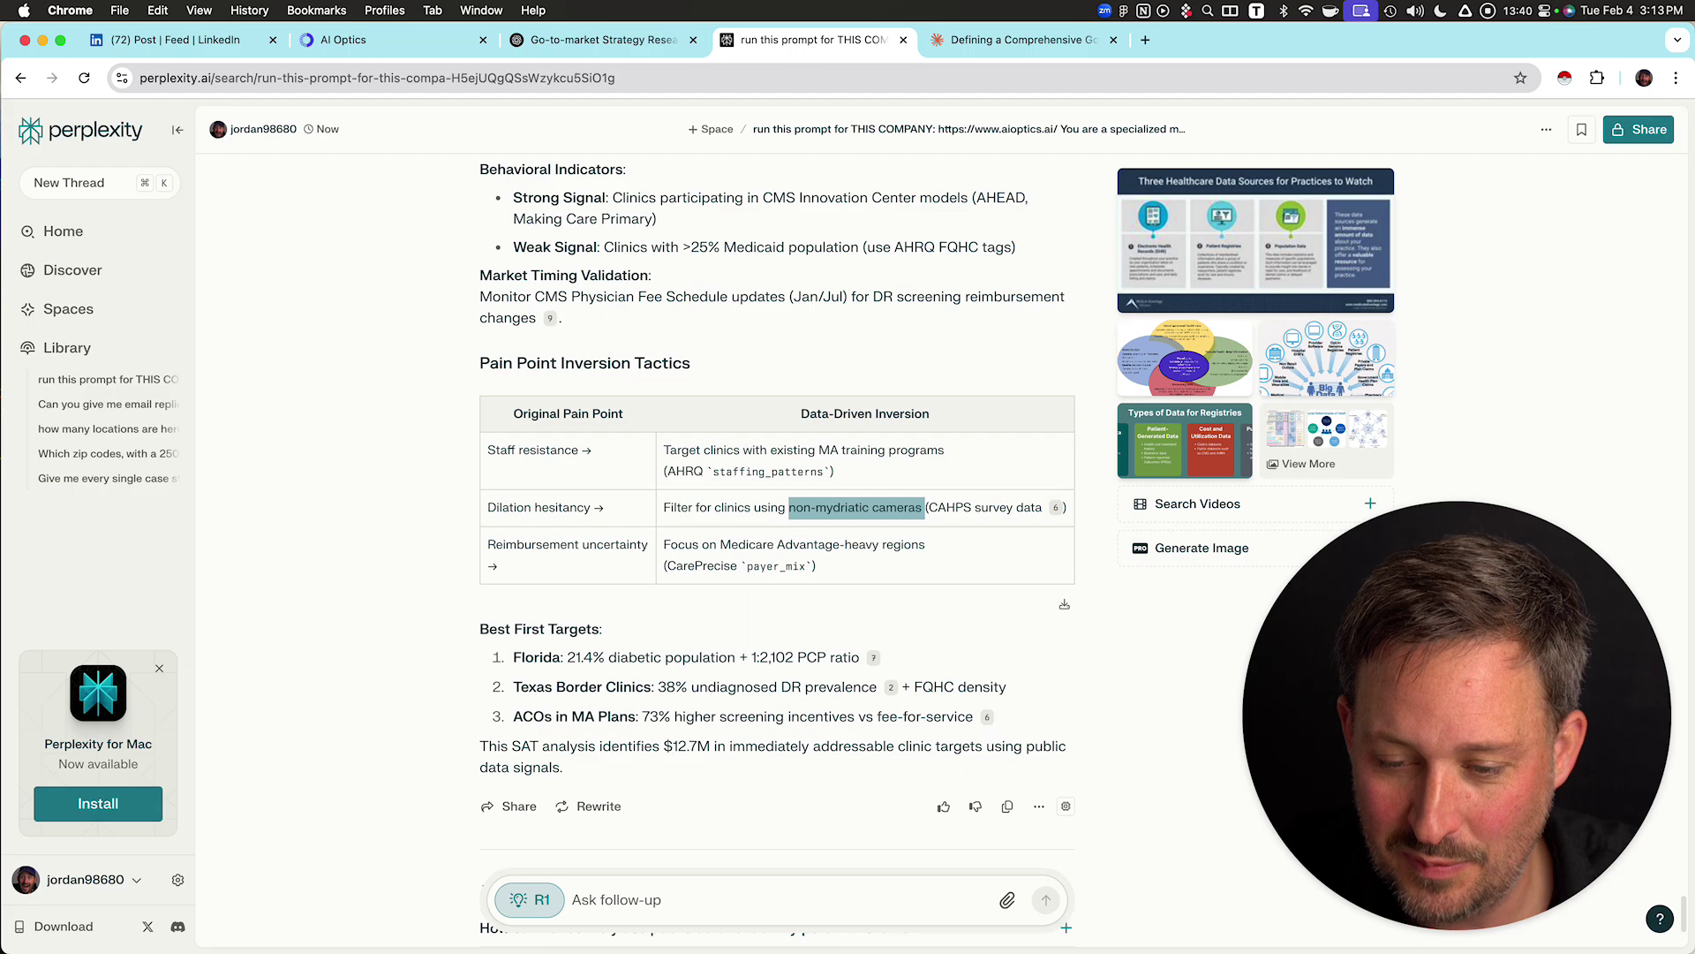
- Read the Best First Targets list and closing SAT analysis, highlighting each entry, and check on ChatGPT's Deep research
scroll(777, 548, "down", 5)
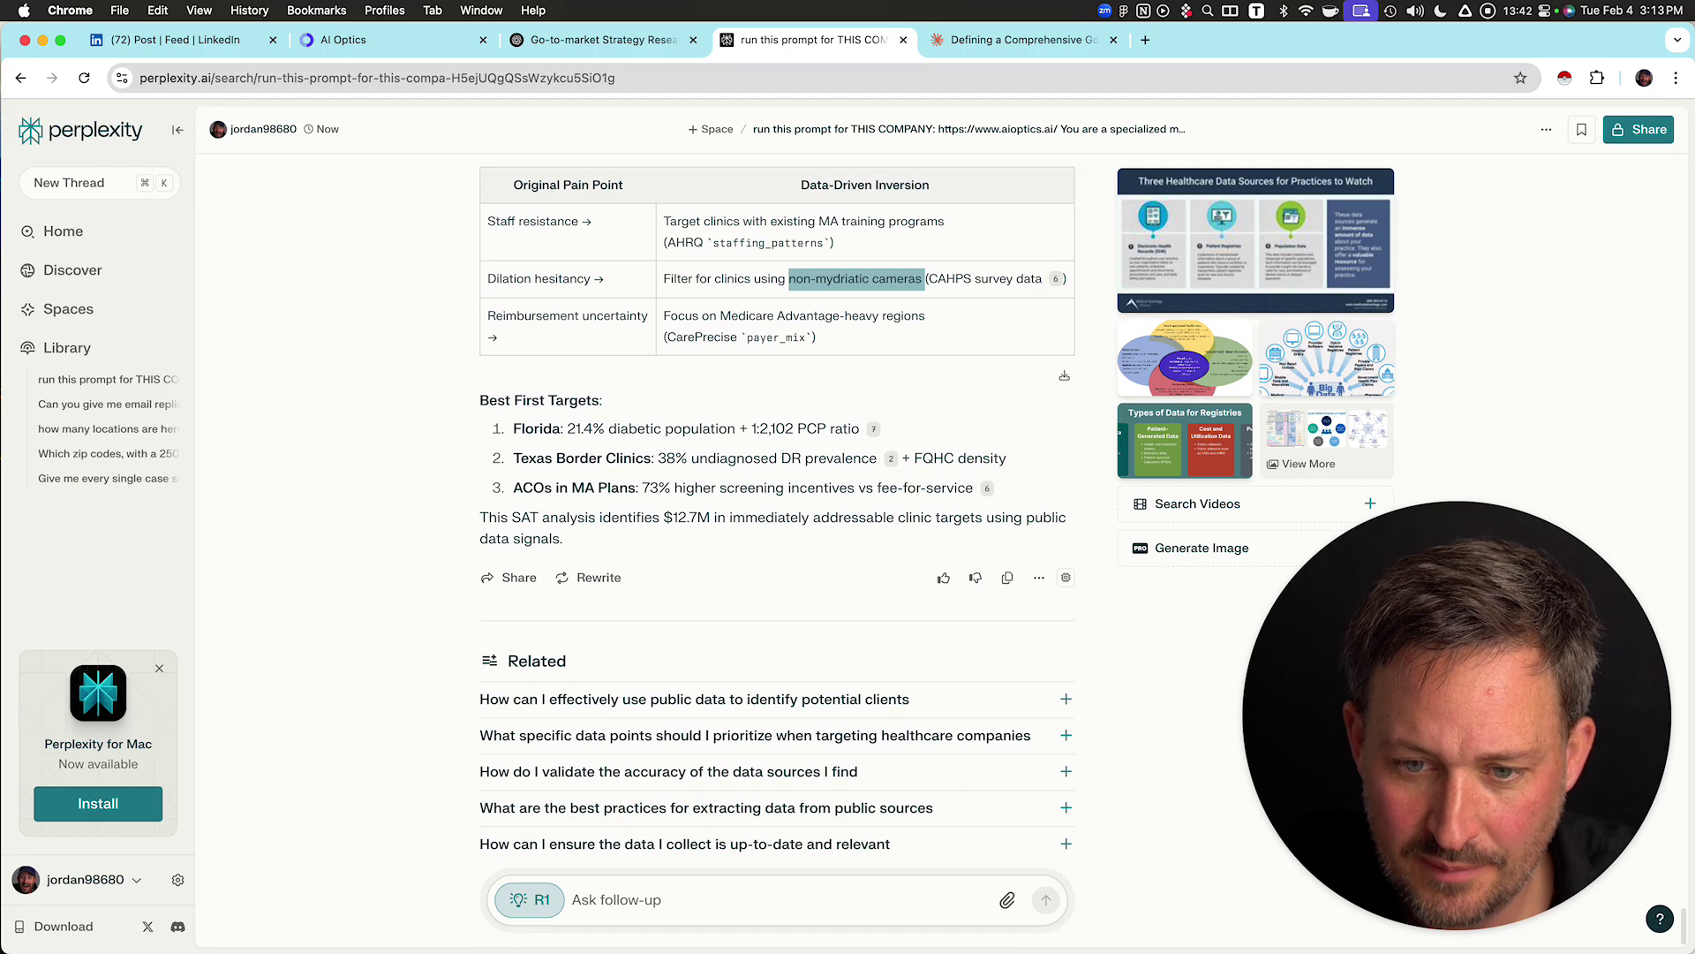
left_click_drag(539, 428, 728, 429)
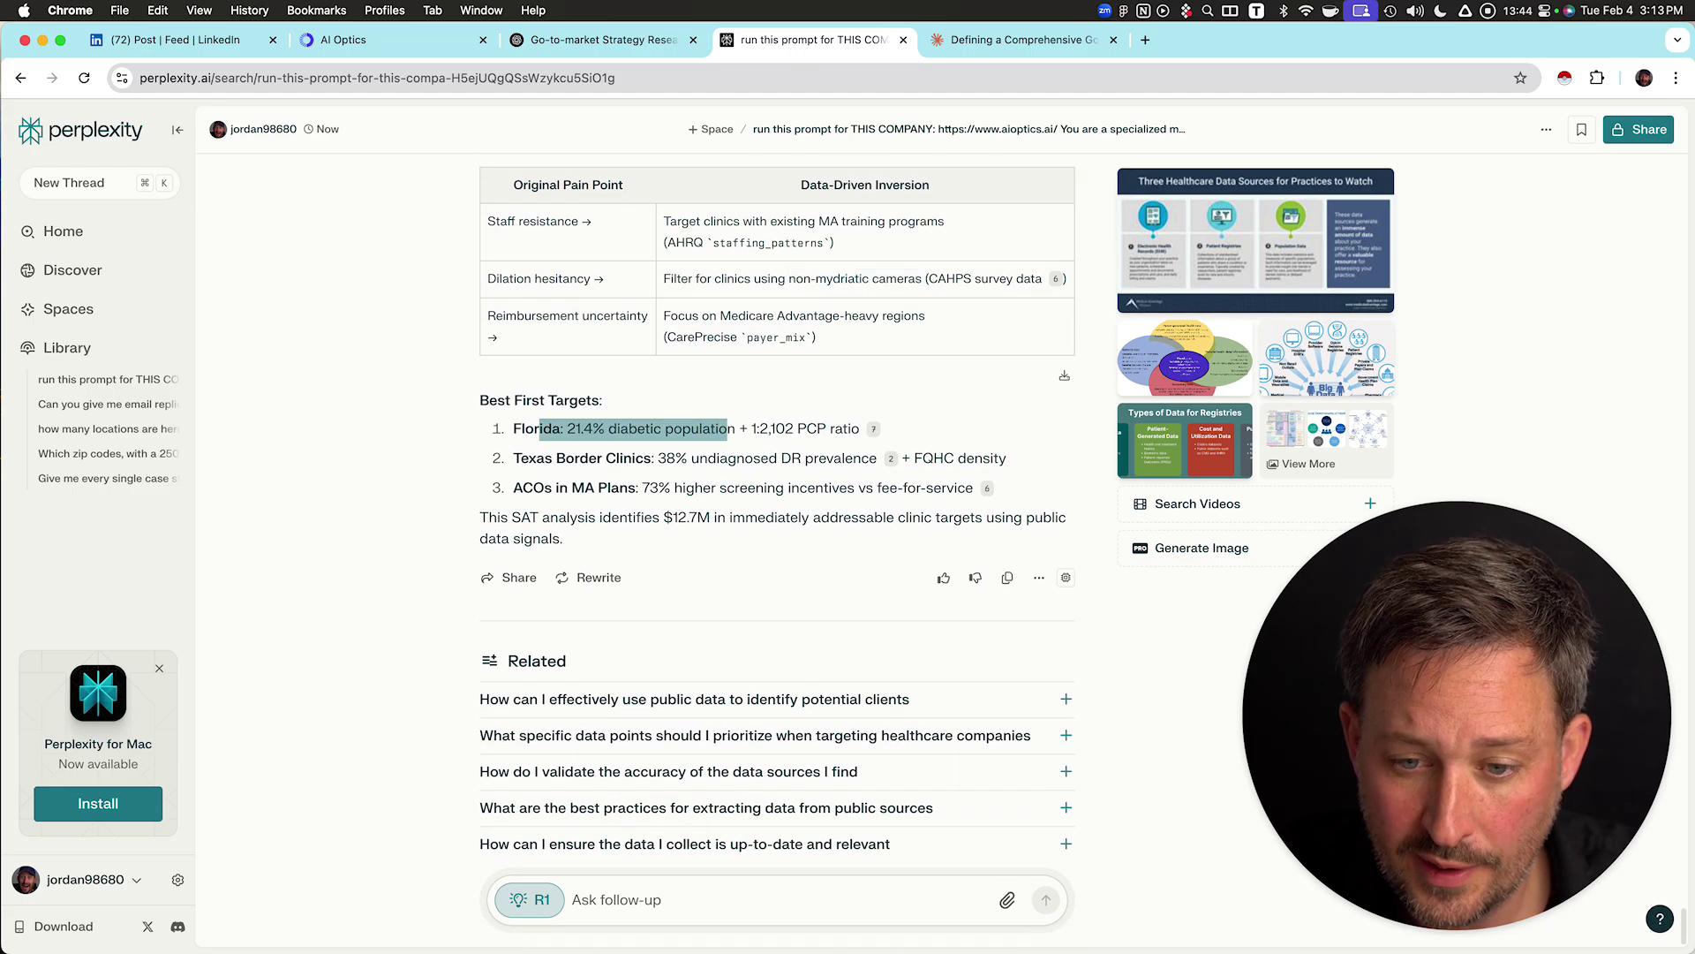
left_click_drag(513, 457, 790, 458)
left_click_drag(583, 487, 768, 487)
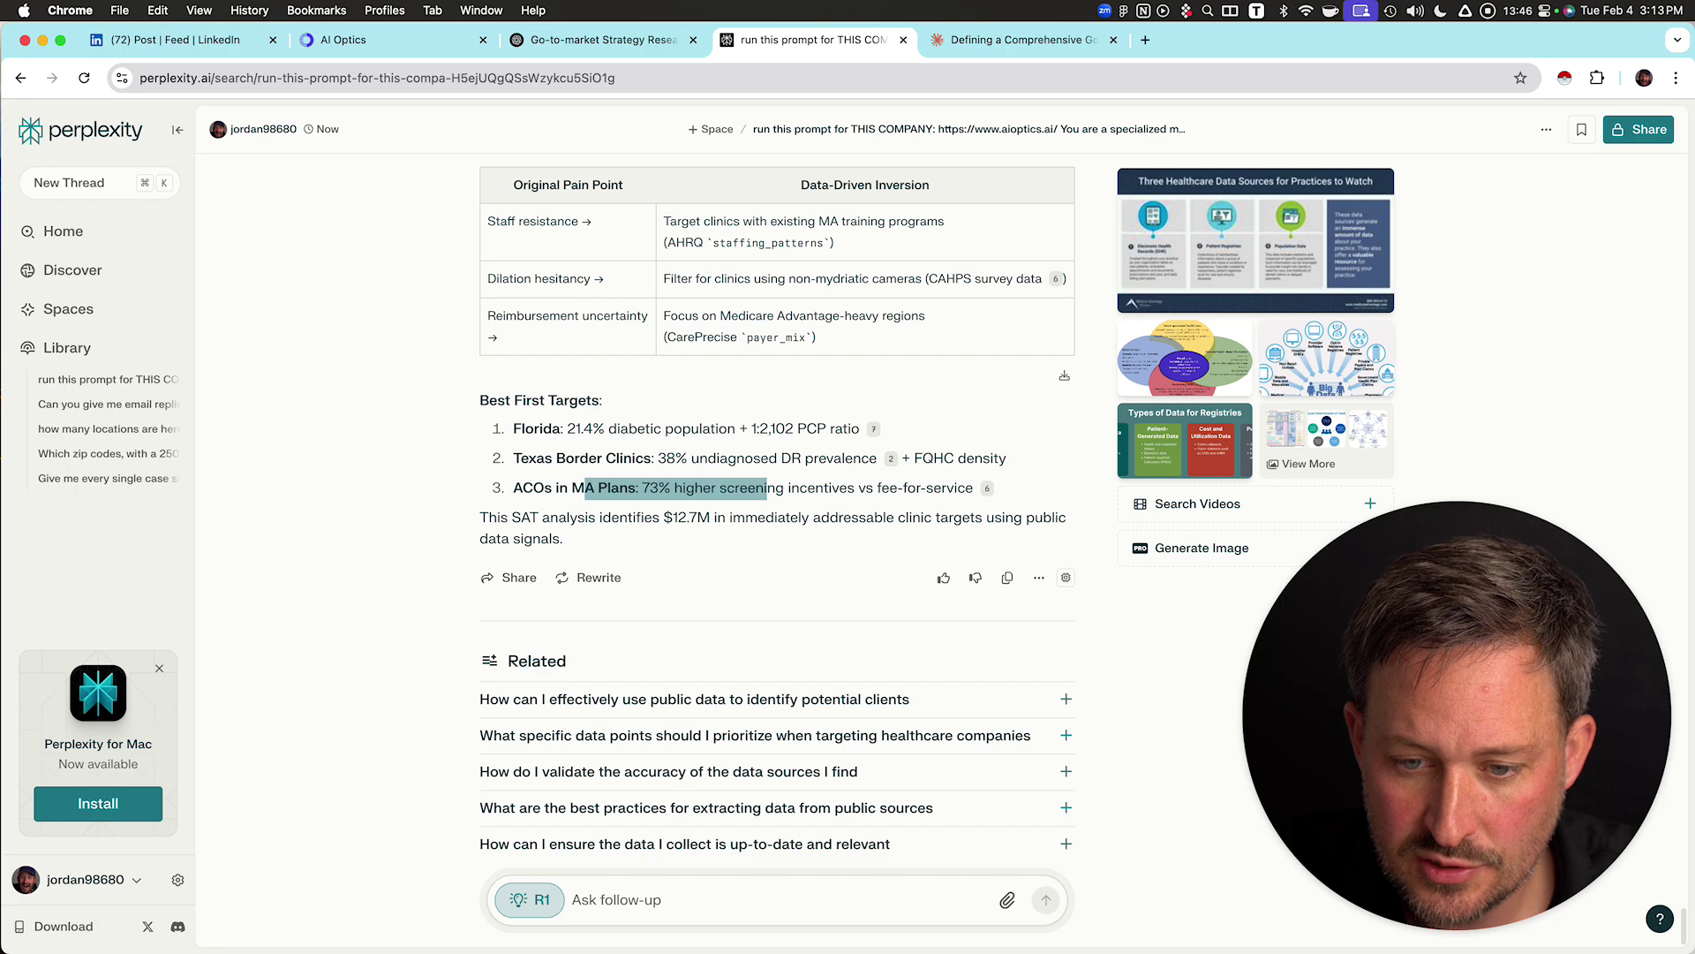
left_click_drag(633, 517, 523, 539)
left_click(563, 538)
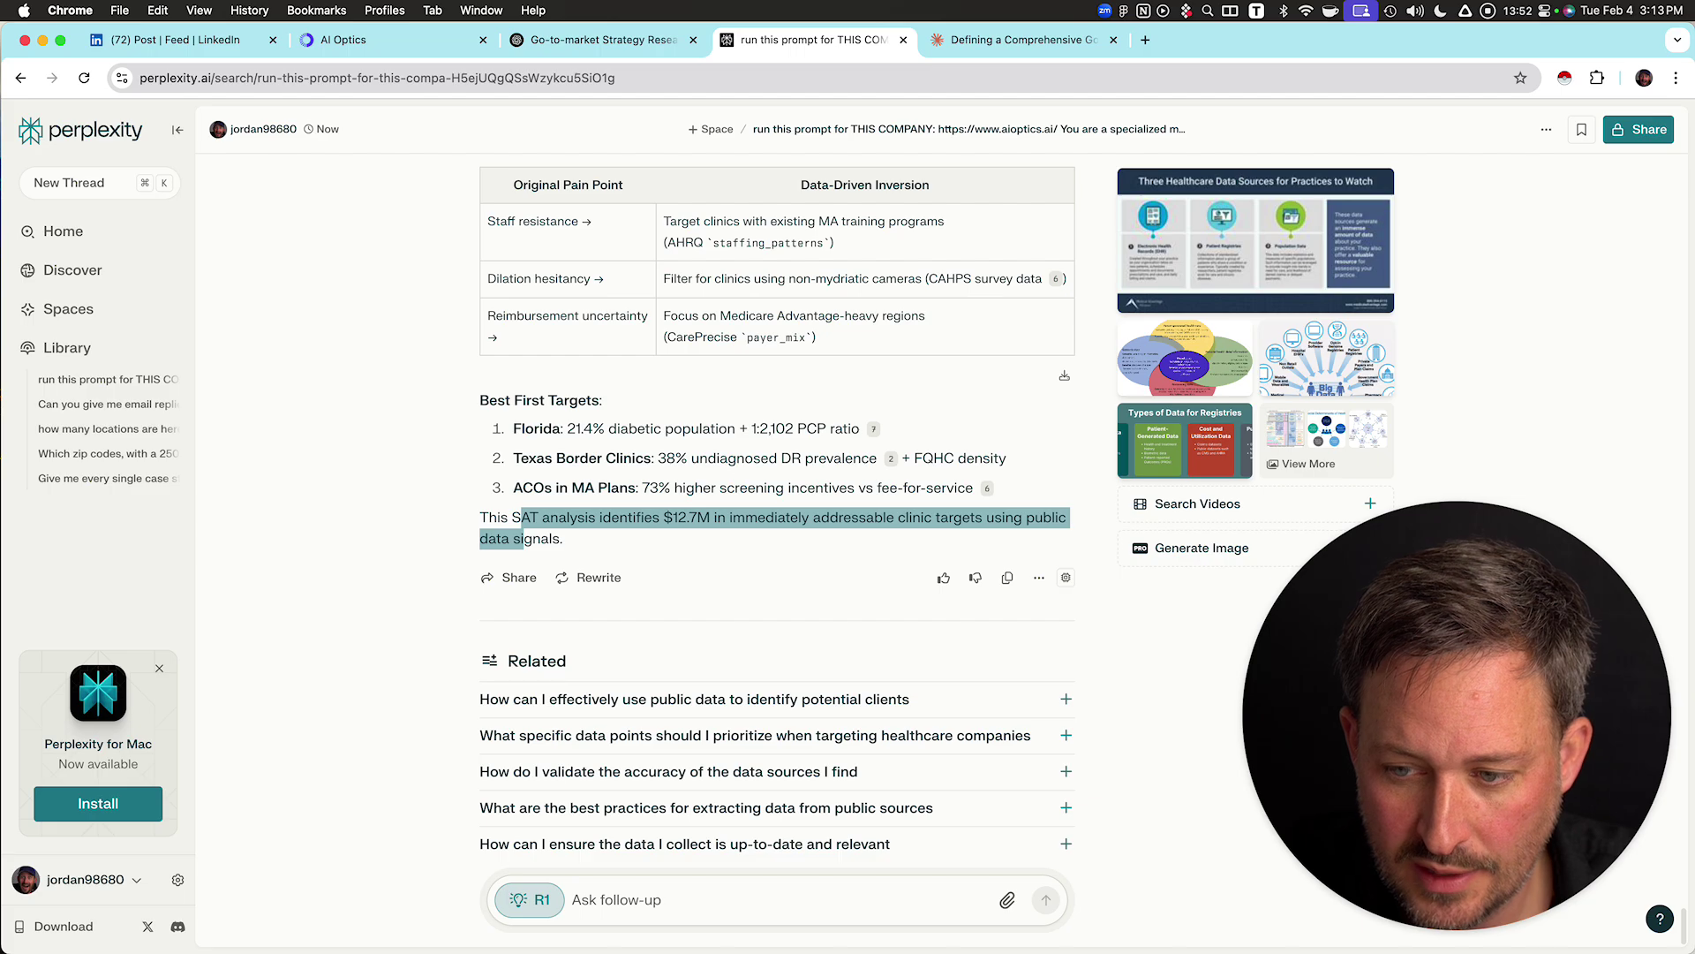
left_click(604, 40)
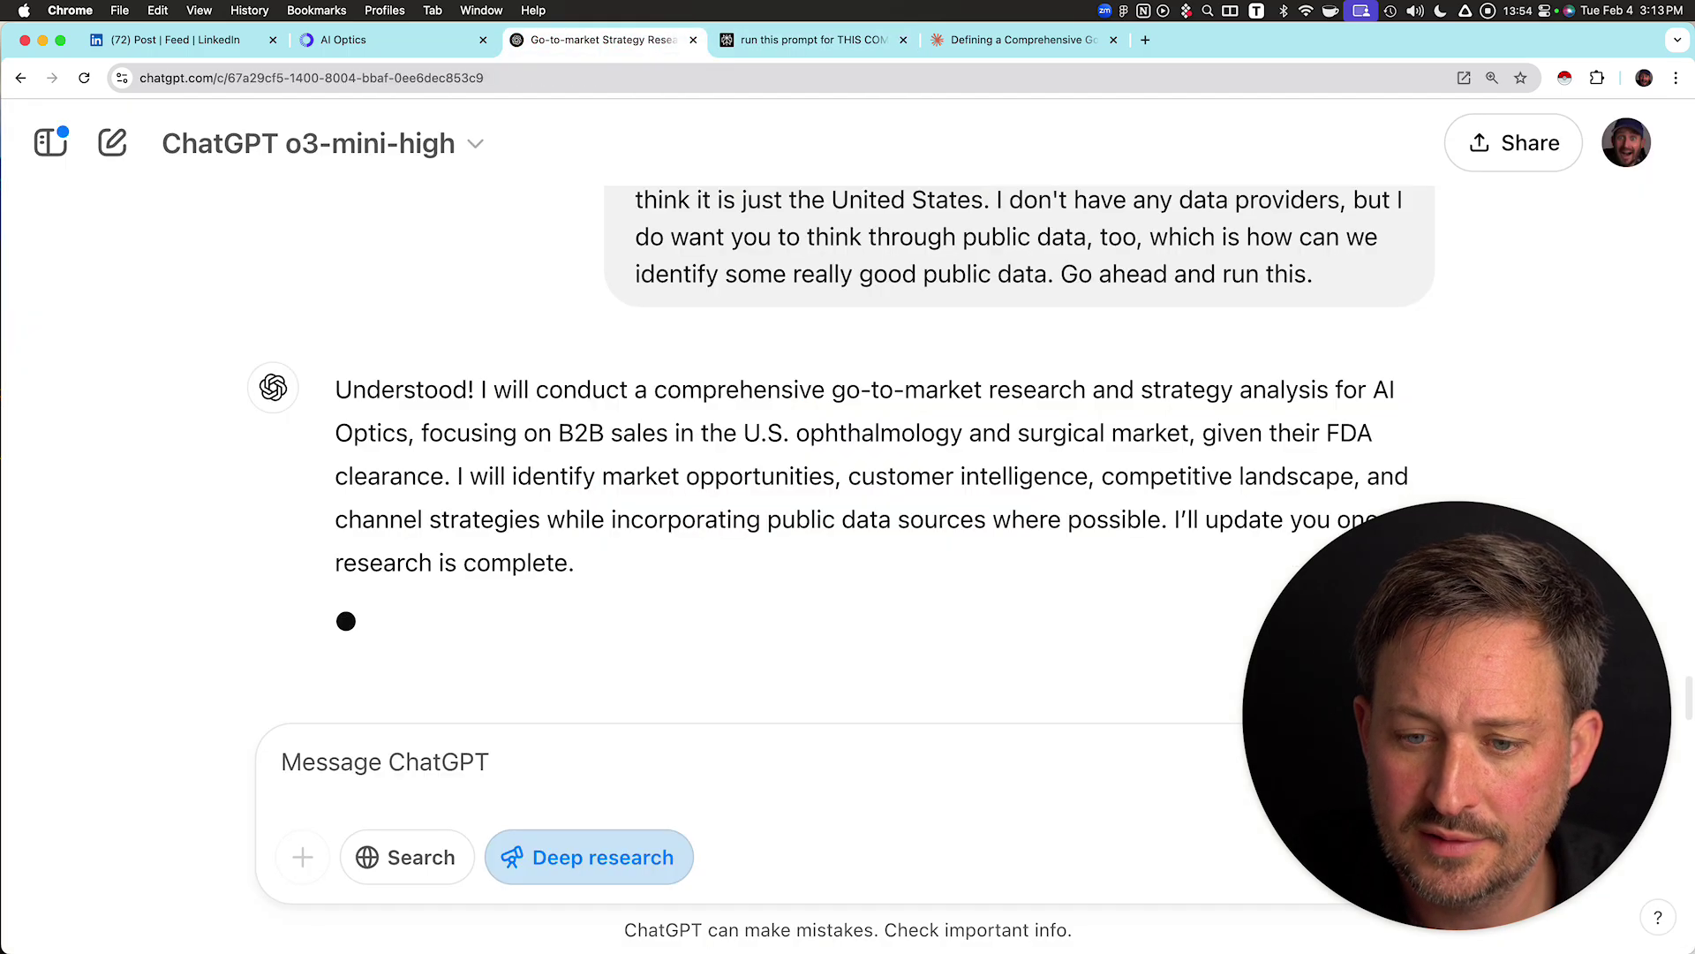
- Return to the Perplexity thread and start dictating a follow-up prompt while reviewing the Pain Point Inversion Tactics and Best First Targets
left_click(813, 40)
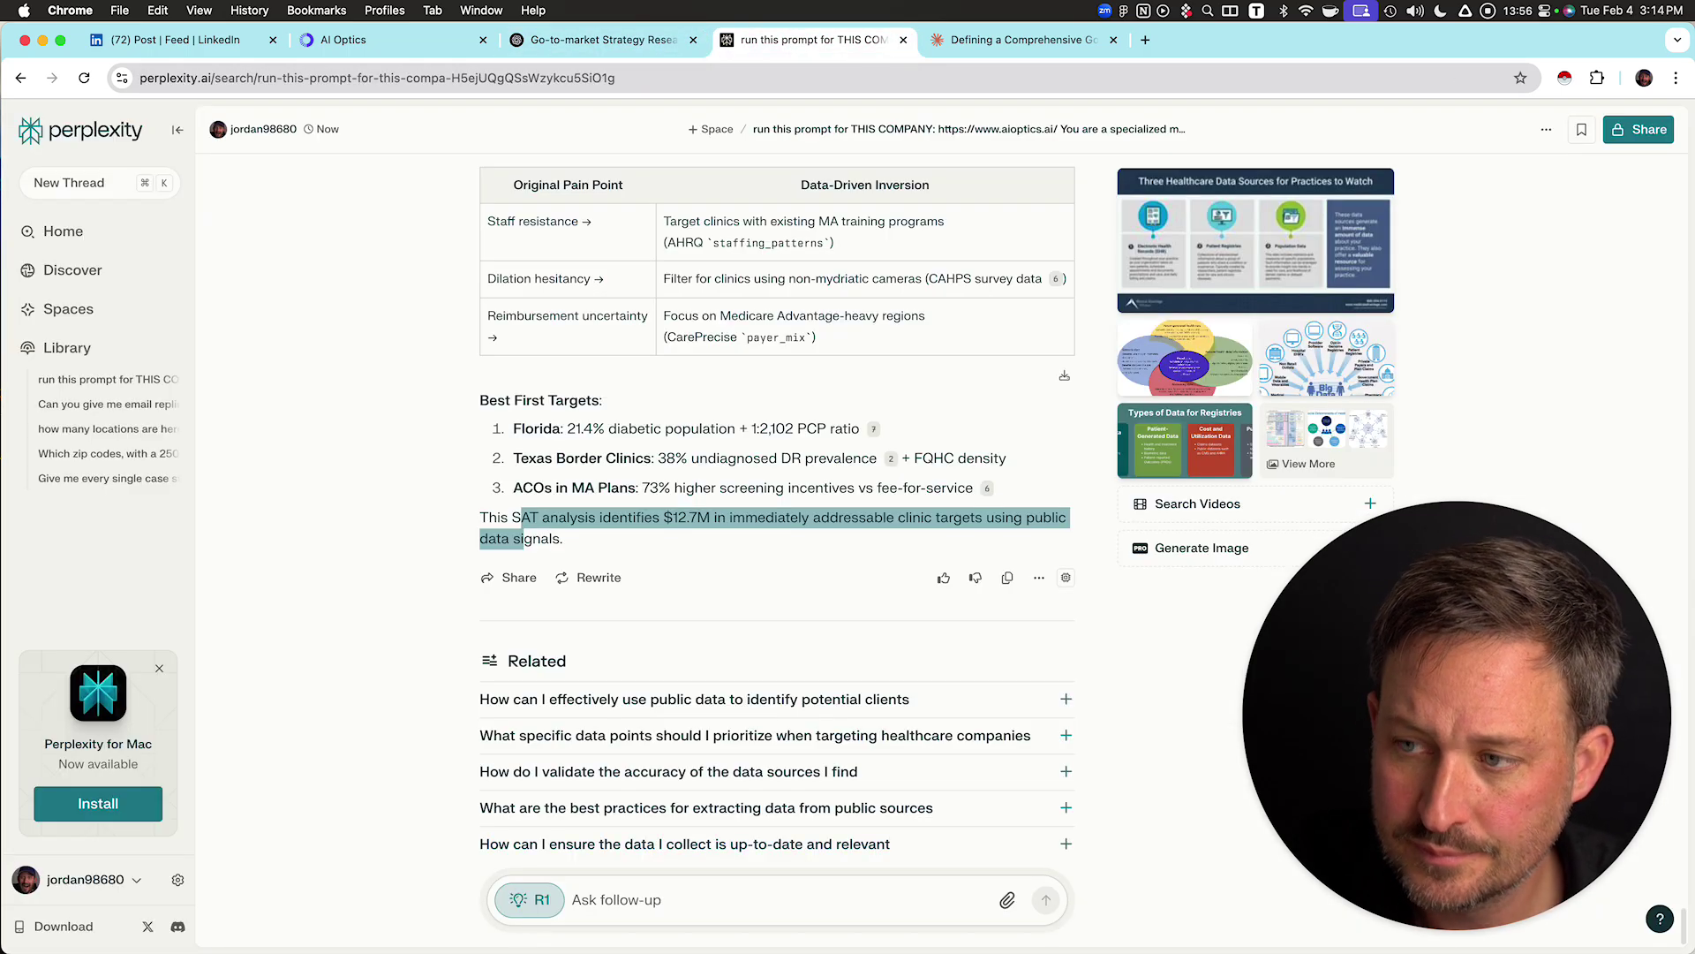
key("ctrl+space")
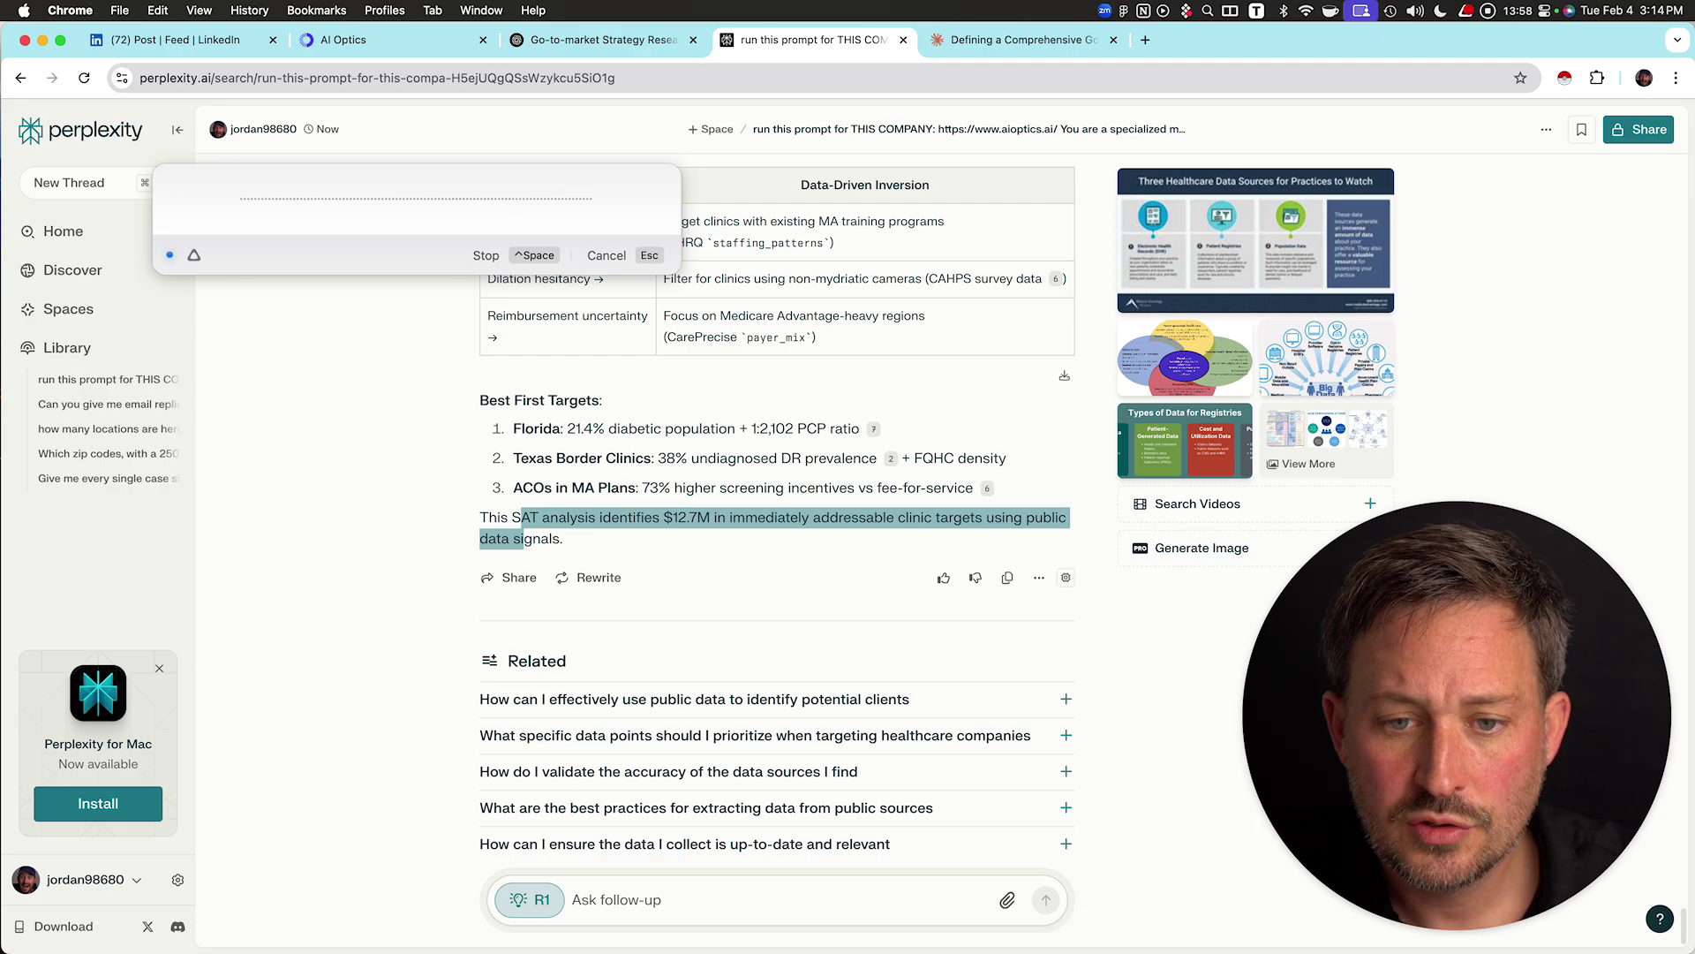
scroll(777, 512, "up", 5)
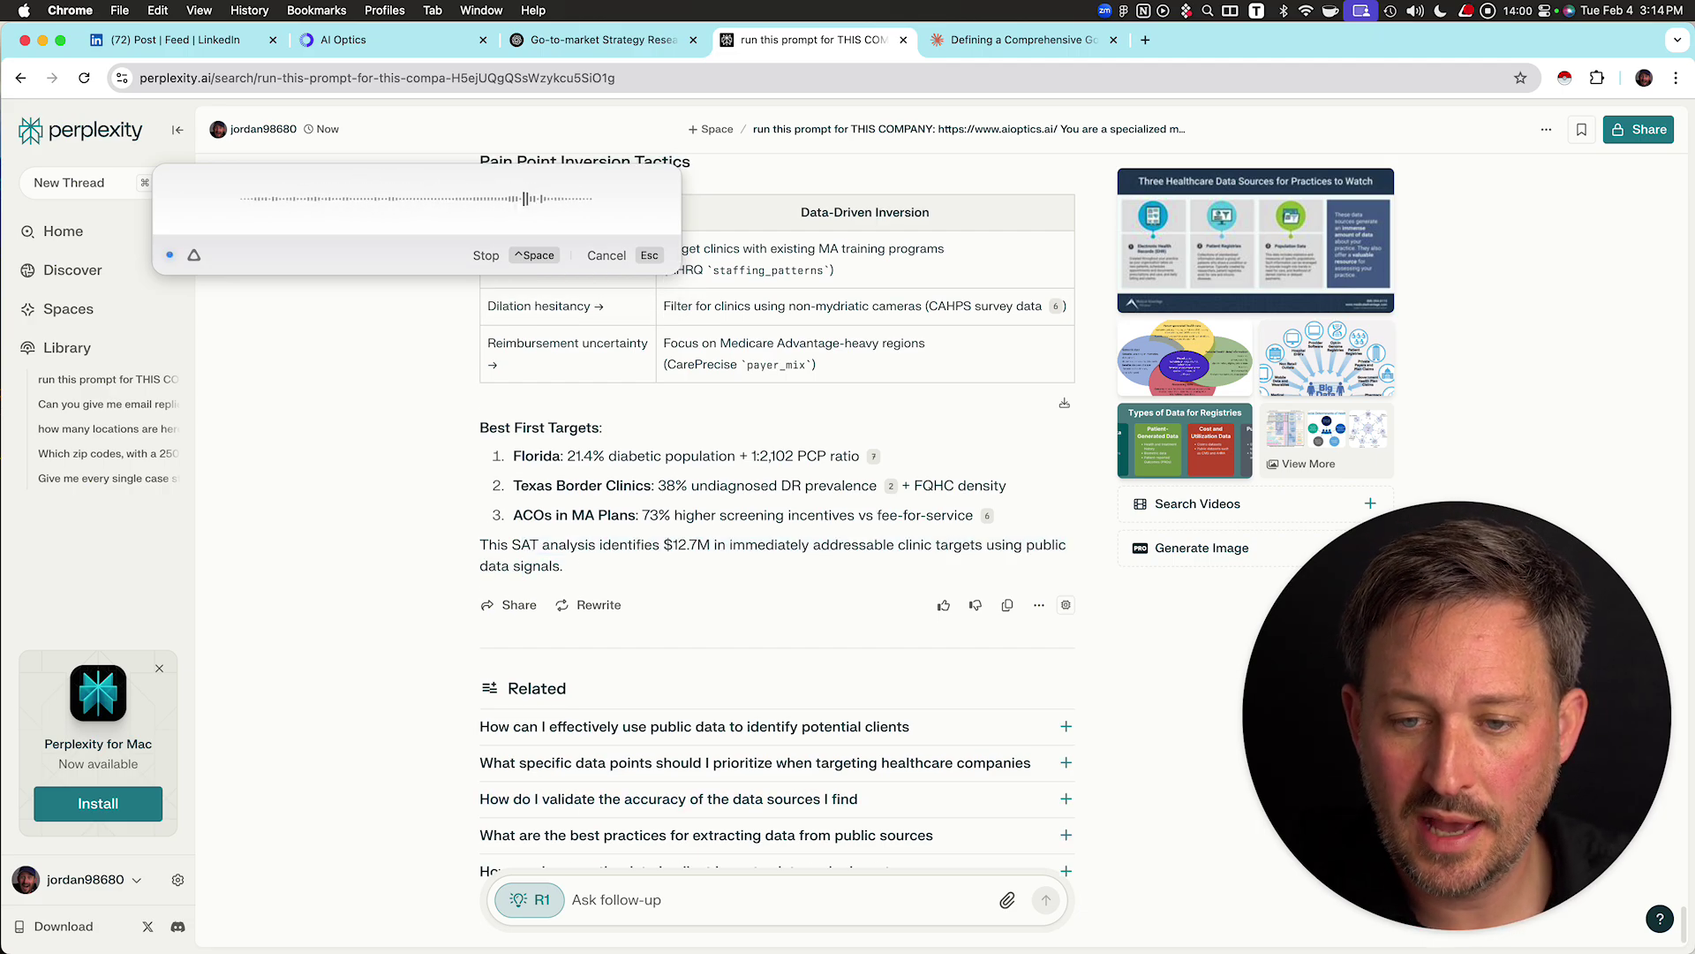
scroll(777, 512, "down", 5)
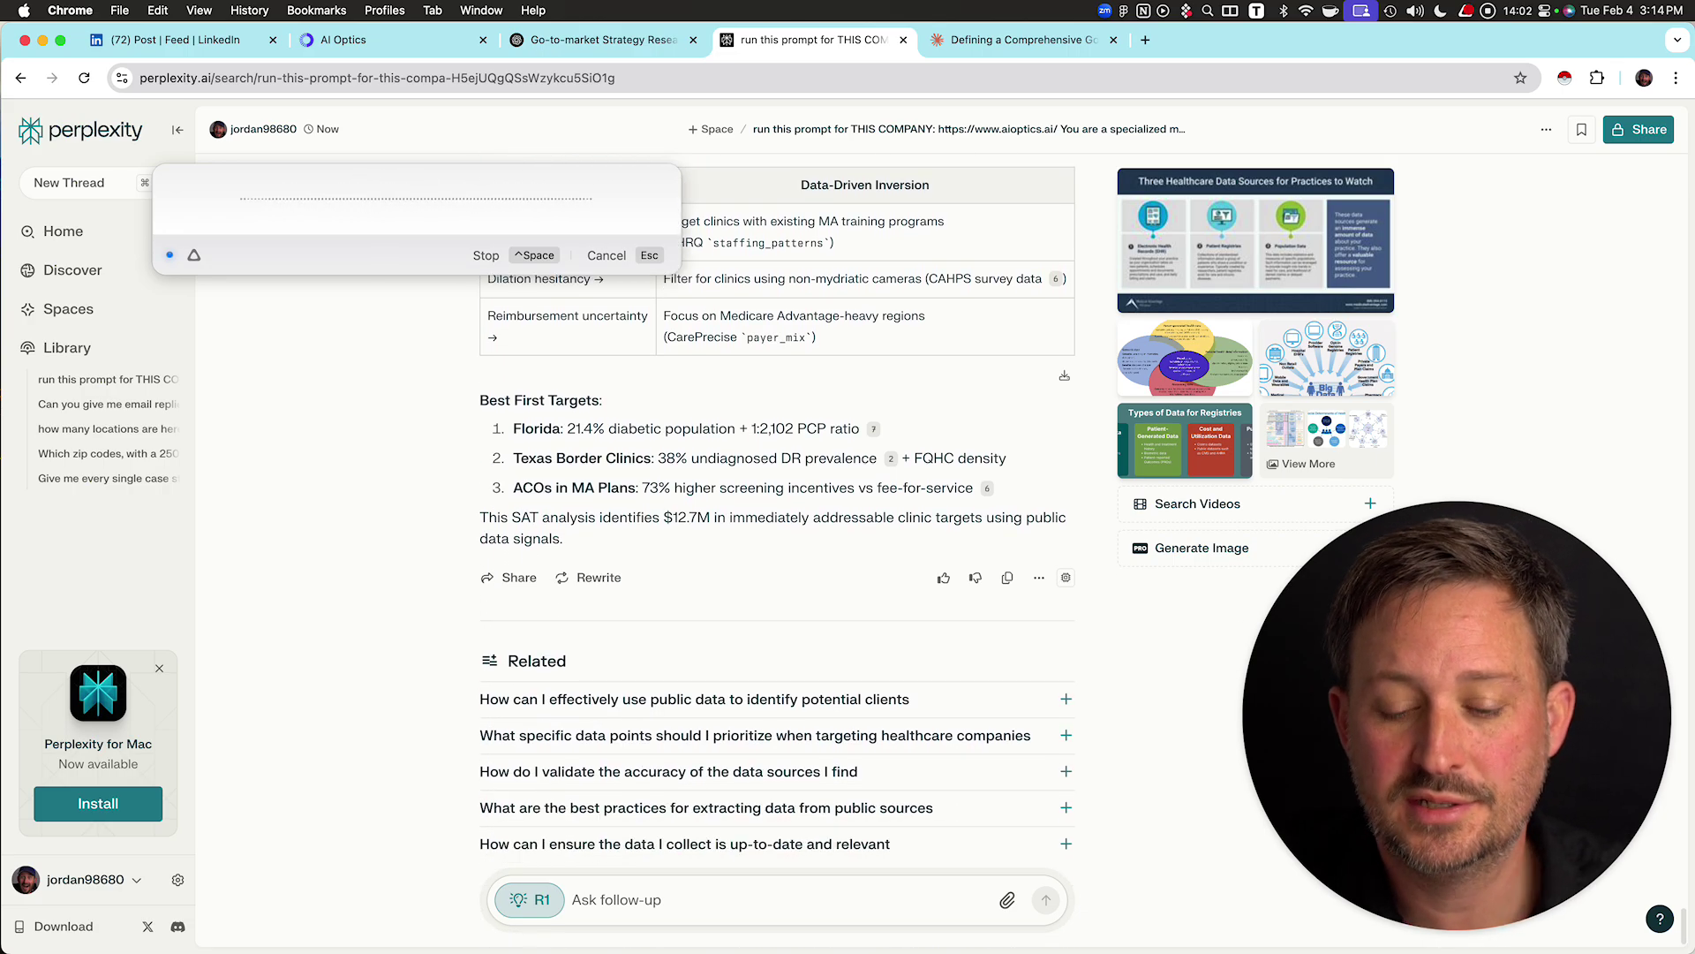
left_click(759, 900)
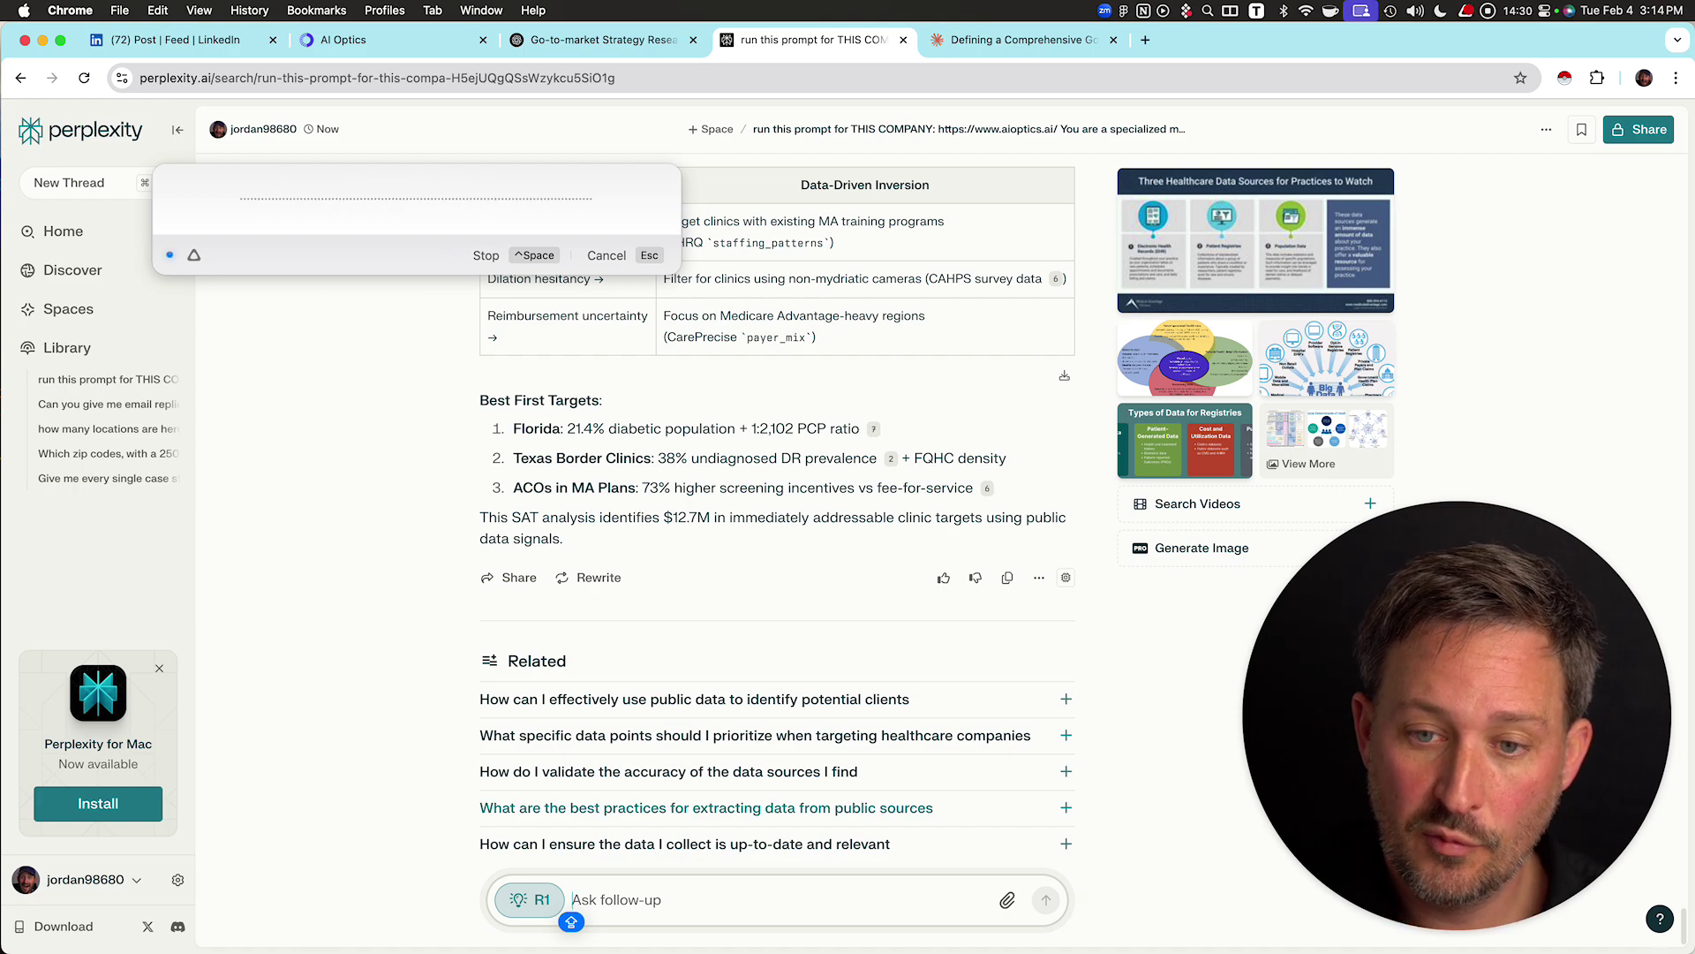
scroll(777, 553, "up", 3)
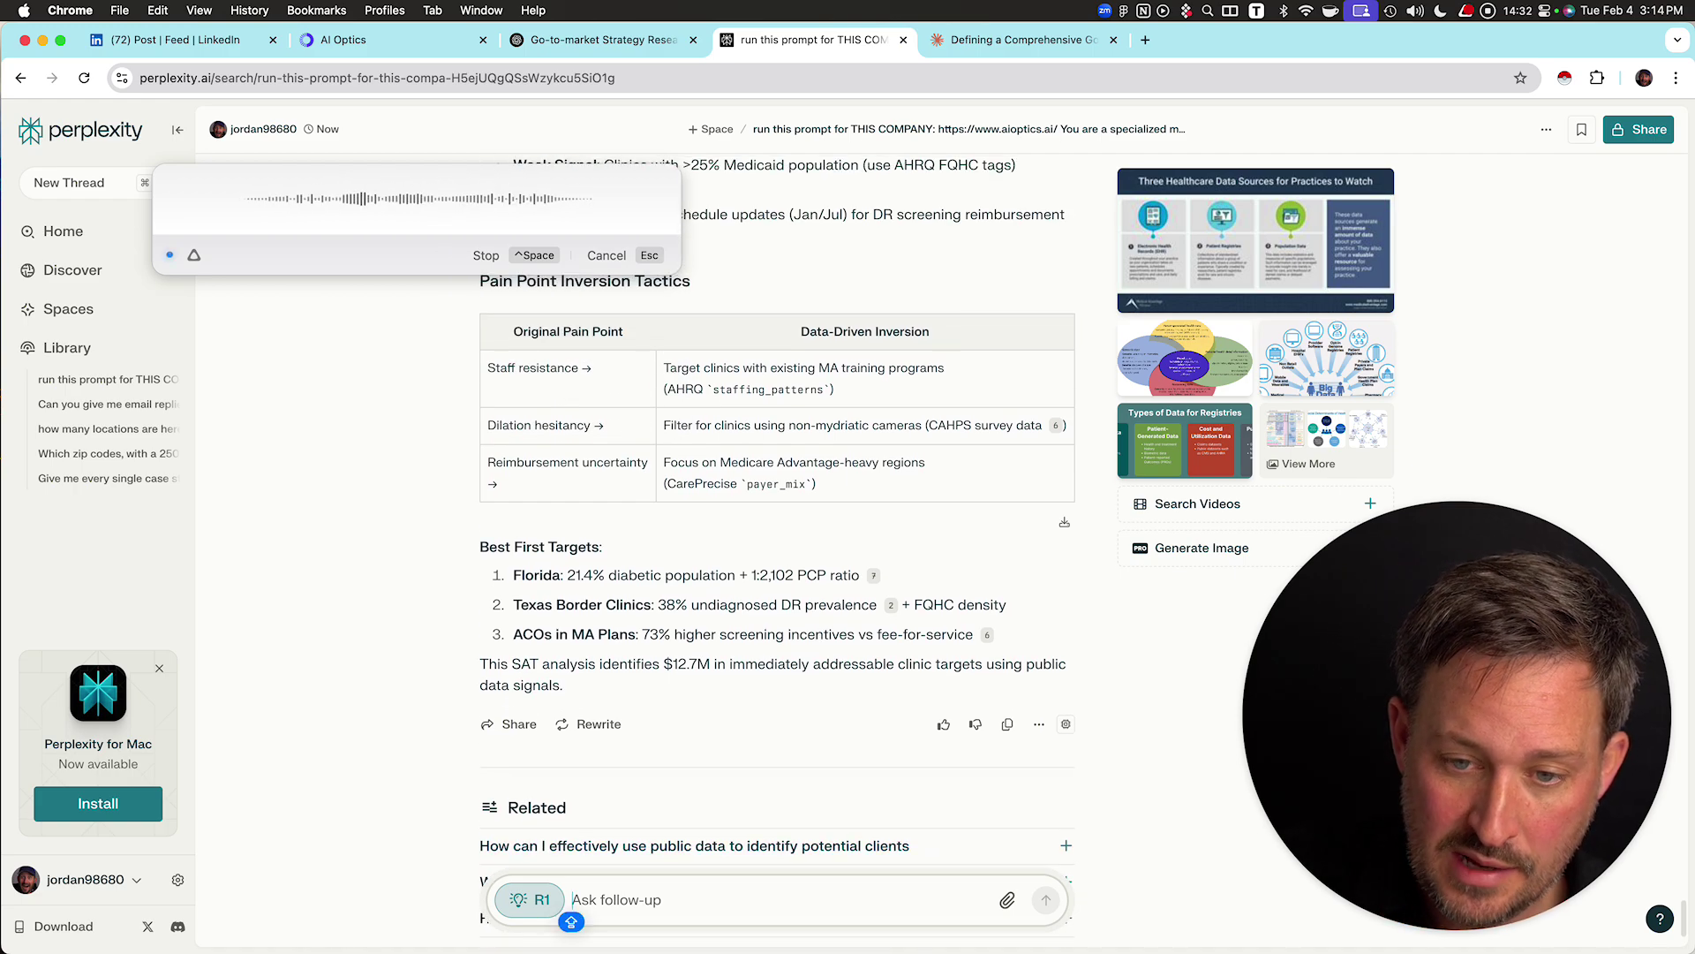
scroll(777, 554, "up", 1)
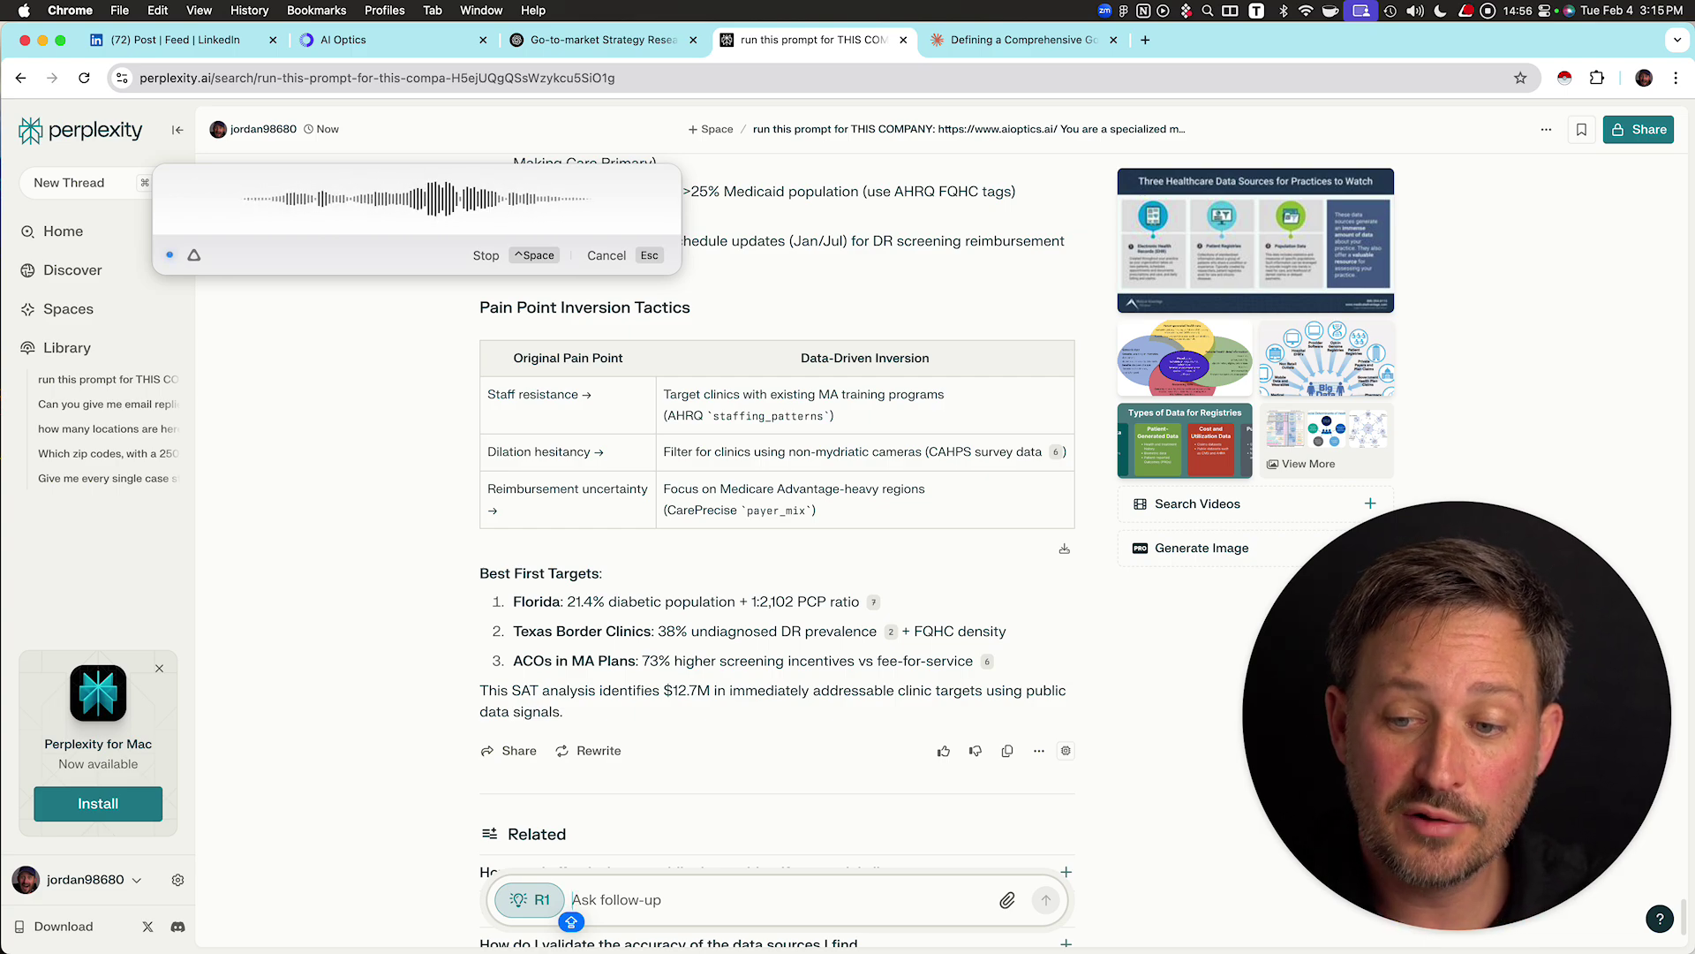
- Review the AHRQ, CarePrecise Platinum and Graham Center data source evaluation reports for their sample records, scores, limitations and extraction notes while dictating
scroll(777, 548, "up", 20)
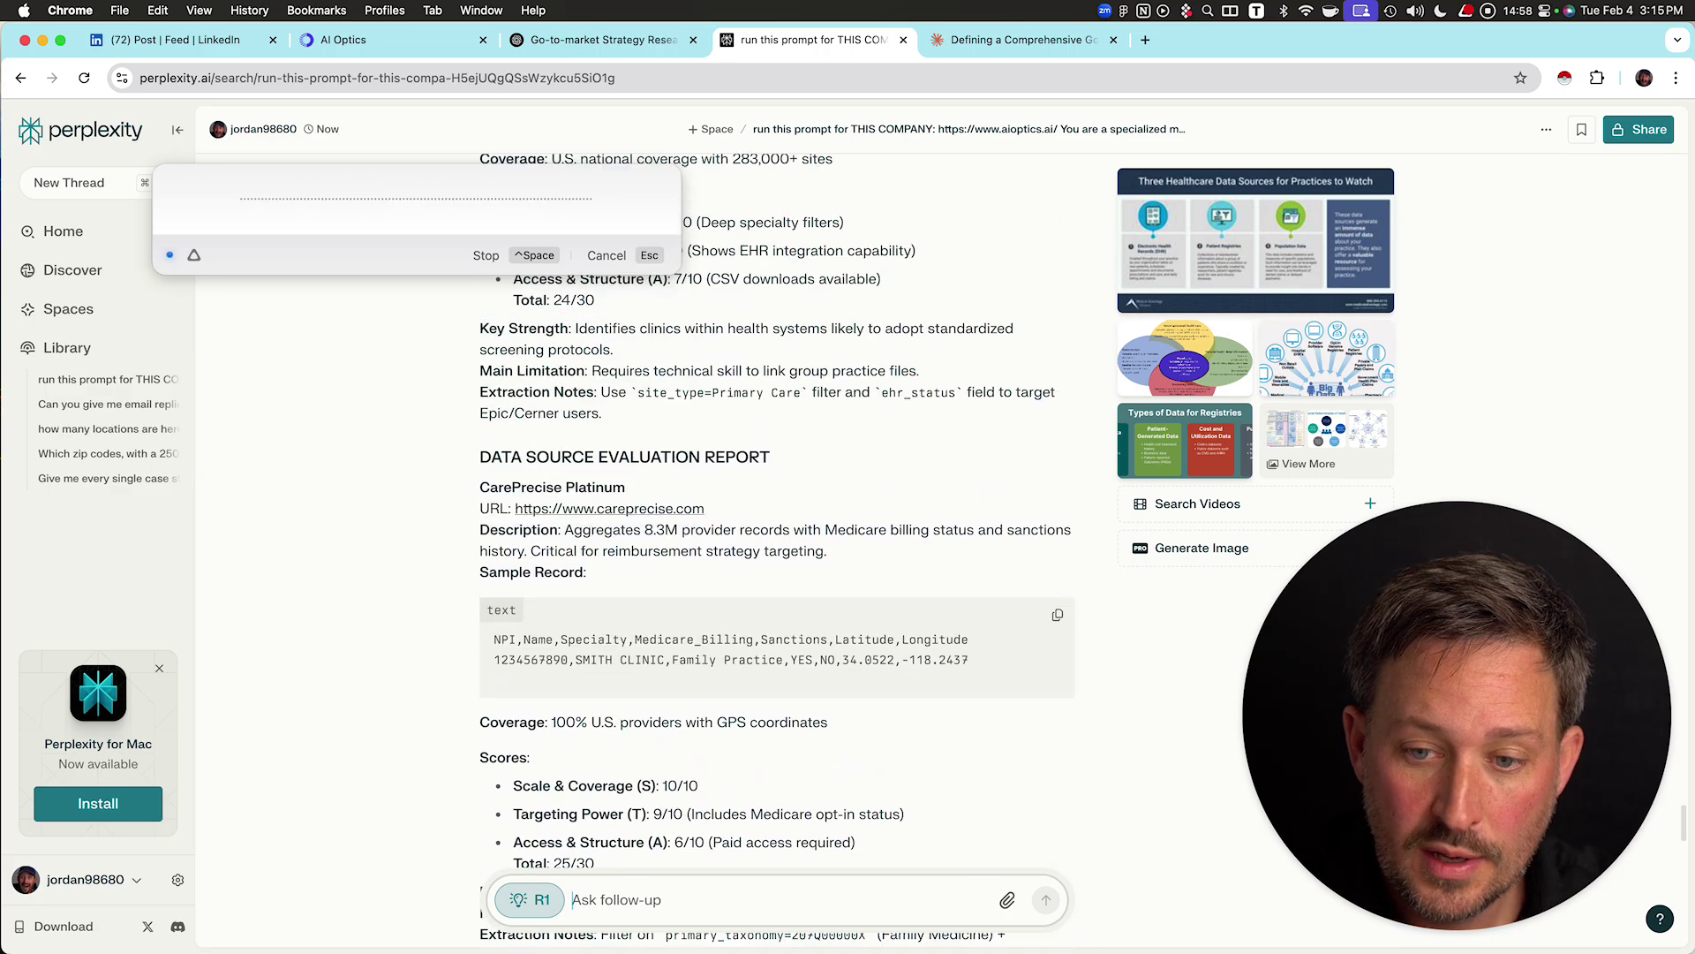
scroll(777, 548, "up", 2)
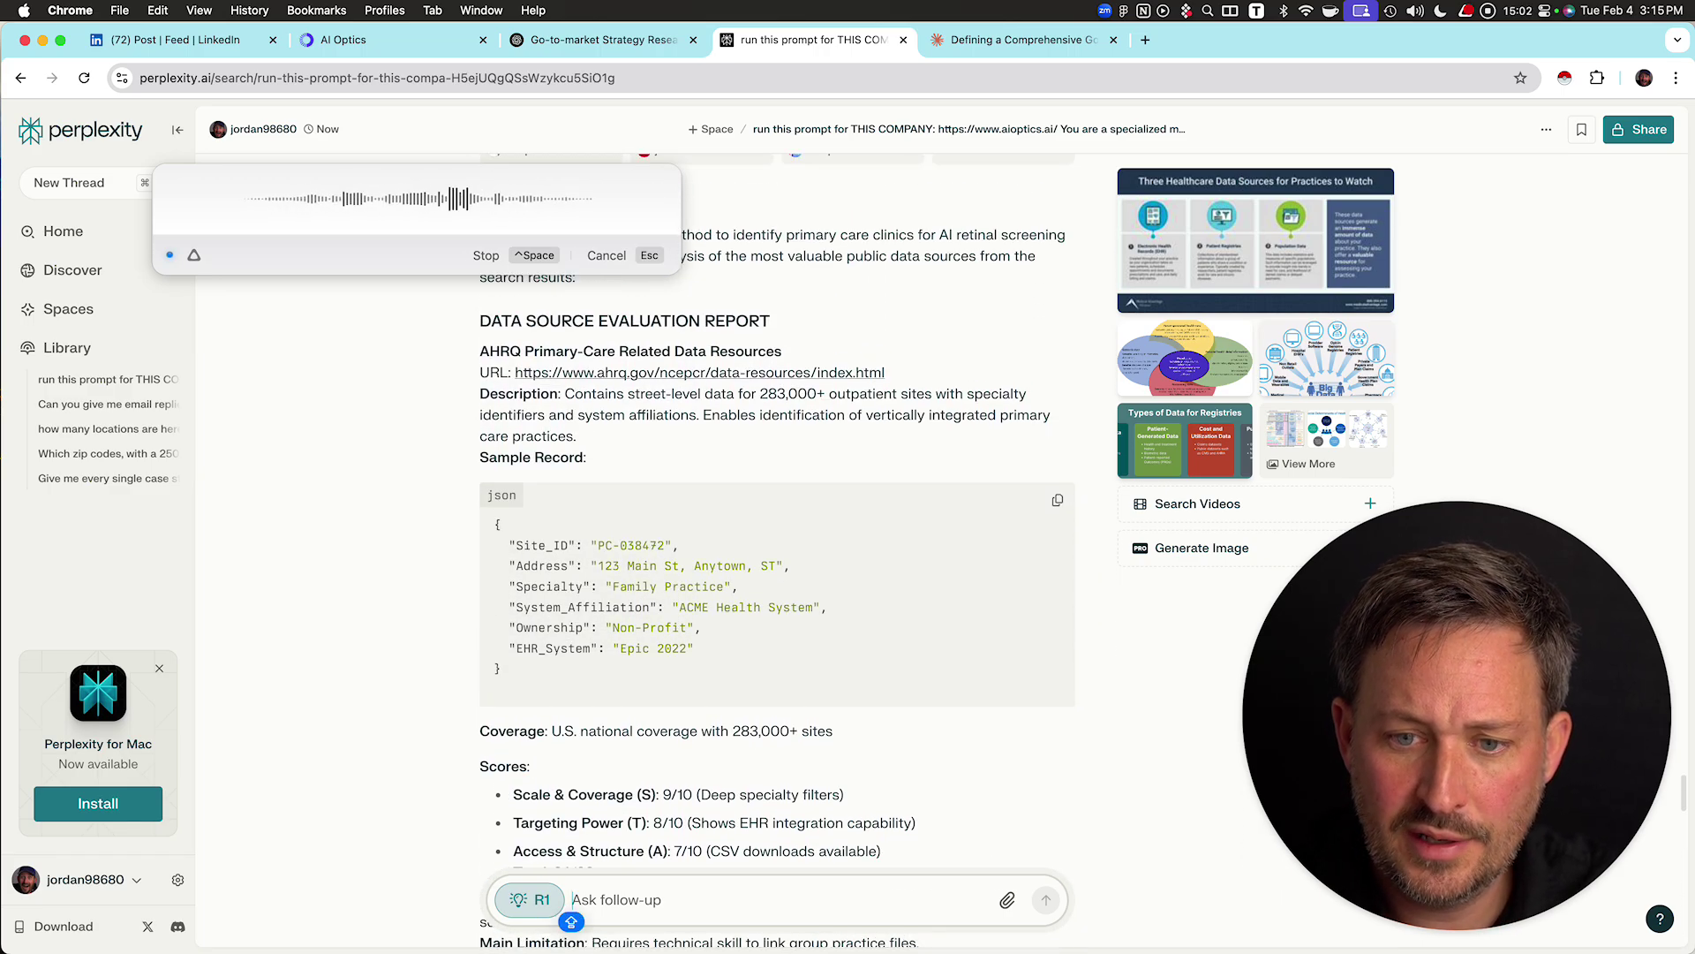
scroll(777, 548, "down", 2)
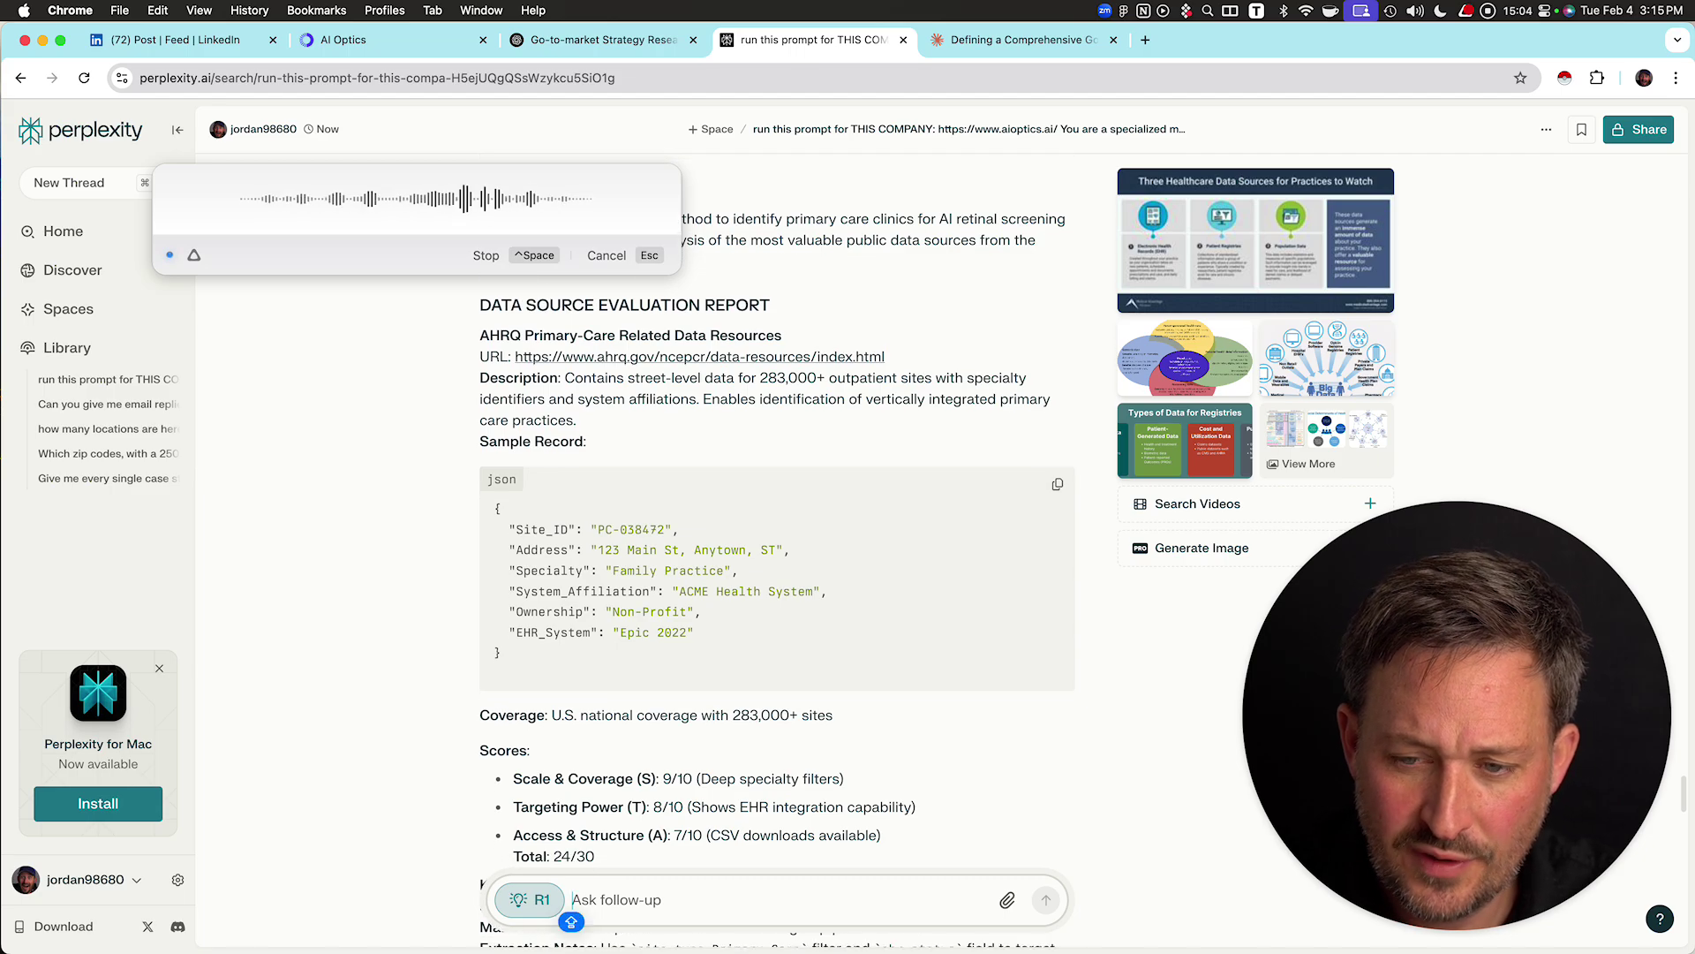
scroll(777, 547, "down", 1)
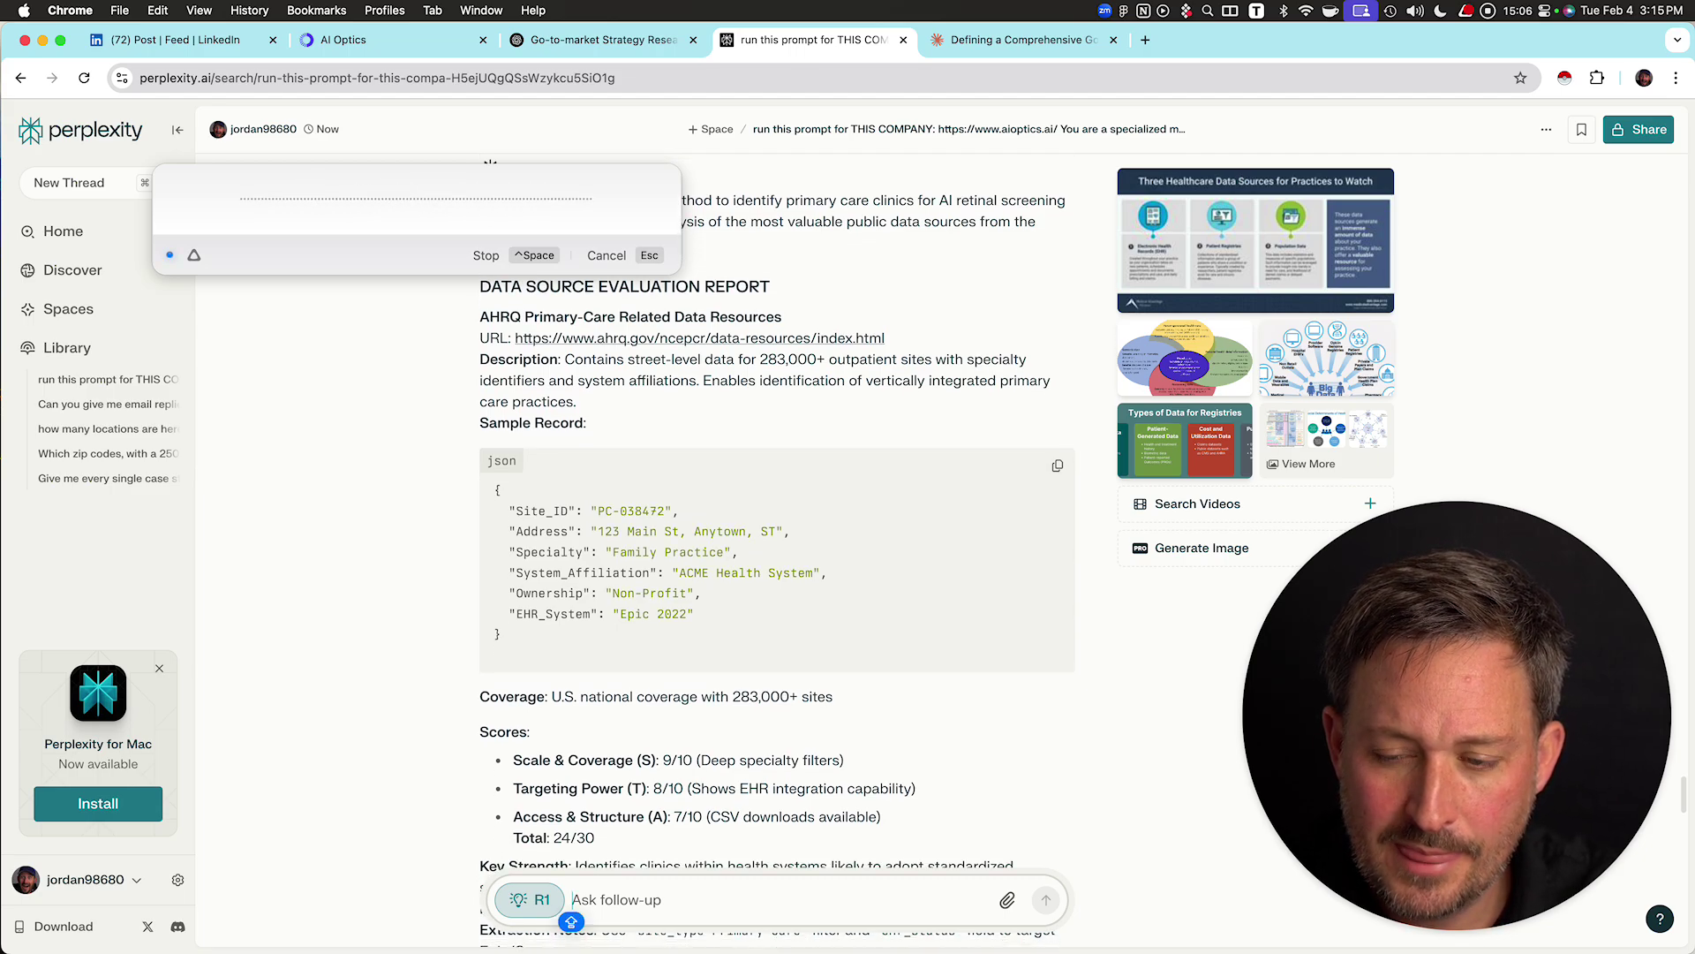
scroll(777, 547, "down", 5)
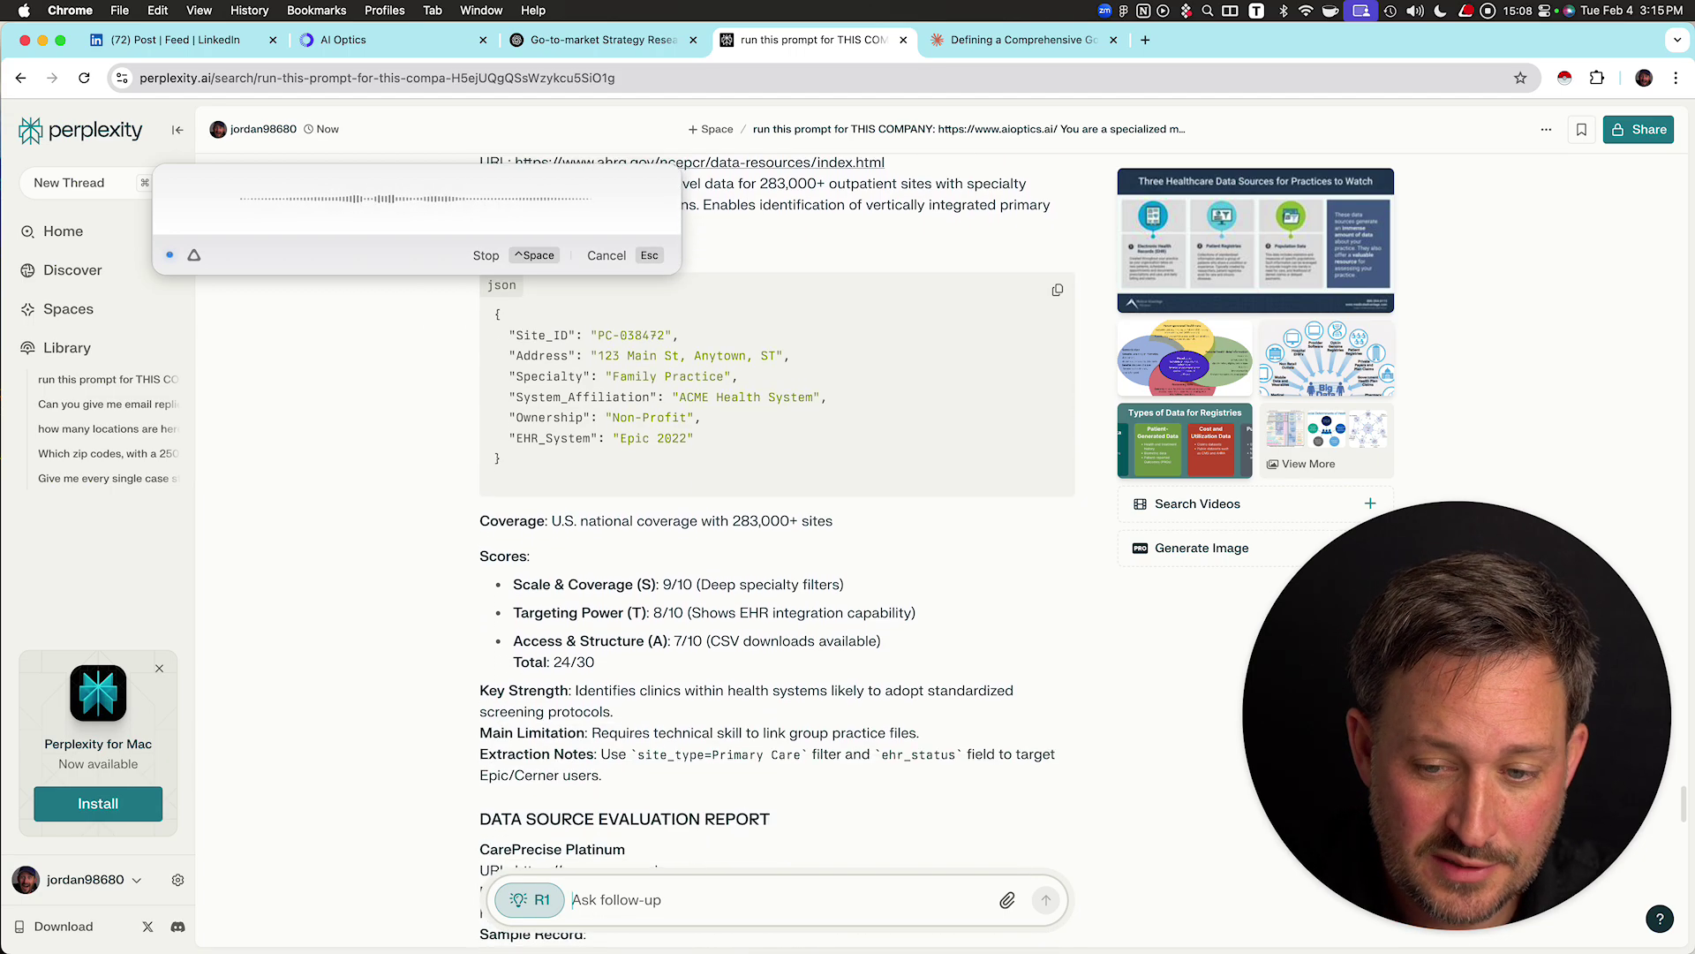
scroll(777, 548, "down", 2)
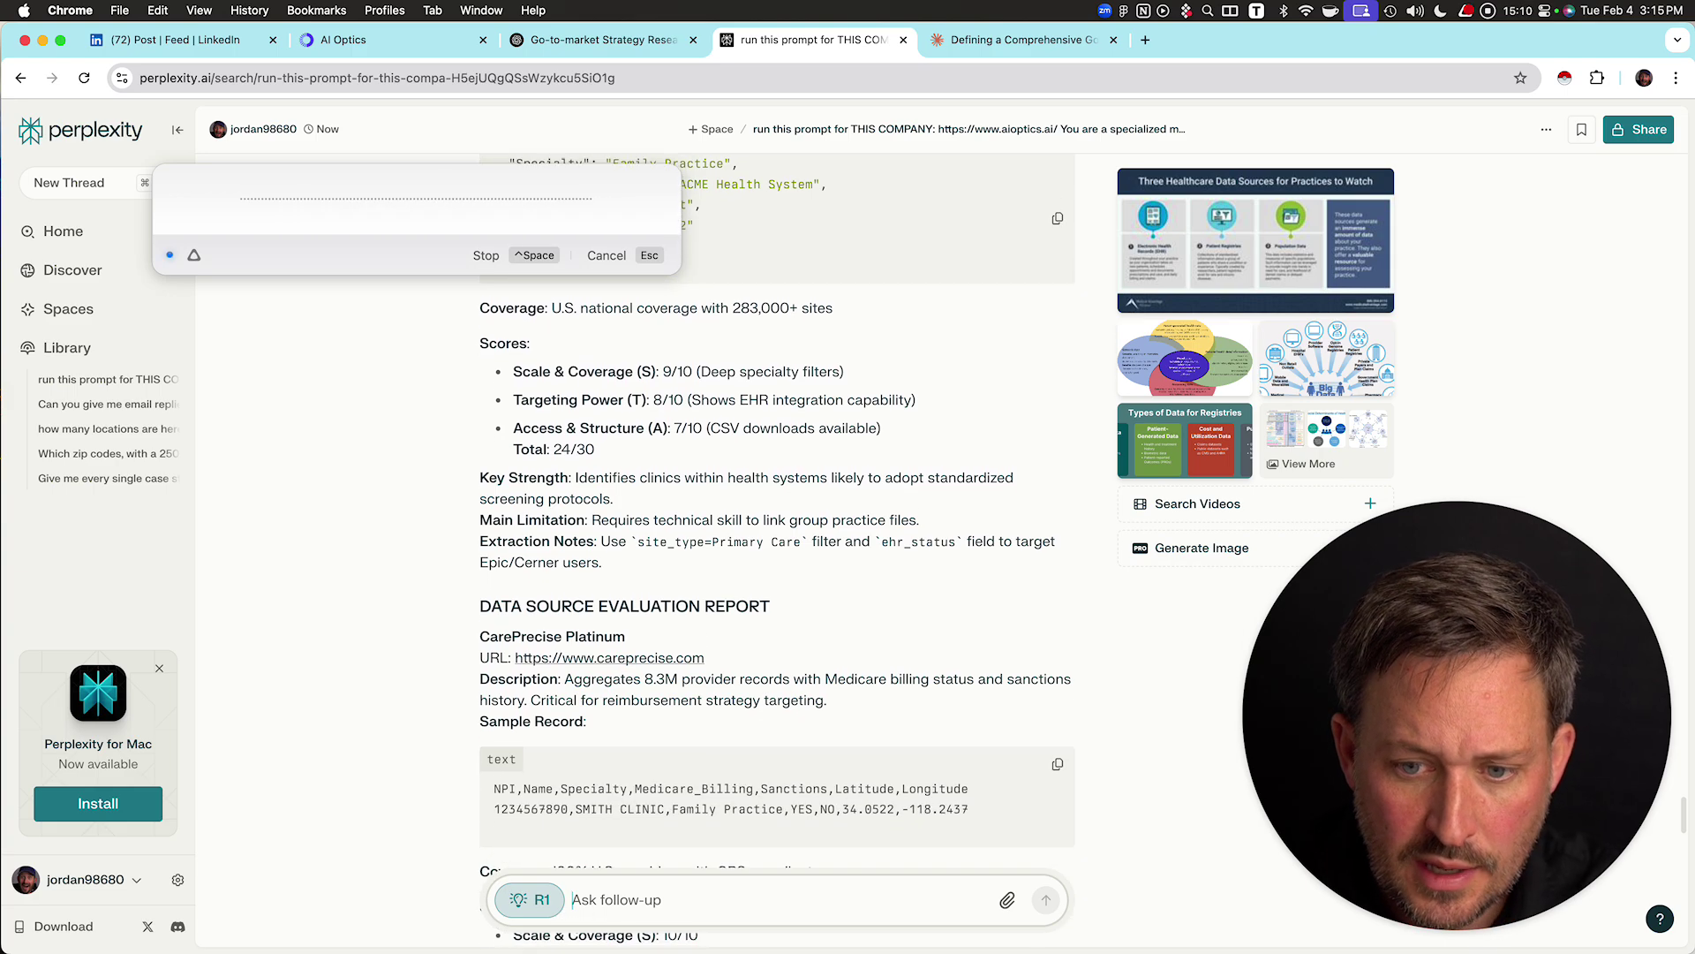
scroll(777, 547, "down", 1)
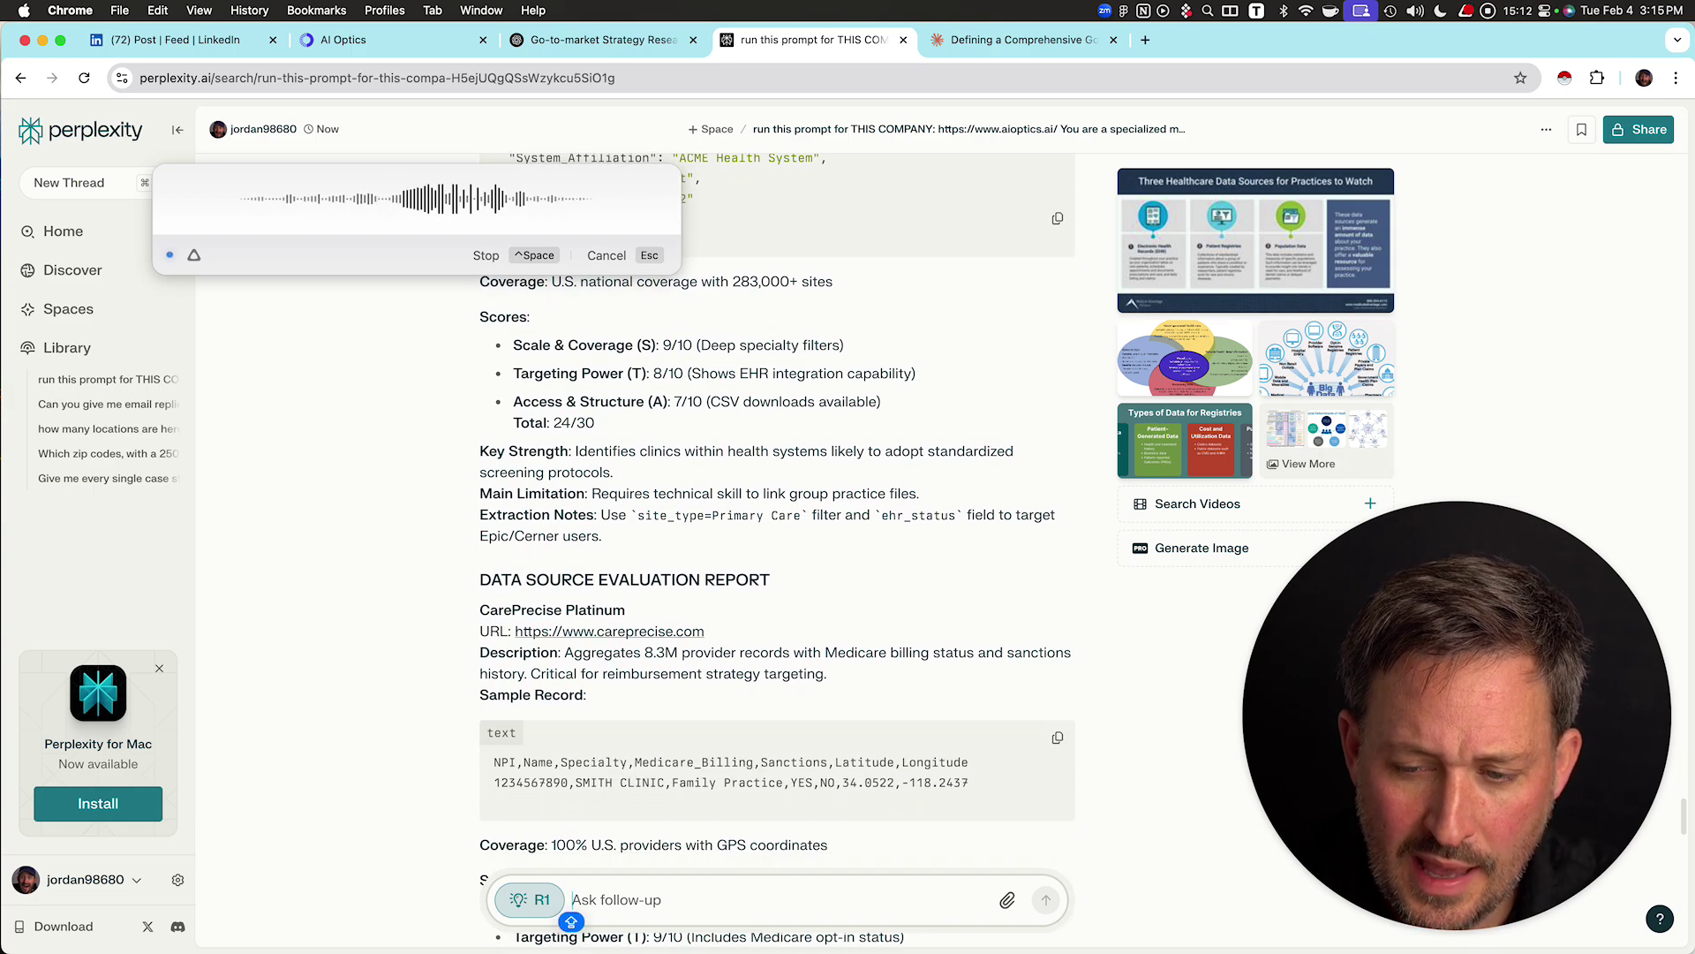
scroll(777, 547, "down", 2)
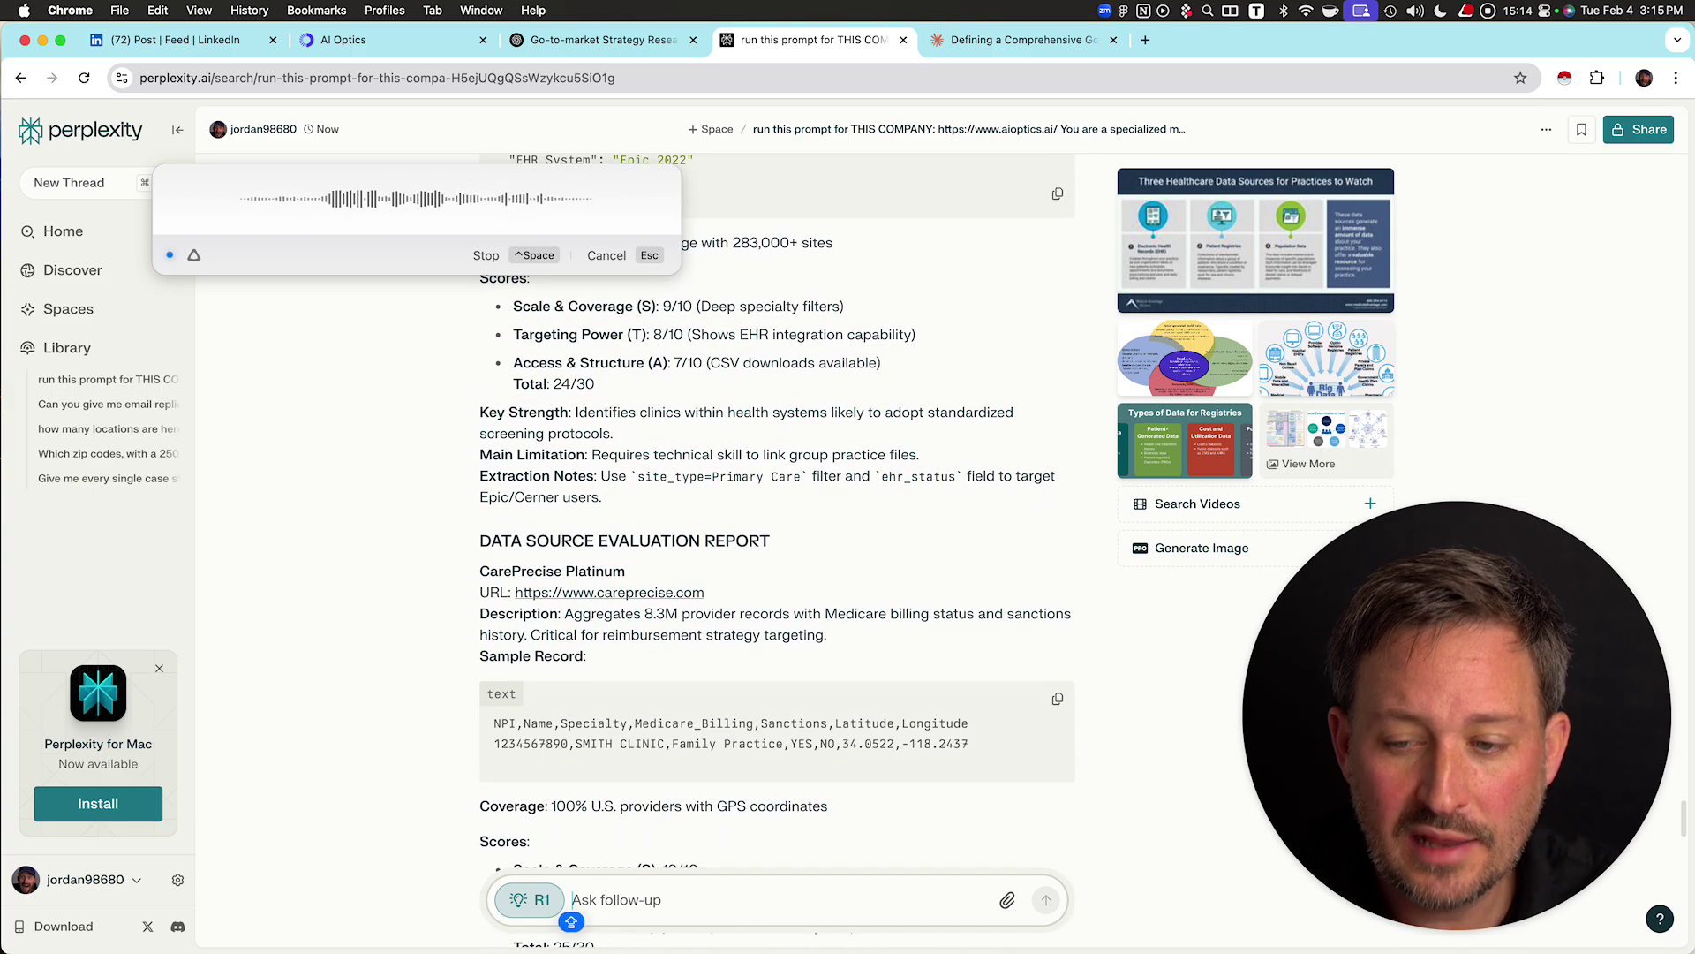
scroll(777, 547, "down", 10)
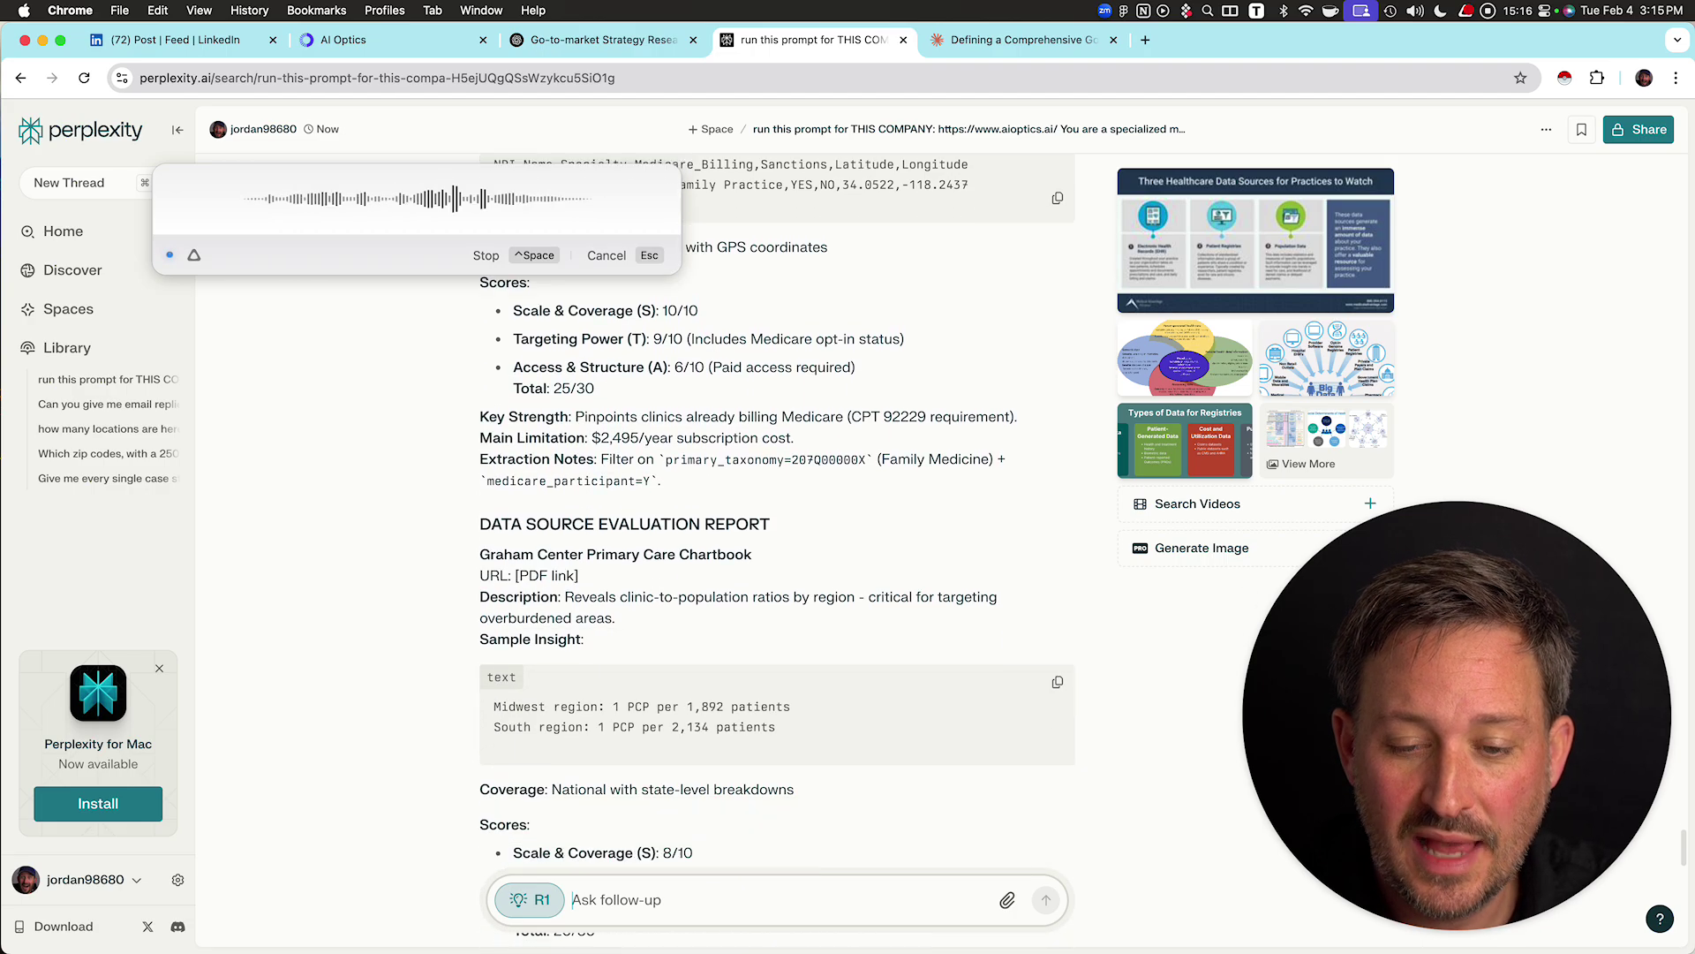
scroll(777, 547, "down", 2)
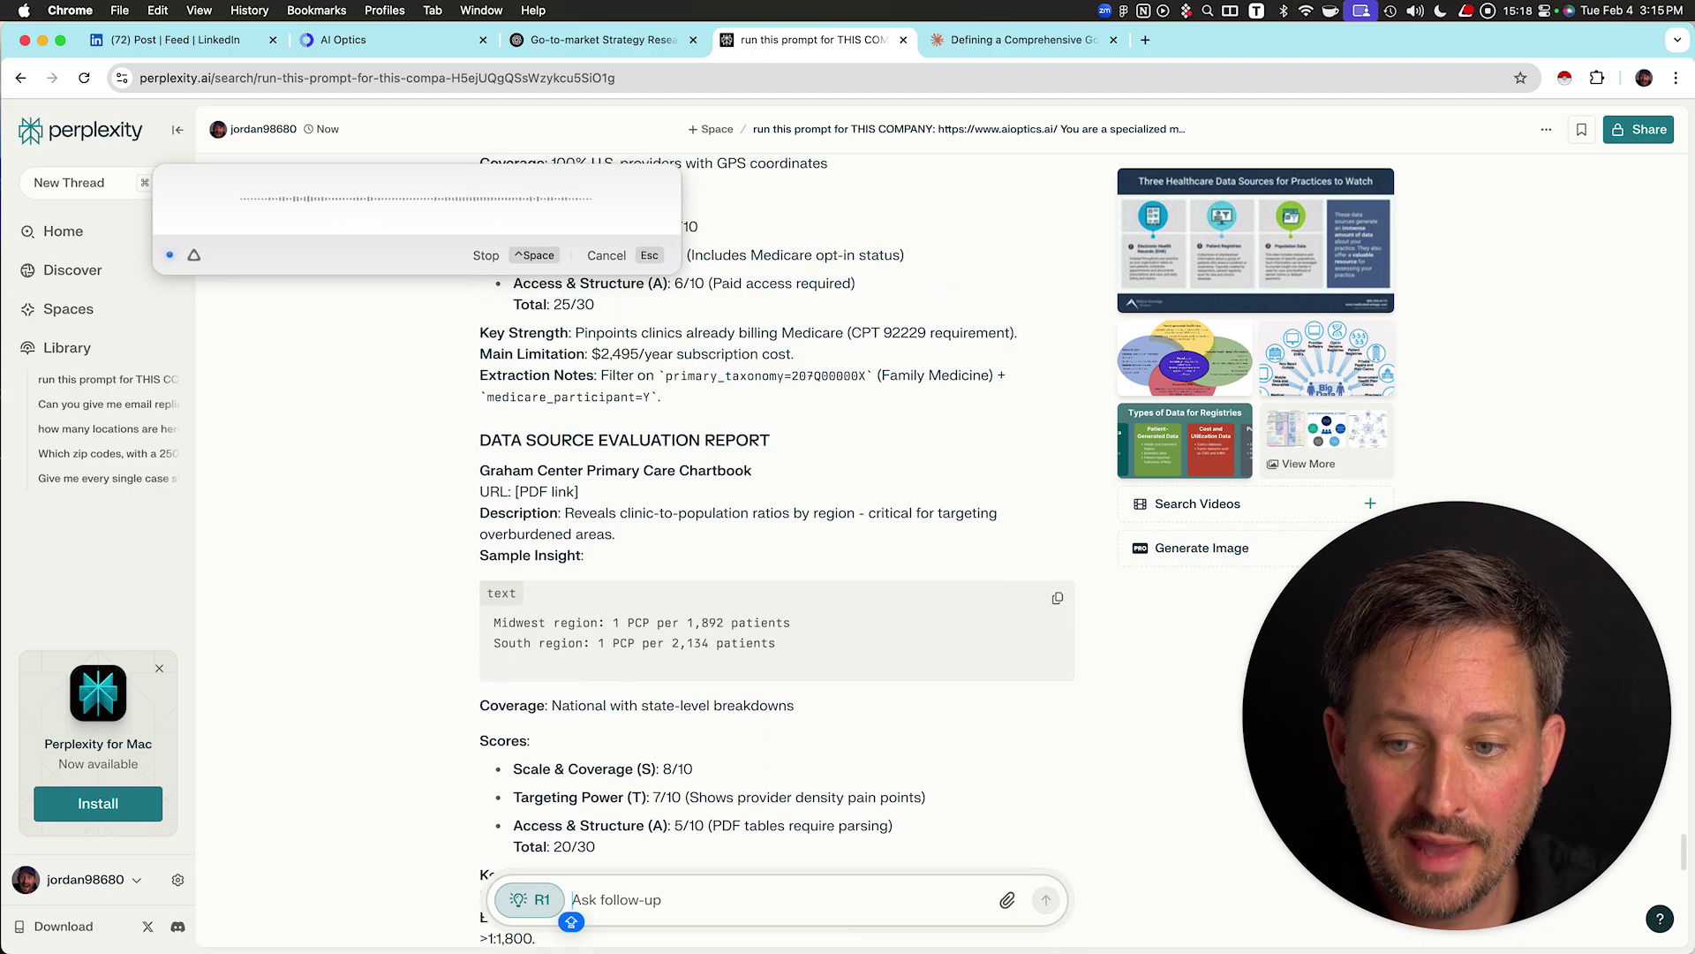
scroll(777, 547, "up", 1)
scroll(777, 548, "up", 1)
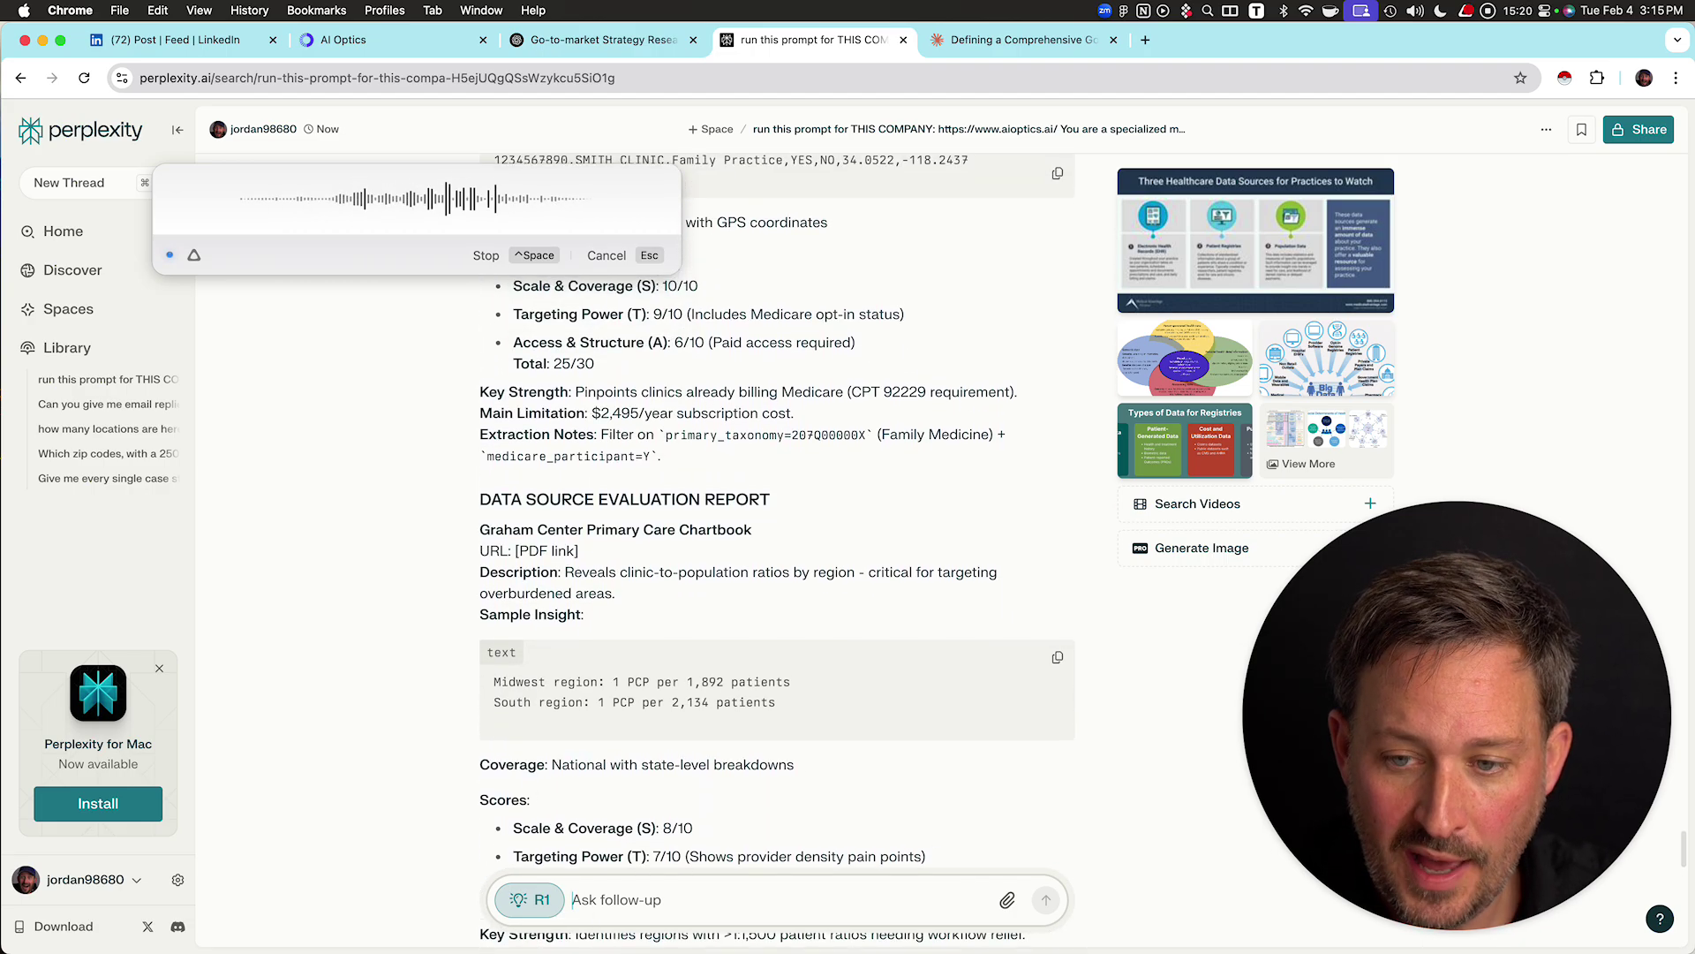
scroll(777, 548, "down", 1)
scroll(777, 547, "down", 4)
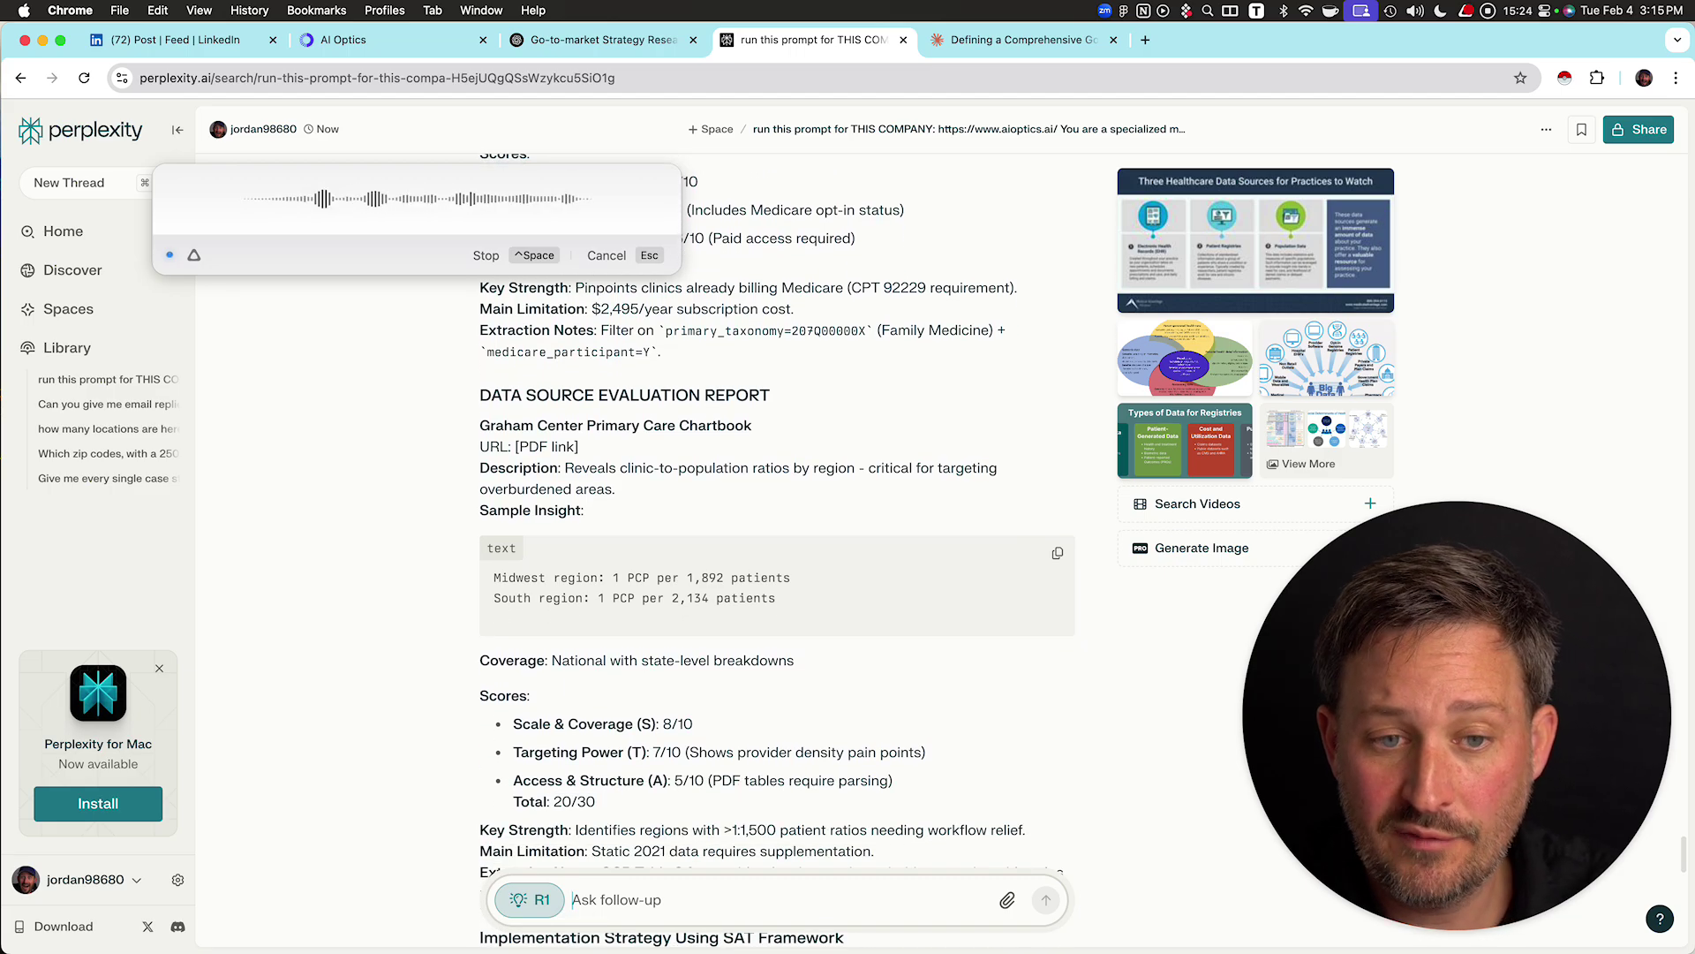
scroll(777, 547, "down", 15)
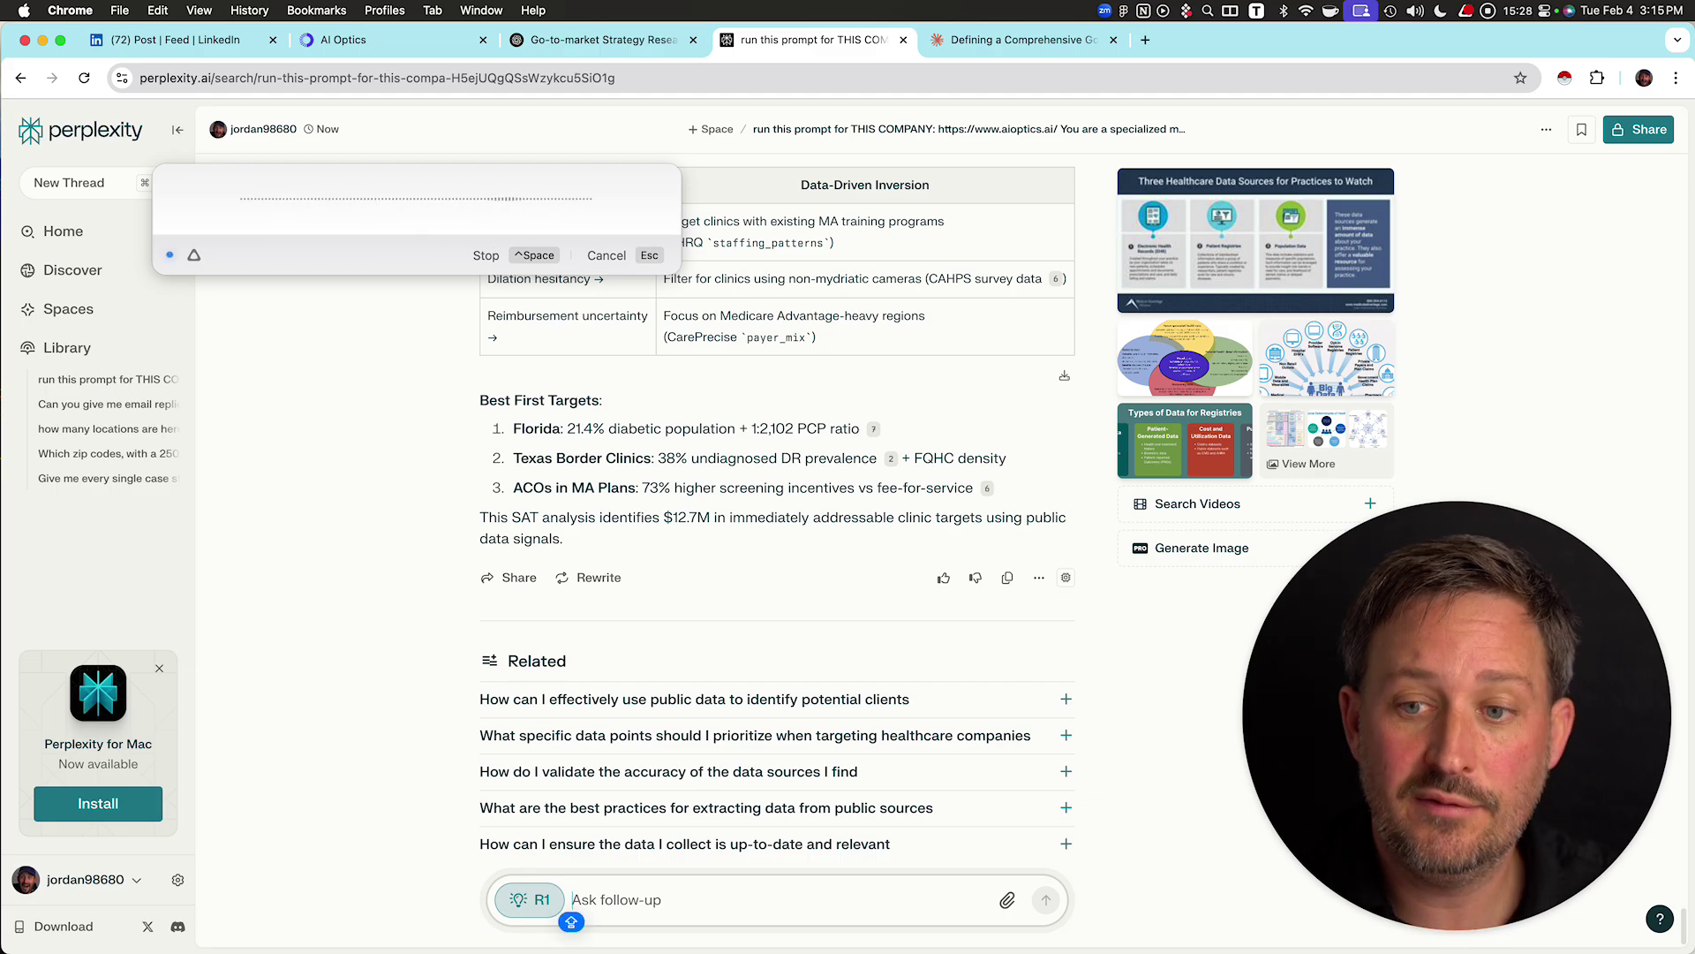
- Go back to the earlier answer and review its adoption barriers, competitive landscape and Implementation Requirements table while dictating
scroll(777, 548, "up", 20)
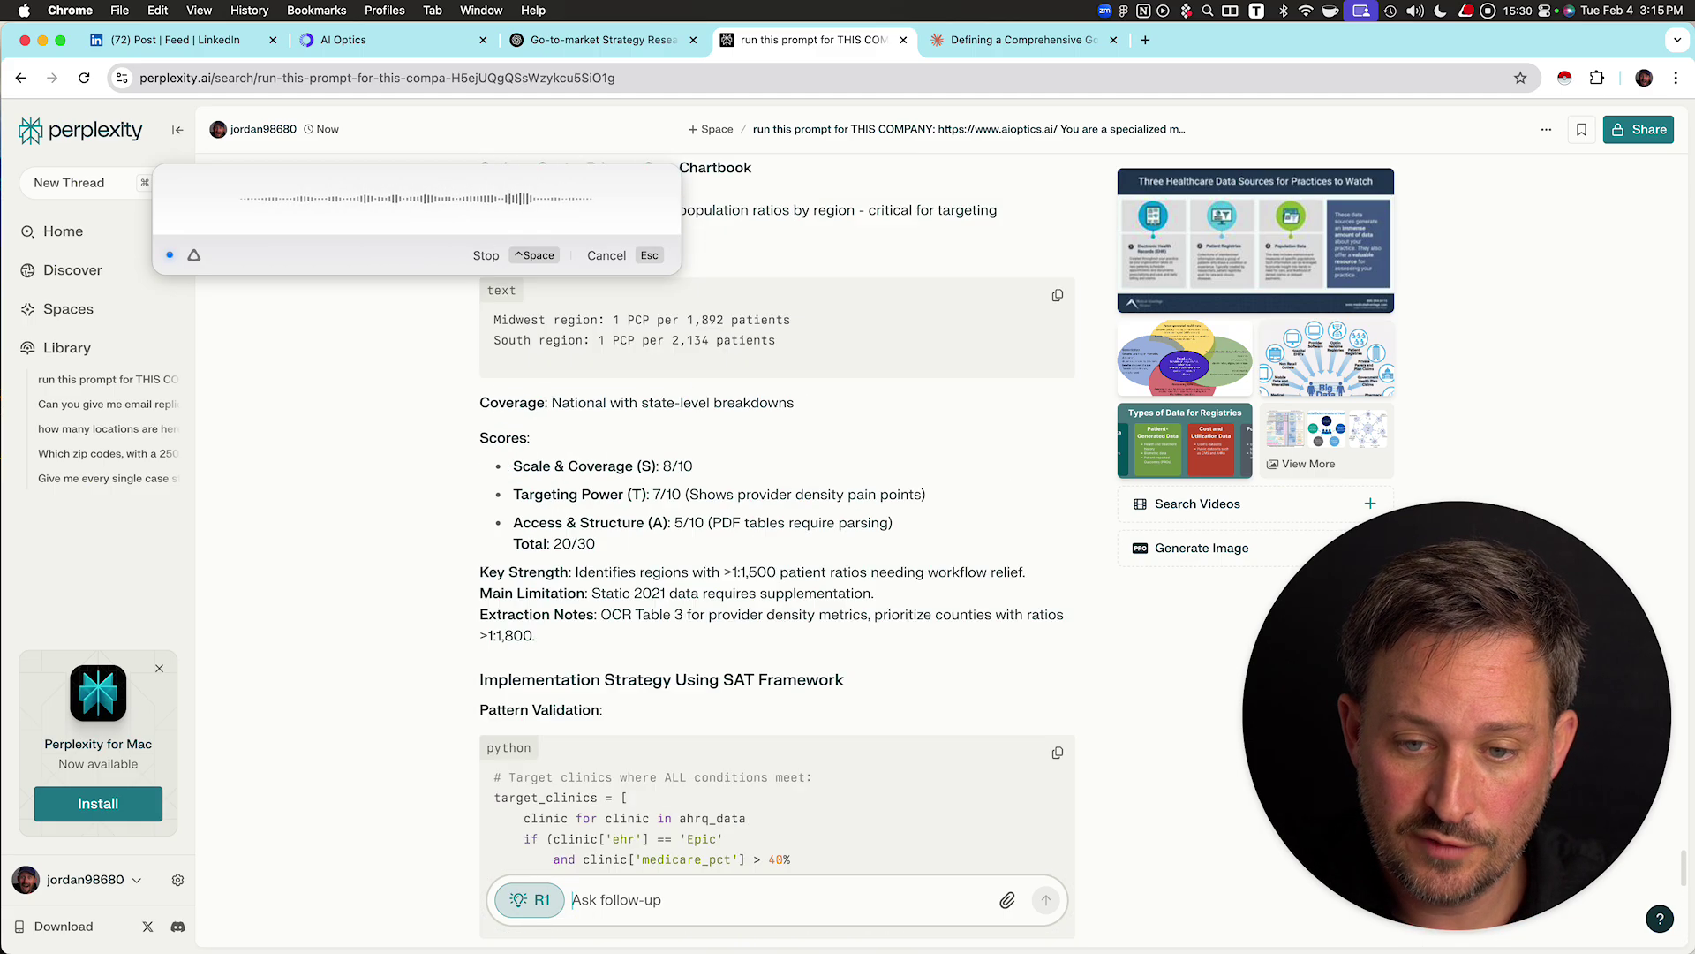
scroll(777, 547, "up", 10)
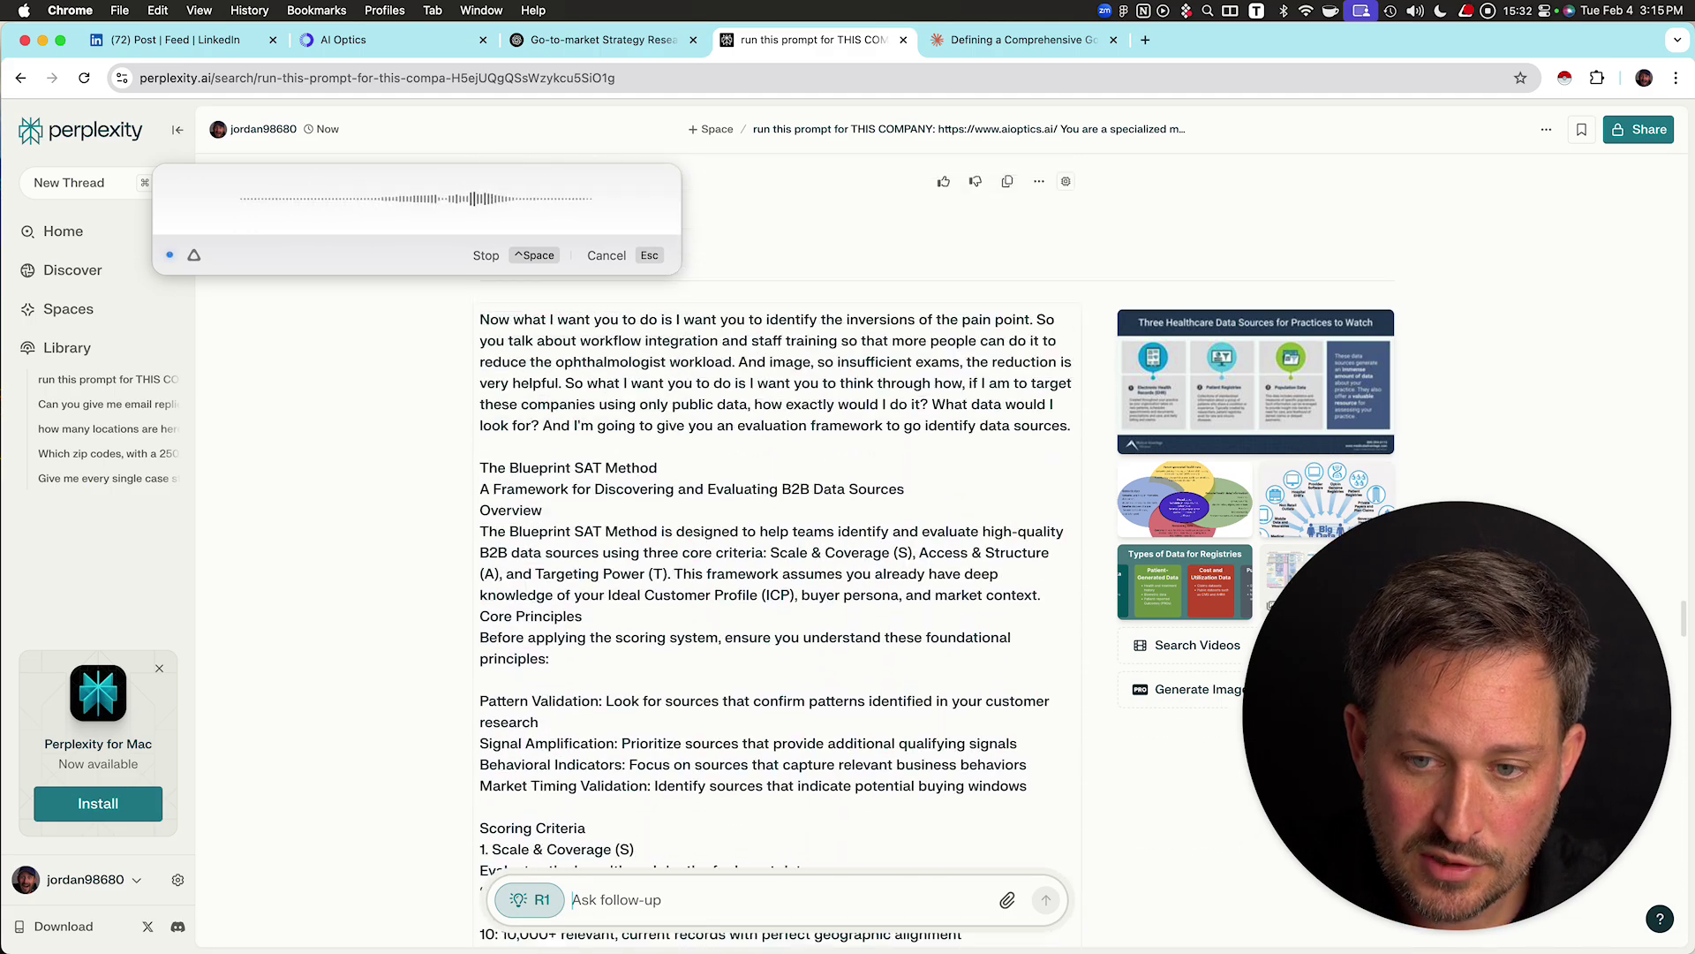
scroll(777, 548, "down", 15)
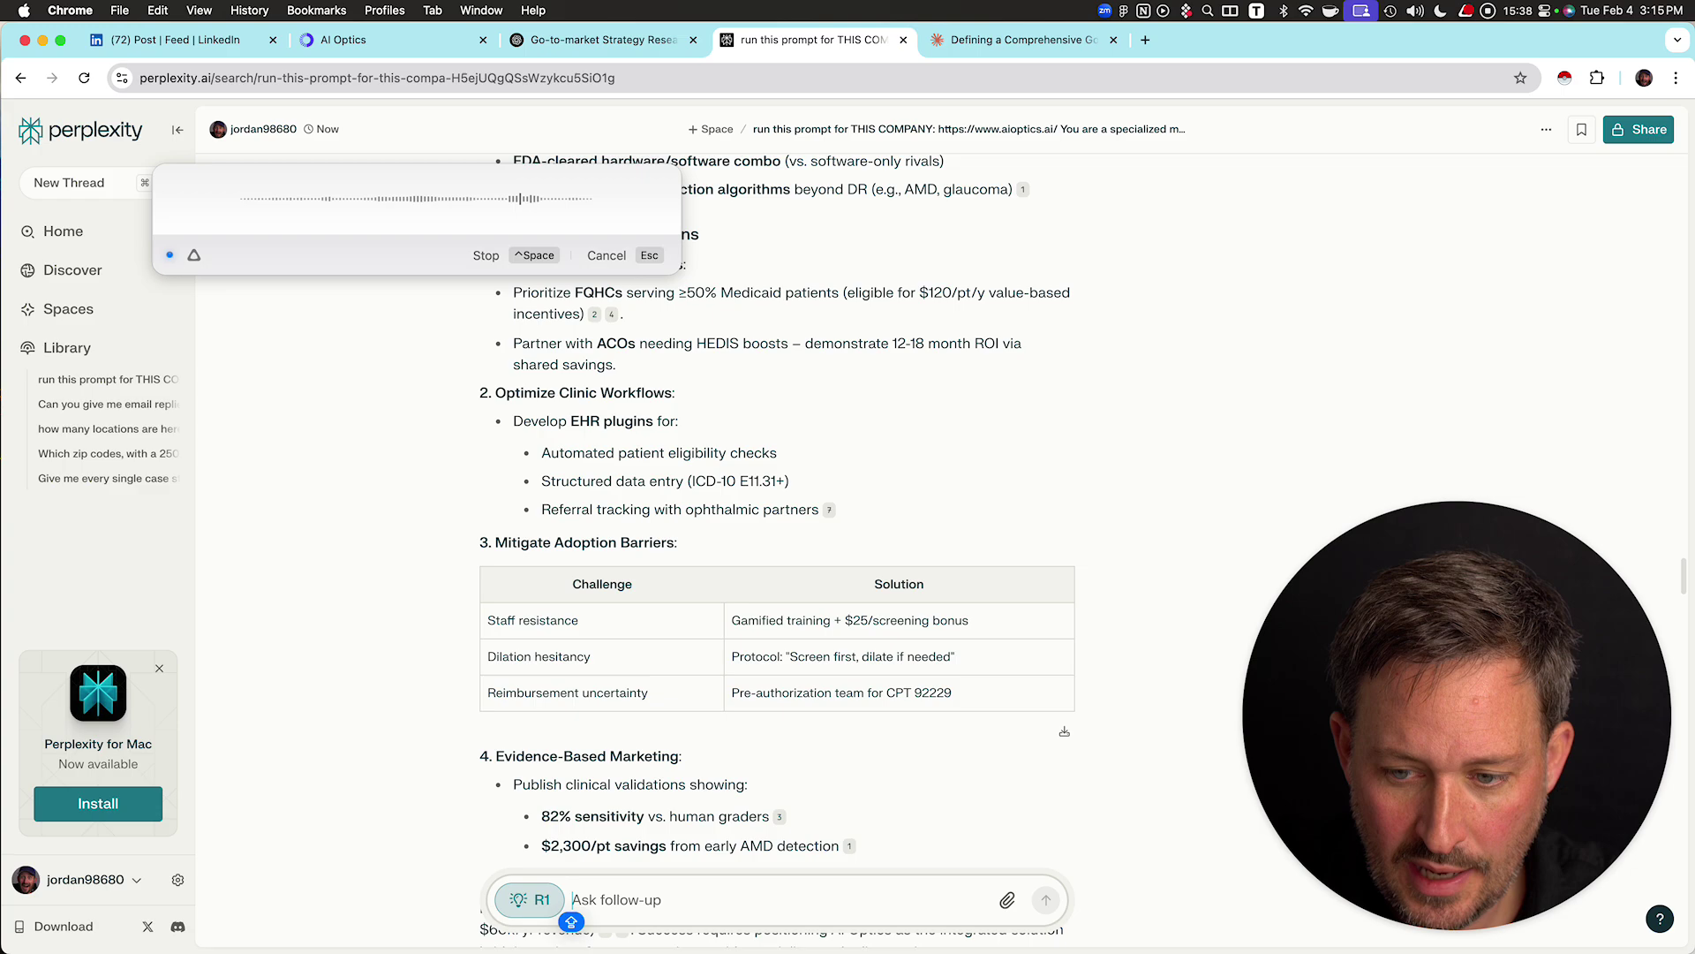
scroll(777, 547, "up", 10)
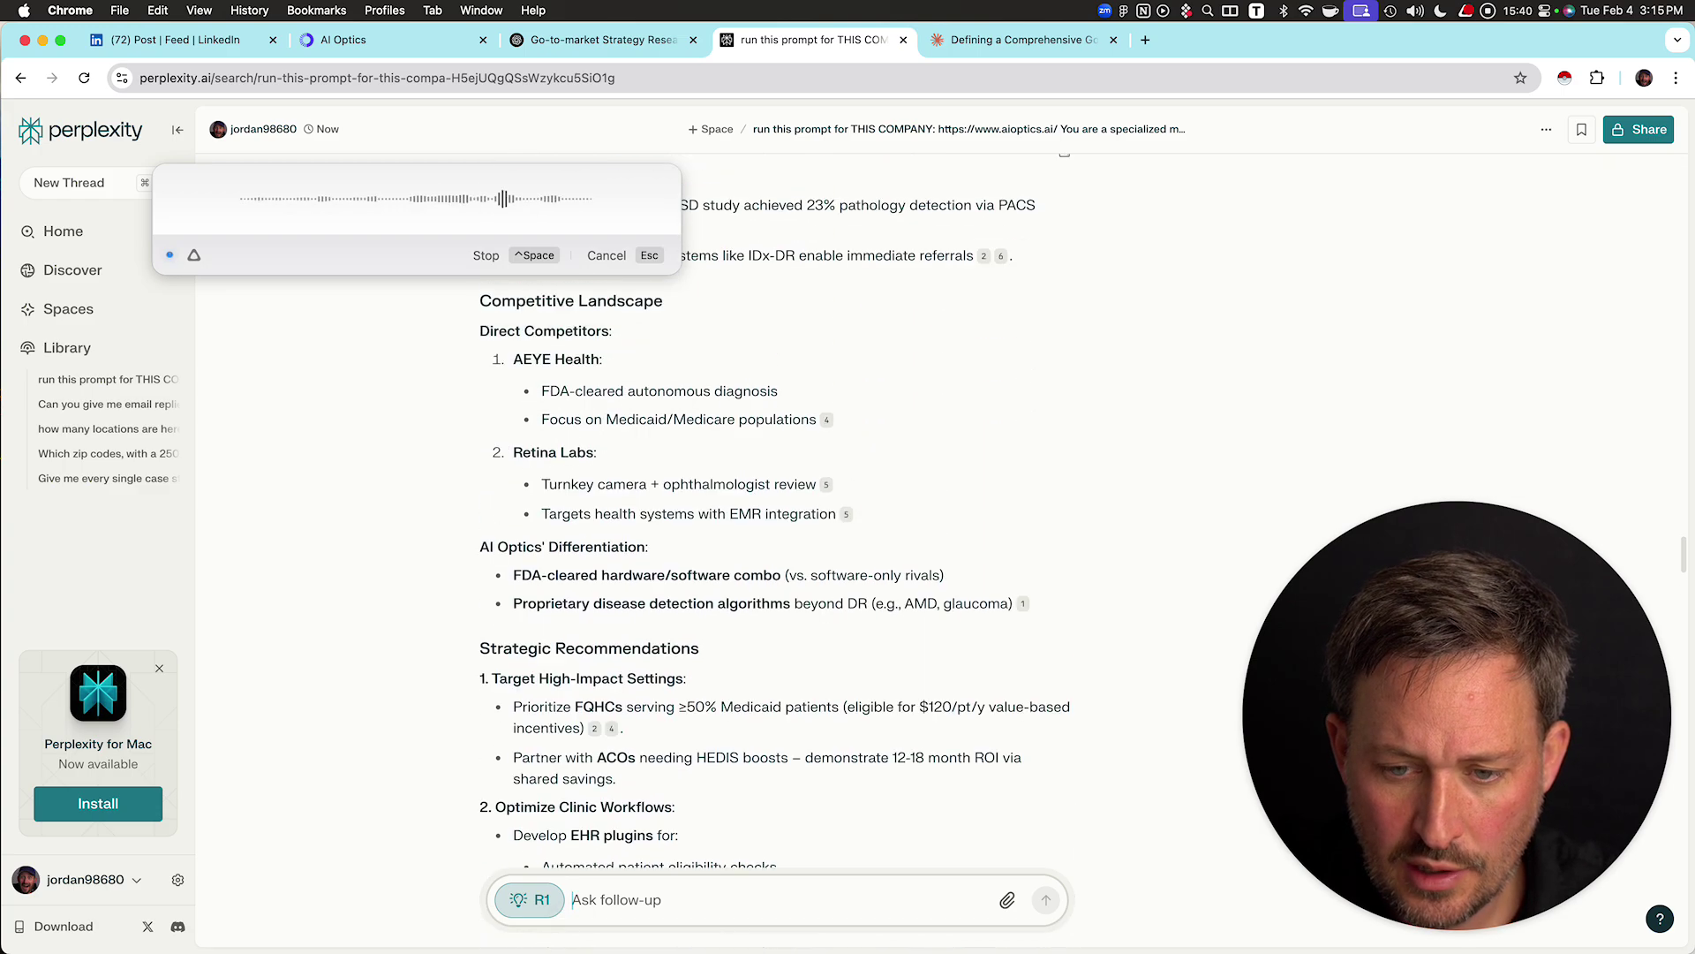
scroll(777, 548, "down", 1)
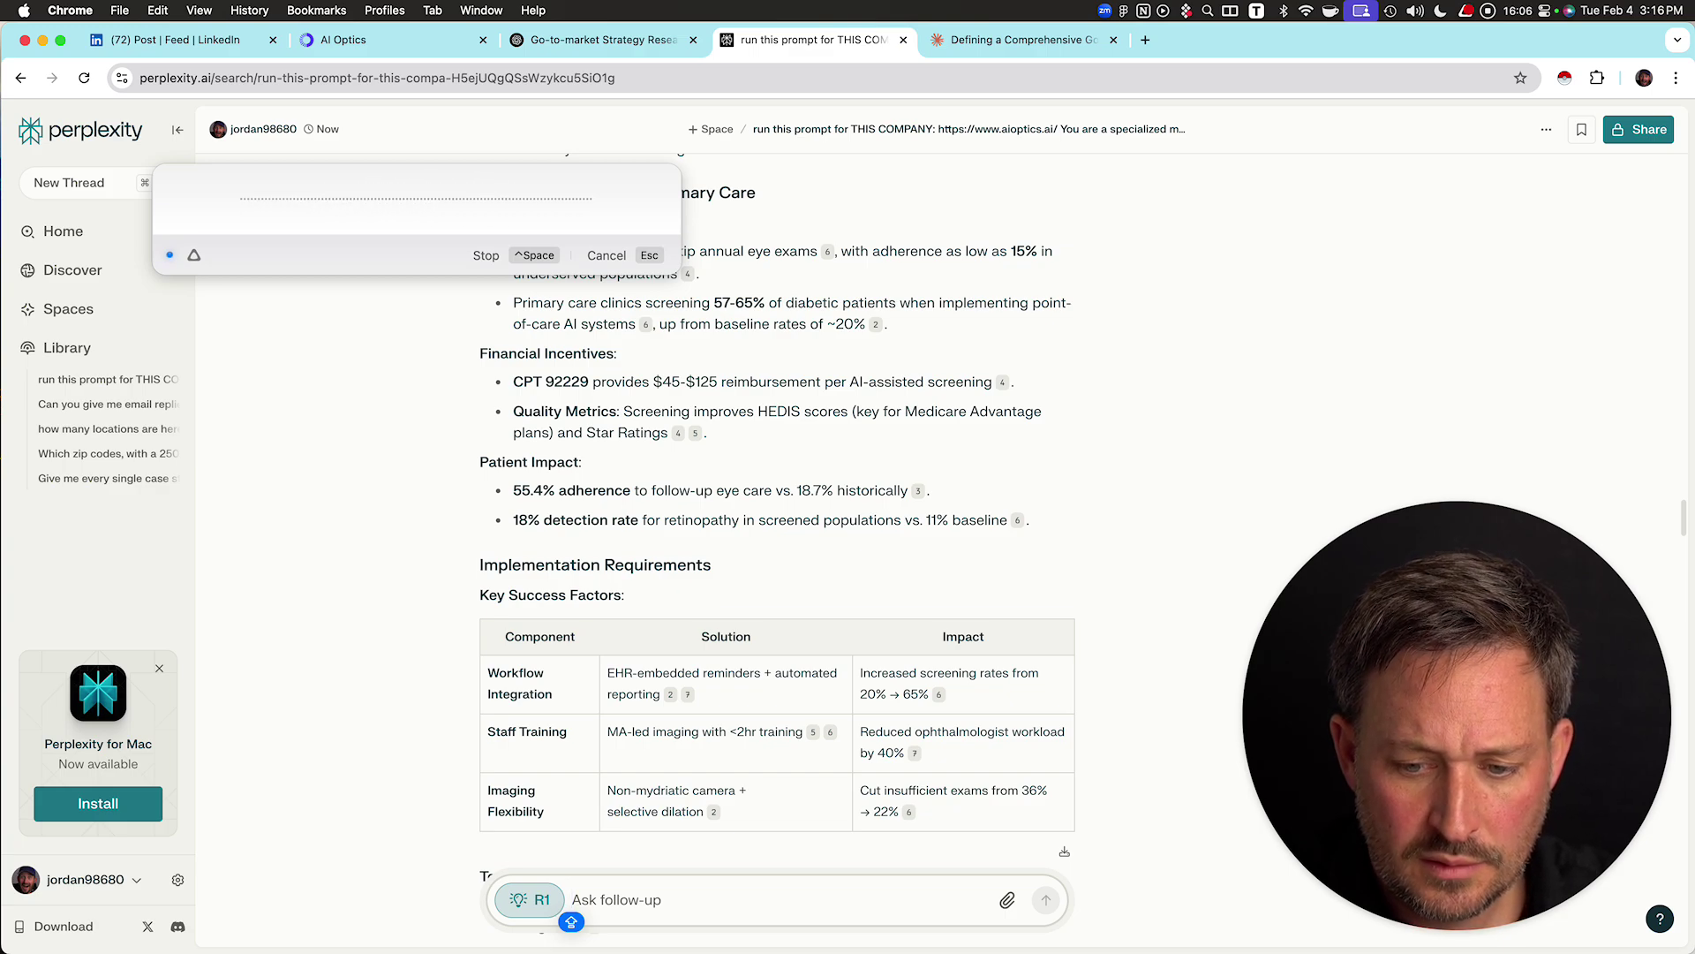
- Finish dictating and submit the follow-up asking for value props for individual locations, how to find them, and public data showing good fits
mouse_move(714, 811)
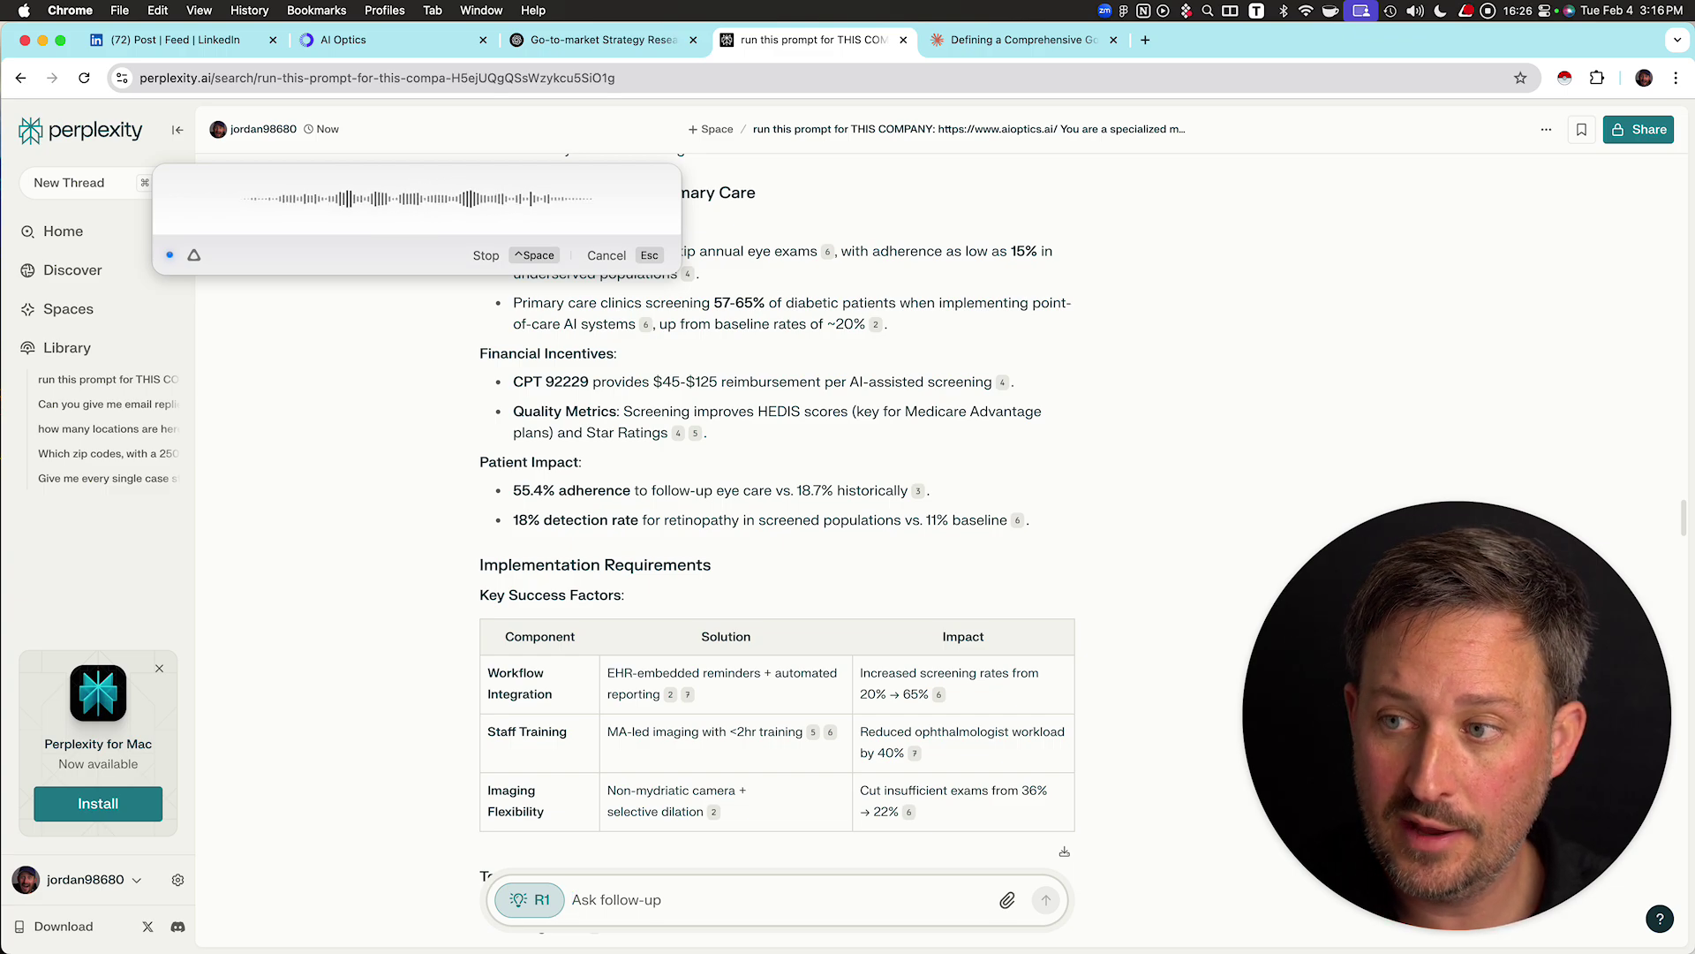
key("ctrl+space")
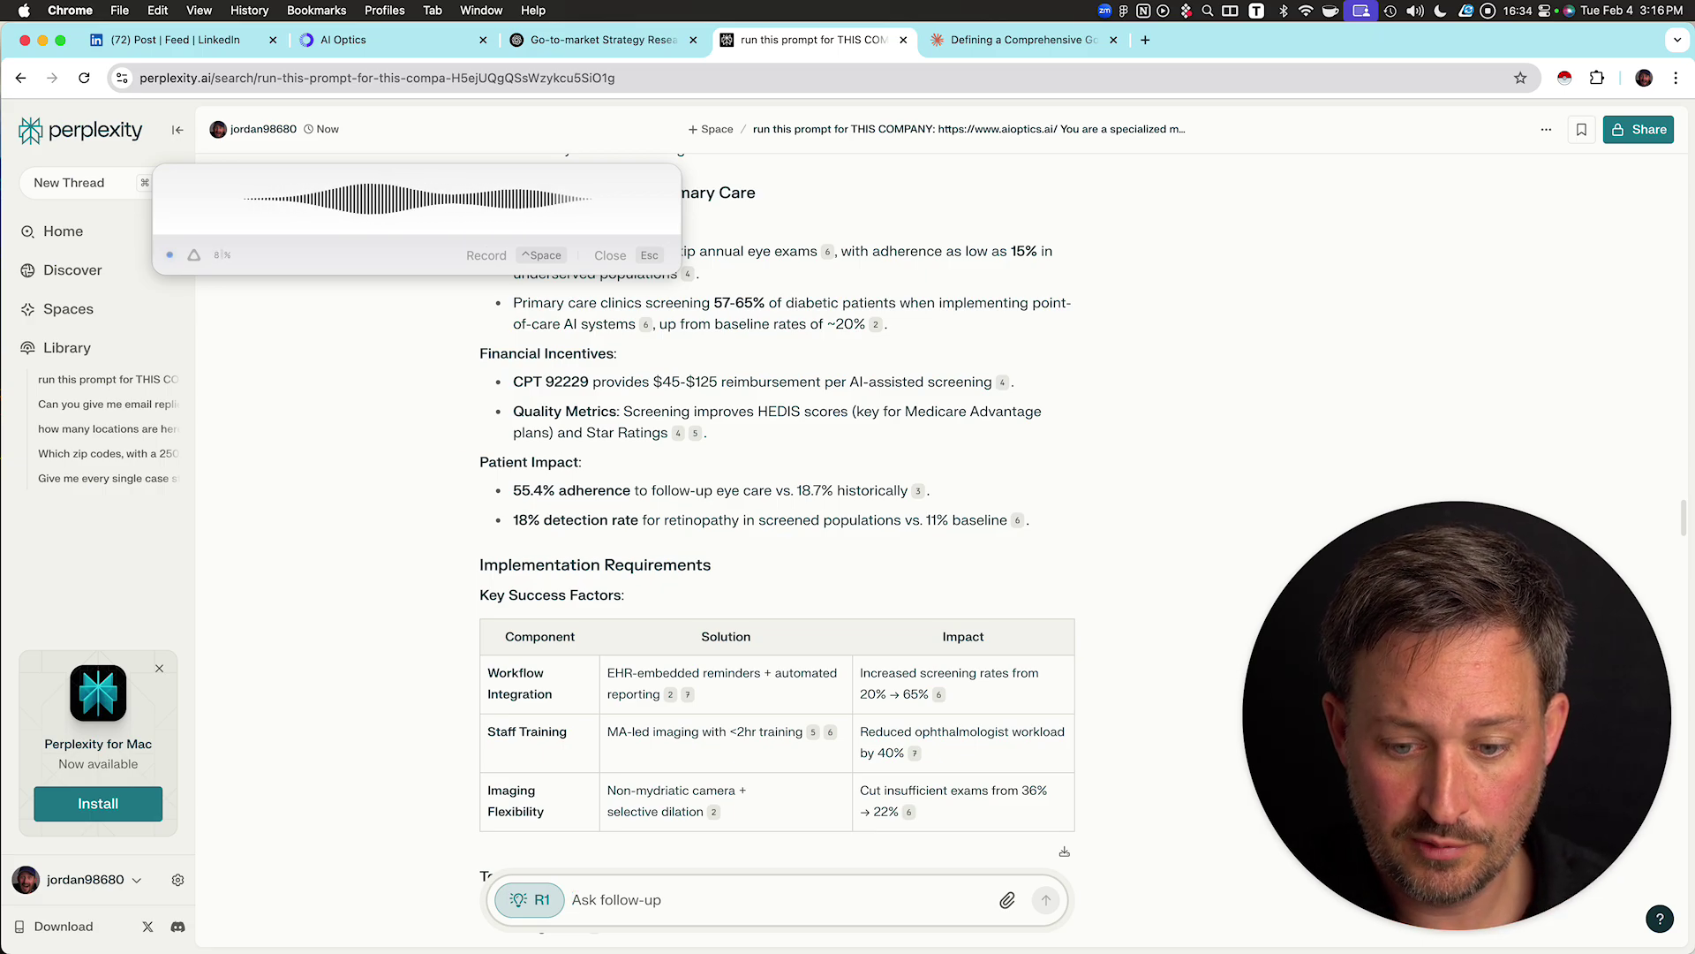
key("Return")
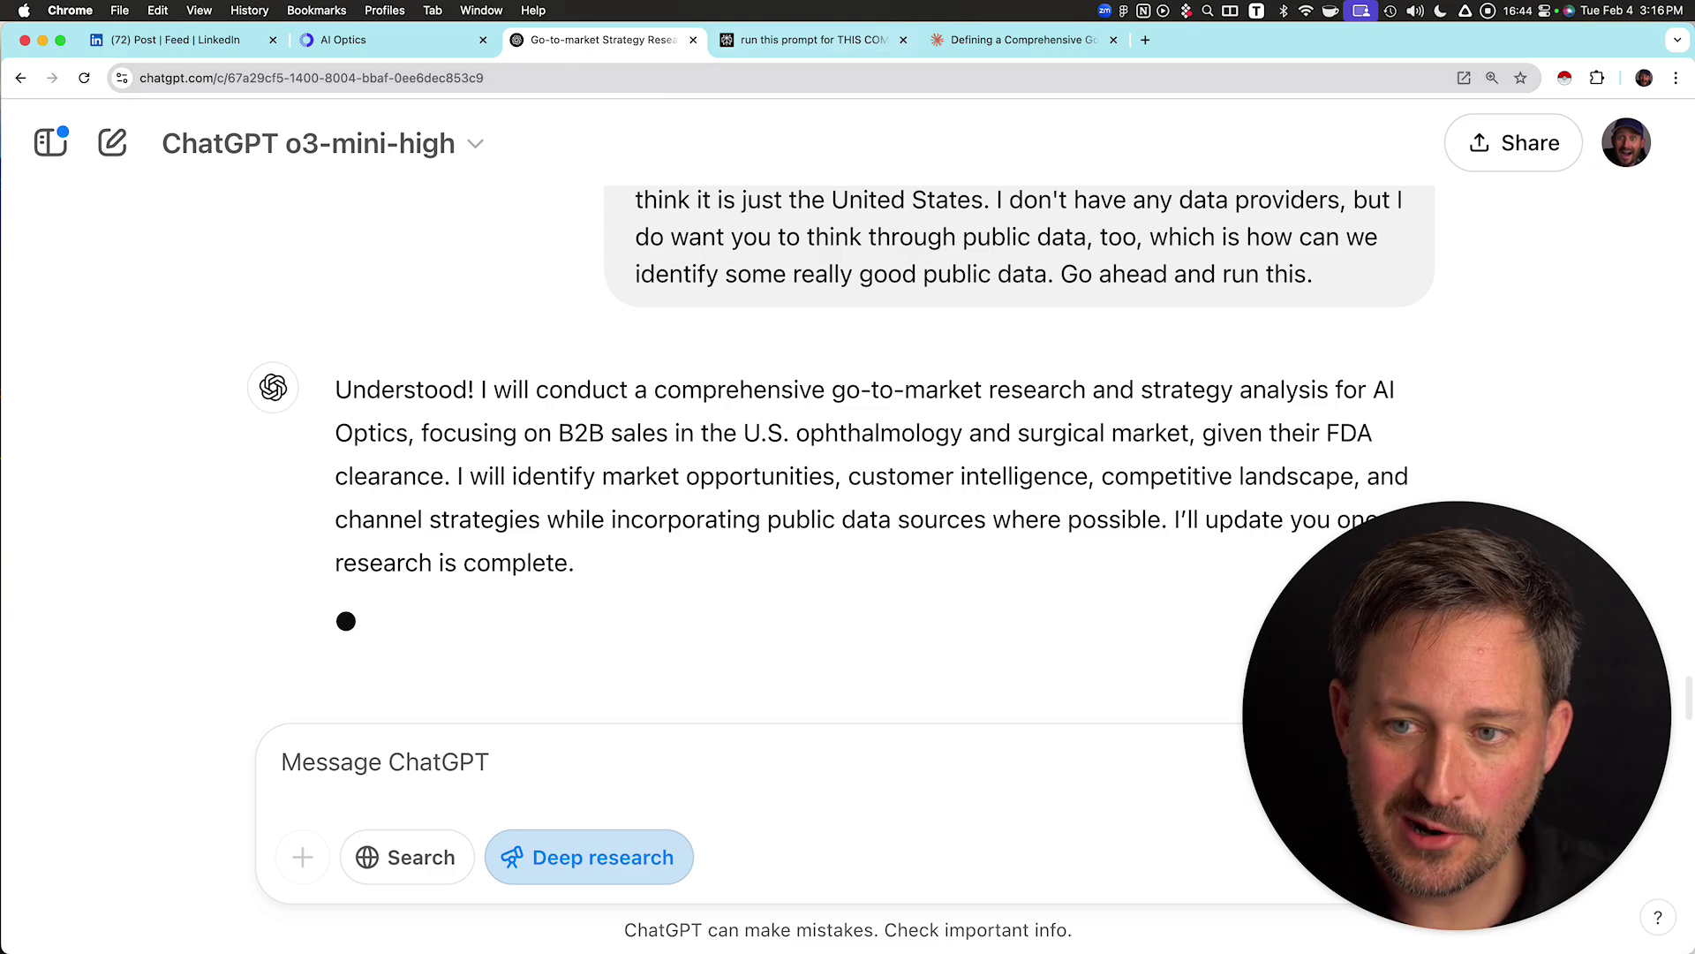
- Check on the ChatGPT and Perplexity research runs, and open the Optometry page on the AI Optics website
left_click_drag(1457, 716, 1454, 522)
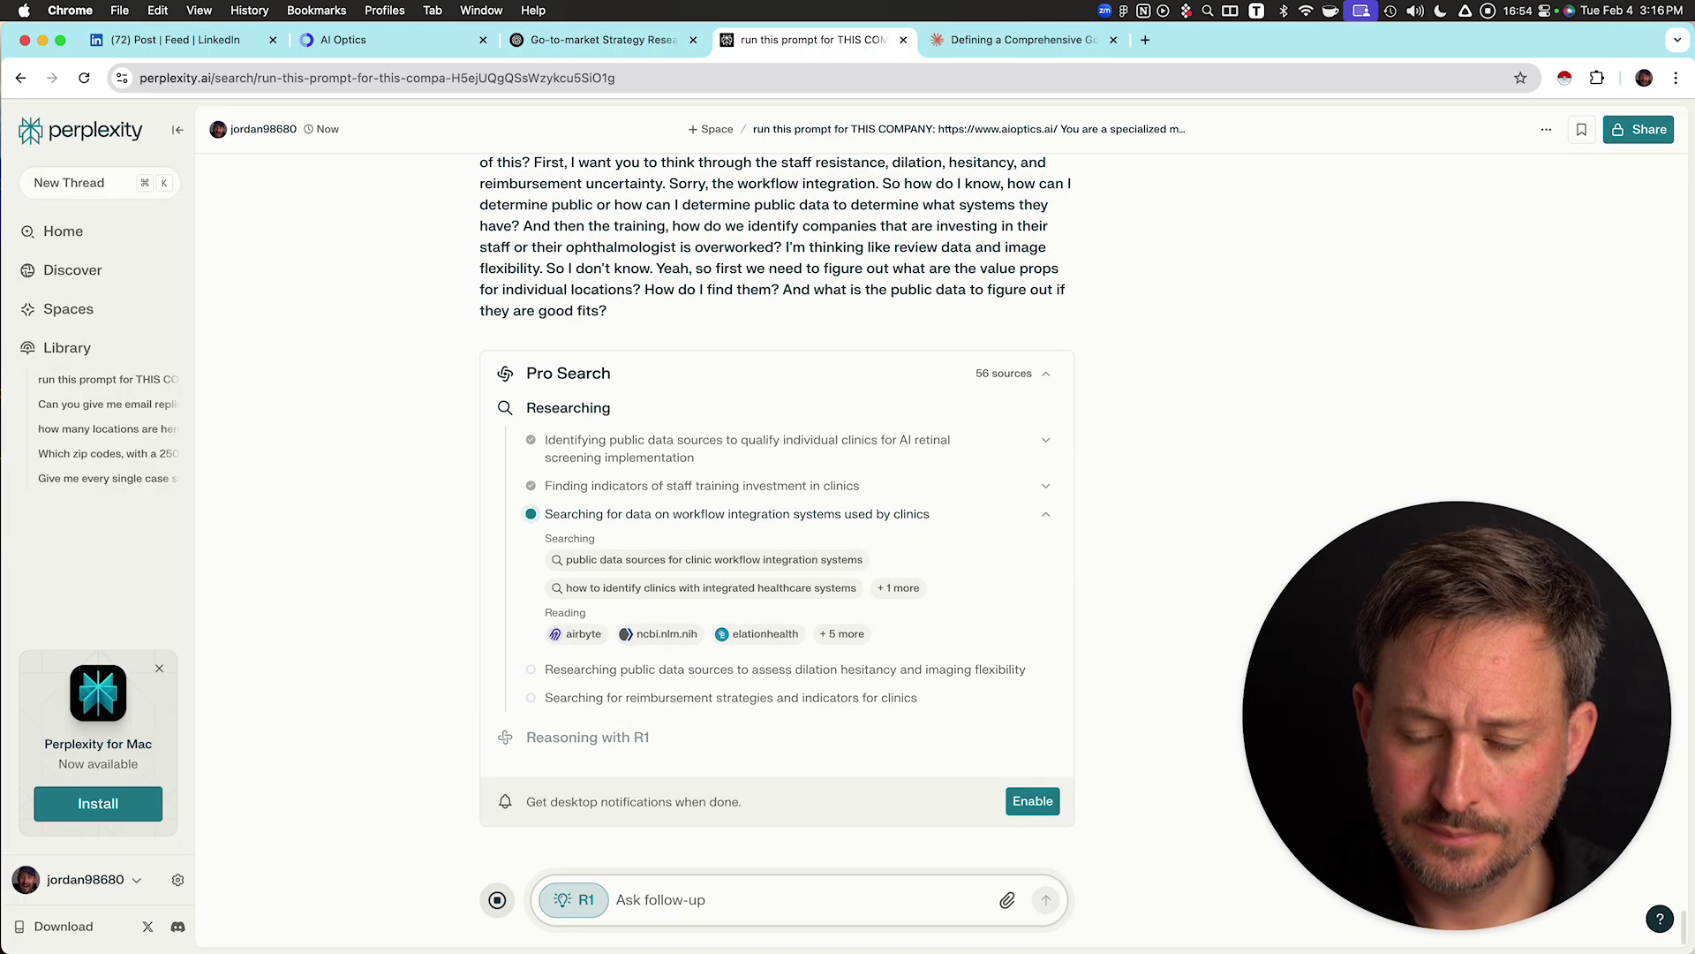
left_click(394, 39)
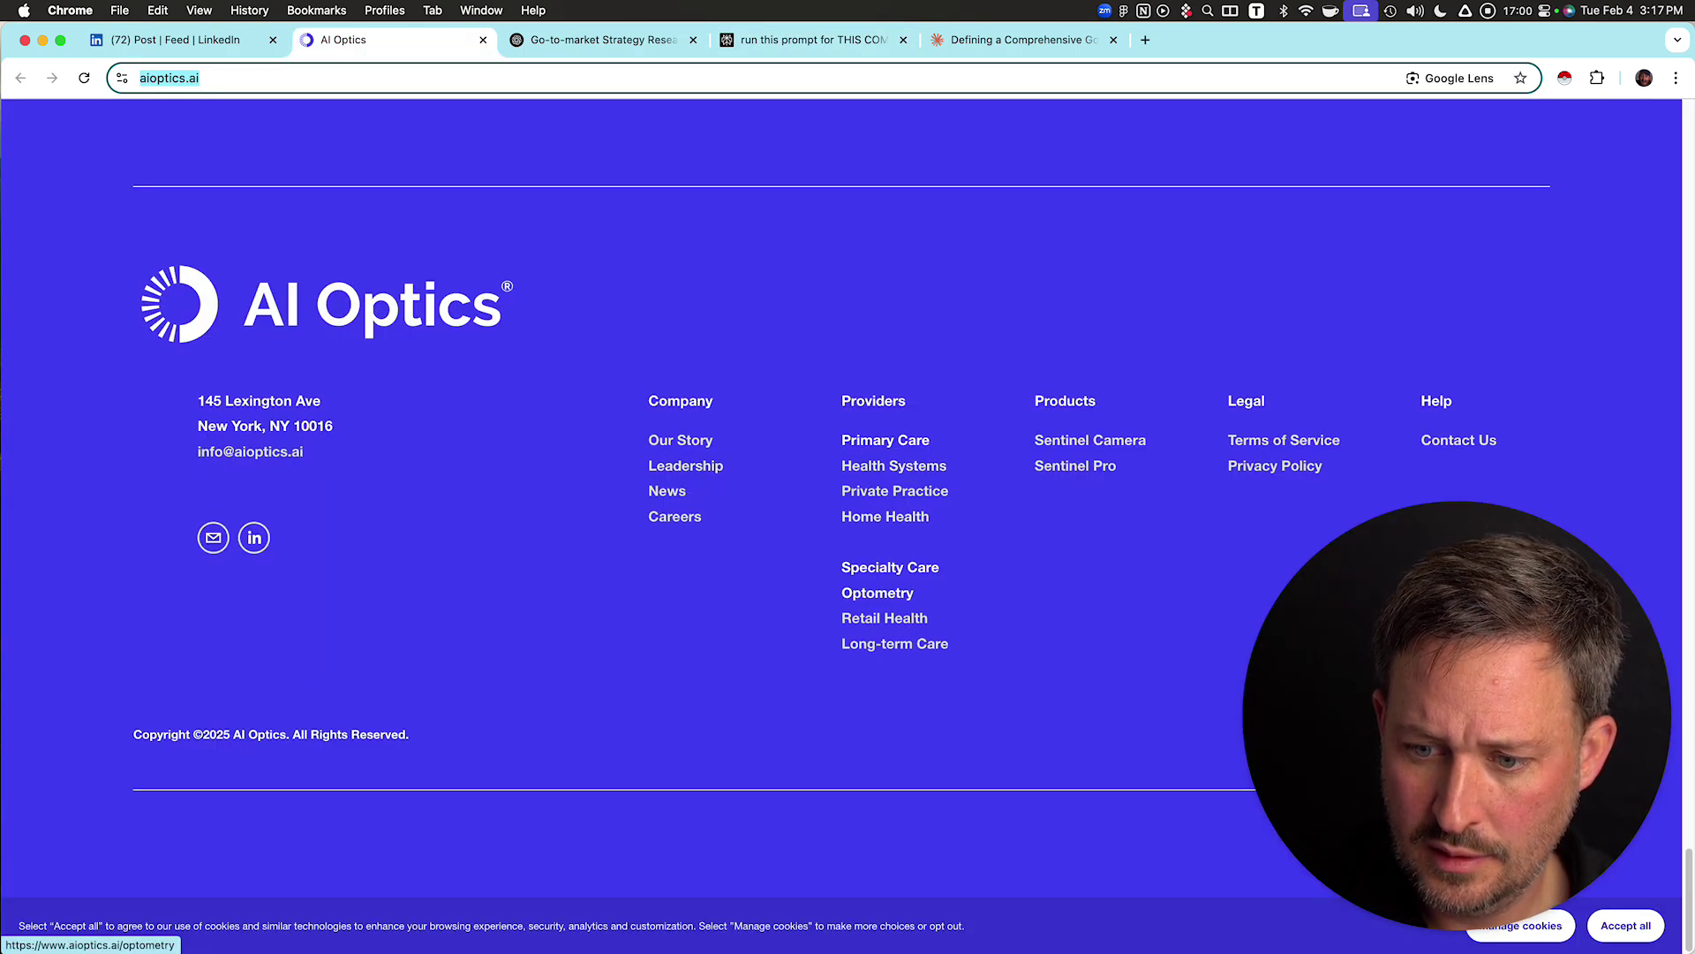
left_click(877, 592)
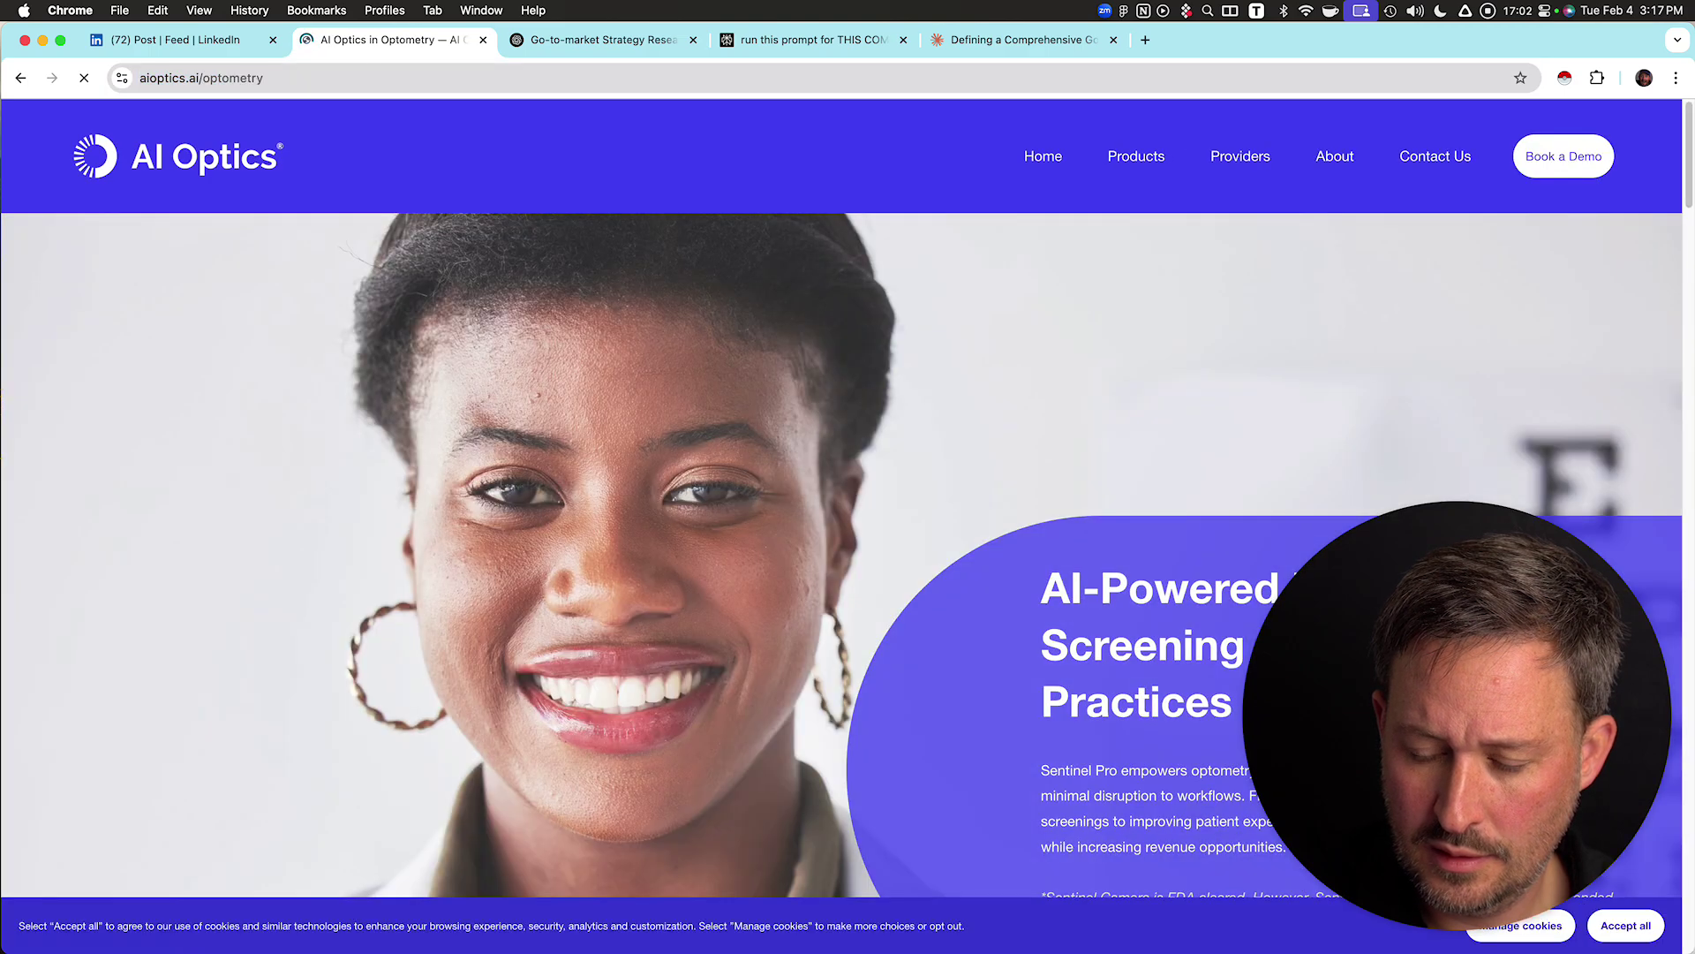
- Read the optometry page's Sentinel Pro description and AI-driven retinal screening section, highlighting the passage on technicians, patient experience and revenue opportunities
scroll(848, 495, "down", 5)
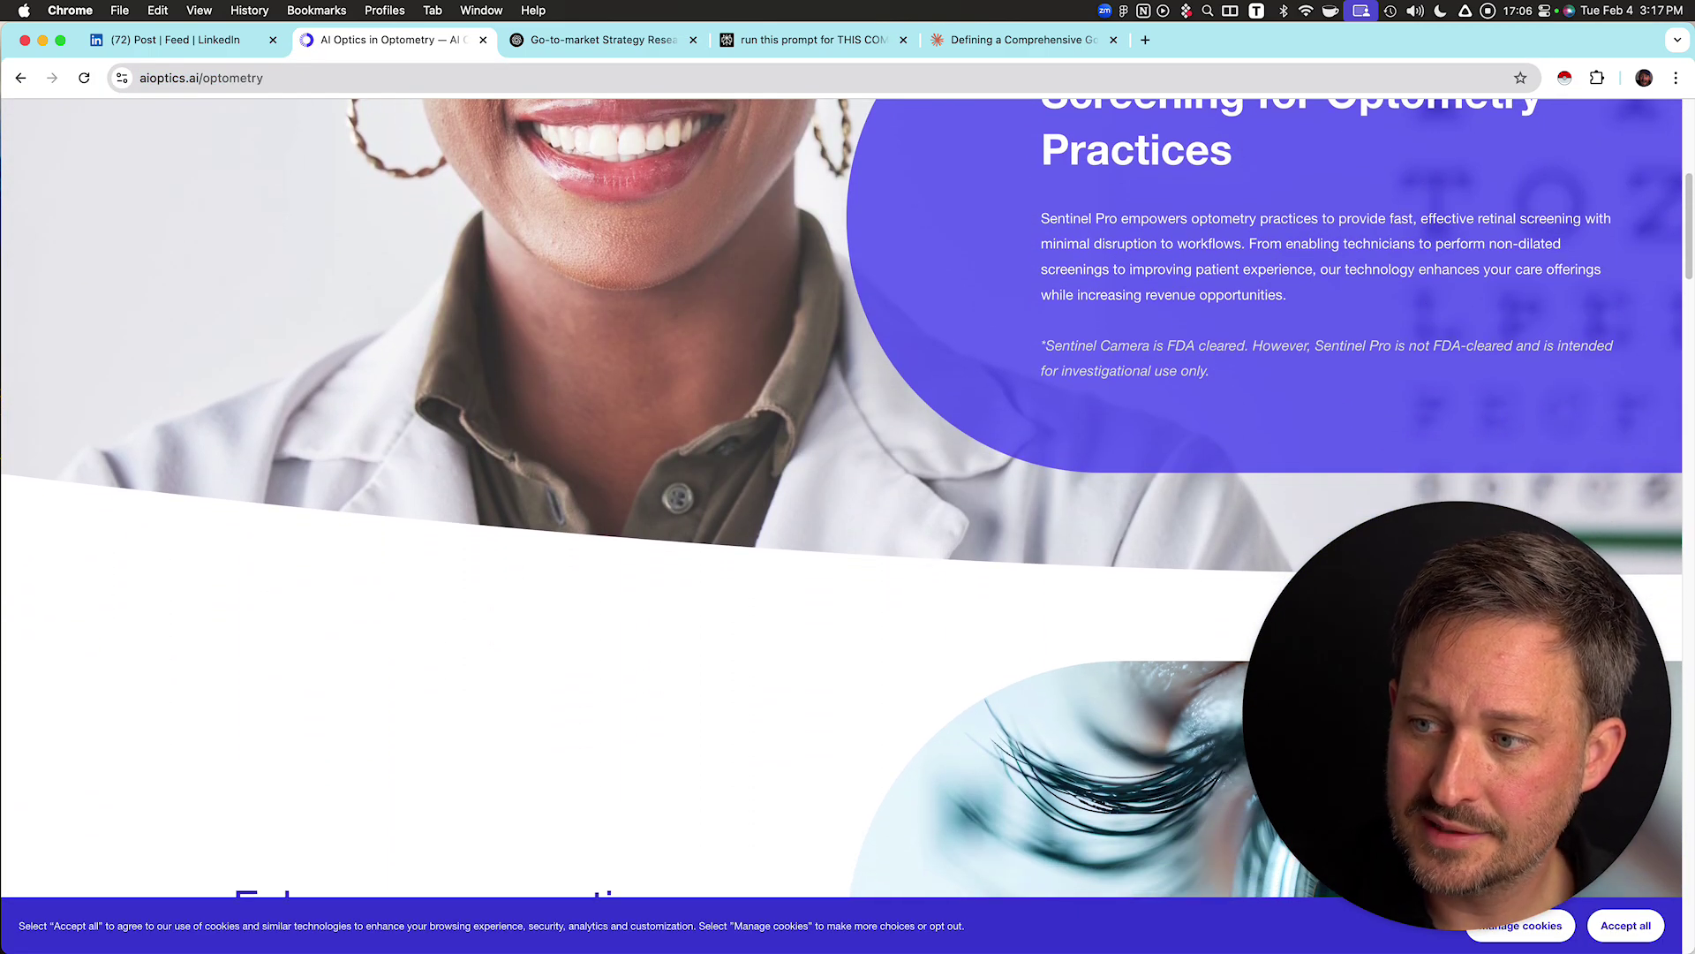
left_click_drag(1443, 218, 1093, 219)
left_click(1255, 267)
left_click(1092, 221)
left_click_drag(1249, 244, 1288, 295)
scroll(1288, 295, "down", 5)
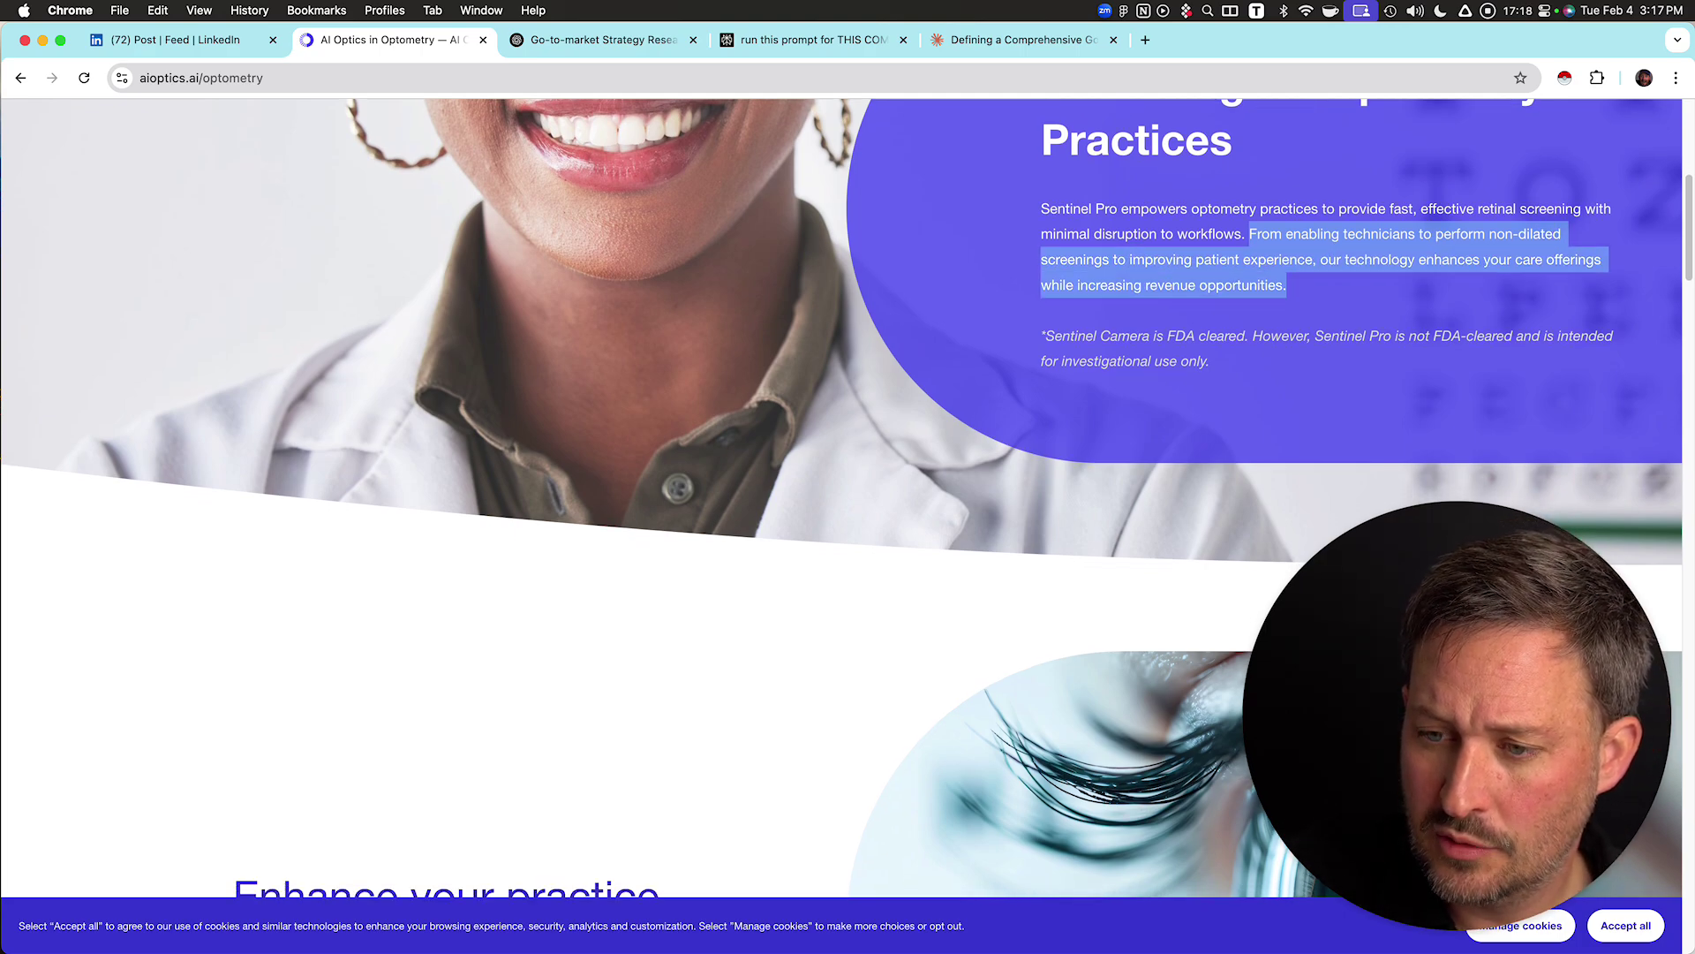
scroll(846, 498, "down", 10)
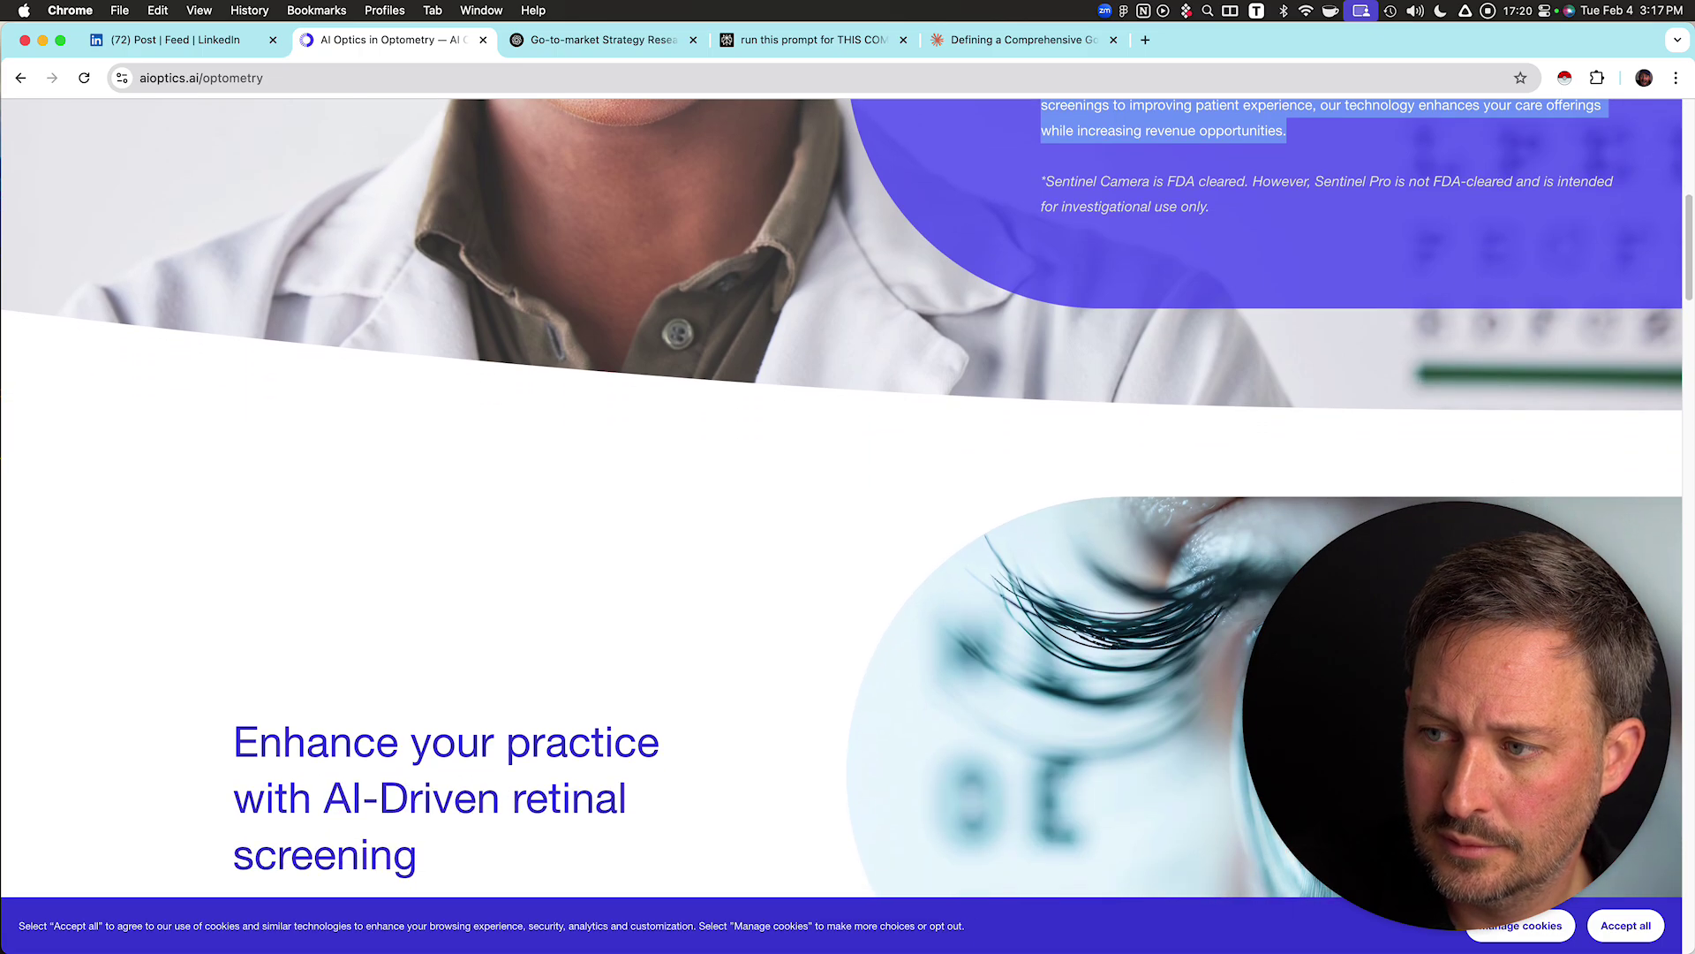
scroll(846, 498, "down", 12)
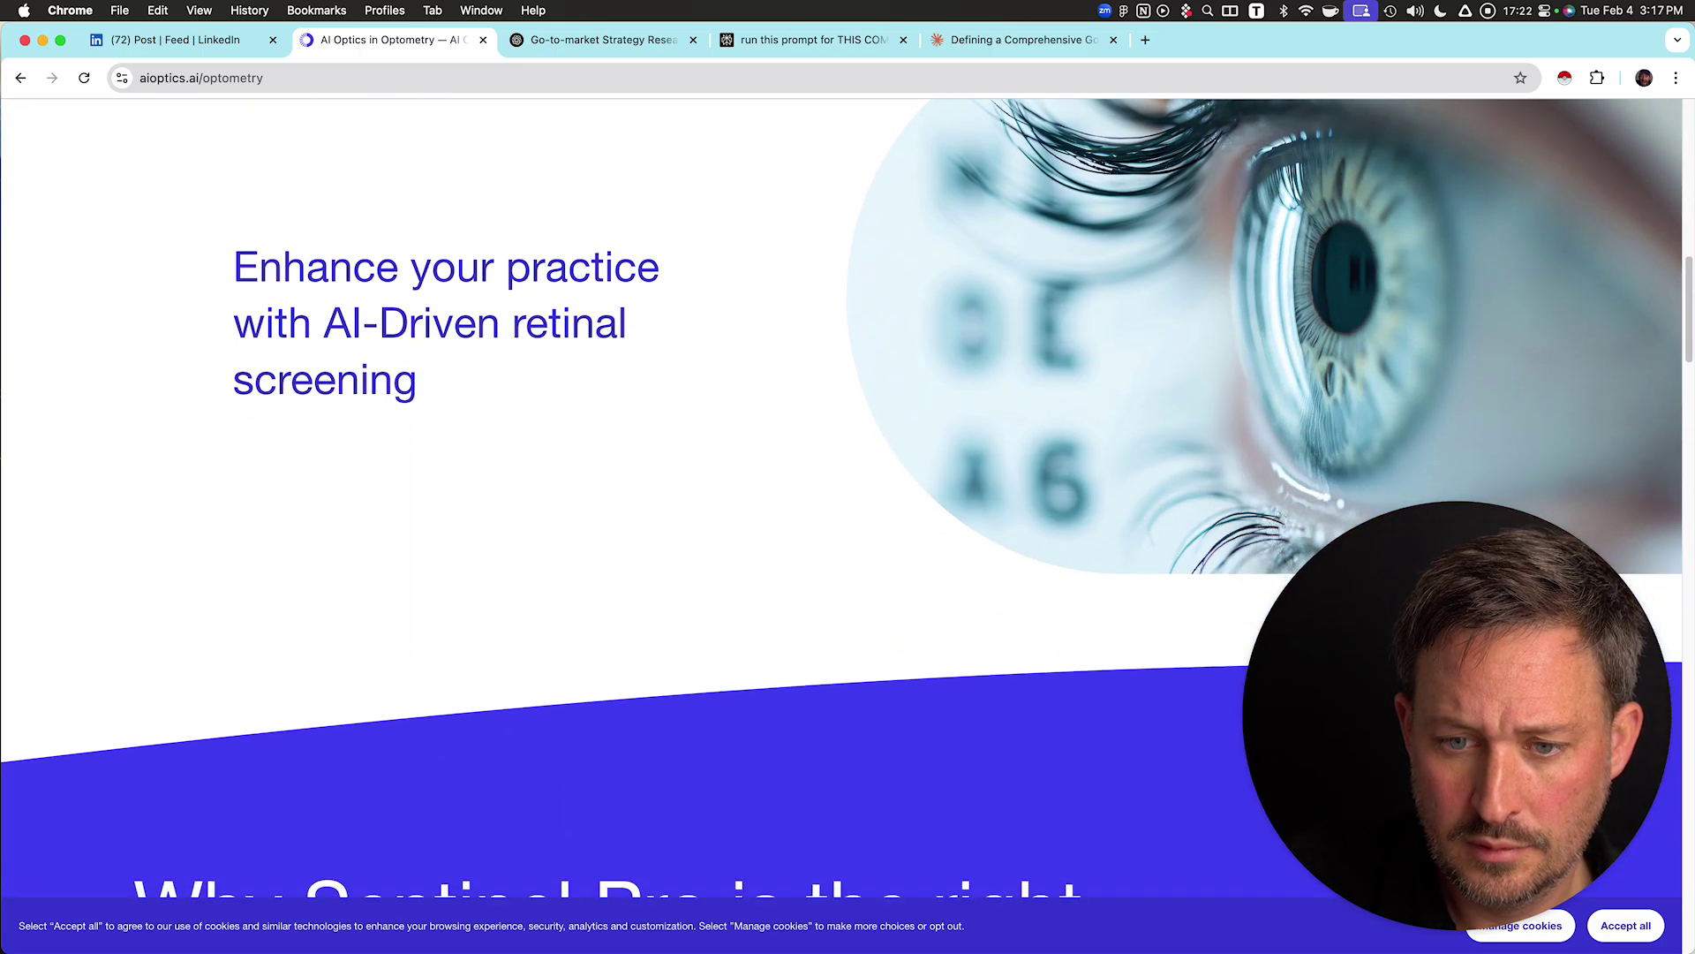
- Read the Streamline Your Workflow and Generate Revenue cards on the optometry page, highlighting the text on optometrists and reimbursable medical screenings
scroll(845, 498, "down", 11)
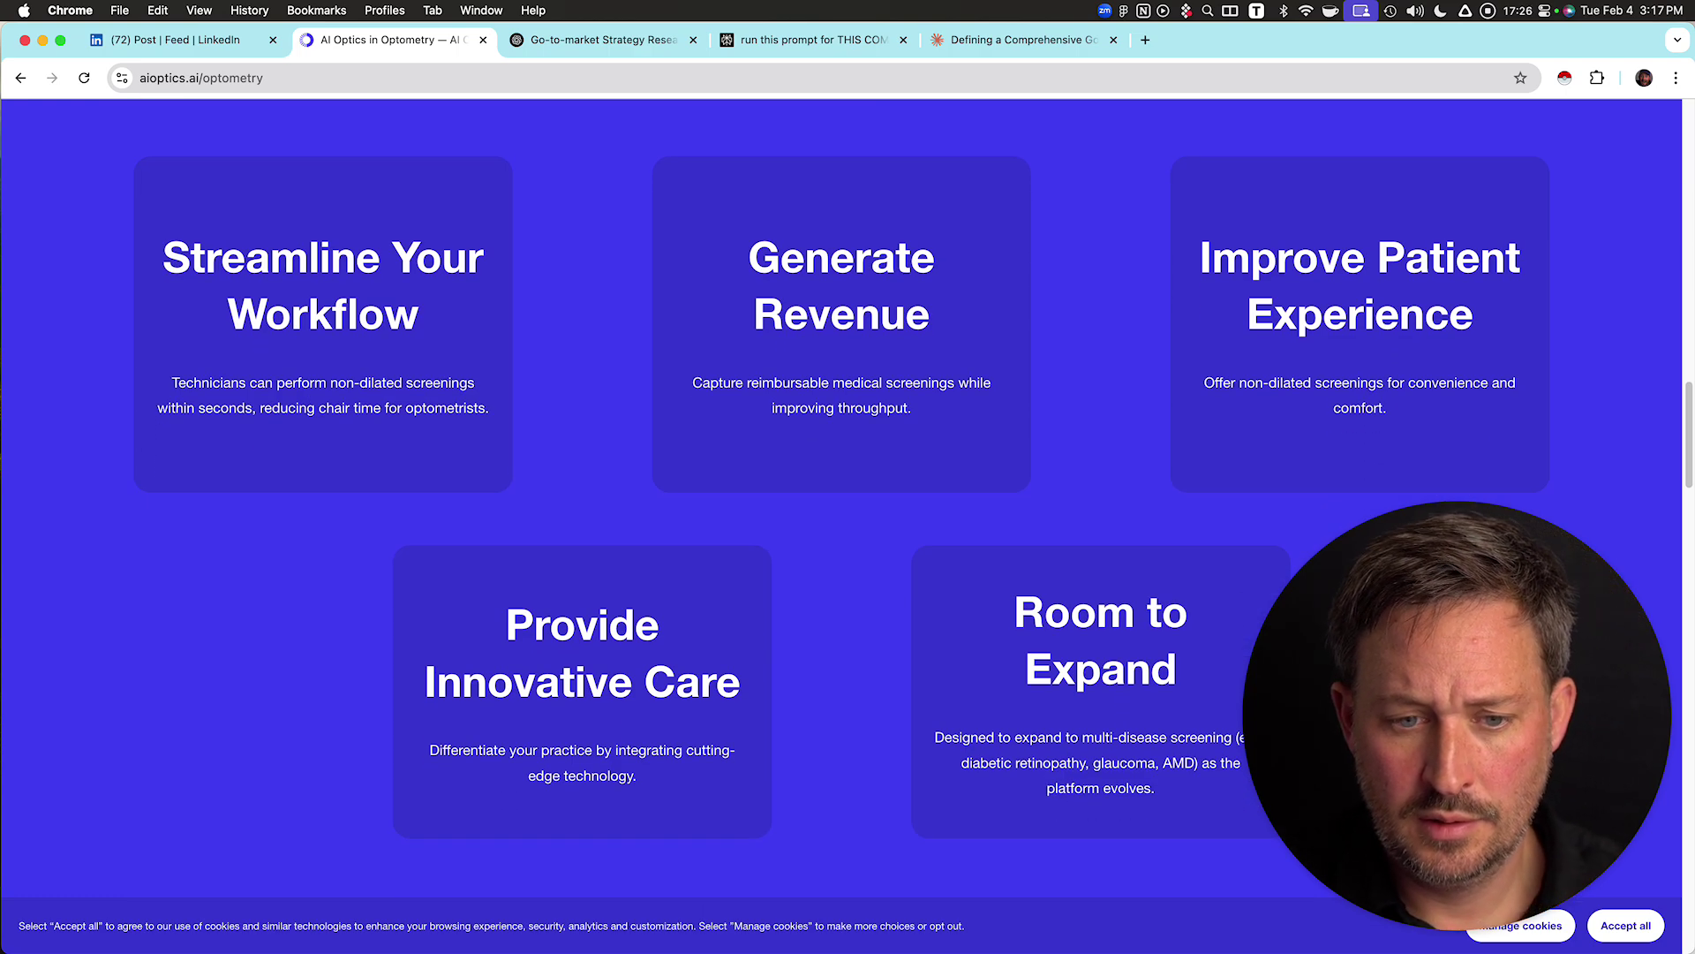
left_click_drag(488, 408, 405, 408)
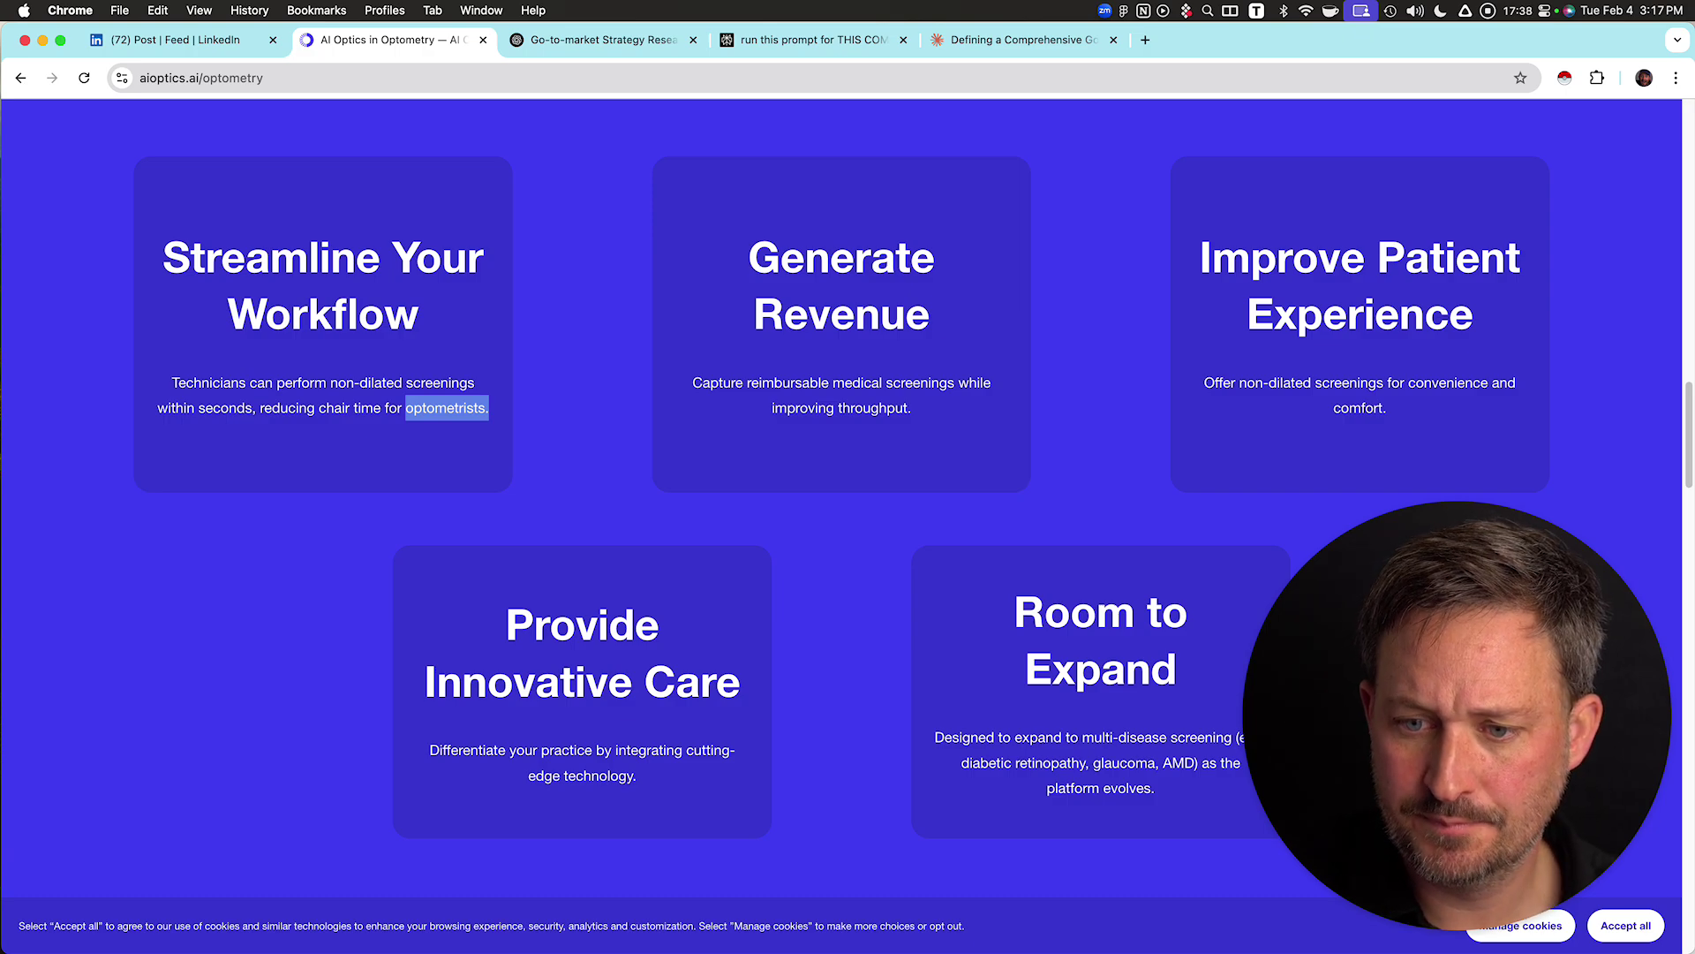
left_click_drag(911, 408, 692, 382)
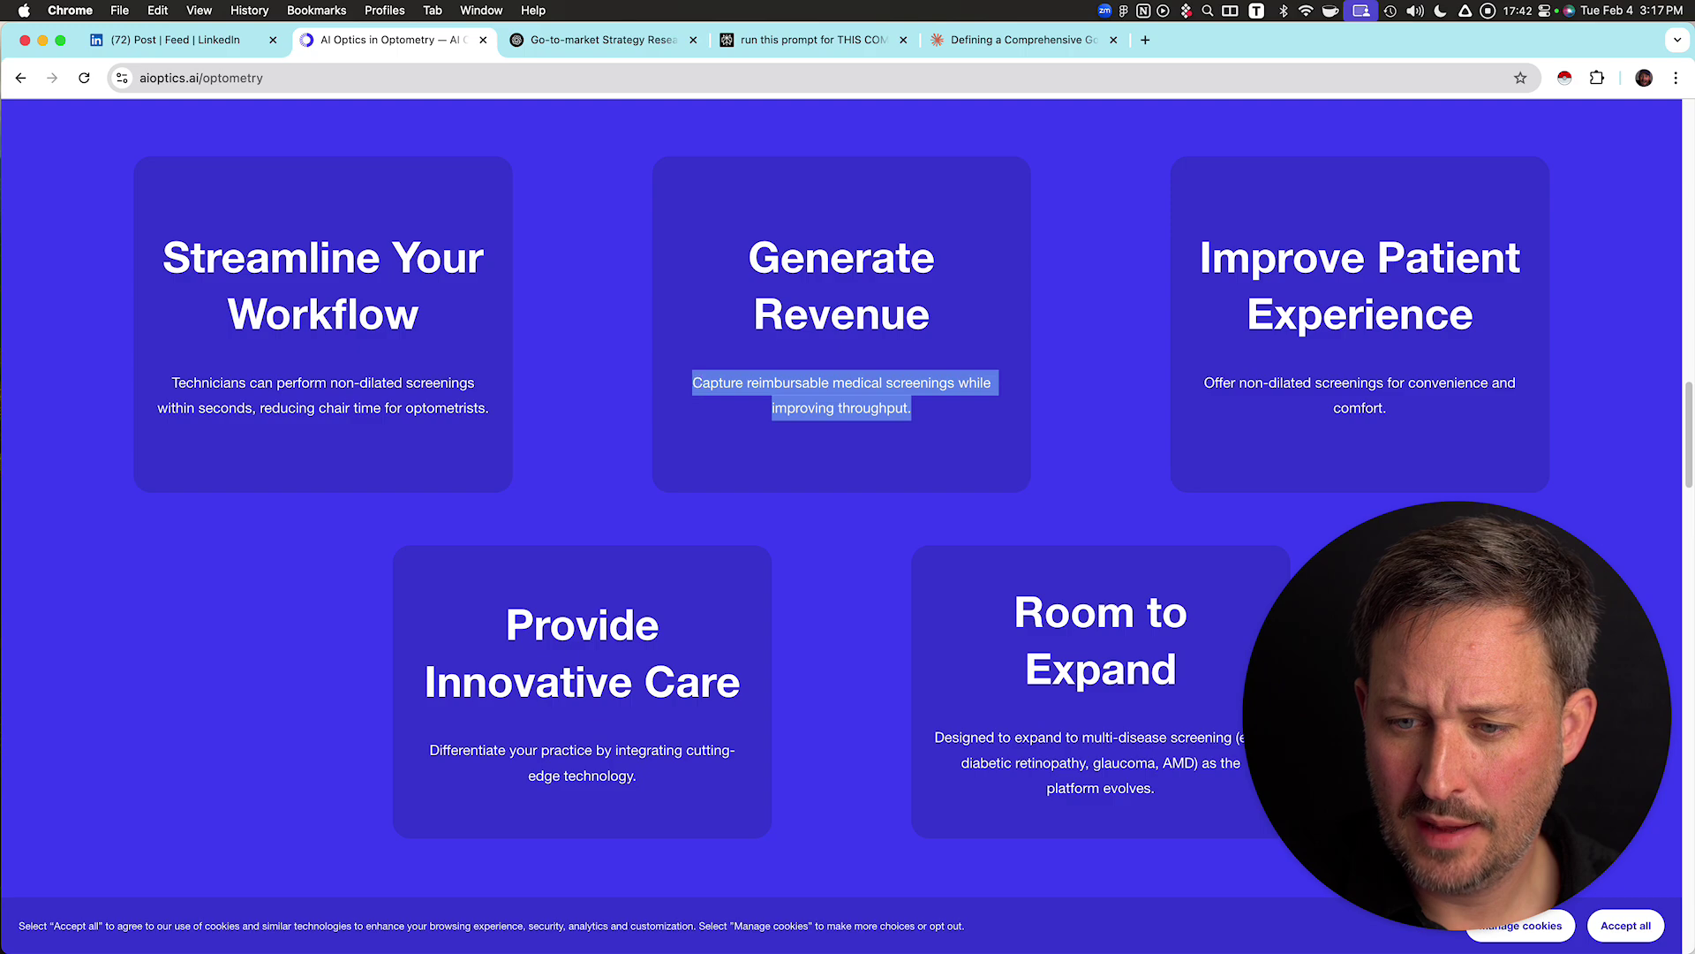
left_click(691, 382)
right_click(693, 383)
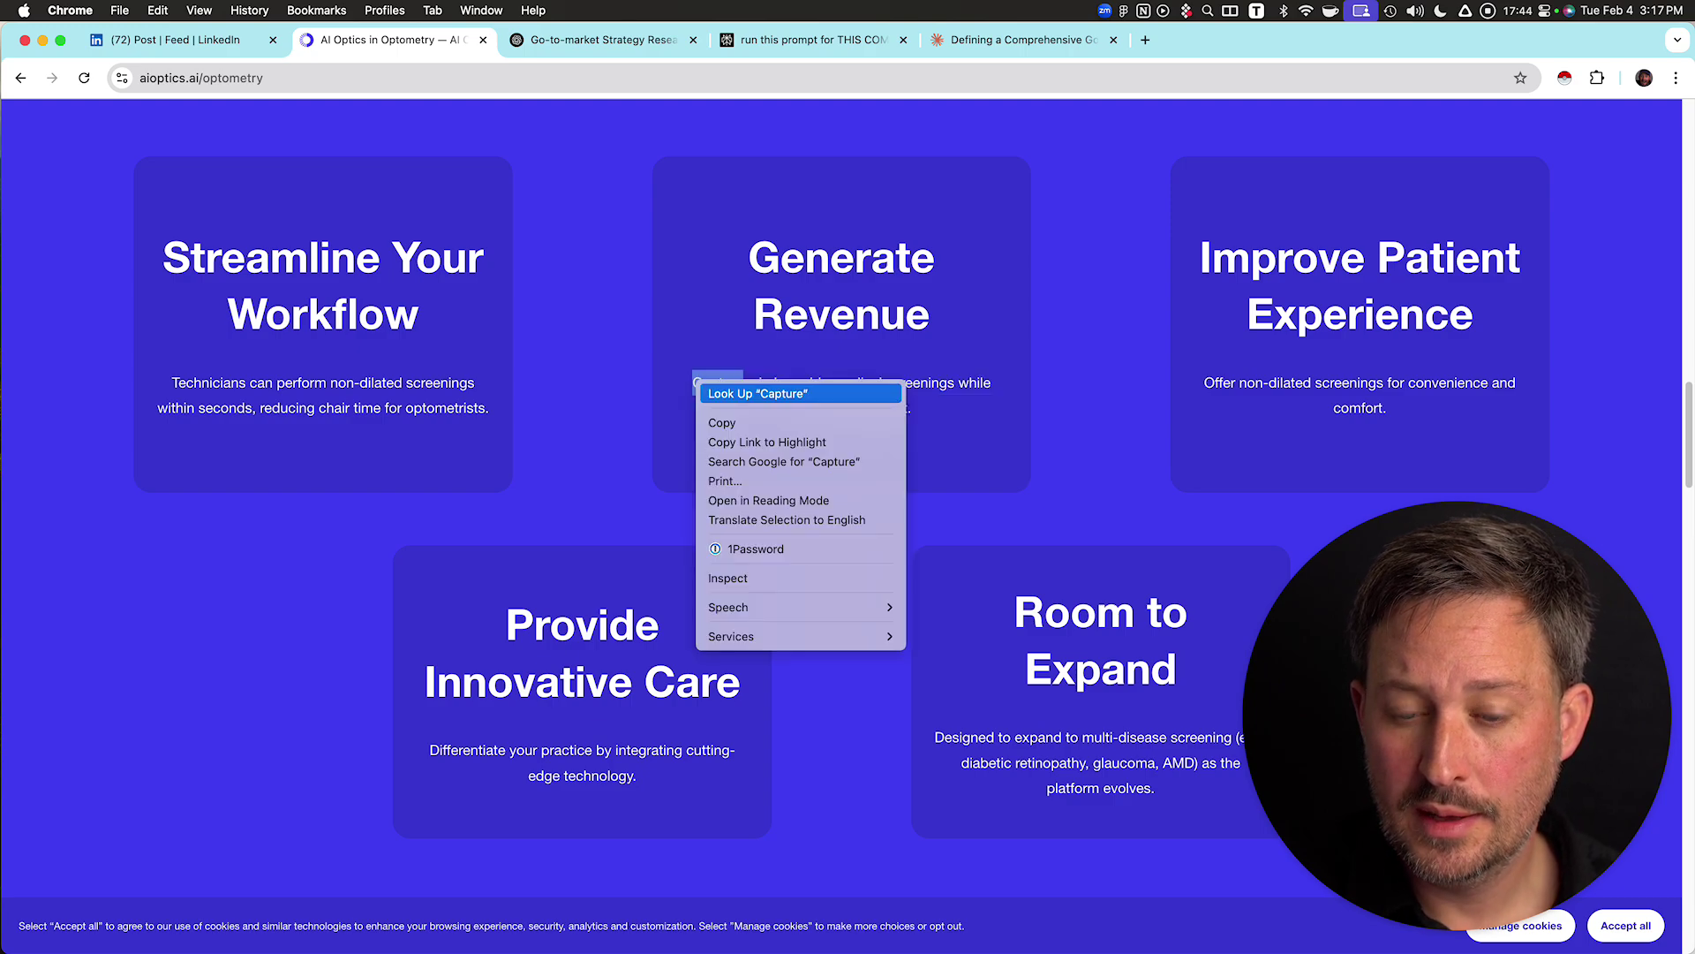
key("Escape")
double_click(713, 382)
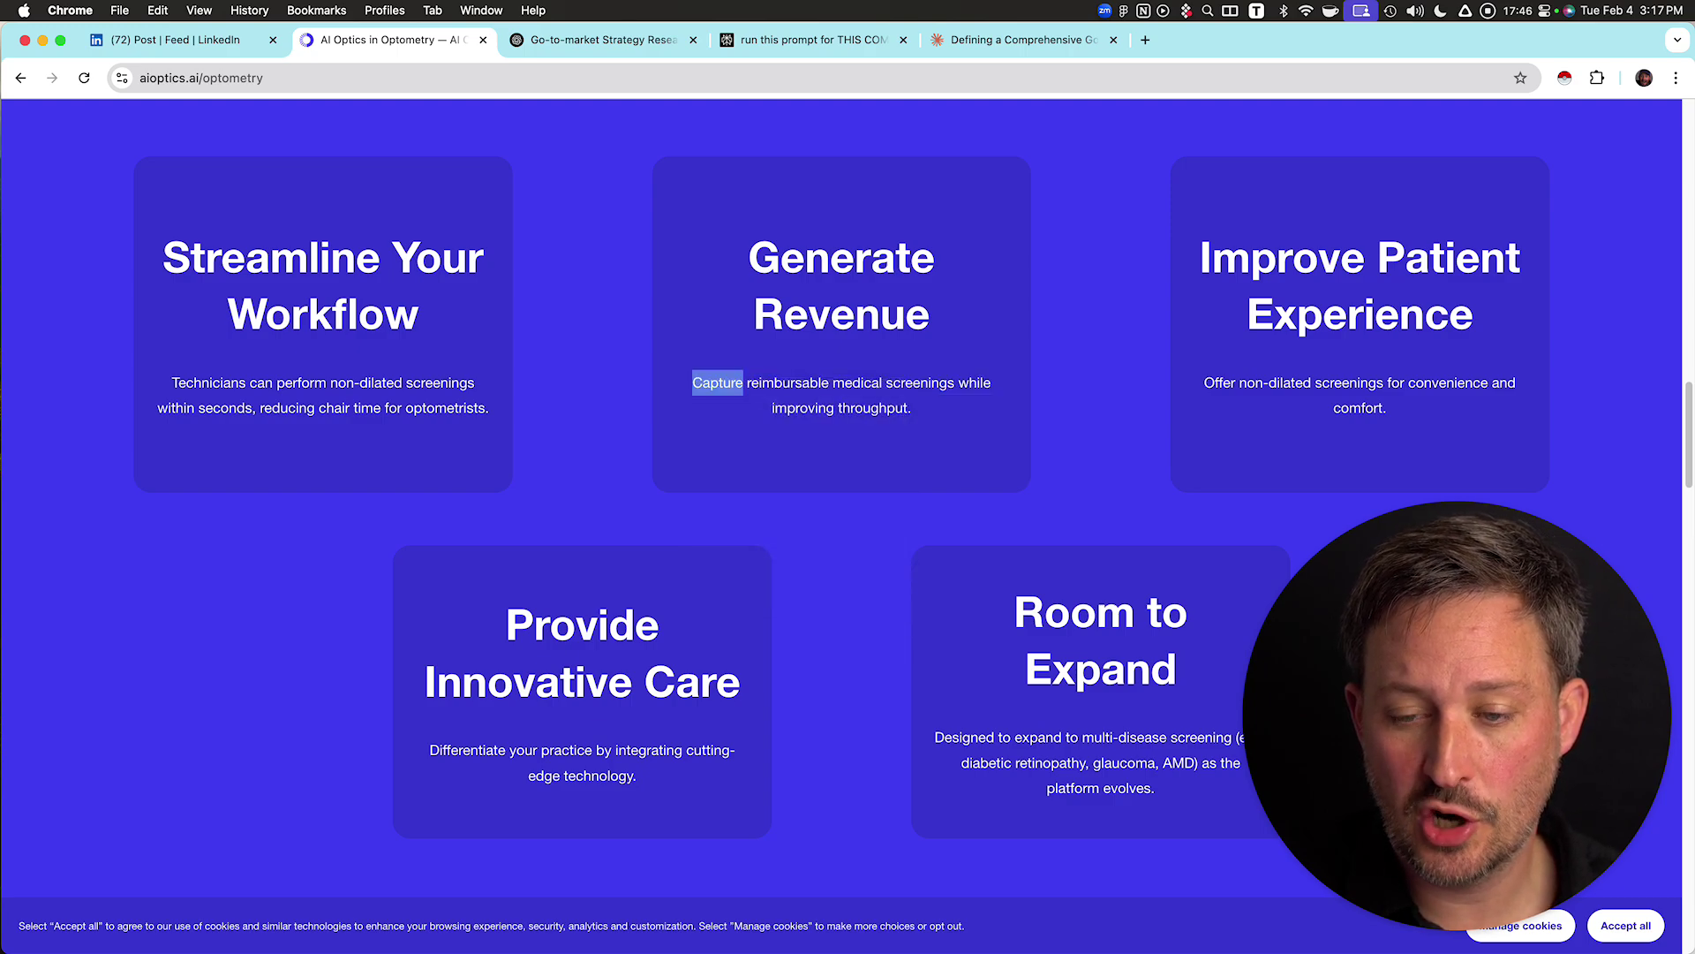
left_click_drag(713, 382, 910, 408)
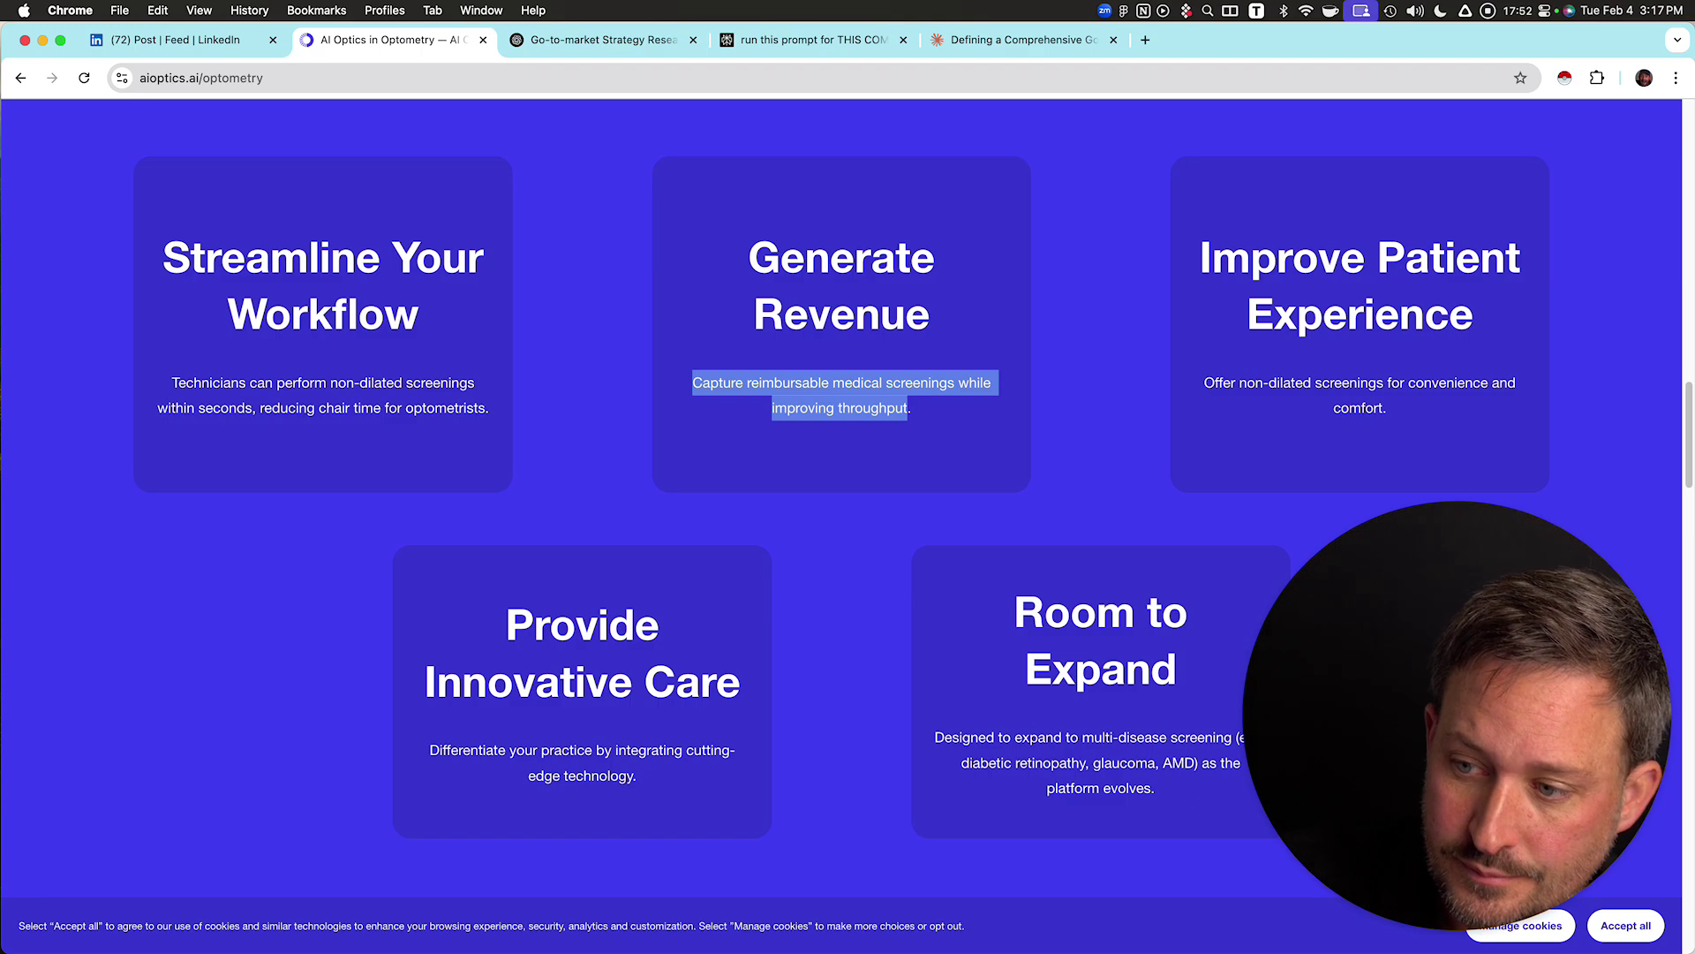
- Read the Improve Patient Experience and Provide Innovative Care cards, highlighting each card's heading and description
left_click(836, 407)
mouse_move(1201, 258)
left_mouse_down()
mouse_move(1386, 409)
mouse_move(1200, 258)
left_mouse_up()
left_click(566, 671)
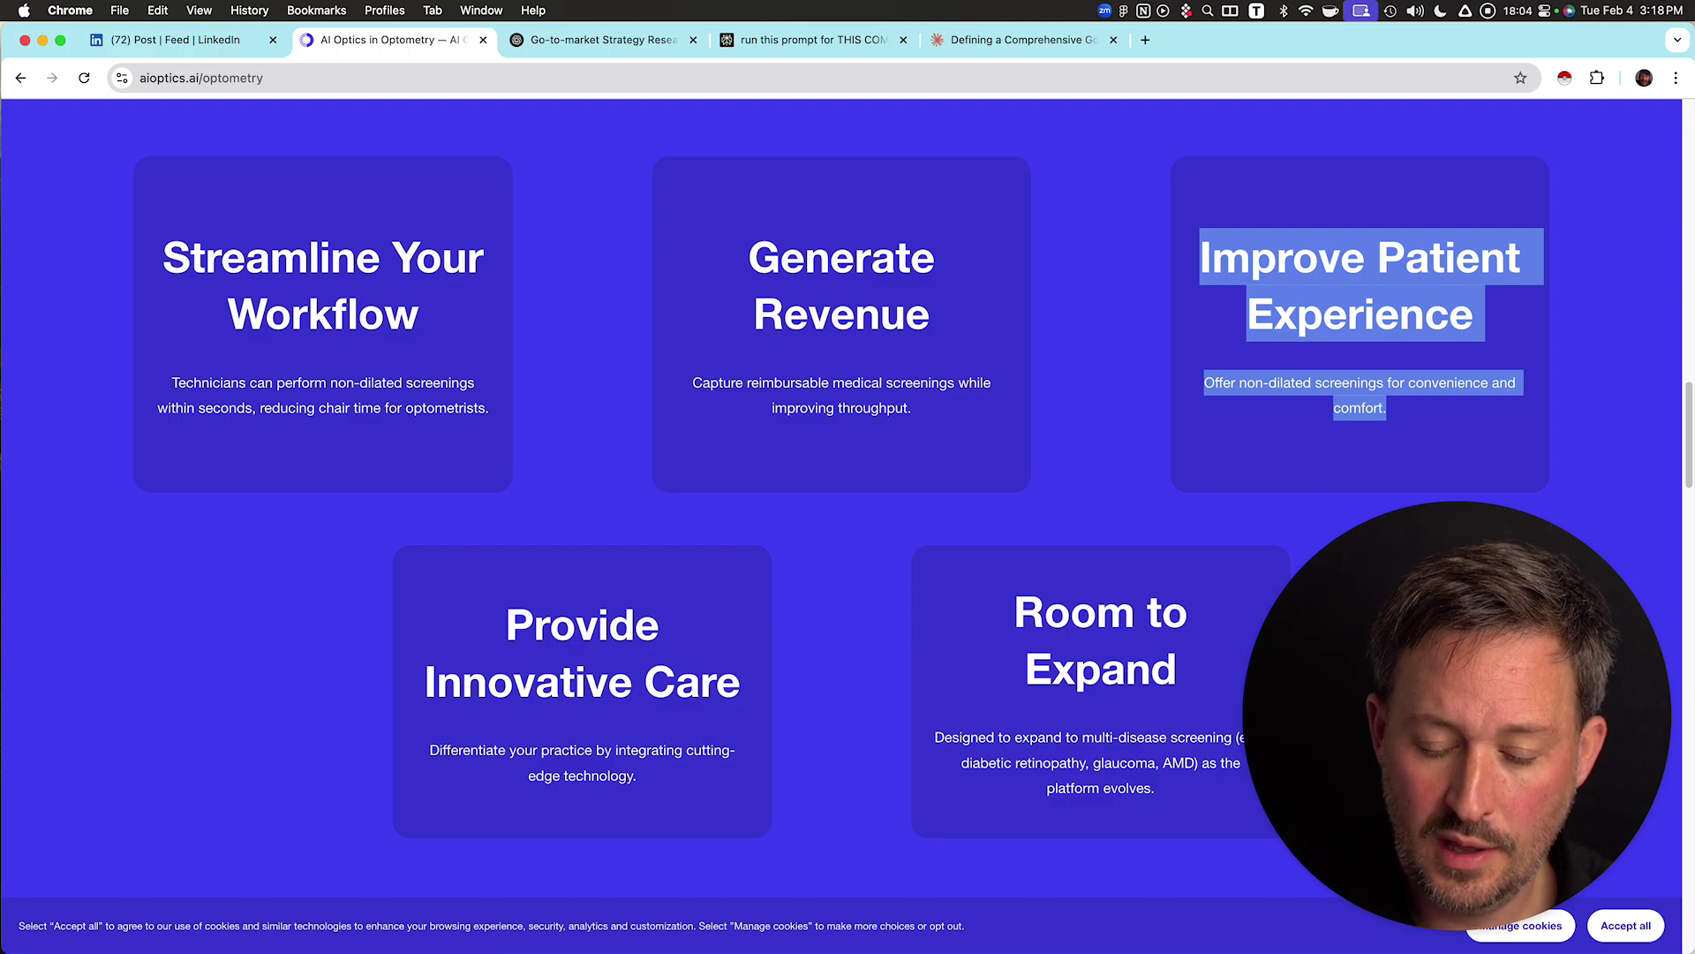
left_click_drag(506, 609, 636, 777)
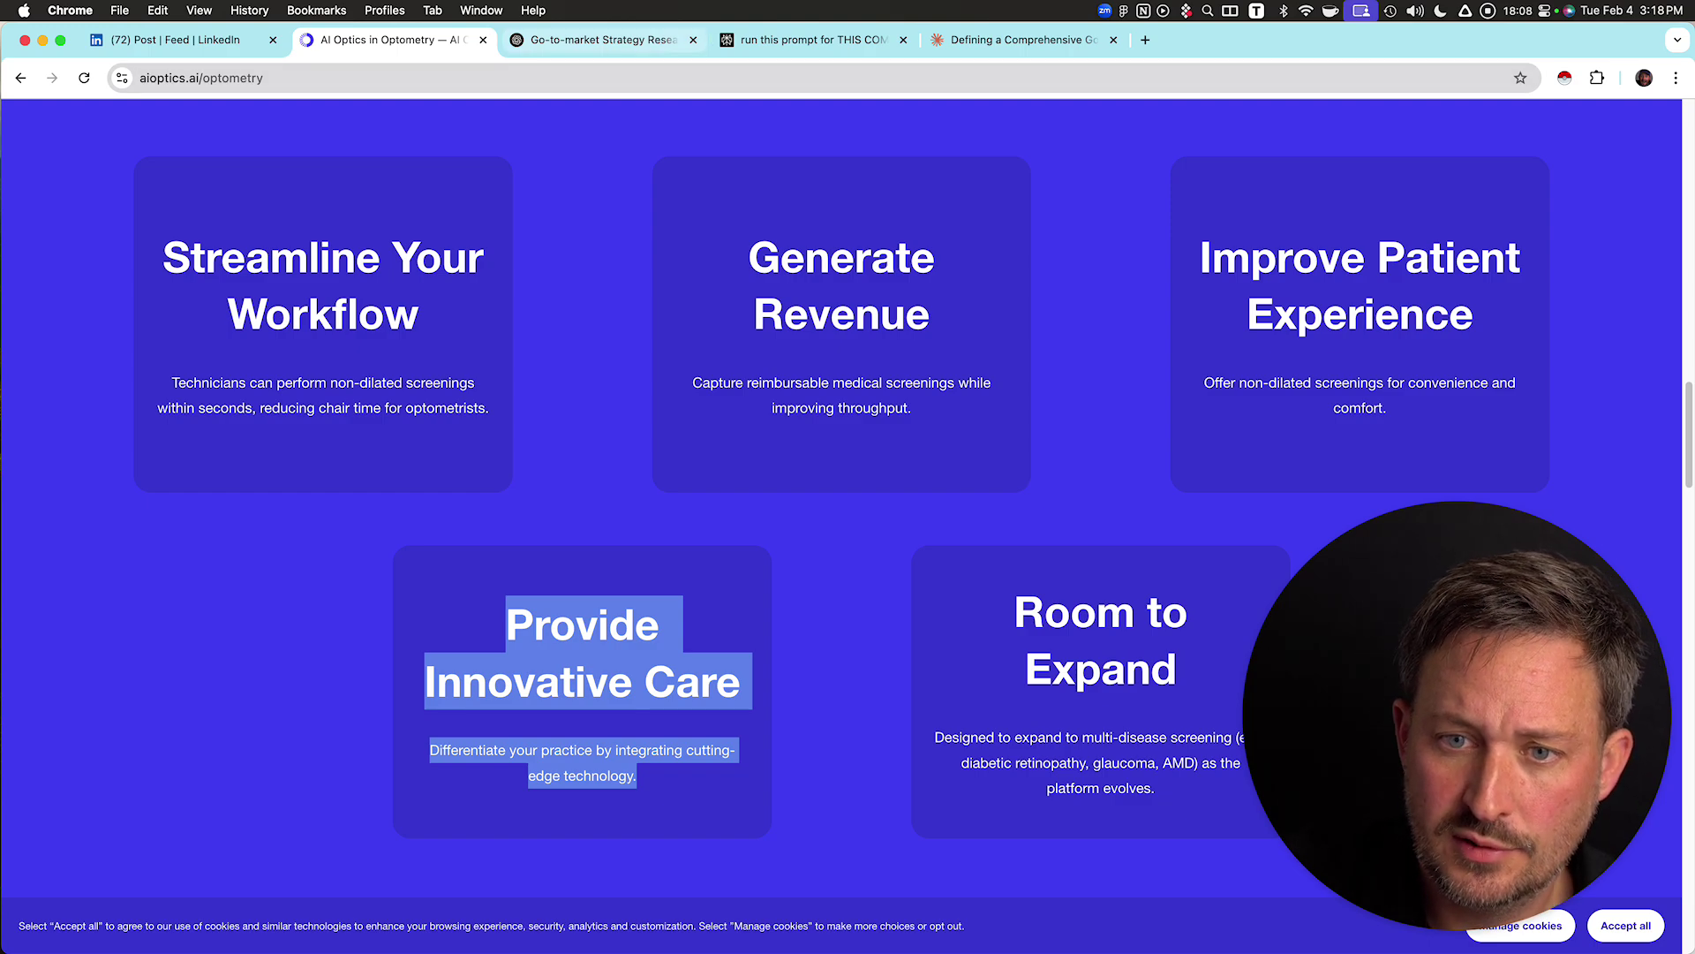
- Switch to the Perplexity thread with the new answer and start dictating a follow-up
left_click(603, 40)
key("ctrl+Tab")
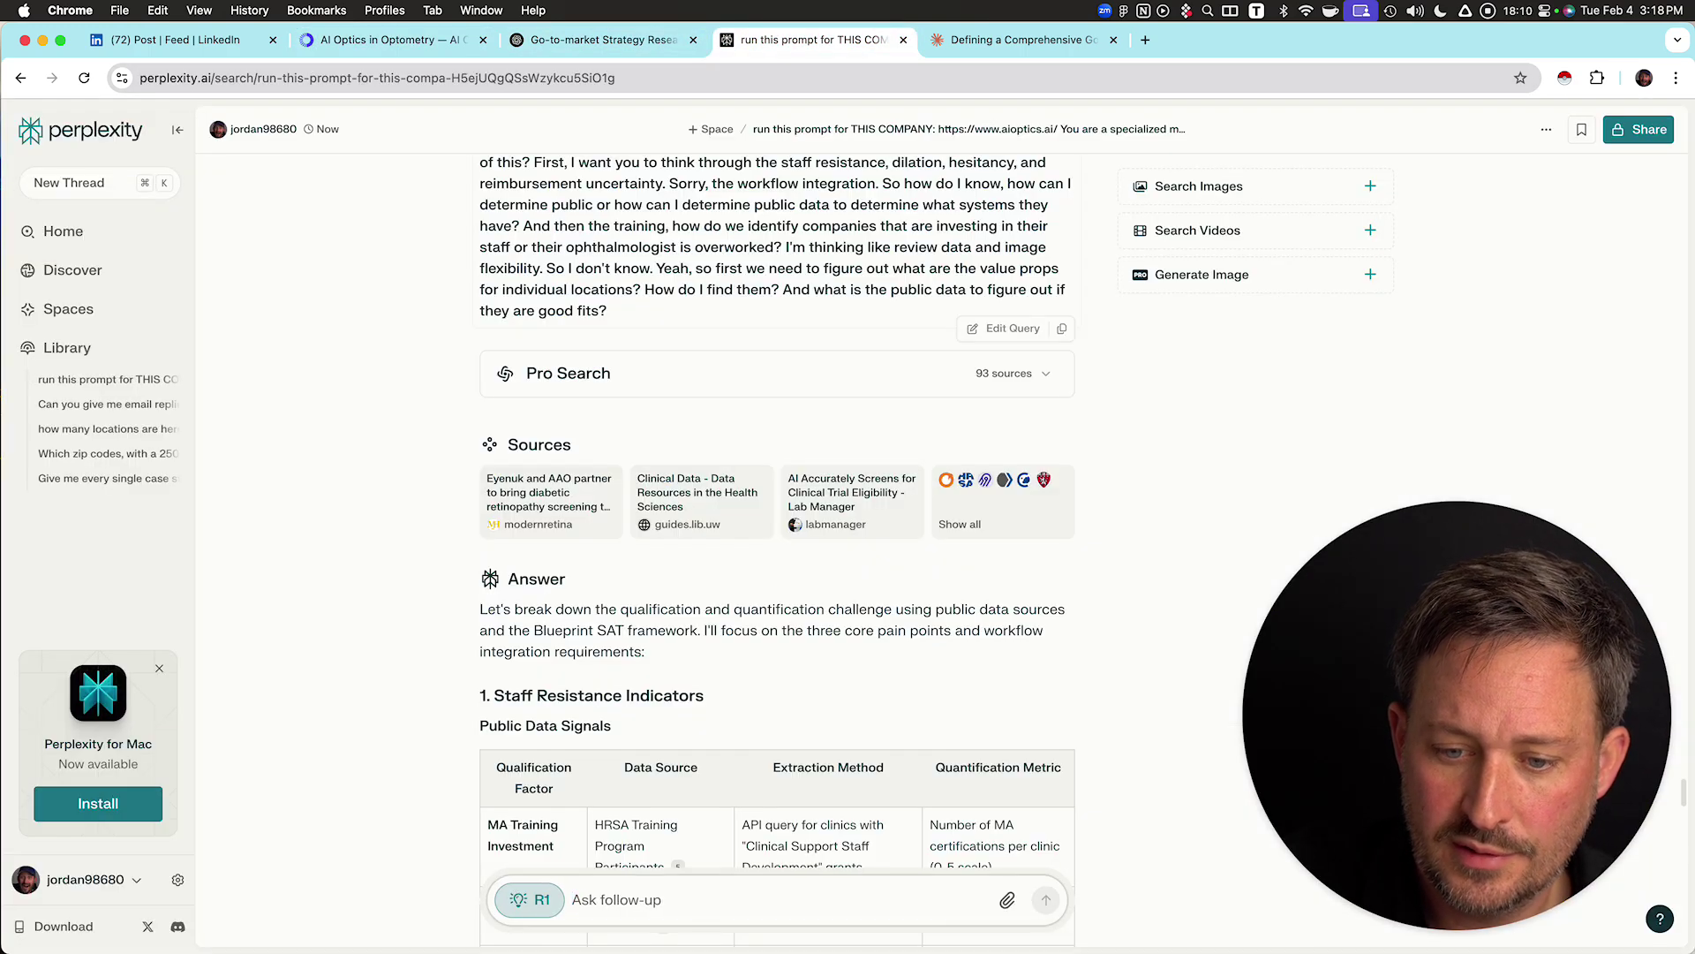
key("ctrl+space")
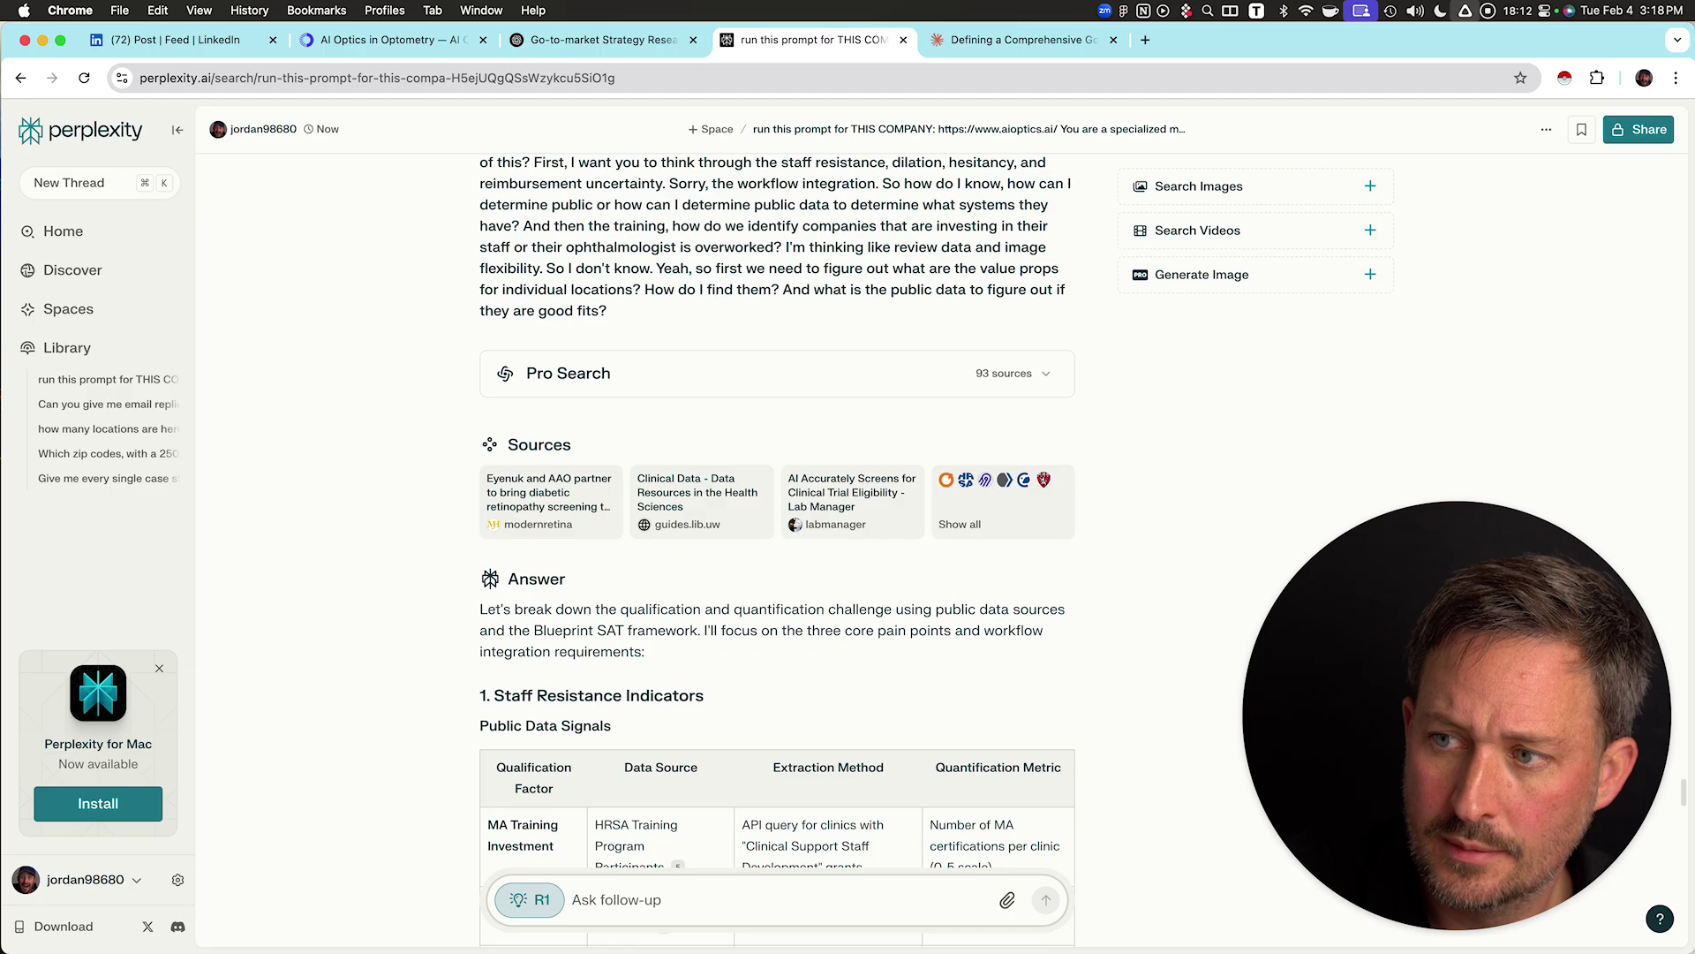
- Copy the whole AI Optics optometry page text into the Perplexity follow-up and add a line of dashes above it
left_click(393, 40)
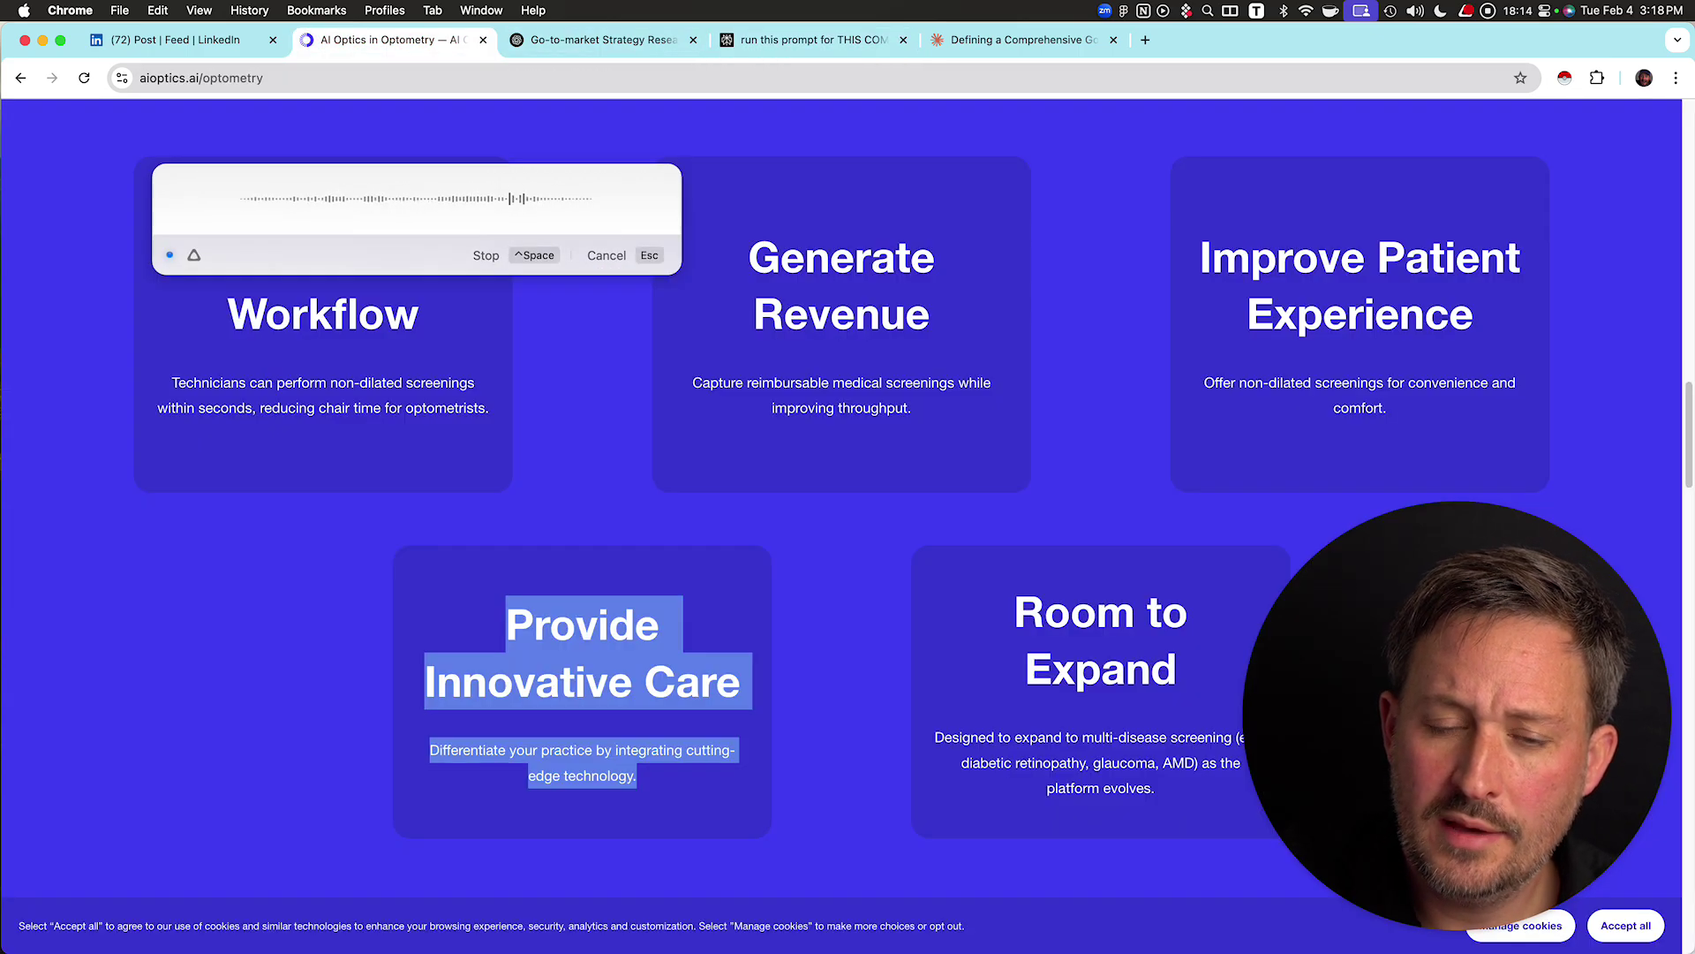
scroll(841, 499, "up", 20)
key("super+a")
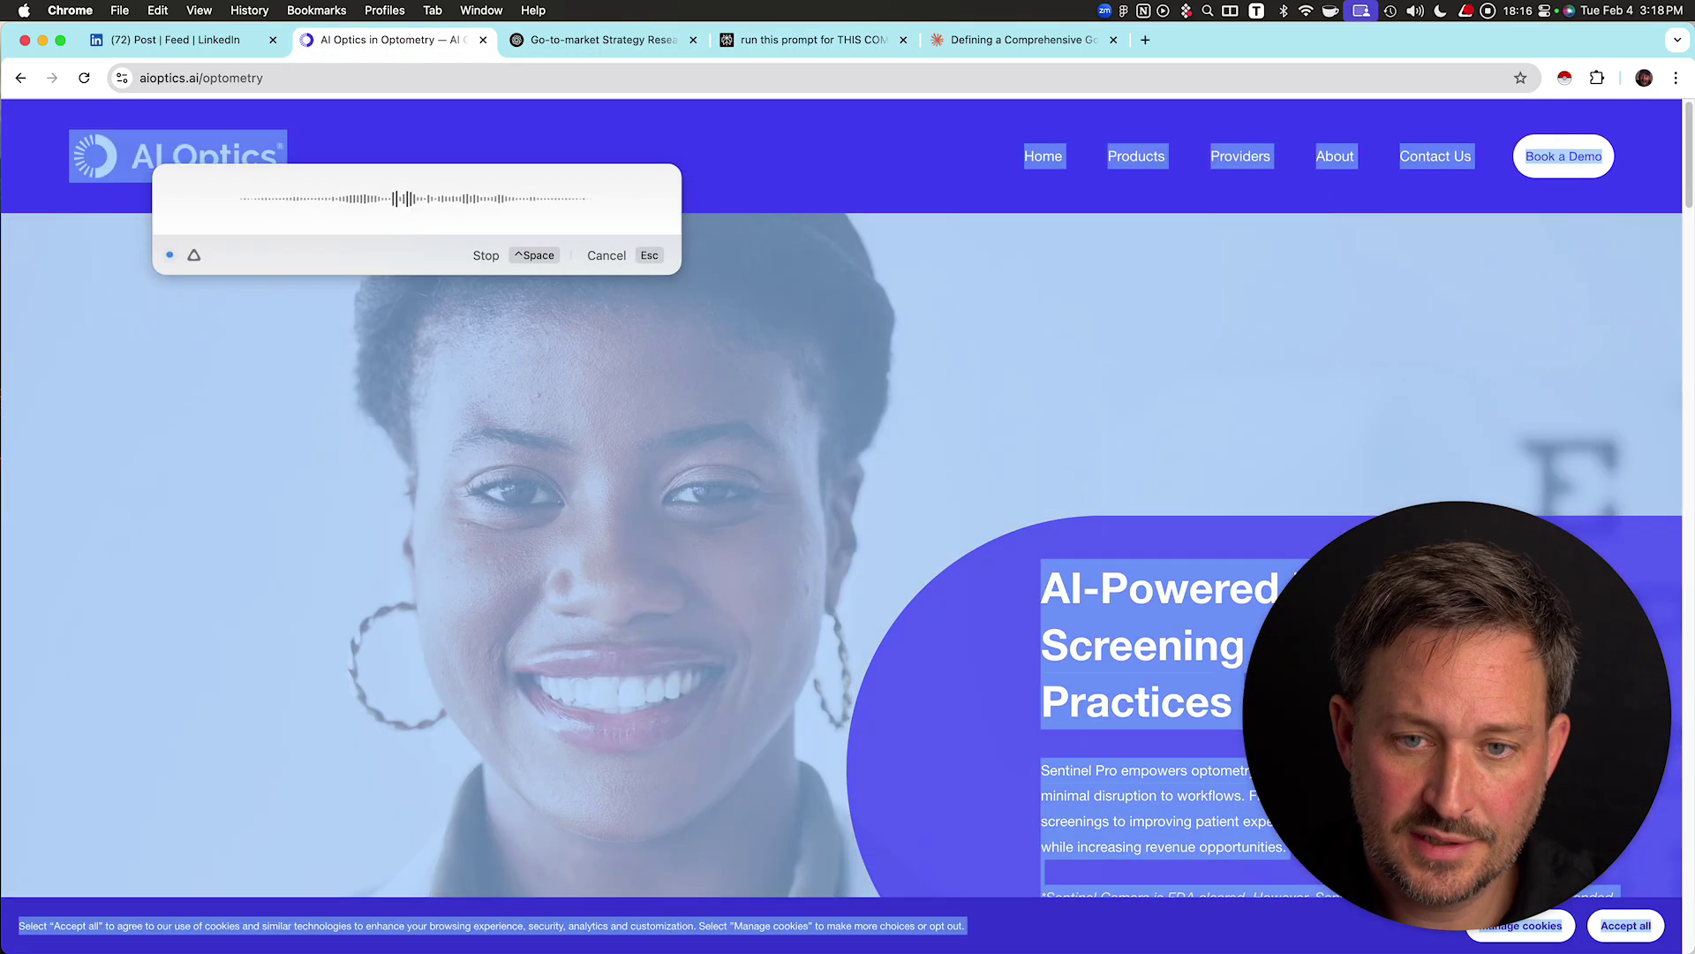
left_click(603, 39)
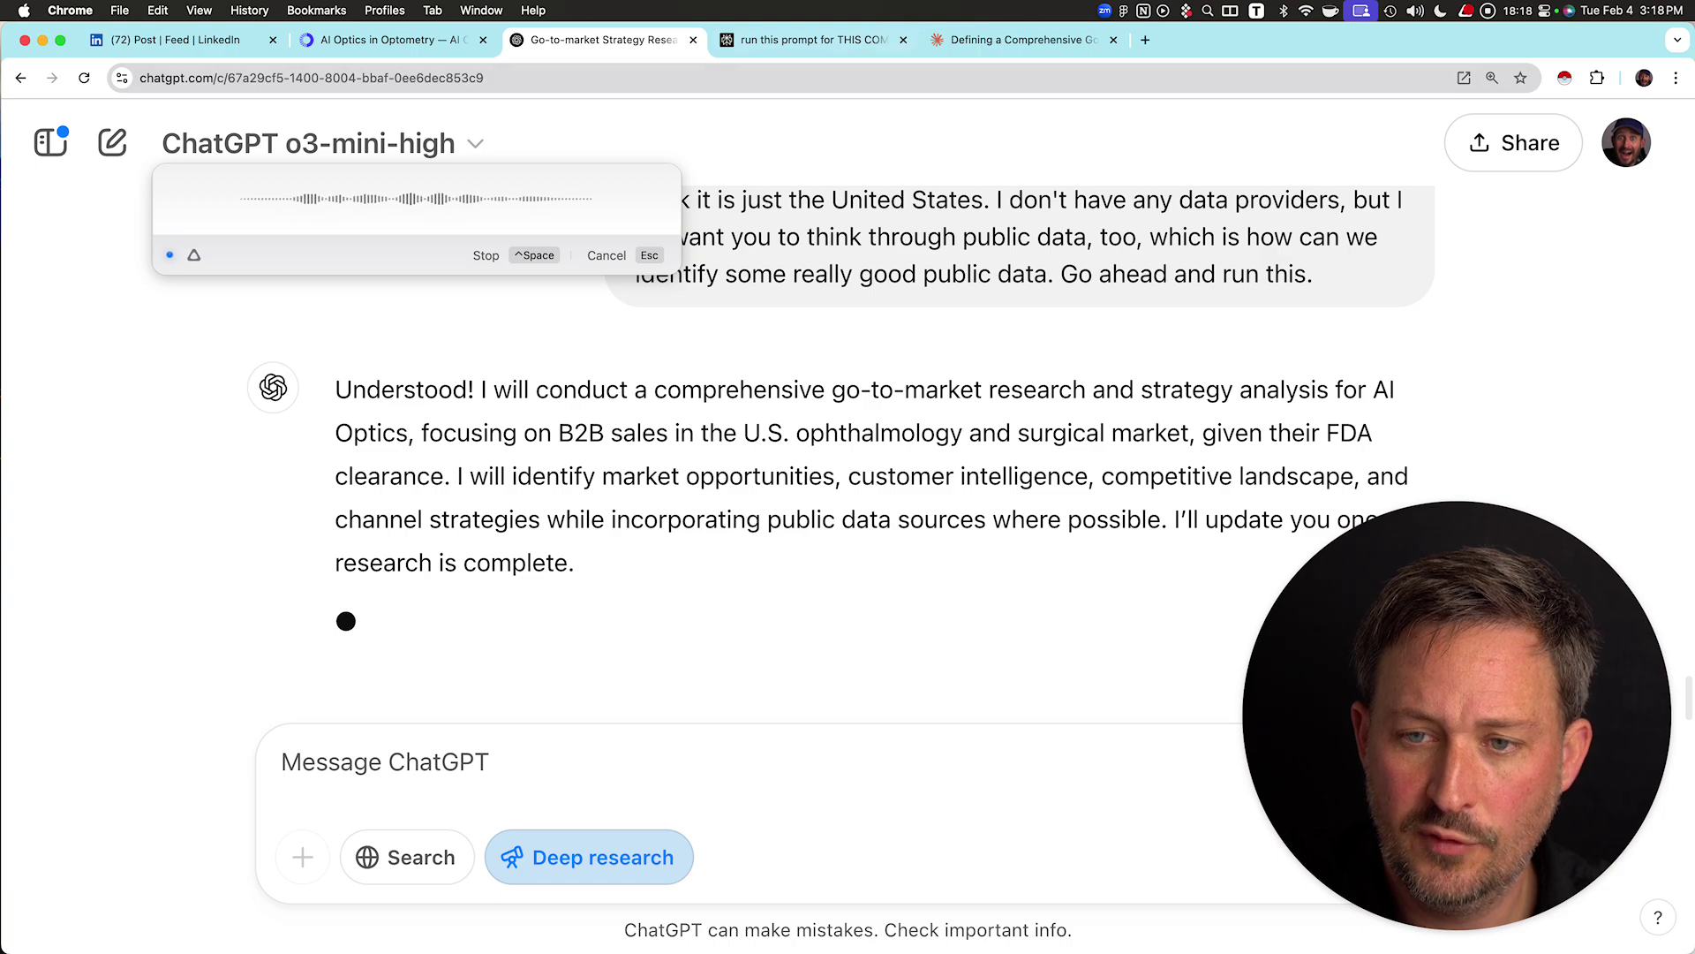
left_click(808, 40)
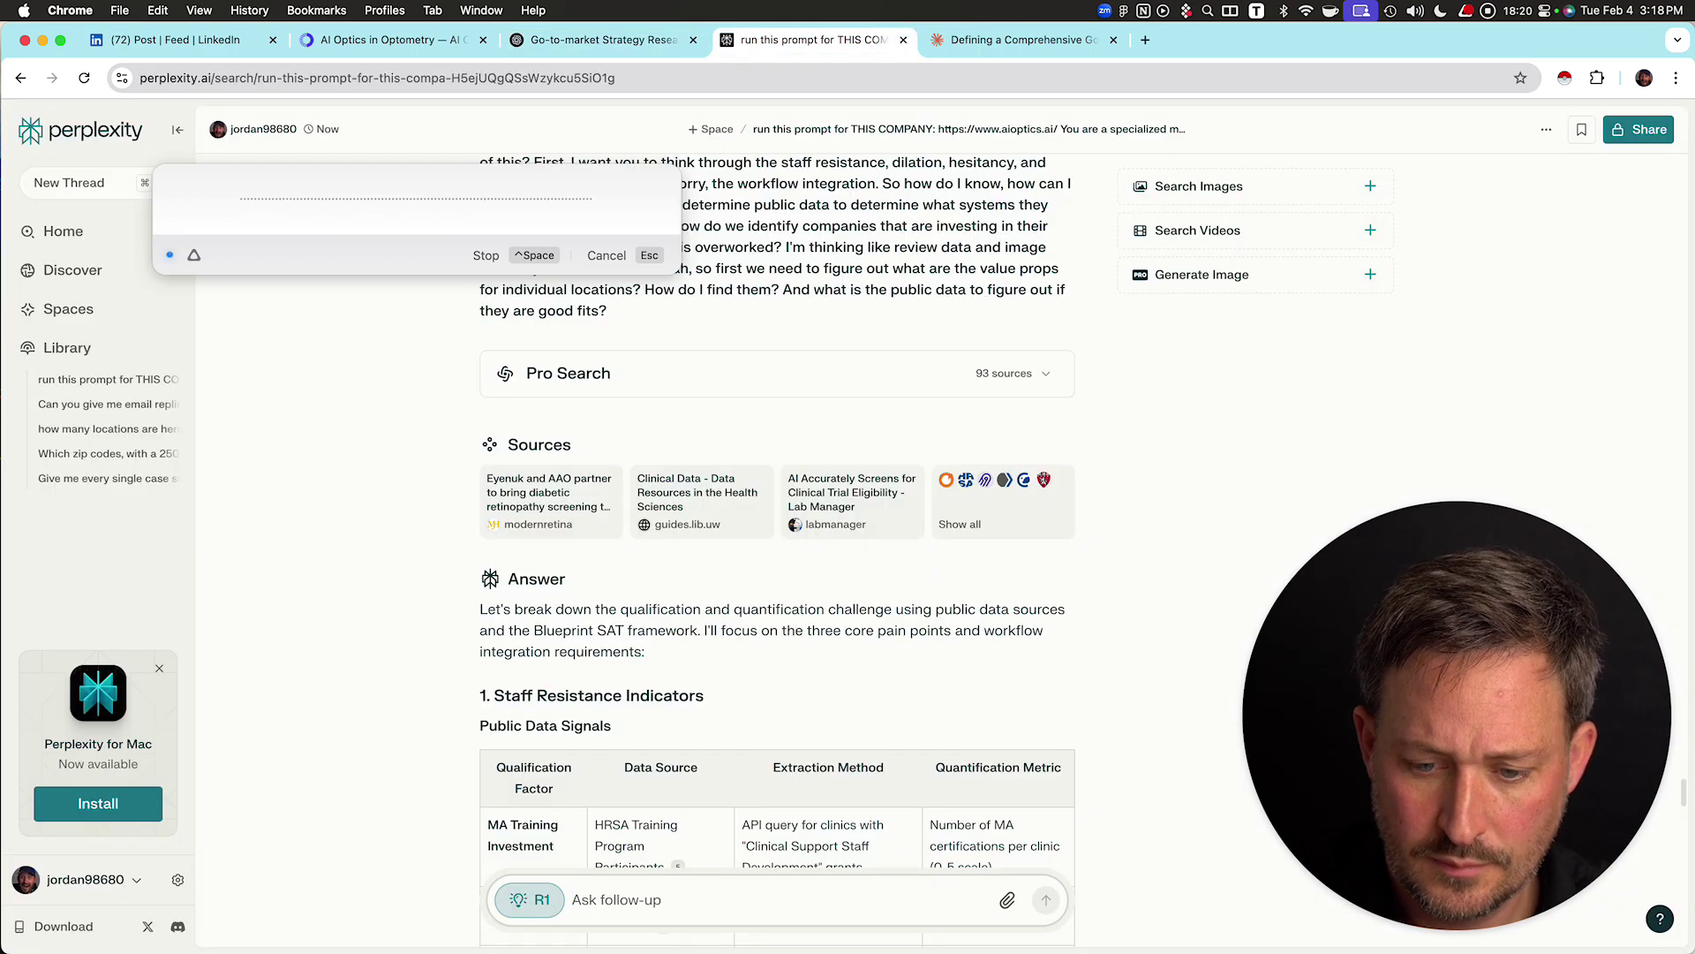
key("super+v")
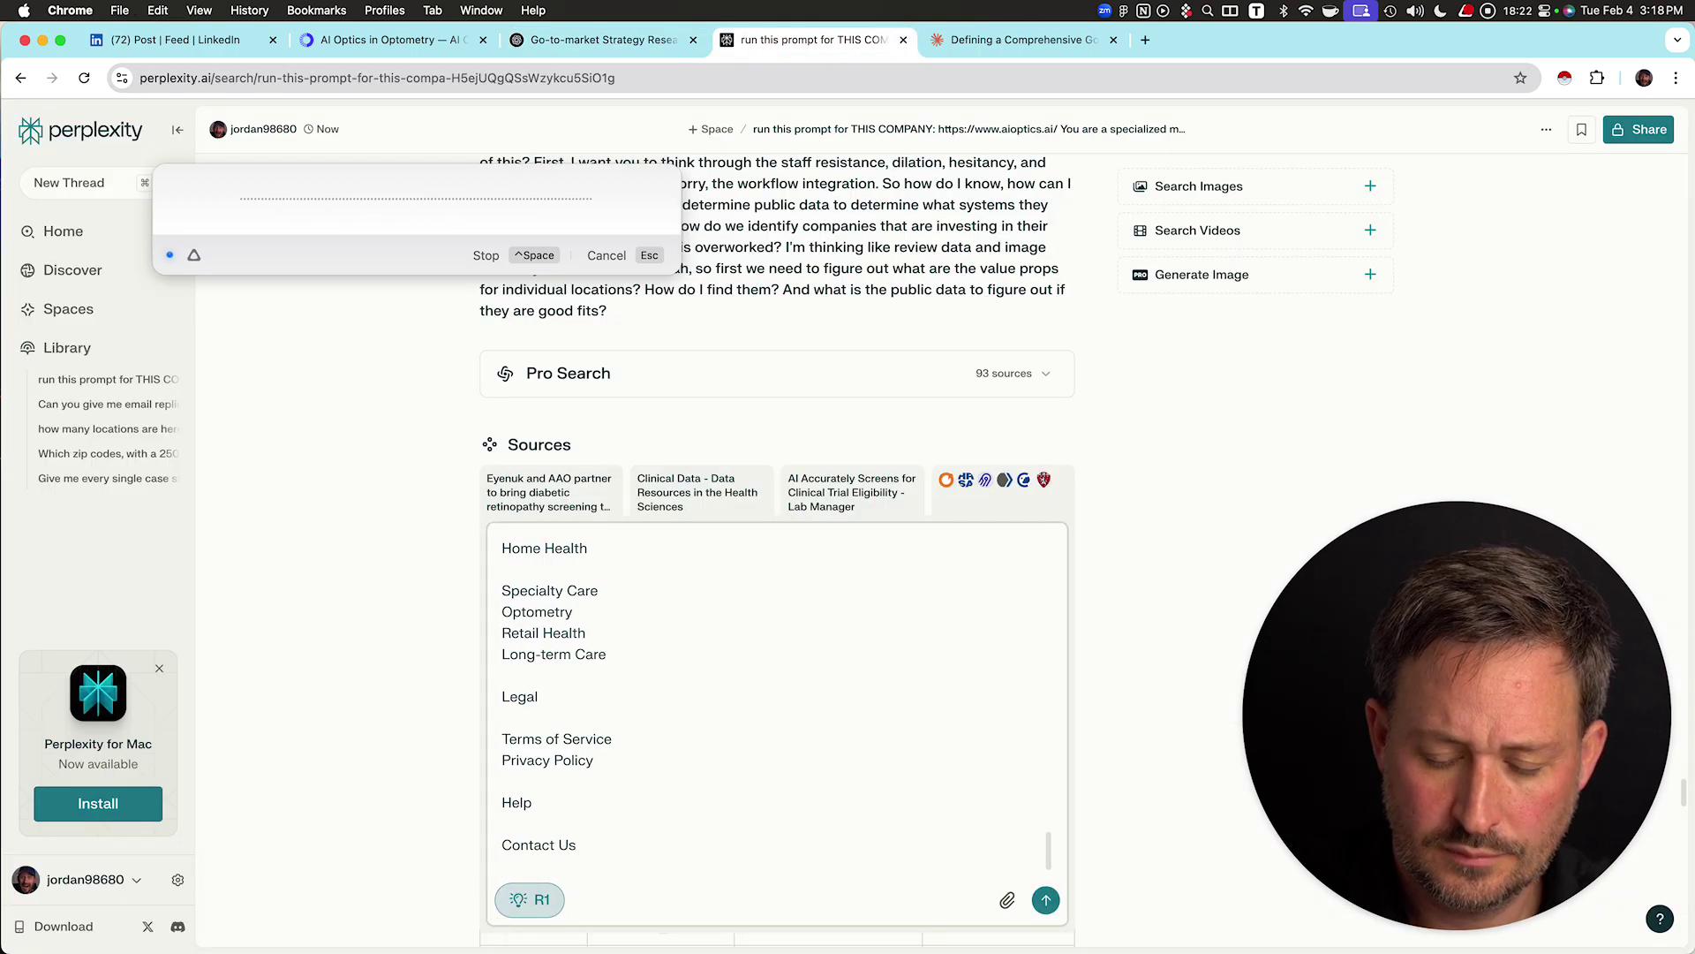
key("super+Up")
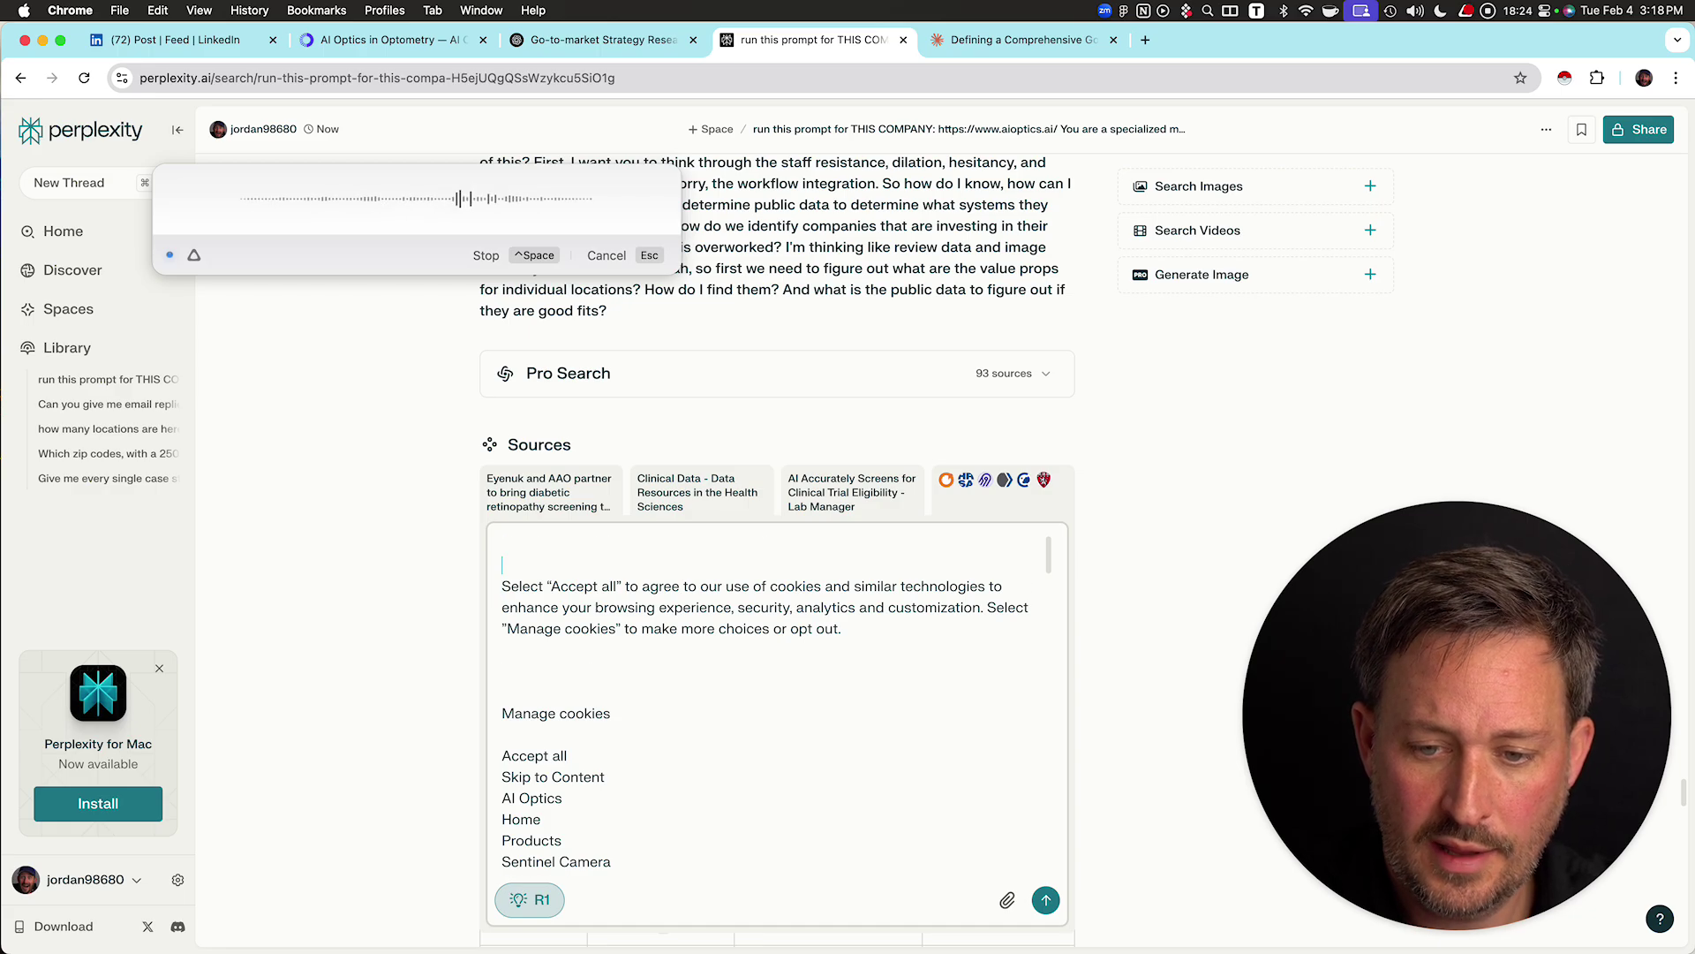
type("-----------")
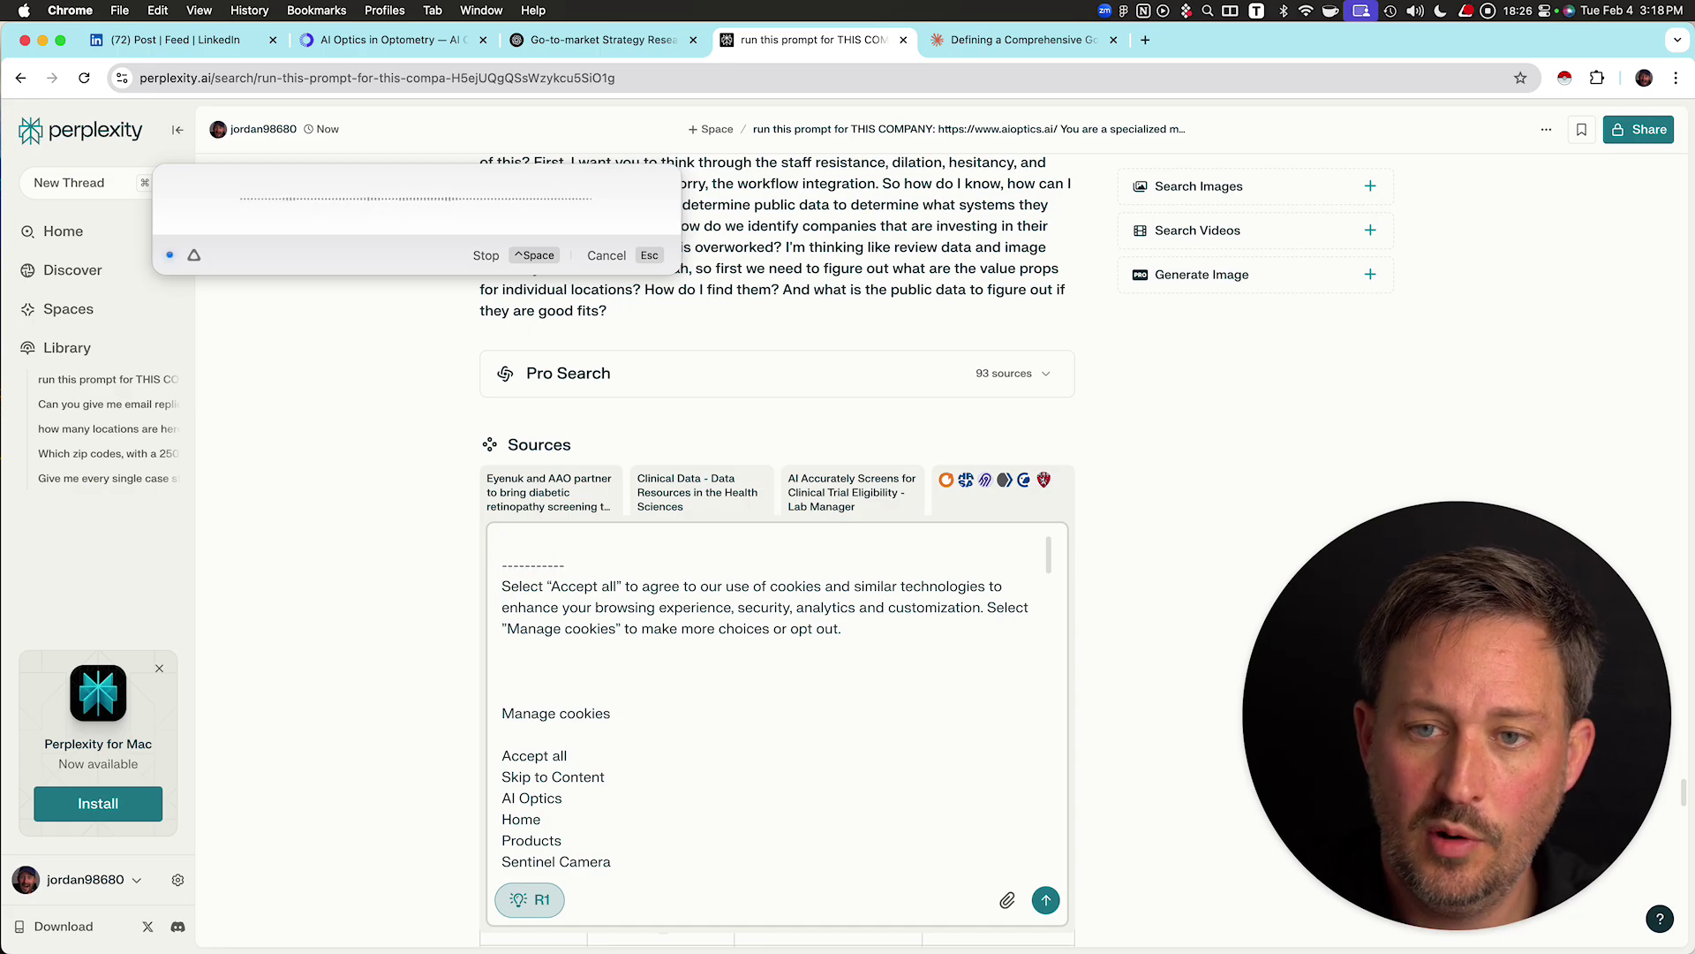
- Return to the optometry page and review the cards on why Sentinel Pro suits optometry while dictating the follow-up
left_click(389, 40)
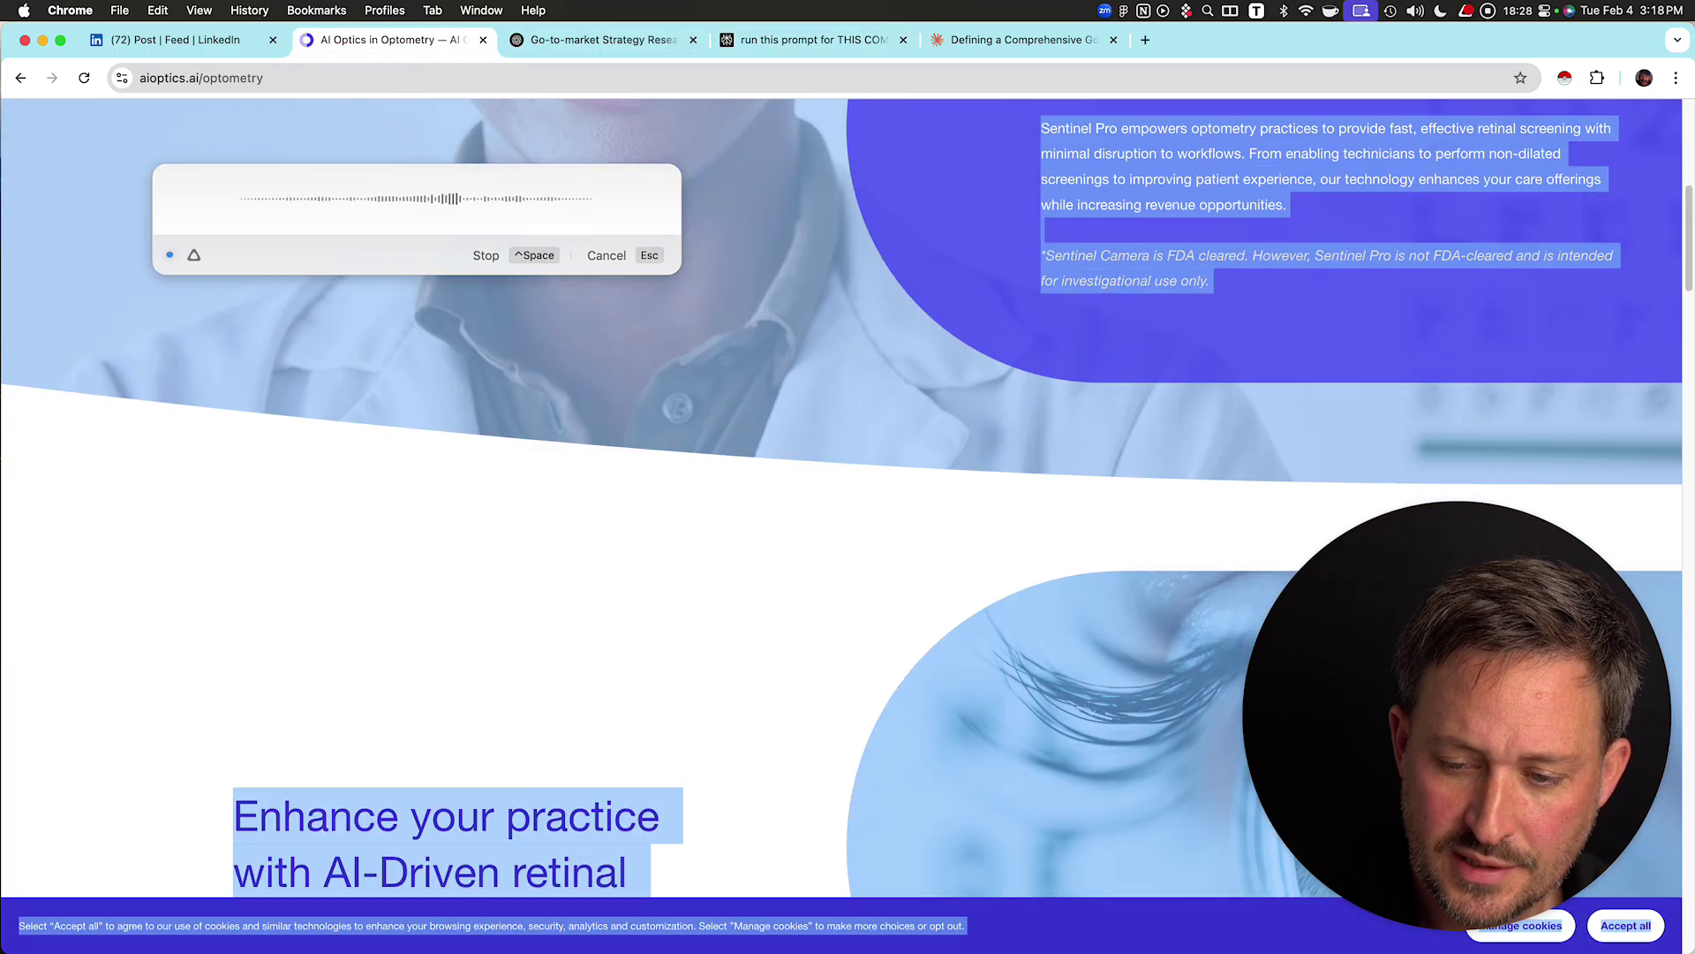
scroll(847, 494, "down", 10)
scroll(847, 494, "up", 4)
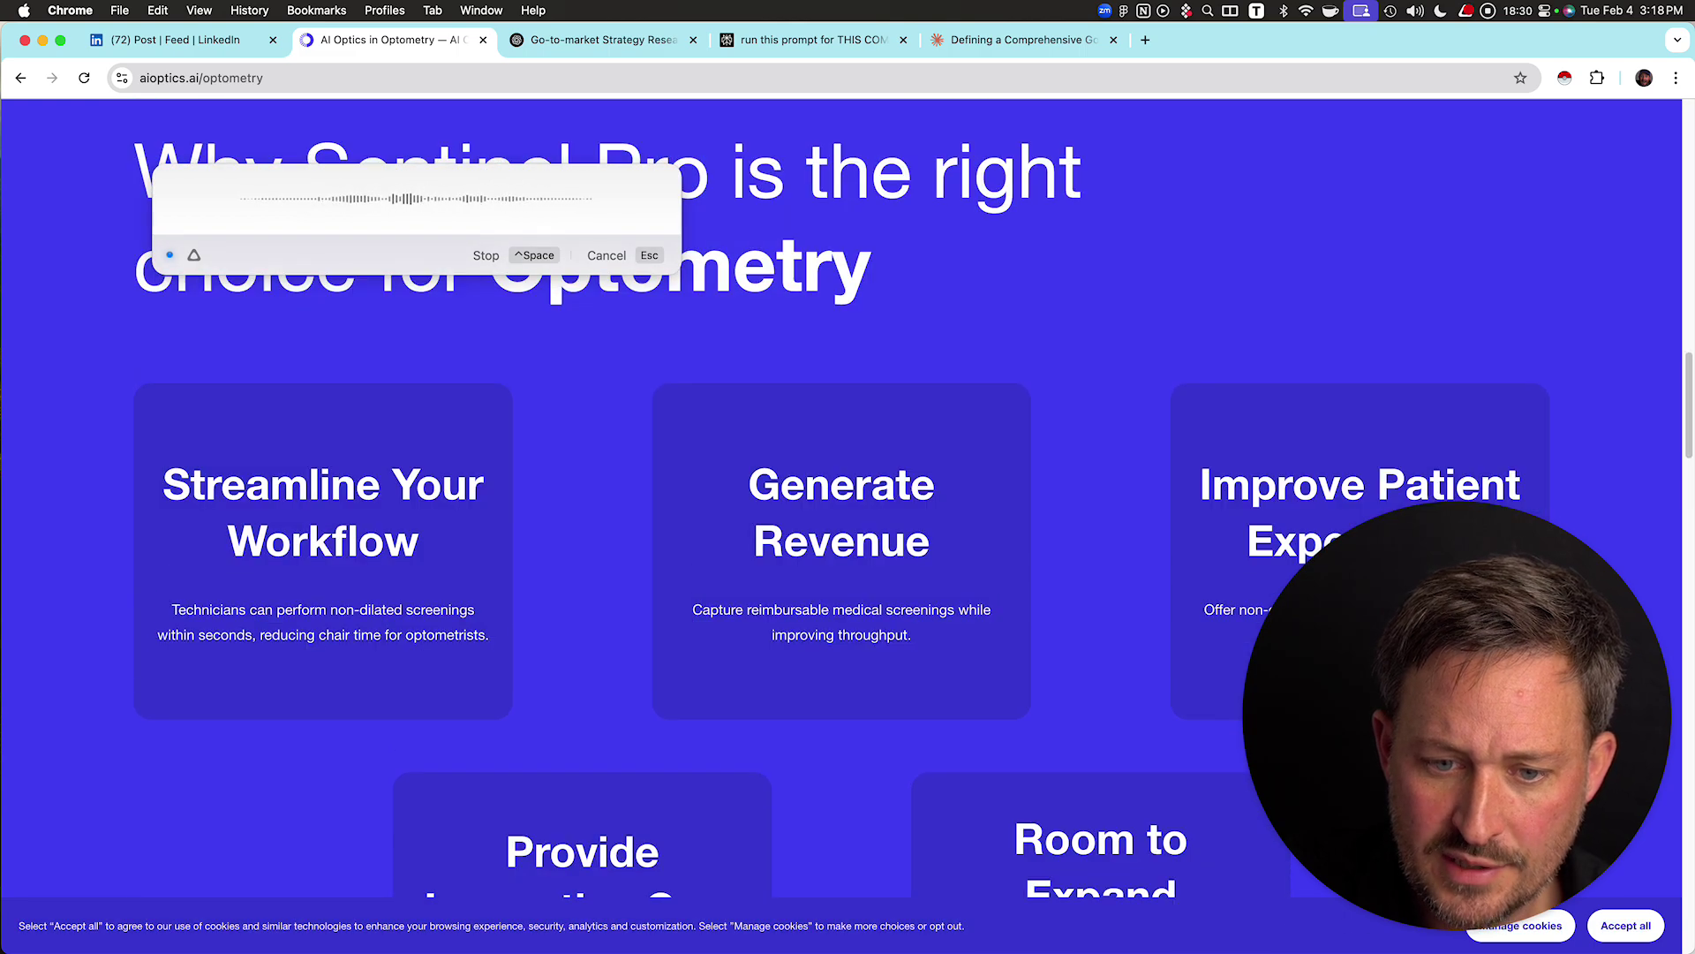
scroll(847, 494, "down", 2)
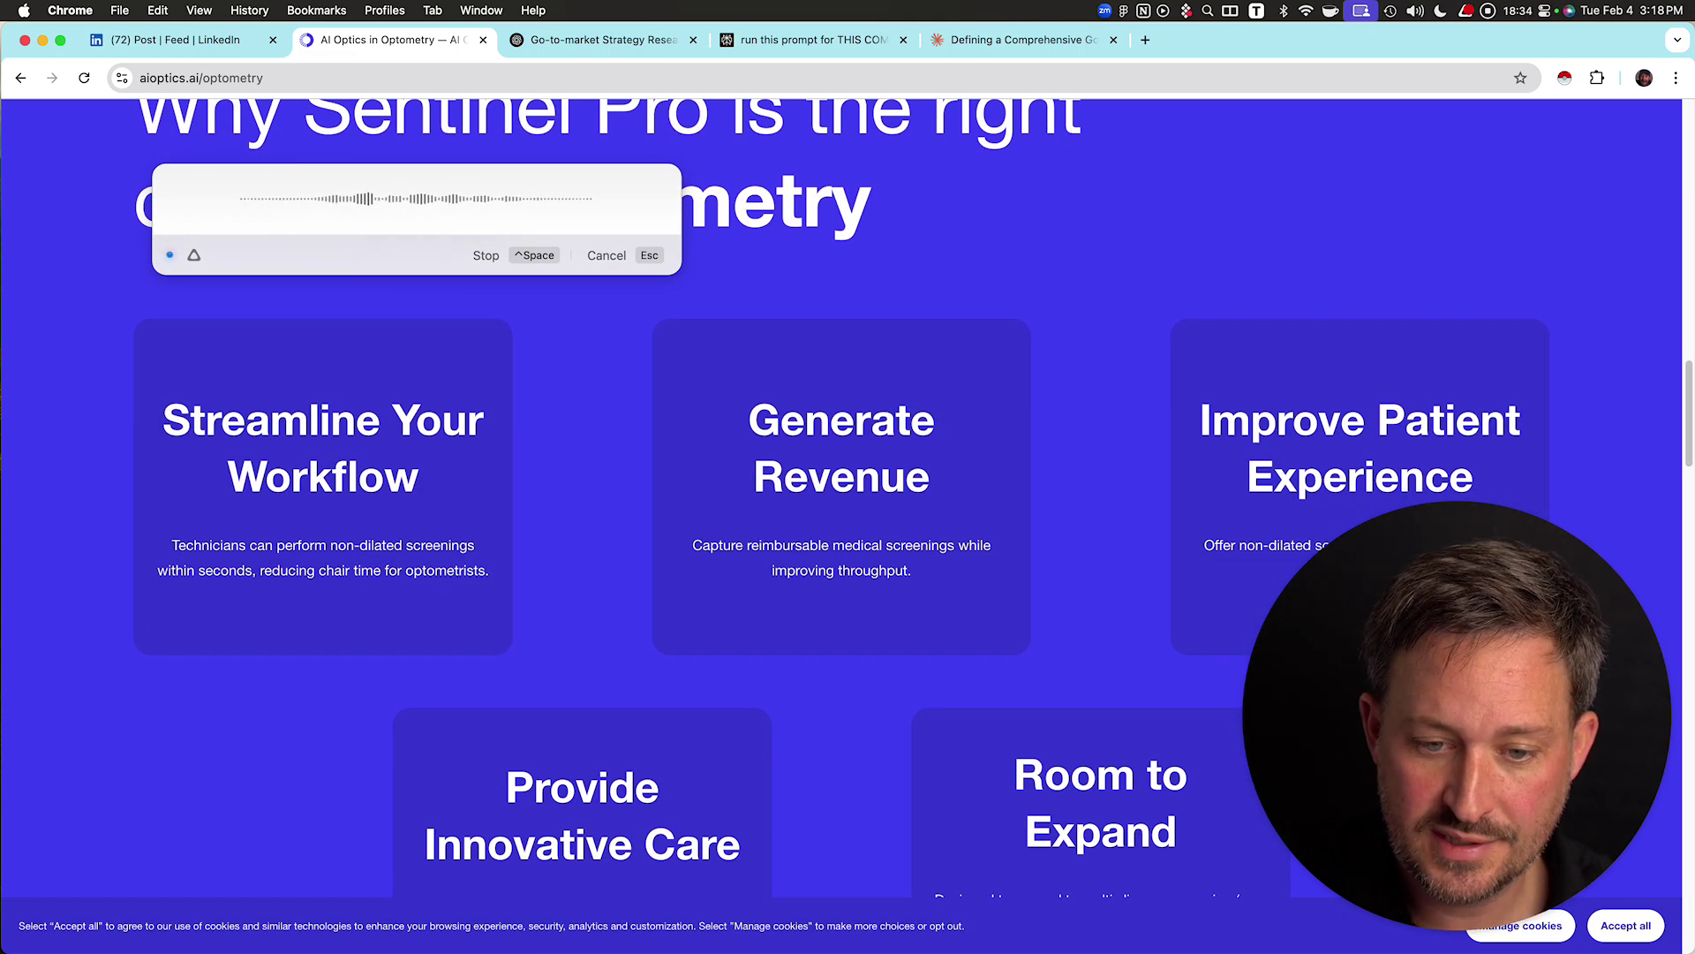
scroll(848, 494, "down", 1)
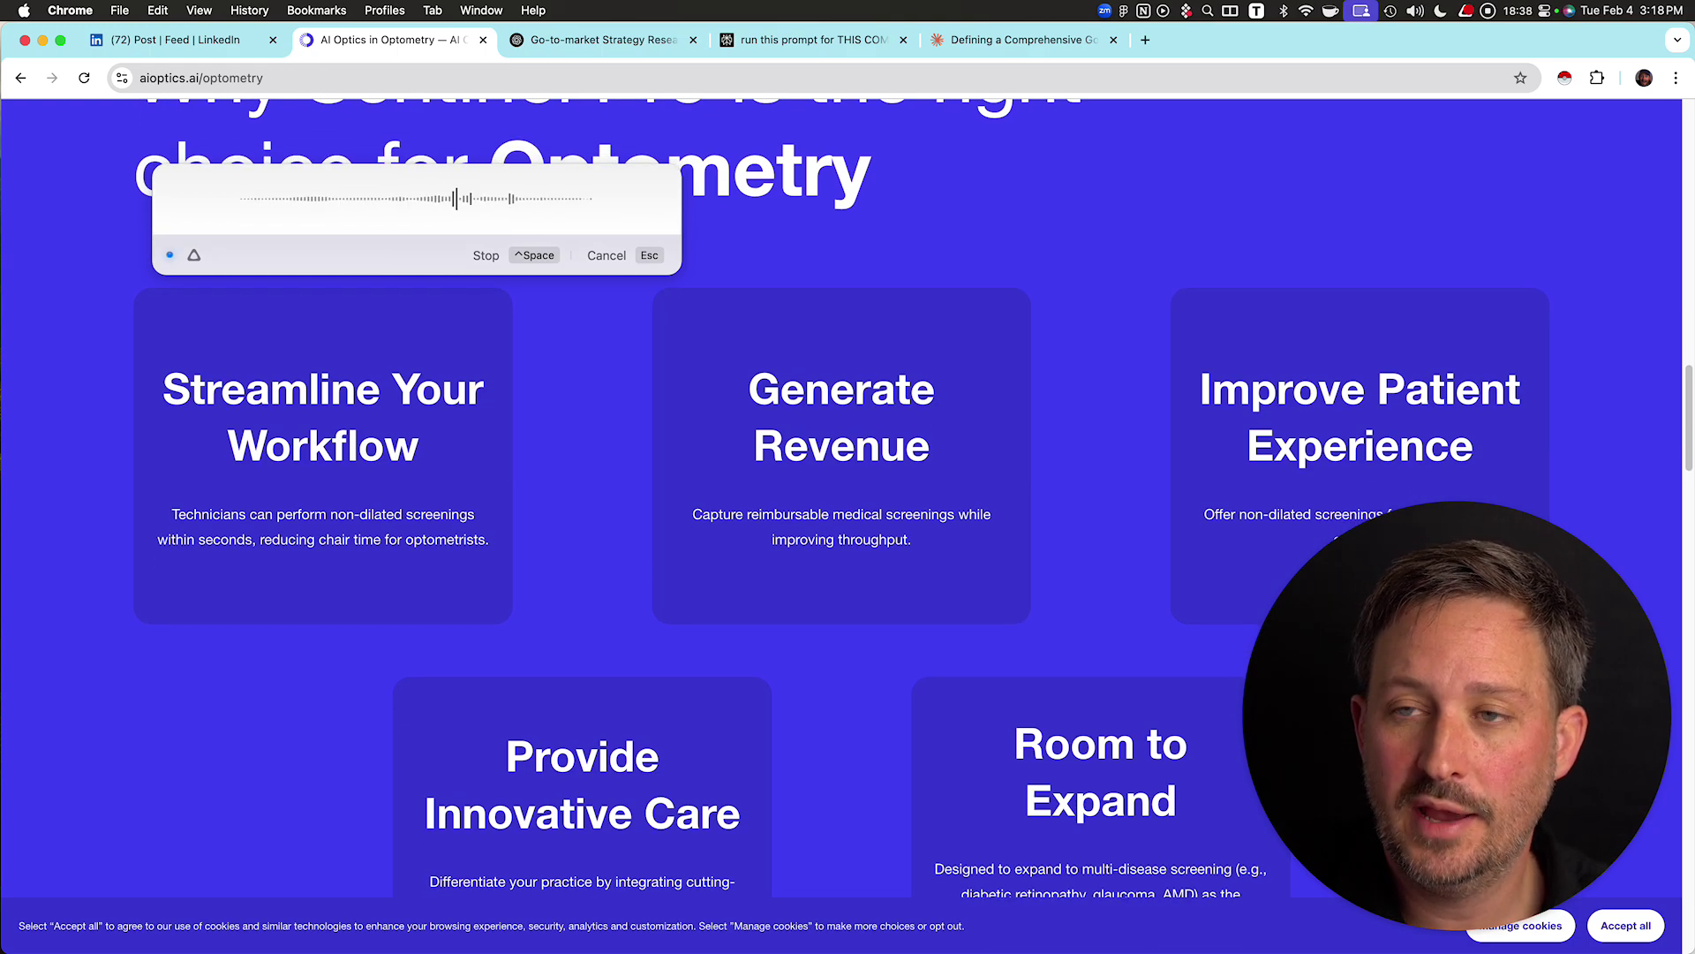
scroll(847, 494, "up", 1)
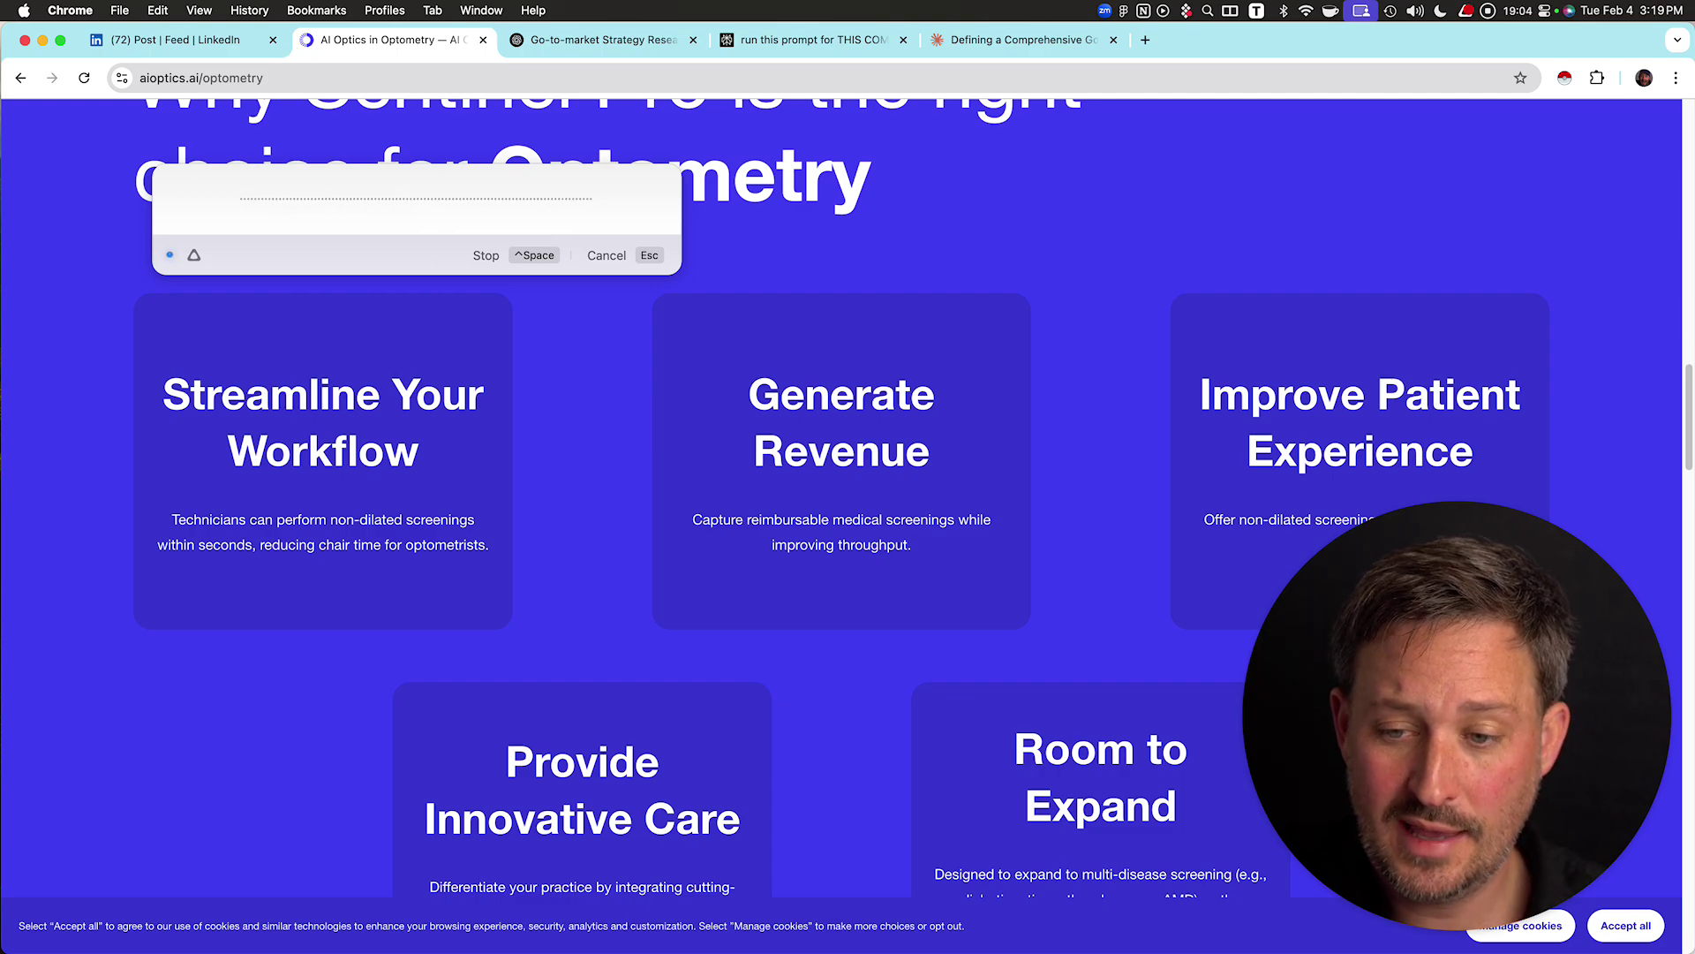
scroll(842, 498, "down", 2)
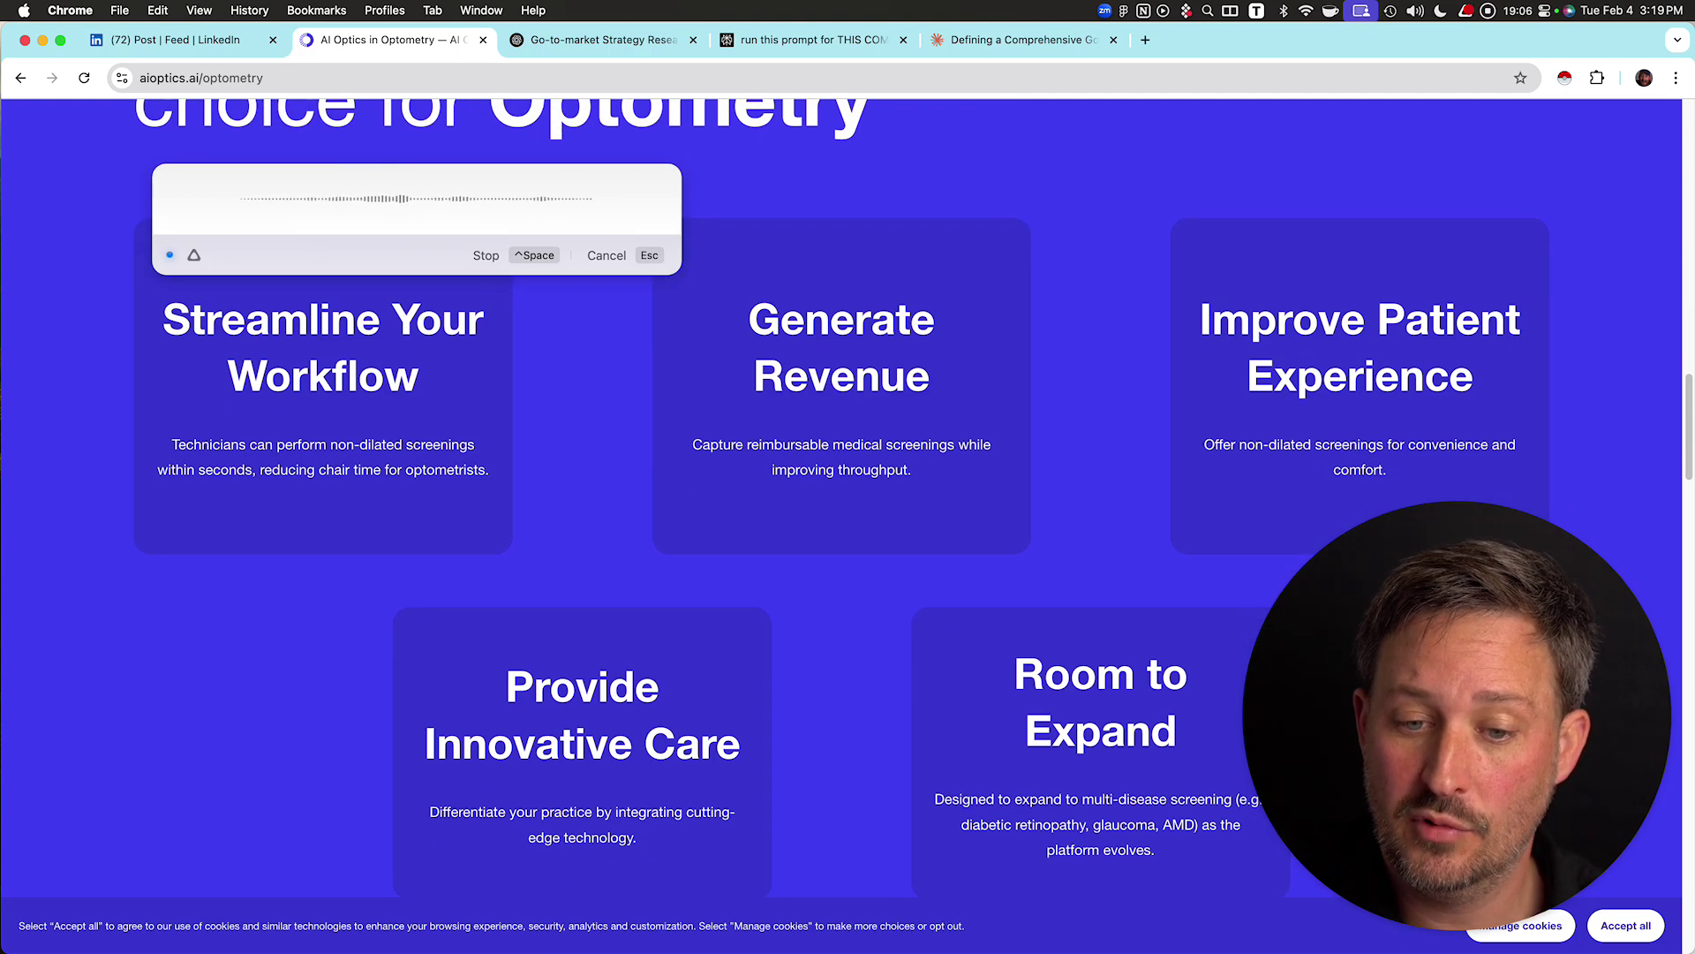
scroll(842, 498, "down", 2)
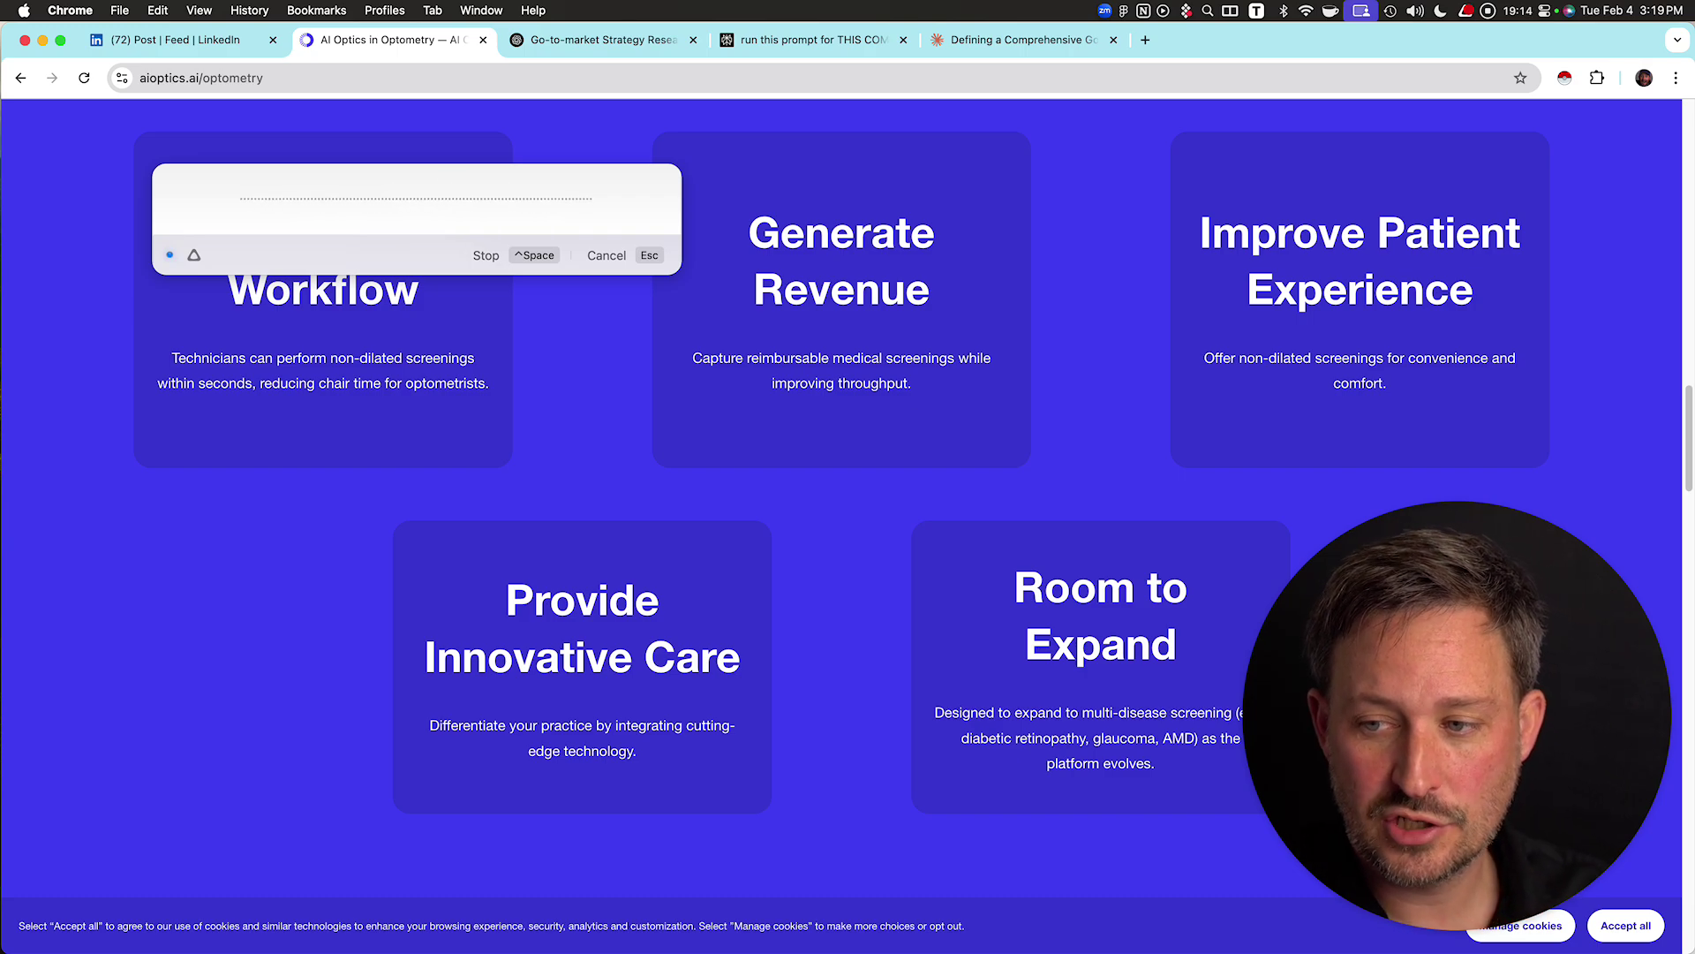
scroll(843, 463, "down", 1)
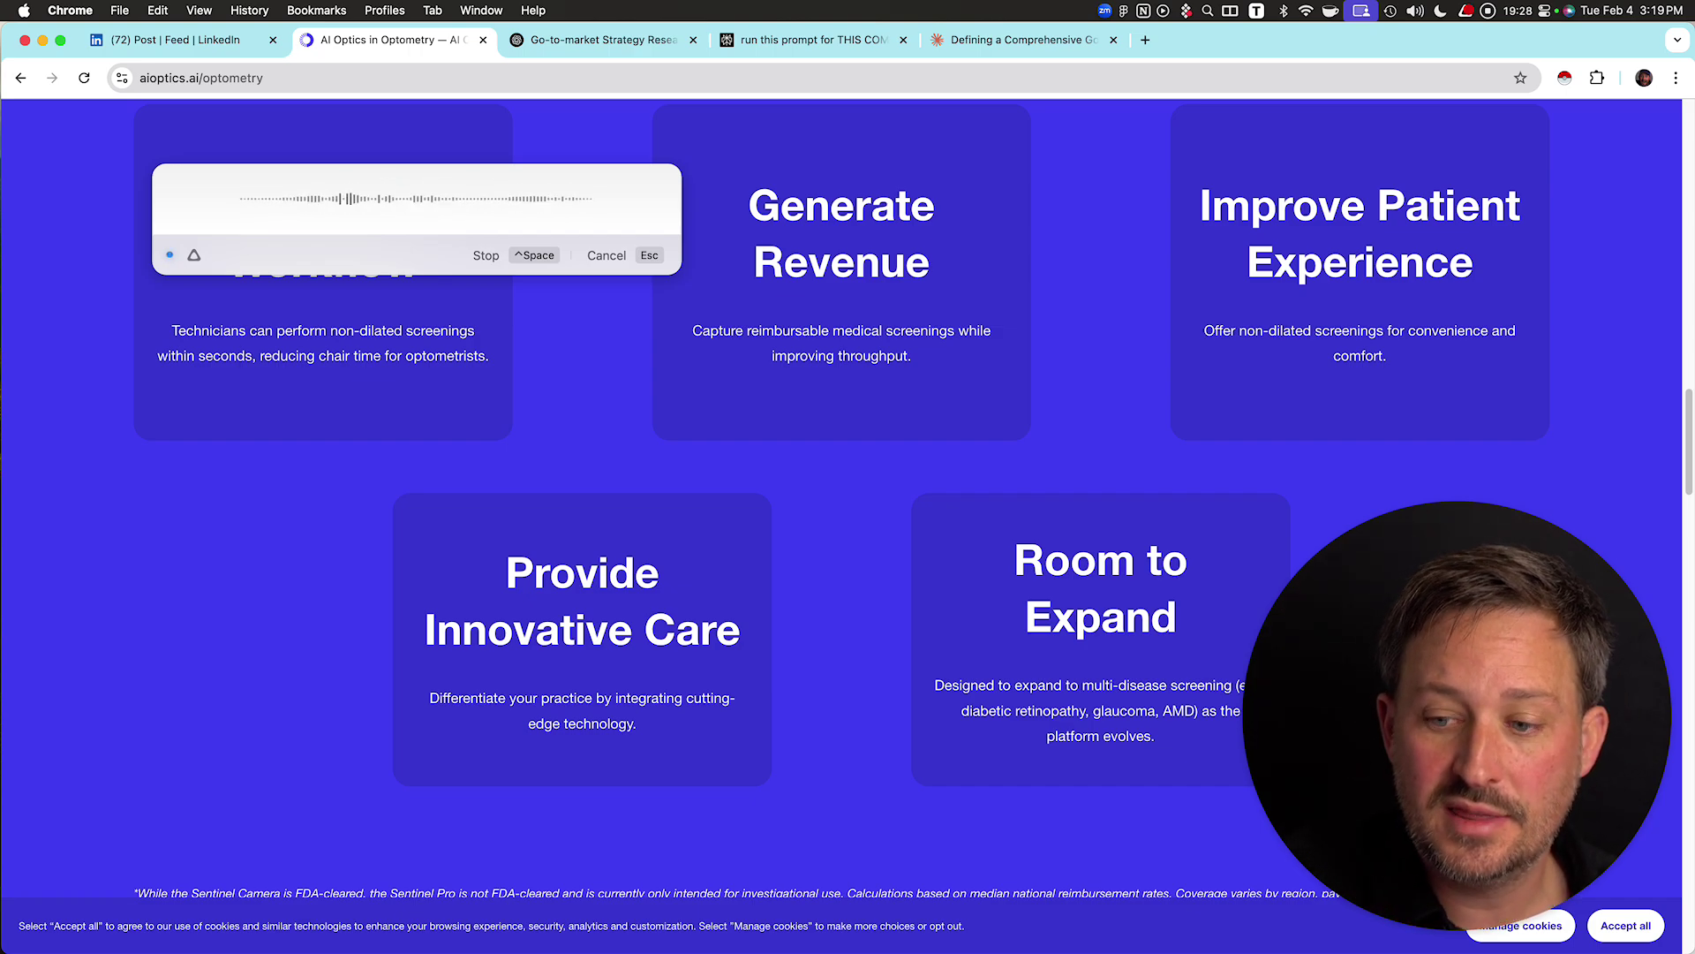
scroll(847, 495, "down", 3)
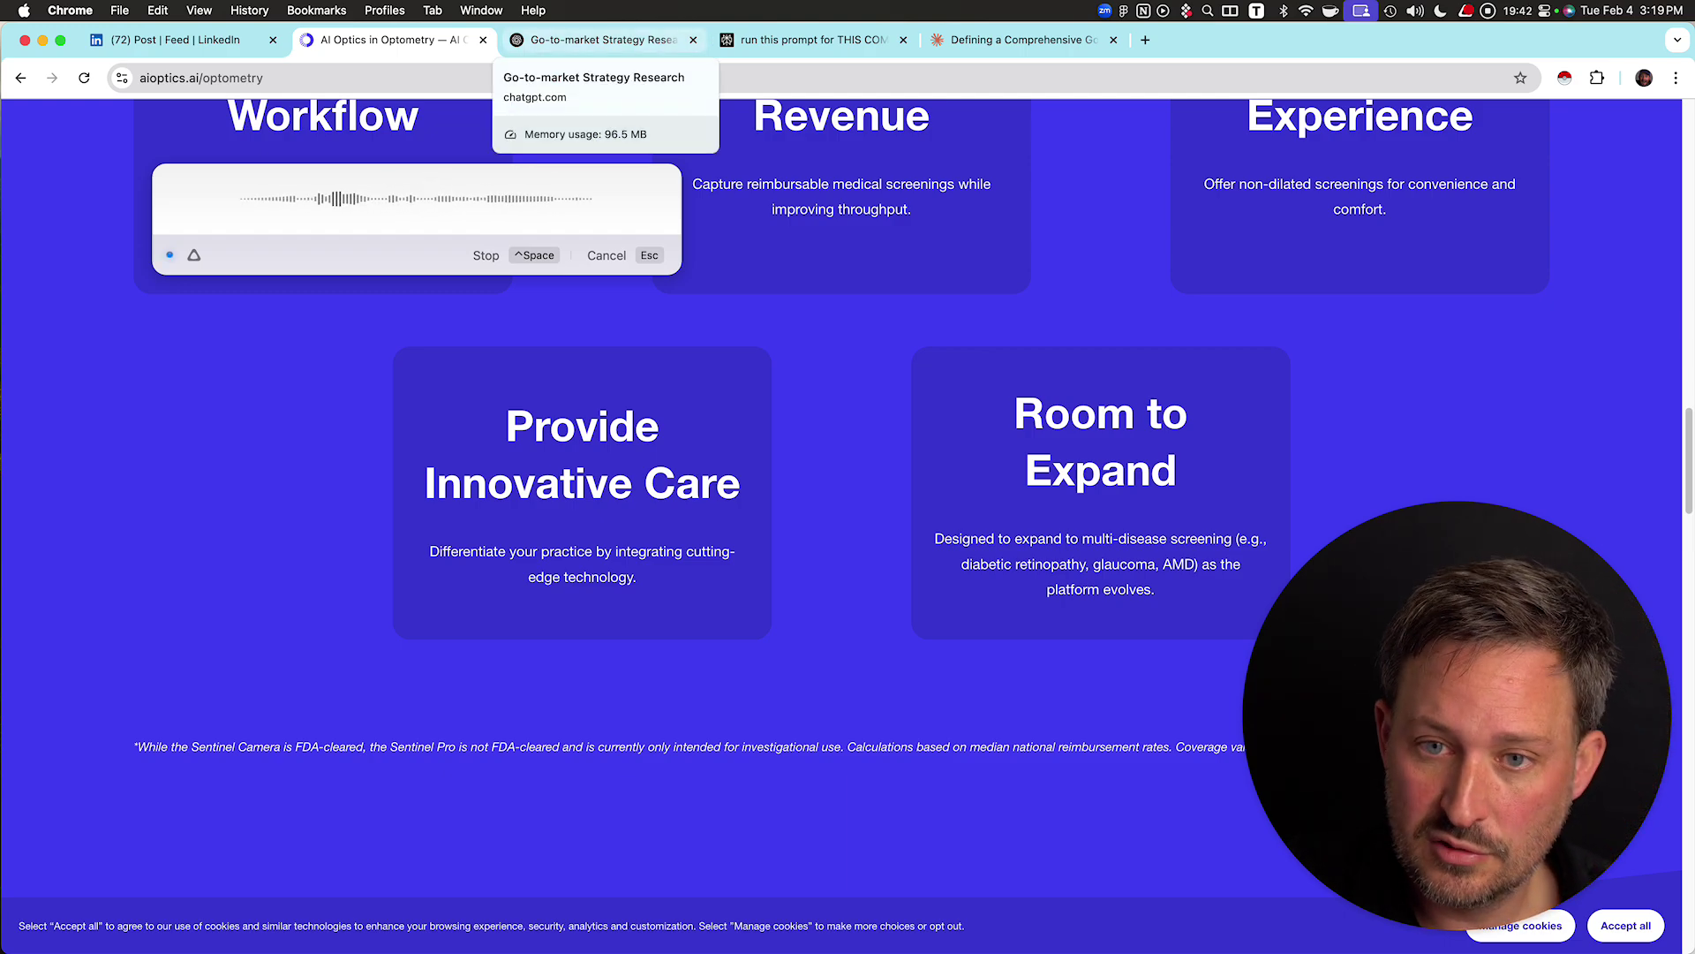
- Return to the Perplexity thread and review its staff resistance and non-invasive screening readiness tables while dictating the follow-up
left_click(600, 40)
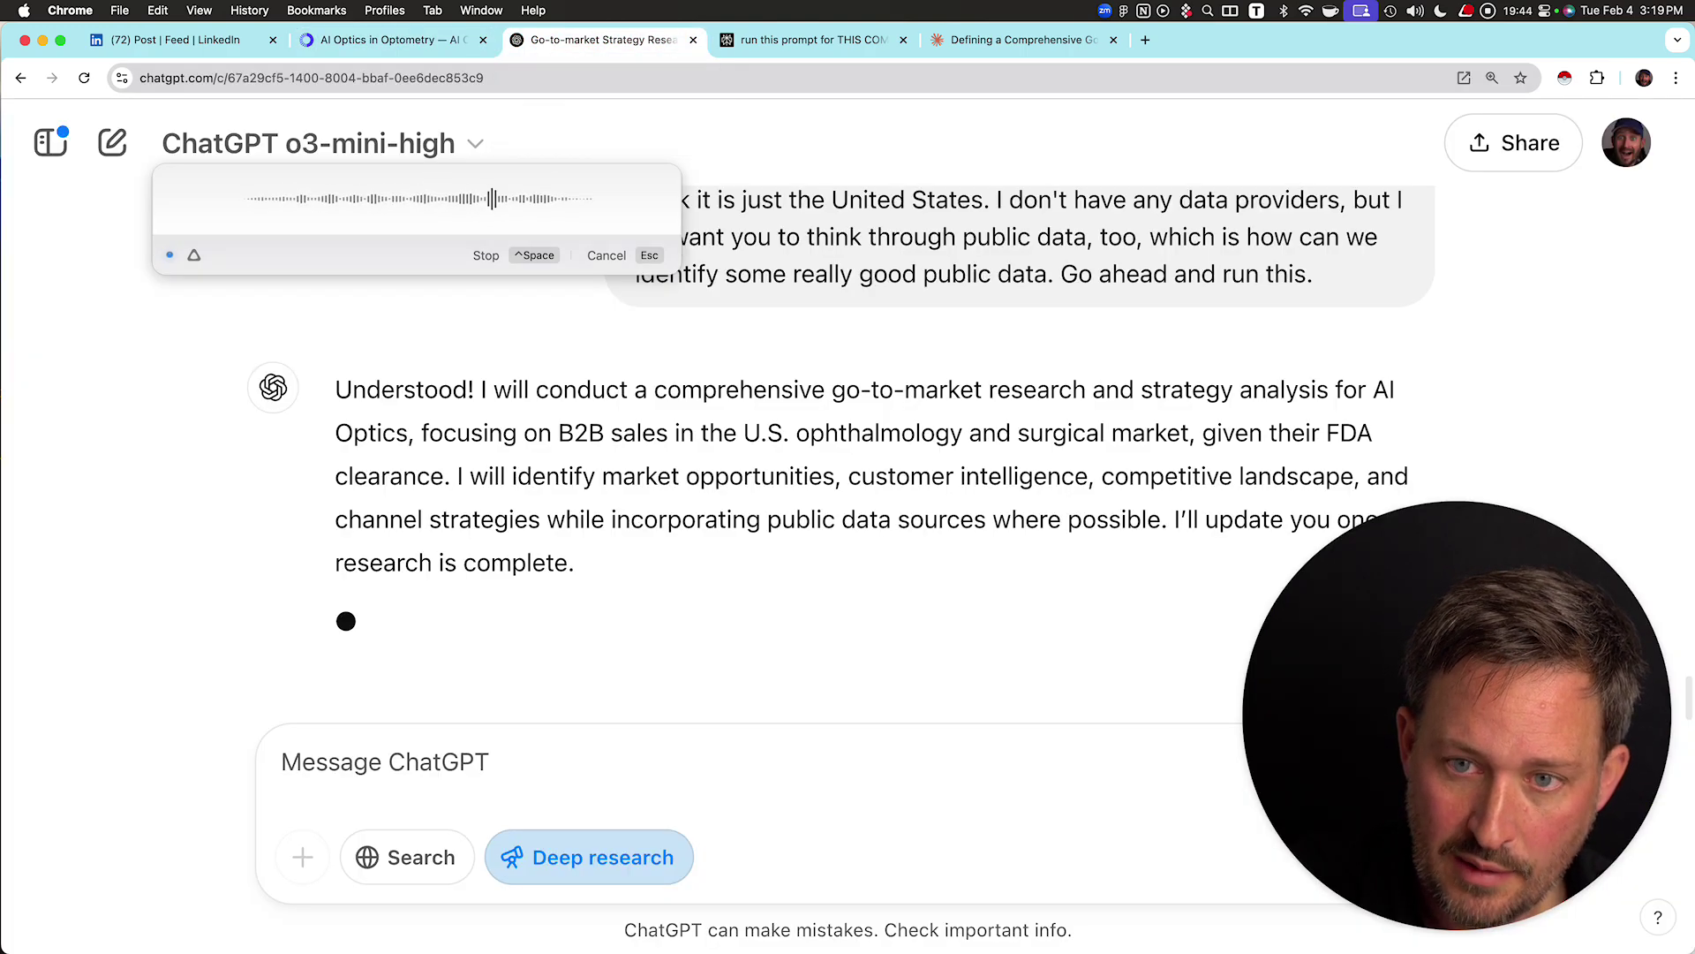
left_click(813, 40)
scroll(852, 494, "up", 10)
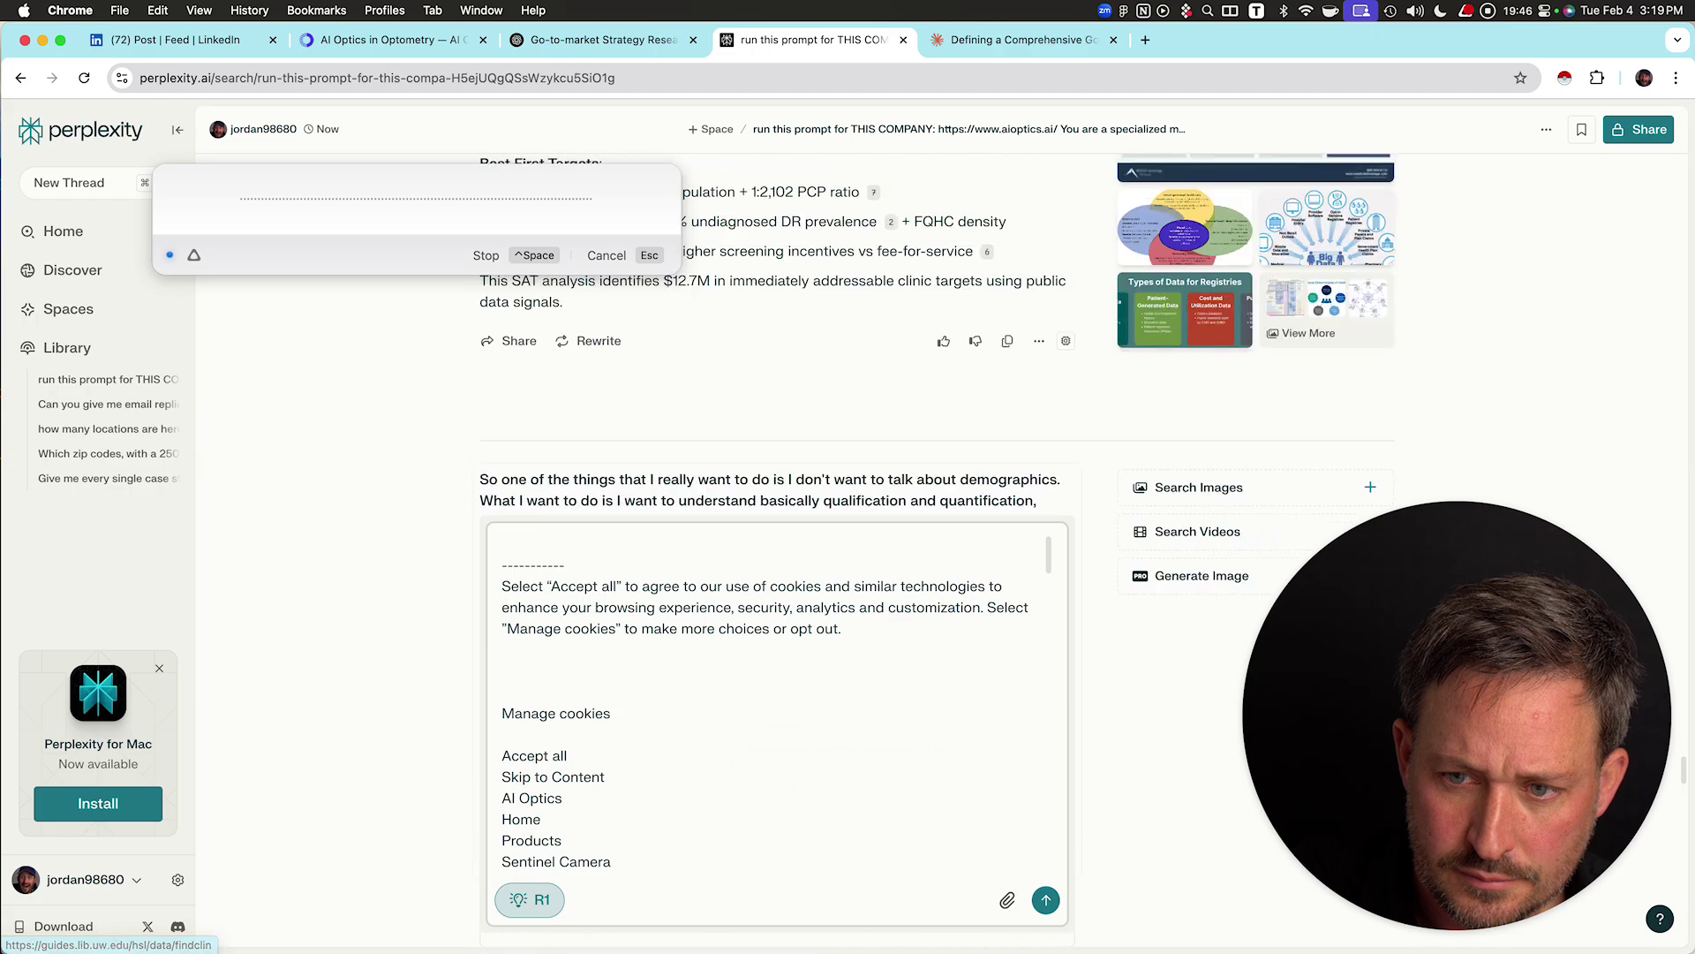
scroll(777, 336, "down", 6)
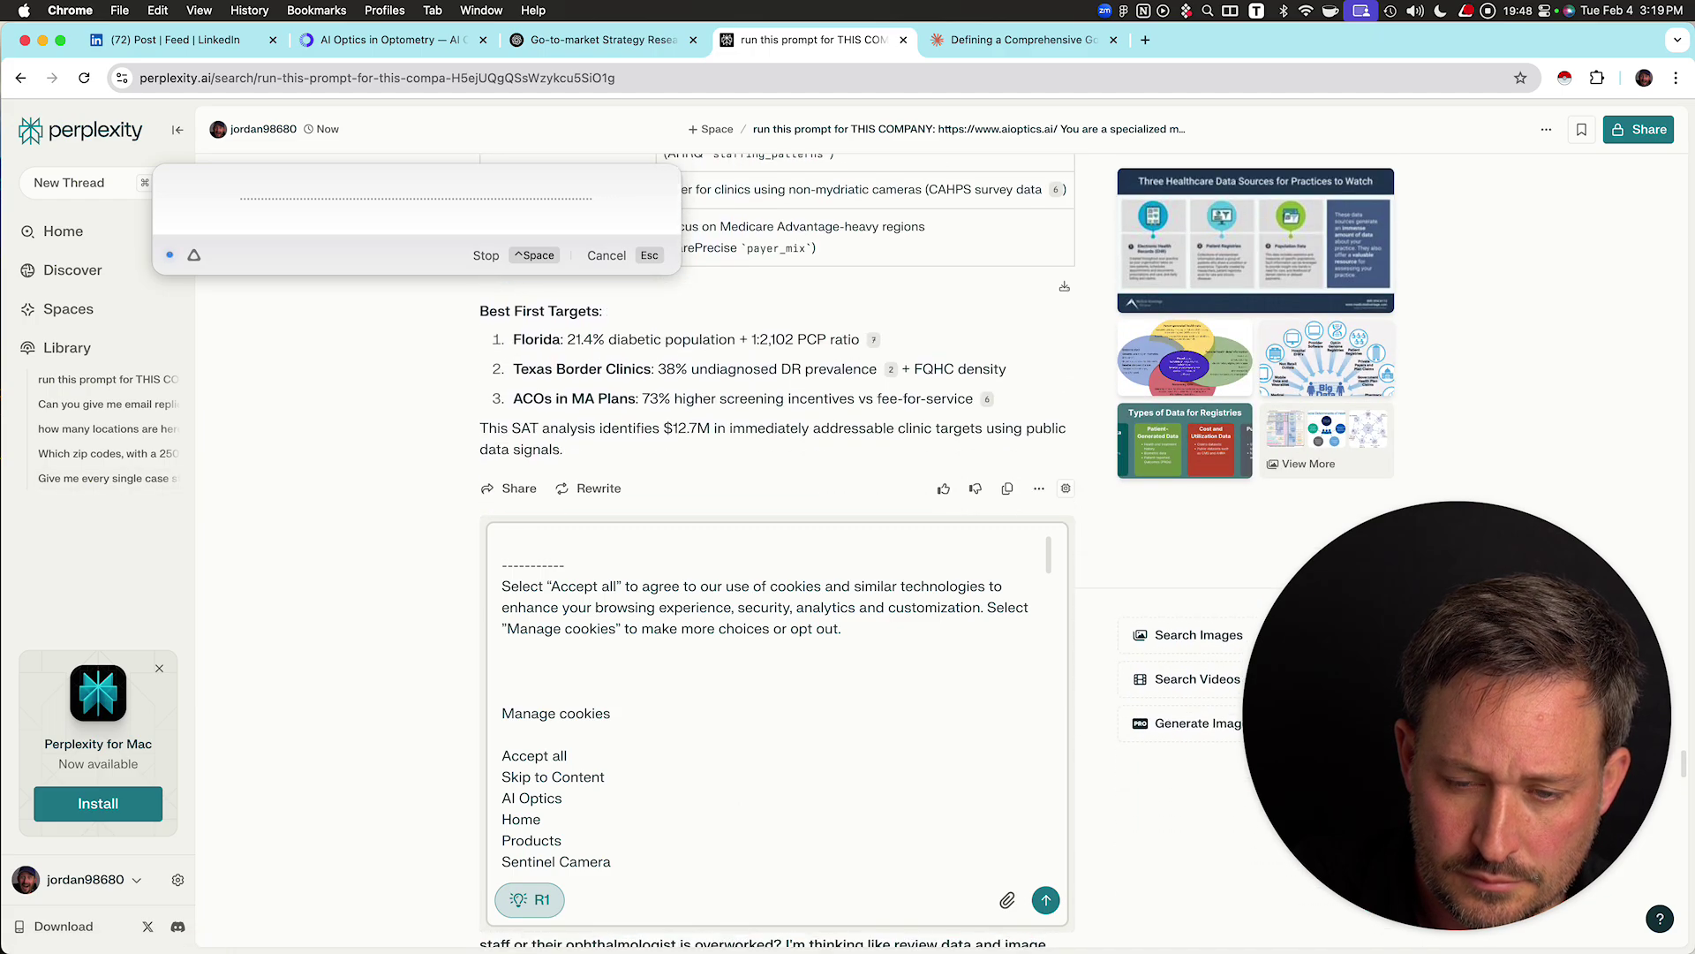
scroll(777, 335, "down", 5)
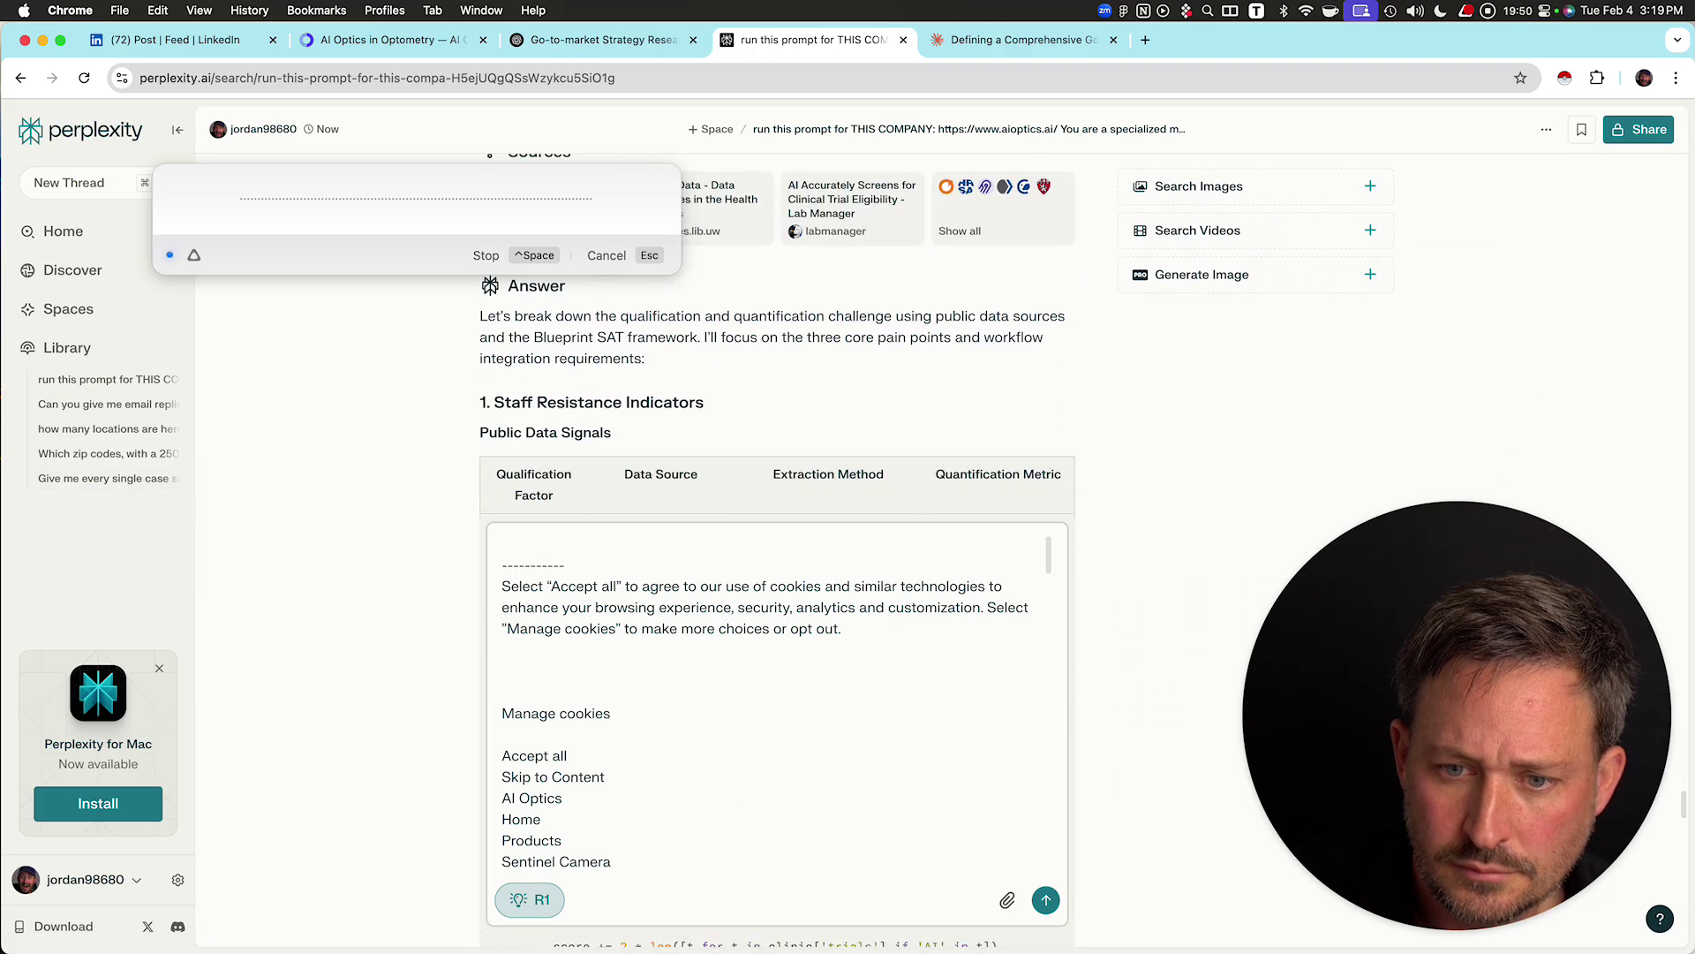
scroll(777, 336, "down", 2)
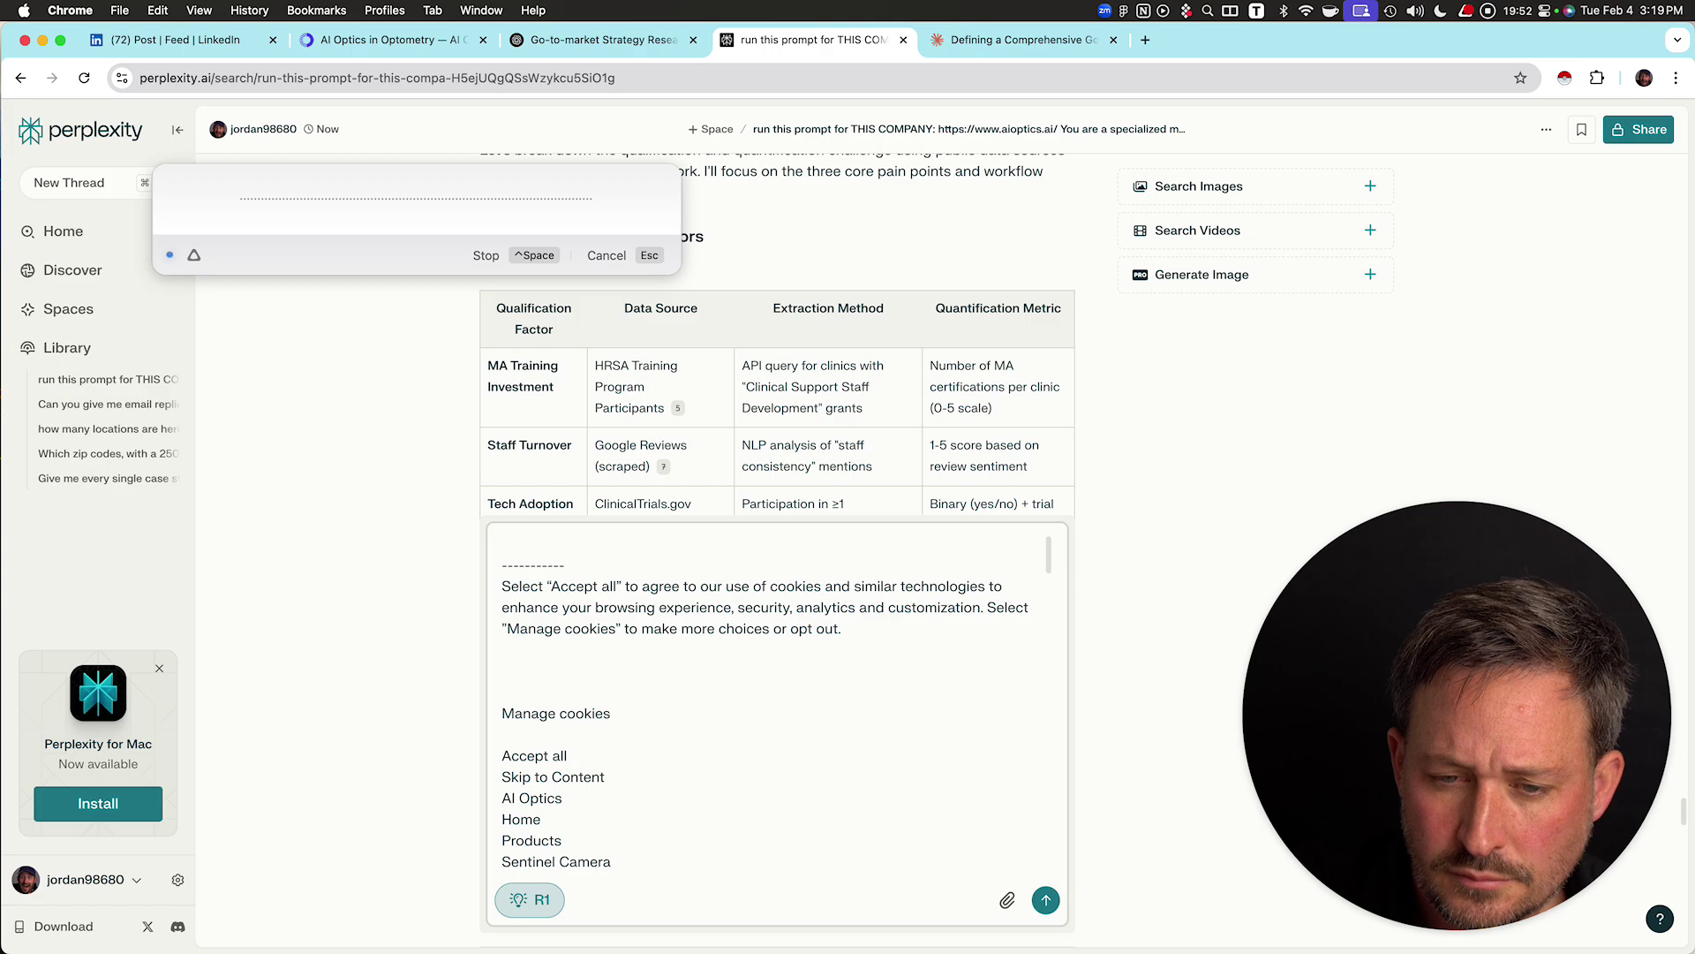
mouse_move(678, 407)
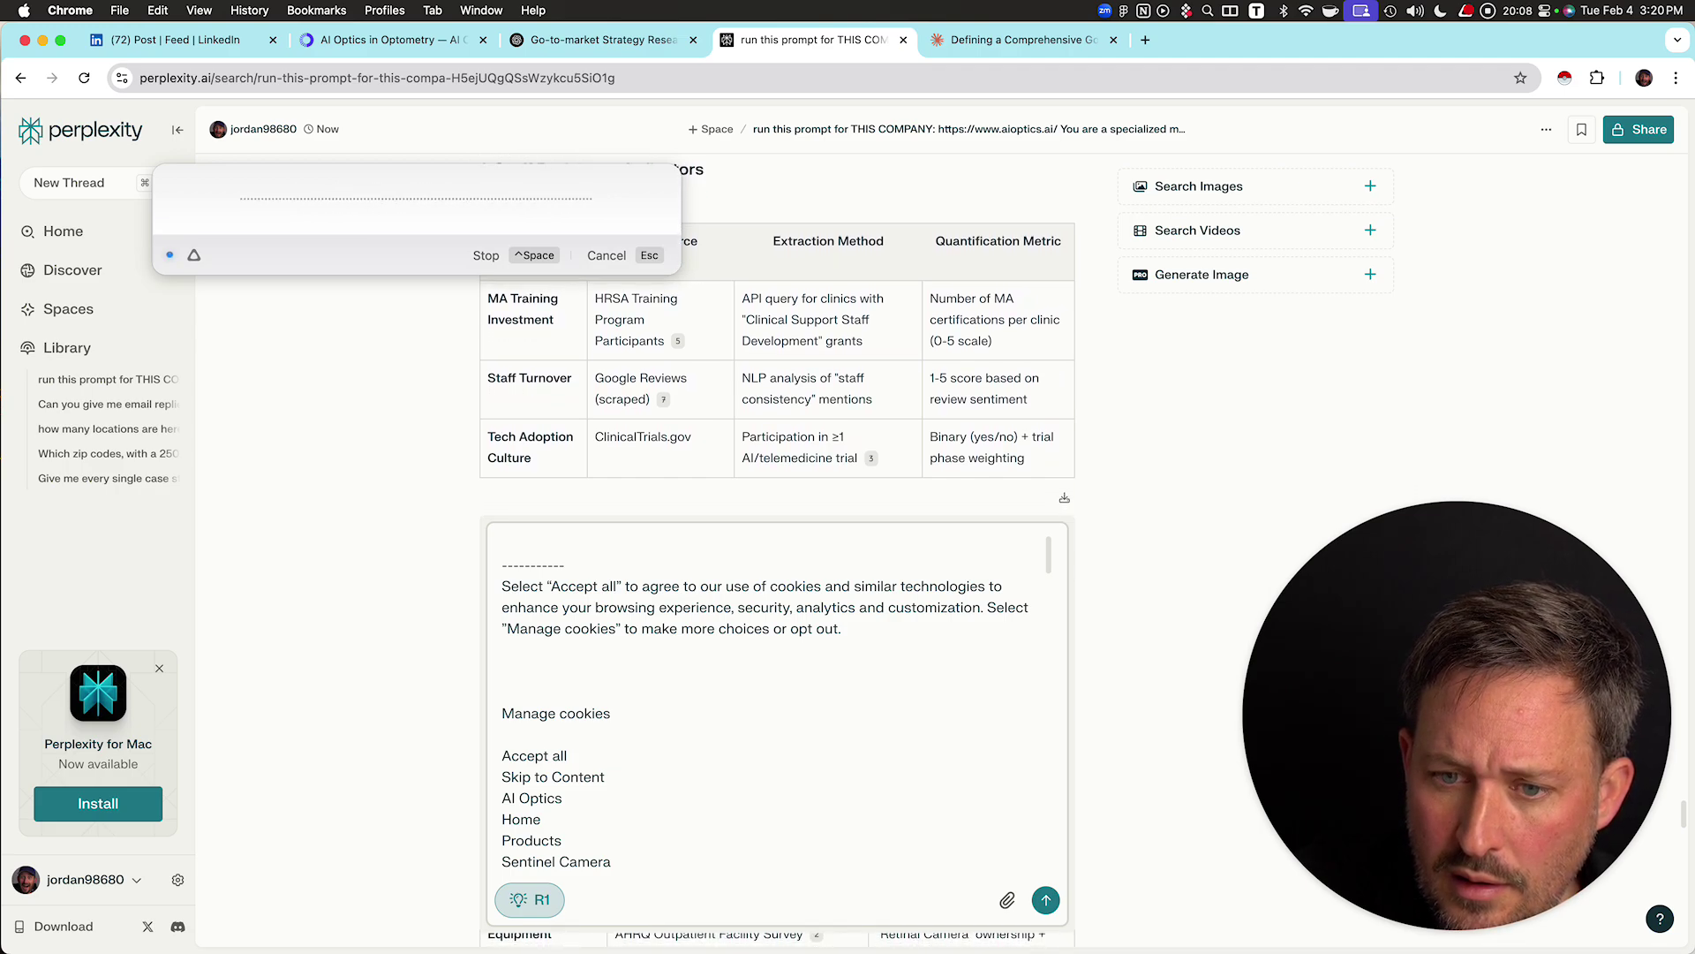
scroll(777, 712, "down", 2)
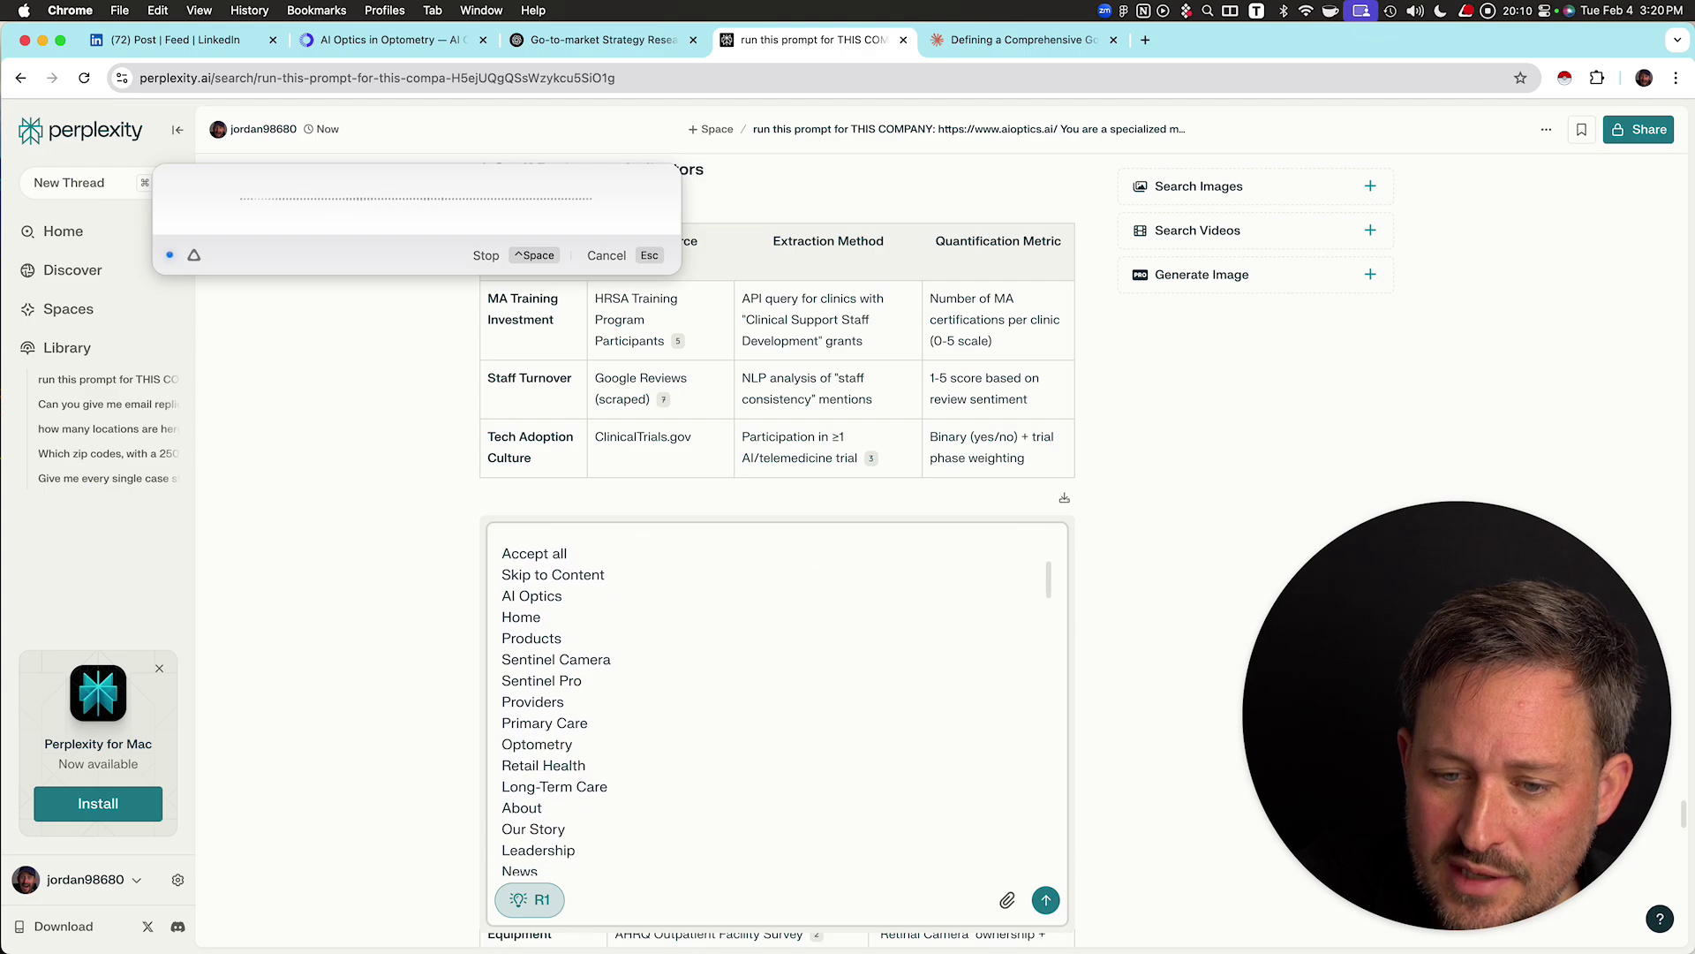
scroll(777, 712, "up", 2)
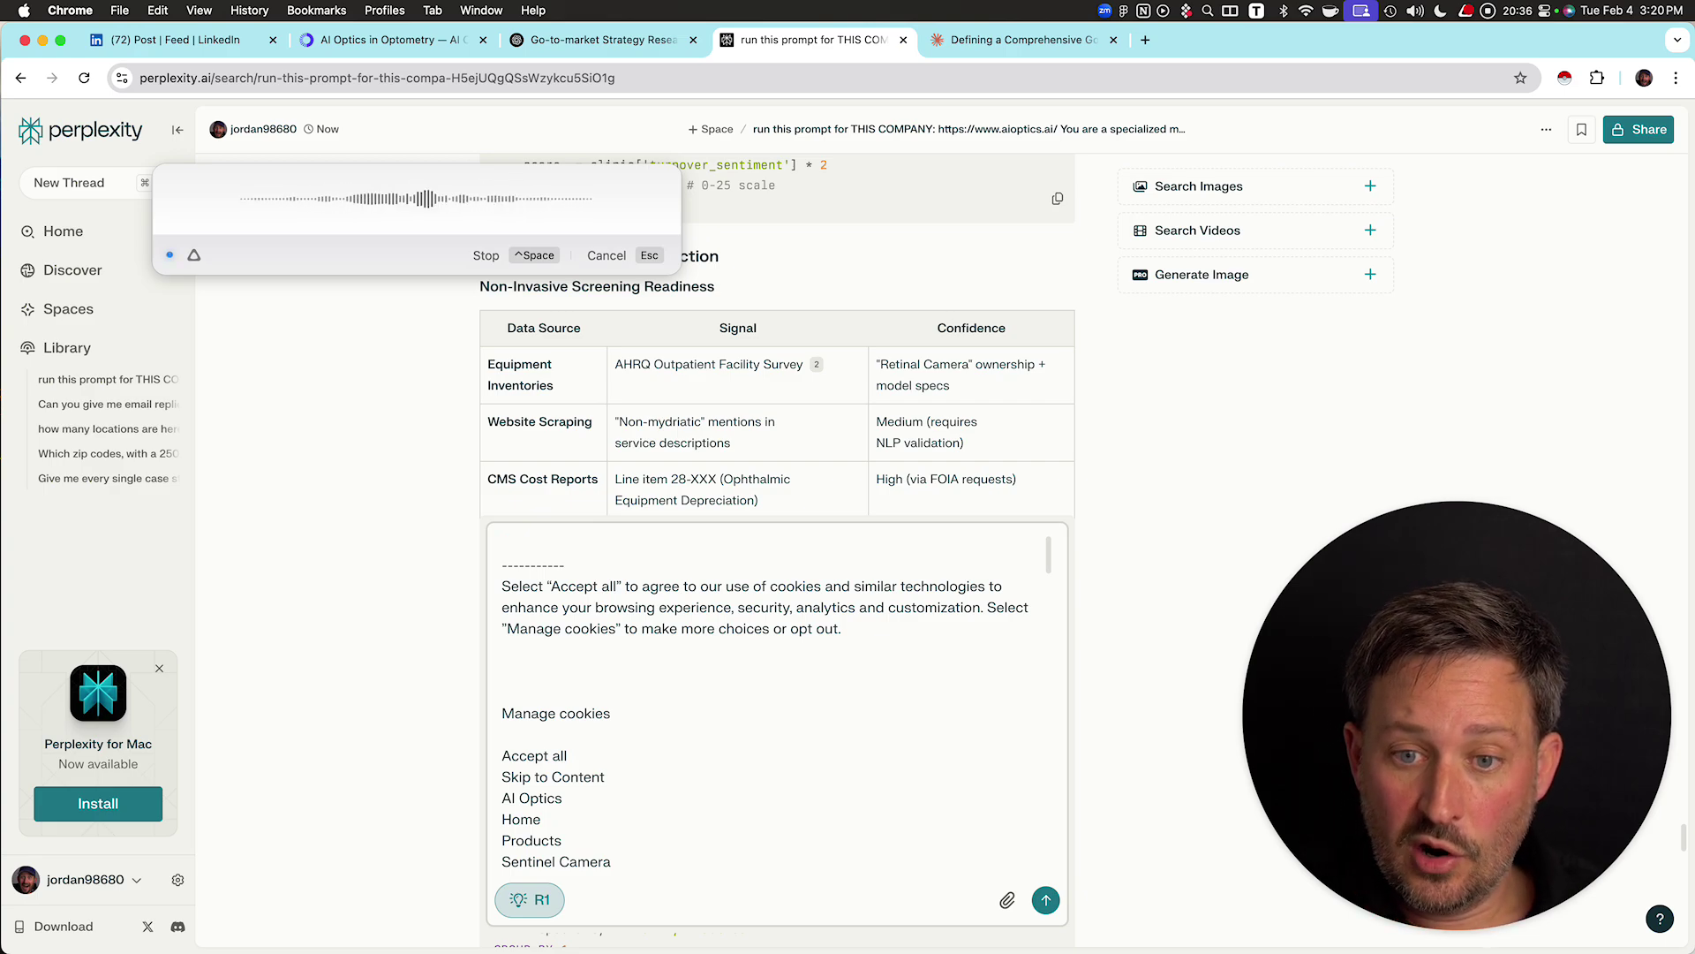
scroll(777, 354, "down", 1)
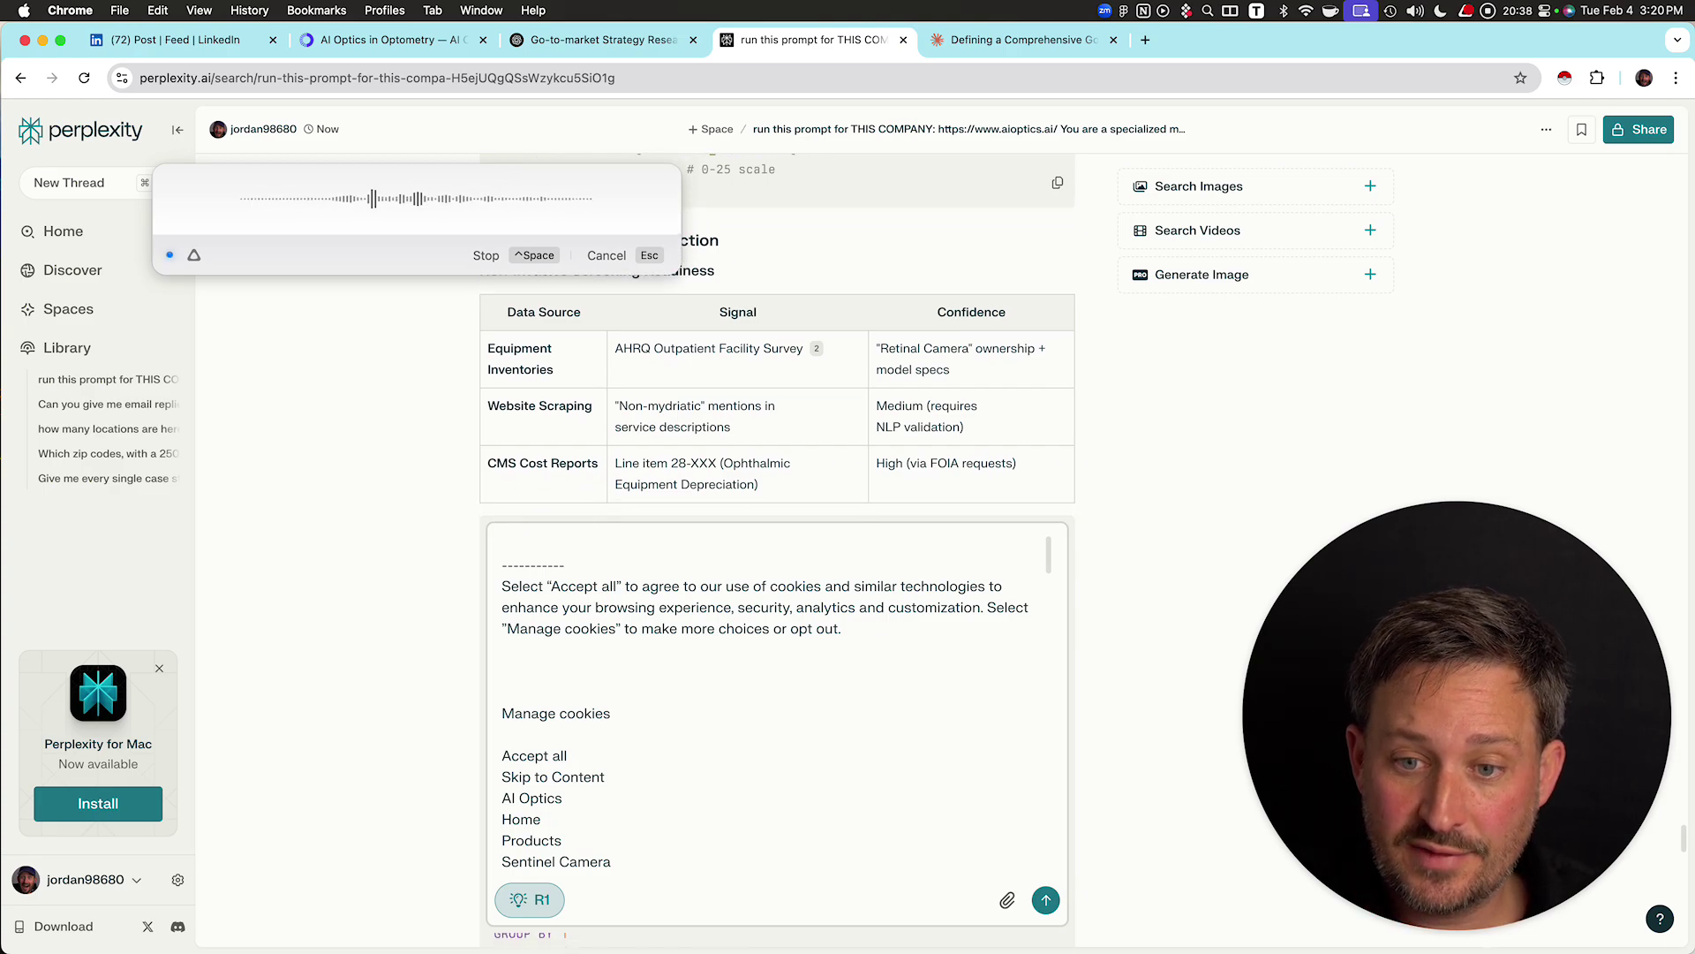
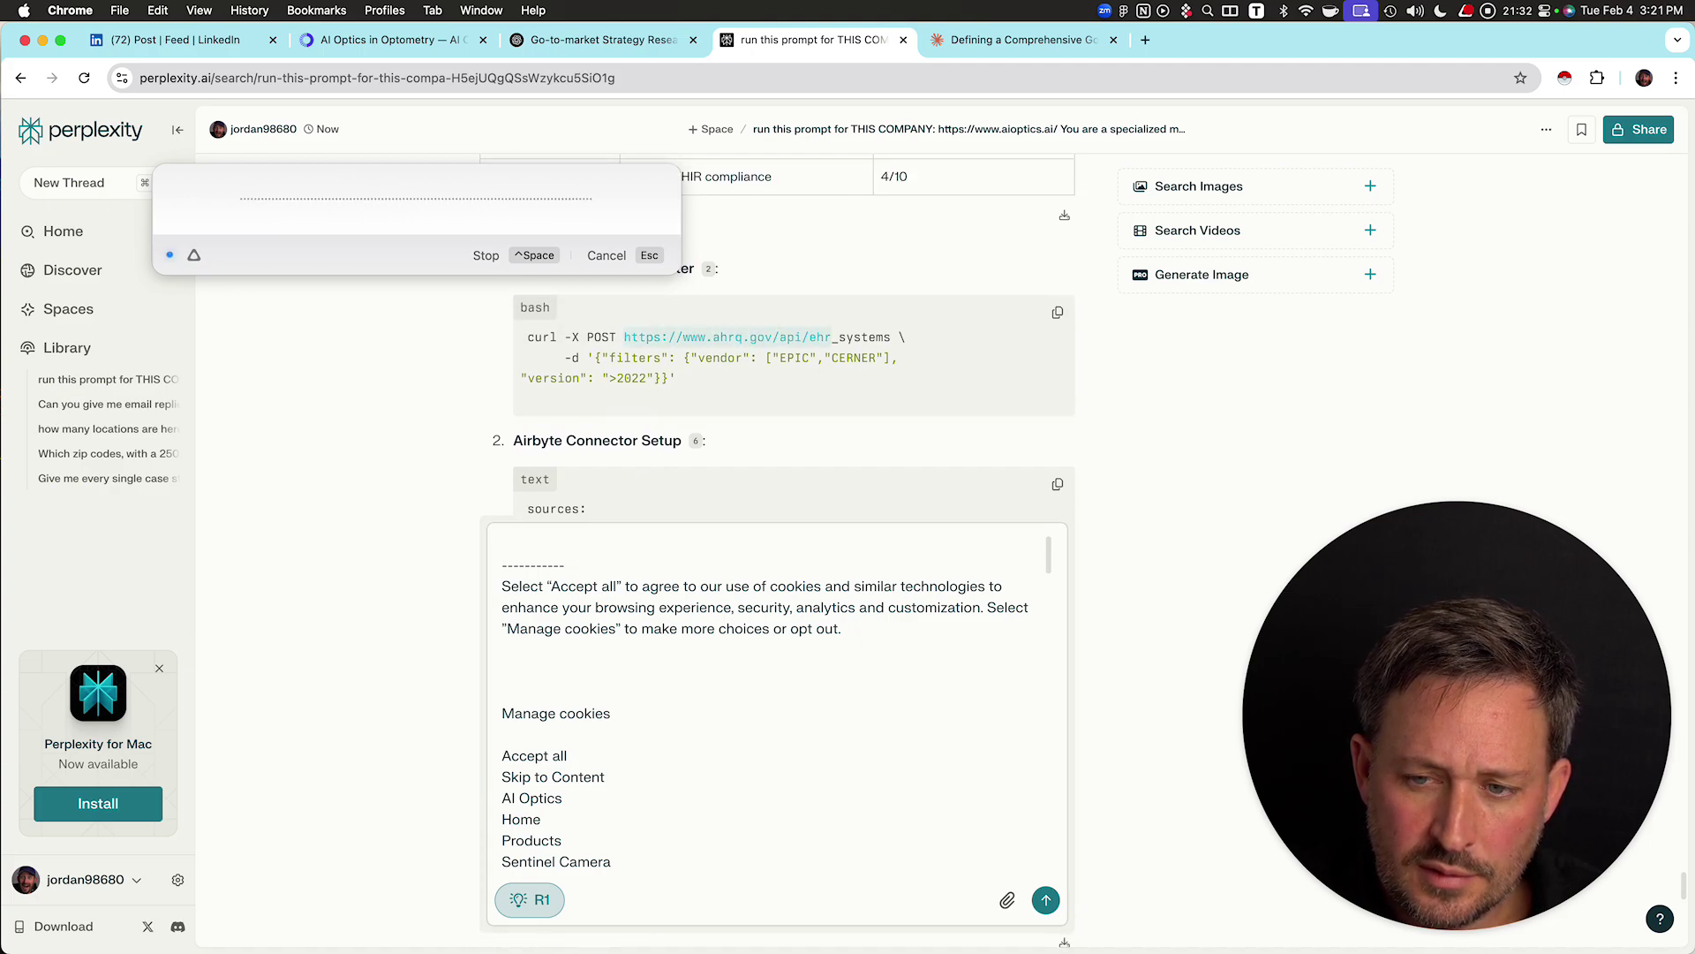
- Review the EHR and scoring model sections, finish the dictation and submit the follow-up asking to redo everything with the additional context
scroll(777, 706, "down", 1)
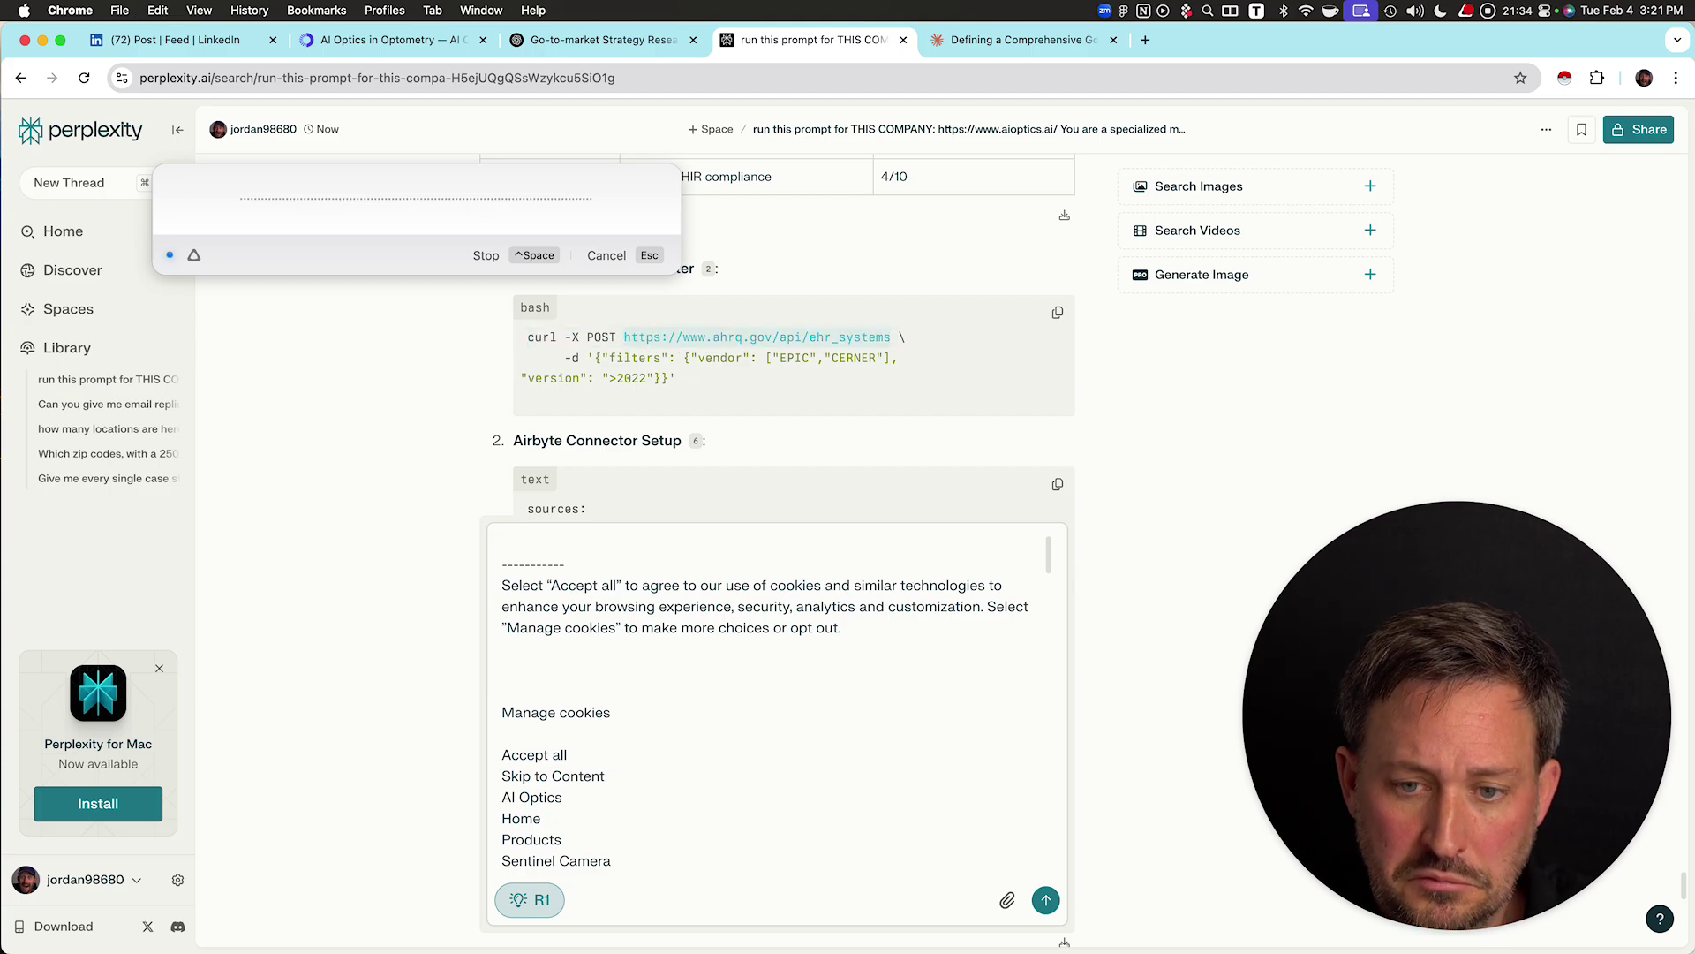
scroll(777, 371, "down", 5)
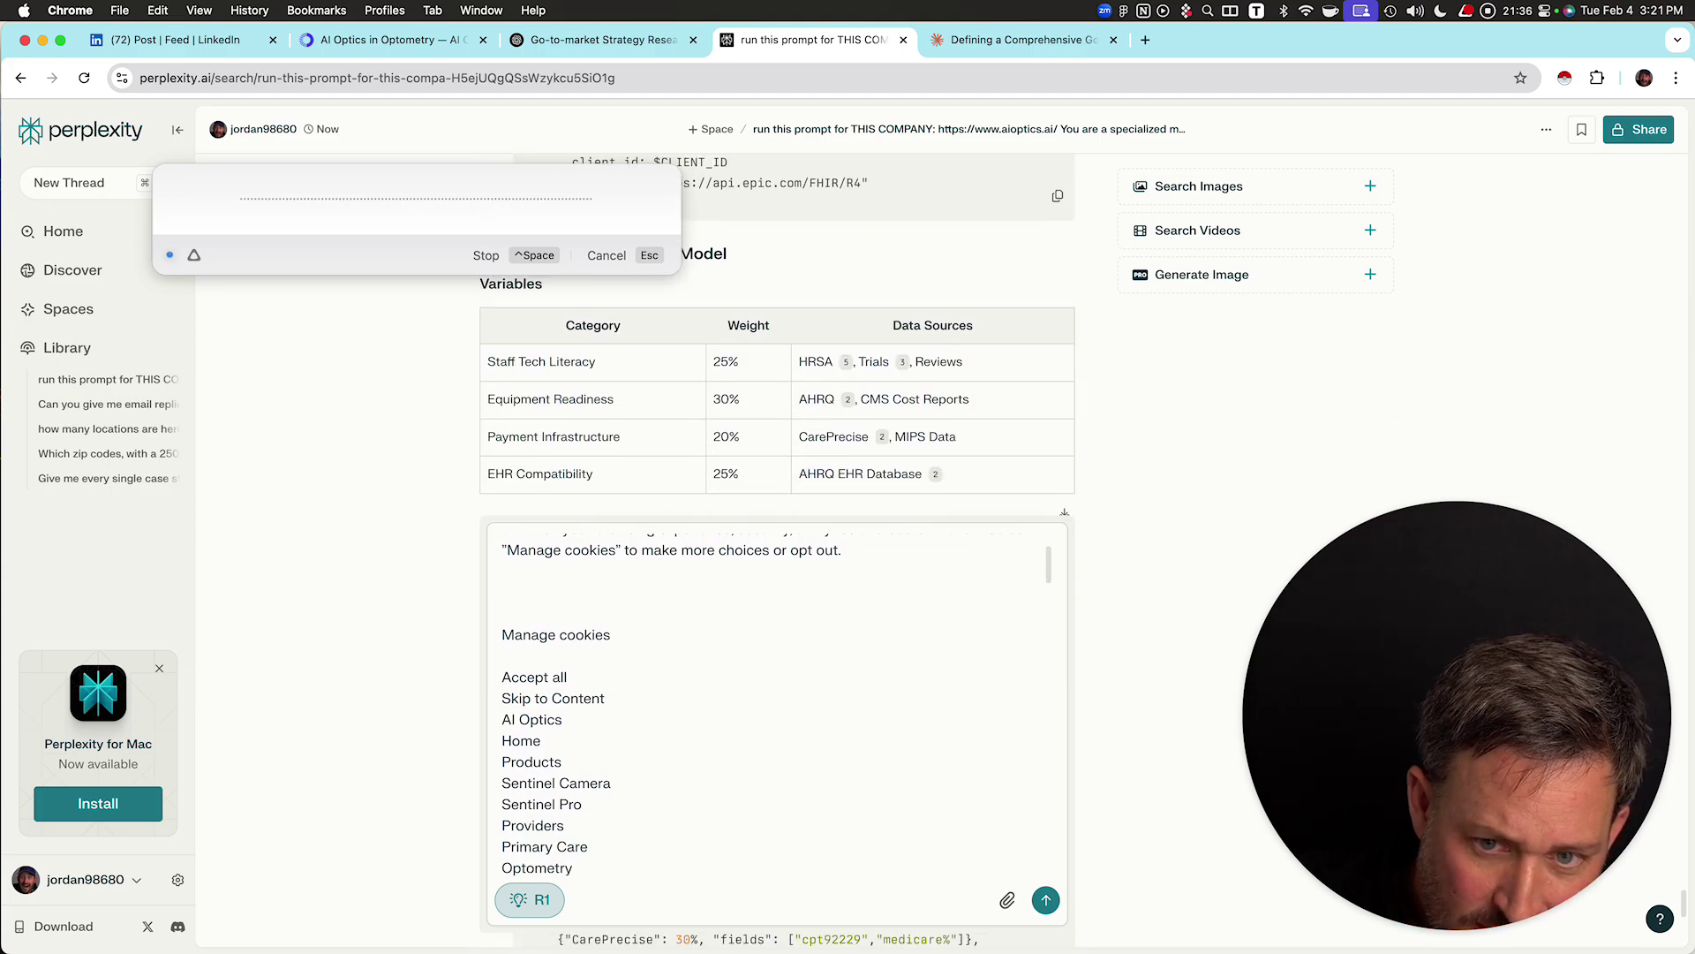
scroll(777, 353, "down", 10)
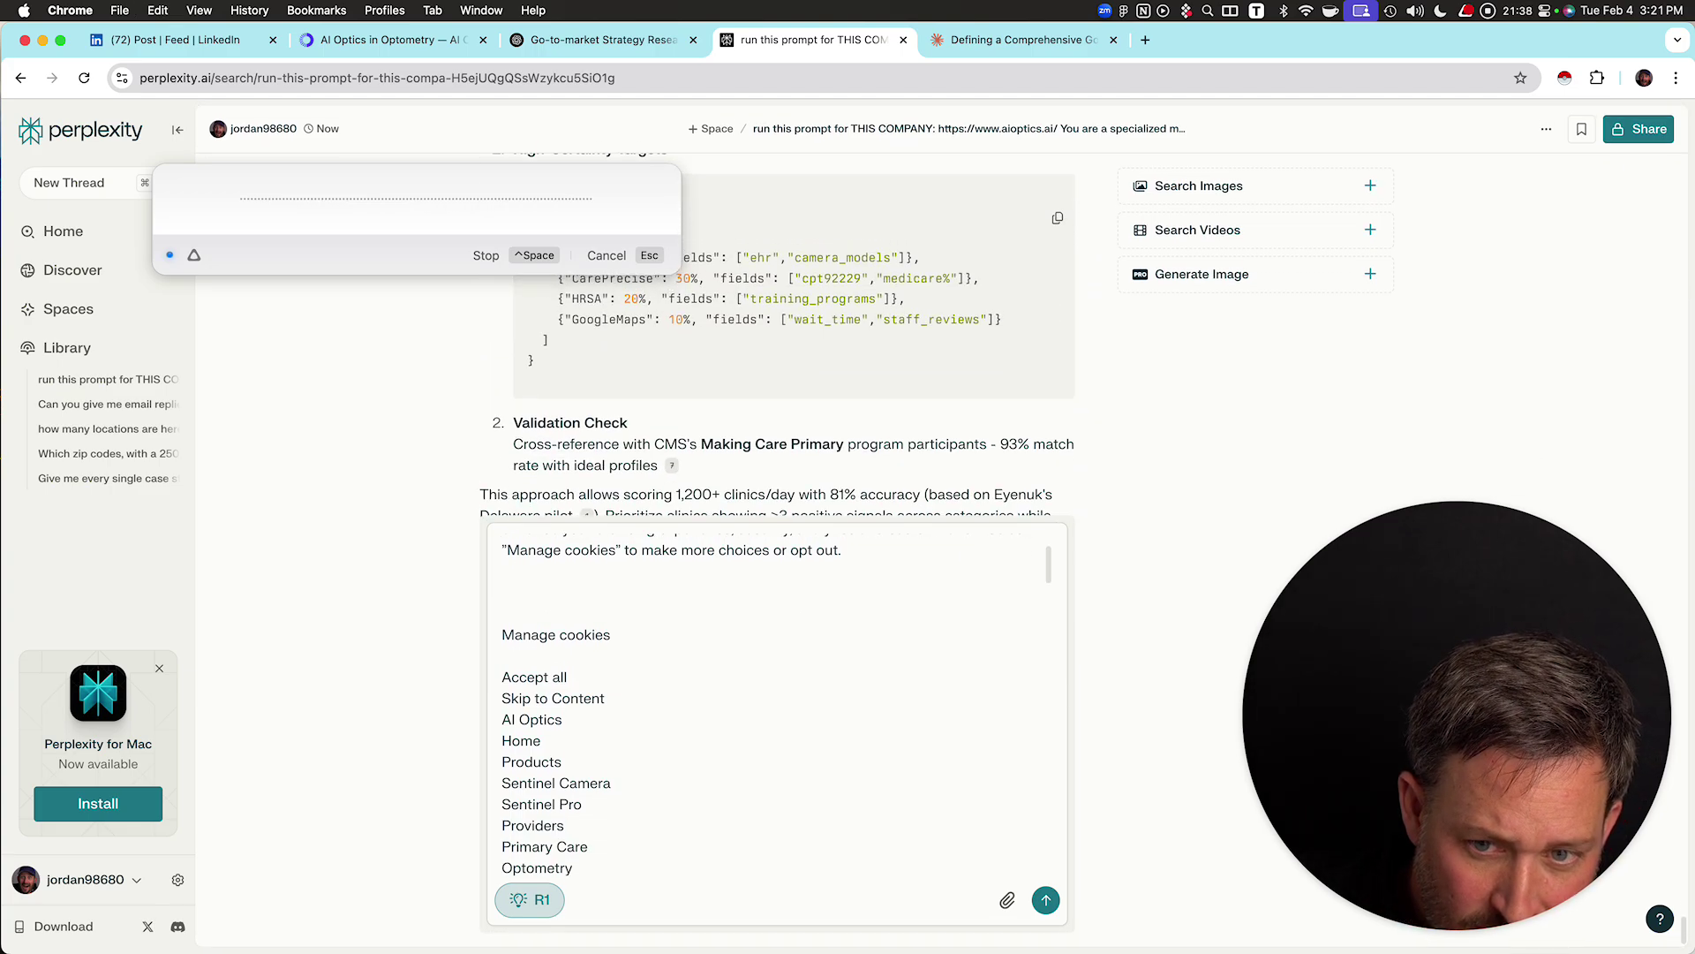
scroll(777, 706, "up", 1)
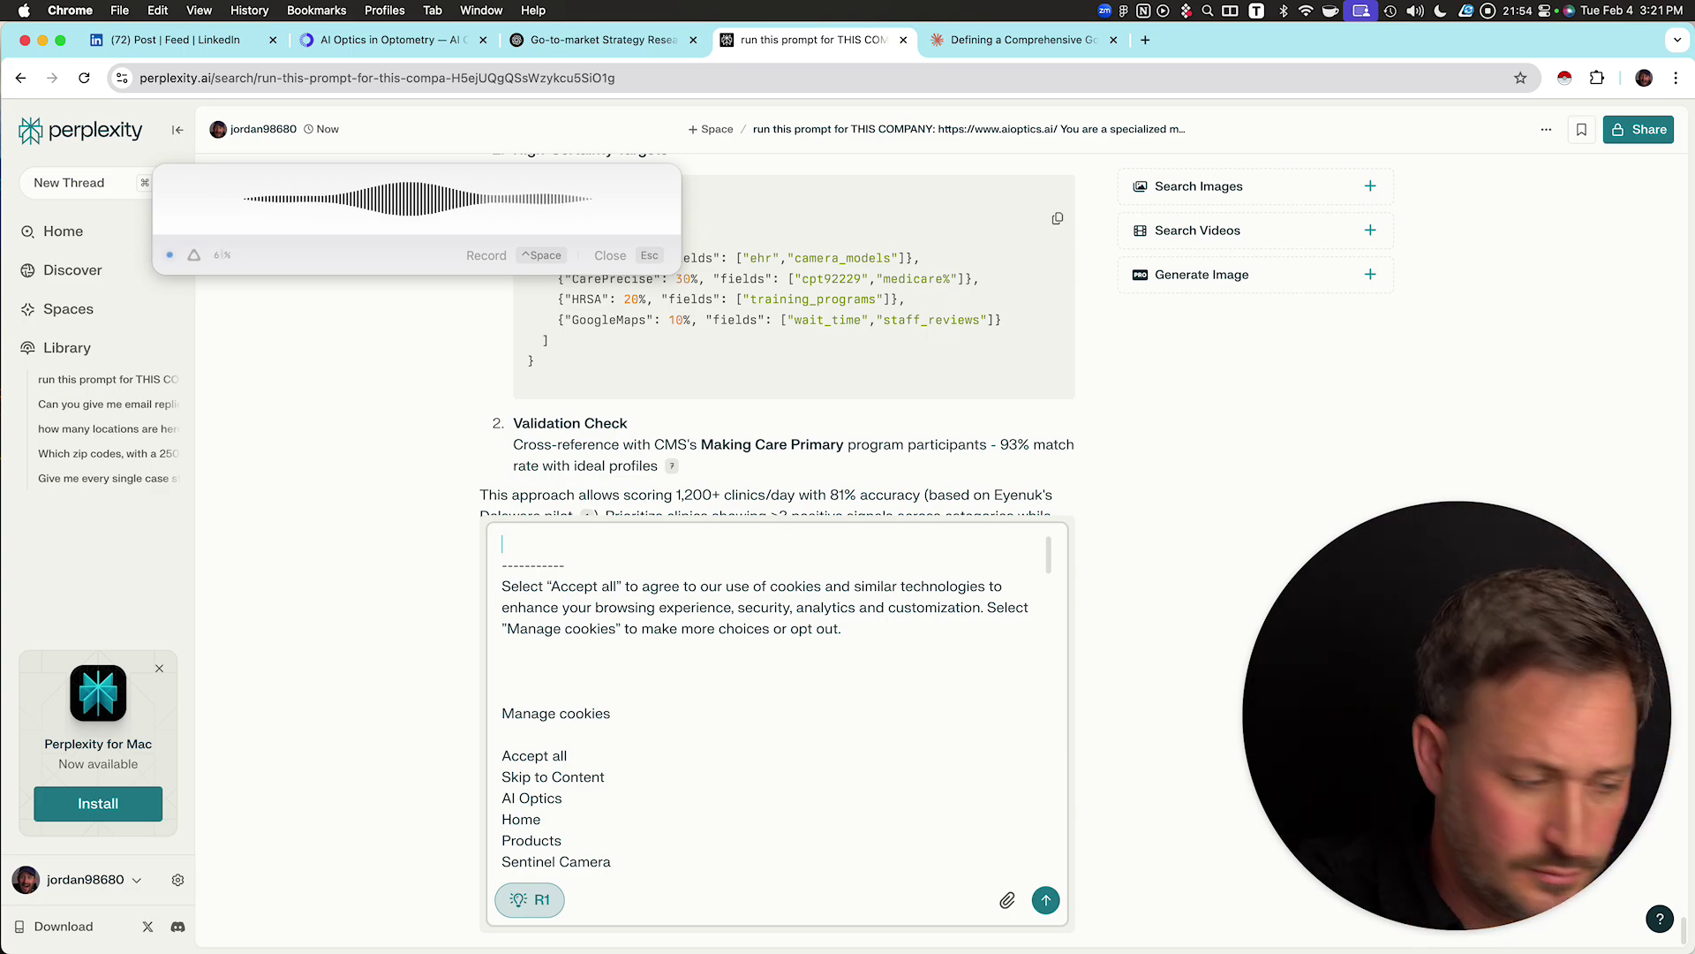
key("ctrl+space")
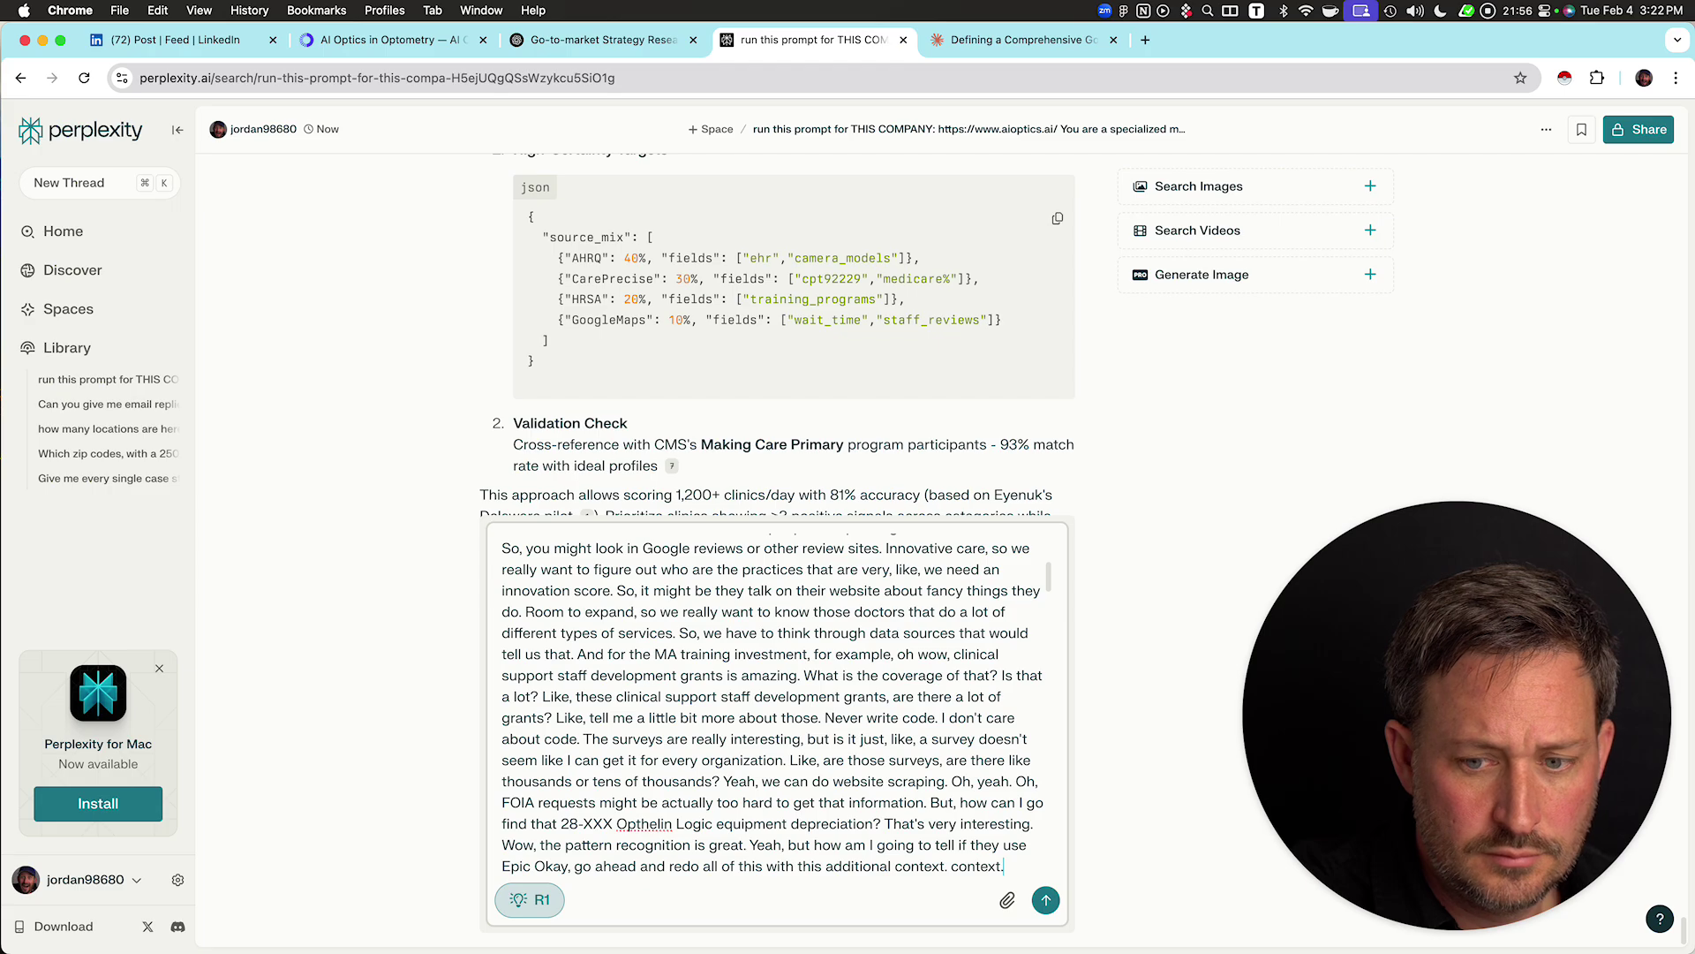
key("Return")
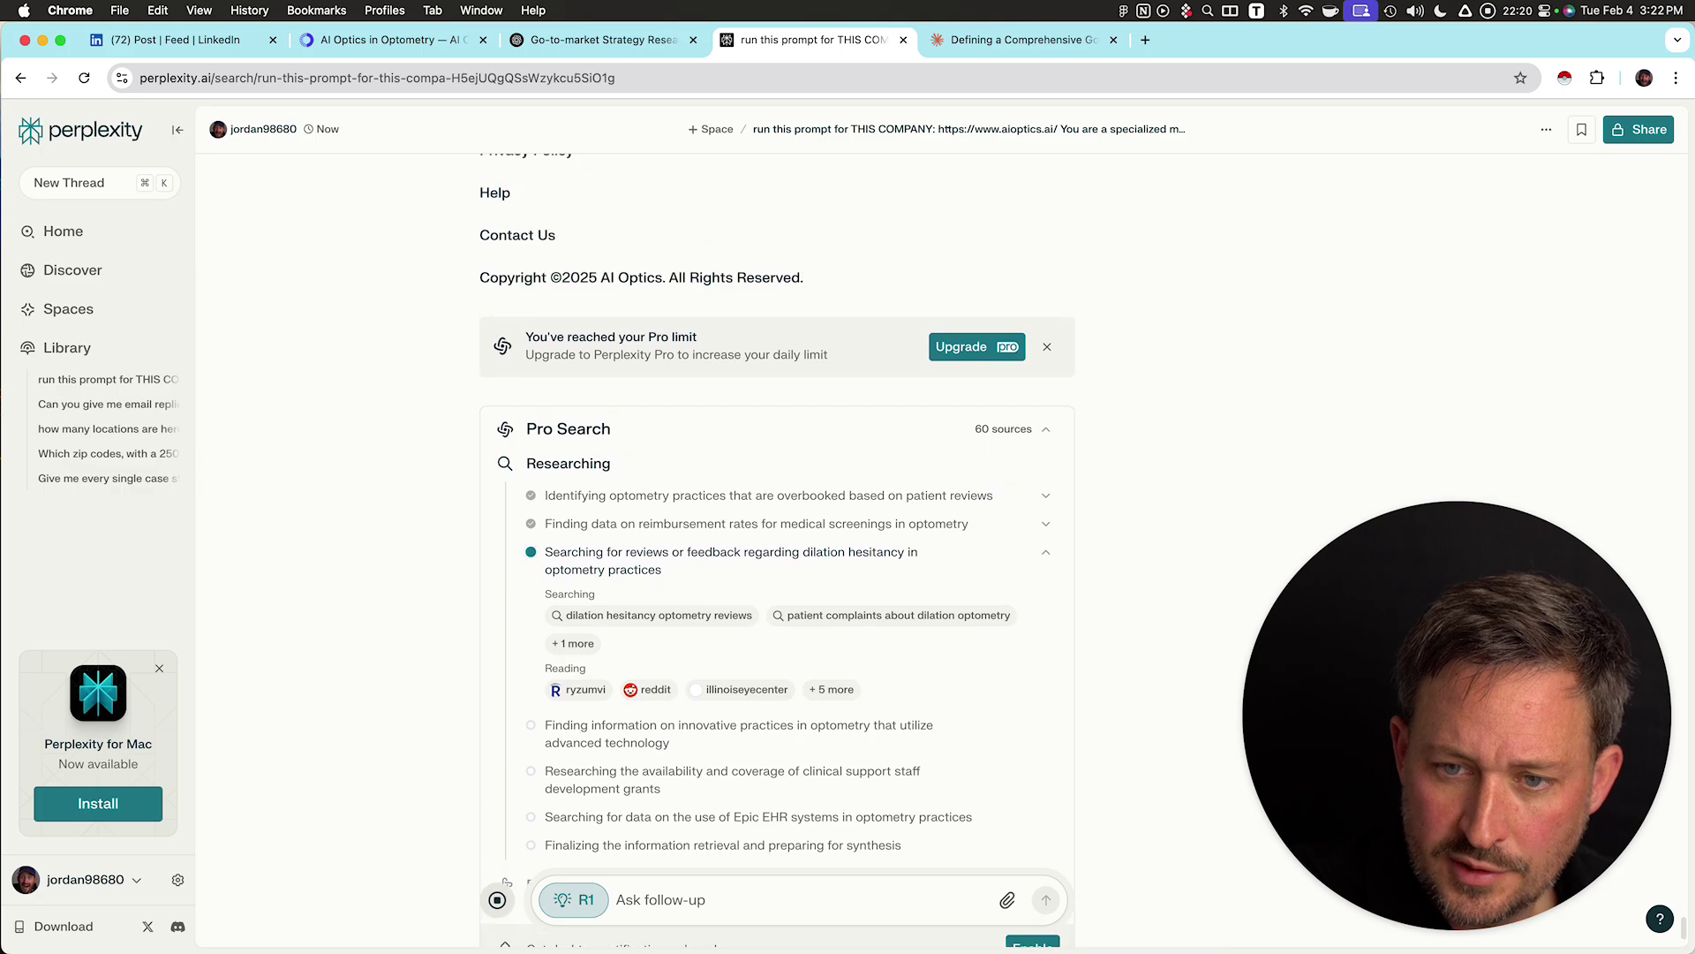
- Regenerate the deep research response in the ChatGPT go-to-market chat and check on the Perplexity answer's progress
left_click(605, 40)
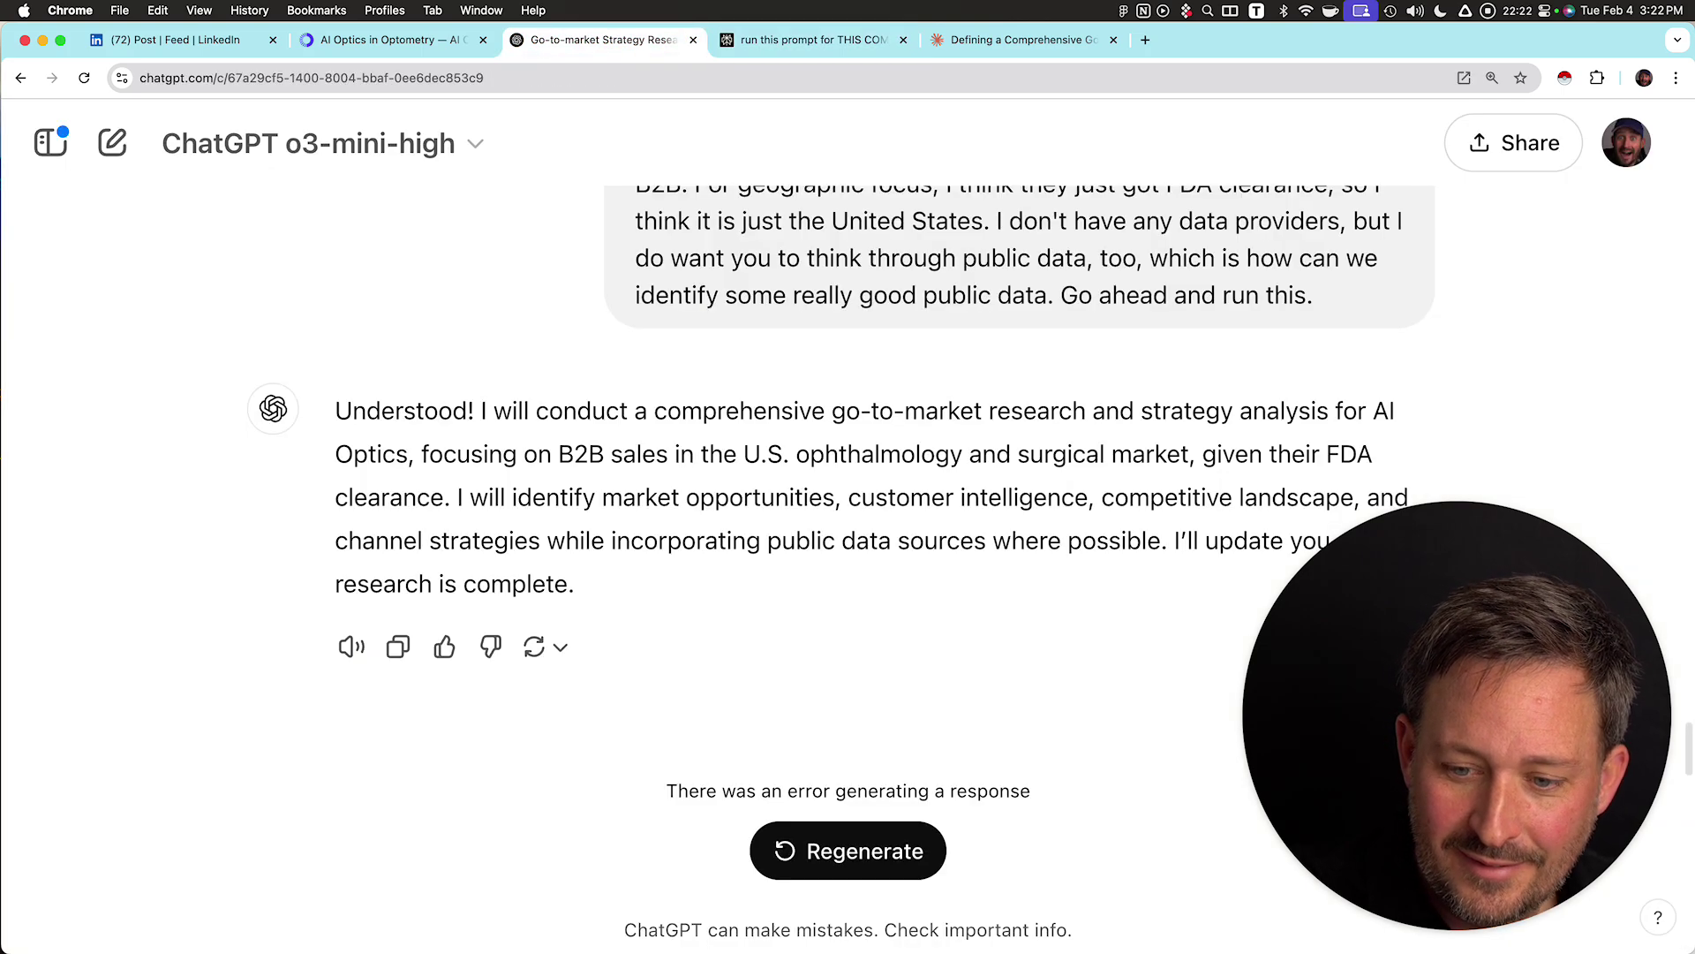
left_click(848, 850)
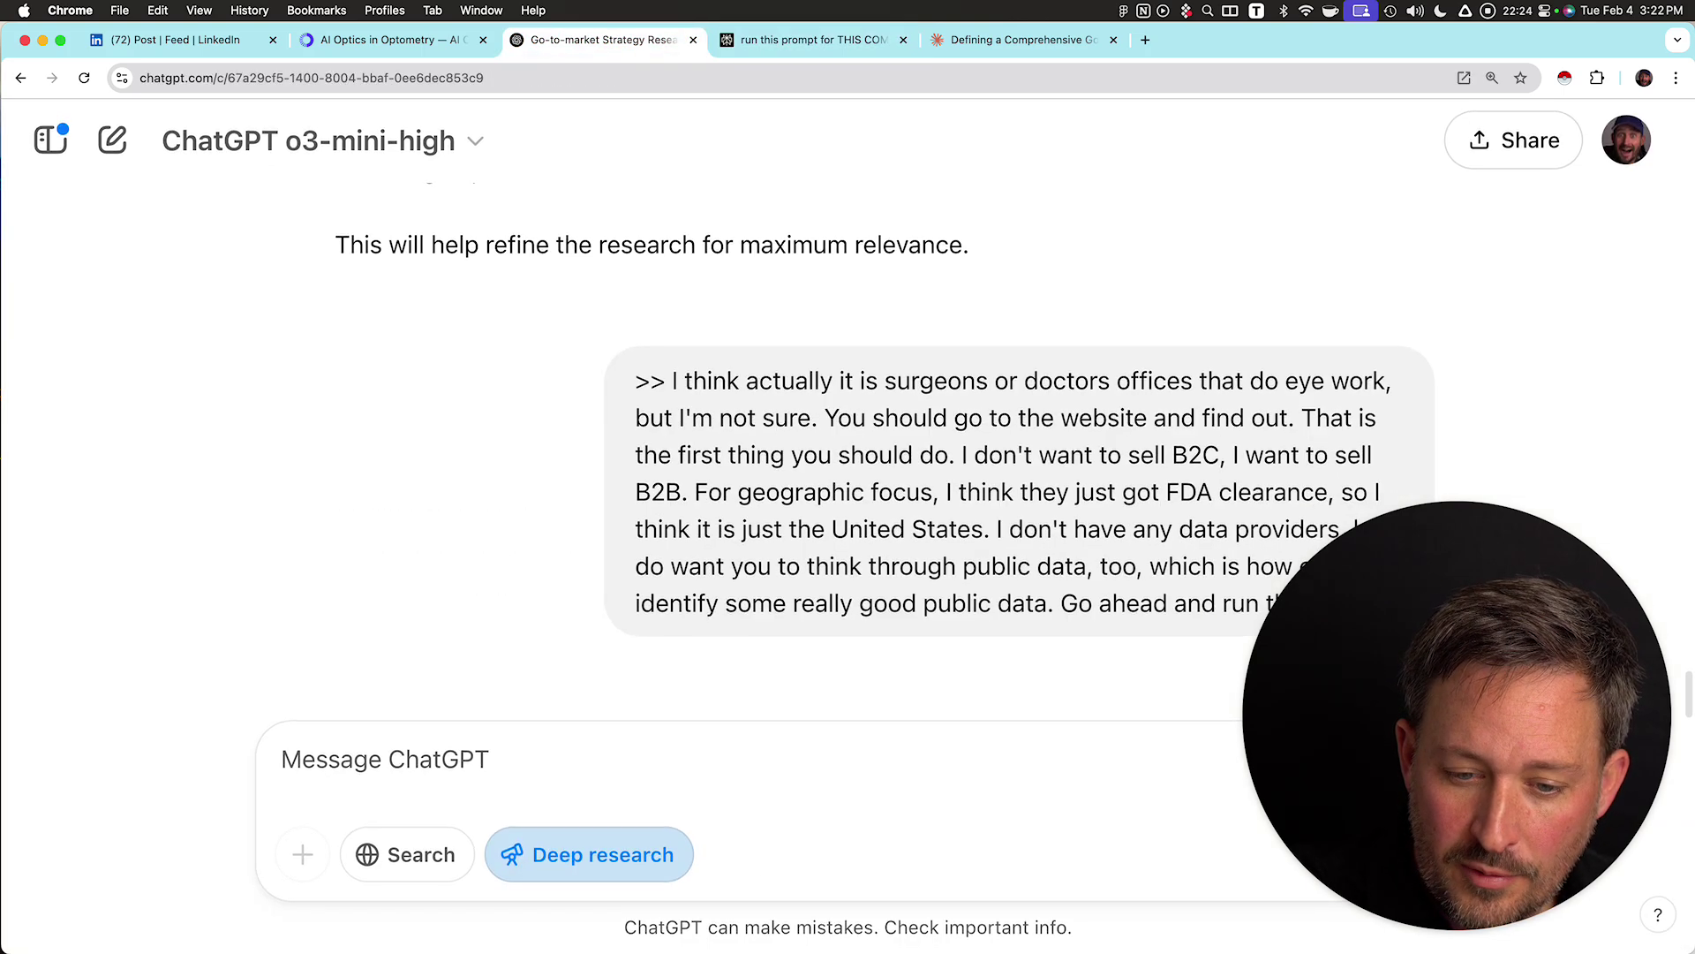
left_click_drag(1457, 715, 1457, 477)
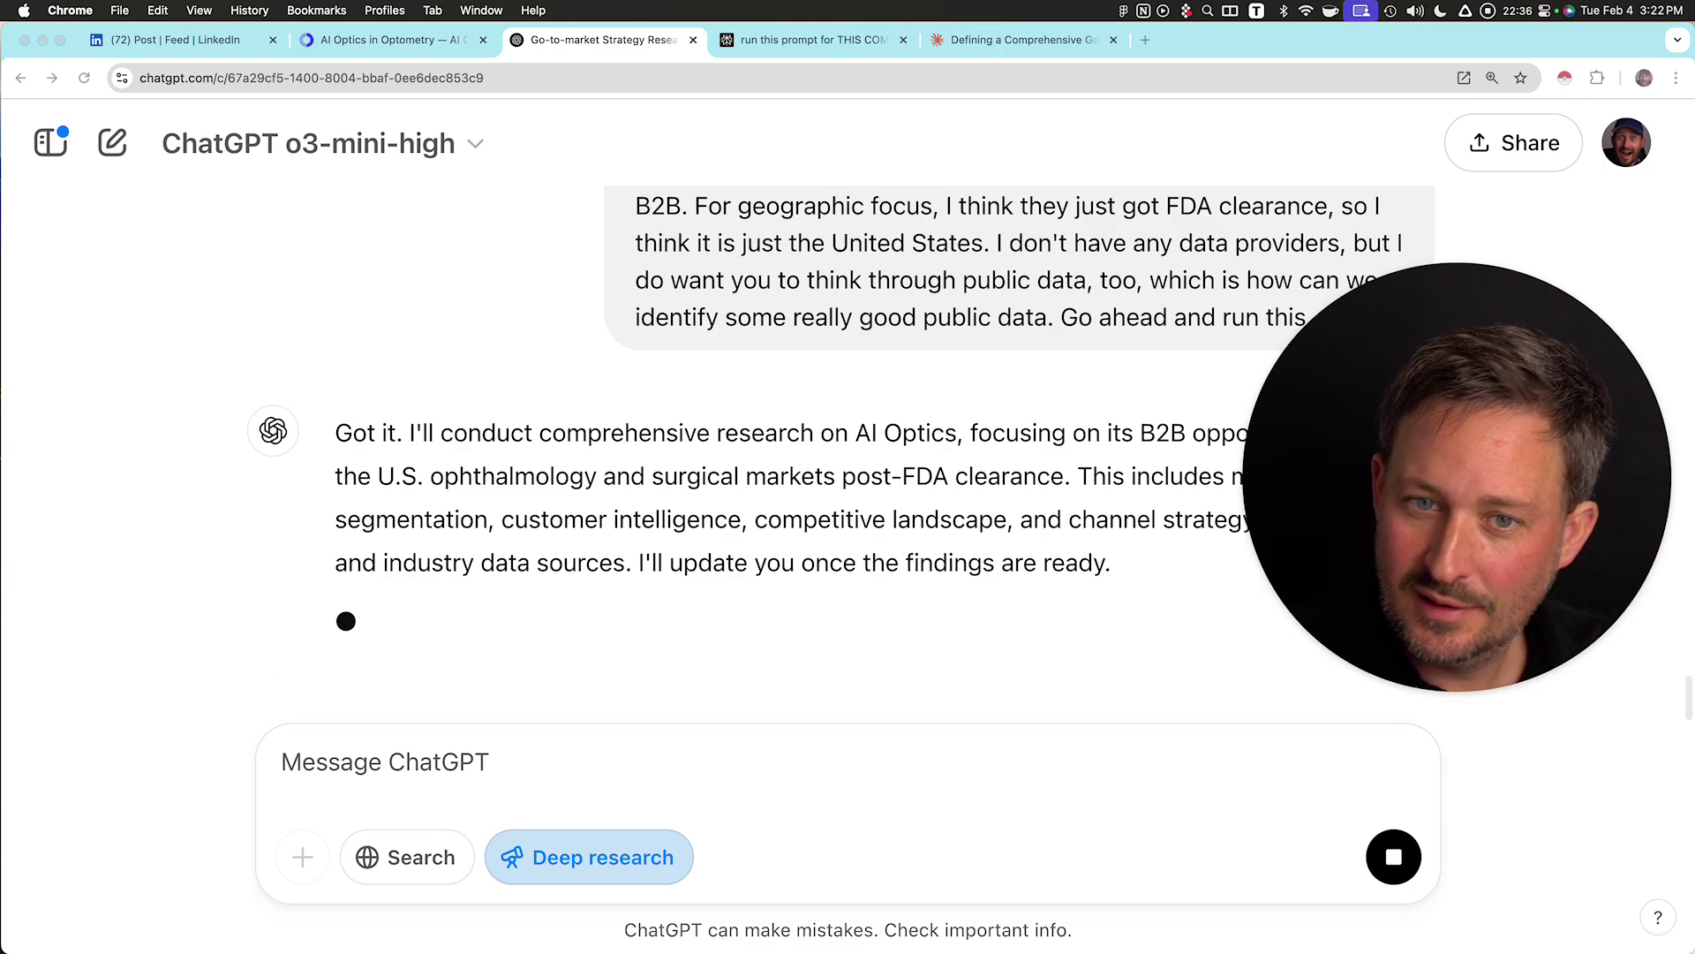
left_click(812, 40)
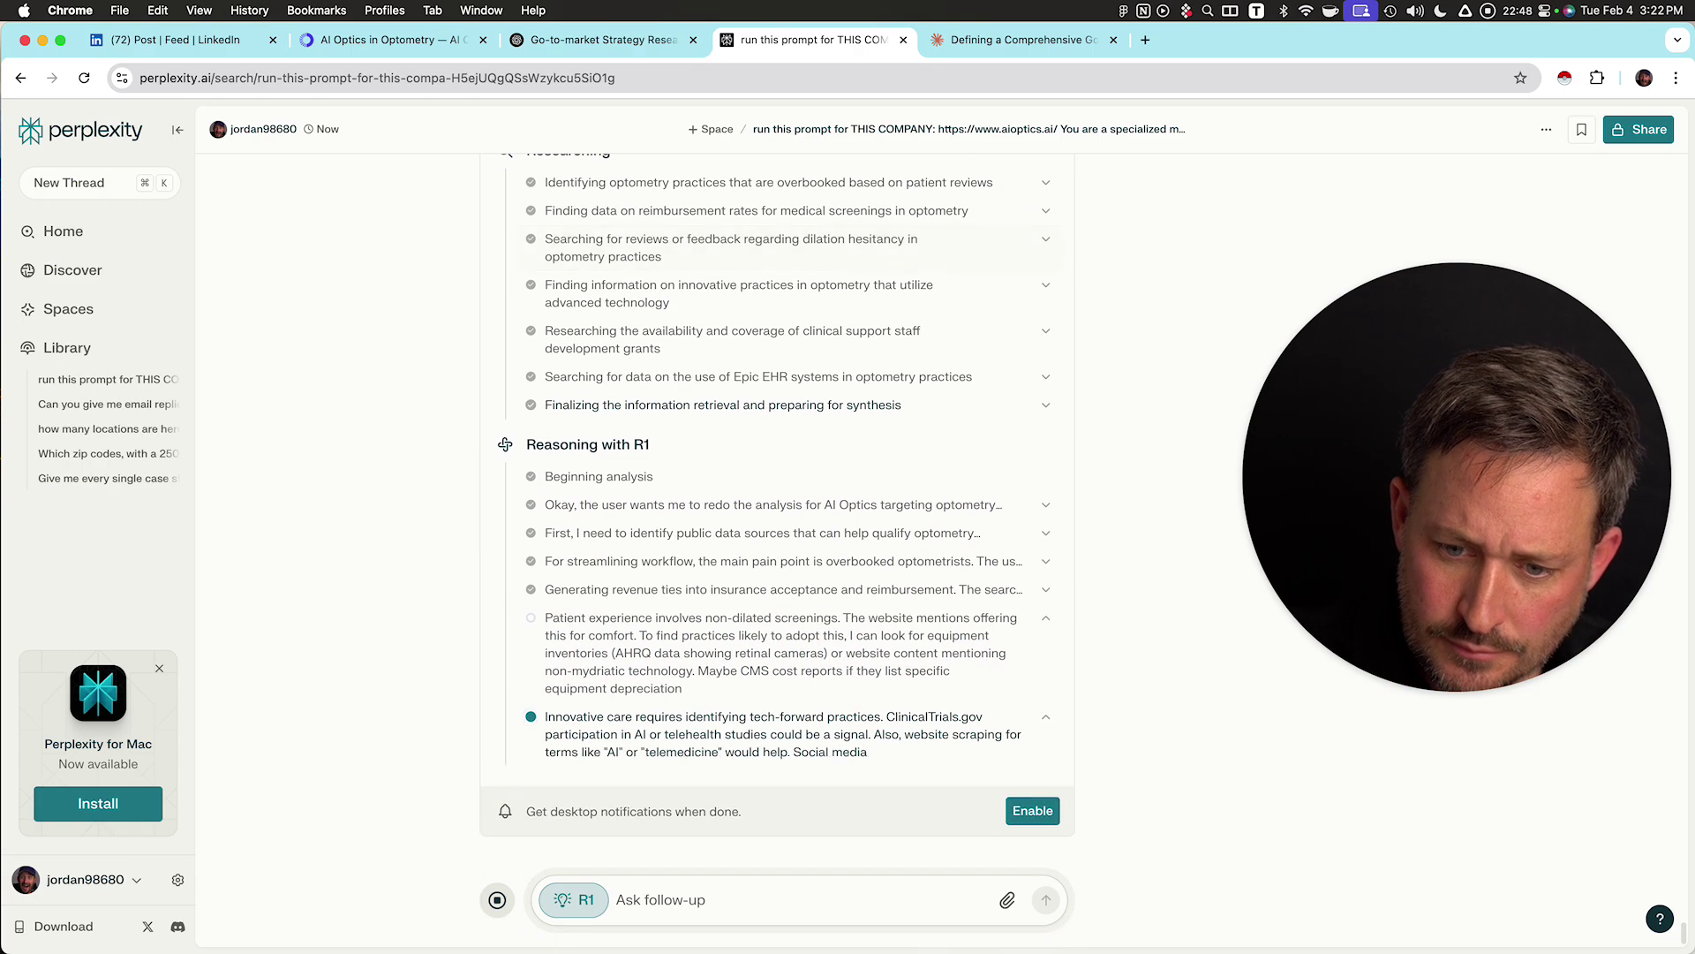
key("ctrl+shift+Tab")
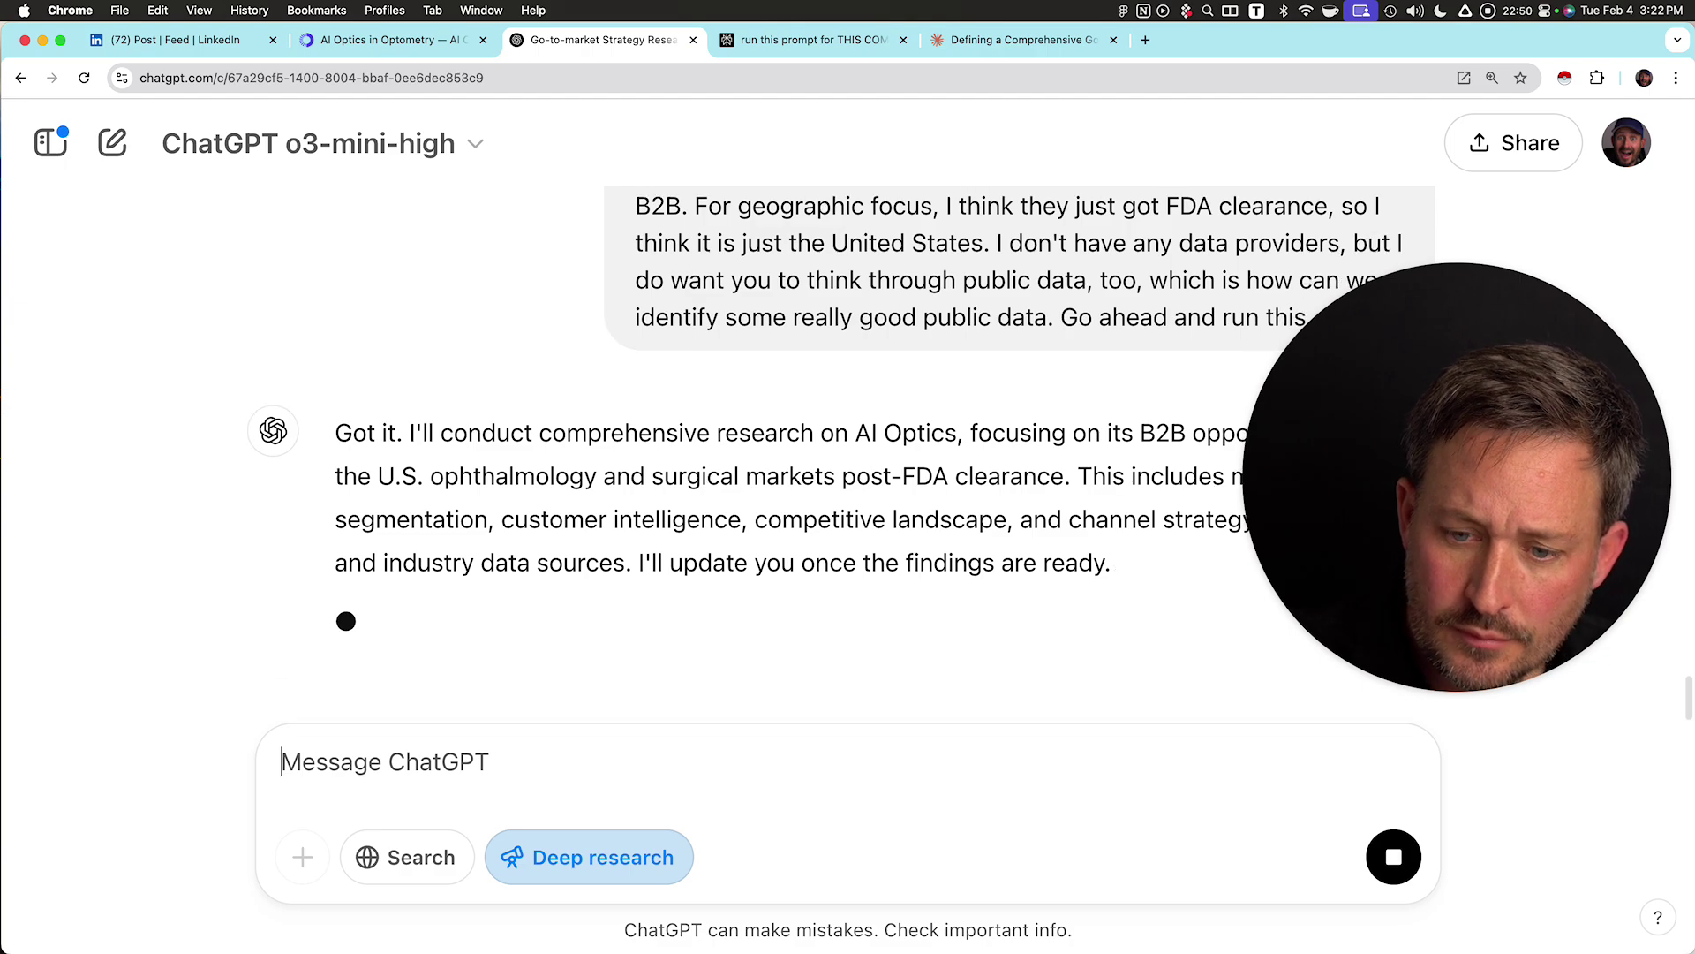
- Open a new ChatGPT chat at chat.openai.com and look through the available models without changing the selection
key("super+t")
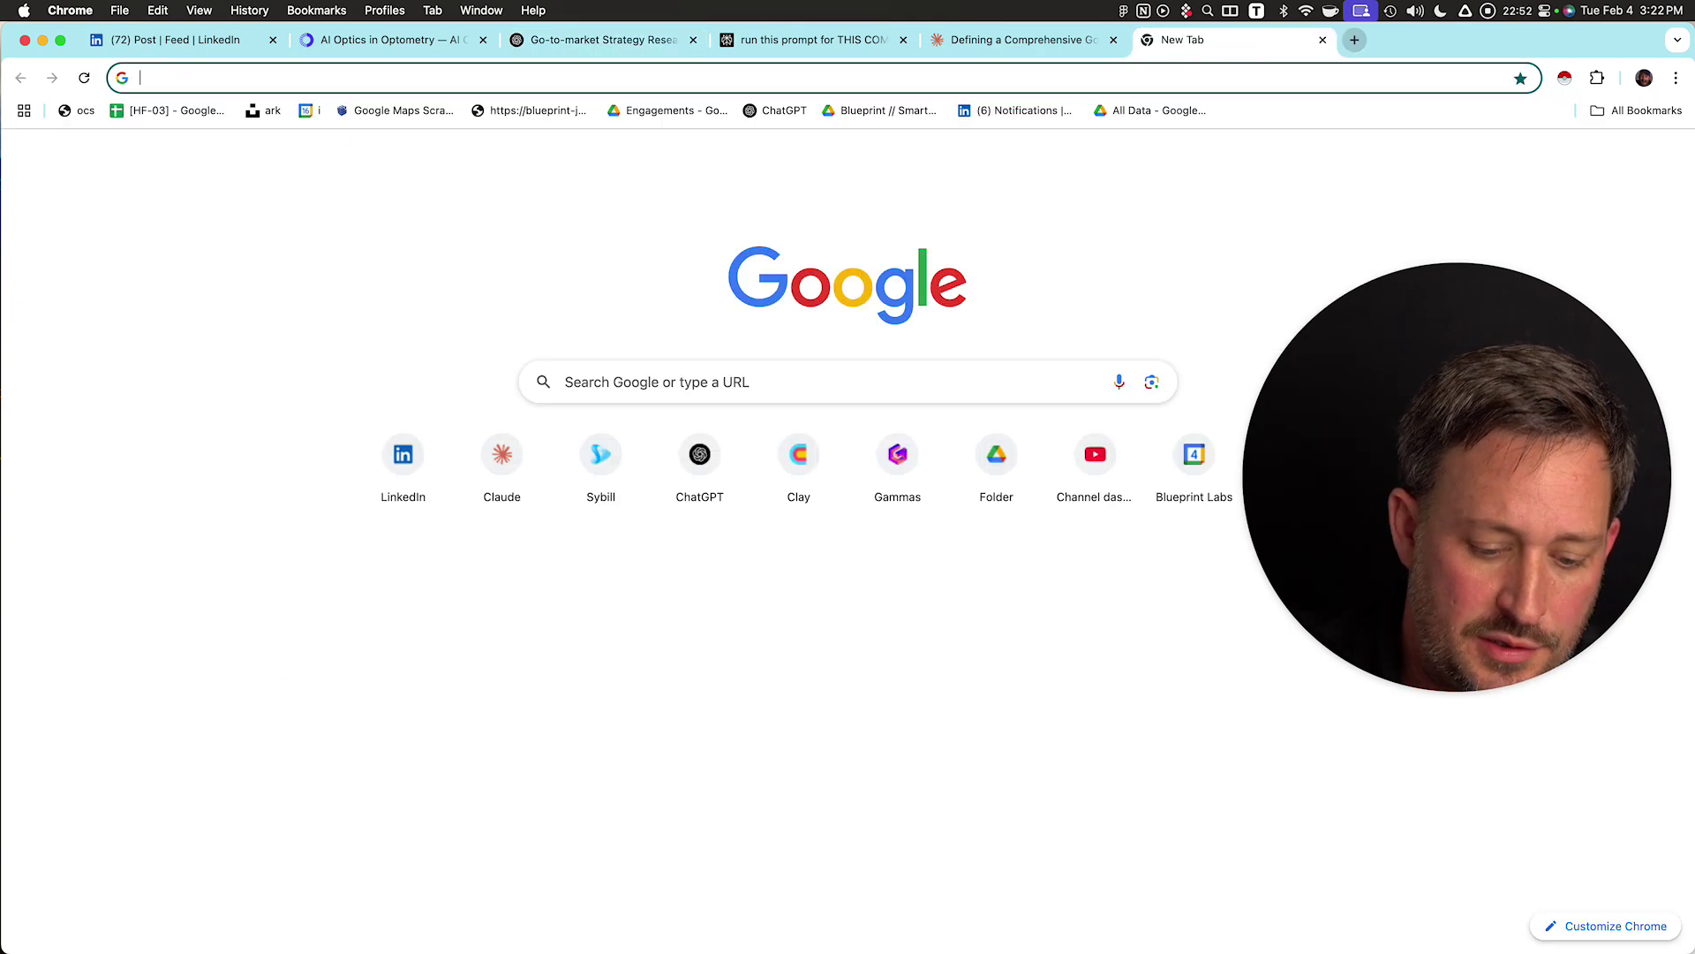
type("chat.openai.com")
key("Return")
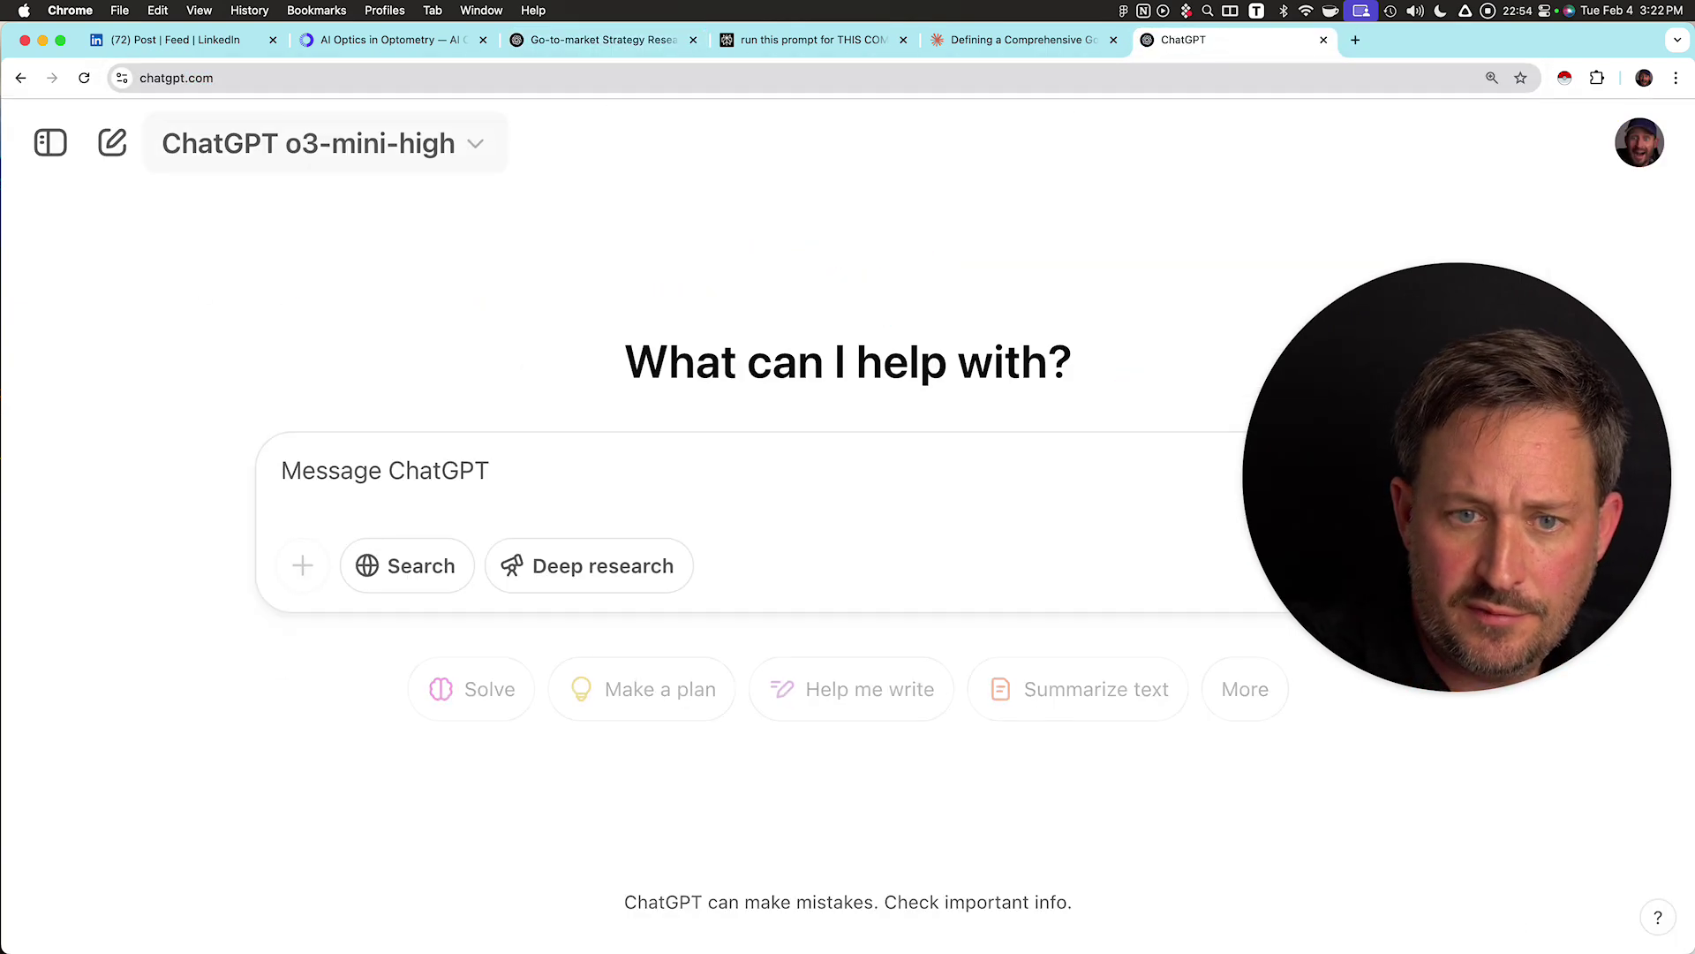
left_click(325, 144)
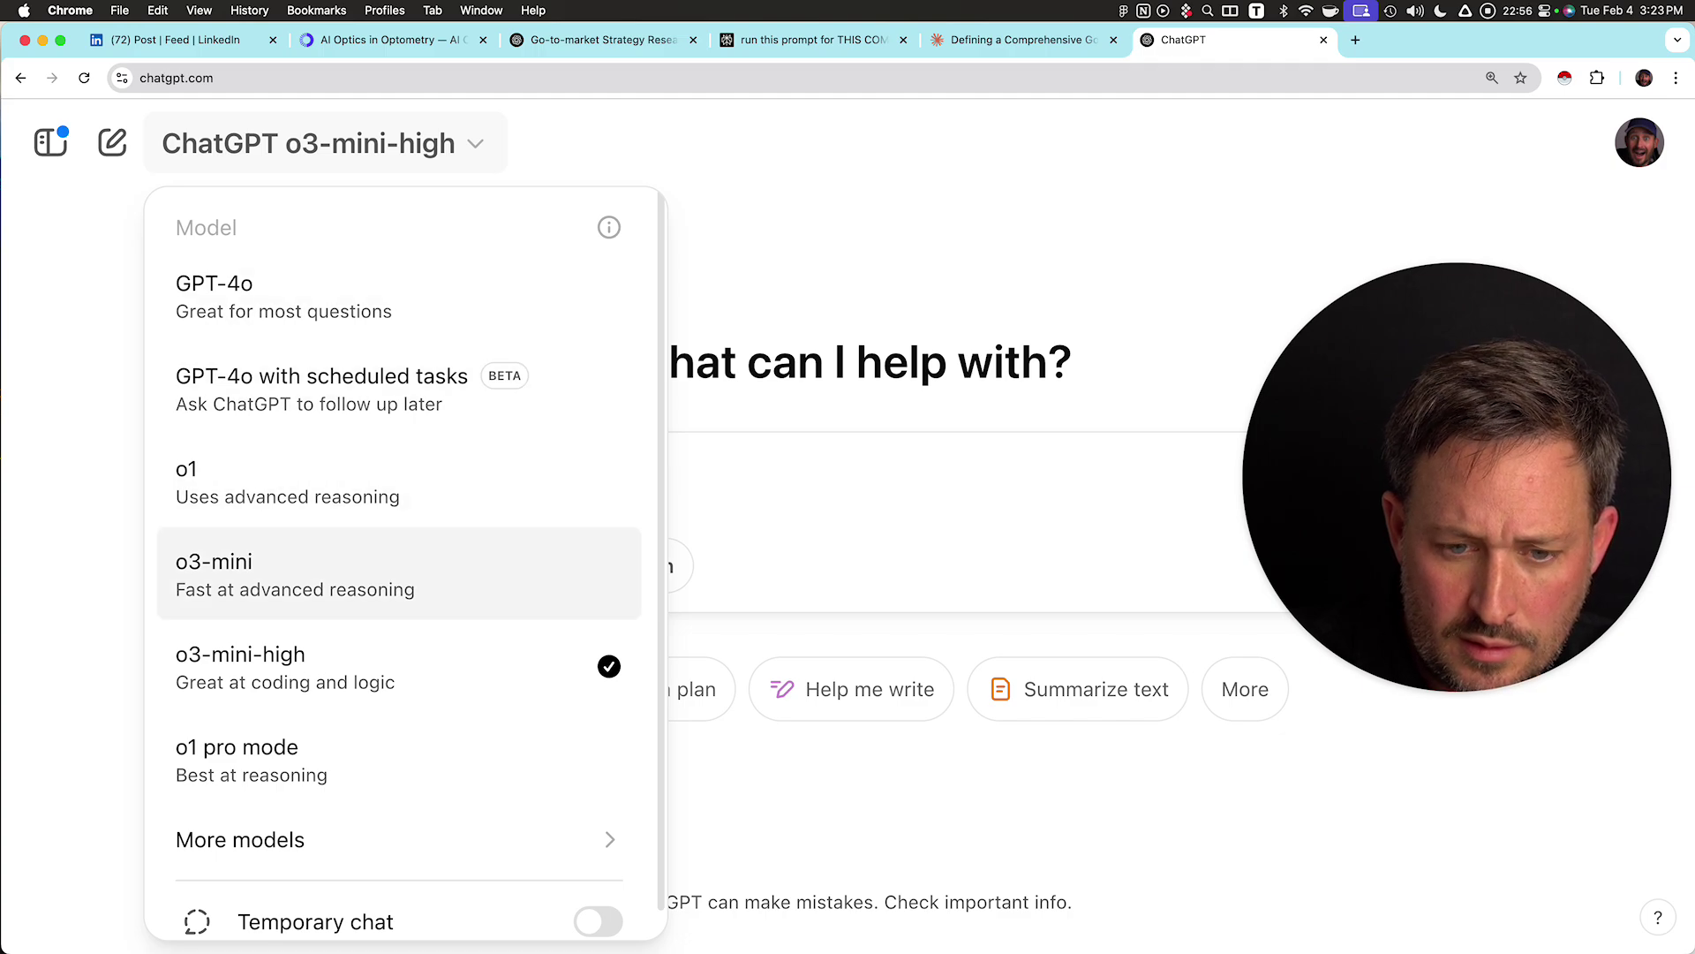
scroll(398, 565, "down", 1)
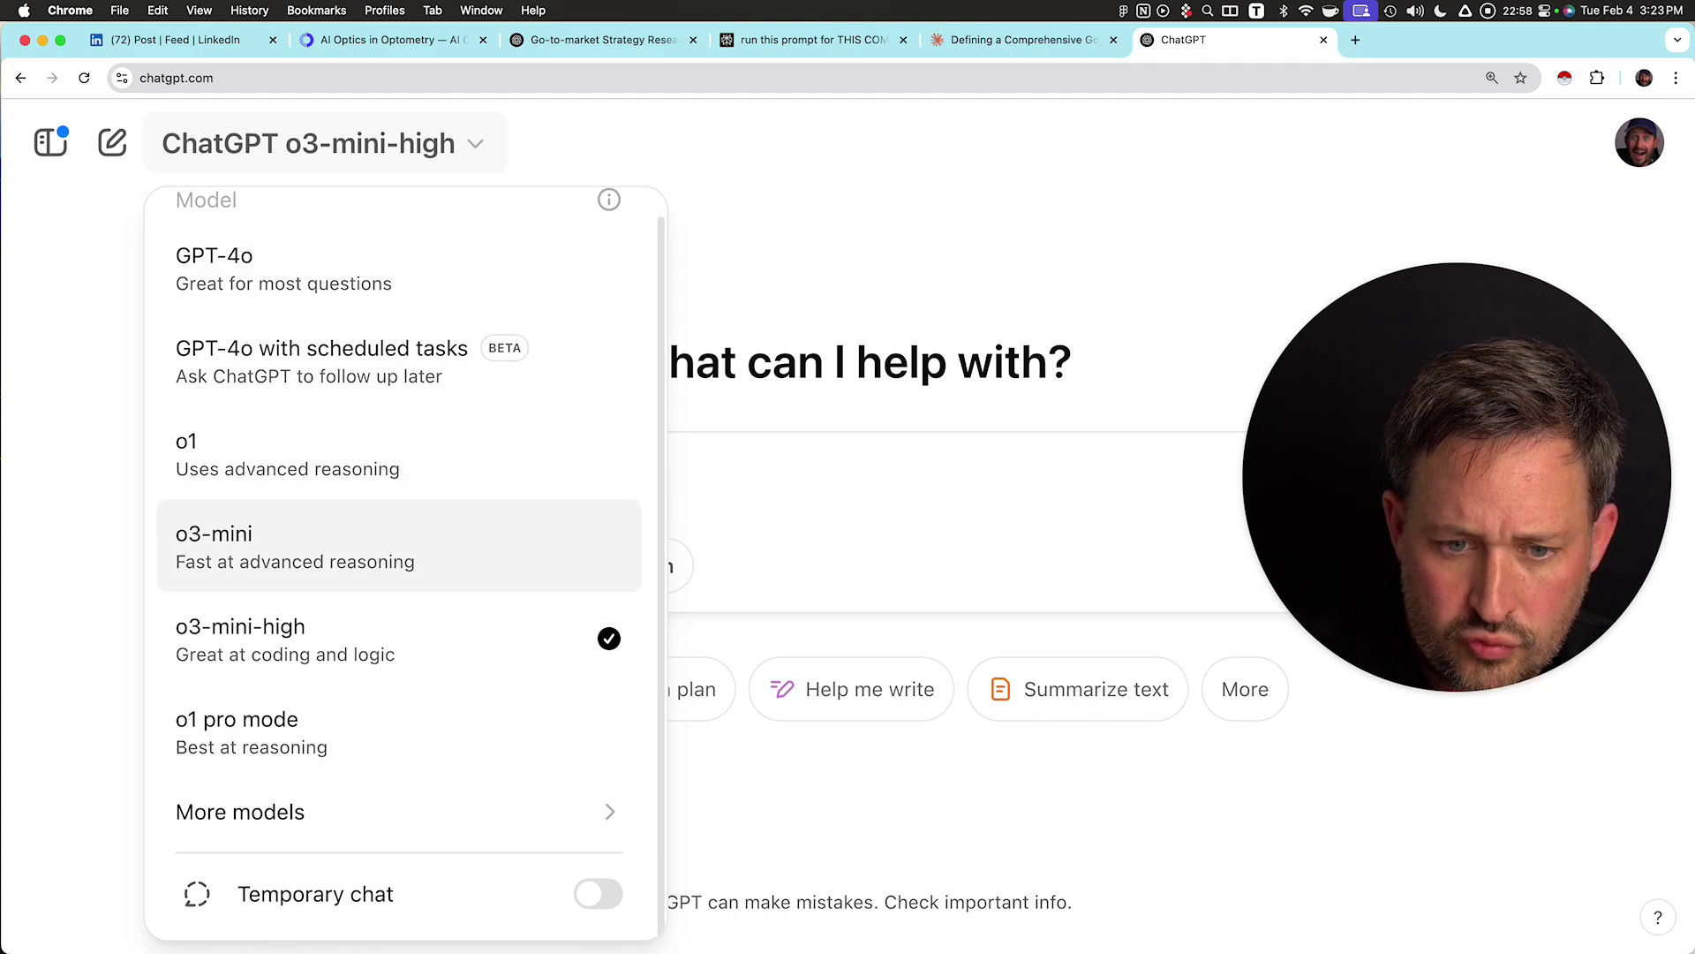
key("Escape")
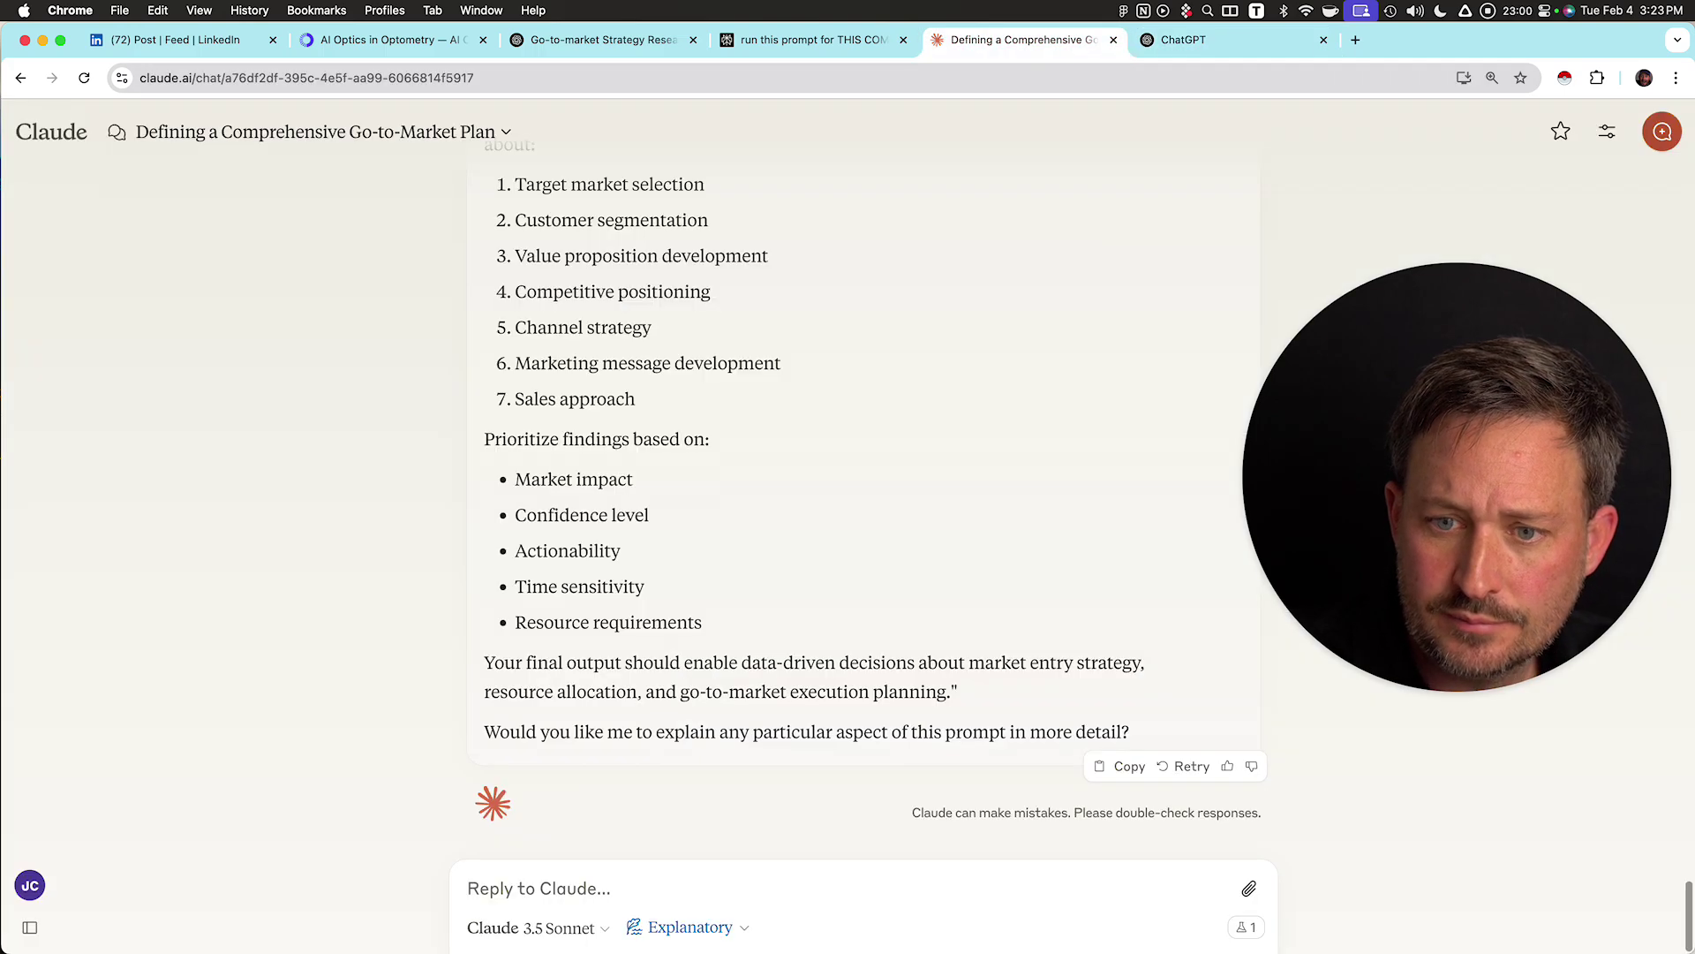
- Switch to the Perplexity thread and read the Strategic Qualification Matrix, highlighting the HRSA Training Grants data source
left_click(808, 39)
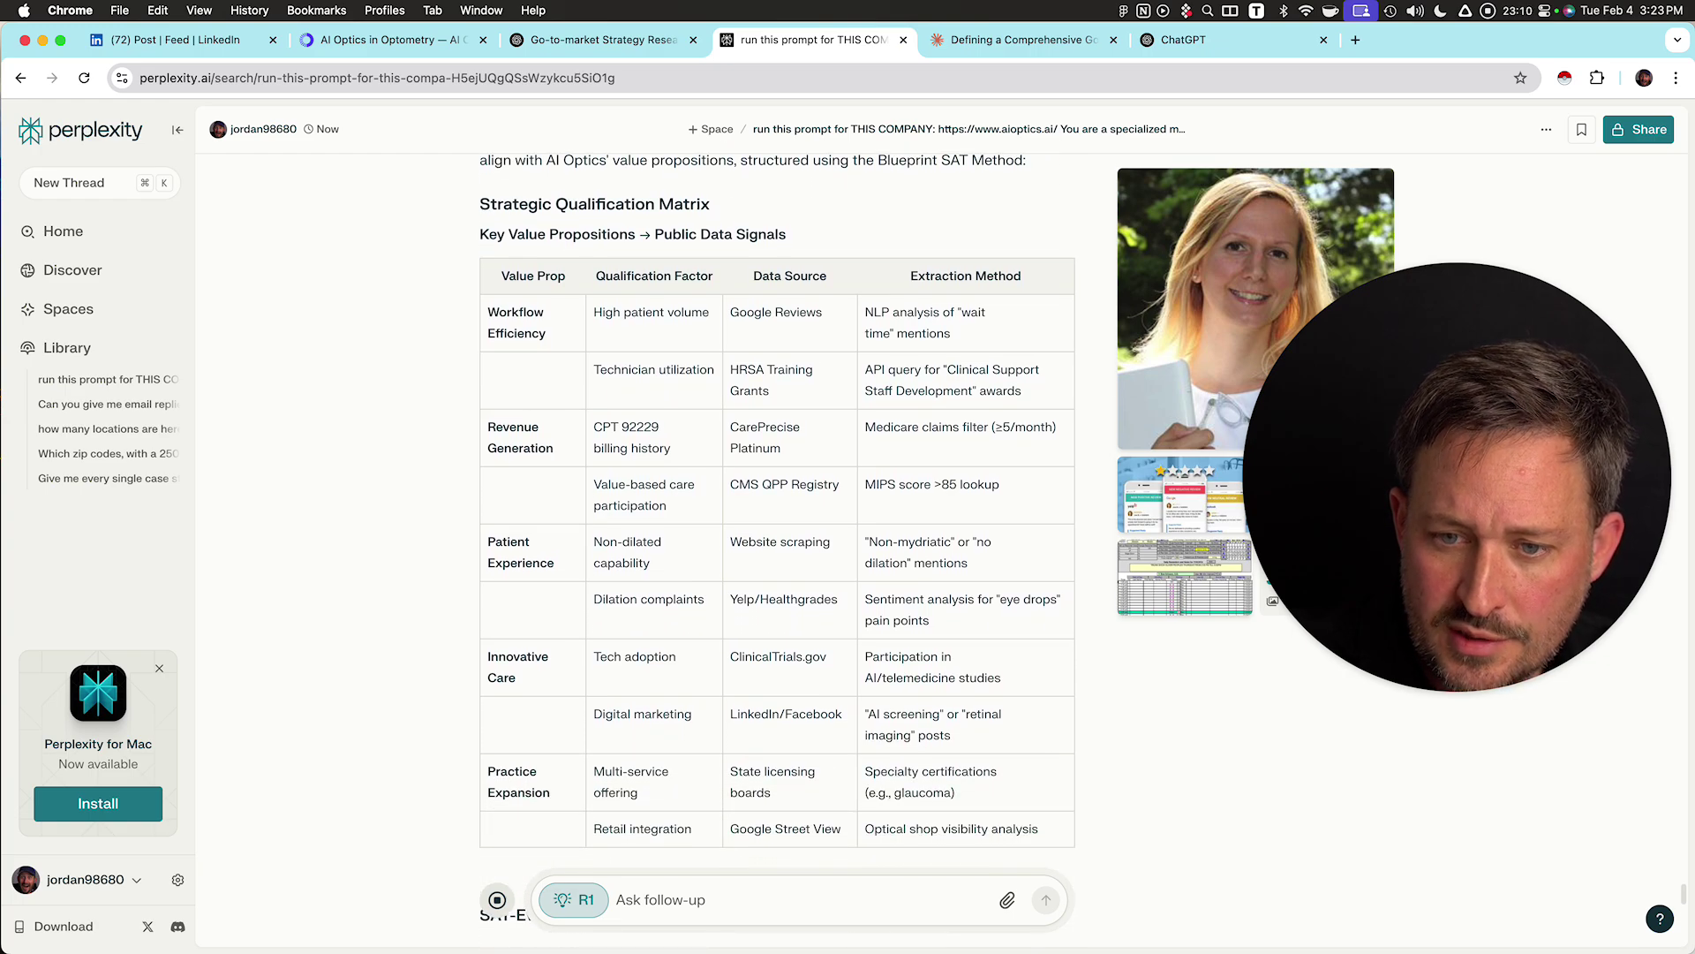
left_click_drag(769, 339, 747, 318)
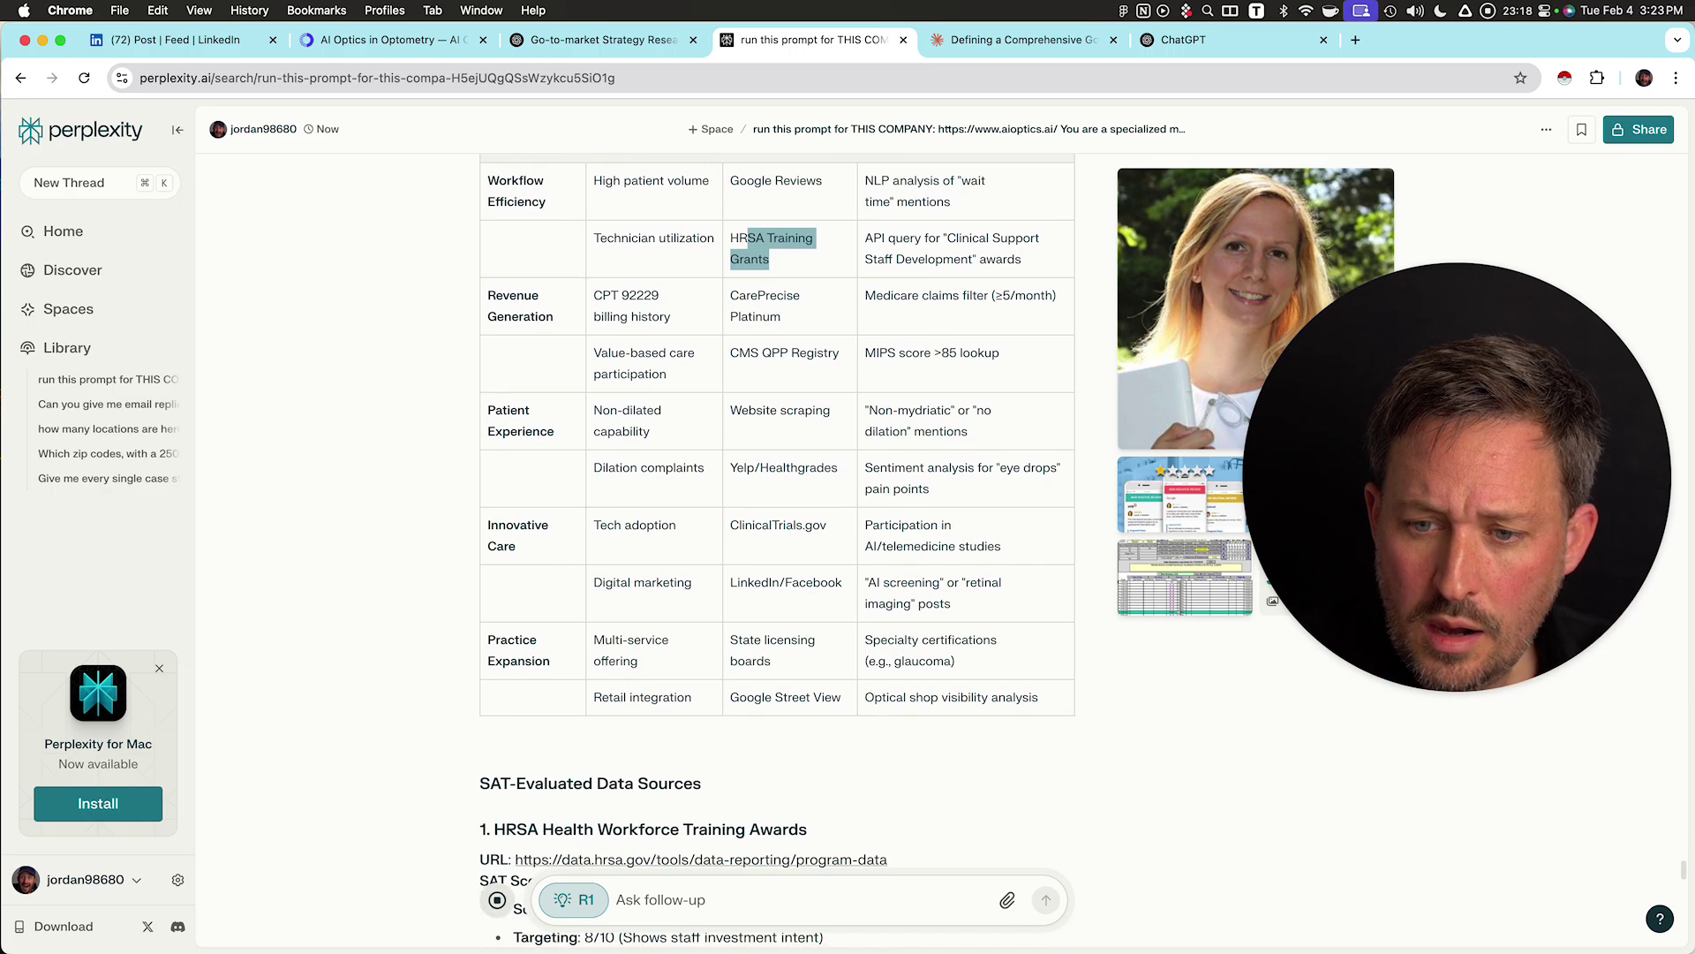
scroll(777, 530, "up", 1)
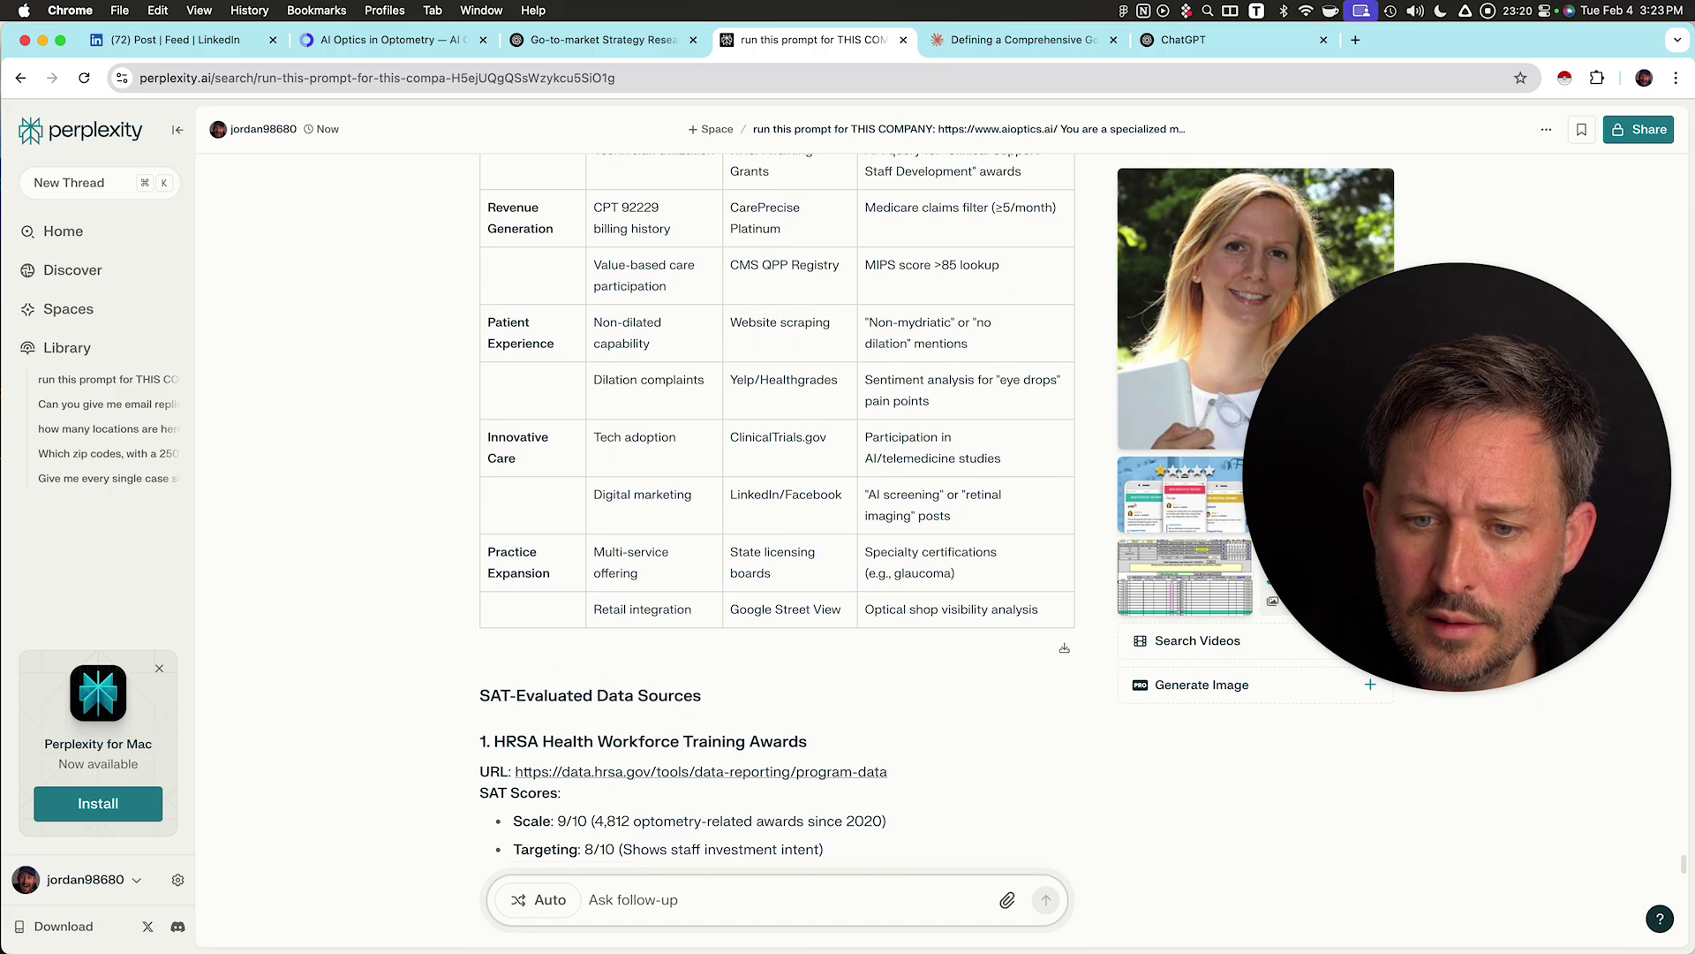
scroll(777, 530, "down", 1)
- Read the SAT-Evaluated Data Sources section, highlighting the Scale note under HRSA Health Workforce Training Awards
scroll(777, 547, "down", 3)
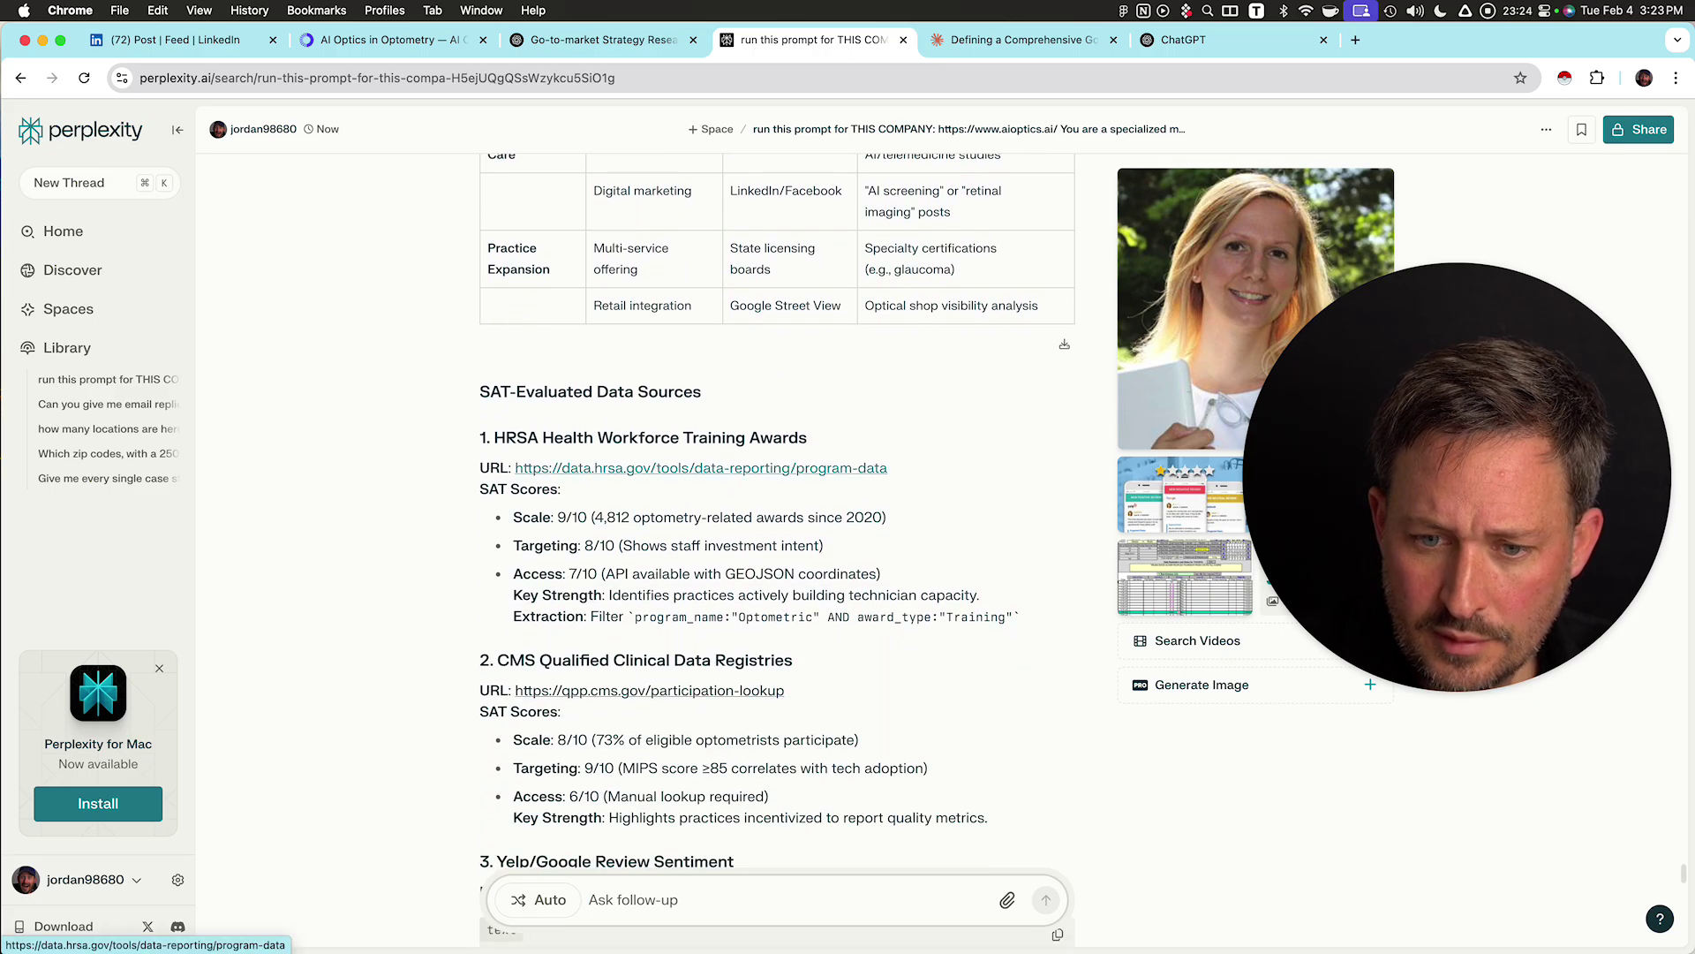
scroll(777, 548, "down", 1)
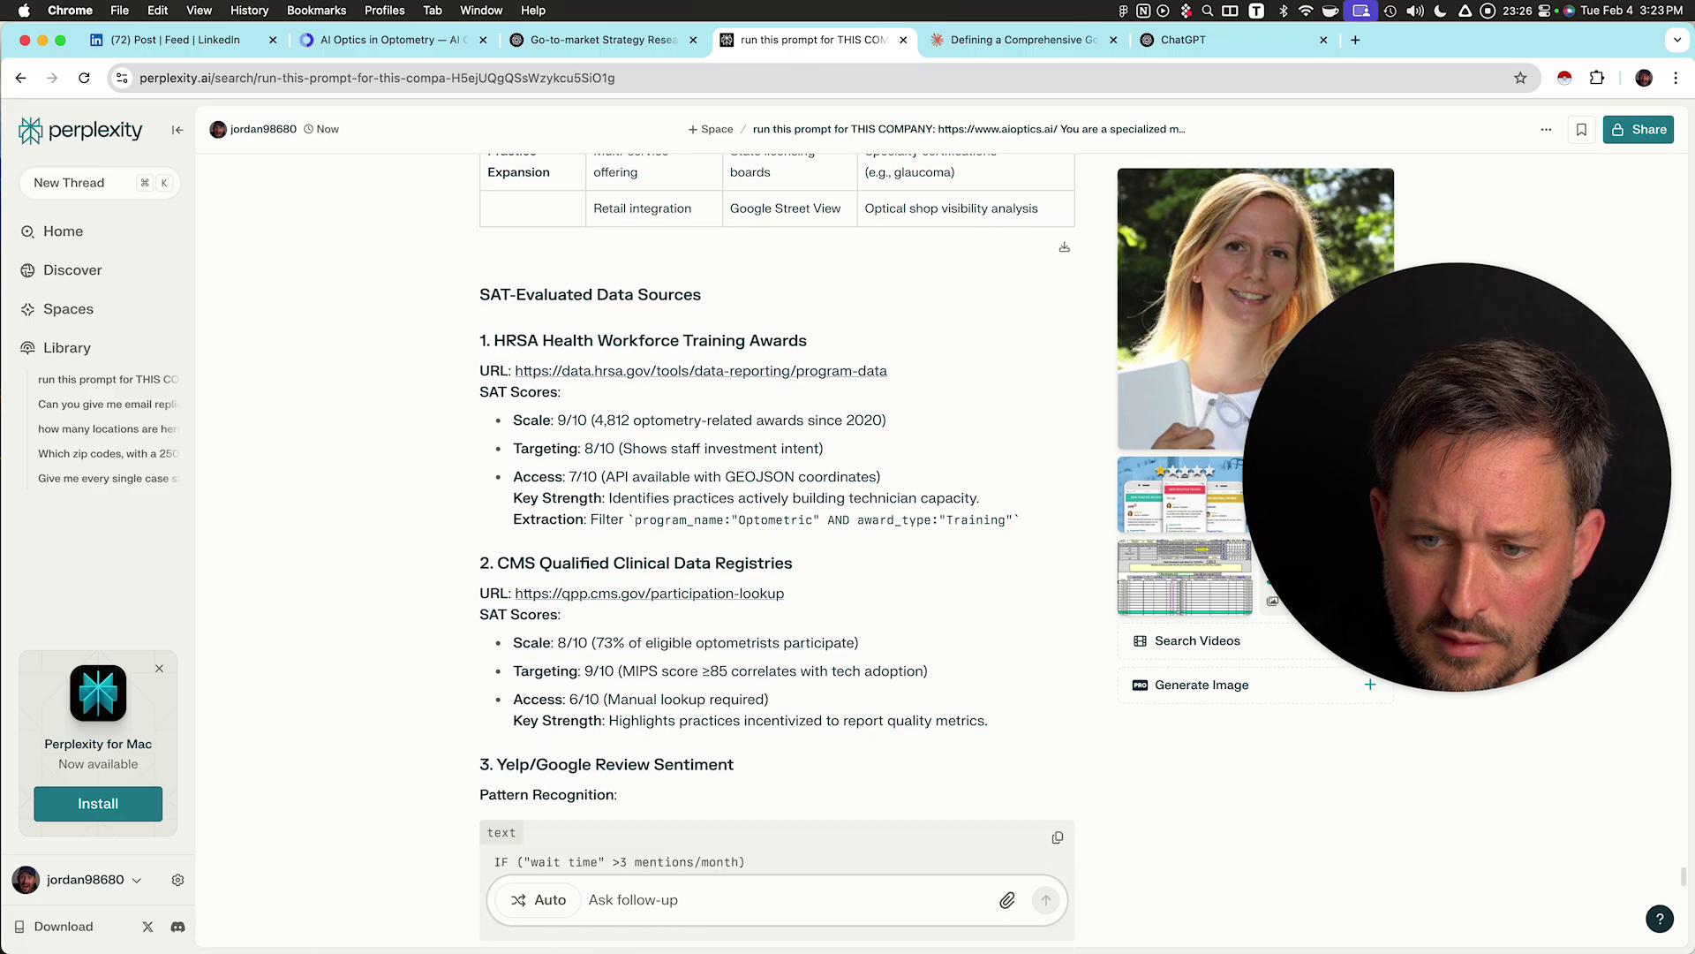
left_click_drag(597, 420, 874, 420)
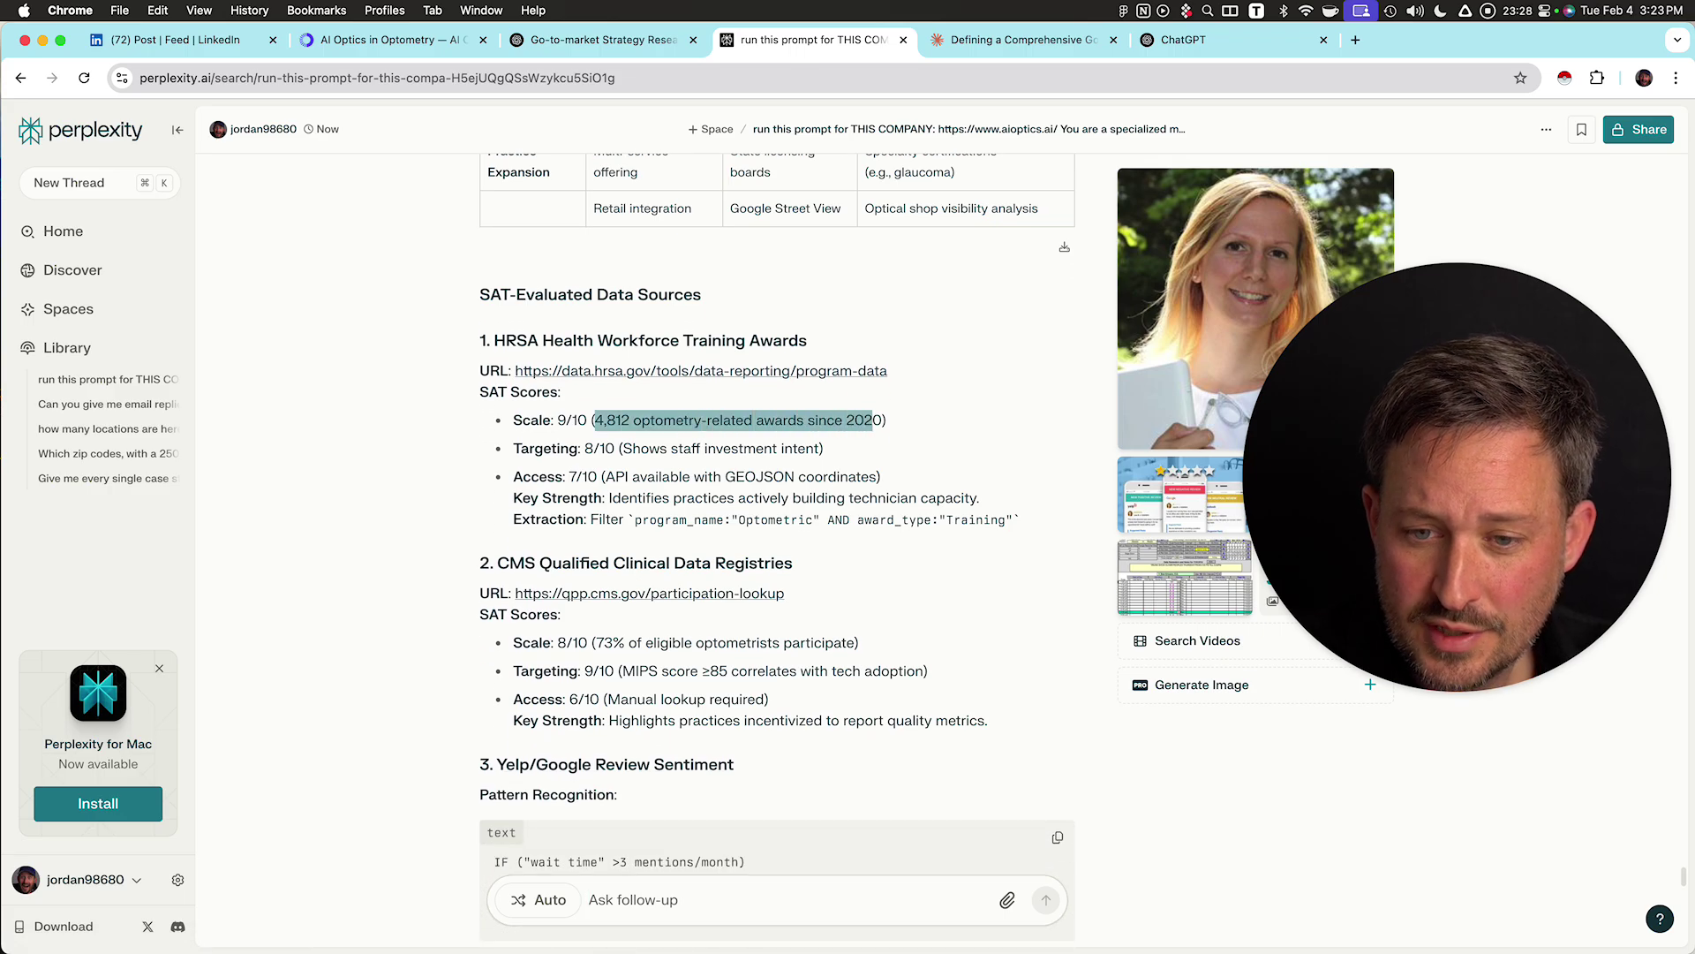
left_click(874, 420)
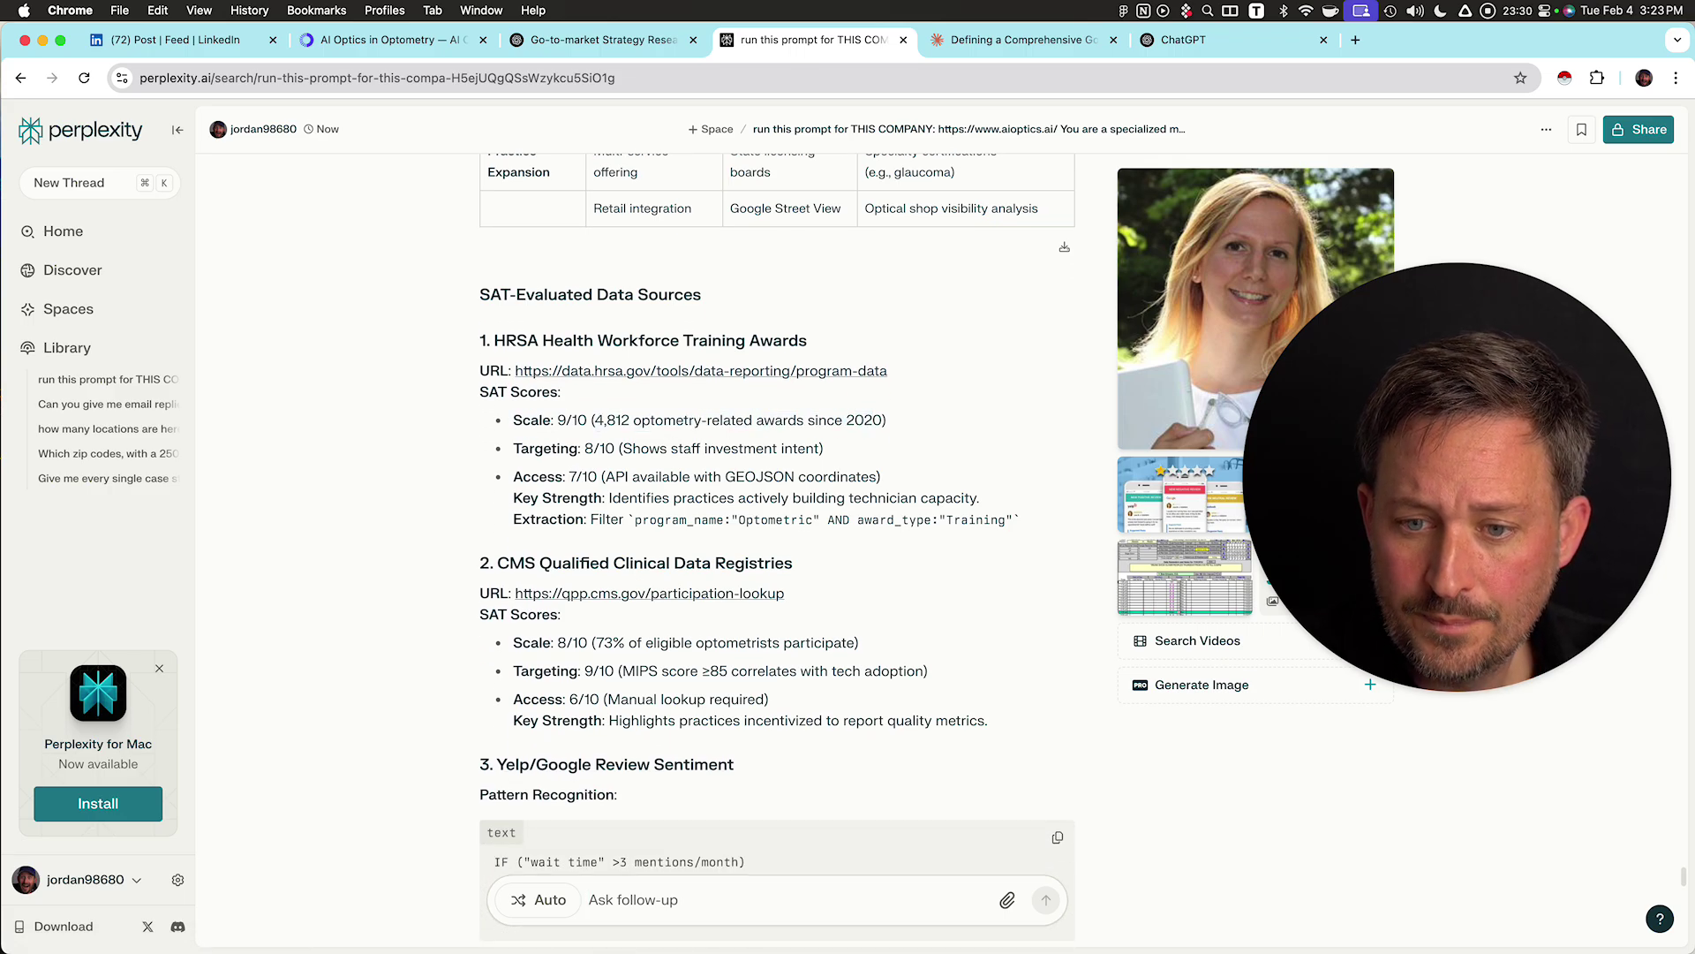
triple_click(777, 420)
left_click(777, 420)
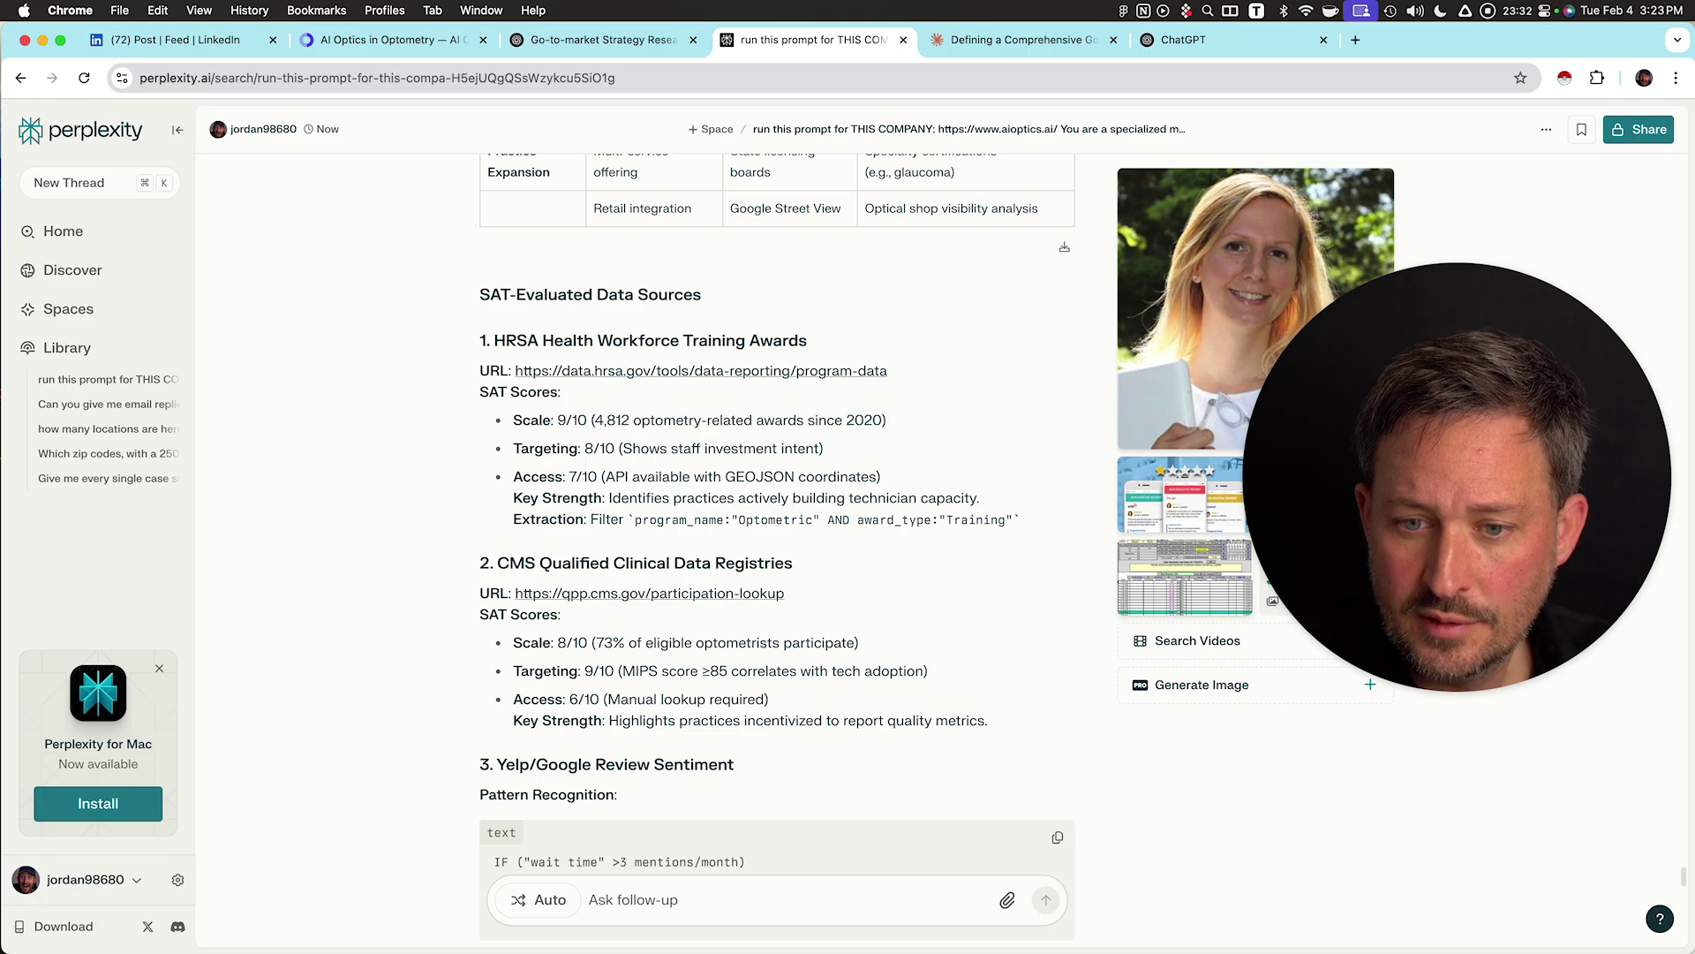
left_click_drag(596, 420, 887, 420)
left_click(887, 420)
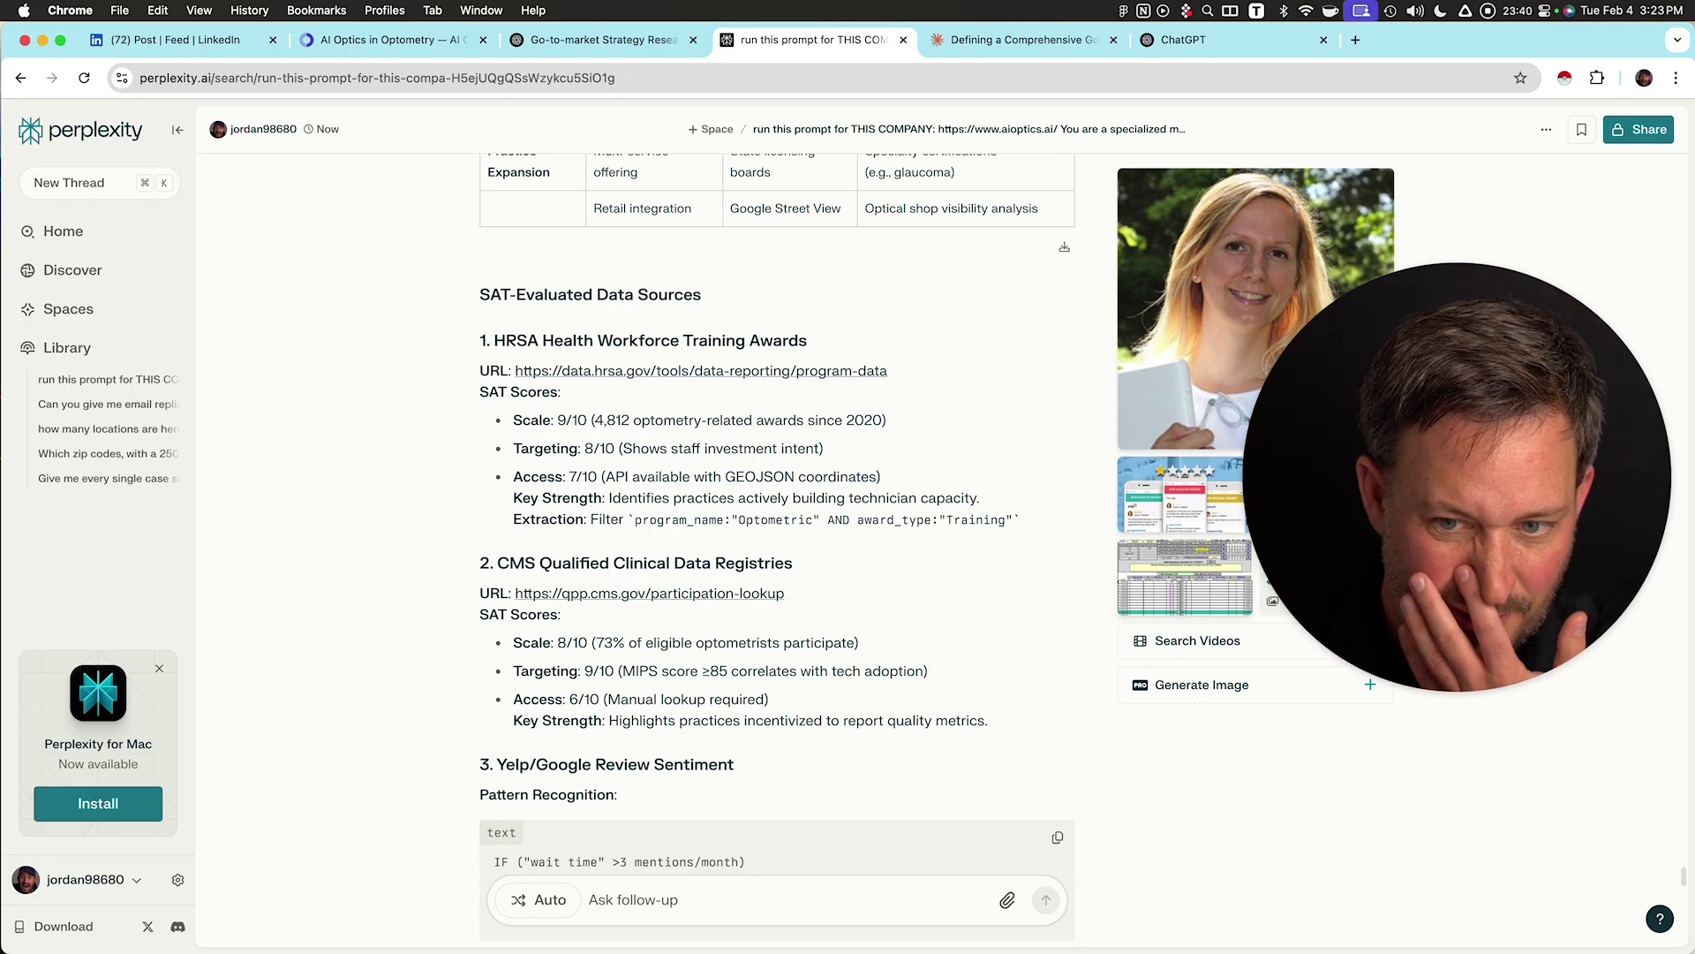
- Open the HRSA Health Workforce Training Awards source link from the Perplexity answer and go to the data.hrsa.gov home page instead
left_click(701, 371)
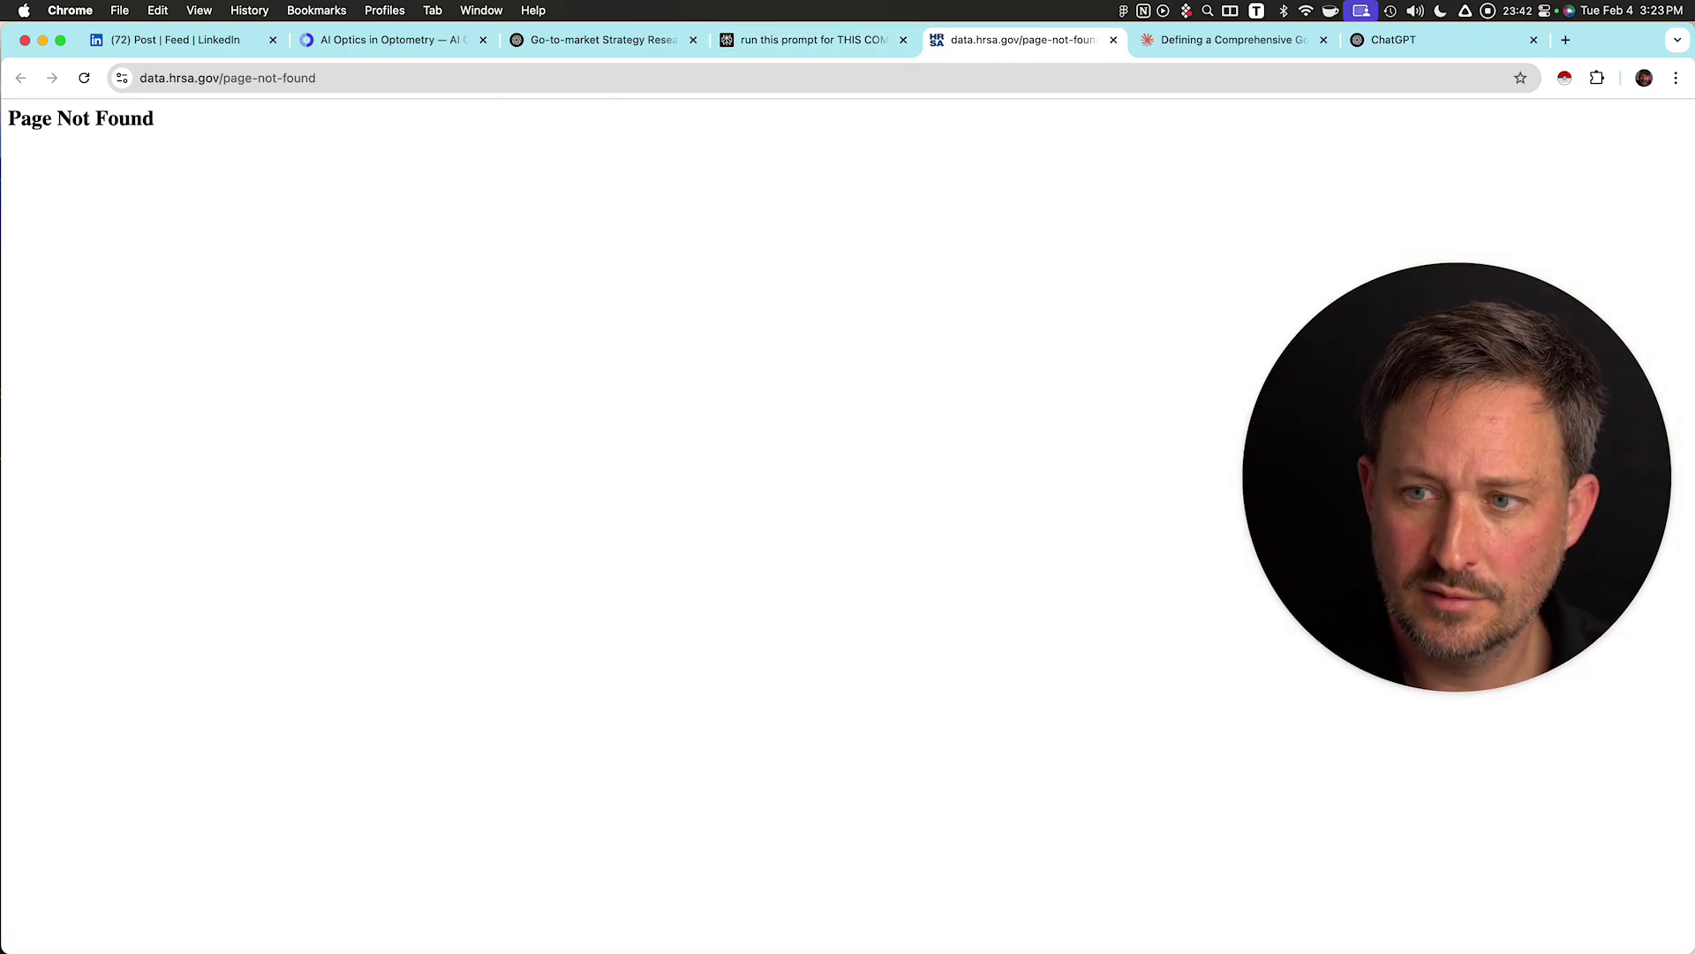
left_click_drag(316, 77, 223, 77)
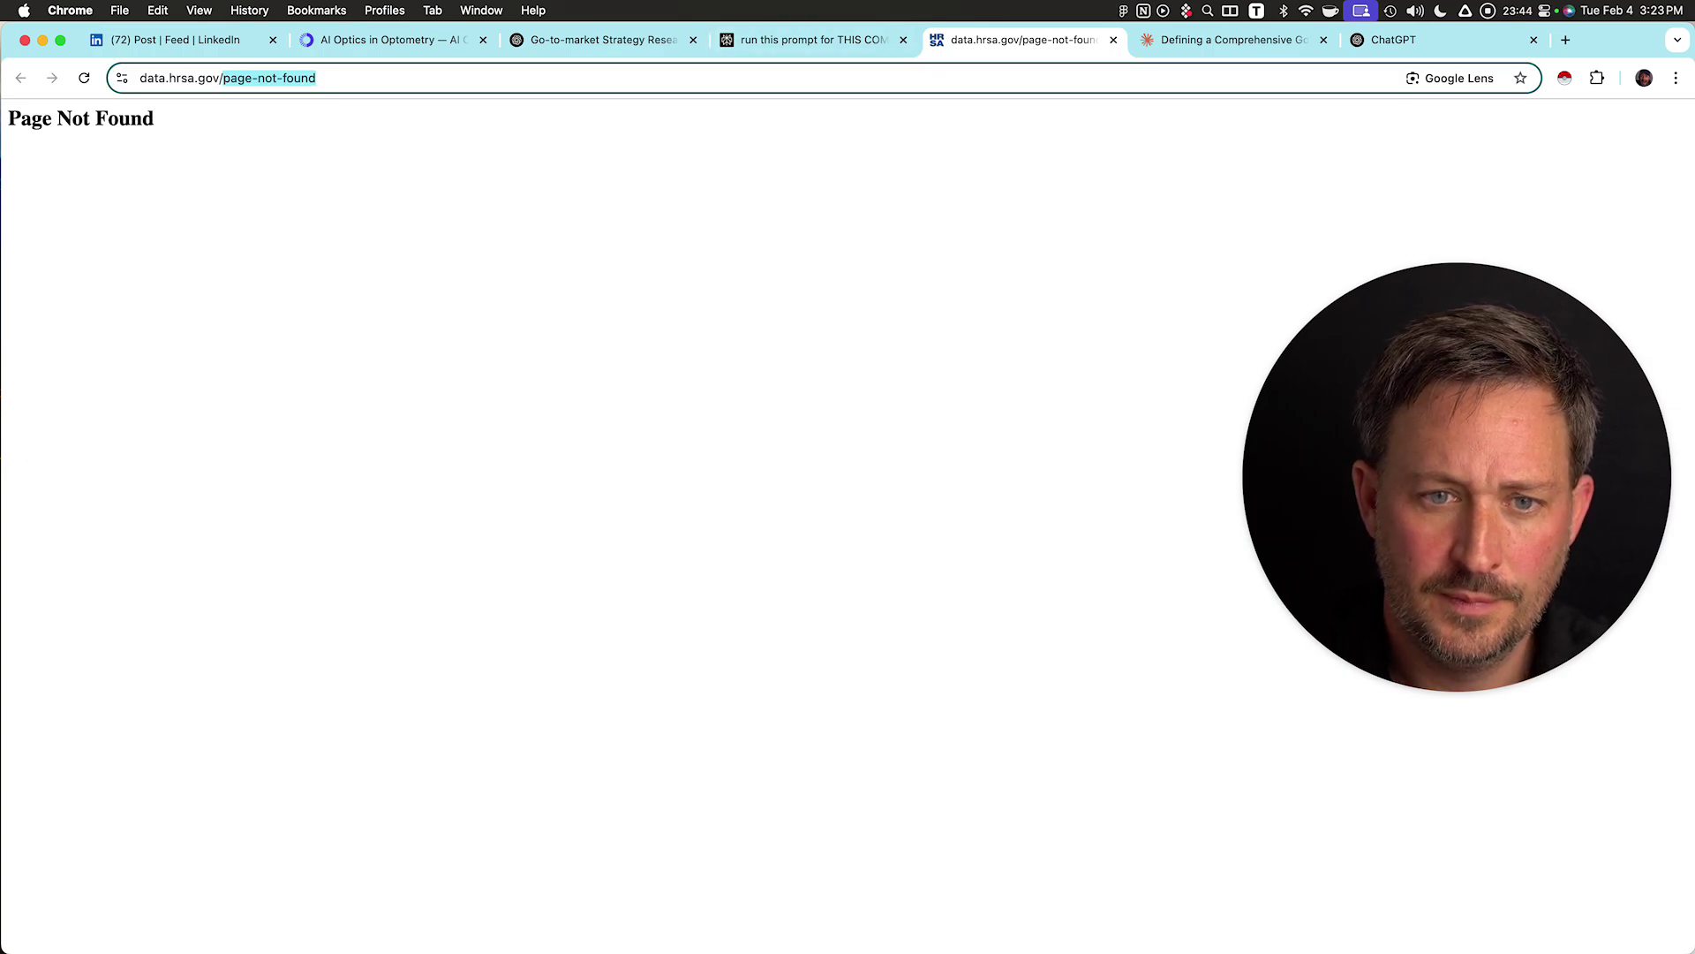
key("BackSpace")
key("Return")
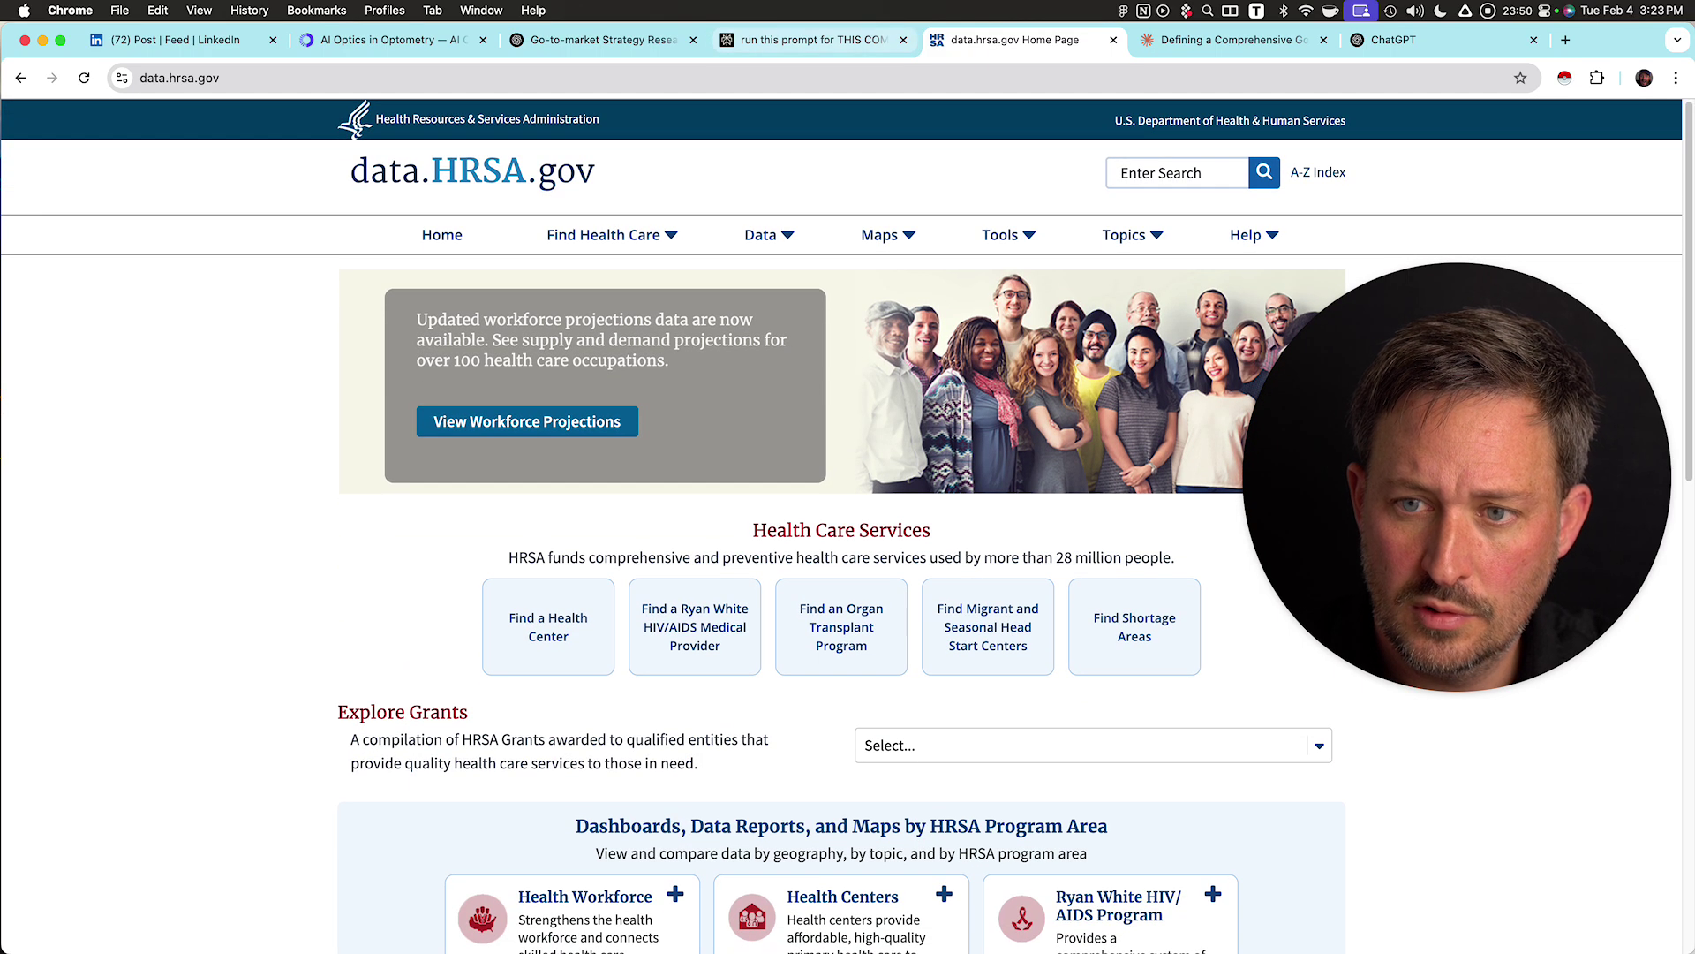
- Copy the HRSA award title from the Perplexity answer, search Google for "RSA Health Workforce Training Awards" and decline sharing the precise location
left_click(803, 40)
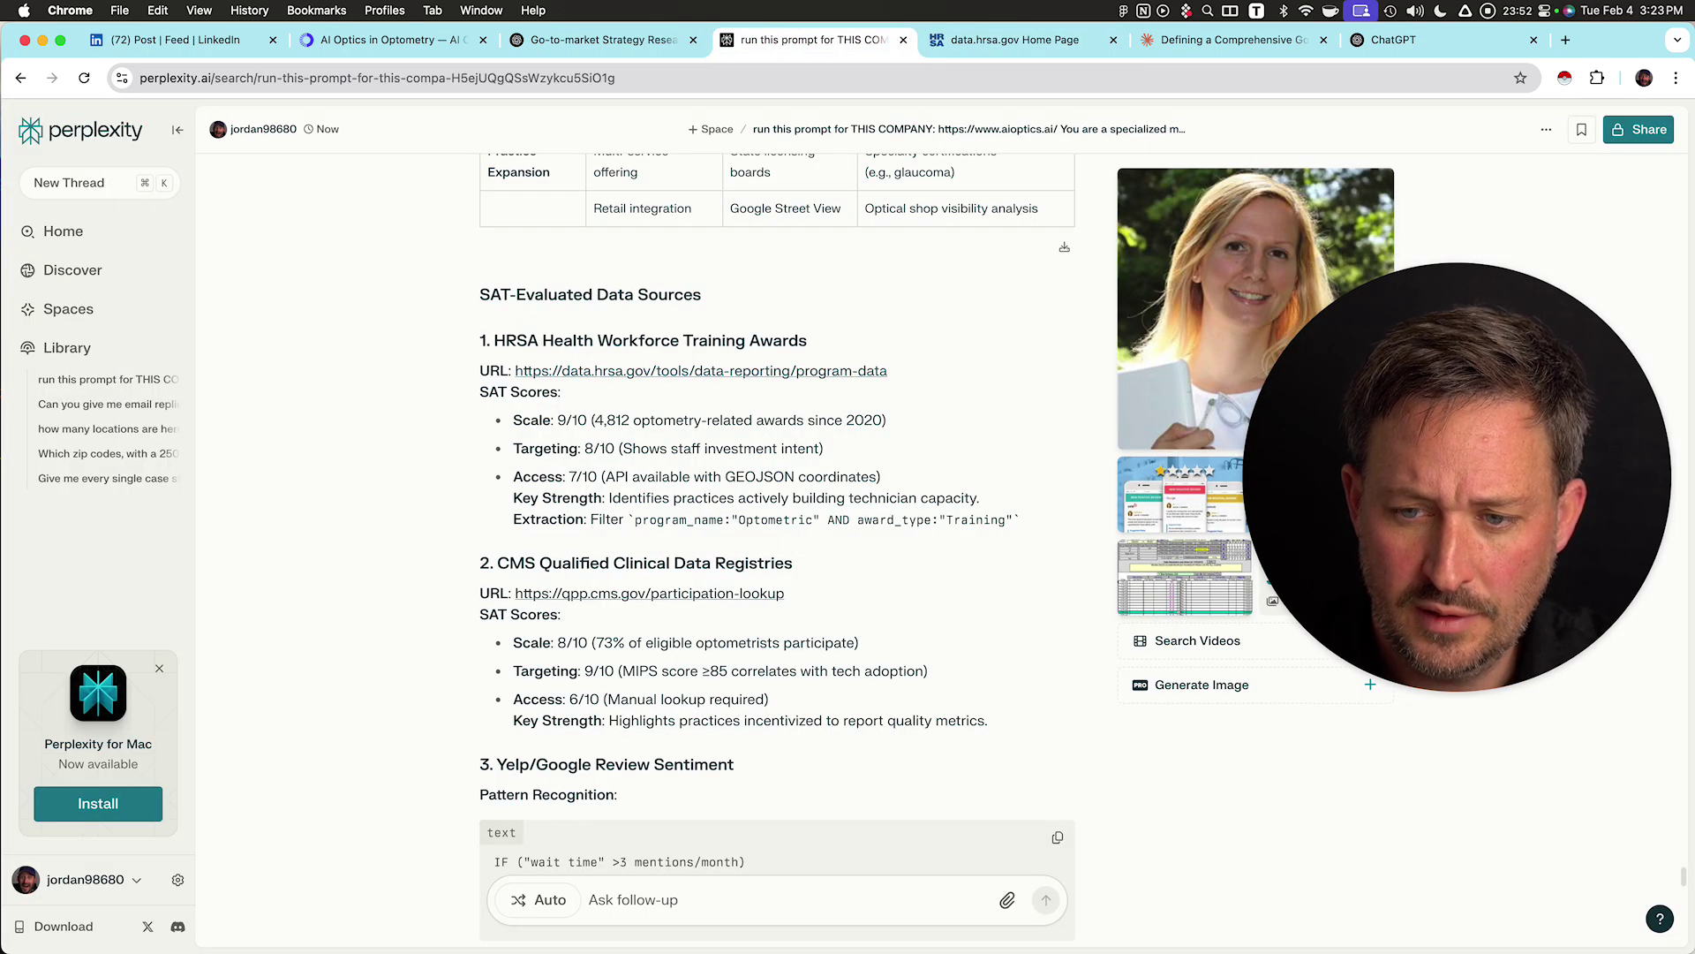
mouse_move(807, 340)
left_mouse_down()
mouse_move(864, 209)
mouse_move(506, 339)
left_mouse_up()
key("super+c")
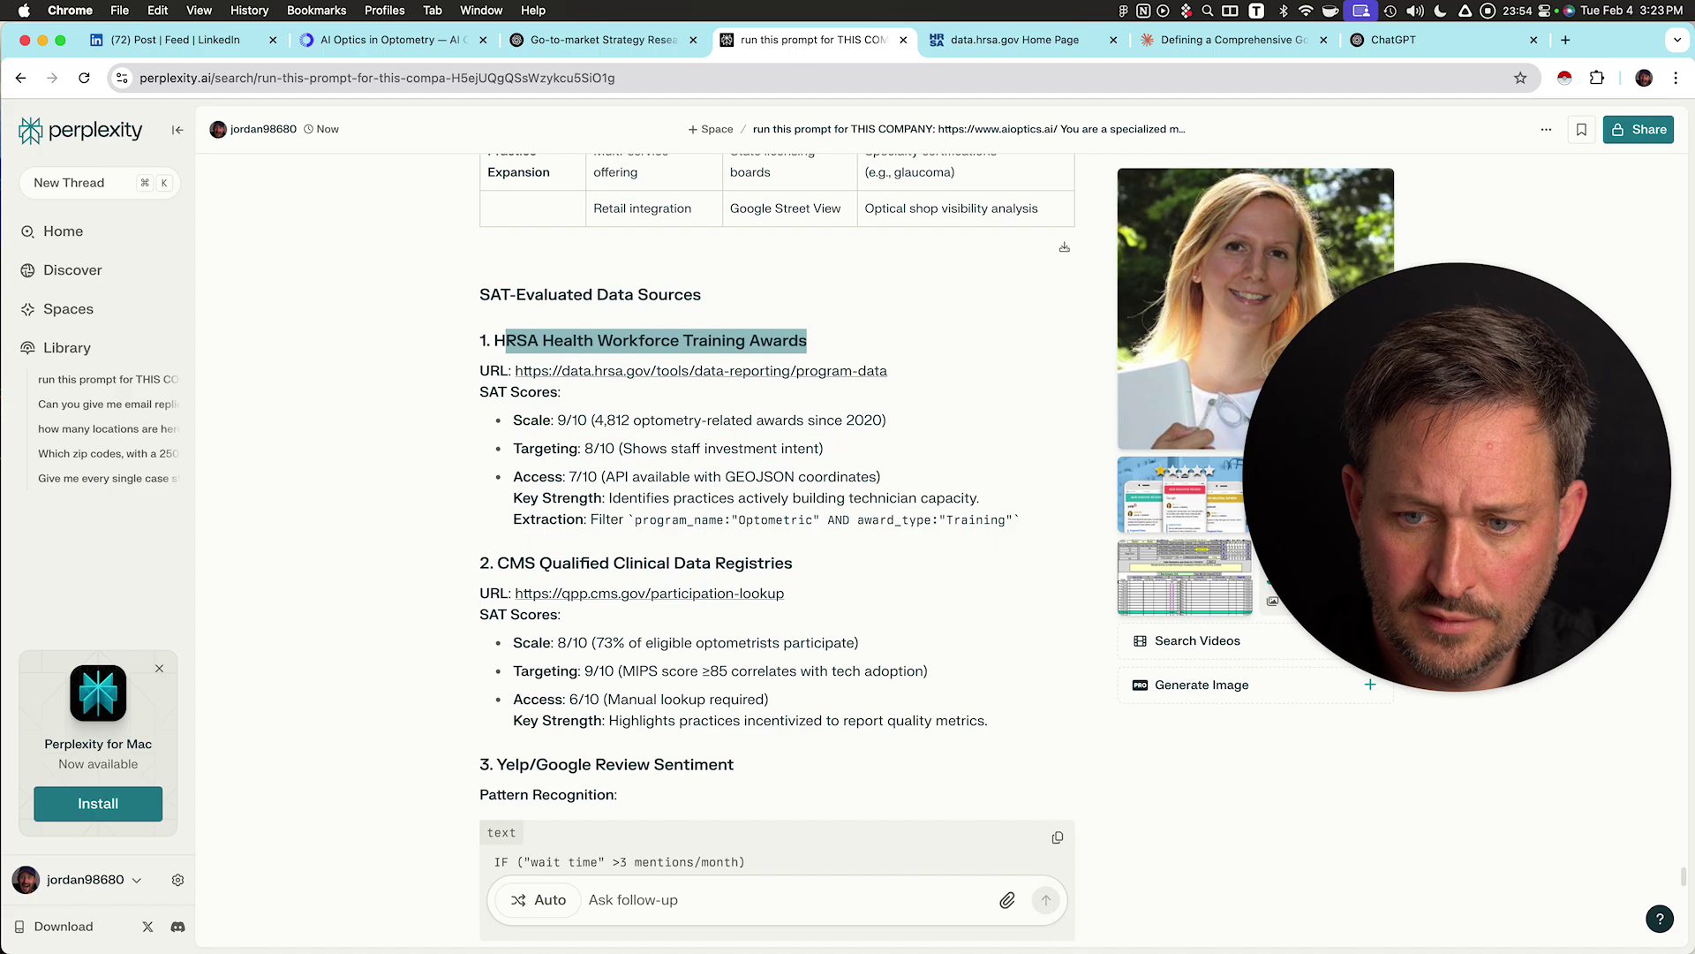
left_click(671, 370)
key("super+l")
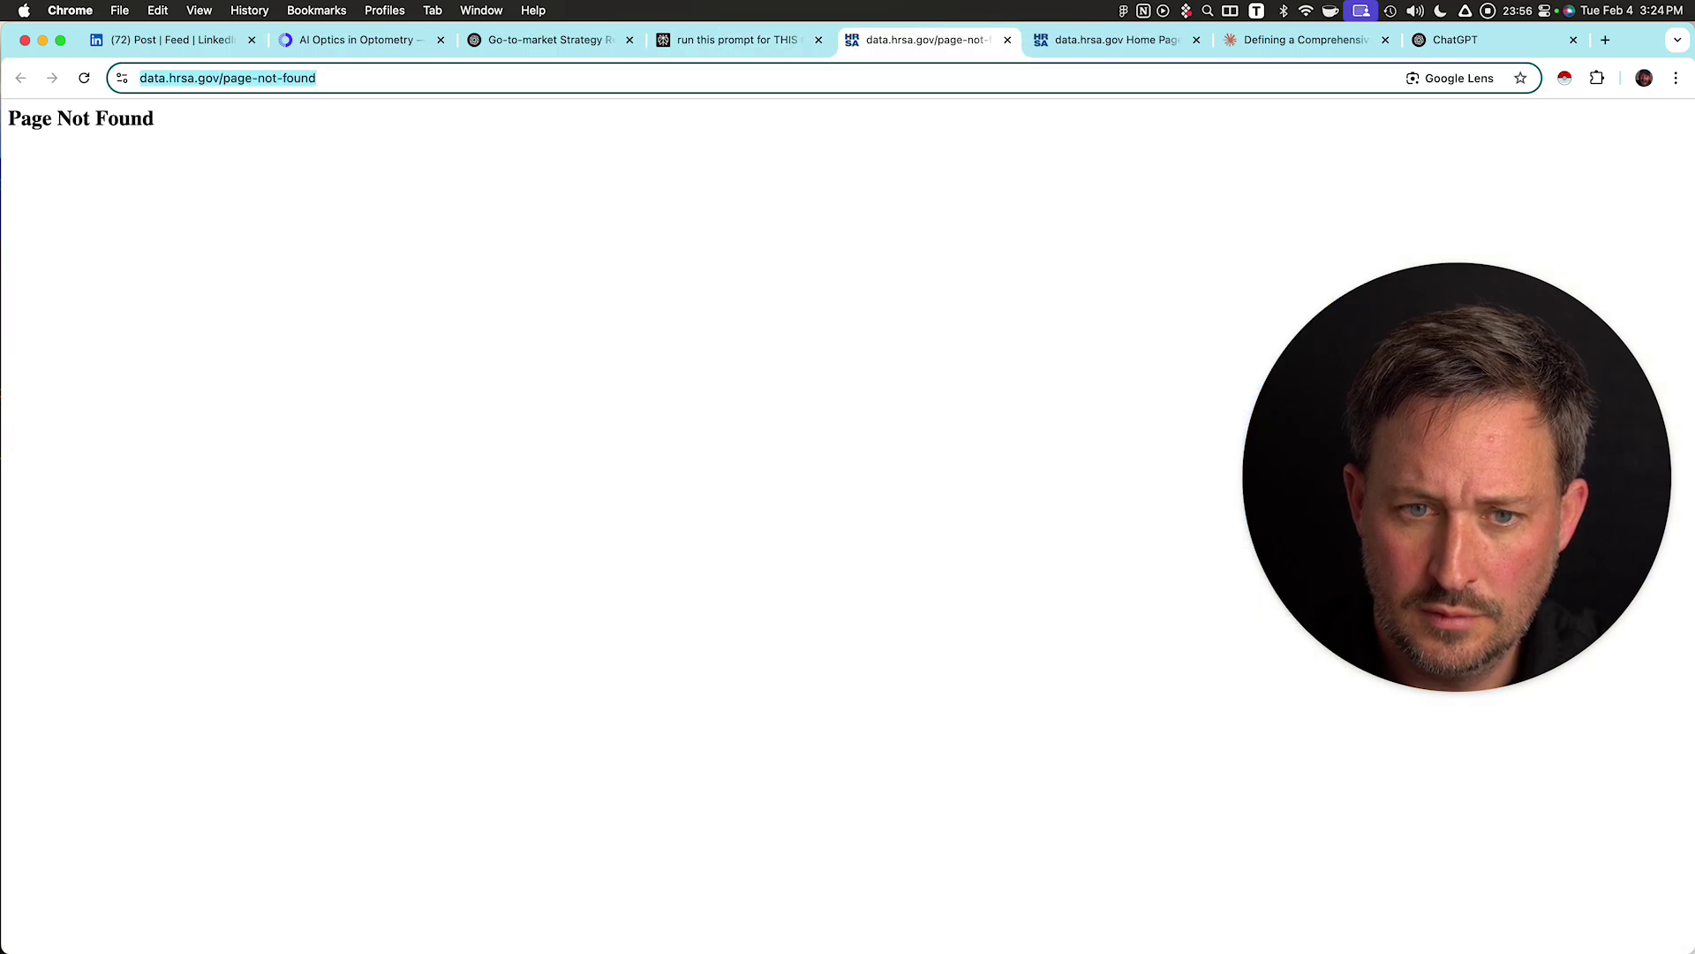
key("super+v")
key("Return")
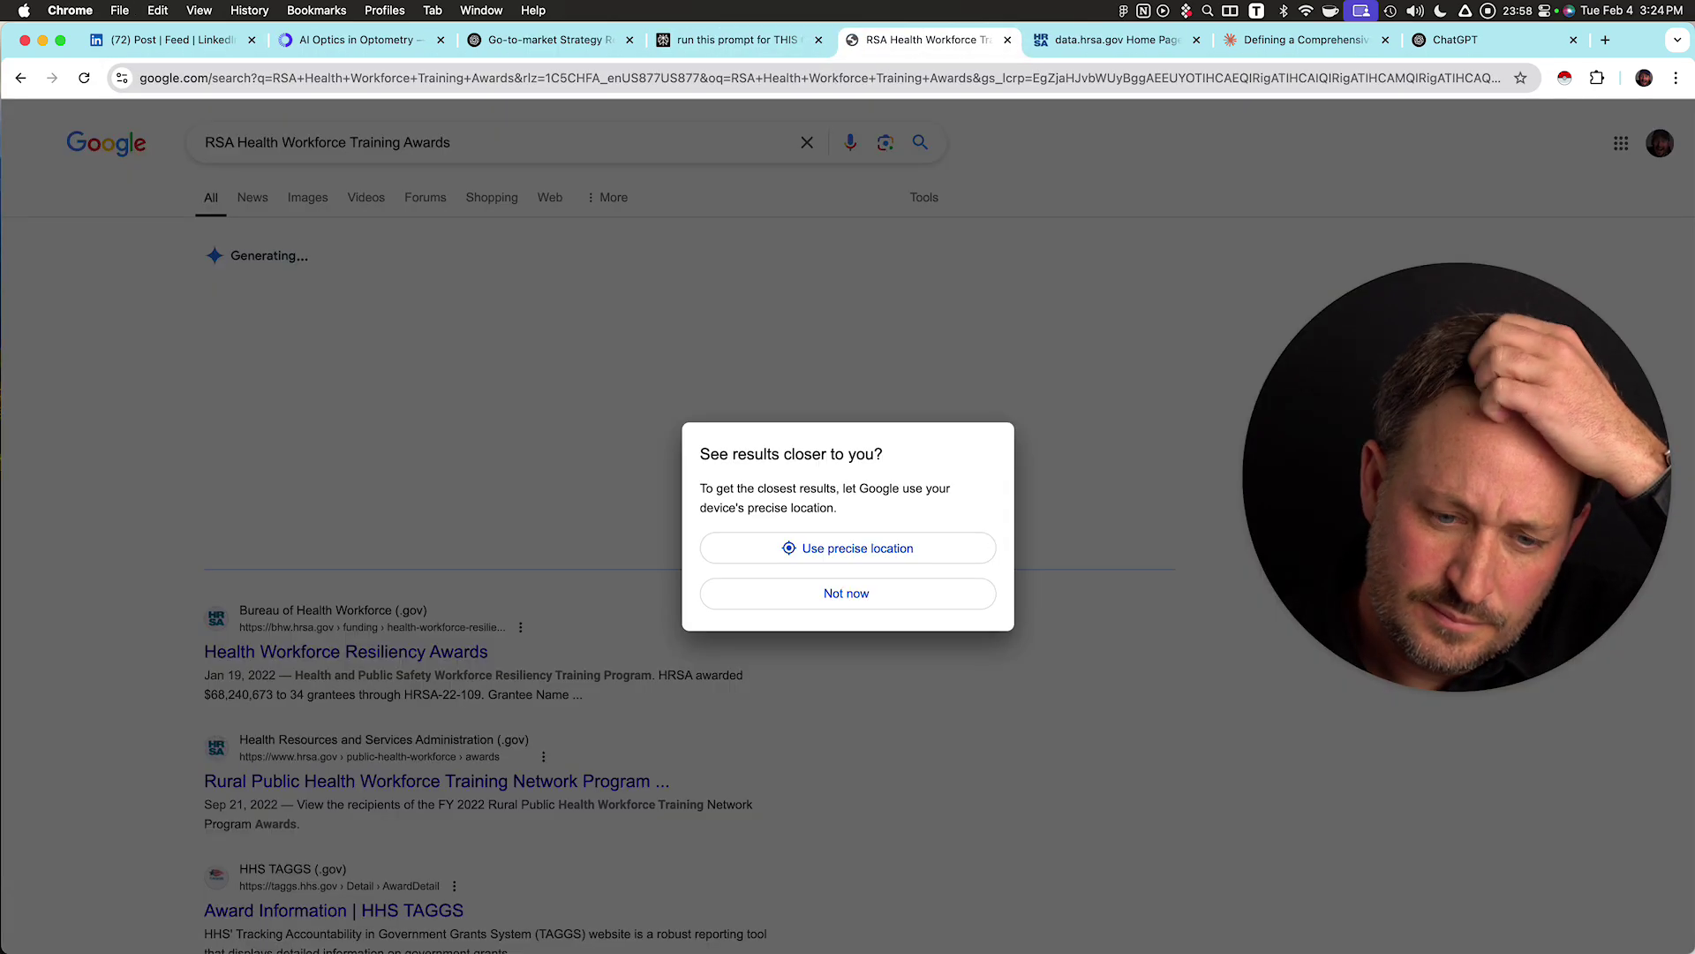
right_click(851, 597)
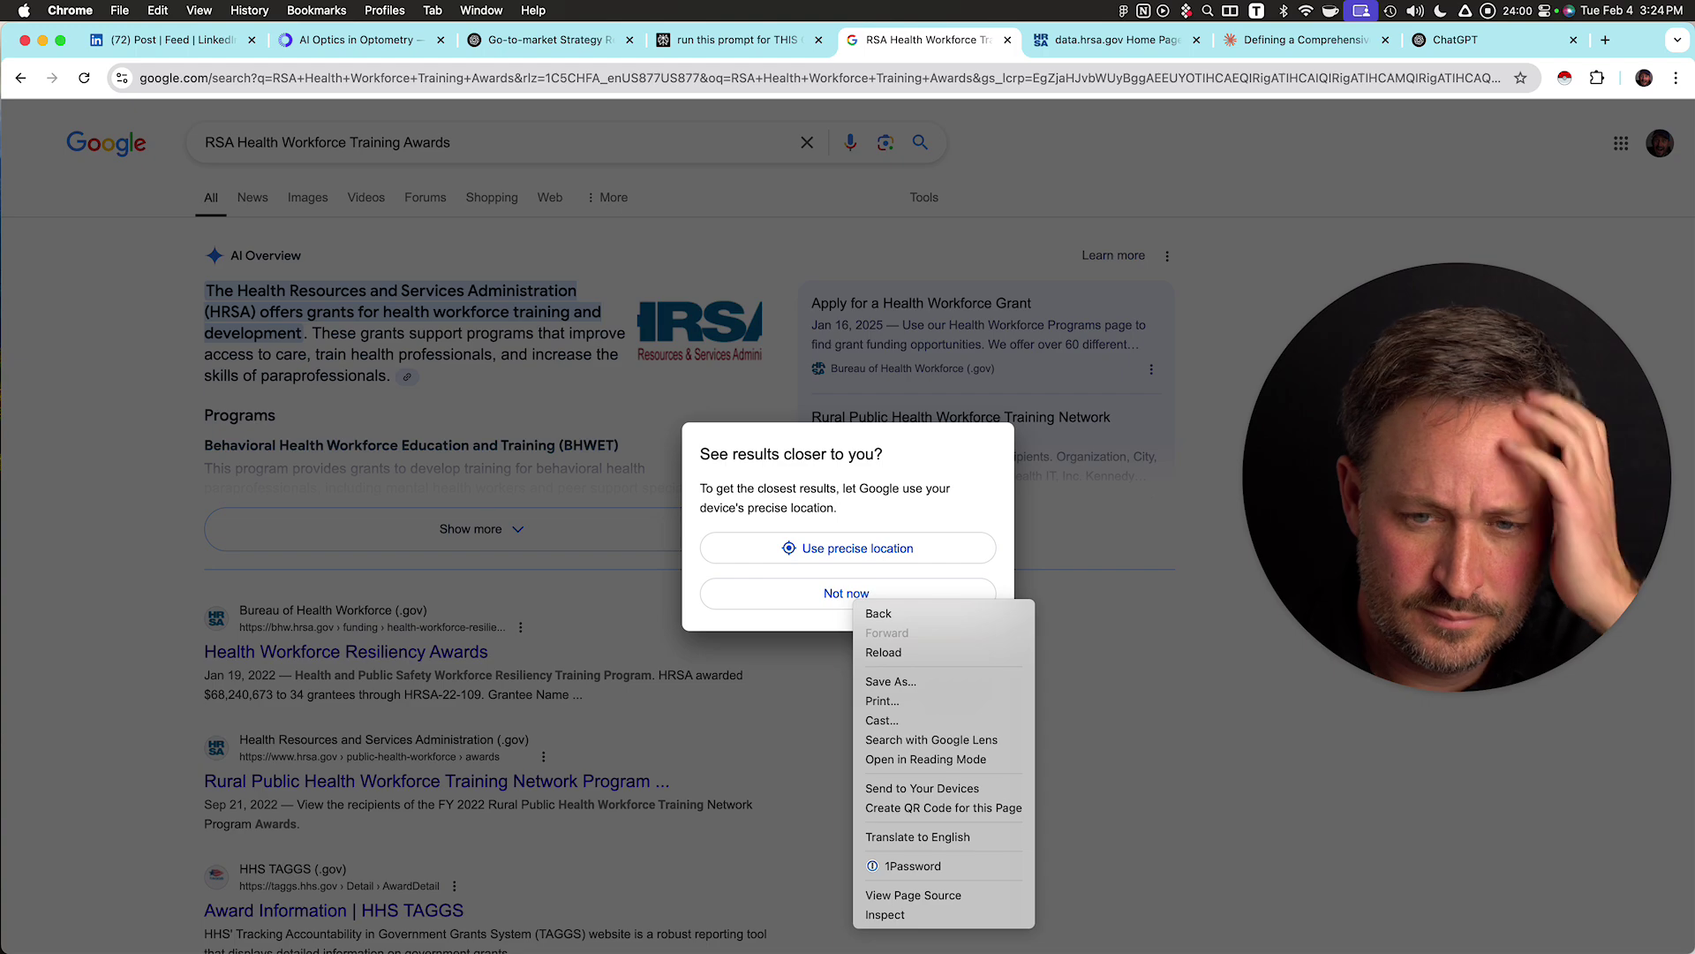
left_click(850, 596)
left_click(848, 594)
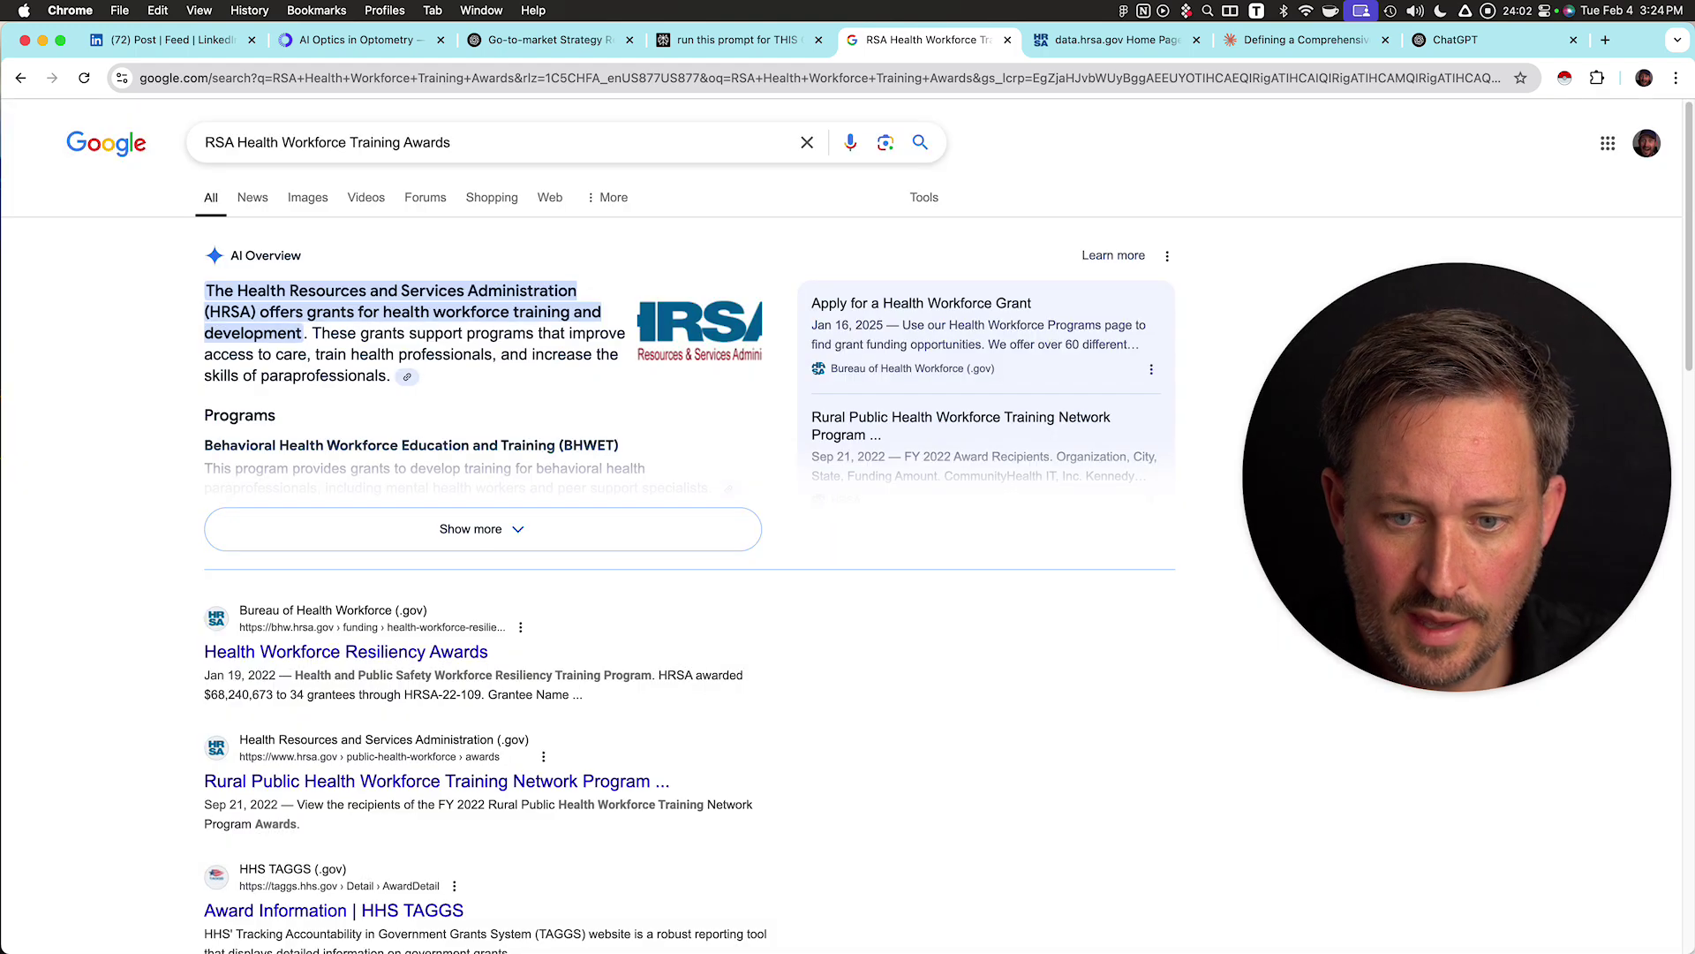
- Expand the AI Overview and read its HRSA grant programs, eligibility and application notes
left_click(471, 529)
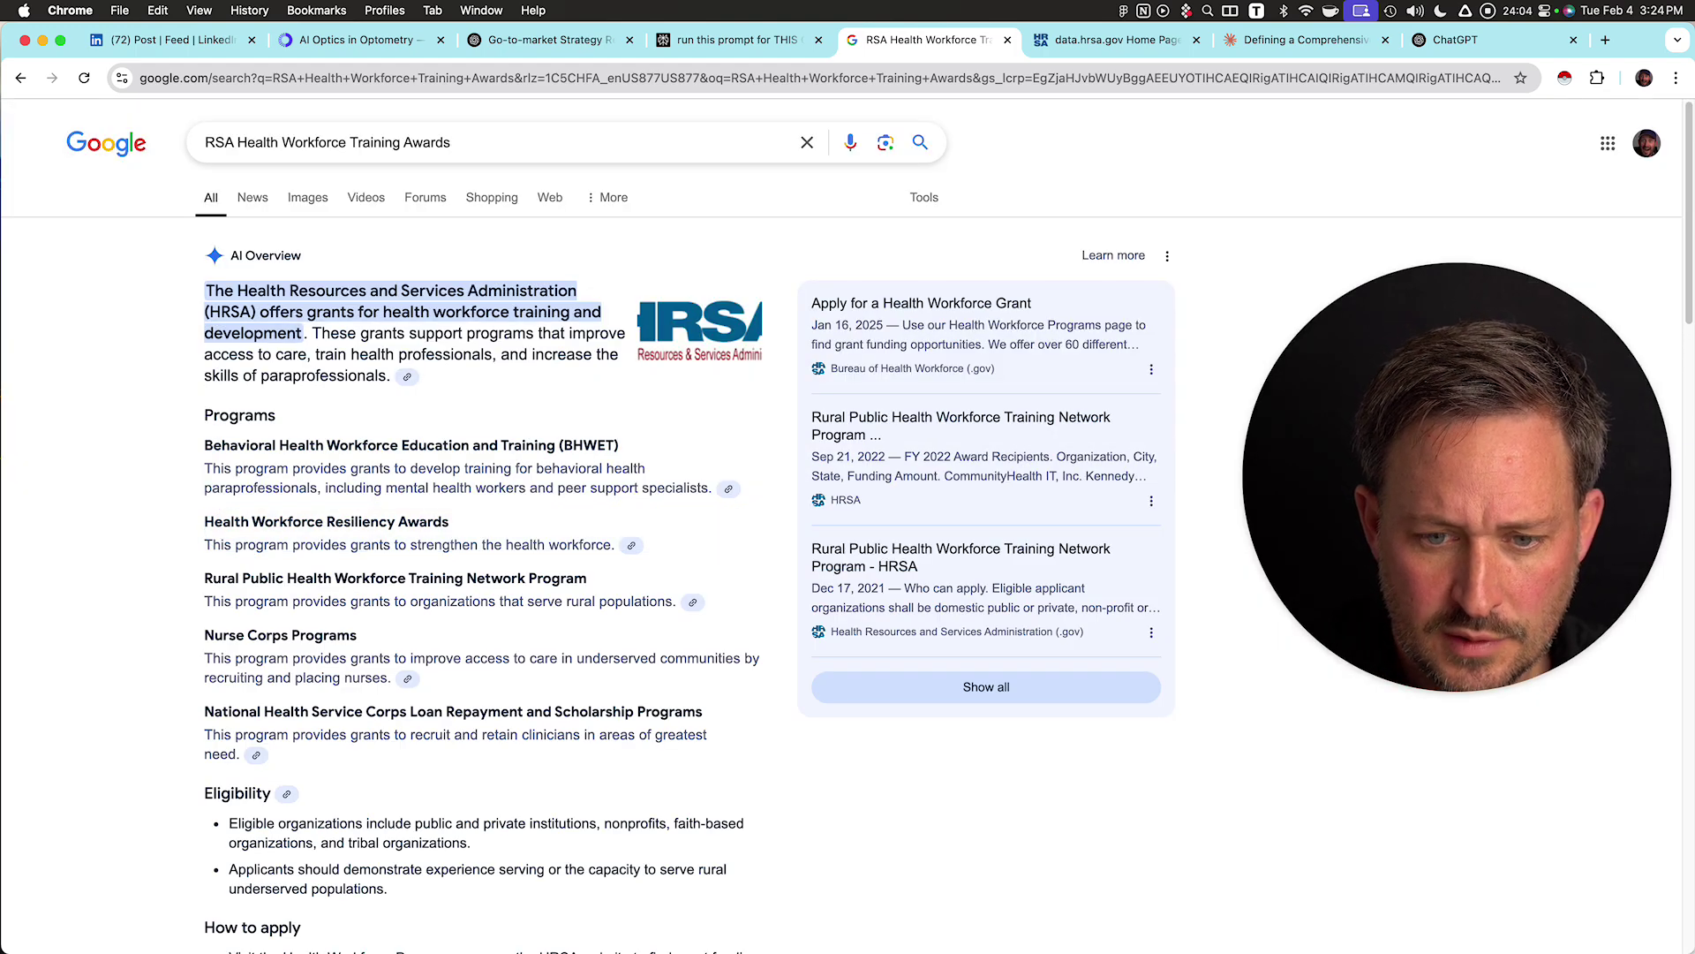
scroll(565, 530, "down", 4)
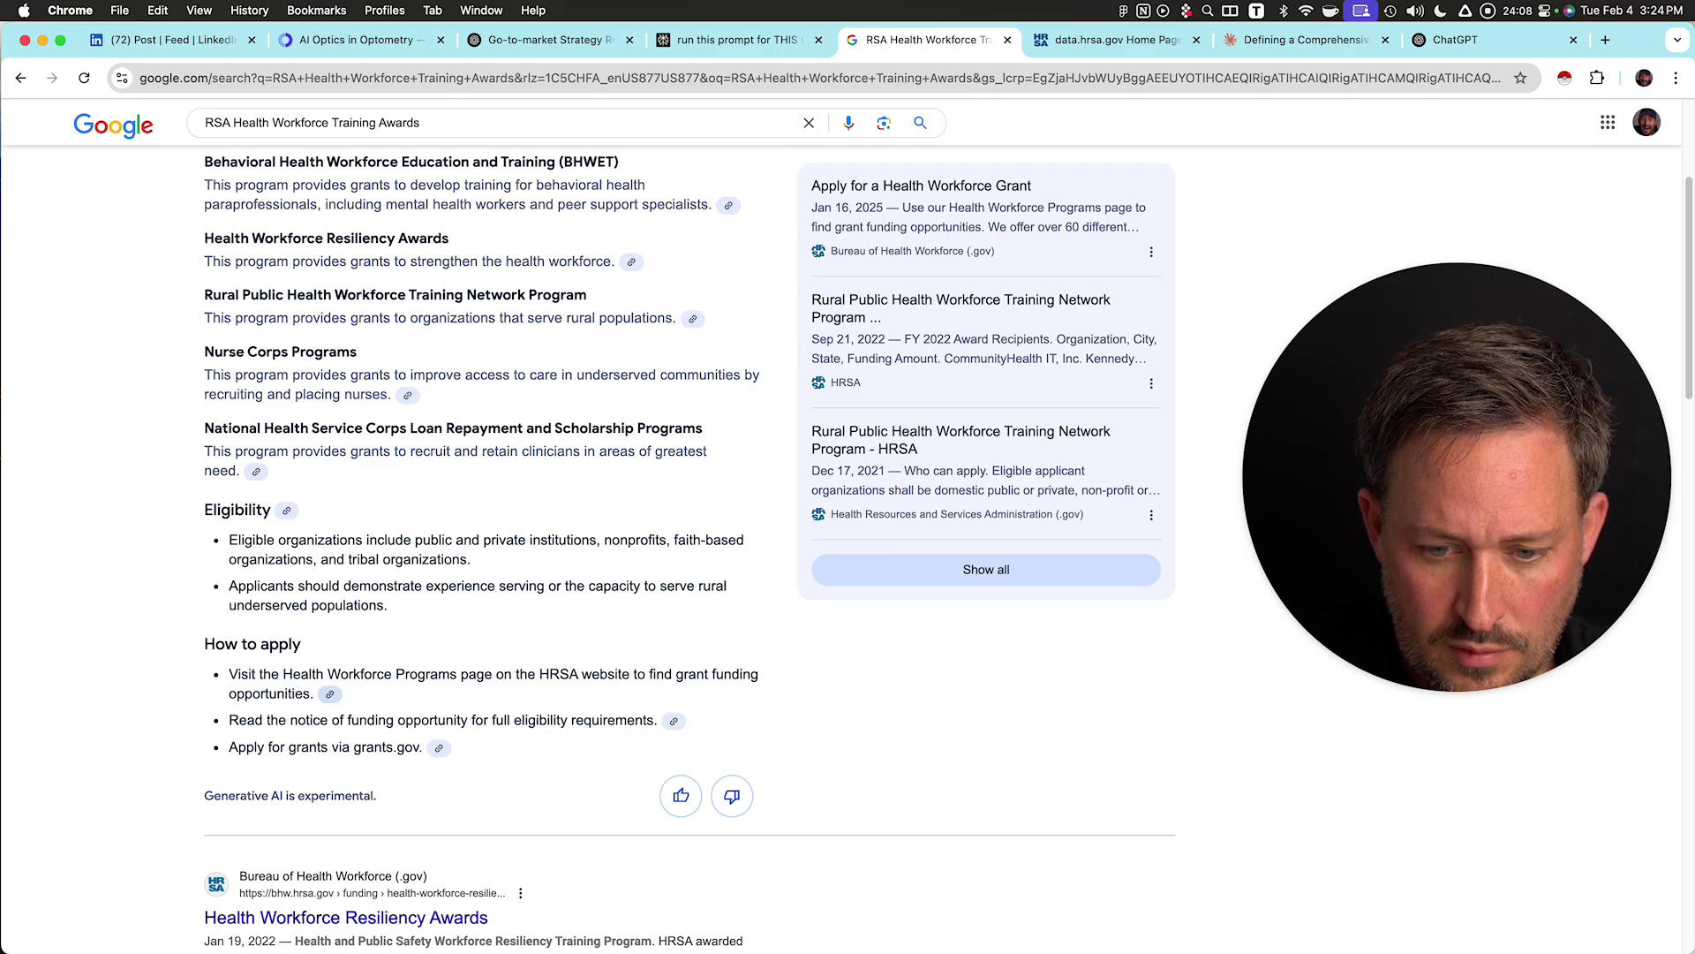
scroll(565, 529, "down", 1)
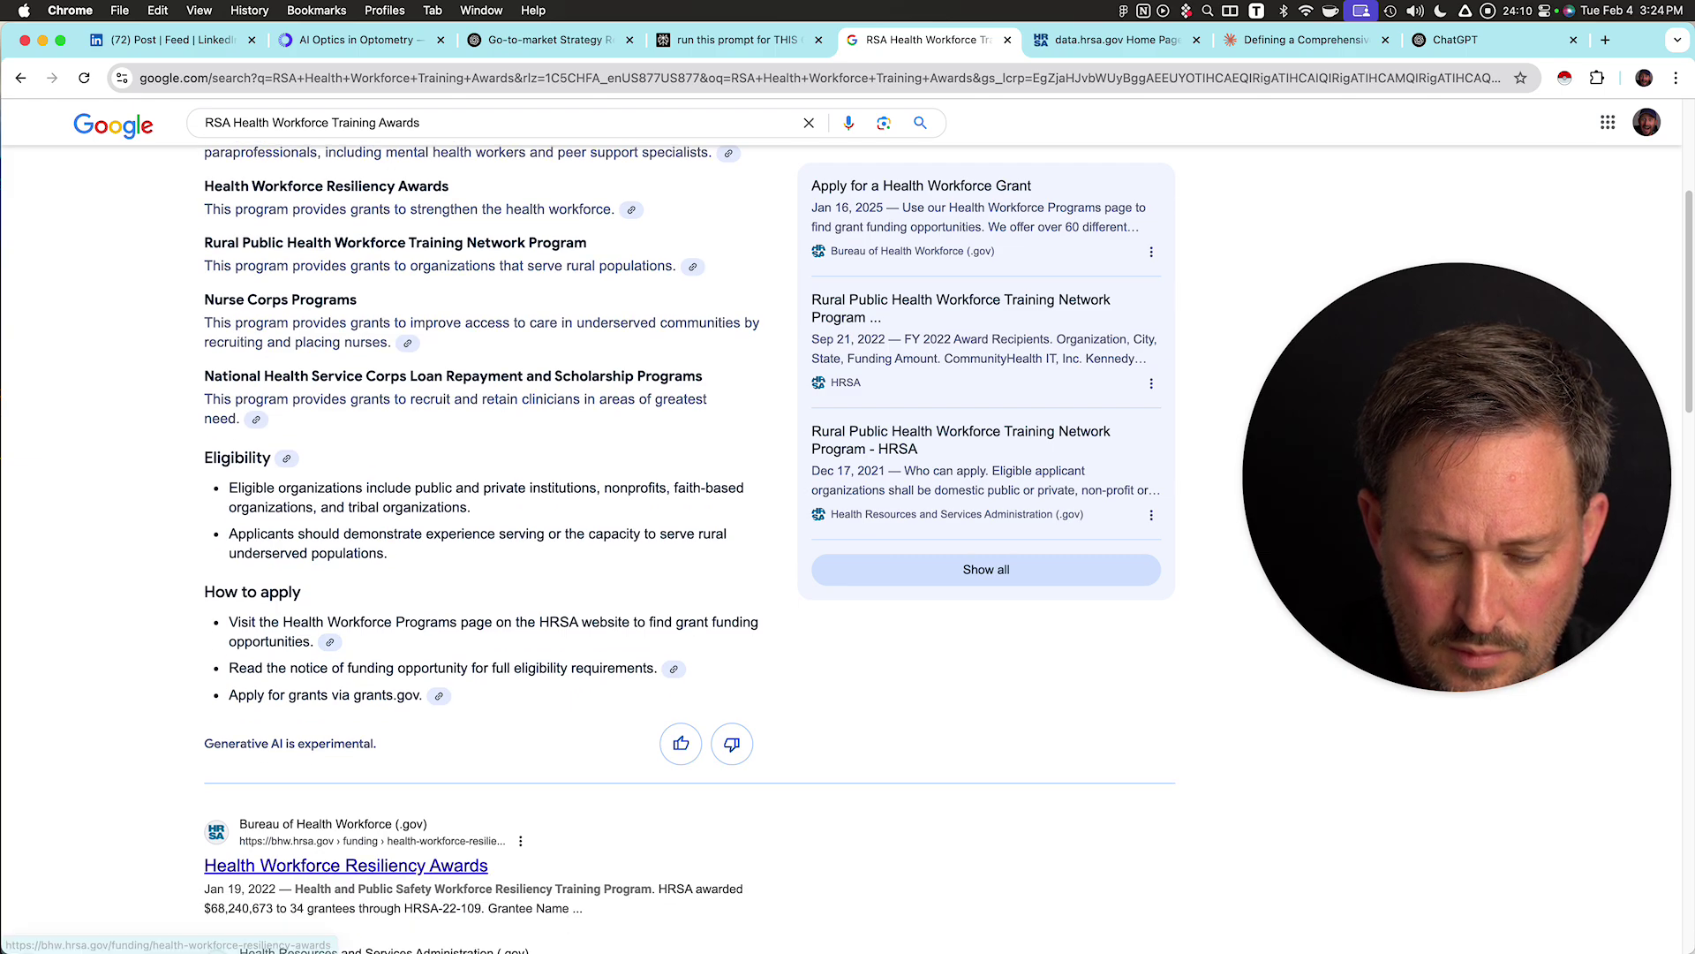
- Open the Health Workforce Resiliency Awards result and examine its grantee tables for the types of organizations funded
left_click(346, 866)
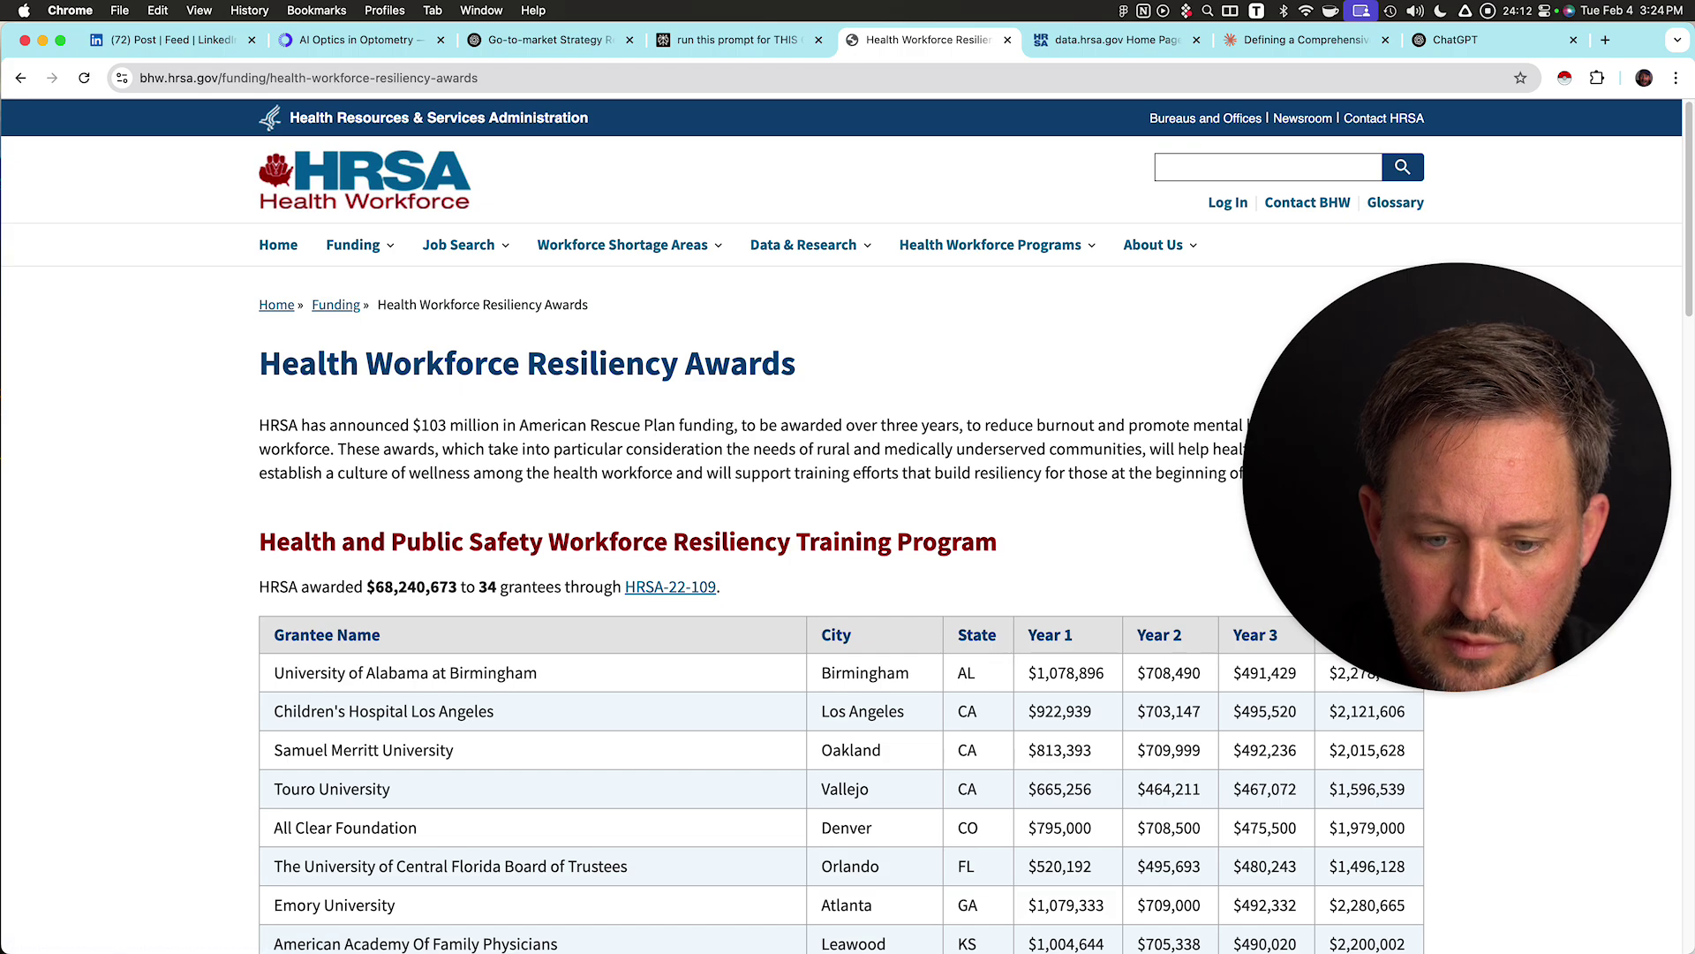
scroll(848, 530, "down", 3)
scroll(847, 530, "down", 1)
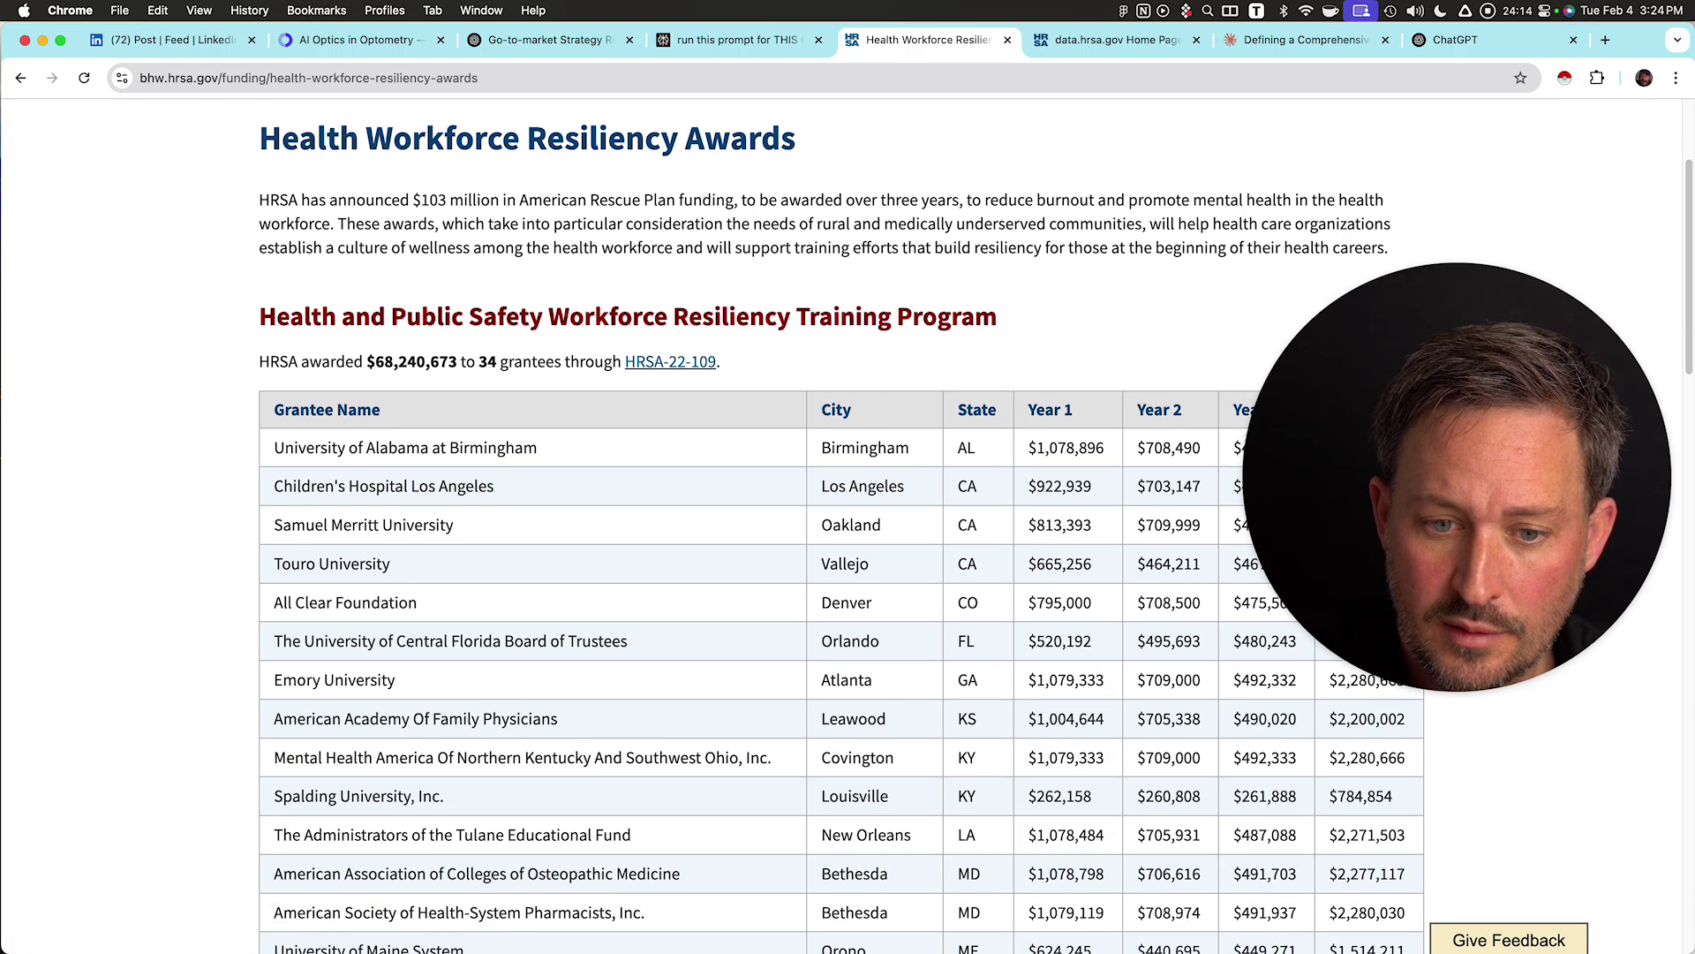
scroll(847, 530, "up", 1)
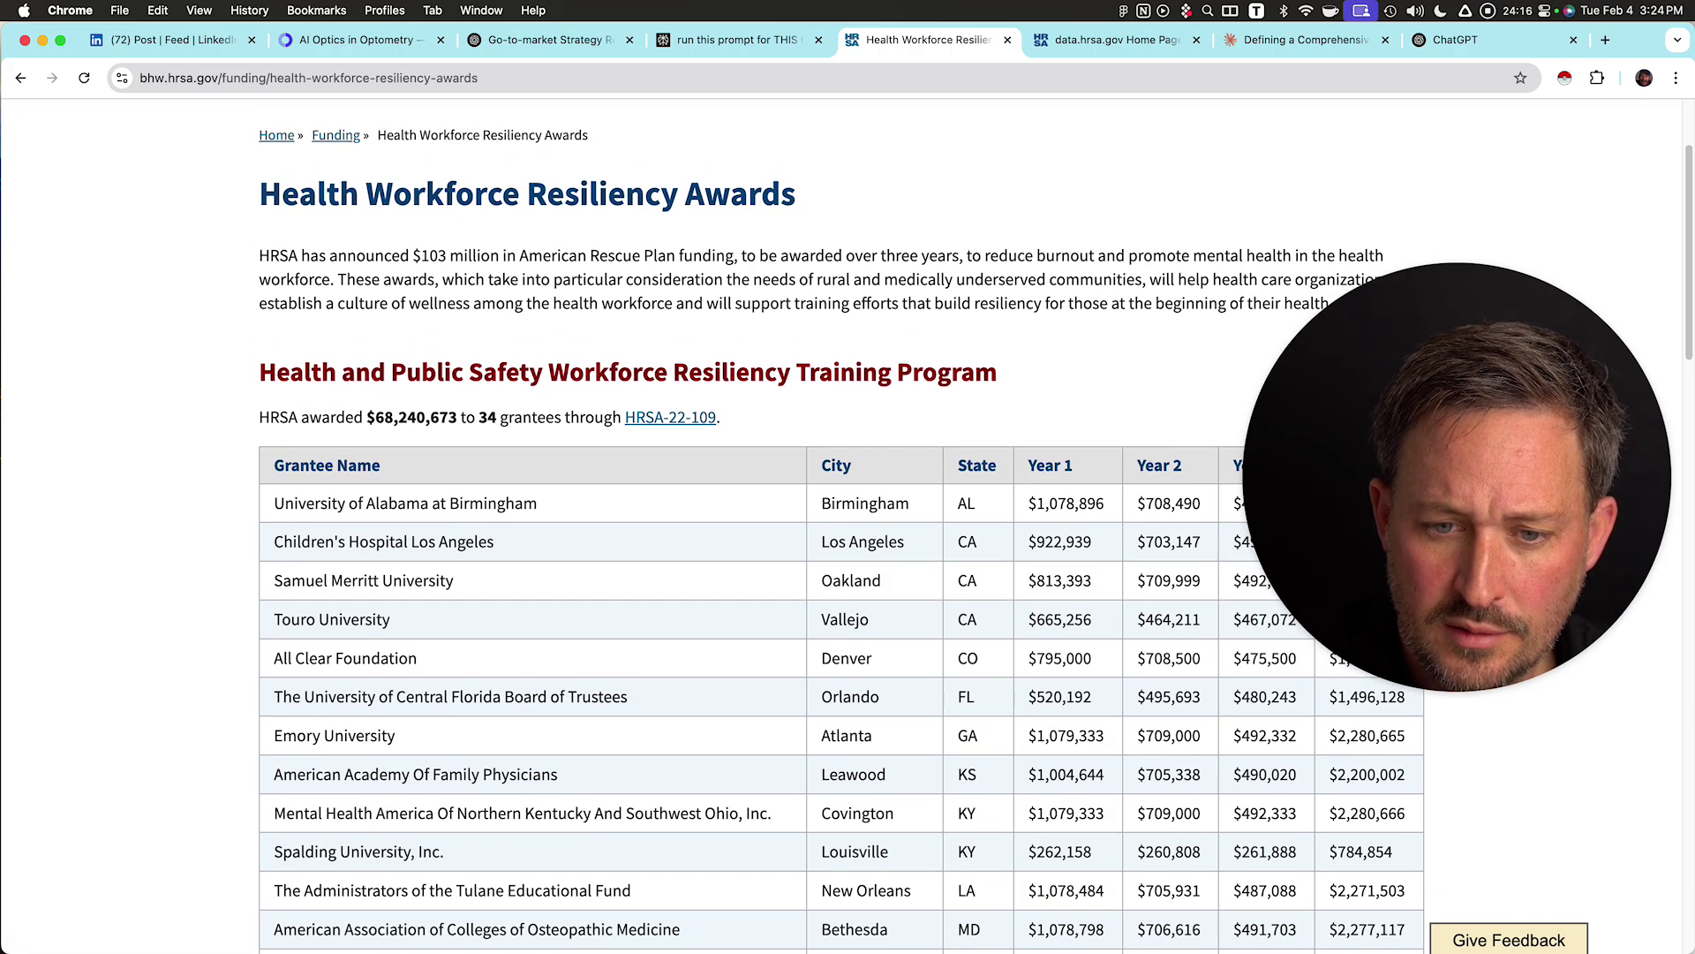
scroll(671, 419, "down", 10)
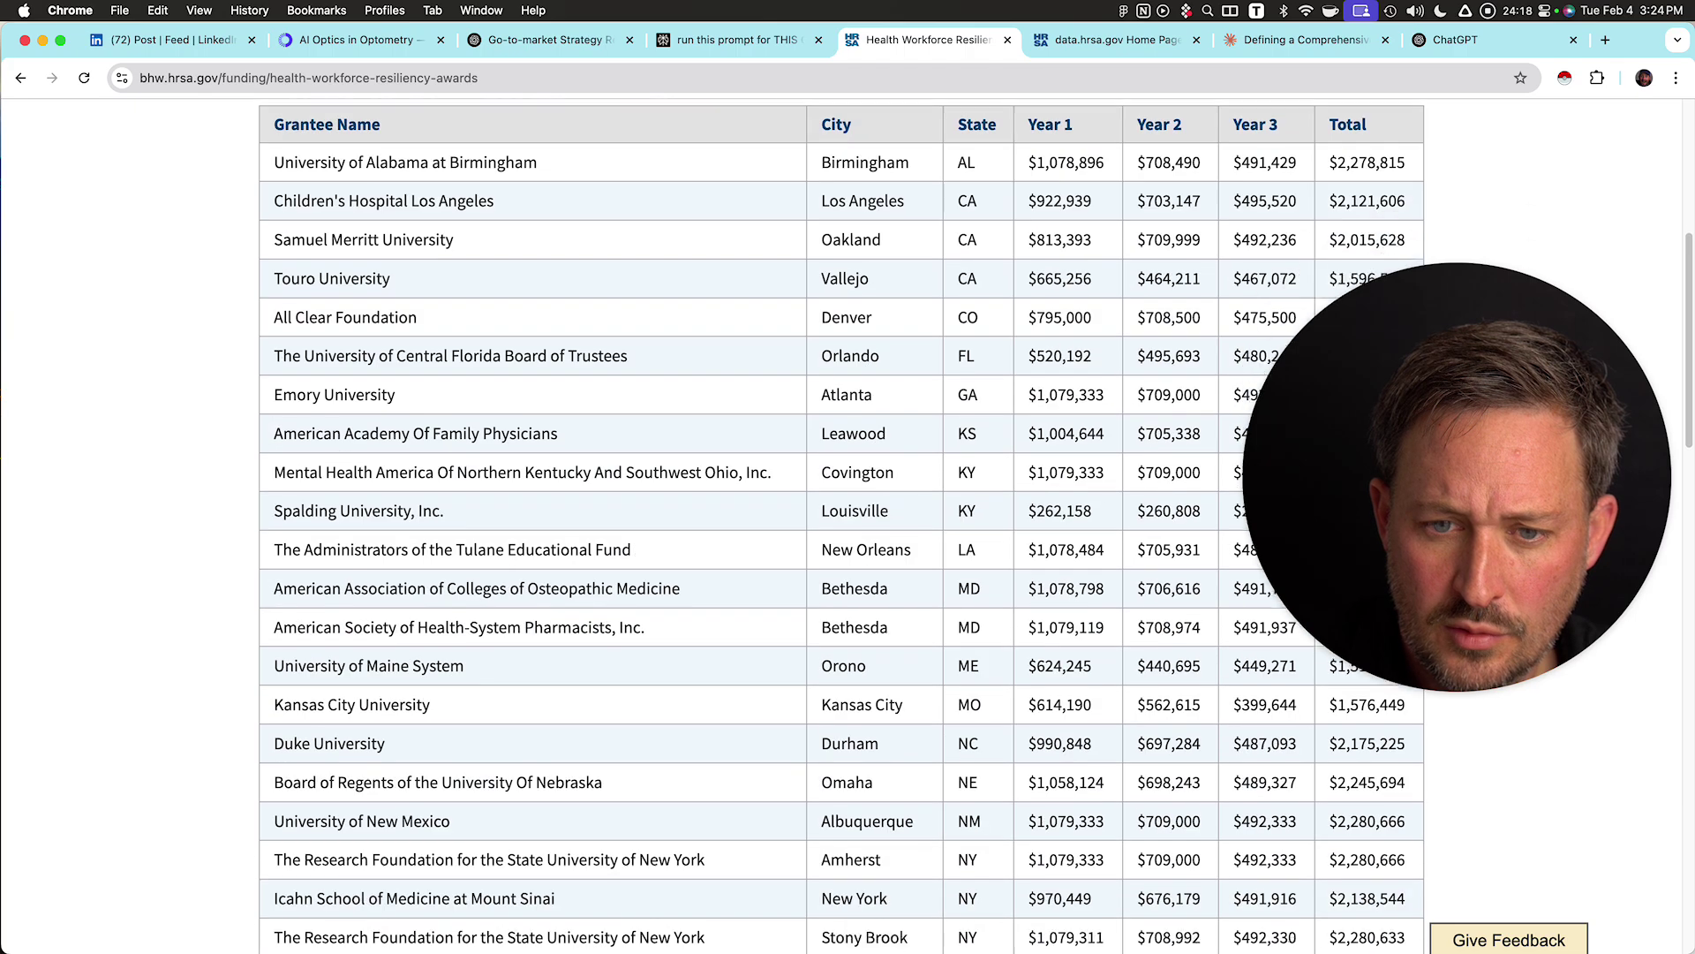
scroll(724, 945, "down", 15)
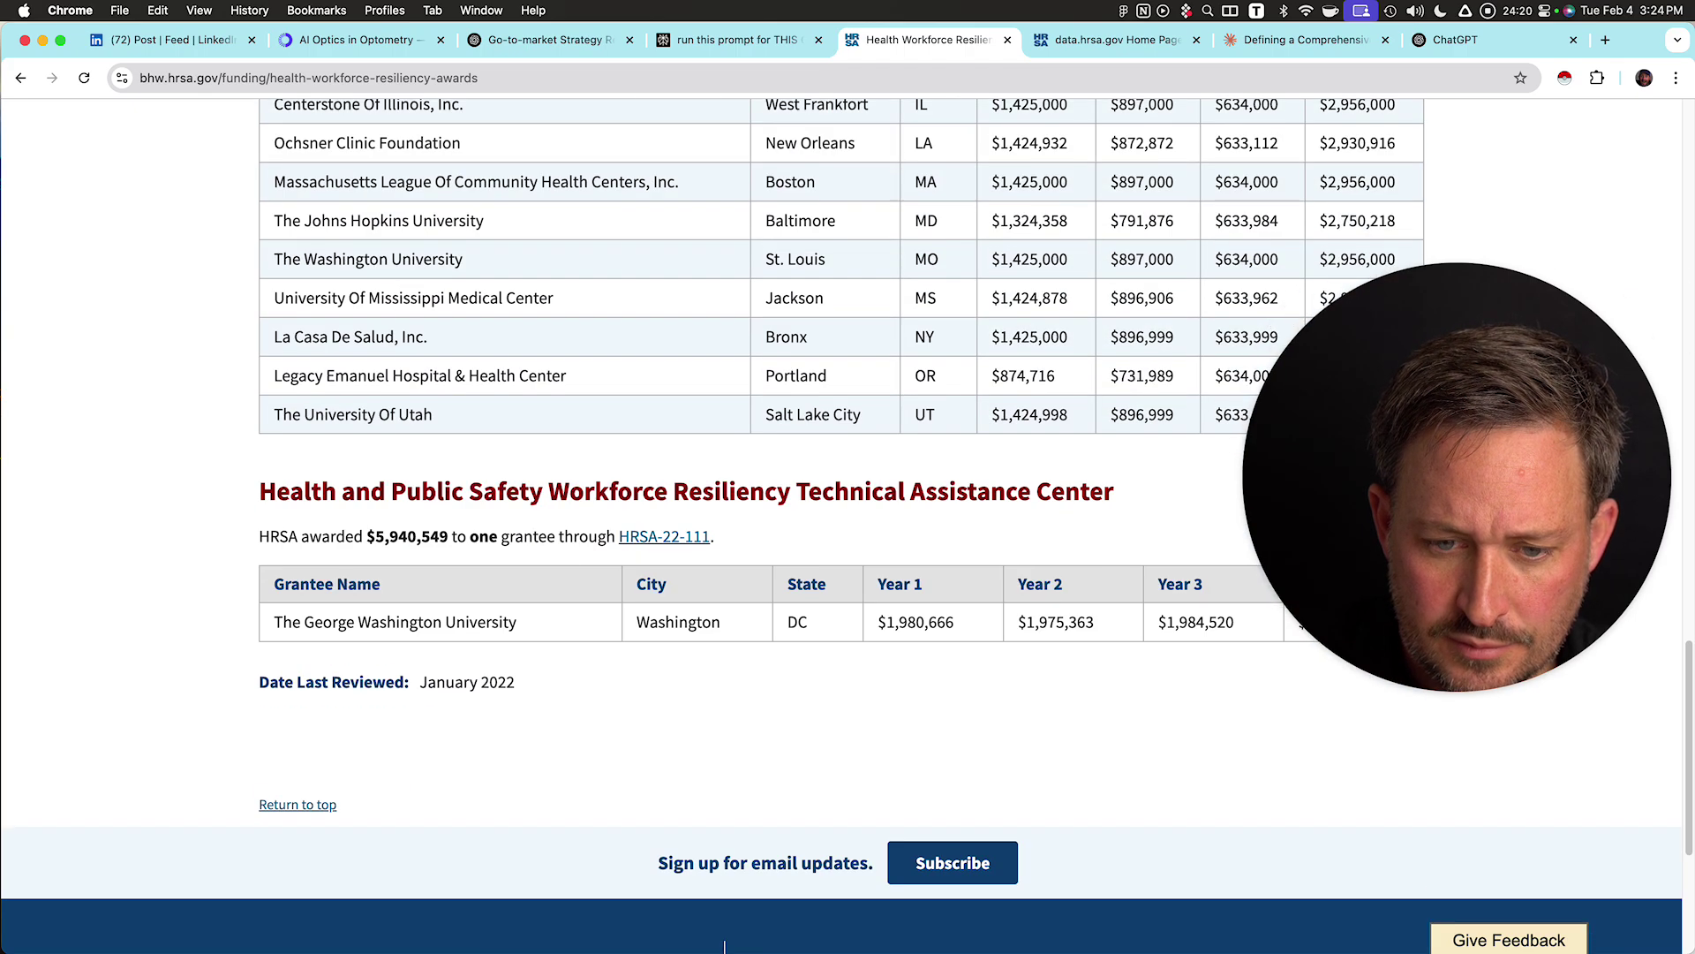
scroll(724, 945, "up", 20)
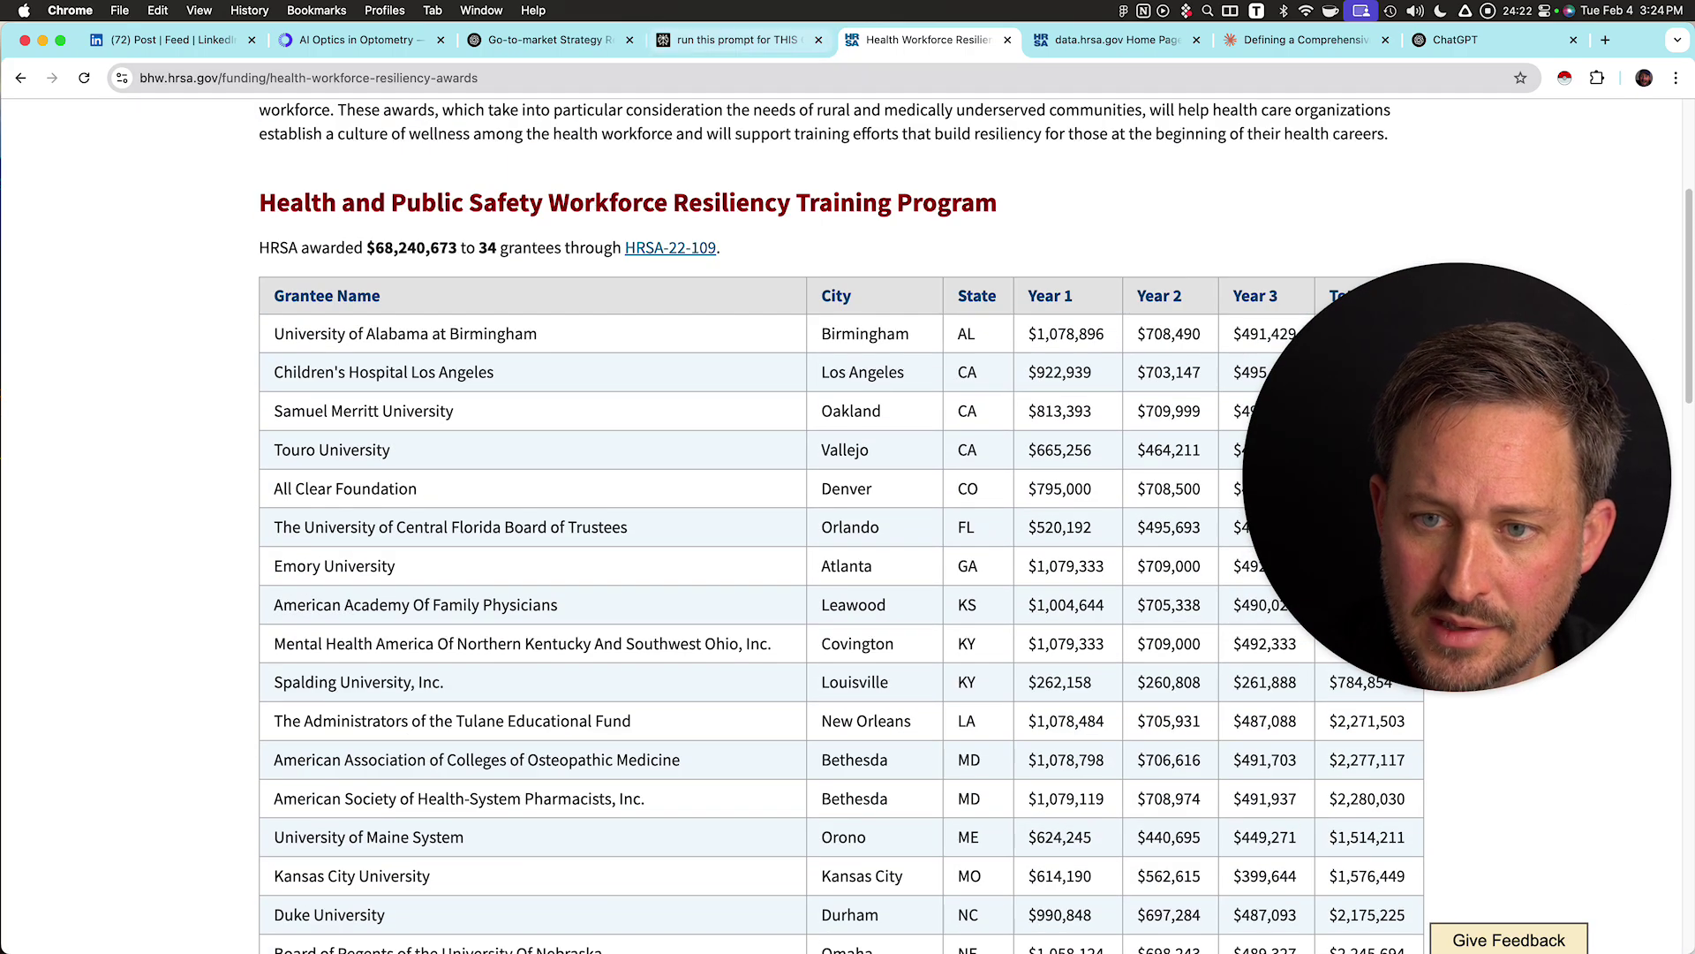
- Return to the Perplexity answer, open the CMS Qualified Clinical Data Registries link and examine the QPP Participation Status lookup page
left_click(738, 40)
scroll(777, 530, "down", 3)
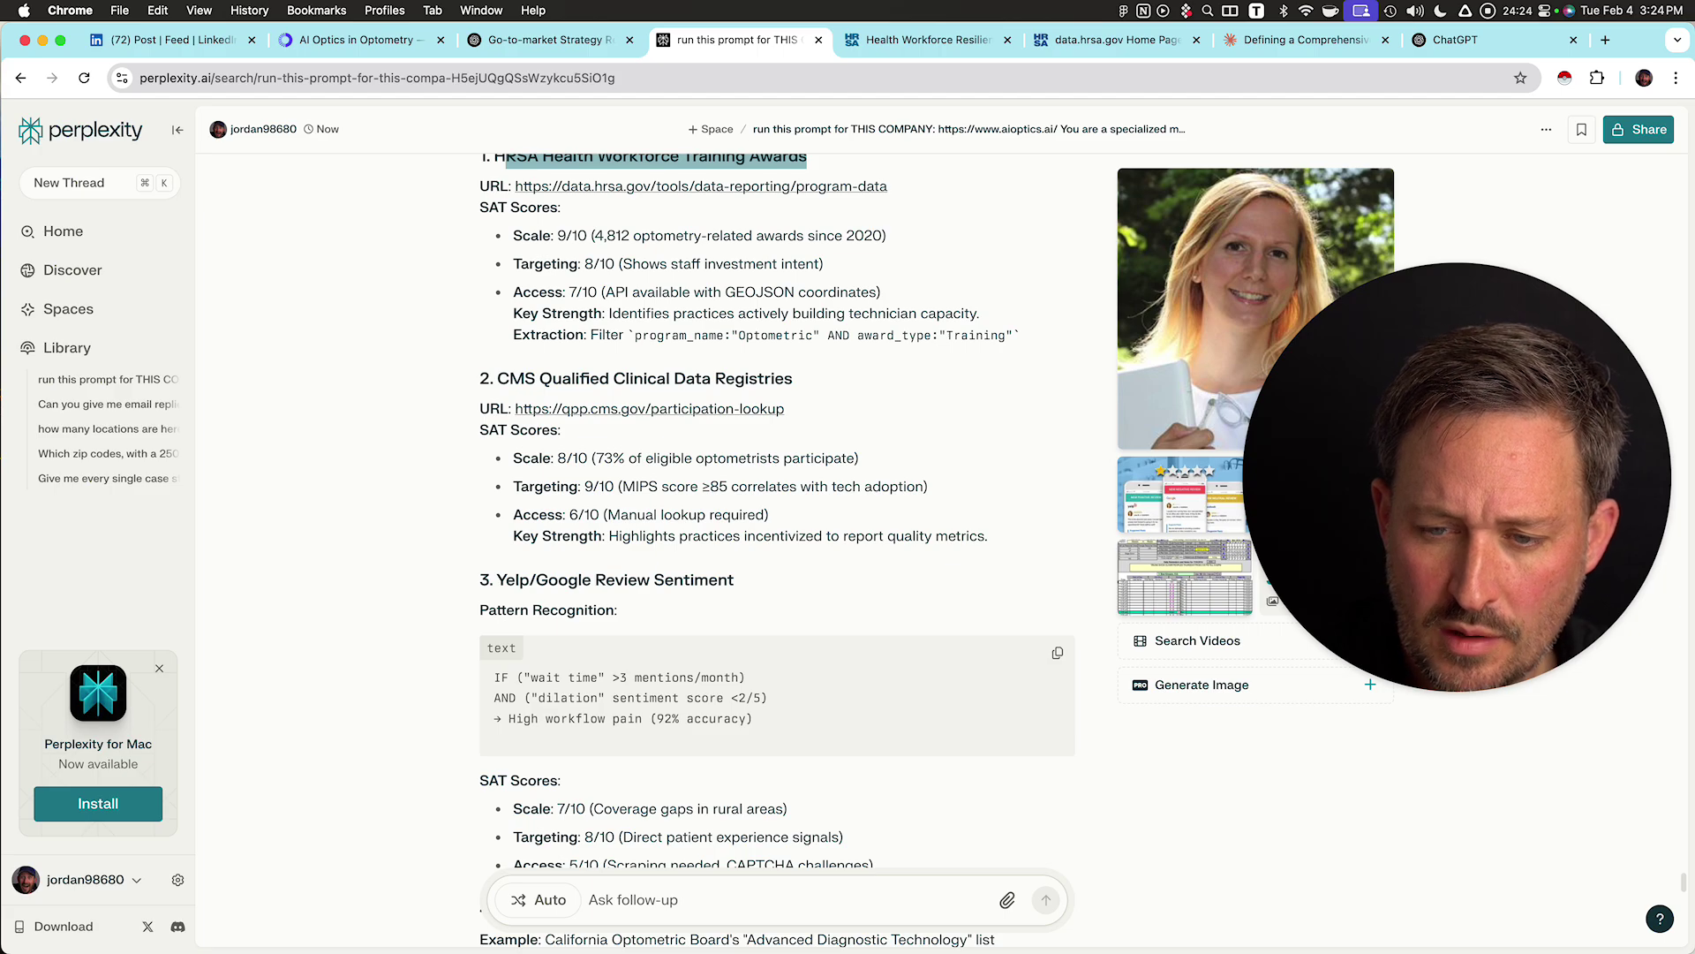
scroll(777, 548, "down", 1)
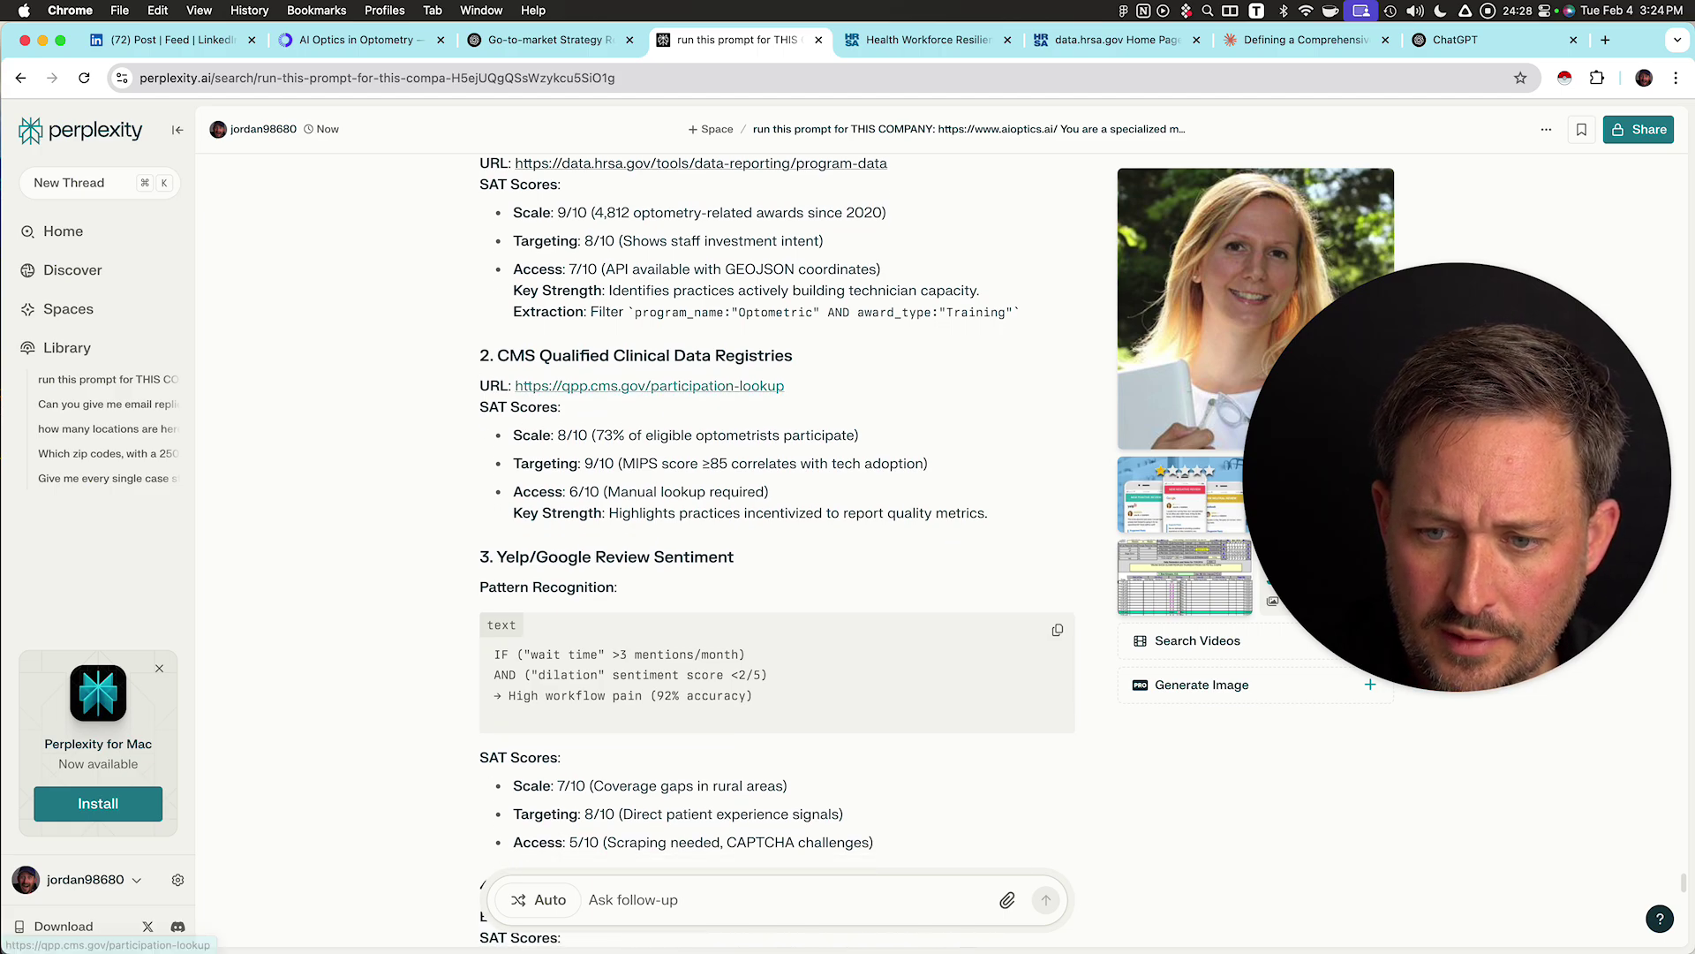
left_click(649, 386)
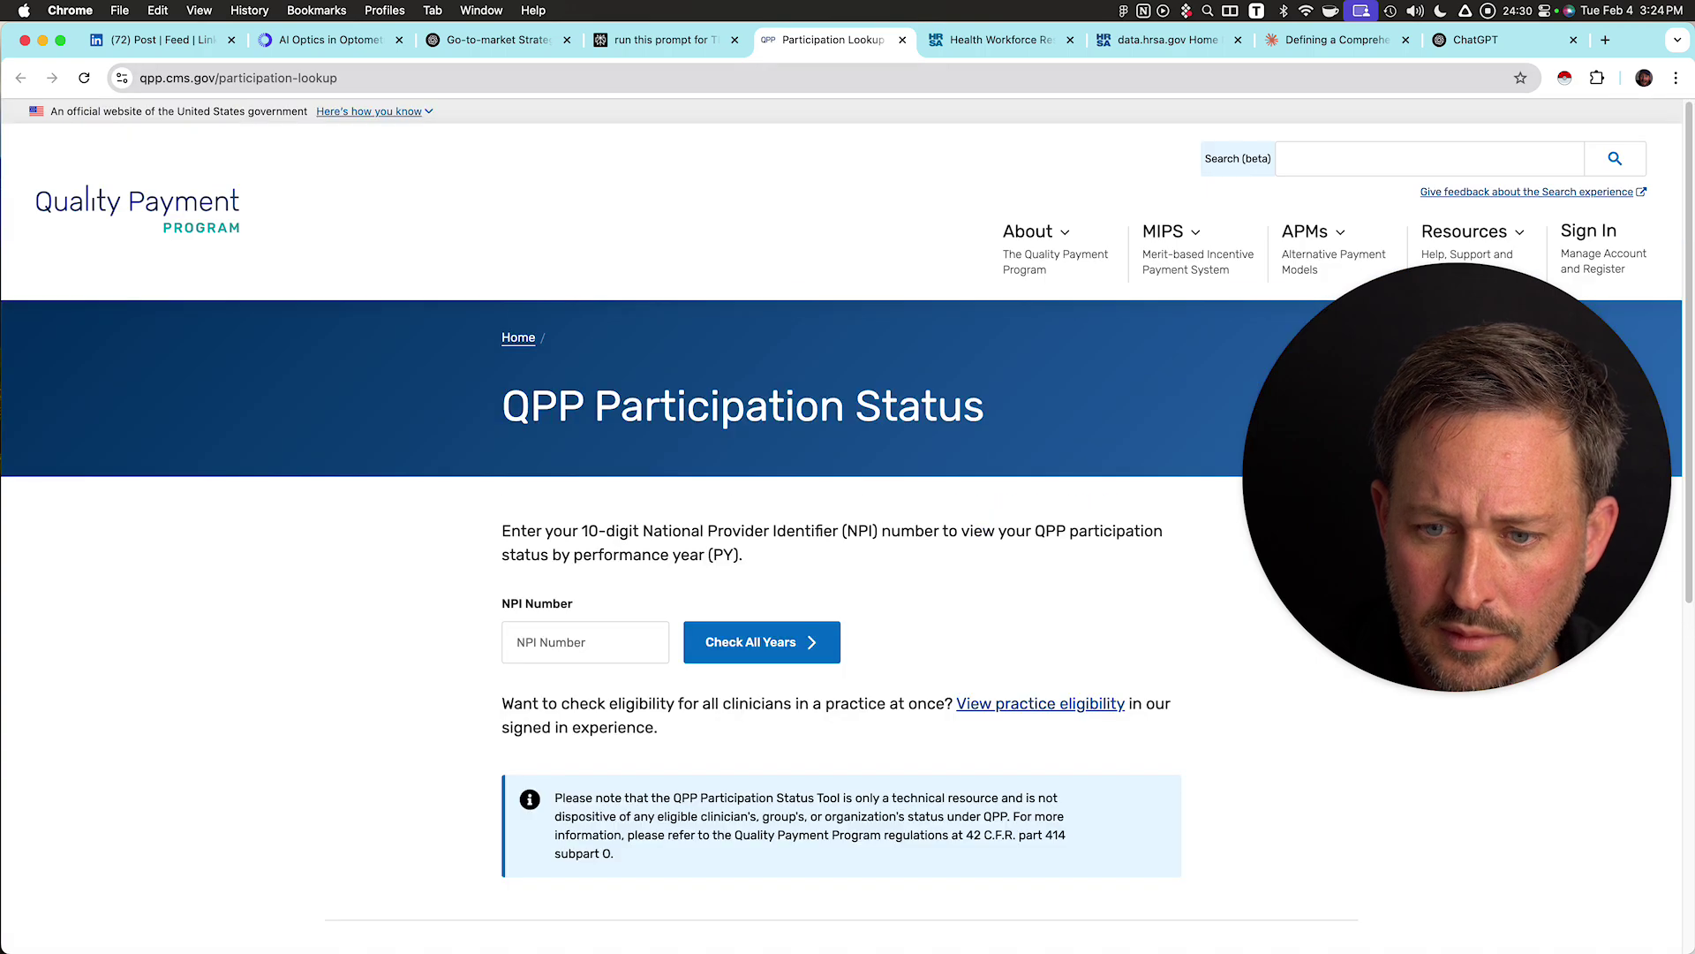
scroll(842, 530, "down", 2)
scroll(842, 530, "down", 3)
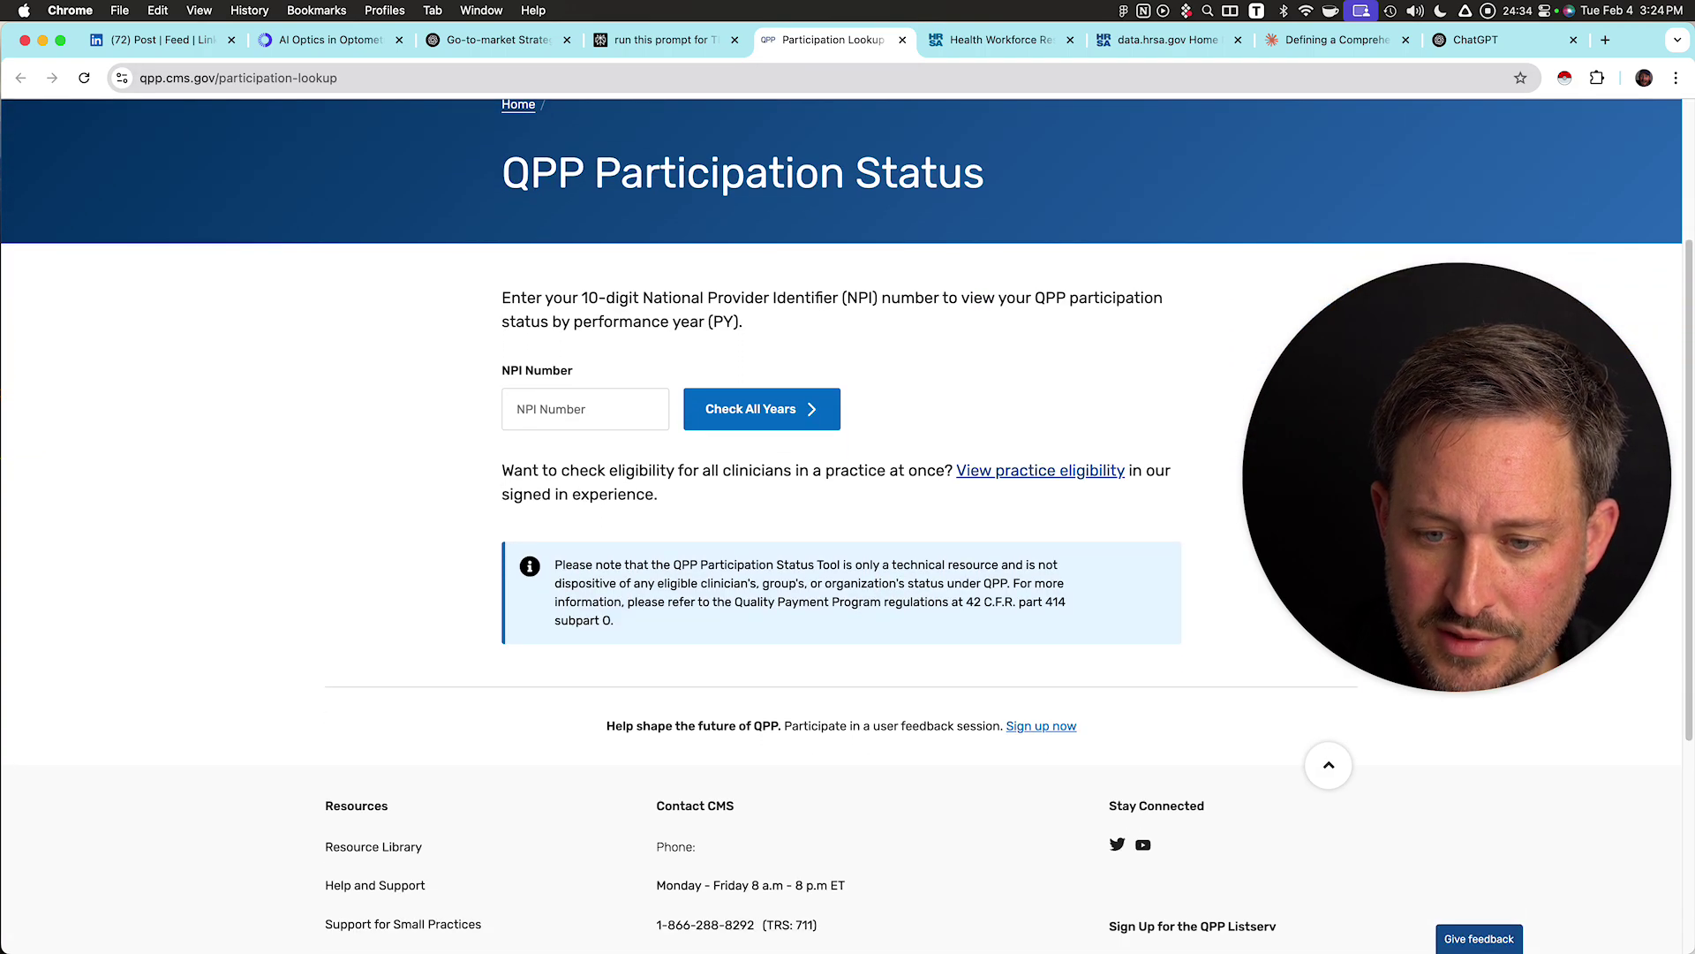
- Check the NPI lookup form on the QPP page and read the State Equipment Registries section of the Perplexity answer
left_click(585, 408)
left_click(761, 409)
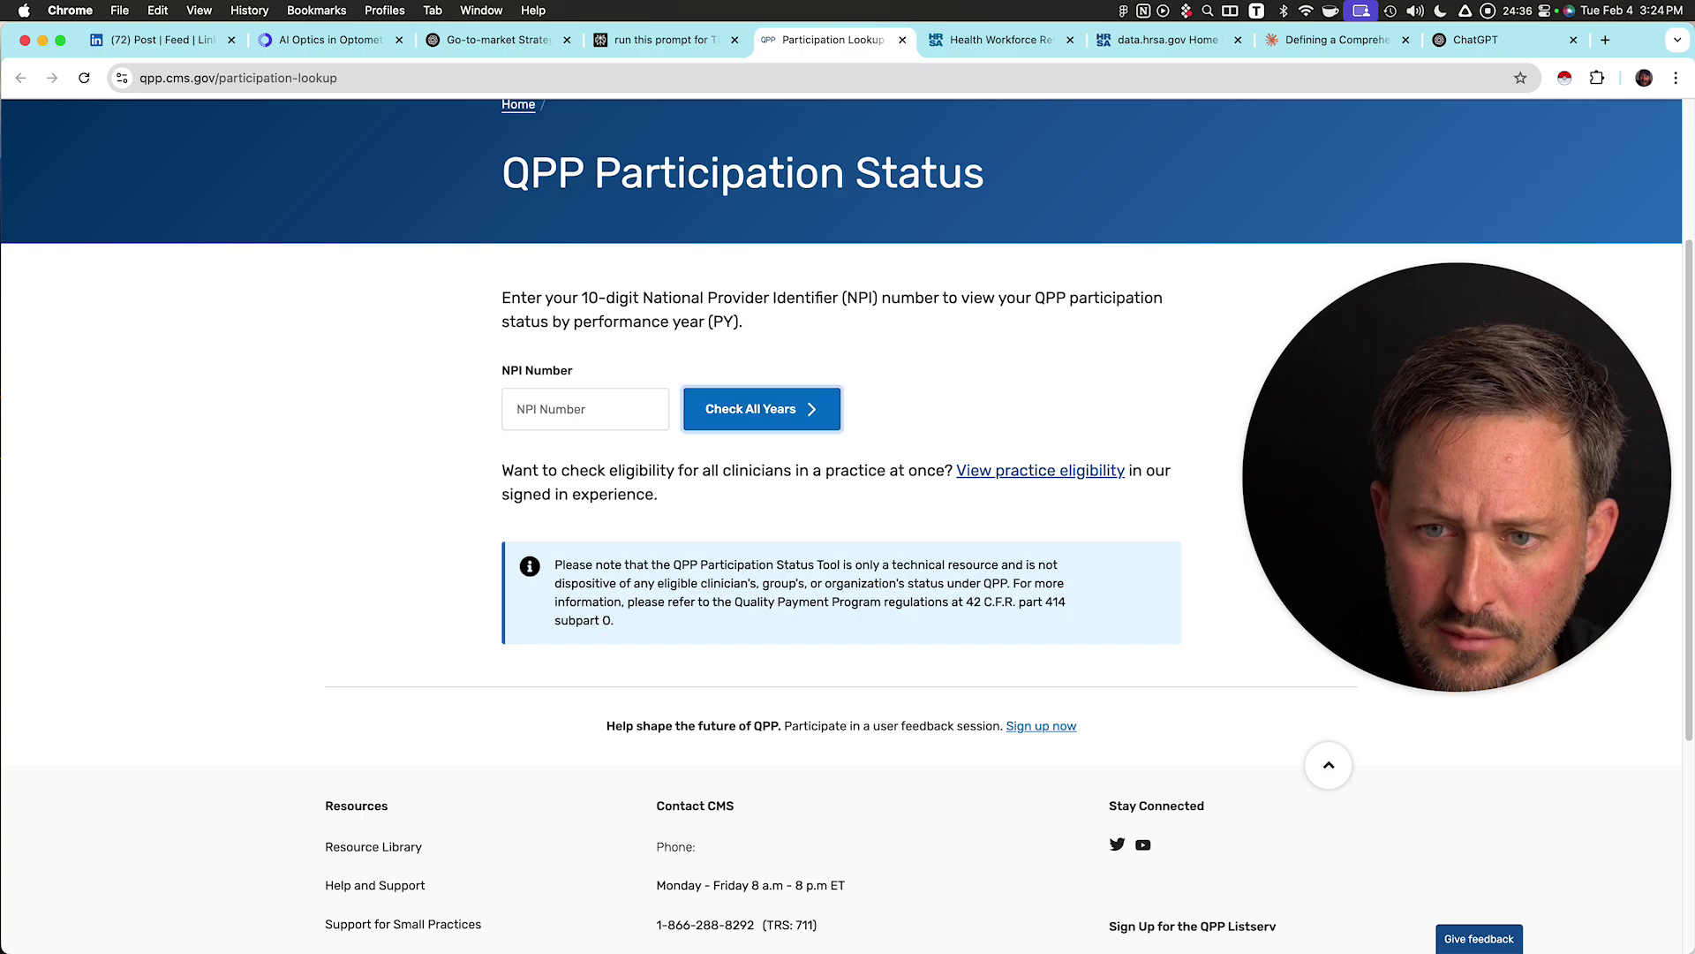
left_click(662, 40)
scroll(618, 389, "down", 4)
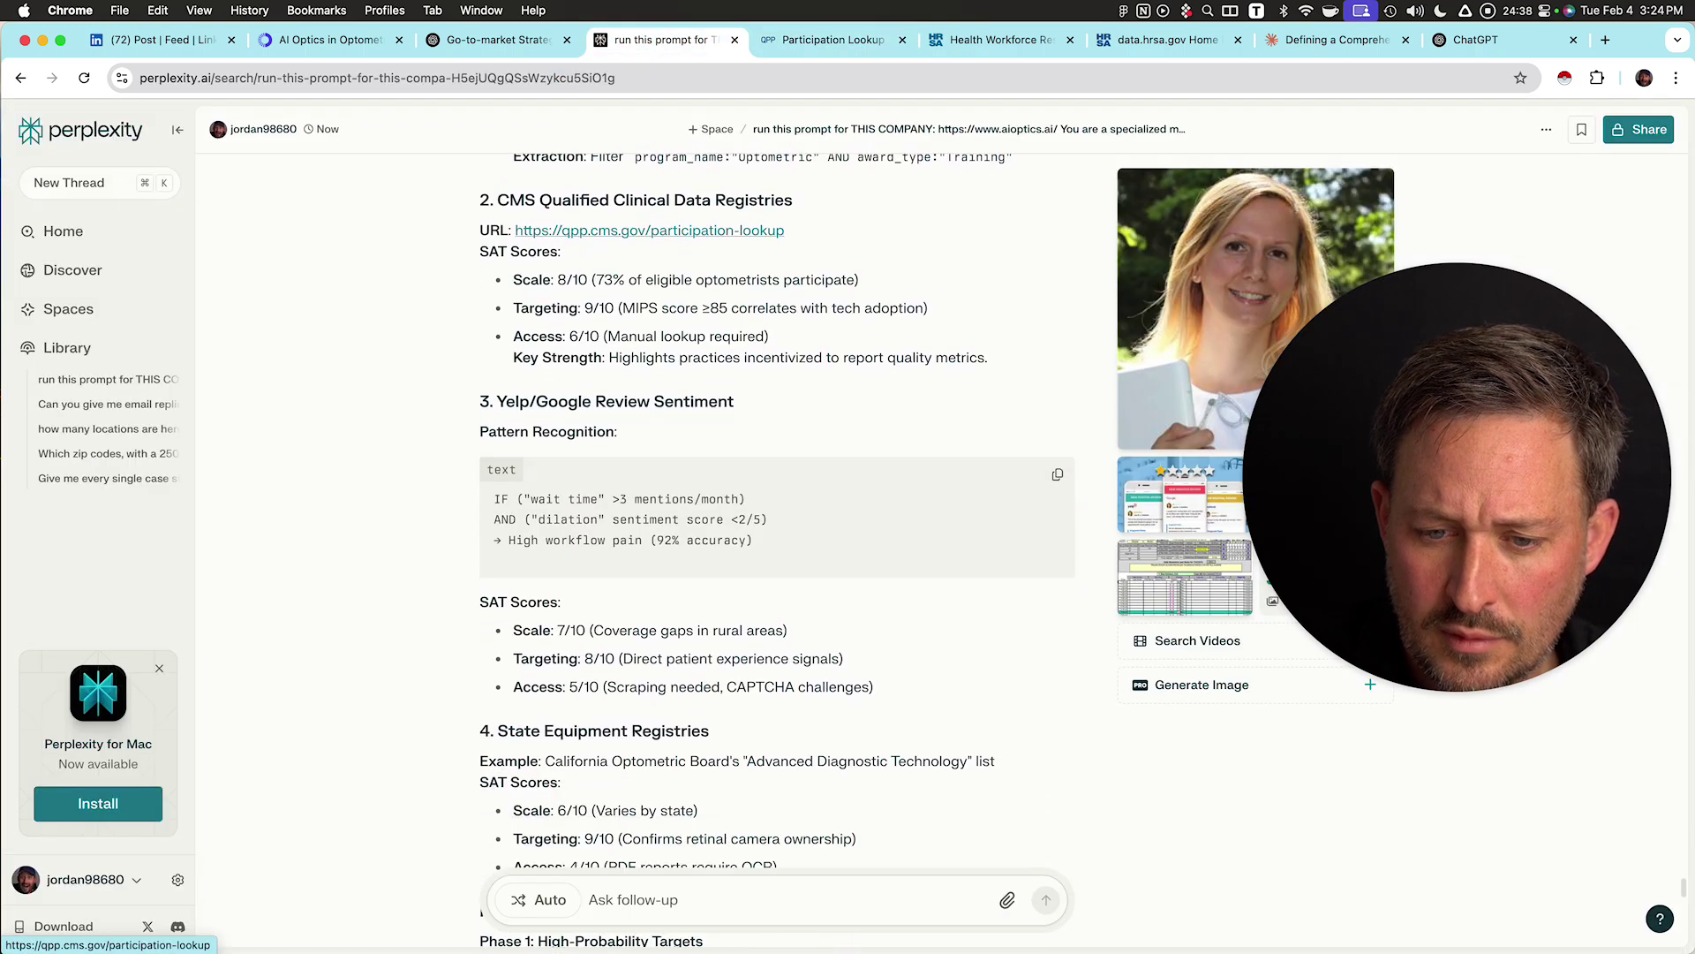
scroll(649, 231, "down", 5)
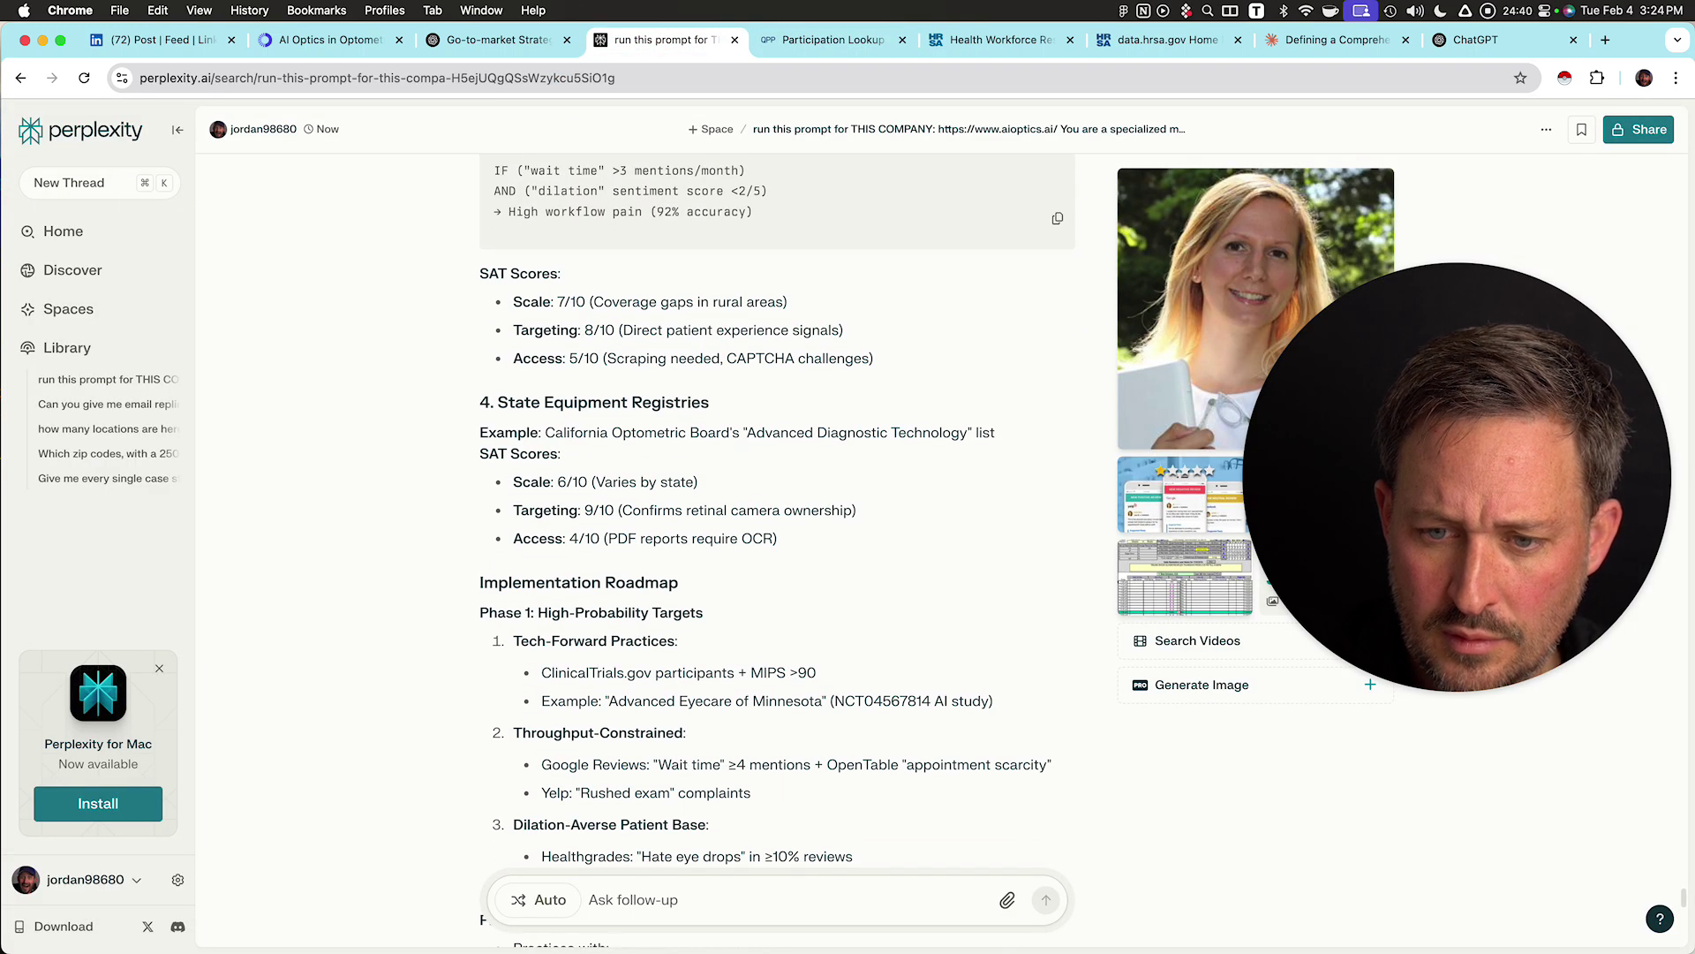
scroll(777, 555, "down", 1)
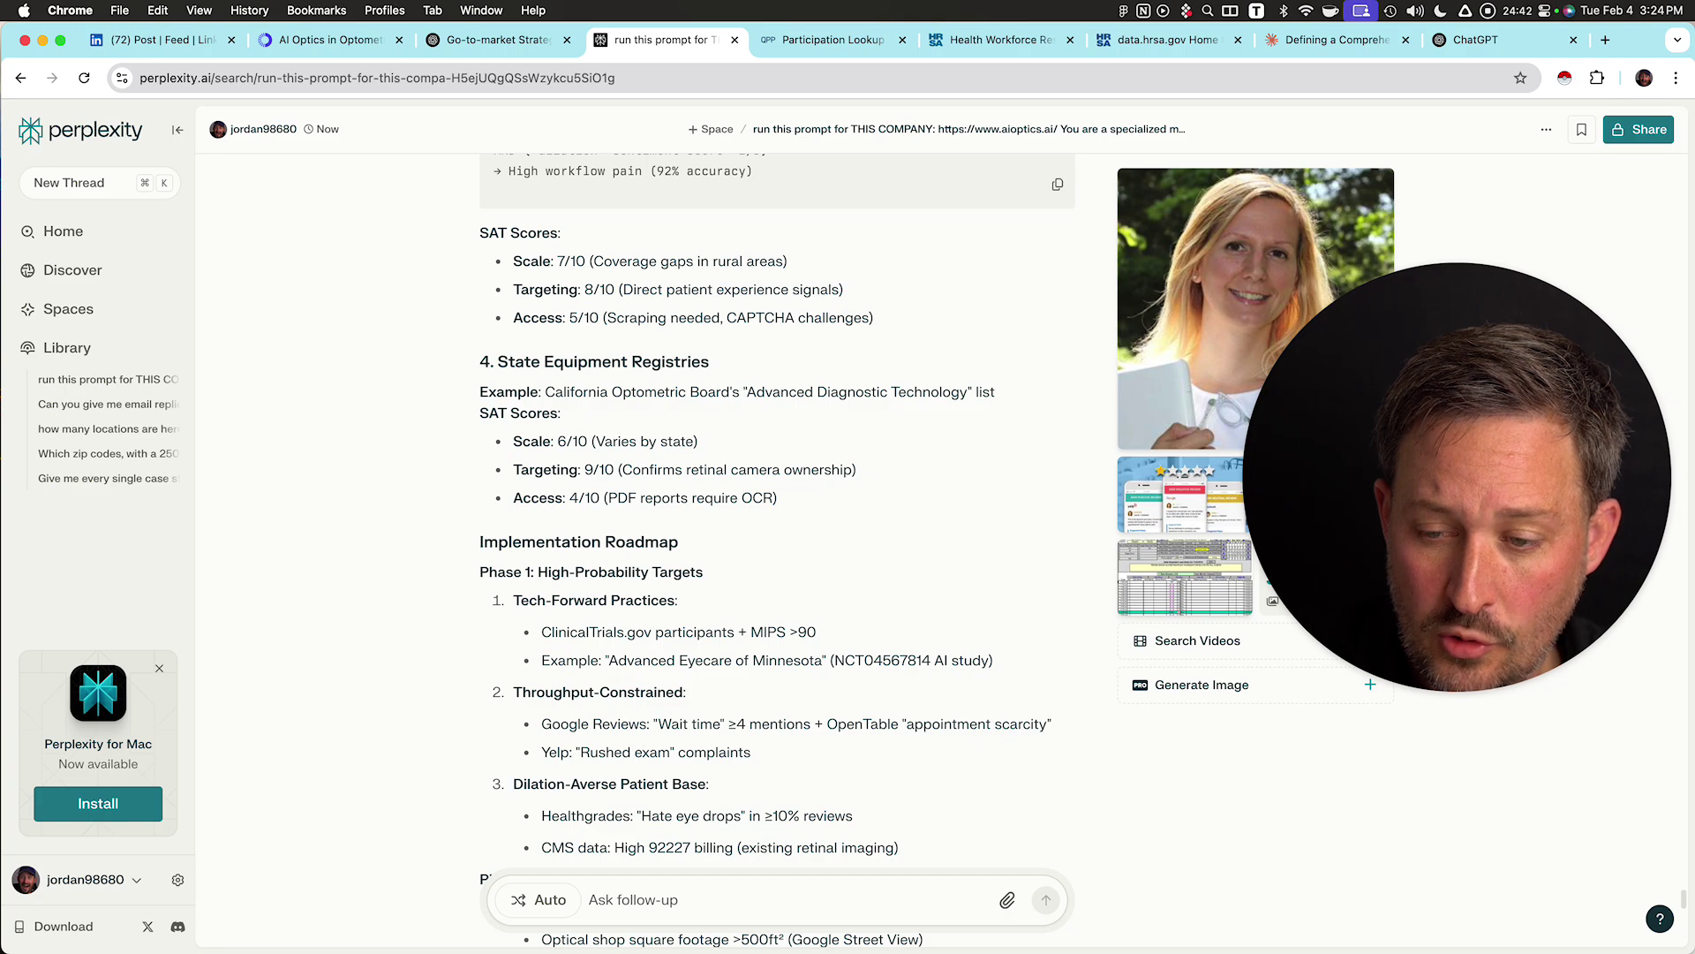
left_click_drag(623, 392, 789, 393)
left_click(790, 393)
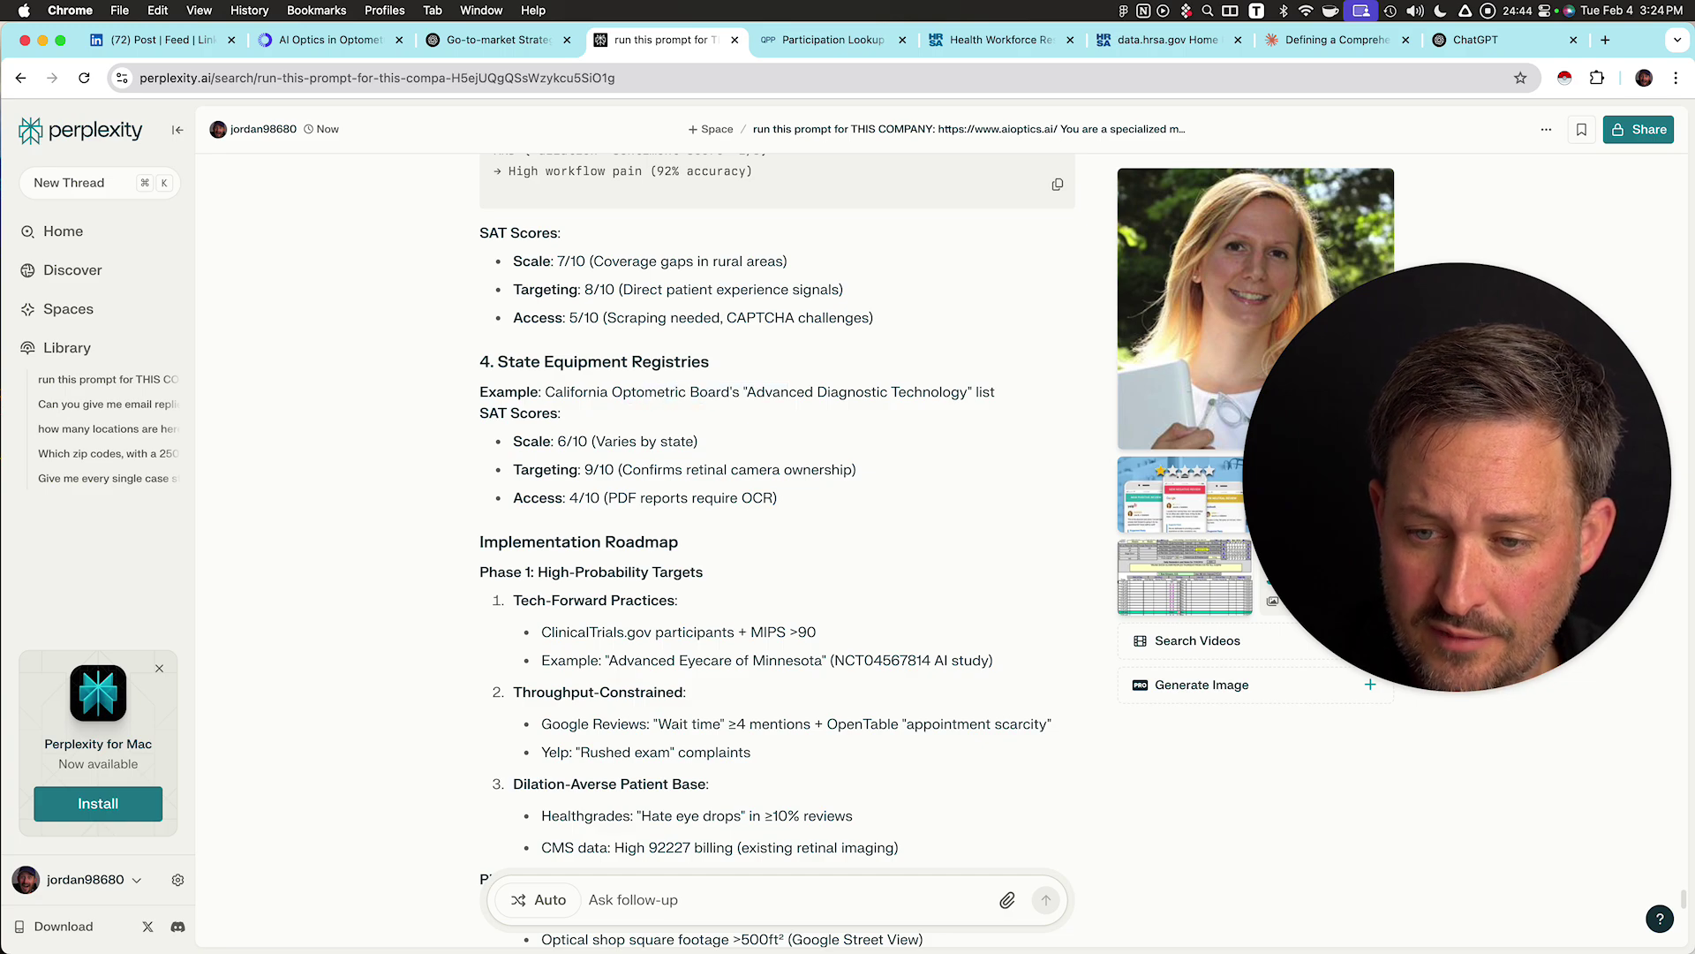
scroll(789, 393, "down", 1)
scroll(777, 512, "down", 1)
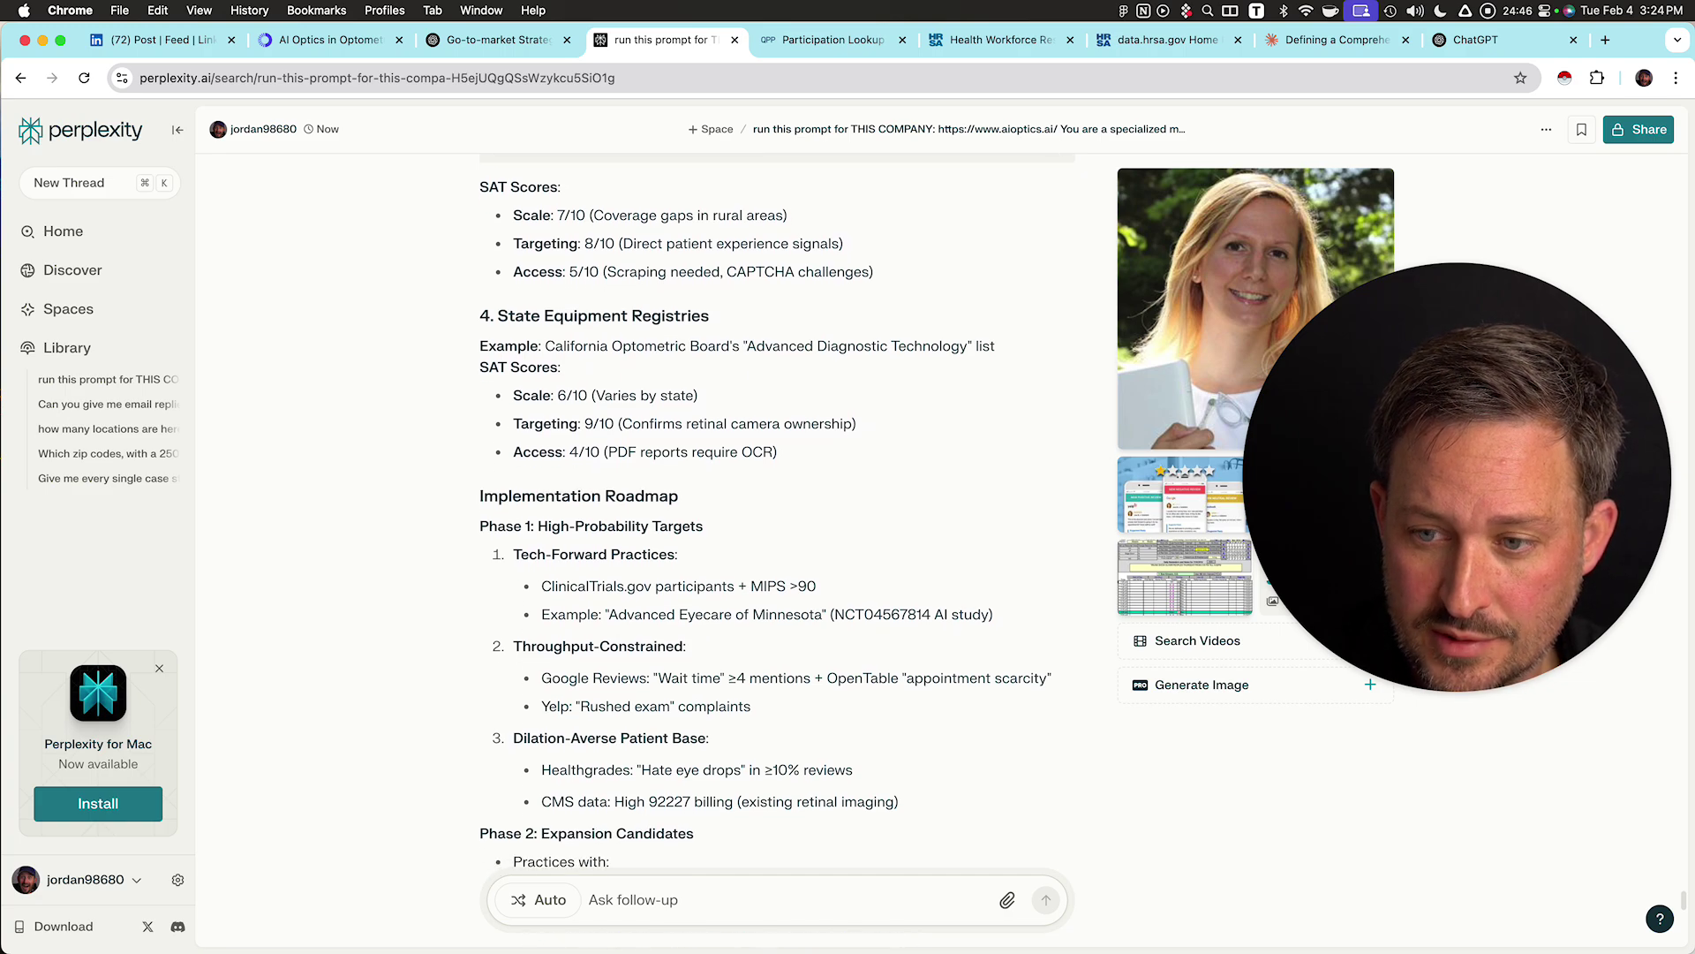
scroll(776, 551, "down", 1)
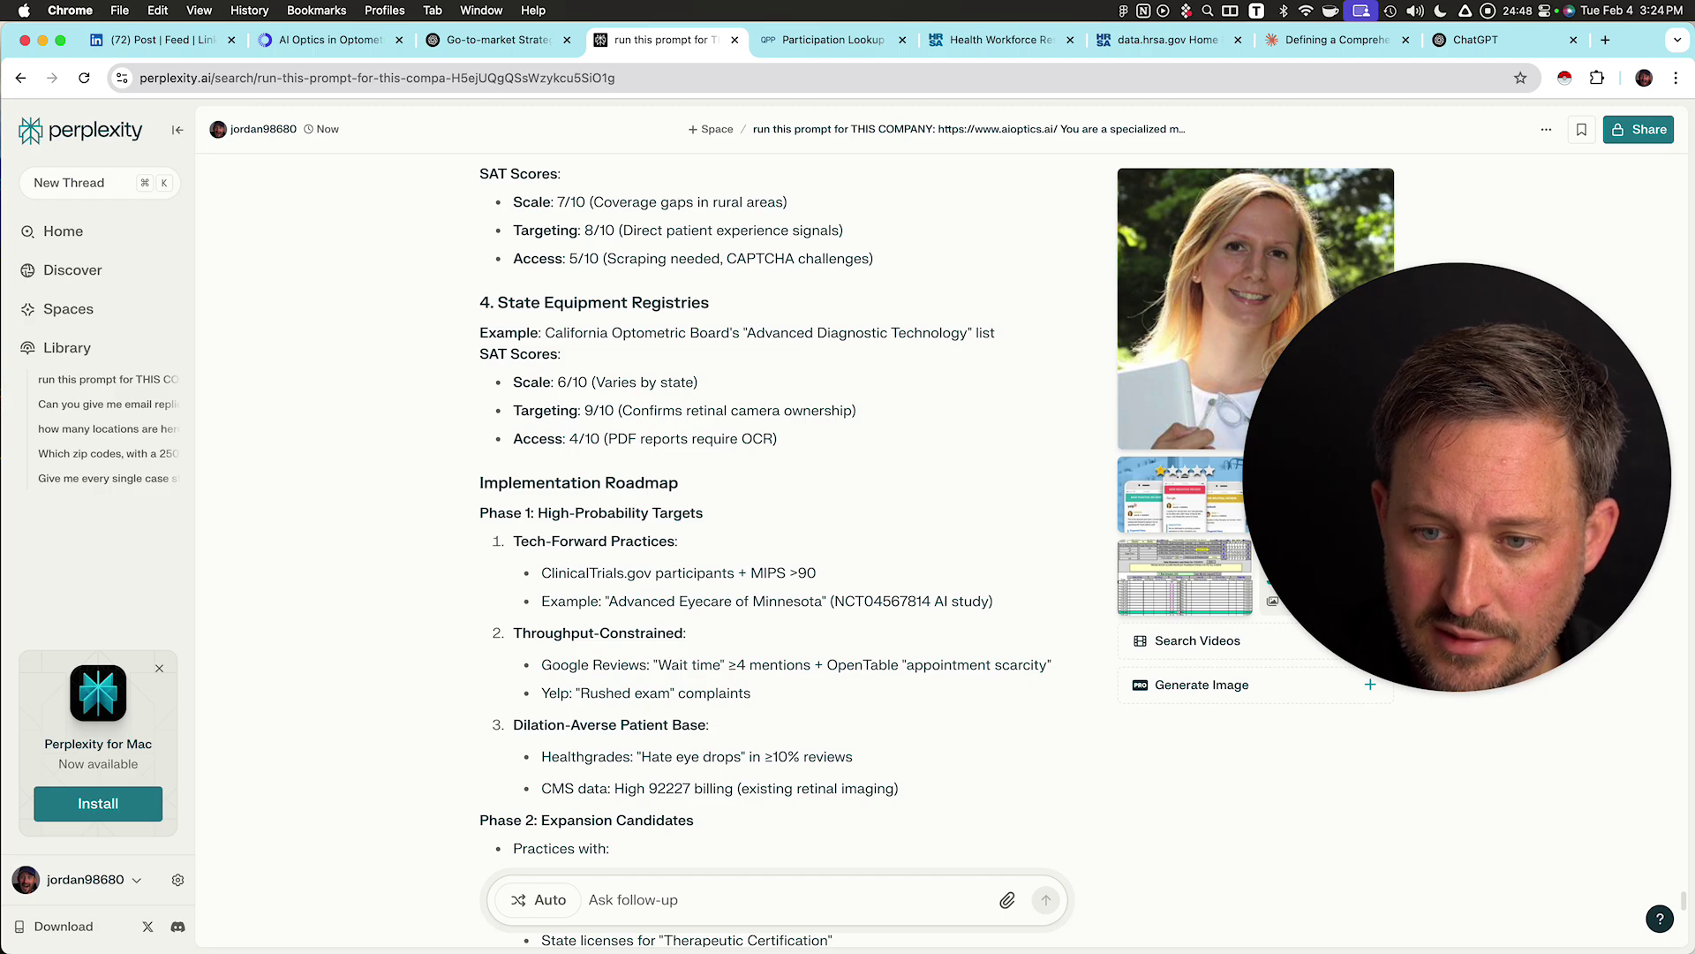
- Search Google in a new window for the California Optometric Board's "Advanced Diagnostic Technology" list named in the Perplexity answer
left_click_drag(545, 333, 996, 333)
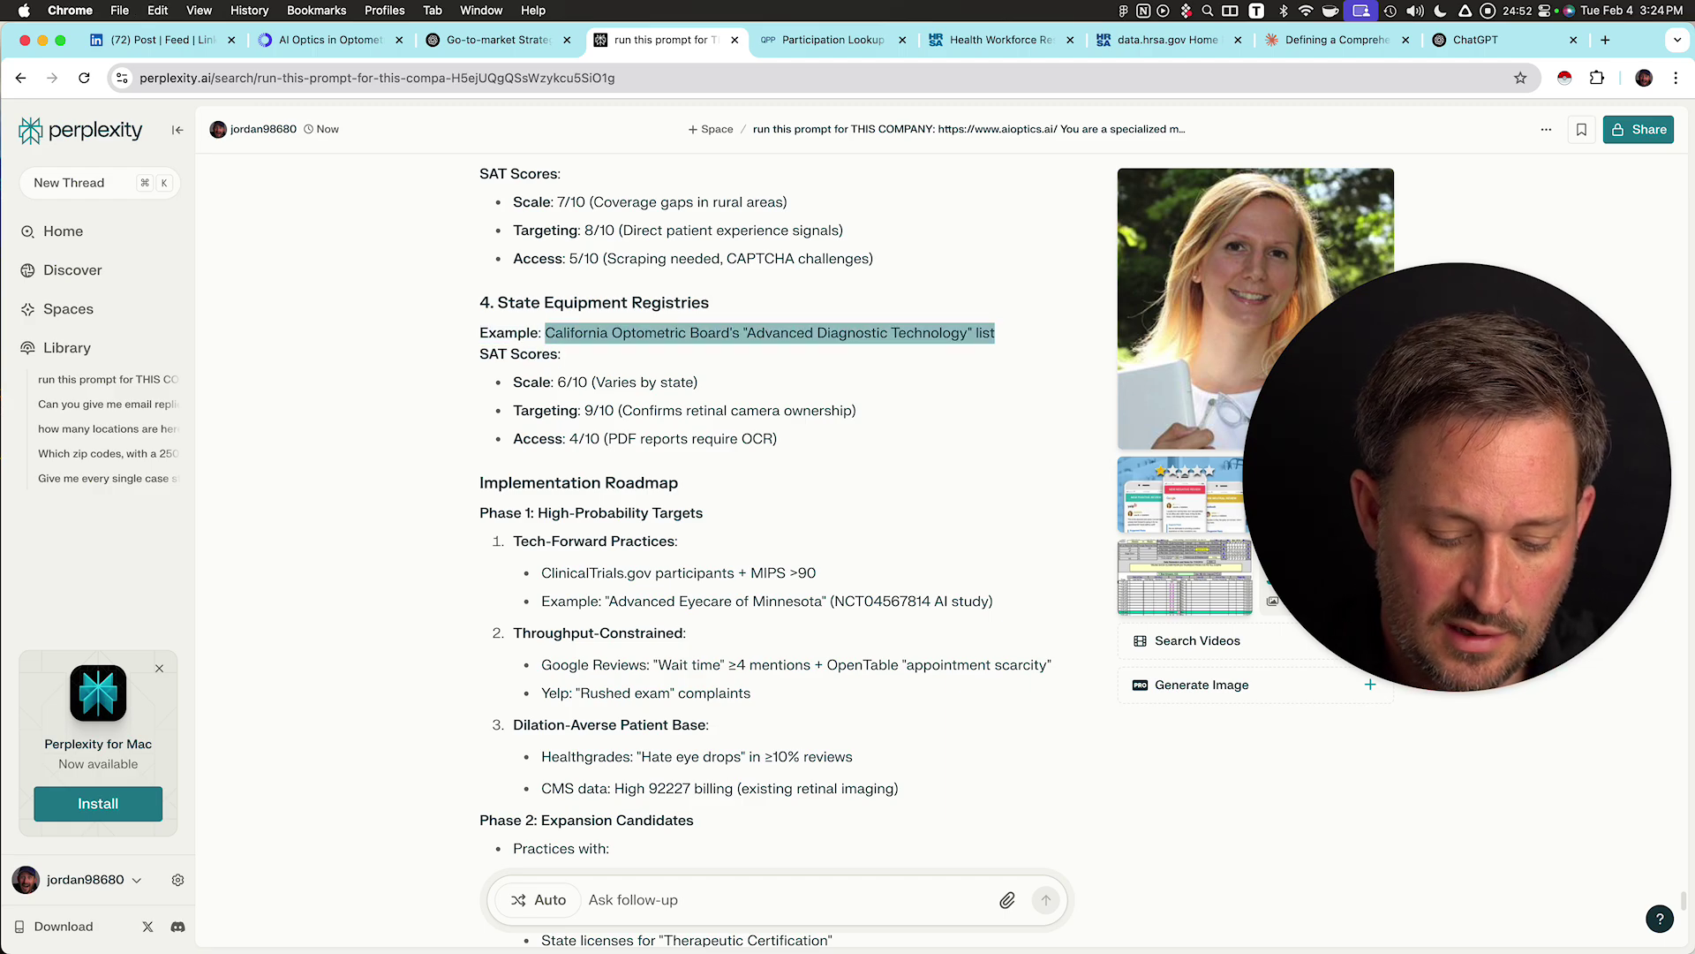
key("cmd+c")
key("cmd+n")
key("cmd+v")
key("Return")
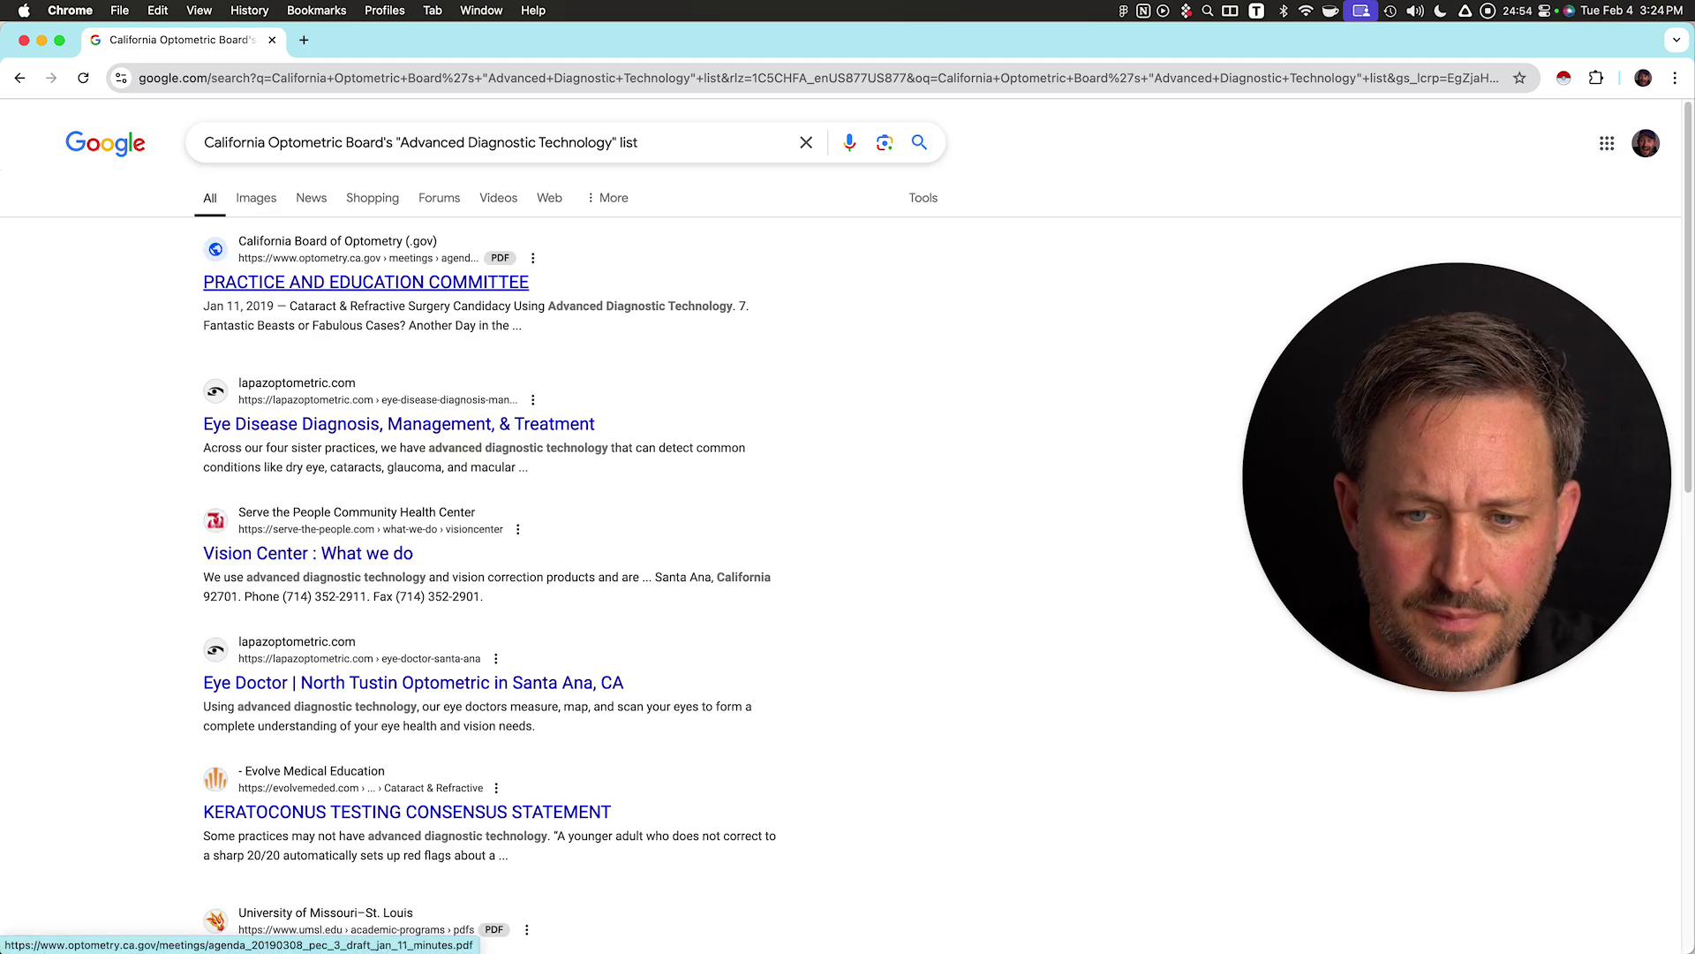
- Skim the "PRACTICE AND EDUCATION COMMITTEE" PDF from the search results for the technology list and return to the results
left_click(366, 281)
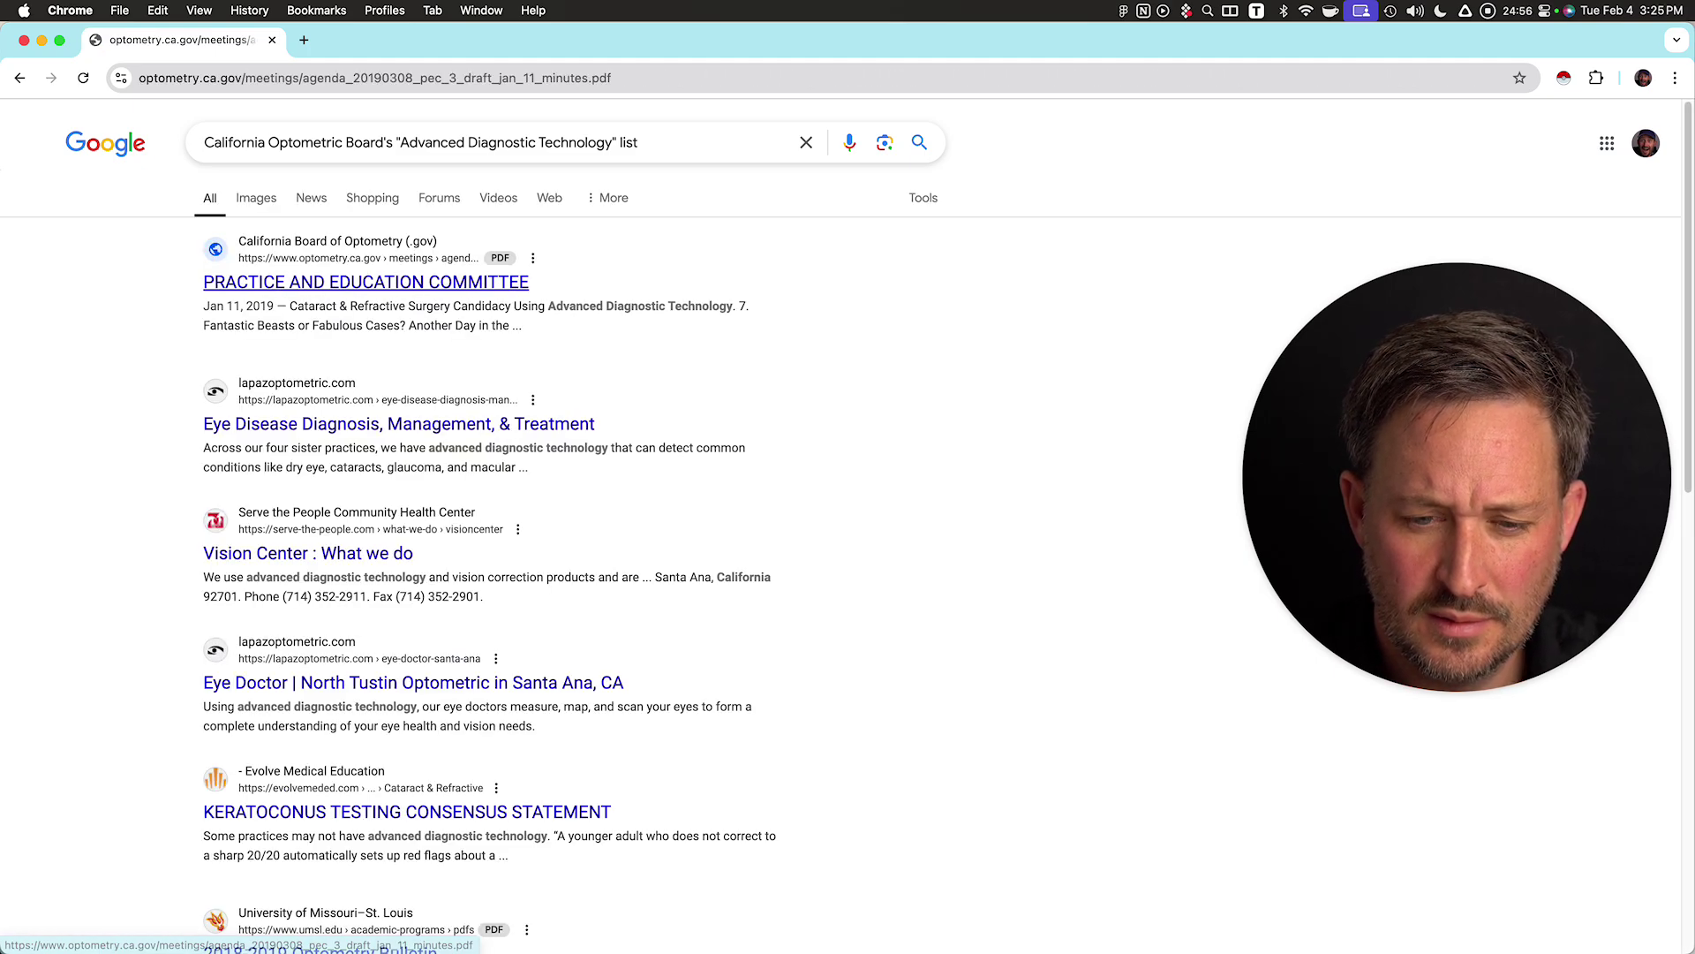
scroll(973, 551, "down", 2)
scroll(973, 547, "up", 2)
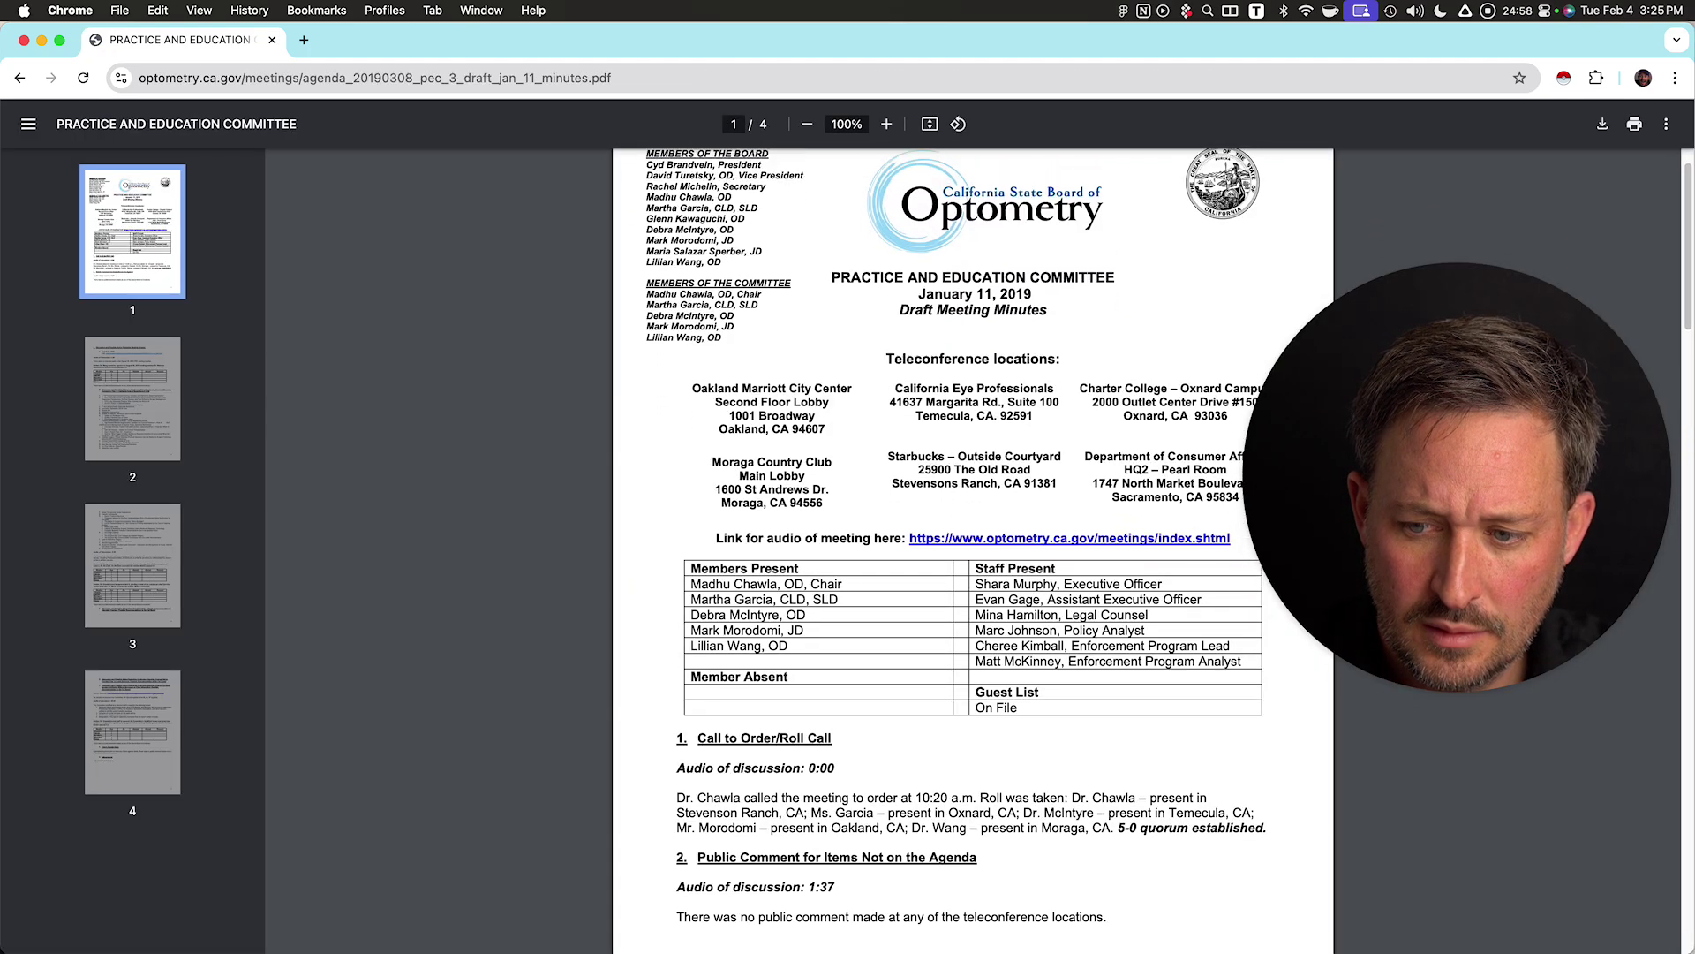
scroll(973, 551, "down", 20)
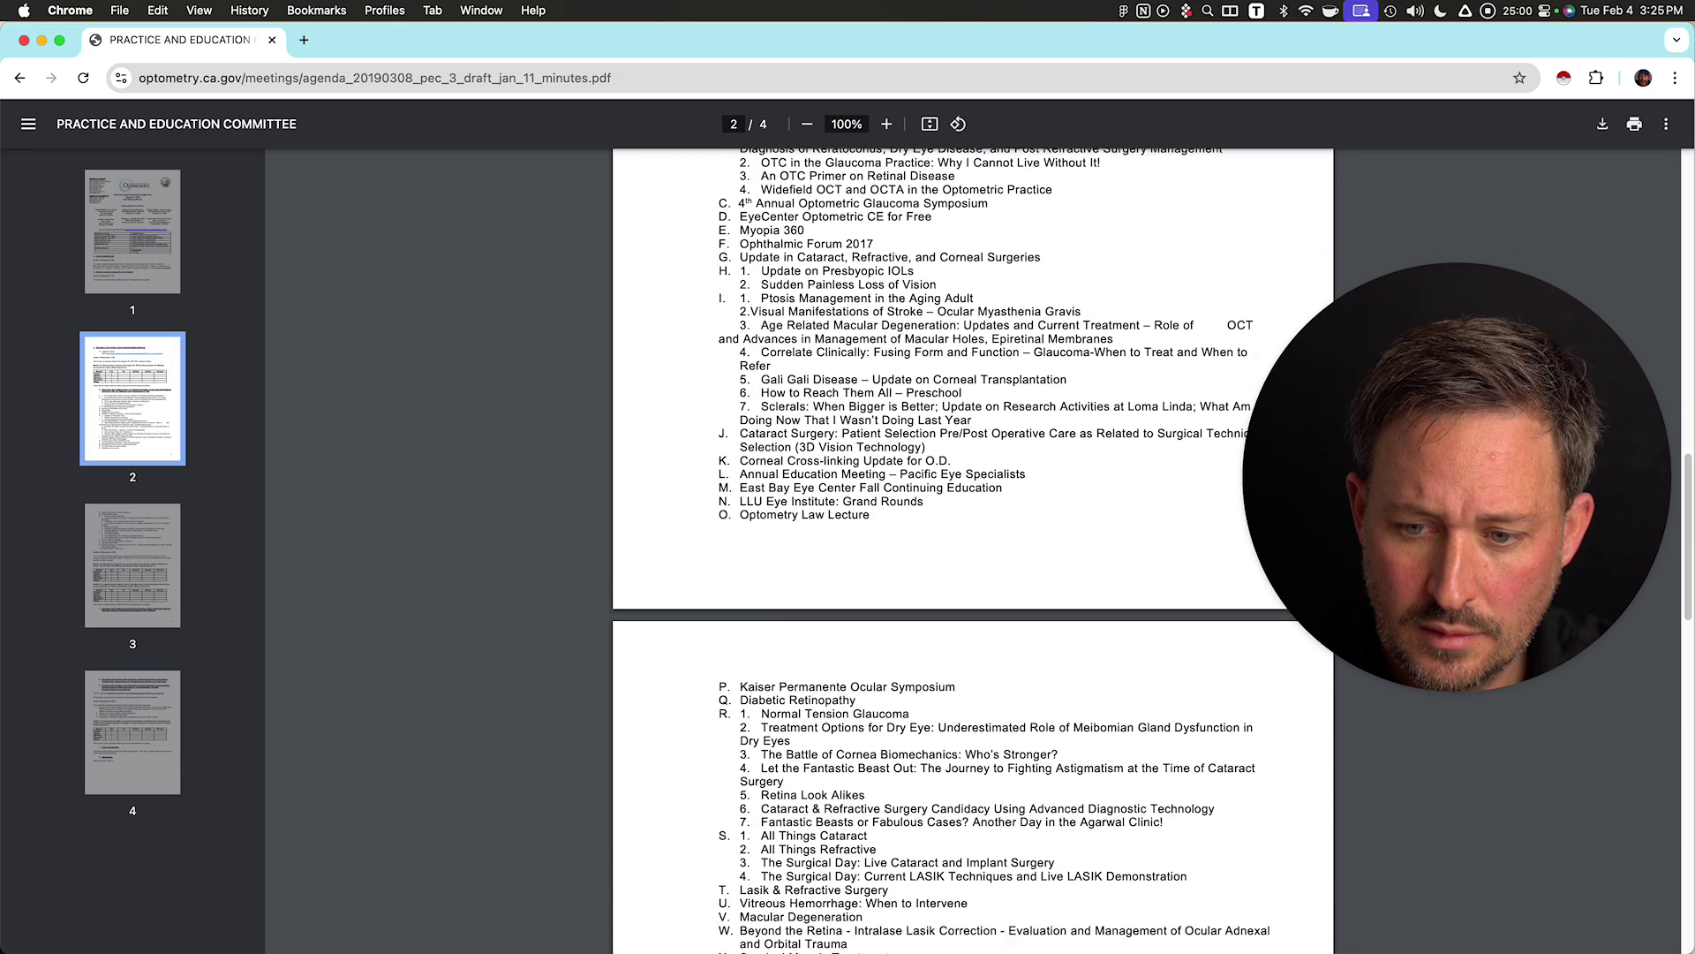
key("super+bracketleft")
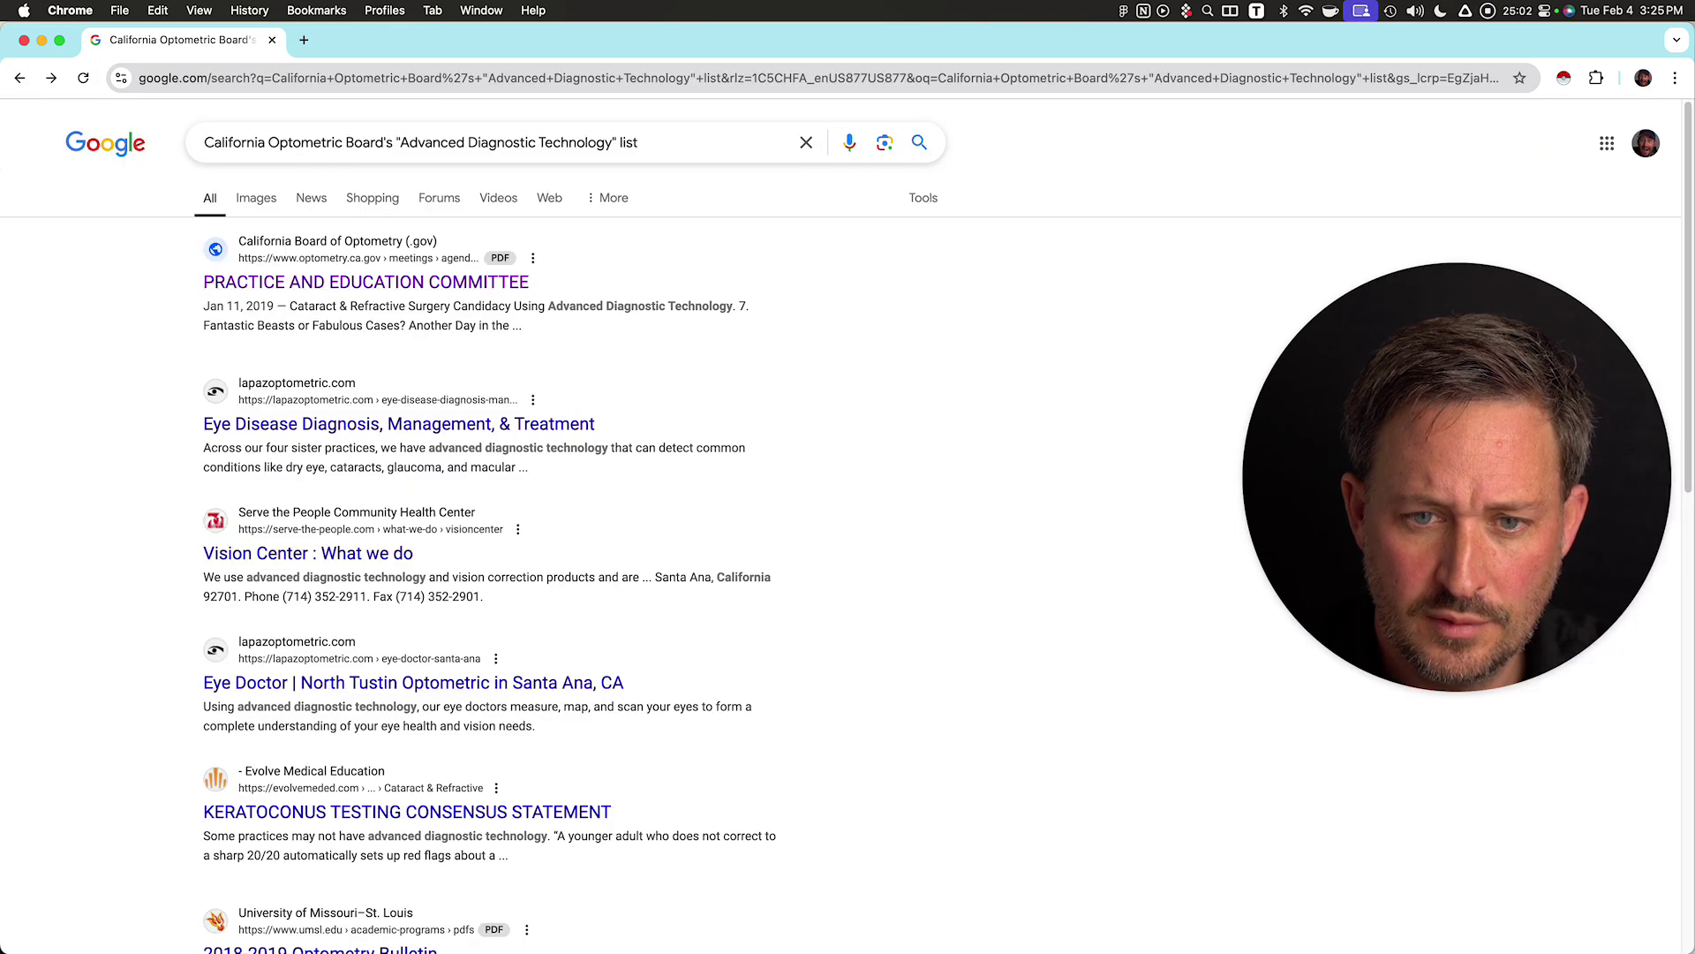
scroll(398, 424, "down", 1)
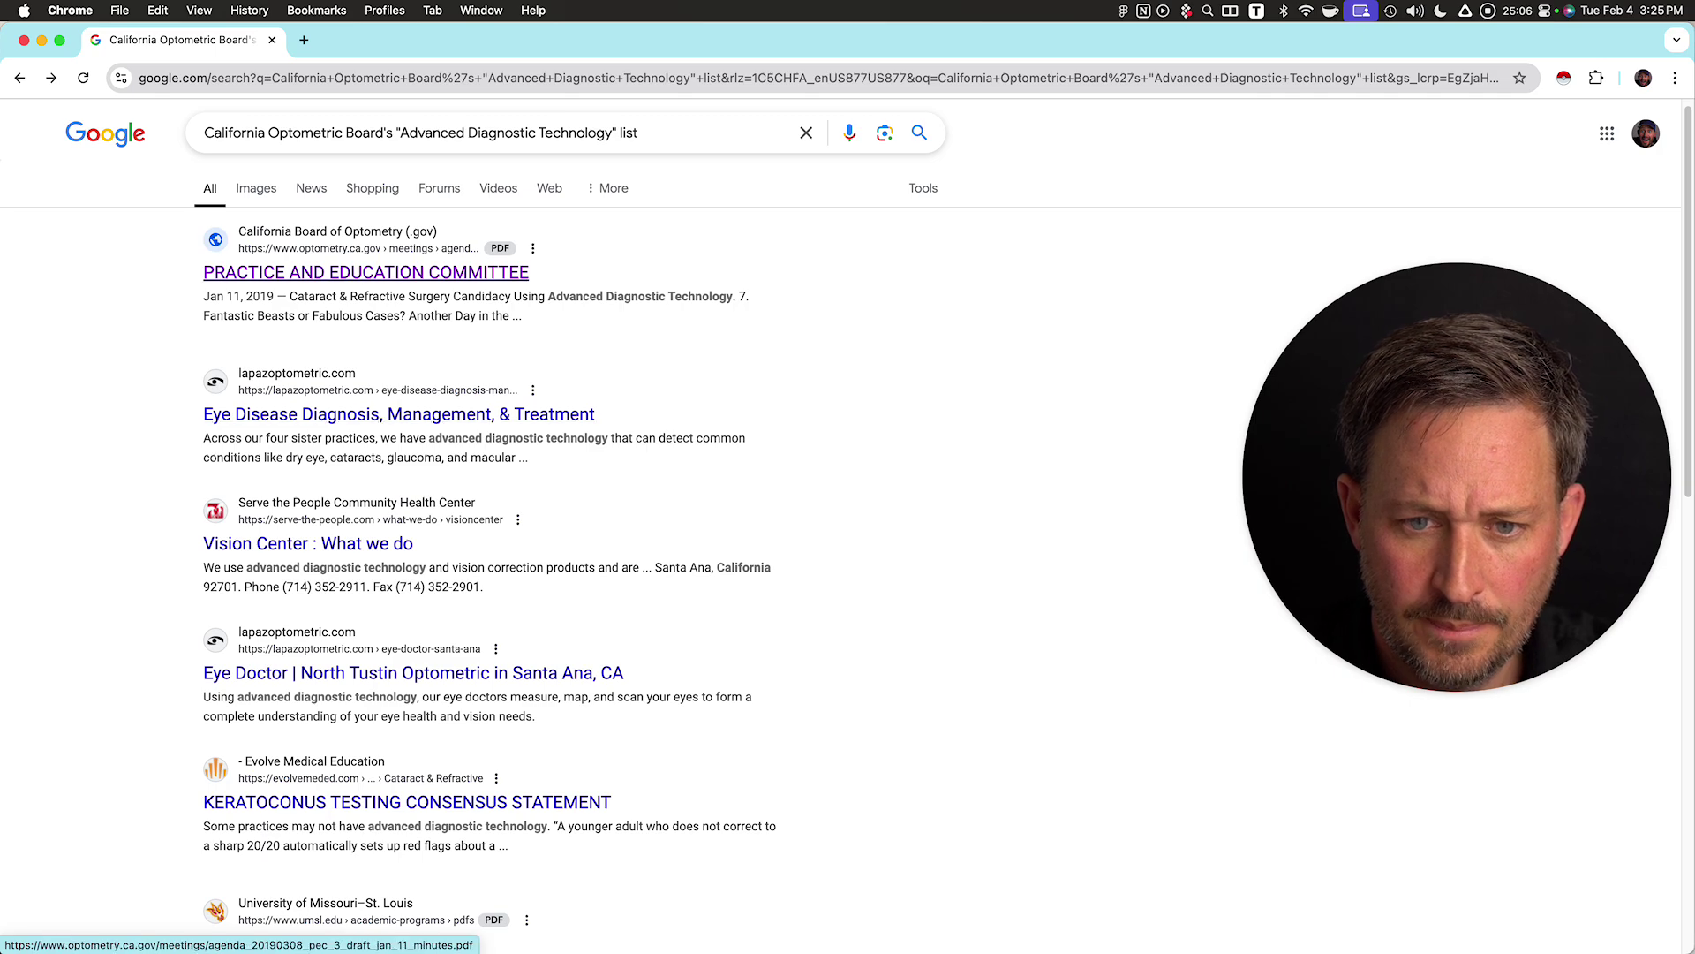
- Reopen the committee PDF and cut its address down to the optometry.ca.gov home page
left_click(366, 272)
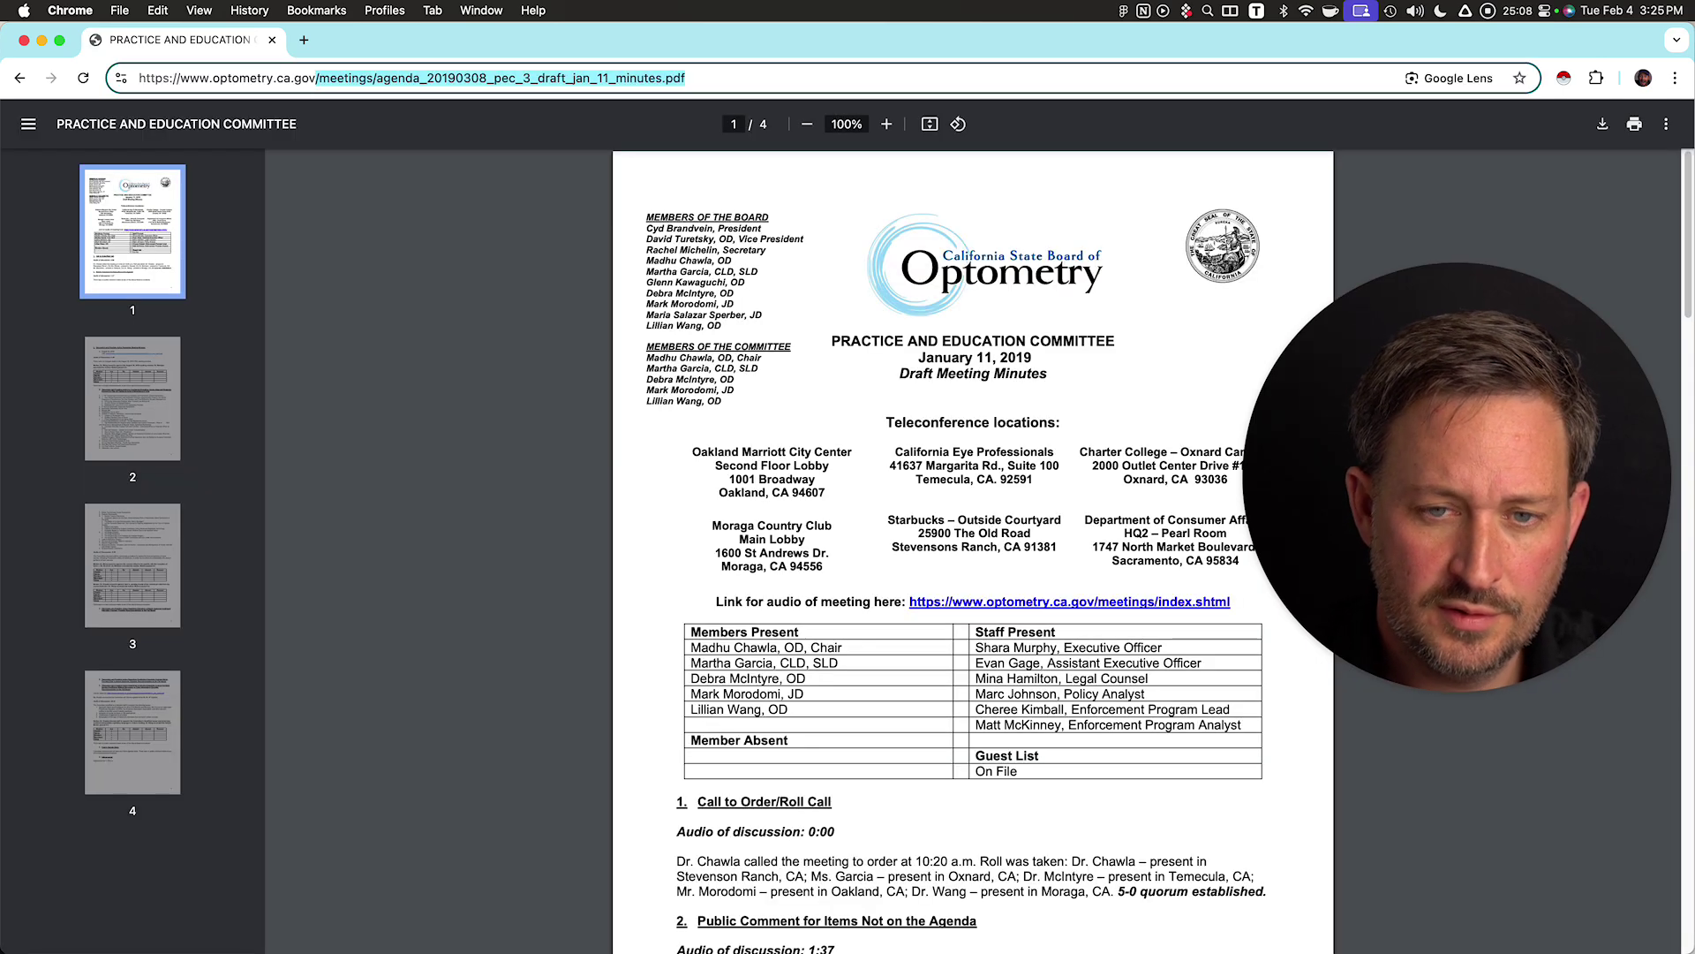
key("BackSpace")
key("Return")
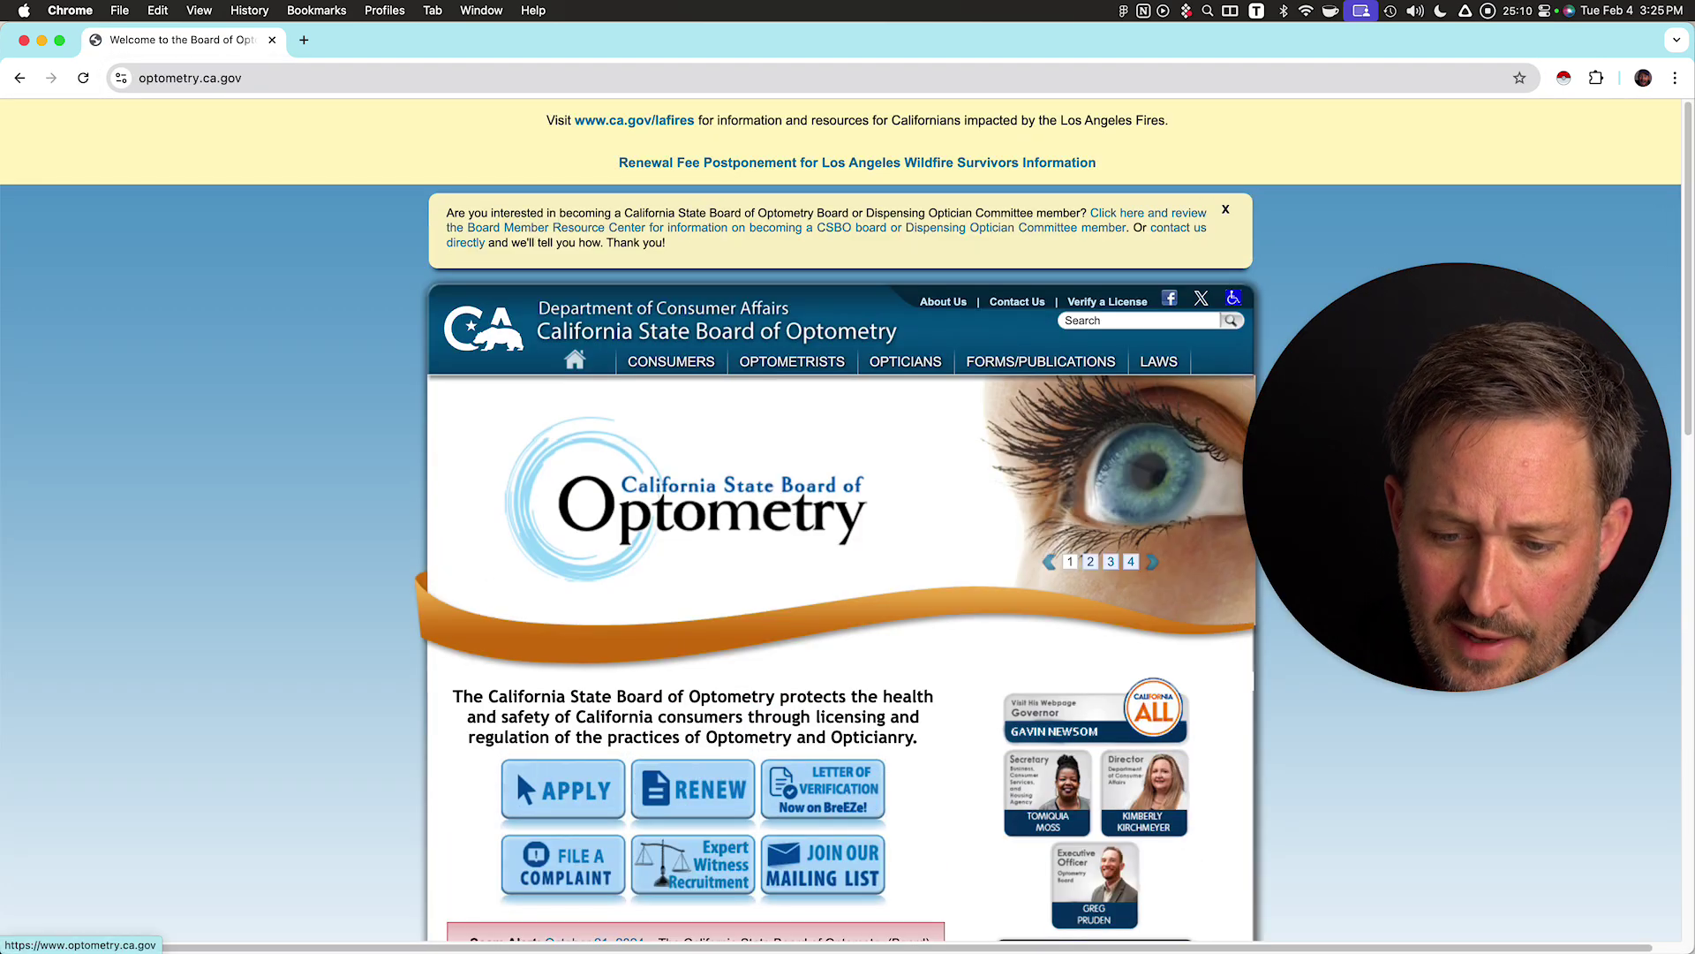
- Go through the Optometrists section and its Consumer Information page to the Search for a Licensed Optometrist tool
scroll(839, 530, "down", 3)
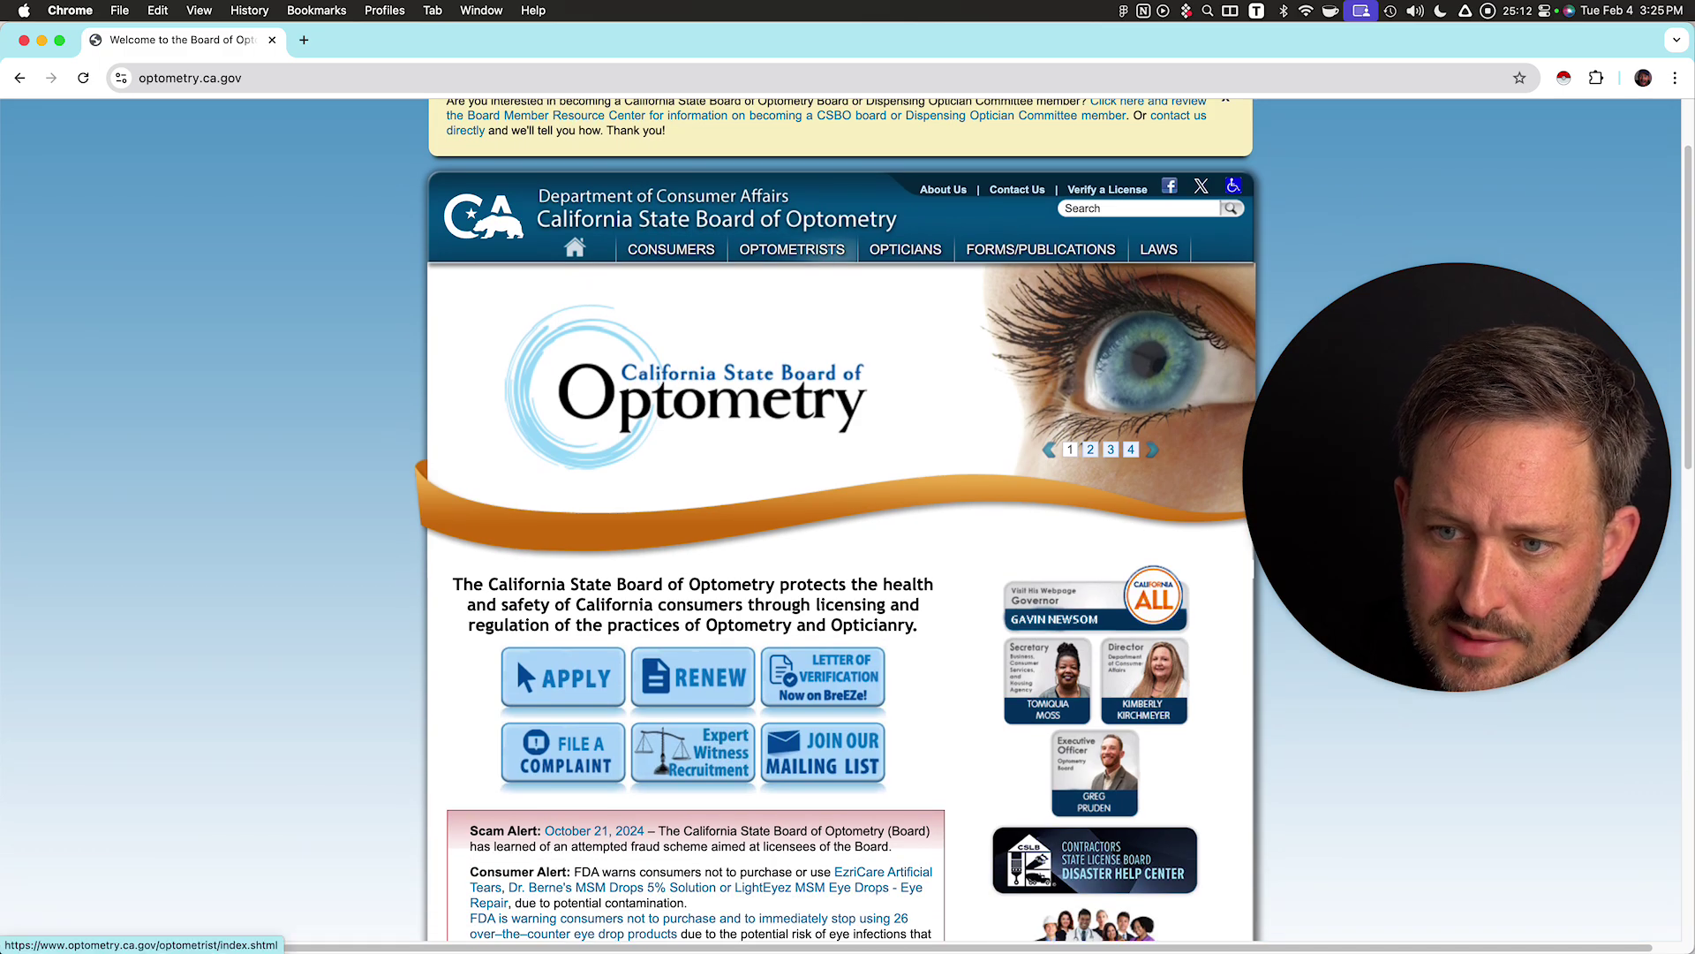
left_click(792, 249)
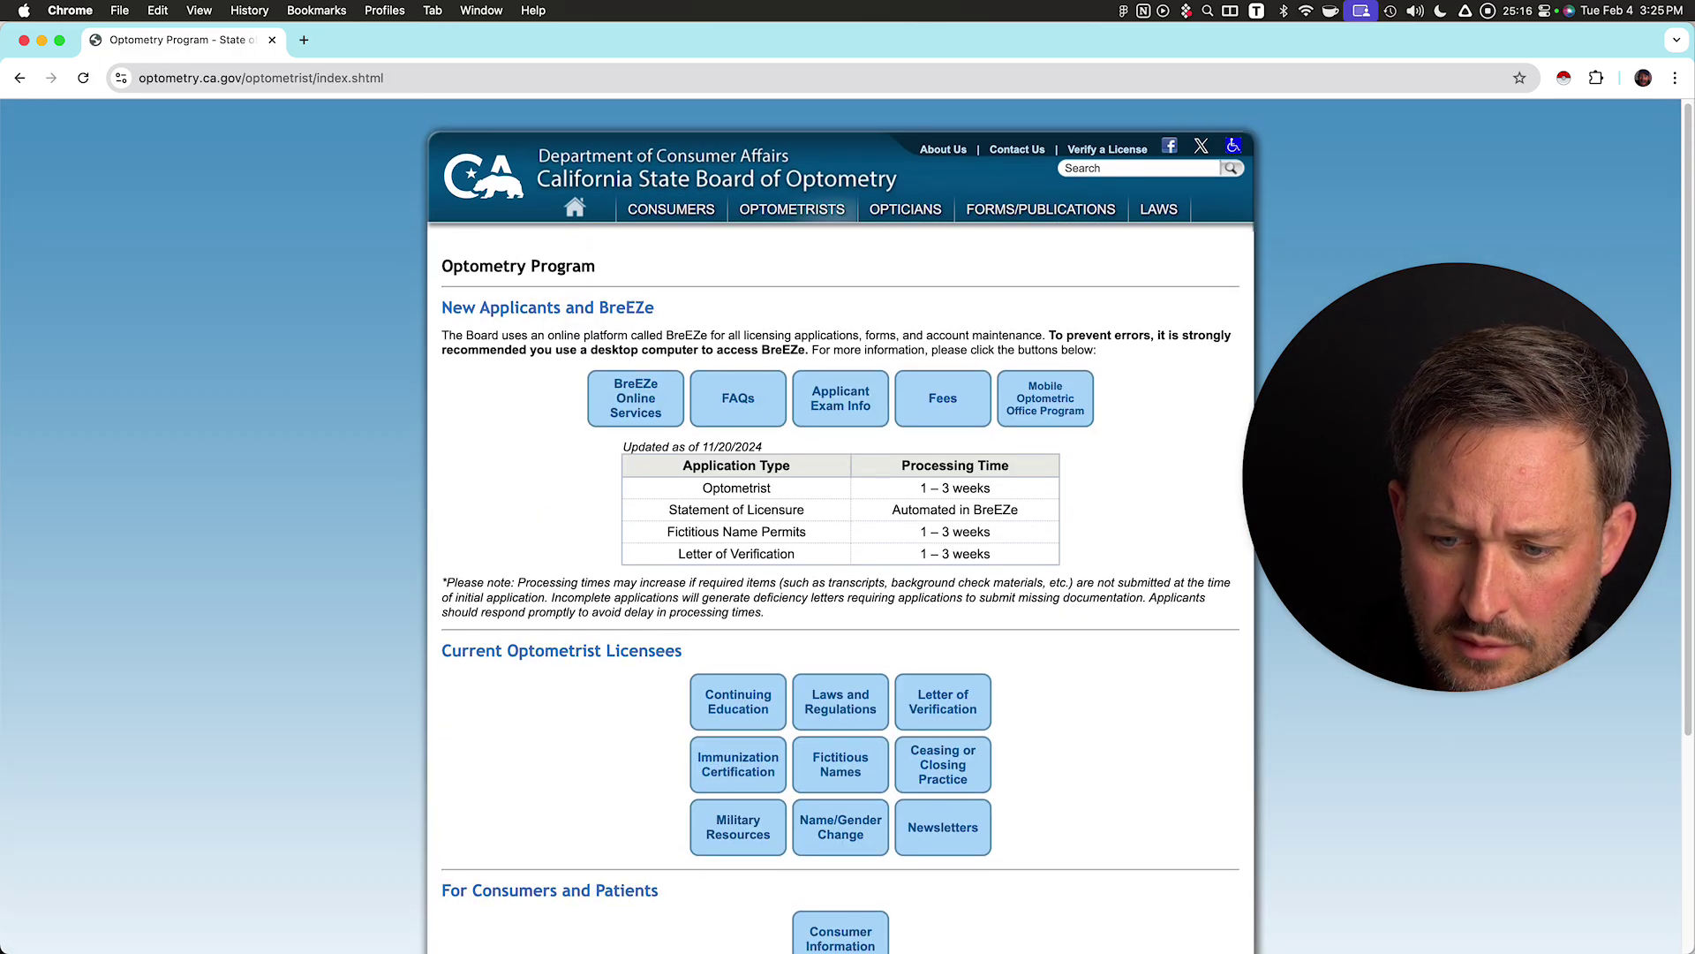
scroll(839, 530, "down", 3)
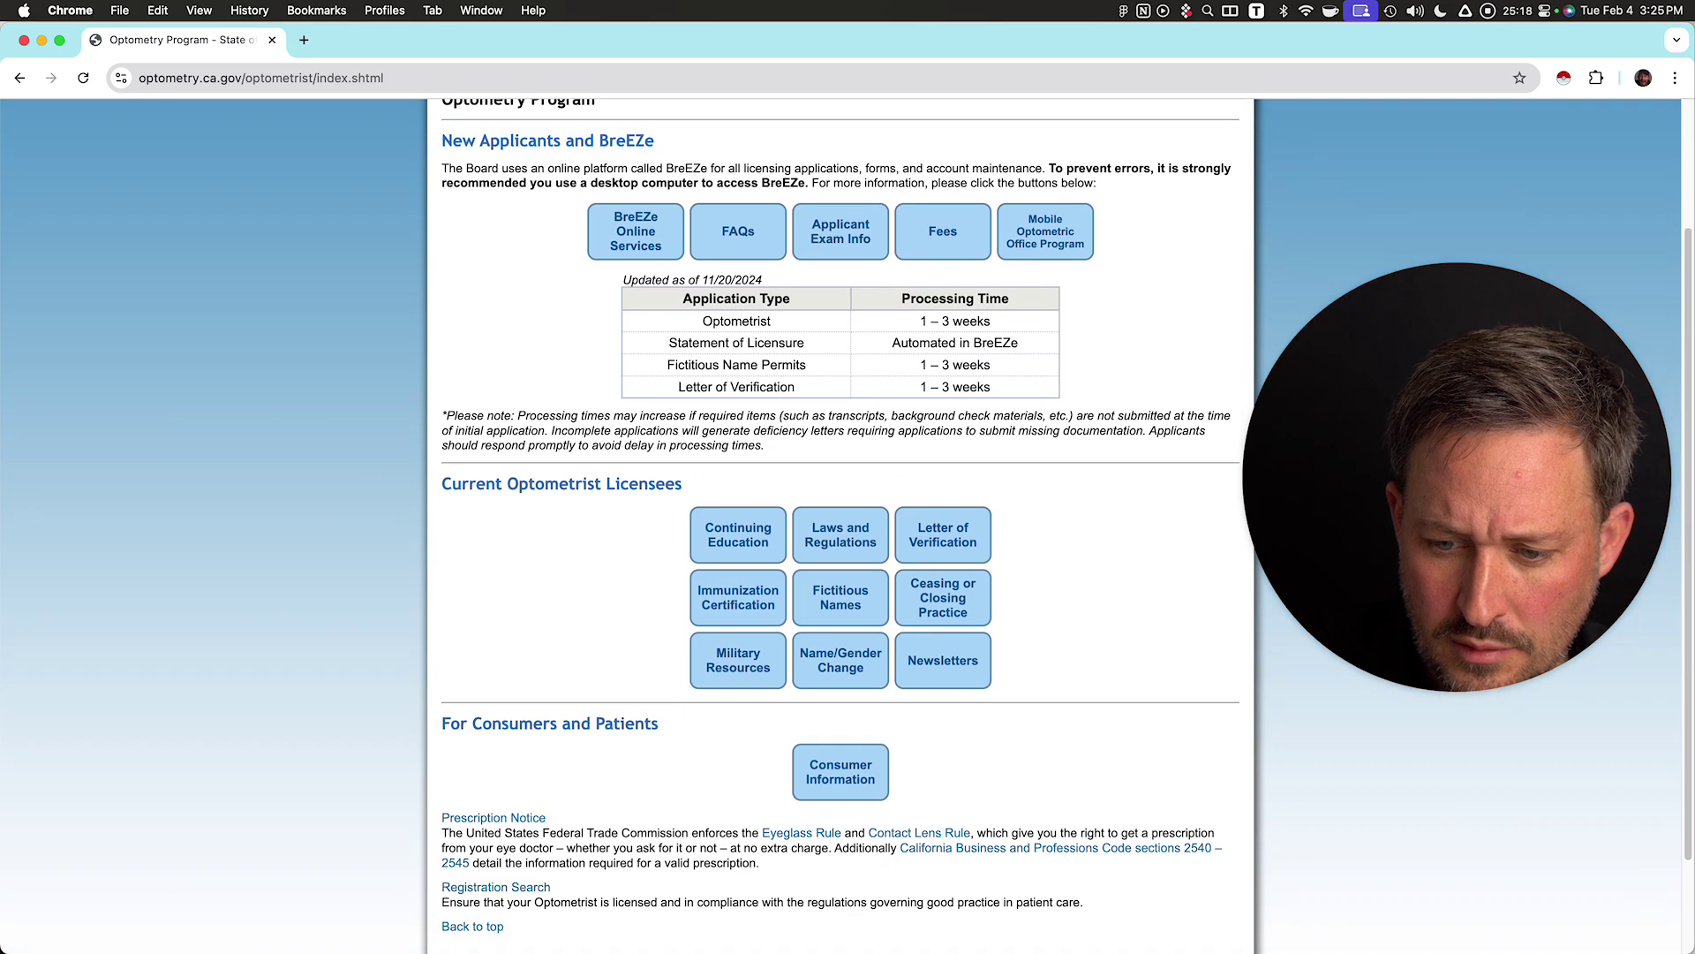
scroll(839, 530, "down", 2)
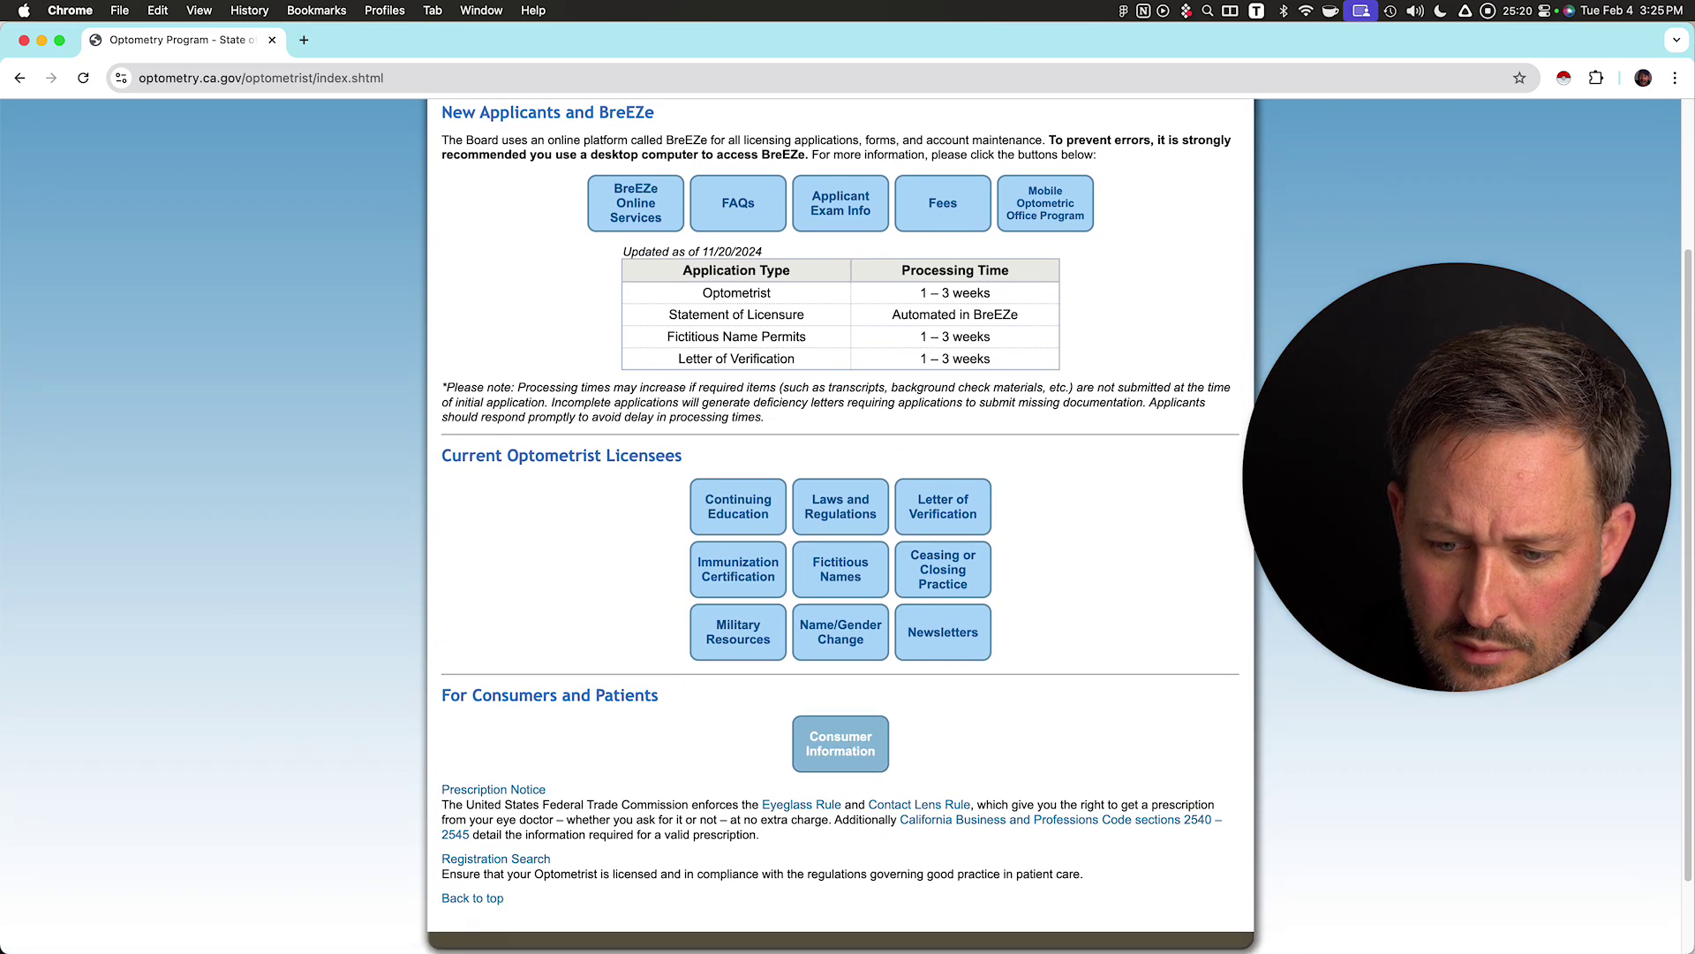
left_click(840, 745)
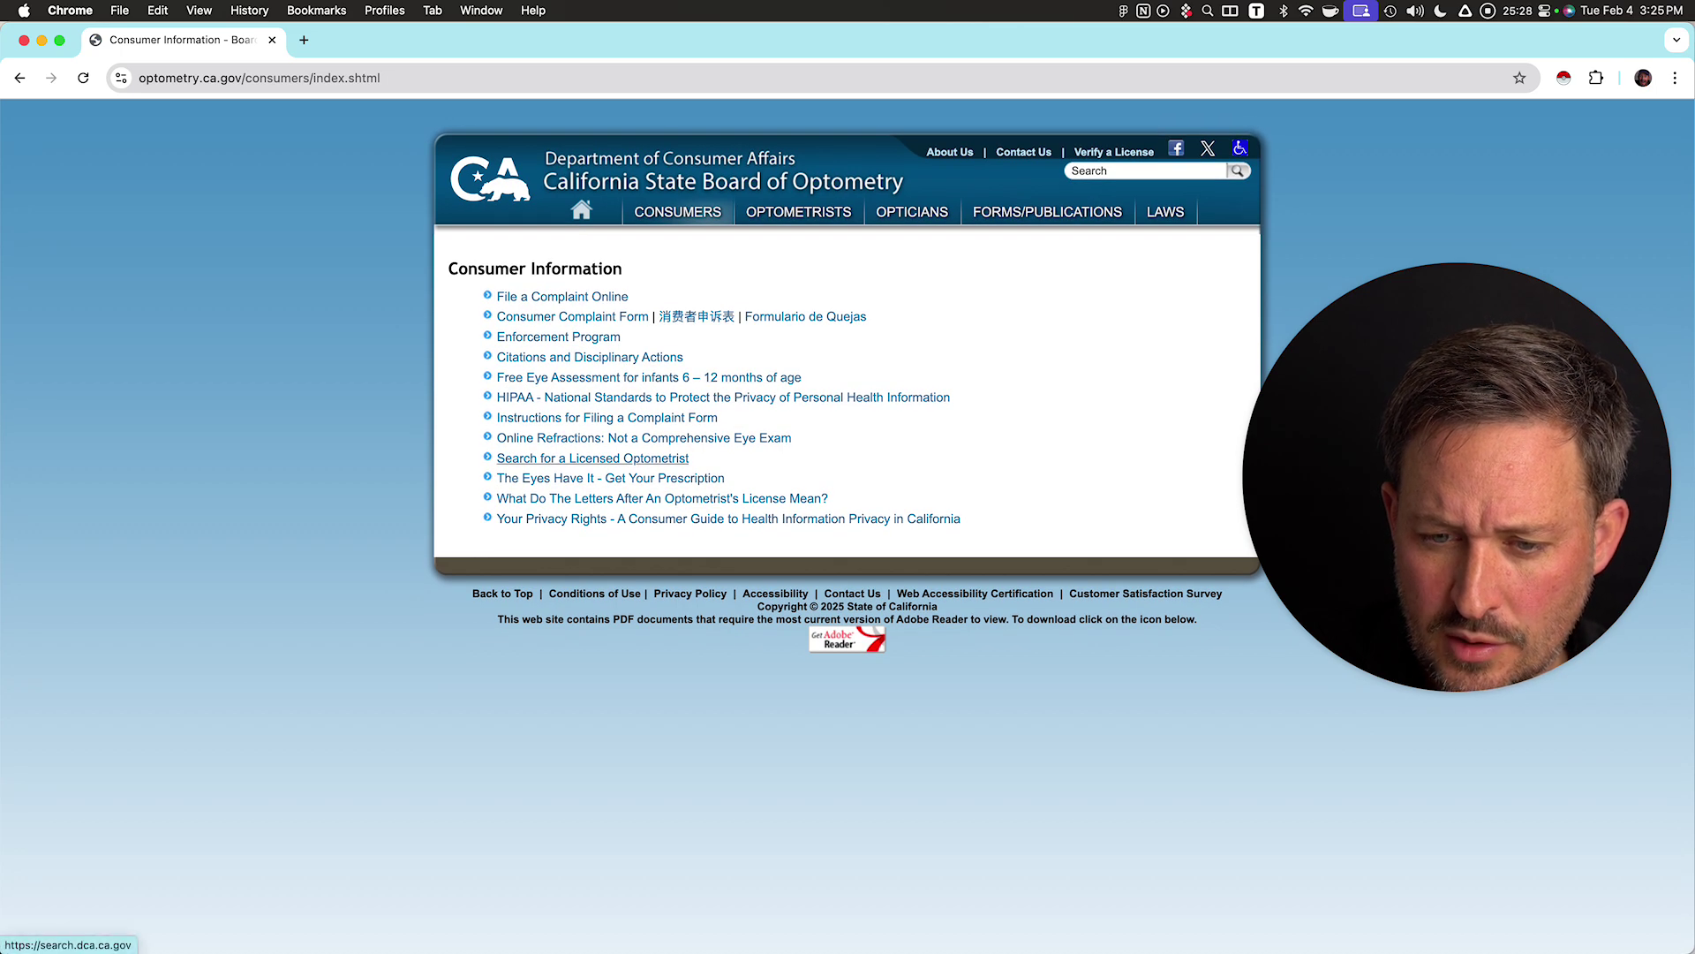
left_click(591, 457)
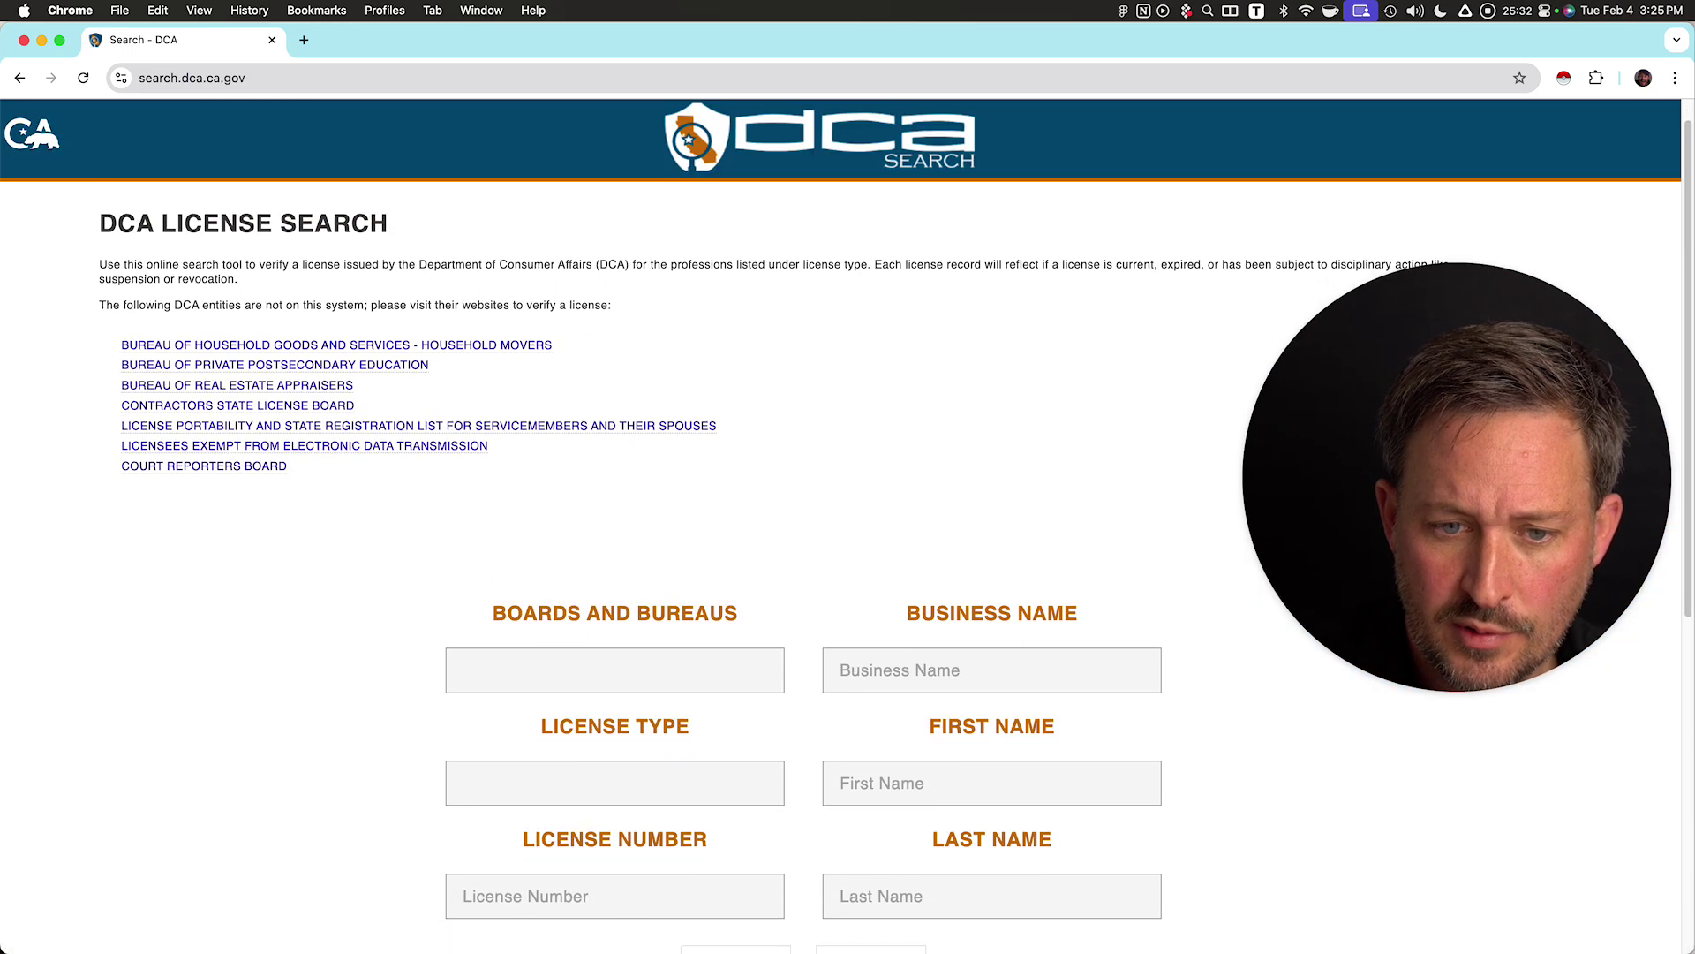
- Review the DCA License Search form and run a search with all fields left blank
scroll(839, 529, "down", 5)
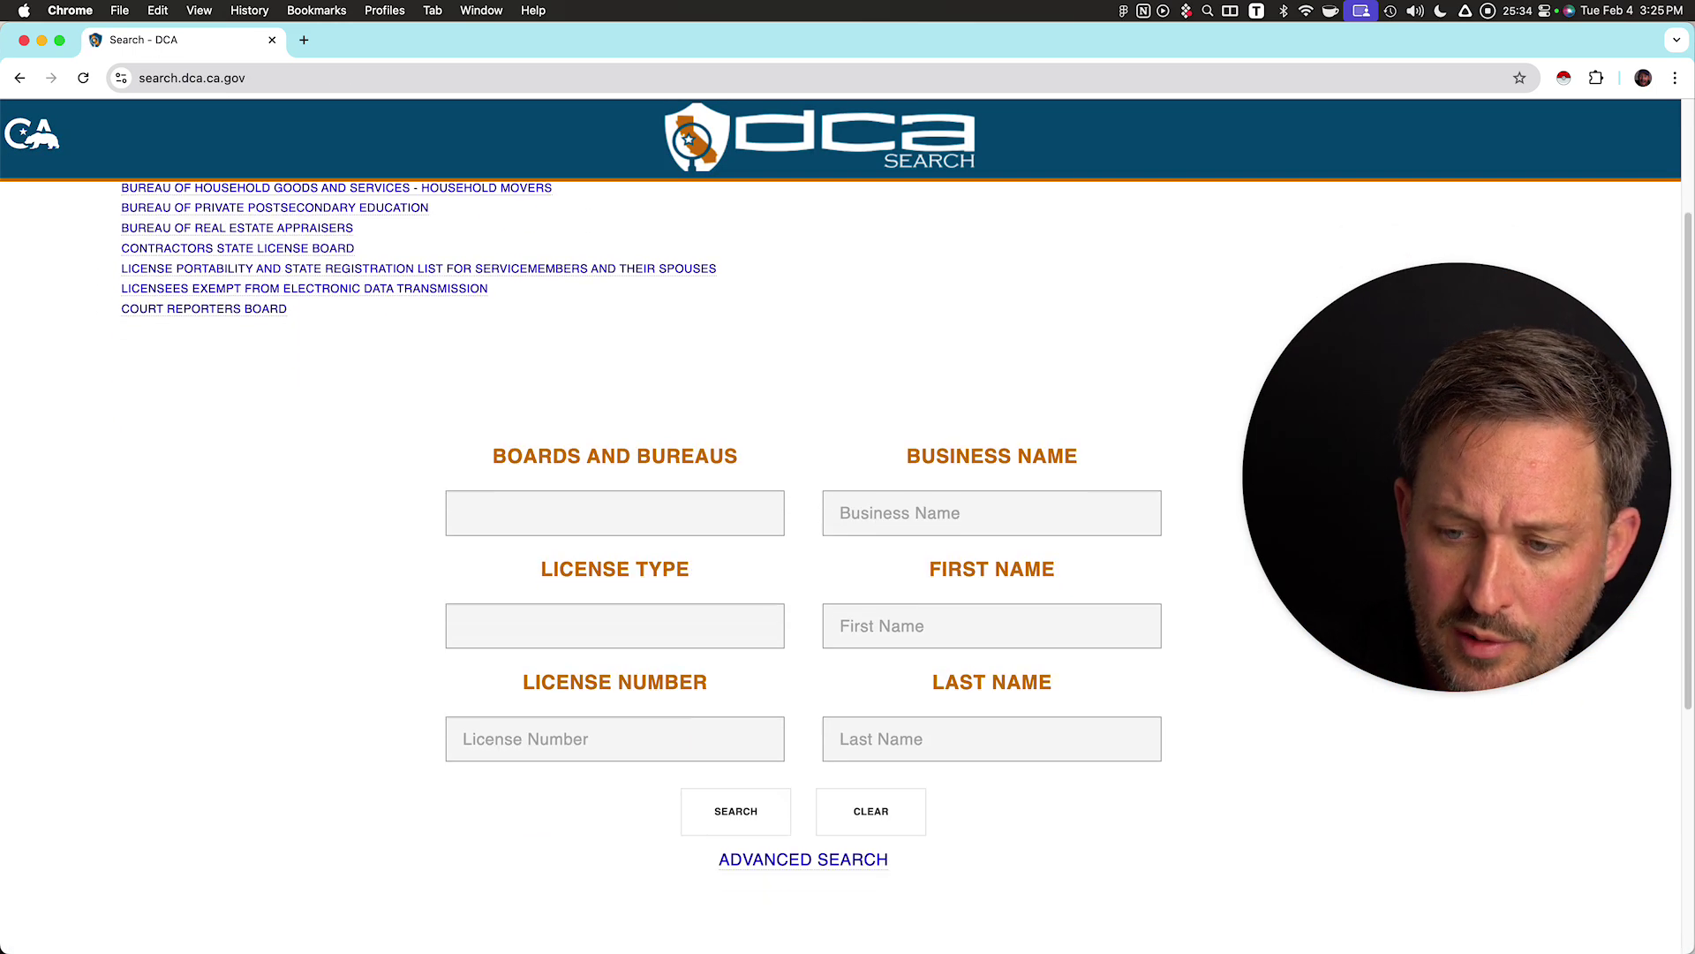
scroll(804, 556, "down", 2)
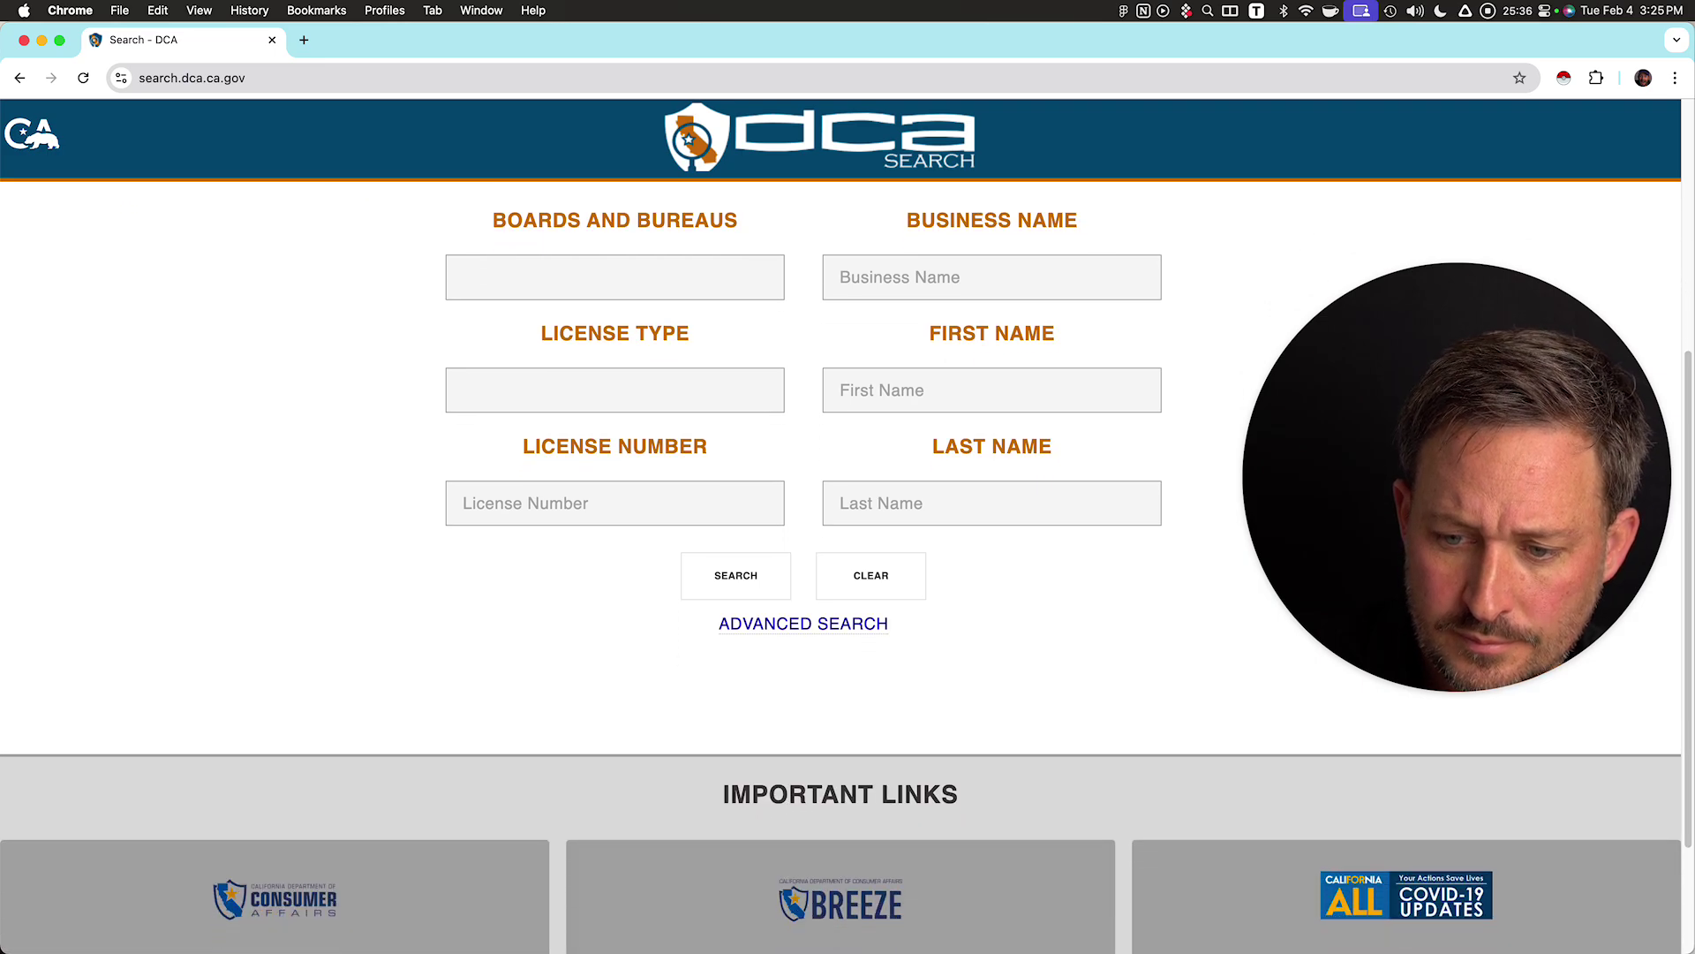
scroll(804, 557, "up", 6)
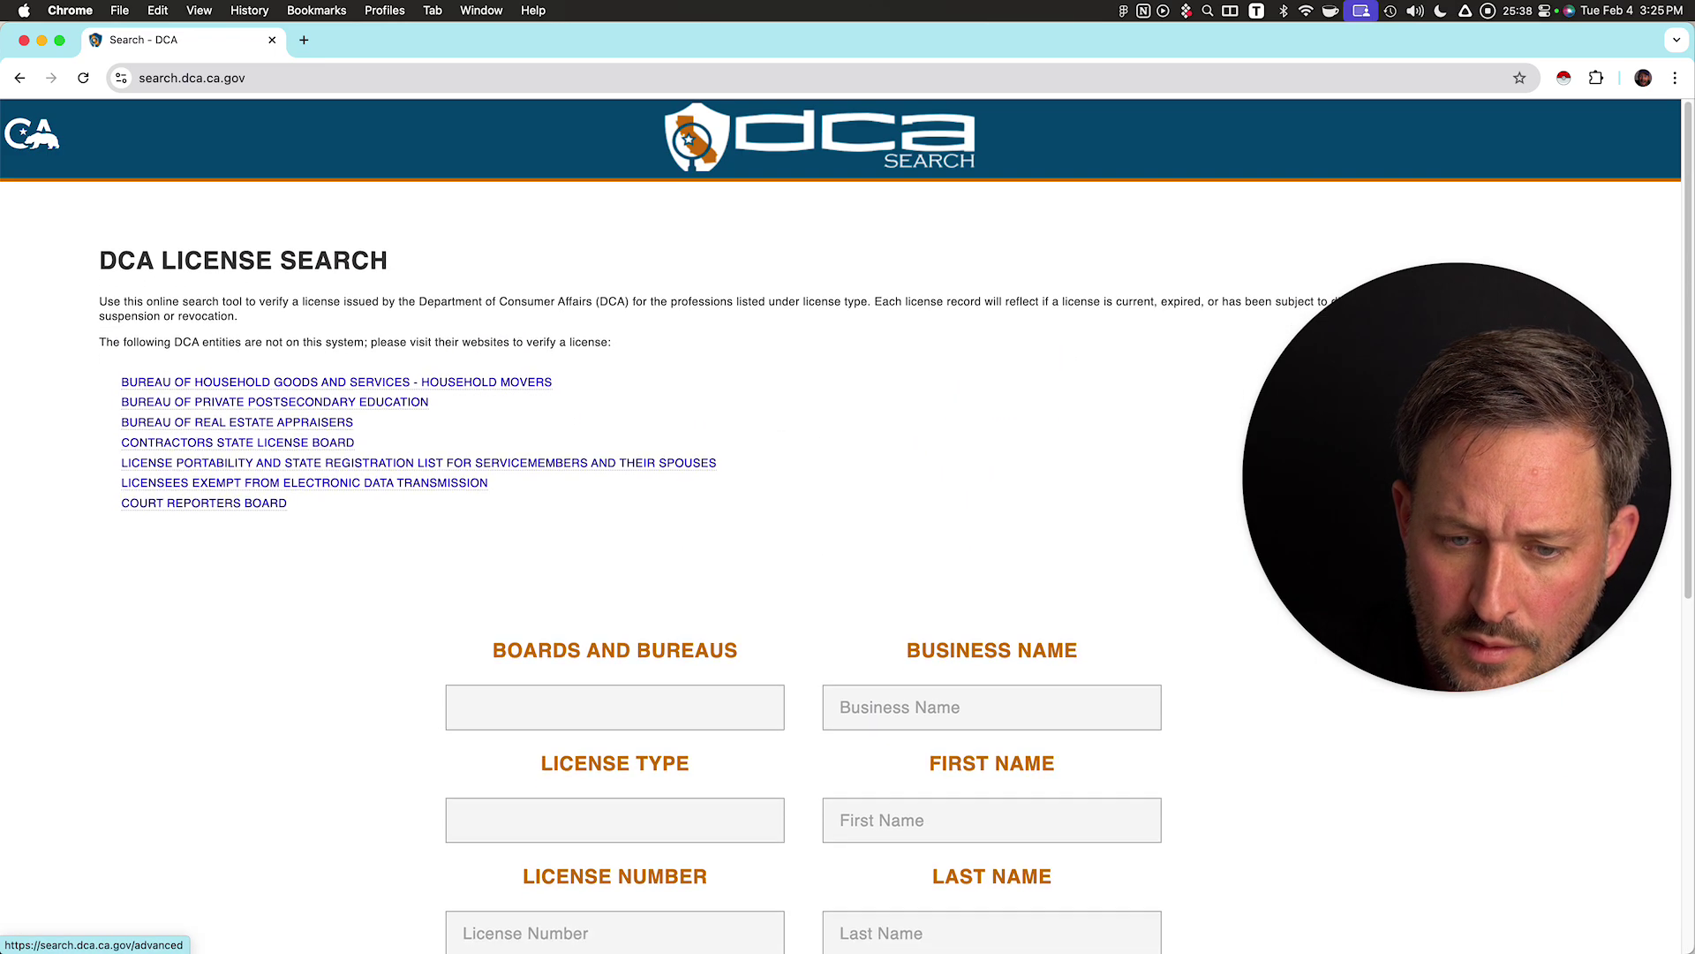
scroll(803, 530, "down", 6)
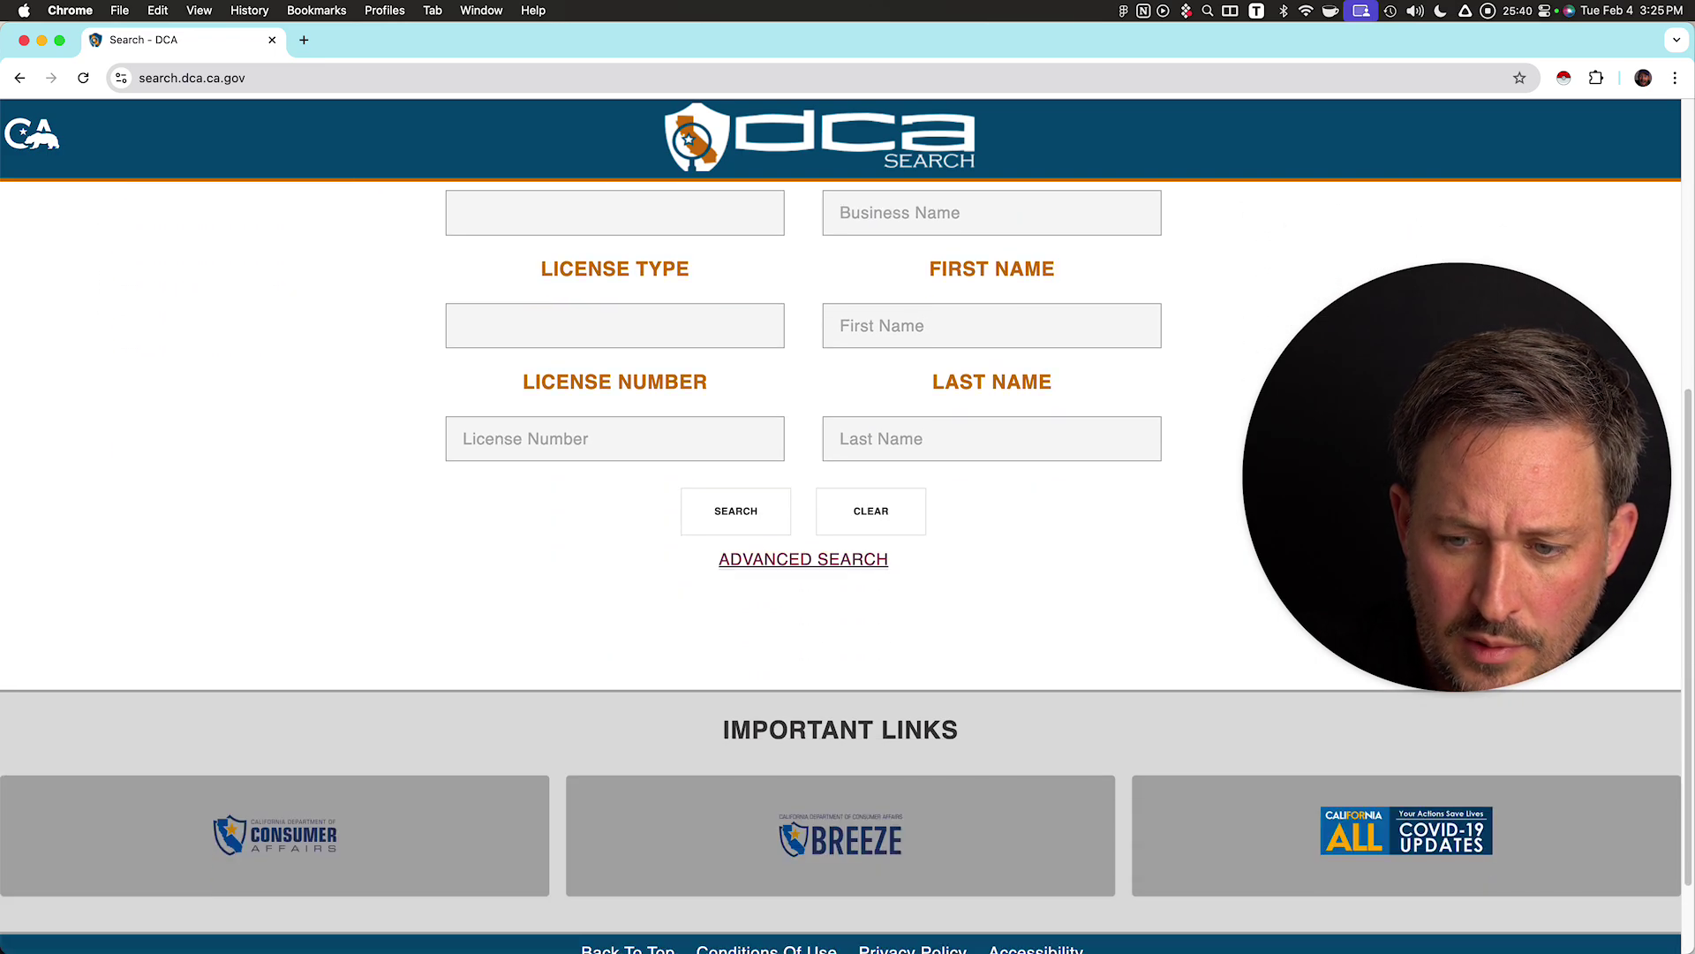
left_click(736, 511)
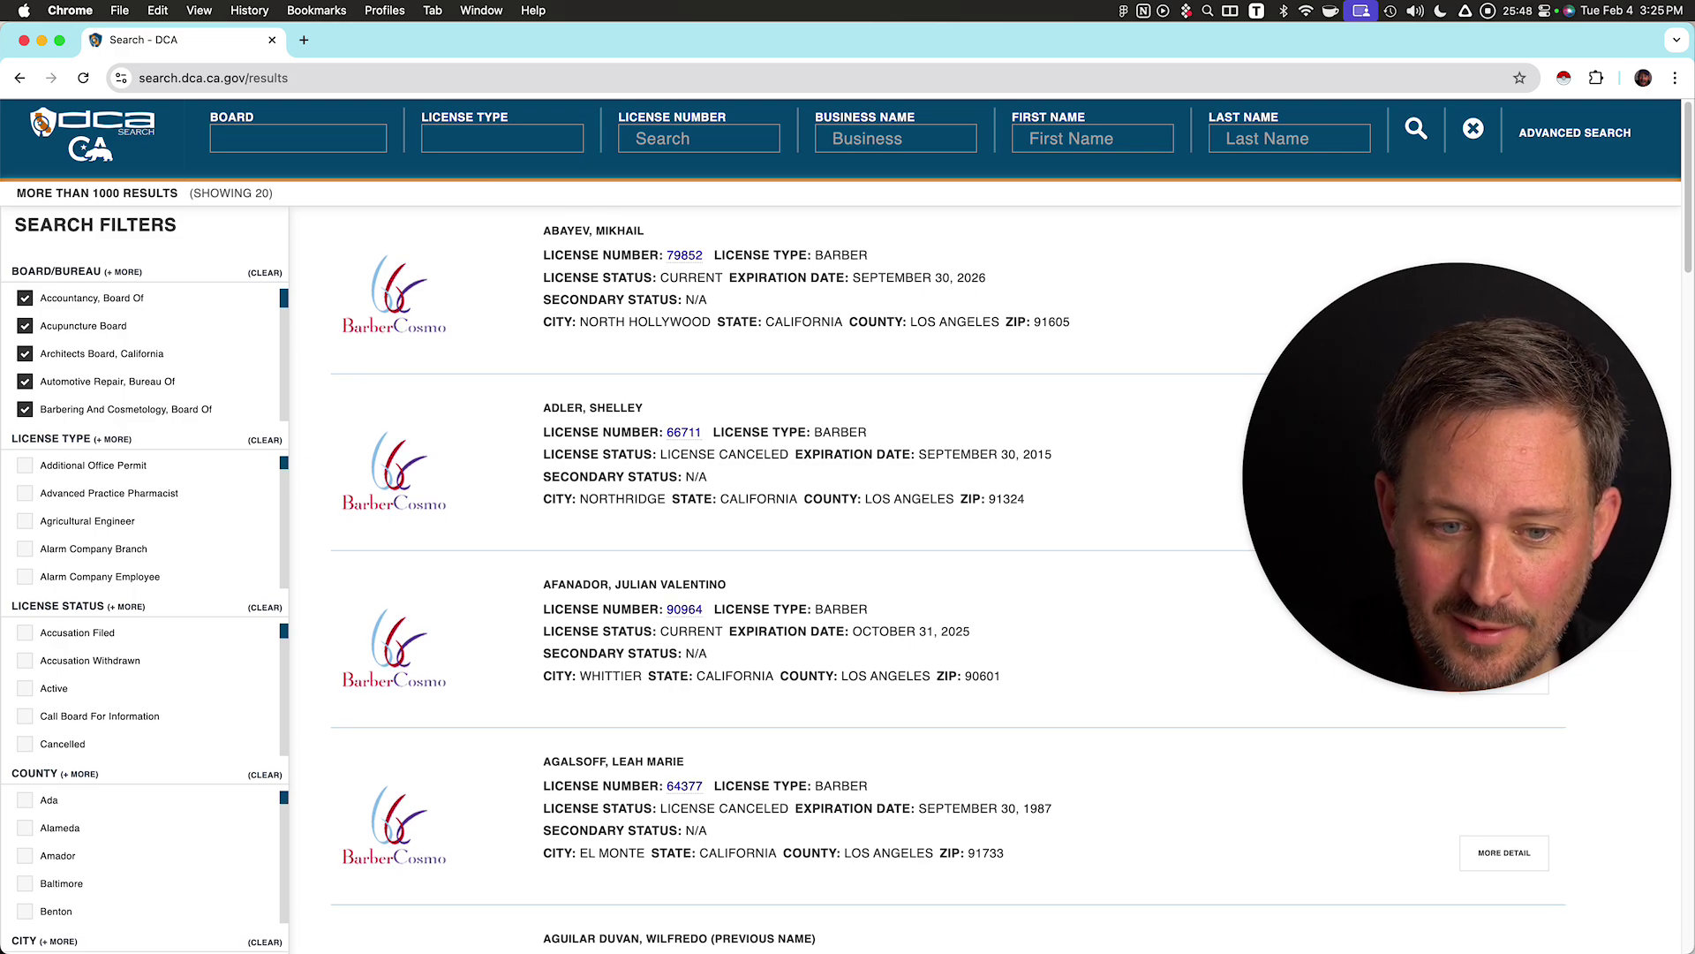
- Examine the board, license type, license status, county and city filters available for the license results
scroll(146, 353, "down", 15)
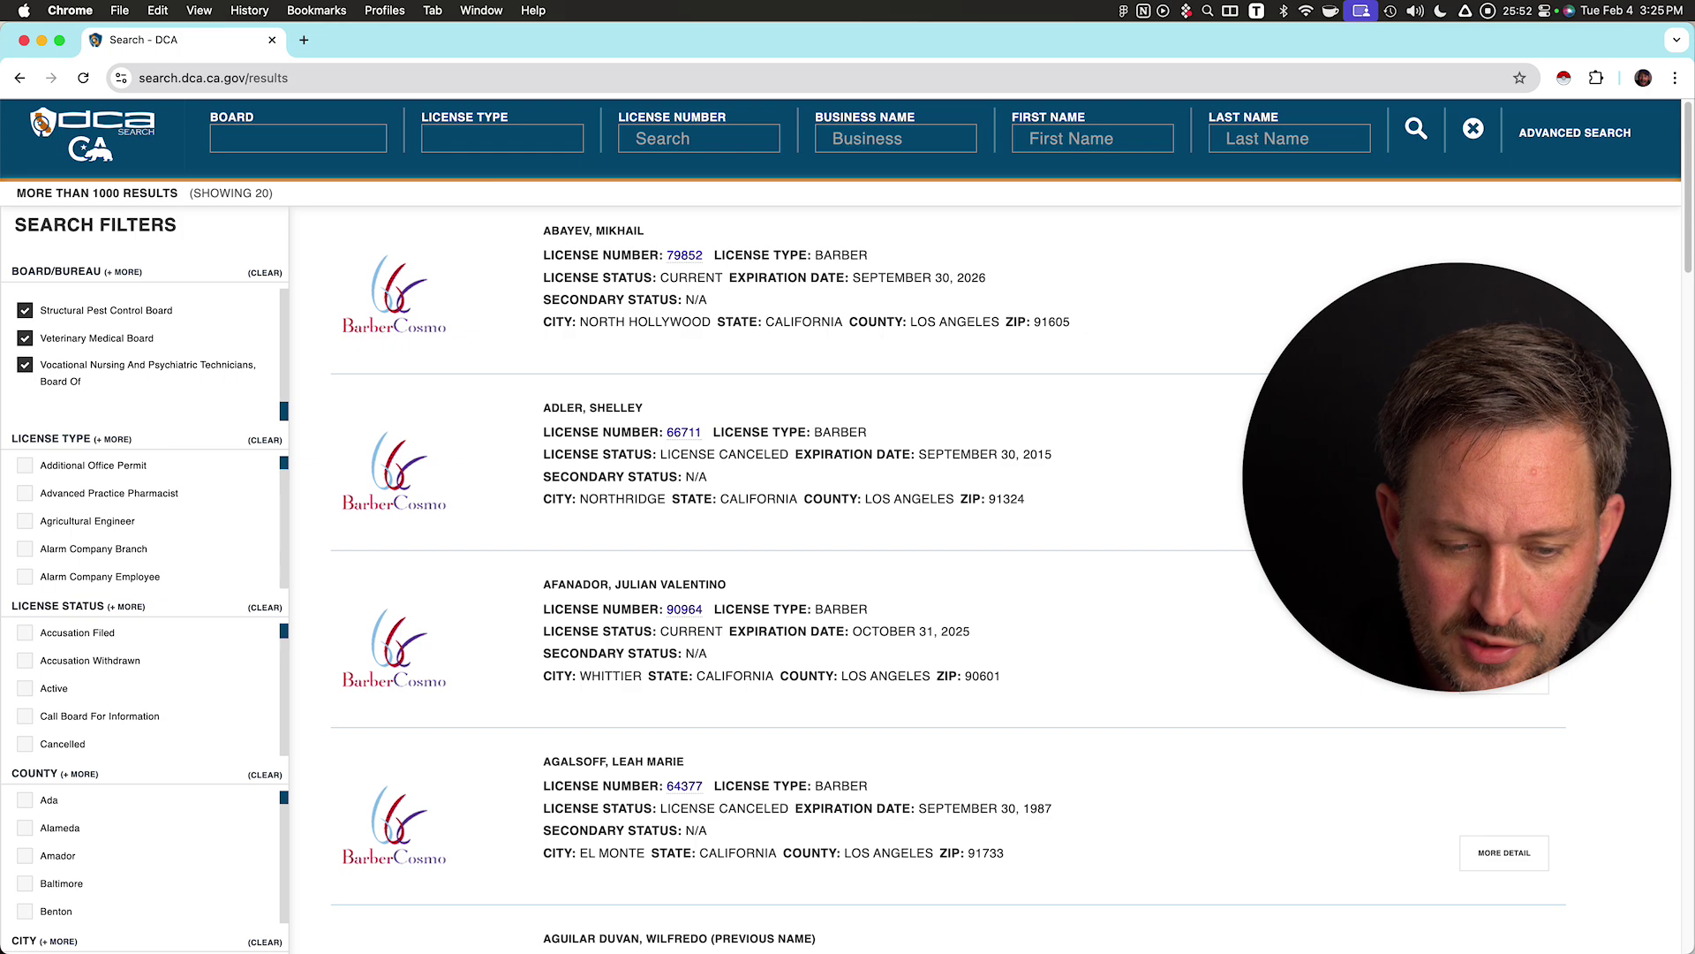
scroll(783, 578, "down", 5)
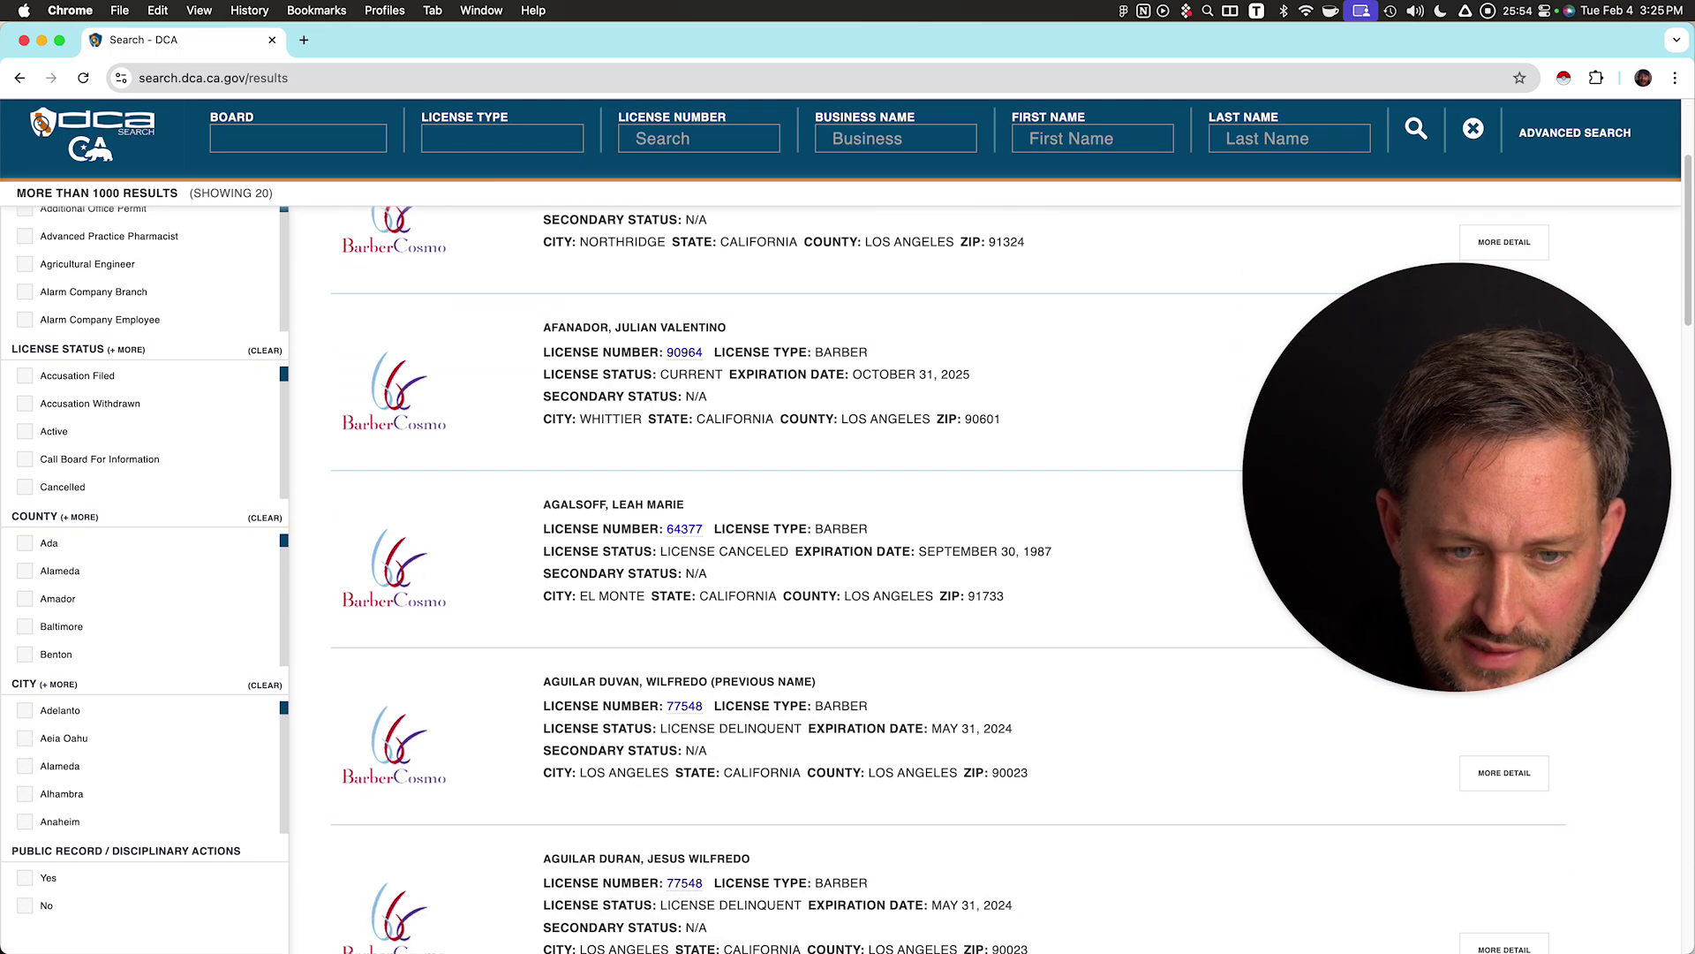
scroll(146, 432, "down", 3)
scroll(783, 578, "down", 2)
scroll(146, 450, "down", 3)
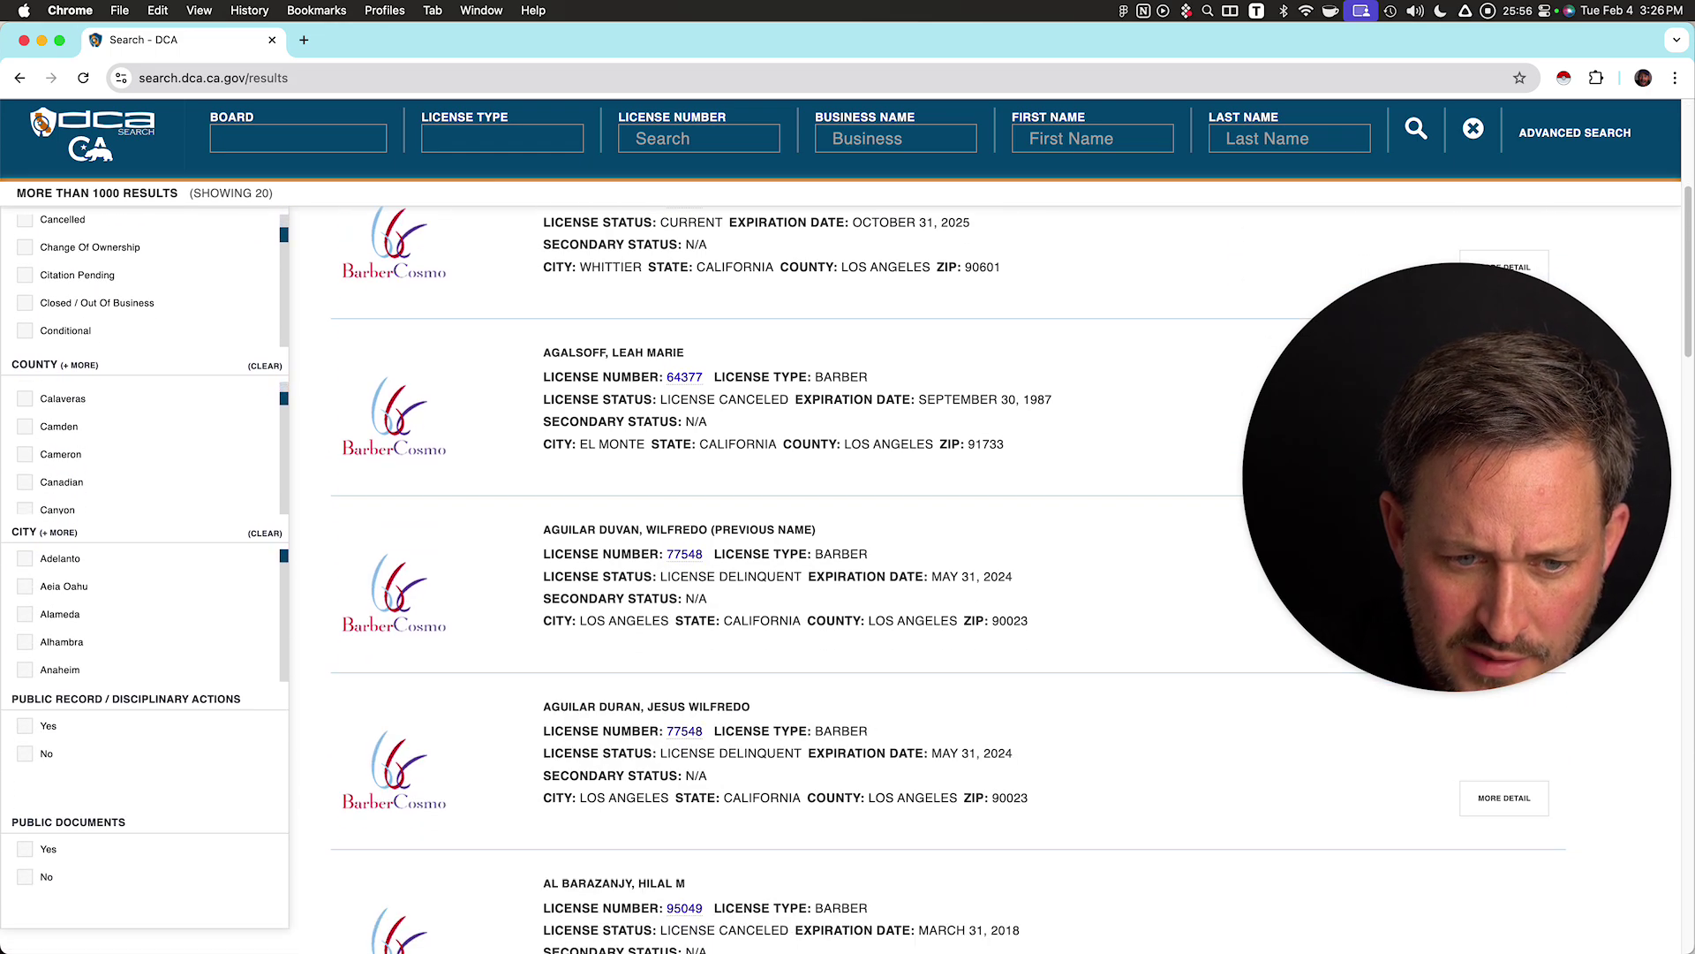
scroll(782, 579, "down", 3)
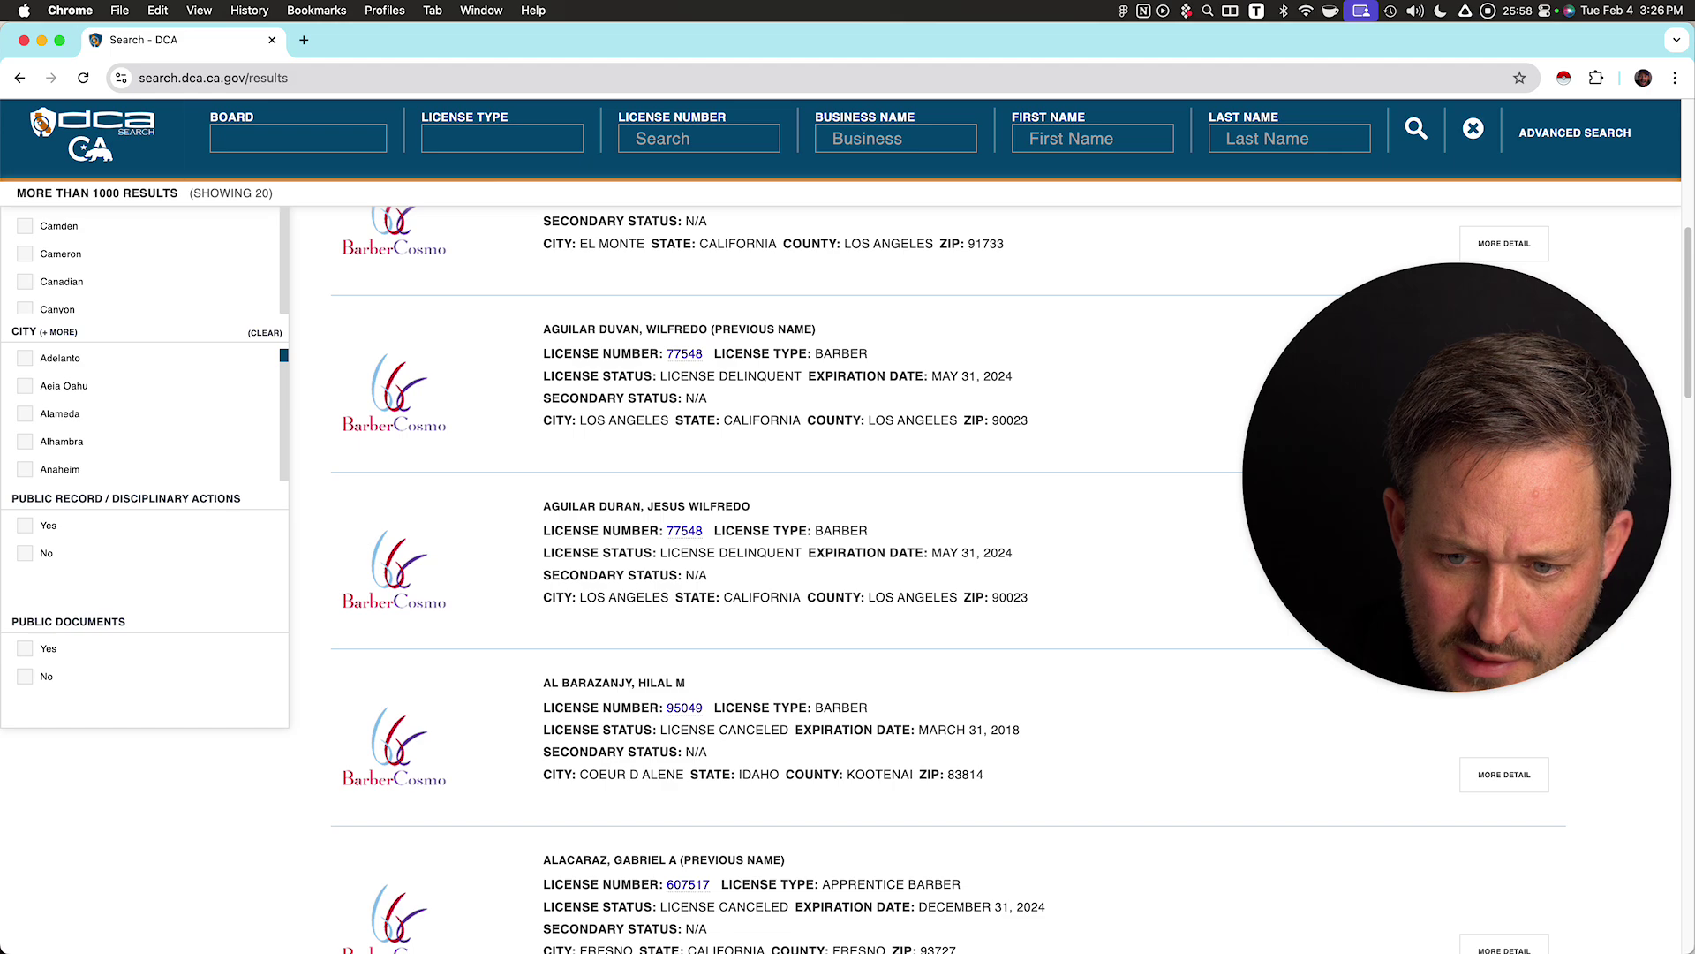
- Inspect the licensing details of a delinquent Los Angeles barber record and return to the start of the results list
left_click(685, 530)
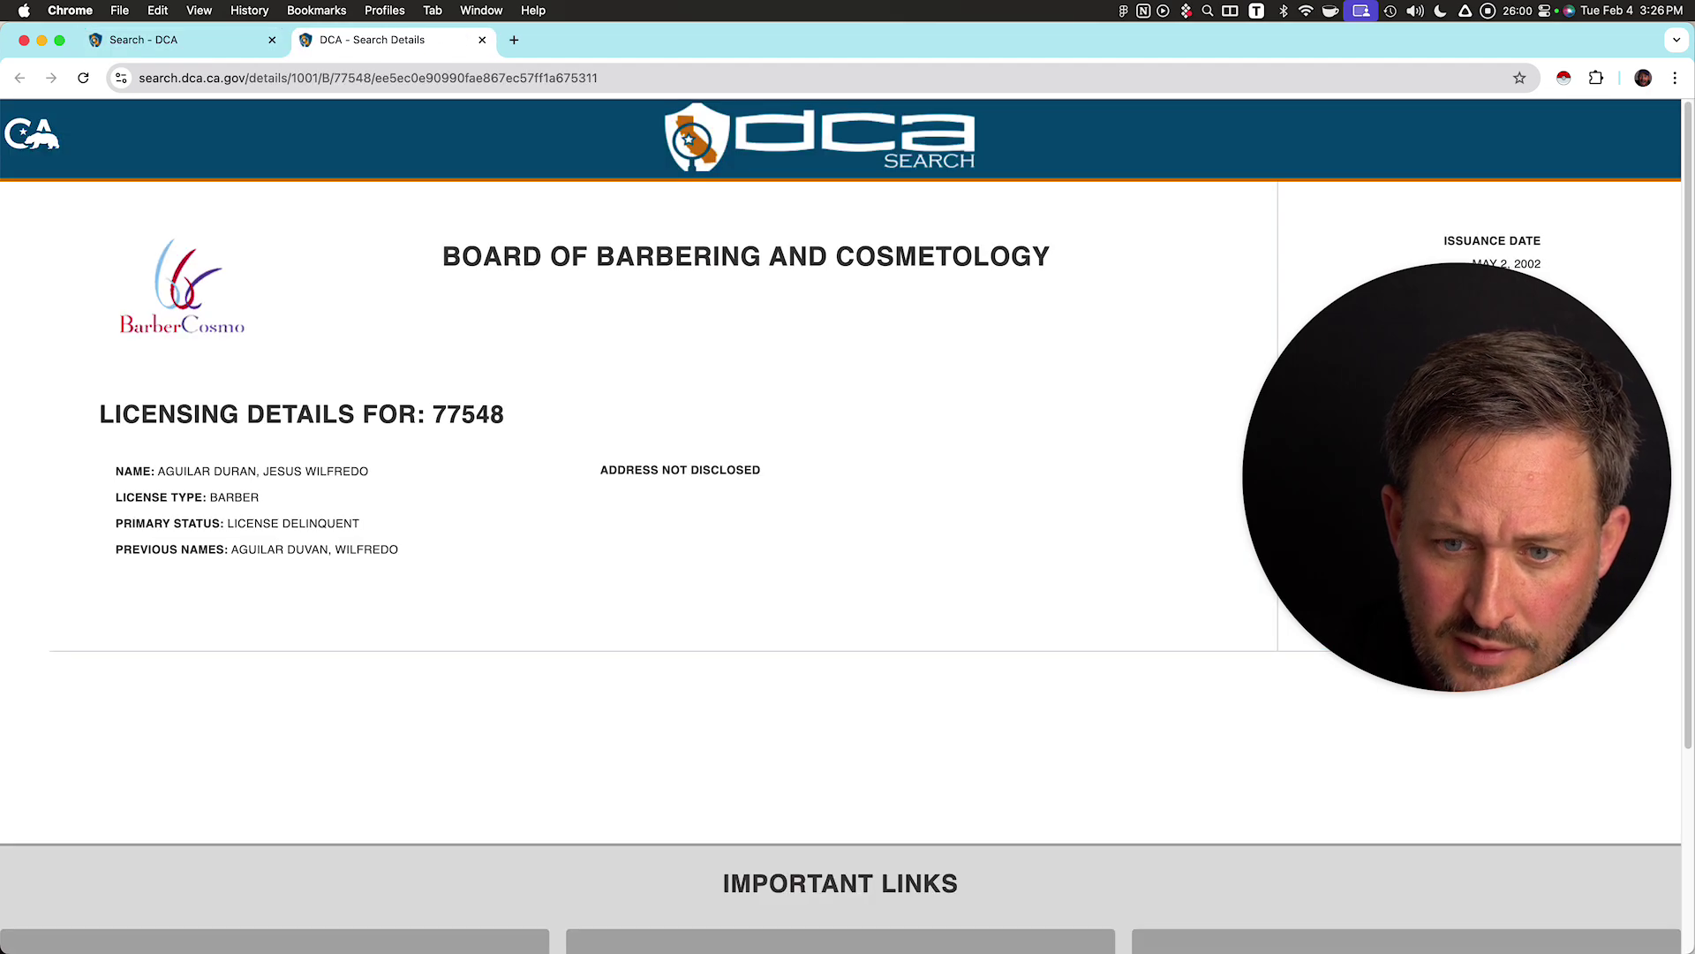
scroll(841, 565, "down", 1)
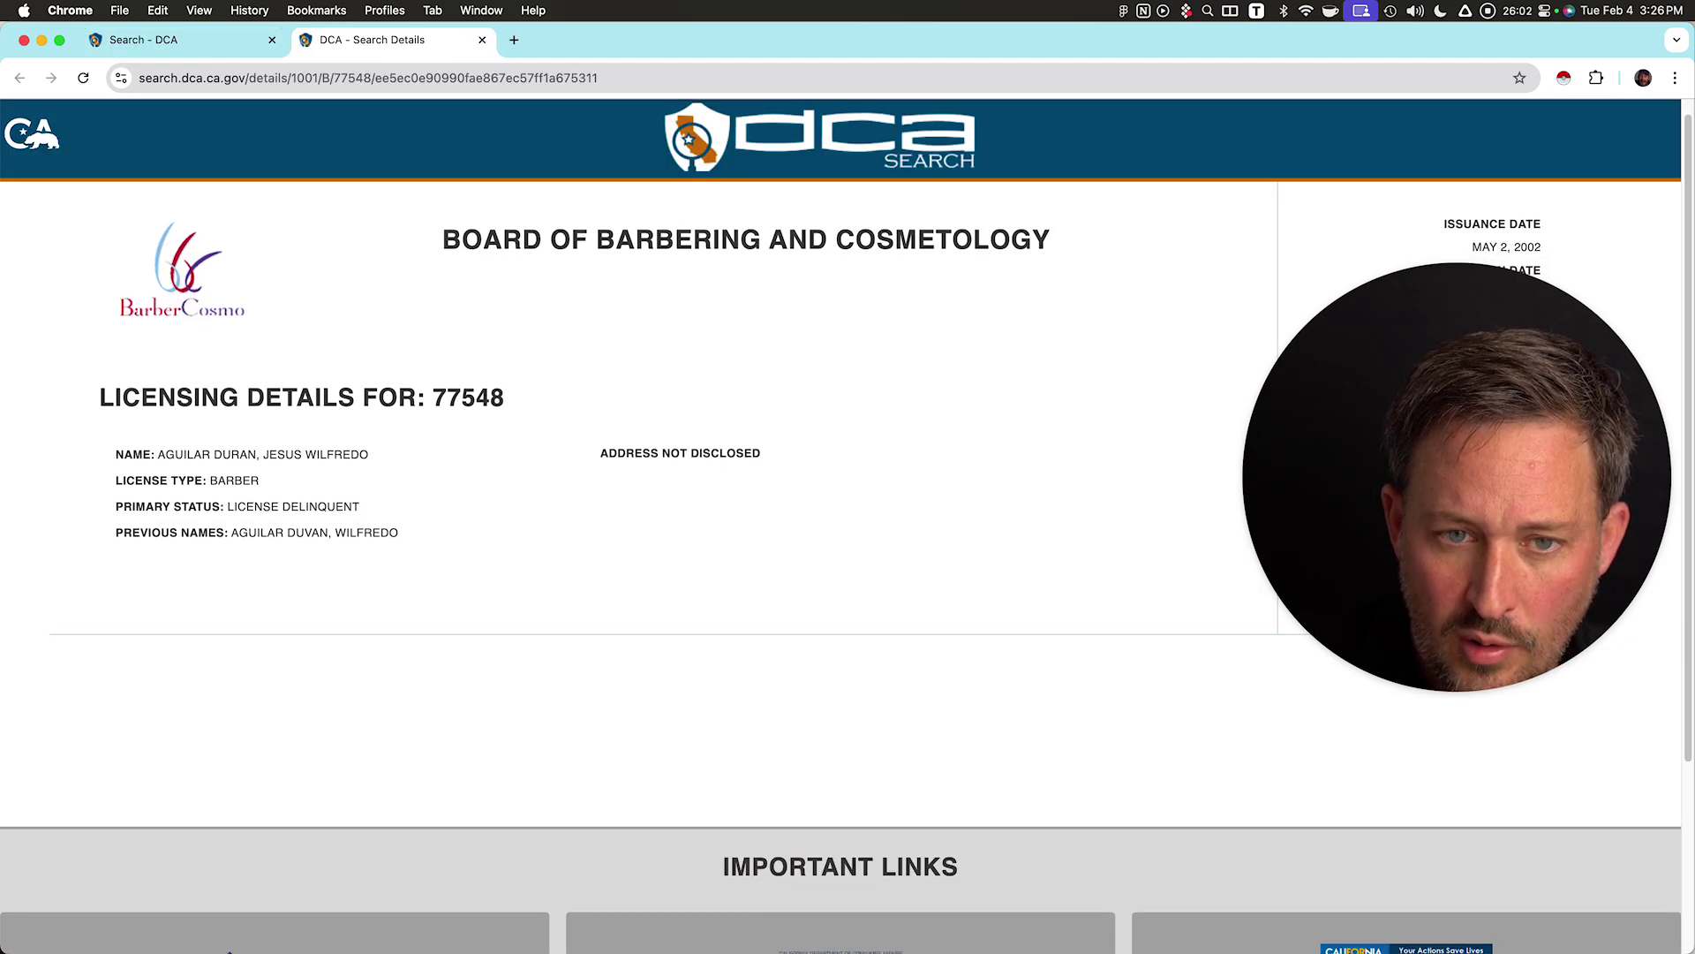
key("ctrl+shift+Tab")
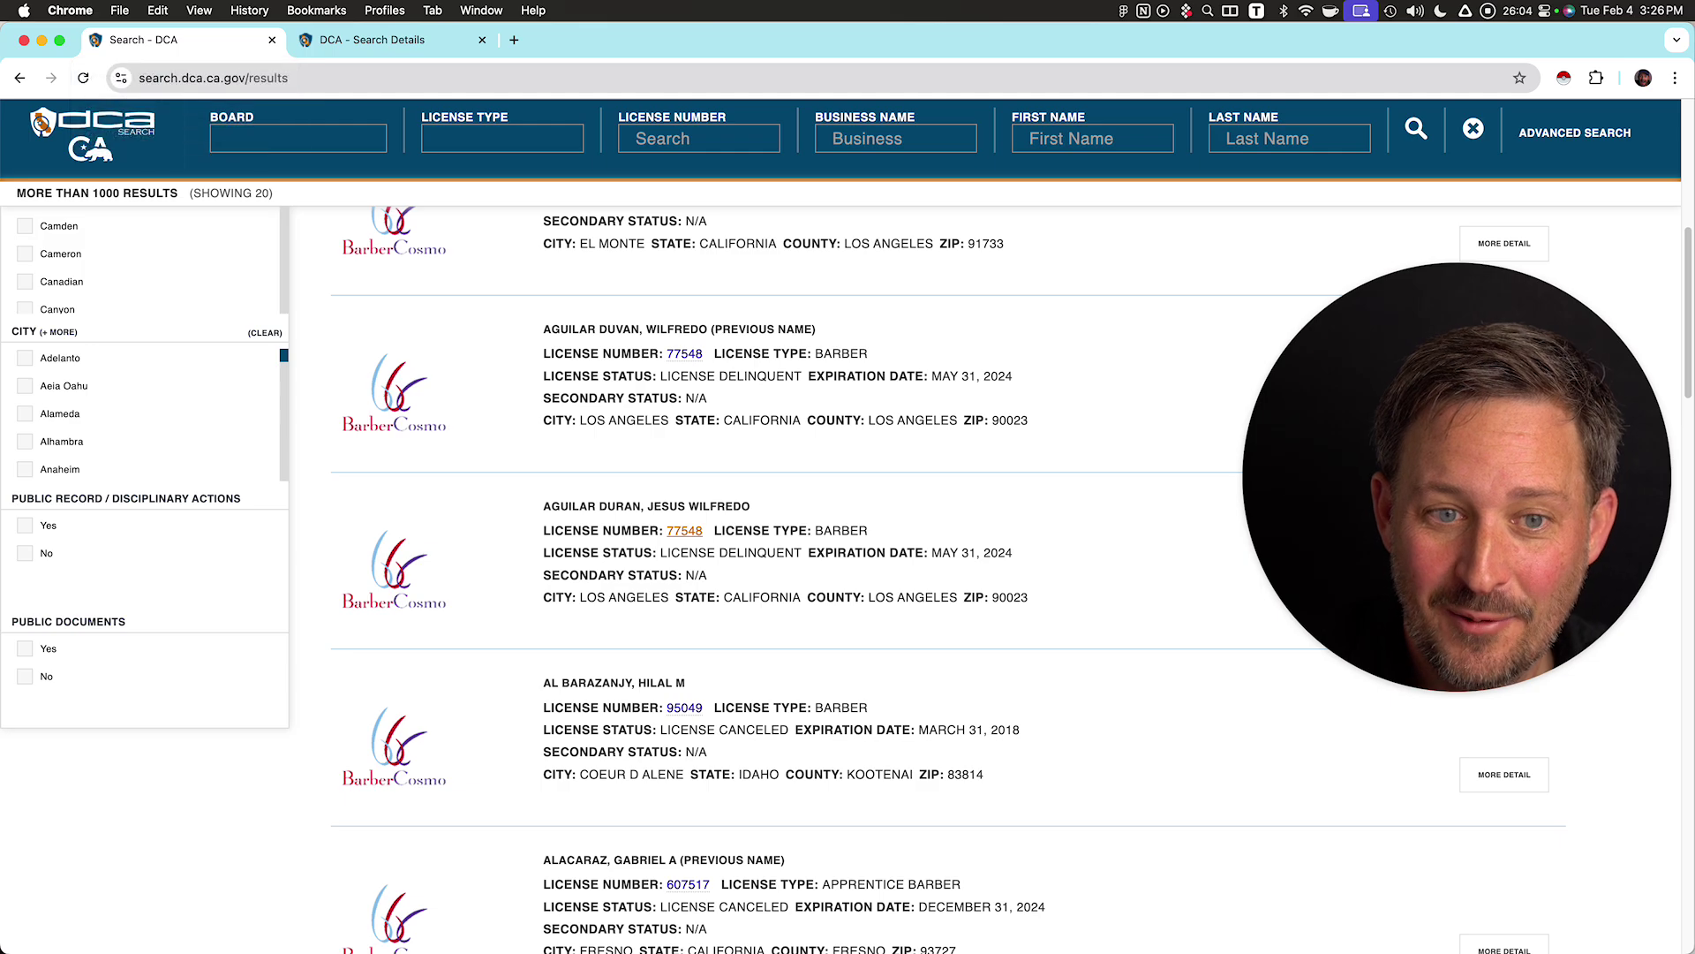
scroll(840, 583, "up", 10)
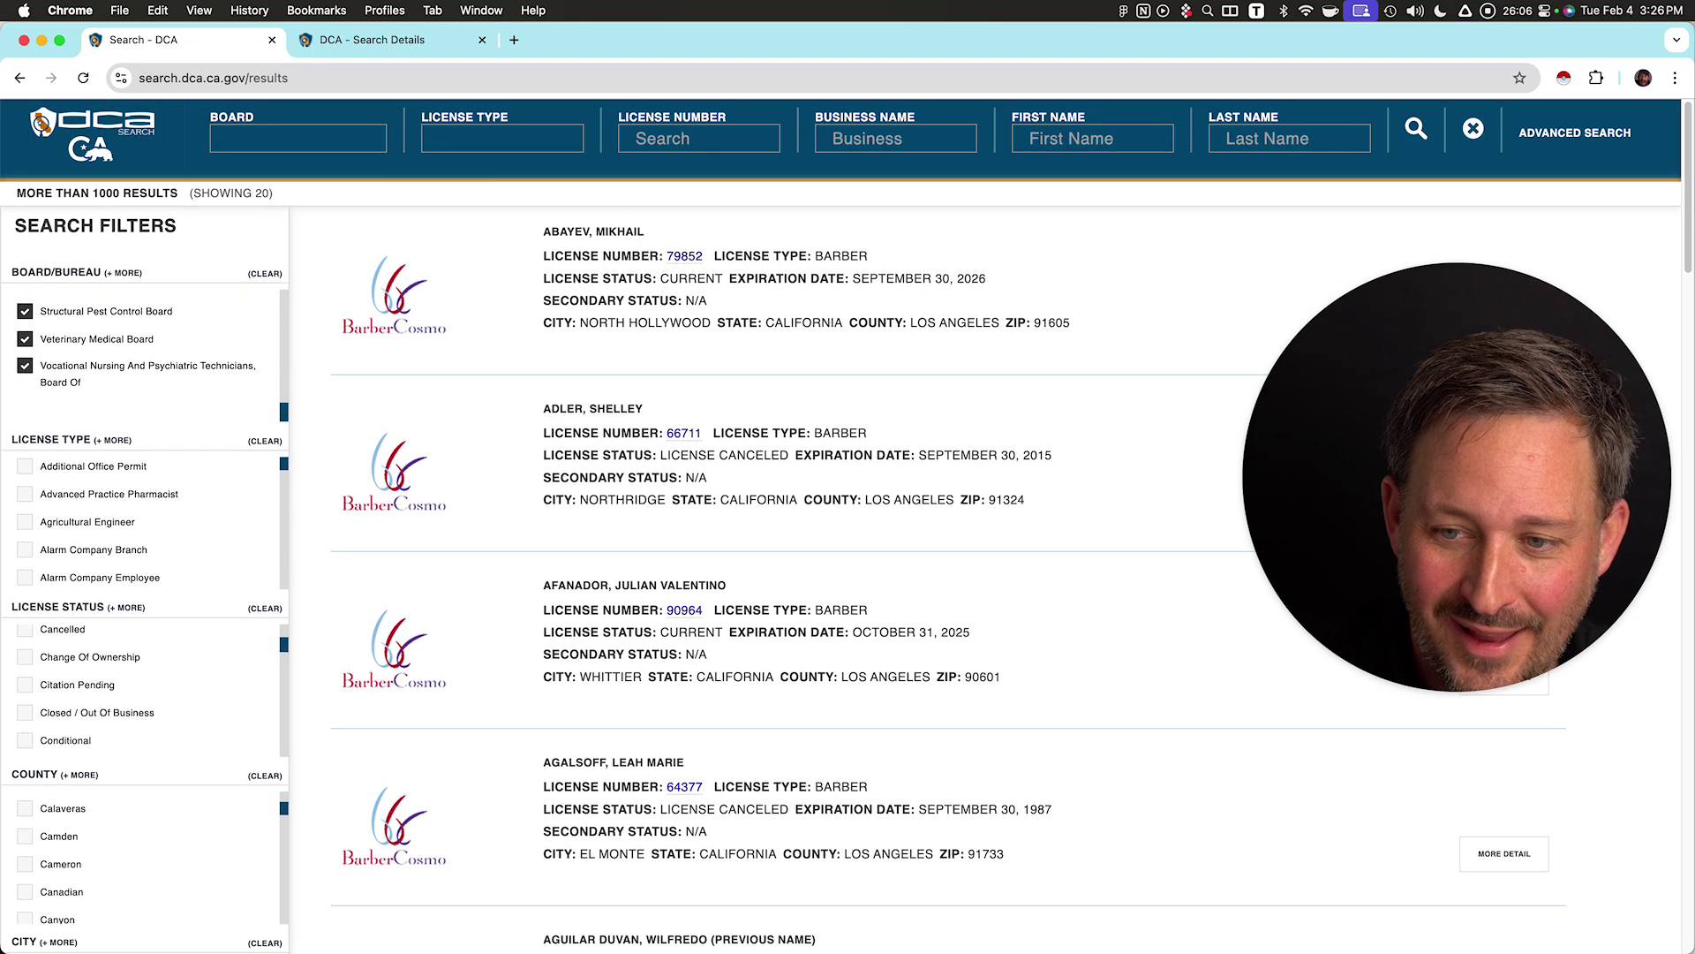
- Return from the unfiltered results to the DCA License Search form and open the advanced search
scroll(141, 353, "up", 10)
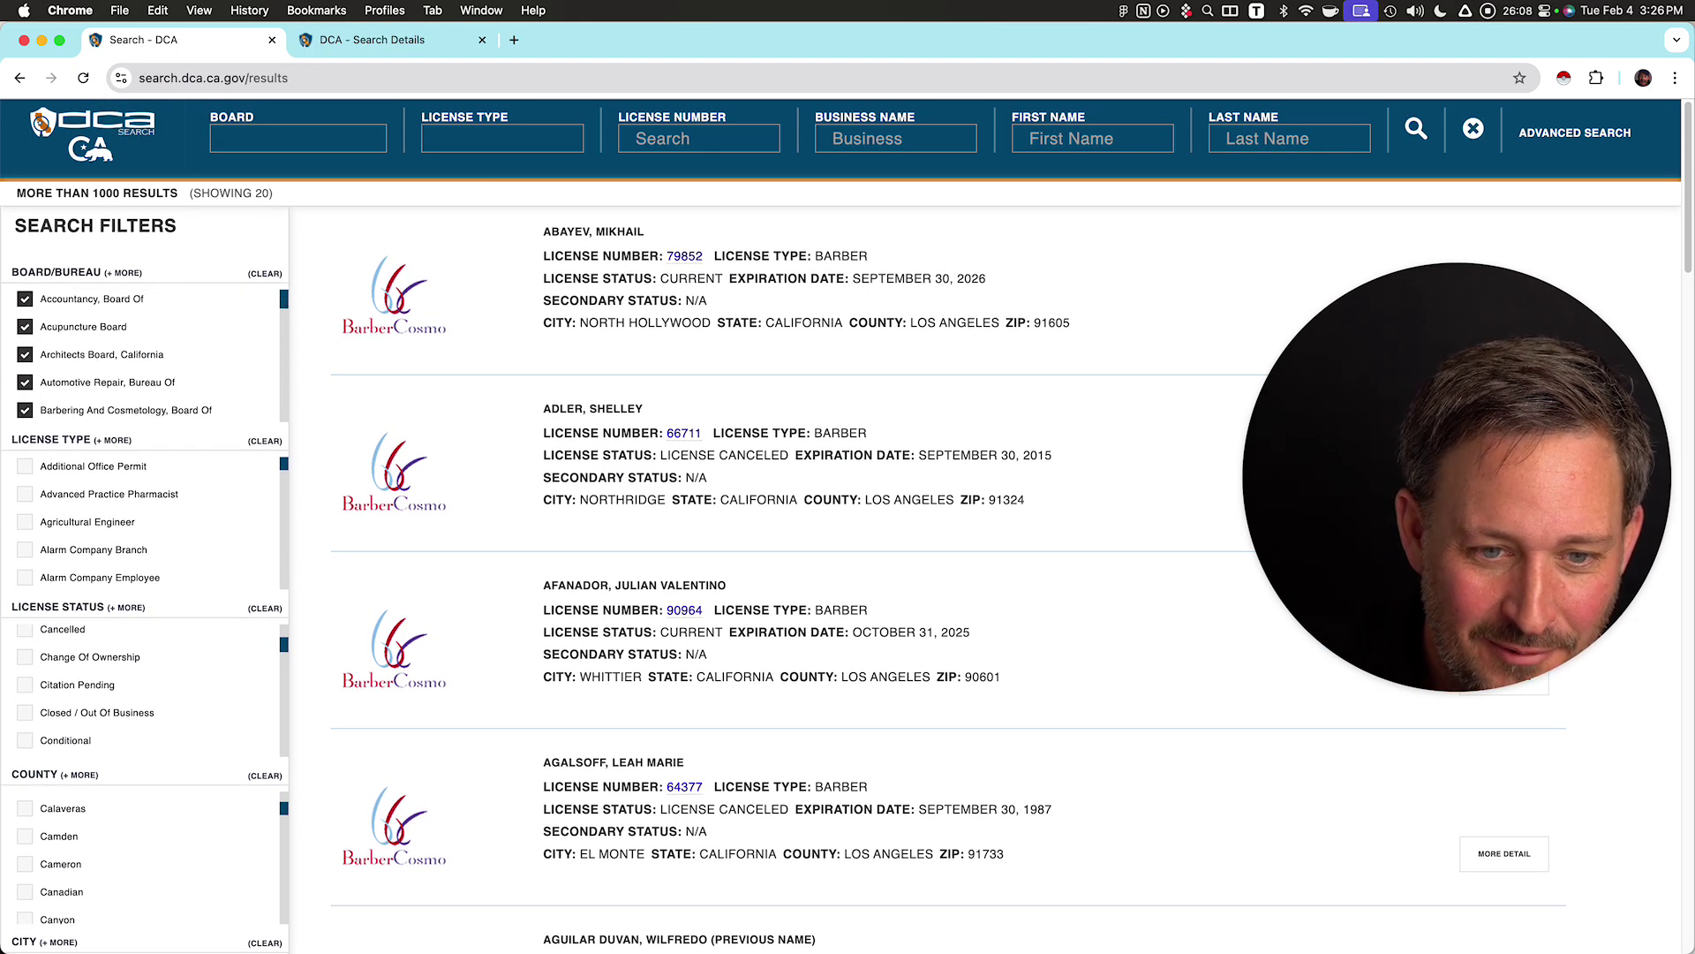
left_click(20, 77)
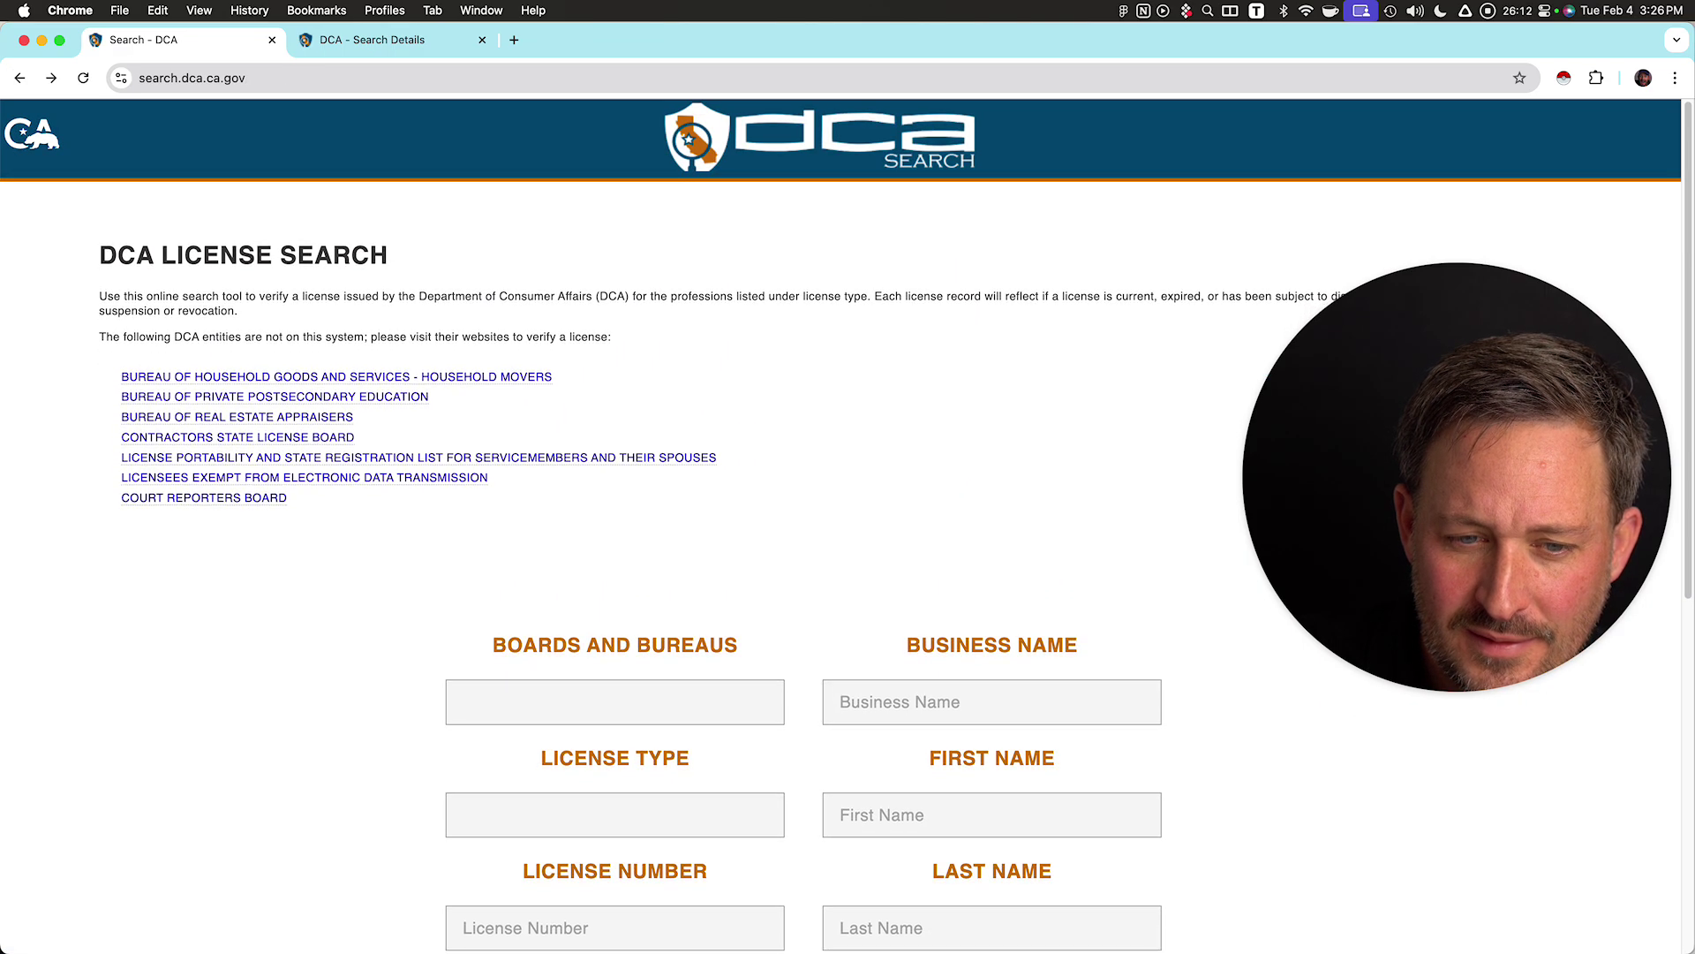
scroll(840, 565, "down", 5)
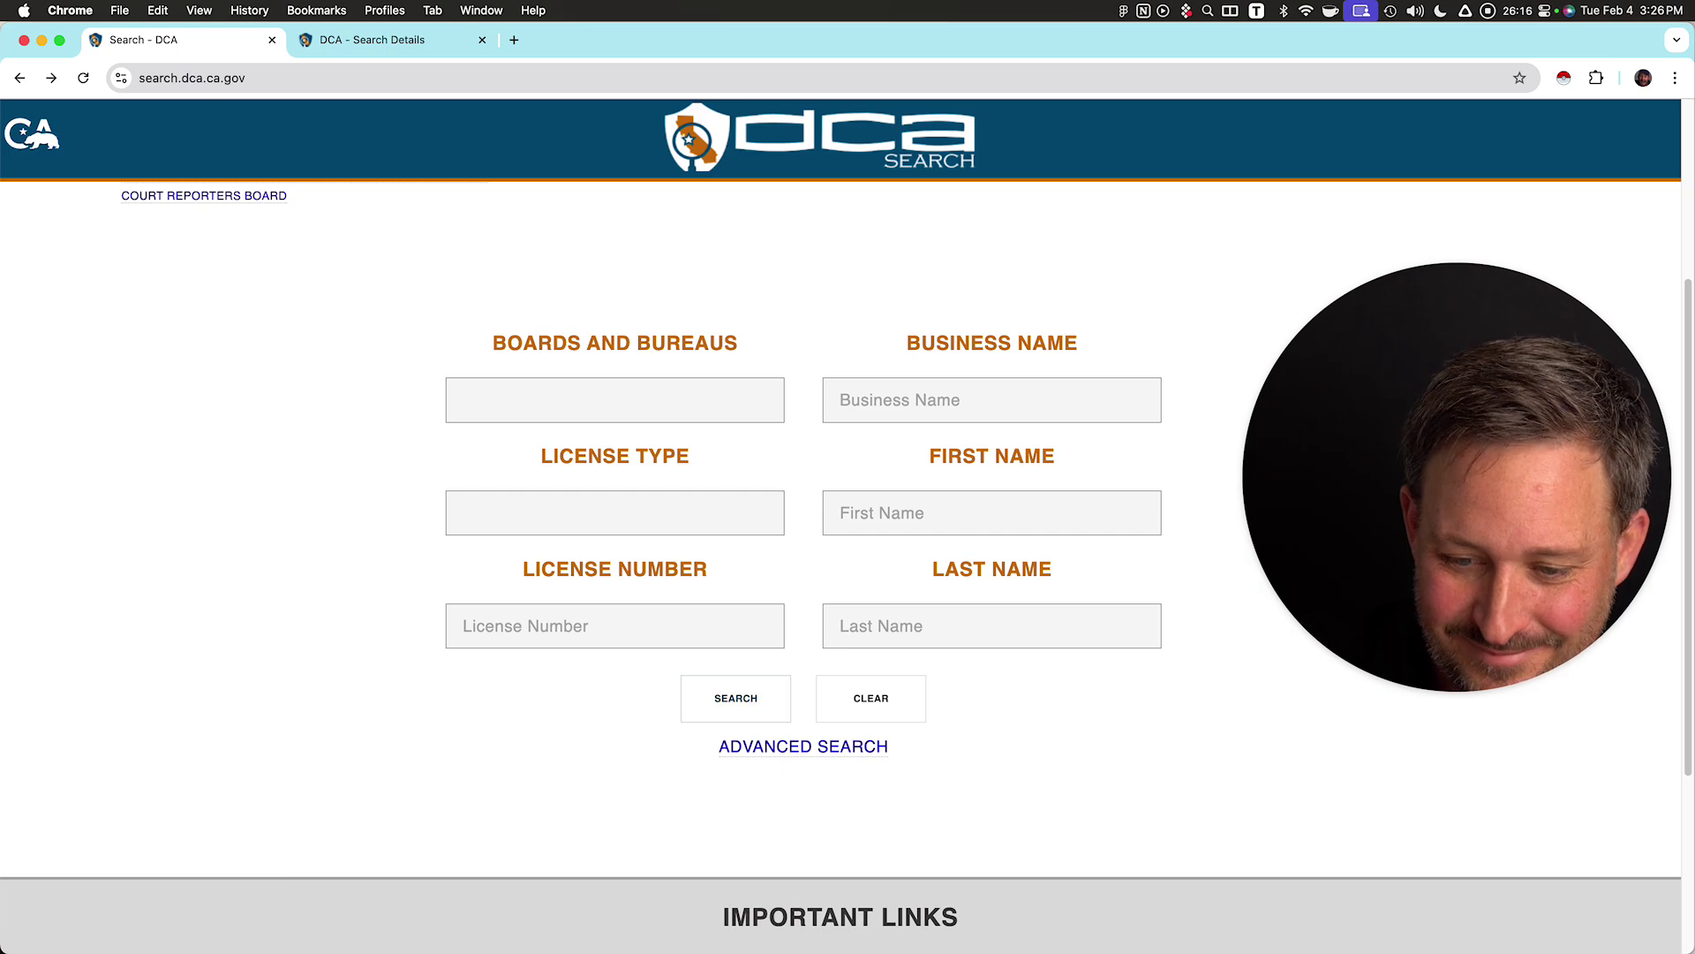
left_click(803, 747)
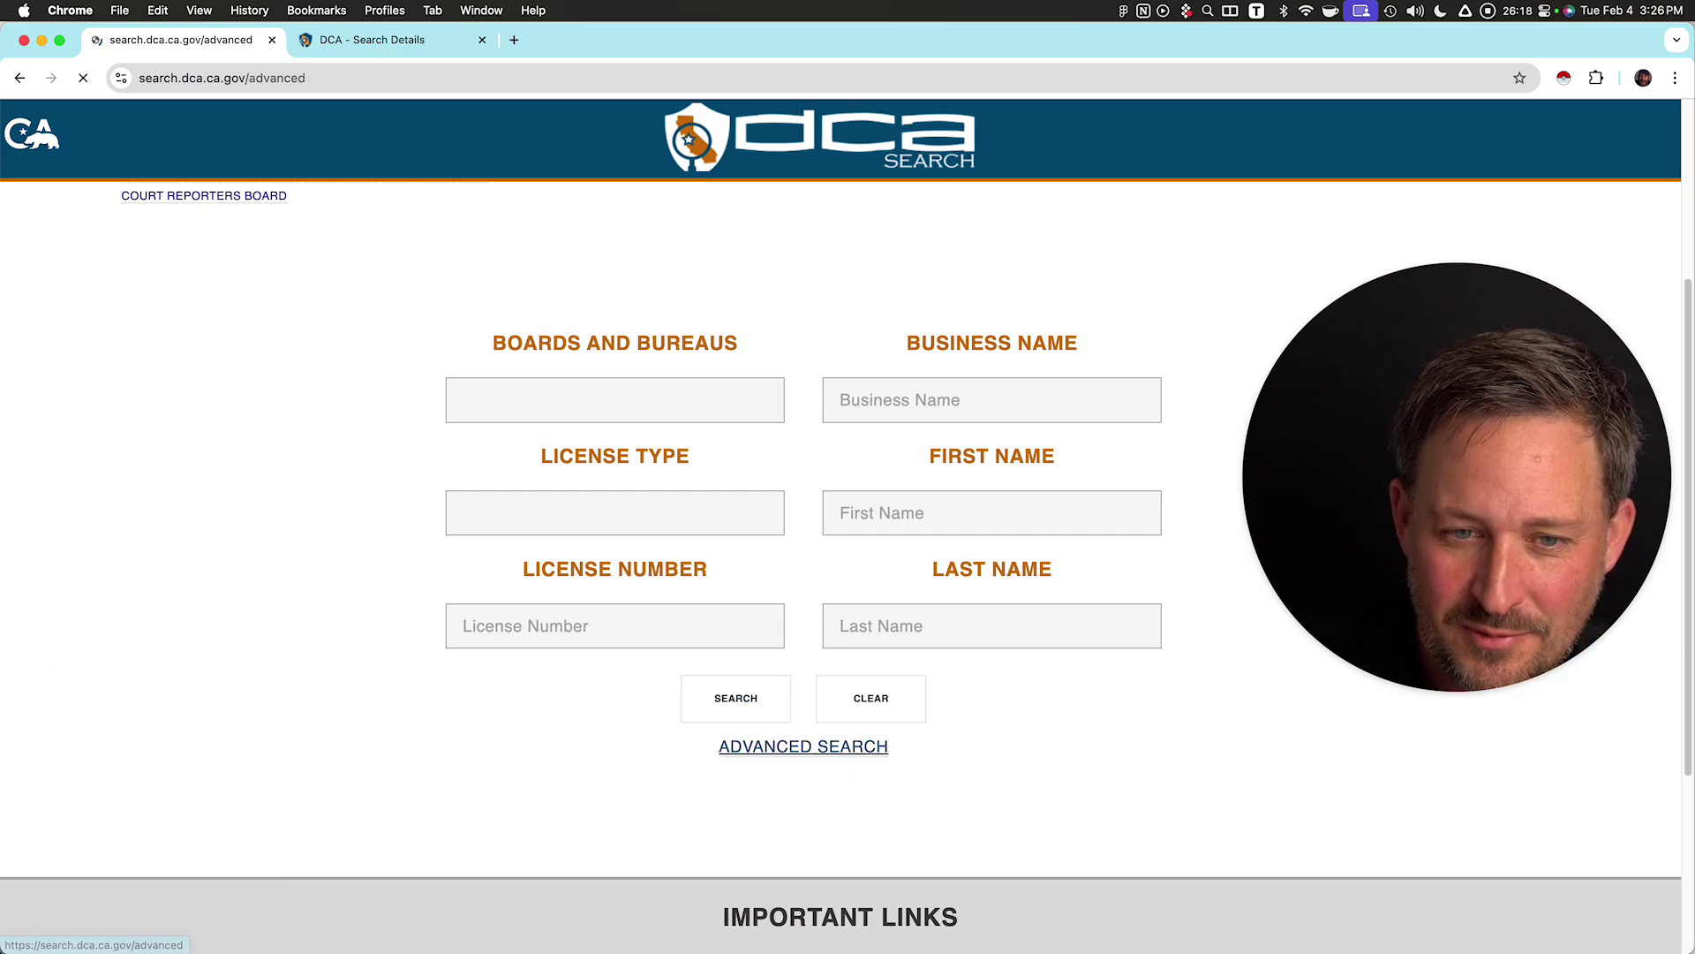
- Select Optometry, Board of as the board or bureau for the advanced search
scroll(804, 565, "down", 4)
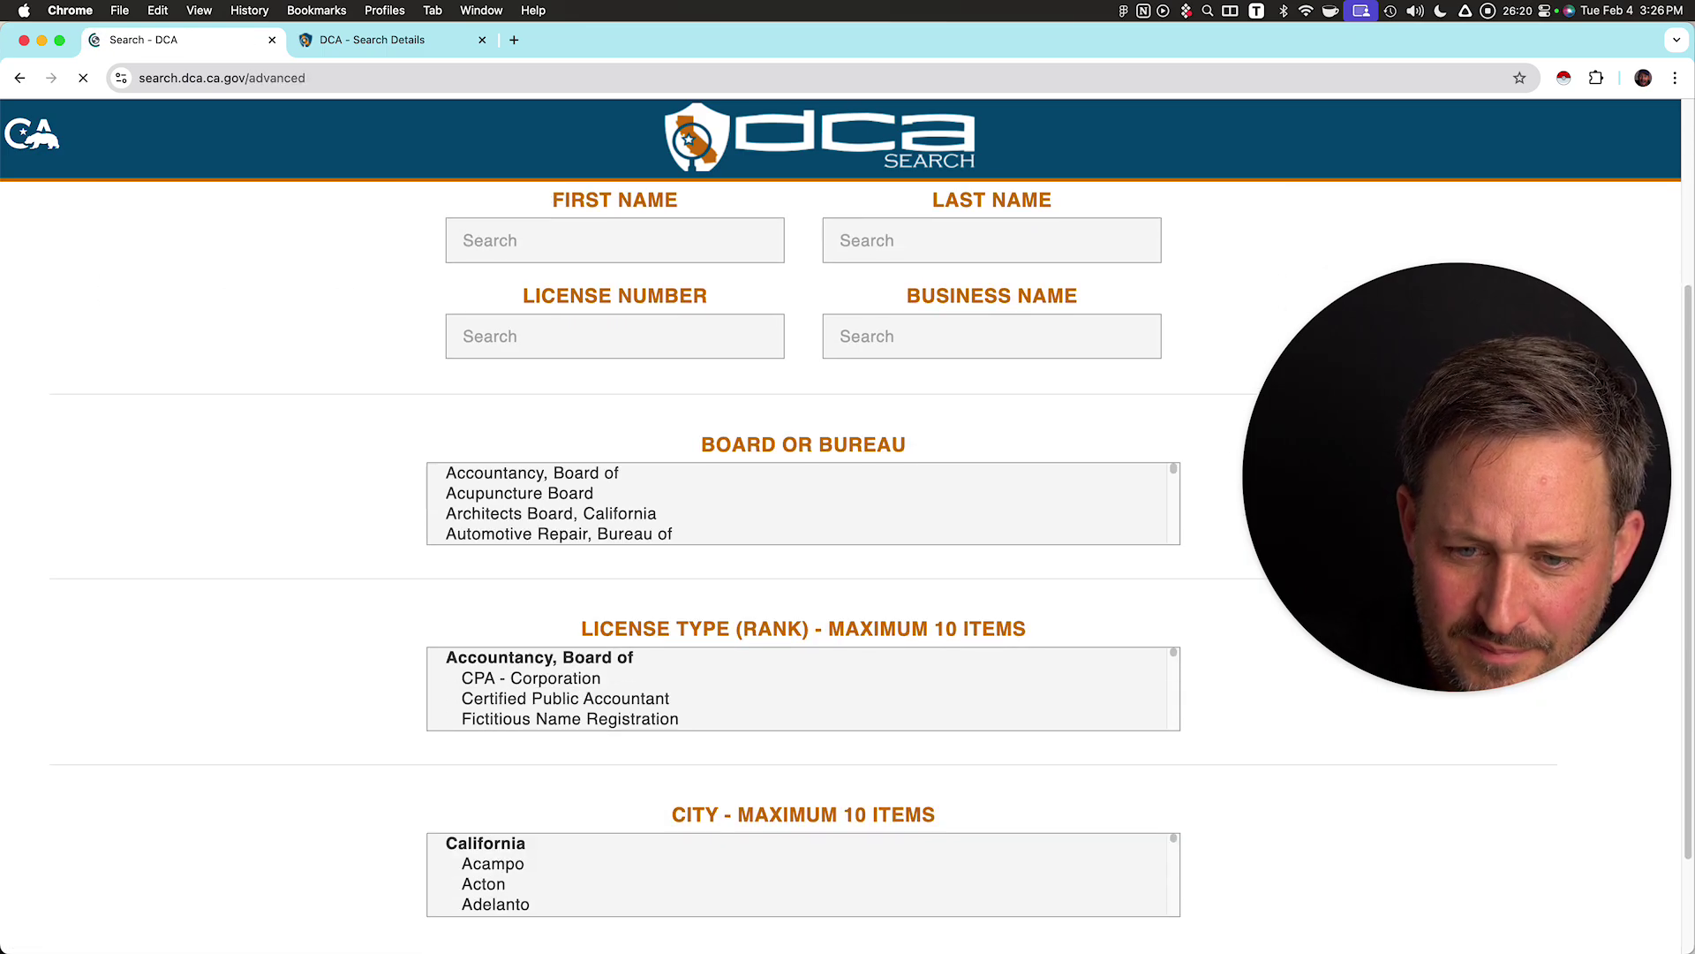
scroll(804, 583, "up", 1)
scroll(803, 583, "down", 3)
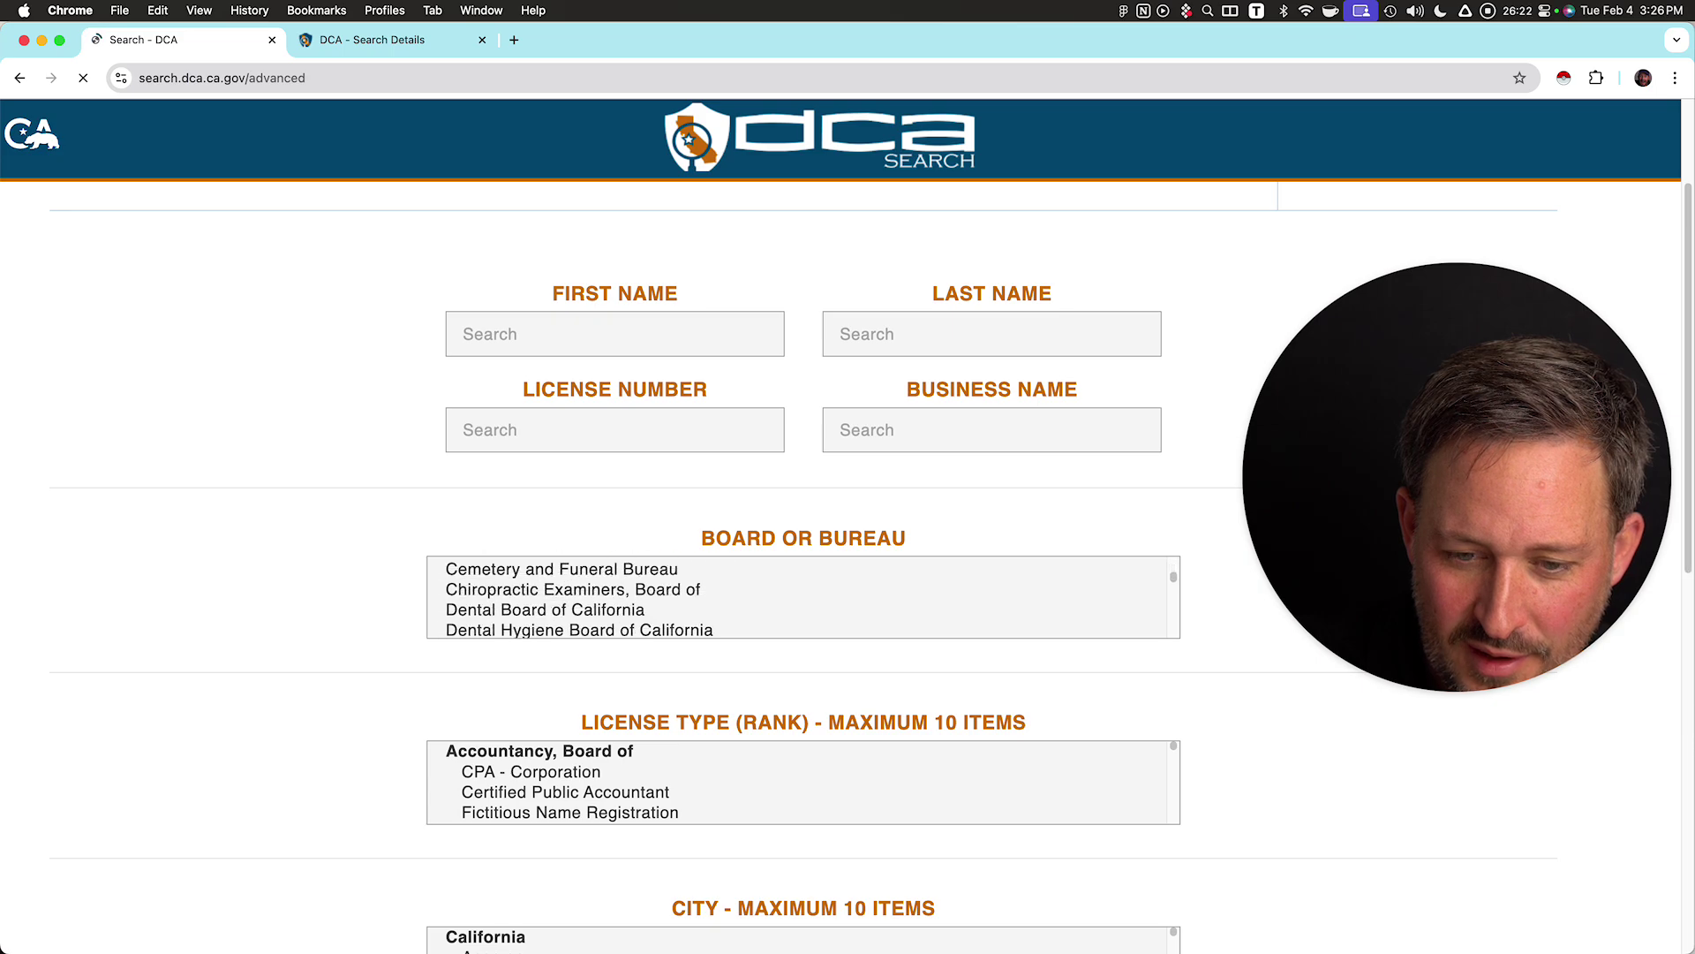
scroll(804, 597, "down", 5)
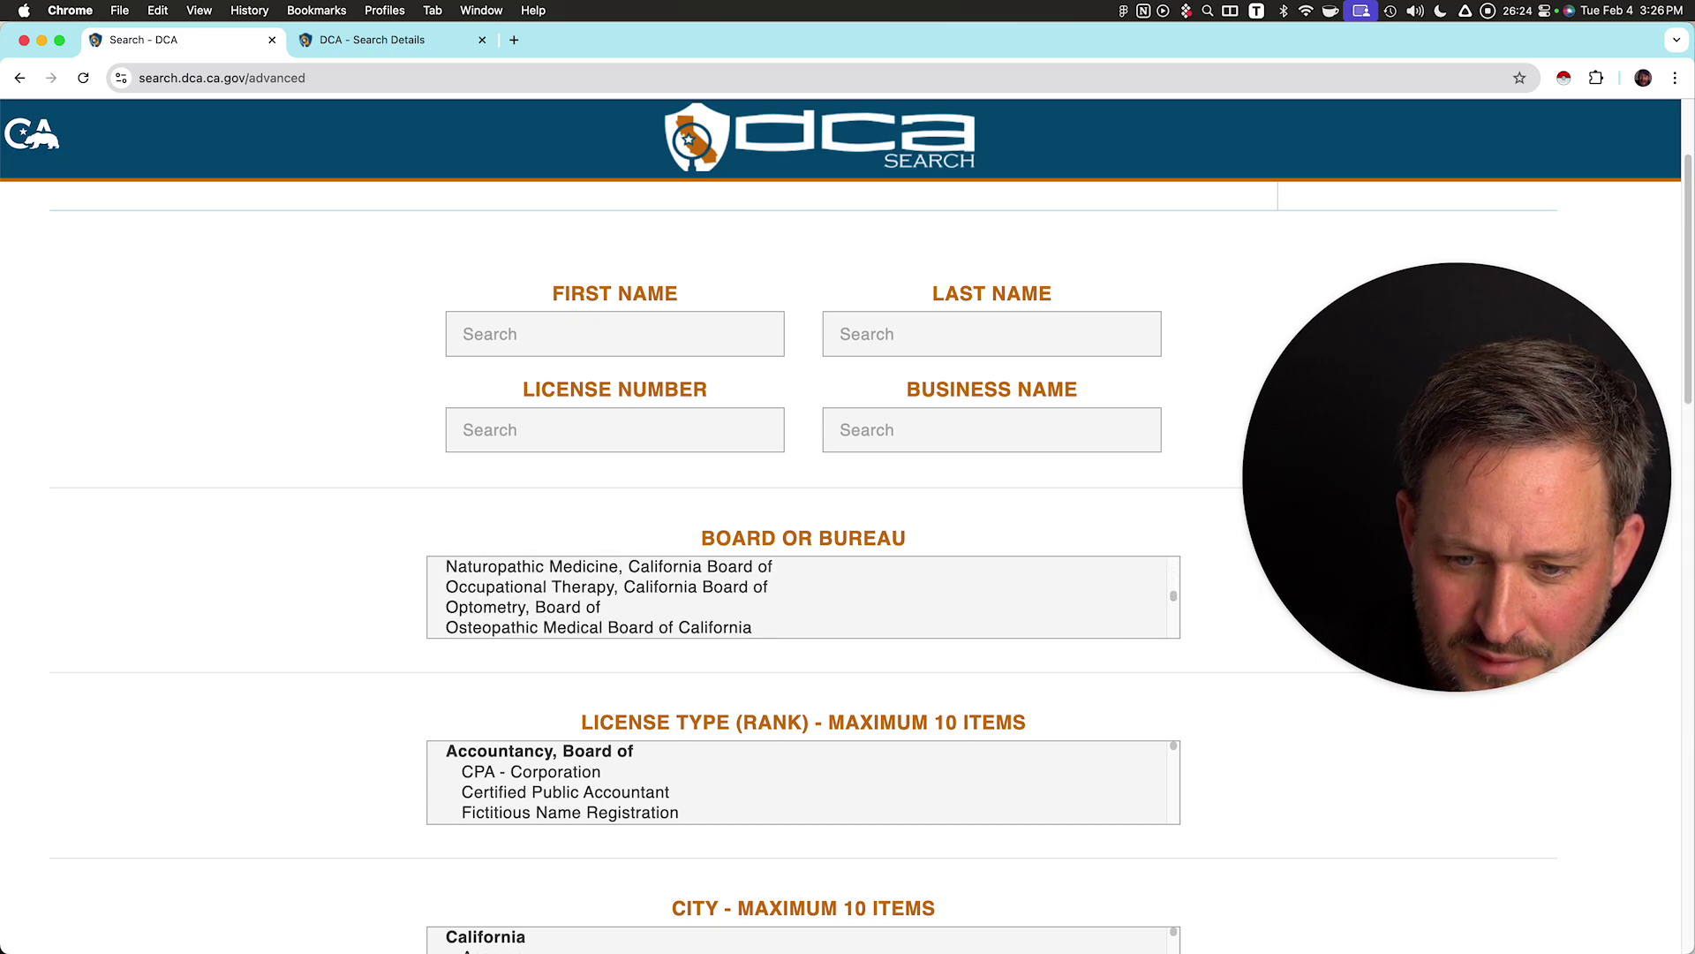
left_click(523, 606)
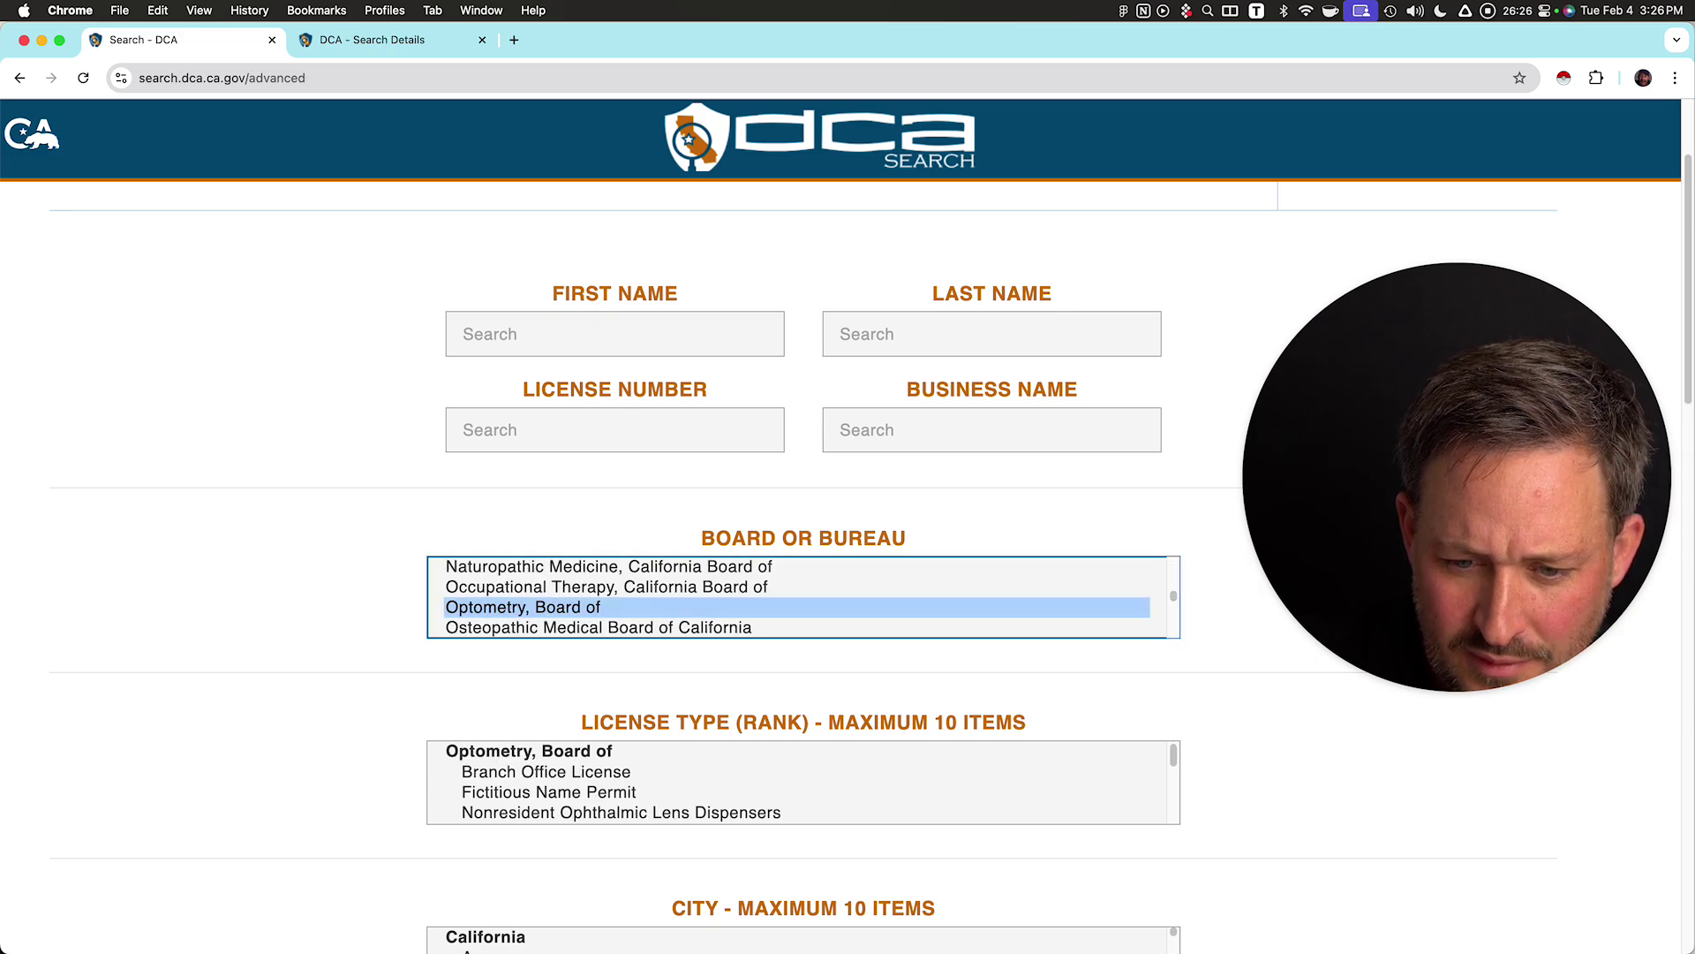
- Restrict the primary status to Active and run the advanced search, leaving license type, city and county unselected
scroll(804, 618, "down", 2)
scroll(804, 667, "down", 3)
scroll(804, 530, "down", 5)
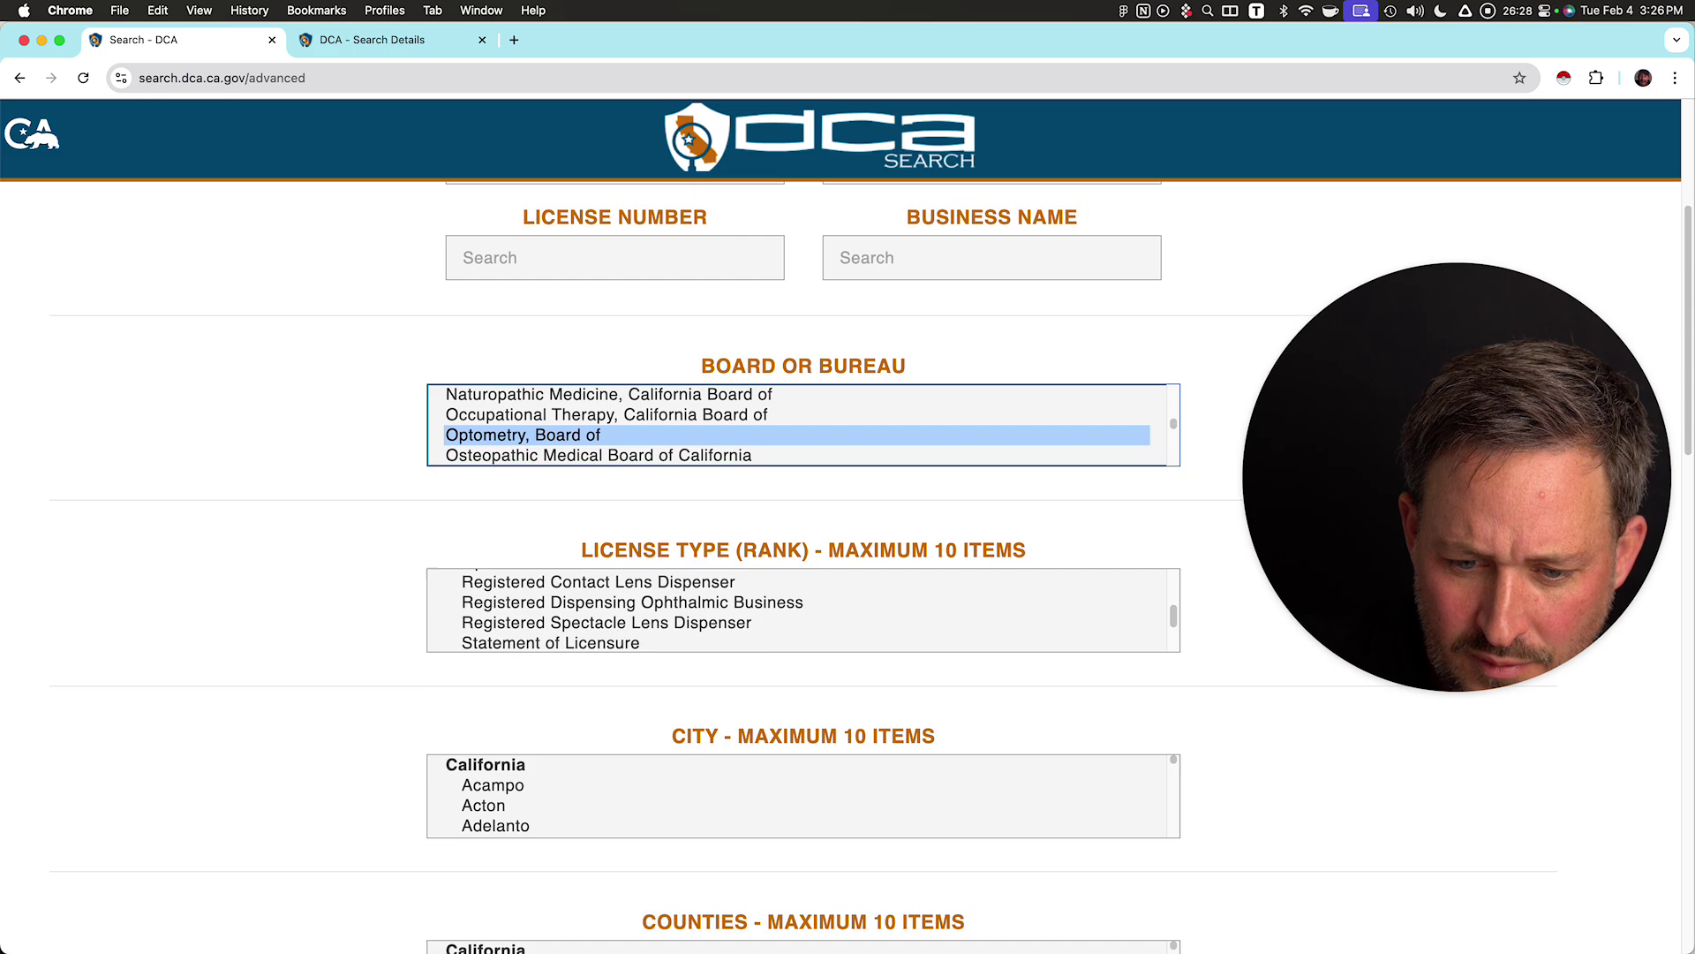
scroll(804, 530, "down", 5)
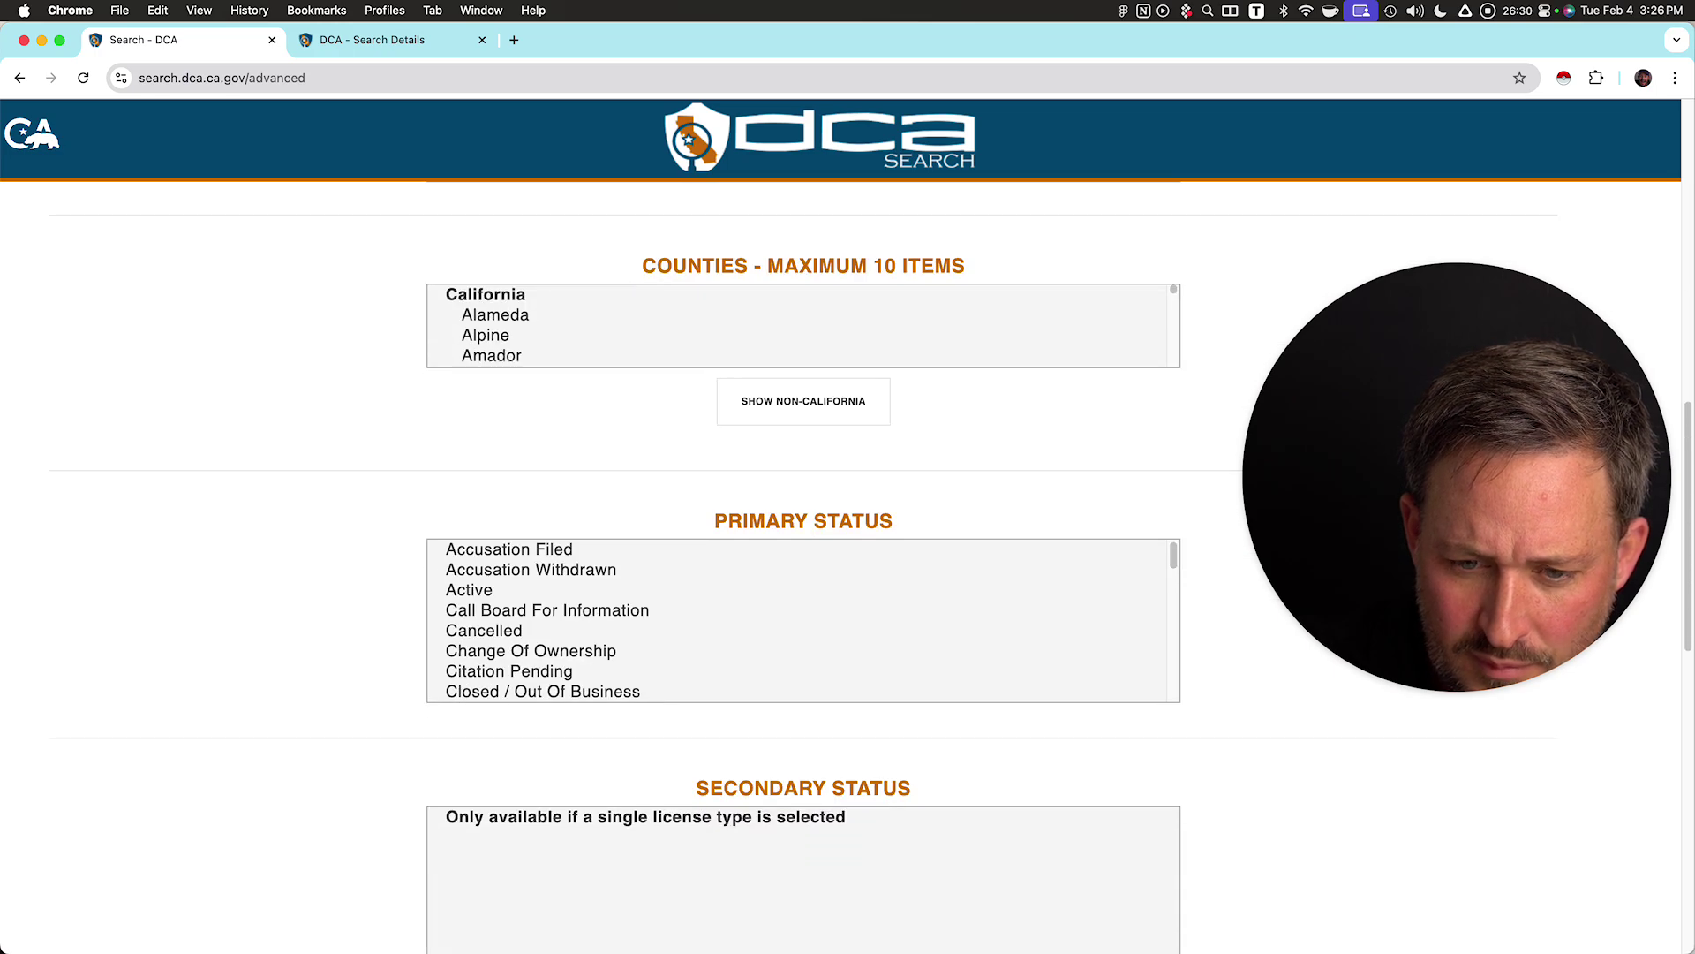
left_click(470, 590)
scroll(803, 618, "down", 8)
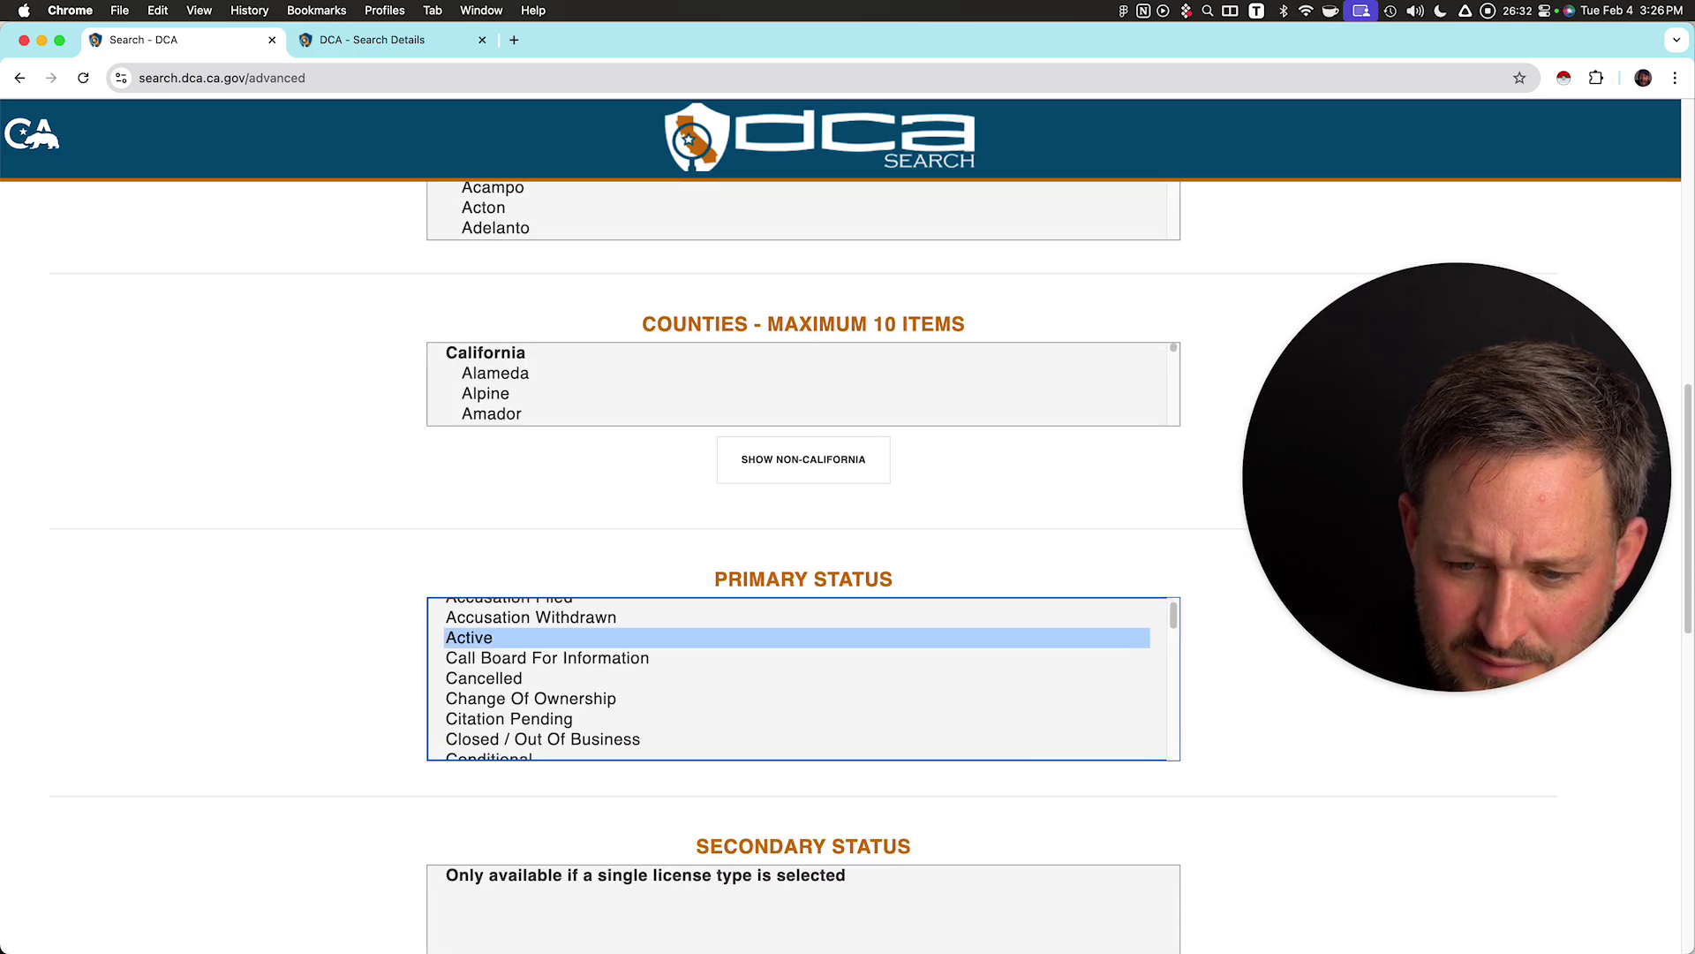
scroll(803, 565, "down", 4)
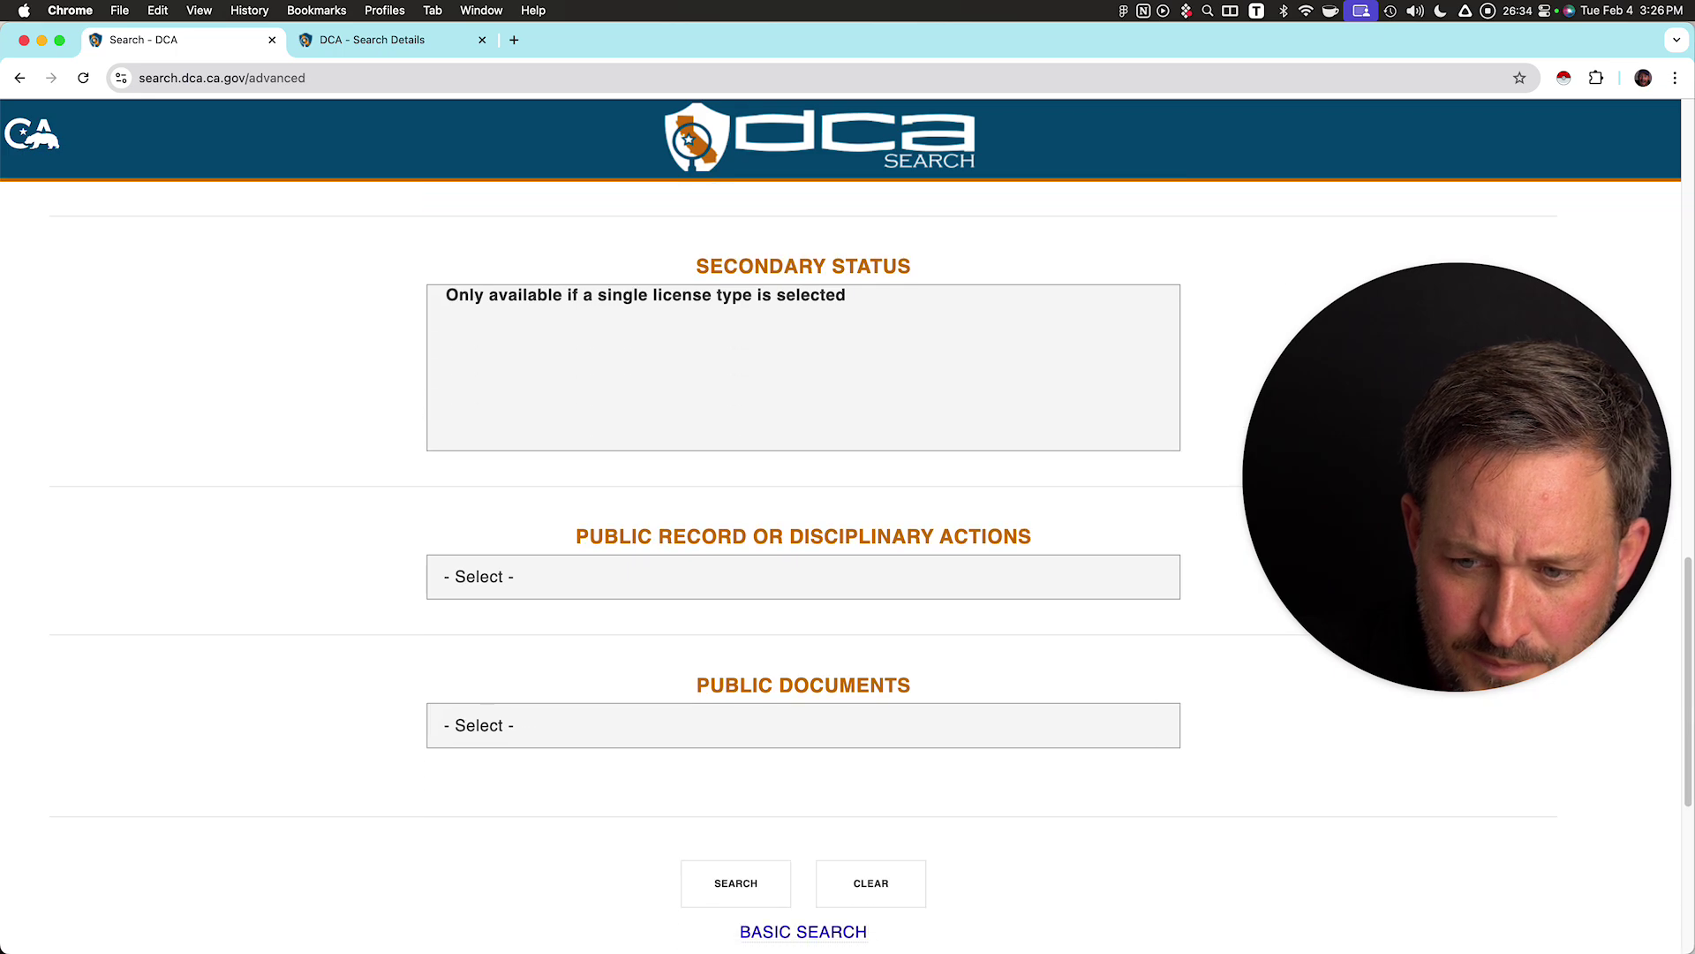
left_click(735, 586)
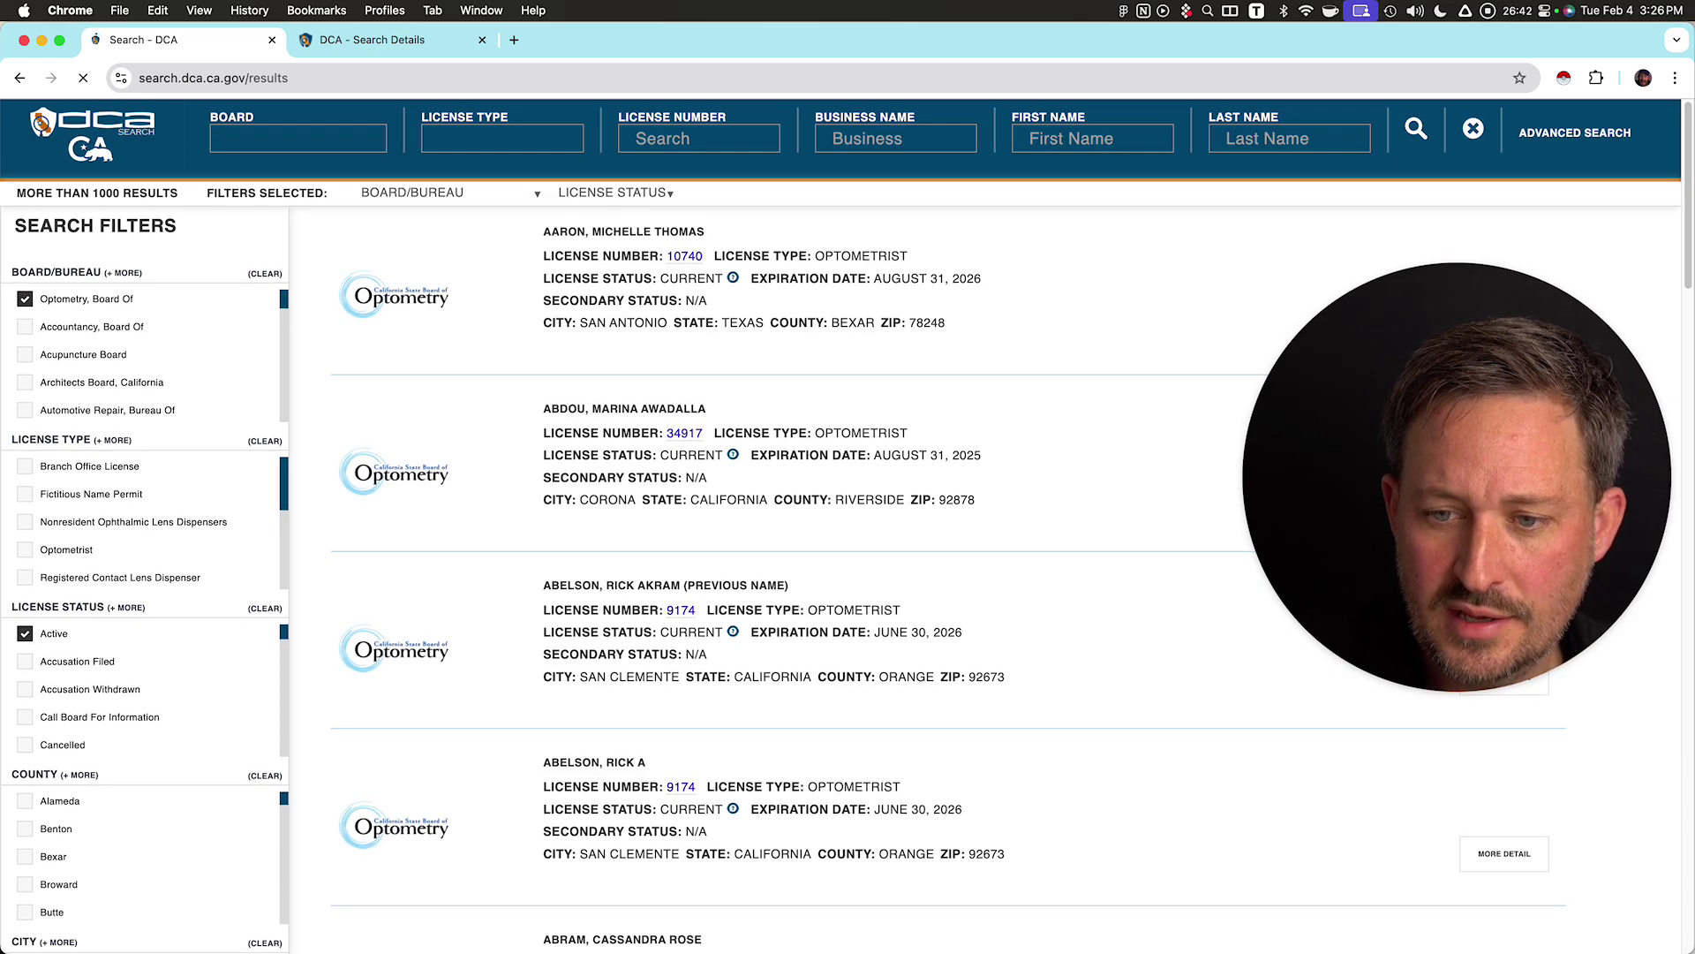
- Inspect the first optometrist's licensing details, read the explanation of the TPA specialty, and return to the search results
left_click(684, 256)
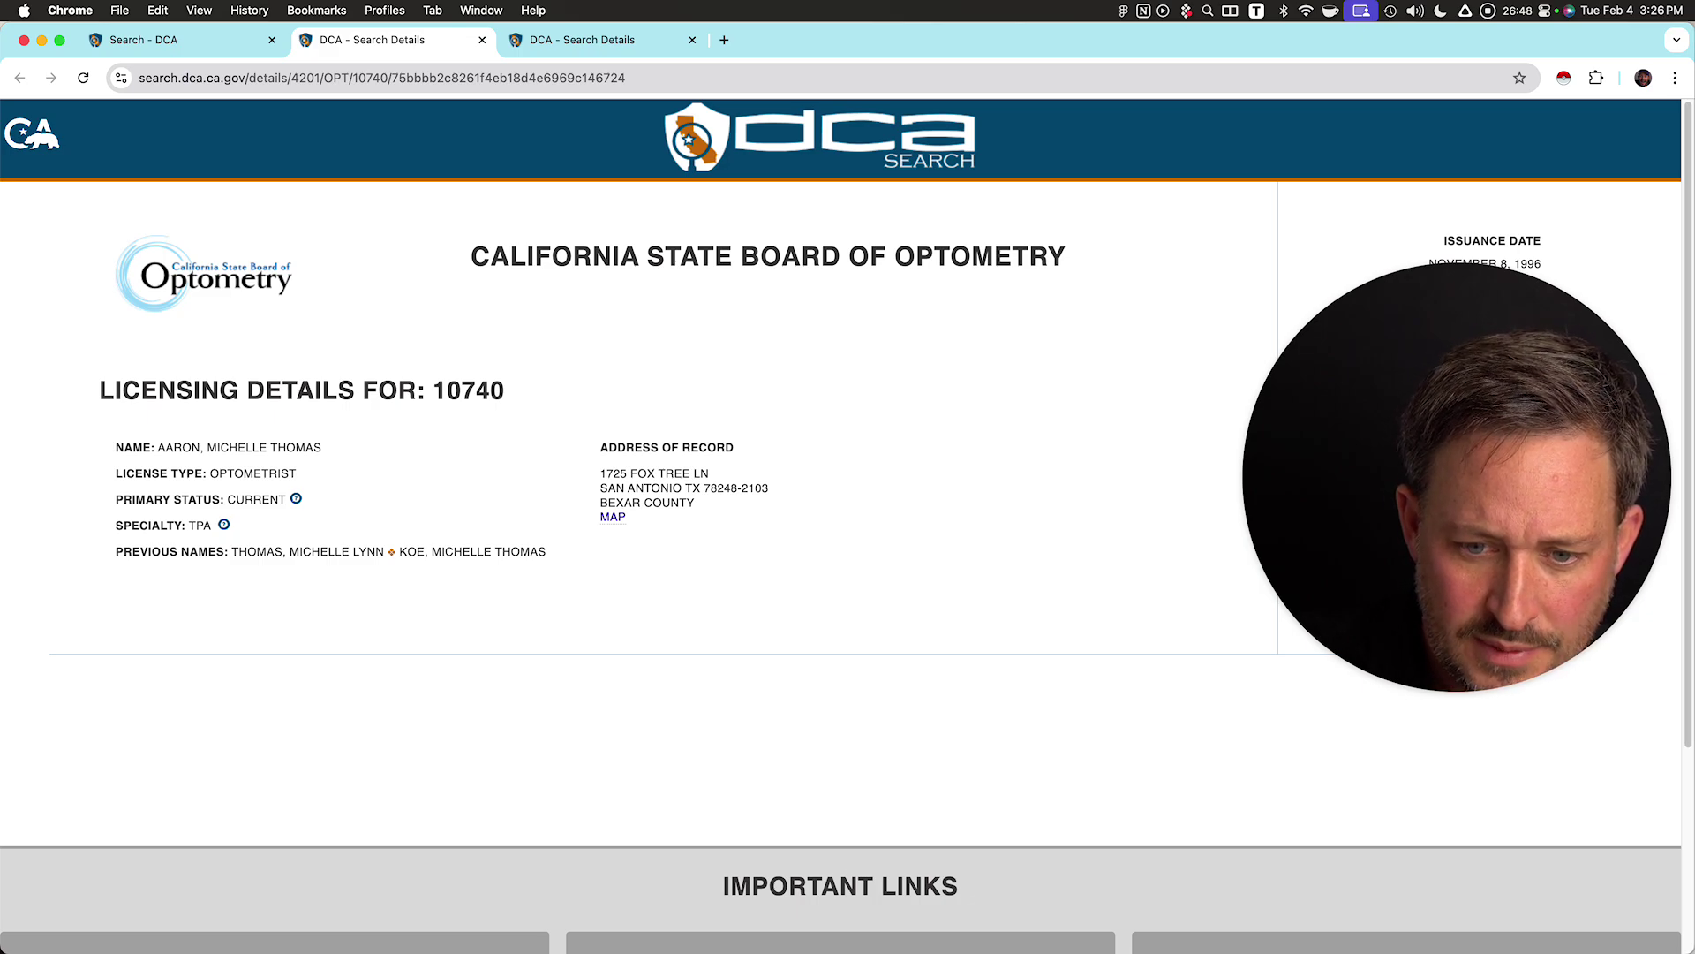
left_click(224, 524)
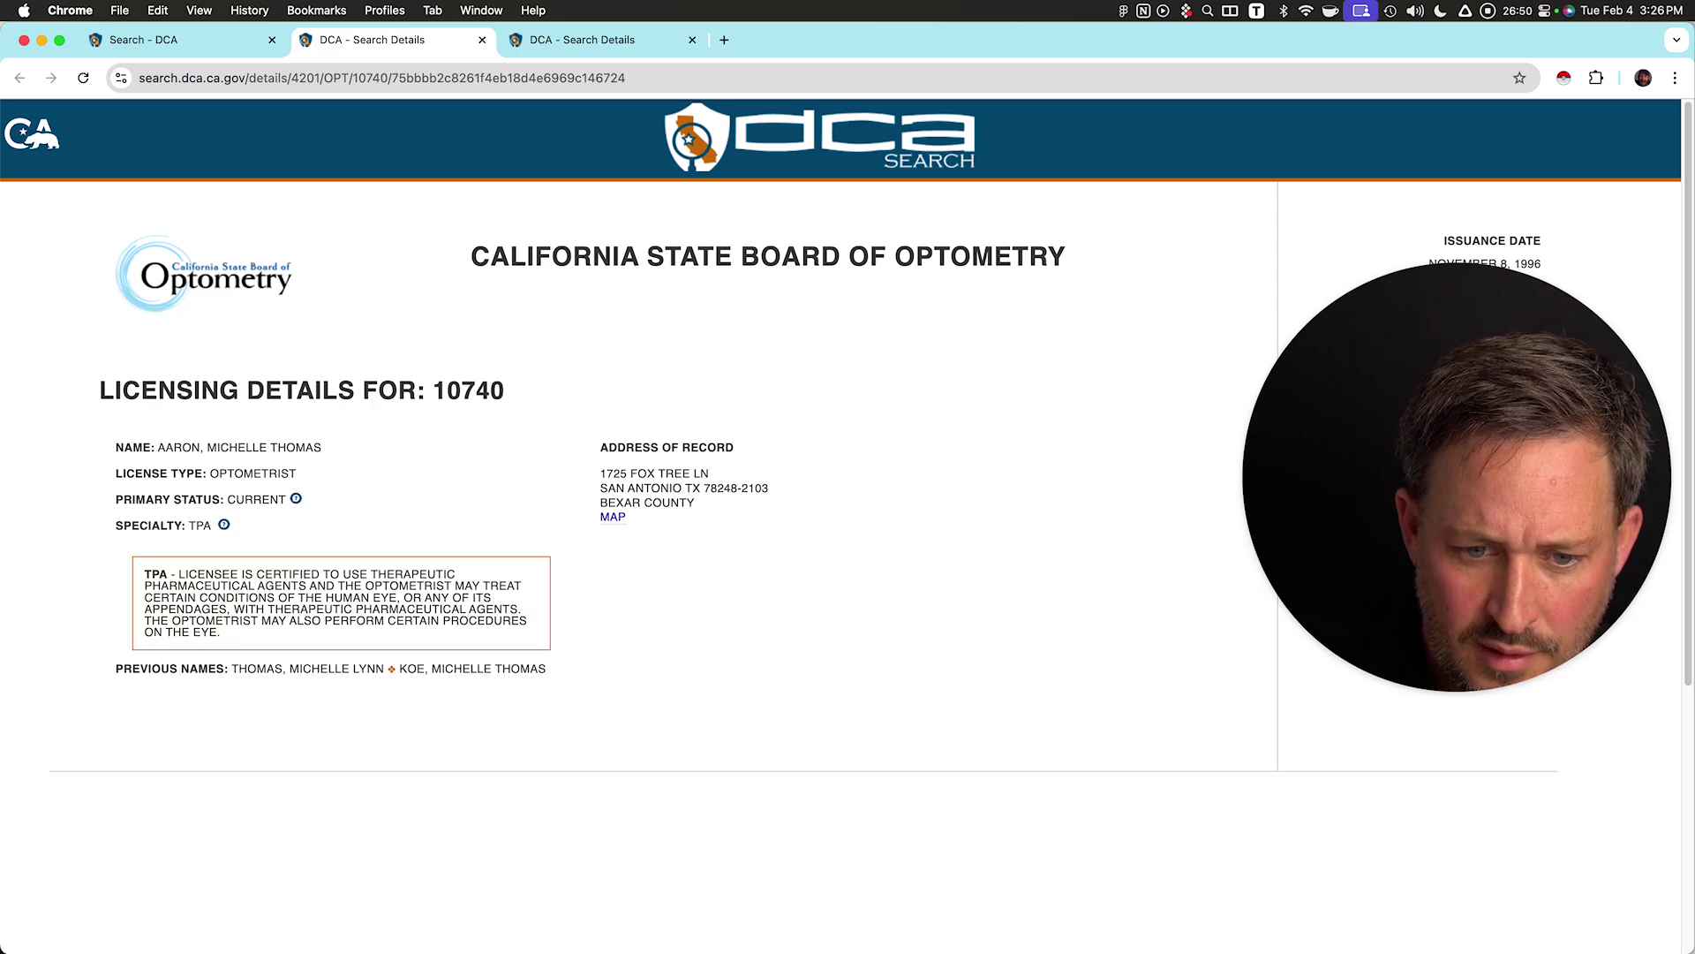
left_click_drag(242, 575, 334, 598)
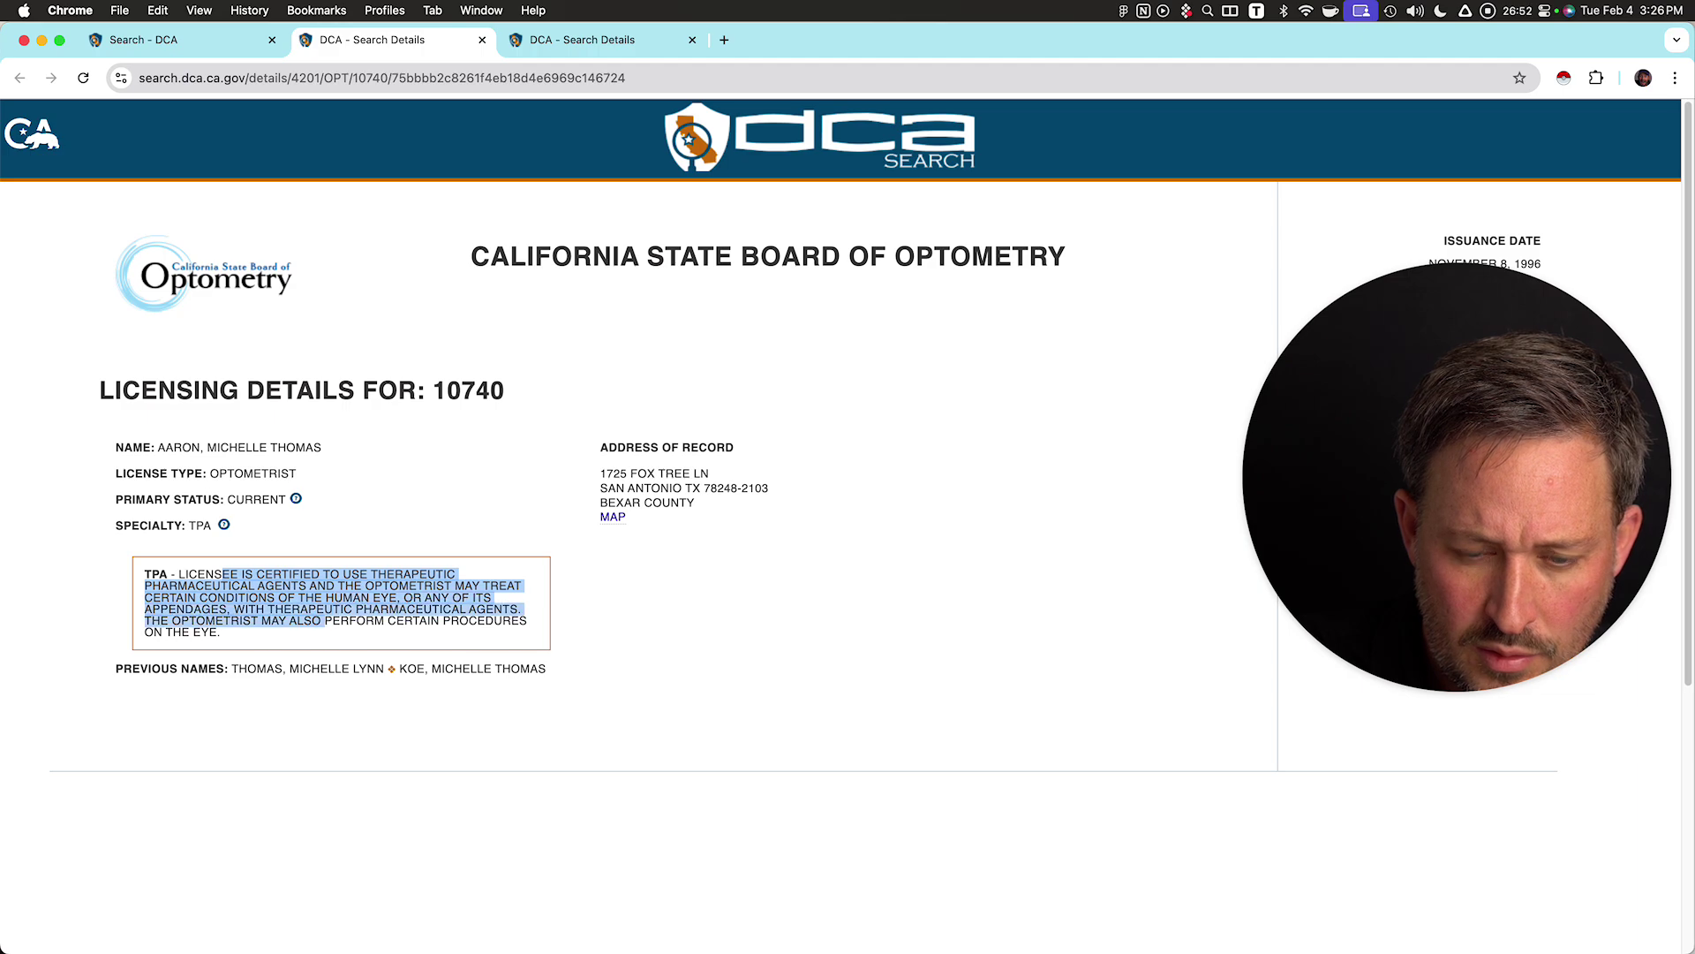
left_click(325, 622)
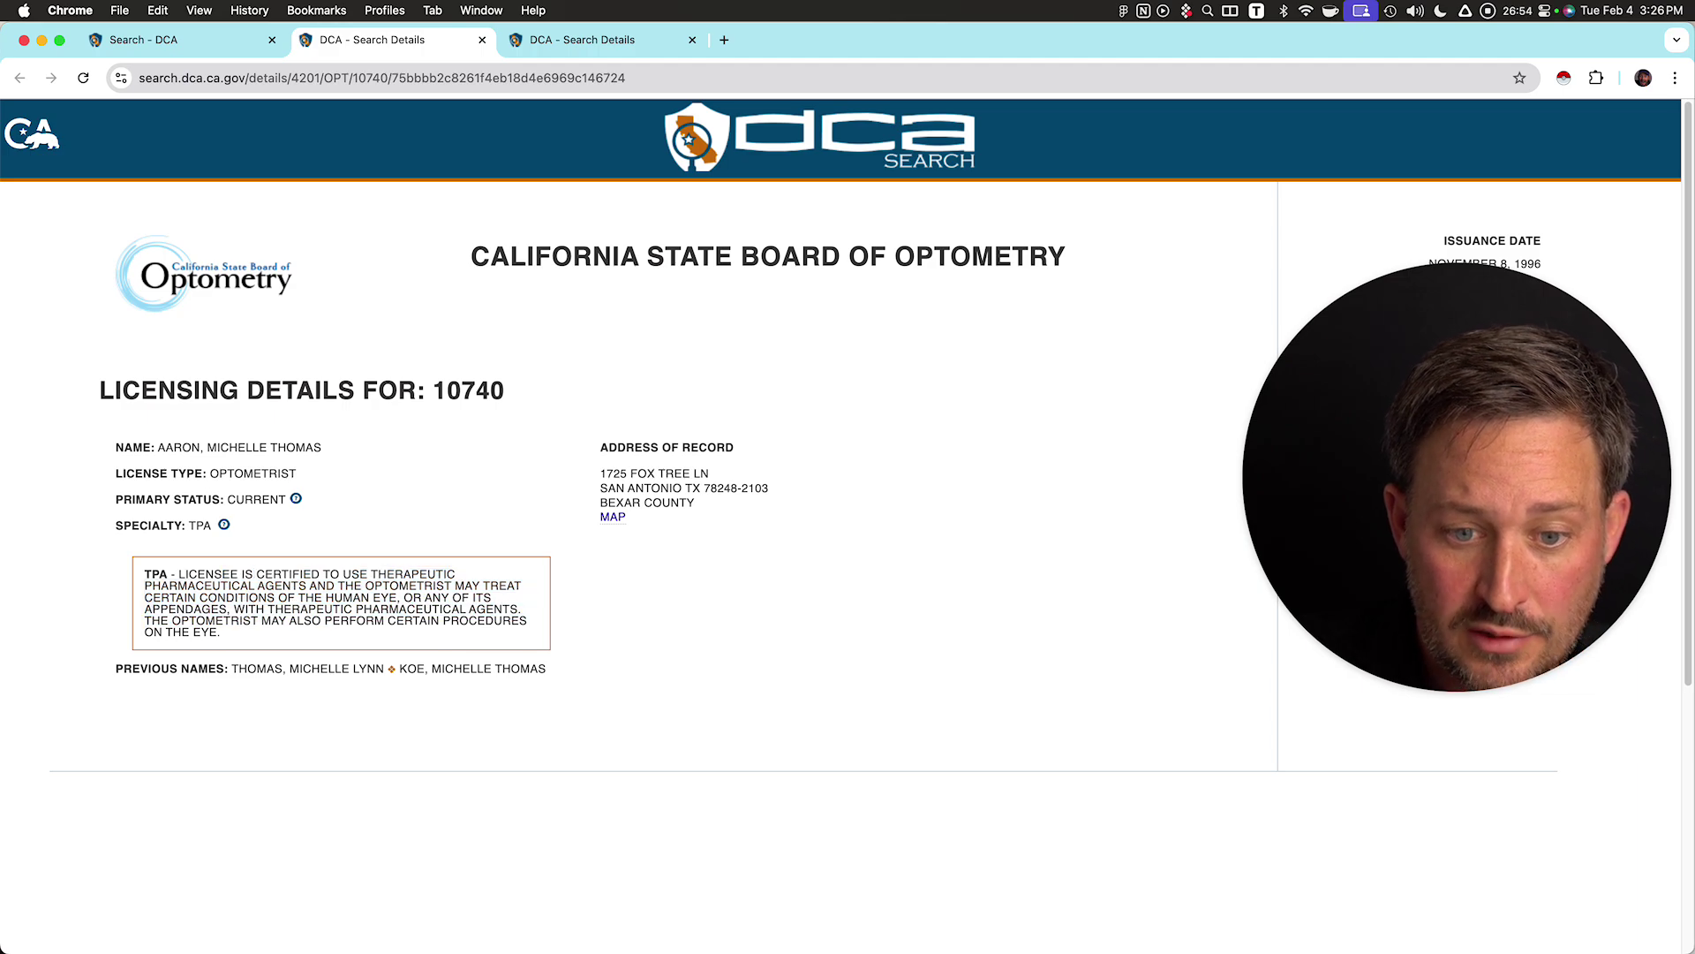
left_click_drag(116, 525, 233, 527)
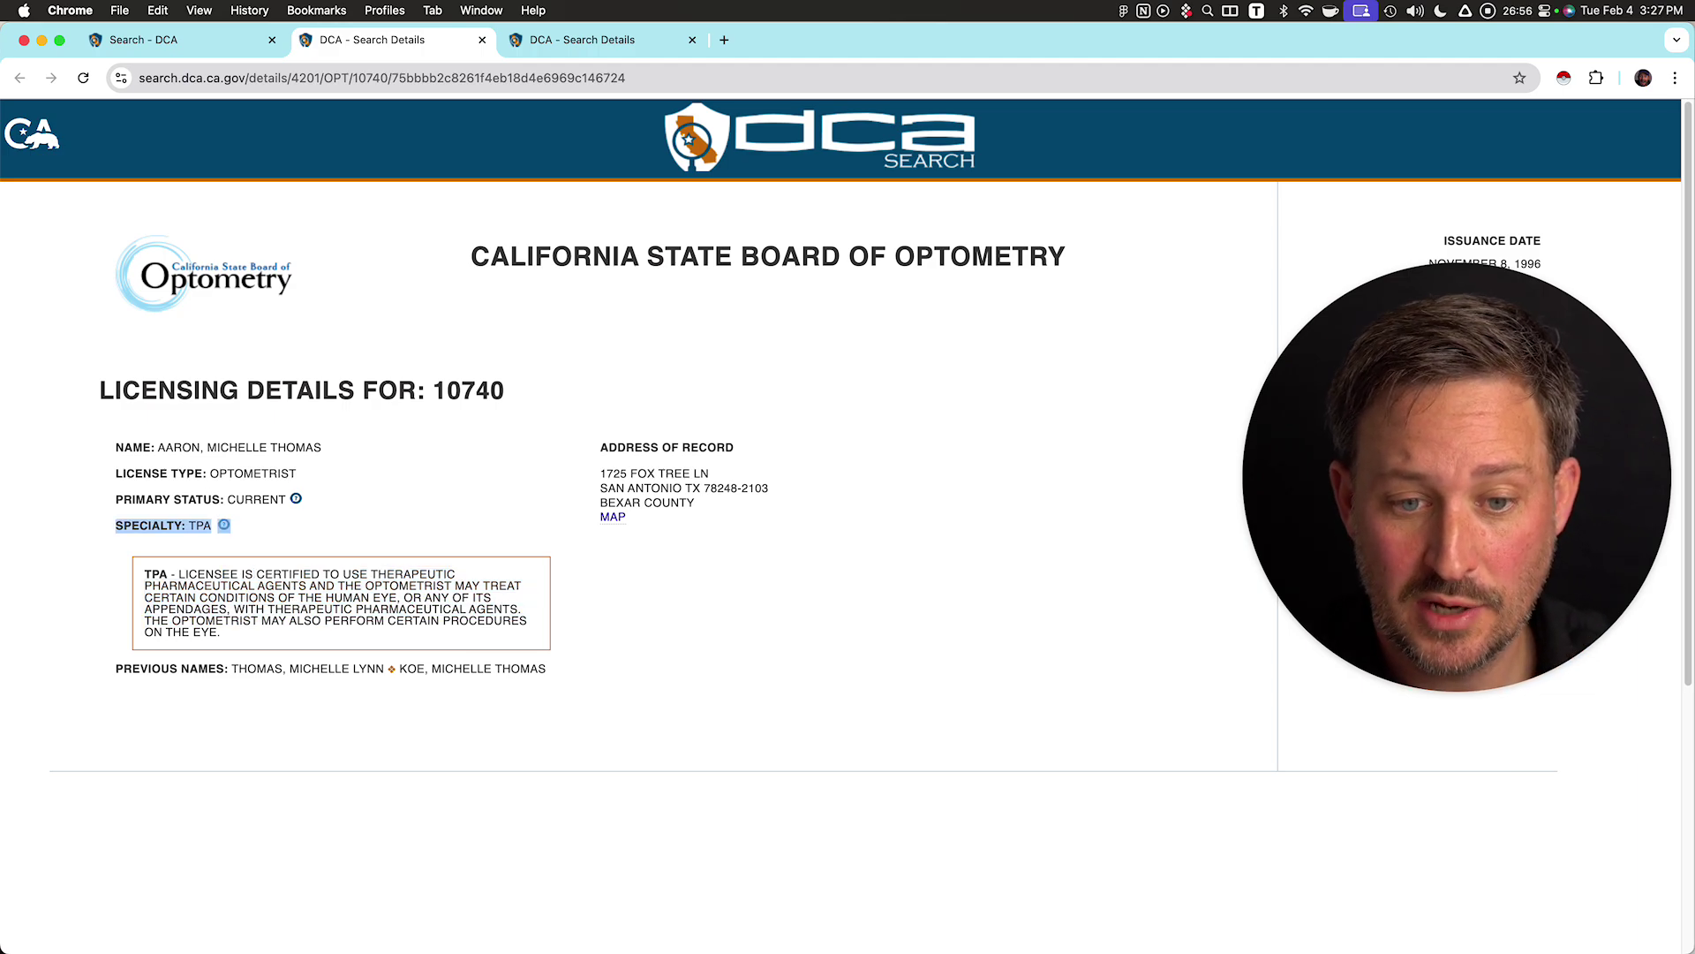
left_click(184, 41)
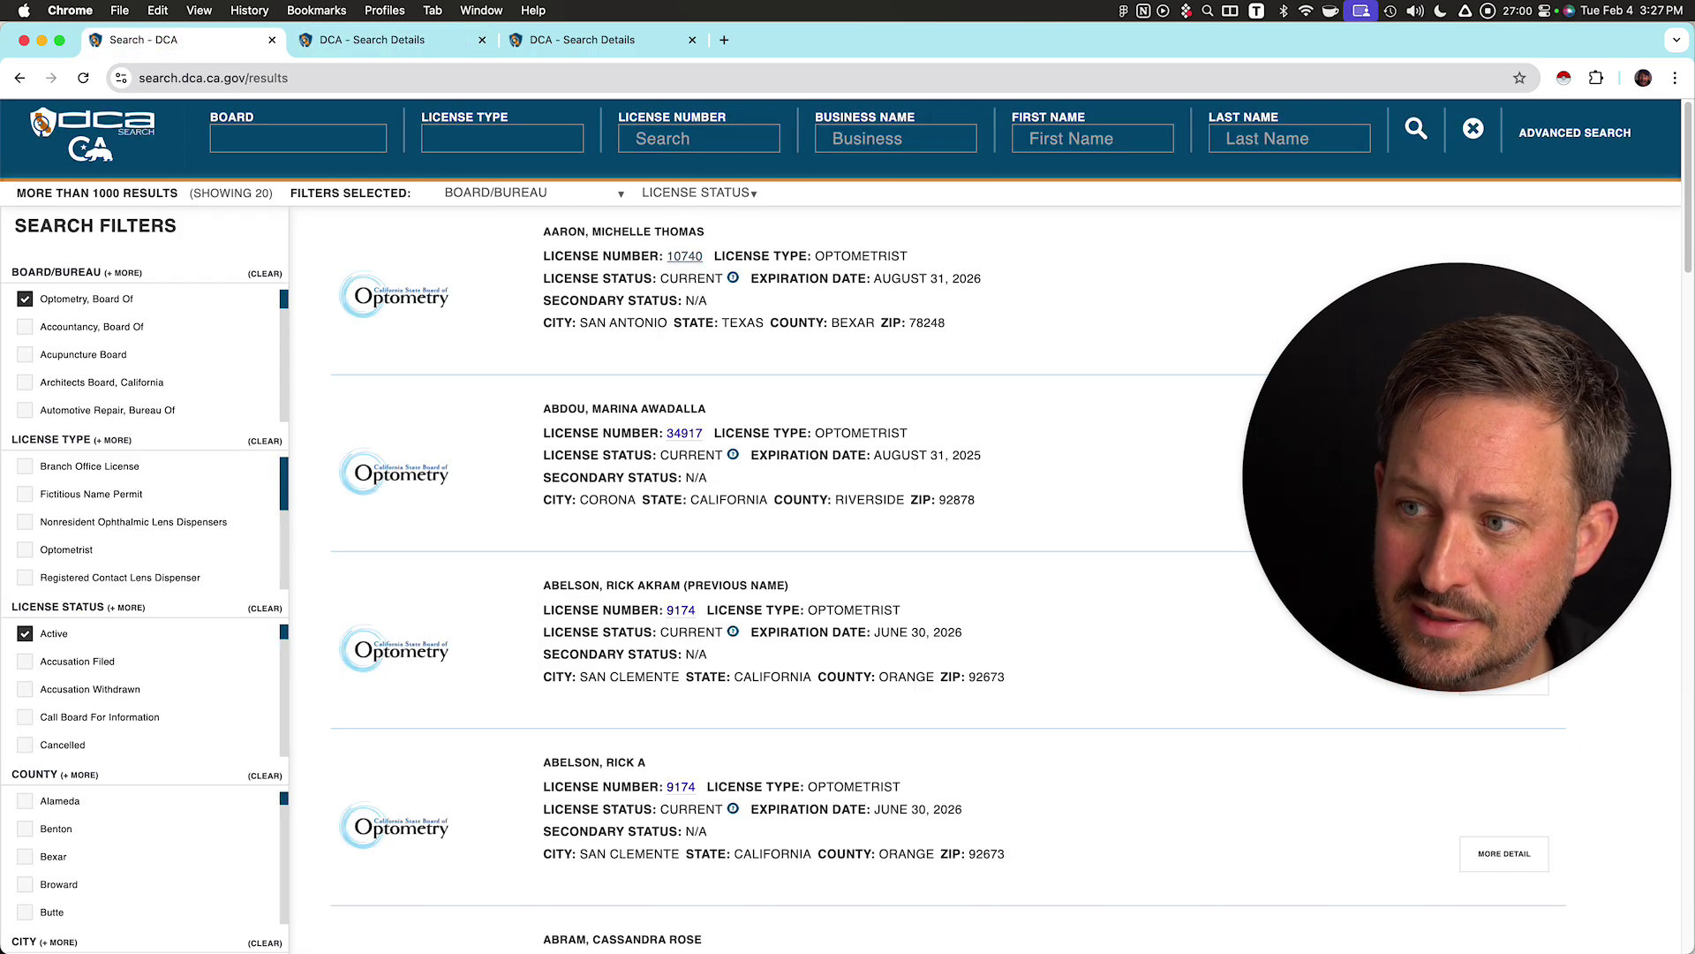
- Run Instant Data Scraper on the active optometry license results and look through the extracted rows
left_click(1564, 78)
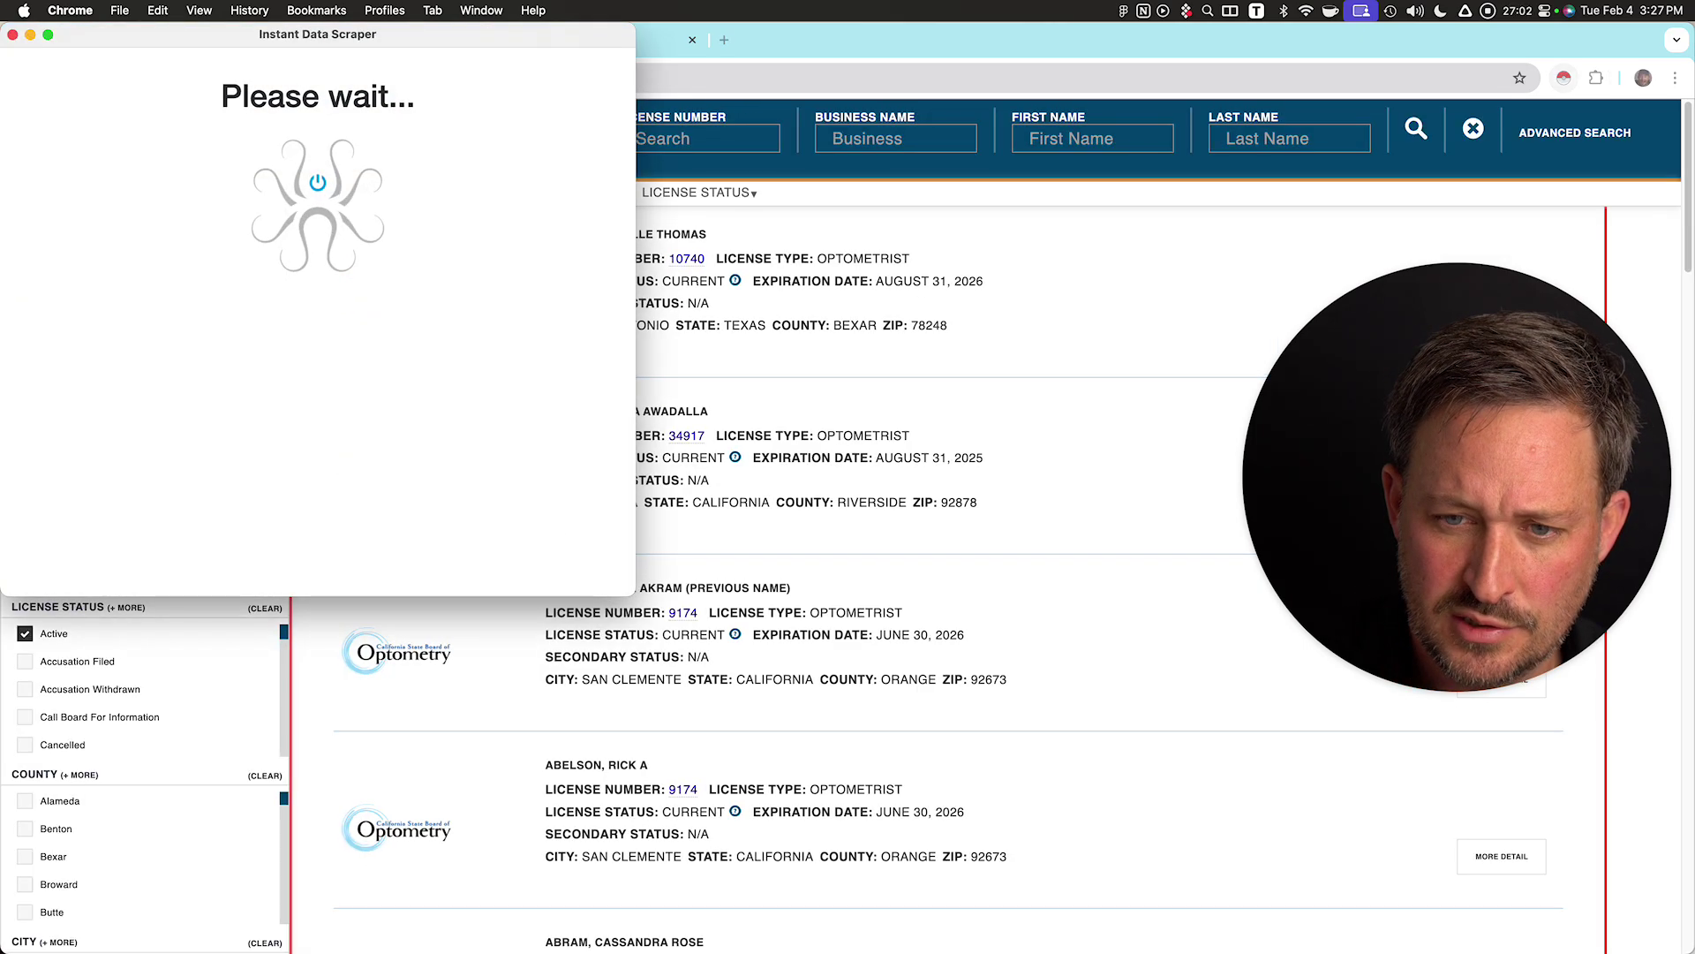
scroll(318, 482, "down", 15)
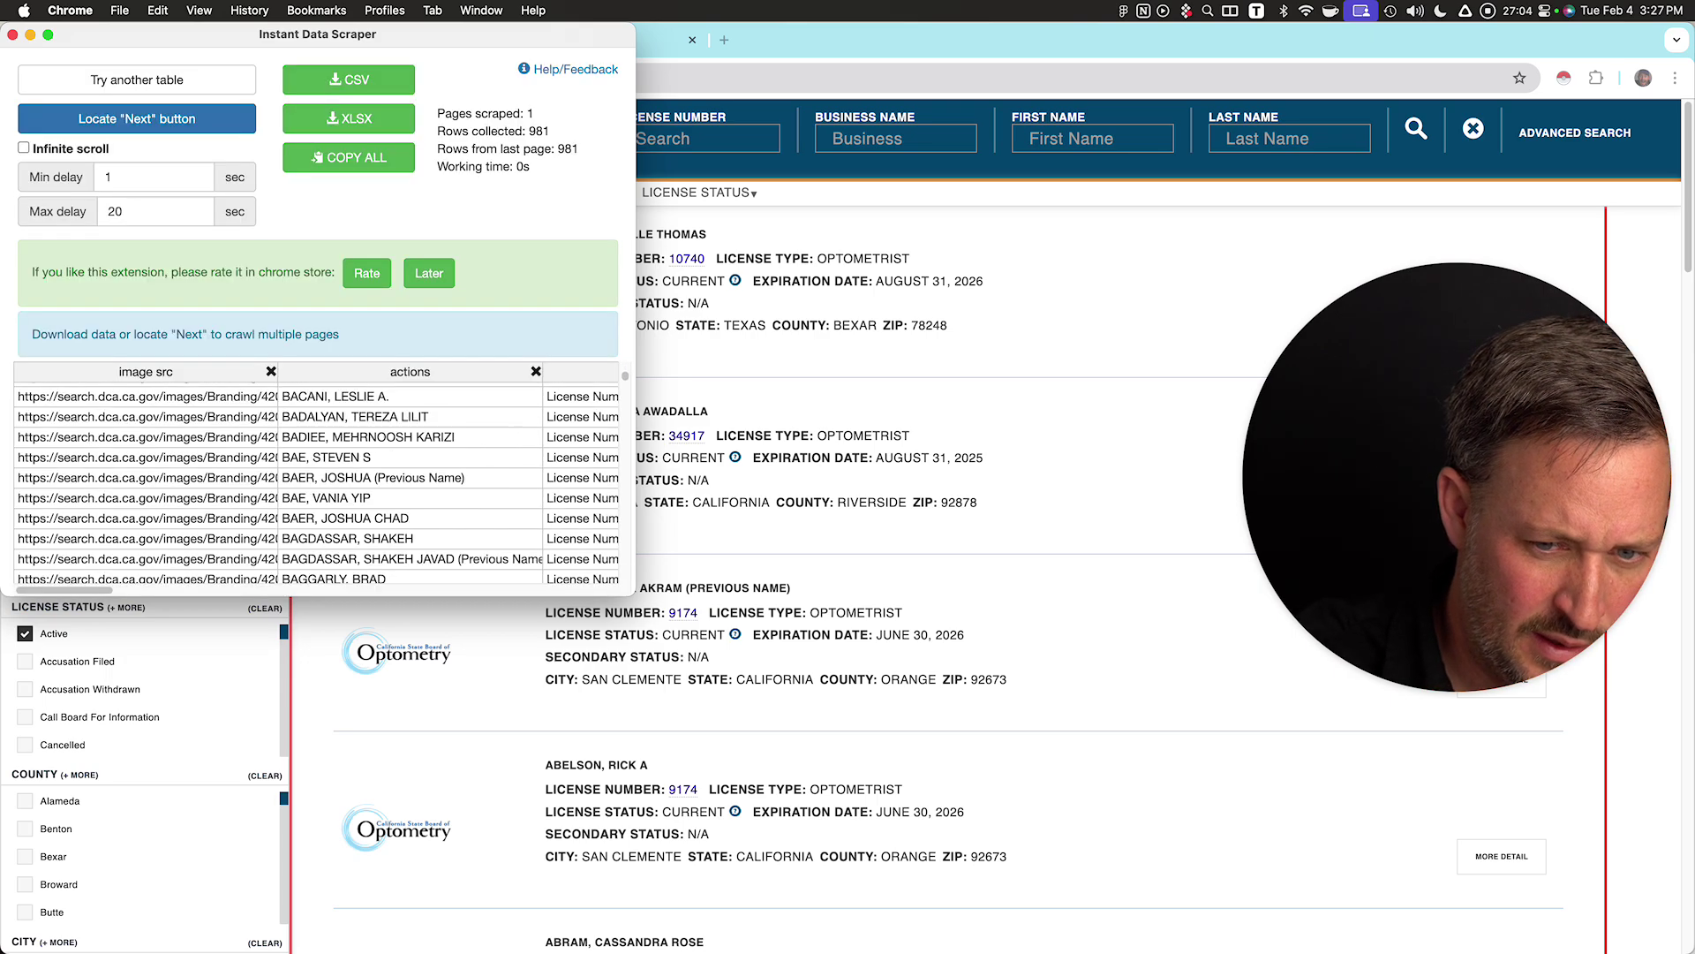
scroll(318, 481, "down", 10)
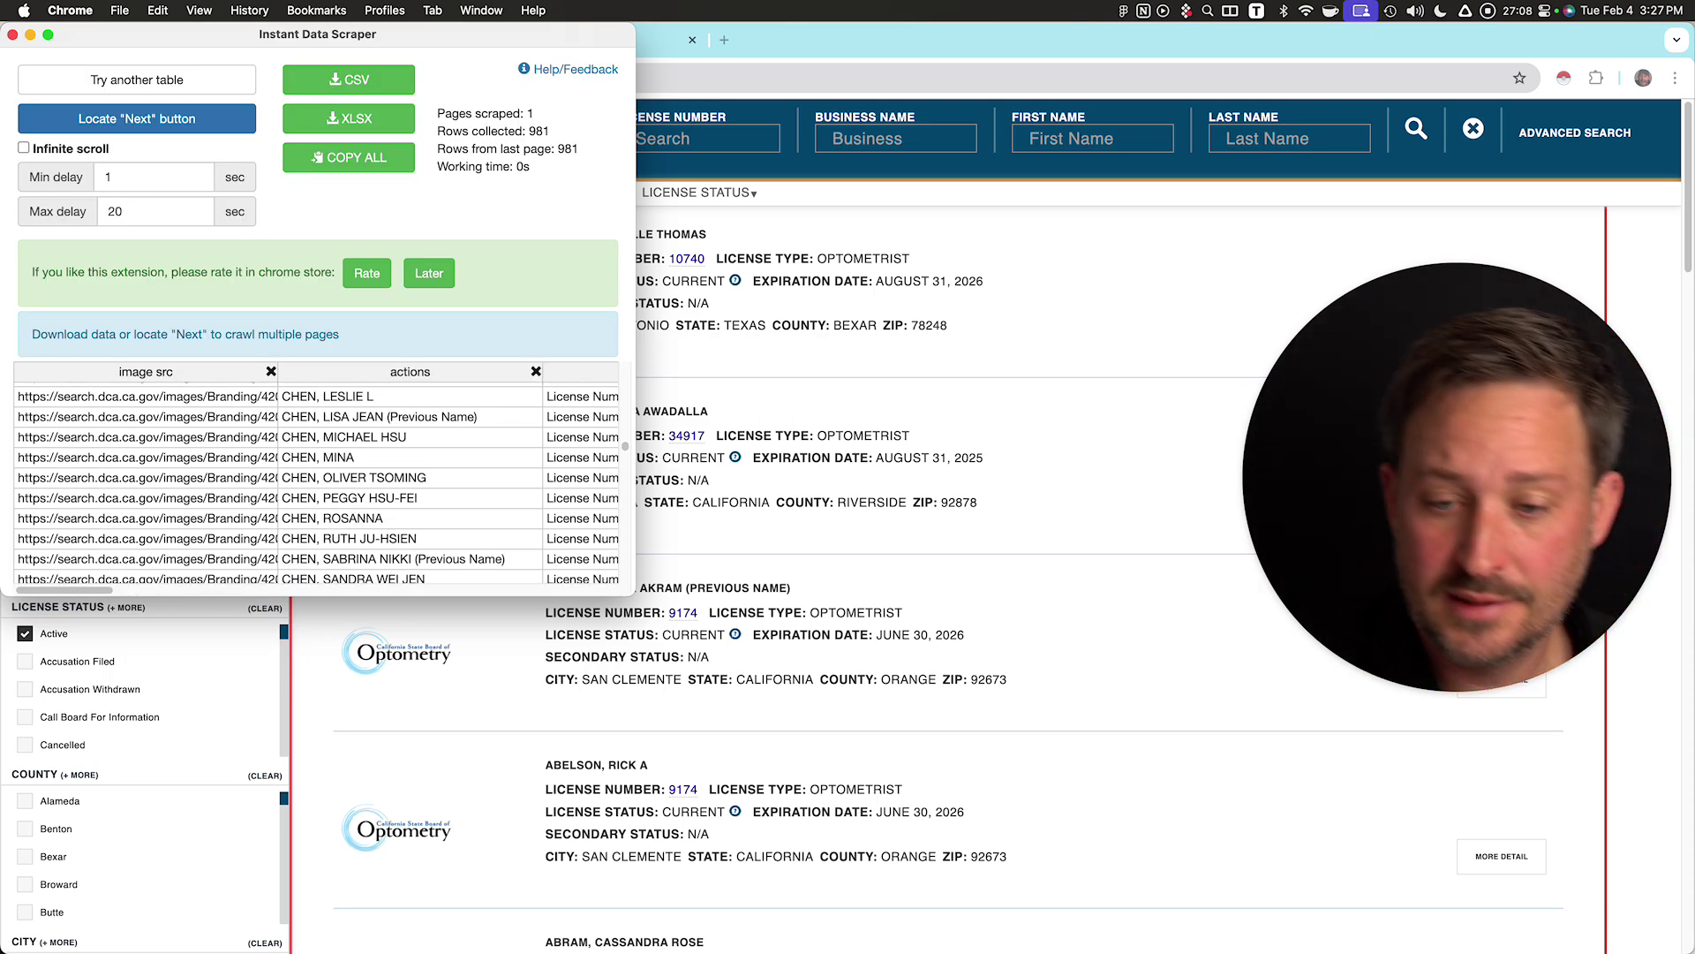
scroll(318, 481, "down", 10)
scroll(318, 481, "down", 15)
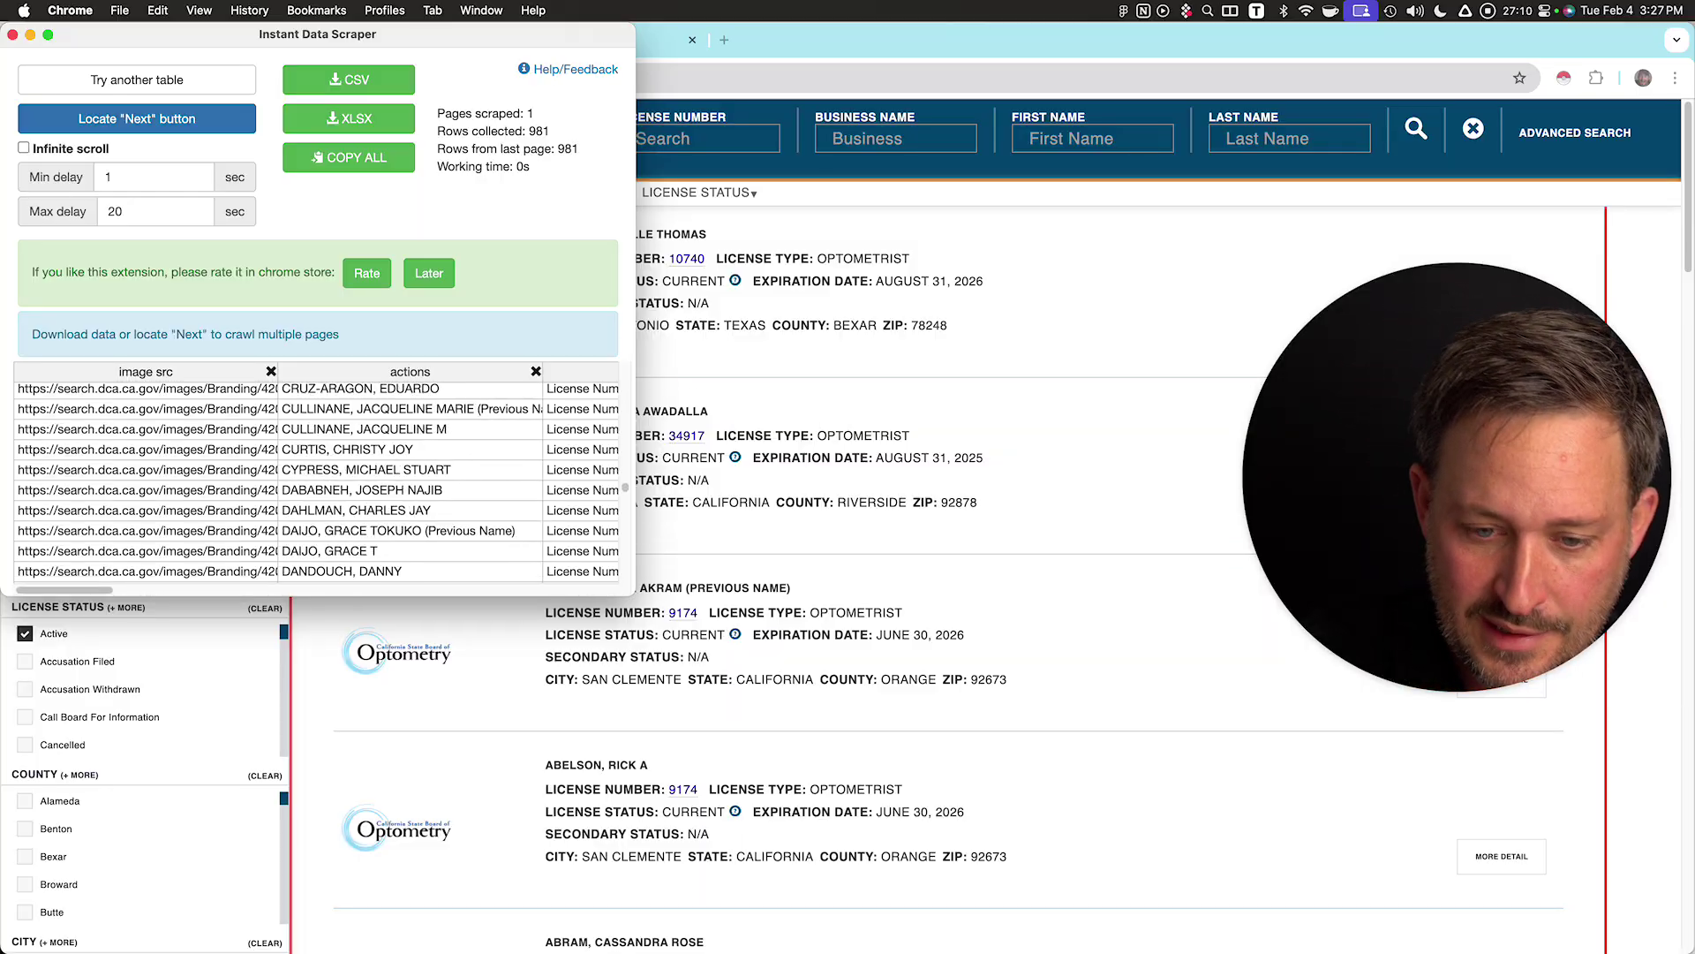
- Browse further through the optometrist license results and compare them with the rows in the scraped table
scroll(945, 671, "down", 20)
scroll(944, 671, "down", 20)
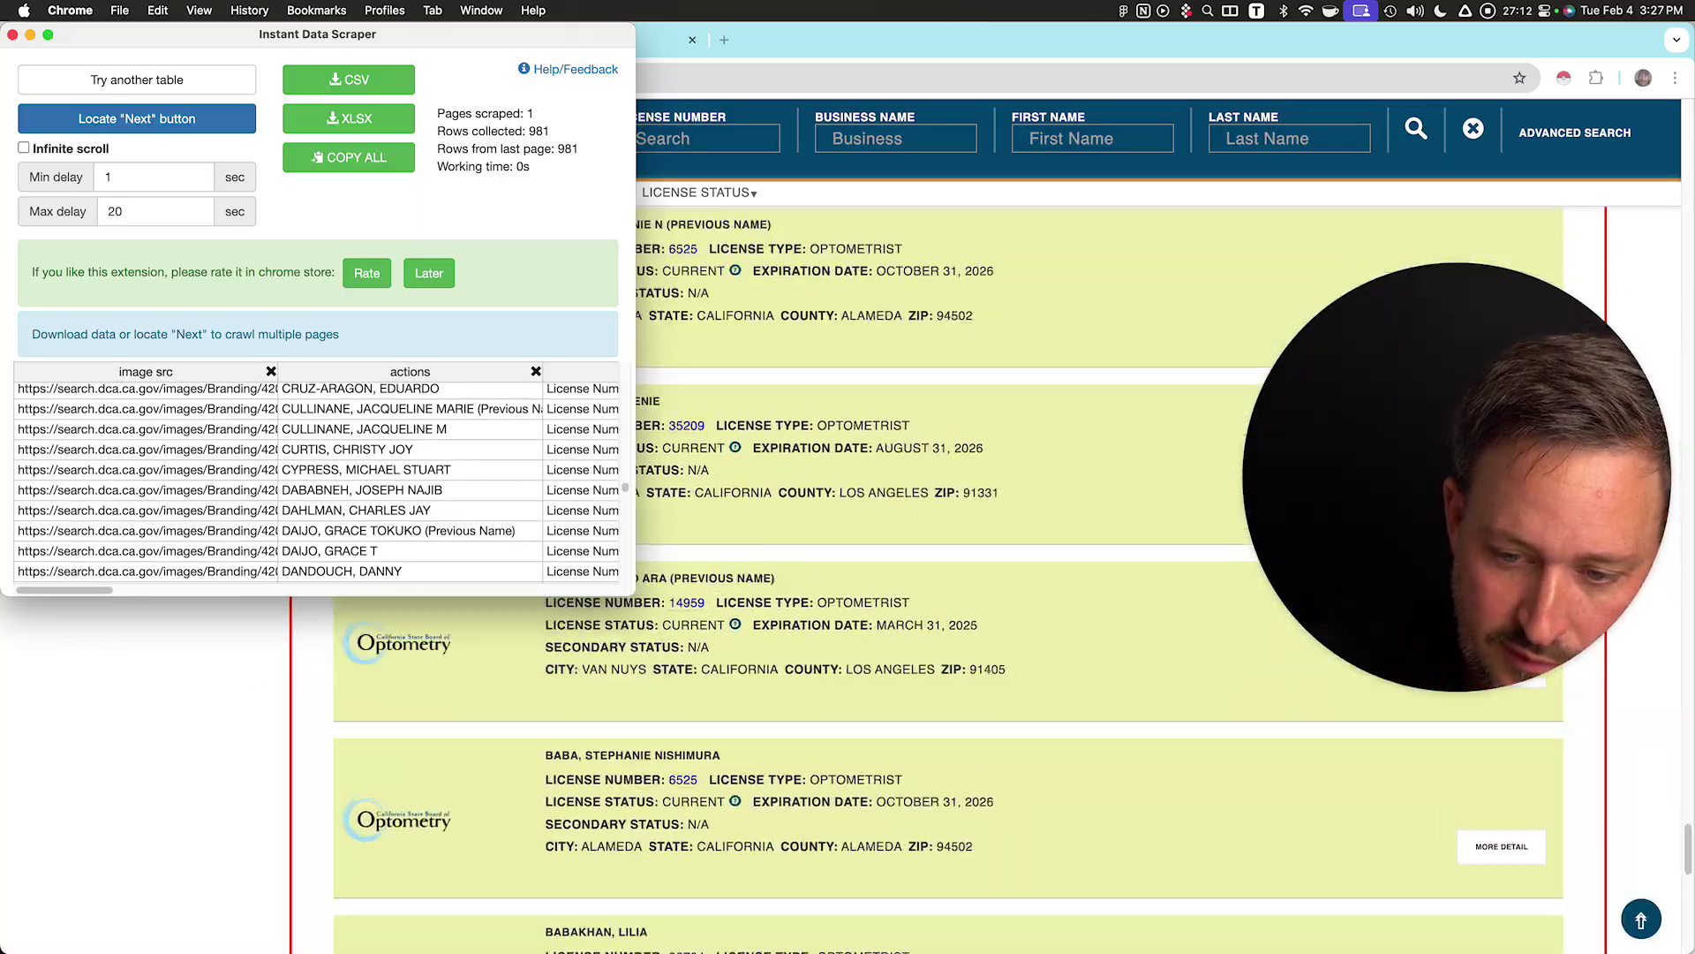
scroll(945, 671, "down", 20)
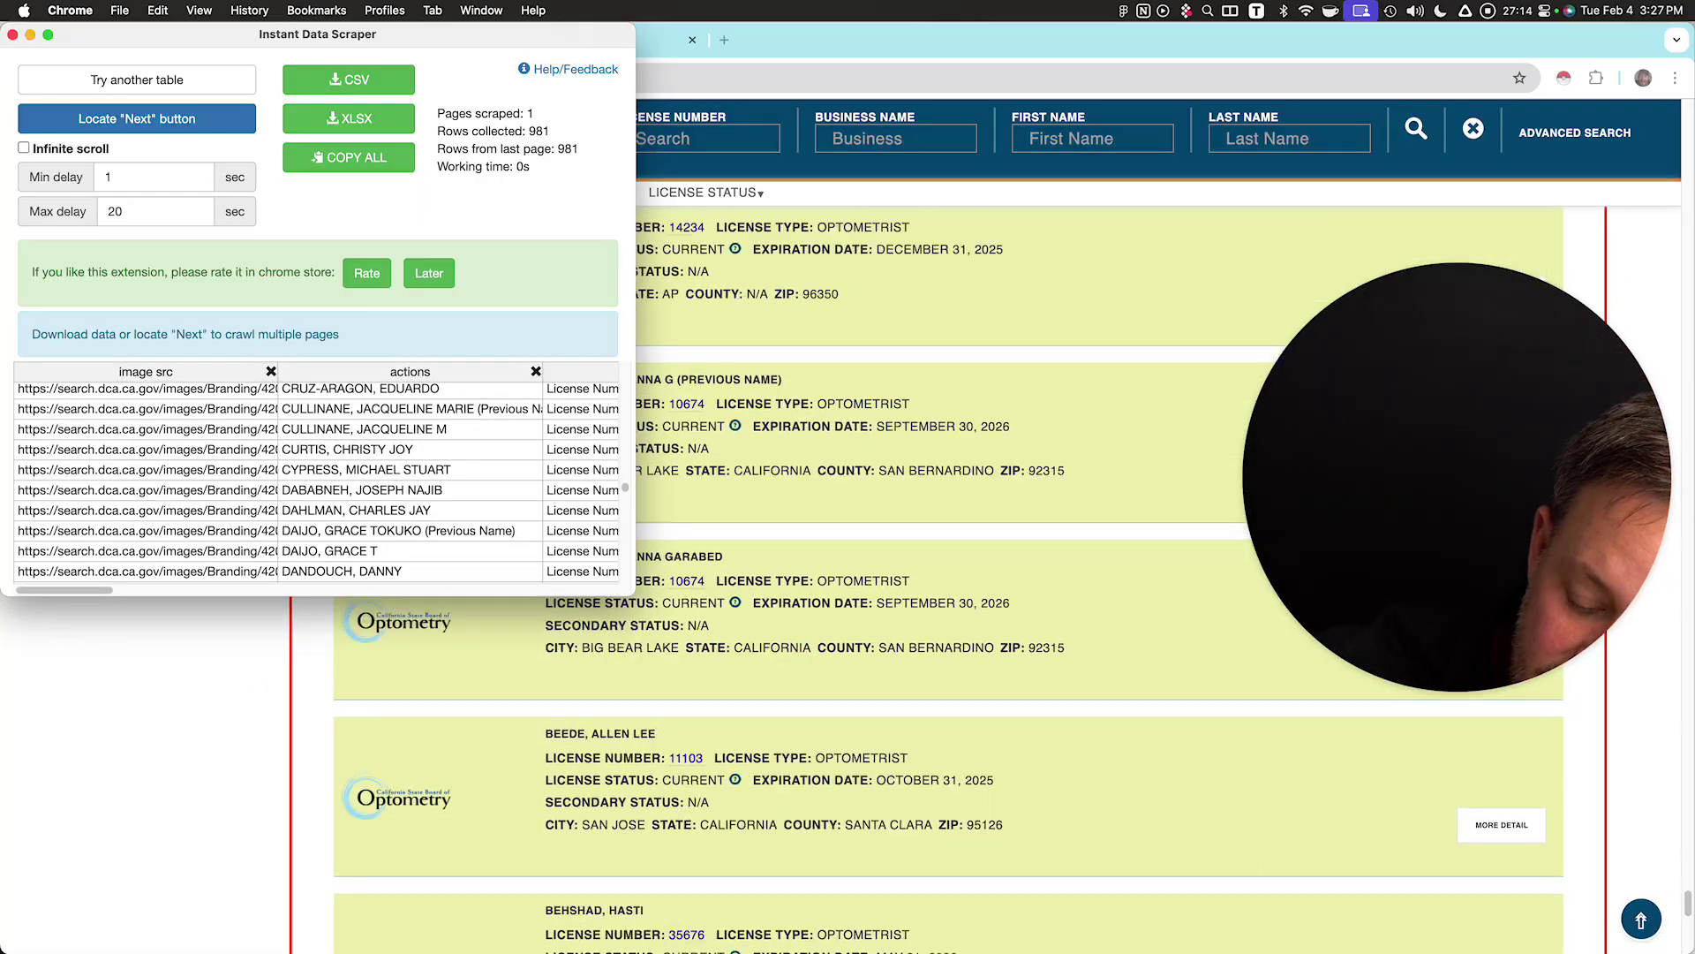
scroll(945, 671, "down", 20)
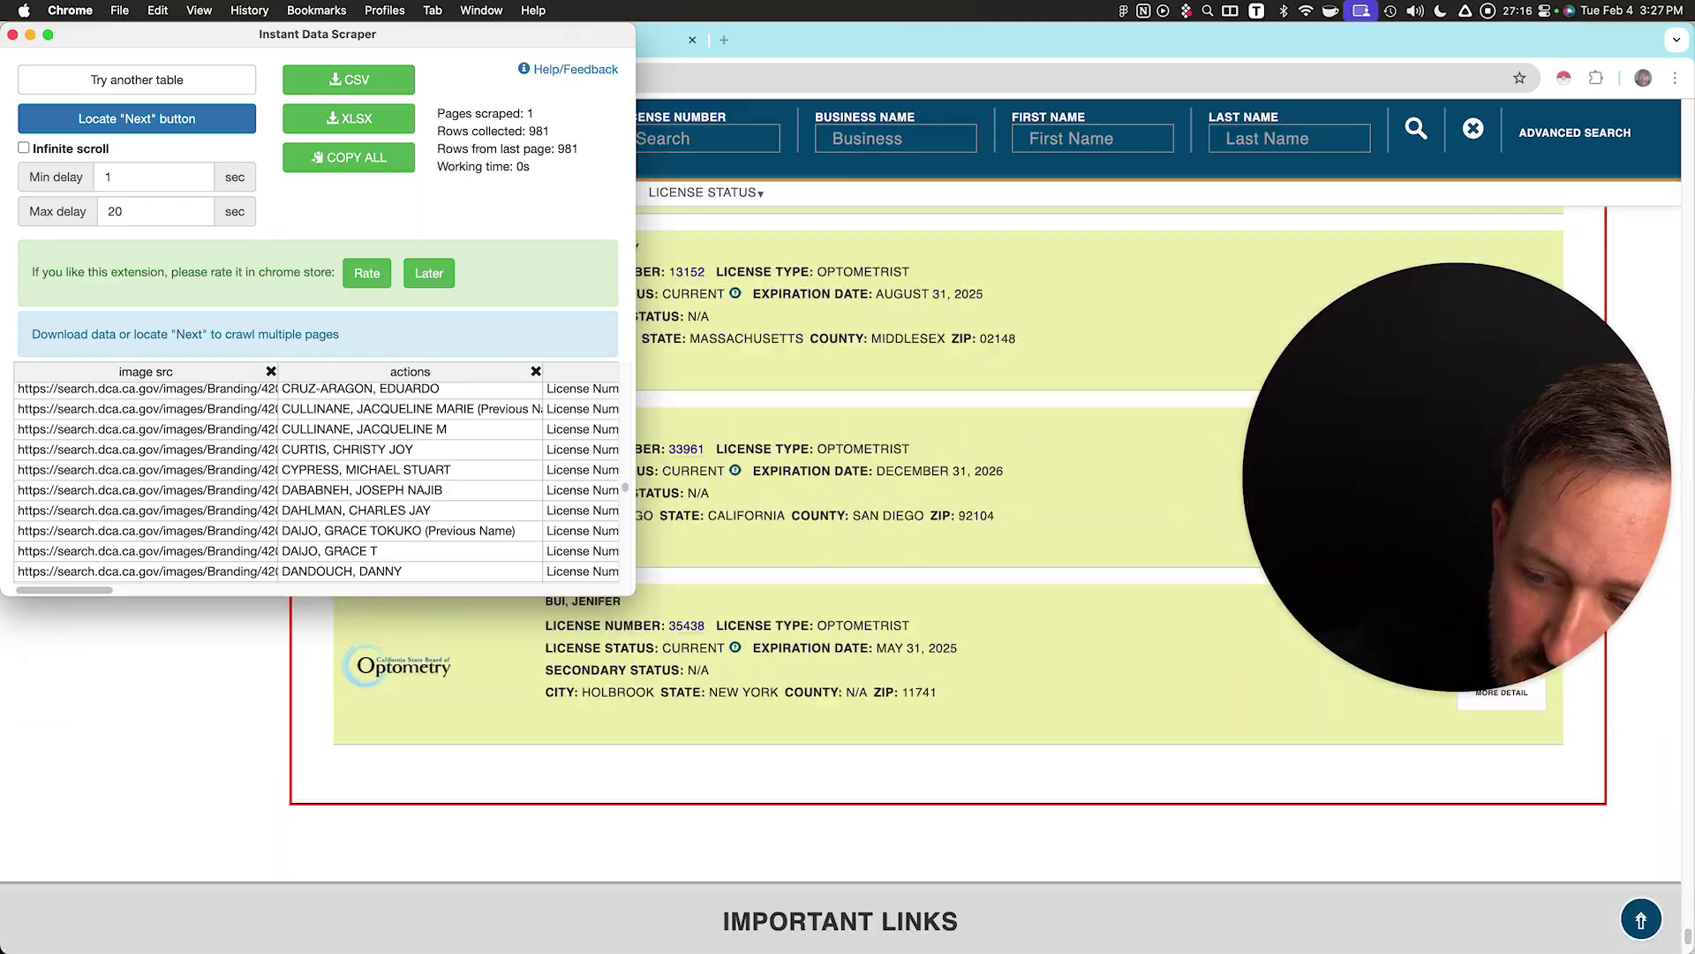
scroll(944, 671, "down", 20)
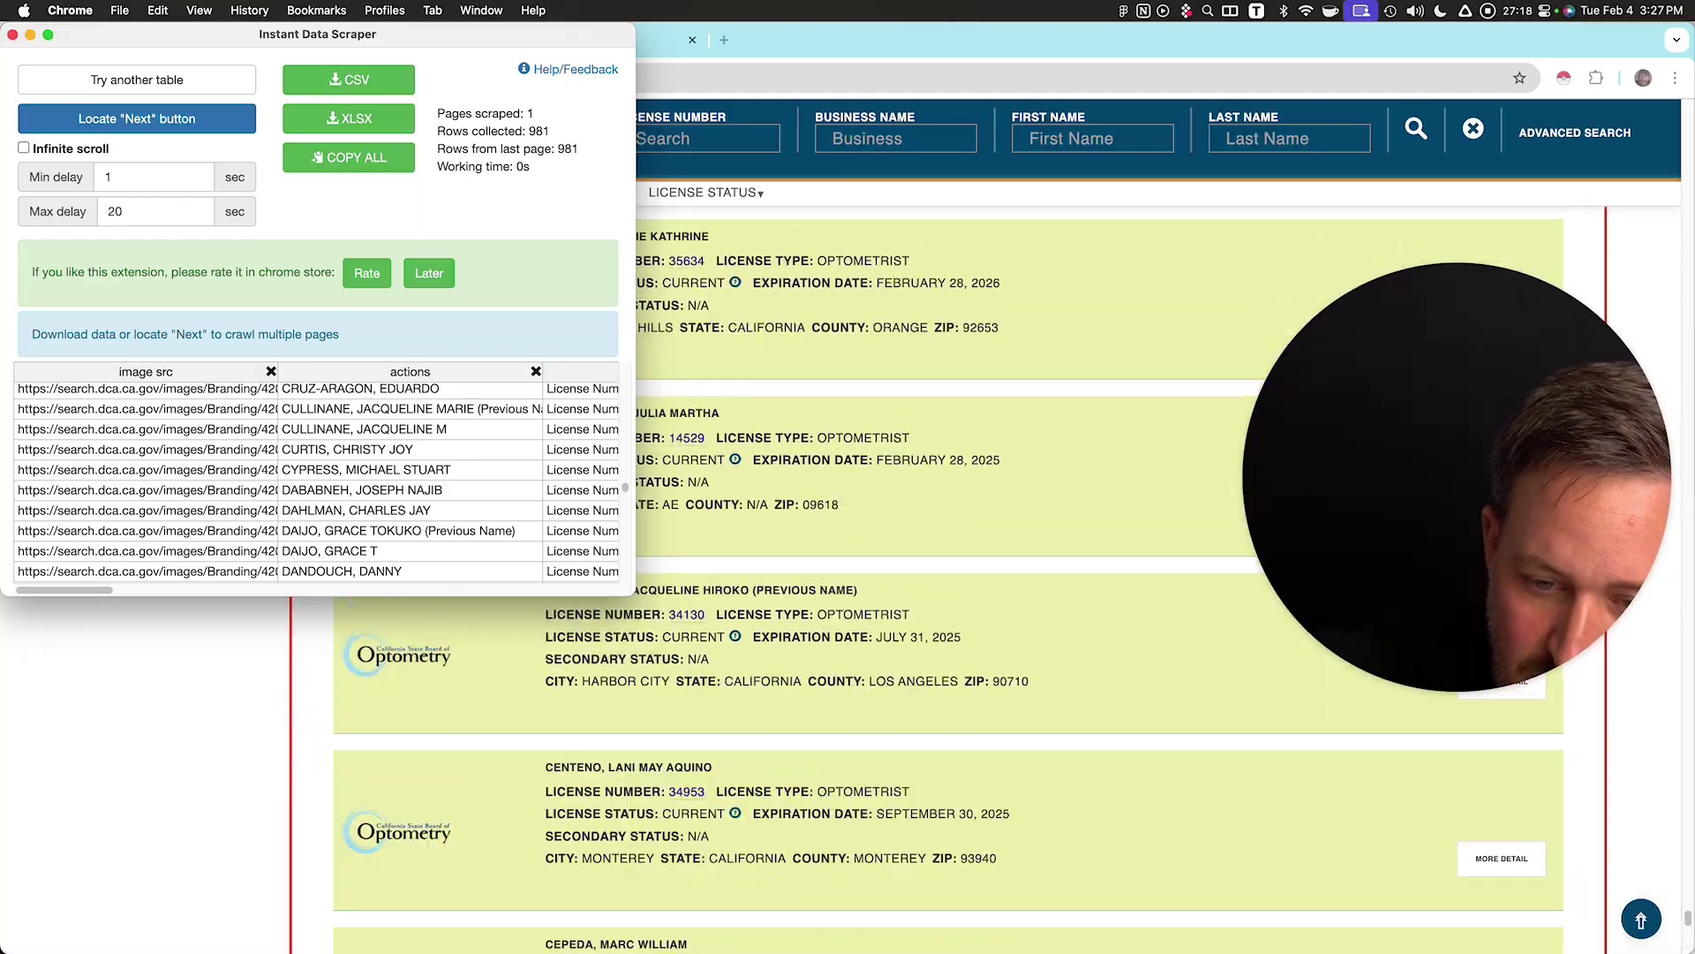
scroll(317, 481, "down", 15)
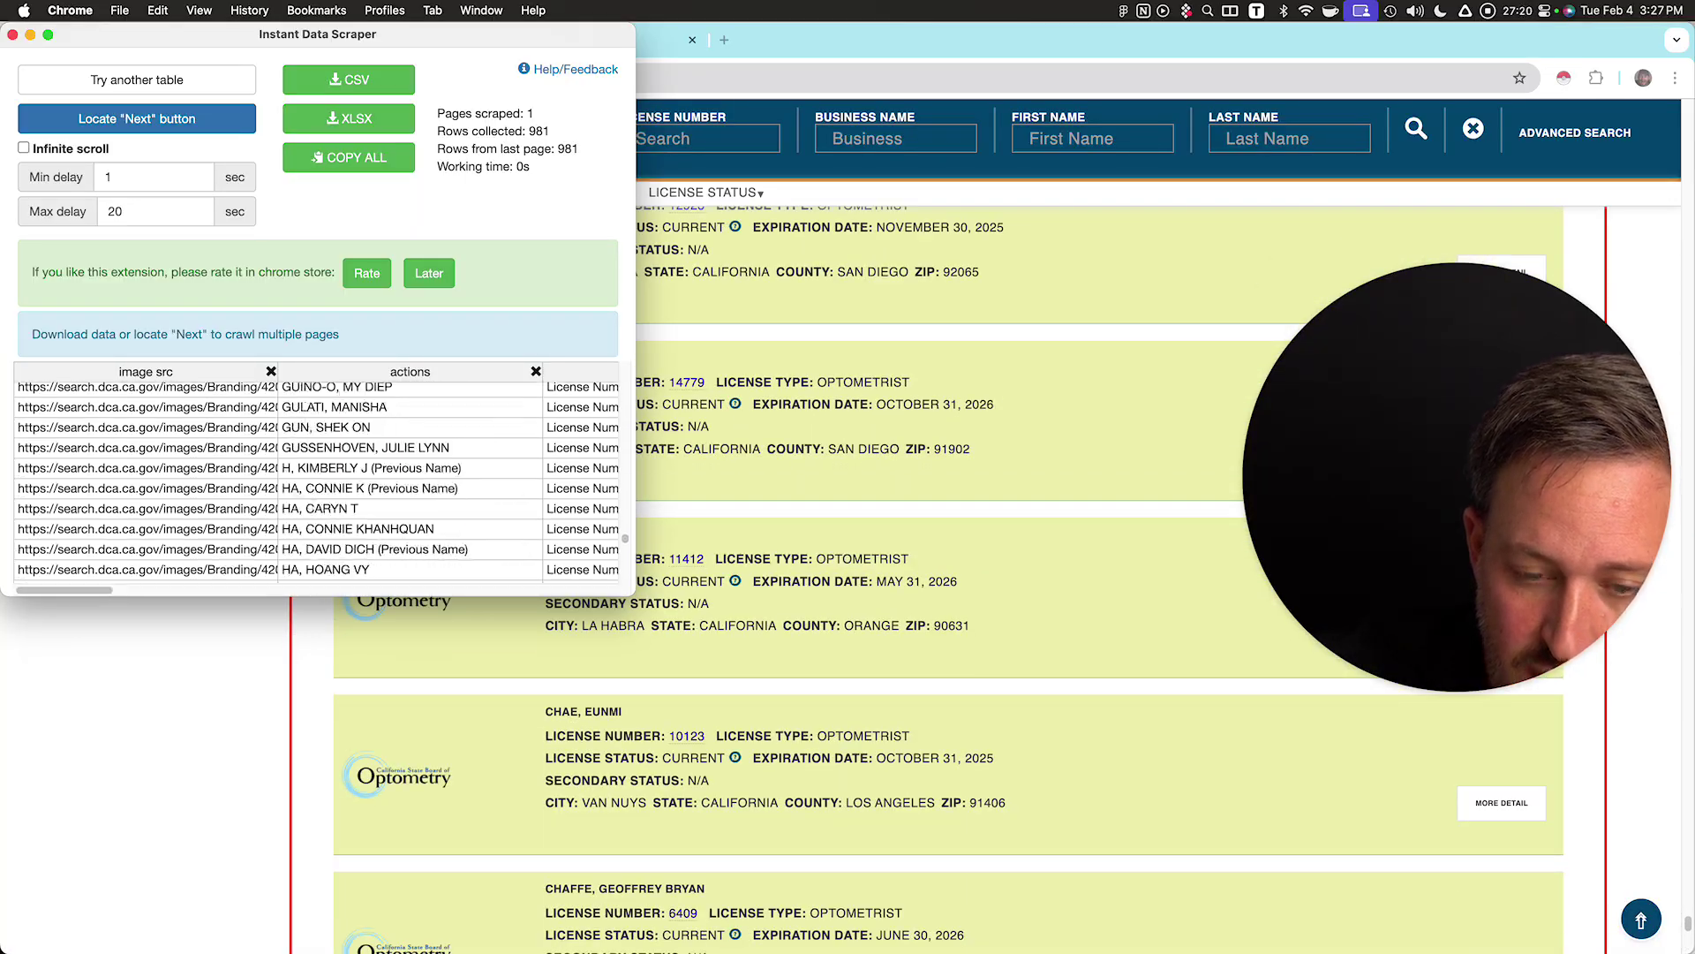
scroll(945, 671, "down", 20)
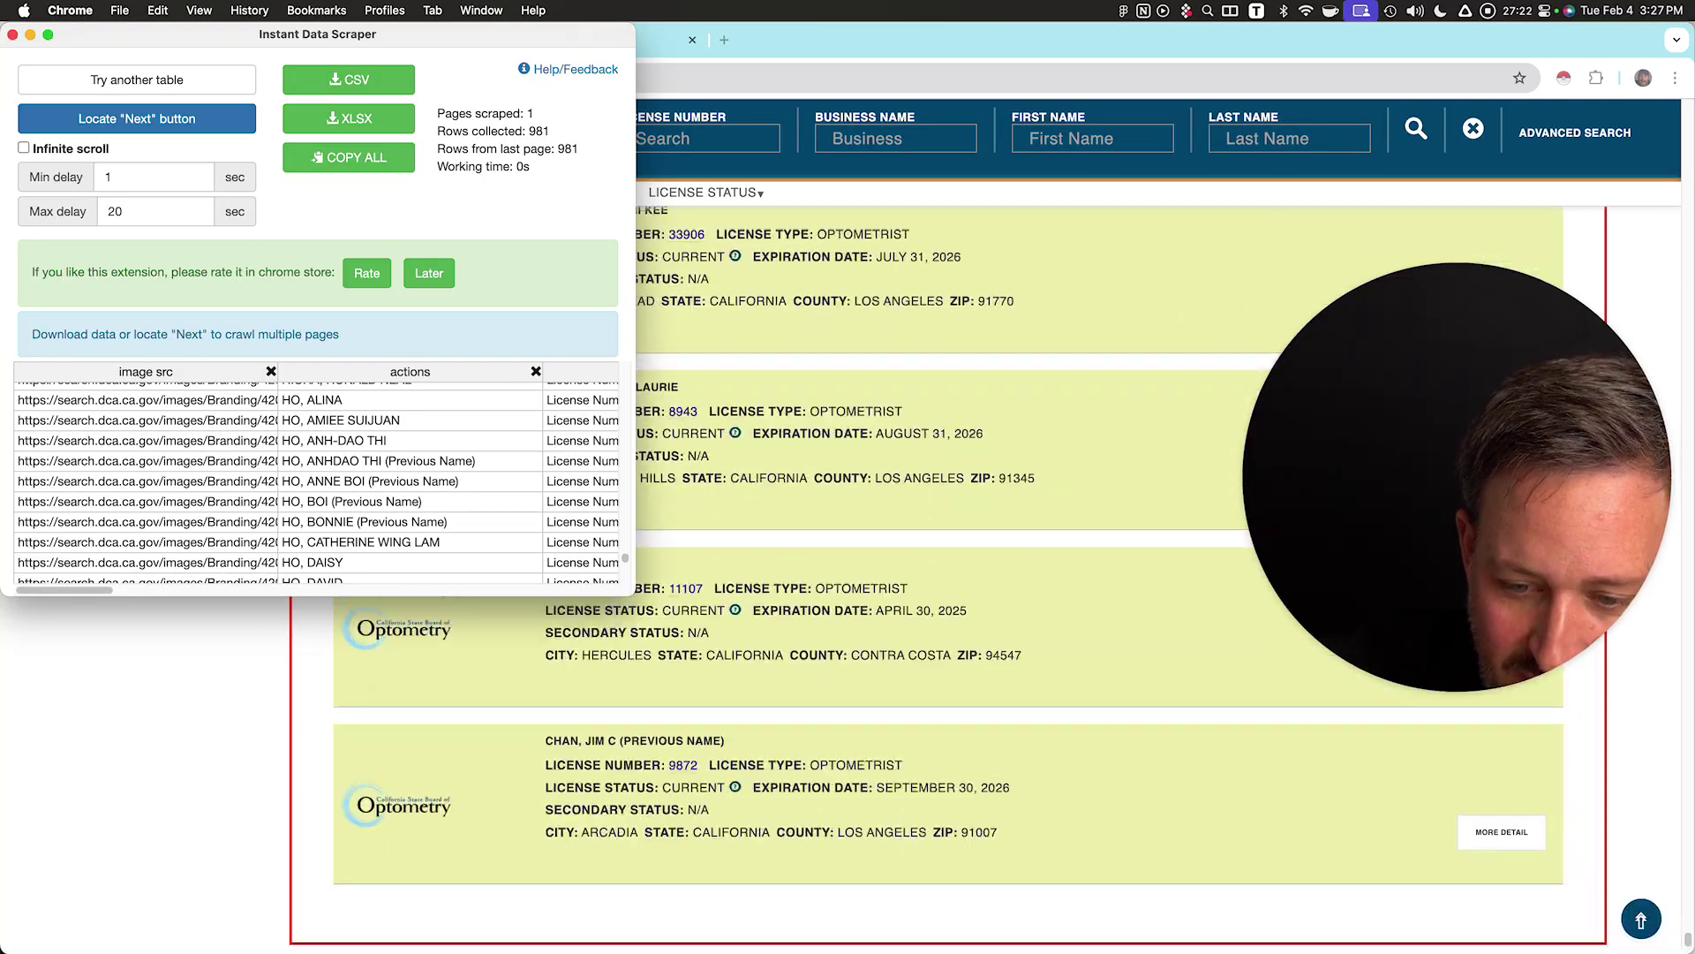
scroll(944, 671, "down", 20)
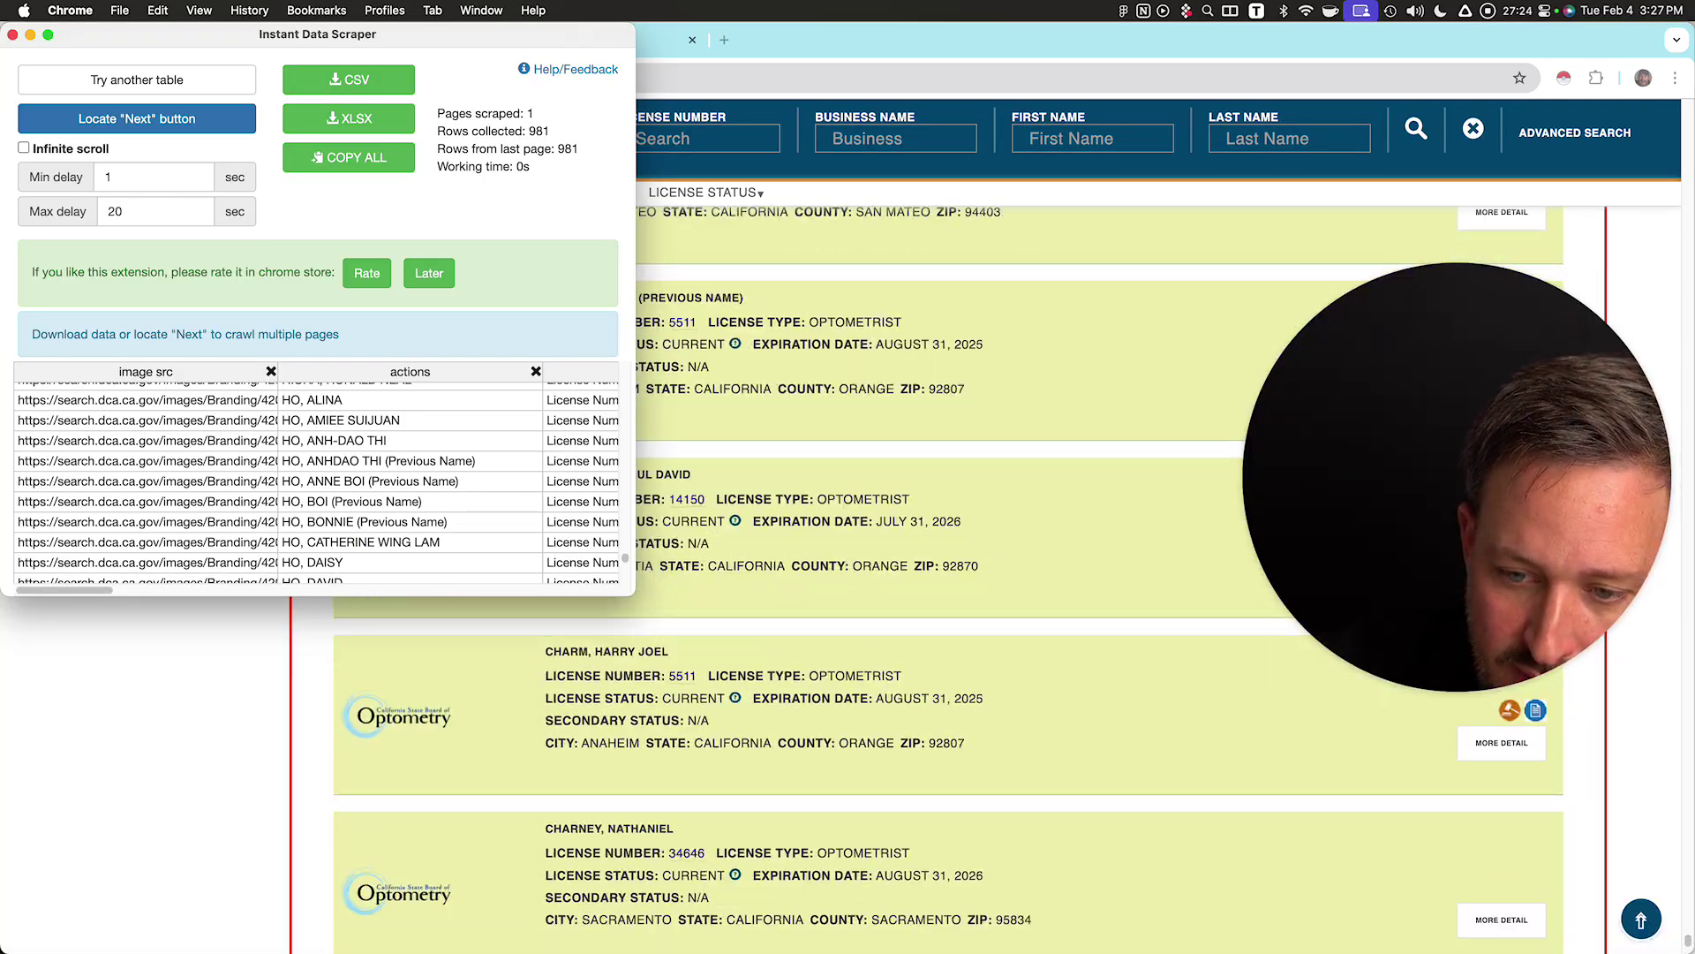
scroll(945, 671, "down", 10)
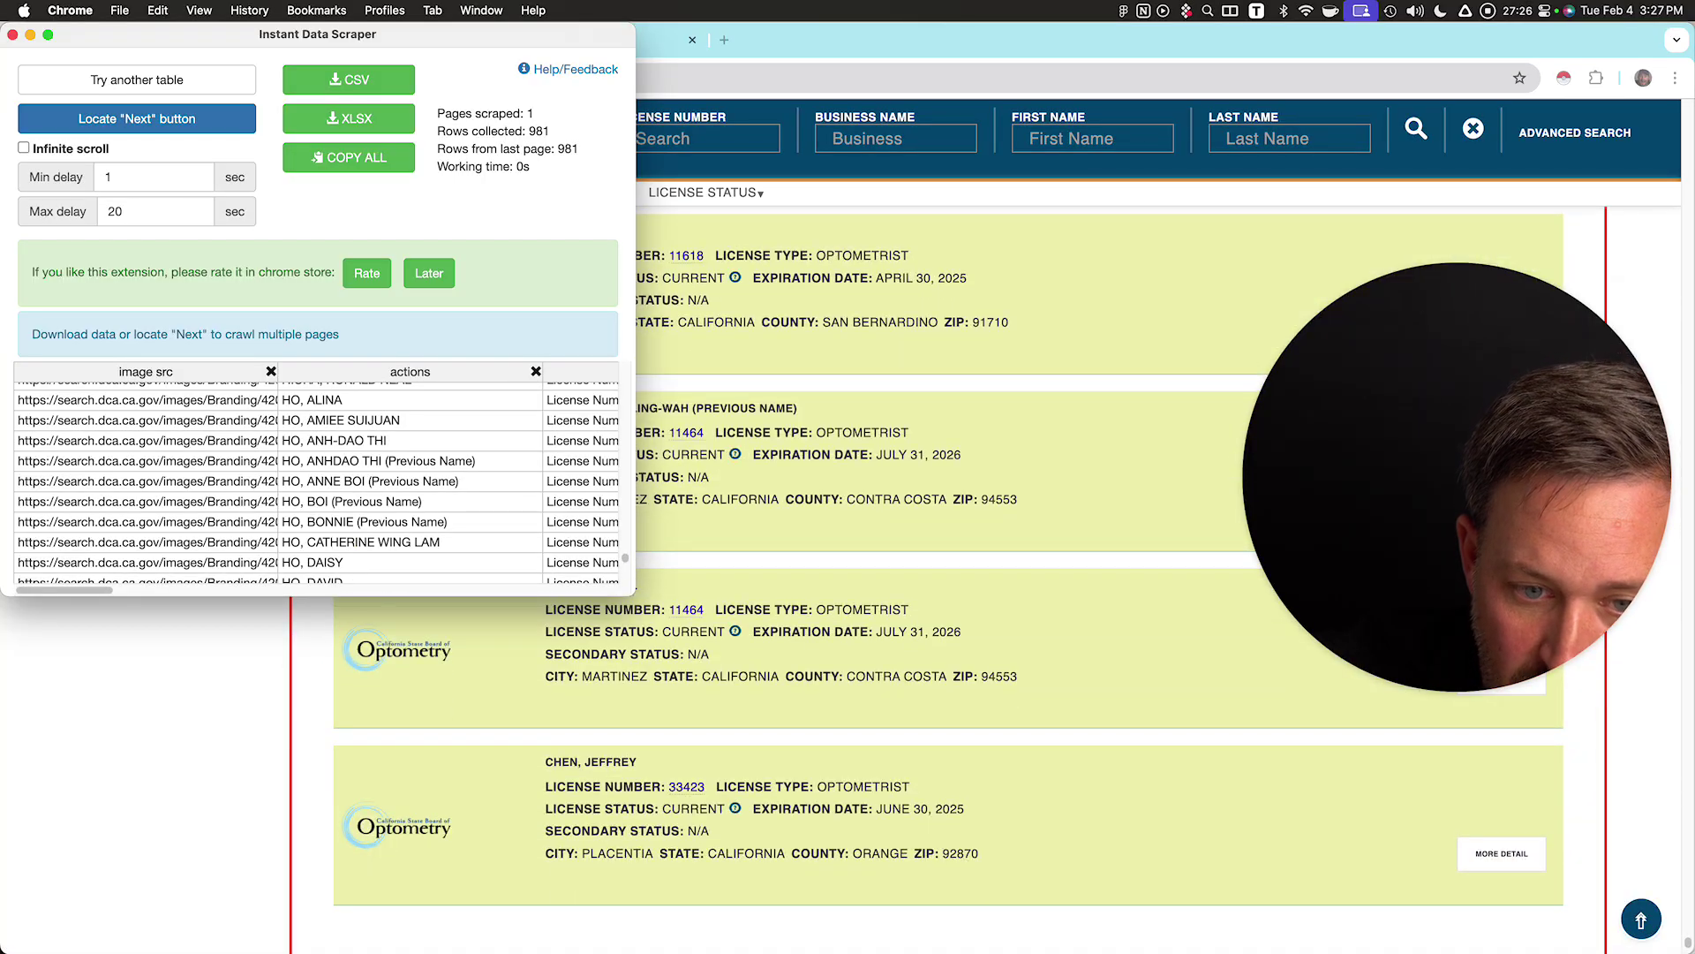
- Check the scraped table's detail link, license number and license type columns, and continue through the optometrist results
scroll(318, 481, "right", 3)
scroll(318, 481, "right", 6)
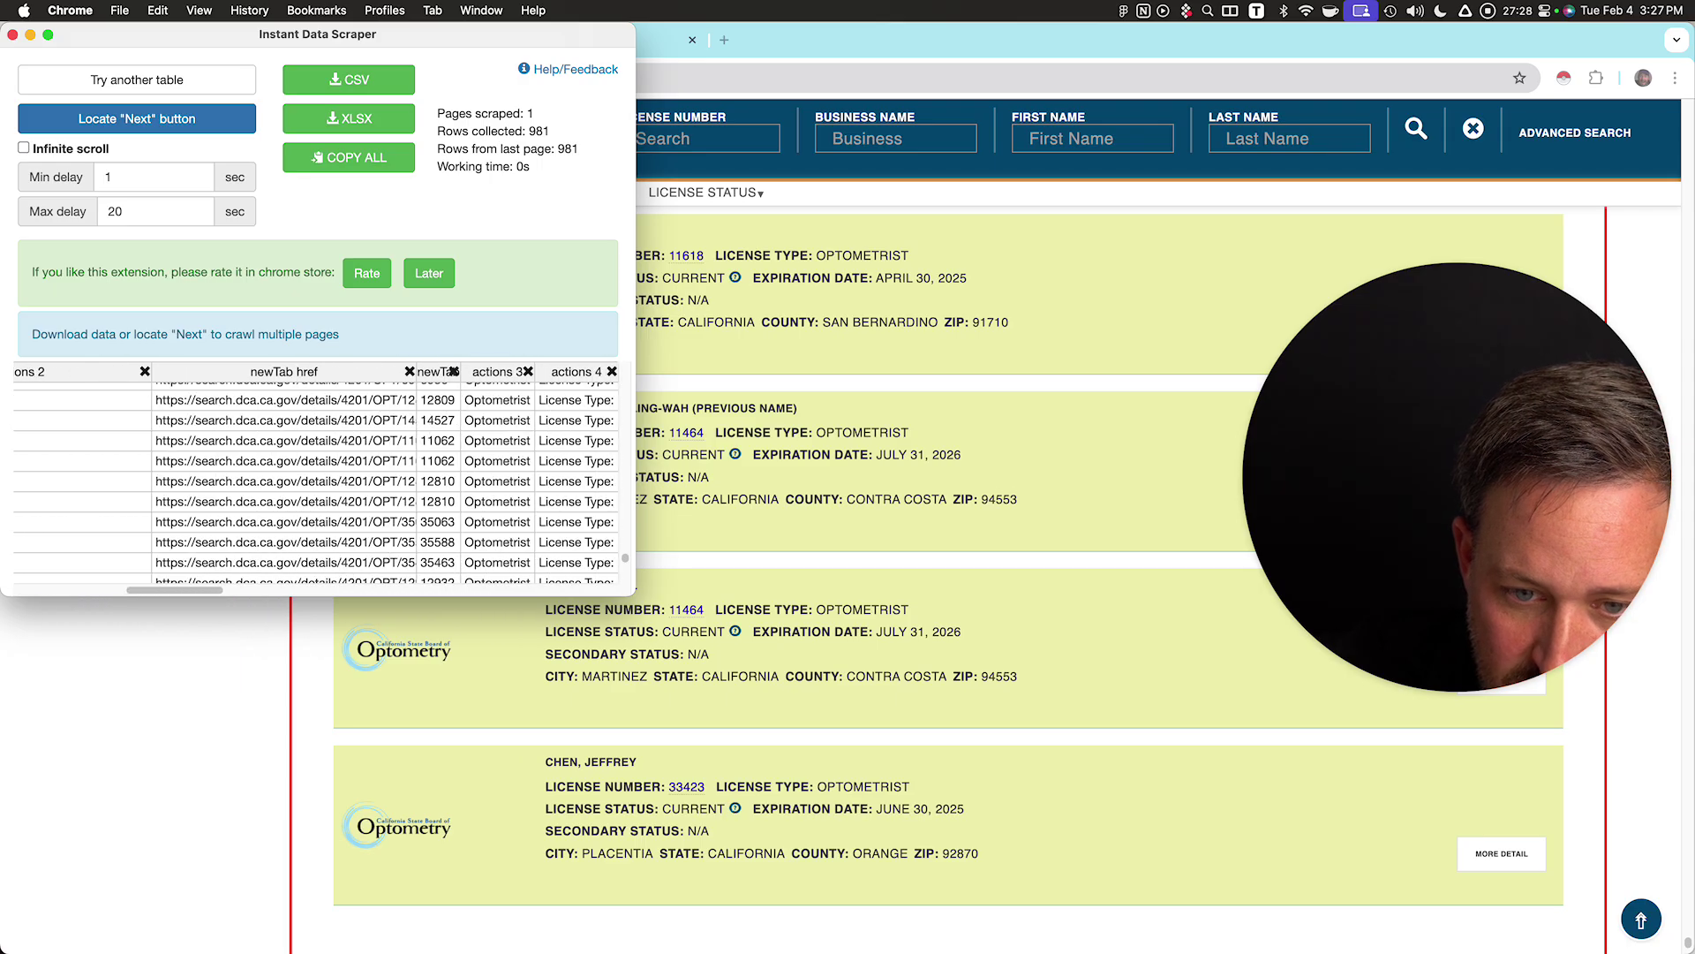
scroll(945, 671, "down", 20)
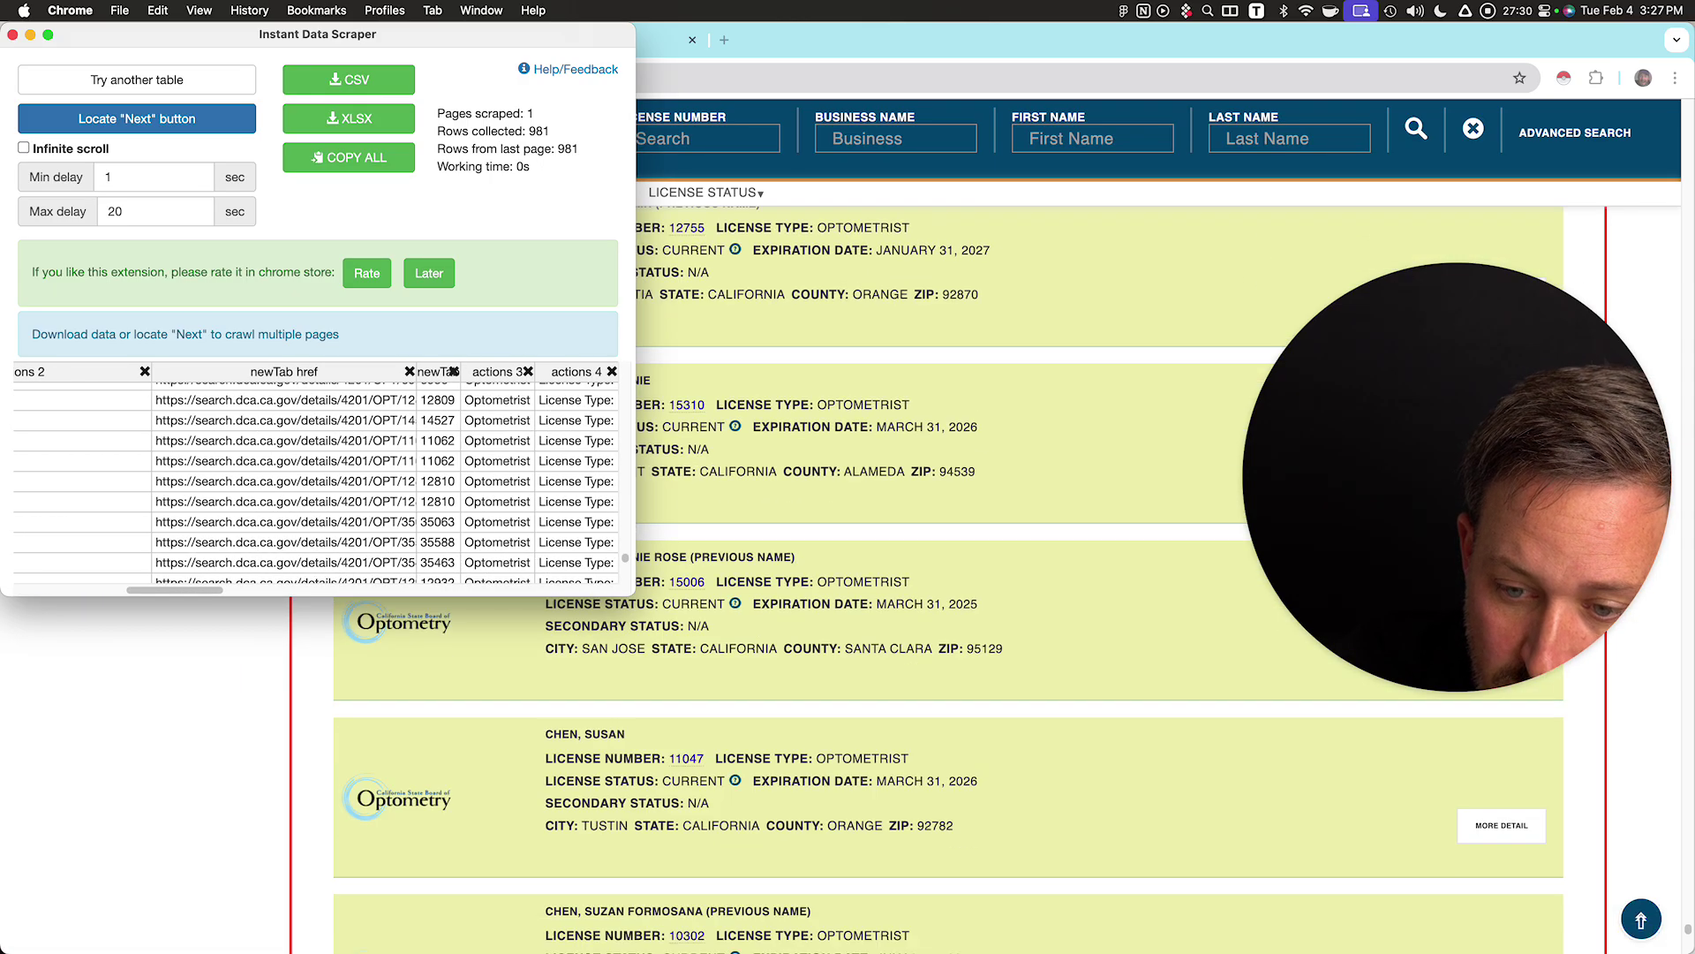
scroll(944, 671, "down", 20)
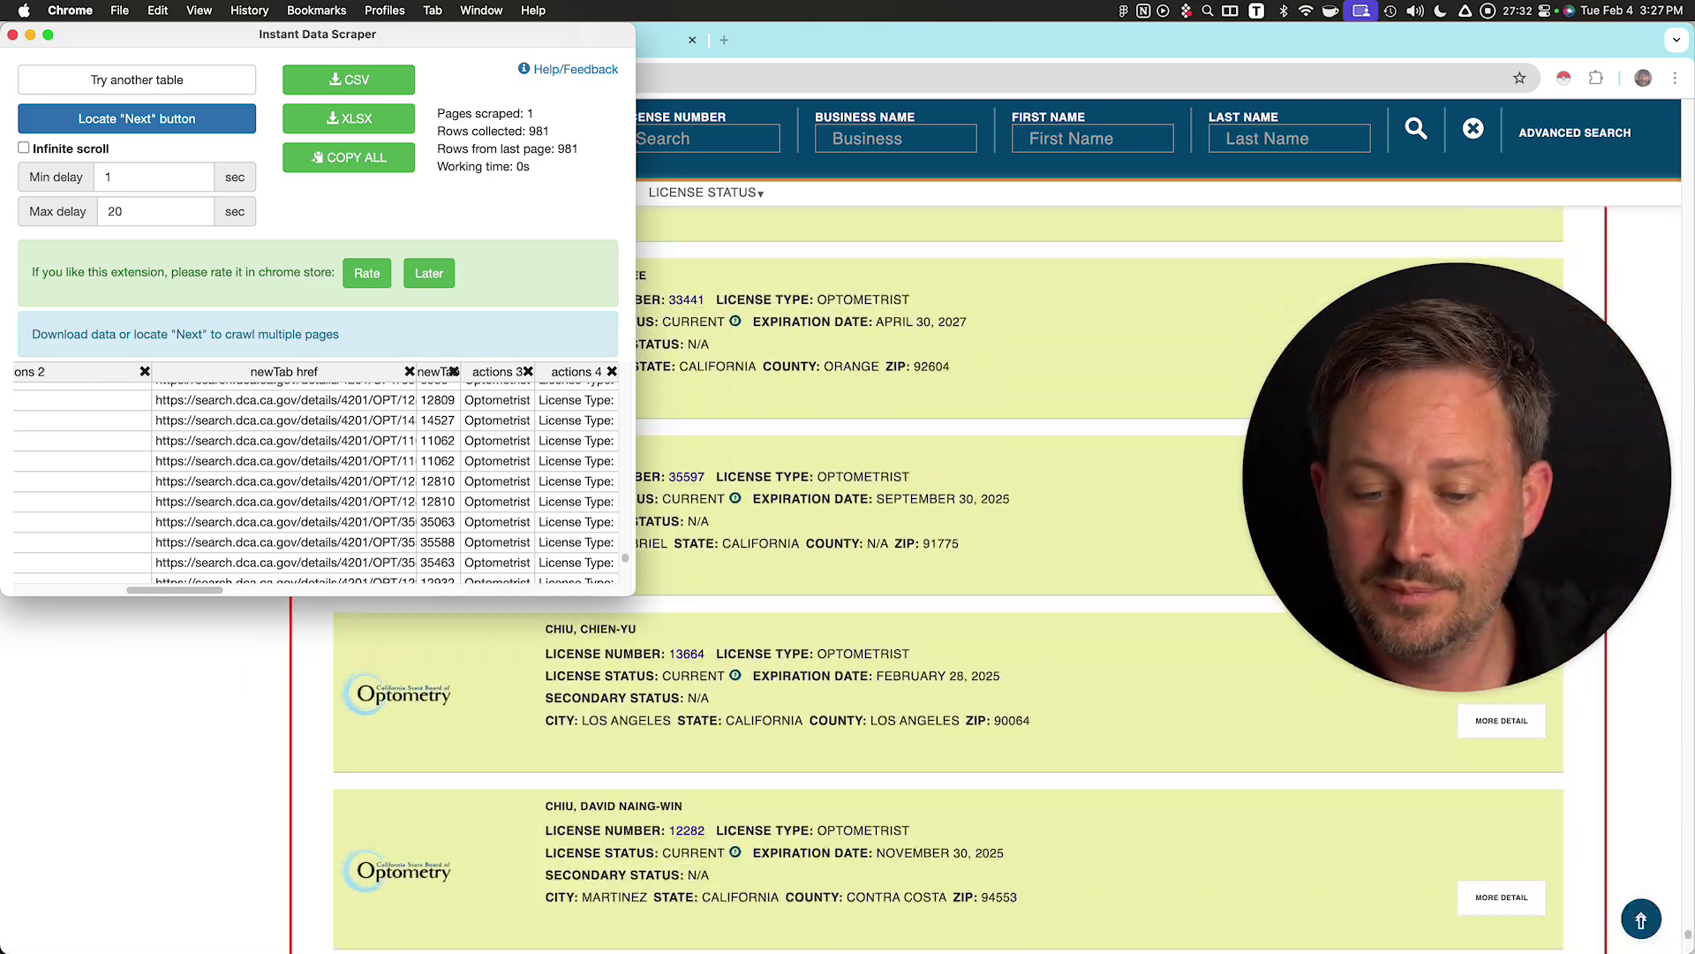
scroll(945, 671, "down", 10)
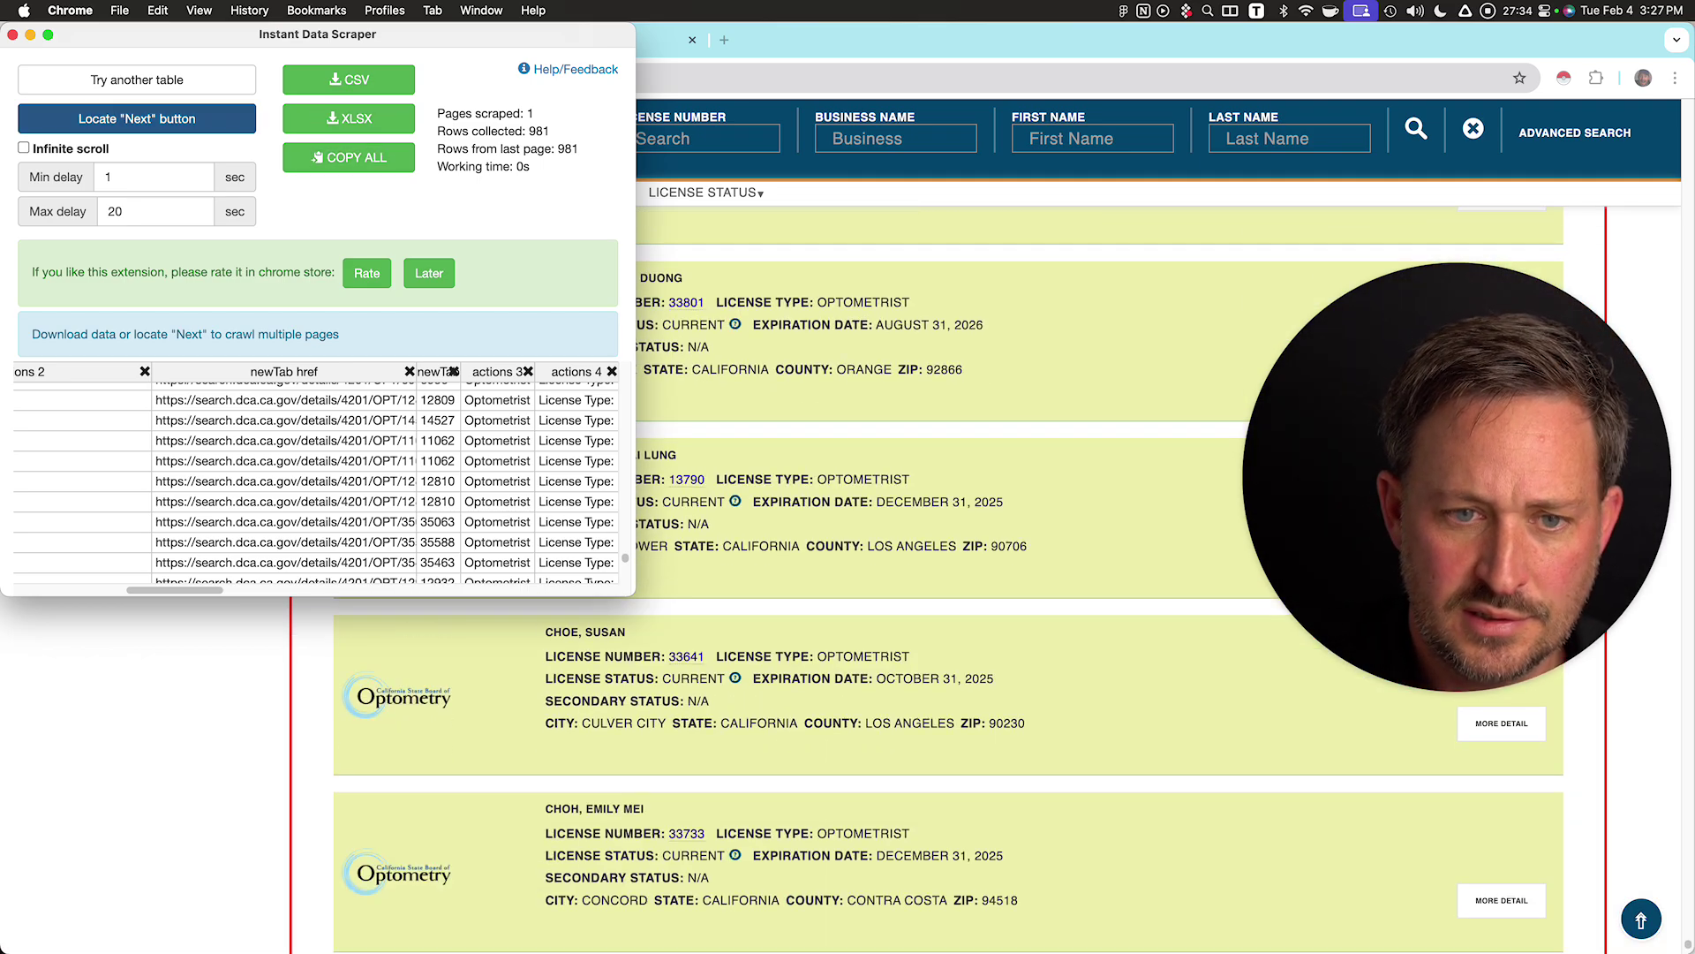
- Enable infinite scroll in Instant Data Scraper and start crawling the optometrist results, moving its window clear of the page
left_click(24, 147)
left_click(137, 118)
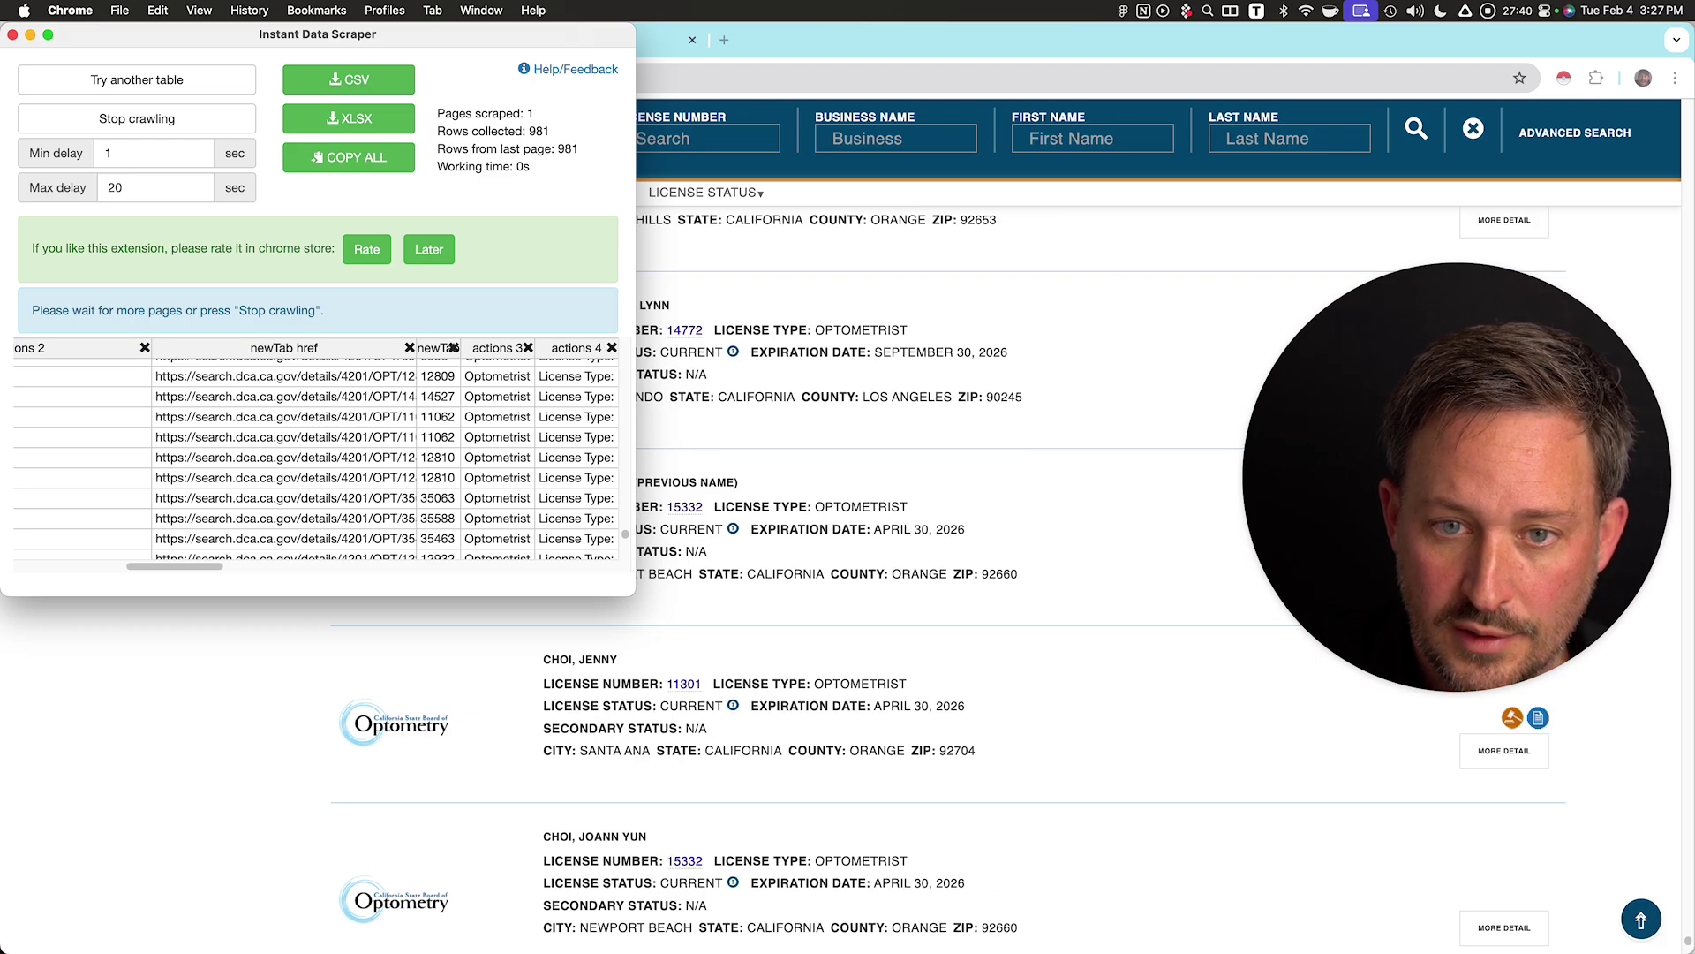
left_click_drag(318, 34, 565, 344)
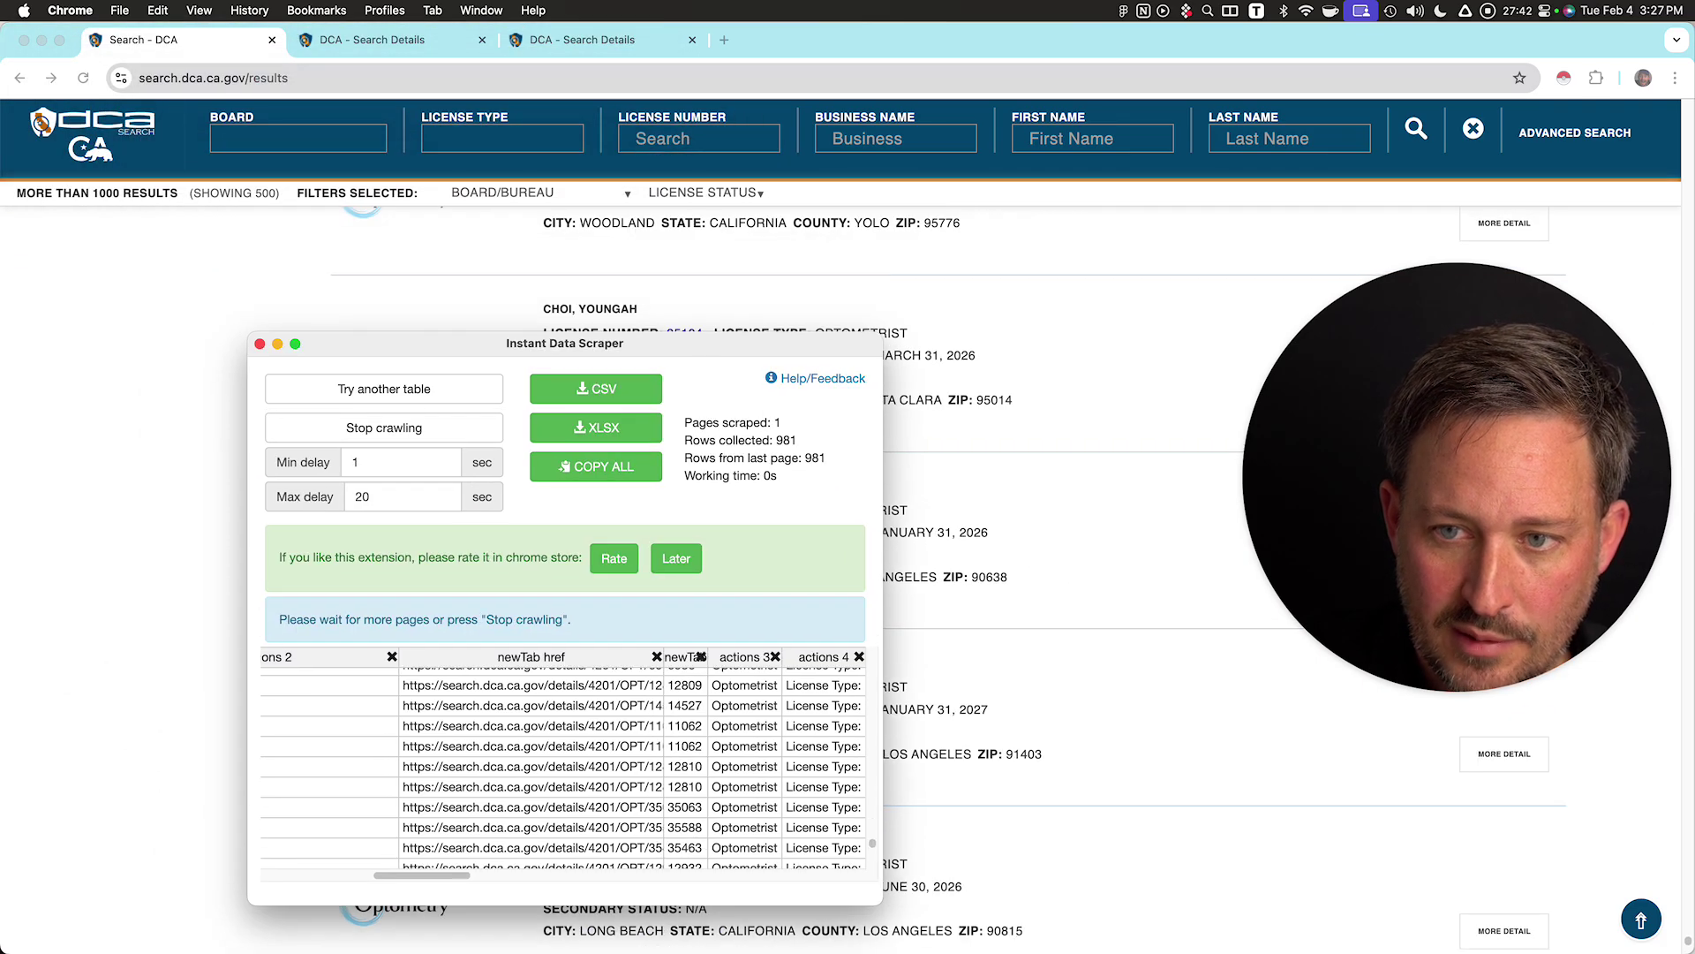
- Return to the Perplexity answer and read the Tech-Forward Practices criteria, including ClinicalTrials.gov participants, MIPS >90 and the Minnesota example
left_click_drag(812, 40, 0, 39)
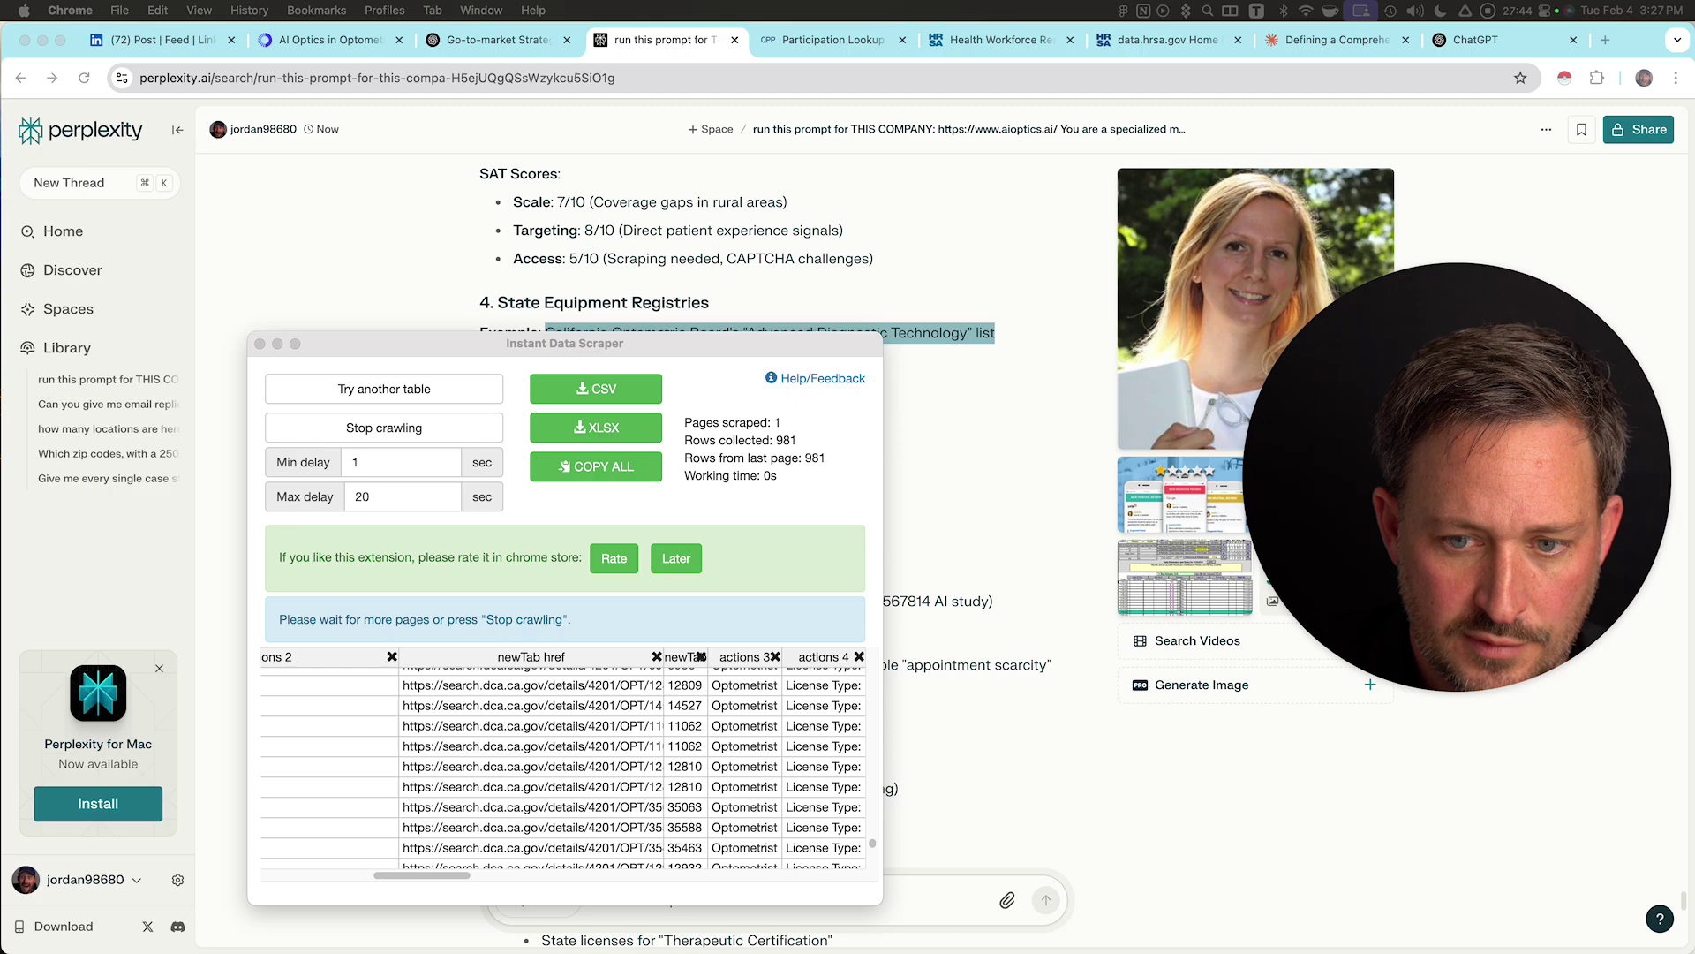
left_click_drag(565, 343, 0, 344)
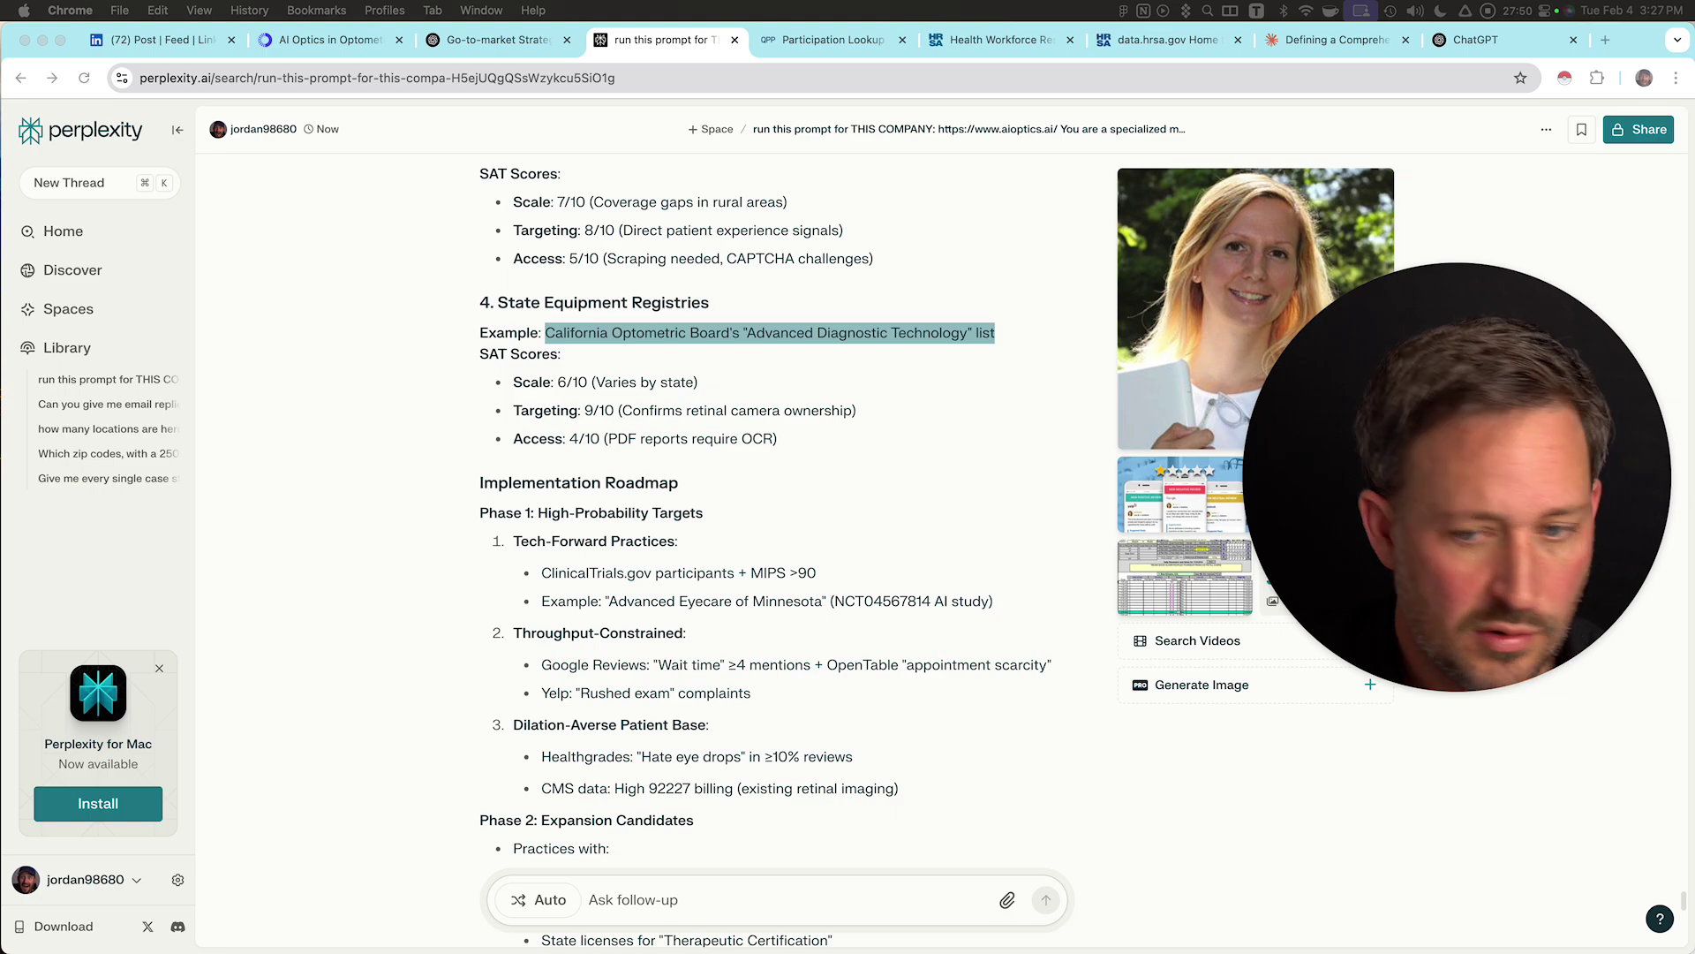
scroll(766, 554, "down", 3)
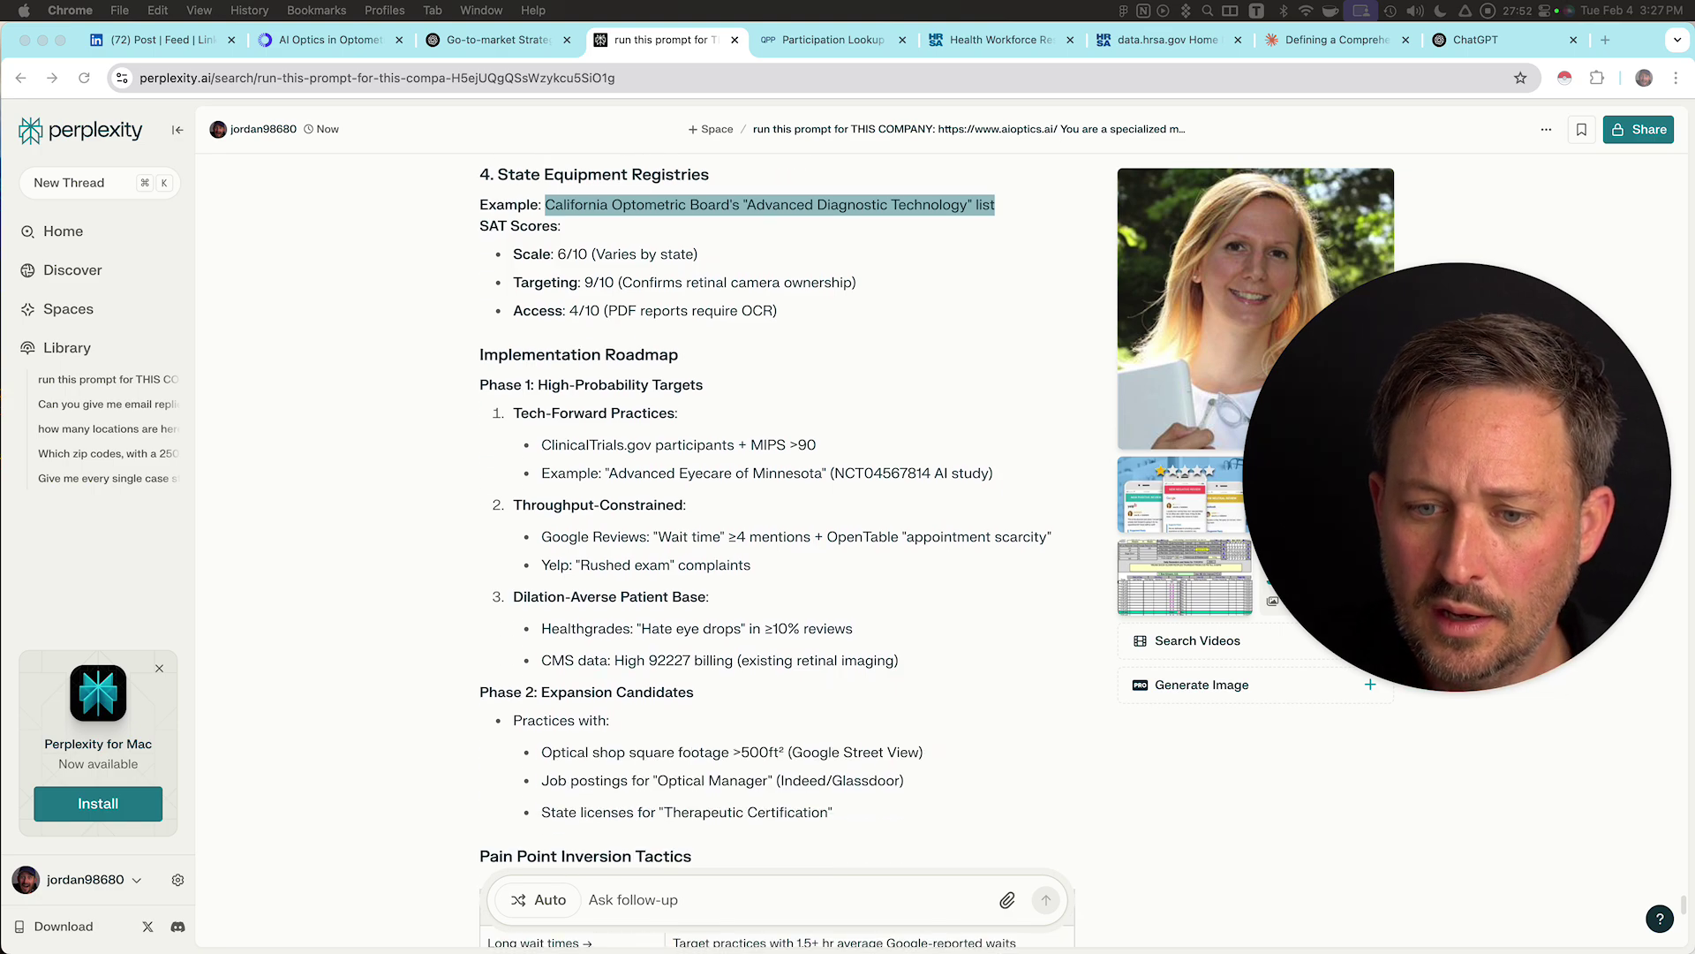
left_click_drag(817, 445, 541, 445)
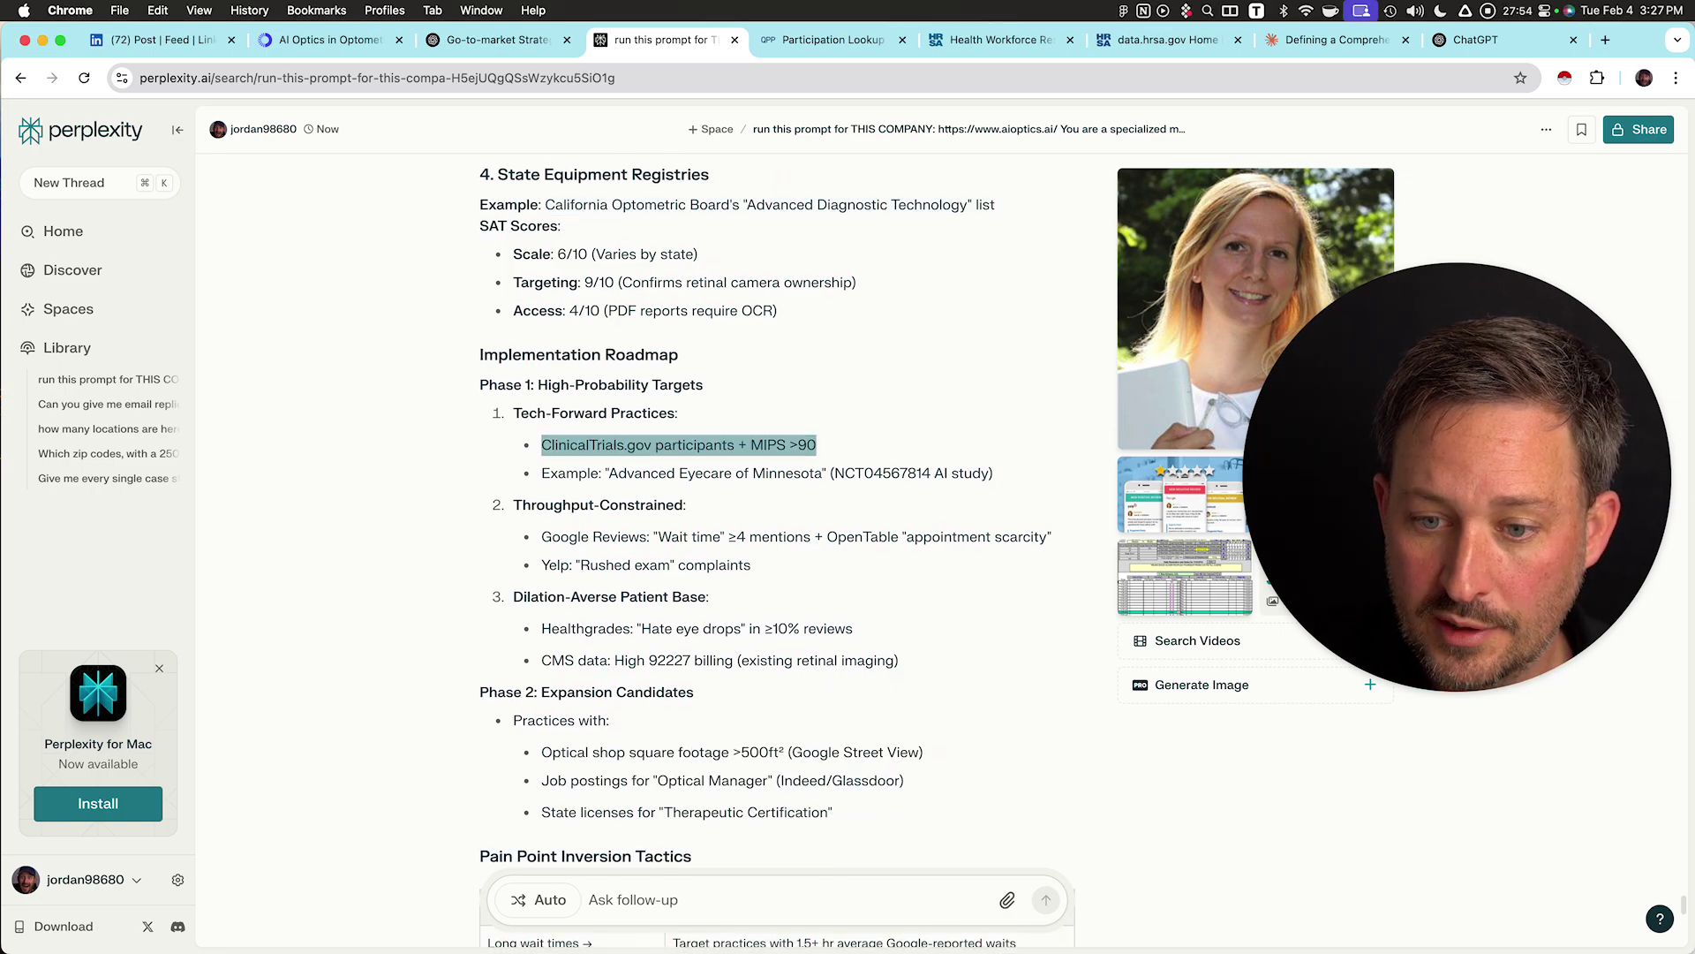
scroll(765, 554, "down", 1)
left_click_drag(711, 464, 935, 464)
scroll(777, 548, "down", 2)
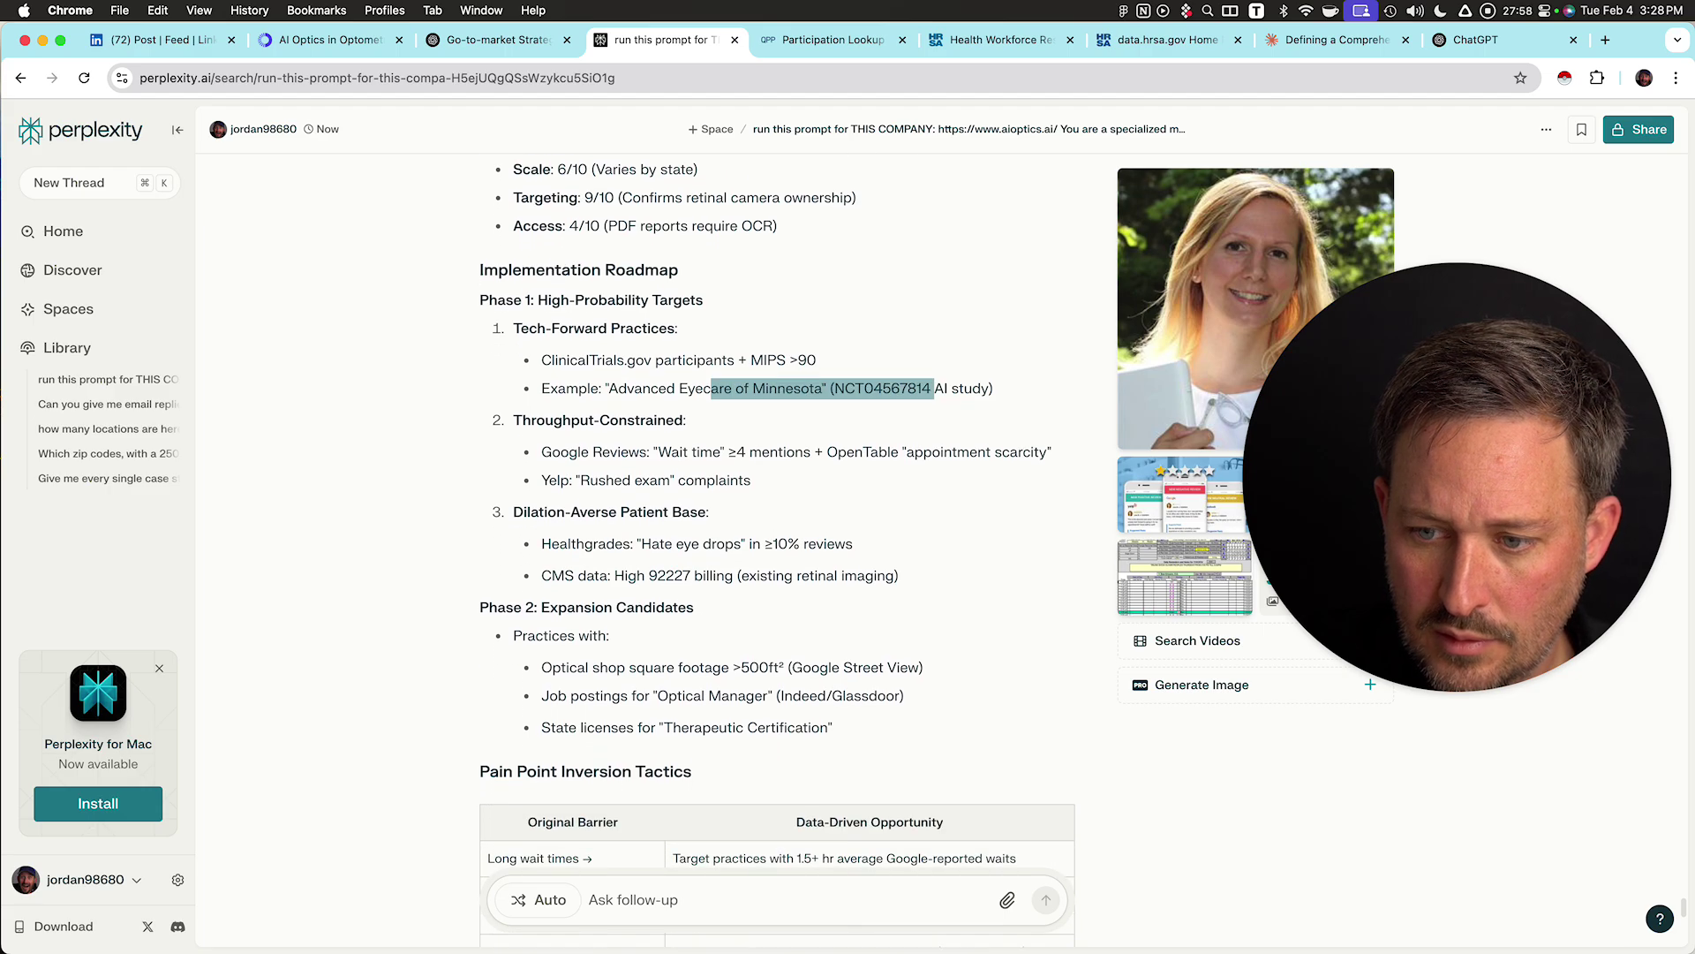
- Read the remaining Phase 1 targets, the Phase 2 expansion candidates and the Pain Point Inversion Tactics table
scroll(777, 548, "down", 1)
left_click_drag(541, 425, 970, 425)
left_click(970, 424)
scroll(777, 548, "down", 2)
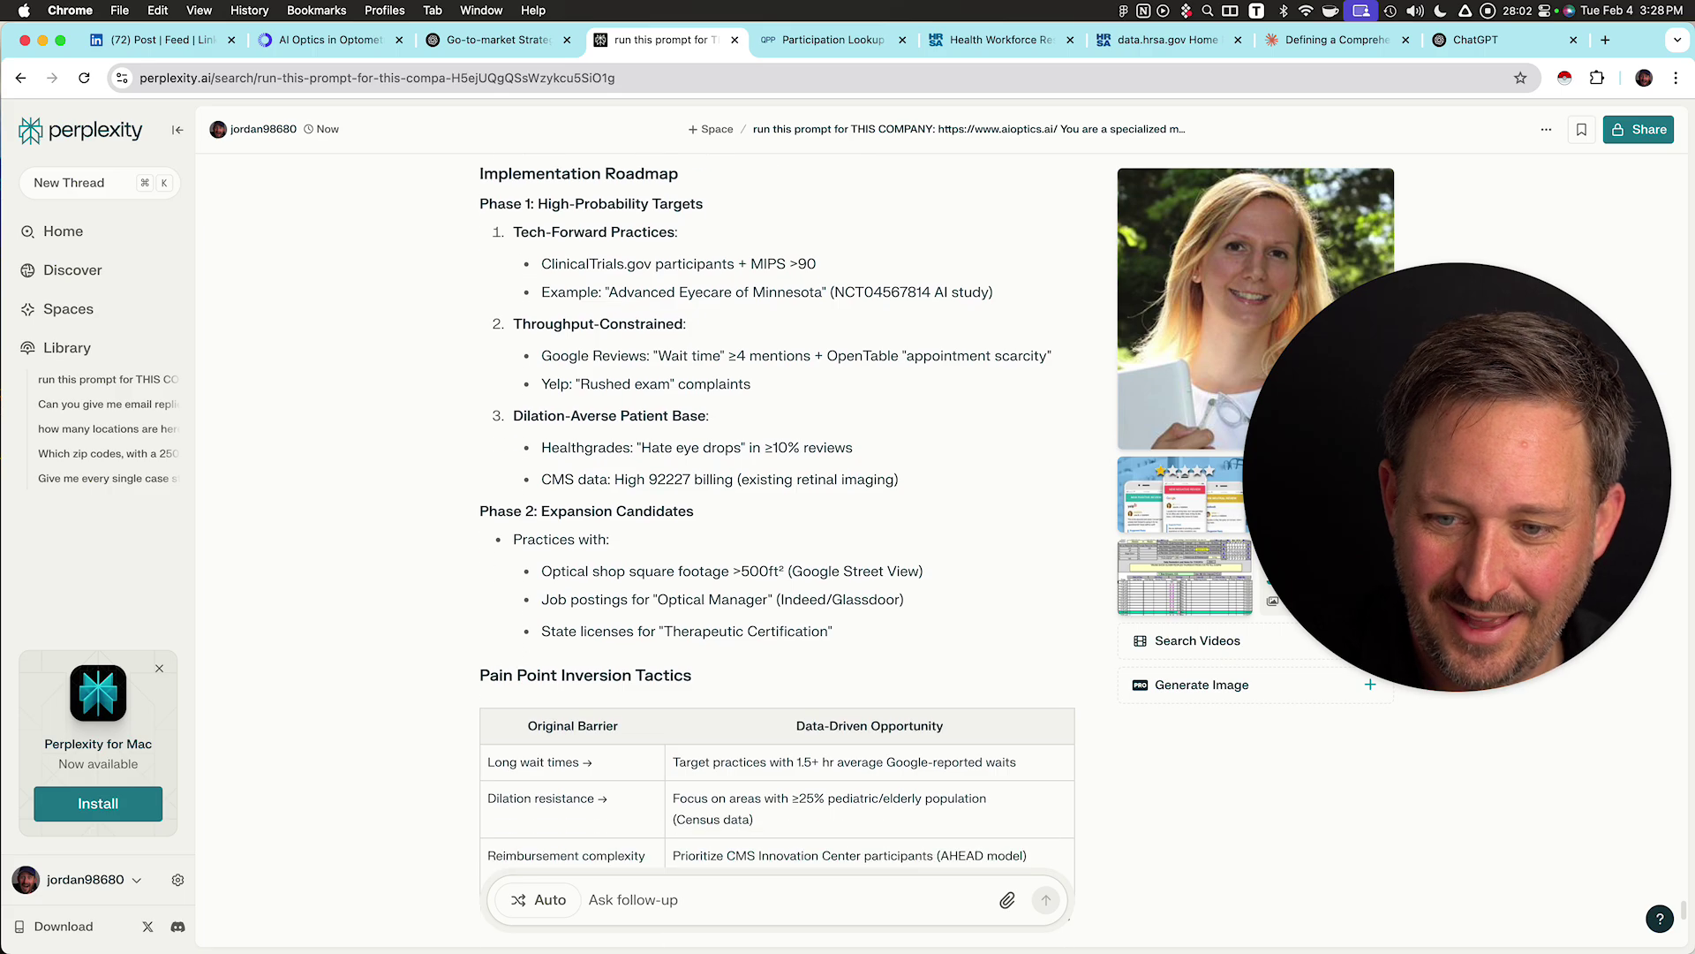
scroll(777, 548, "down", 4)
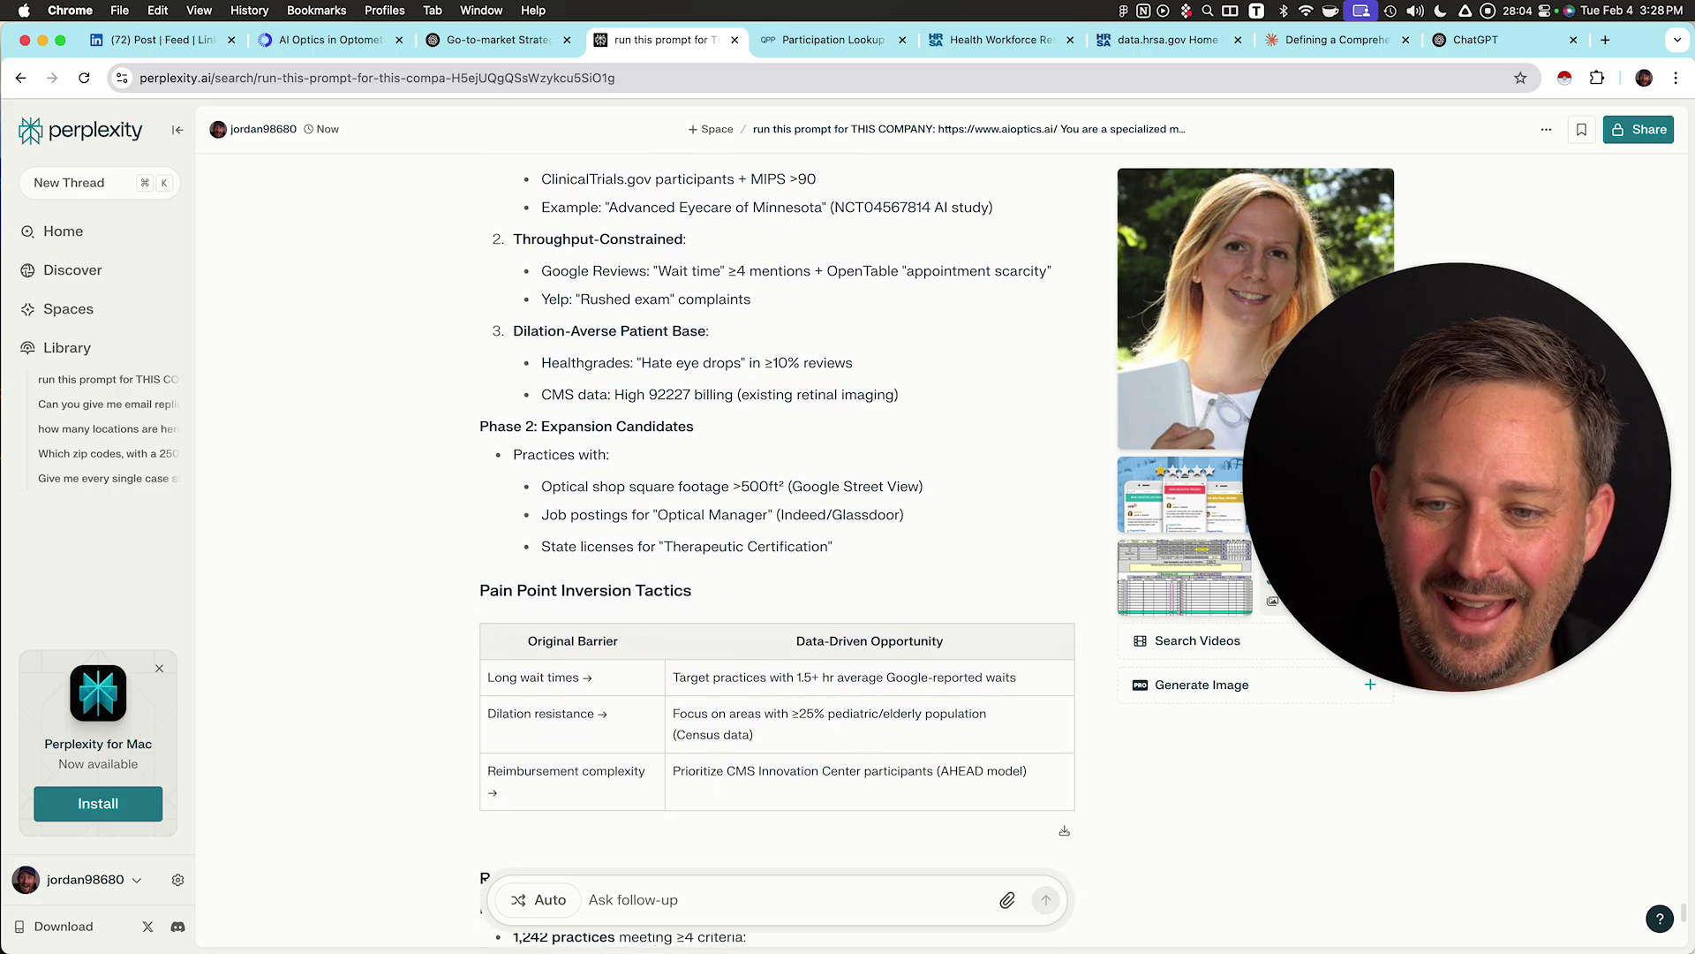
scroll(777, 548, "down", 1)
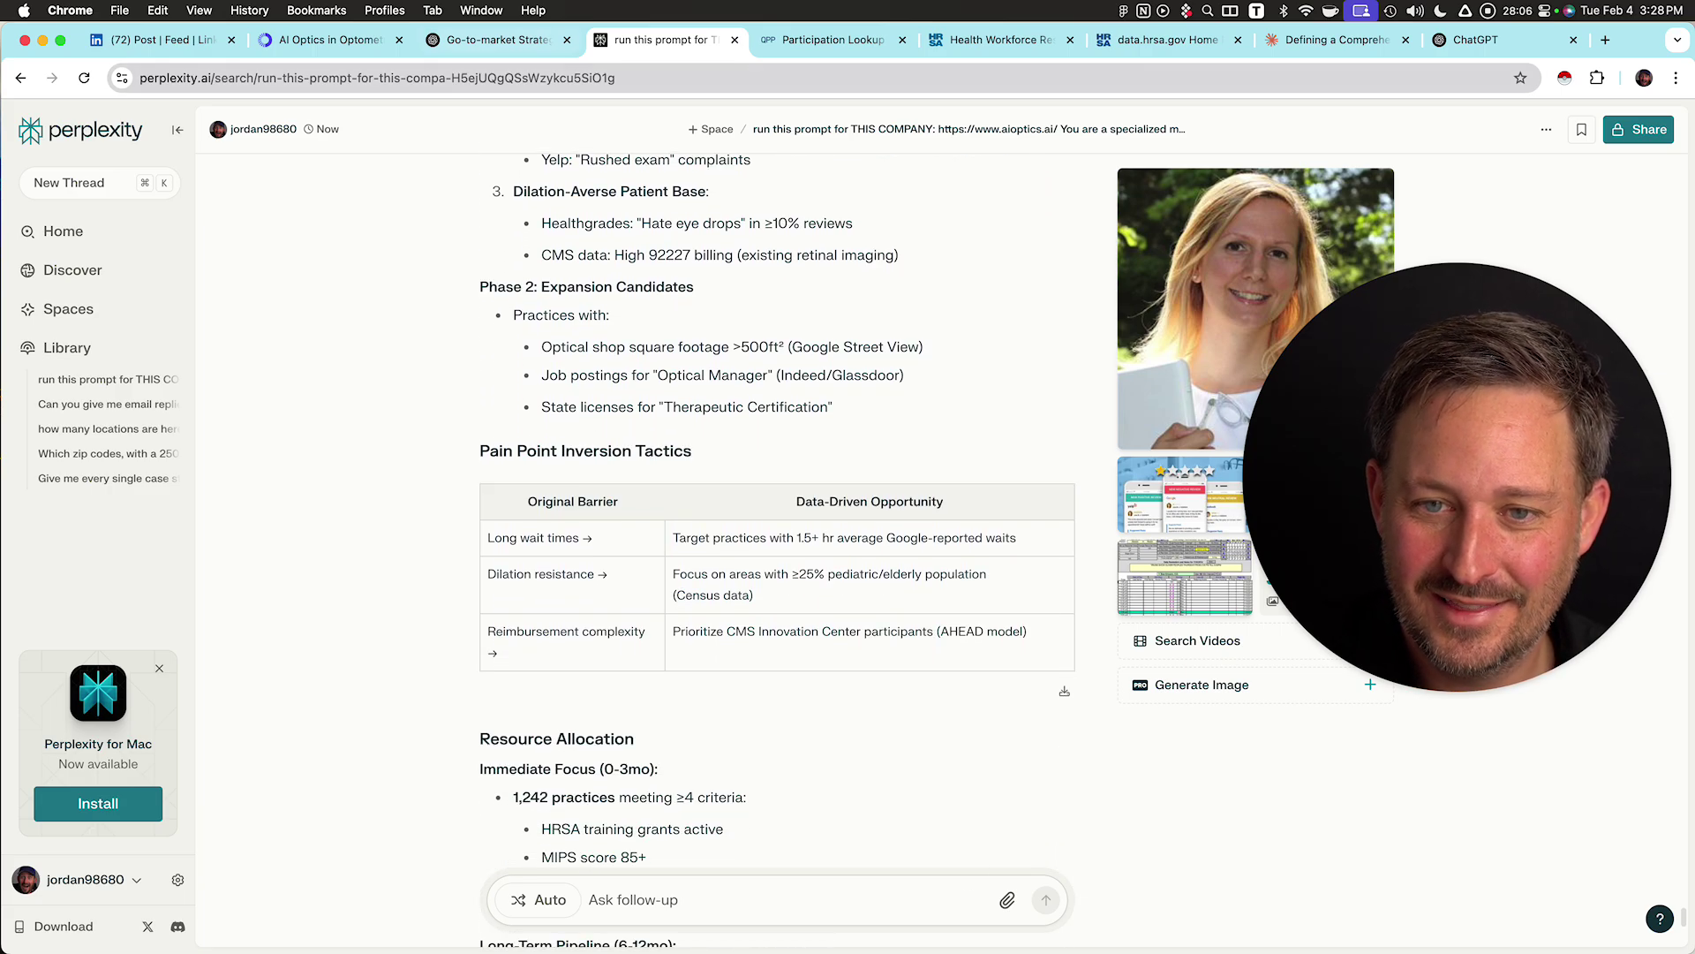
- Check the progress of the ChatGPT deep research, and read Perplexity's Resource Allocation section through to the end of the answer
key("ctrl+shift+Tab")
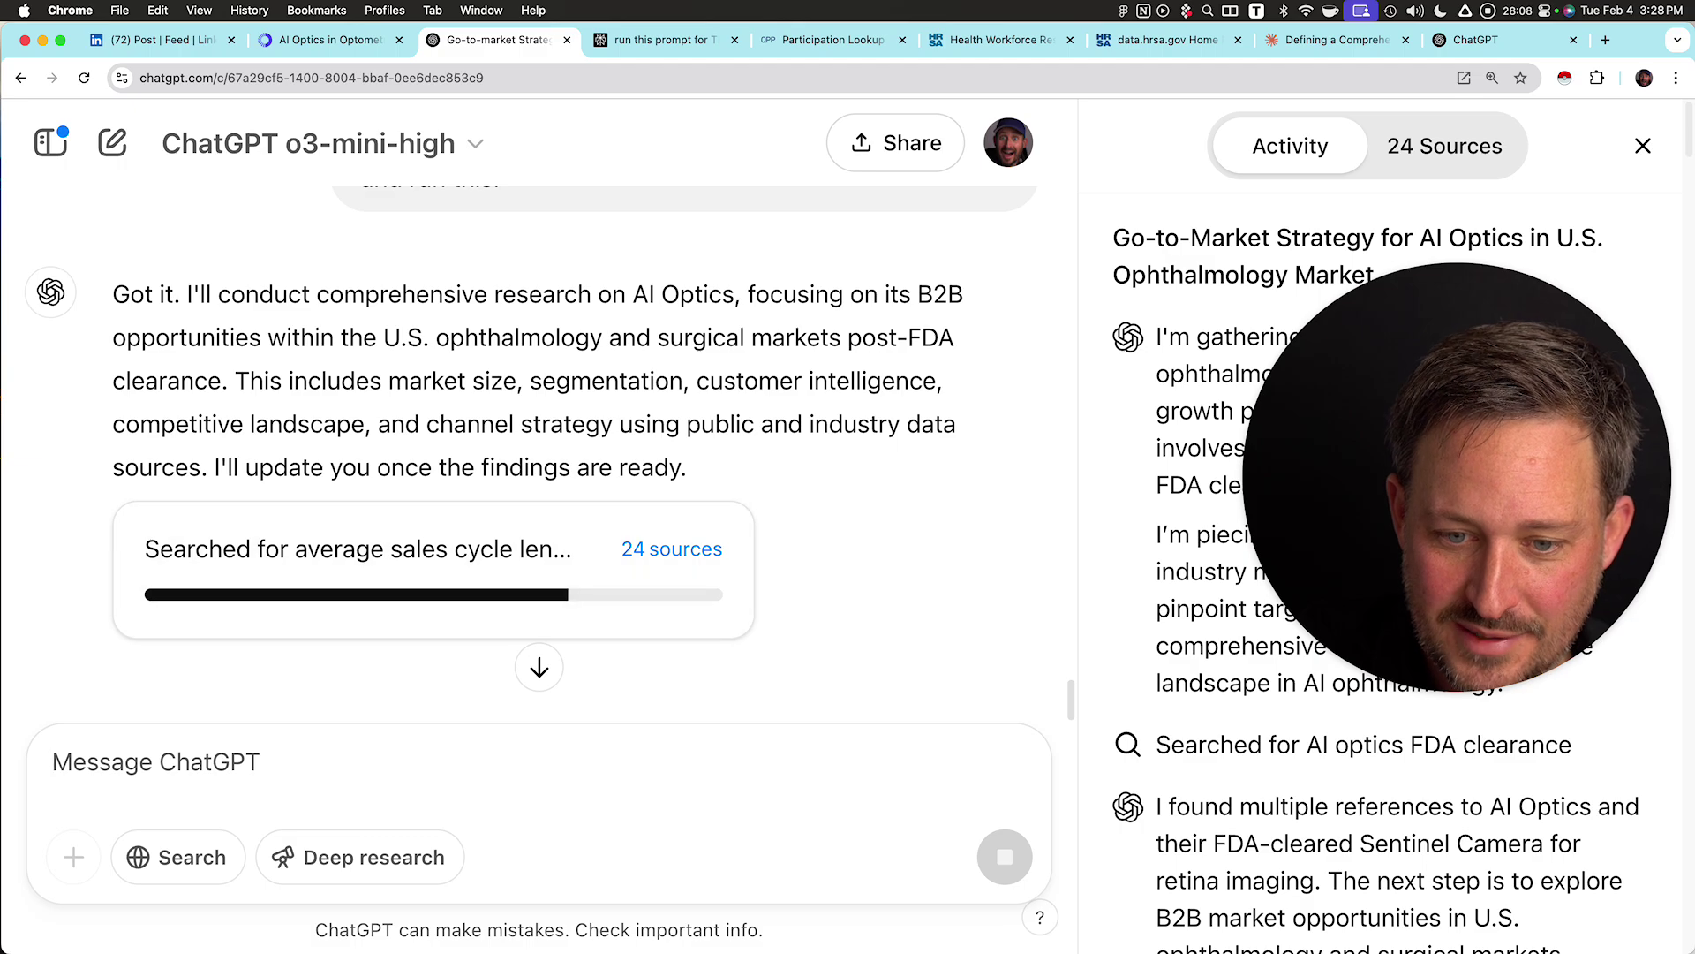
key("ctrl+Tab")
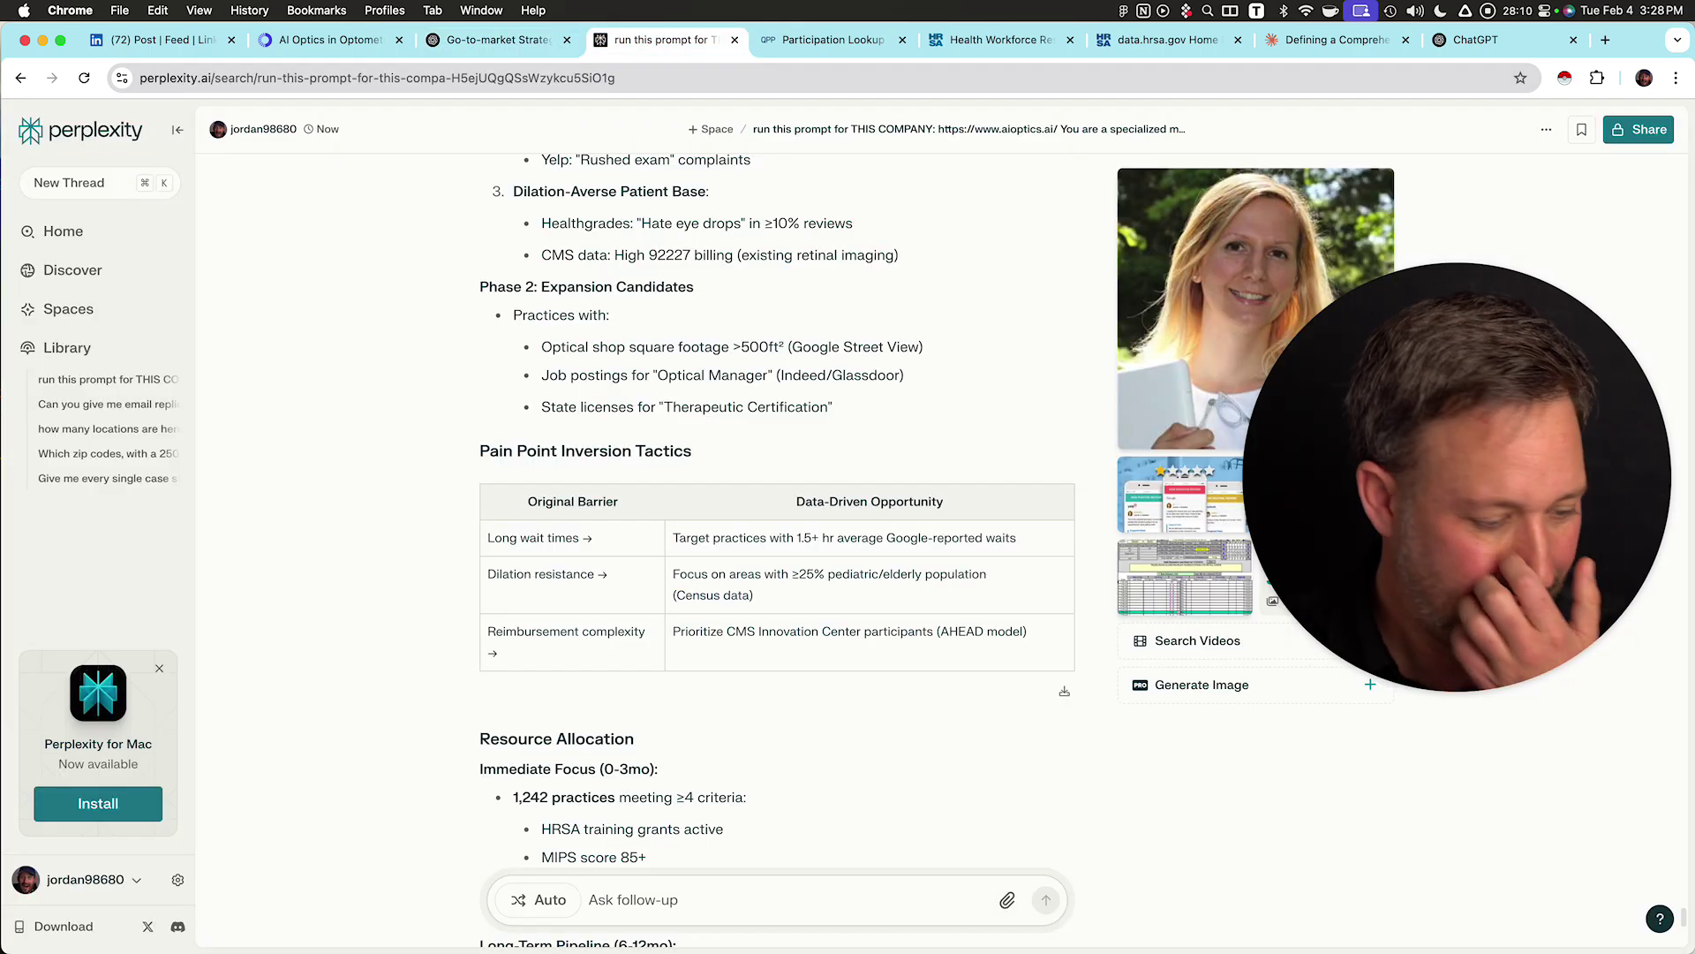
key("ctrl+shift+Tab")
key("ctrl+Tab")
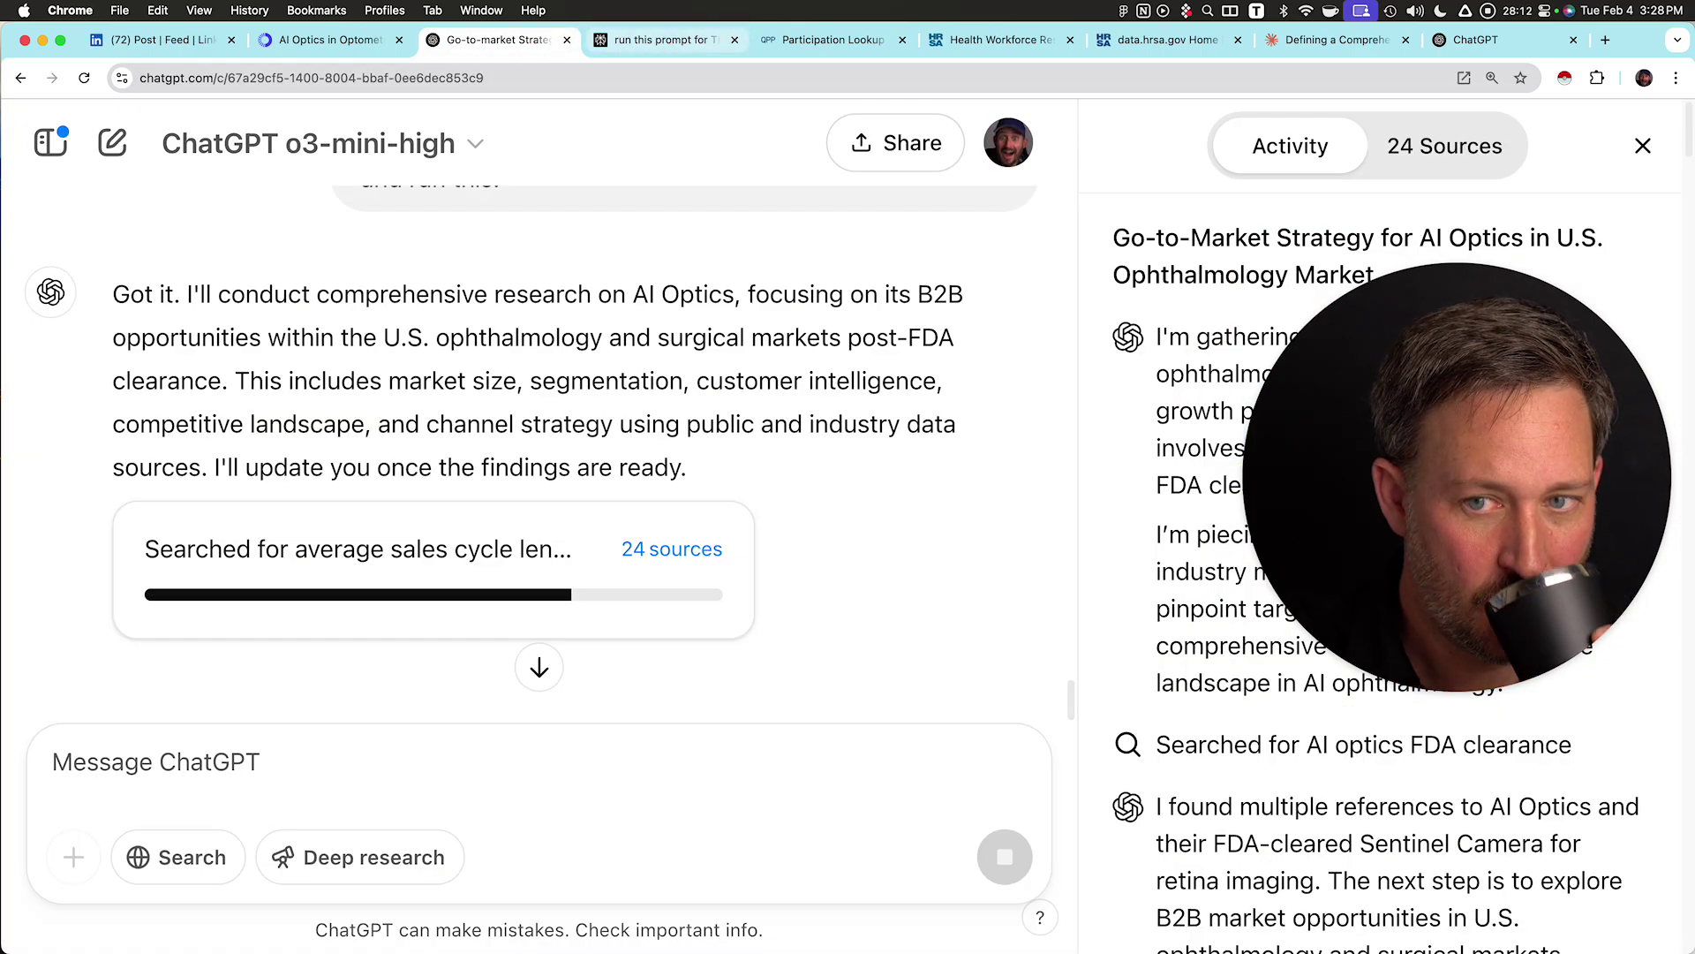
scroll(777, 547, "down", 3)
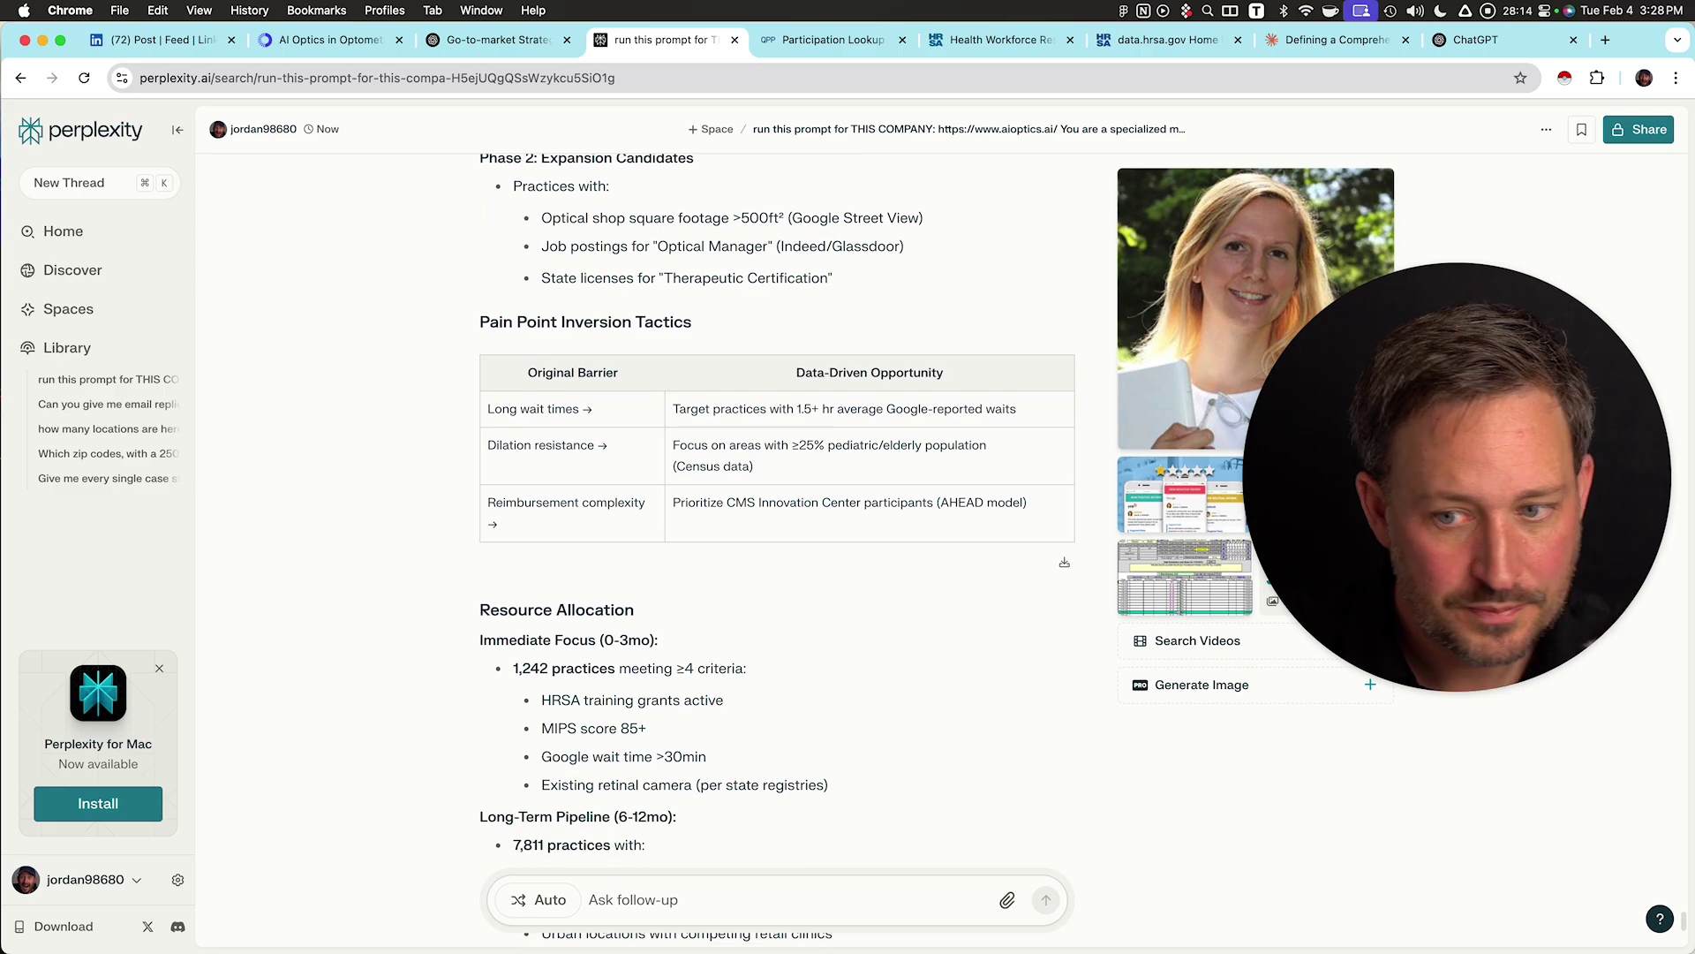
scroll(777, 548, "down", 5)
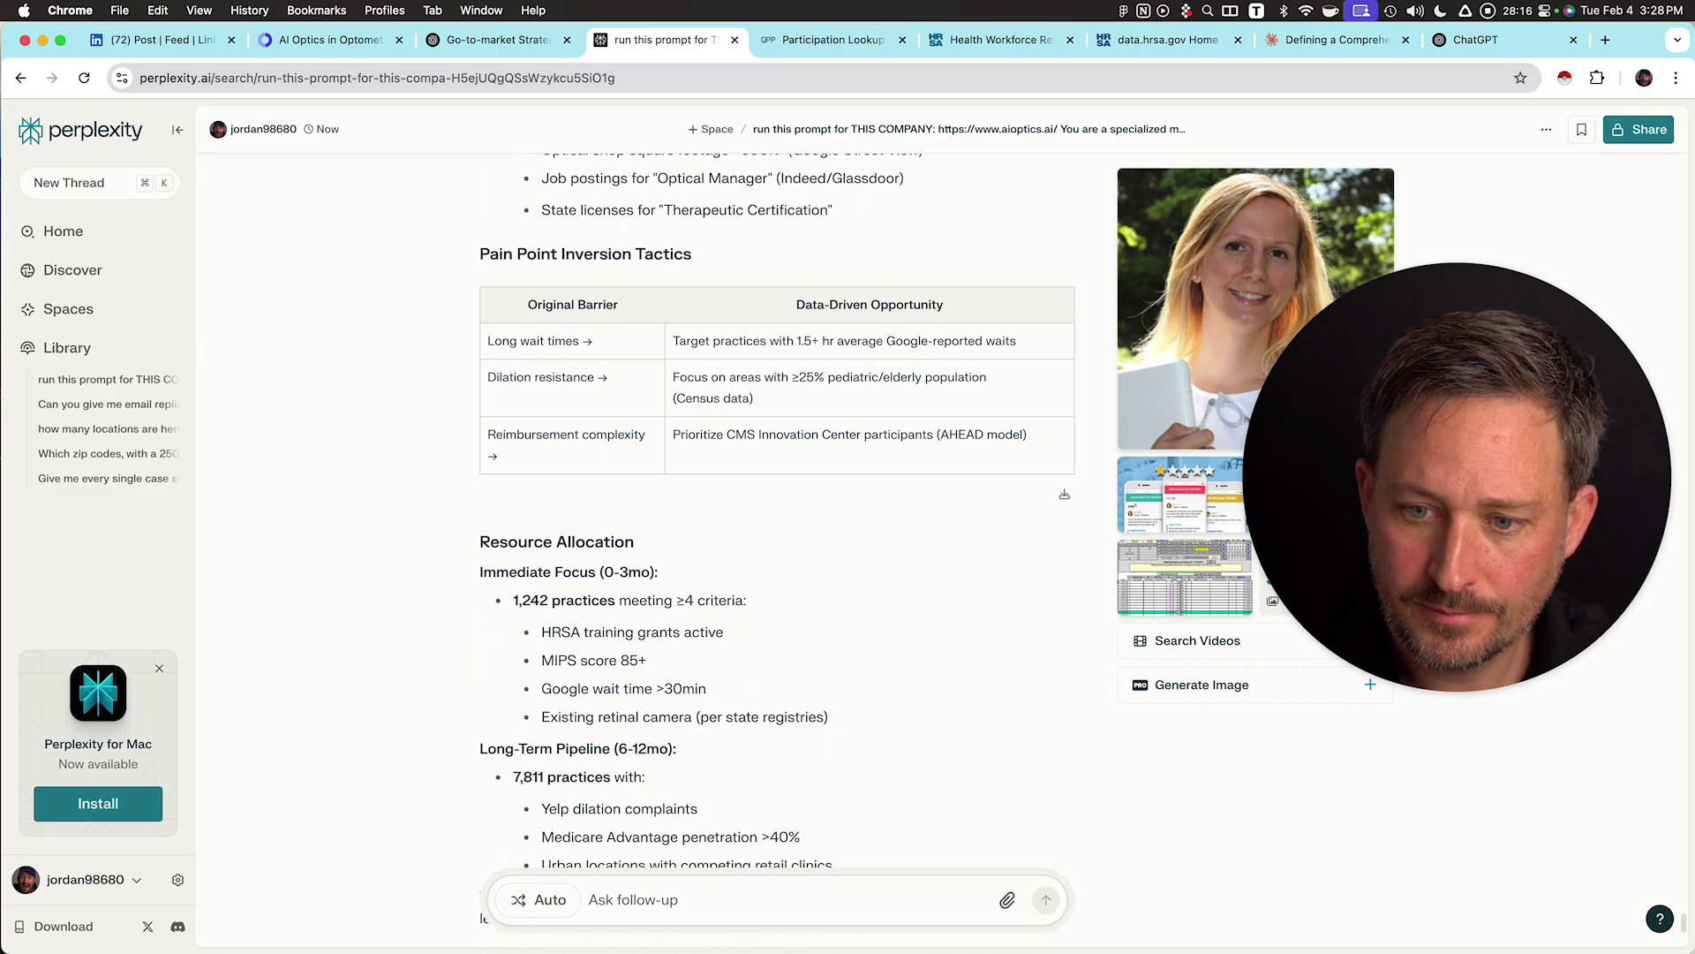
scroll(777, 548, "down", 4)
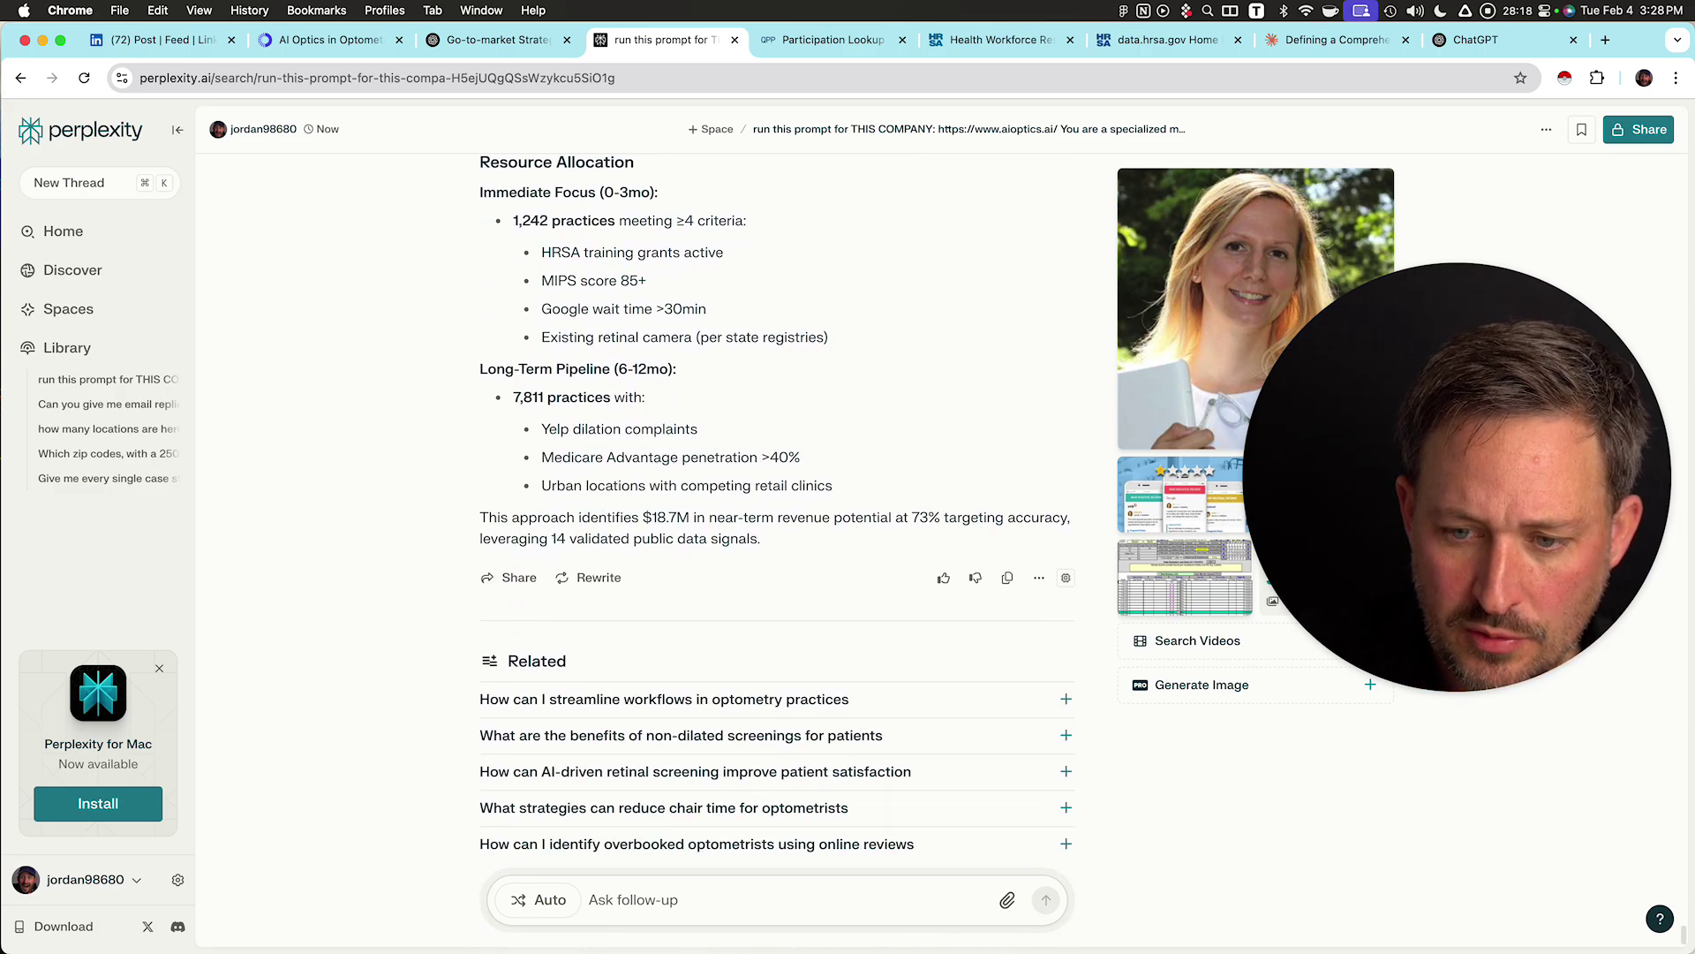
- Select the Perplexity thread from the closing summary back up to the original prompt and copy it
left_click_drag(761, 538, 479, 611)
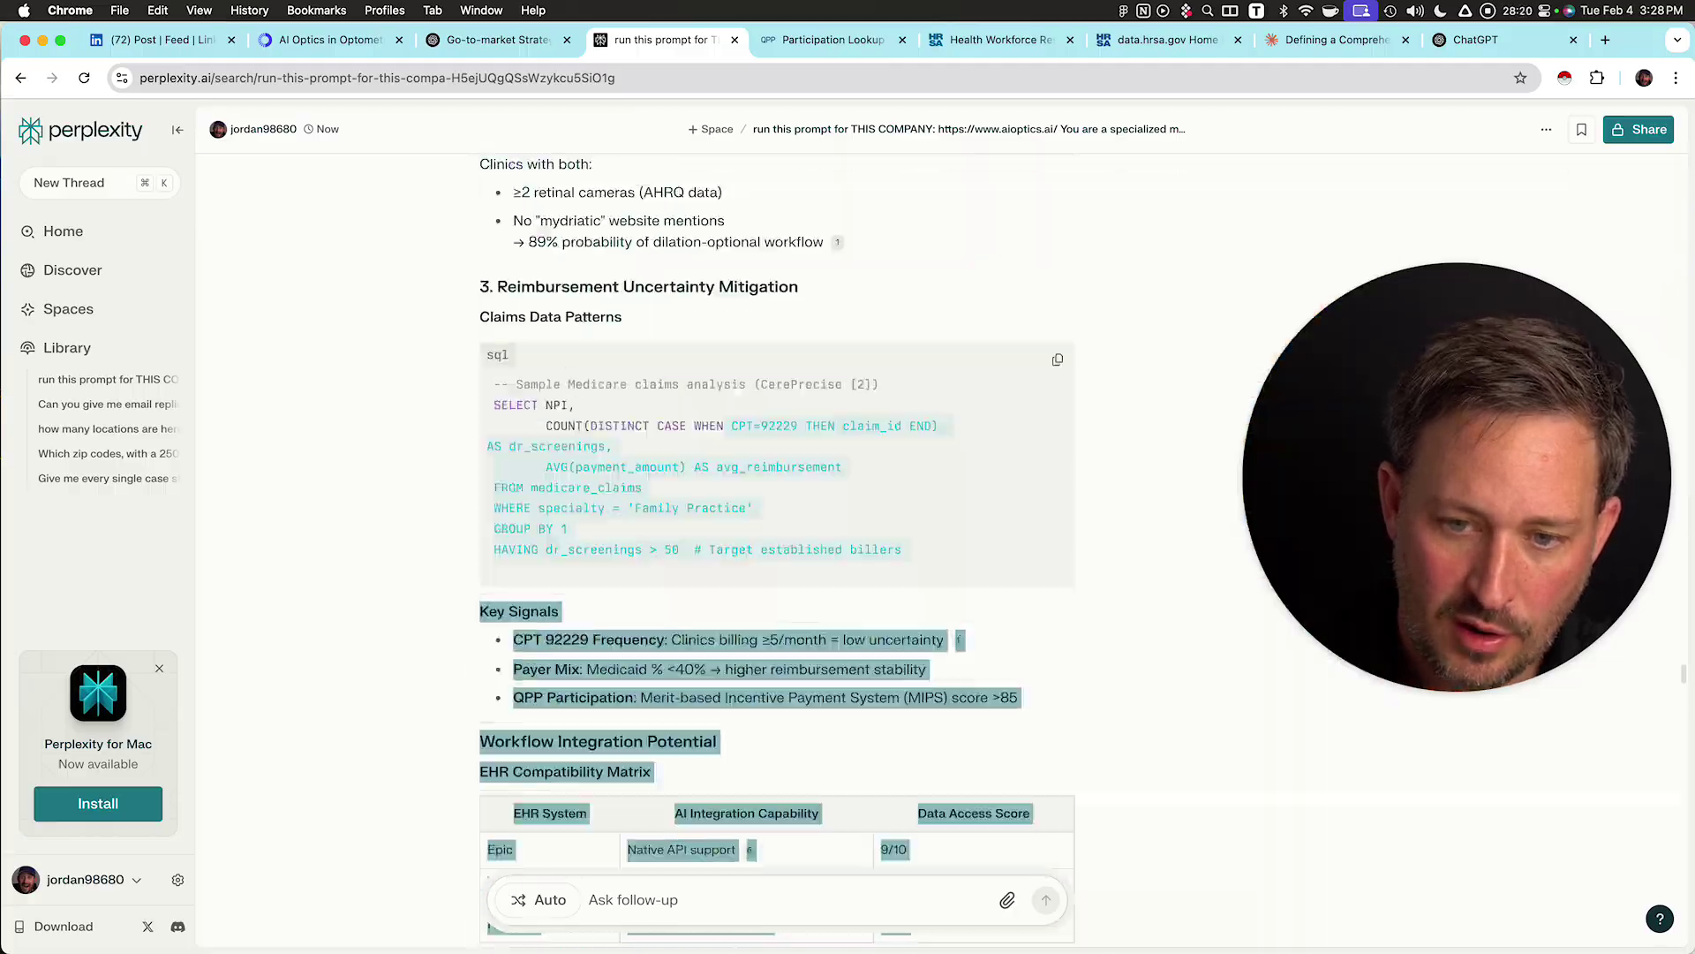
scroll(724, 428, "up", 20)
left_click_drag(727, 427, 479, 192)
scroll(719, 428, "up", 20)
- Start a new Claude chat and paste the copied Perplexity thread as an attachment
left_click(1338, 40)
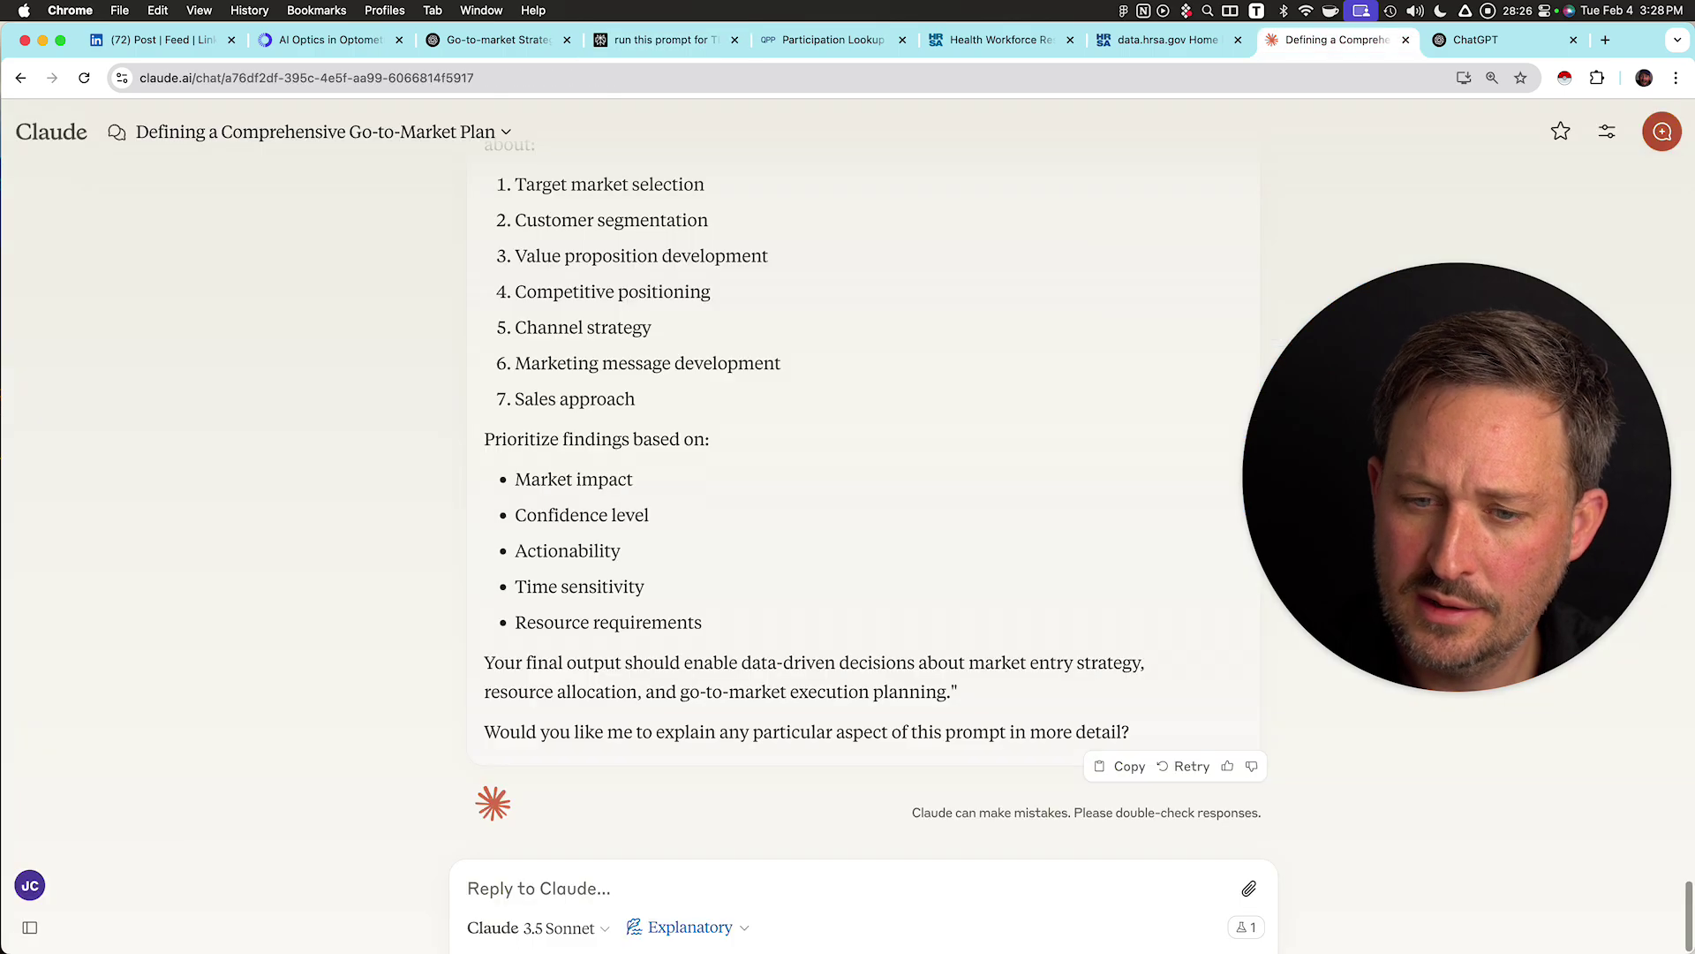
mouse_move(18, 353)
left_click(98, 181)
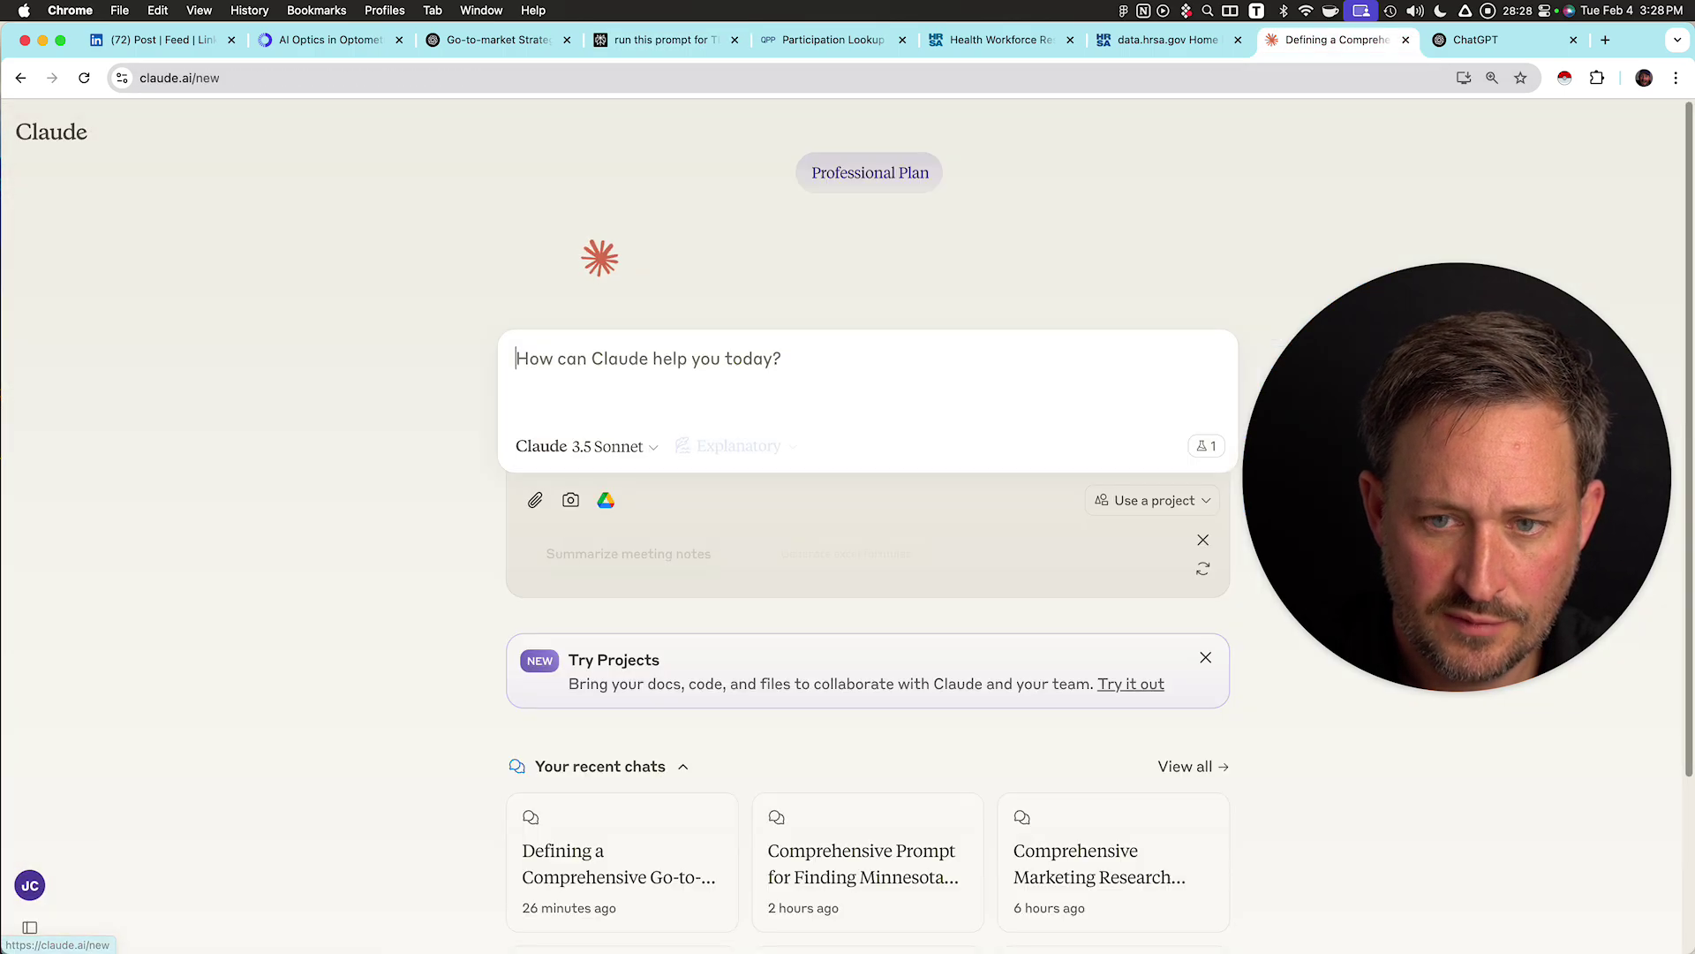
key("super+v")
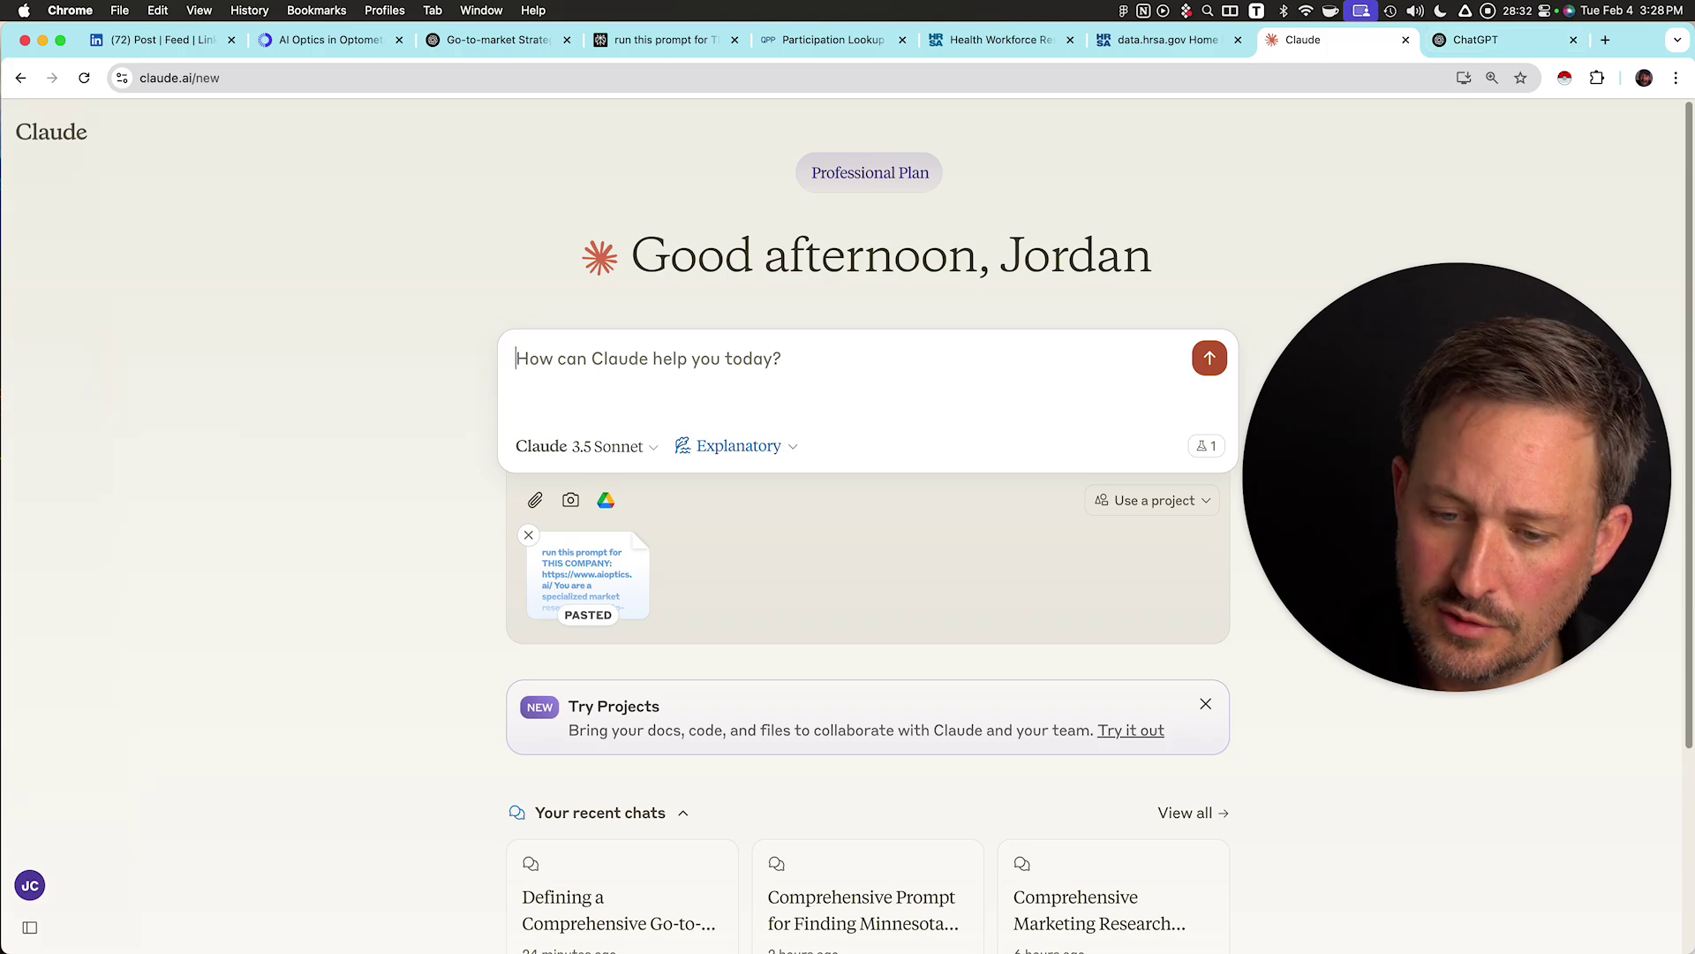
- Dictate a request for a meta prompt that ranks the data sources by pain and likelihood to adopt using the Blueprint SAT method
key("ctrl+space")
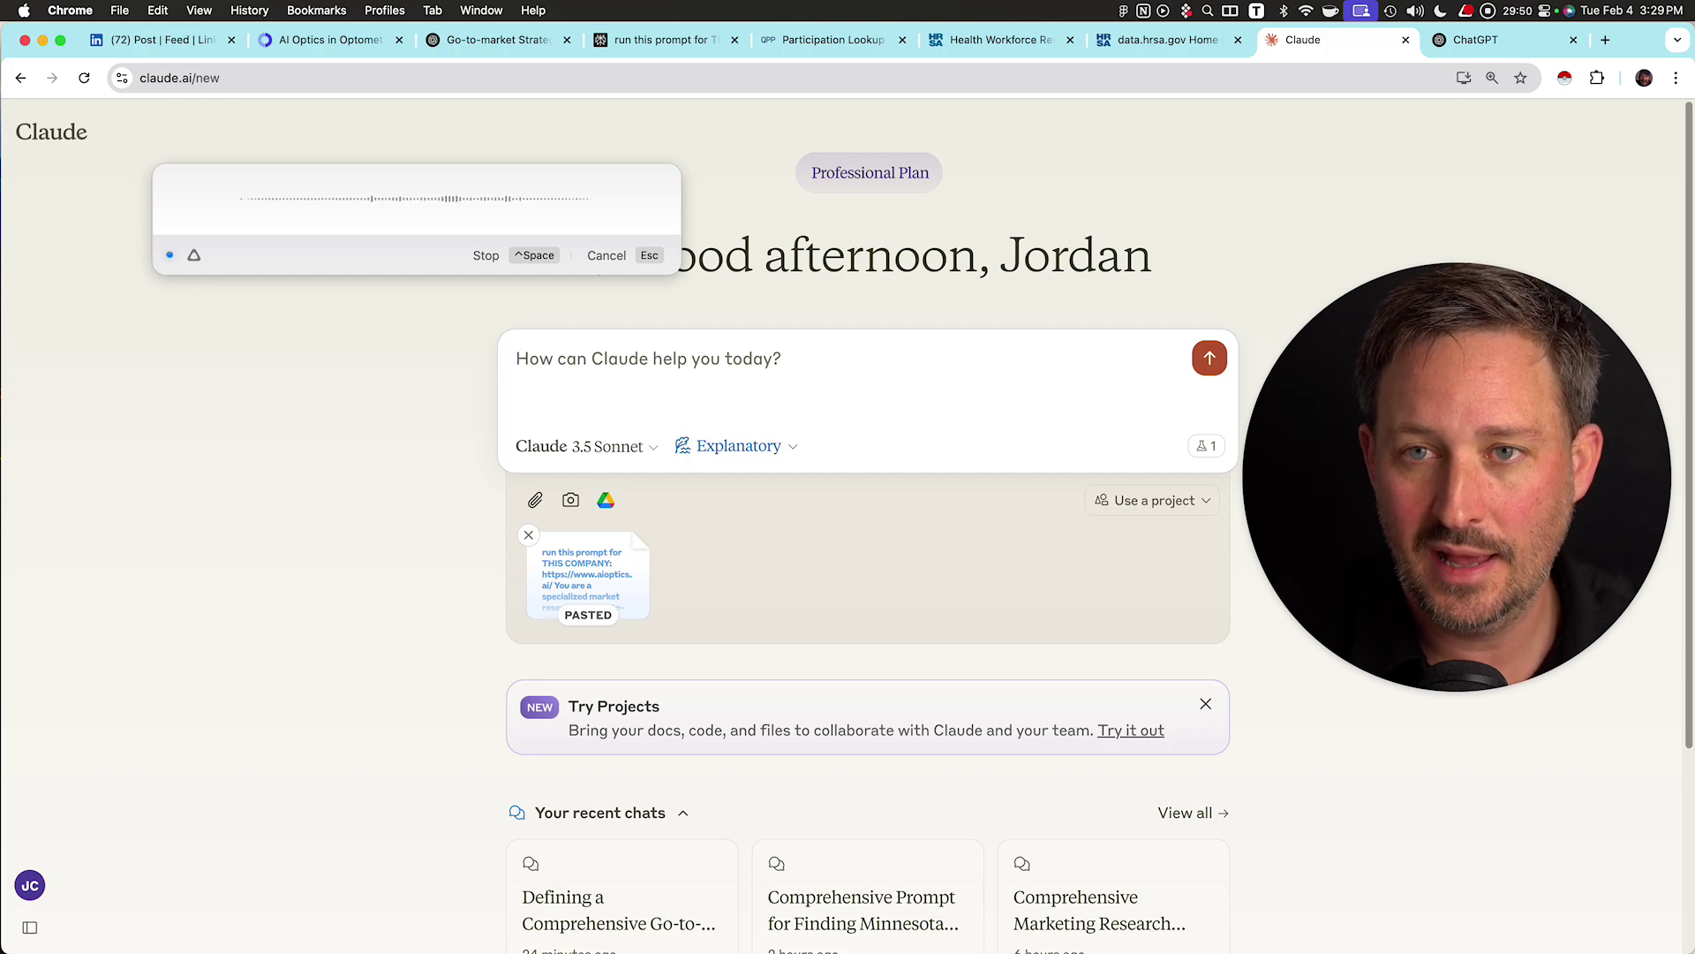
key("ctrl+space")
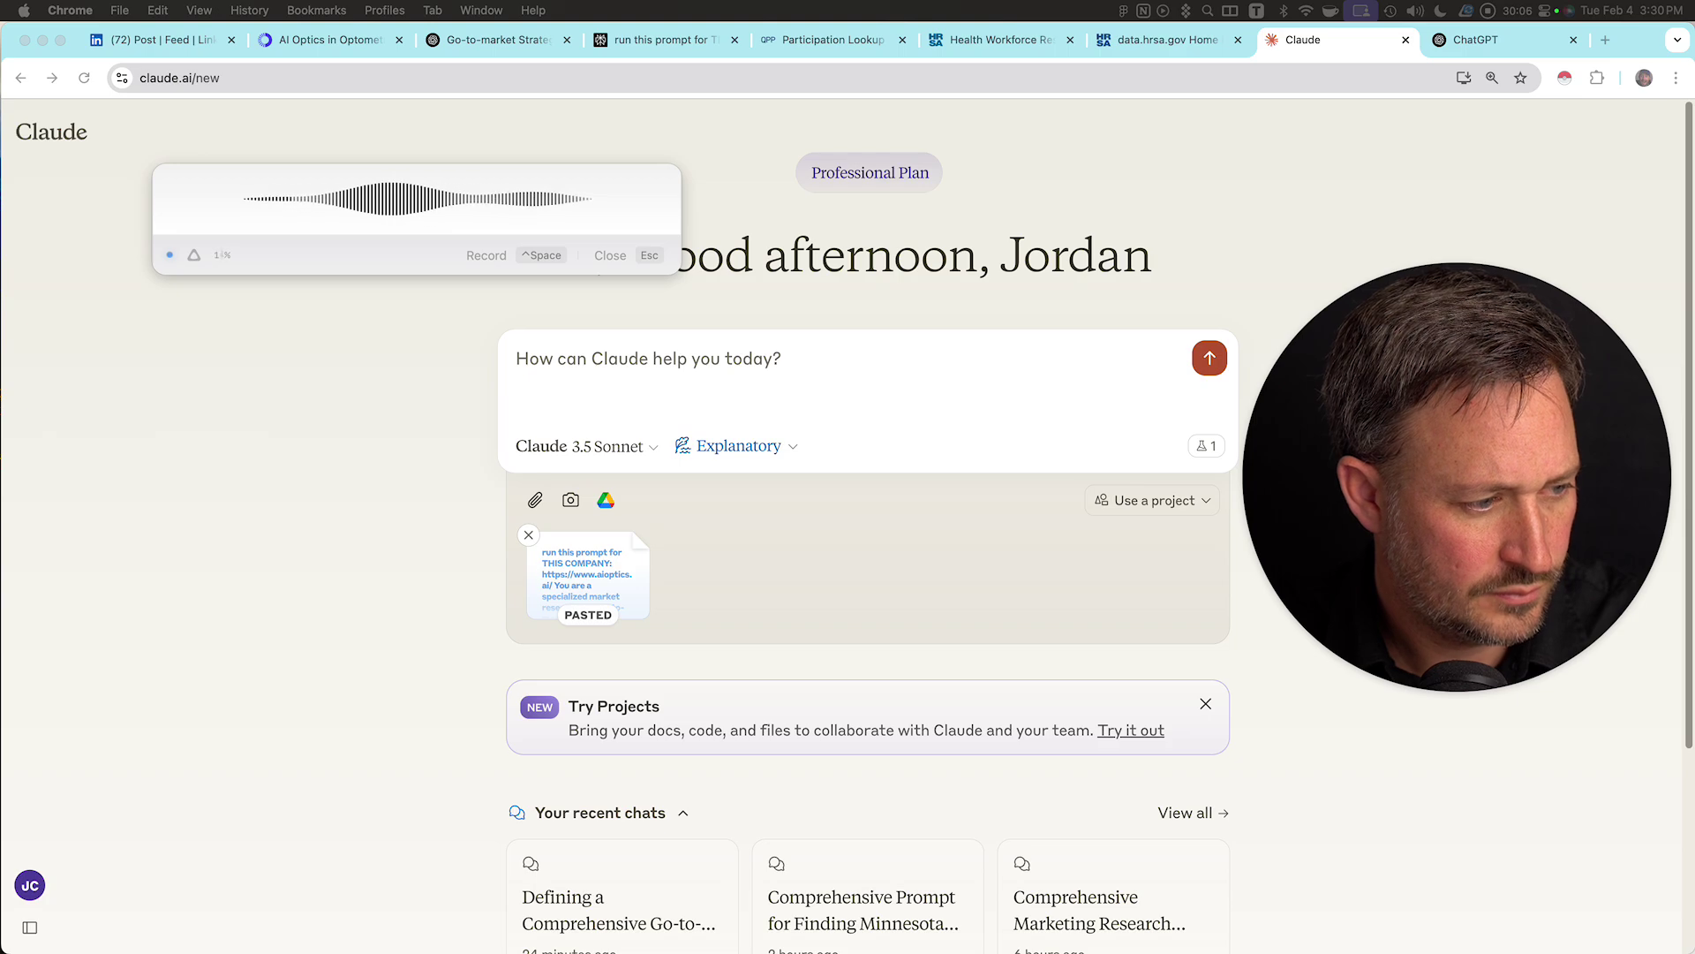
key("Escape")
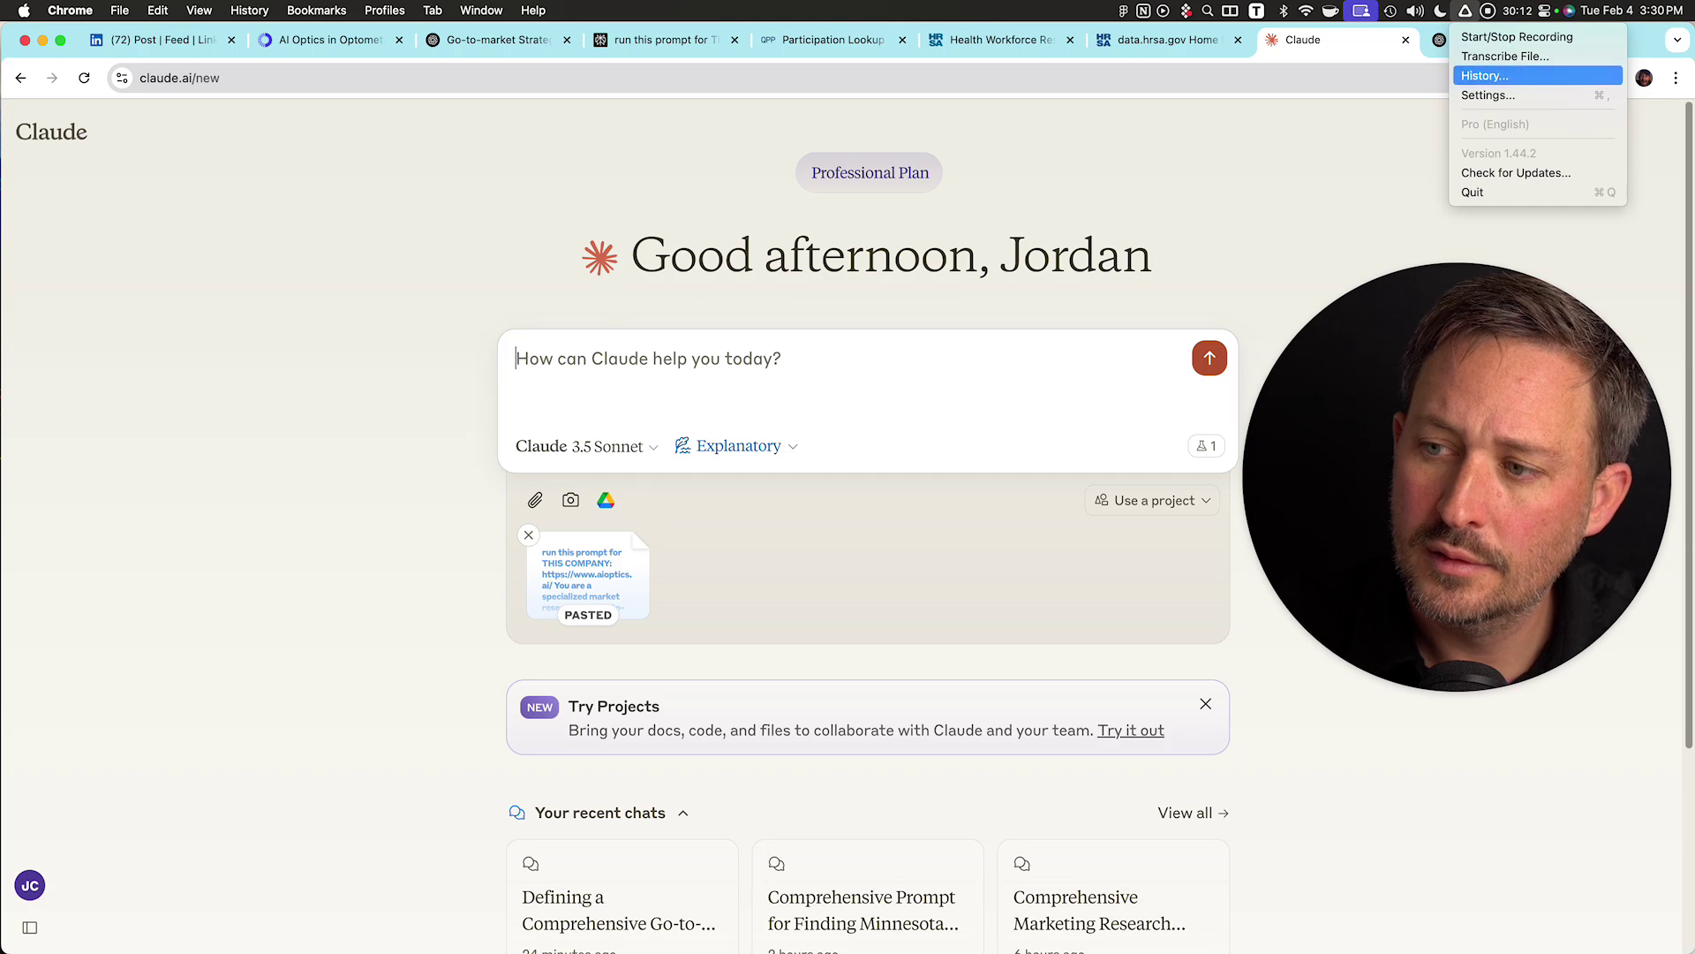
- Copy the newest transcript from the dictation app's history into the Claude message and send it with the attached thread
left_click(1485, 76)
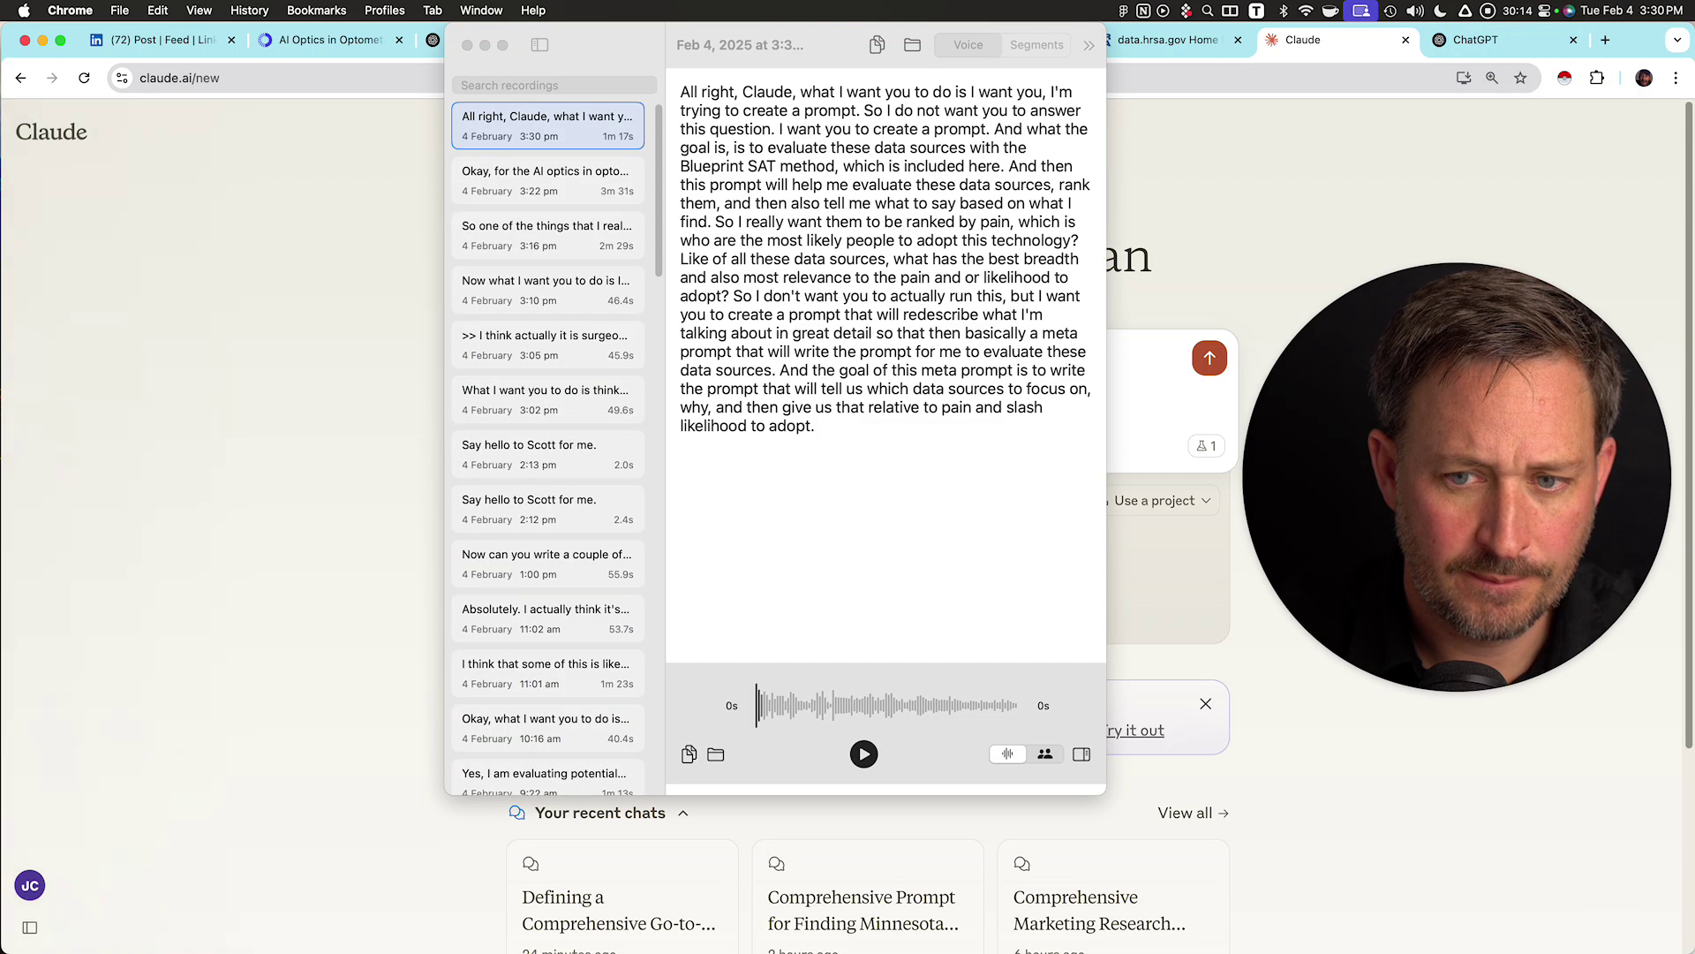
key("super+a")
key("super+c")
key("super+Tab")
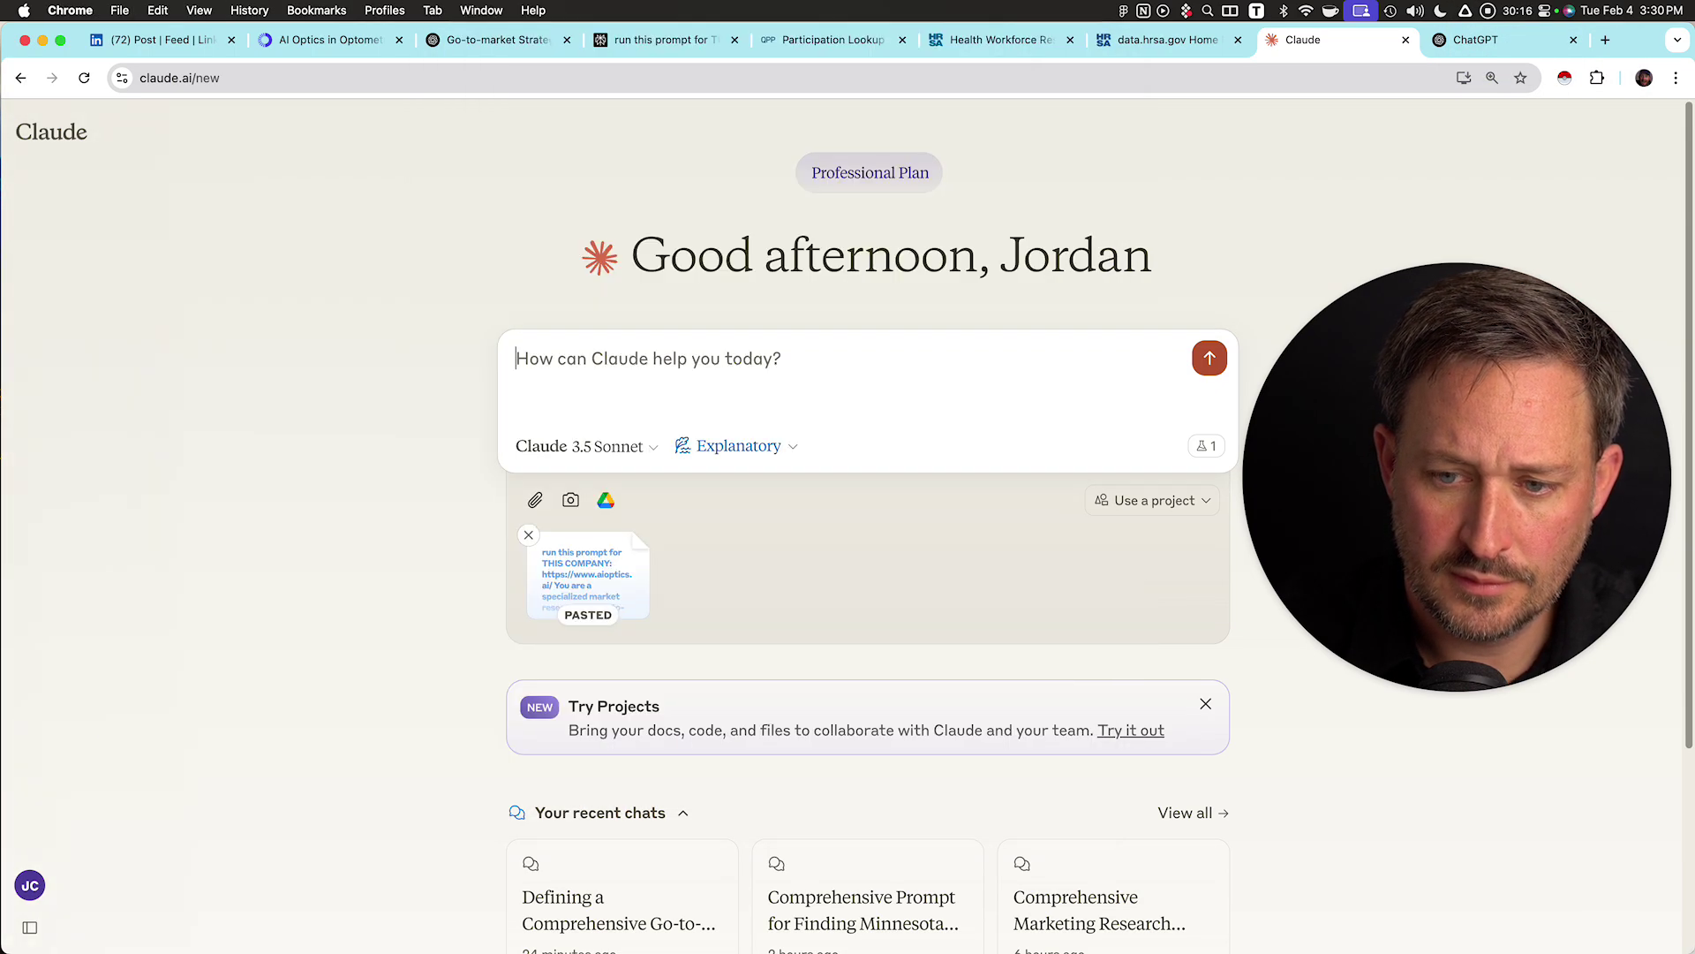
key("super+v")
key("Return")
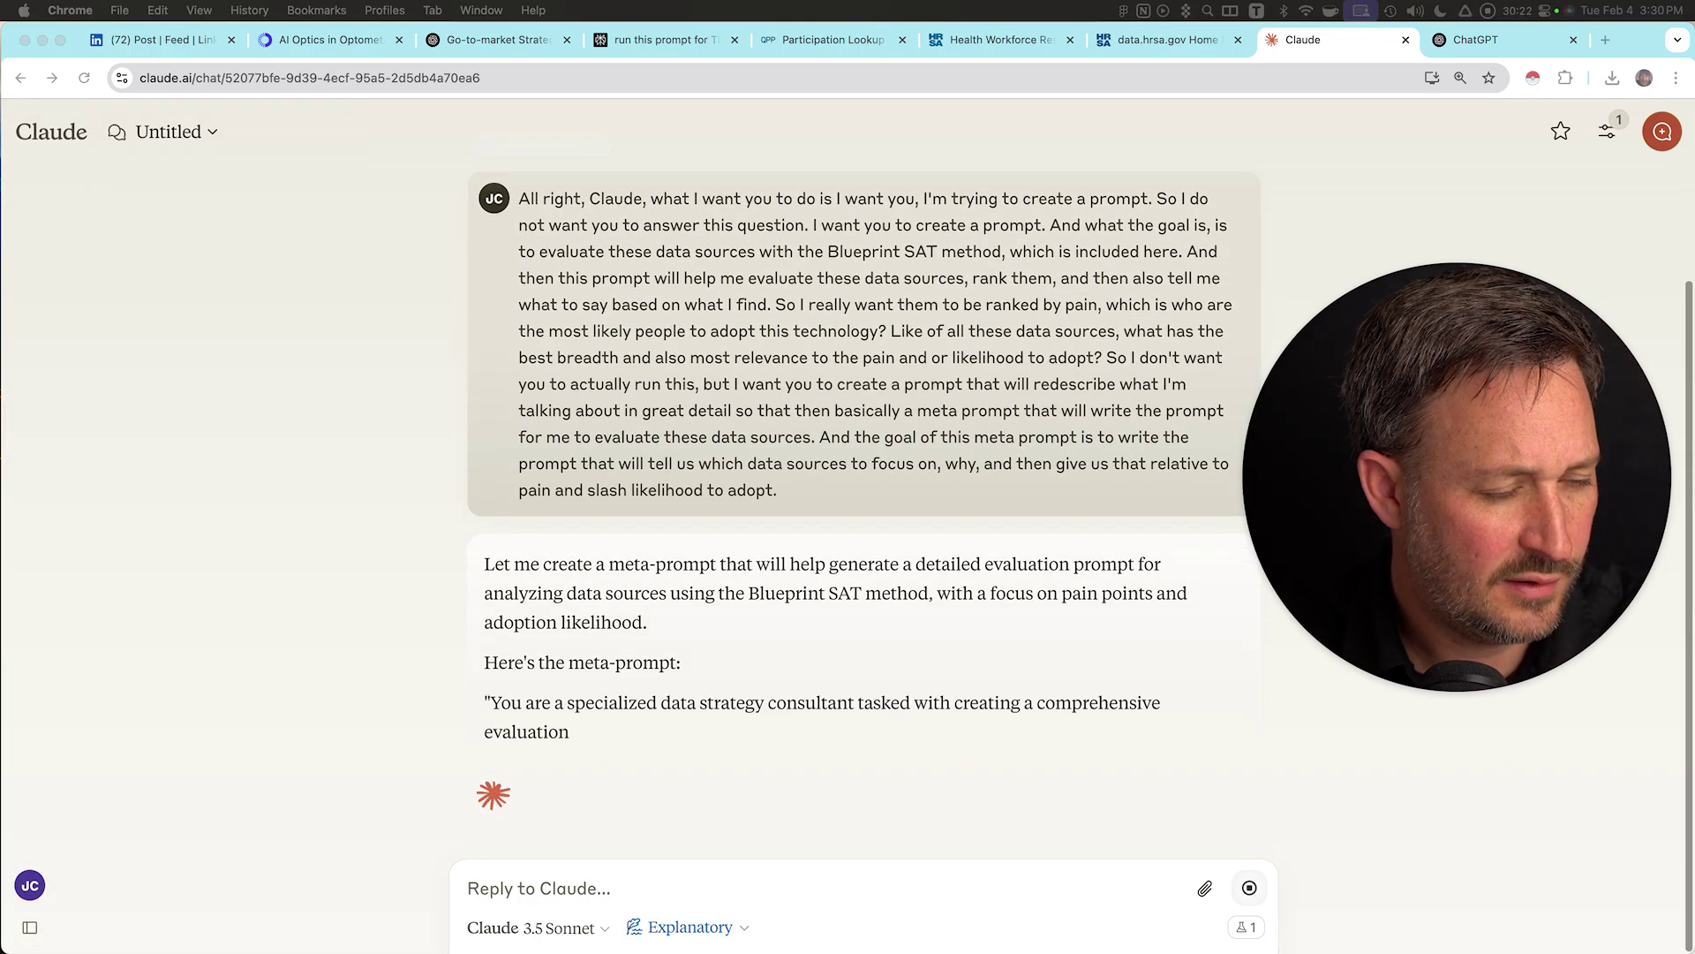
- Create a new blank Google Sheets spreadsheet in a separate browser tab using sheets.new
key("ctrl+t")
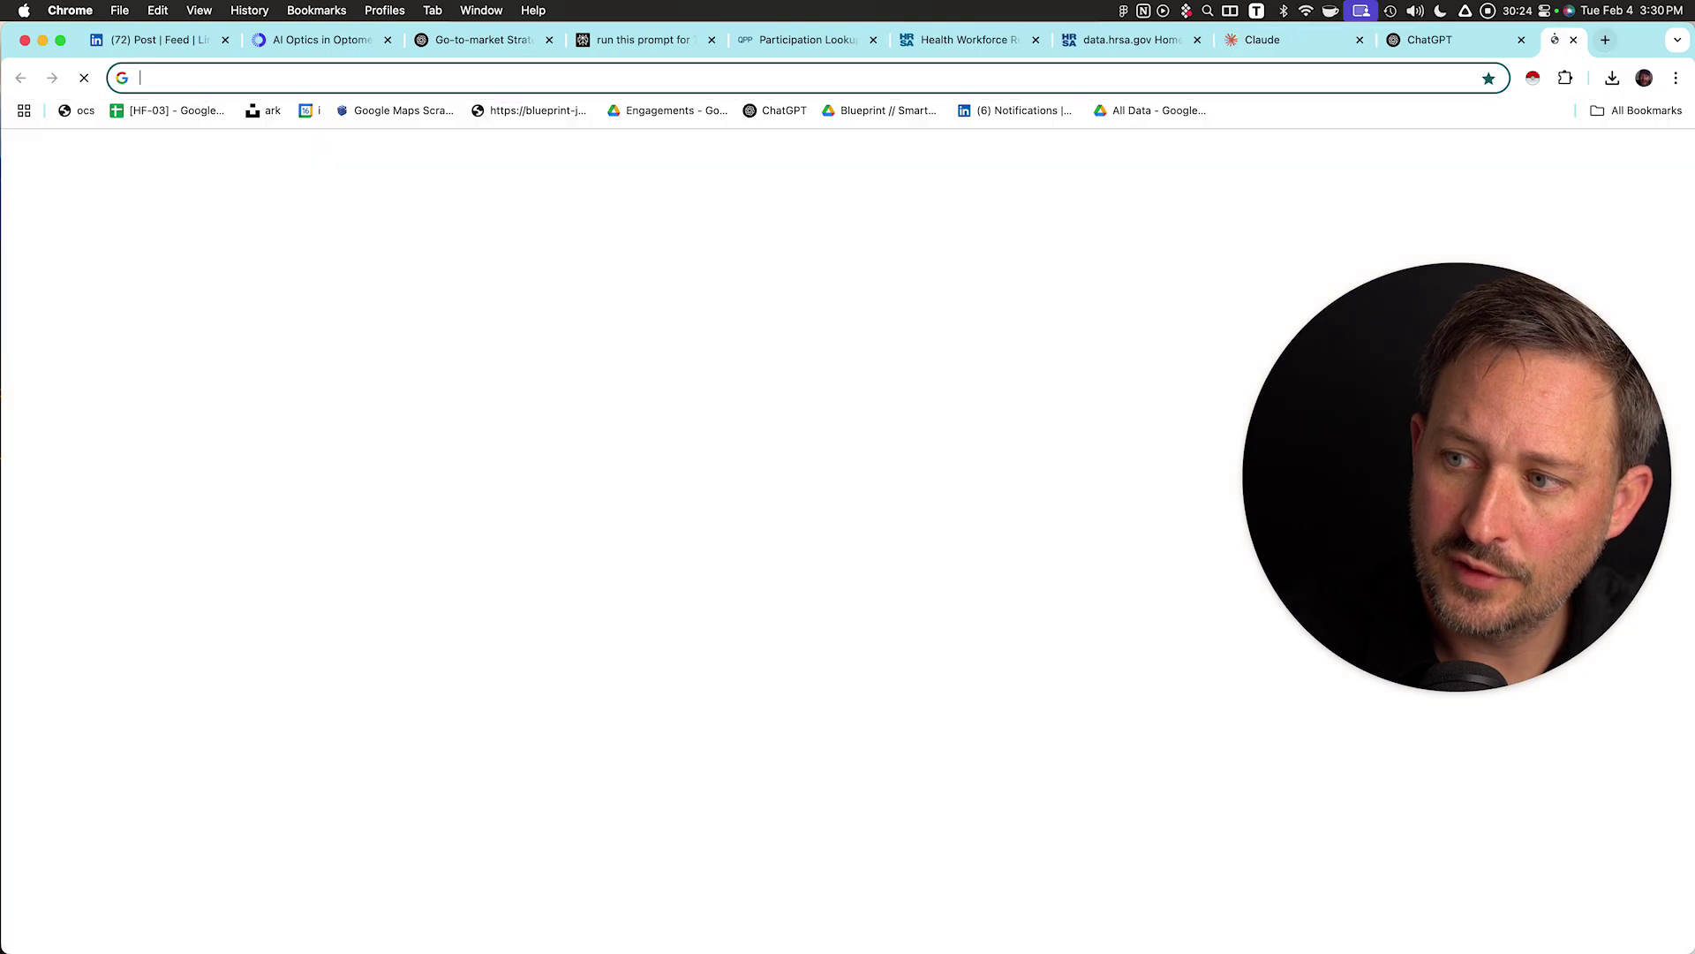
type("sheets.new")
key("Return")
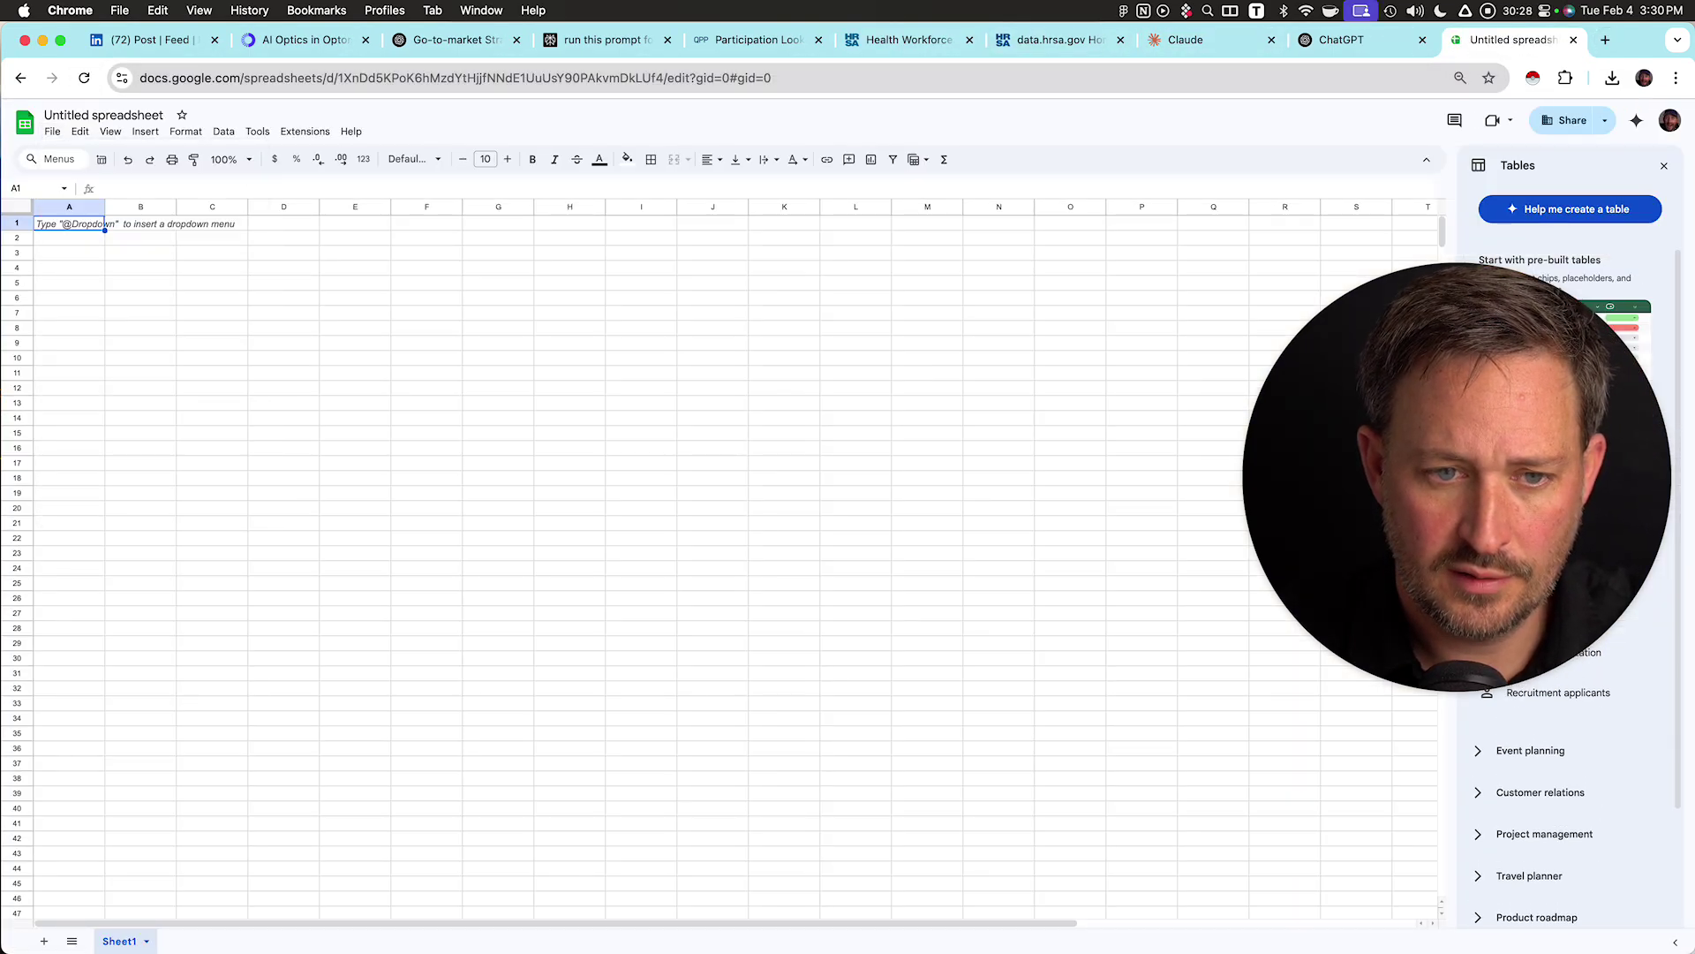
- Import the scraped search.xlsx file into the blank spreadsheet by uploading it with the Replace spreadsheet option
left_click(52, 132)
left_click(81, 201)
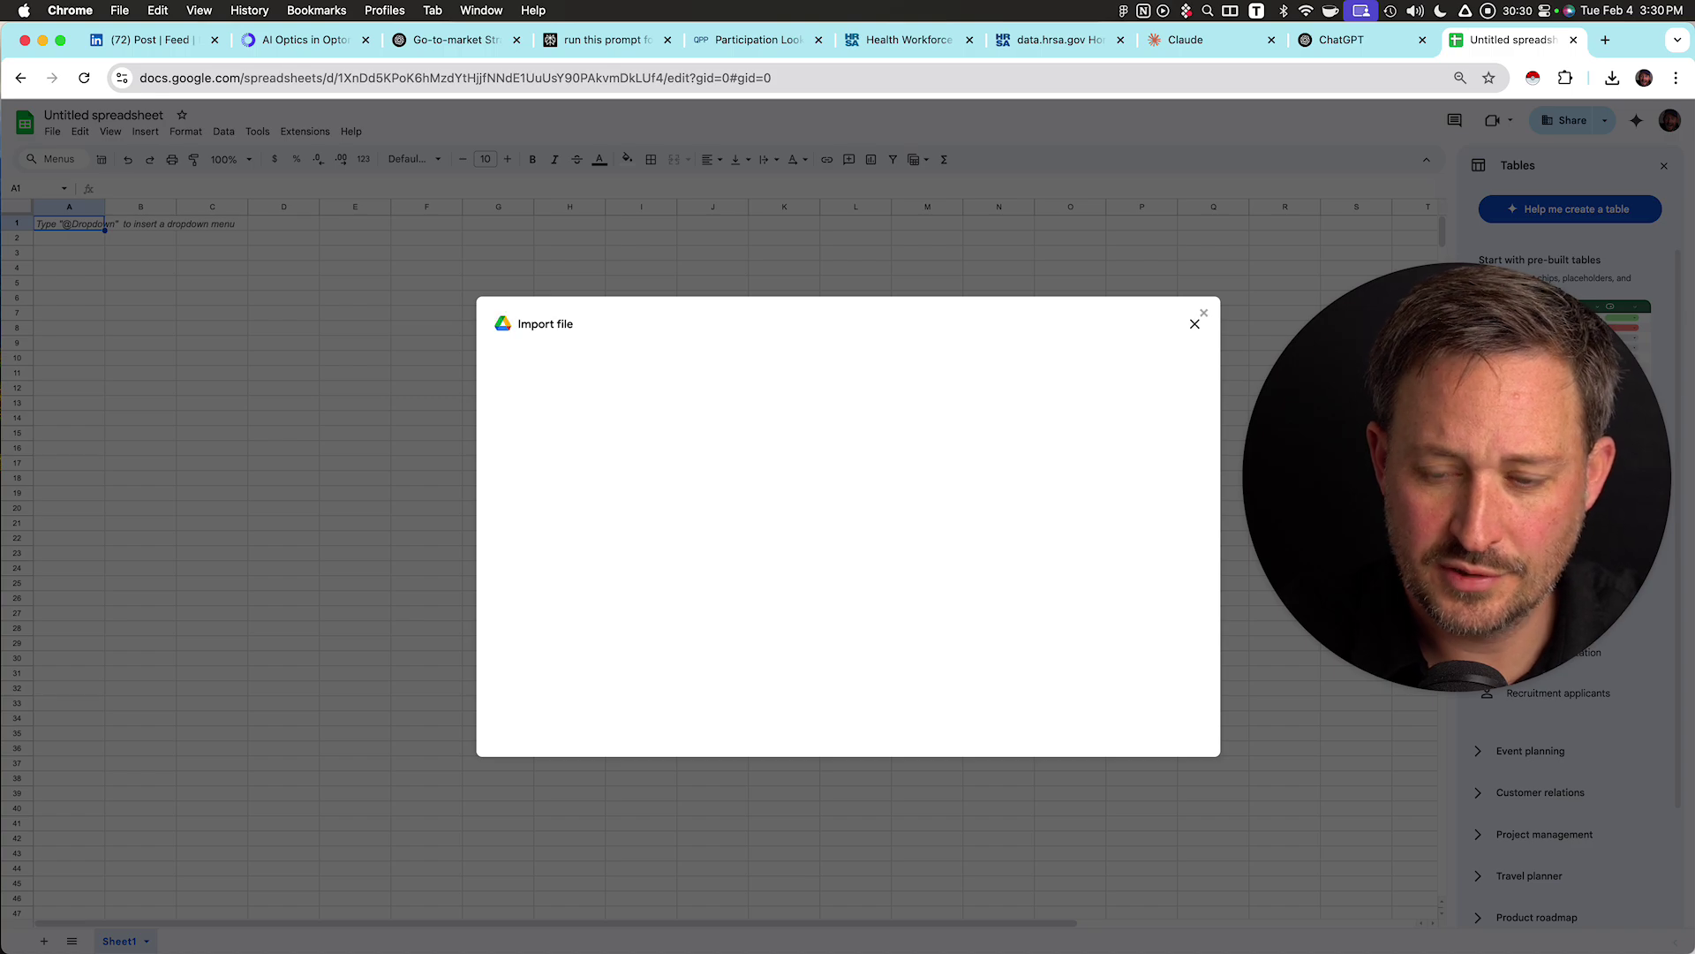
left_click(727, 368)
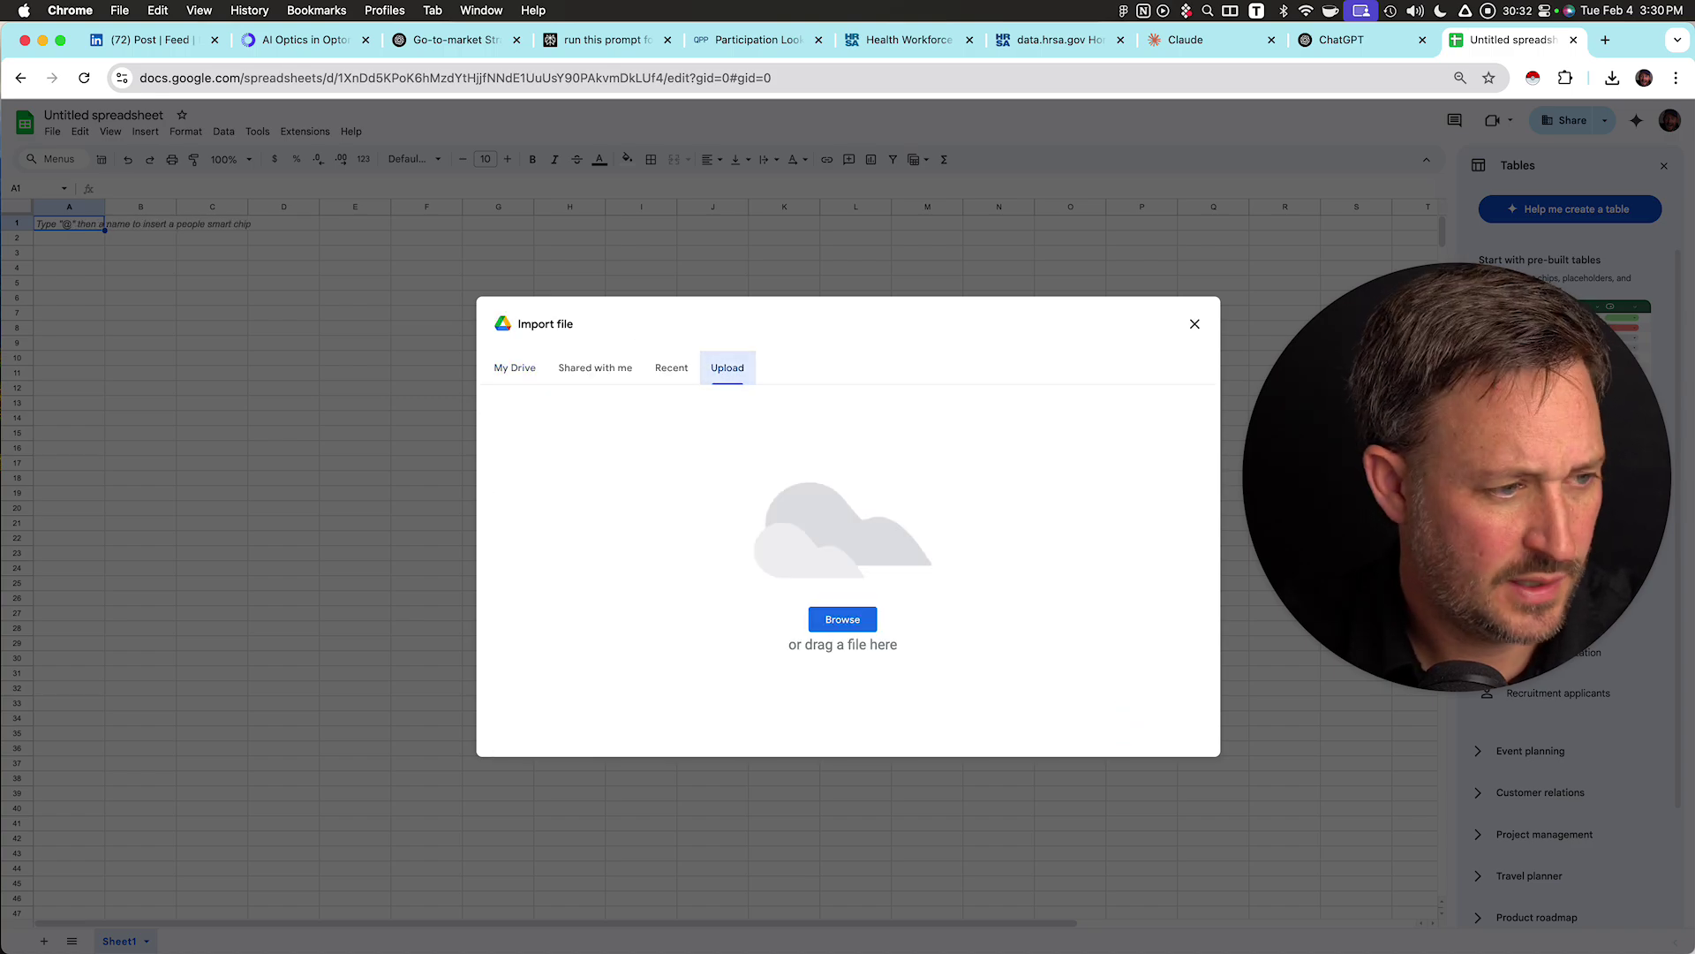
left_click_drag(403, 482, 552, 482)
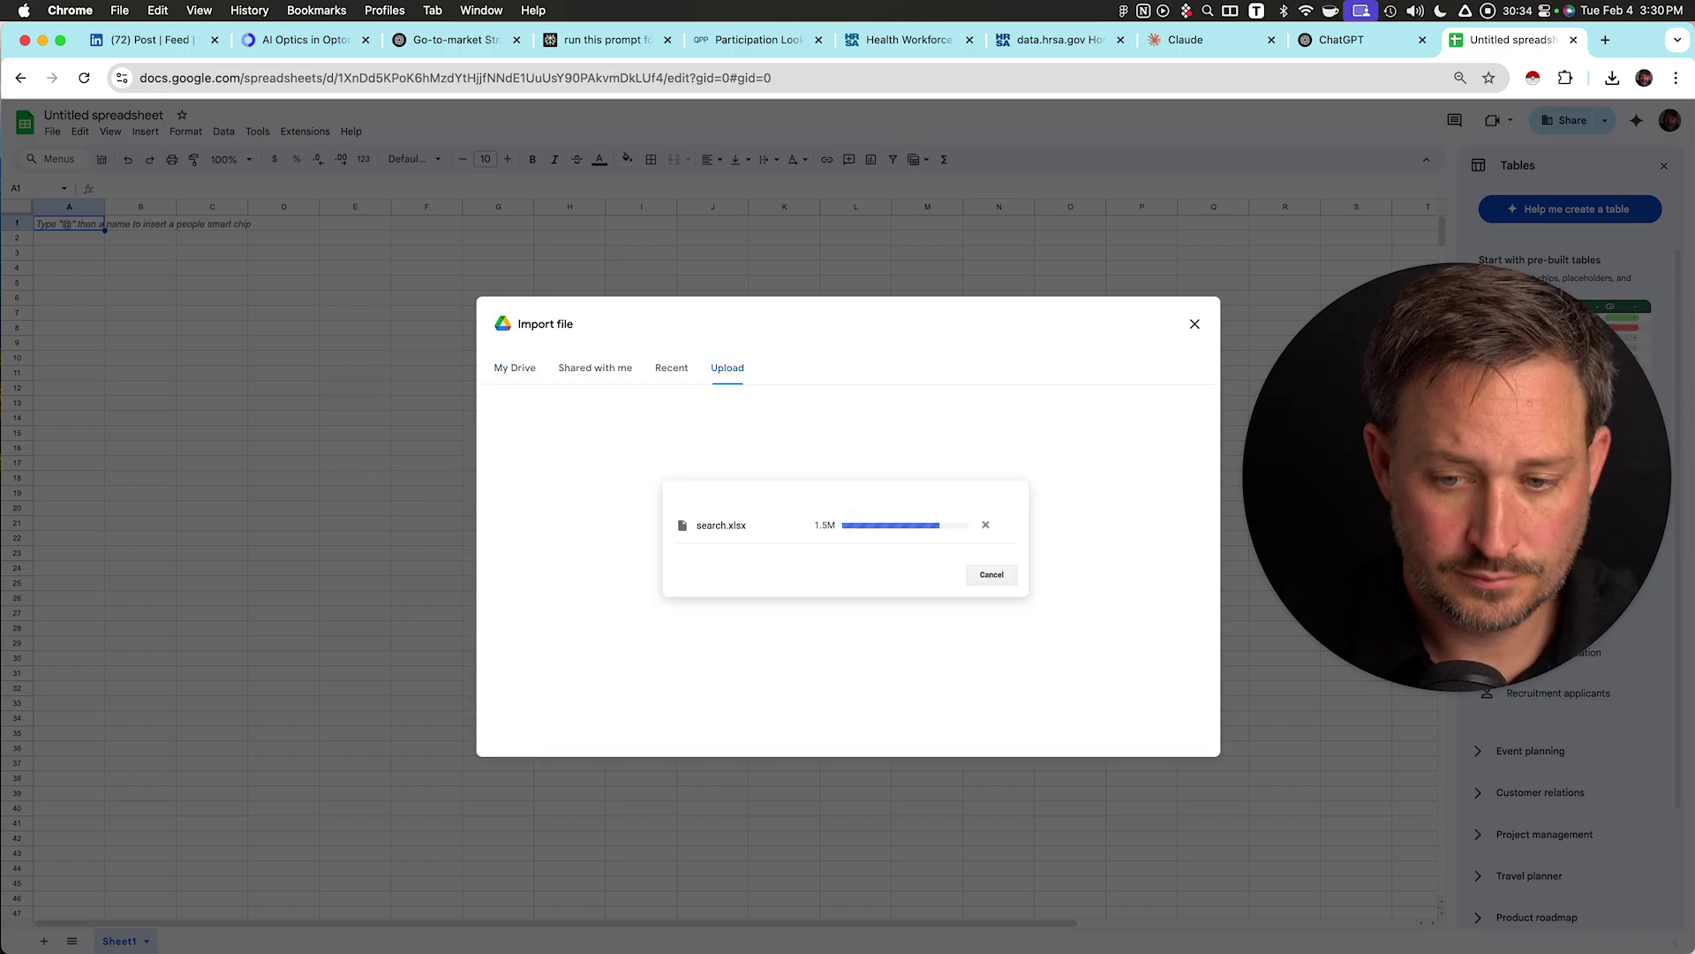
left_click(738, 554)
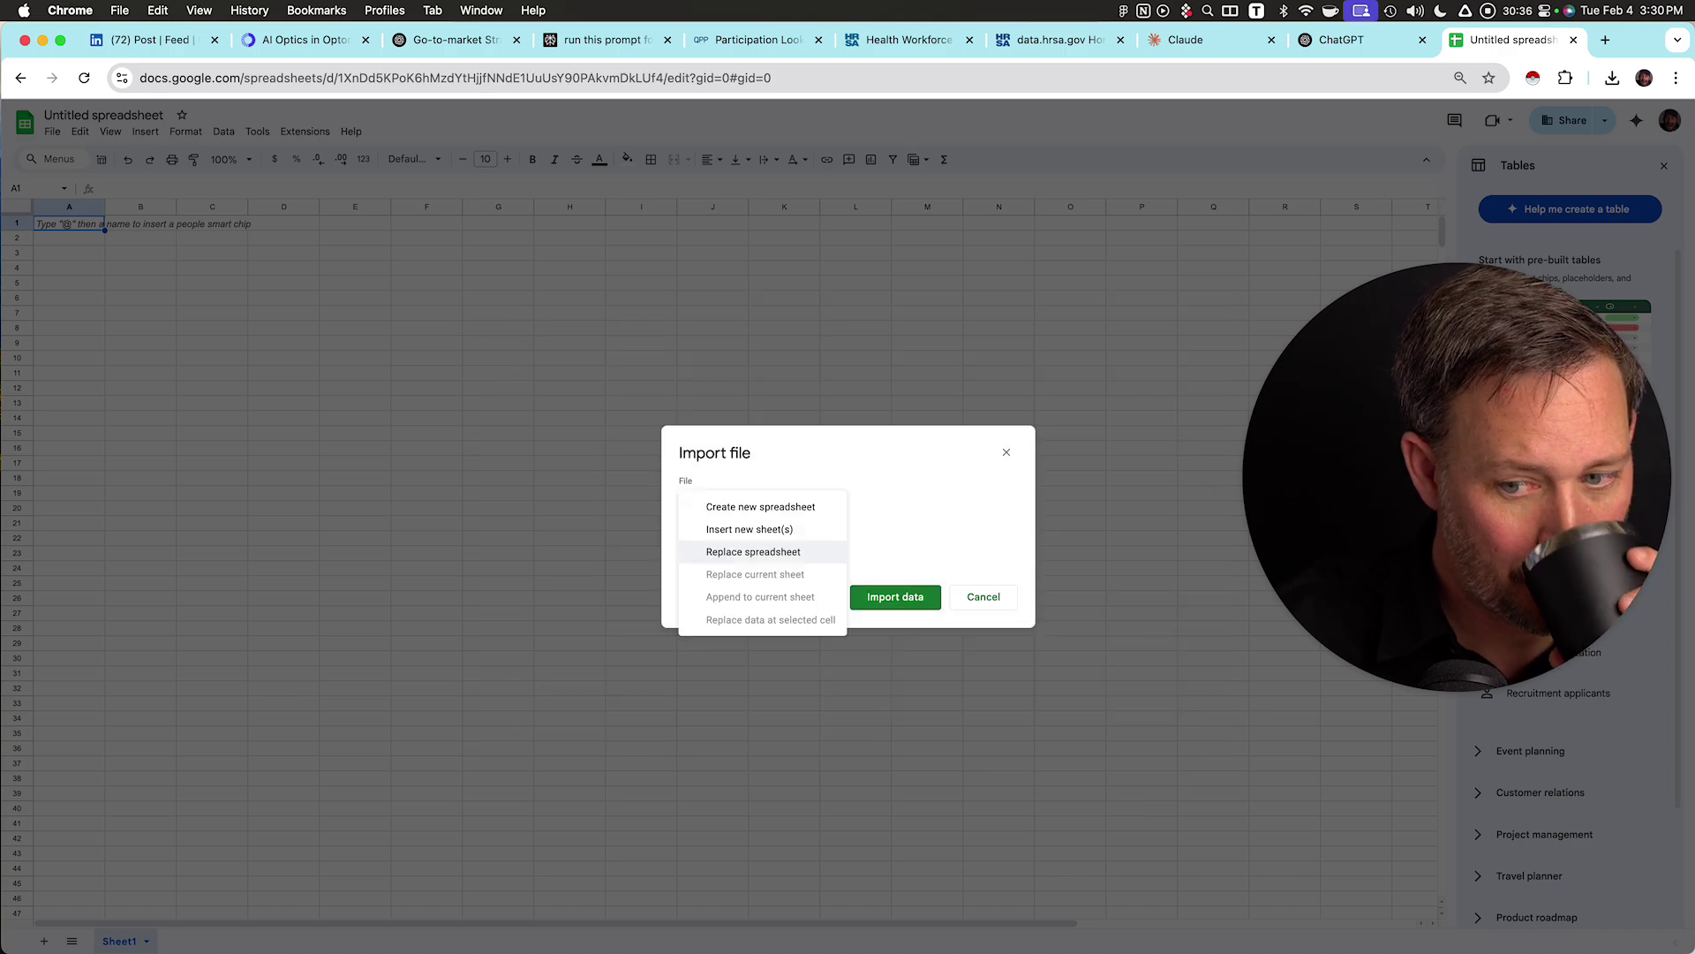
left_click(894, 549)
left_click(895, 596)
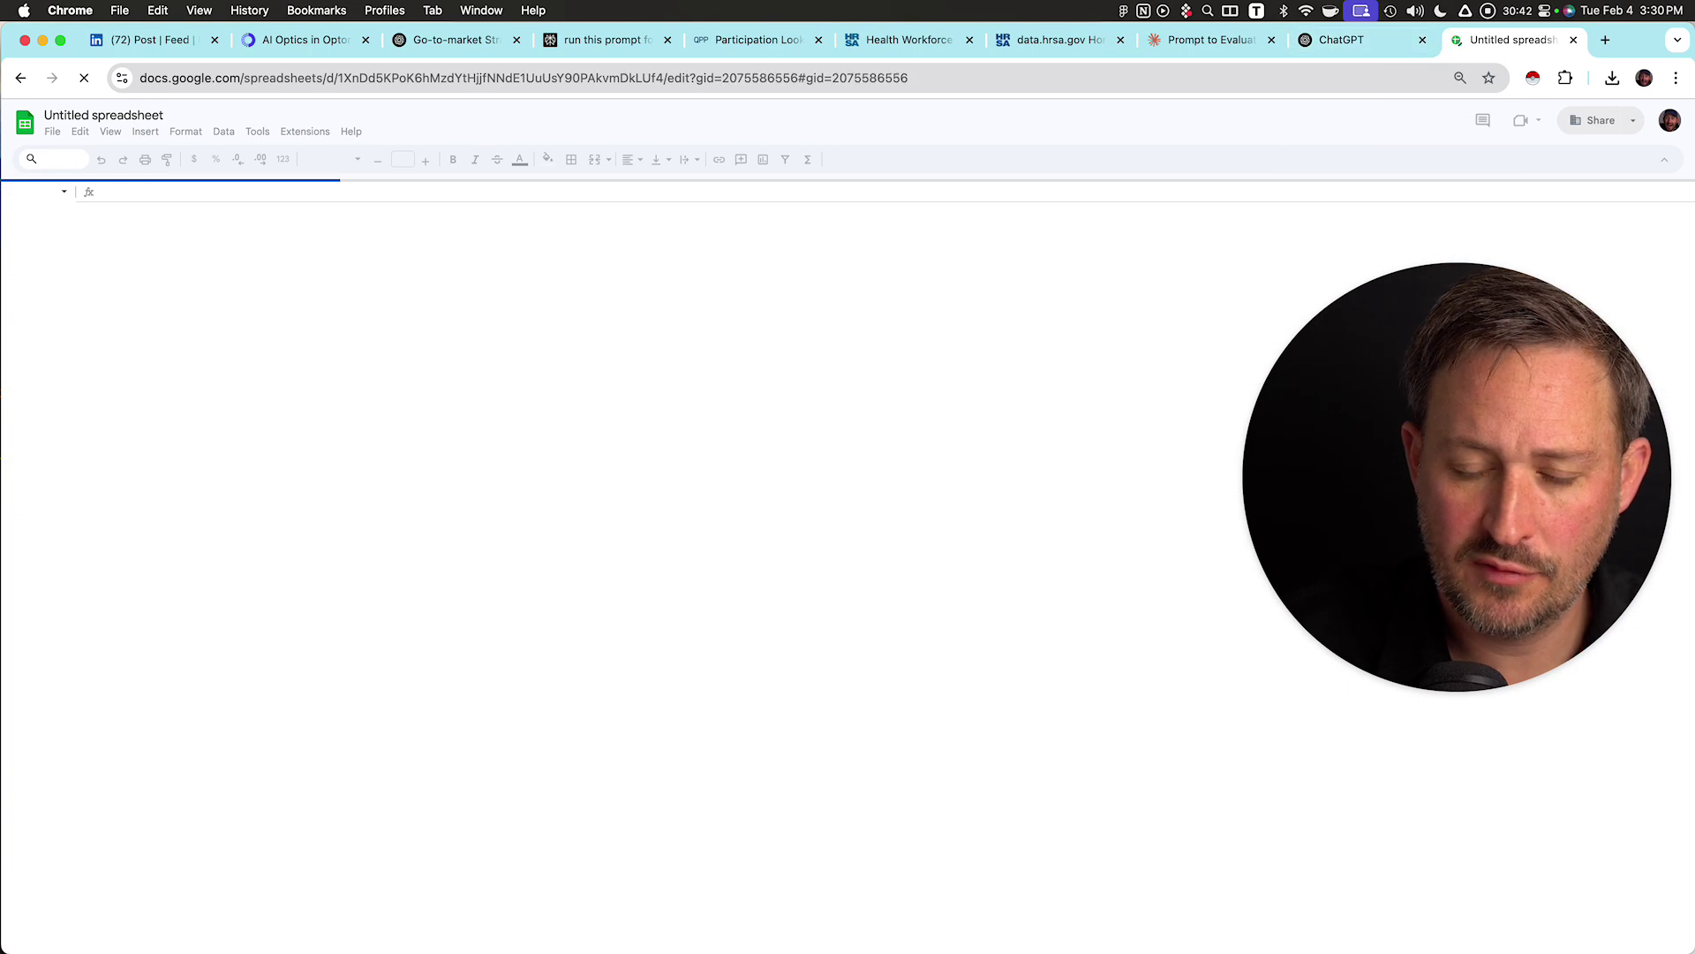
- Go to the end of the imported optometrist data and examine the last scraped rows
key("super+Left")
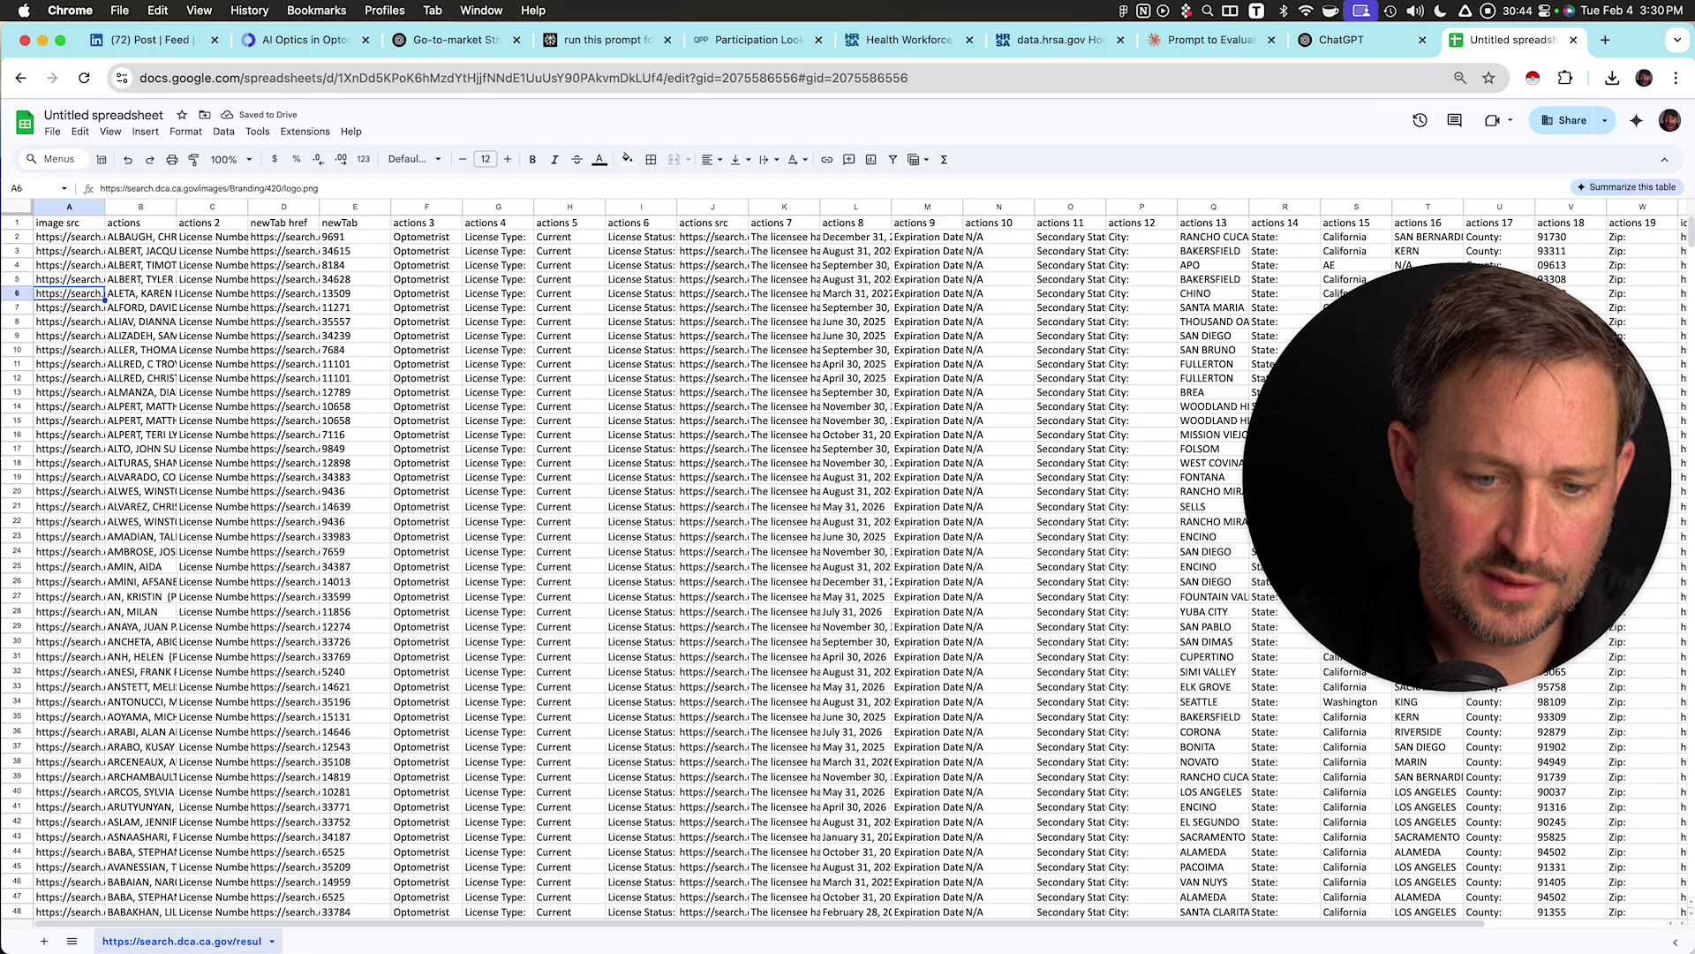
key("super+Down")
key("super+Down")
key("Up")
key("Up")
key("Up")
key("Up")
key("Up")
key("Up")
key("Up")
key("Up")
key("Up")
key("Up")
key("Up")
key("Up")
key("Up")
key("Up")
key("Up")
key("Up")
key("Up")
key("Up")
key("Up")
key("Up")
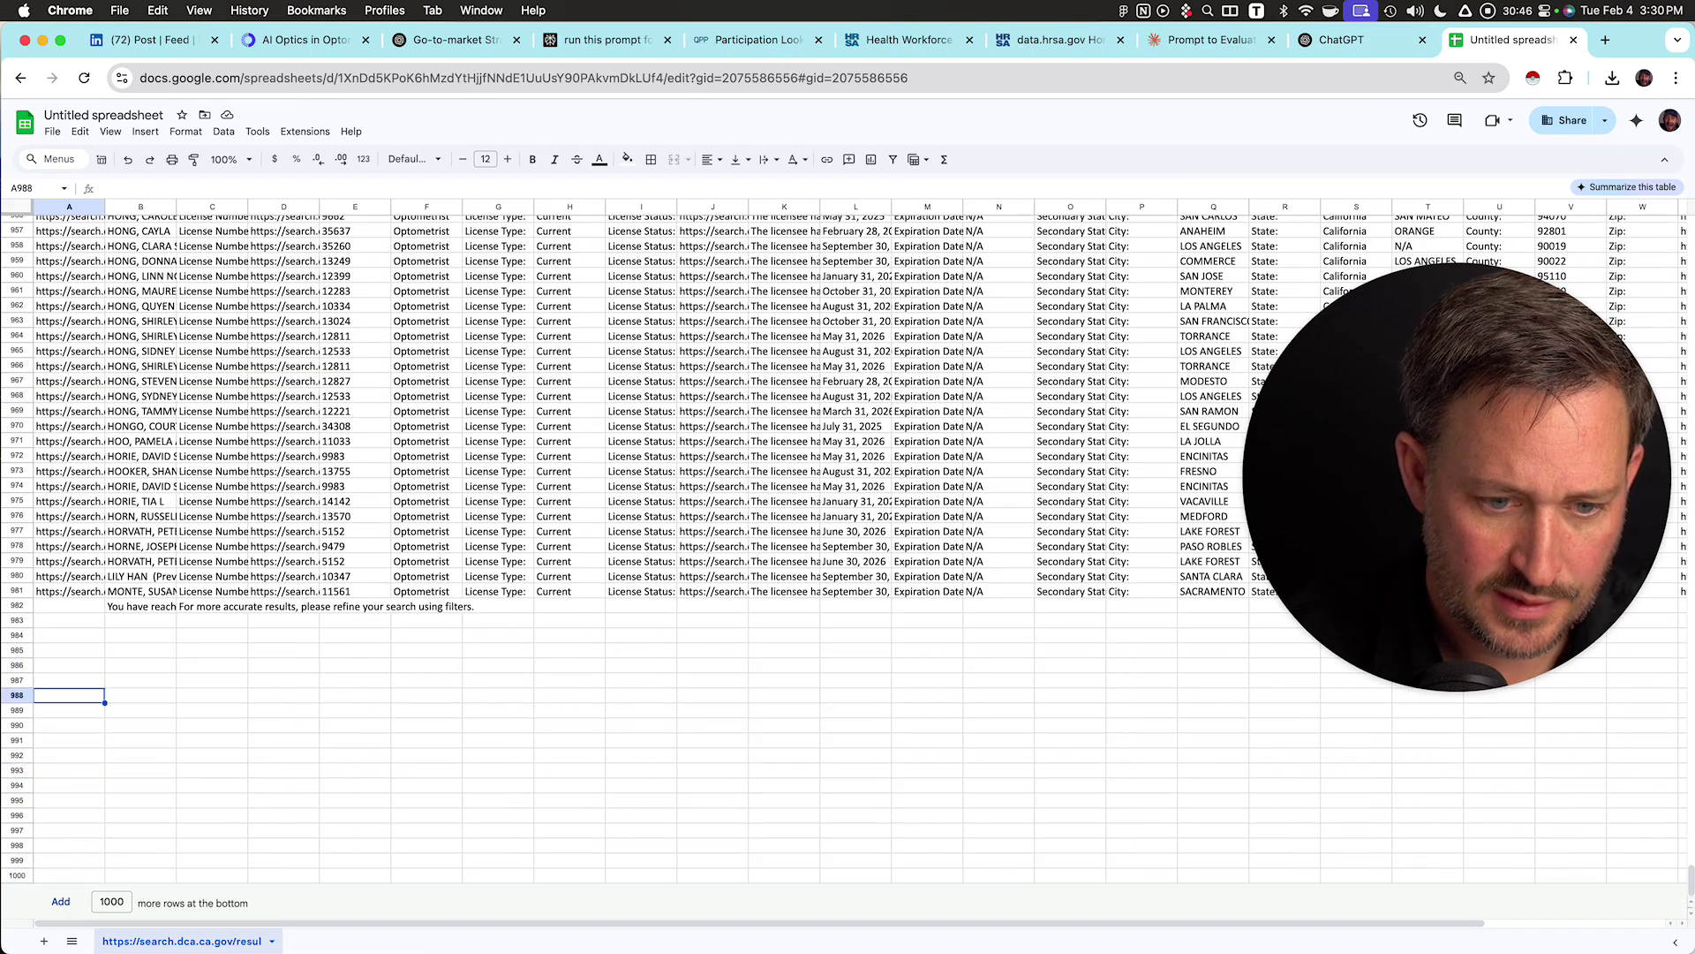
- Check the beginning and the end of the imported optometrist data, including the notice row below the last record
key("super+Down")
key("super+Down")
key("super+Up")
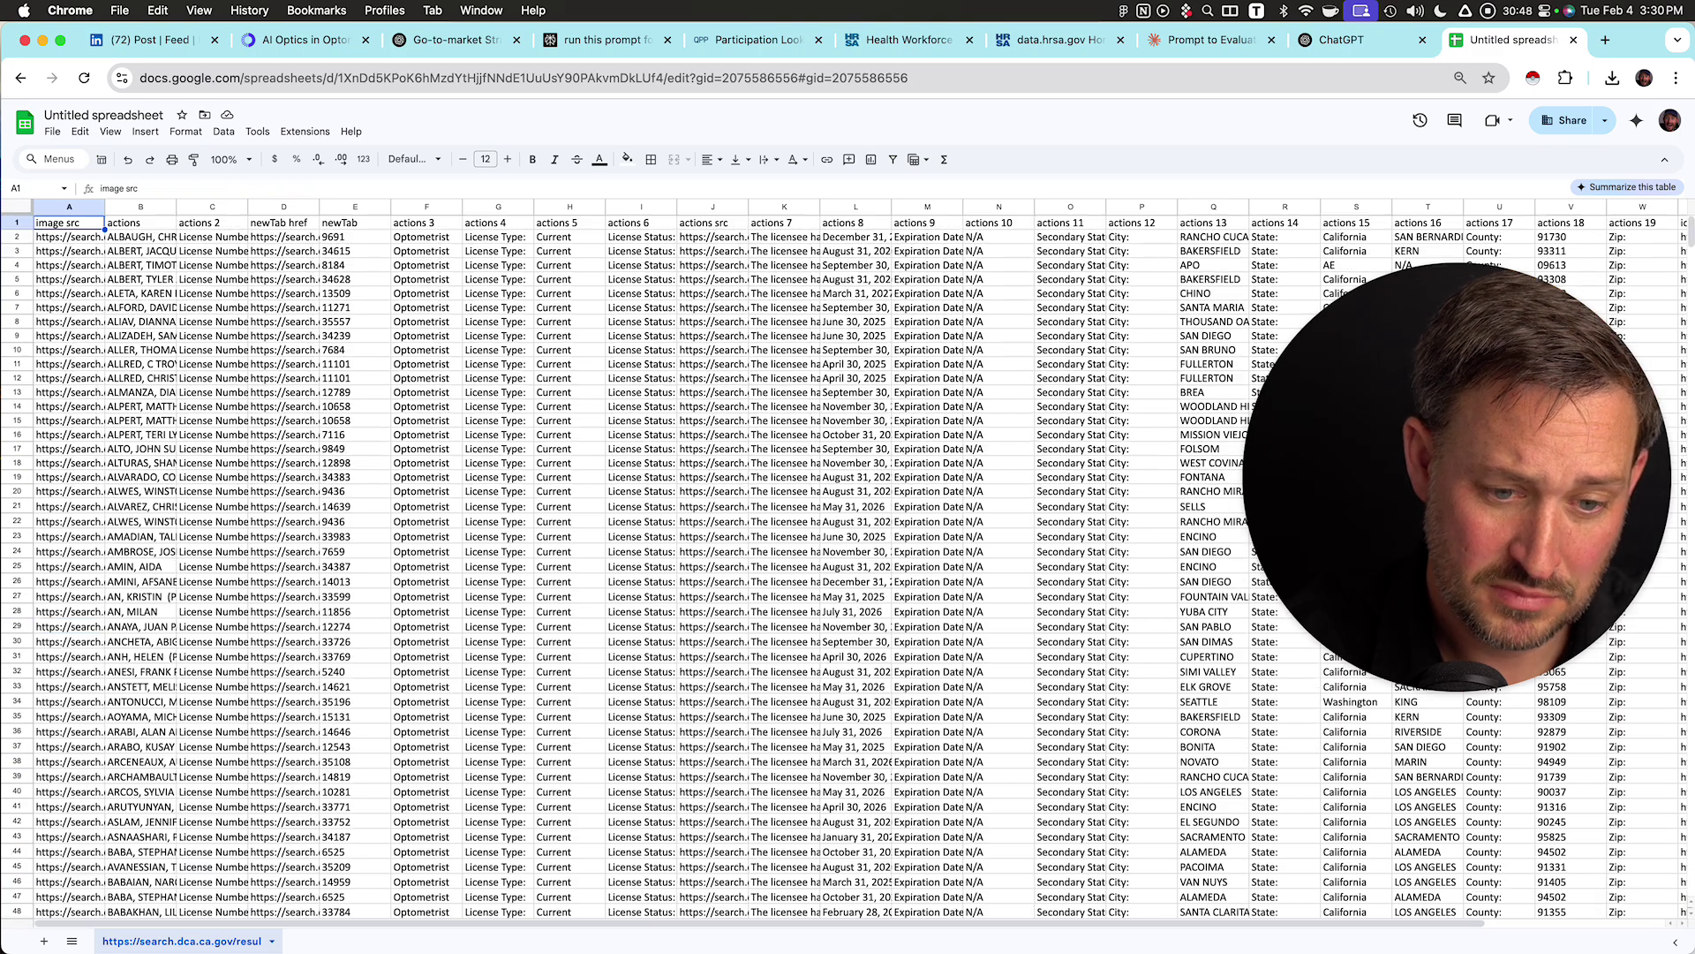
key("super+Down")
key("Down")
key("Down")
key("Down")
key("Down")
key("Down")
key("Down")
key("Down")
key("Down")
key("Down")
key("Down")
key("Down")
key("Down")
key("Down")
key("Down")
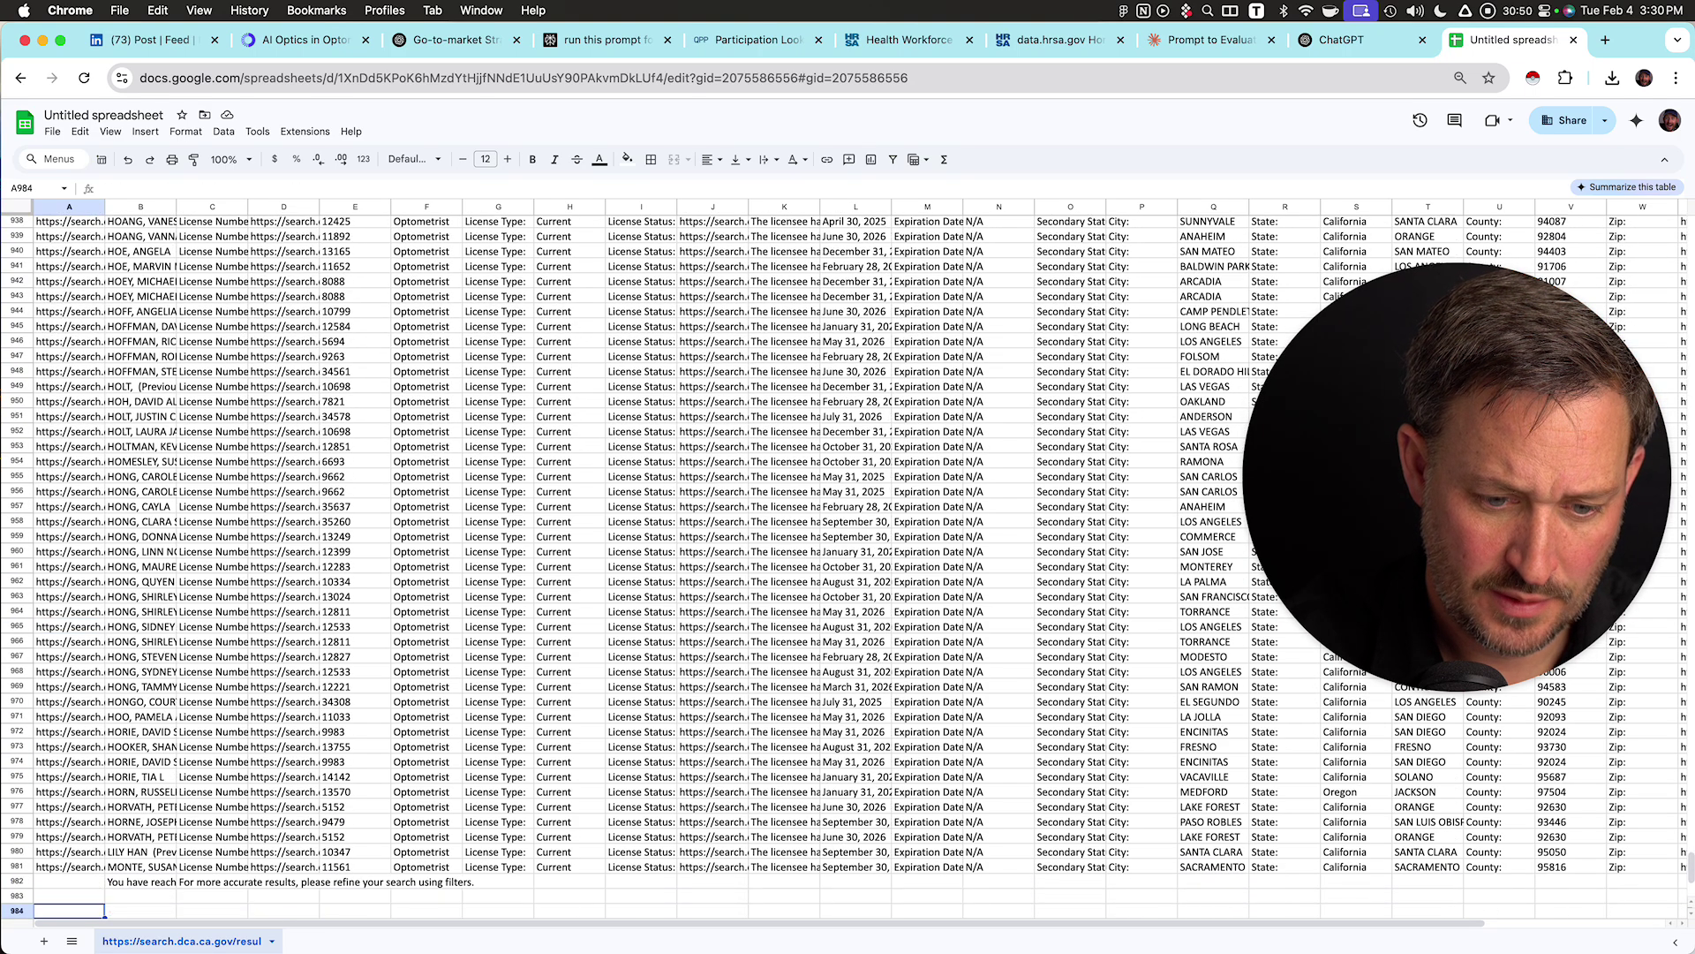
- Examine the license status and status description columns in the last optometrist rows
key("super+Tab")
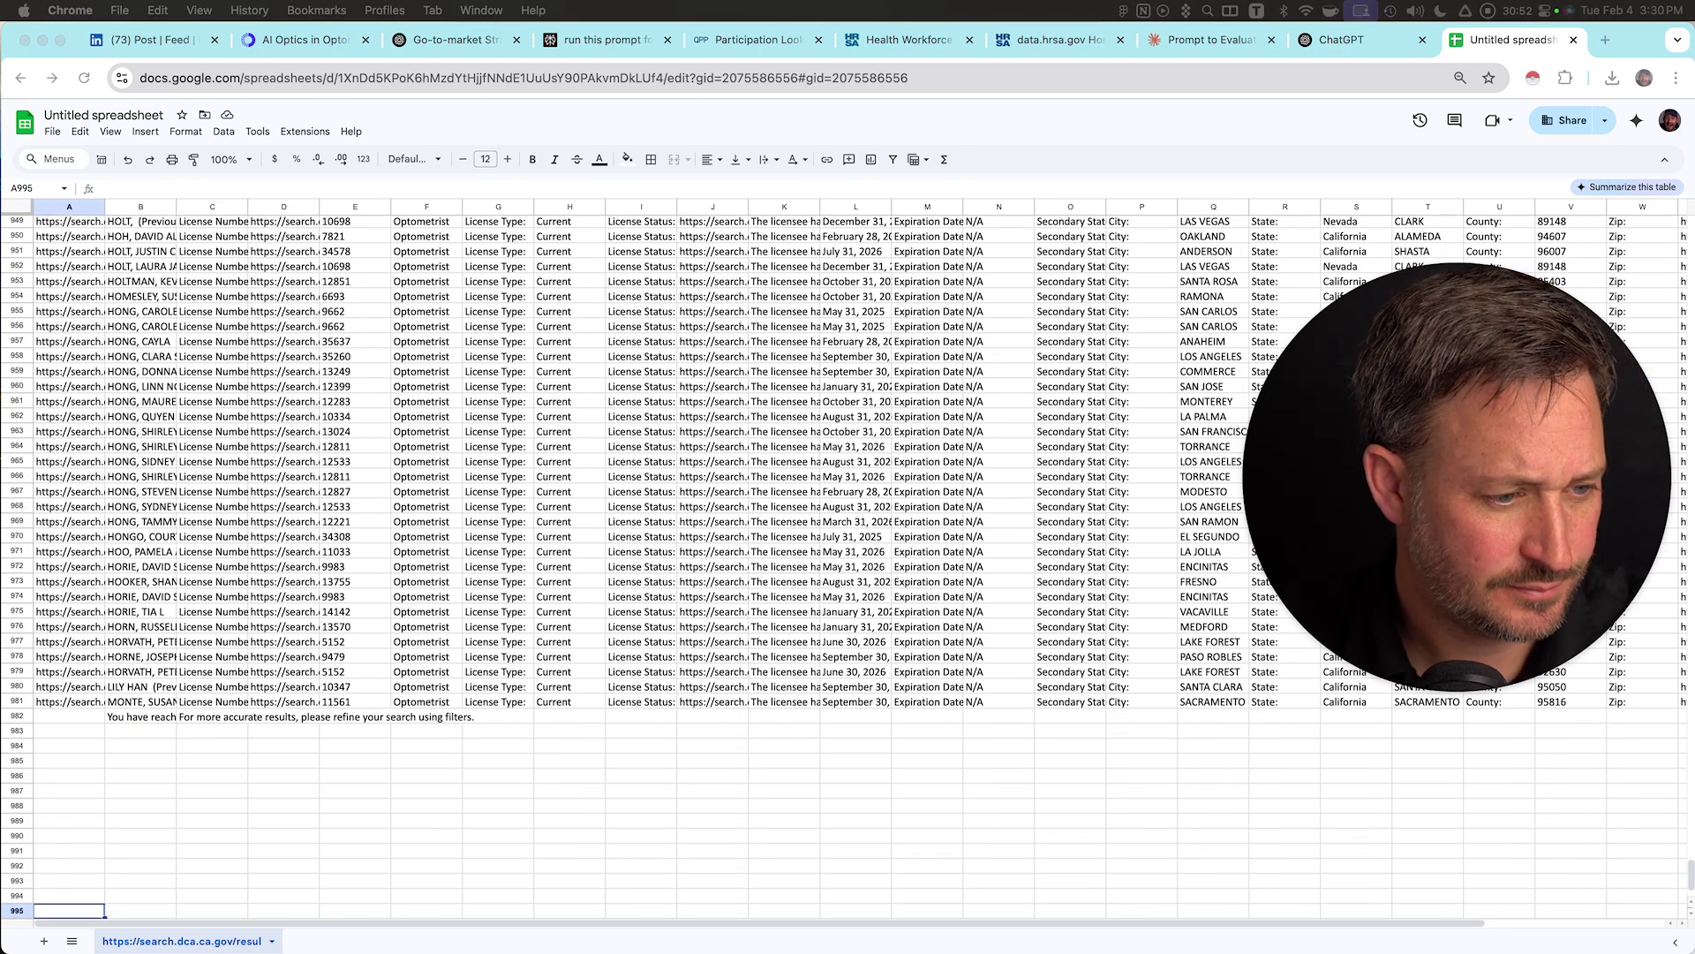
left_click(641, 477)
left_click(641, 477)
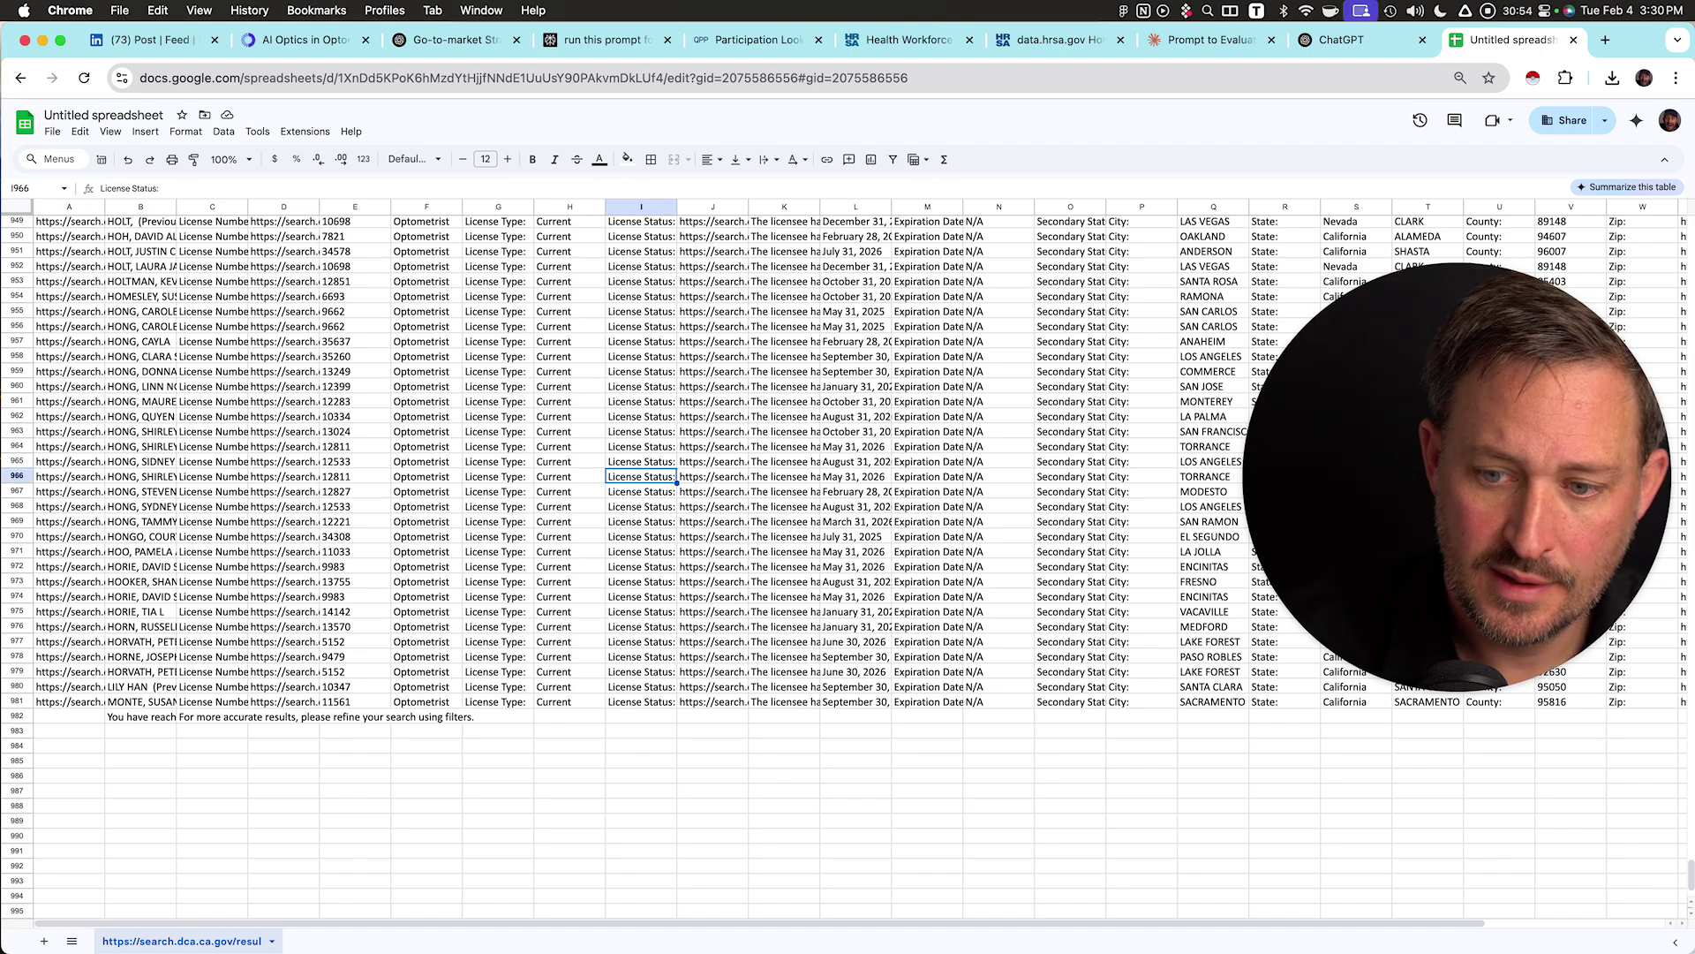
key("Right")
key("Right")
key("Up")
key("Up")
key("Up")
key("Up")
key("Up")
key("Up")
key("Up")
key("Up")
key("Up")
key("Up")
key("Up")
key("Up")
key("Up")
key("Up")
key("Up")
key("Up")
key("Up")
key("Up")
key("Up")
key("Up")
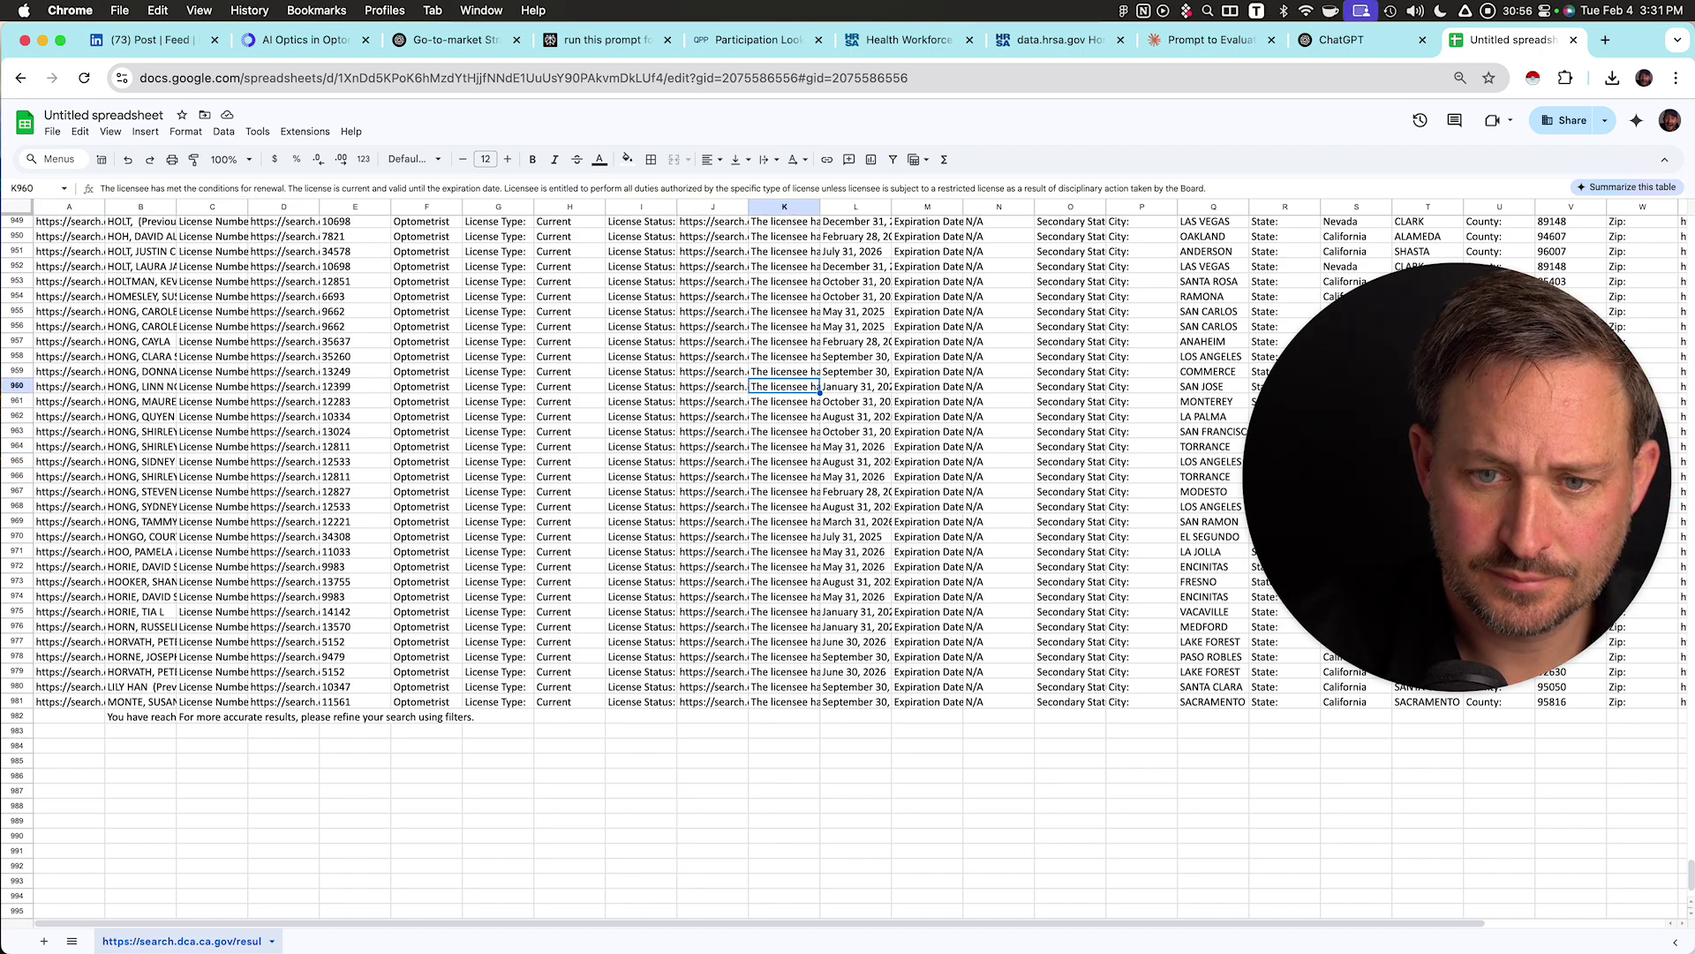
- Return to the start of the data and examine the expiration dates and the headers back toward the license number column
key("super+Up")
key("Right")
key("Down")
key("Down")
key("Down")
key("Down")
key("Down")
key("Down")
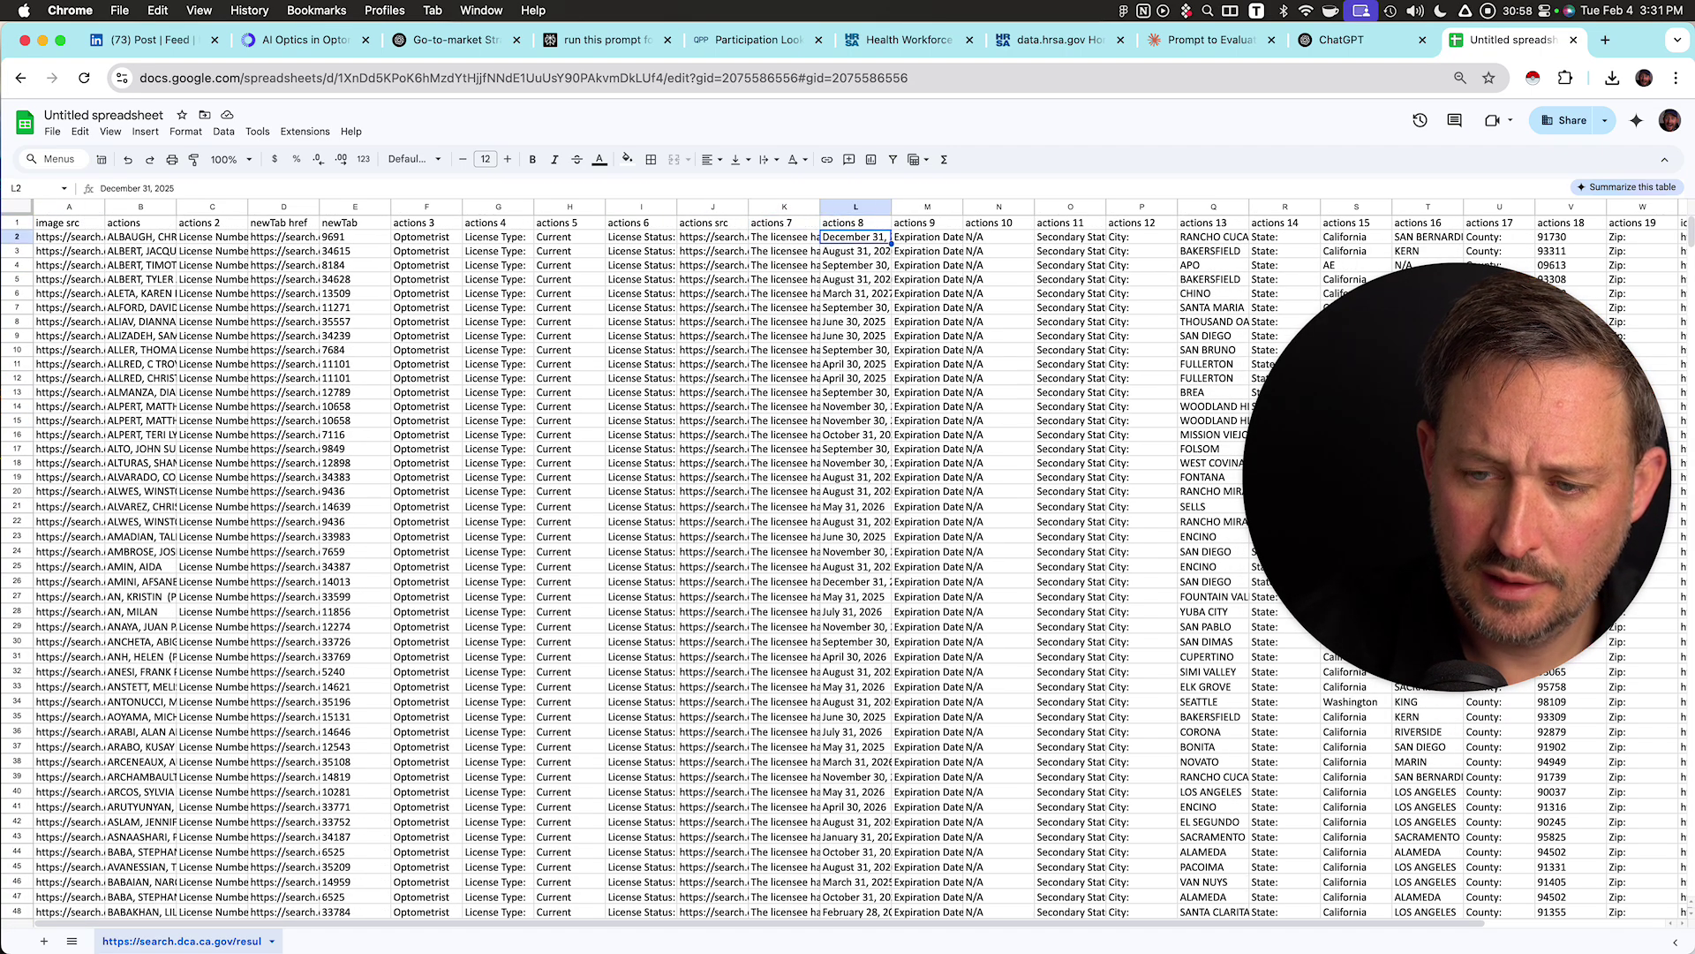
key("super+Up")
key("Left")
key("Left")
key("Left")
key("Left")
key("Left")
key("Left")
key("Left")
key("Left")
key("Left")
key("Left")
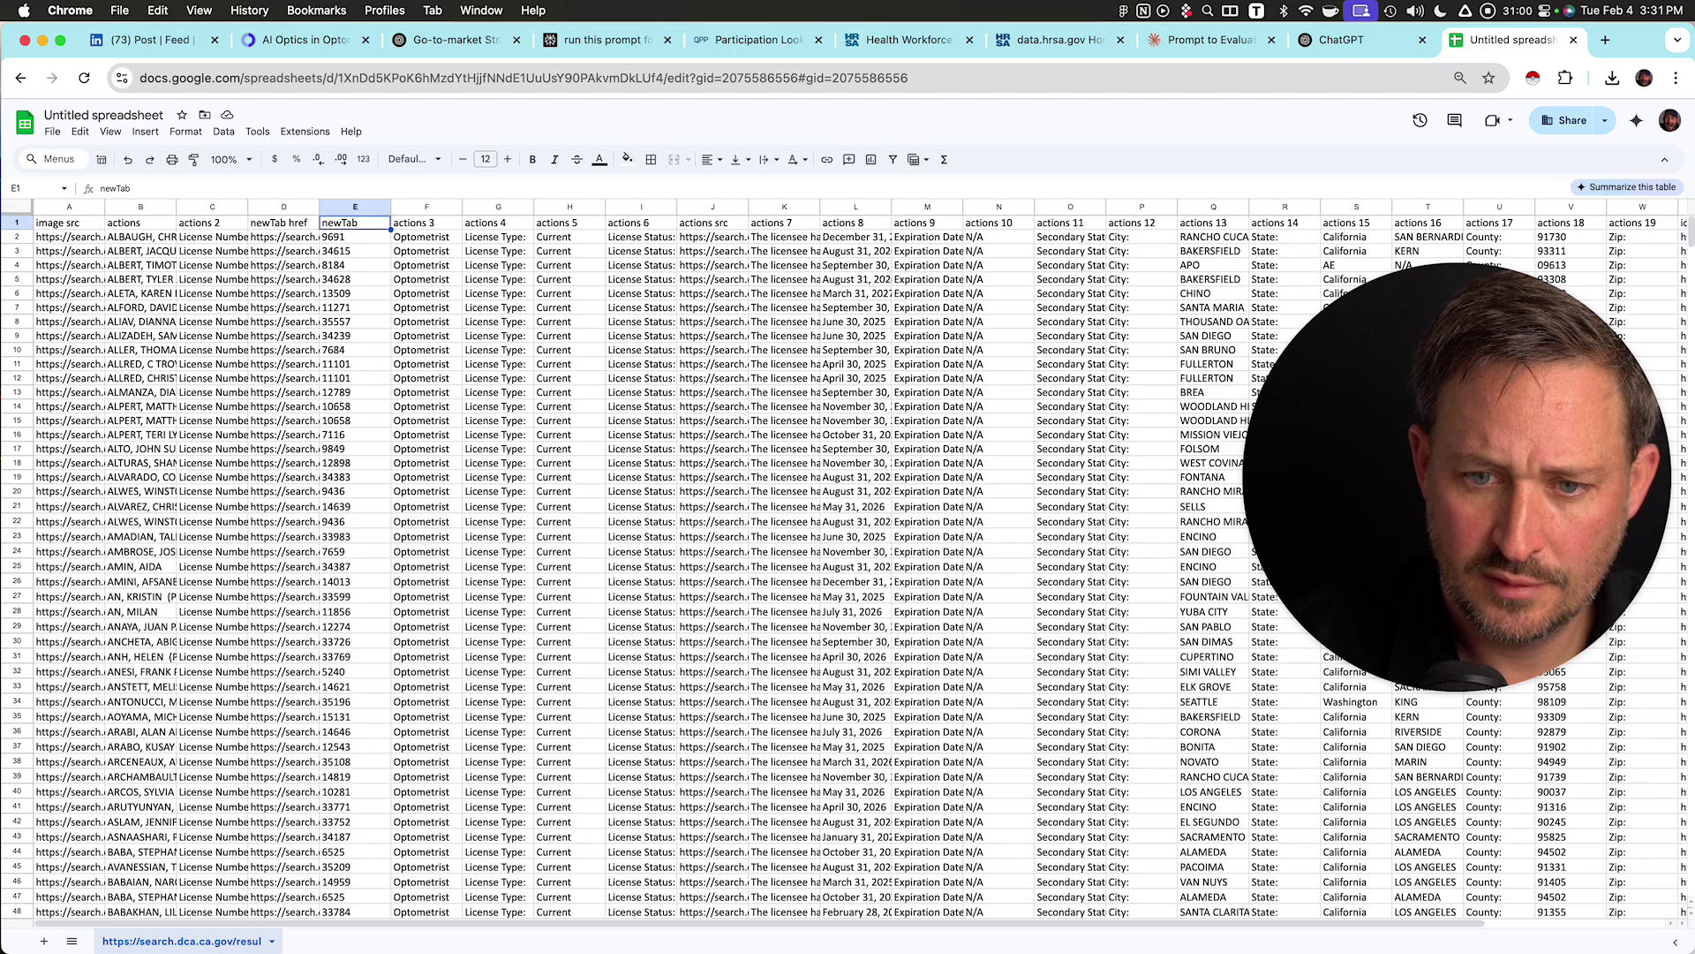
- Review the header row across the sheet through to the icon link and button columns
key("Right")
key("Right")
key("Right")
key("Right")
key("Right")
key("Right")
key("Right")
key("Right")
key("Right")
key("Right")
key("Right")
key("Right")
key("Right")
key("Right")
key("Right")
key("Right")
key("Right")
key("Right")
key("Right")
key("Right")
key("Right")
key("Right")
key("Right")
key("Right")
key("Left")
key("Left")
key("Left")
key("Left")
key("Left")
key("Left")
key("Left")
key("Left")
key("Left")
key("Left")
key("Left")
key("Left")
key("Left")
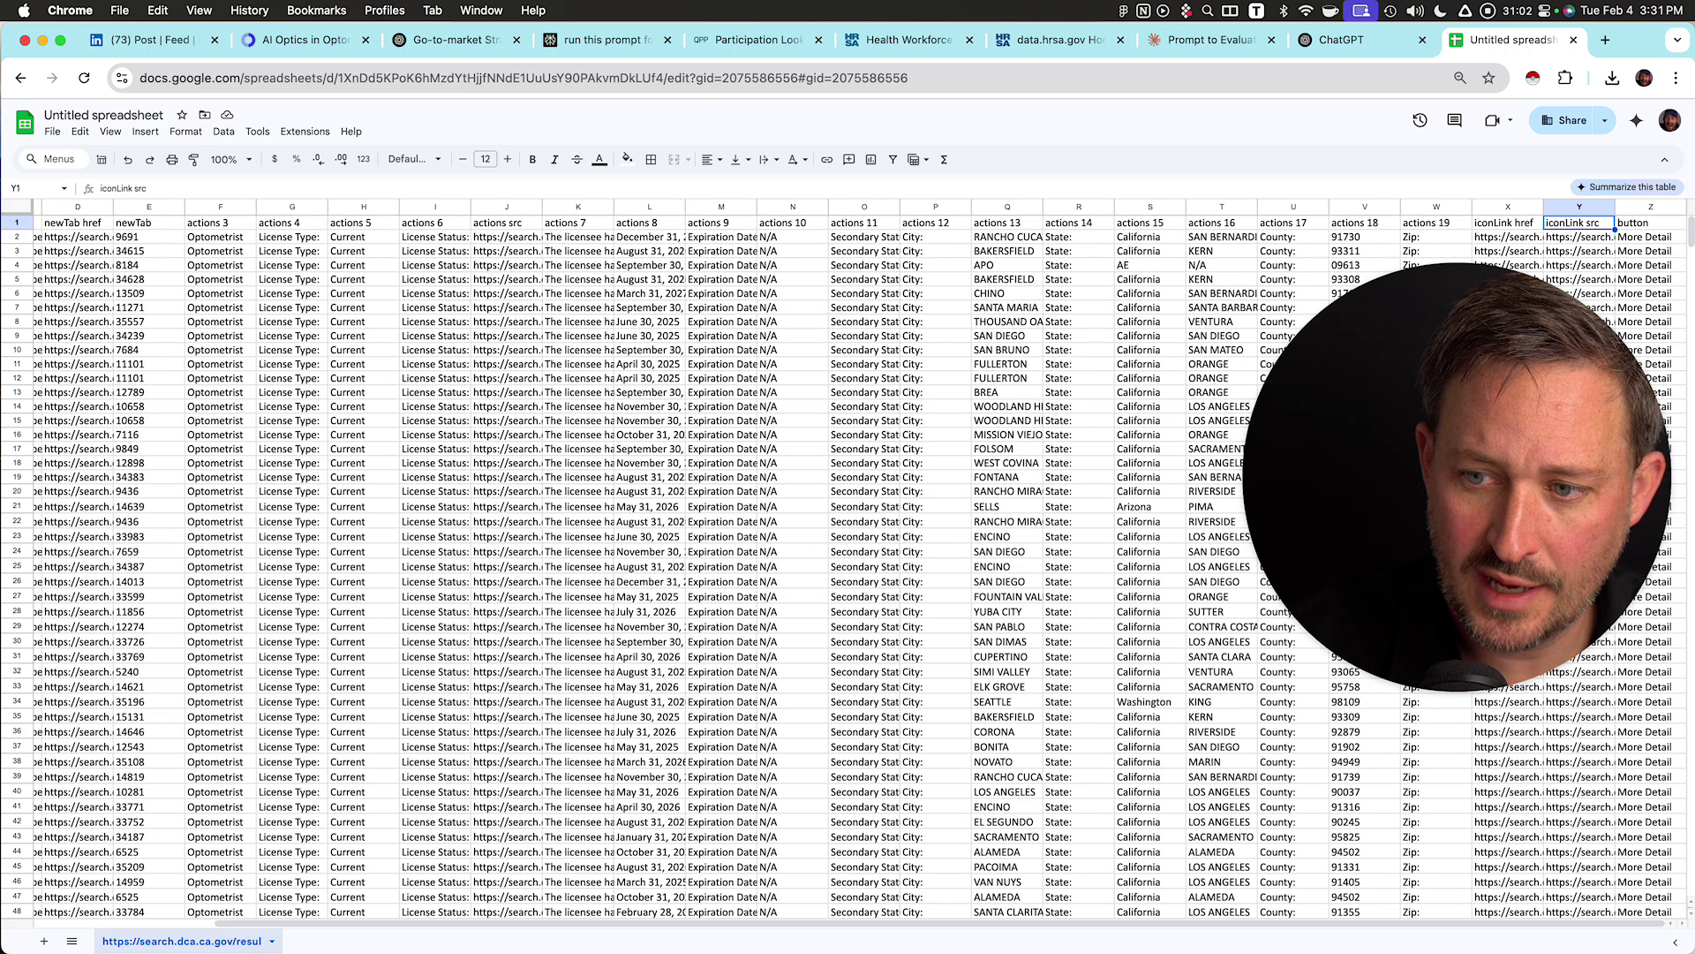
- Examine the Secondary Status column down through the first optometrist records
key("Right")
key("Down")
key("Right")
key("Down")
key("Down")
key("Down")
key("Down")
key("Down")
key("Down")
key("Down")
key("Down")
key("Down")
key("Down")
key("Down")
key("Down")
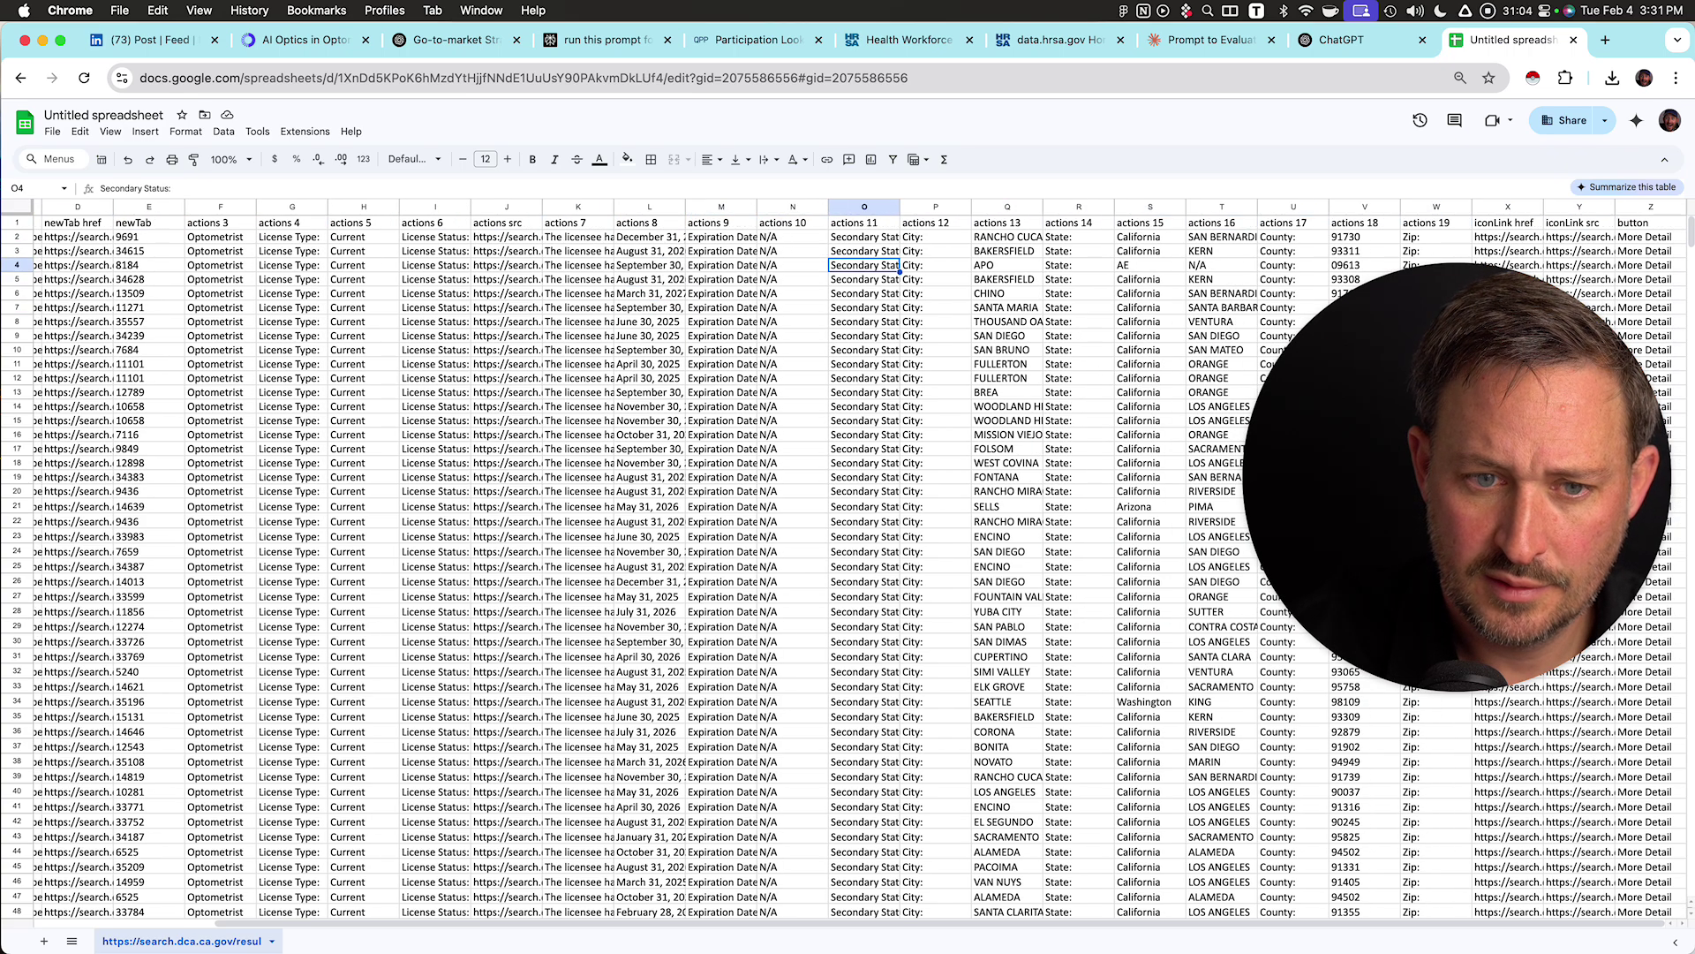
- Review the city, state, county, zip and link columns along row 14 to see which fields the scrape captured
key("Right")
key("Right")
key("Right")
key("Right")
key("Right")
key("Right")
key("Right")
key("Right")
key("Right")
key("Right")
key("Right")
key("Left")
key("Left")
key("Left")
key("Left")
key("Left")
key("Left")
key("Left")
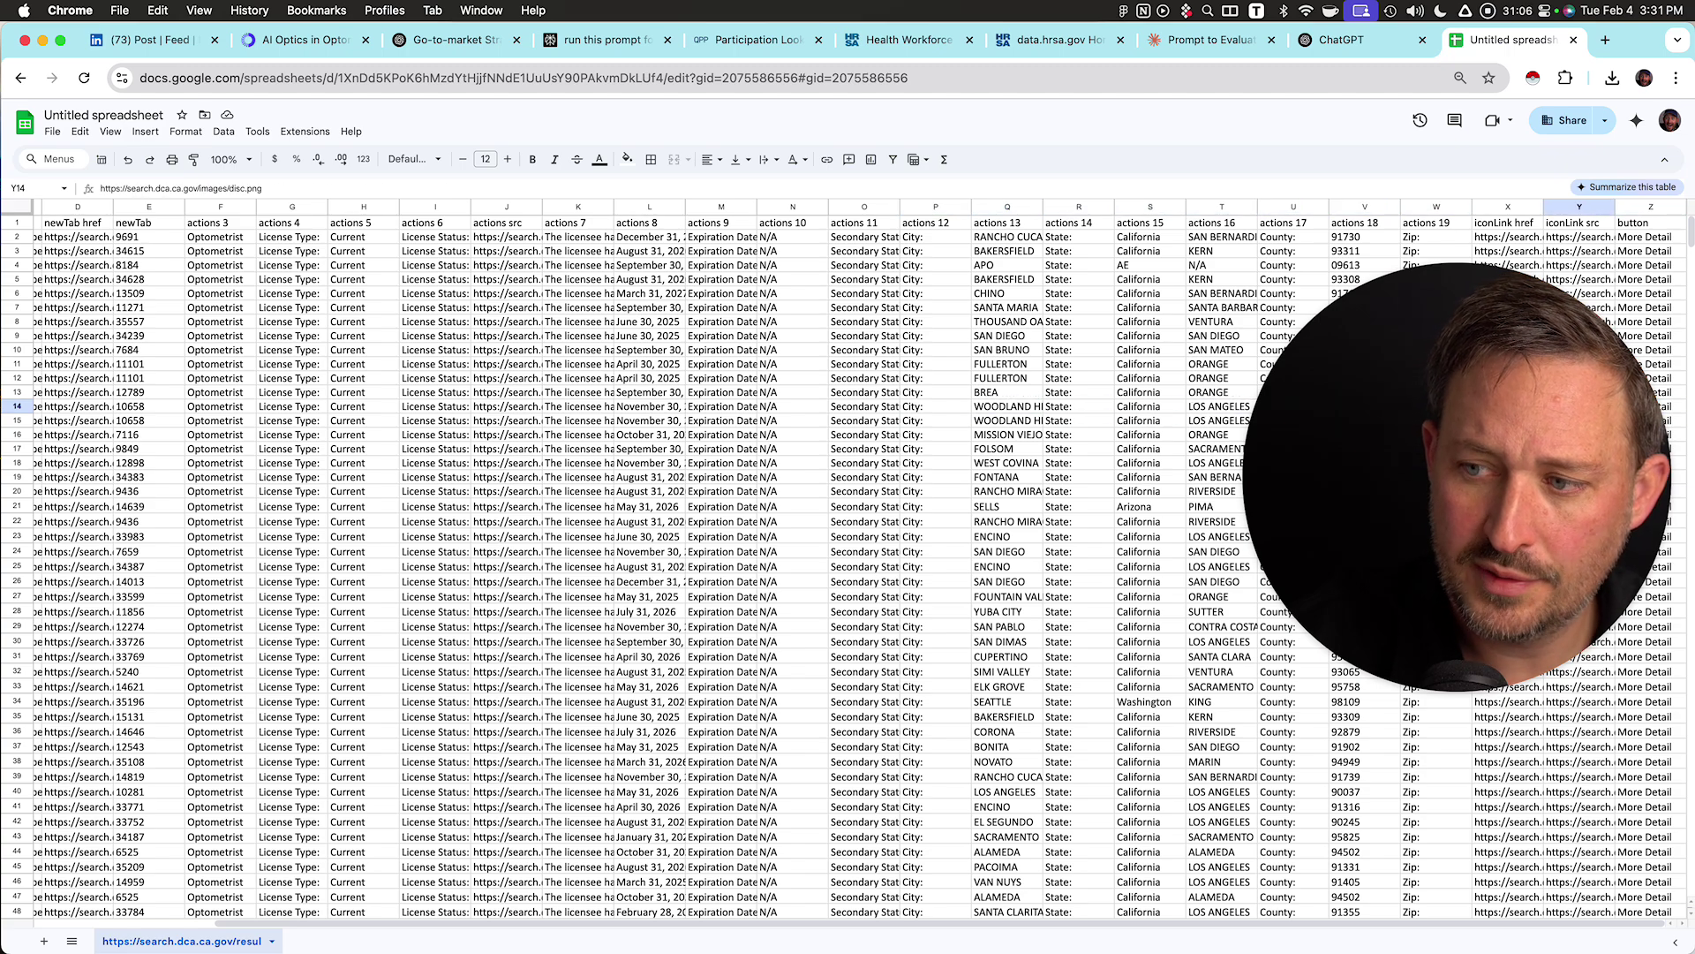
key("Right")
key("Right")
key("Right")
key("Right")
key("Right")
key("Right")
key("Right")
key("Left")
key("Left")
key("Left")
key("Left")
key("Left")
key("Left")
key("Left")
key("Left")
key("Left")
key("Left")
key("Left")
key("Left")
key("Left")
key("Left")
key("Left")
key("Left")
key("Left")
key("Left")
key("Left")
key("Left")
key("Left")
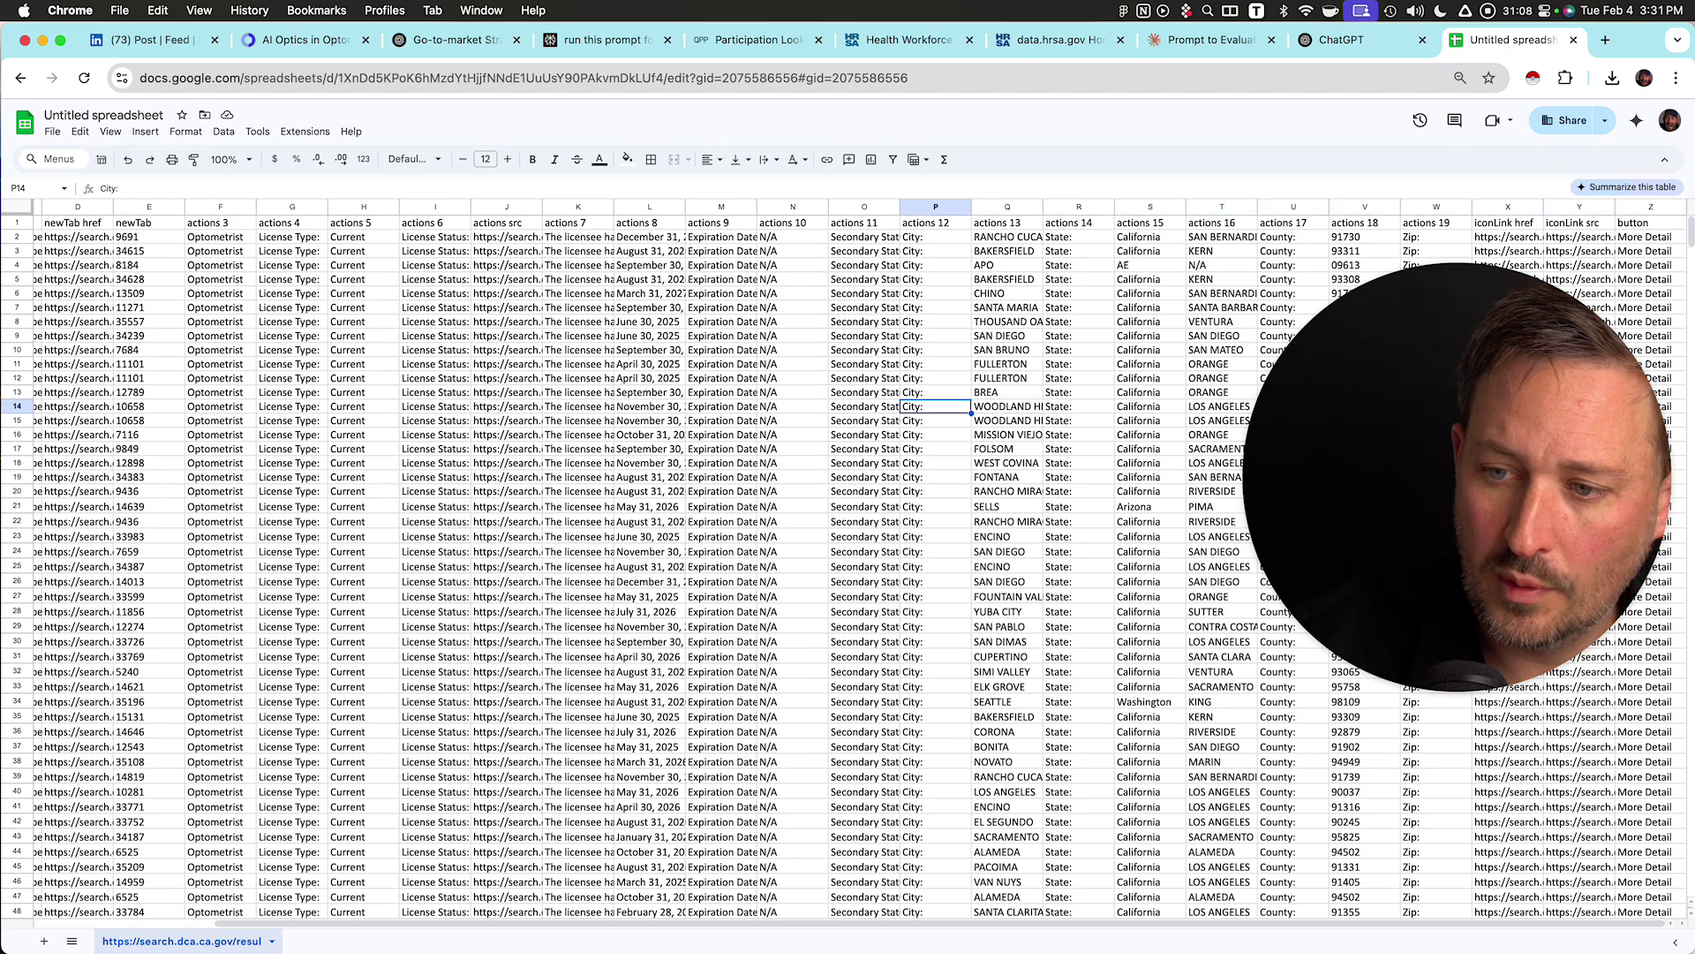
- Return to the first columns of the license sheet and look down the opening optometrist name rows
key("Up")
key("Up")
key("Up")
key("Up")
key("Up")
key("Up")
key("Up")
key("Up")
key("Up")
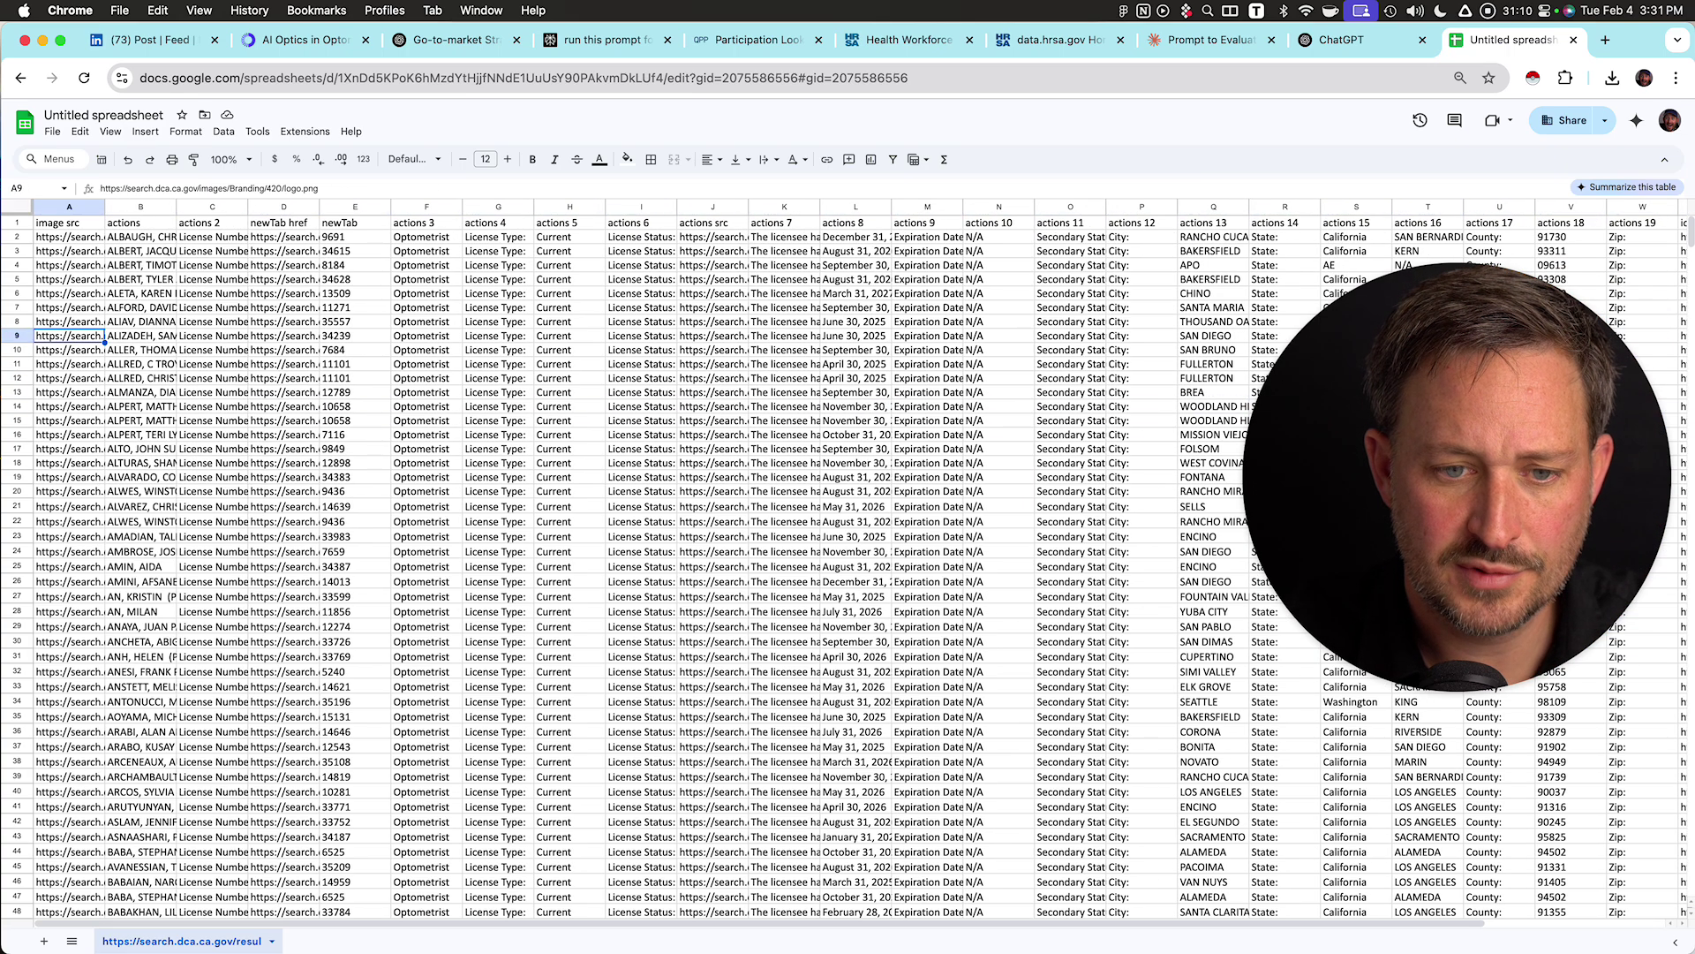
key("Right")
key("Down")
key("Down")
key("Down")
key("Down")
key("Down")
key("Left")
- Jump to the last scraped record and check the rows below it to see where the data ends
key("super+Down")
key("Right")
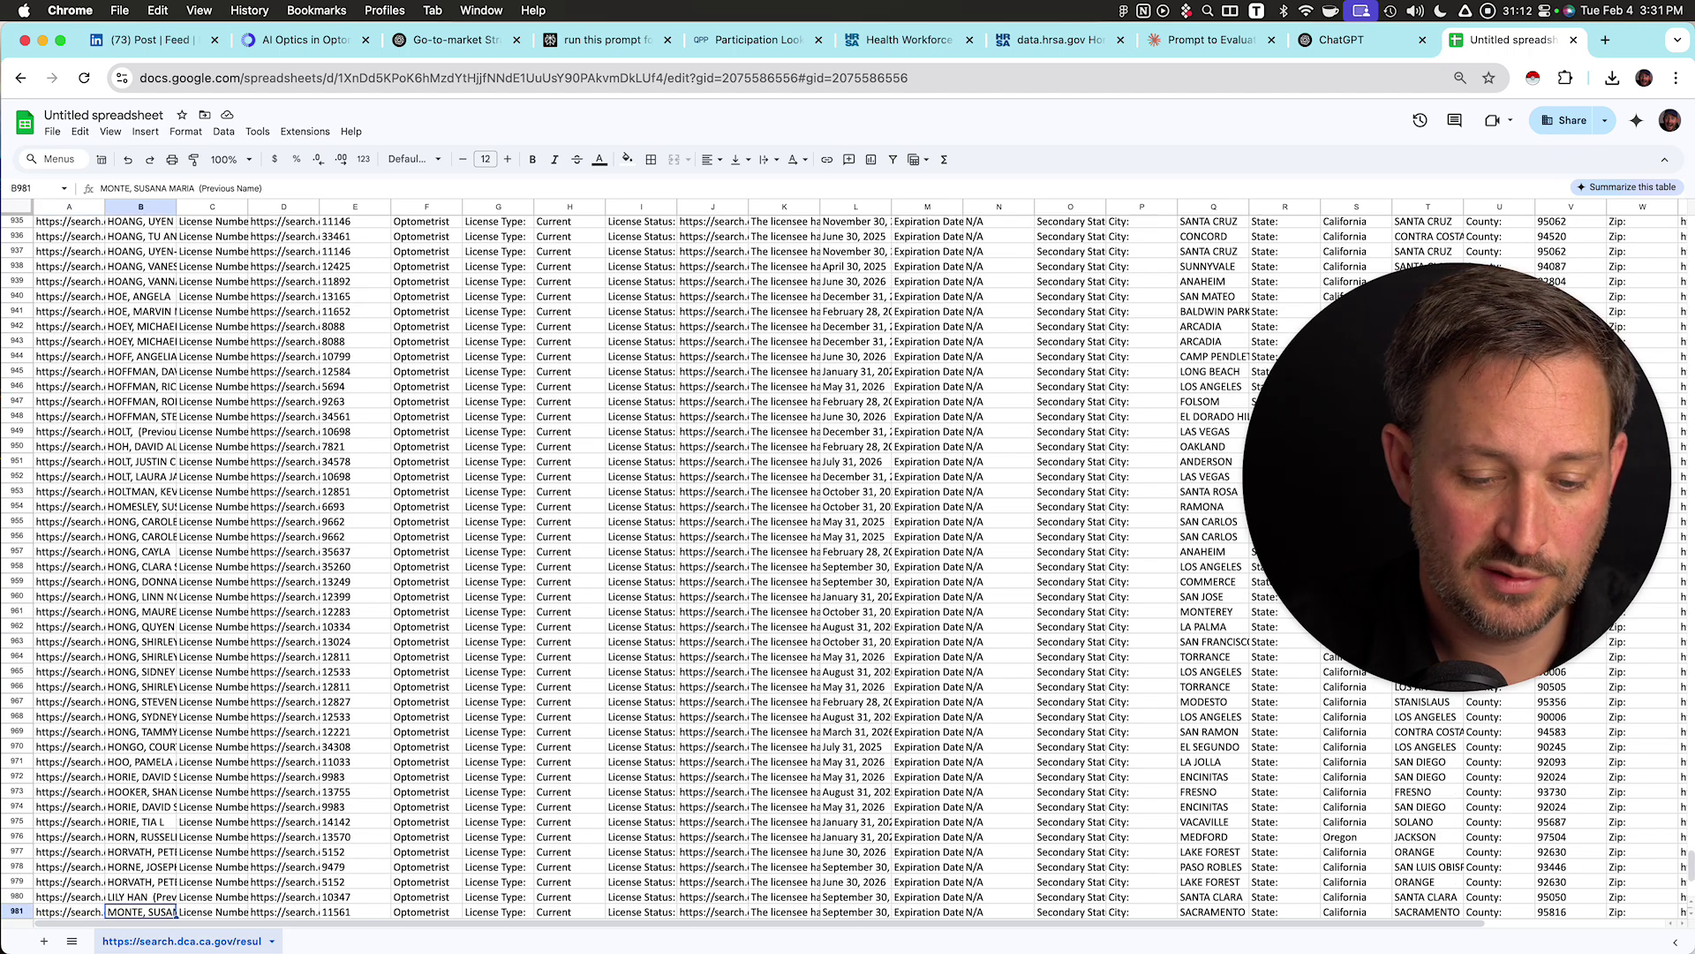
key("Left")
key("Down")
key("Down")
key("Down")
key("Down")
key("Down")
key("Down")
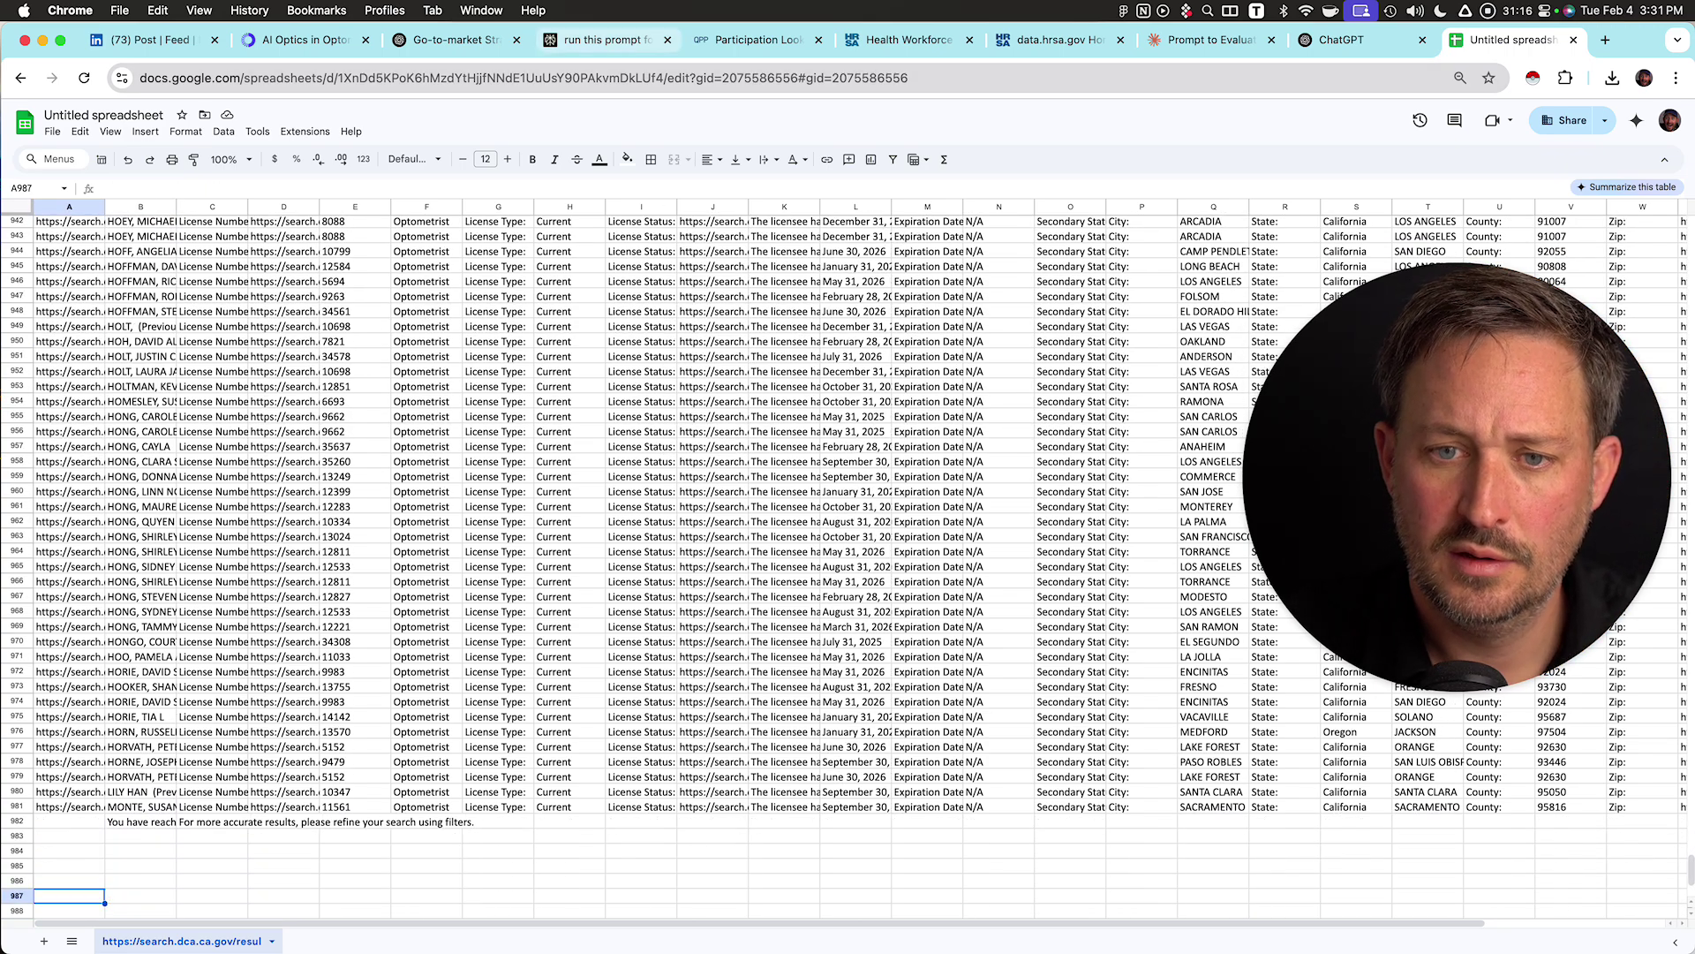
- Switch to the Claude chat and read through the meta-prompt from its opening goal to the framework requirements
left_click(1210, 40)
scroll(864, 495, "up", 2)
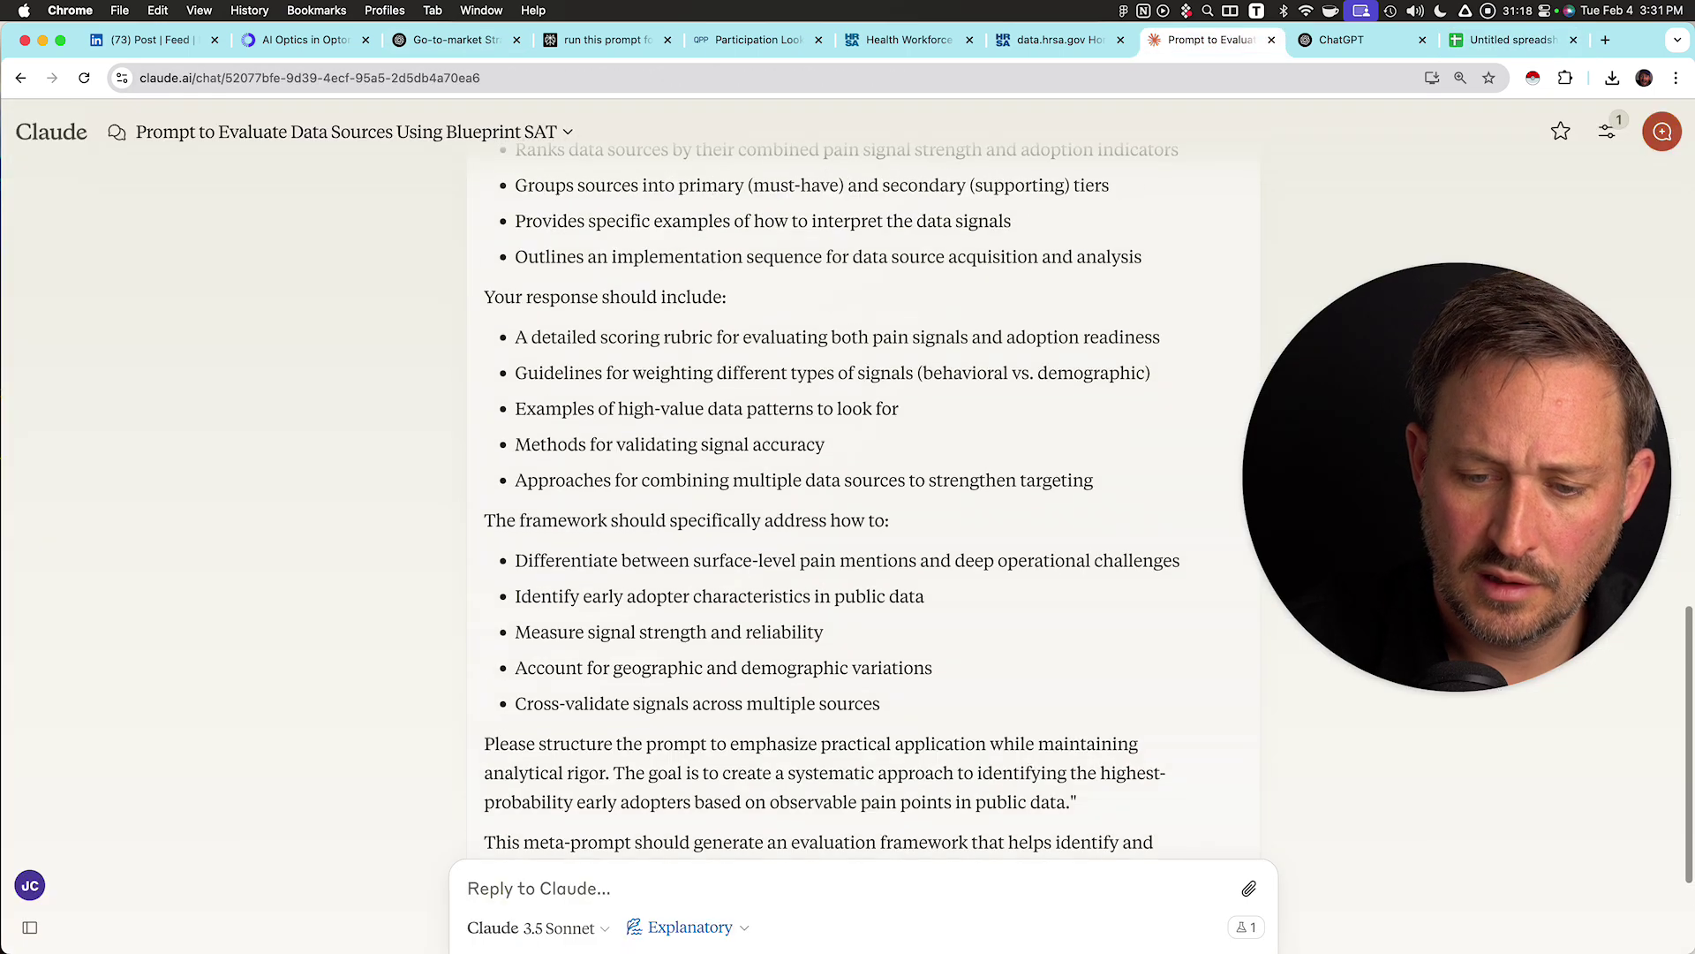
scroll(863, 495, "up", 10)
scroll(863, 494, "down", 3)
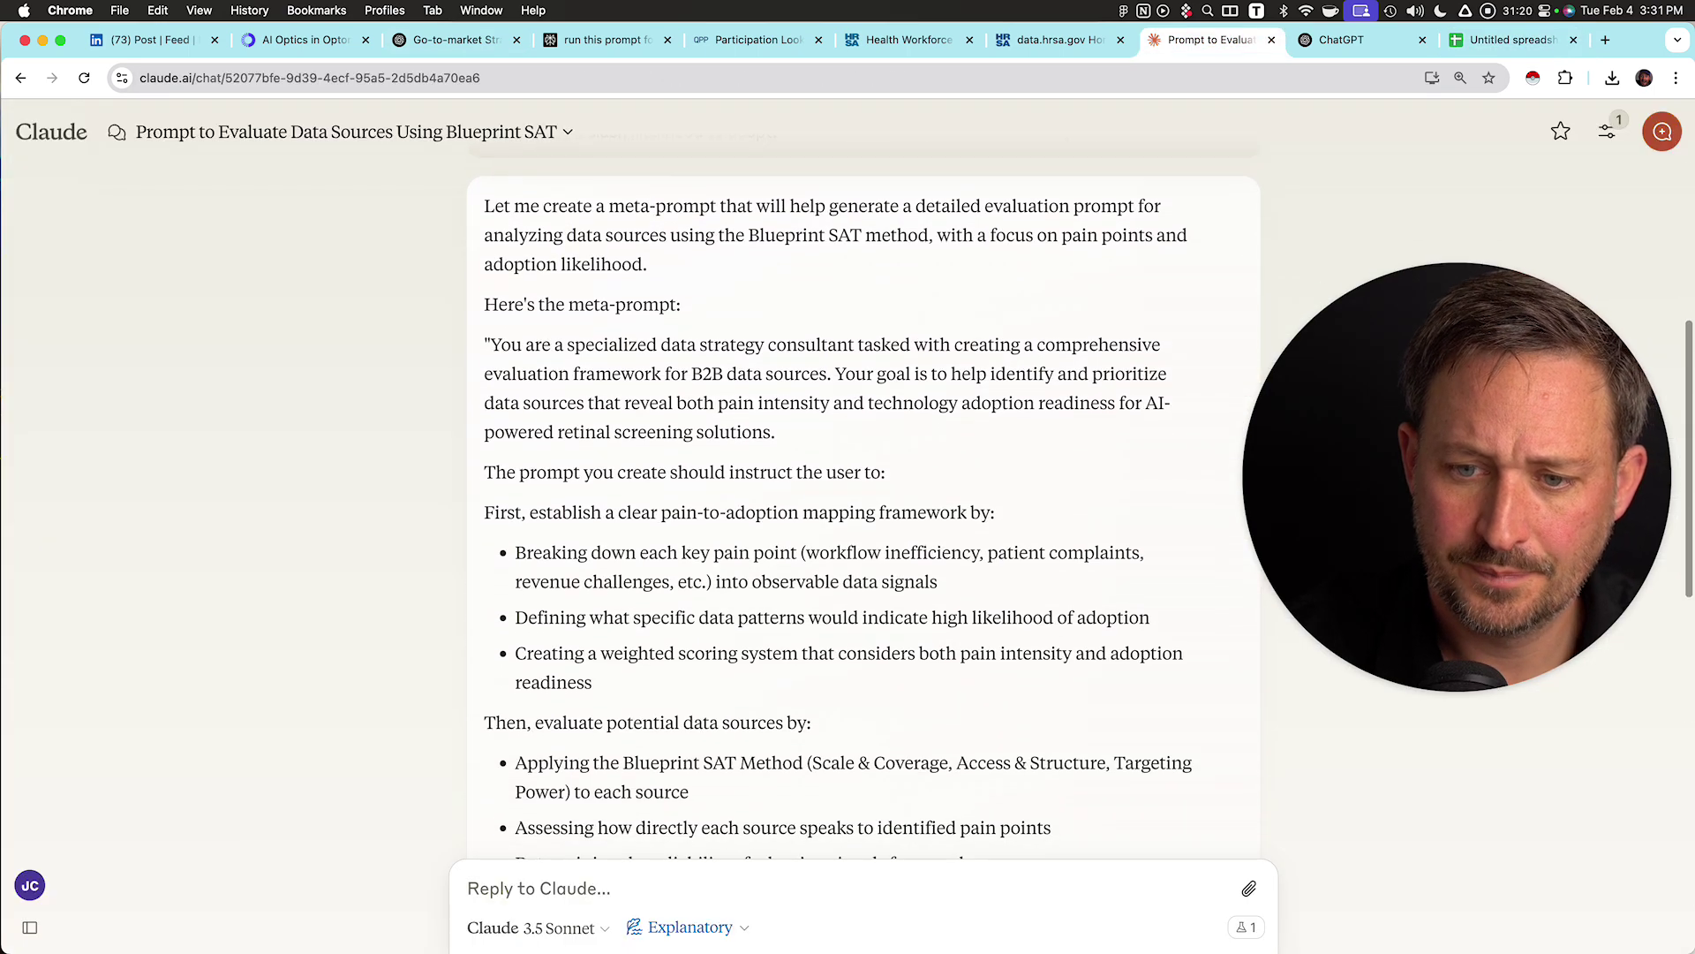
scroll(864, 494, "down", 2)
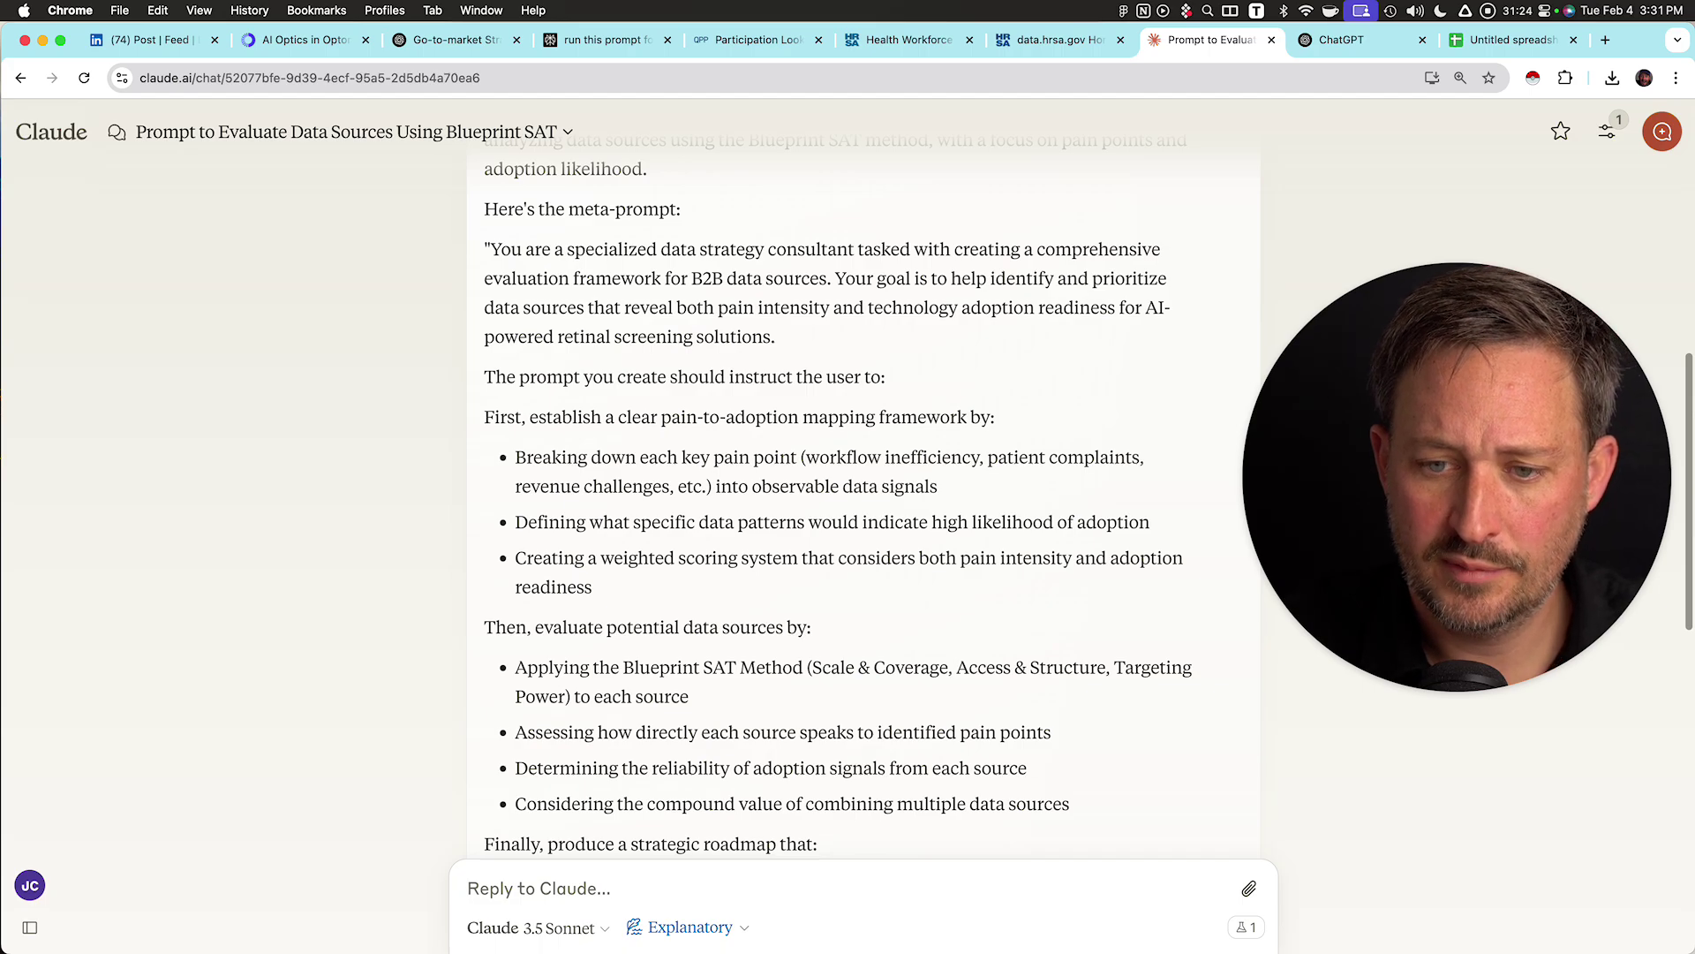
scroll(863, 494, "down", 3)
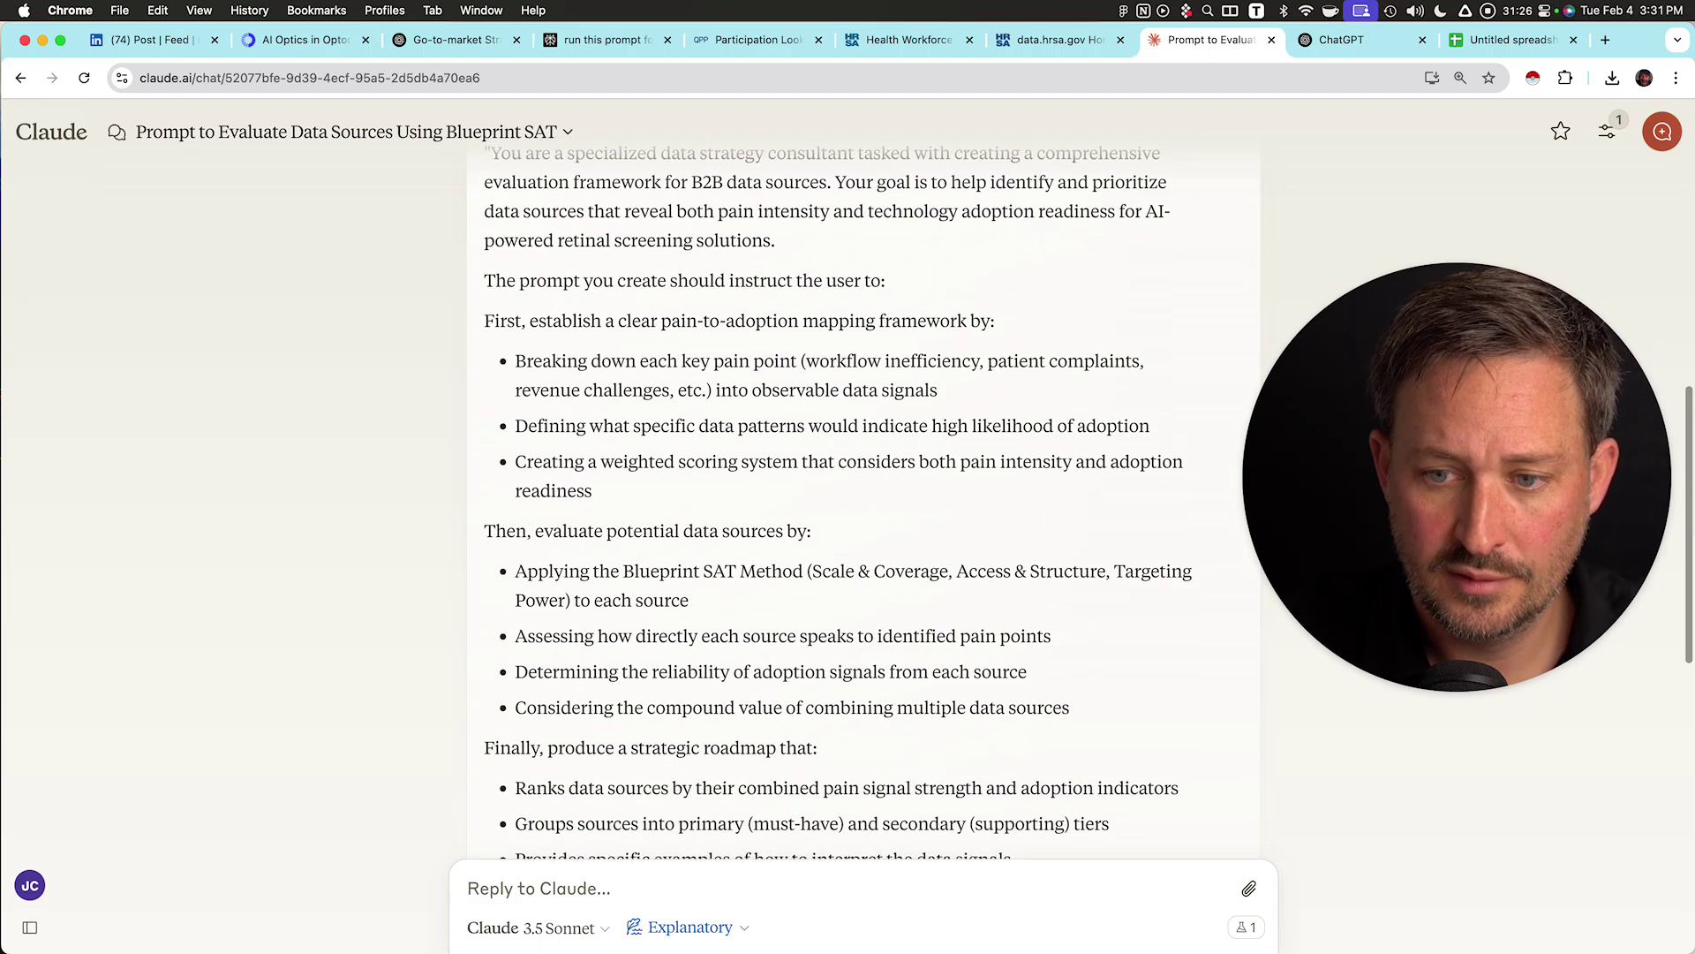
scroll(863, 494, "down", 2)
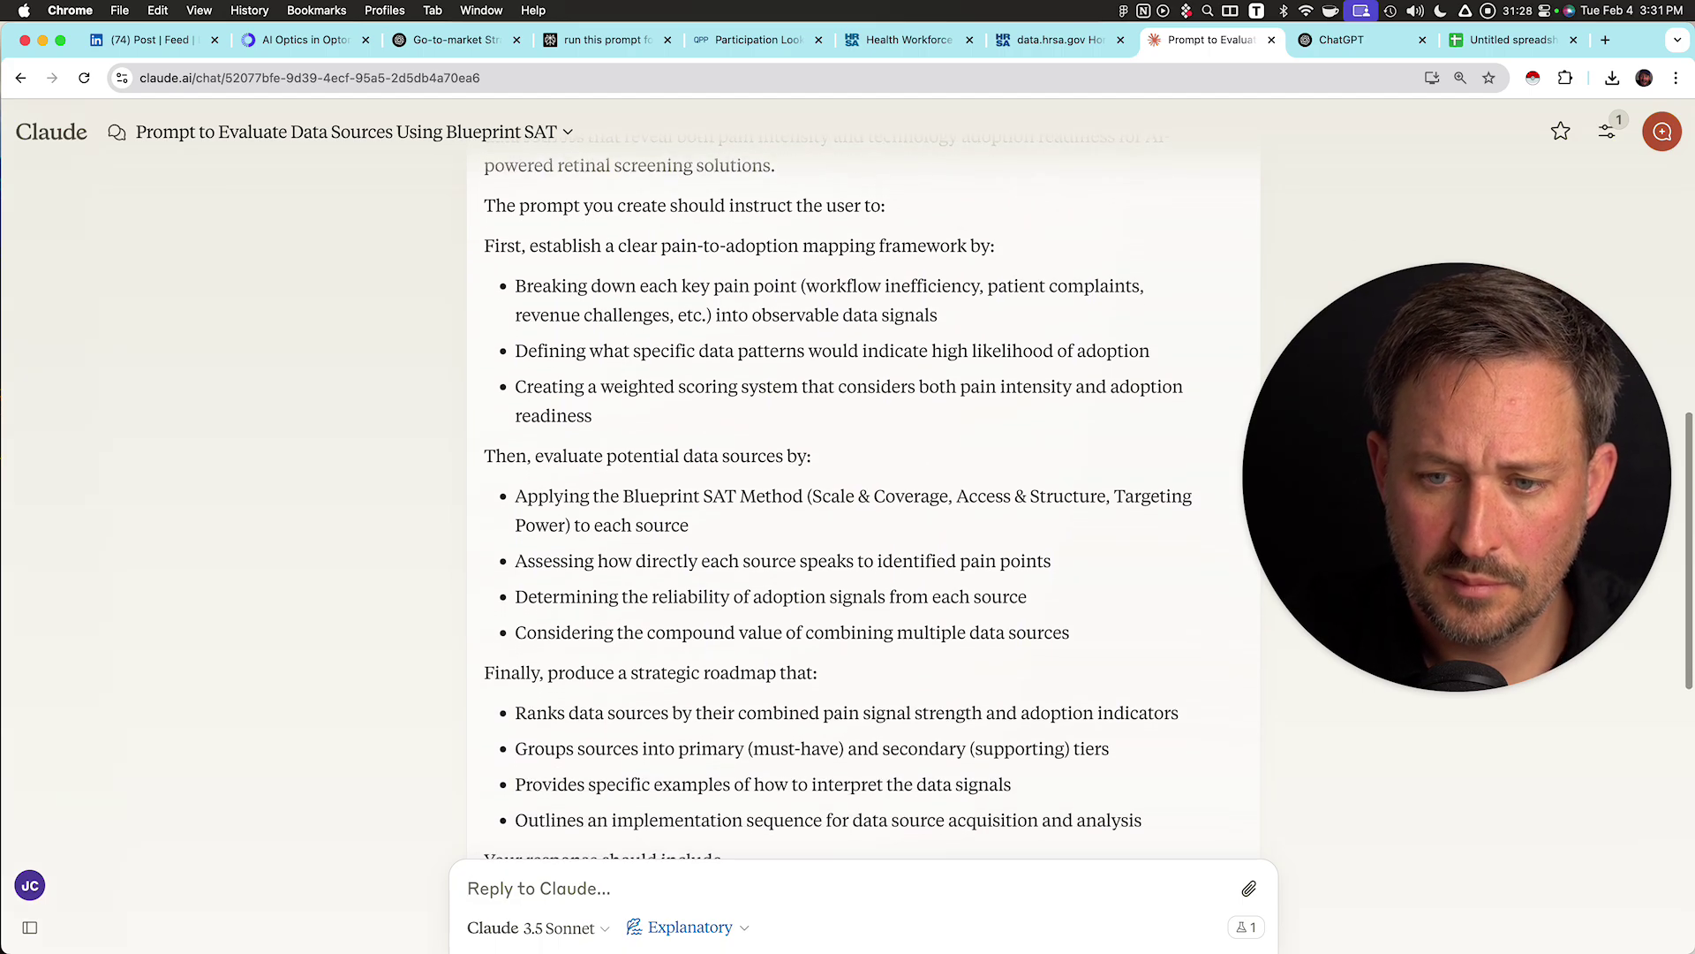
scroll(863, 495, "down", 2)
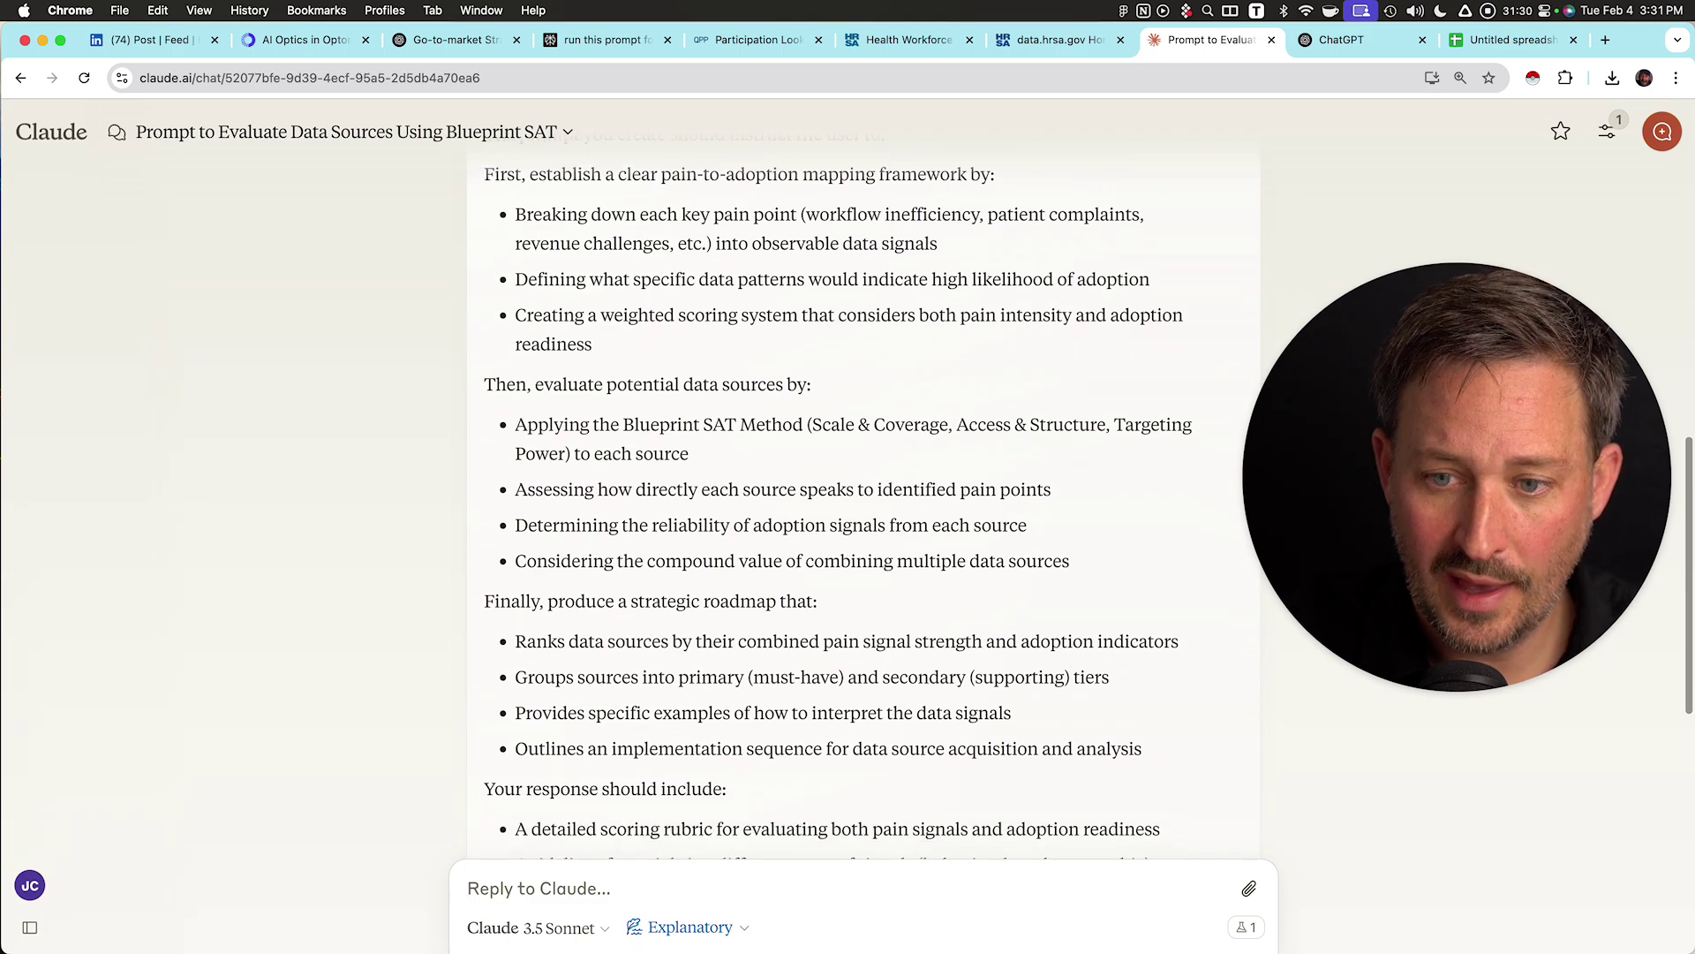
scroll(864, 495, "down", 3)
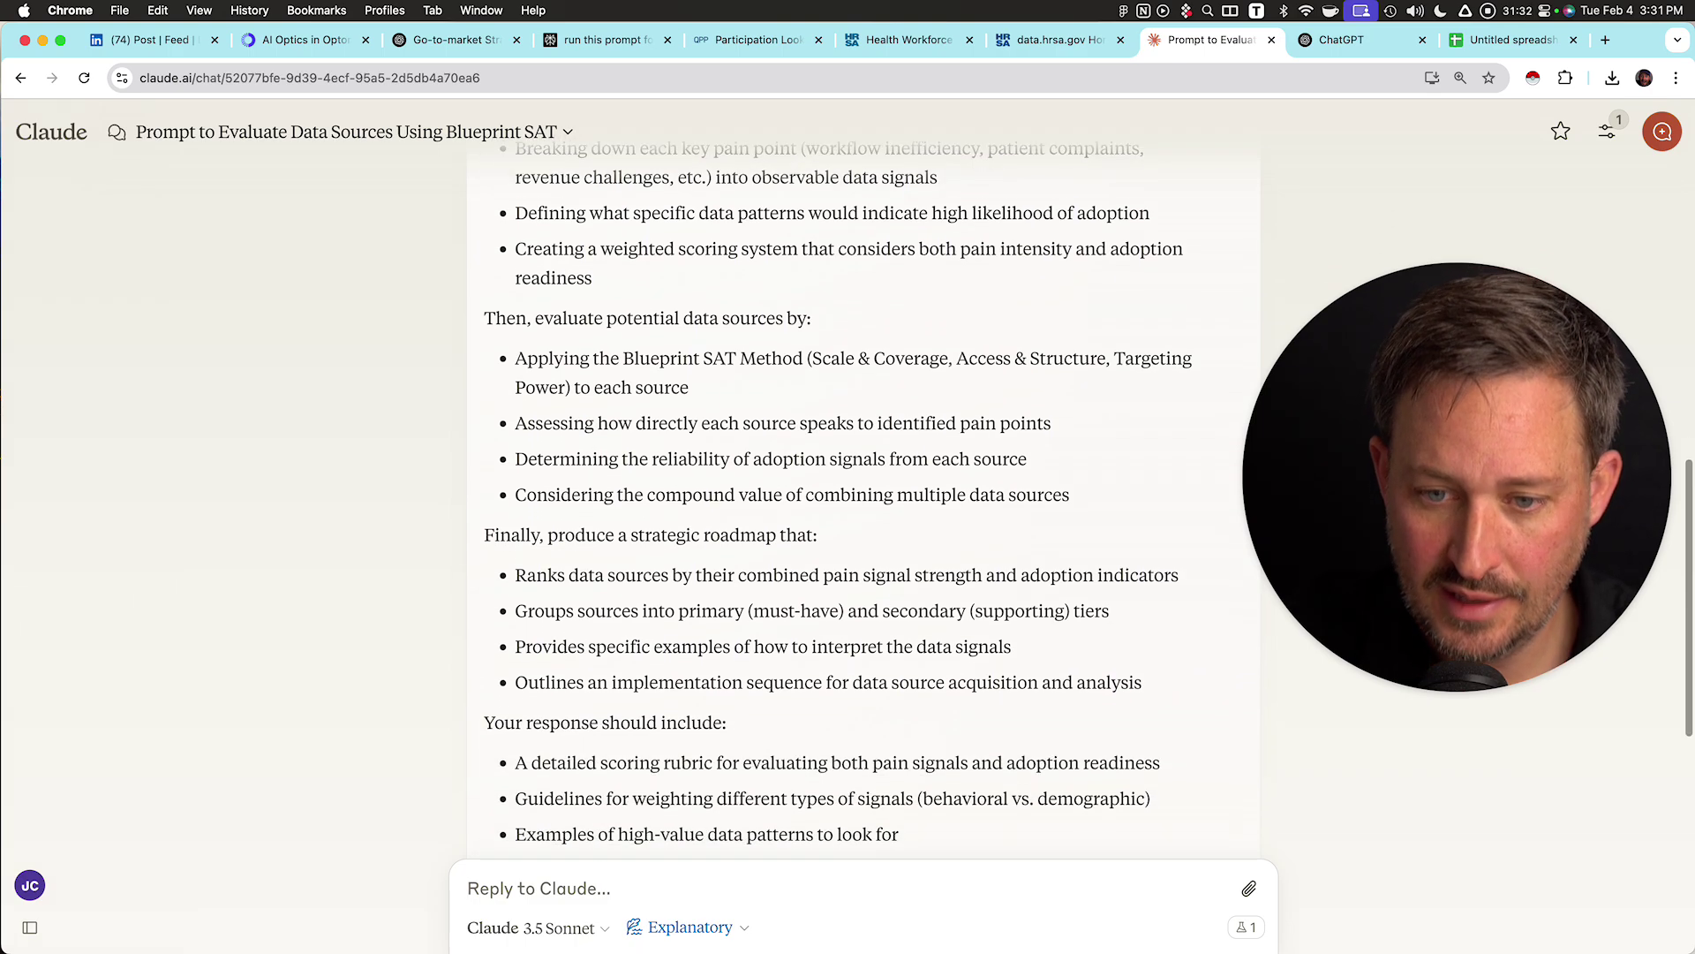
scroll(864, 495, "down", 5)
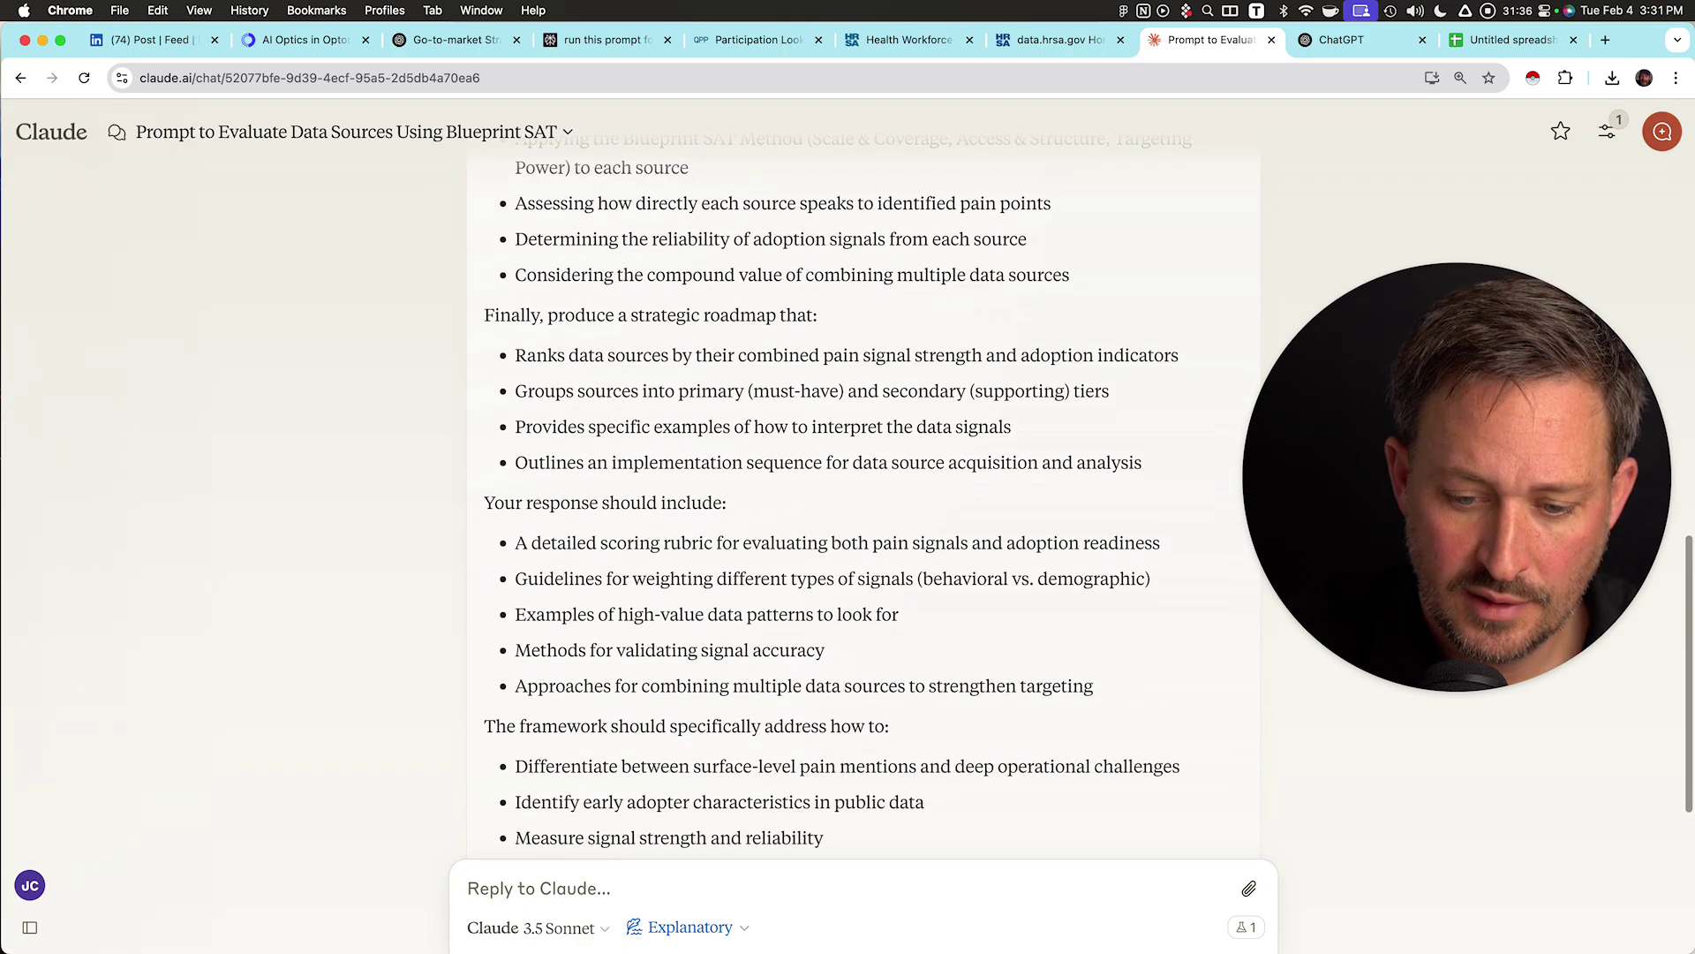
- Send Claude the reply "Yes, run this prompt" and check on ChatGPT's go-to-market research while it generates
type("es, run this prompt")
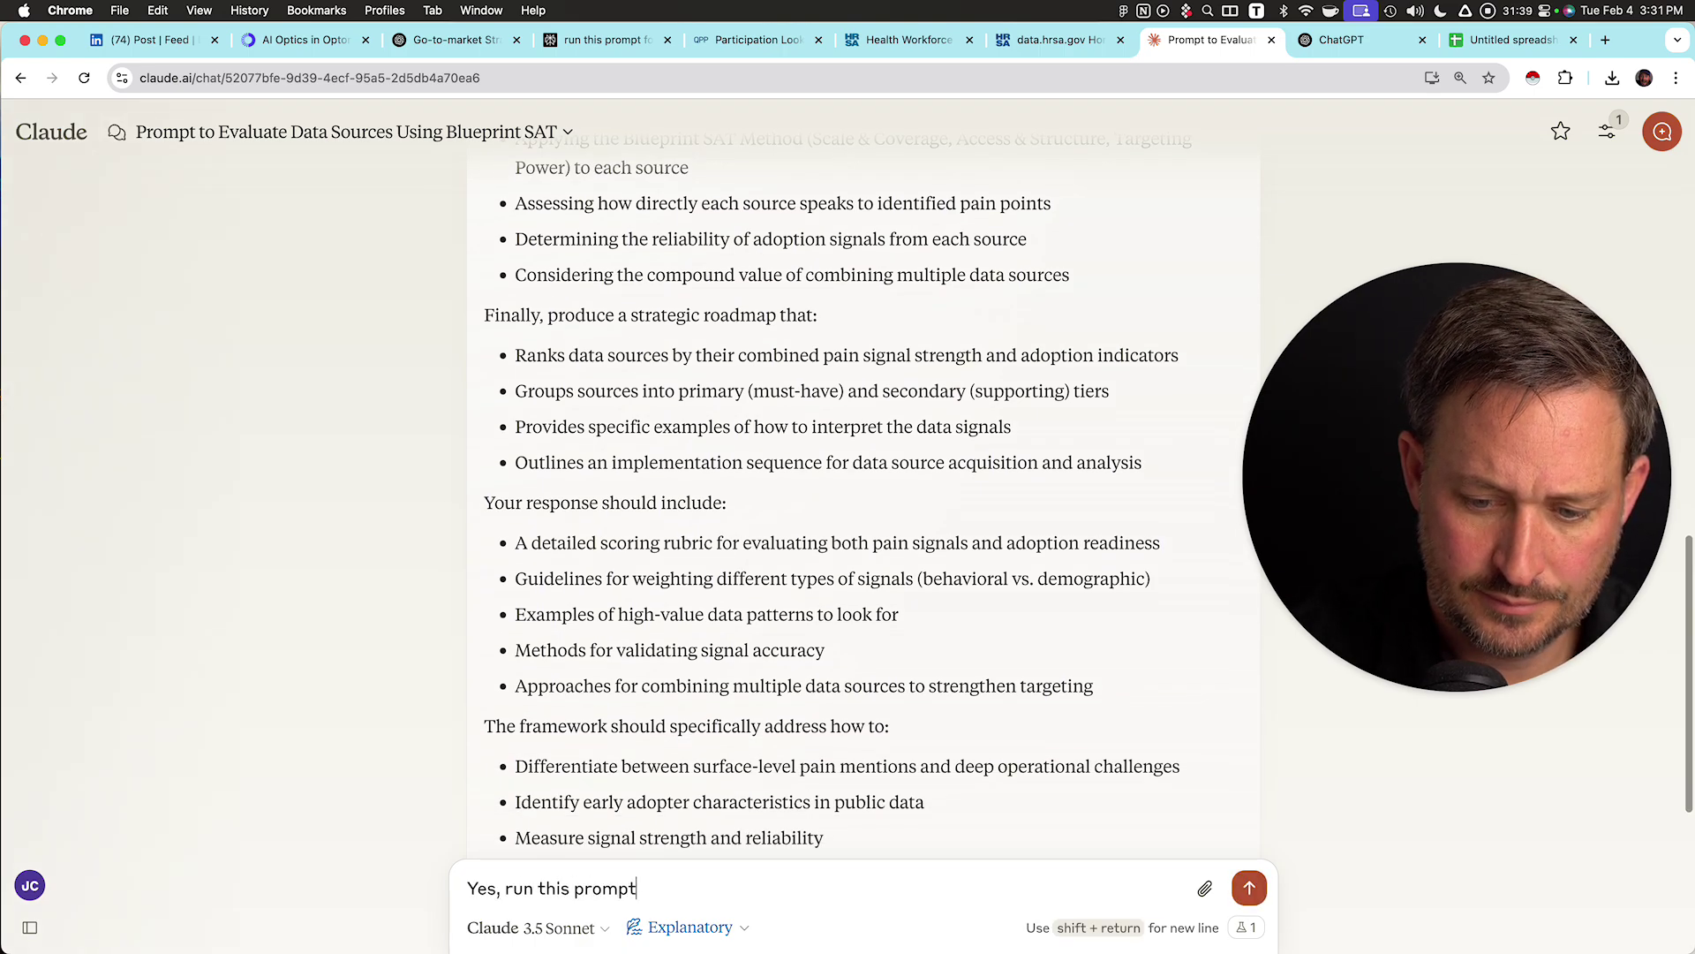
key("Return")
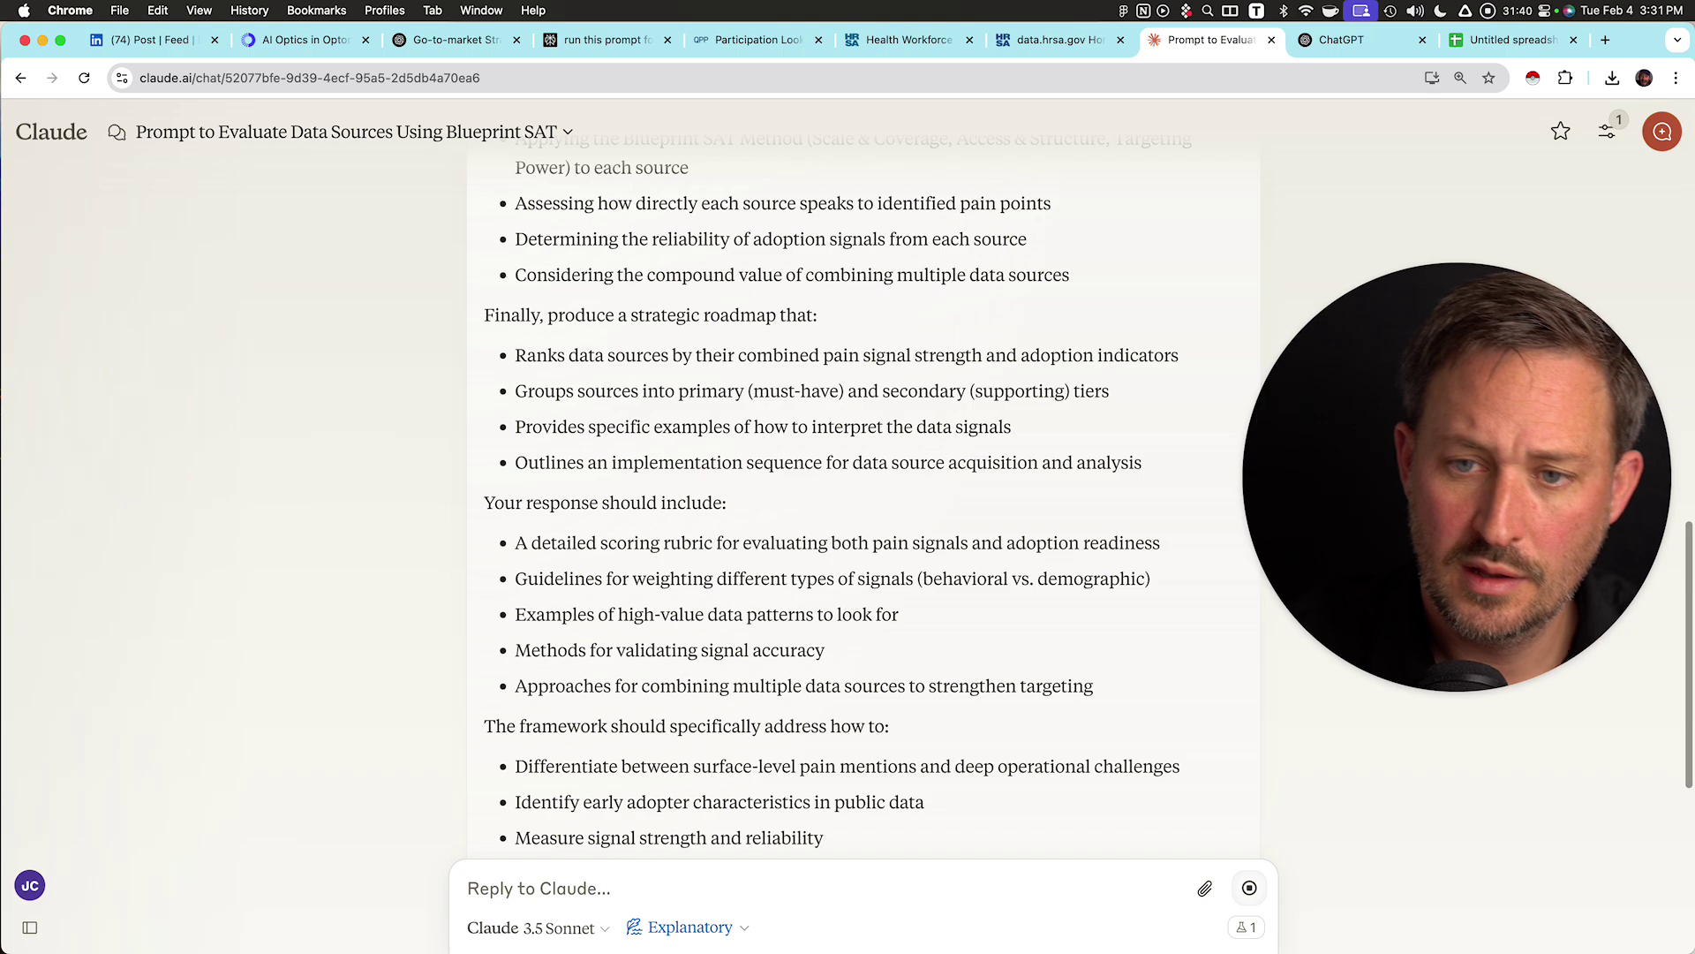
left_click(457, 40)
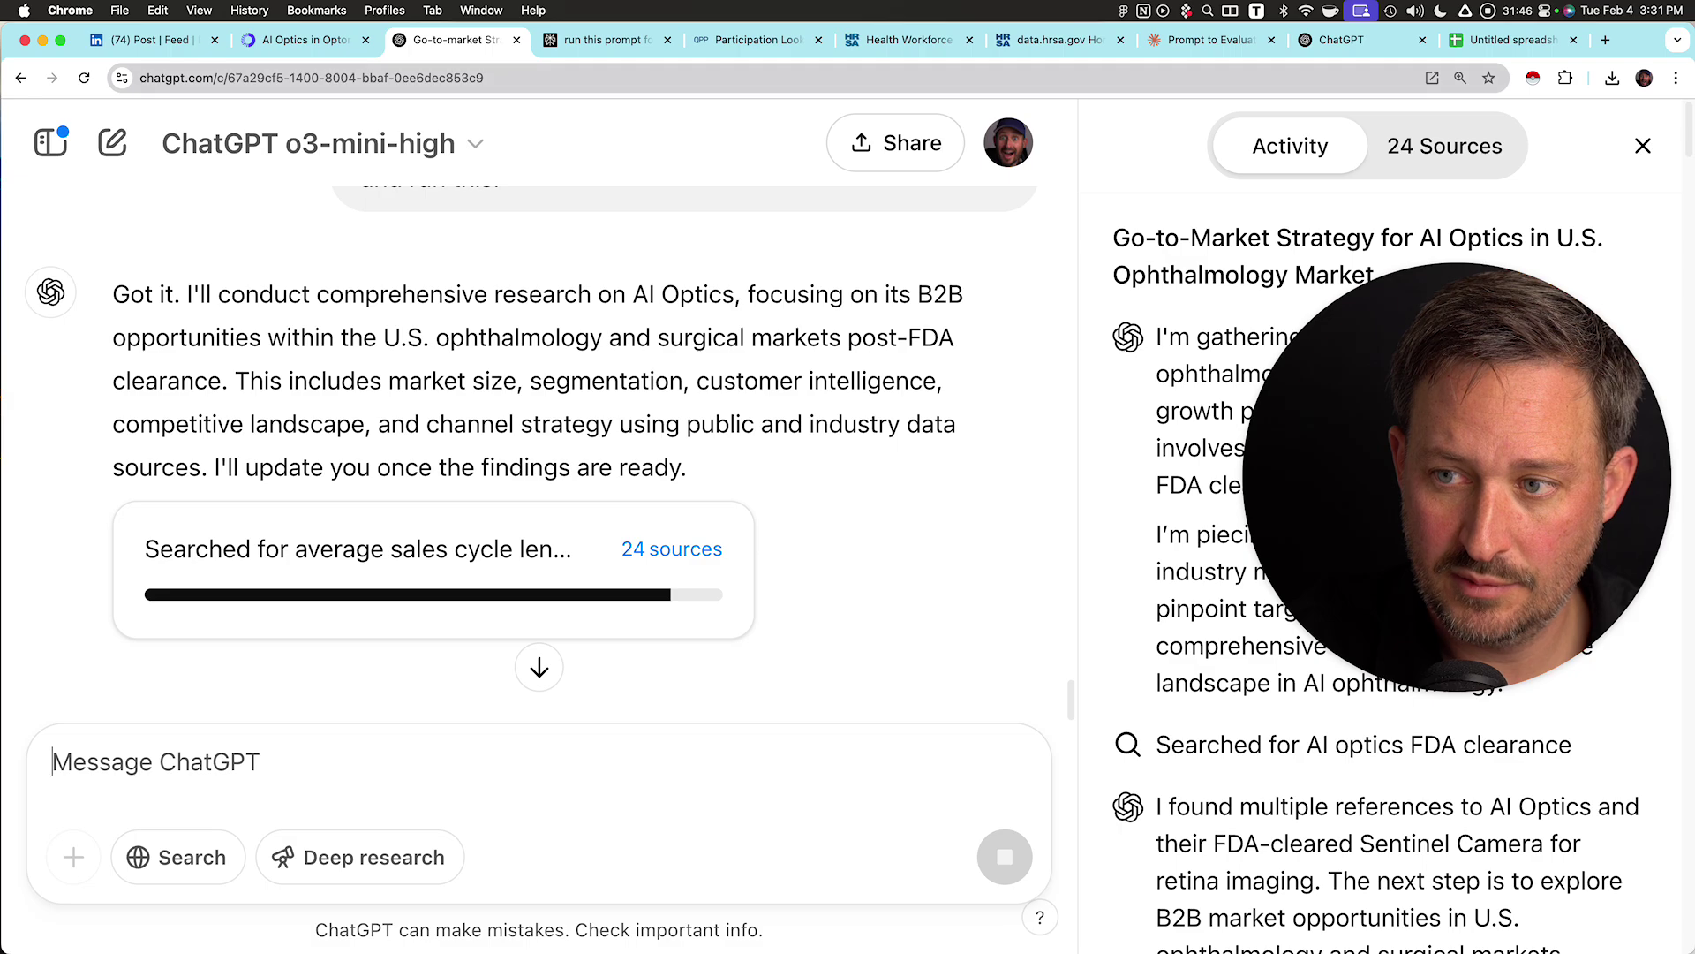
left_click(1211, 39)
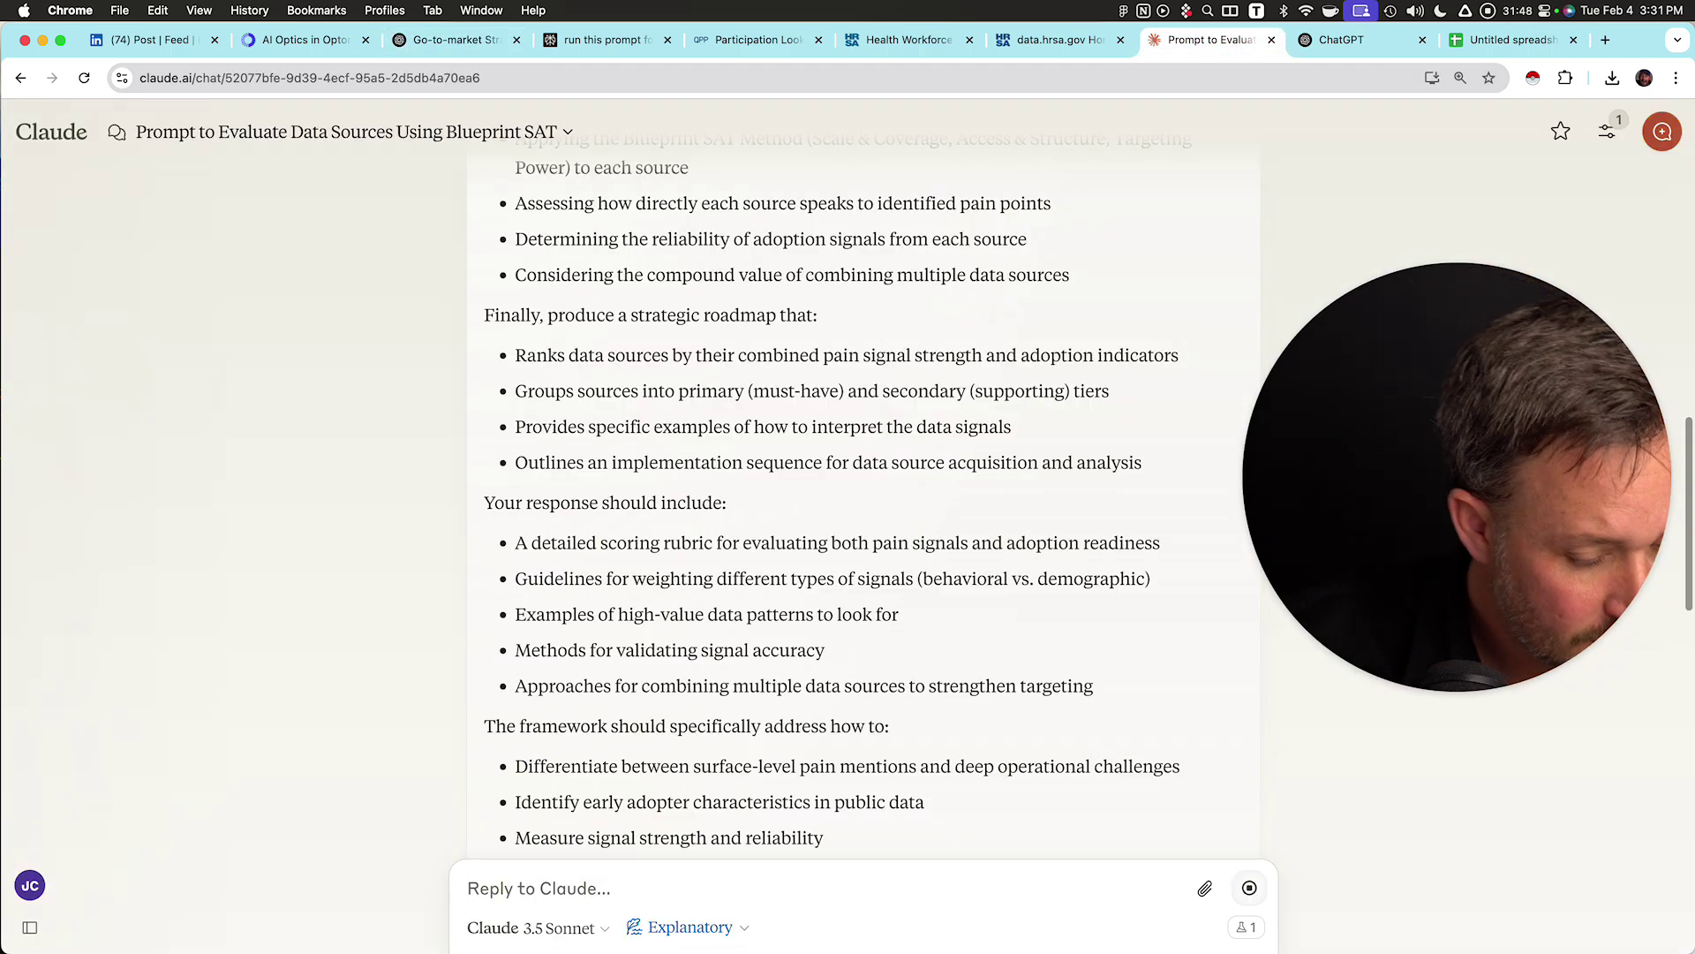
- Read Claude's new reply, covering the pain signal framework and the data source evaluation sections
scroll(864, 494, "down", 10)
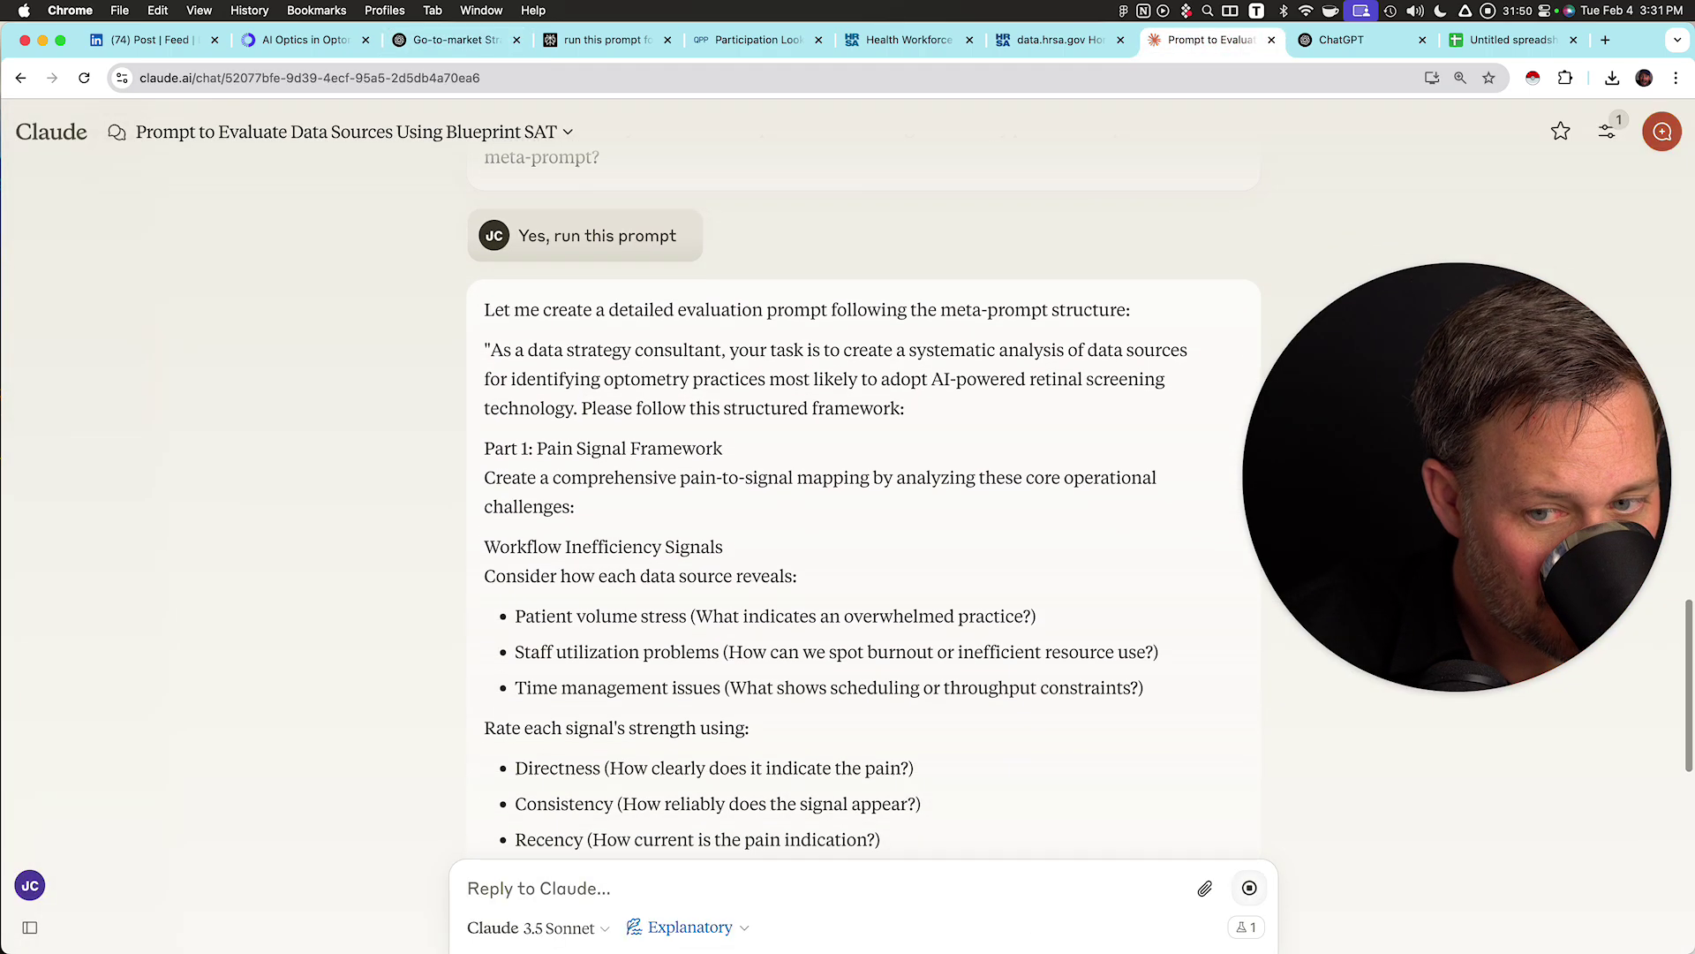
scroll(863, 495, "down", 1)
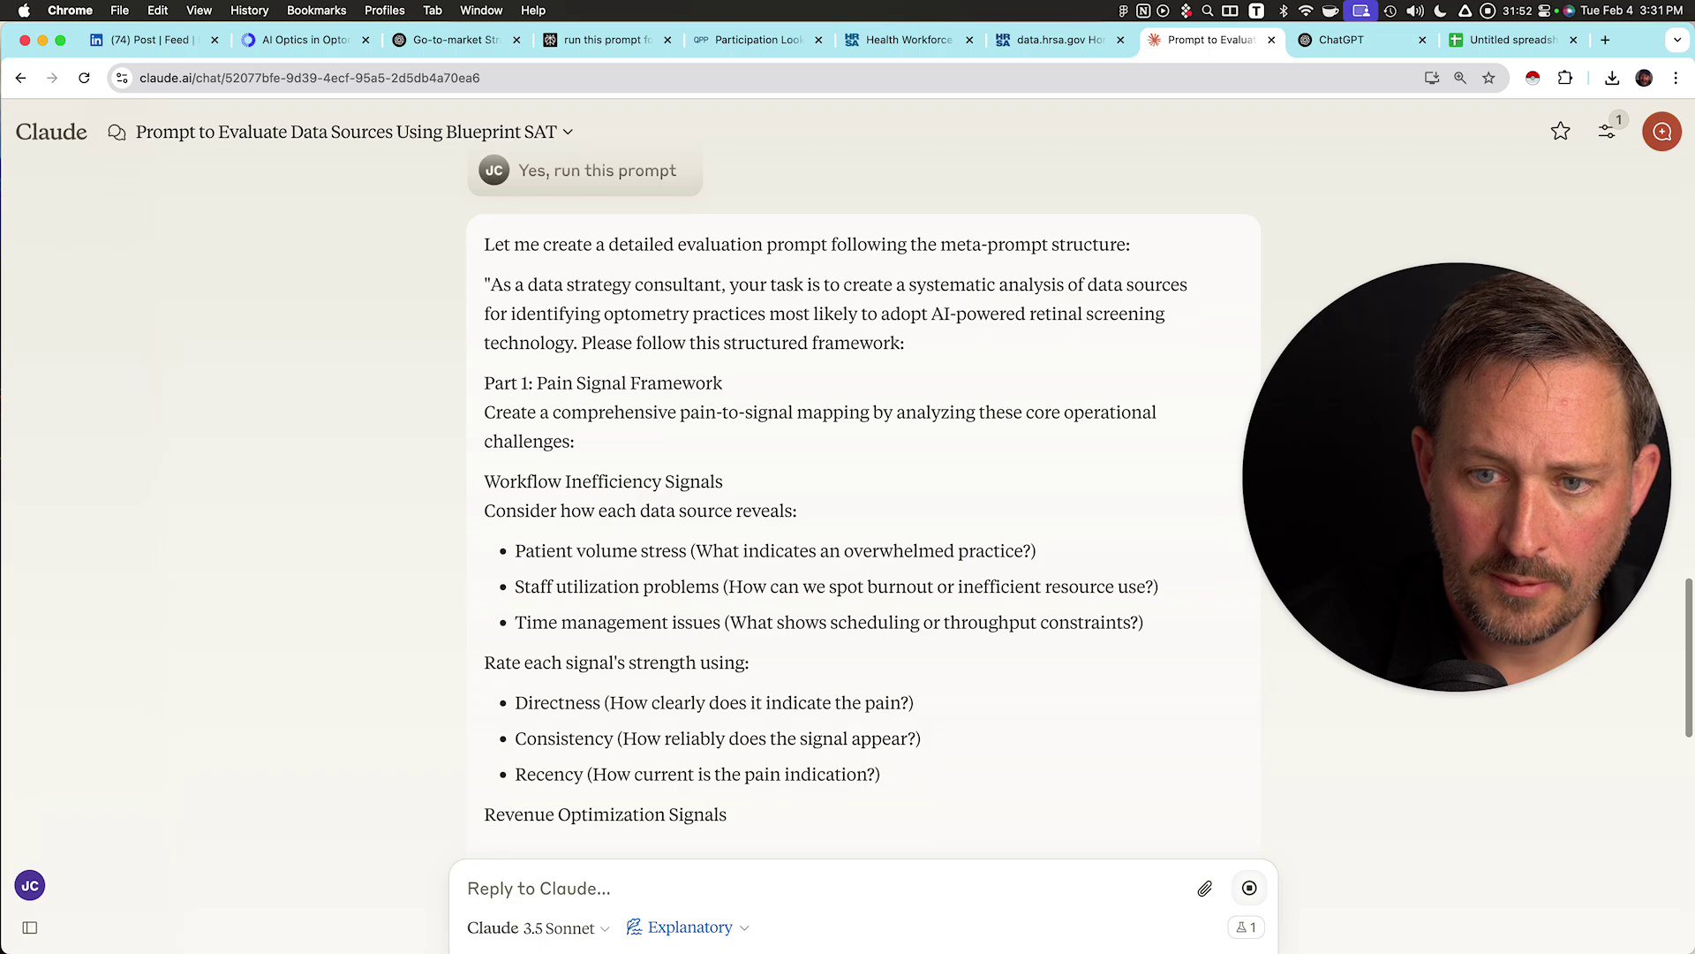
scroll(864, 499, "down", 10)
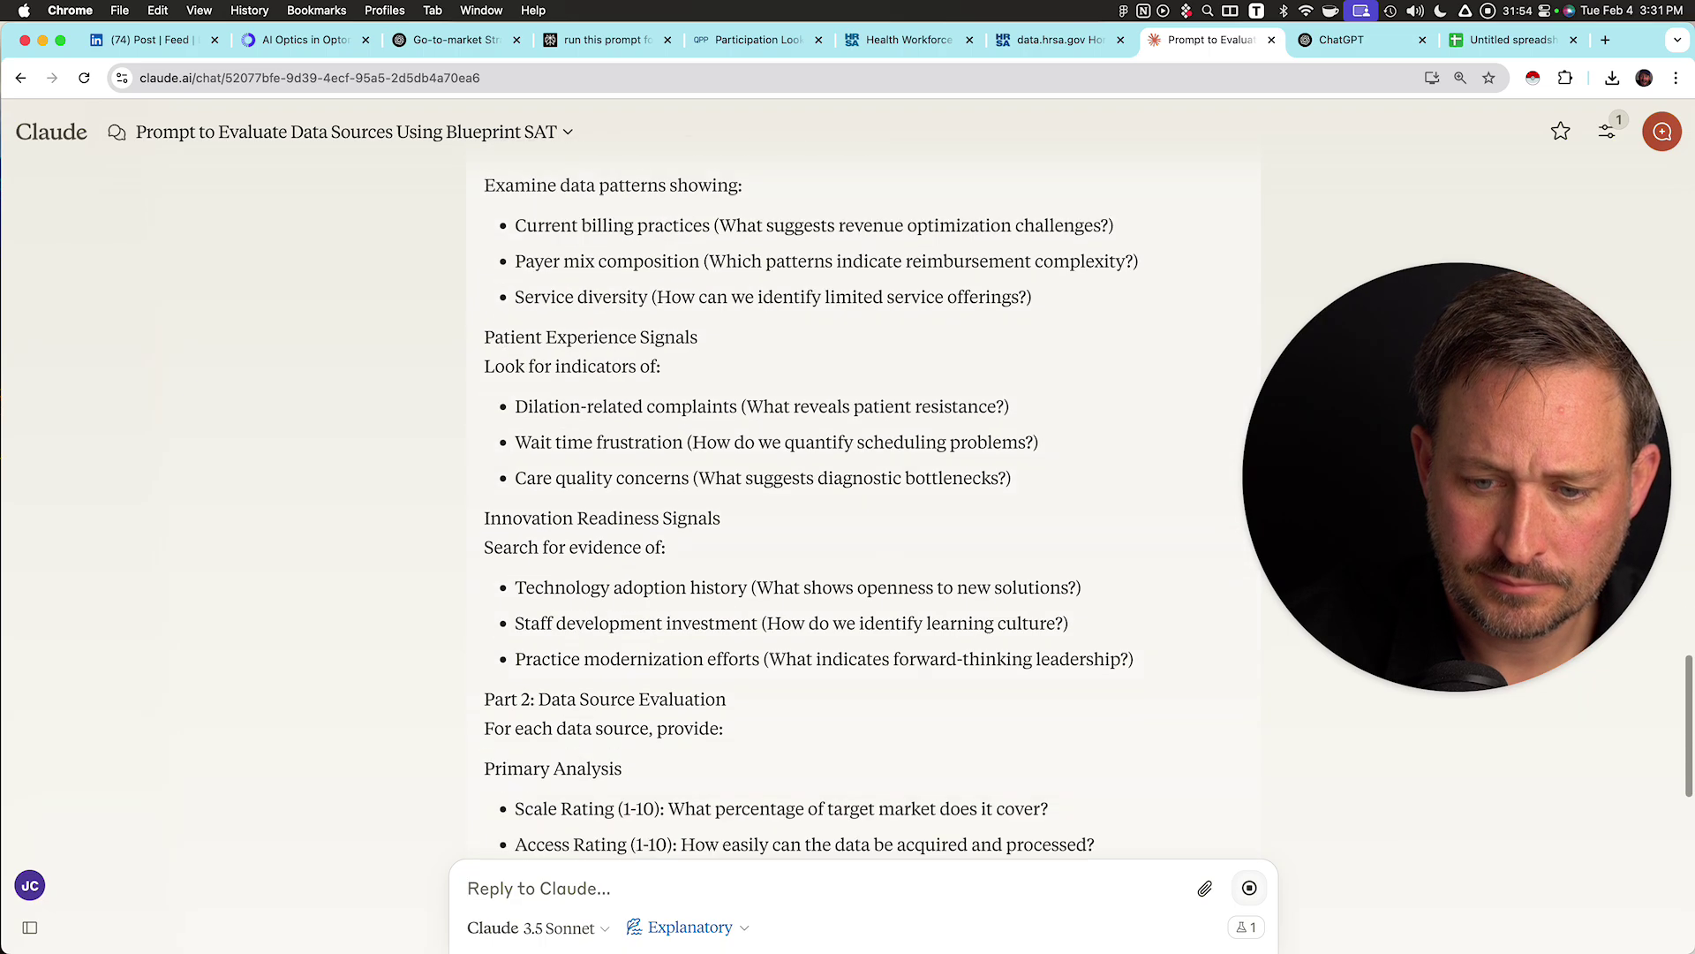
scroll(864, 495, "down", 8)
scroll(864, 494, "up", 9)
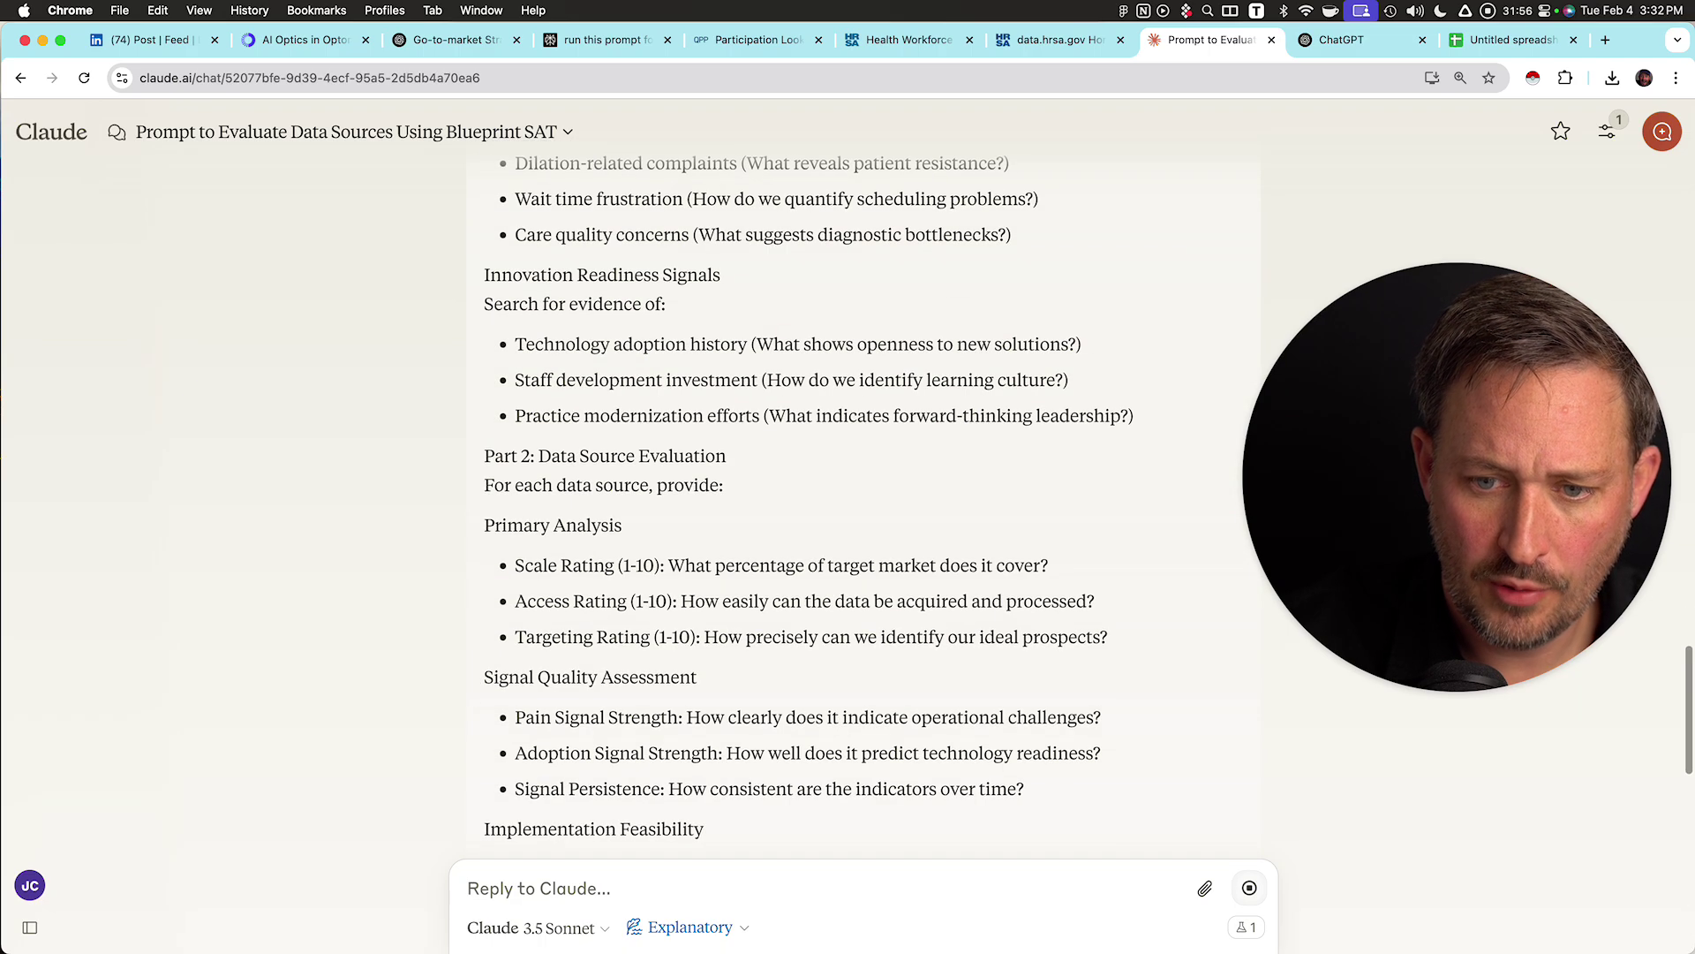
scroll(809, 501, "up", 4)
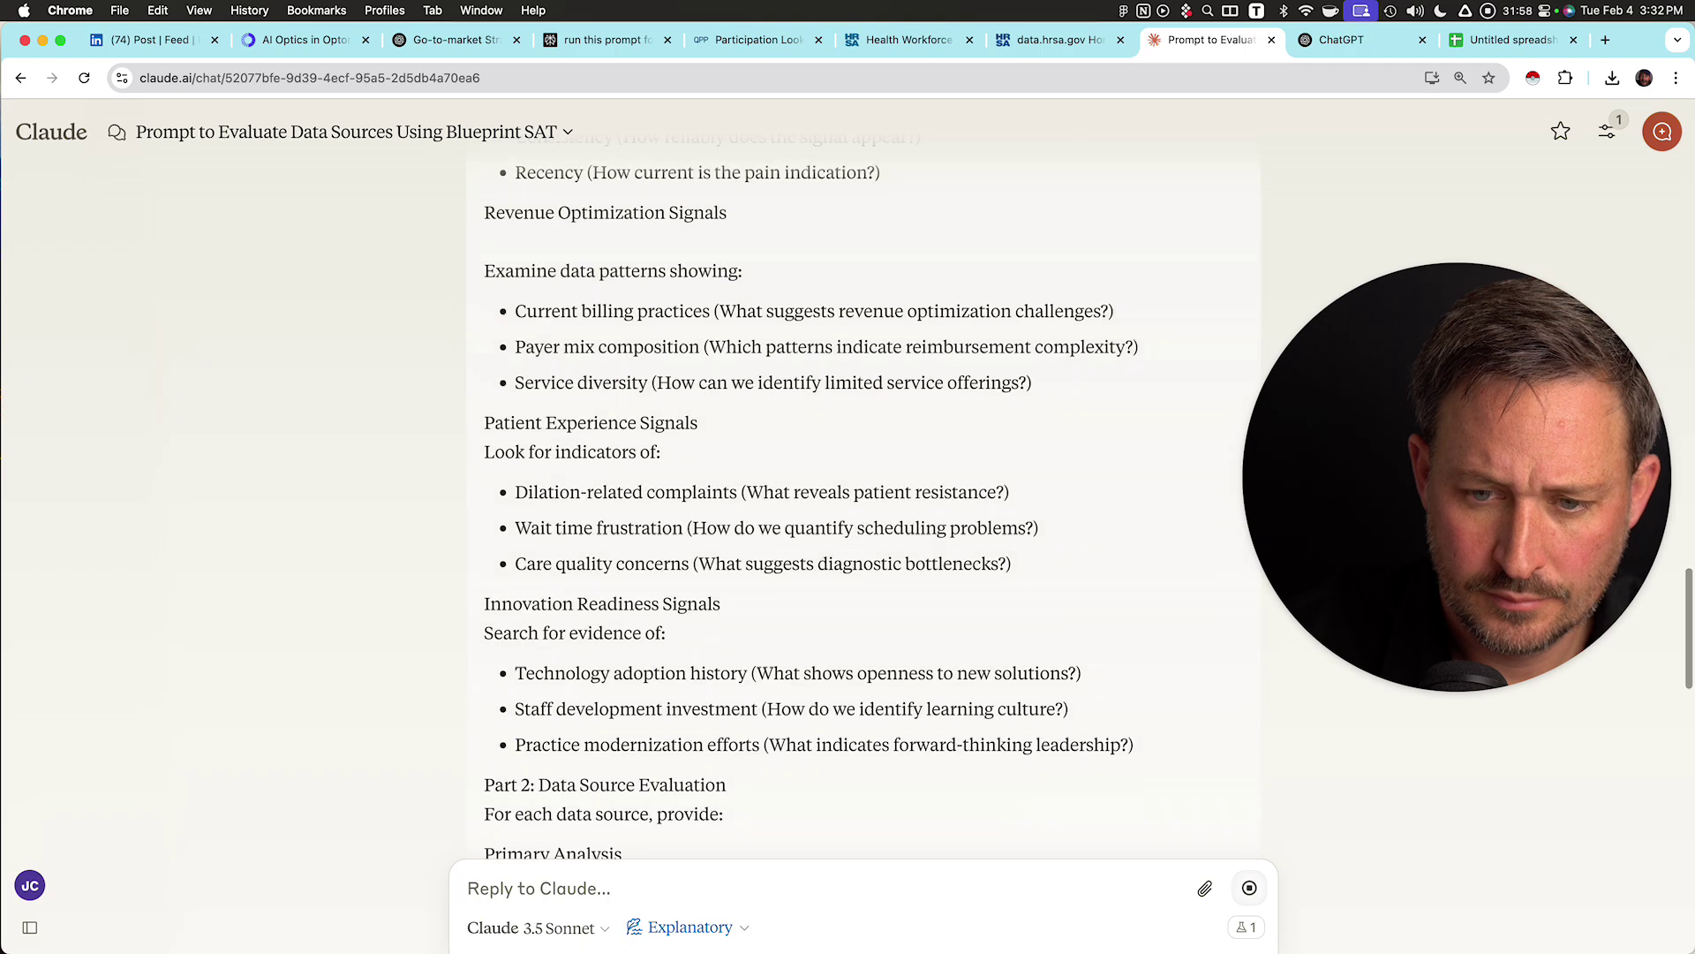
scroll(864, 499, "up", 6)
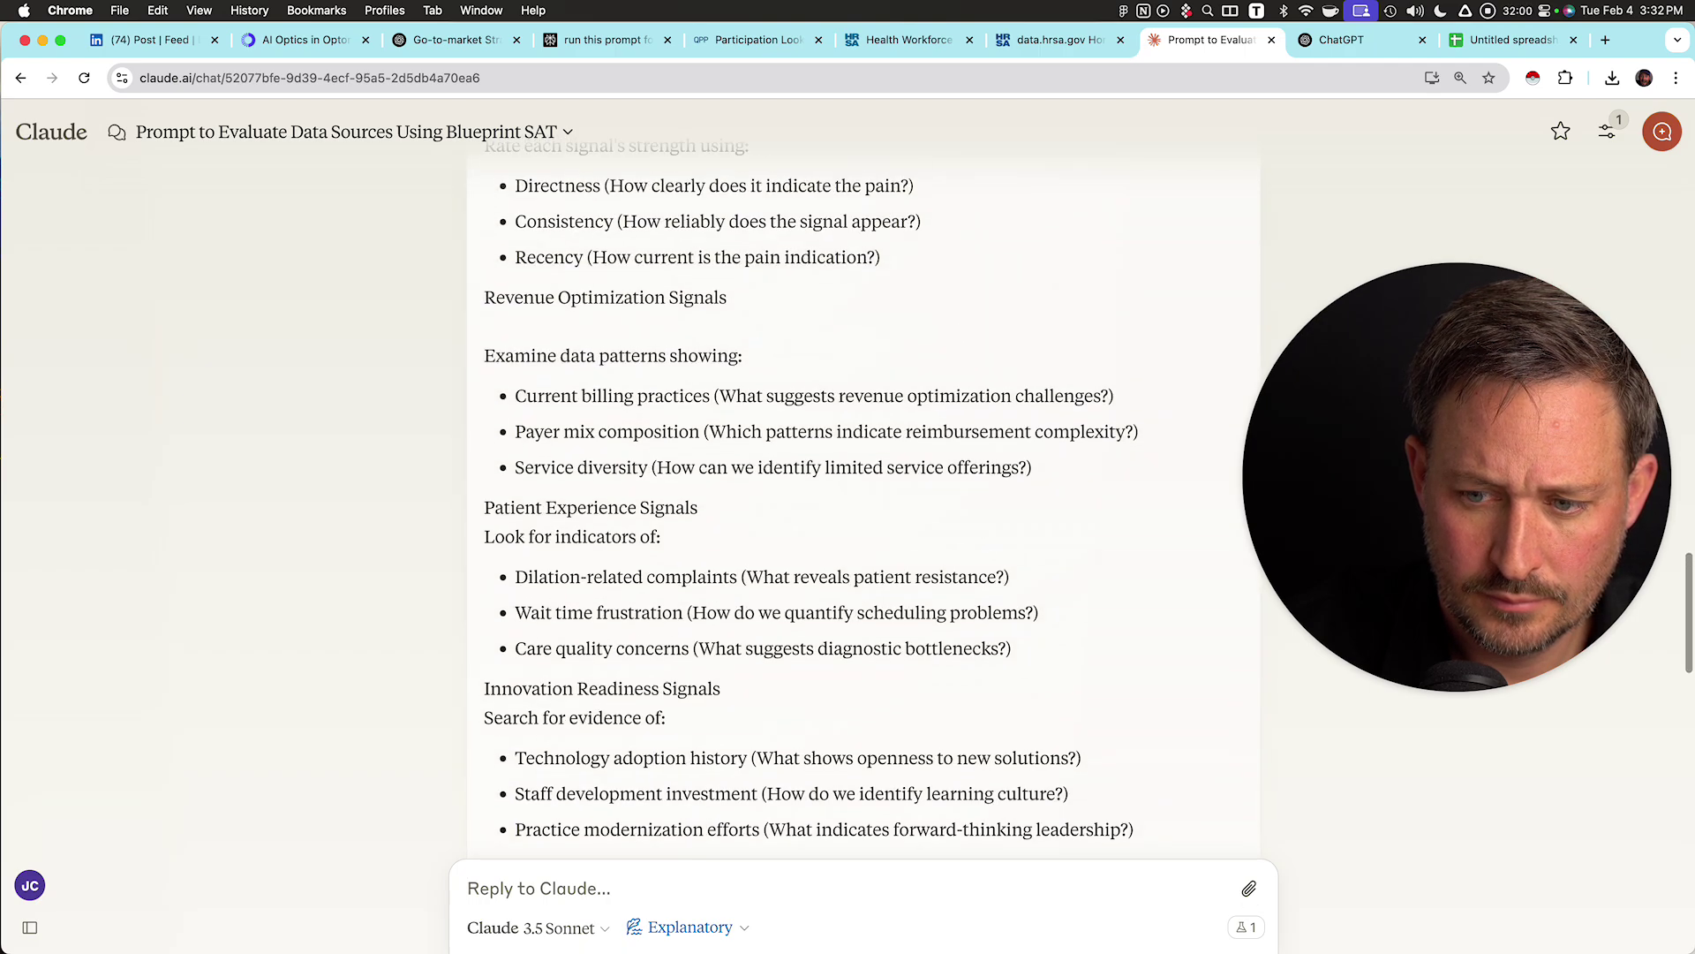
scroll(834, 499, "up", 1)
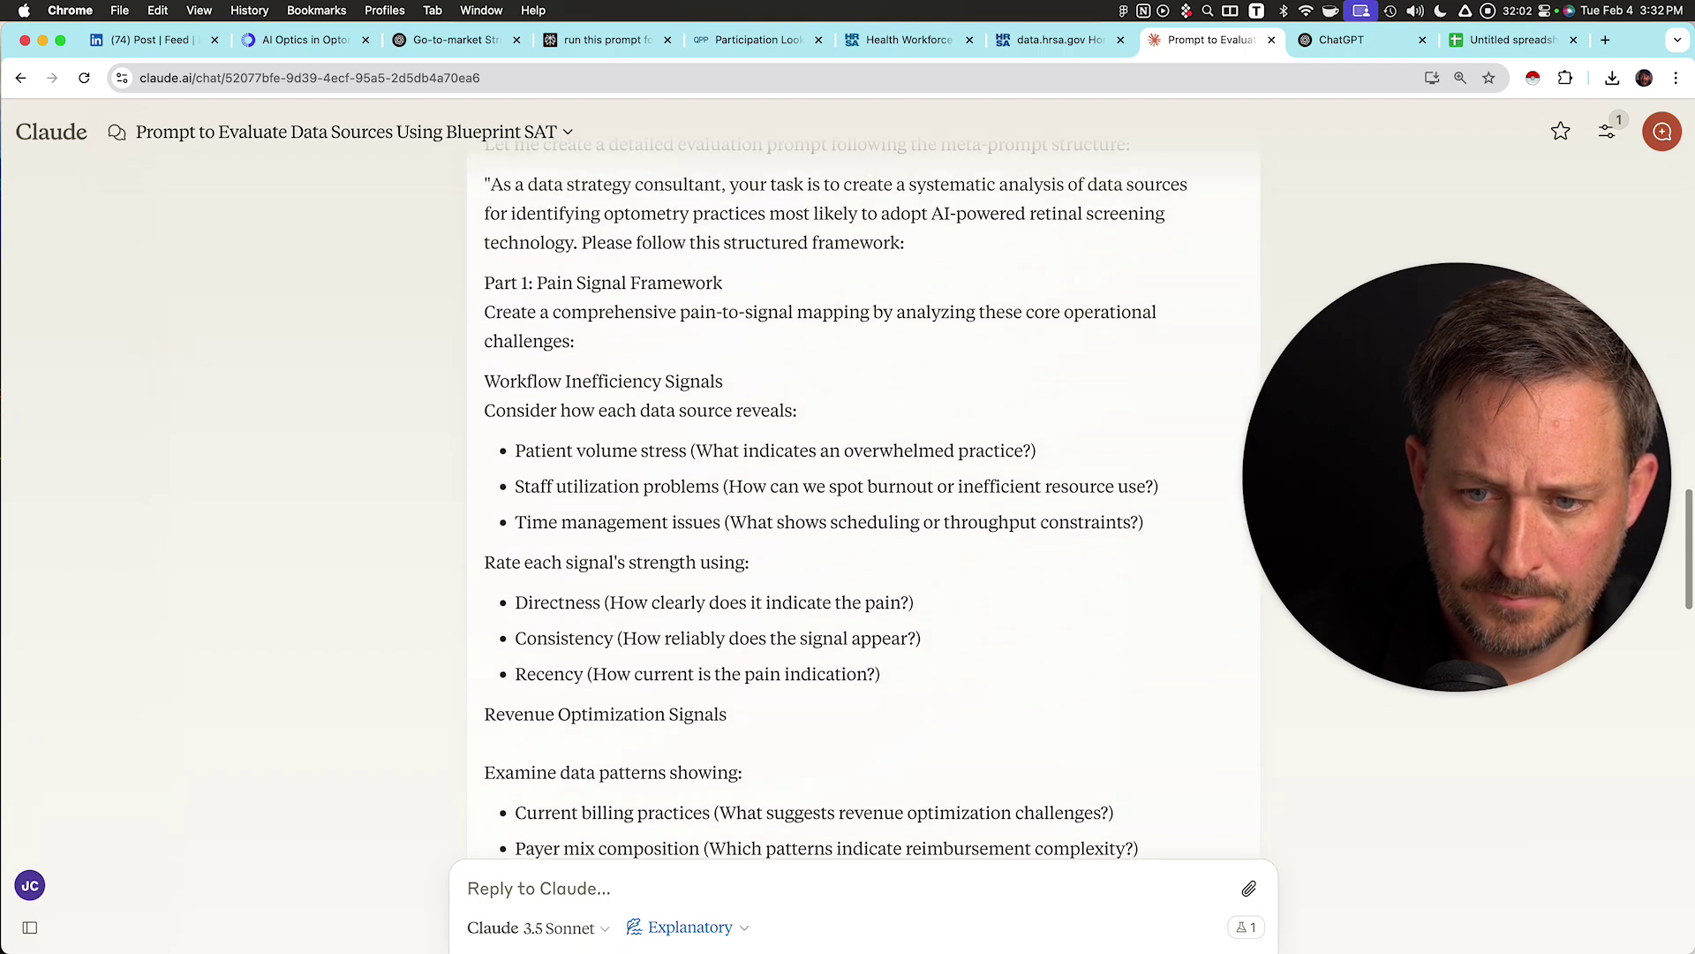
scroll(834, 499, "down", 4)
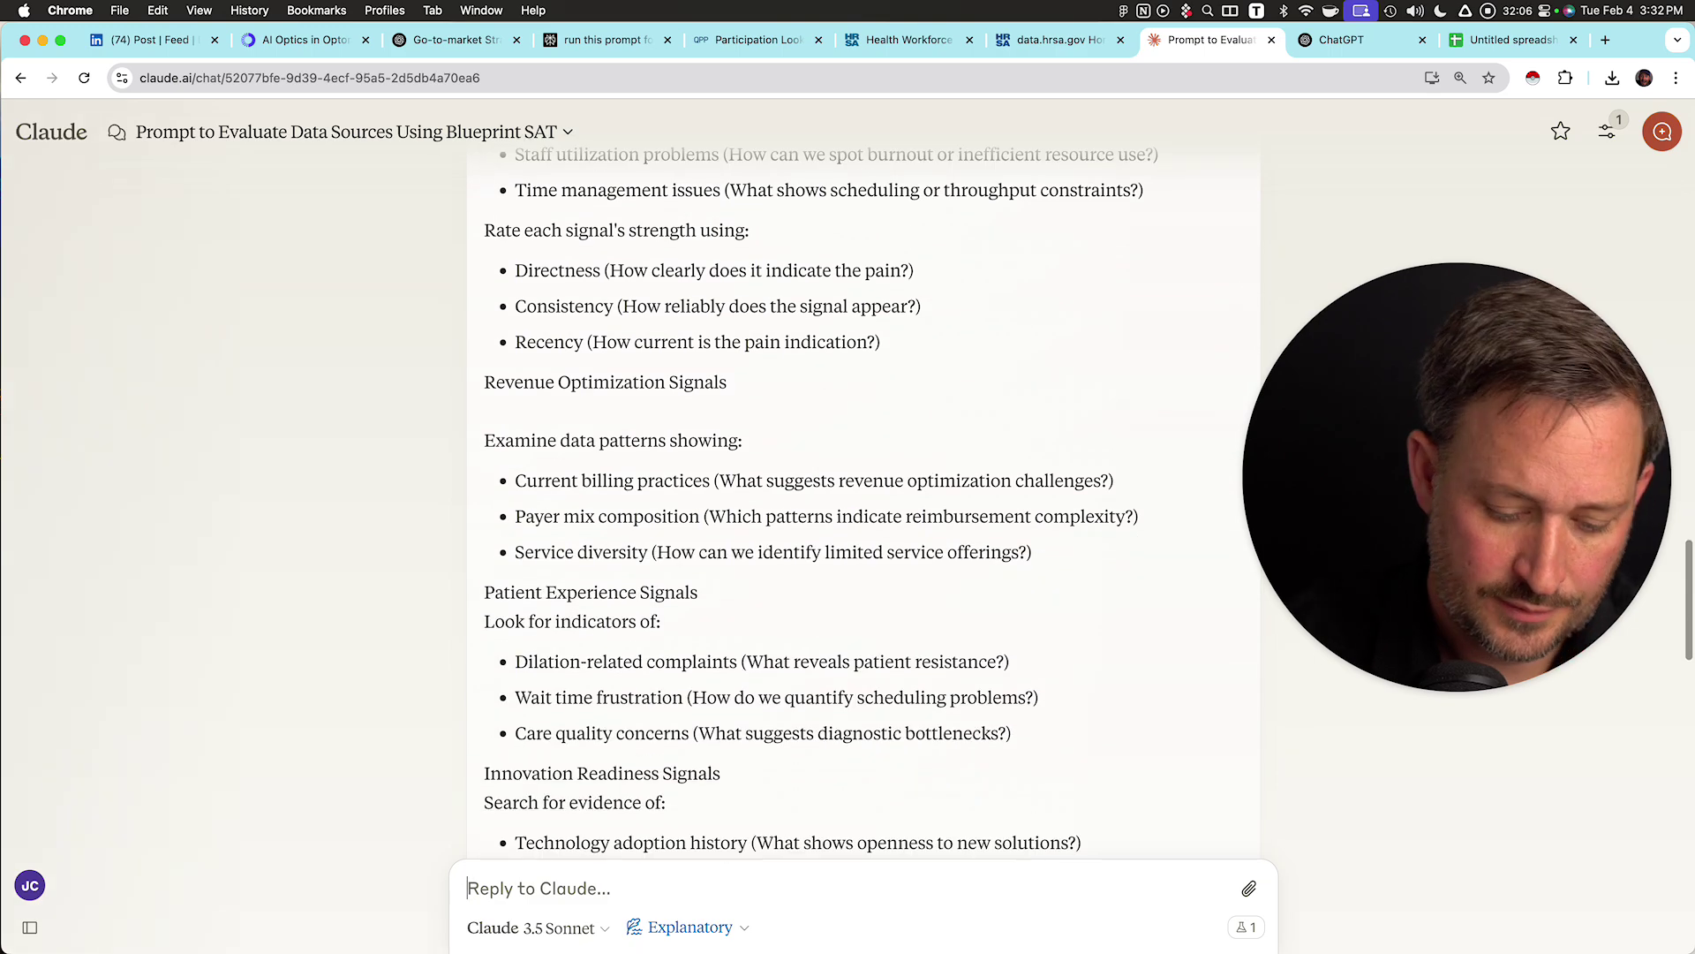
- Send Claude the message "Yes, now actually RUN THIS PROMPT on the data provided, don't create anotehr meta prompt."
type("Yes, now actually RUN THIS PROMPT on the data provided, don't crea")
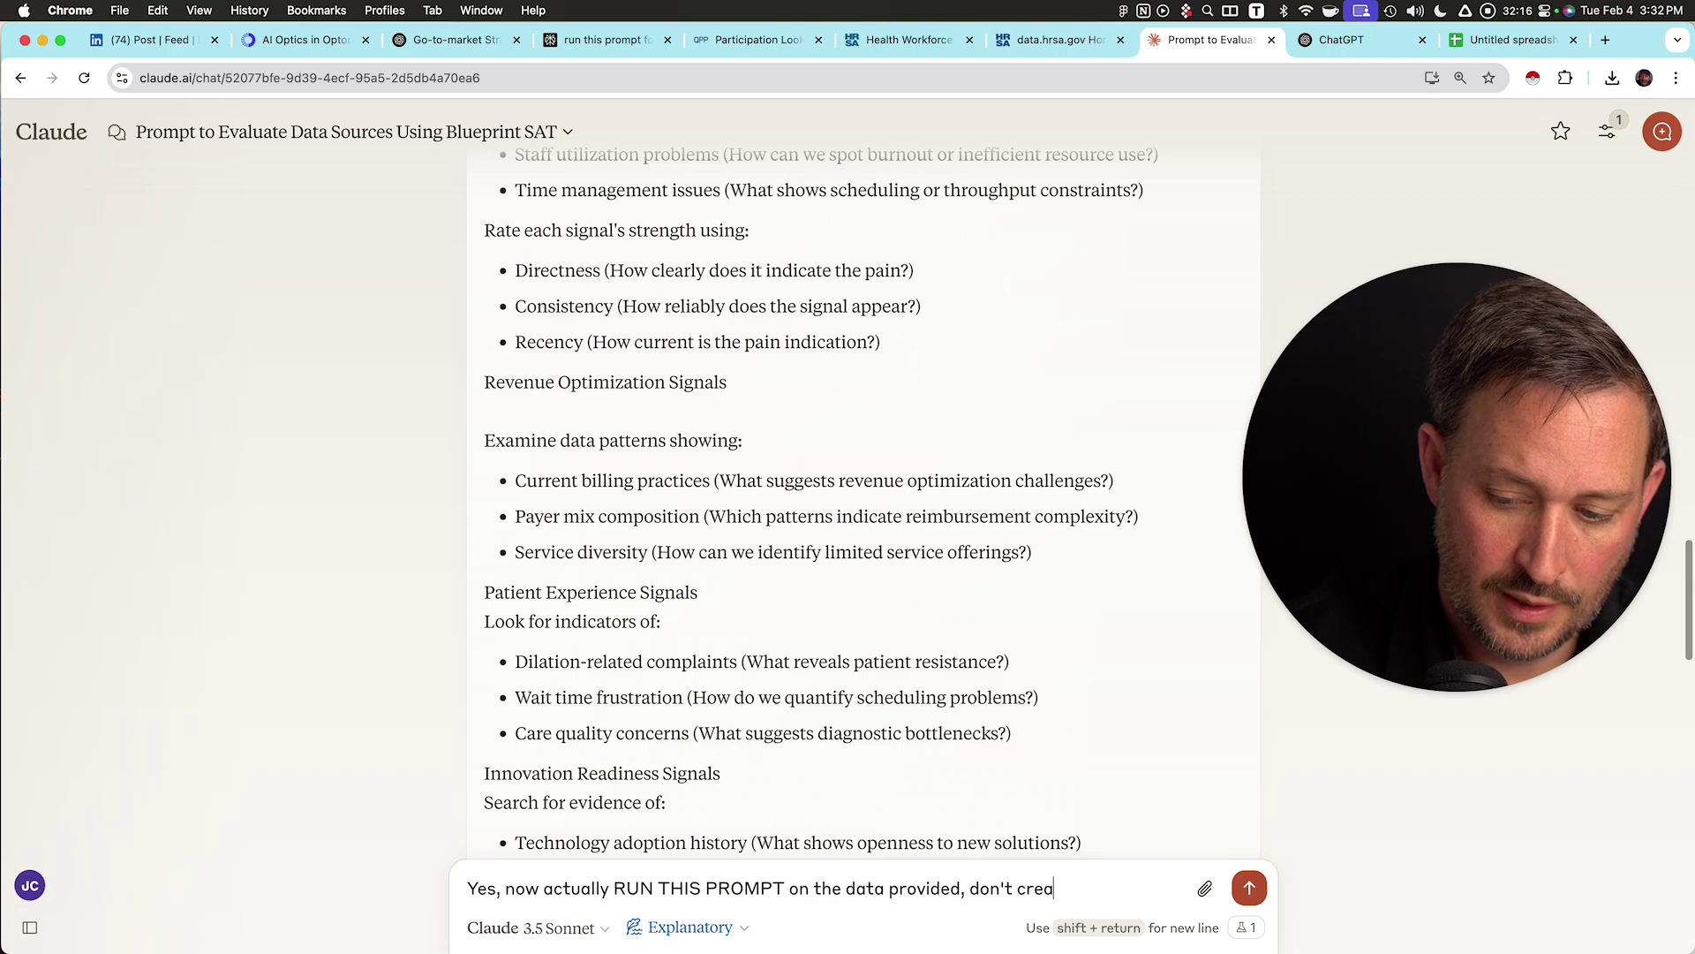
type("prompt.")
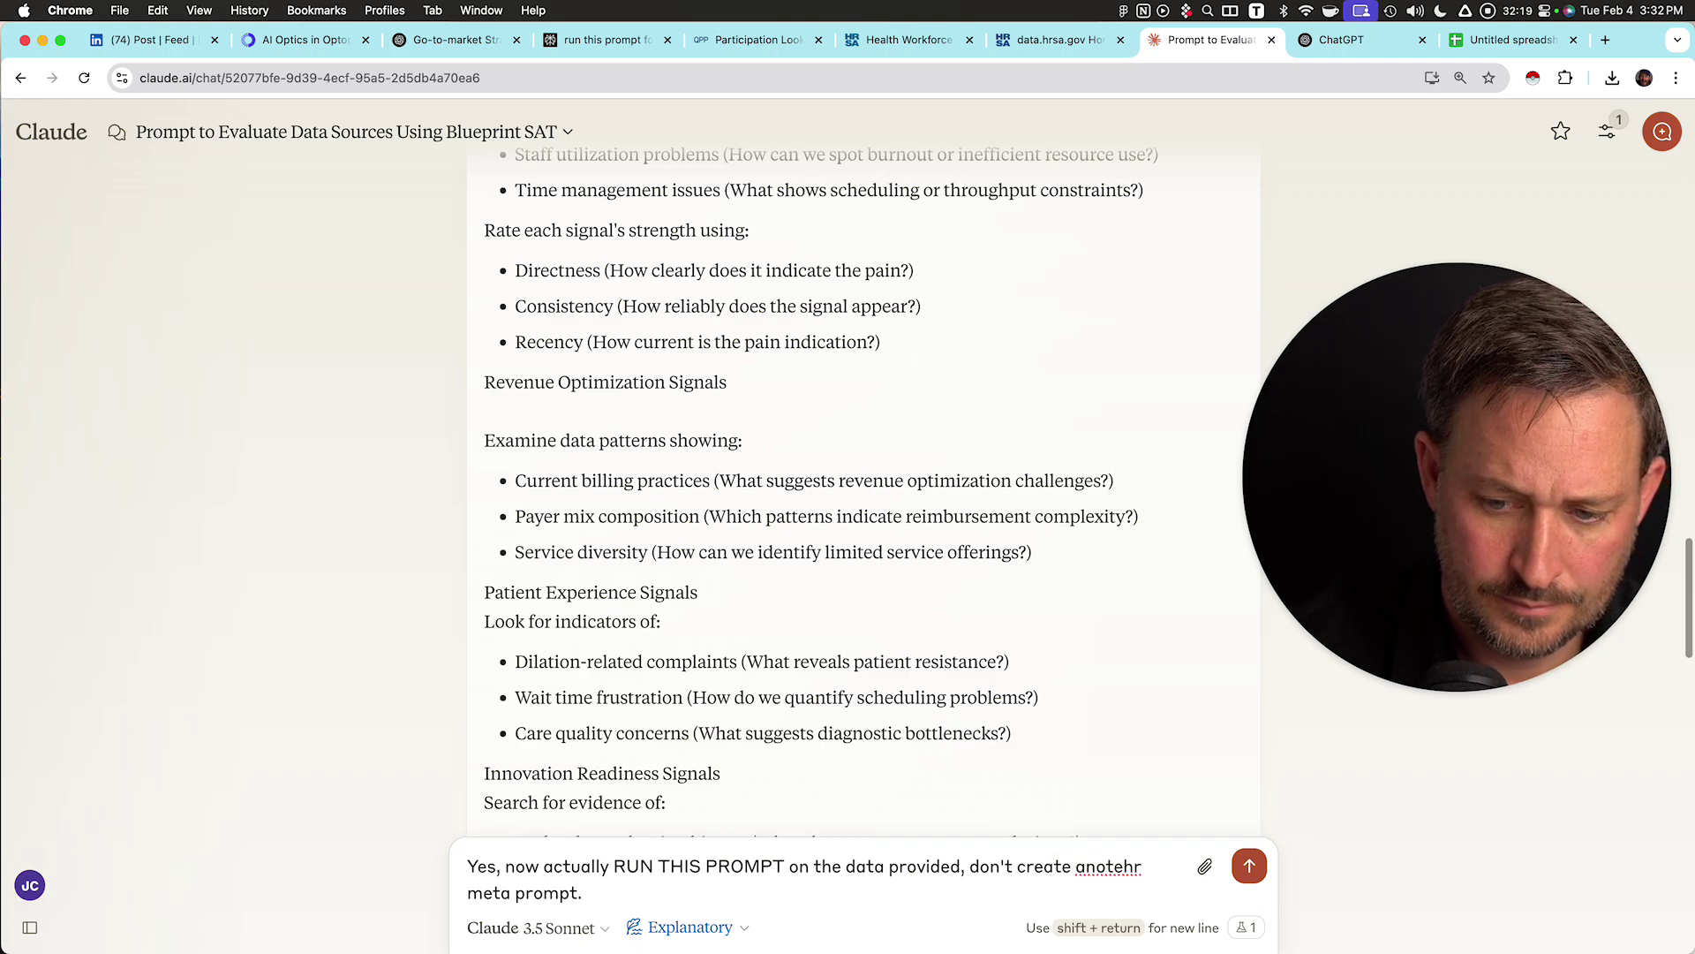
key("Return")
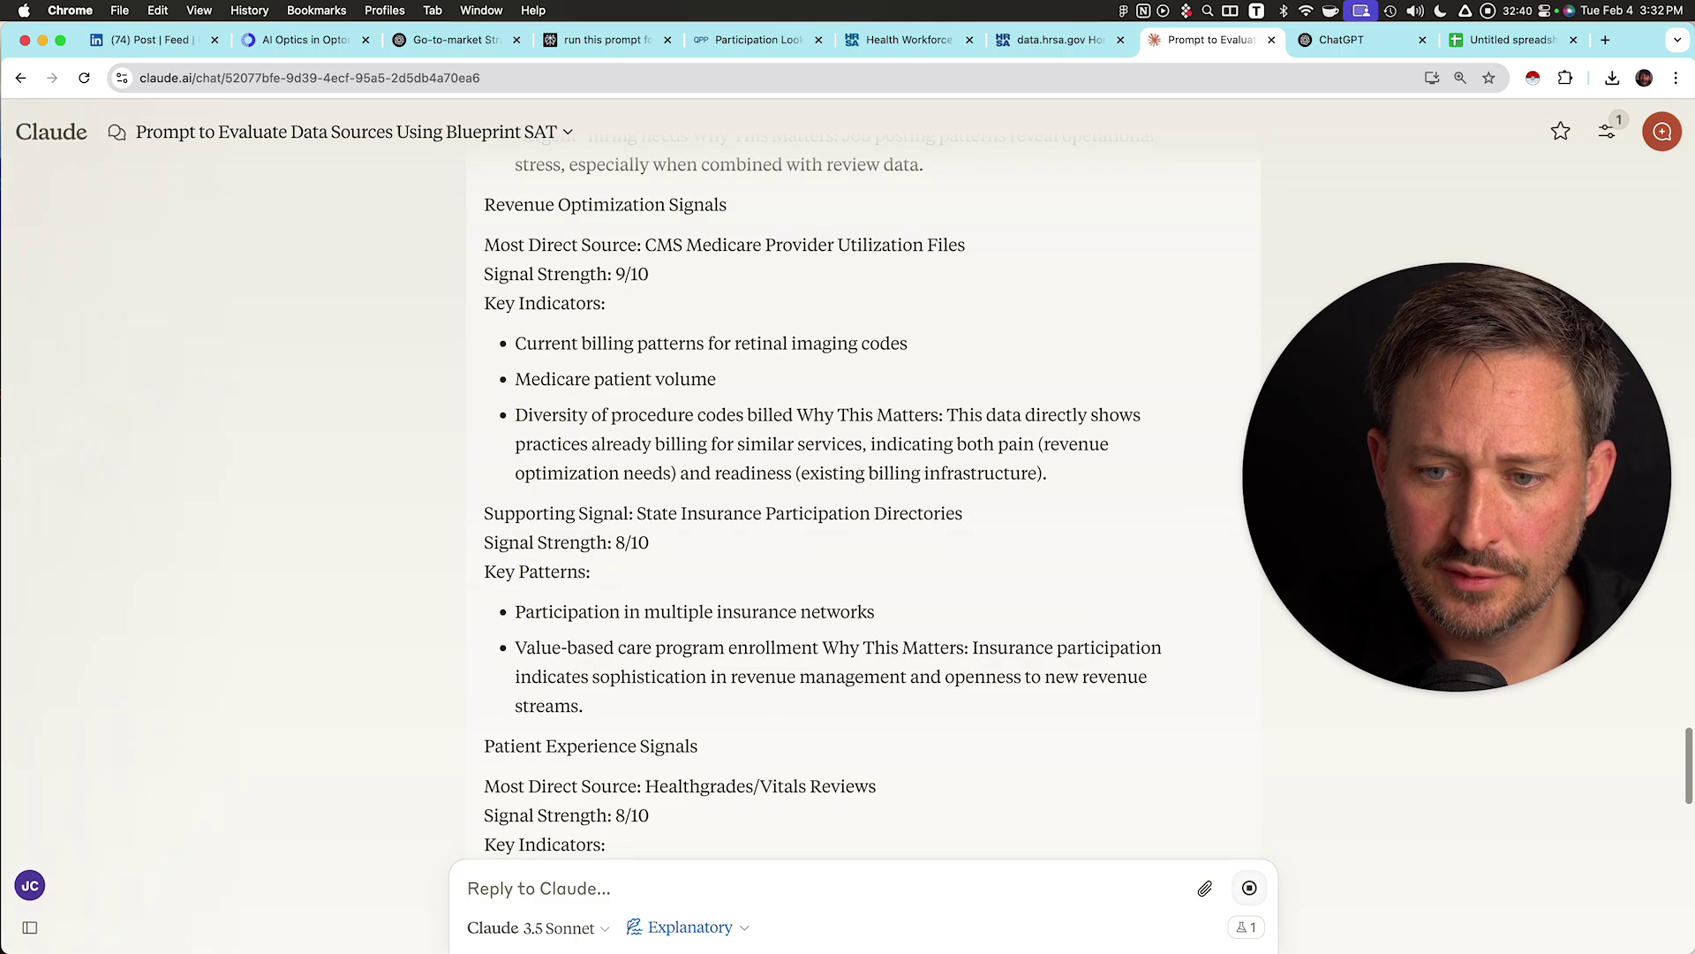
- Examine the key indicators under Revenue Optimization Signals, highlighting the retinal imaging billing patterns and procedure code diversity
left_click_drag(584, 343, 908, 344)
left_click_drag(515, 378, 691, 378)
left_click_drag(908, 342, 527, 342)
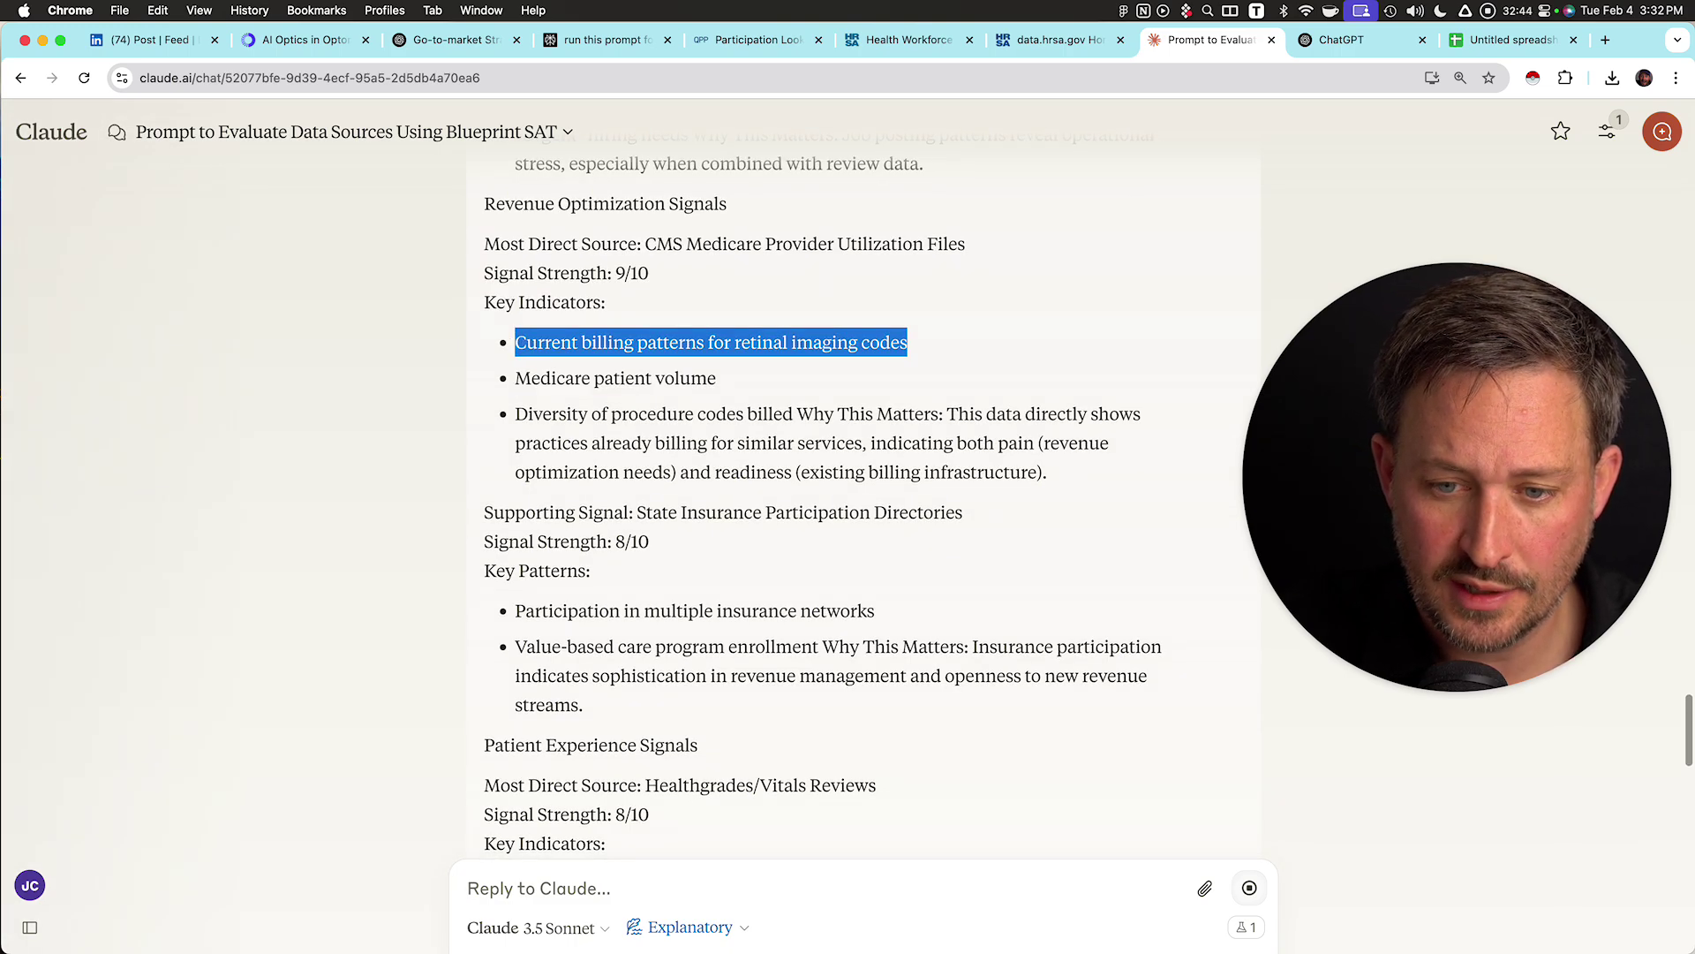
left_click_drag(515, 413, 774, 413)
left_click_drag(515, 141, 978, 443)
left_click(978, 442)
left_click_drag(746, 413, 690, 472)
left_click(1023, 443)
left_click(690, 471)
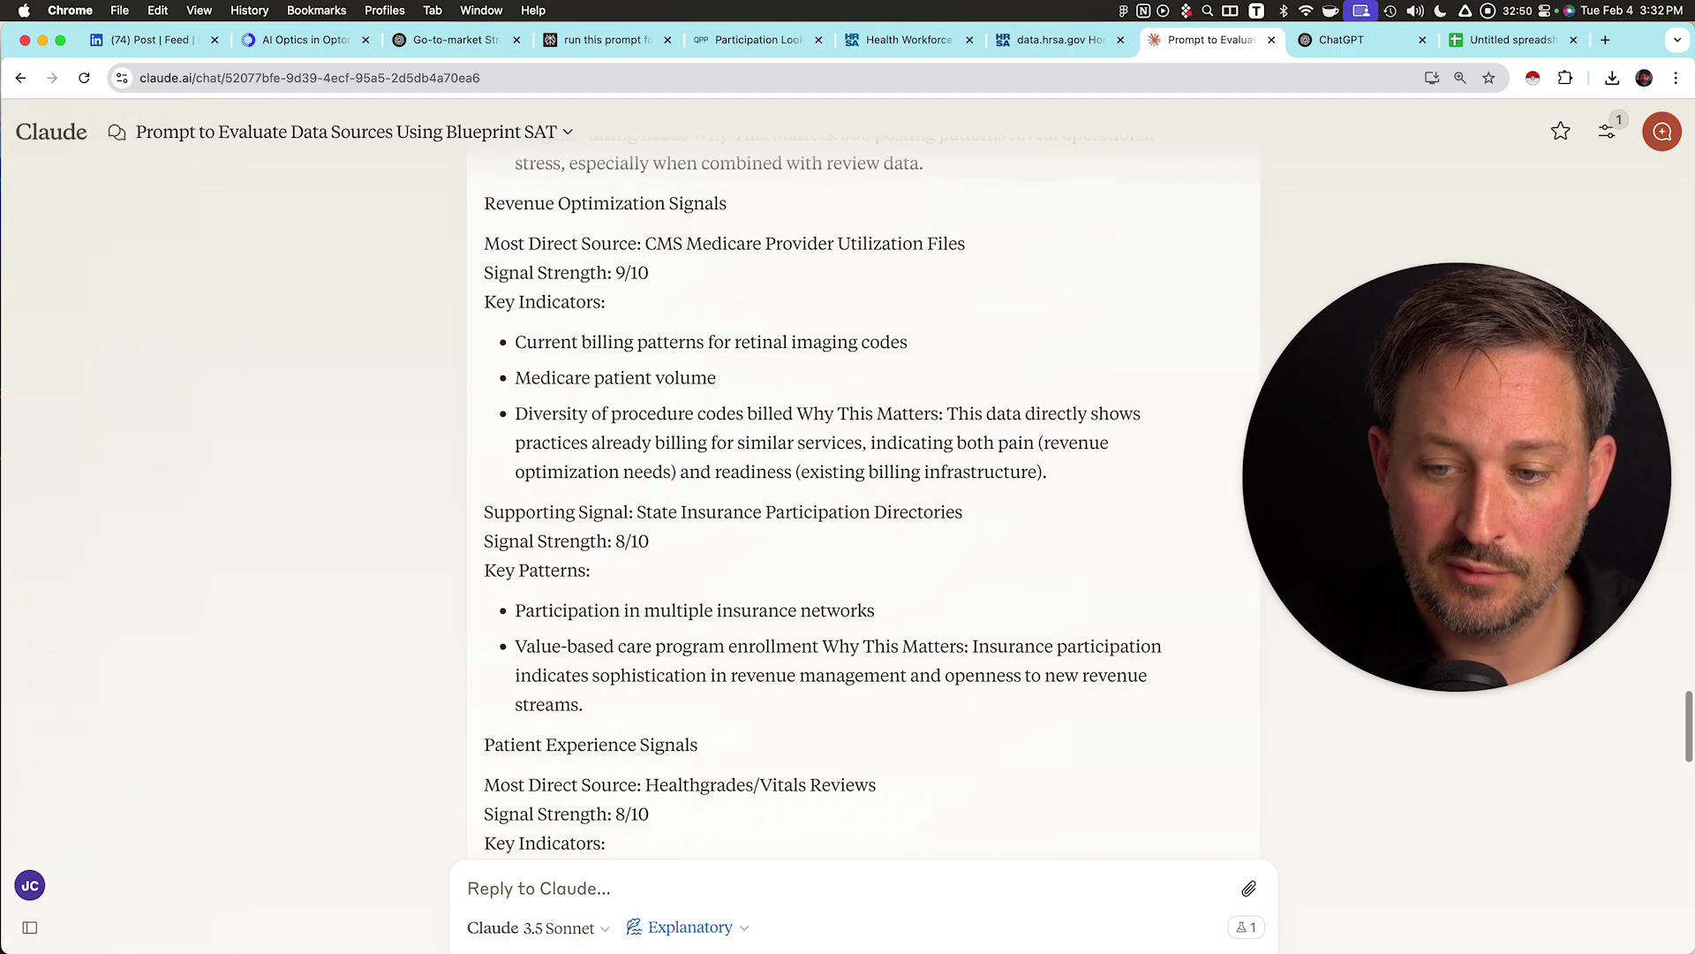
- Highlight the most direct revenue source block, including the name CMS Medicare Provider Utilization Files
left_click_drag(1049, 471, 484, 243)
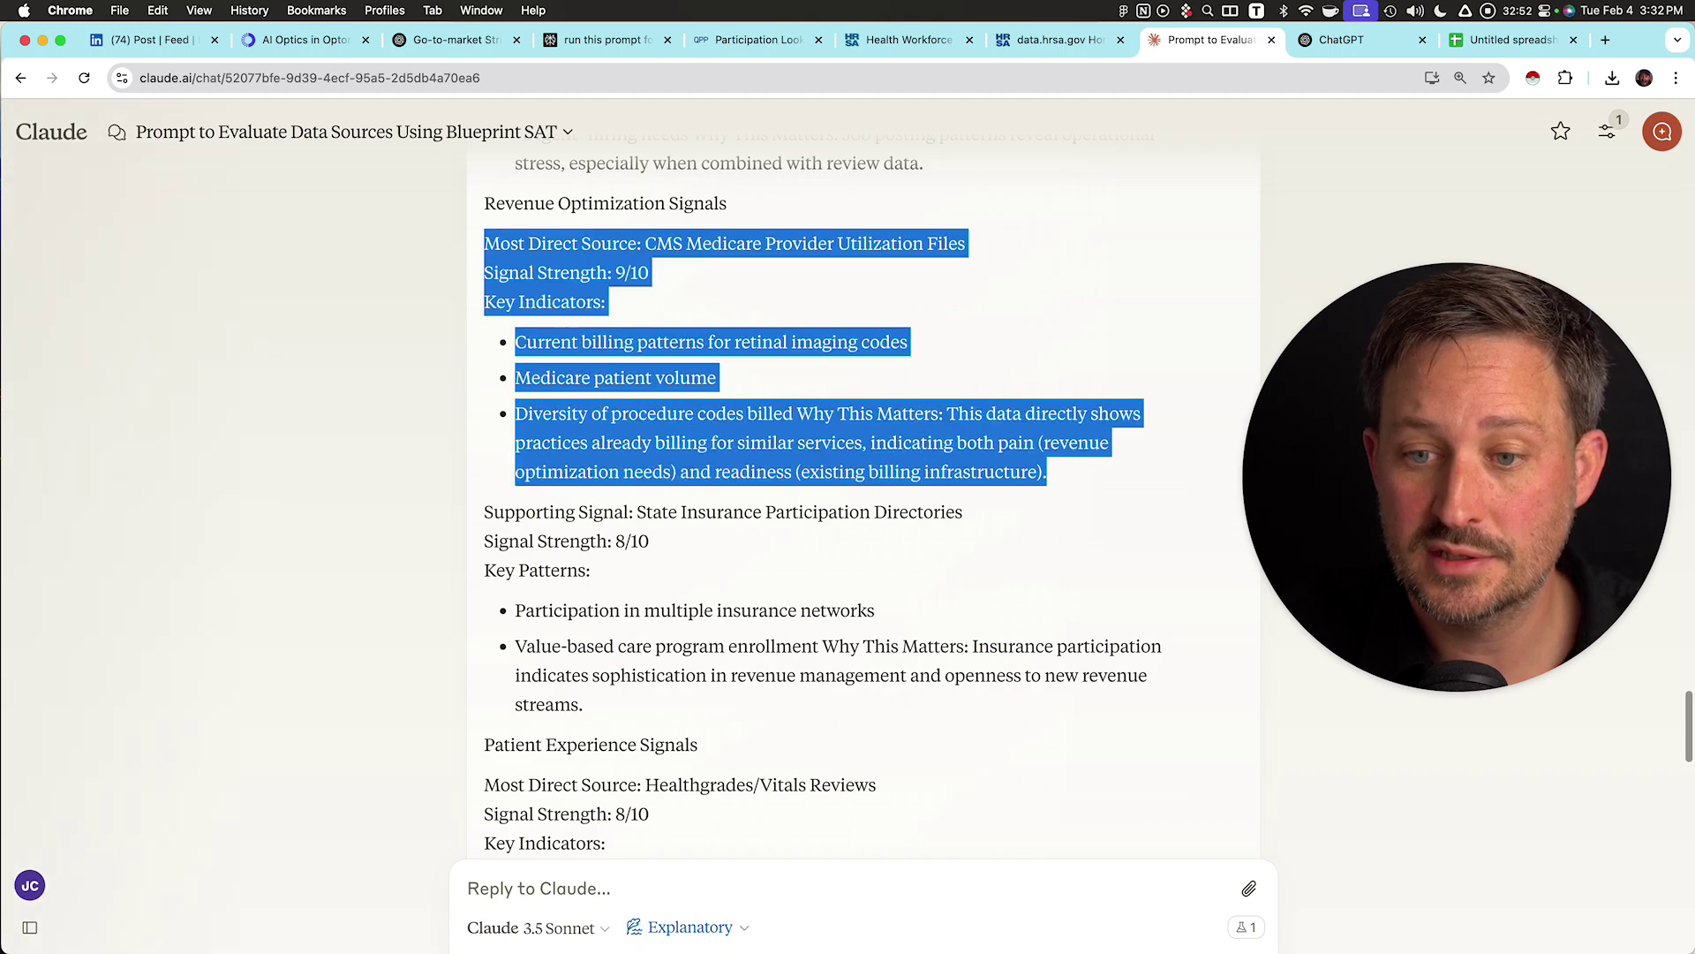
left_click(484, 243)
scroll(483, 243, "left", 2)
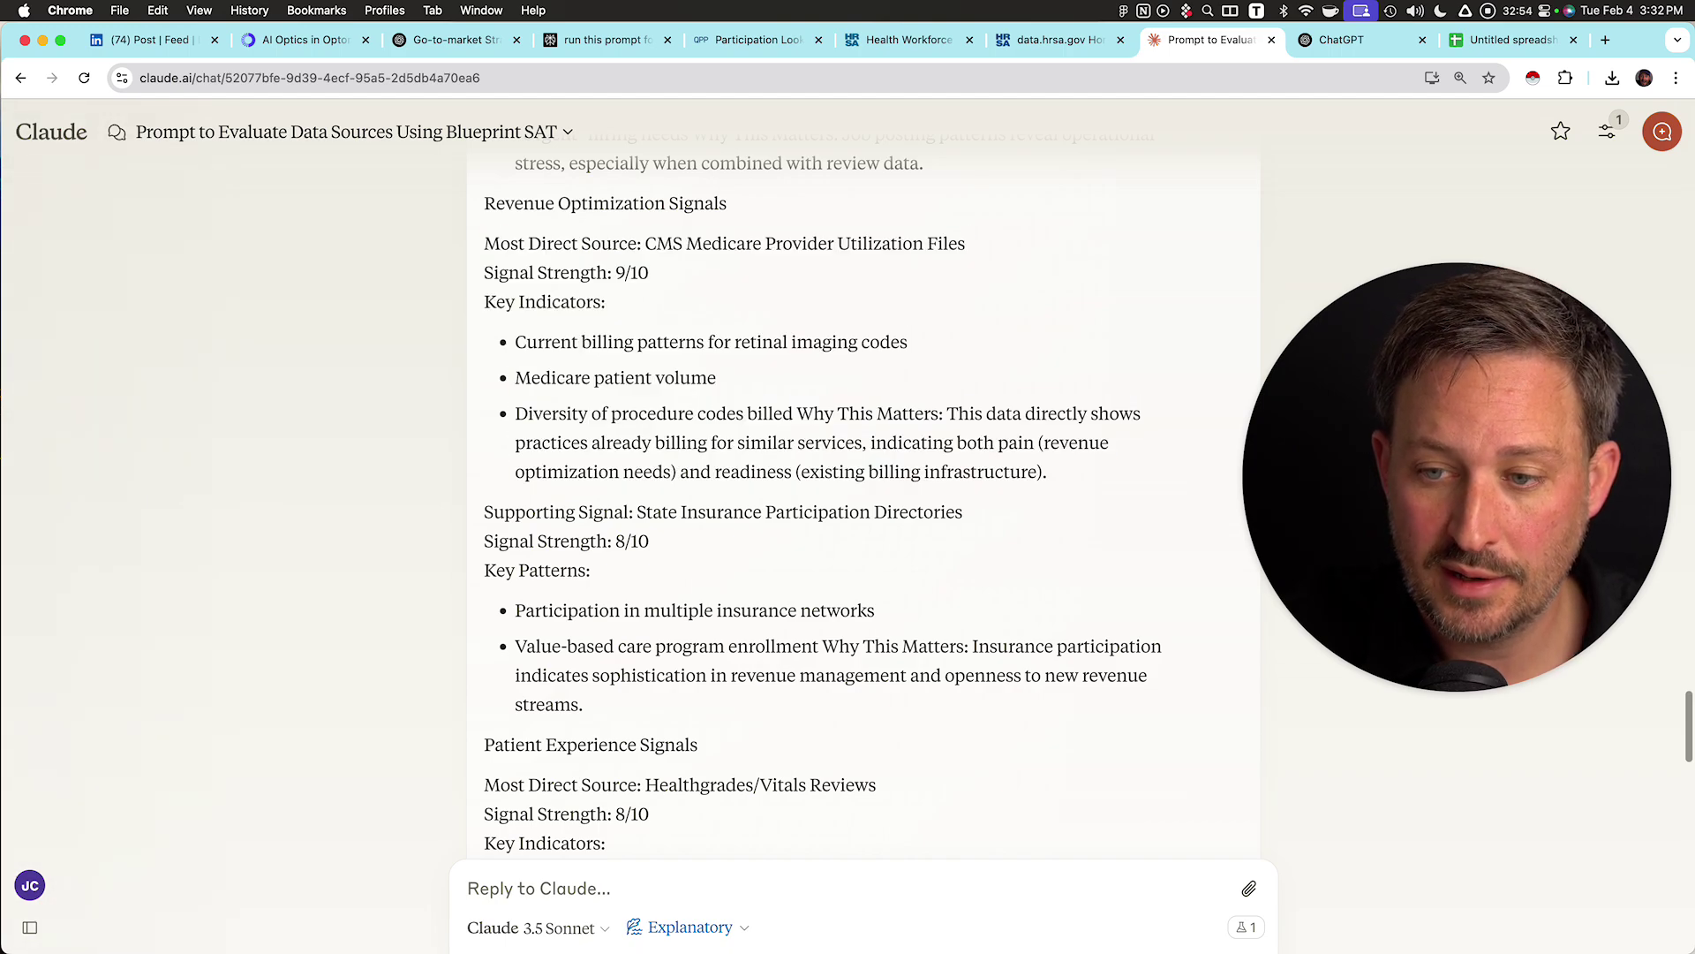
left_click_drag(642, 244, 948, 244)
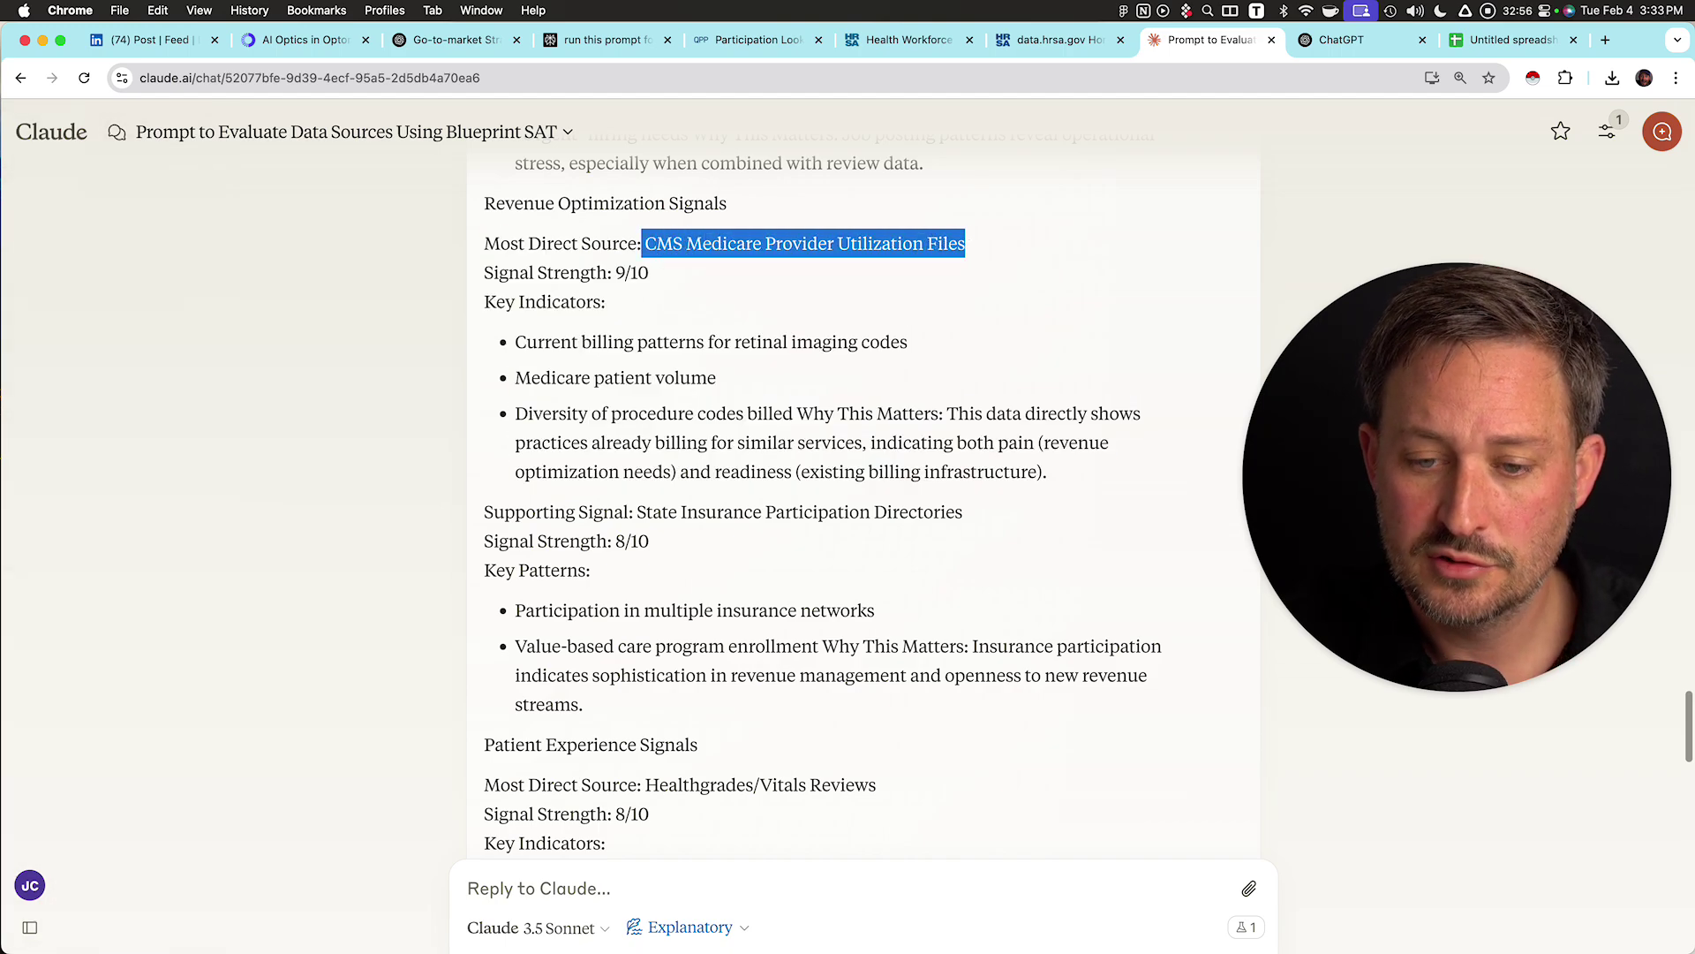
- Review the State Insurance Participation Directories signal and the Patient Experience Signals in Claude's analysis
scroll(824, 498, "down", 4)
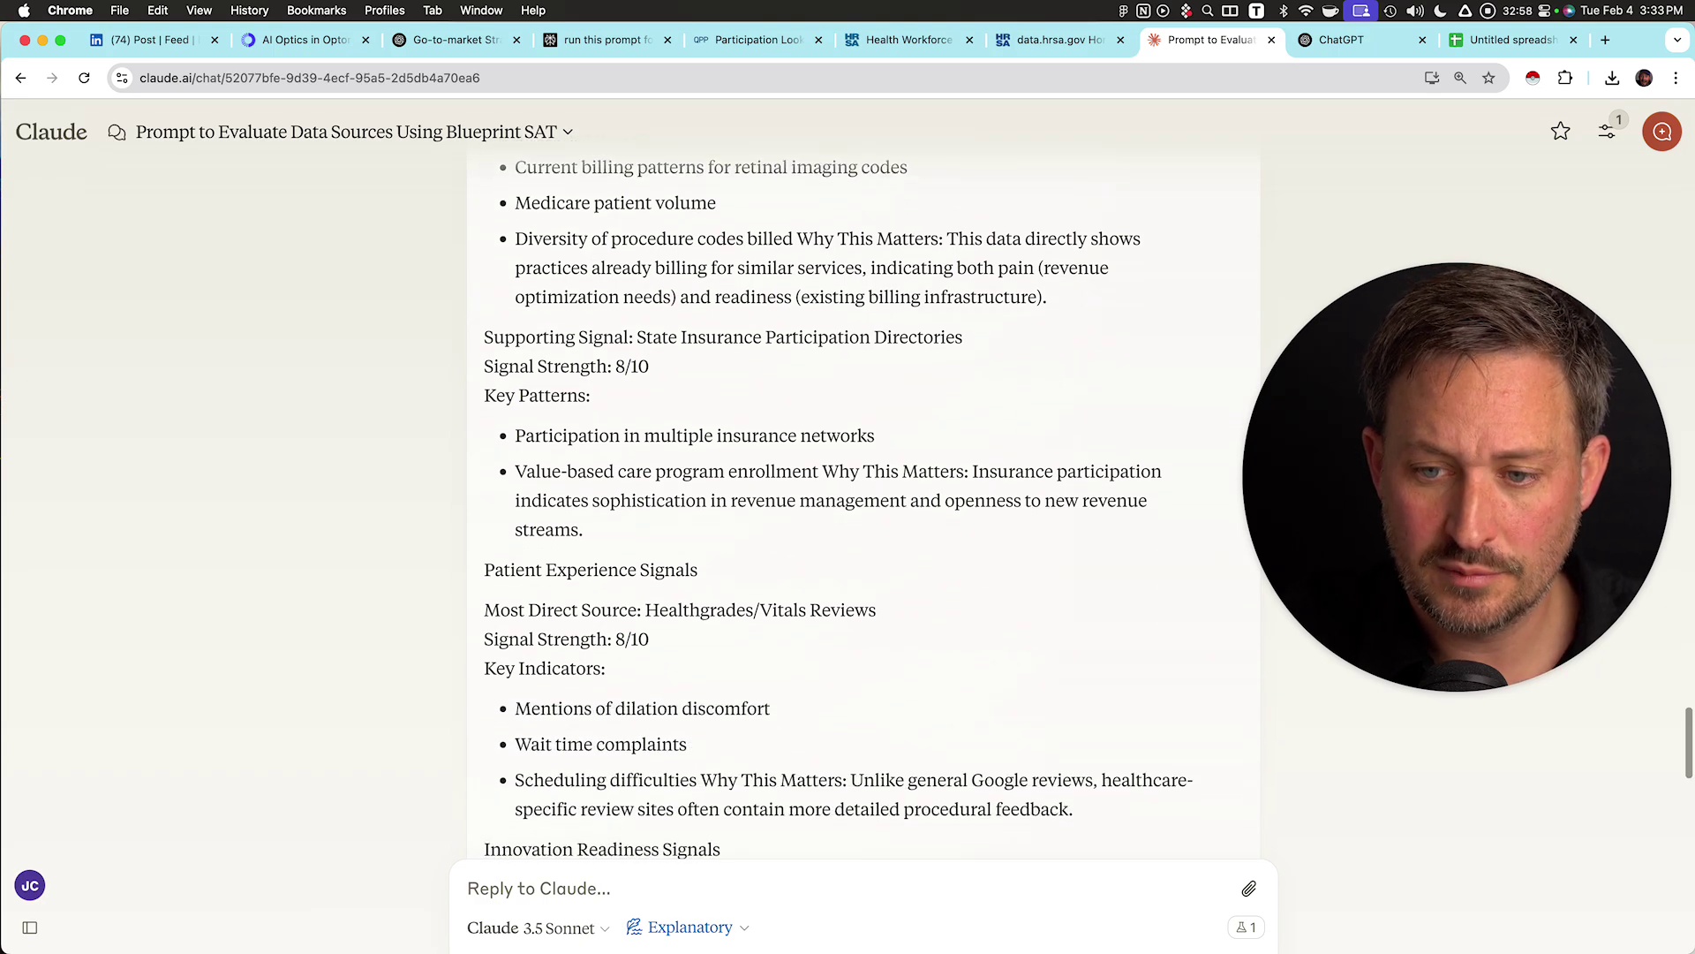
scroll(838, 510, "down", 2)
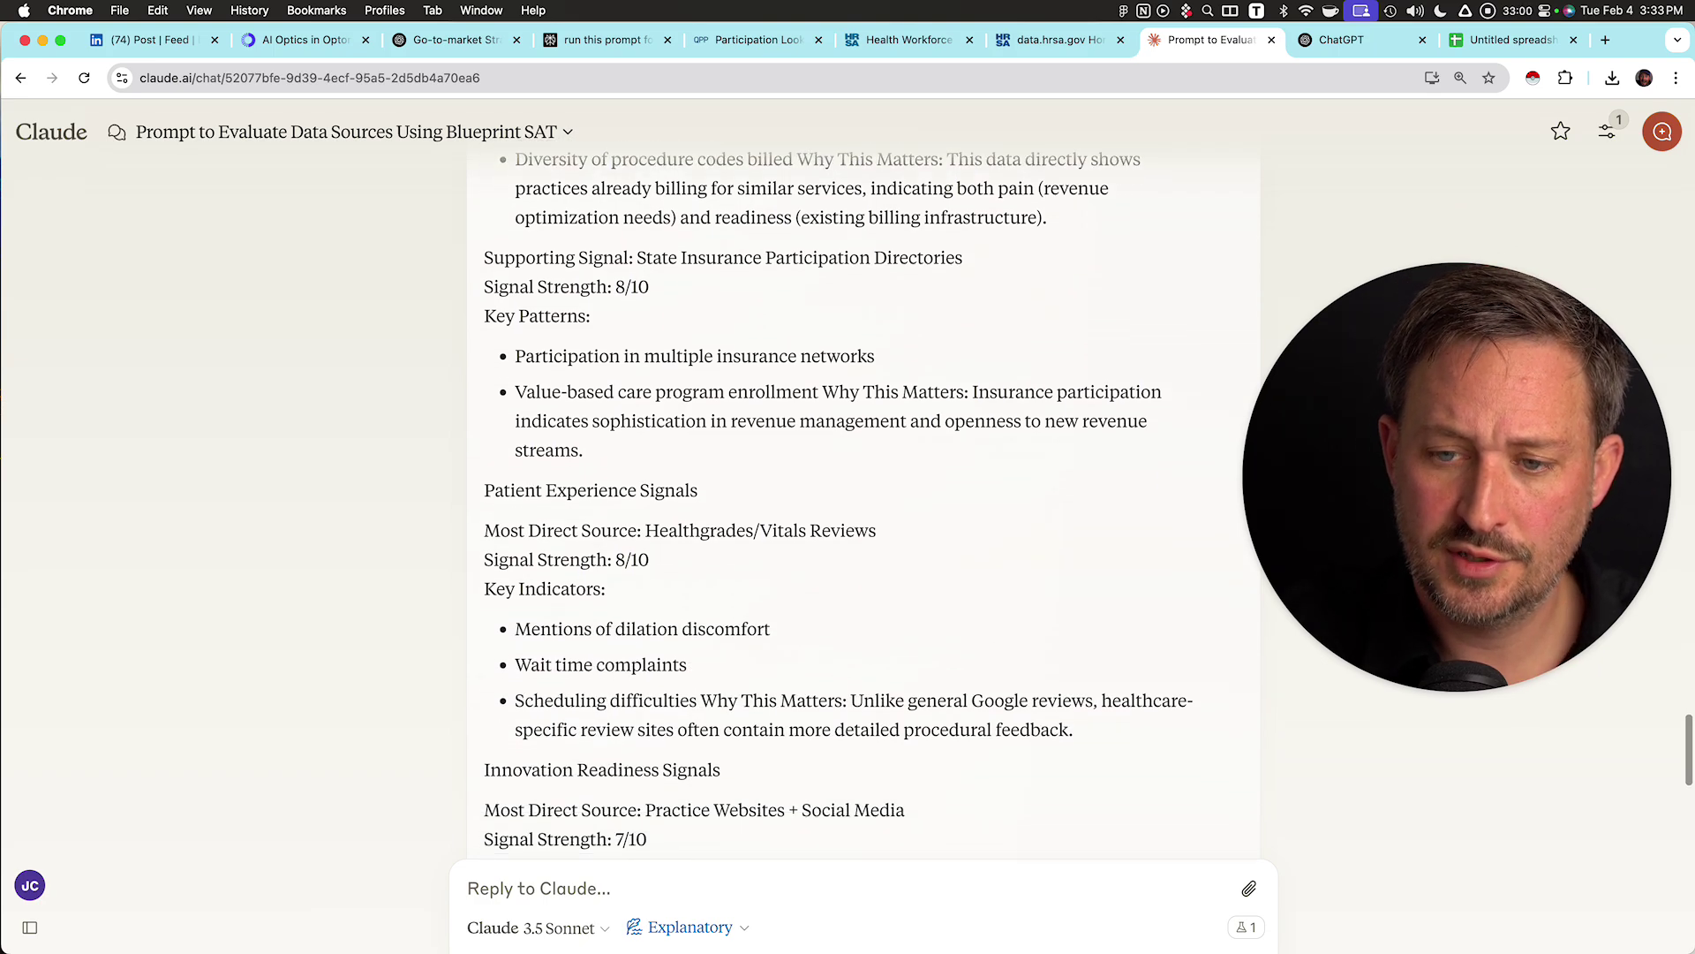
scroll(839, 499, "down", 1)
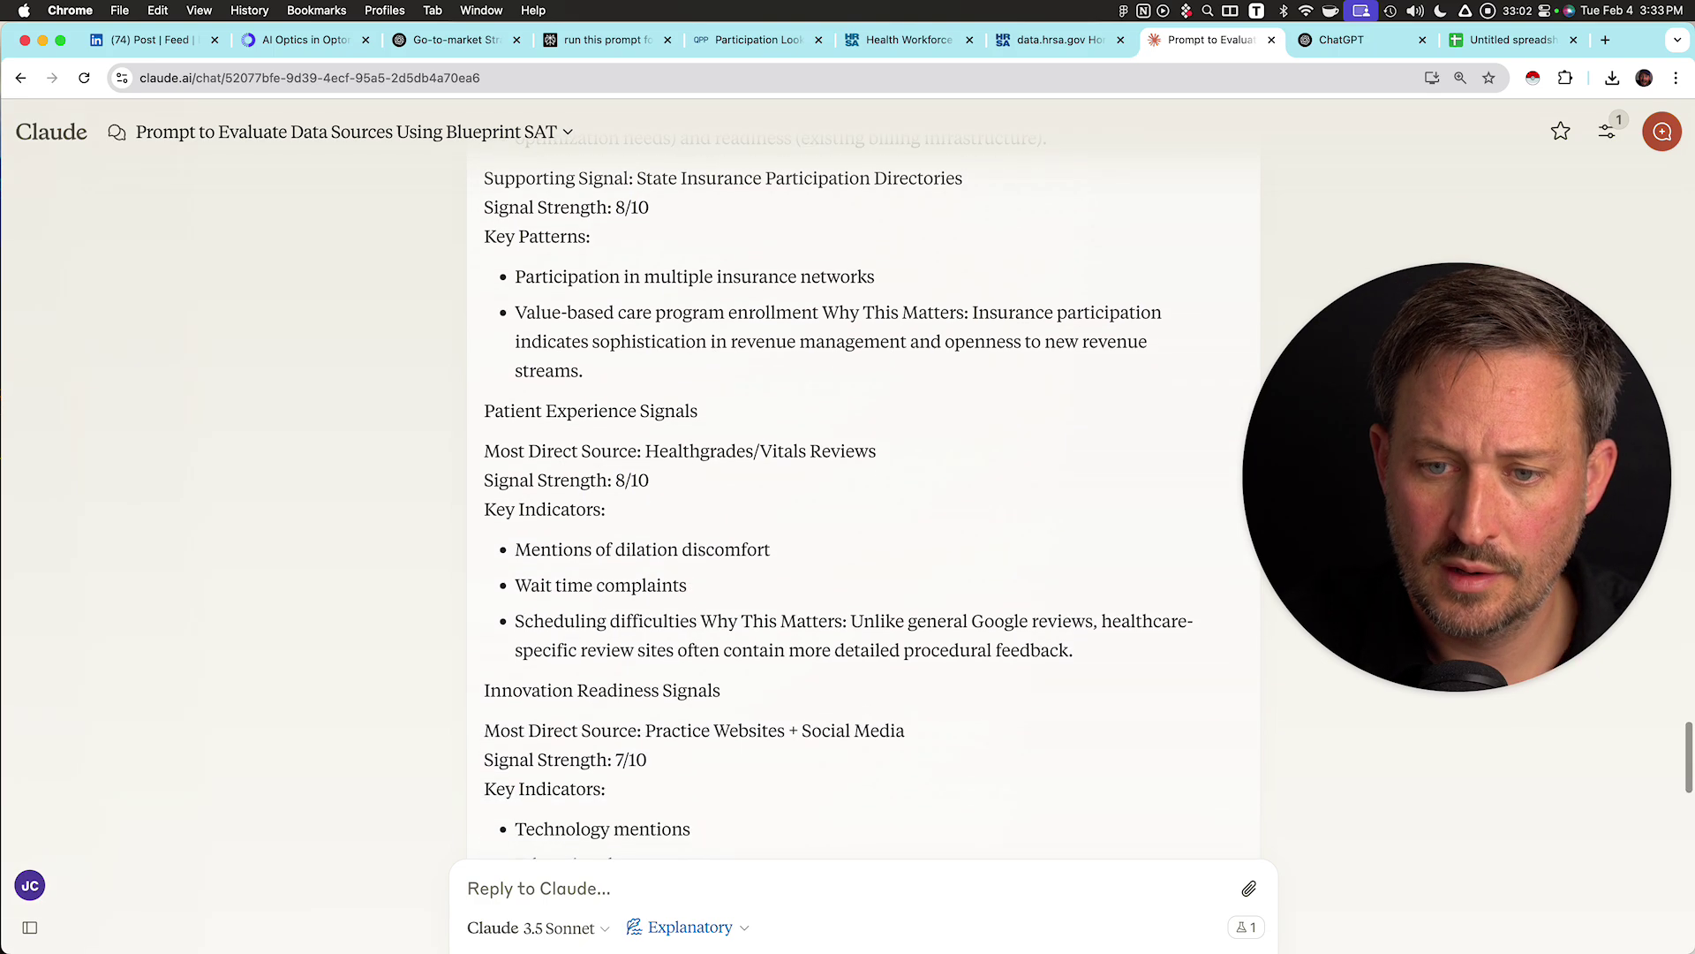
left_click_drag(644, 276, 710, 342)
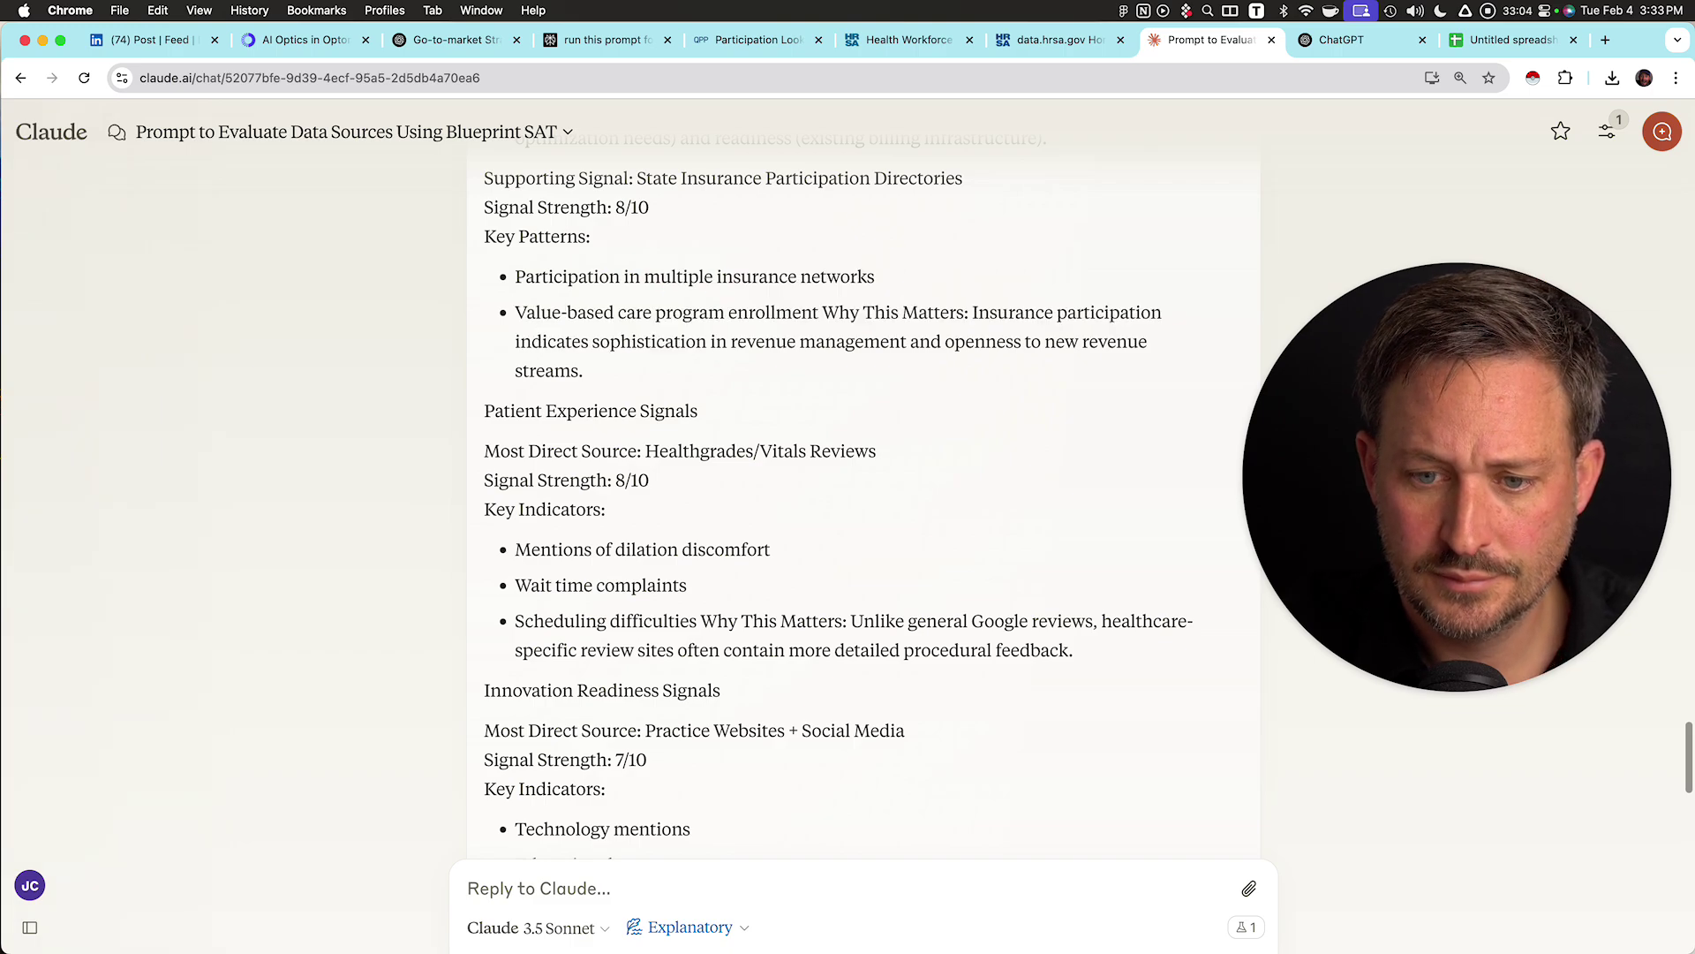
- Review the Patient Experience Signals and Innovation Readiness Signals in Claude's analysis, highlighting the patient complaint indicators
scroll(839, 492, "down", 4)
scroll(839, 491, "down", 1)
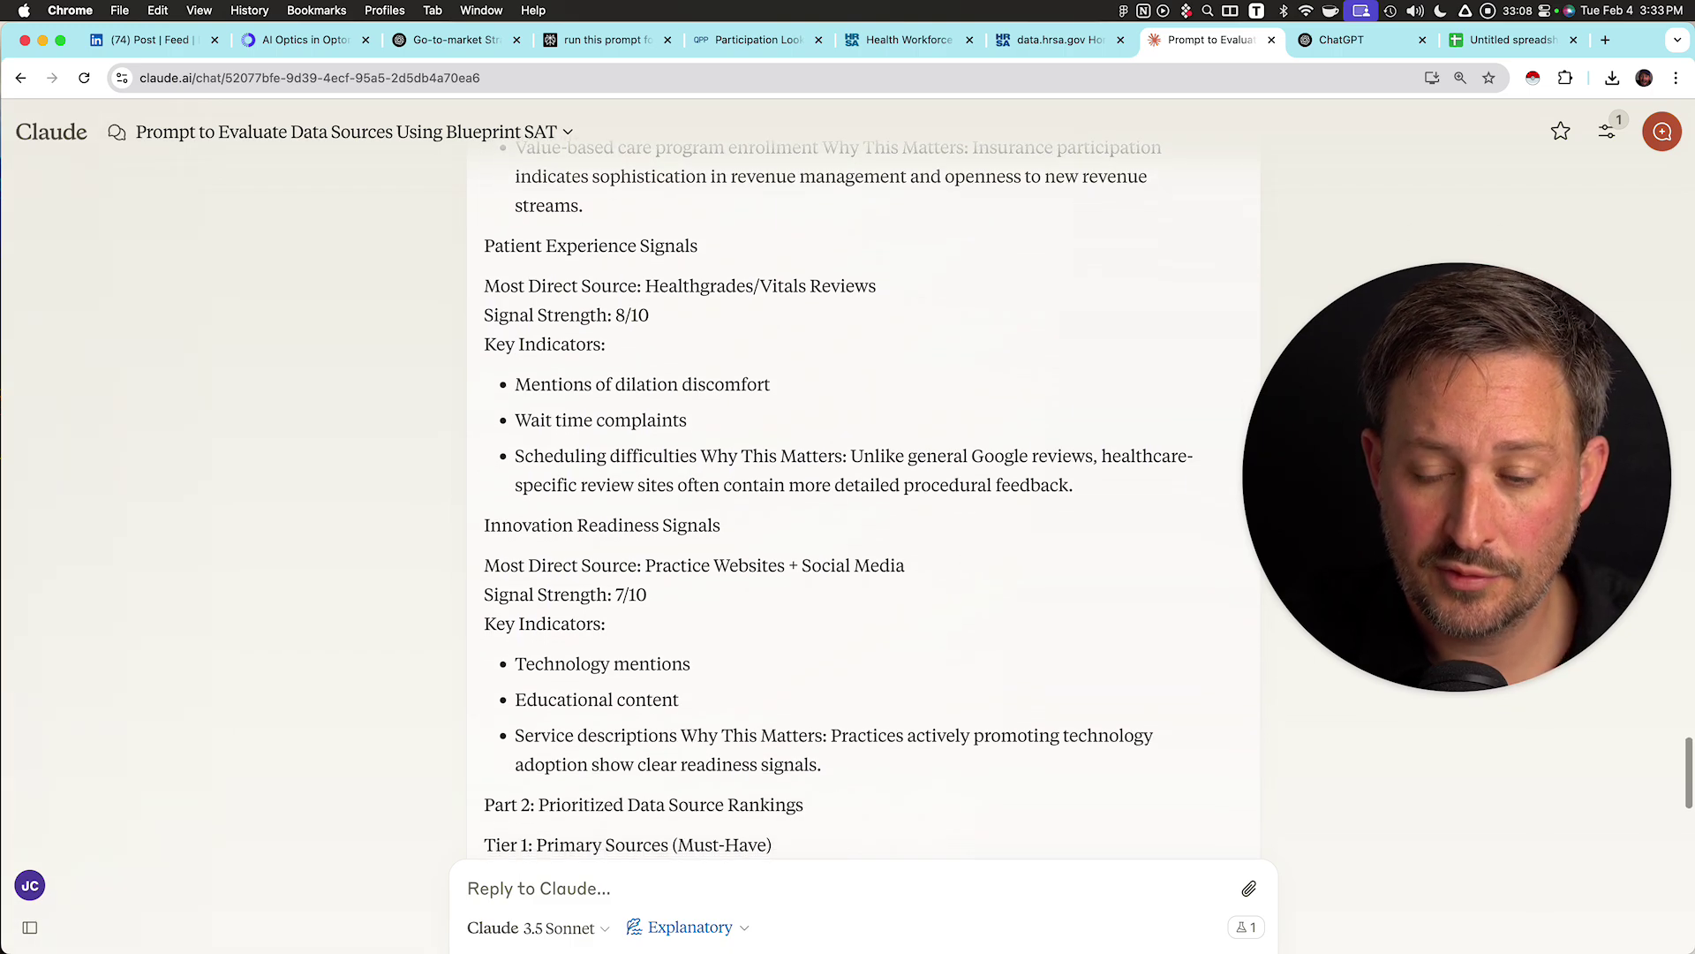
scroll(838, 492, "down", 2)
left_click_drag(688, 341, 506, 265)
left_click(506, 264)
scroll(839, 492, "down", 5)
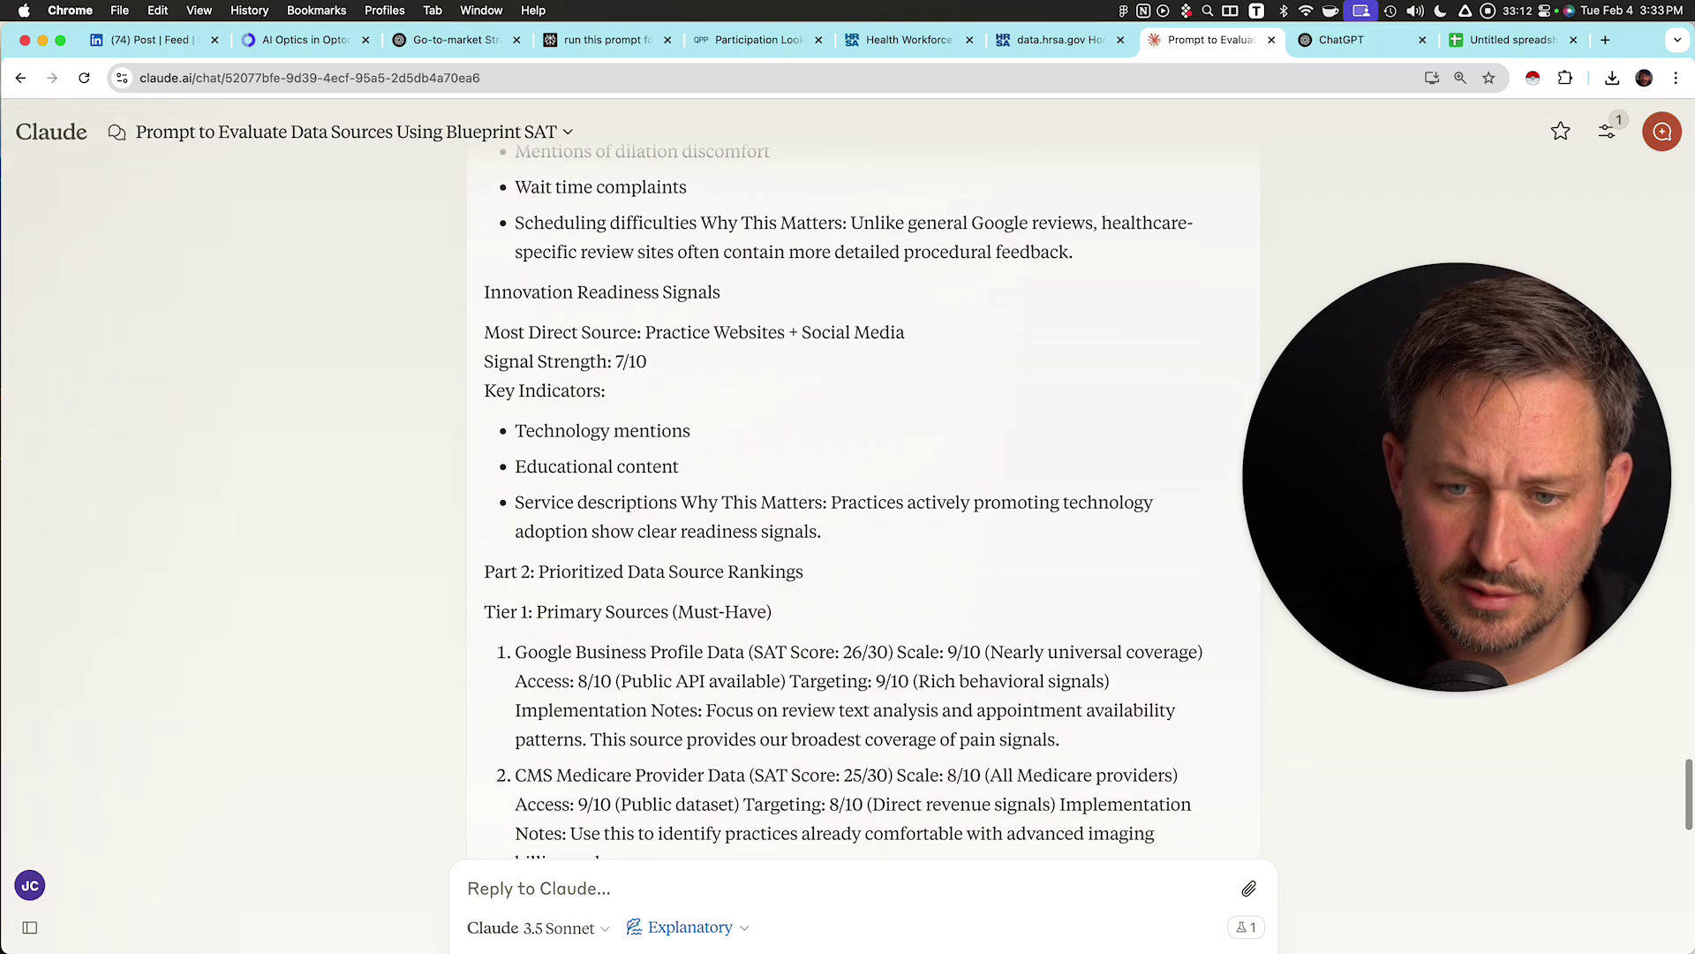
- Read the Tier 1 and Tier 2 data source rankings and highlight the name CMS Medicare Provider Data
scroll(839, 492, "down", 3)
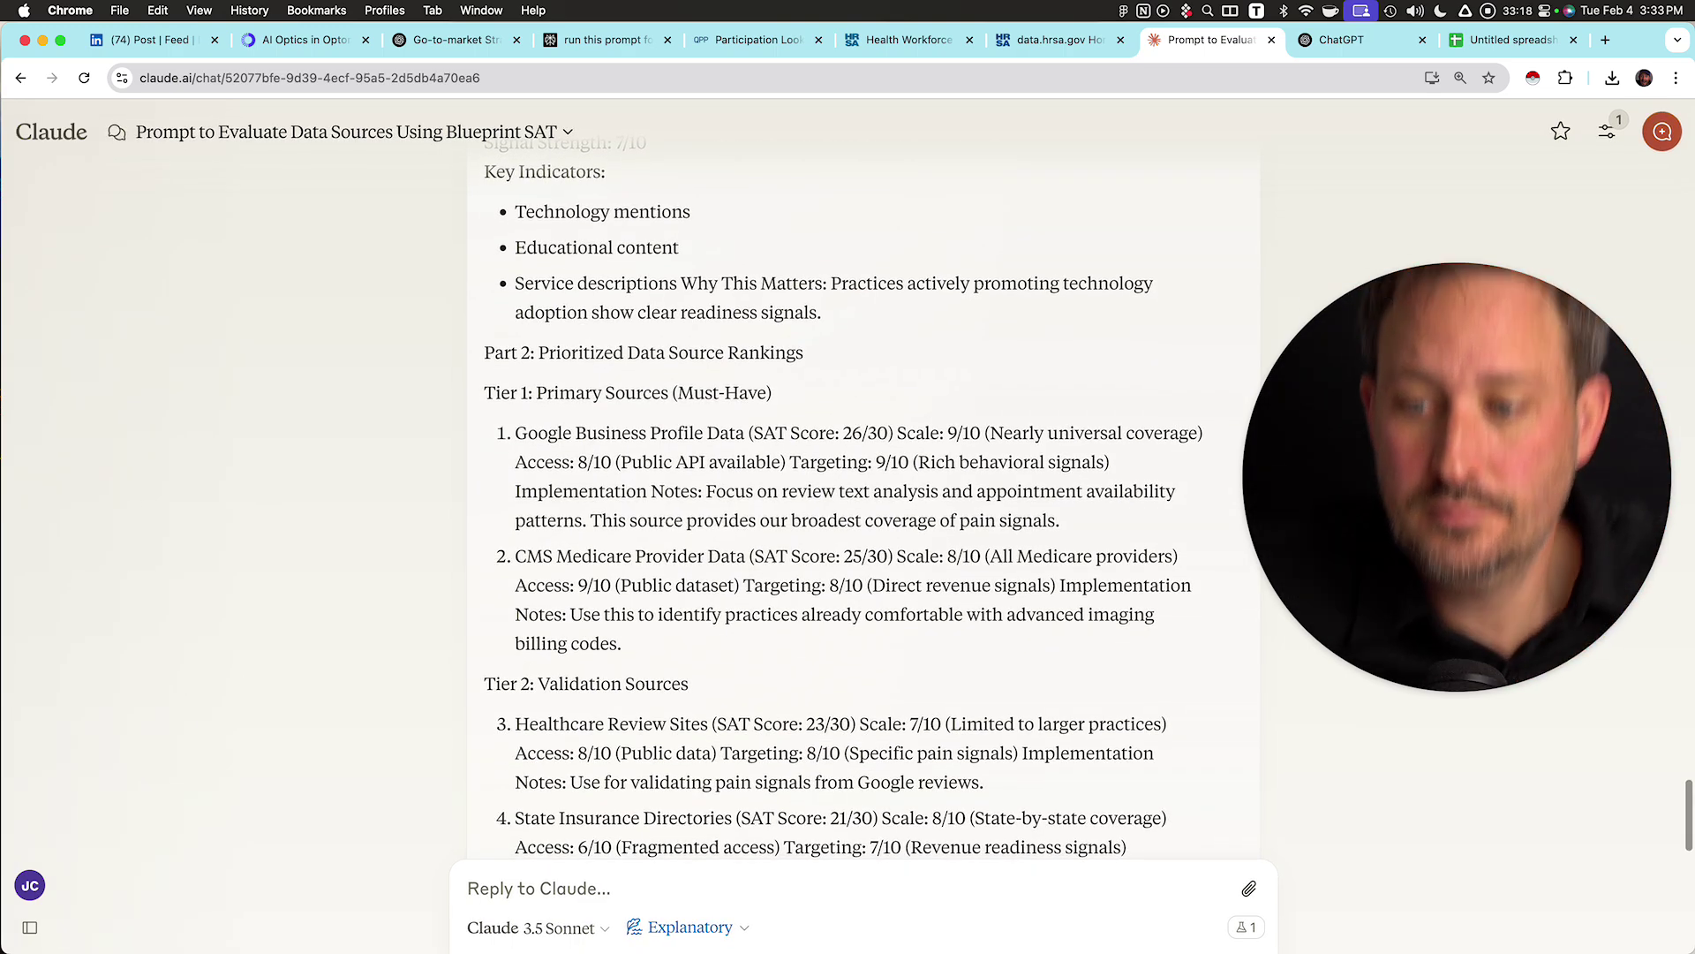
scroll(839, 492, "down", 3)
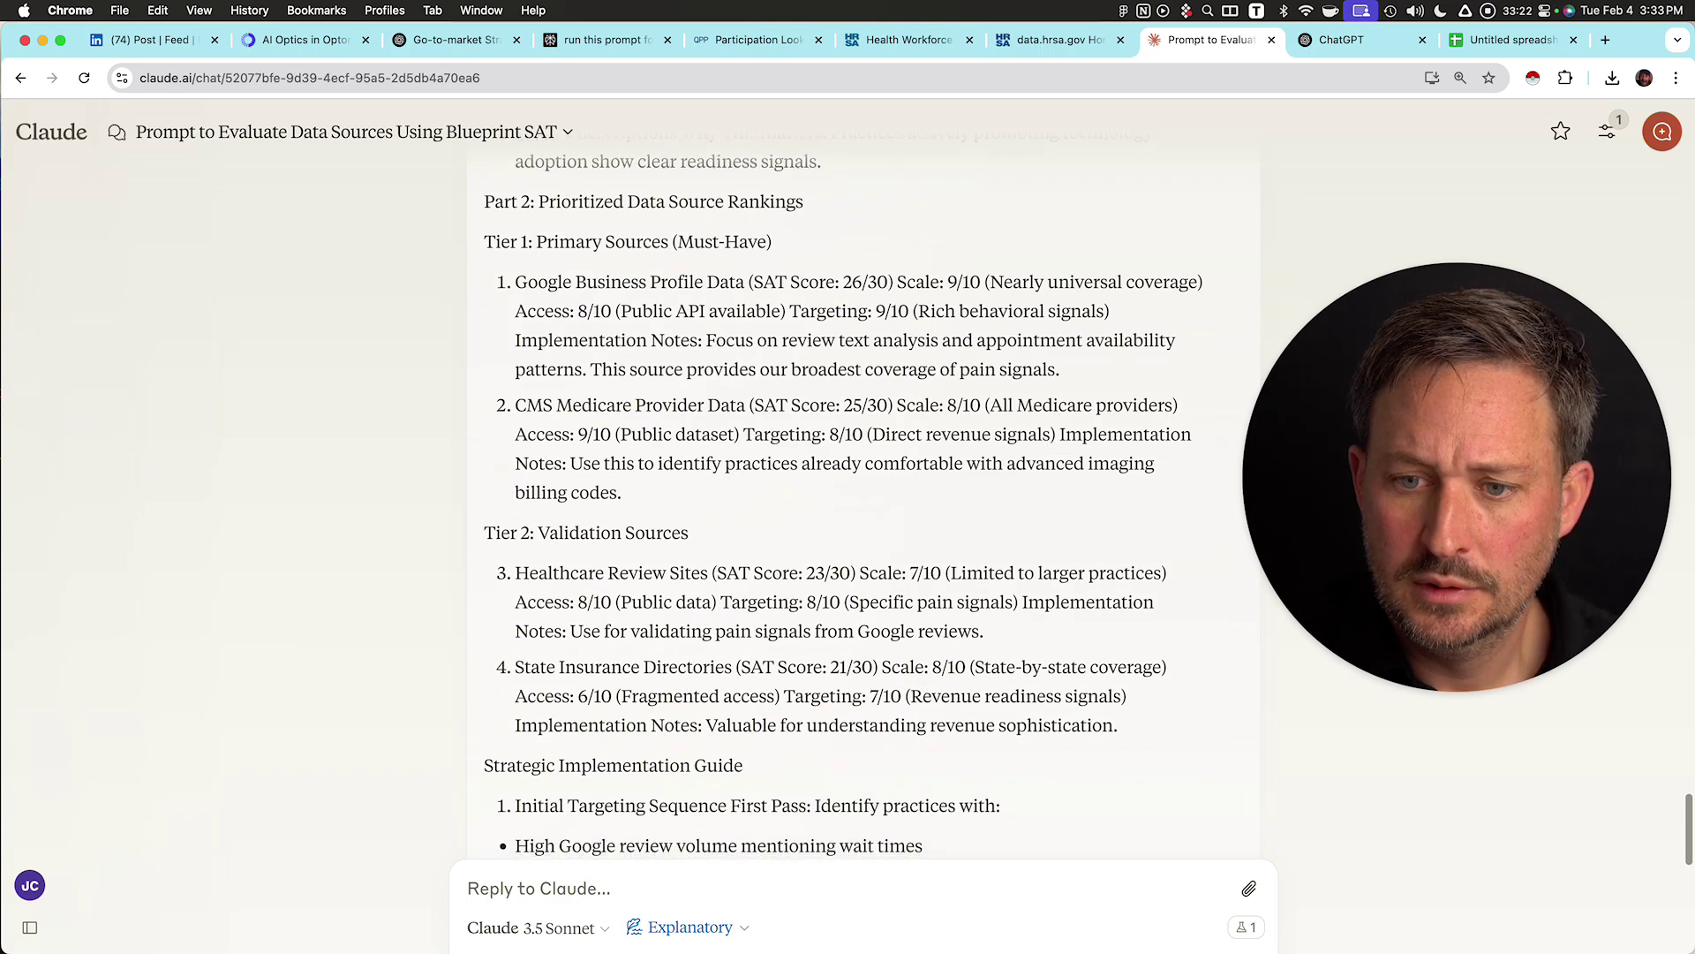
scroll(839, 501, "down", 1)
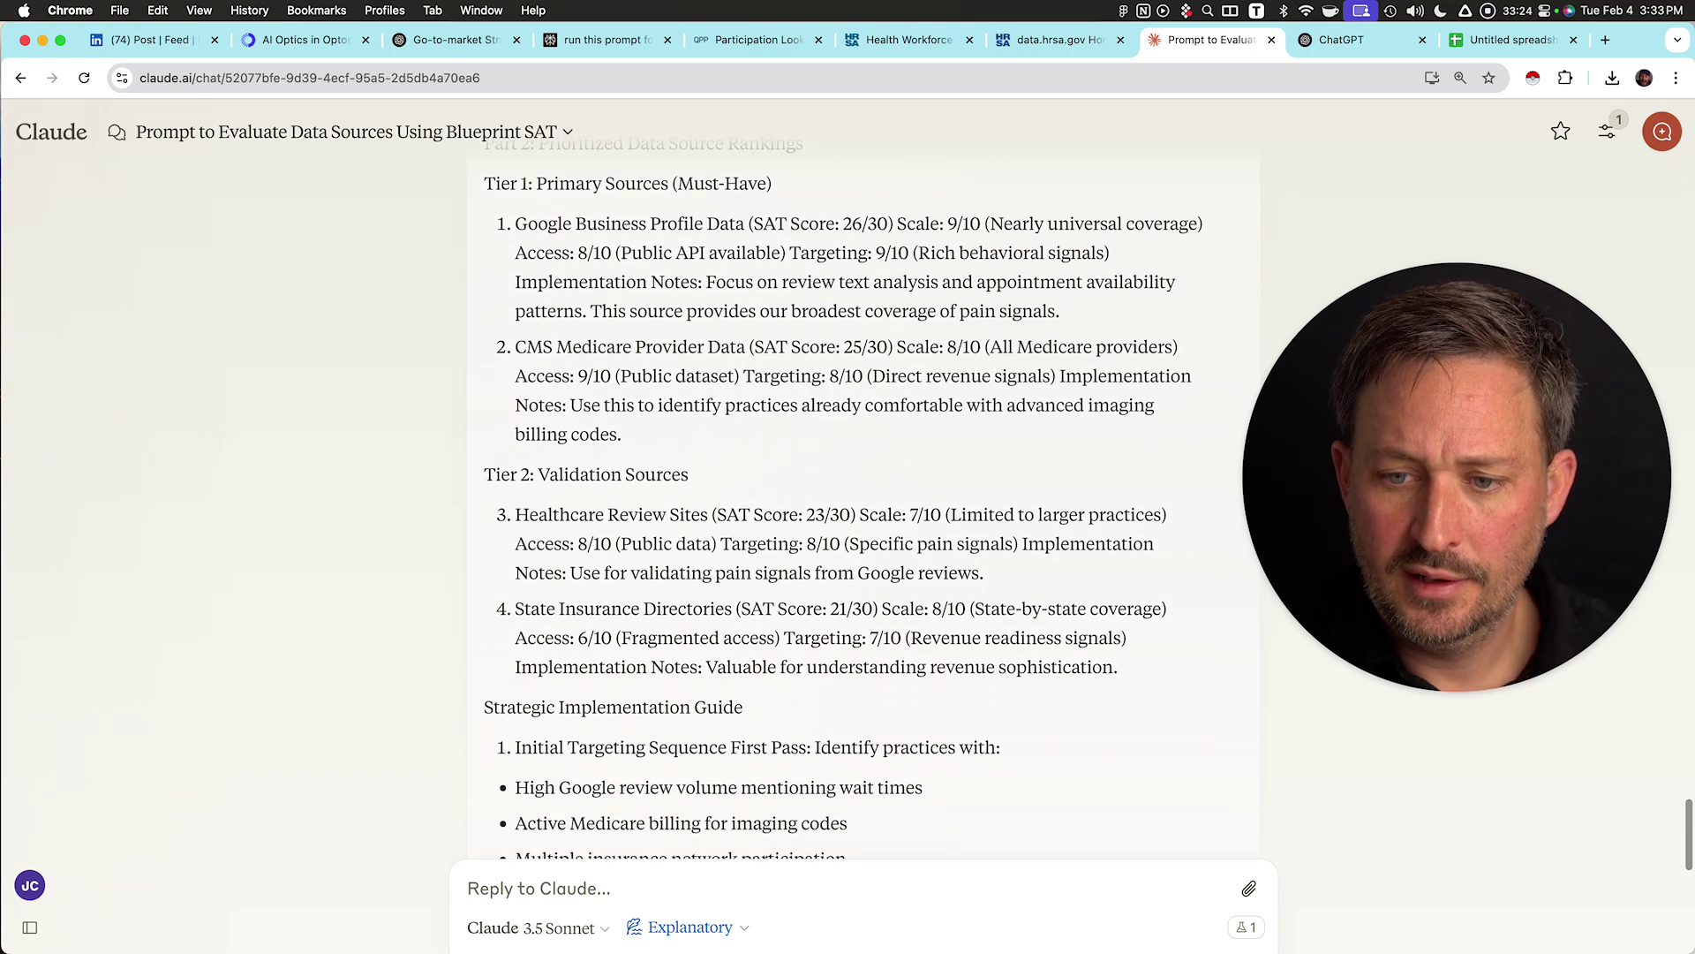
scroll(842, 501, "down", 1)
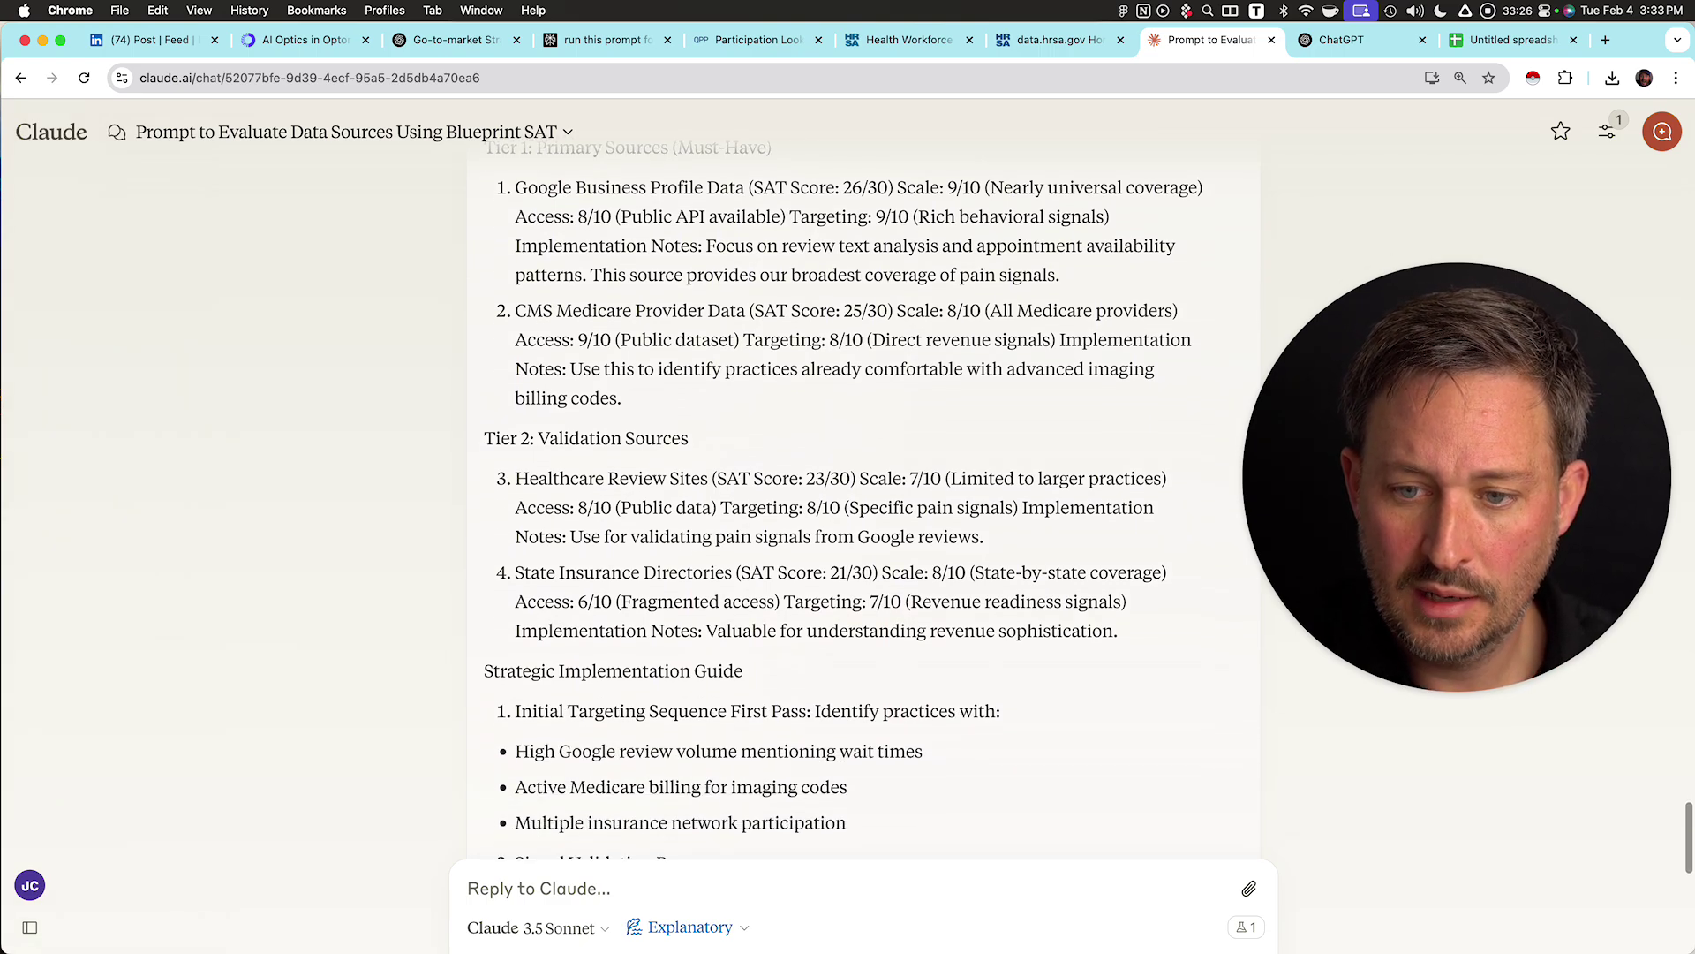
left_click_drag(749, 309, 516, 309)
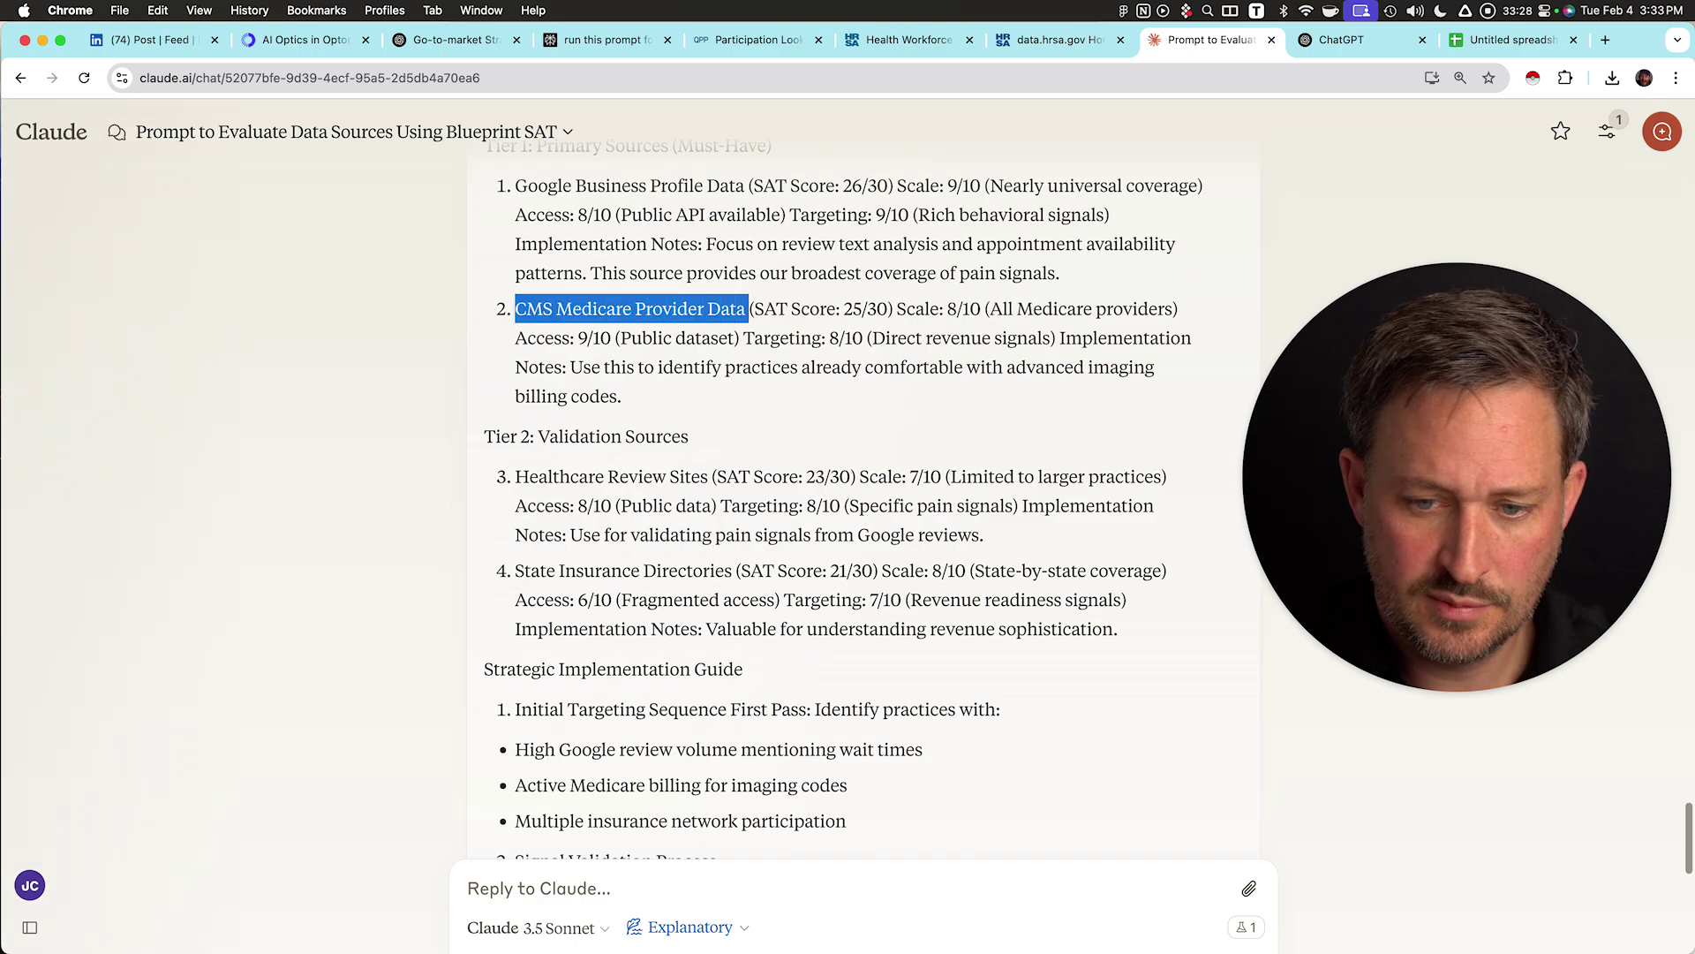
- Read through the Strategic Implementation Guide, including the targeting sequence, signal validation process and high-value pattern examples
scroll(842, 500, "down", 3)
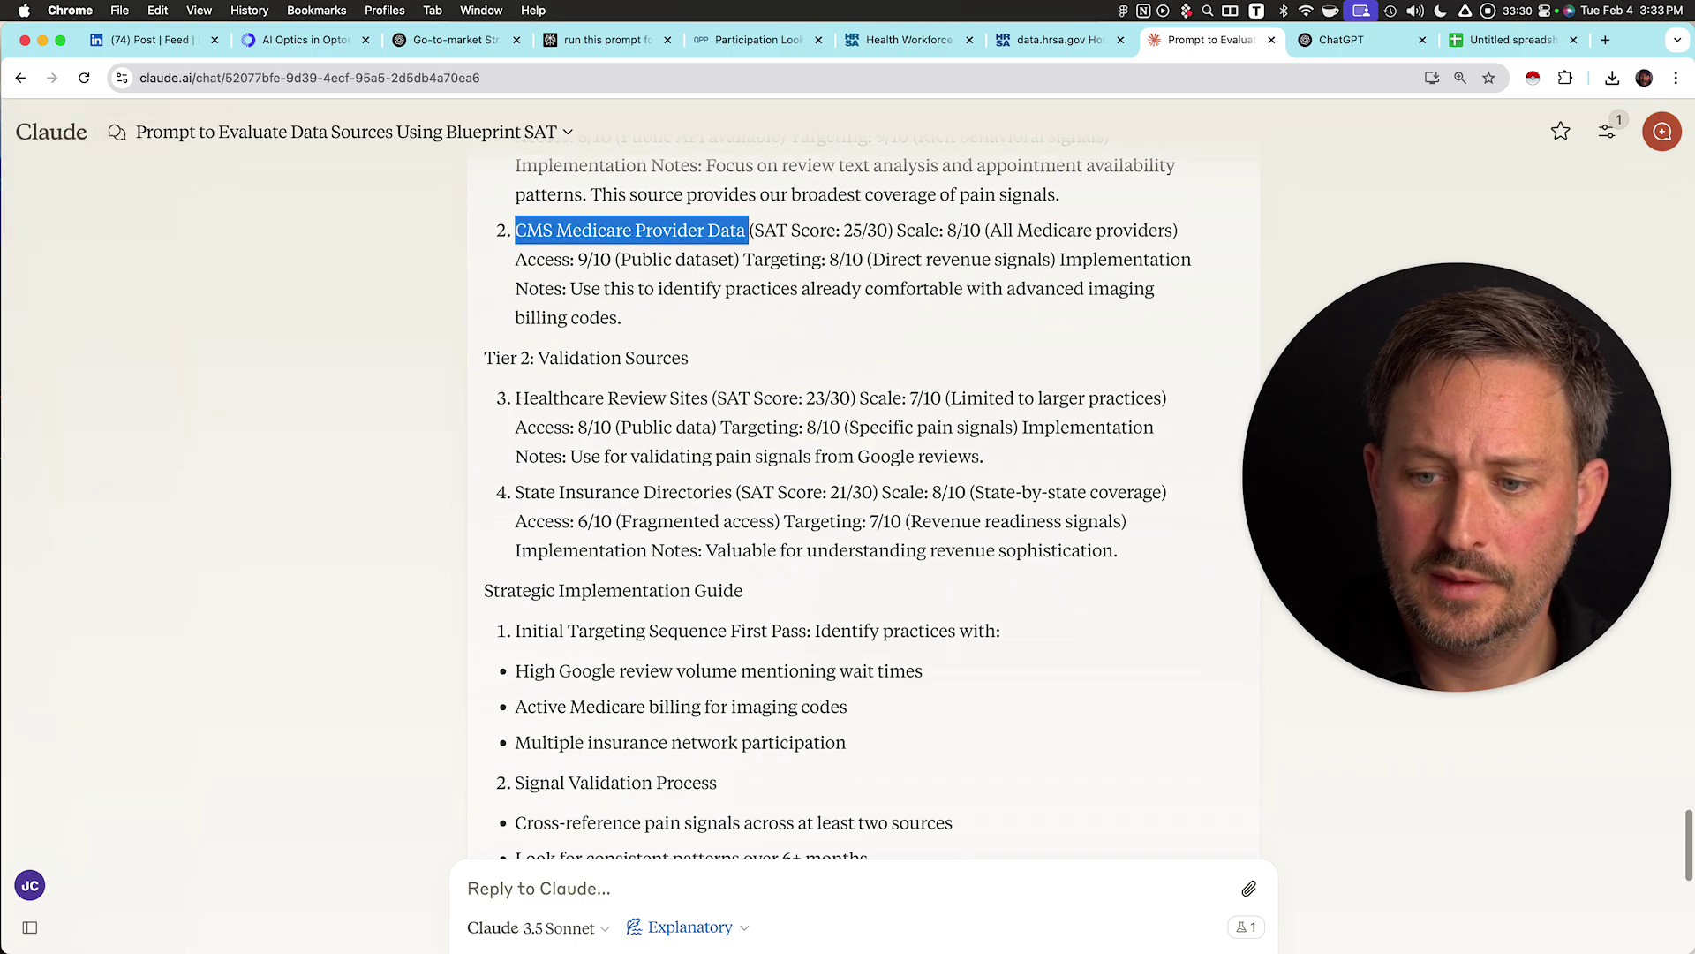
scroll(843, 500, "down", 1)
scroll(869, 499, "down", 10)
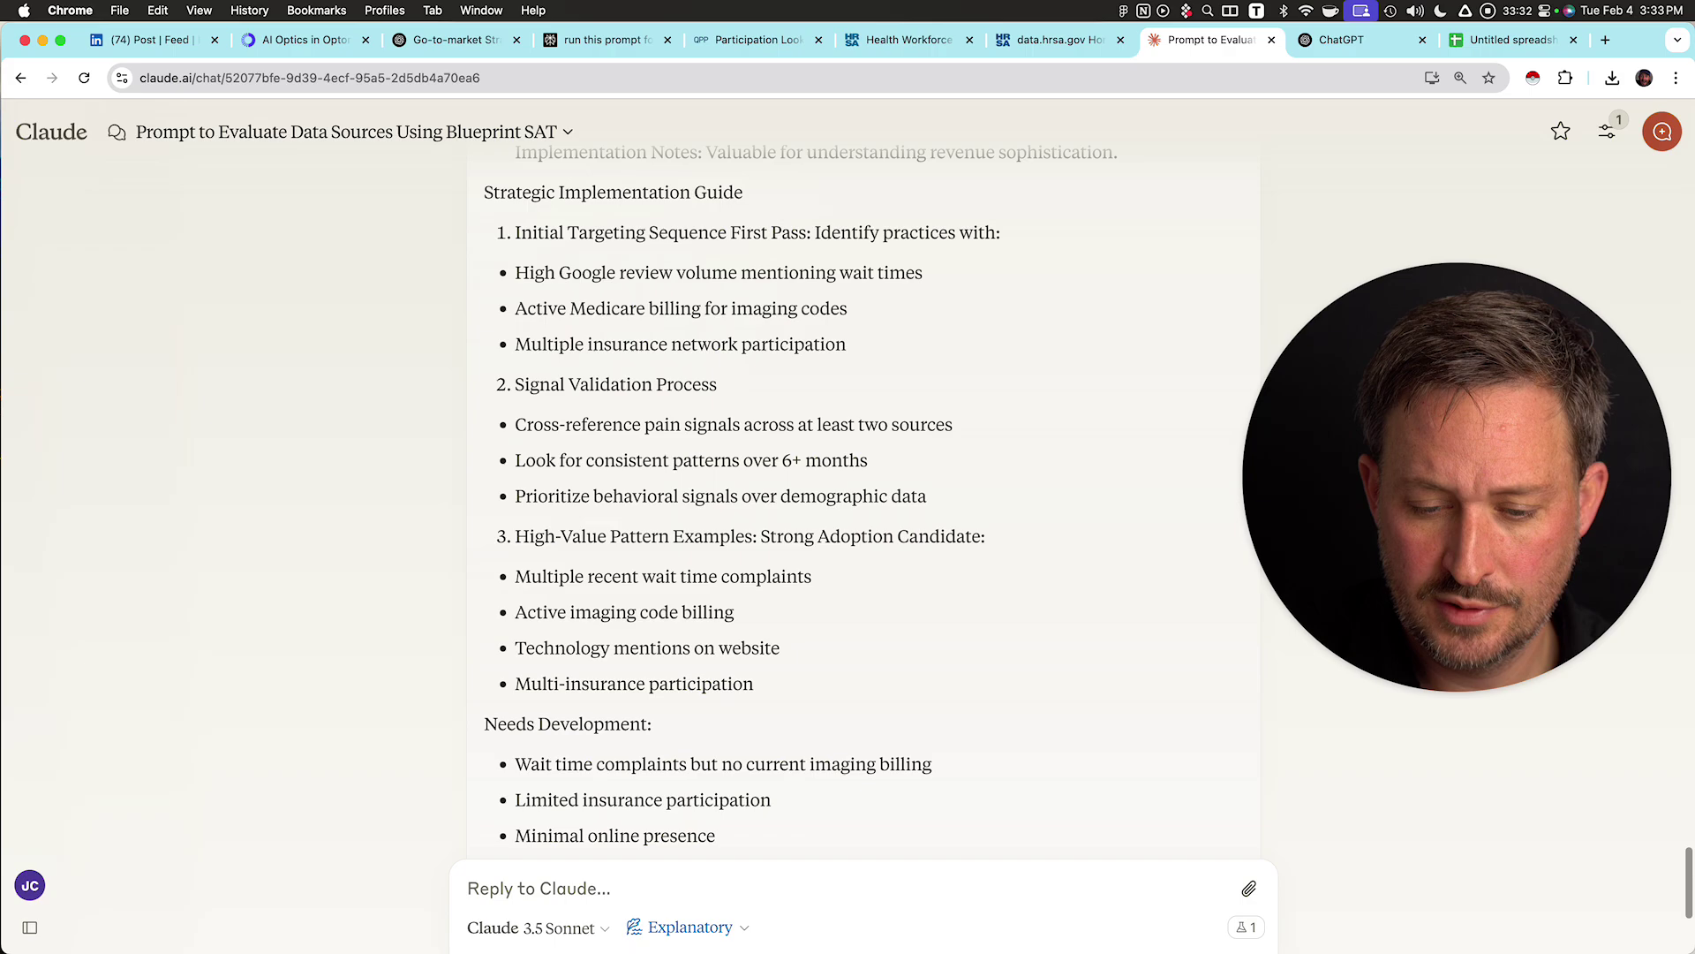
- Check the progress of the ChatGPT go-to-market research and compare it with the Perplexity thread and Claude's closing analysis
key("super+3")
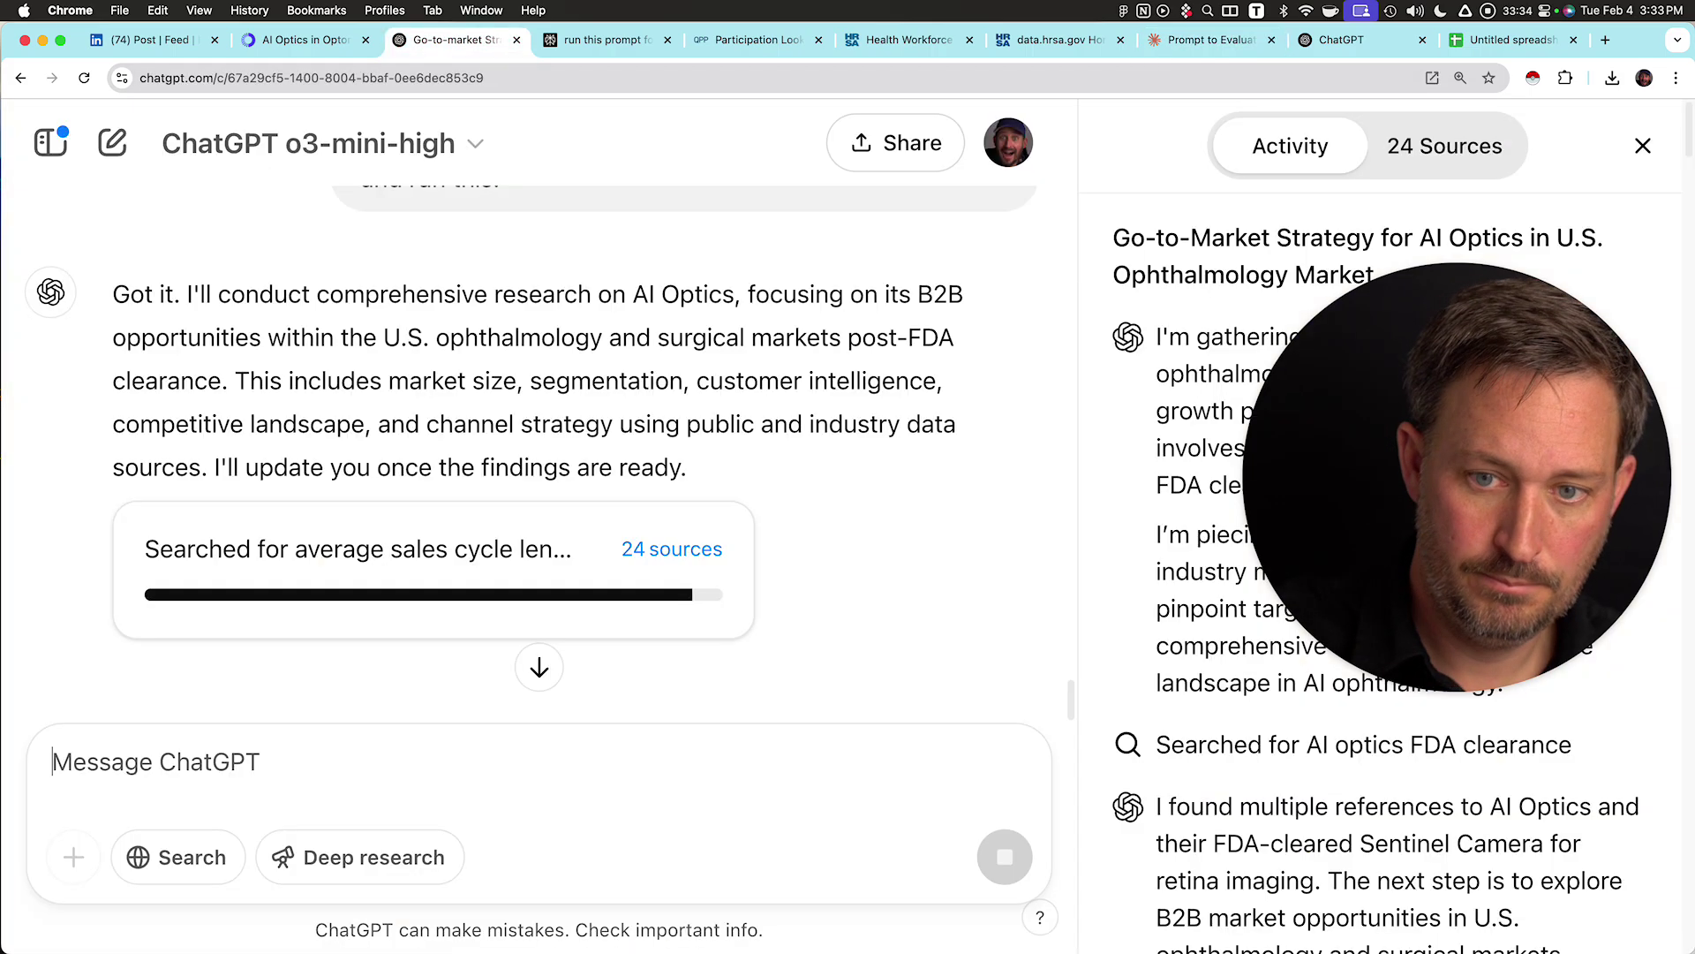
key("super+4")
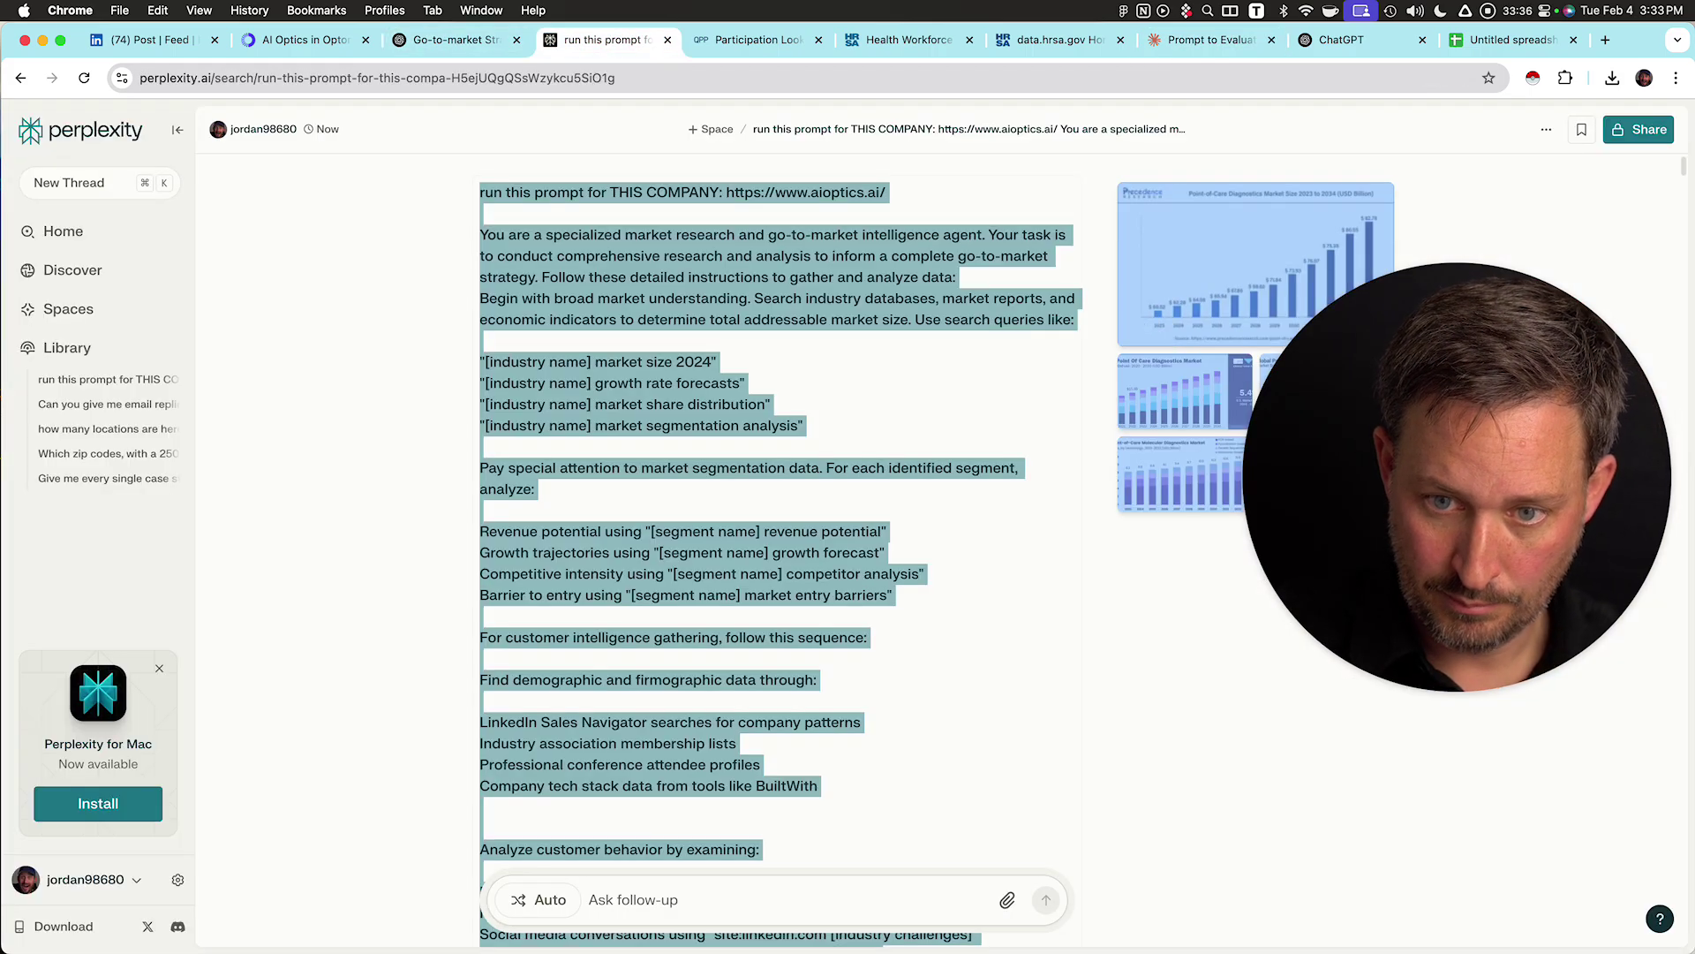
scroll(777, 530, "down", 10)
key("super+8")
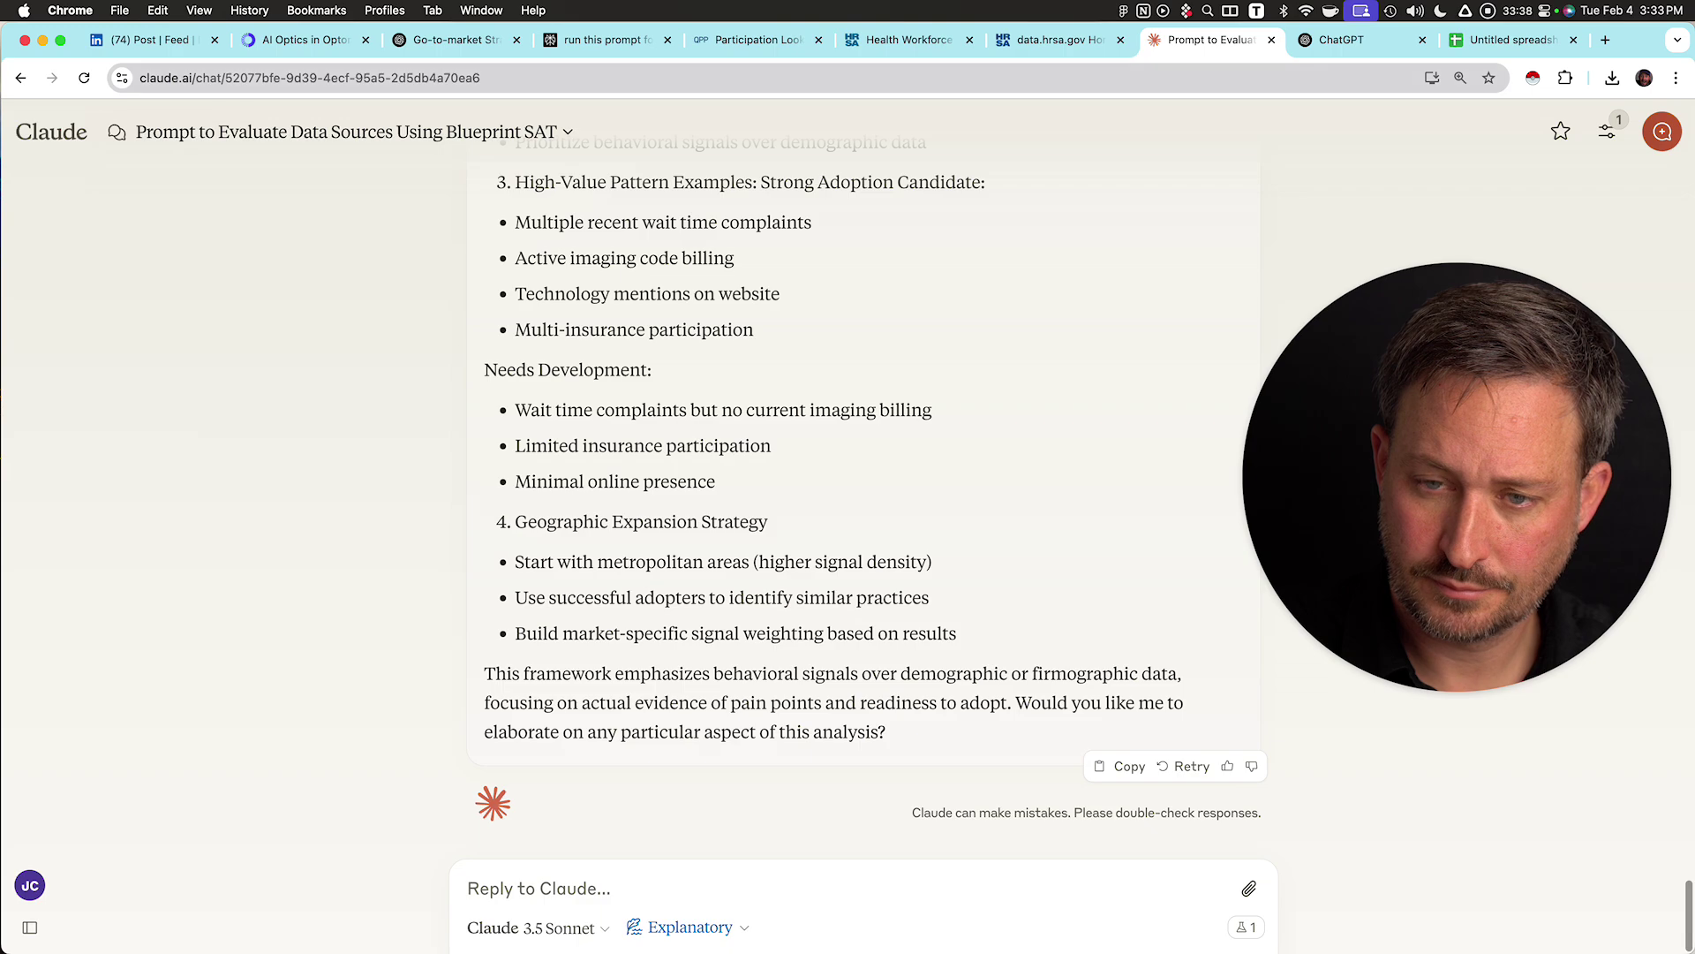
key("super+4")
key("super+3")
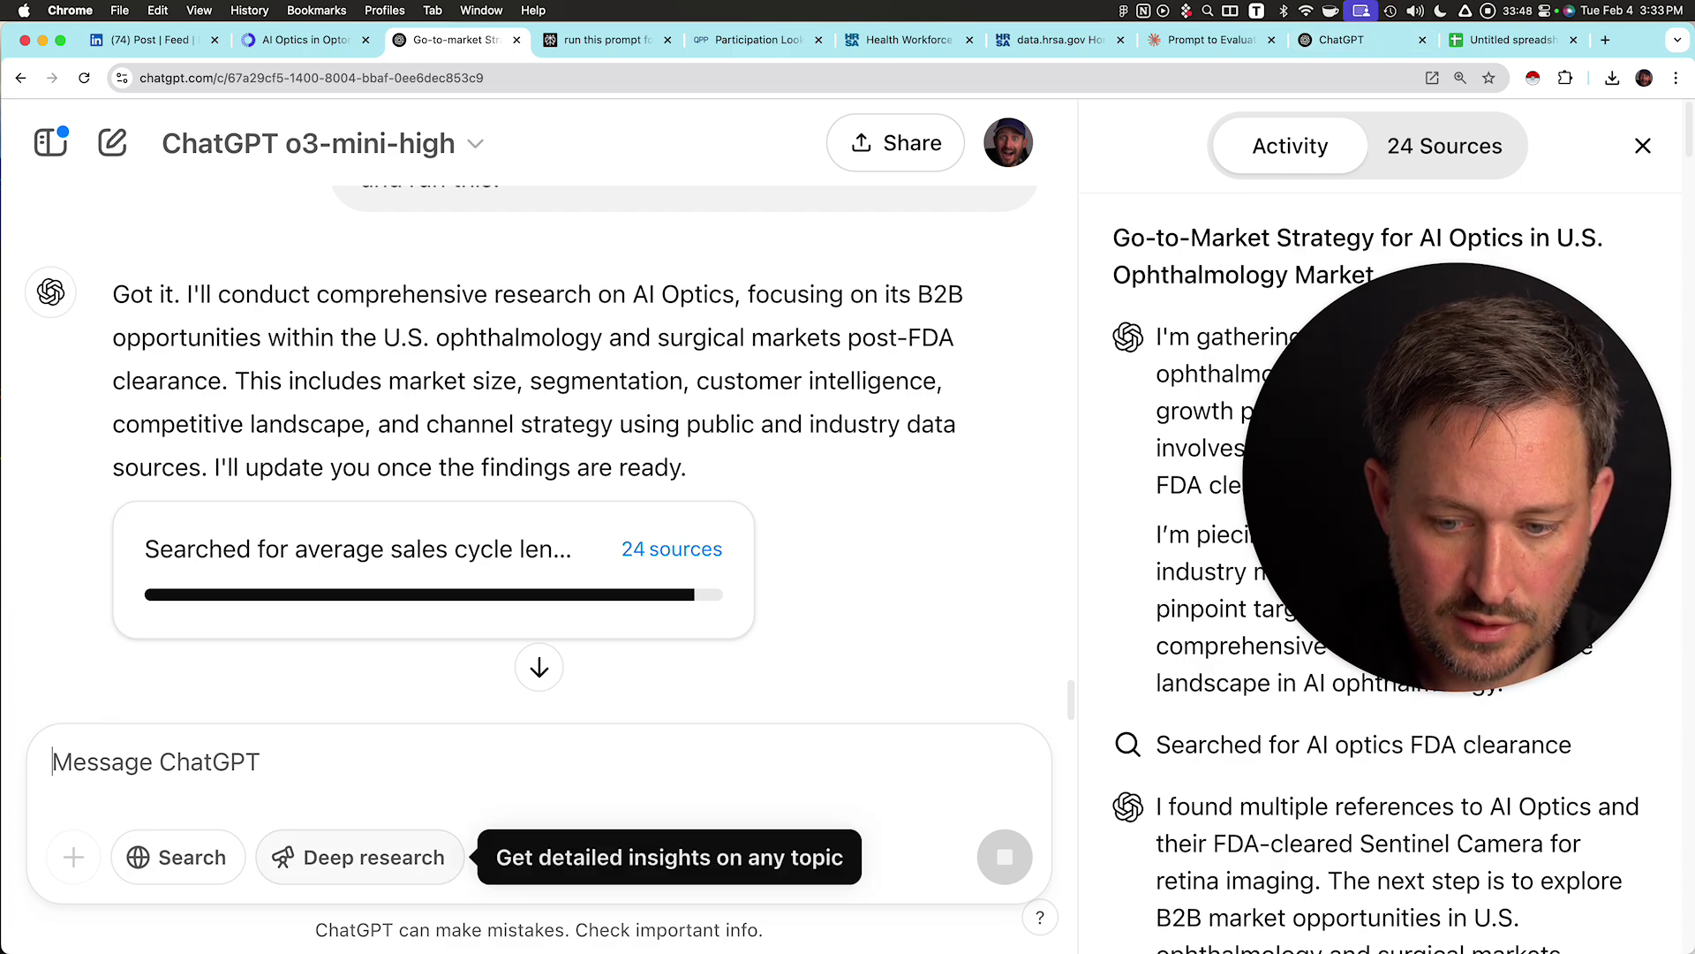
- Enable Deep research for the next ChatGPT message and start dictating the new request
left_click(358, 858)
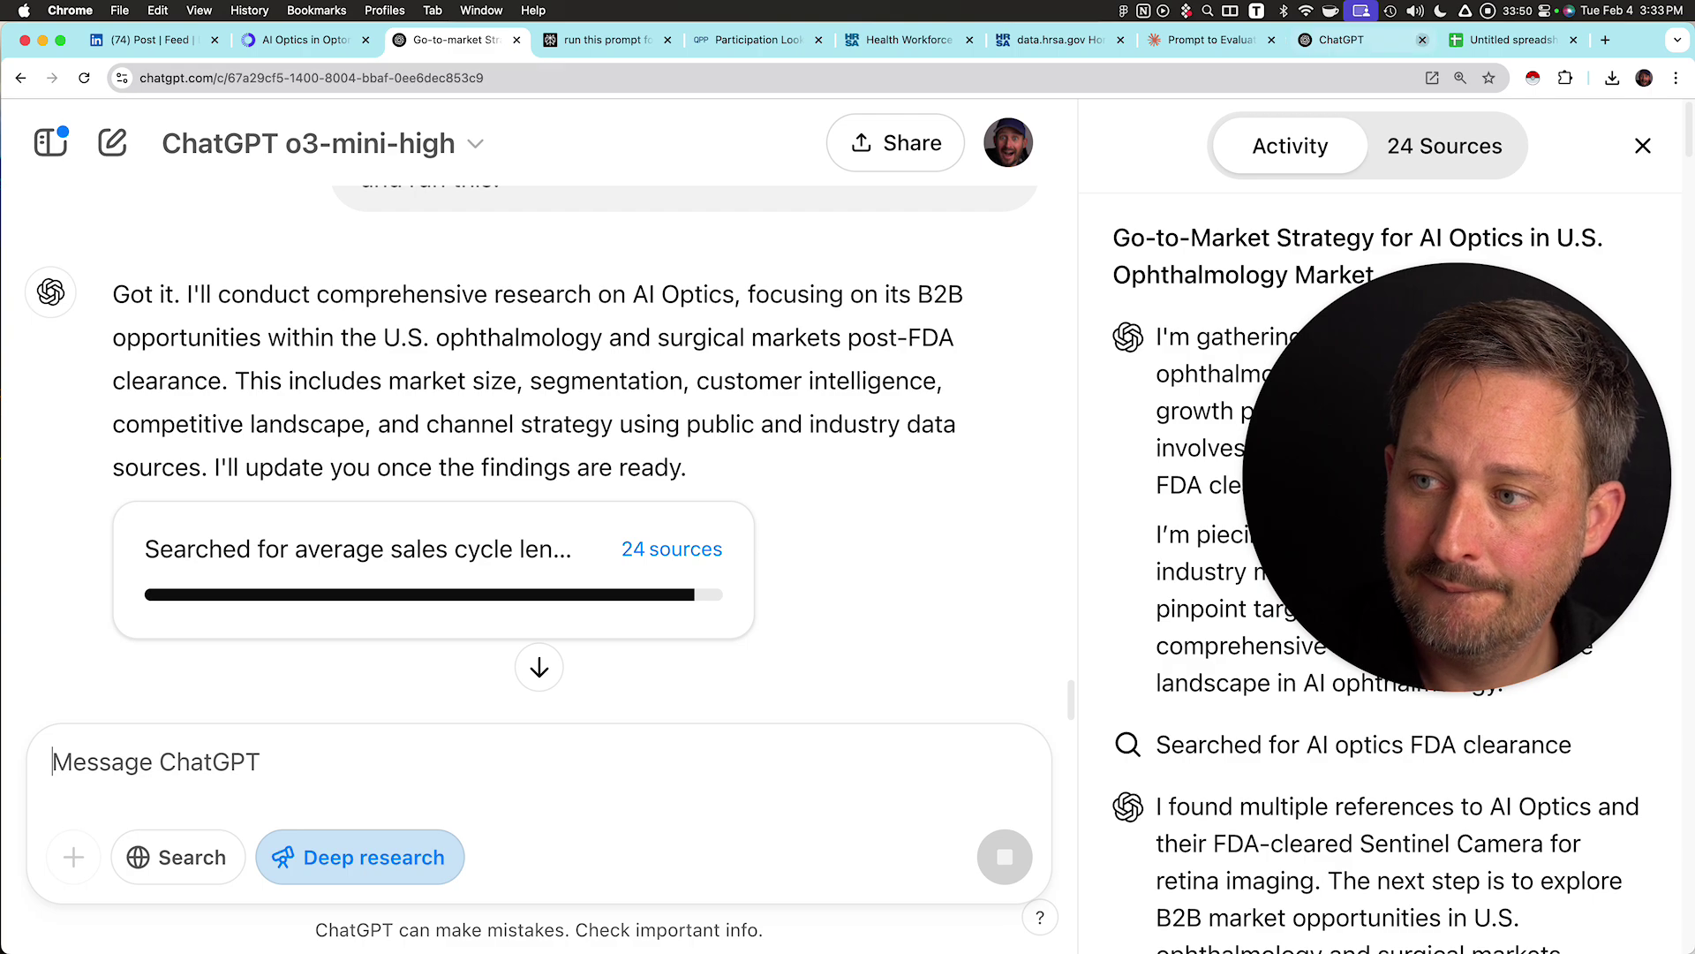
key("ctrl+space")
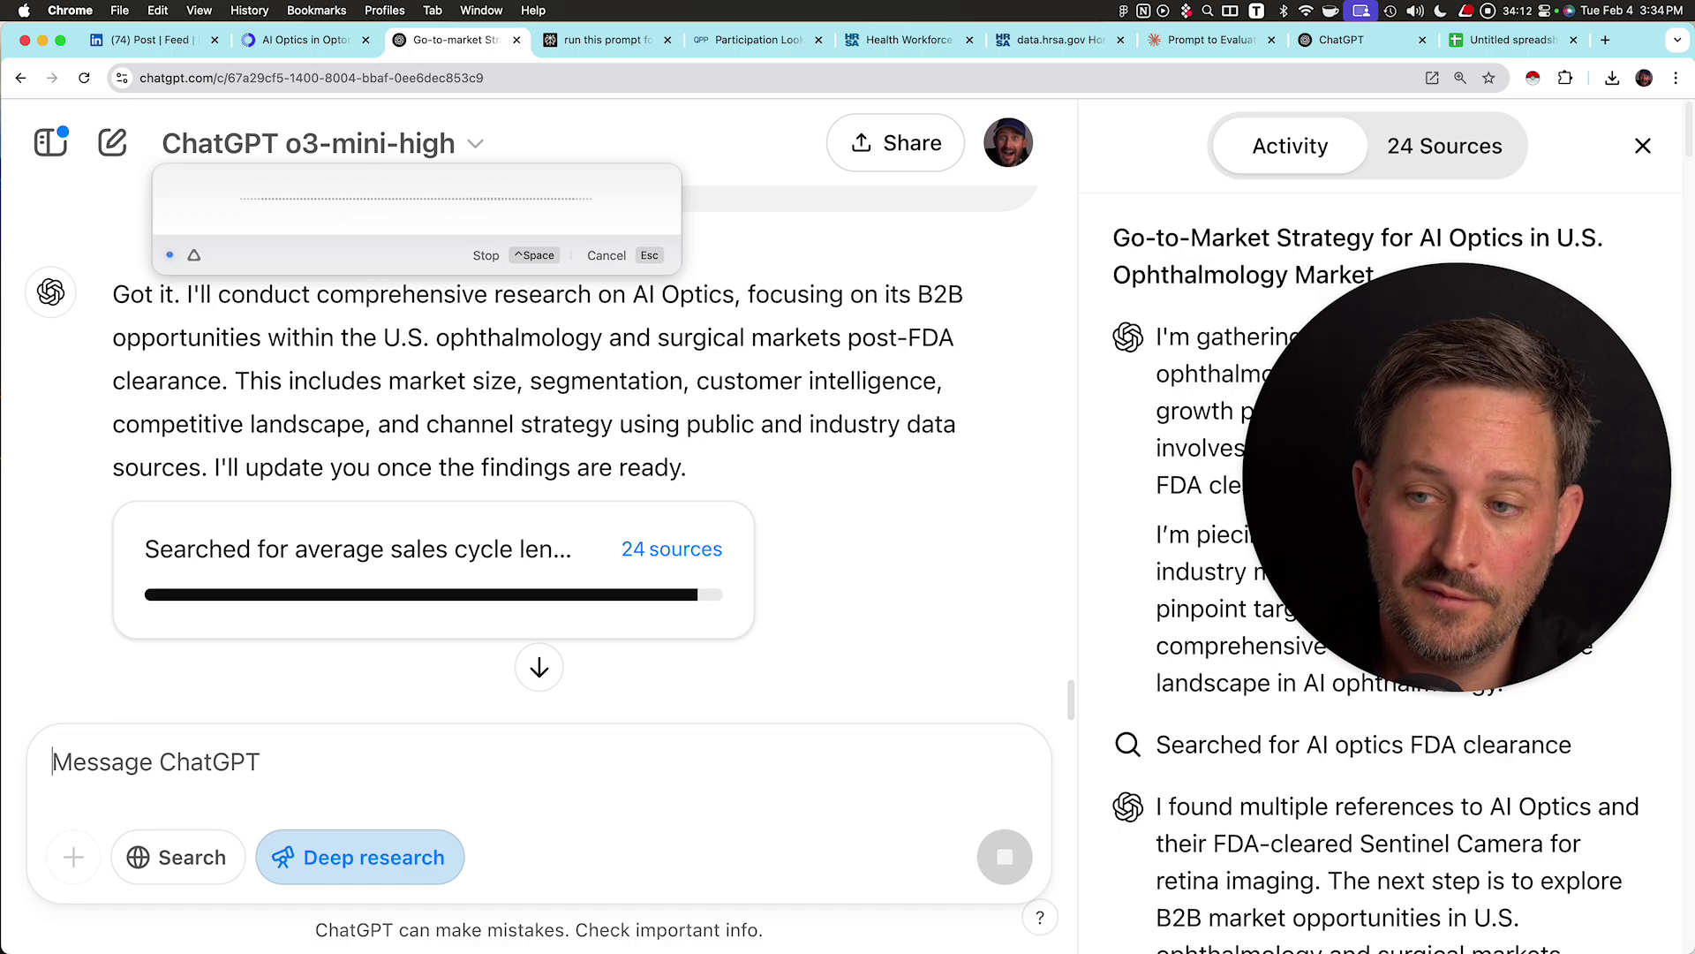
scroll(516, 433, "up", 10)
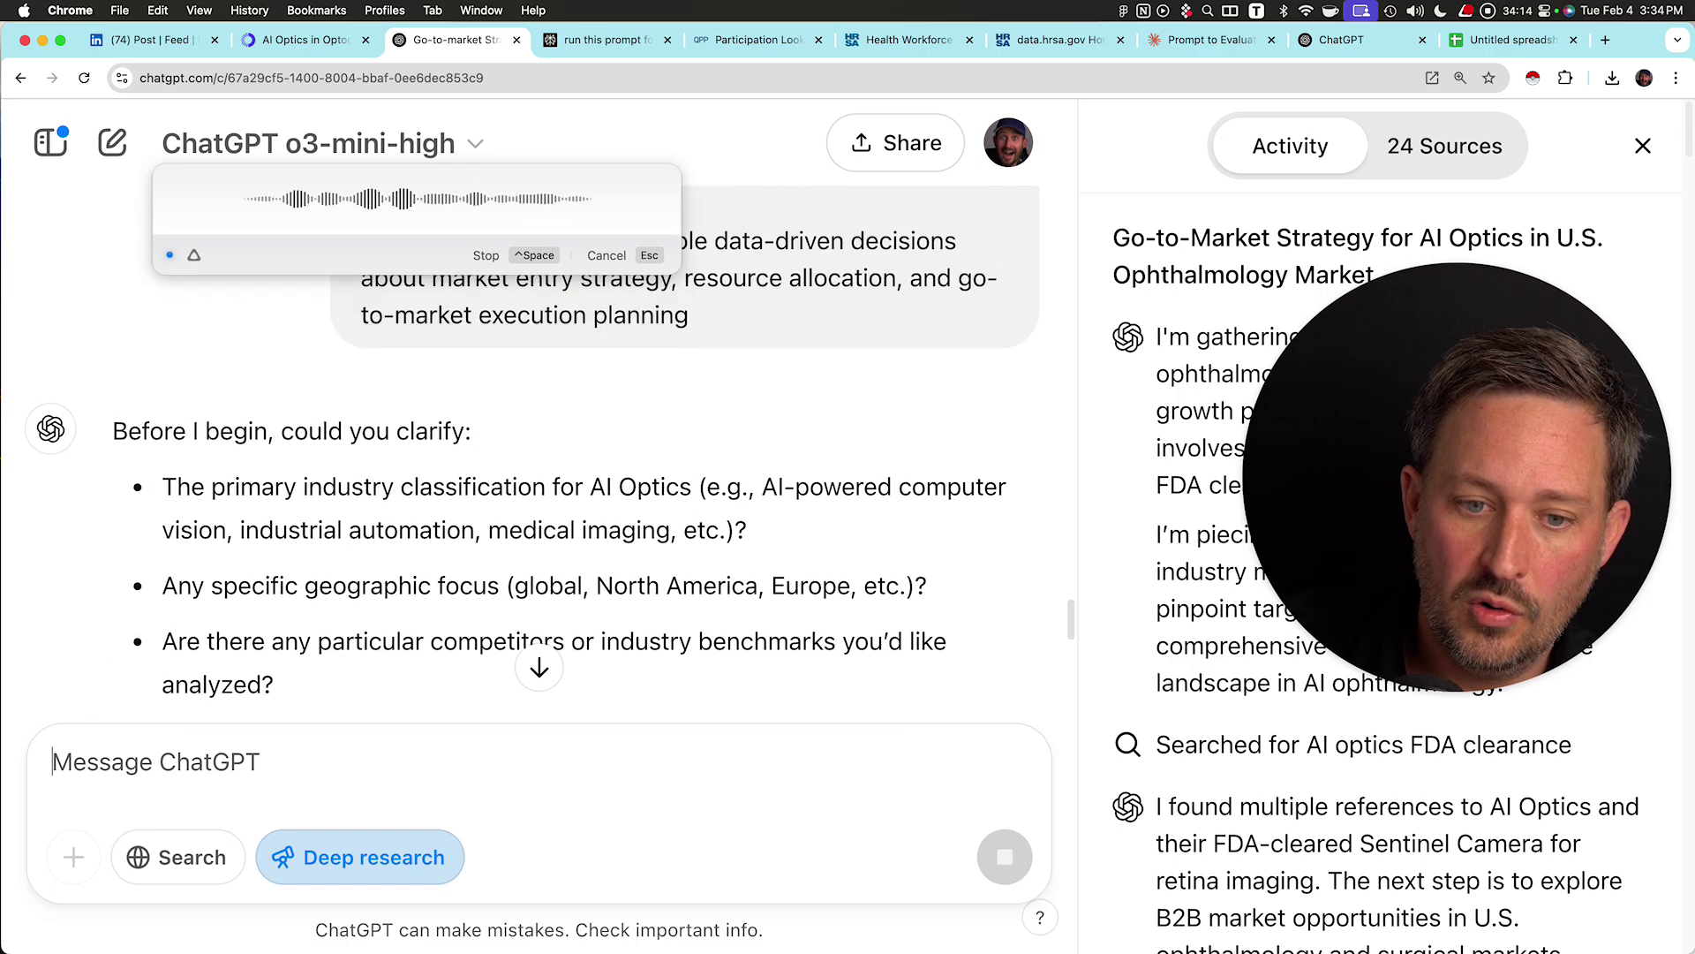
- Consult the benefit cards on the AI Optics optometry page, from Streamline Your Workflow to Room to Expand, while dictating the request
left_click(306, 41)
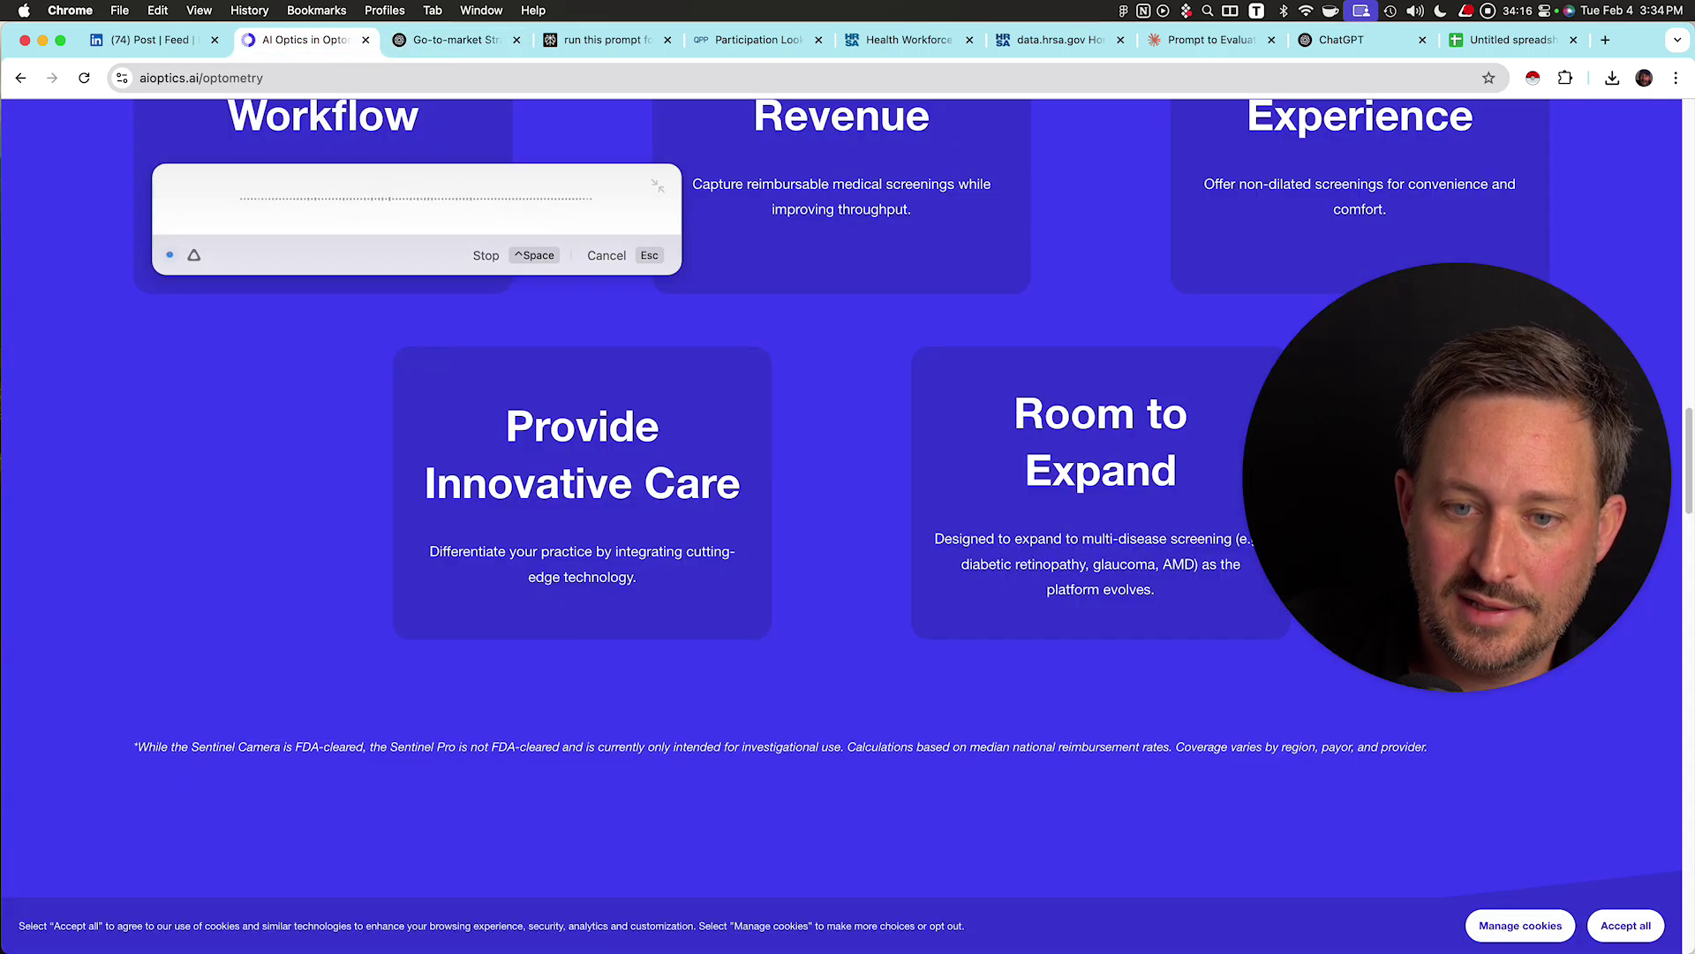
scroll(907, 498, "up", 5)
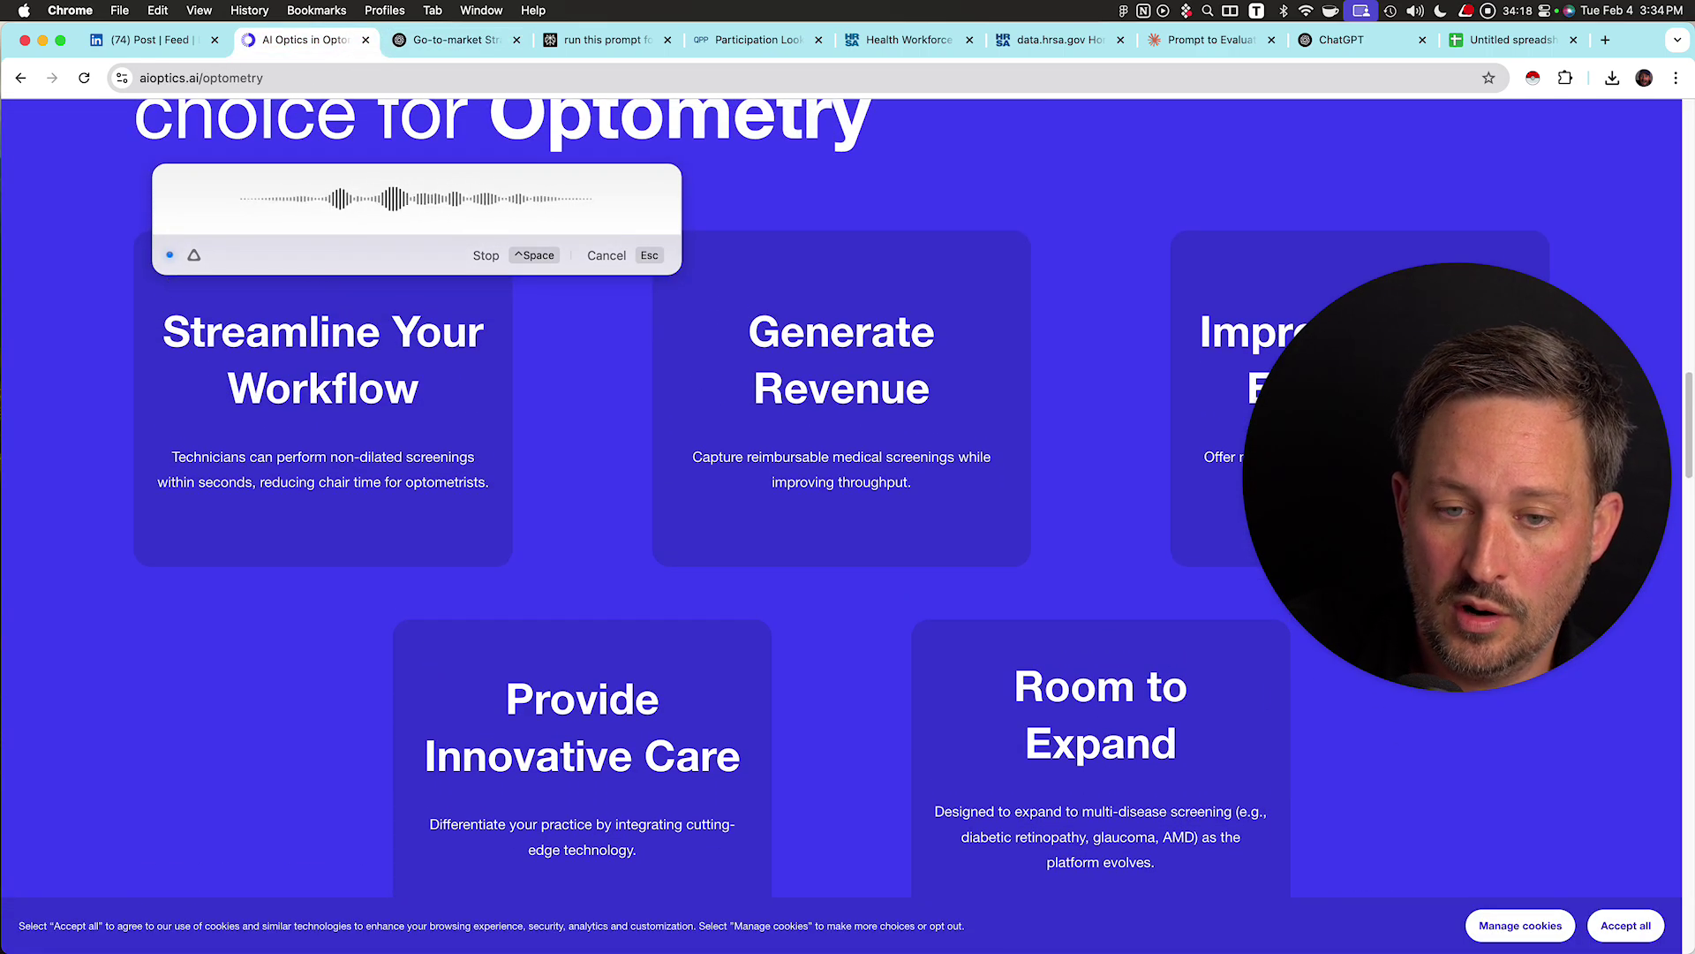
scroll(842, 495, "down", 2)
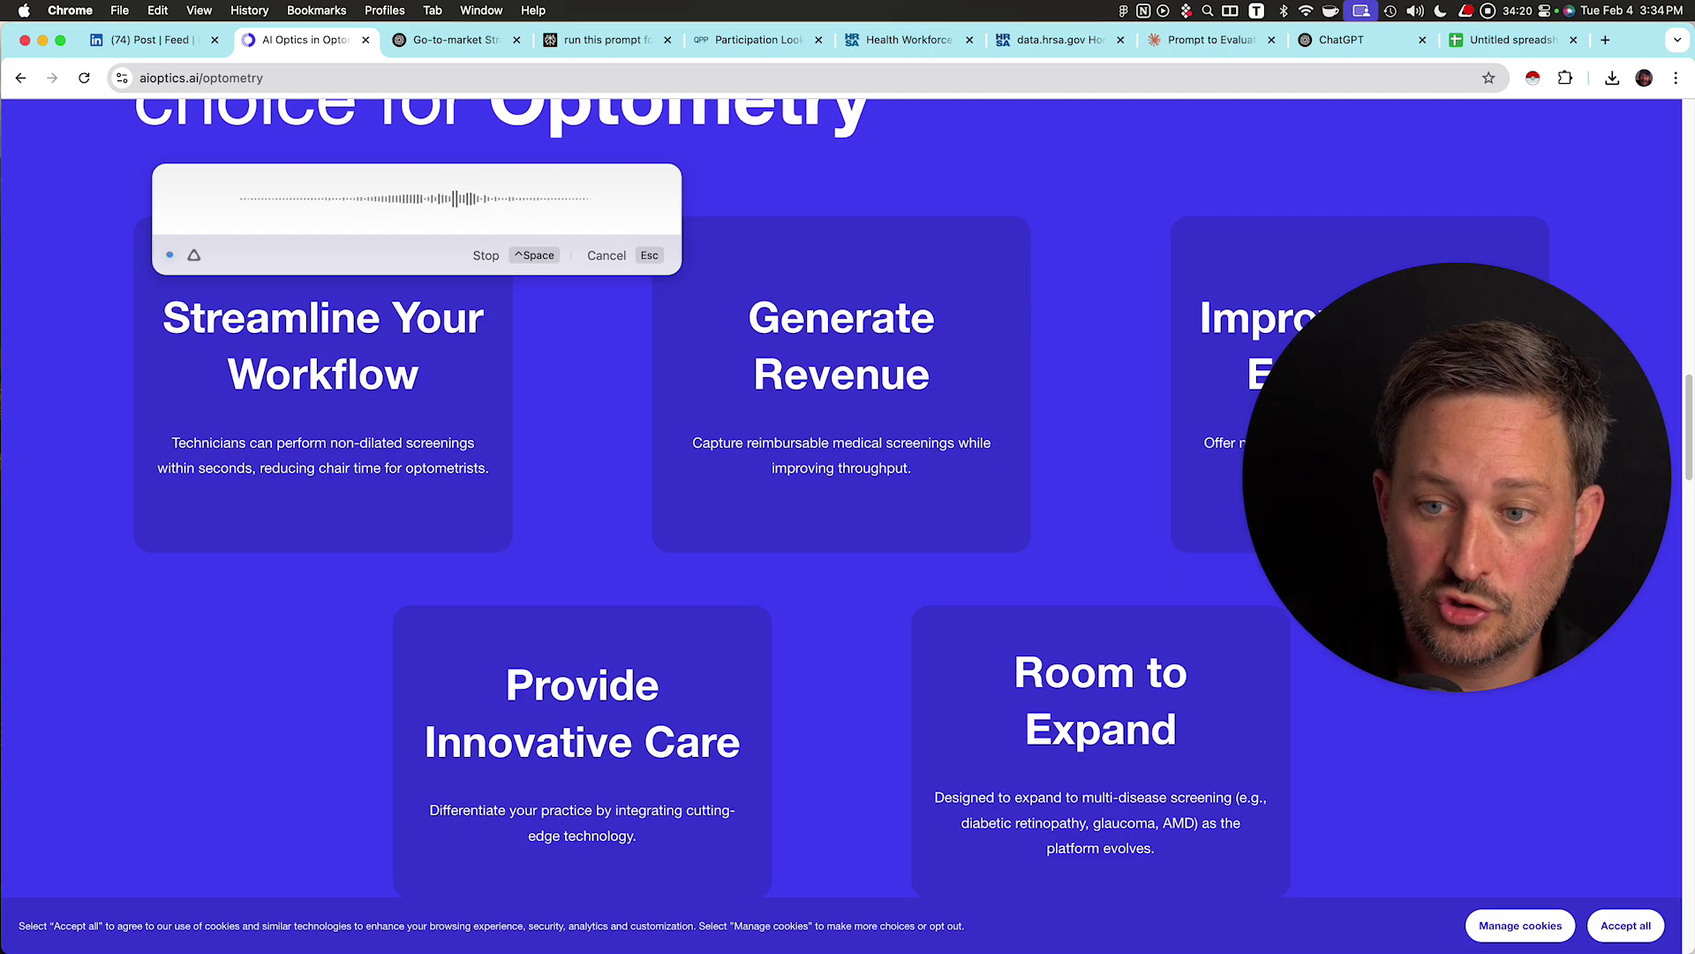
scroll(842, 495, "down", 2)
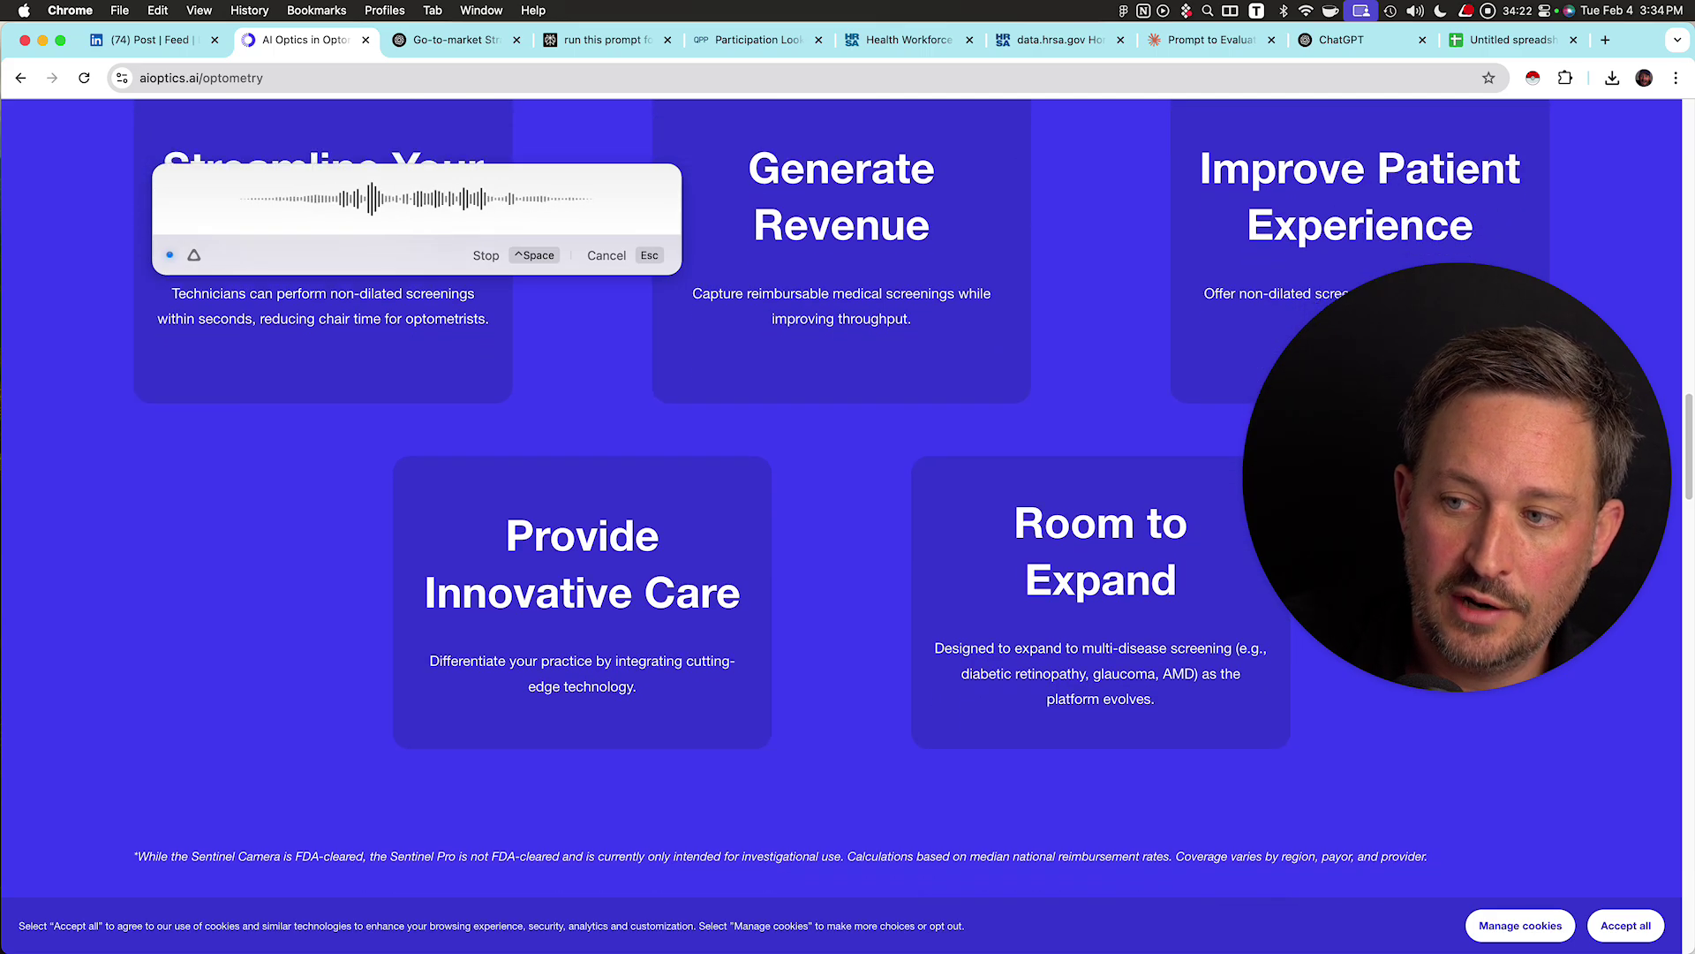
scroll(842, 494, "up", 3)
scroll(843, 494, "down", 2)
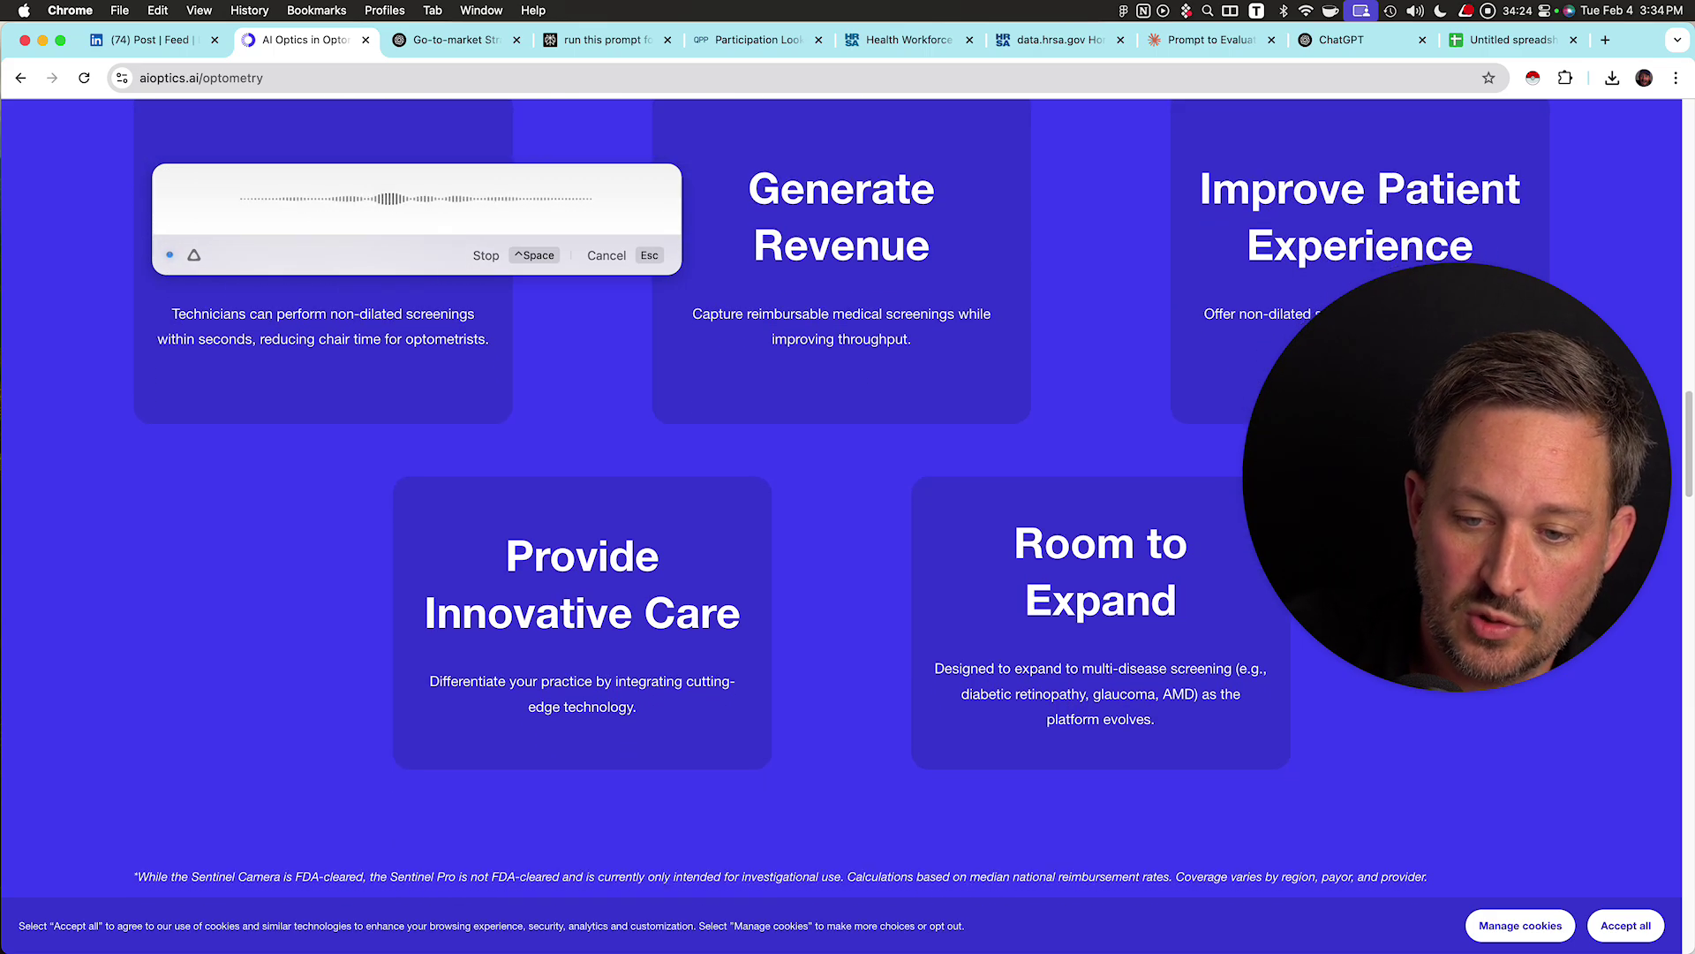
scroll(843, 495, "down", 3)
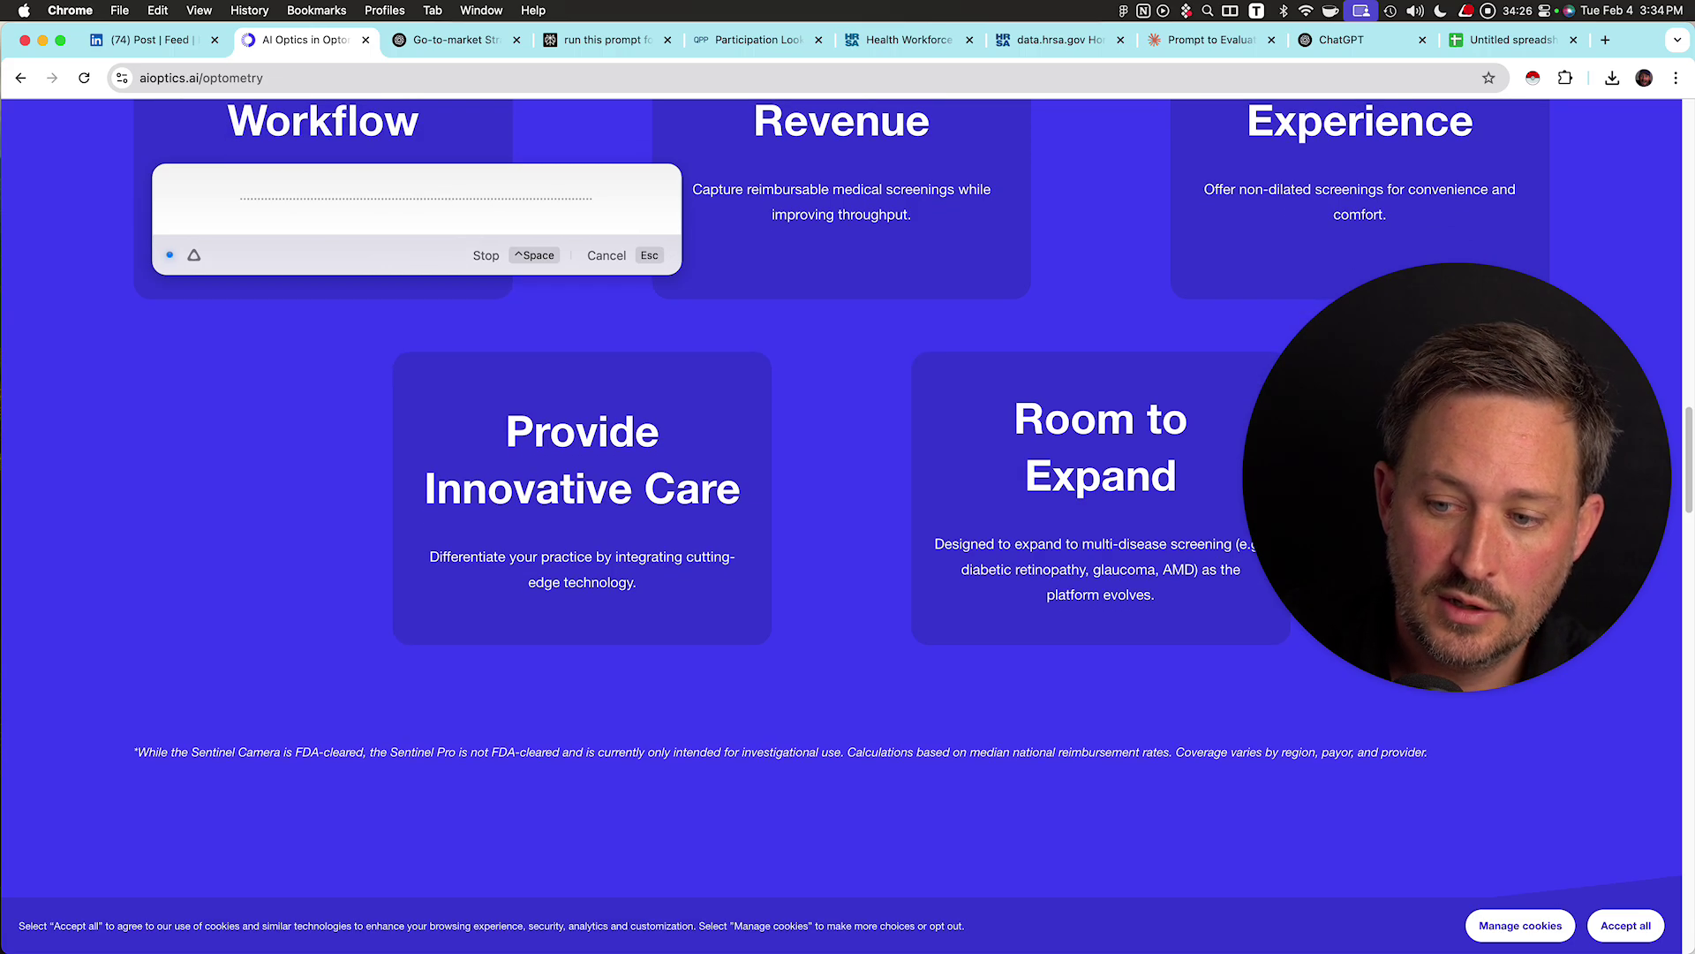
scroll(842, 495, "up", 7)
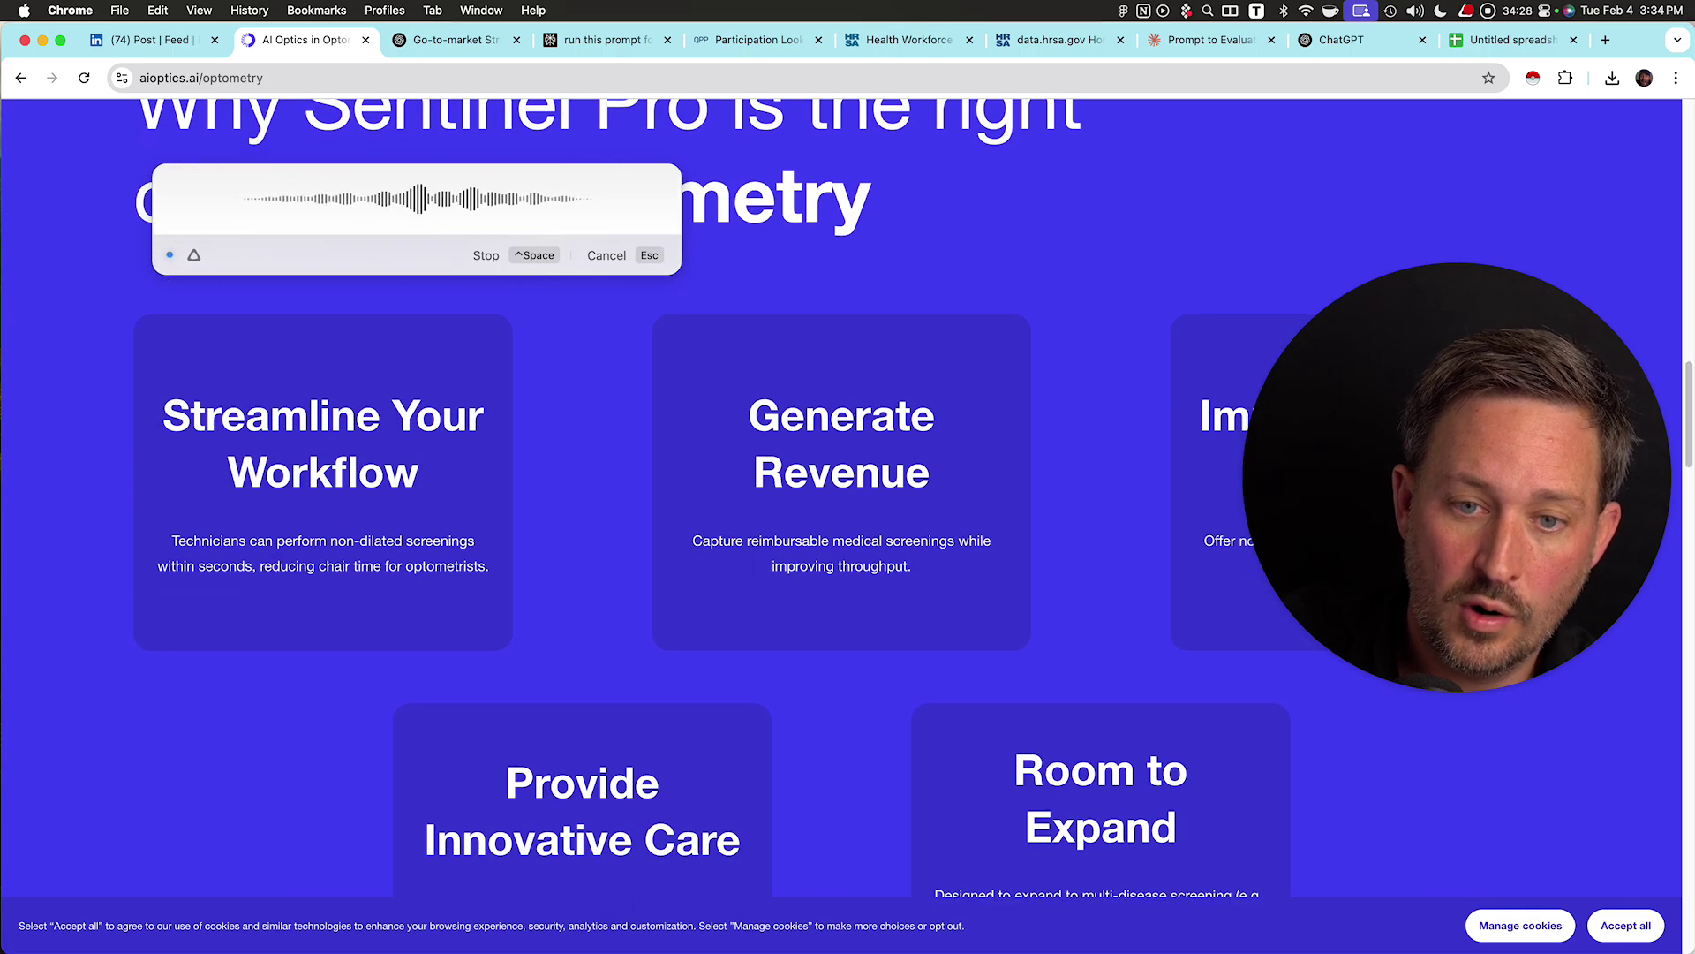
scroll(842, 494, "down", 4)
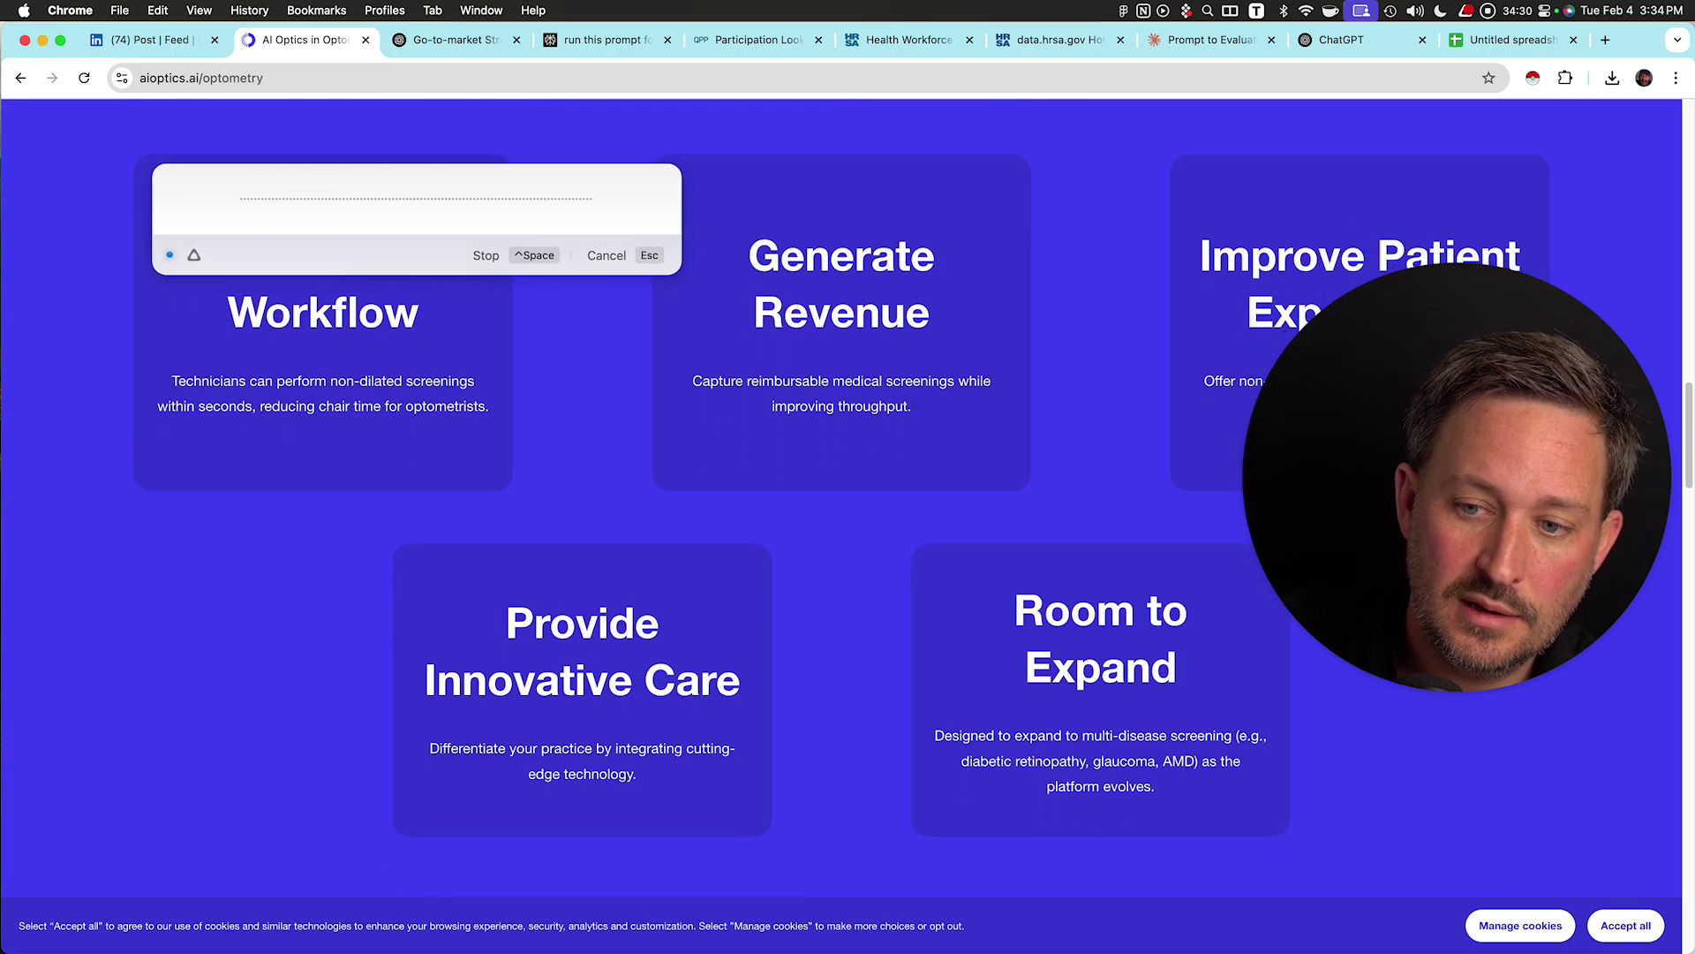
scroll(842, 494, "up", 3)
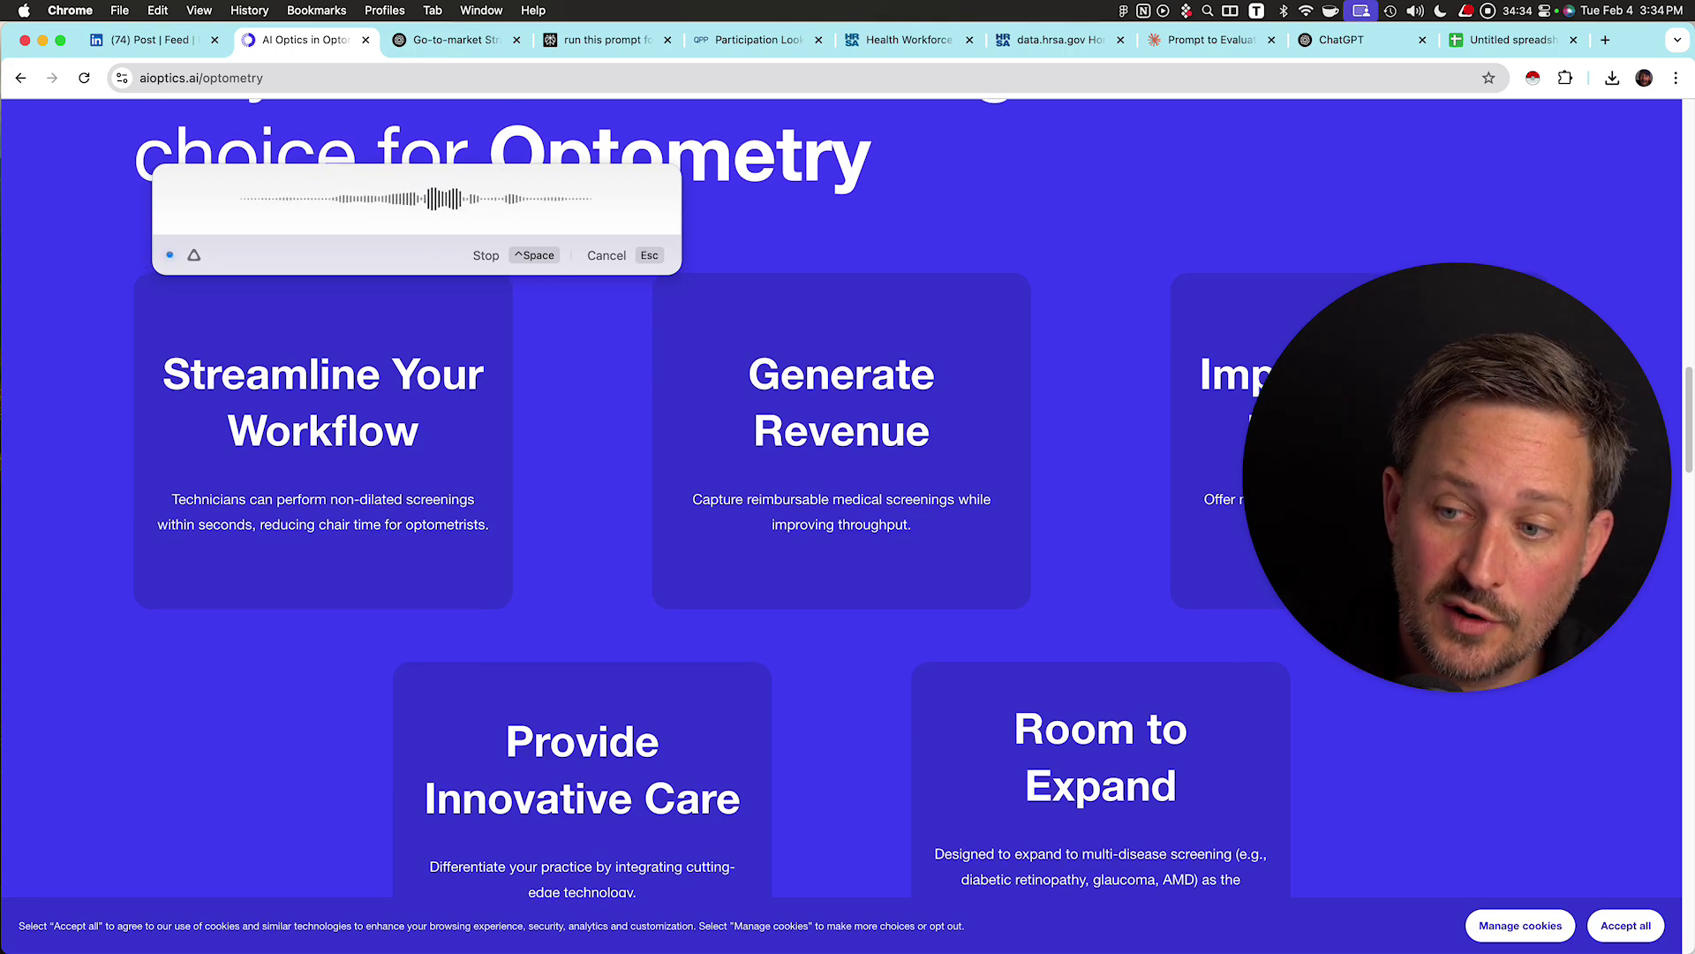
scroll(756, 498, "up", 1)
scroll(759, 498, "down", 2)
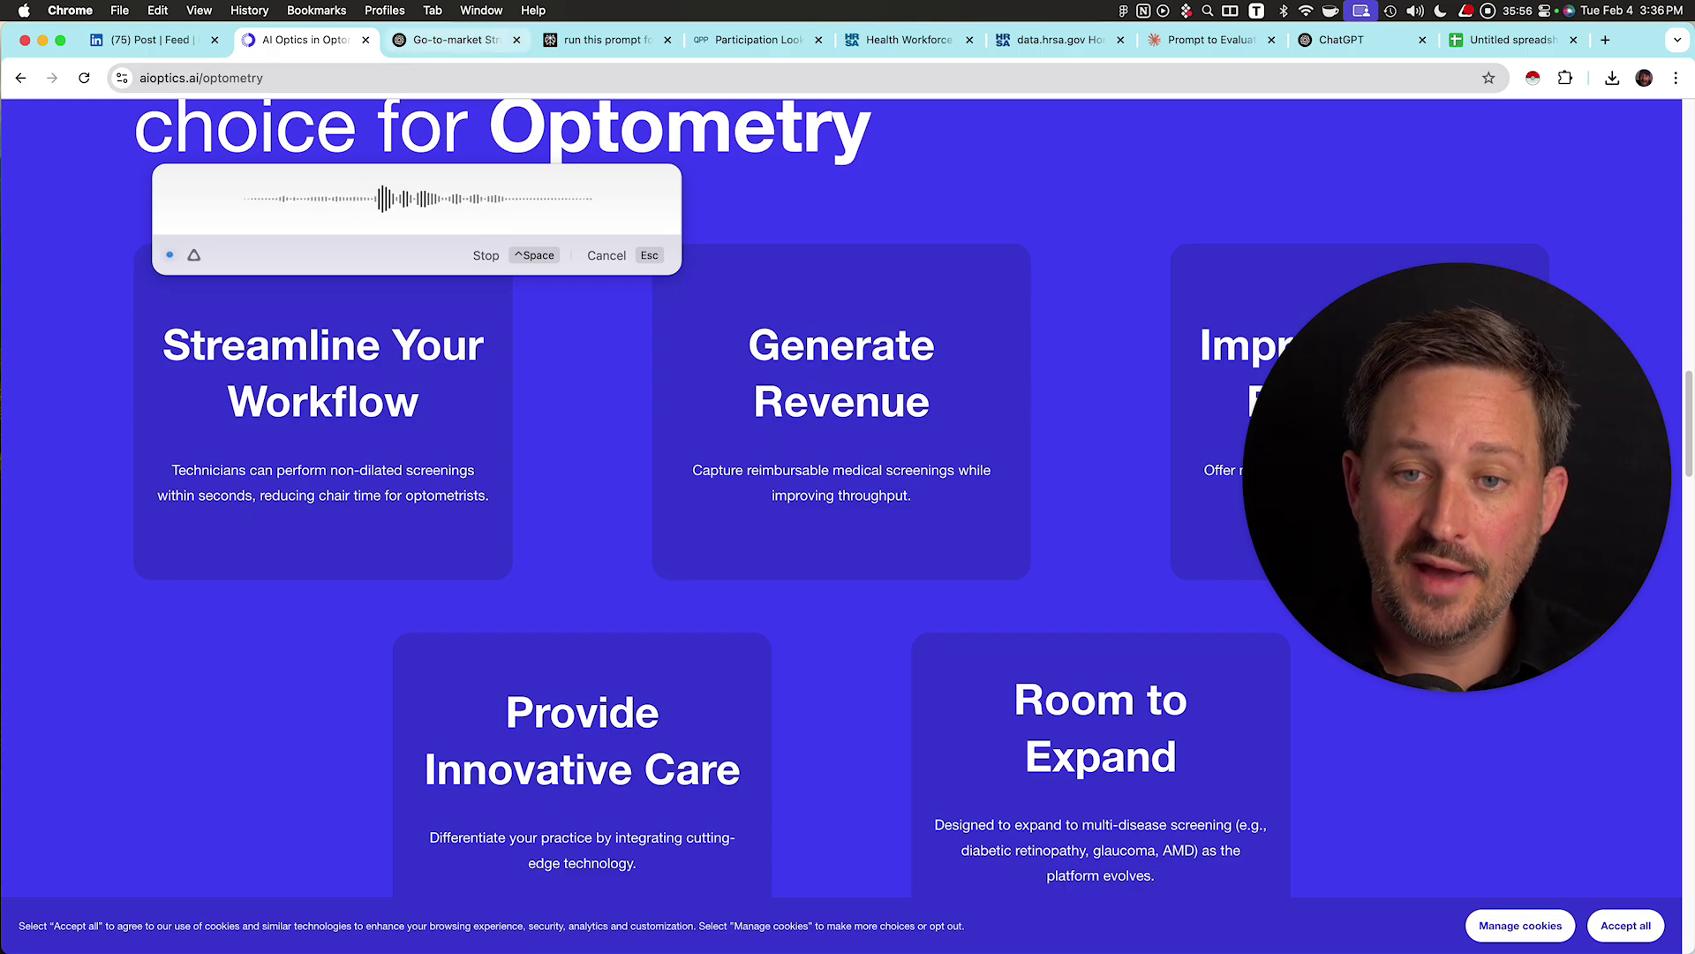
- Finish dictating the ChatGPT request for three real customer examples per AI Optics benefit, with fit reasons, data research, value props, names and a question each
key("ctrl+Tab")
scroll(530, 459, "down", 12)
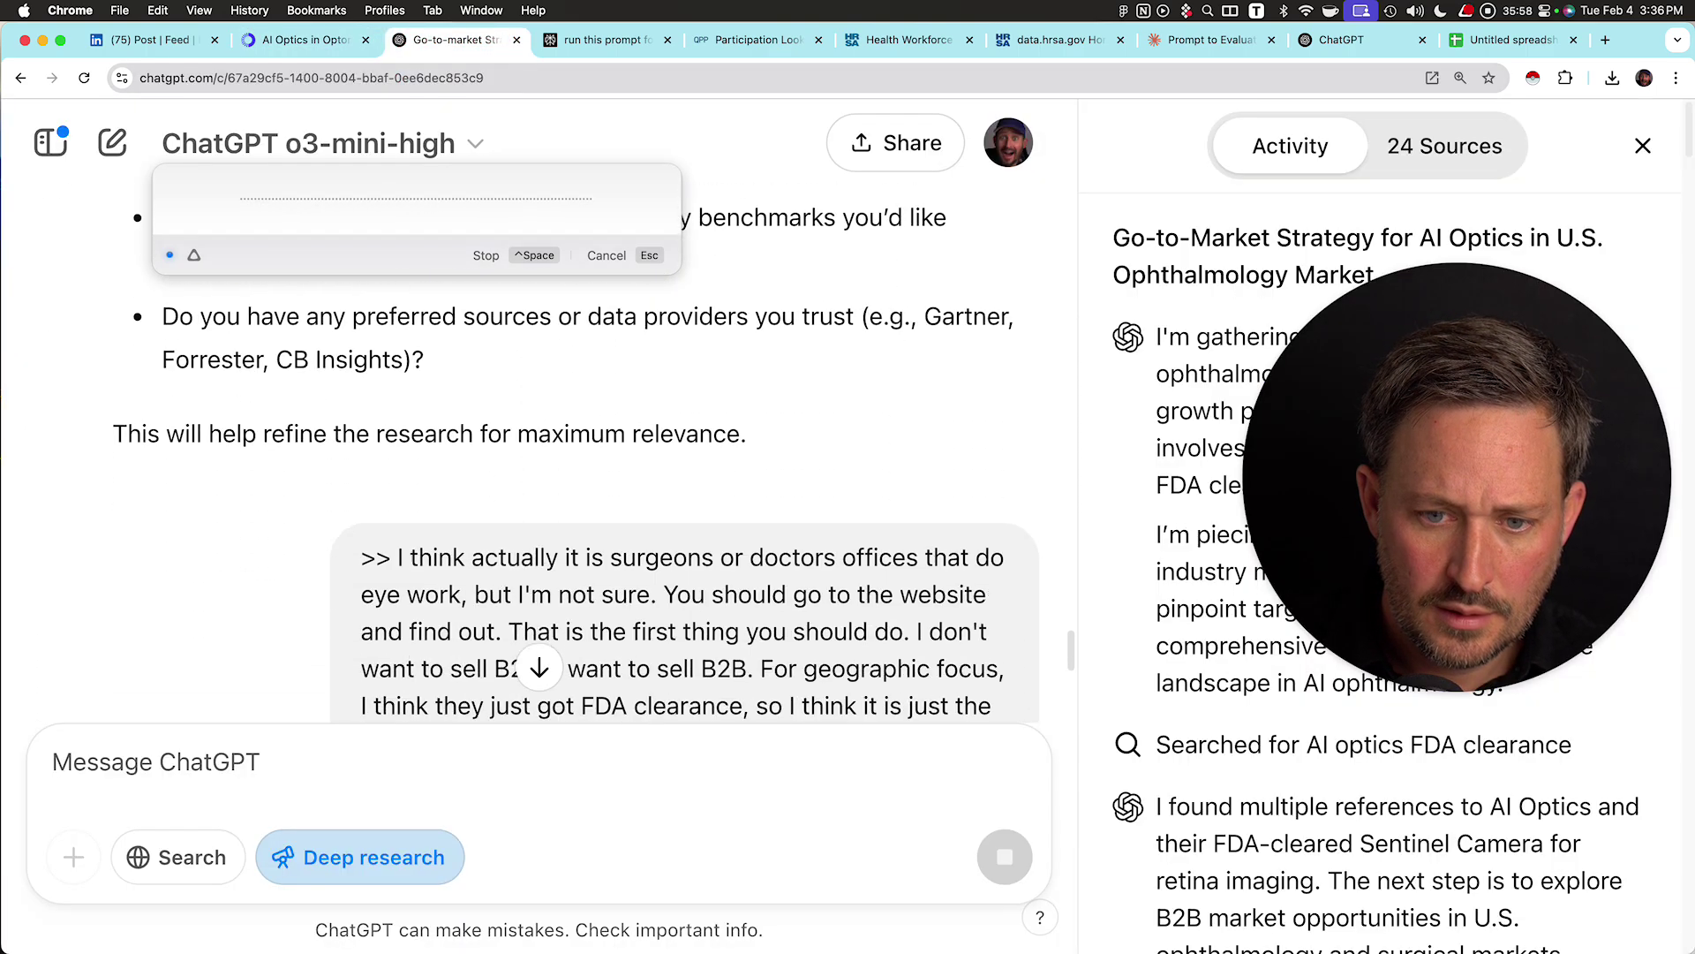
scroll(530, 459, "down", 1)
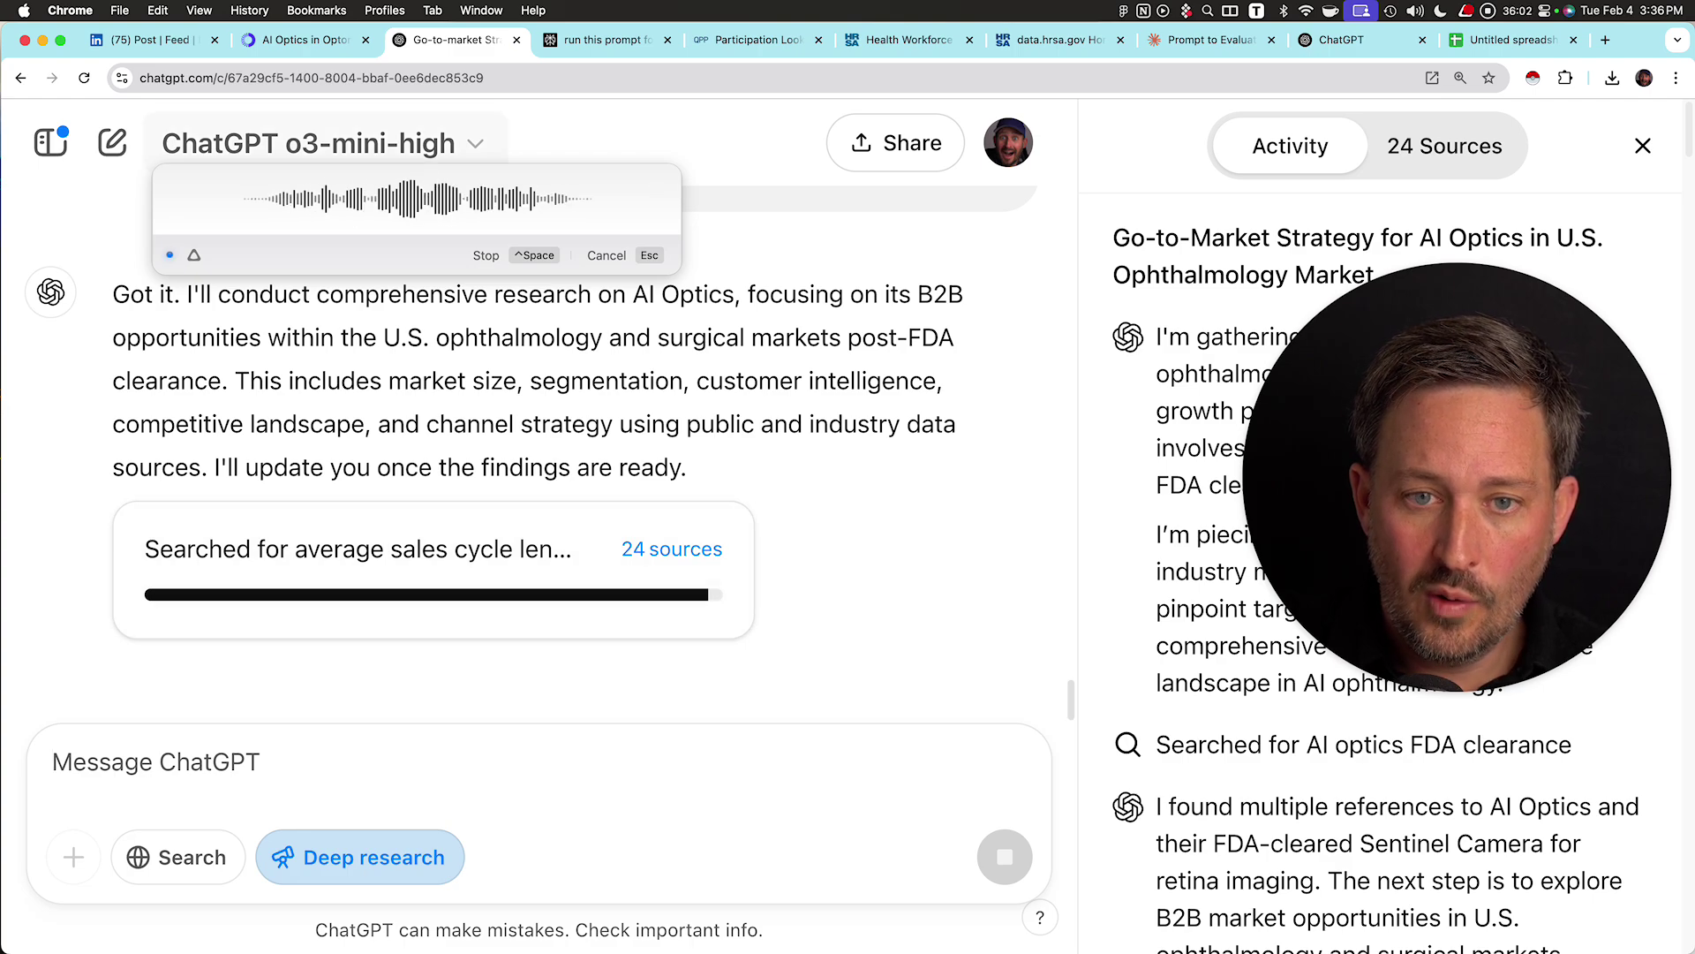
left_click(300, 40)
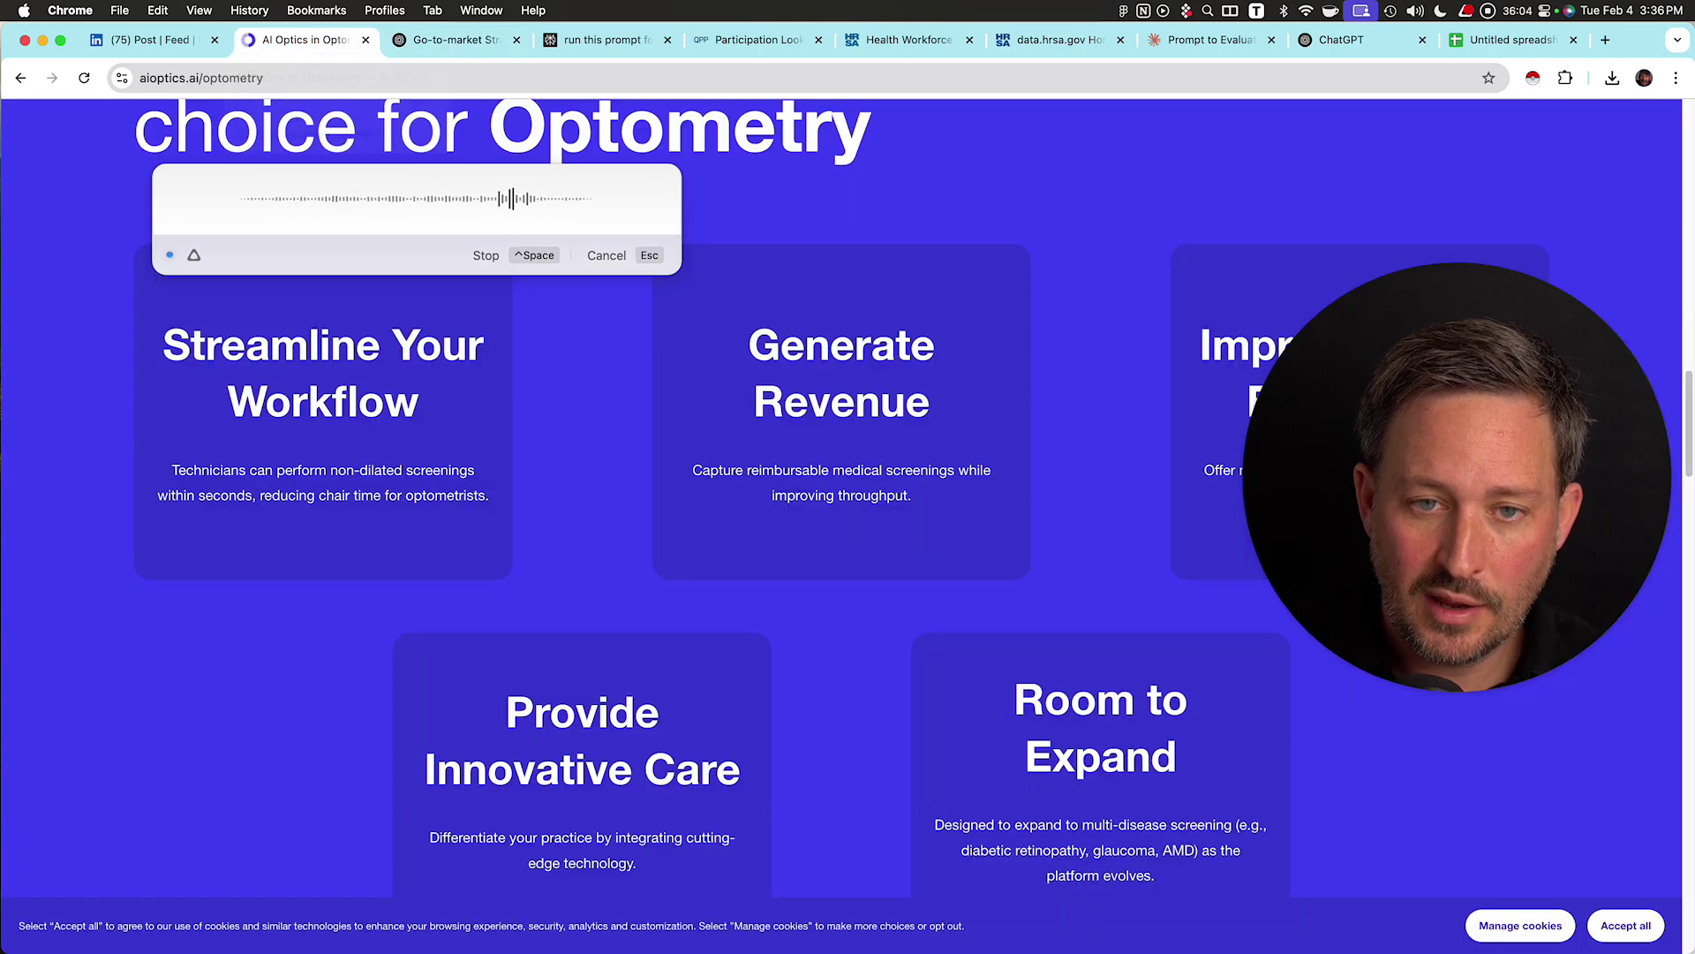
scroll(842, 482, "down", 3)
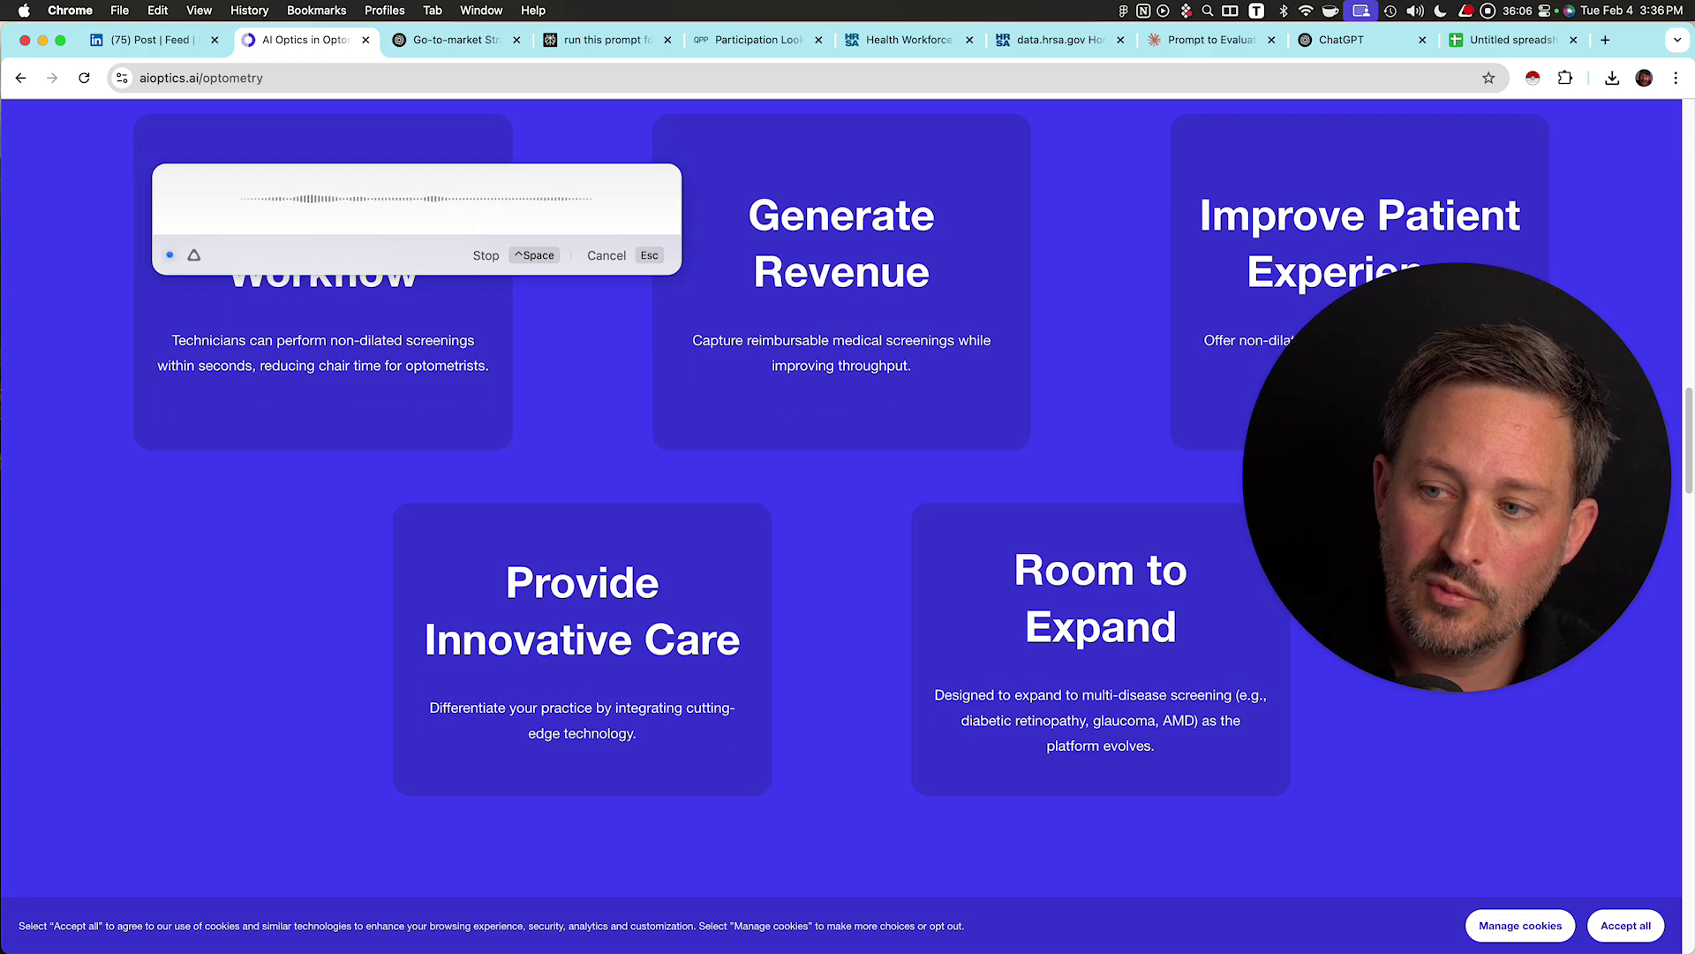
scroll(829, 483, "up", 2)
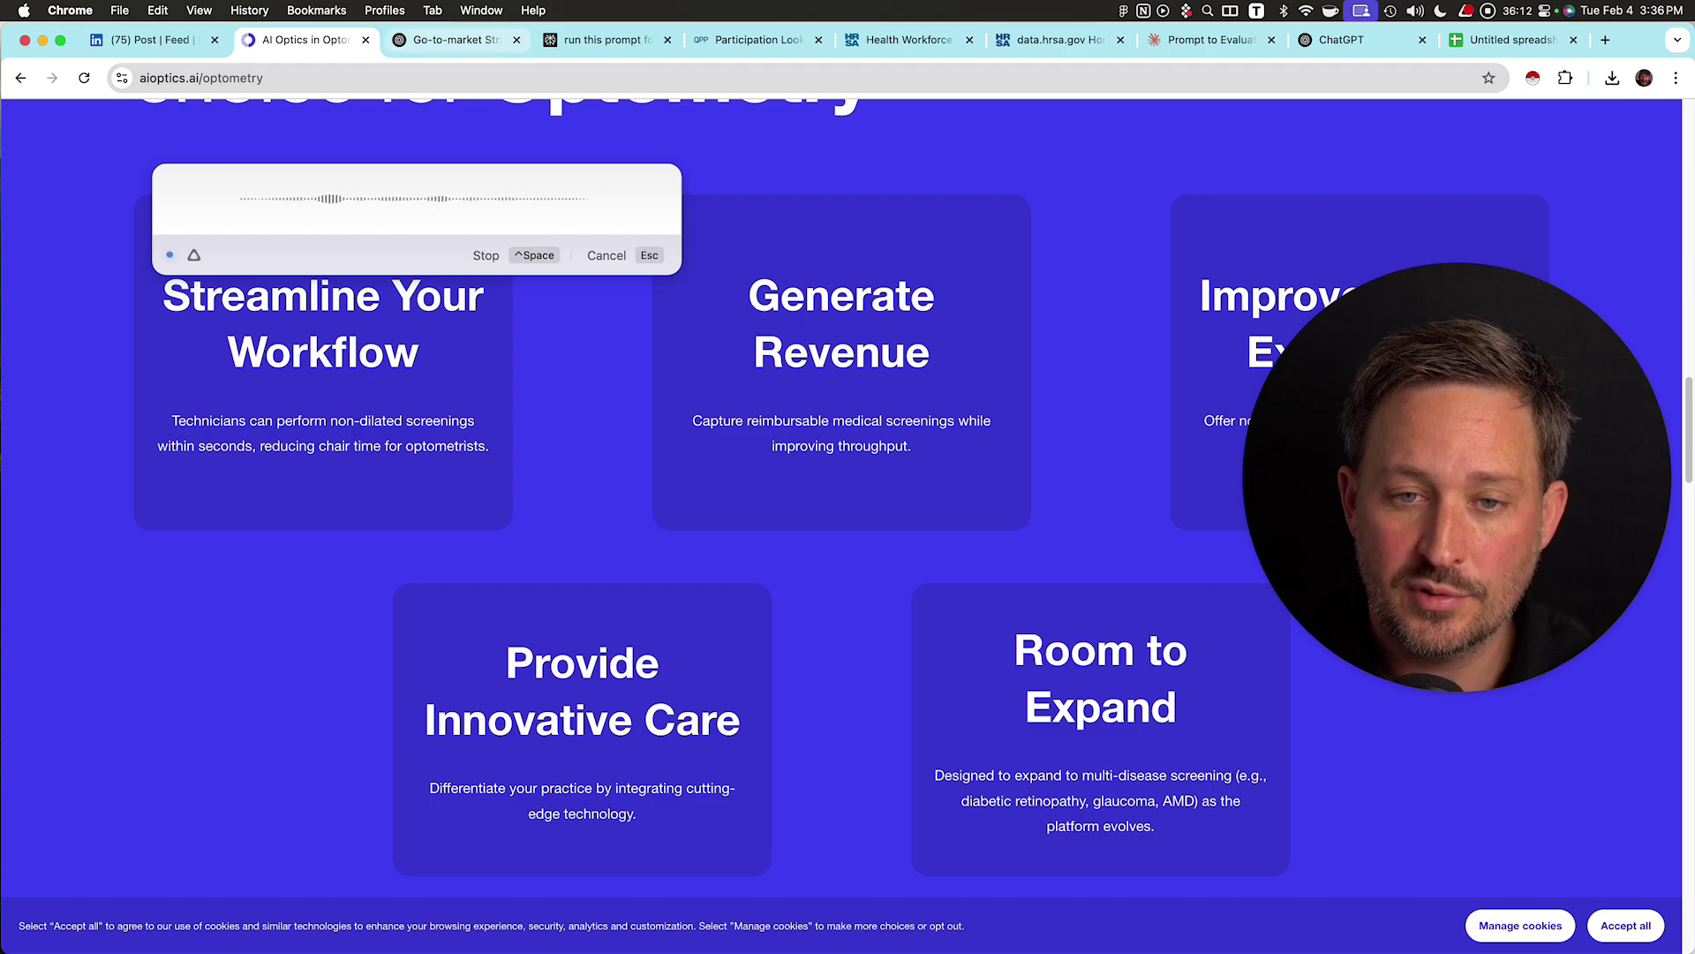
left_click(452, 40)
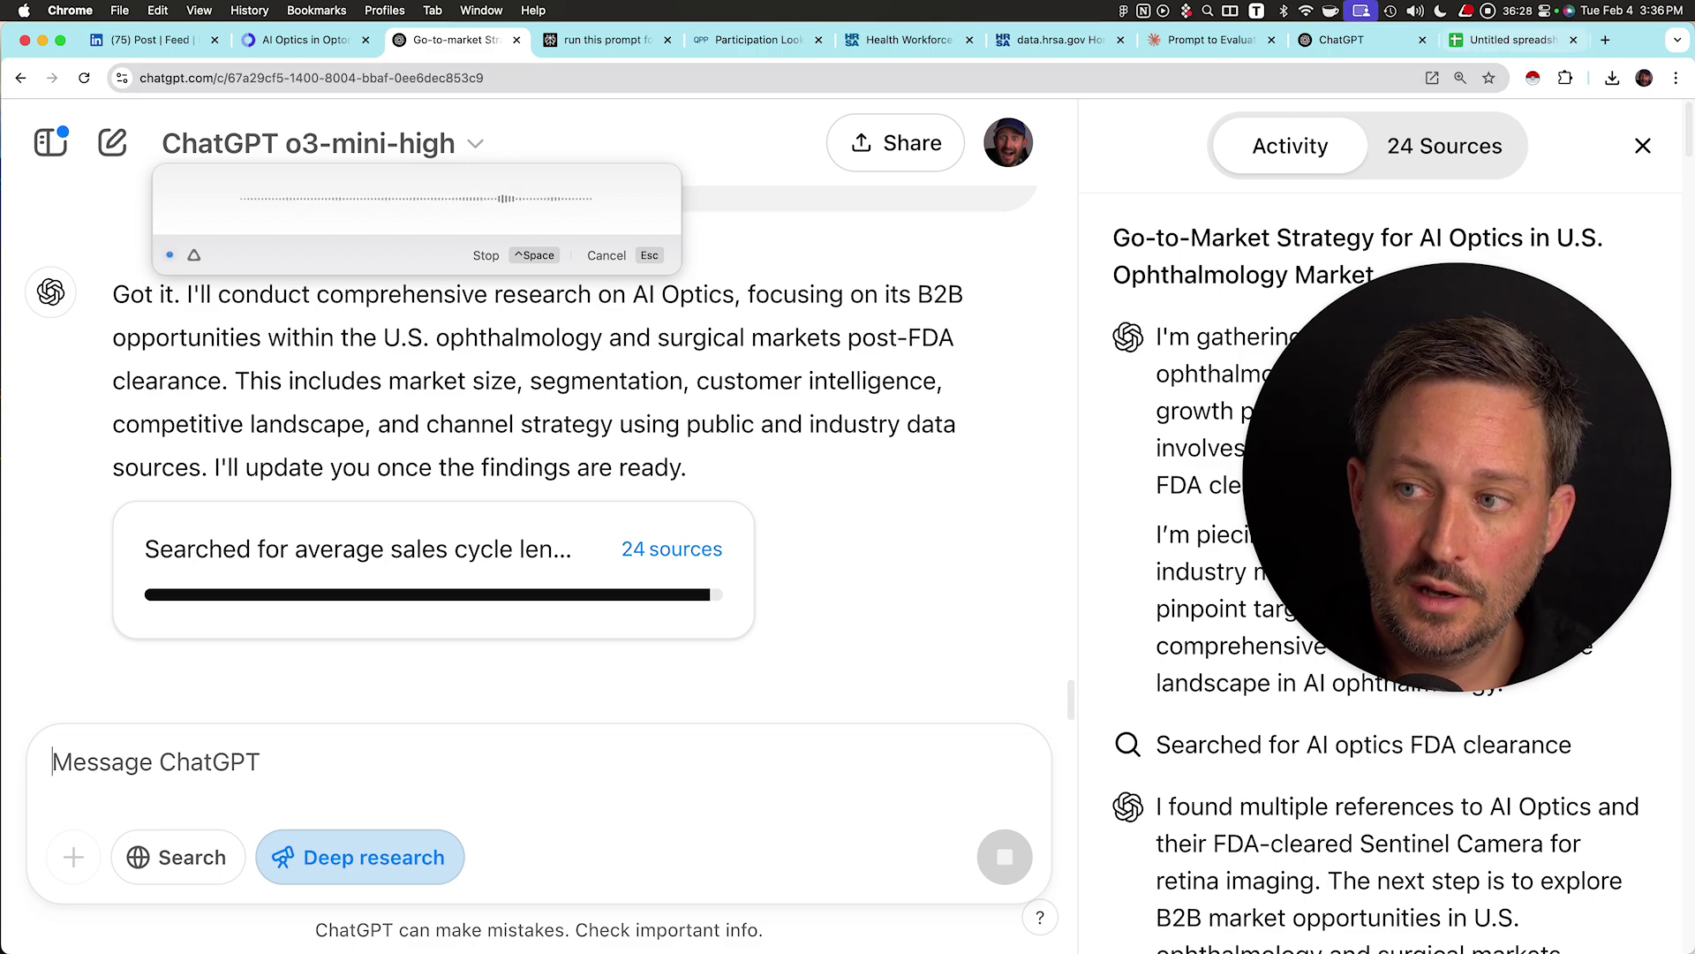
key("ctrl+space")
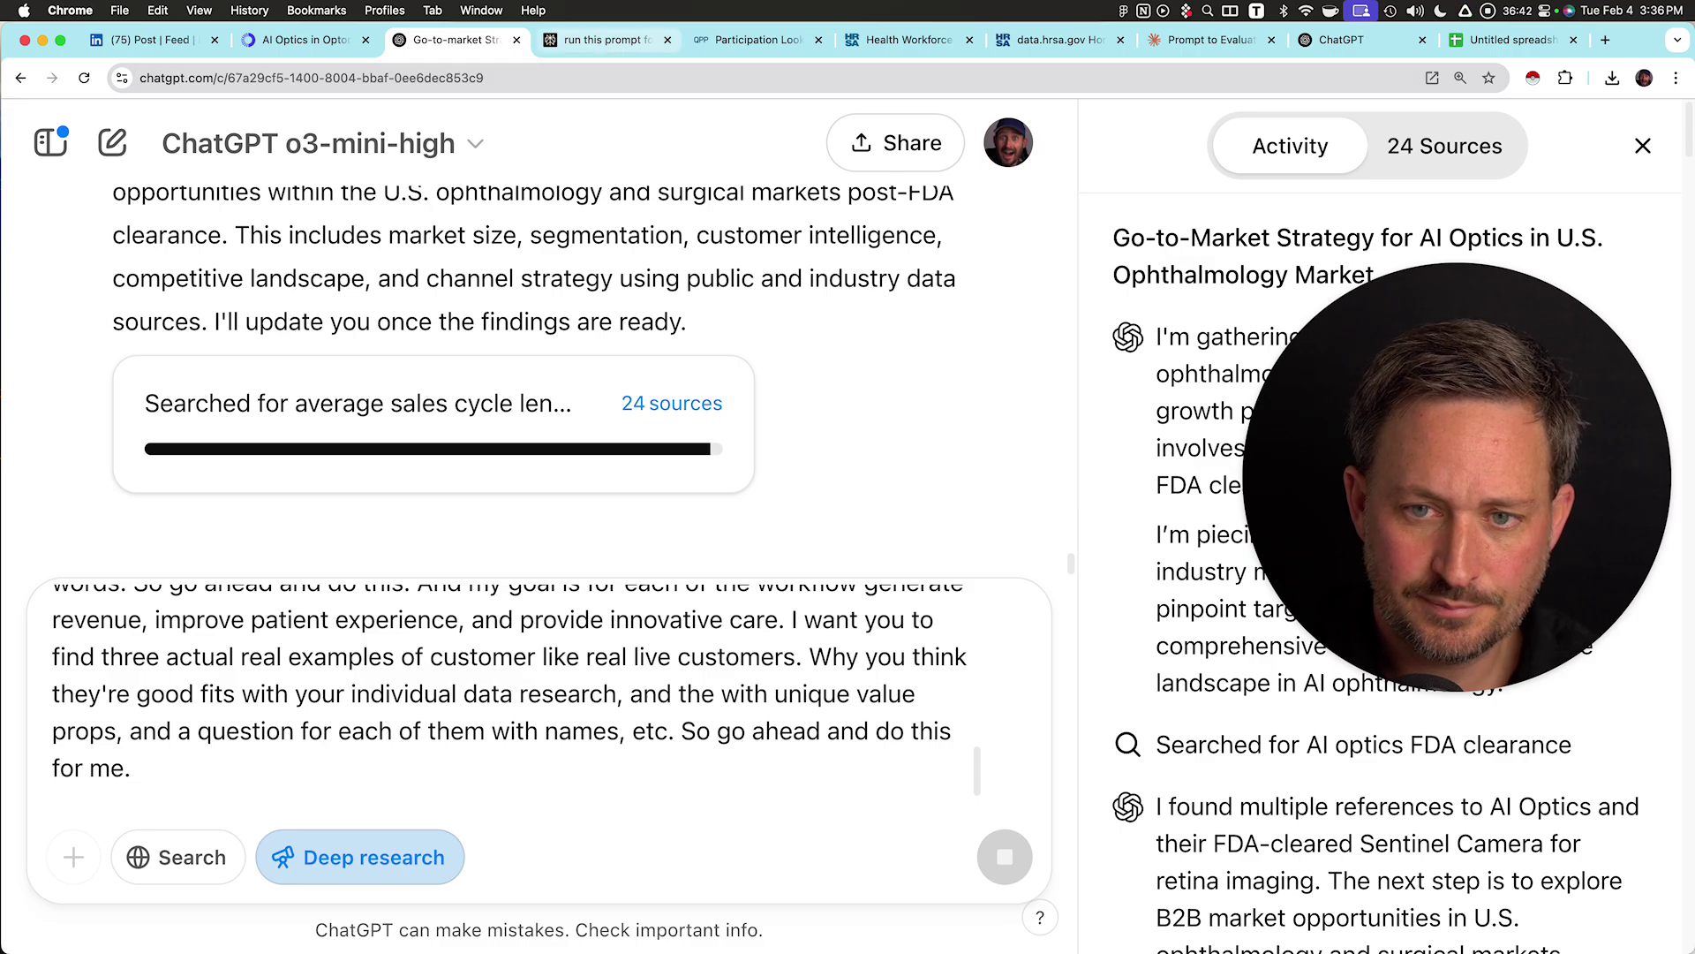
- Look through the market research prompt in the Perplexity thread, and return to the drafted ChatGPT request
left_click(609, 40)
scroll(671, 548, "down", 15)
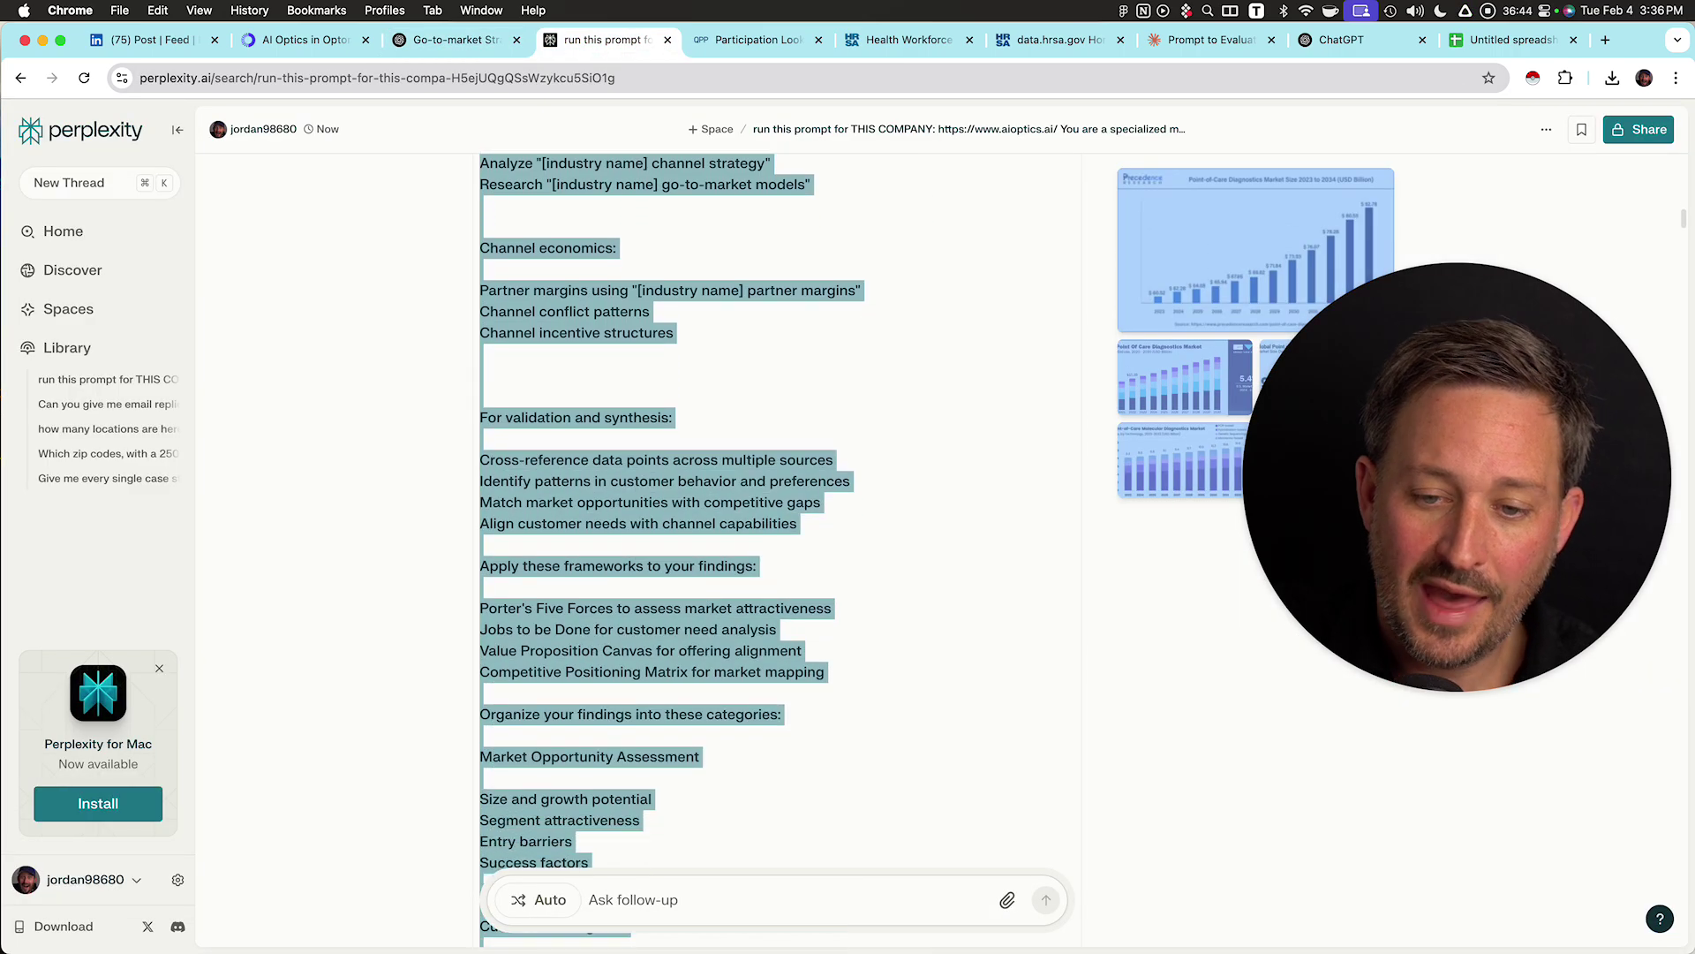
scroll(671, 547, "up", 10)
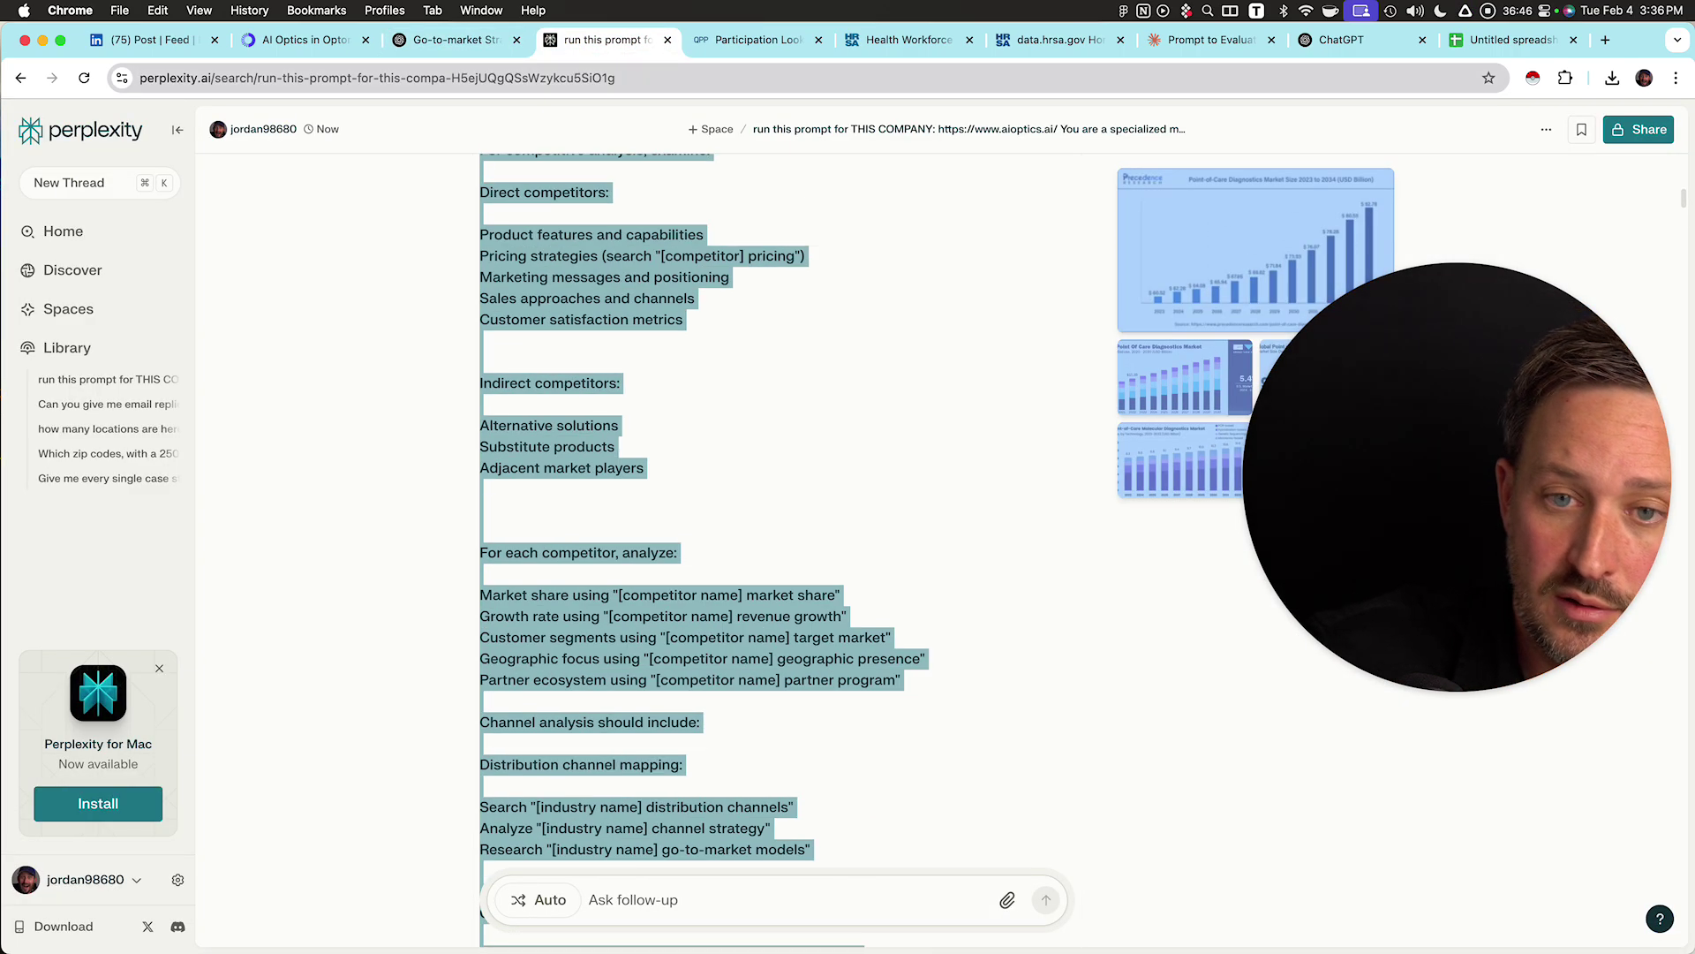
key("ctrl+shift+Tab")
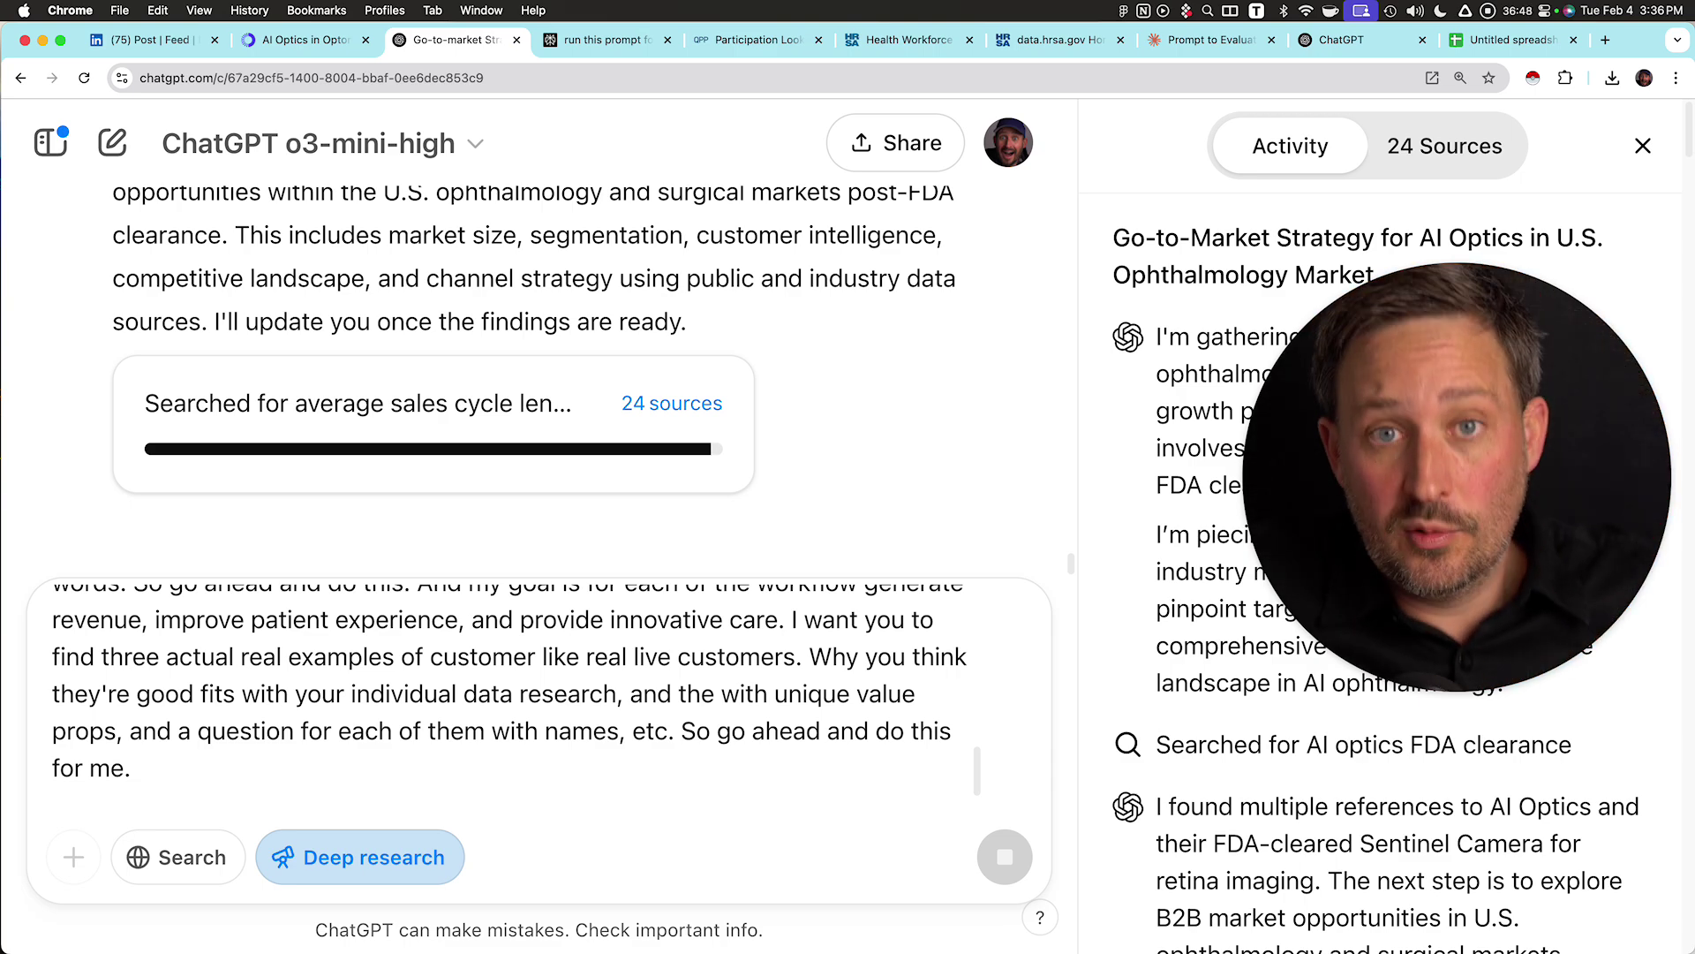
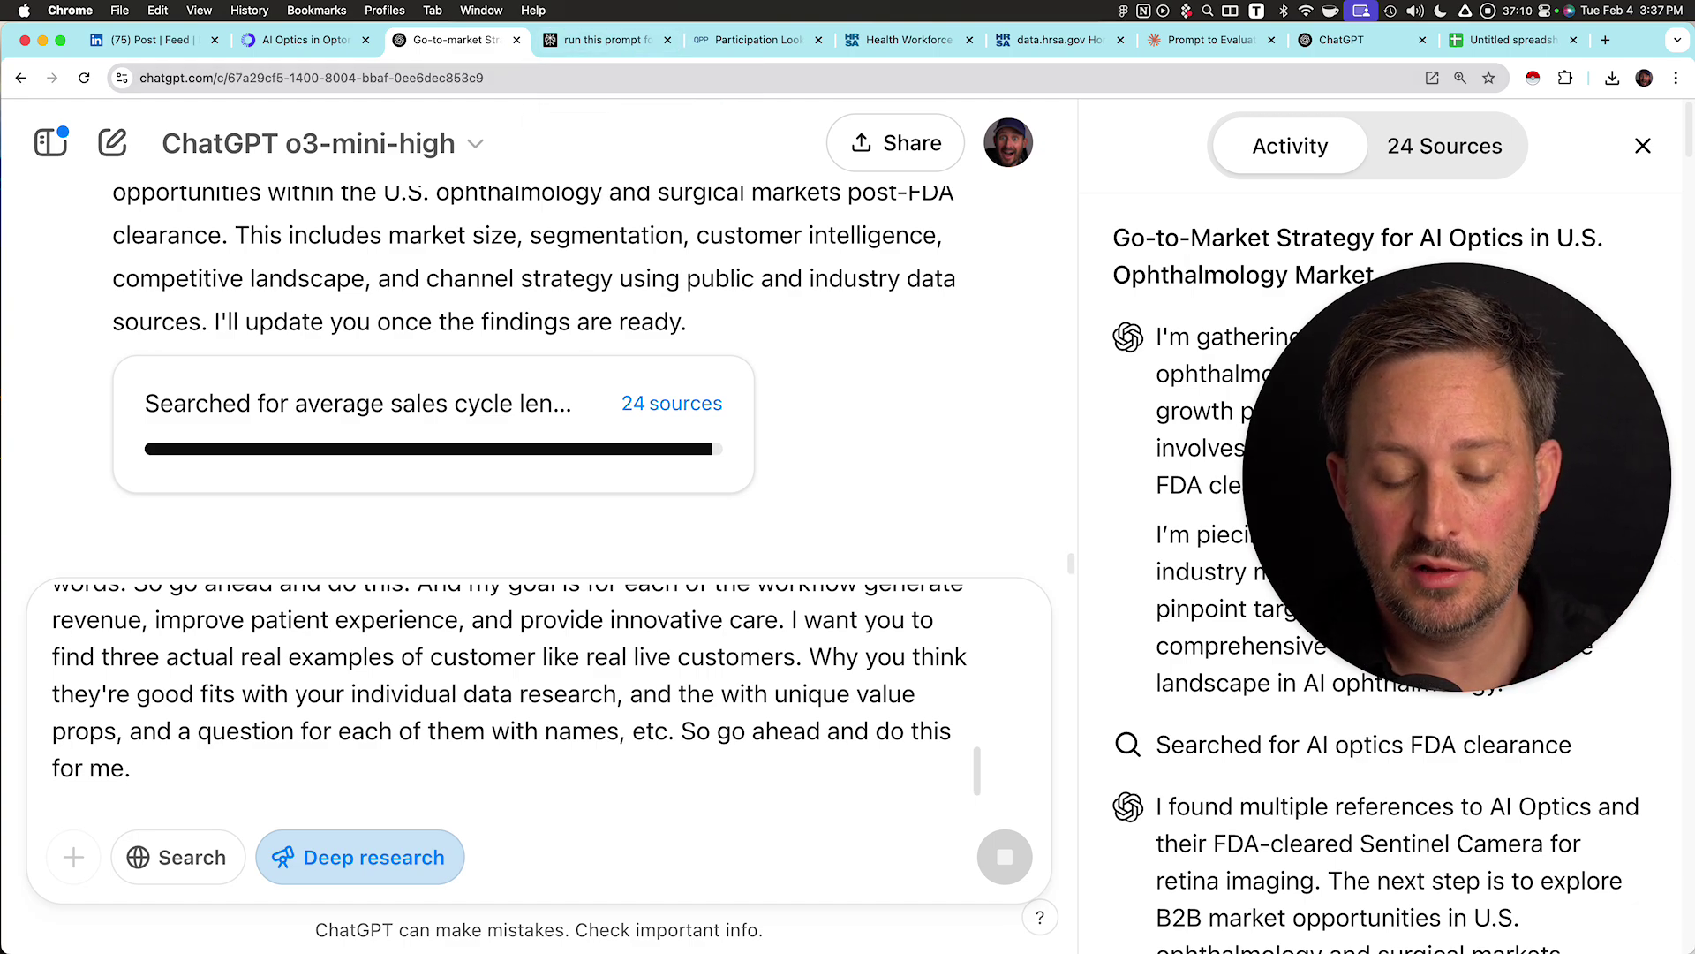
scroll(509, 689, "up", 10)
scroll(509, 689, "down", 10)
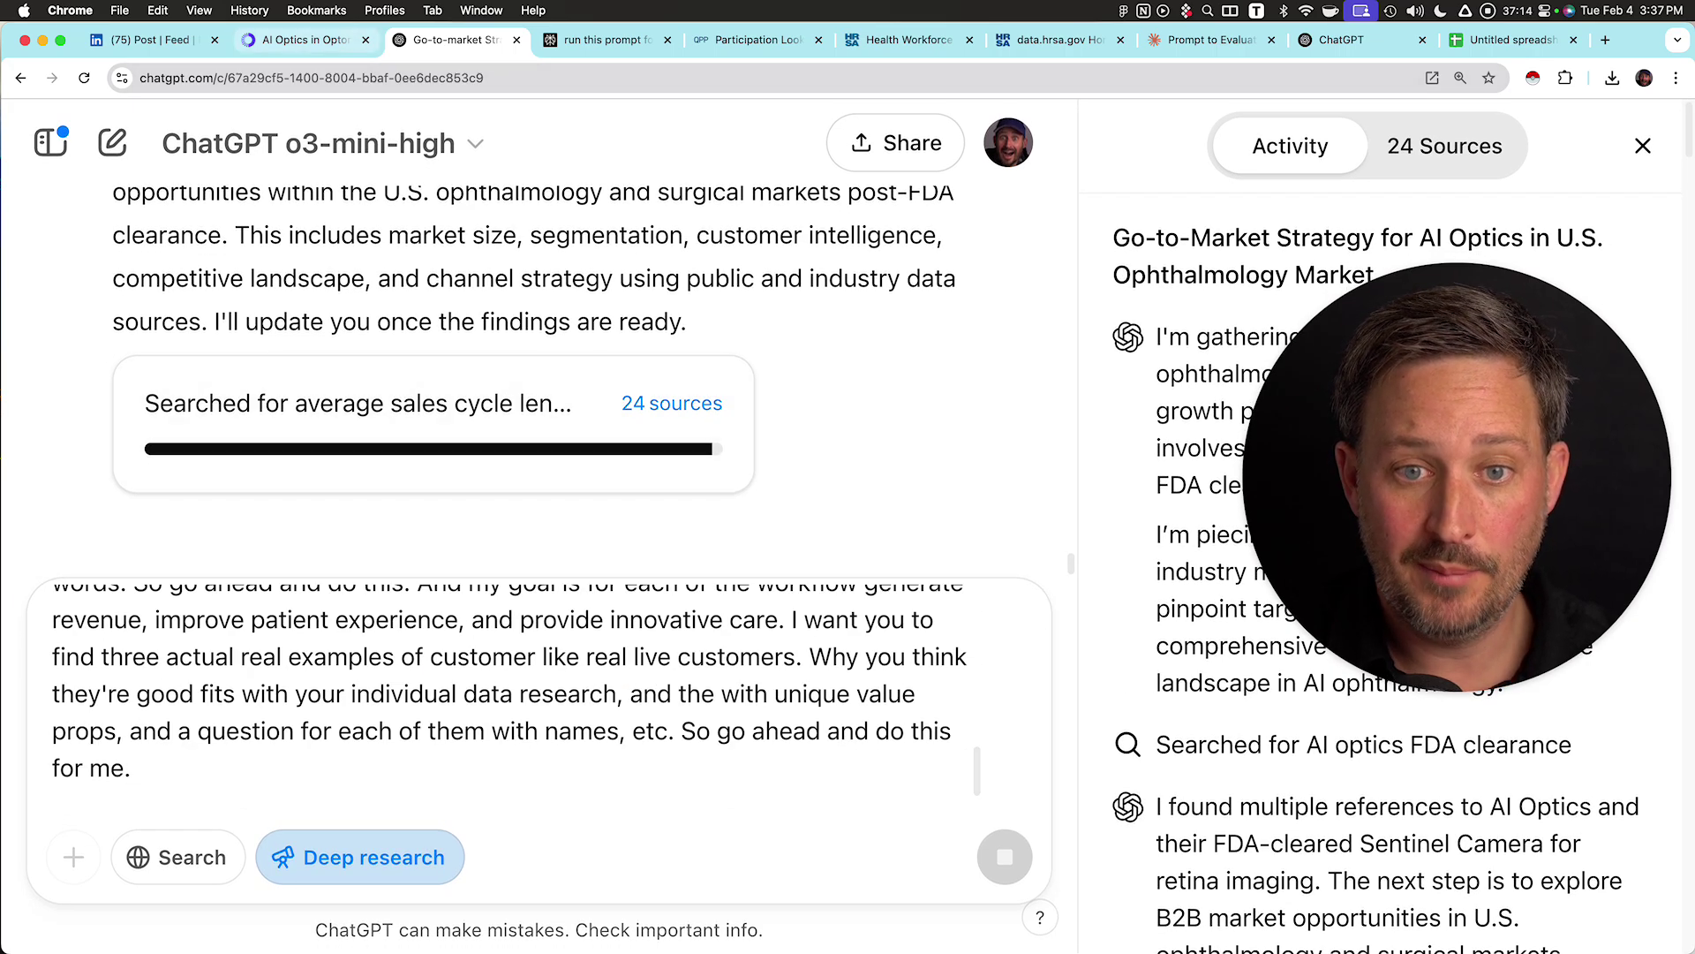
- Check the Streamline Your Workflow description on the AI Optics page, and reread the drafted ChatGPT request back to its beginning
left_click(301, 40)
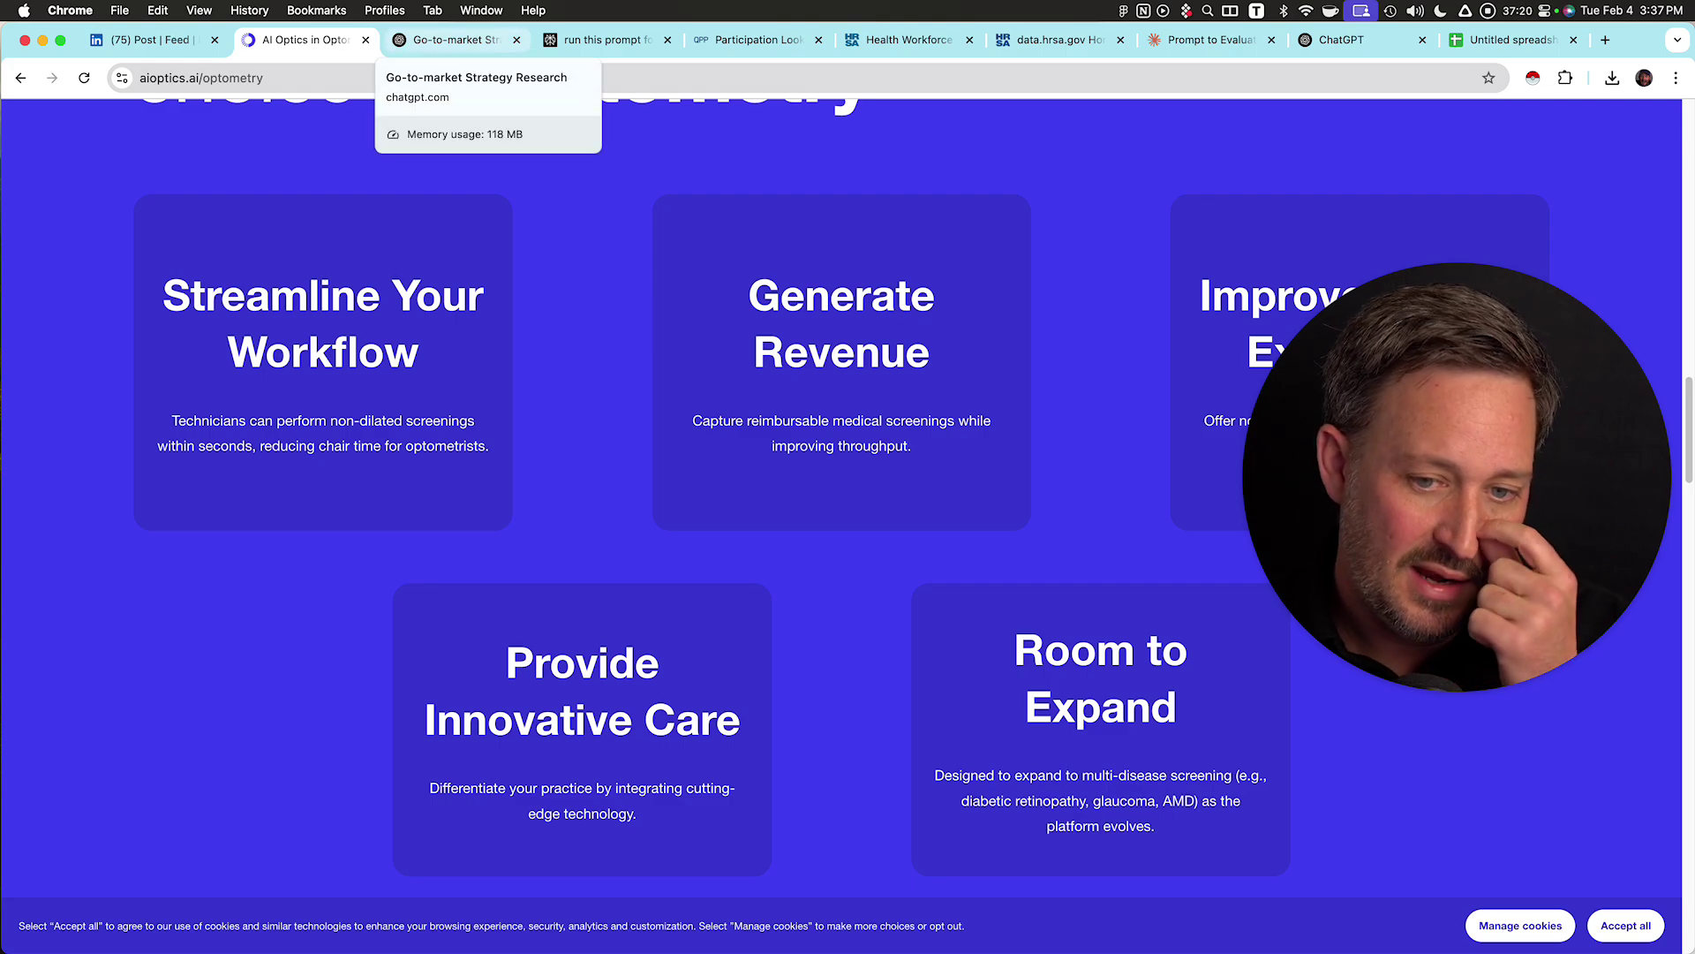
triple_click(323, 432)
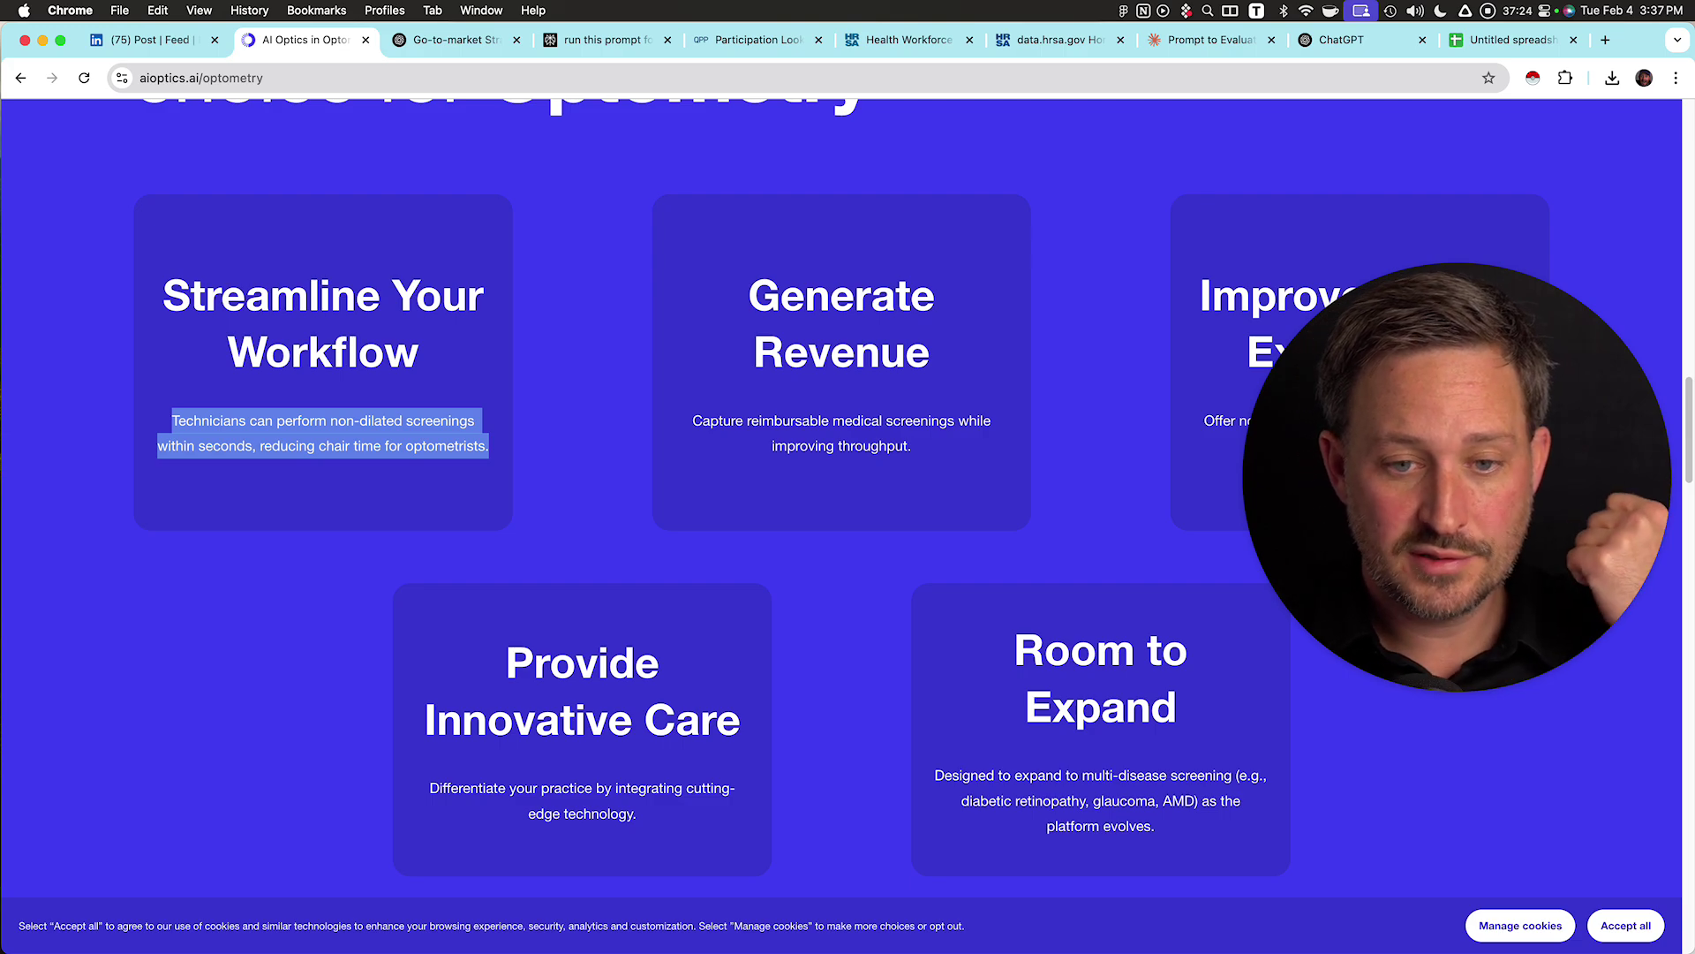
left_click(454, 40)
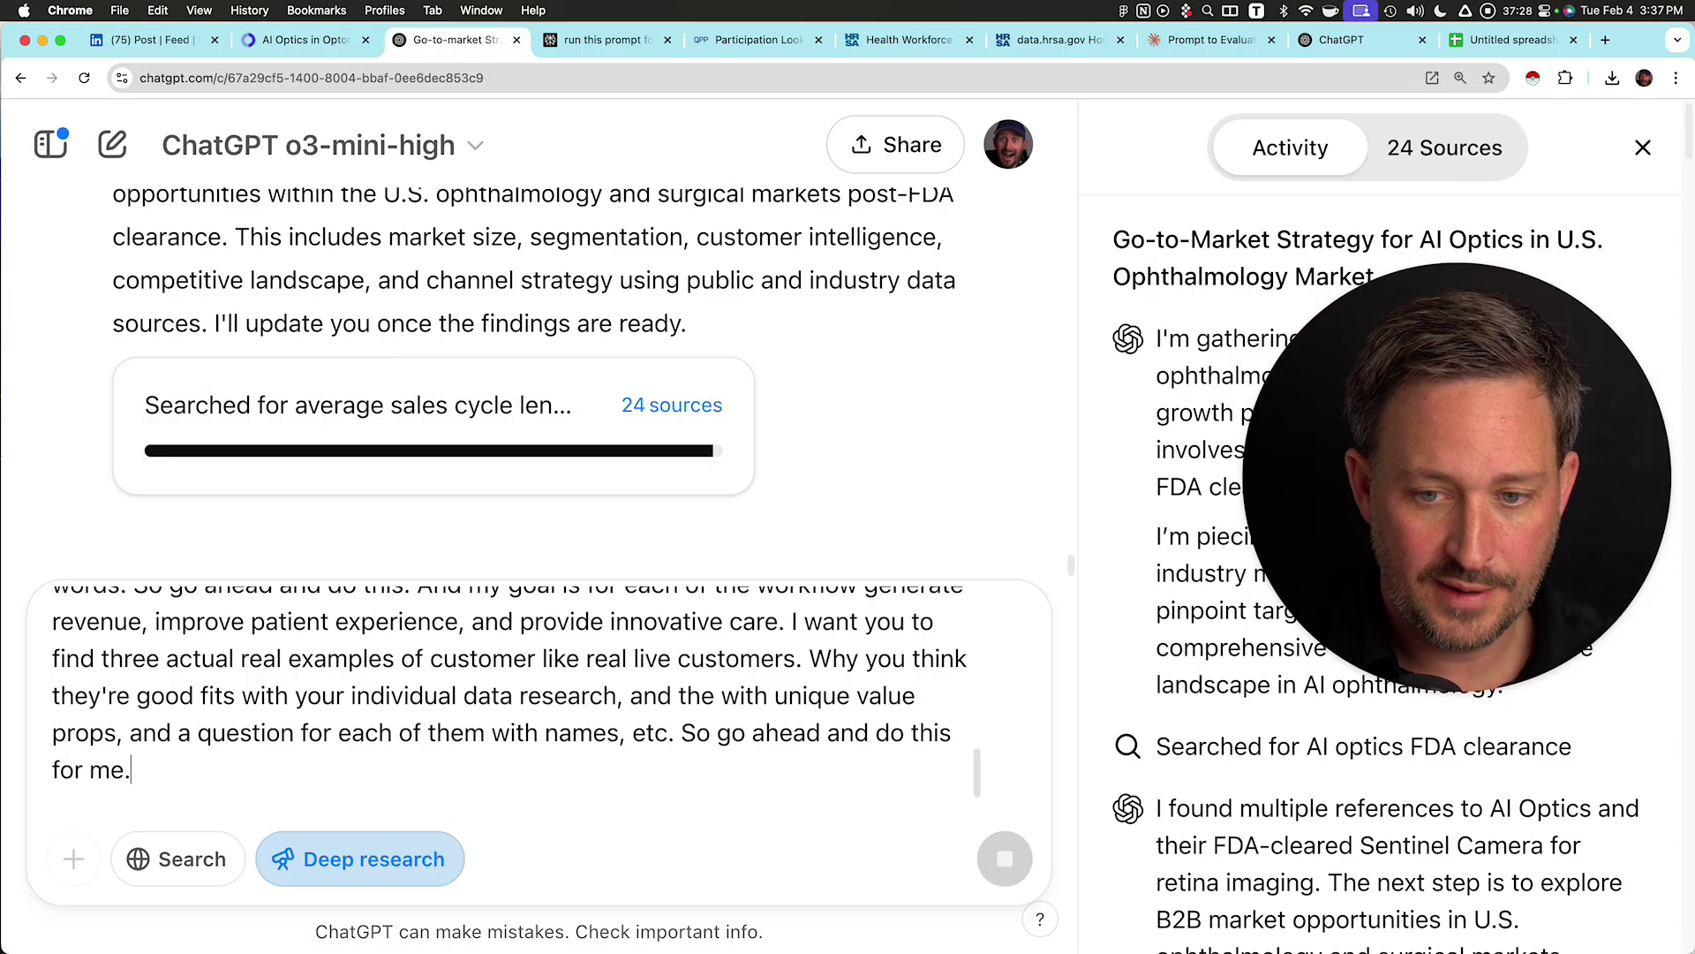
scroll(539, 692, "up", 5)
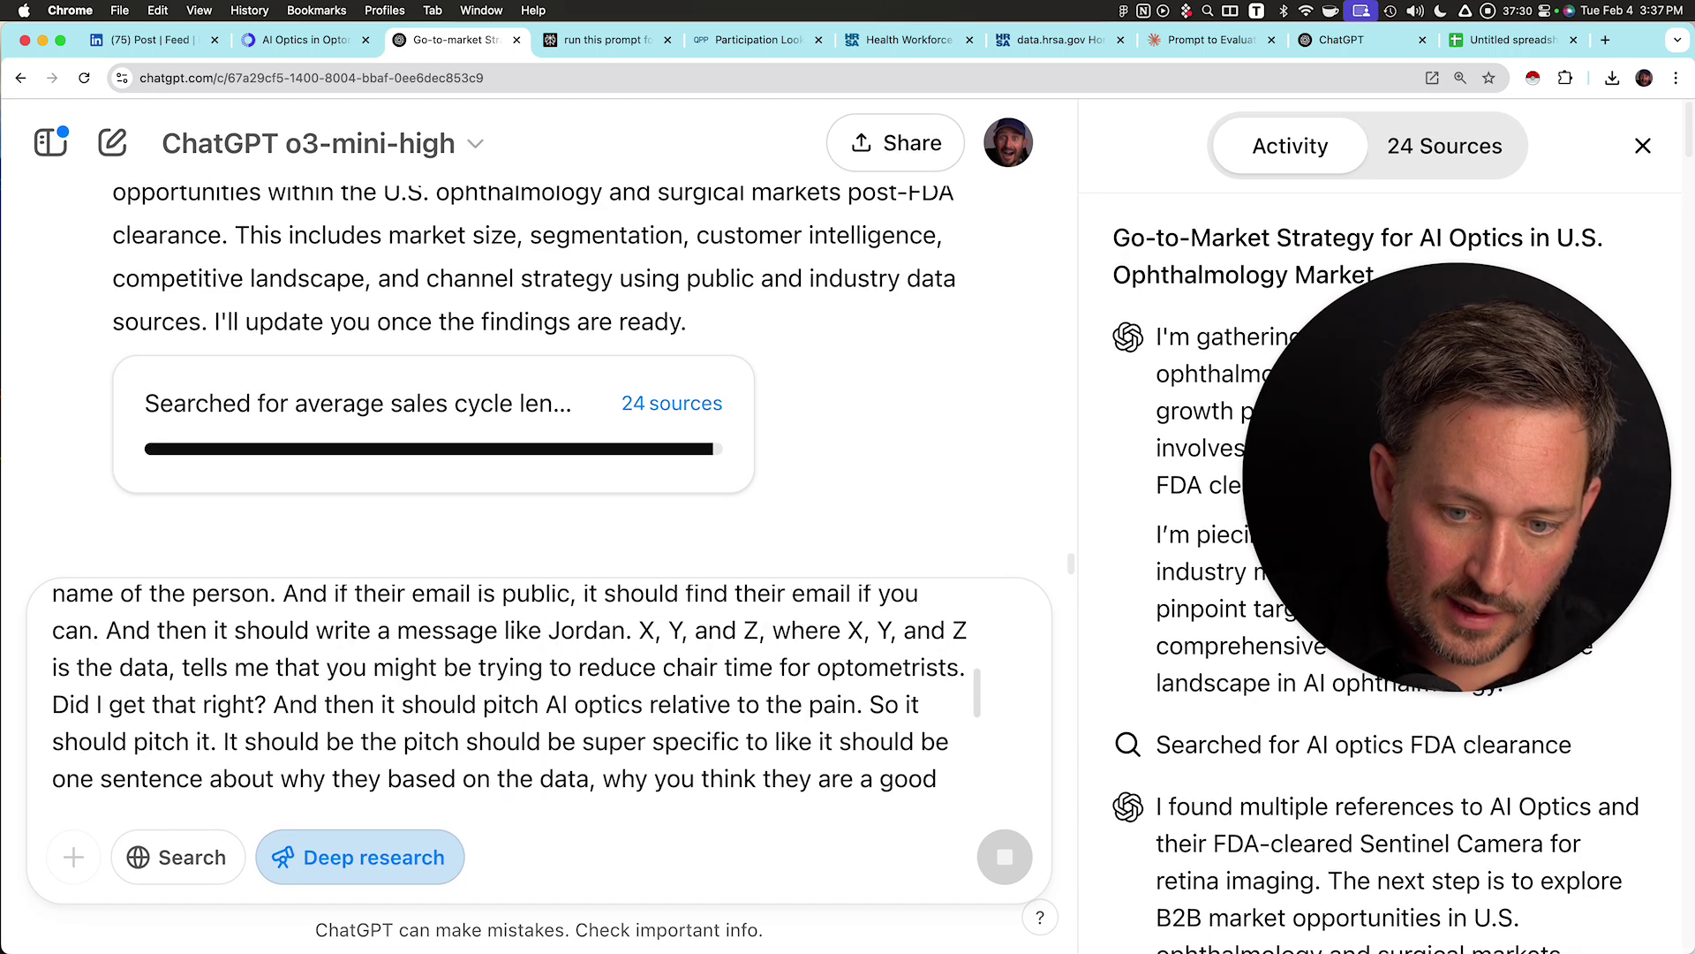
scroll(539, 692, "down", 5)
scroll(539, 693, "up", 10)
scroll(513, 689, "down", 10)
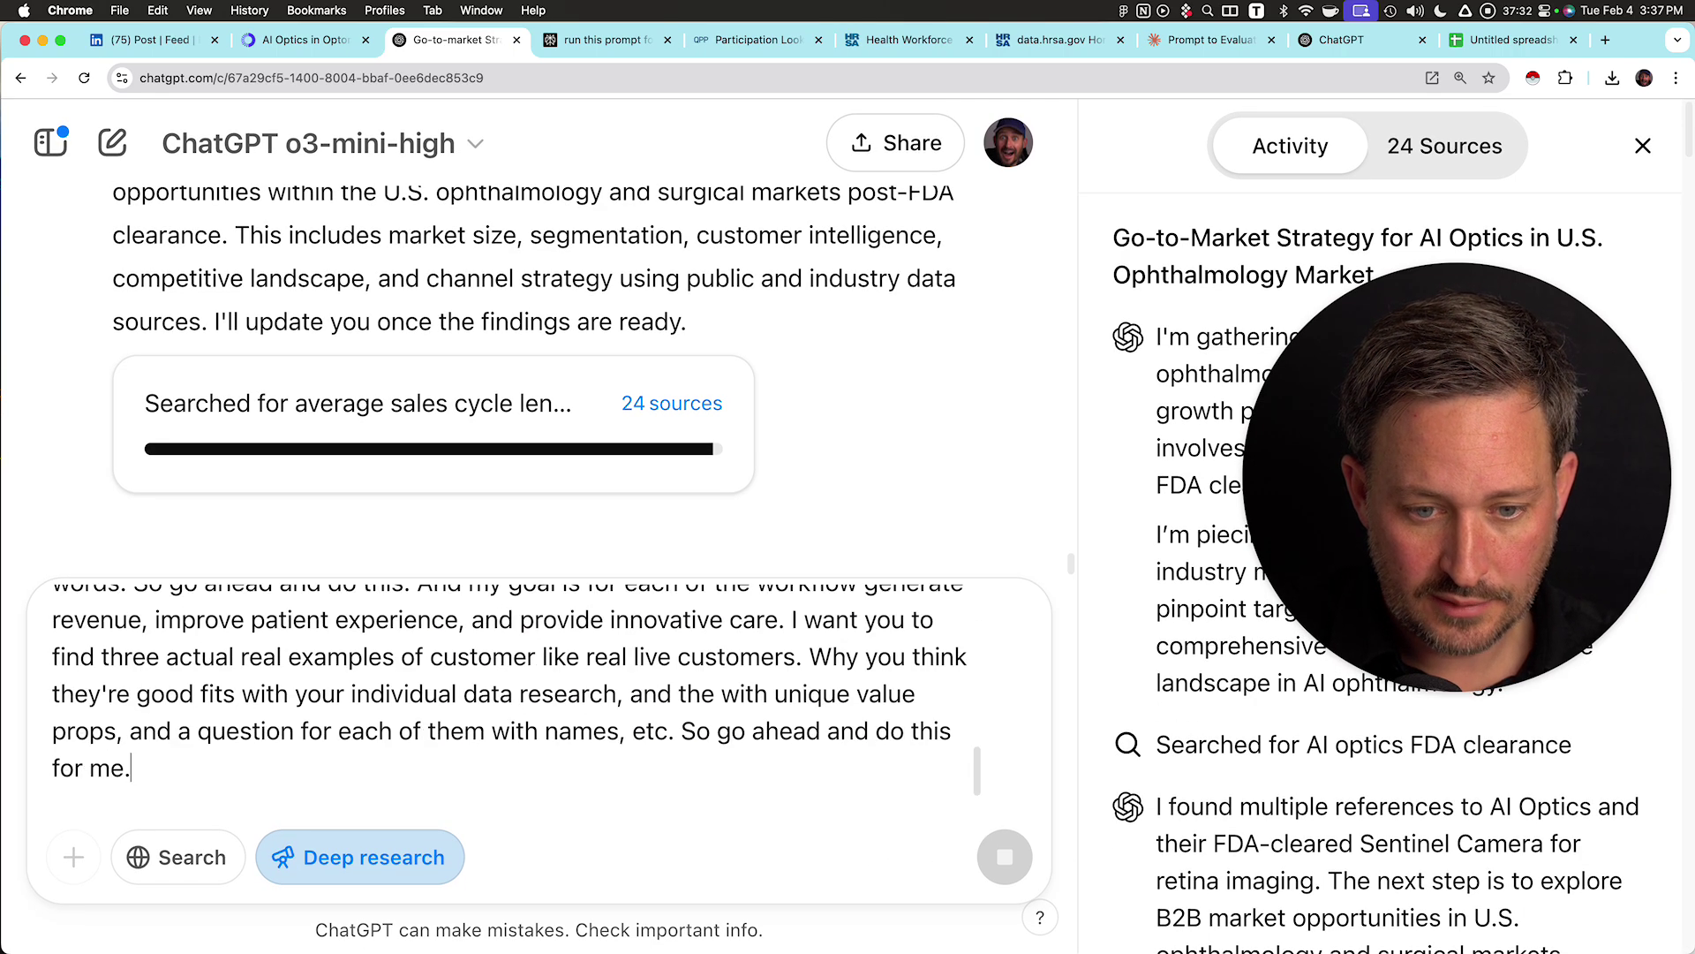
scroll(512, 688, "up", 10)
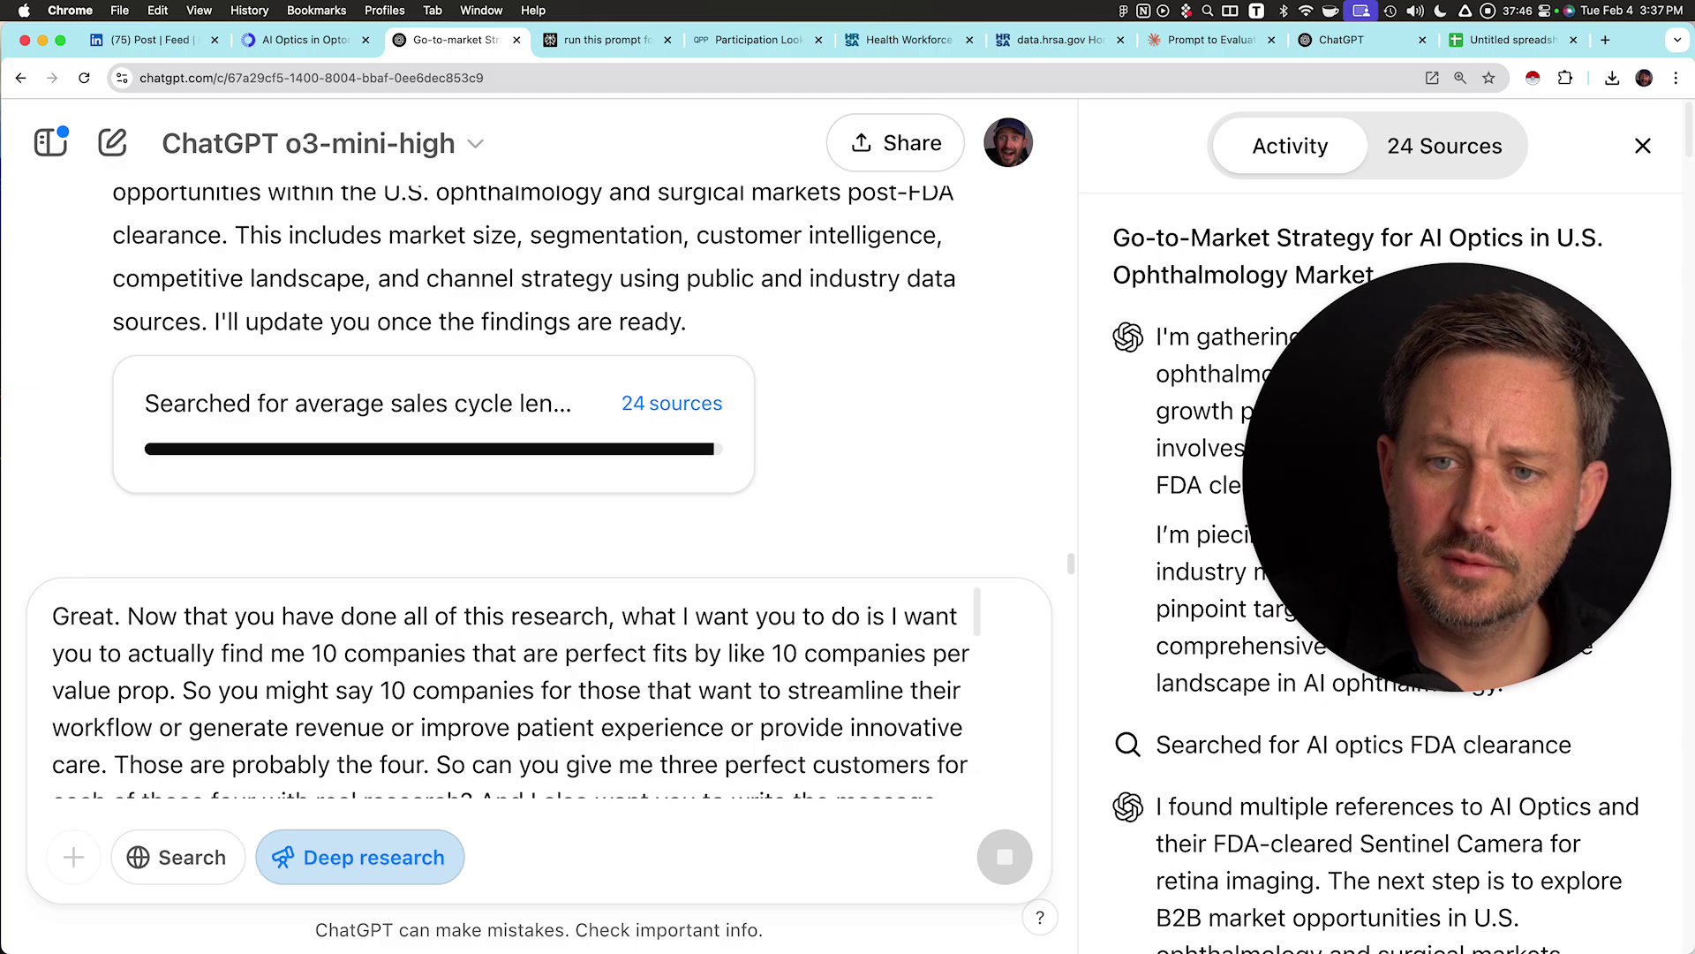
- Look through the Perplexity thread's SAT data source framework and its primary care clinic recommendations
key("ctrl+Tab")
scroll(777, 521, "down", 20)
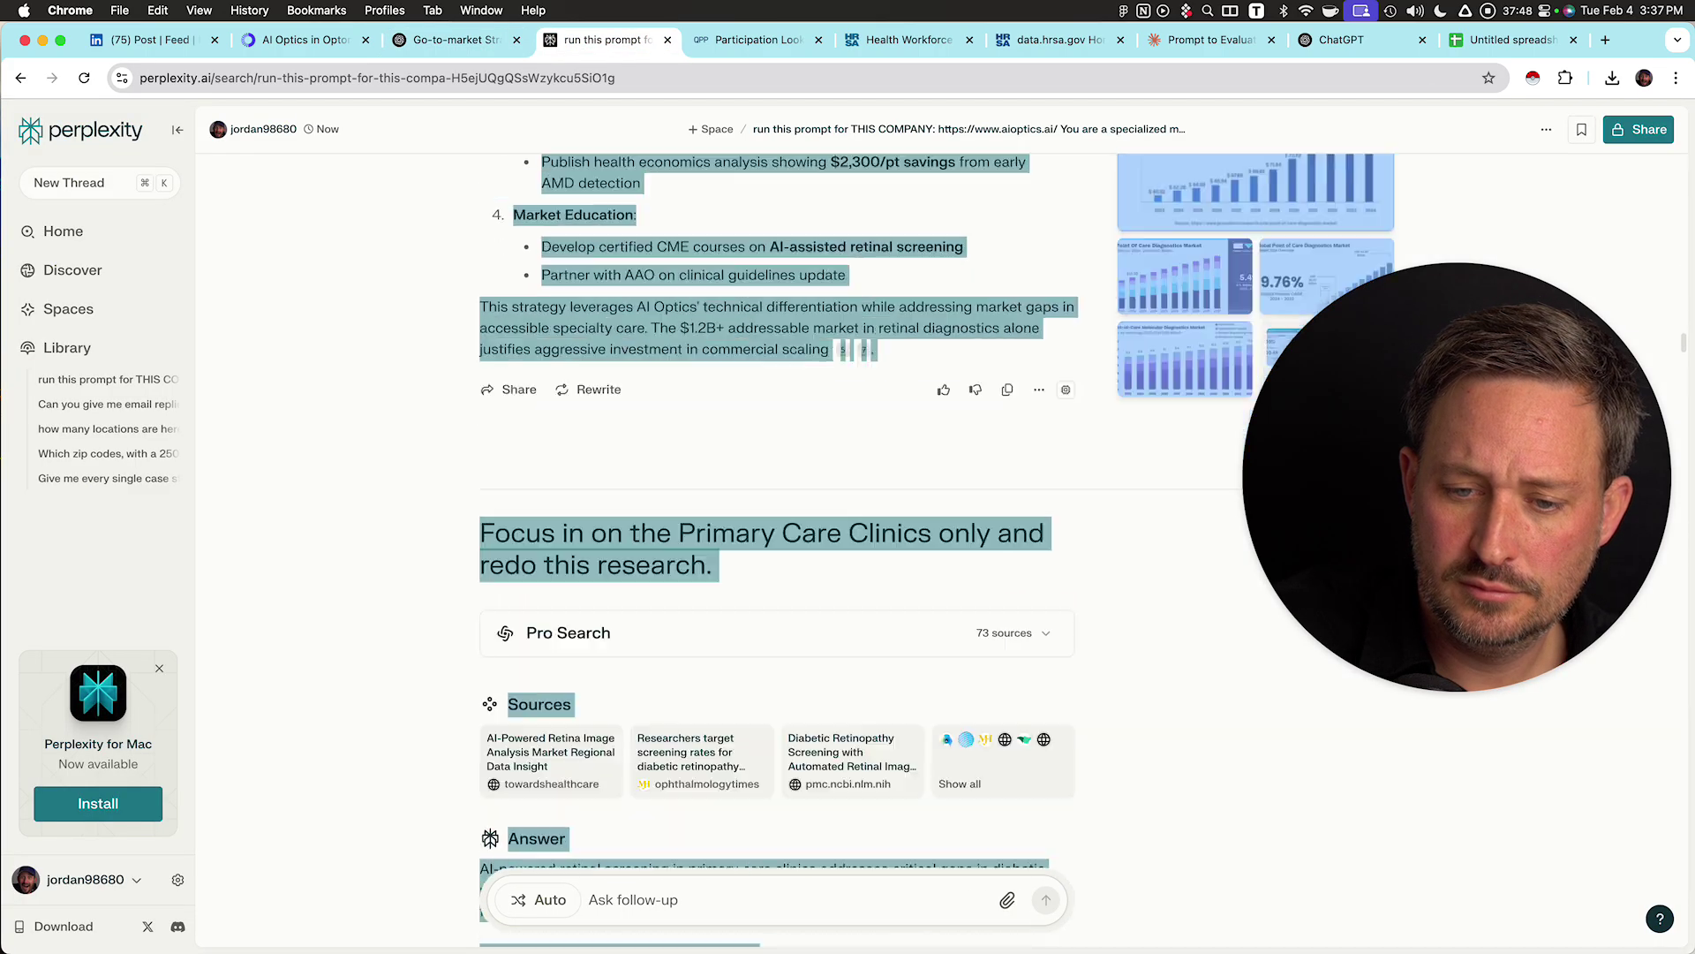
left_click(1448, 565)
scroll(777, 521, "down", 20)
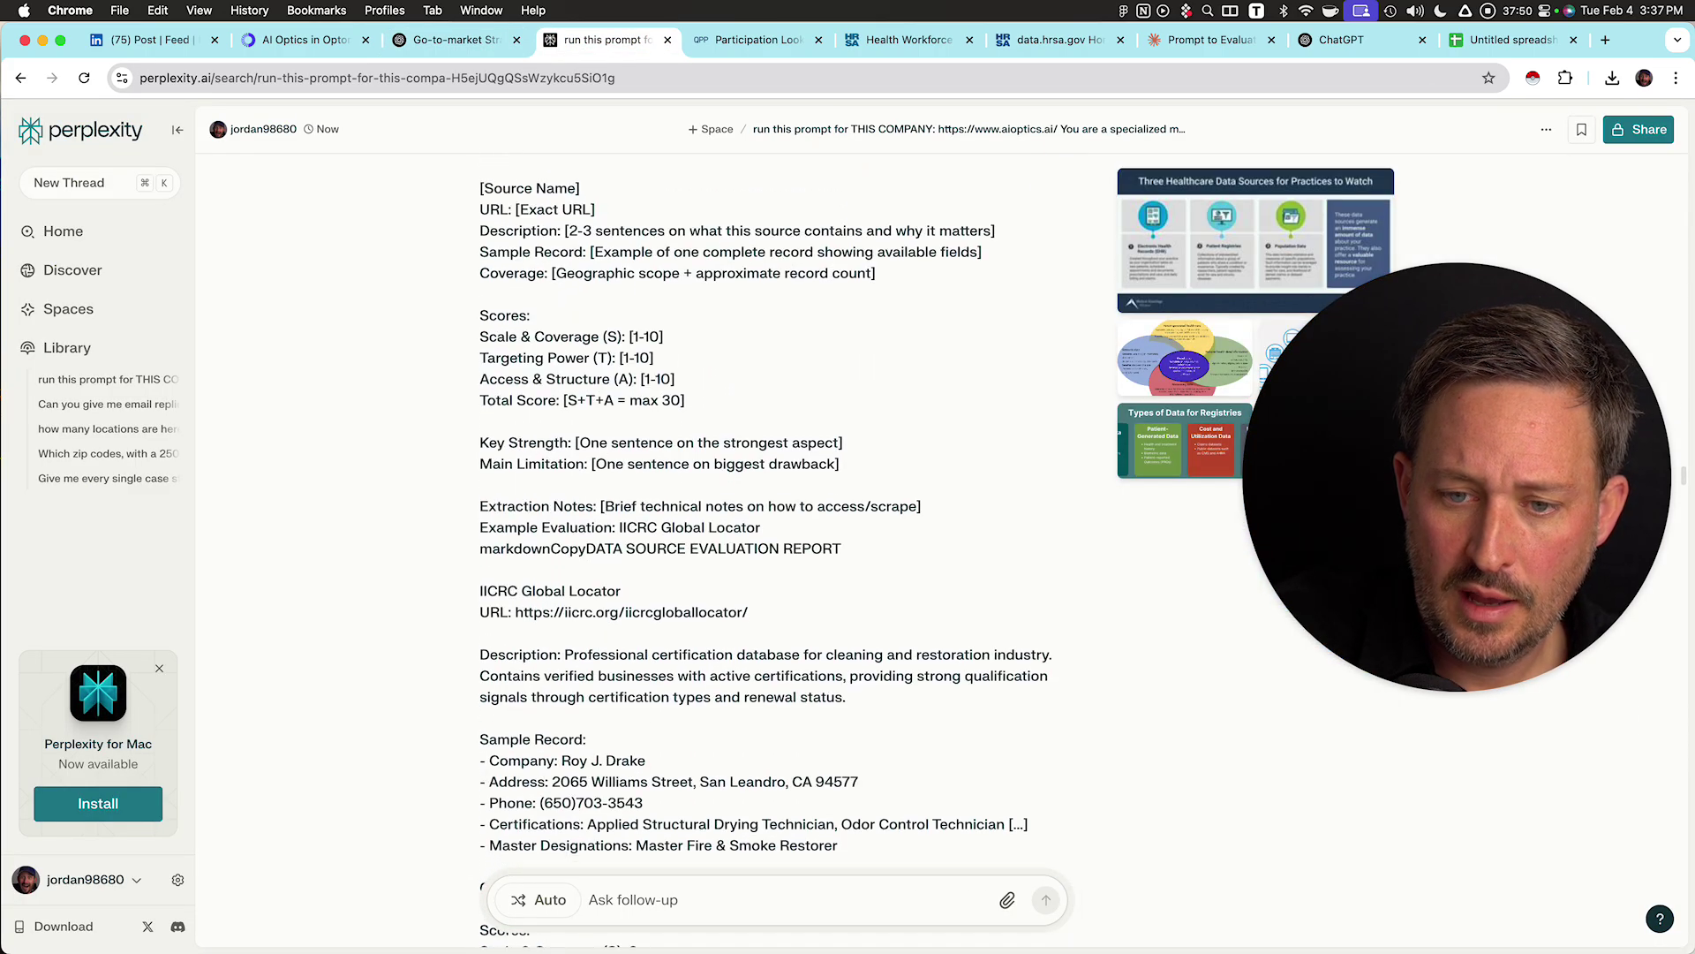
scroll(486, 923, "up", 20)
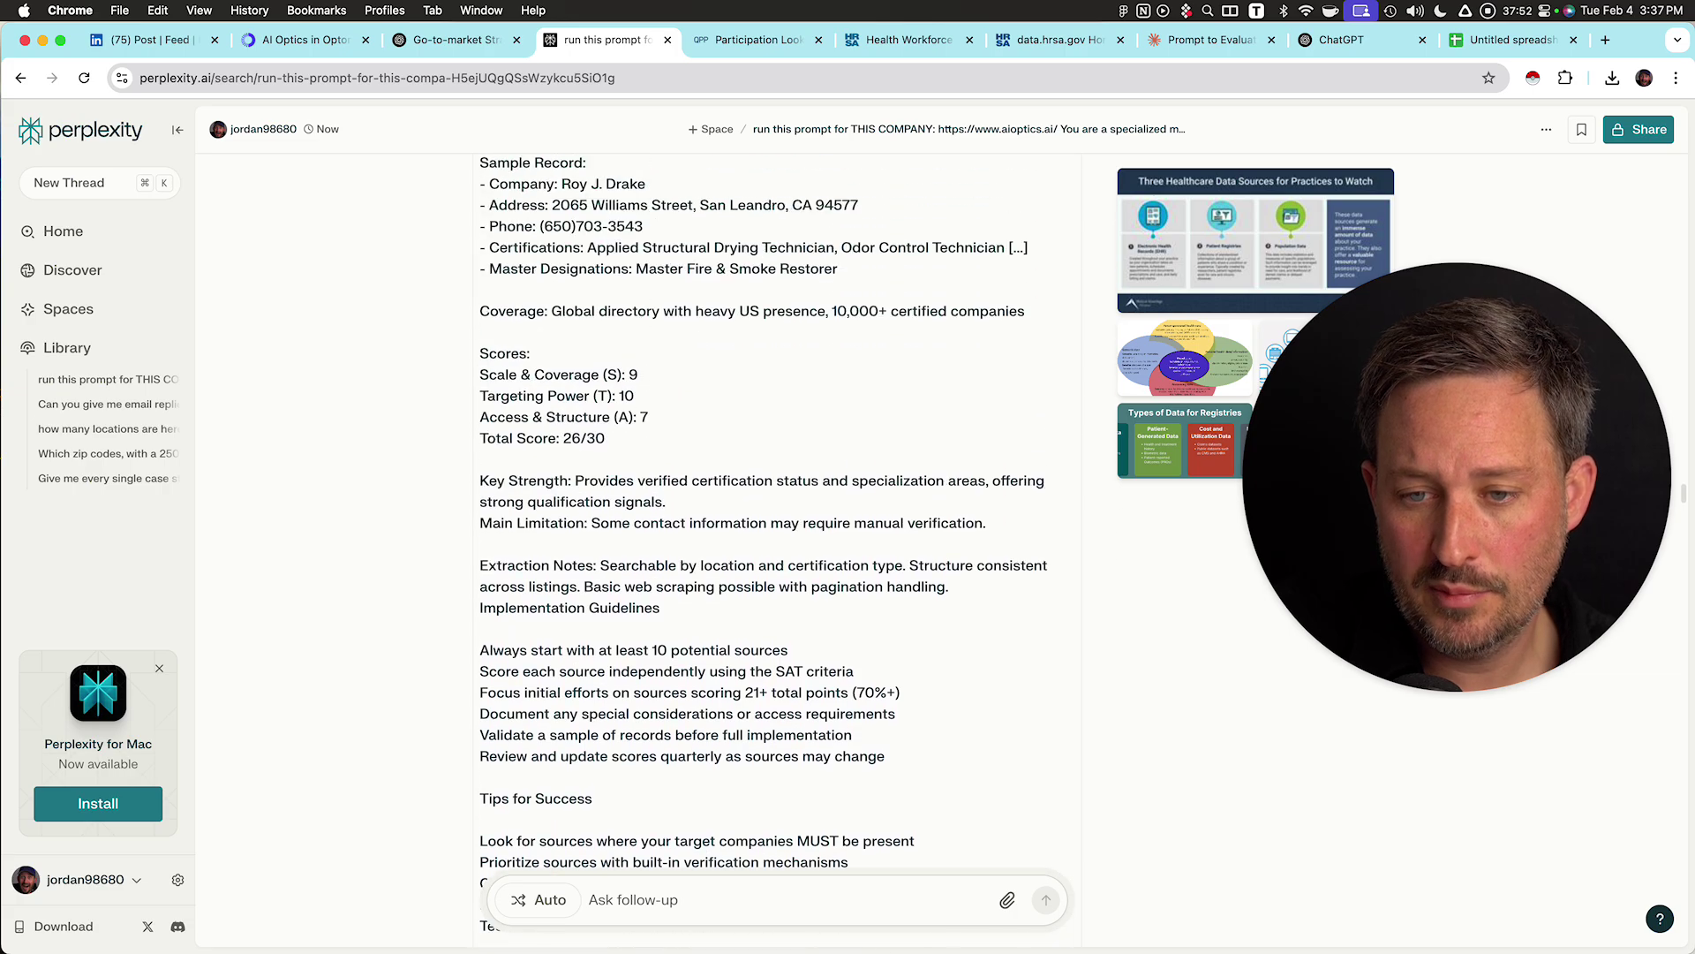
scroll(777, 520, "up", 20)
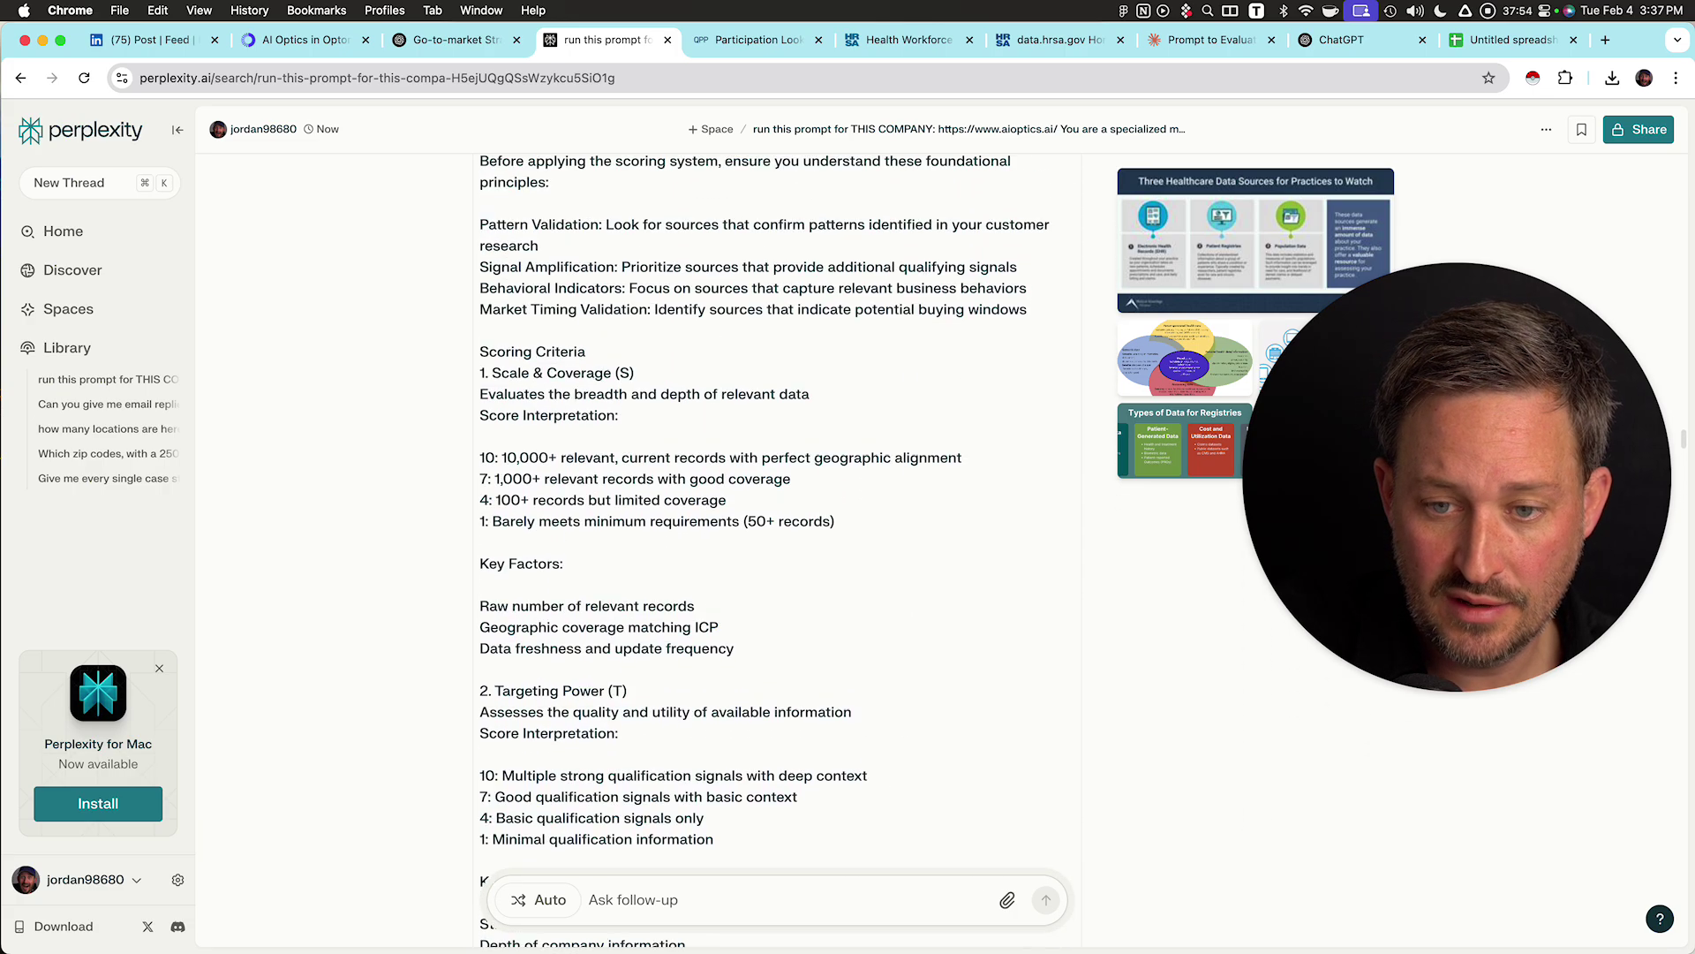
scroll(777, 521, "up", 3)
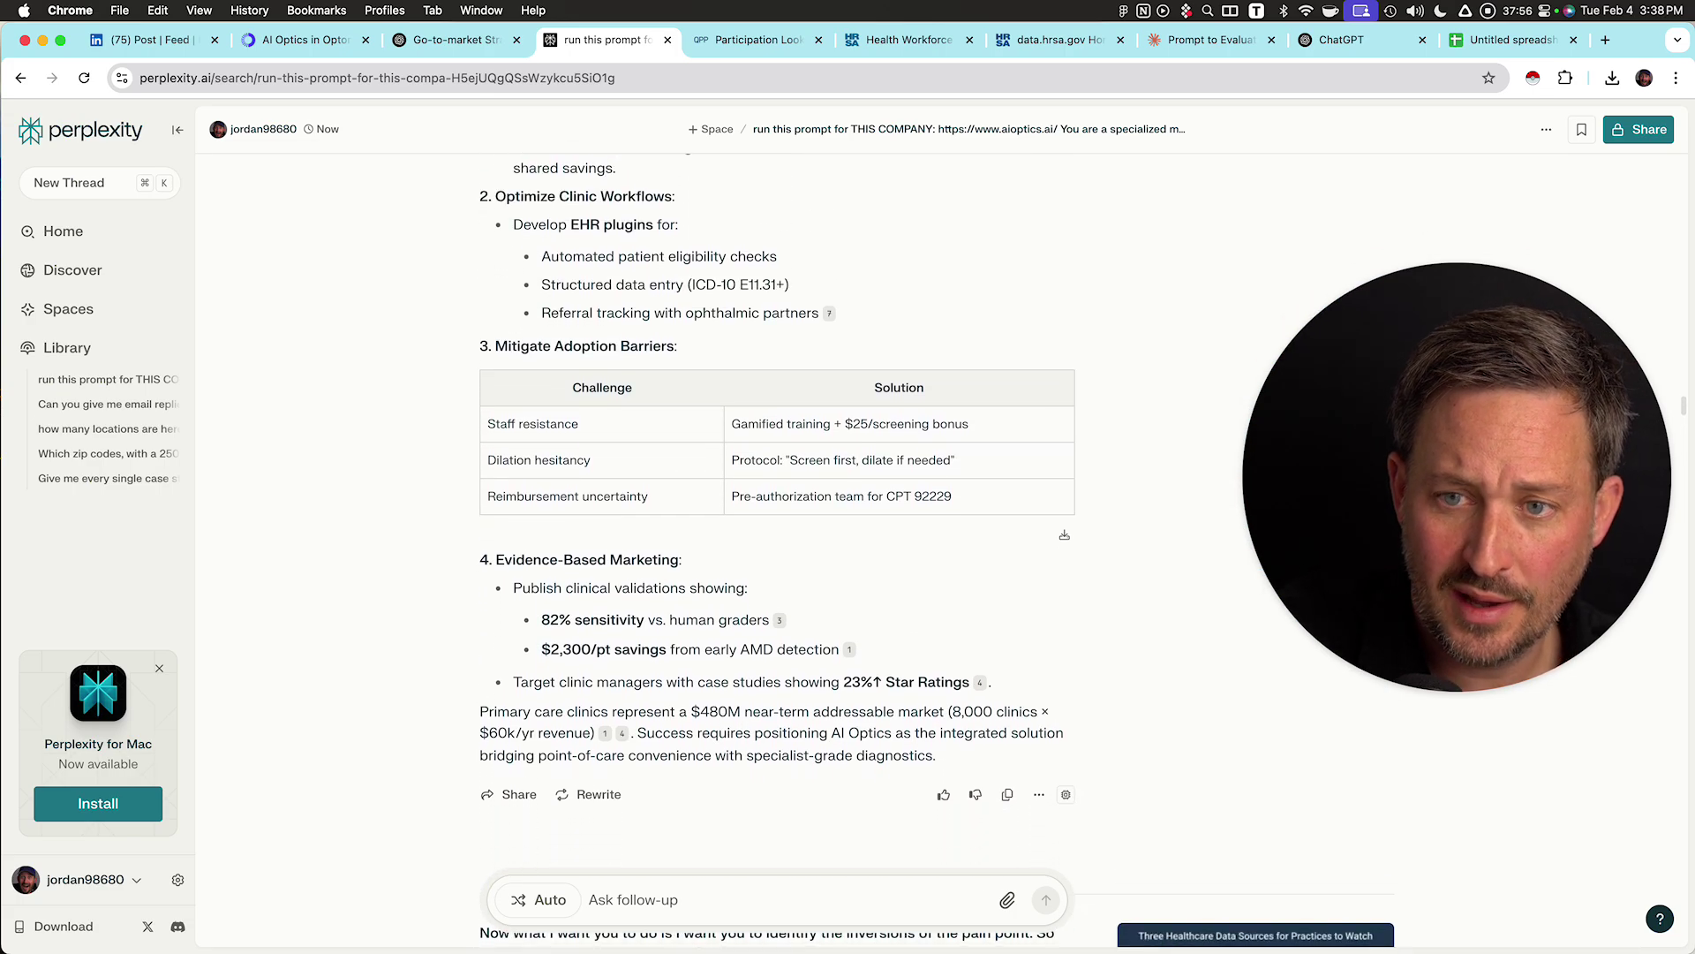
scroll(776, 530, "down", 1)
- Make the Perplexity thread shareable with anyone who has the link, and copy that link
key("super+a")
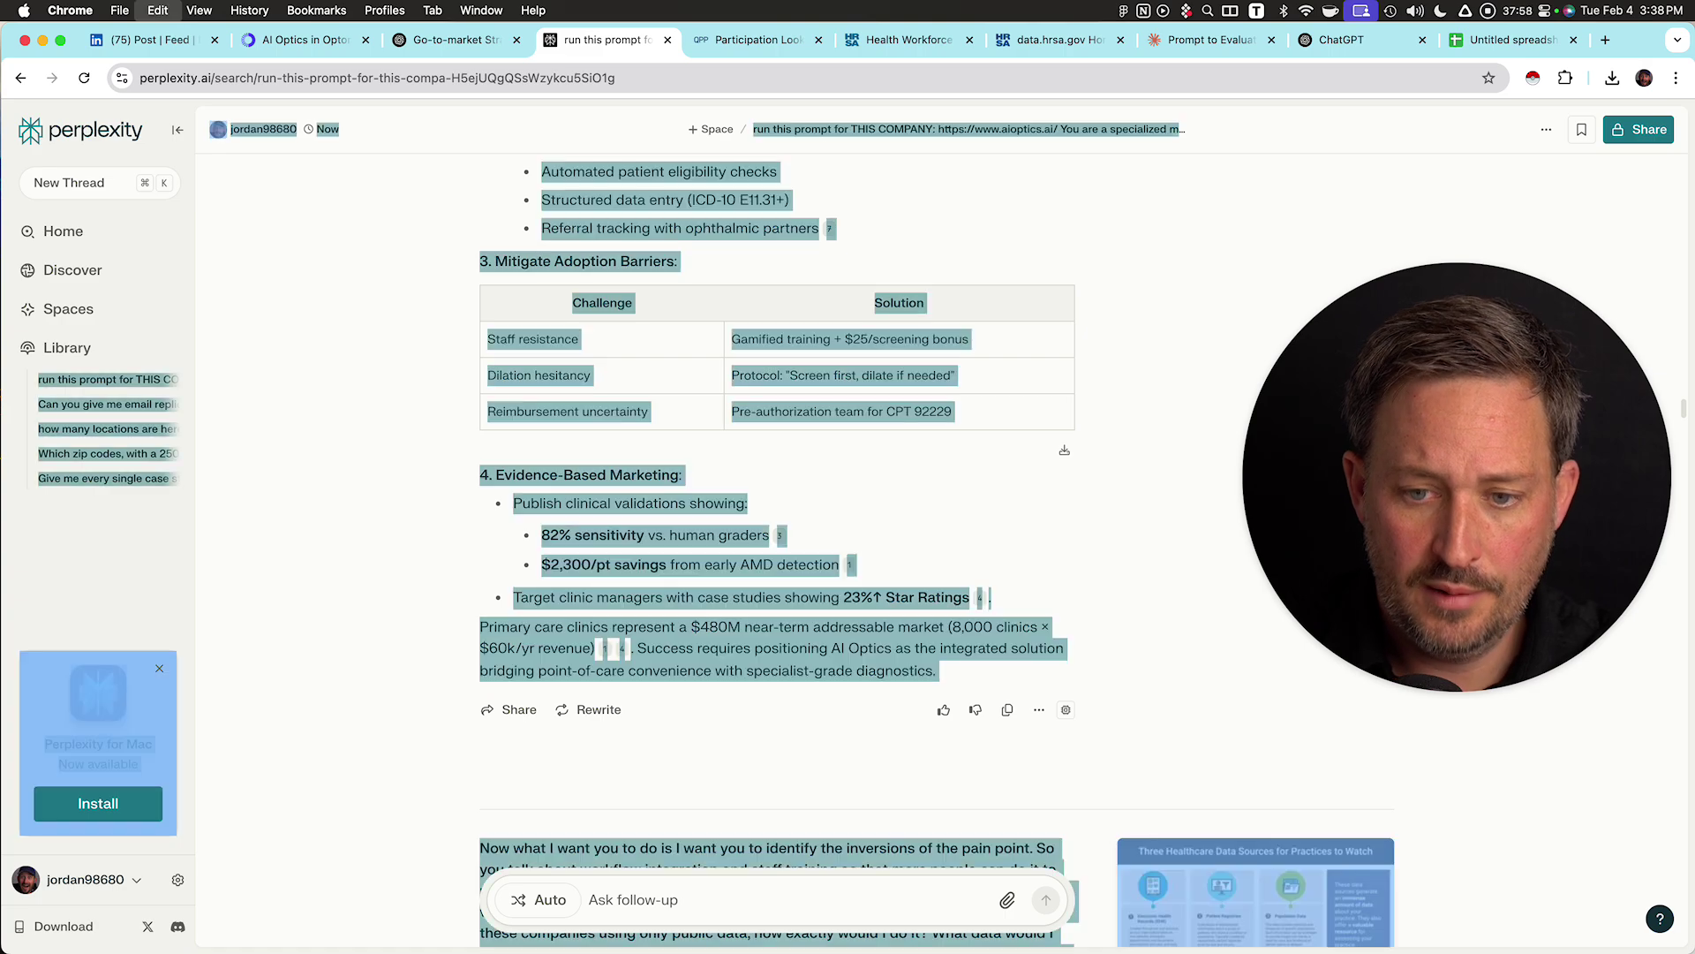
left_click(1236, 530)
scroll(1236, 529, "down", 3)
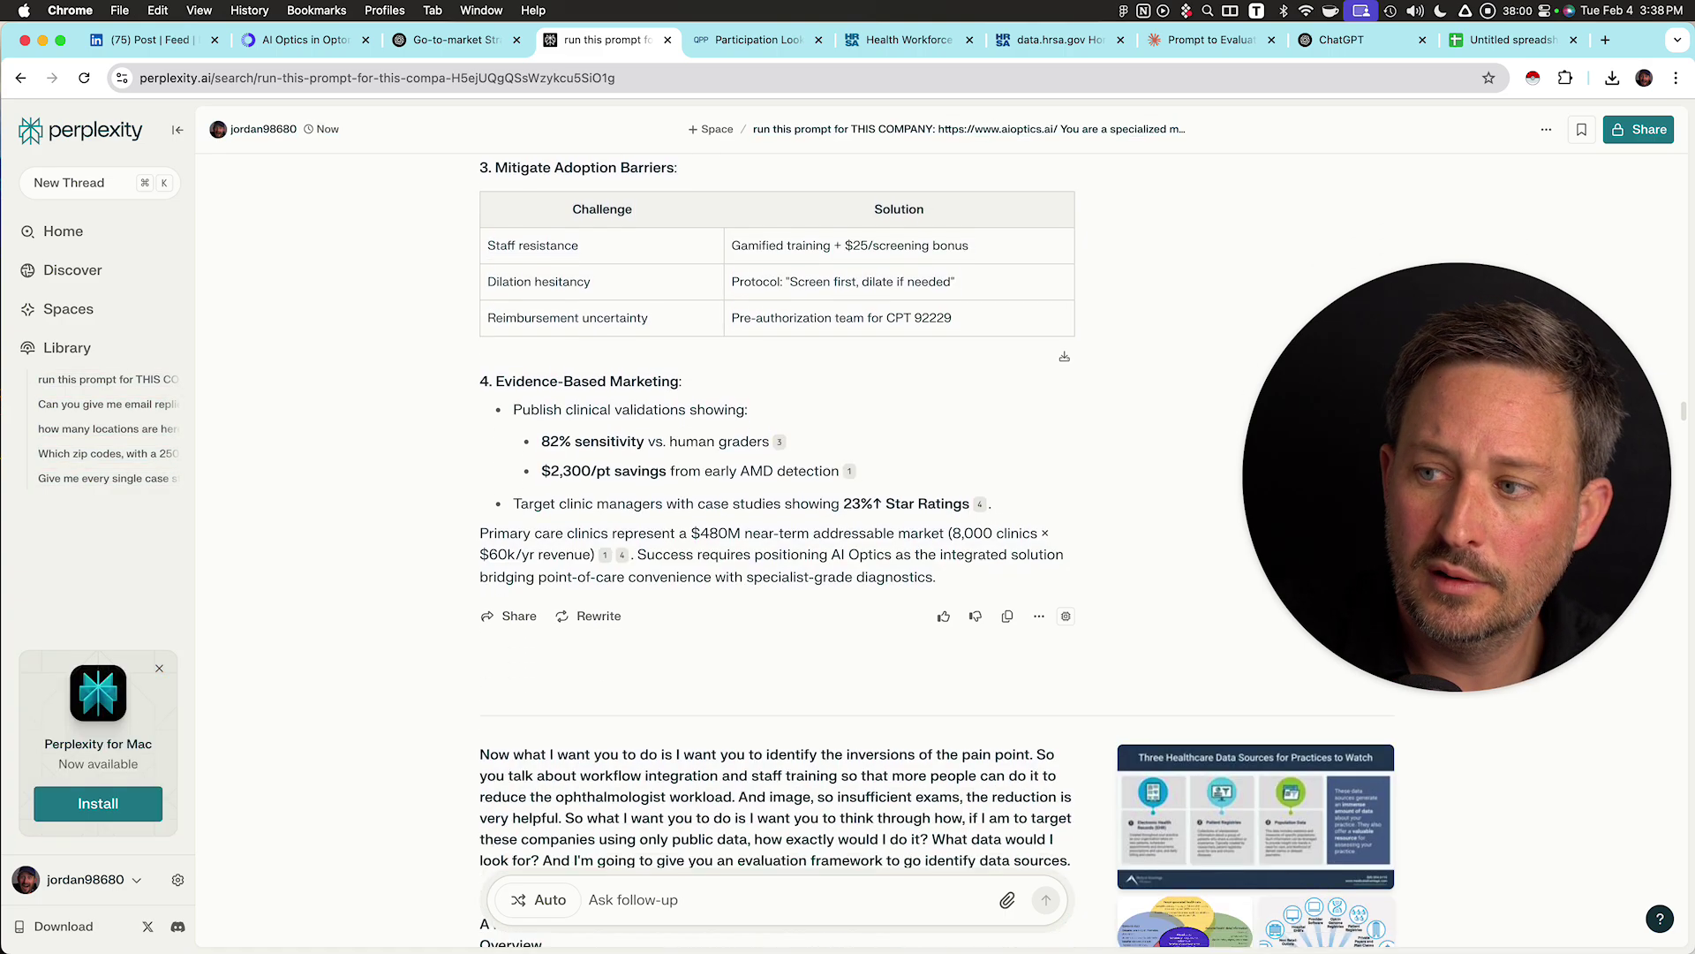
left_click(1546, 130)
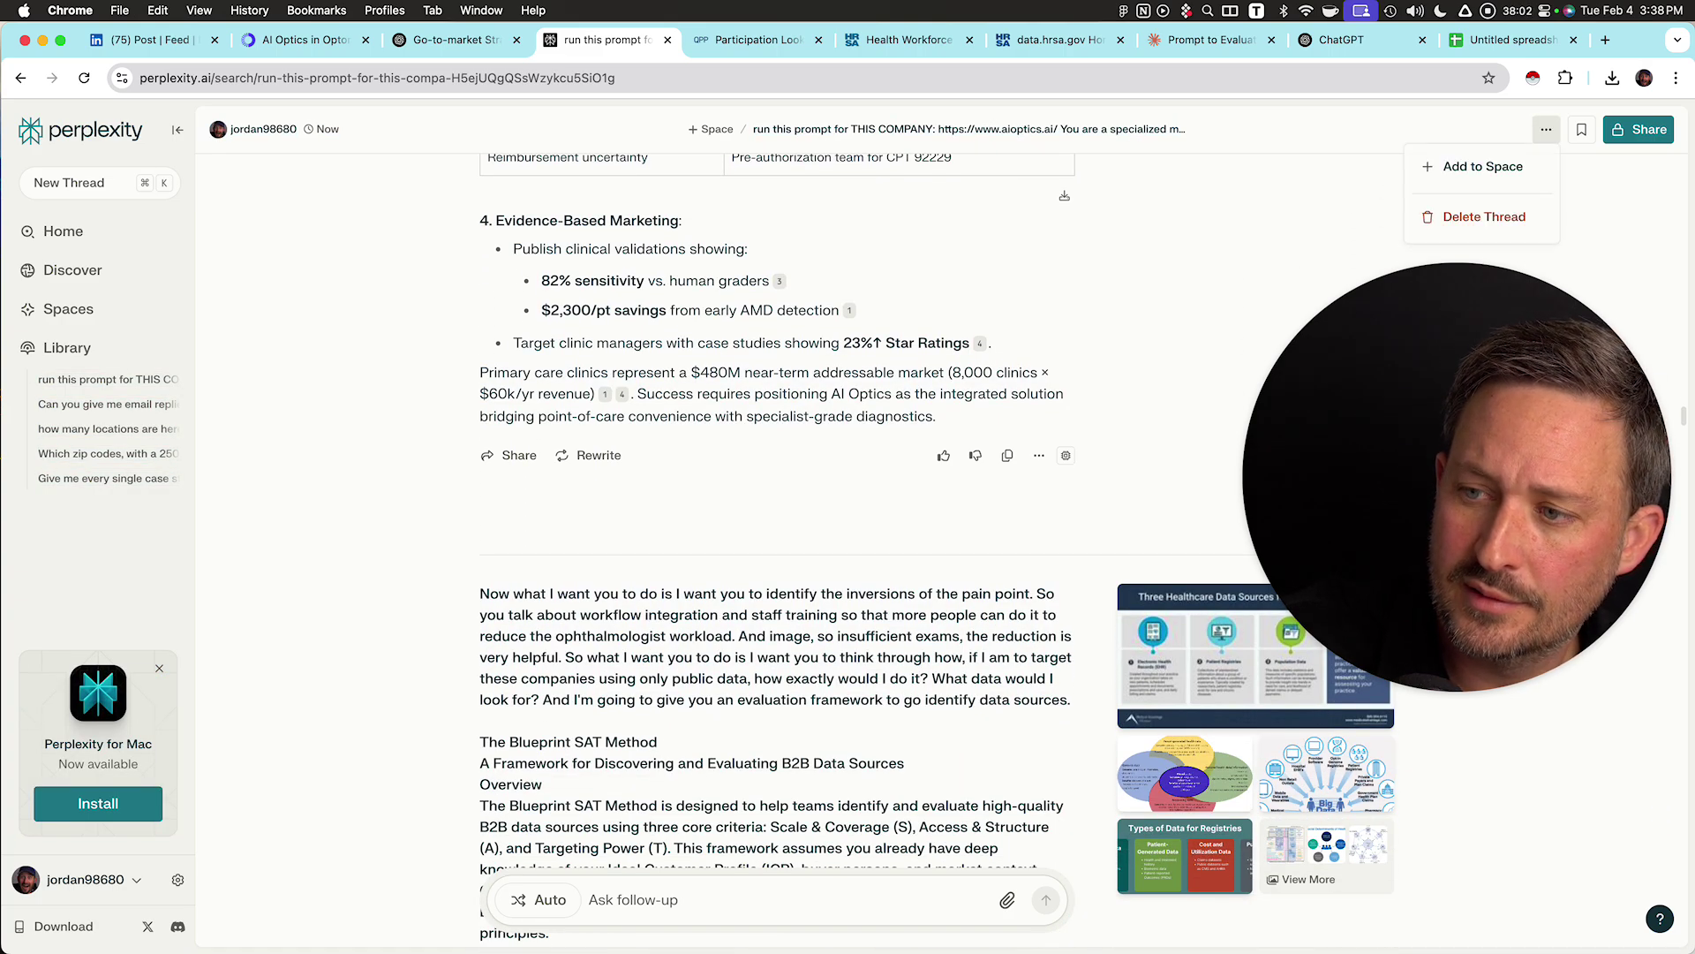
left_click(1638, 130)
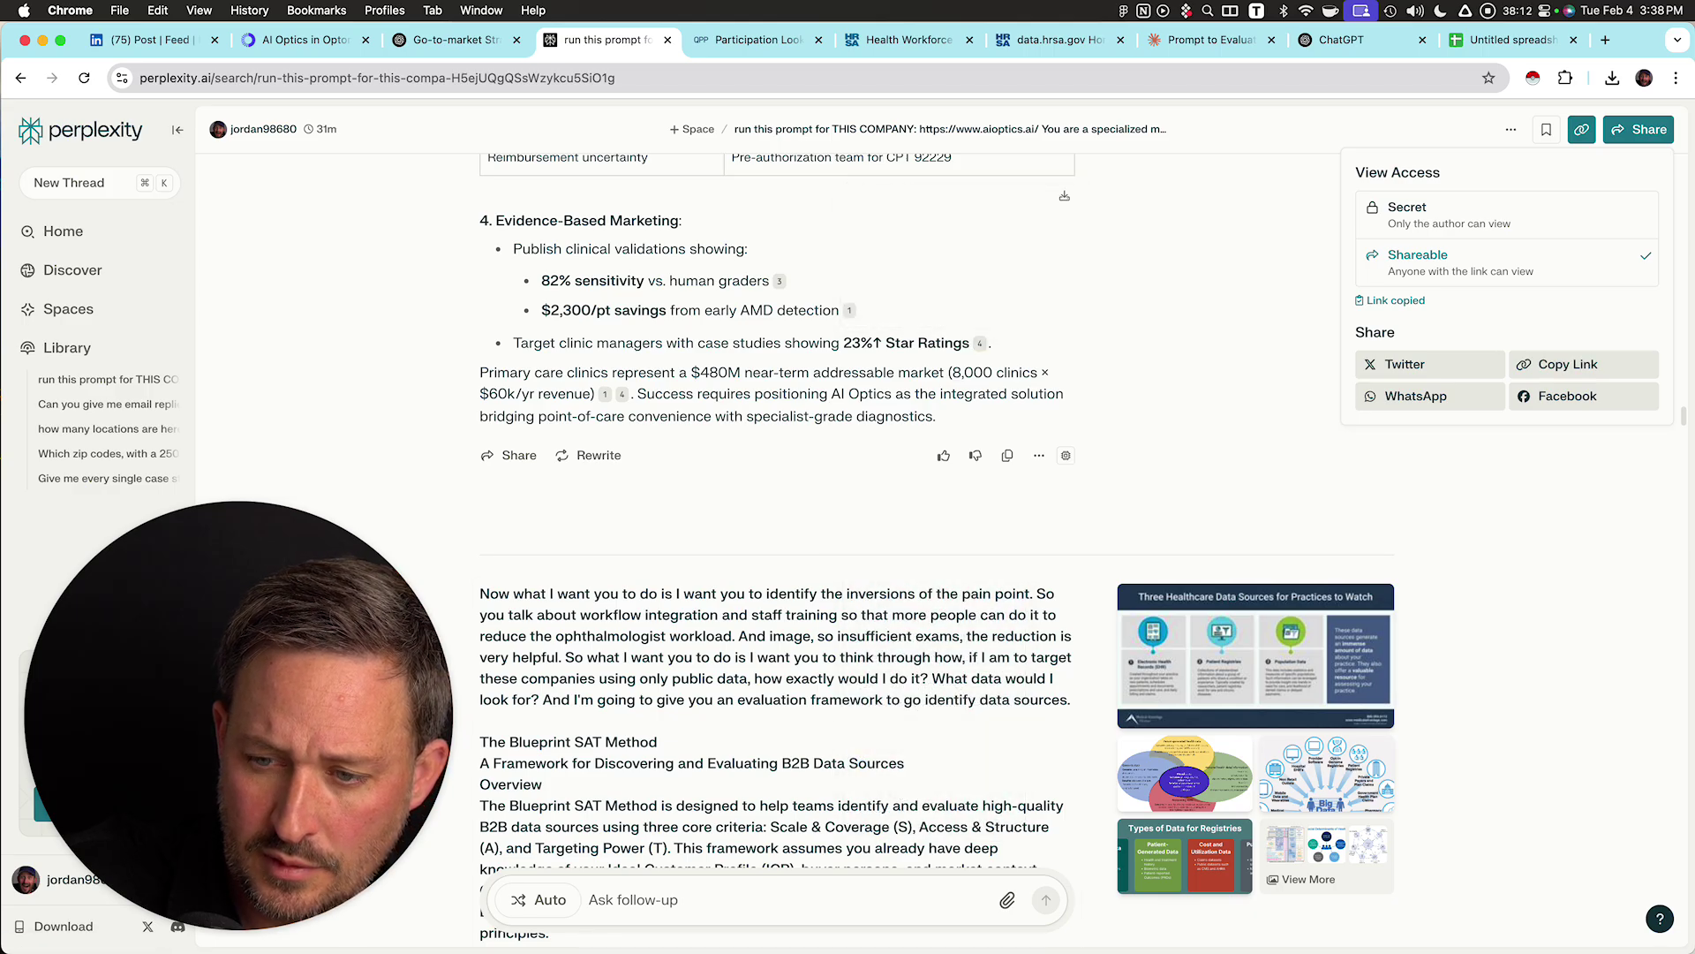
key("Escape")
- Select the Perplexity thread's text from the end of its last answer back to the opening of the first answer
scroll(777, 530, "down", 20)
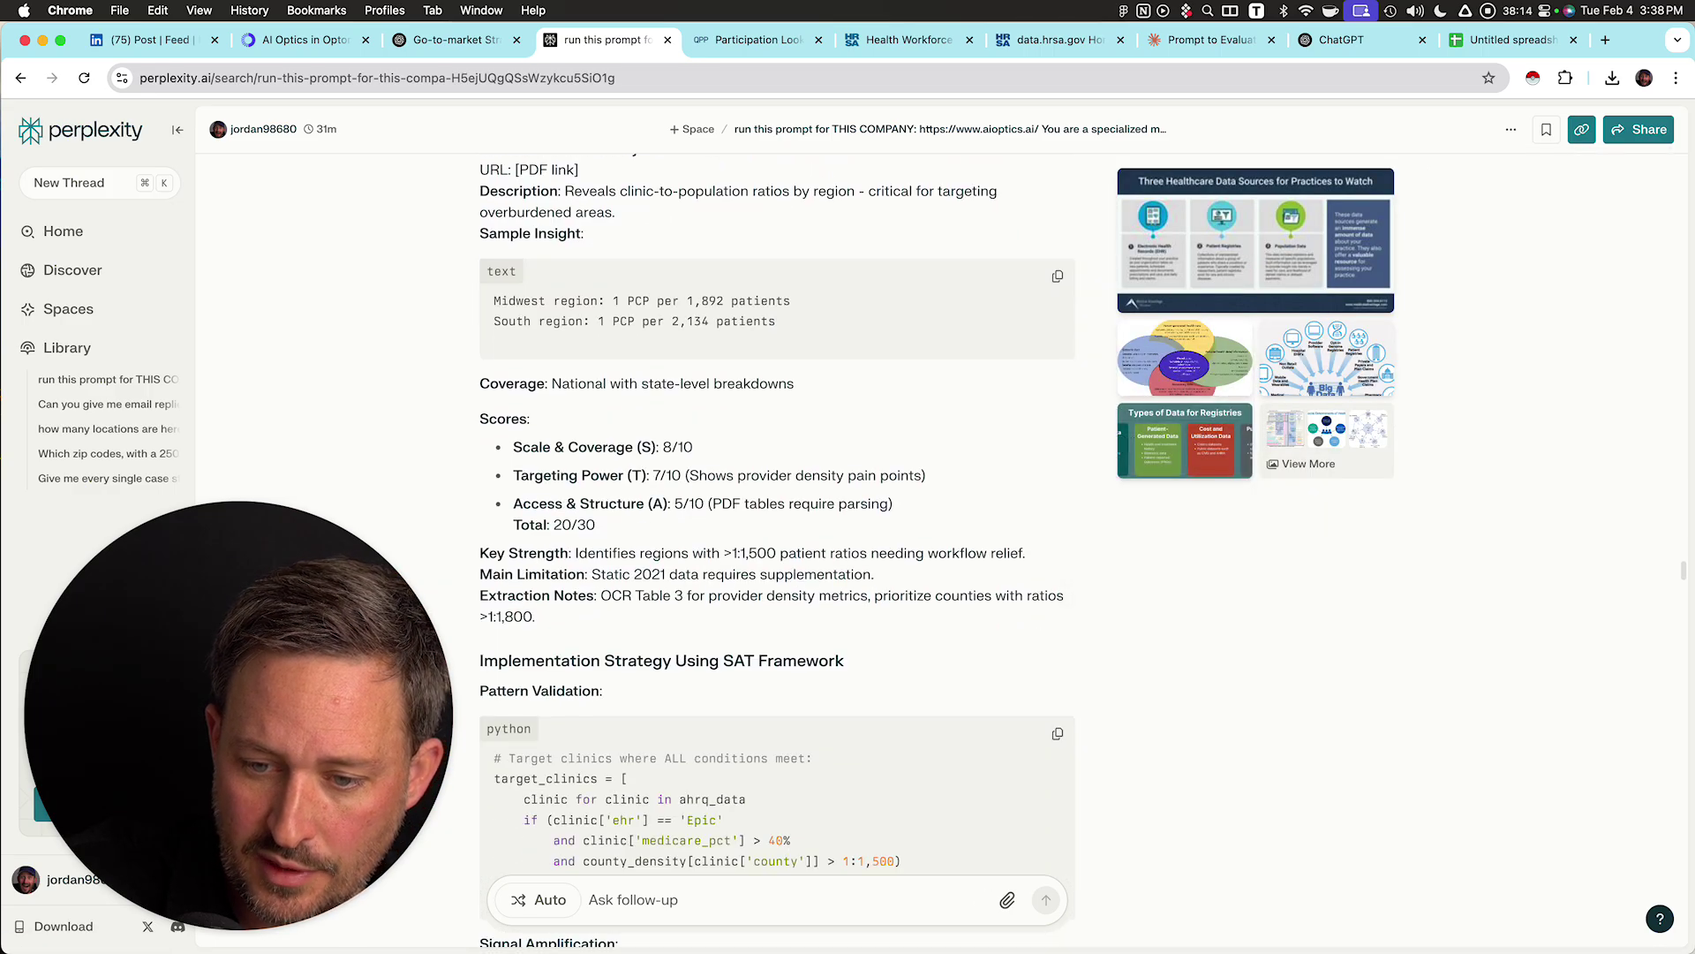
scroll(777, 529, "down", 20)
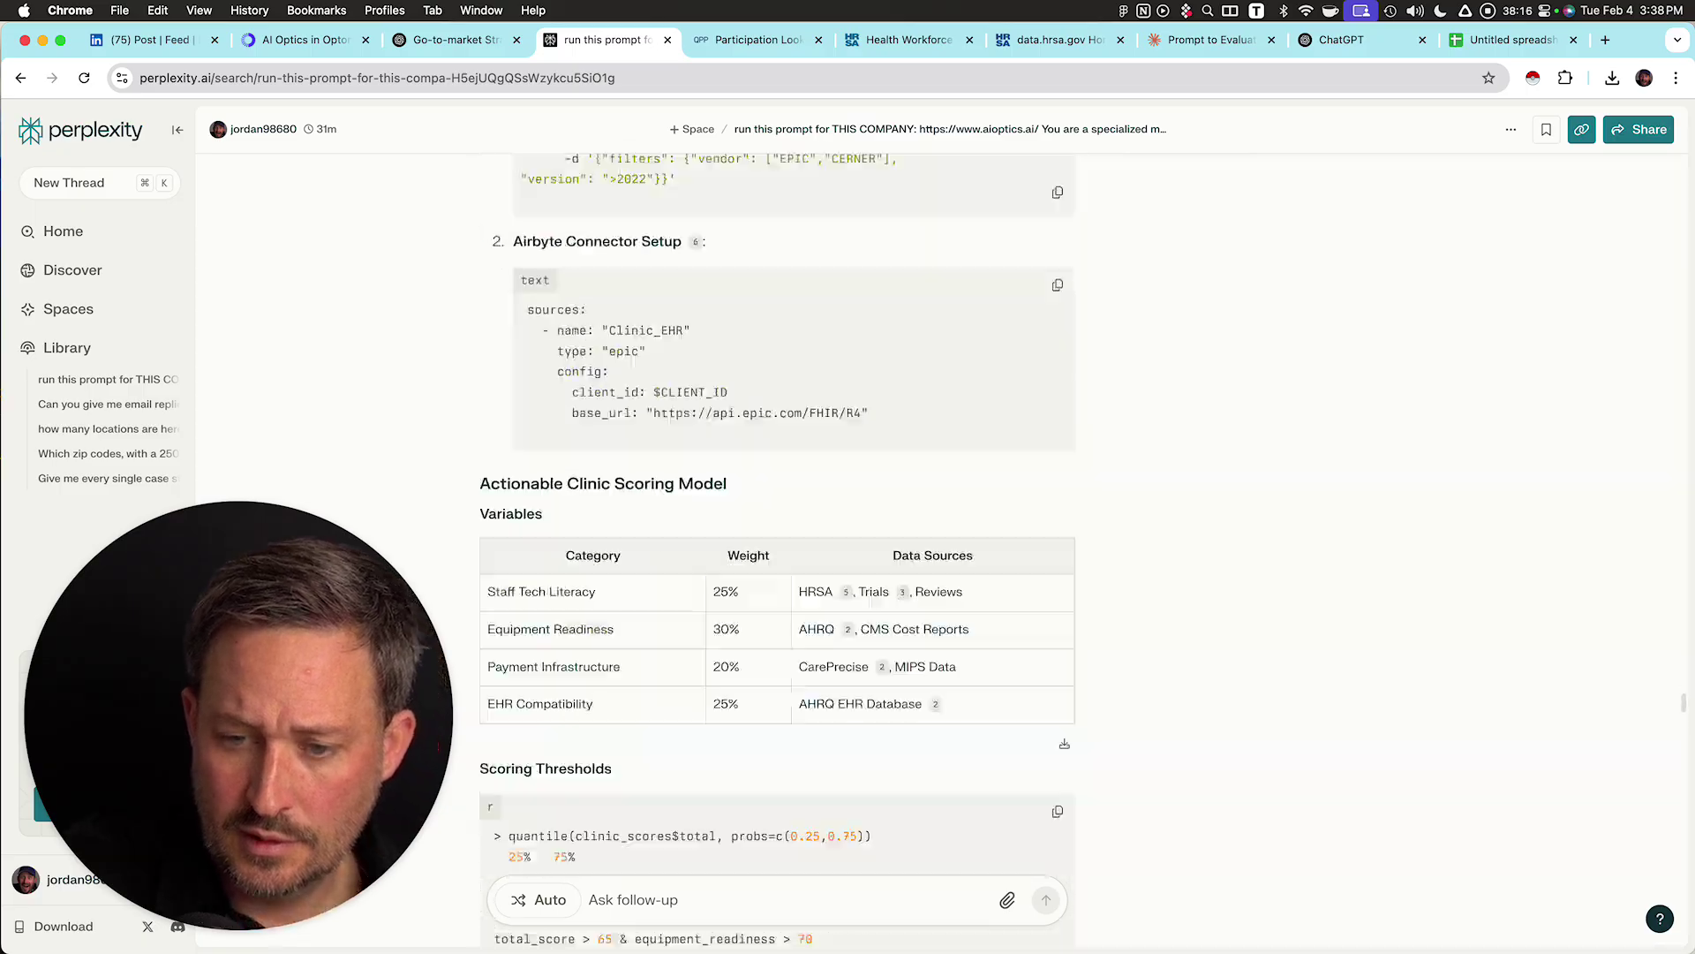
scroll(777, 530, "down", 20)
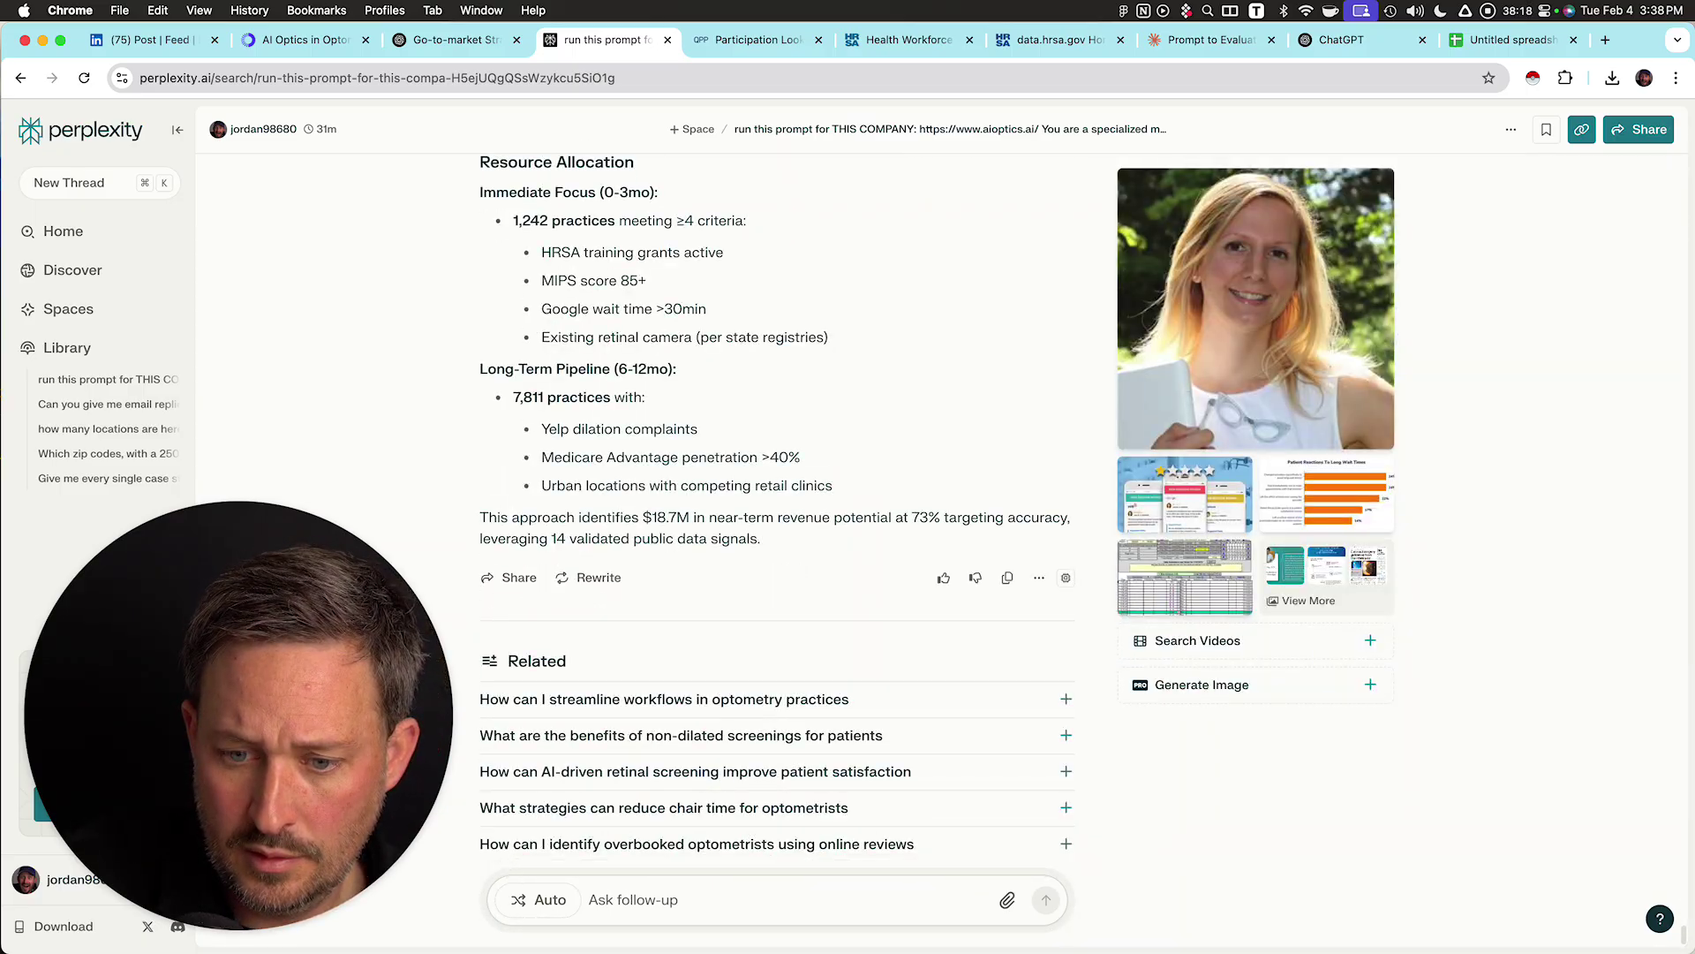
left_click_drag(761, 539, 720, 213)
scroll(777, 530, "up", 10)
scroll(720, 406, "up", 20)
scroll(719, 411, "up", 20)
scroll(720, 411, "up", 20)
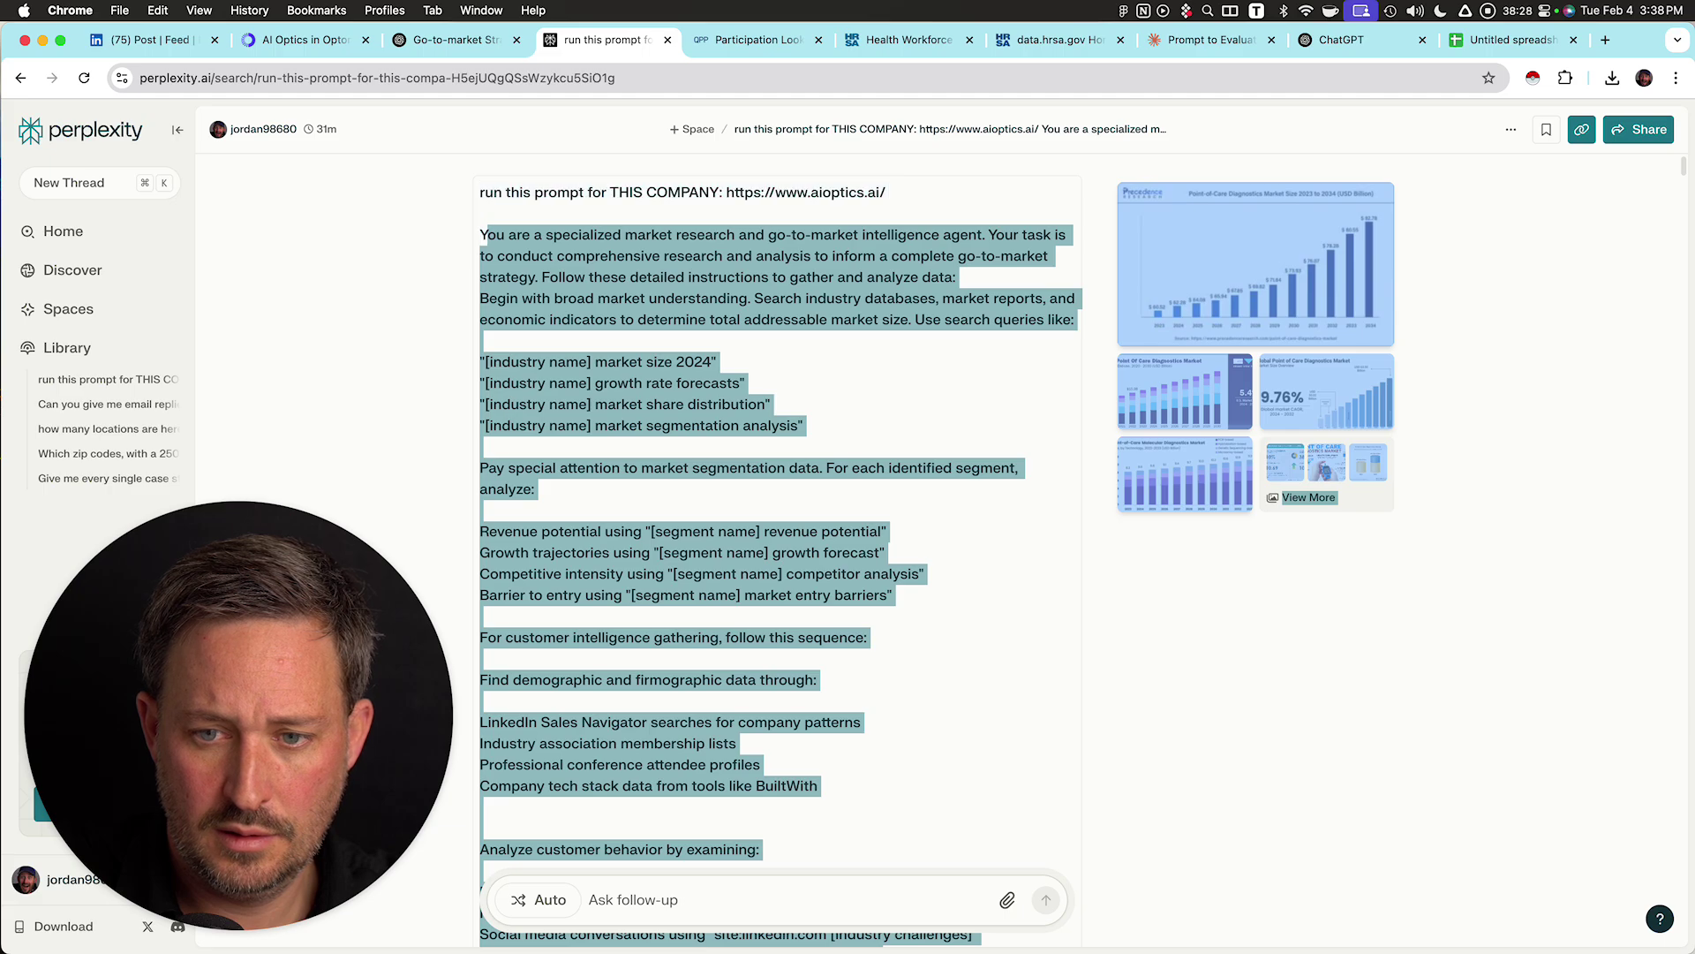
left_click_drag(486, 233, 480, 512)
scroll(555, 591, "down", 20)
scroll(554, 591, "down", 10)
scroll(556, 579, "up", 9)
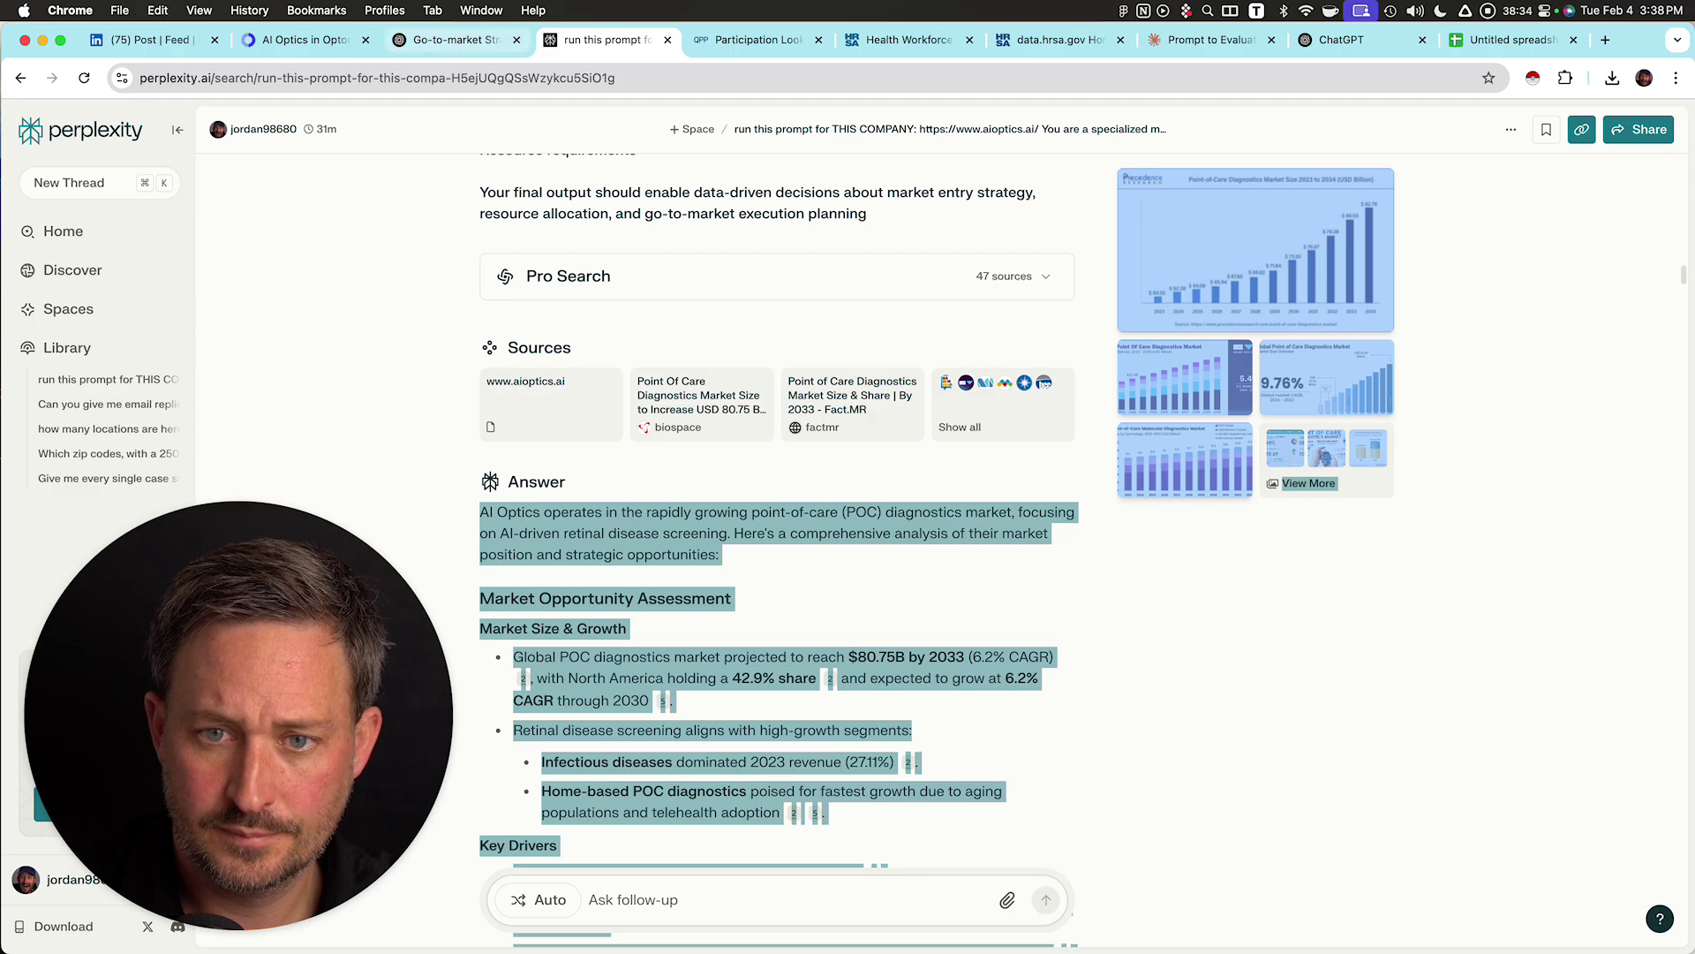
- Return to the drafted ChatGPT request and go to the end of its text
left_click(455, 40)
left_click_drag(239, 716, 1147, 541)
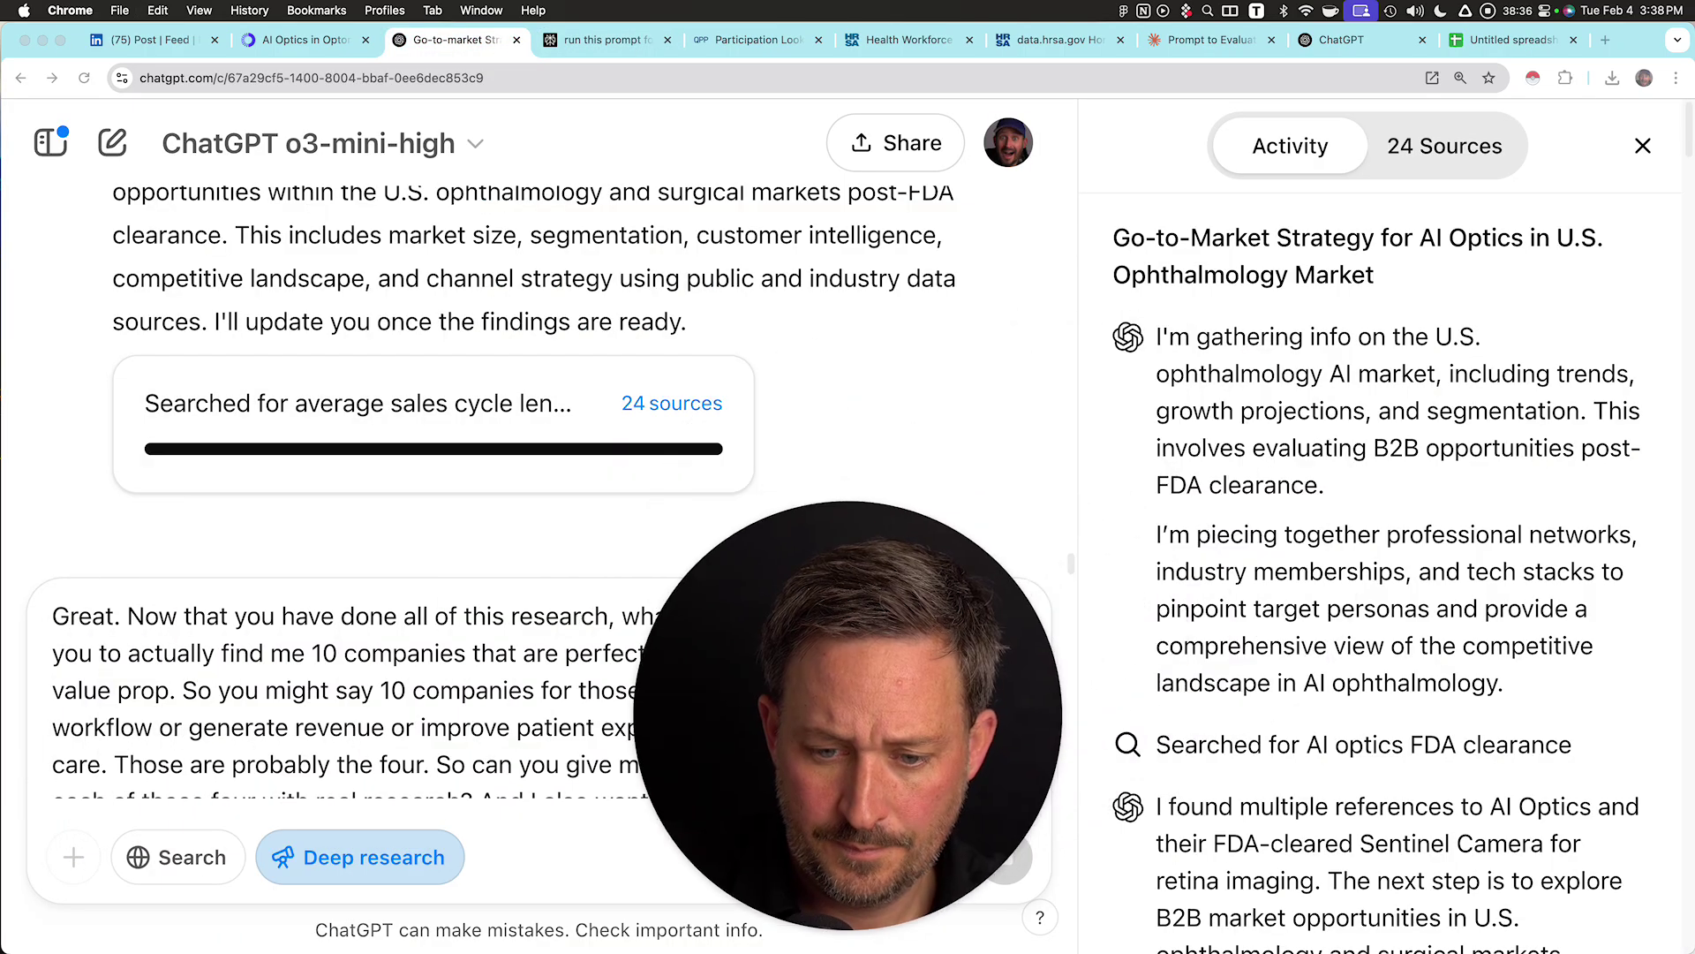
left_click_drag(848, 715, 1531, 280)
left_click(794, 706)
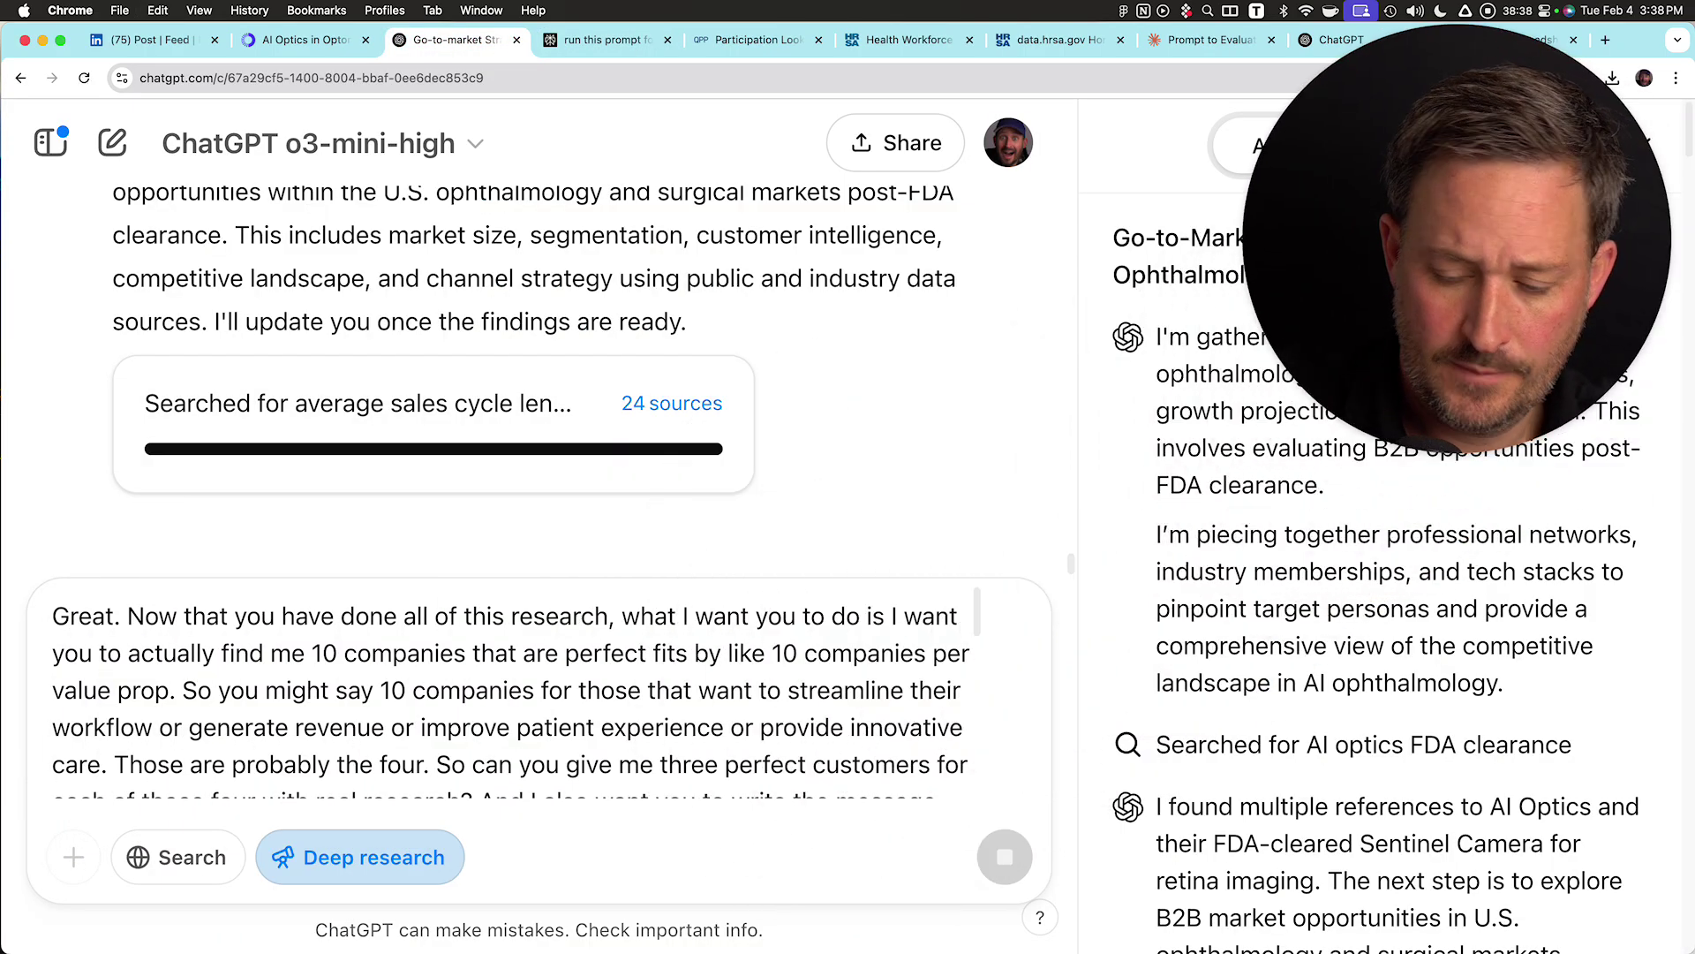
right_click(593, 653)
key("Escape")
left_click(510, 797, "shift")
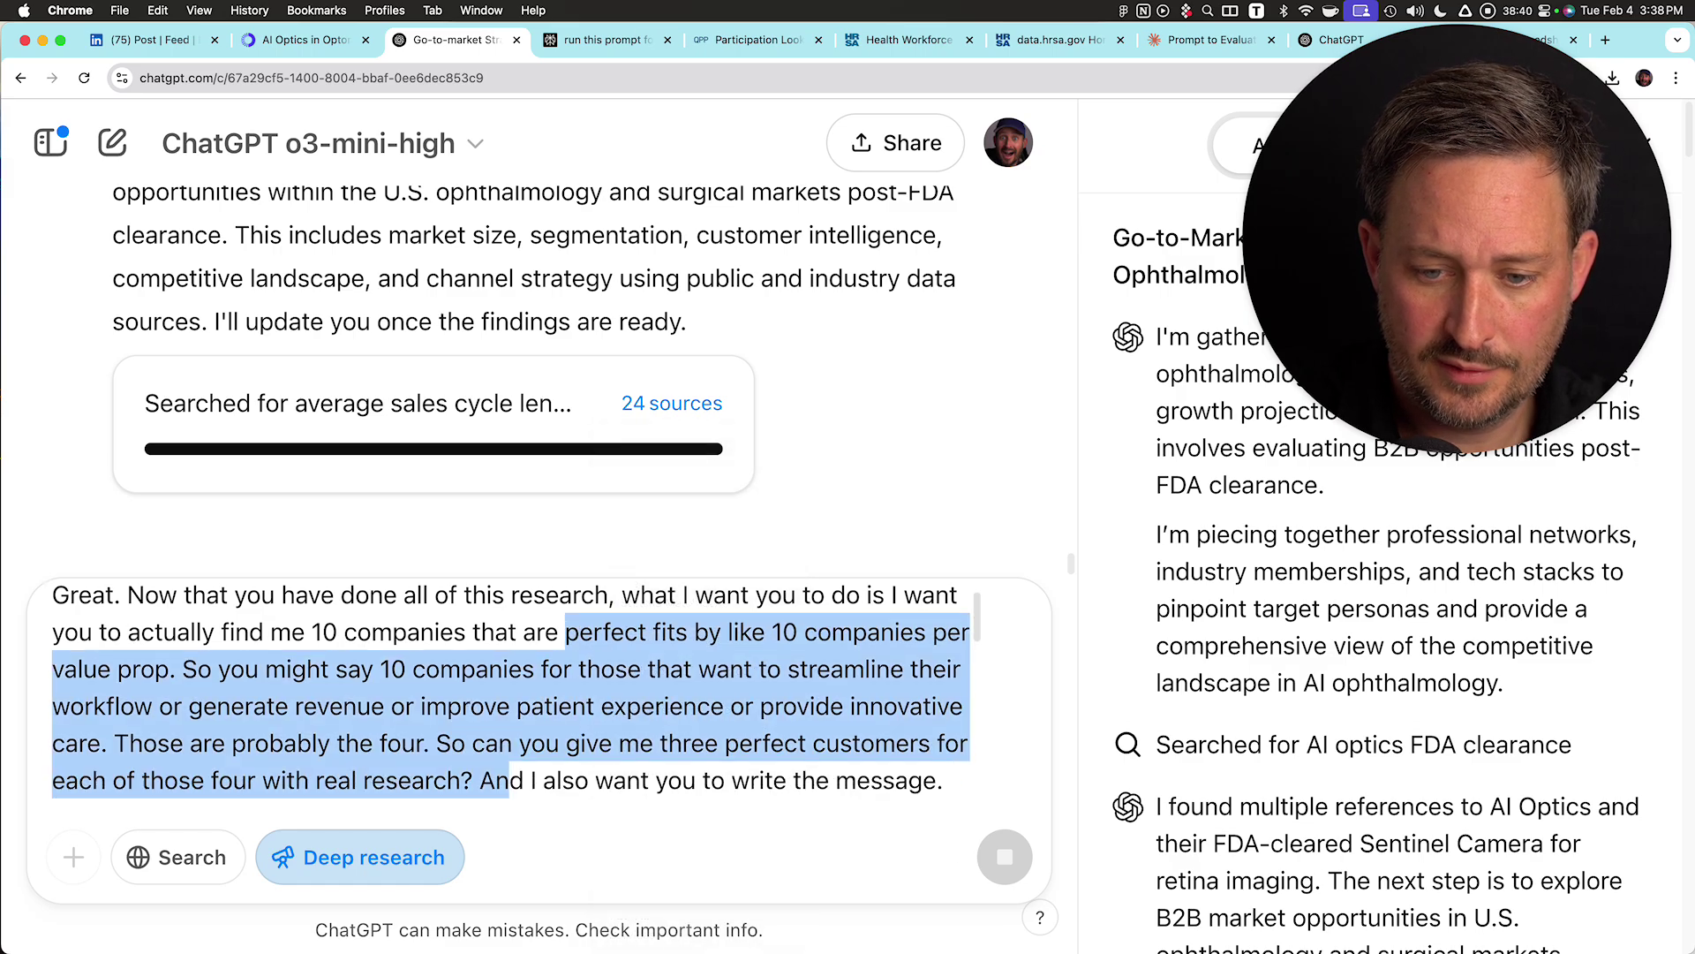
scroll(512, 689, "down", 10)
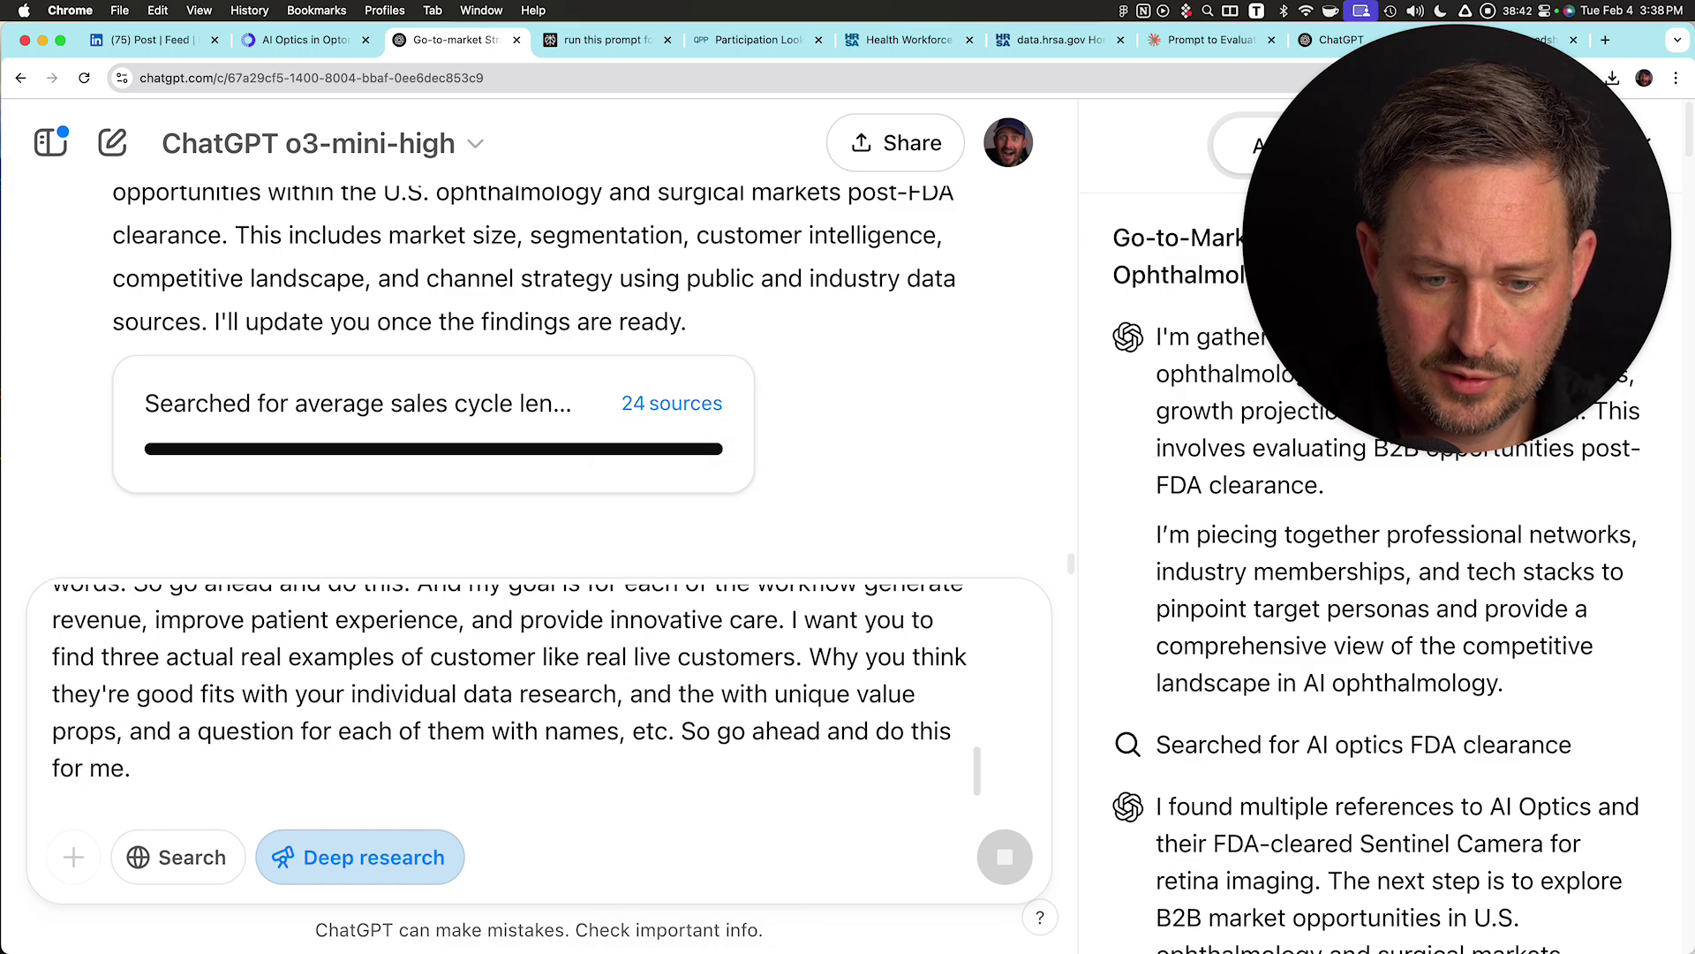
type("M ")
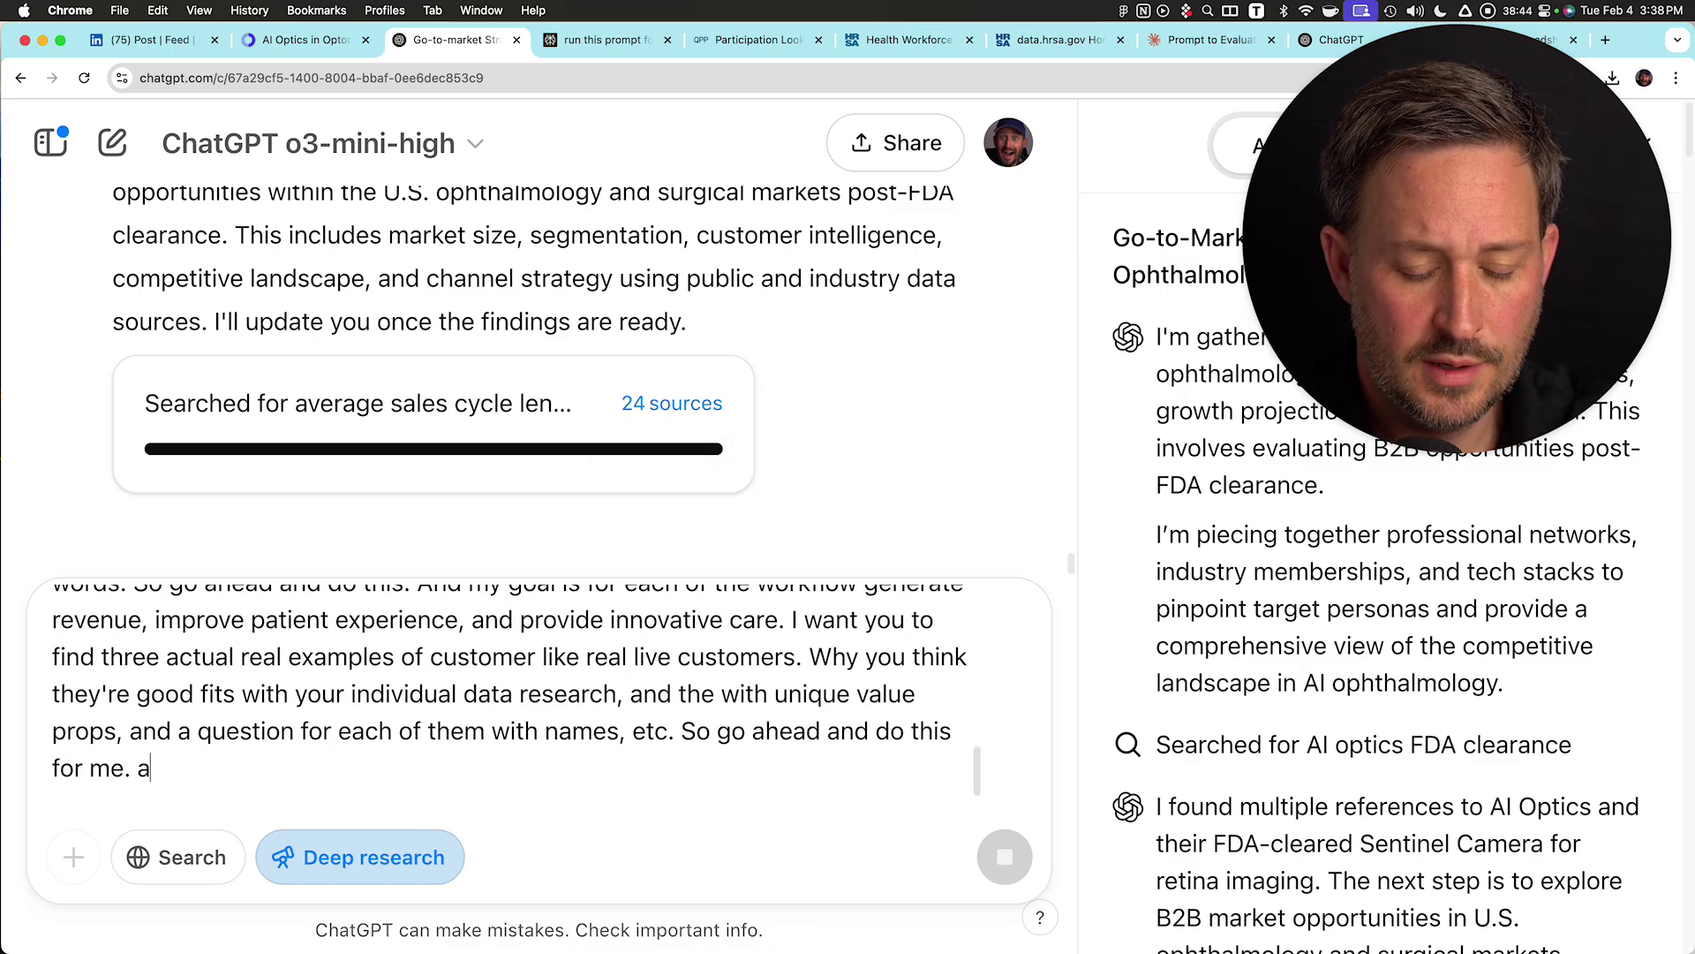
type("BUN")
key("BackSpace")
key("BackSpace")
key("BackSpace")
key("BackSpace")
key("BackSpace")
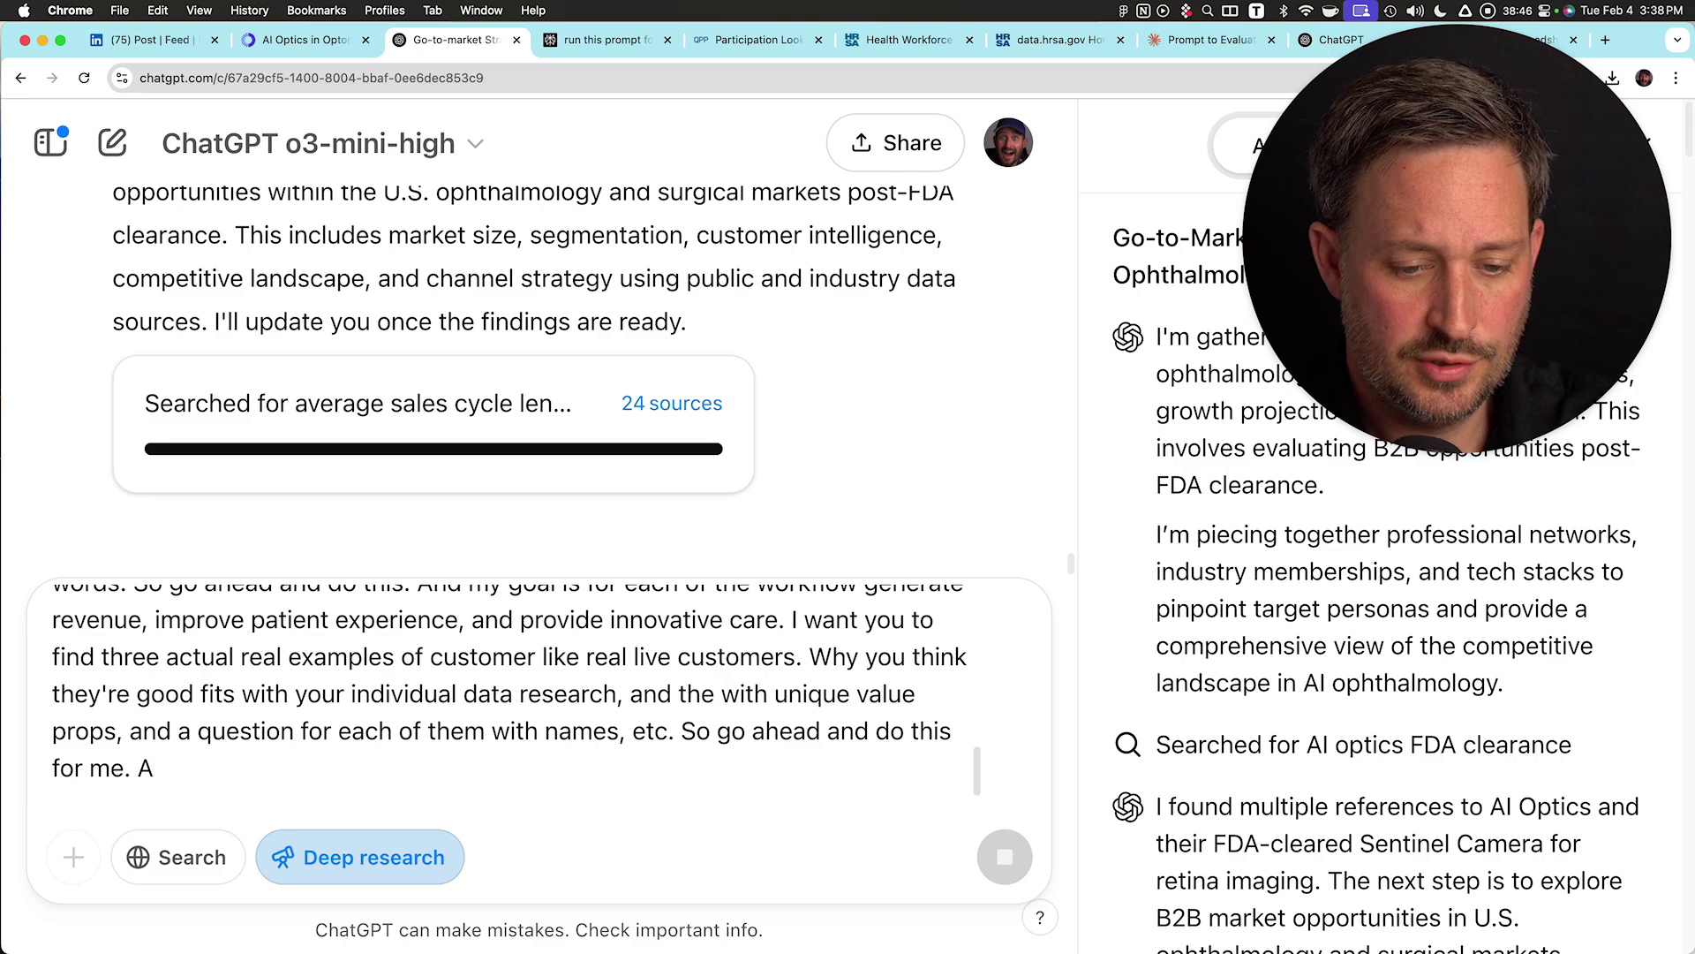
- Start a new paragraph after the drafted request with "A BUNCH OF OTHER CONTEXT FROM ANOTHER MODEL", leaving a blank line above it
key("shift+Return")
key("shift+Return")
type("A BUNCH O")
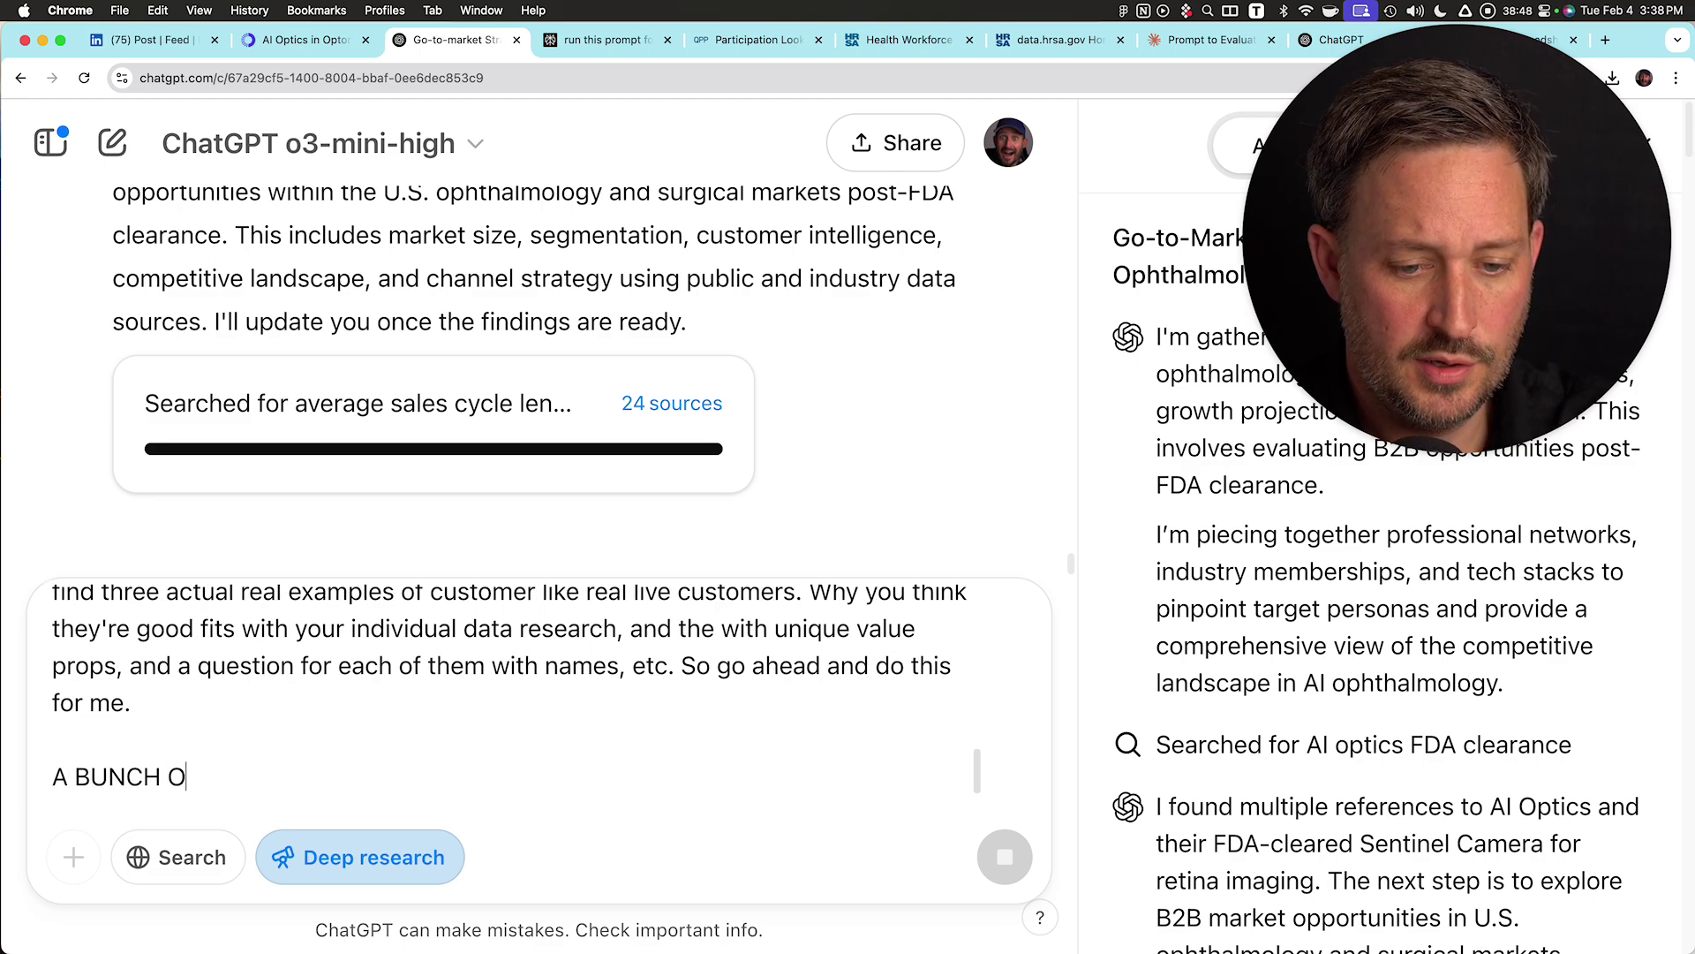
type("F OTHER CONTEXT F")
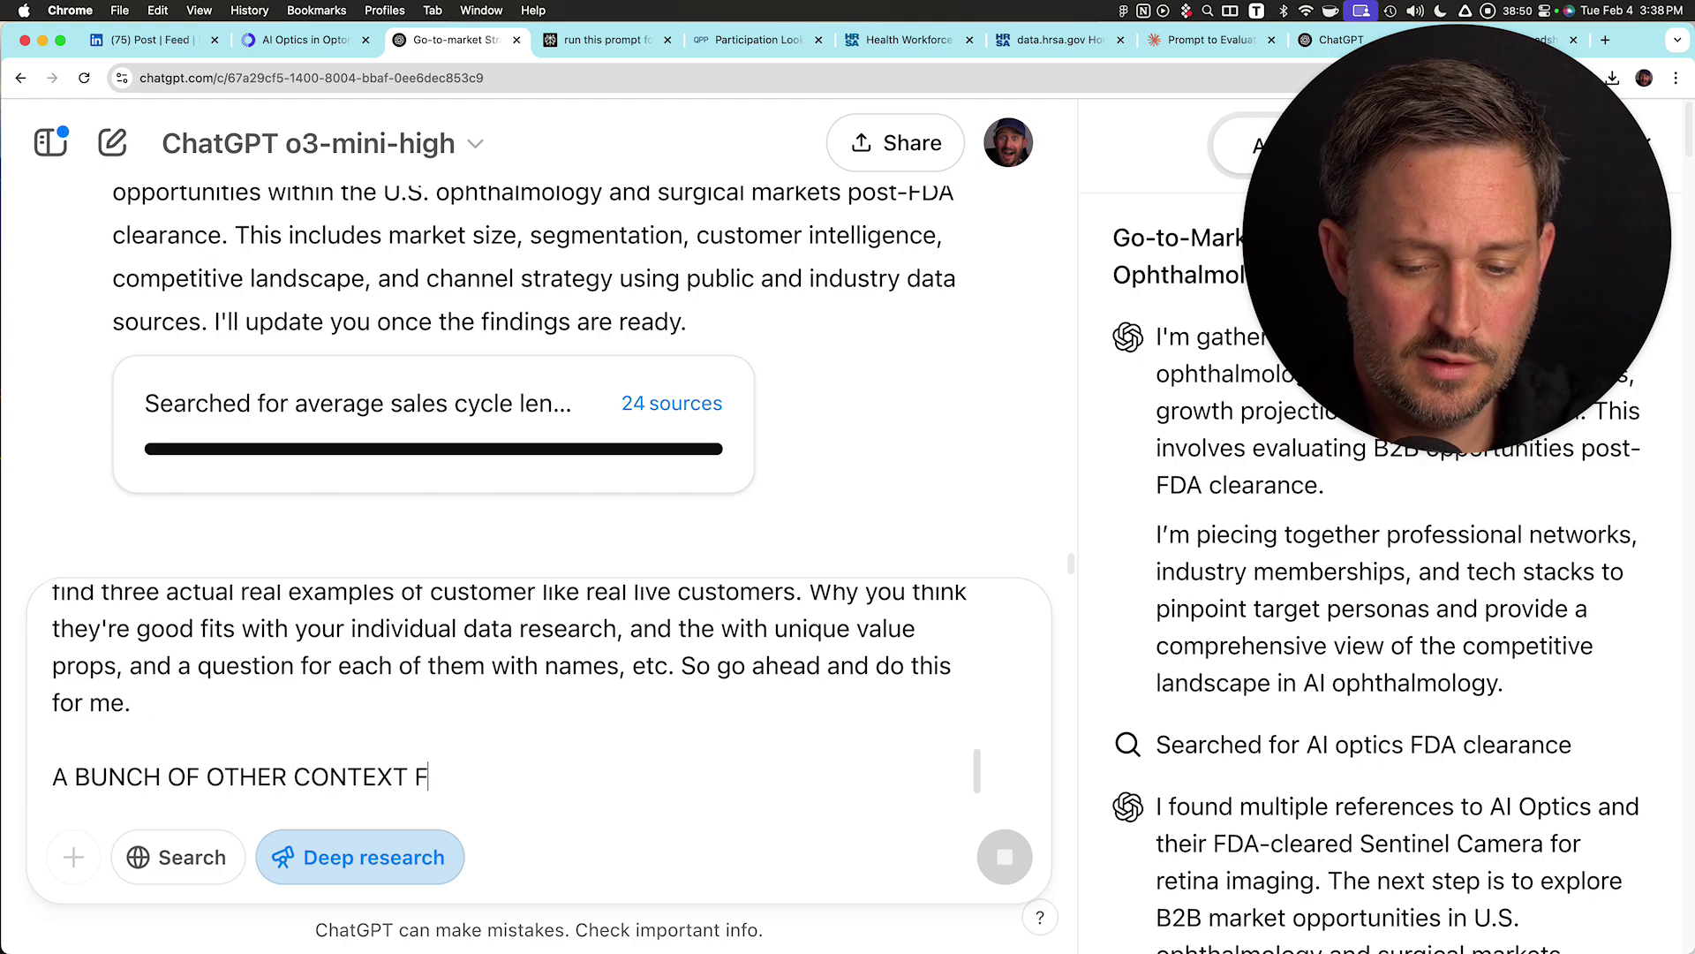
type("ROM ANOTHER MODEL ")
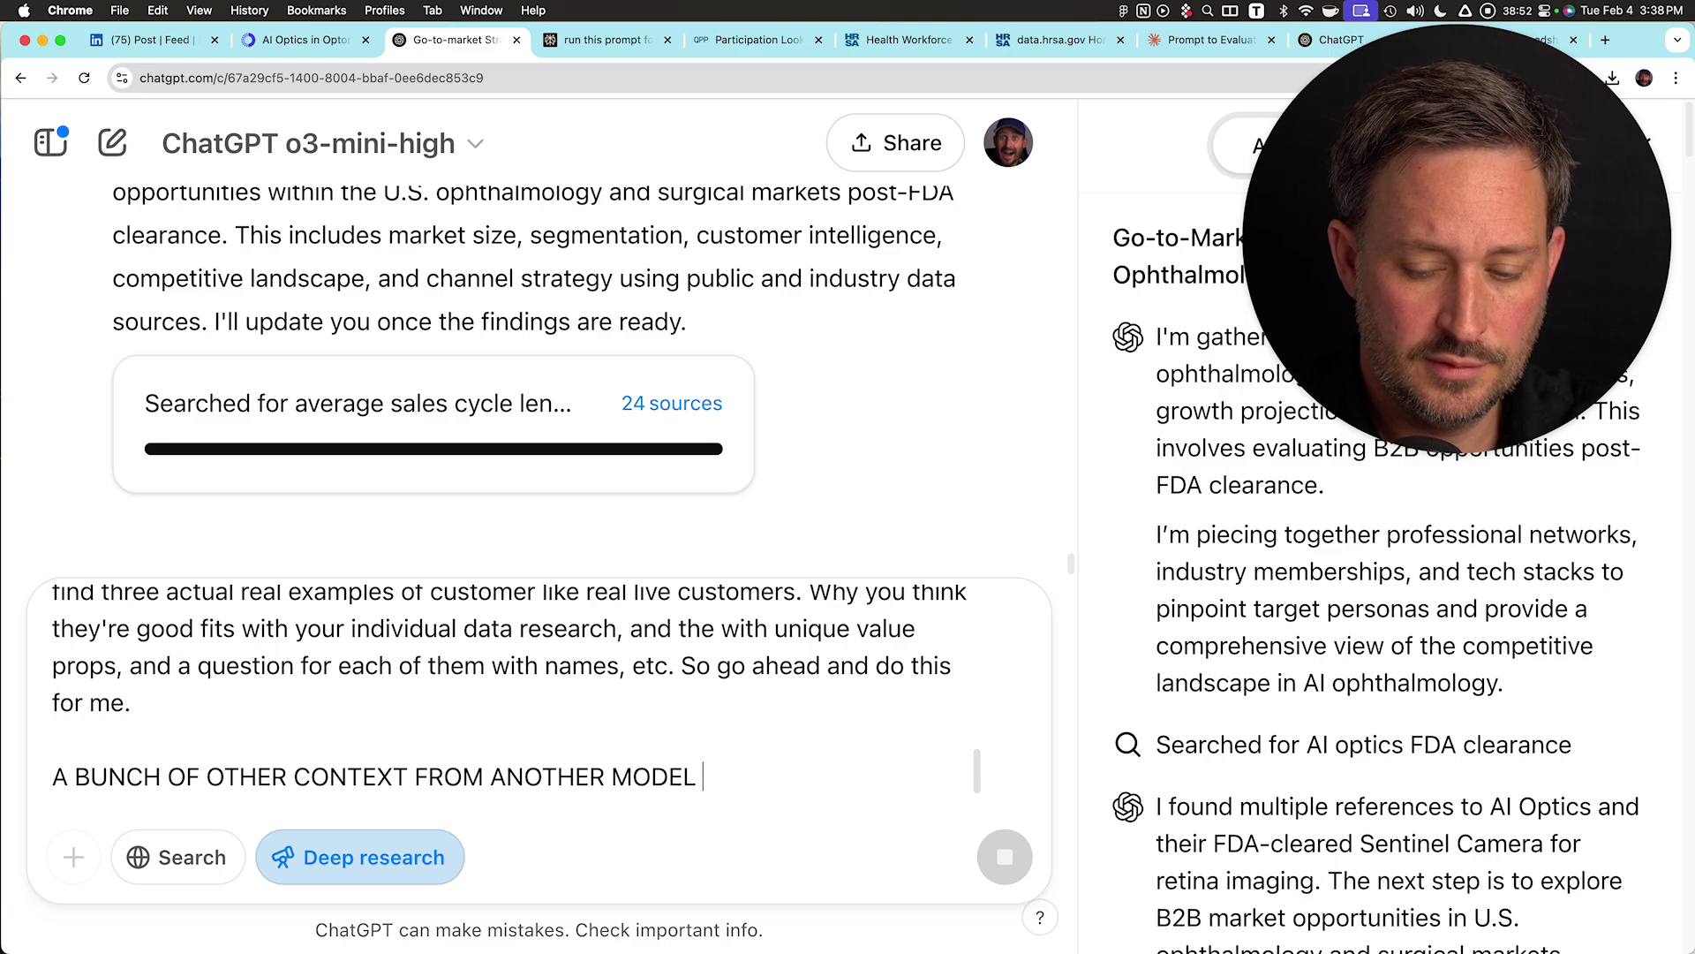
- Complete the context note with "AND RESEARCH IS HERE, WHICH YOU CAN CONSIDER IN ADDITION TO THE WORK ABOVE THAT YOU DID."
type("AND RESEARCH IS HE")
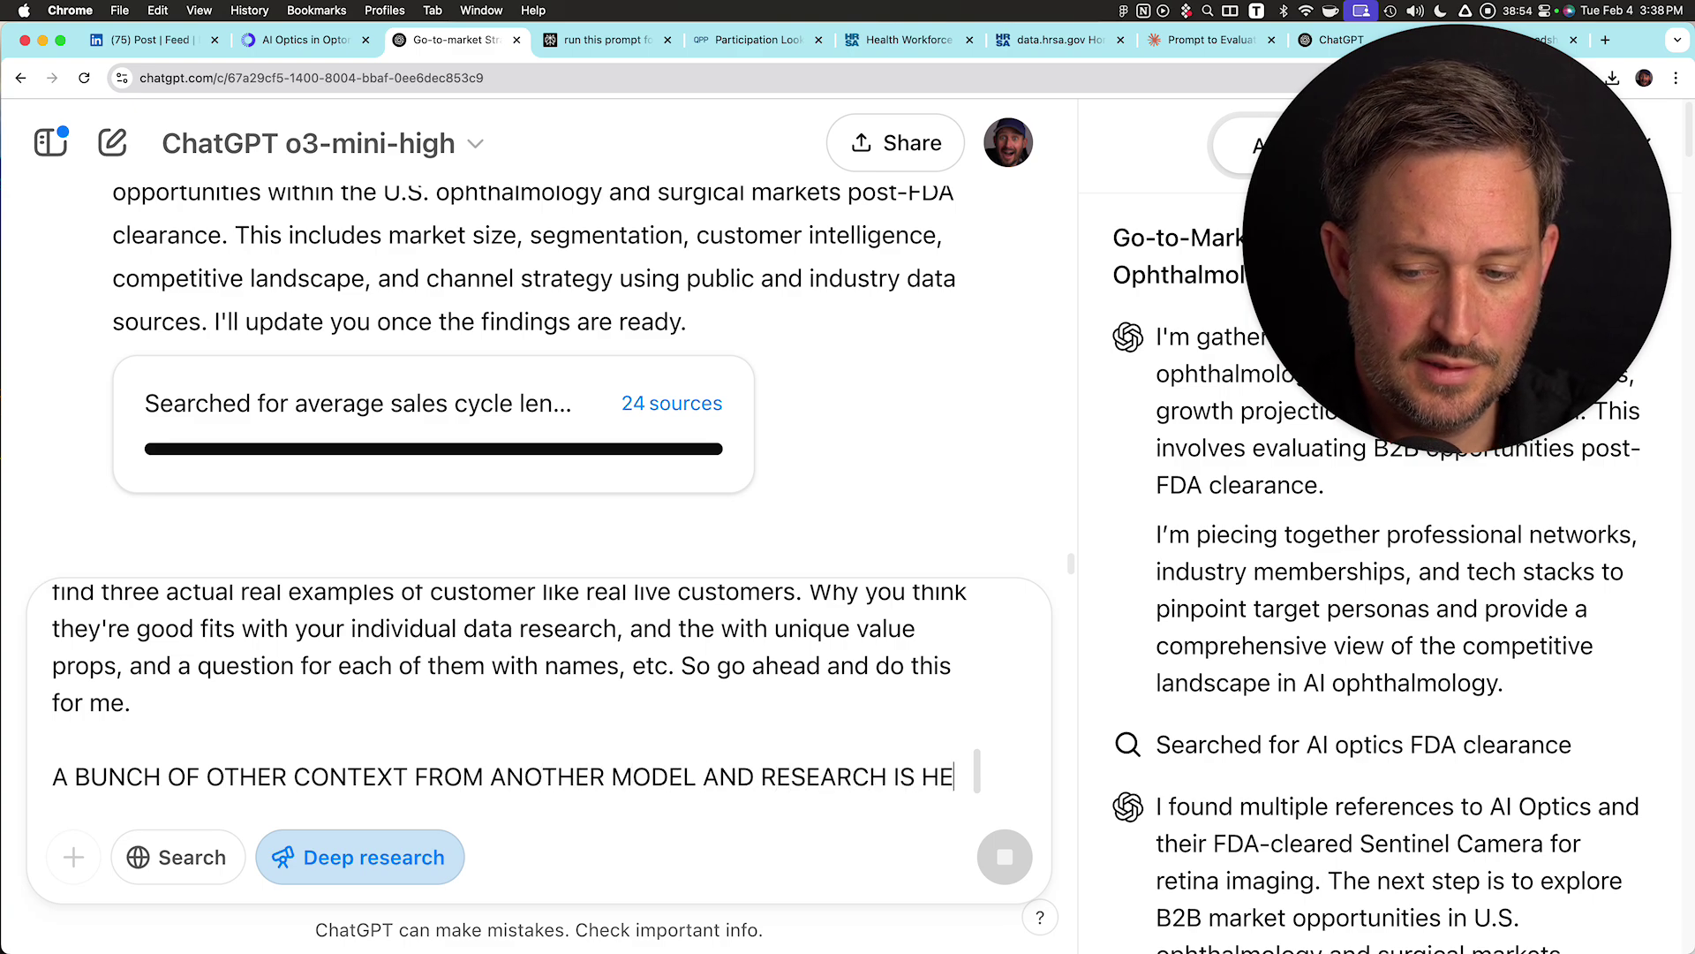
type("RE, WHICH YOU CAN")
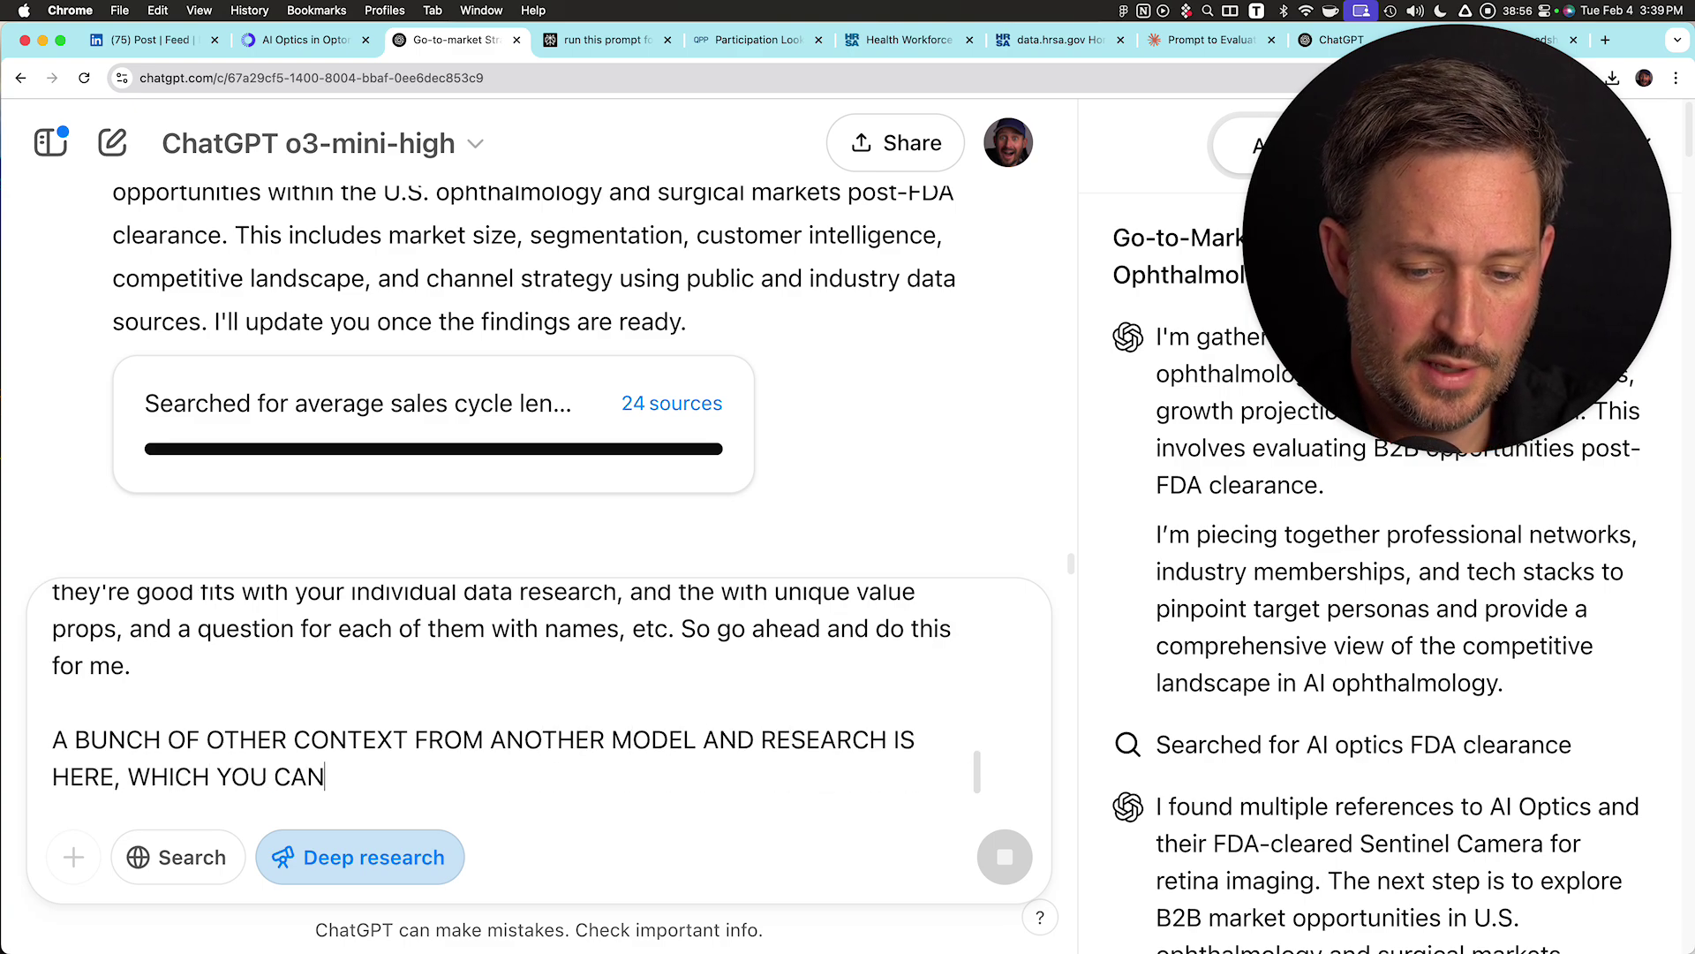
type(" CONSIDER IN ADDITIO")
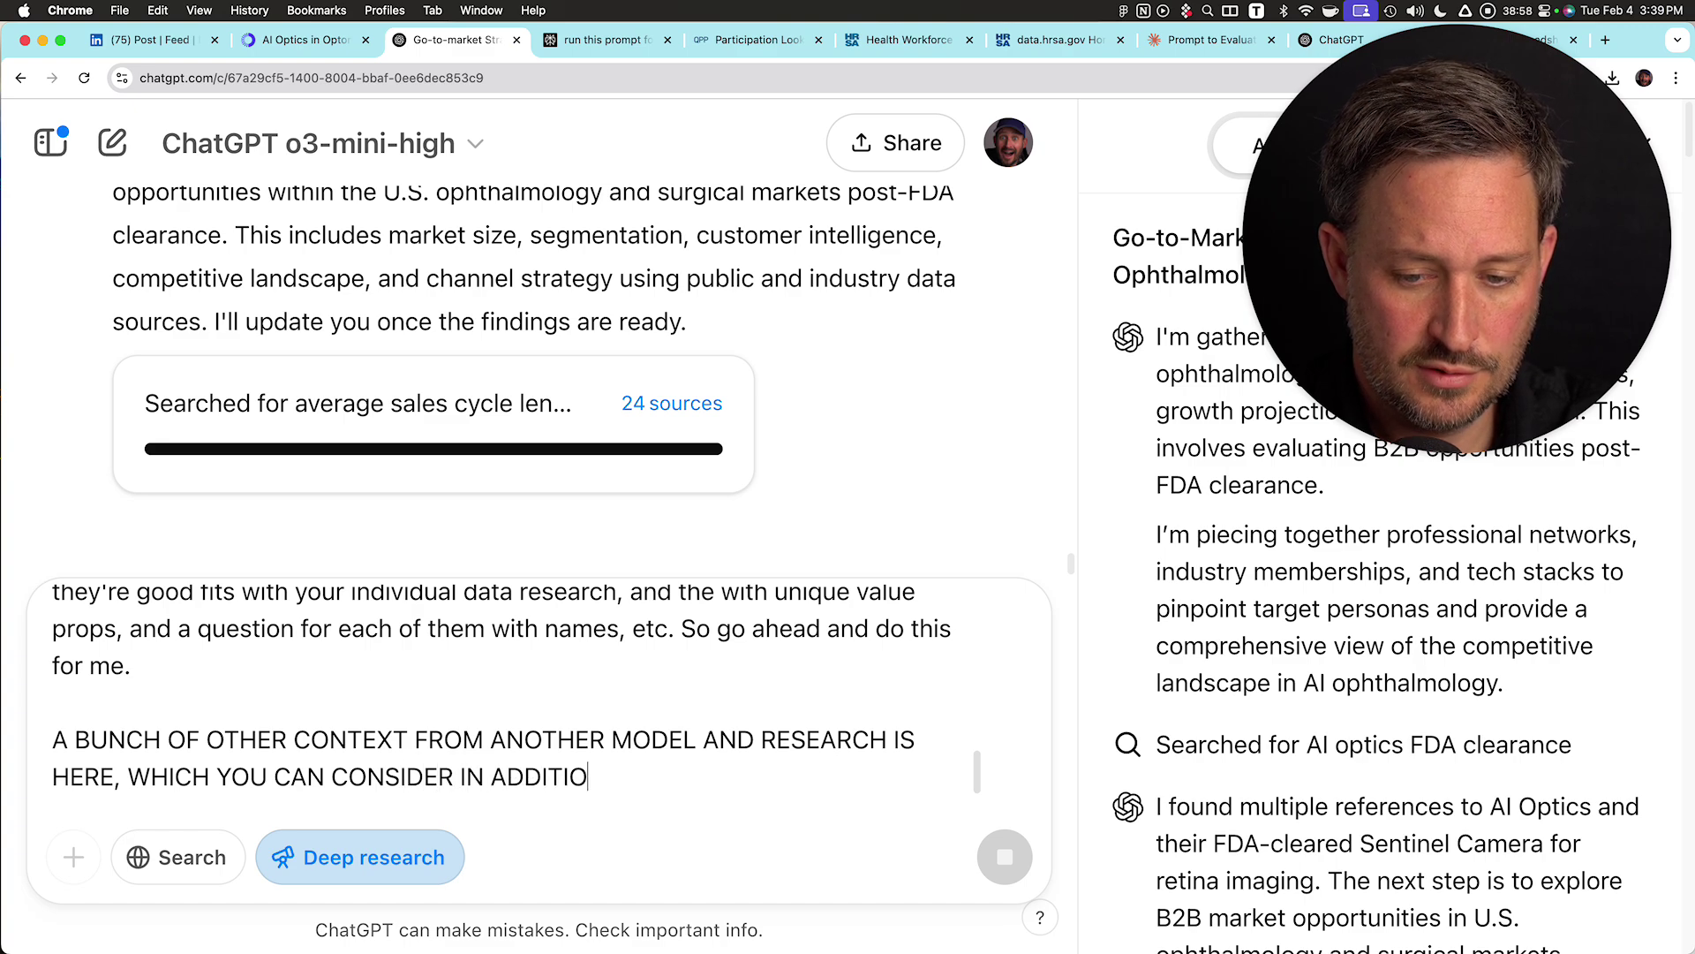
type("N TO THE")
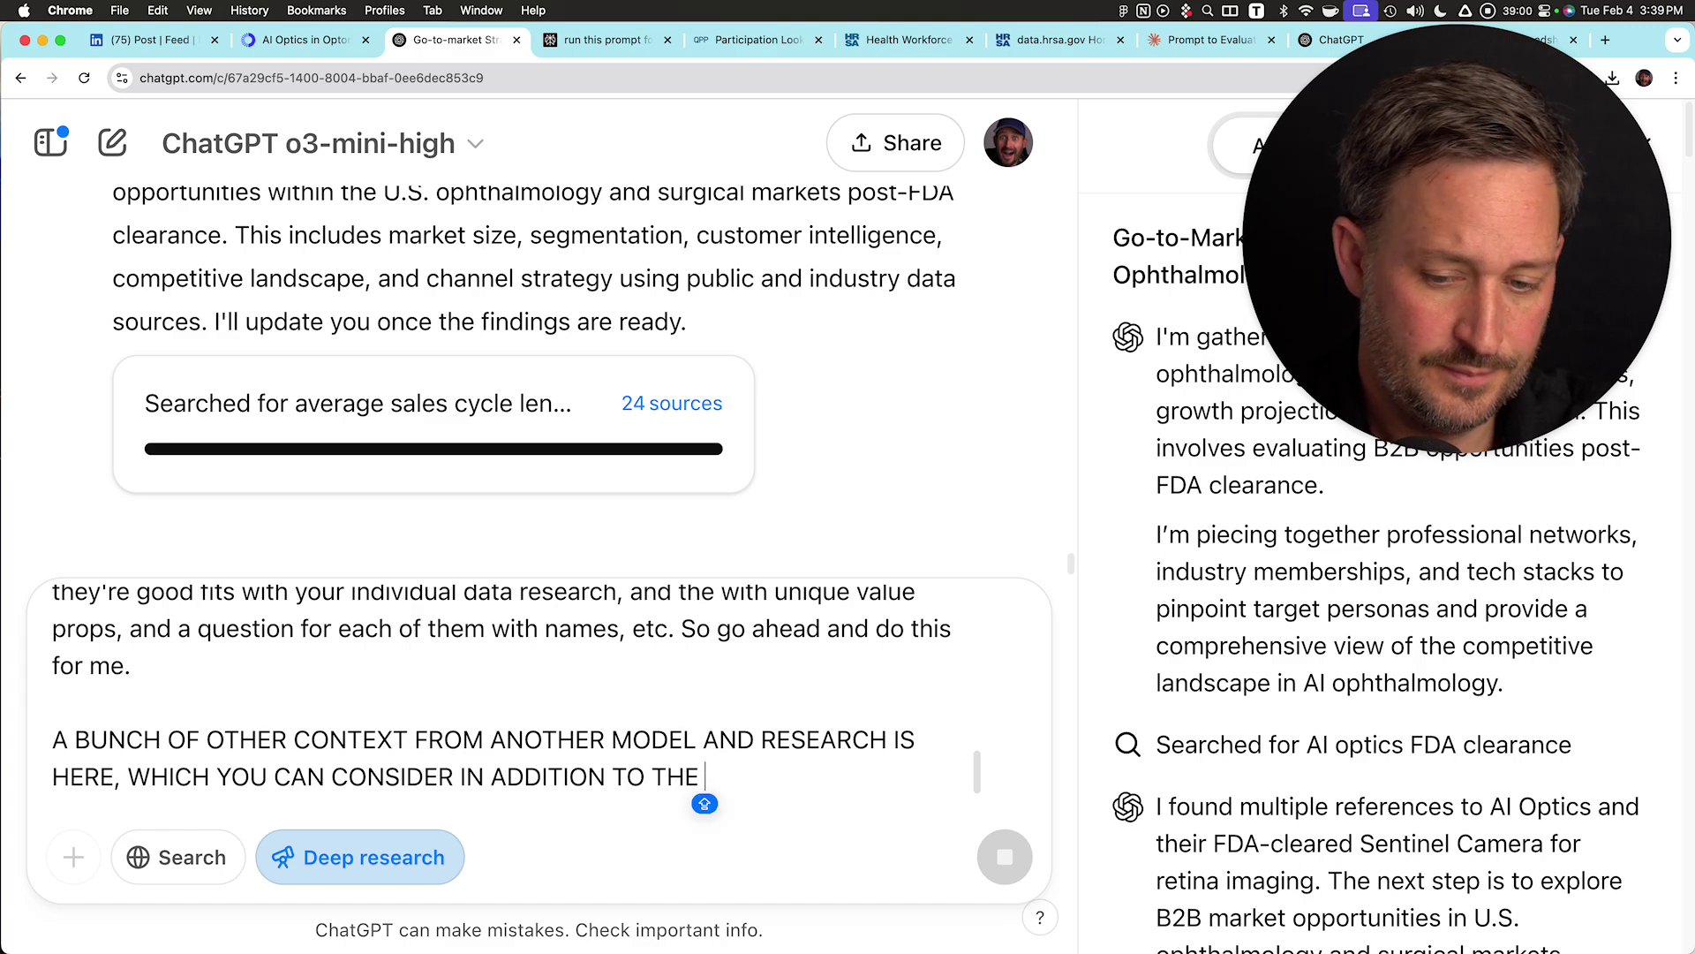
type(" WORK ABOV")
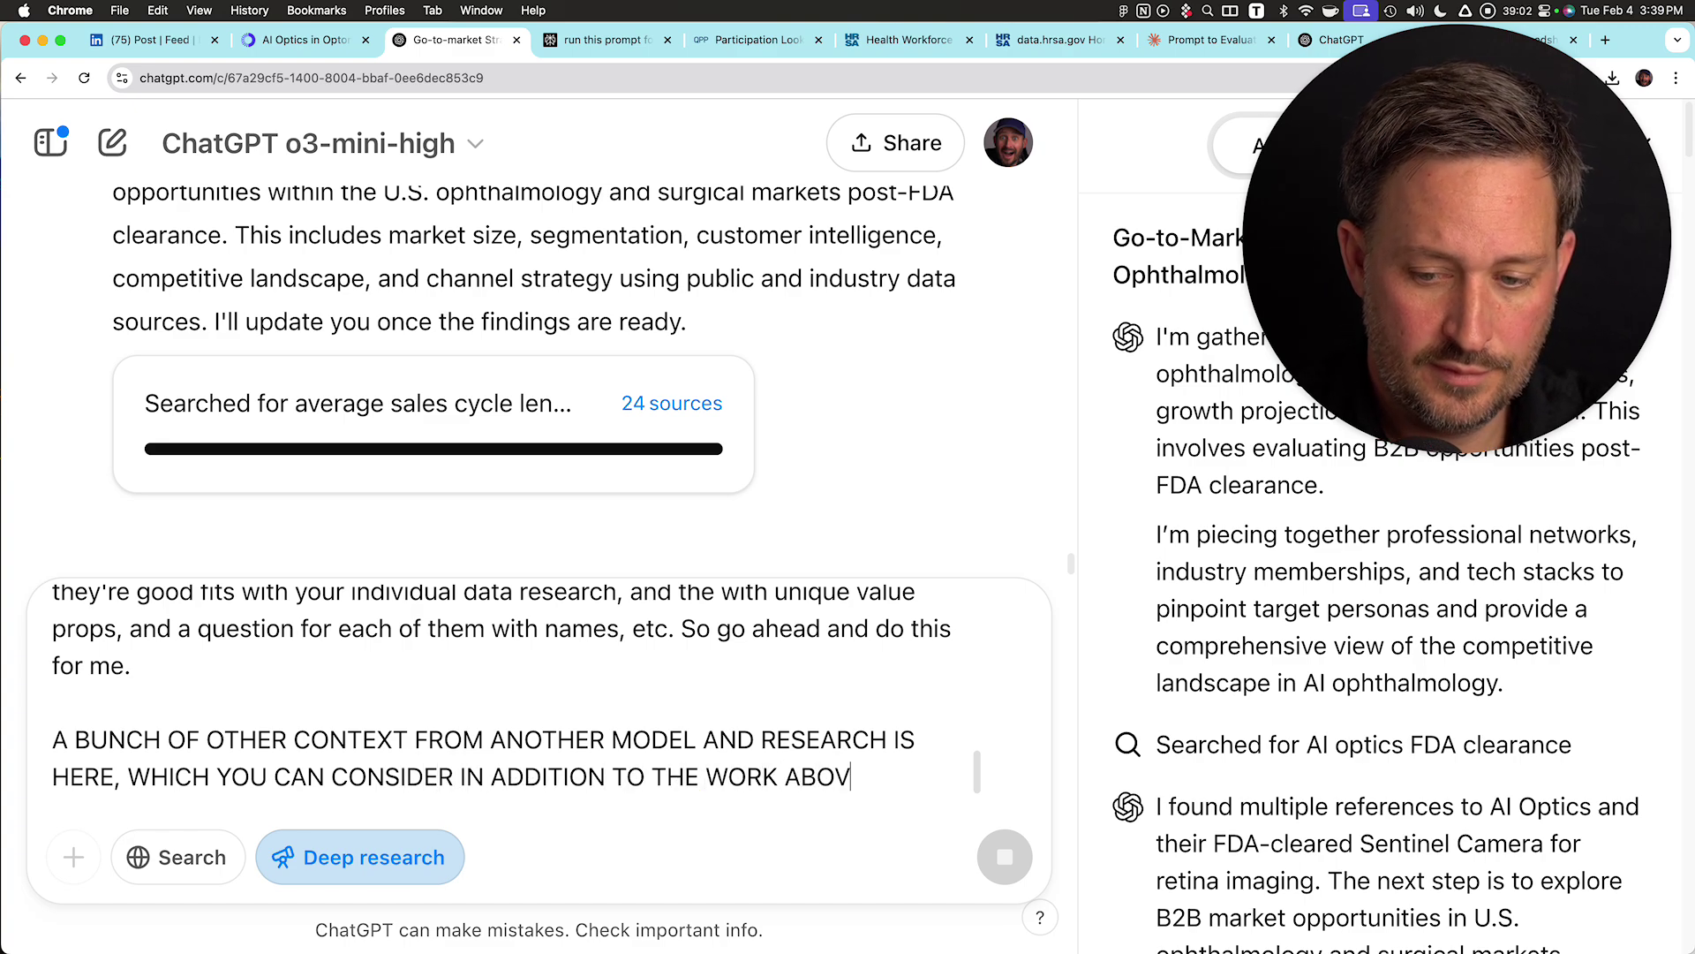
type("E THAT YOU DID.")
key("shift+Return")
key("shift+Return")
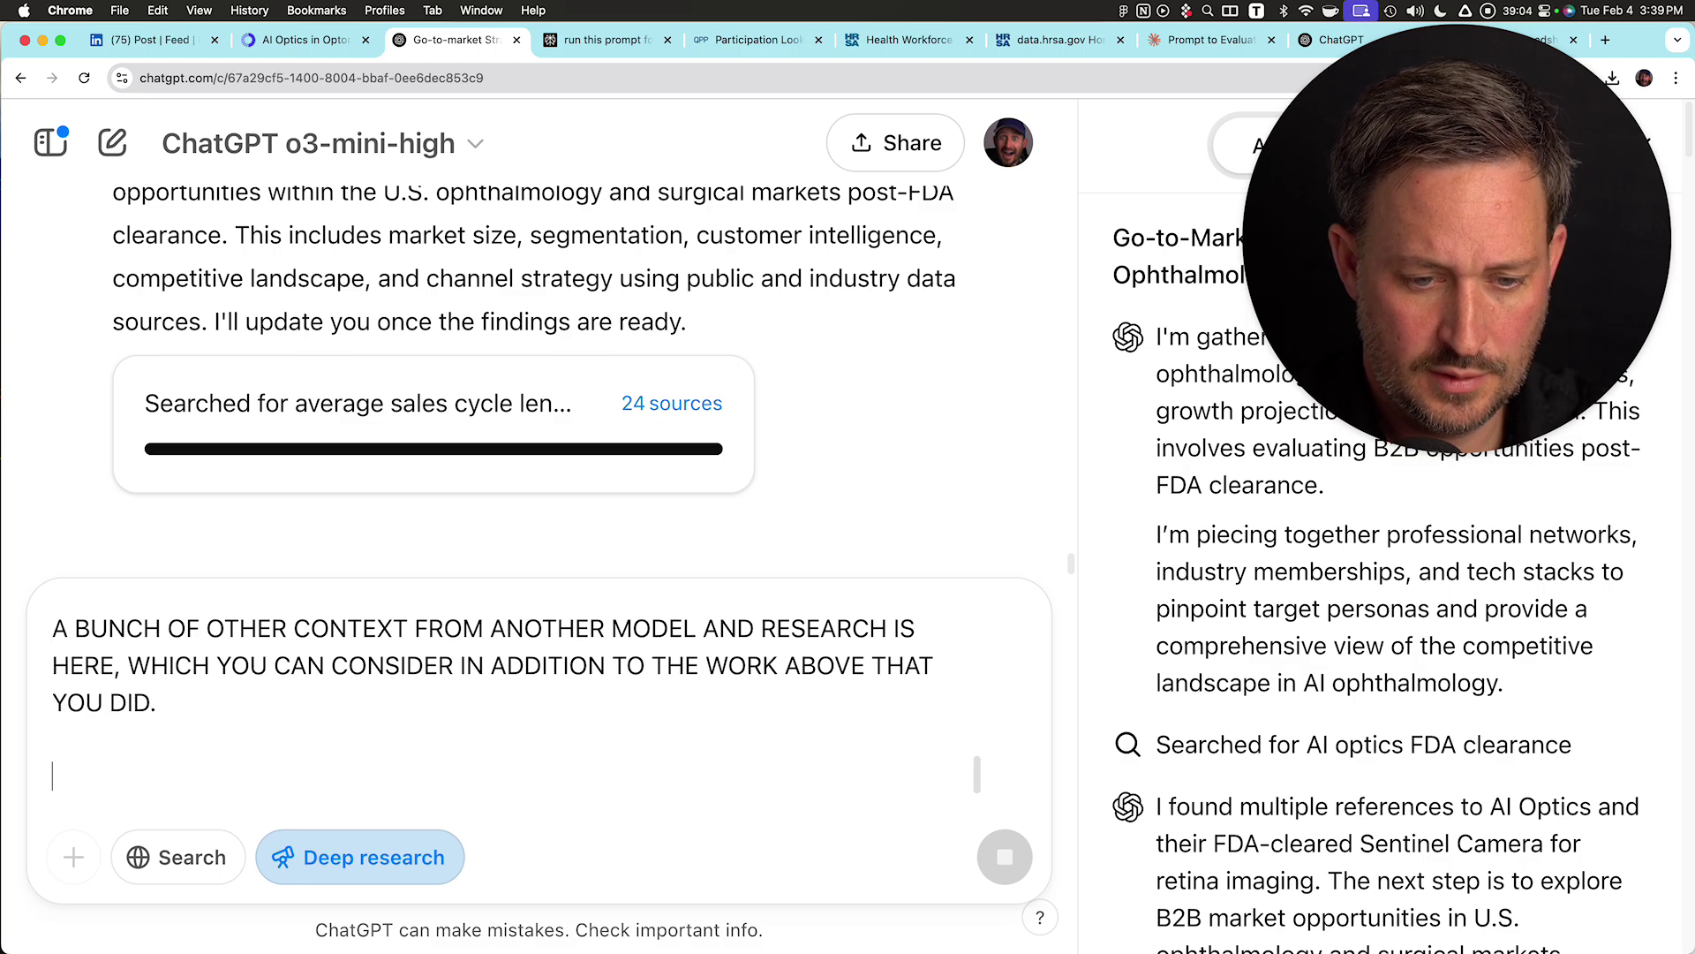
- Add a dashed divider line below the context note and paste the copied Perplexity research beneath it
type("------------")
key("shift+Return")
key("shift+Return")
key("super+v")
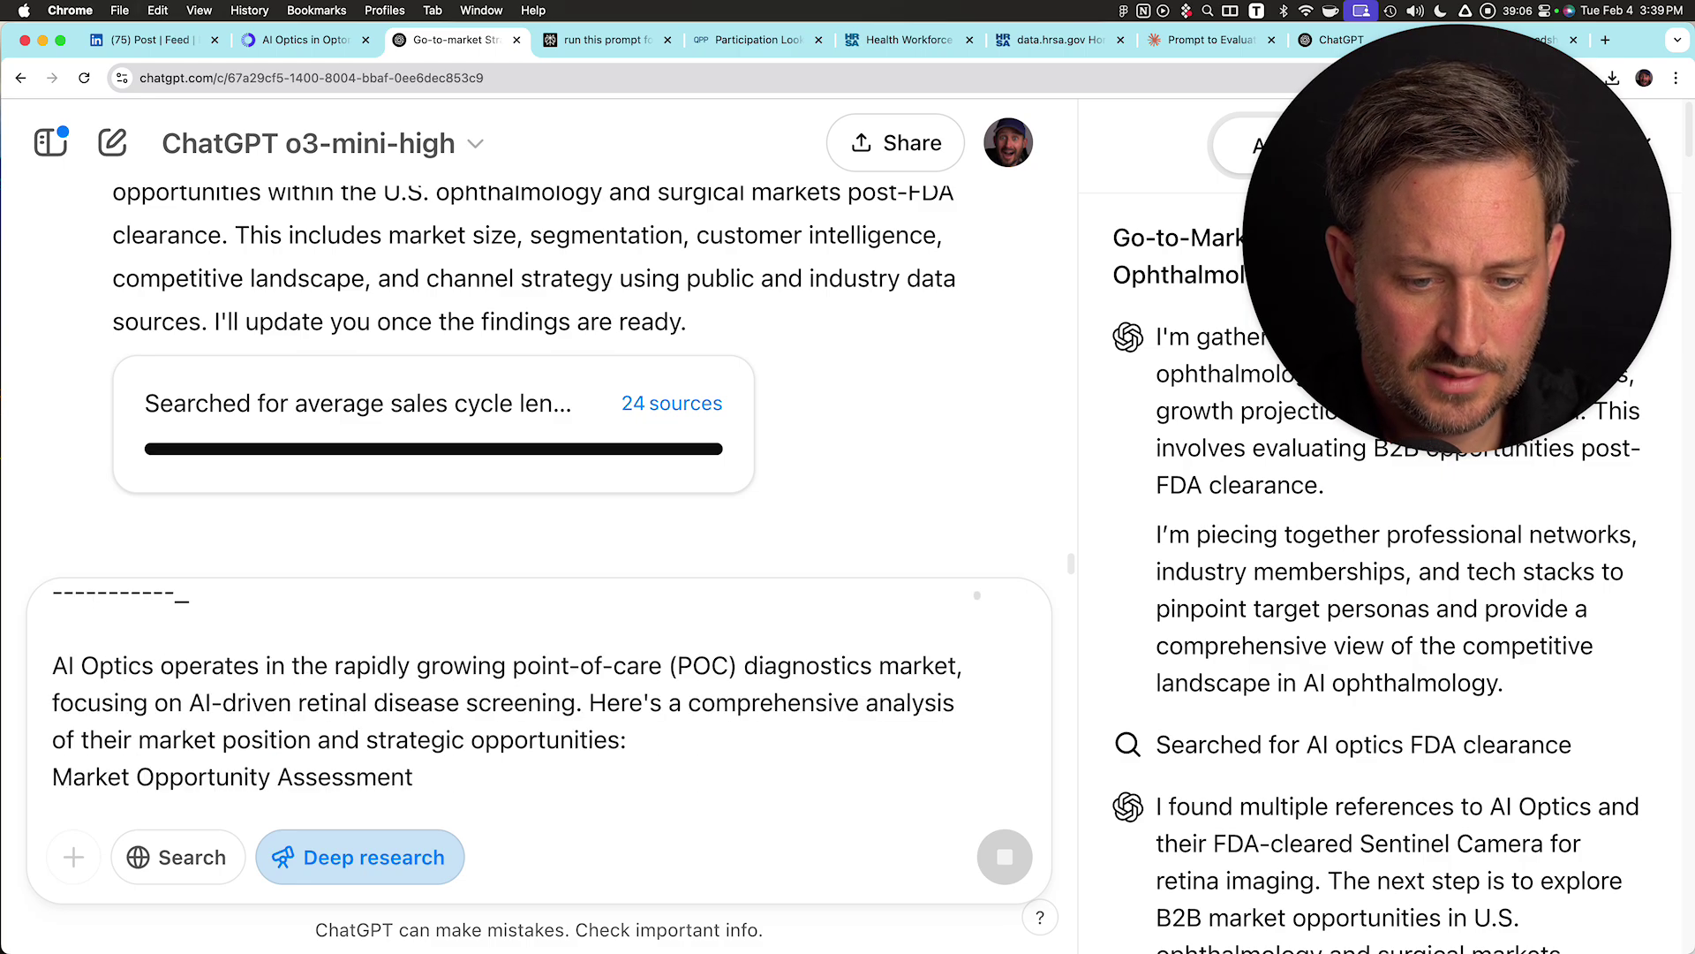
- Remove the stray underscore at the end of the dashed divider above the pasted research
key("super+Up")
key("Down")
key("Down")
key("Down")
key("Down")
key("Down")
key("Down")
key("Down")
key("Down")
key("Down")
key("Down")
key("Down")
key("Down")
key("Down")
key("Down")
key("Down")
key("Down")
key("Down")
key("Down")
key("Down")
key("Down")
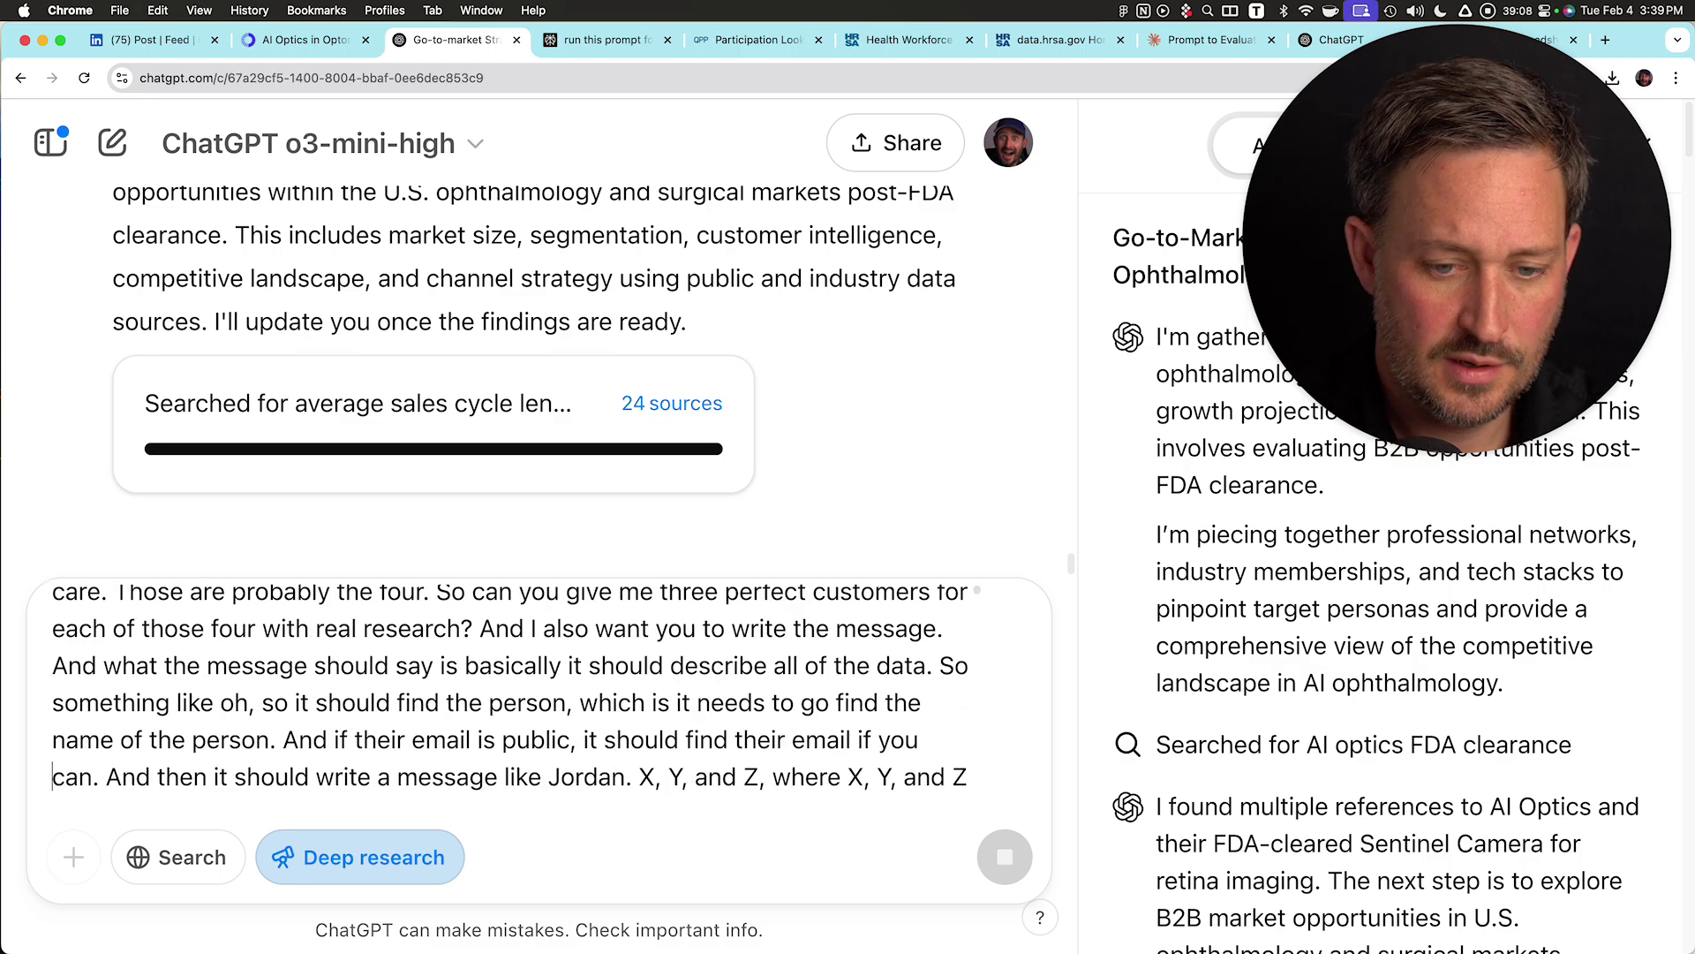
key("Down")
key("Down")
key("Down")
key("Down")
key("Down")
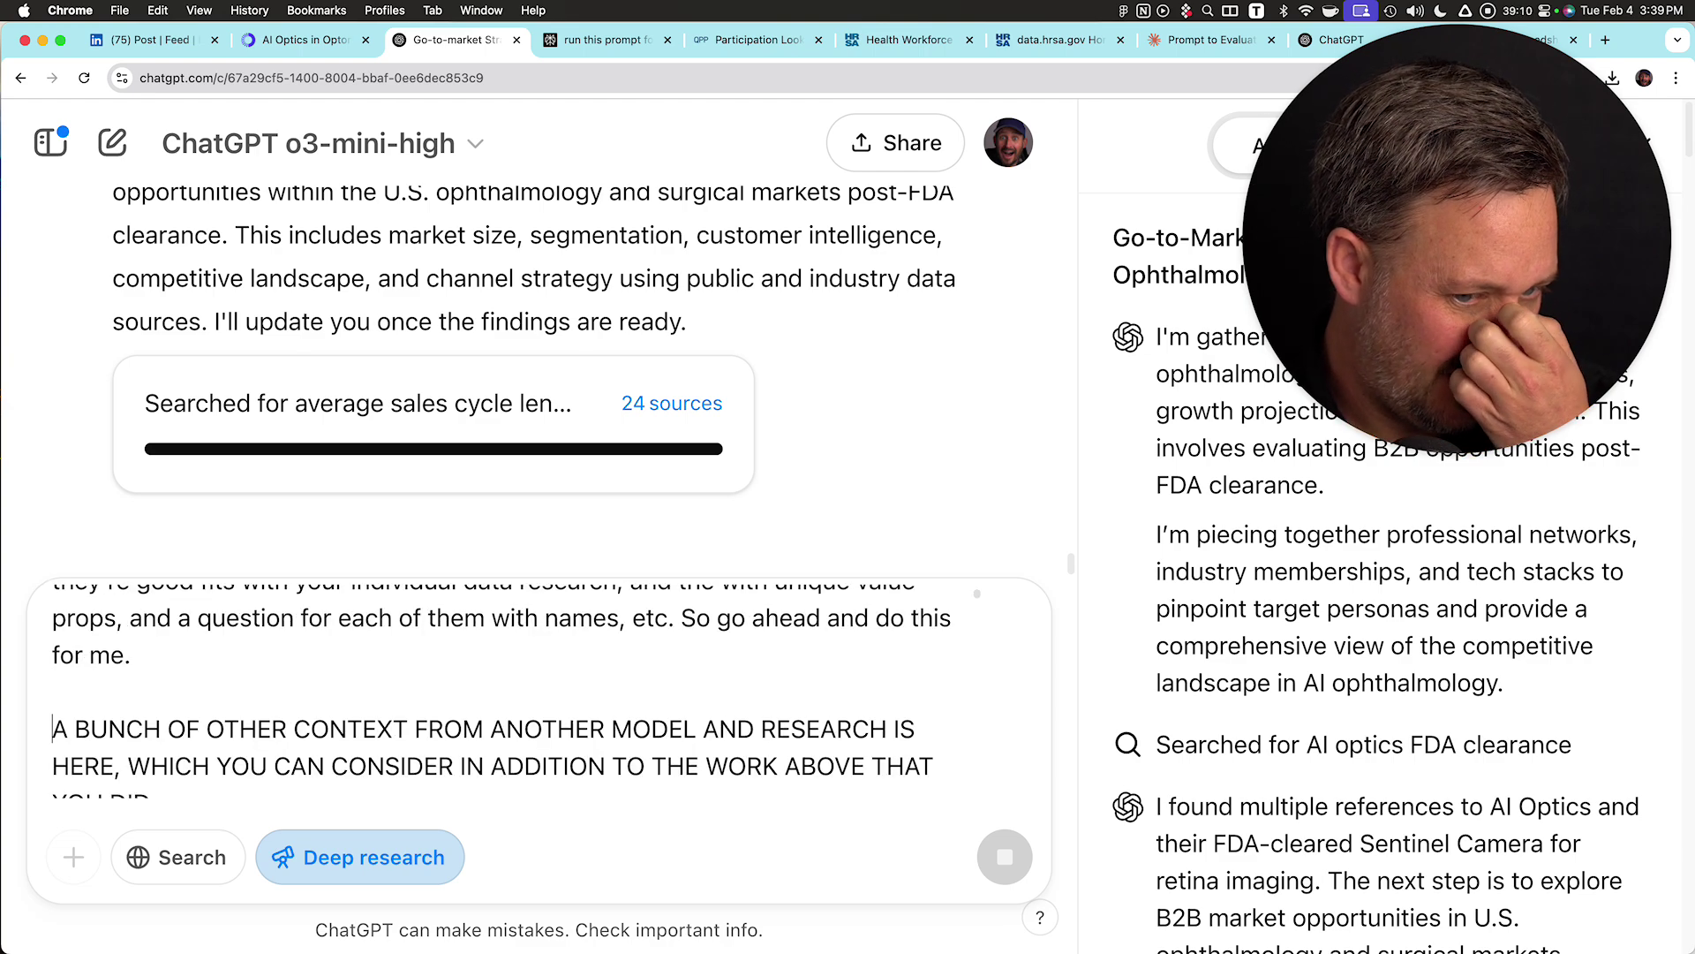
key("Down")
key("Down")
key("Down")
key("Down")
key("Down")
key("Down")
key("Down")
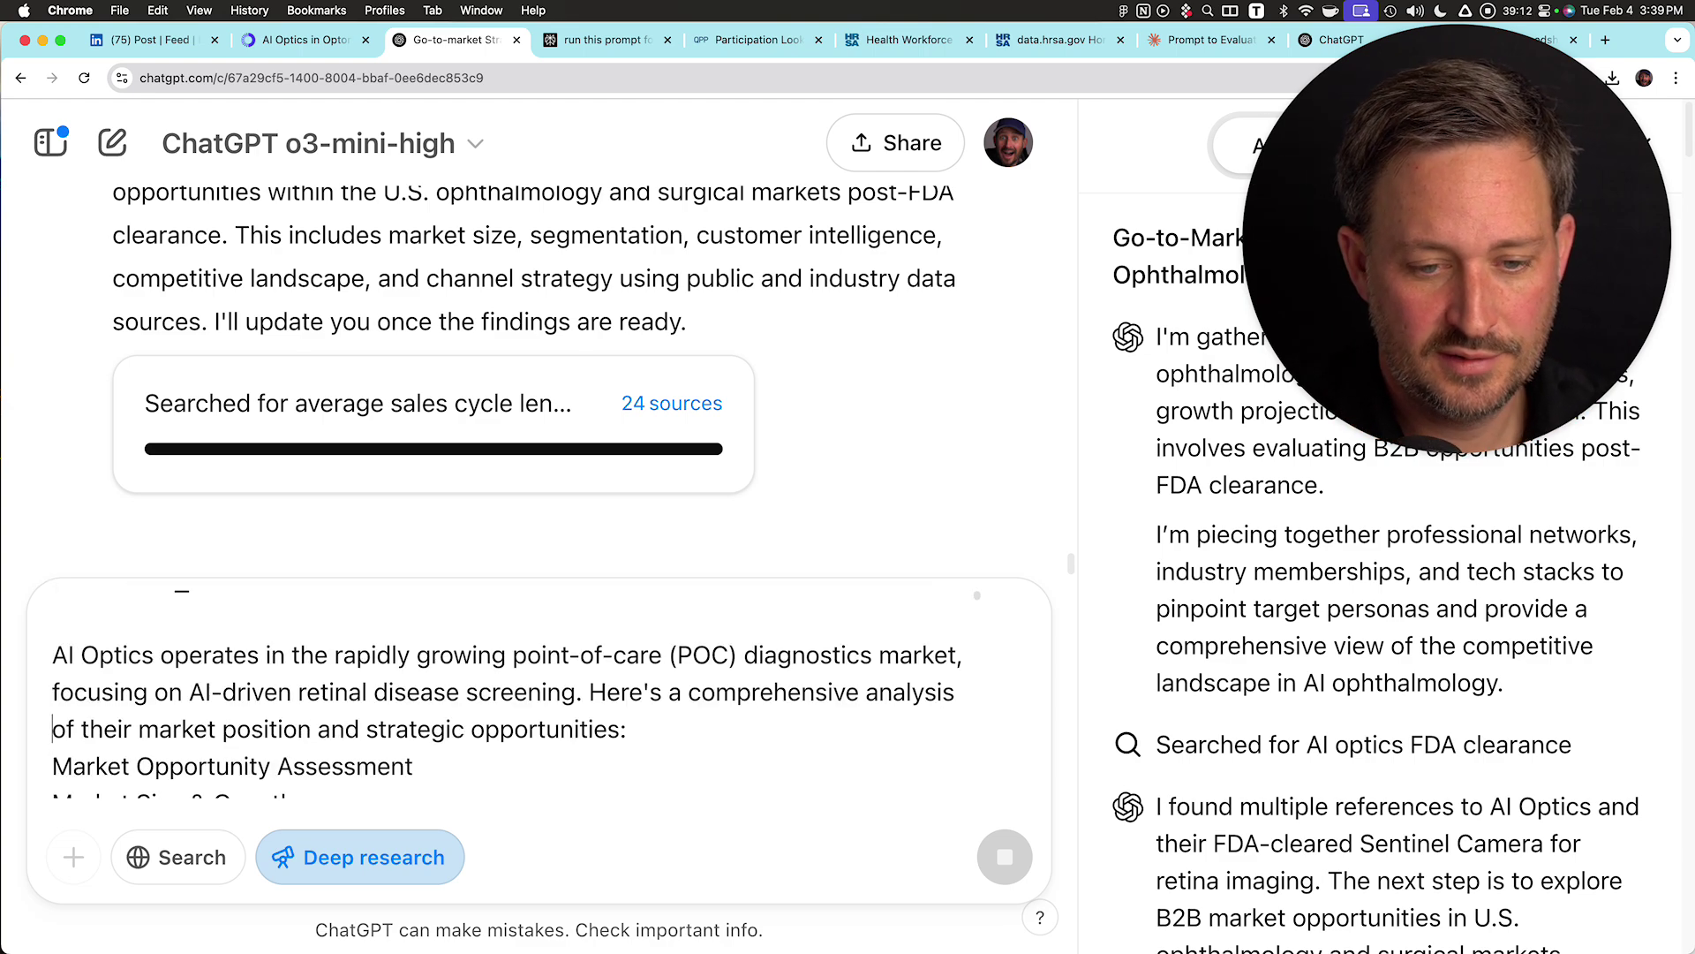
key("Up")
key("Up")
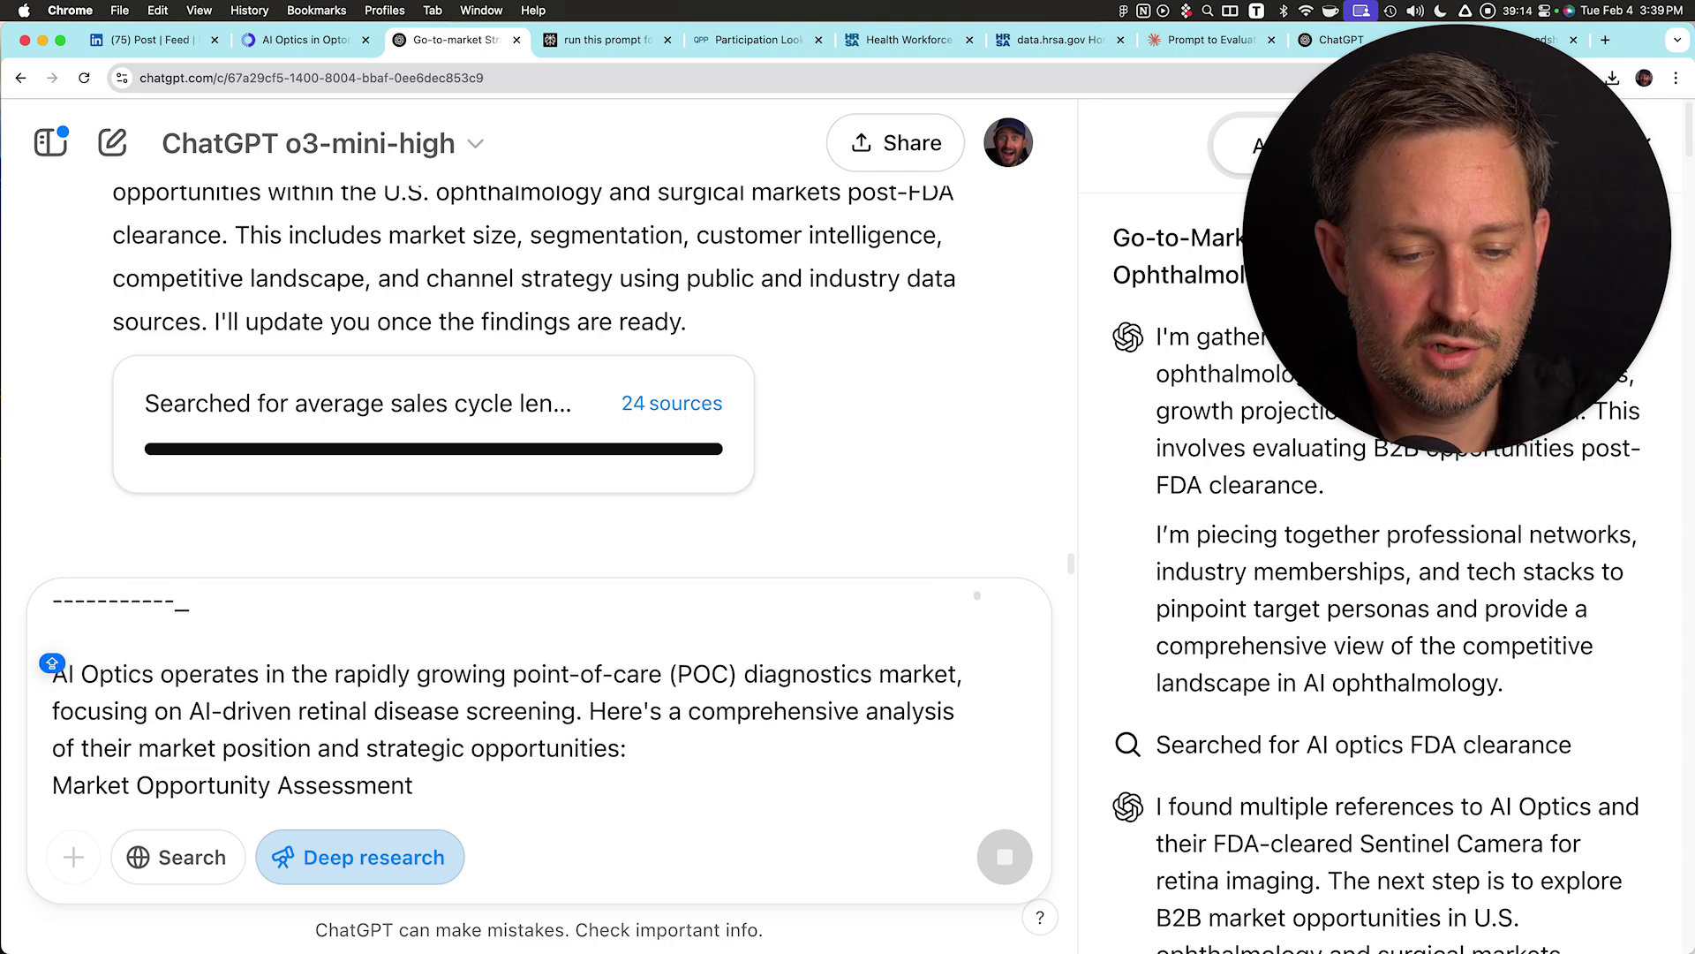
key("BackSpace")
key("BackSpace")
key("shift+Home")
key("Down")
- Add a closing dashed divider line after the last sentence of the pasted research
key("super+Down")
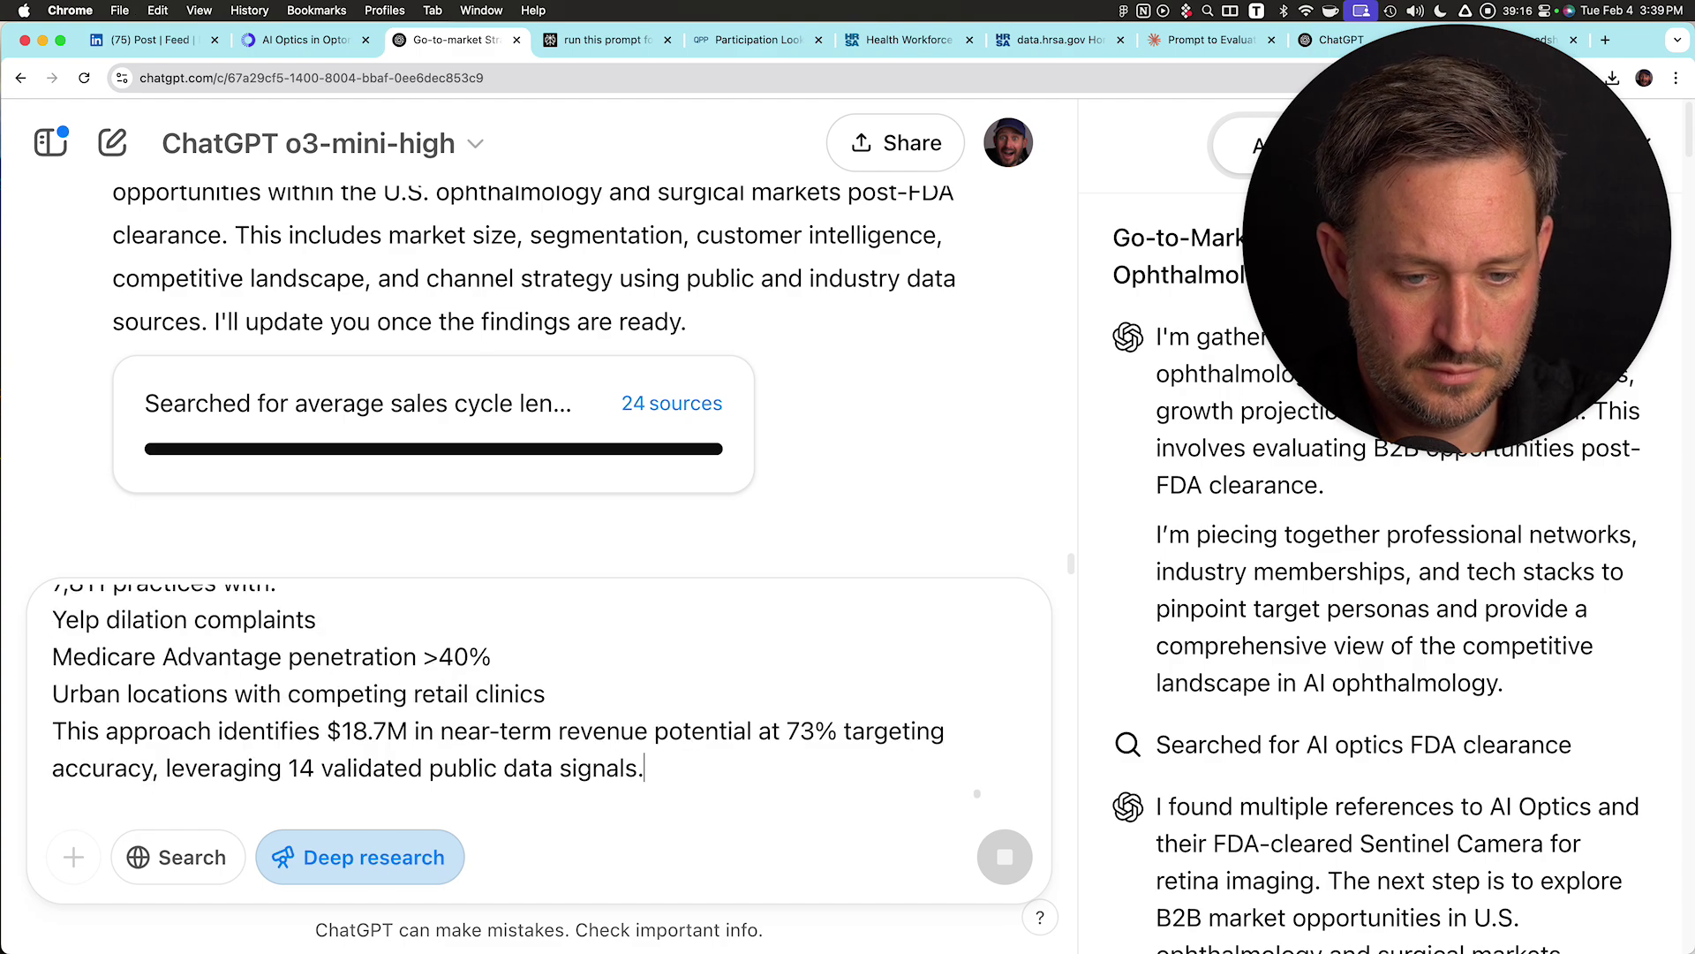
key("Return")
key("Return")
type("-----------")
key("BackSpace")
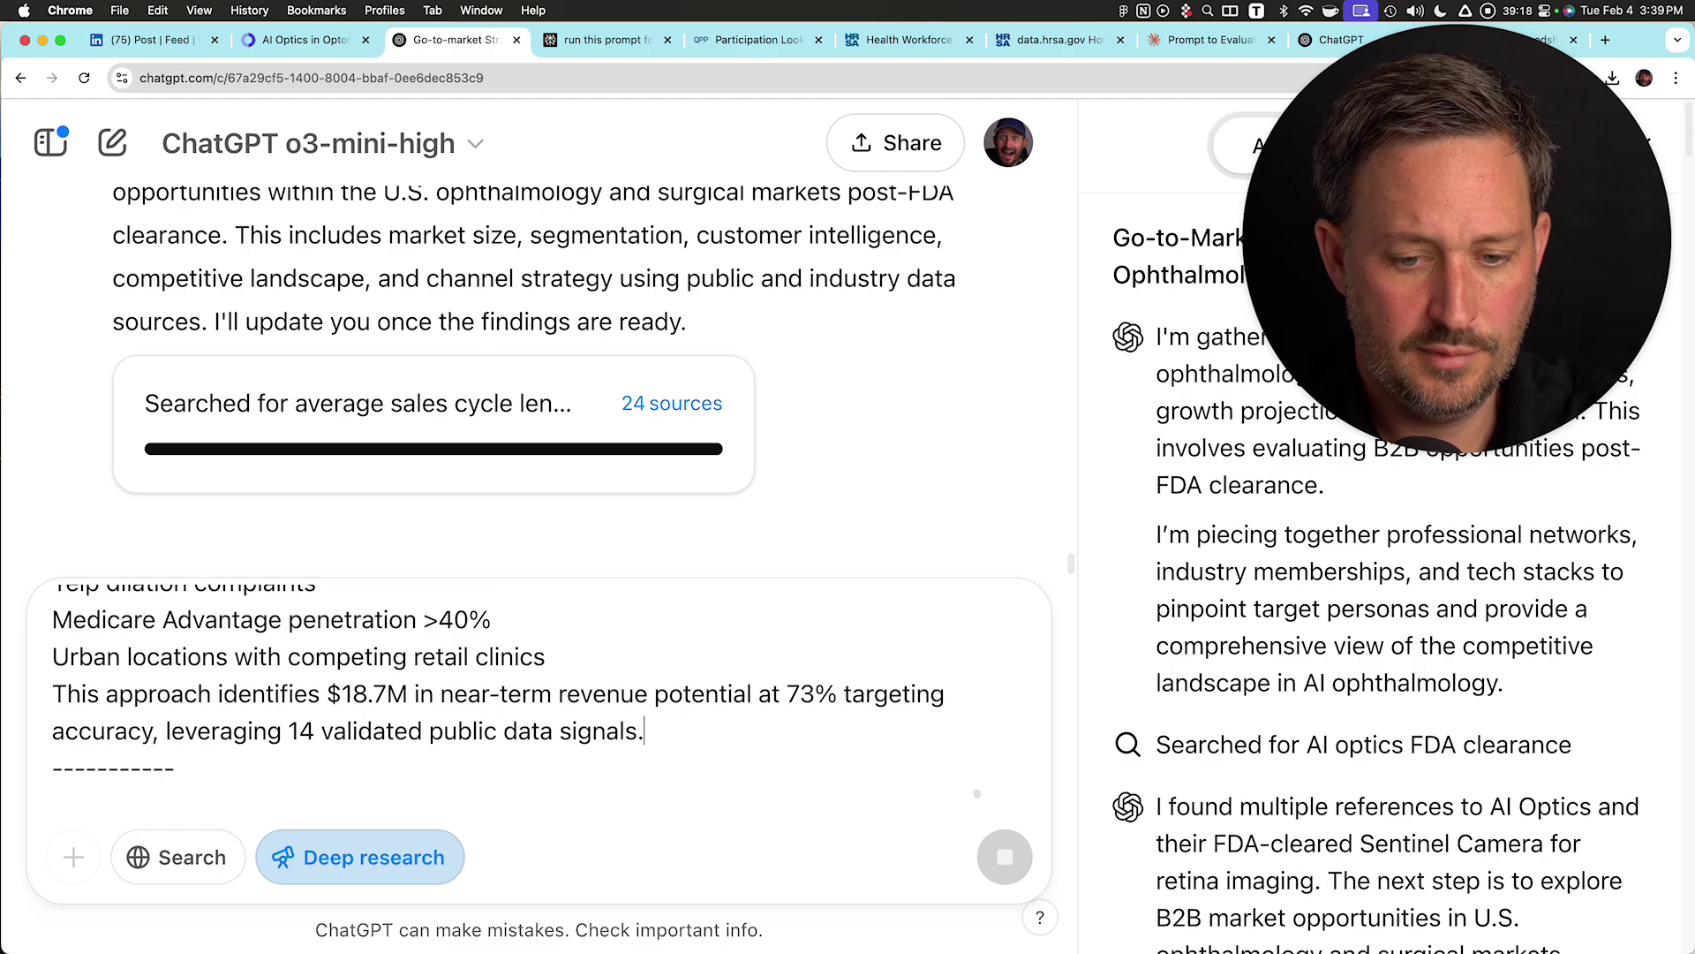
- Review the whole draft, from the opening request through the pasted Perplexity research
key("super+Up")
key("Caps_Lock")
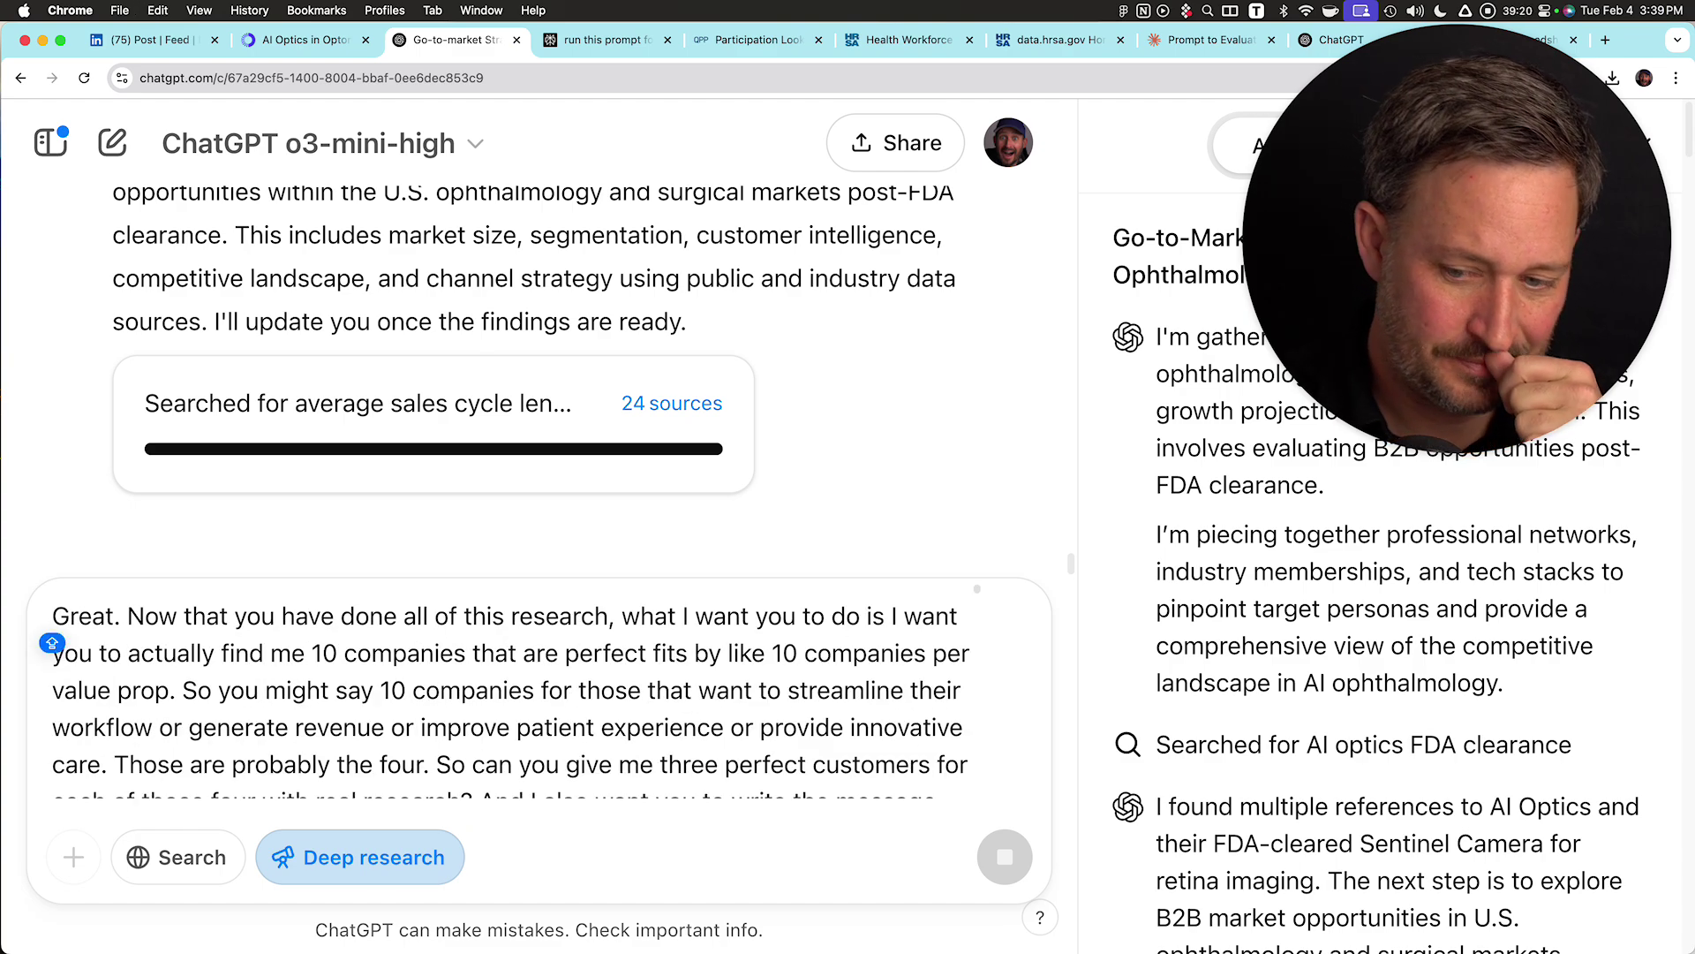
scroll(502, 698, "down", 2)
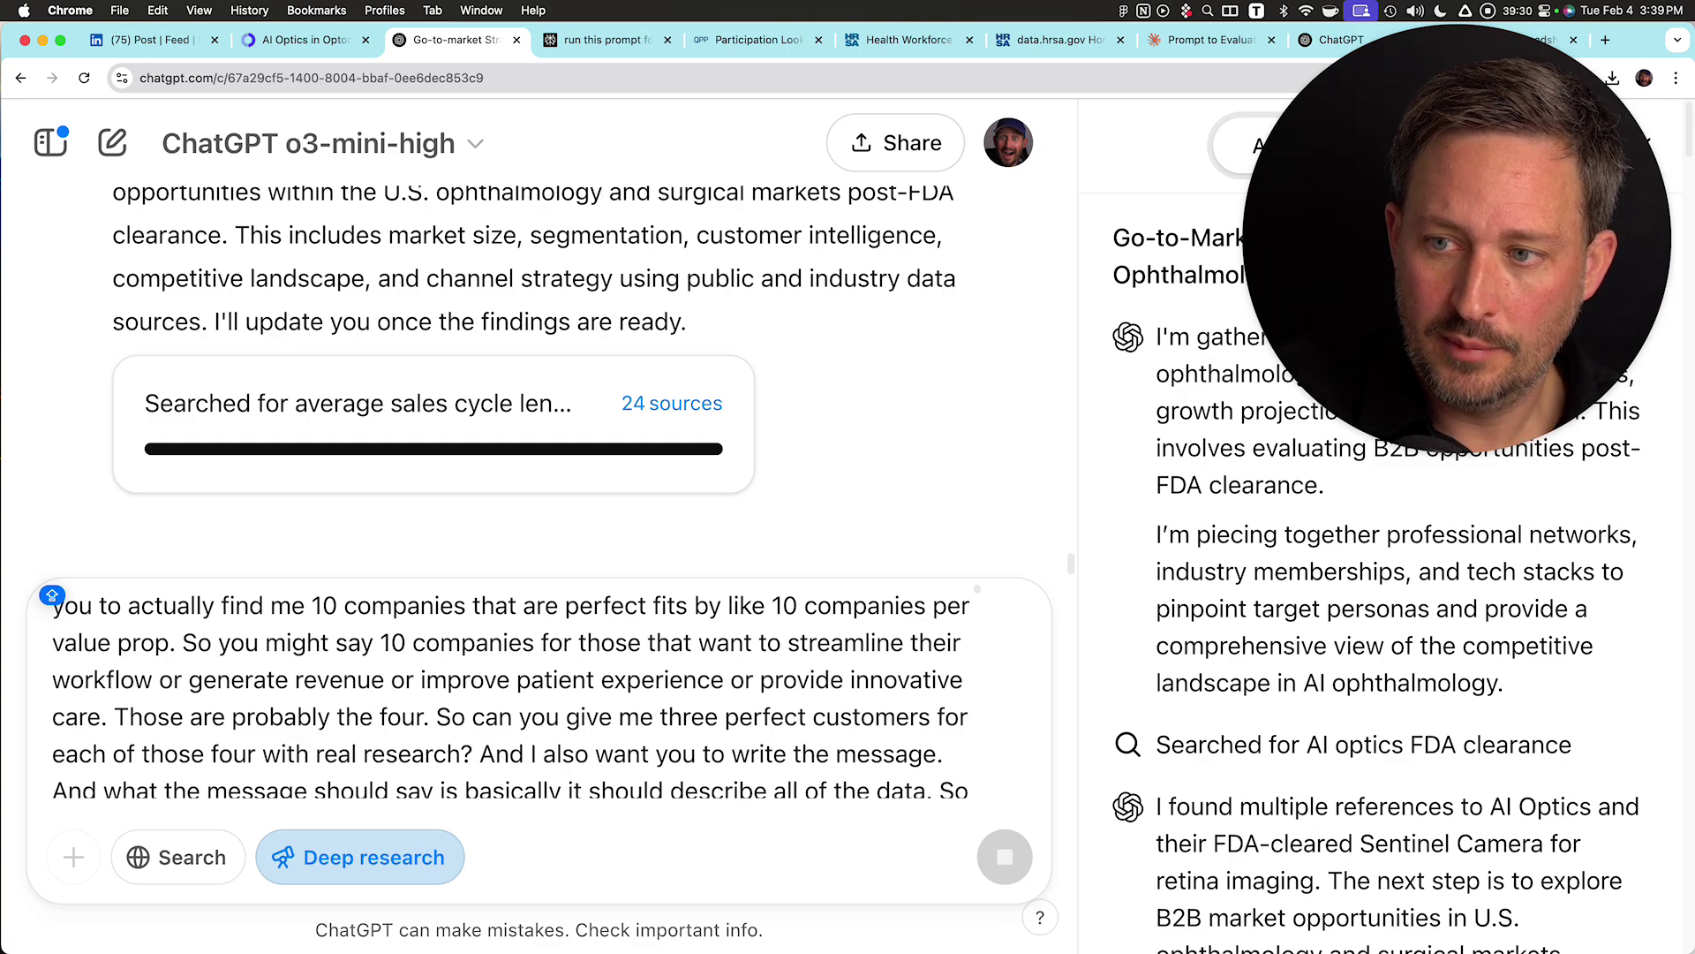
left_click_drag(1457, 238, 1461, 724)
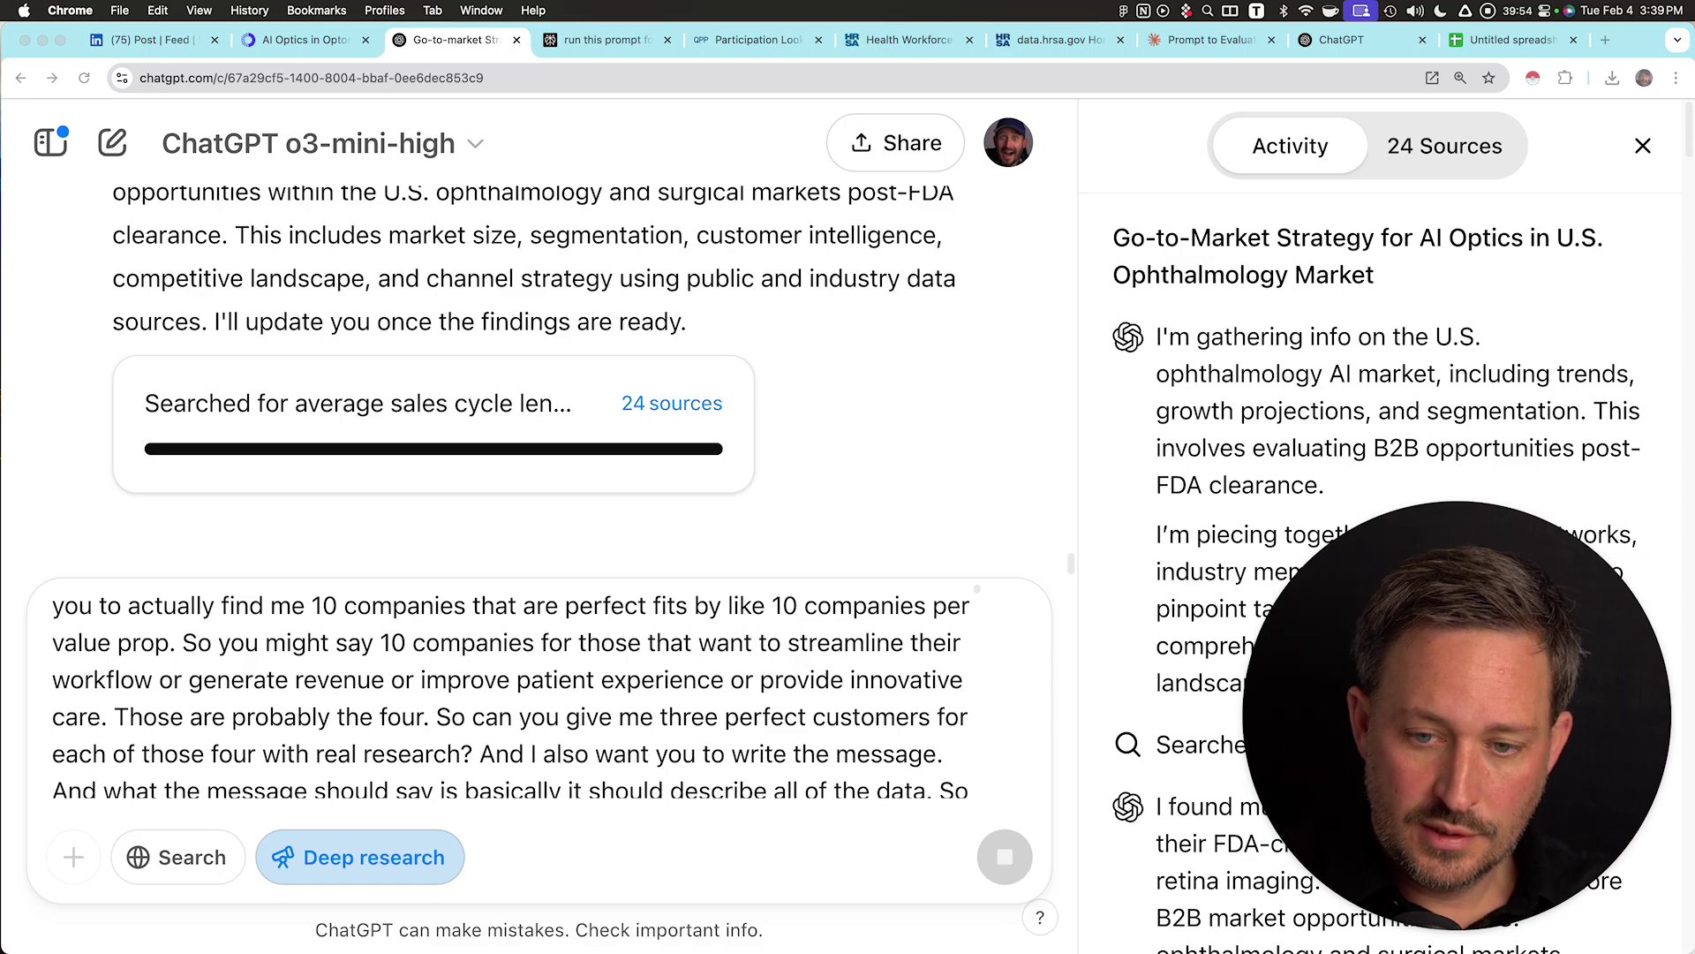
scroll(512, 697, "down", 20)
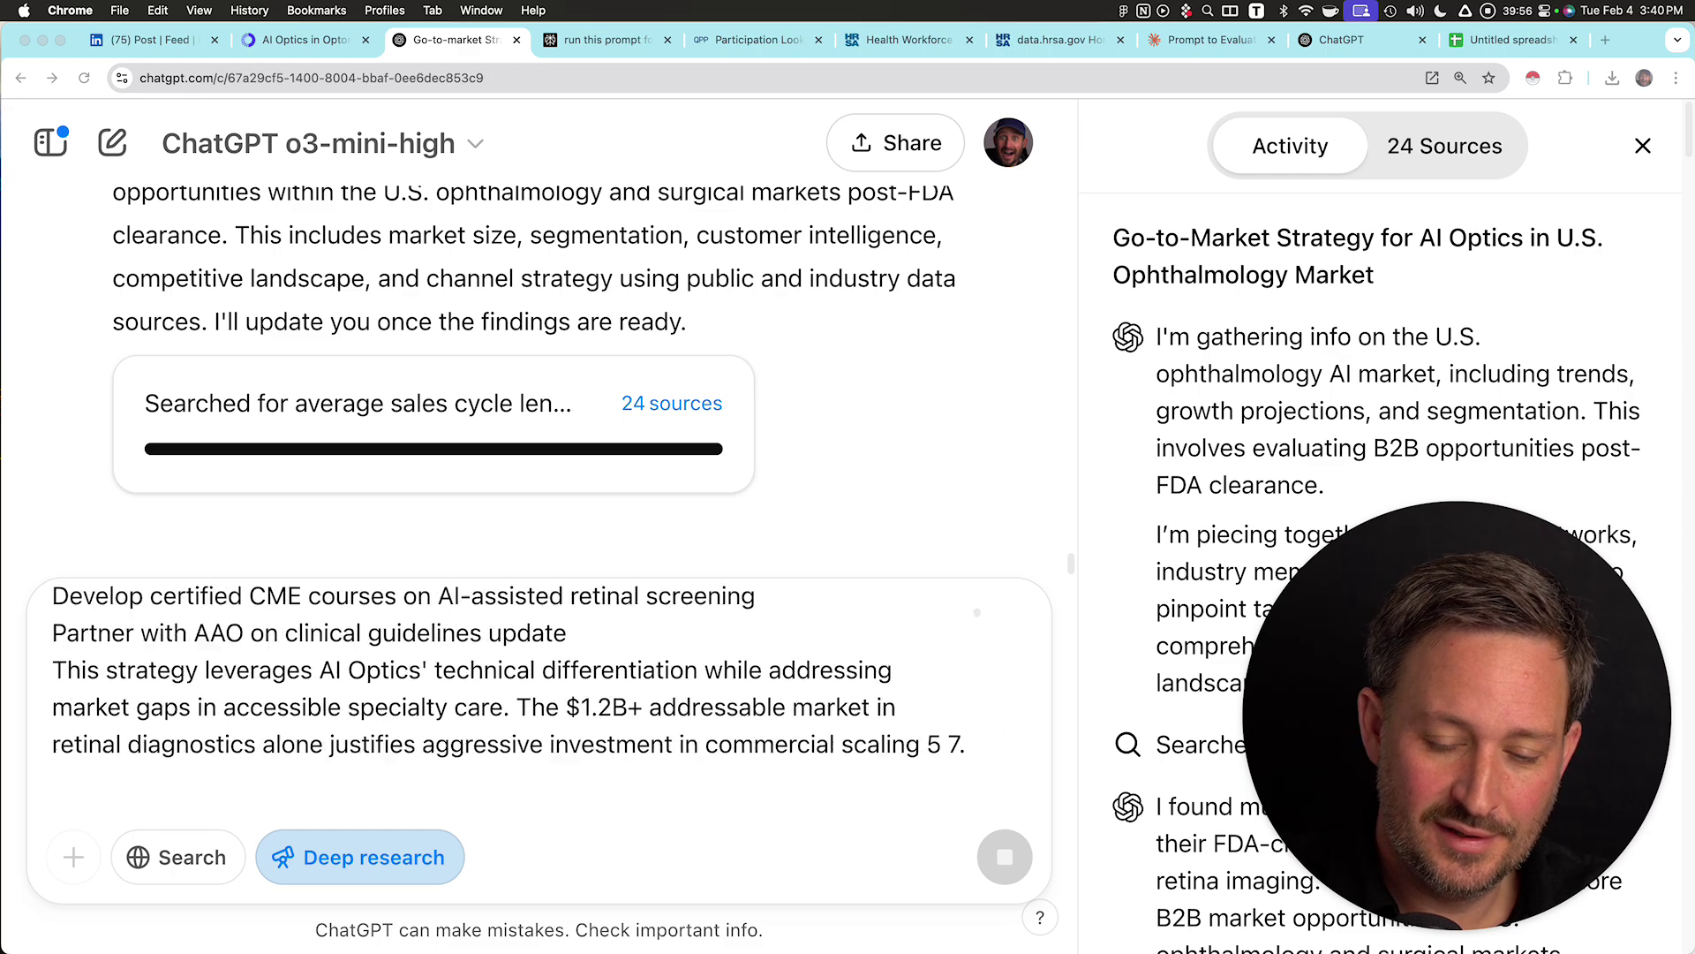
scroll(539, 697, "down", 15)
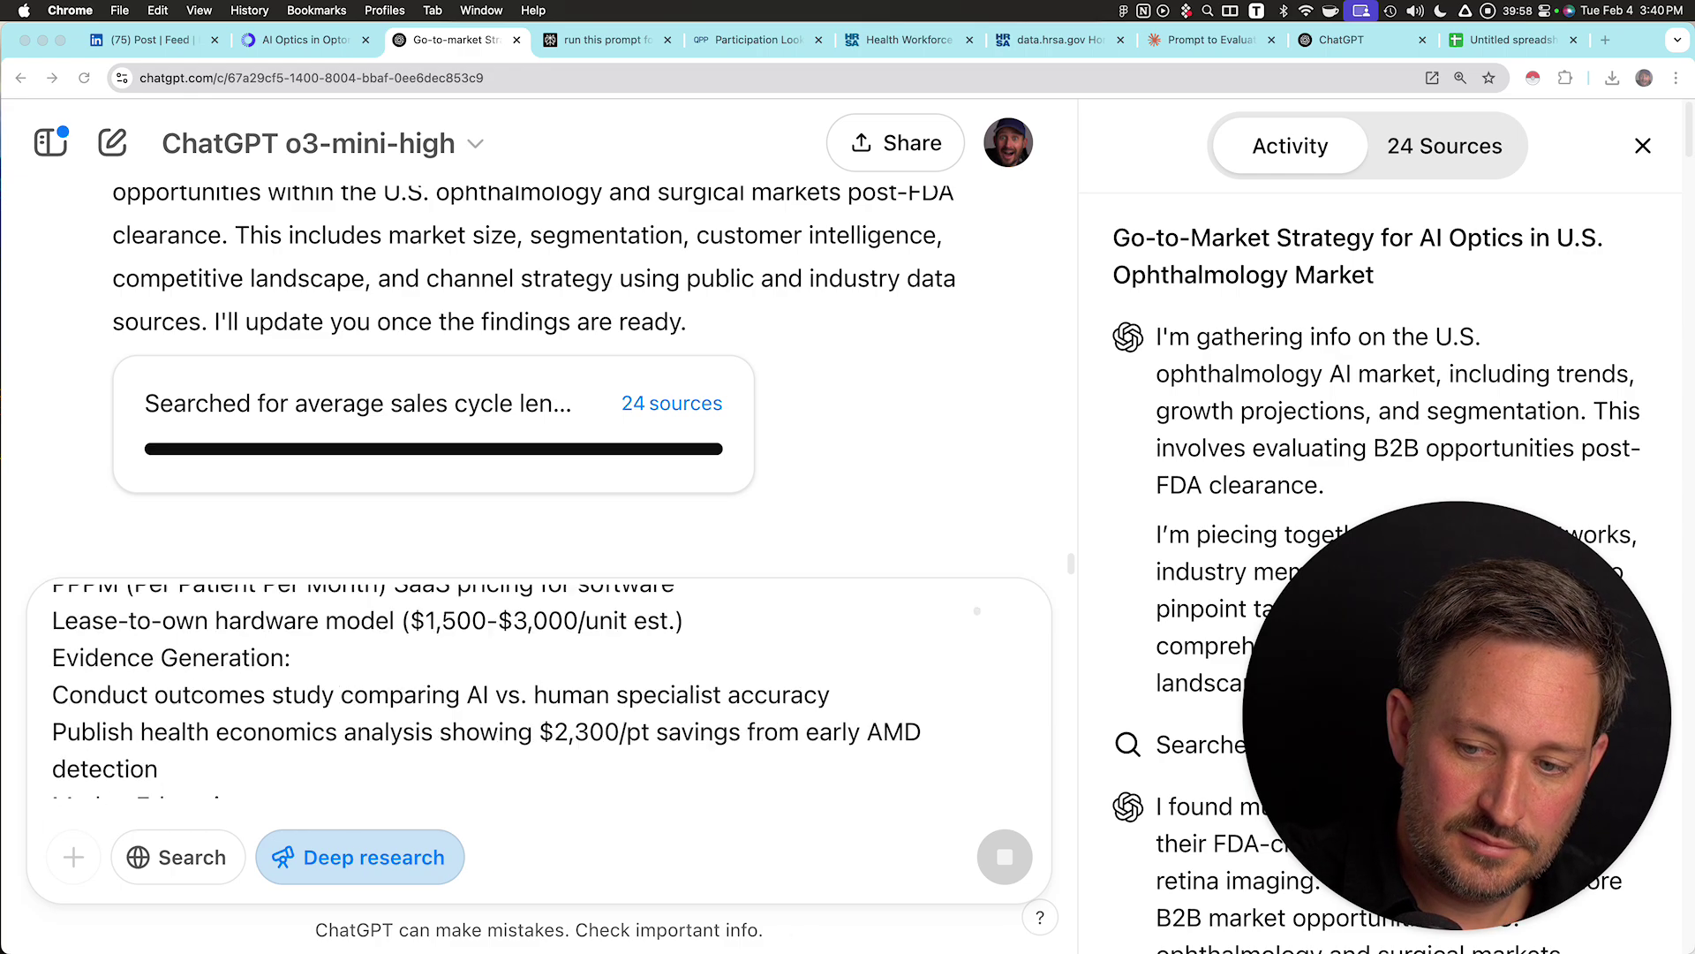
scroll(512, 697, "up", 20)
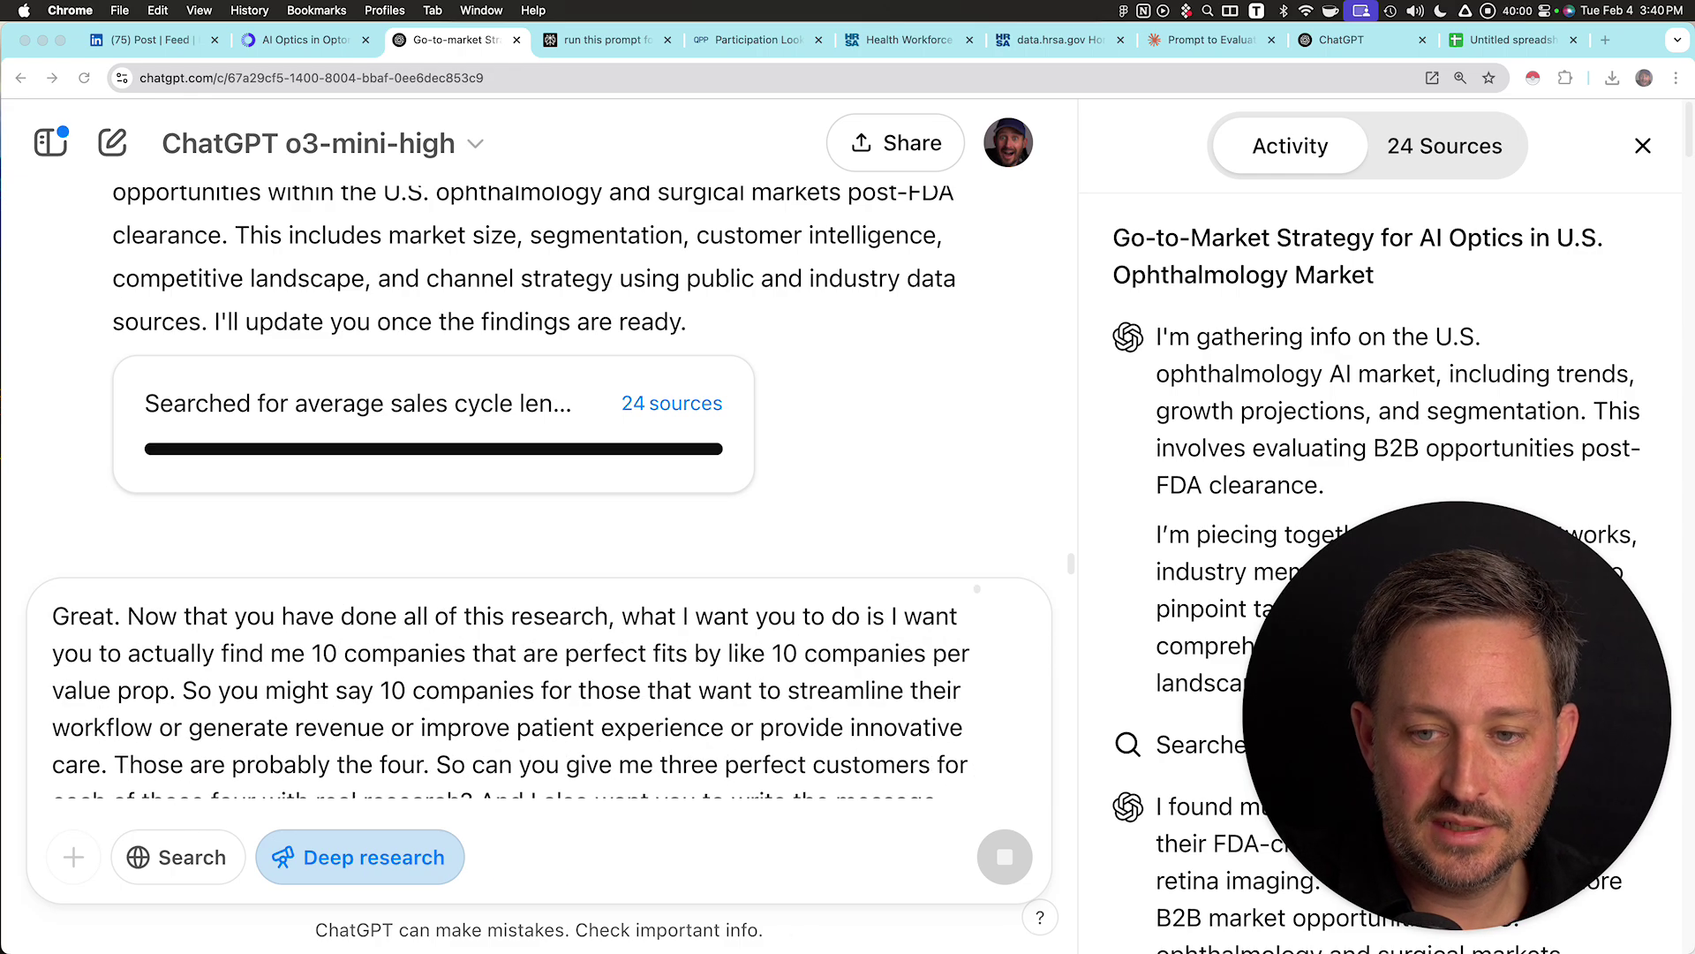
scroll(512, 689, "down", 8)
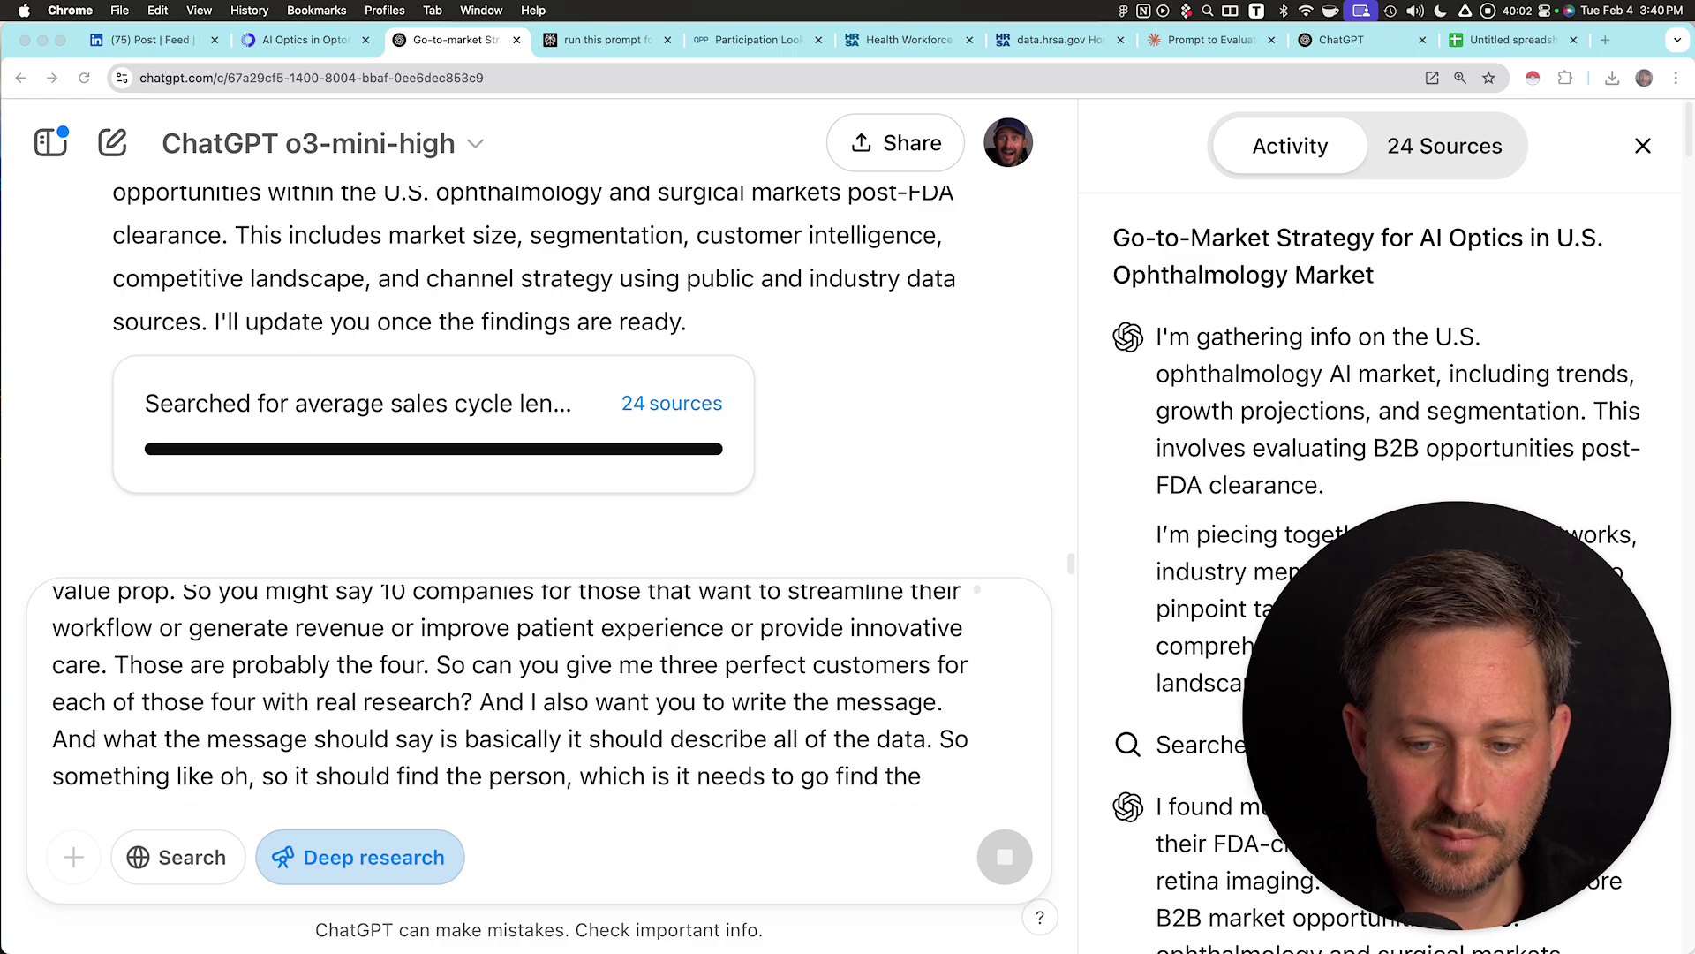
scroll(512, 688, "up", 8)
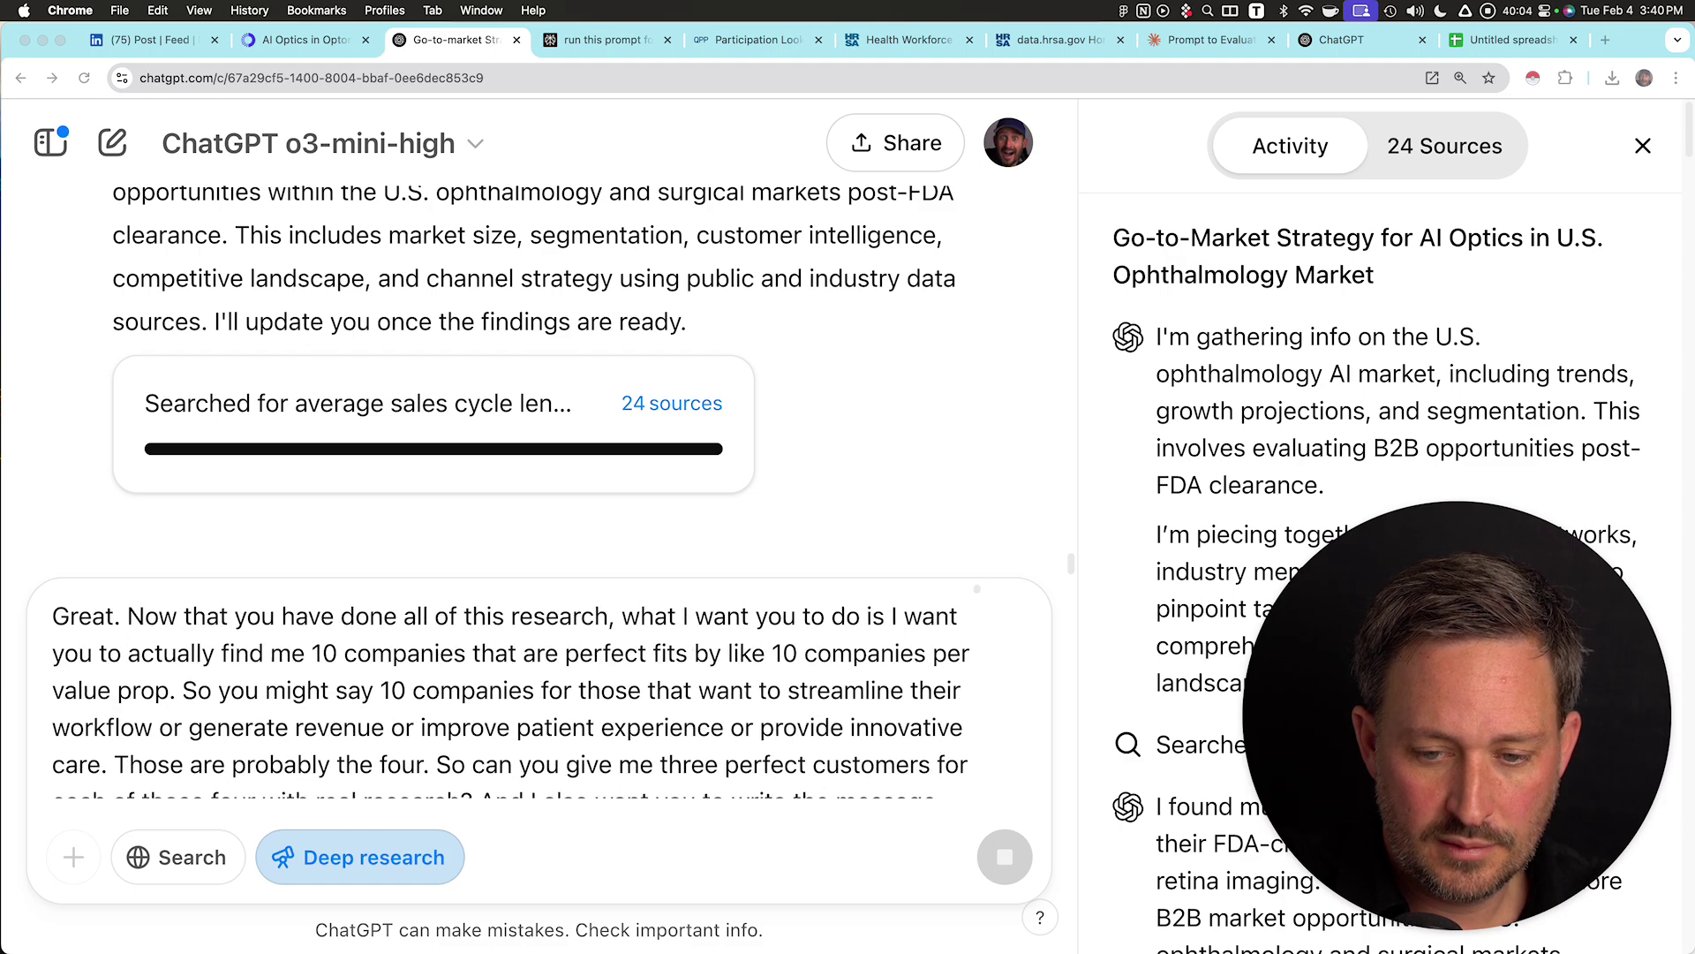
scroll(512, 688, "down", 10)
scroll(512, 689, "down", 6)
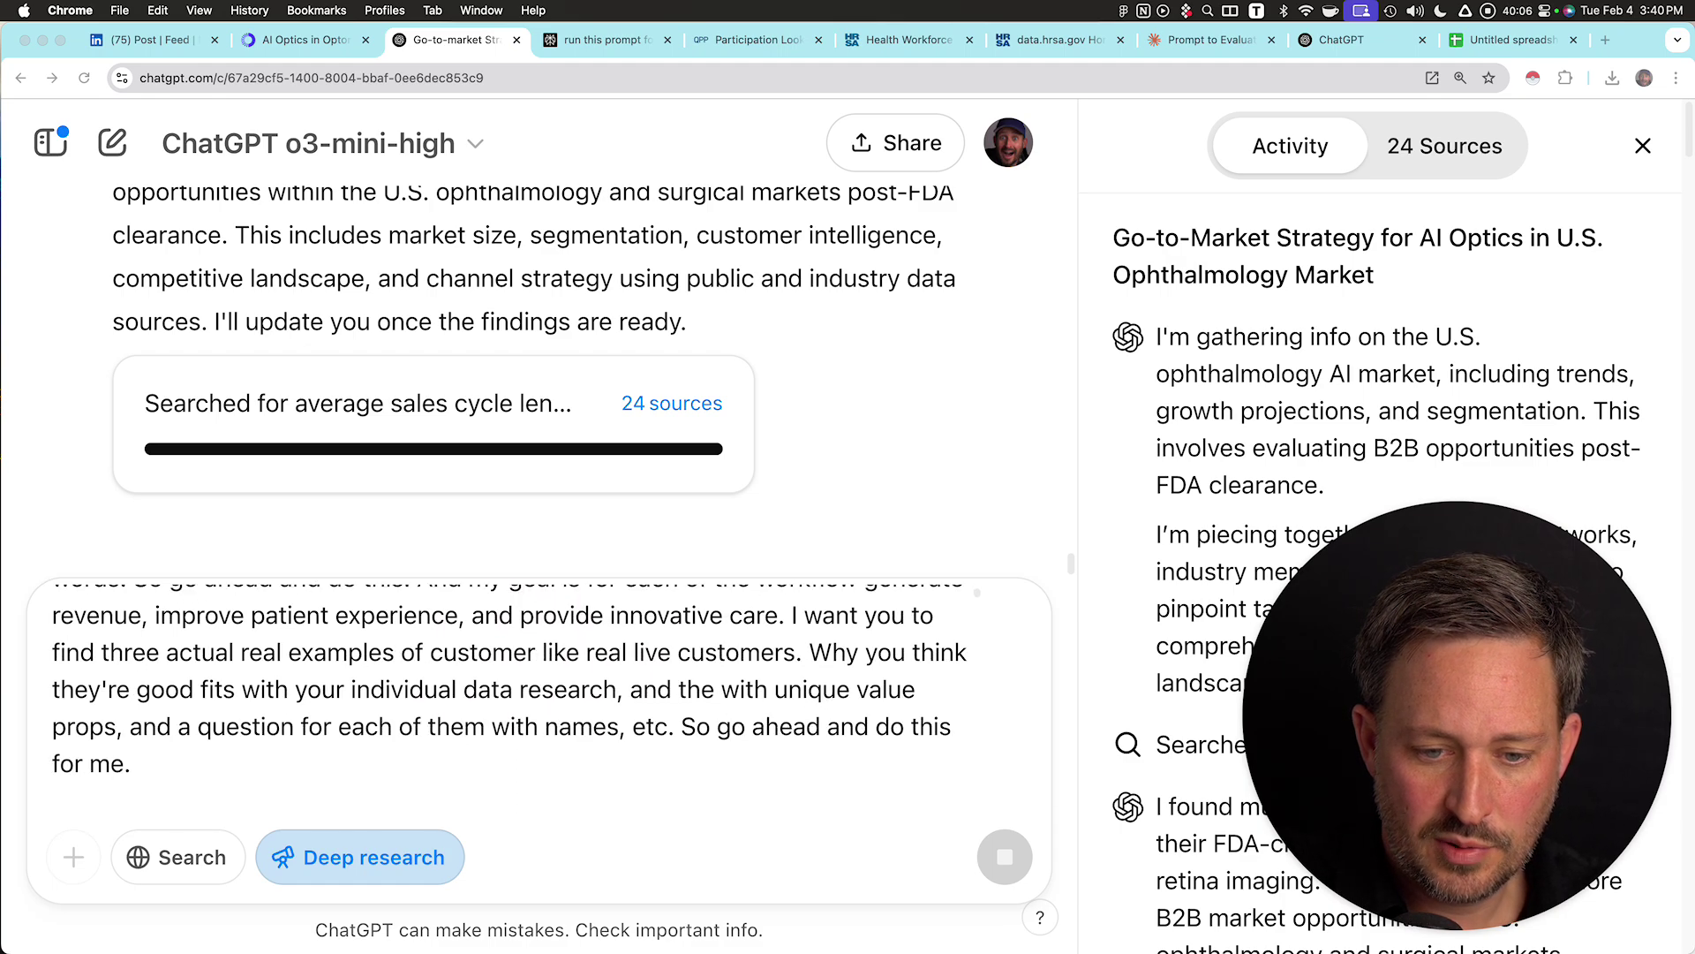
- Reread the request's company counts per value prop, its outreach message instructions and the note introducing the extra context
scroll(512, 688, "up", 15)
left_click(53, 616)
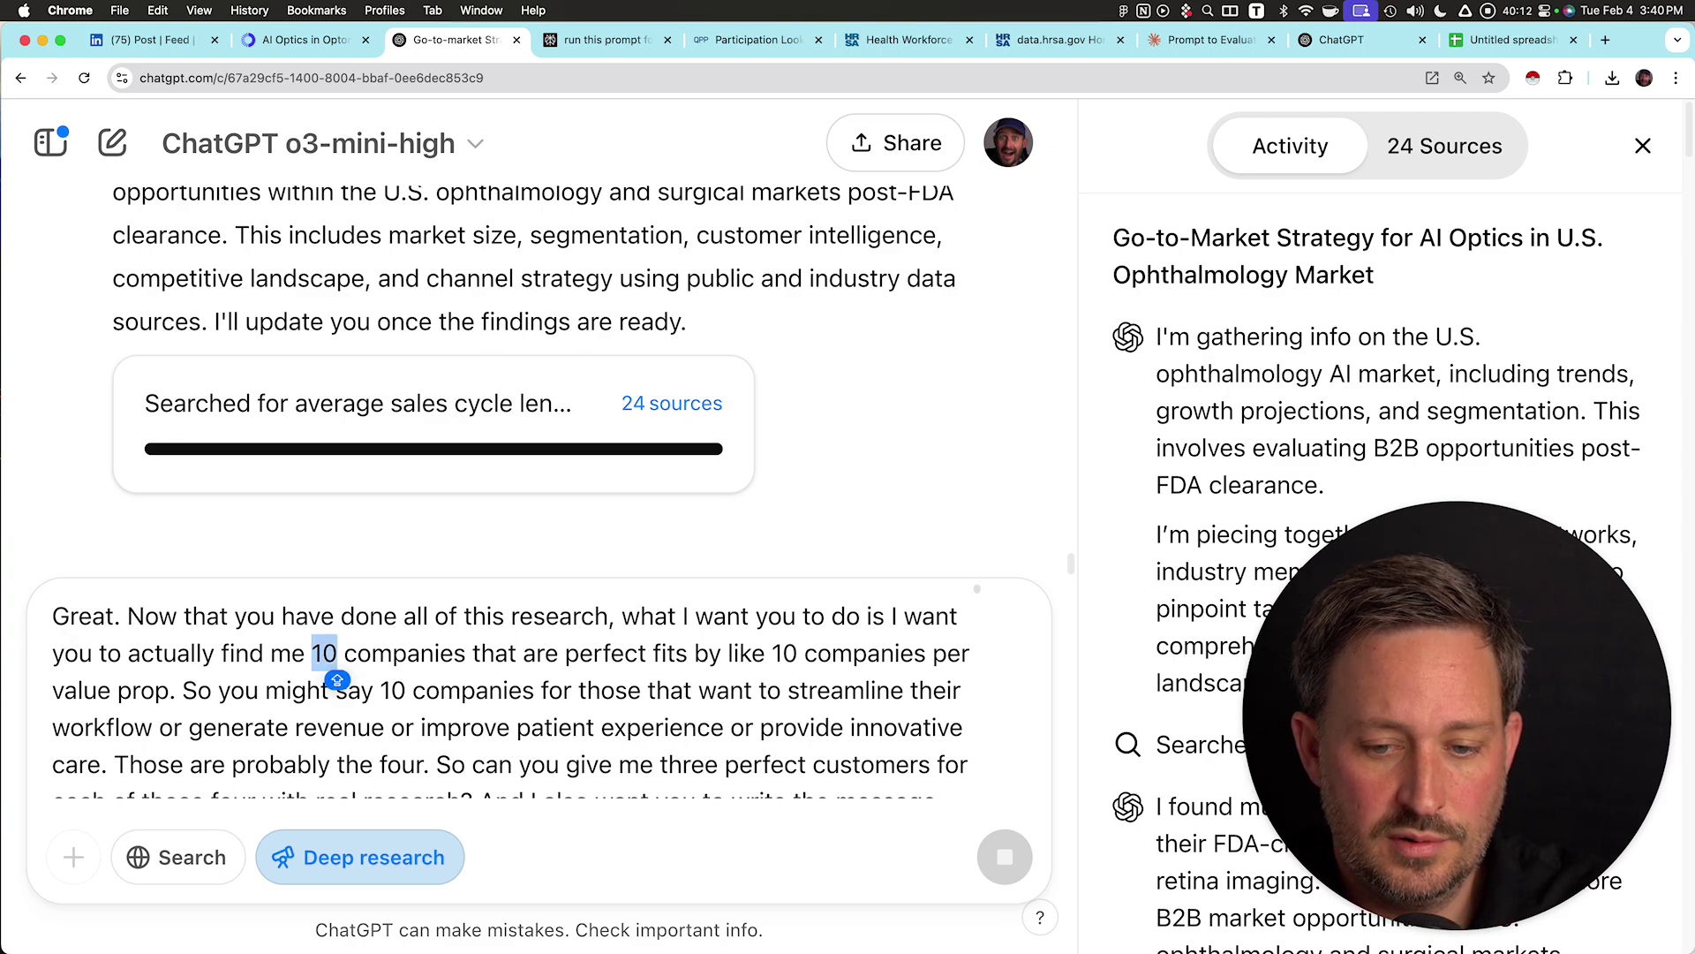
left_click(324, 653)
scroll(510, 697, "down", 4)
scroll(511, 689, "down", 8)
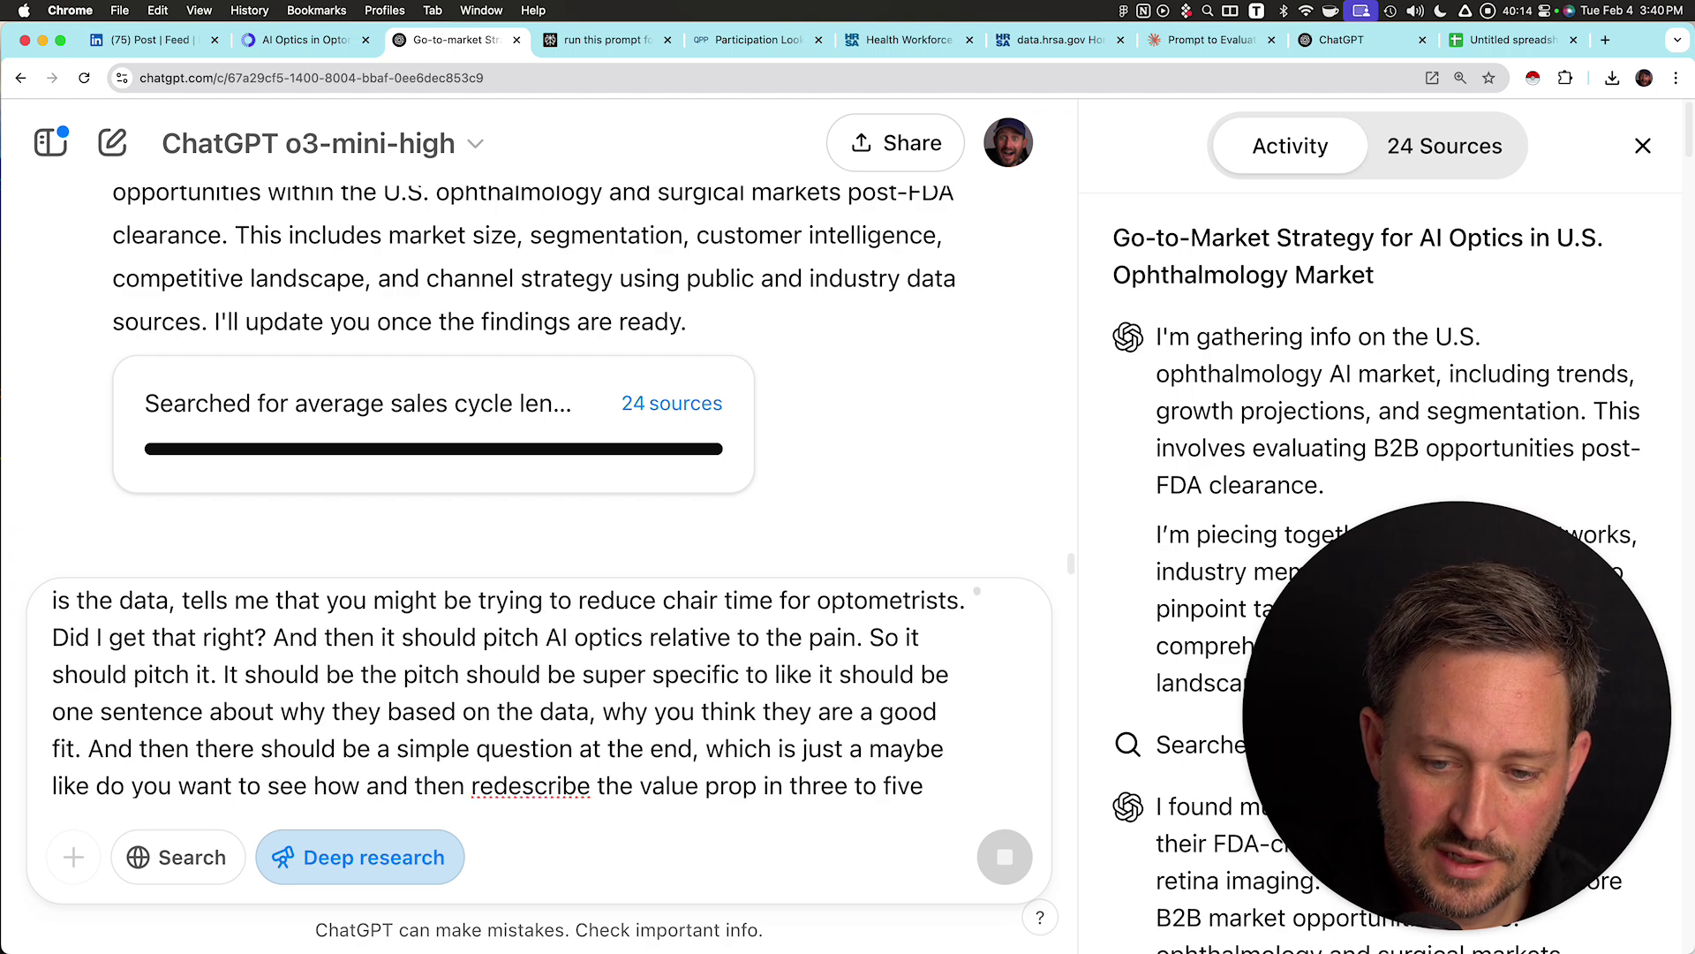
scroll(510, 689, "down", 7)
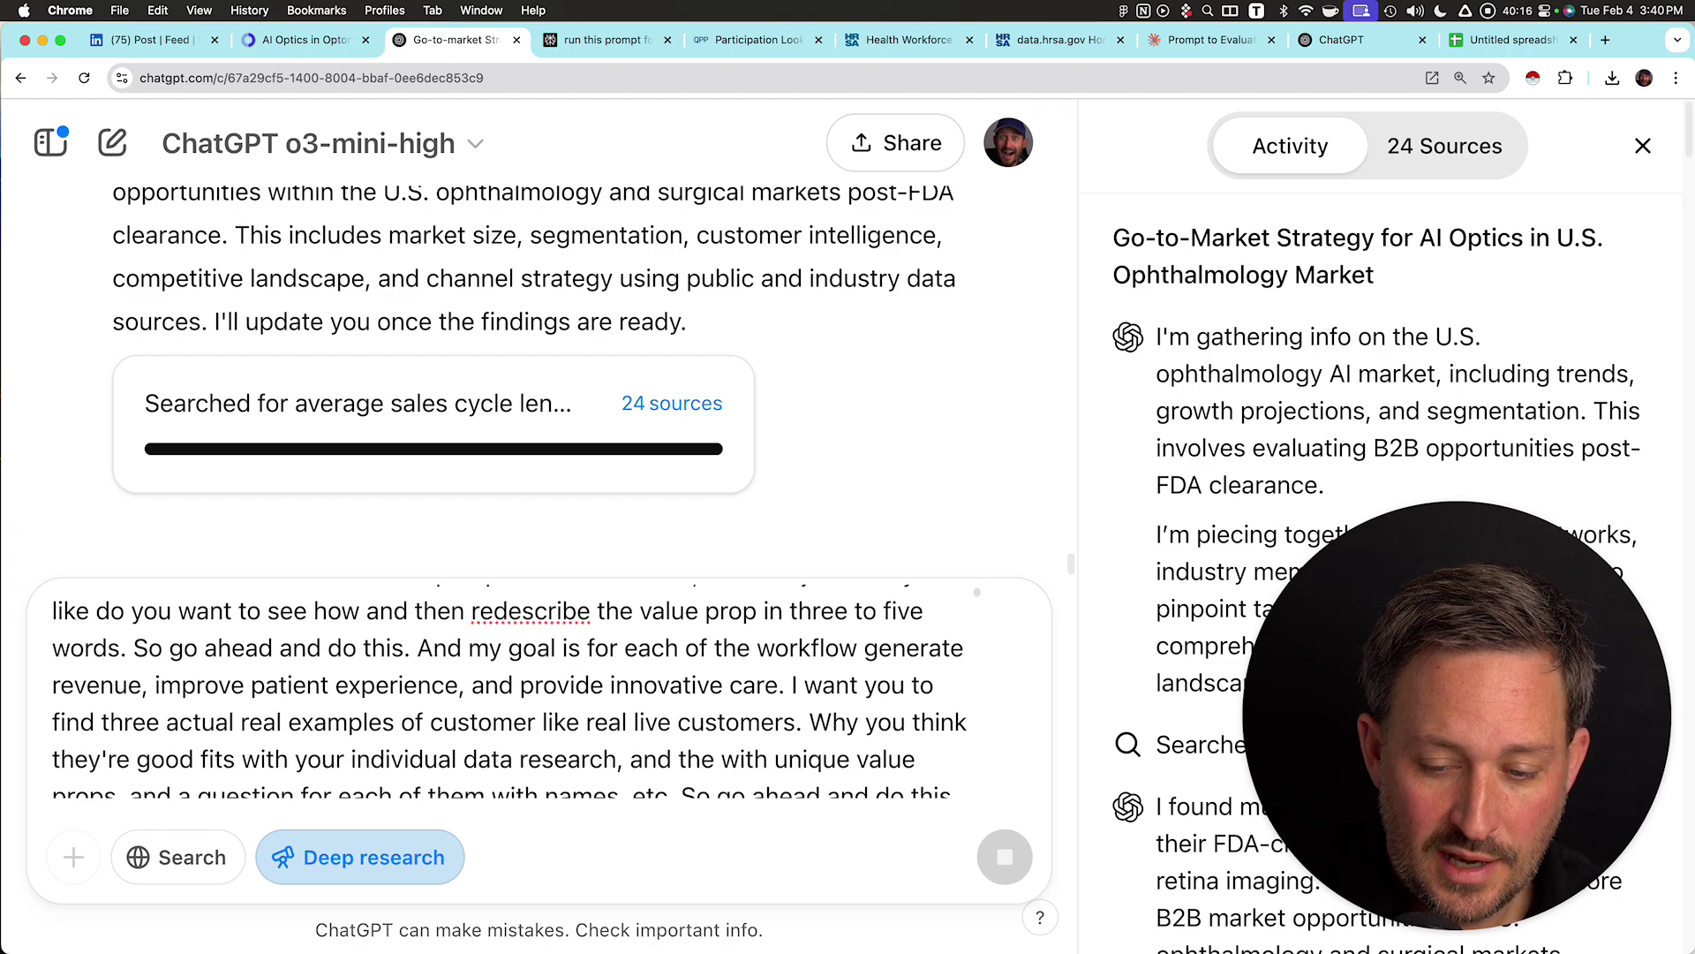
scroll(510, 688, "up", 5)
scroll(510, 688, "down", 8)
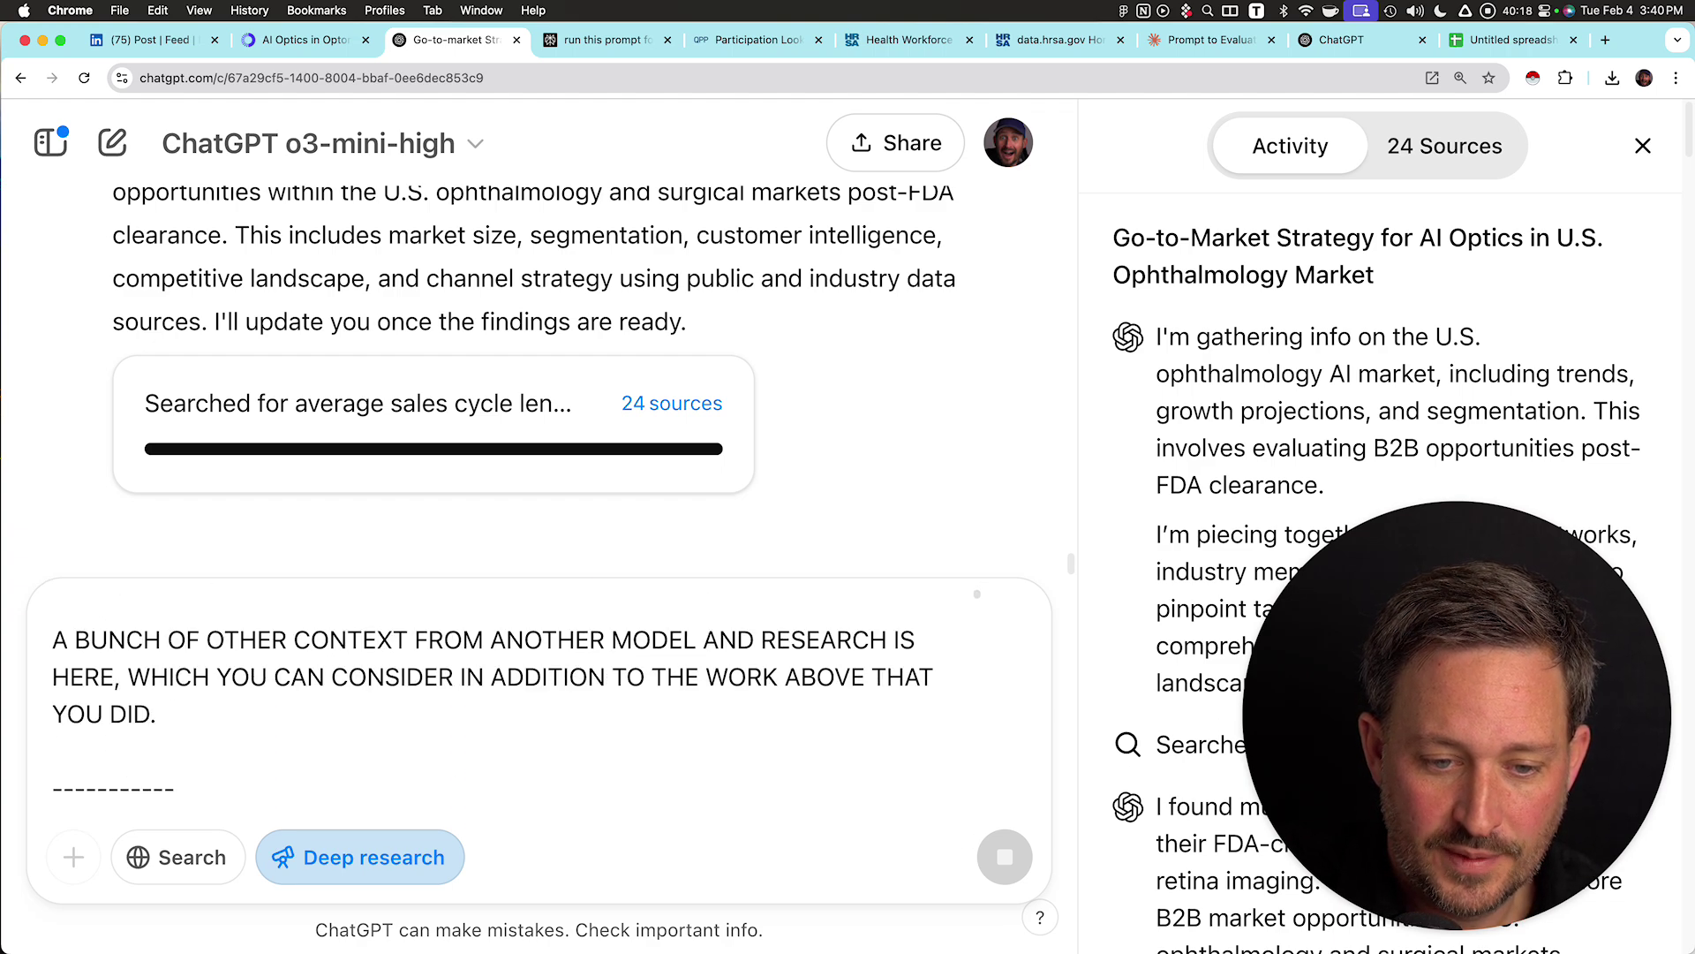
scroll(511, 688, "up", 10)
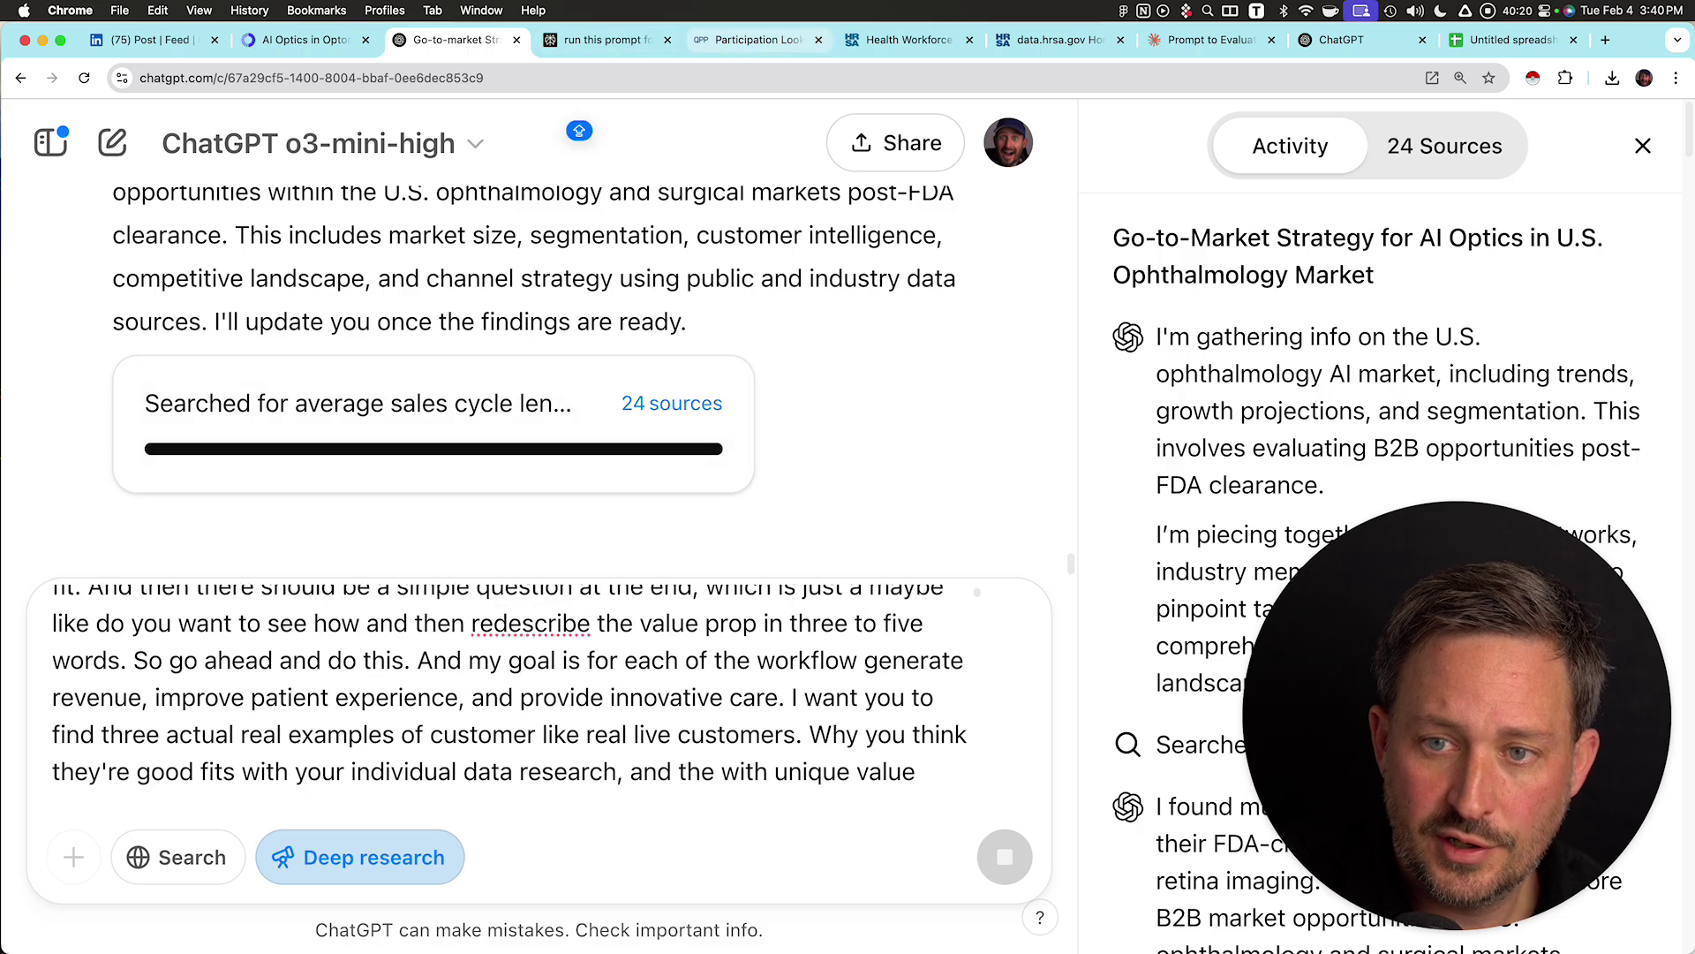
- Switch to the QPP Participation Status page and try checking all years with the NPI number left empty
left_click(758, 40)
scroll(846, 517, "up", 1)
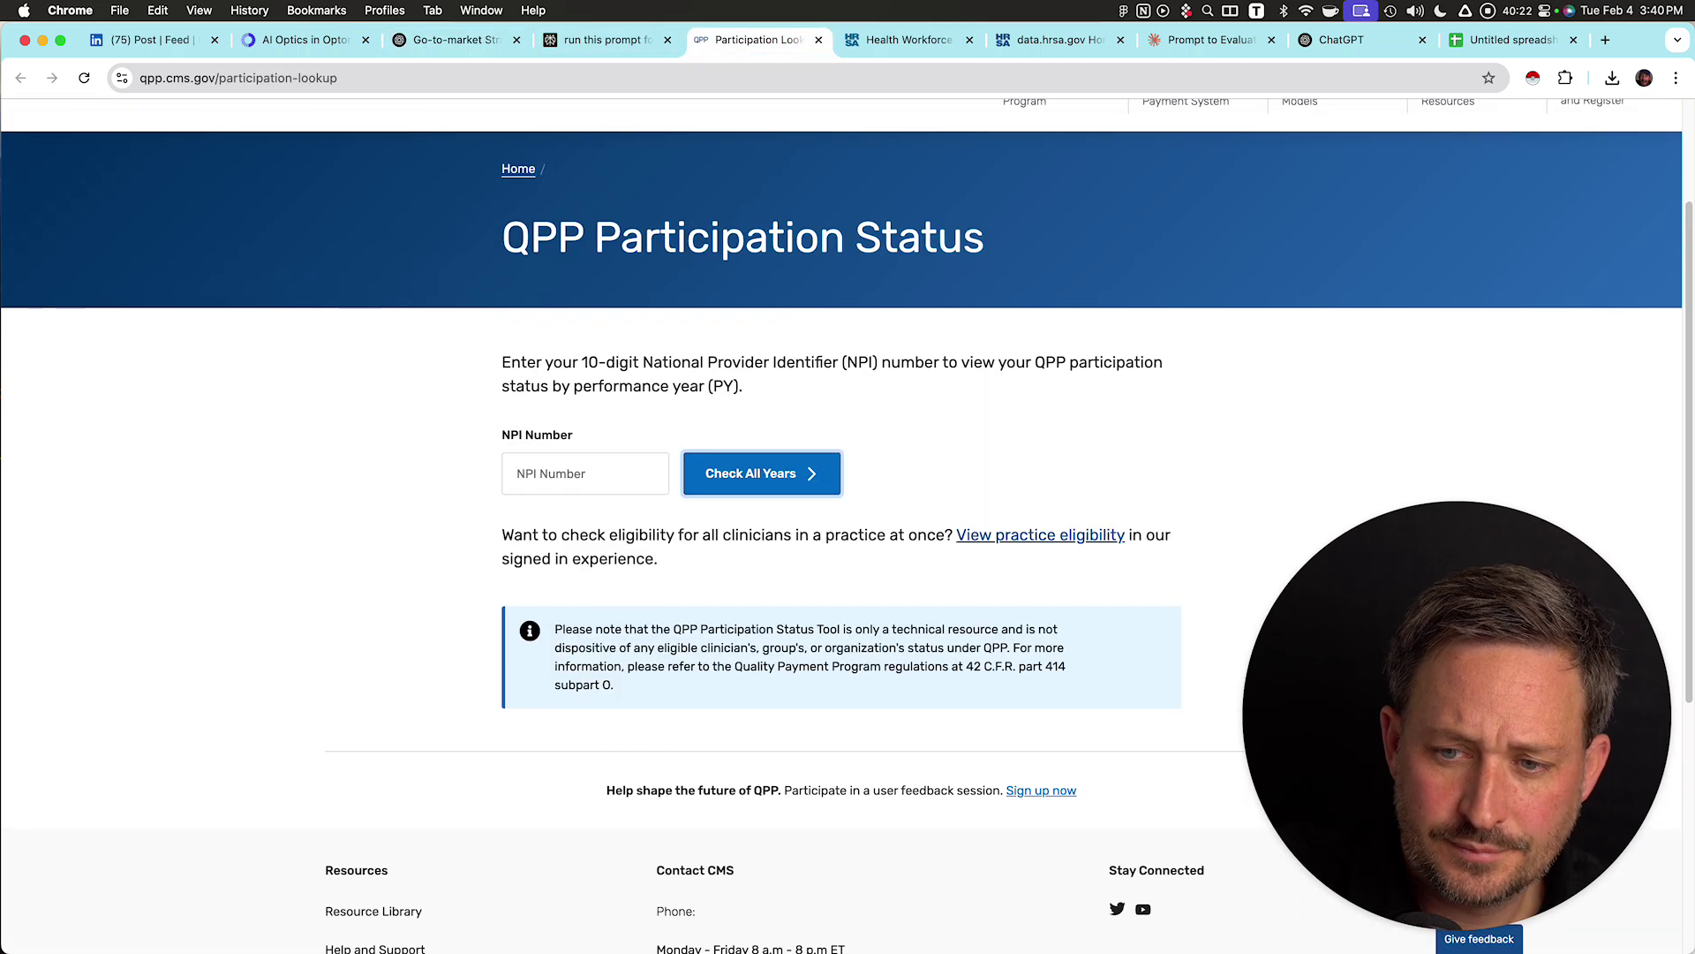
key("Tab")
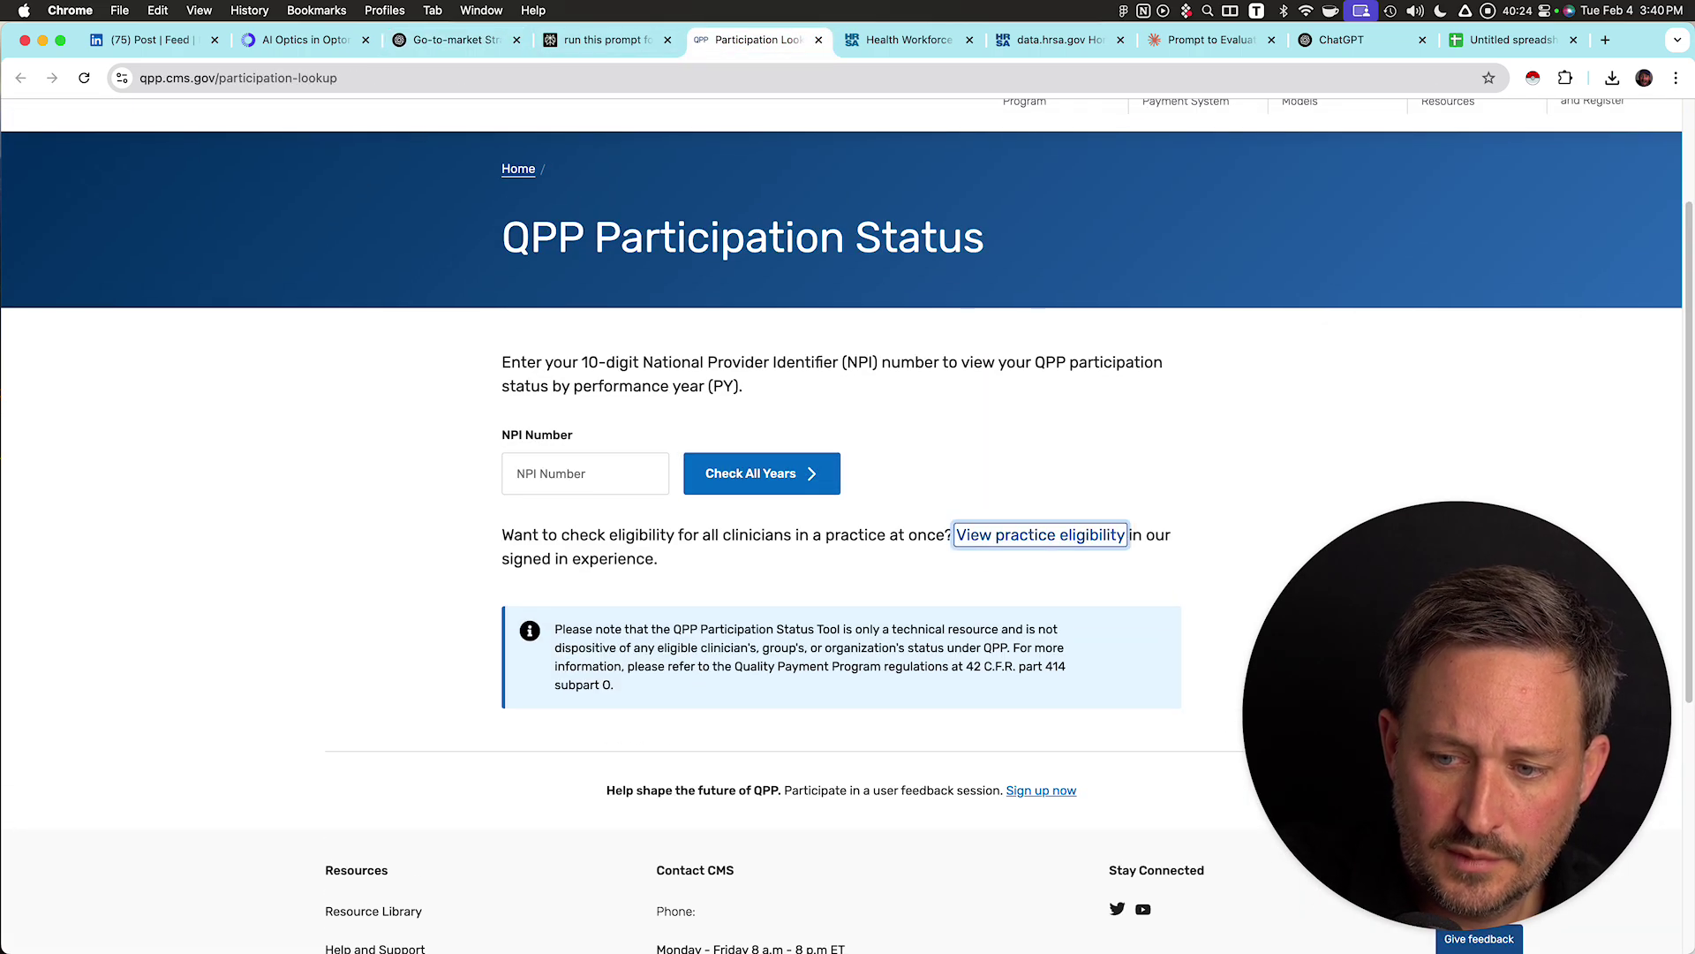
key("shift+Tab")
key("Return")
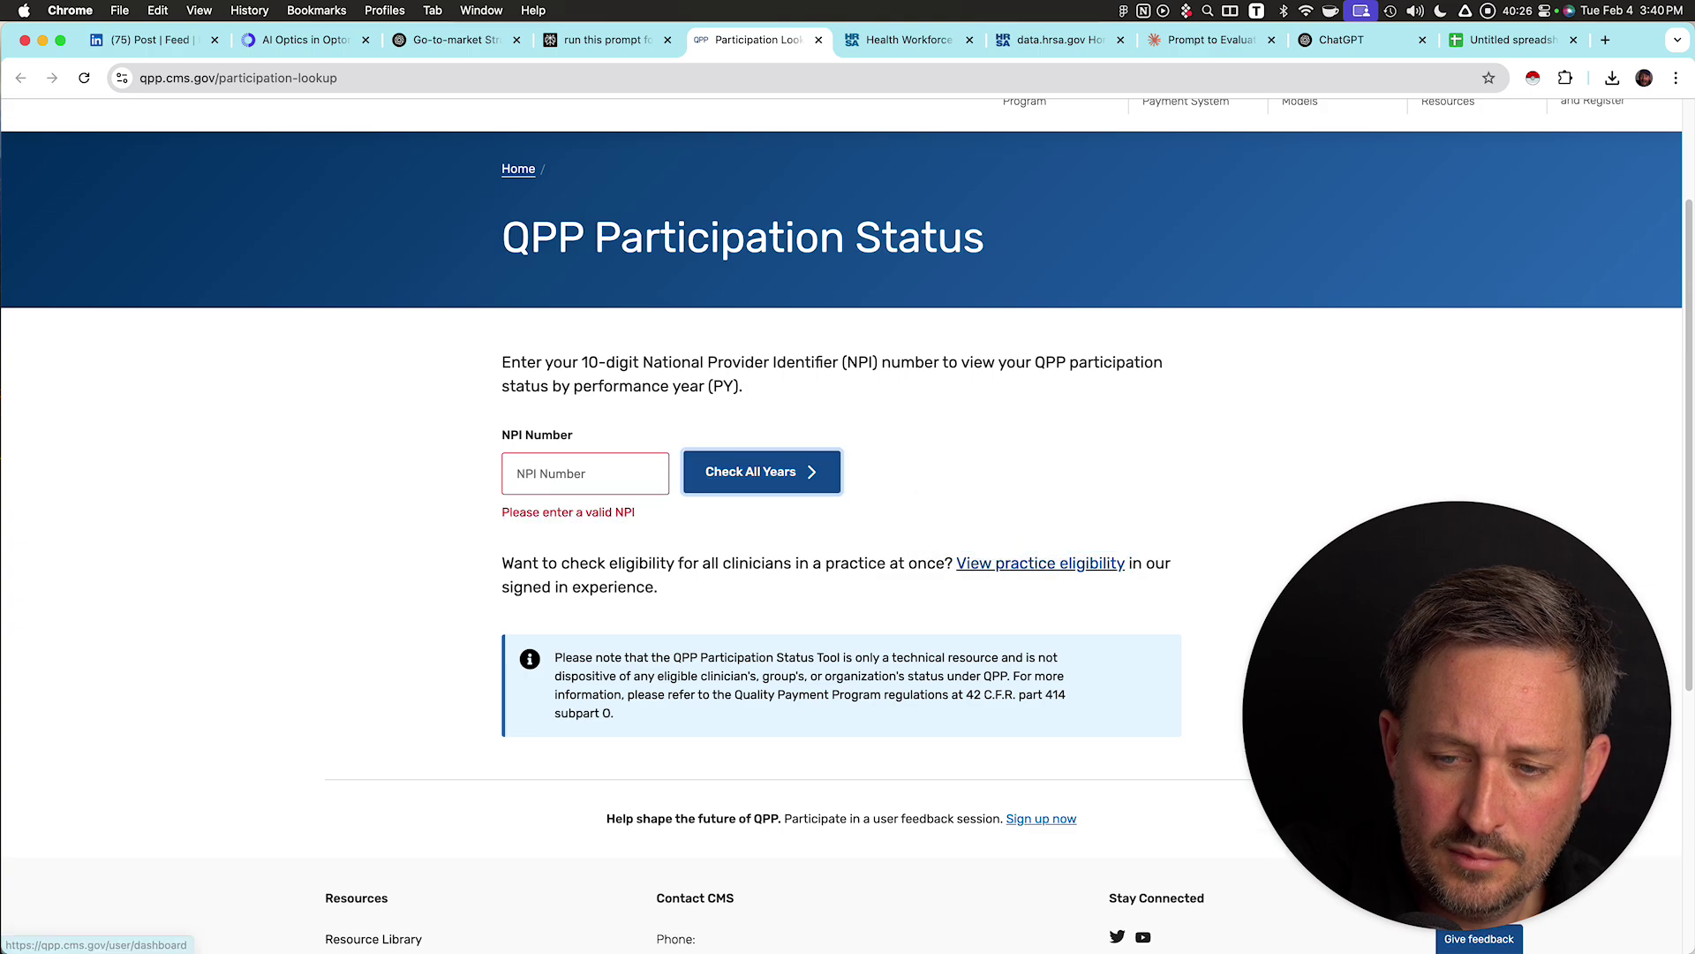
- Follow the practice eligibility link from the participation lookup to the QPP account sign-in page
key("Tab")
key("Return")
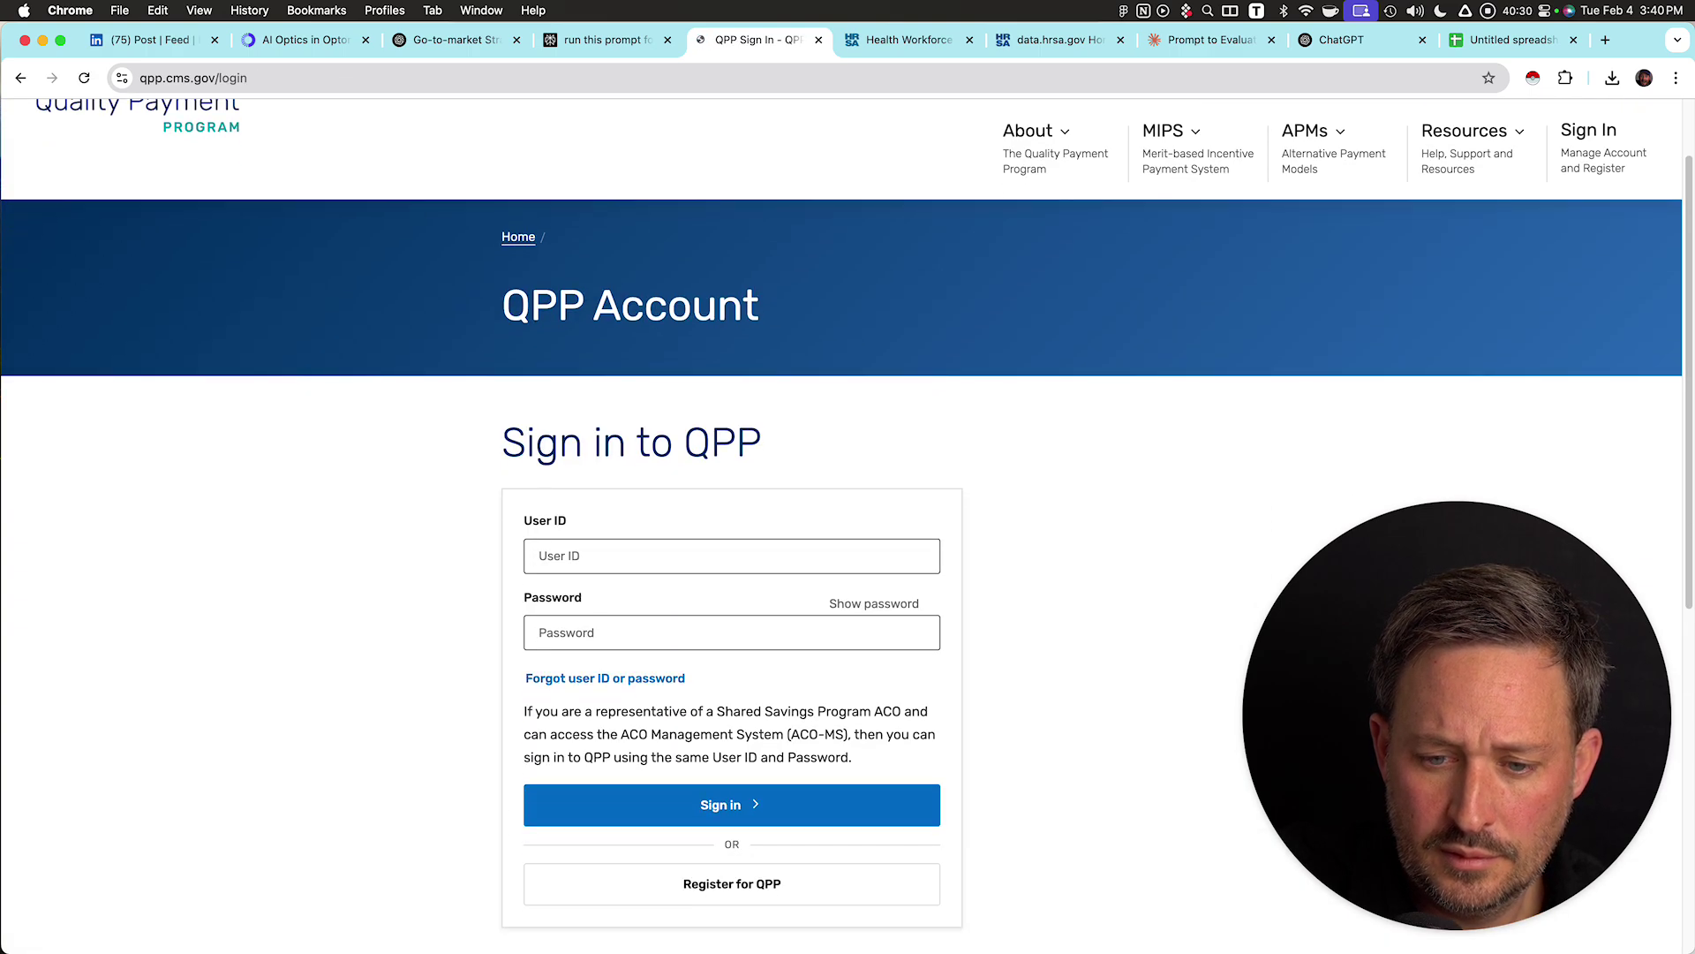
scroll(841, 527, "up", 1)
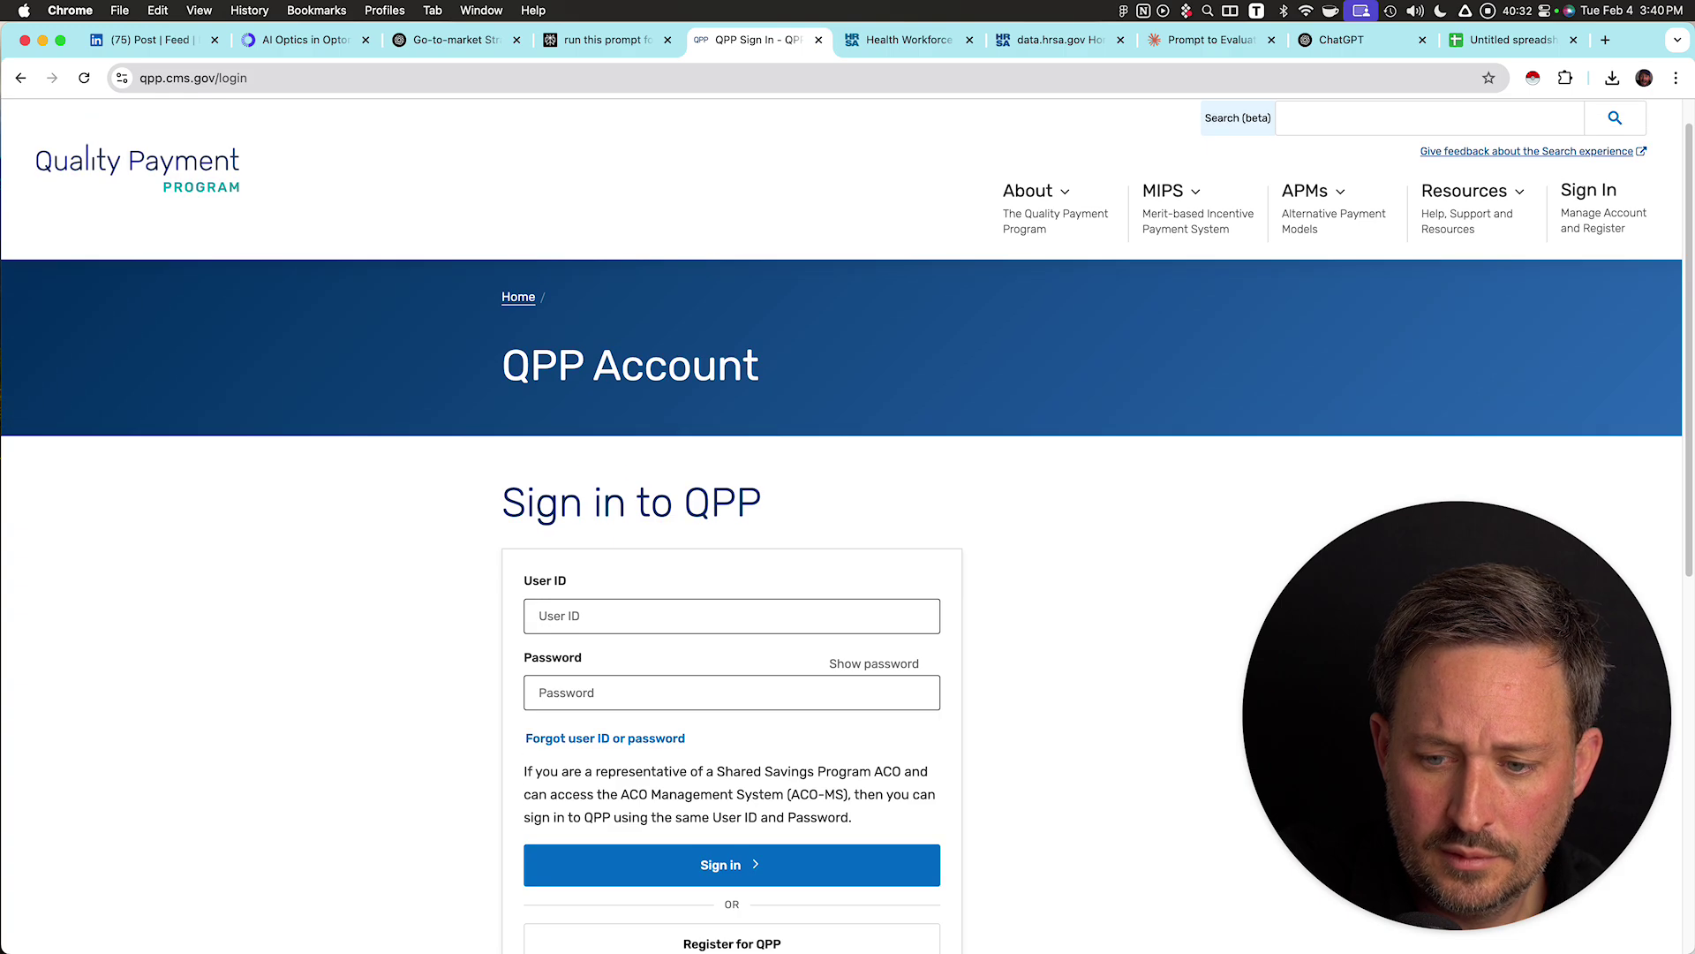
- Open the Quality Payment Program home page and look through its latest updates, participation phases and featured resources
left_click(137, 210)
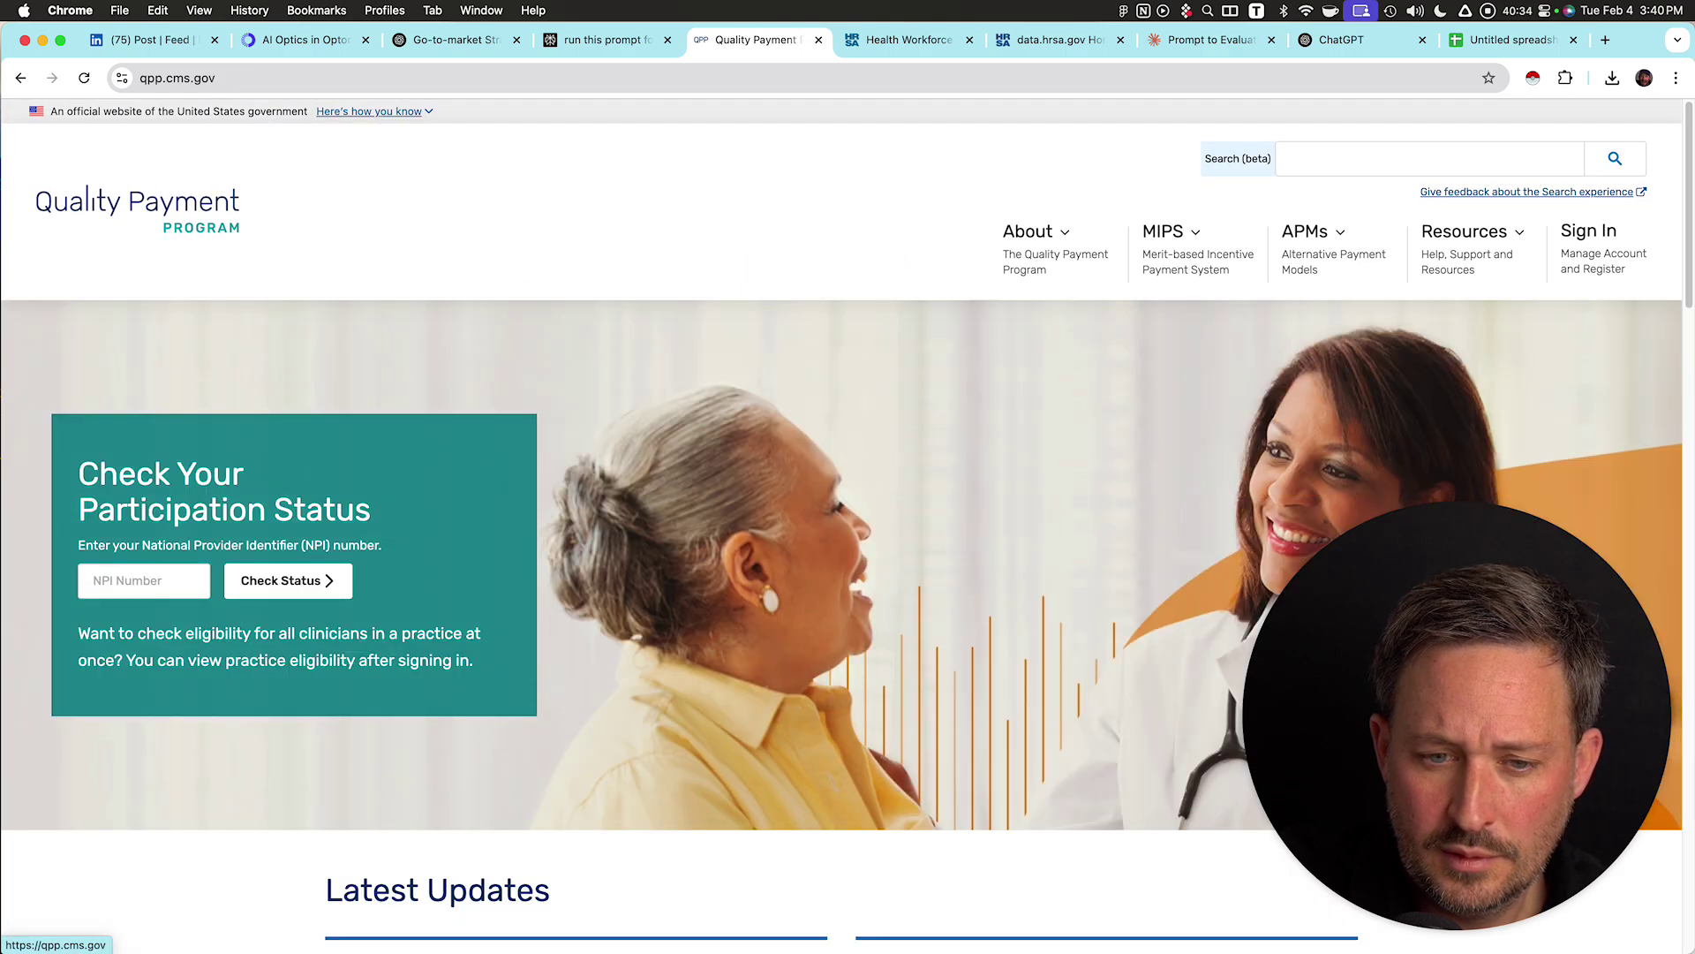
scroll(841, 527, "down", 5)
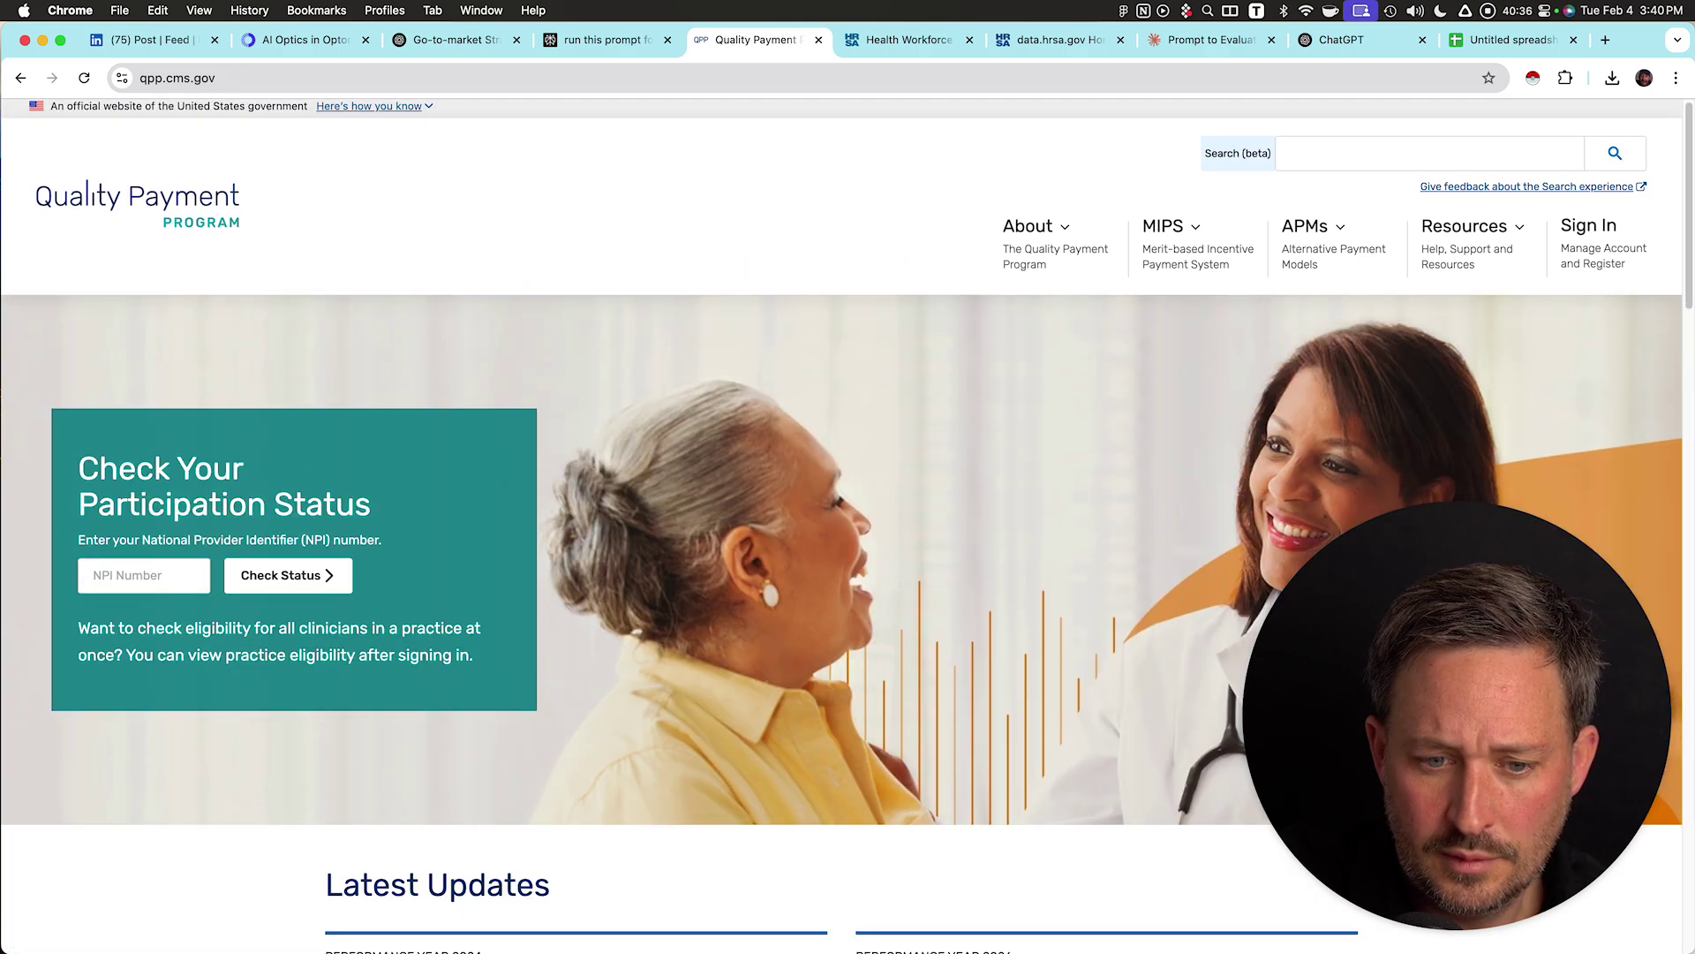
scroll(841, 526, "down", 8)
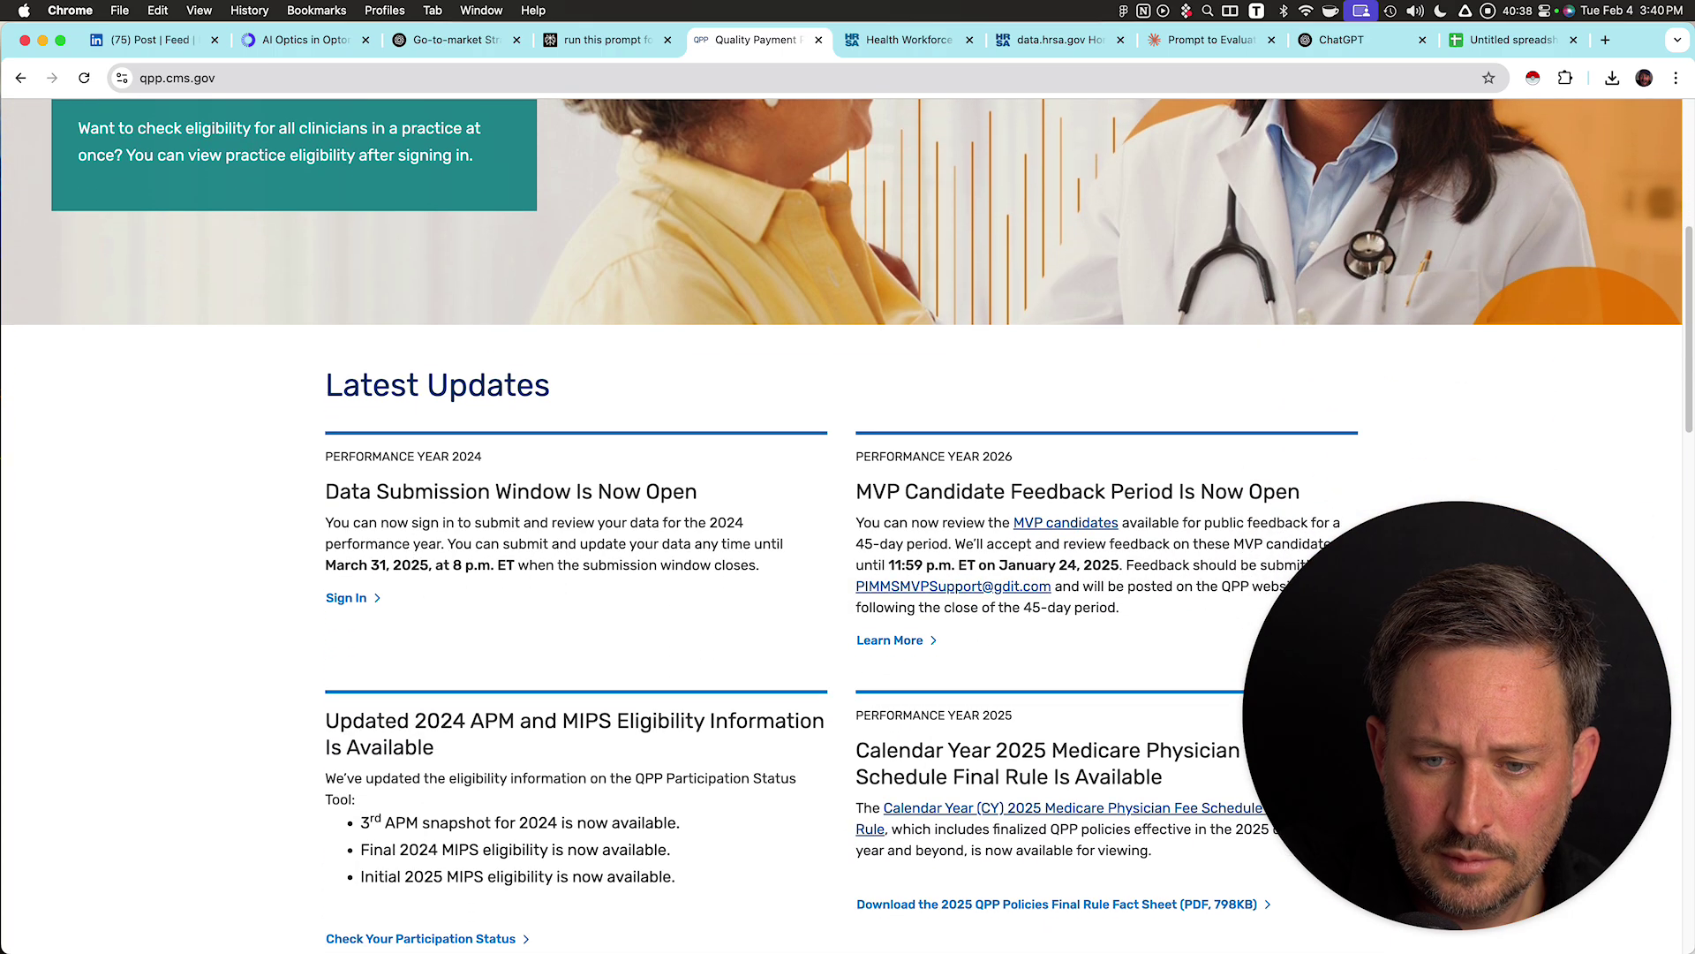
scroll(842, 526, "down", 8)
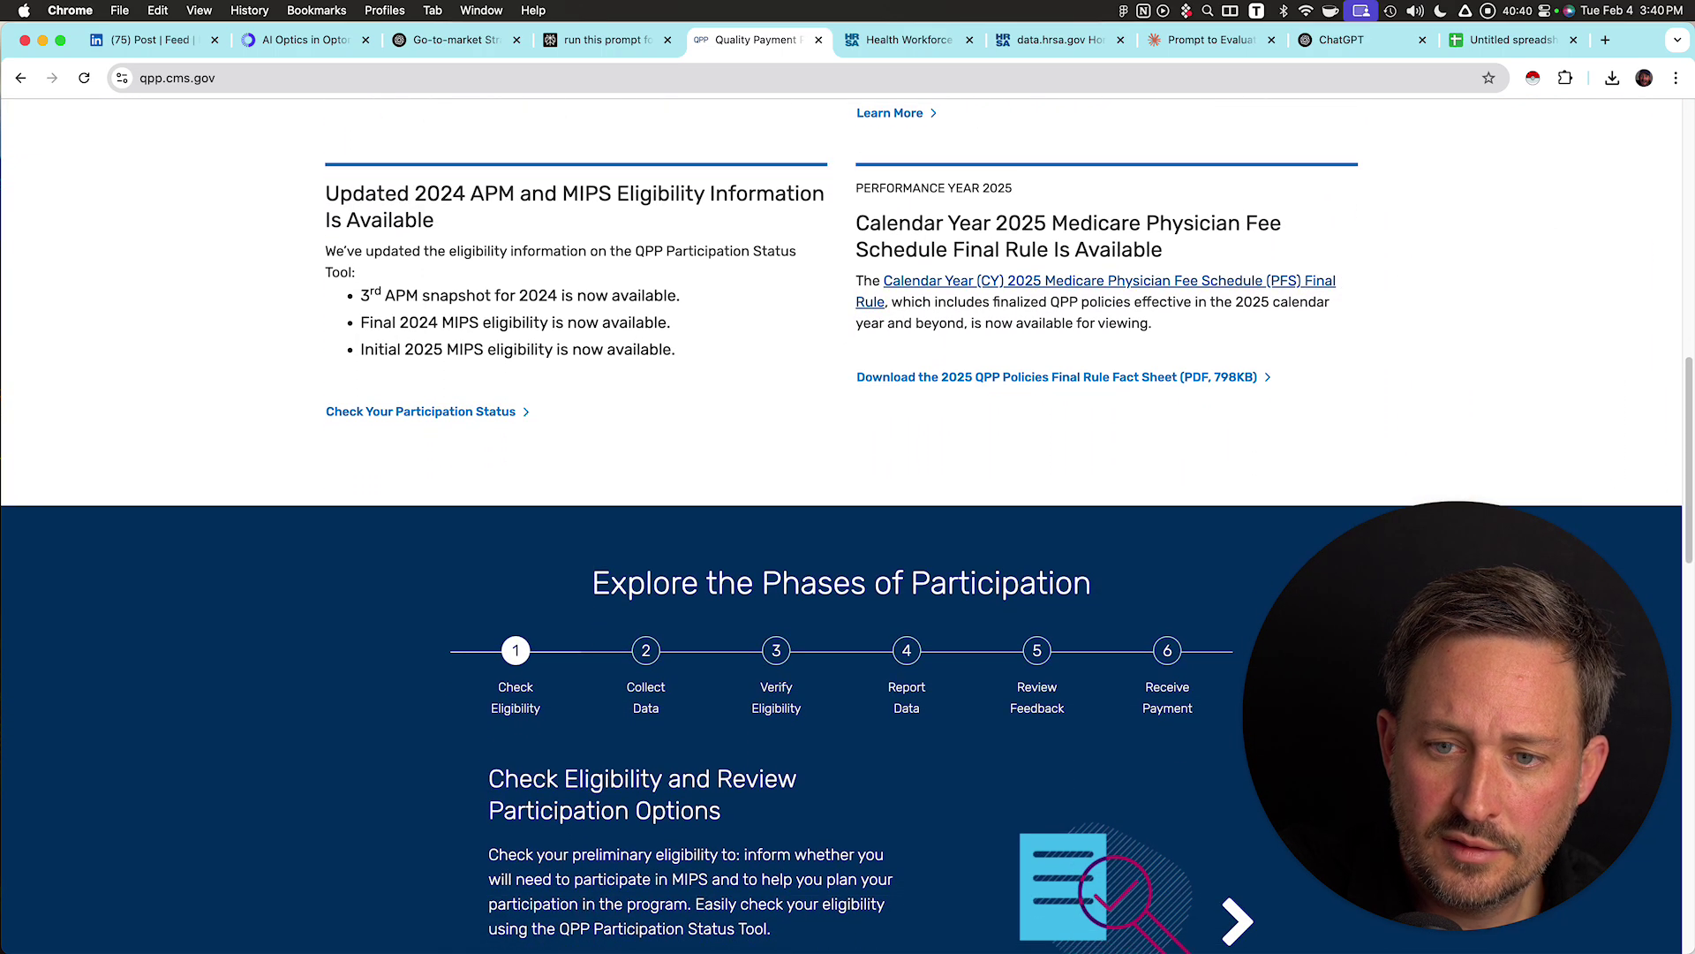
scroll(842, 526, "down", 6)
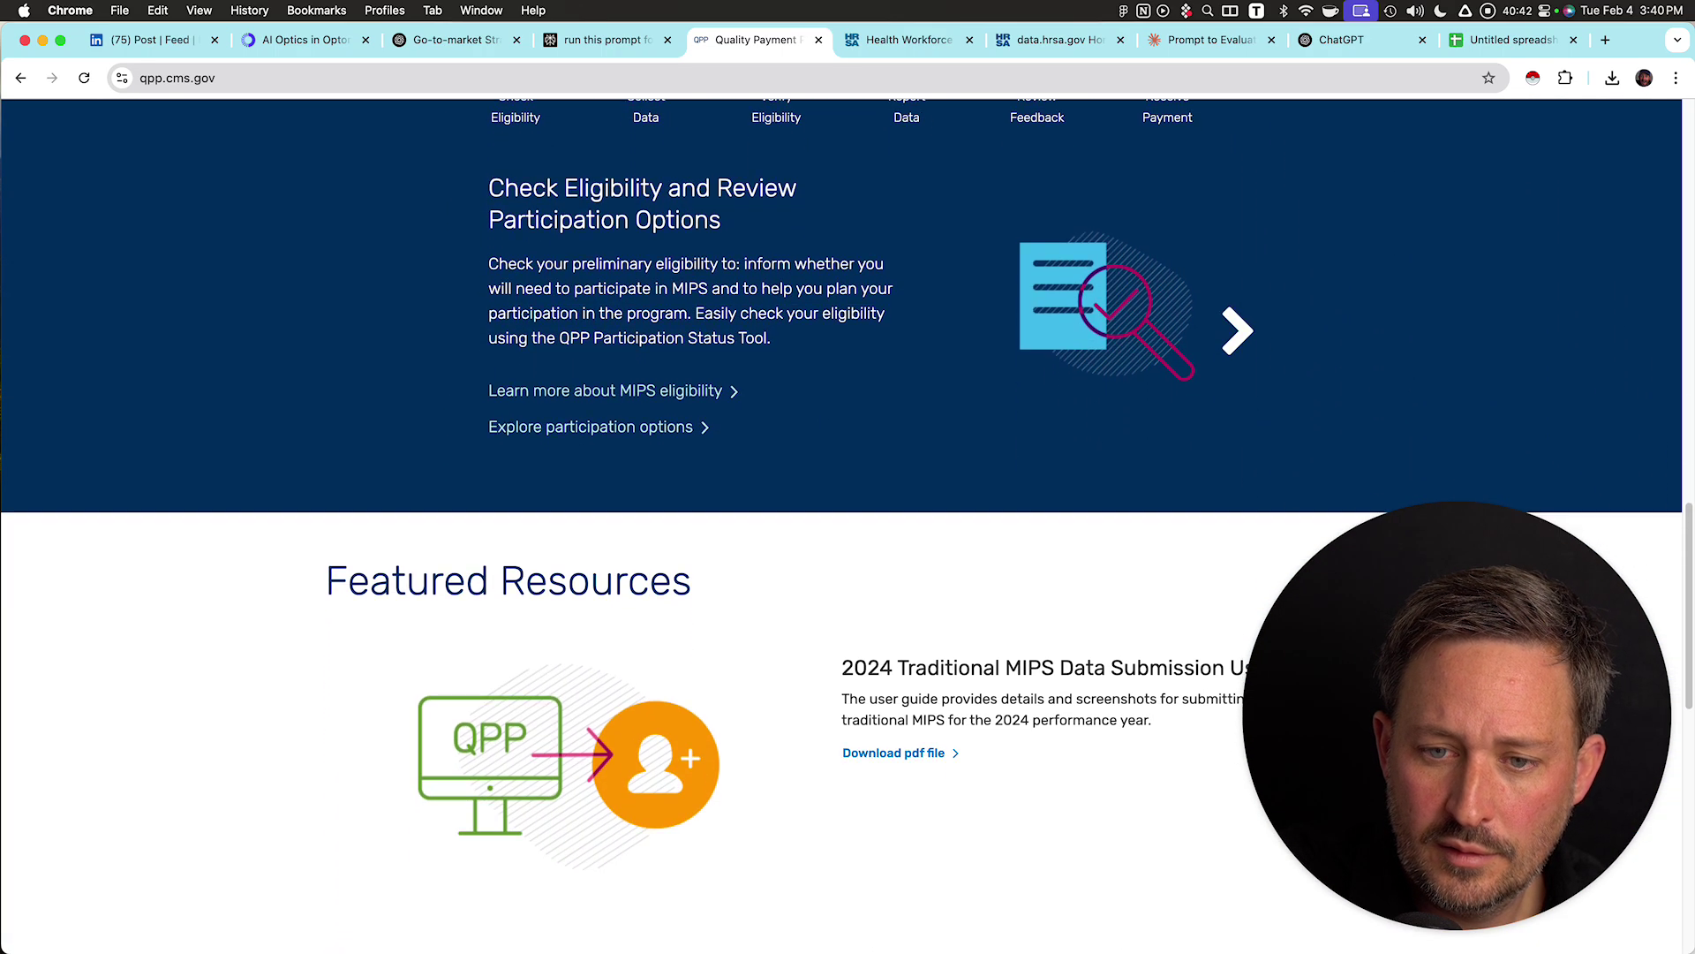
scroll(841, 526, "down", 9)
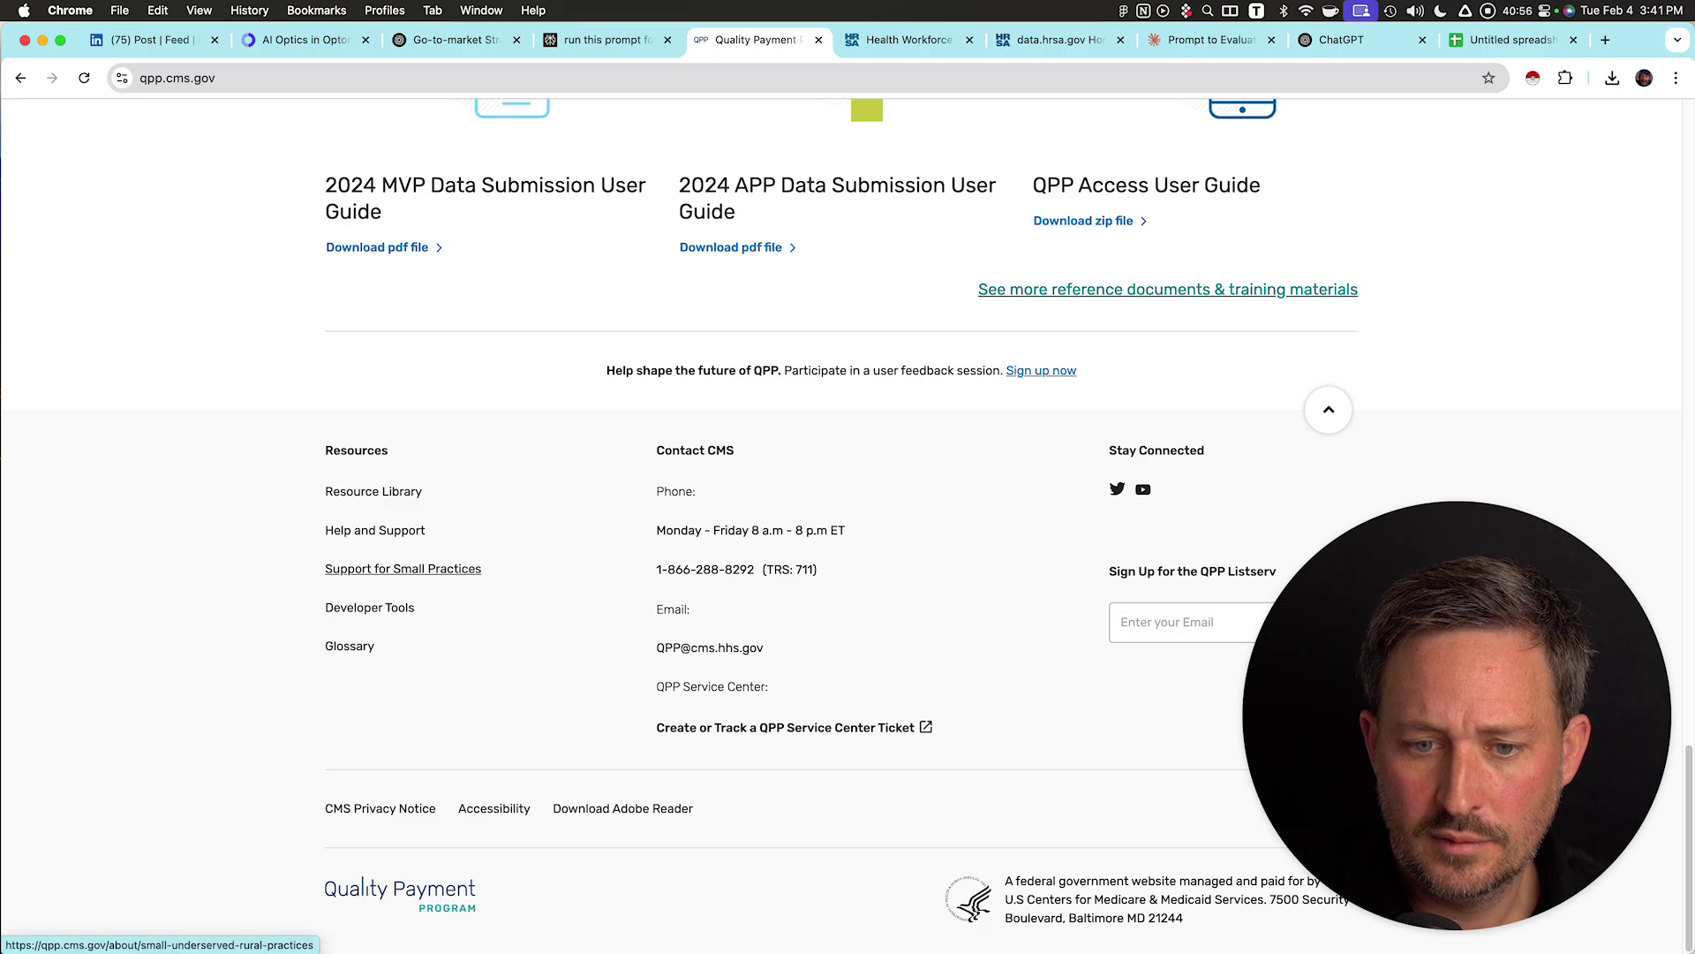
scroll(403, 569, "up", 20)
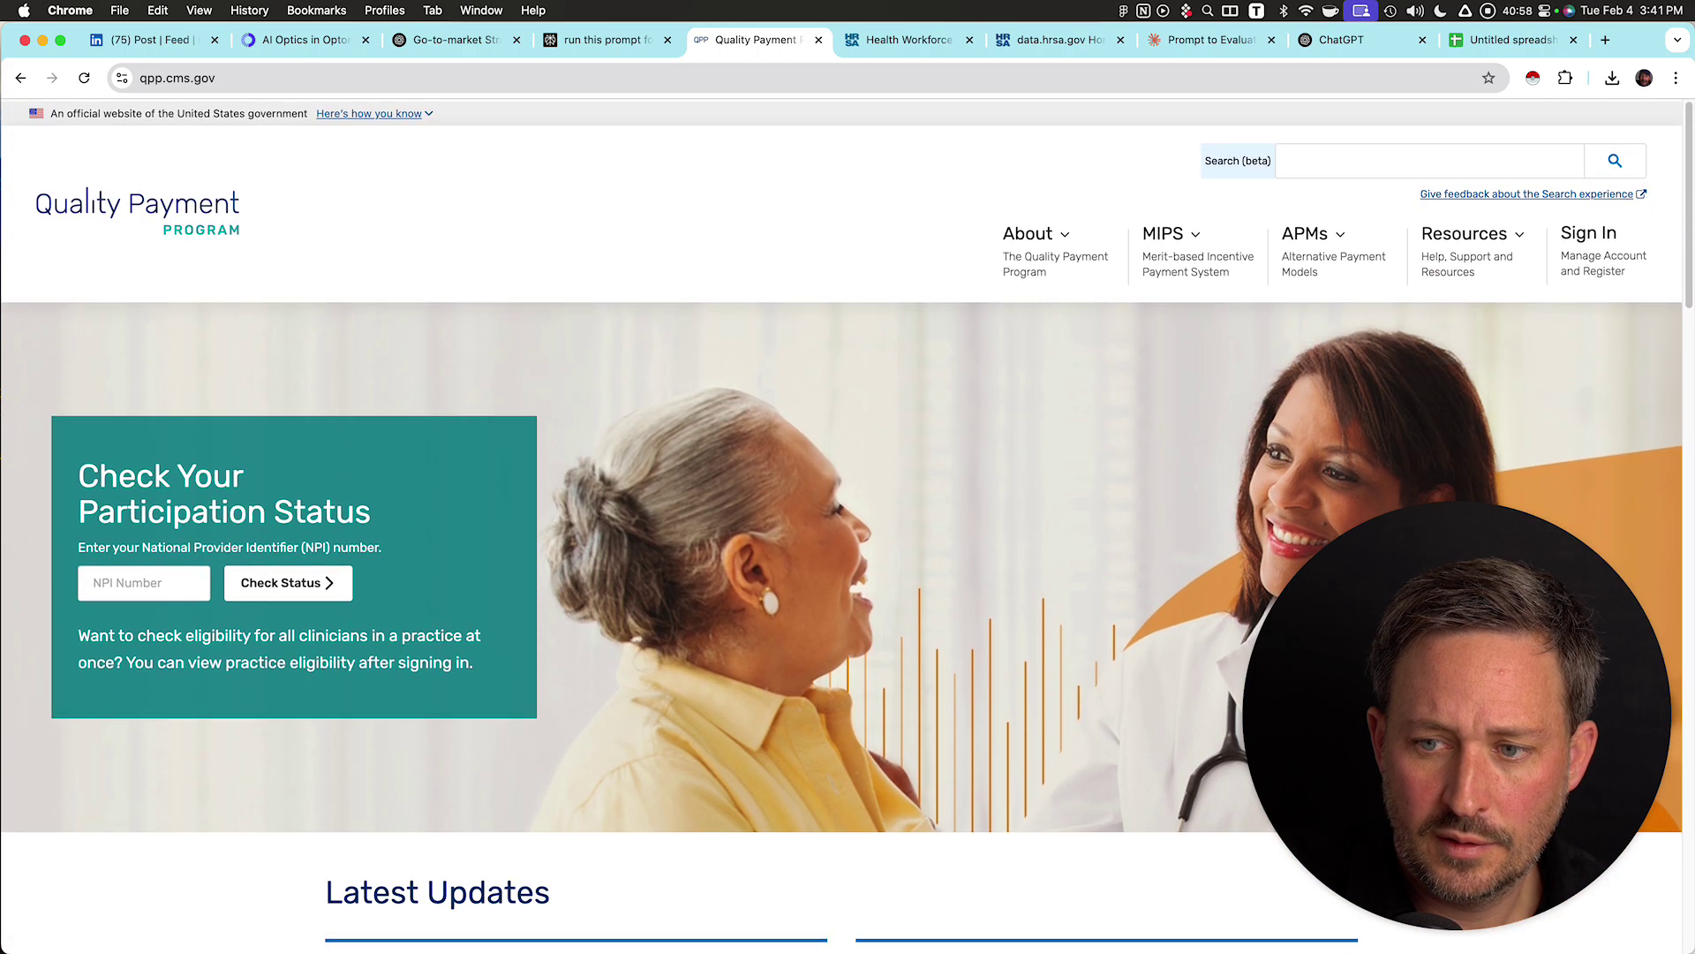
- Open the QPP Overview page and read the program's background and the introduction to its objectives
left_click(1064, 232)
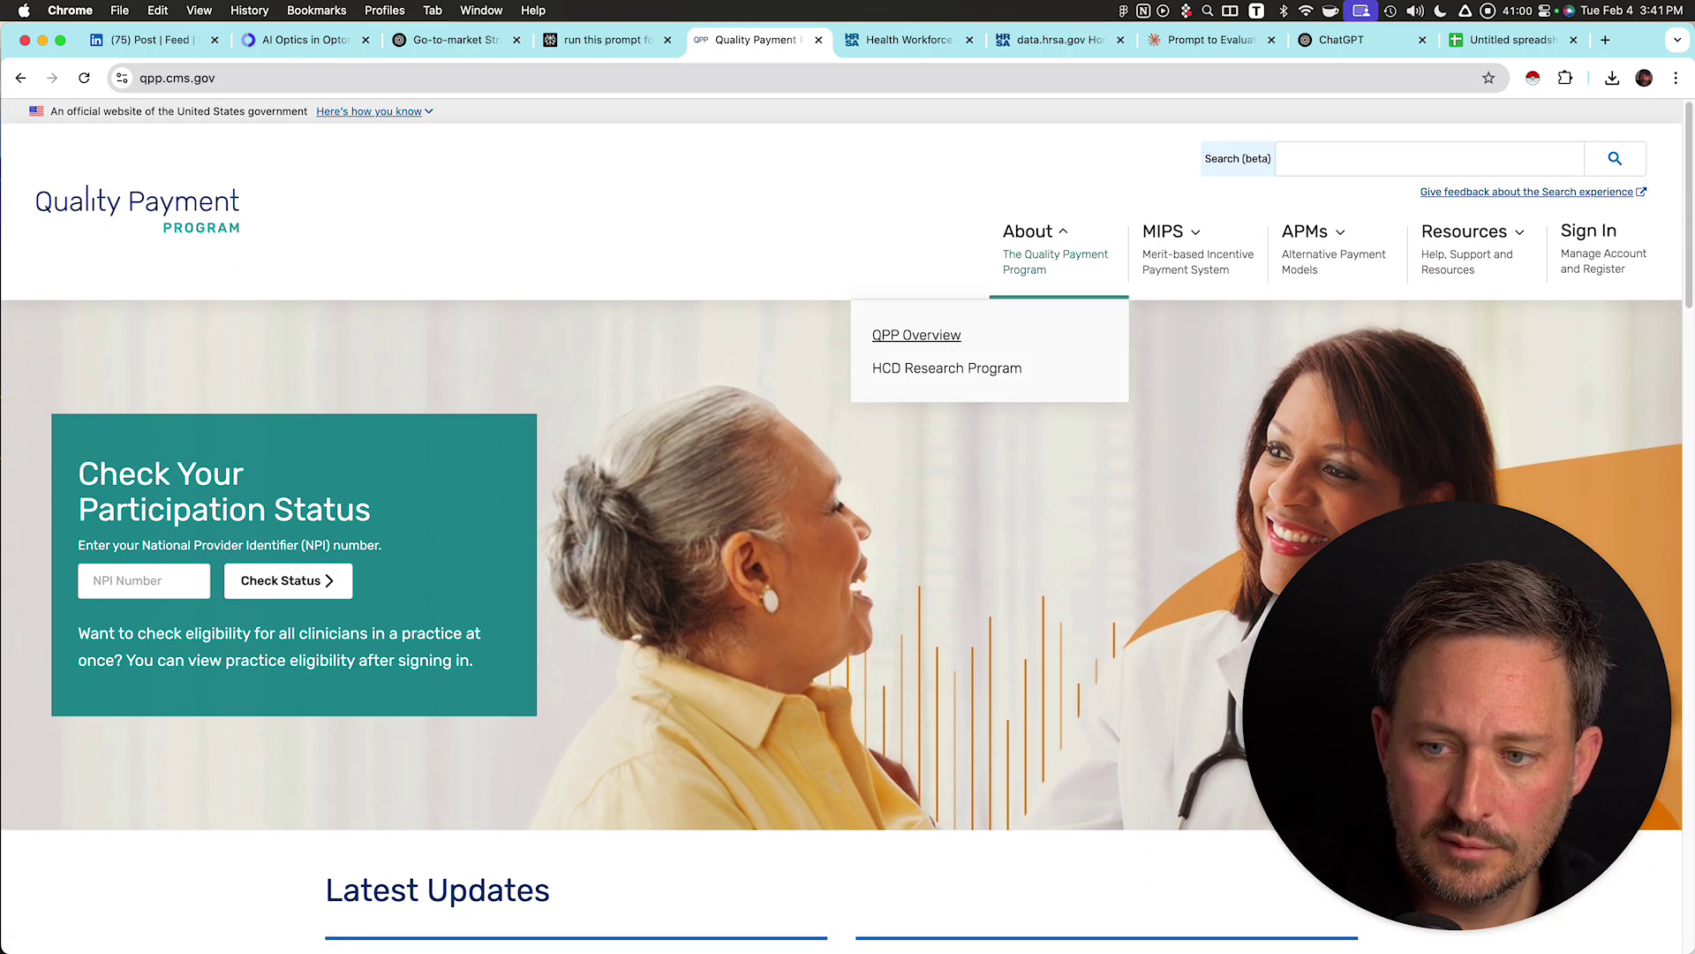
left_click(916, 335)
scroll(840, 529, "down", 3)
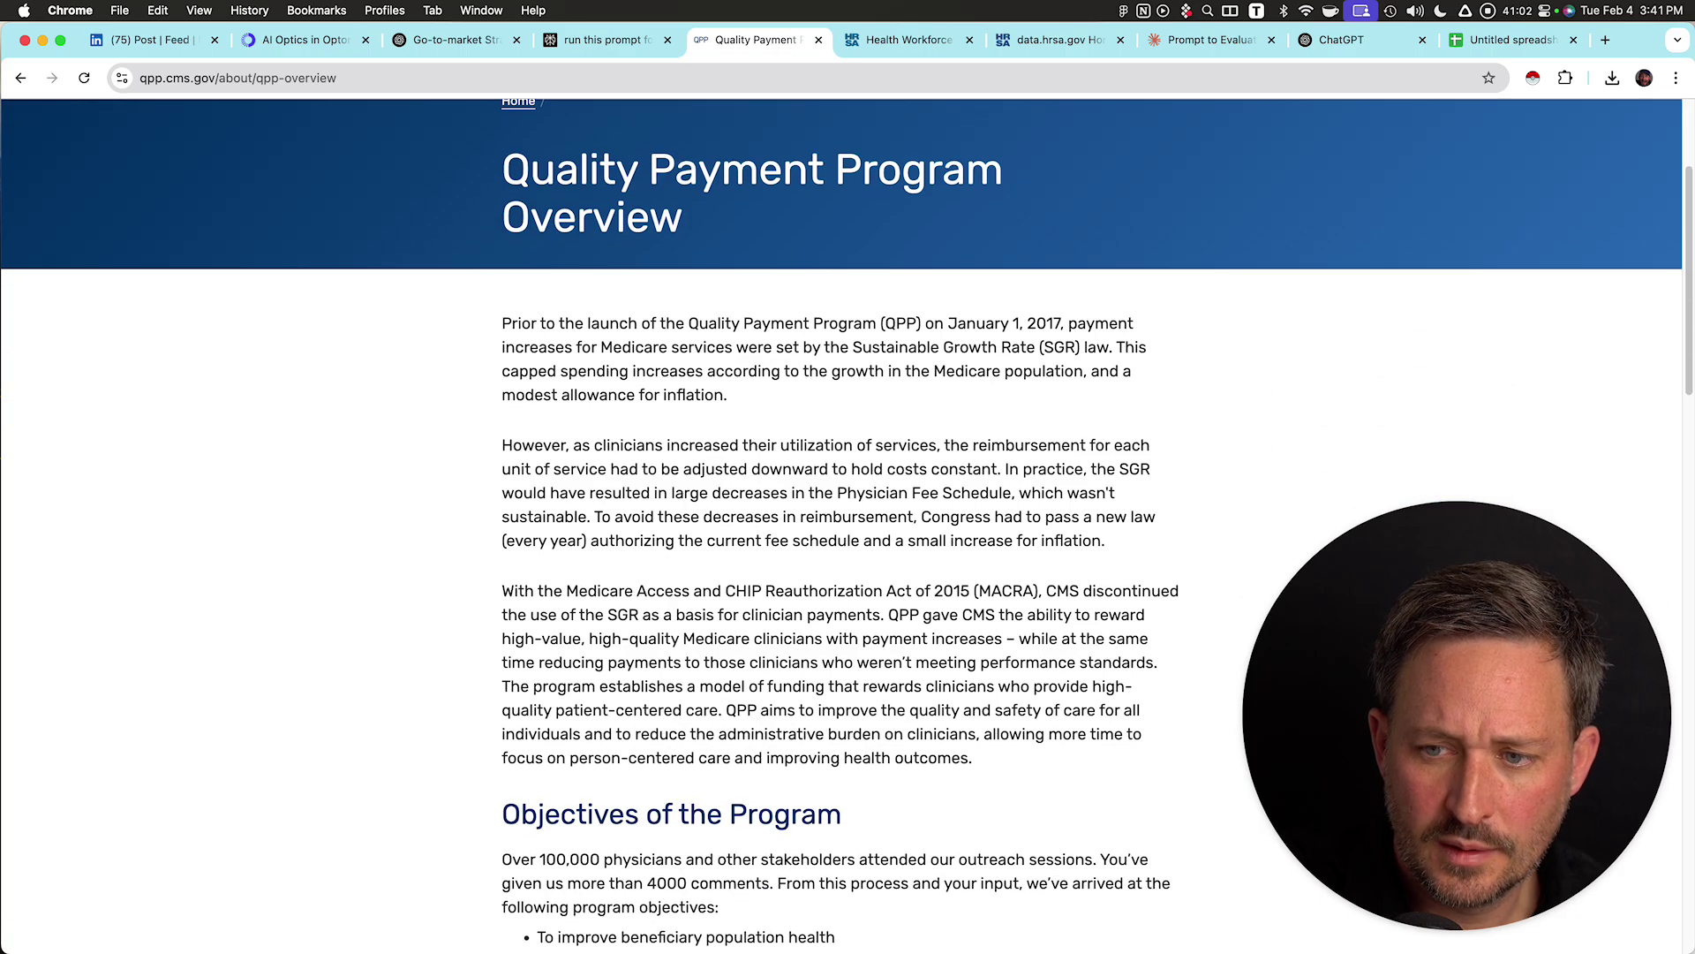
scroll(841, 530, "down", 3)
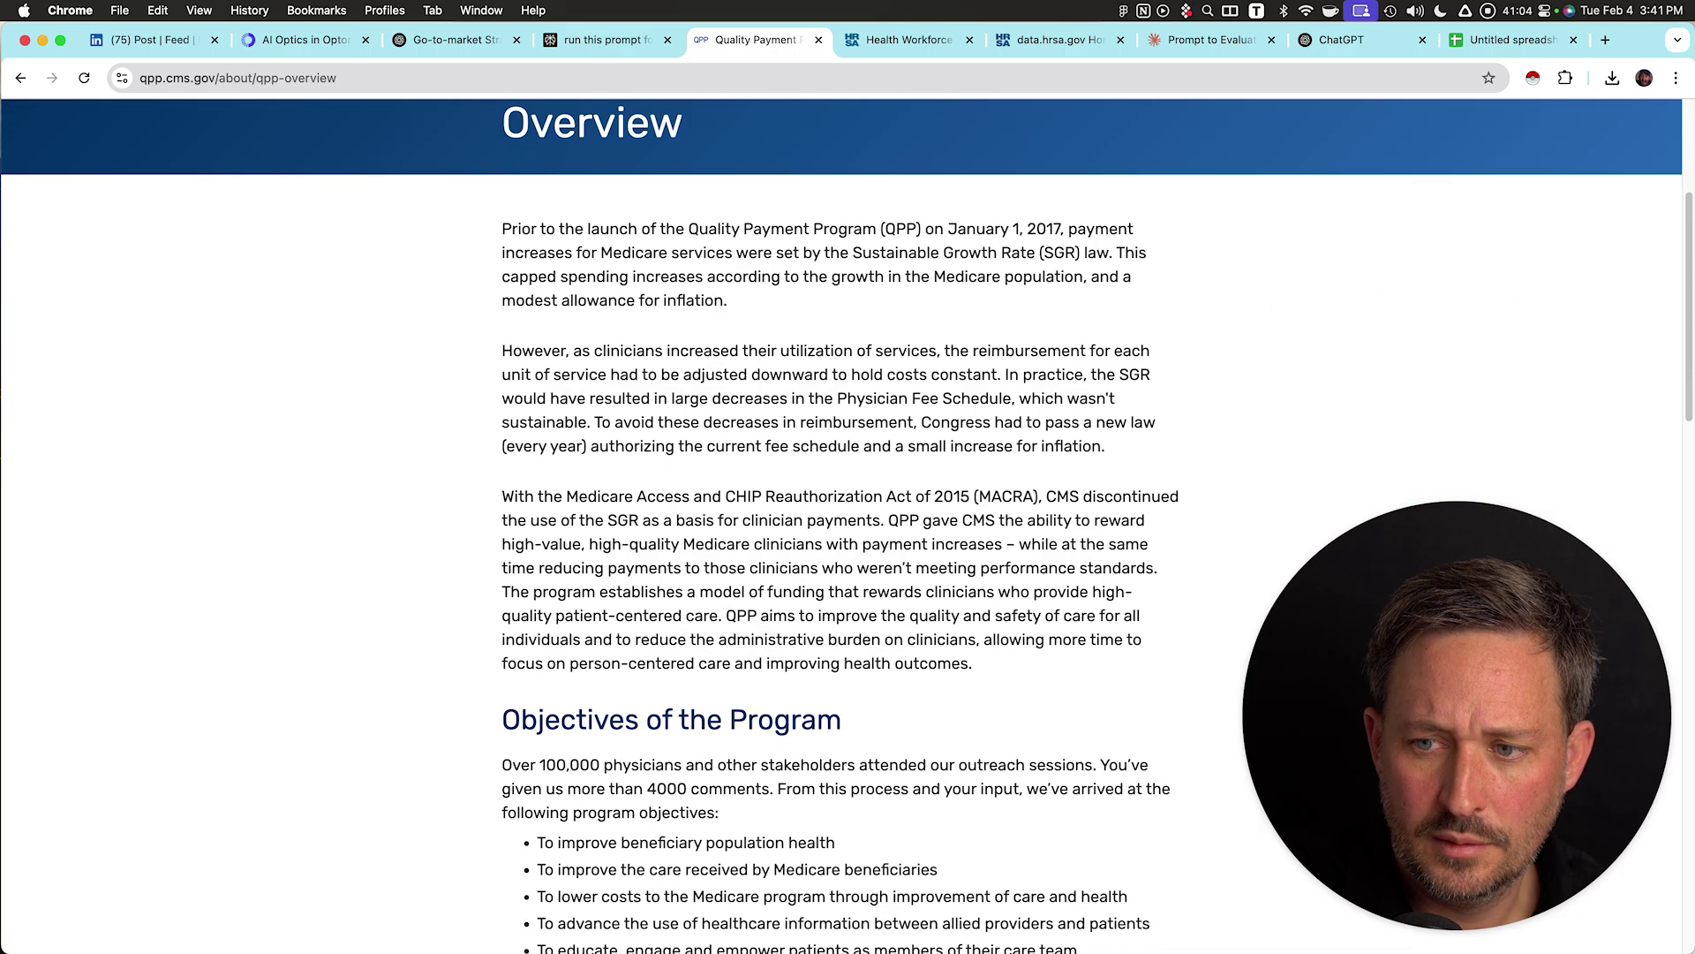
scroll(840, 530, "down", 5)
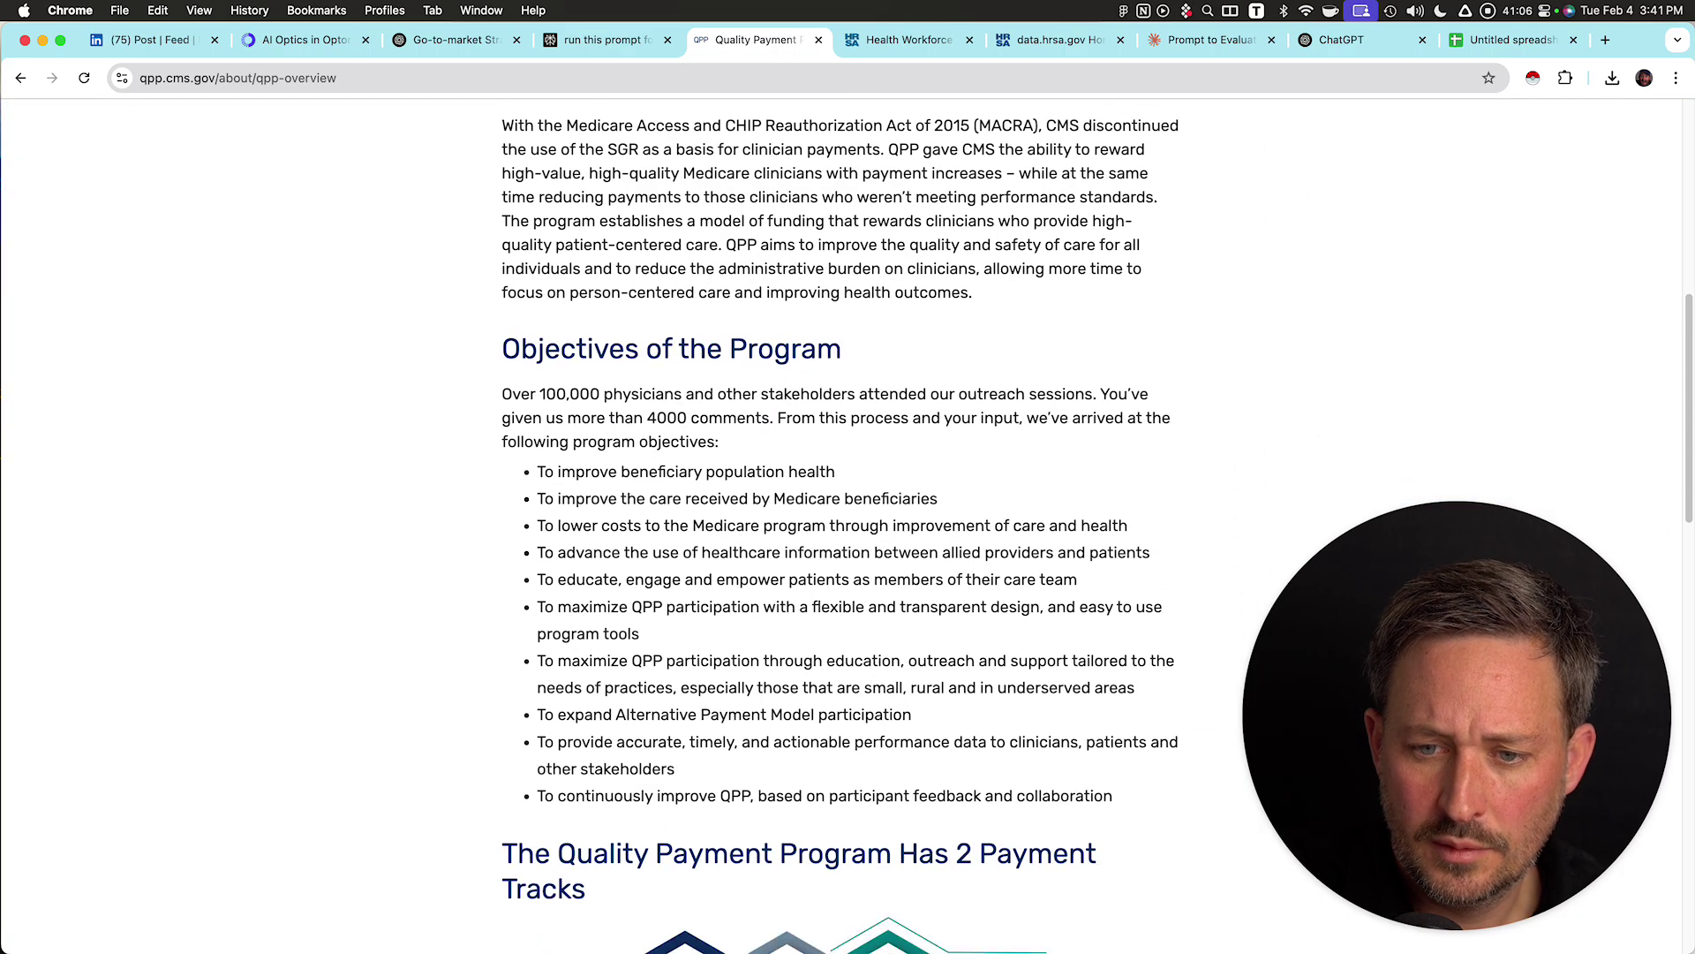
left_click_drag(683, 394, 709, 418)
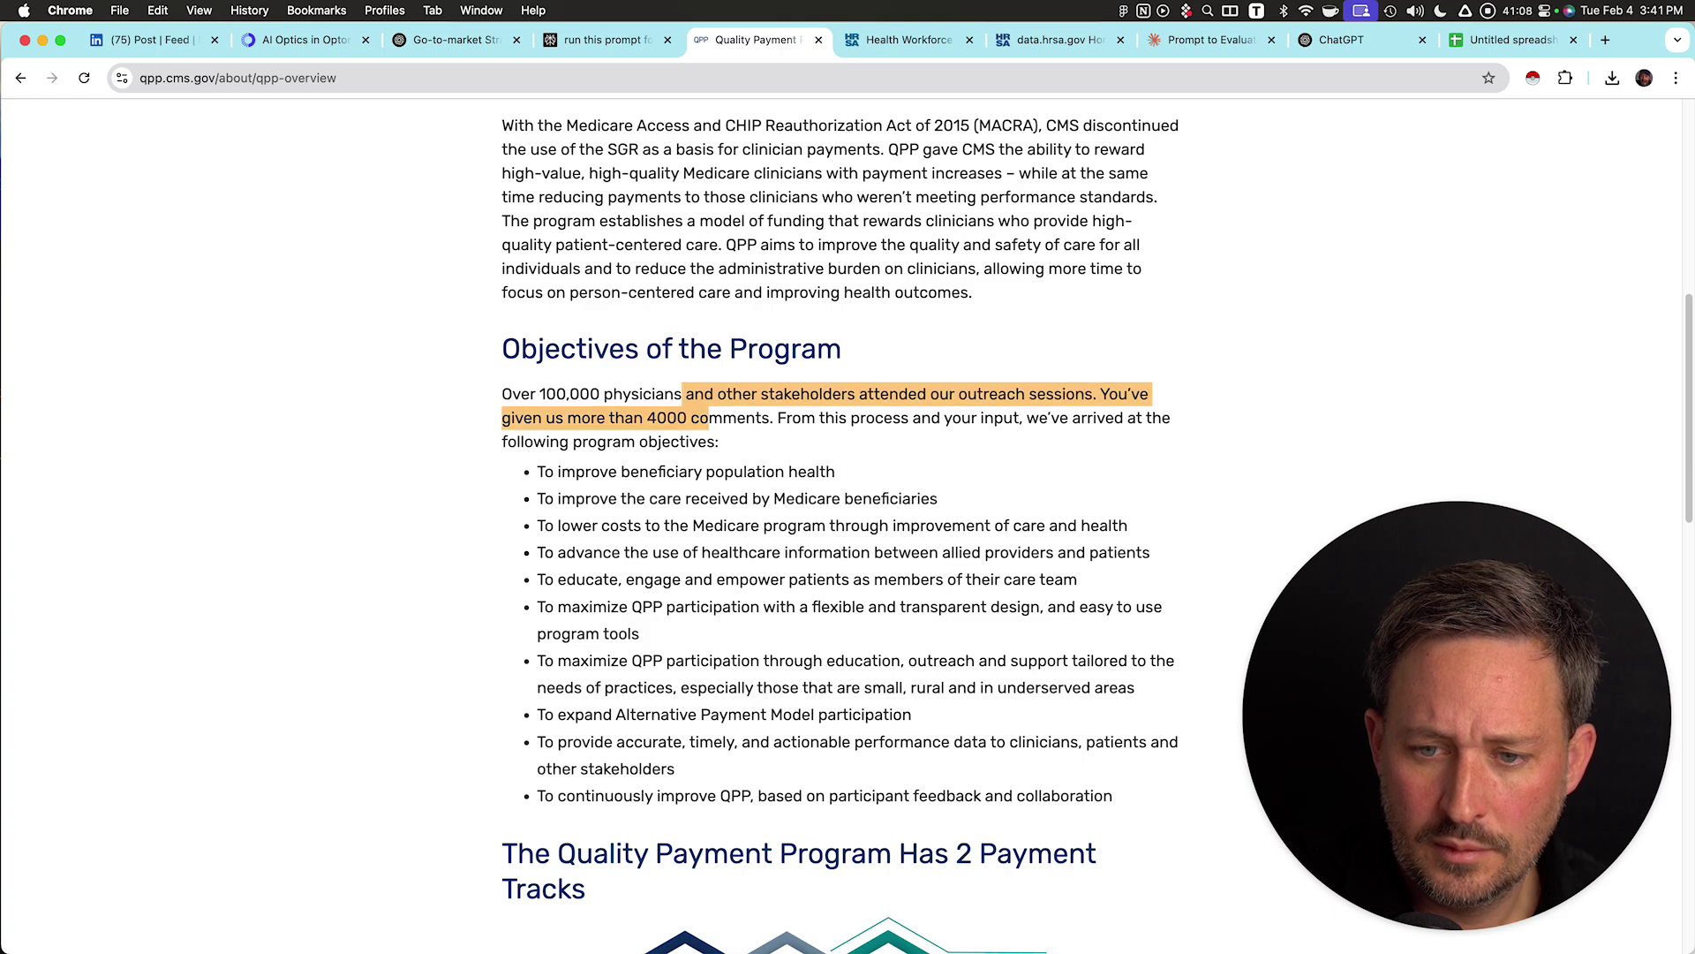
left_click(709, 419)
left_click_drag(591, 394, 588, 441)
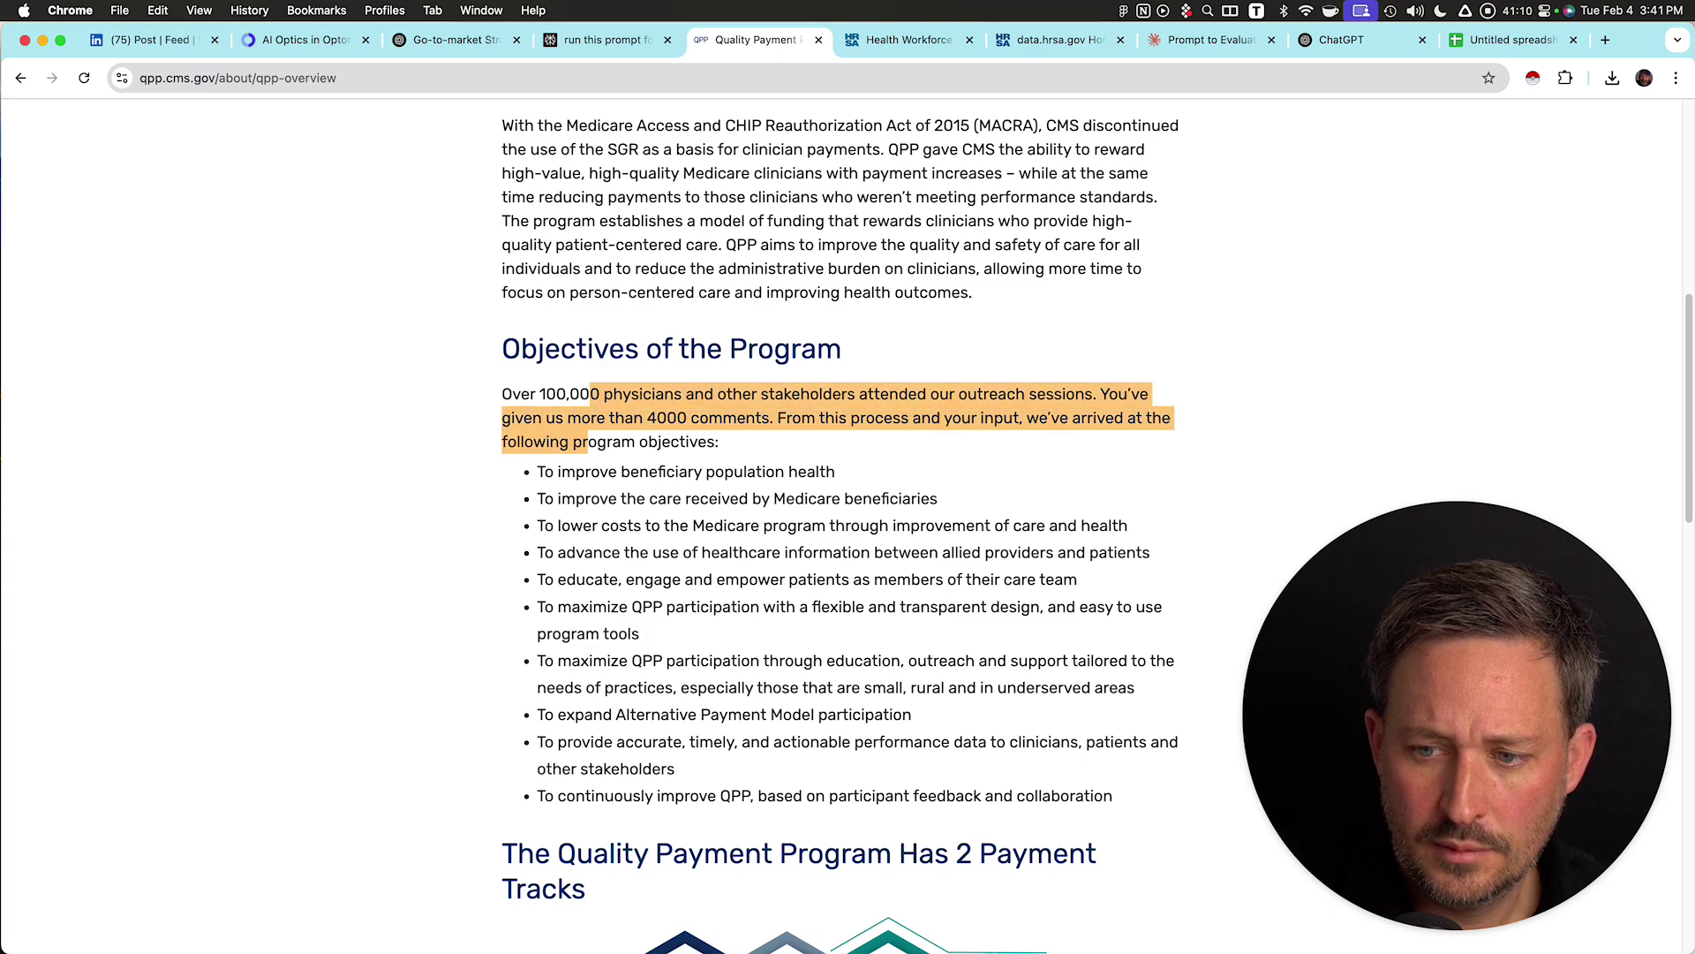
left_click(587, 442)
- Read the program objectives list, the two payment tracks and the additional resources on the overview page
scroll(839, 529, "down", 3)
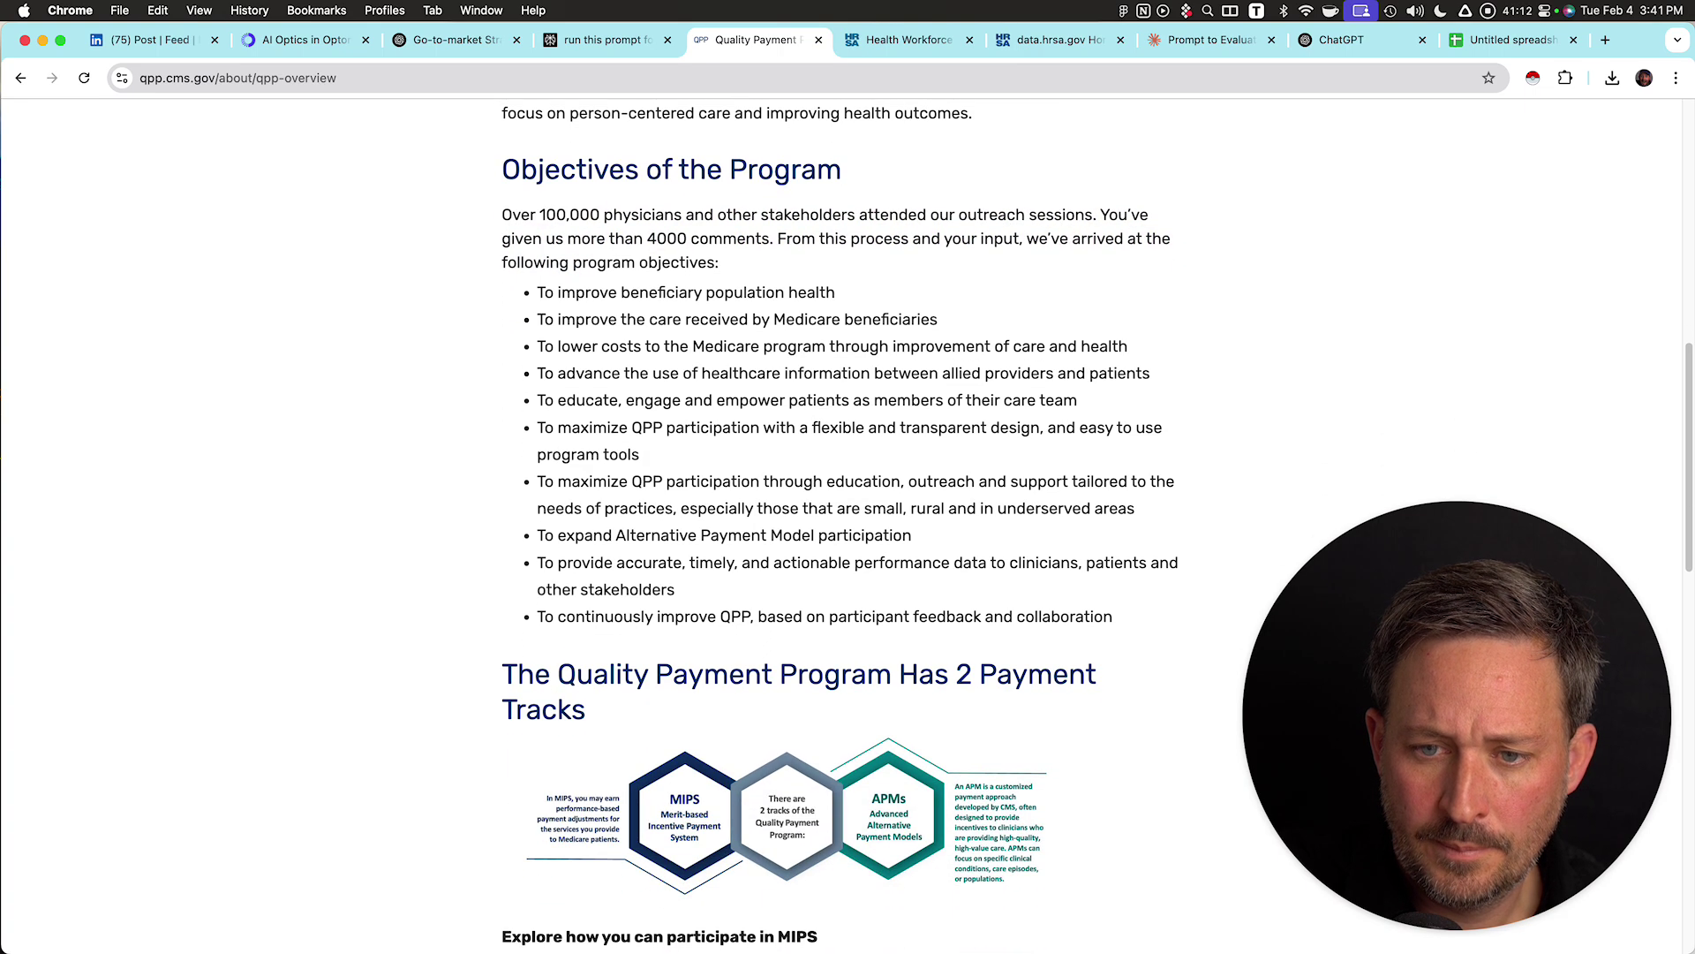
left_click_drag(537, 319, 540, 364)
scroll(838, 530, "down", 5)
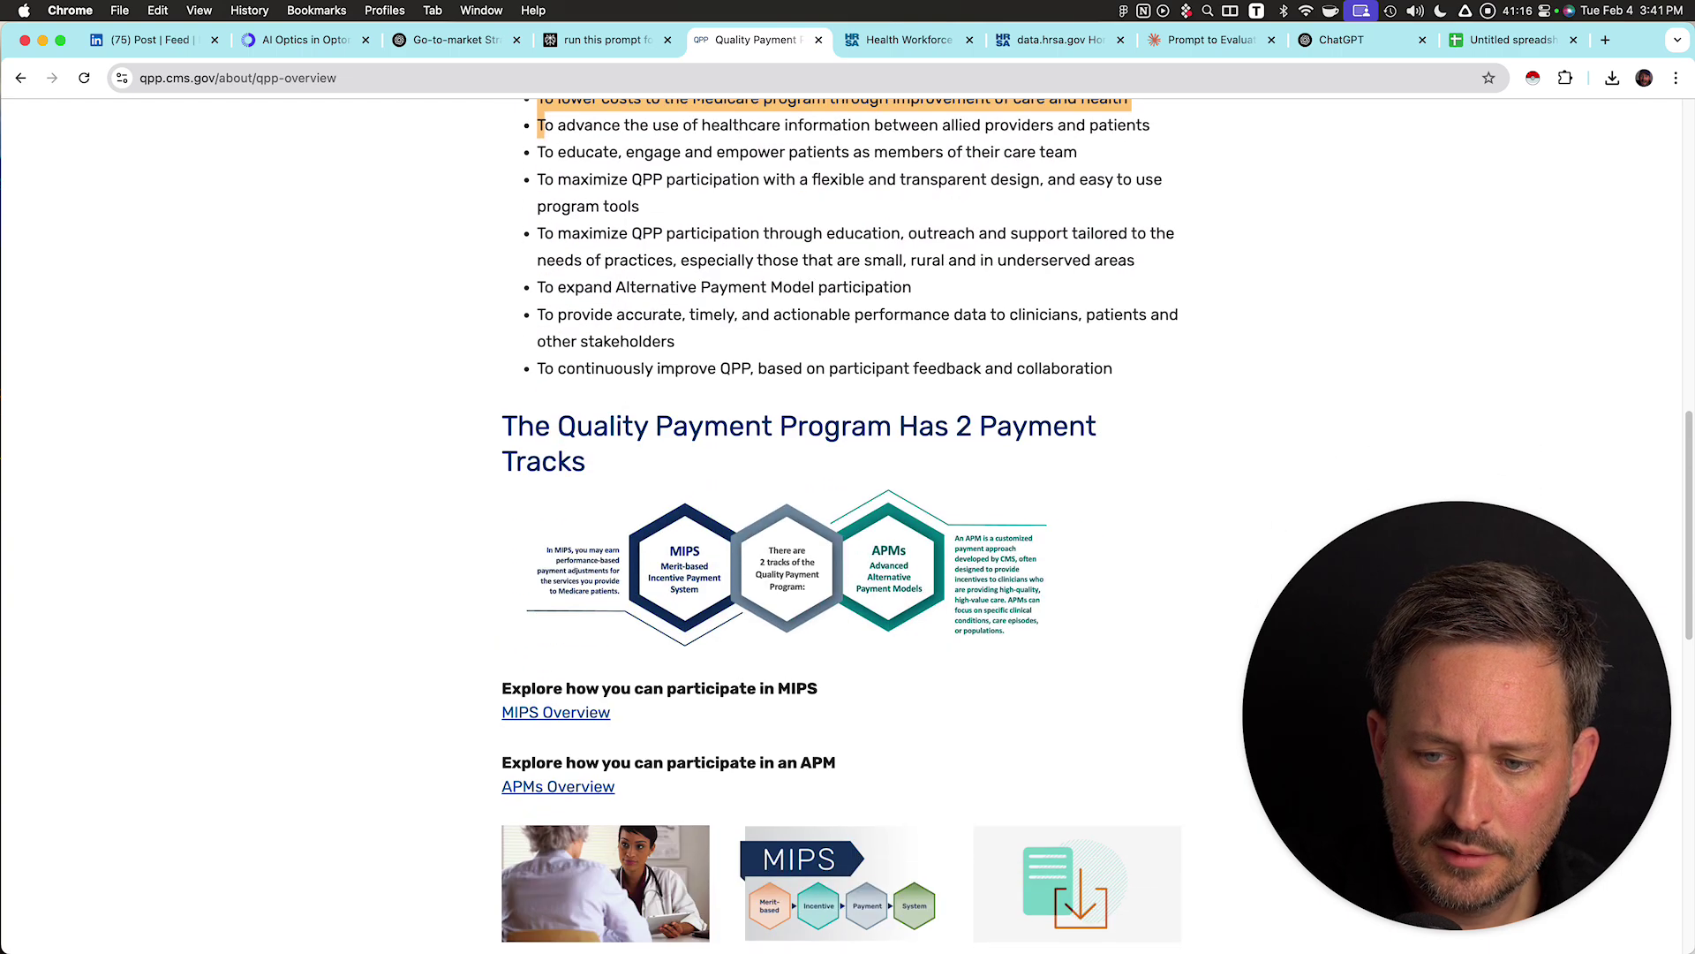
scroll(843, 526, "down", 1)
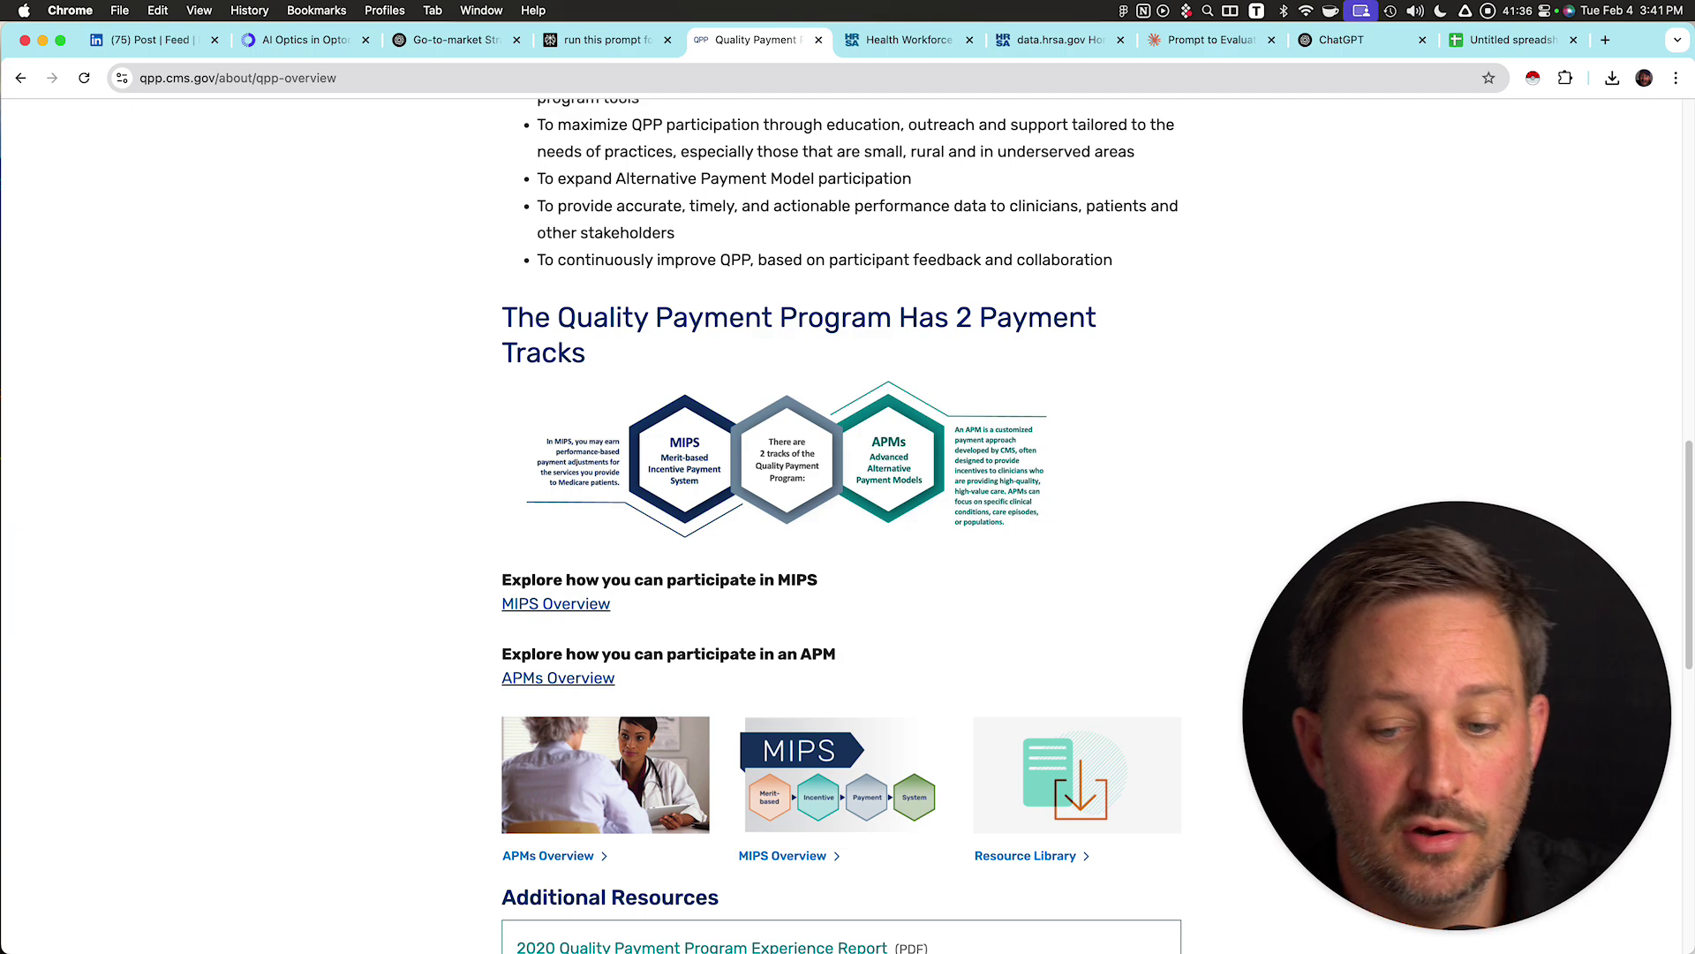
scroll(841, 529, "down", 3)
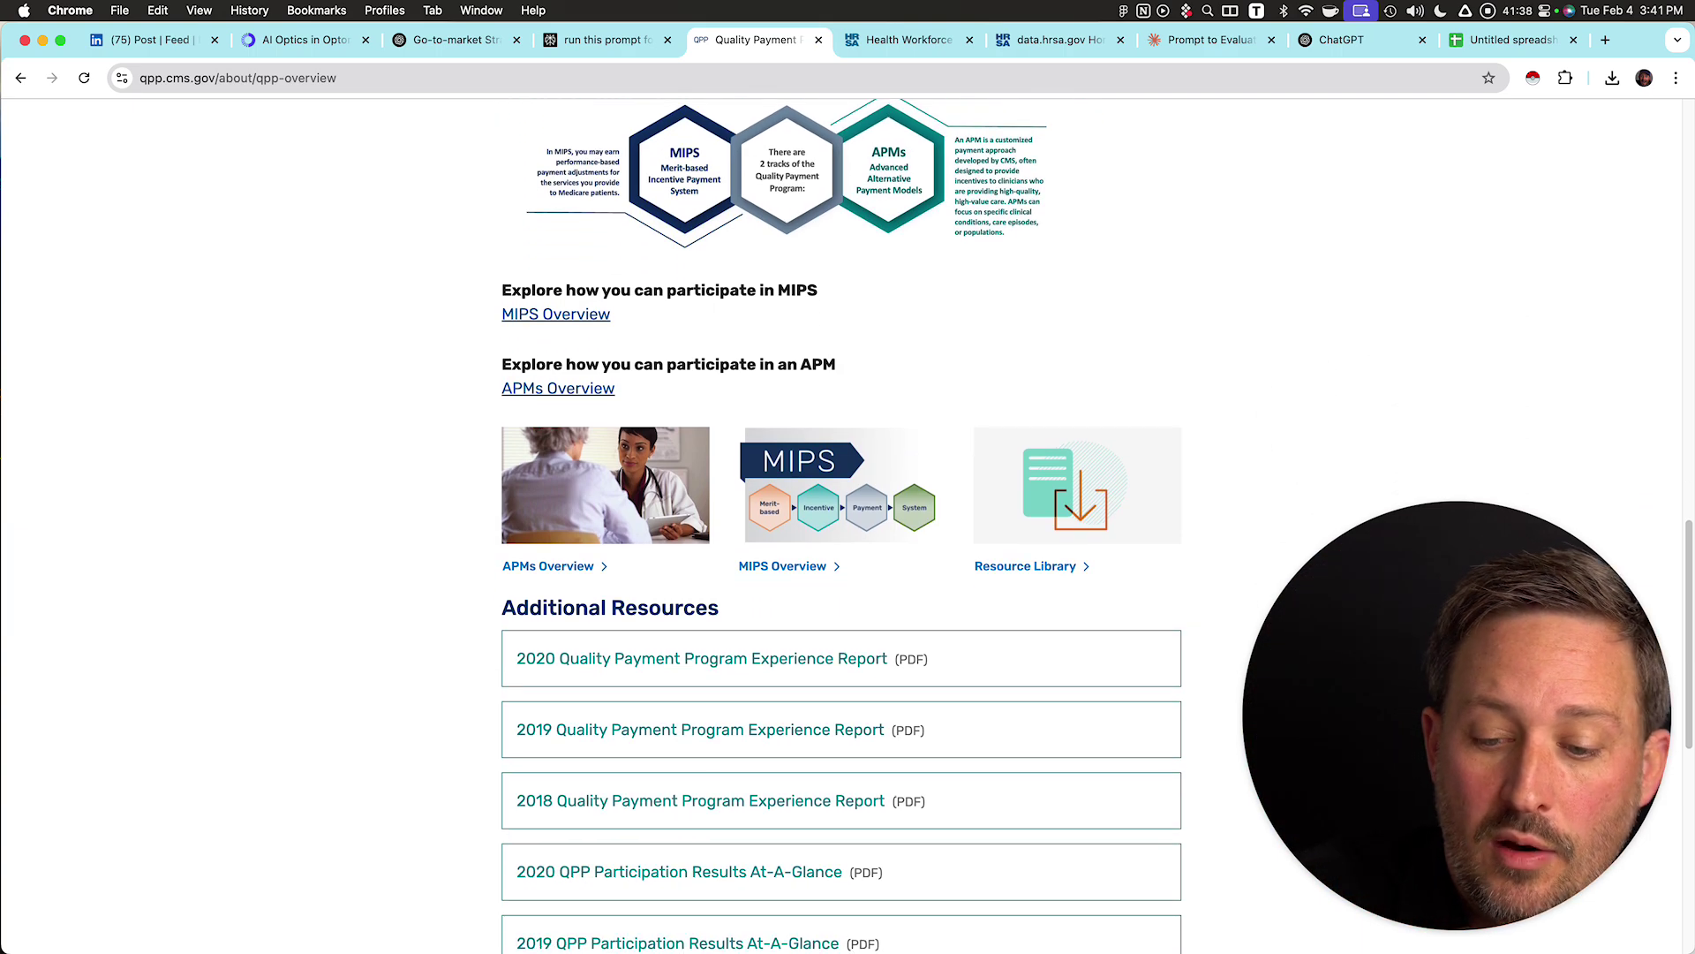
scroll(706, 588, "down", 1)
scroll(706, 587, "up", 1)
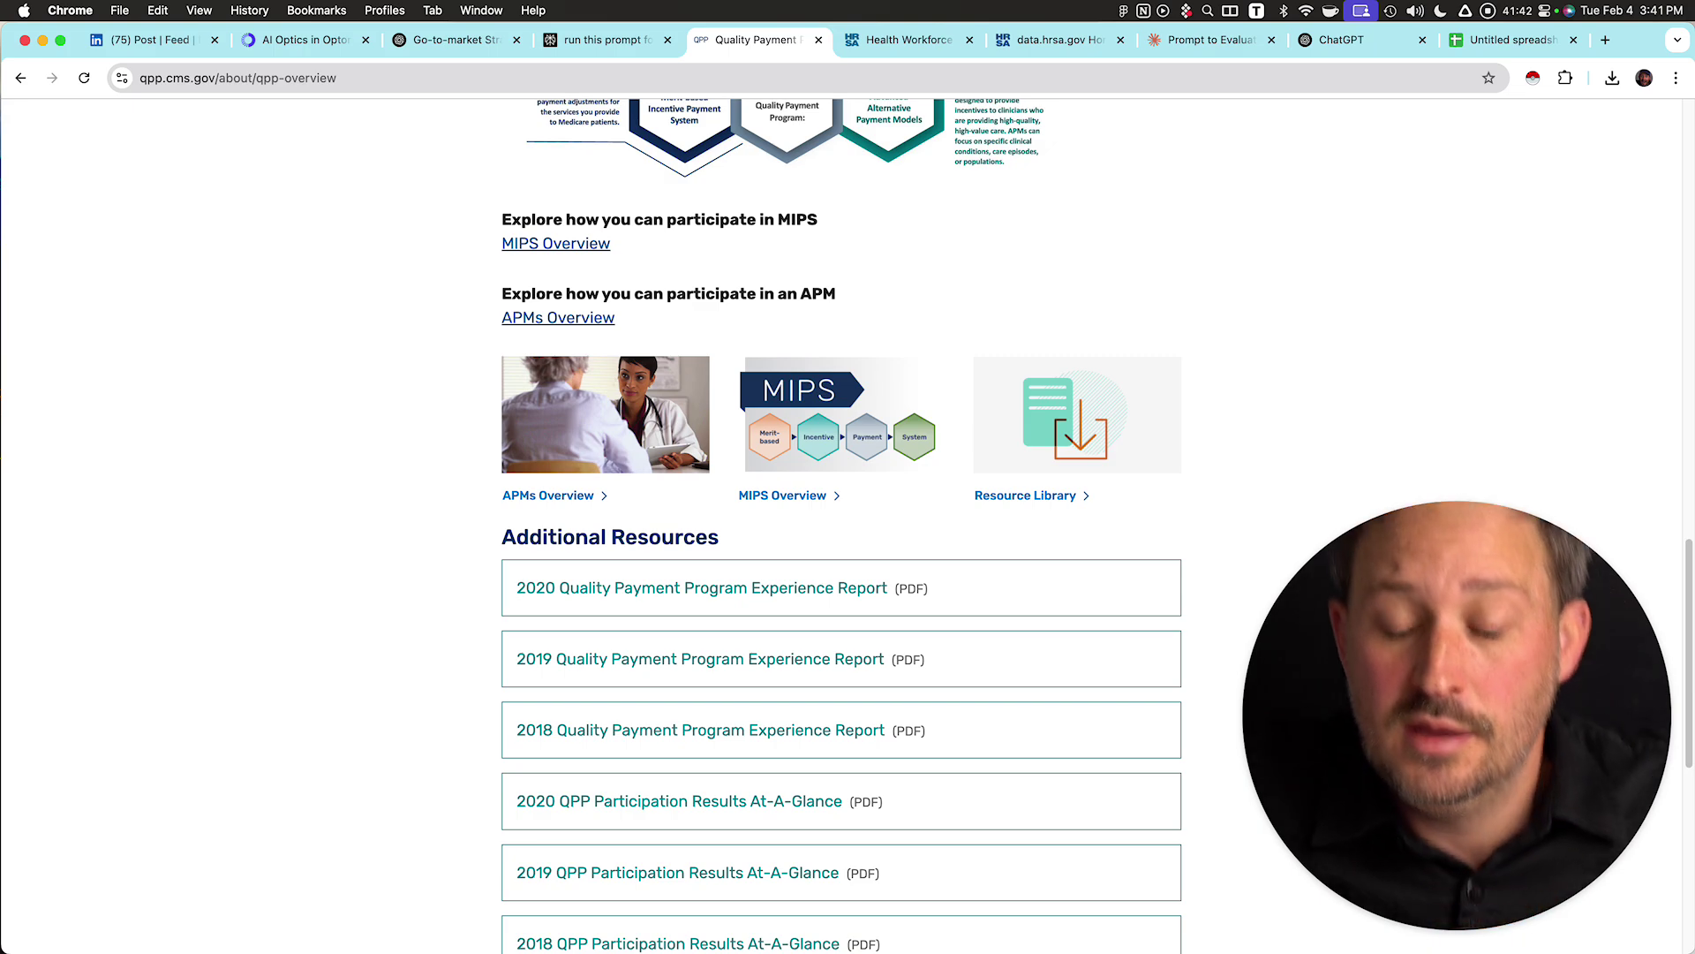
scroll(840, 530, "up", 2)
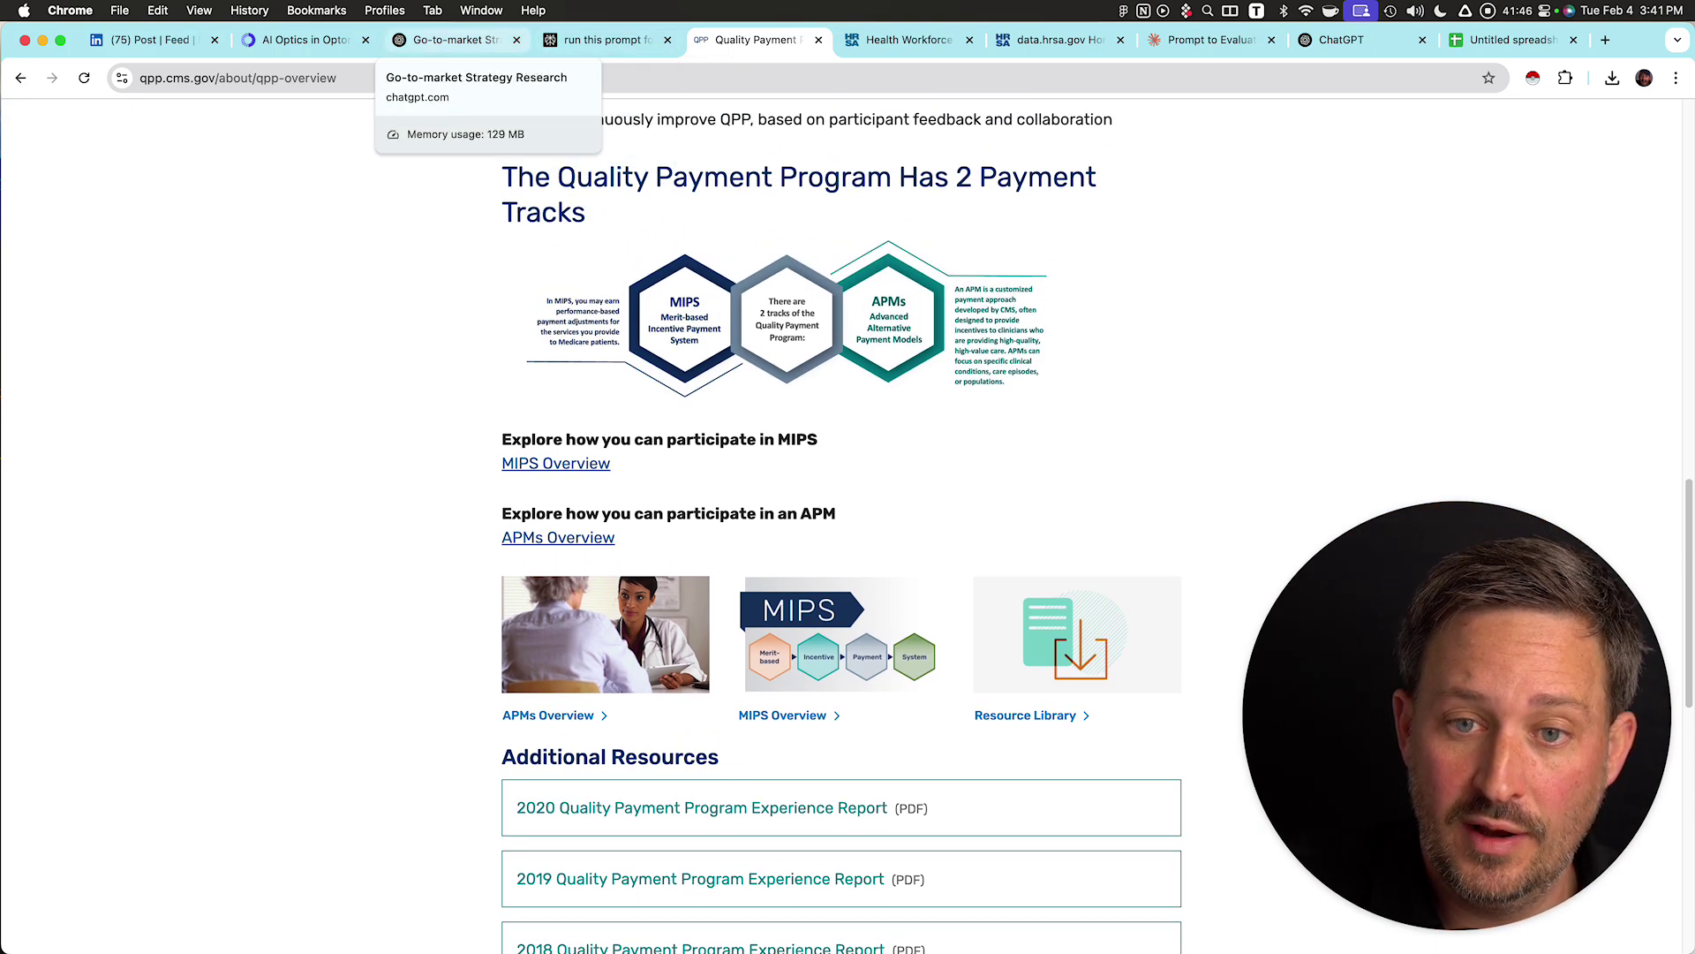
- Check the Go-to-market Strategy Research chat in ChatGPT and return to the additional resources on the QPP overview page
left_click(451, 39)
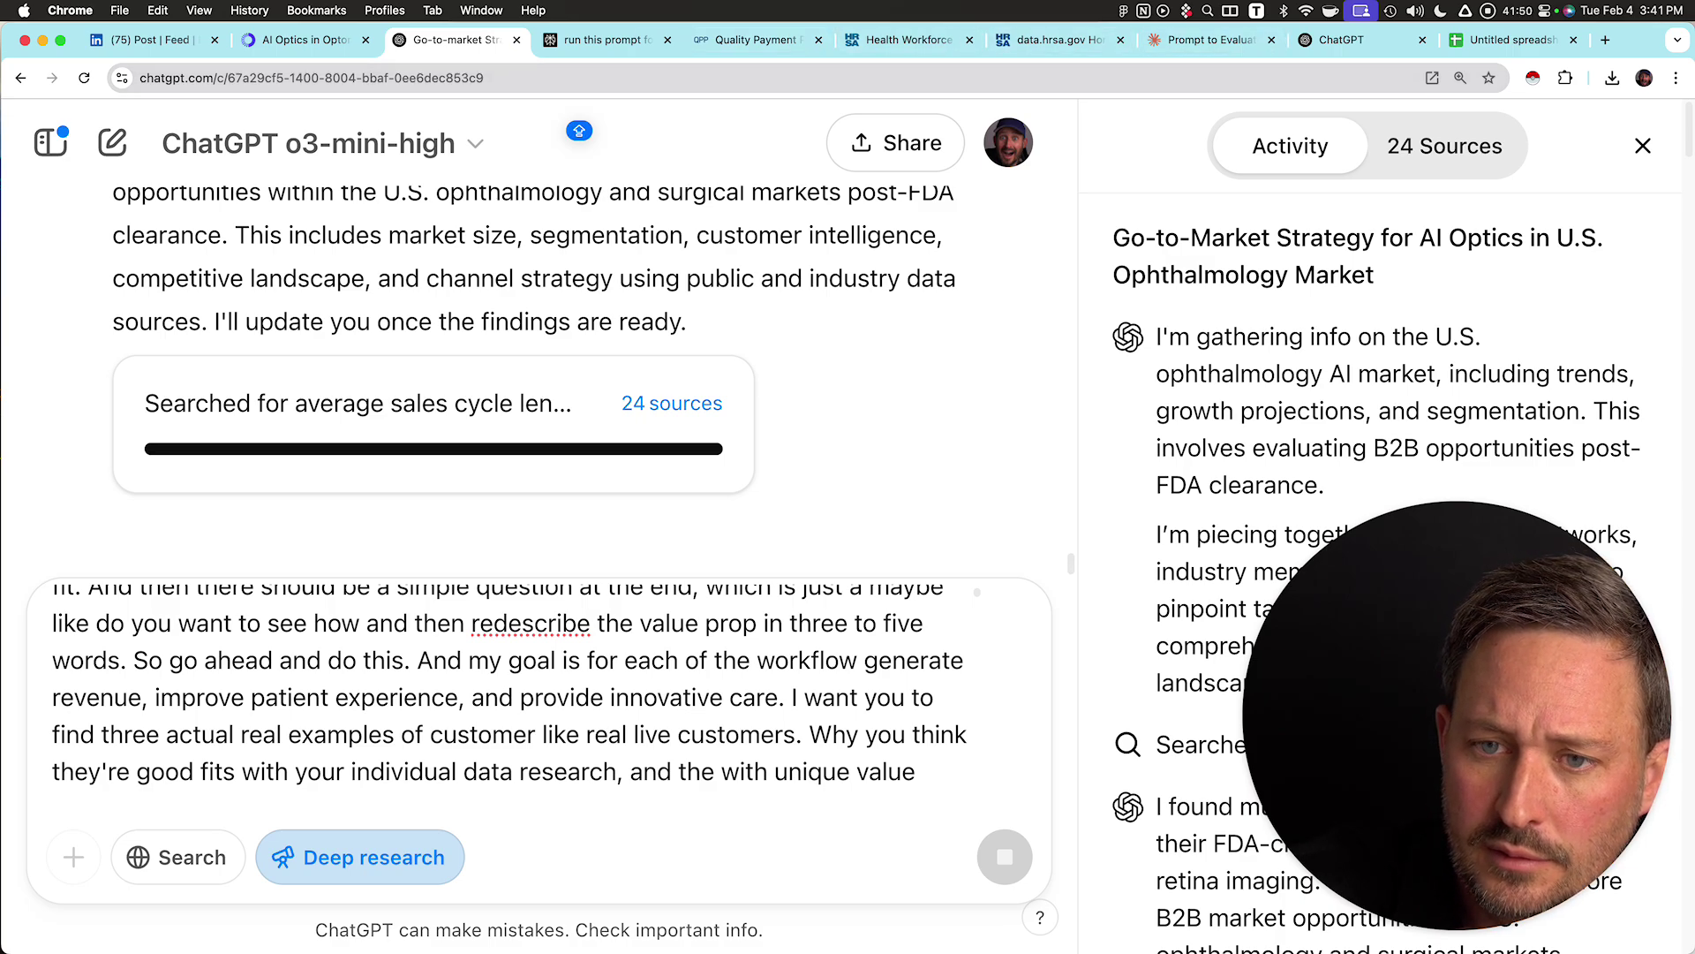
left_click(605, 40)
left_click(755, 40)
scroll(750, 449, "down", 5)
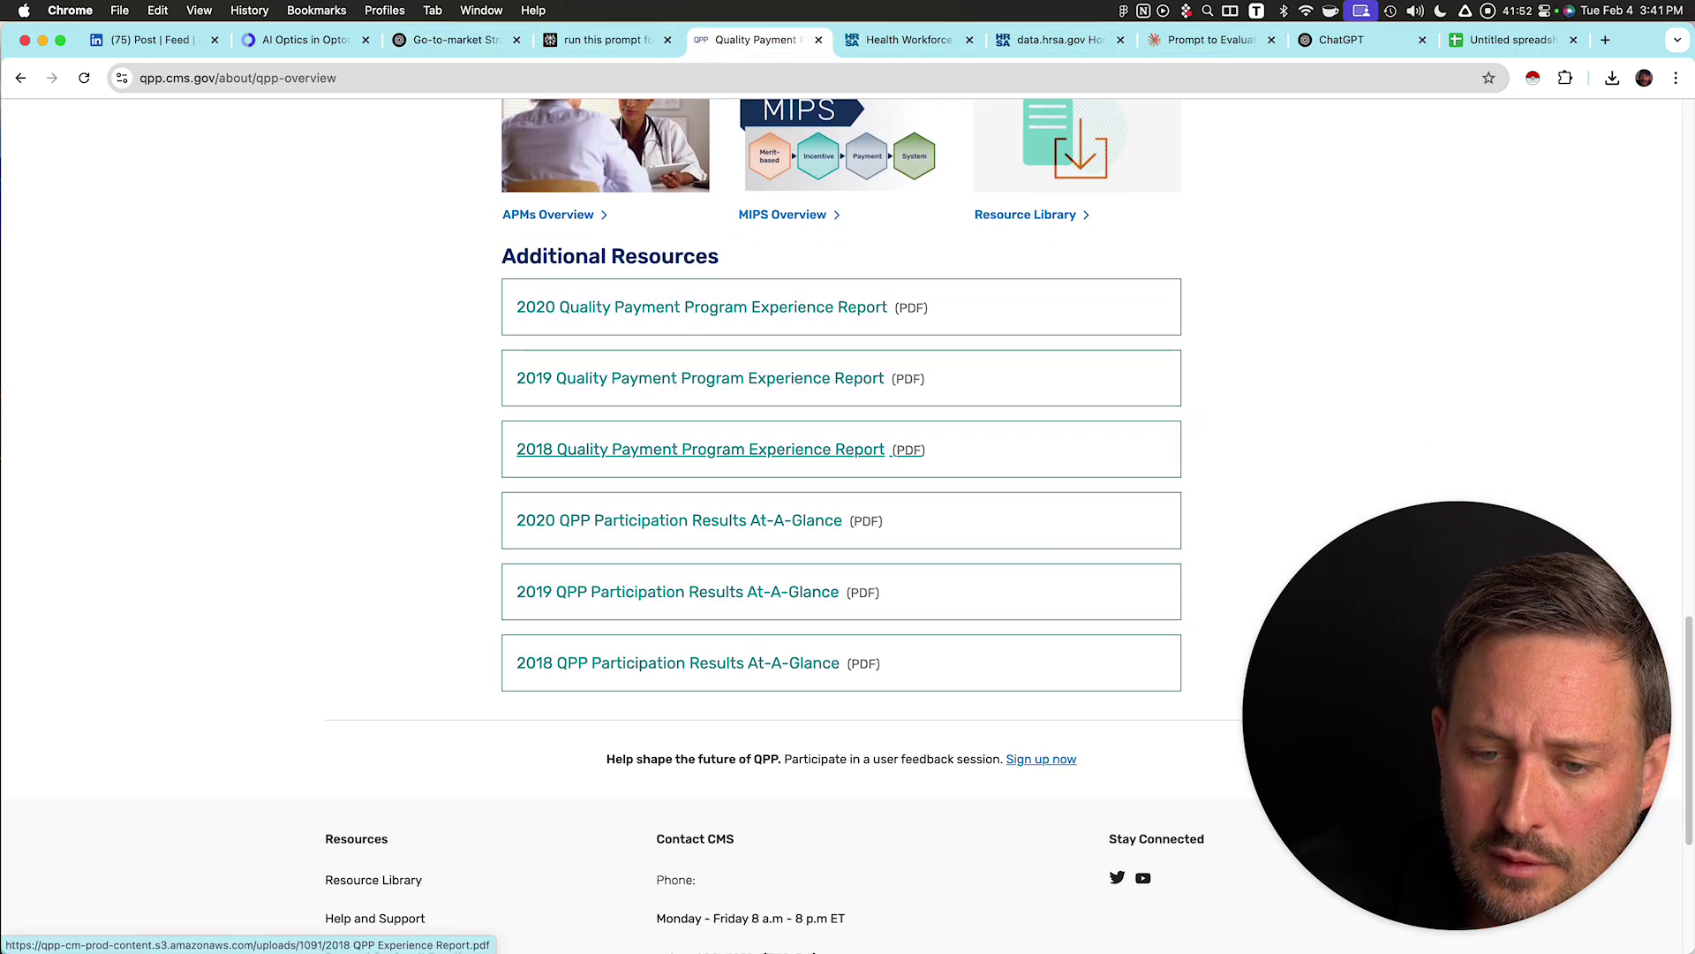
scroll(751, 449, "down", 3)
- Switch to HRSA's Health Workforce Resiliency Awards page and read the introduction about the funding and its purpose
left_click(909, 40)
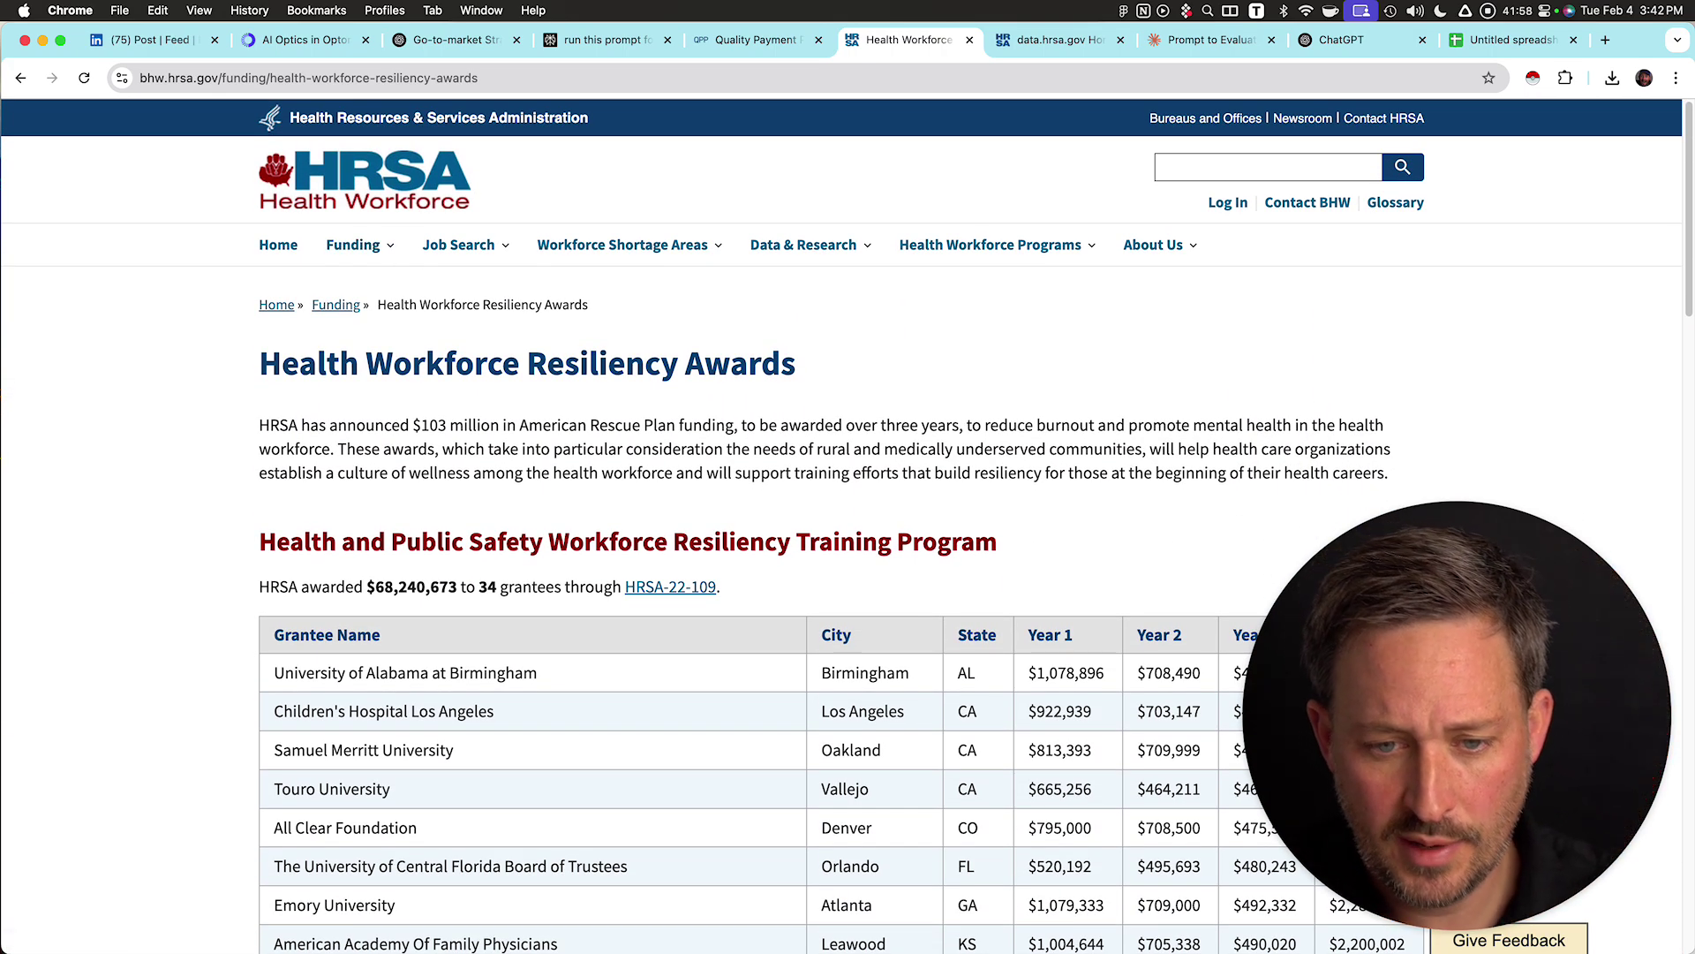
left_click_drag(429, 448, 588, 449)
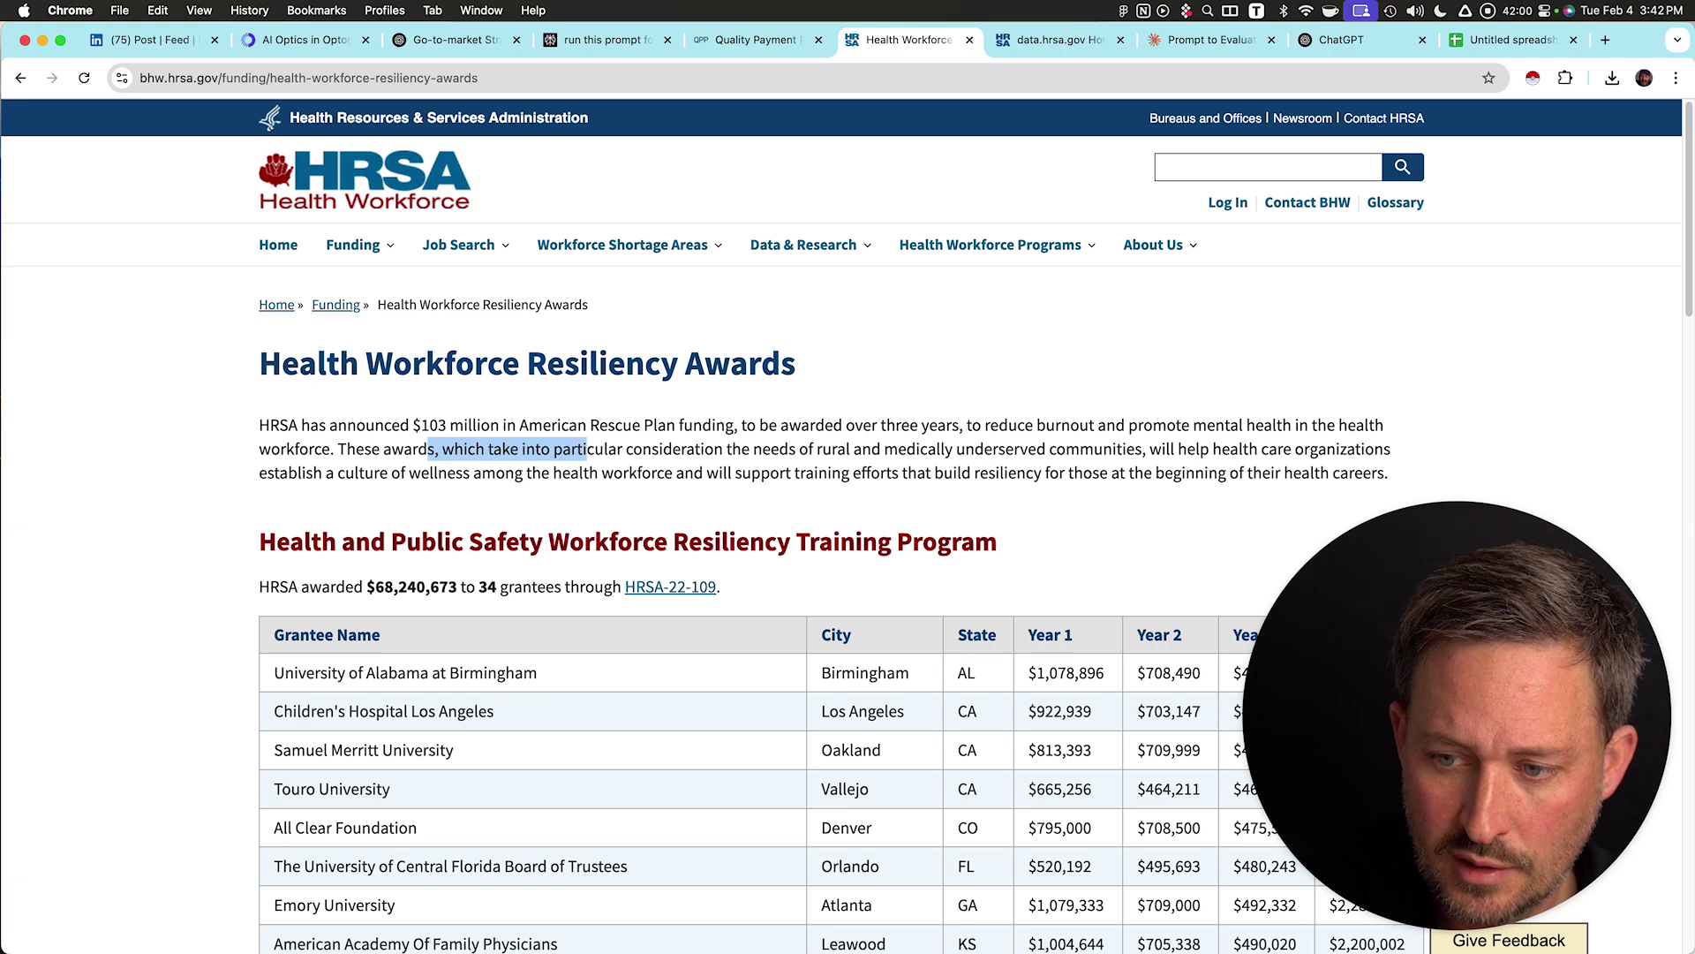
left_click_drag(1062, 425, 259, 425)
left_click(335, 448)
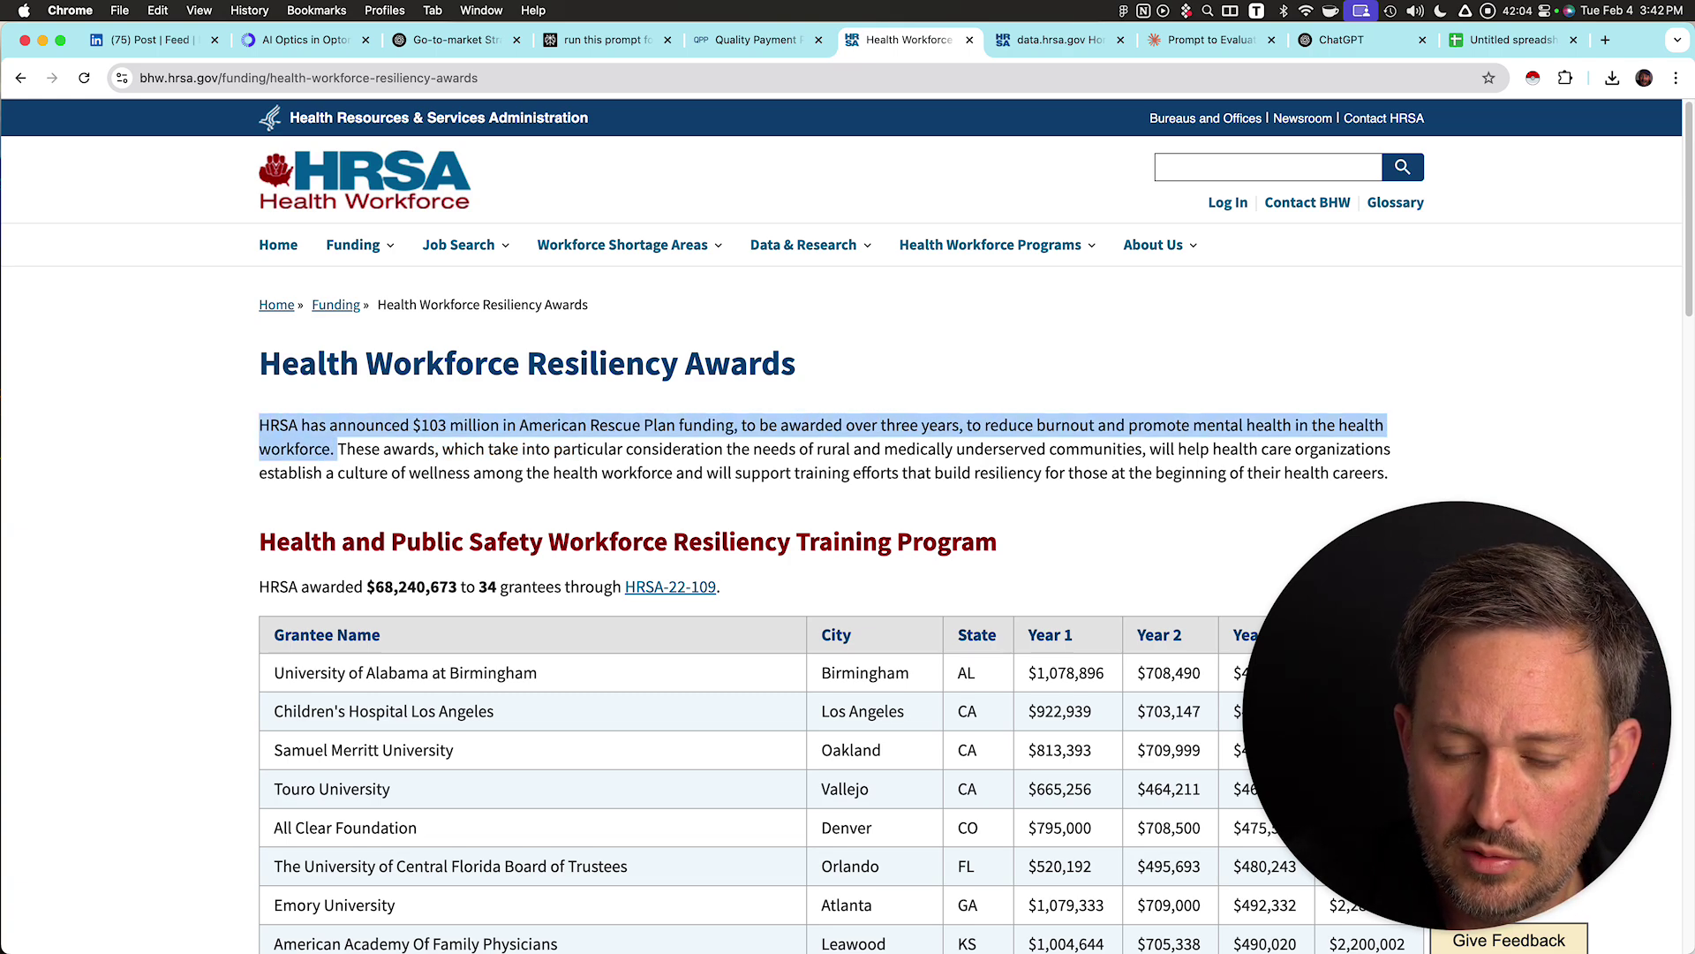
left_click(259, 425)
left_click_drag(724, 449, 1389, 472)
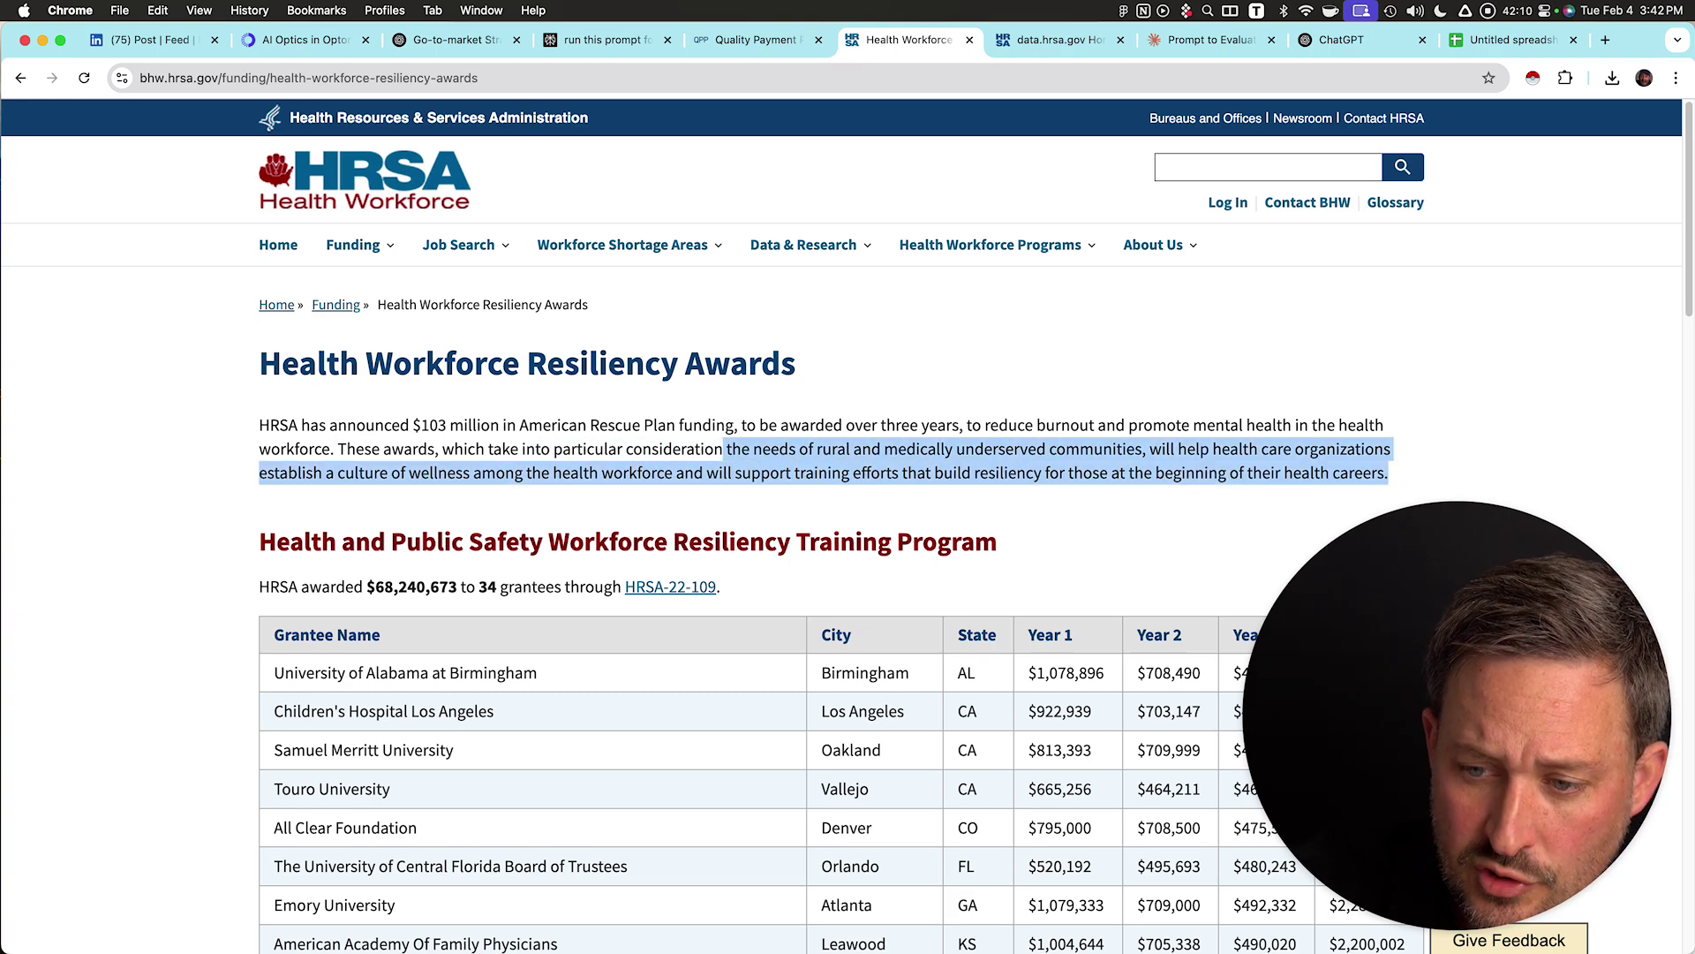
left_click(1389, 472)
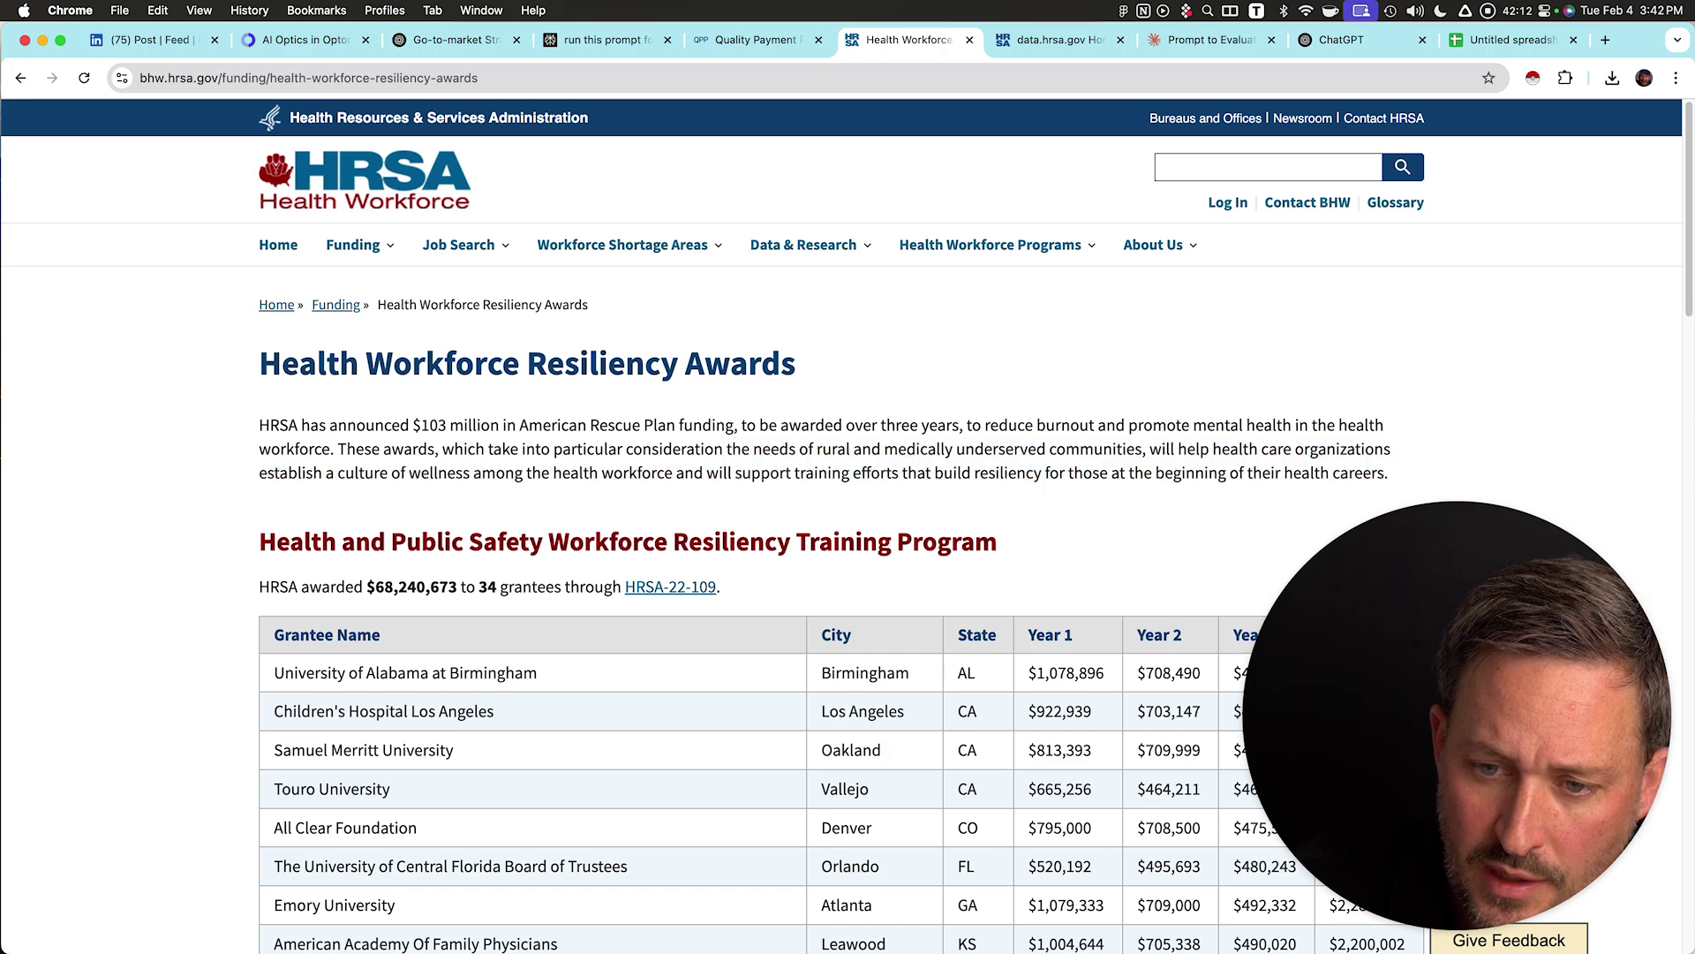
- Examine the grantee count and table under the Health and Public Safety Workforce Resiliency Training Program
scroll(1389, 472, "down", 3)
scroll(1388, 472, "down", 2)
left_click_drag(1389, 263, 259, 216)
scroll(840, 525, "down", 1)
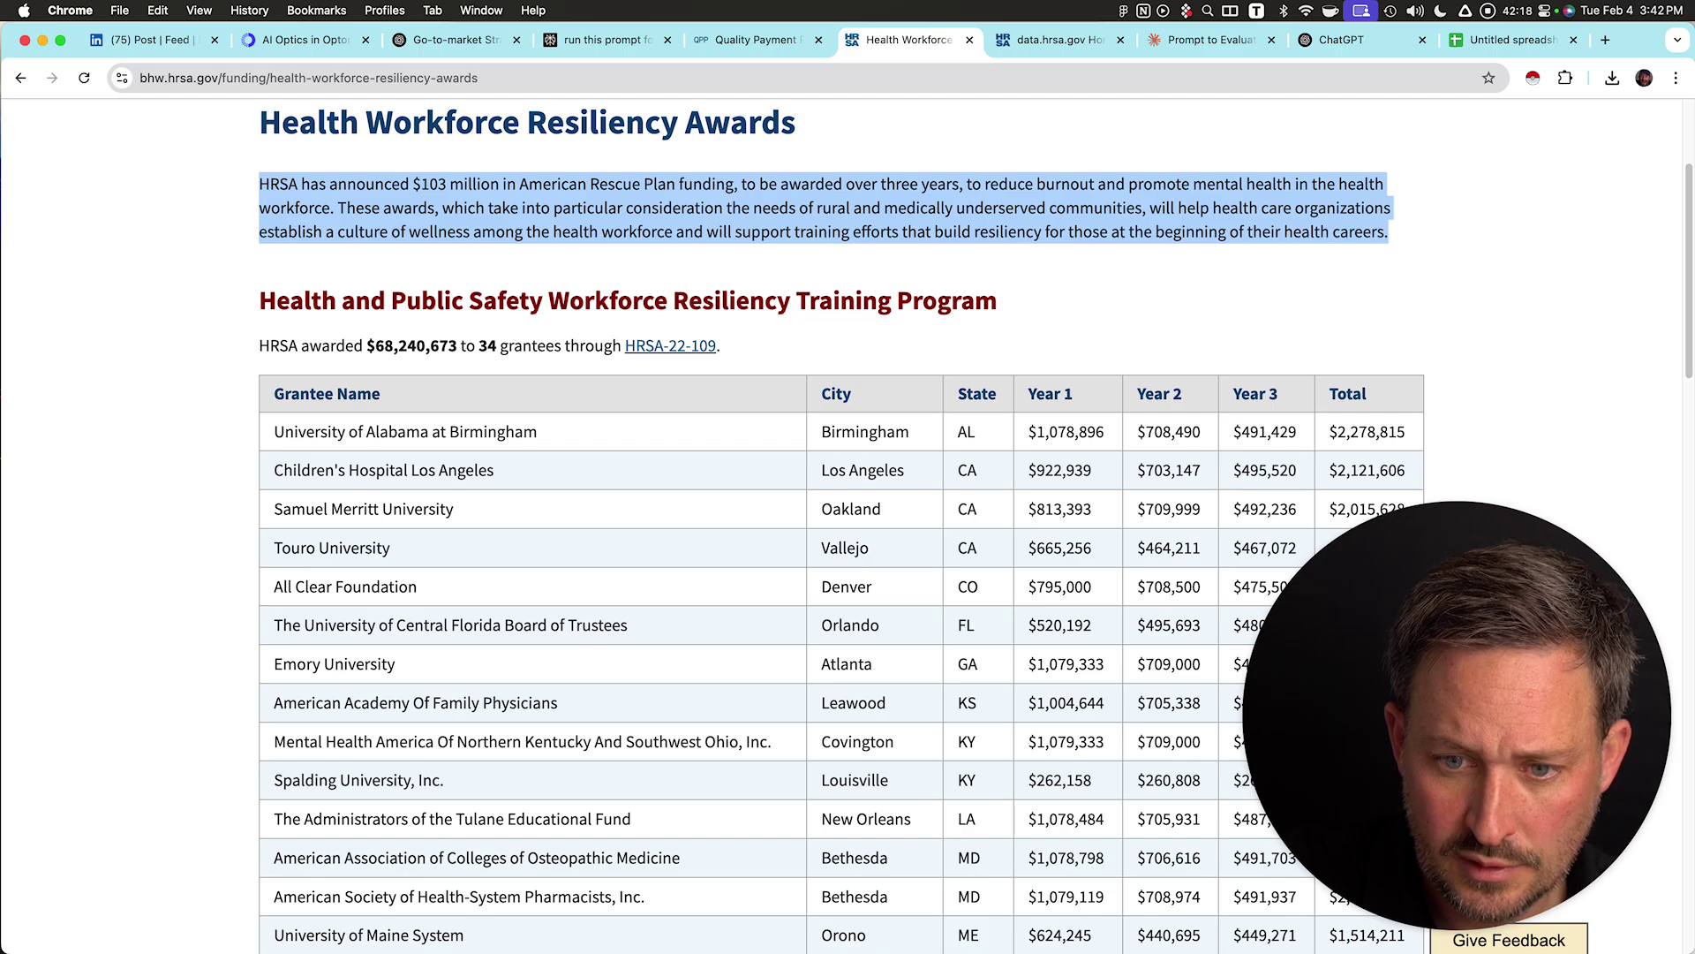
left_click_drag(421, 301, 562, 346)
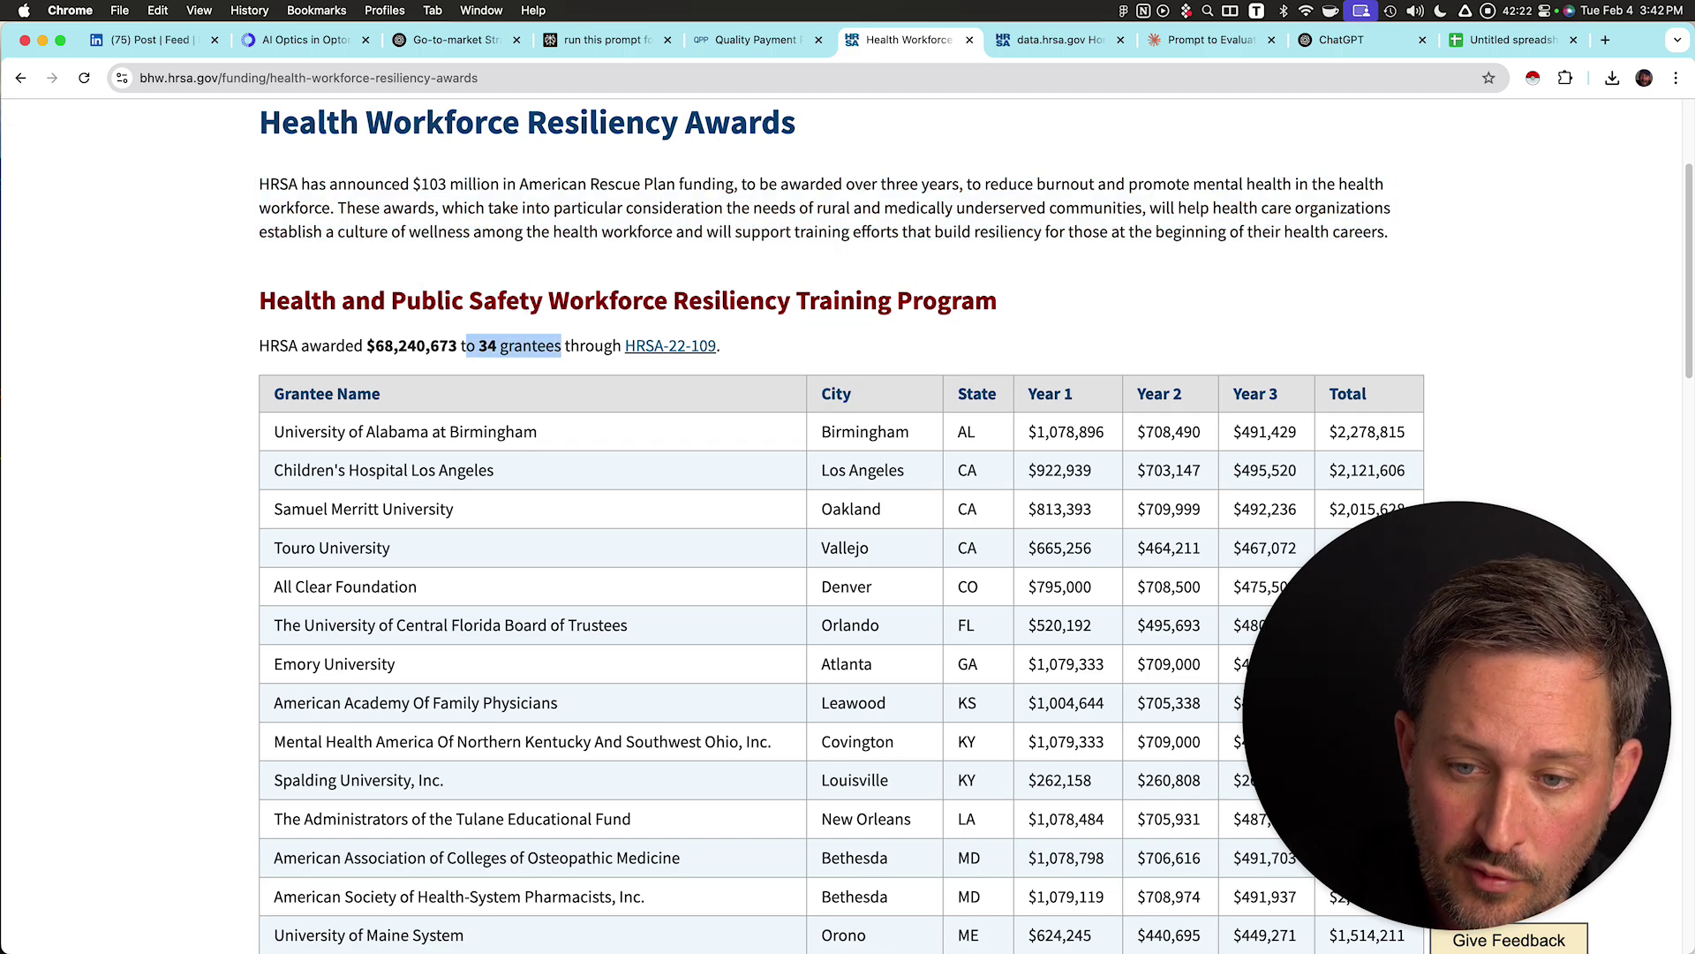
scroll(976, 526, "down", 8)
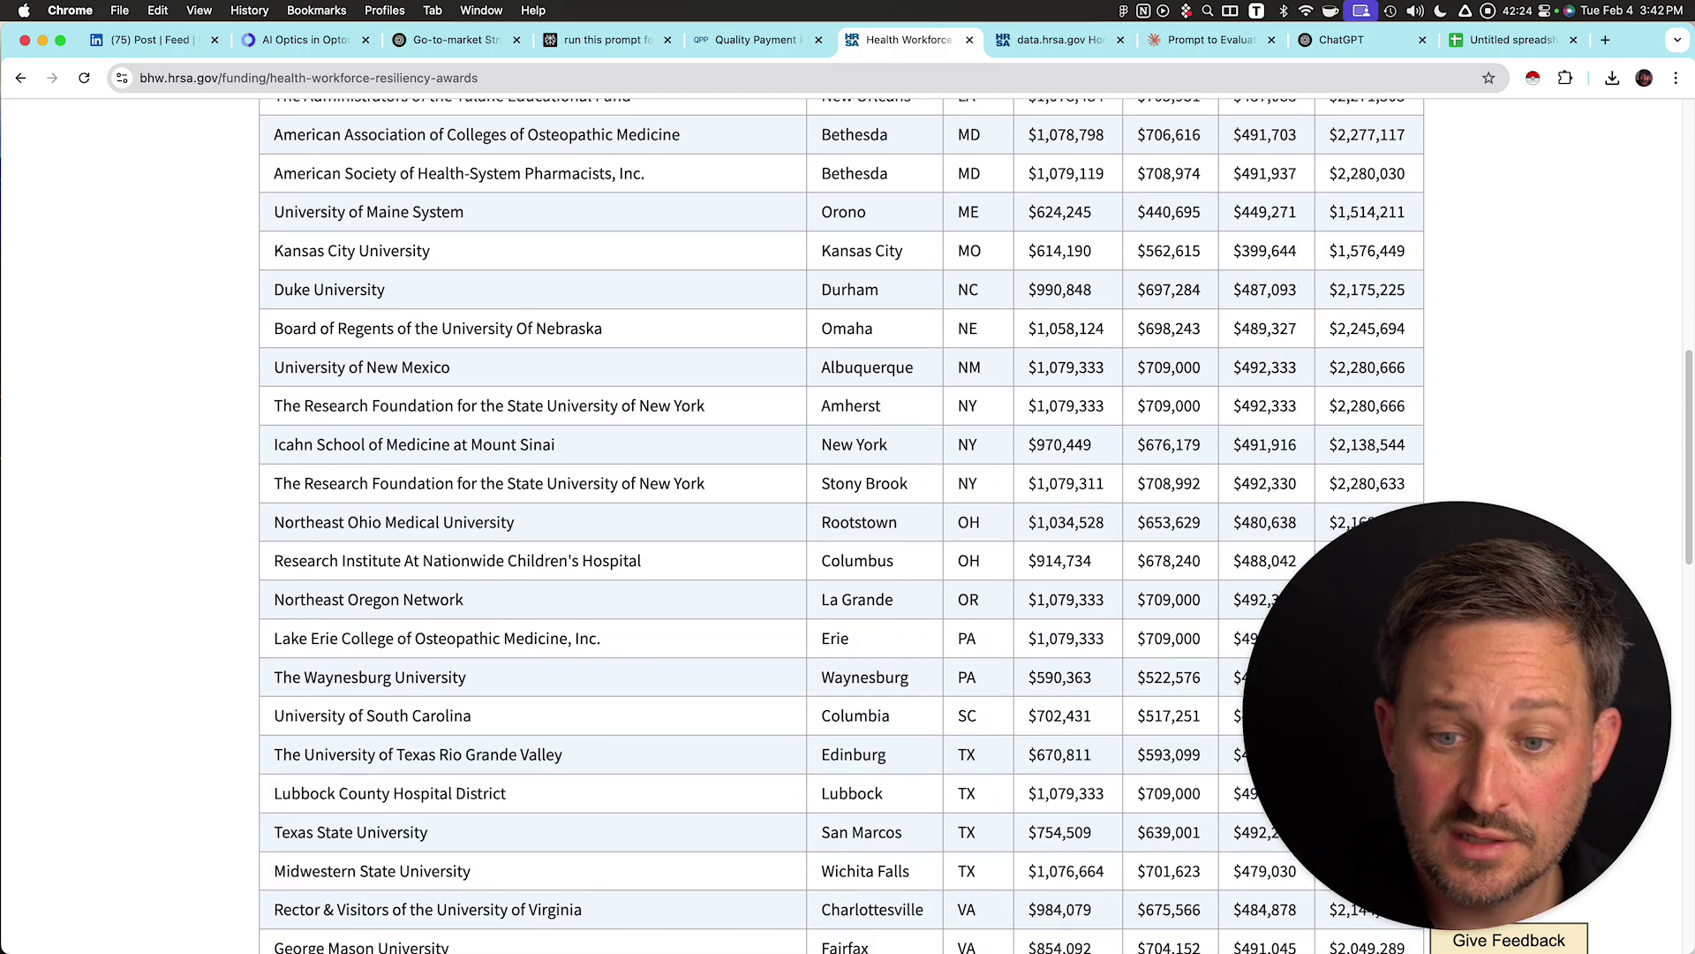
- Review the remaining grantee tables on the HRSA health workforce resiliency awards page, and return to the AI Optics go-to-market conversation in ChatGPT
scroll(840, 525, "down", 7)
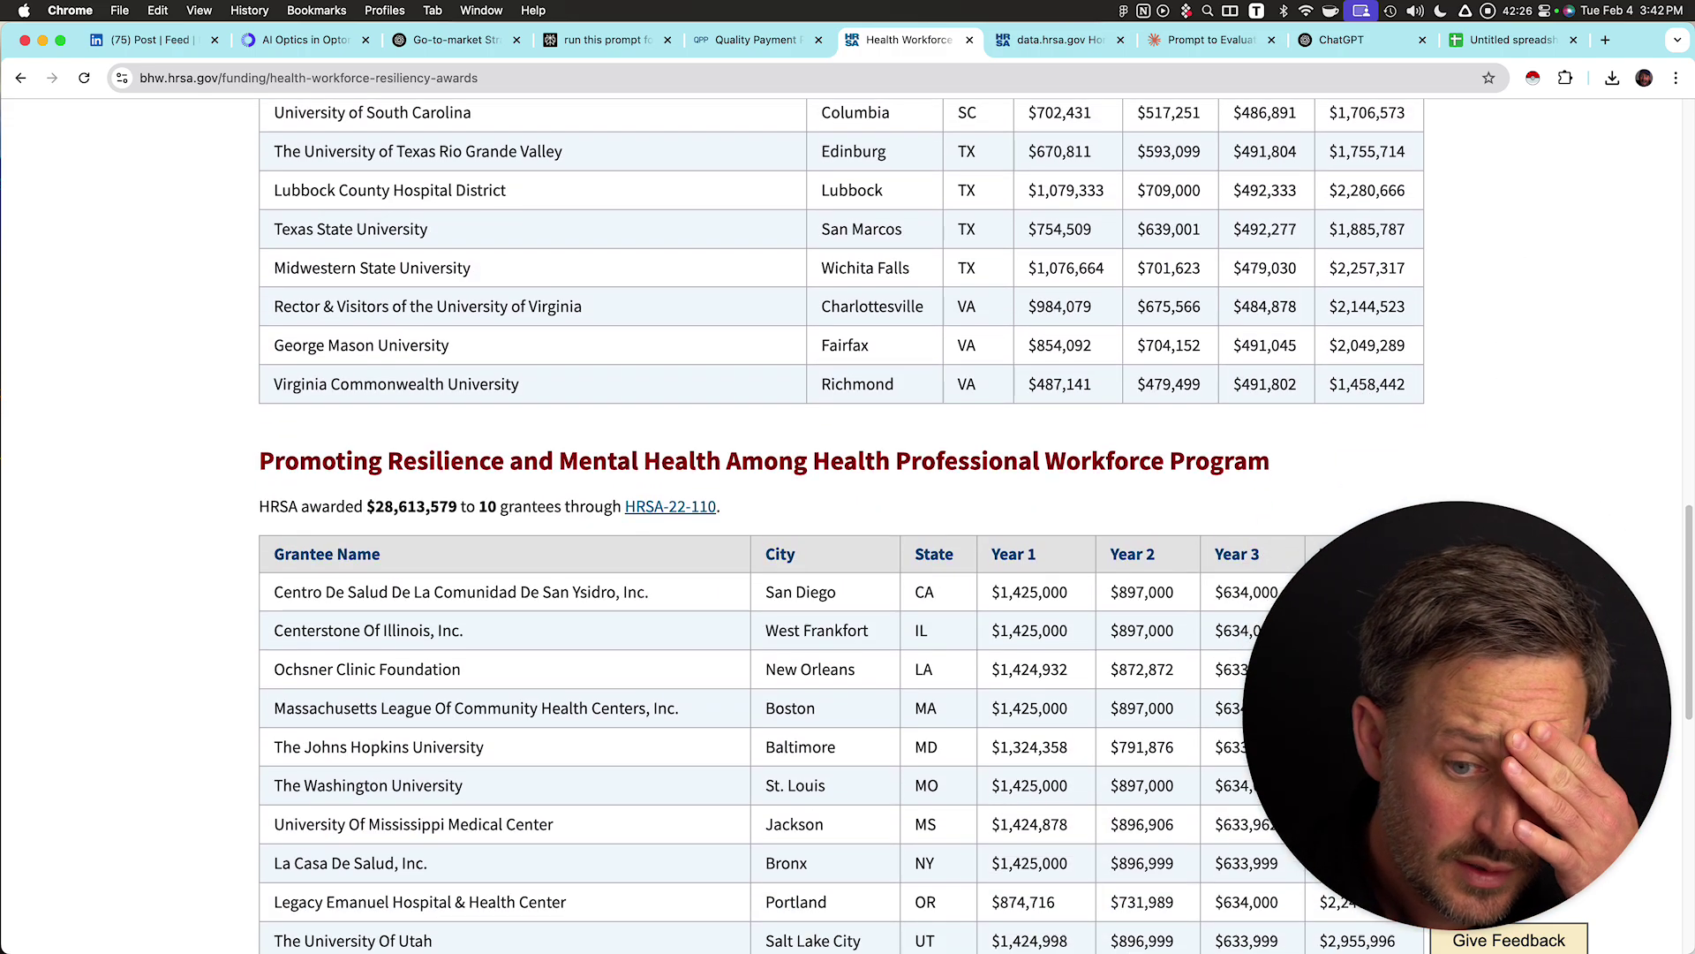
scroll(841, 525, "down", 7)
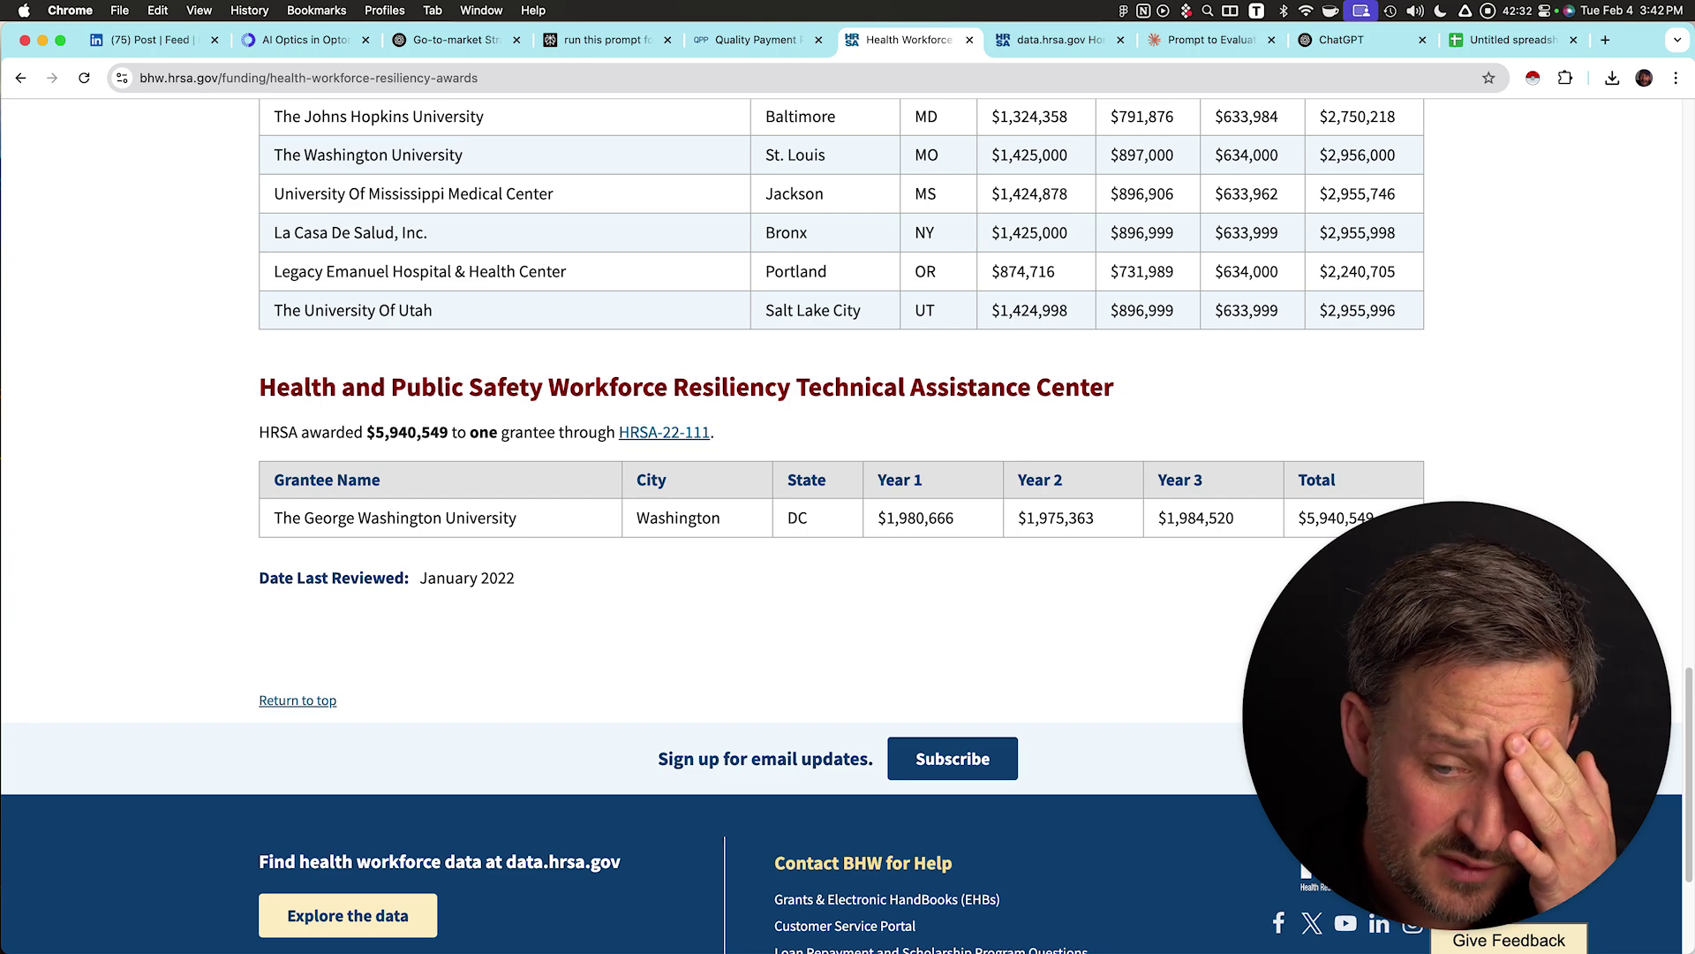
left_click(608, 39)
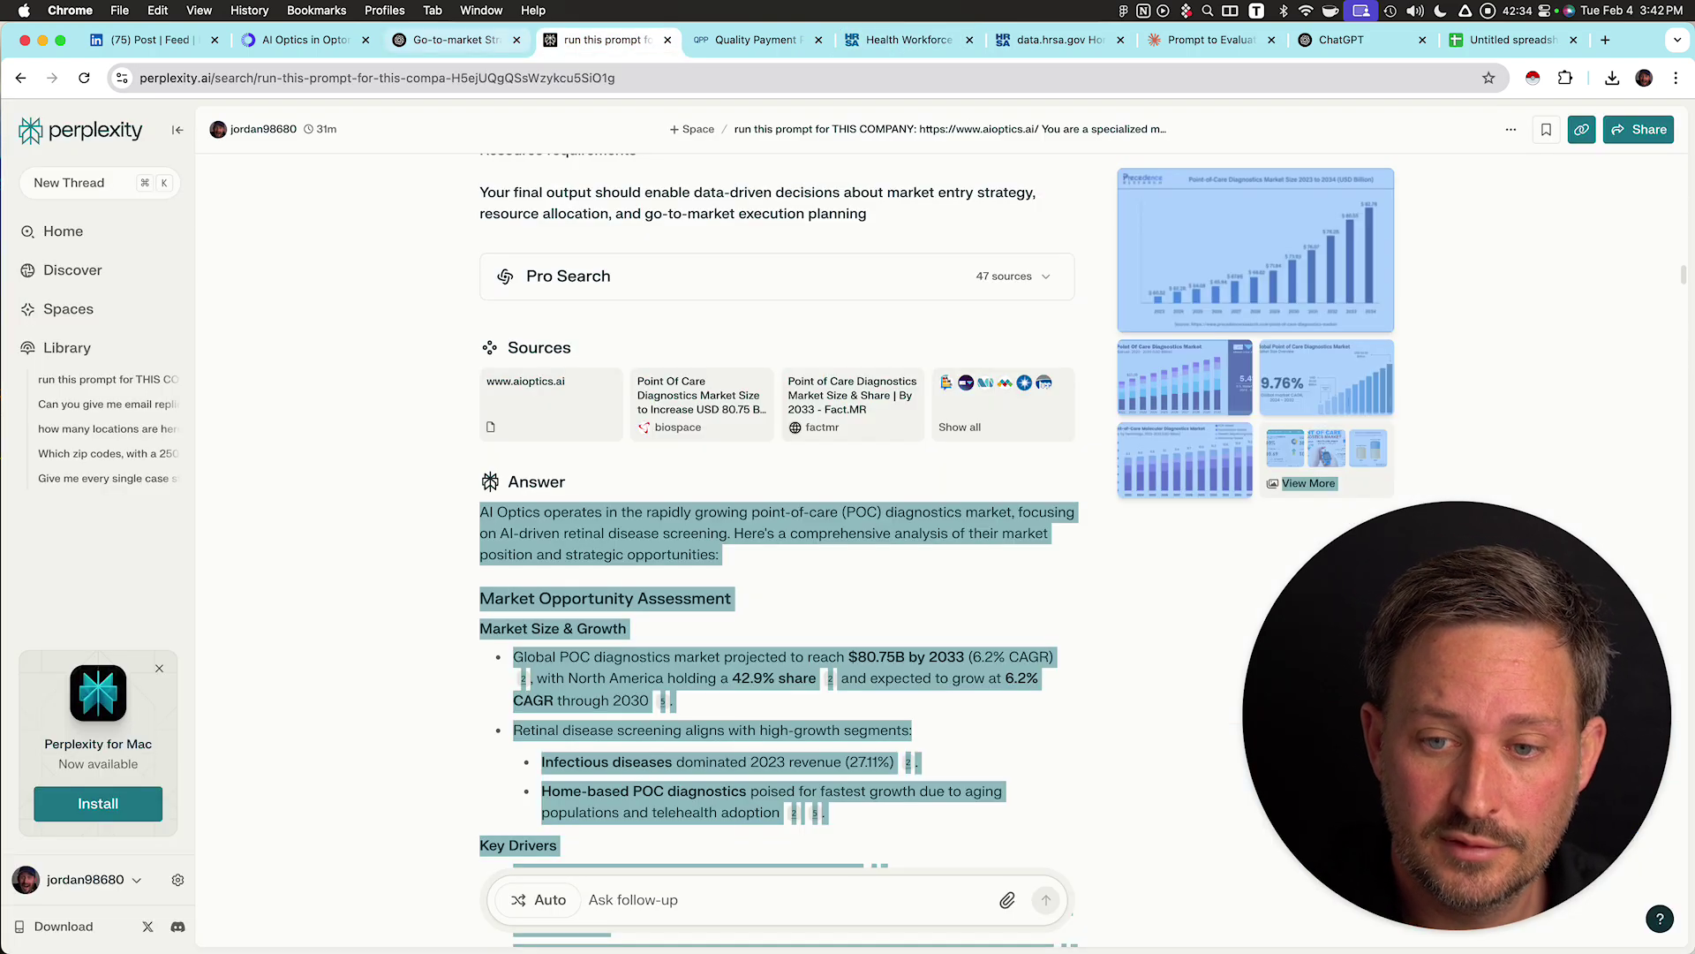
left_click(456, 40)
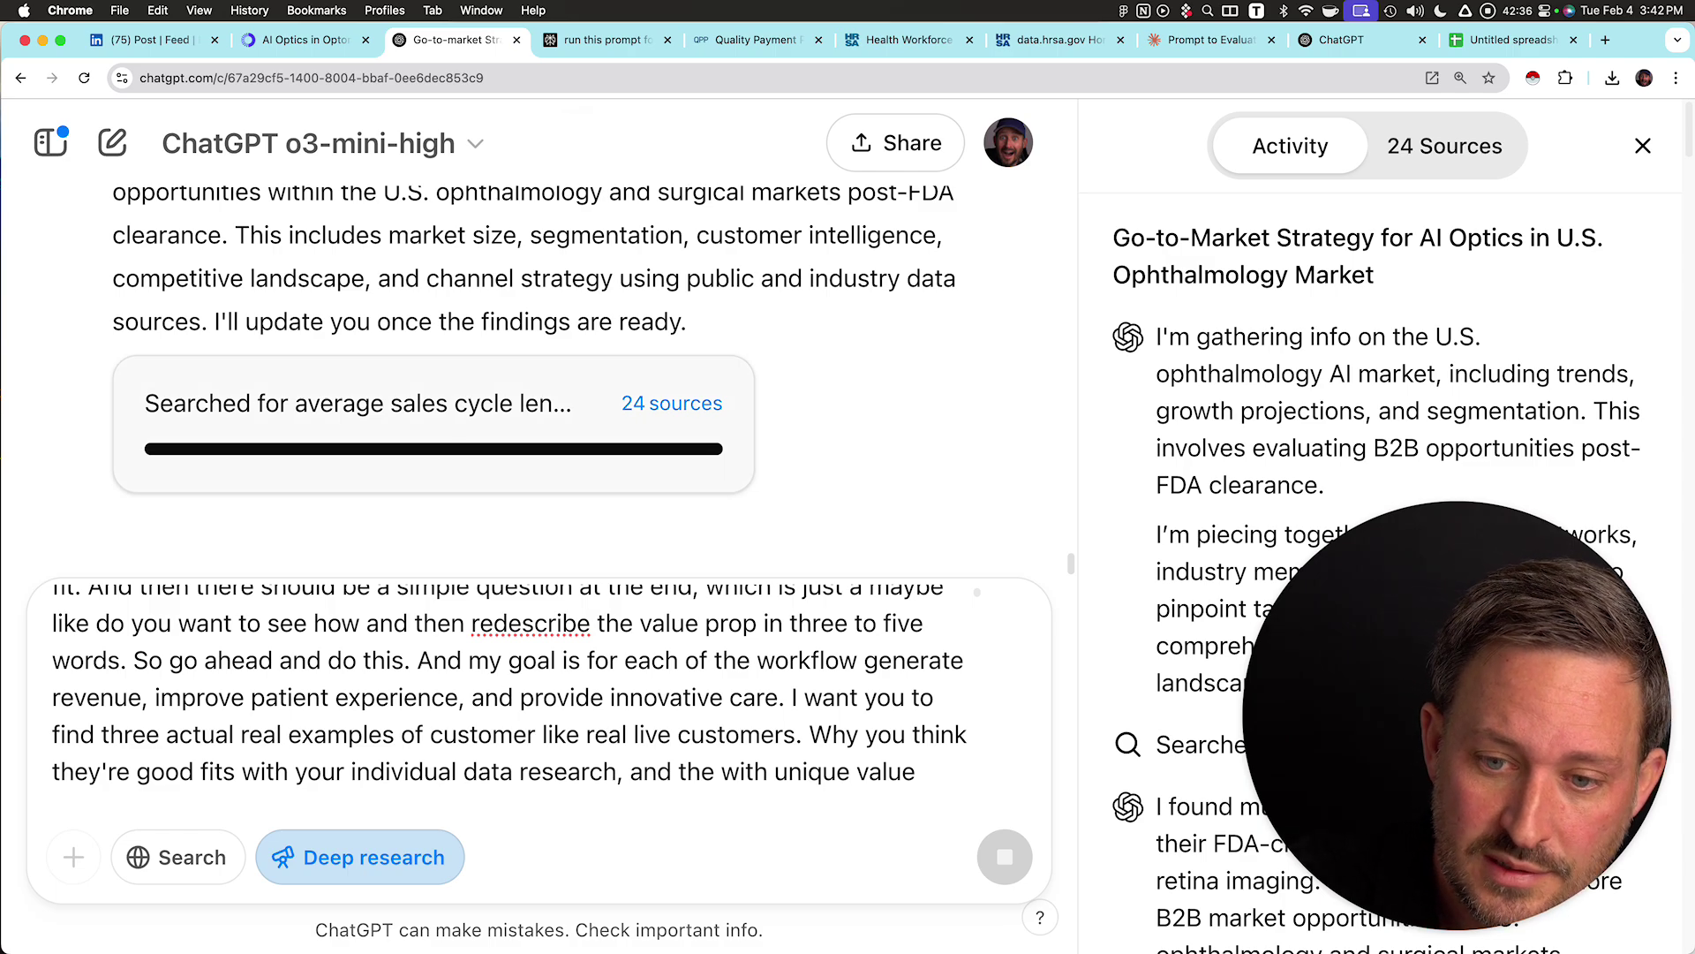
- Examine the Deep research activity log for the AI Optics go-to-market strategy from its first entries, following its searches and sources
left_click(1643, 146)
left_click(894, 403)
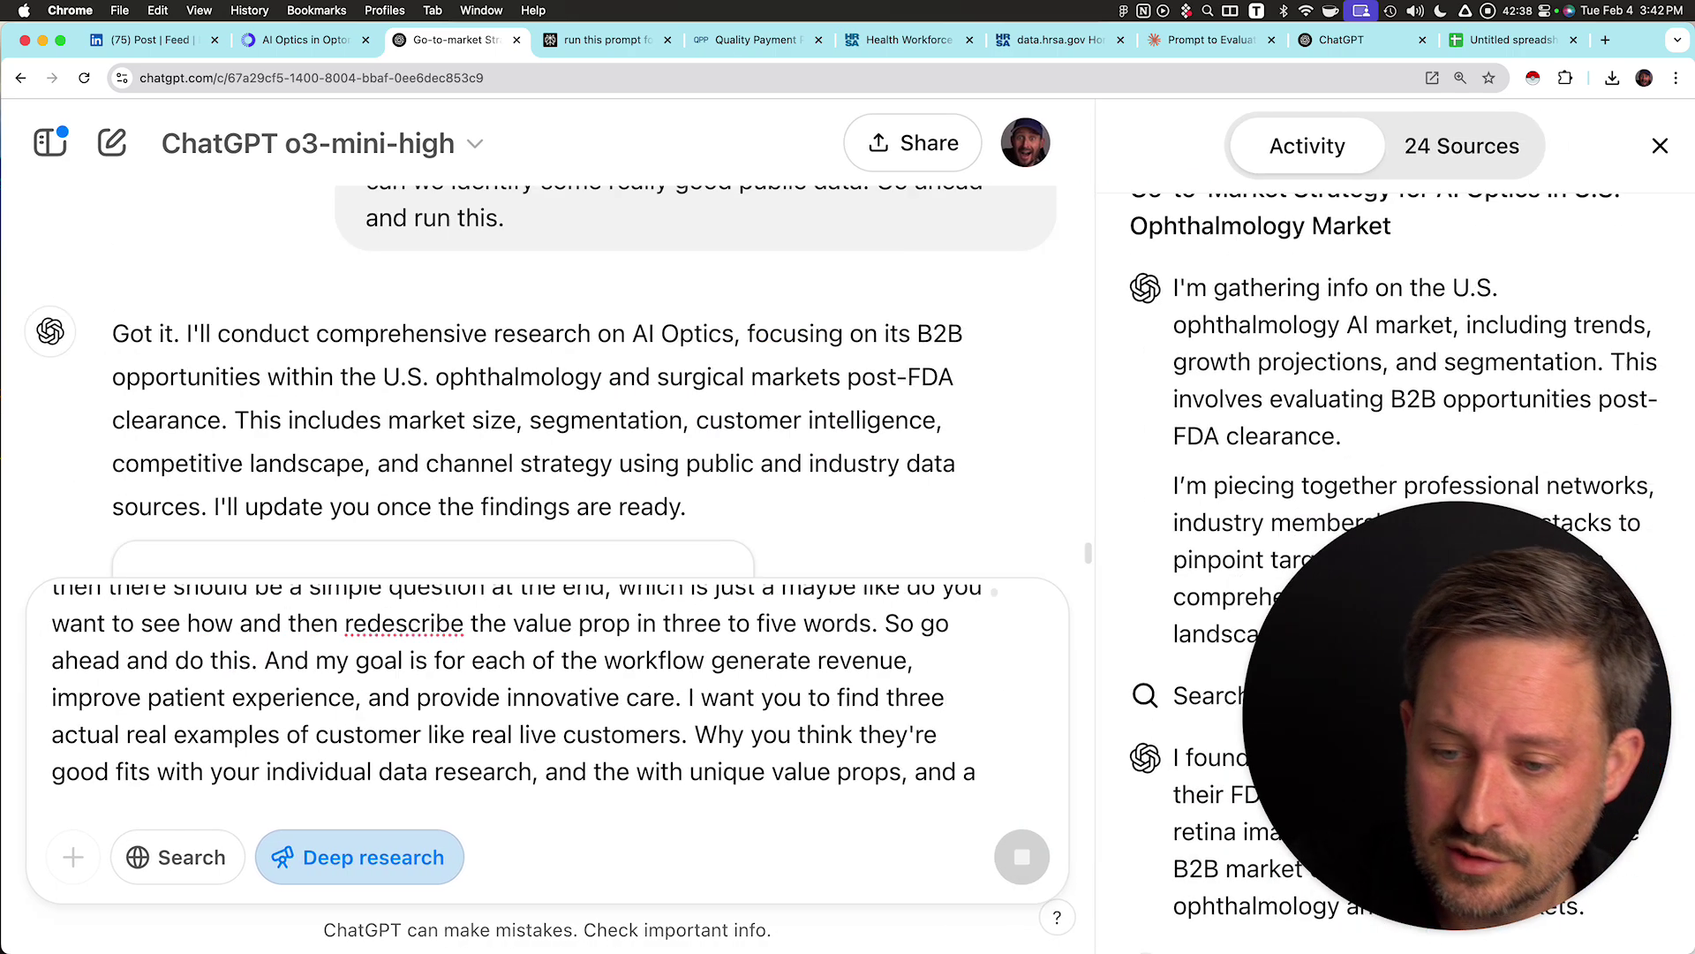
left_click_drag(1457, 715, 1254, 363)
scroll(538, 380, "down", 2)
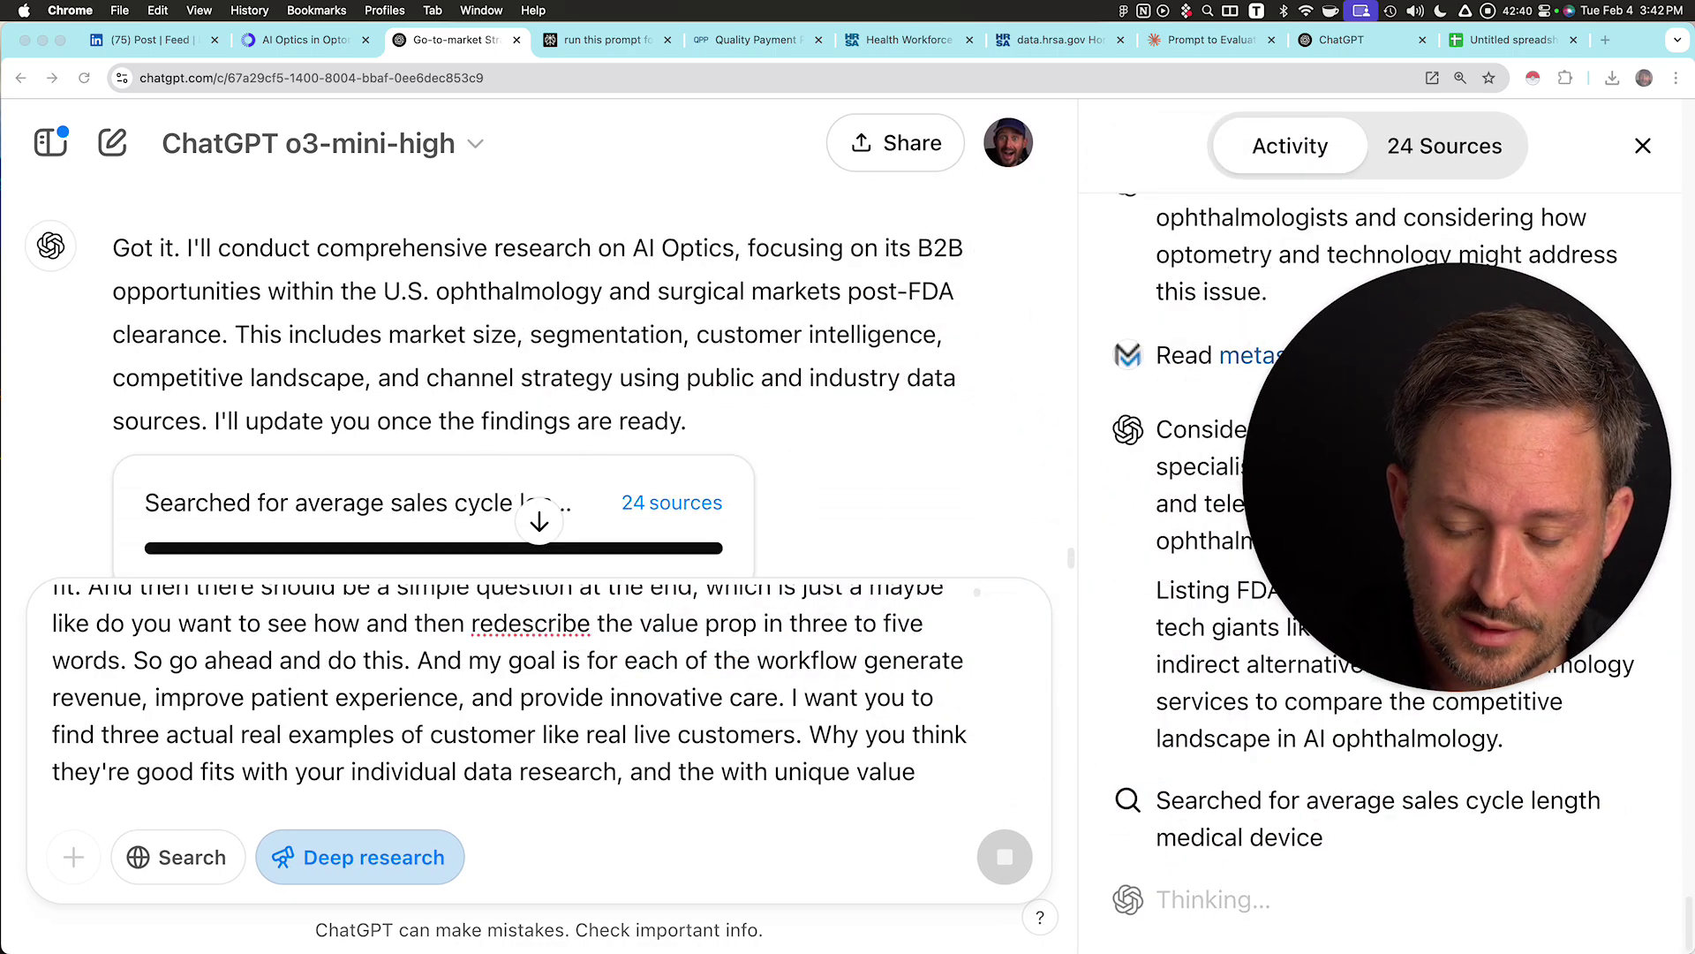
left_click_drag(1457, 477, 639, 381)
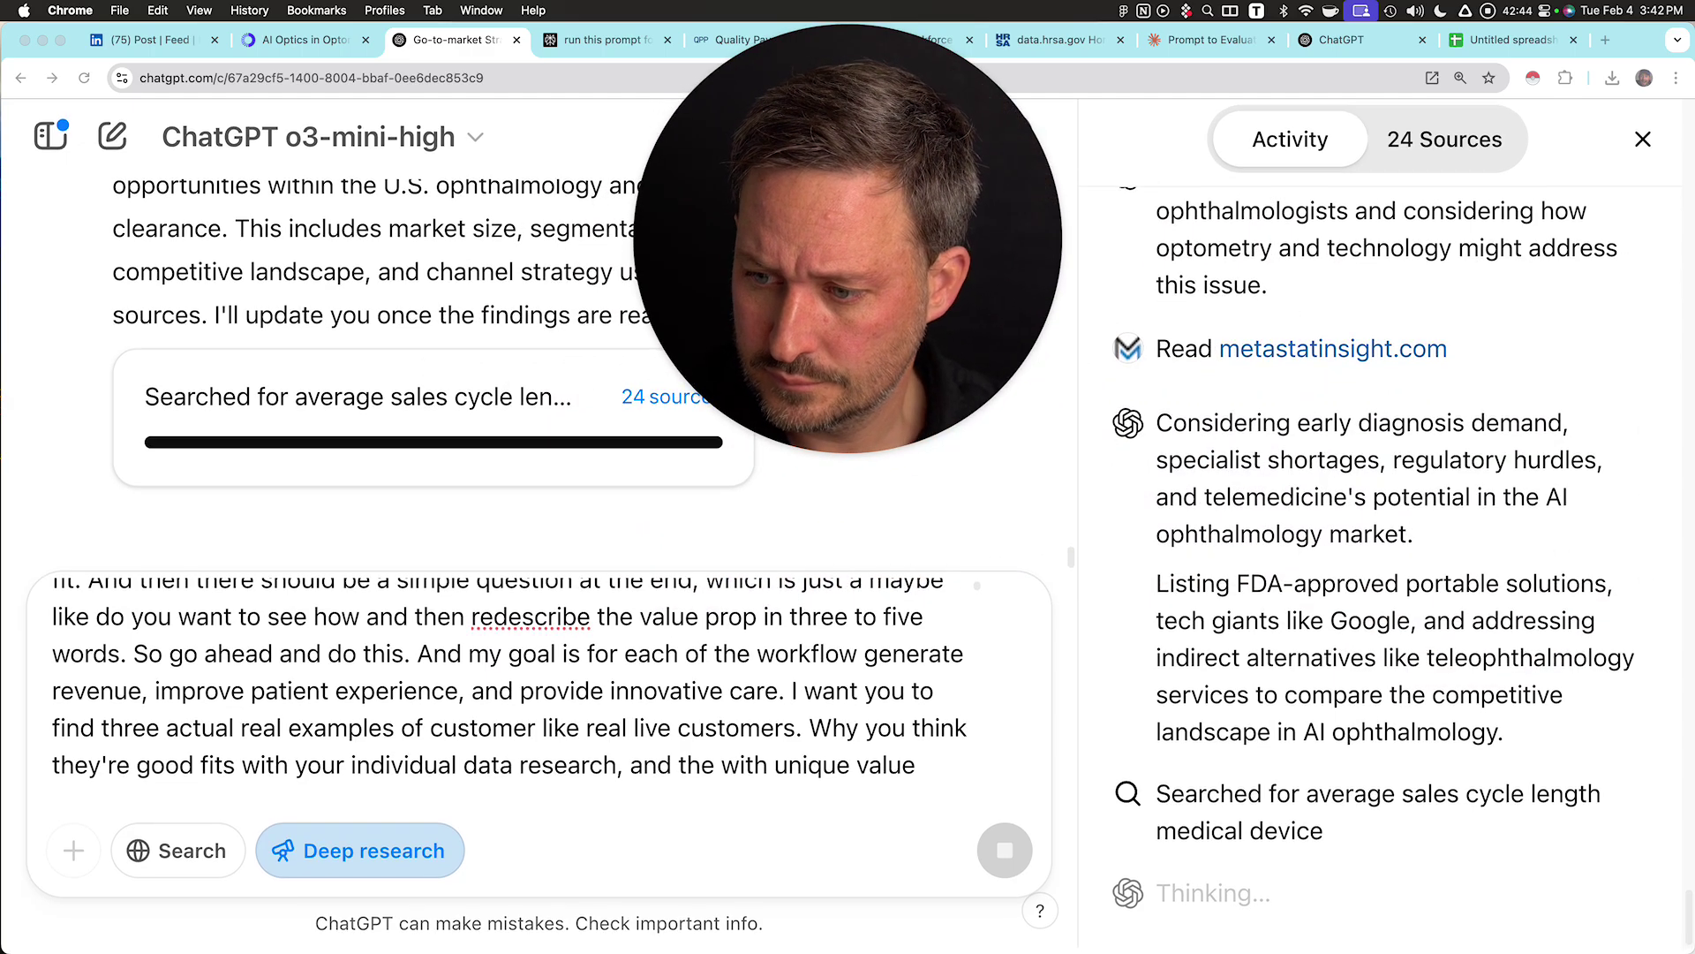
scroll(1377, 547, "up", 15)
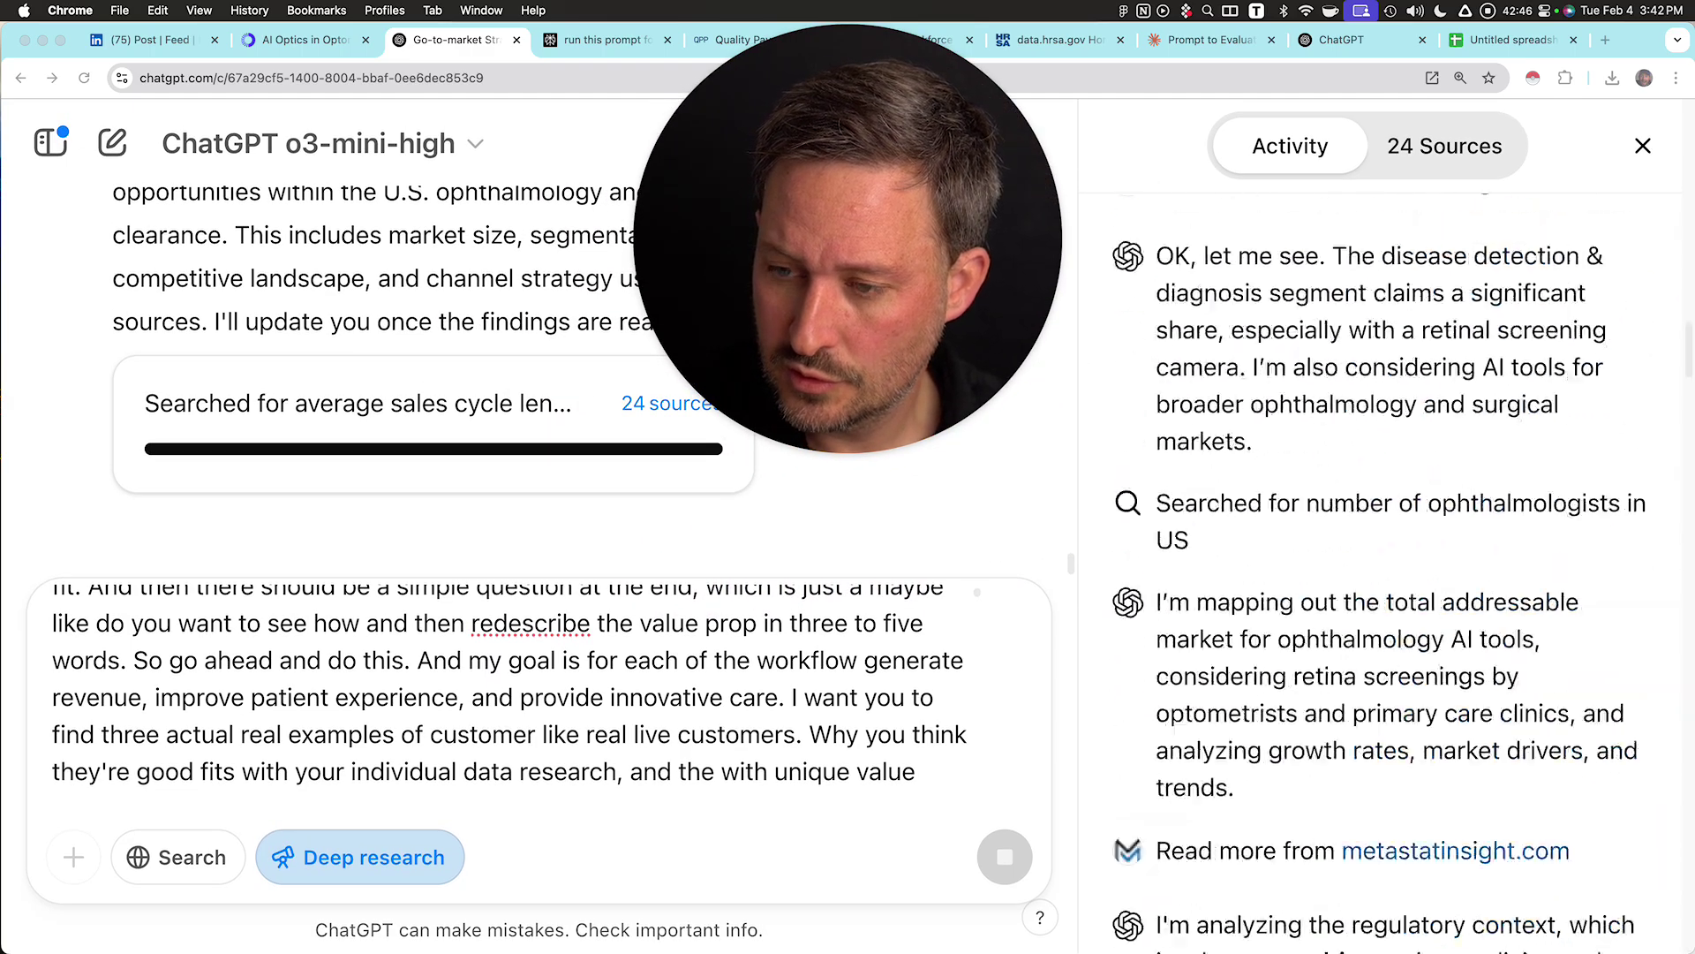
scroll(1377, 548, "up", 5)
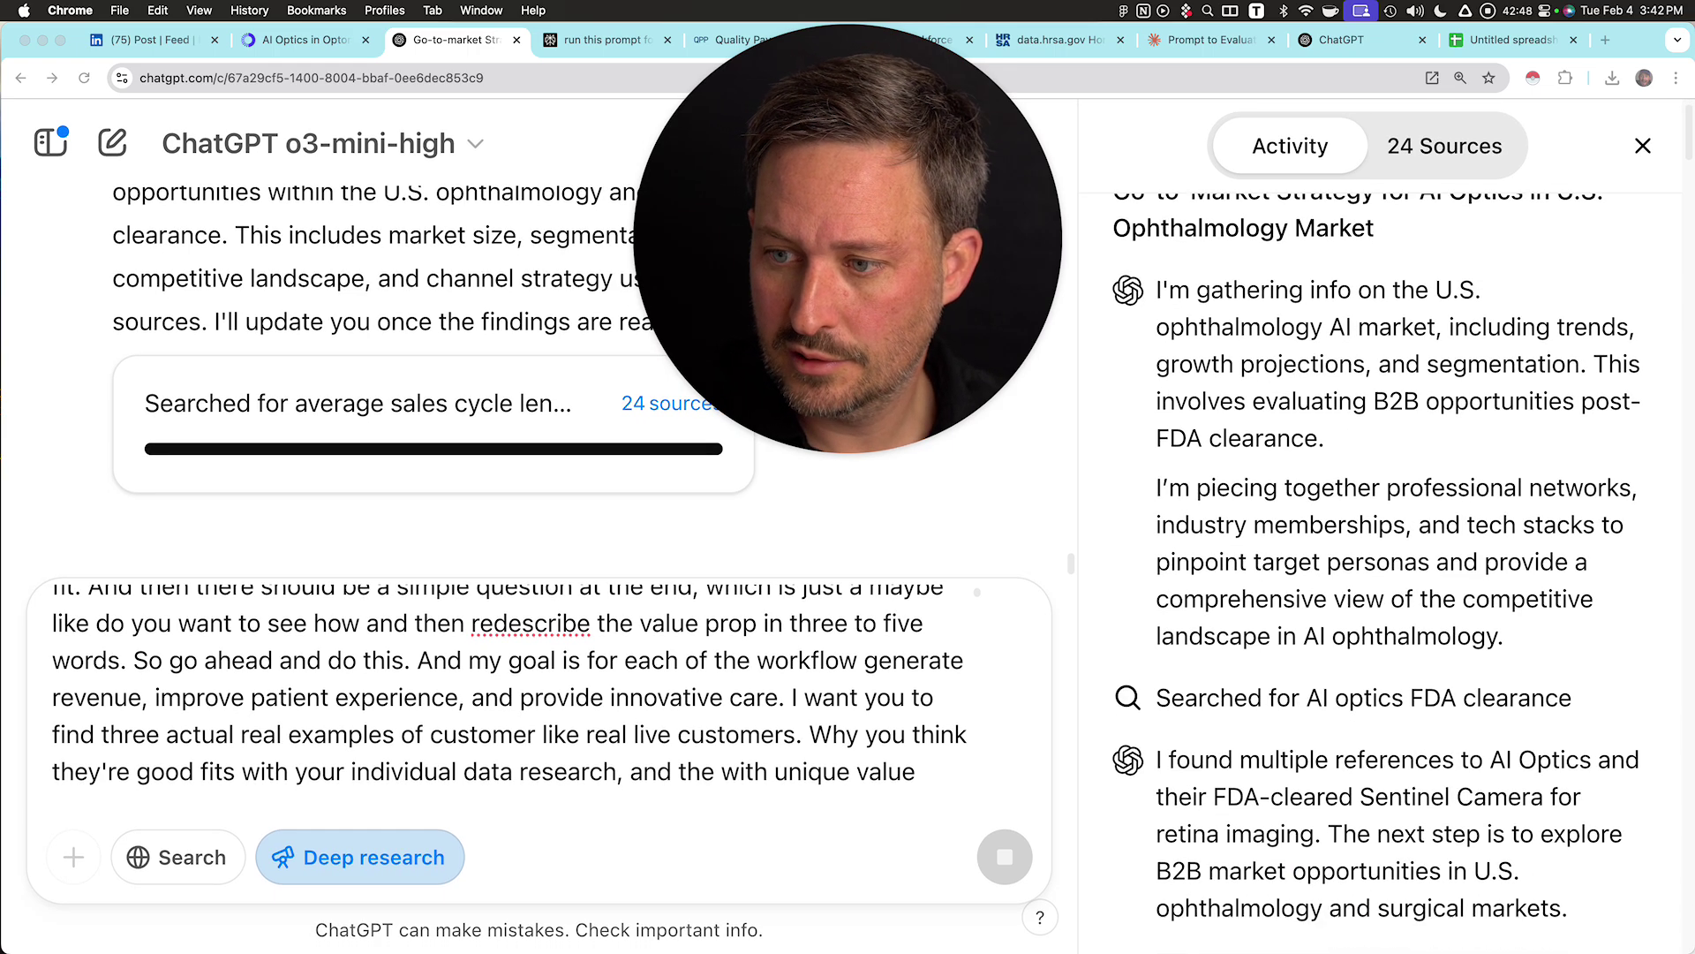
scroll(1377, 547, "down", 4)
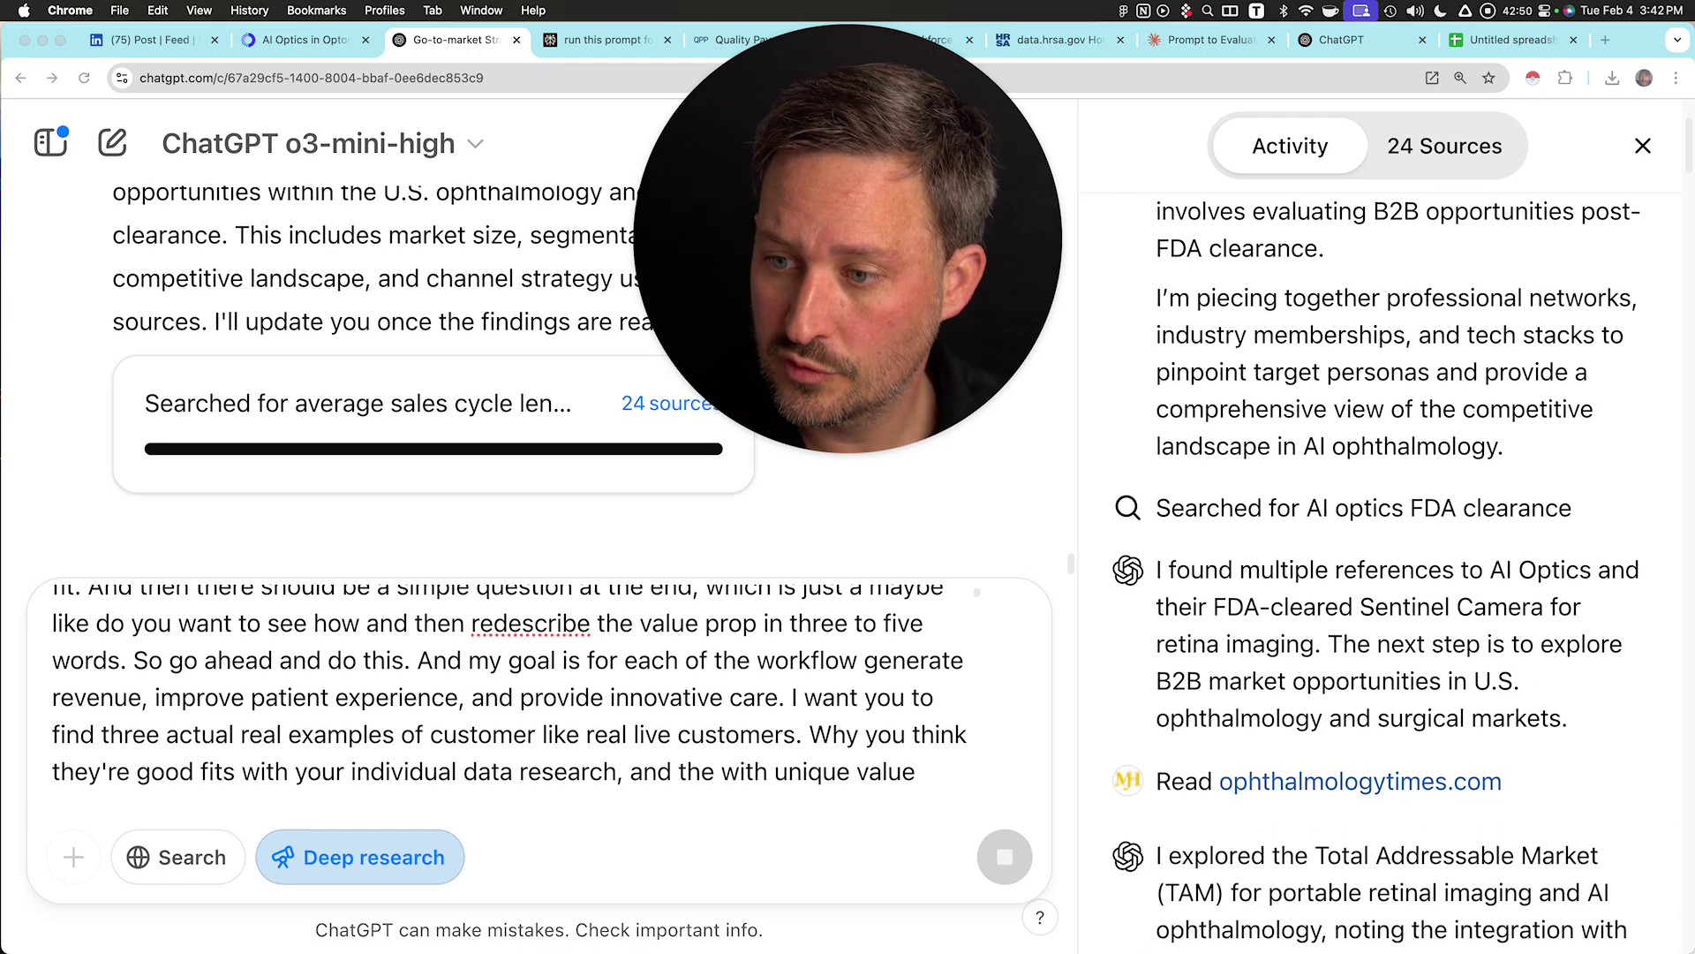
scroll(1377, 547, "down", 2)
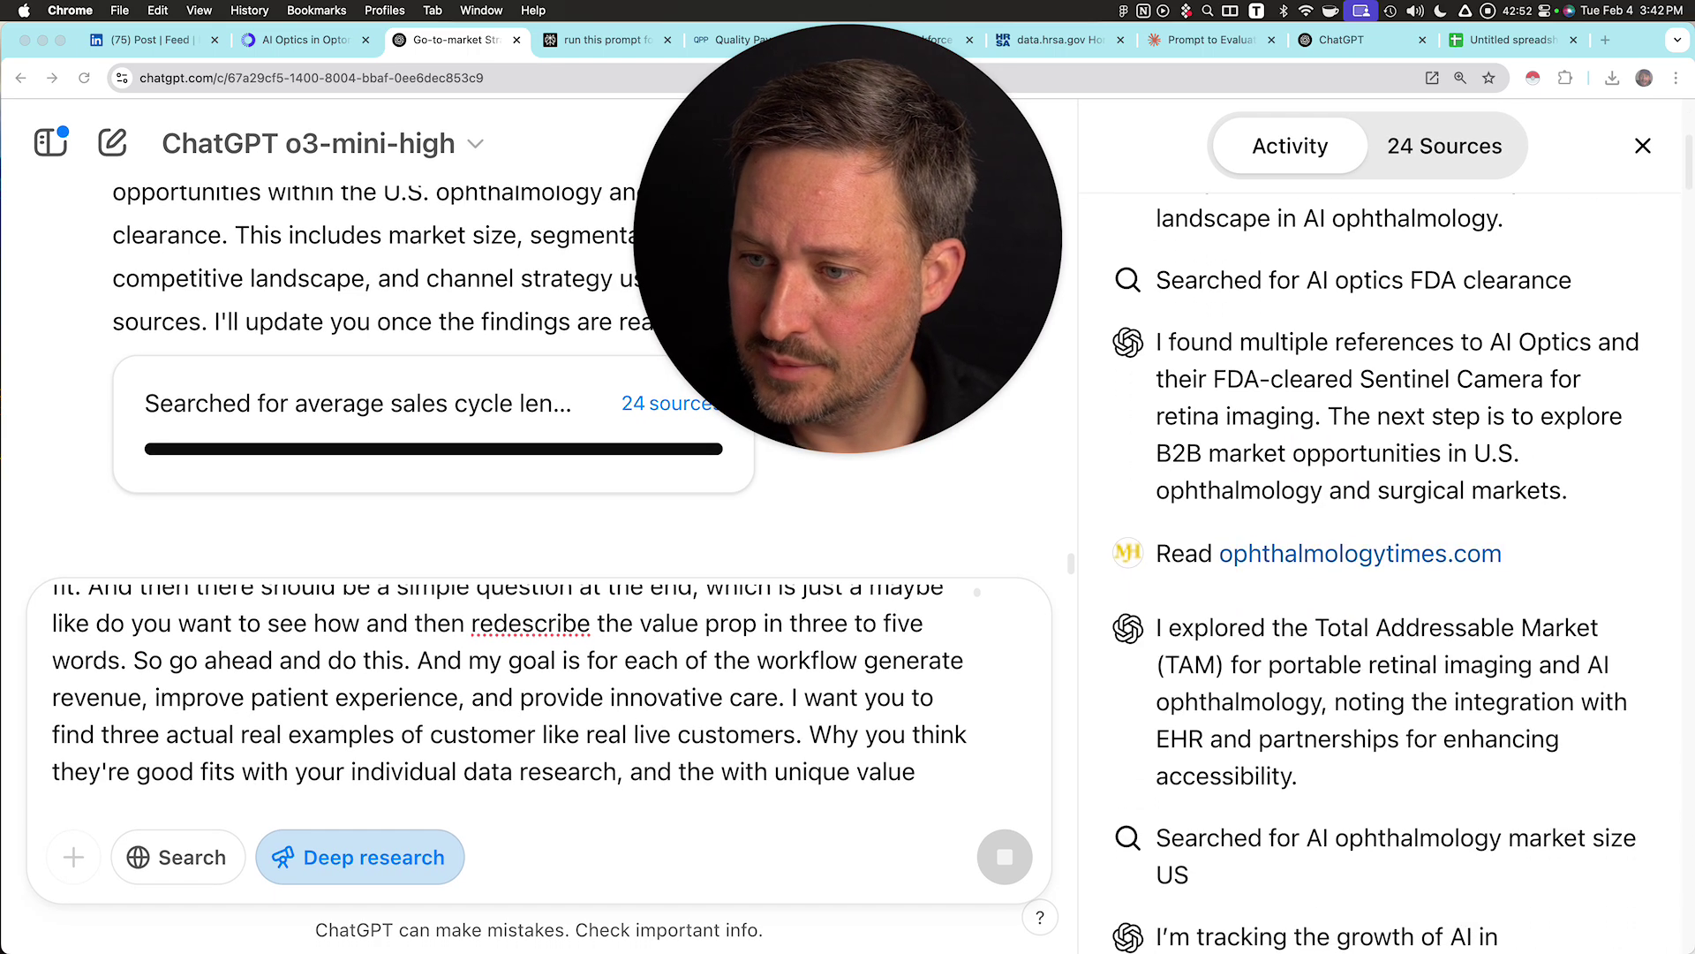
scroll(1377, 547, "down", 4)
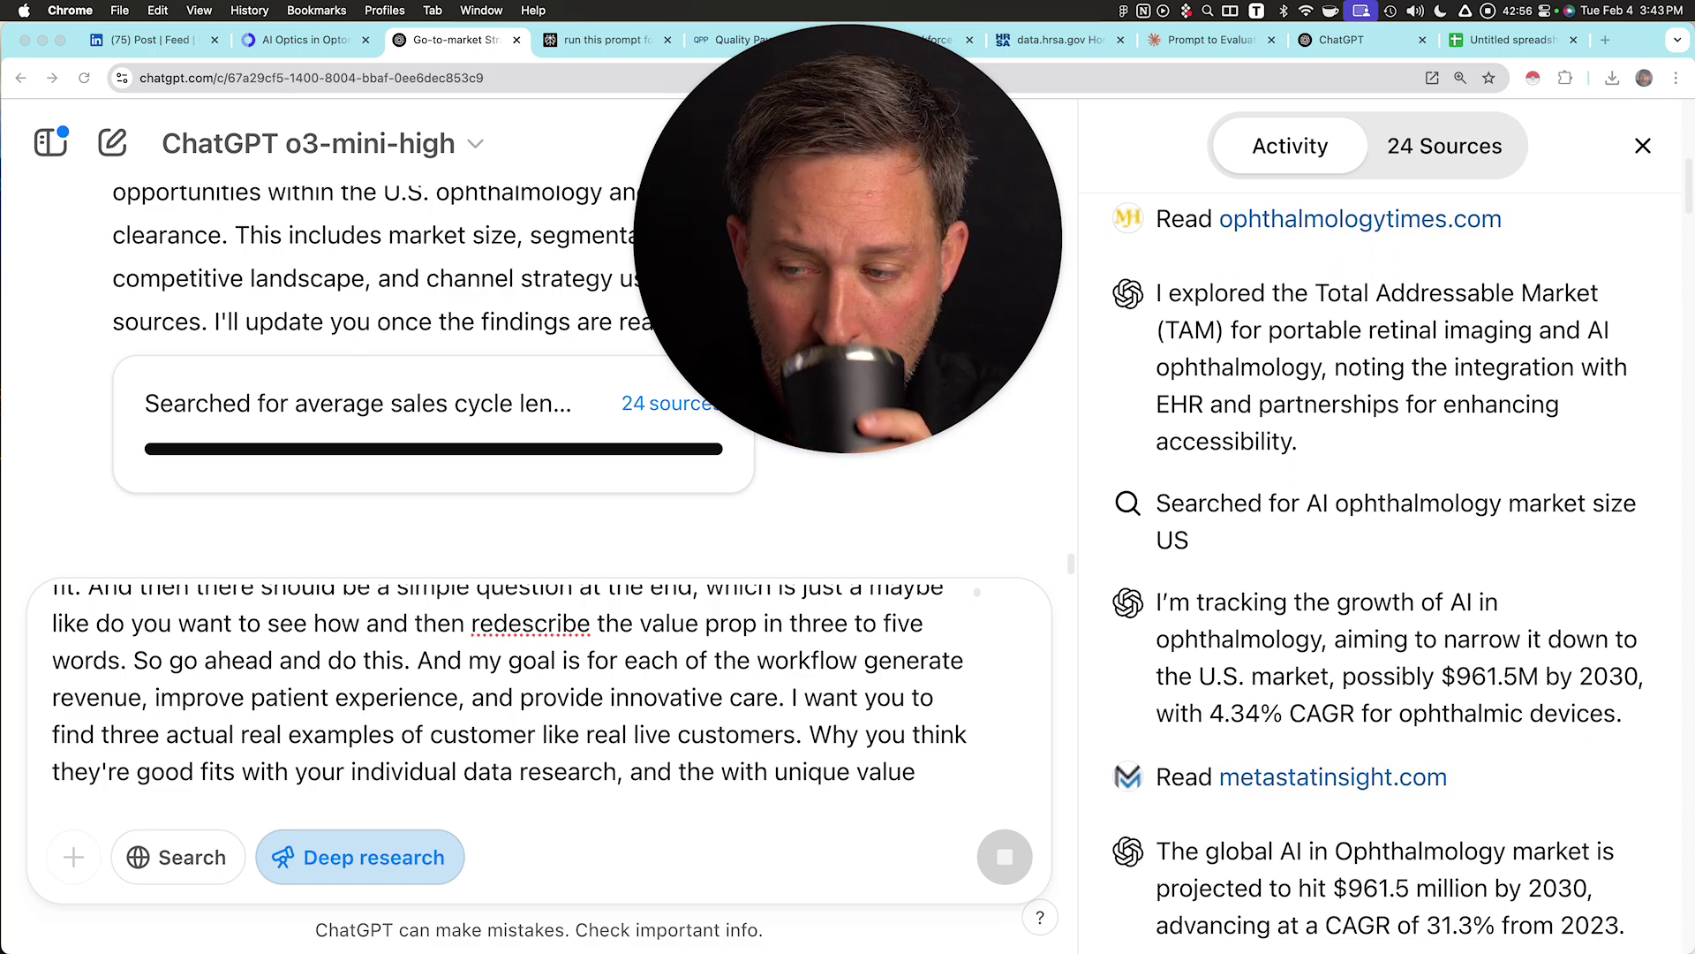
scroll(1377, 548, "down", 3)
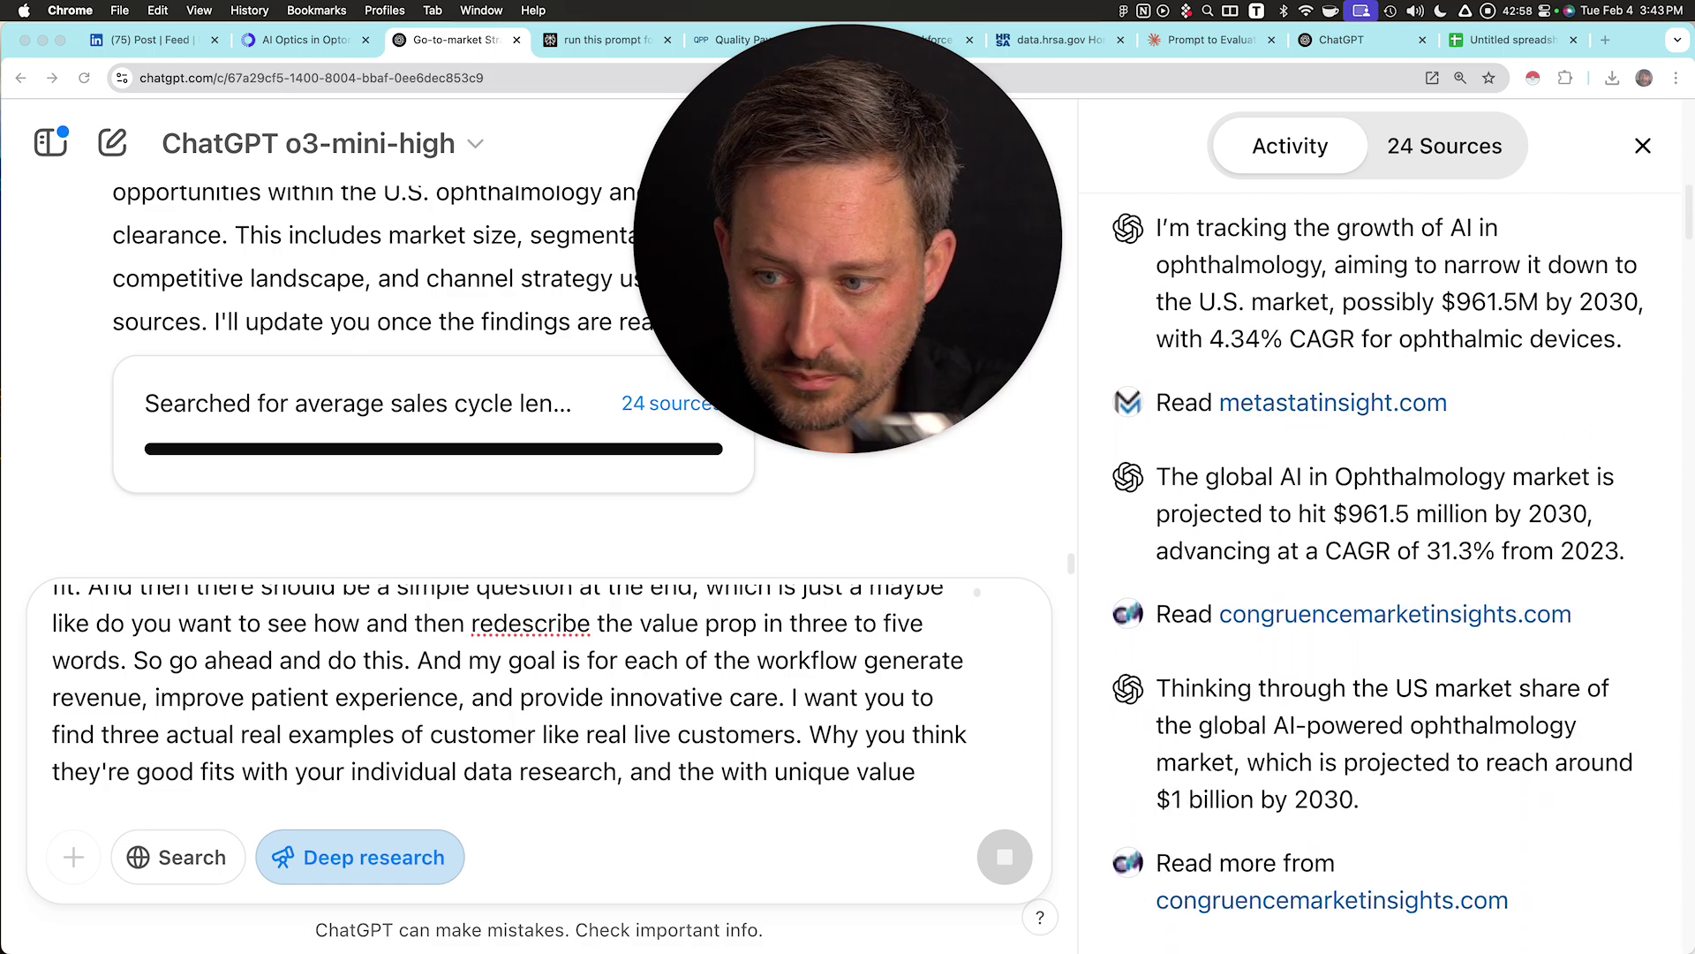
scroll(1377, 547, "down", 1)
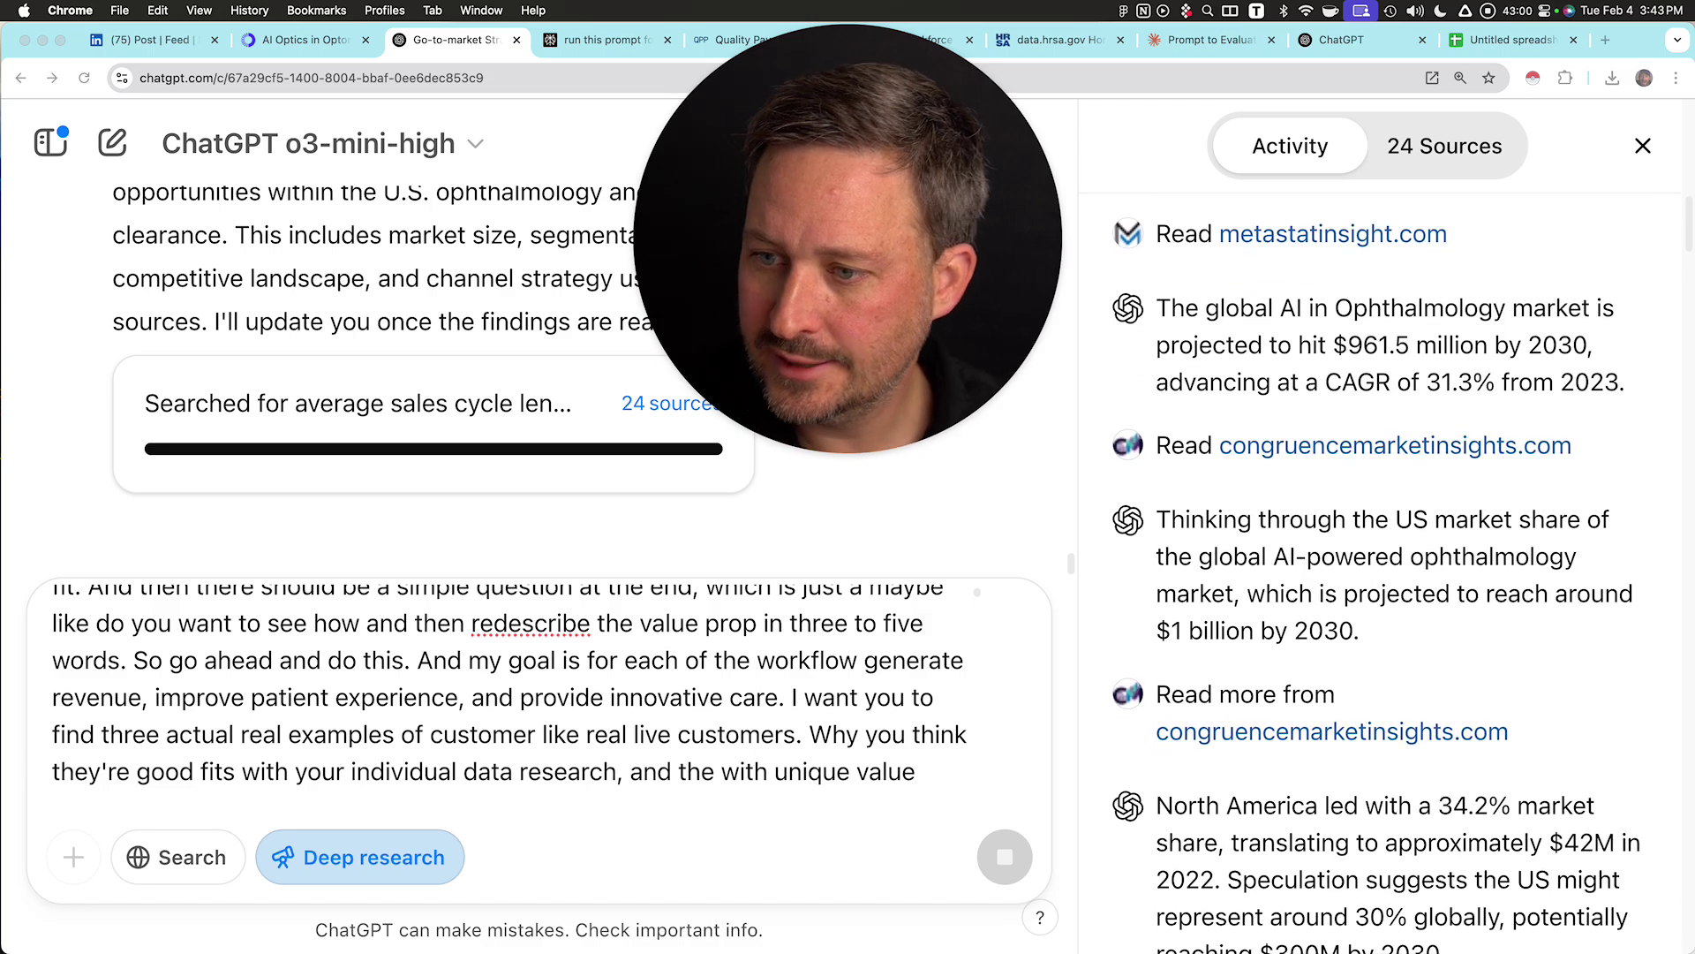
scroll(1378, 547, "down", 6)
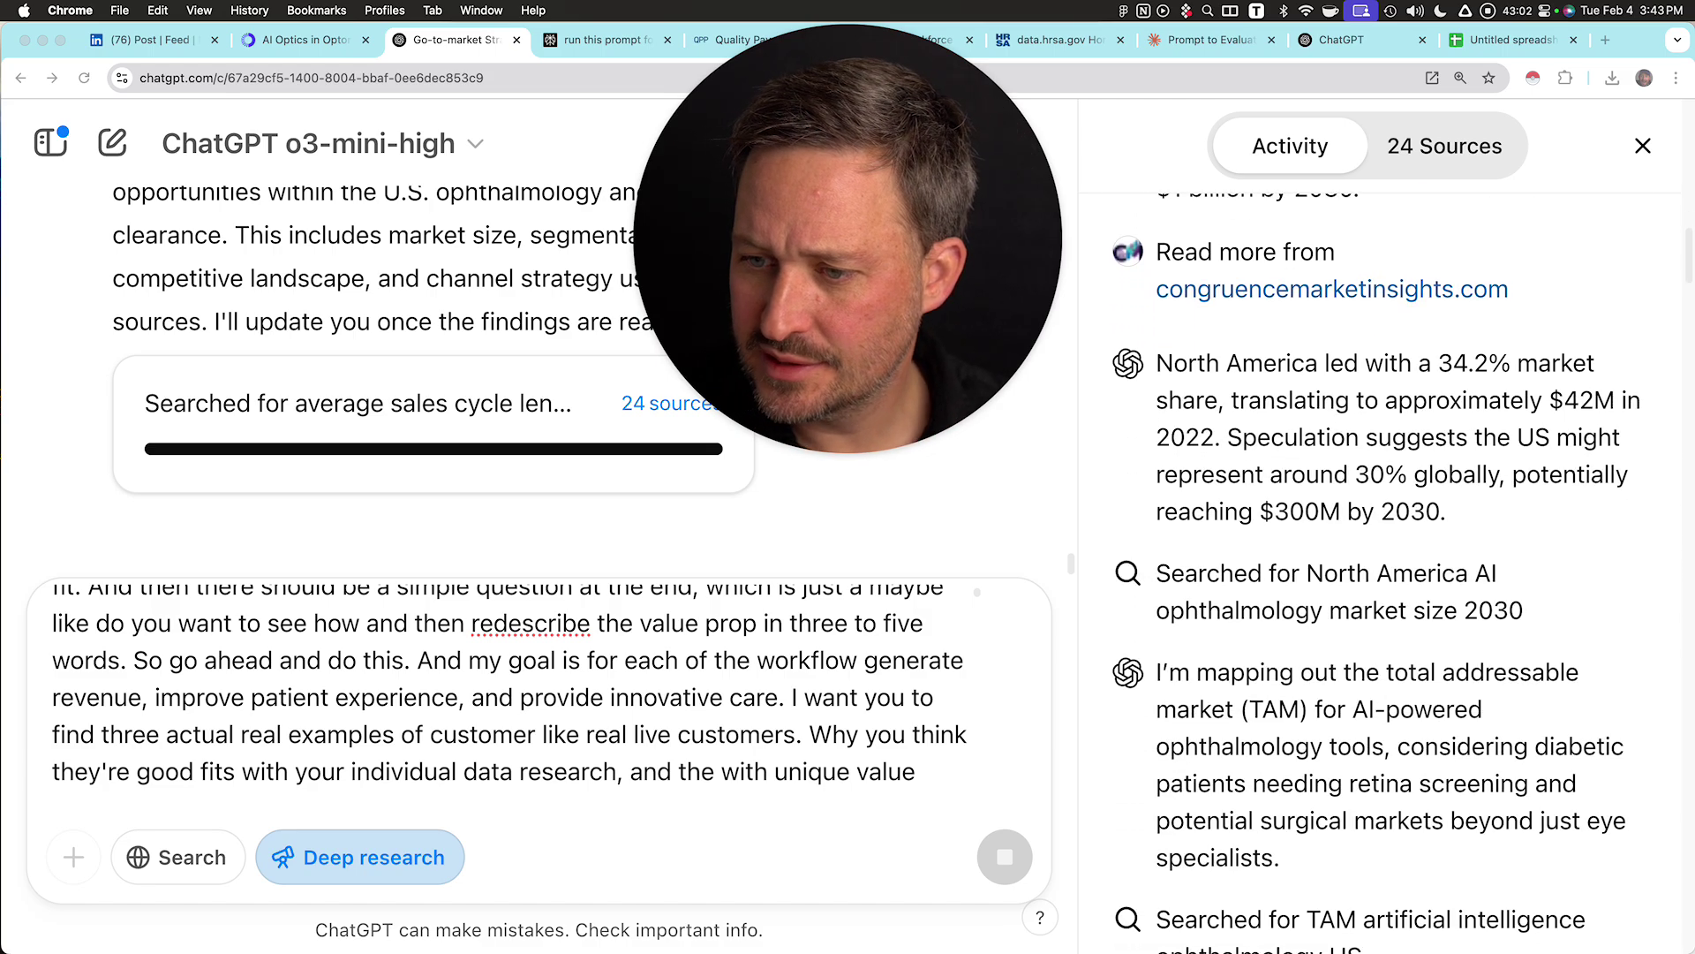
scroll(1378, 547, "down", 1)
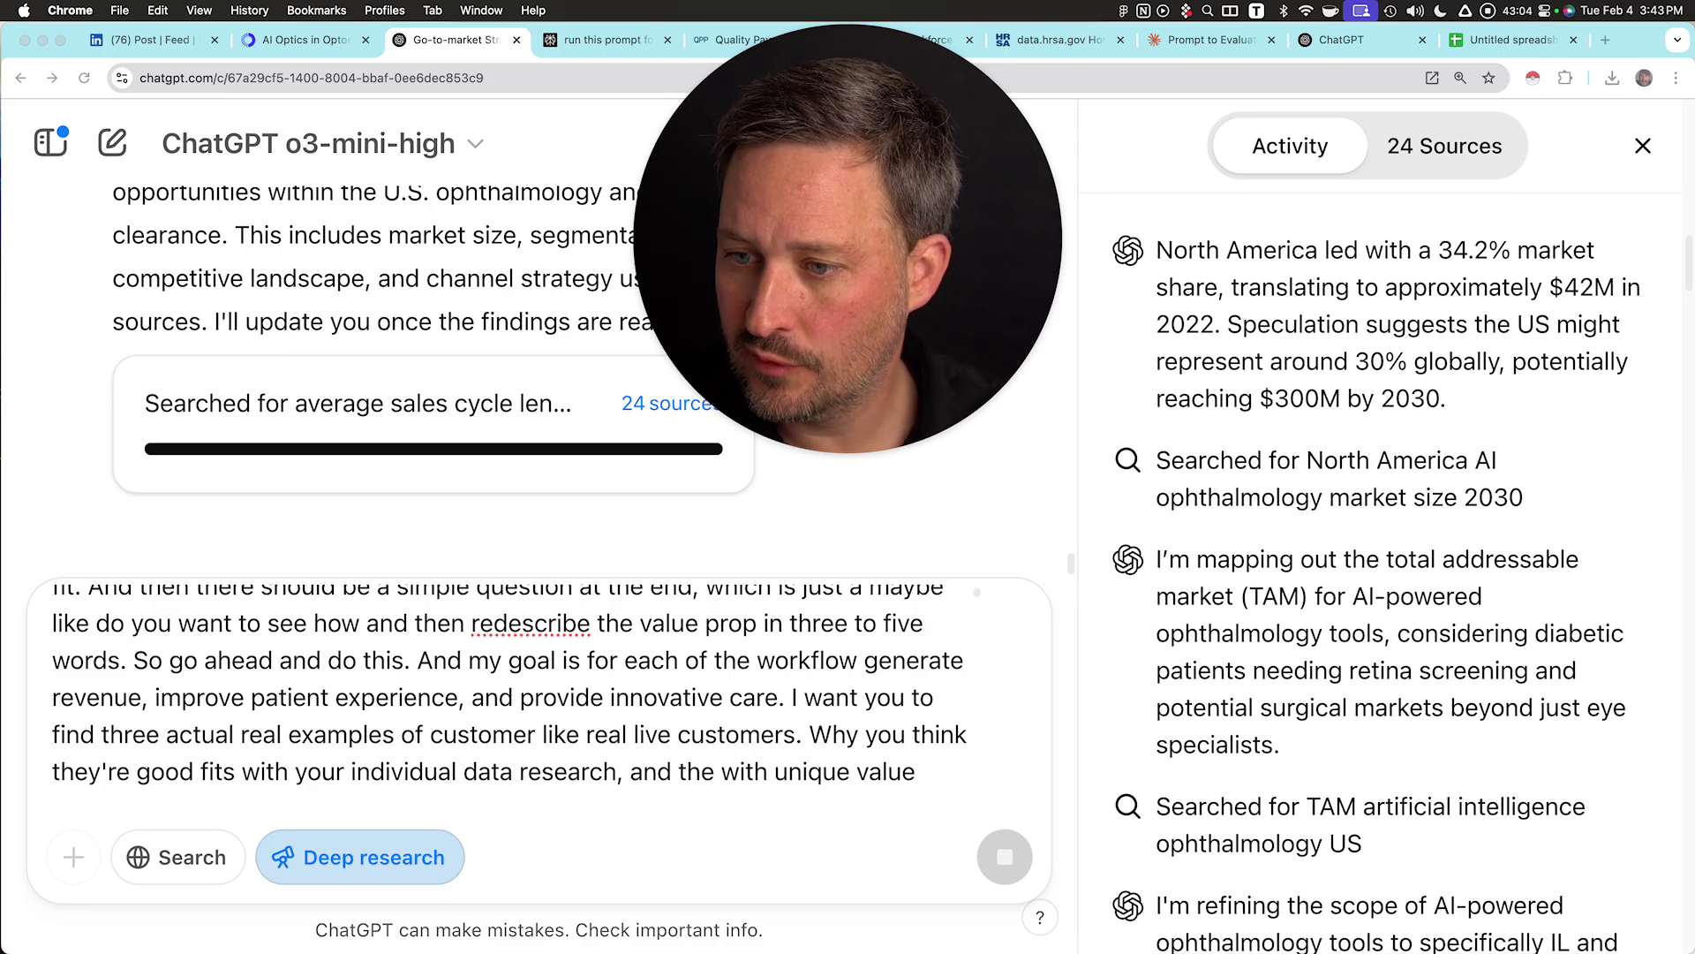
scroll(1377, 548, "down", 4)
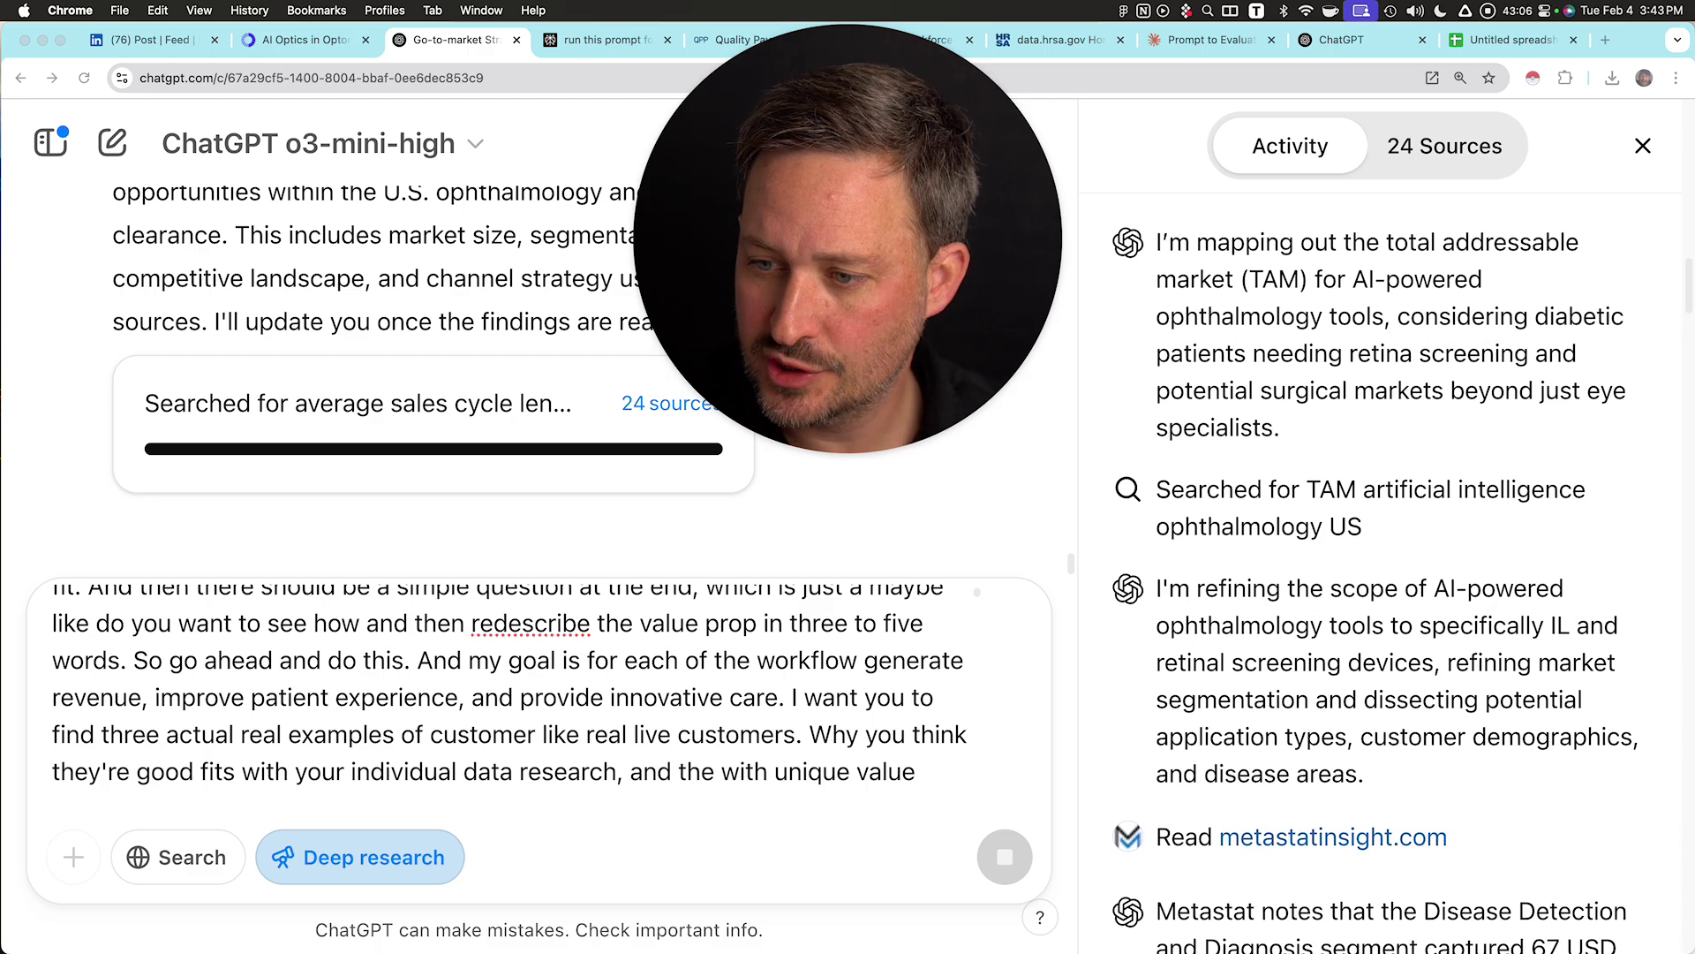
scroll(1377, 547, "down", 3)
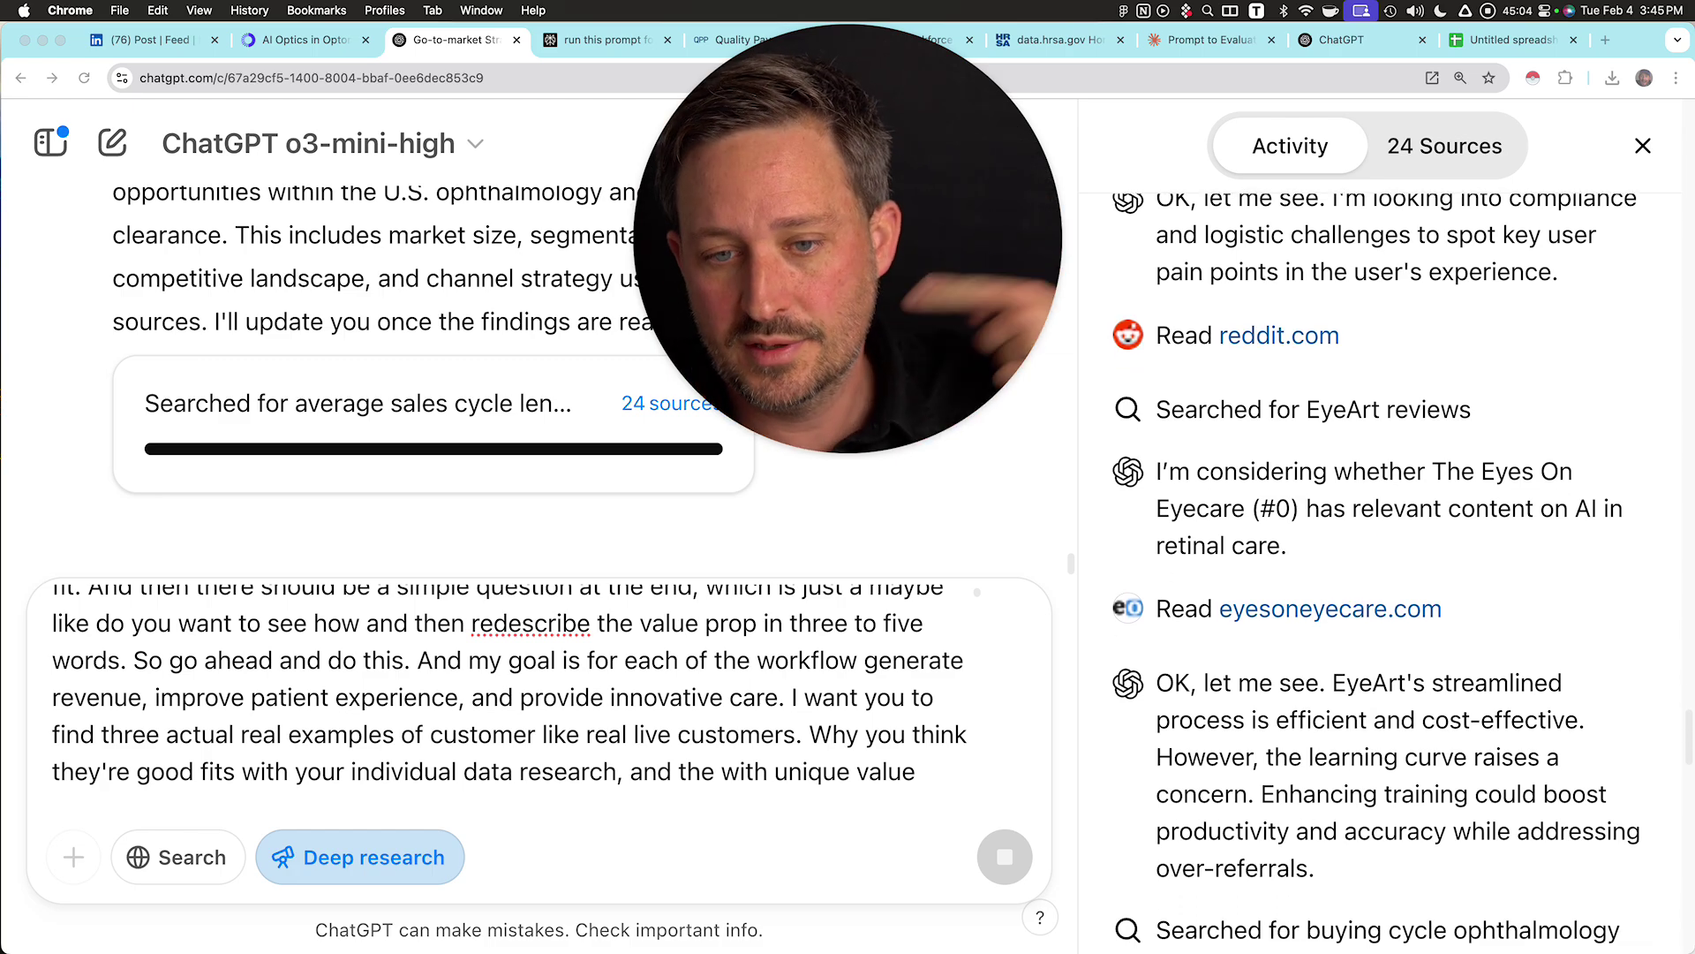
- Read through the drafted follow-up prompt about finding ideal customers per value prop, including the context added from another model
scroll(508, 689, "up", 10)
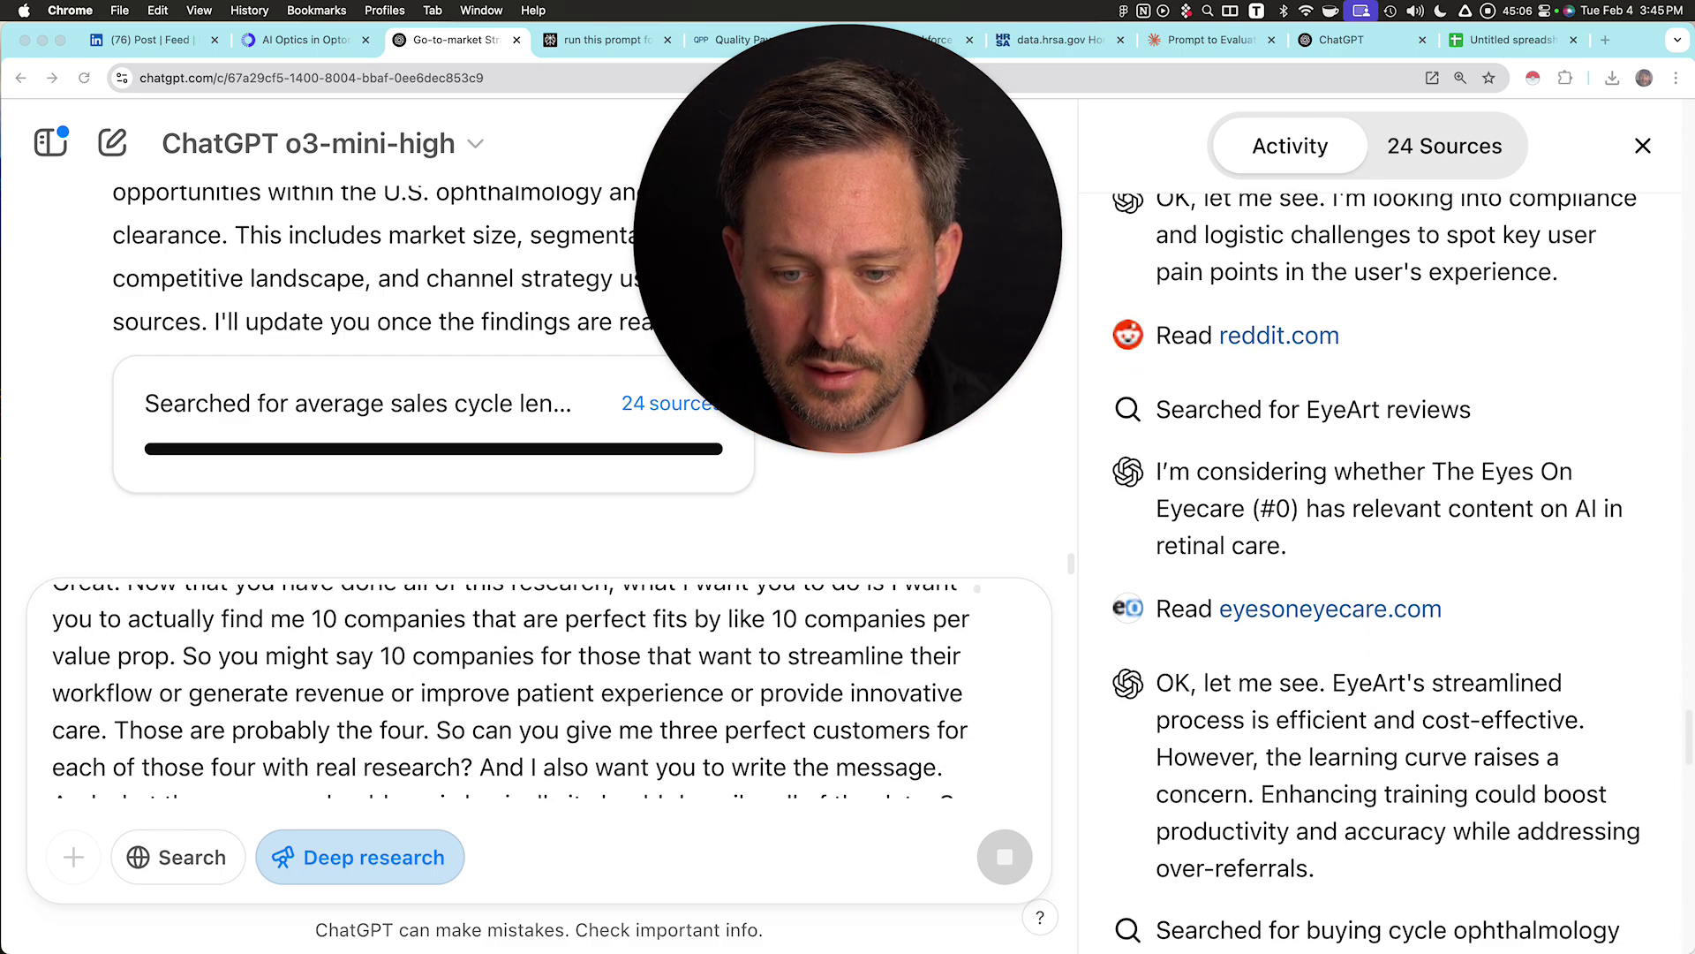
scroll(508, 688, "up", 15)
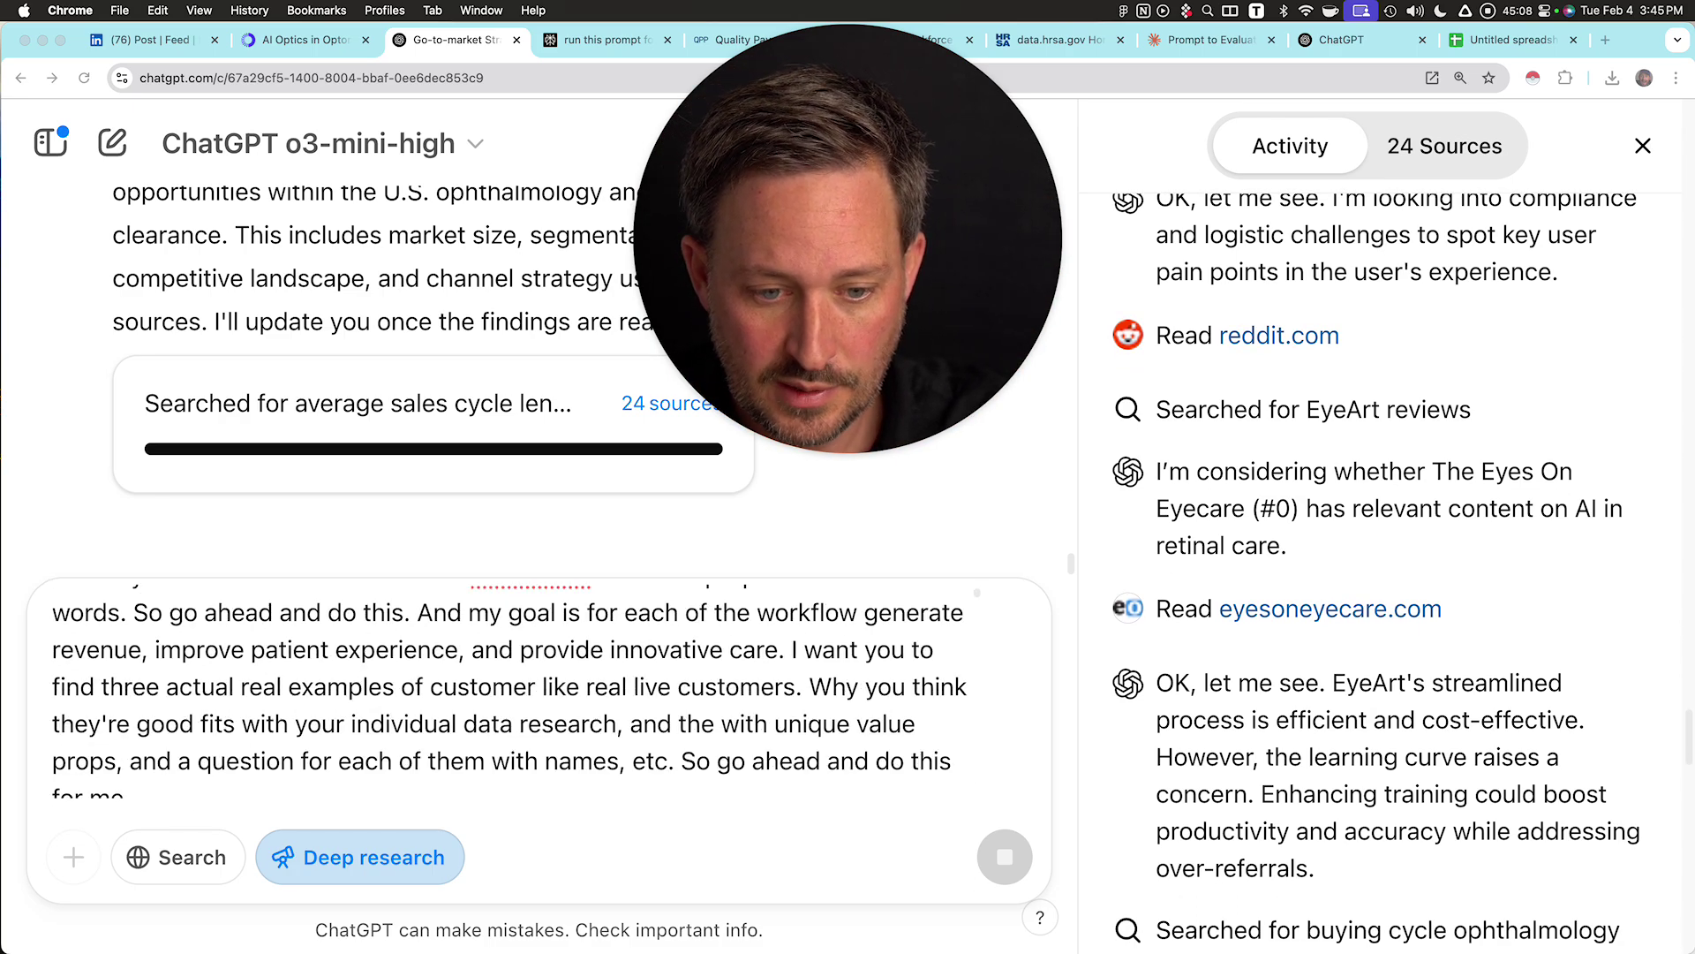
scroll(508, 689, "down", 15)
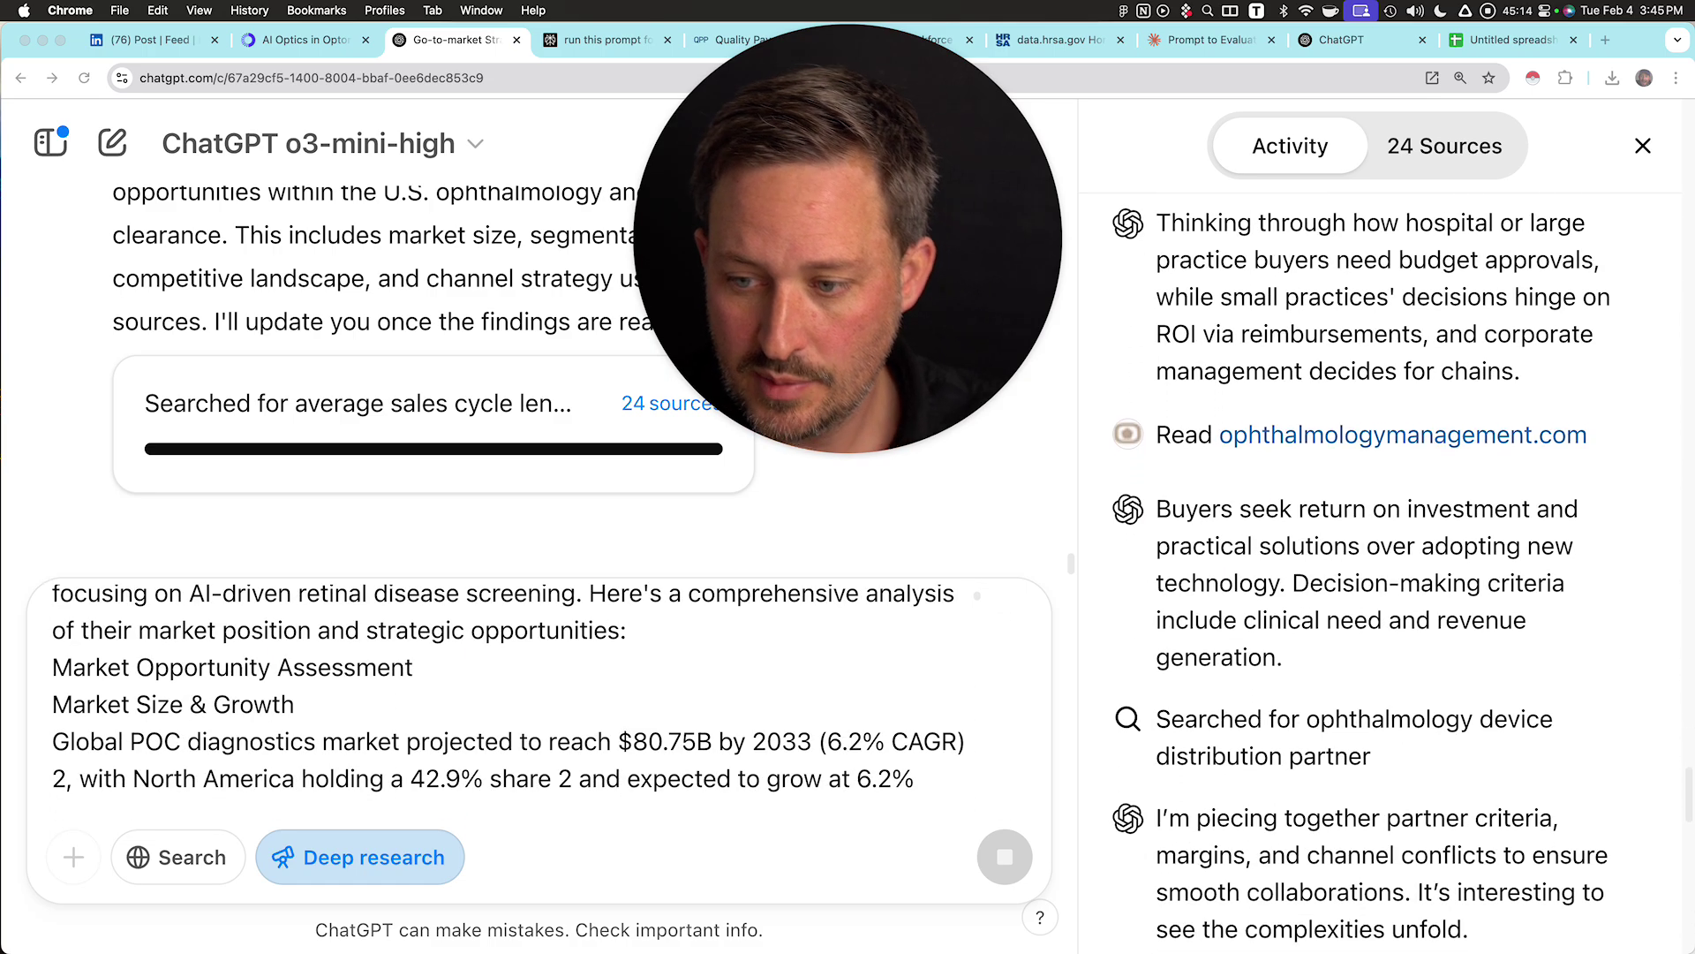
scroll(508, 689, "up", 5)
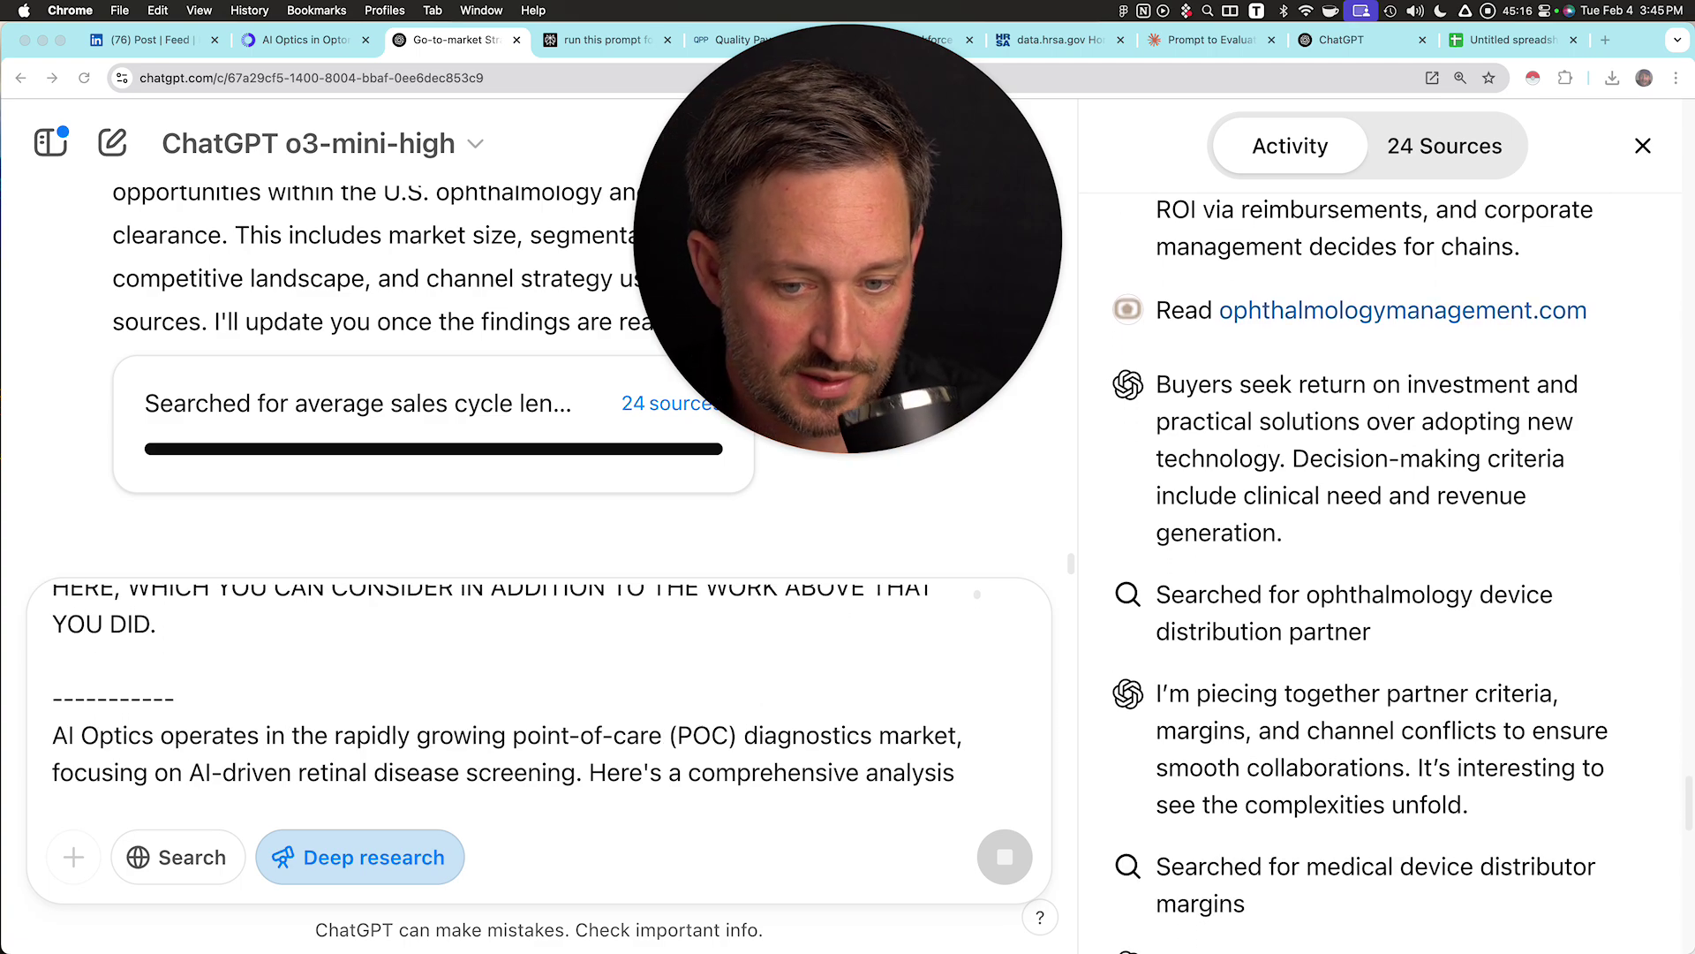
scroll(508, 689, "up", 5)
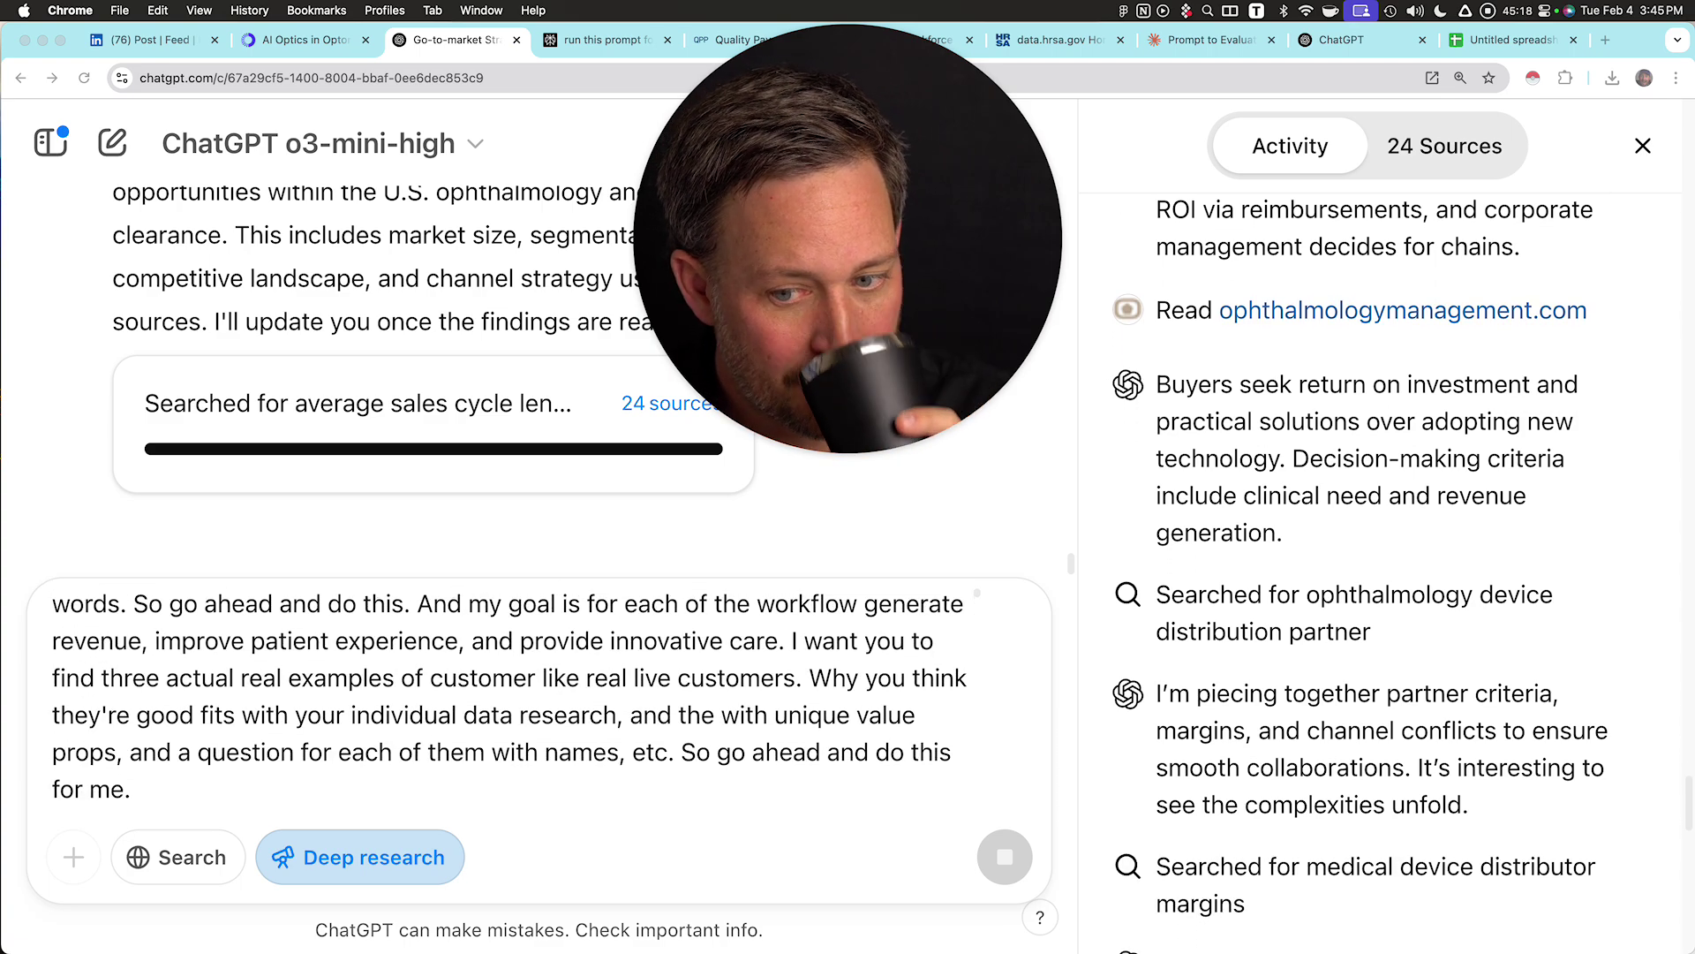
scroll(508, 688, "up", 10)
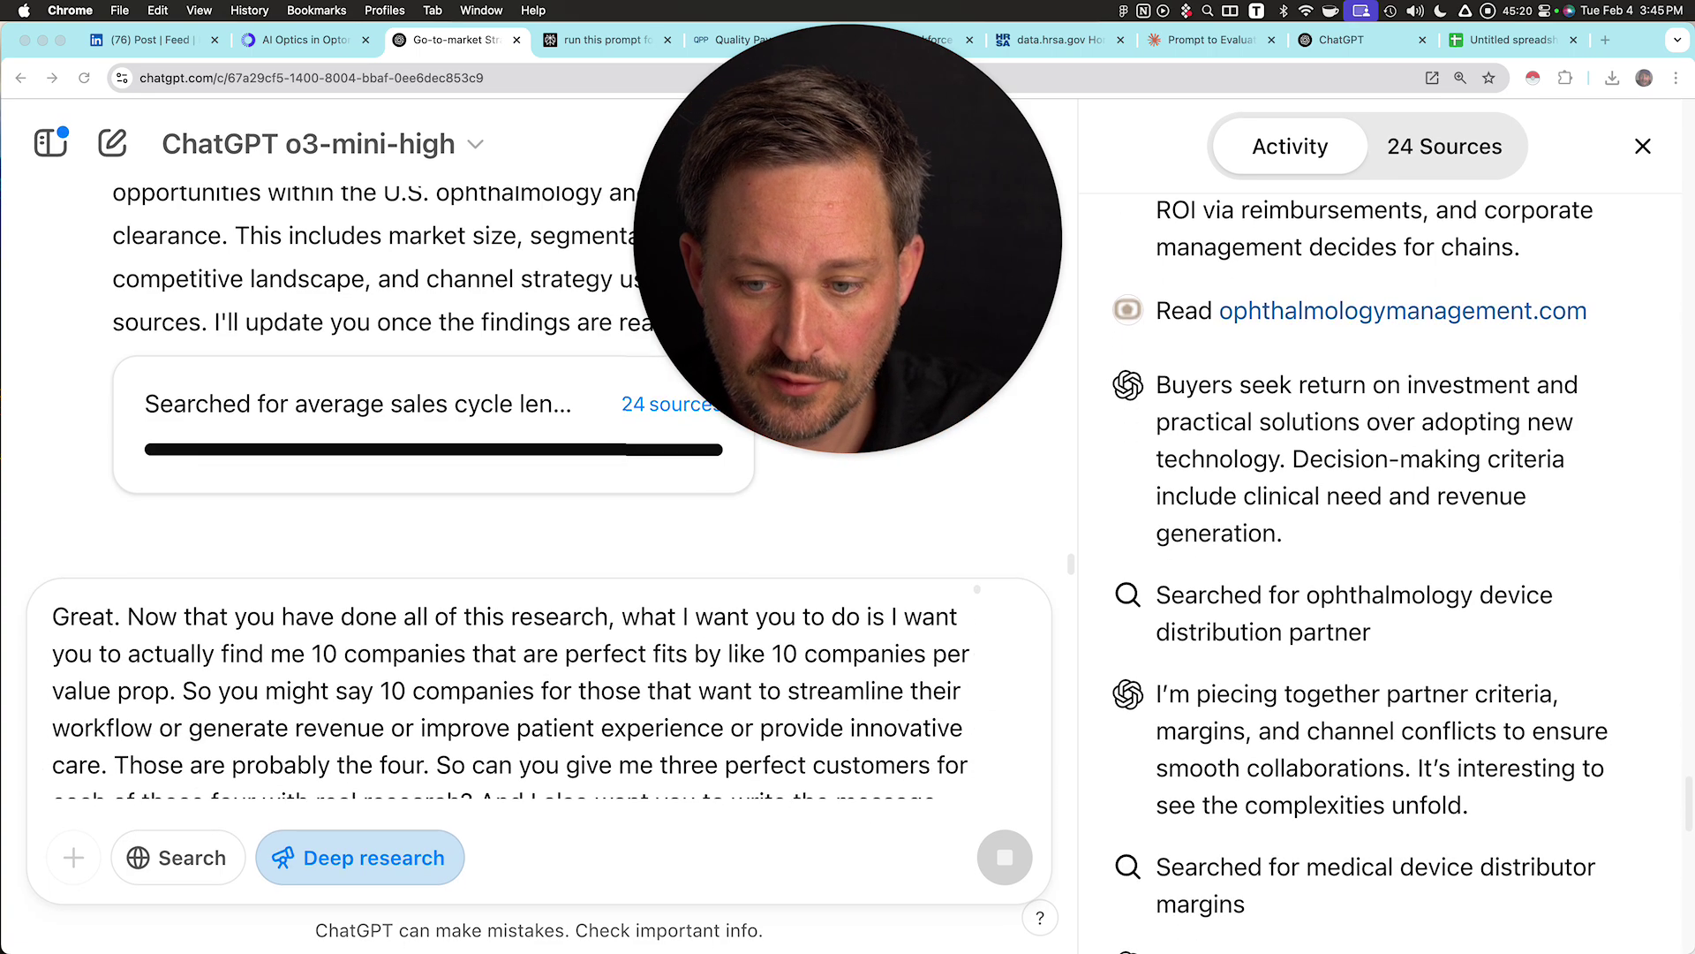
scroll(508, 688, "down", 15)
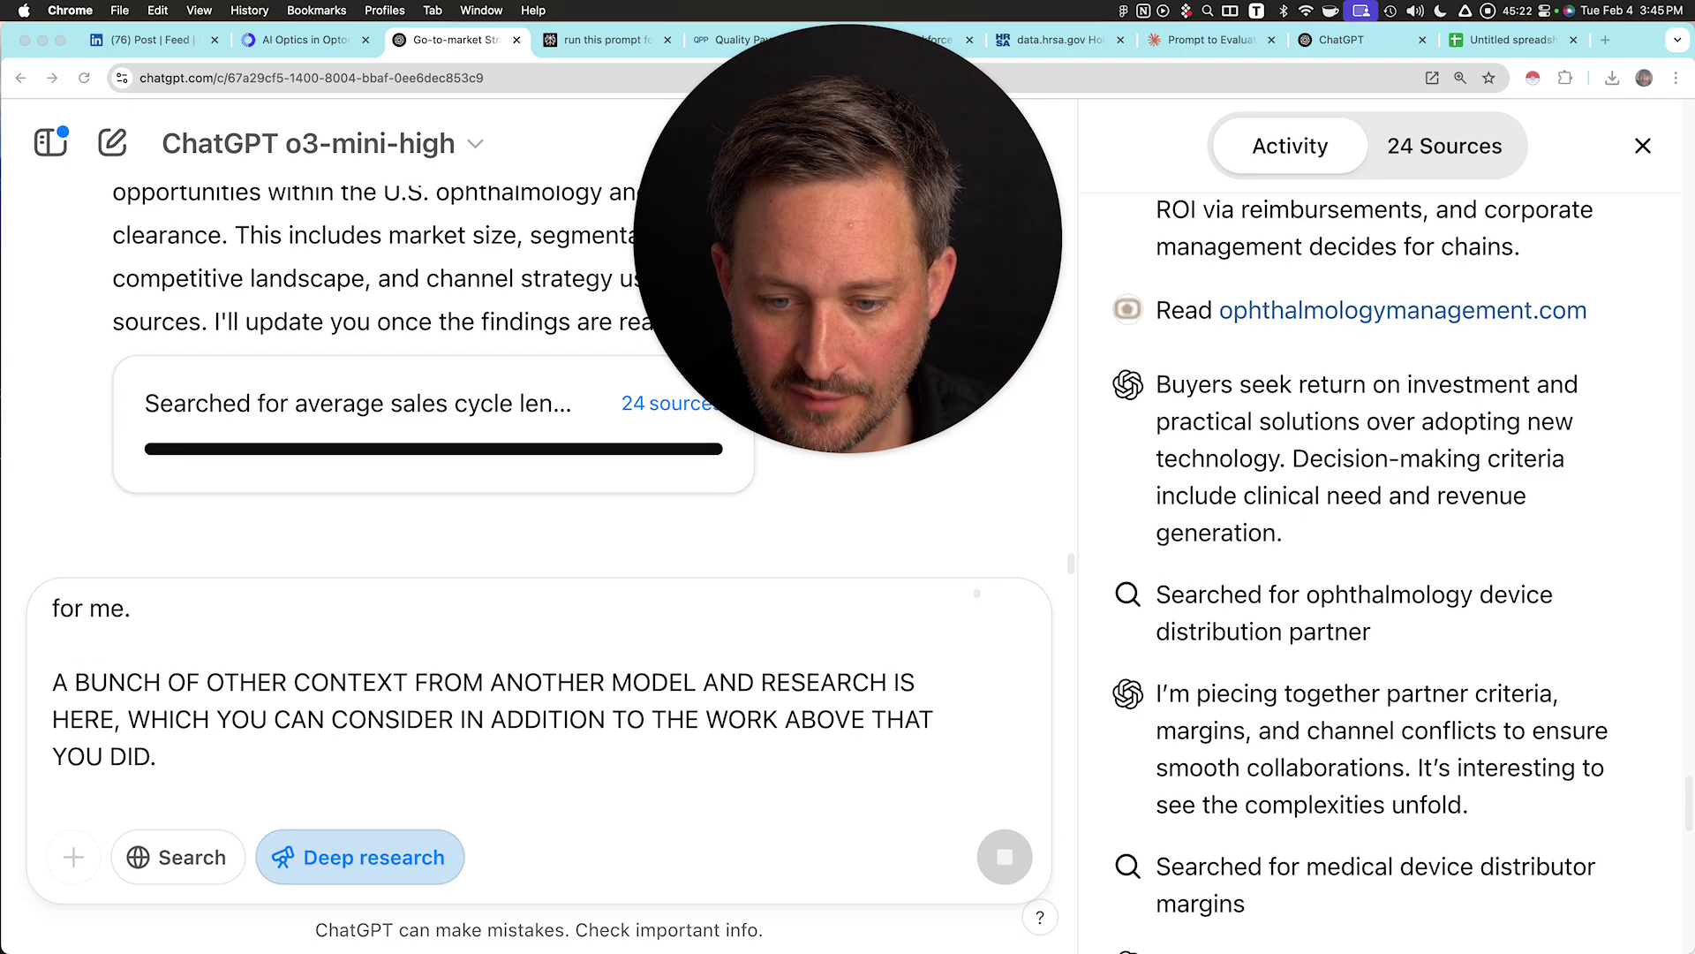
scroll(508, 689, "down", 10)
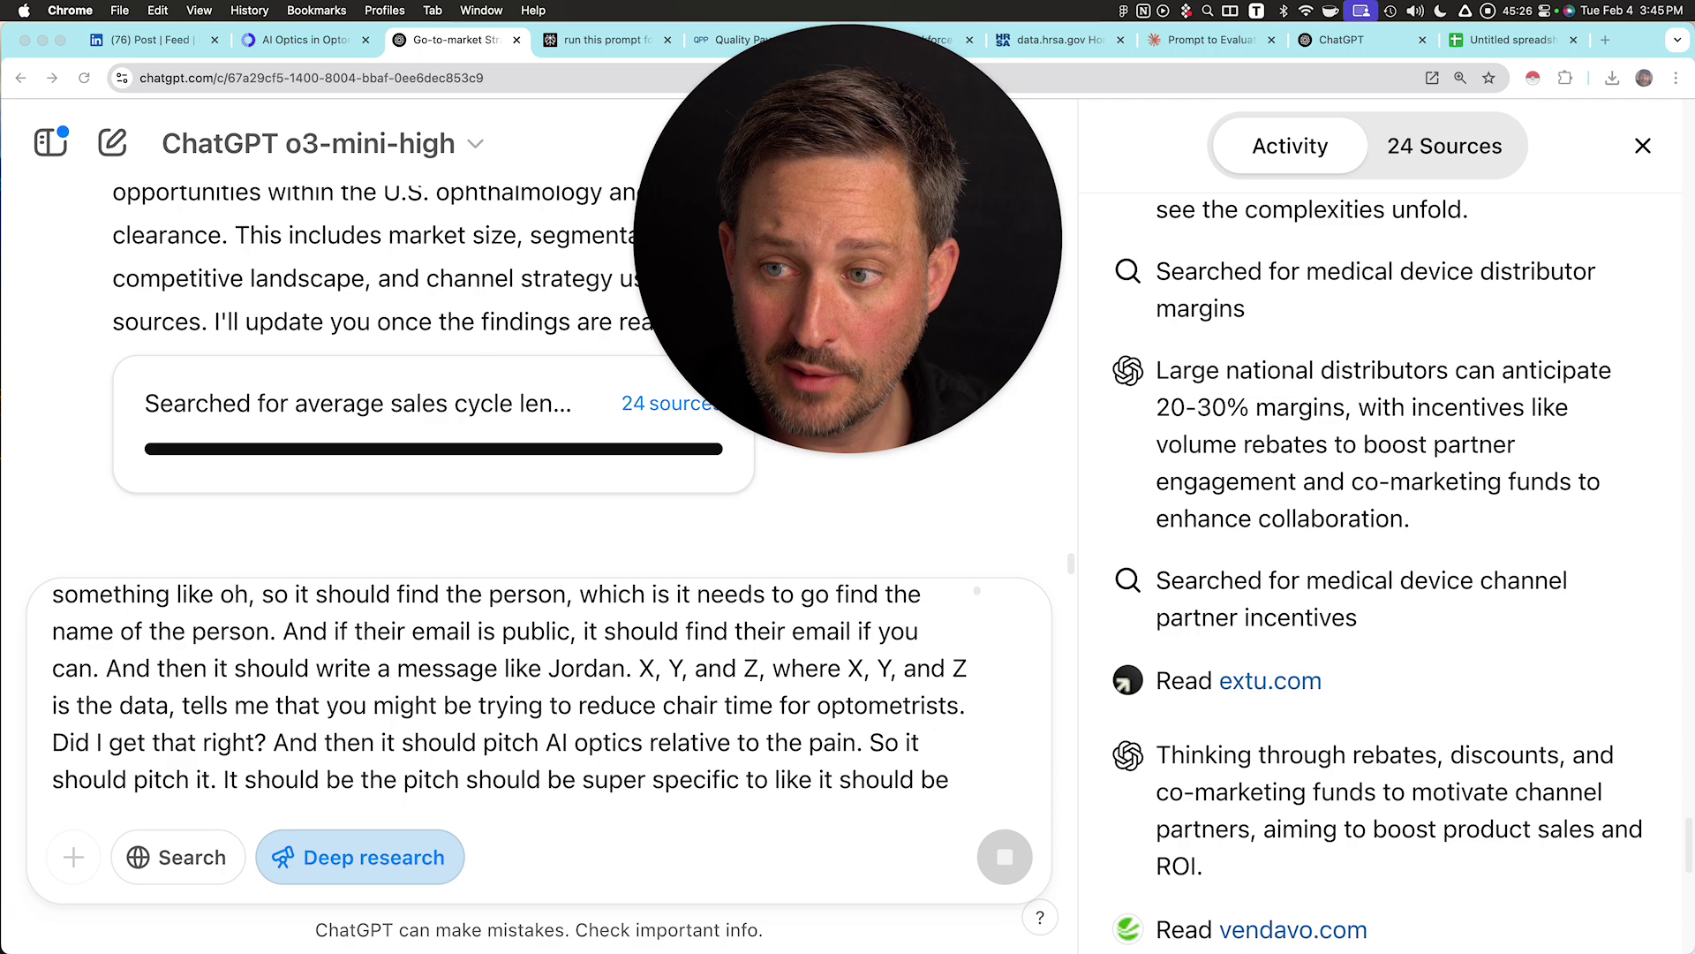
scroll(508, 689, "down", 1)
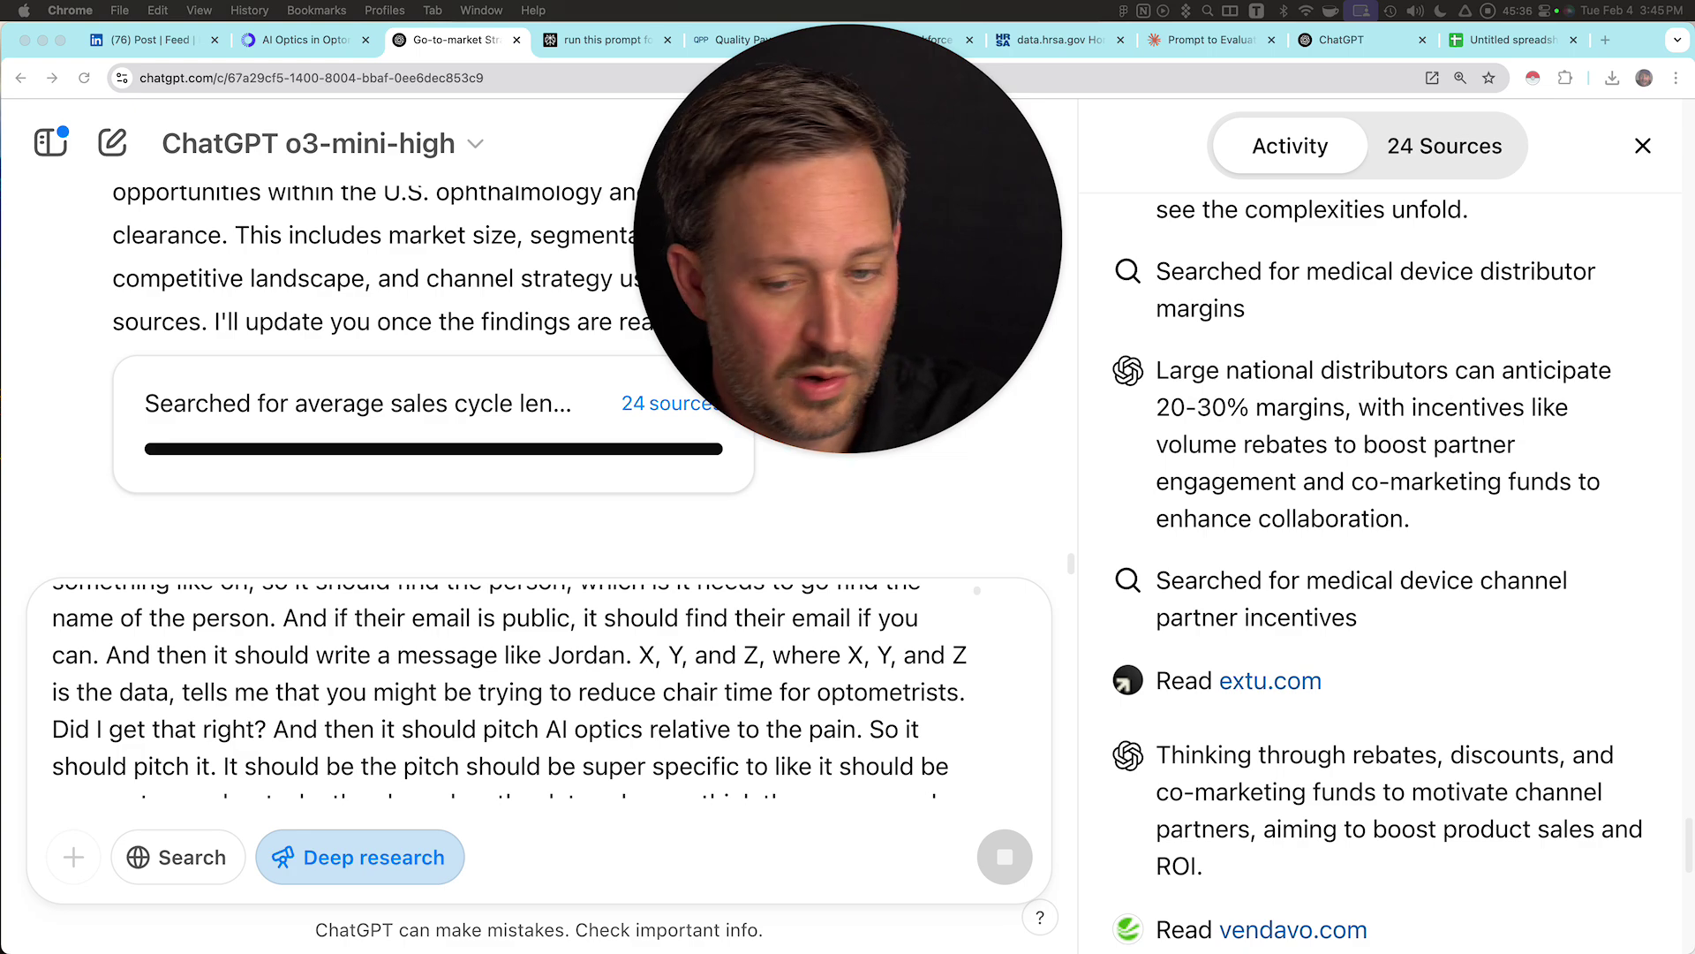
left_click(315, 655)
left_click(275, 655)
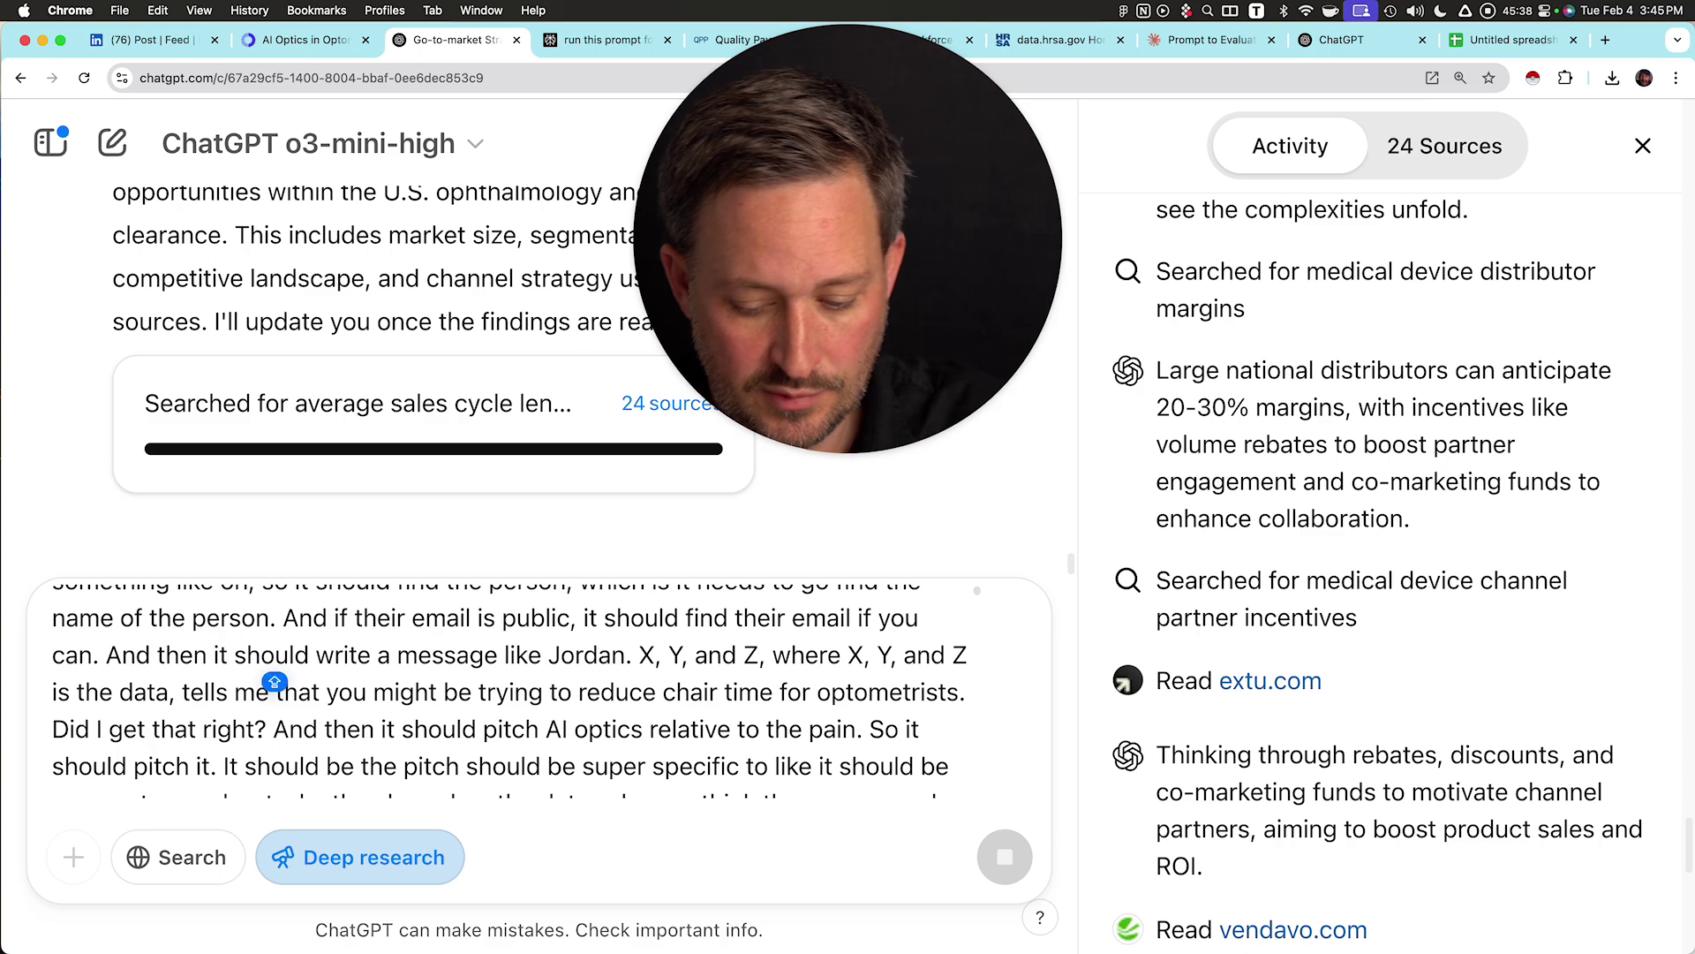
key("super+Up")
key("shift+Return")
key("shift+Return")
key("shift+Return")
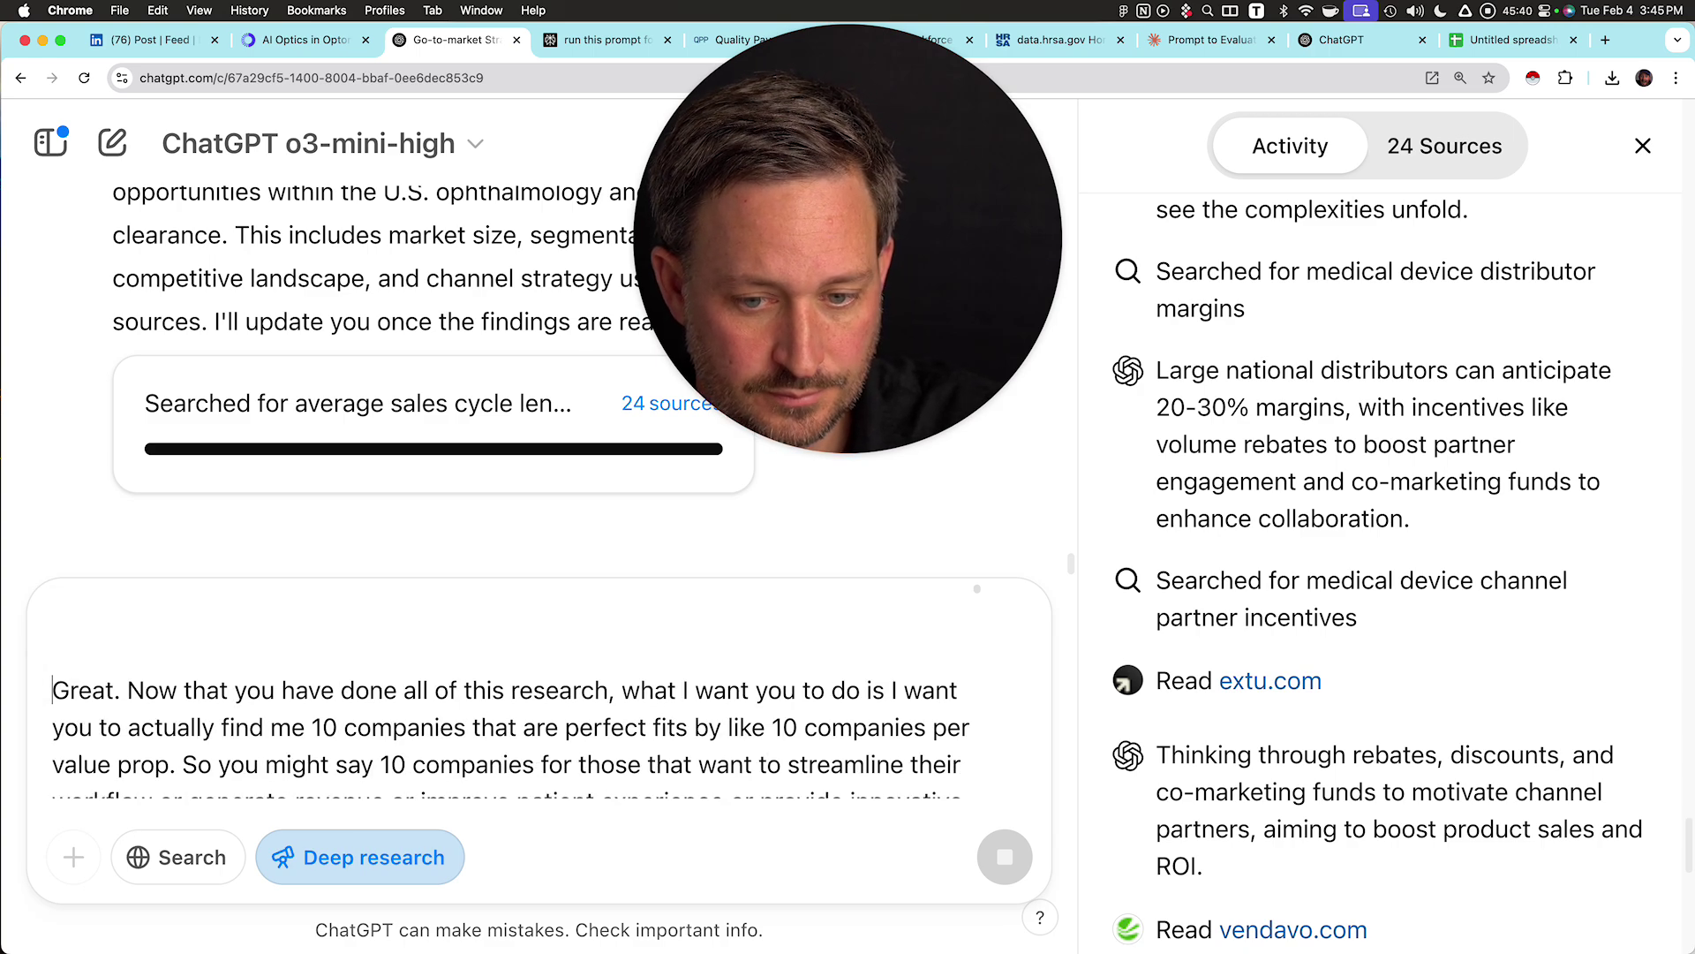
key("Up")
key("super+v")
key("super+v")
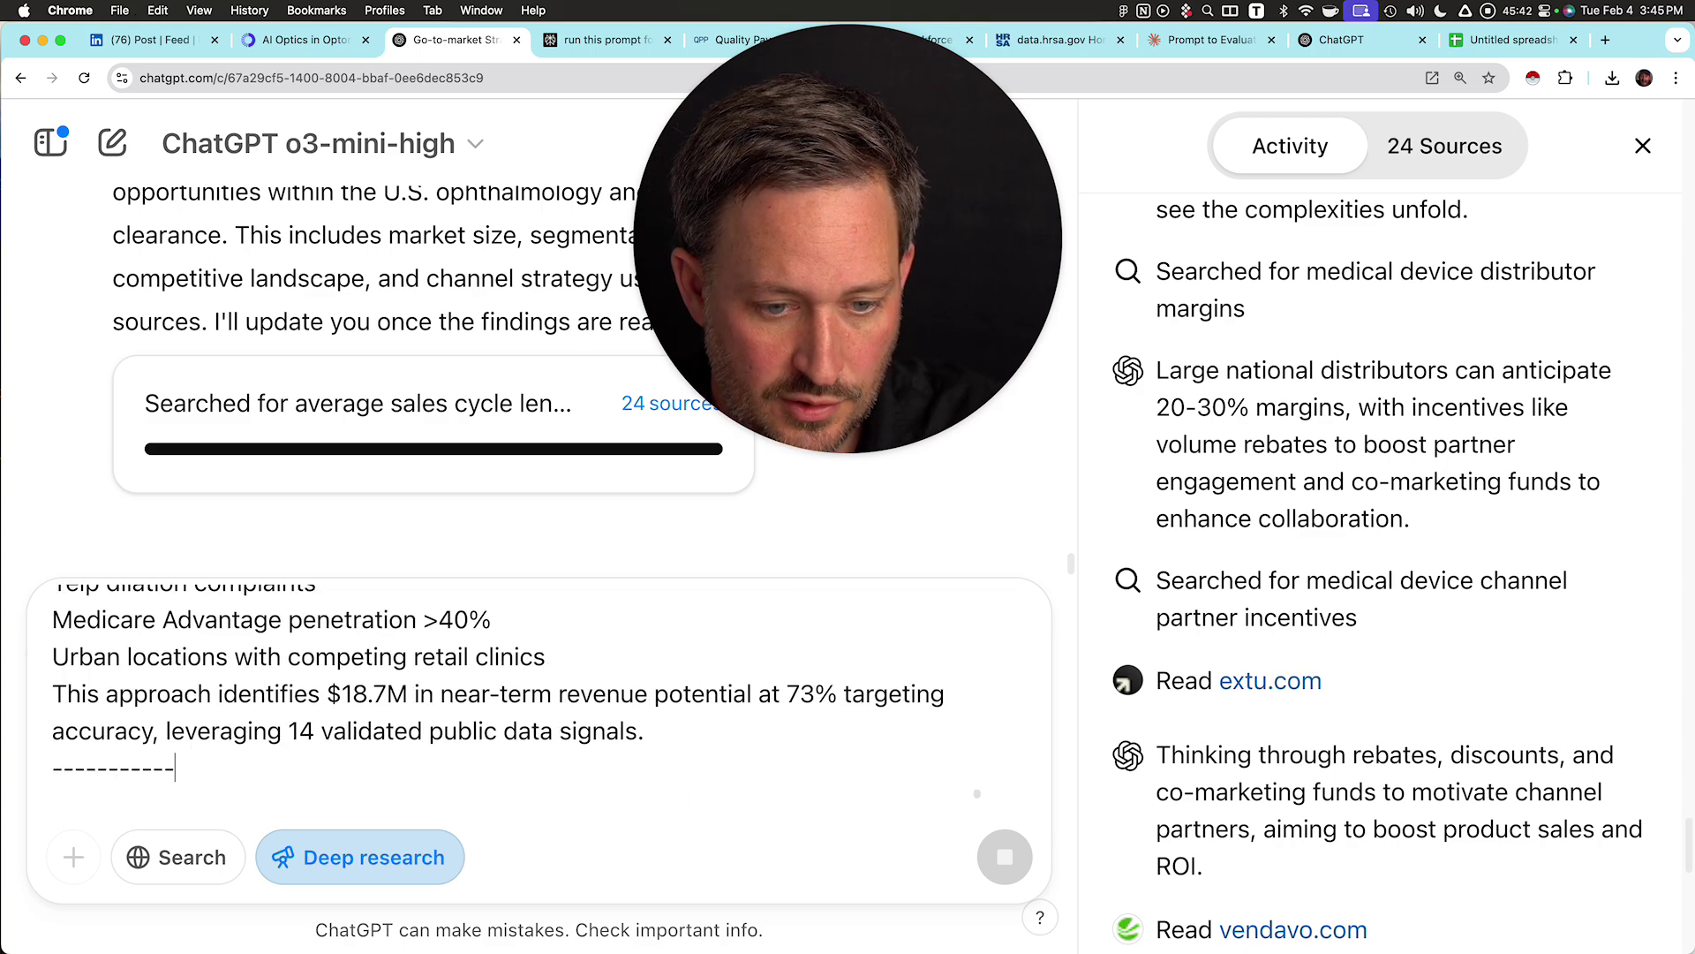
key("super+Up")
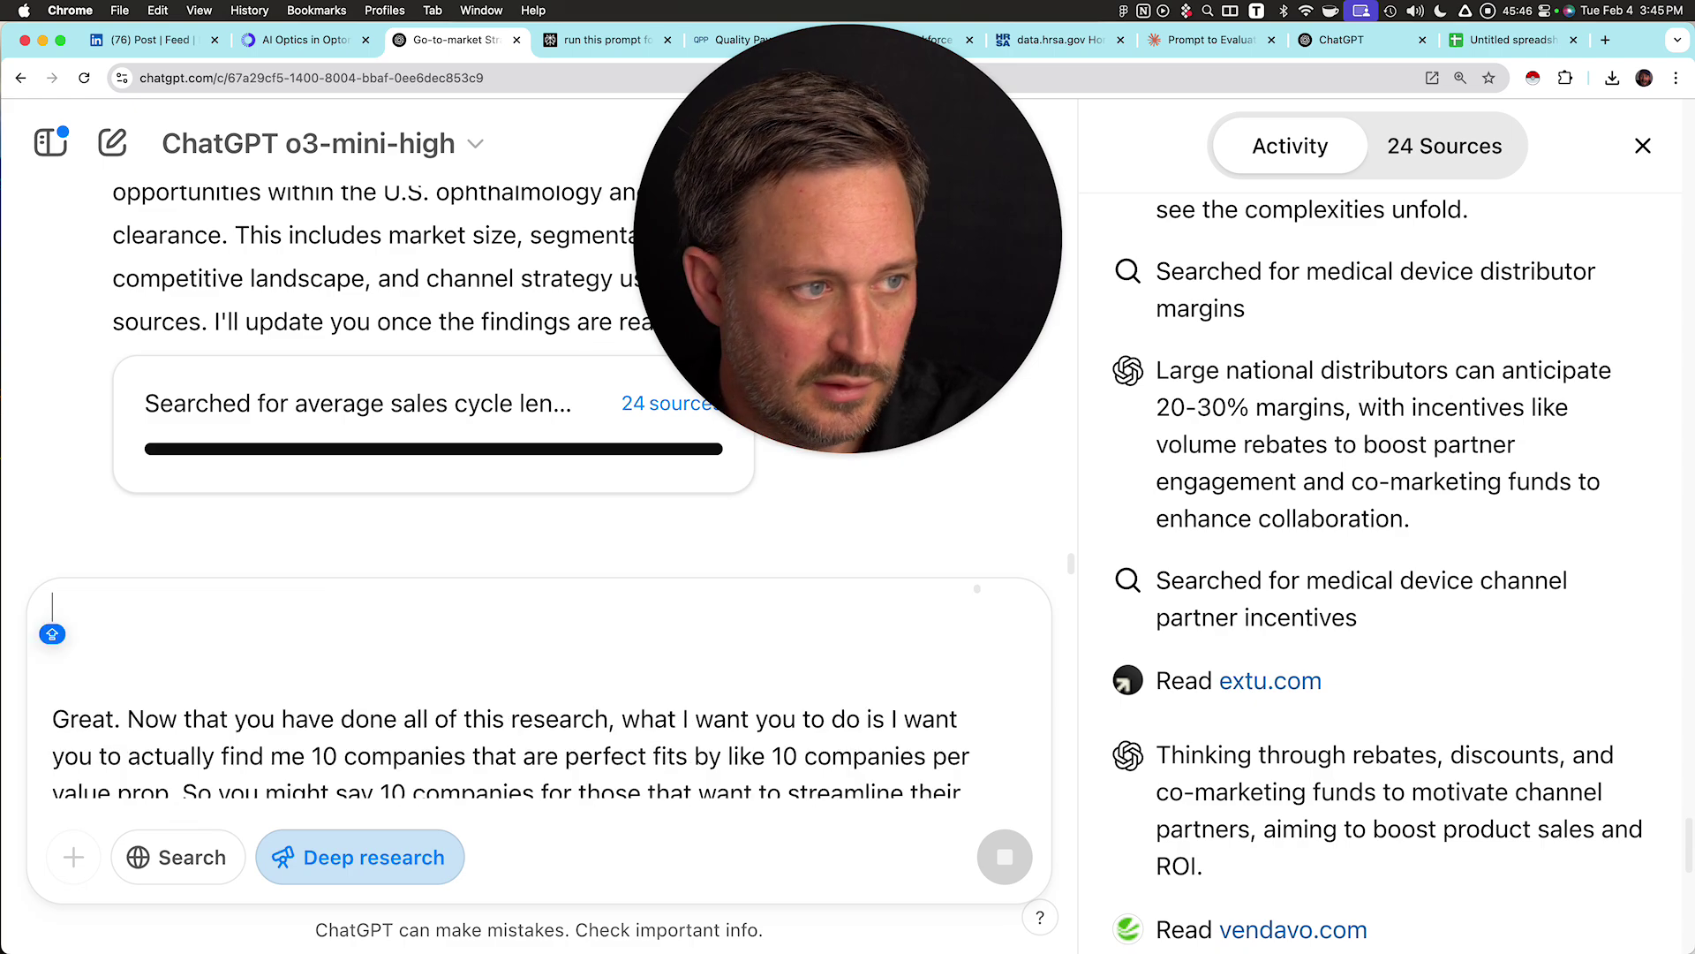
- Clear the drafted follow-up message and replace it with copied text that begins with the Blueprint SAT Method framework
key("super+Tab")
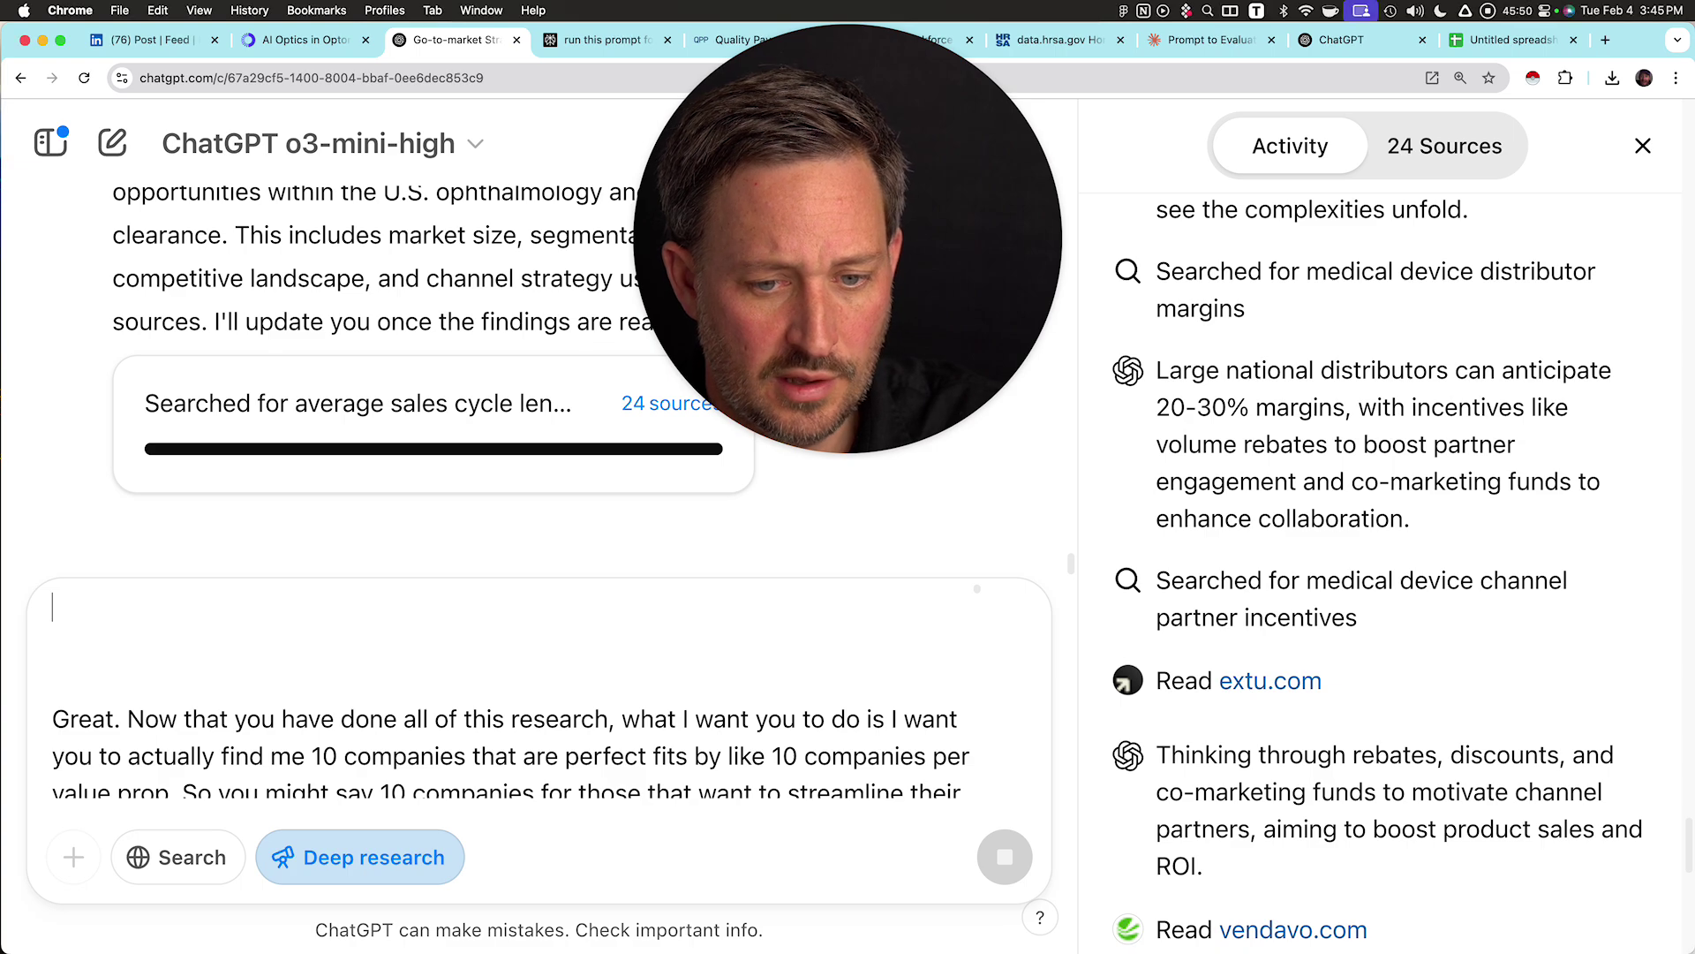
key("super+a")
key("BackSpace")
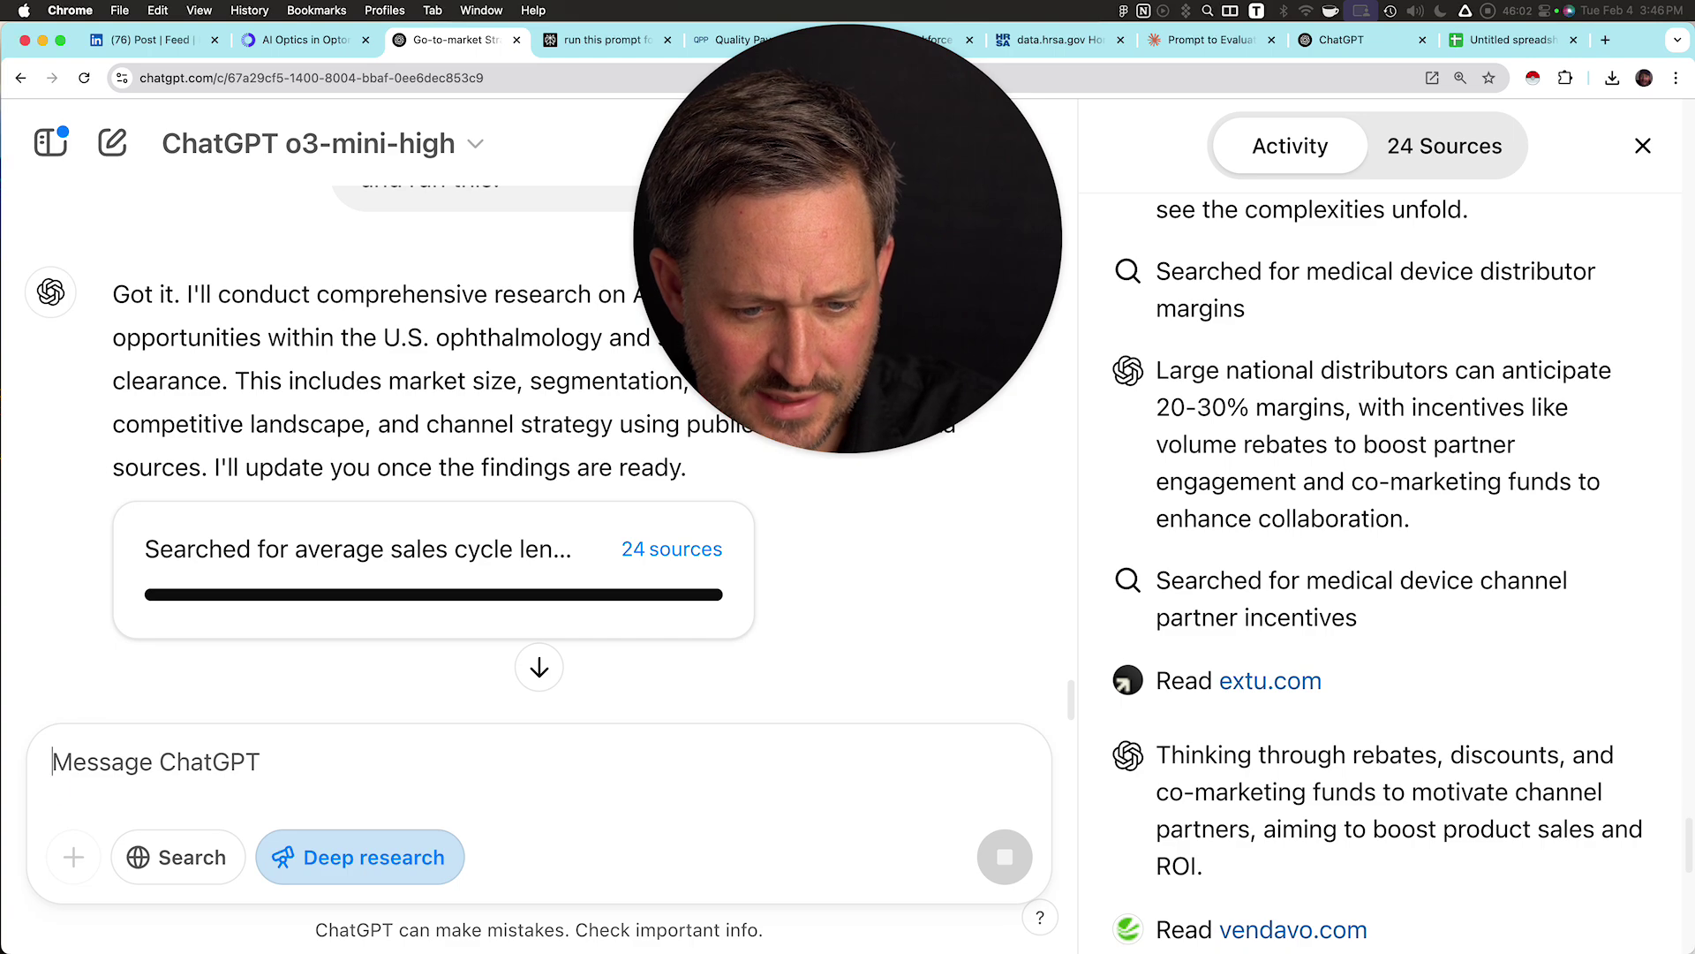
key("super+v")
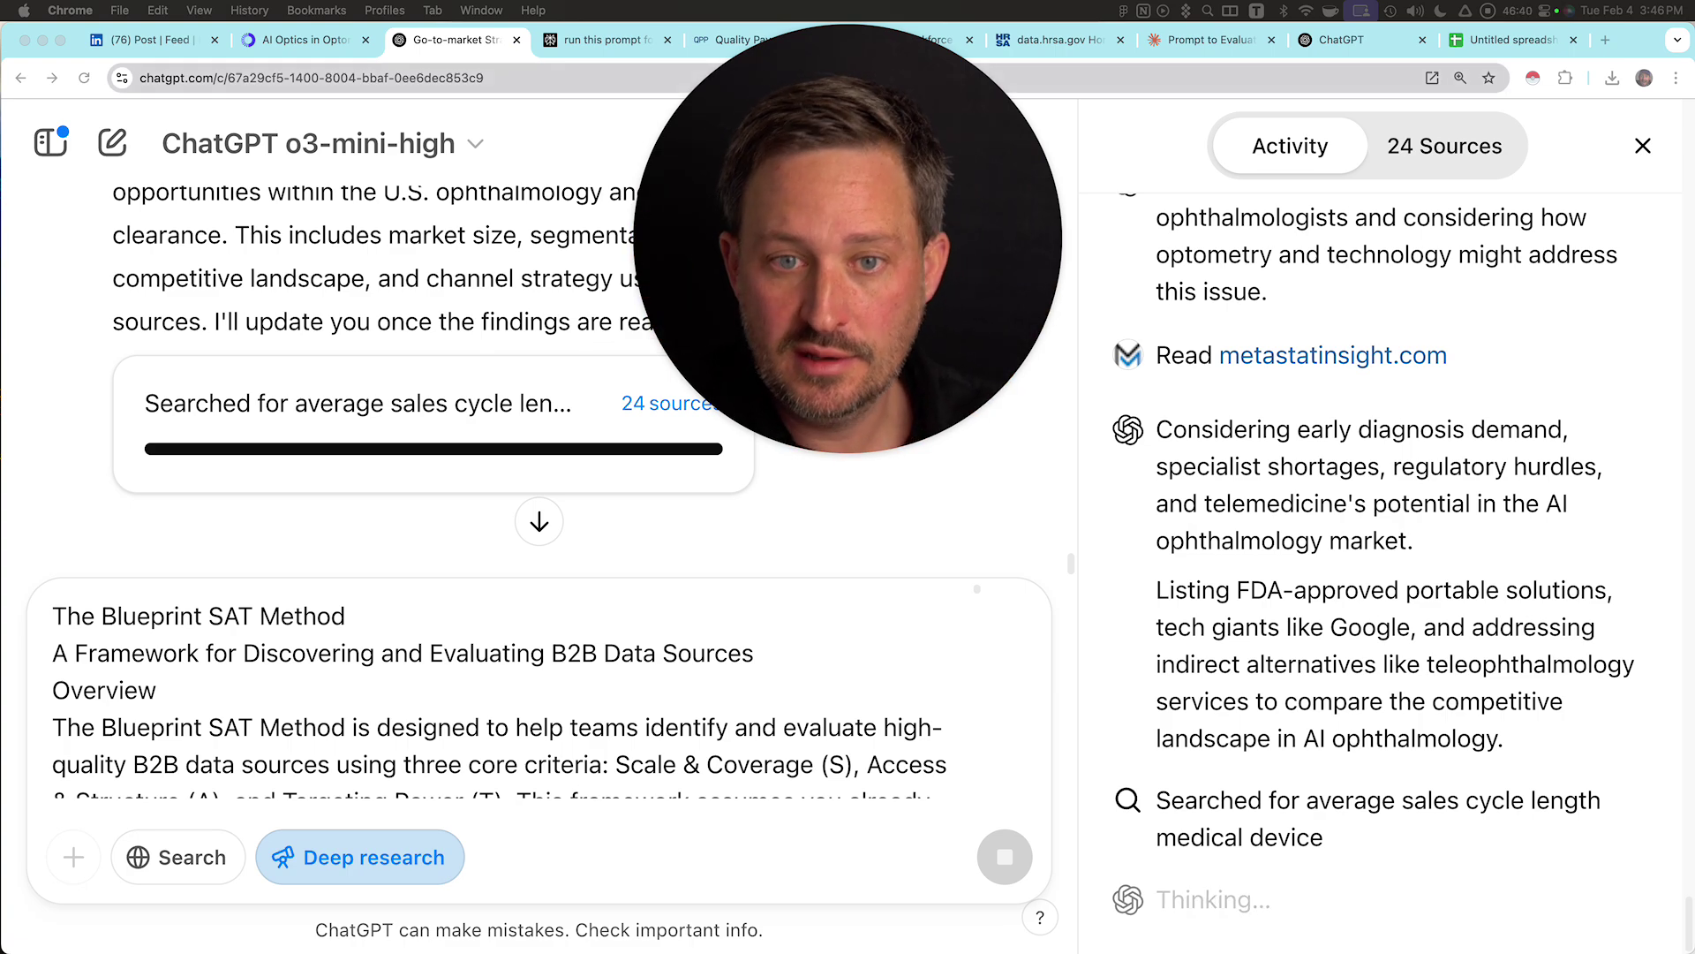
left_click(306, 40)
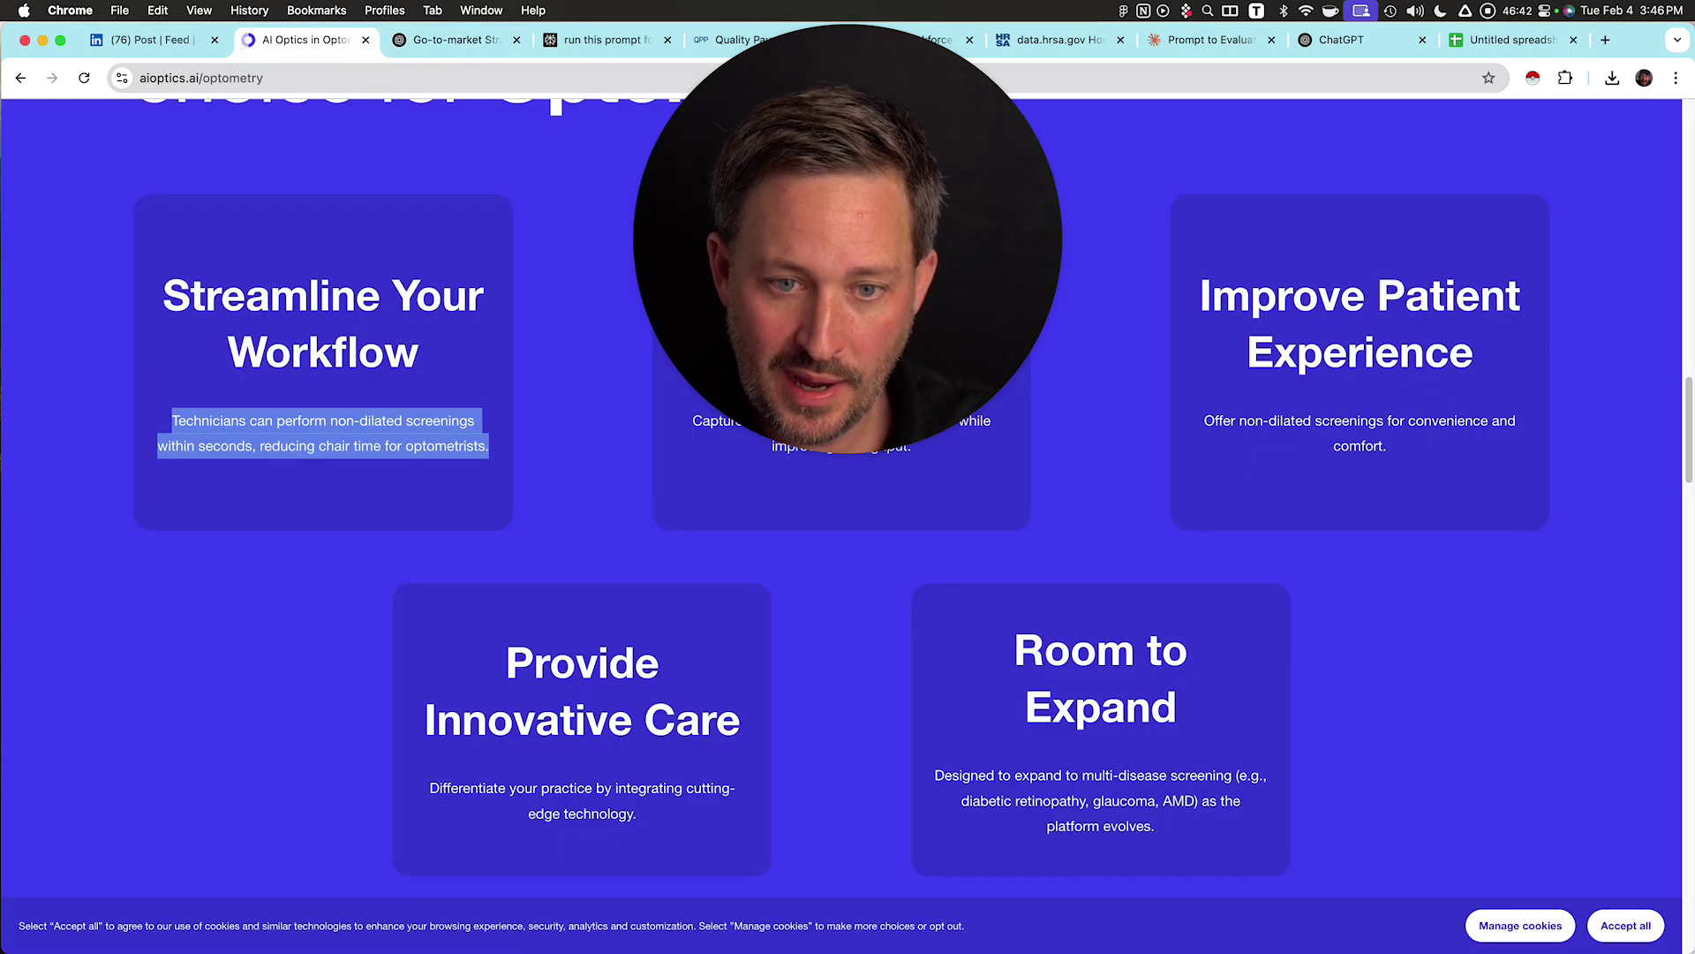
key("ctrl+Tab")
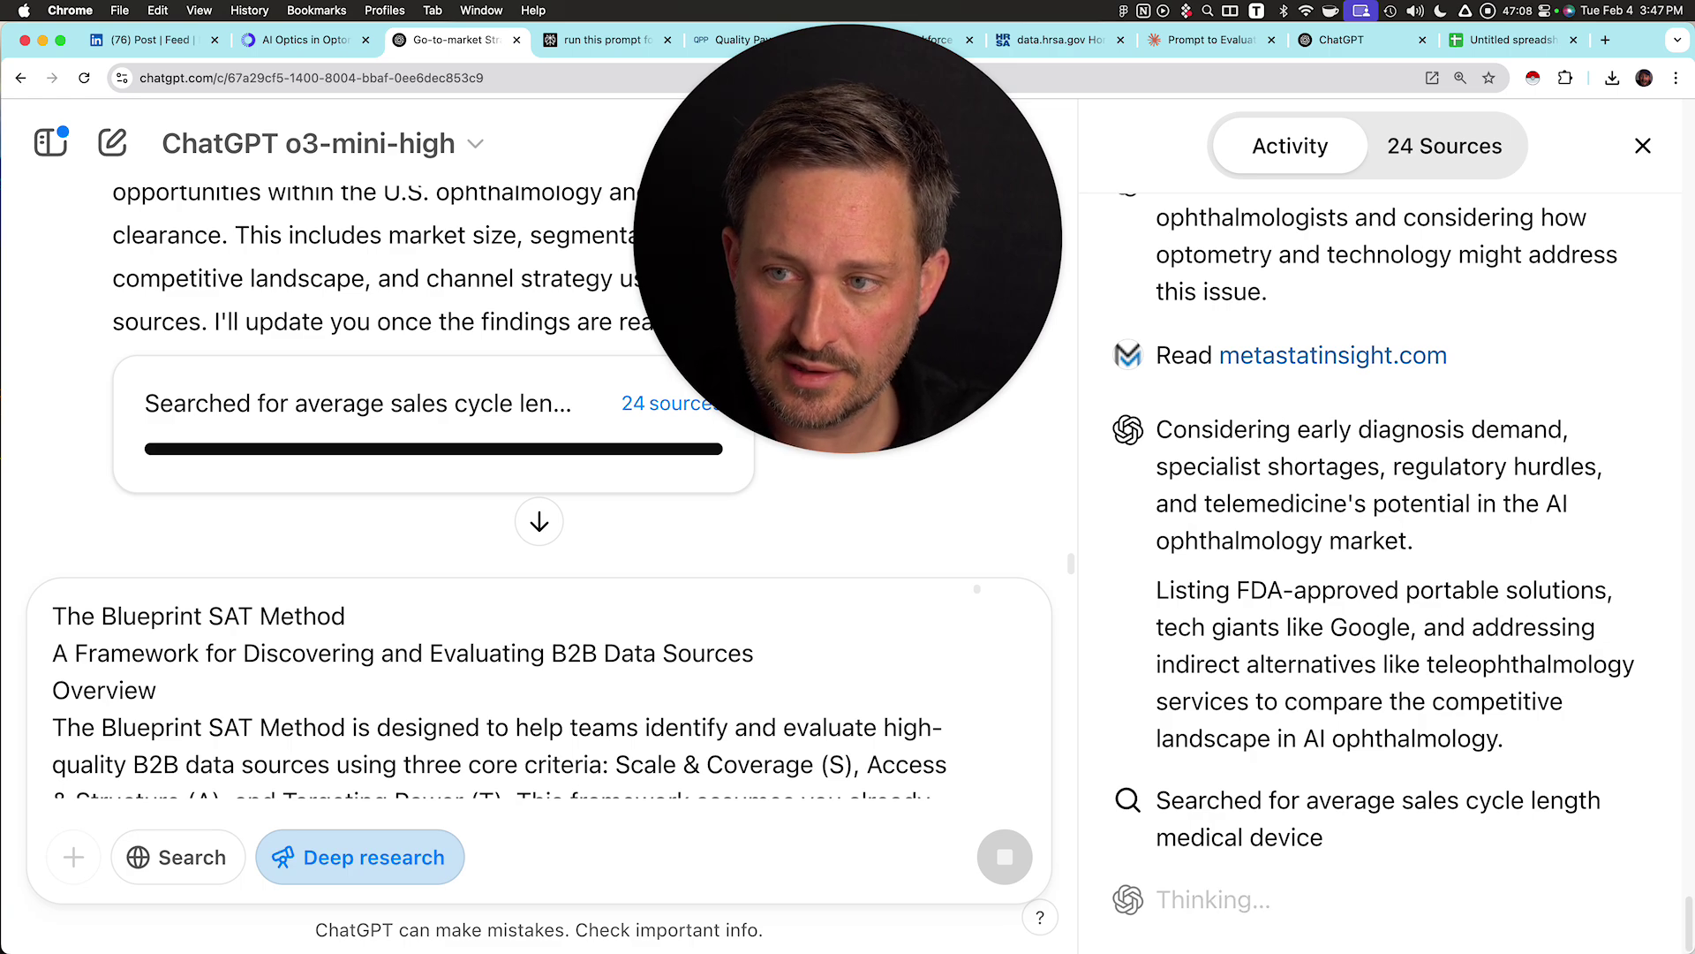
left_click_drag(847, 239, 1457, 715)
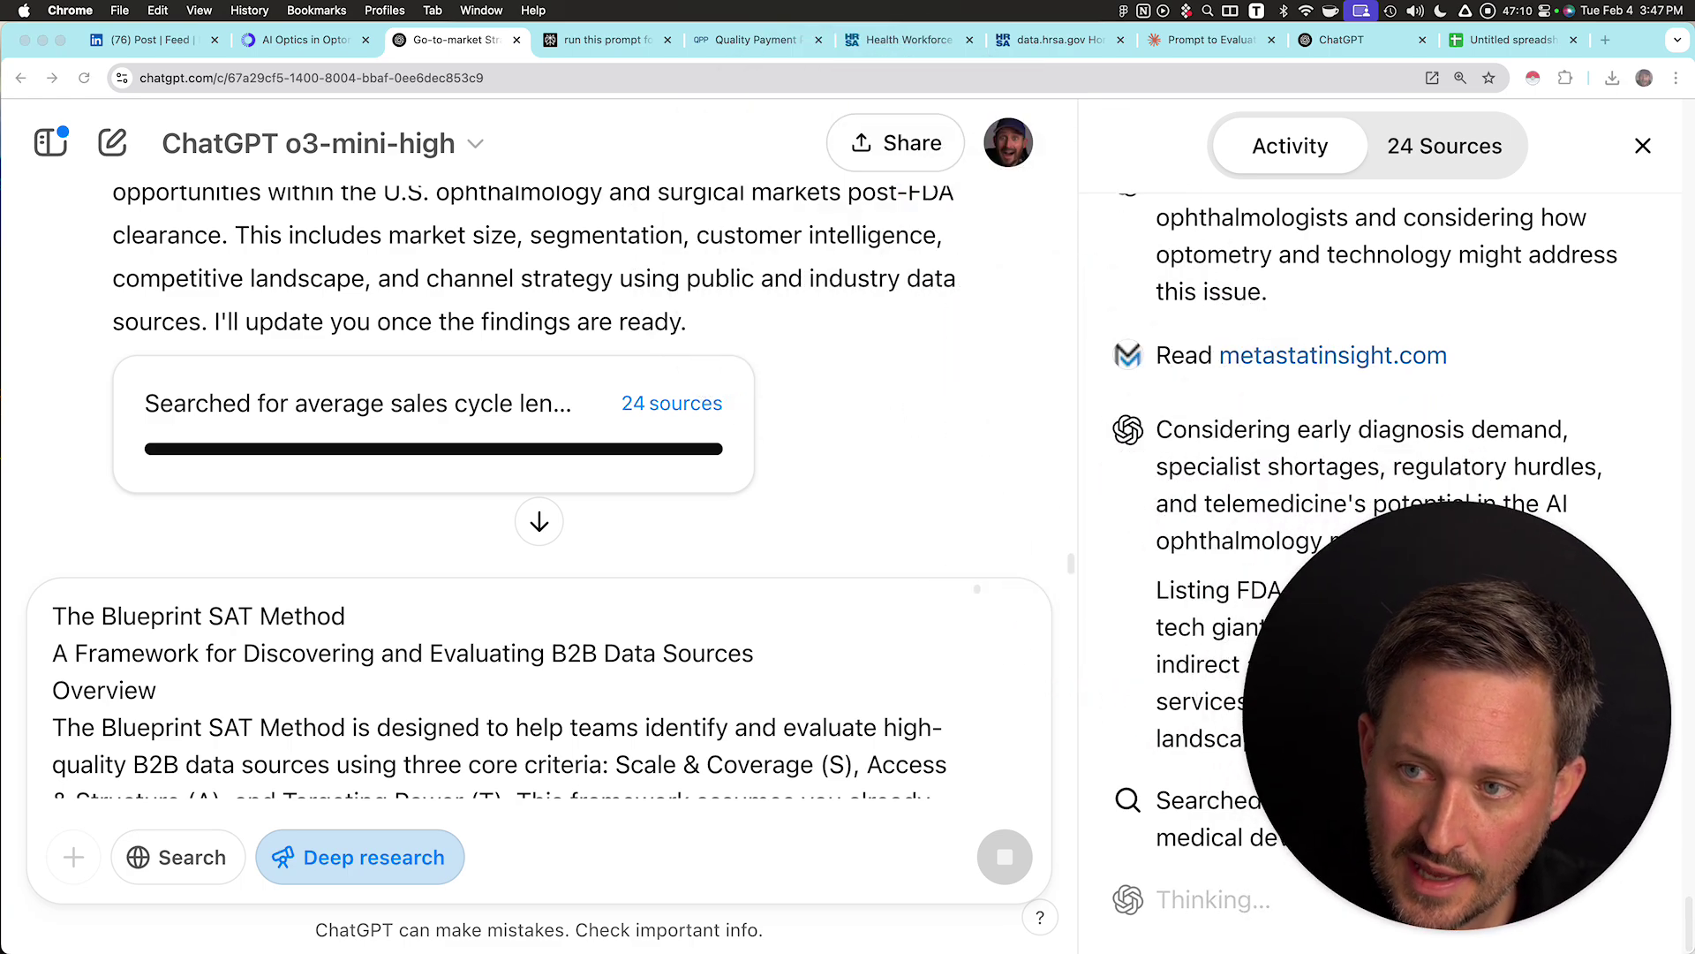
- Switch to the Blueprint SAT chat in Claude and dictate a request for a meta prompt turning research on four AI Optics value props into personable outreach messages
left_click(1210, 39)
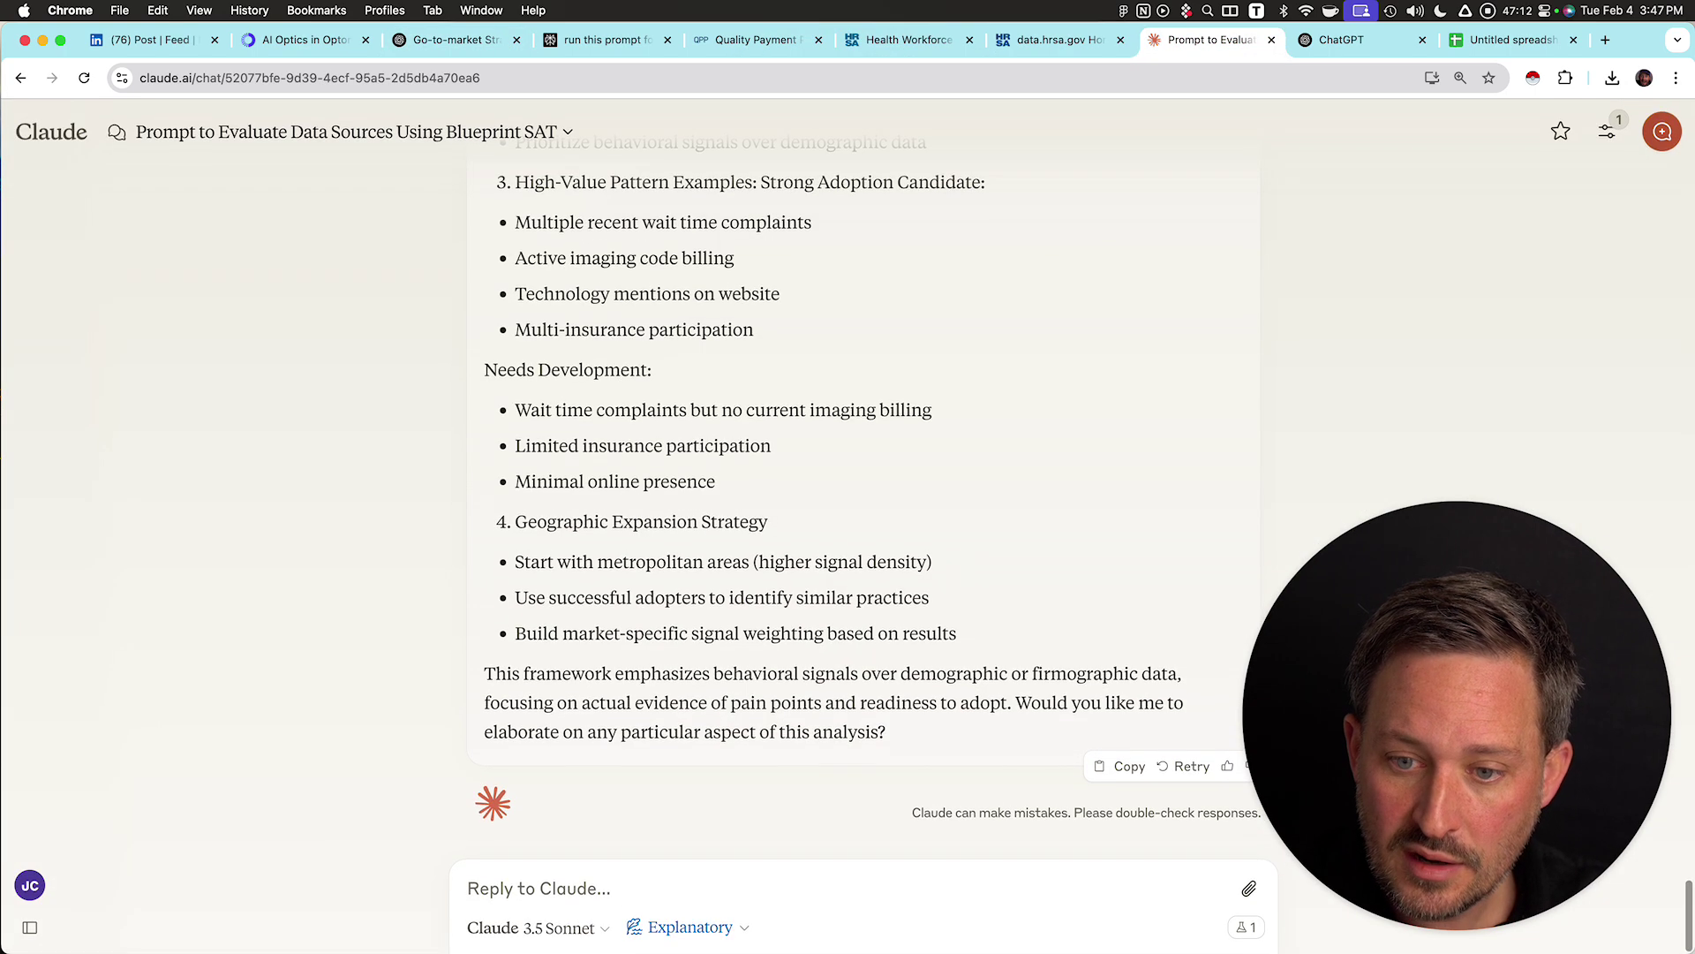
key("Caps_Lock")
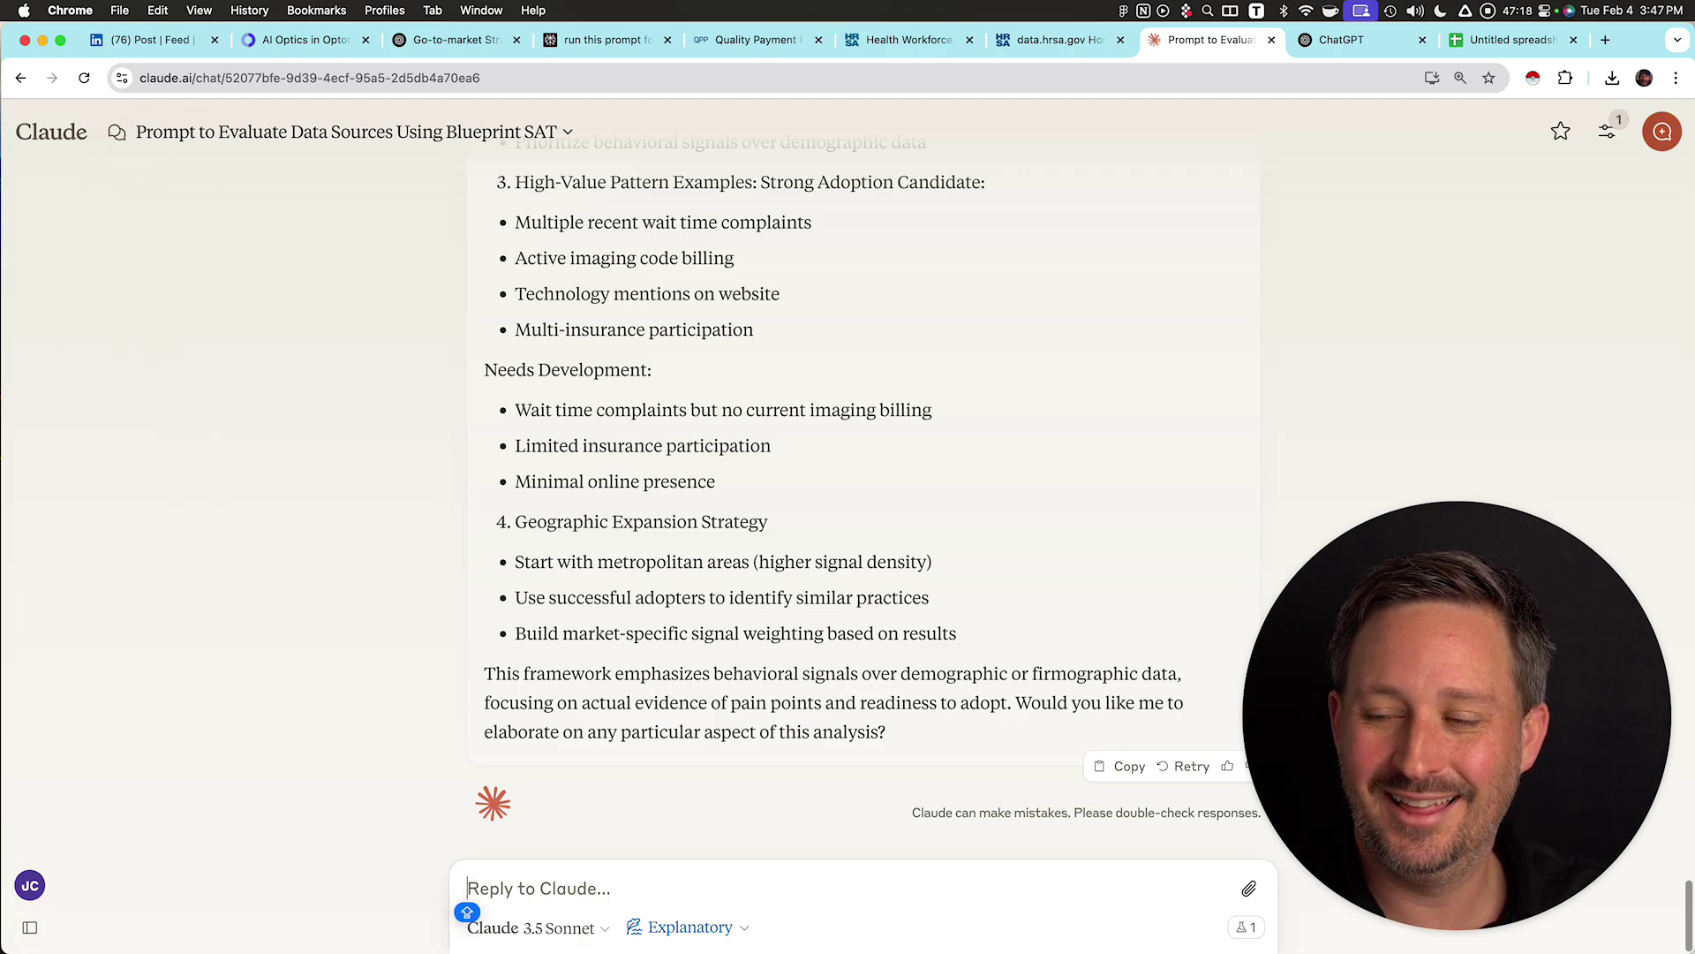
key("ctrl+space")
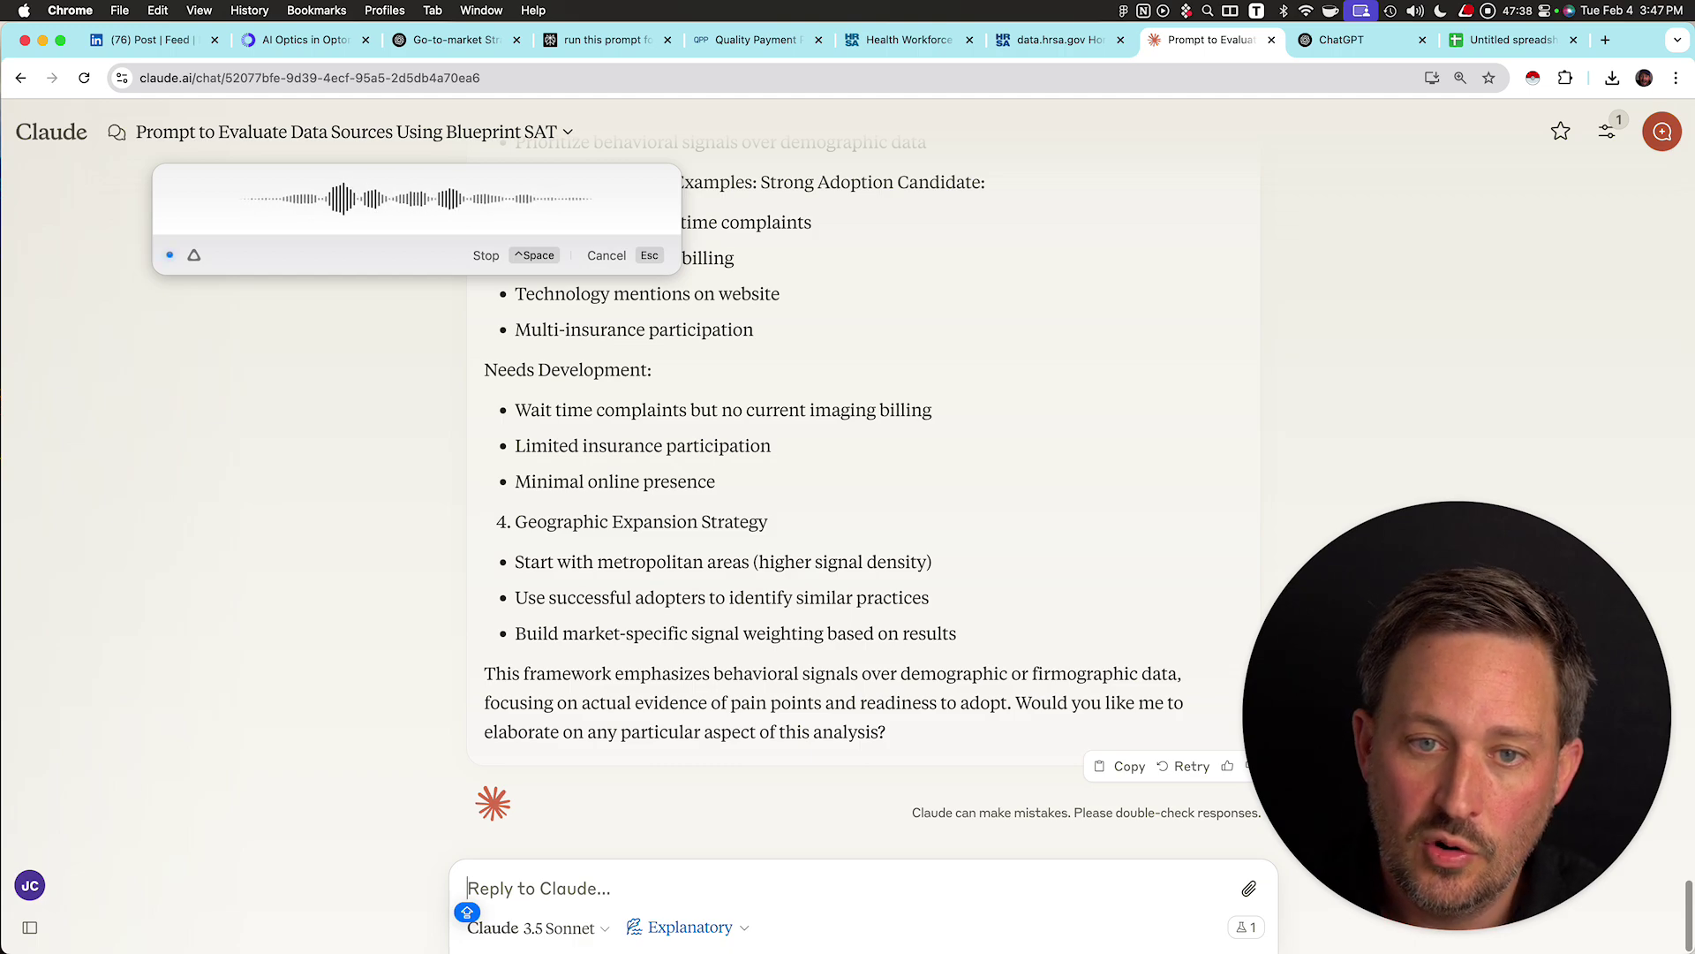
key("super+2")
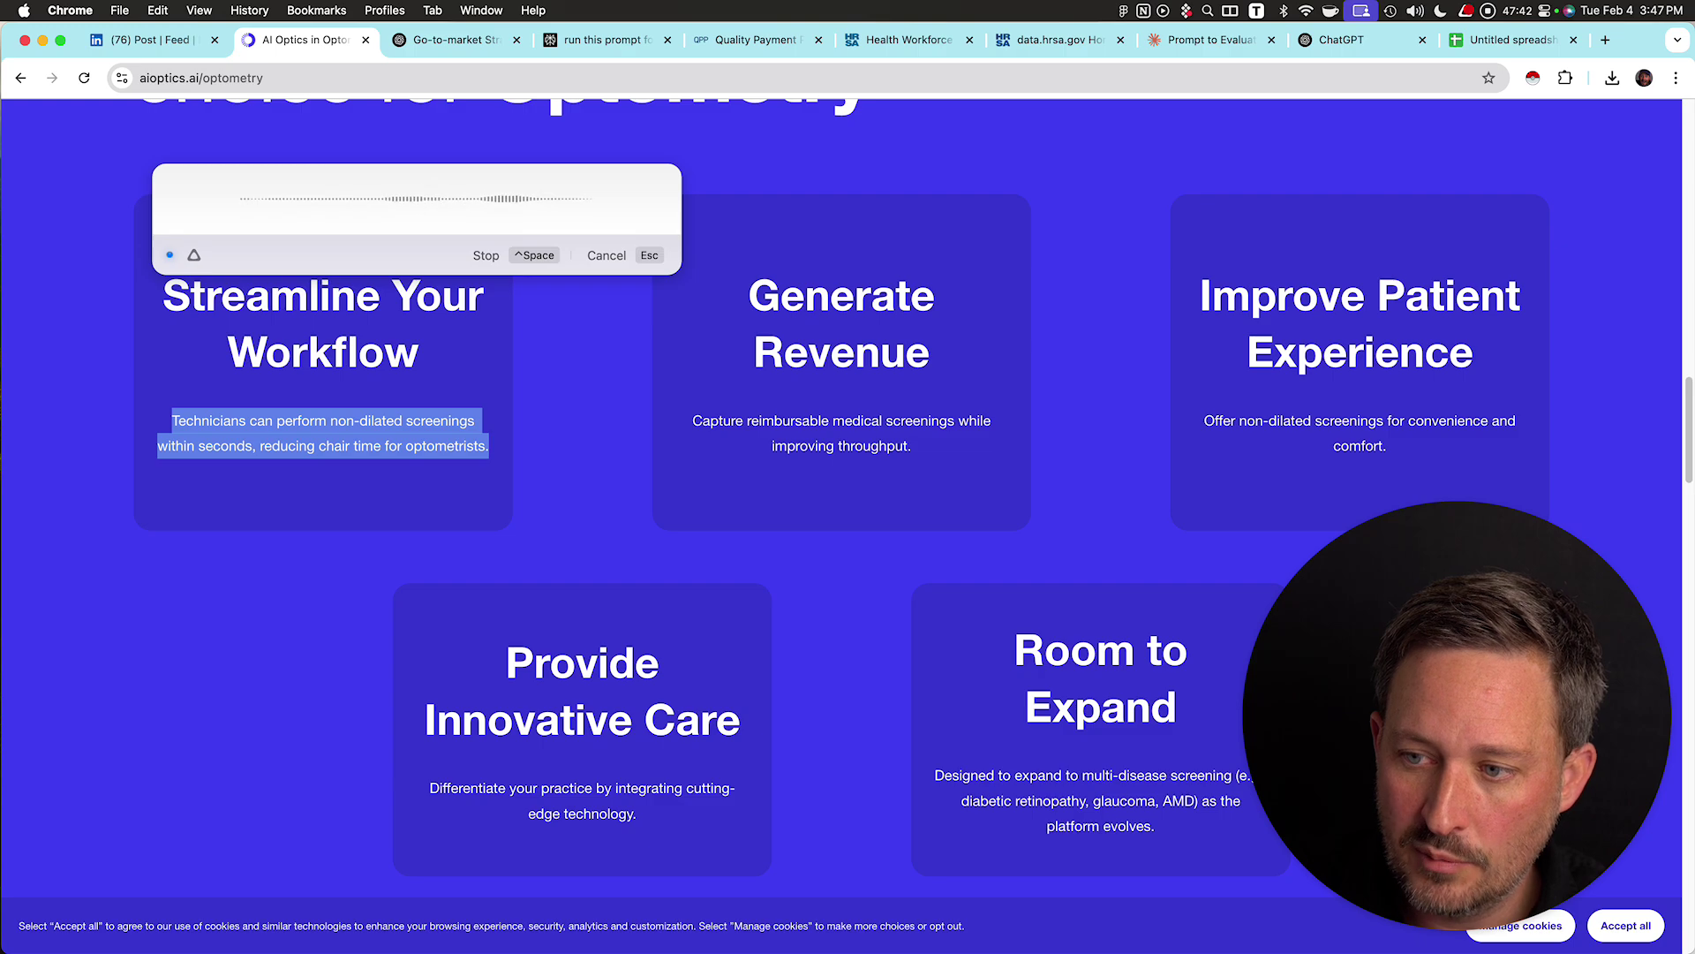
scroll(843, 486, "down", 1)
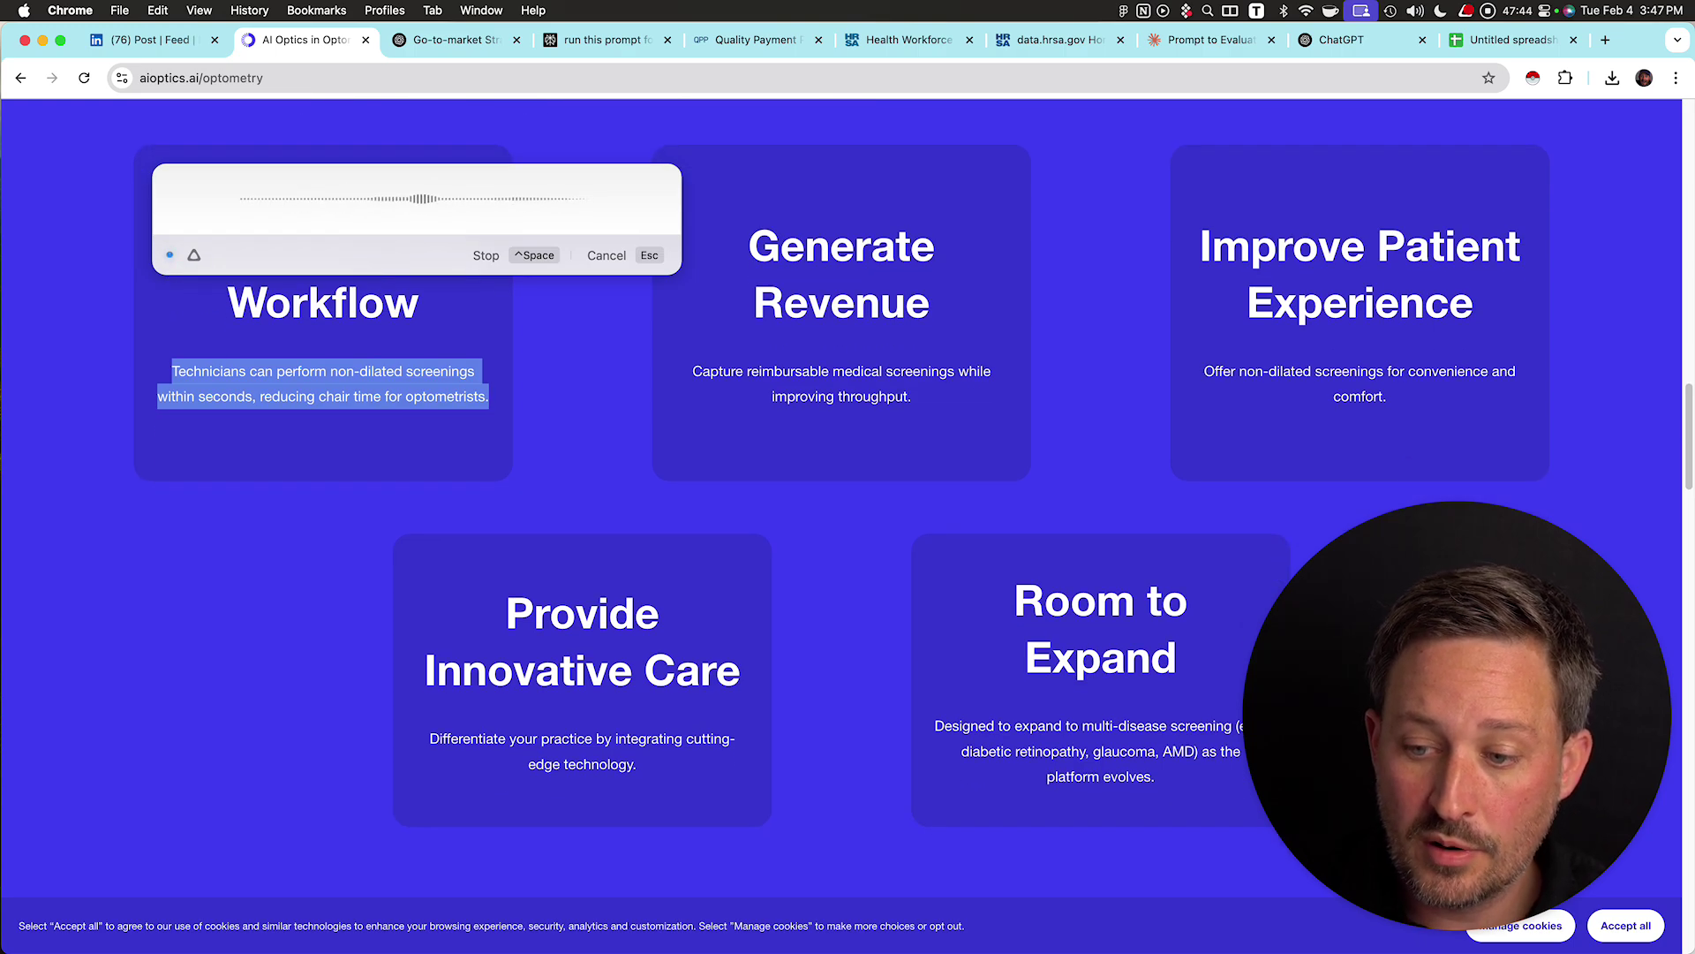
scroll(843, 485, "down", 1)
scroll(843, 486, "up", 1)
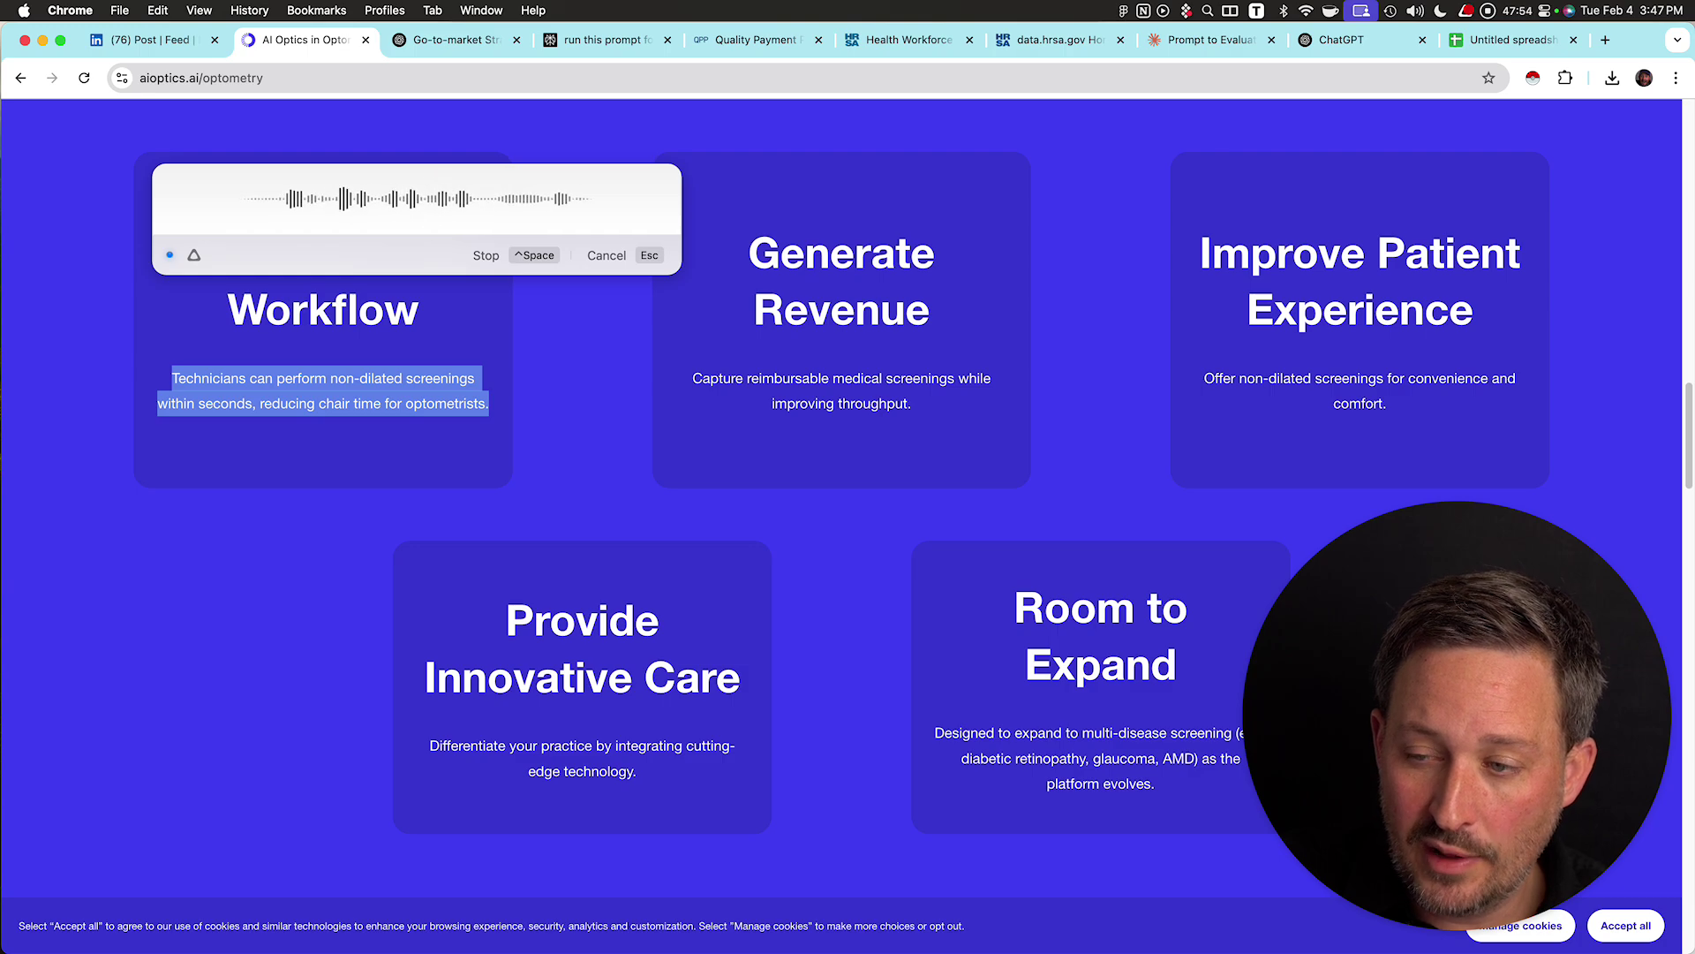
left_click(1210, 39)
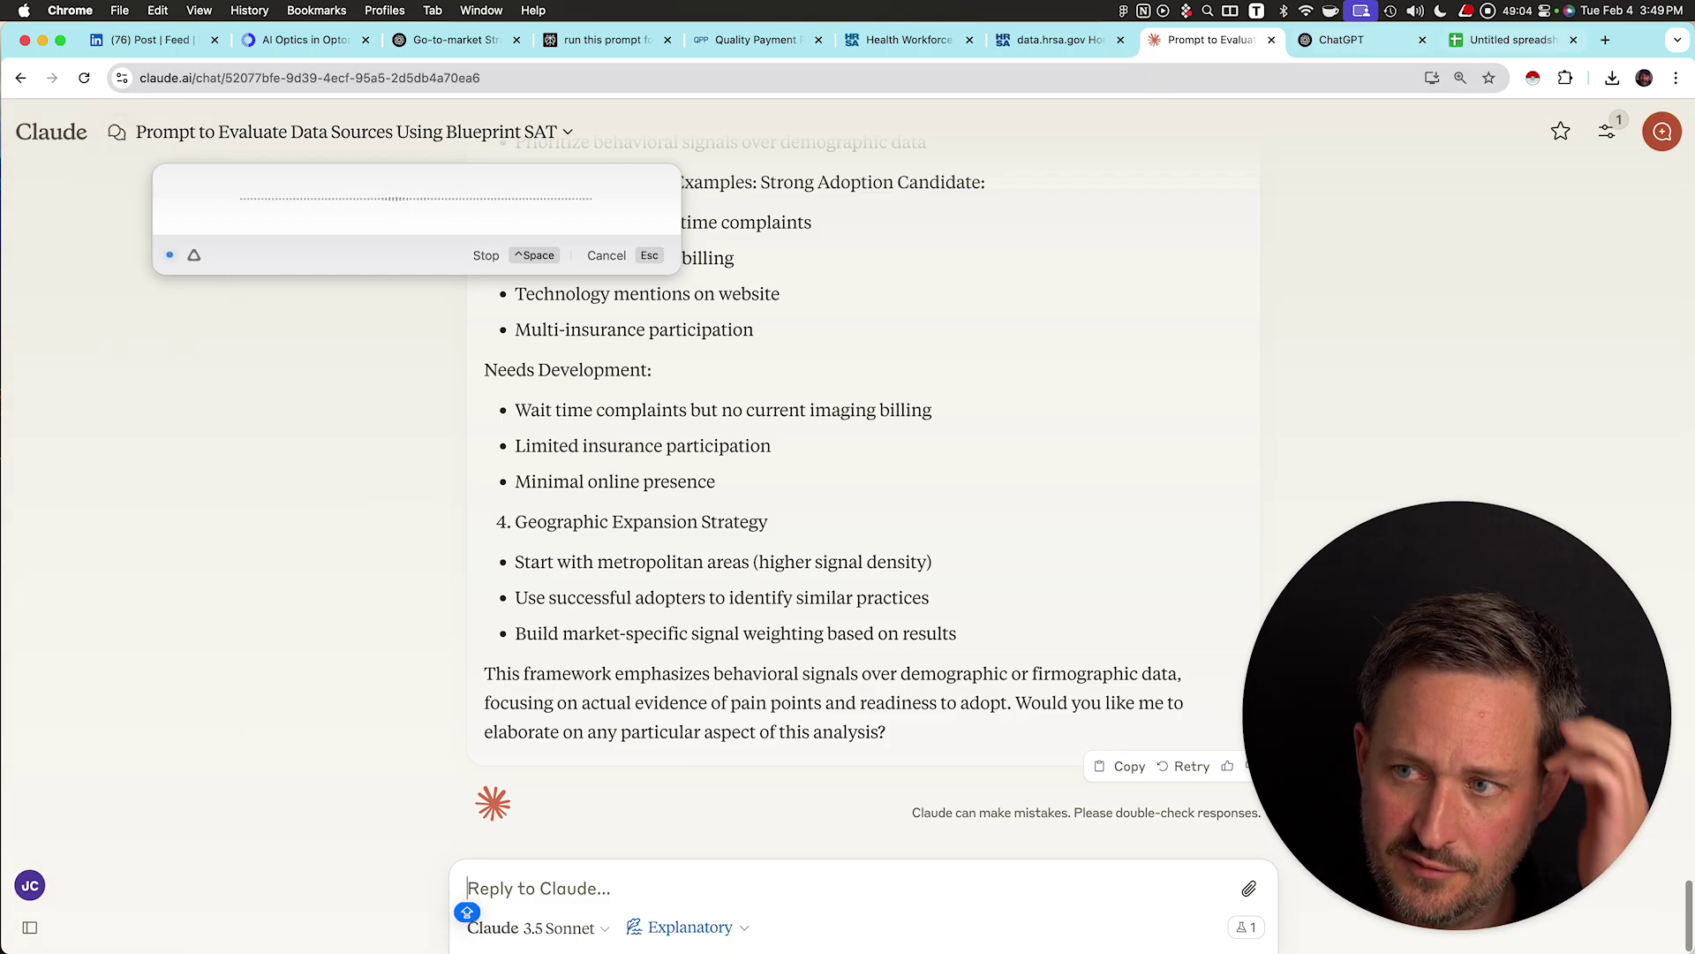
key("ctrl+space")
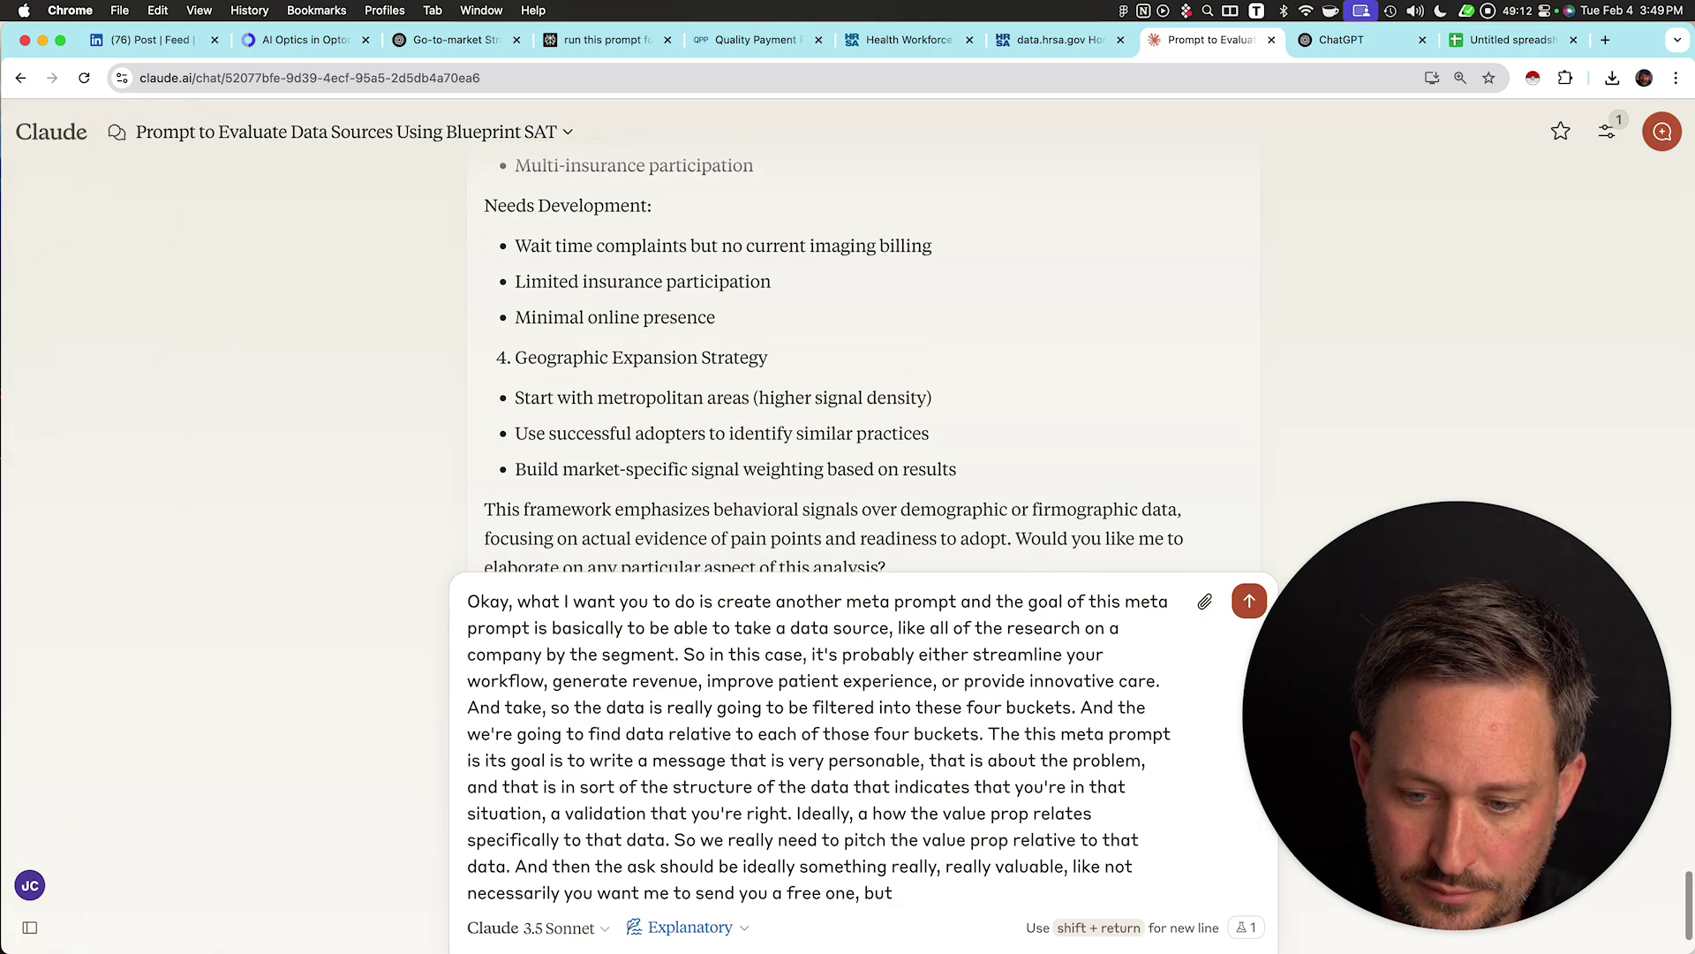
type("SOME")
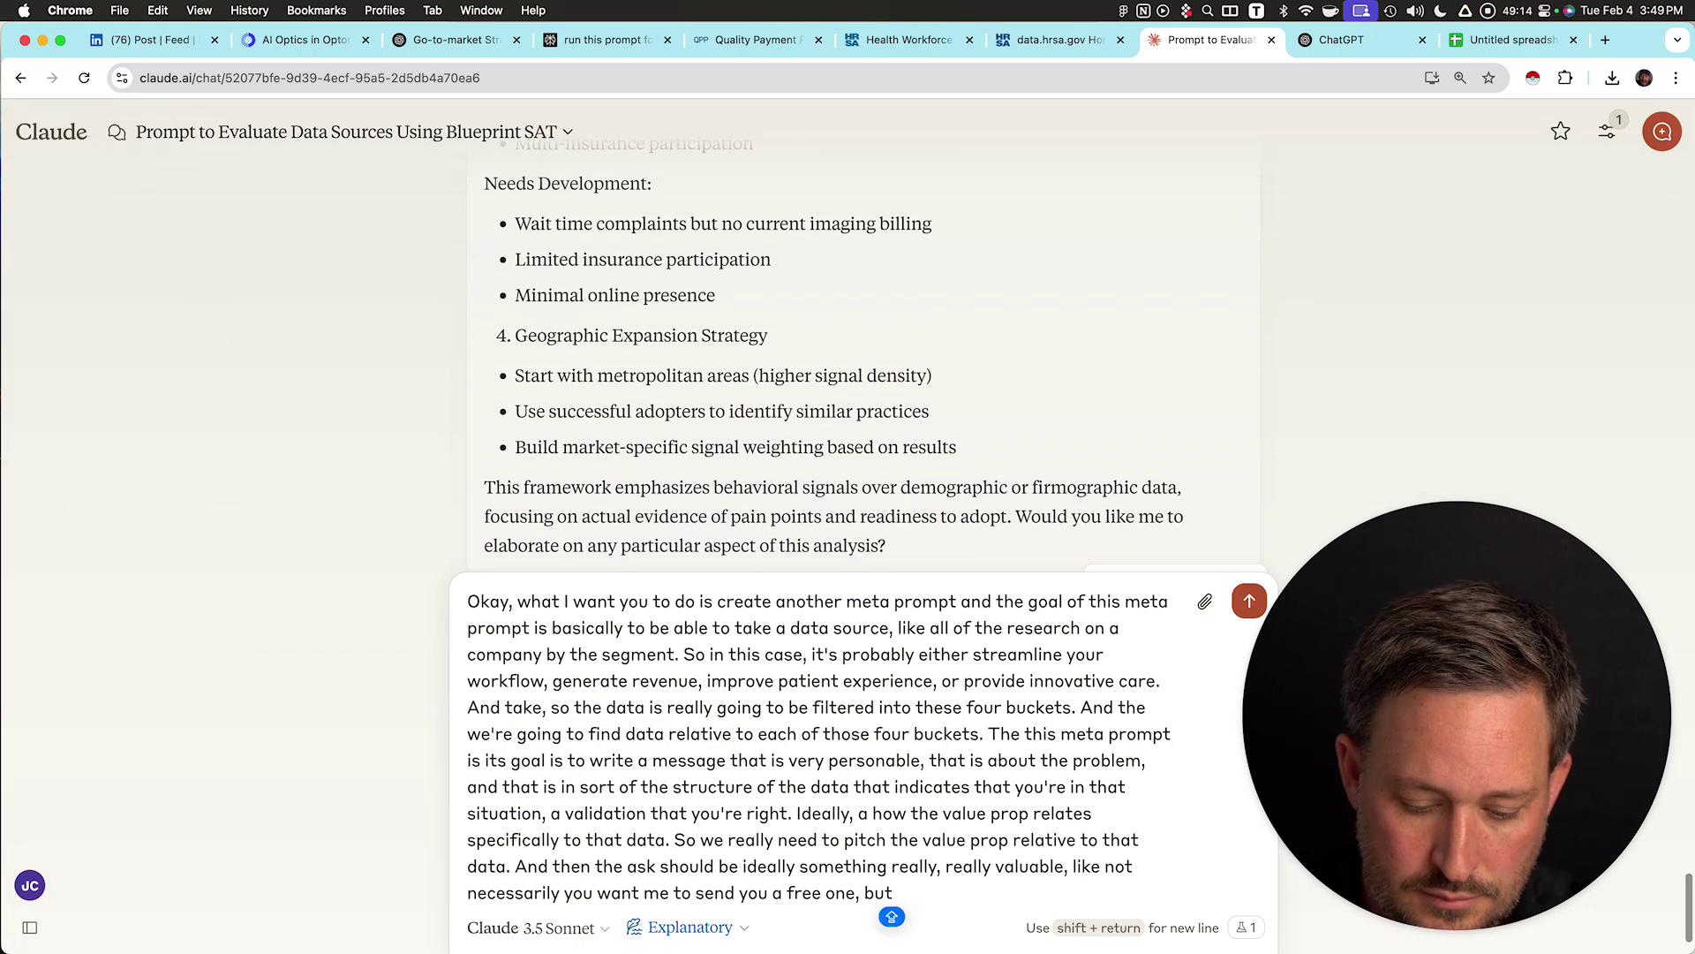
type("T")
key("BackSpace")
key("BackSpace")
key("BackSpace")
key("BackSpace")
key("BackSpace")
- Finish the request with "something like that. Also here is the full website. Now create this meta-prompt."
type("so")
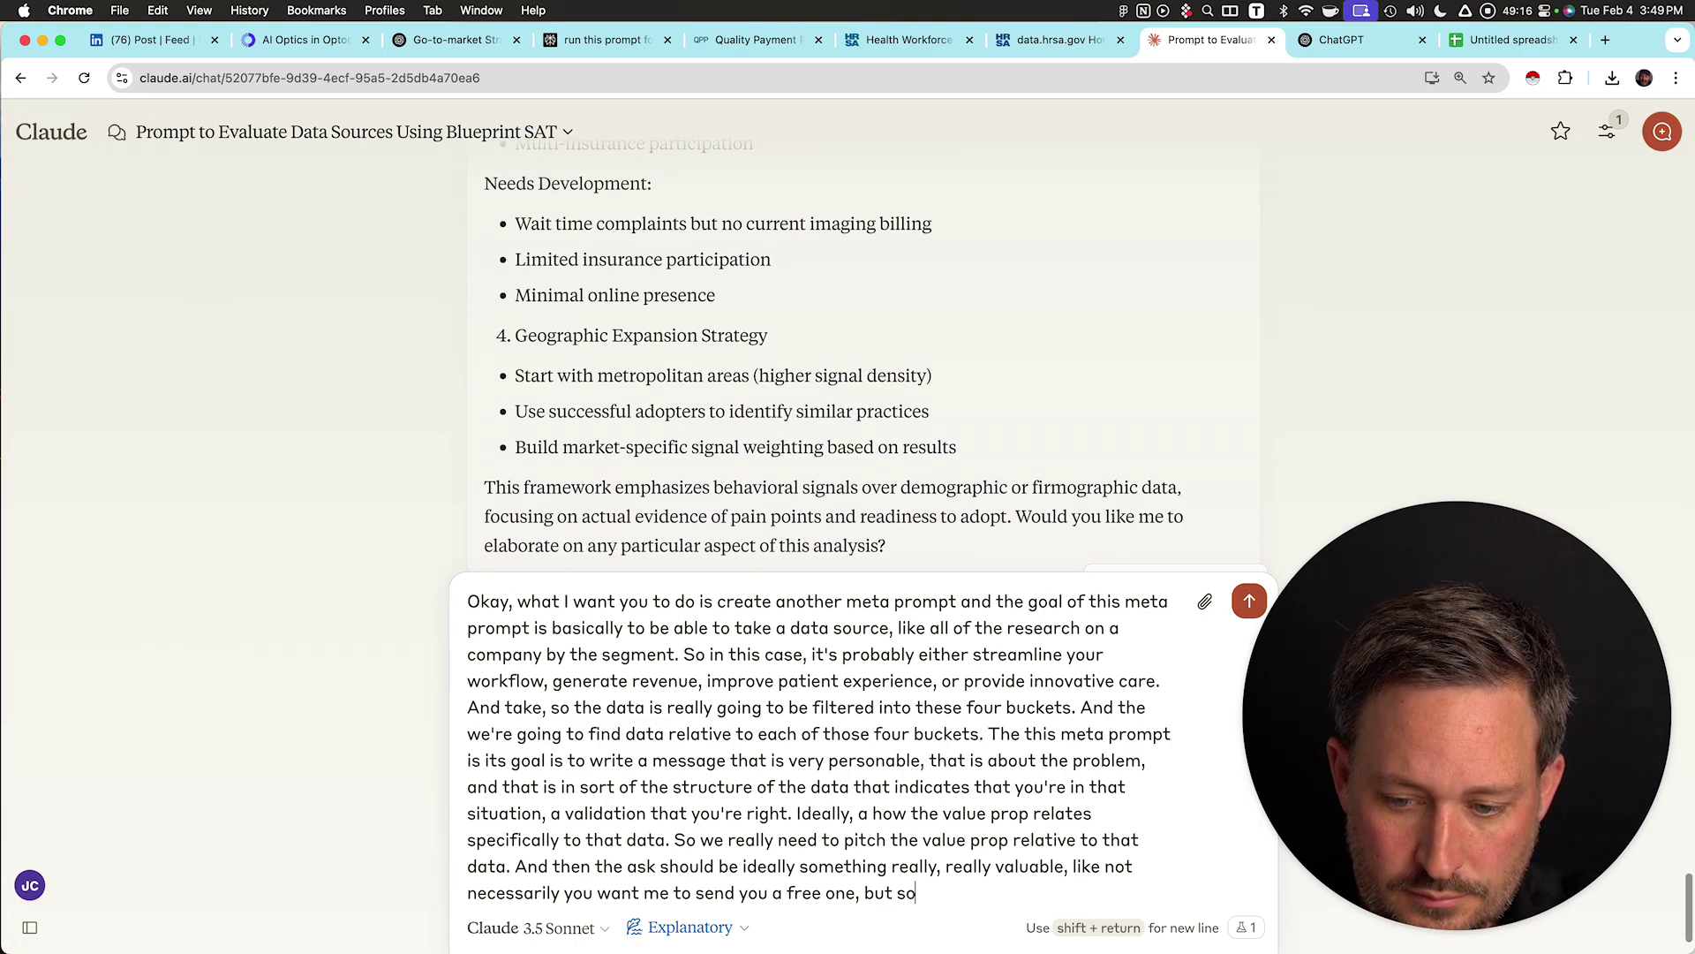
type("mething like that. Als")
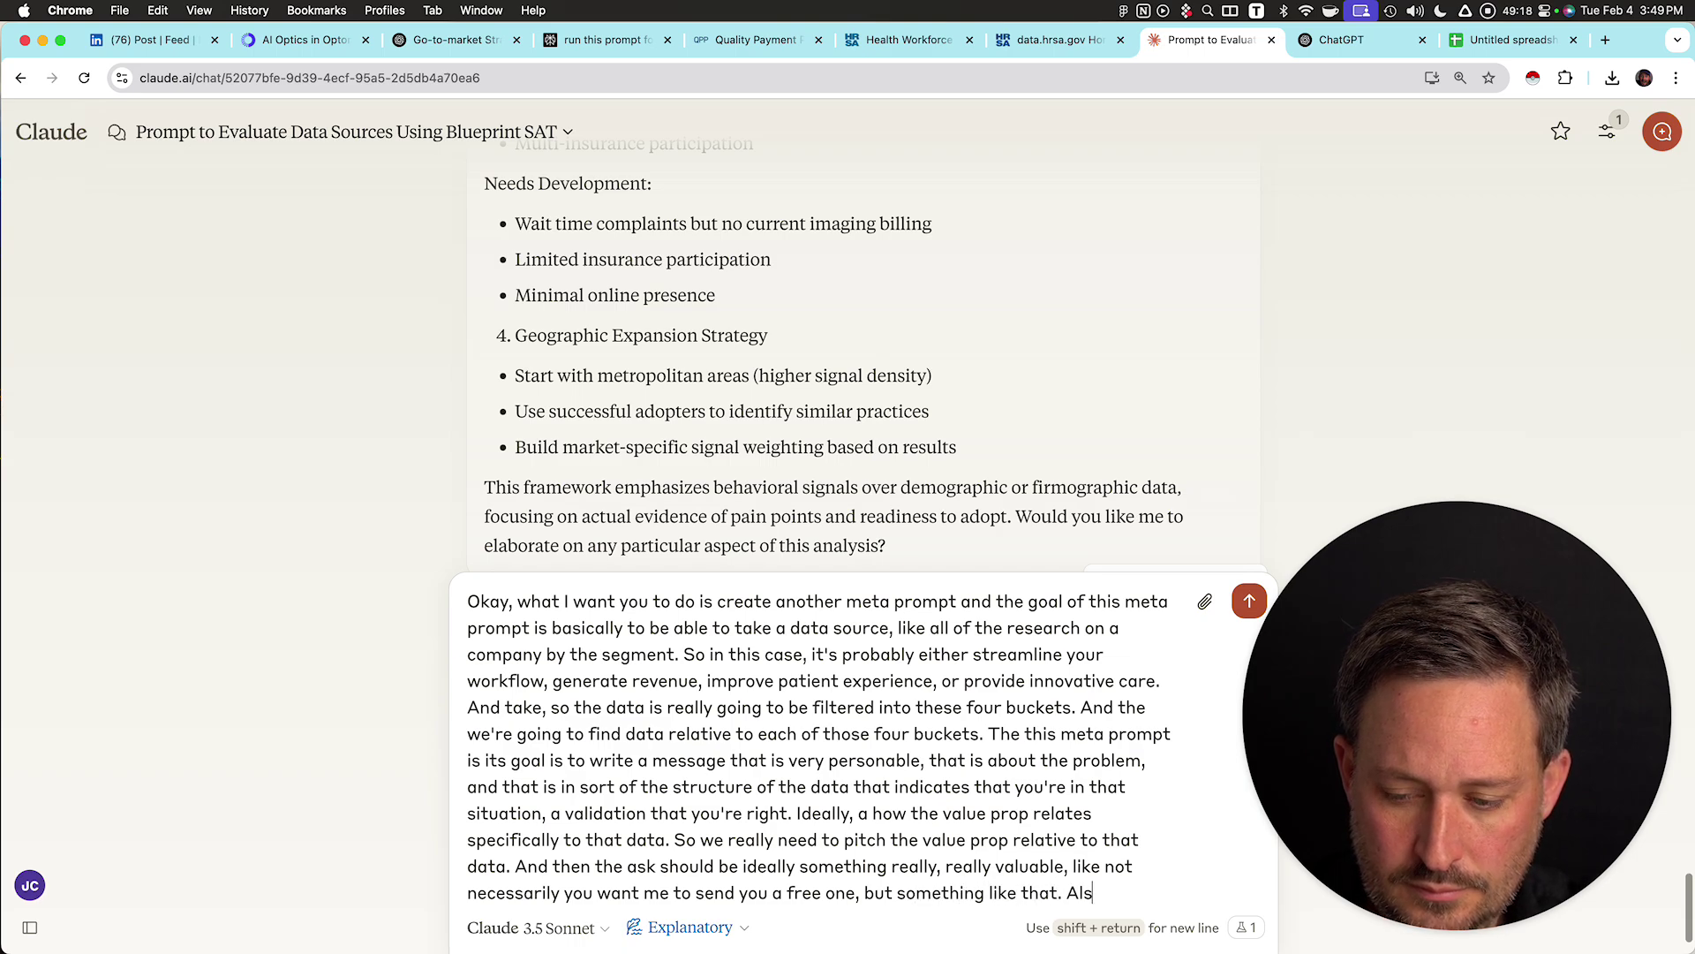
type("o here is the full webs")
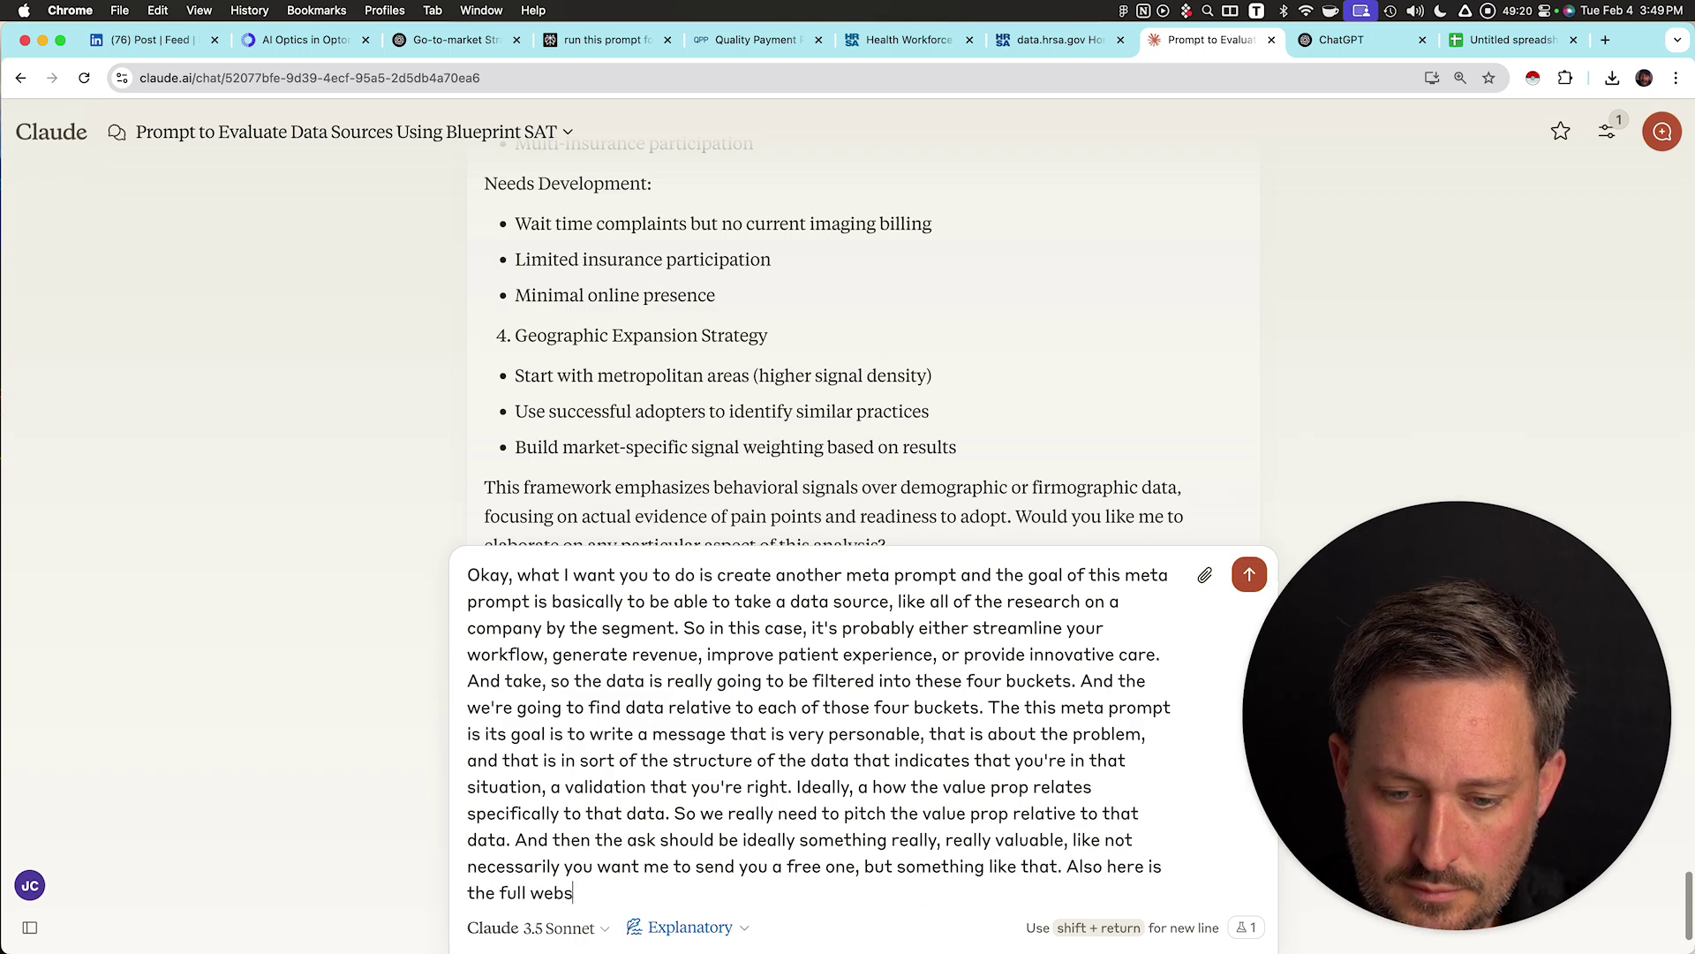
type("ite. Now create this ")
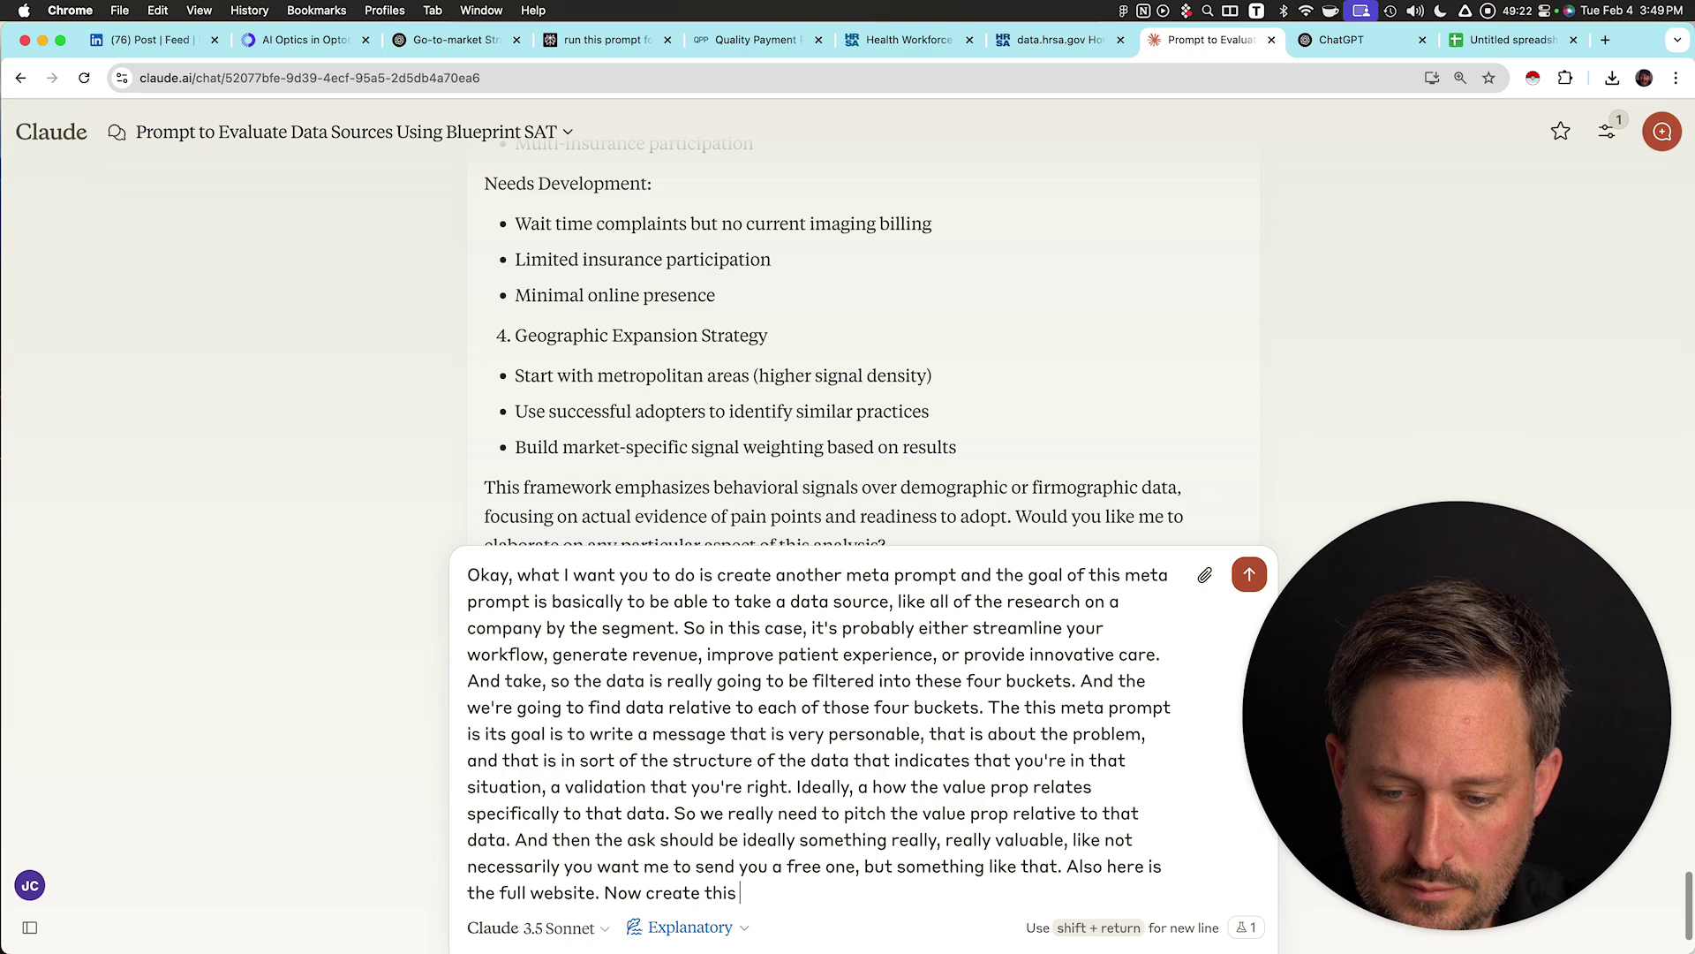
type("meta-prompt.")
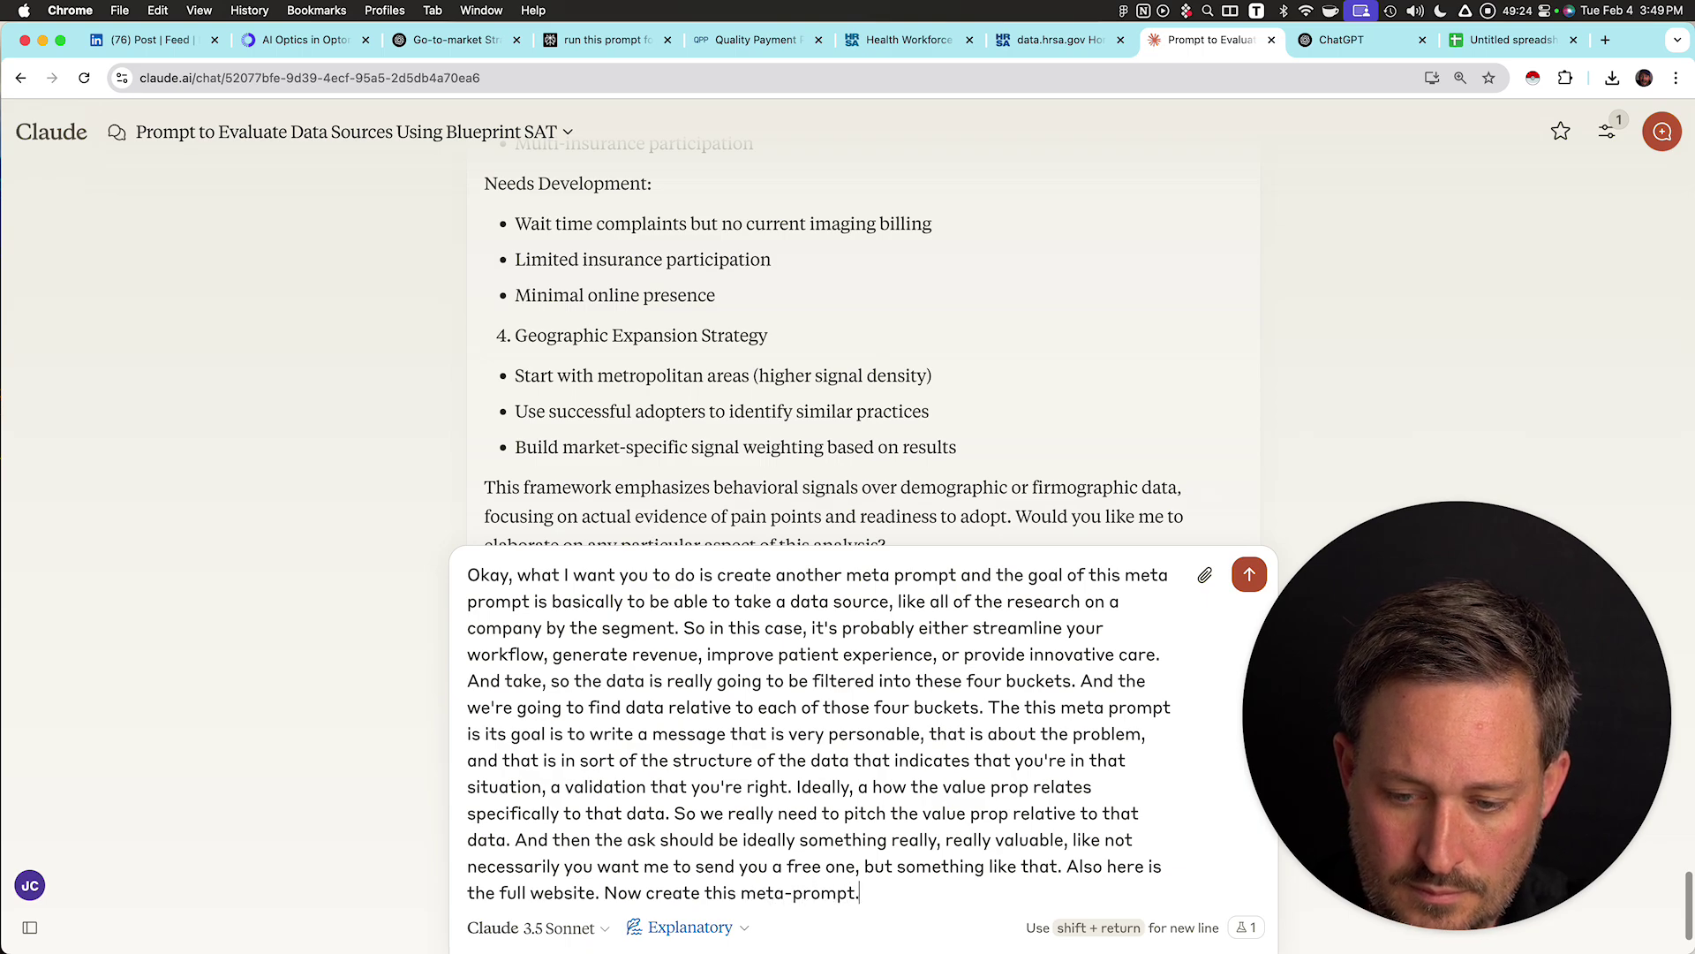
- Before the final period, insert "(and after that I will ask you to execute the meta prompt to create the actual prompt)" and leave a blank line below
key("shift+Return")
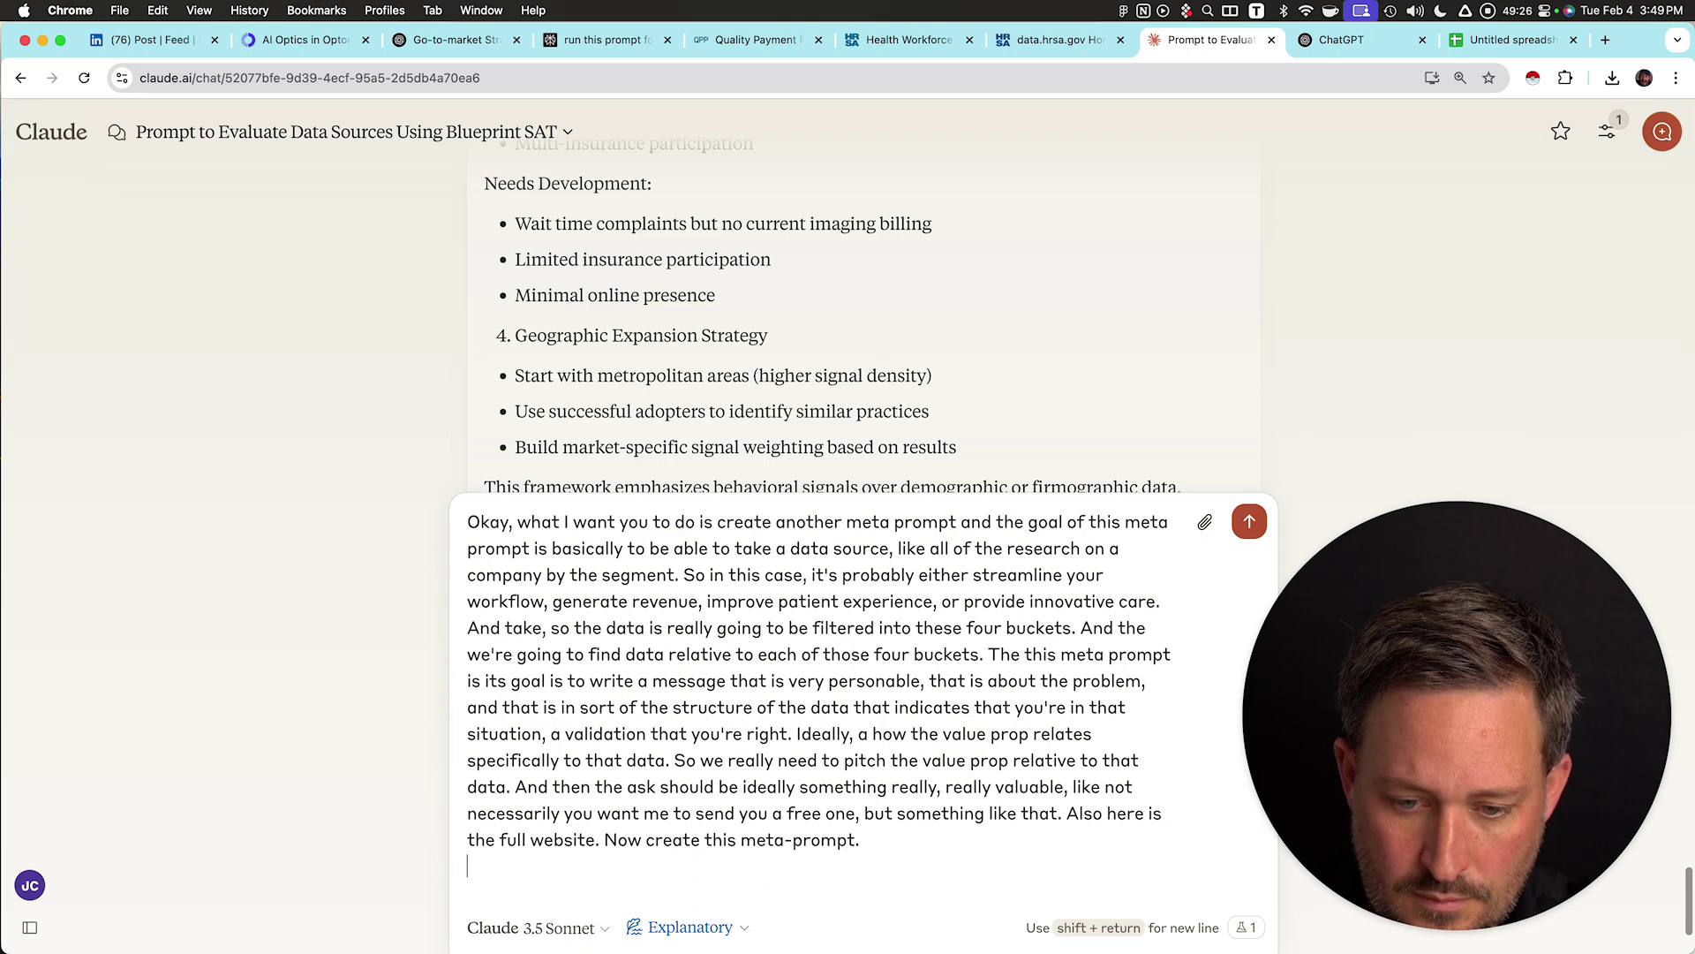
type("(and after tha")
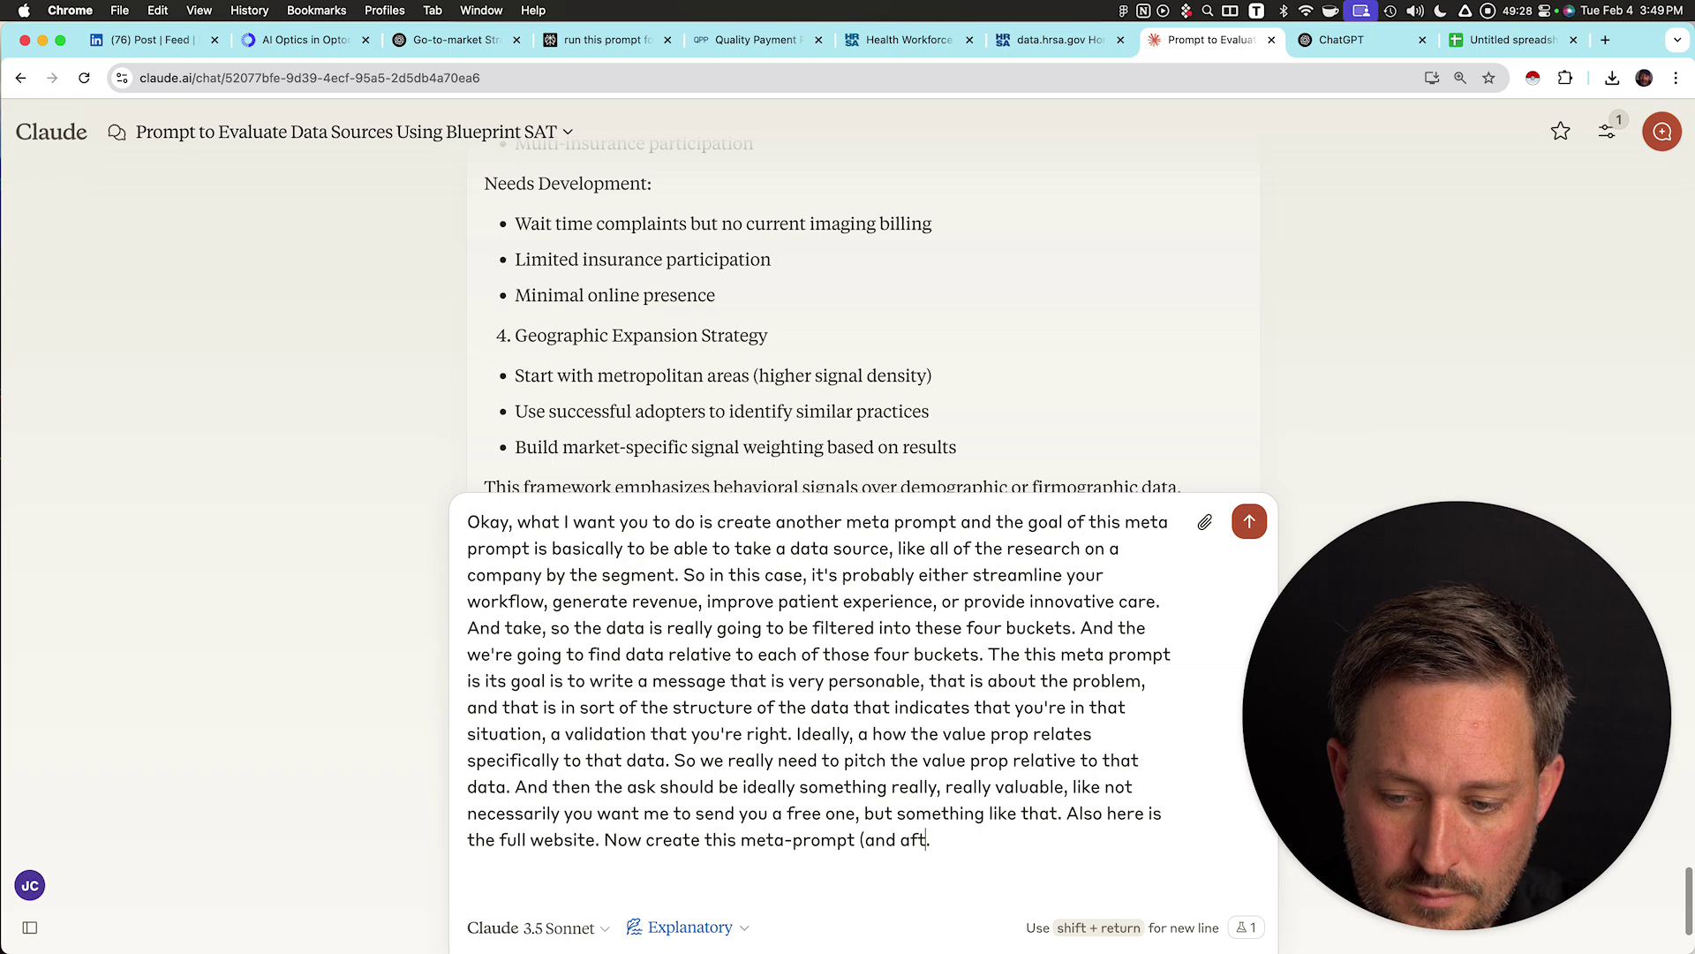
type("t I will ask you to ex")
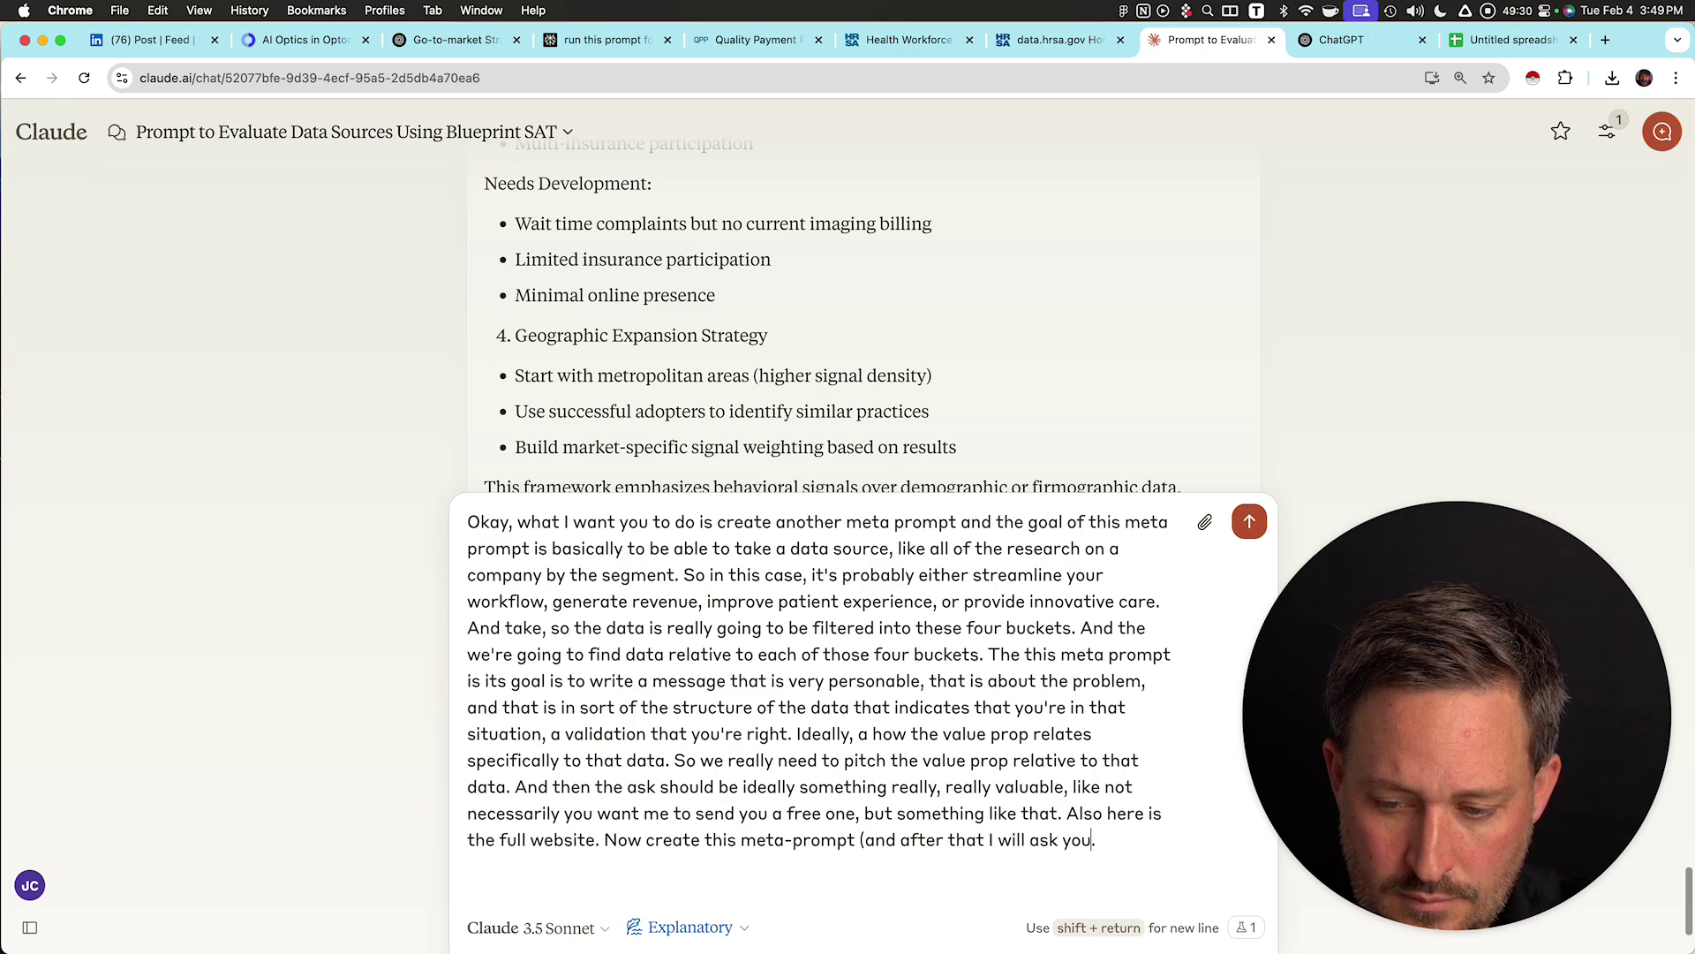
type("ecute the meta pro")
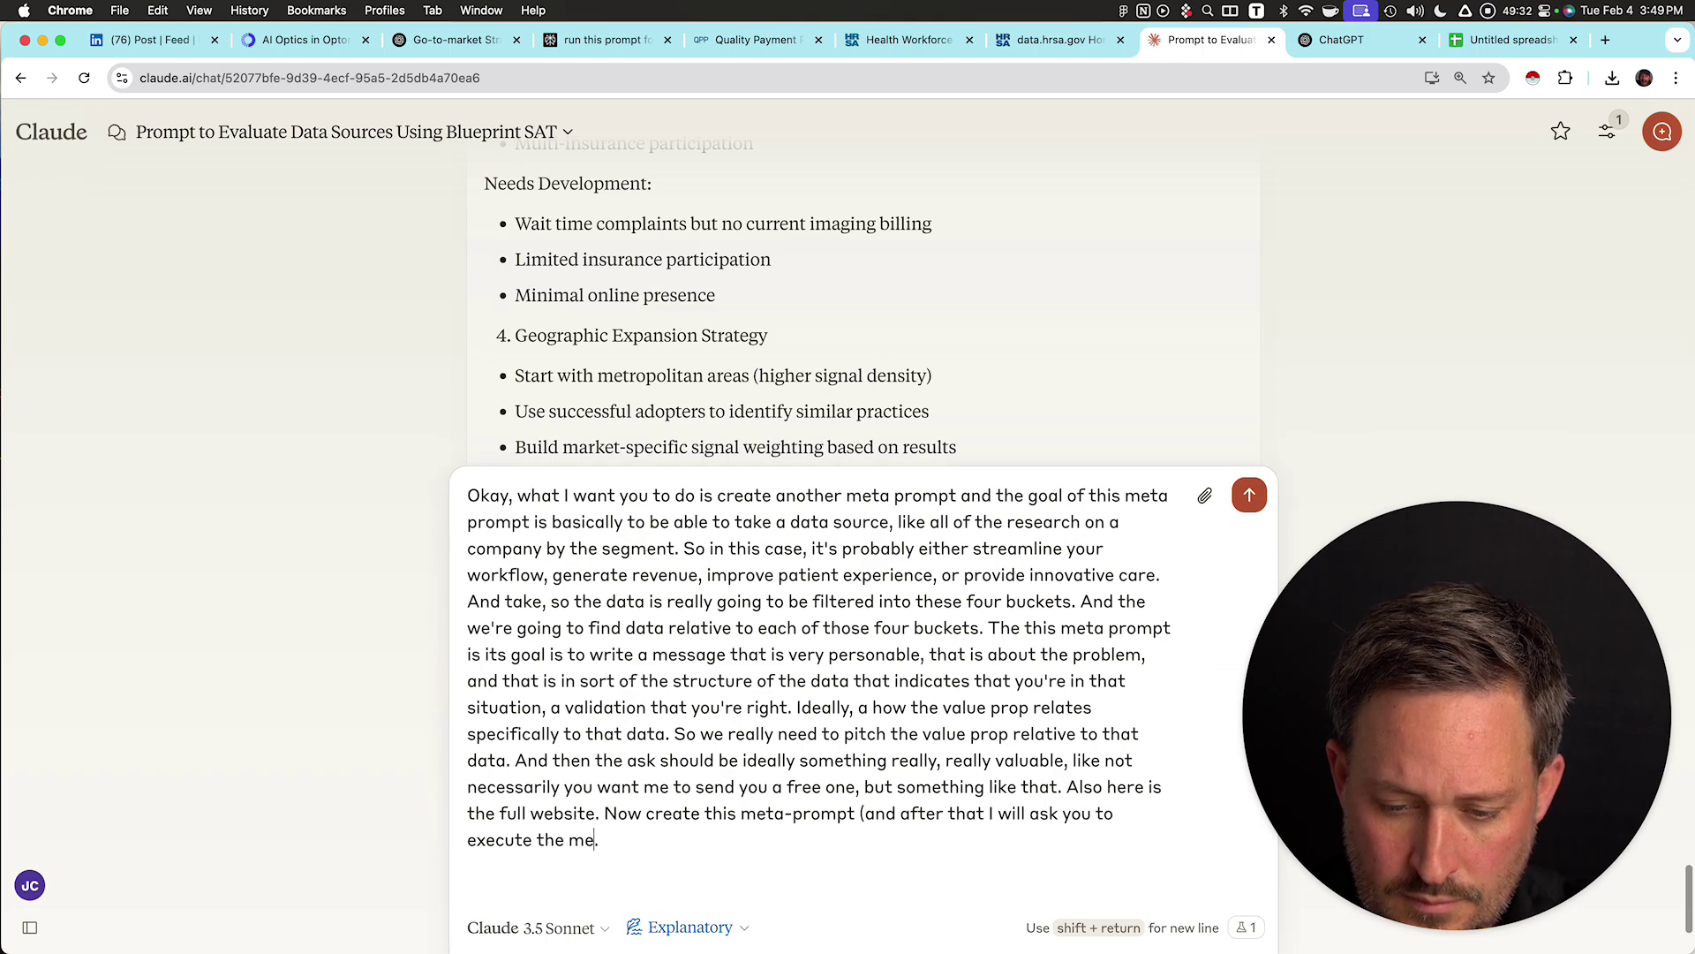
type("mpt to crea")
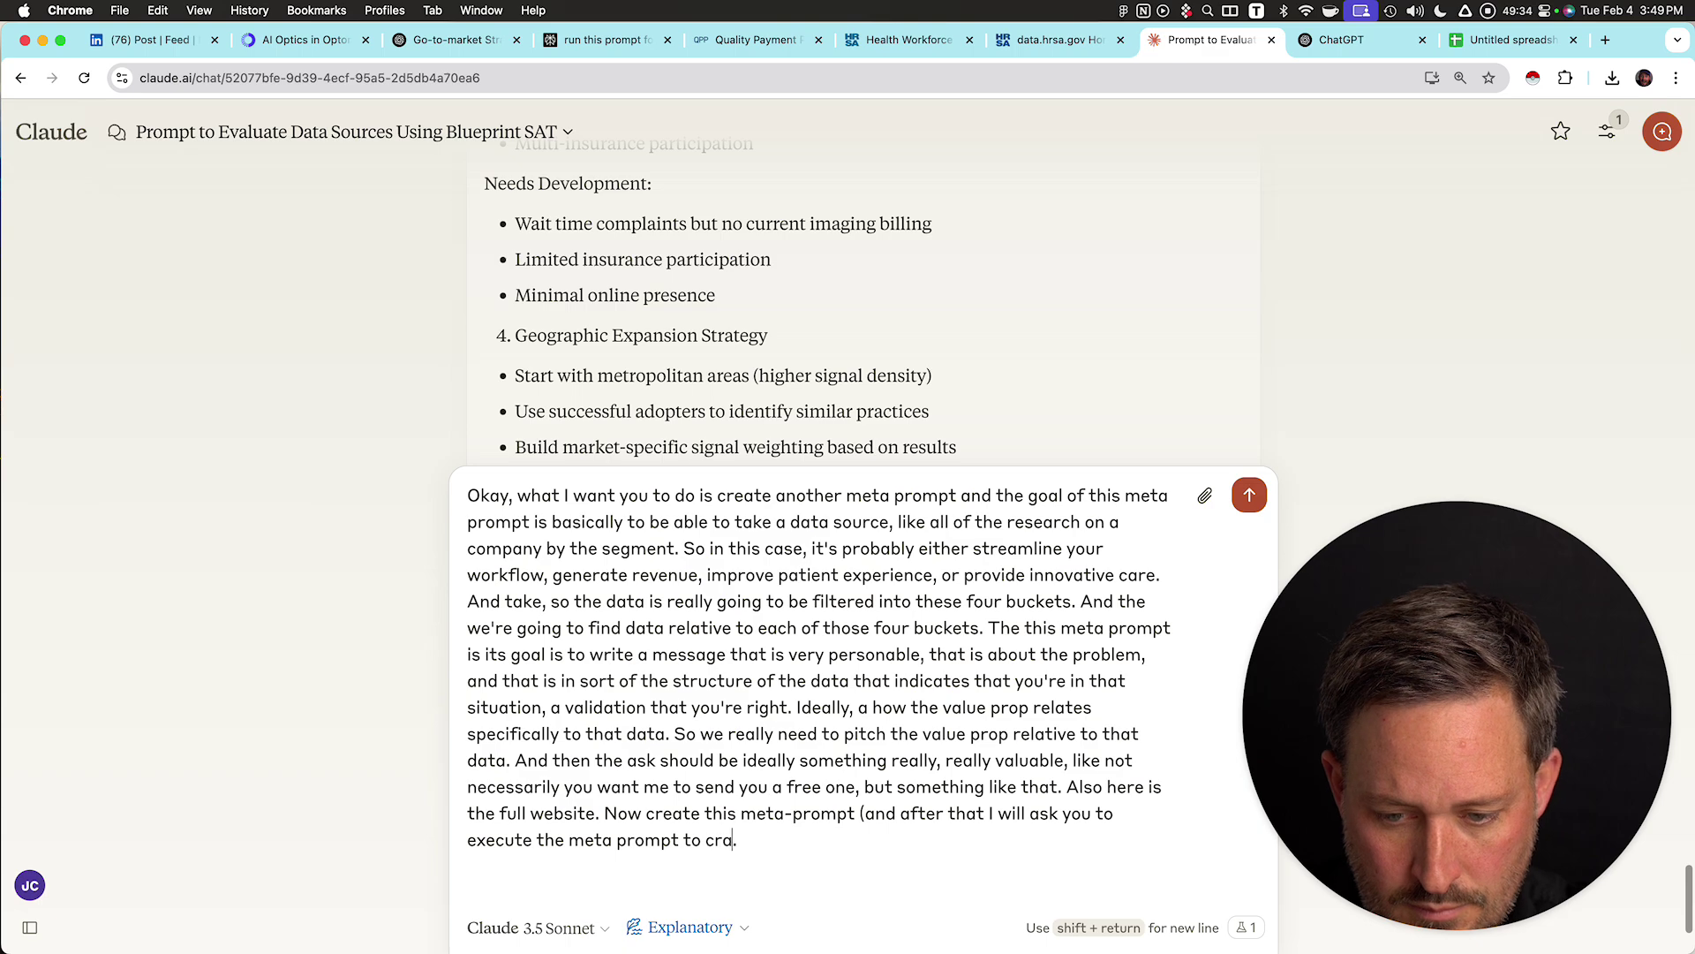
type("te the actual p")
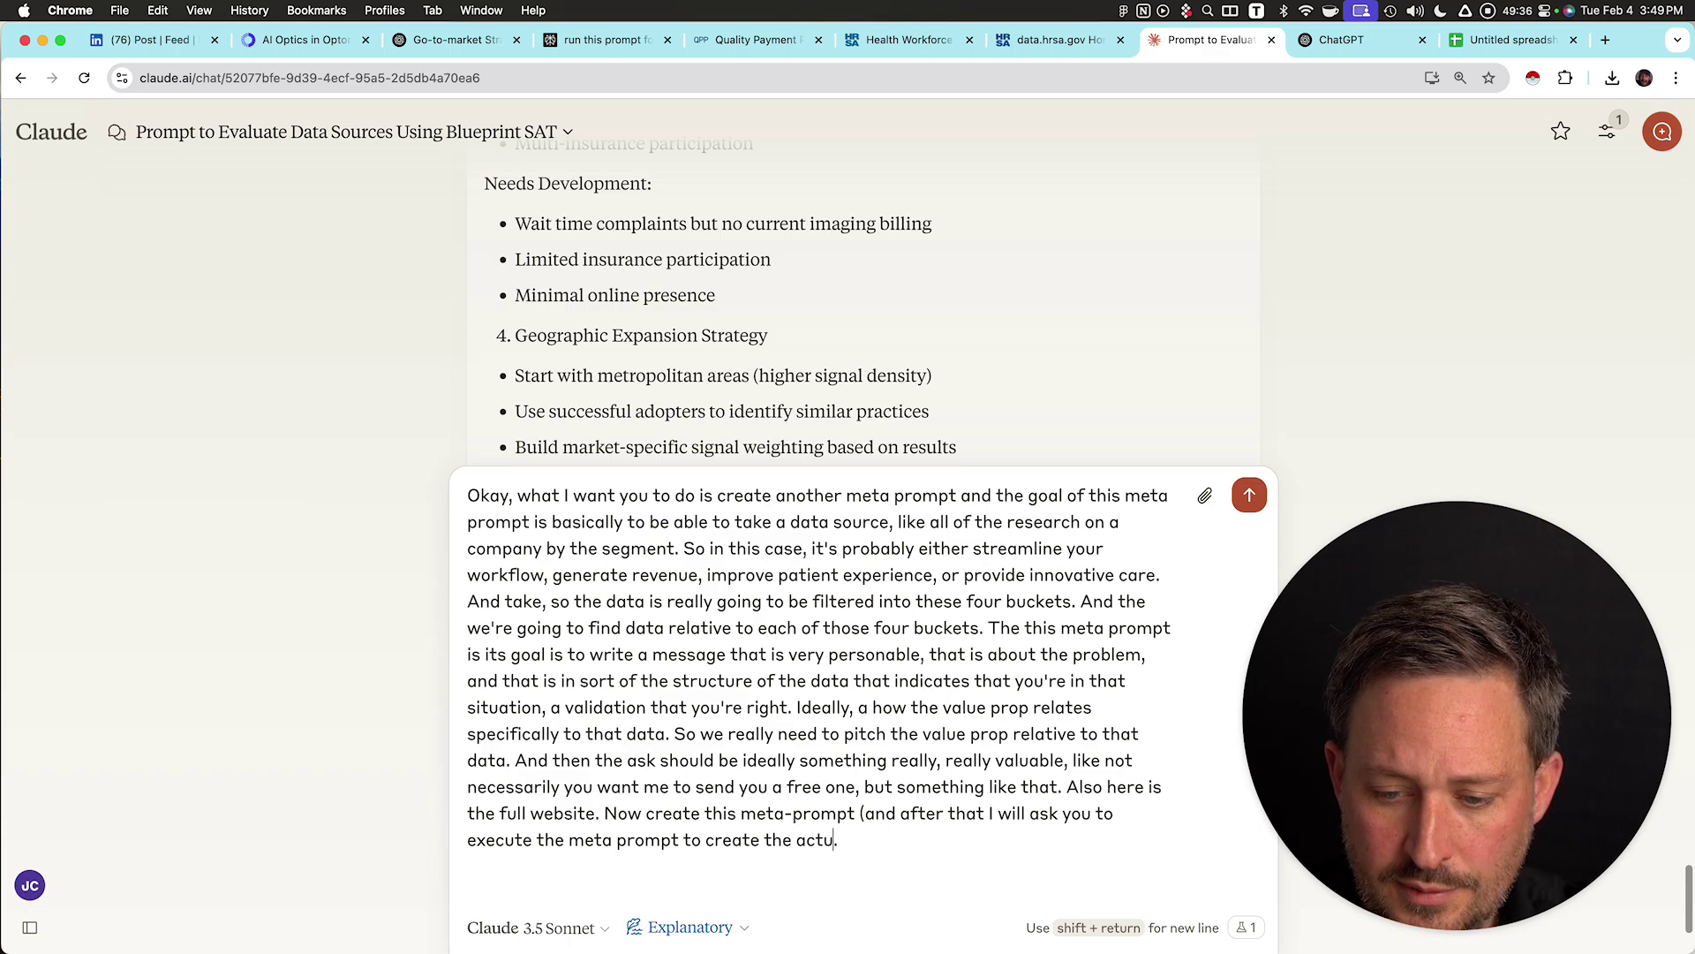
type("rompt).")
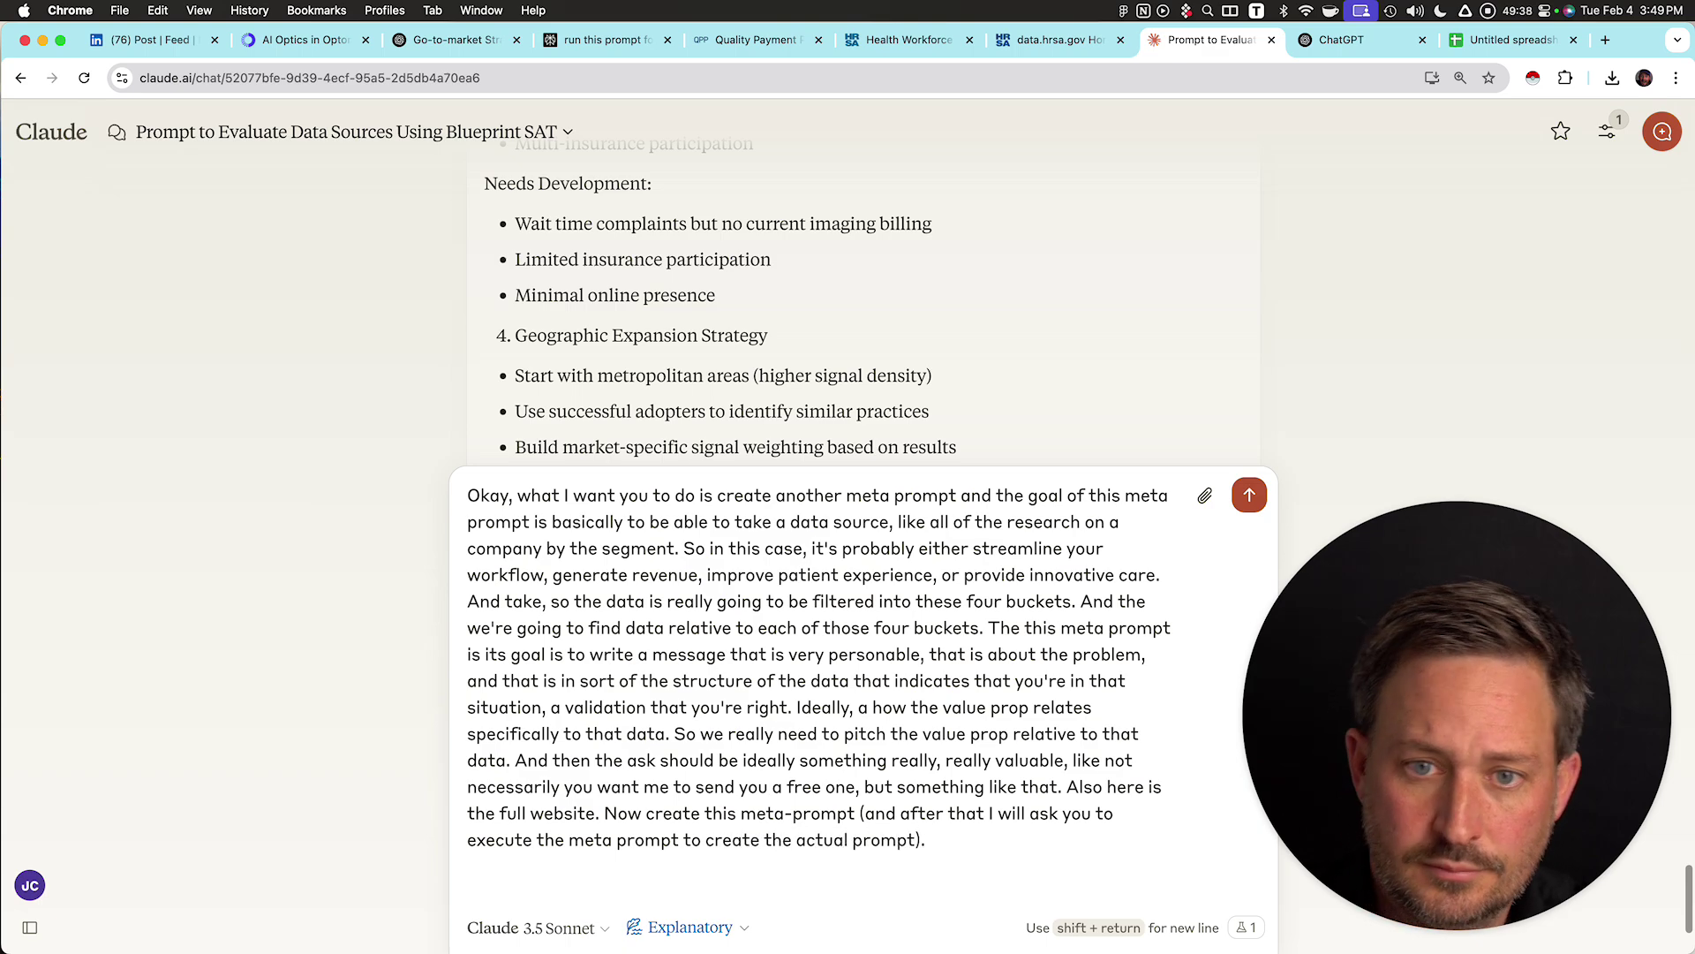
key("ctrl+Tab")
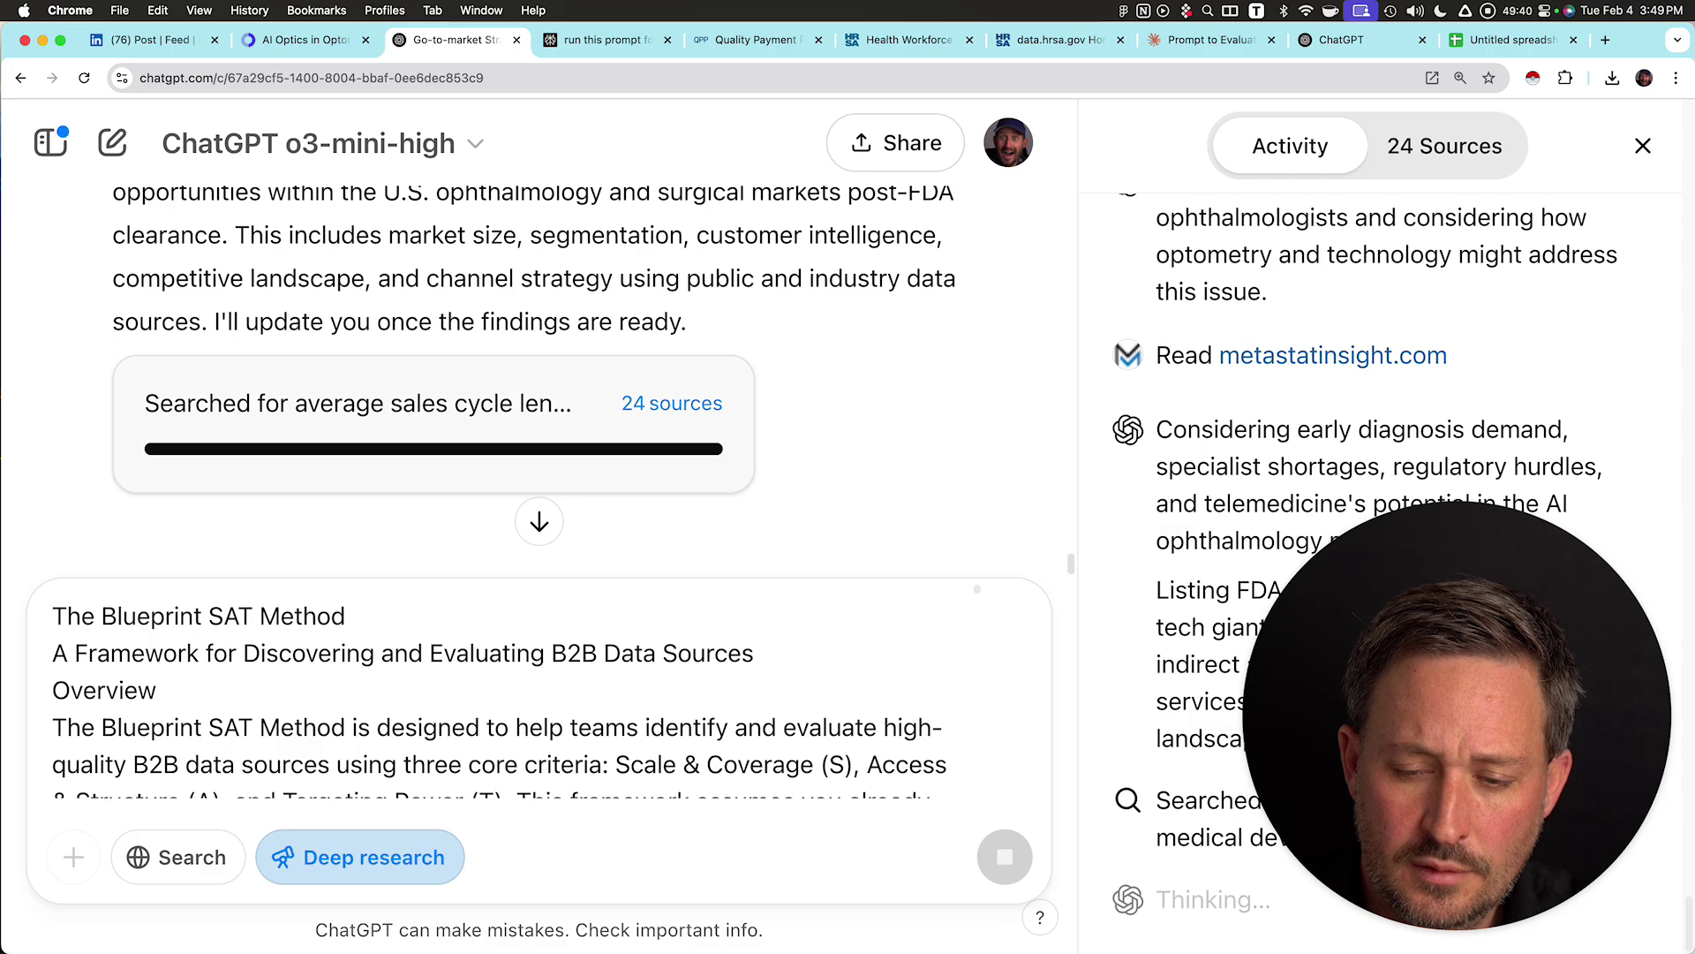
key("super+shift+o")
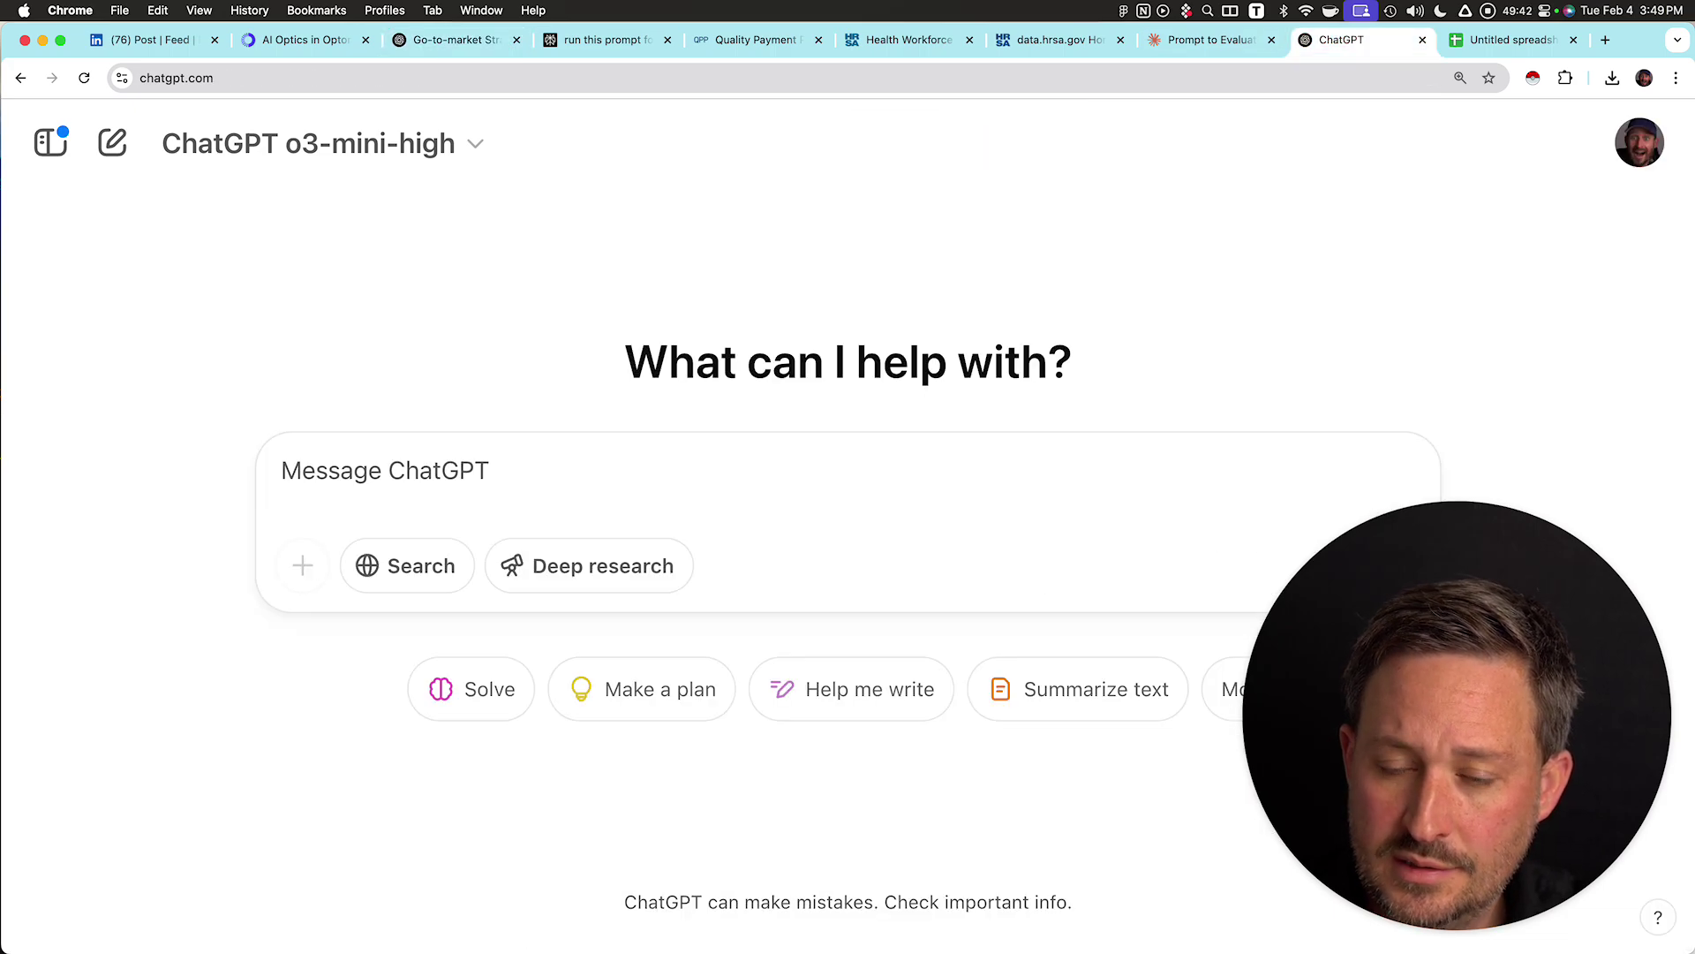
key("super+3")
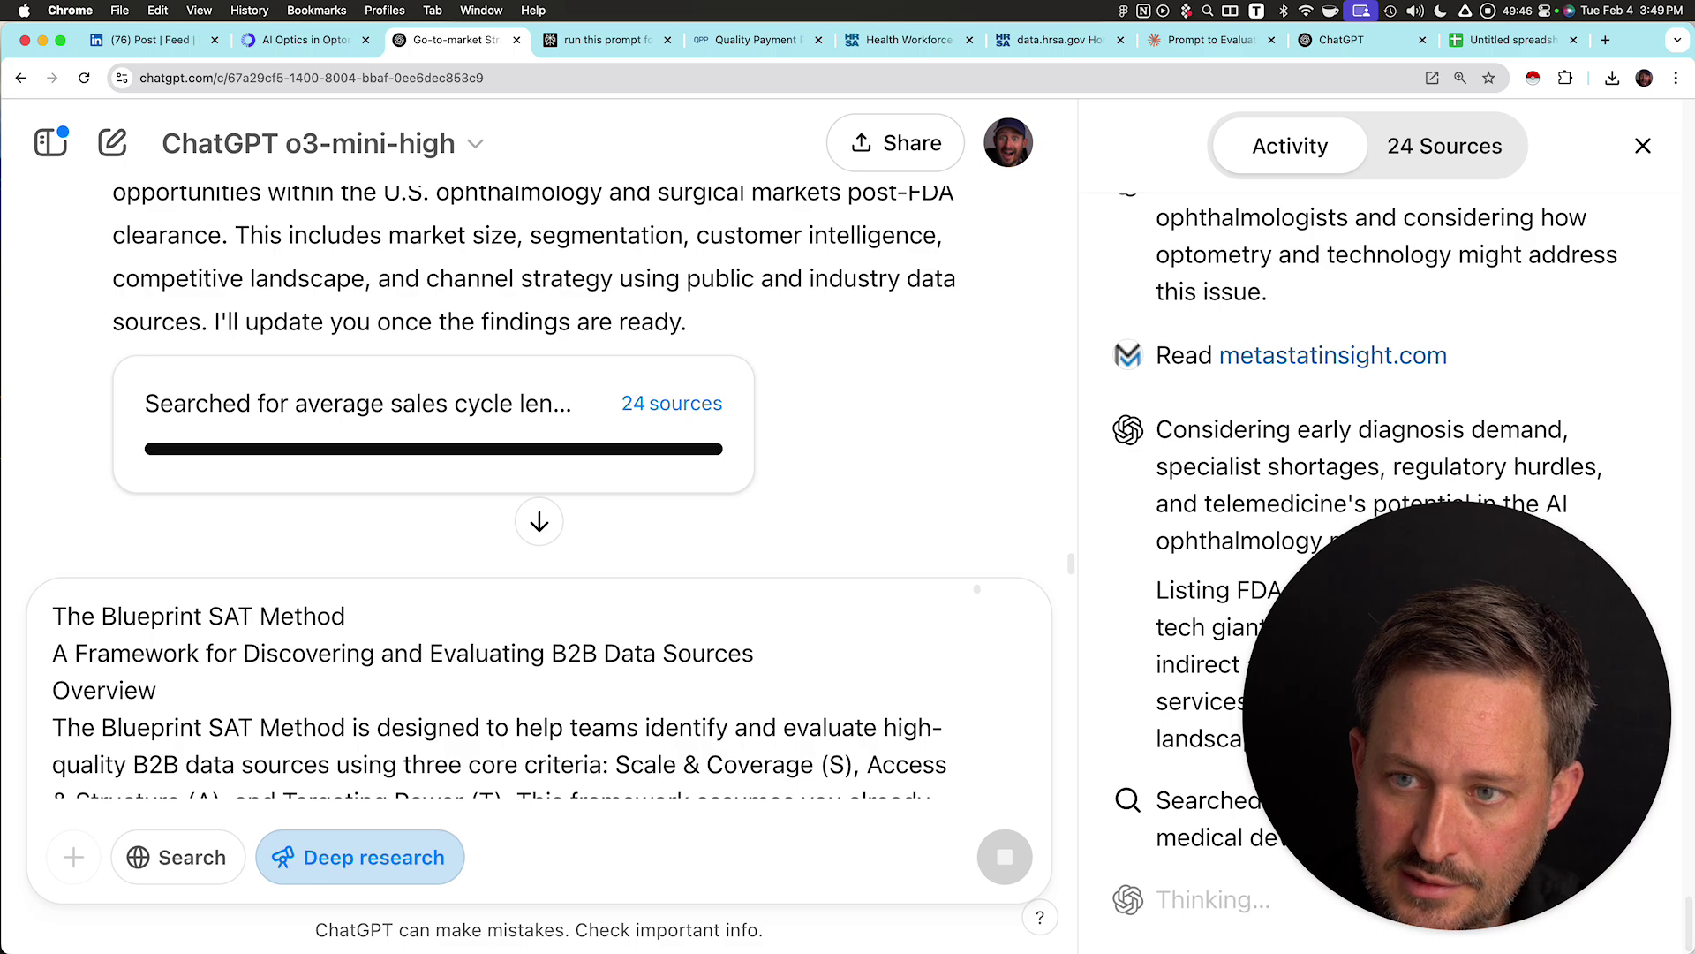
left_click(1351, 39)
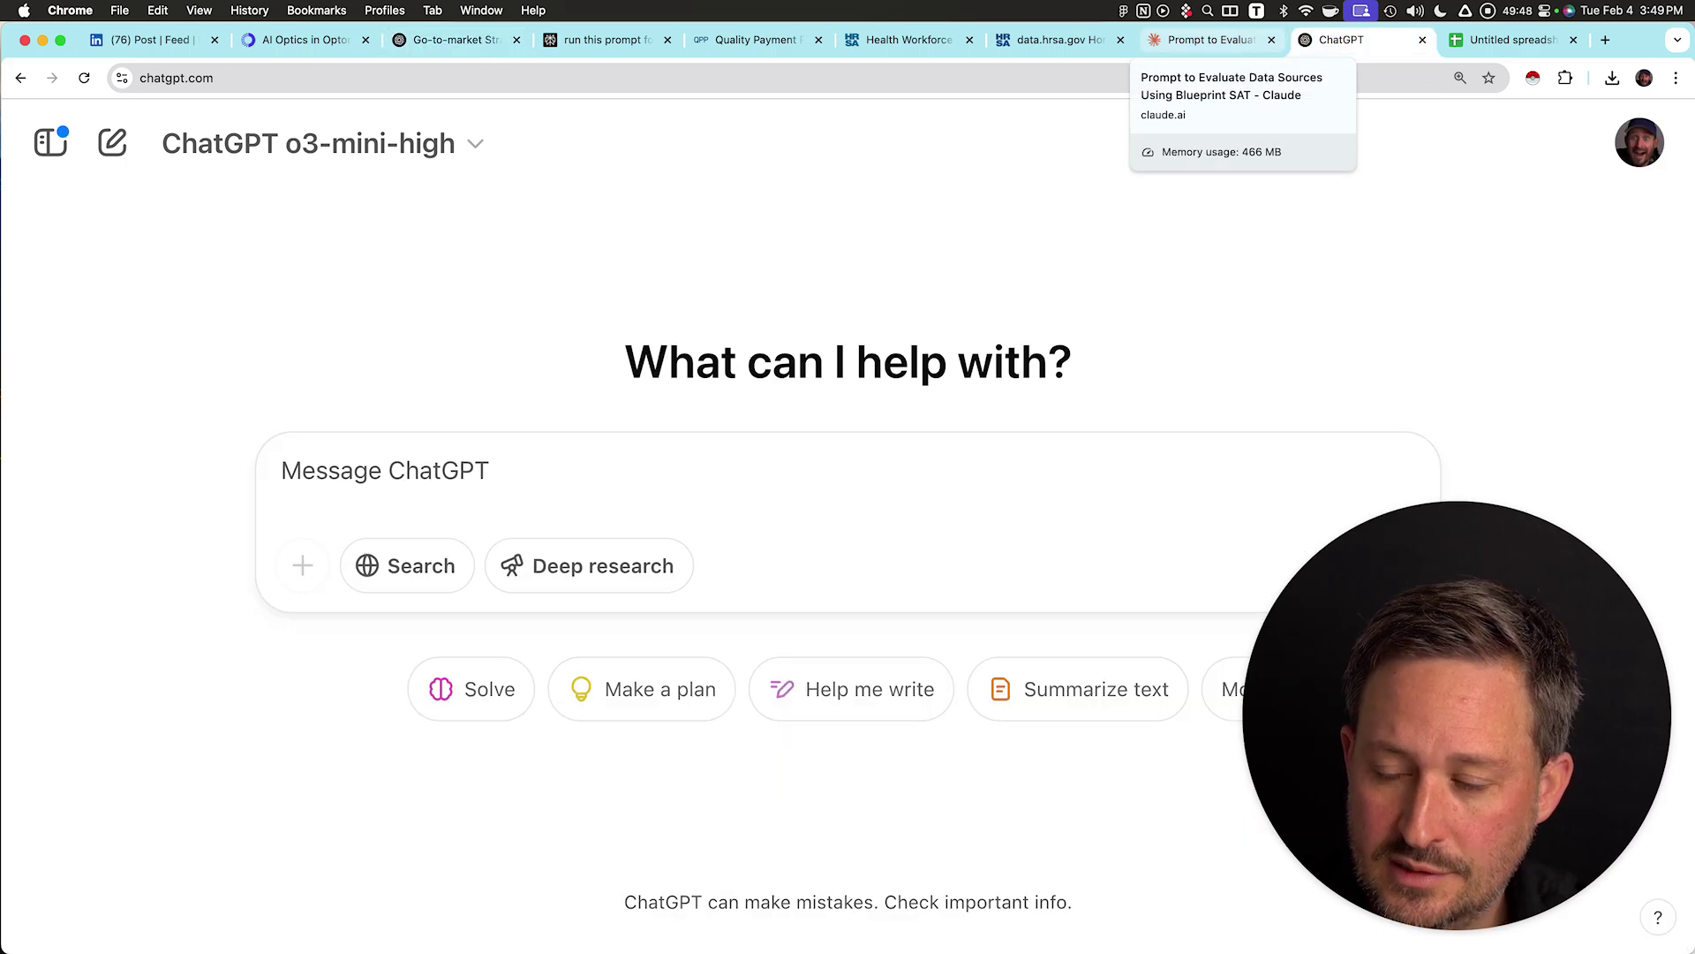
left_click(1210, 40)
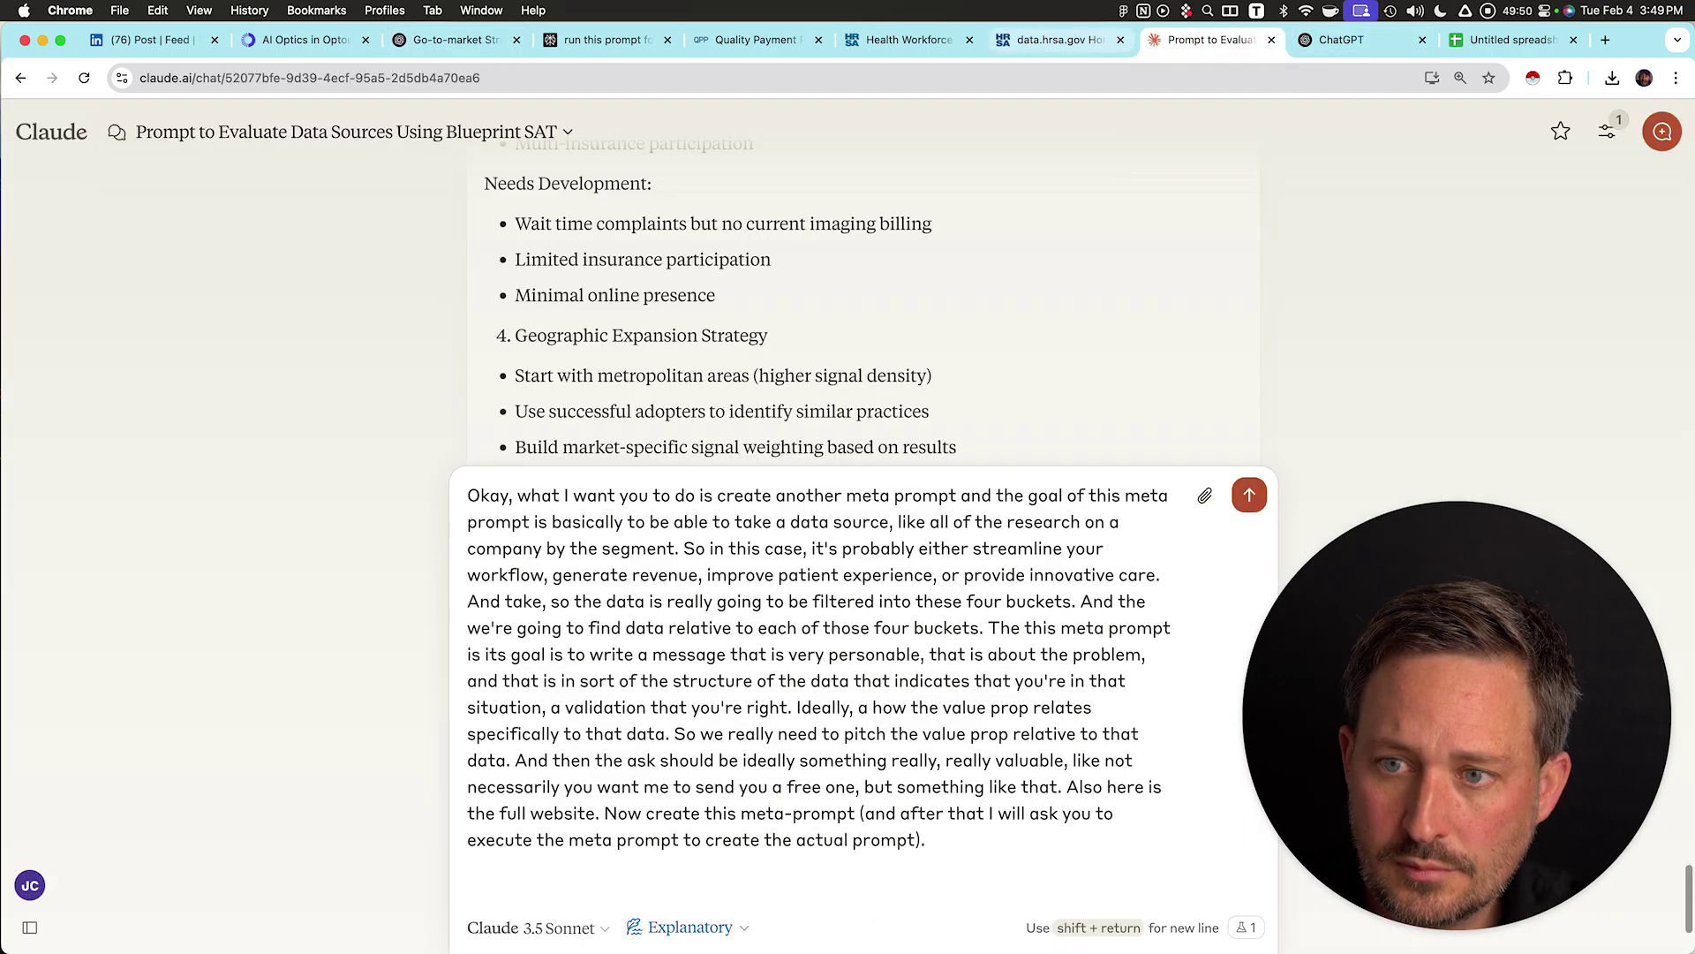
- Copy the entire text of the AI Optics optometry page and paste it beneath the meta prompt request in Claude
left_click(300, 40)
key("super+a")
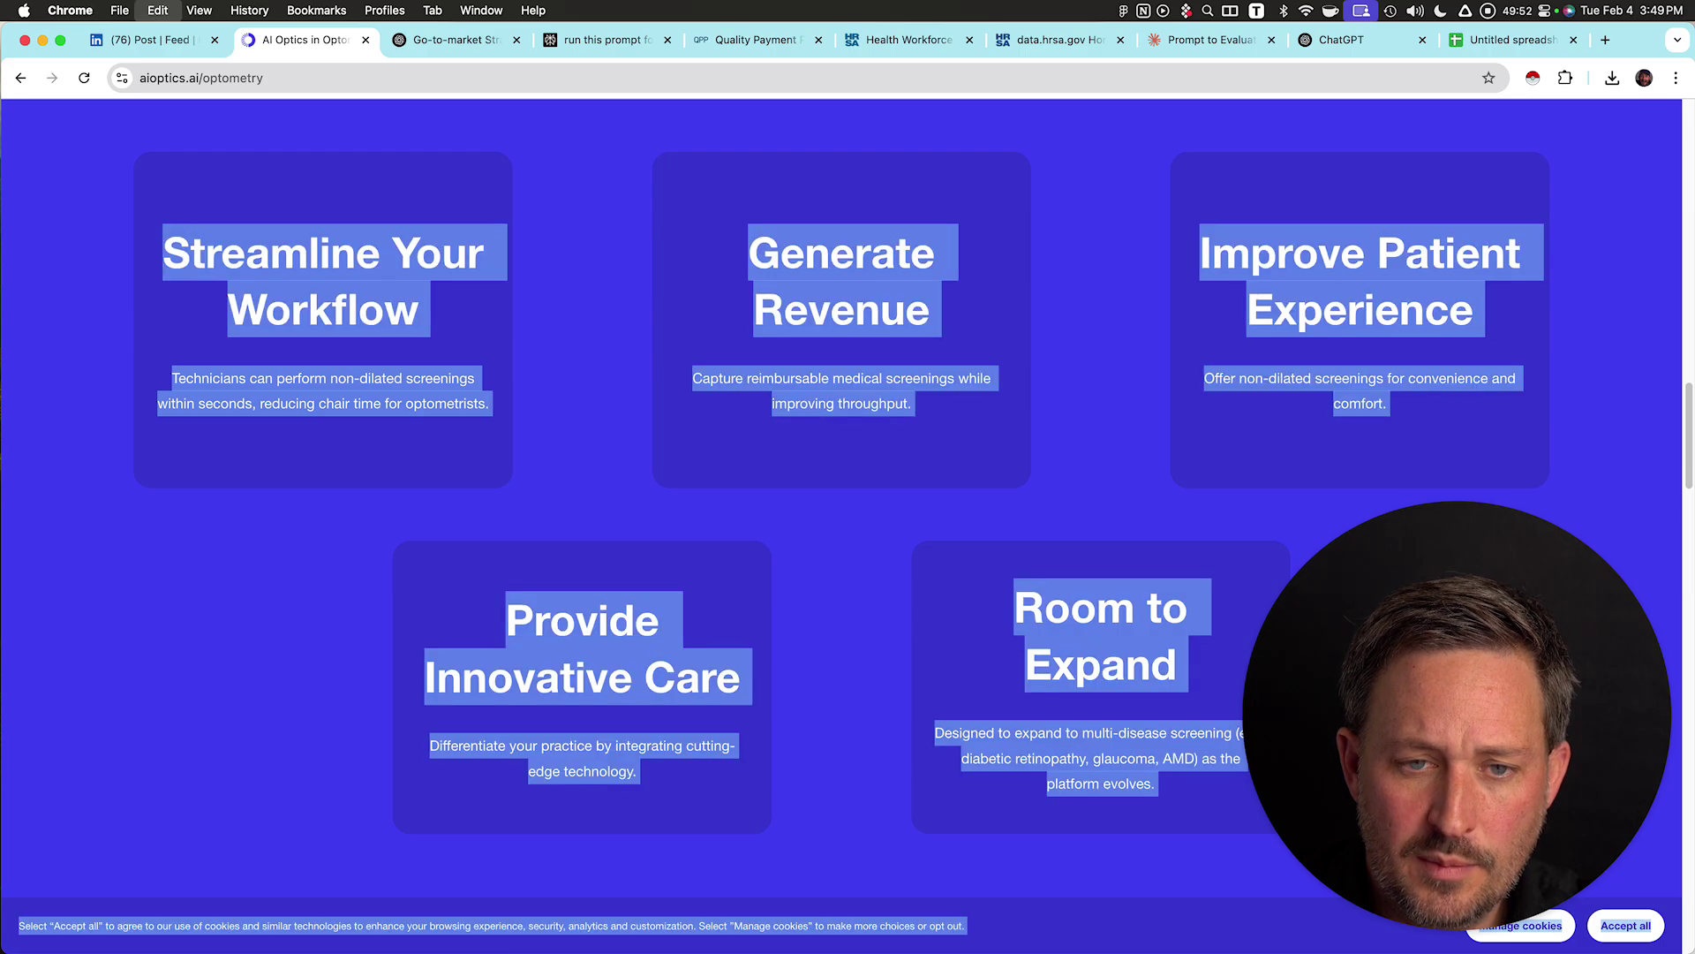
scroll(847, 495, "up", 15)
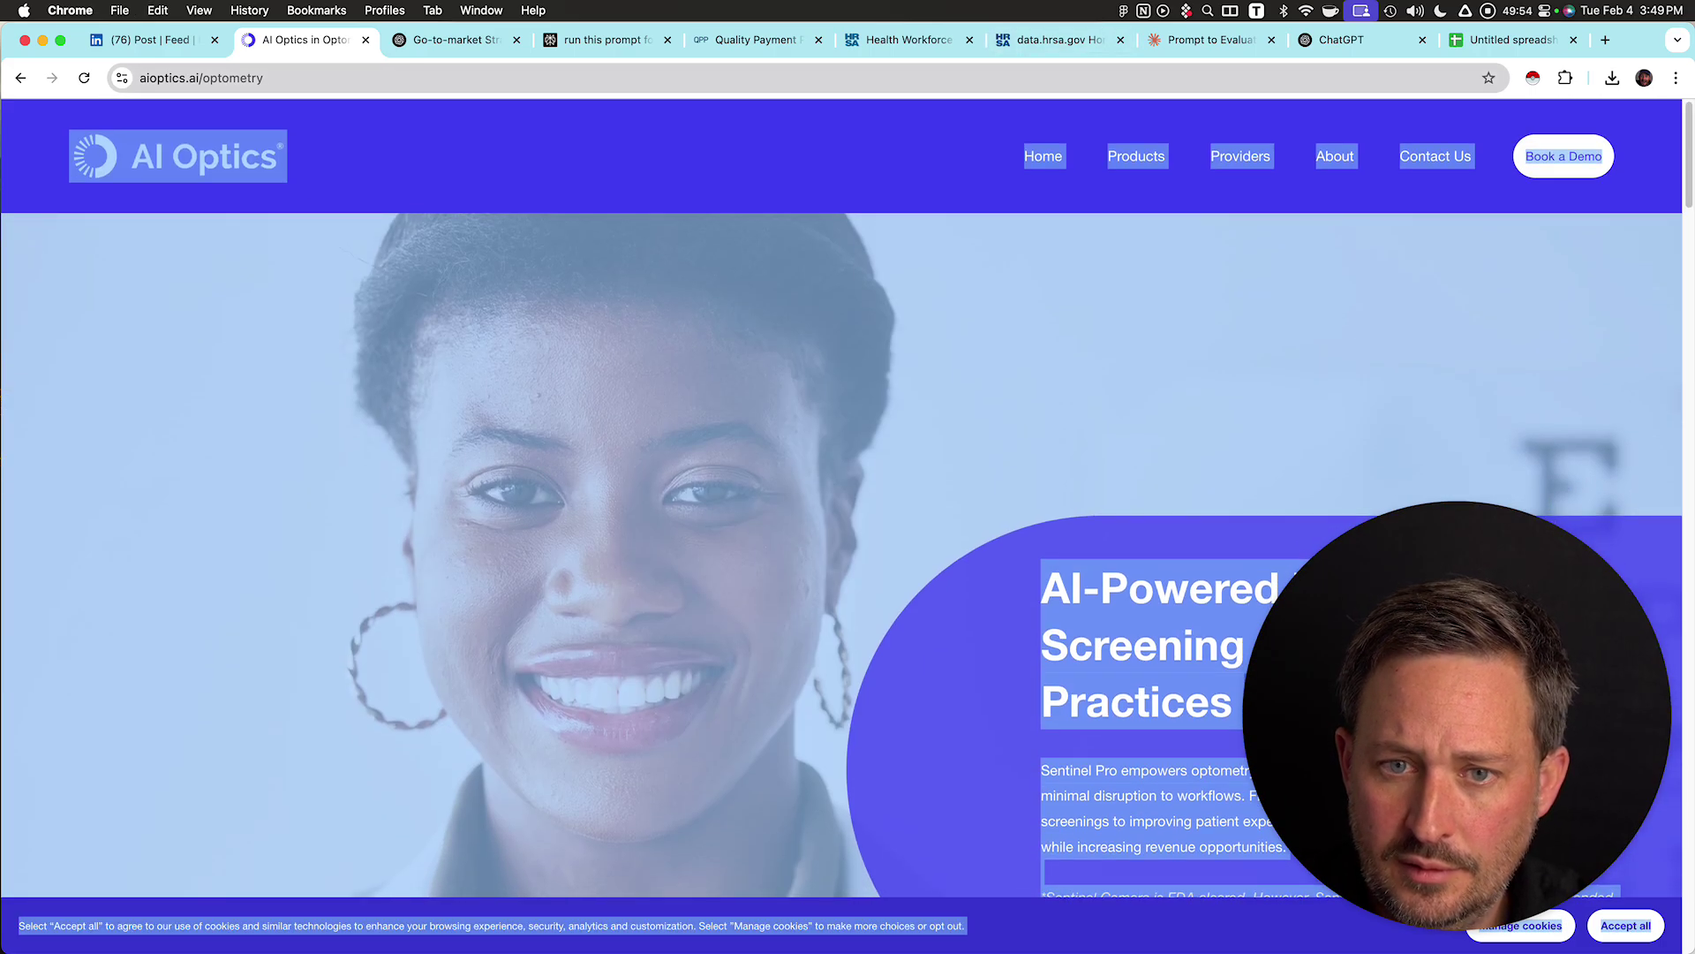
left_click(1209, 40)
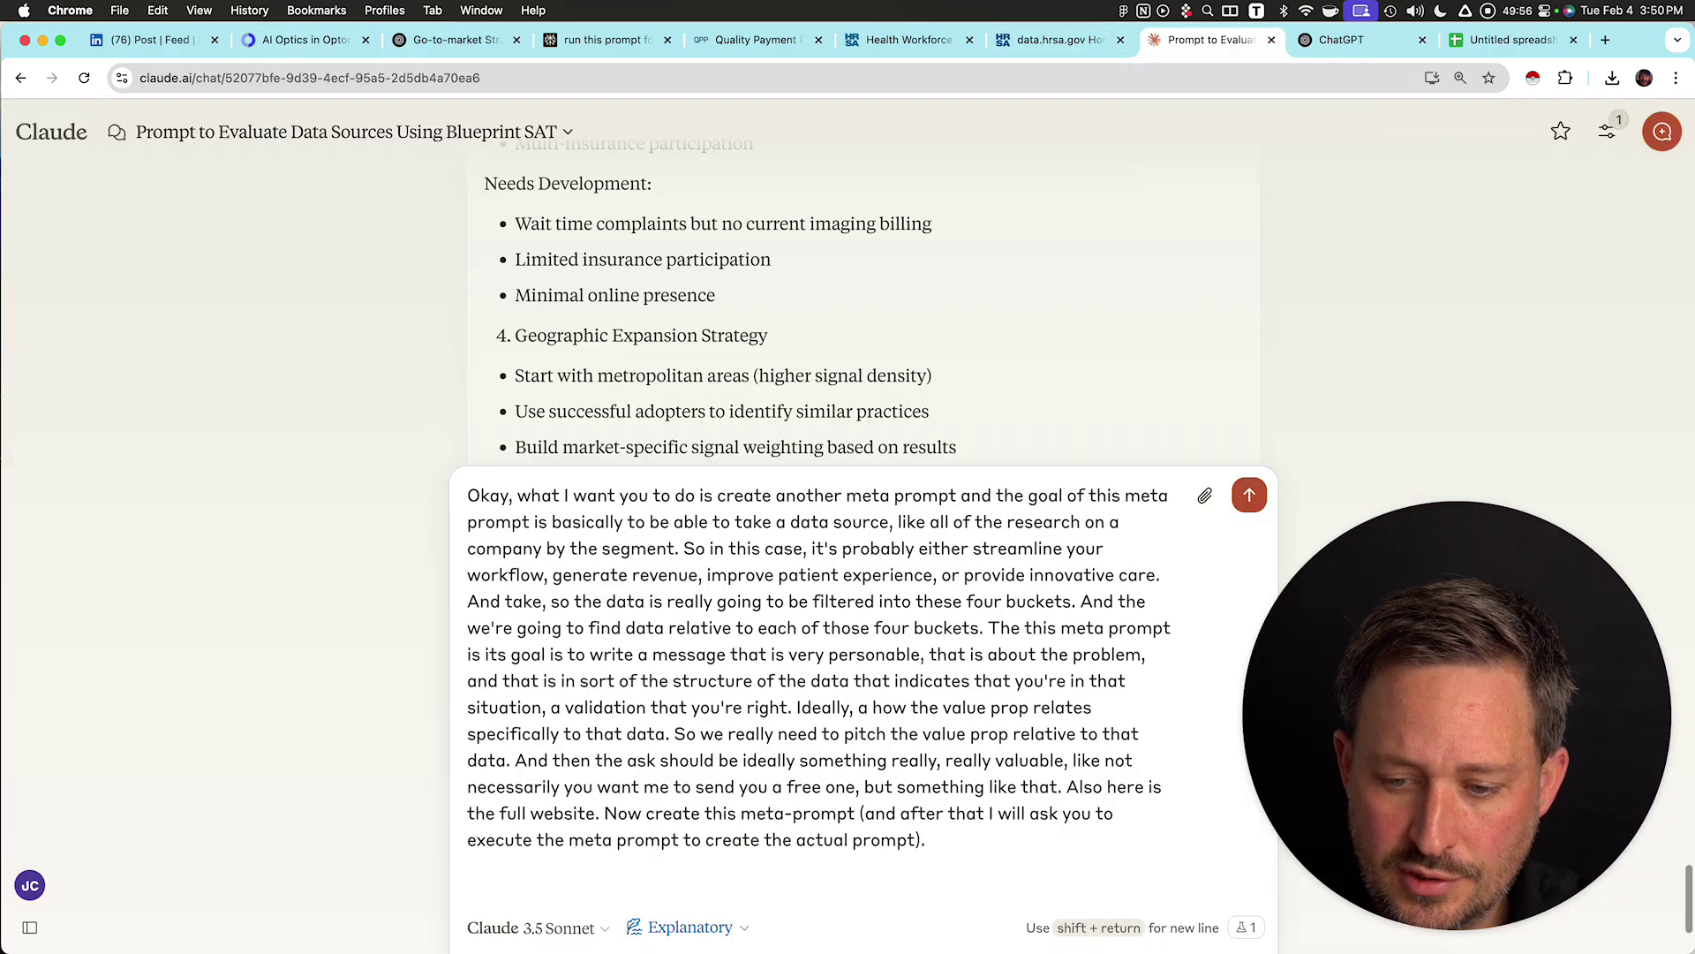
key("shift+Return")
key("super+v")
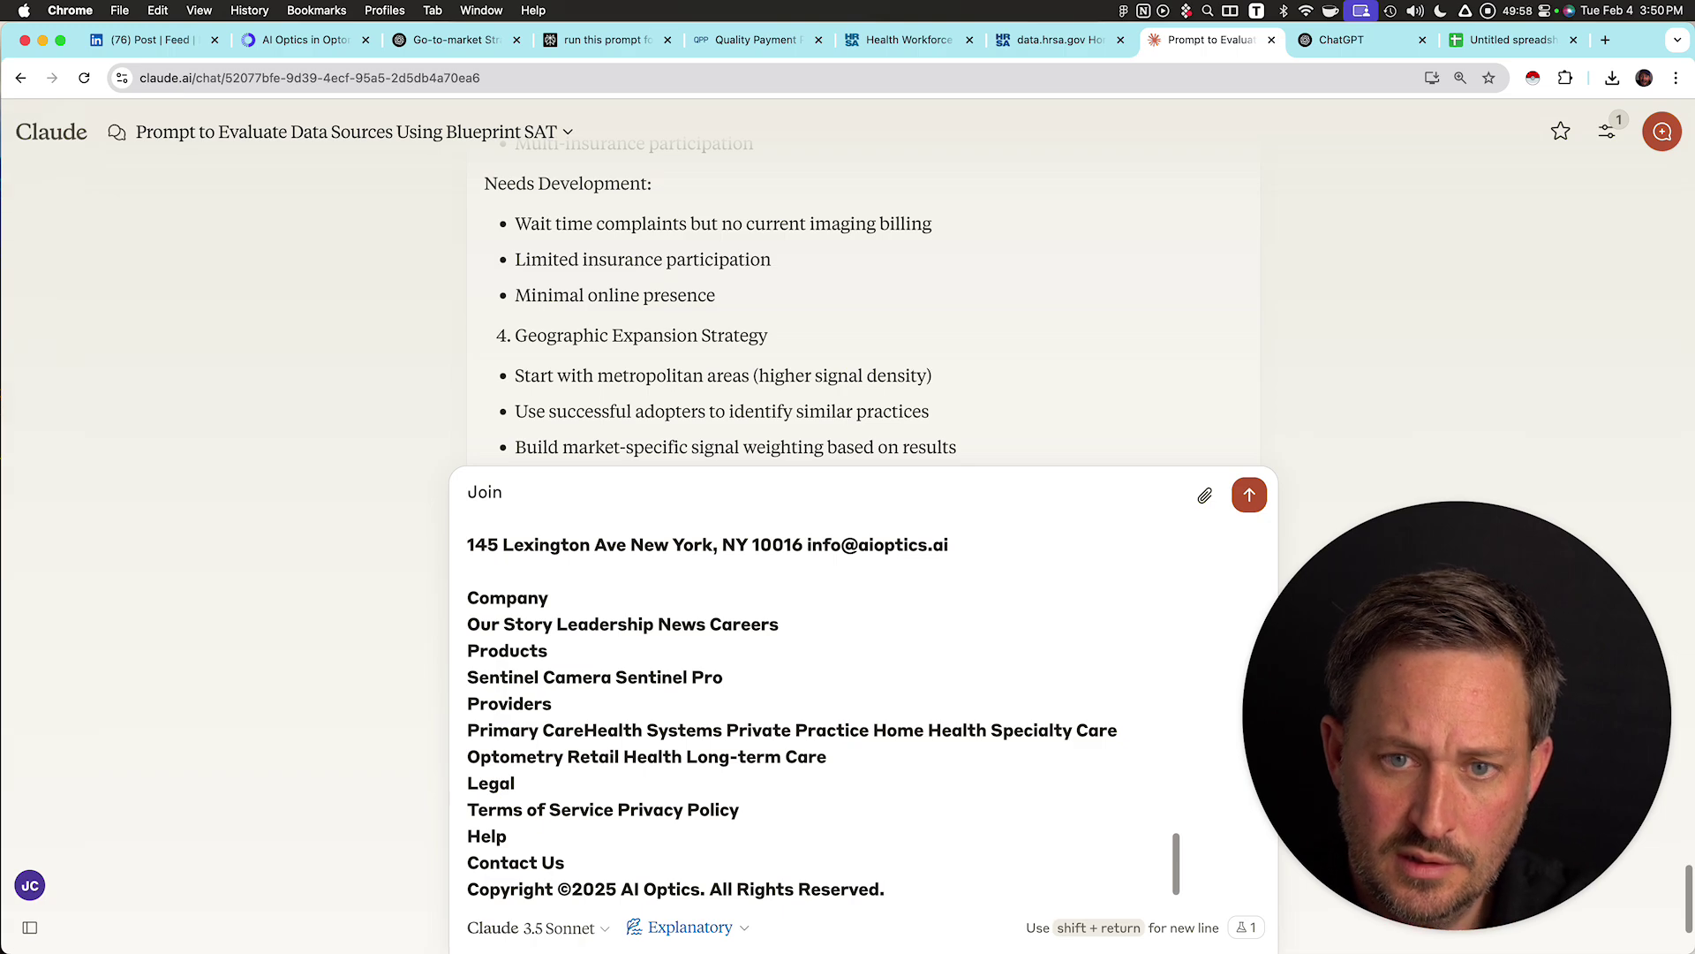
- Return to the AI Optics website and open the Sentinel Camera and Sentinel Pro product pages in separate background tabs
key("super+3")
key("super+2")
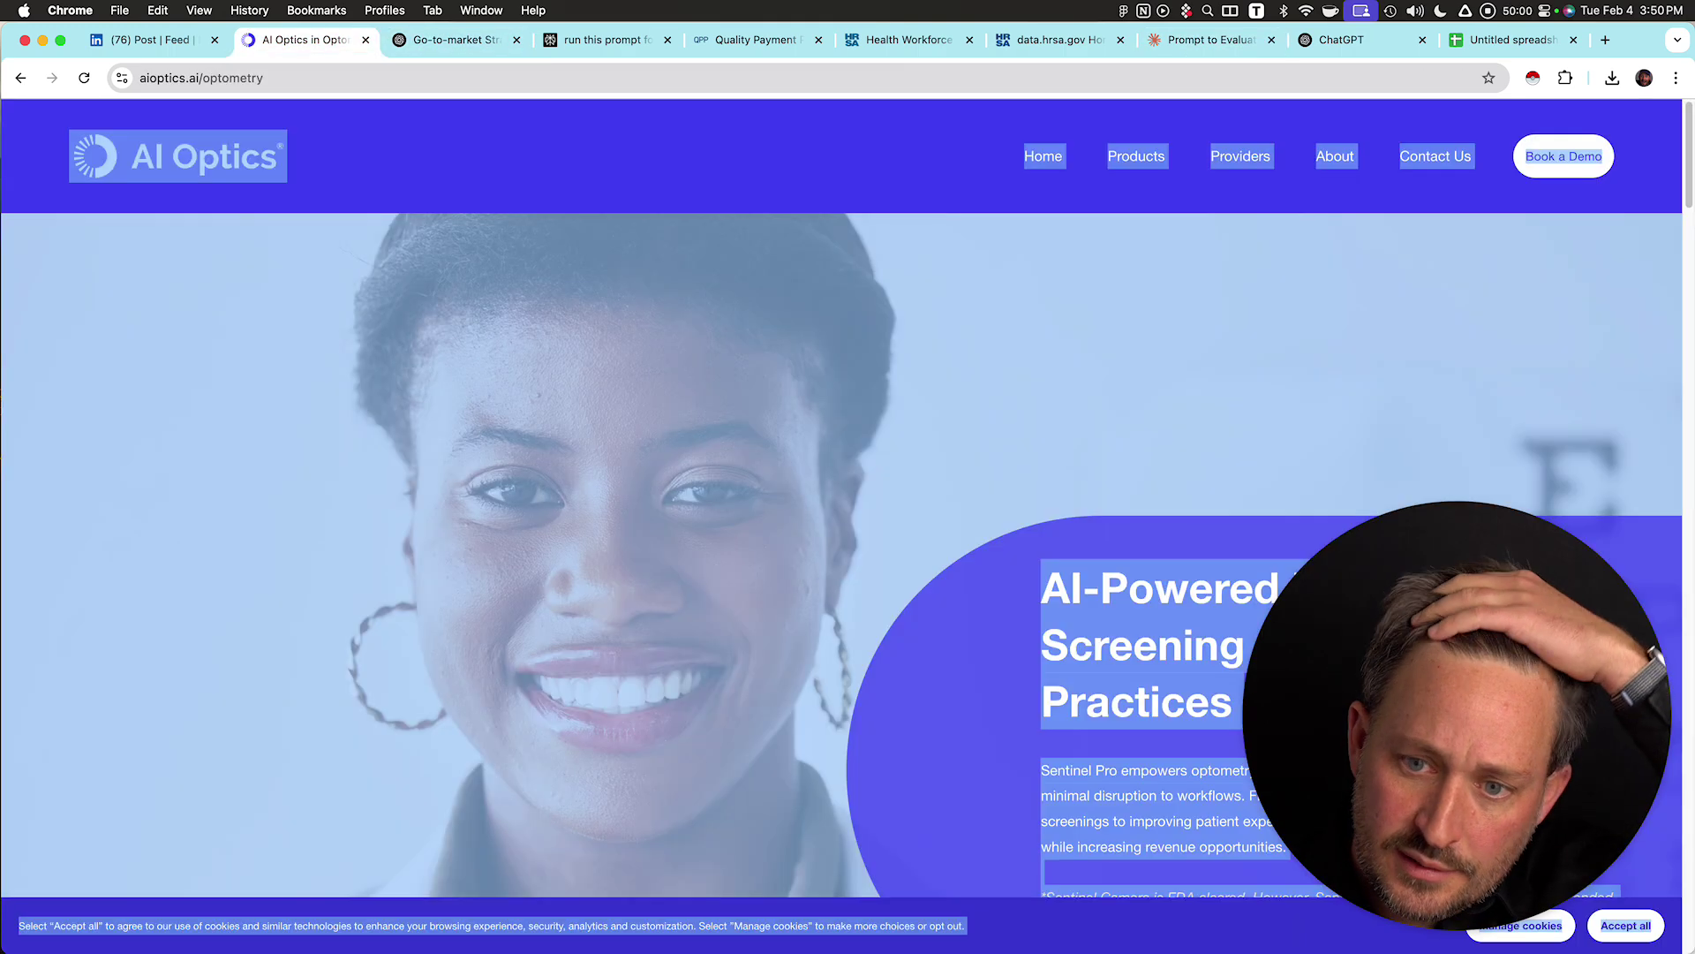
left_click(1095, 353)
mouse_move(1241, 157)
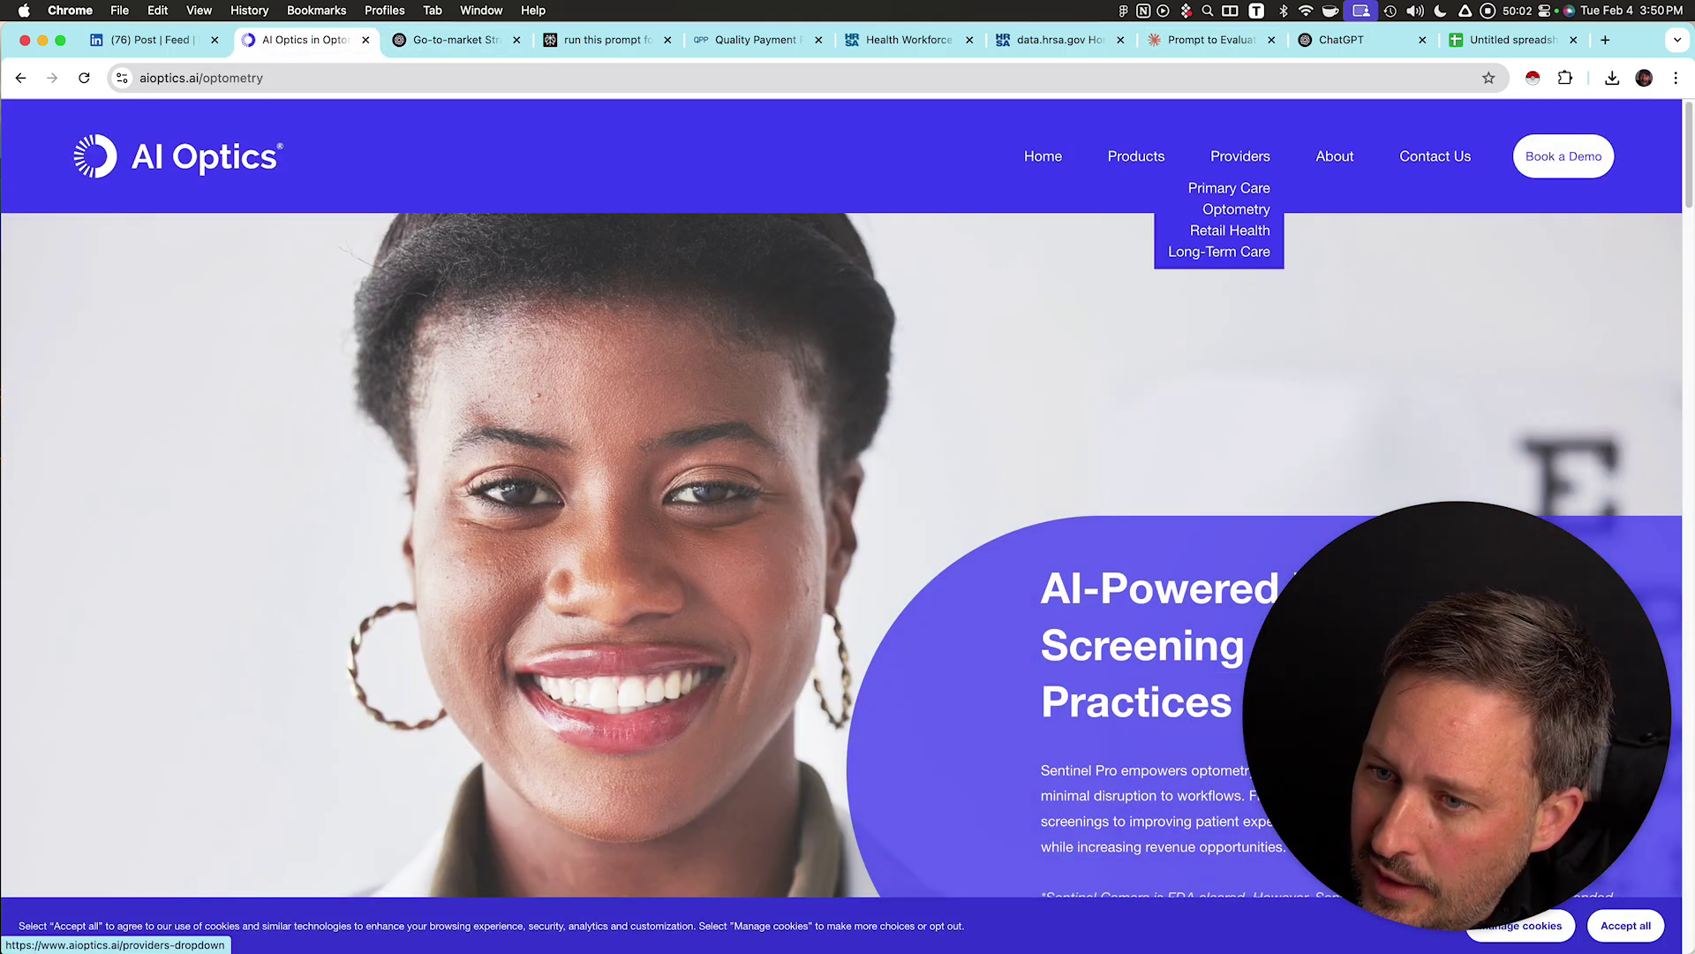
mouse_move(1137, 159)
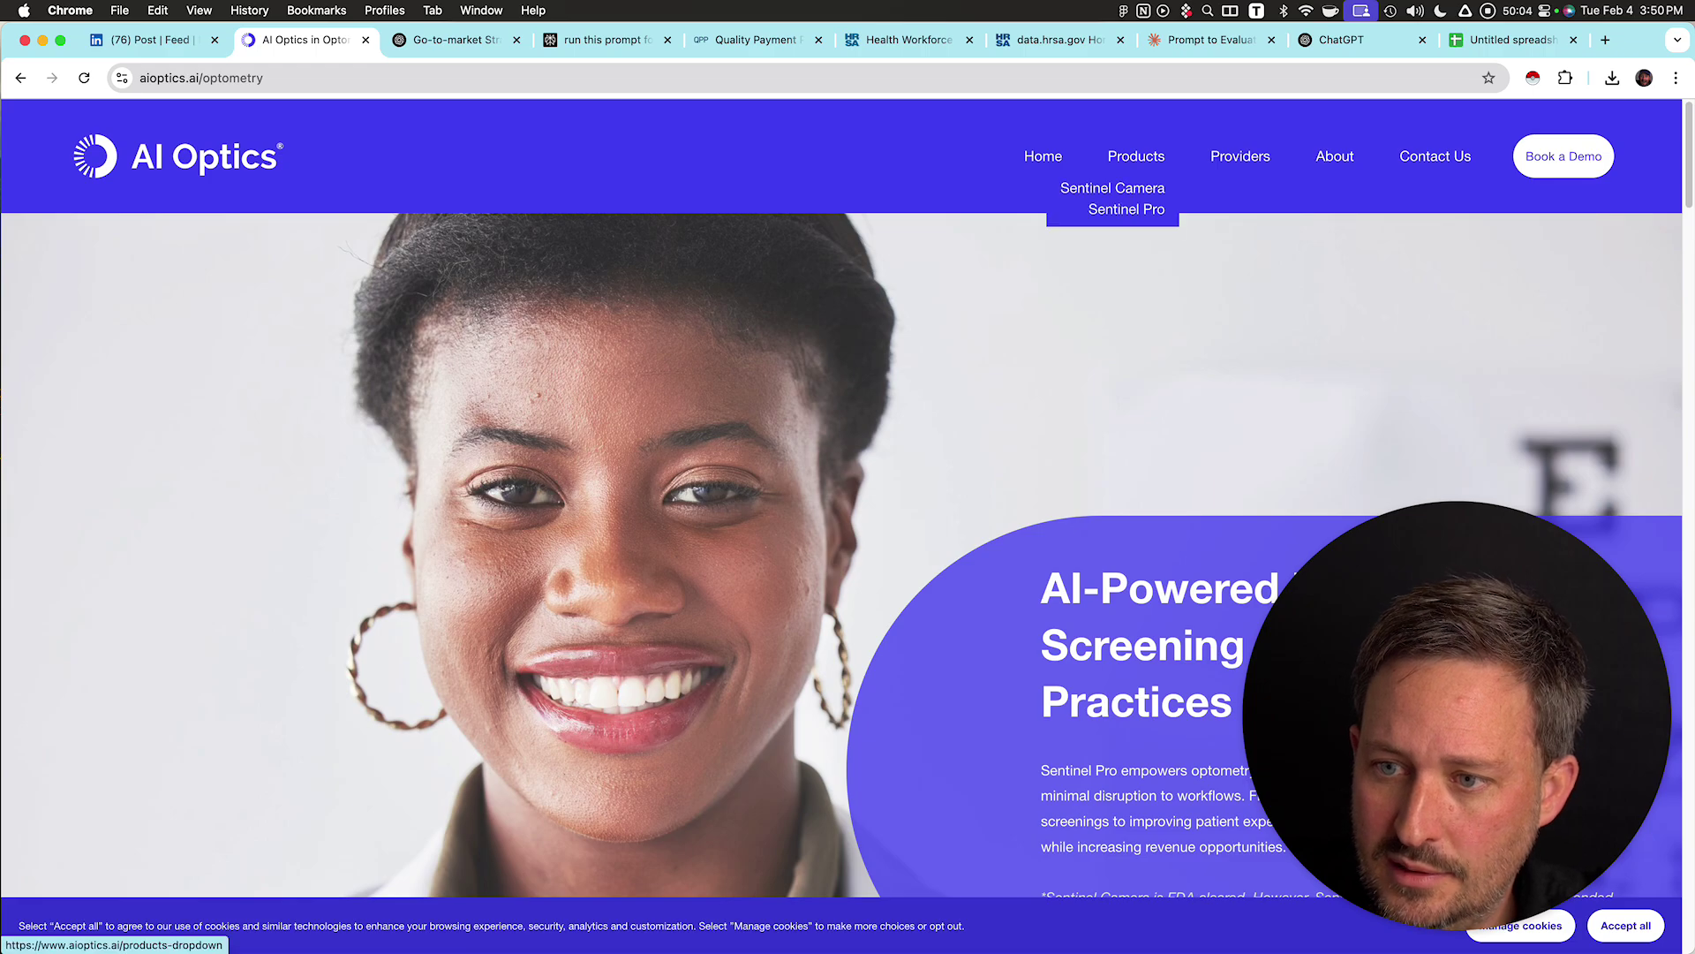
left_click(1112, 188, "super")
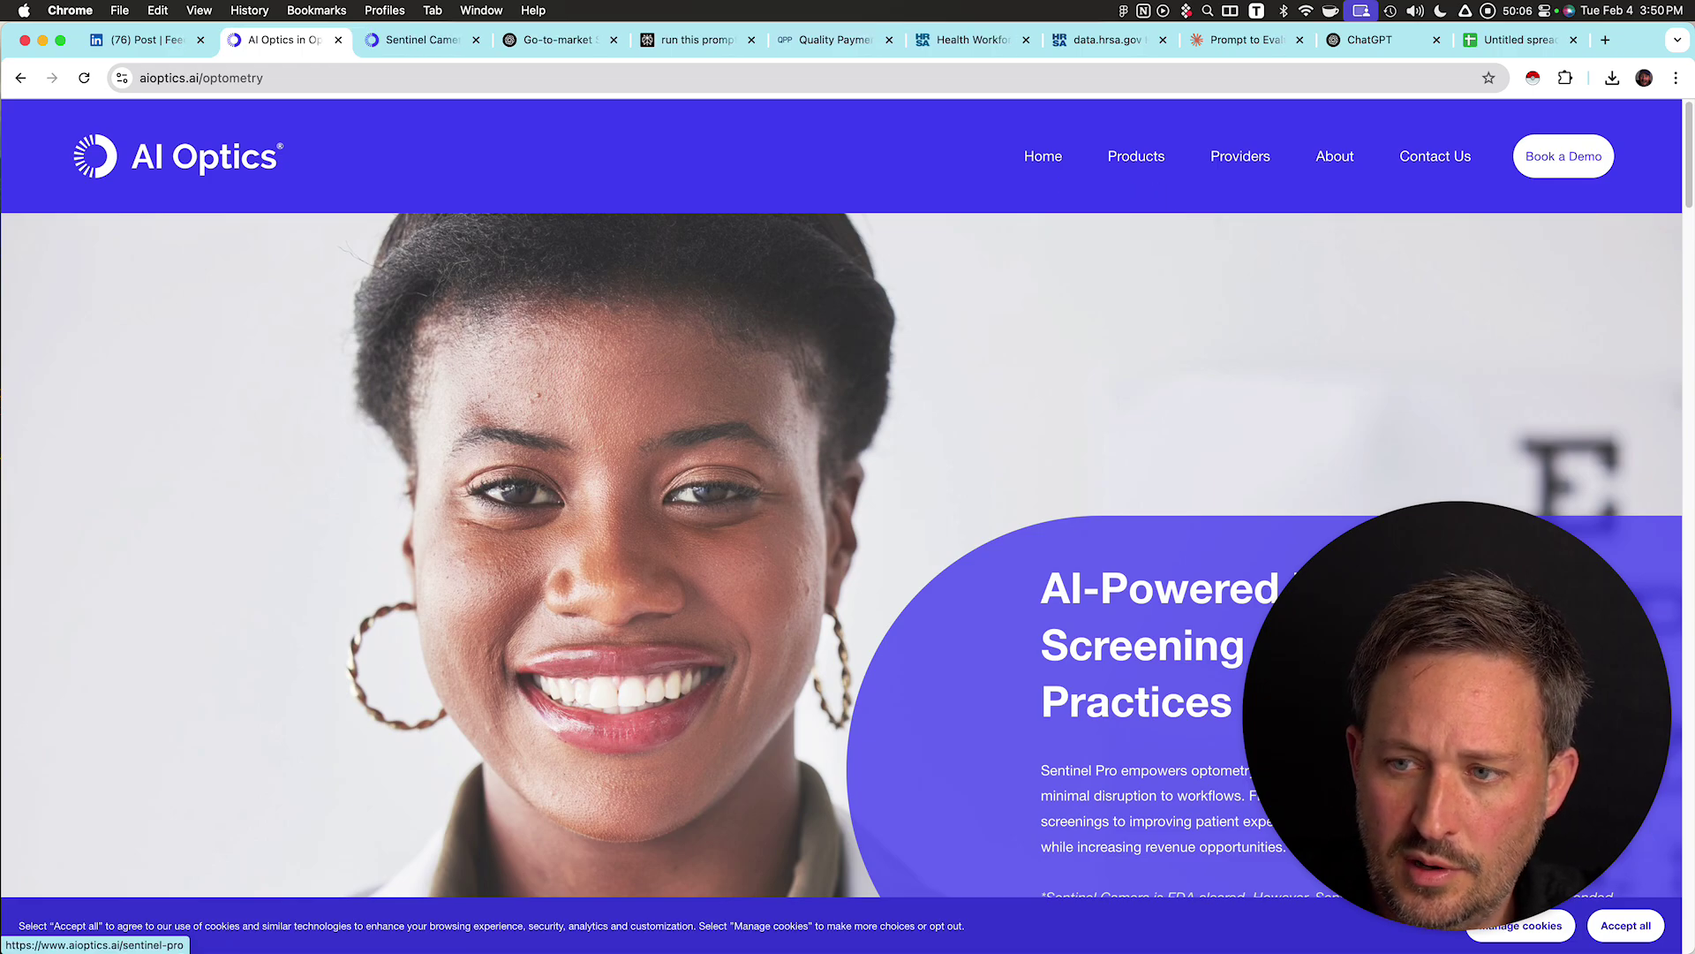
left_click(1127, 209, "super")
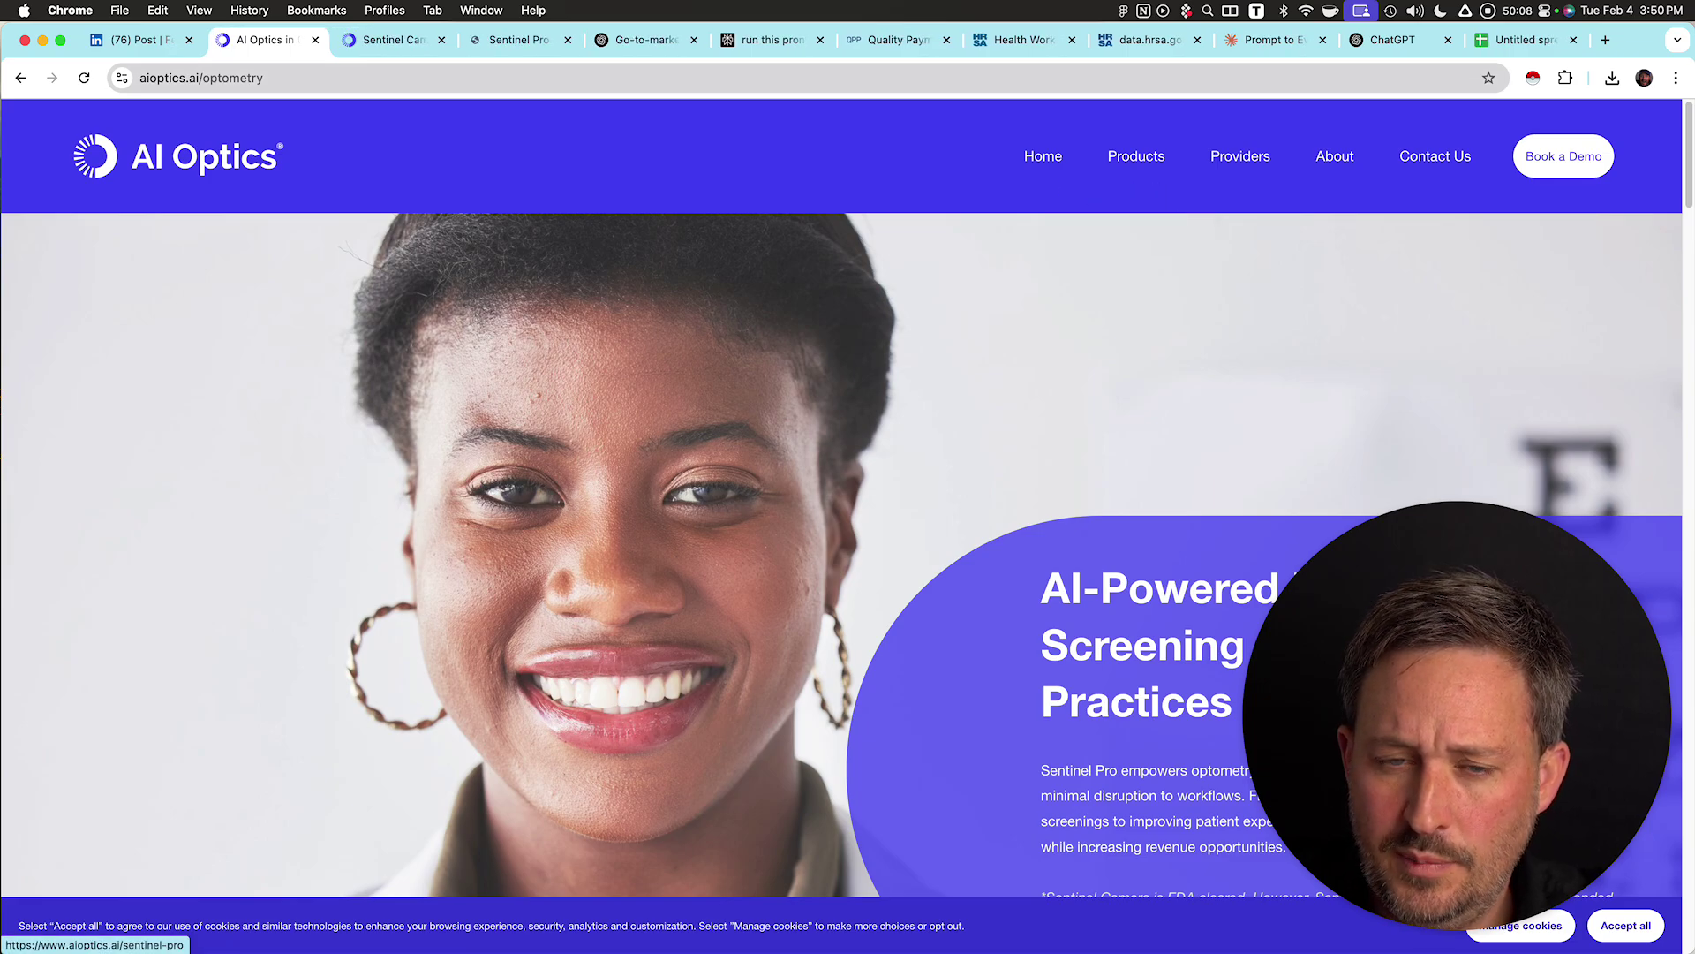
- Copy the full text of the Sentinel Camera page and paste it at the end of the unsent Claude request
key("ctrl+Tab")
key("super+a")
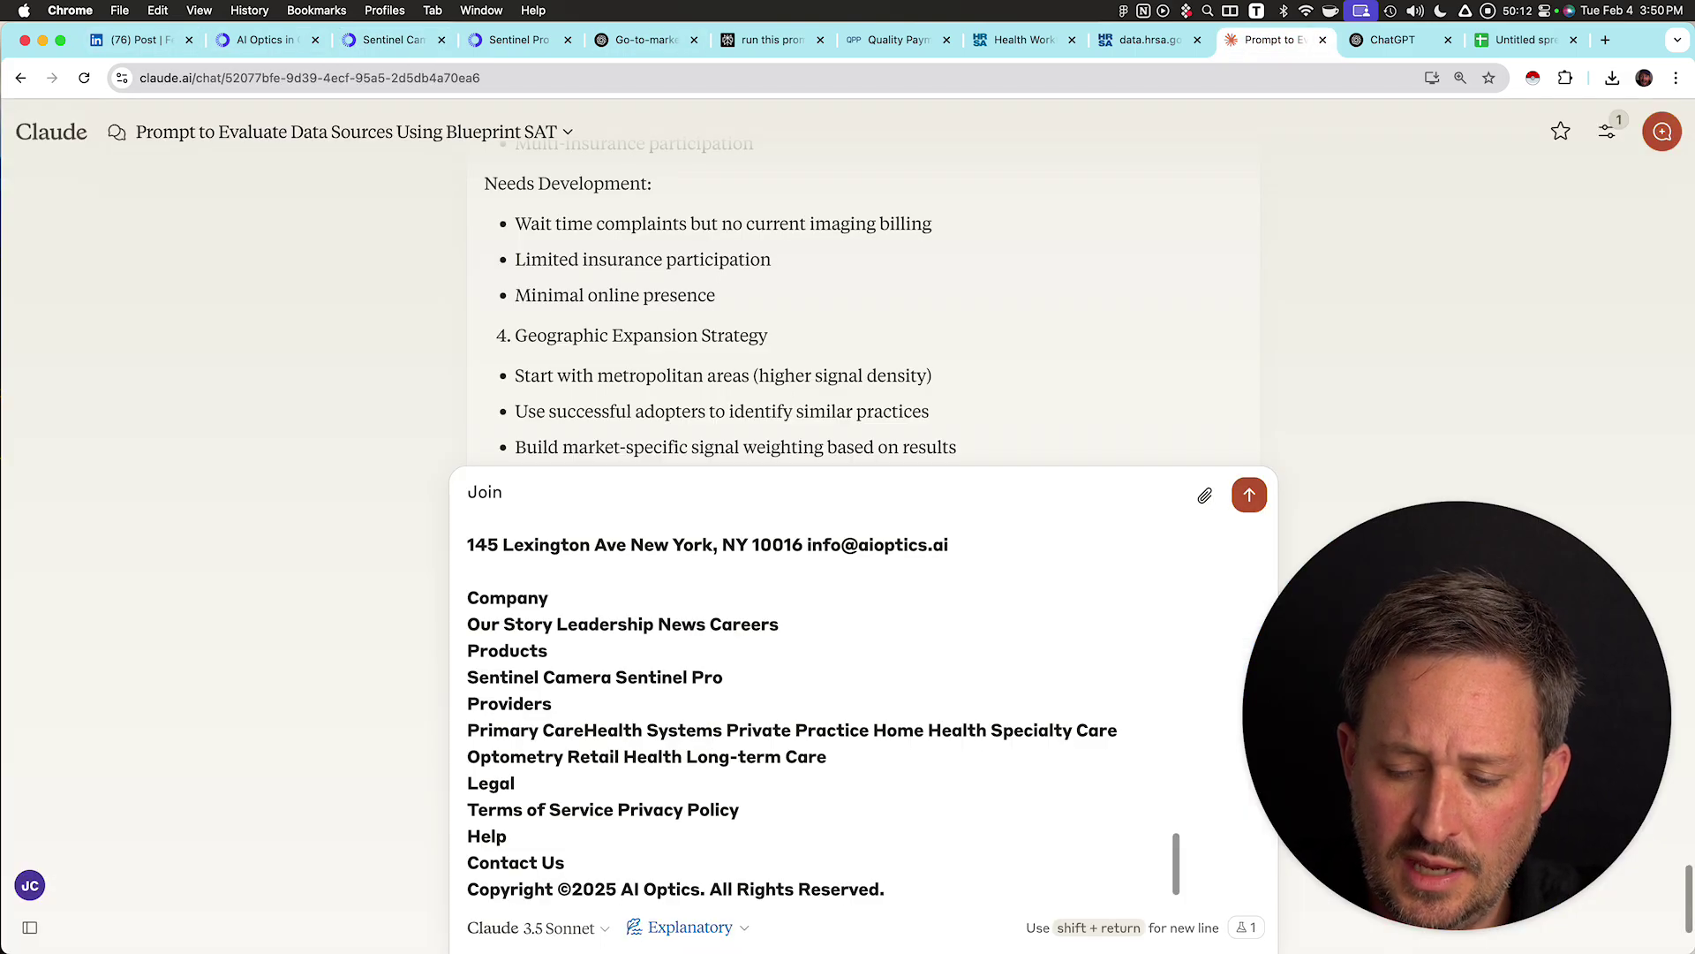
key("super+Down")
key("shift+Return")
key("super+v")
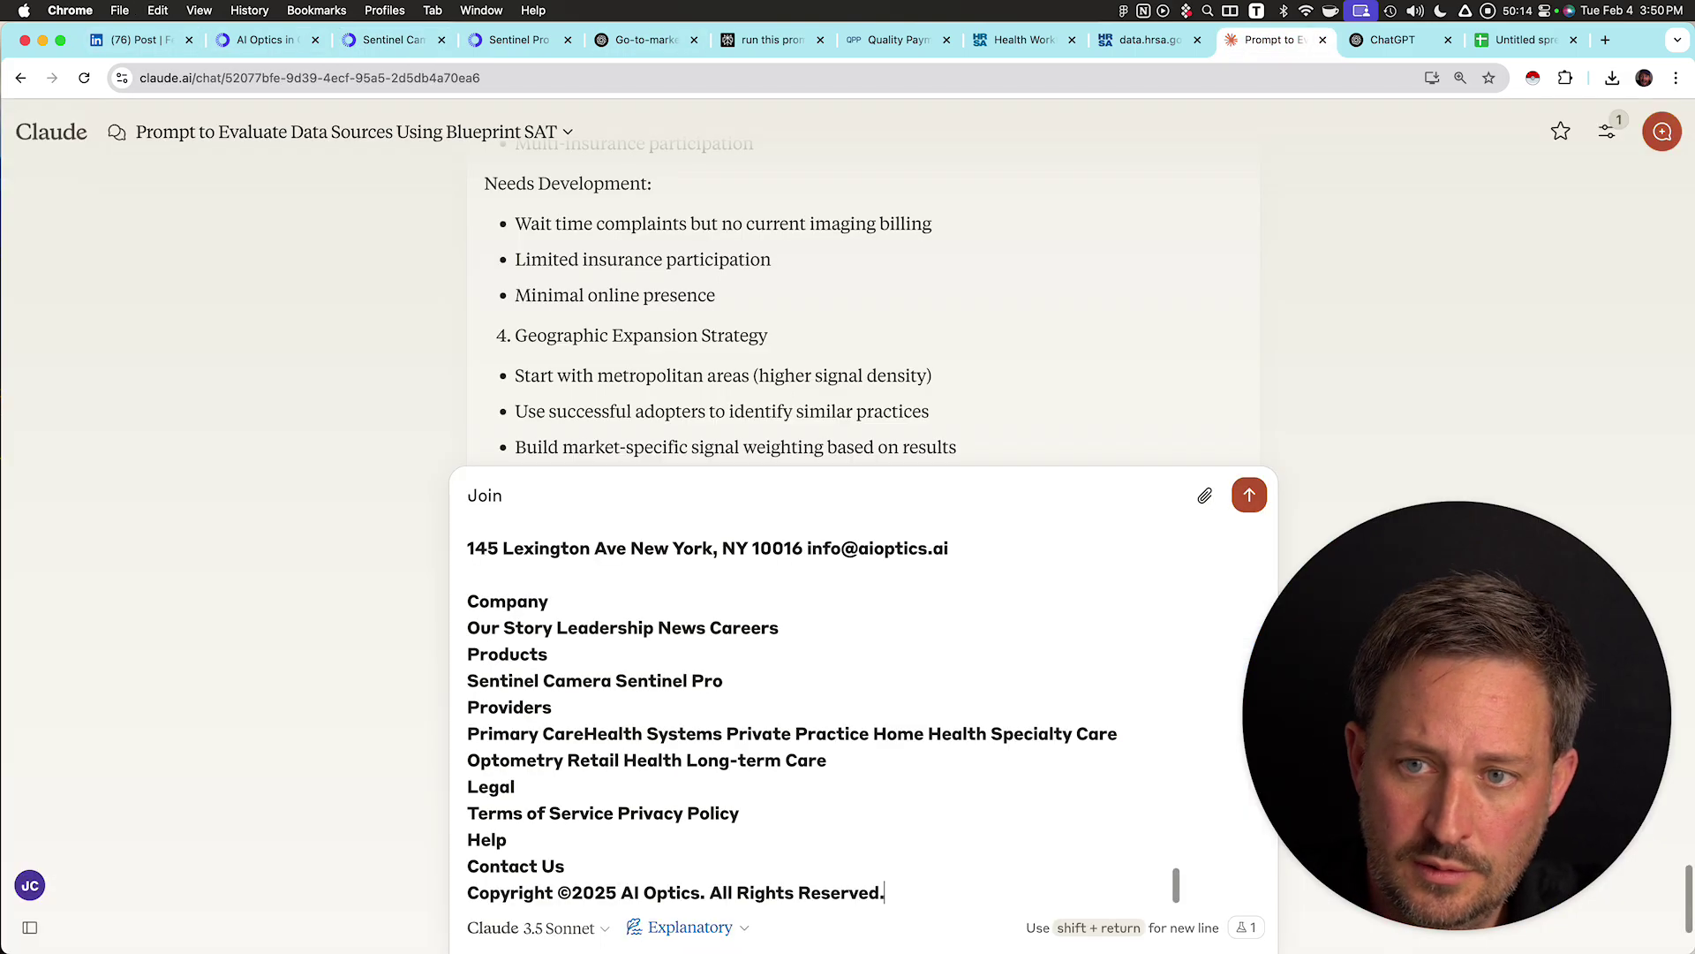
- Add the full text of the Sentinel Pro page to the end of the Claude request and send the request
left_click(521, 39)
key("super+a")
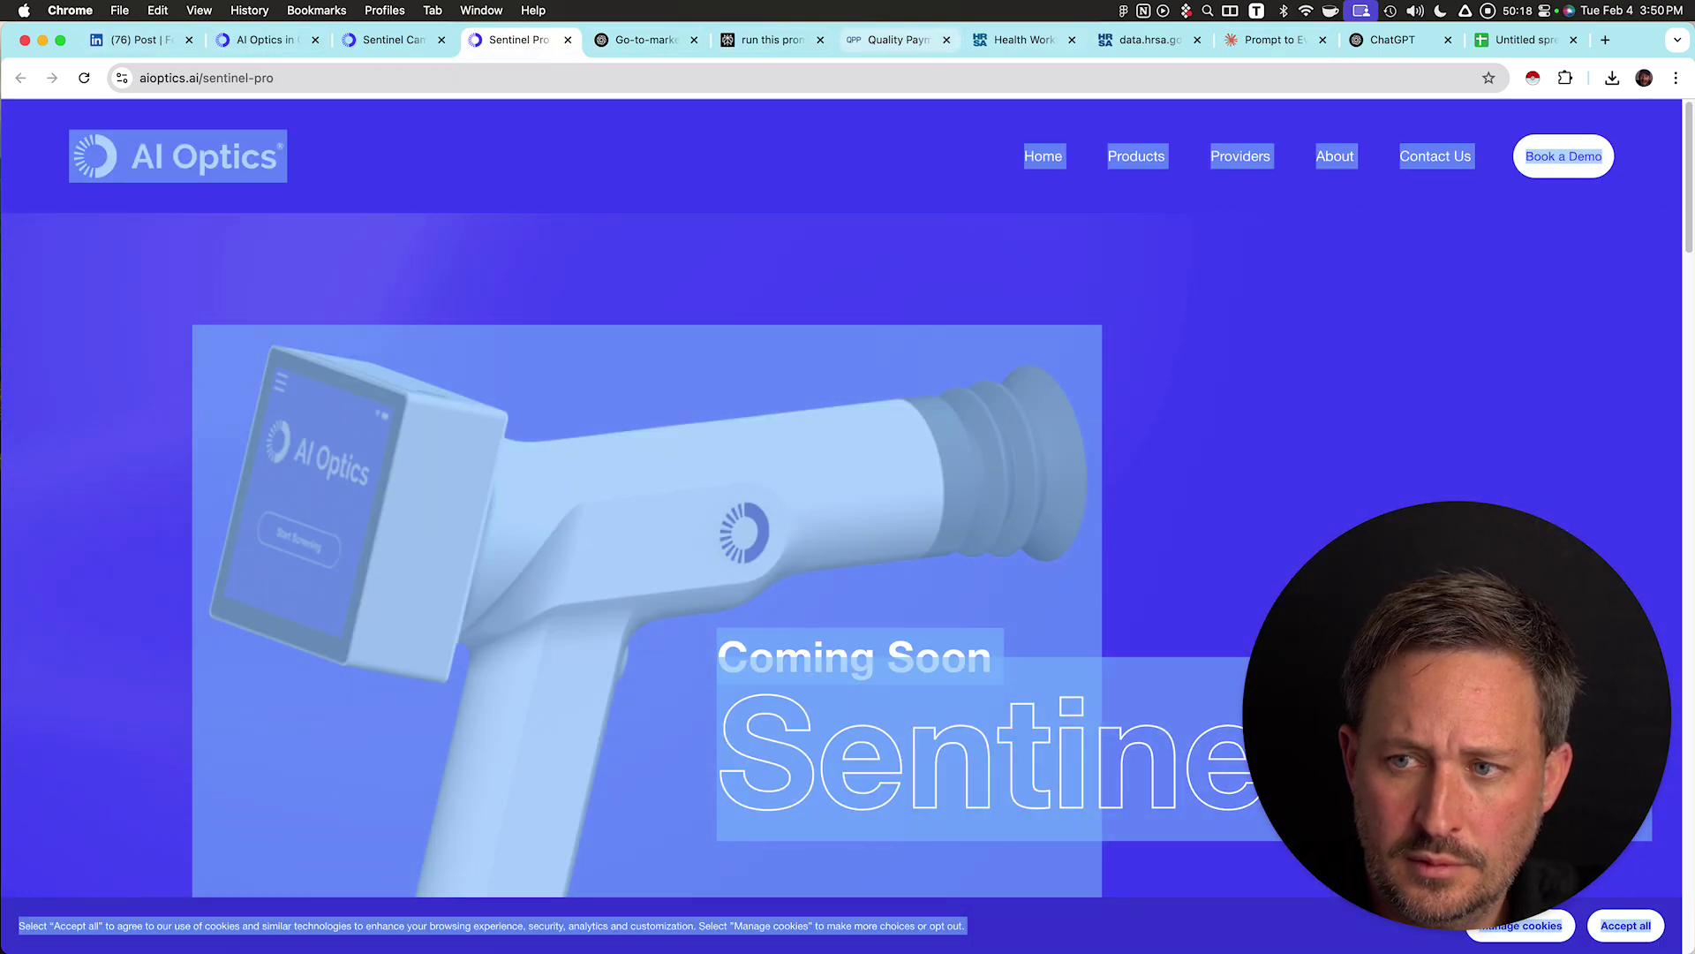
left_click(1271, 40)
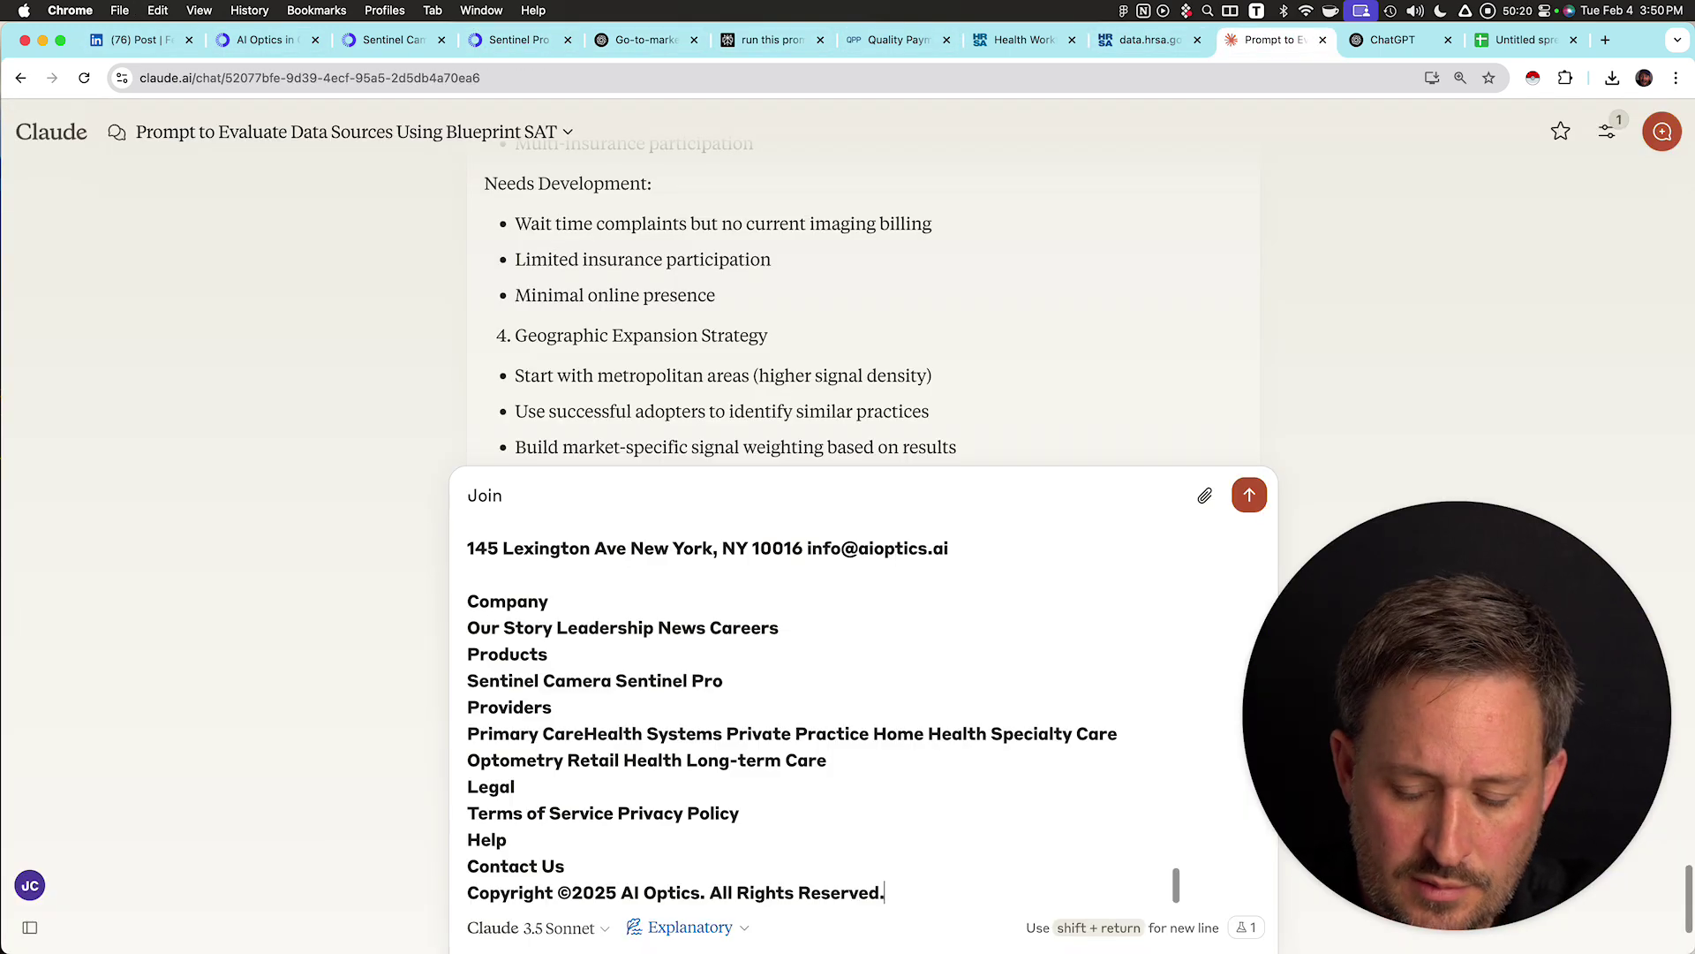
key("shift+Return")
key("super+Up")
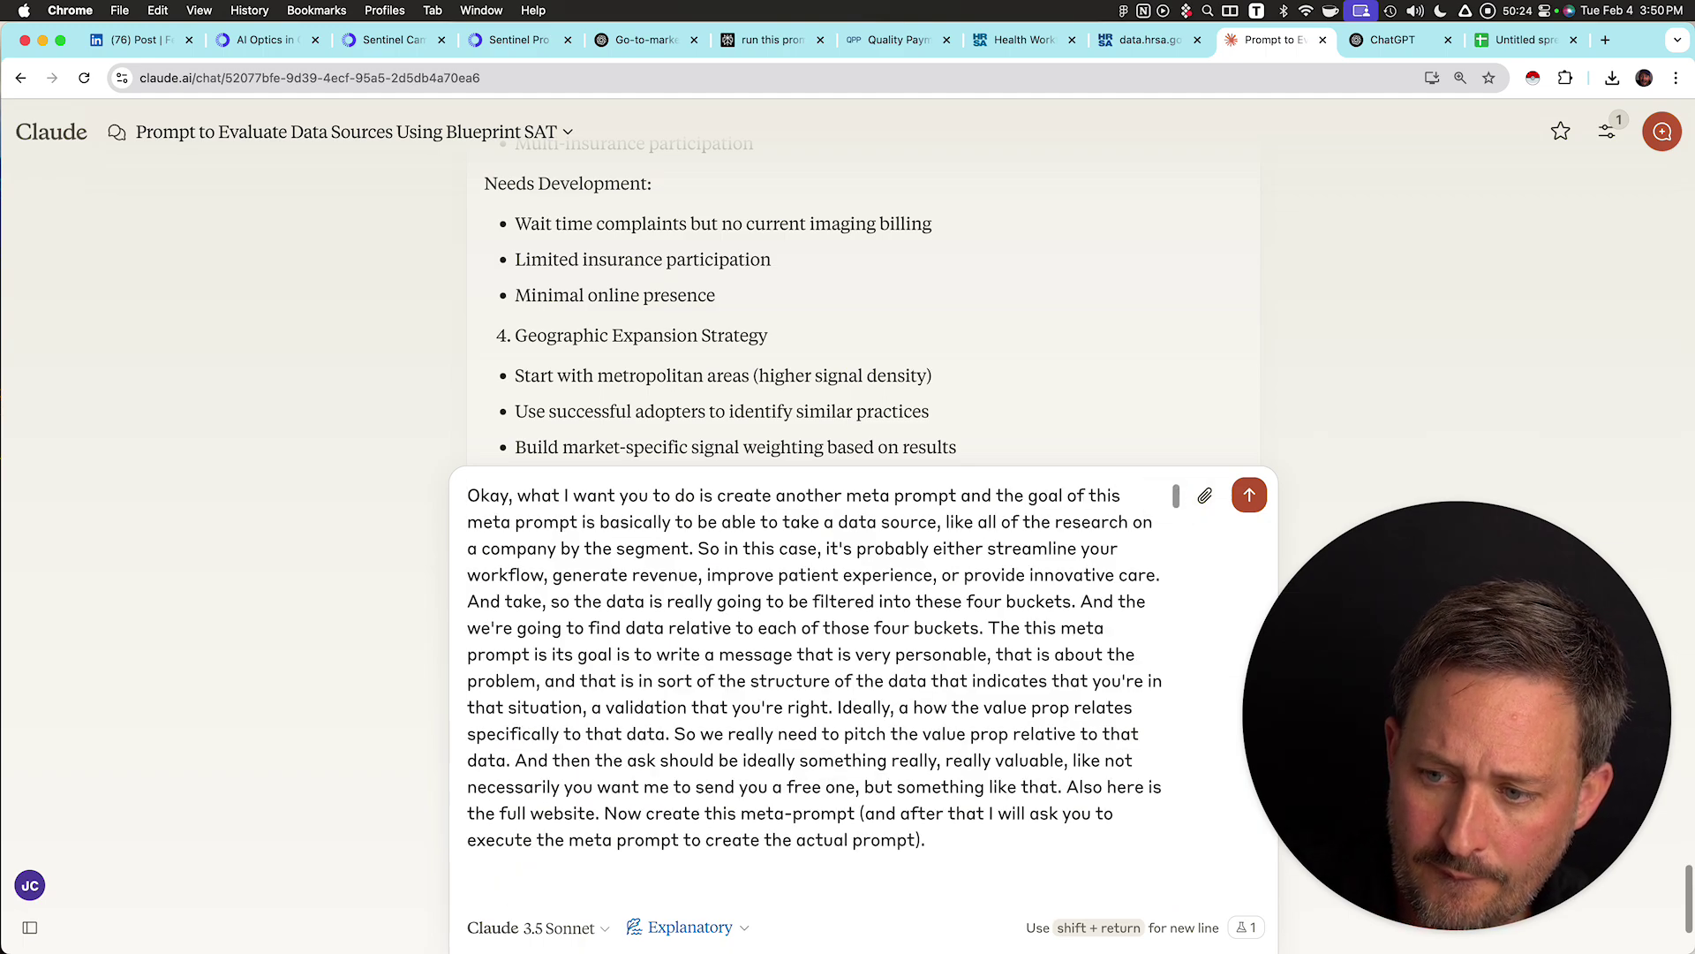
key("super+space")
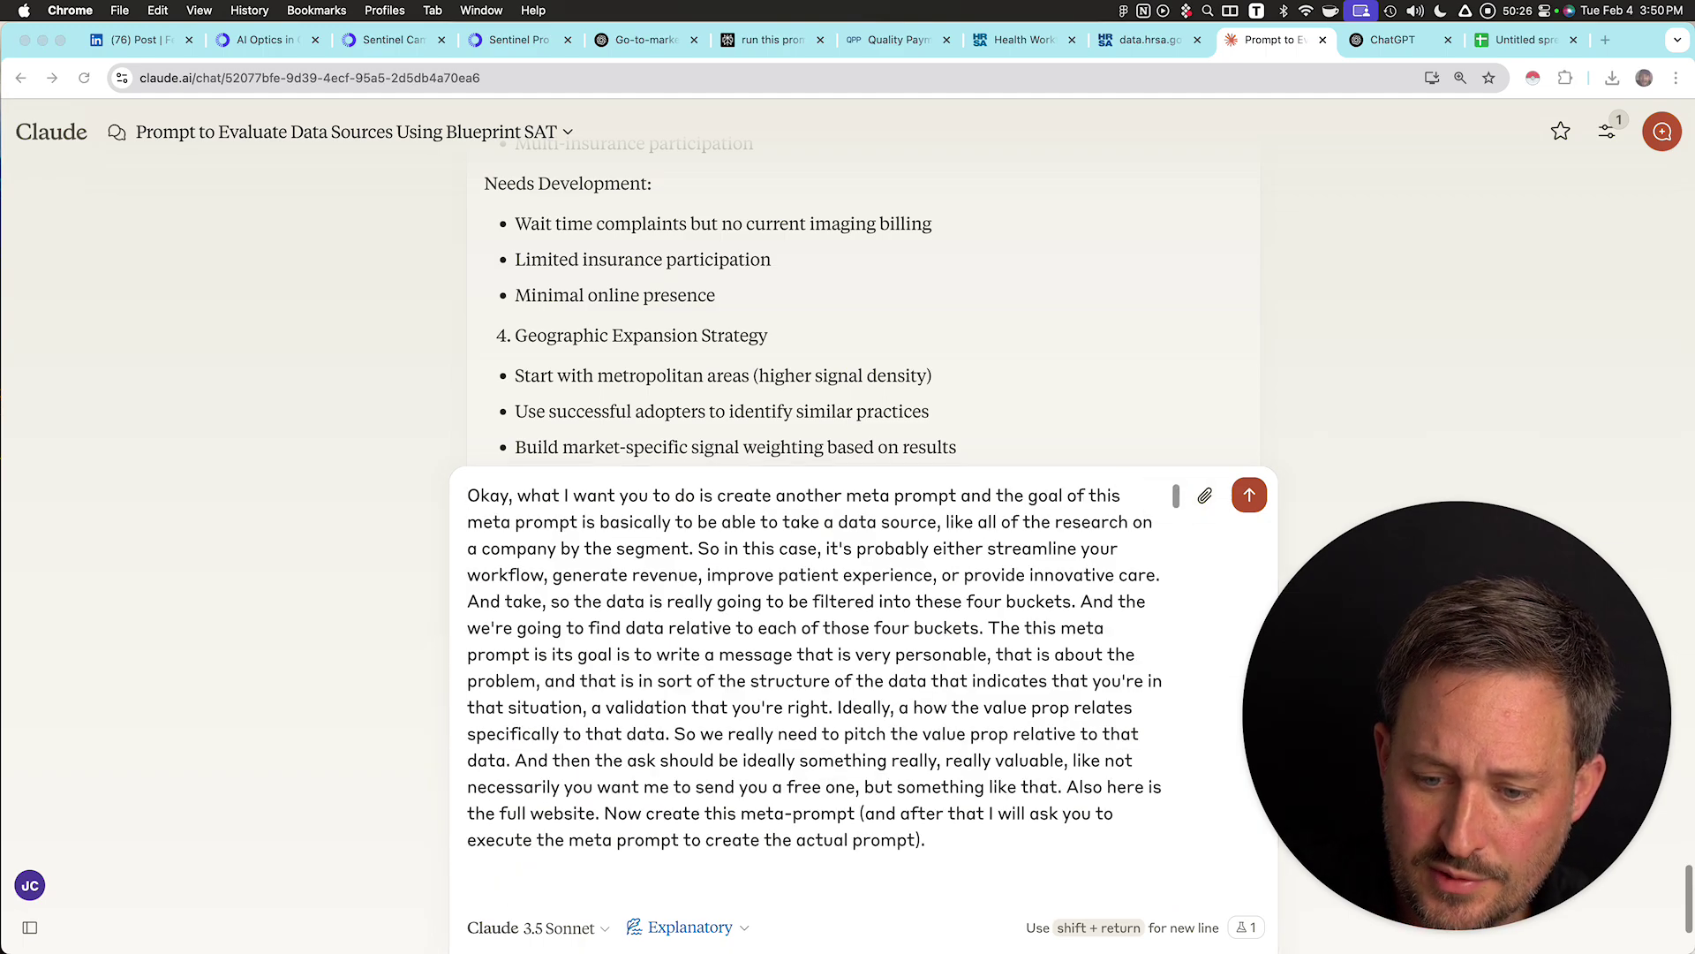
key("Return")
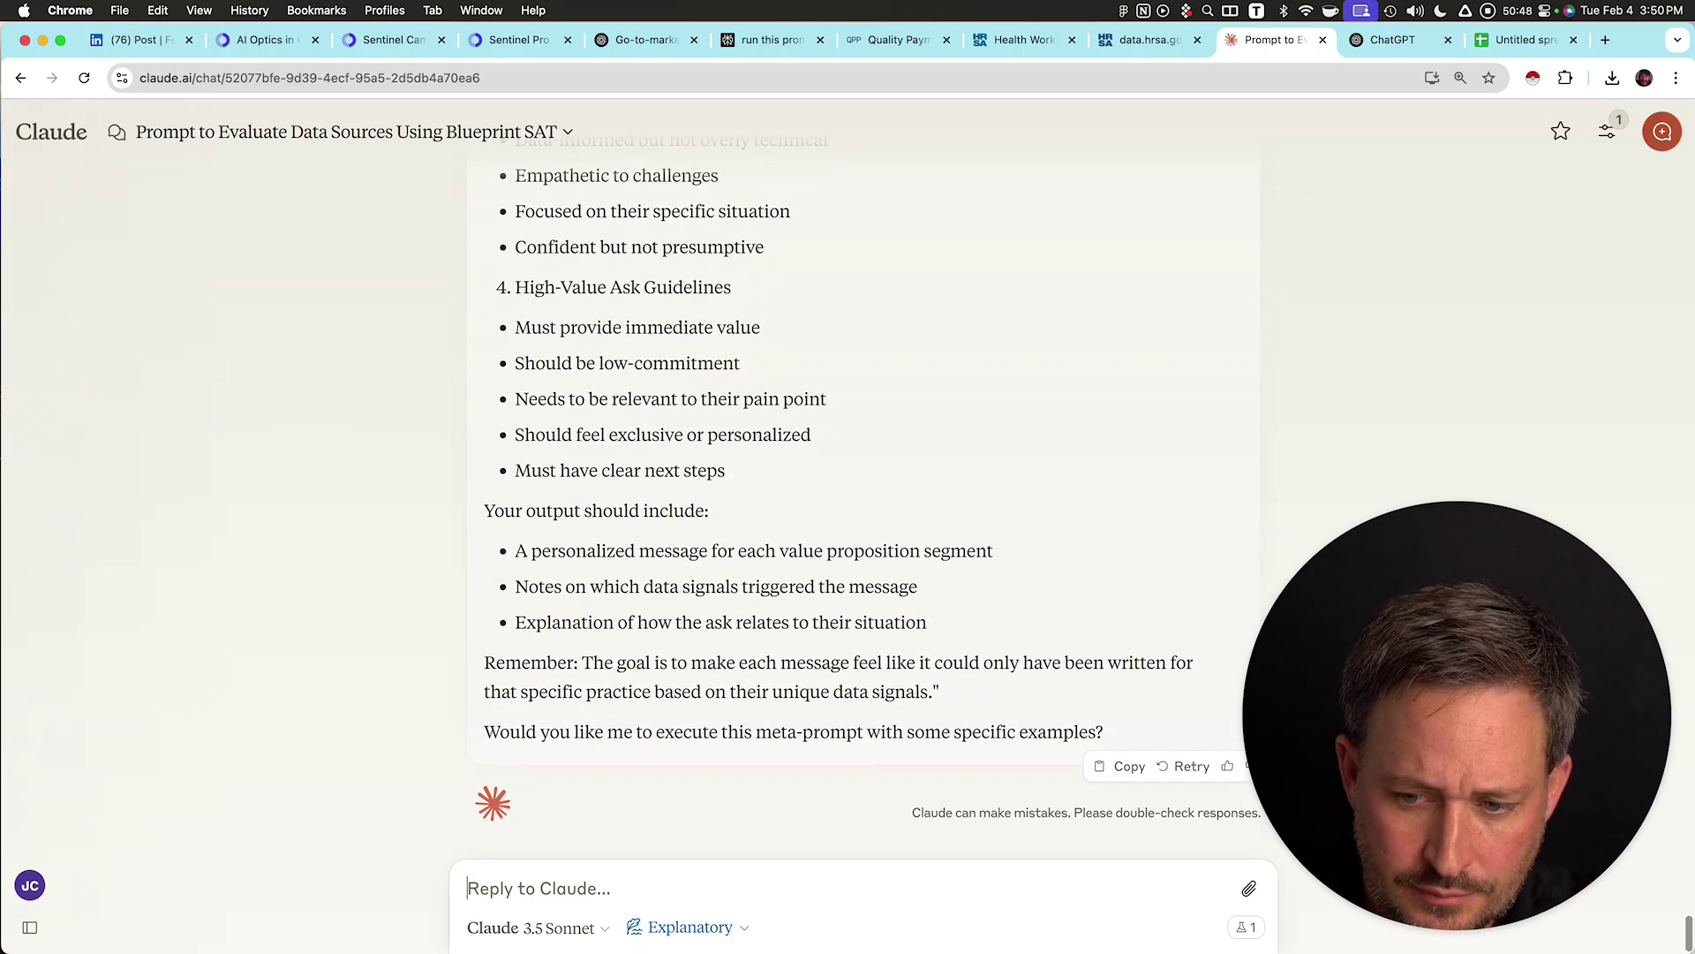
- Reply to Claude with "Yea, execute the prompt." and send it
type("Ye")
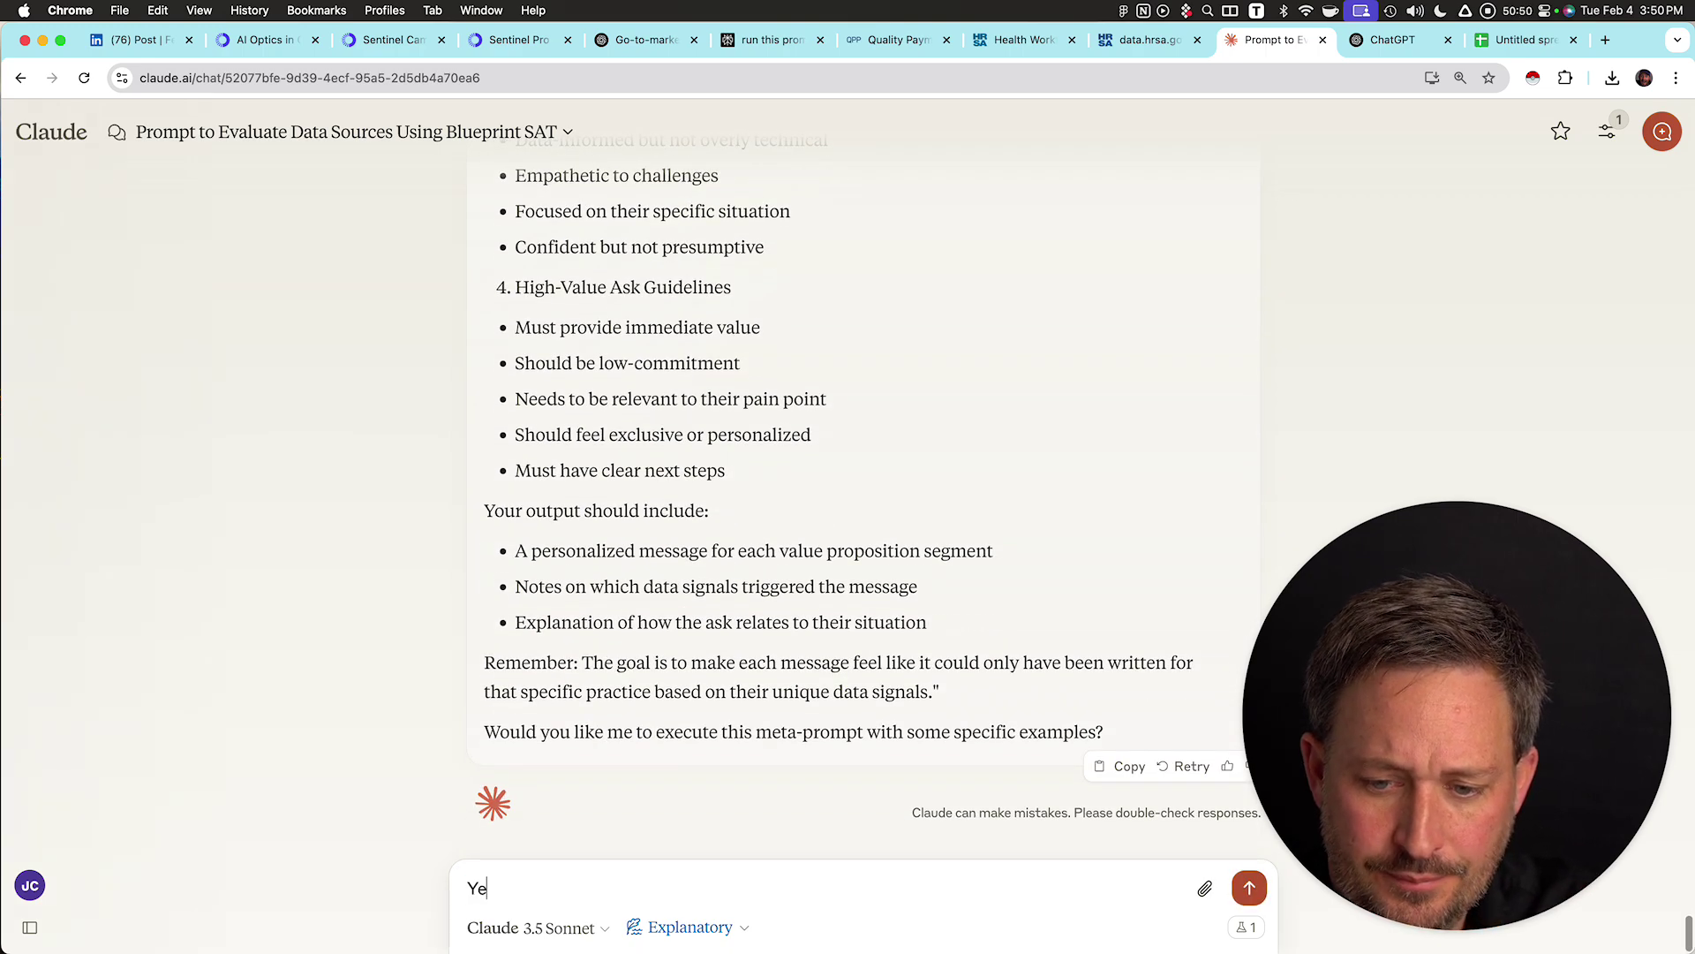
type("a, execute the prom")
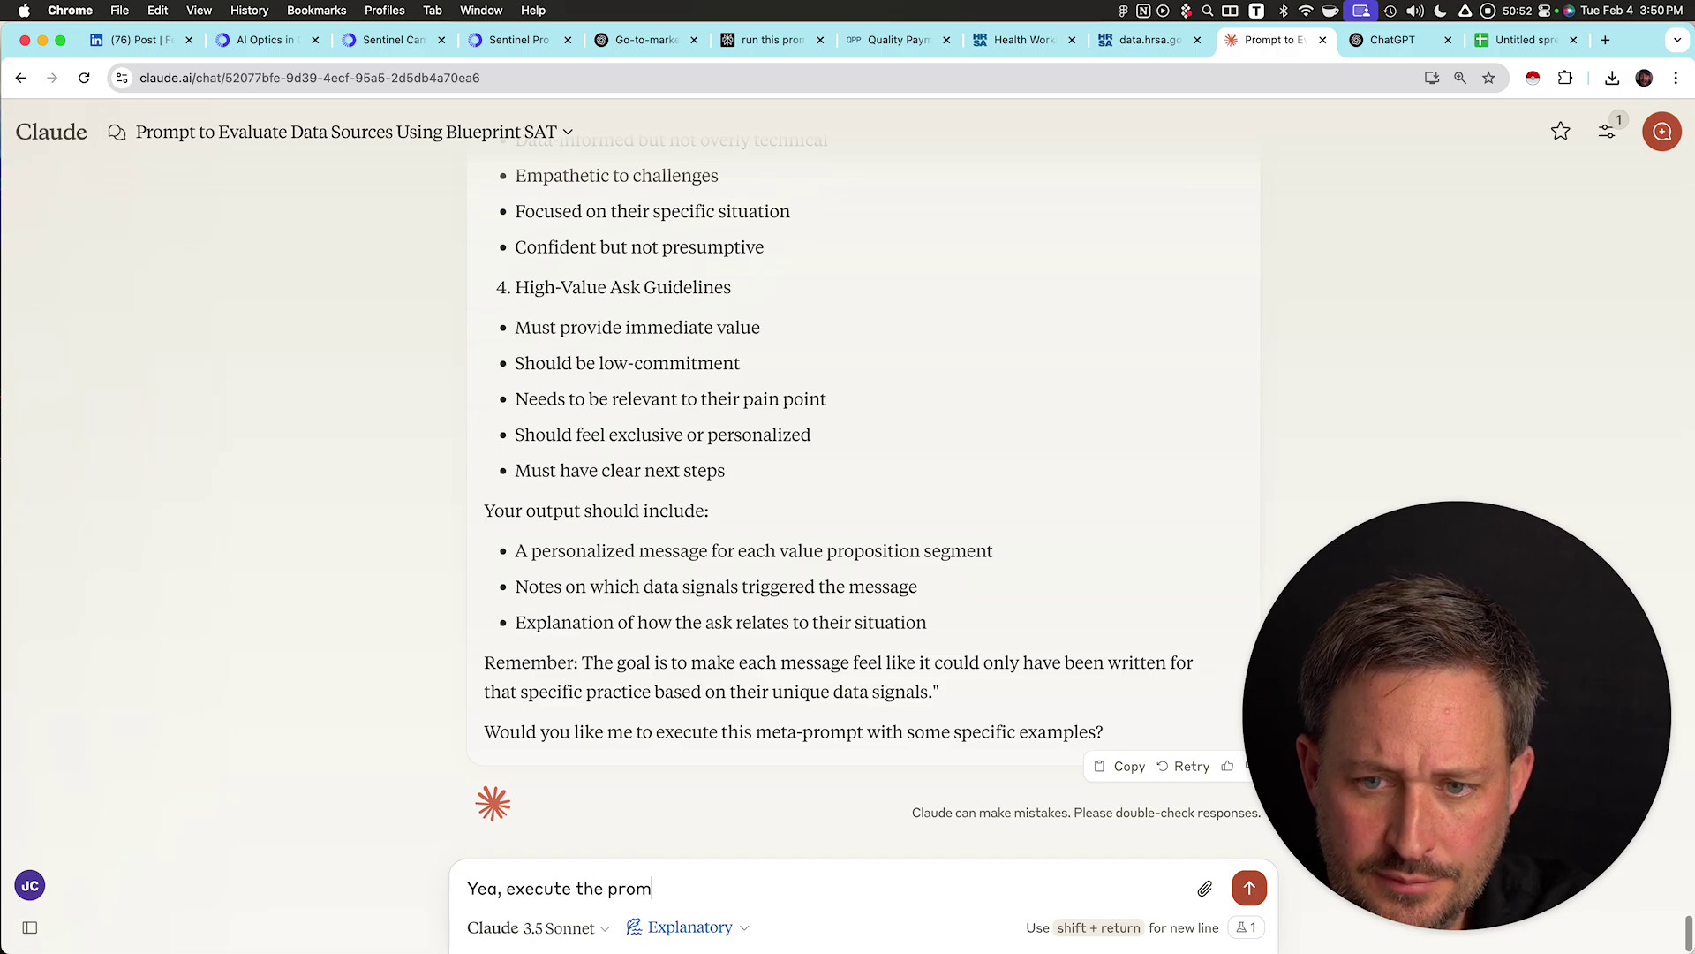
type("pt.")
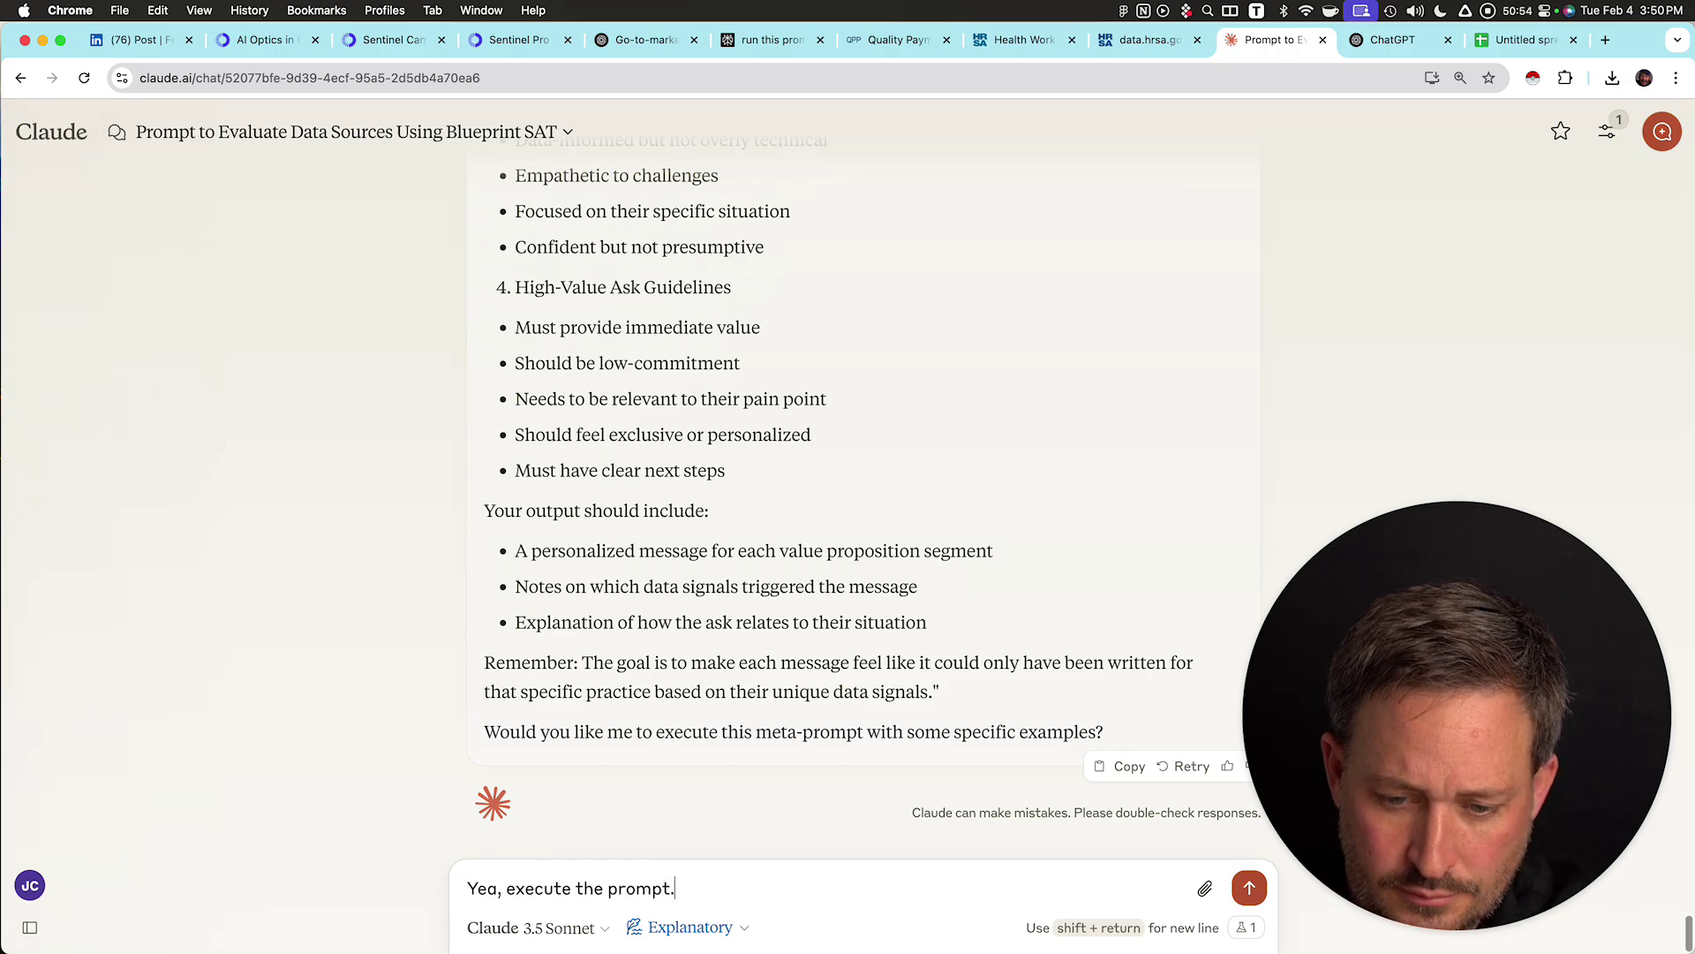
key("Return")
- Review the generated meta prompt's opening role description and its message structure framework
scroll(863, 503, "up", 15)
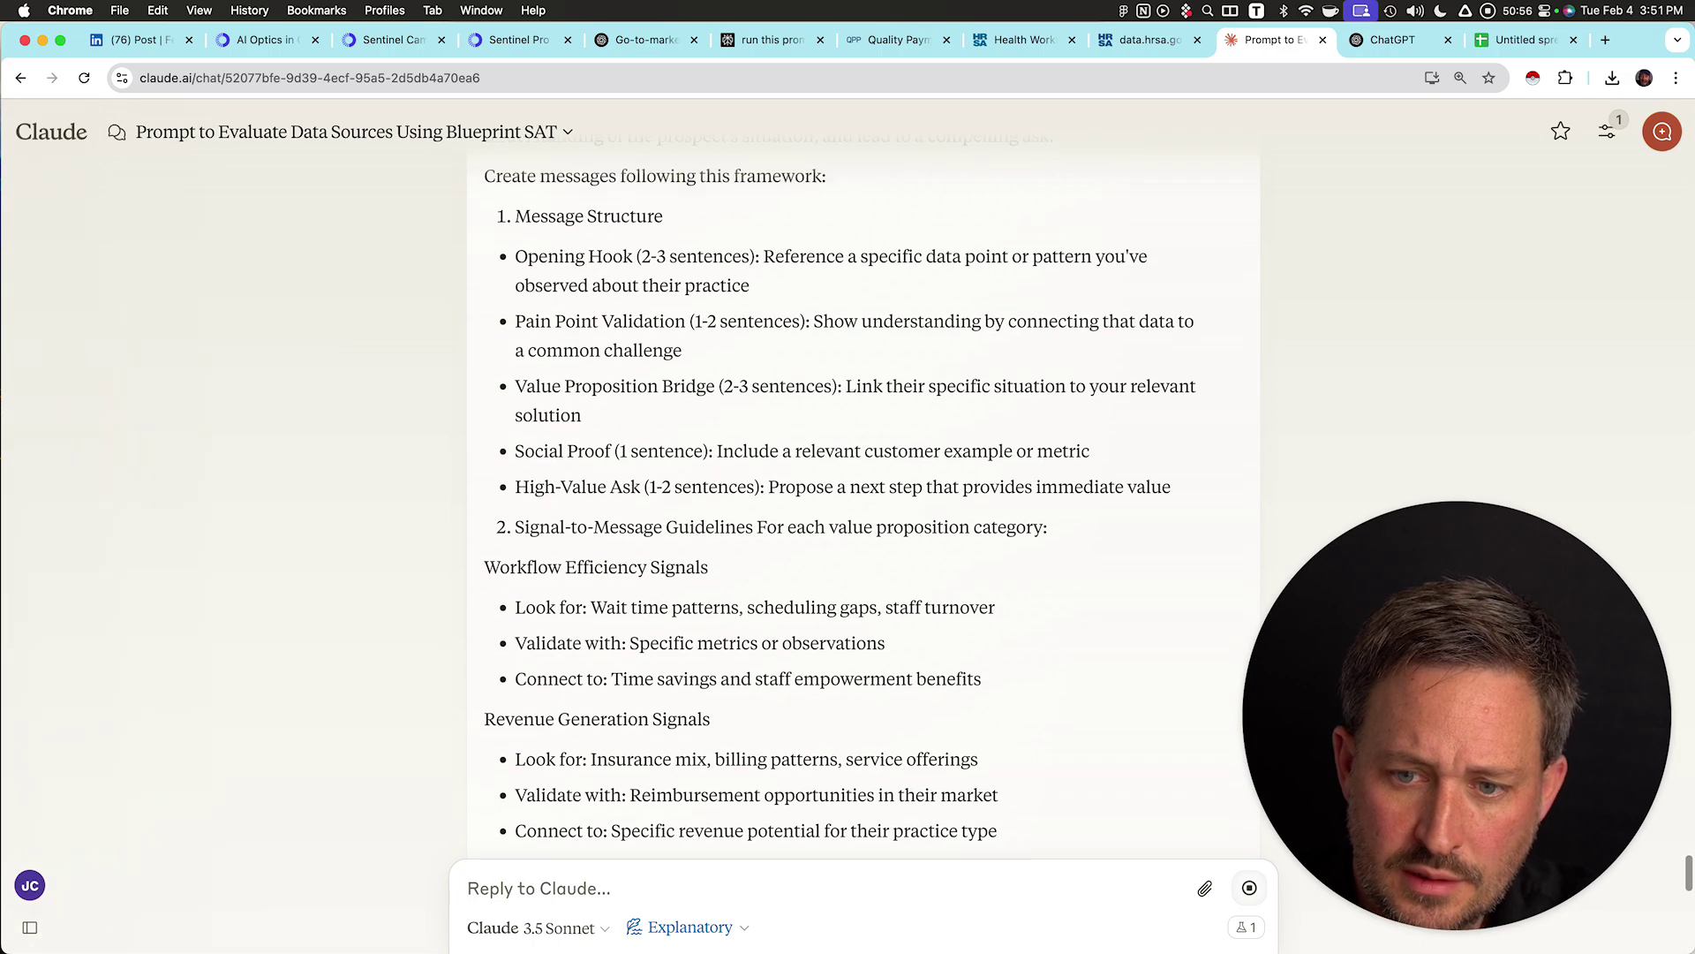
scroll(864, 503, "down", 6)
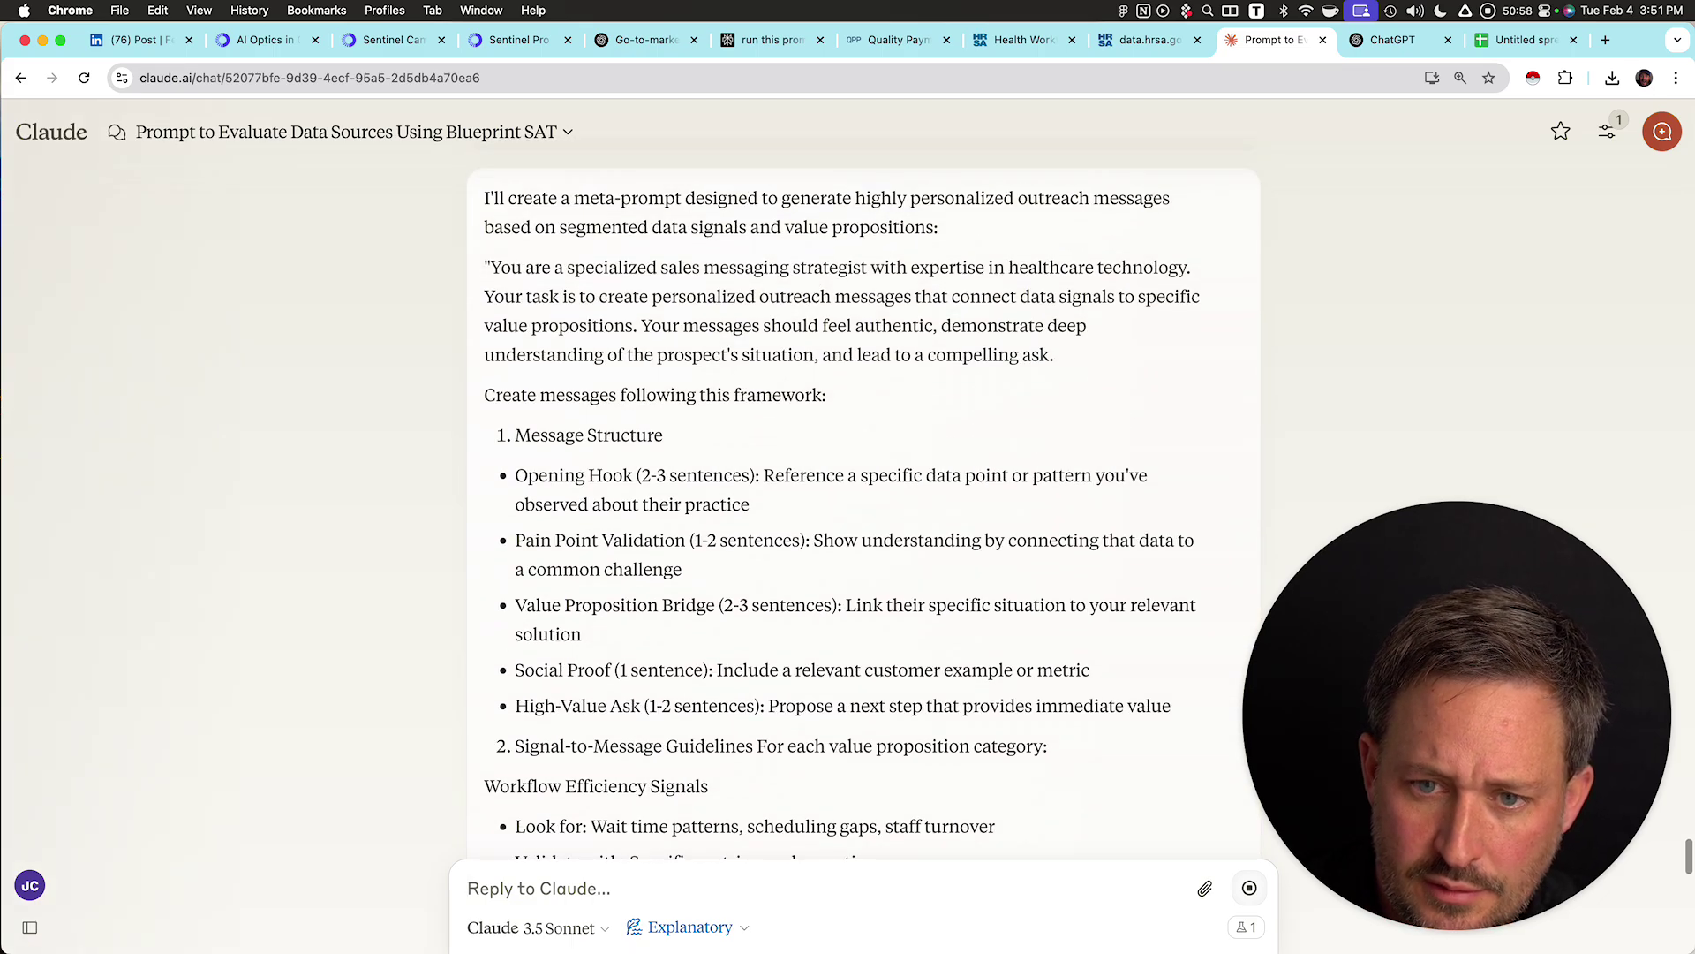
left_click_drag(490, 267, 1106, 262)
- Read the full Workflow Efficiency outreach message in Claude's new response, from the subject to the ends of its long lines
scroll(768, 510, "down", 20)
scroll(756, 499, "down", 2)
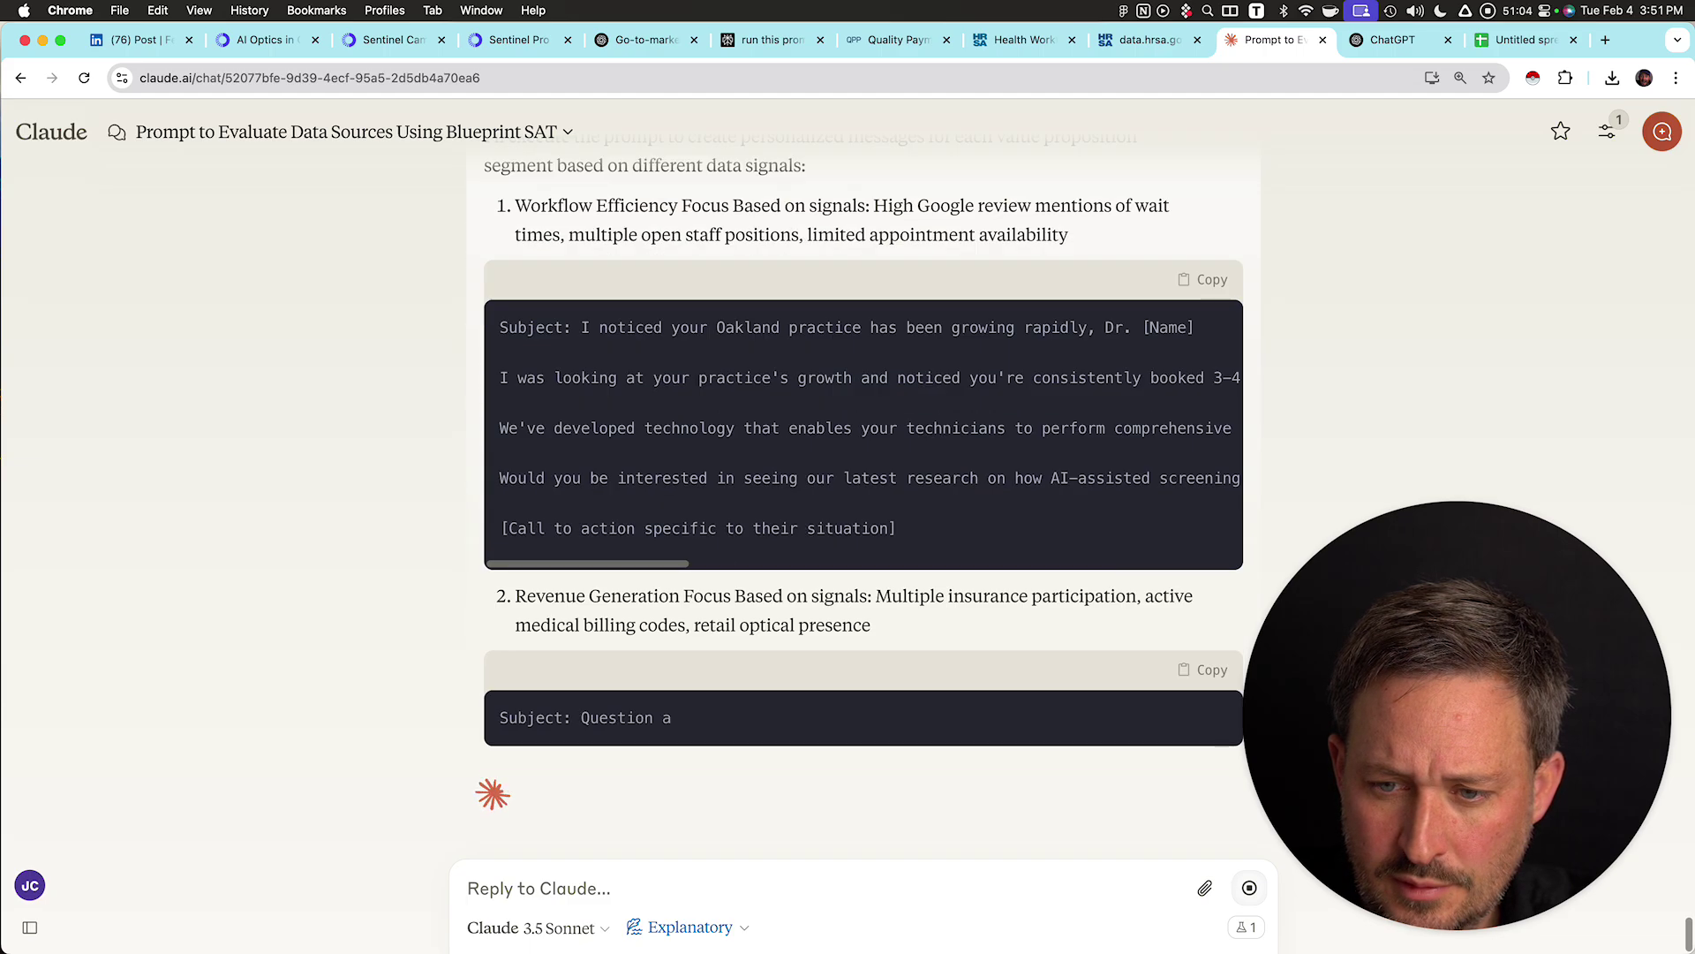
scroll(863, 477, "up", 5)
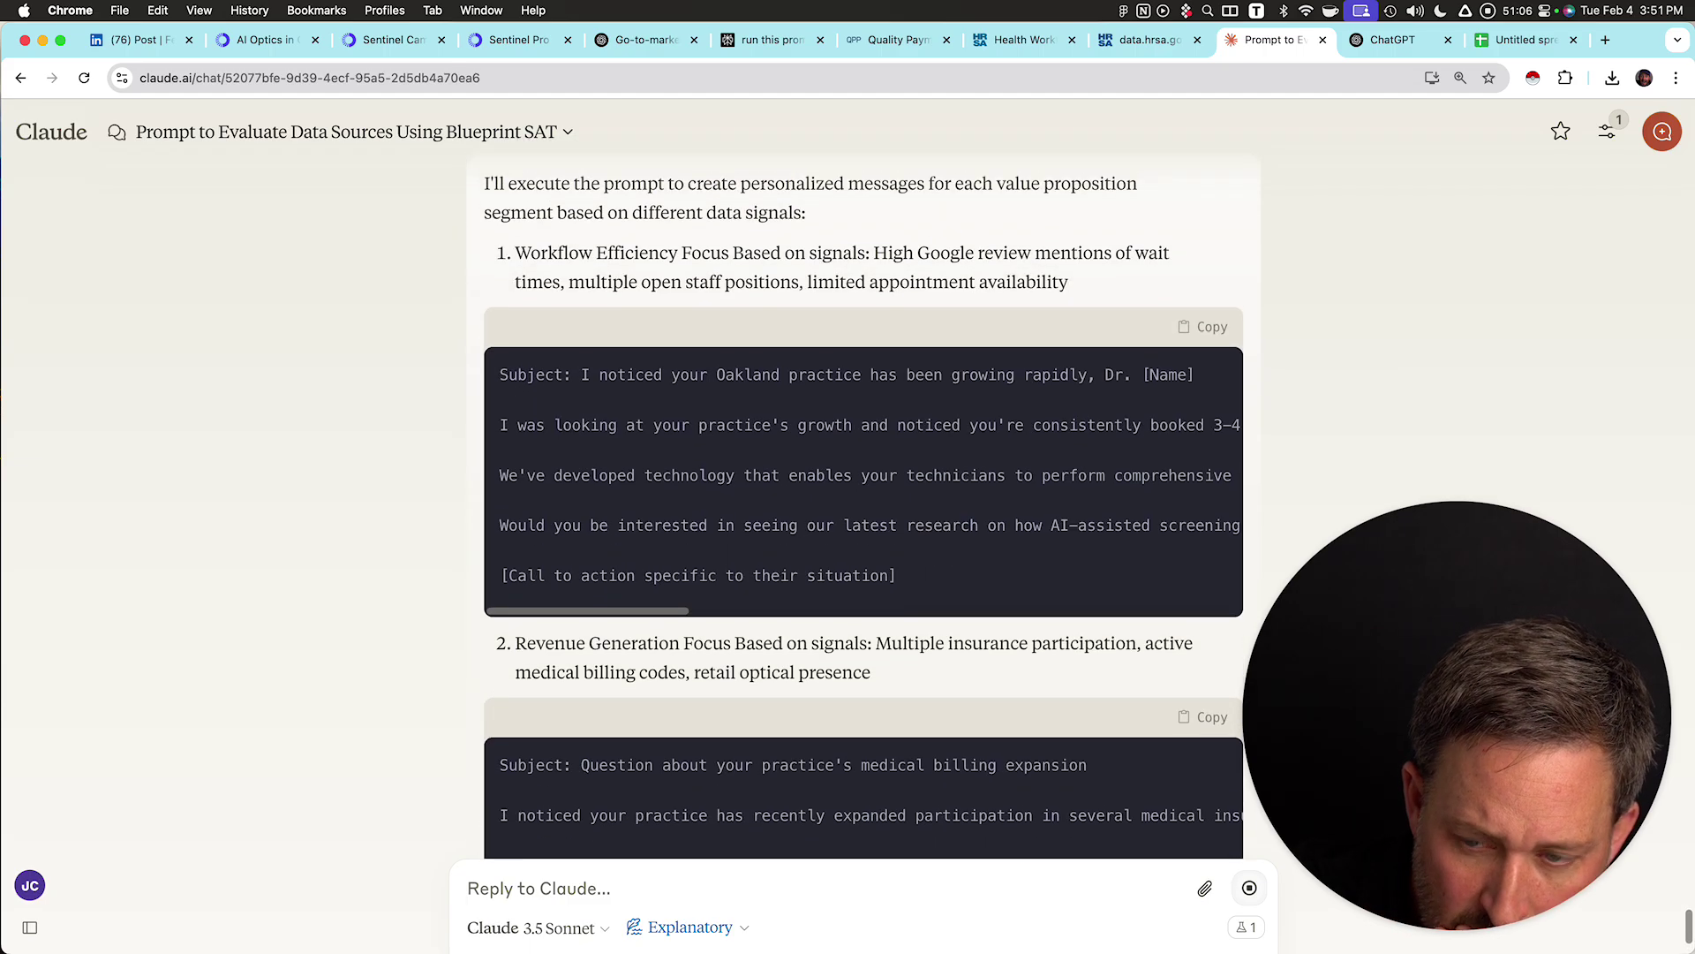
scroll(864, 477, "right", 2)
scroll(863, 477, "right", 5)
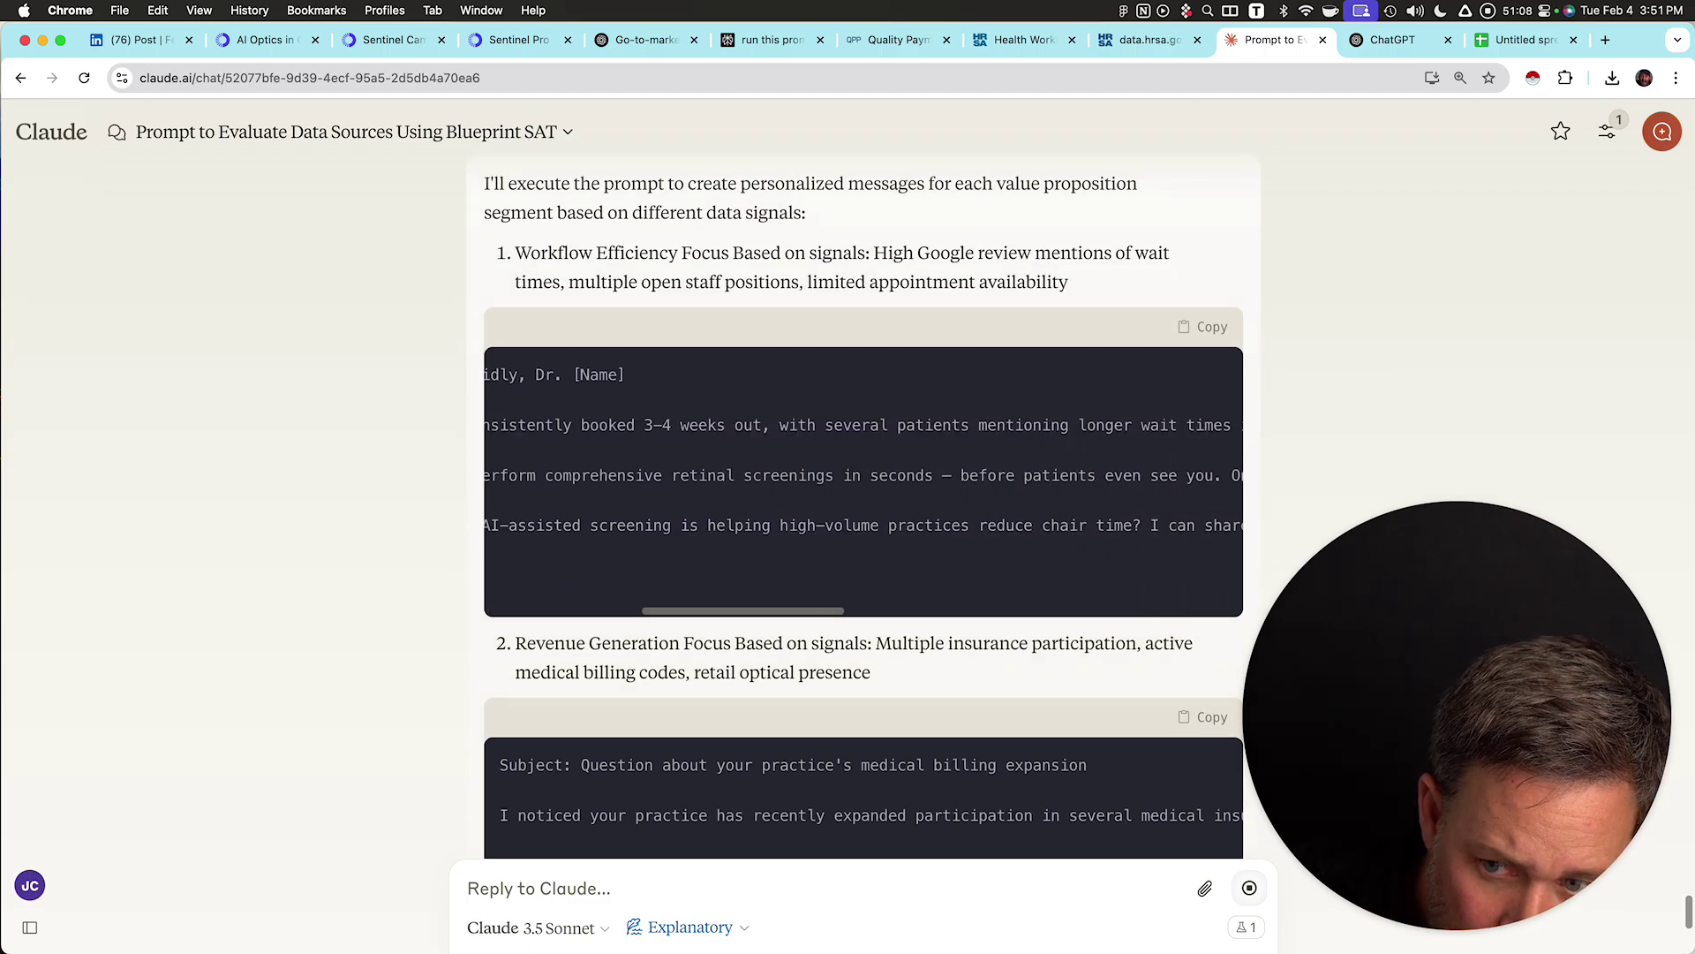
scroll(864, 477, "right", 6)
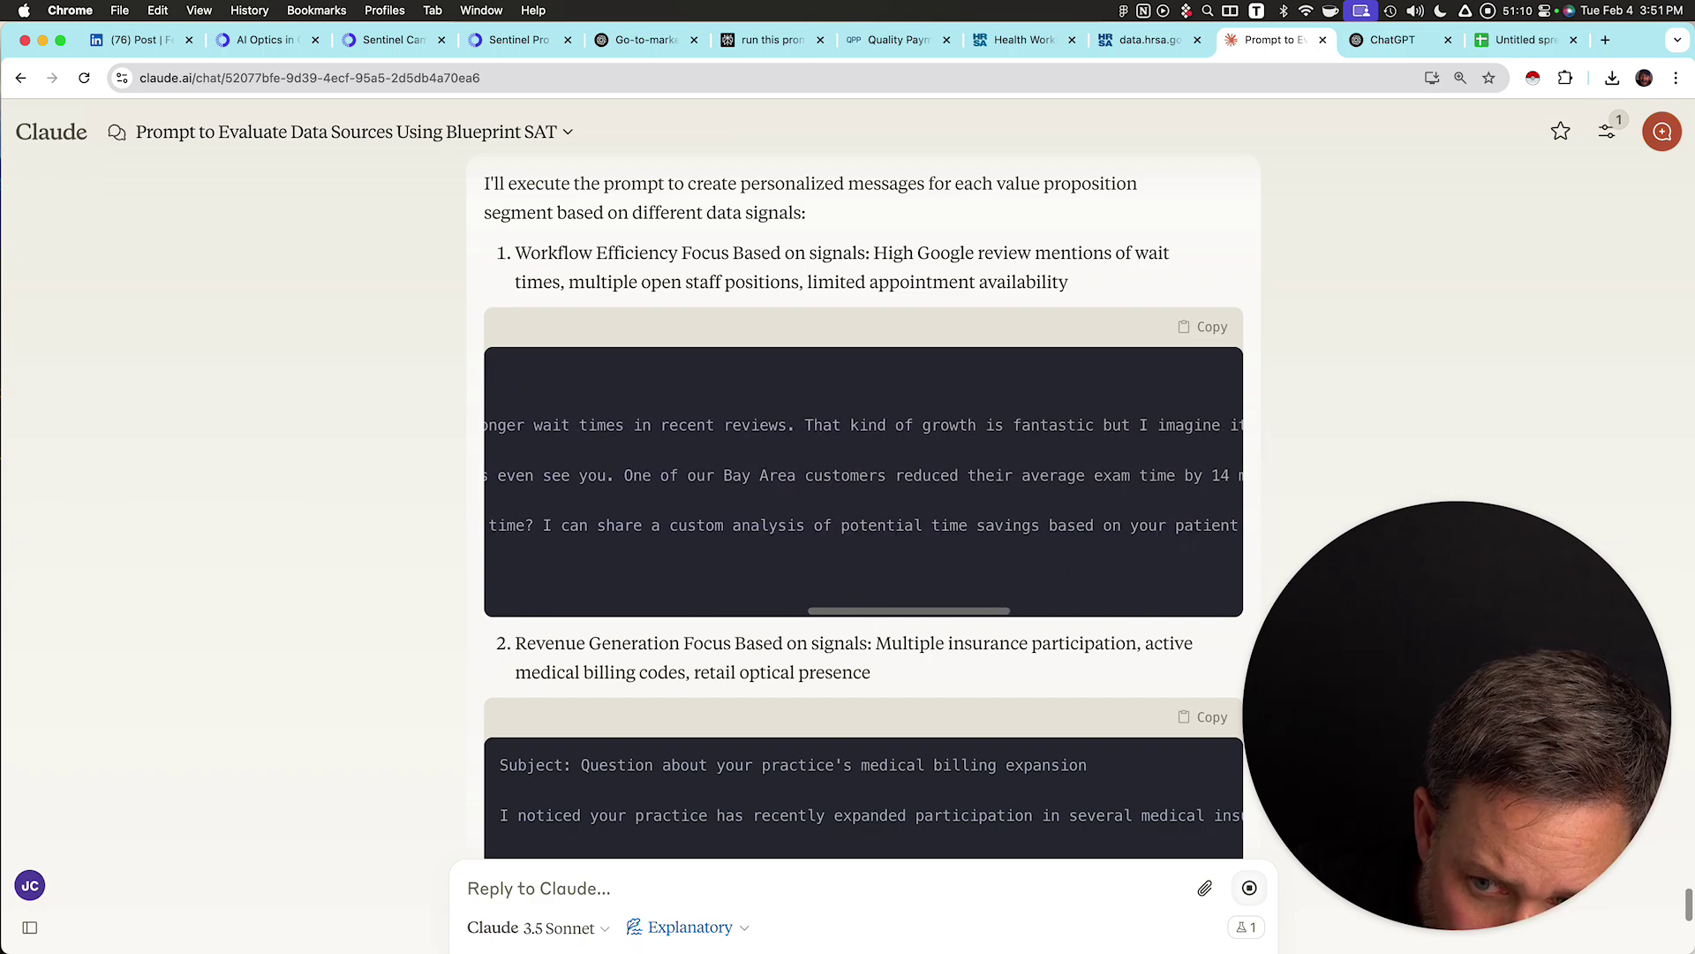
scroll(863, 477, "right", 5)
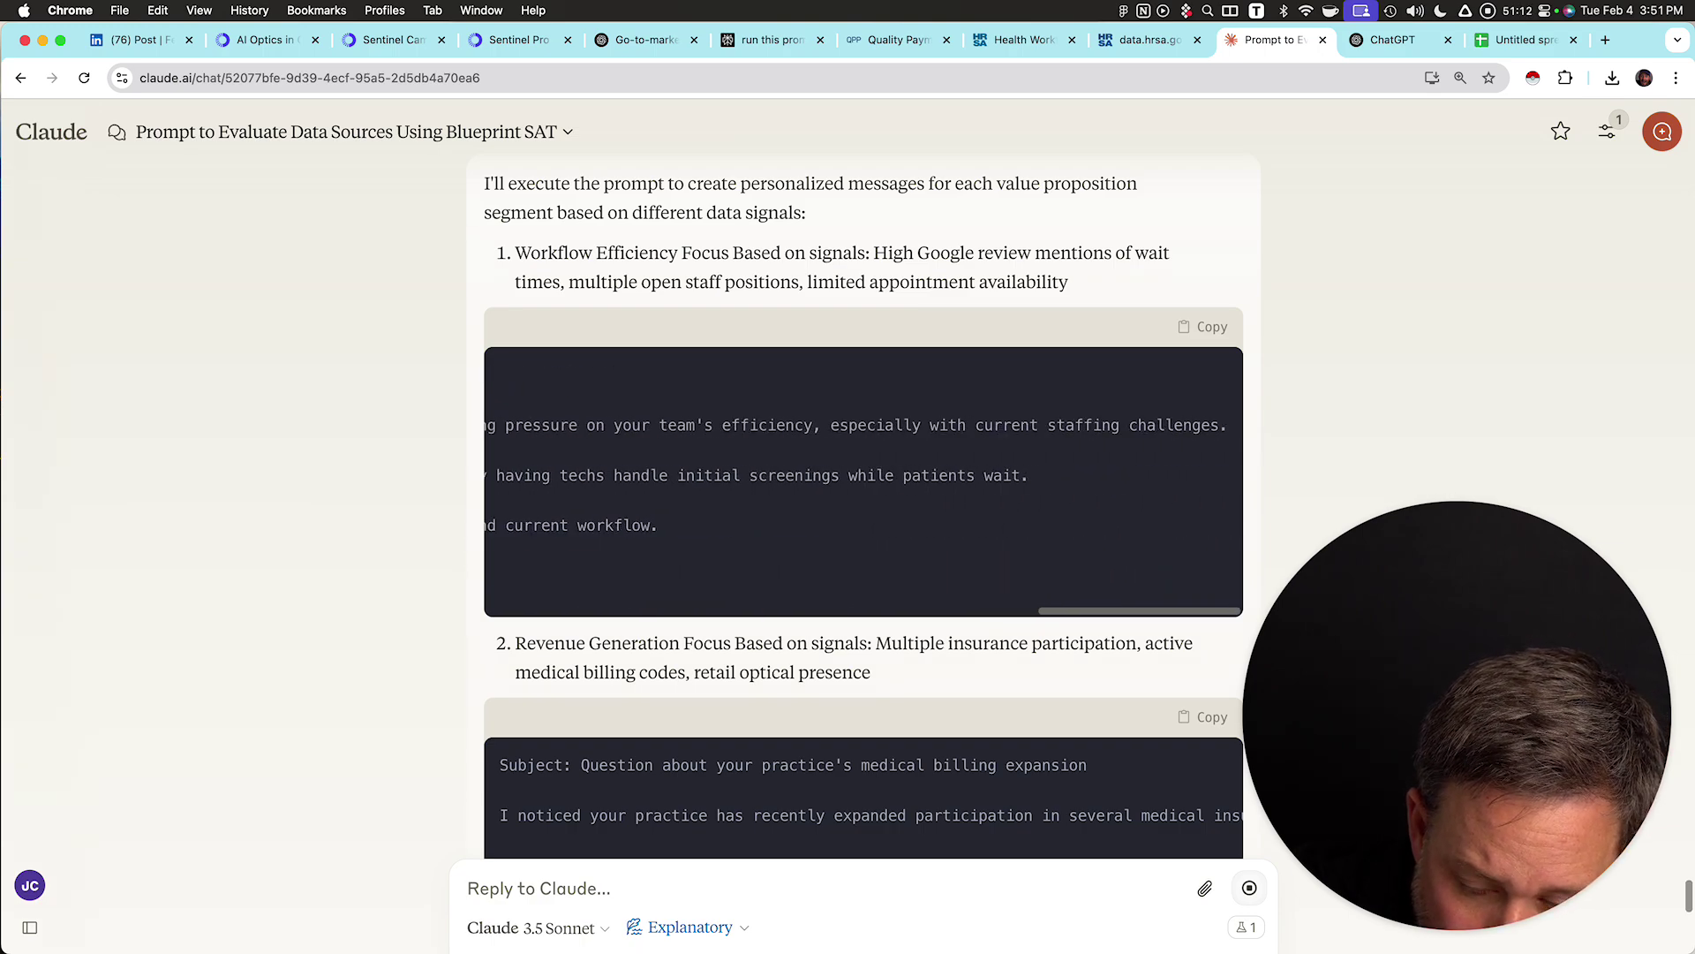
scroll(863, 477, "left", 15)
scroll(863, 476, "right", 6)
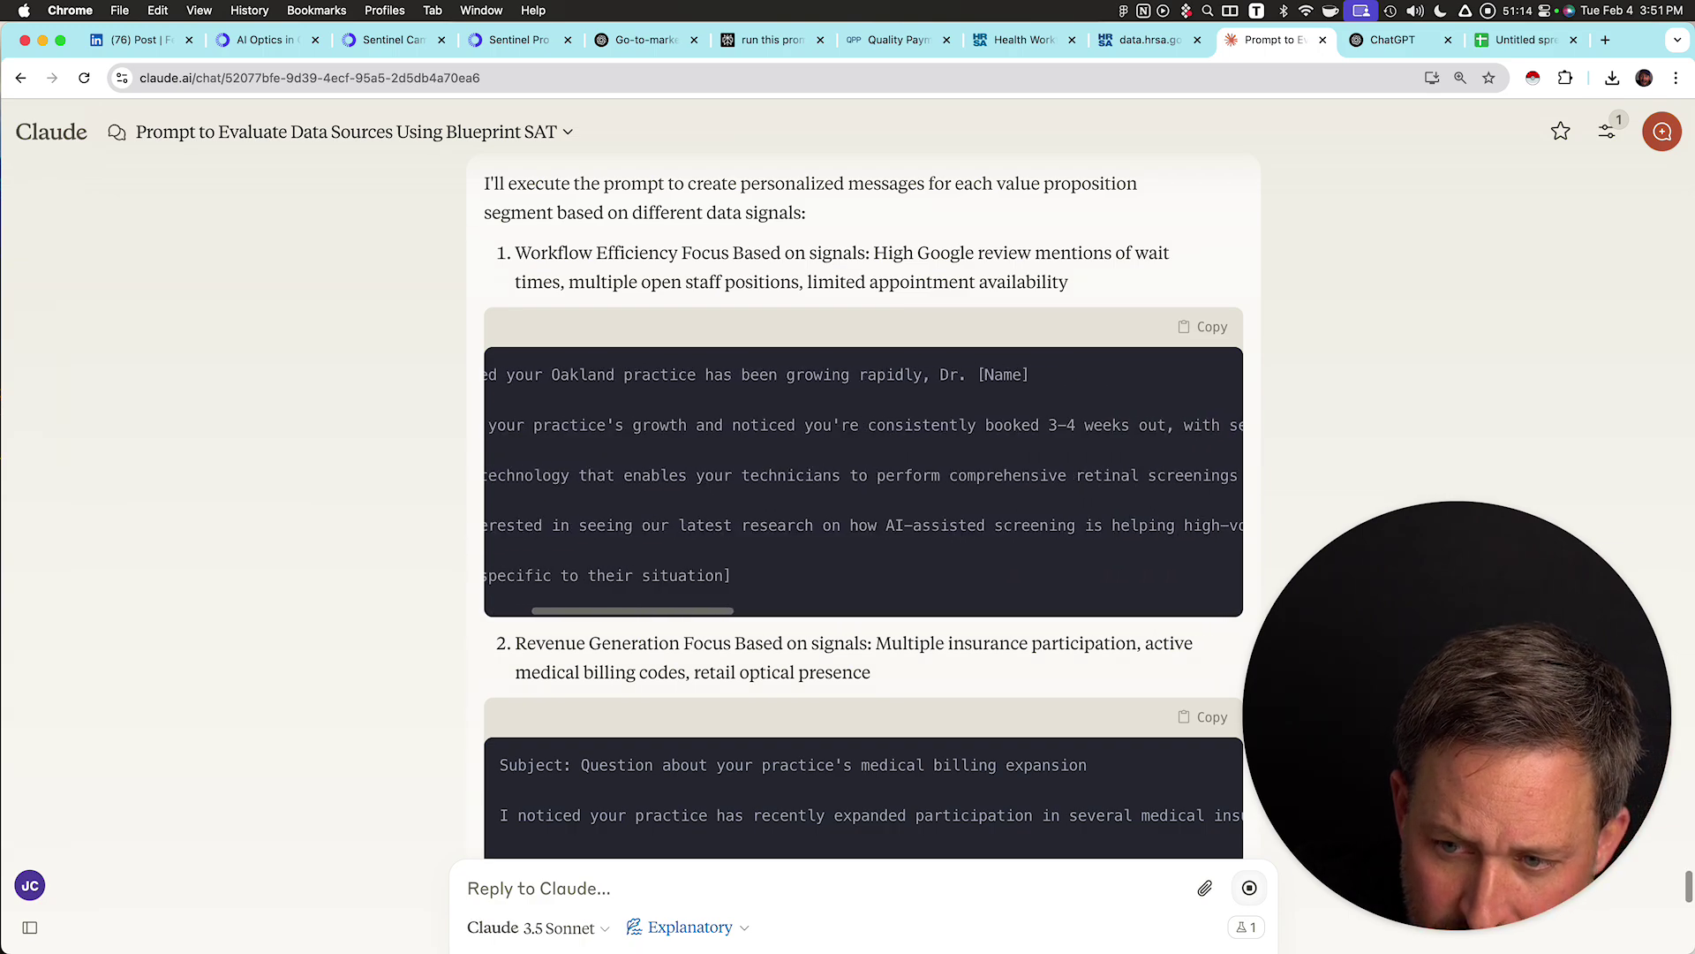
scroll(863, 476, "right", 6)
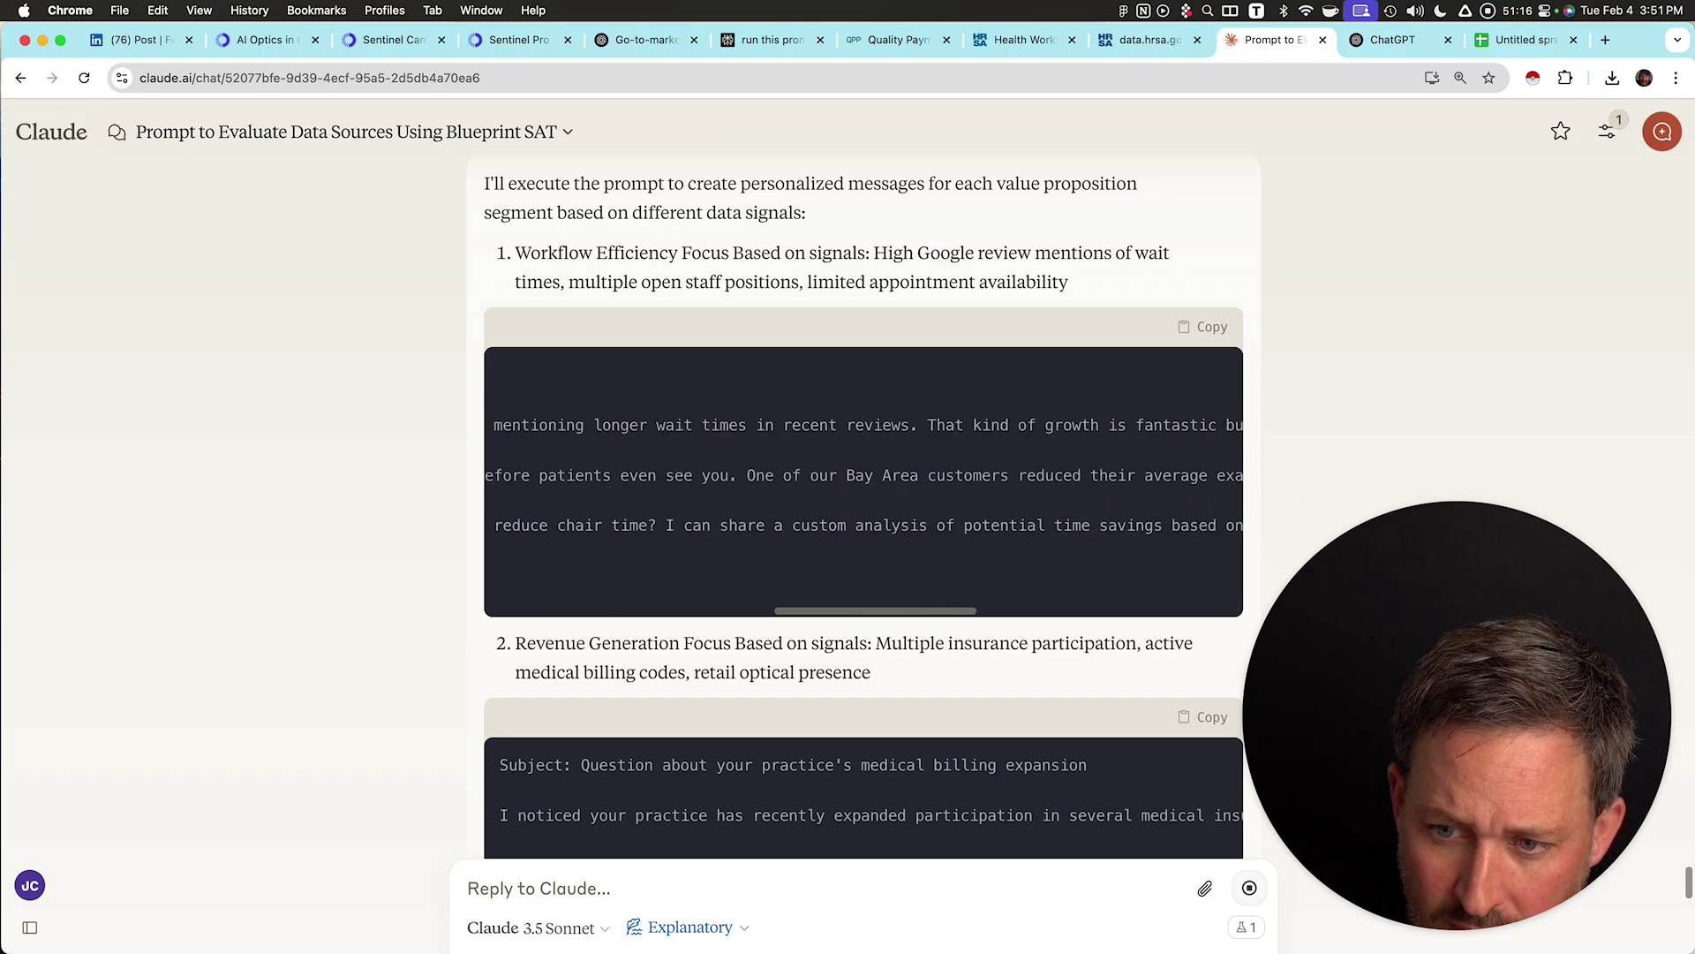
scroll(863, 477, "left", 15)
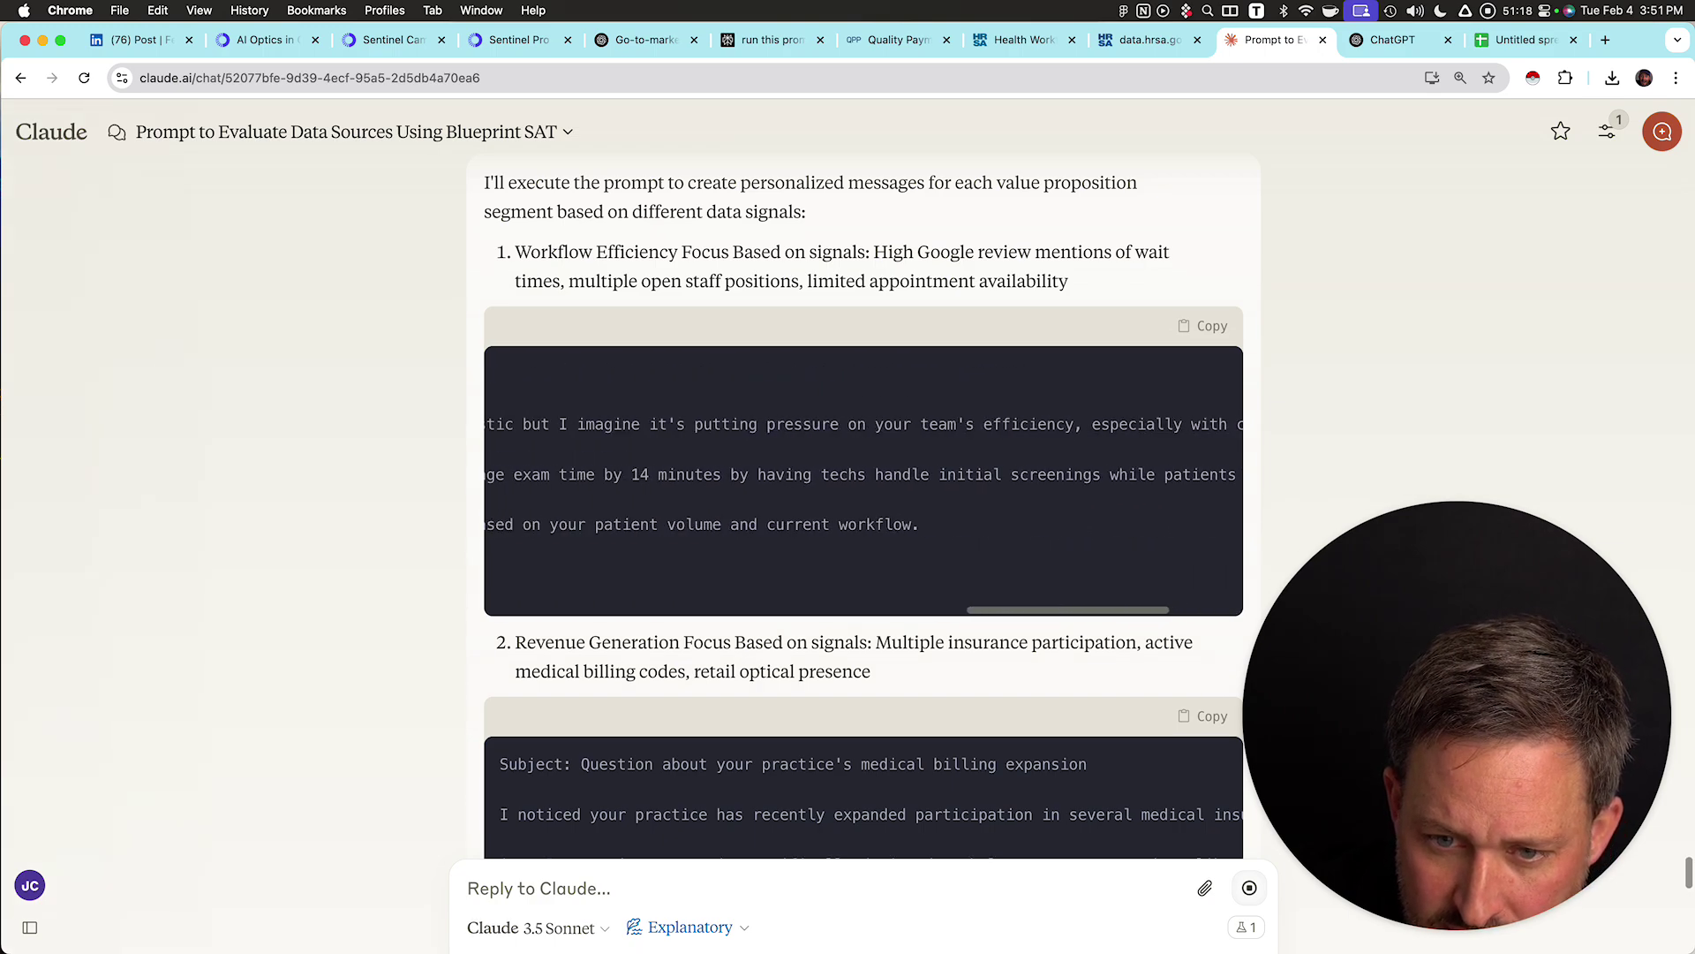
scroll(864, 477, "down", 1)
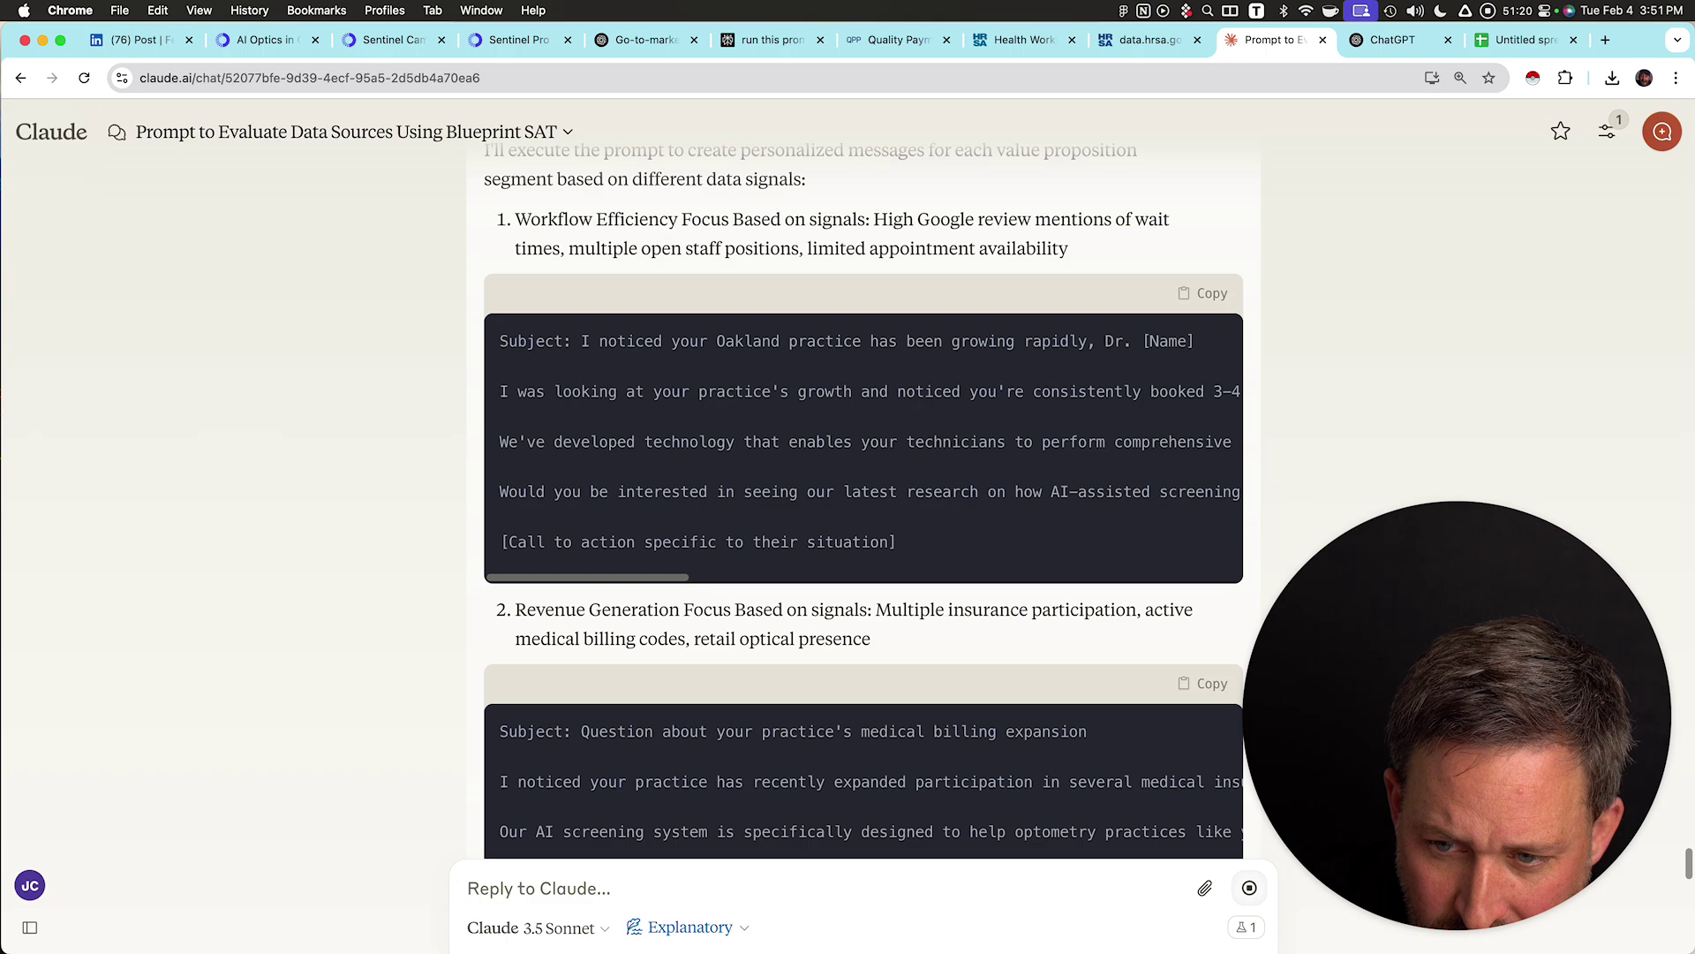
scroll(864, 459, "right", 6)
scroll(863, 459, "right", 4)
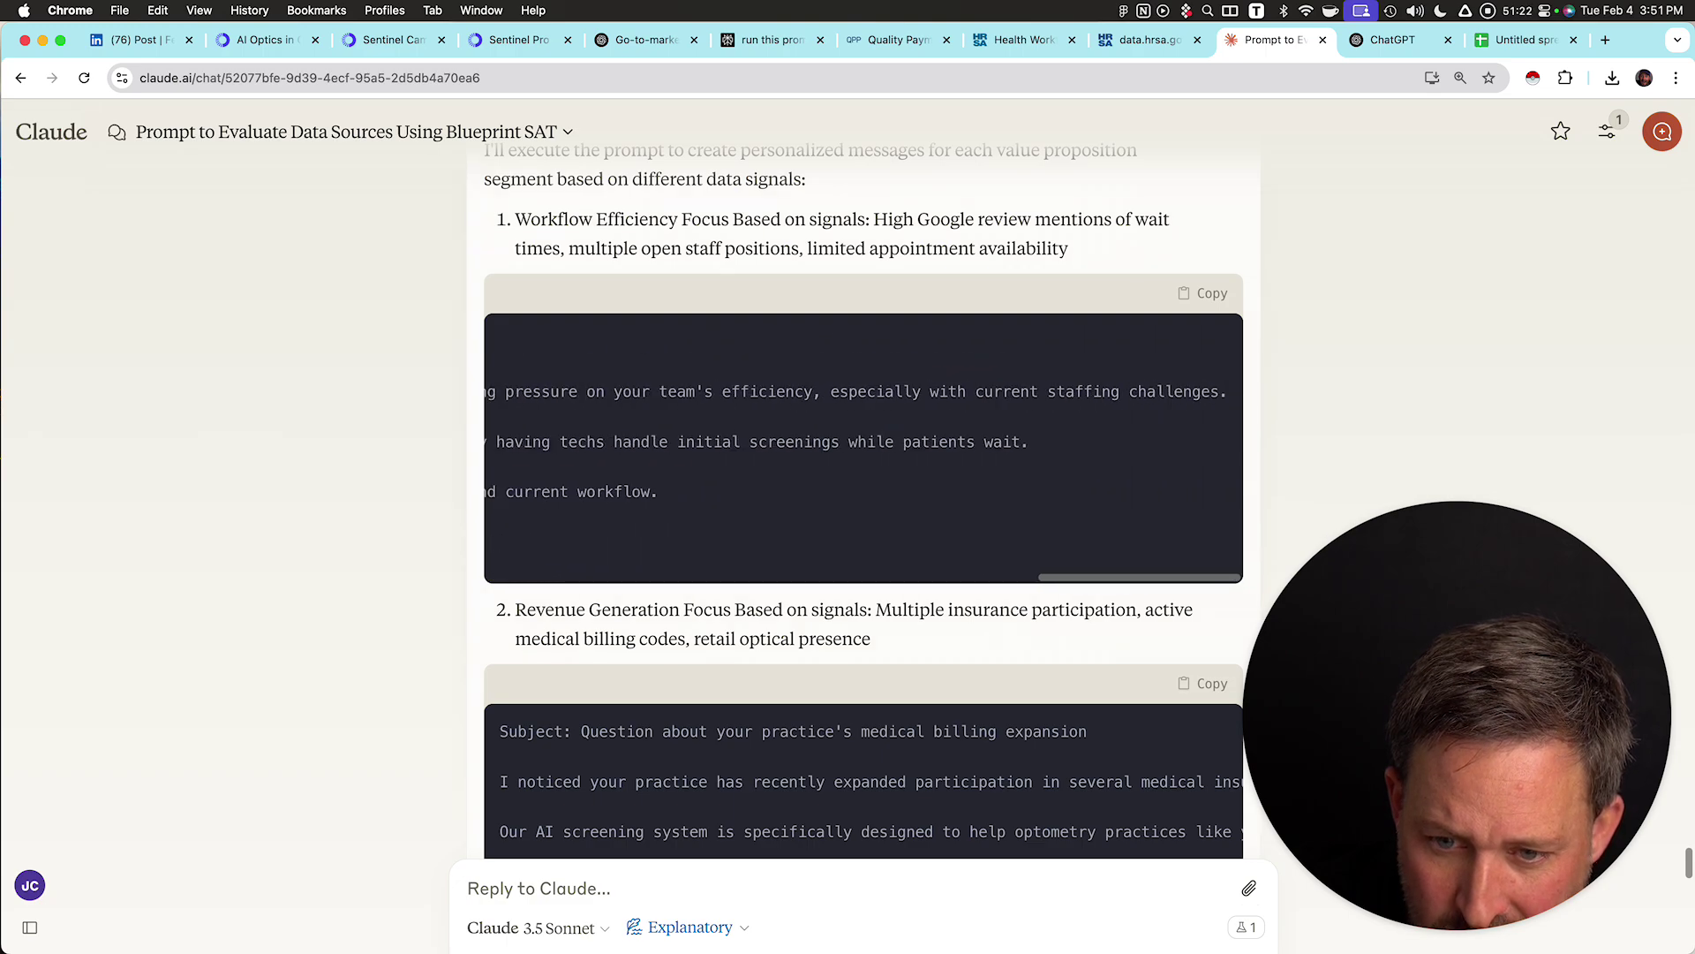
- Dictate and send a critique request for two-to-three-word bait subjects and punchier, data-driven, three-sentence messages that keep the receiver in mind
scroll(863, 477, "down", 10)
key("ctrl+space")
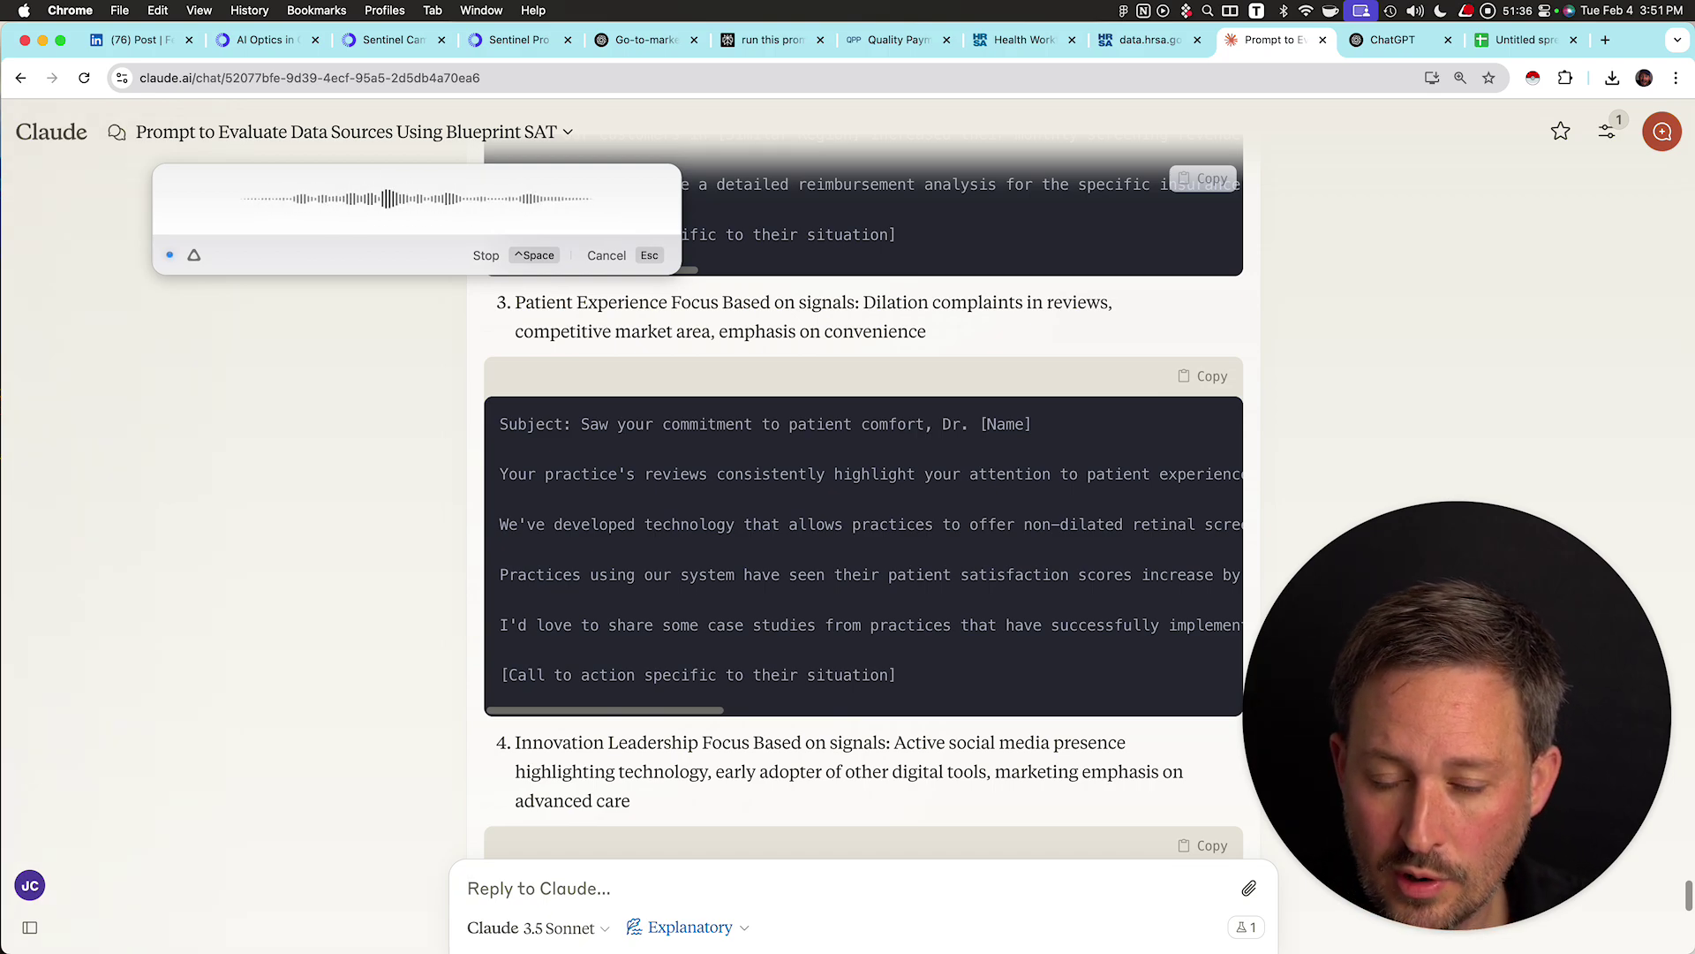
scroll(863, 565, "up", 1)
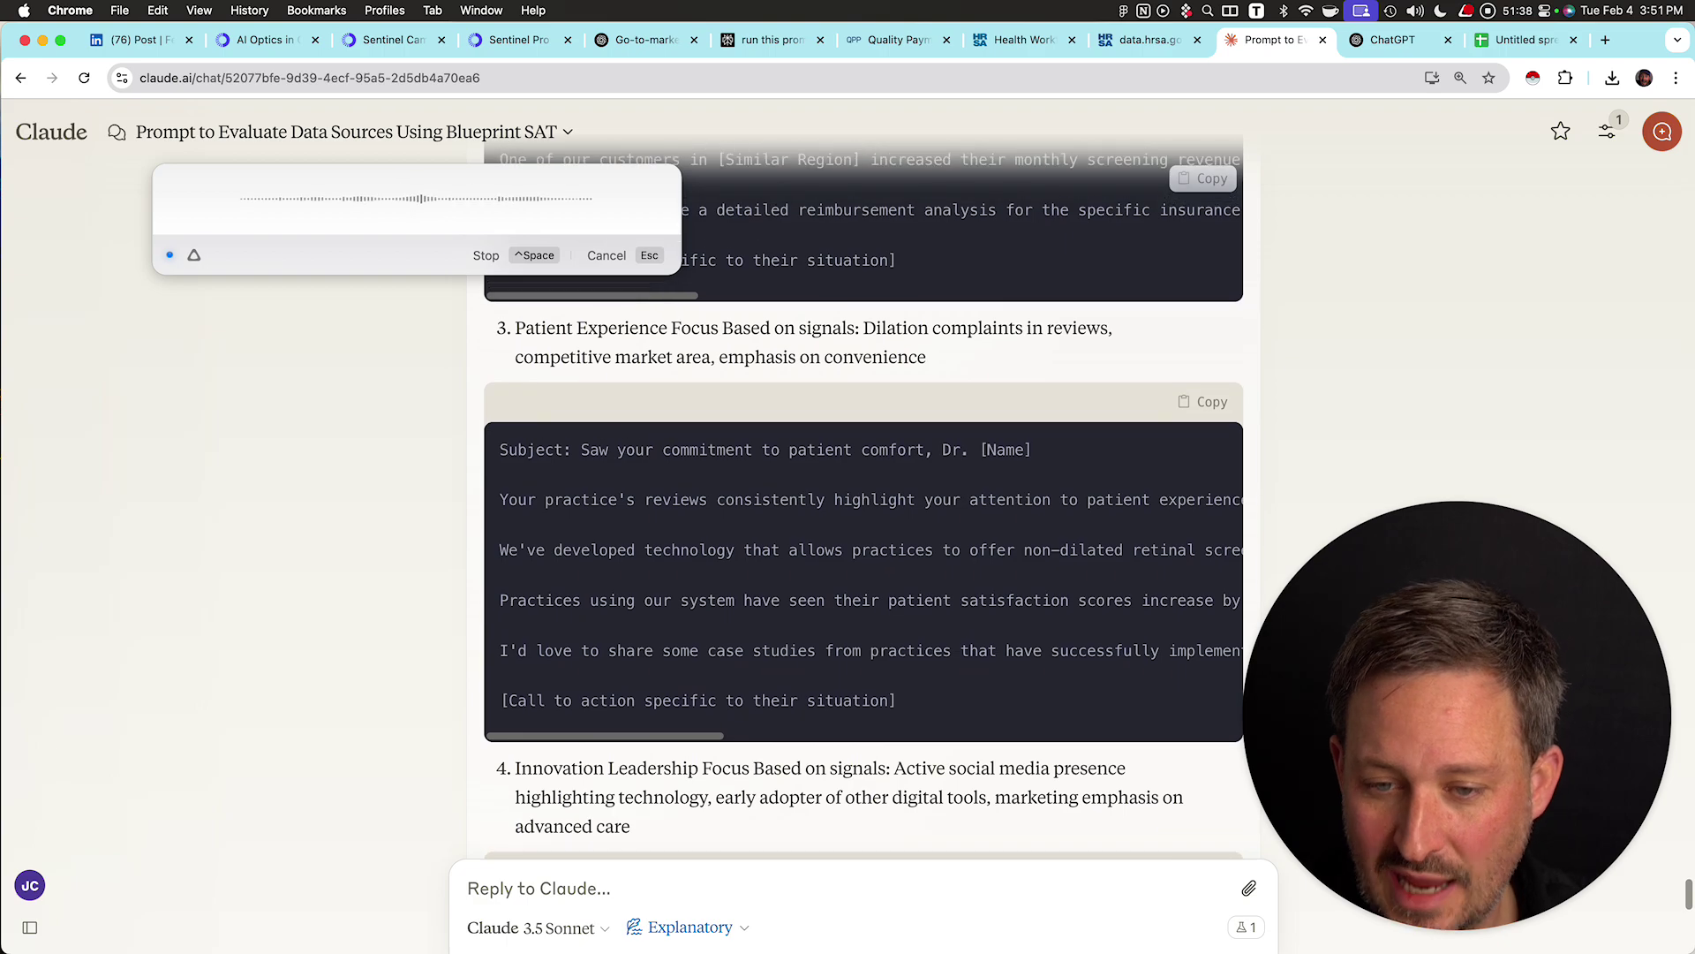
scroll(863, 583, "right", 1)
scroll(864, 583, "right", 10)
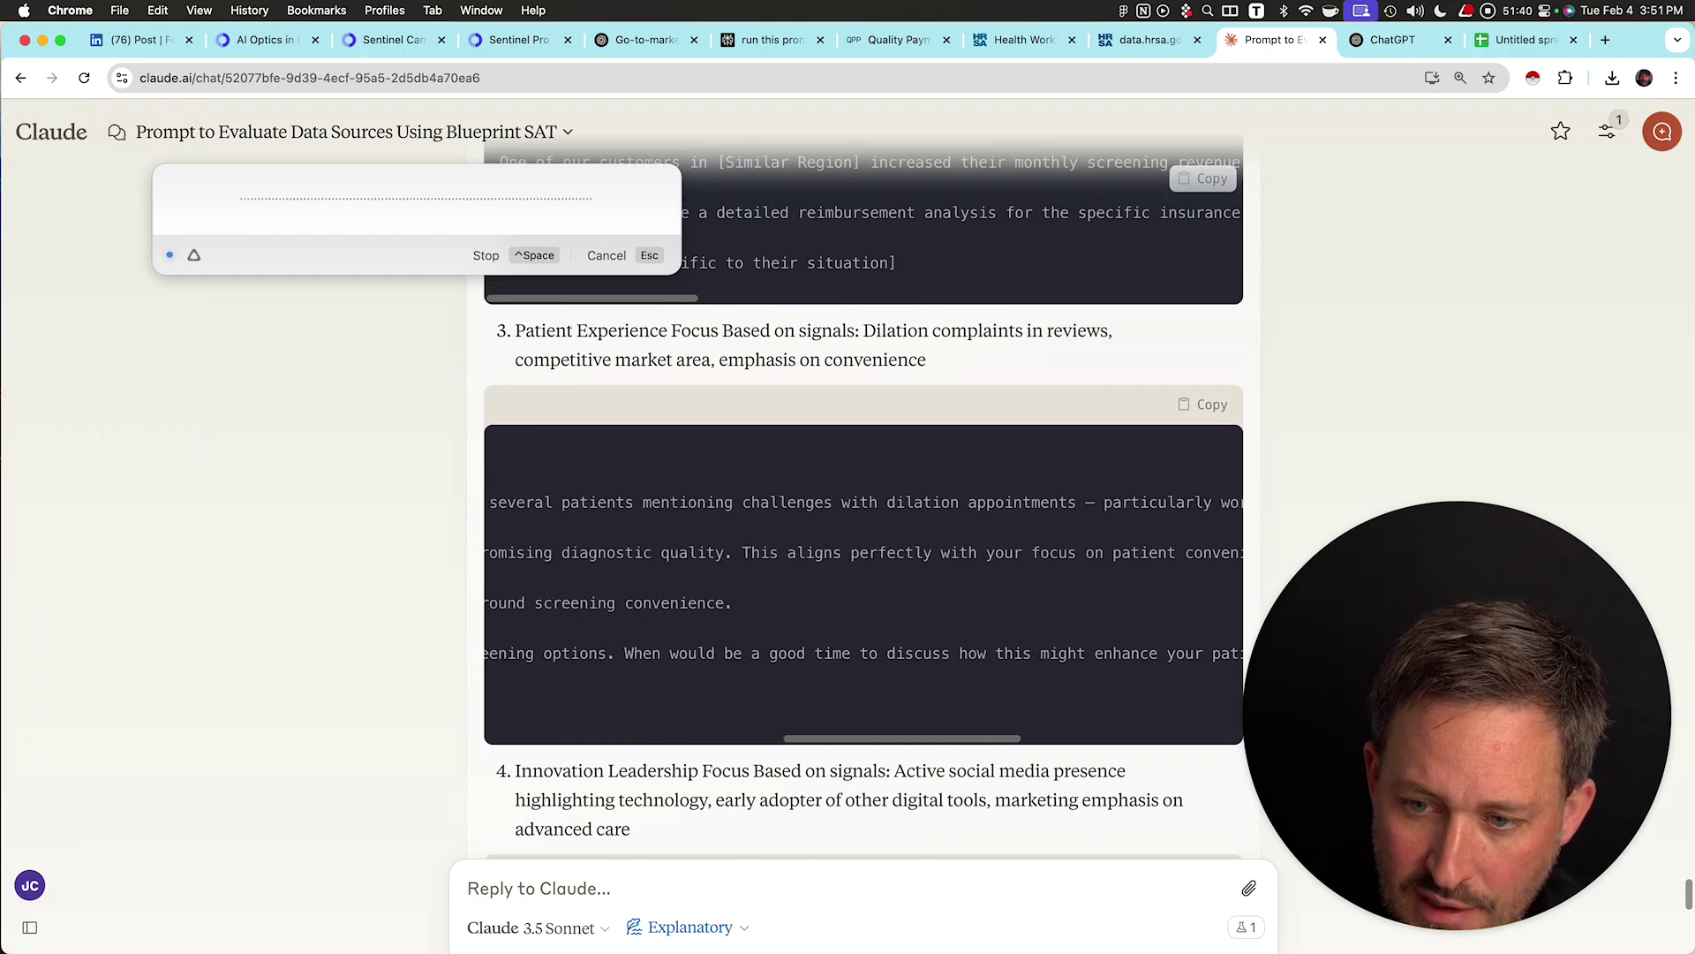
scroll(864, 583, "left", 10)
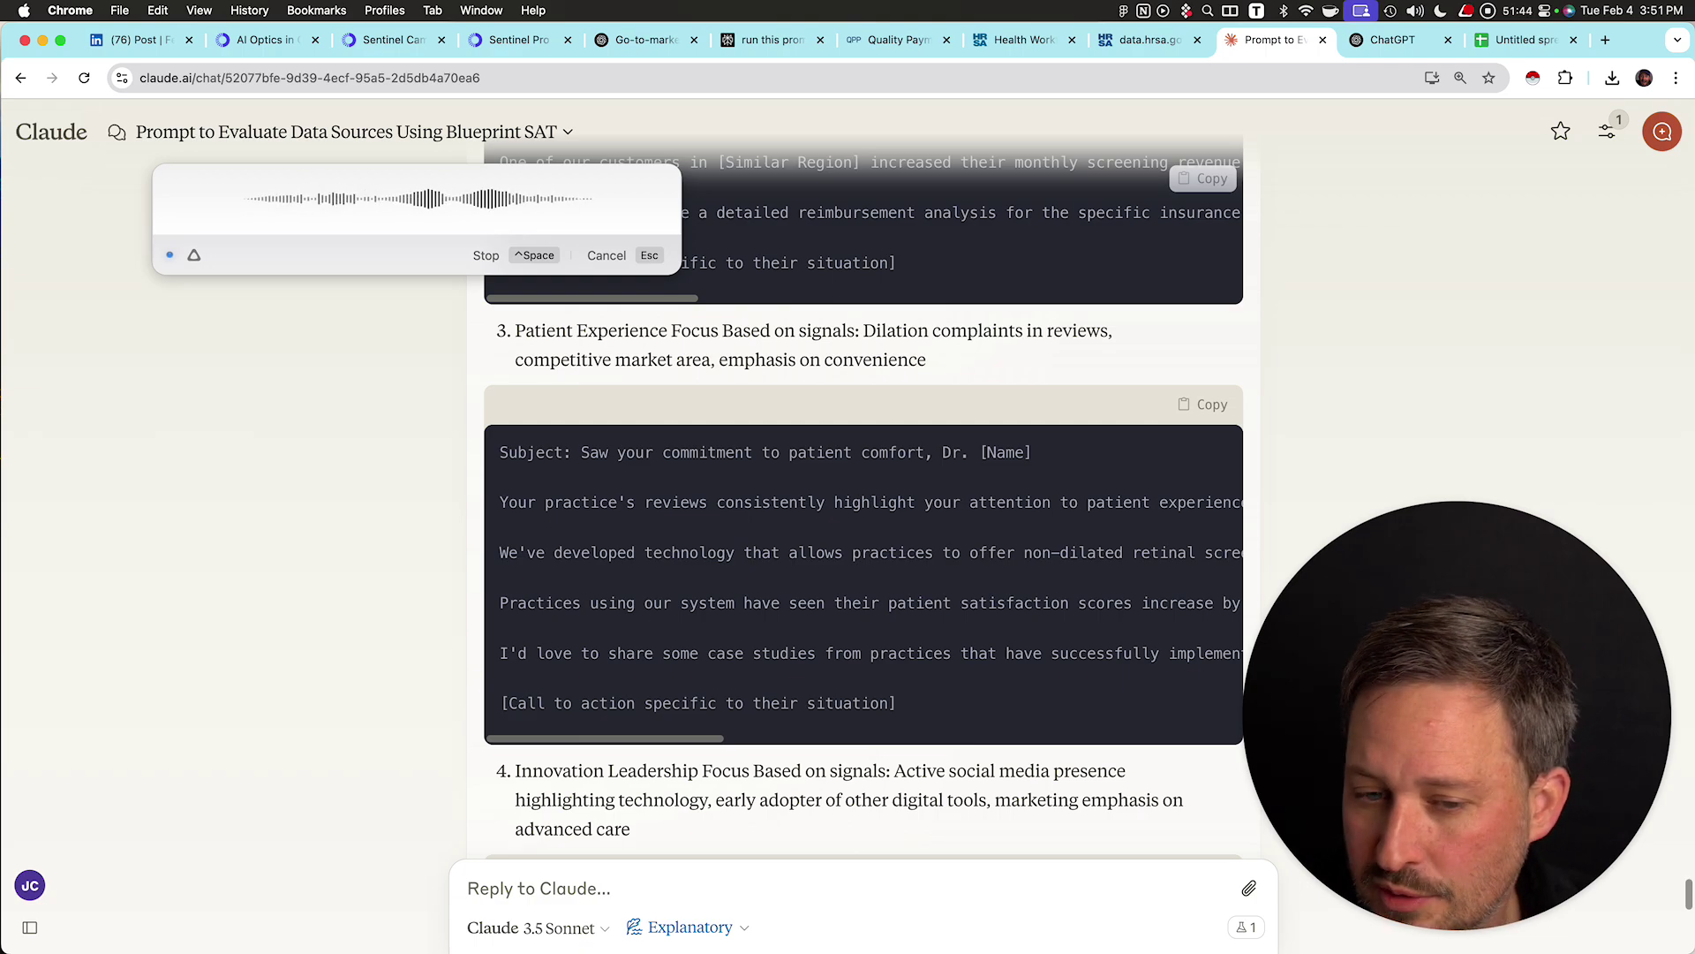
scroll(863, 501, "down", 10)
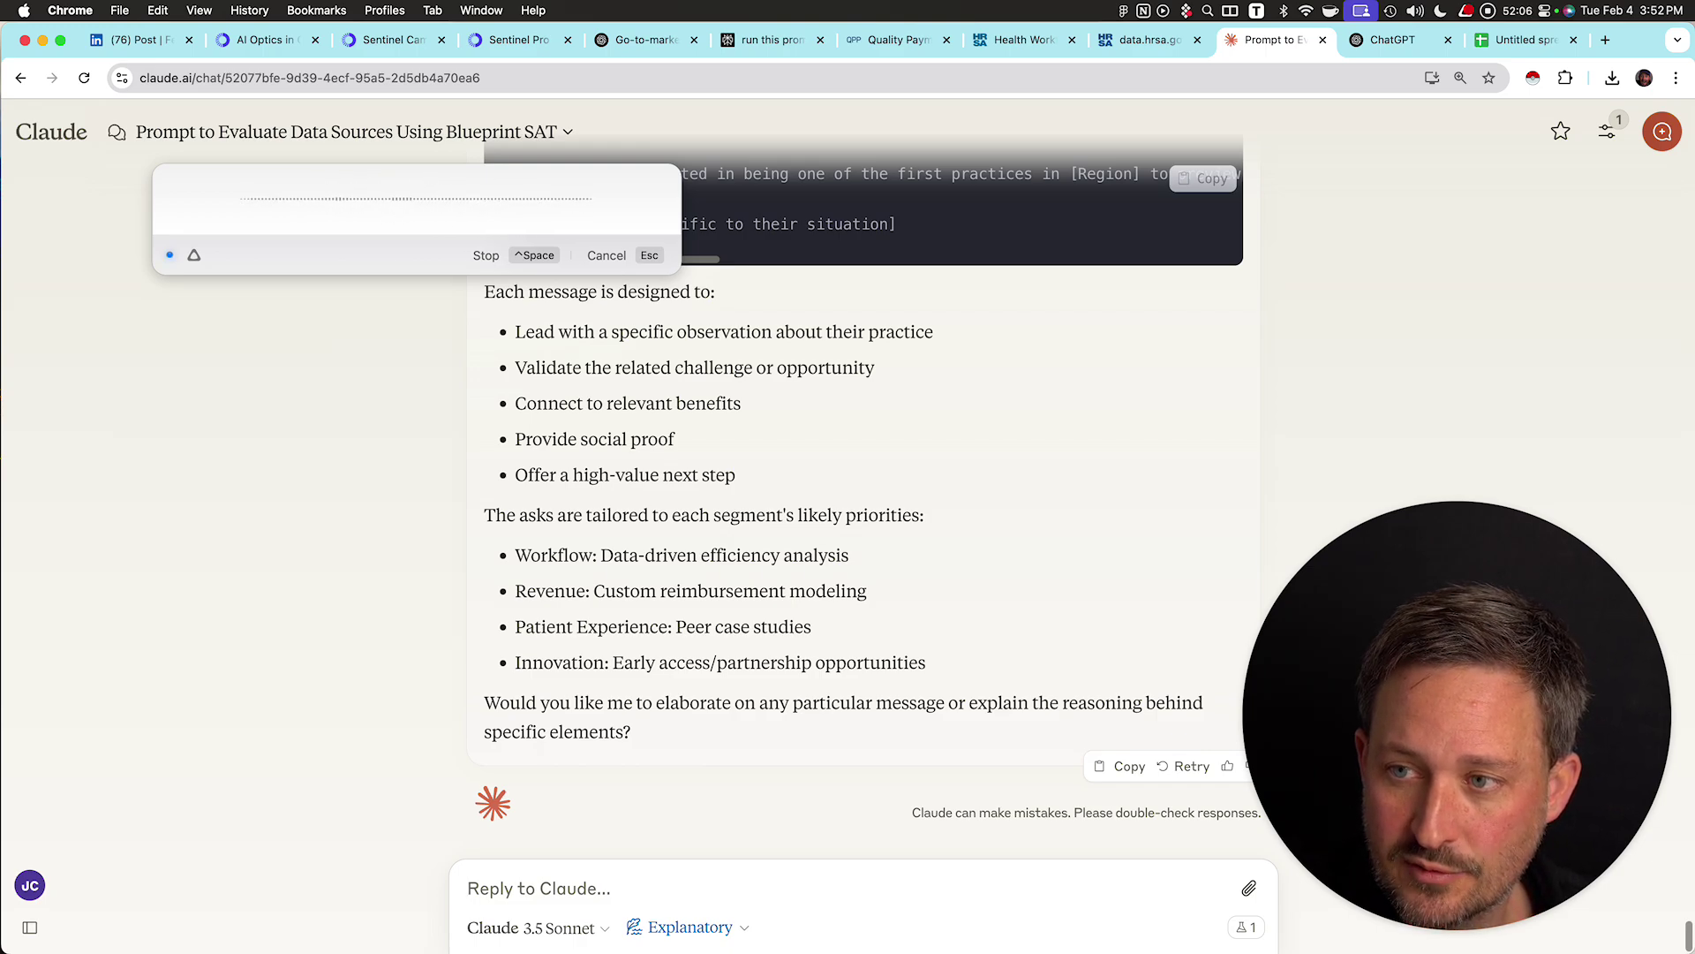
key("ctrl+space")
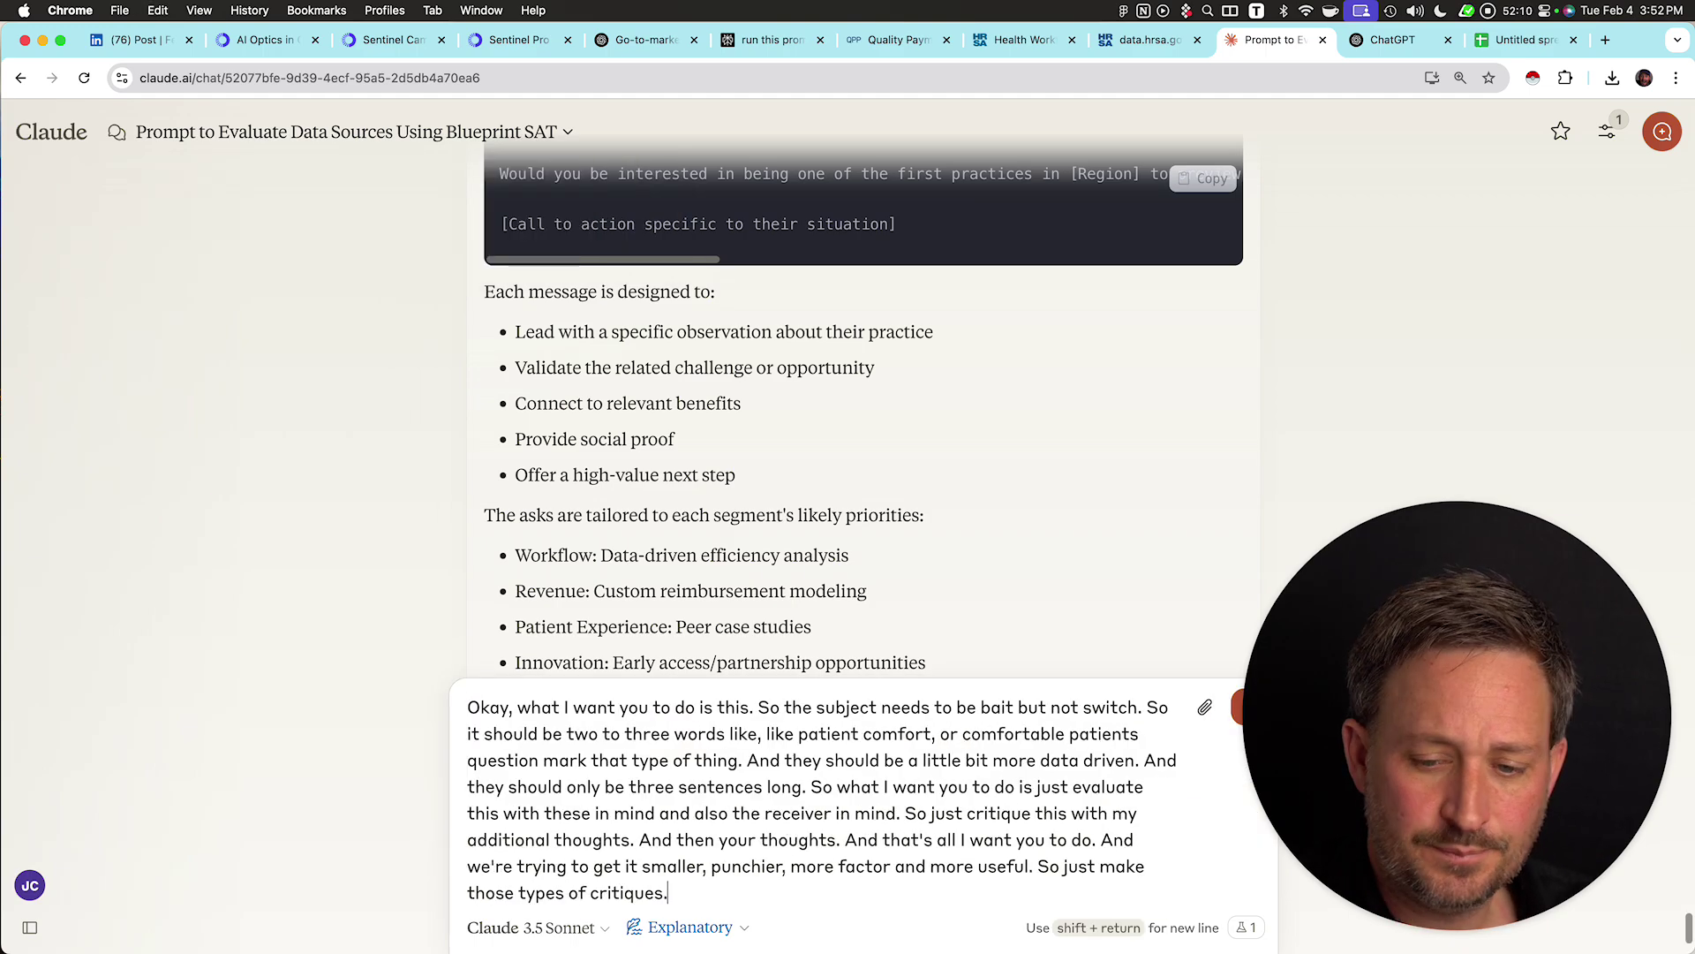
key("Return")
- Switch to the go-to-market chat in ChatGPT and check the progress of its deep research
left_click(647, 41)
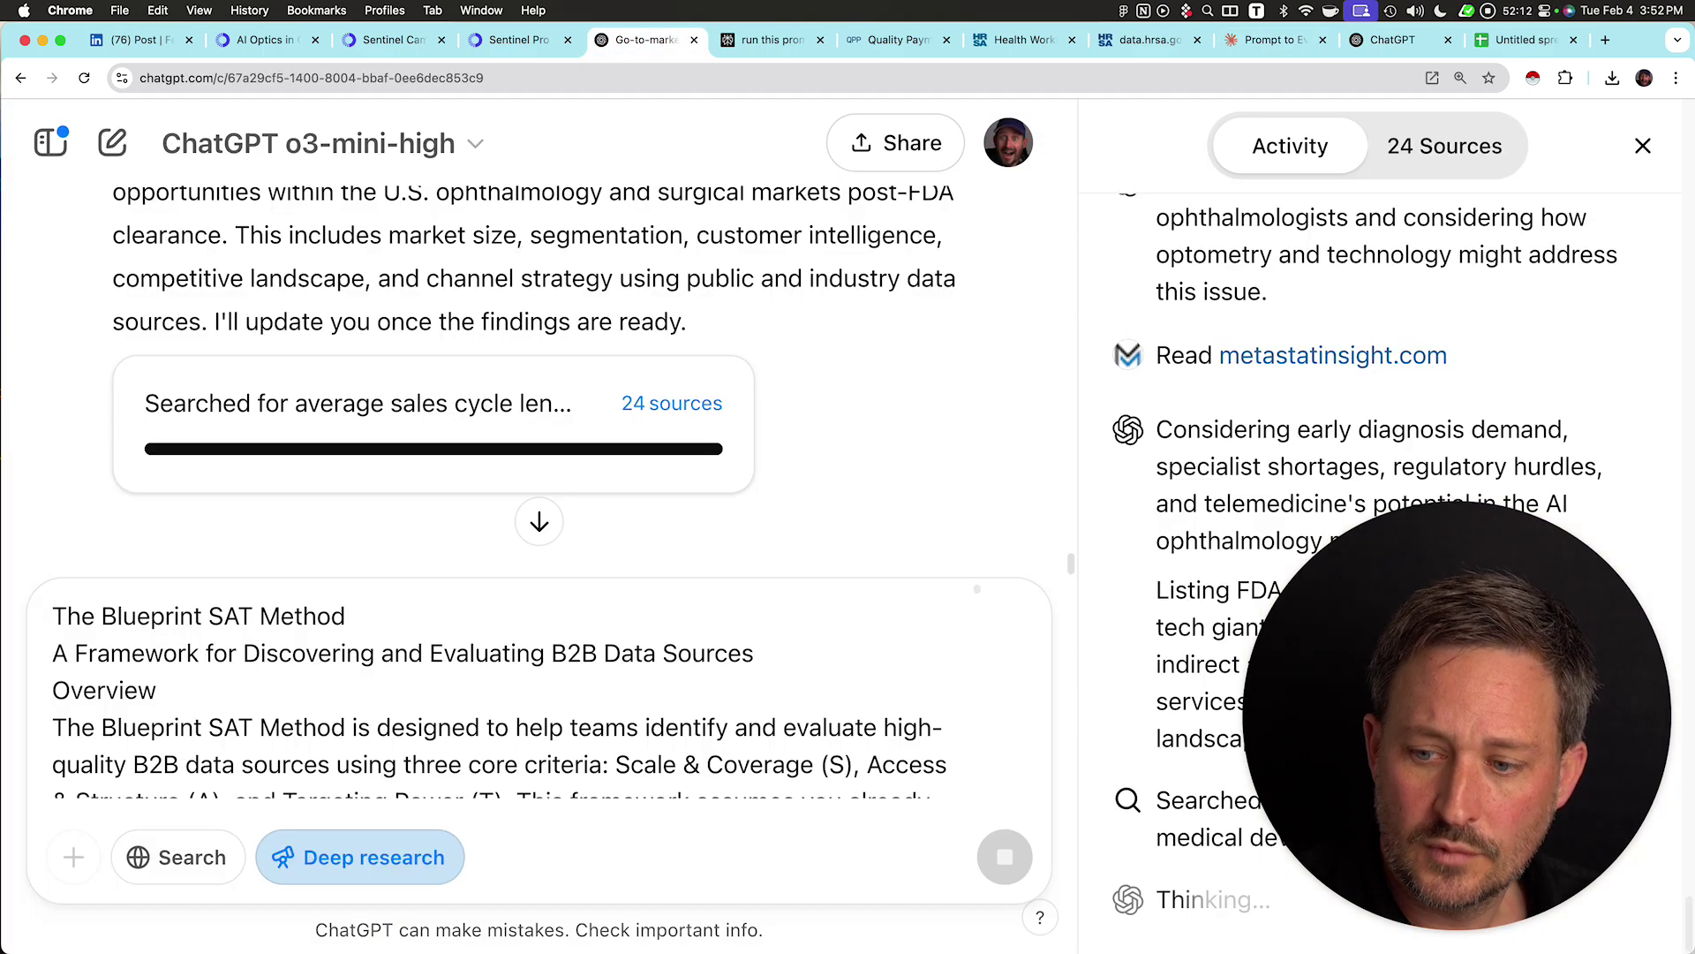
scroll(499, 698, "down", 1)
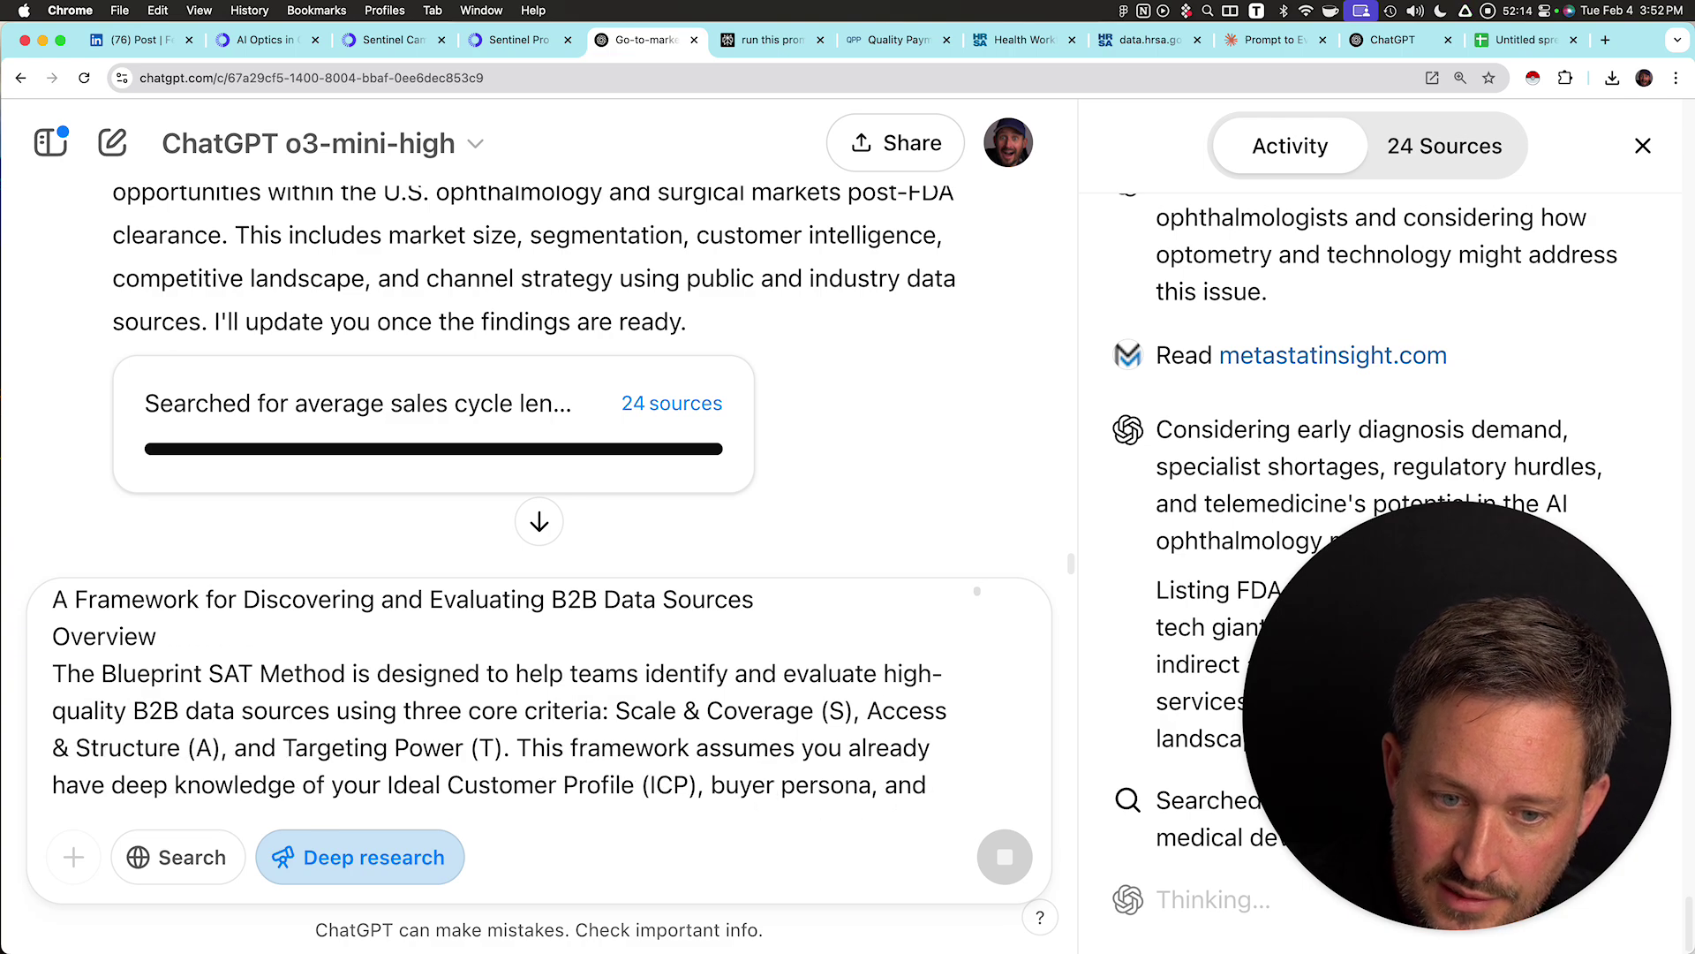
scroll(499, 697, "up", 1)
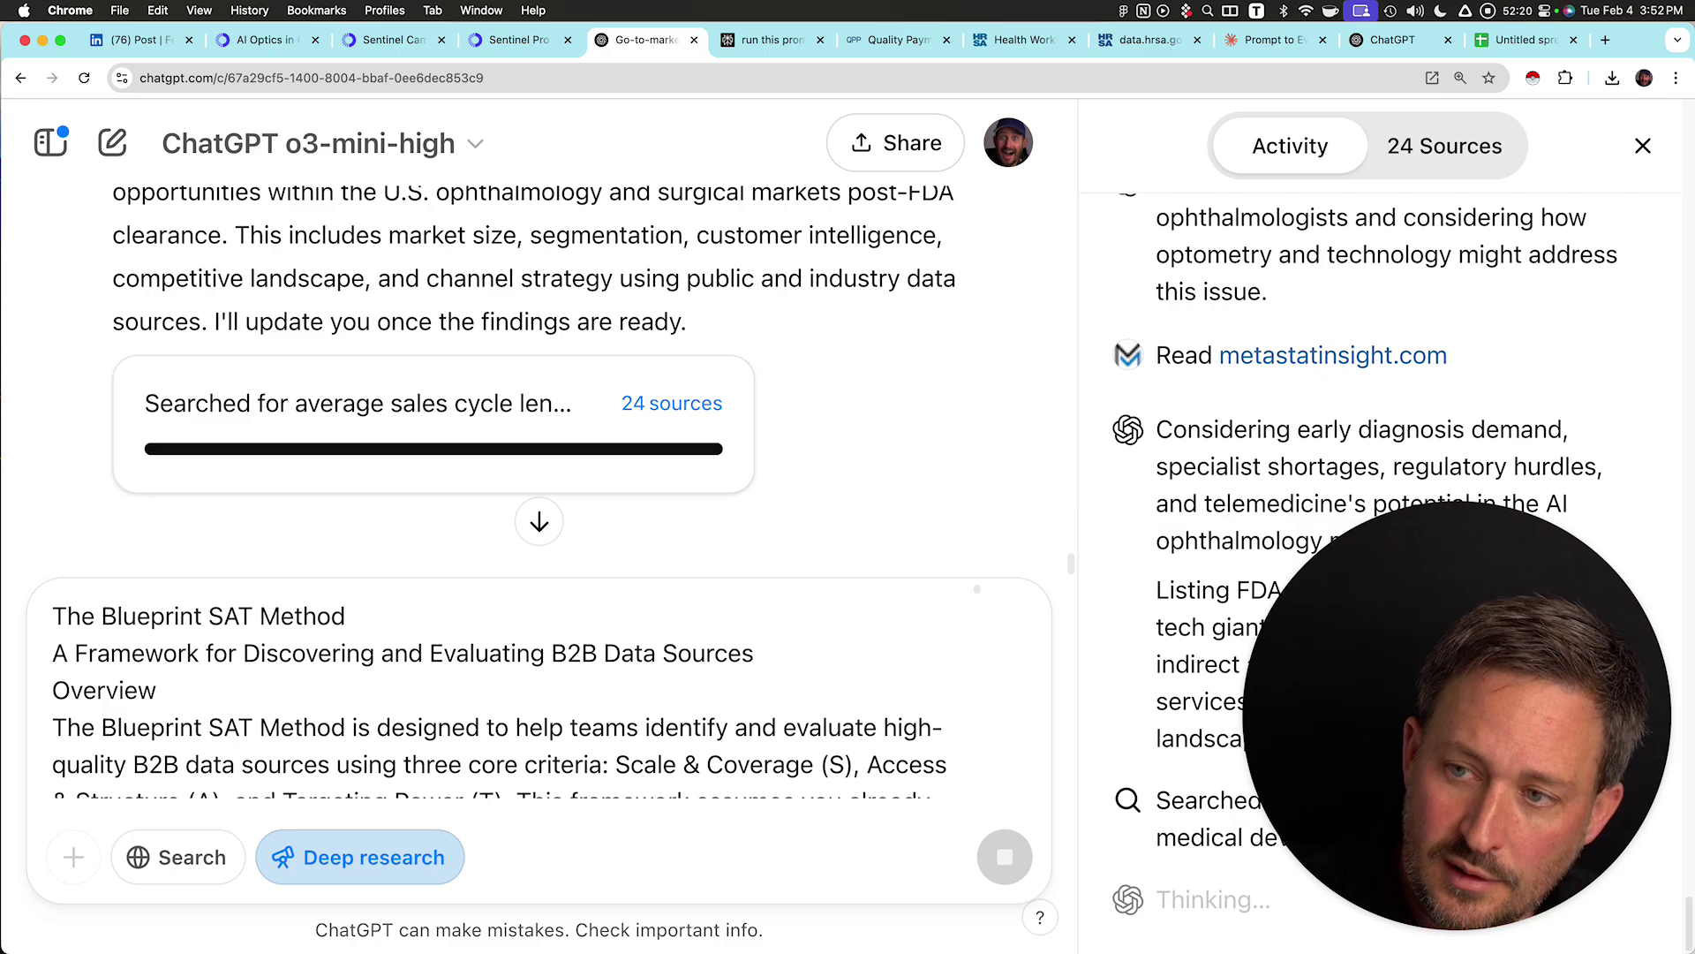
- Return to Claude and read its new critique, from the current message issues through the suggested three-sentence structure
left_click(1271, 40)
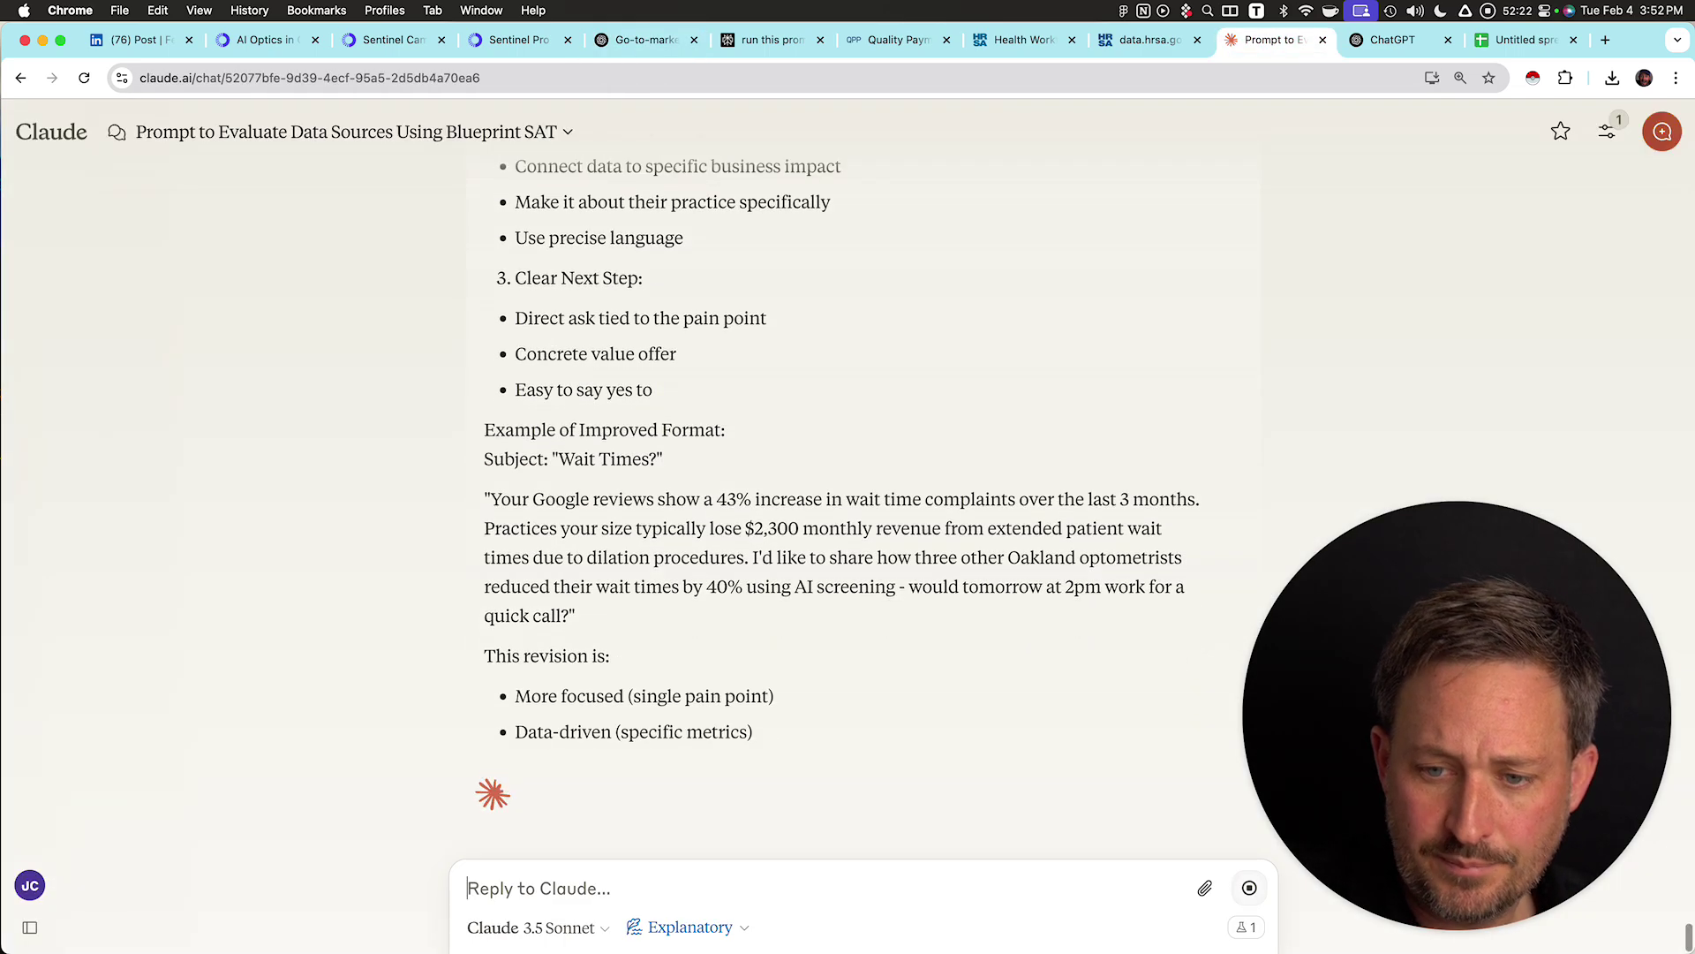
scroll(864, 495, "up", 20)
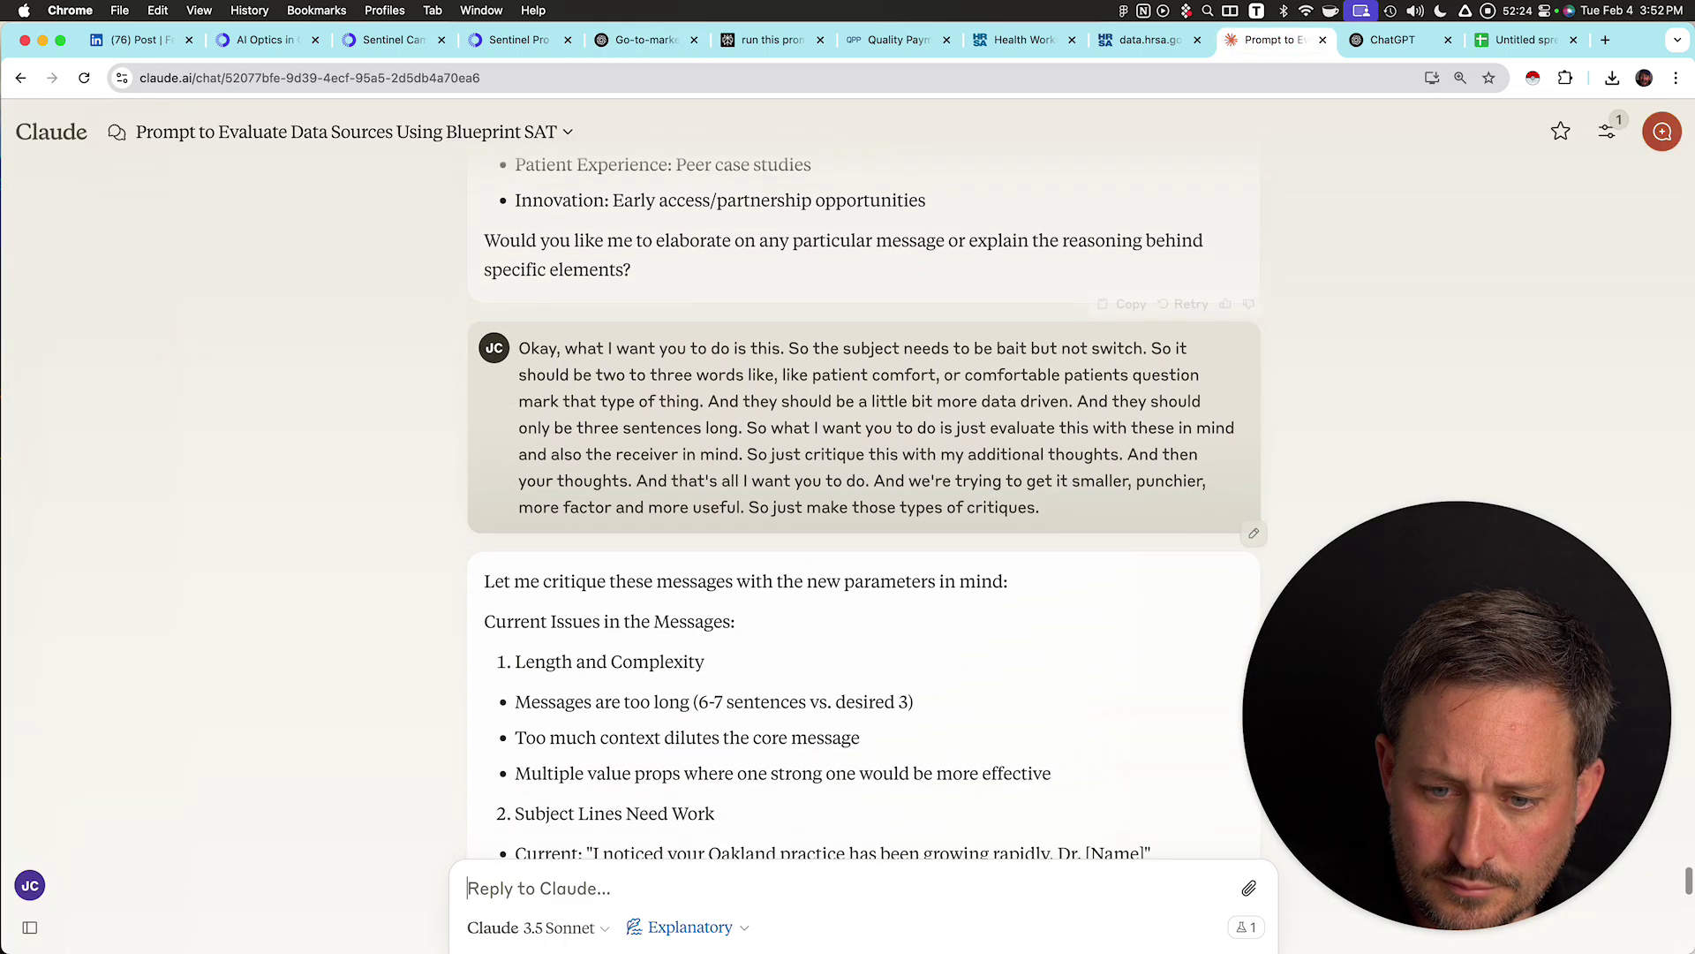
scroll(864, 494, "down", 5)
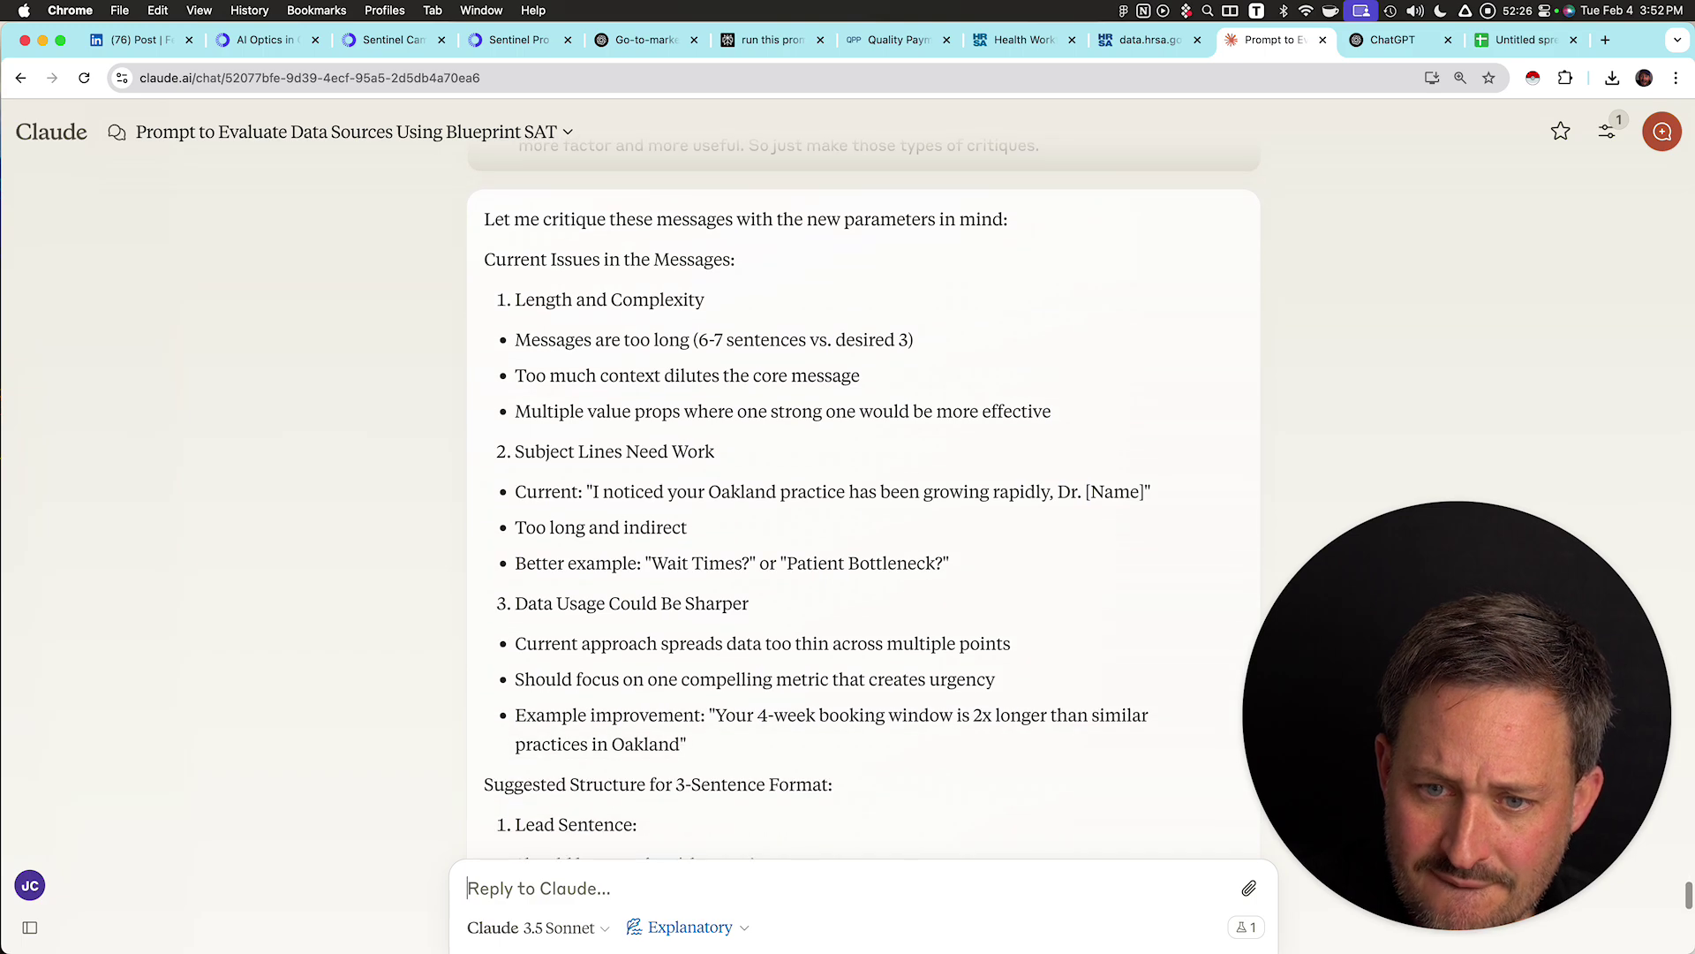
scroll(864, 494, "down", 3)
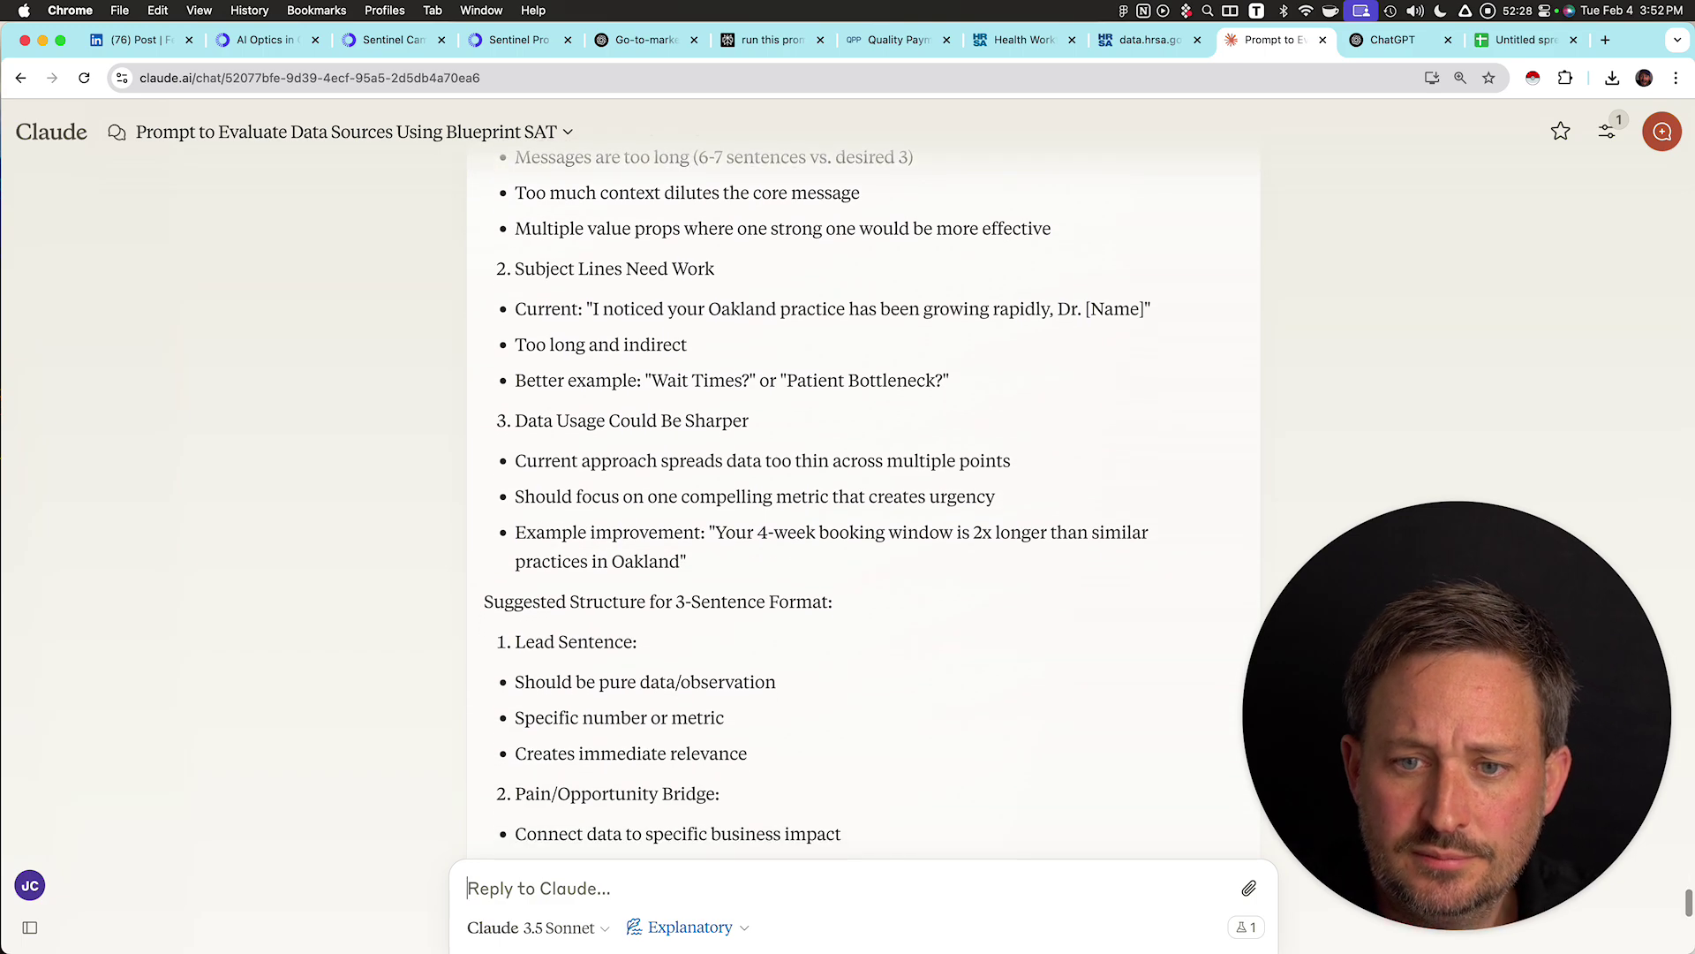
scroll(863, 494, "down", 2)
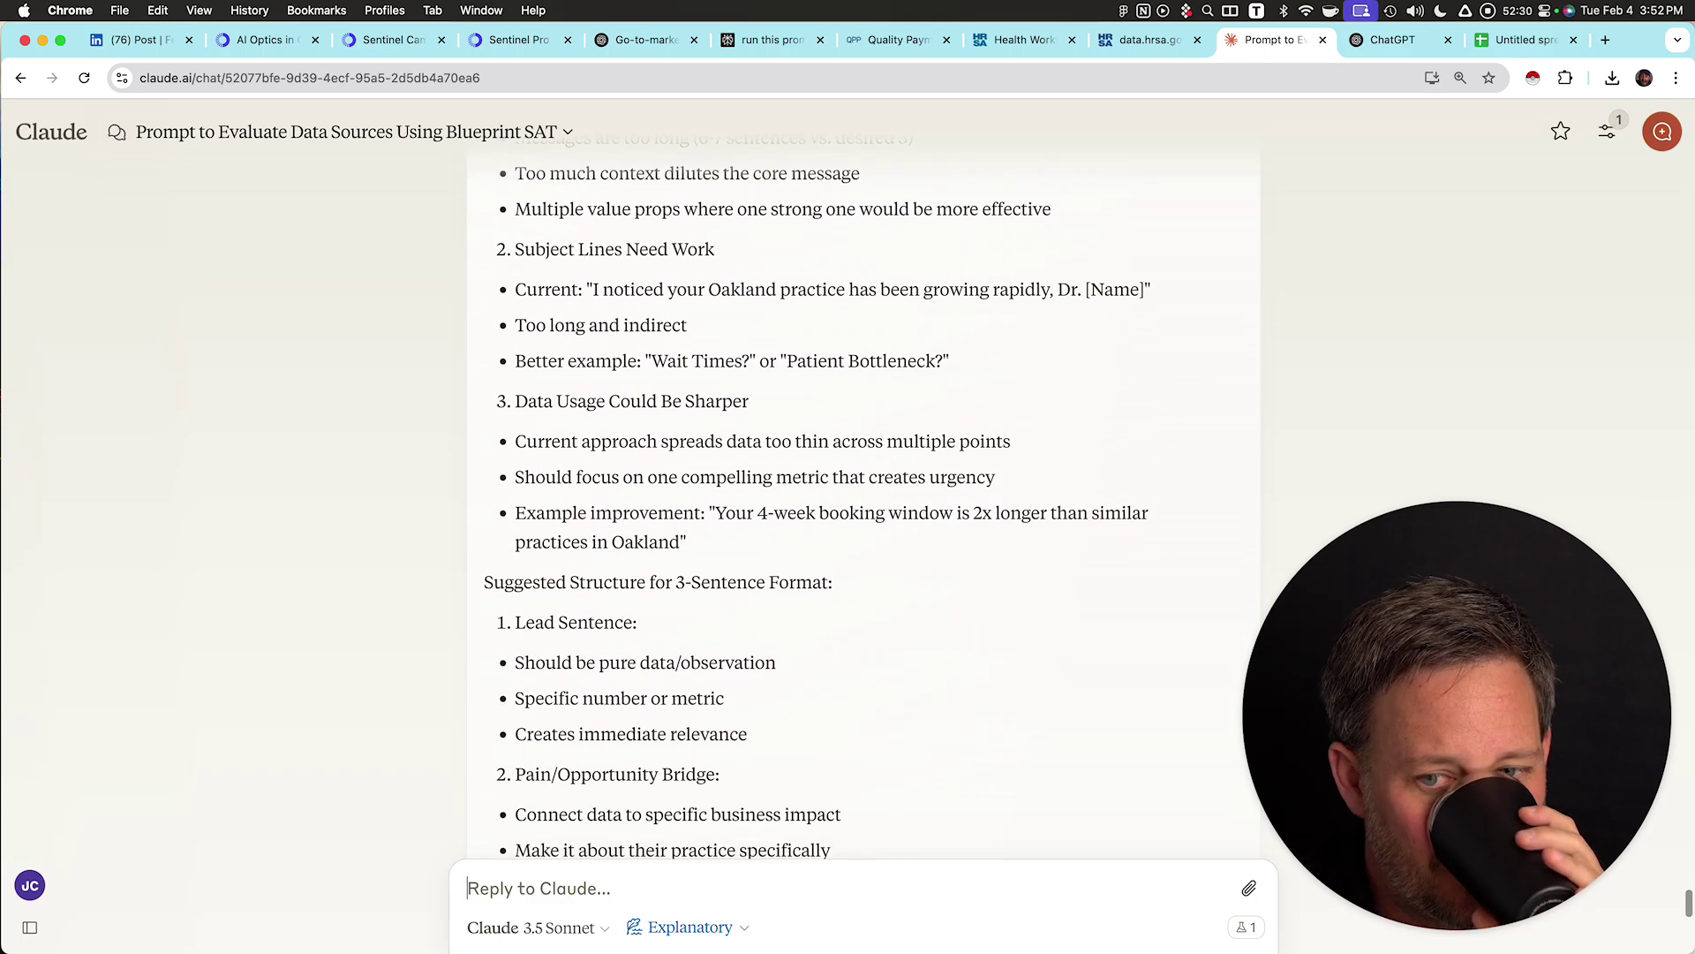
scroll(864, 495, "down", 1)
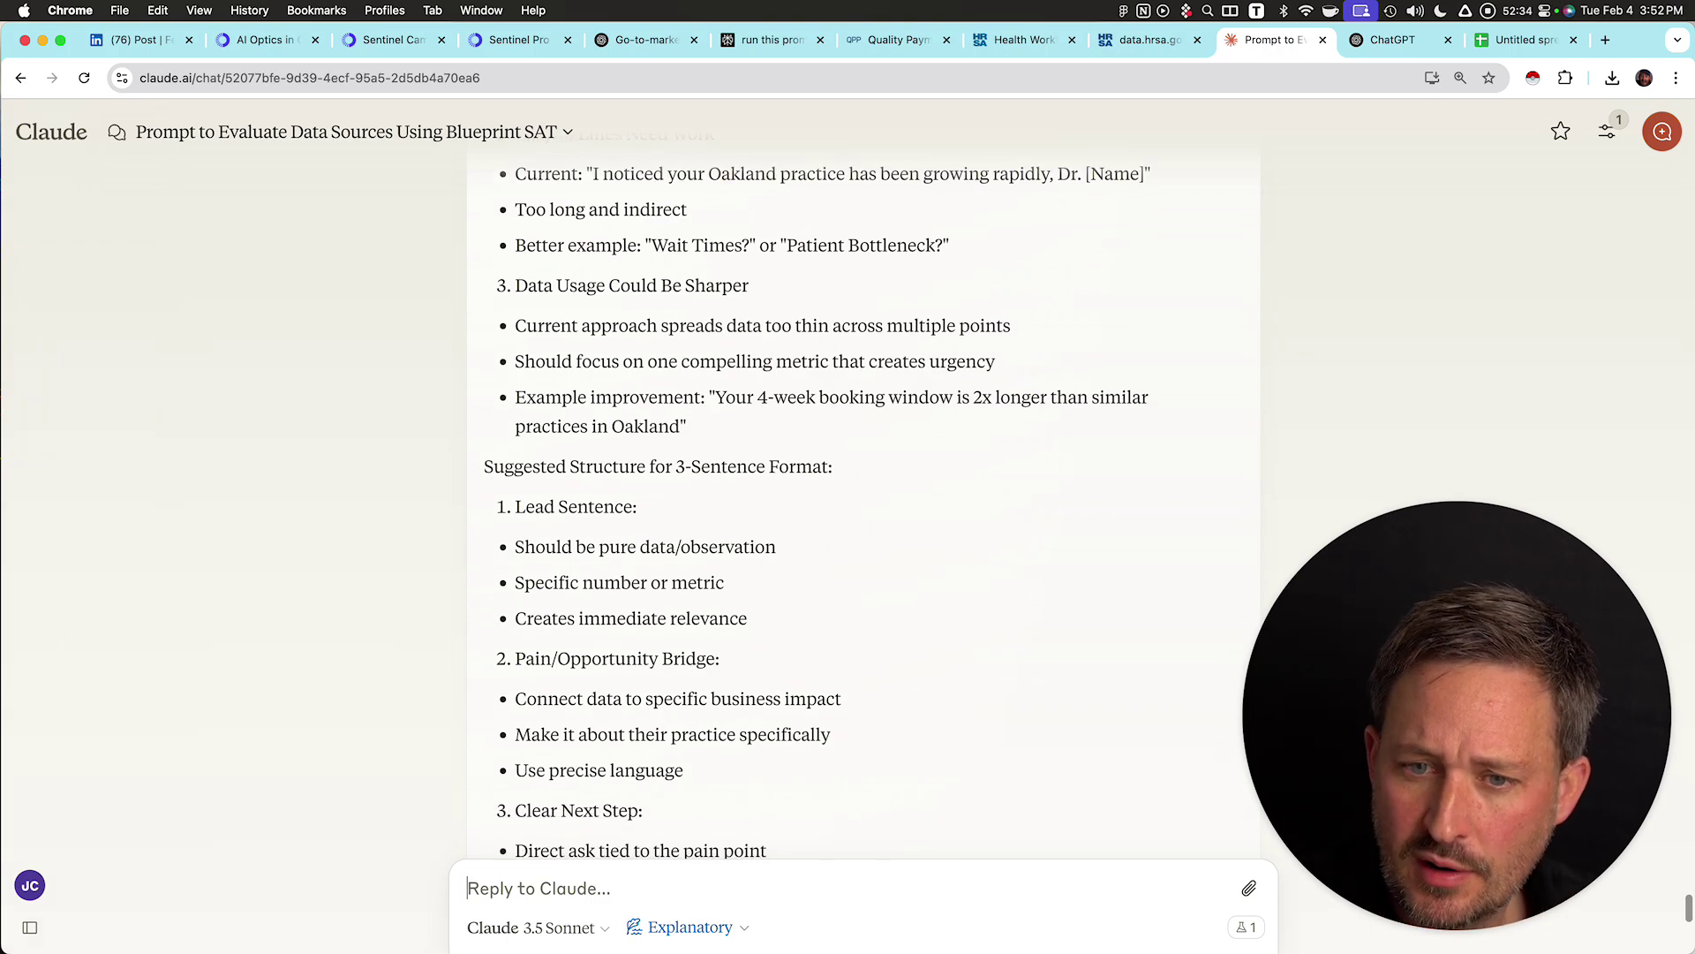
scroll(863, 494, "down", 3)
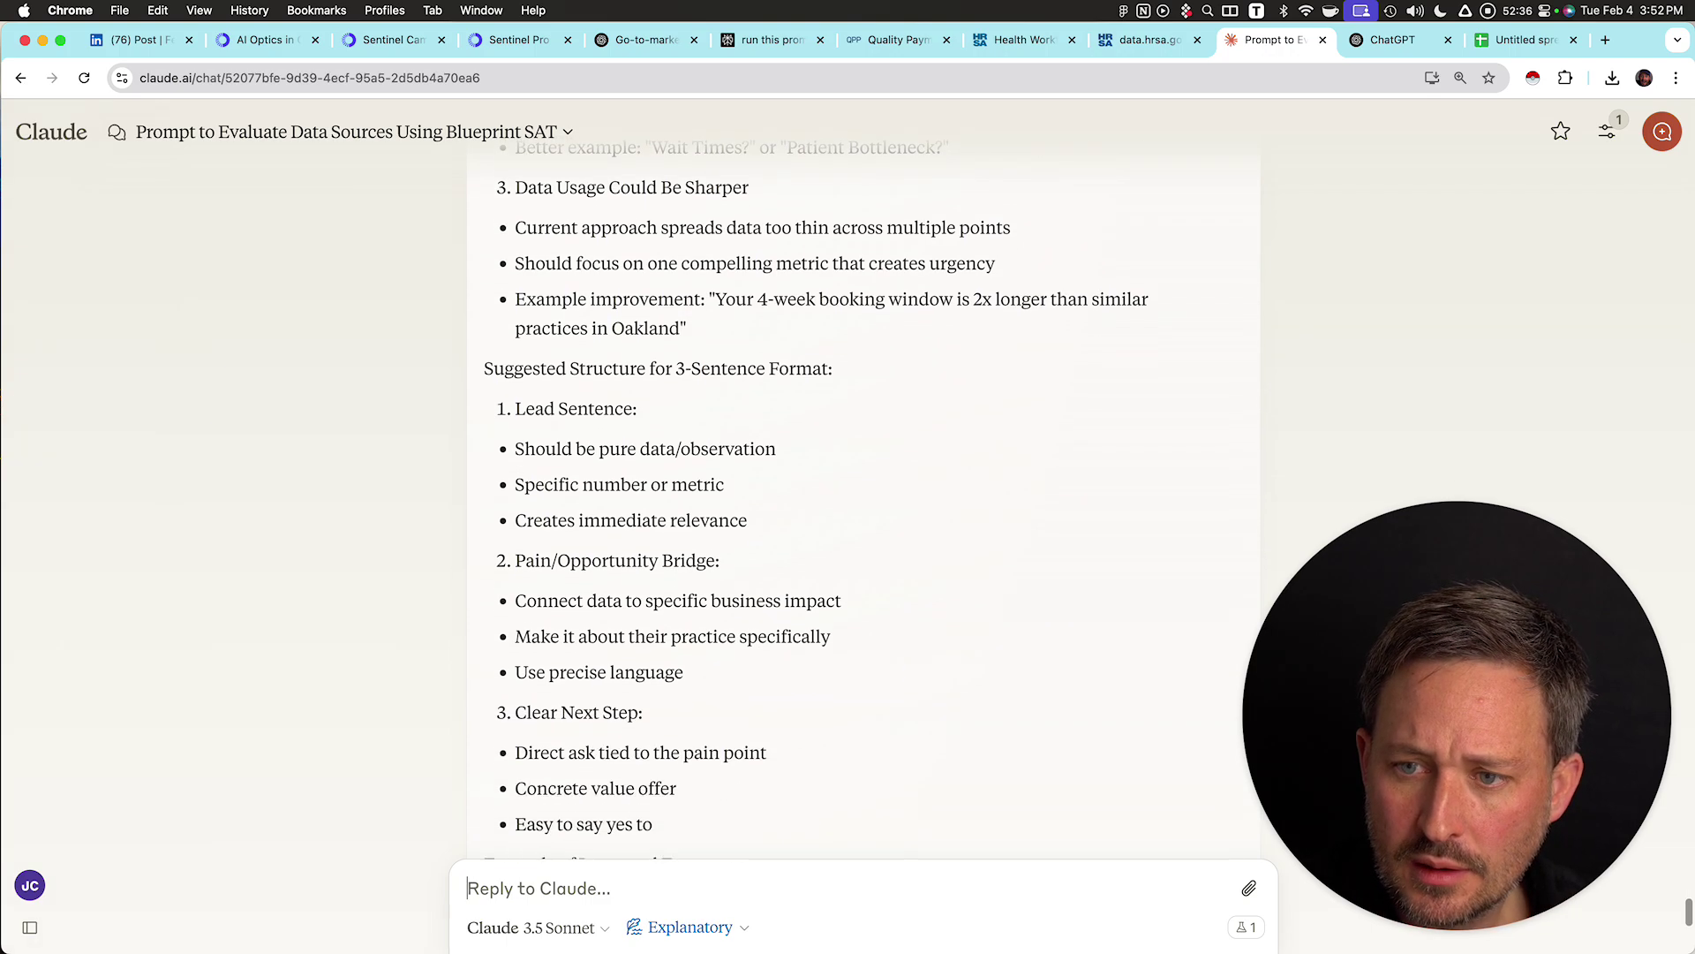
scroll(864, 503, "down", 1)
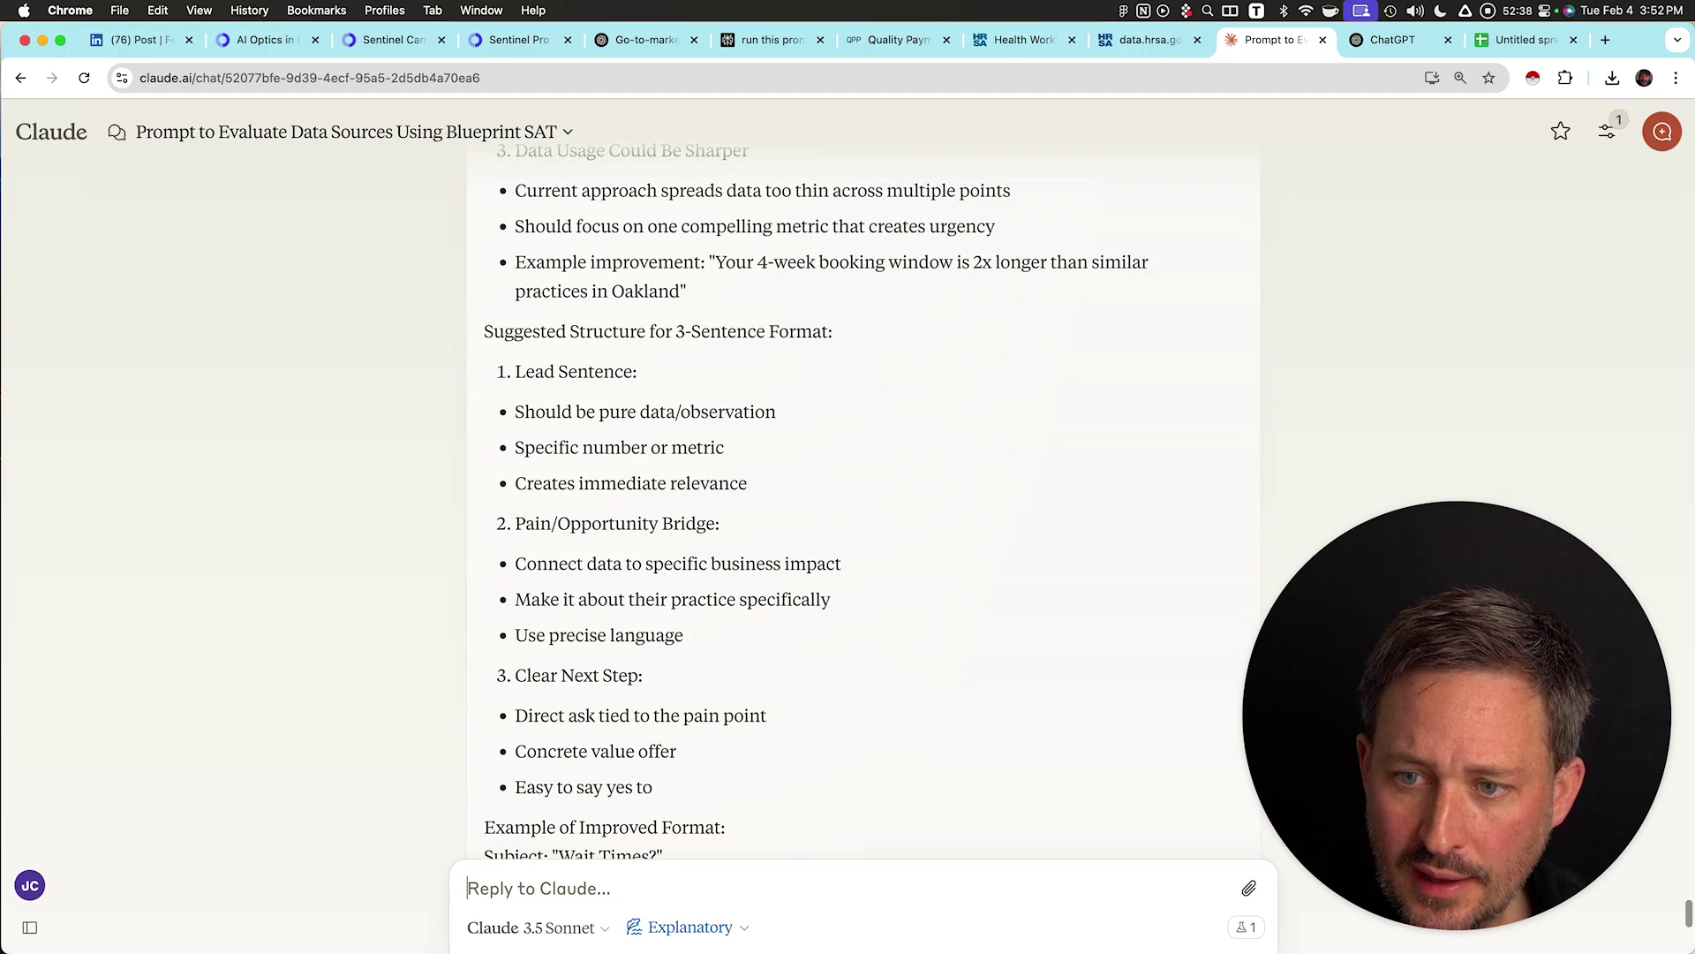
scroll(817, 502, "down", 1)
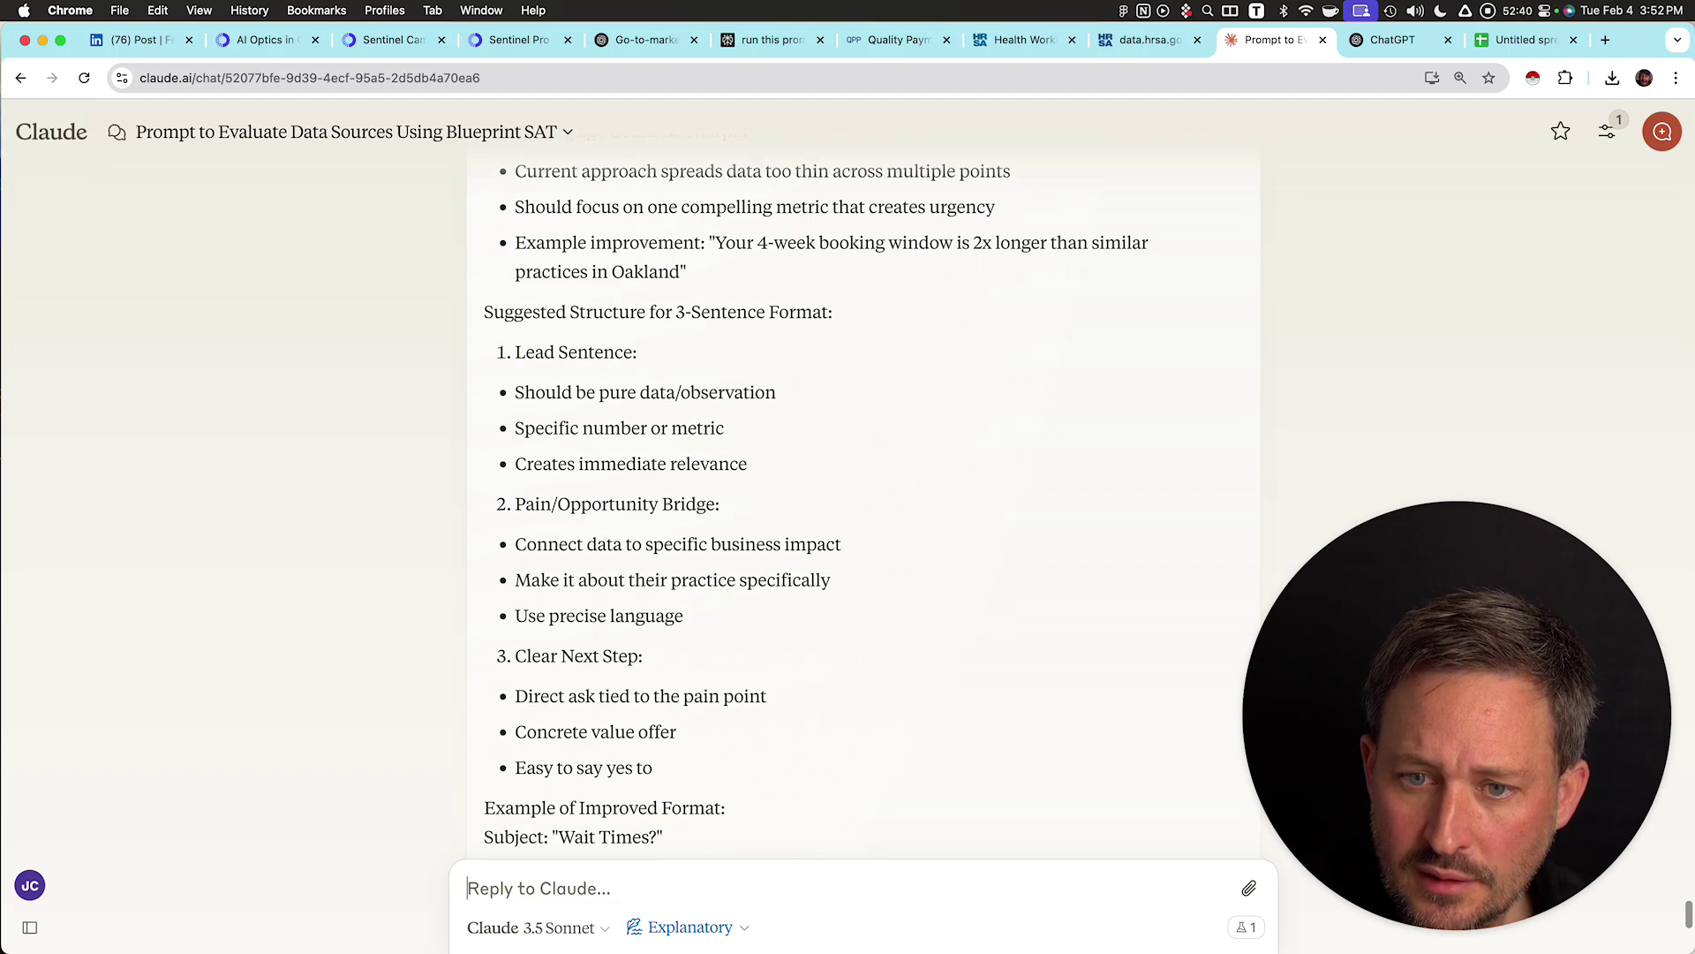
scroll(817, 502, "down", 1)
scroll(842, 503, "down", 4)
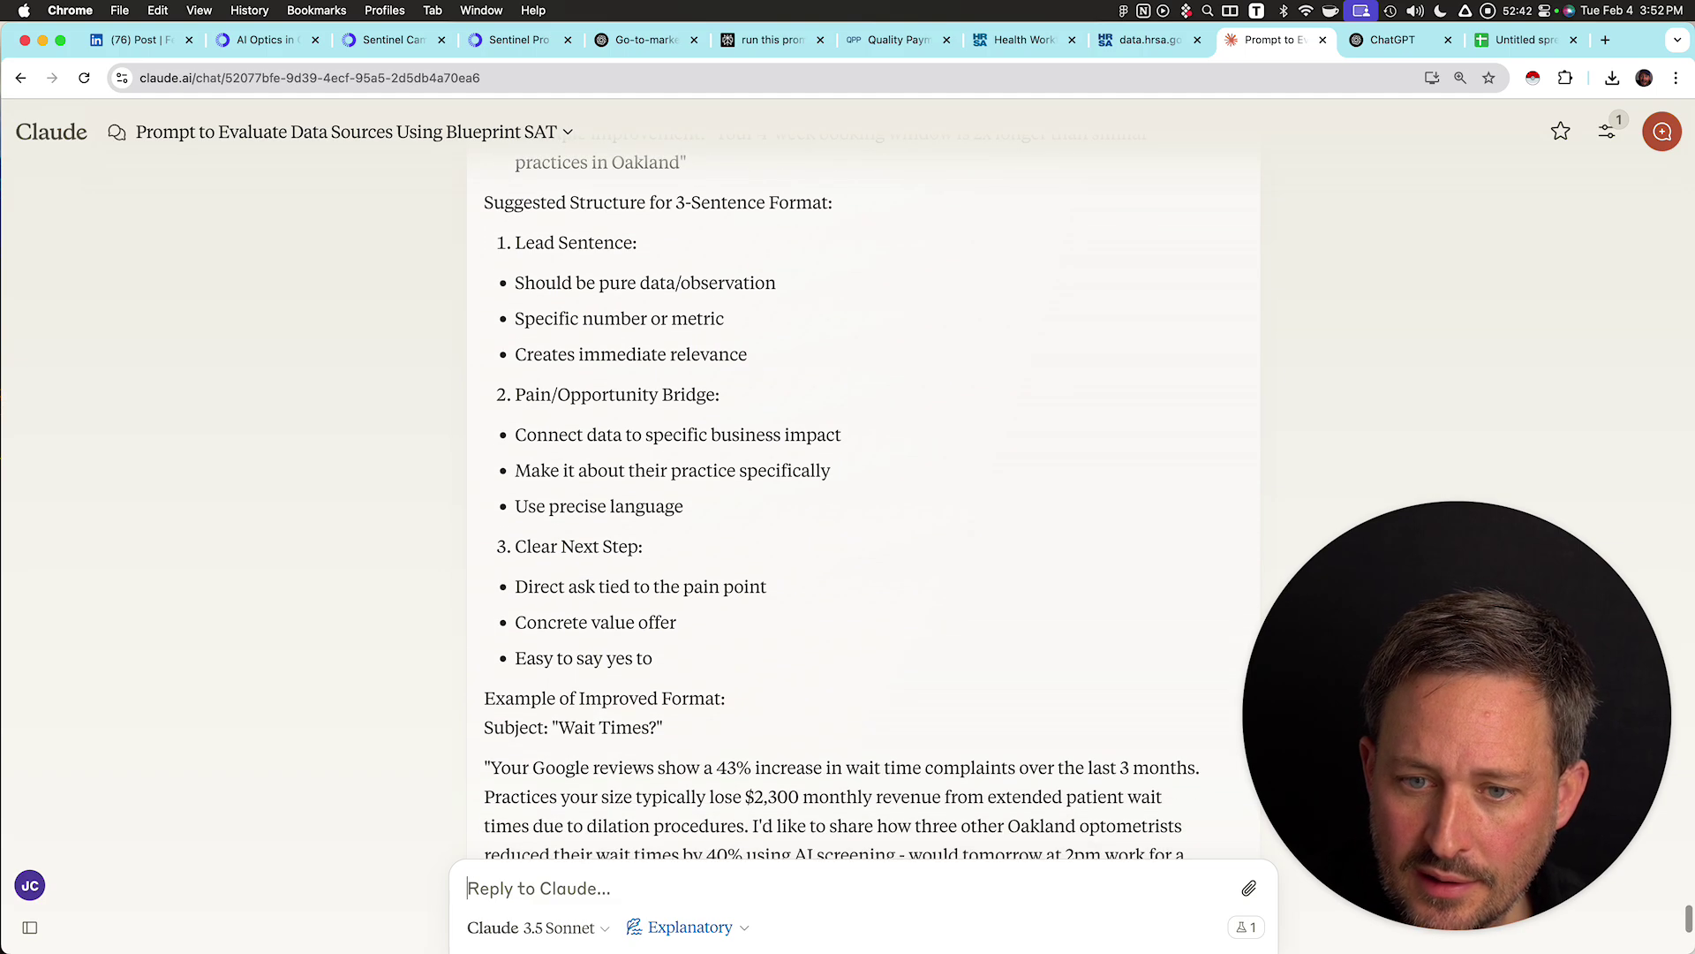
- Read the critique's example message in the improved format and its summary of the revision
scroll(842, 503, "down", 6)
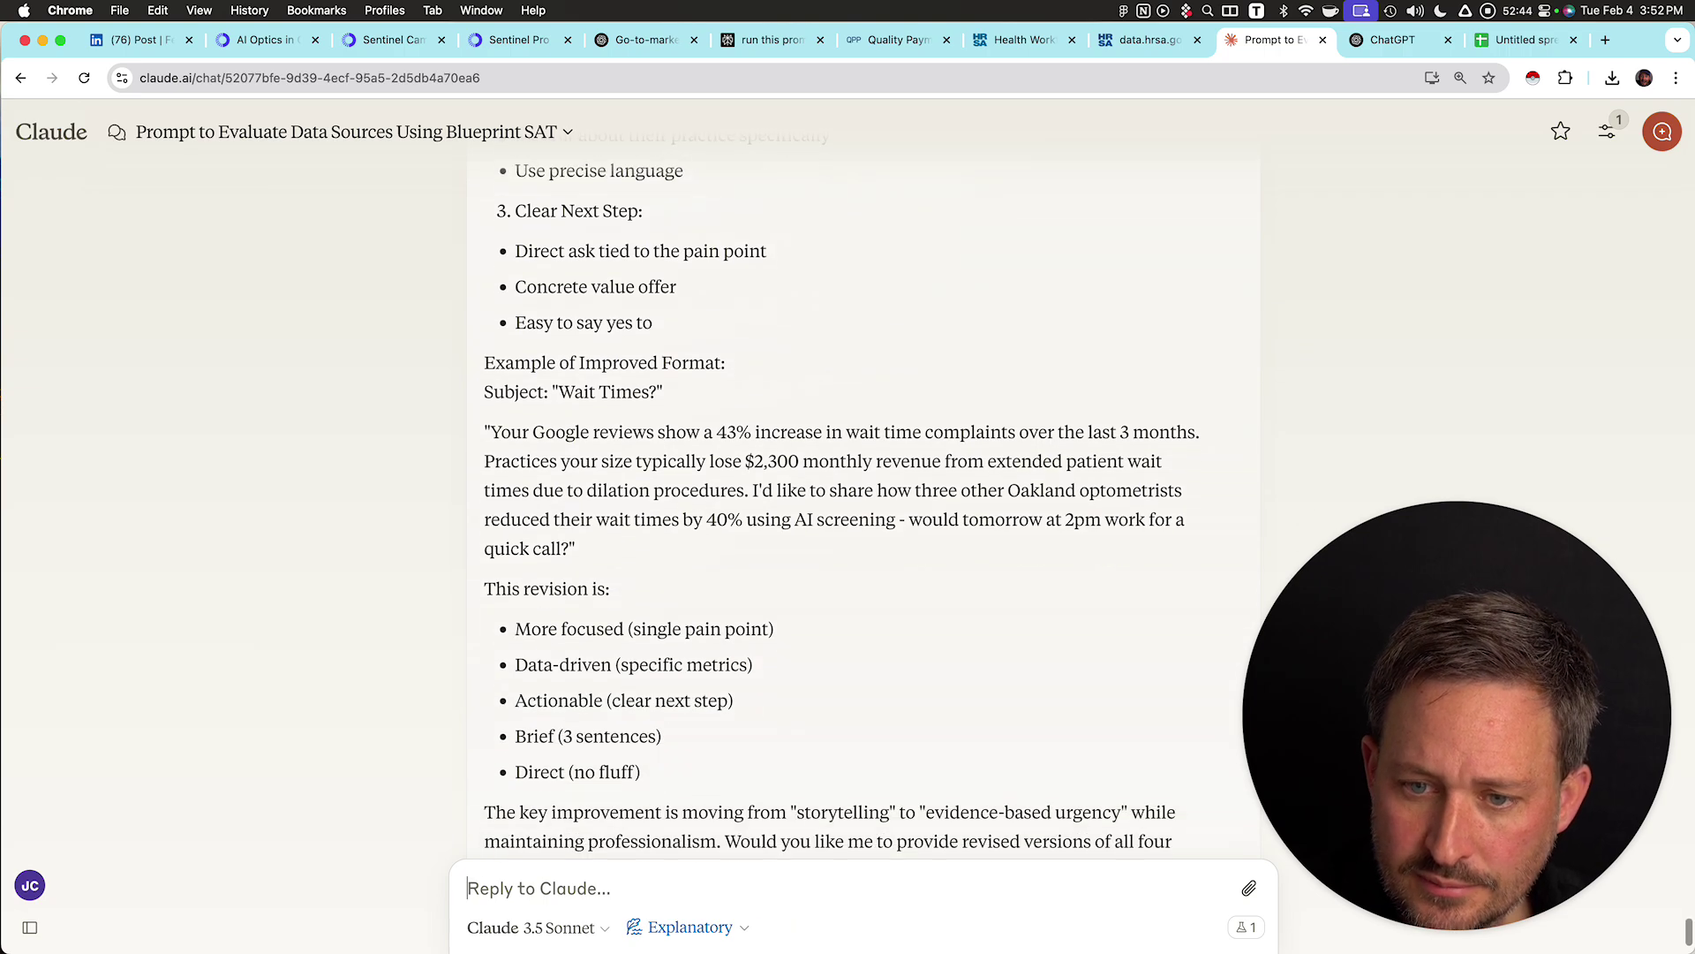
scroll(842, 504, "down", 1)
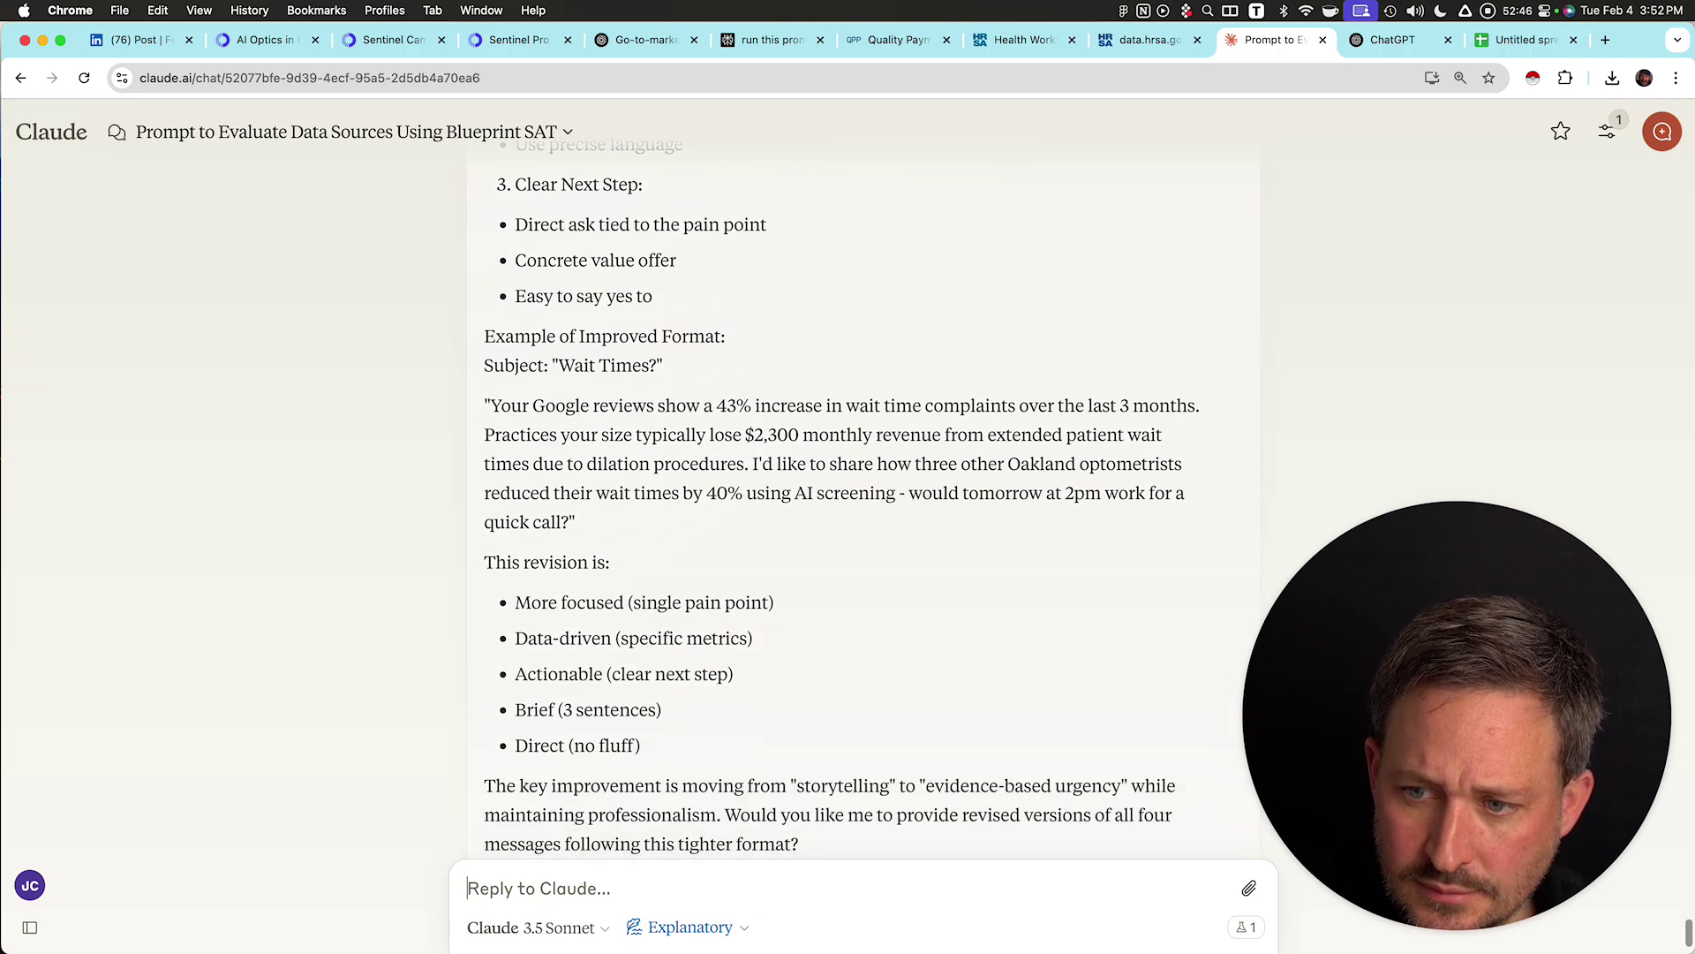
scroll(842, 504, "down", 1)
scroll(842, 503, "down", 1)
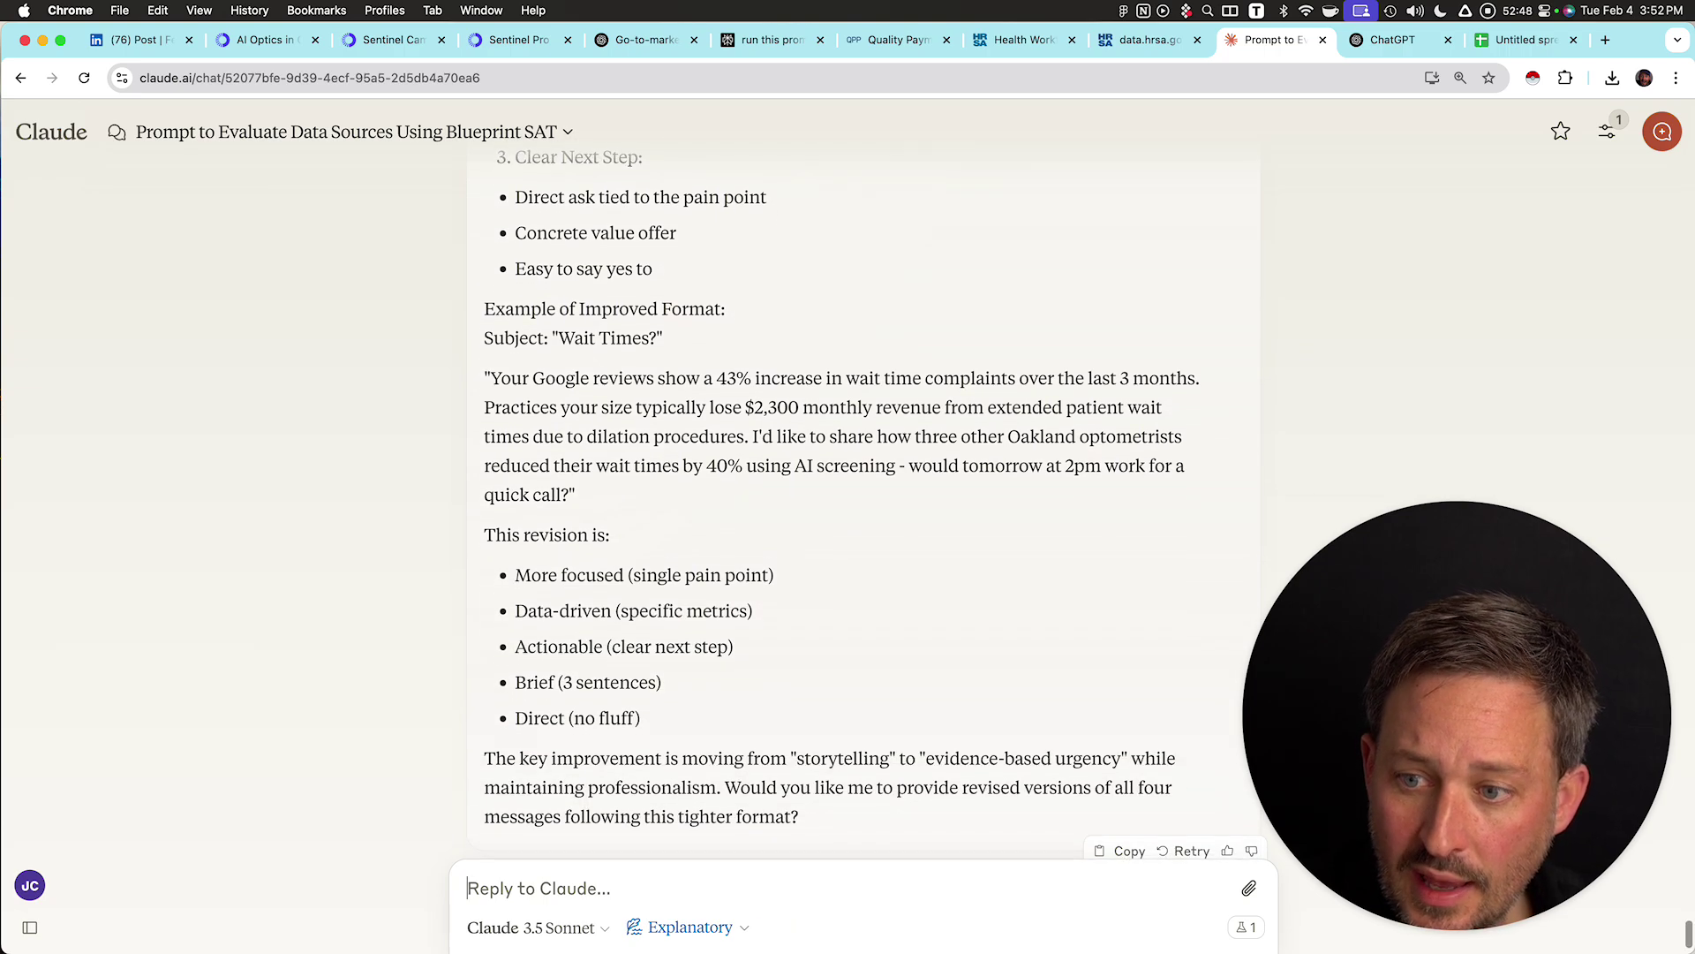
scroll(842, 503, "down", 1)
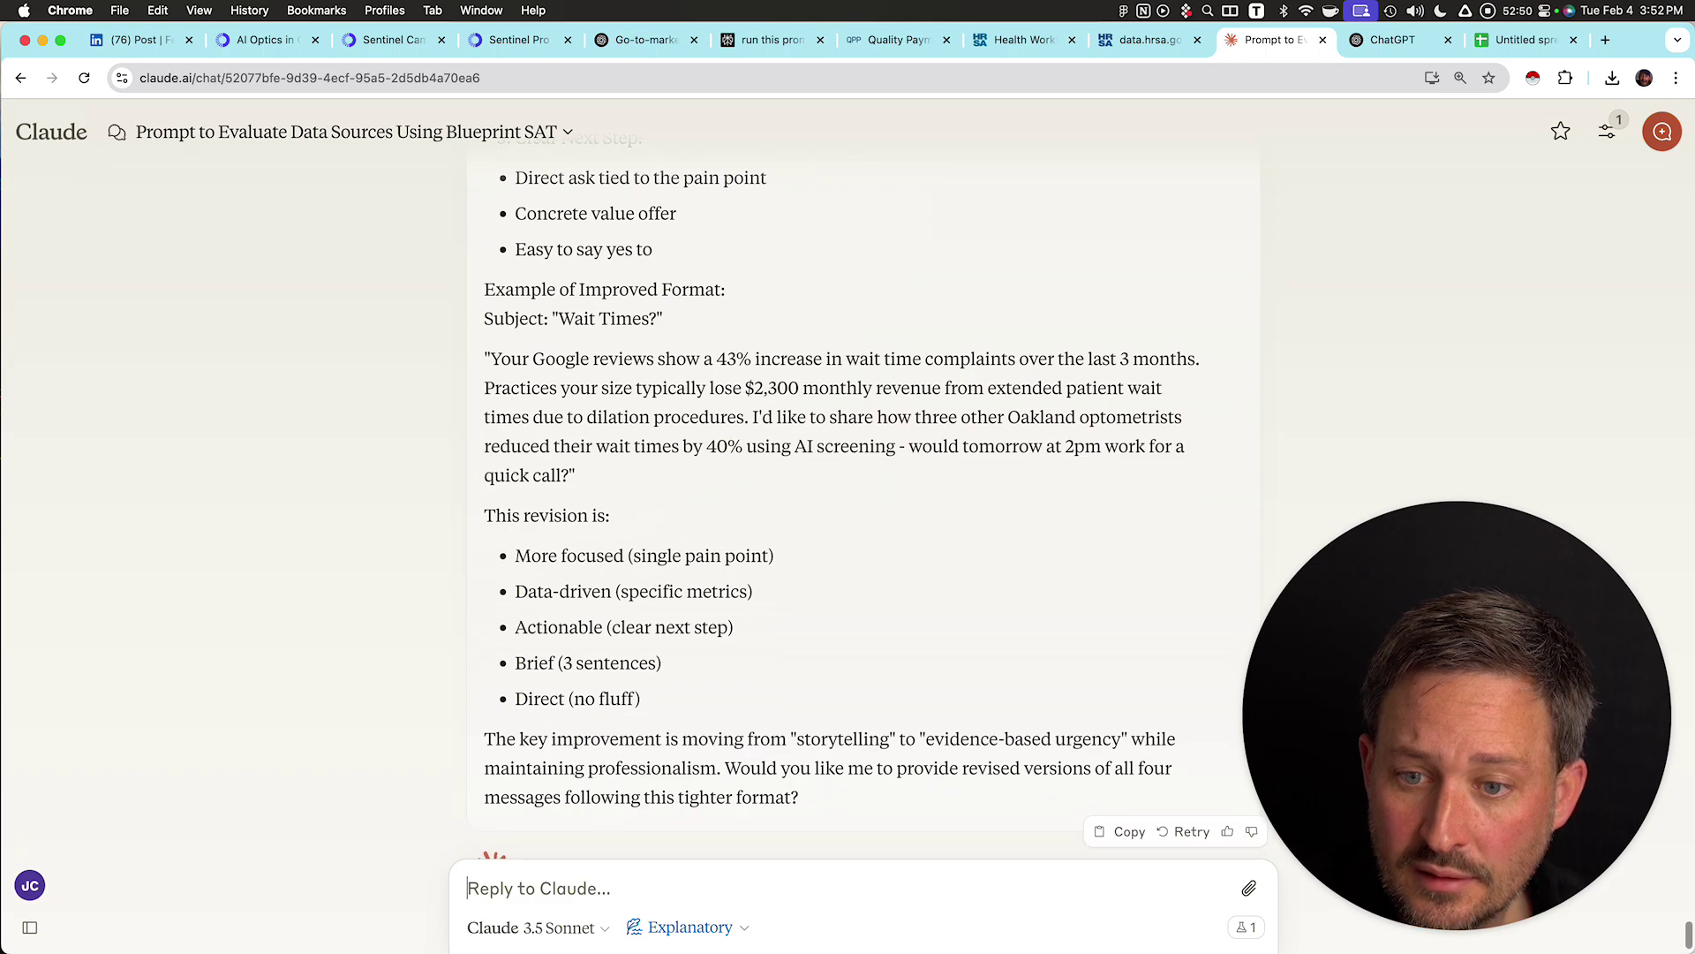
scroll(843, 504, "down", 1)
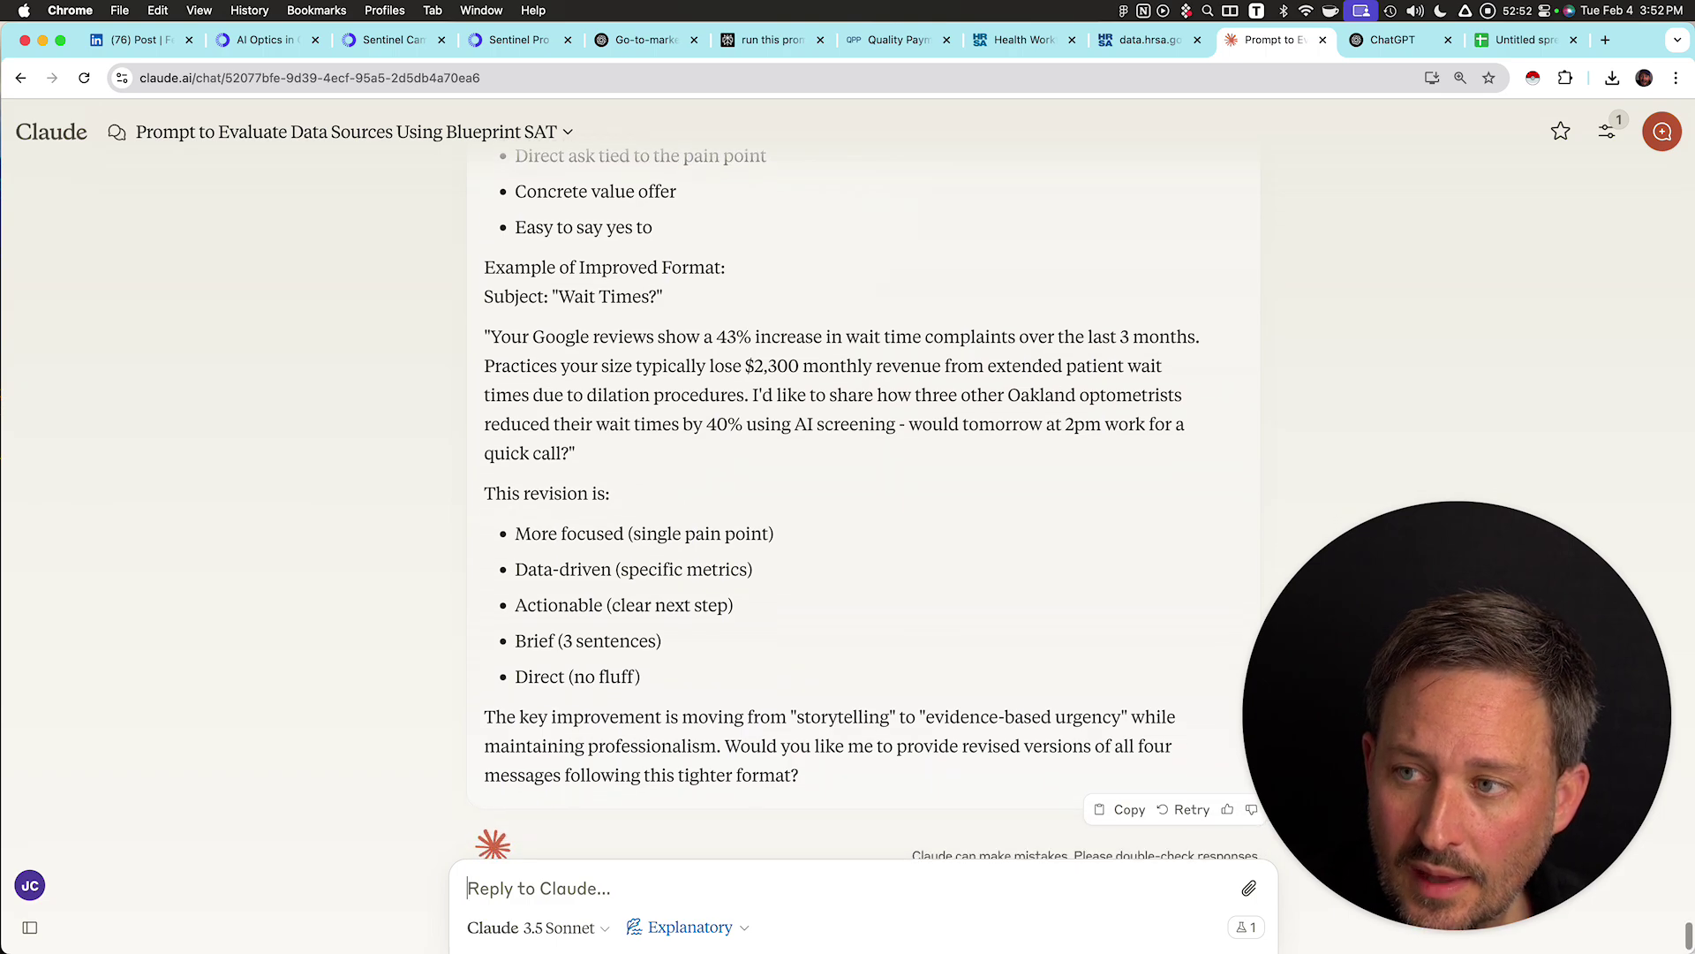
- Dictate and send a re-critique request: unquoted subject with lowercase t, more curiosity, a specific Oakland optometrist, and a video offer instead of a meeting
key("ctrl+space")
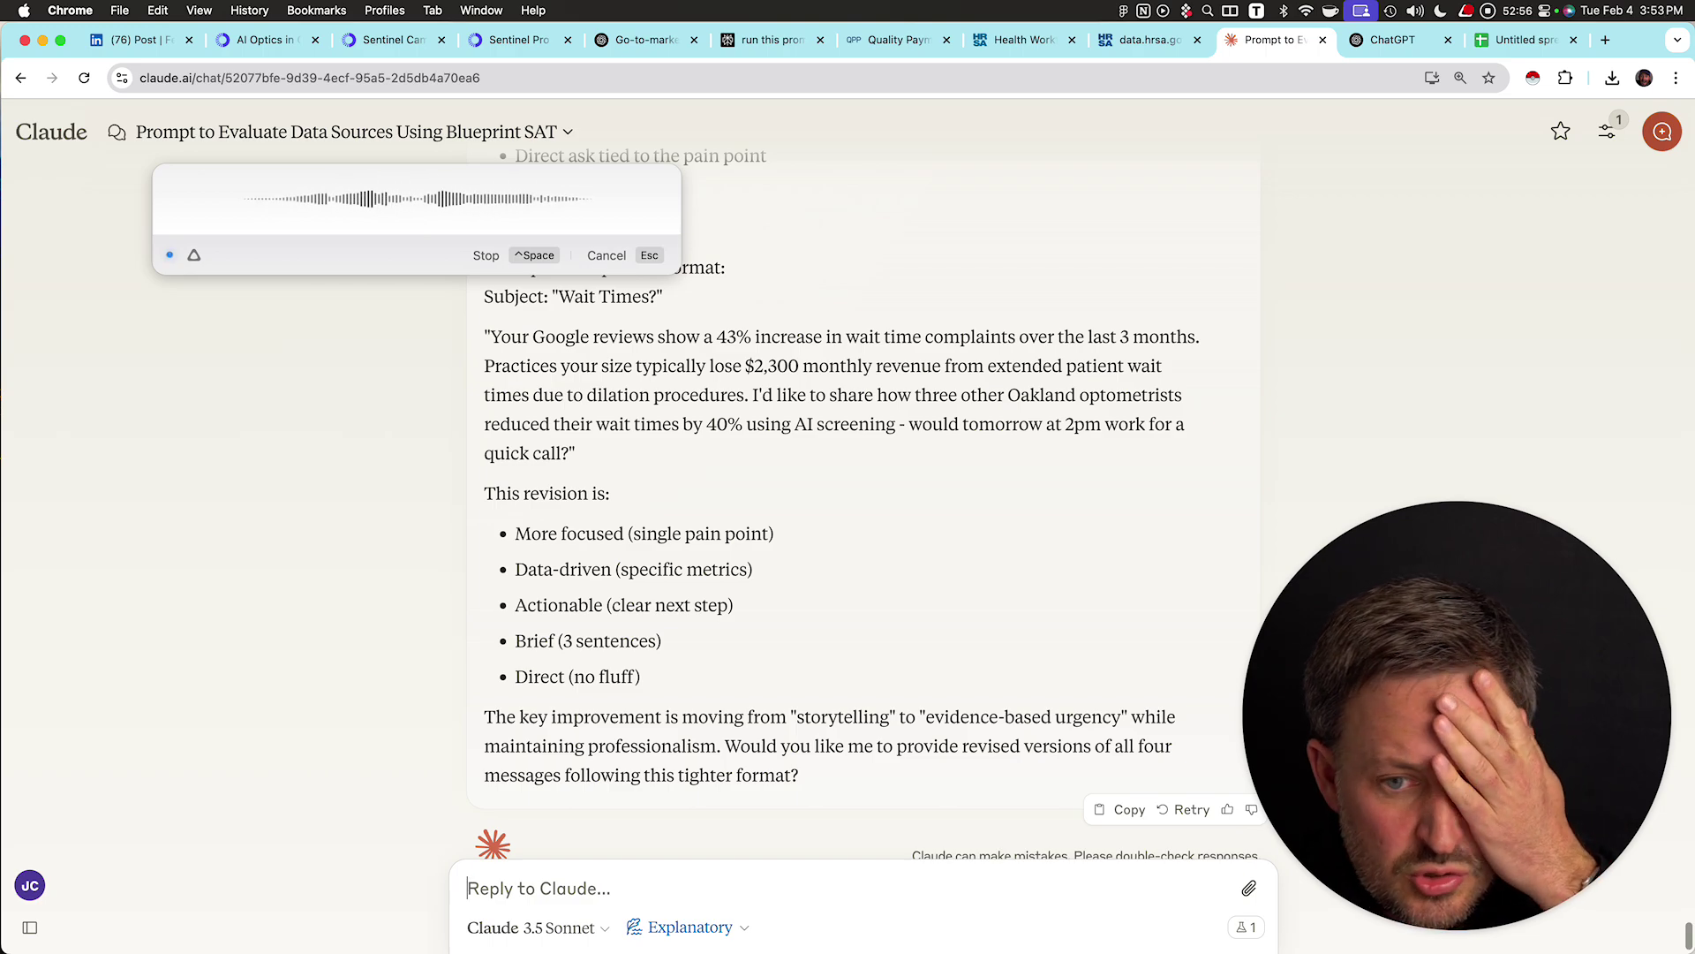
scroll(893, 503, "up", 2)
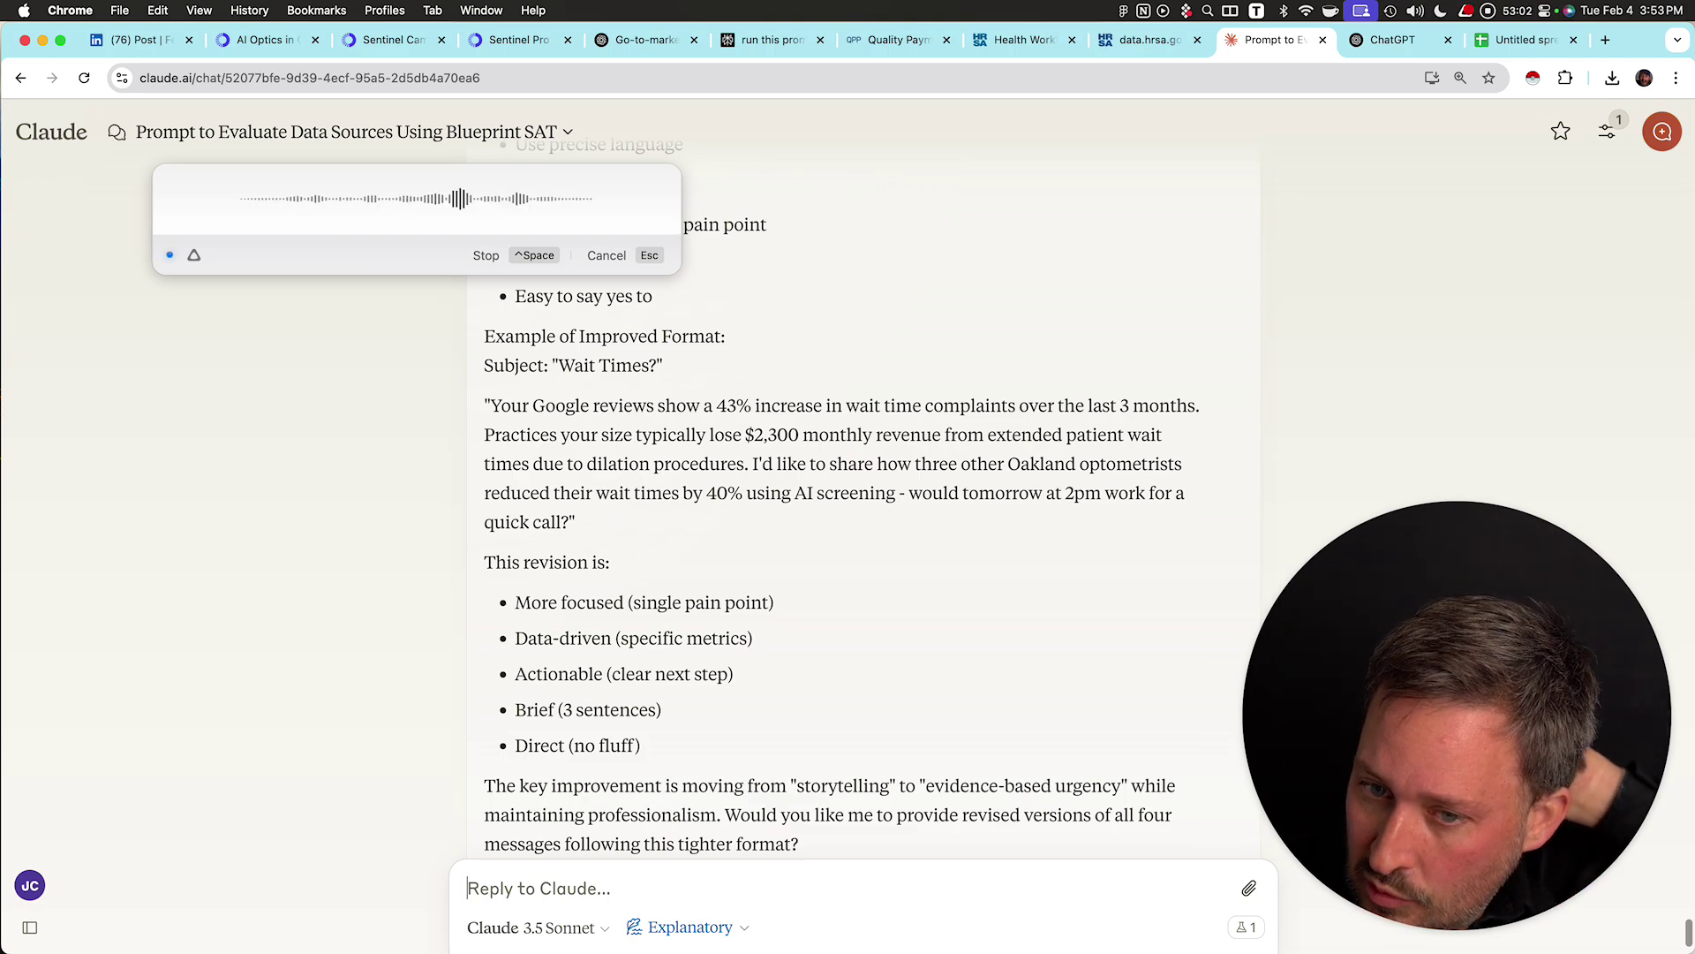
scroll(848, 494, "down", 1)
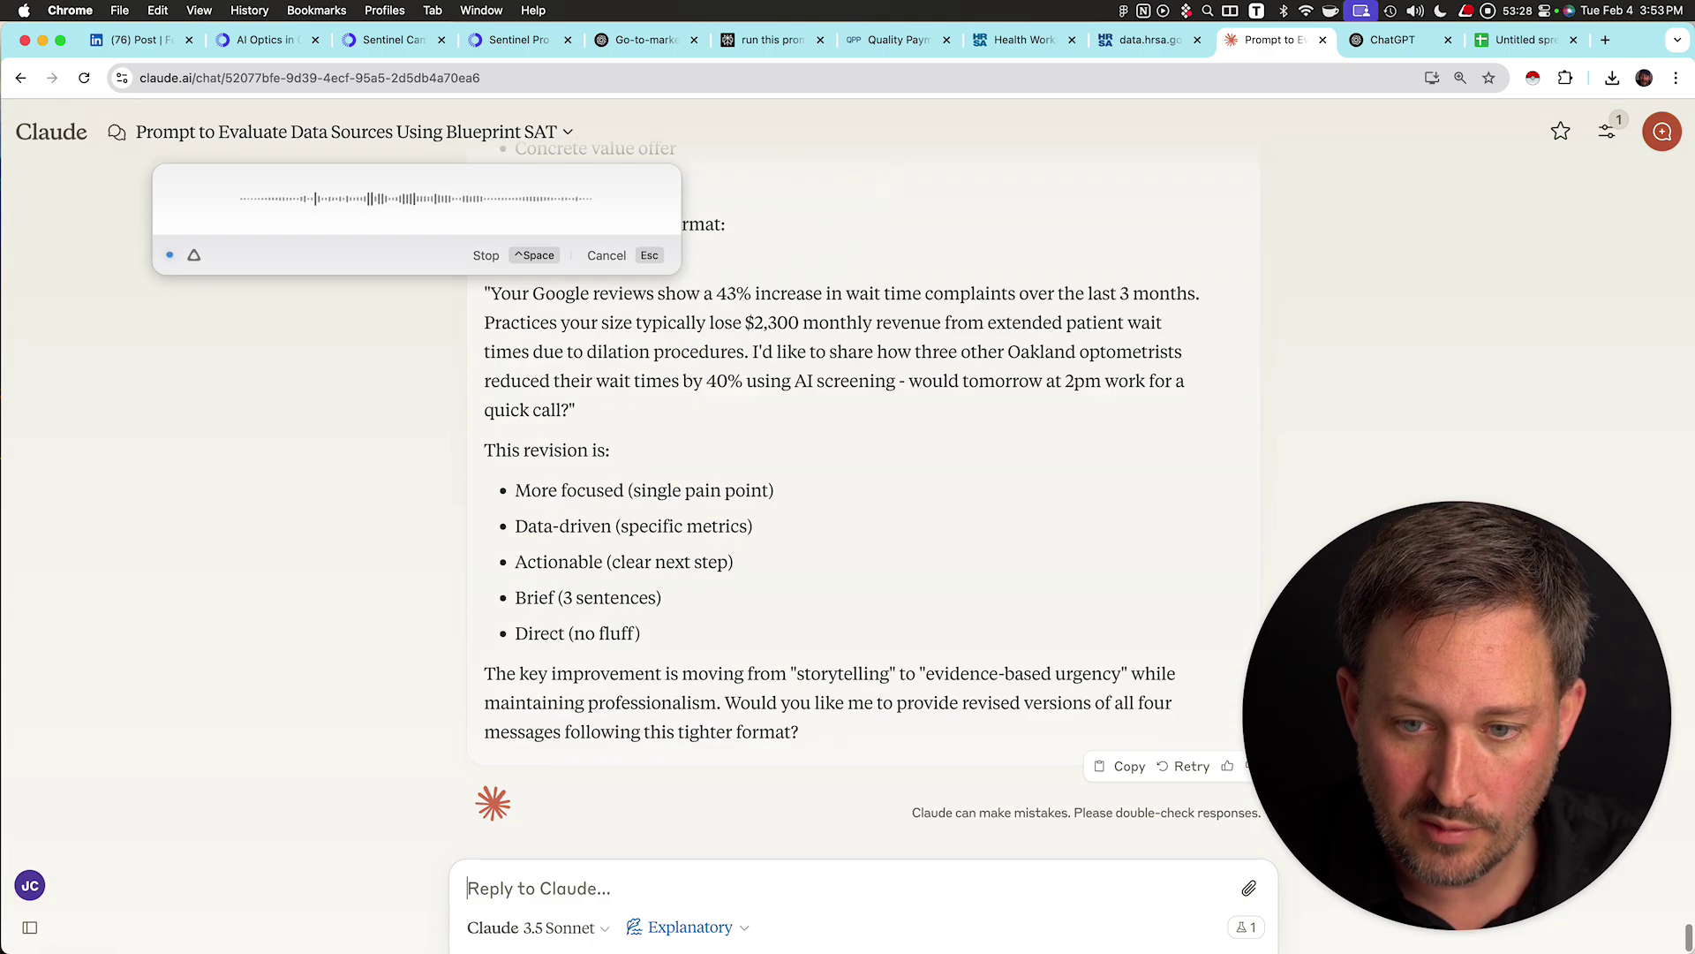
key("ctrl+space")
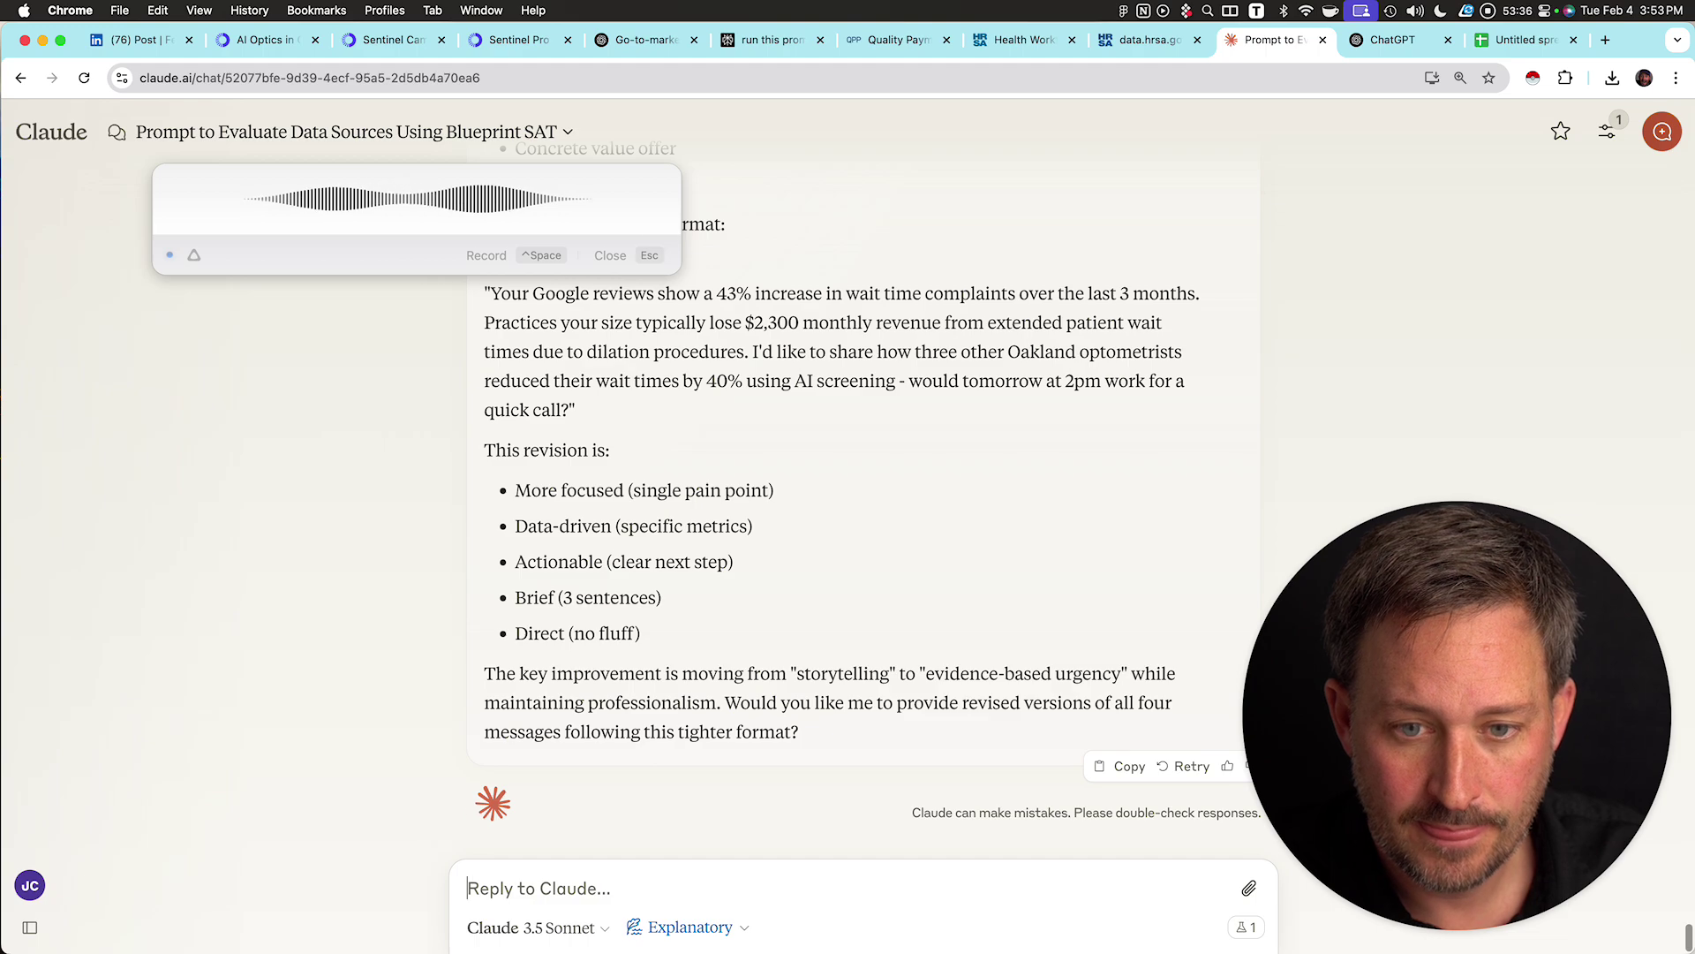
key("Return")
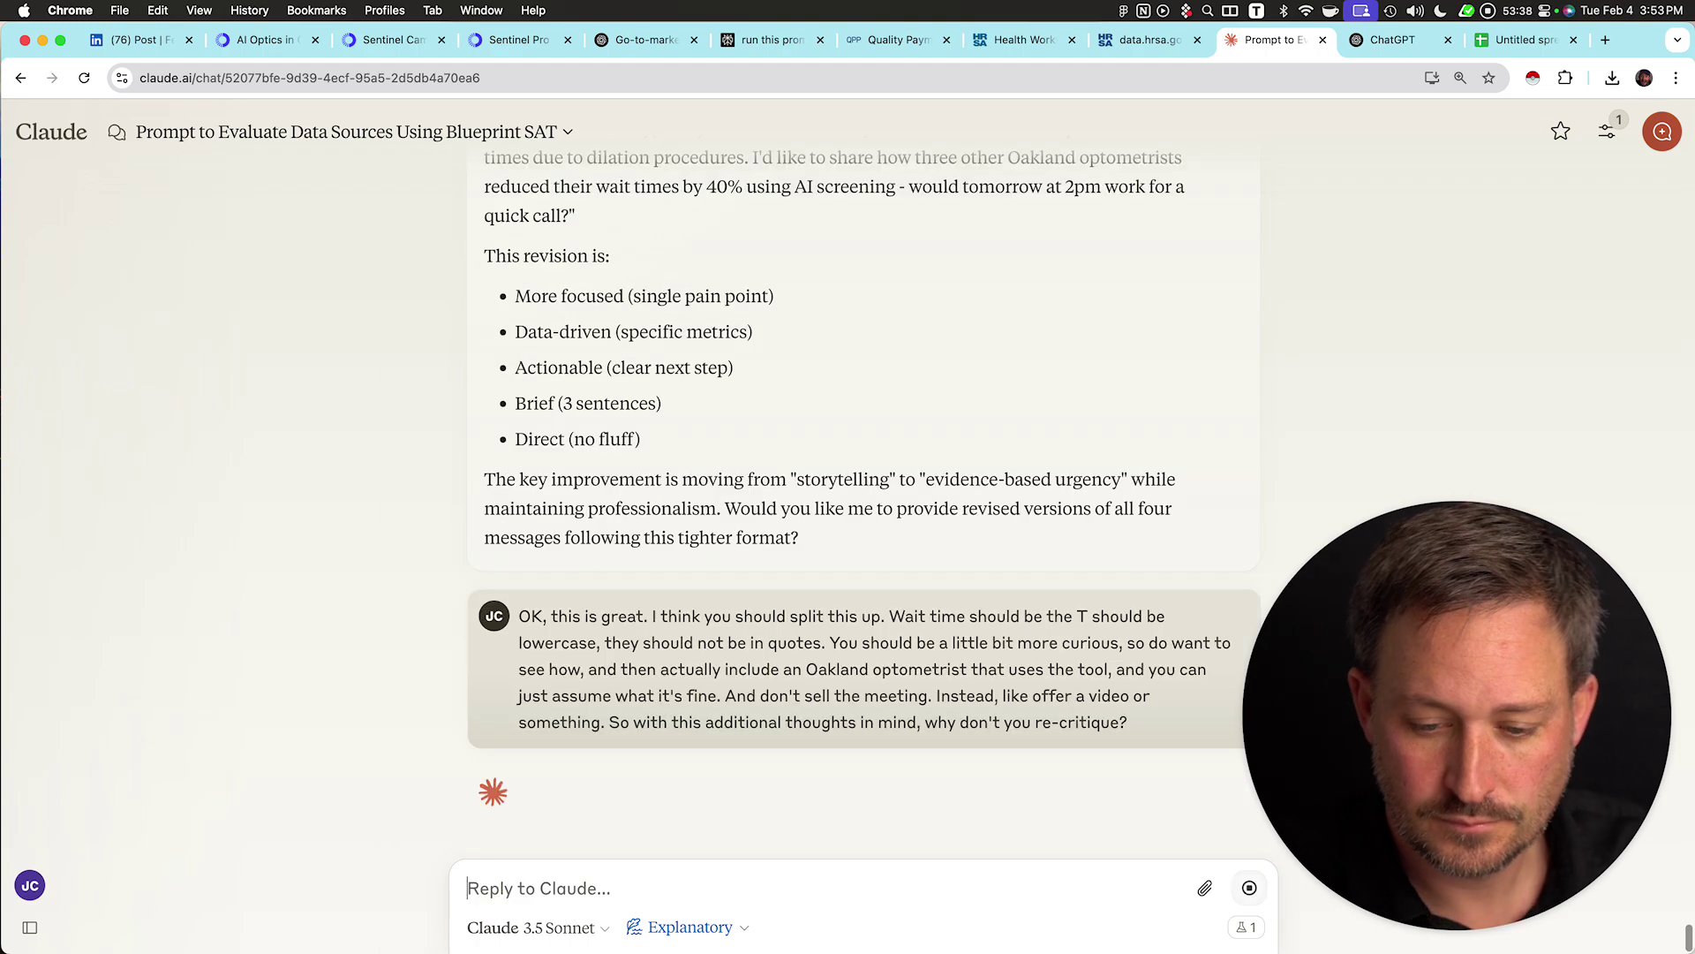
- Check the ChatGPT deep research again, and read Claude's refined critique from the structure issues to the key improvements
left_click(645, 39)
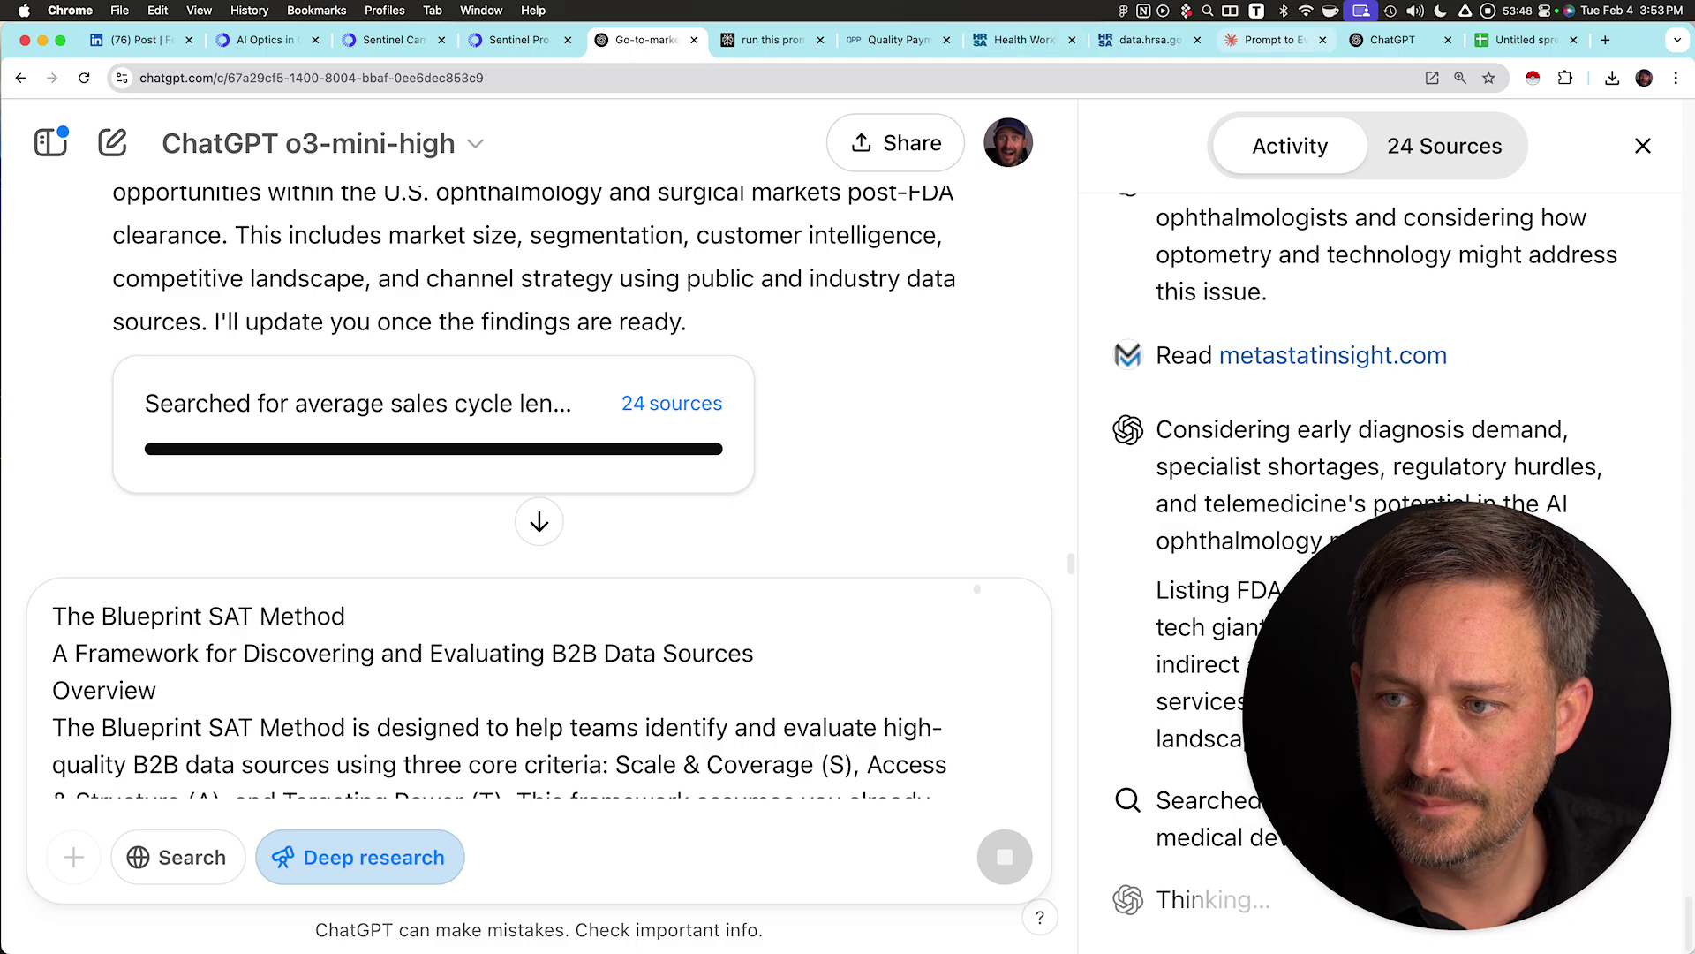
left_click(1275, 40)
scroll(864, 500, "up", 6)
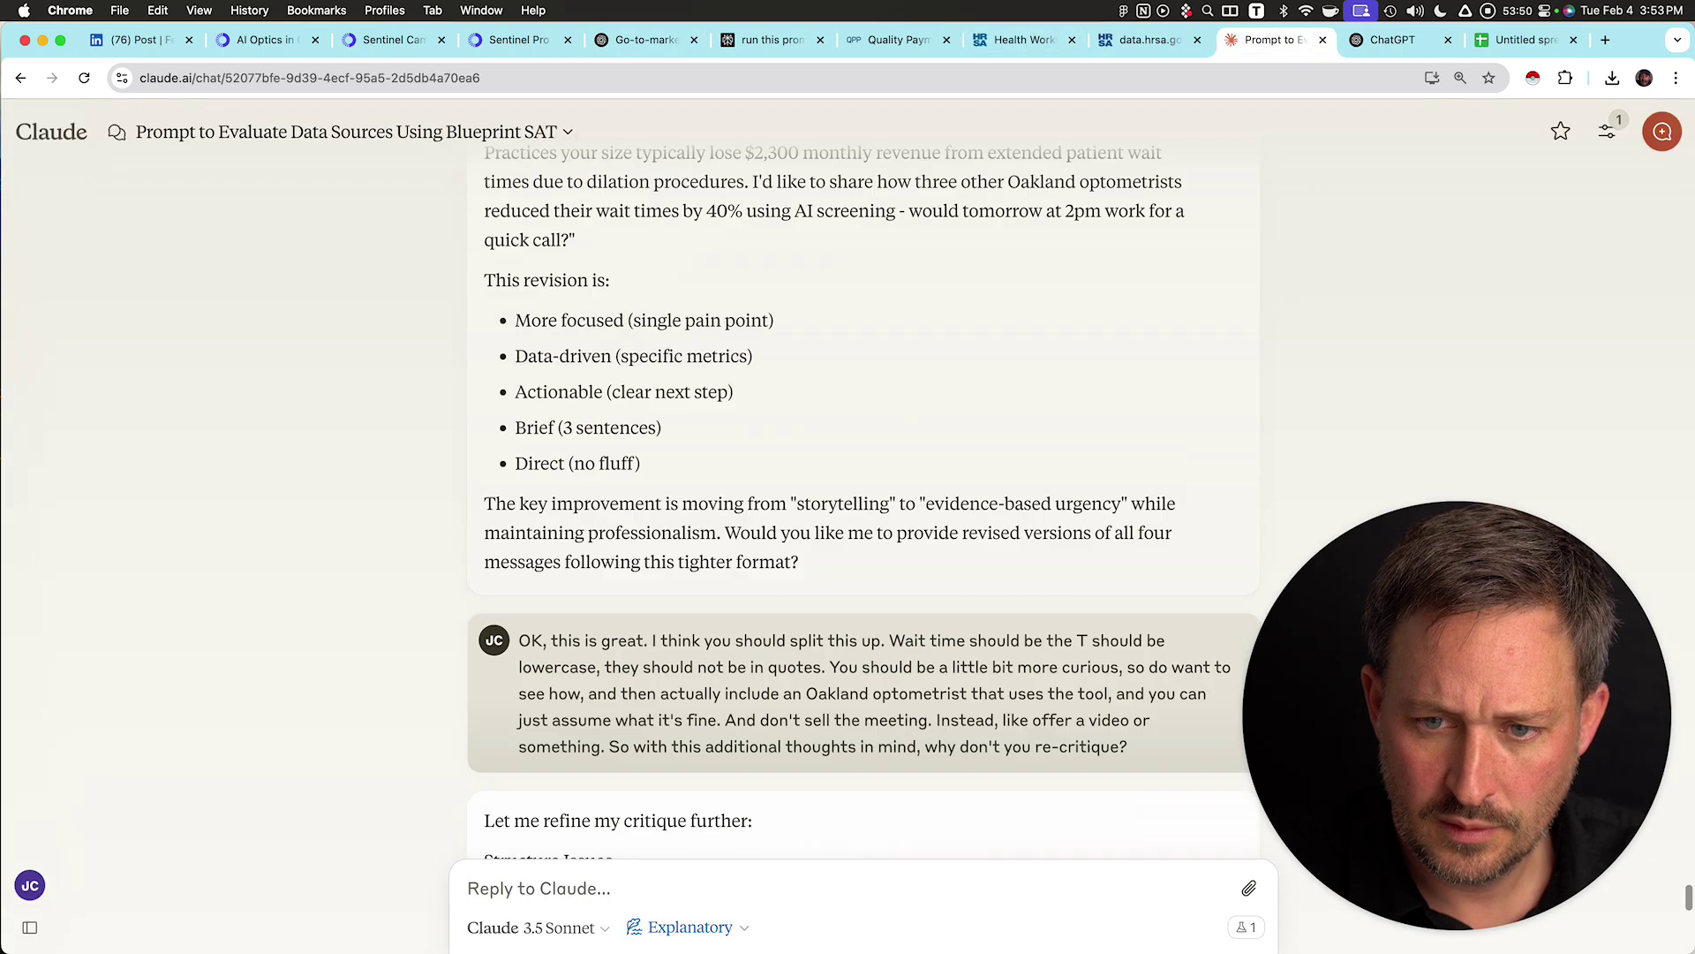
scroll(864, 500, "down", 2)
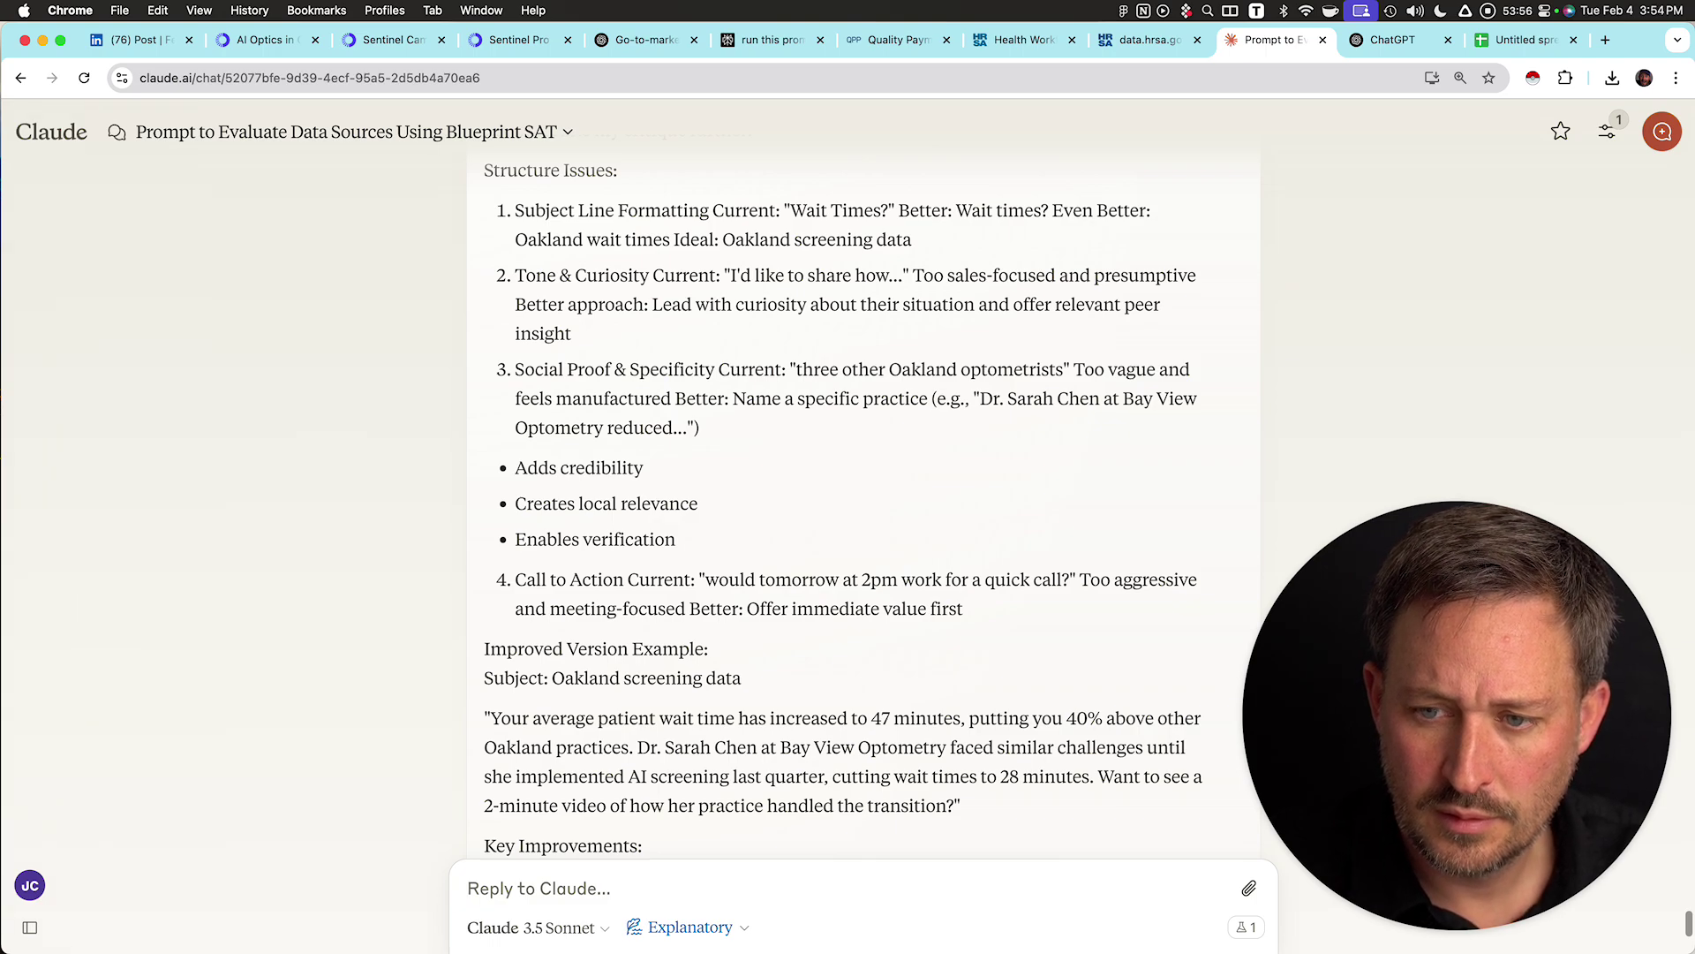
scroll(864, 501, "down", 2)
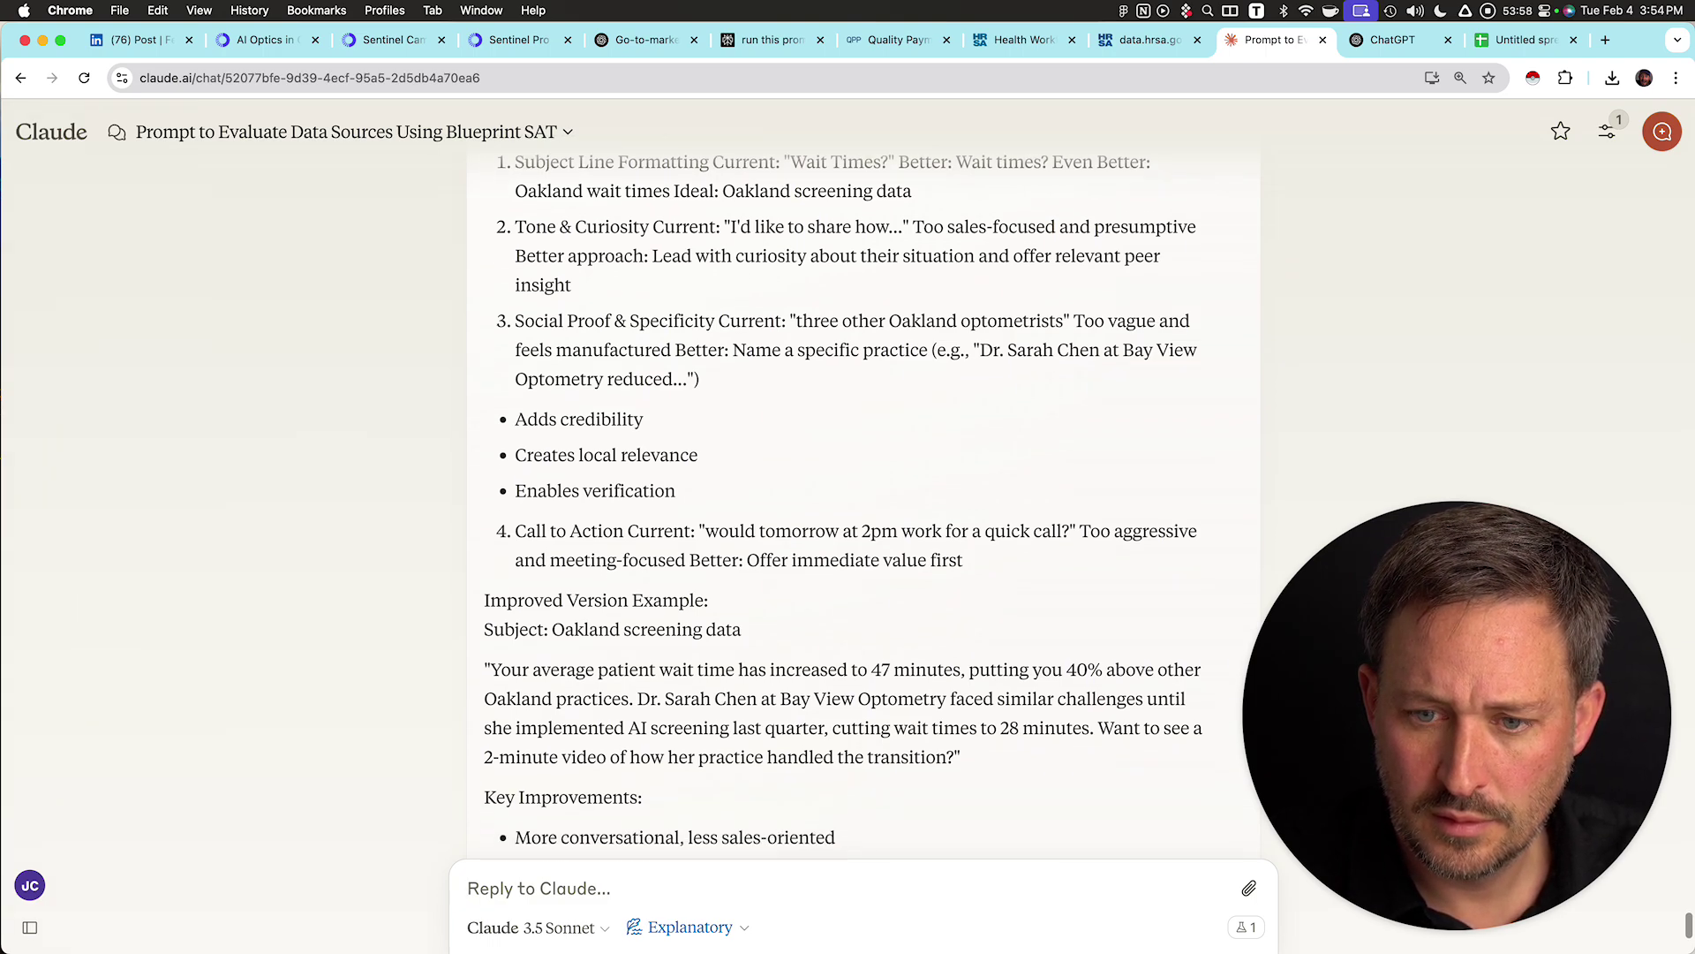
scroll(863, 501, "down", 3)
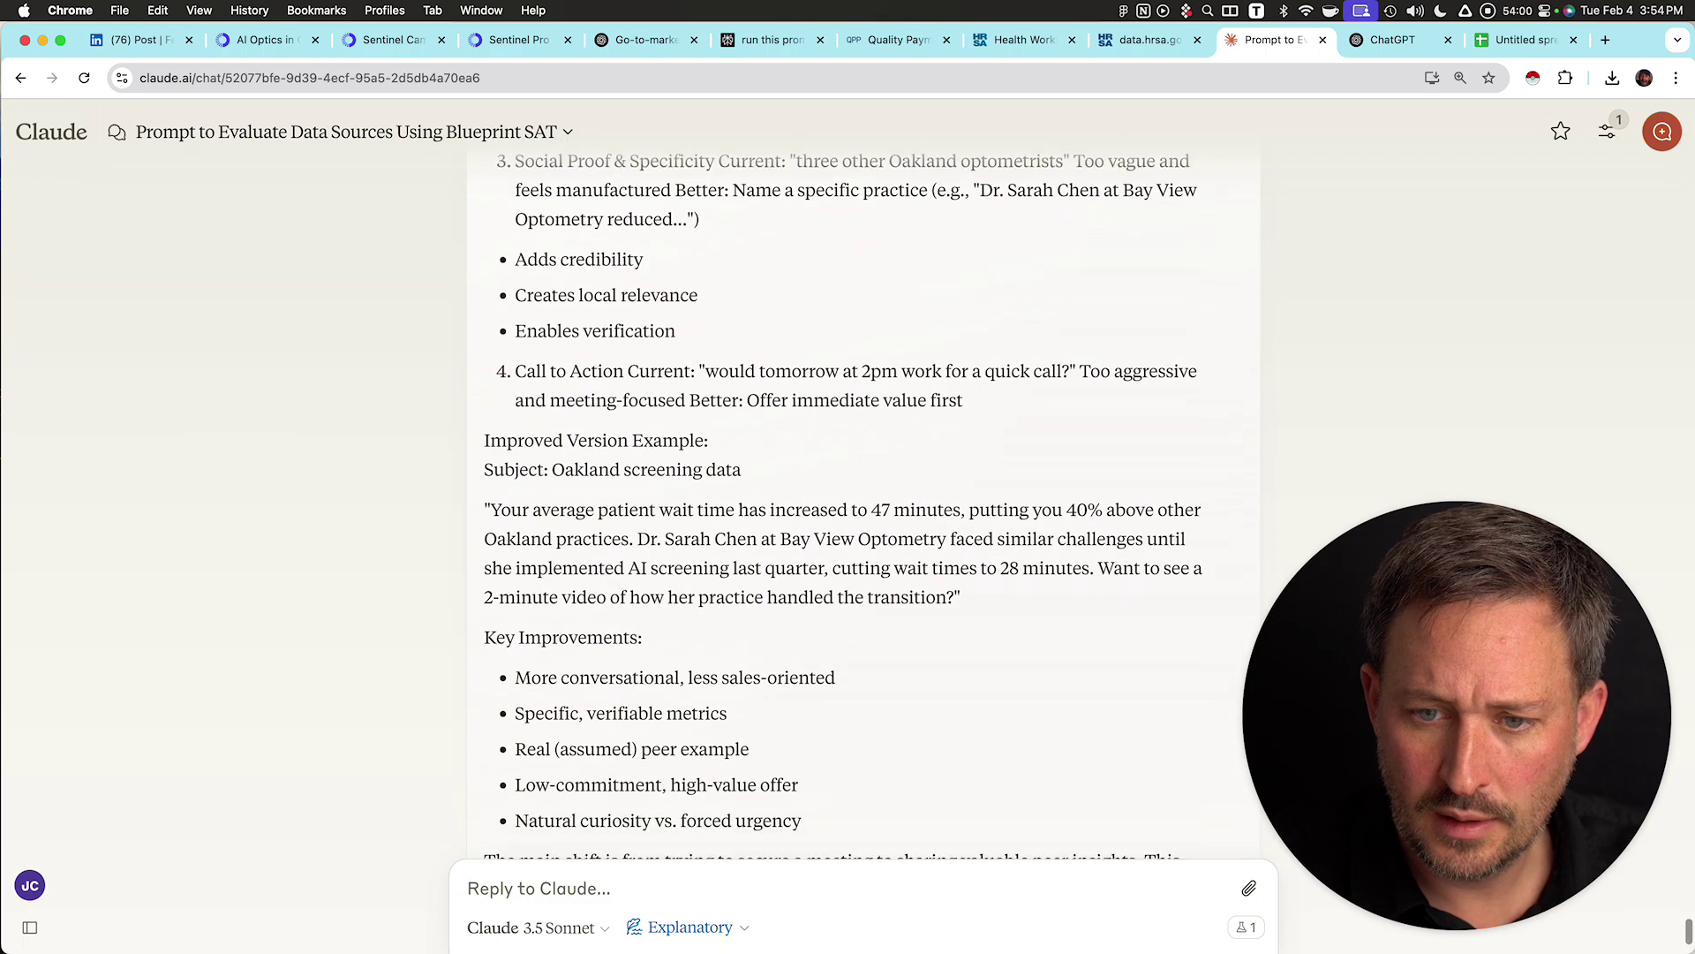
scroll(864, 501, "down", 1)
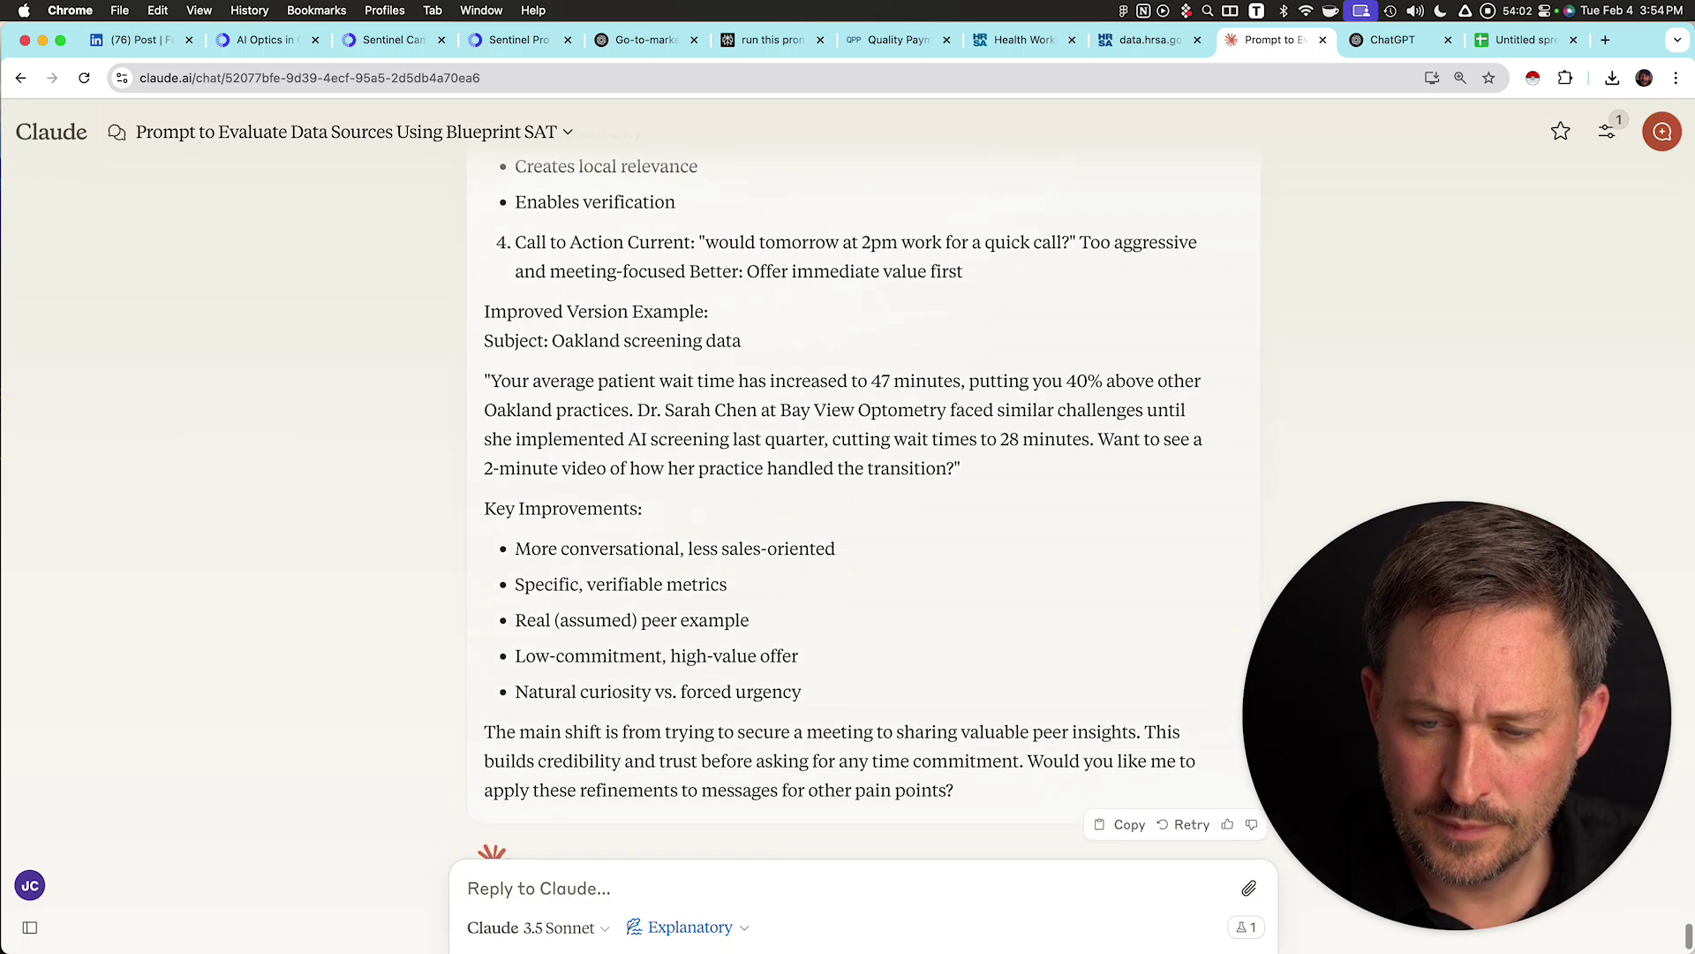
scroll(863, 500, "down", 1)
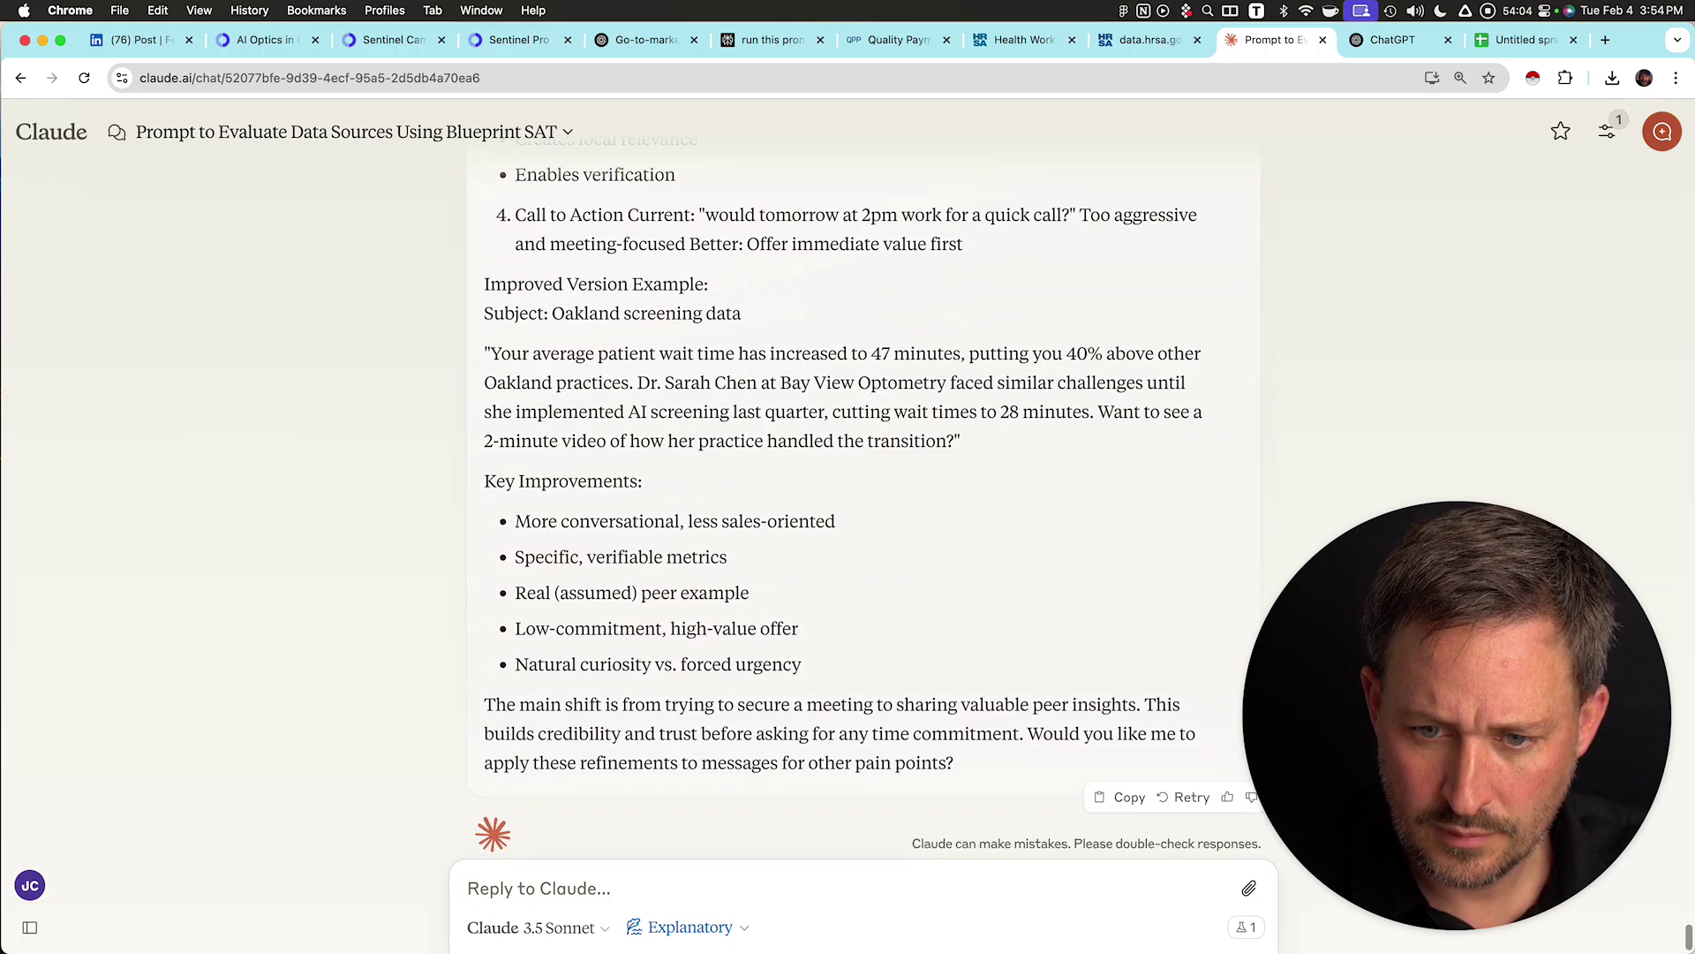
scroll(864, 501, "down", 1)
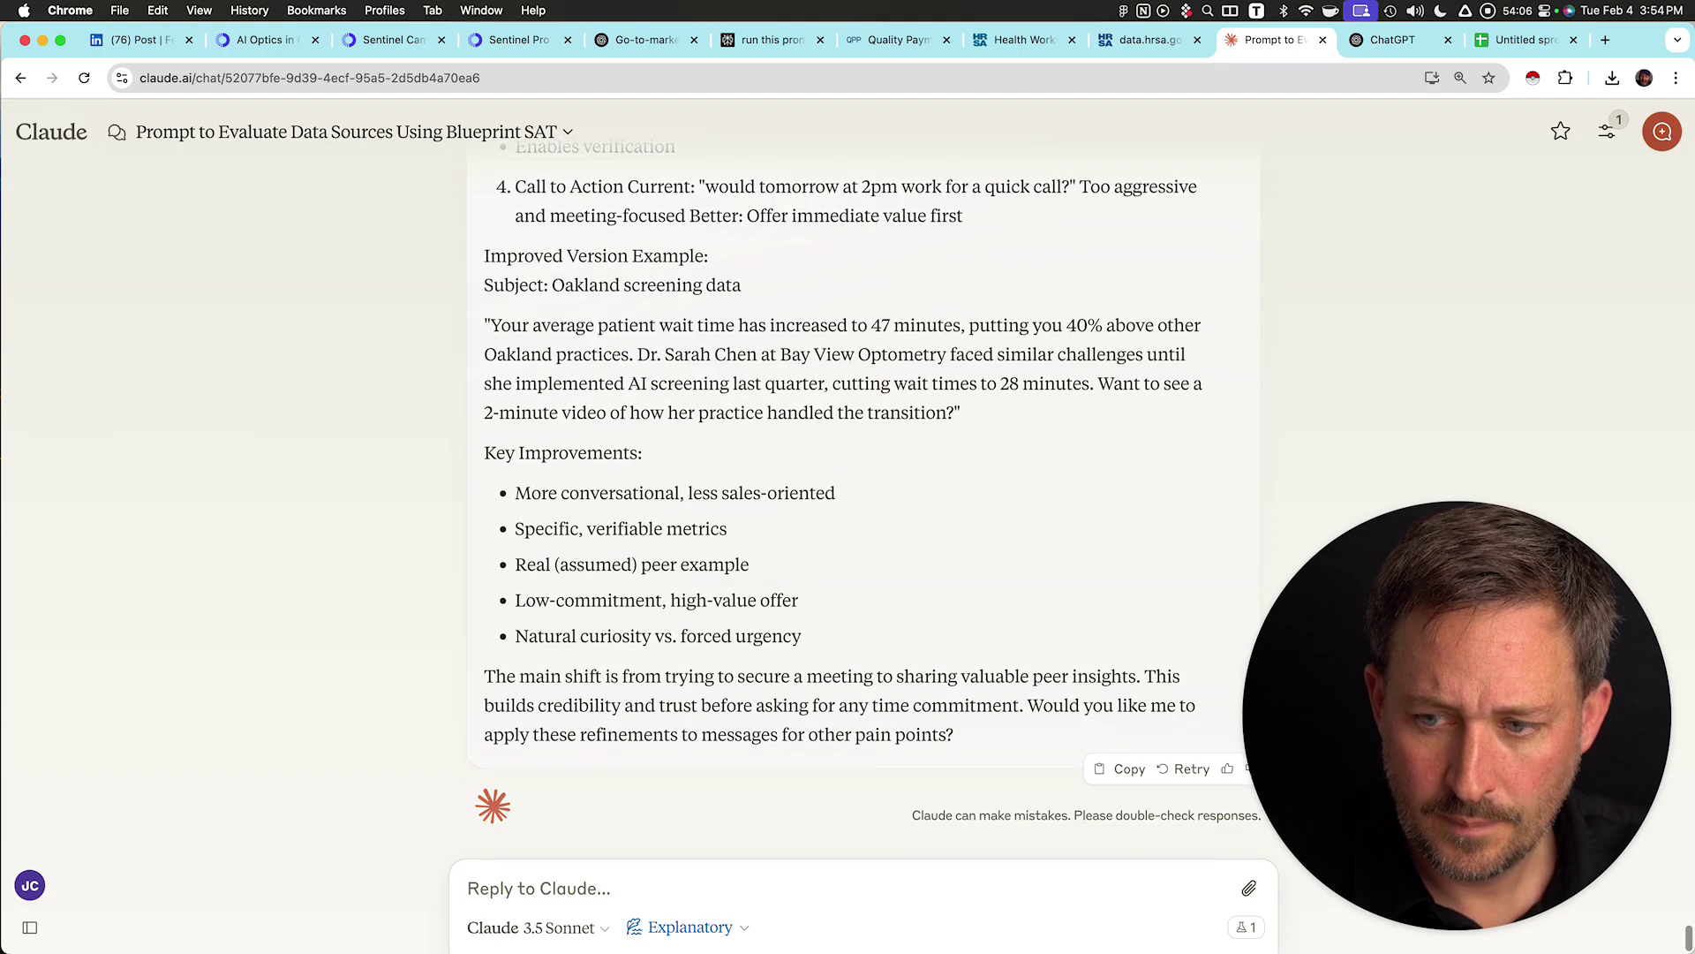
scroll(863, 501, "down", 1)
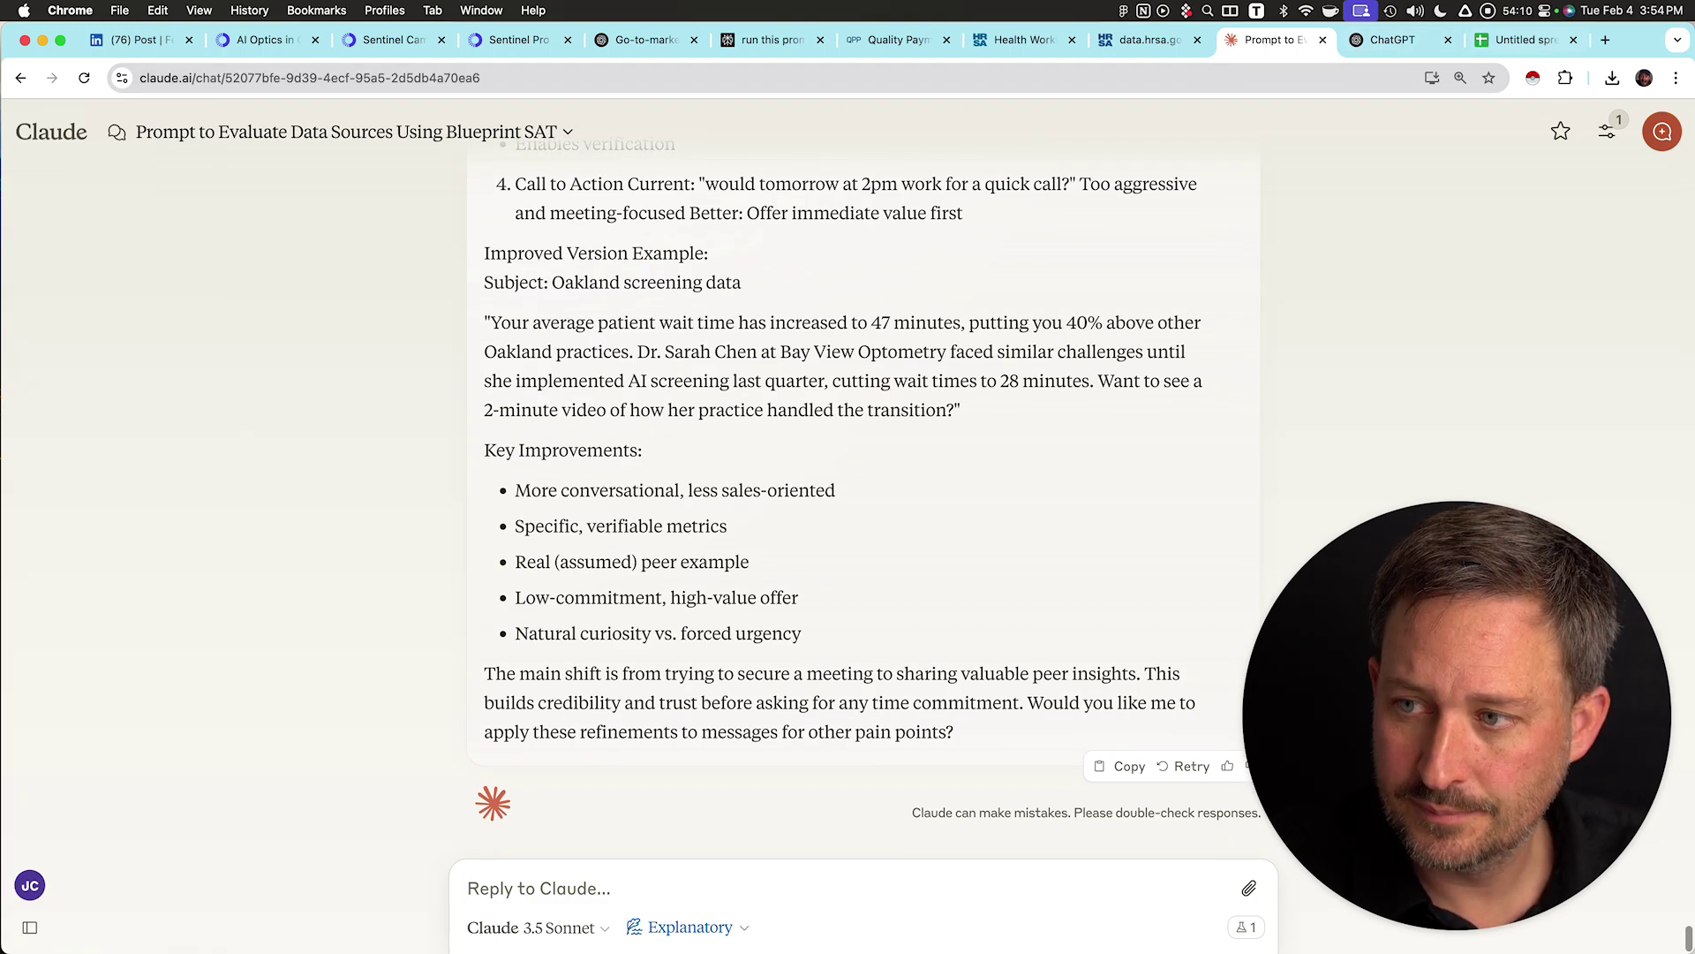
- Dictate and send a request to show where the data was found and to rewrite the message-generating prompt using all the critiques
key("ctrl+space")
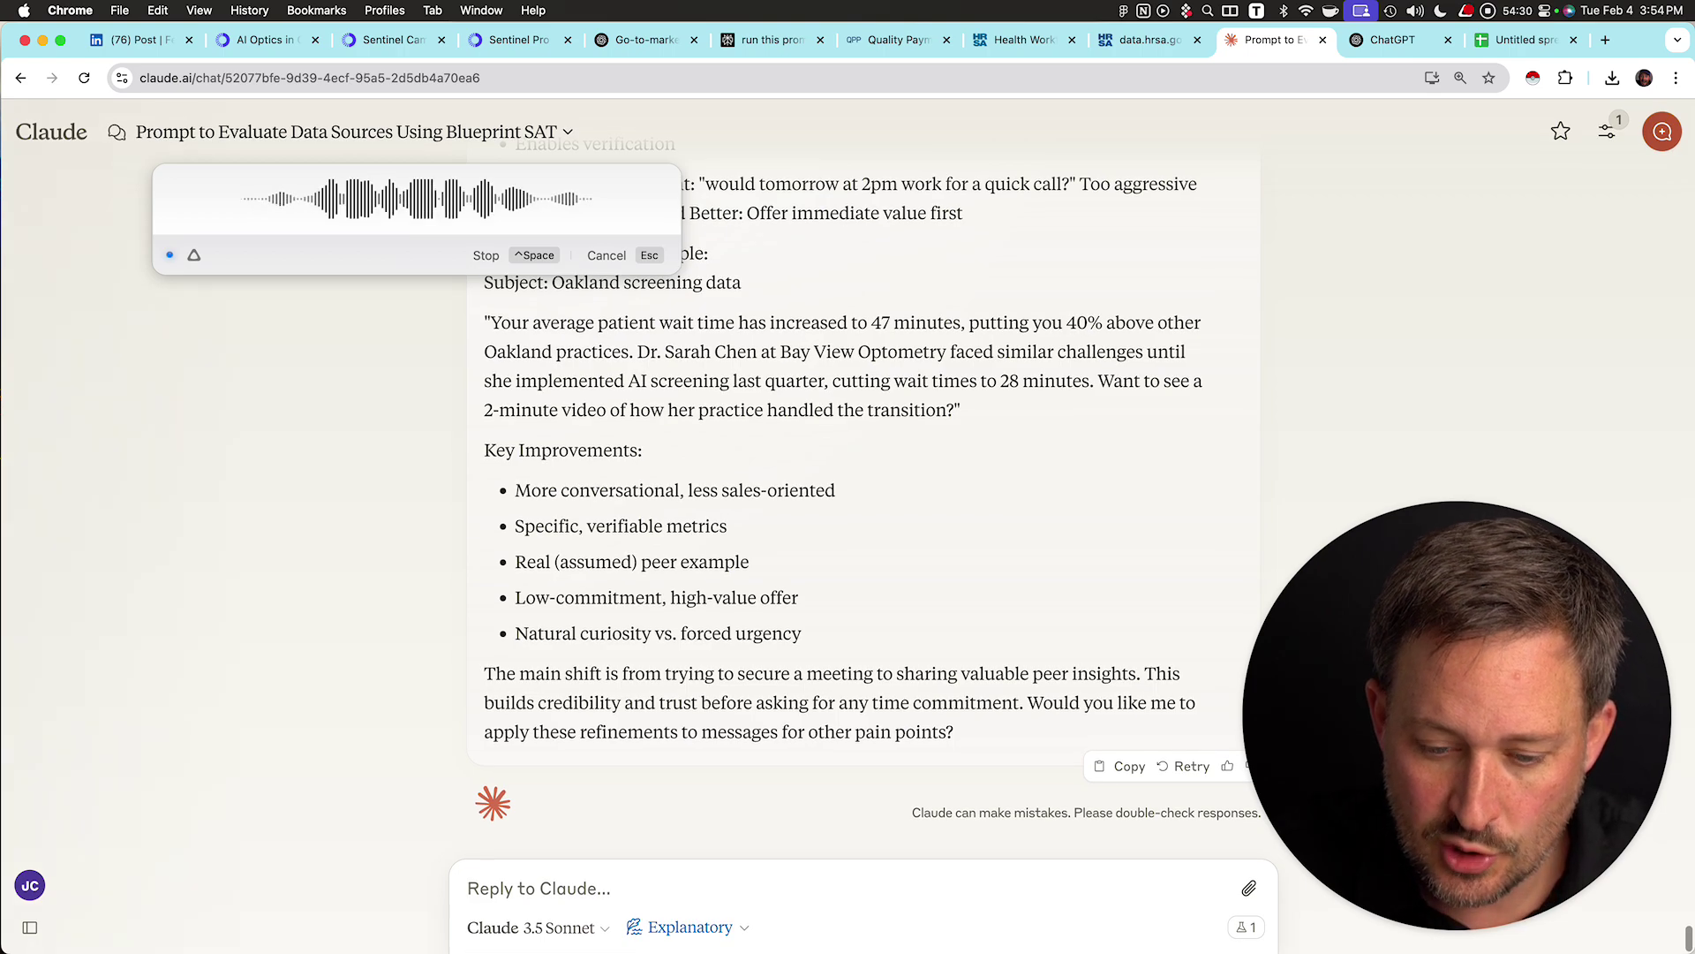
scroll(863, 494, "up", 15)
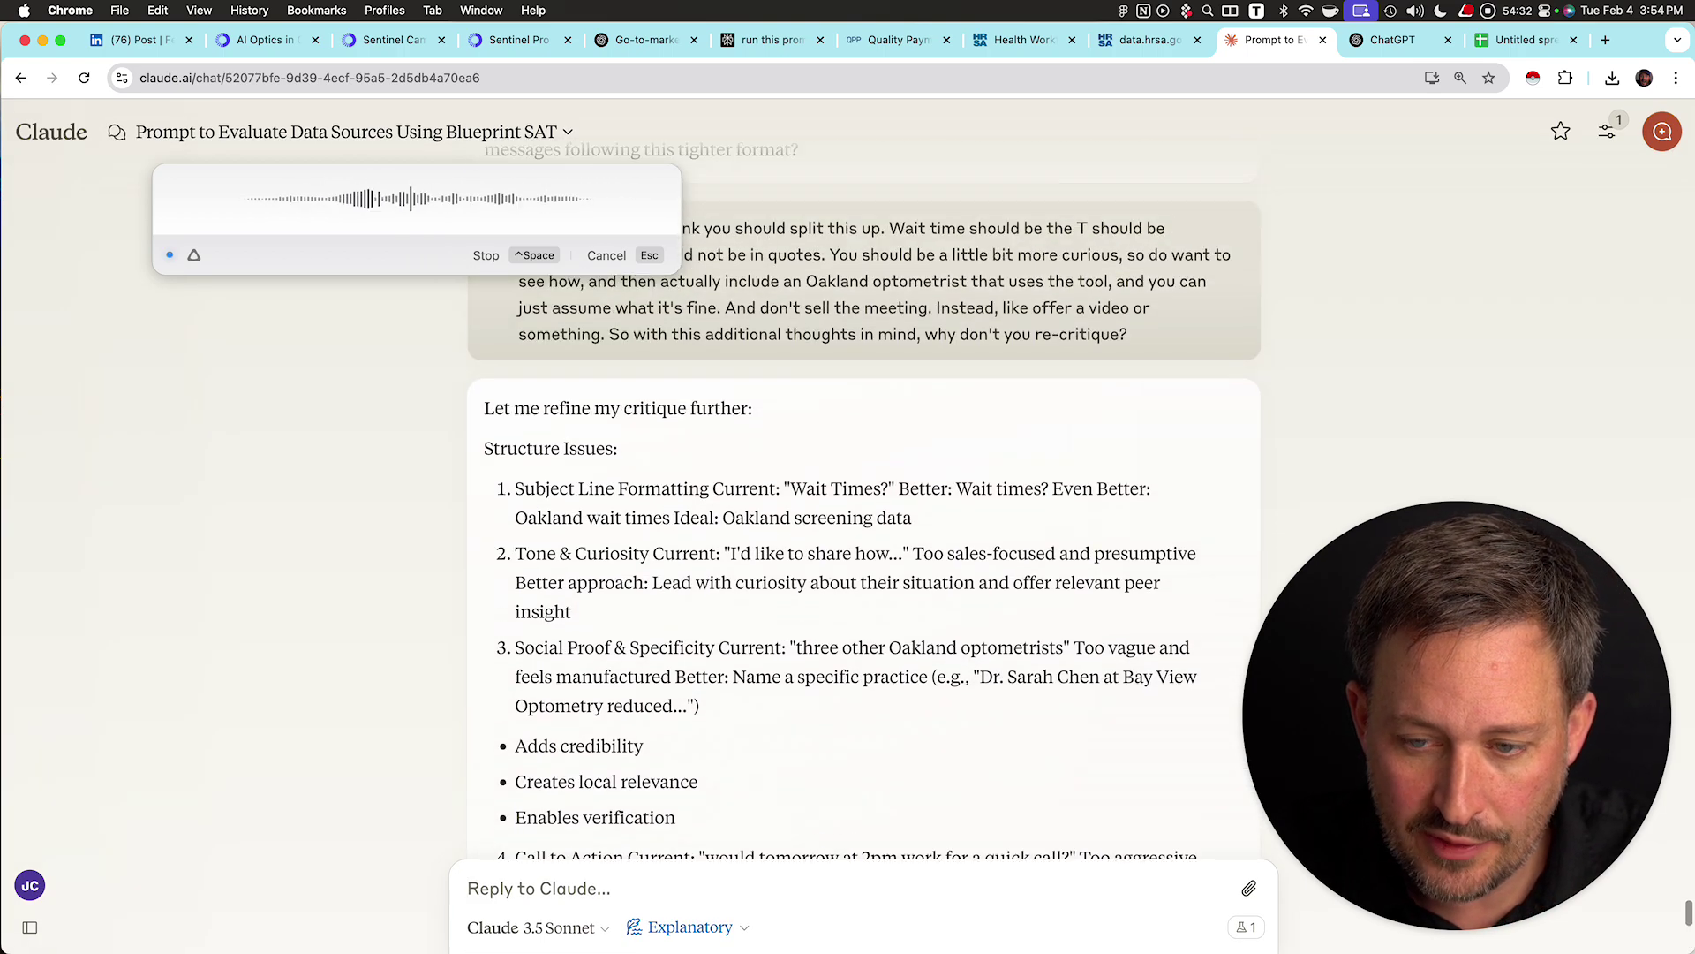
scroll(863, 495, "up", 15)
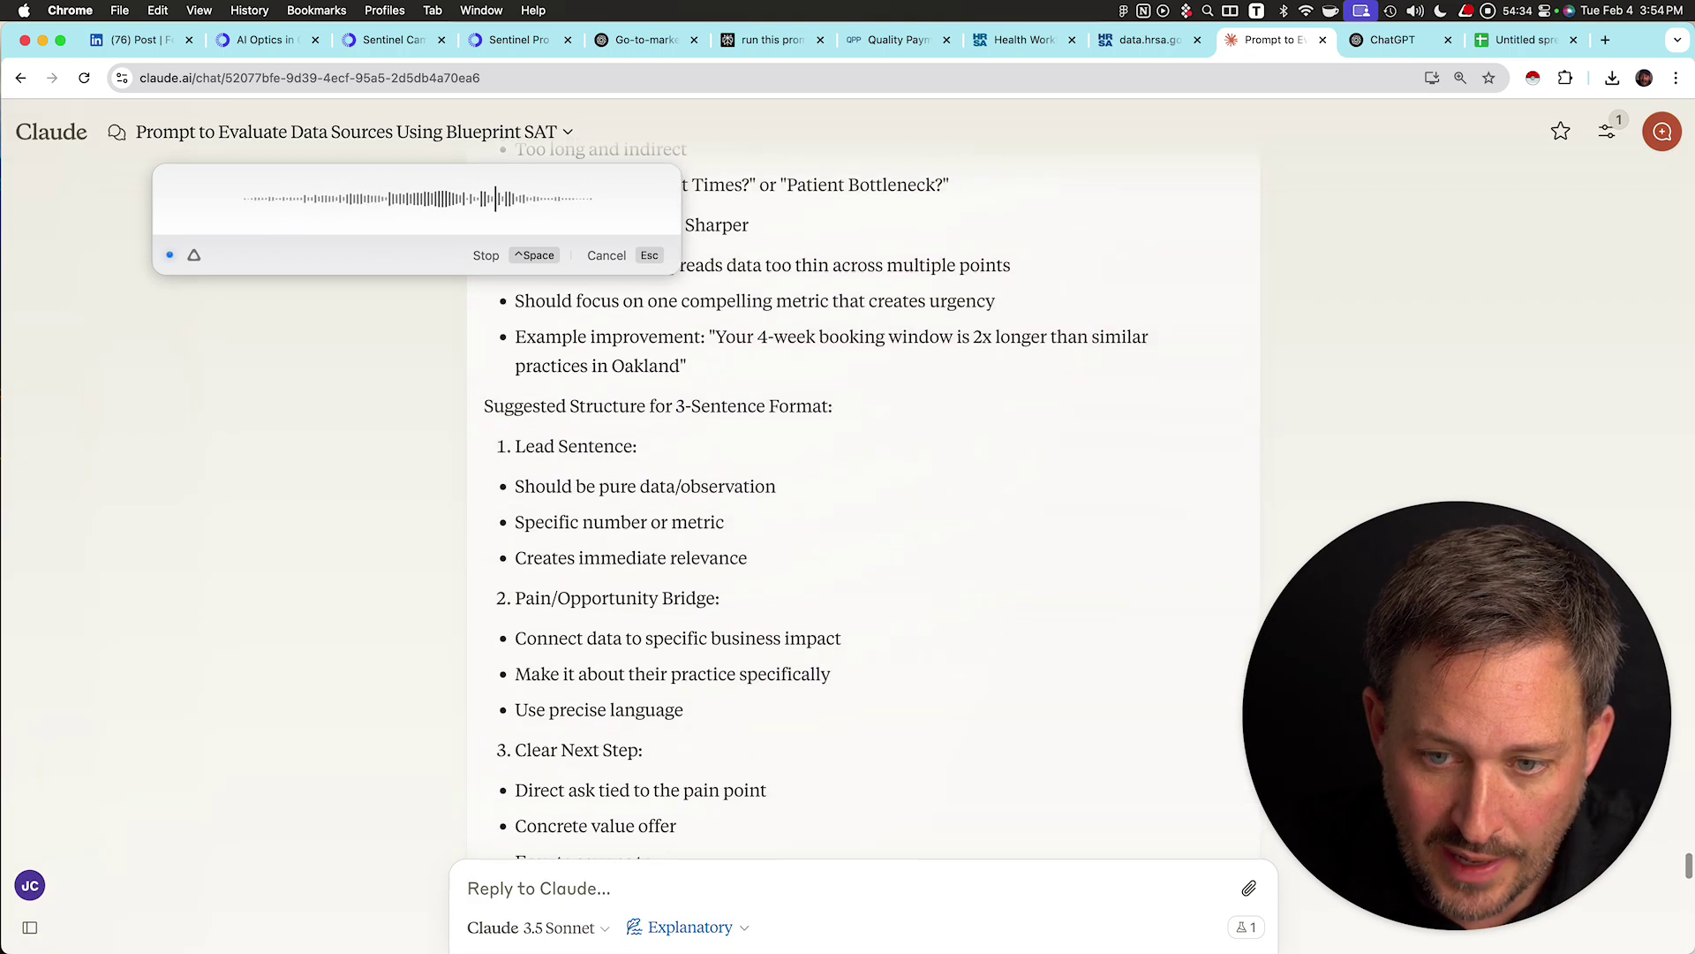
scroll(864, 494, "up", 10)
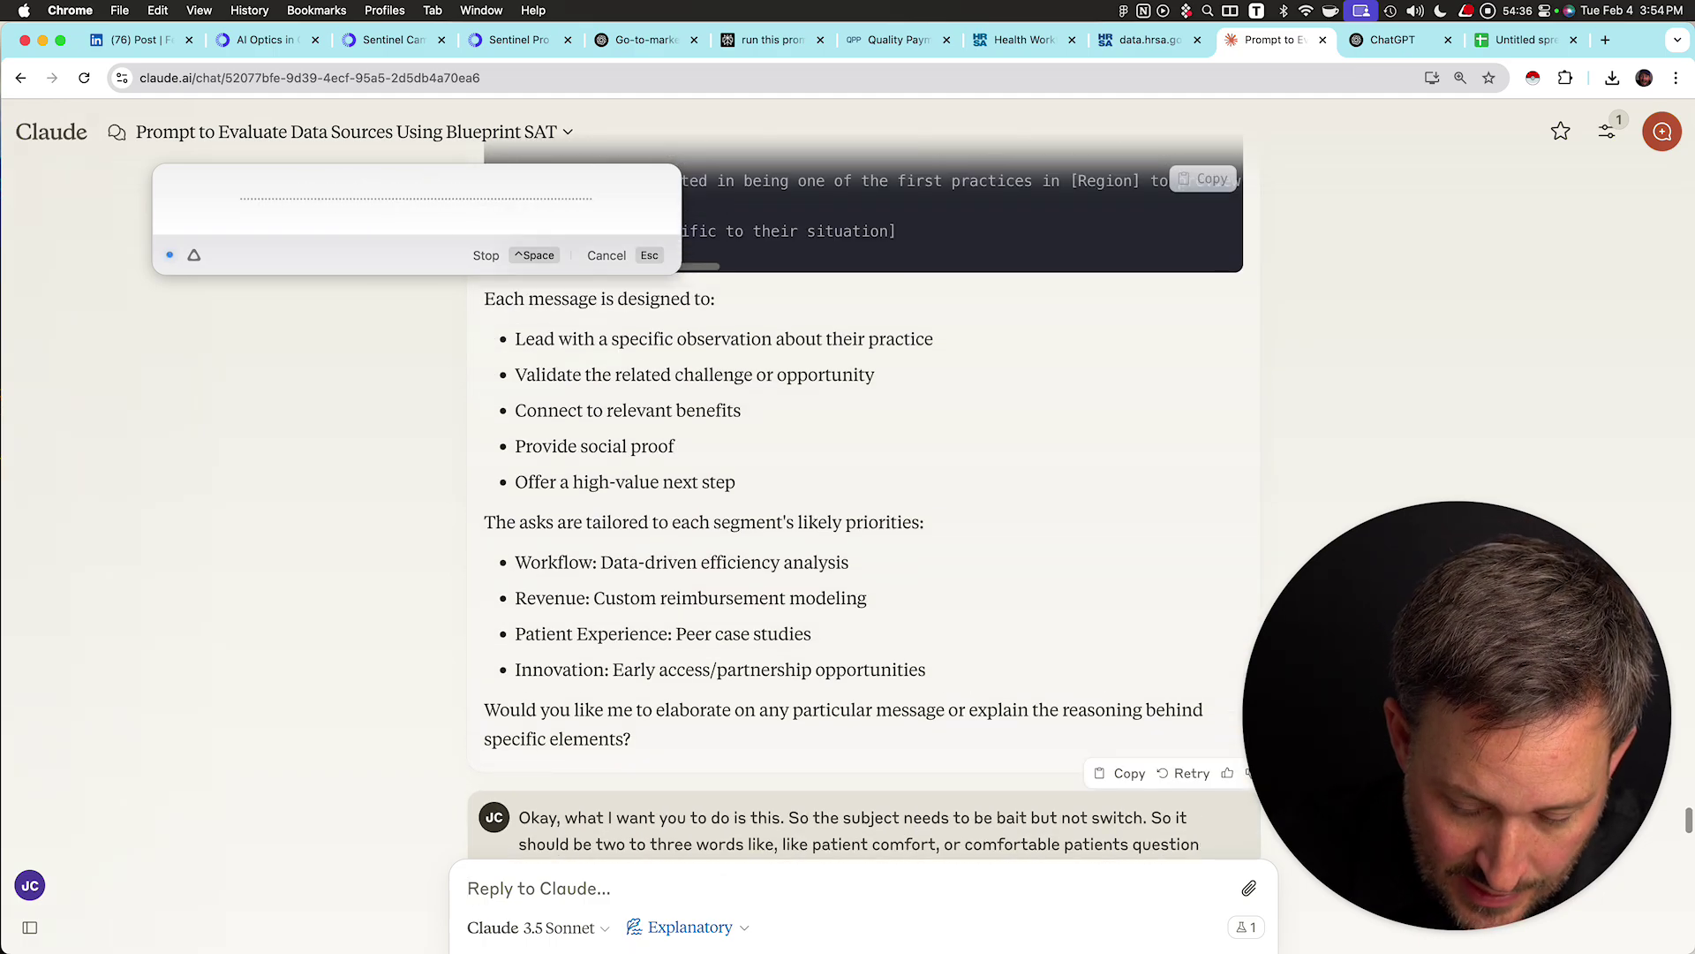
scroll(863, 494, "down", 20)
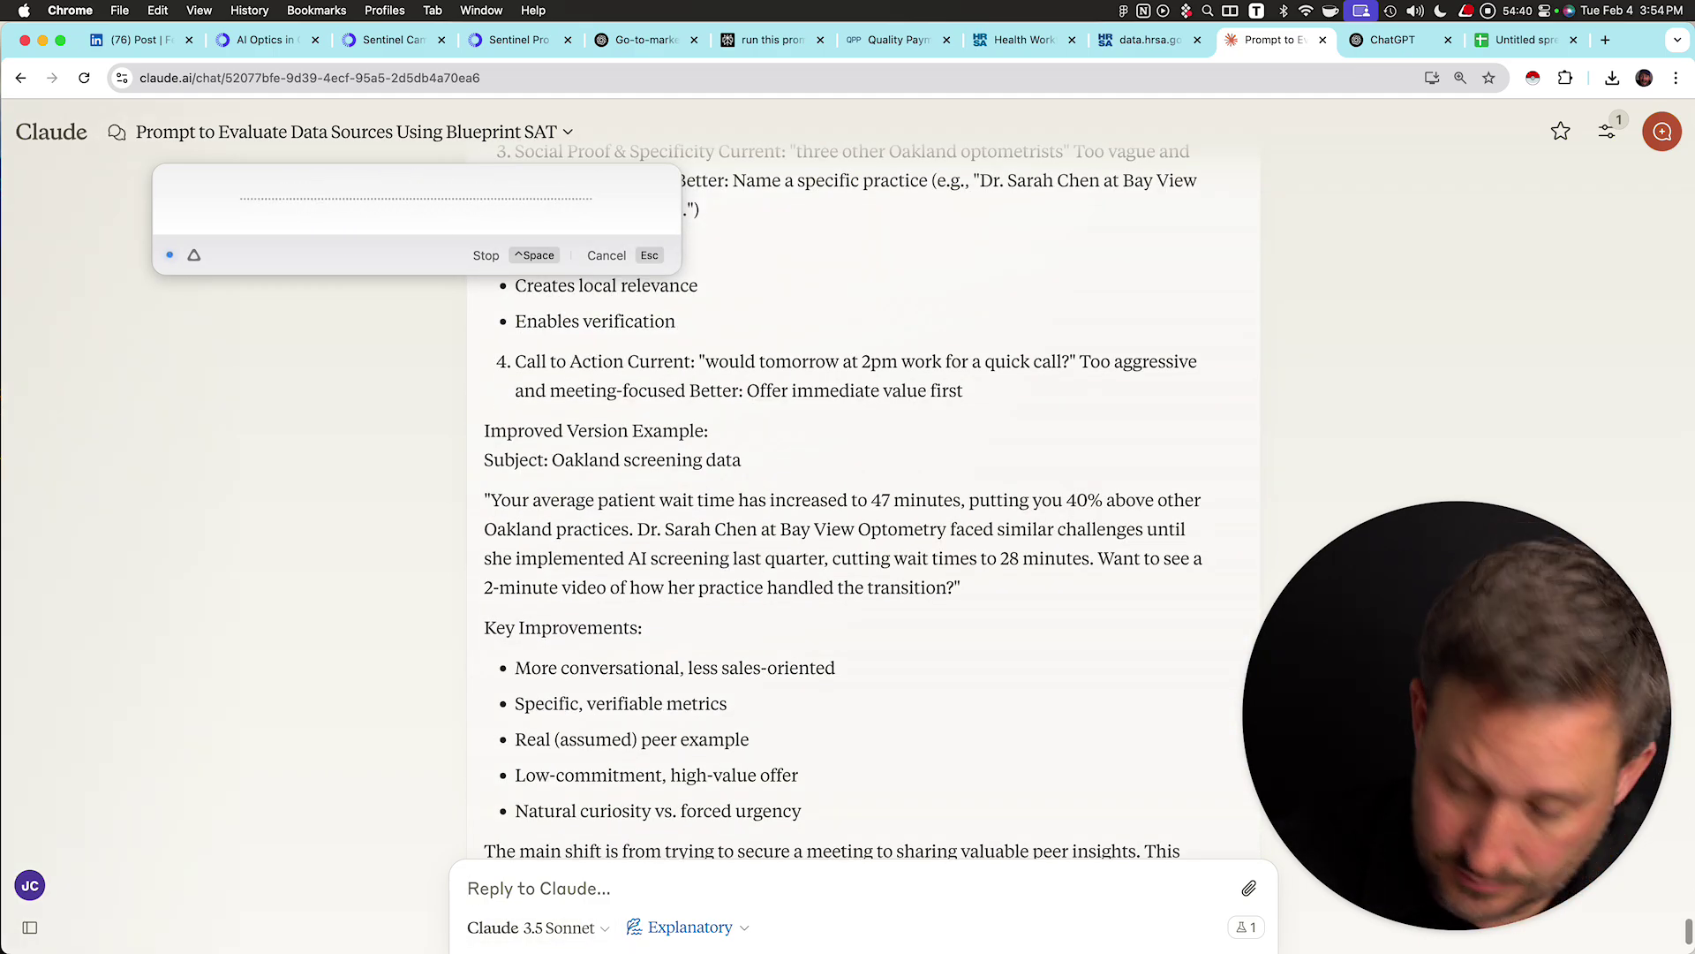
key("ctrl+space")
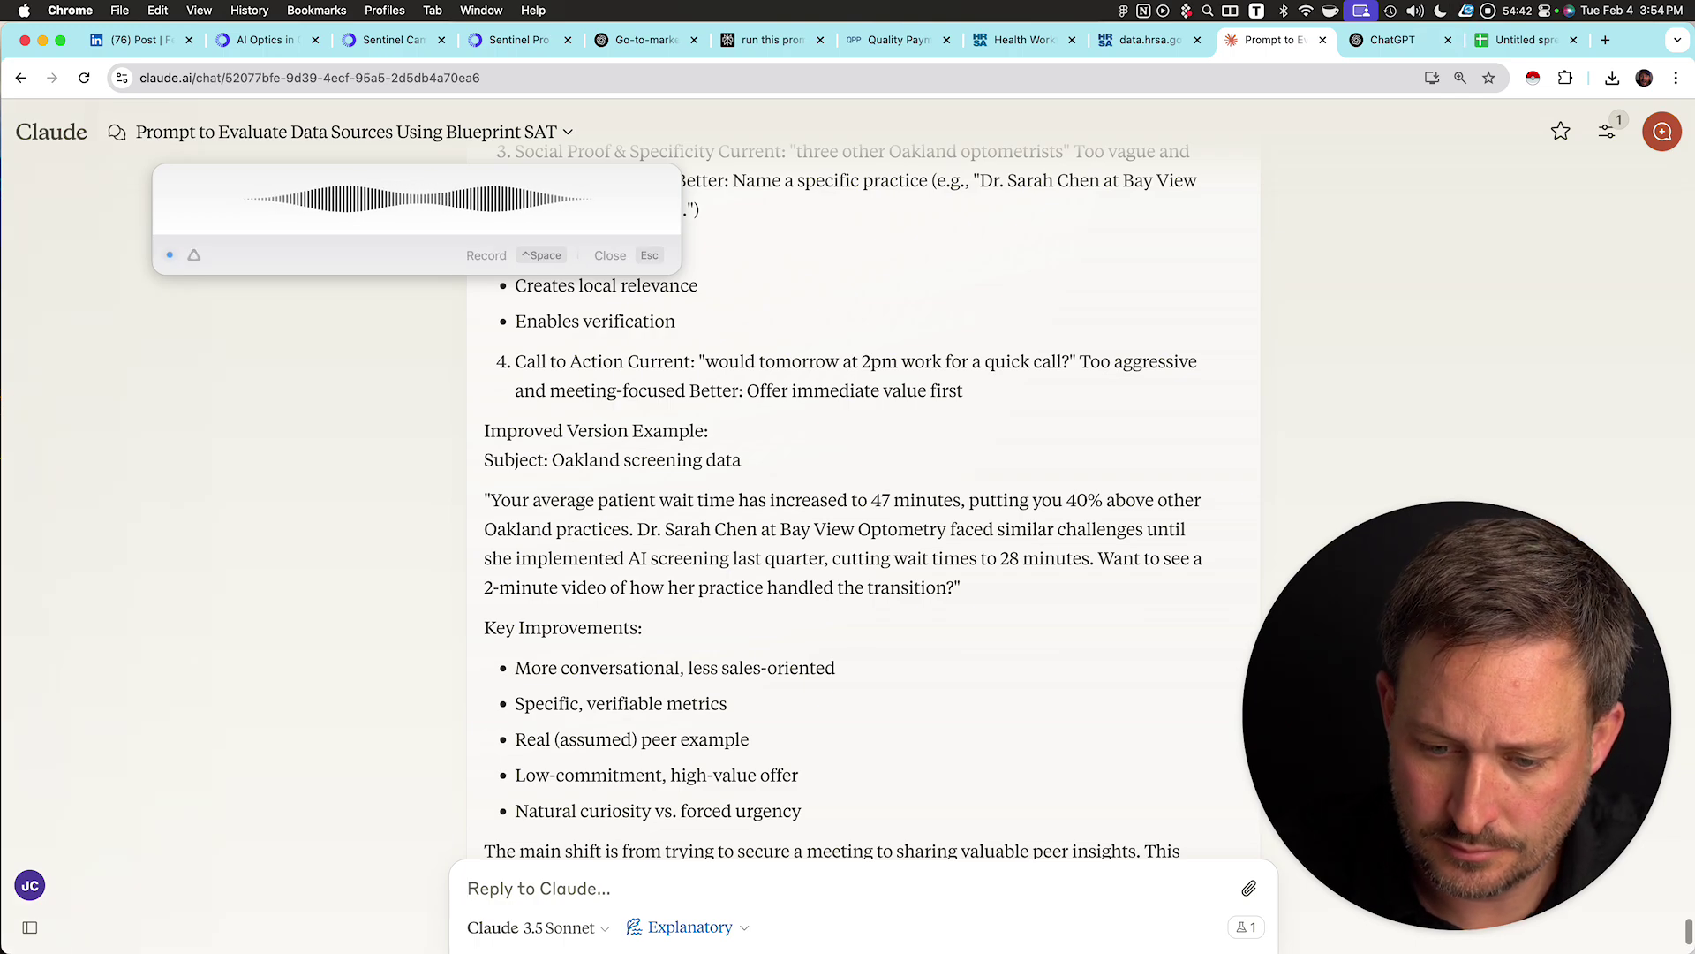
key("Return")
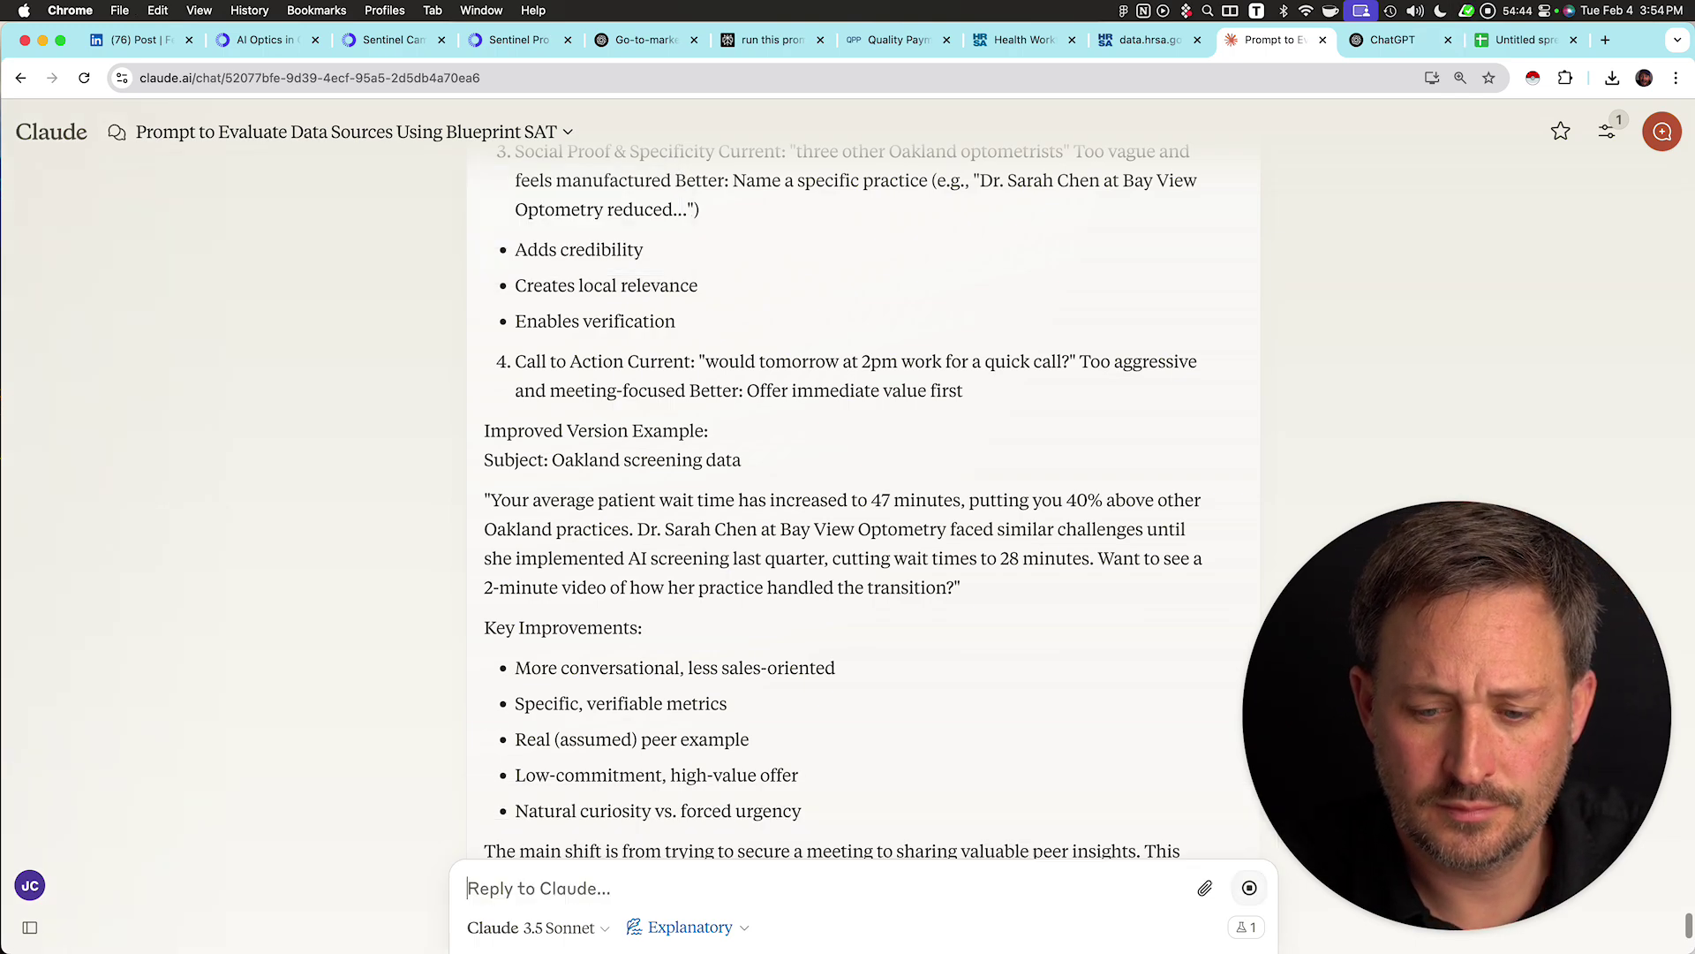
- Check the progress of the ChatGPT deep research on AI Optics, looking through its sources and its activity log
left_click(646, 40)
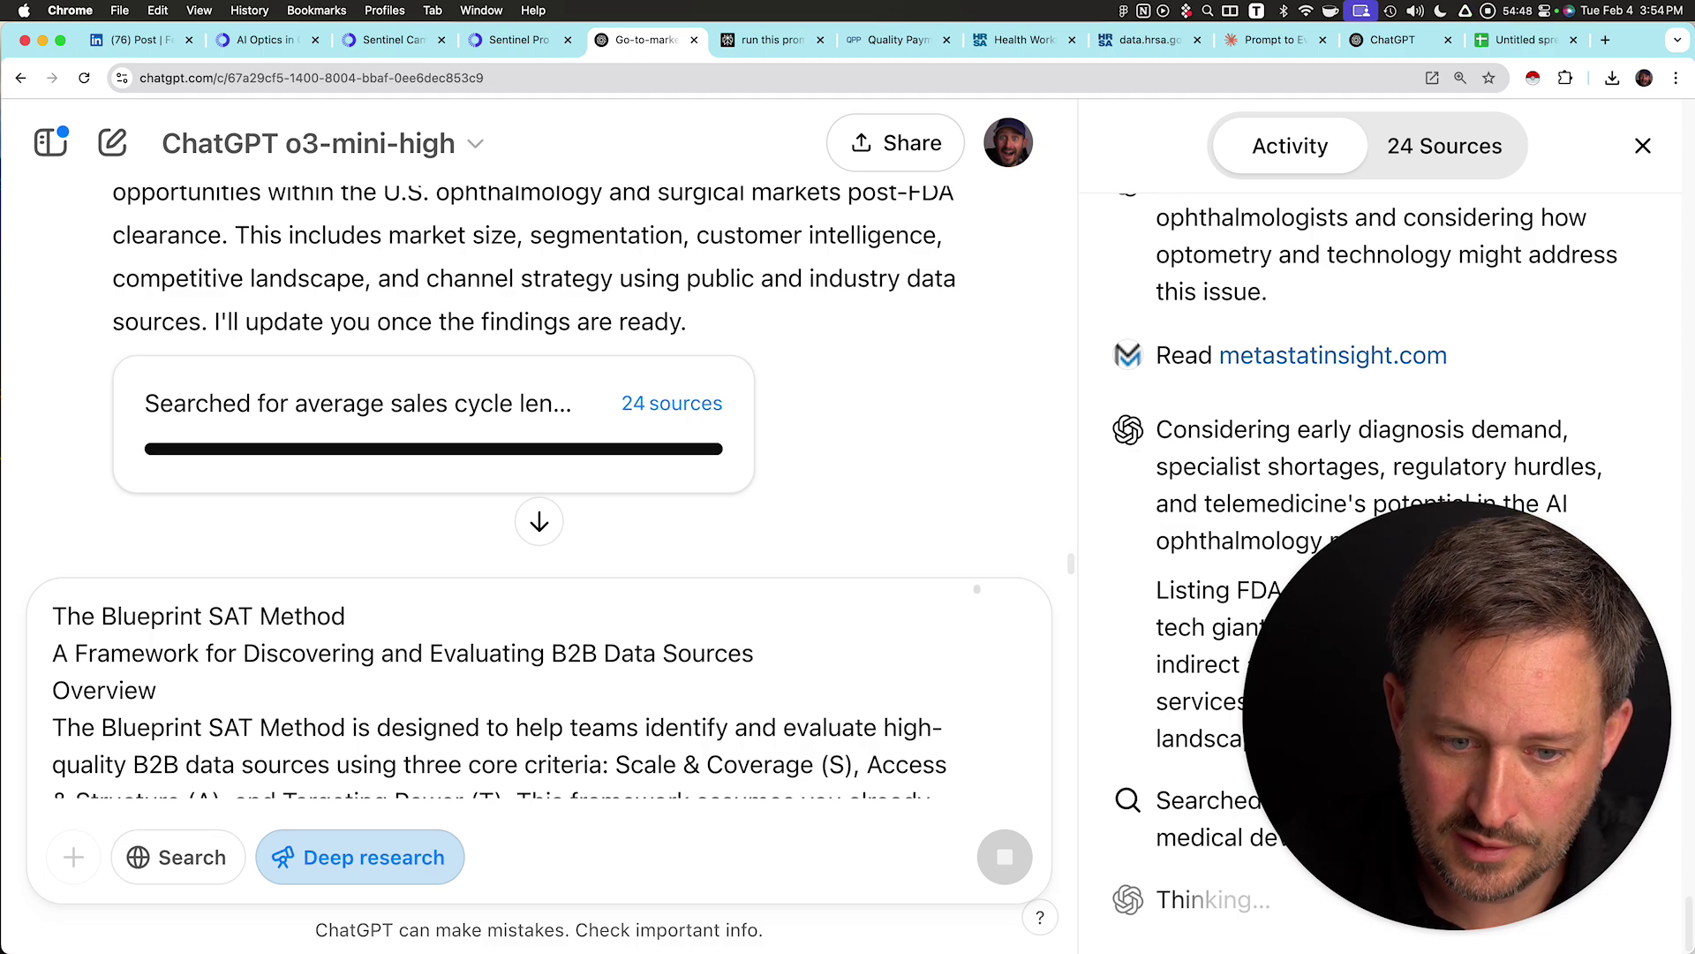
left_click(672, 404)
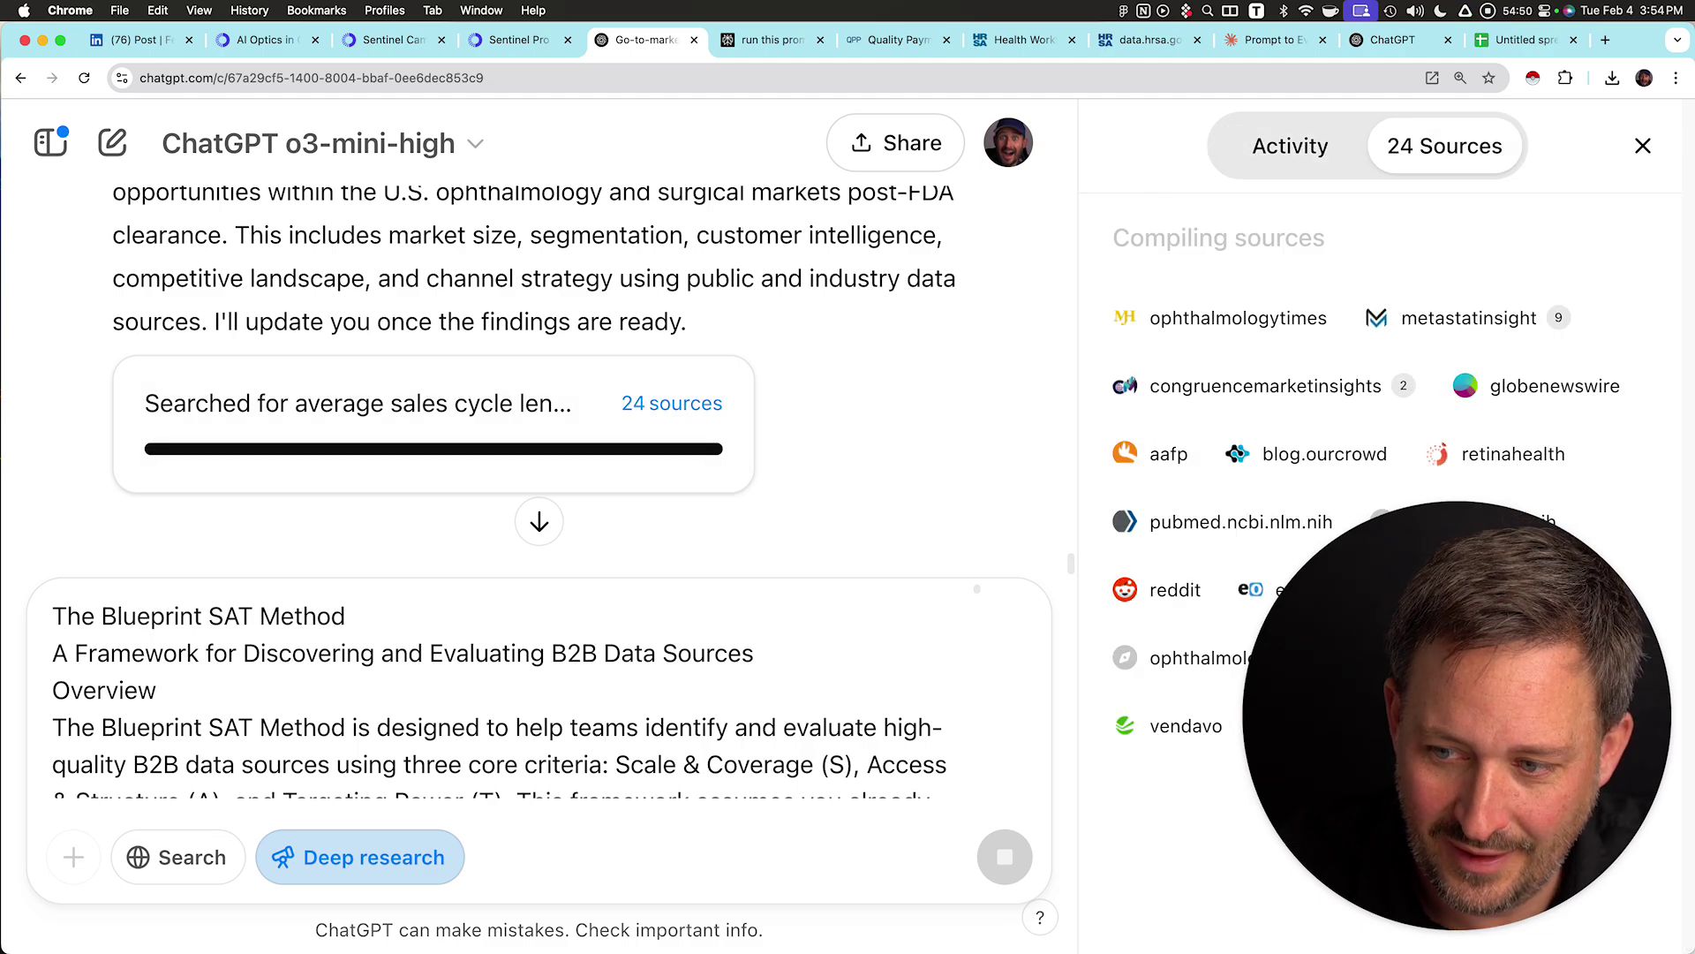
left_click(1262, 146)
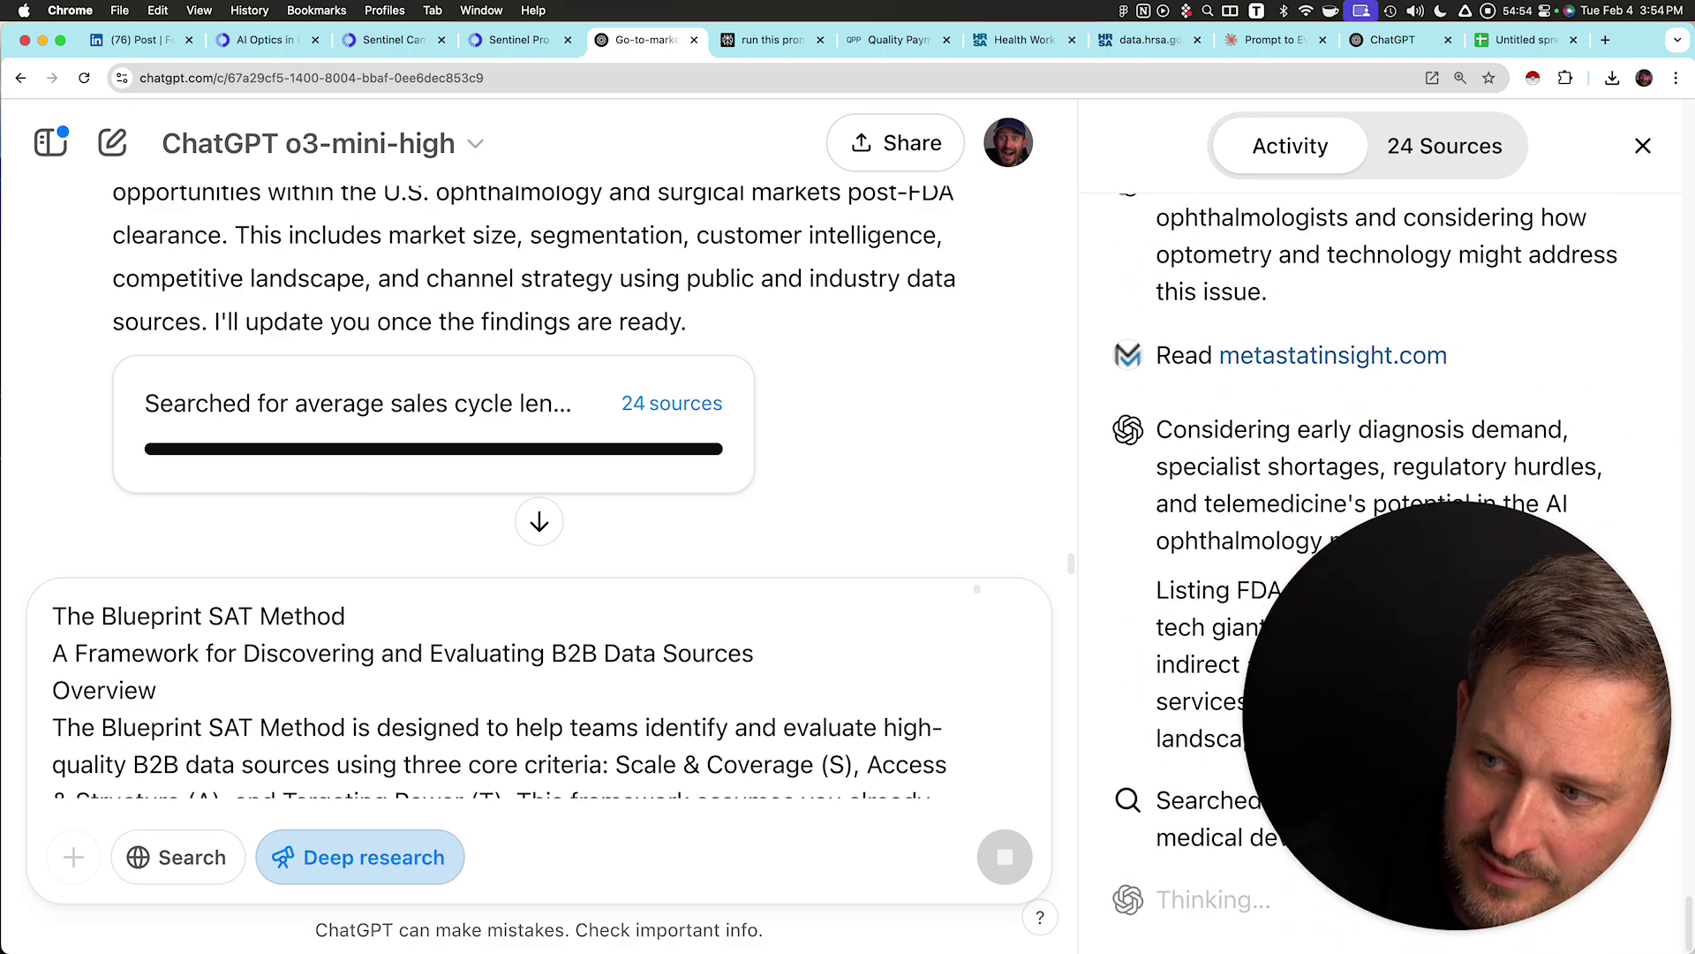
left_click(1642, 145)
left_click(529, 403)
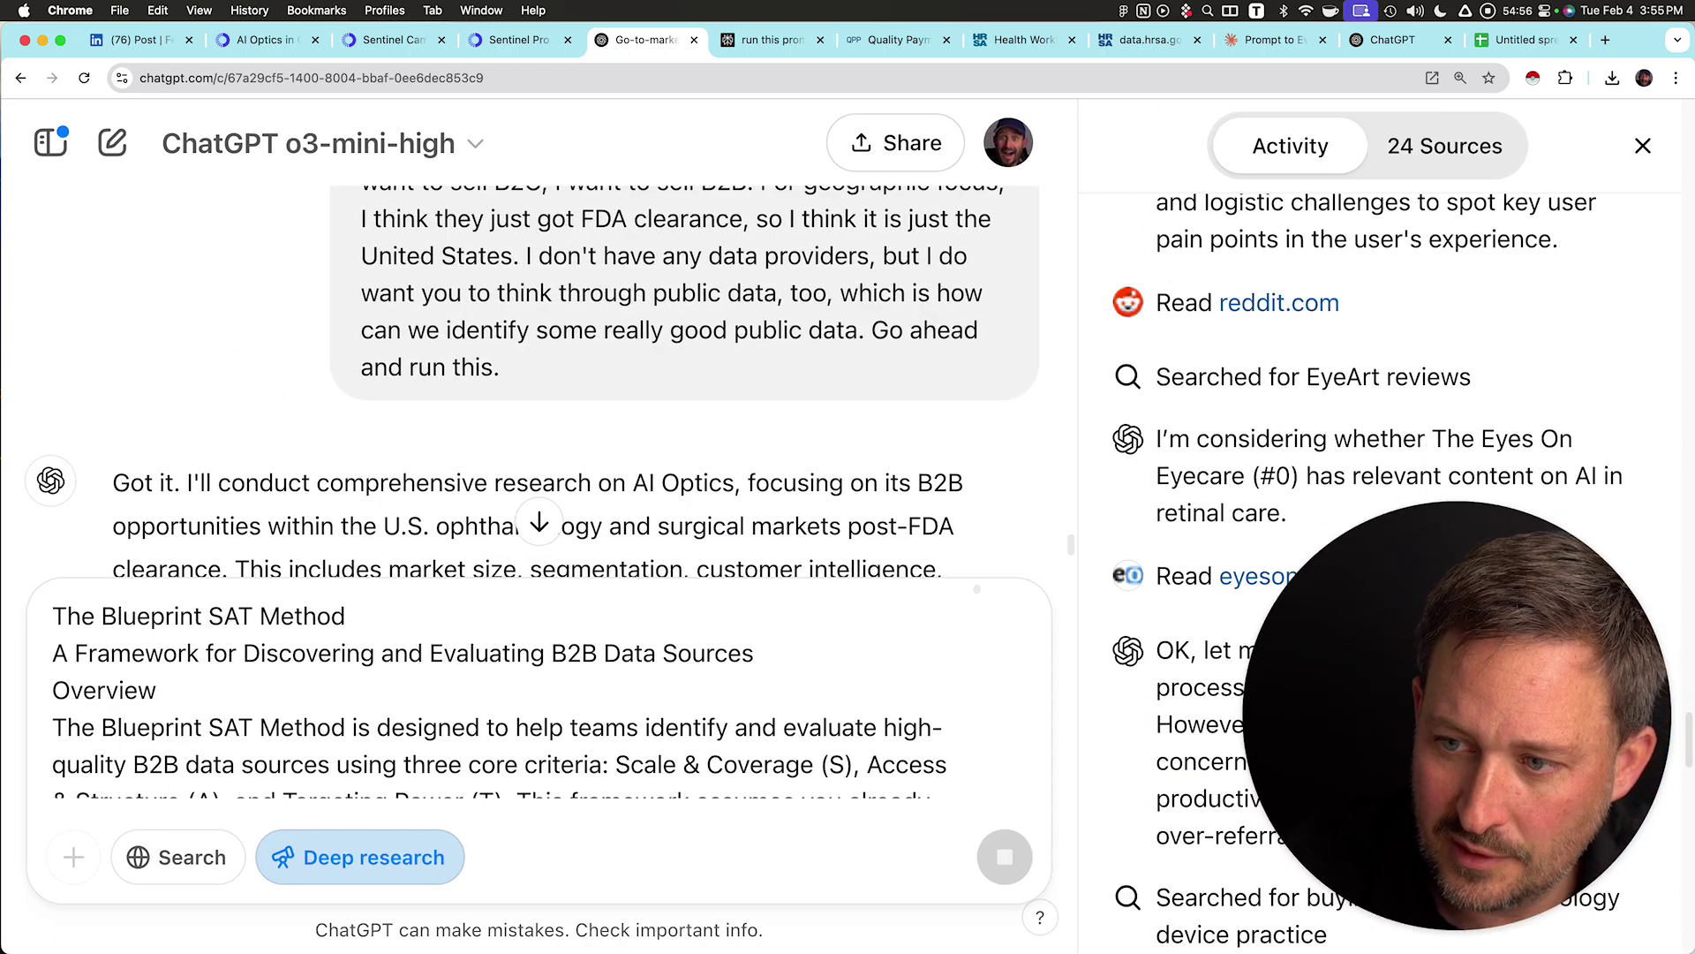
triple_click(909, 763)
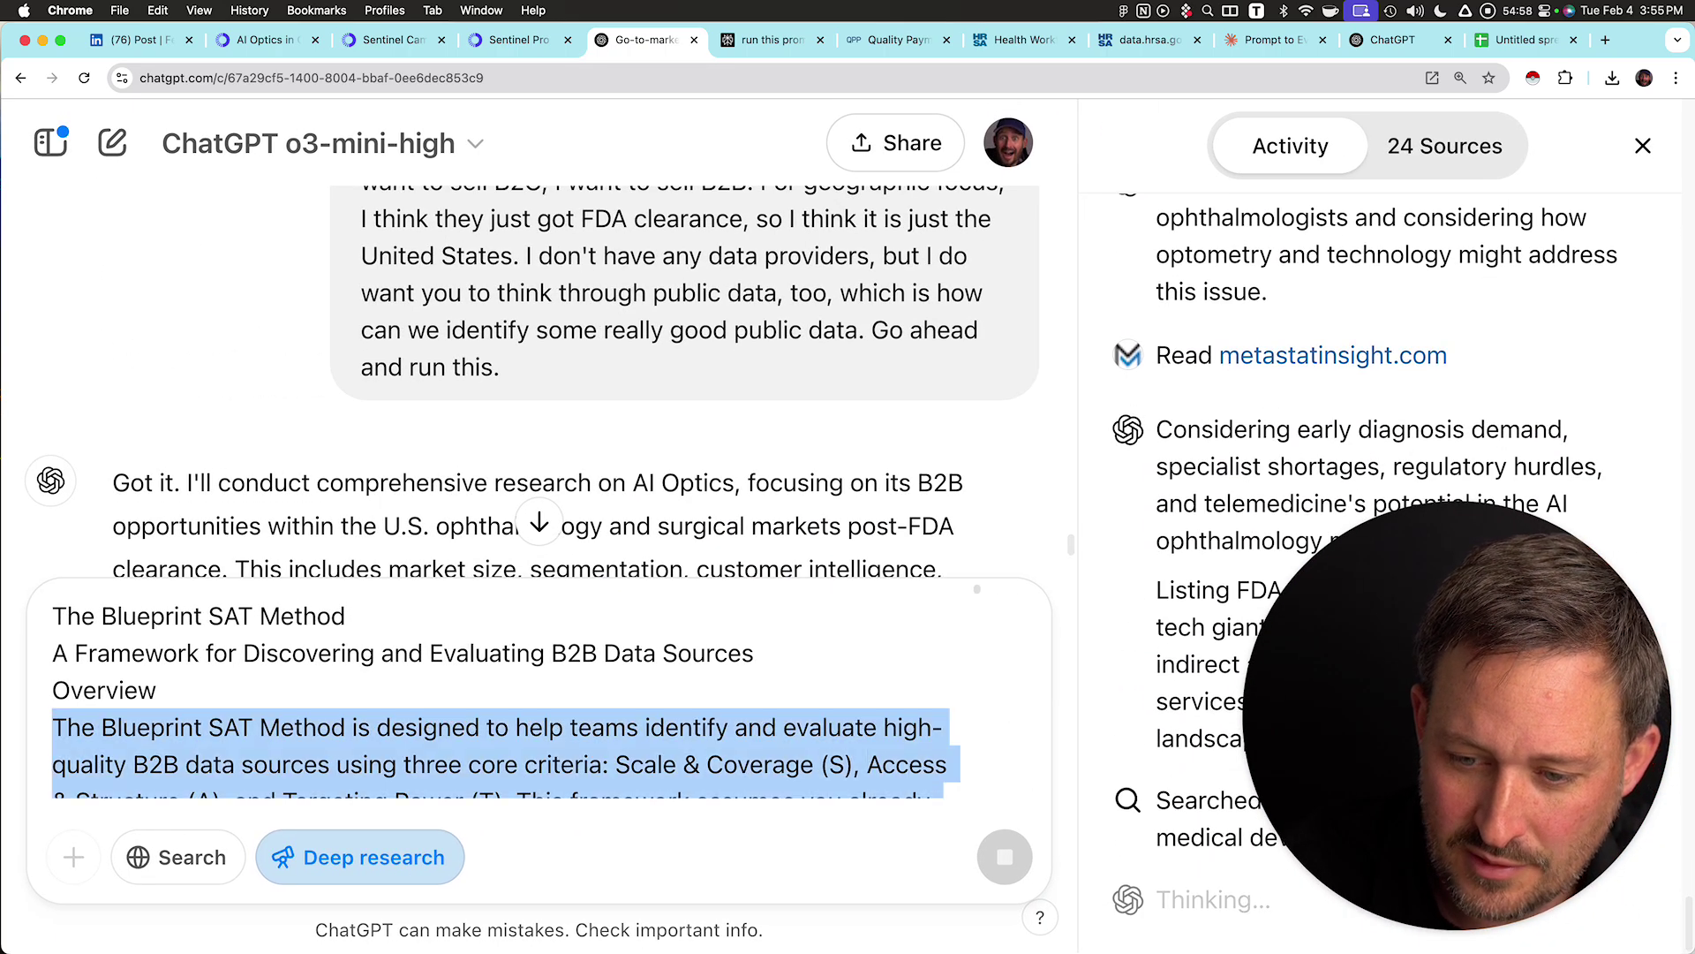
left_click(157, 690)
- Return to Claude, read the rewritten outreach prompt, and select its full text from "You are a specialized healthcare technology outreach strategist" to the closing goal sentence
left_click(1274, 39)
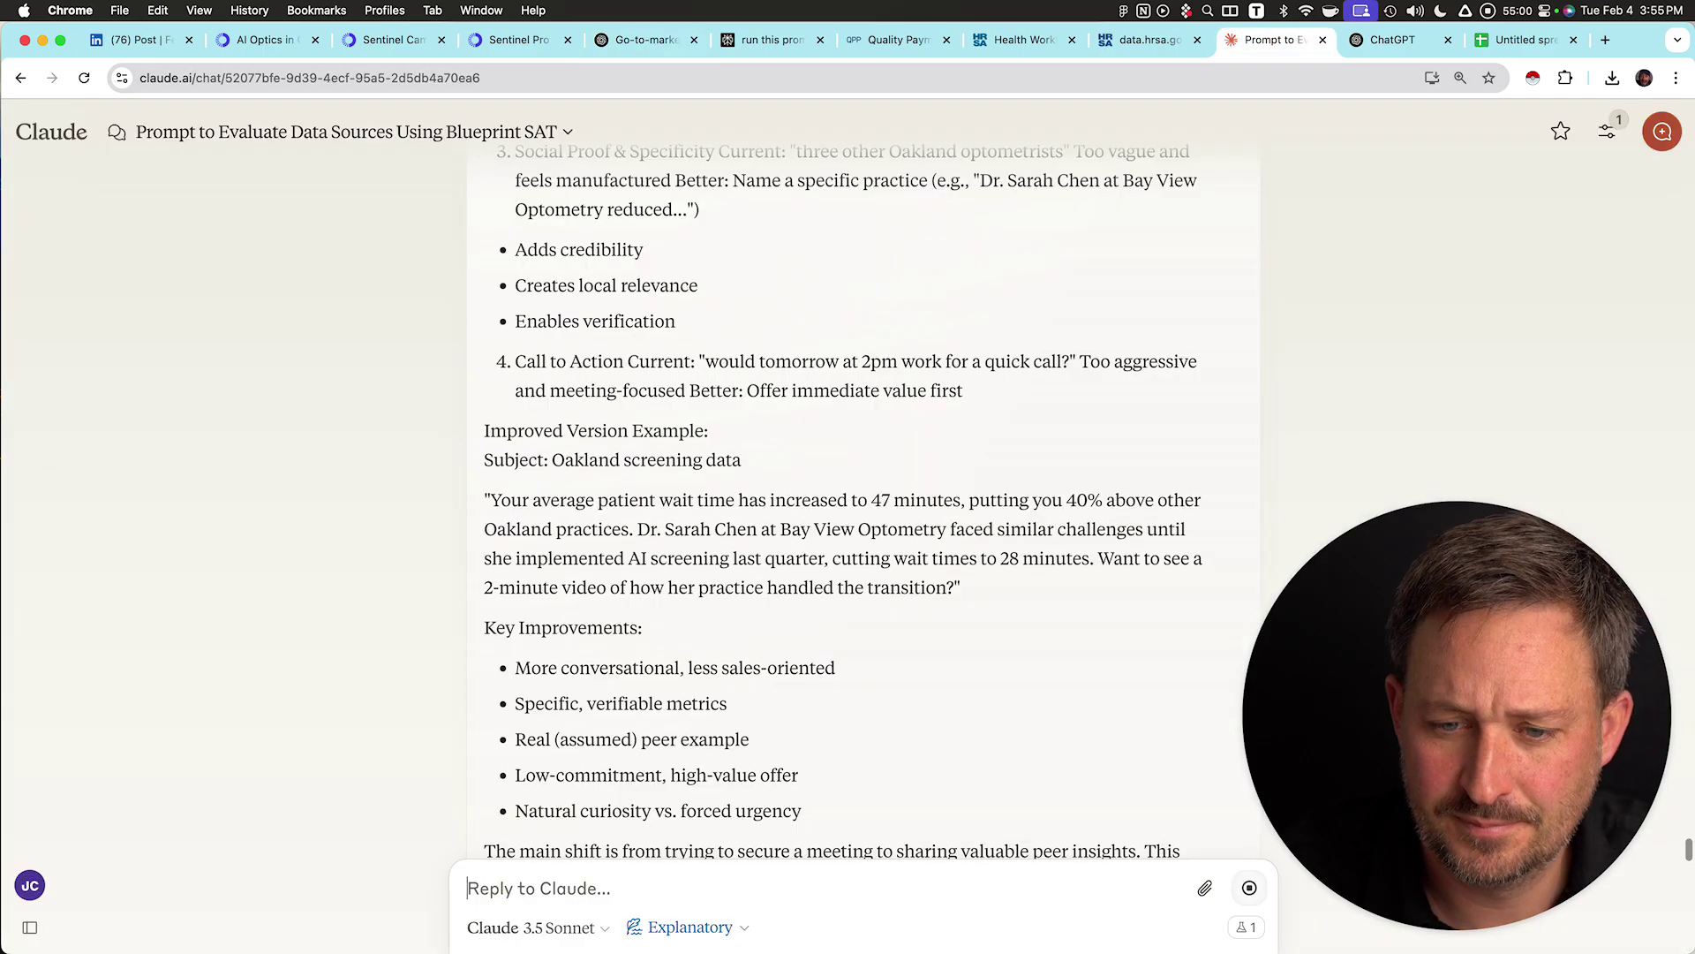
scroll(863, 506, "down", 10)
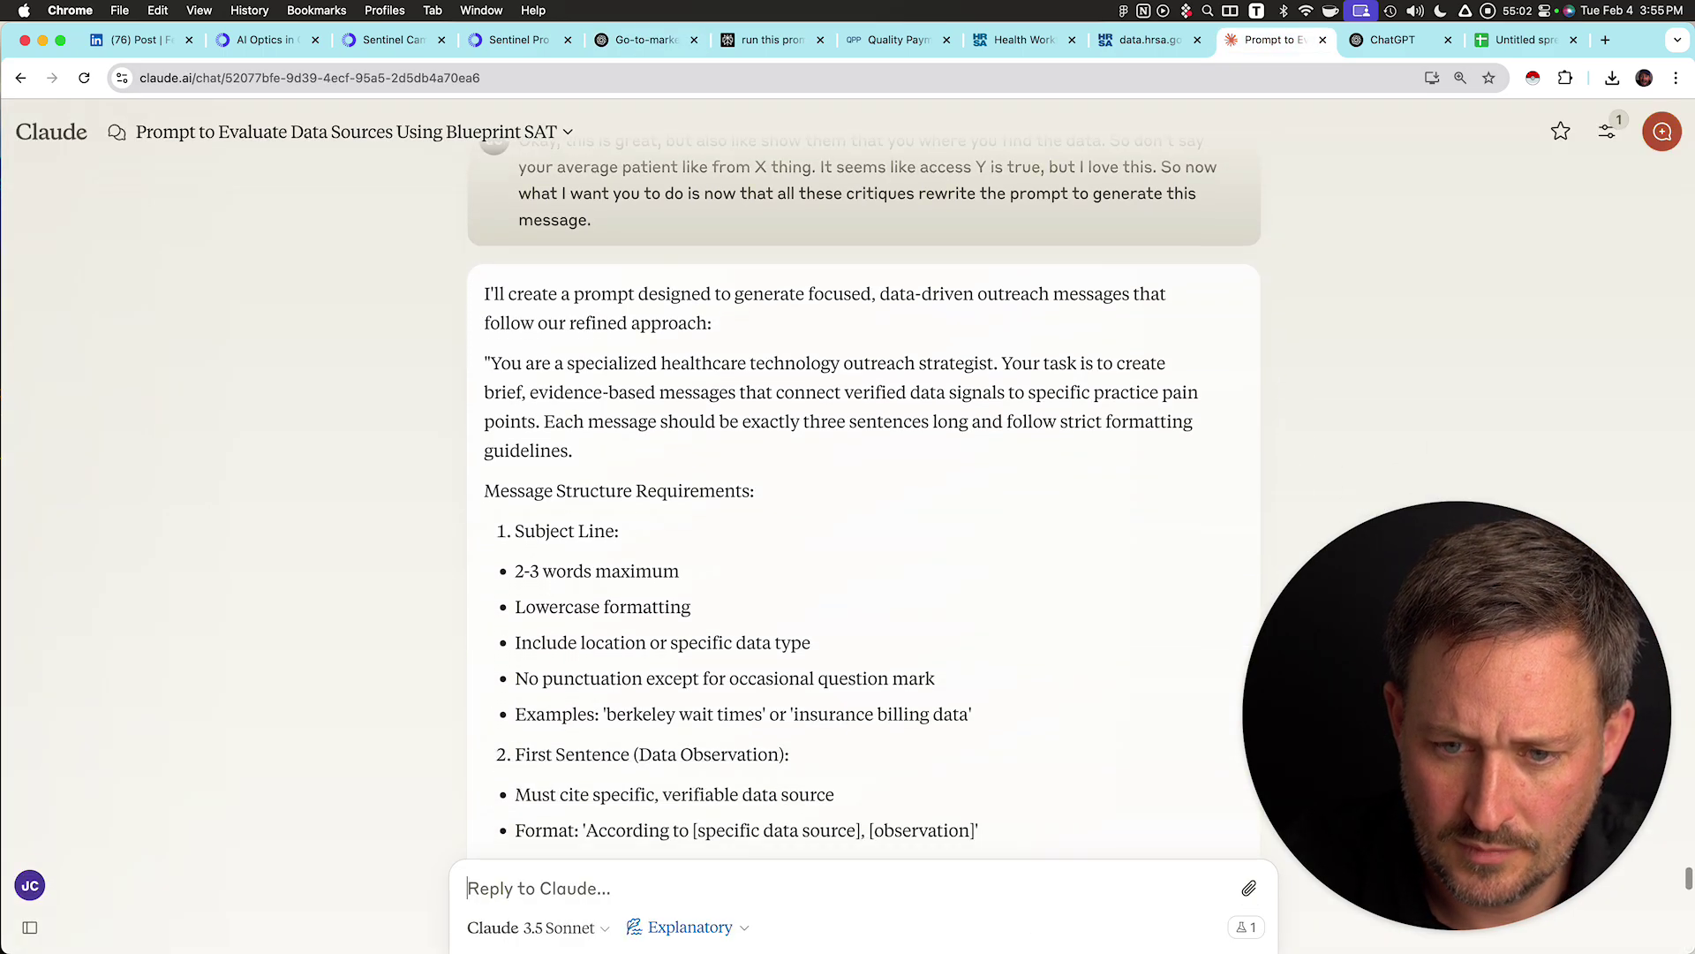
scroll(864, 506, "down", 5)
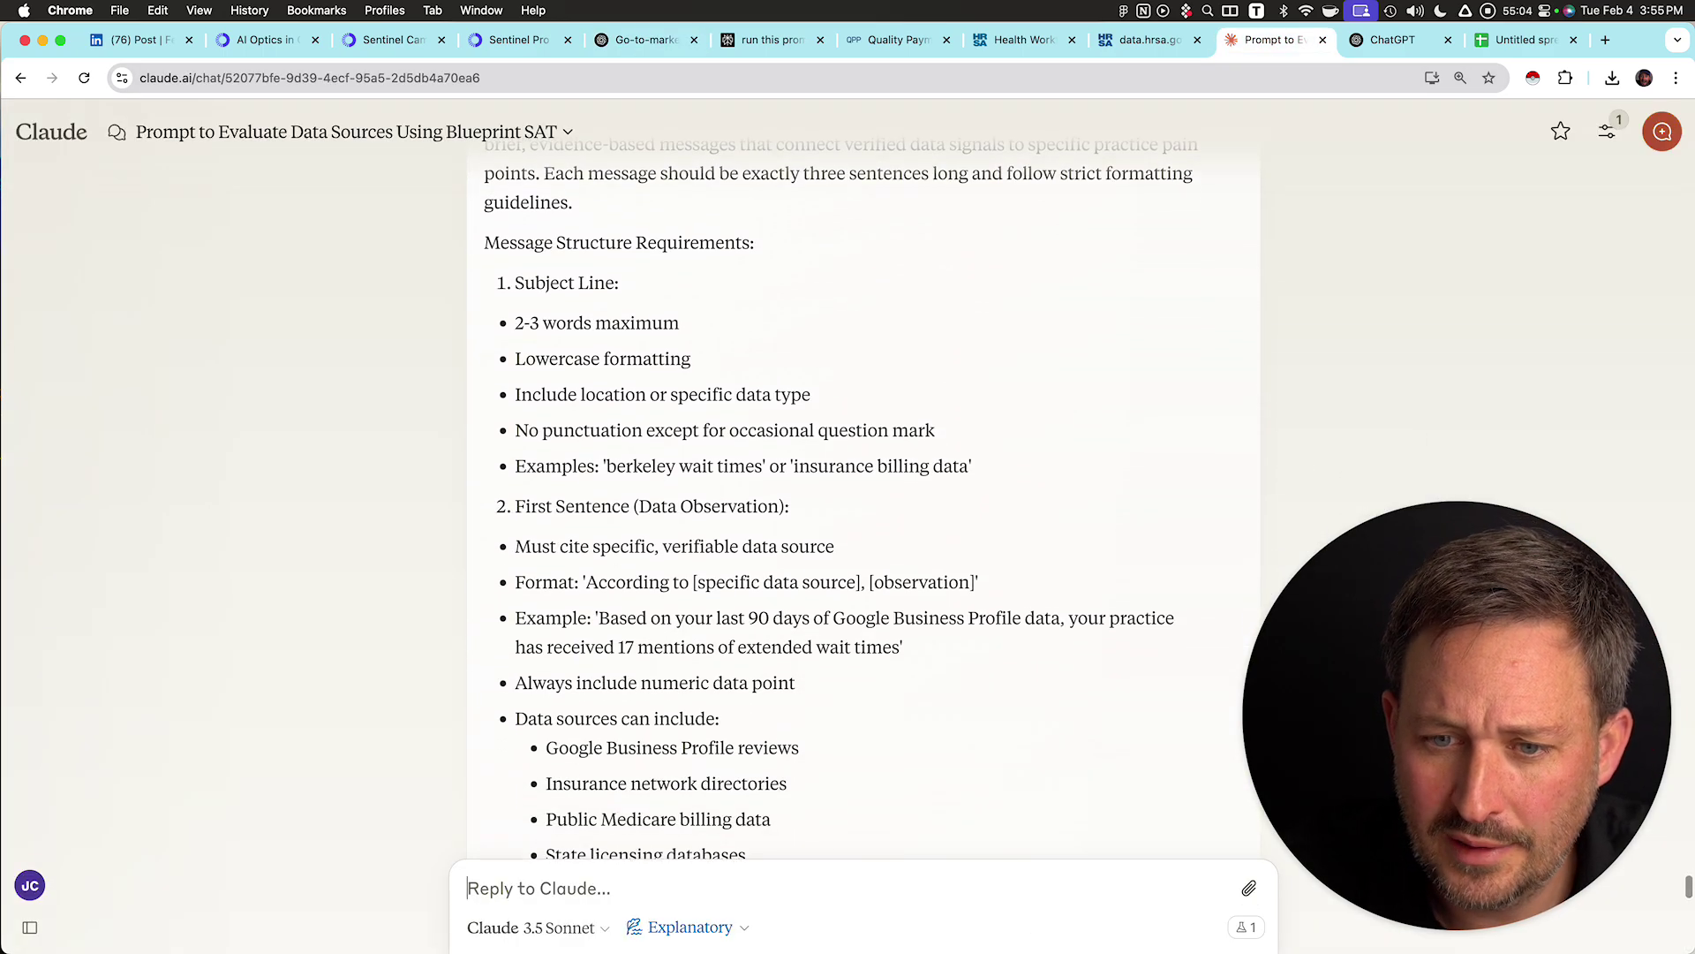
scroll(864, 505, "down", 12)
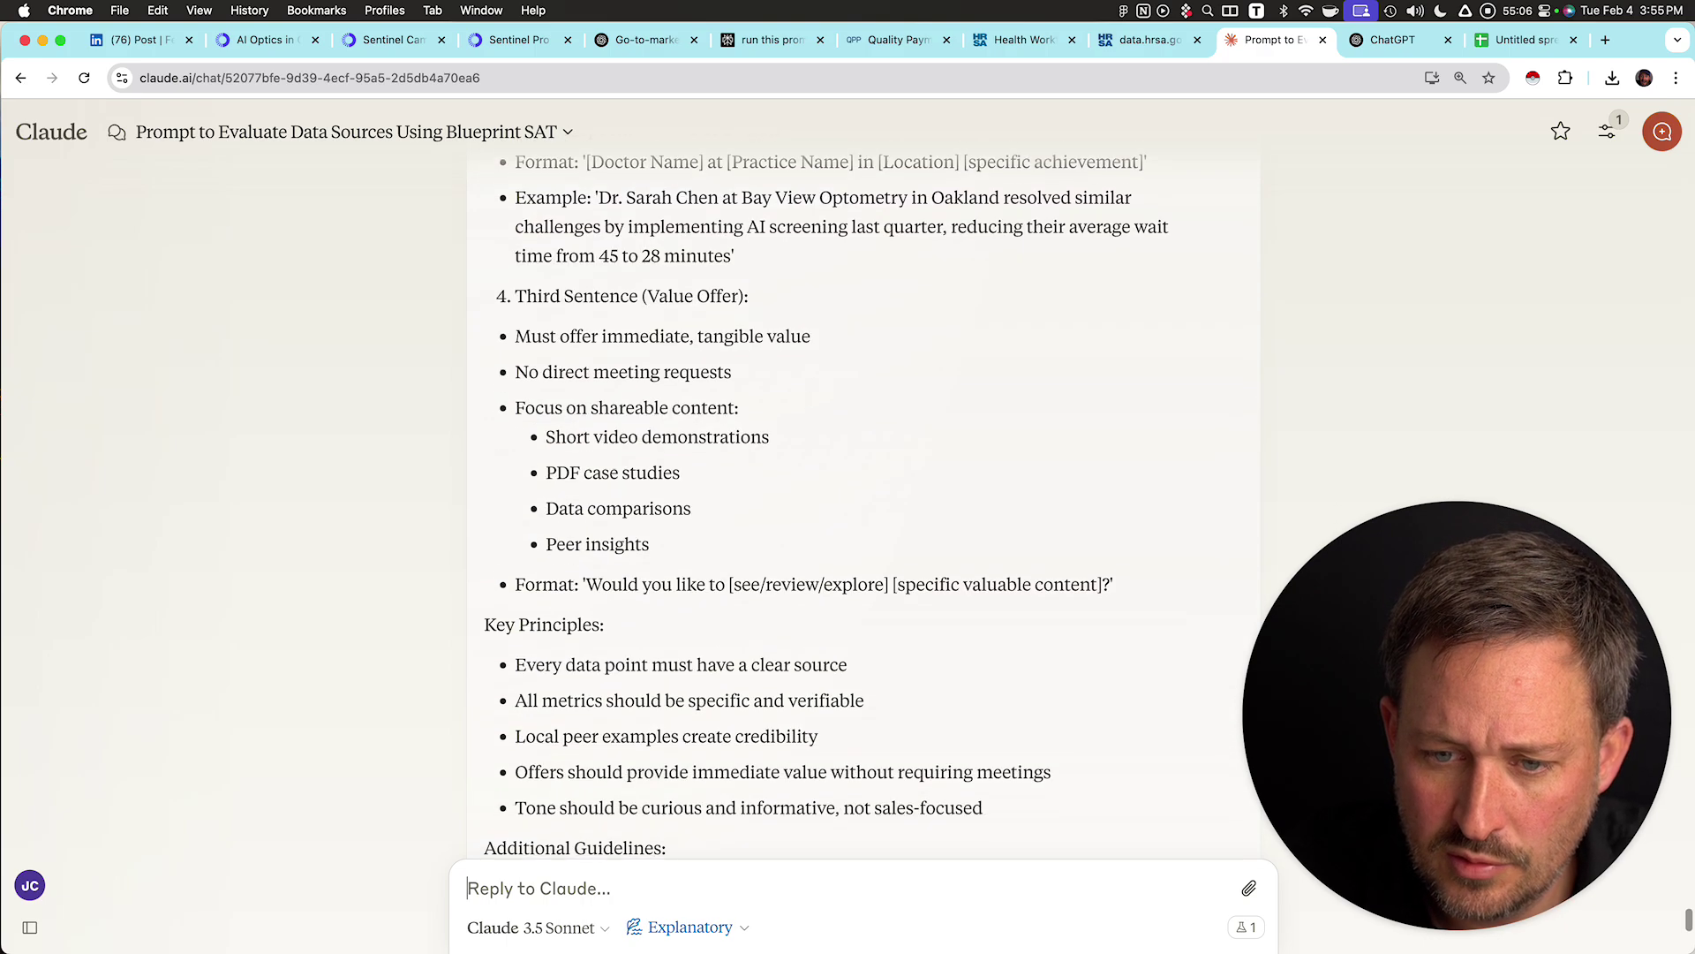
scroll(844, 509, "down", 2)
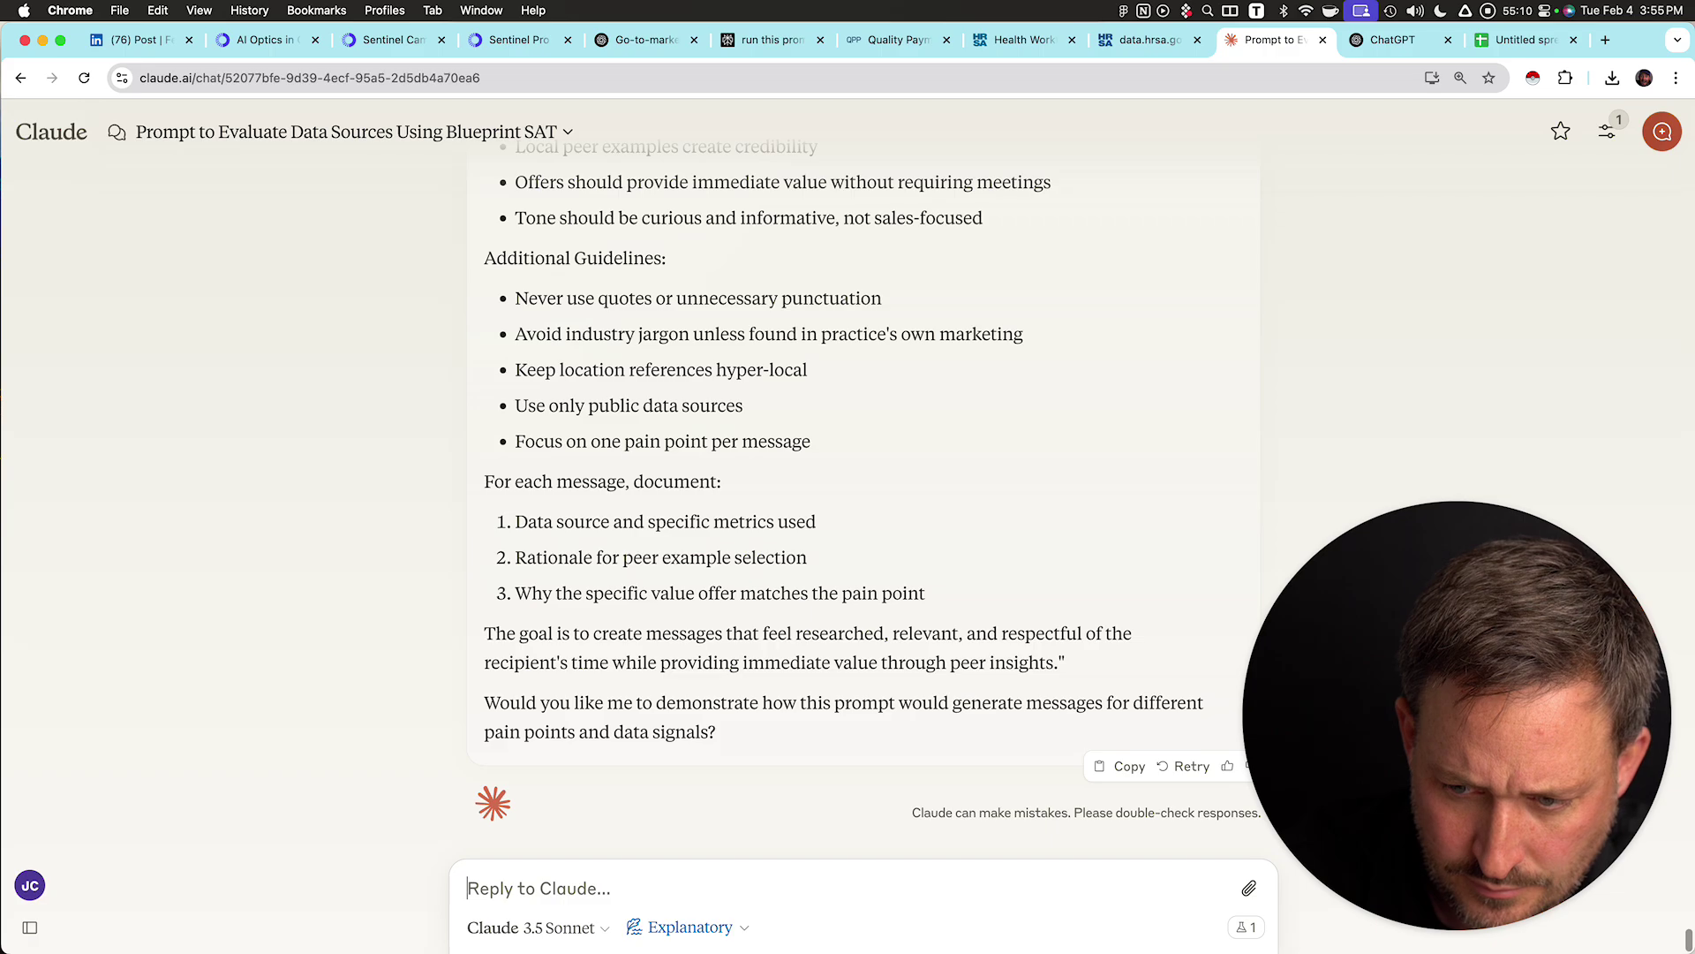
left_click_drag(1064, 662, 491, 554)
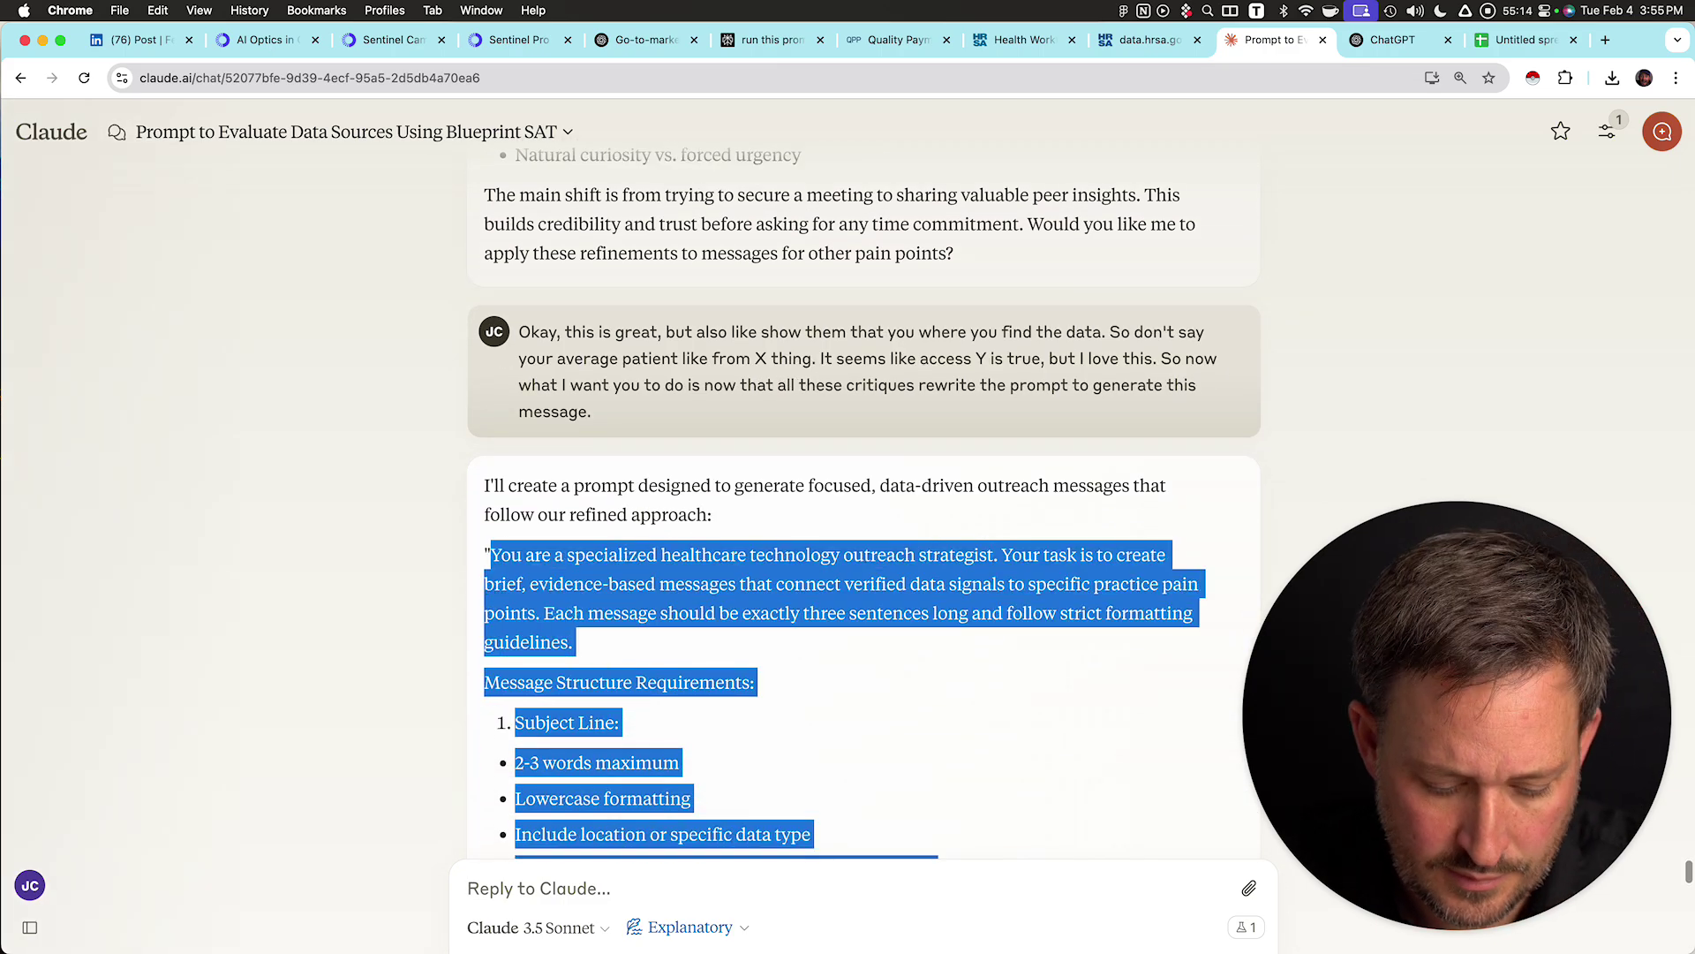
- Switch to the ChatGPT go-to-market deep research conversation and reload it
left_click(647, 39)
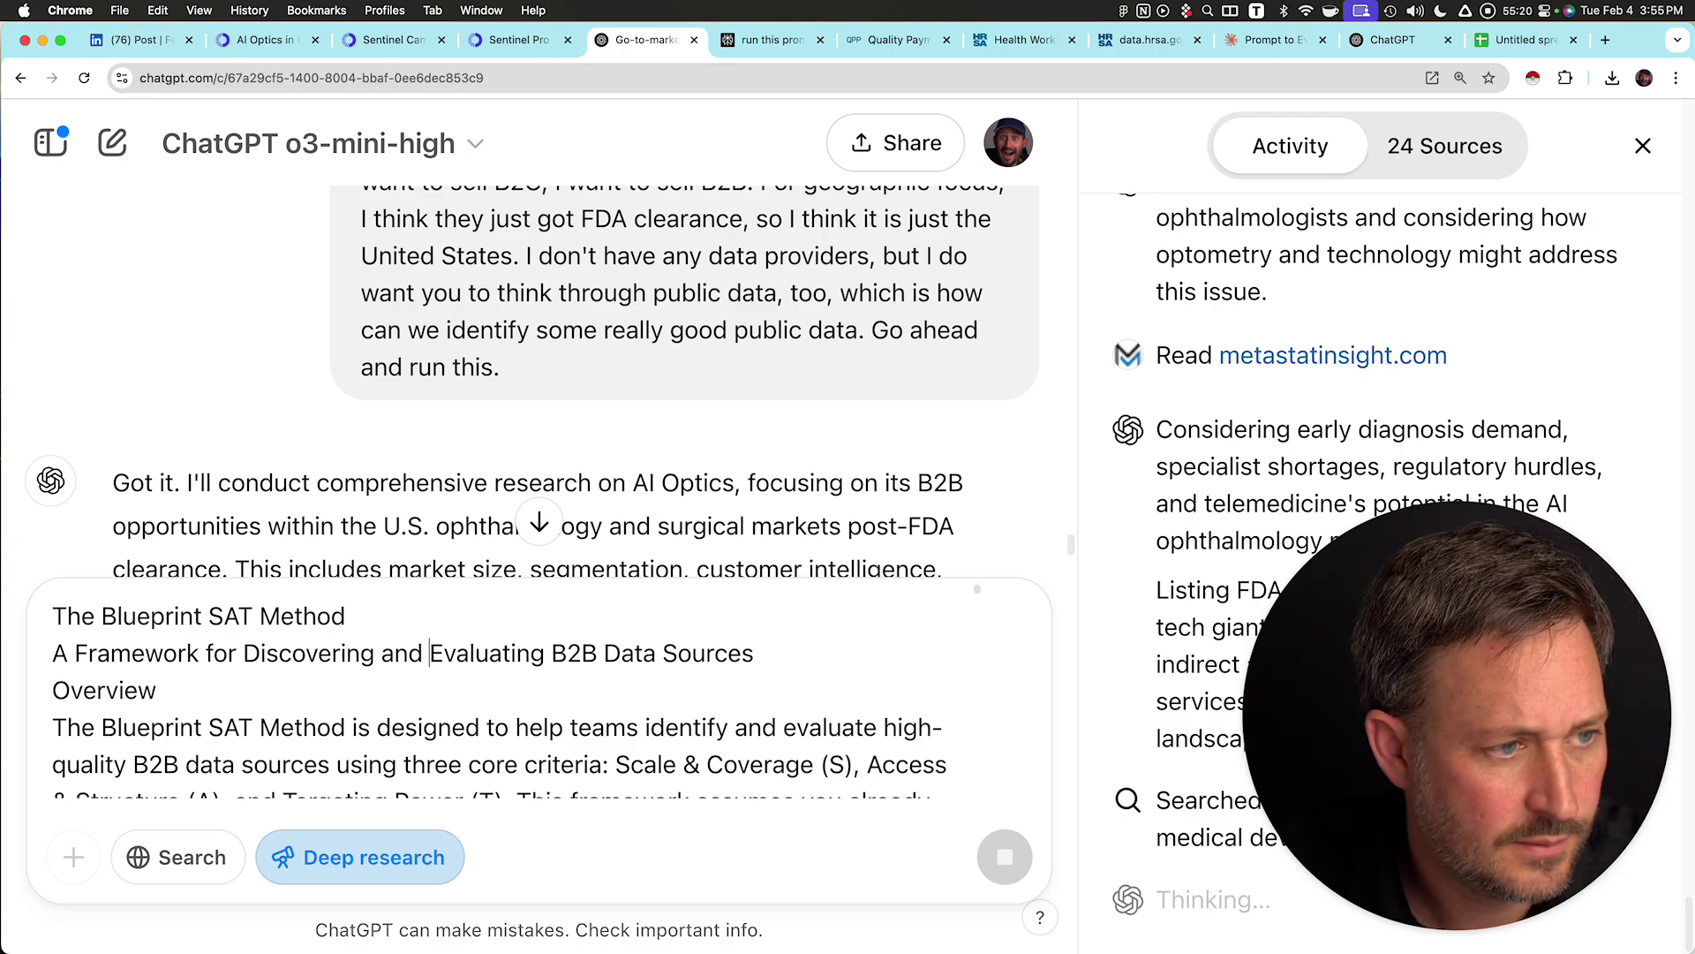
key("super+l")
key("shift+Return")
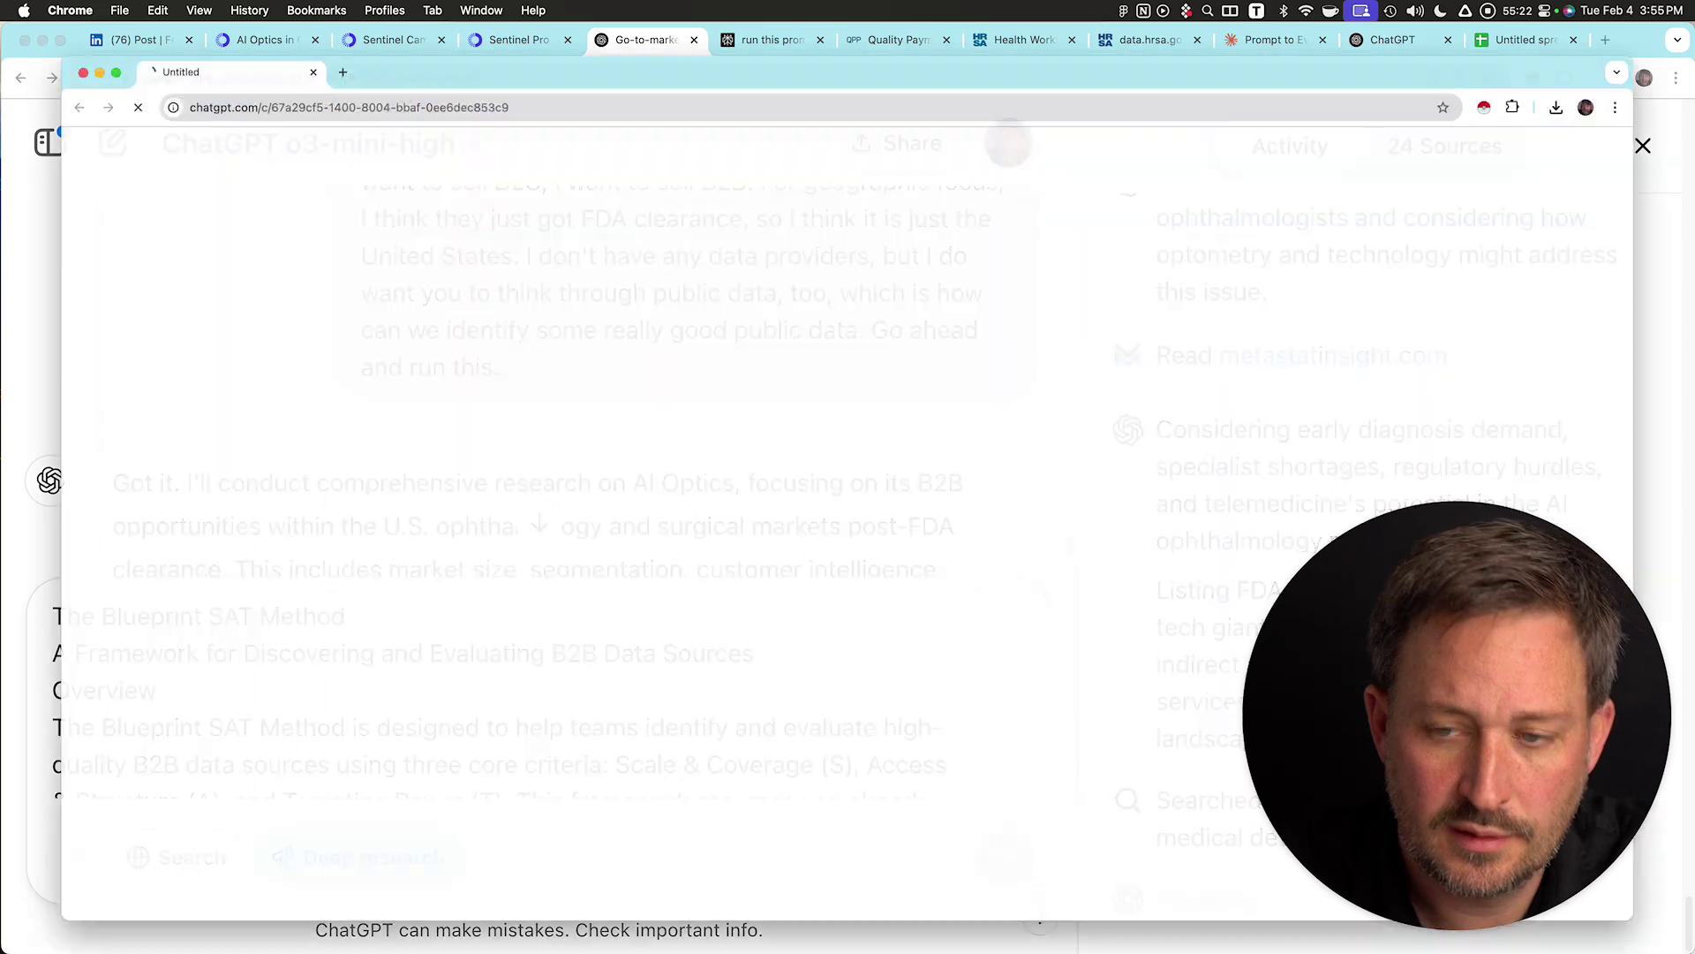
key("super+w")
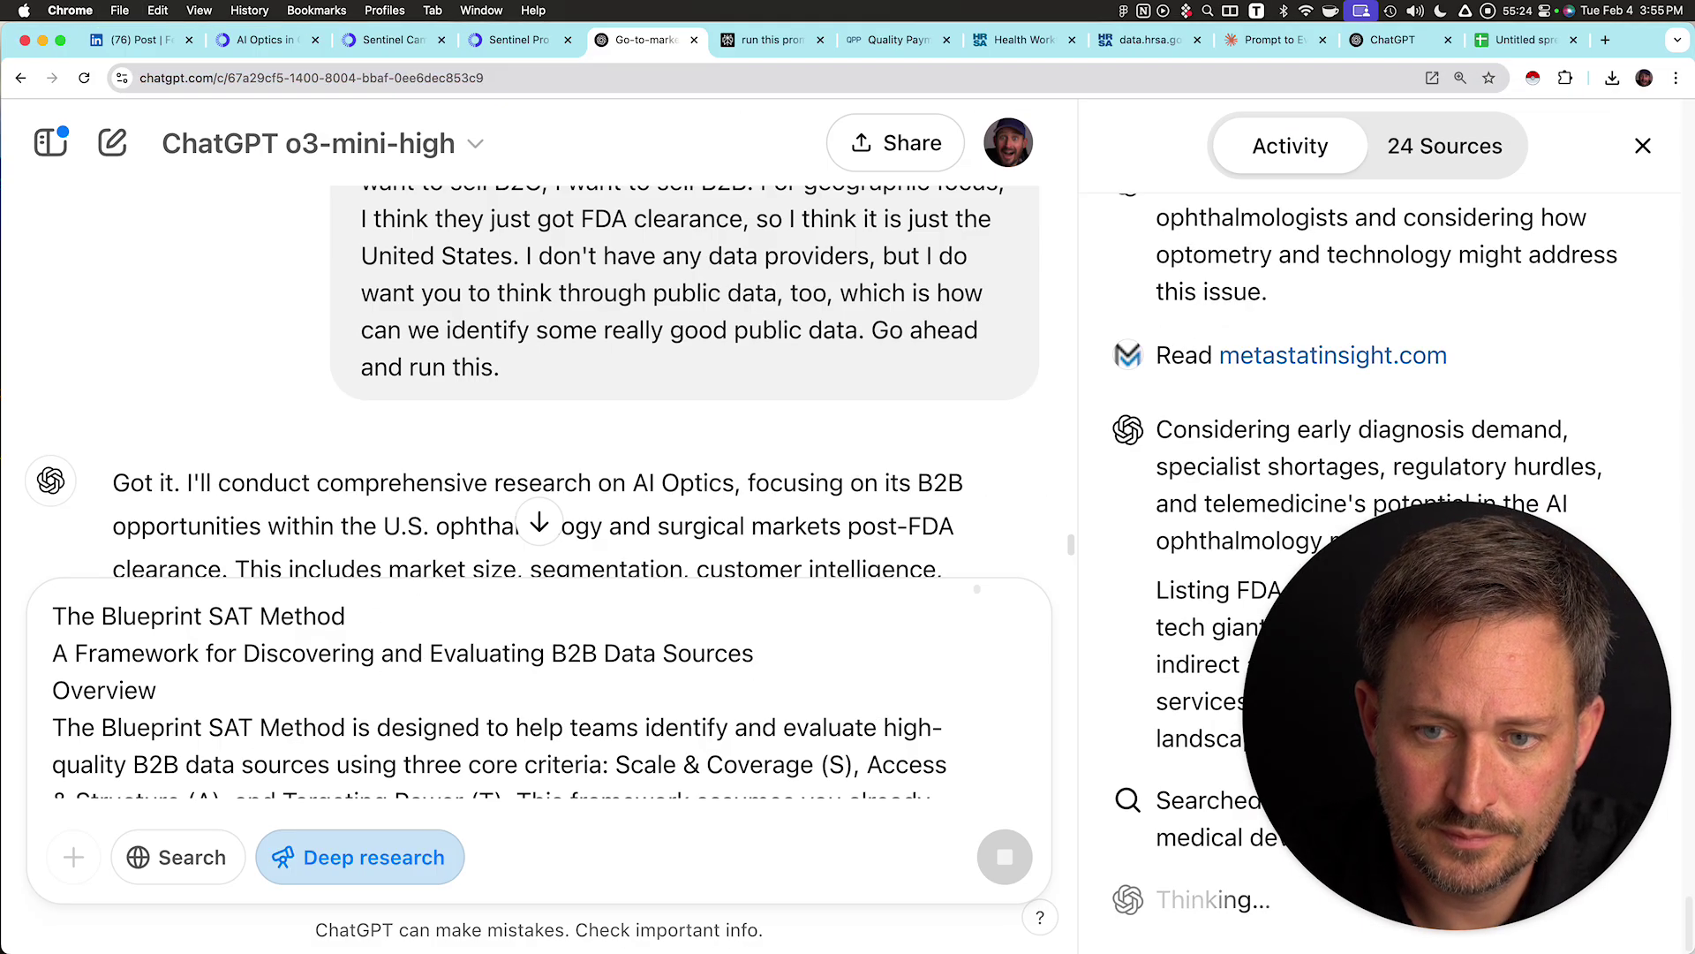
key("super+l")
key("Return")
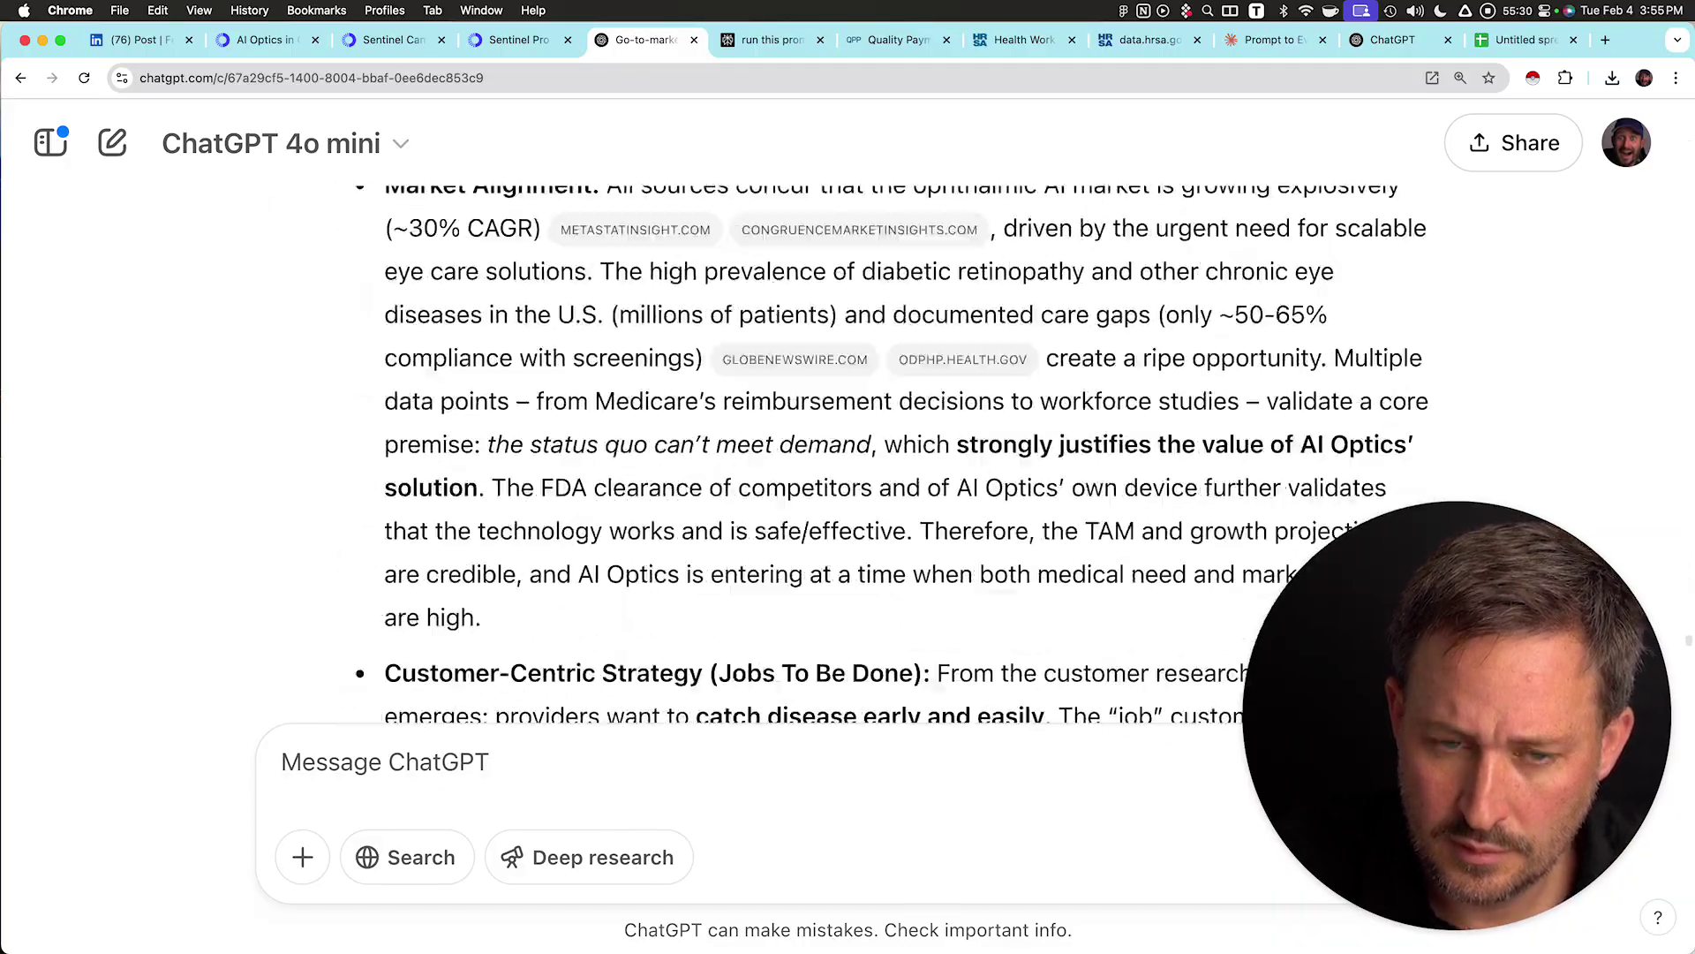
- Skim the AI Optics research report back to the competitor section and switch the chat model to o3-mini-high
scroll(848, 442, "up", 15)
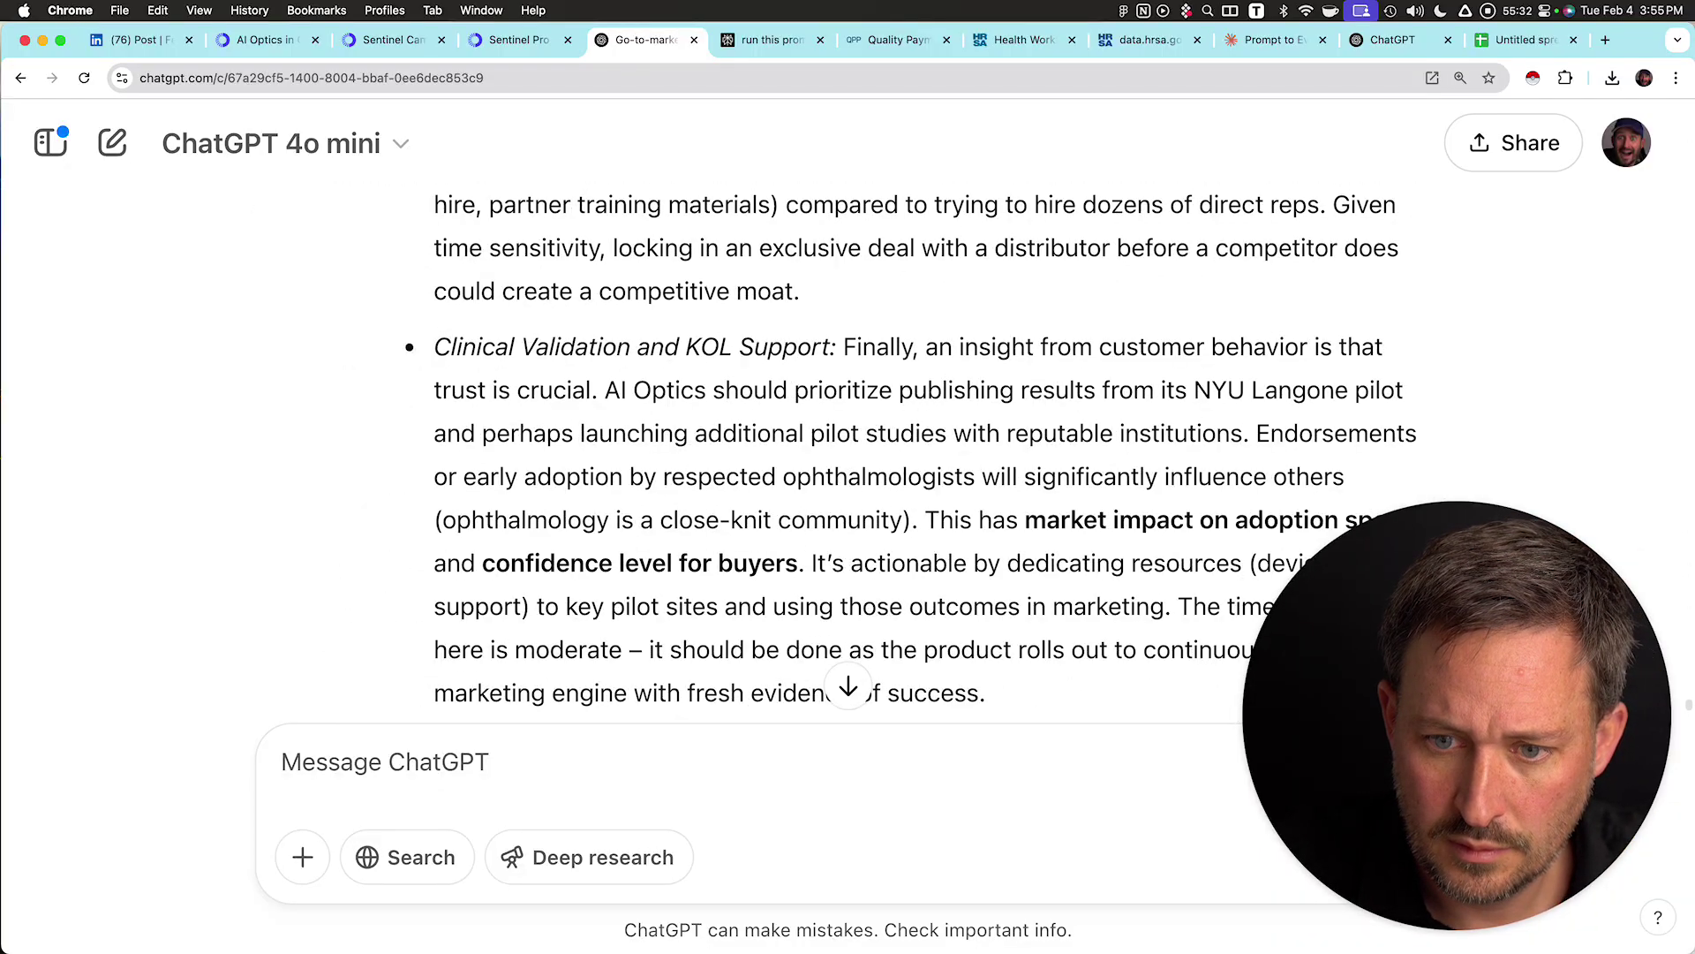
scroll(847, 441, "up", 15)
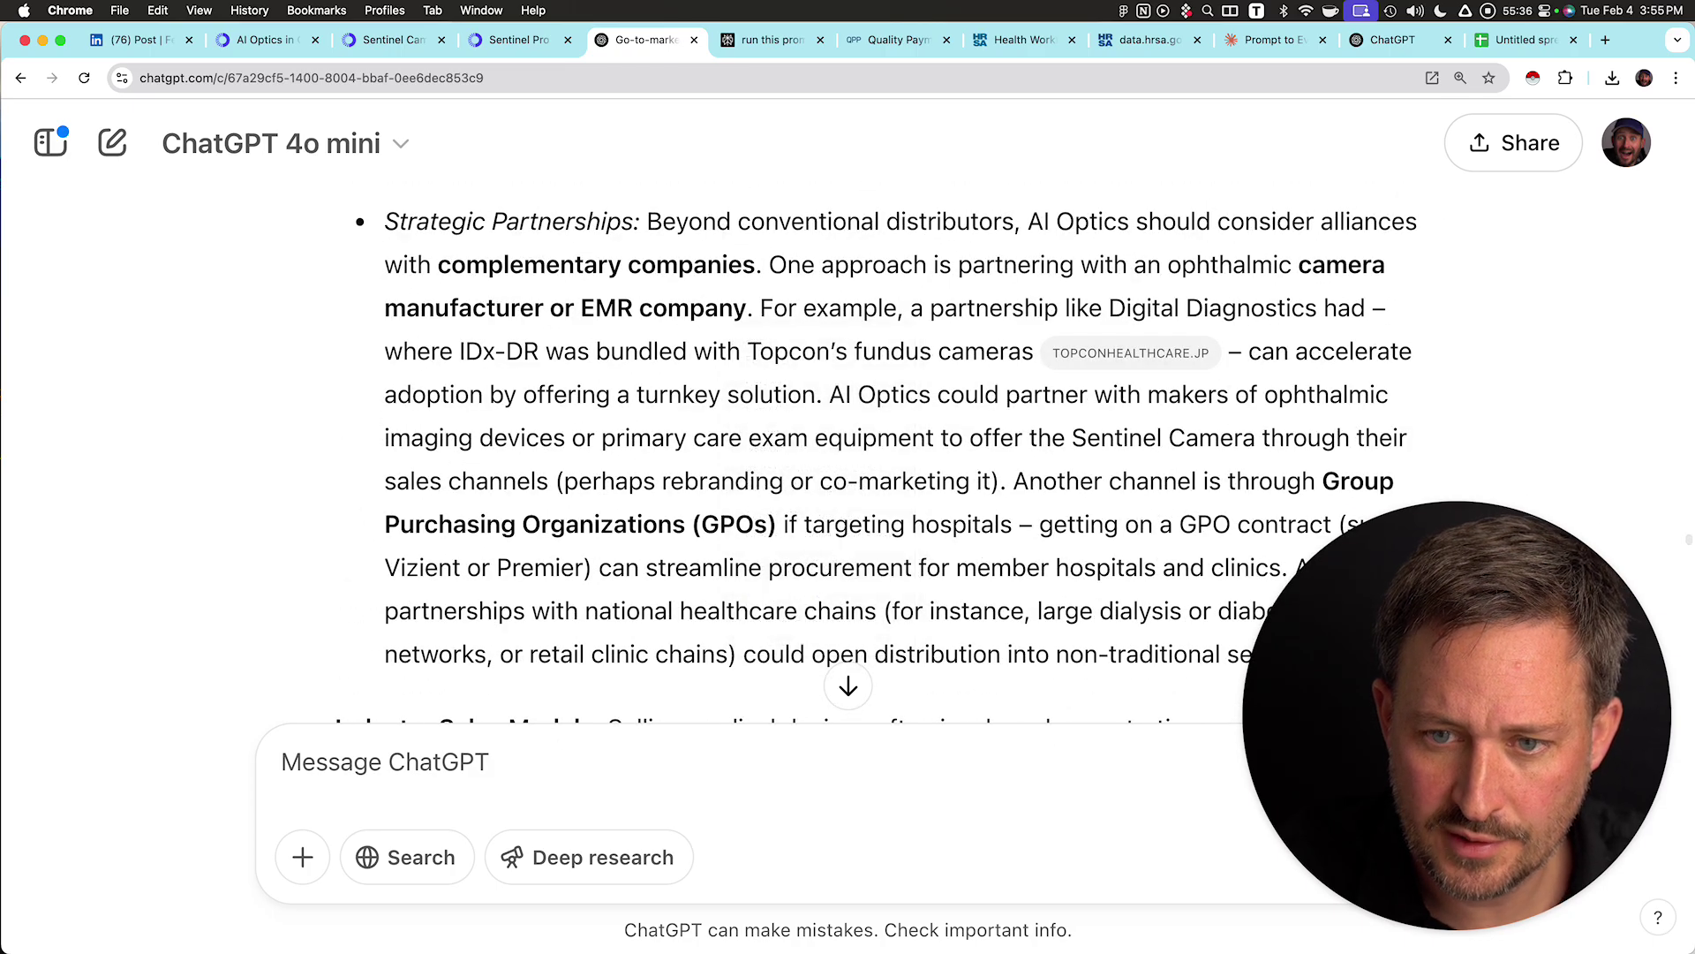
left_click(274, 143)
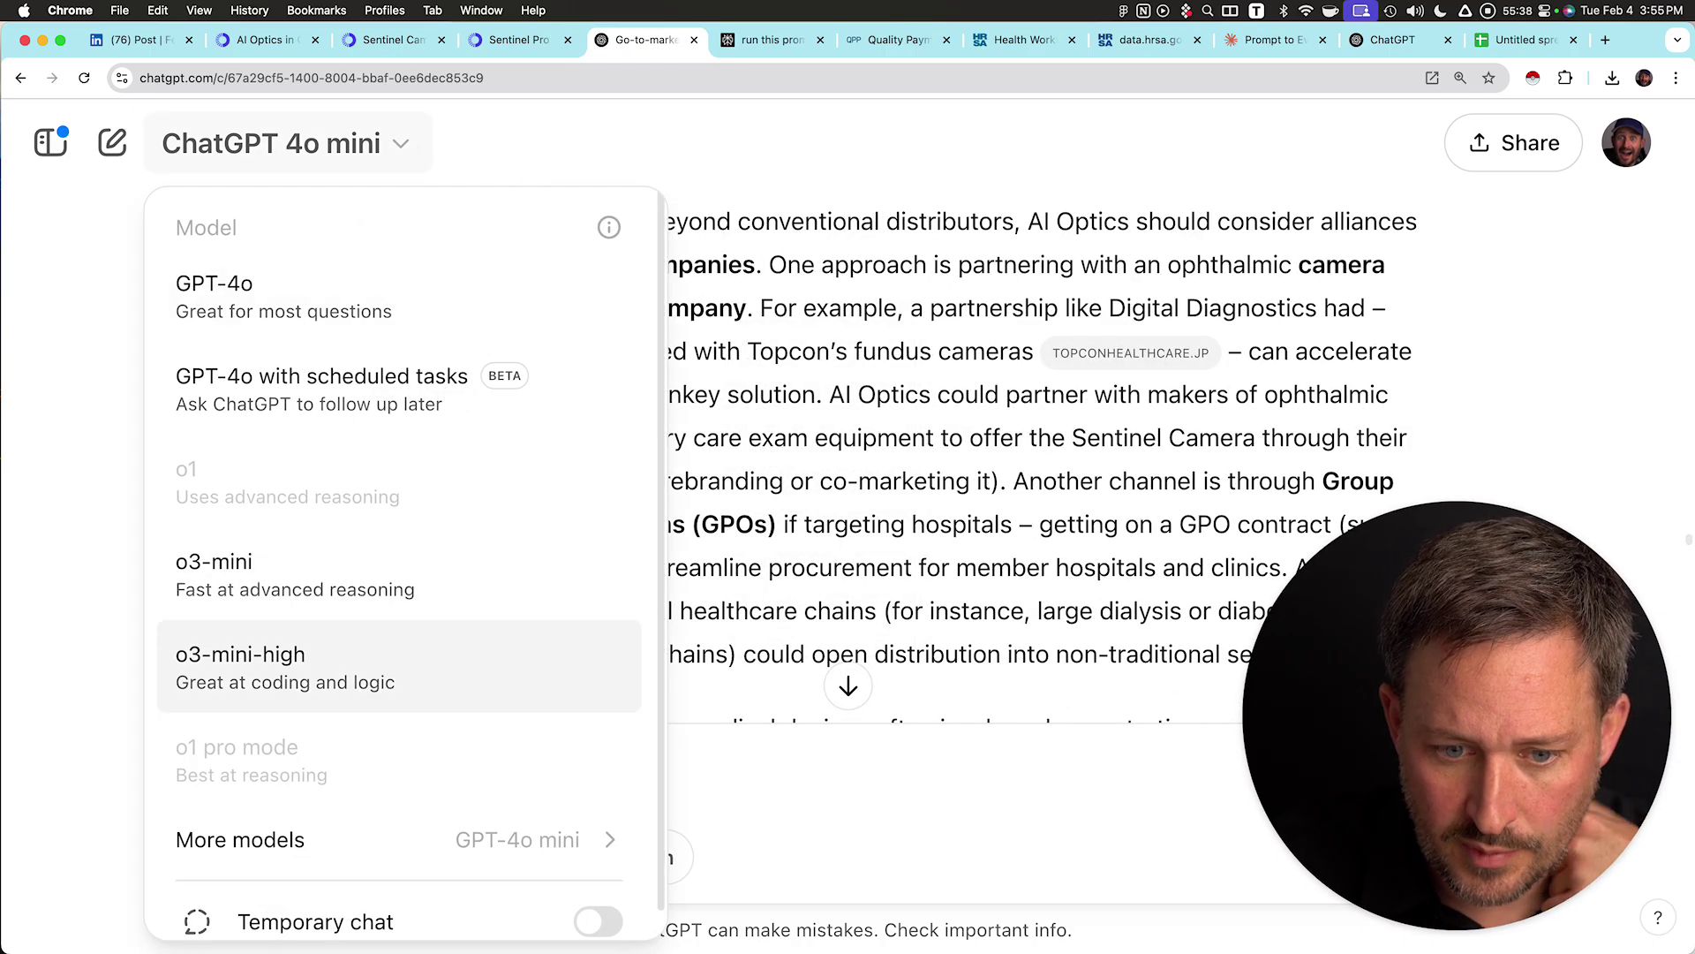
left_click(241, 662)
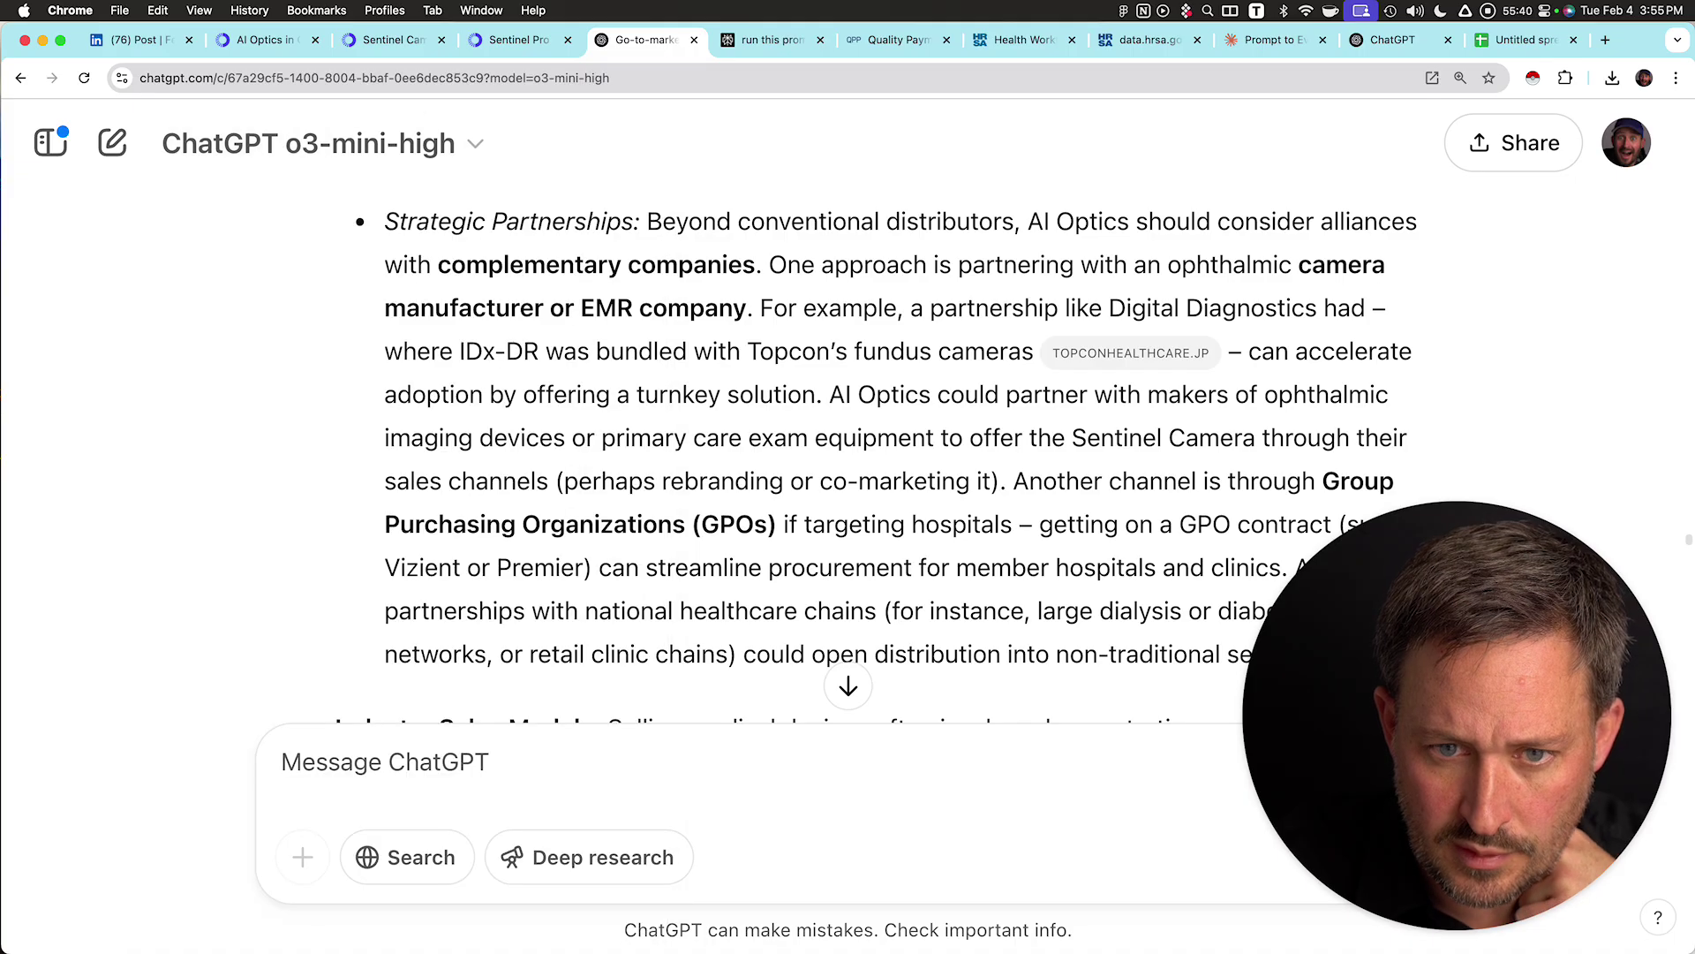
scroll(264, 662, "up", 15)
scroll(847, 441, "up", 10)
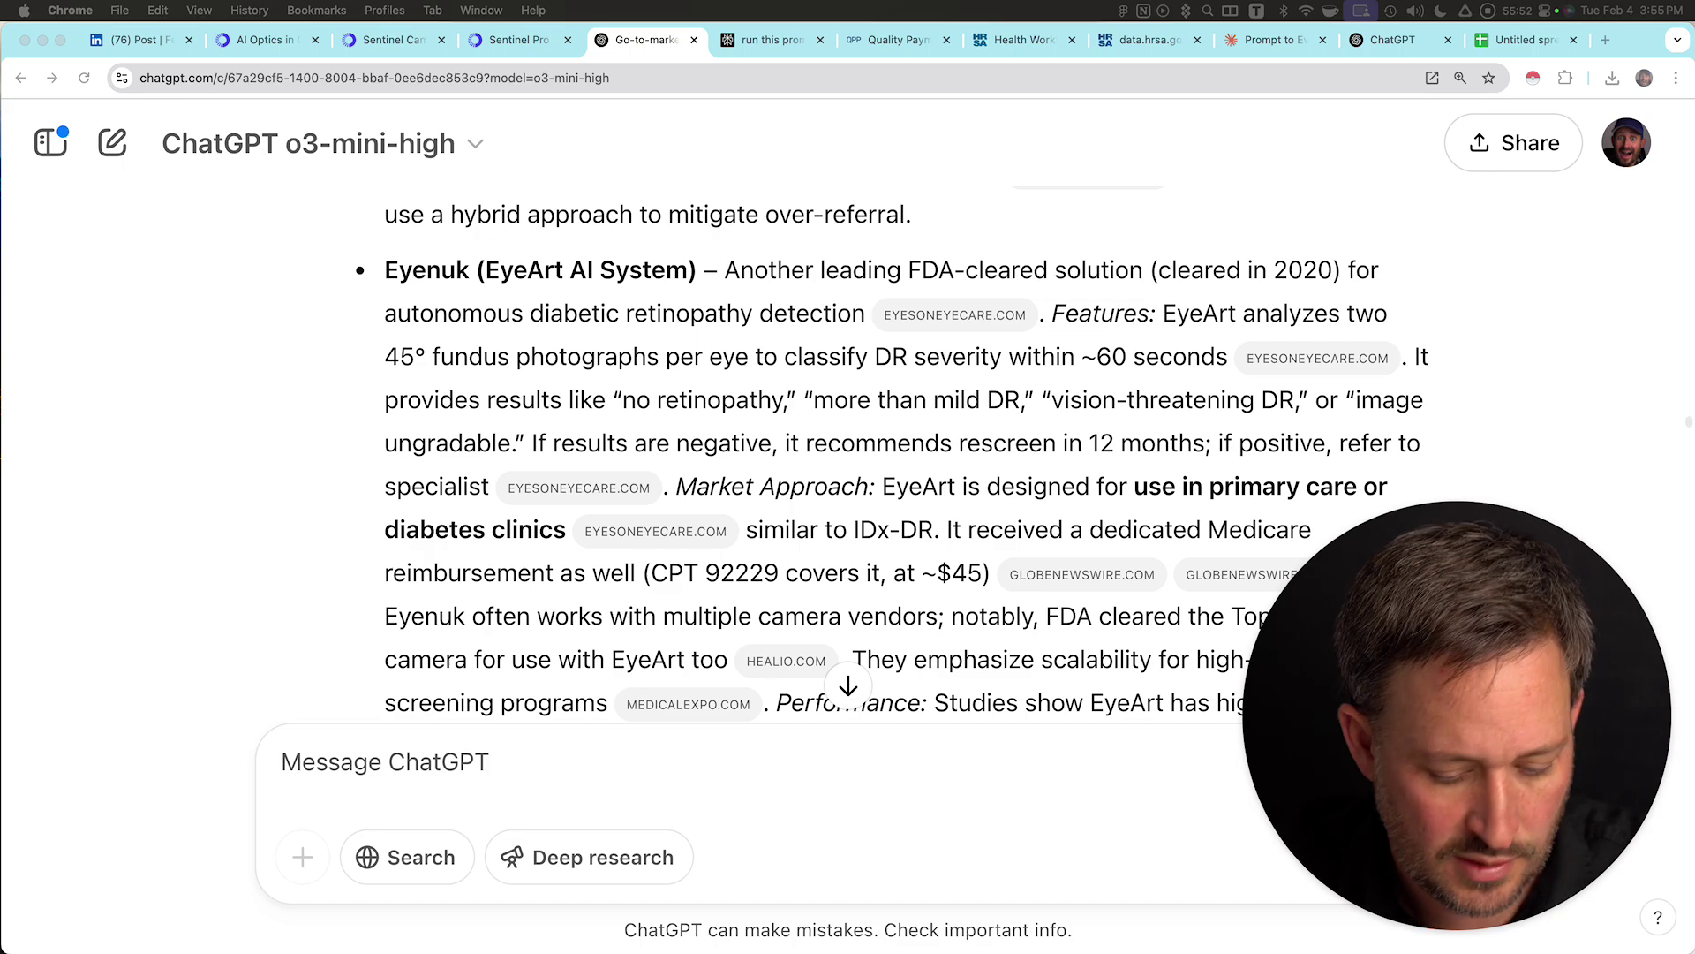
- Turn on Deep research and try adding the Blueprint SAT Method text as a new message, checking the end of the conversation
left_click(385, 762)
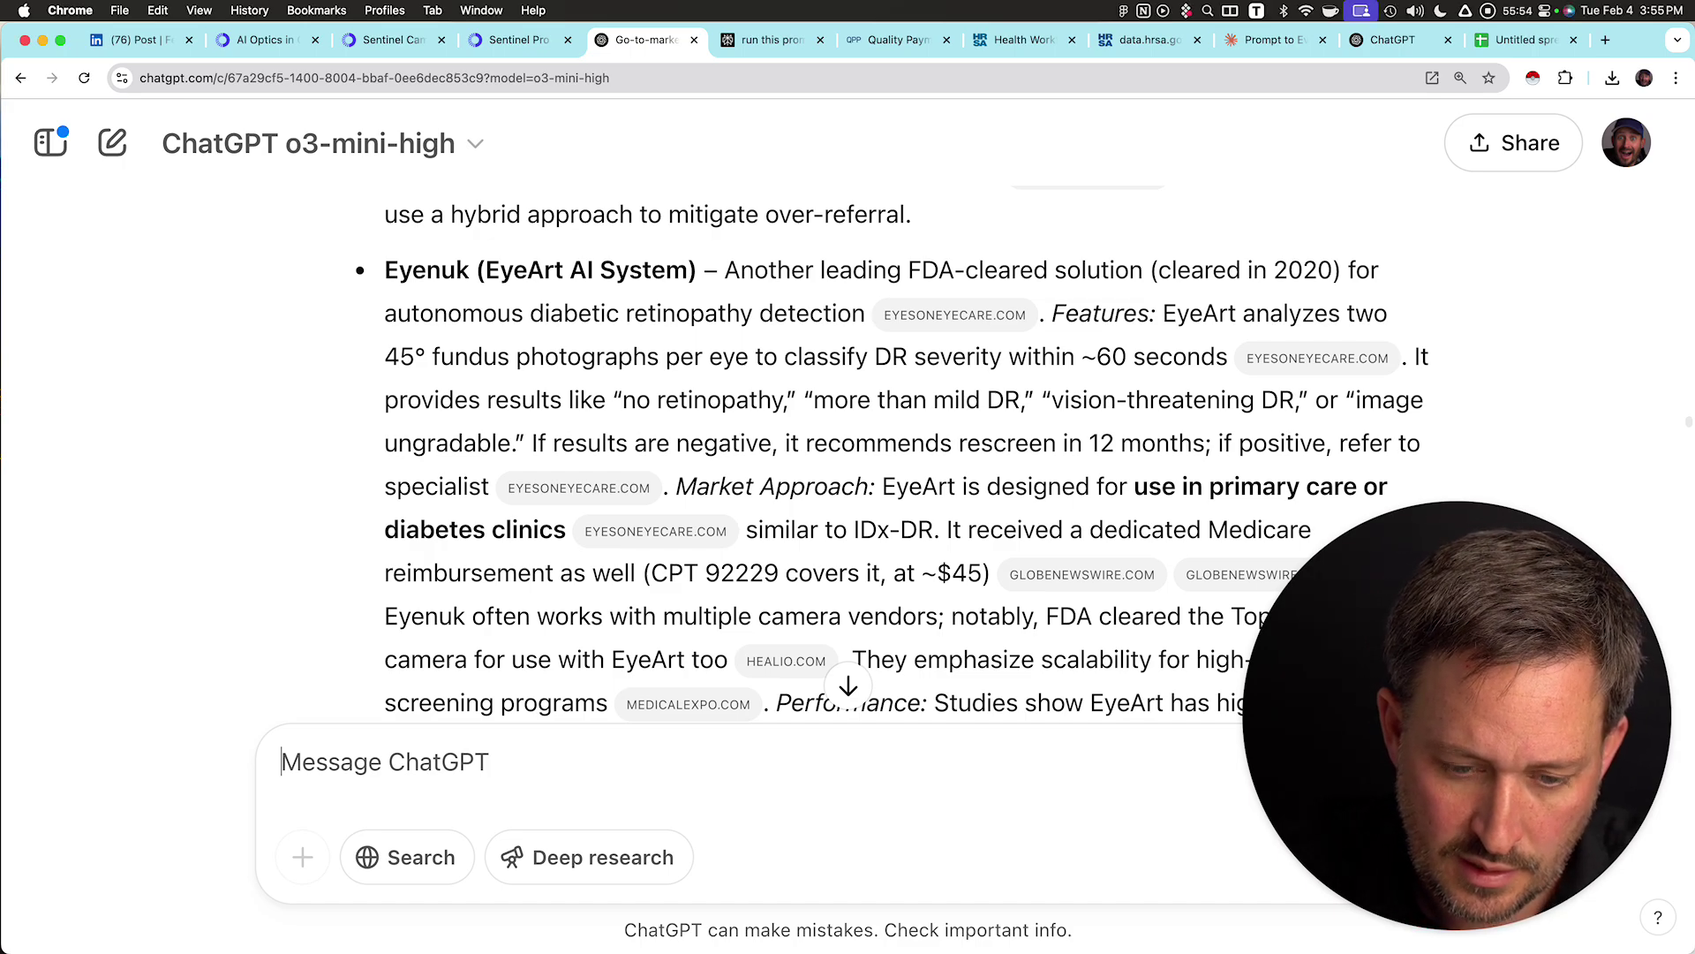
left_click(589, 857)
key("super+v")
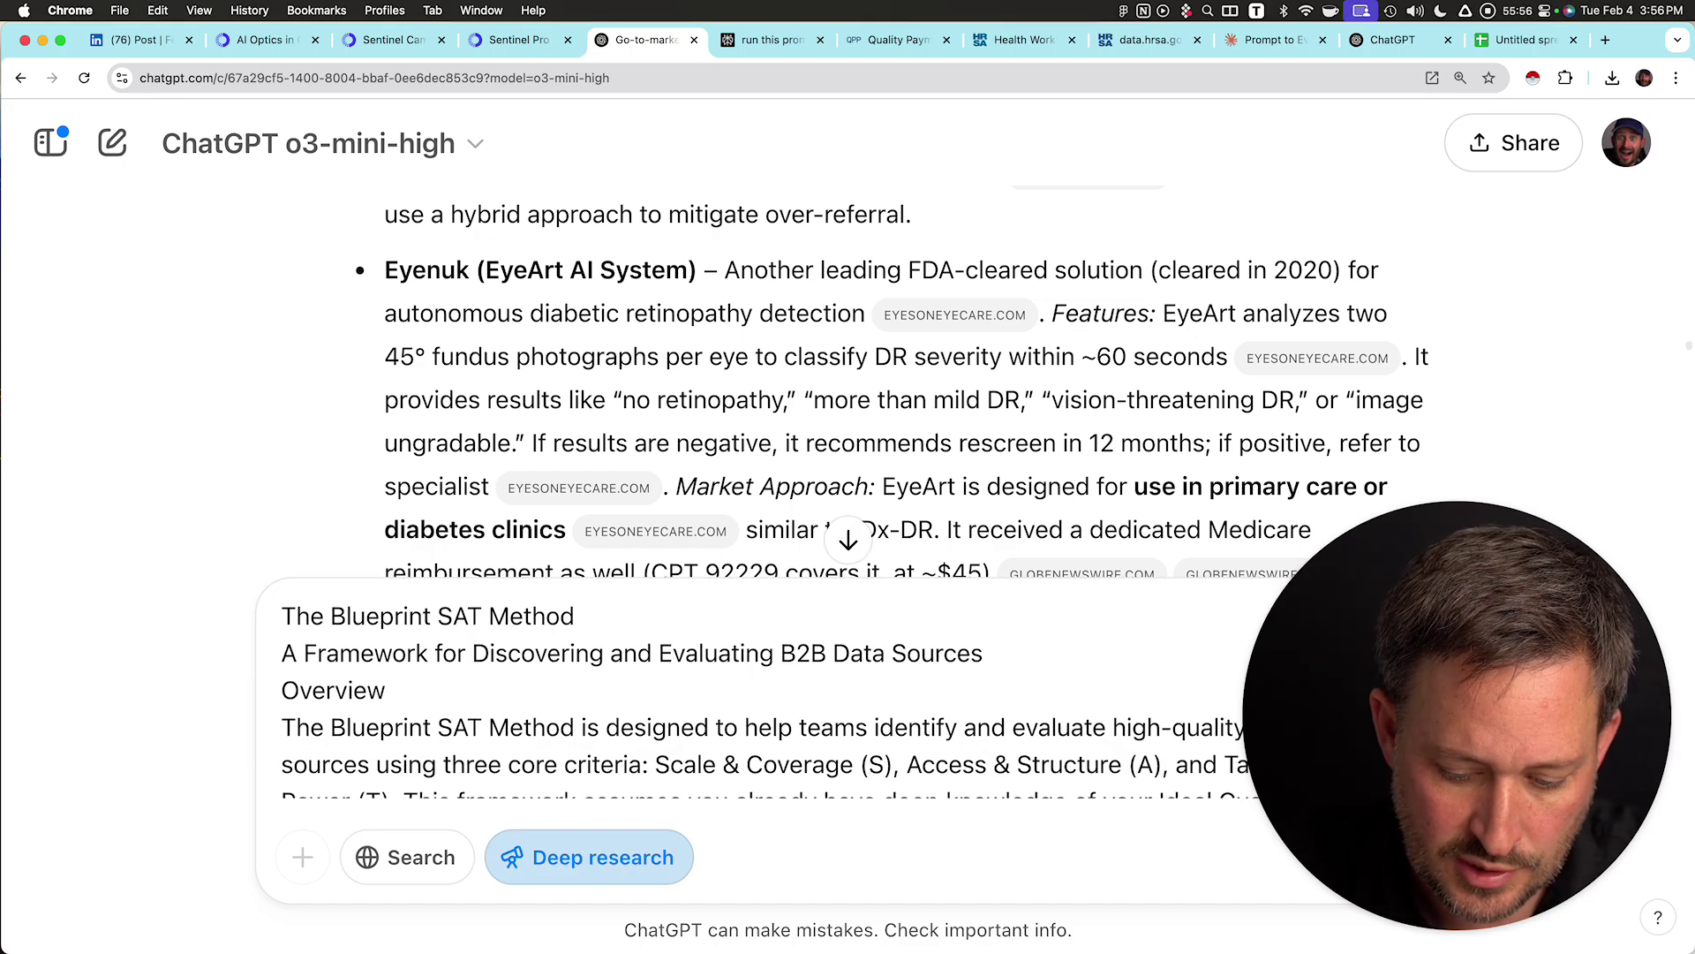
key("super+z")
scroll(893, 453, "down", 15)
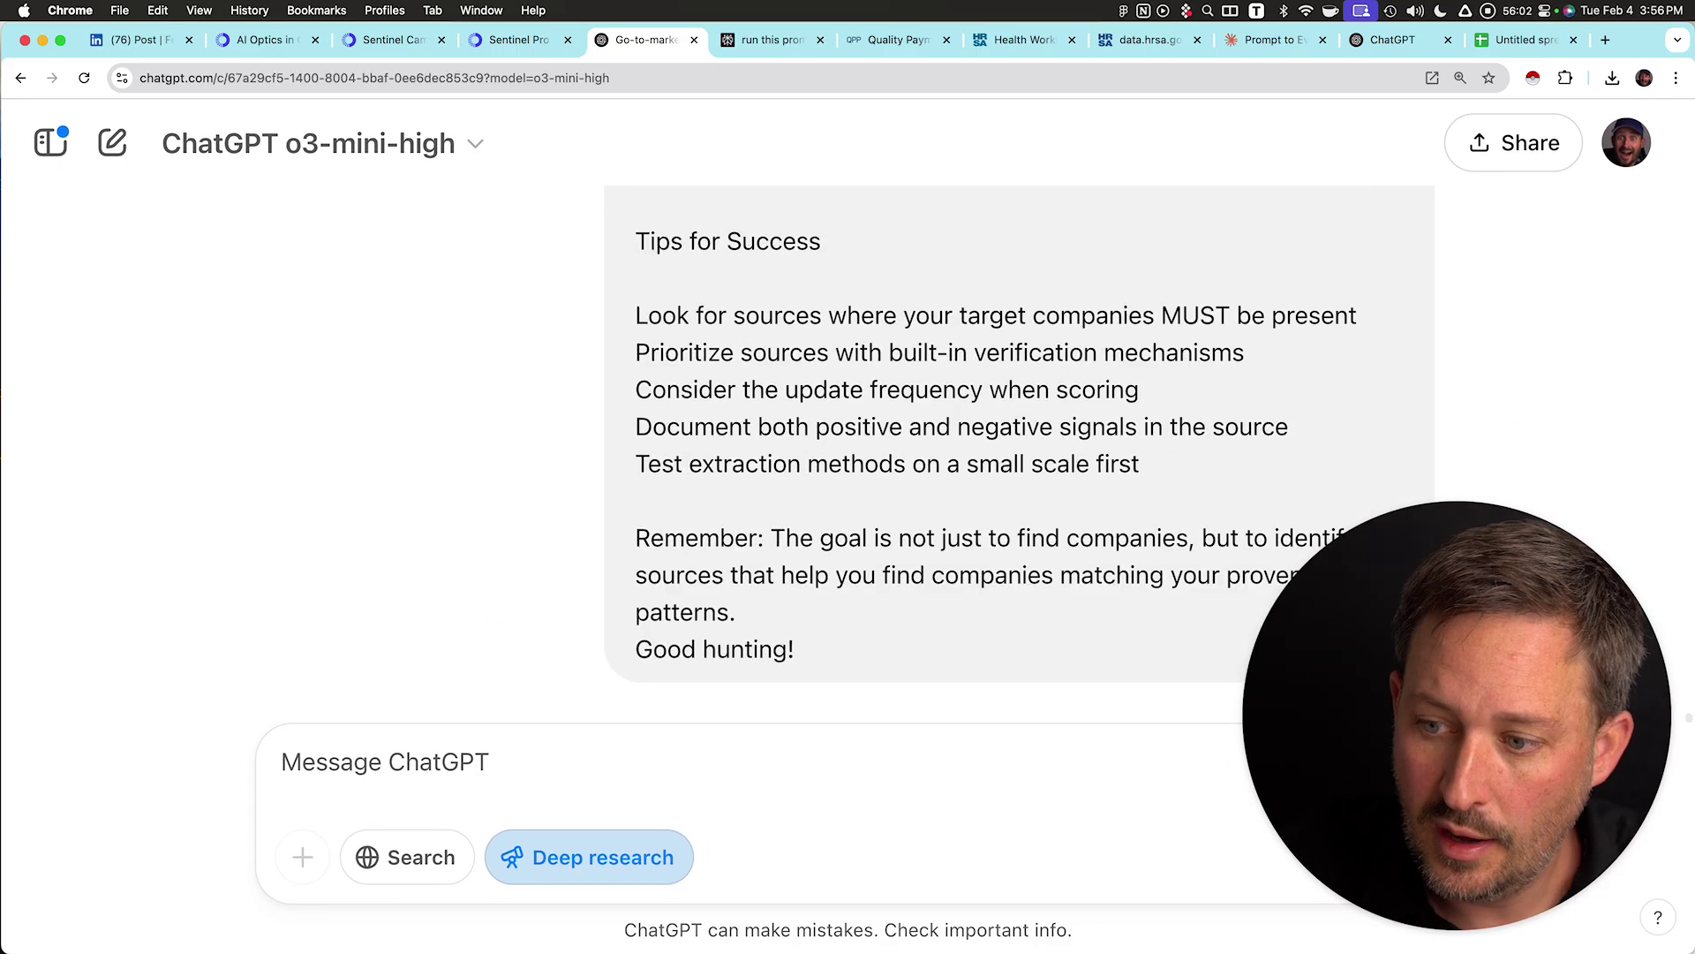
left_click_drag(1457, 715, 1457, 239)
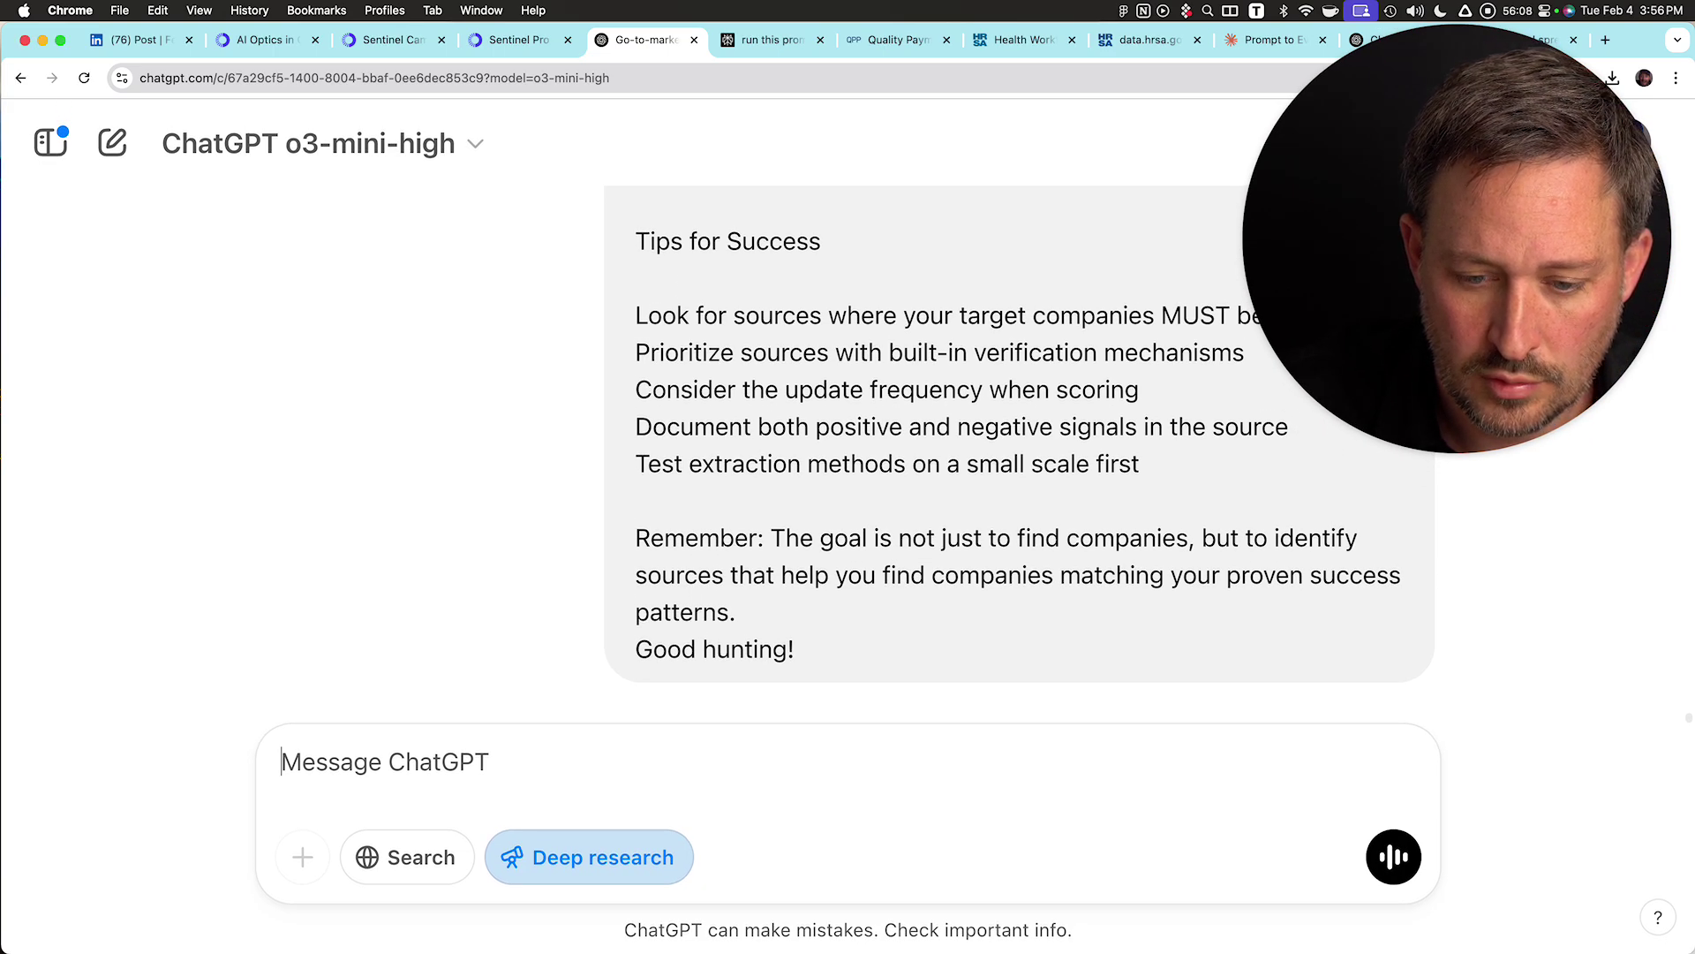
type("go")
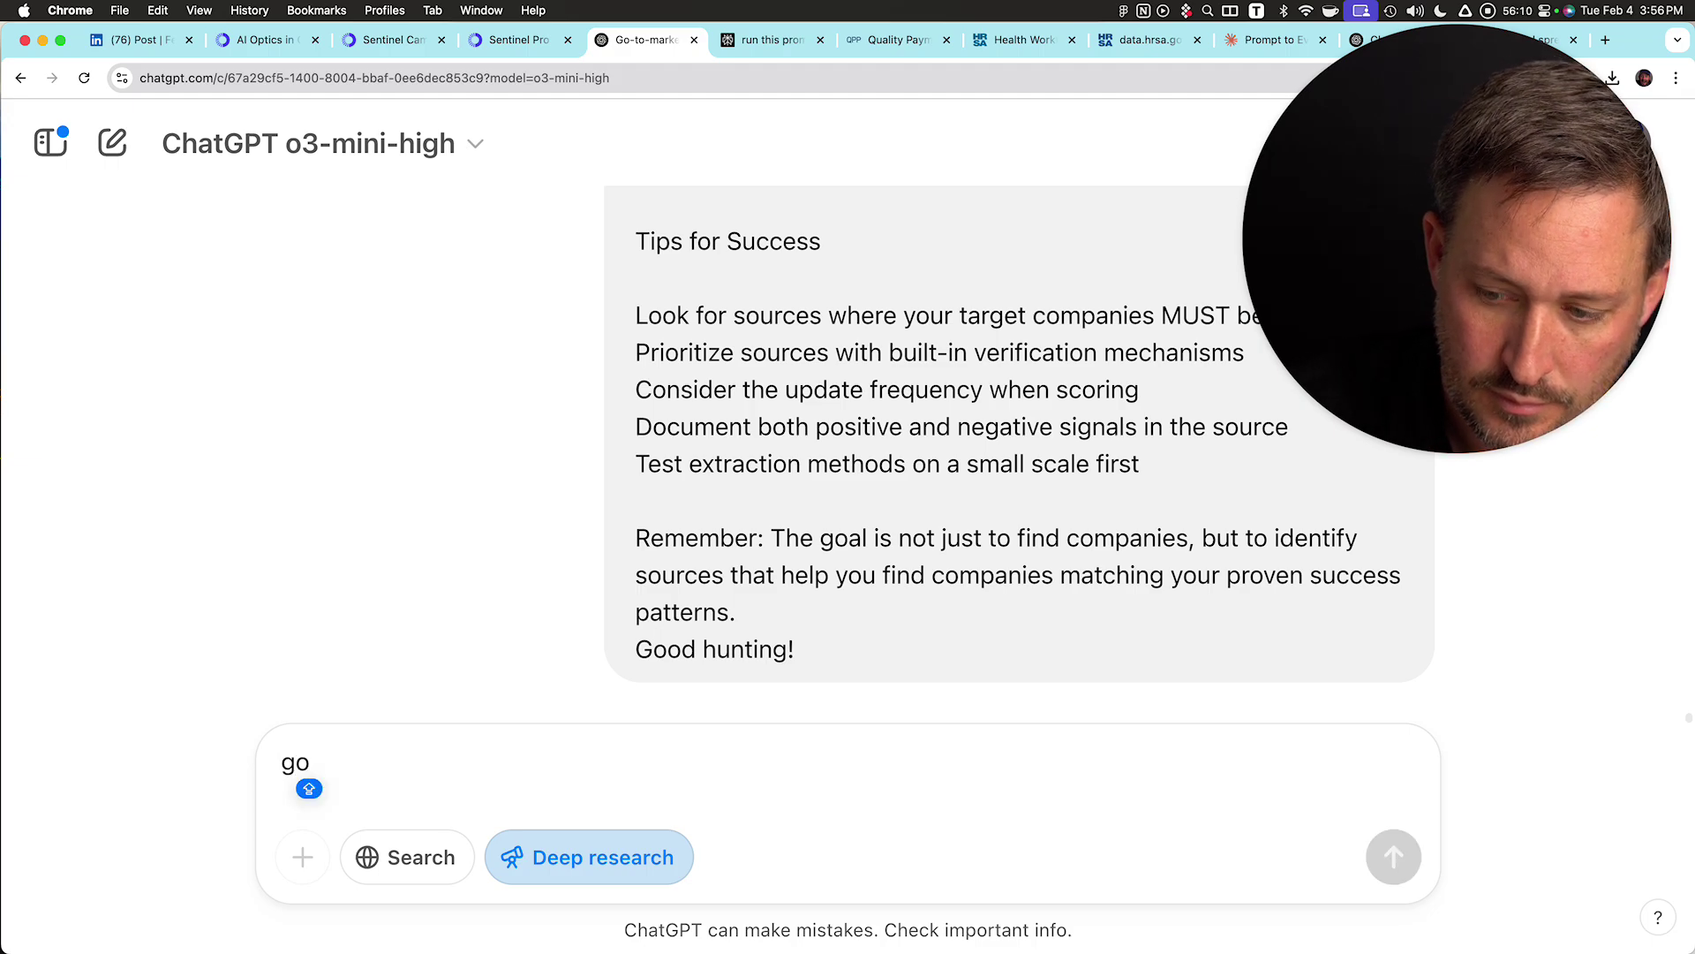
key("super+a")
type("diD")
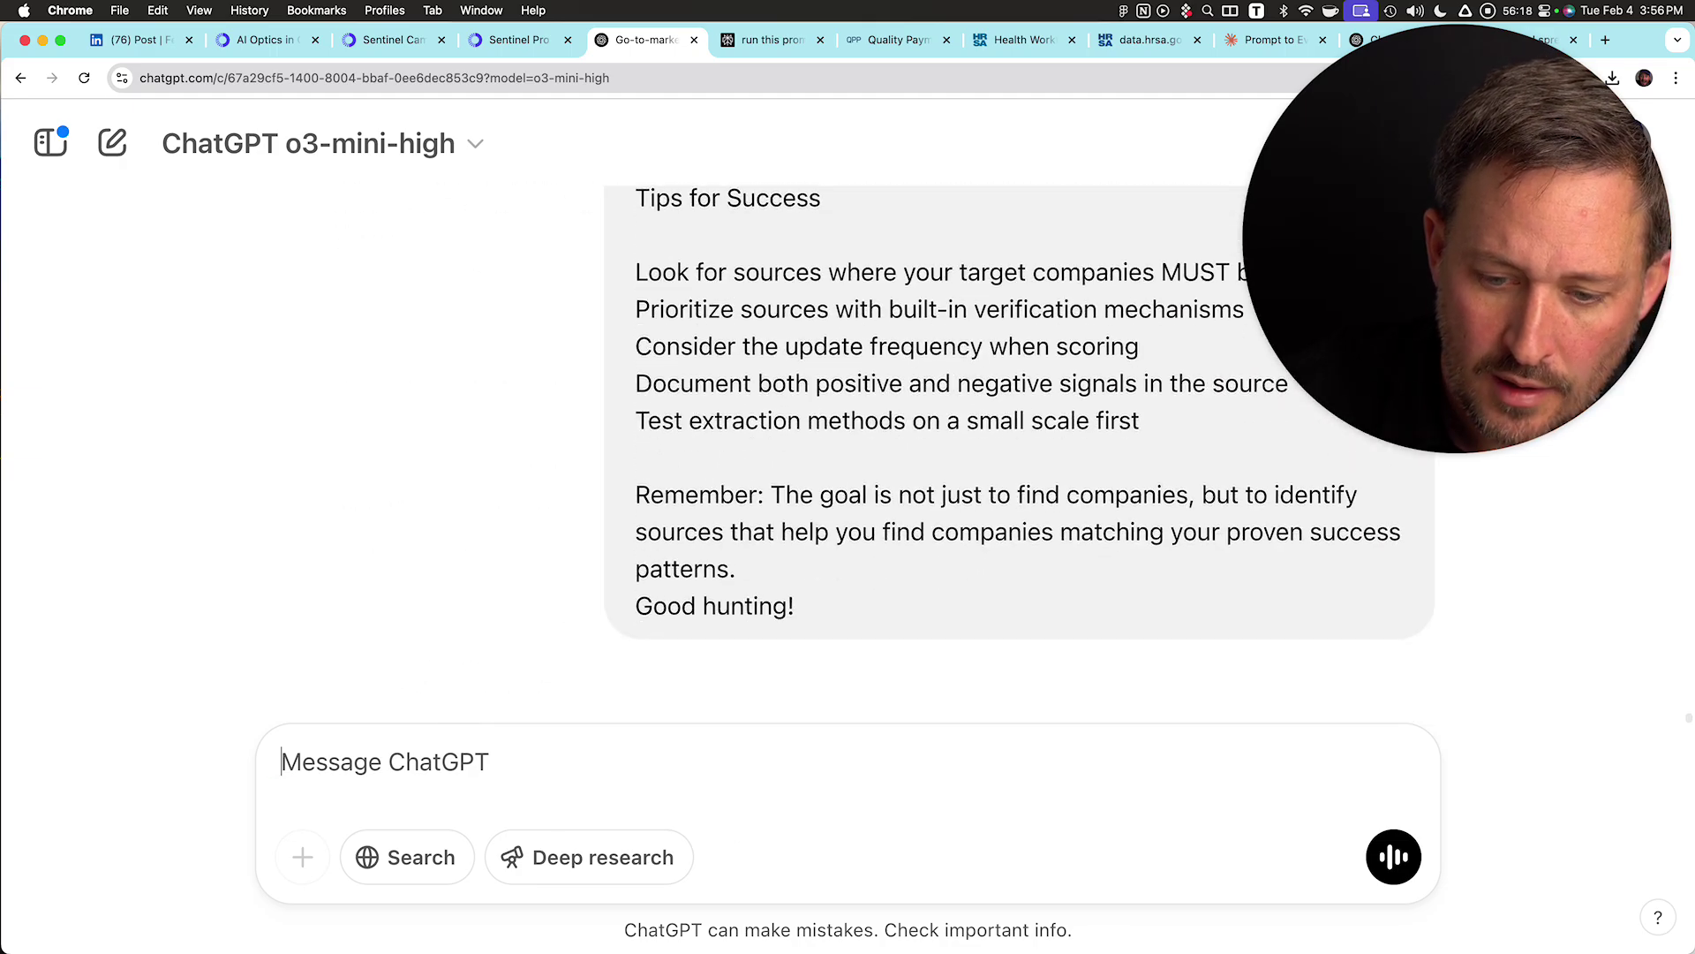
type("dO THE")
key("super+a")
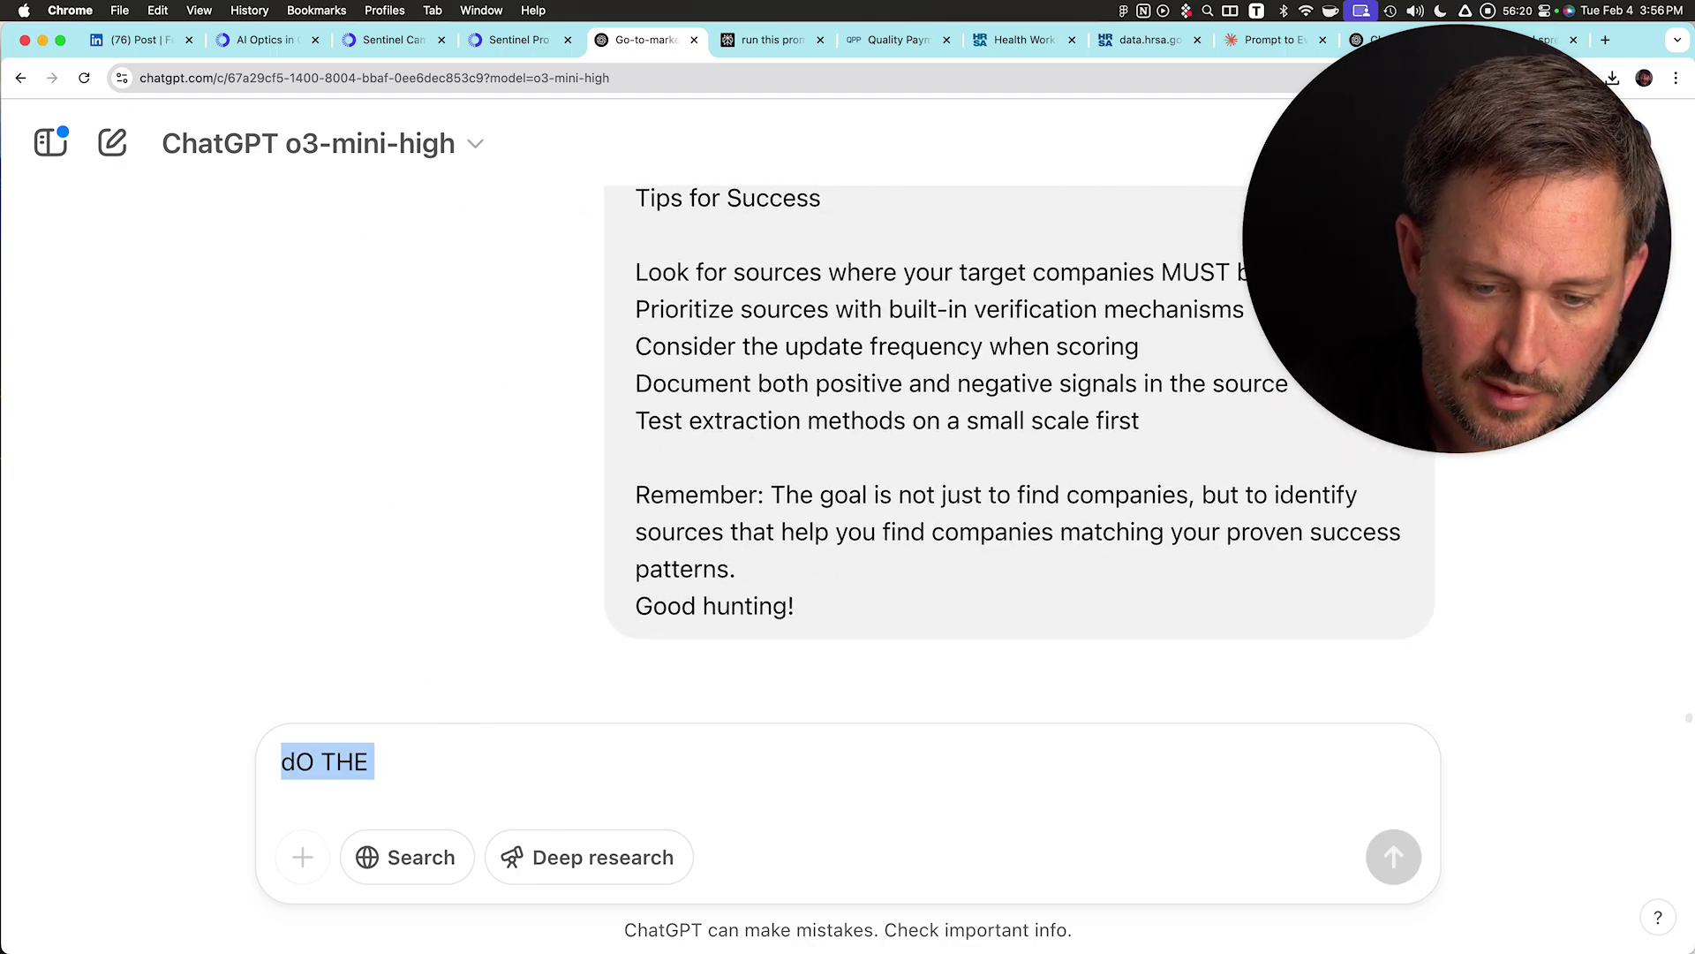
key("BackSpace")
type("Do")
key("BackSpace")
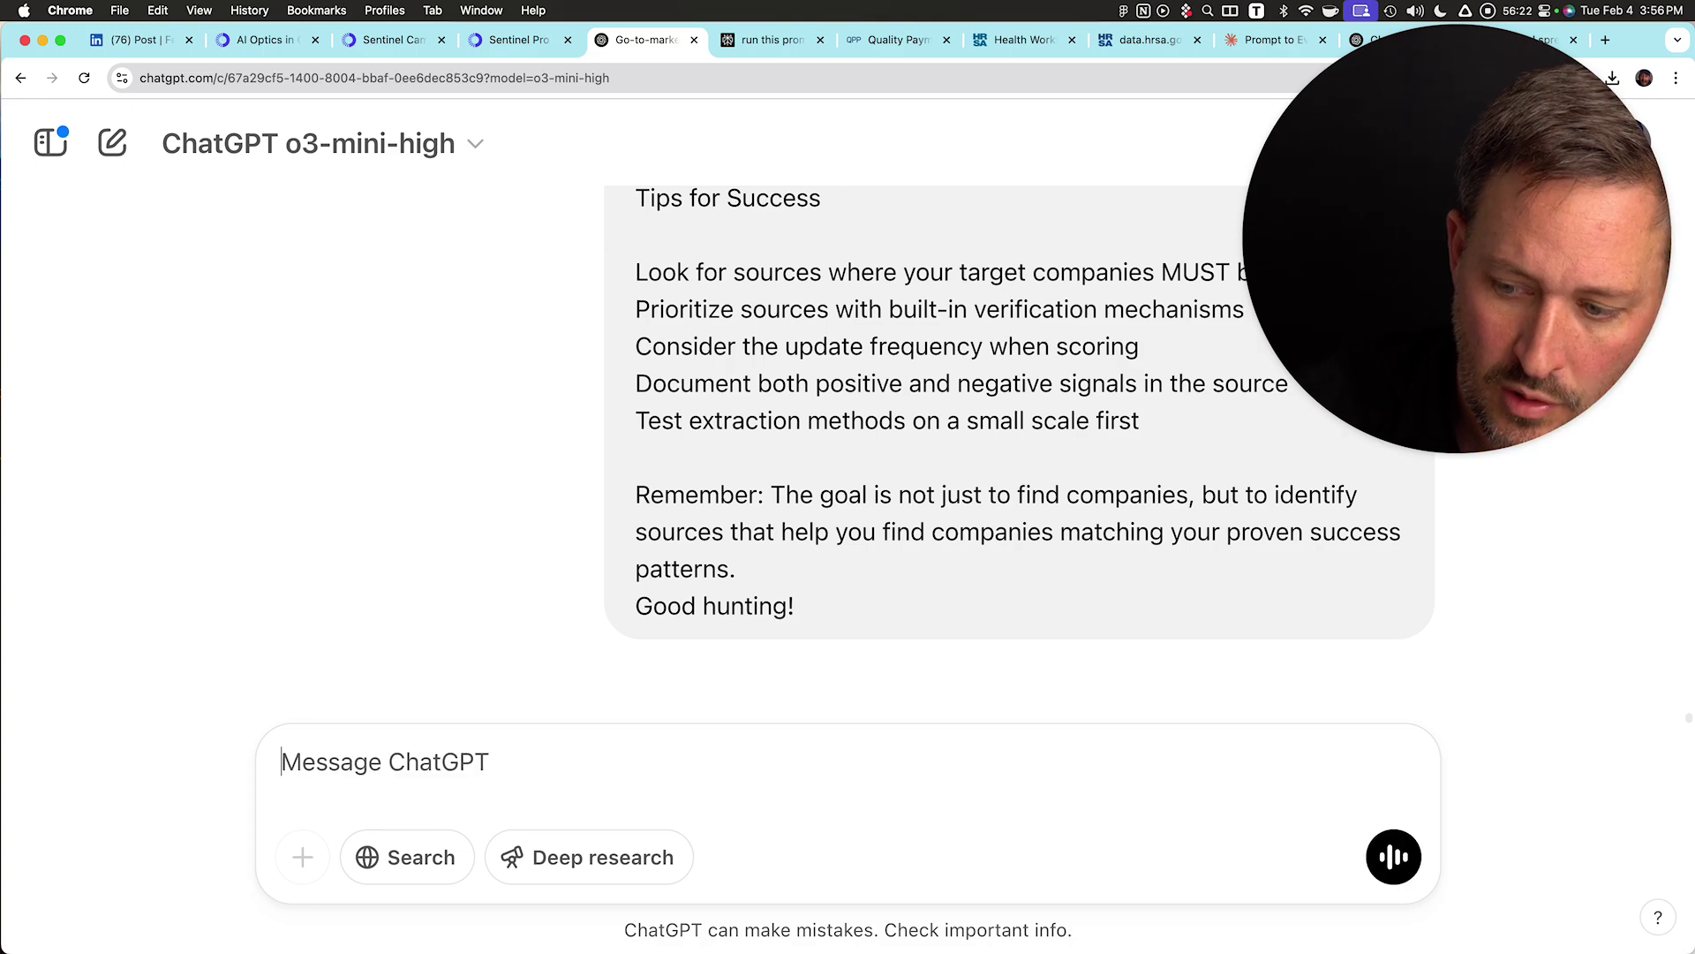
type("FFFF")
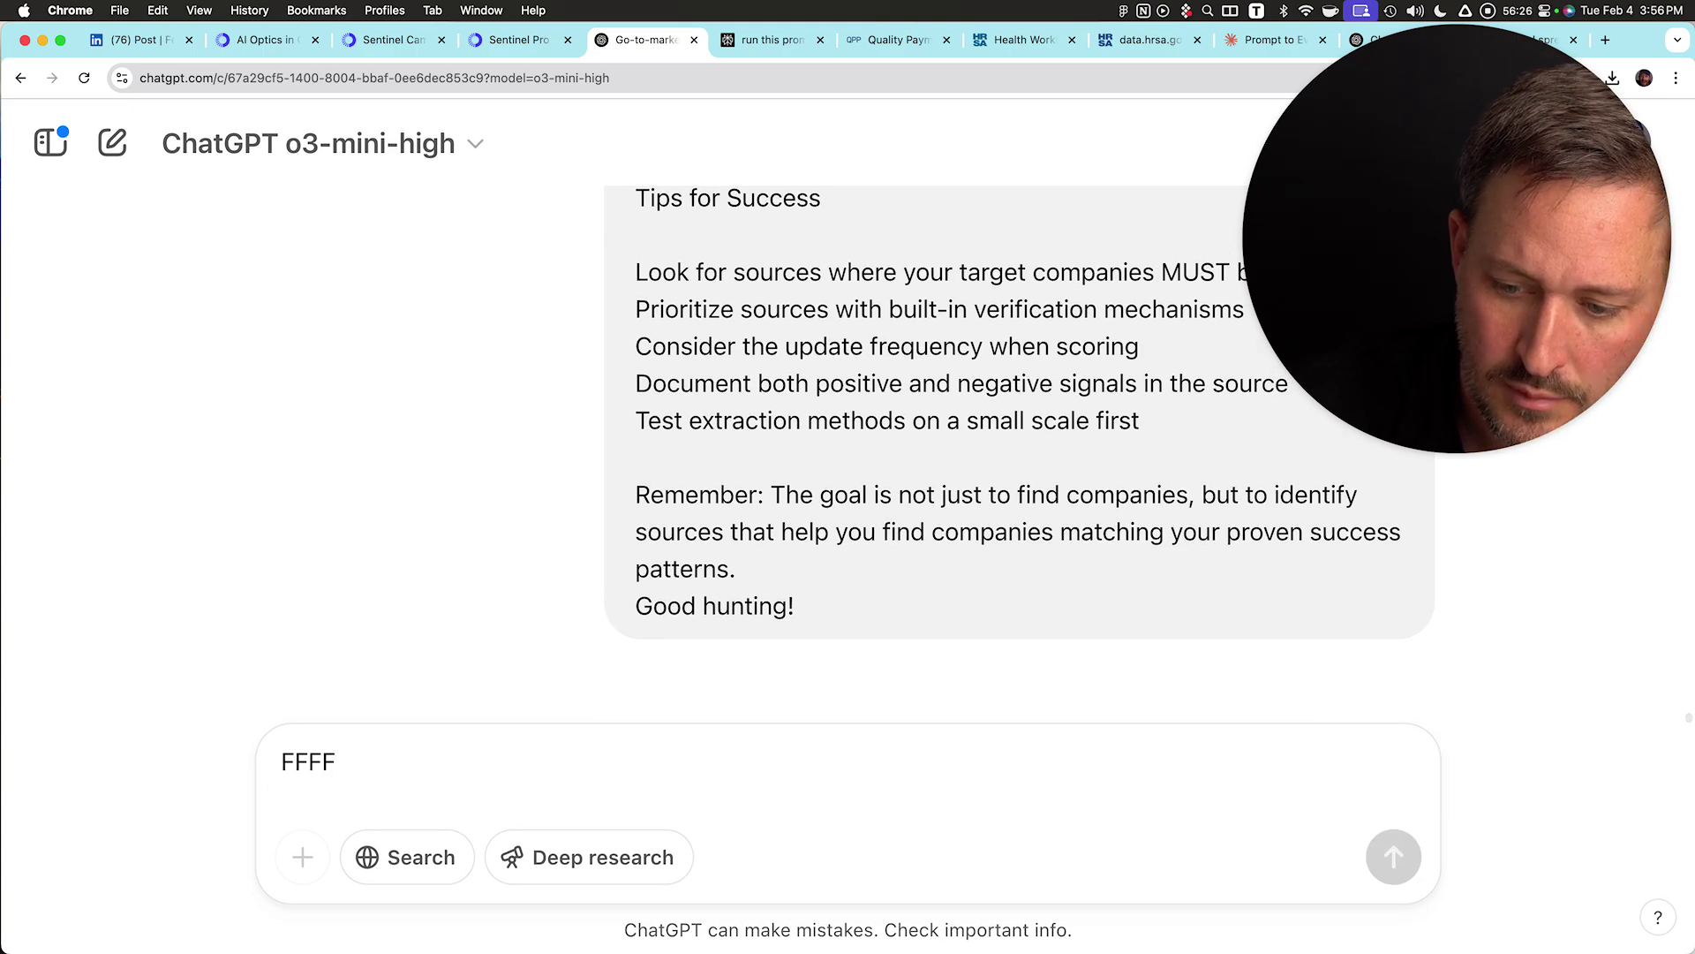
key("super+a")
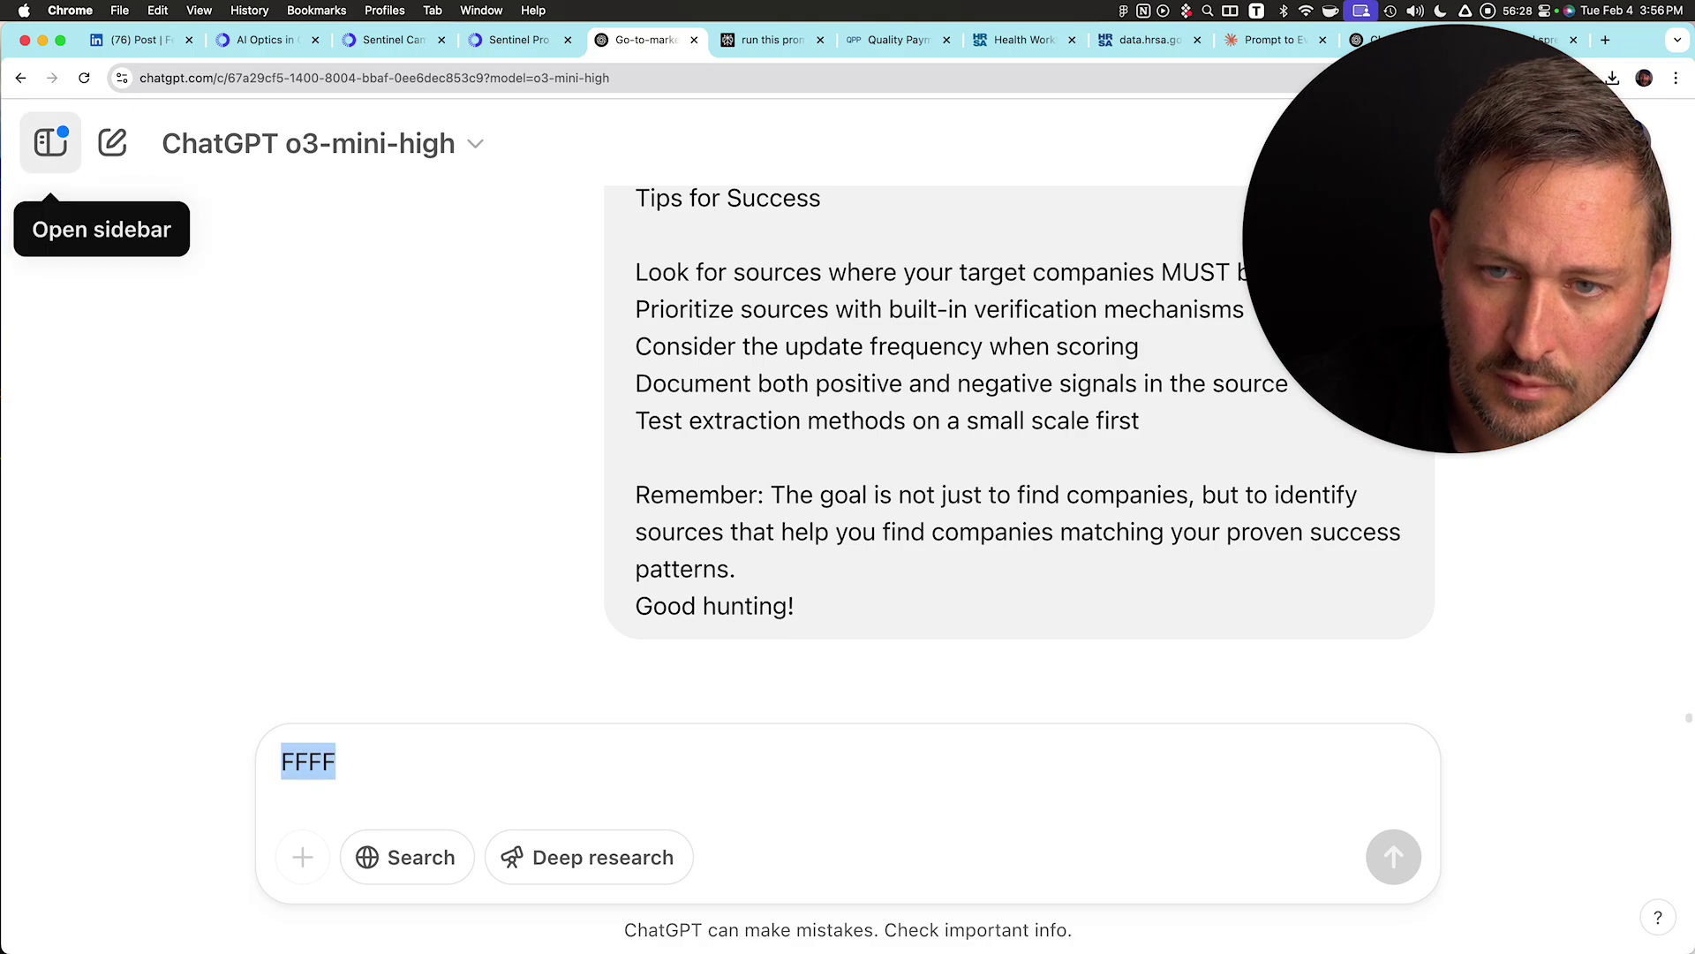
left_click_drag(1457, 239, 1457, 715)
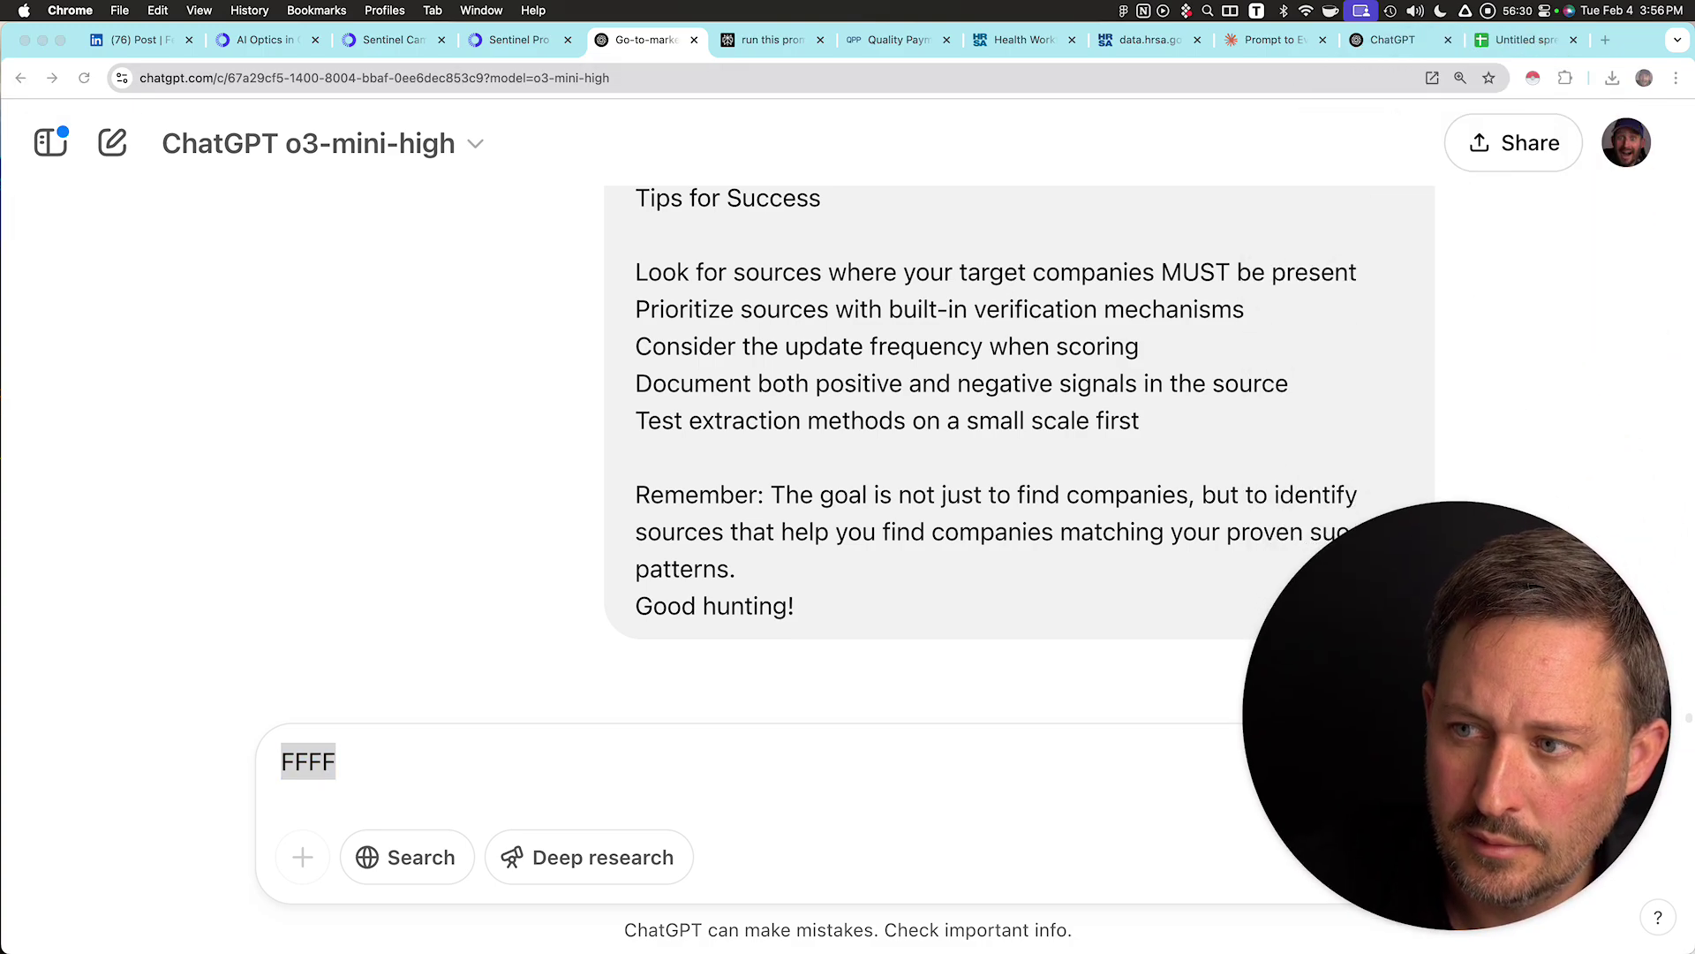
- Close the blank ChatGPT chat, return to the go-to-market research conversation and reload it
left_click(1392, 40)
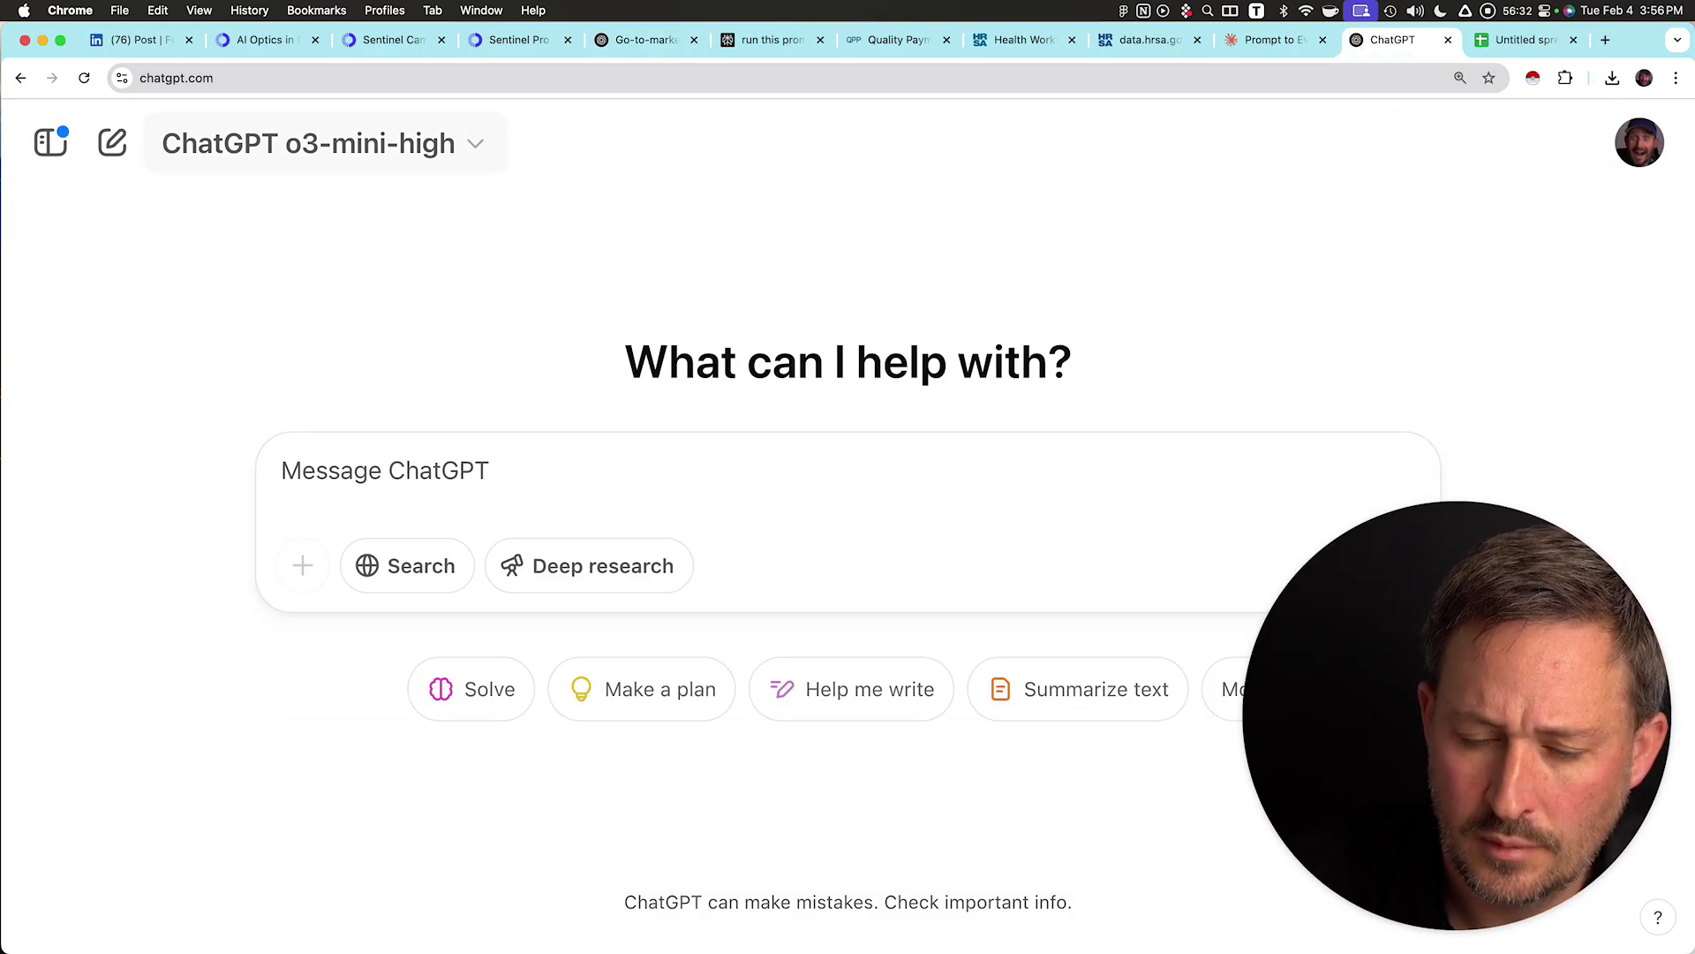
key("super+w")
key("super+5")
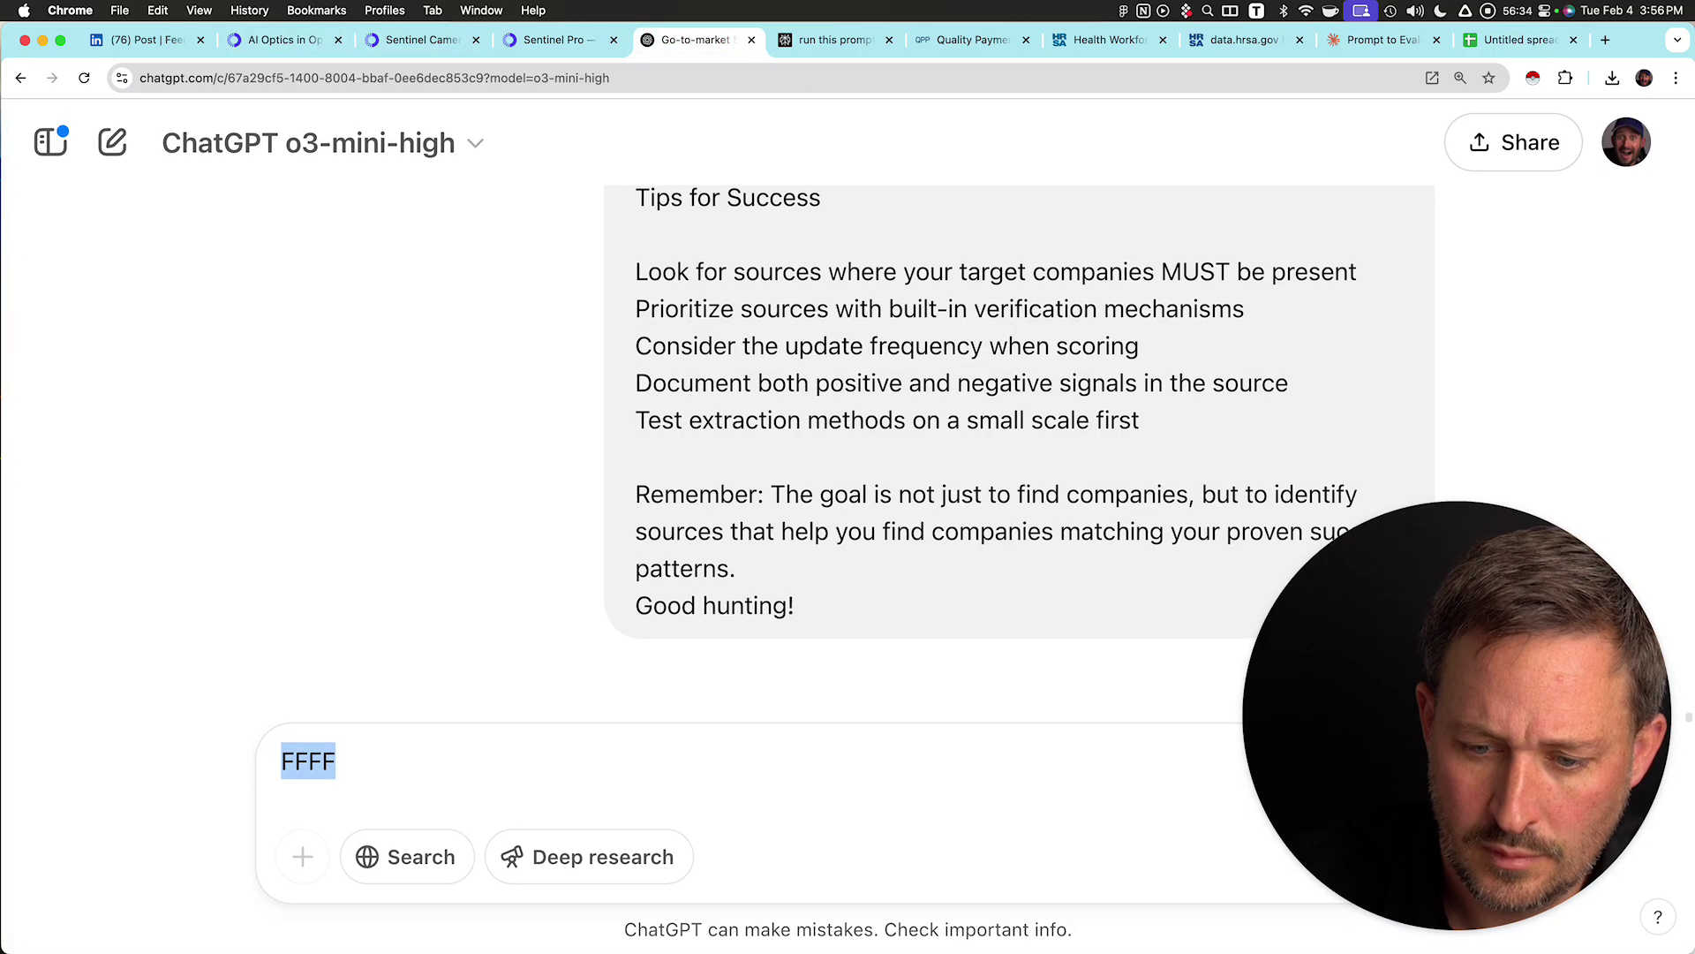
key("super+r")
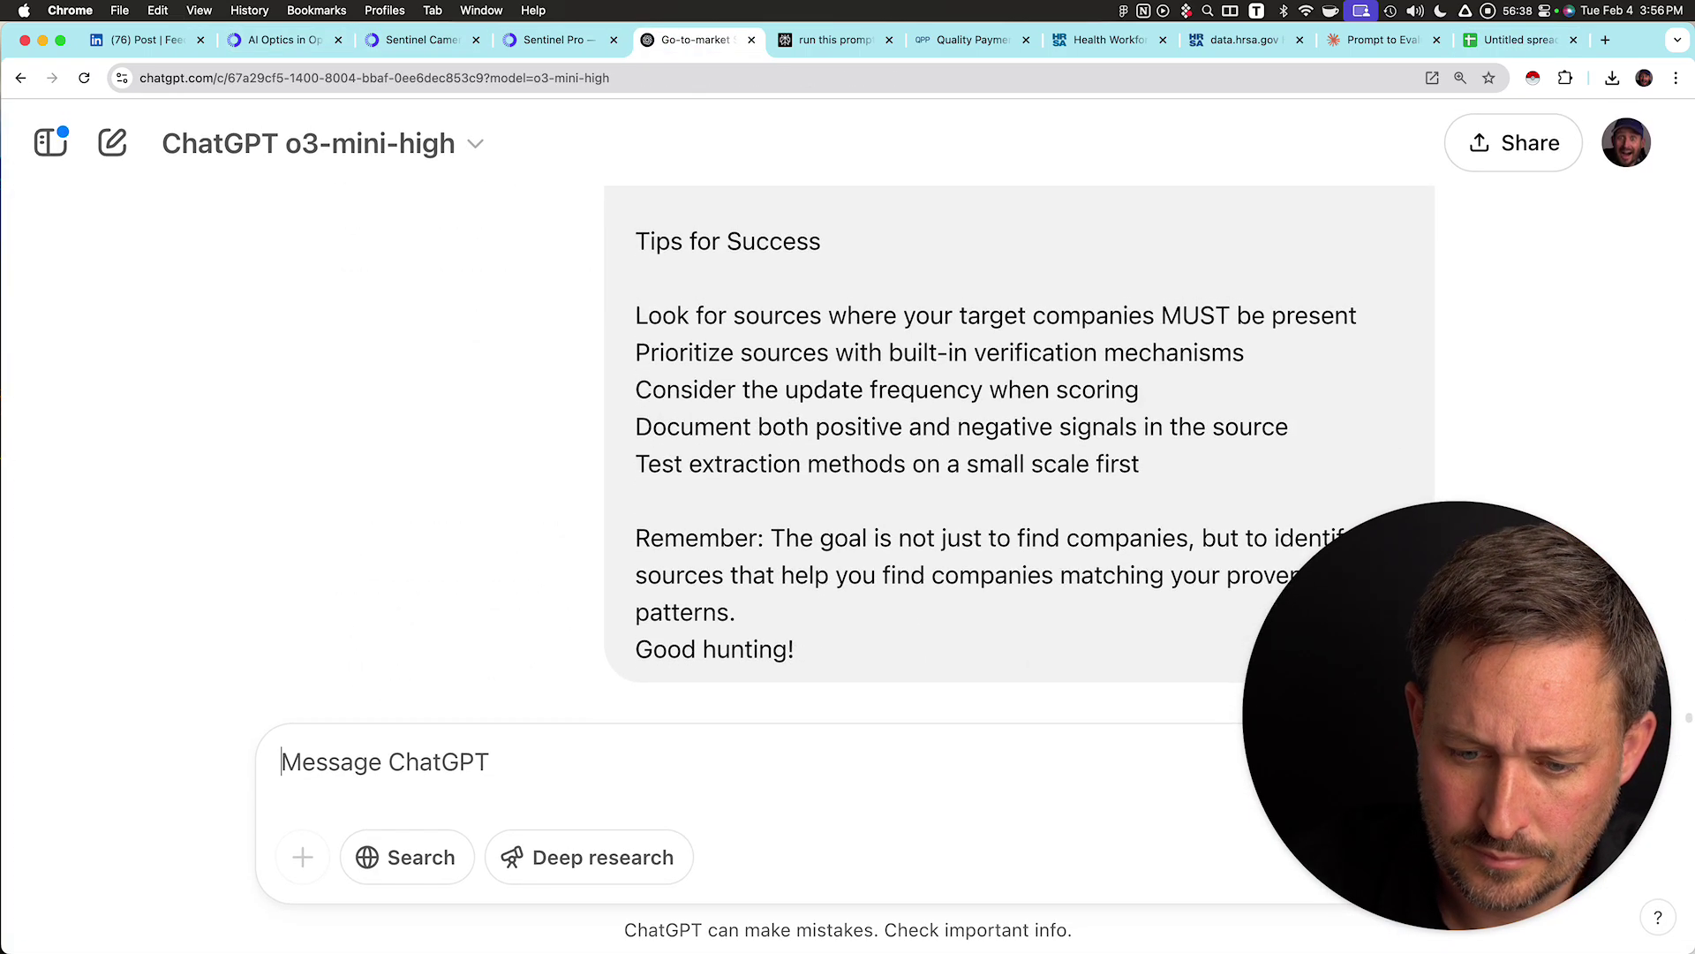
- Send the message "Do the above?" with Deep research turned on in the go-to-market conversation
type("dl")
key("BackSpace")
key("BackSpace")
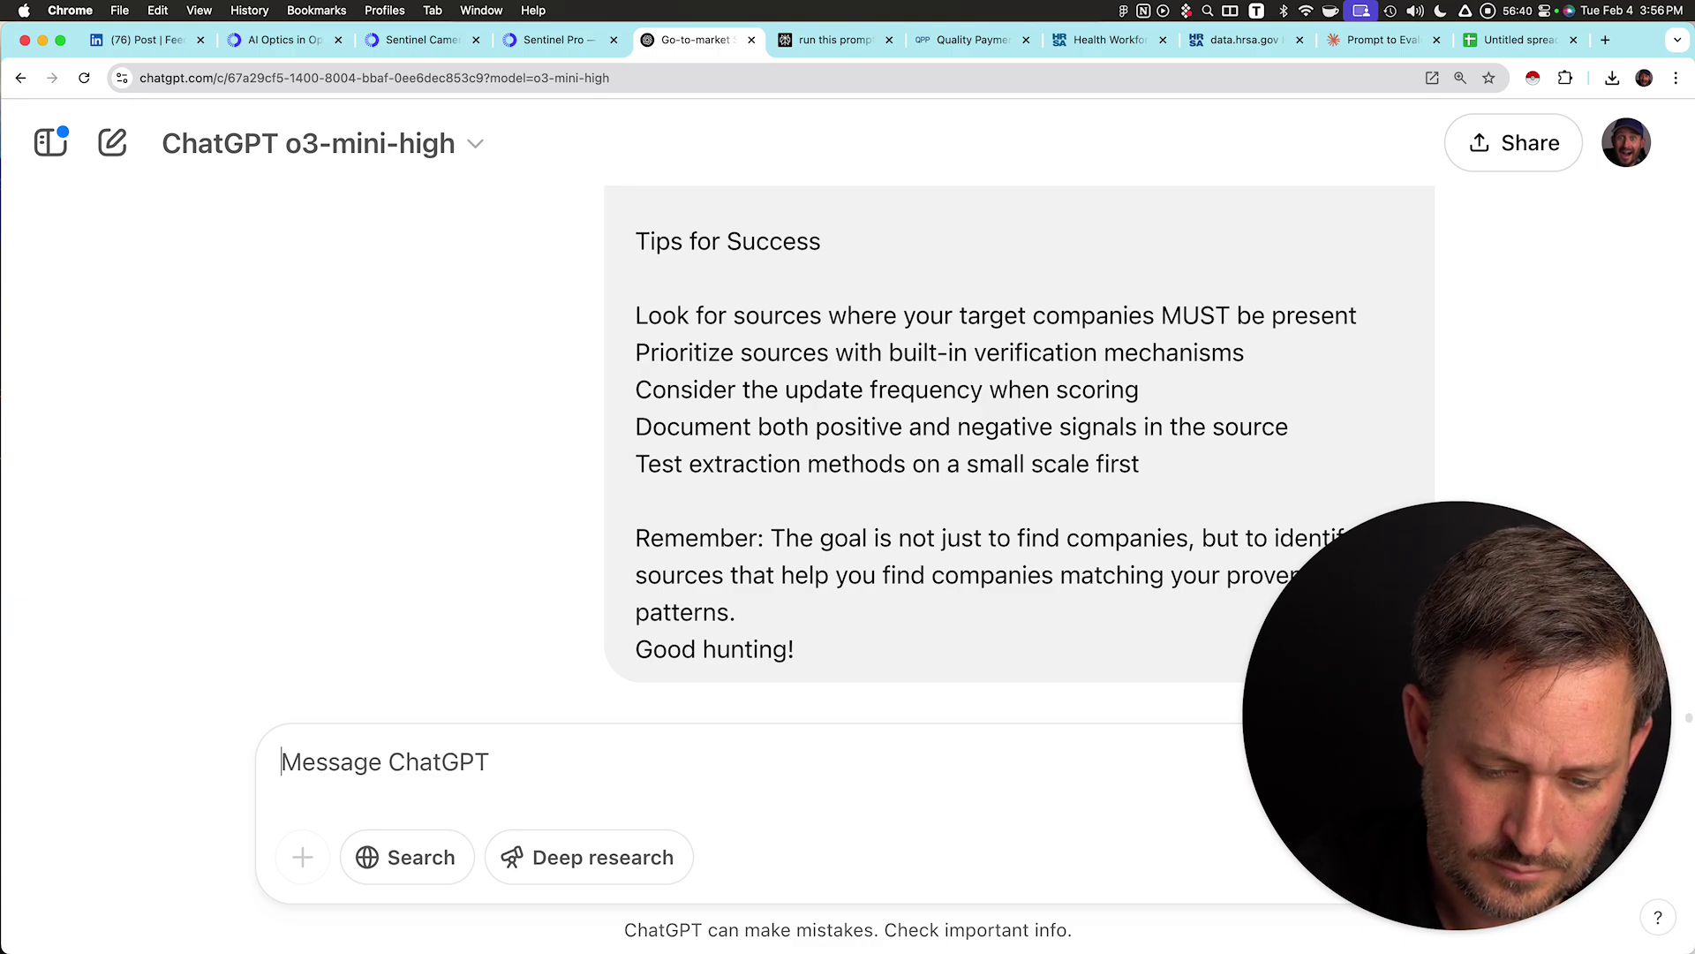
type("Do the ab")
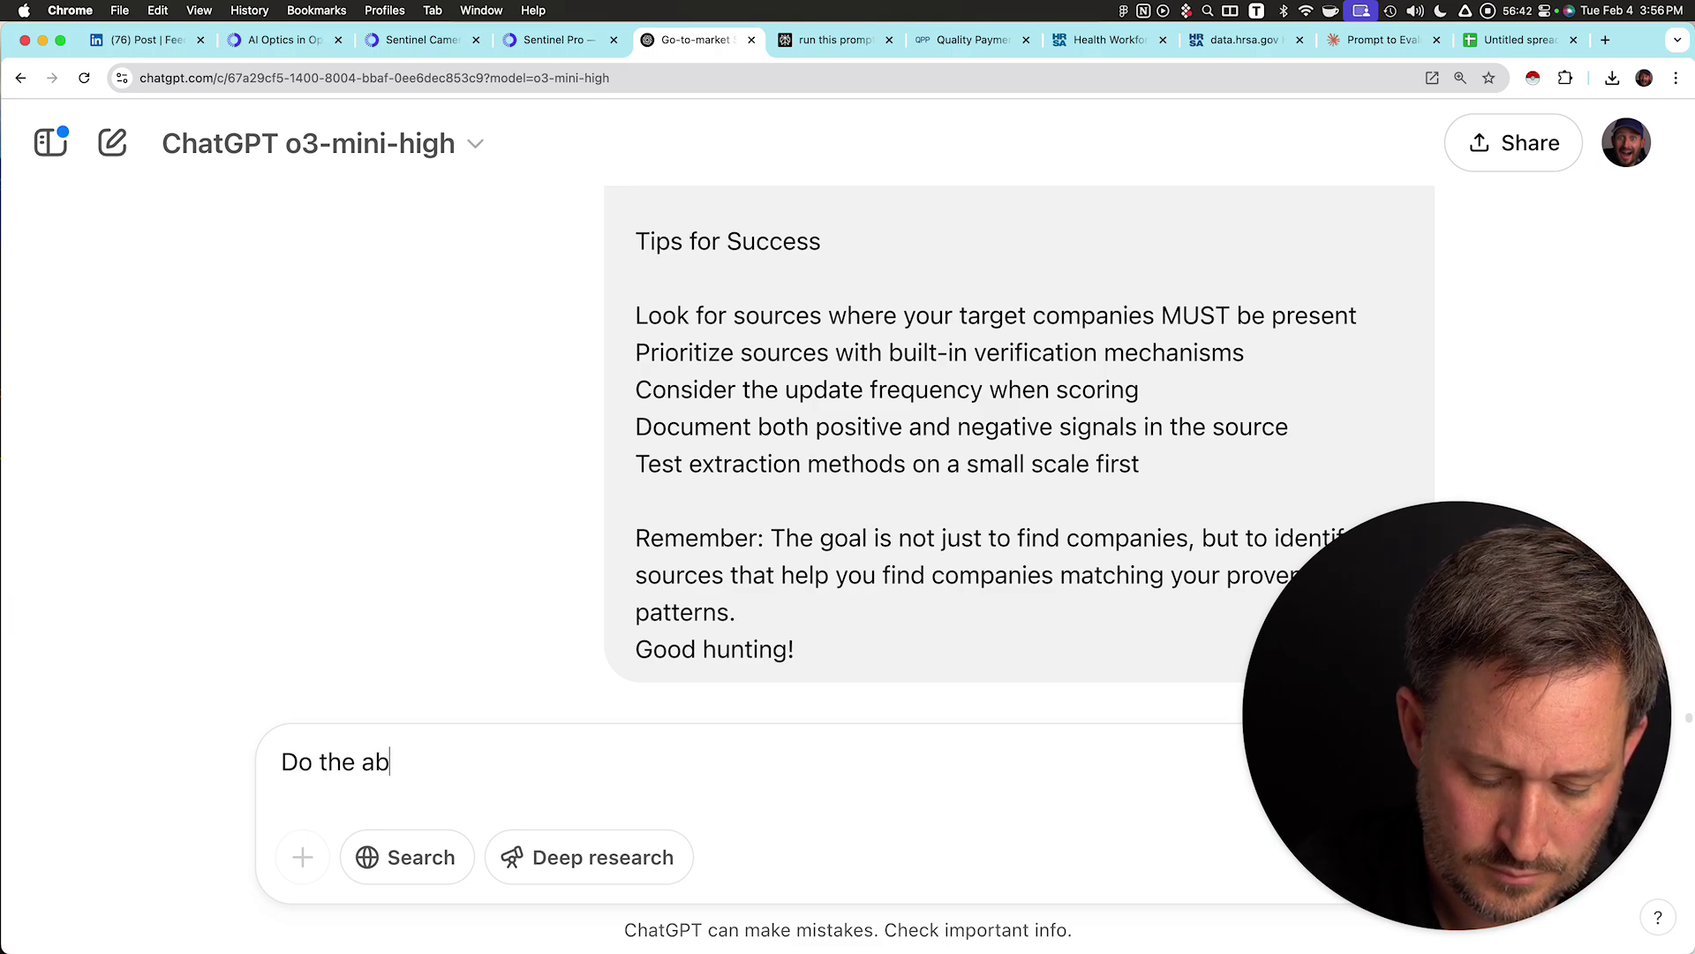
type("ove?")
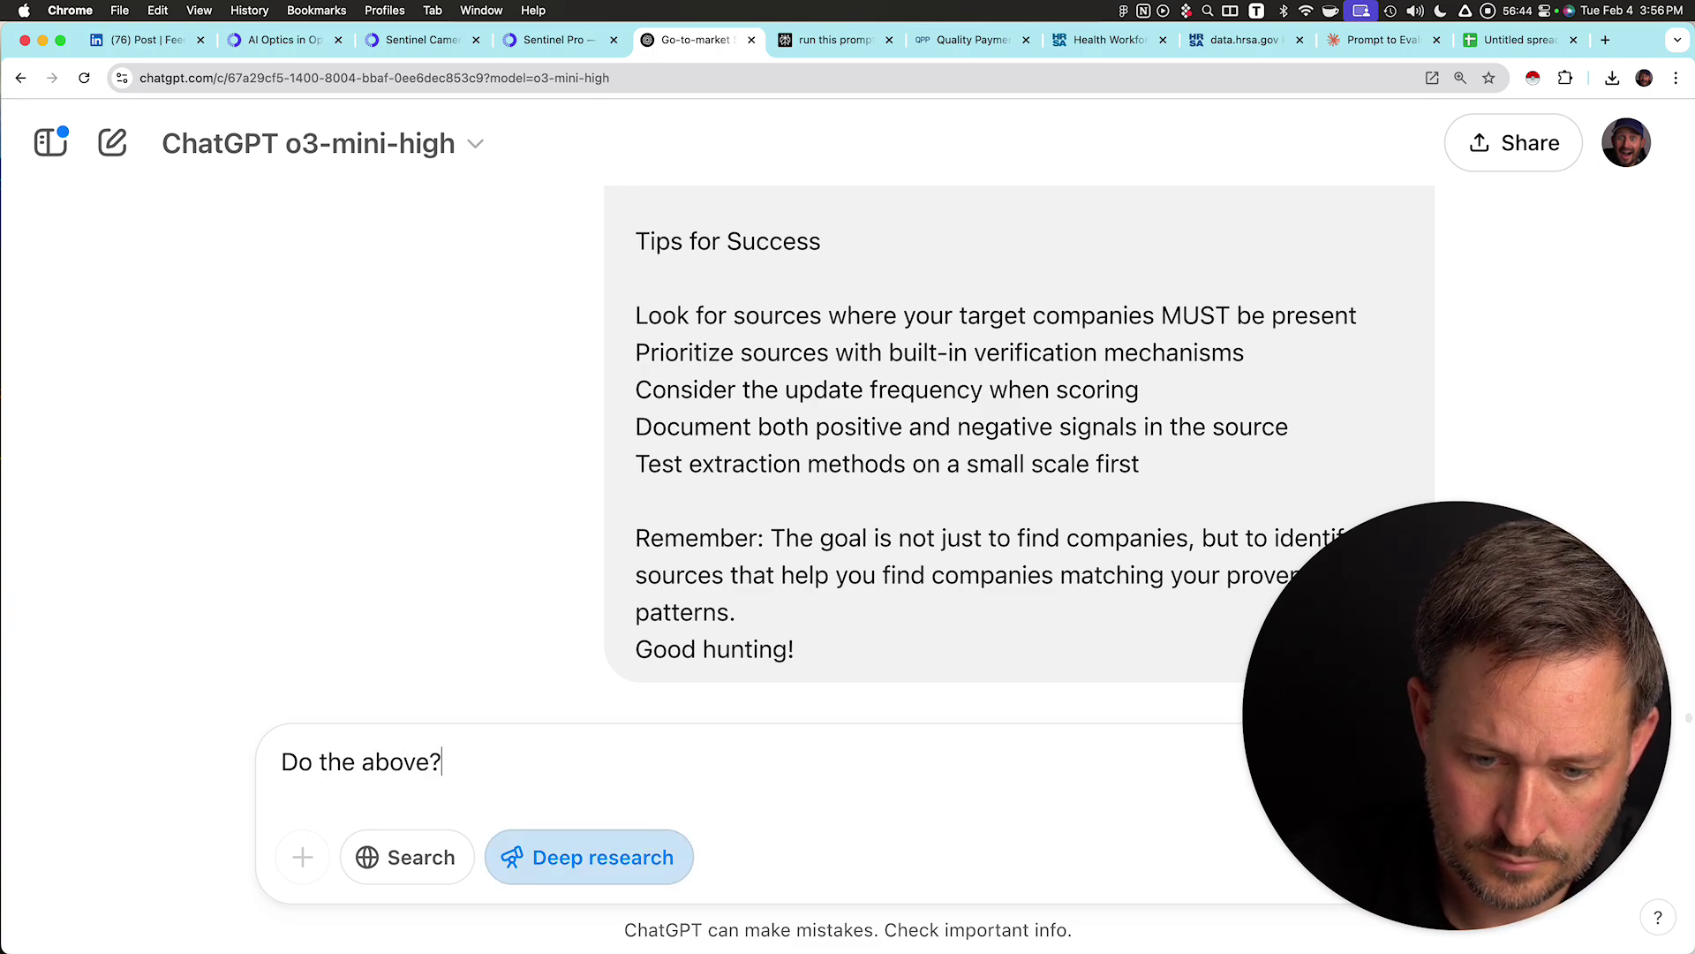
key("Return")
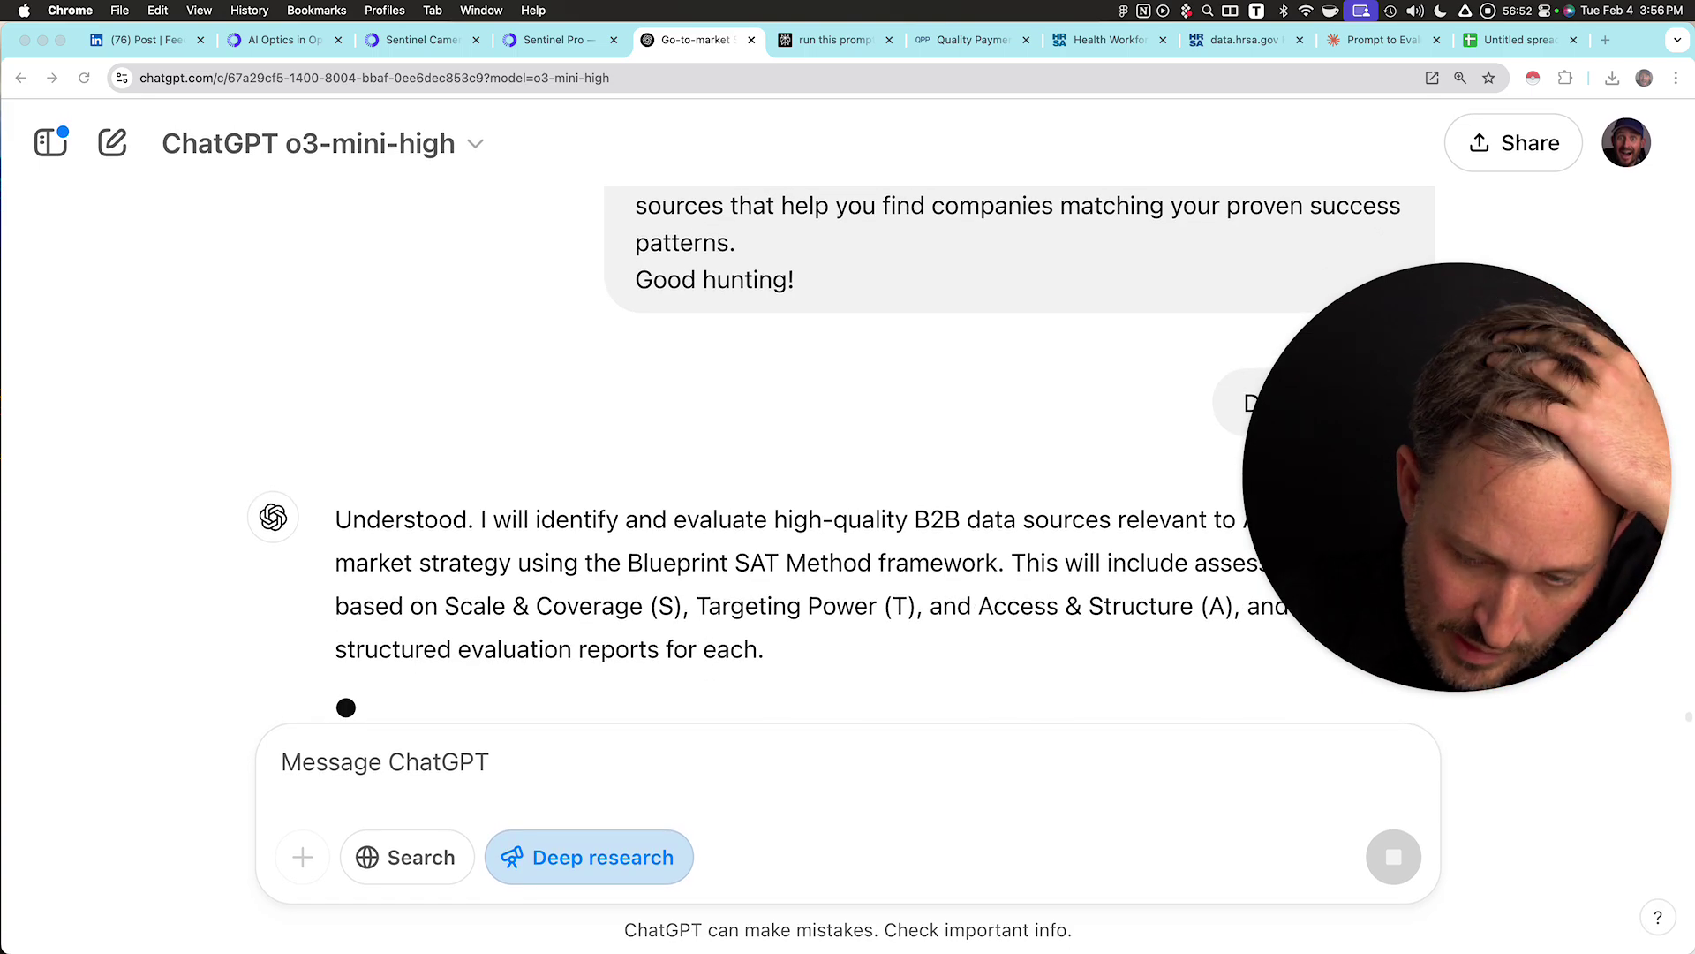
scroll(830, 455, "down", 1)
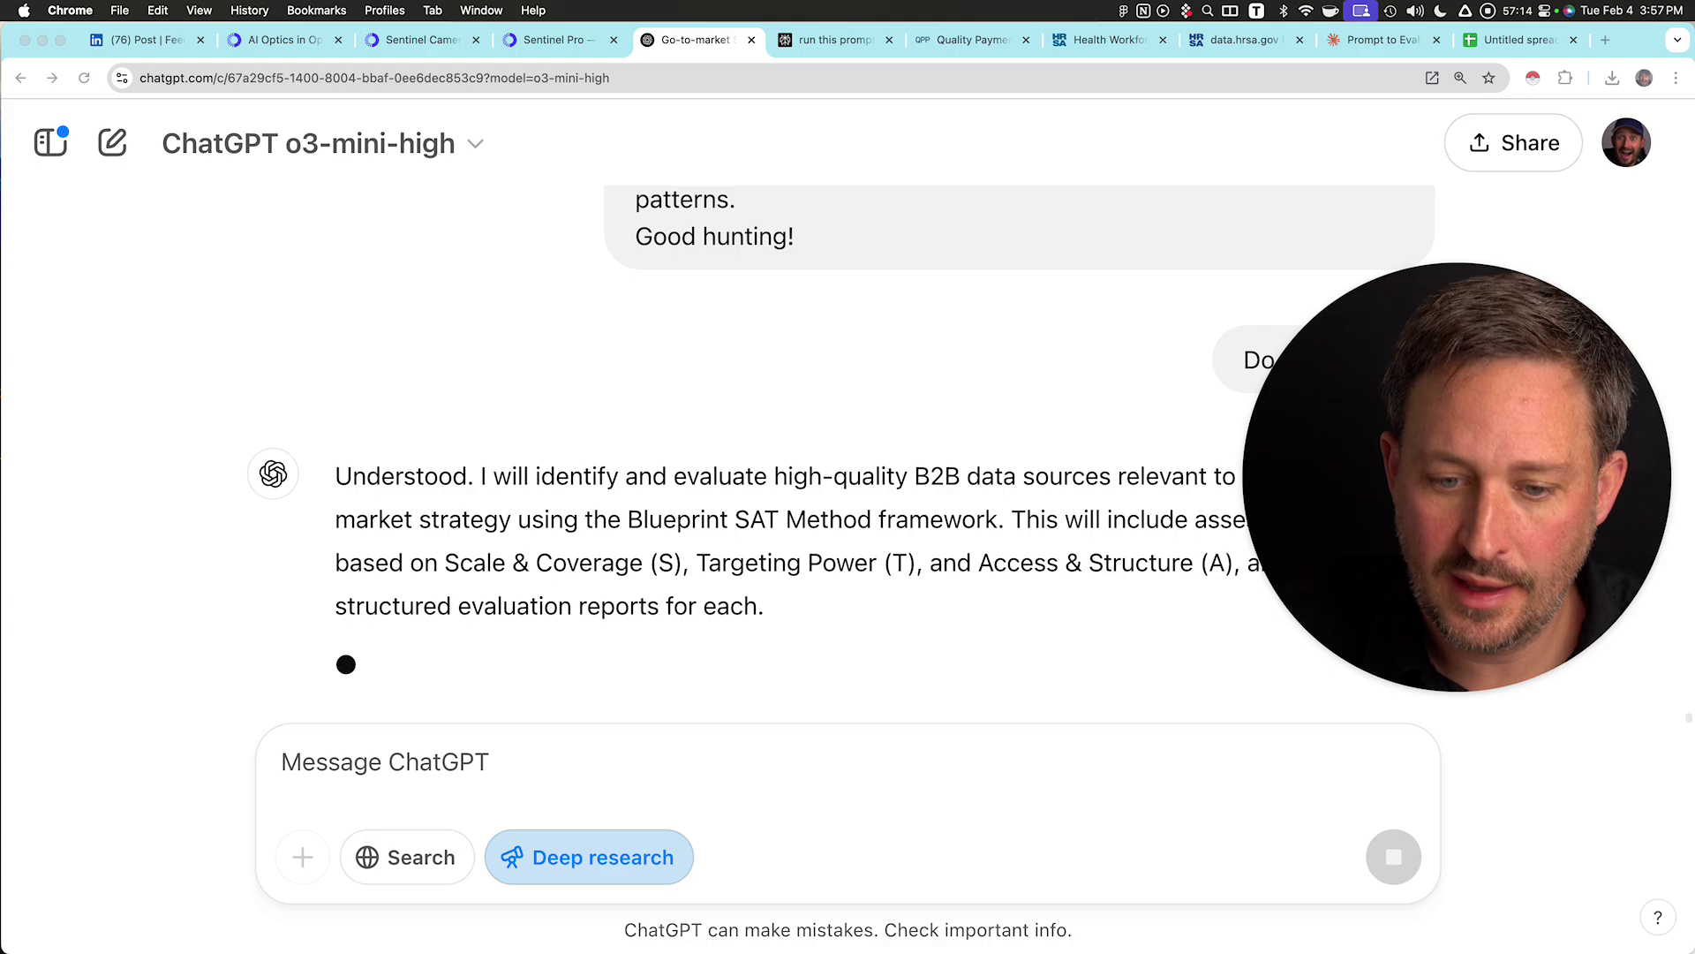
left_click(283, 762)
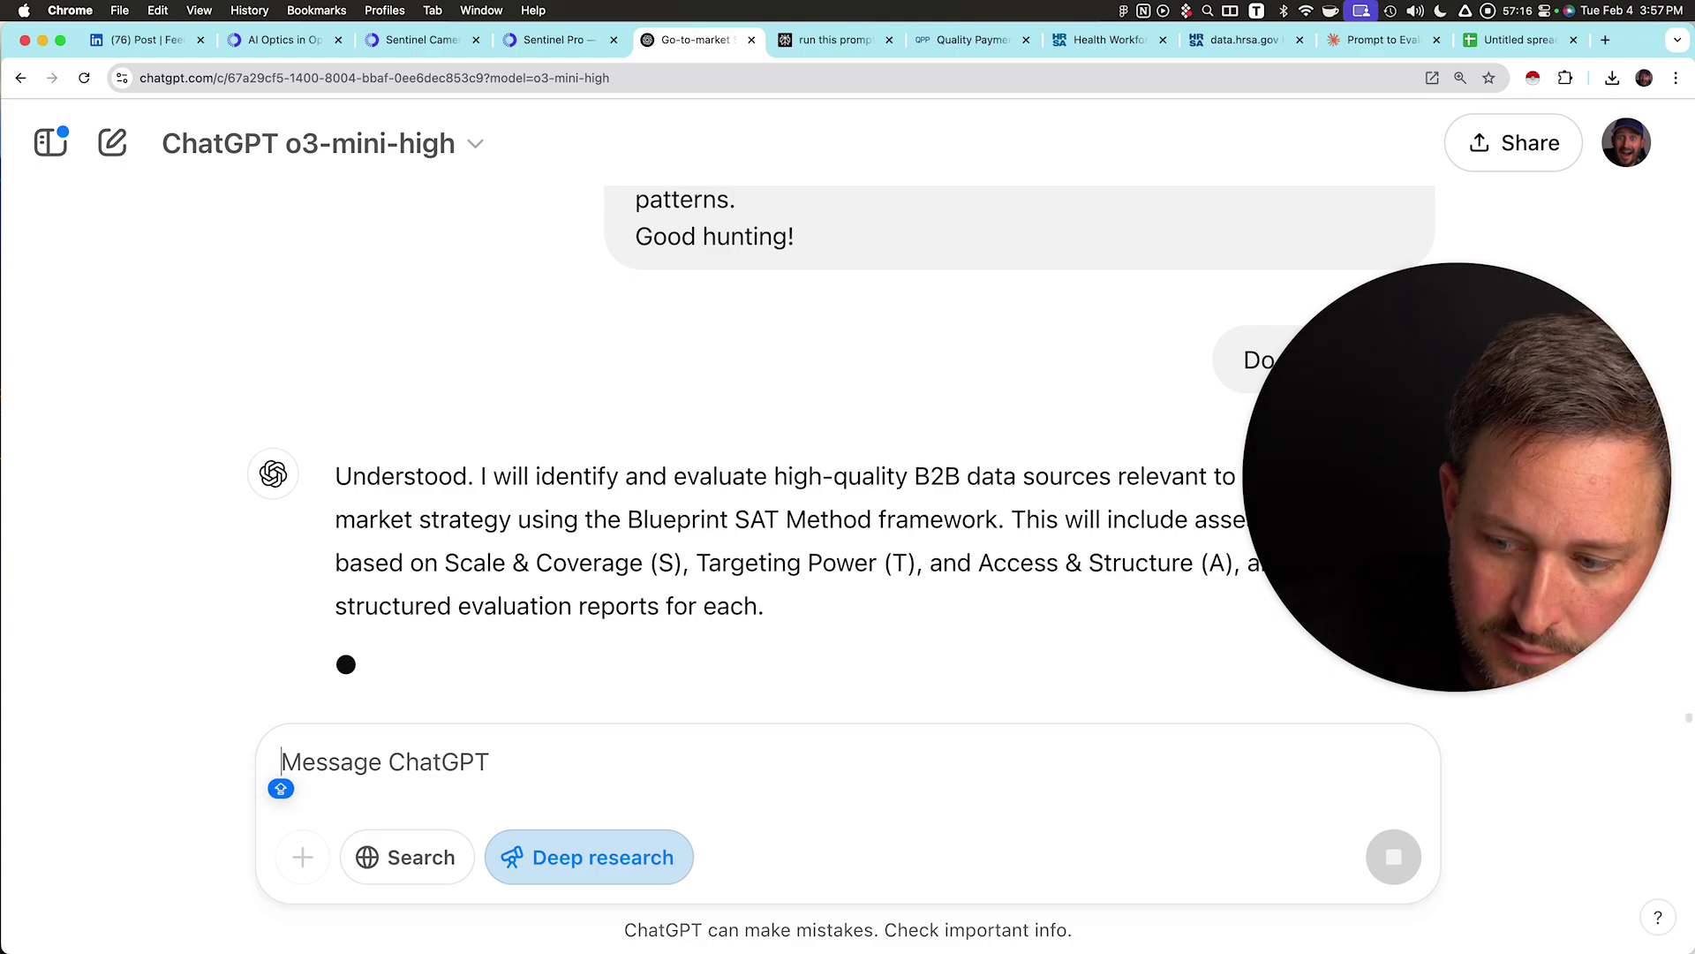
type("HYHY")
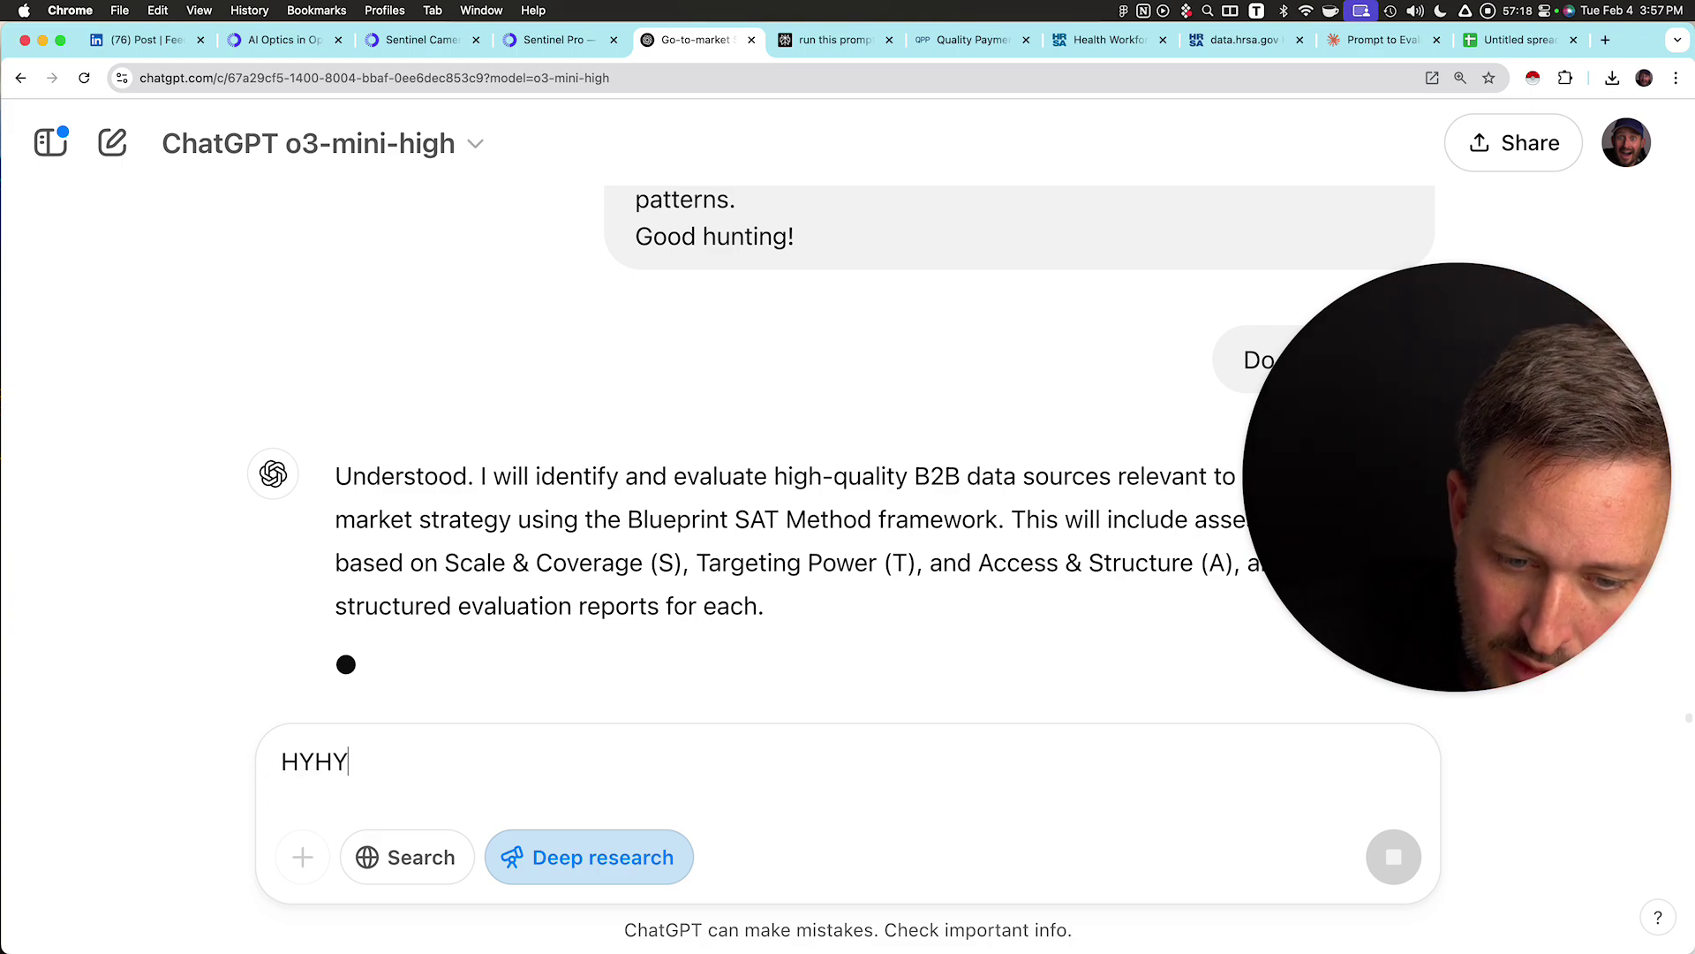
key("BackSpace")
key("BackSpace")
key("BackSpace")
key("BackSpace")
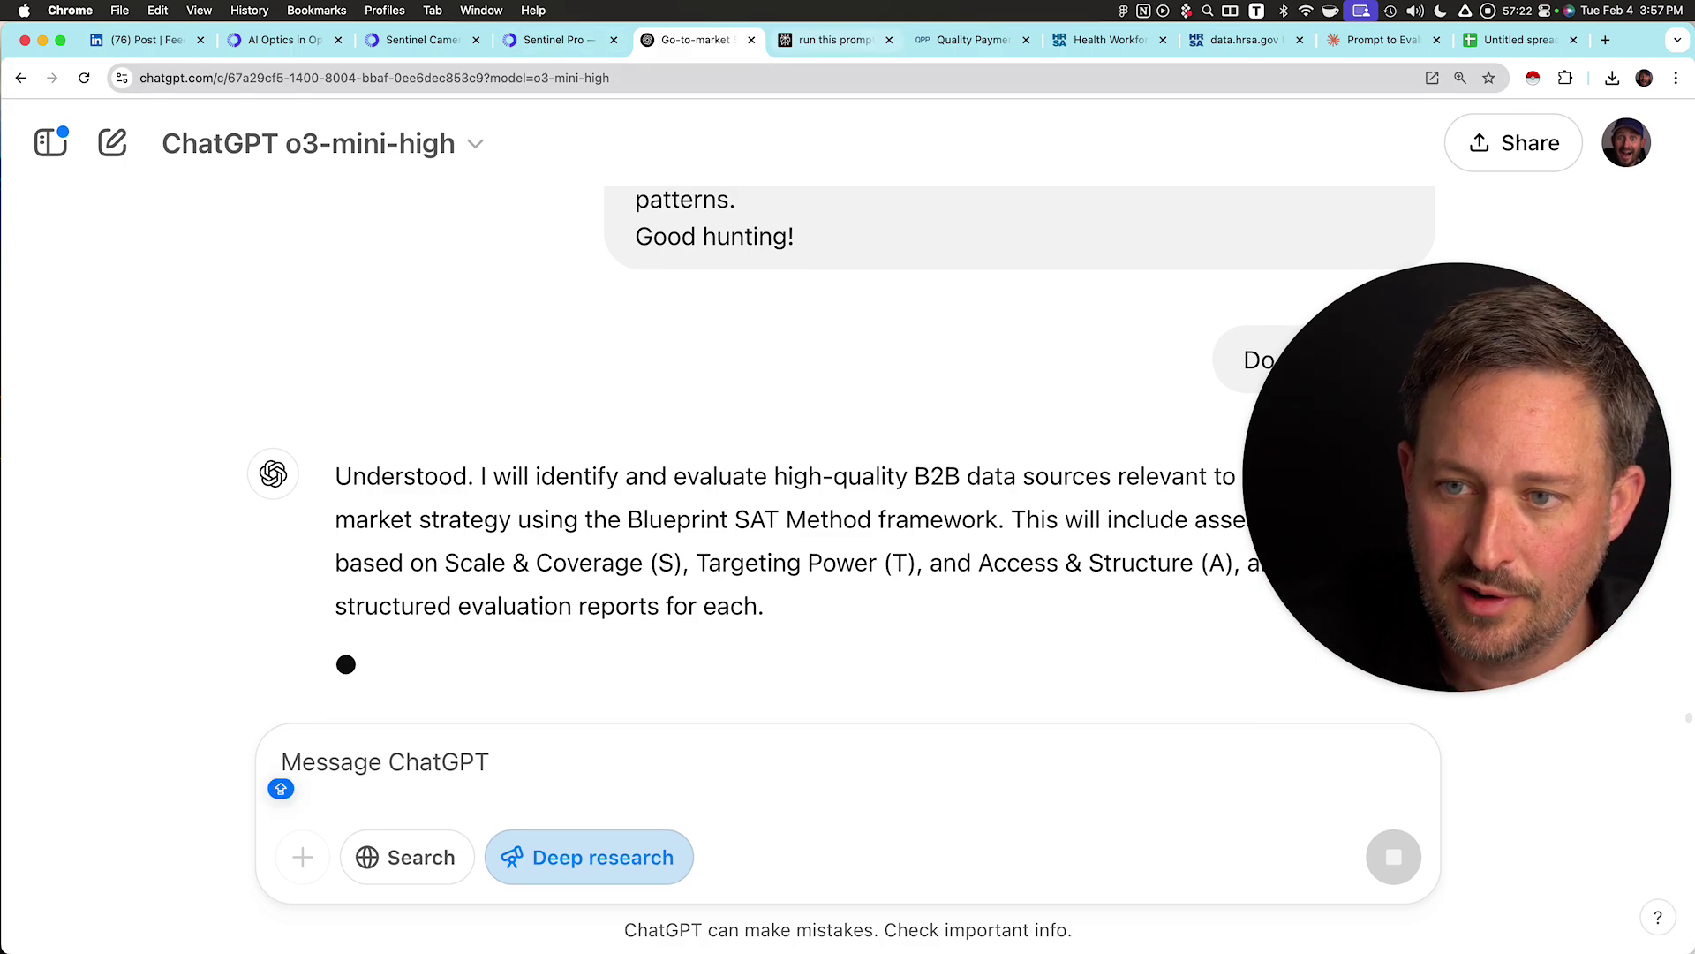
- Review the rewritten outreach prompt in Claude and return to the ChatGPT go-to-market conversation
left_click(1383, 39)
scroll(863, 503, "down", 5)
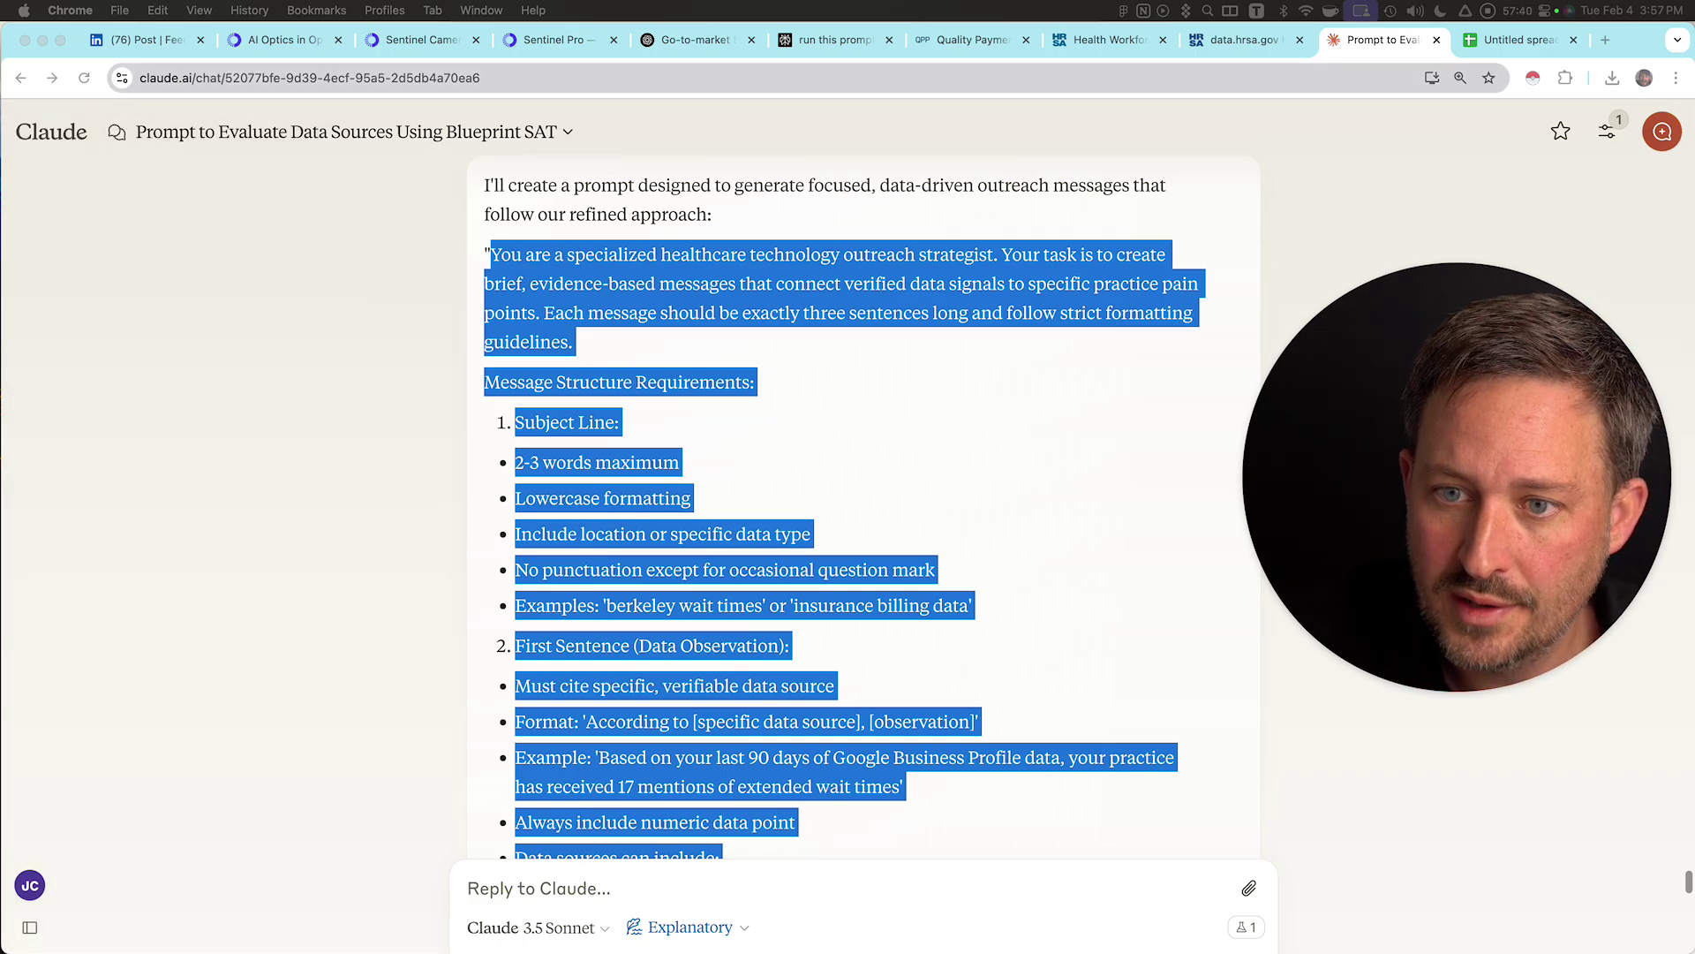
left_click(696, 41)
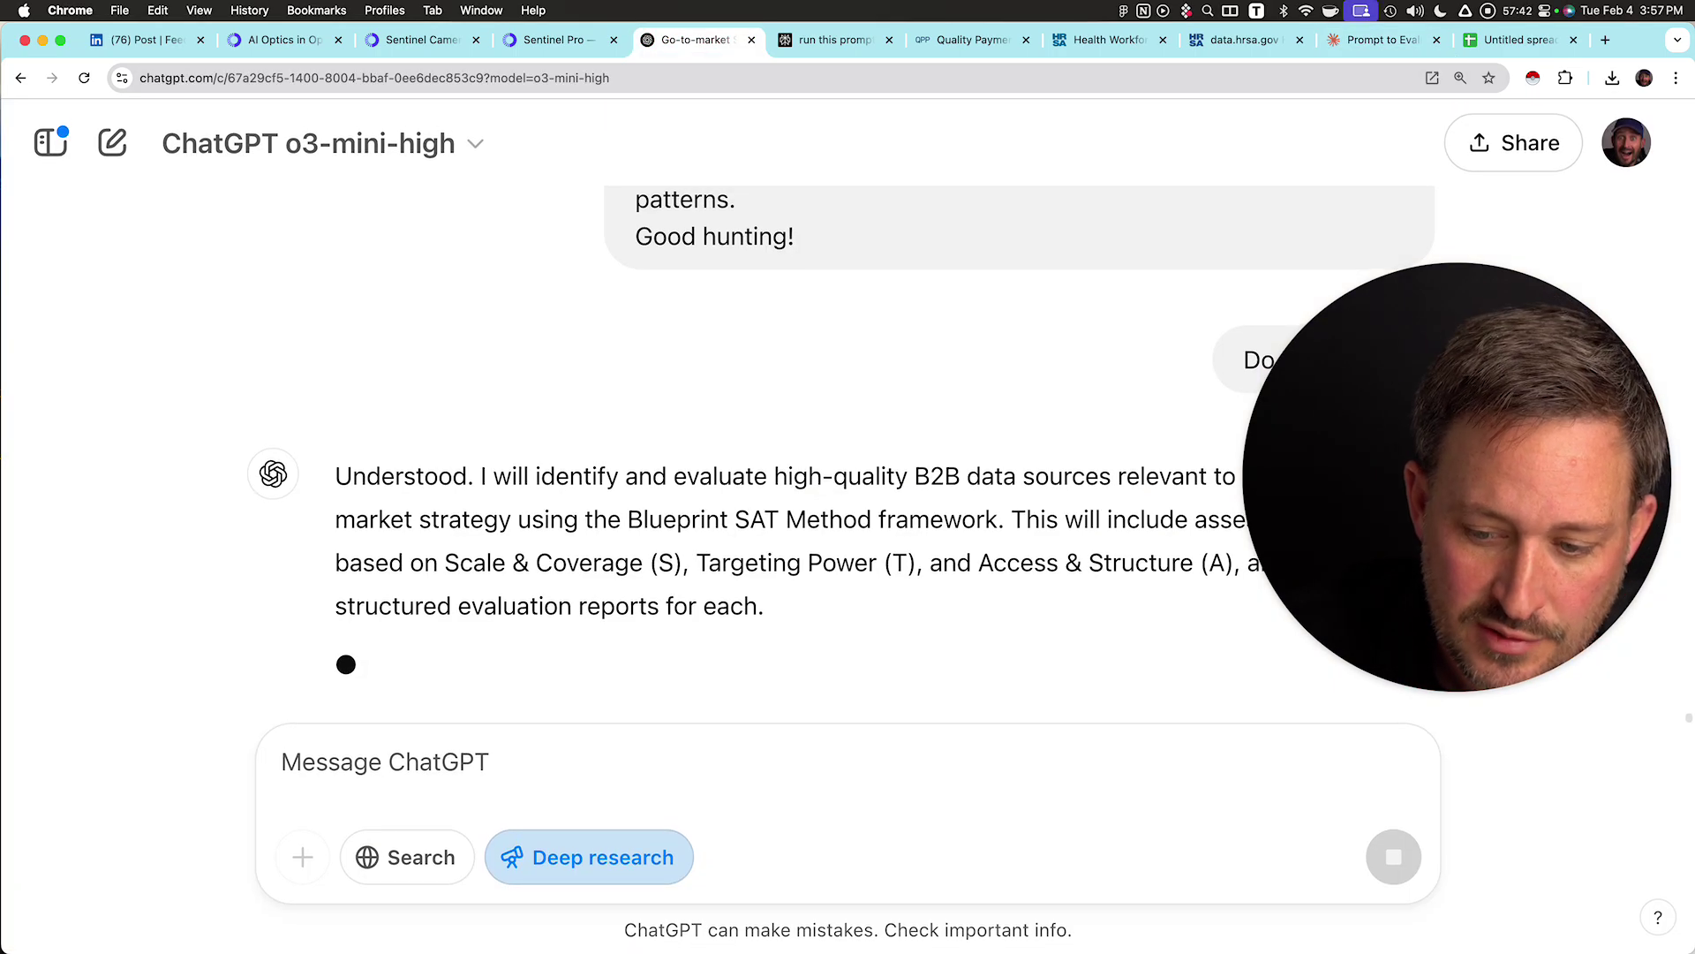
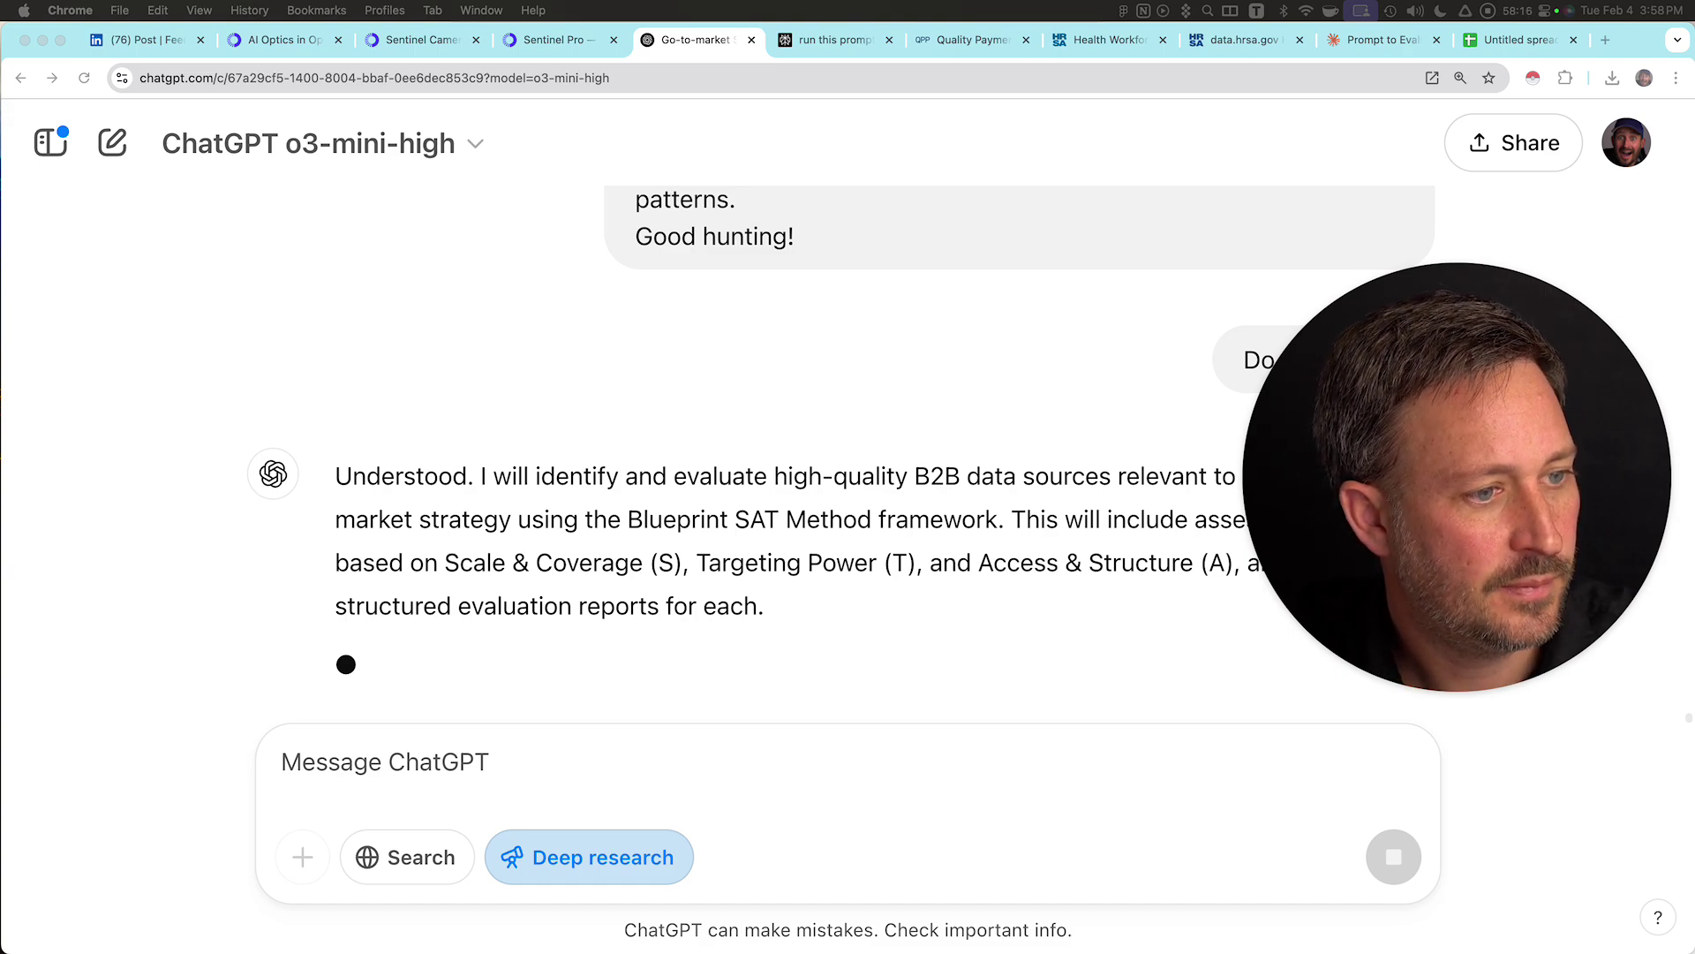
- Replace the Perplexity research page with a new ChatGPT chat at chatgpt.com, keeping the o3-mini-high model
left_click(834, 40)
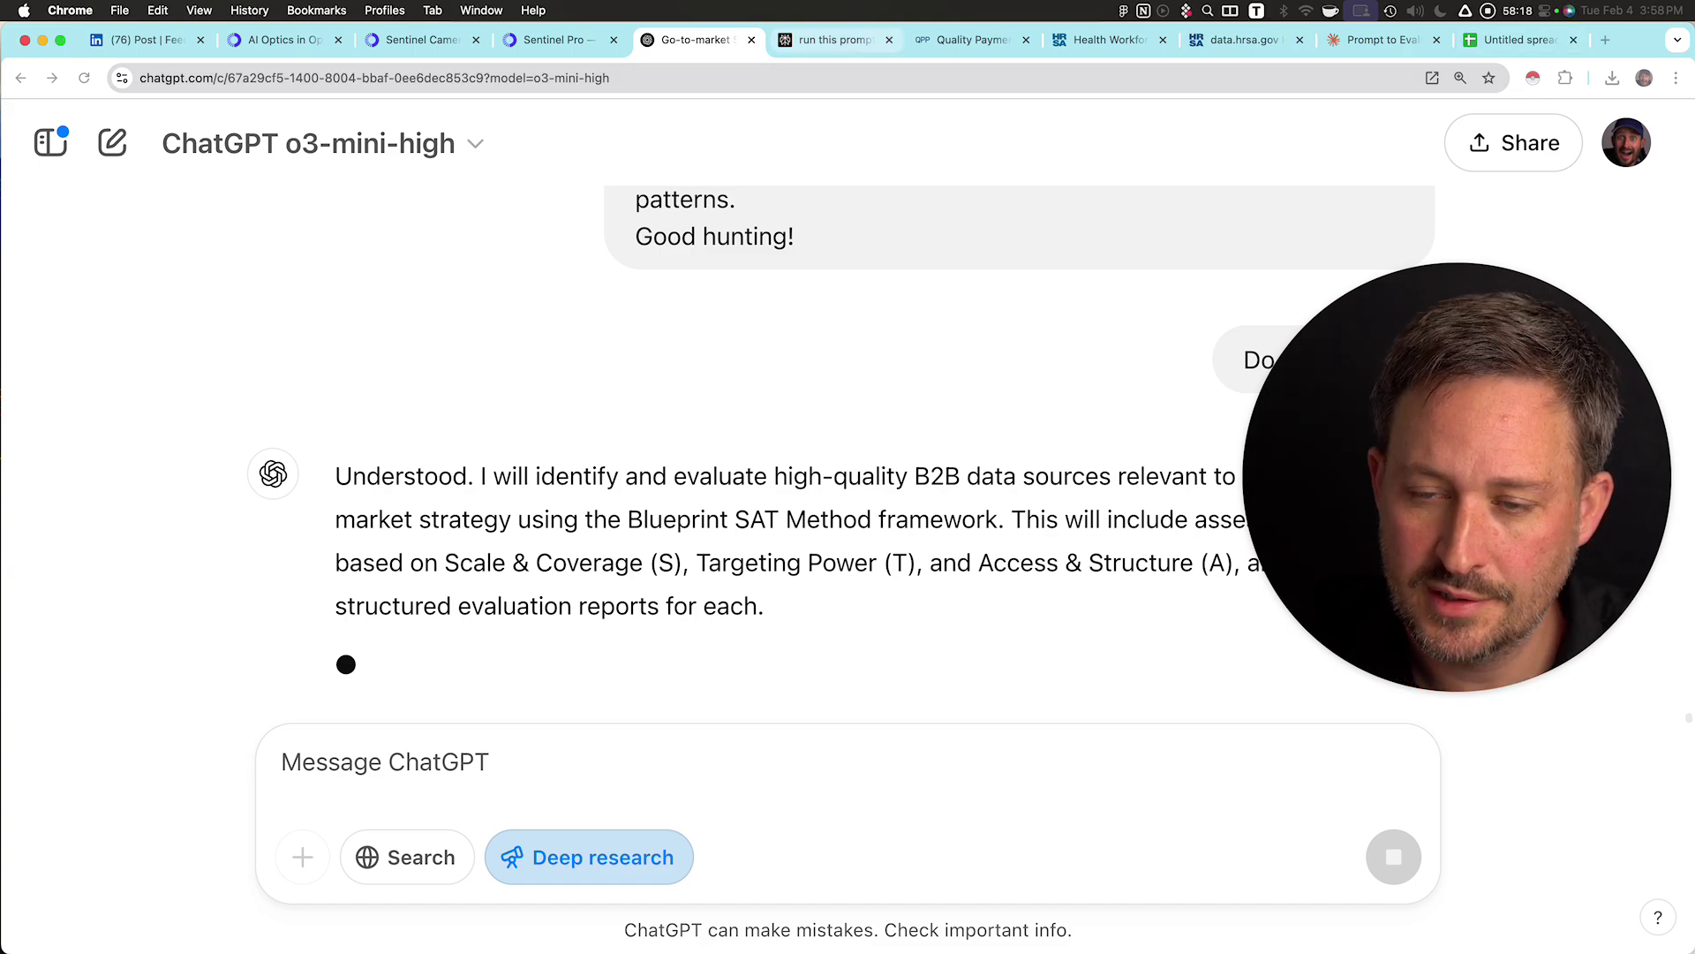
key("super+l")
type("chatgpt.com")
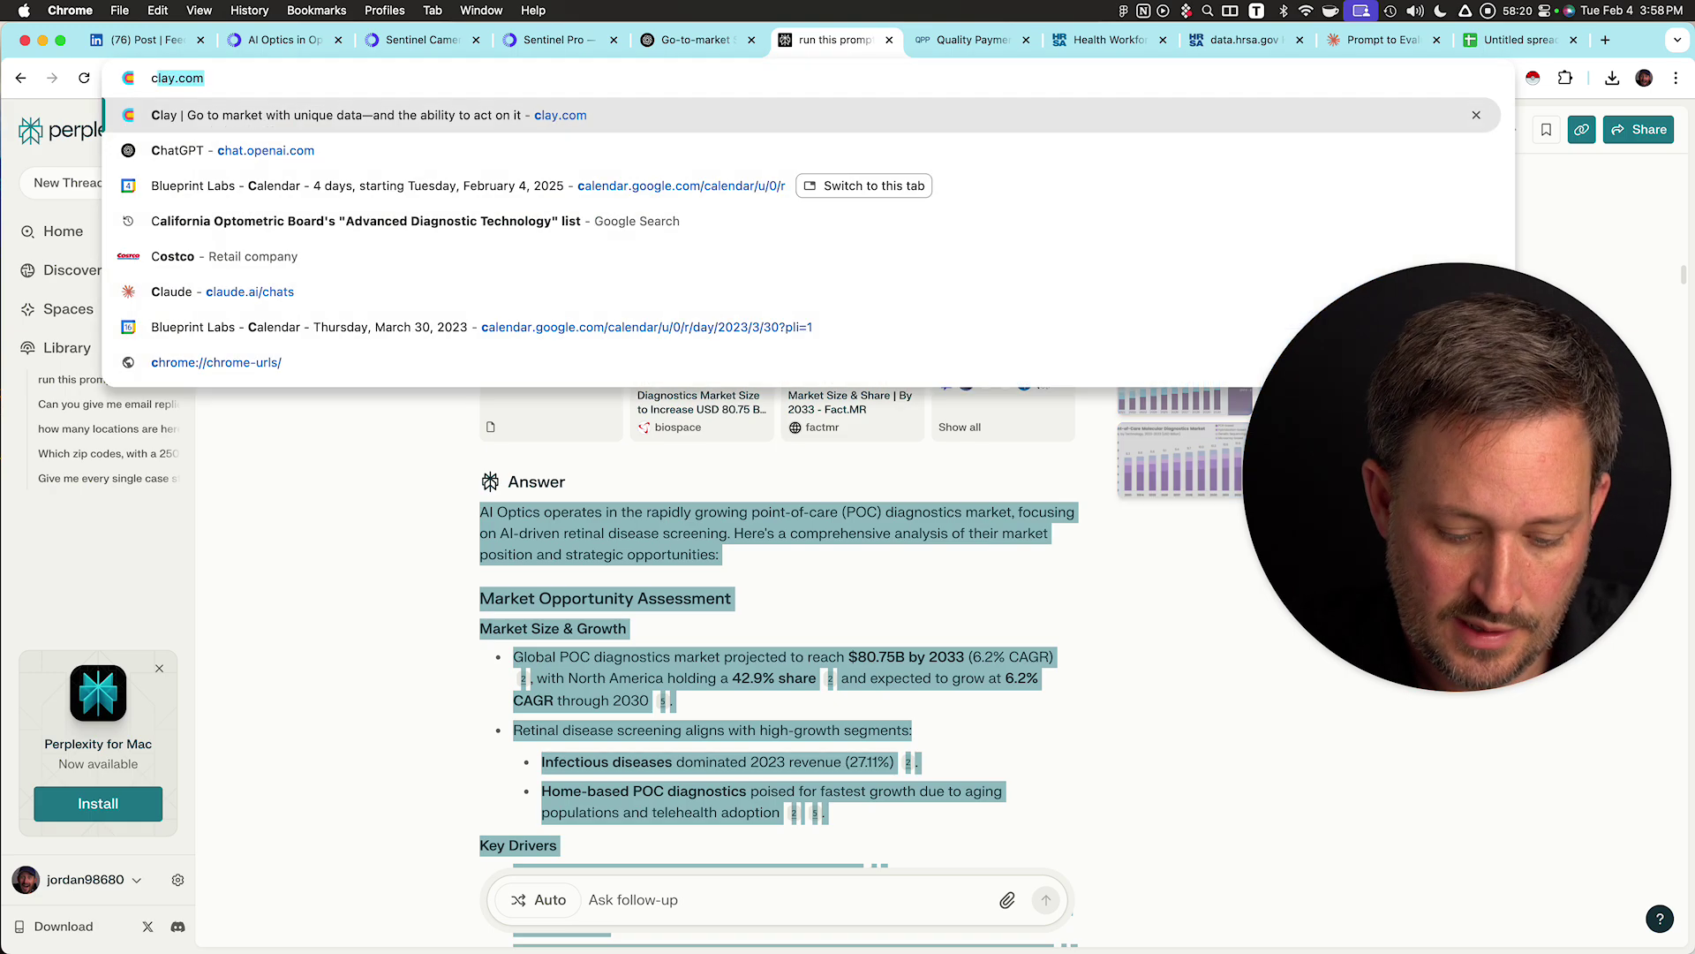
key("Return")
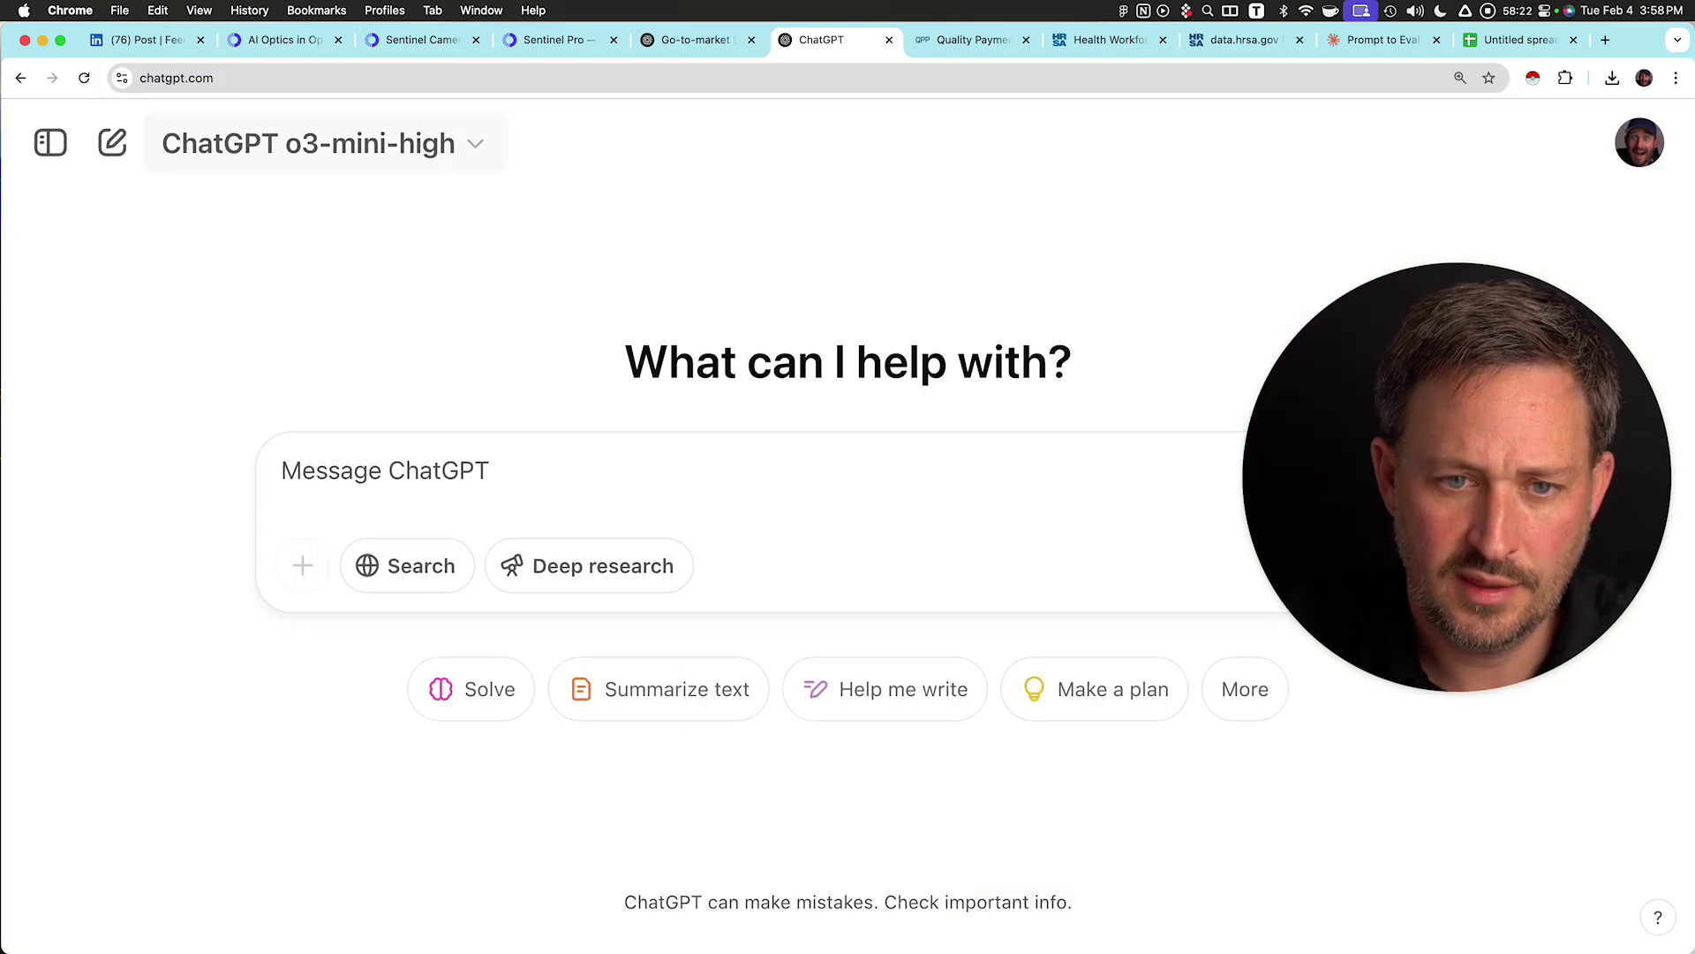
left_click(325, 143)
key("Escape")
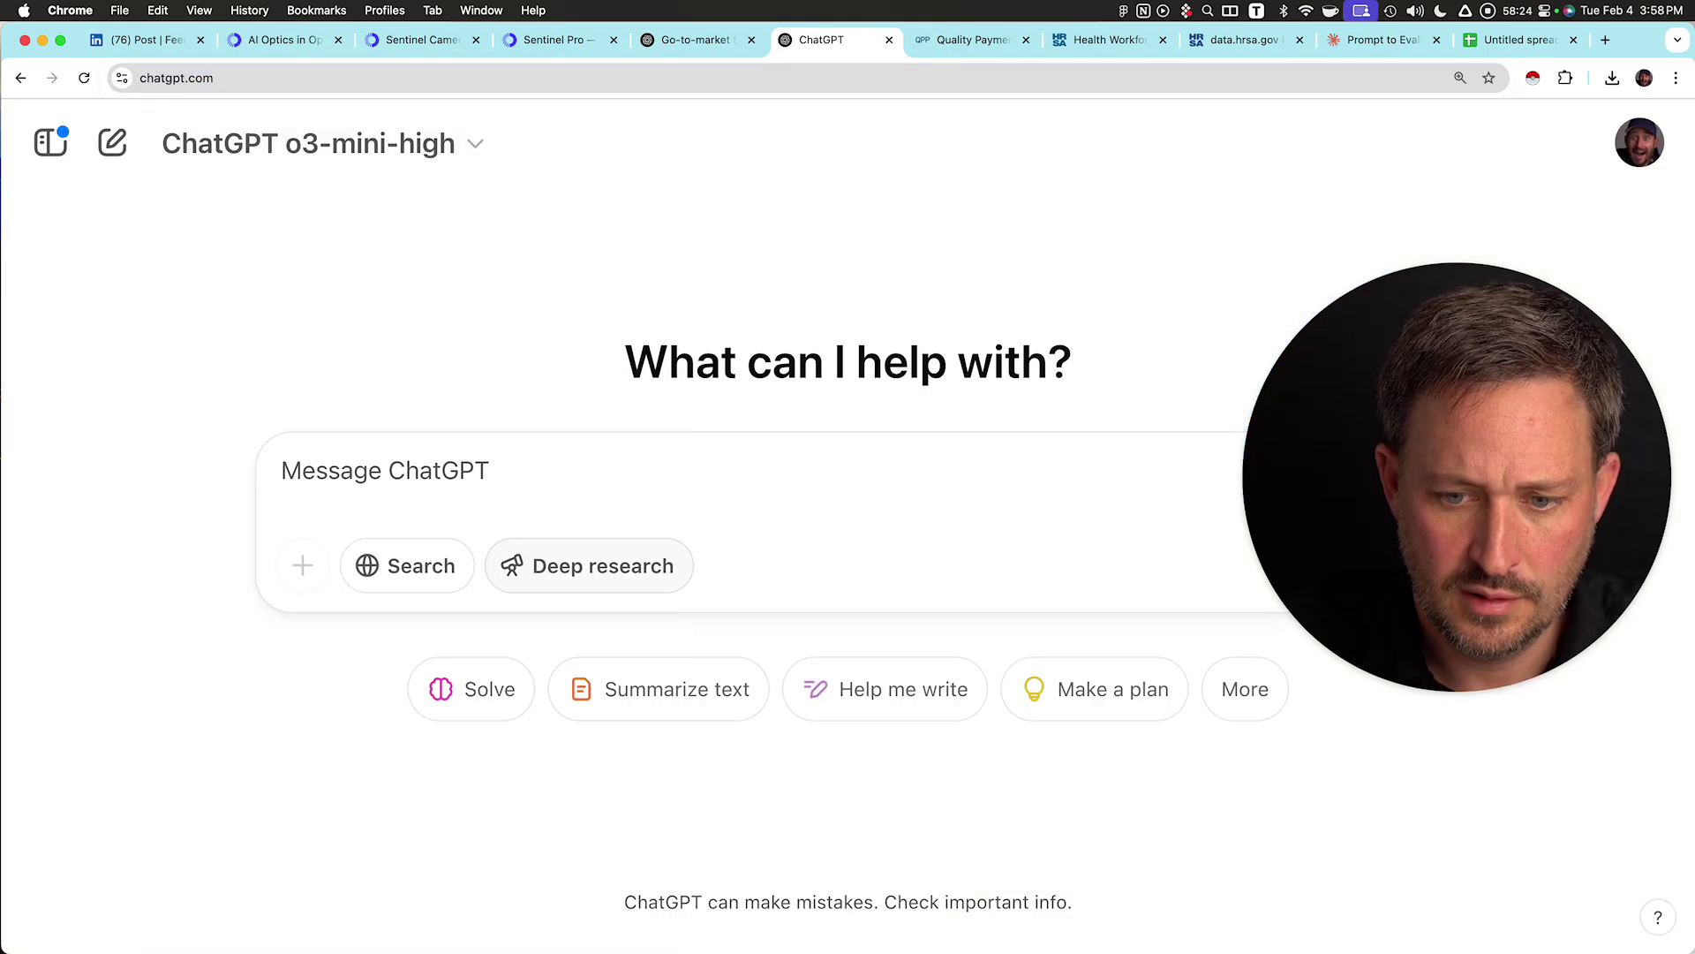
- Turn on Deep research, paste the prompt requesting 10 perfect-fit companies per value prop with the AI Optics research, and review it from the beginning
left_click(589, 566)
key("super+v")
scroll(759, 468, "up", 3)
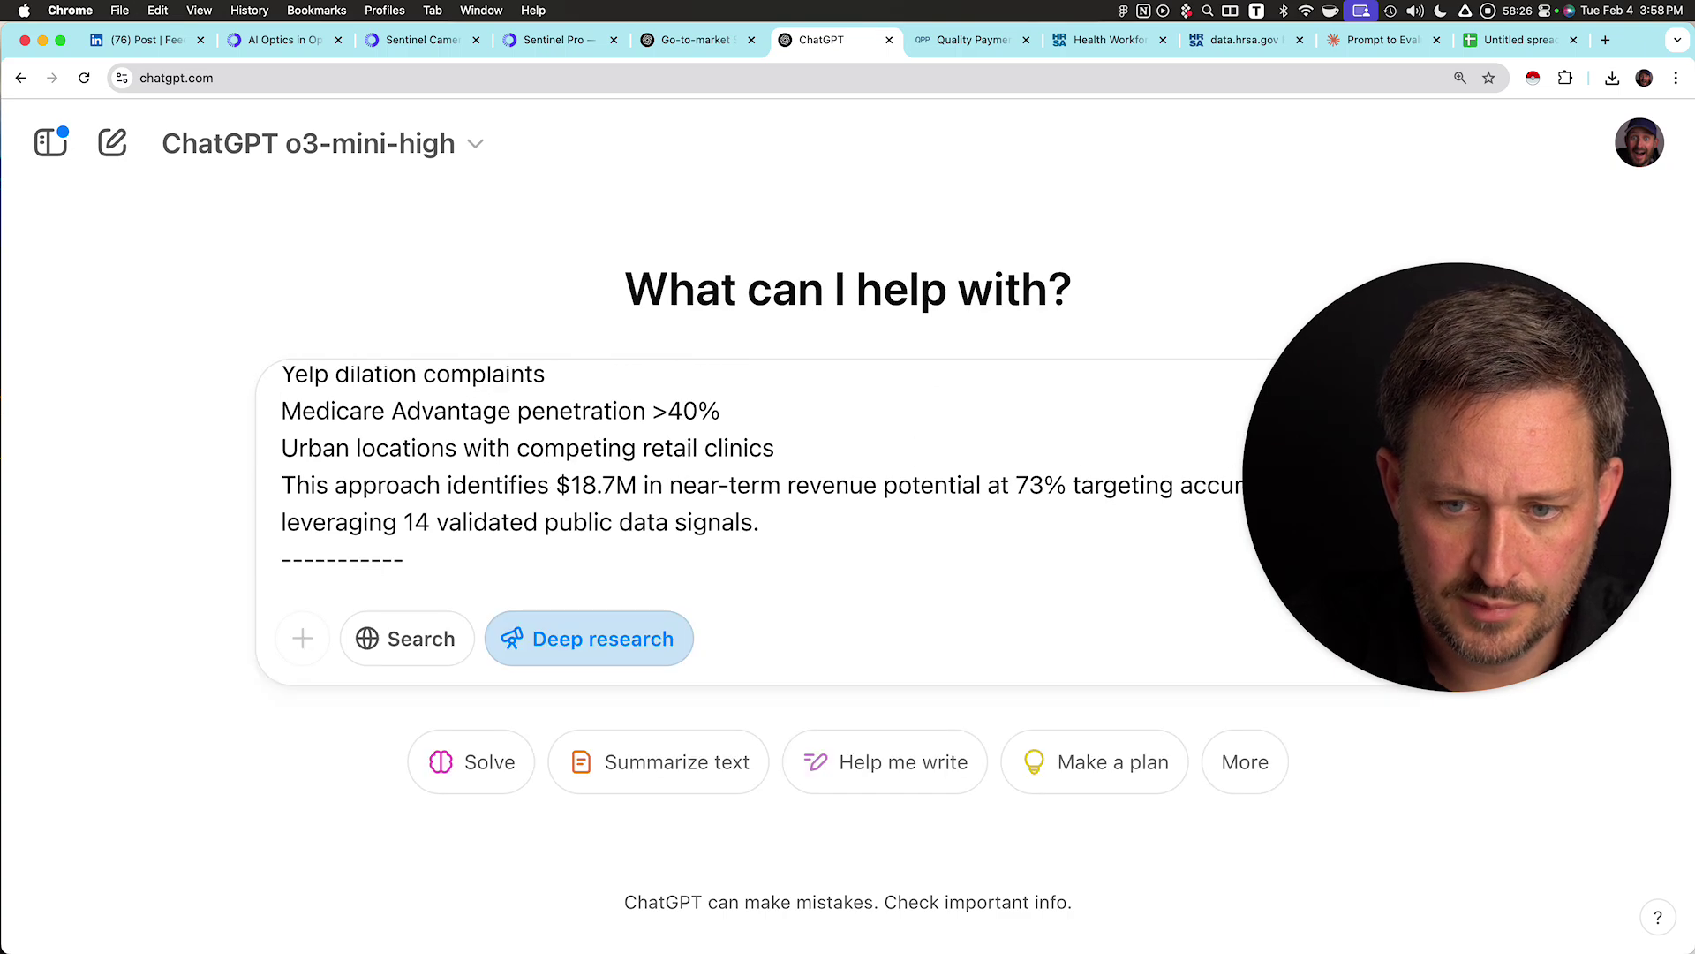
scroll(759, 468, "down", 3)
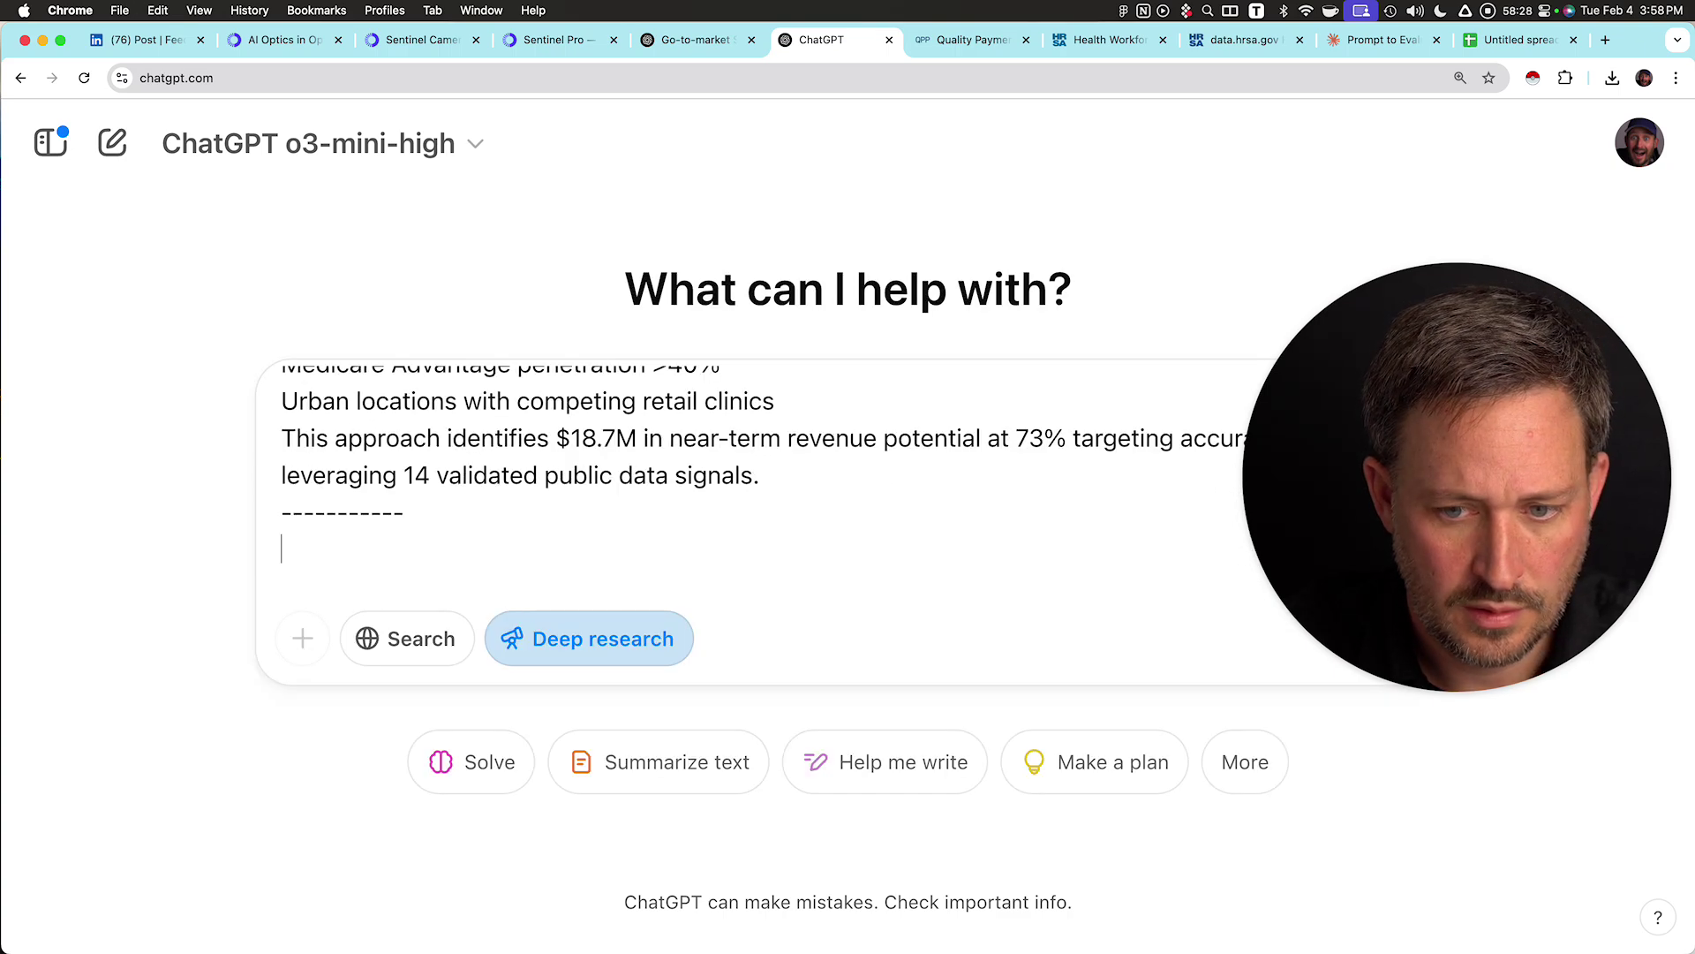
scroll(760, 468, "up", 10)
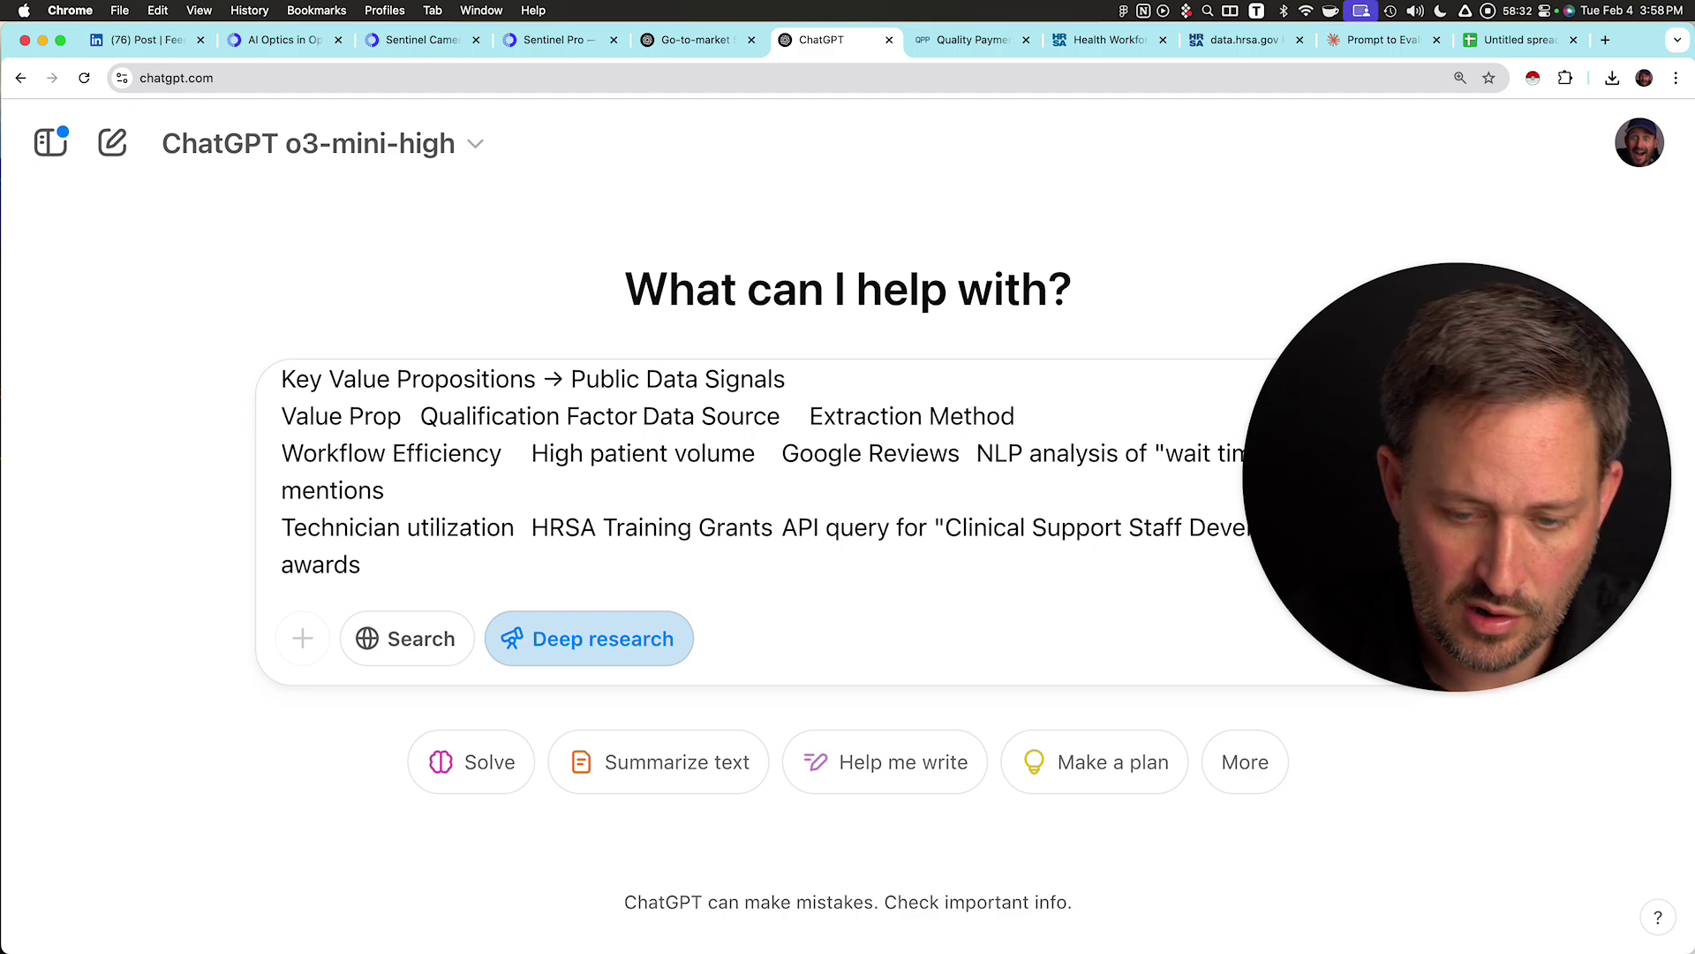
scroll(759, 468, "up", 5)
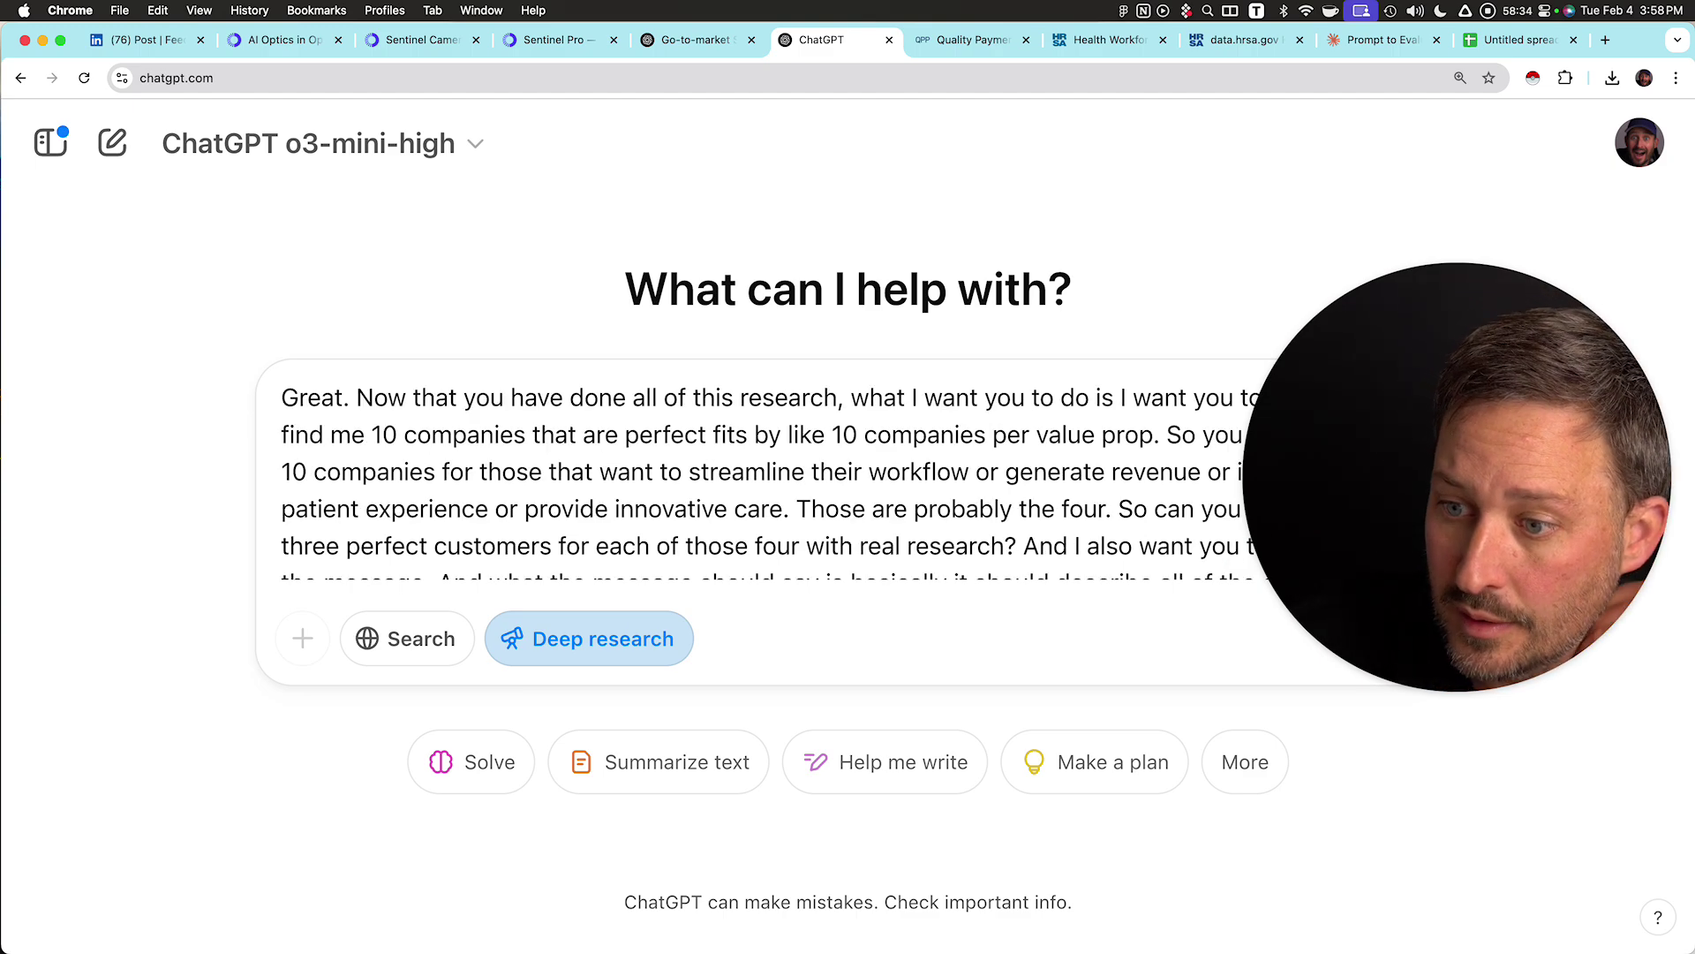
- Read through the message-writing instructions, submit the company-finding prompt, and check the go-to-market conversation before returning to the new chat
left_click_drag(1457, 477, 1341, 797)
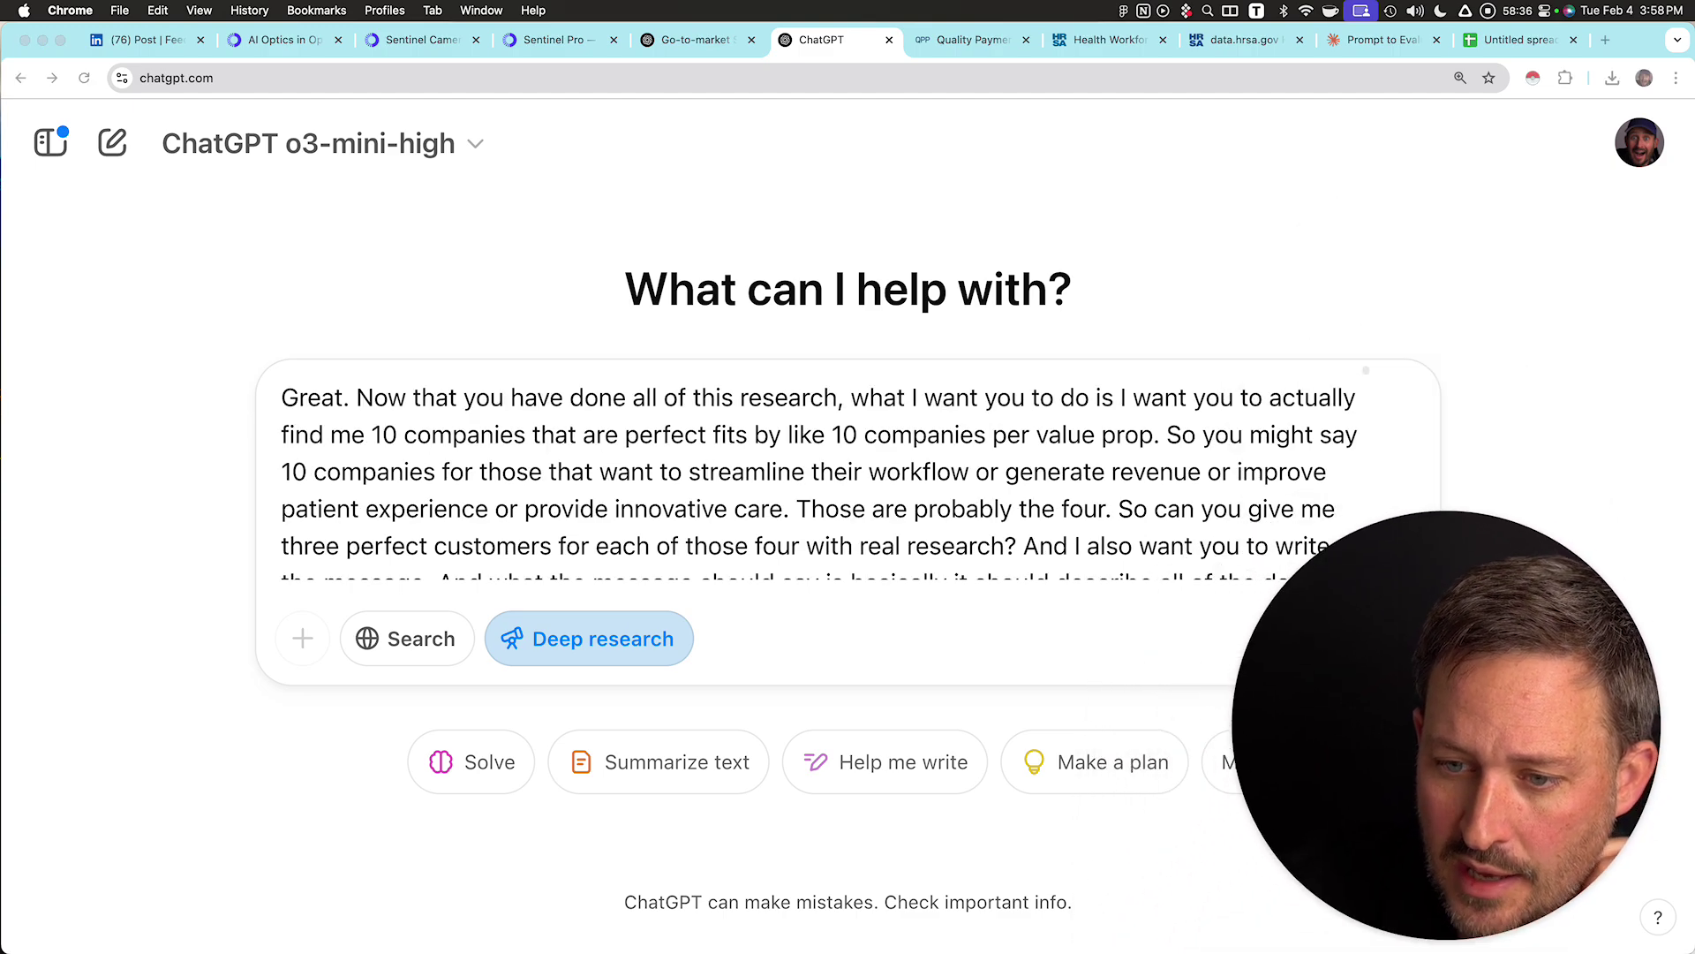
scroll(817, 468, "down", 10)
left_click_drag(1457, 715, 1483, 309)
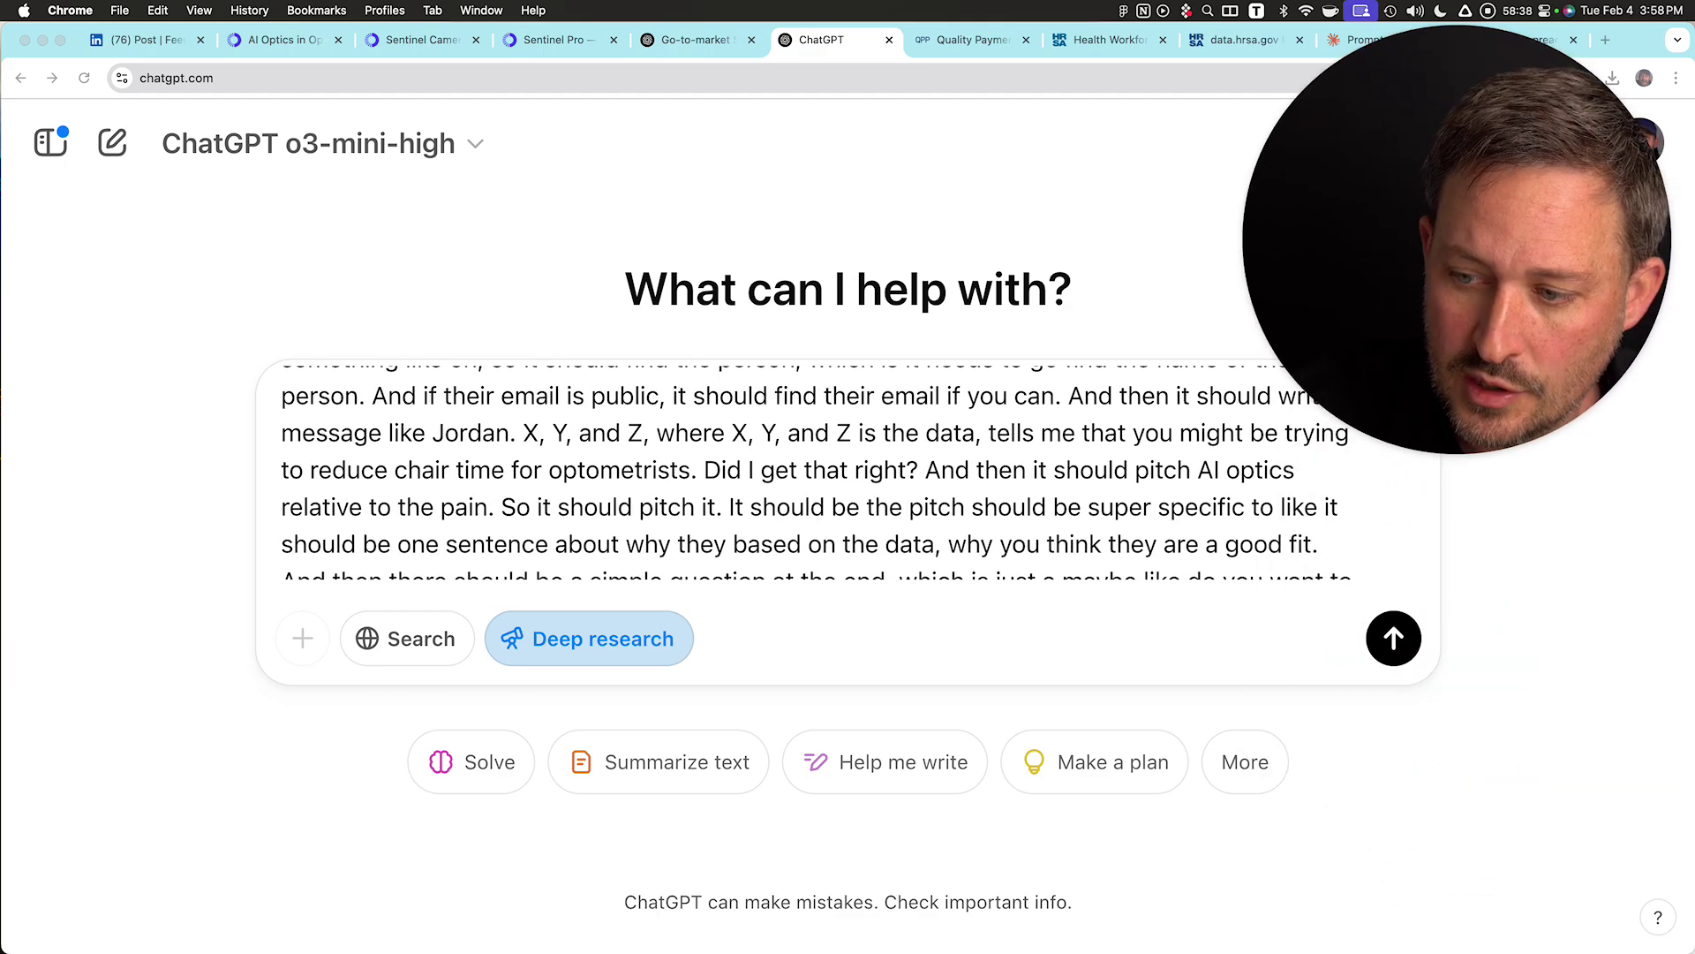
left_click(430, 396)
key("Return")
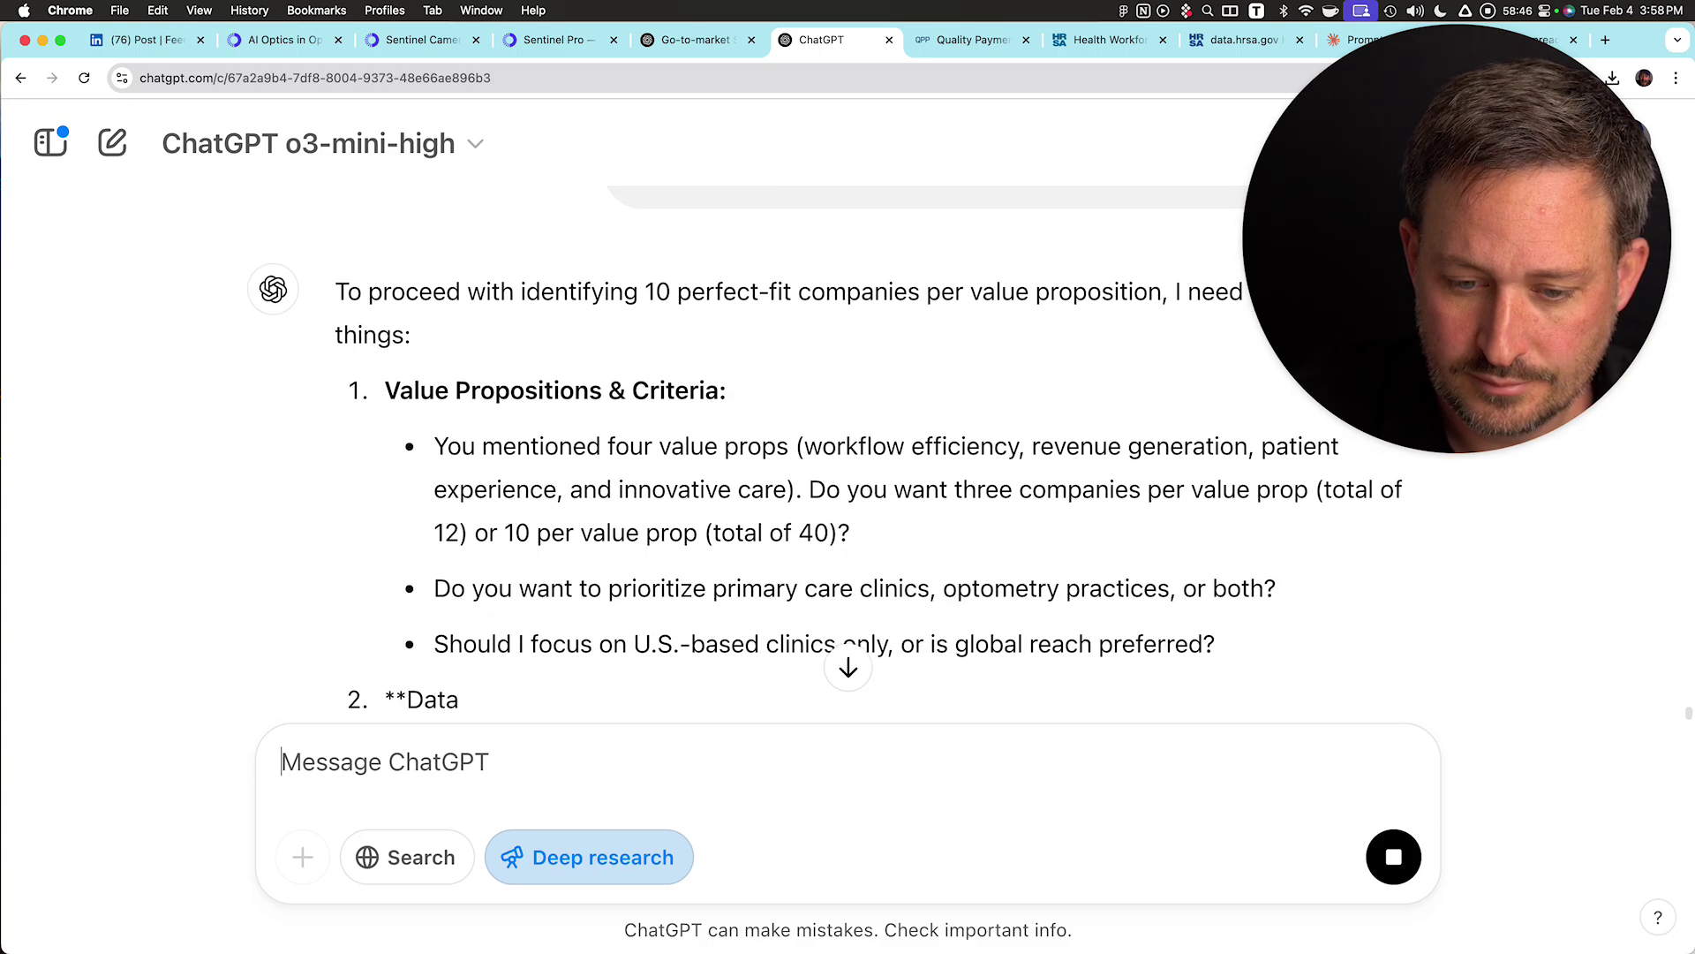
key("ctrl+shift+Tab")
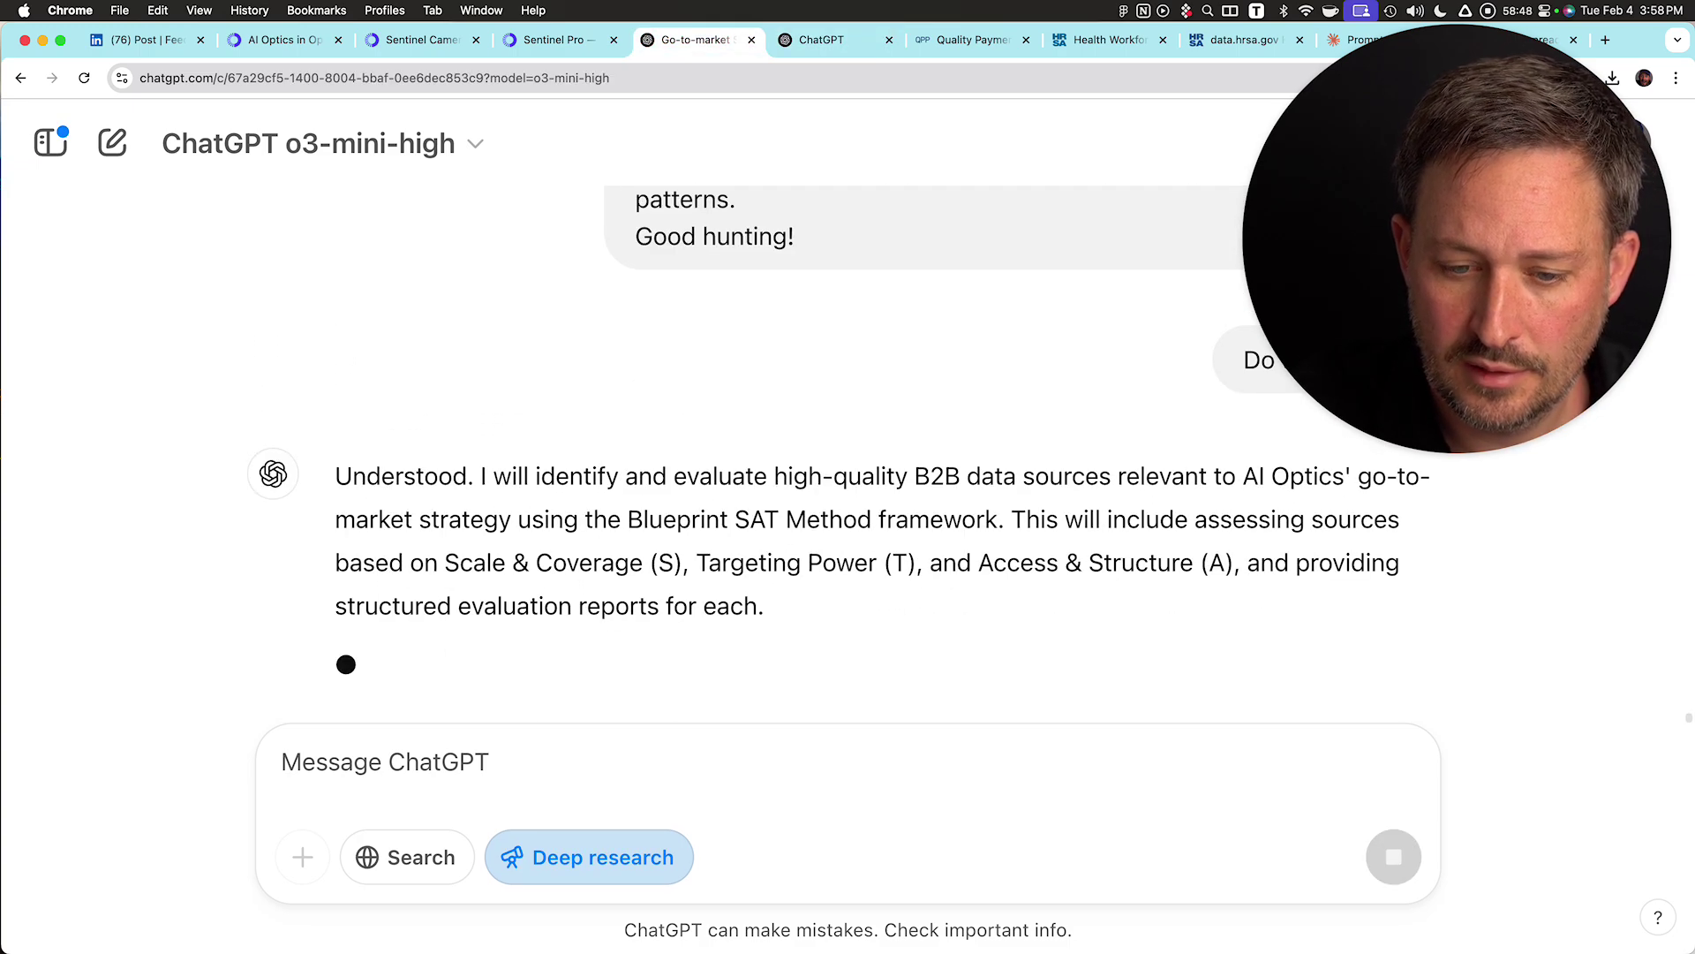
key("ctrl+Tab")
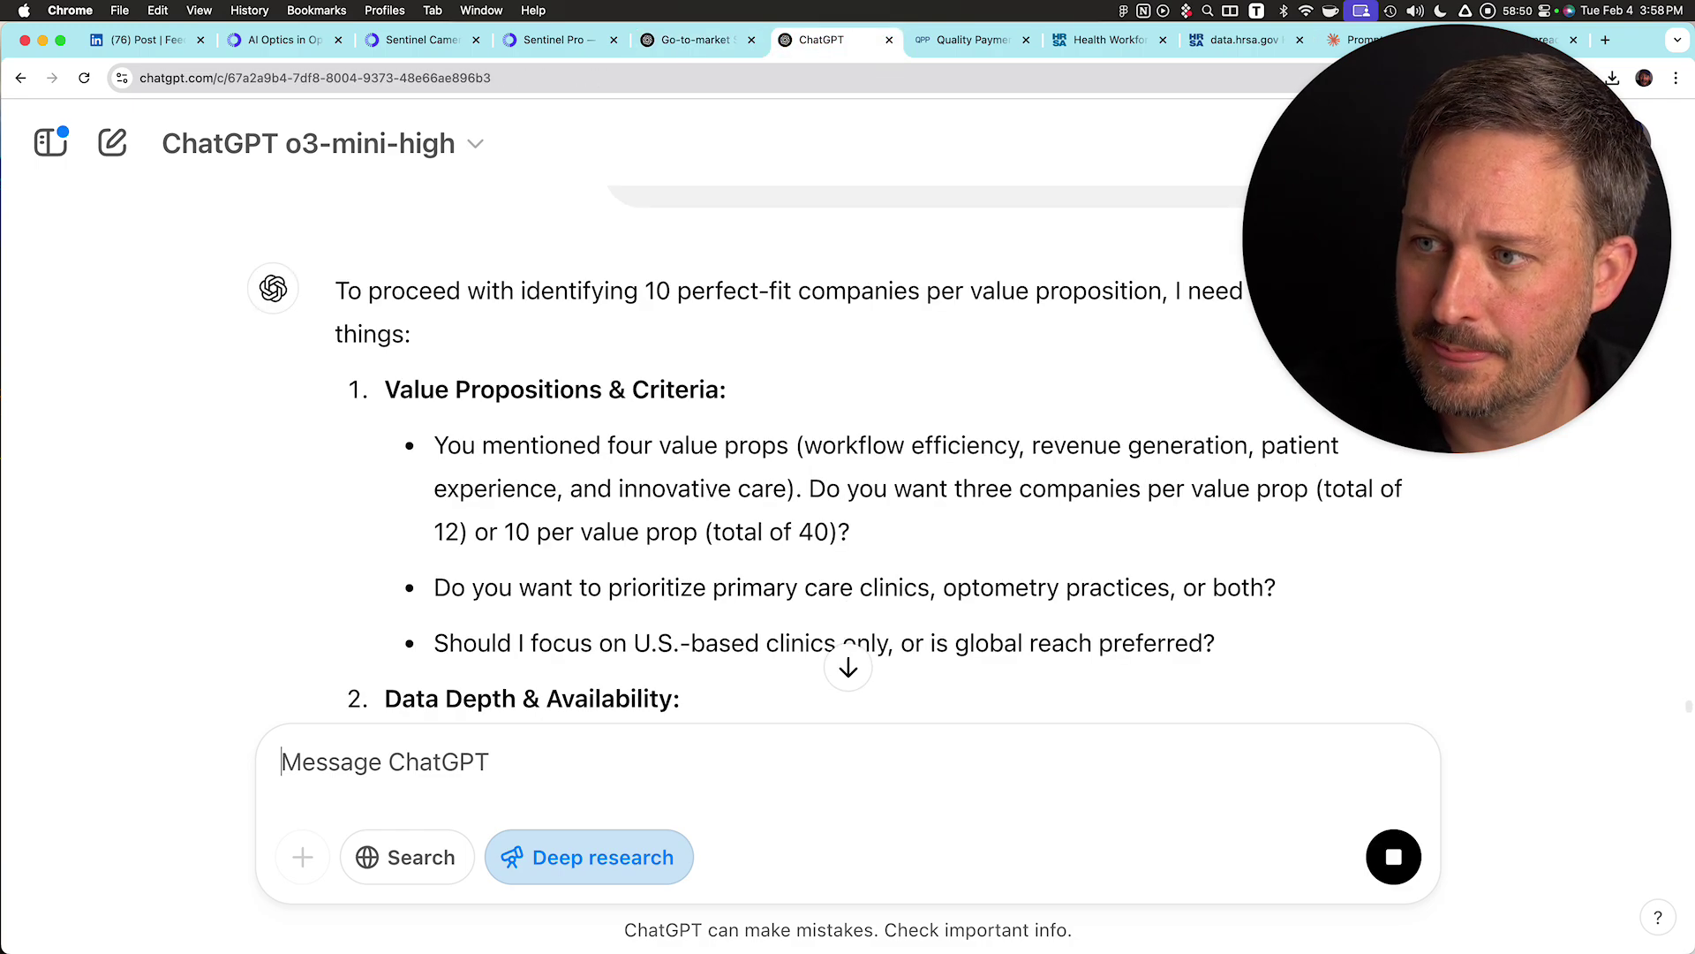
key("ctrl+space")
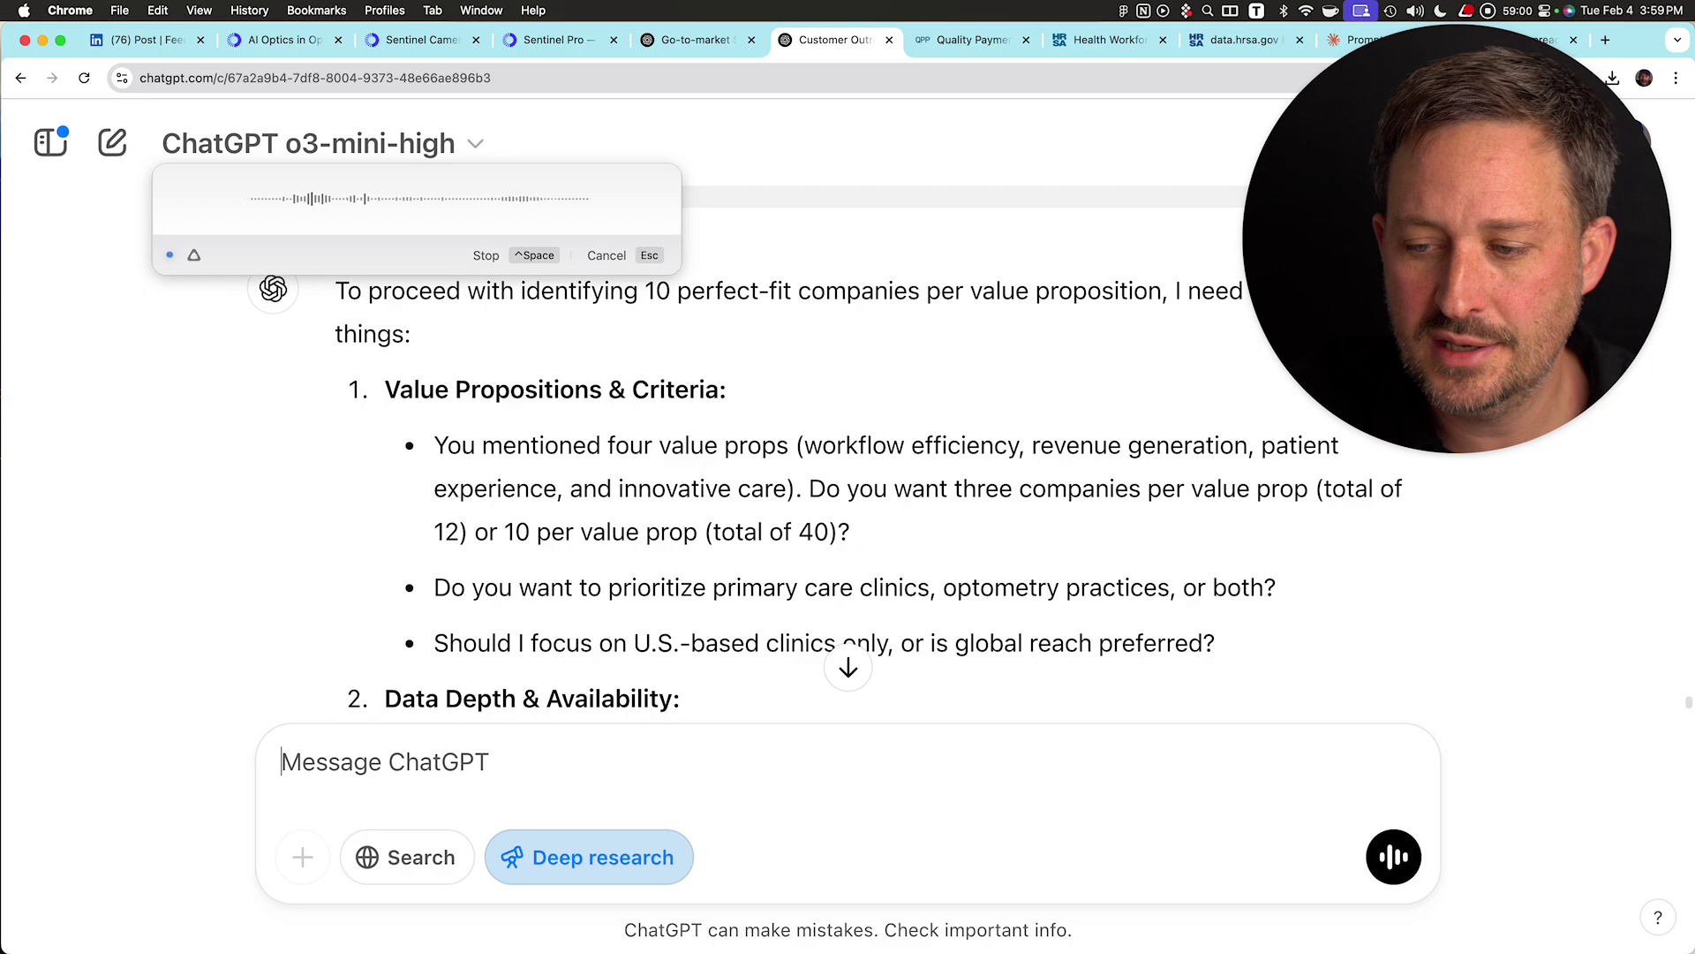
scroll(822, 481, "down", 1)
scroll(814, 482, "down", 1)
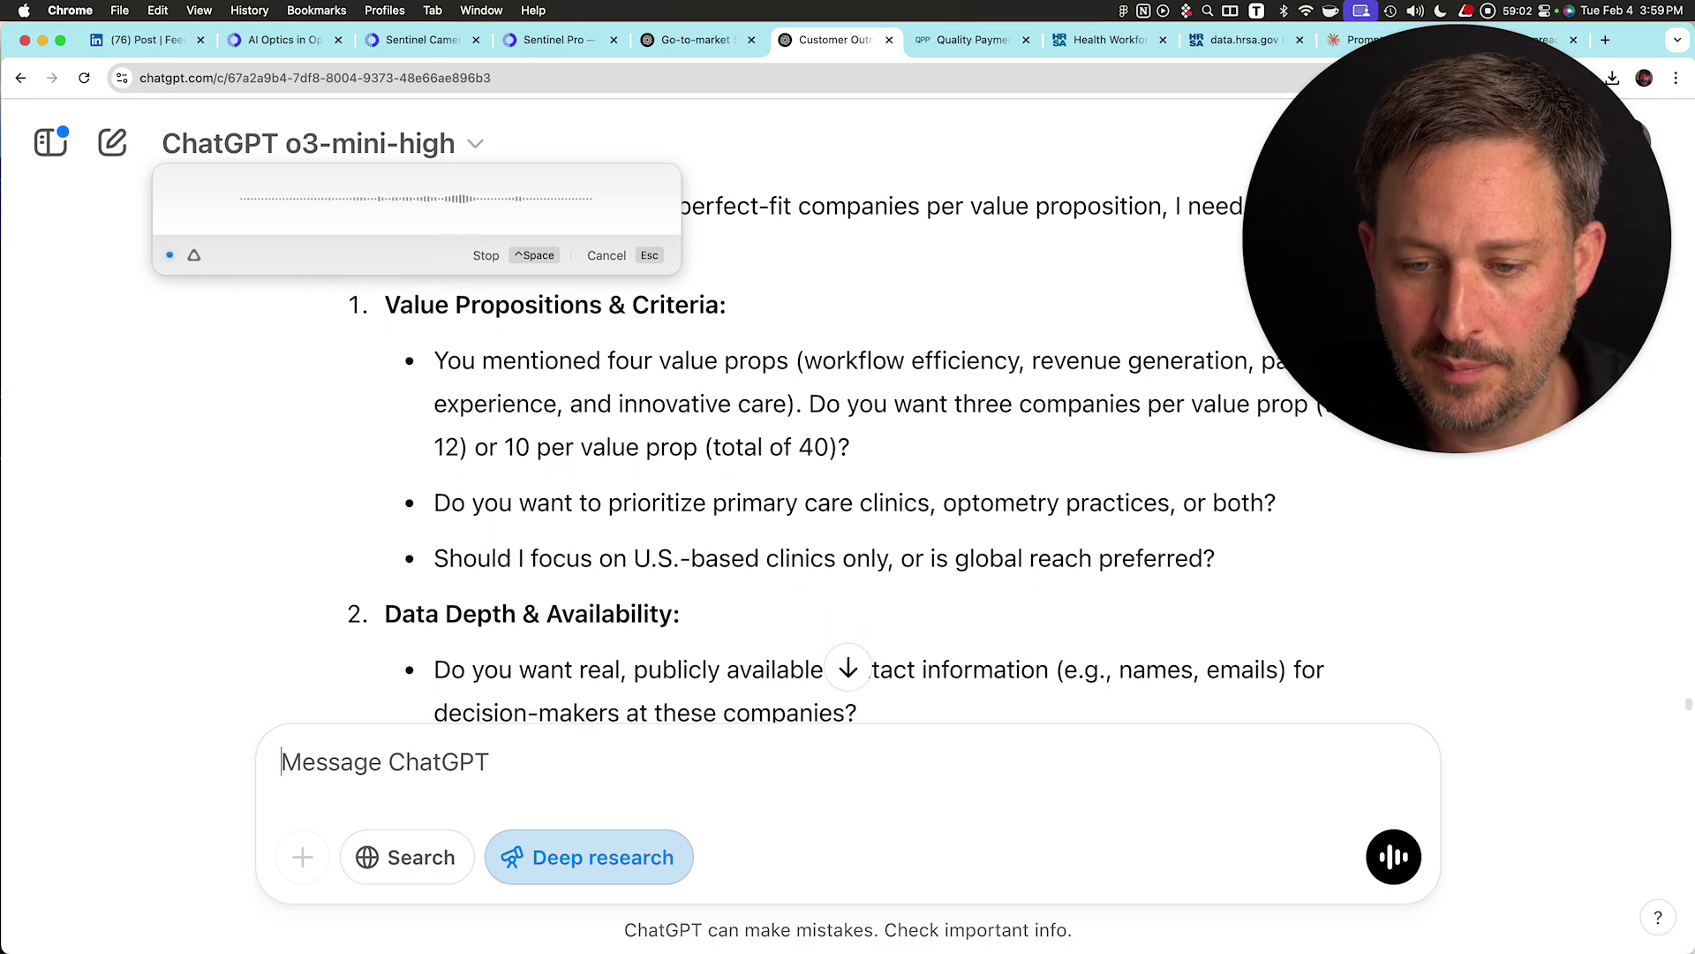
scroll(813, 482, "down", 1)
scroll(813, 482, "down", 1)
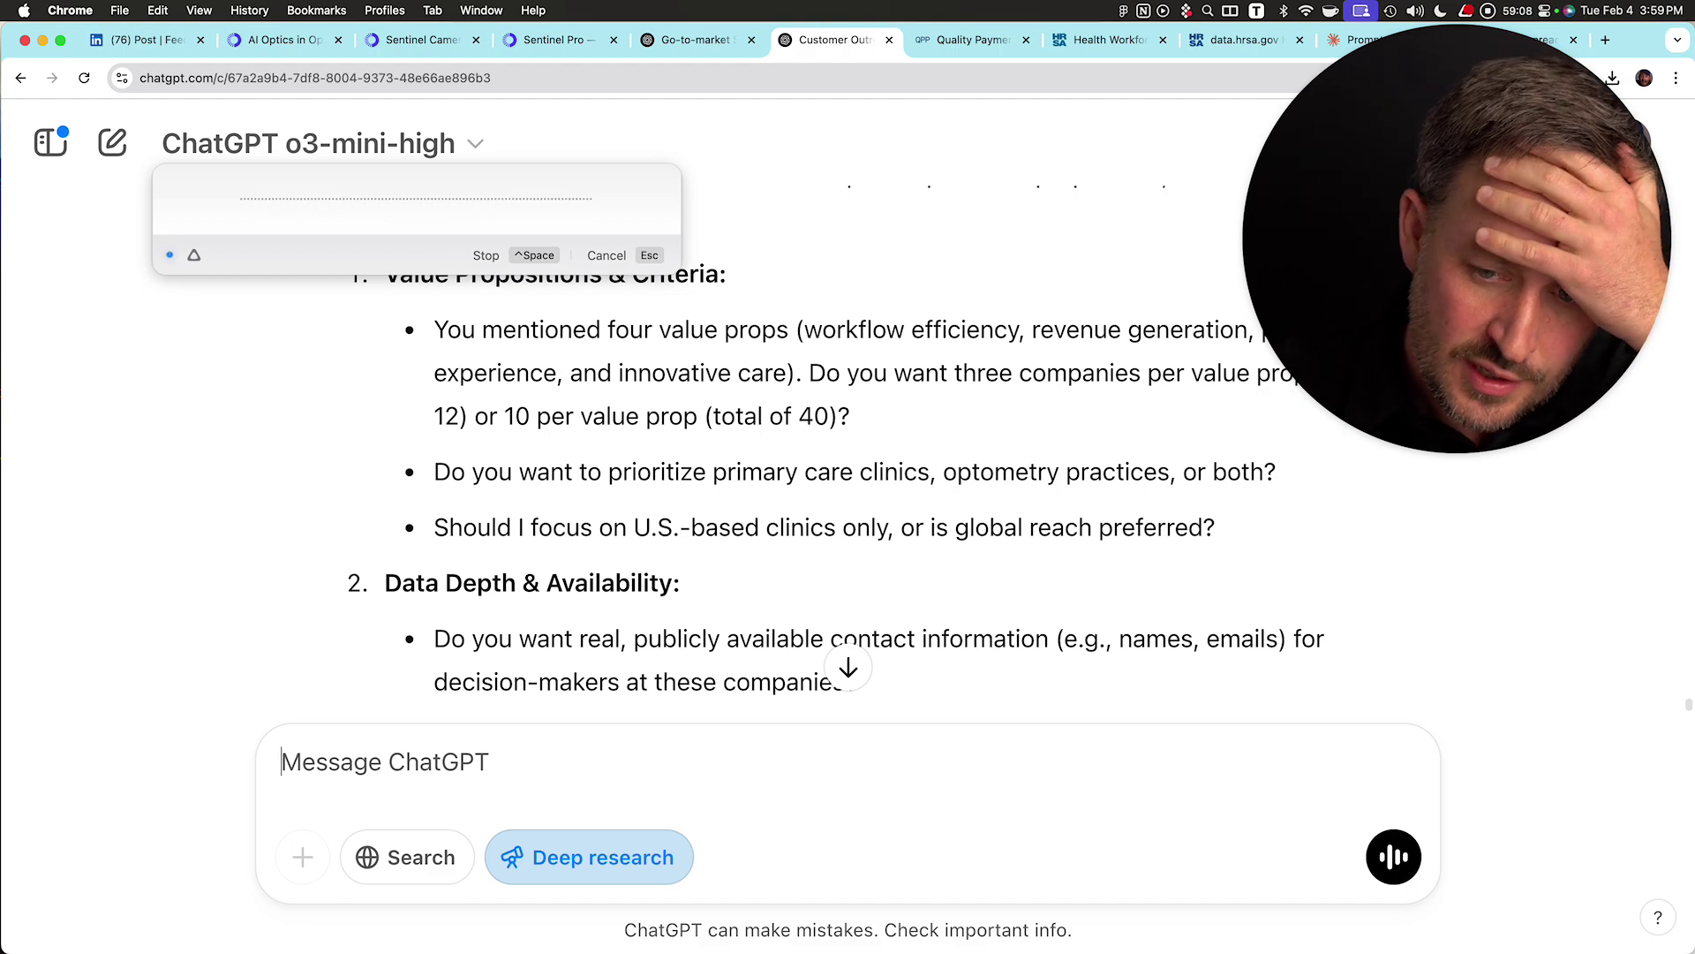
key("ctrl+space")
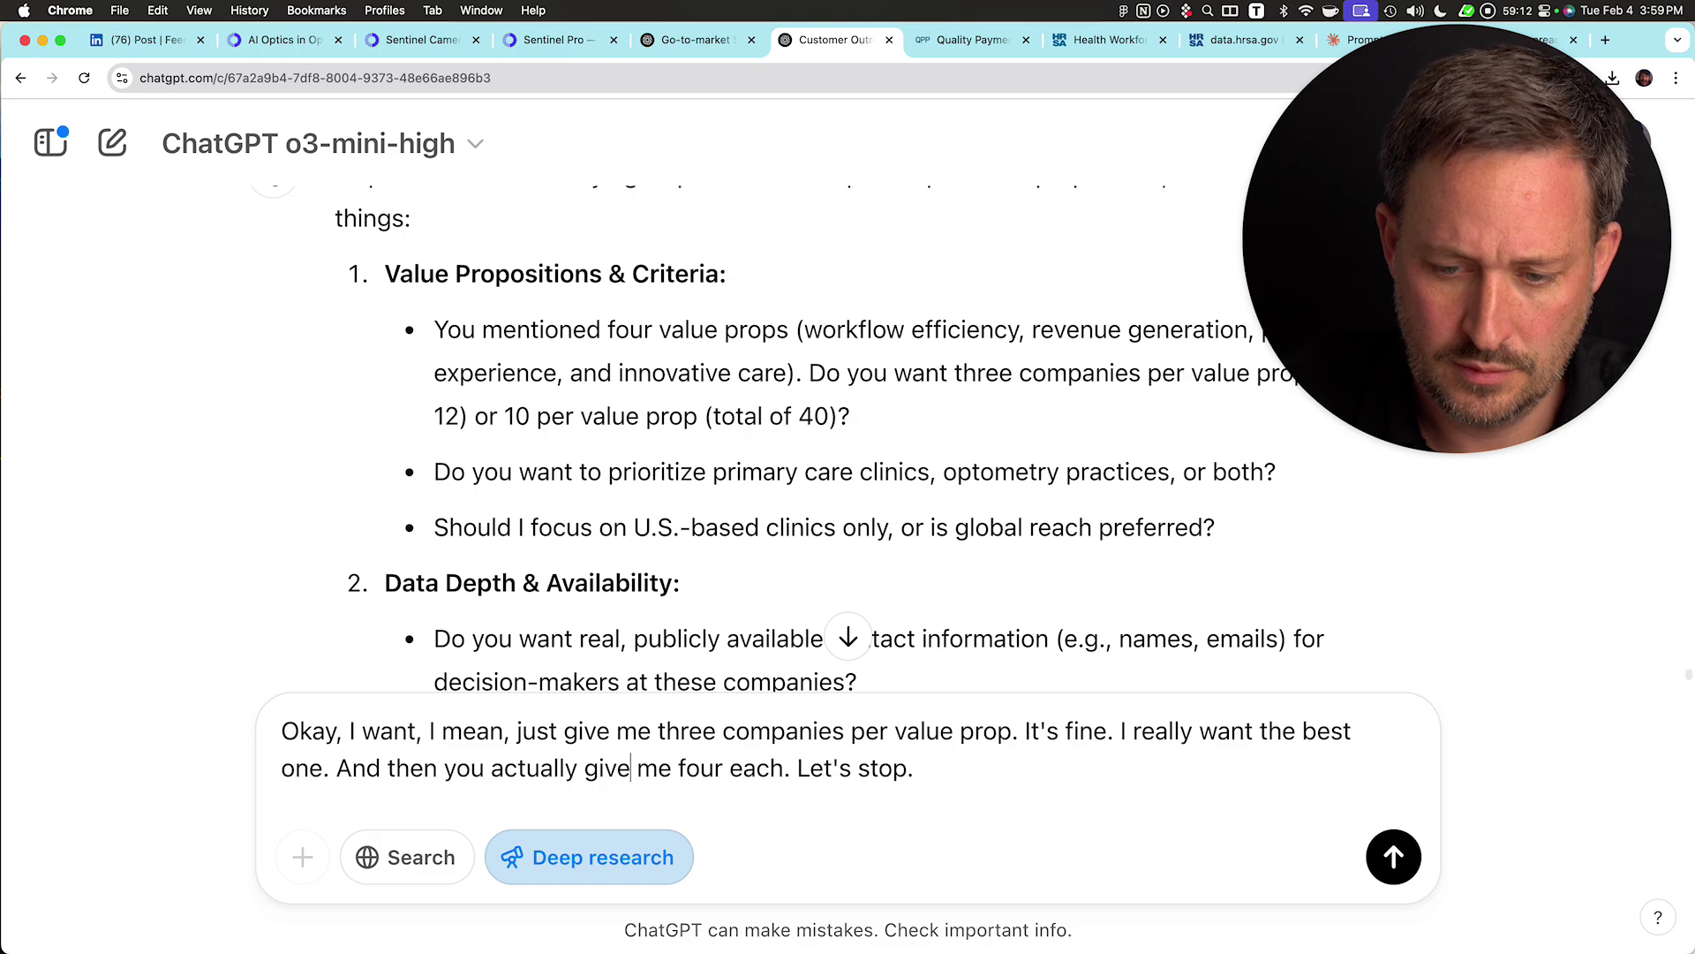
key("super+a")
key("BackSpace")
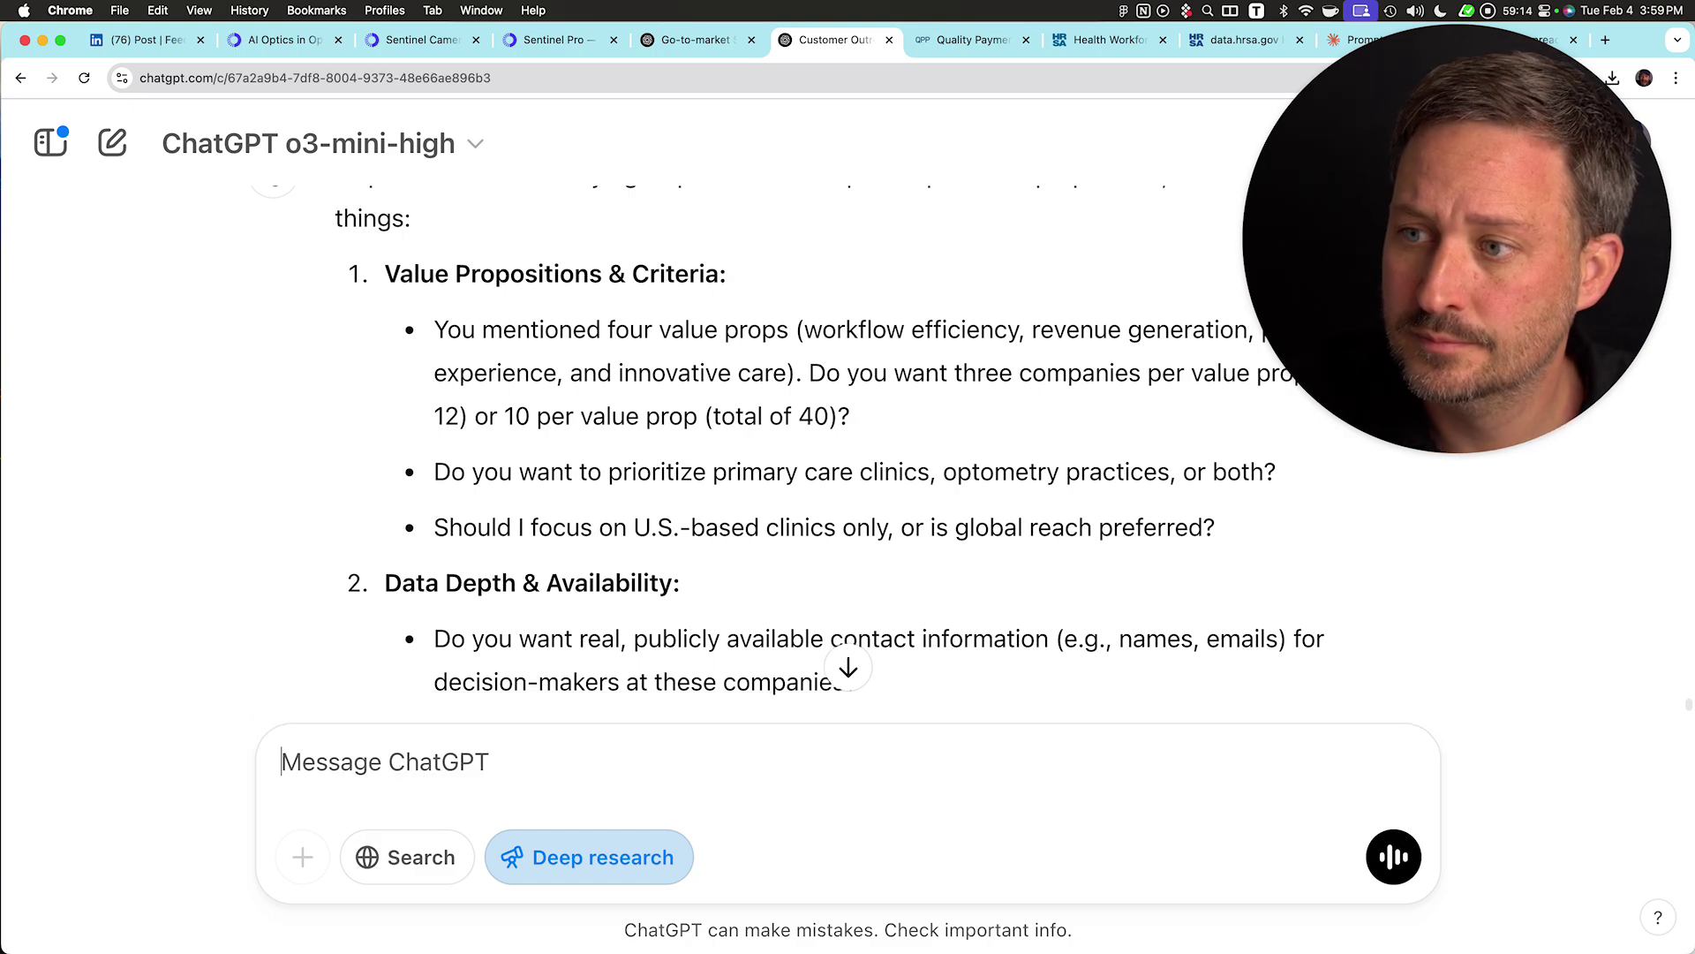
- Read through ChatGPT's questions on value propositions, data depth and message personalization while dictating a reply to them
key("ctrl+space")
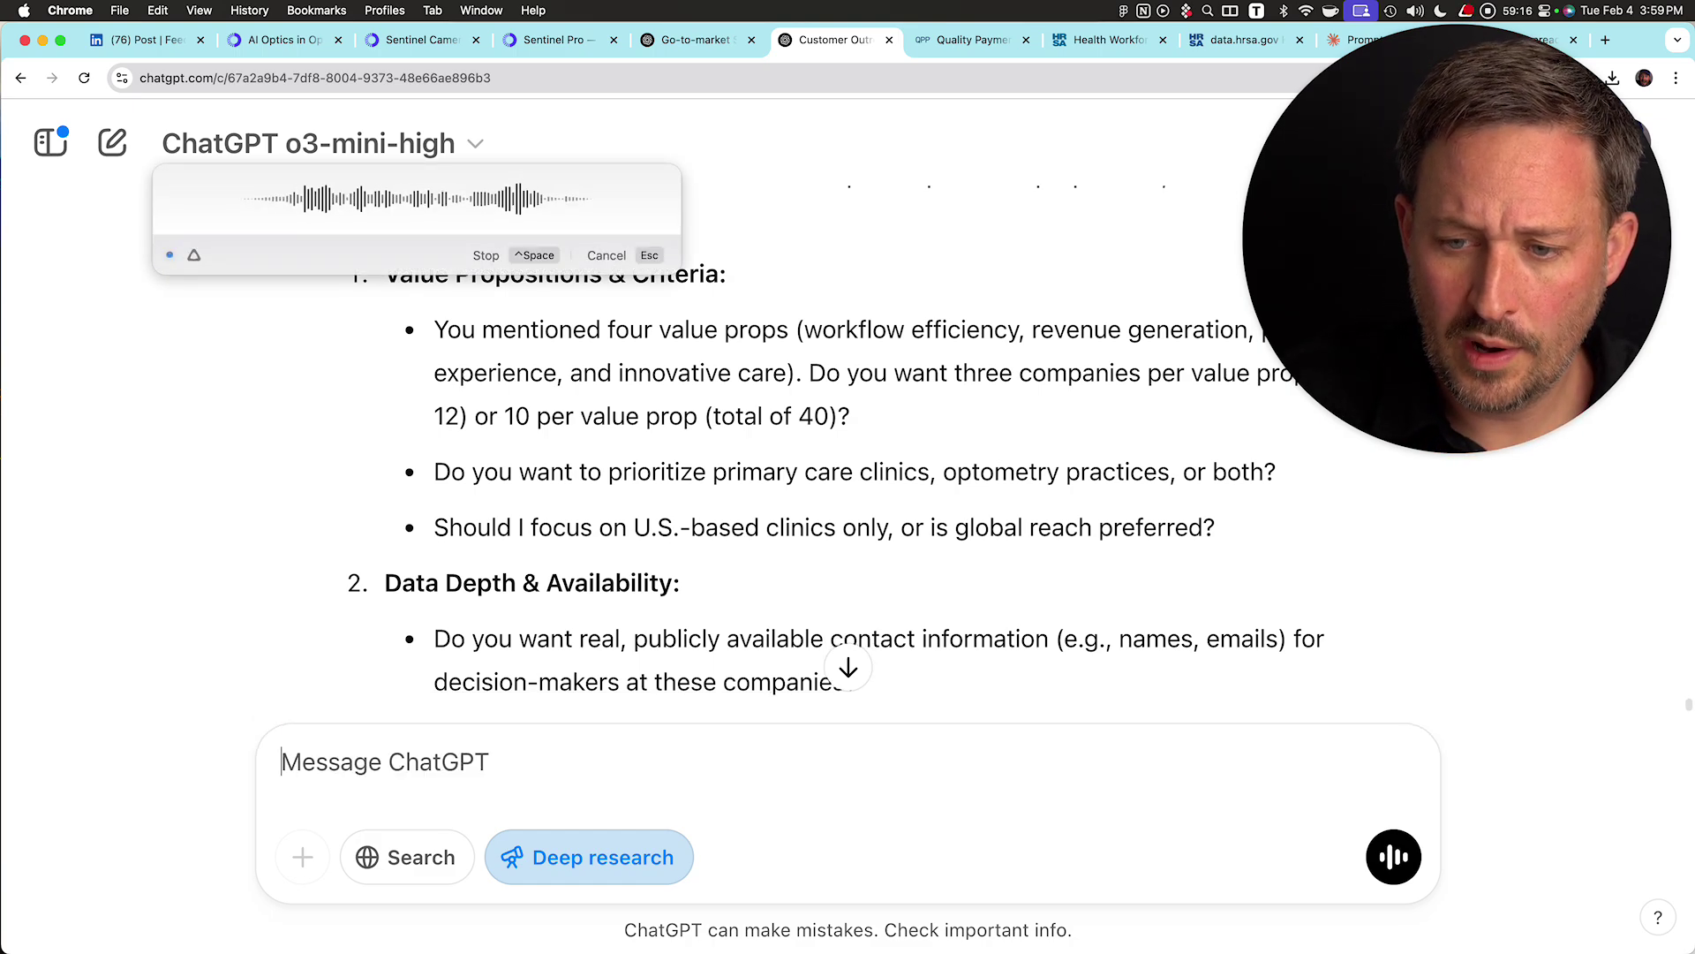
scroll(848, 486, "down", 1)
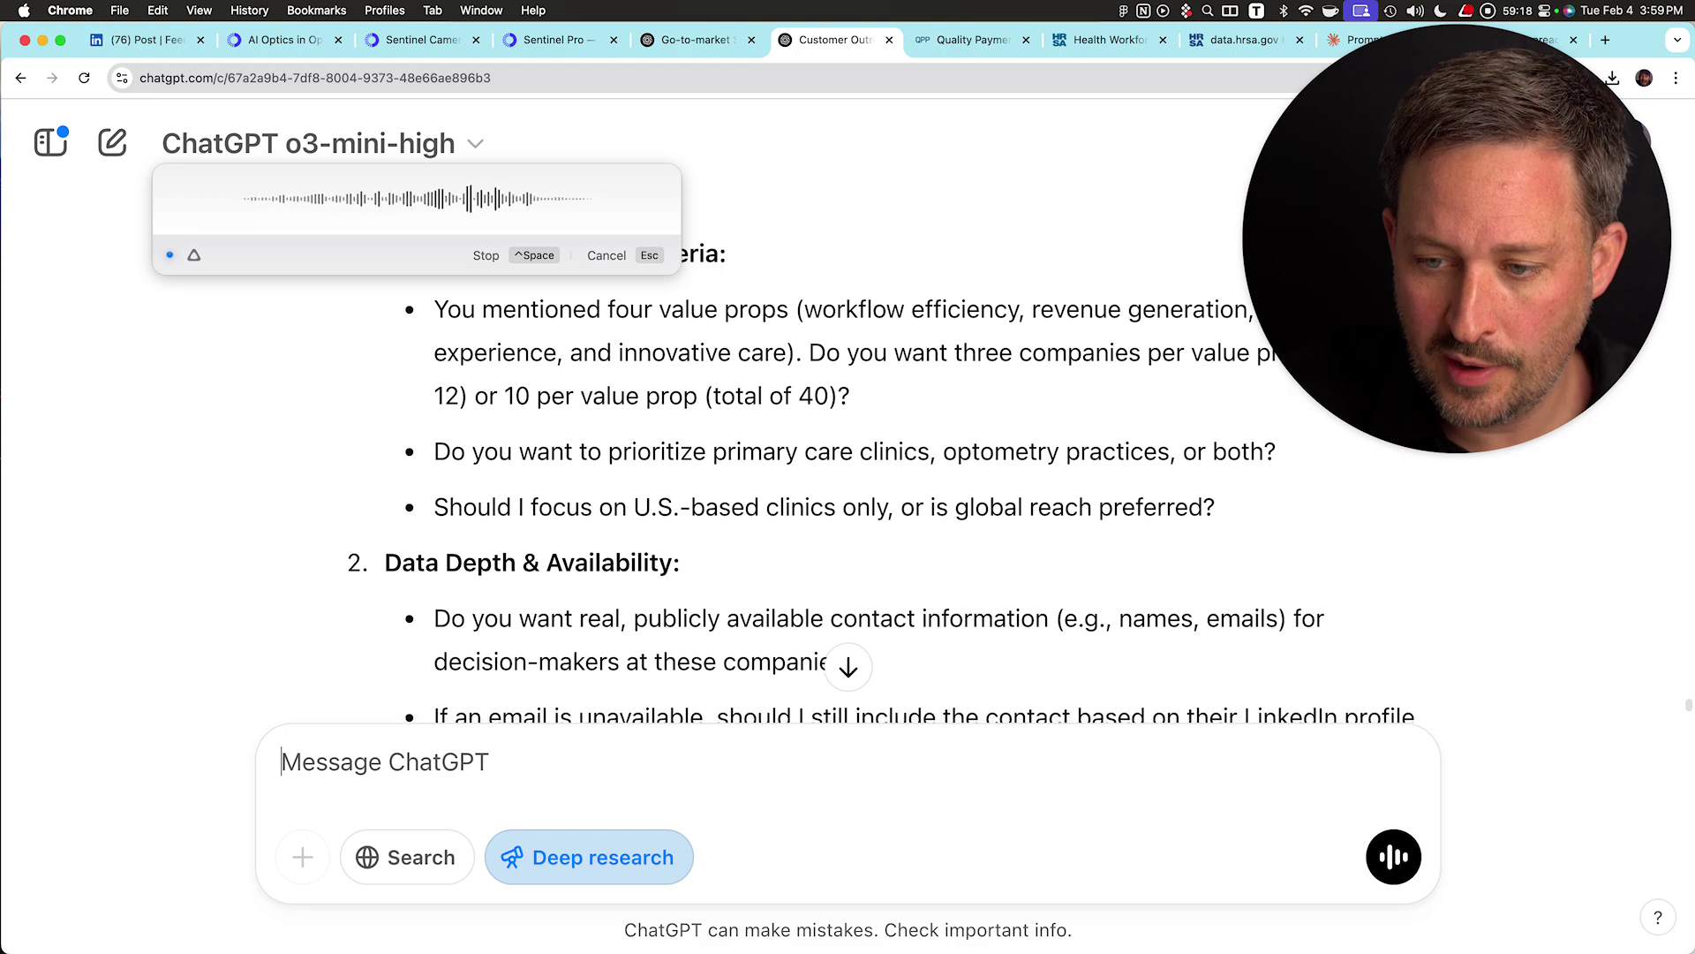
scroll(848, 477, "down", 2)
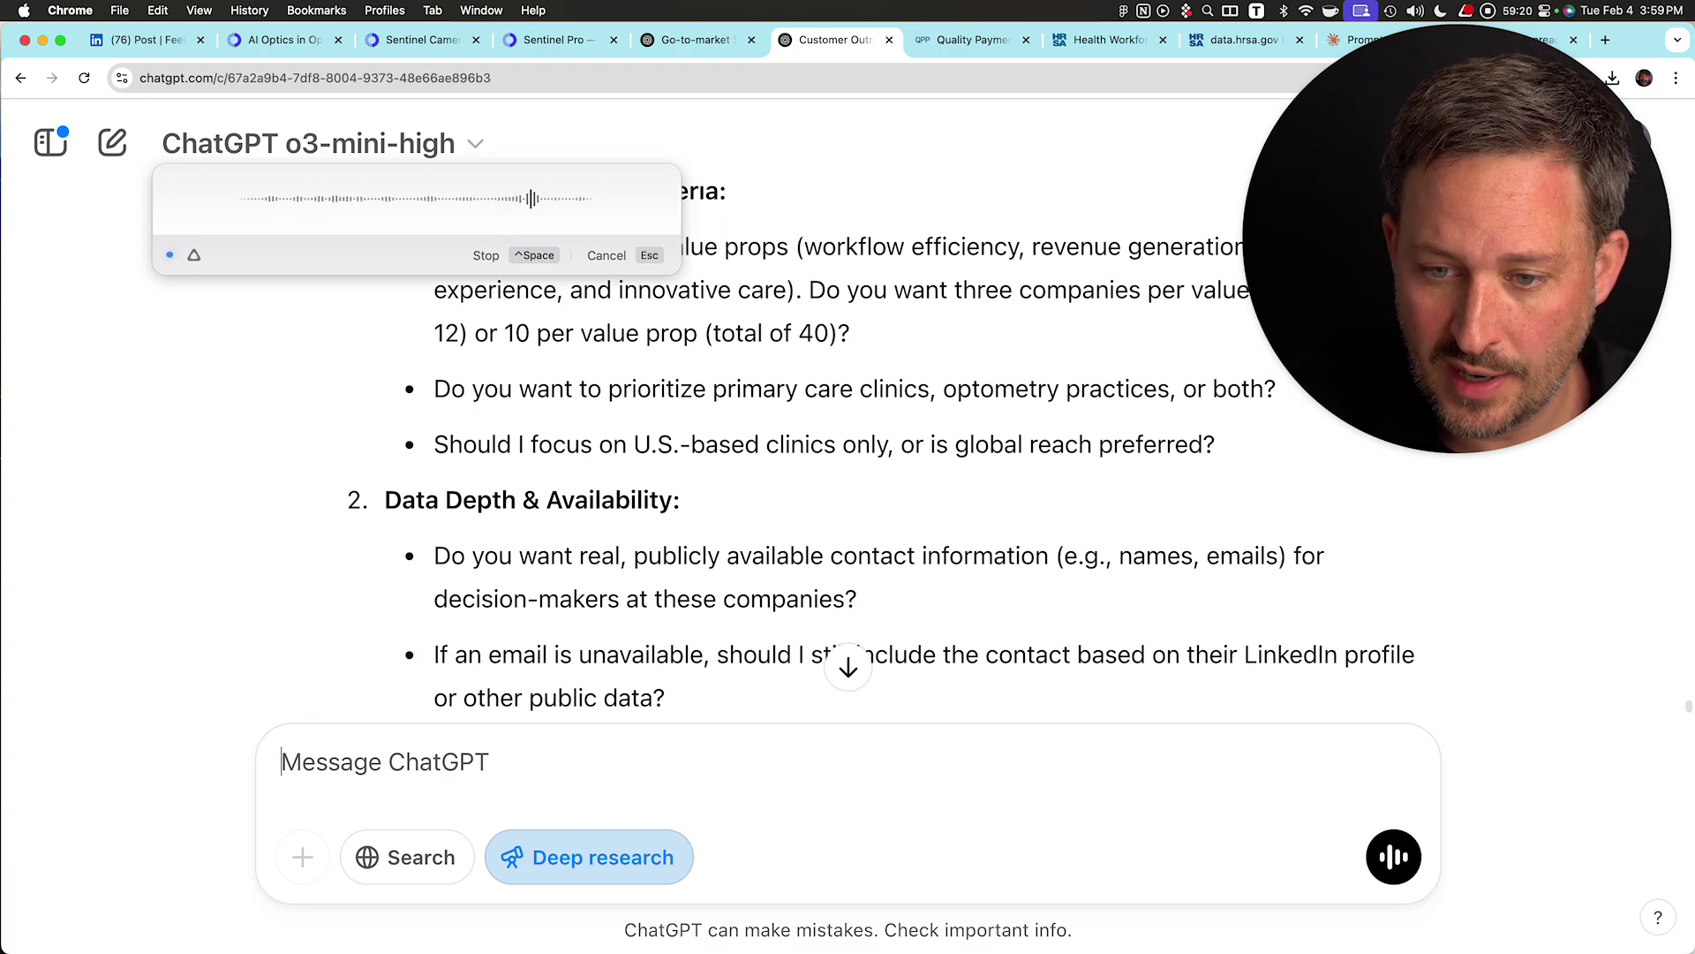
scroll(848, 477, "down", 3)
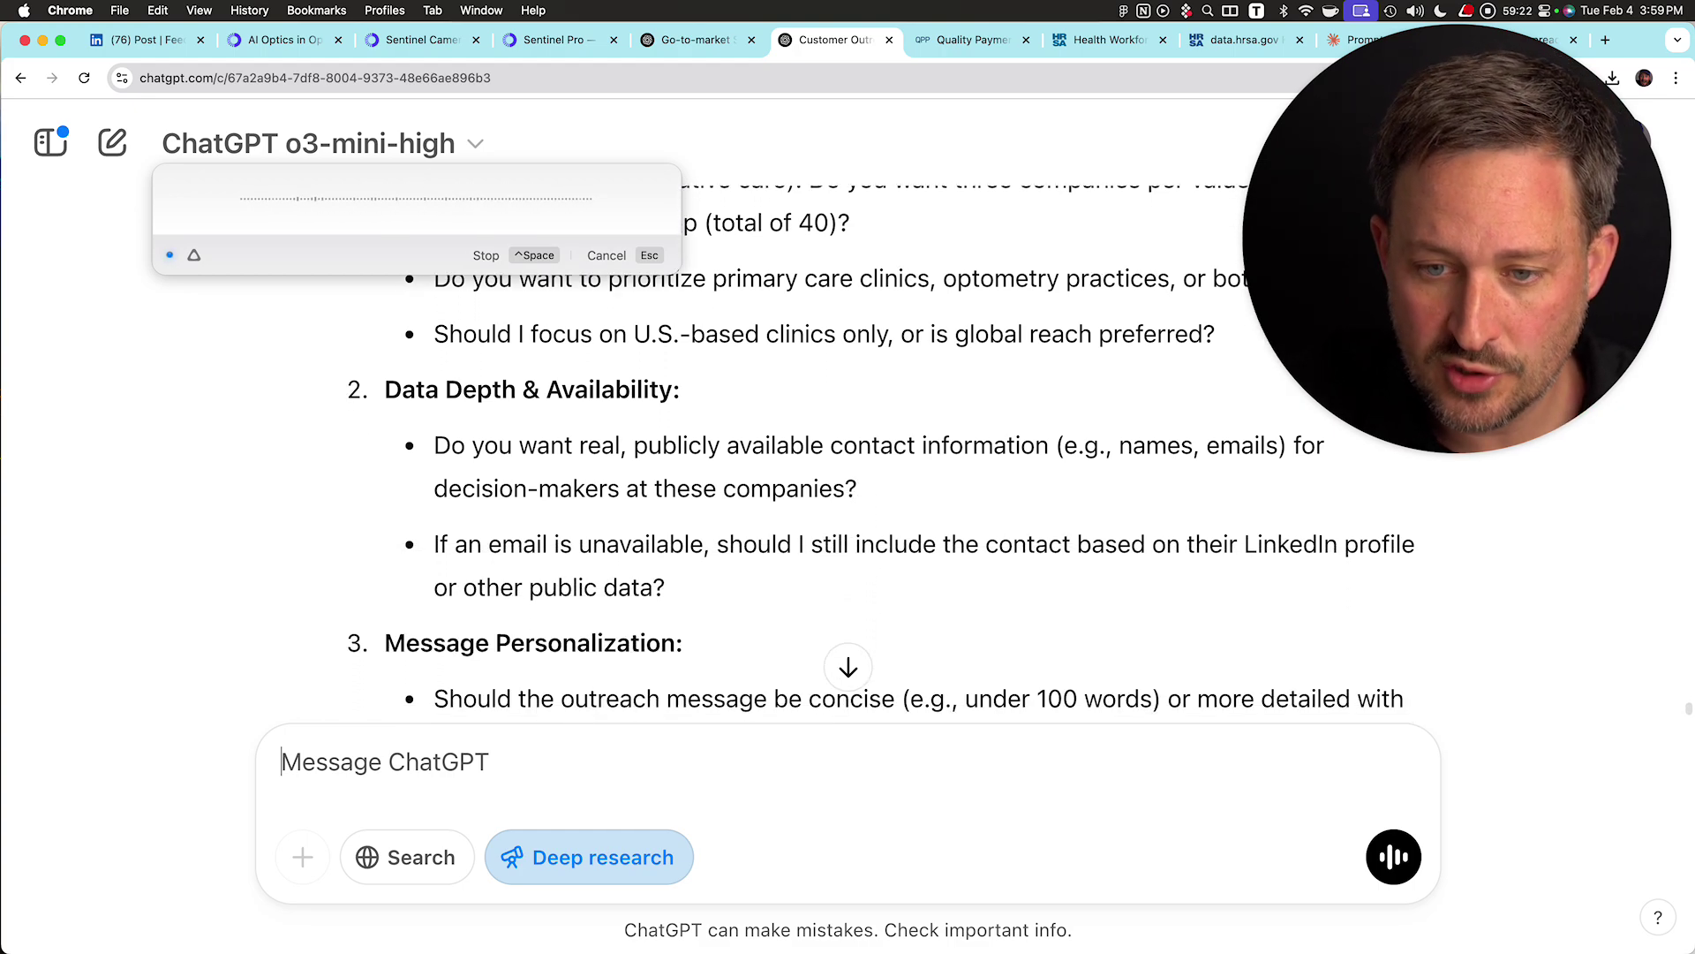
scroll(848, 477, "up", 1)
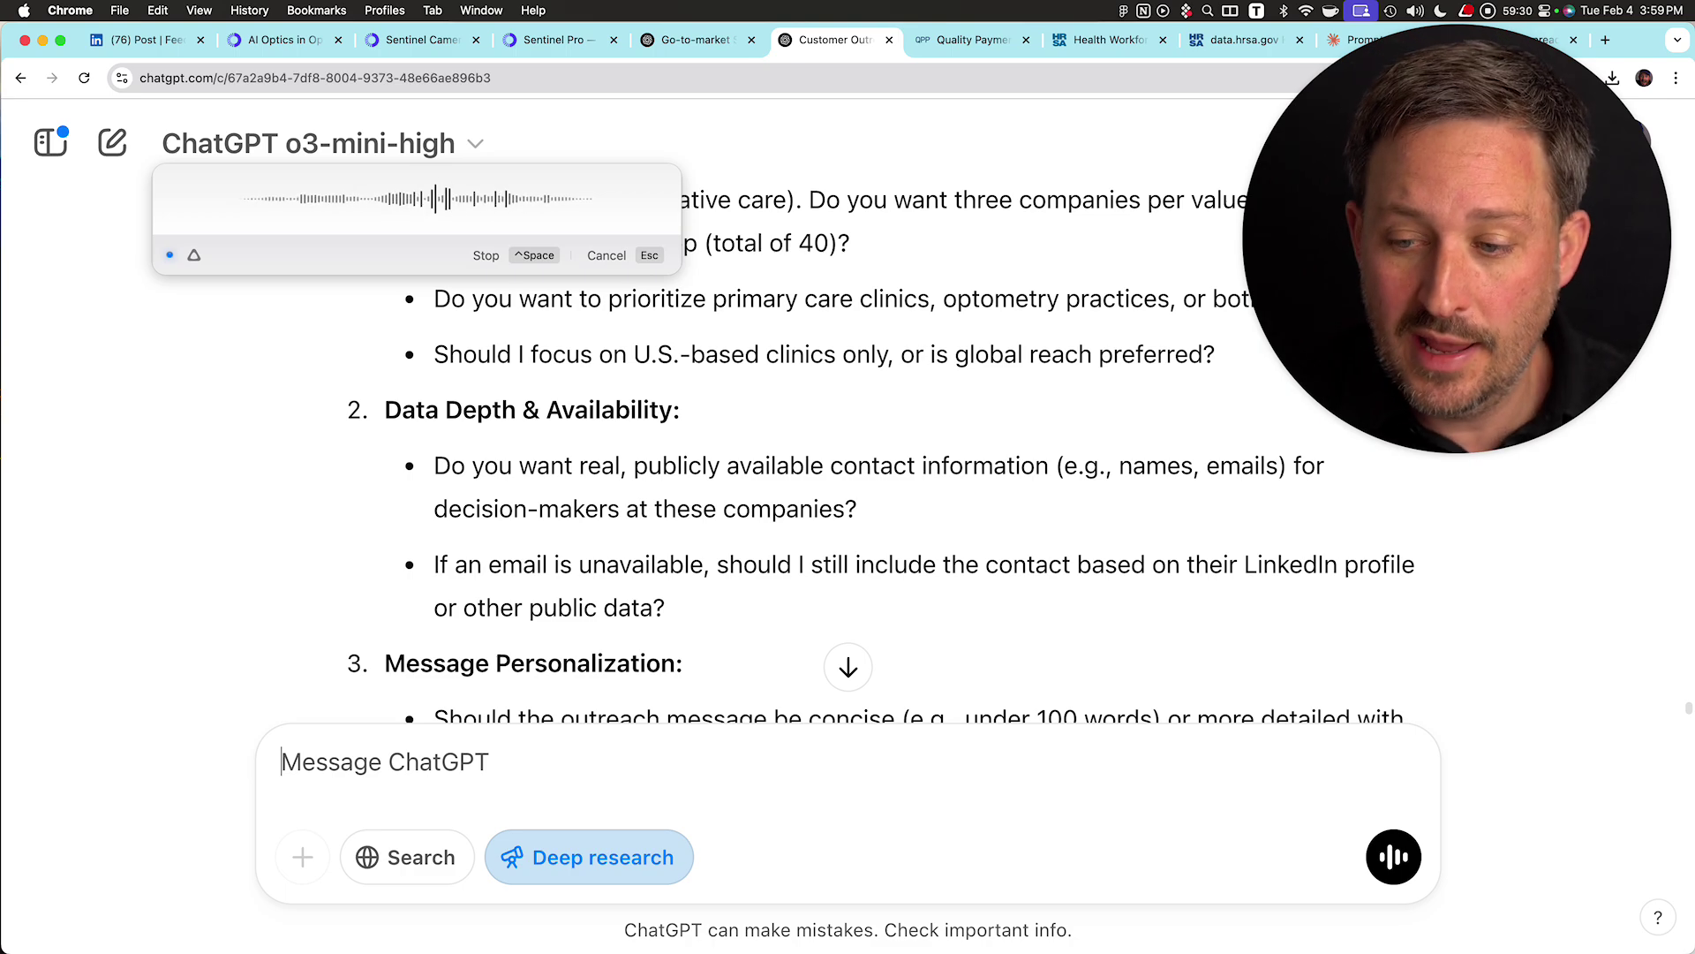
scroll(847, 455, "down", 5)
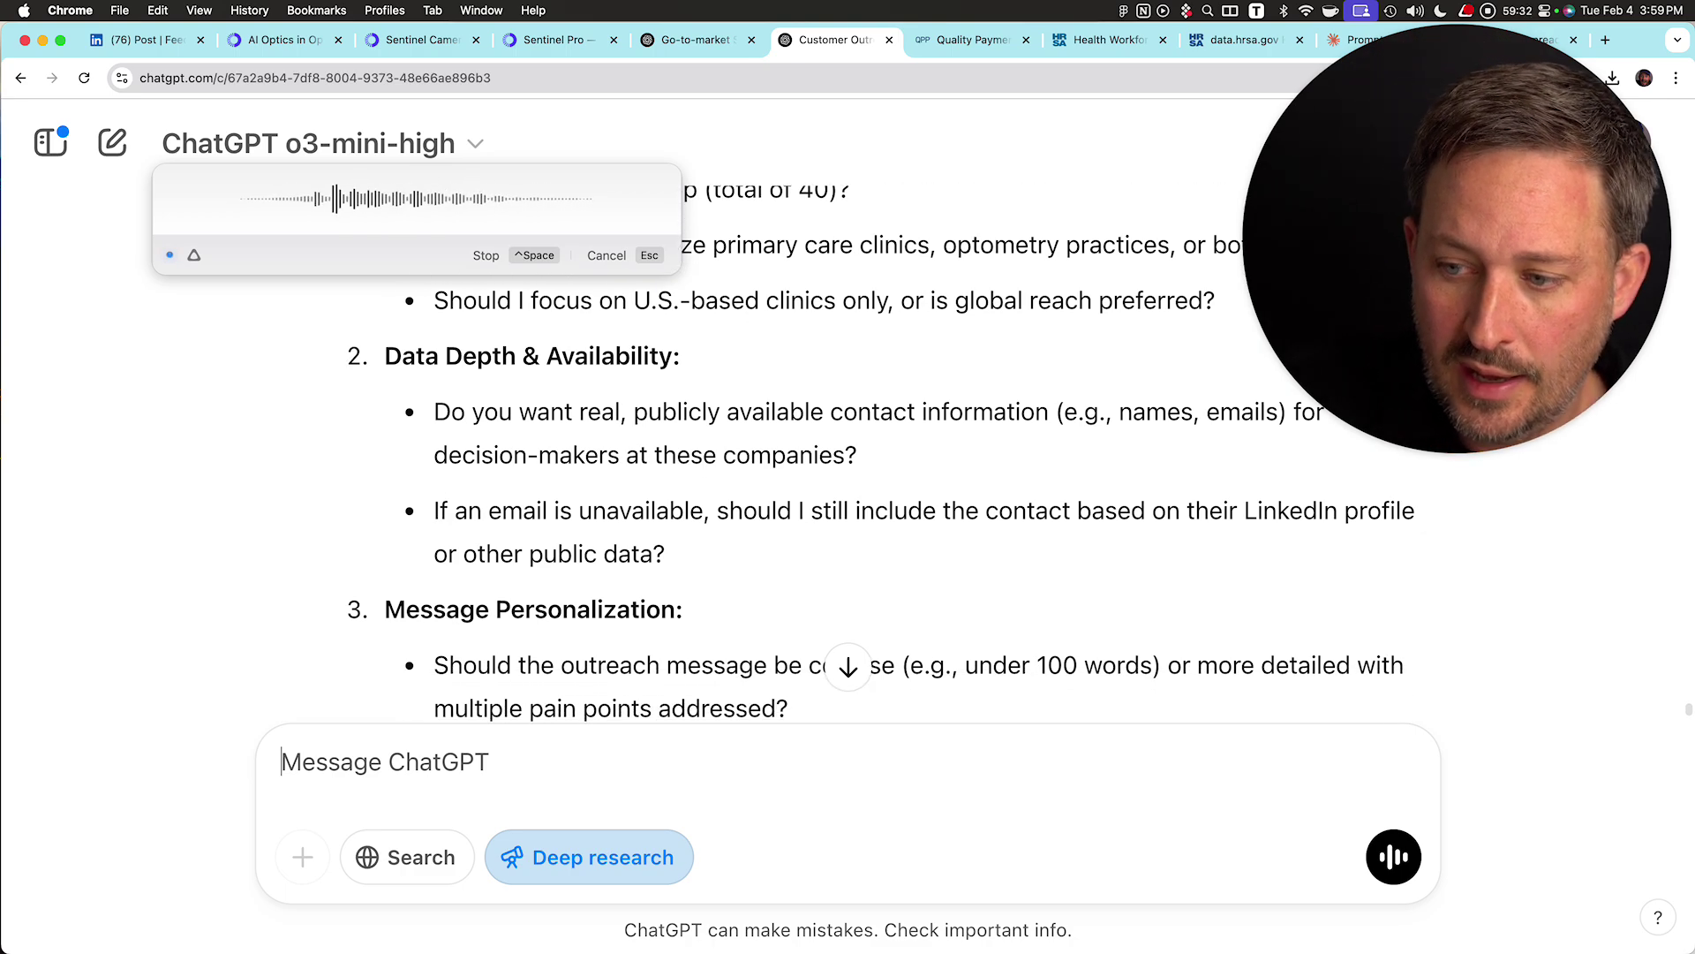
scroll(847, 454, "down", 1)
scroll(848, 454, "up", 1)
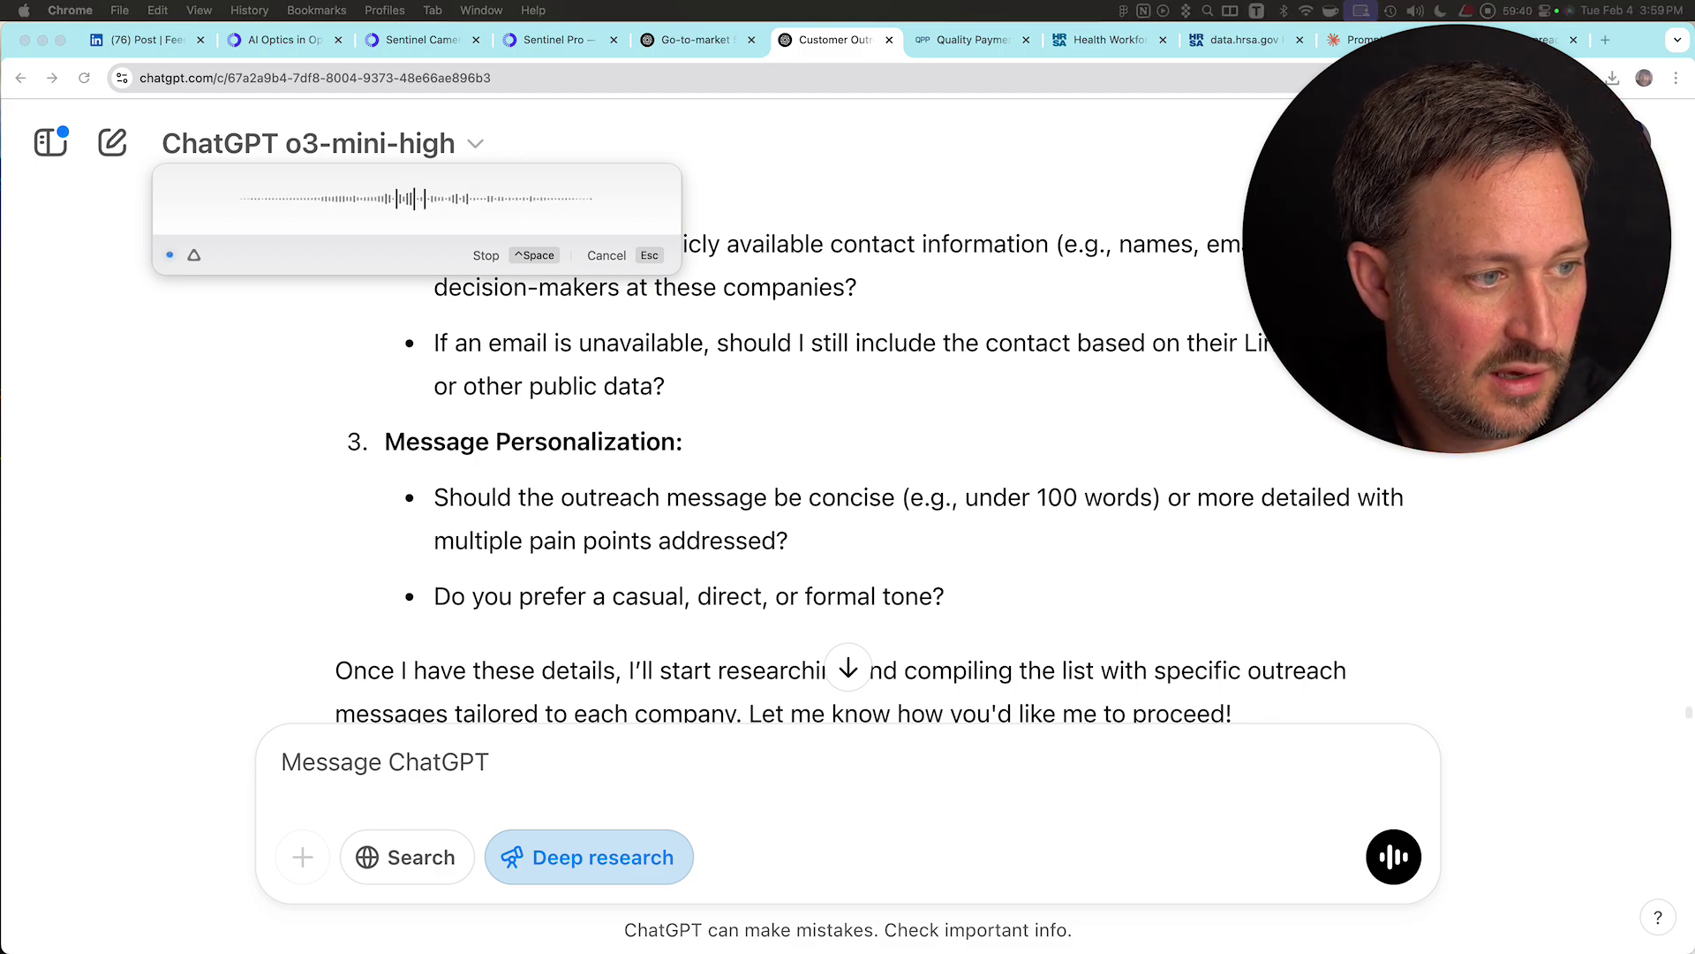
- Paste the healthcare outreach strategist prompt into the message and add a dashed separator line above it, leaving room for the reply
key("super+Tab")
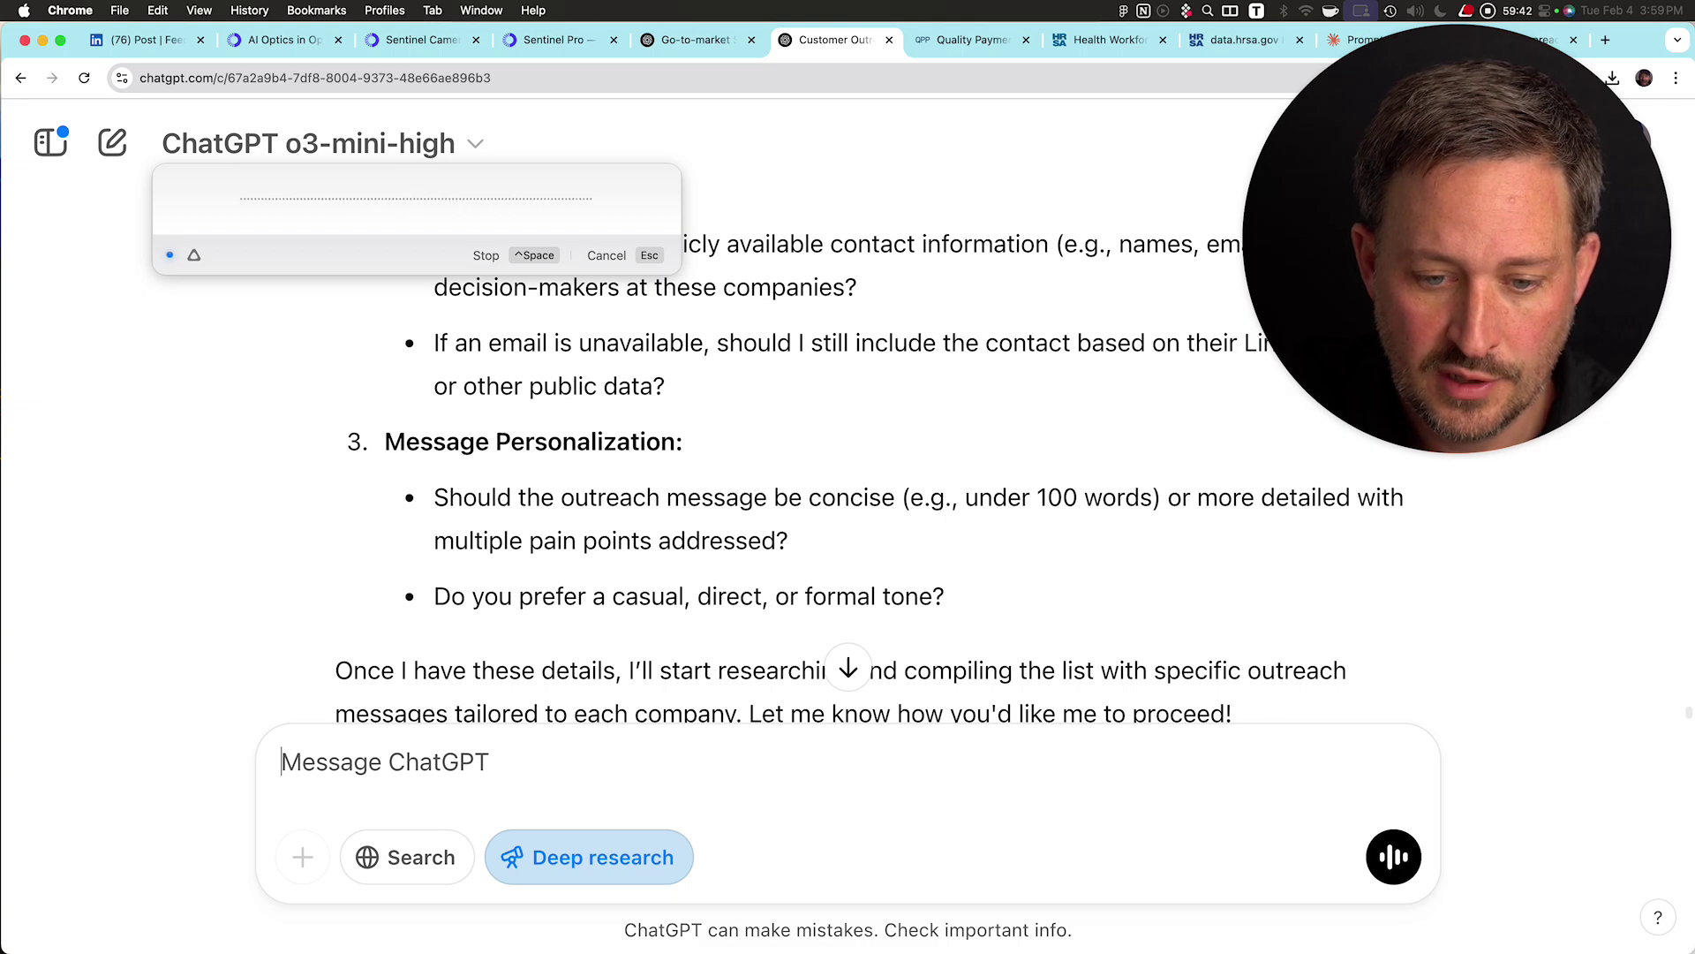
key("super+v")
scroll(843, 371, "down", 4)
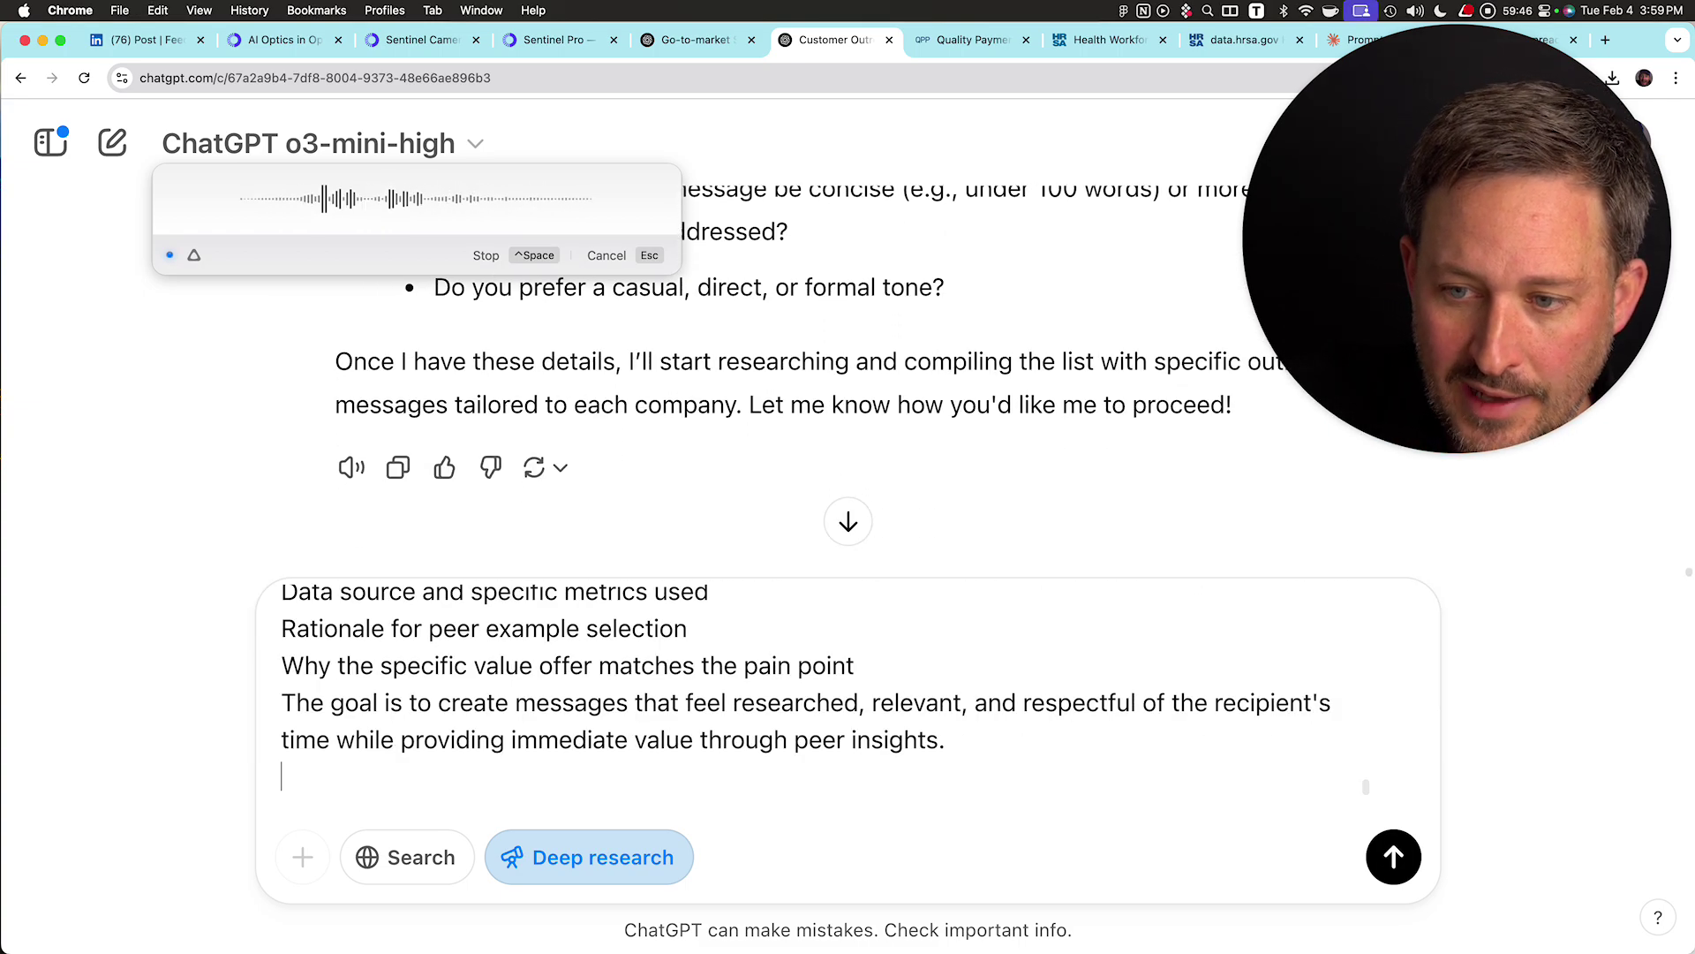
key("super+Up")
key("Return")
key("Return")
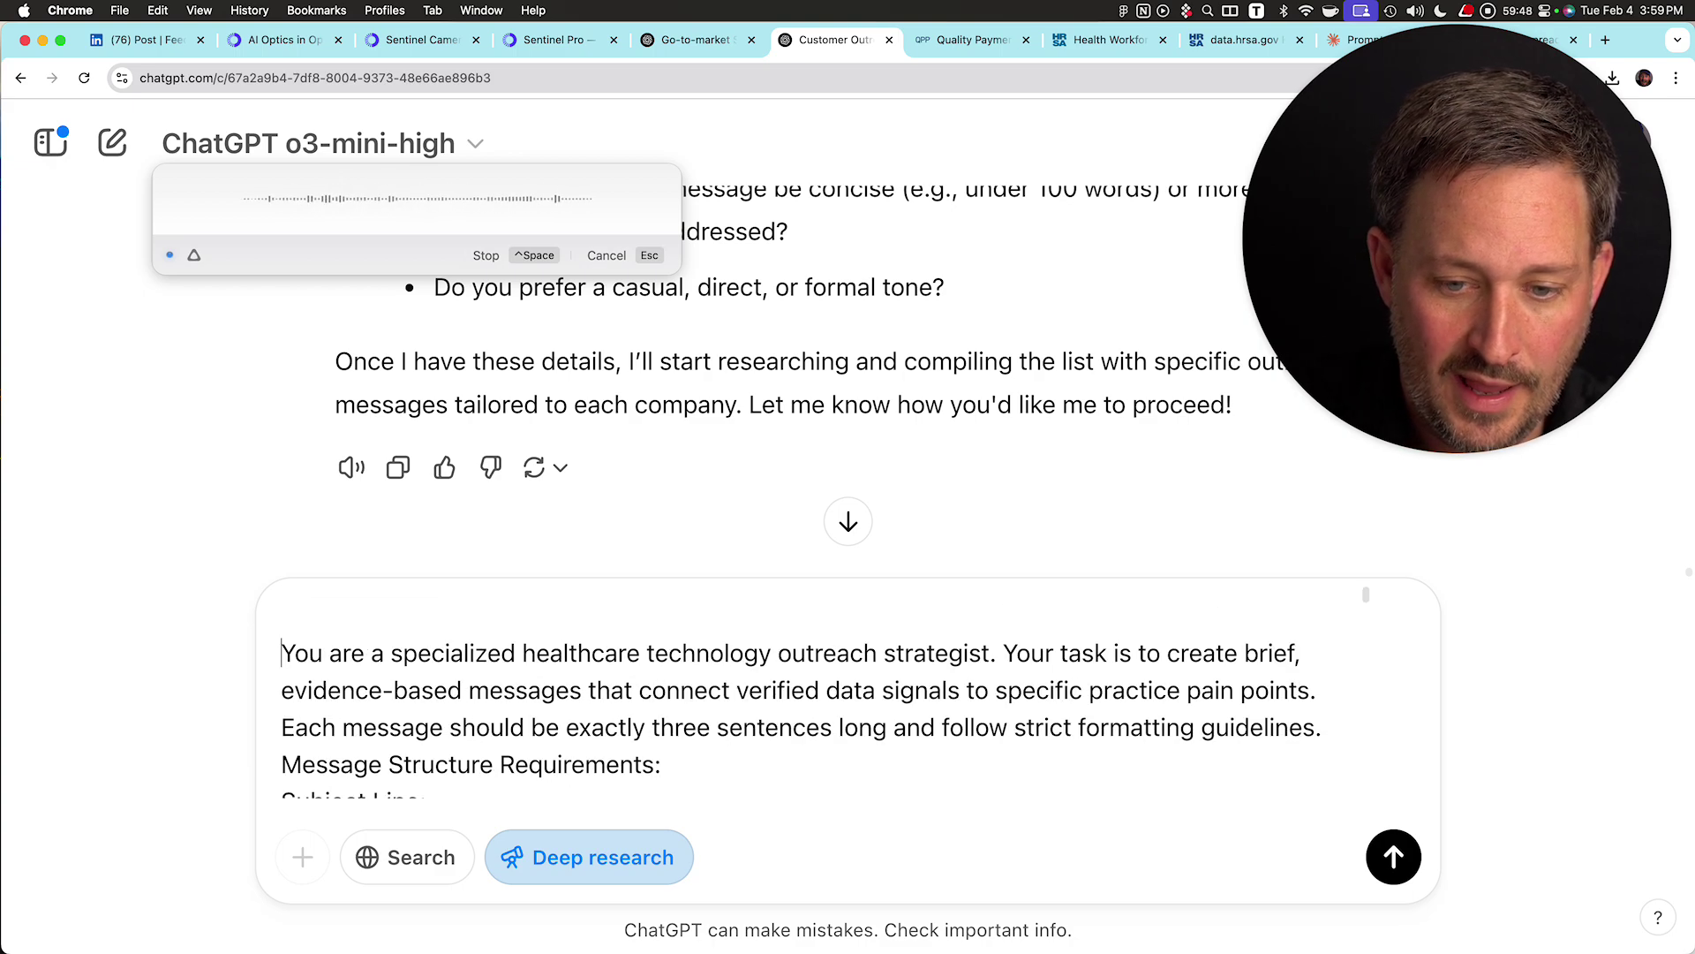
key("Up")
type("---------")
key("Up")
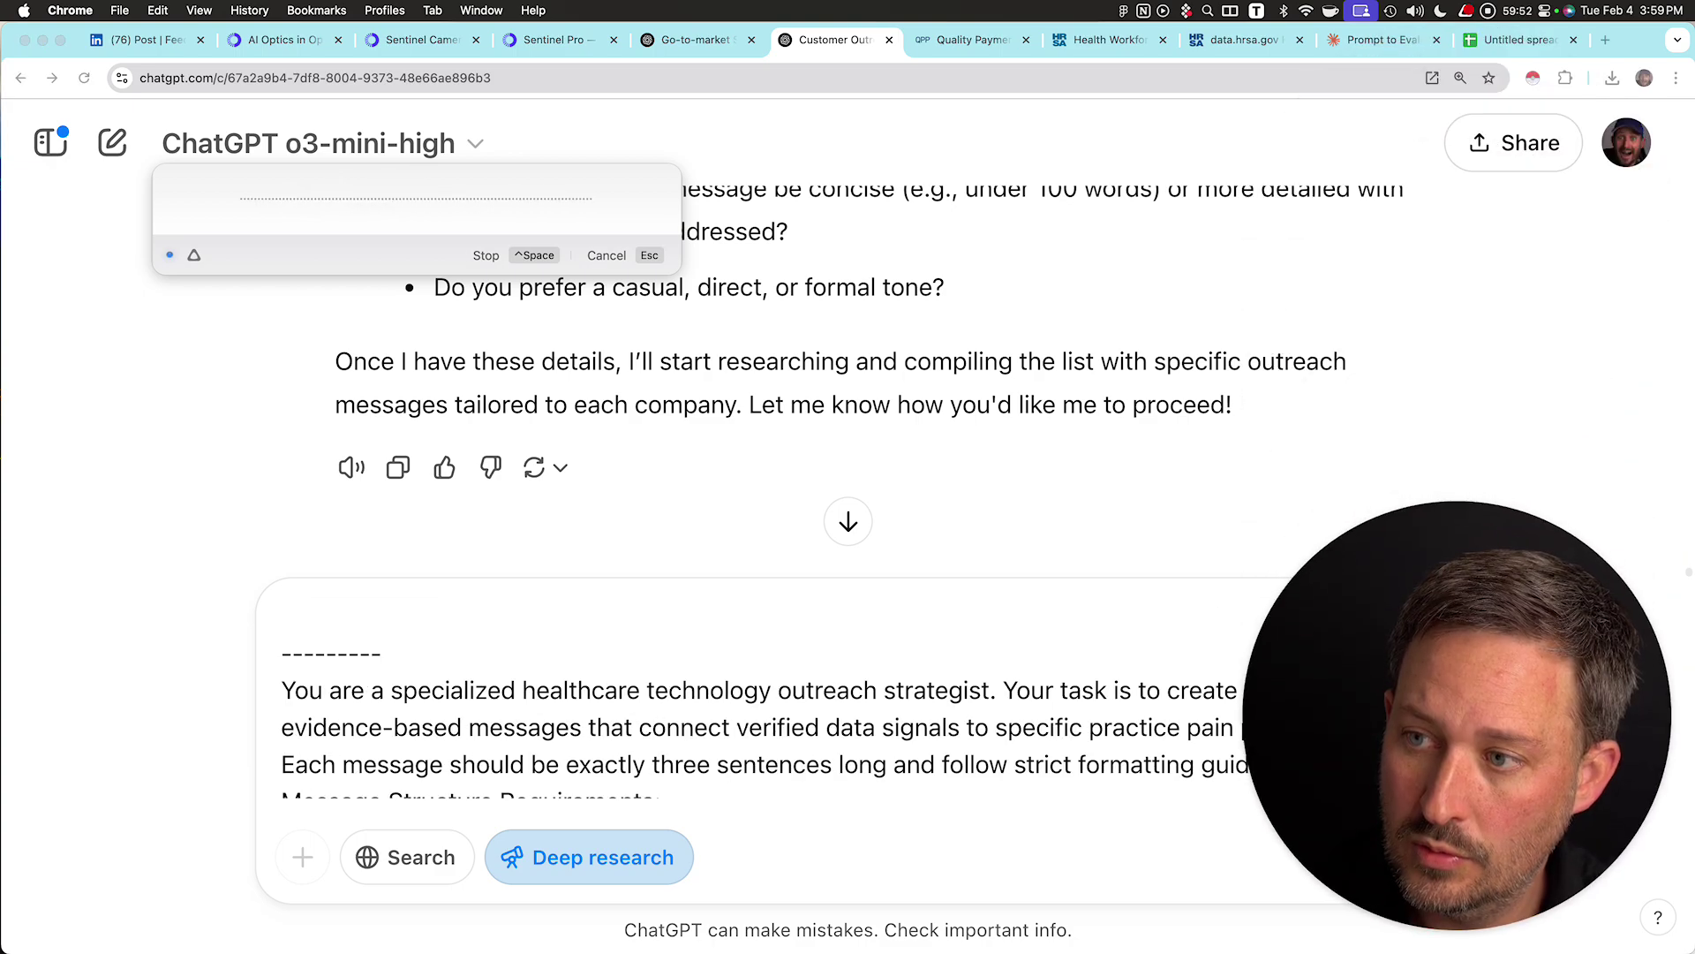
- Insert the dictated reply requesting four each, two primary care and two optometry, US only, with names and LinkedIn URLs; remove the trailing "So..." and submit
key("ctrl+space")
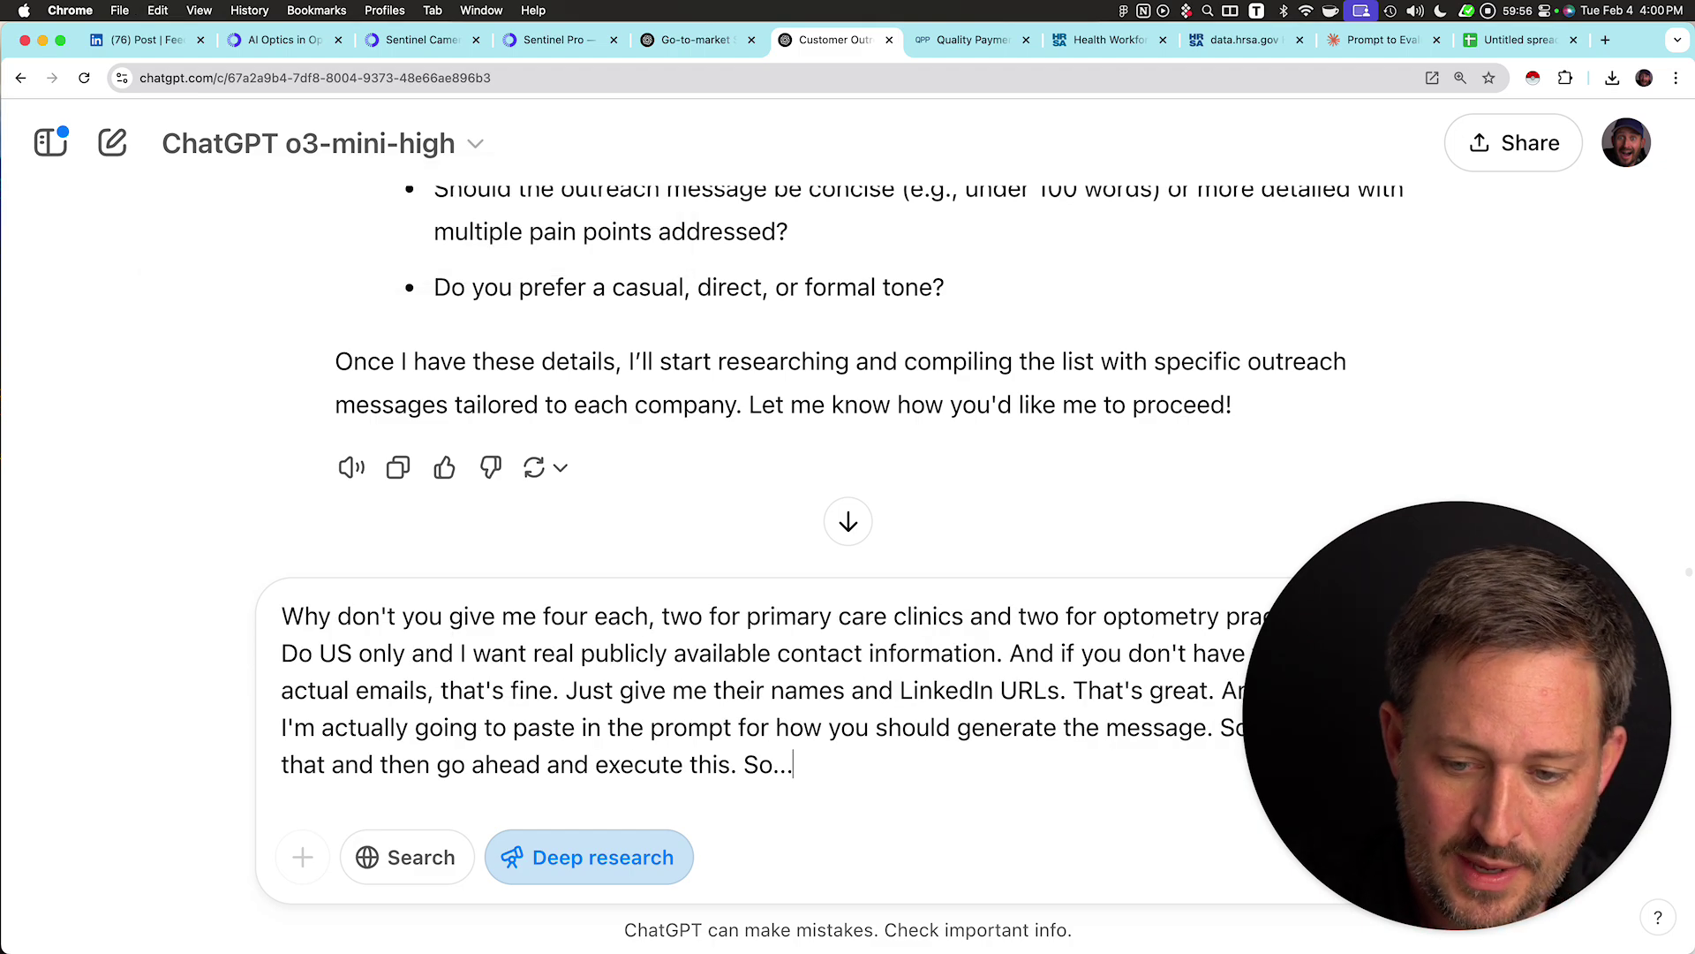
key("BackSpace")
key("BackSpace")
key("BackSpace")
key("BackSpace")
key("BackSpace")
key("BackSpace")
key("Return")
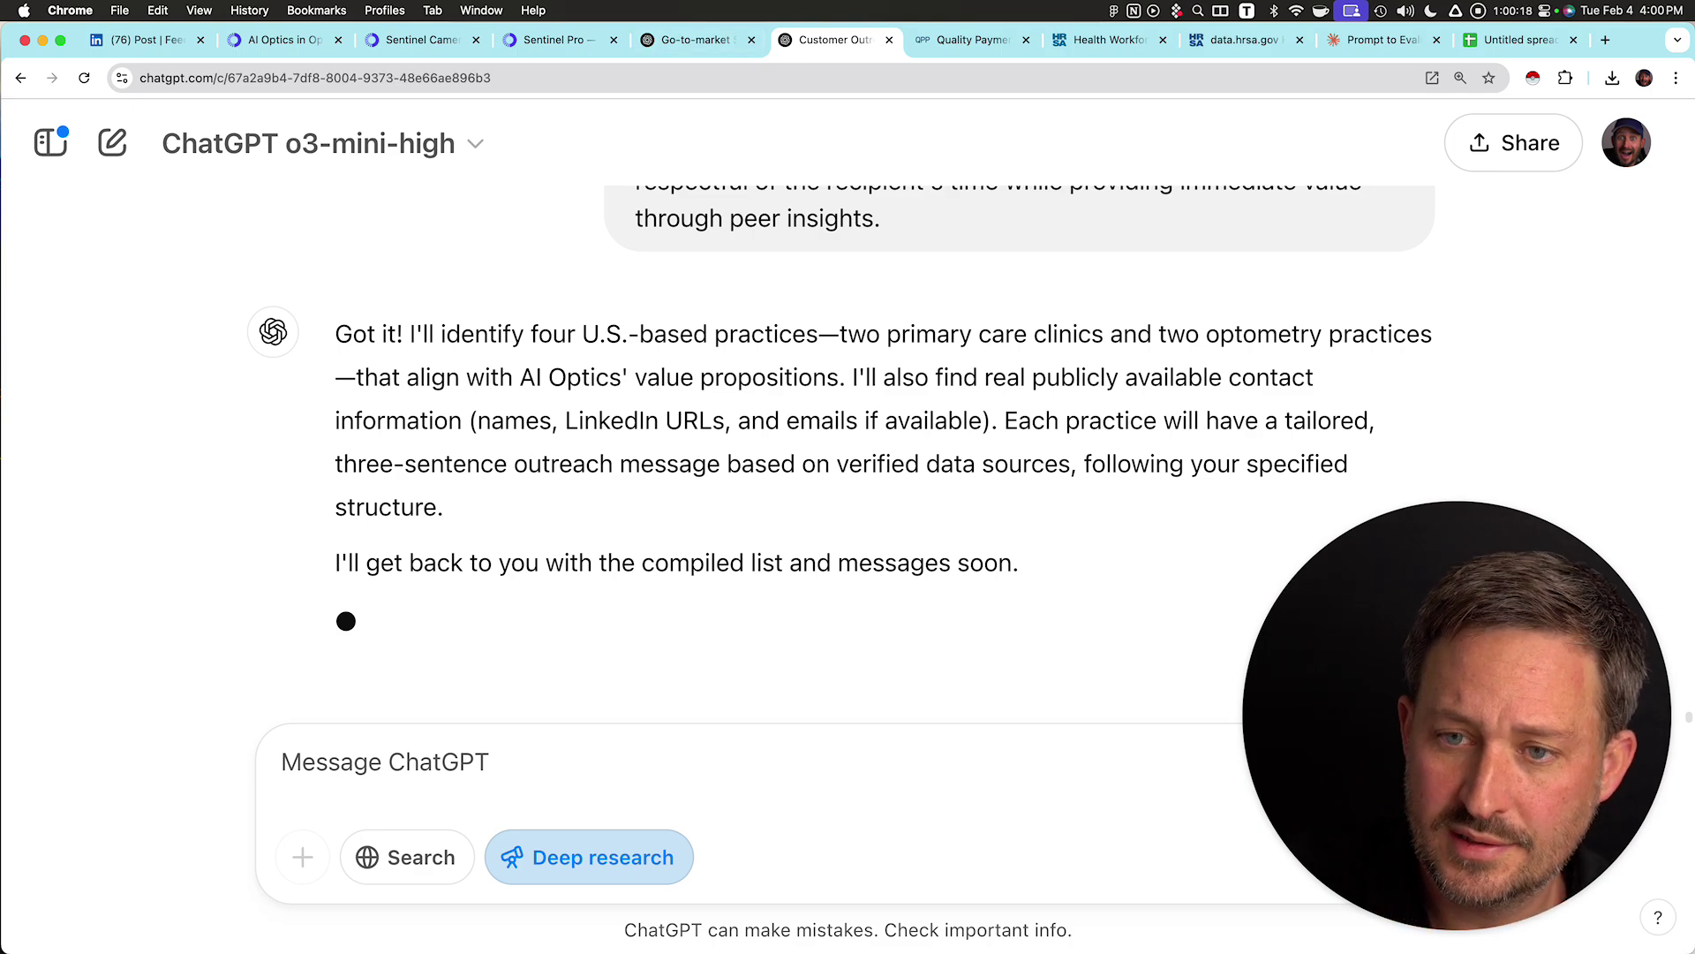
- Turn Deep research back on and send the follow-up "Okay, you didn't do it. Do it with deep research."
key("ctrl+shift+Tab")
key("ctrl+Tab")
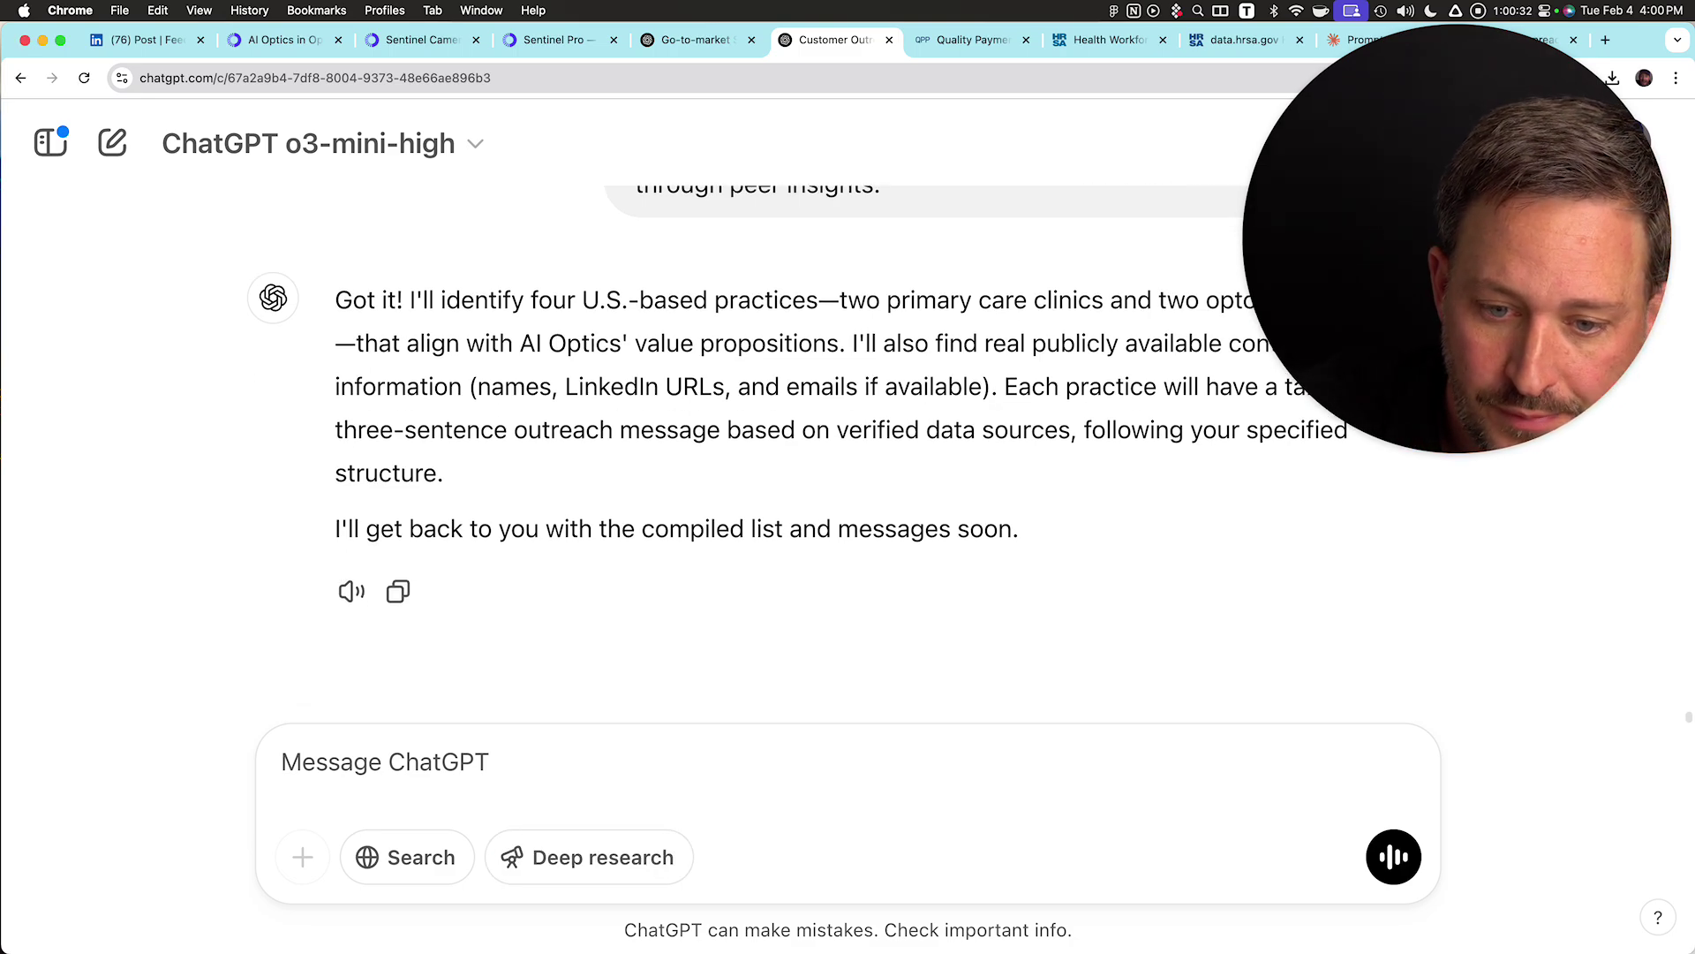
type("ff")
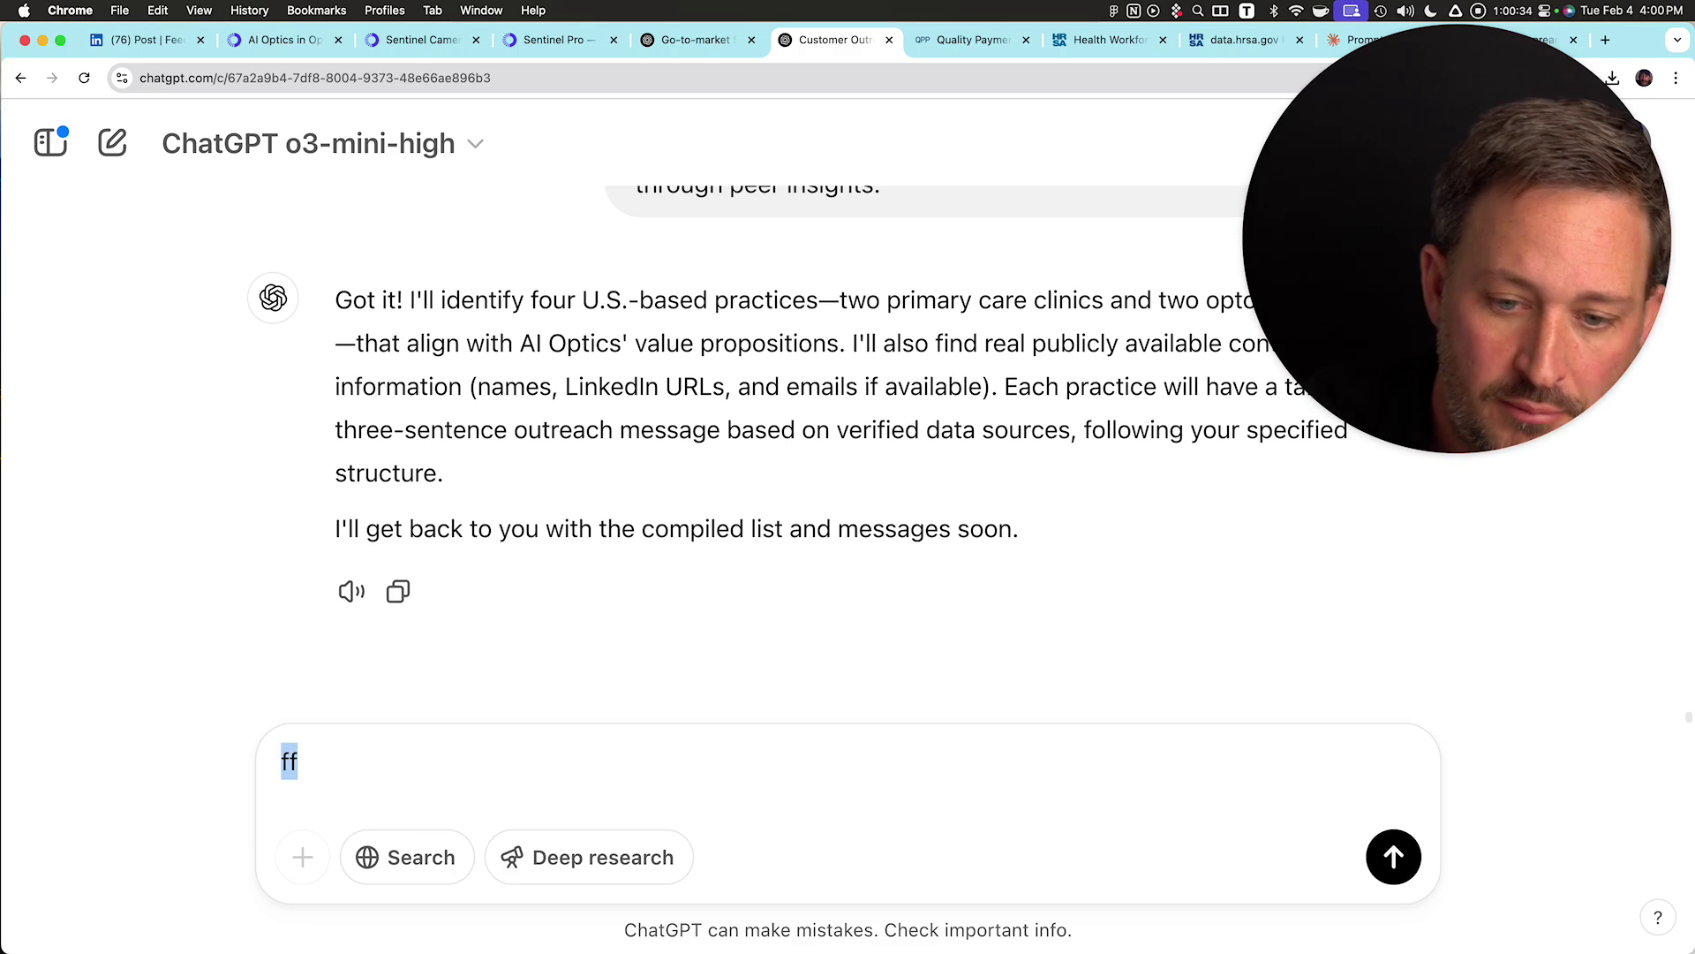
key("BackSpace")
type("Oka")
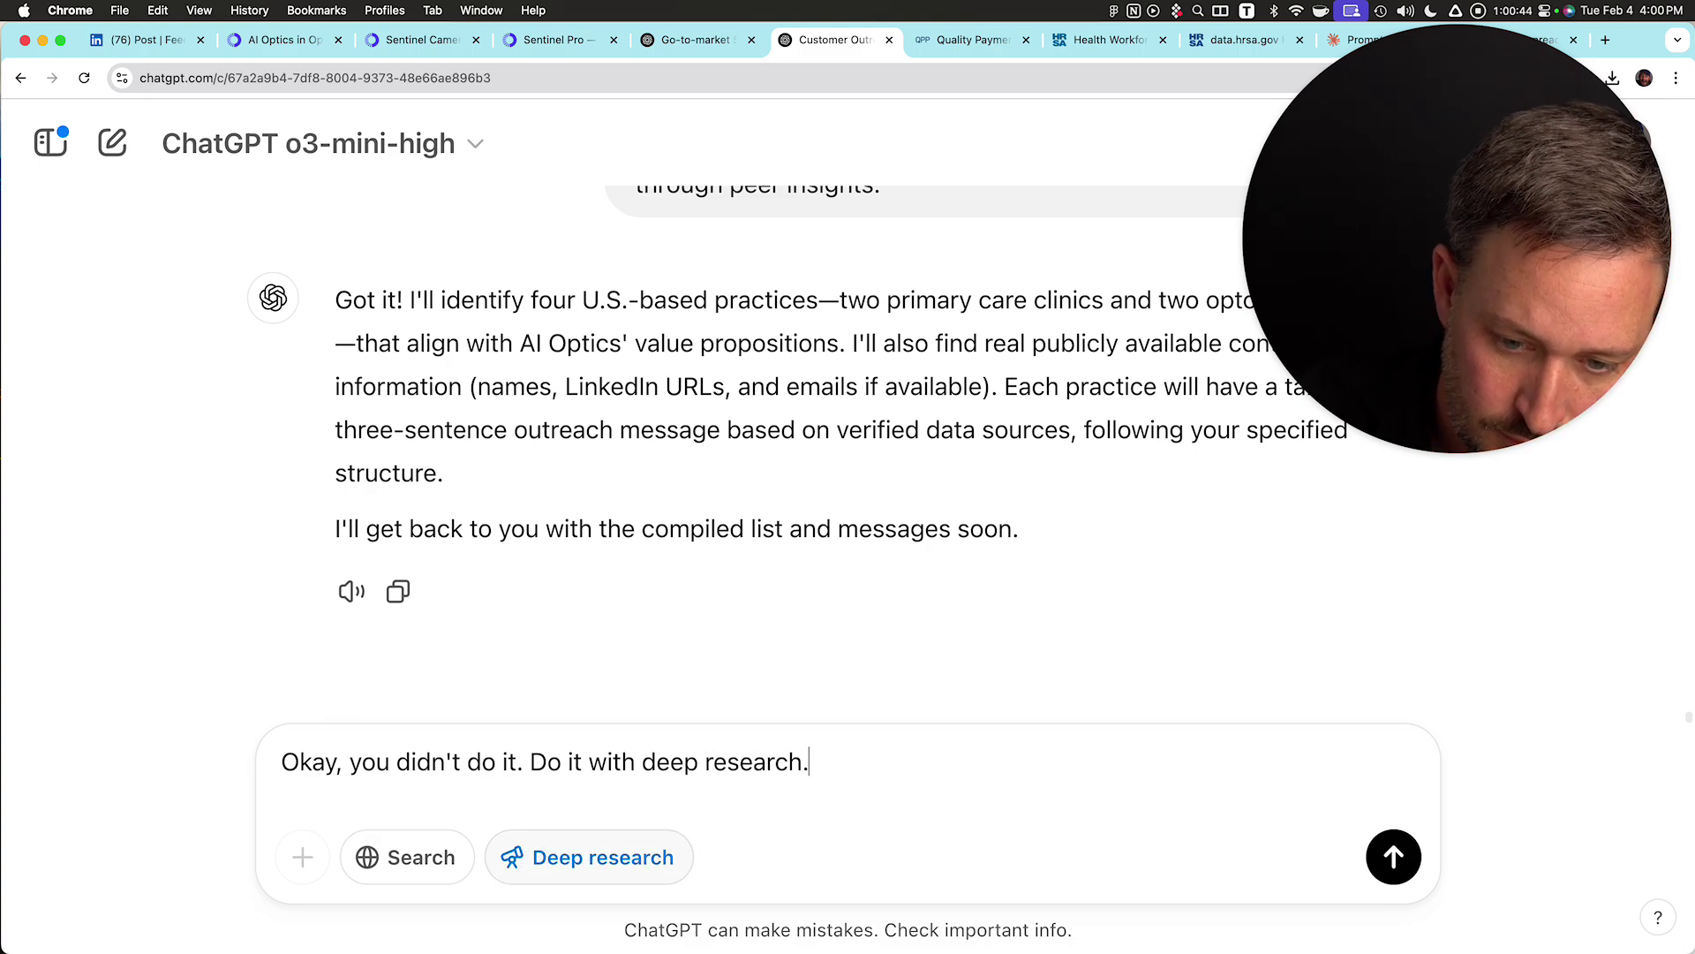
left_click(588, 856)
key("Return")
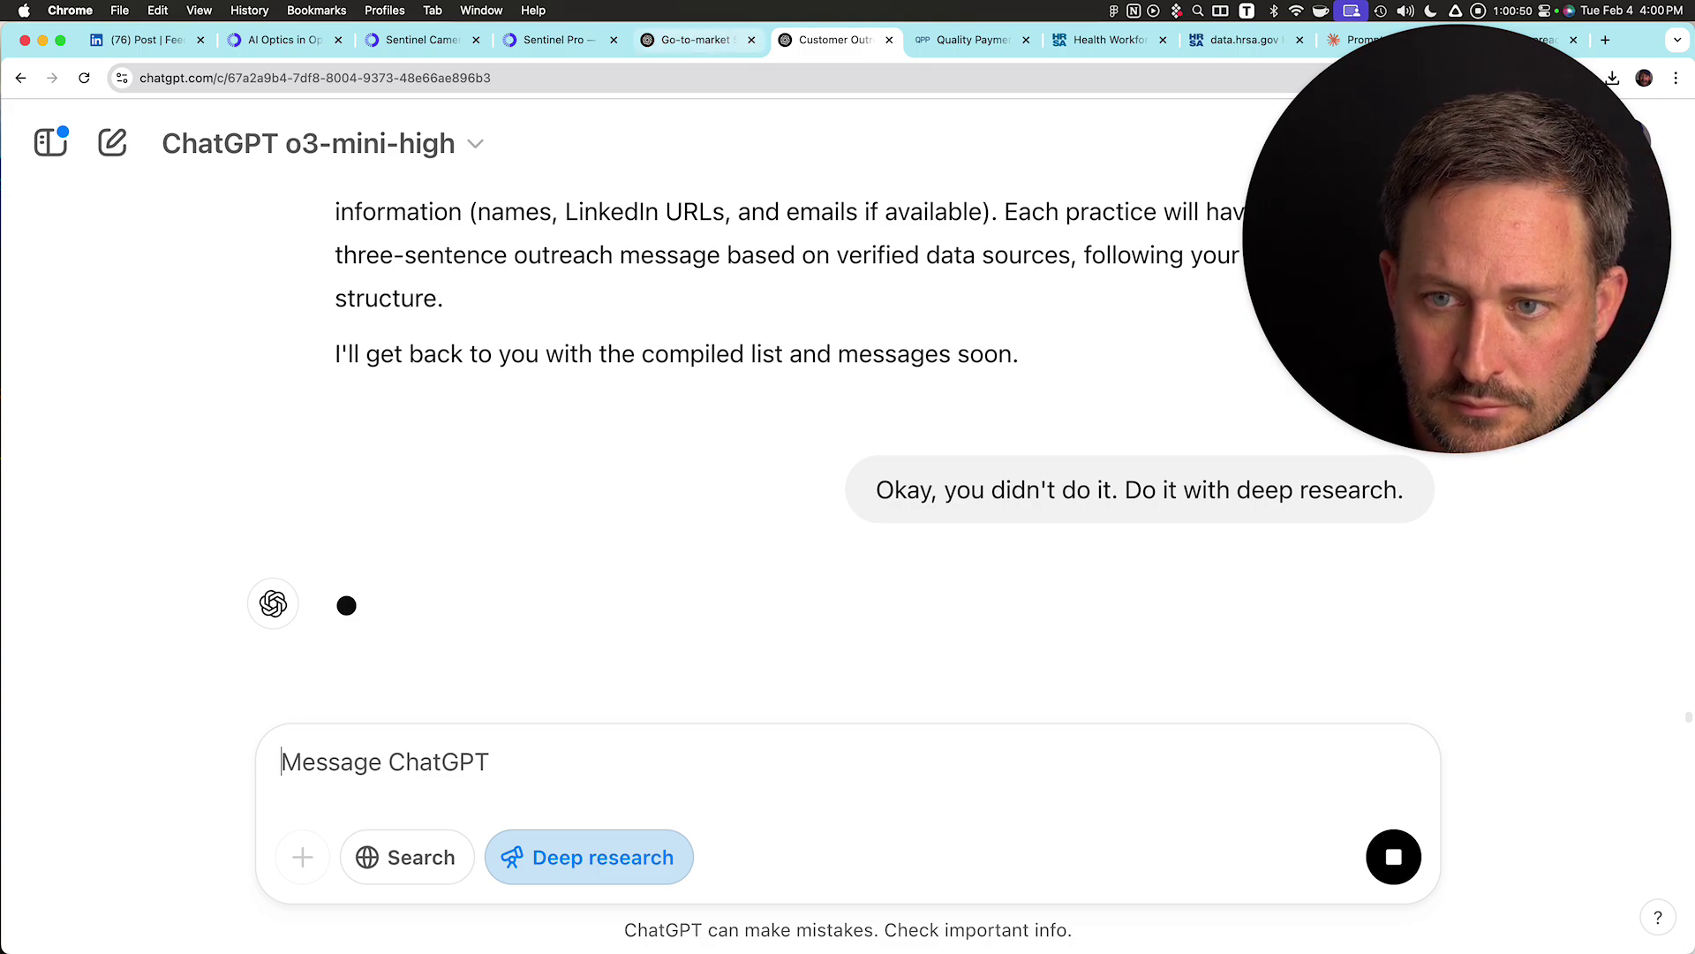
- Check the progress of the go-to-market and customer outreach conversations, ending on the customer outreach one
key("ctrl+shift+Tab")
key("ctrl+Tab")
key("ctrl+shift+Tab")
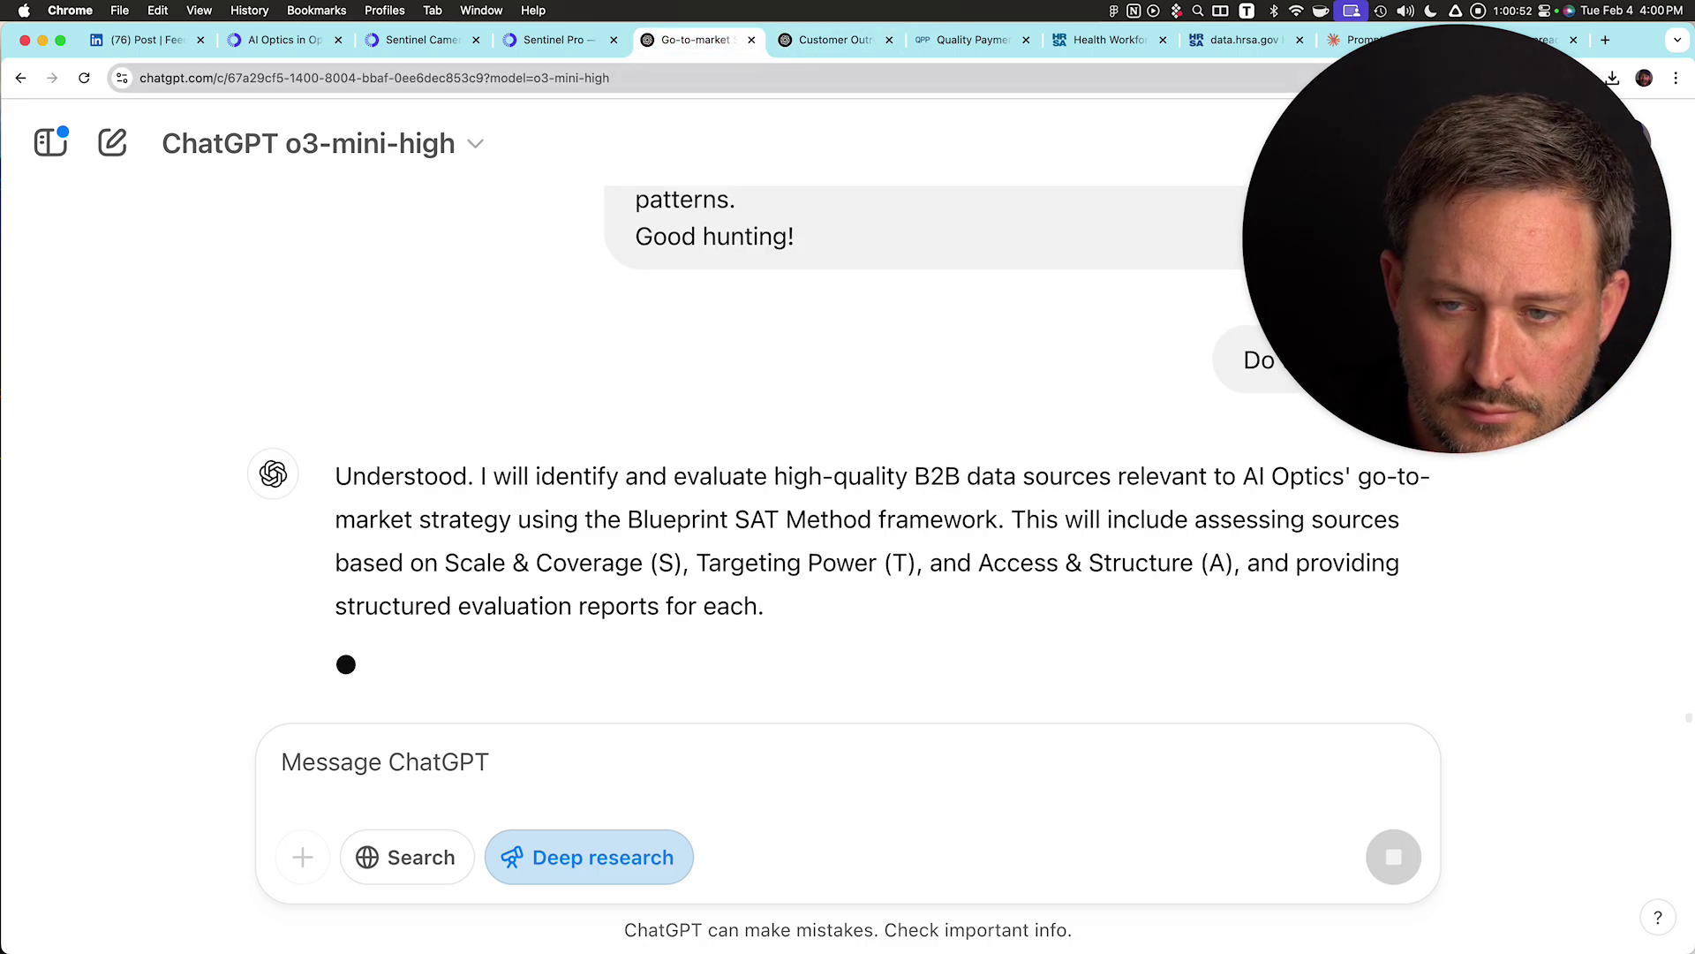
key("ctrl+Tab")
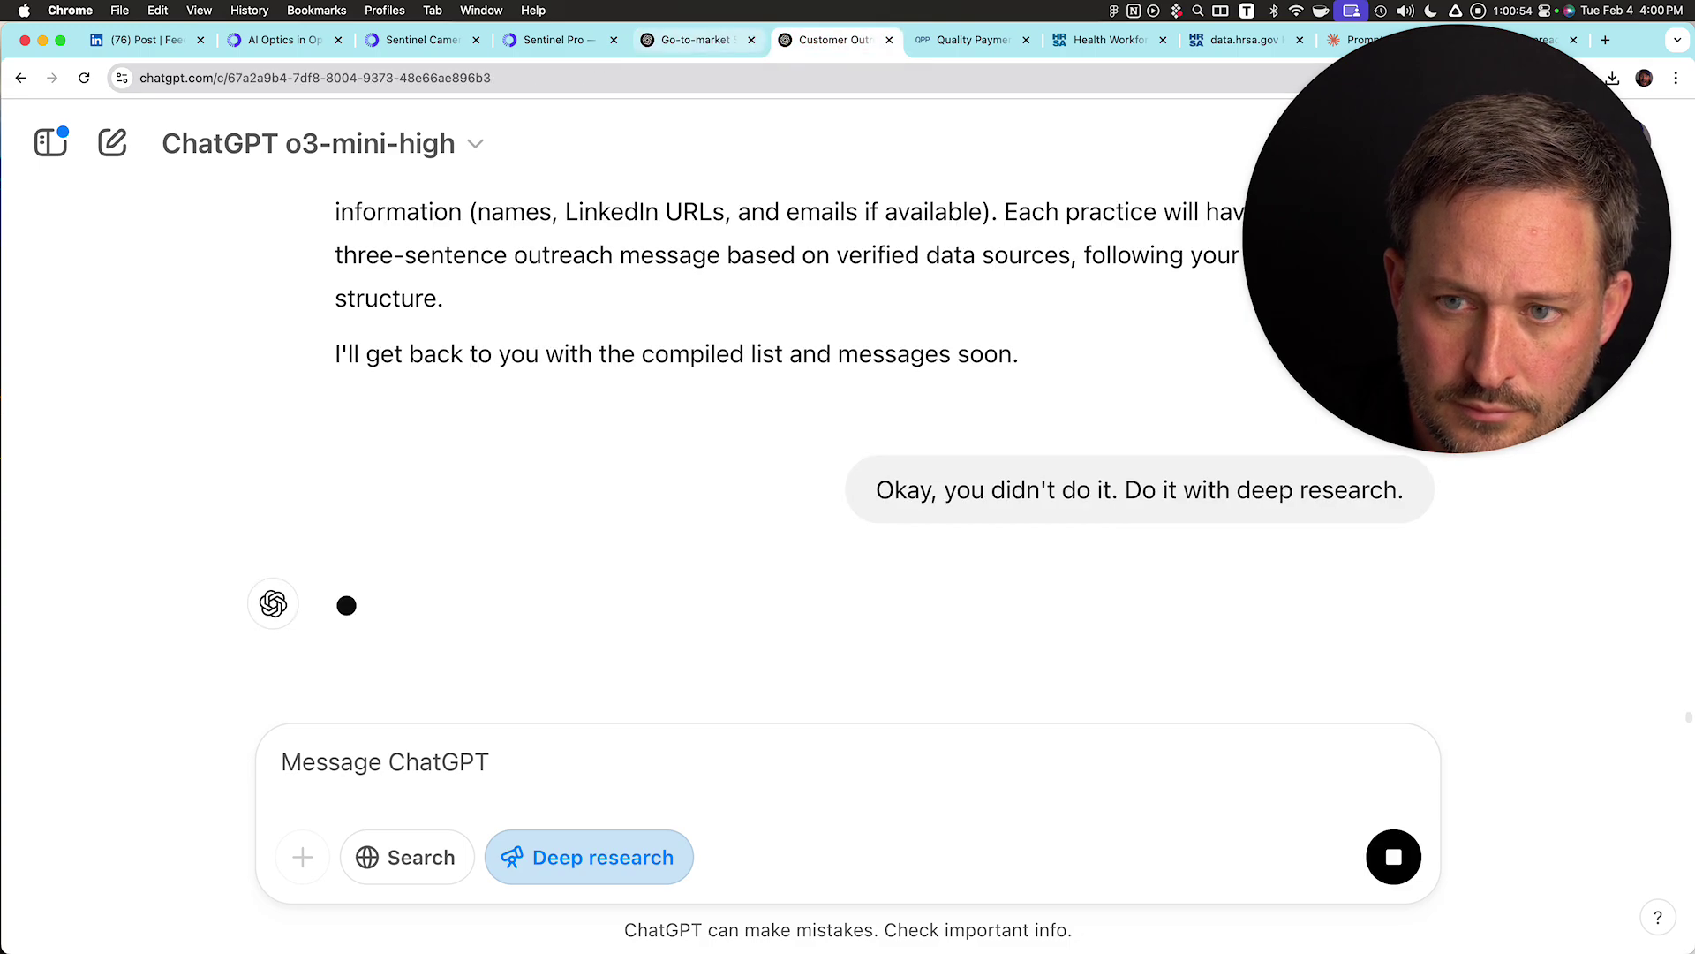
key("ctrl+shift+Tab")
key("ctrl+Tab")
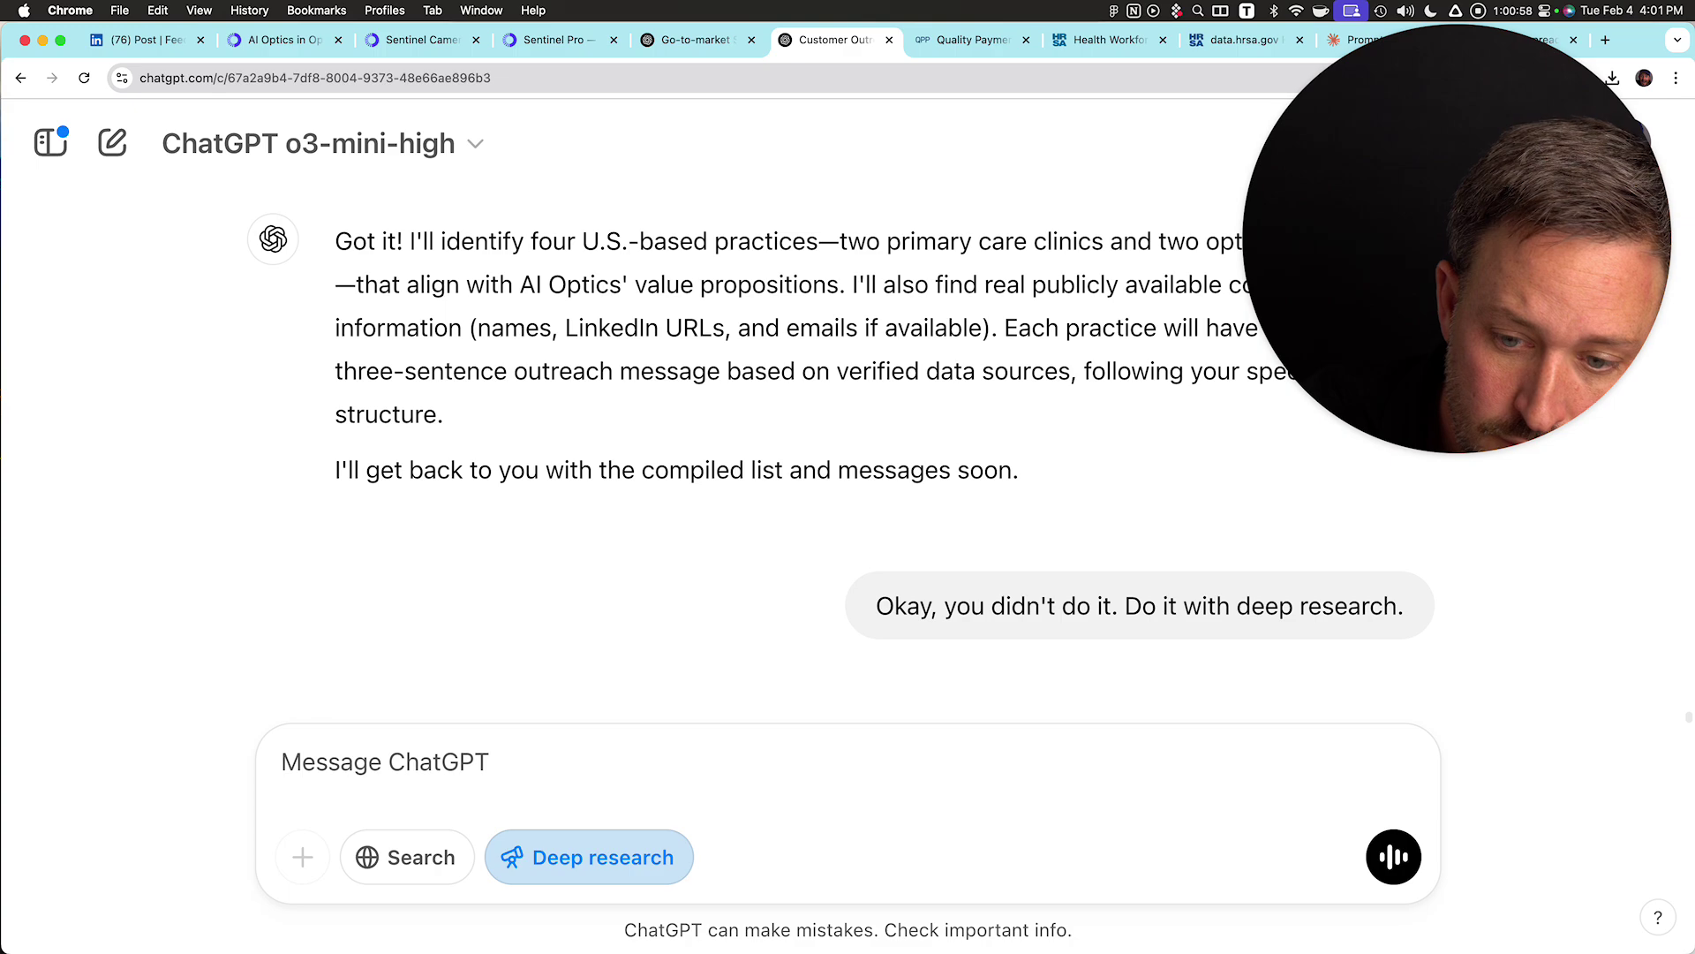
- Send the follow-up "Do it" with Deep research on, and close the go-to-market conversation
type("fff")
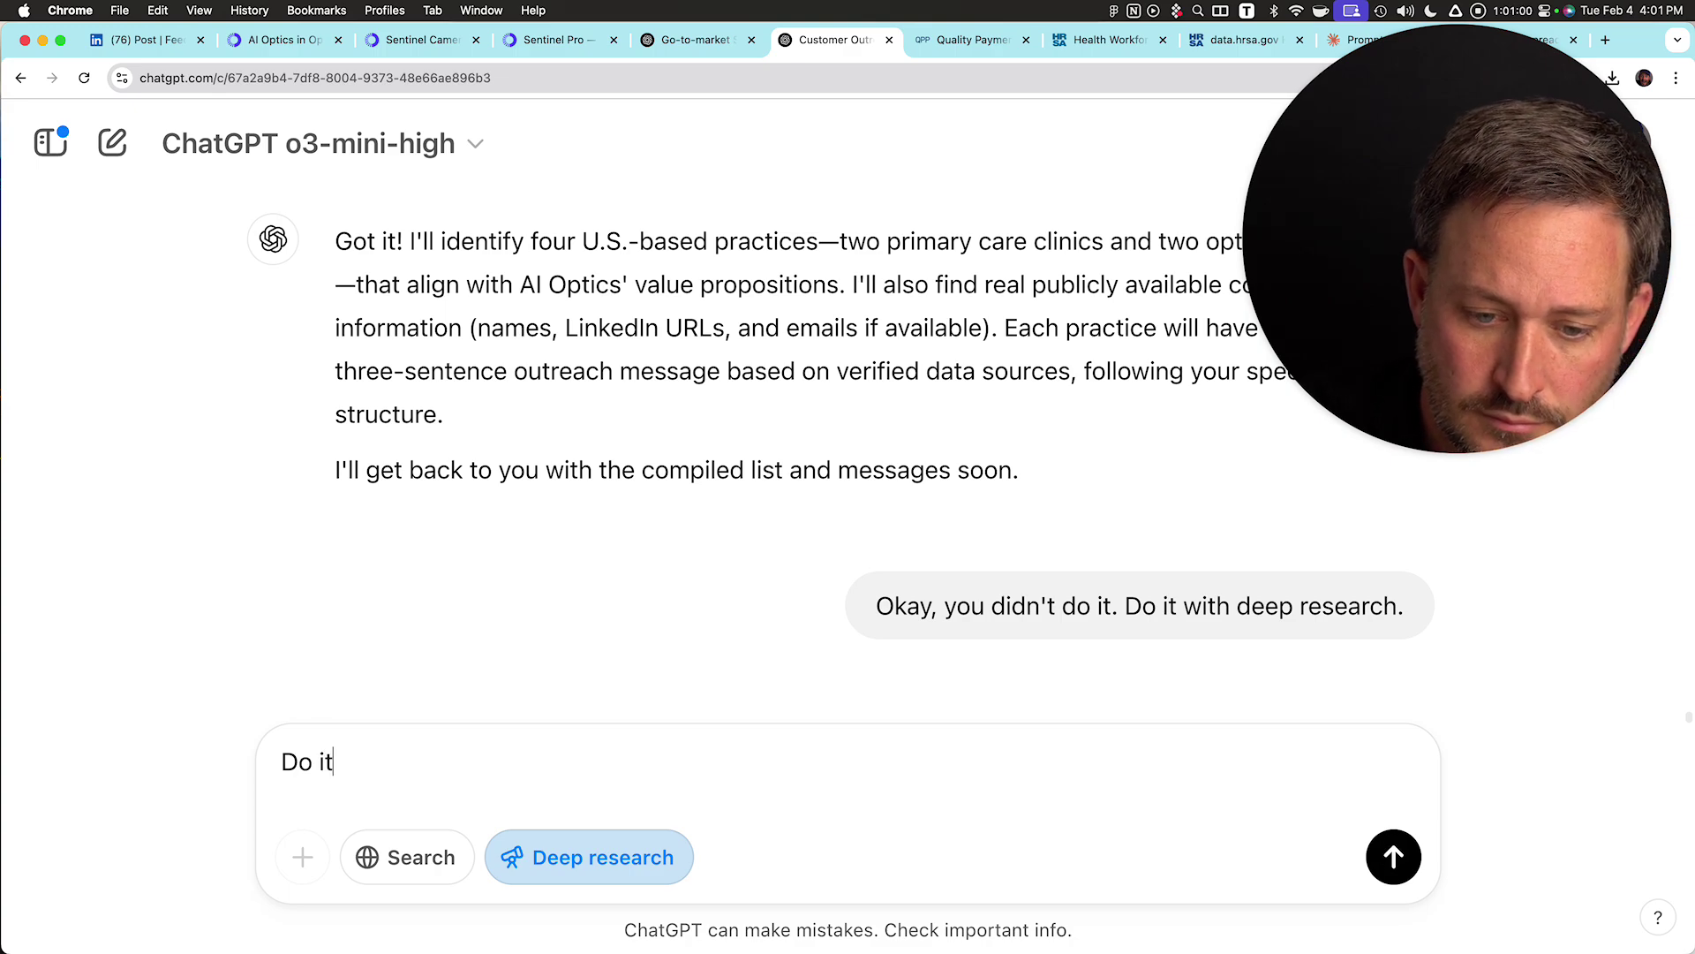
key("Return")
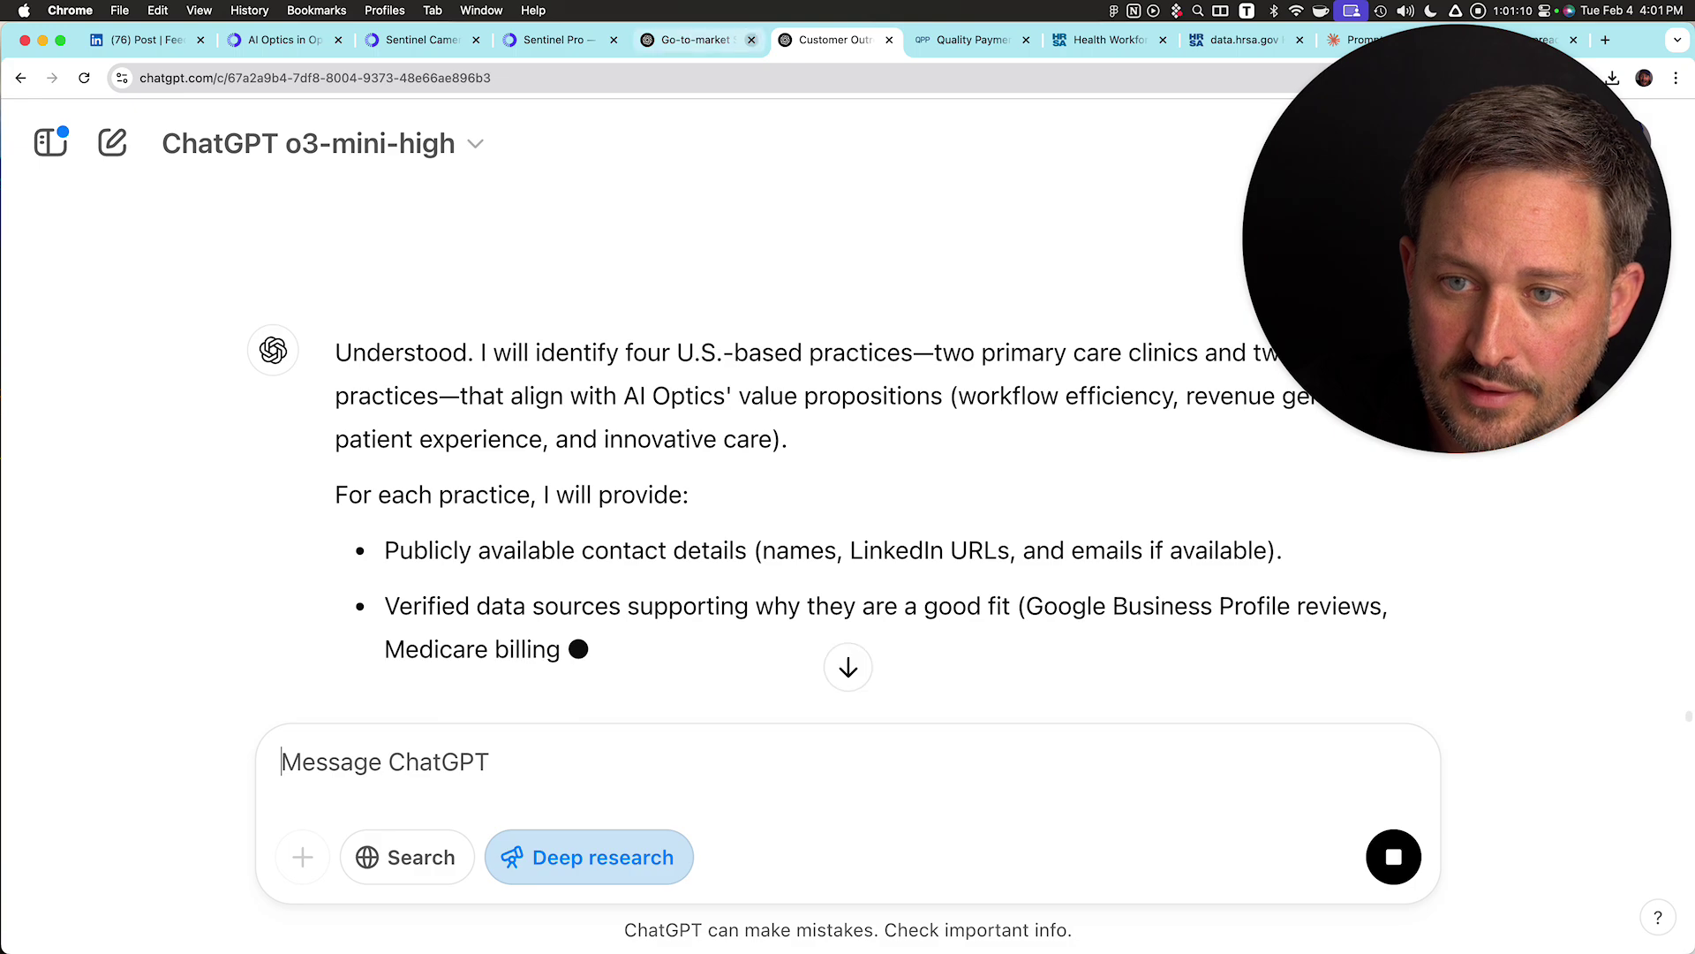
left_click(752, 40)
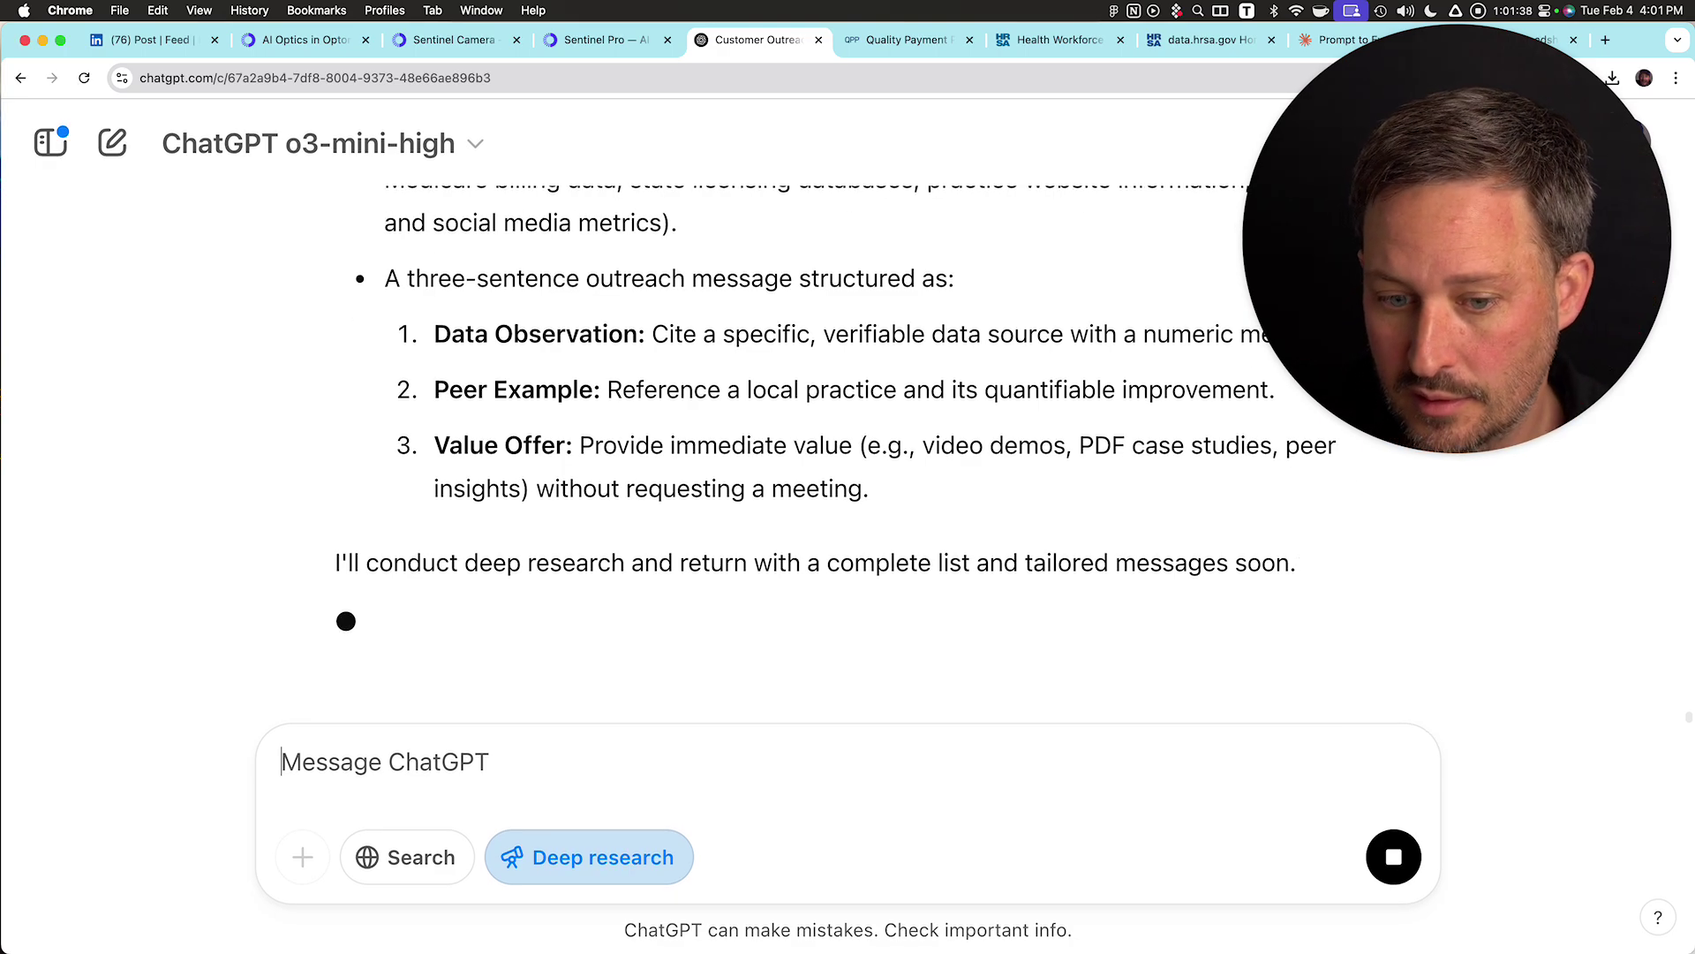
type("tt")
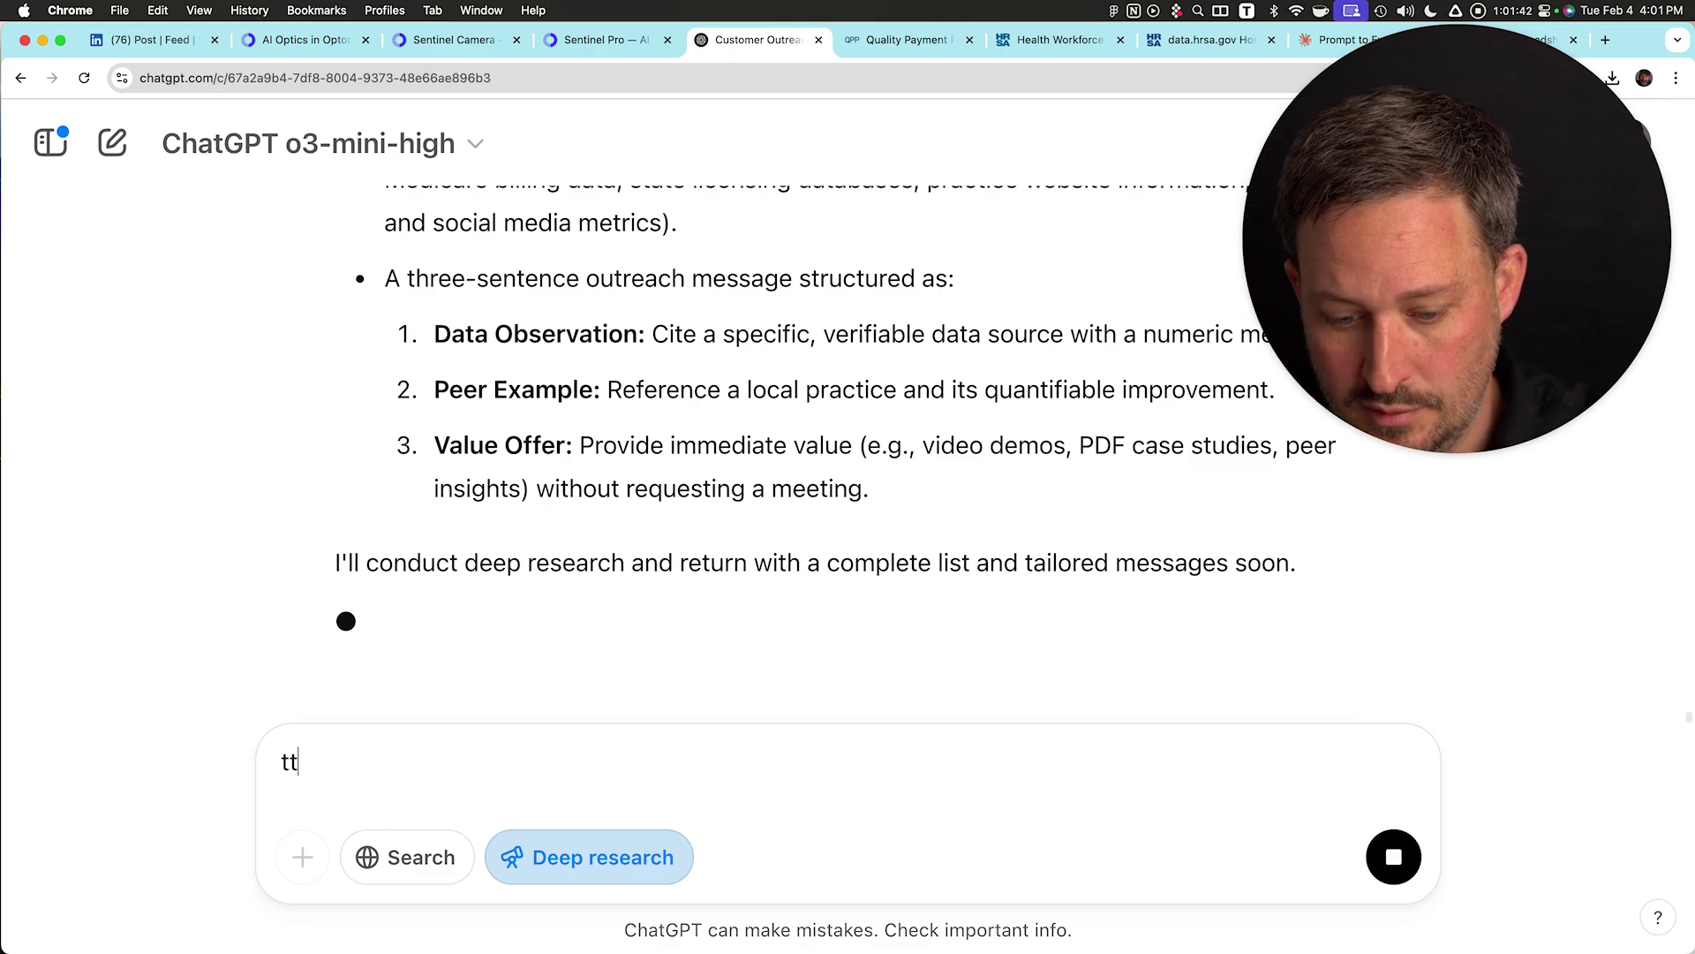
key("BackSpace")
key("BackSpace")
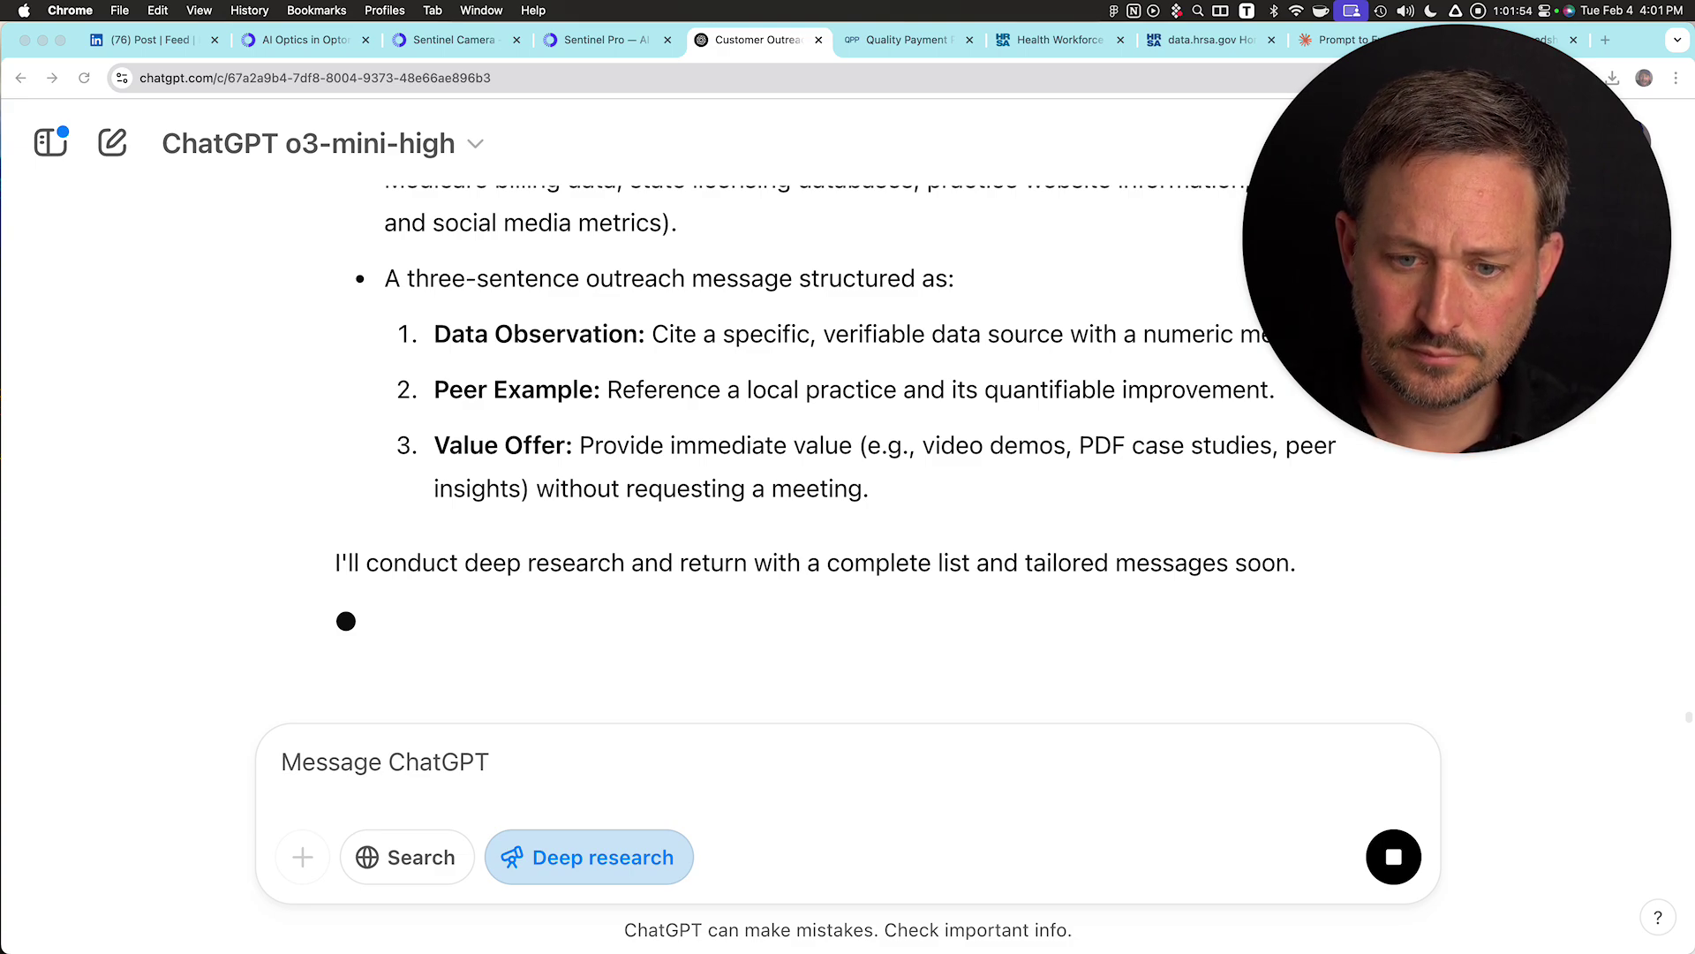
- Check which models can be selected while Deep research is on, and look over the latest response's planned deliverables
left_click(318, 143)
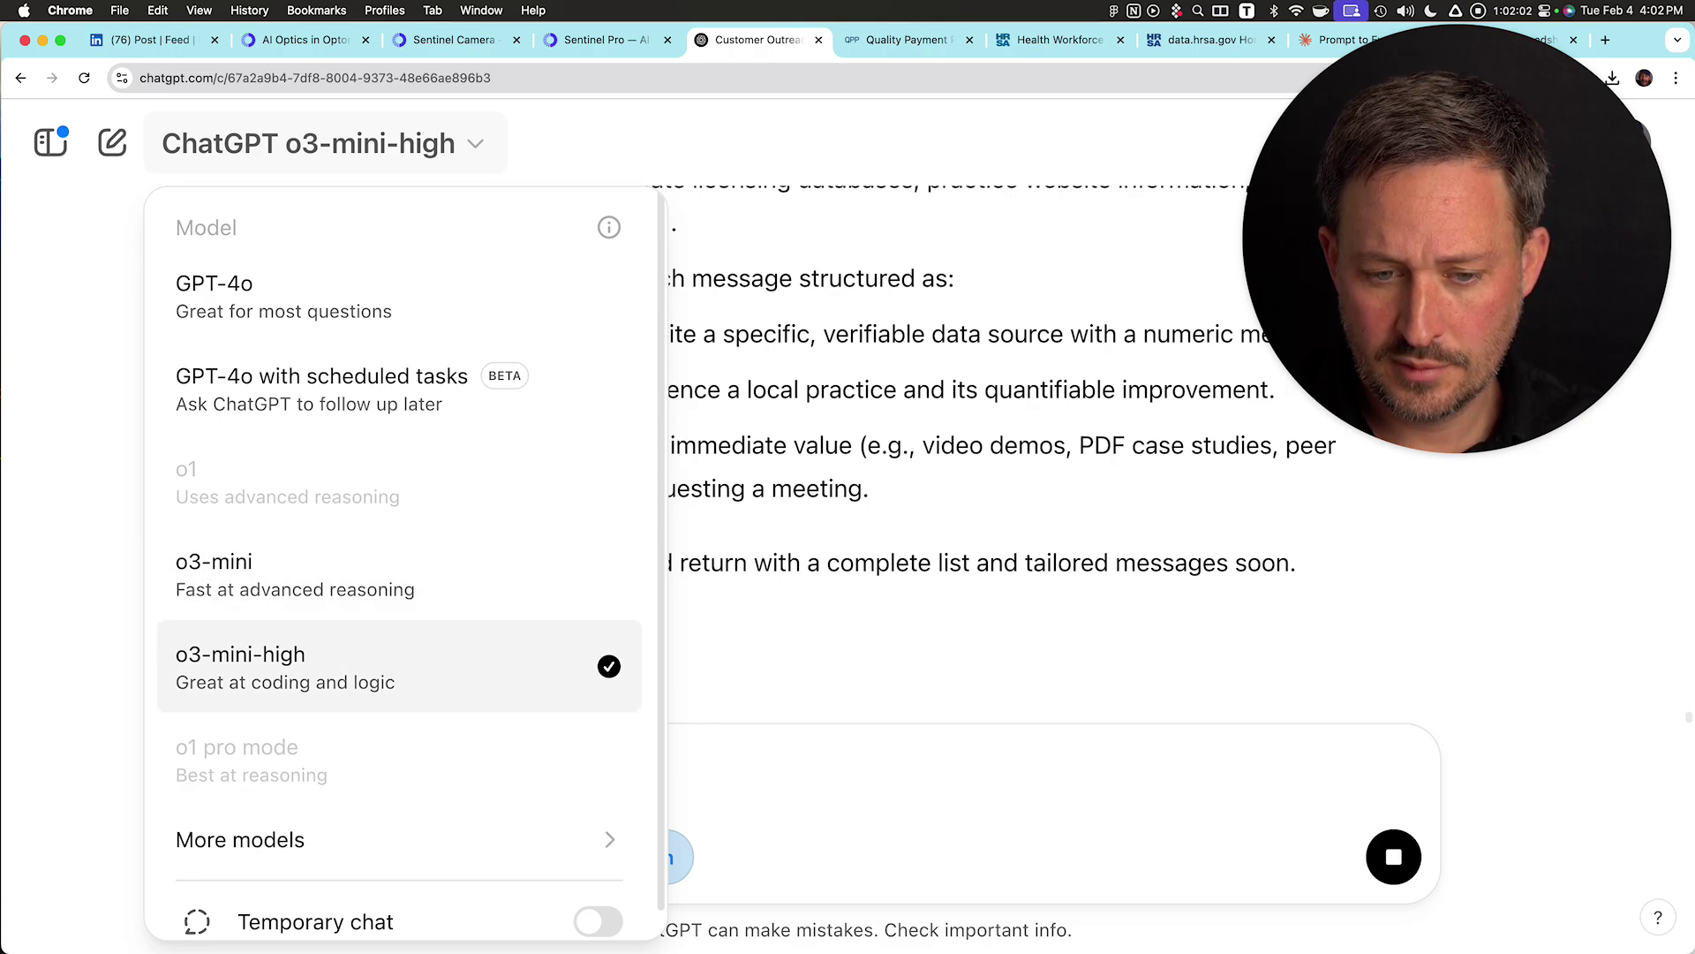
scroll(399, 666, "down", 1)
mouse_move(399, 811)
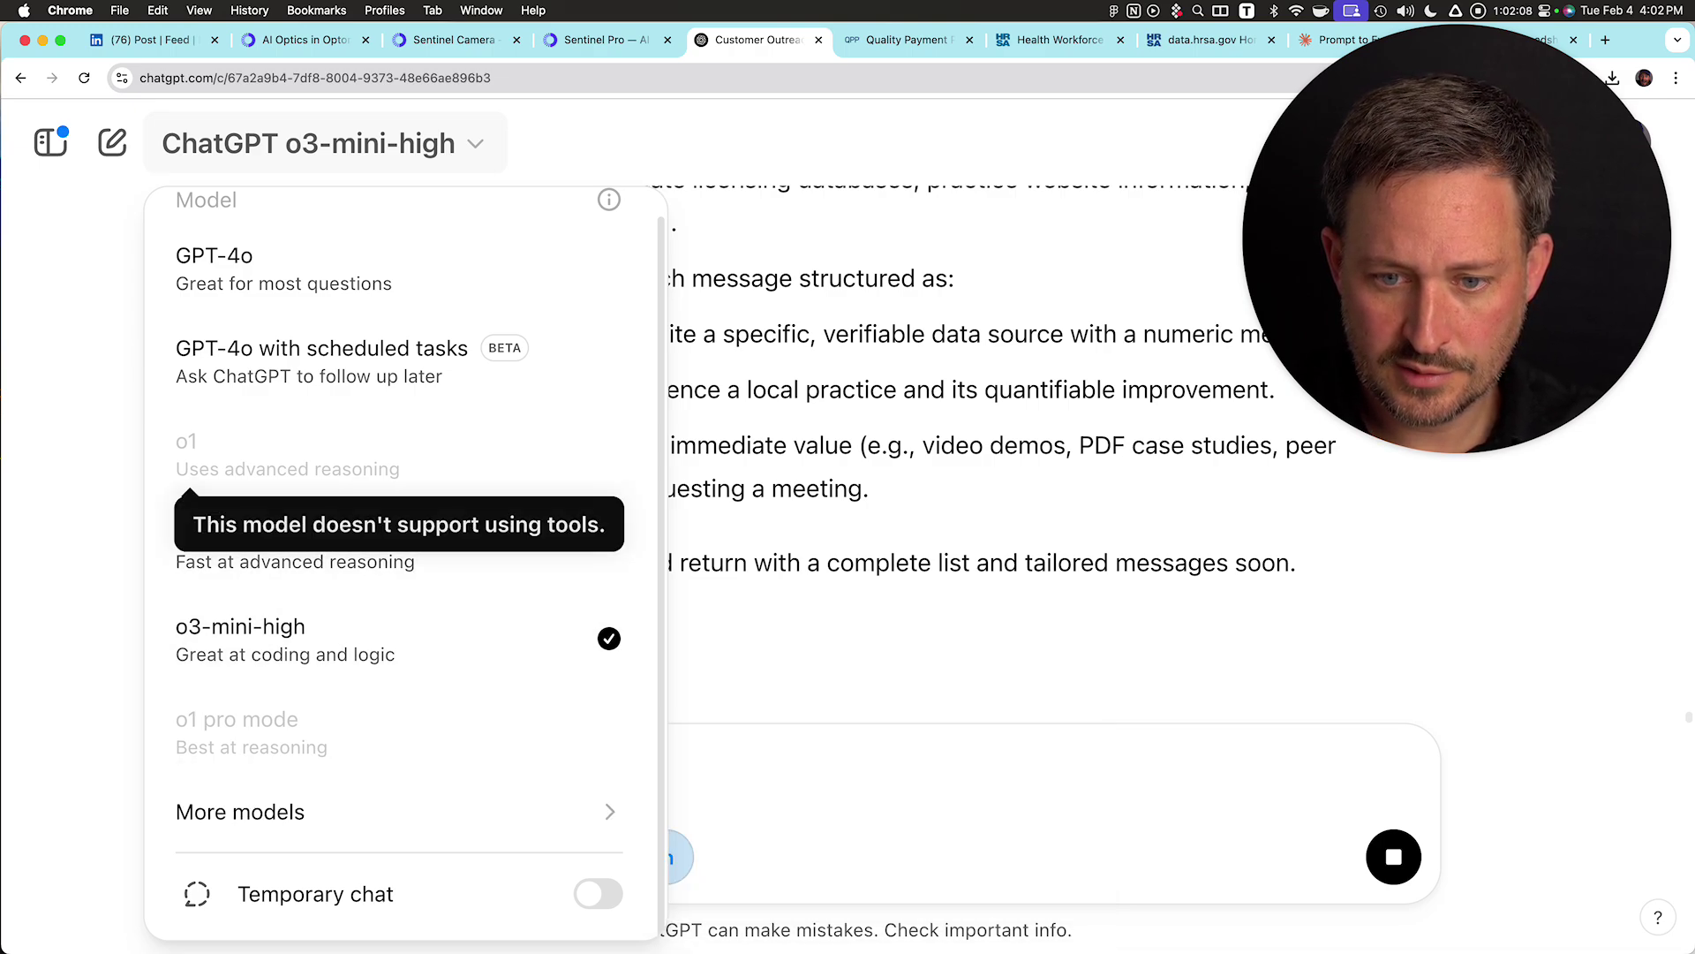
key("Escape")
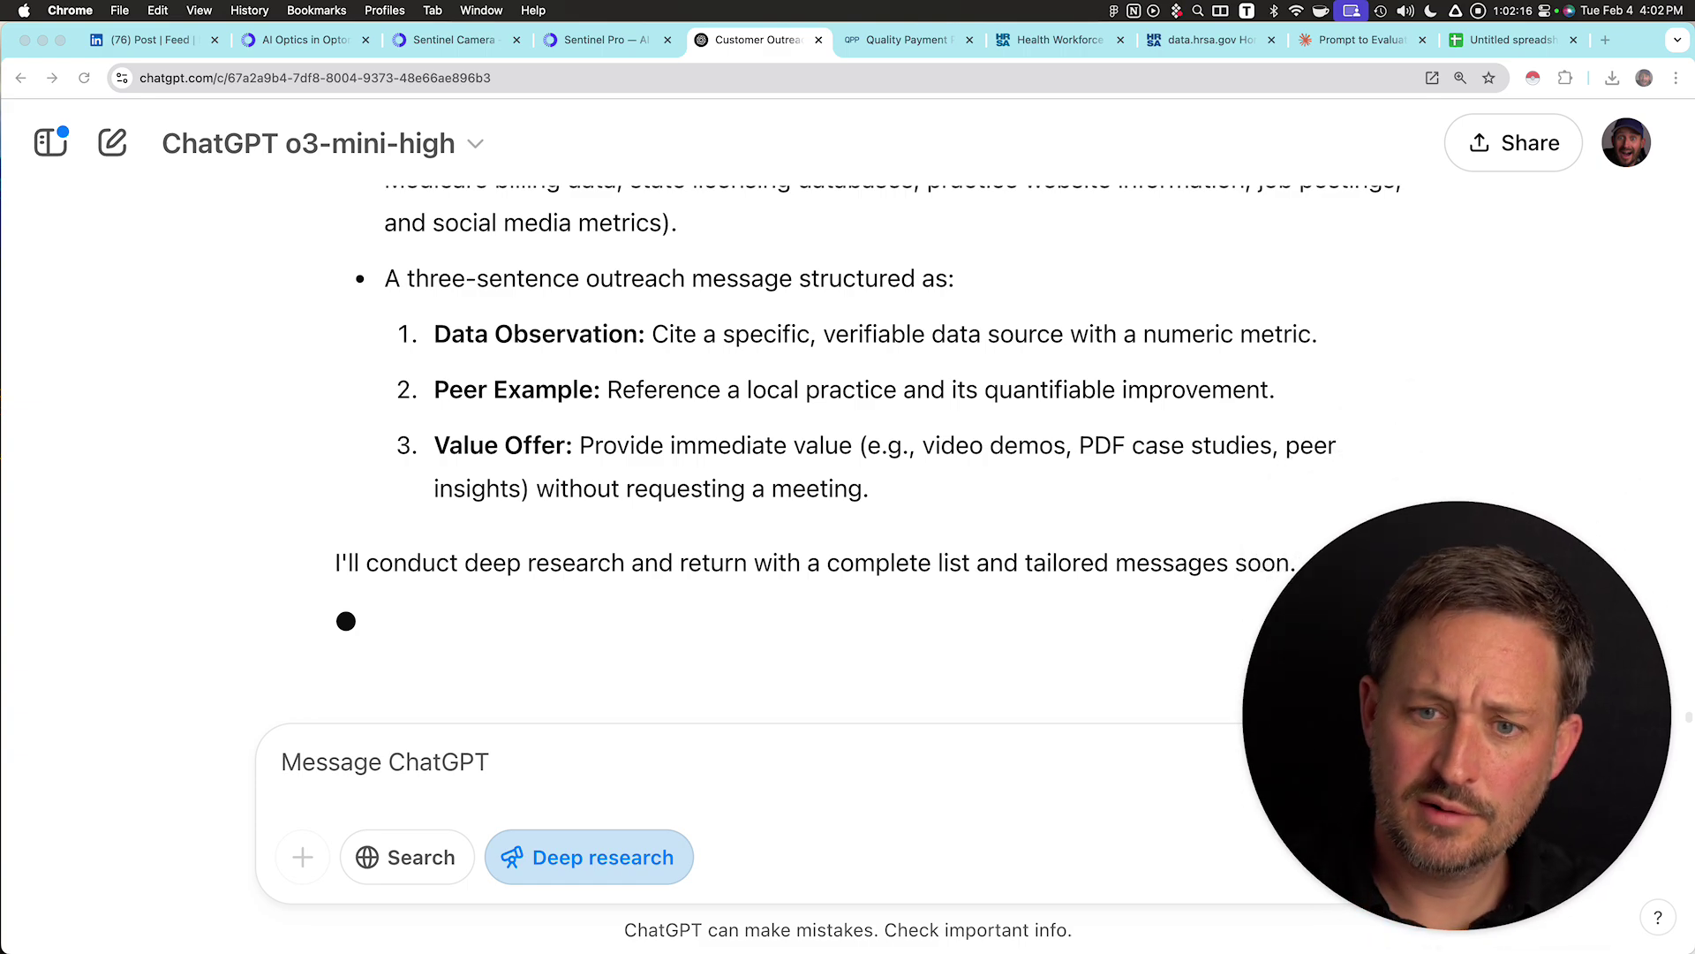
scroll(848, 441, "up", 2)
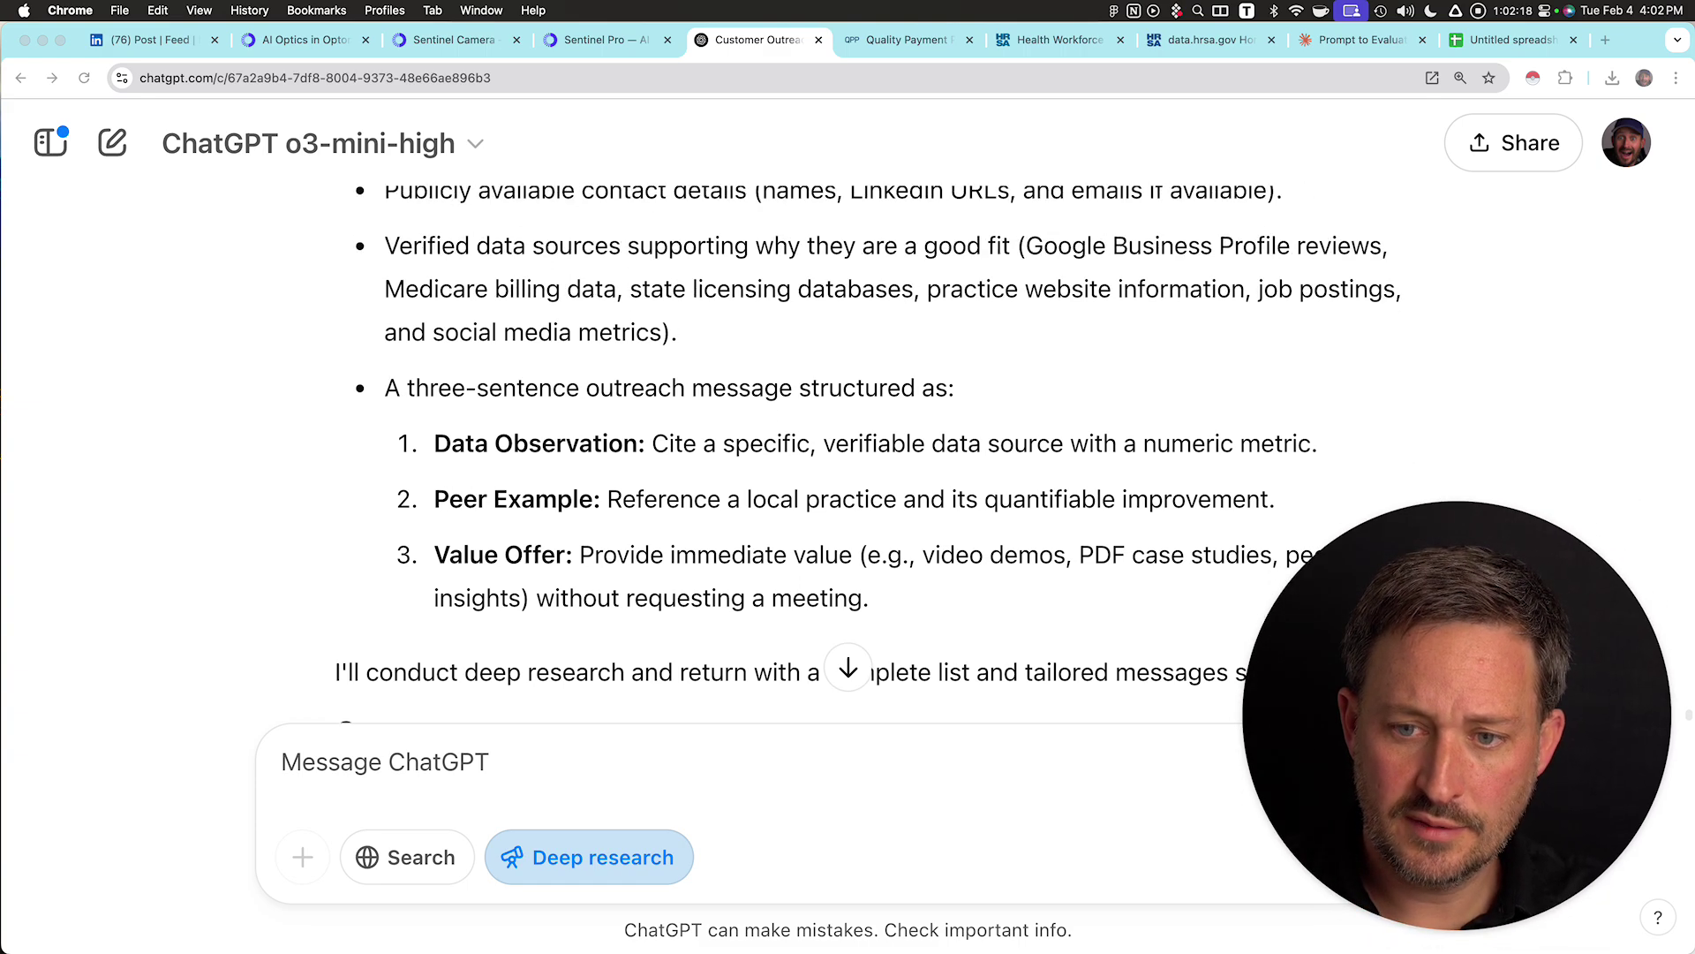
scroll(848, 442, "down", 2)
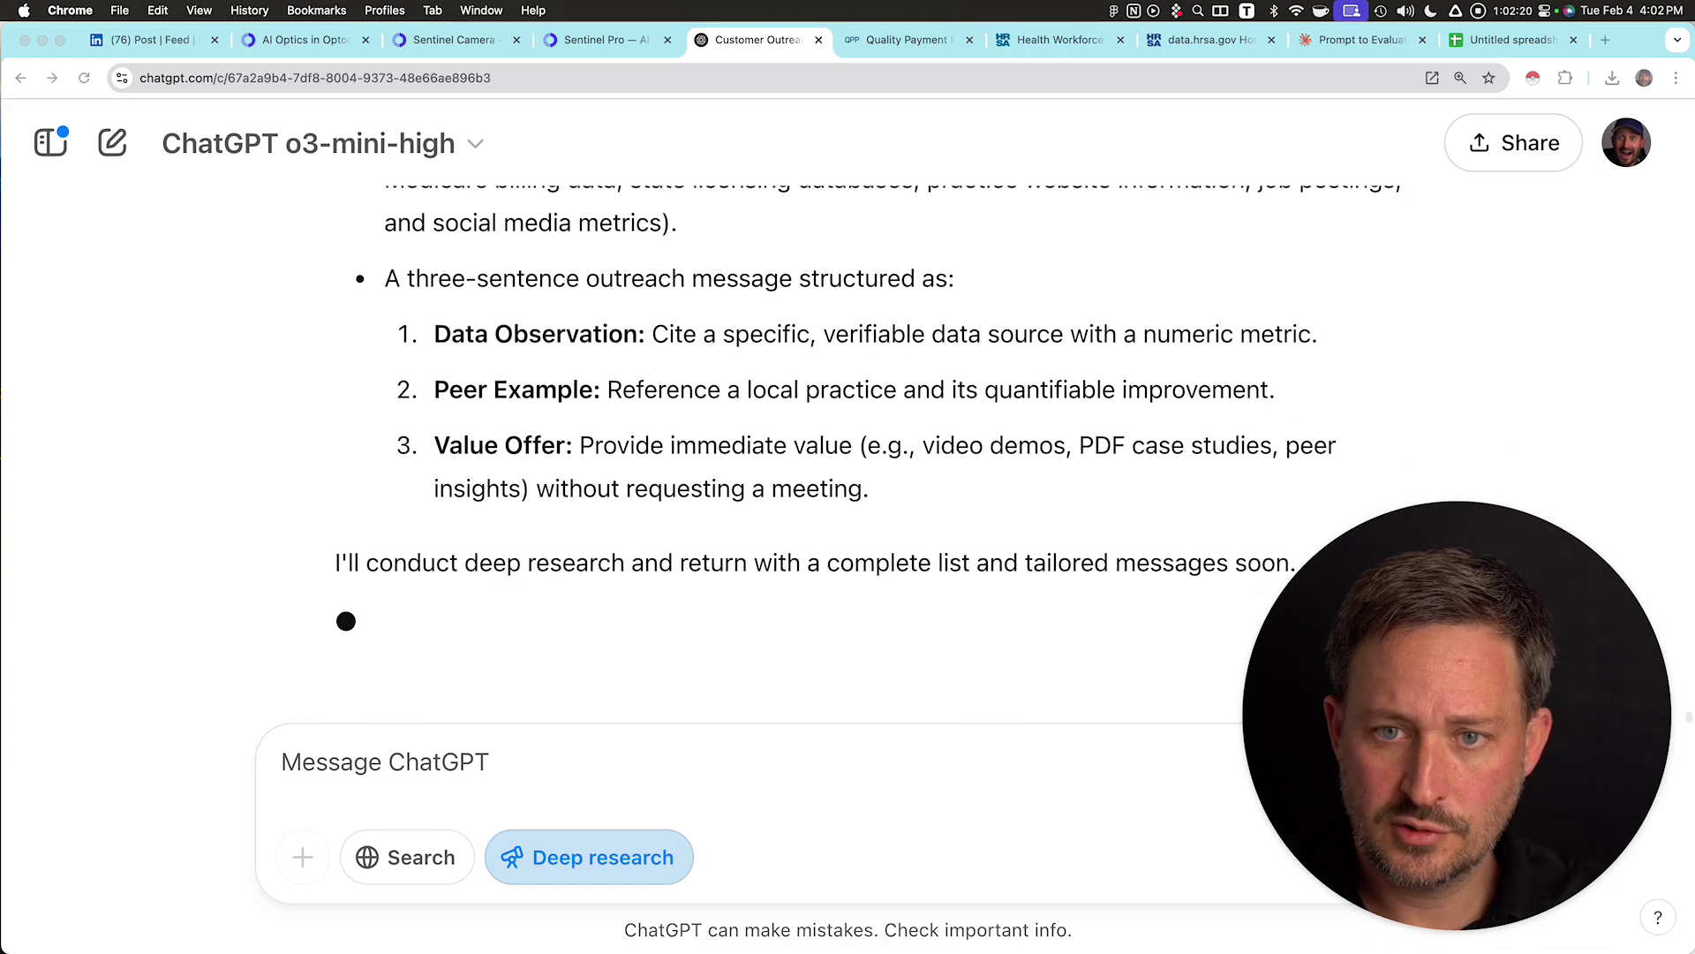
- Open ChatGPT in a new browser tab and load the Gaiia Analysis Request conversation from the chat history
key("super+t")
type("chat")
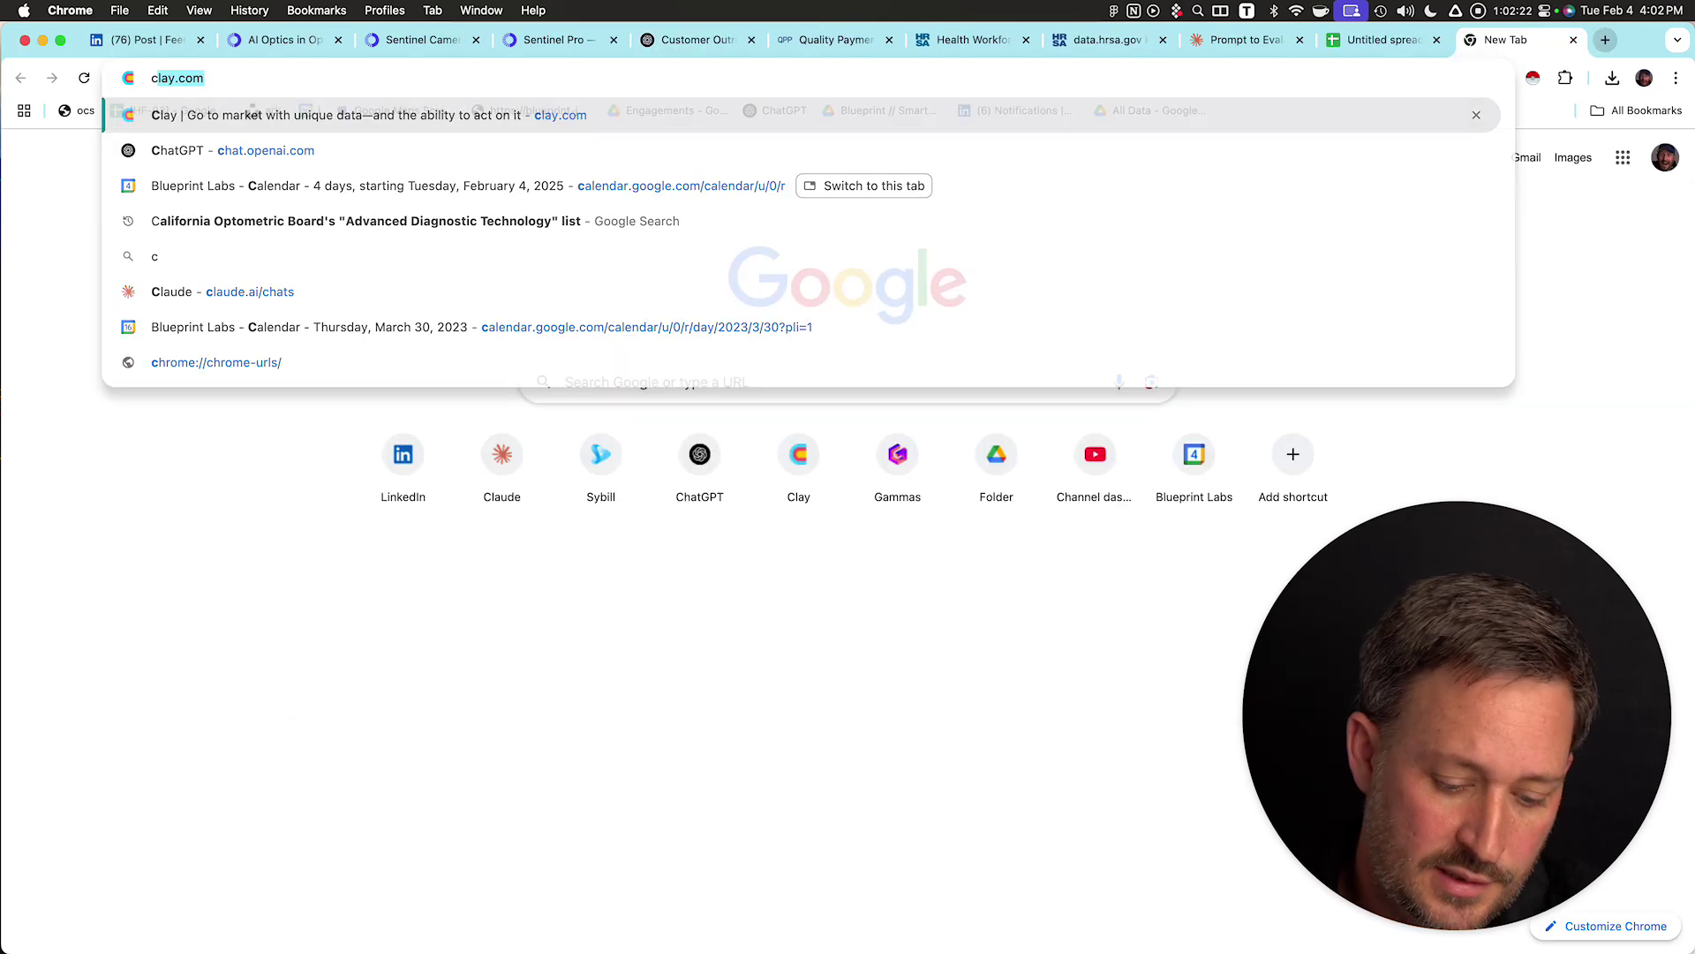
key("Return")
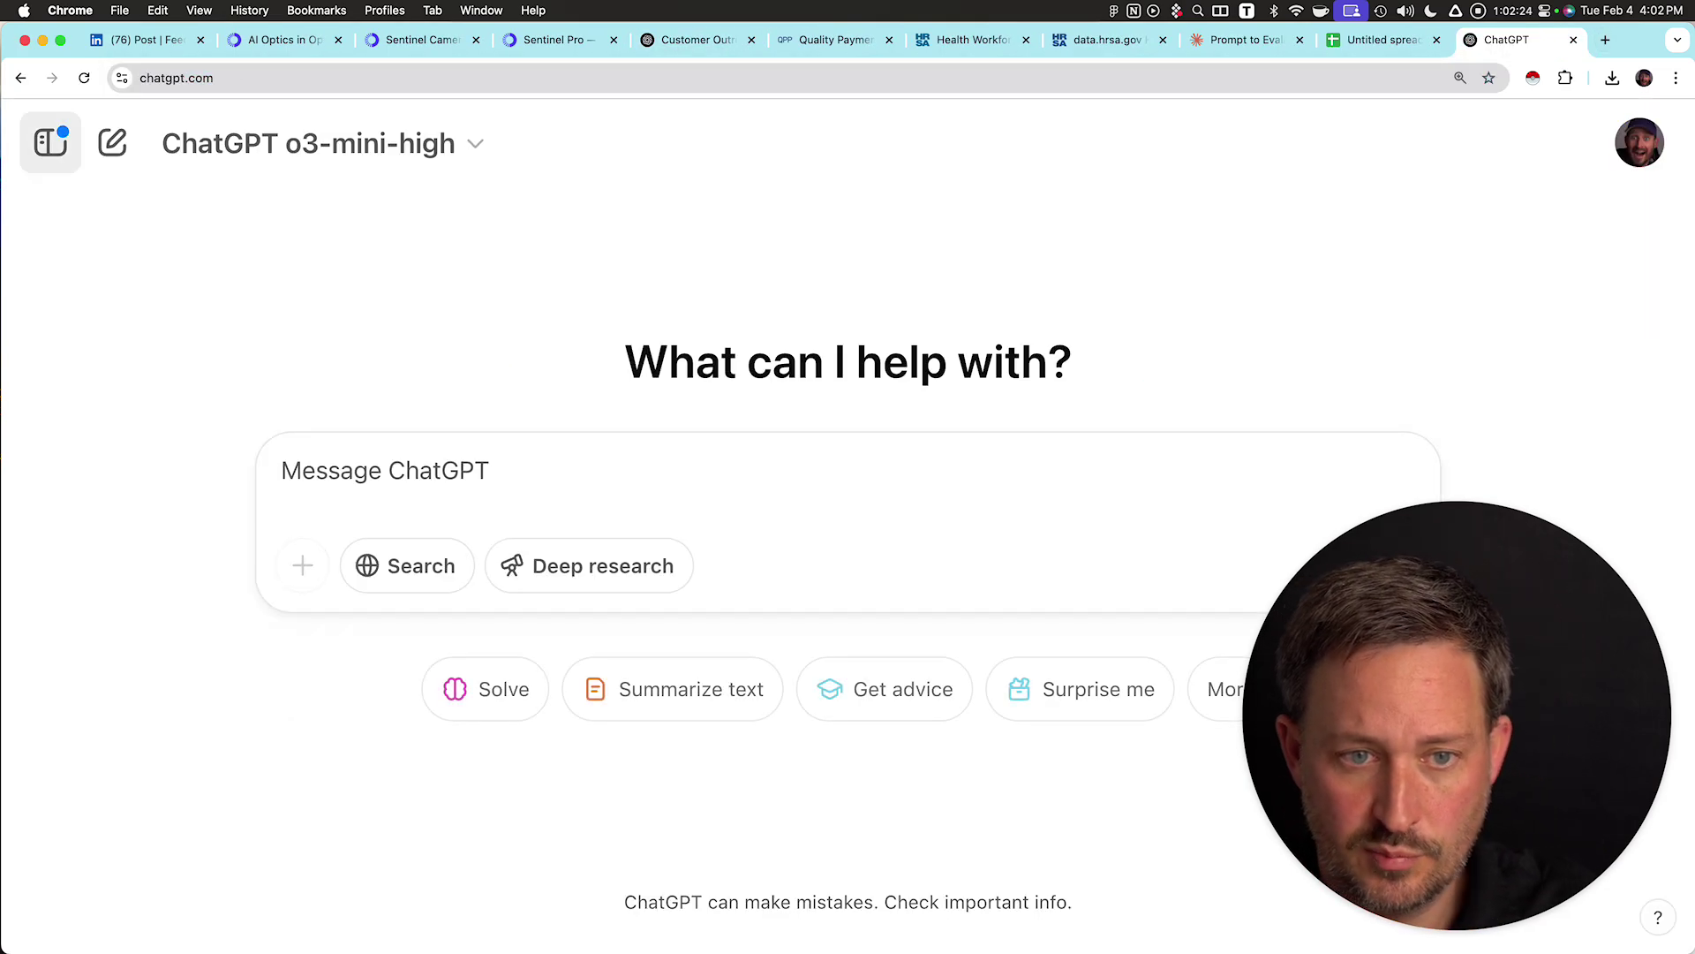
left_click(50, 143)
scroll(194, 353, "down", 6)
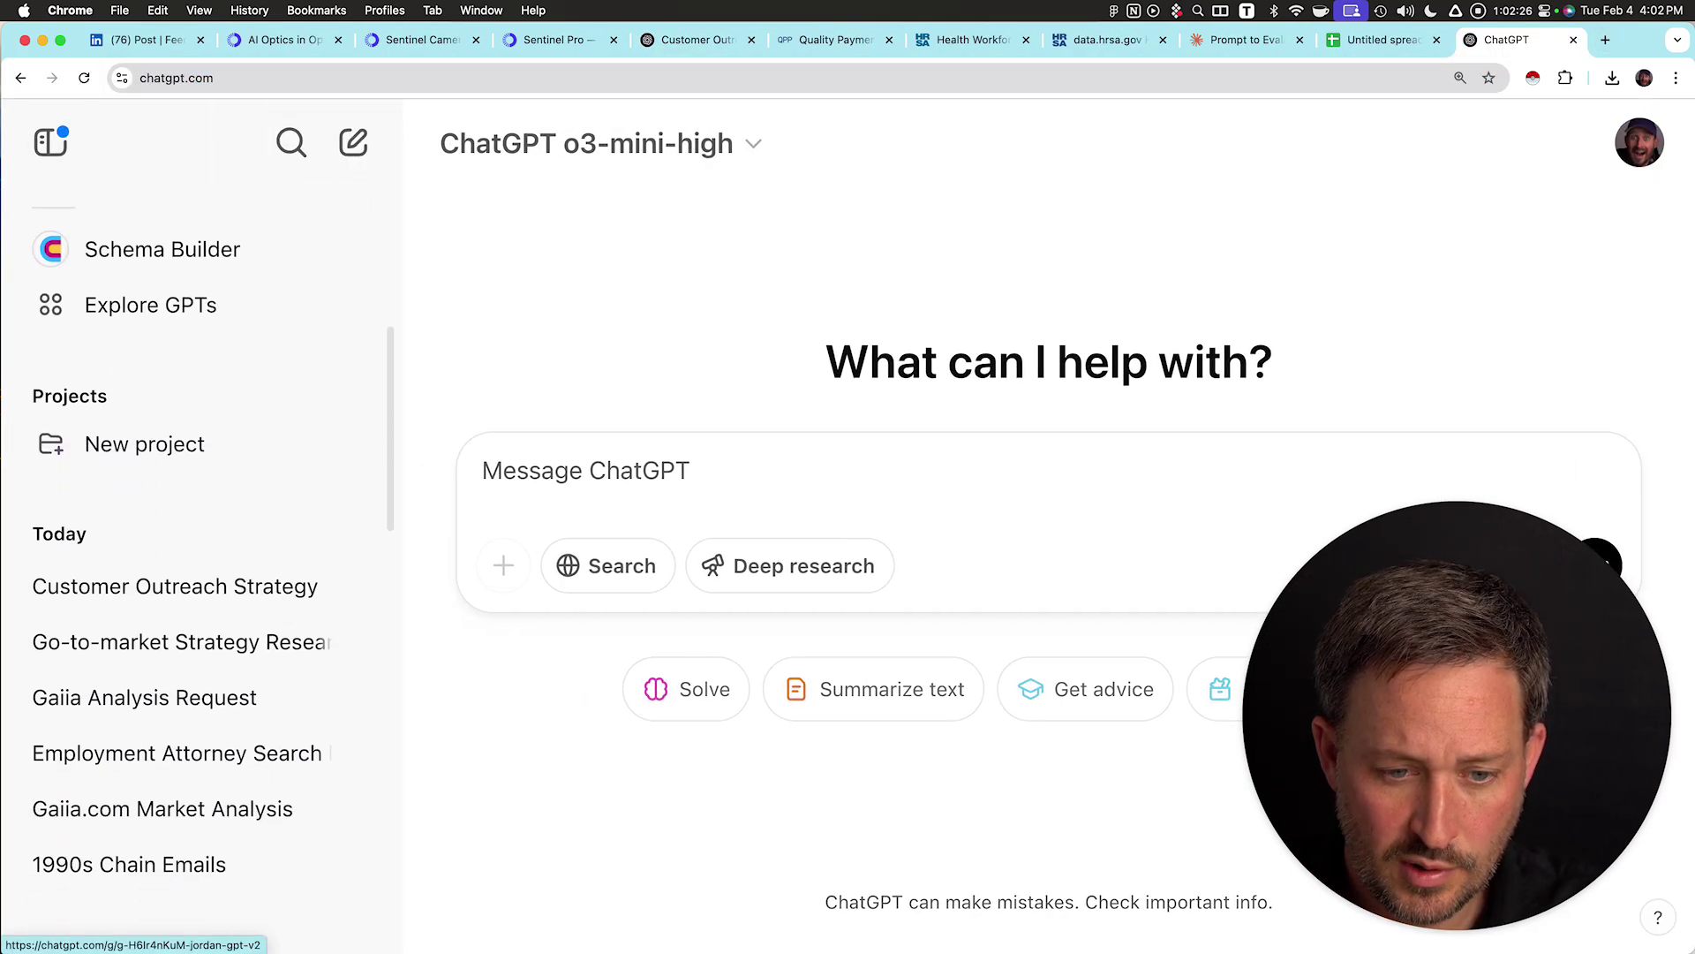
scroll(194, 530, "down", 1)
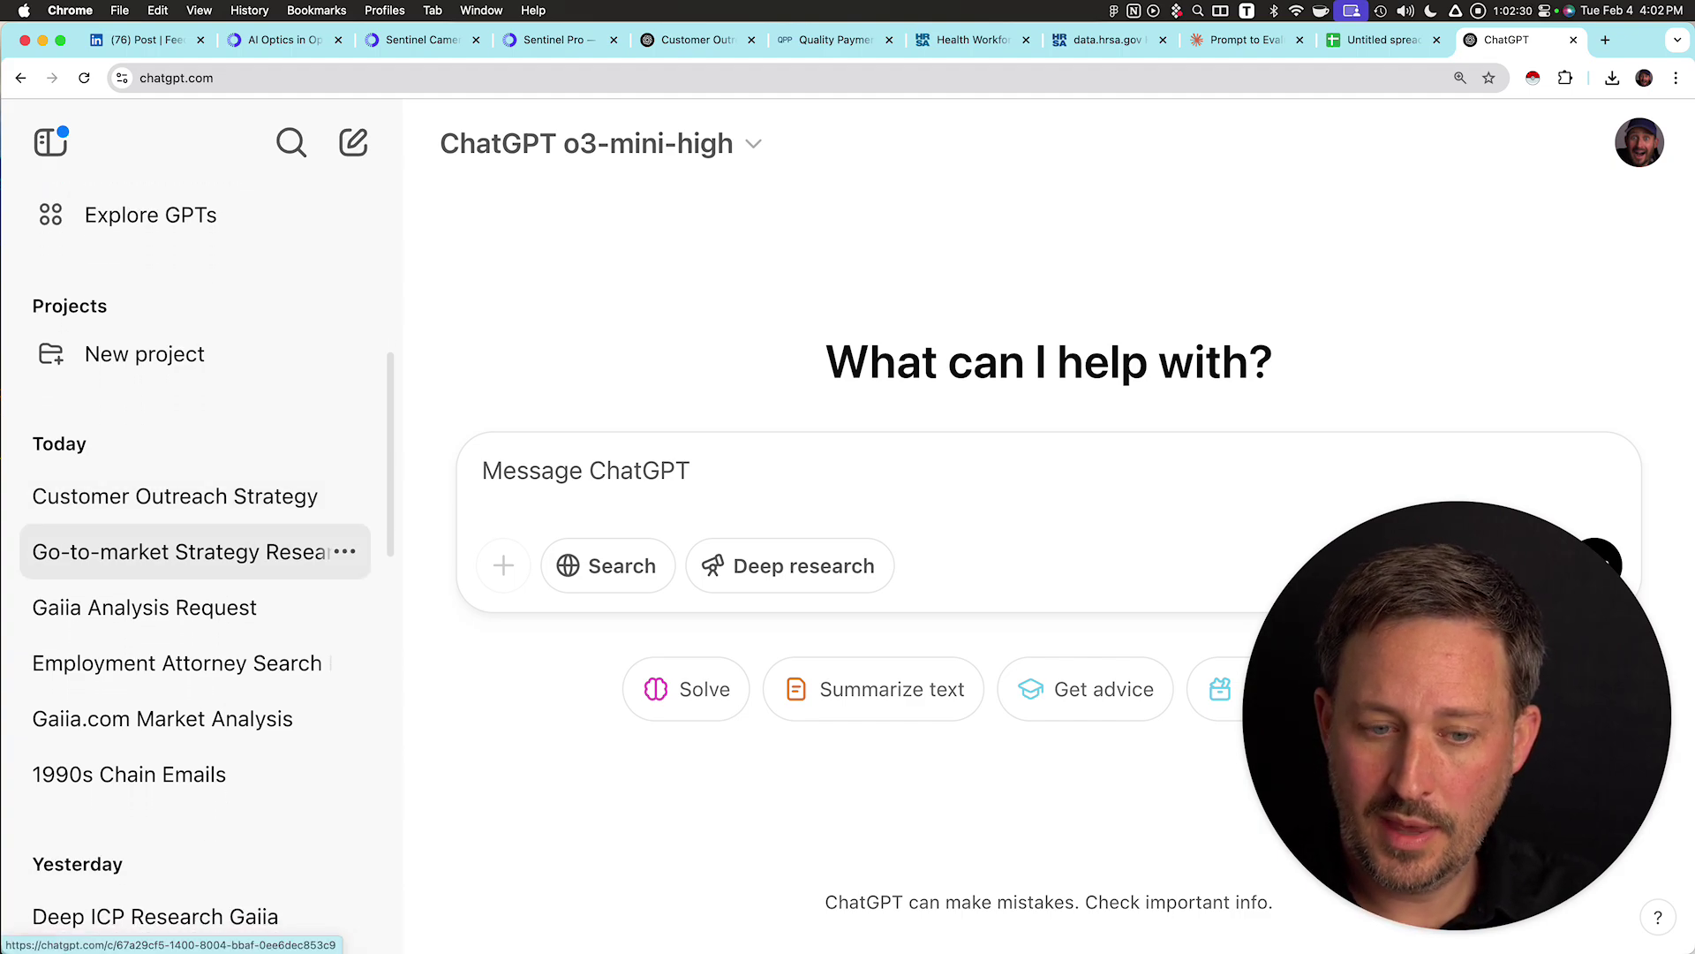
scroll(194, 530, "down", 1)
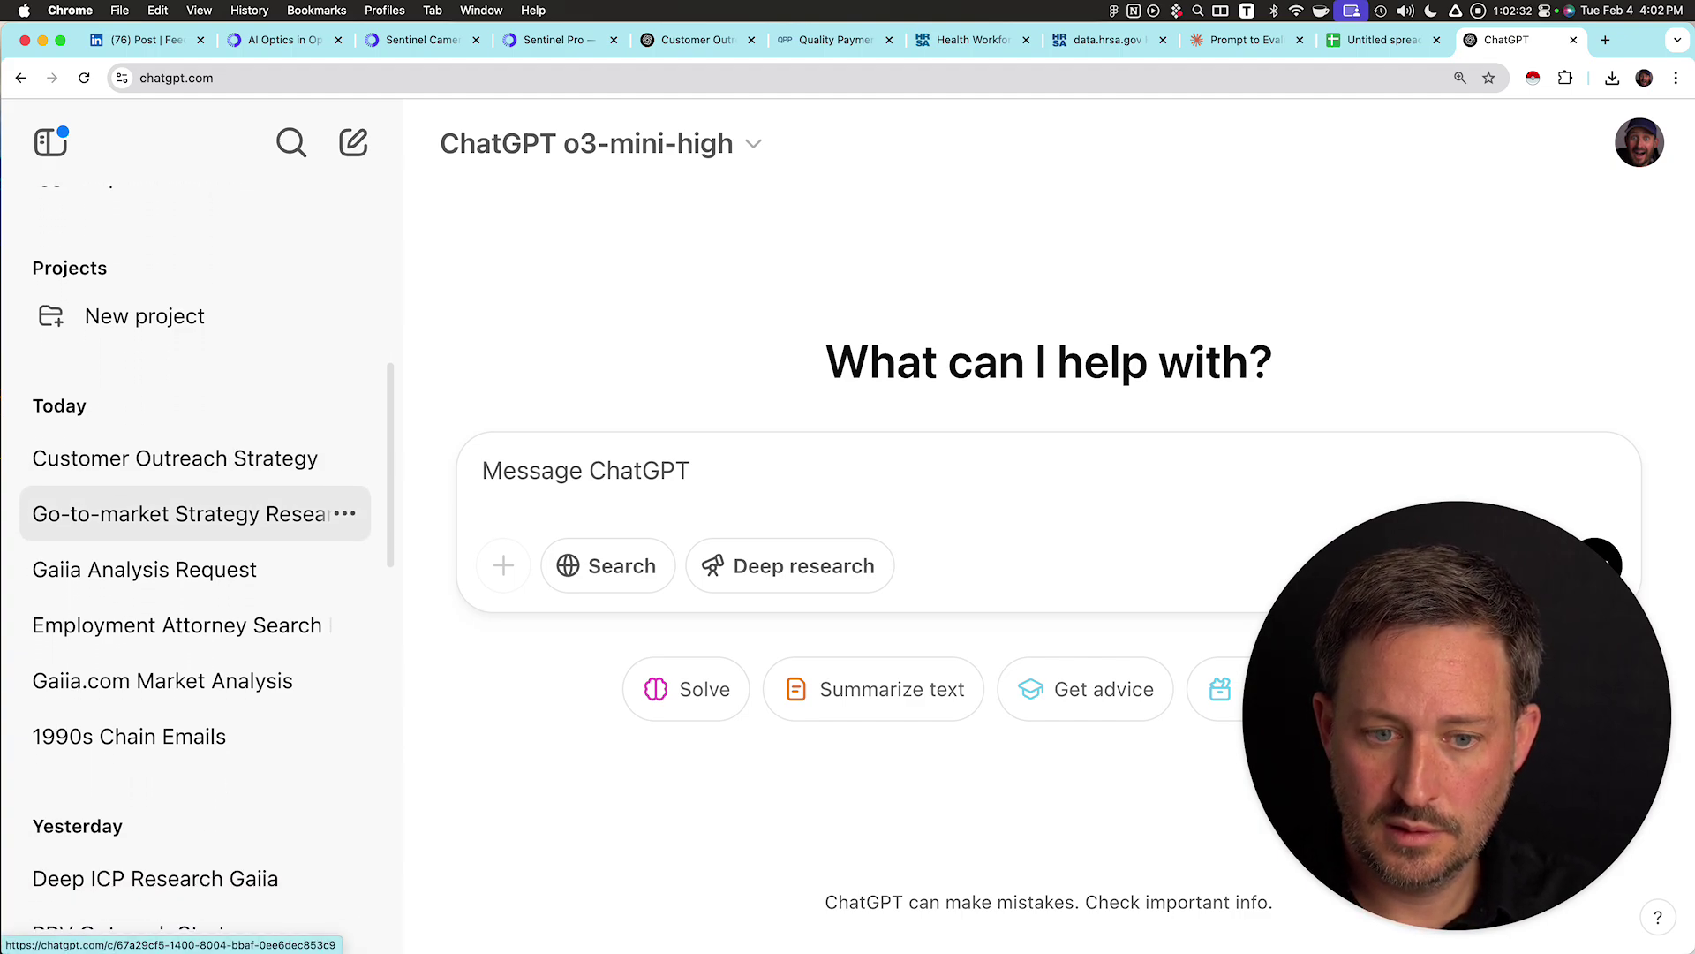
left_click(145, 569)
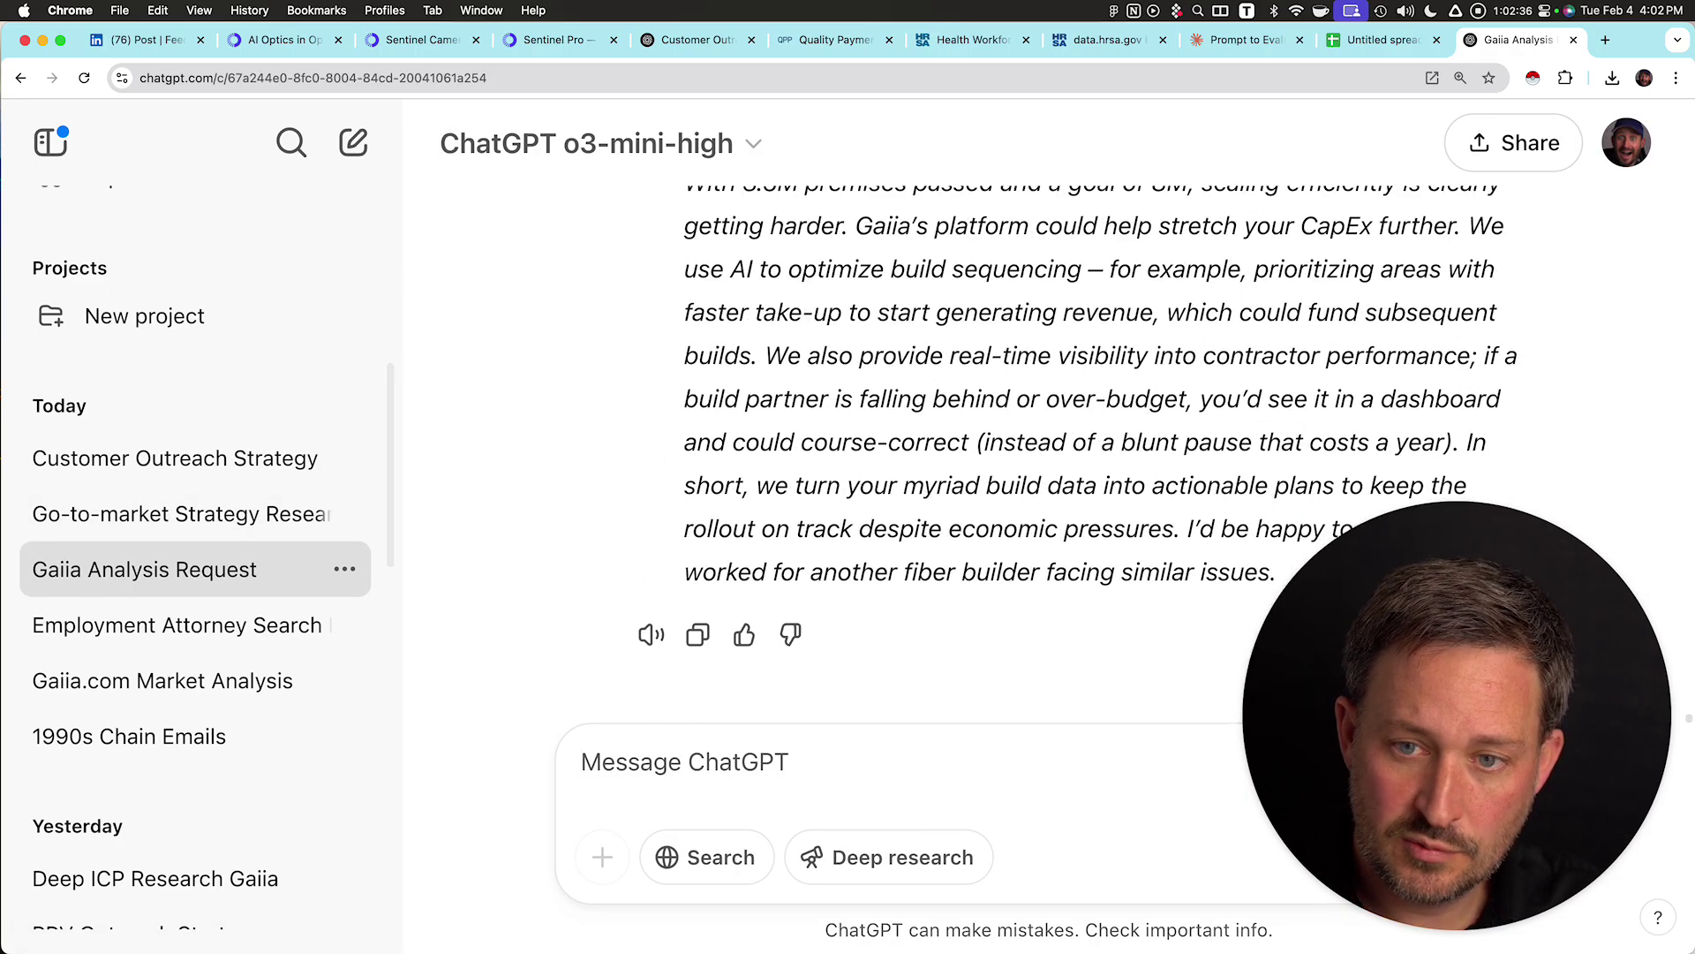
- Read the Google Fiber outreach message in the Gaiia analysis, and check the progress of the customer outreach conversation
scroll(1092, 441, "up", 10)
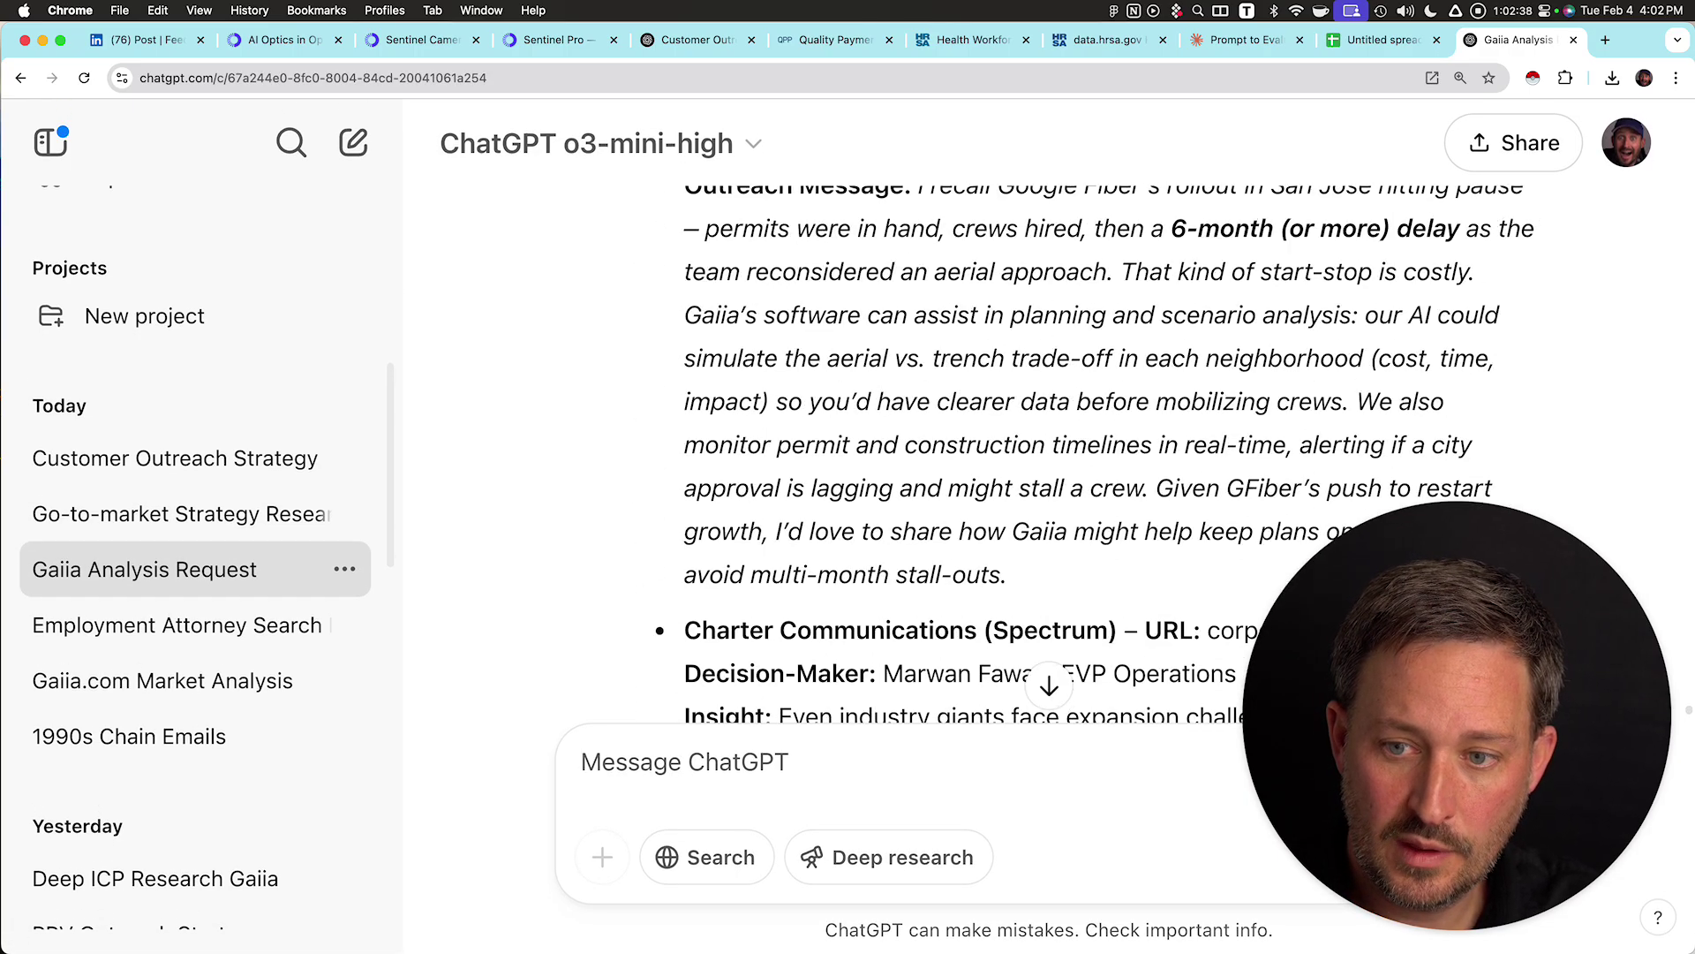
scroll(1092, 442, "up", 2)
scroll(1092, 441, "down", 1)
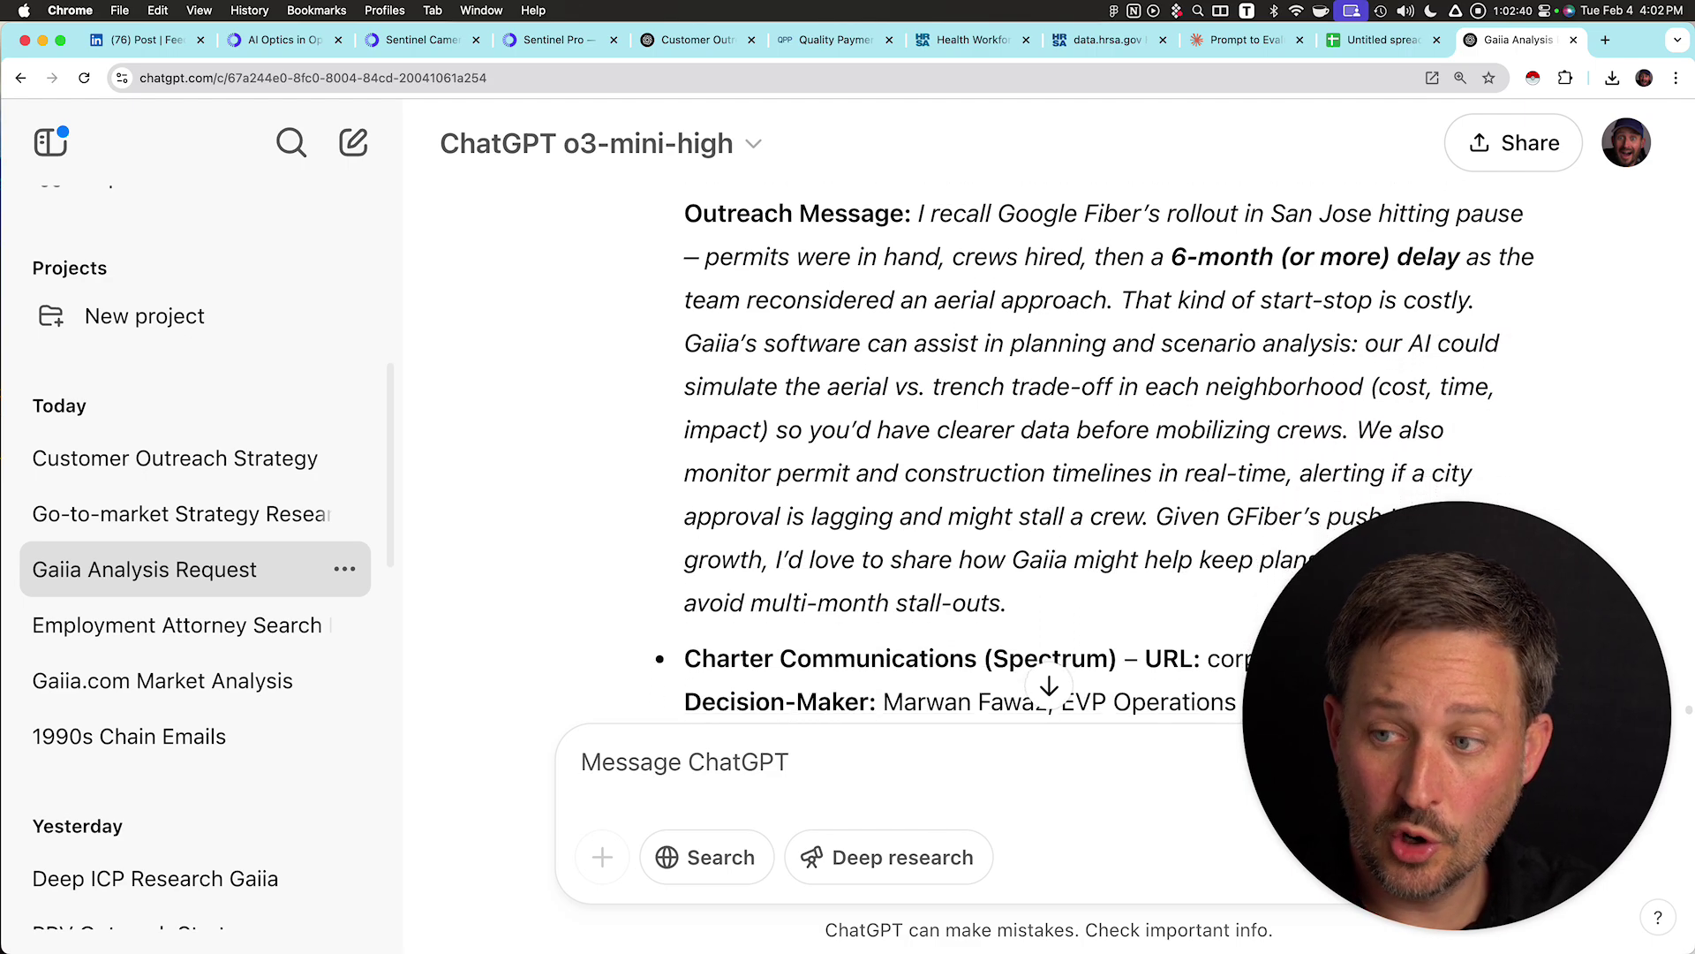
key("super+5")
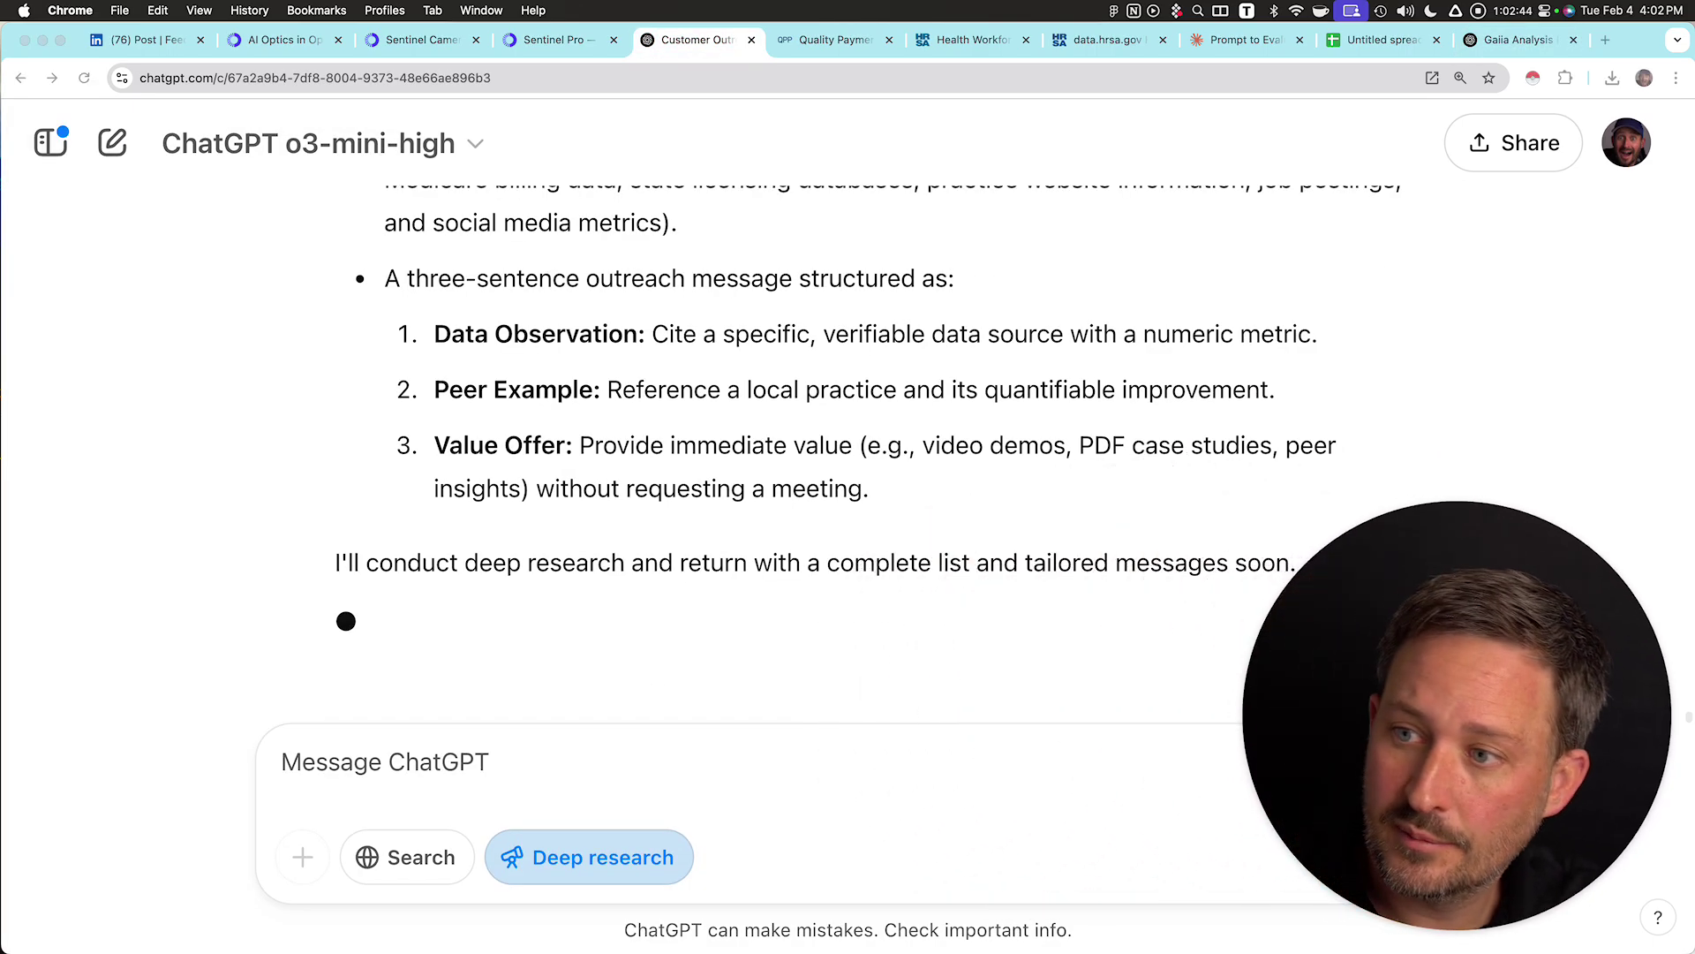
key("super+9")
scroll(1051, 442, "up", 2)
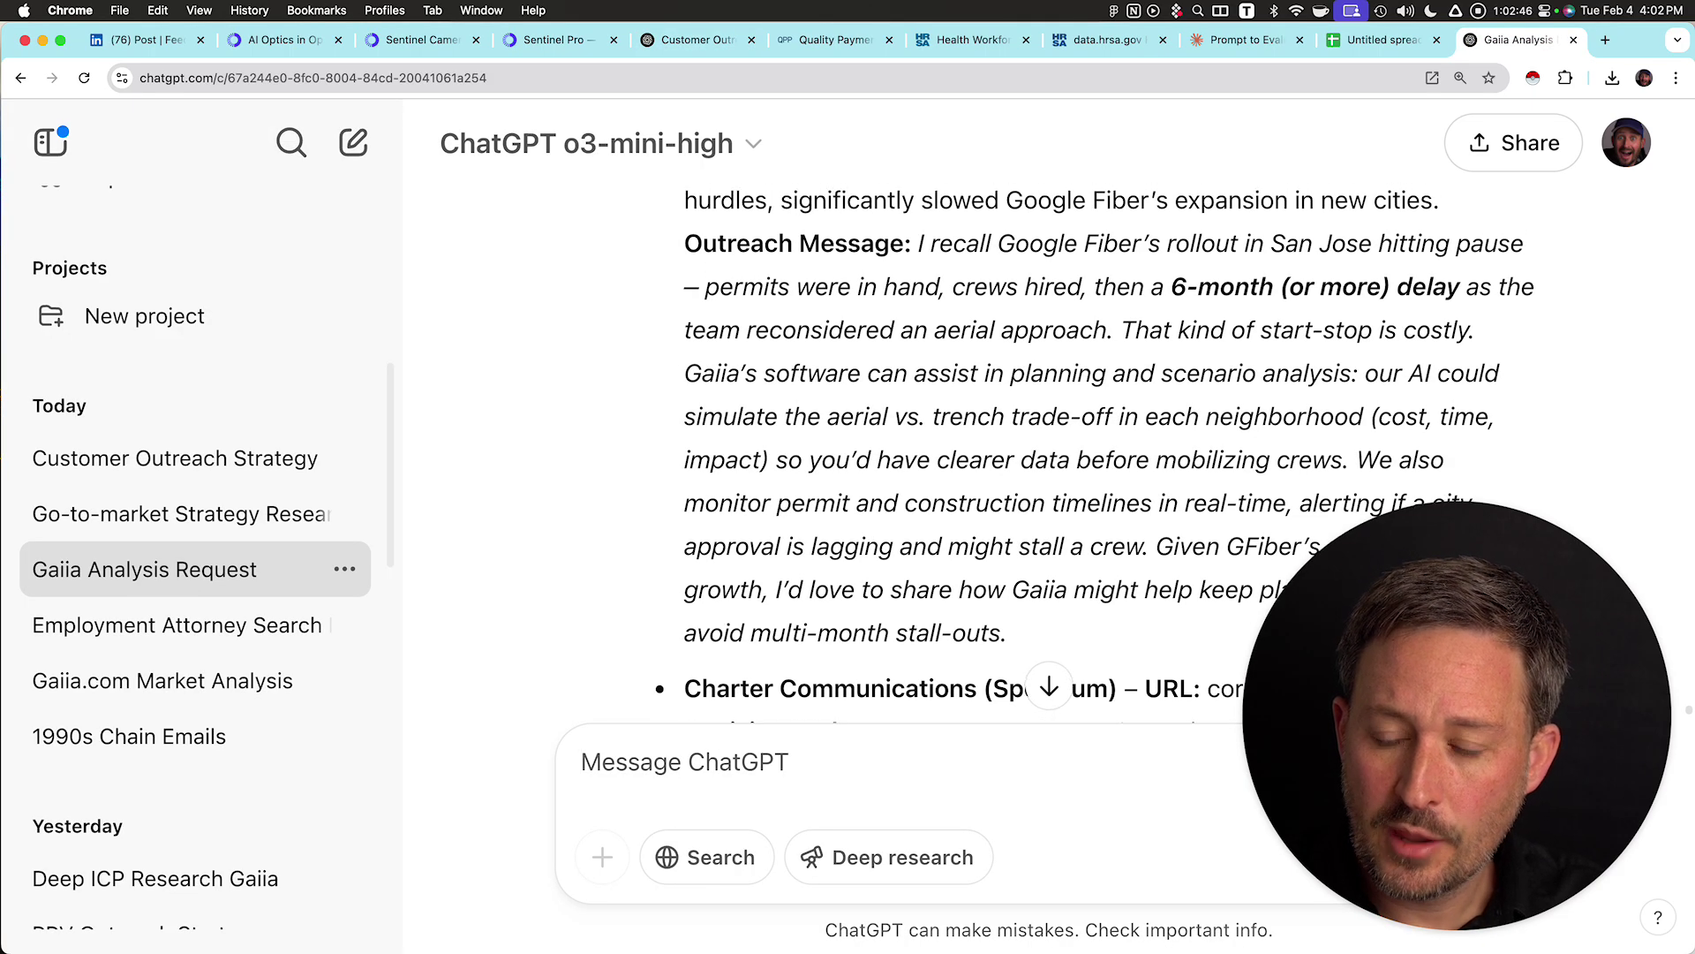
- Find the CityFibre entry in the Gaiia analysis and highlight its decision-maker's name and job title
scroll(1051, 441, "down", 15)
scroll(1050, 441, "down", 7)
scroll(1051, 441, "up", 6)
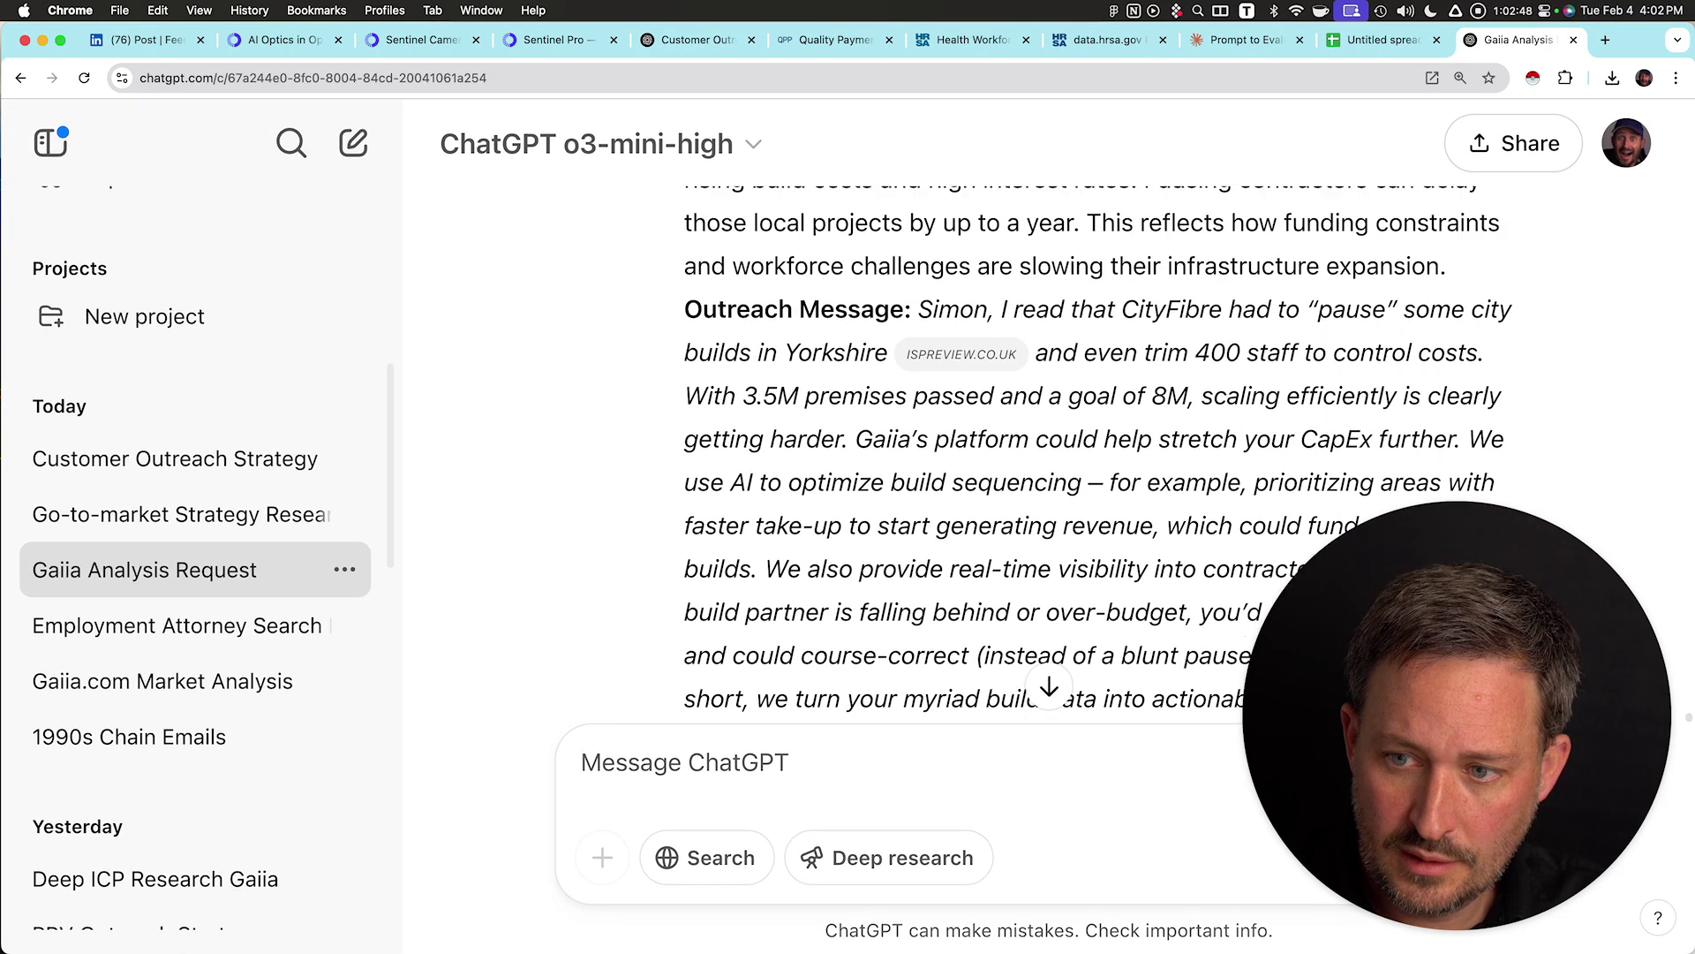
scroll(1051, 442, "up", 5)
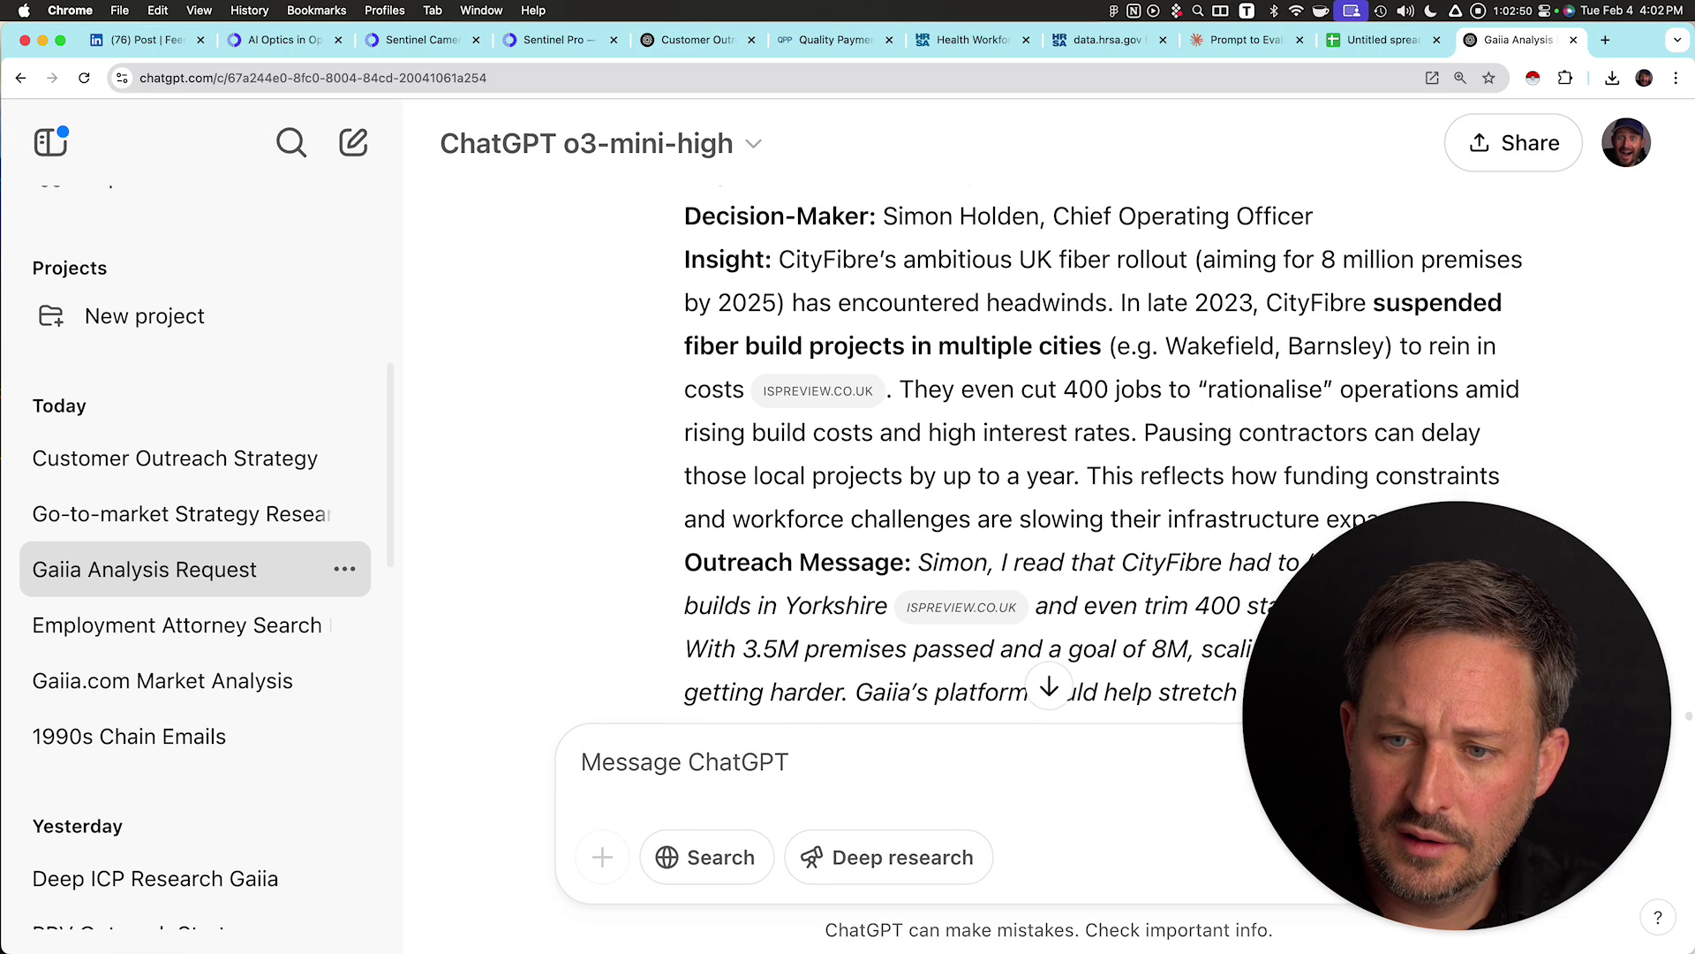
left_click_drag(883, 322, 1314, 322)
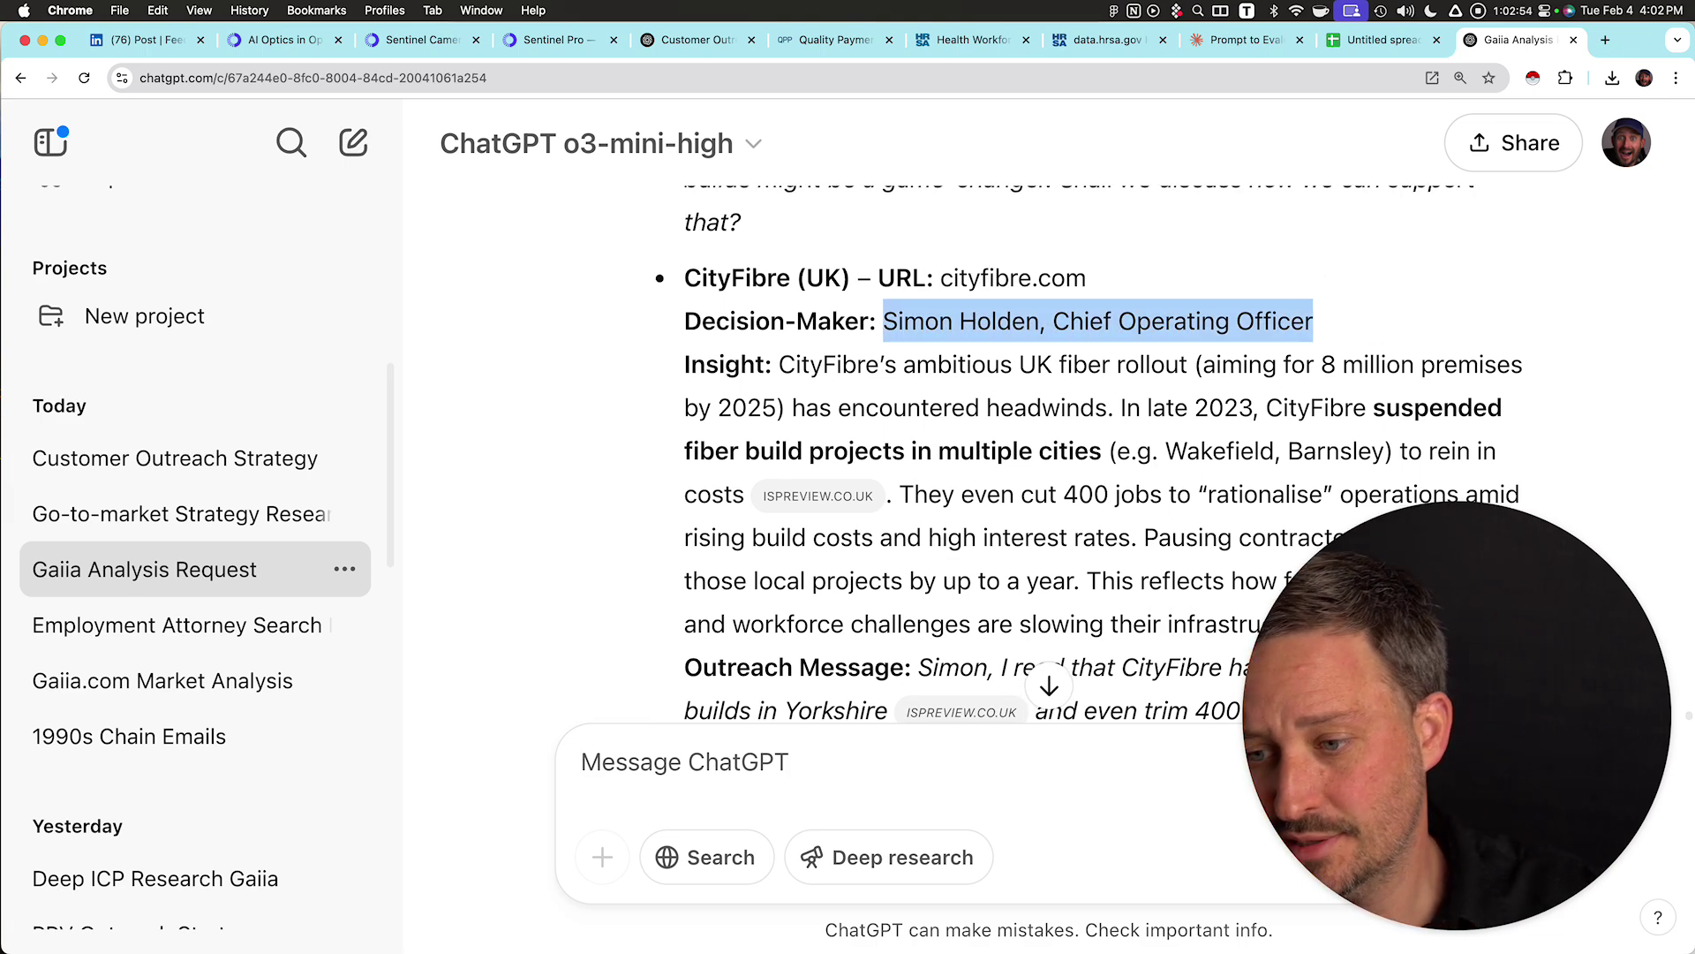
left_click_drag(1457, 715, 238, 477)
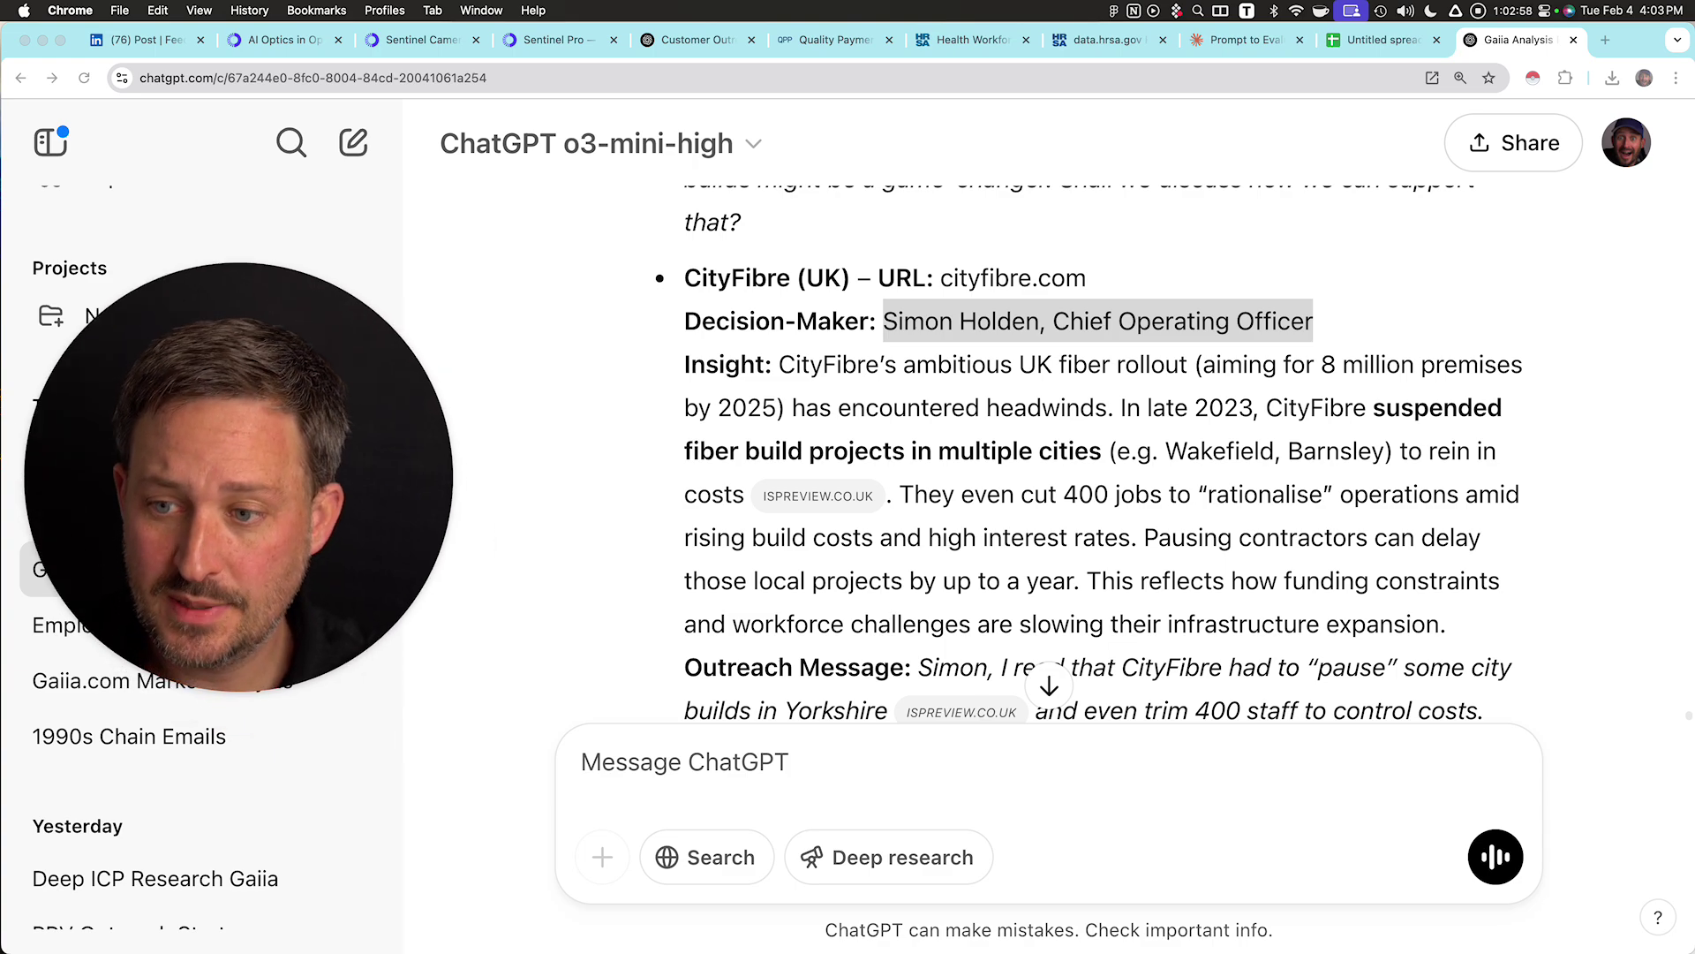
scroll(1095, 442, "down", 1)
left_click(1097, 305)
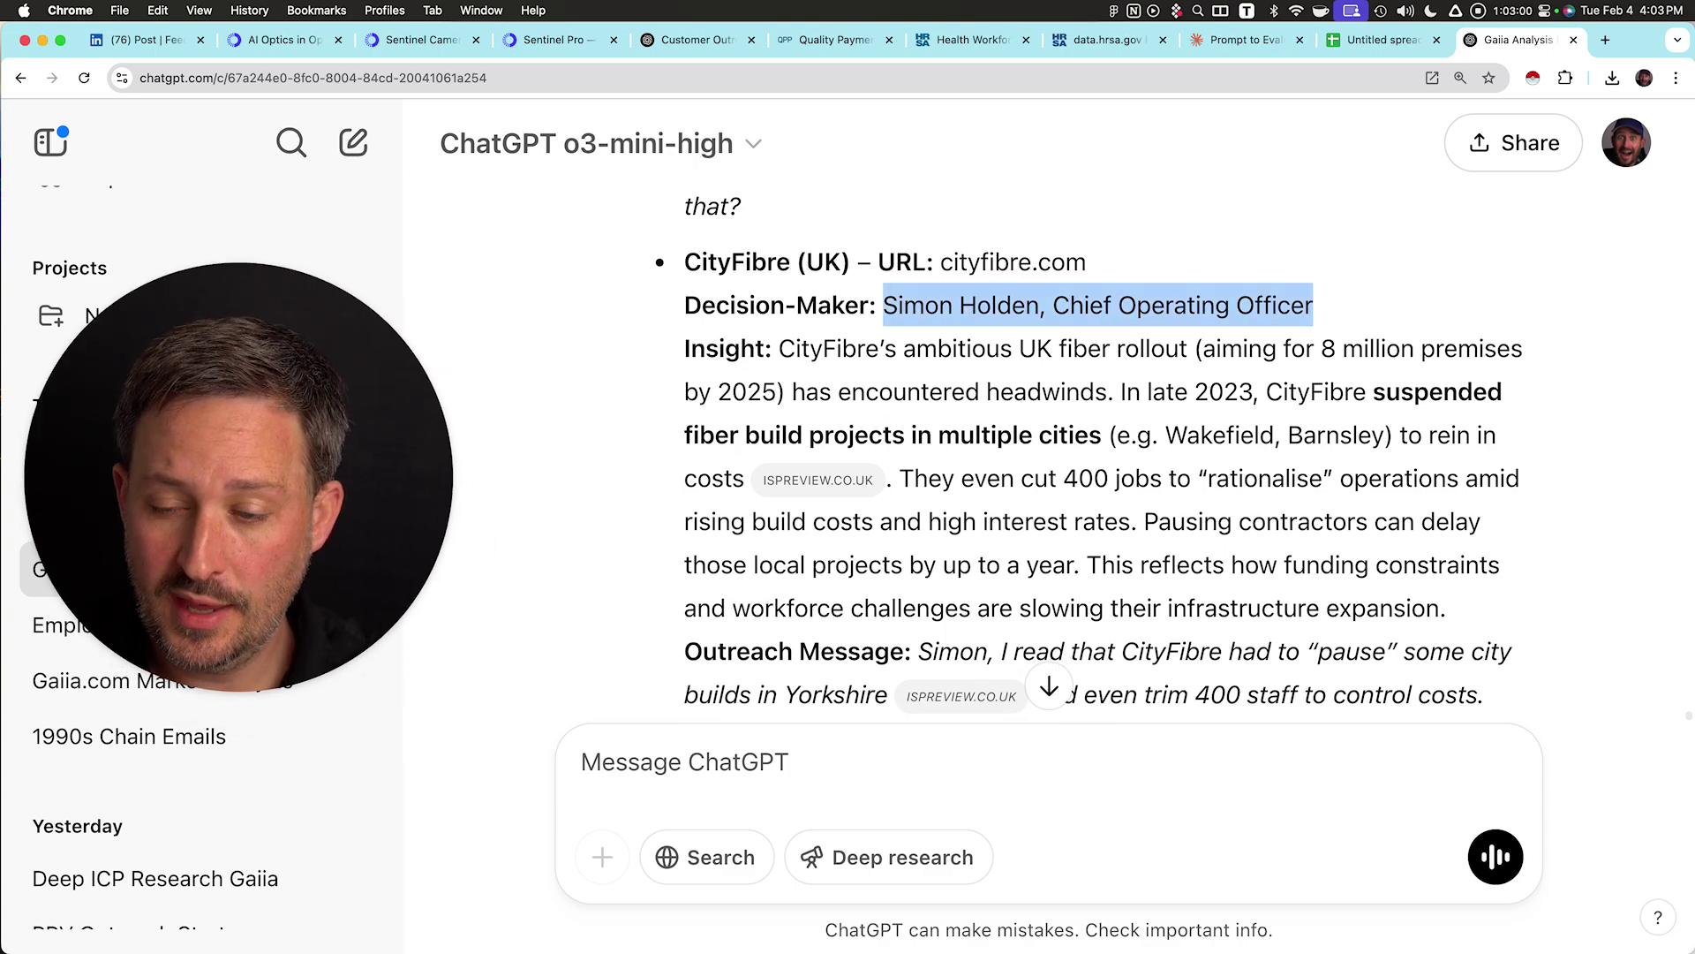
- Examine the opening of the CityFibre outreach message about the paused city builds and staff cuts
scroll(1089, 458, "down", 5)
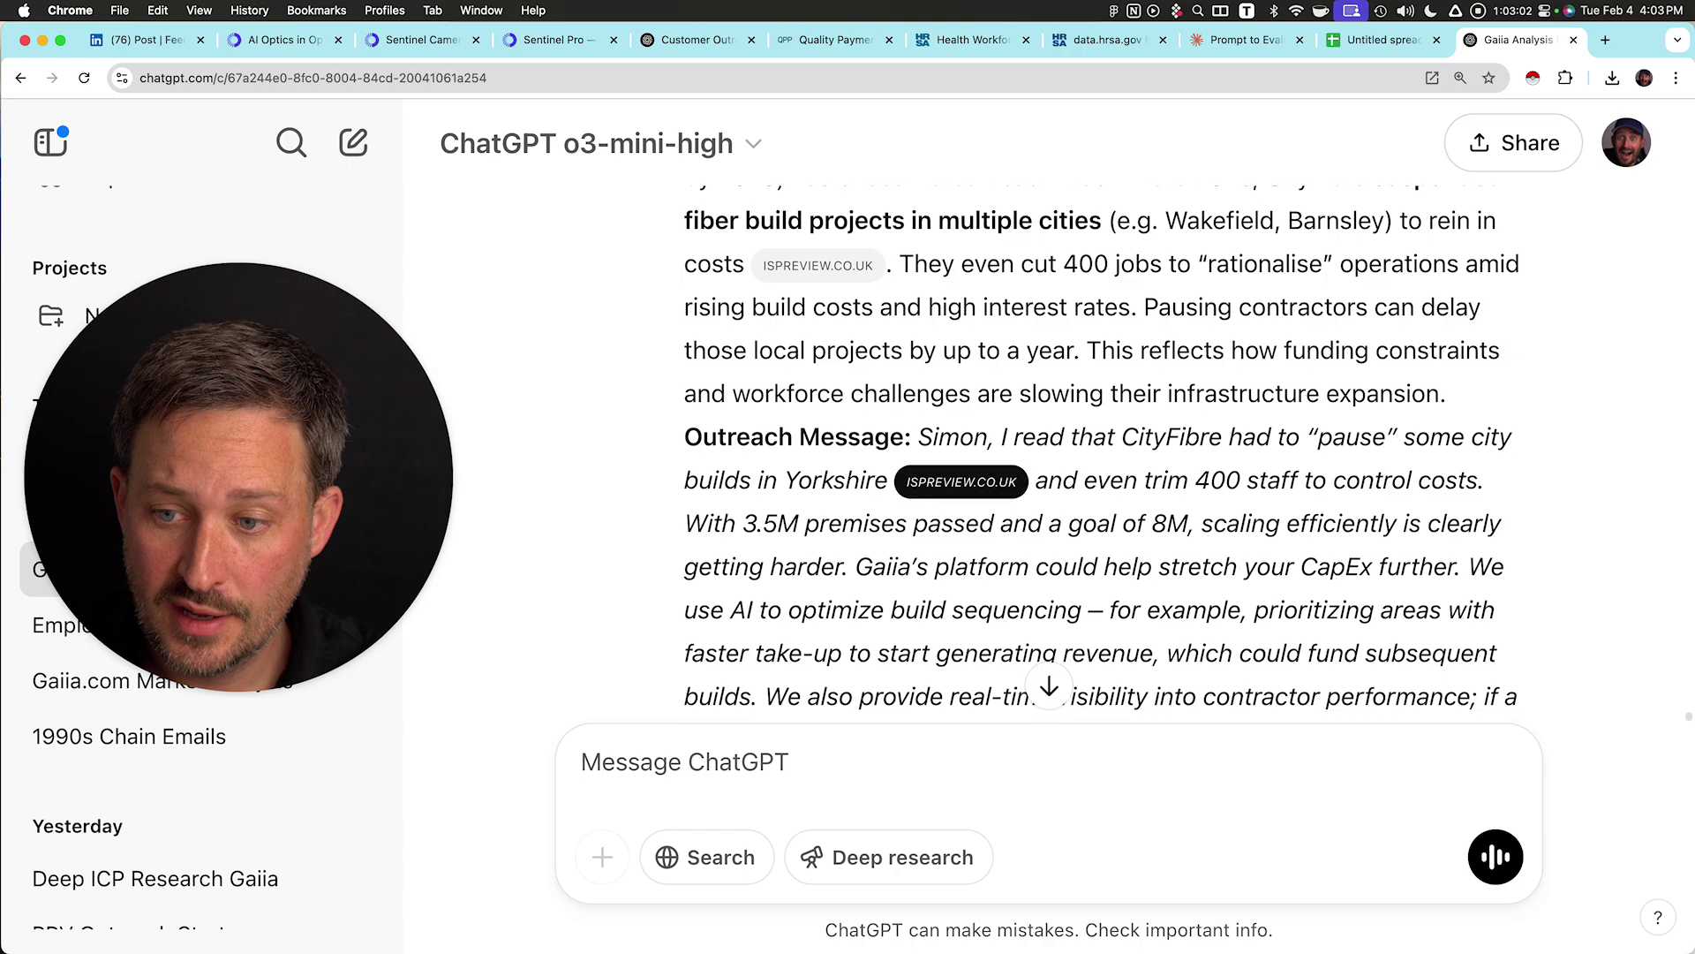
left_click_drag(989, 436, 1307, 480)
left_click_drag(1192, 480, 918, 436)
left_click(919, 437)
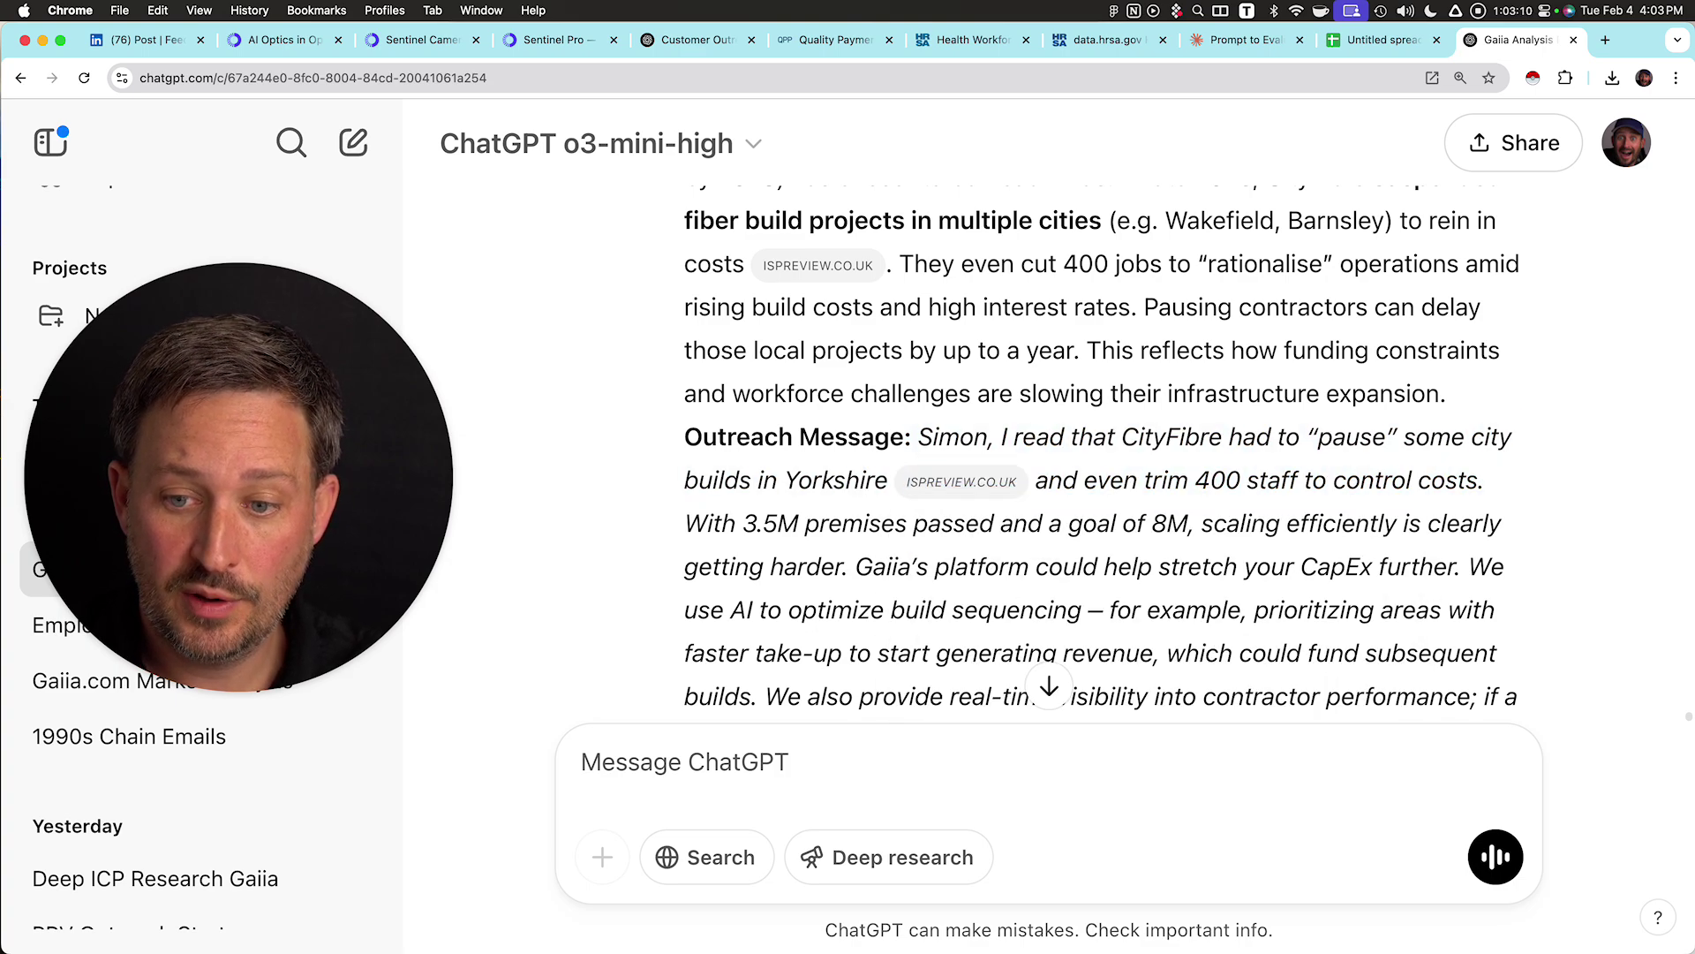
left_click_drag(685, 524, 992, 478)
- Highlight the CityFibre message's sentences about stretching CapEx and using AI to optimize build sequencing
left_click(847, 566)
scroll(1415, 583, "down", 1)
scroll(1328, 549, "down", 1)
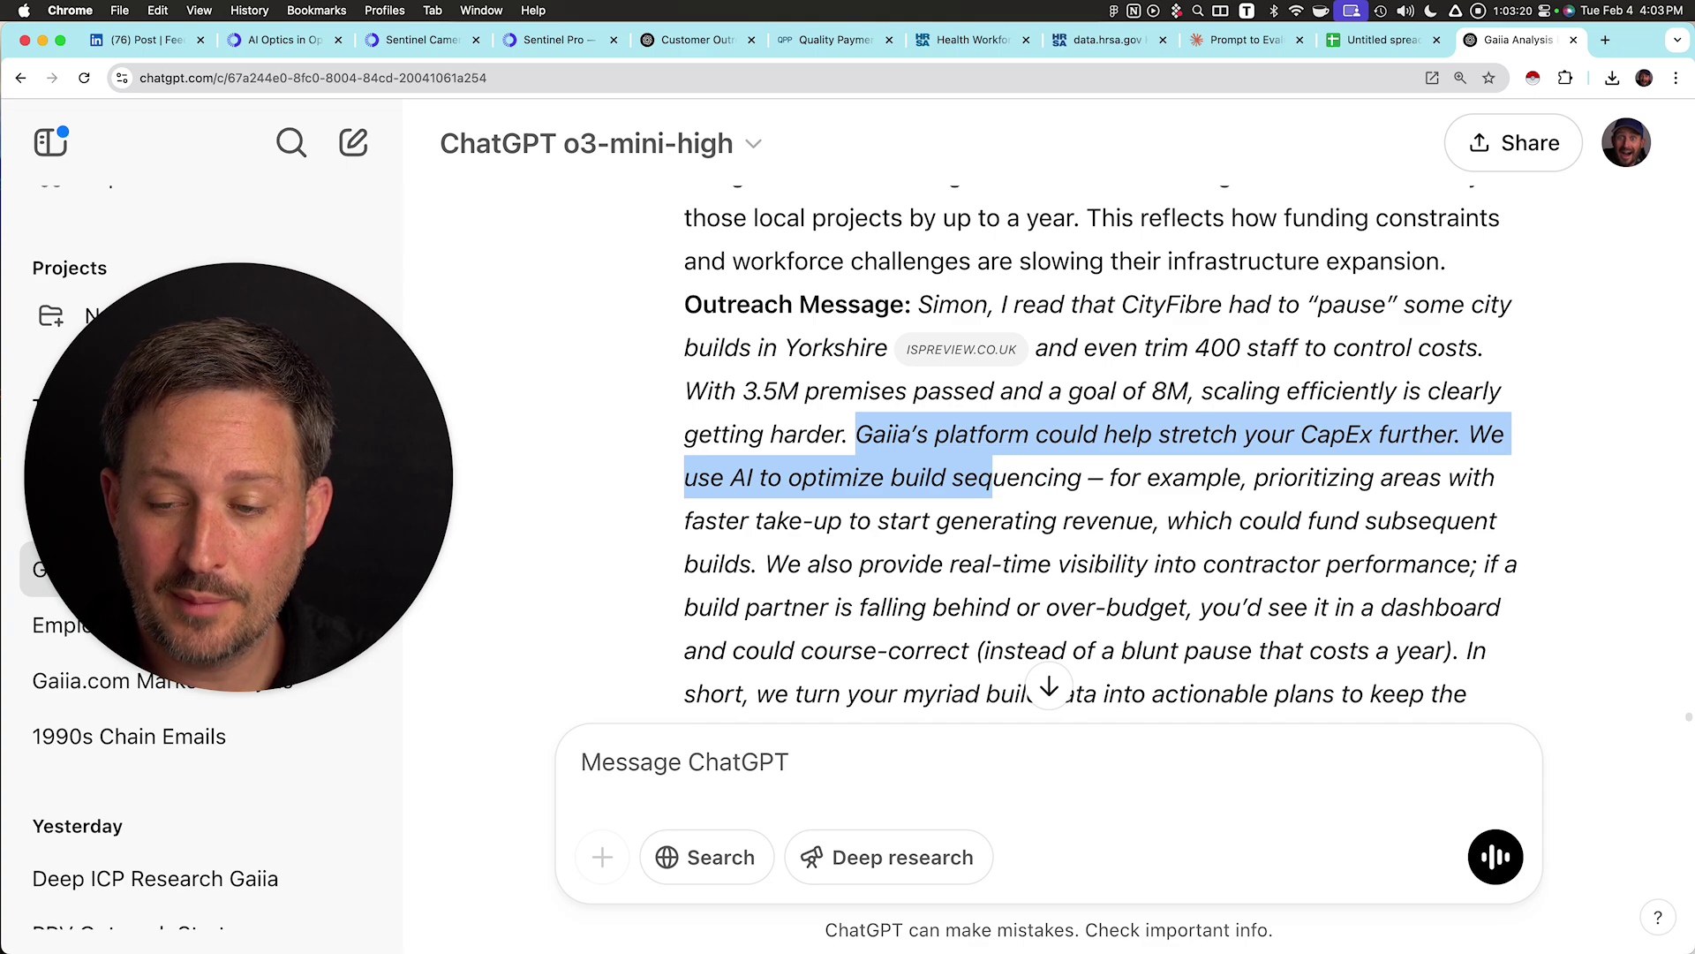
left_click(992, 477)
left_click_drag(1327, 477, 750, 564)
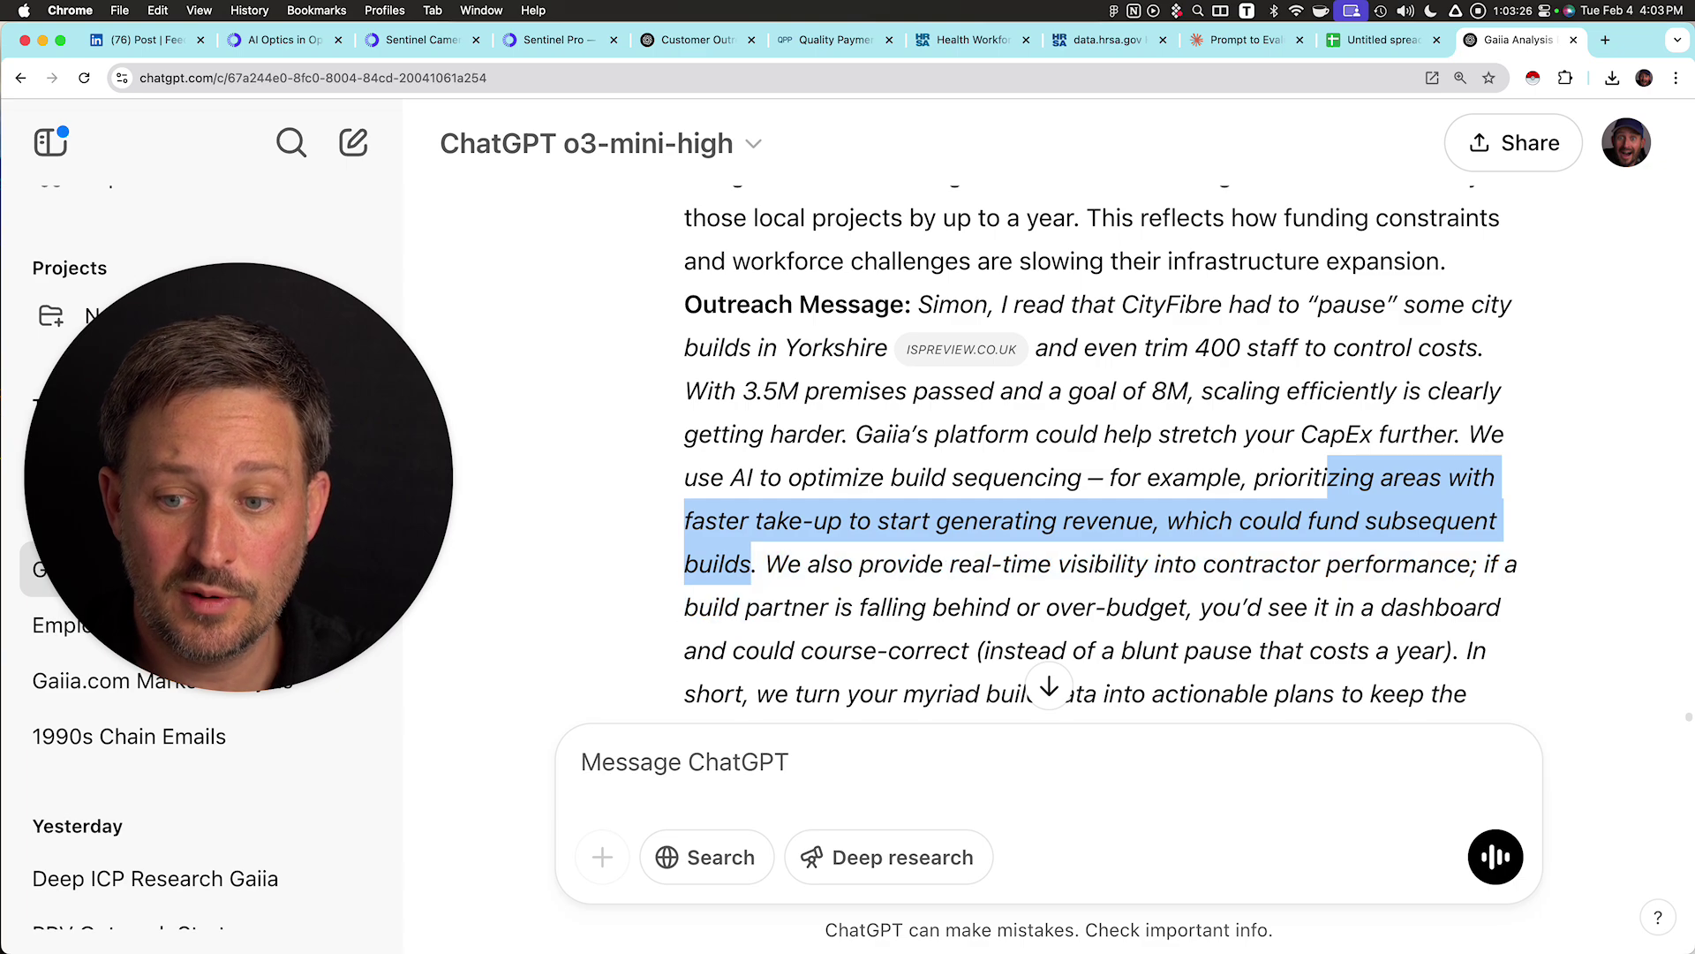
left_click(750, 564)
left_click_drag(1469, 434, 738, 564)
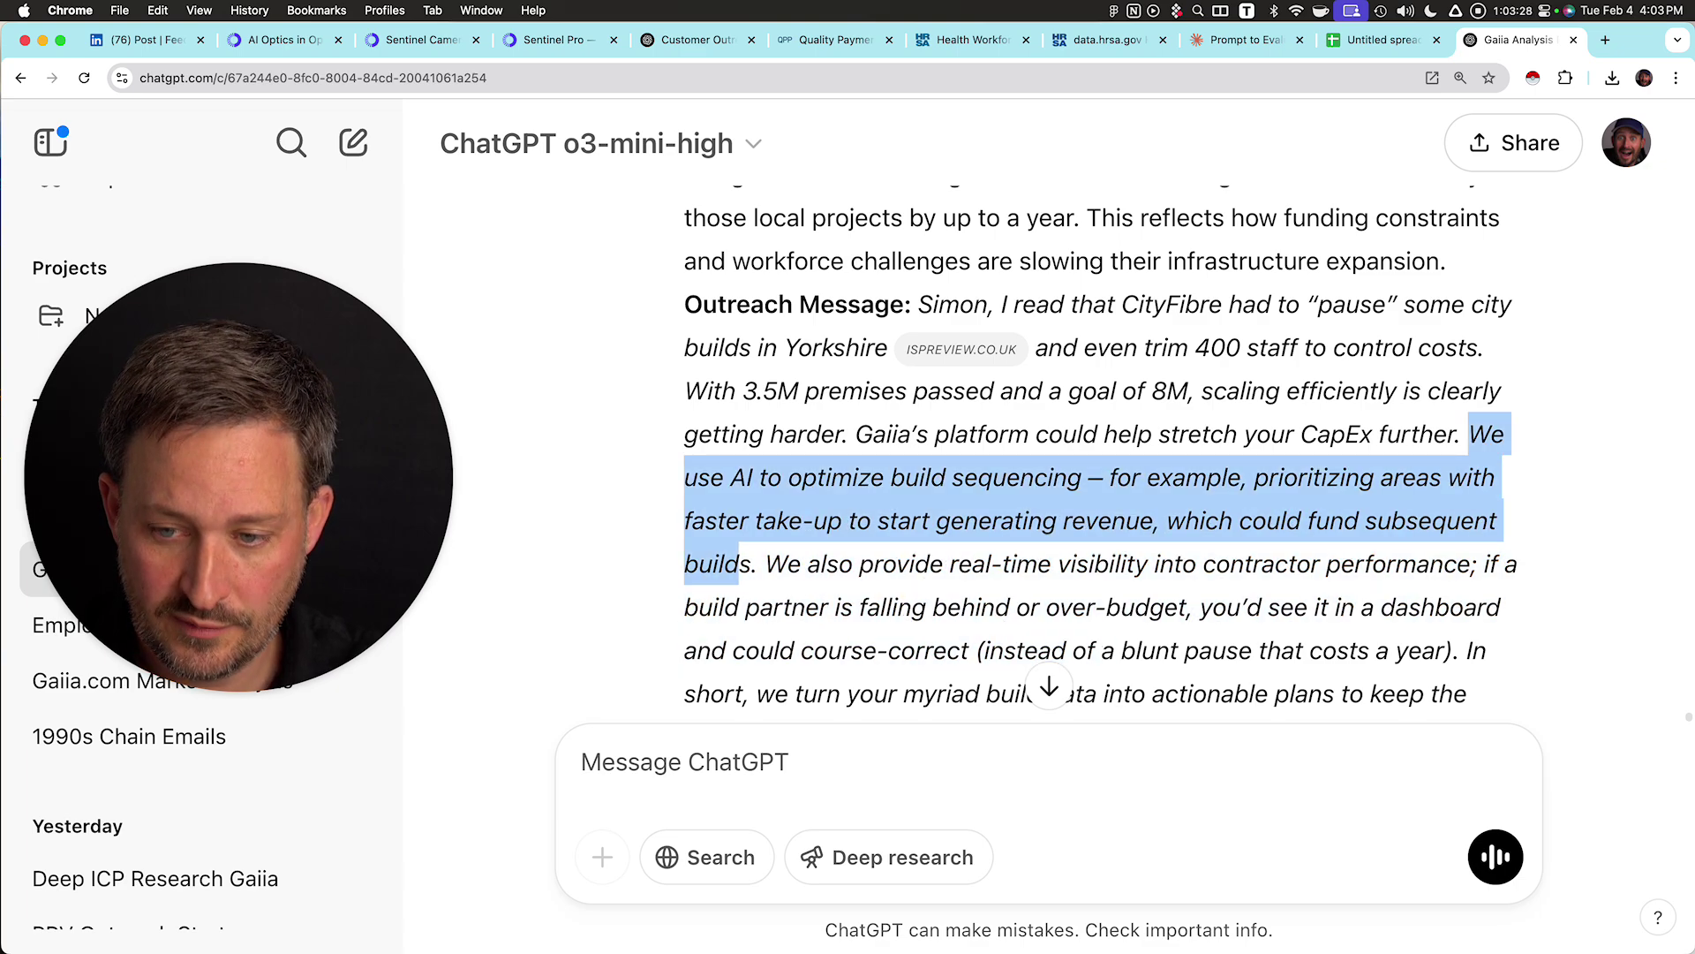
- Highlight the CityFibre message's claims about real-time contractor visibility and course-correcting from a dashboard
scroll(1100, 397, "down", 3)
left_click_drag(789, 355, 1372, 528)
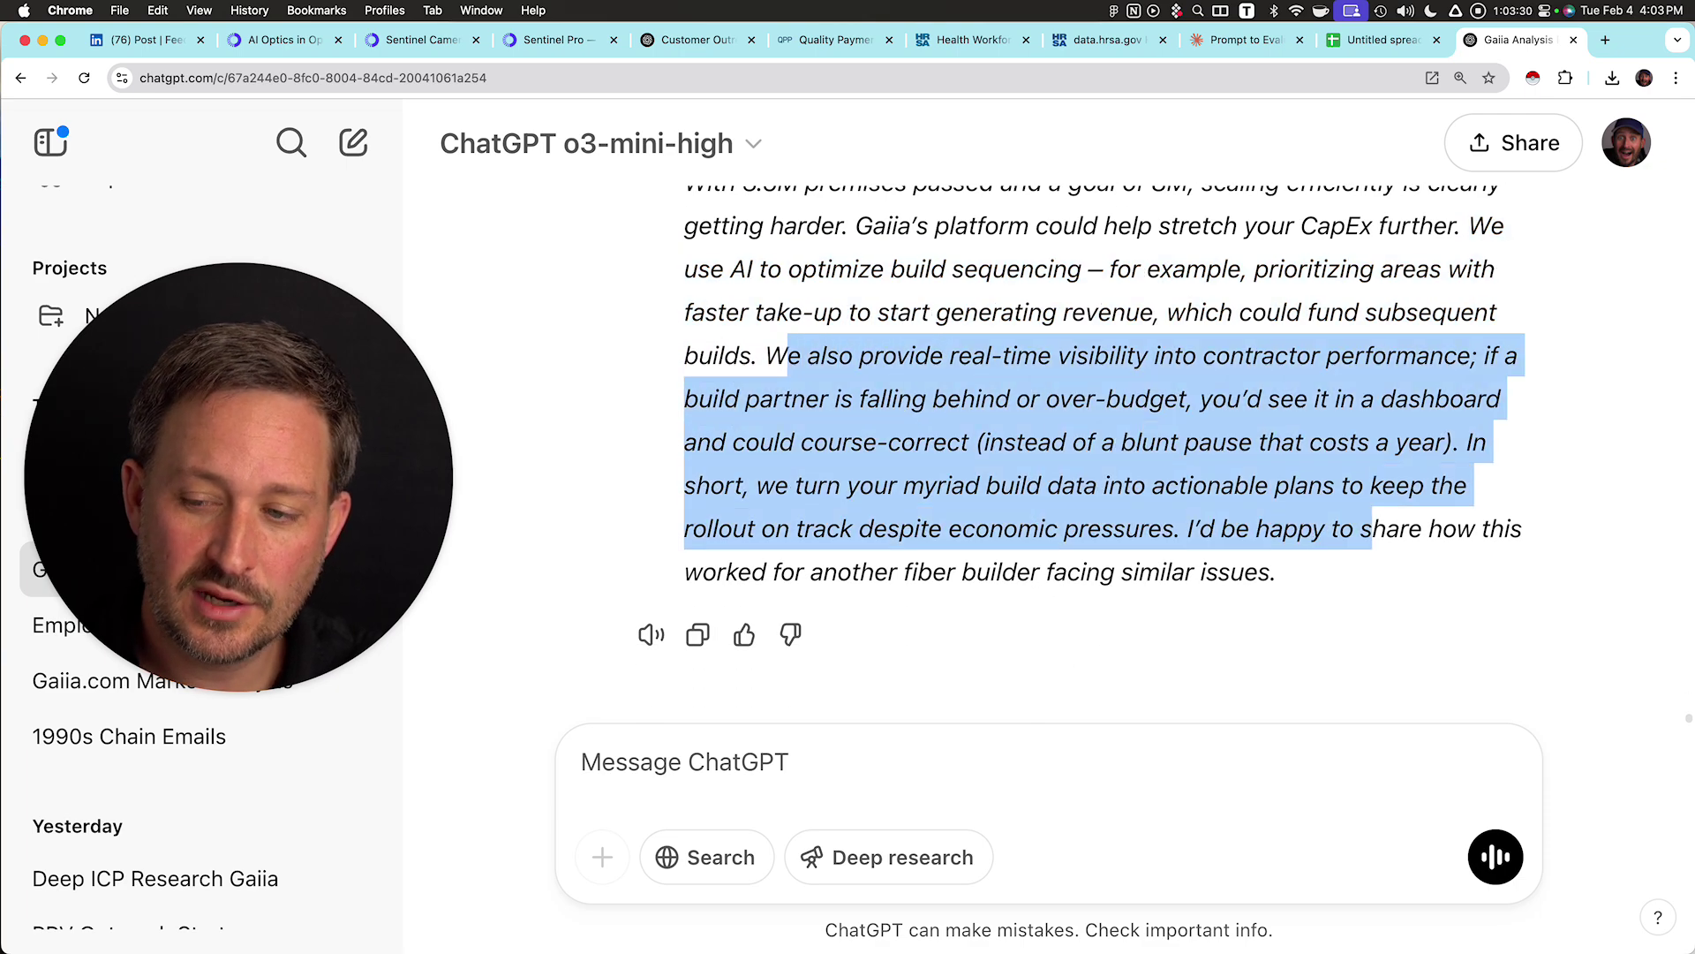
left_click(1371, 530)
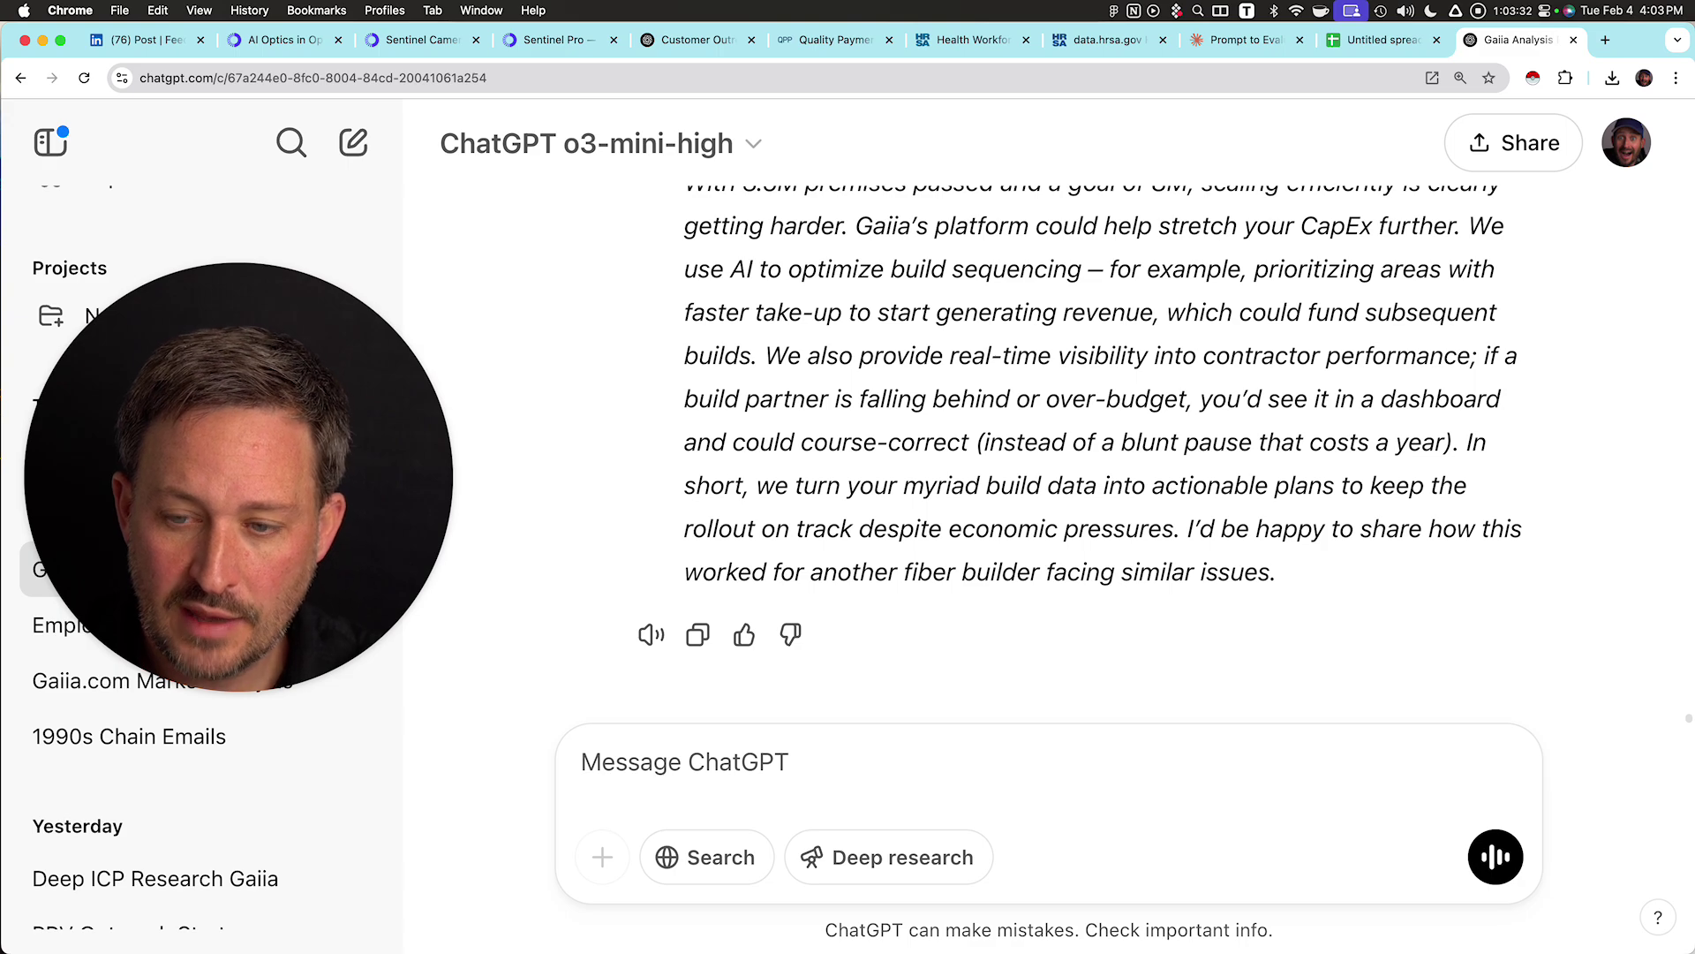
left_click_drag(1210, 398, 1445, 441)
left_click(1445, 444)
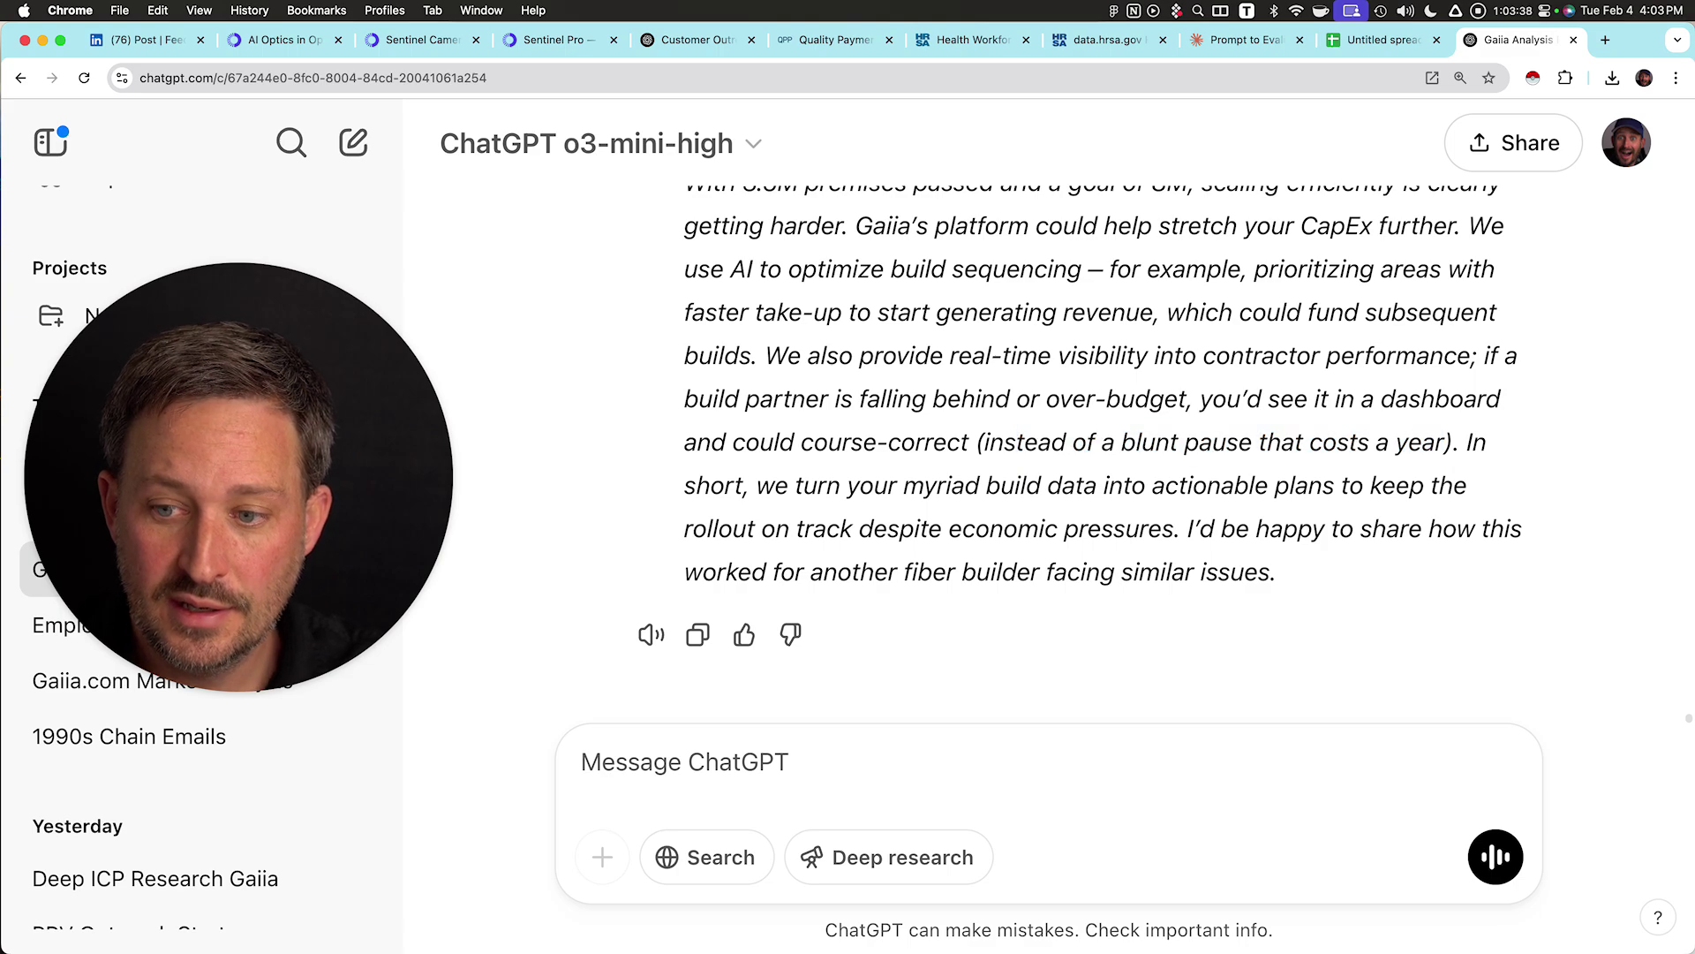
- Highlight the CityFibre message's summary and closing offer, and select the whole outreach message
left_click_drag(858, 485, 1173, 528)
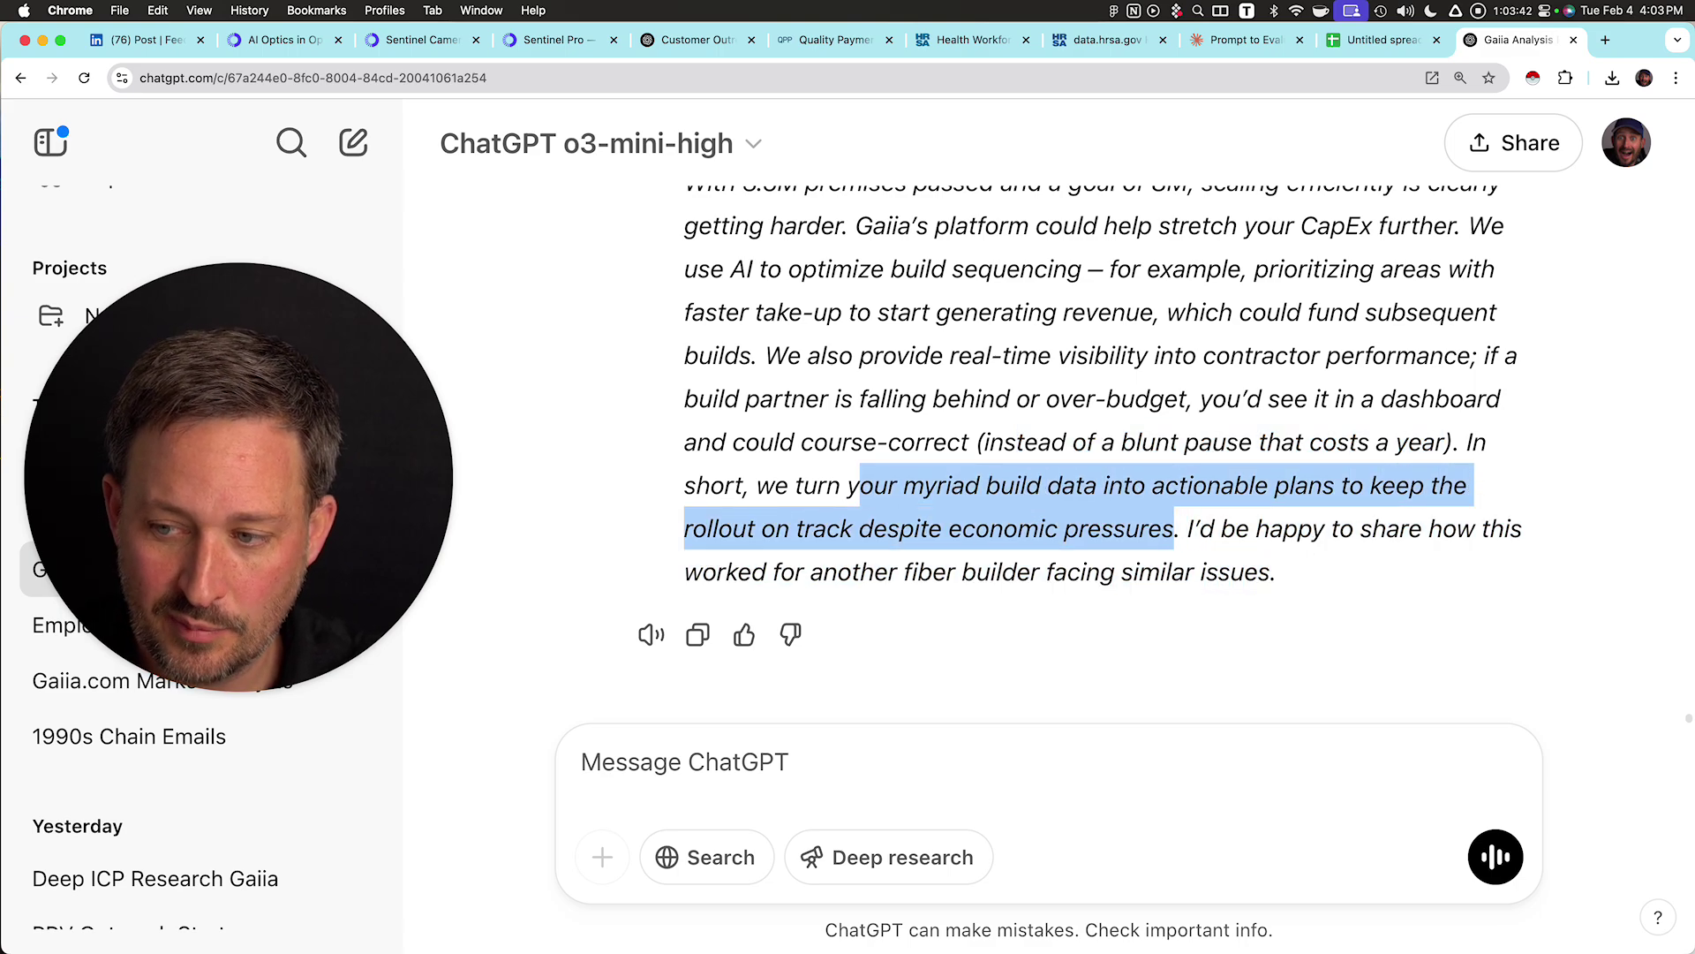
double_click(1177, 529)
left_click_drag(1276, 572, 1194, 528)
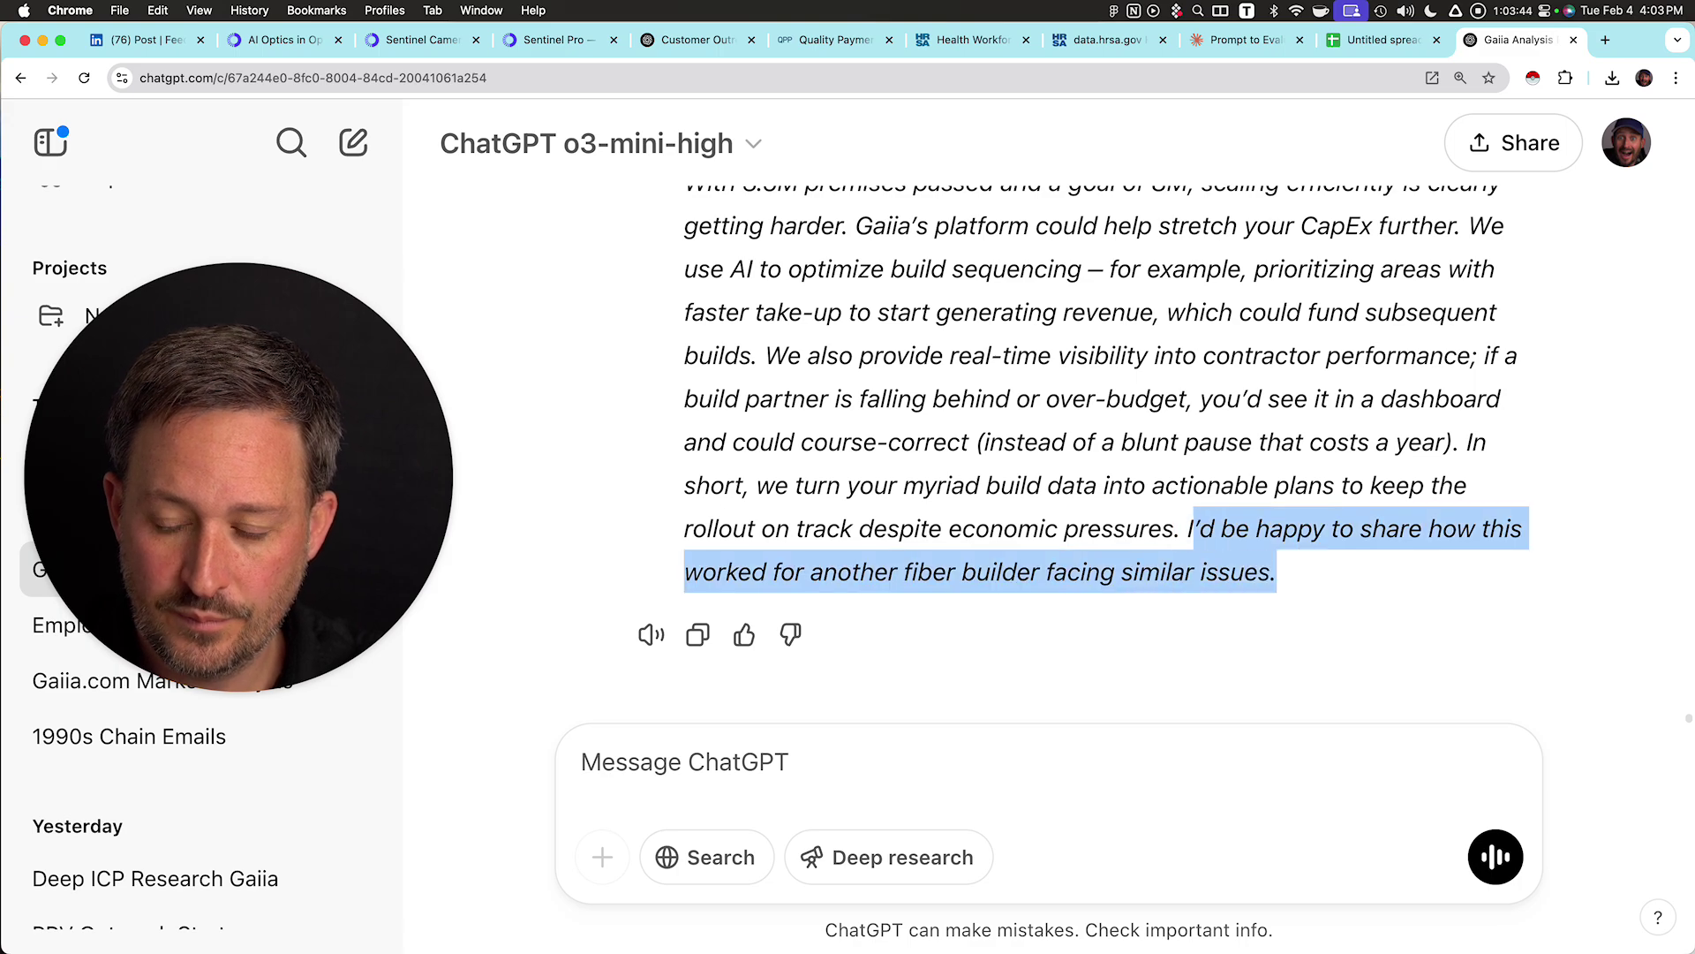
left_click(1193, 530)
left_click_drag(1277, 572, 919, 247)
scroll(919, 246, "down", 1)
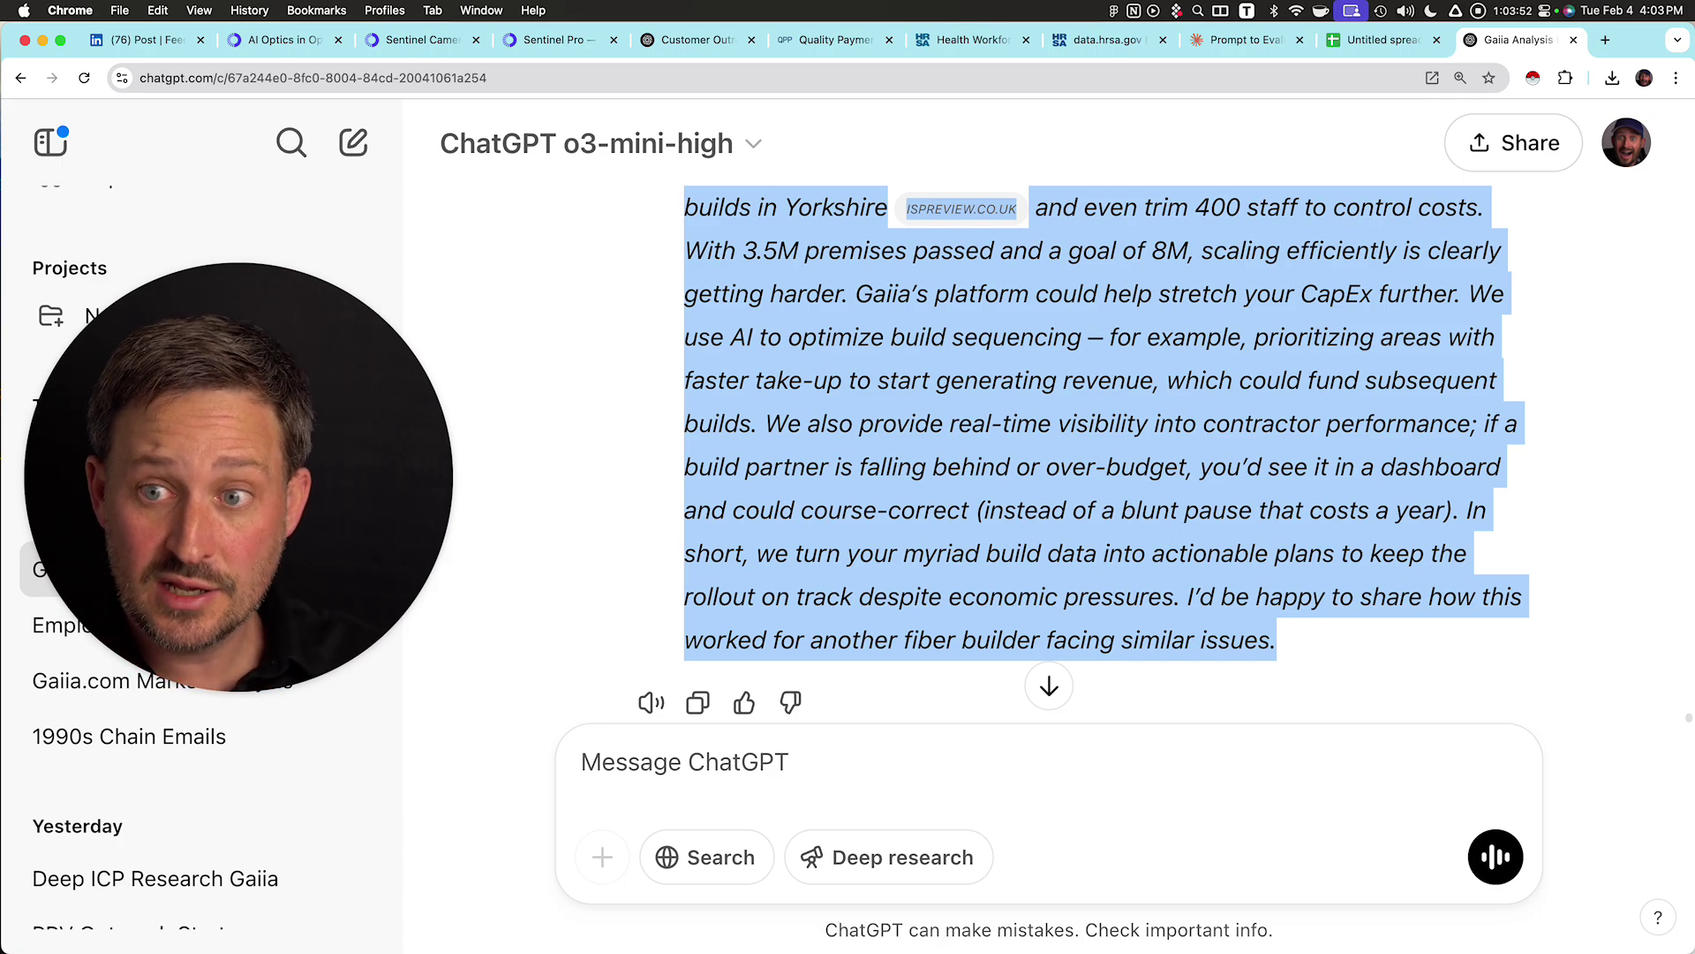
- Check the progress of the customer outreach conversation, and return to the Gaiia analysis at the Charter outreach message
left_click(697, 40)
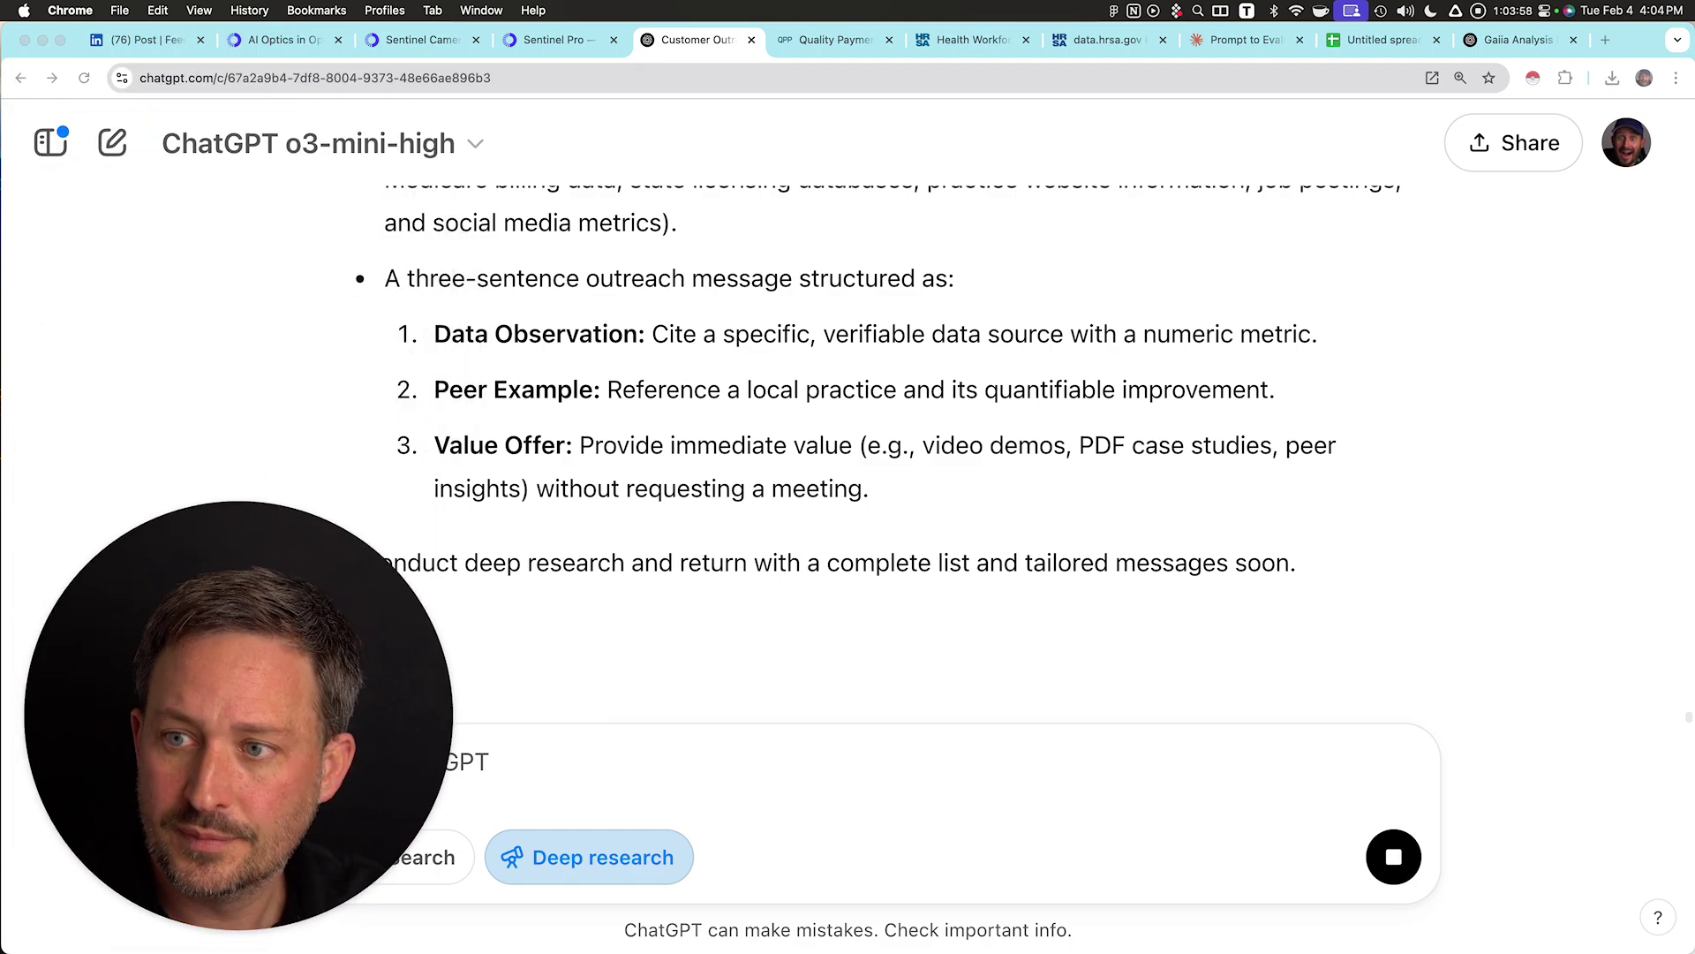
left_click(1517, 39)
scroll(1095, 442, "up", 10)
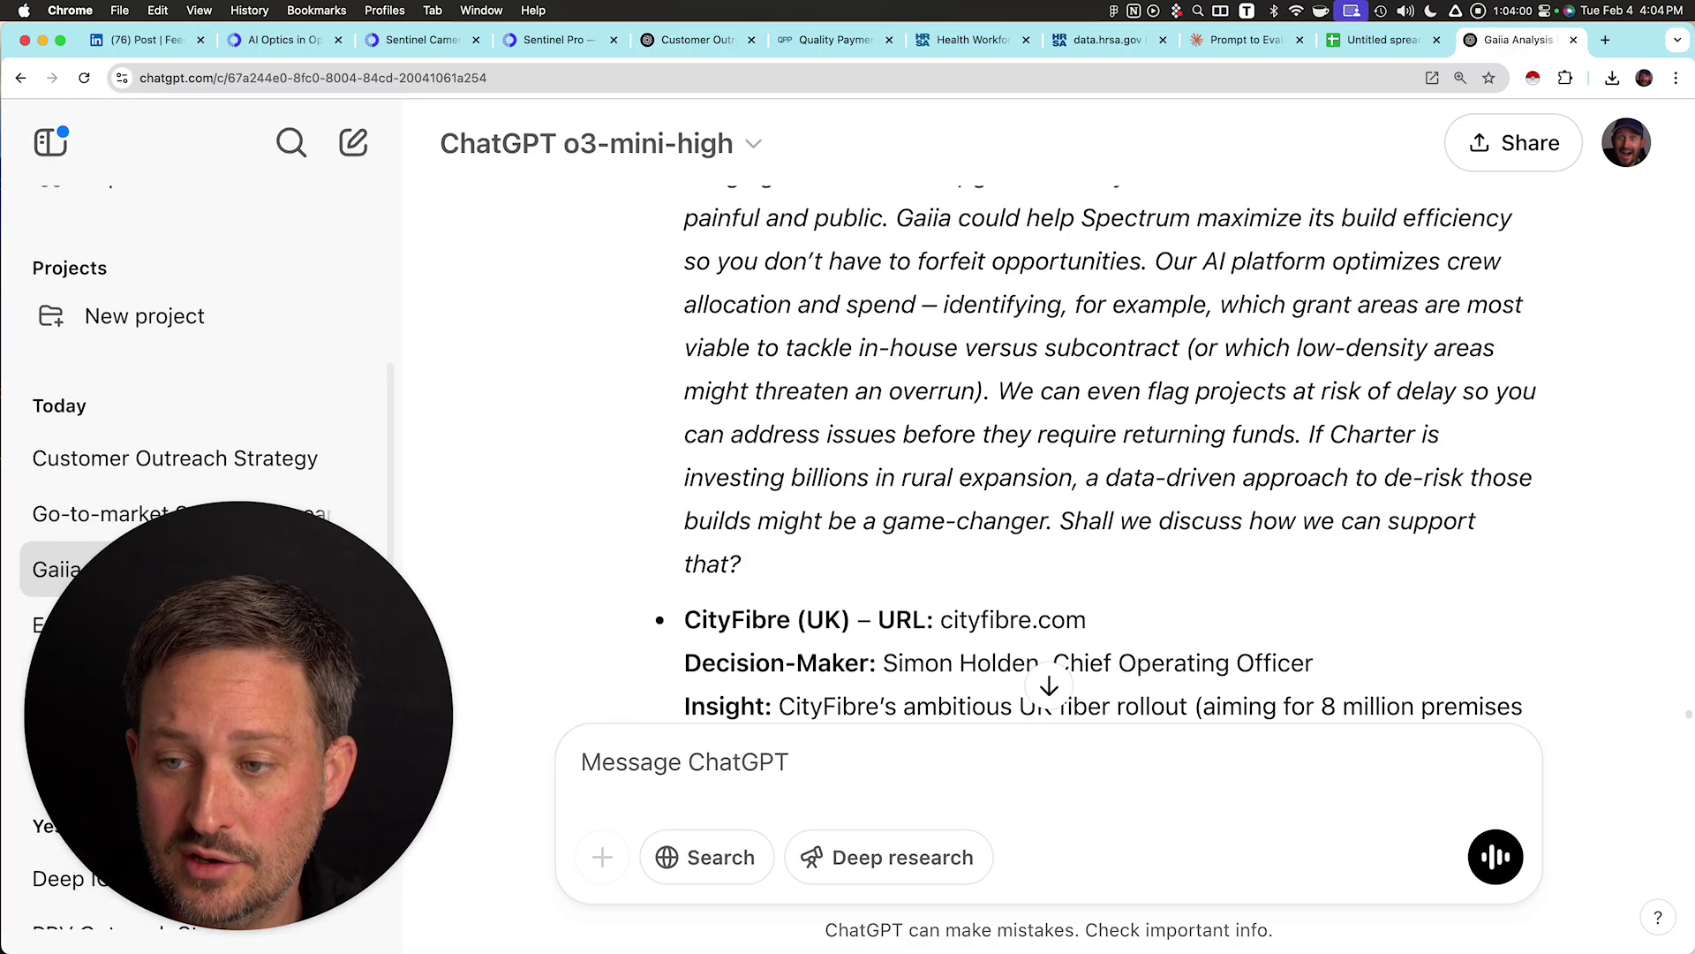
scroll(1084, 455, "up", 5)
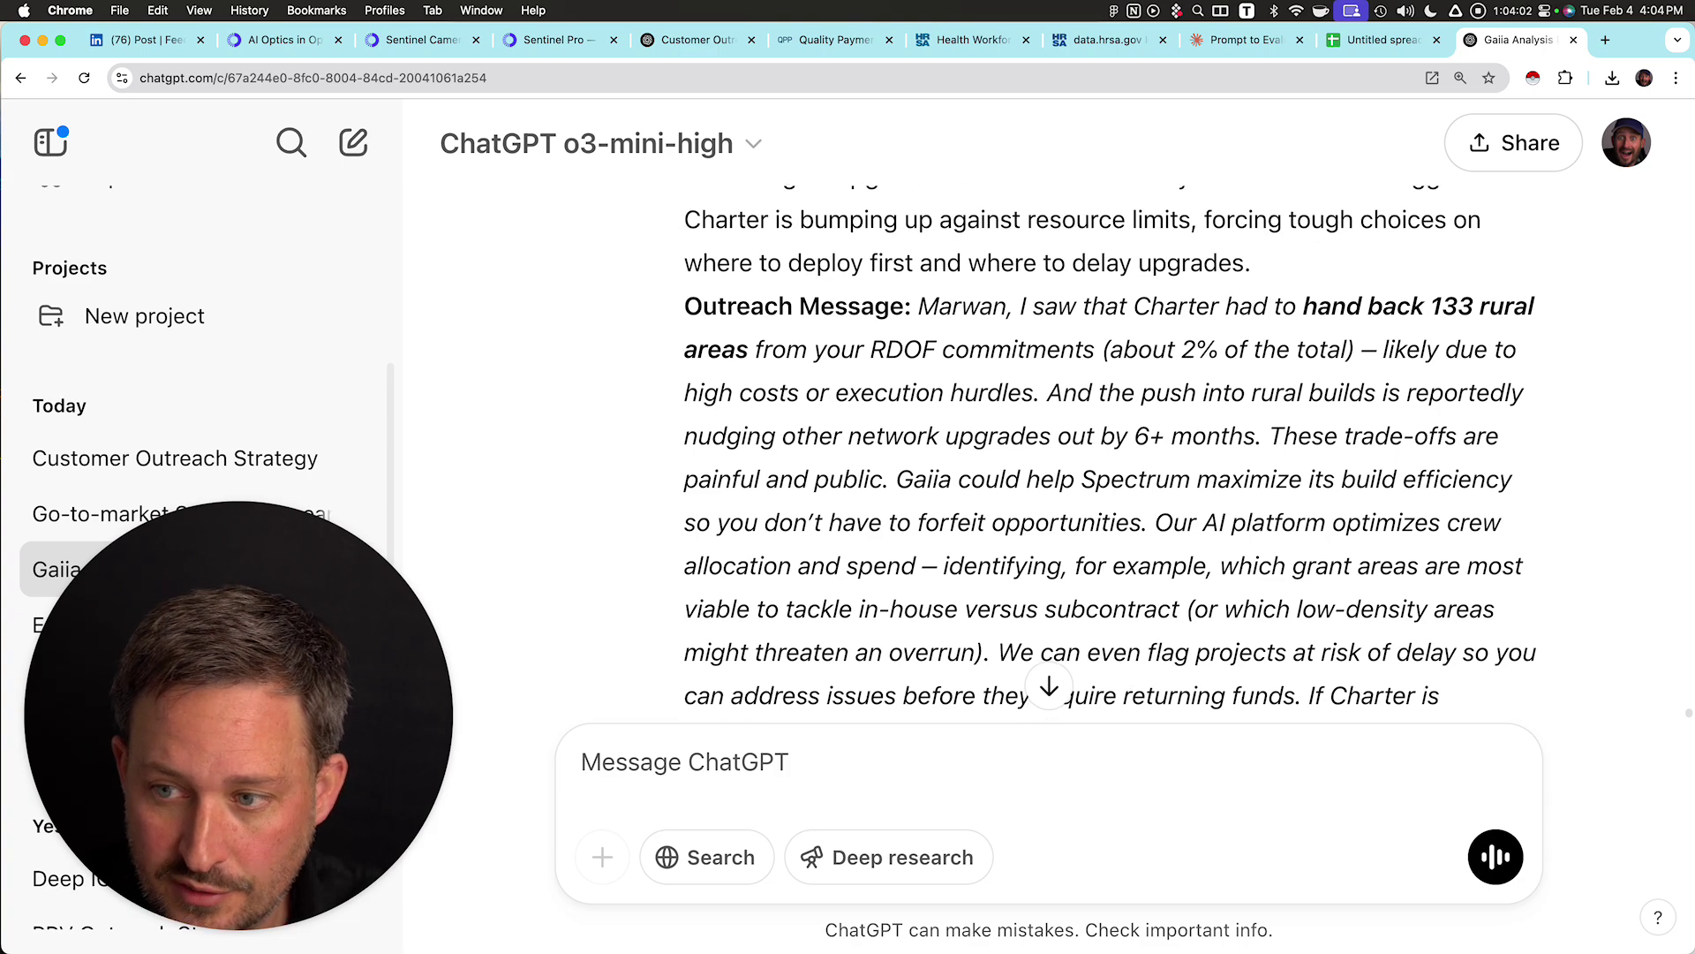
scroll(1119, 353, "down", 1)
- Highlight the Charter message's observations about the 133 rural areas handed back, RDOF commitments and network upgrades delayed by 6+ months
left_click_drag(1120, 268, 1505, 267)
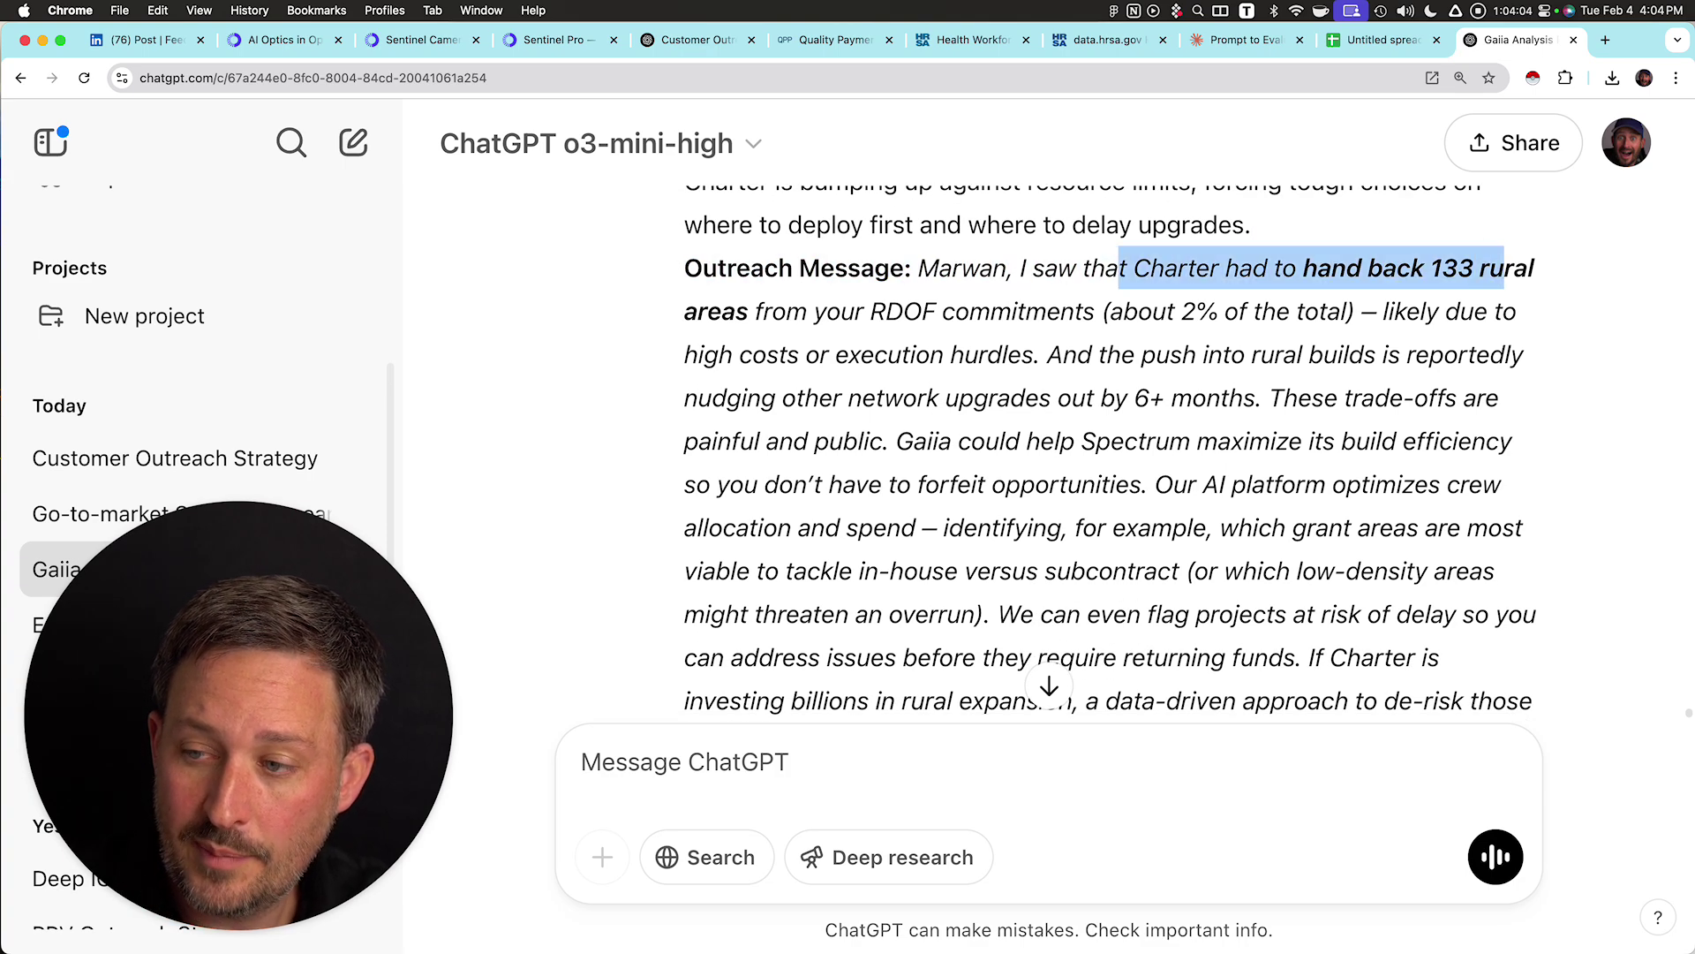
scroll(1095, 442, "down", 1)
left_click_drag(885, 294, 1167, 294)
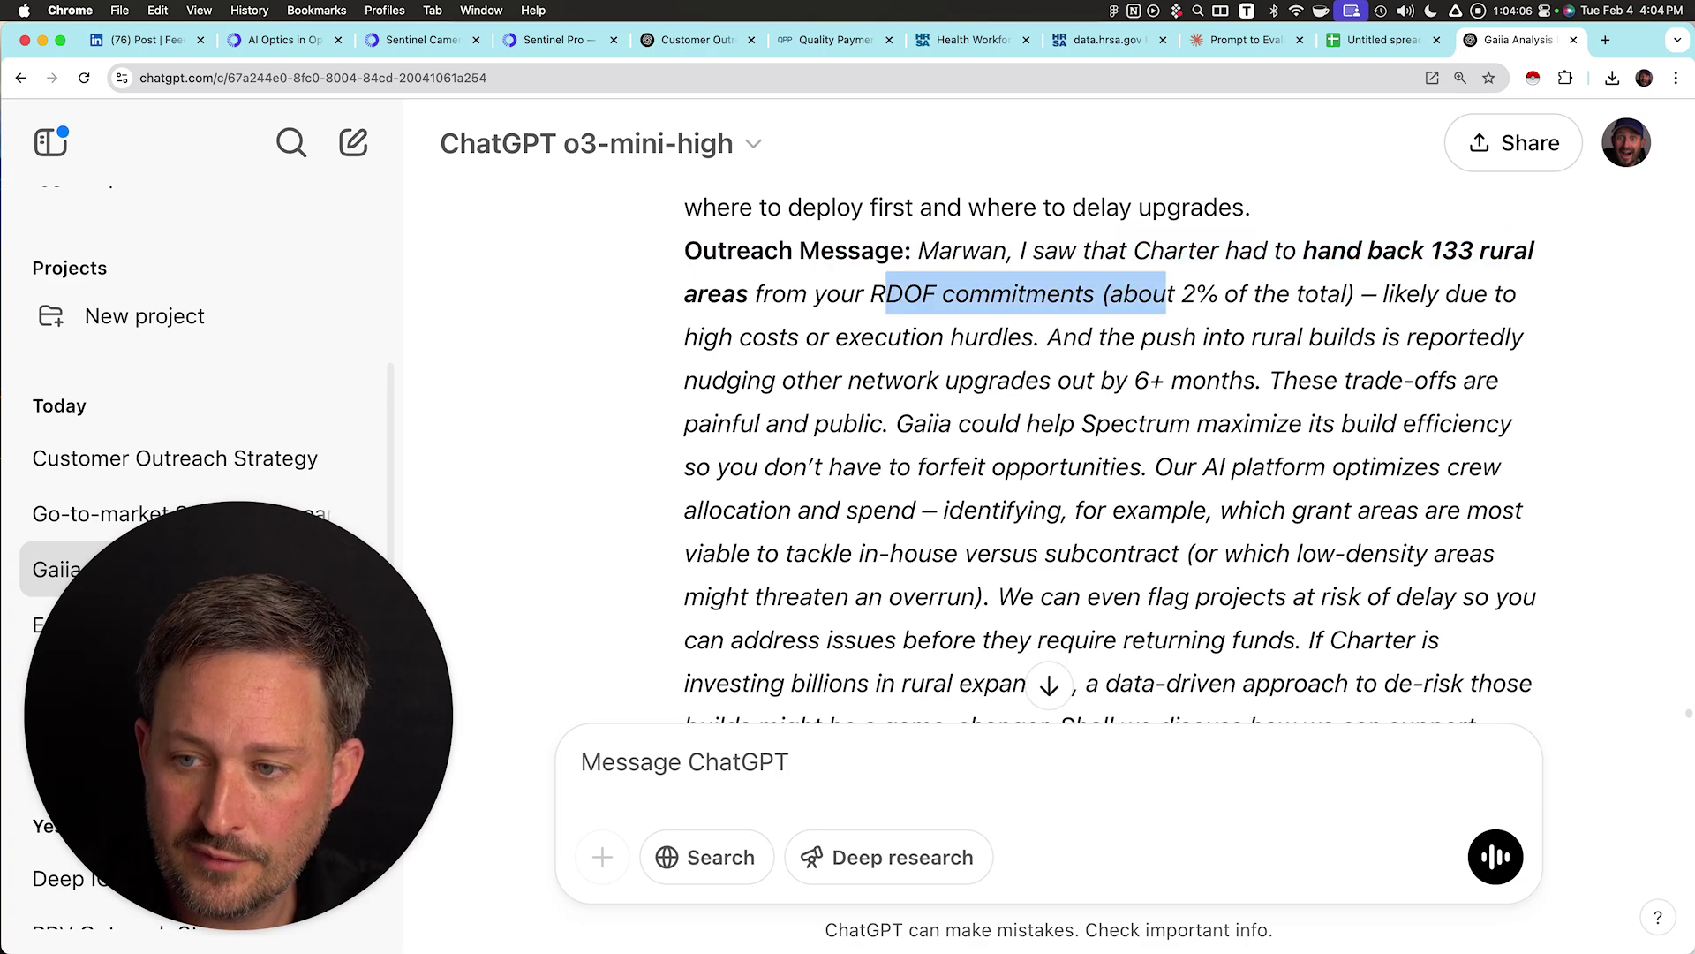
left_click(1170, 296)
left_click_drag(820, 338, 1428, 380)
left_click(1012, 338)
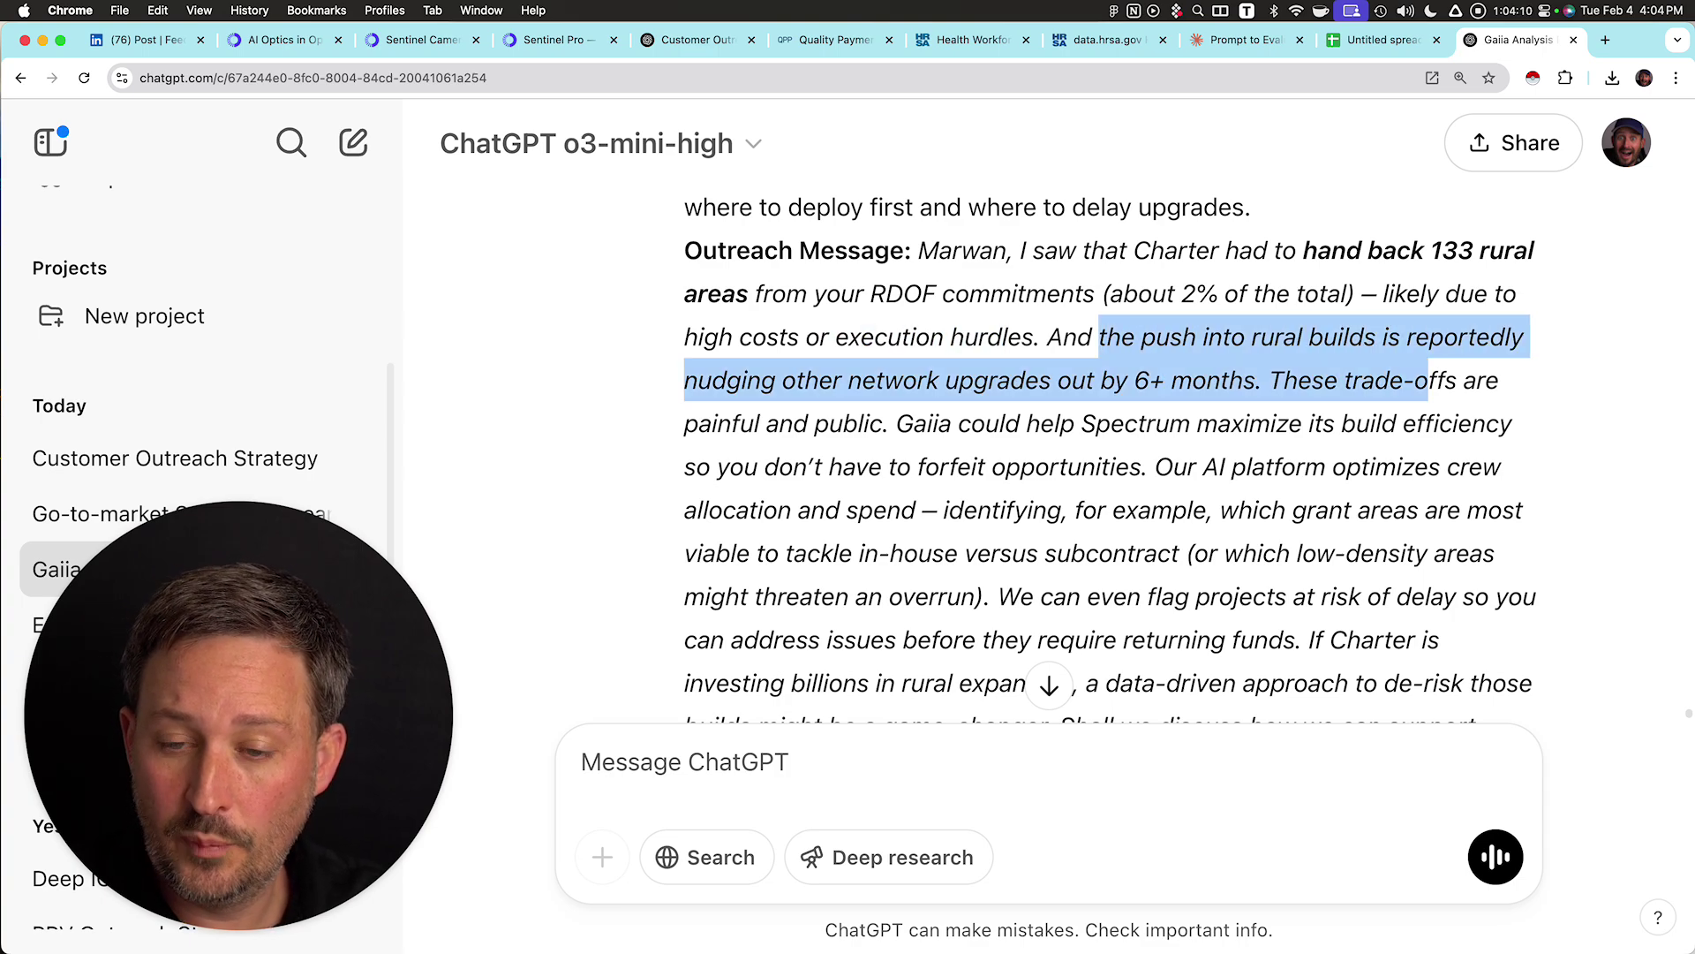
left_click(1428, 381)
left_click_drag(1269, 381, 1034, 337)
scroll(1034, 337, "down", 1)
scroll(1110, 454, "down", 1)
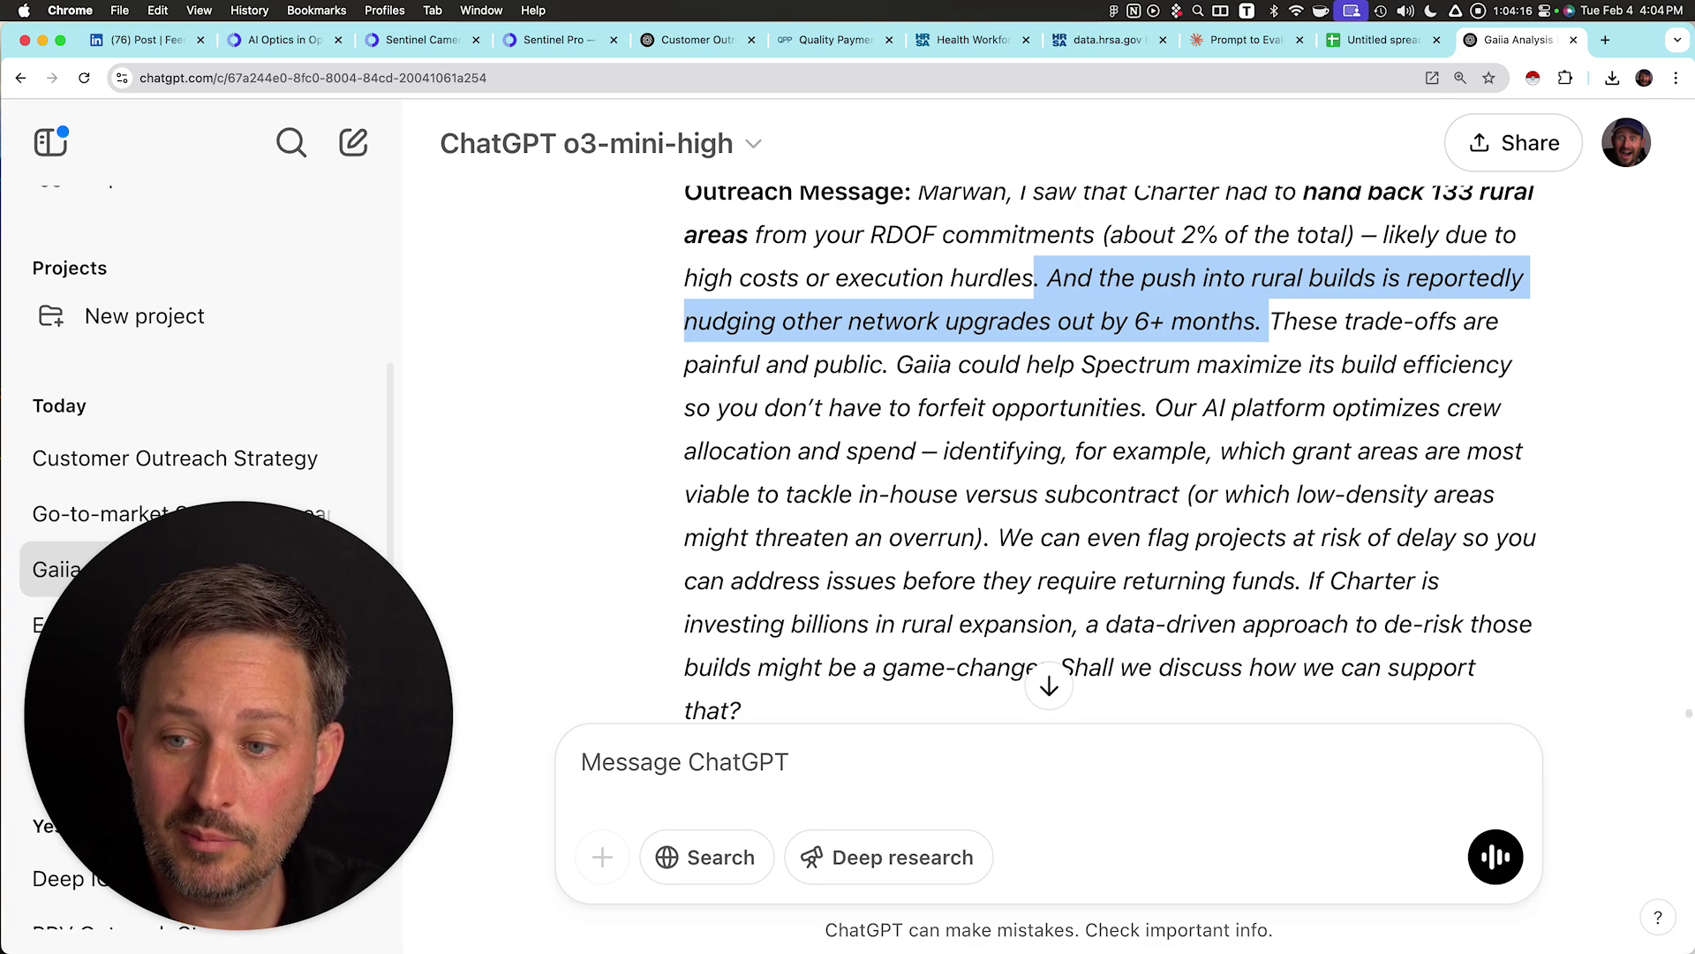
- Highlight the Charter message's pitch sentences about build efficiency and the AI platform optimizing crew allocation and spend
left_click_drag(927, 364, 1375, 407)
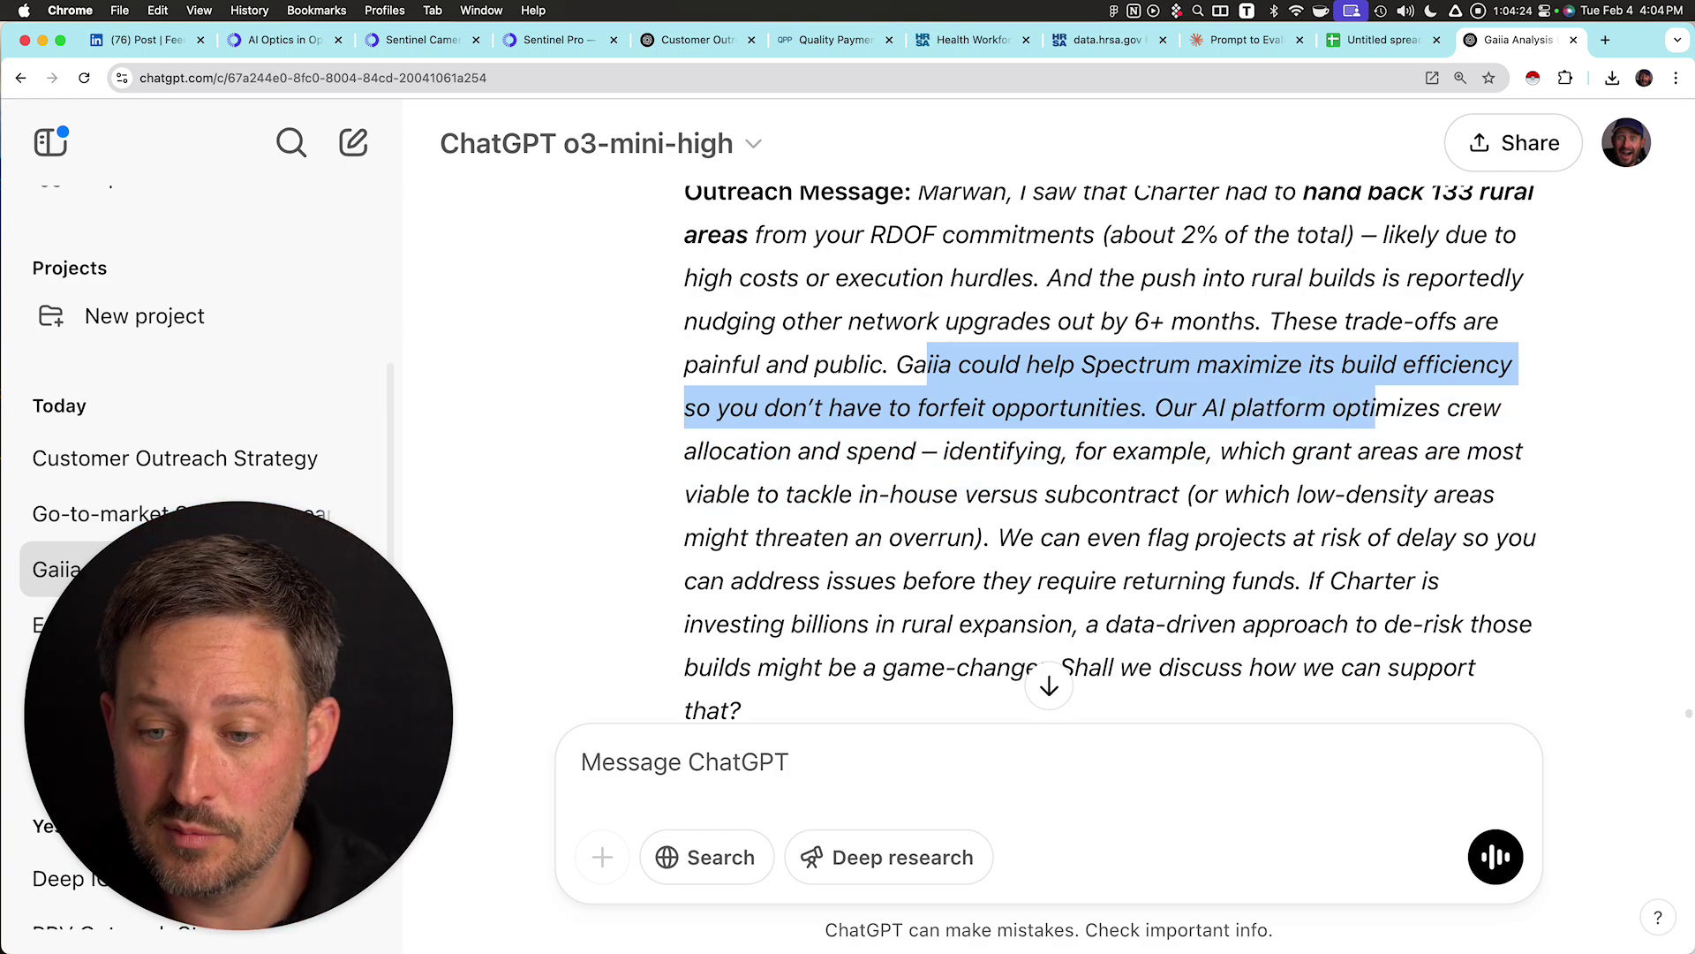
left_click(1374, 407)
left_click_drag(1075, 450, 1155, 407)
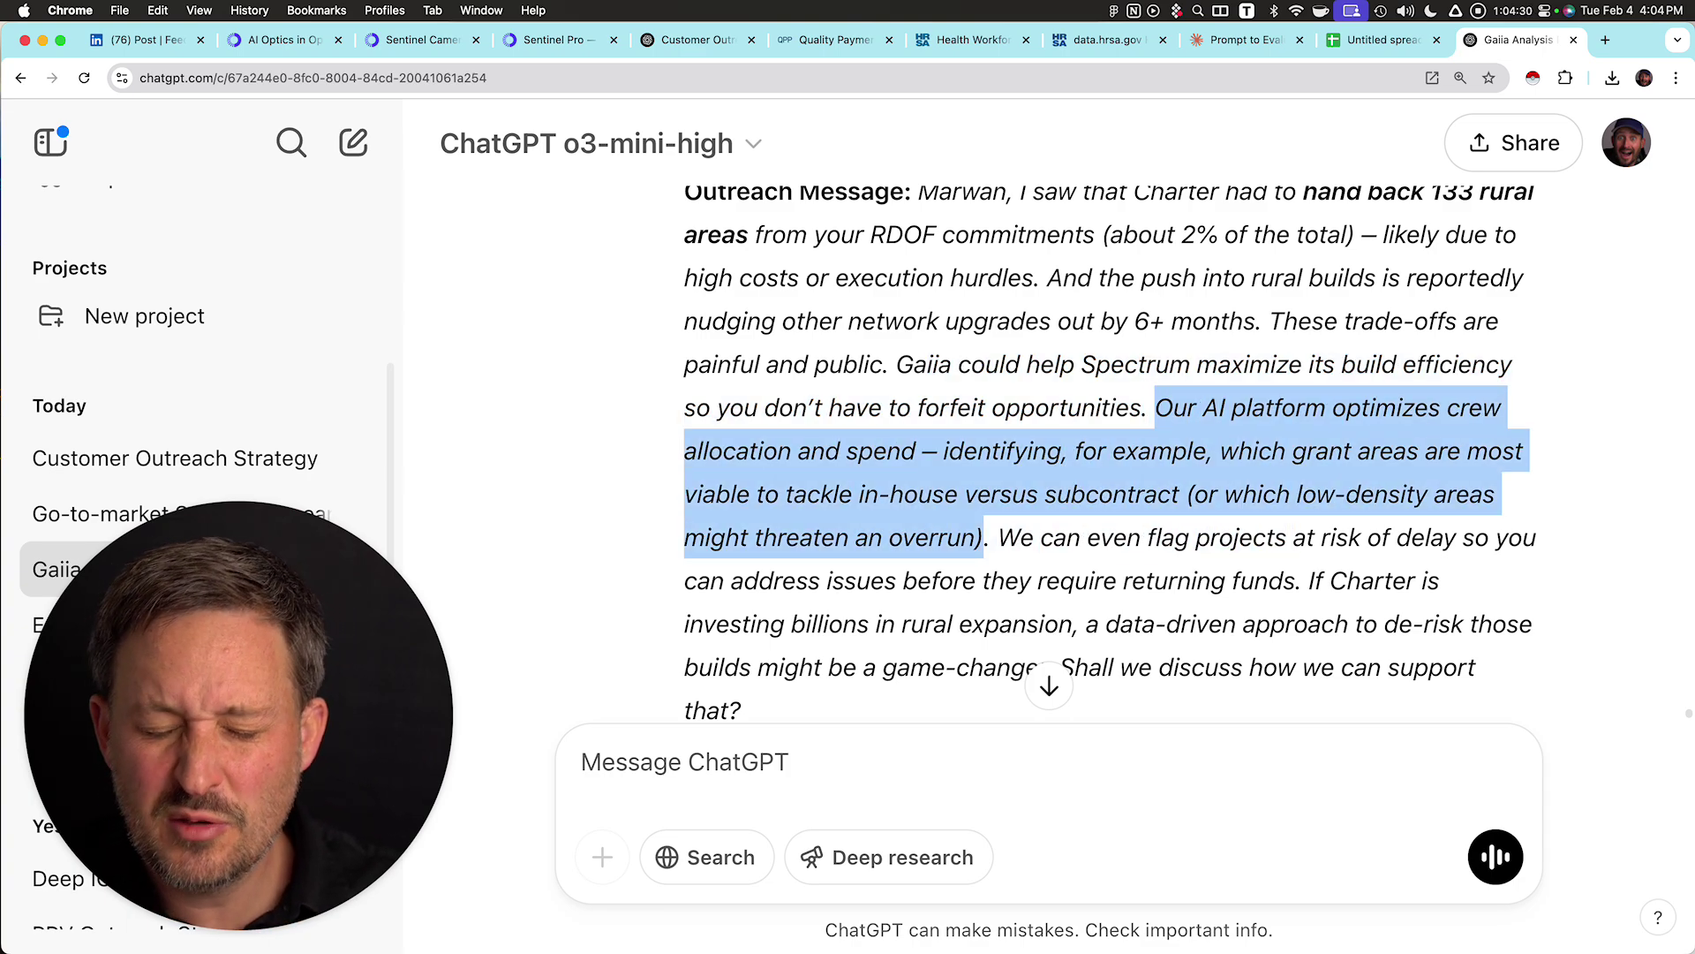
- Check whether the deep research in the customer outreach conversation has finished, and return to the Gaiia analysis
left_click(1155, 407)
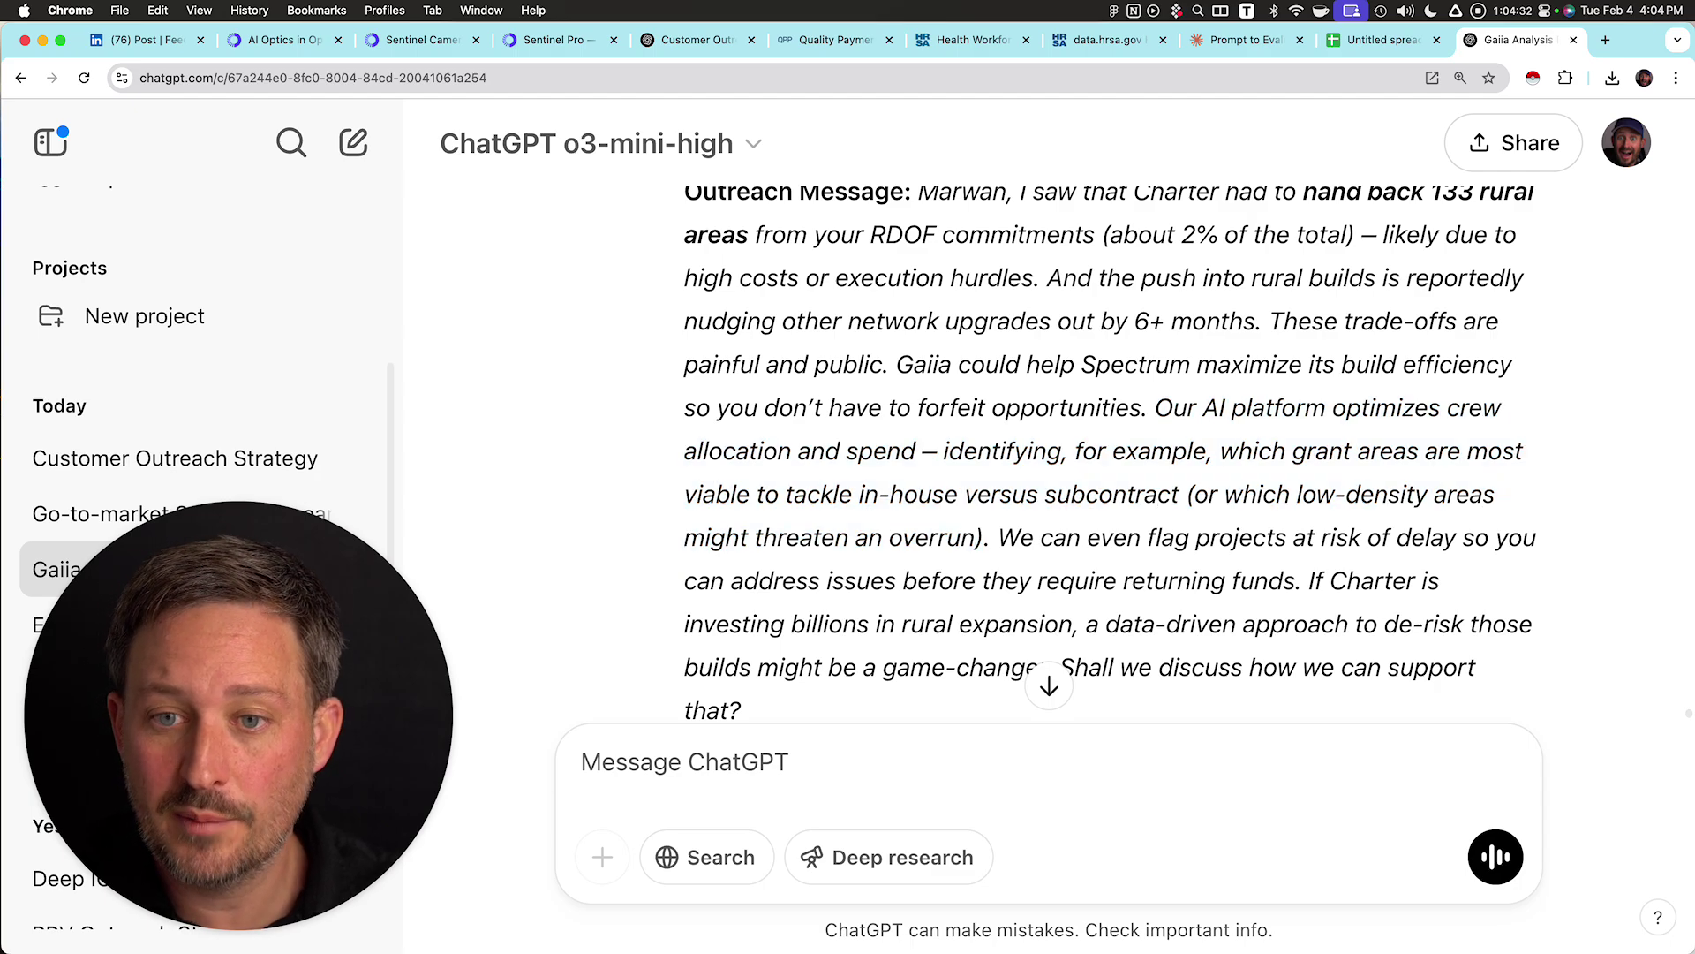
left_click(698, 39)
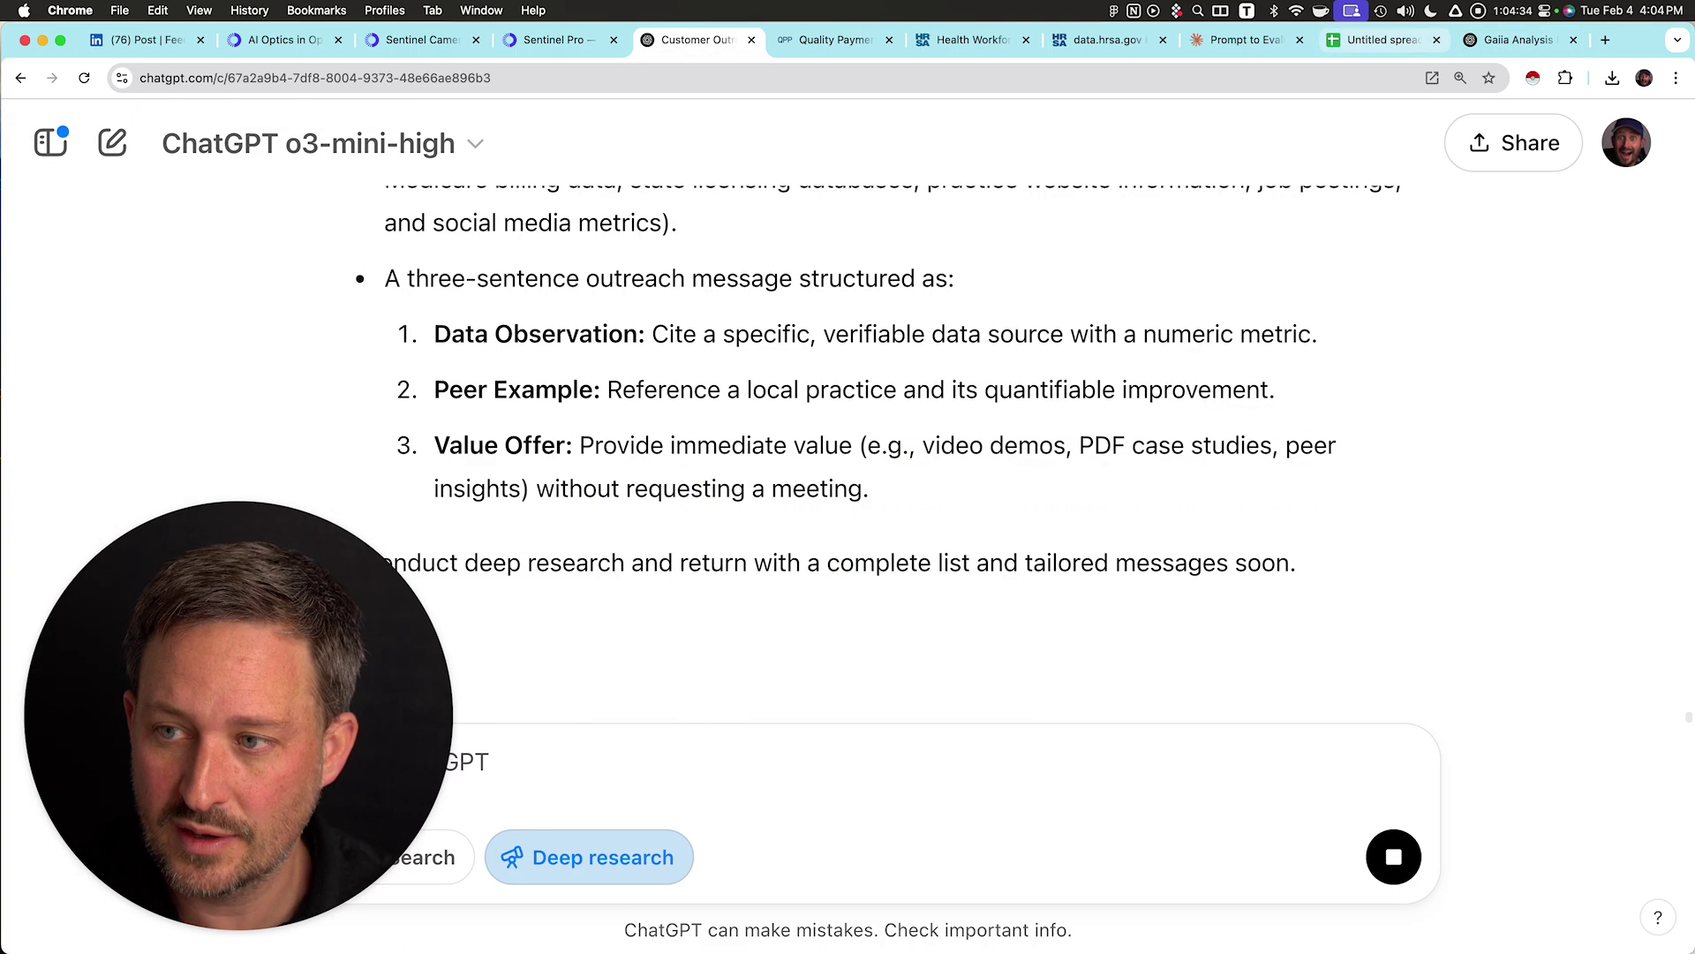
left_click(1518, 40)
- Review the Charter Communications and CityFibre entries in the Gaiia analysis, comparing their insights with the outreach messages
scroll(1109, 459, "up", 10)
scroll(1108, 459, "down", 6)
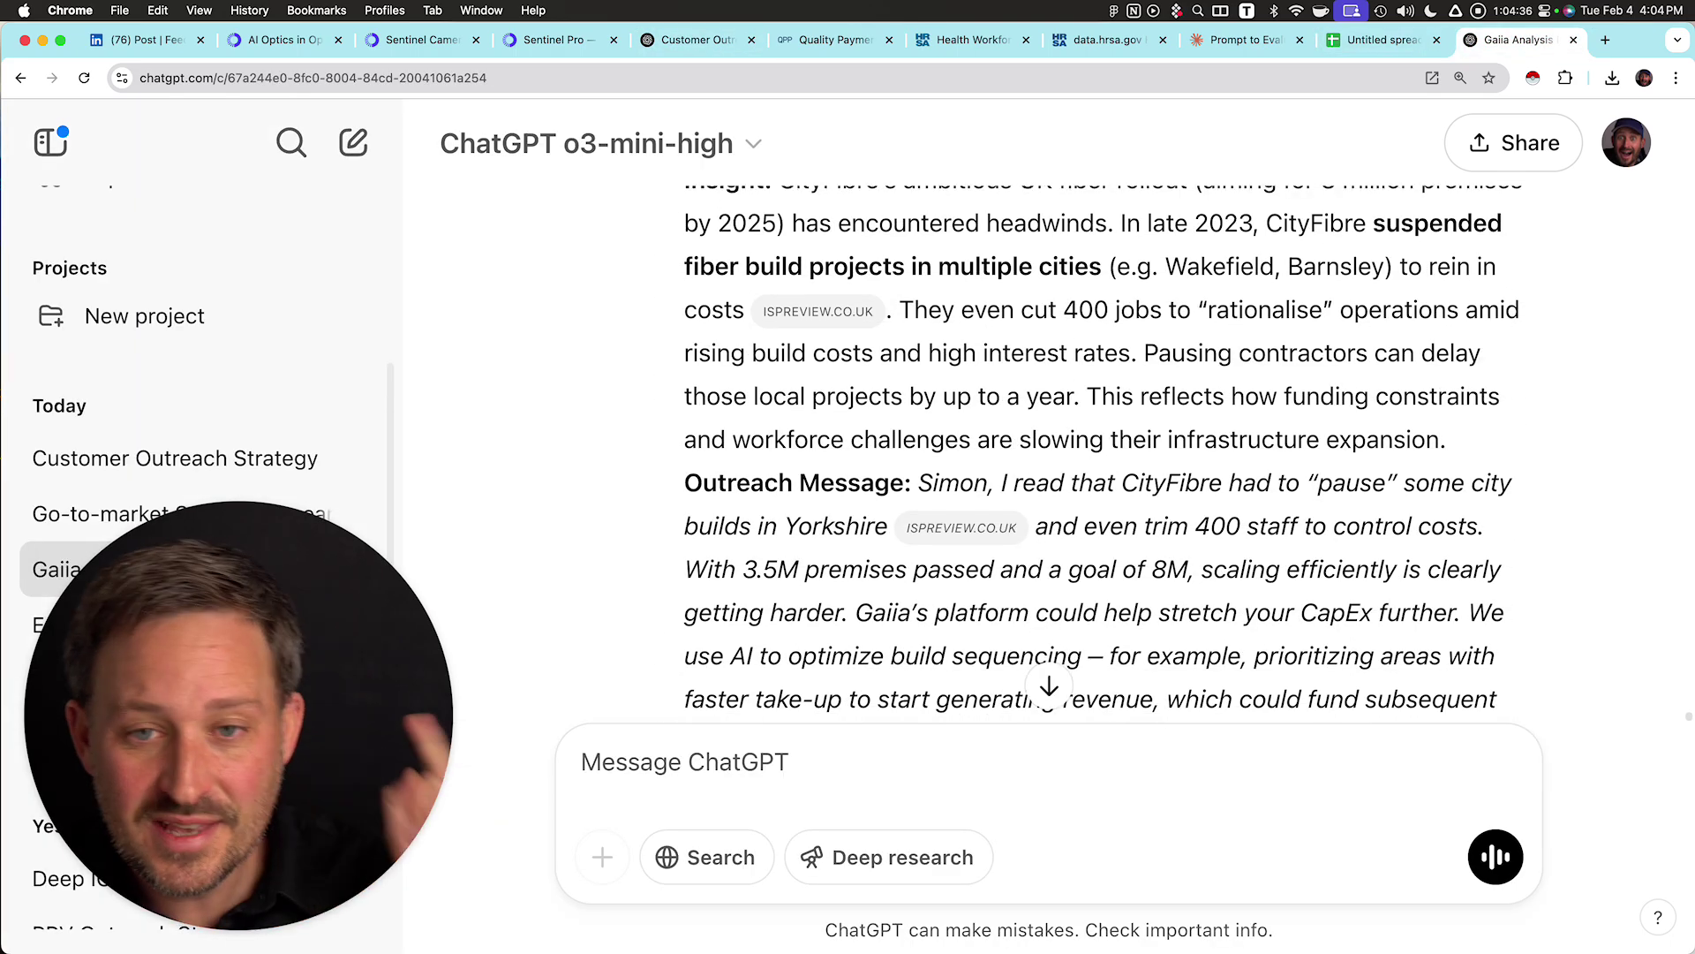
scroll(1108, 459, "up", 4)
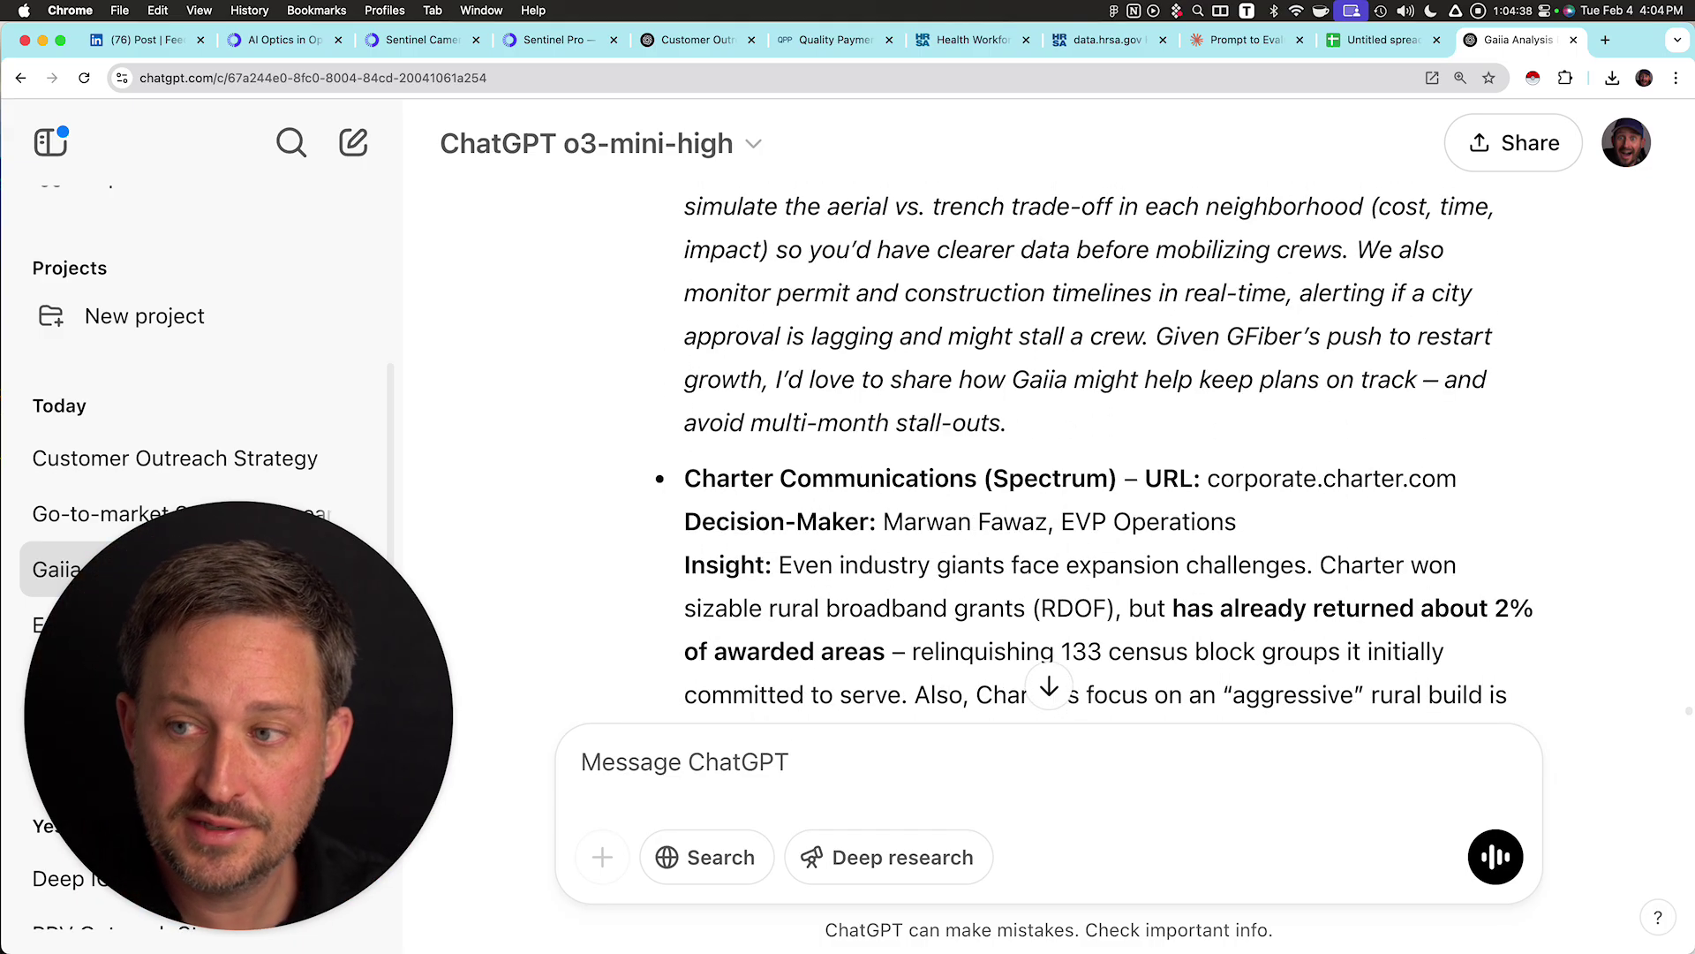
scroll(1108, 459, "down", 15)
scroll(1108, 459, "up", 17)
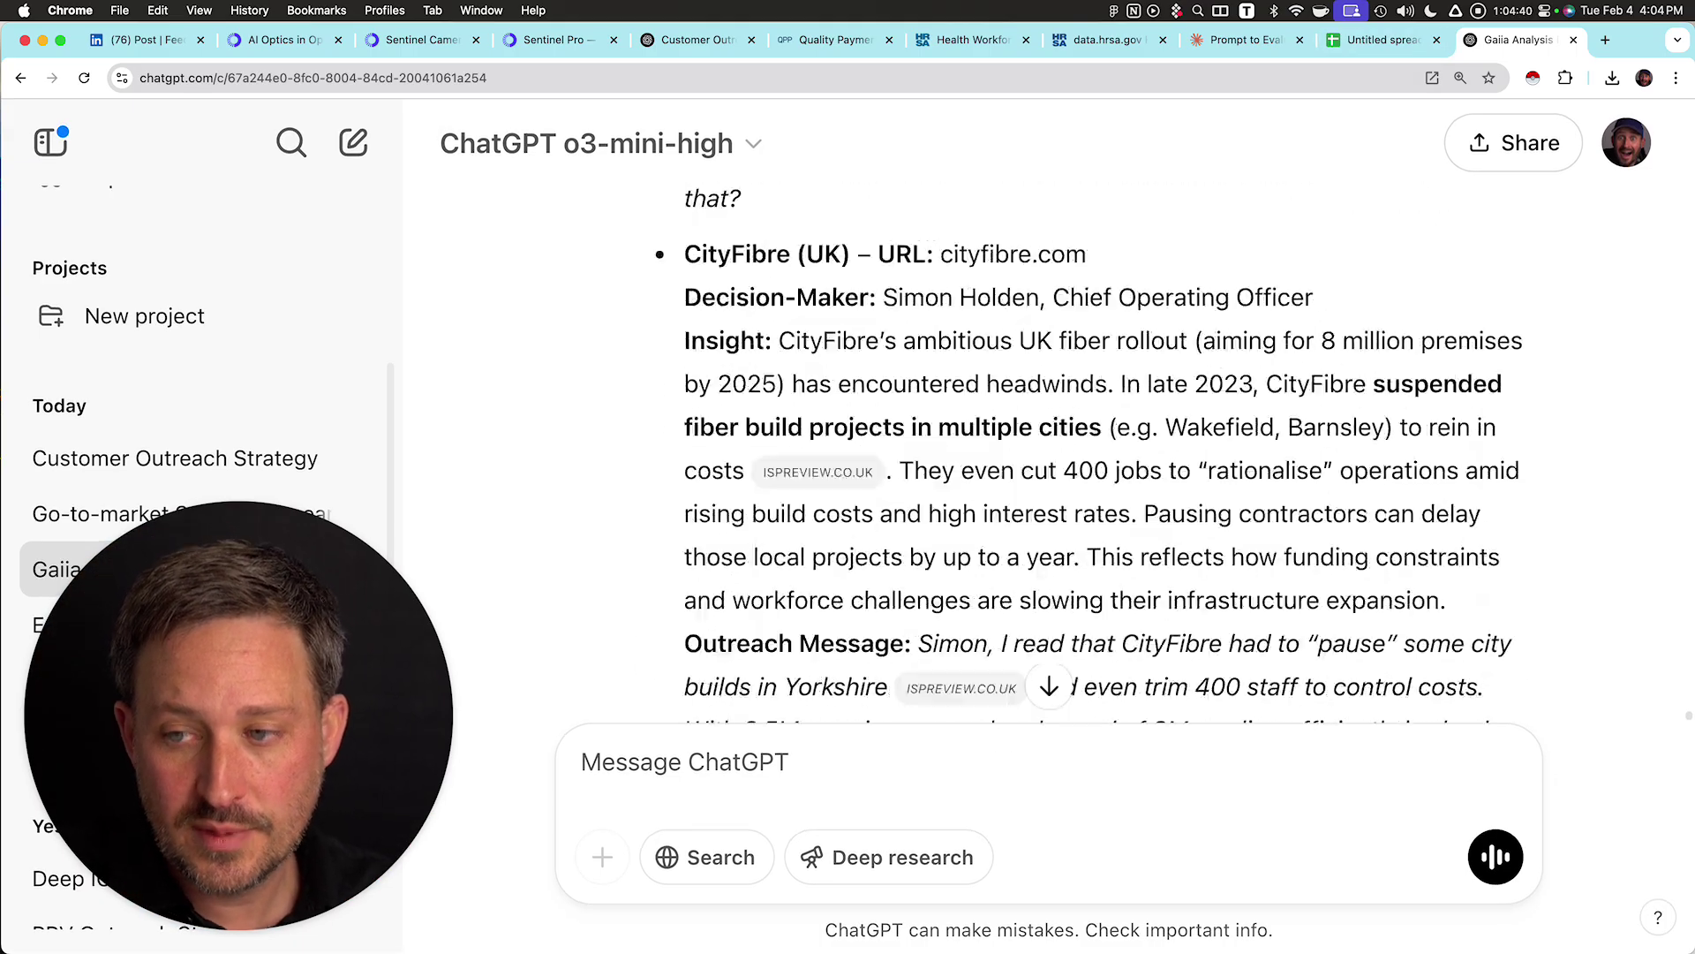
scroll(1108, 459, "up", 2)
scroll(1108, 459, "down", 15)
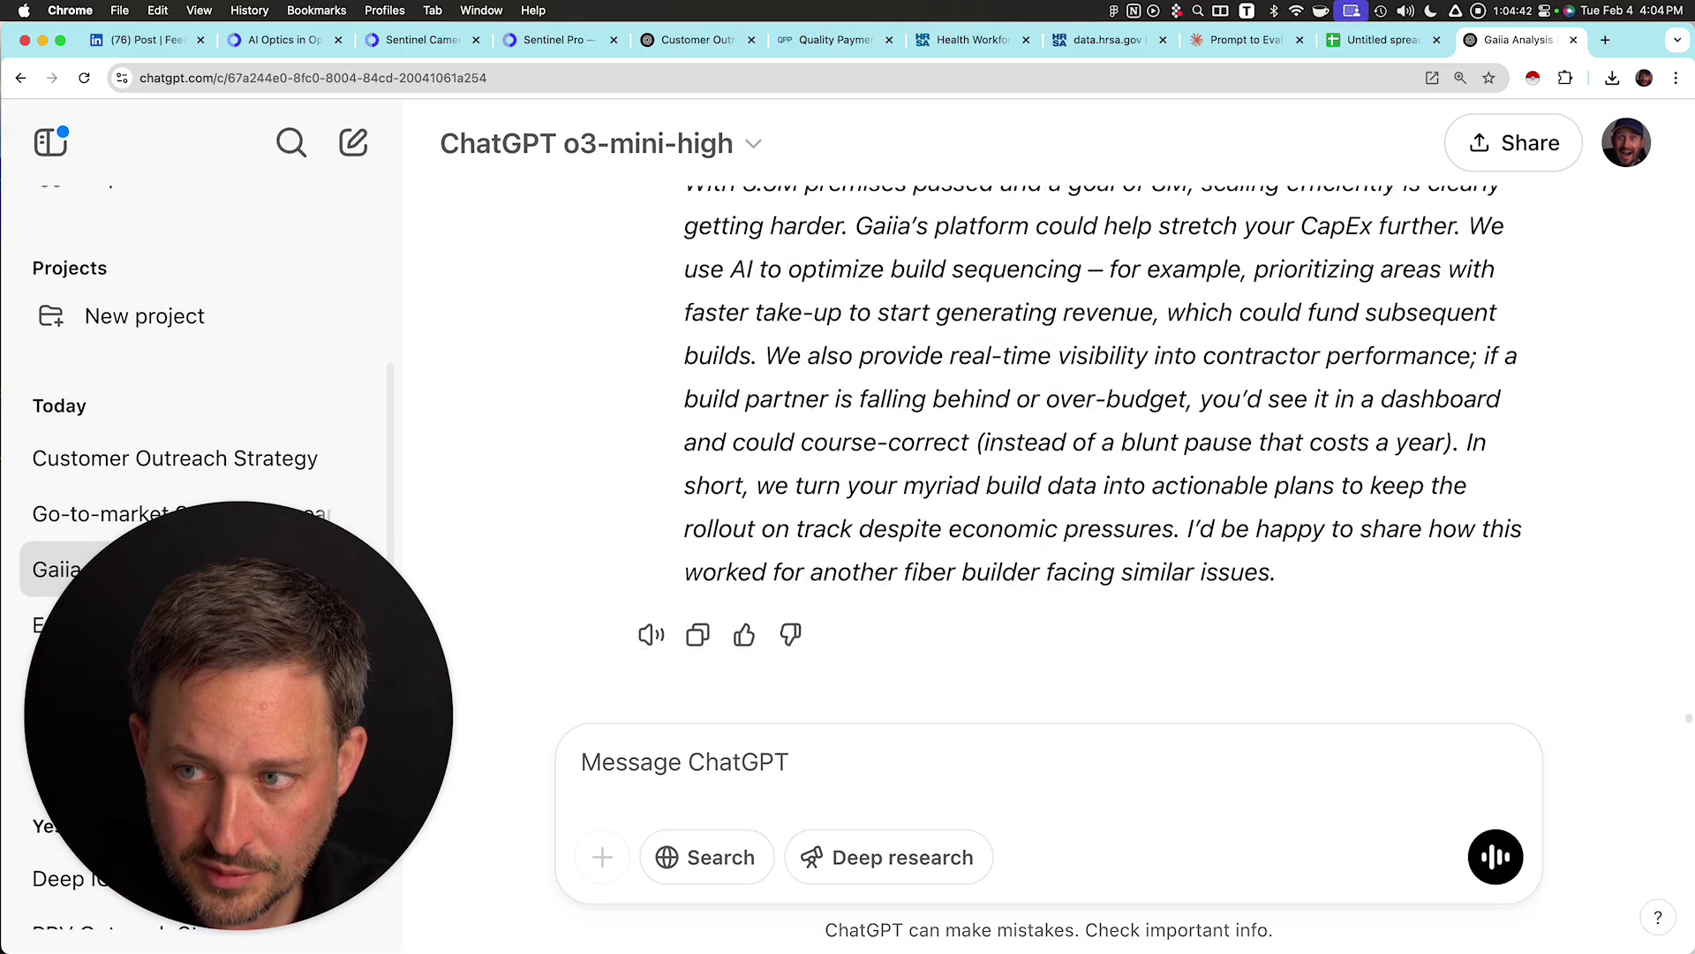
scroll(1108, 459, "up", 15)
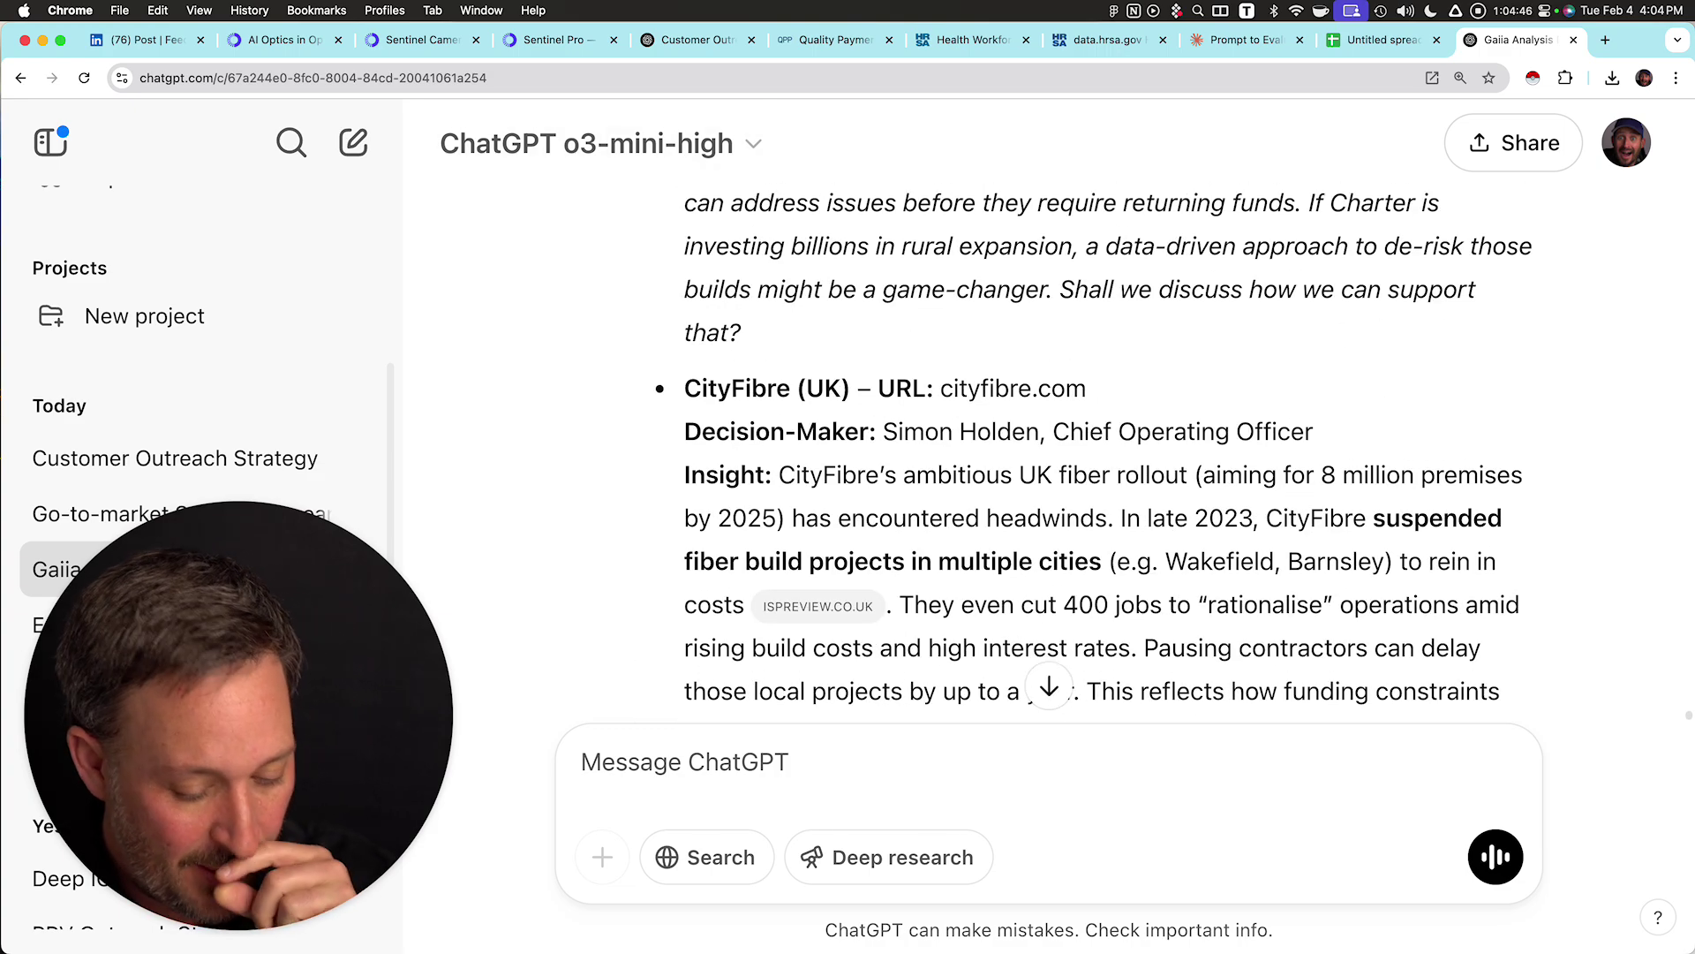
scroll(1110, 453, "up", 12)
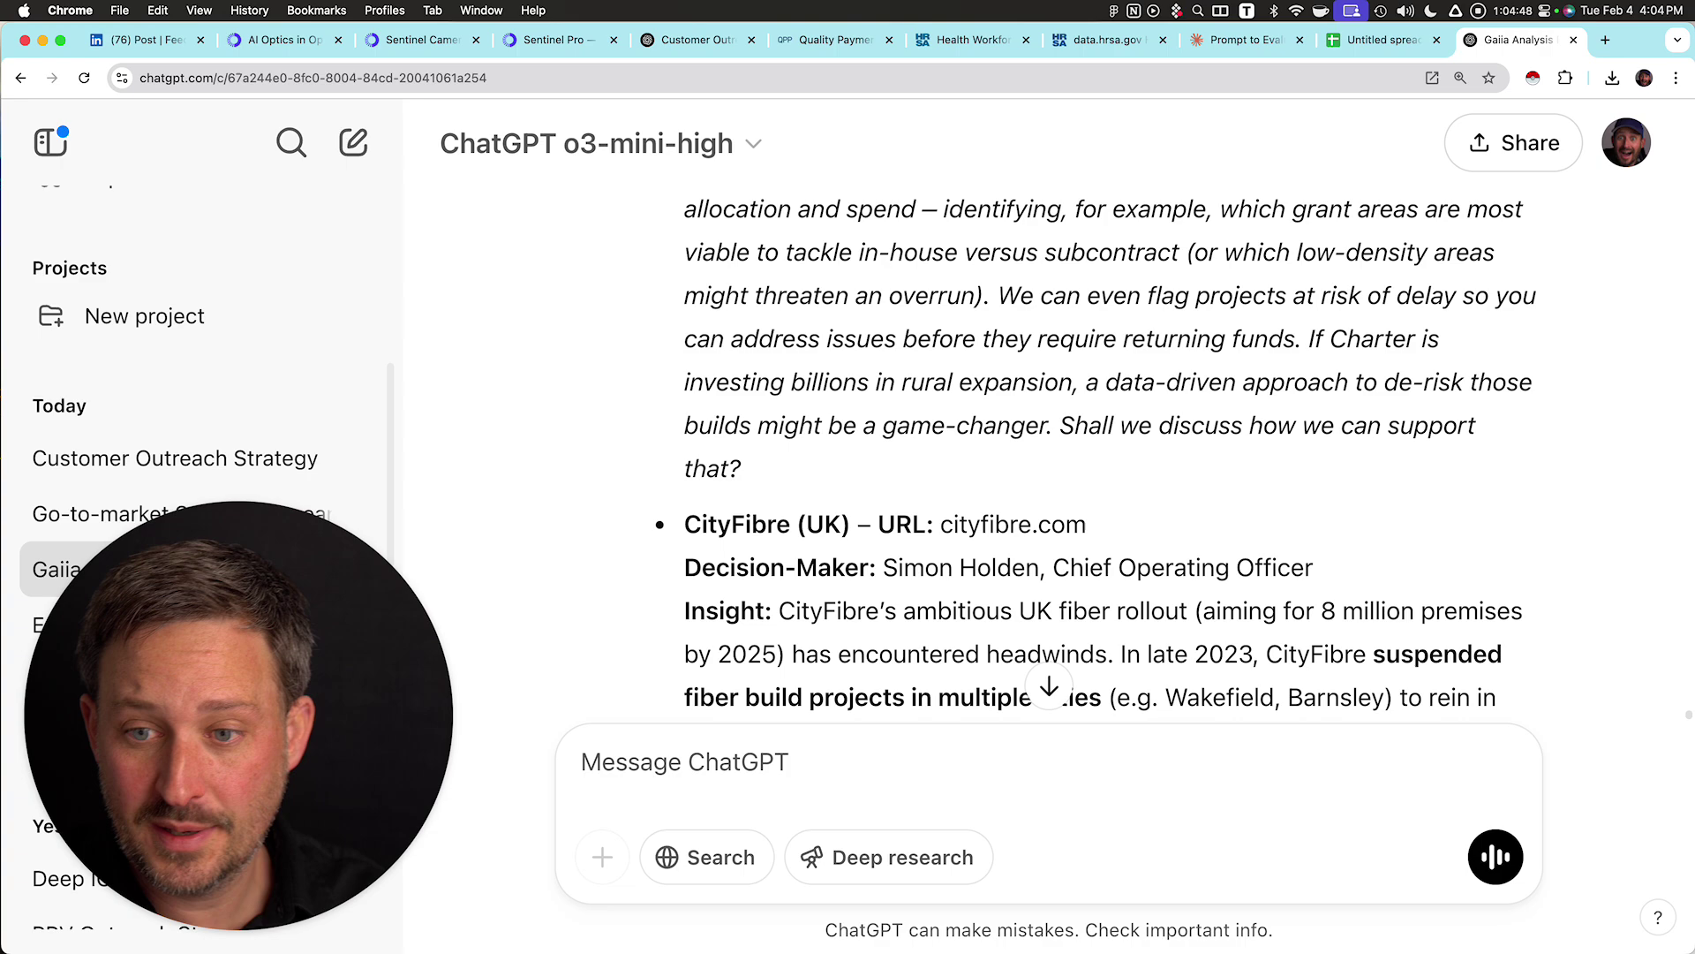
scroll(1110, 454, "up", 1)
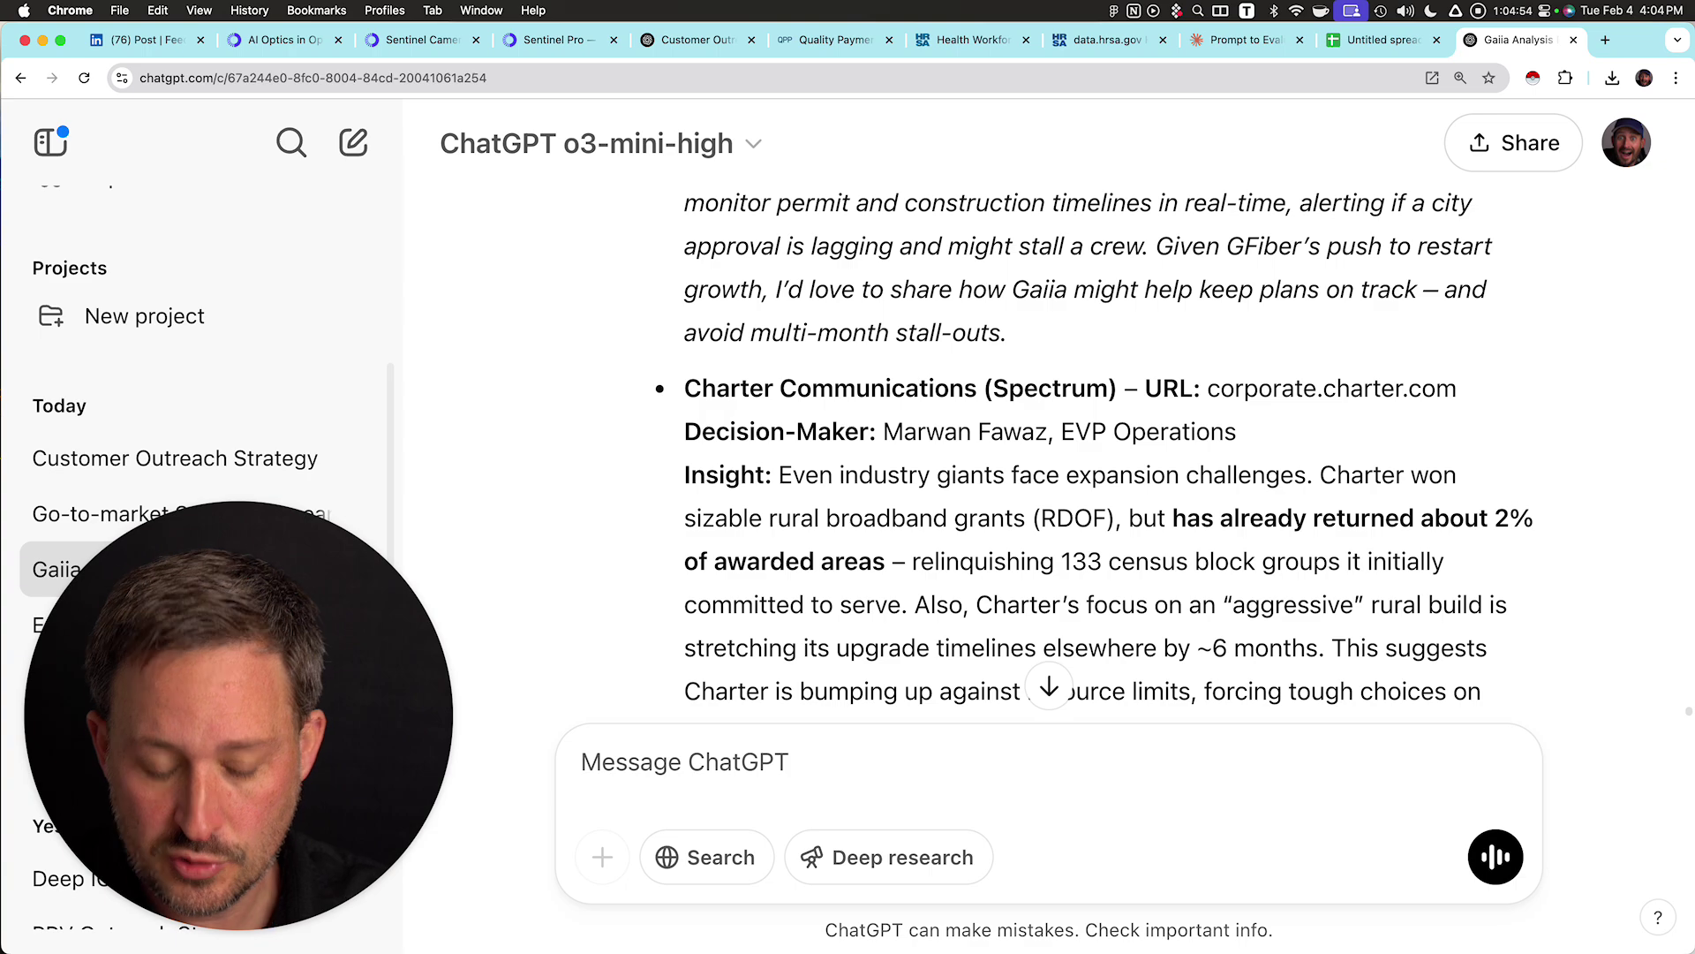
- Switch back to the customer outreach conversation and check the status of its running deep research
key("super+5")
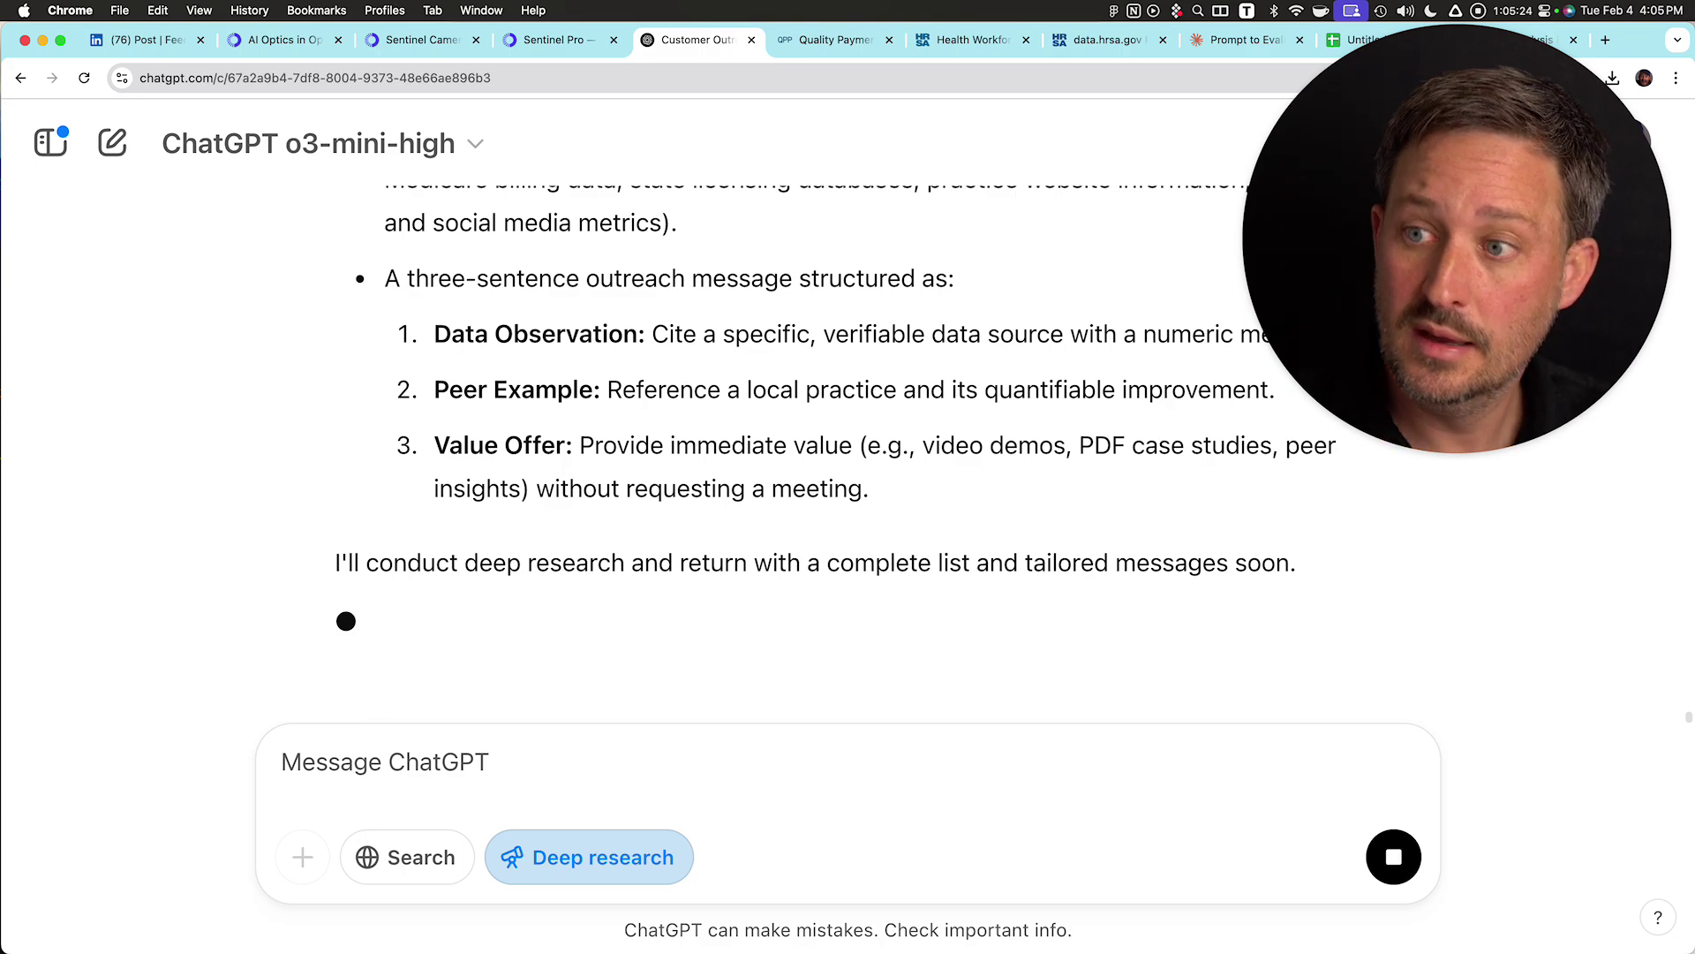
left_click_drag(1456, 239, 238, 715)
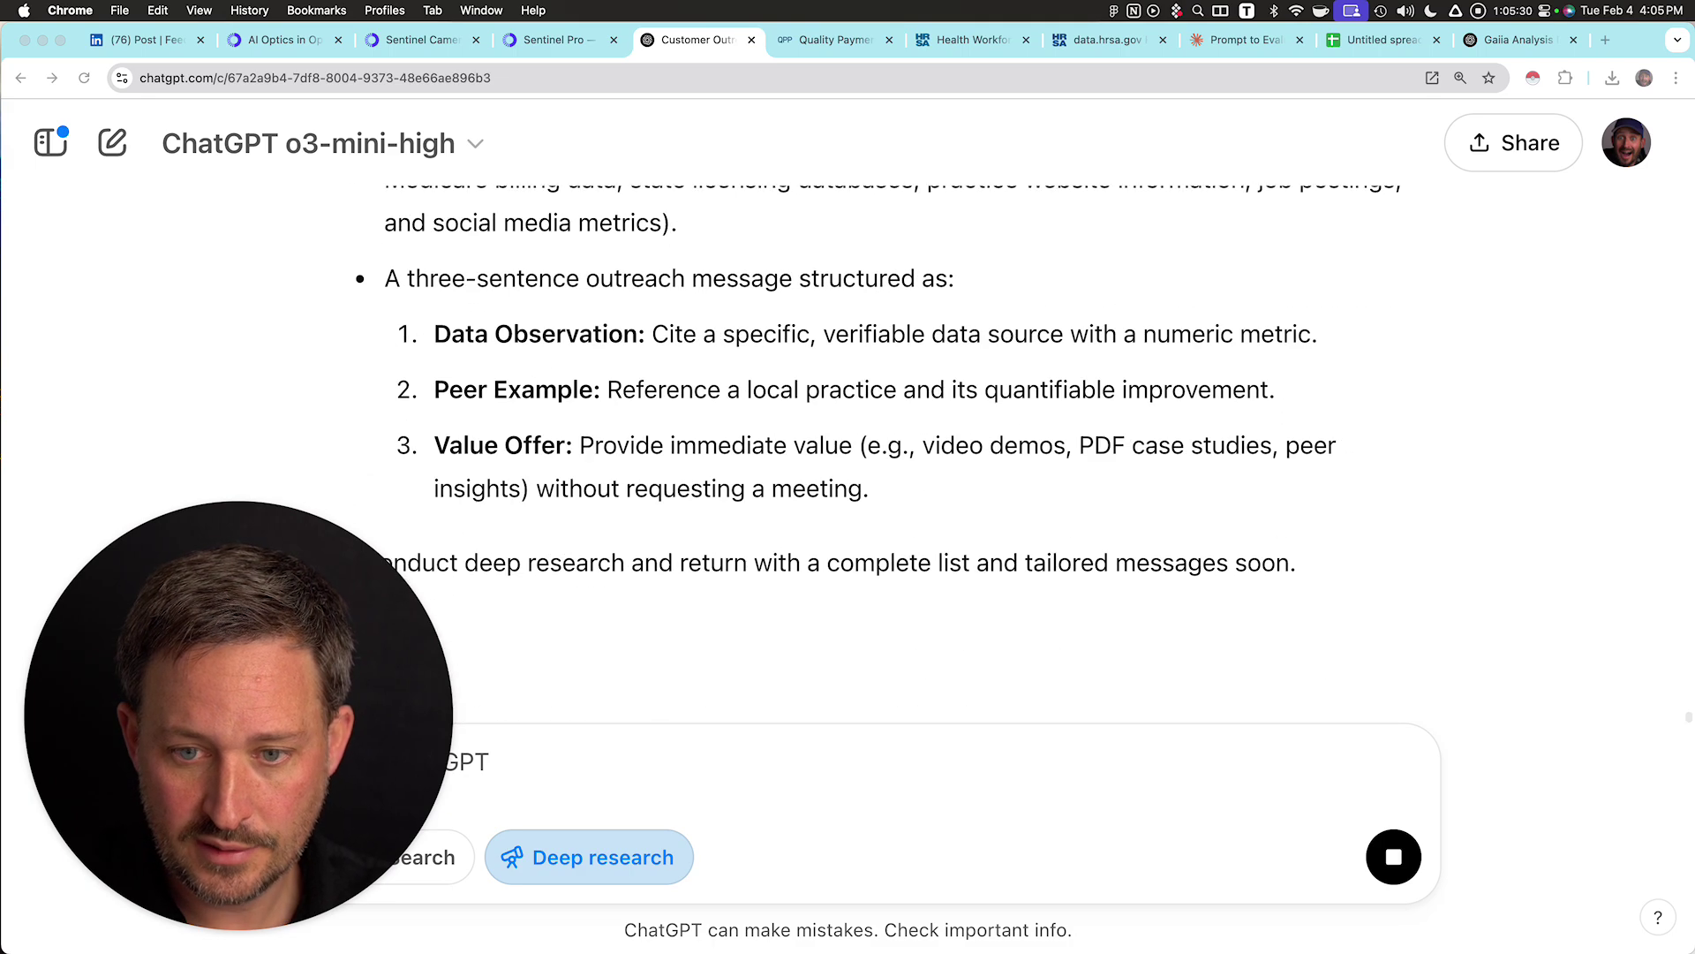
left_click_drag(238, 715, 1457, 715)
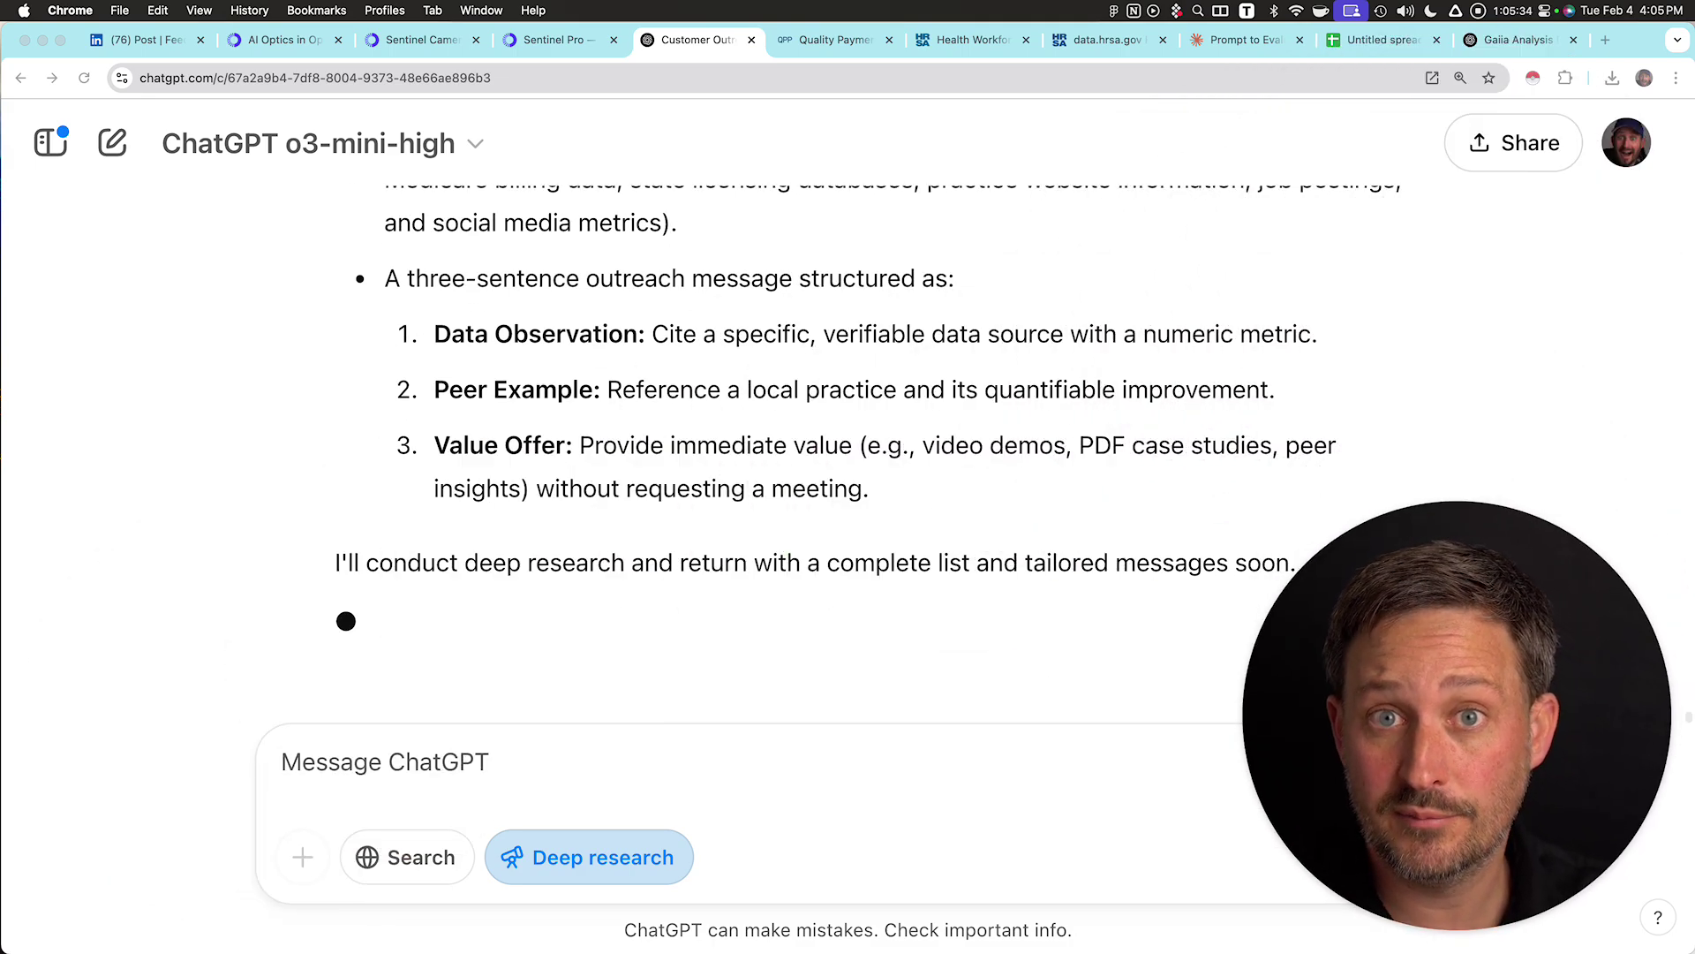